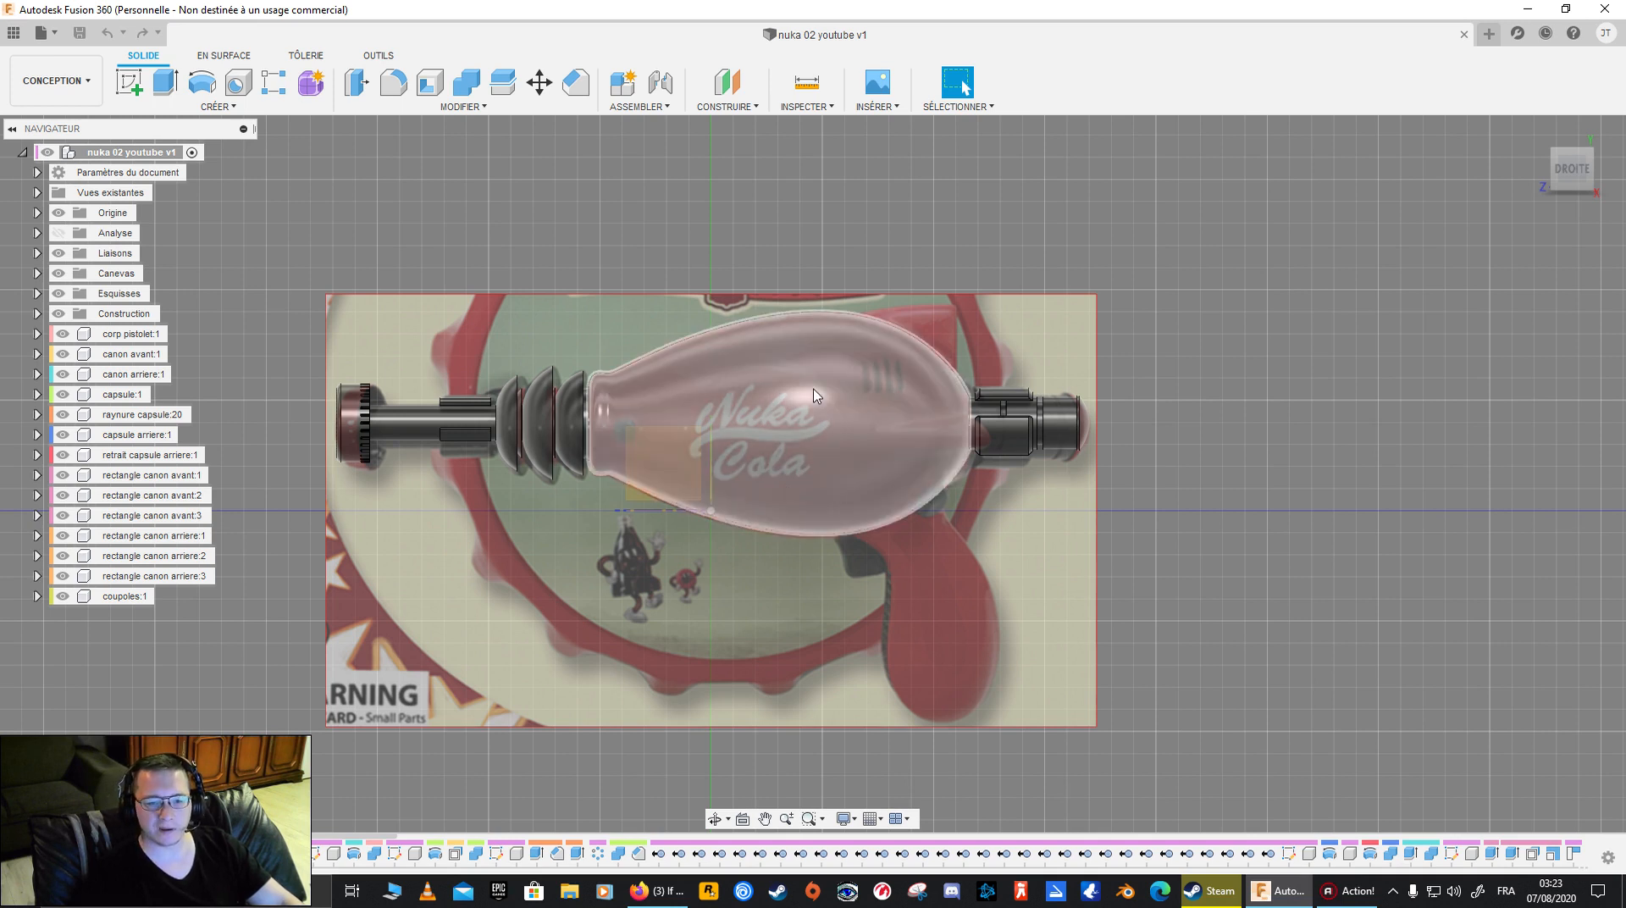
- Compare the gun body and barrels with the reference canvas from the right side, hiding the canvas and showing it again
{"action": "middle_click_drag", "start_coordinate": [1093, 514], "coordinate": [731, 559], "text": "shift"}
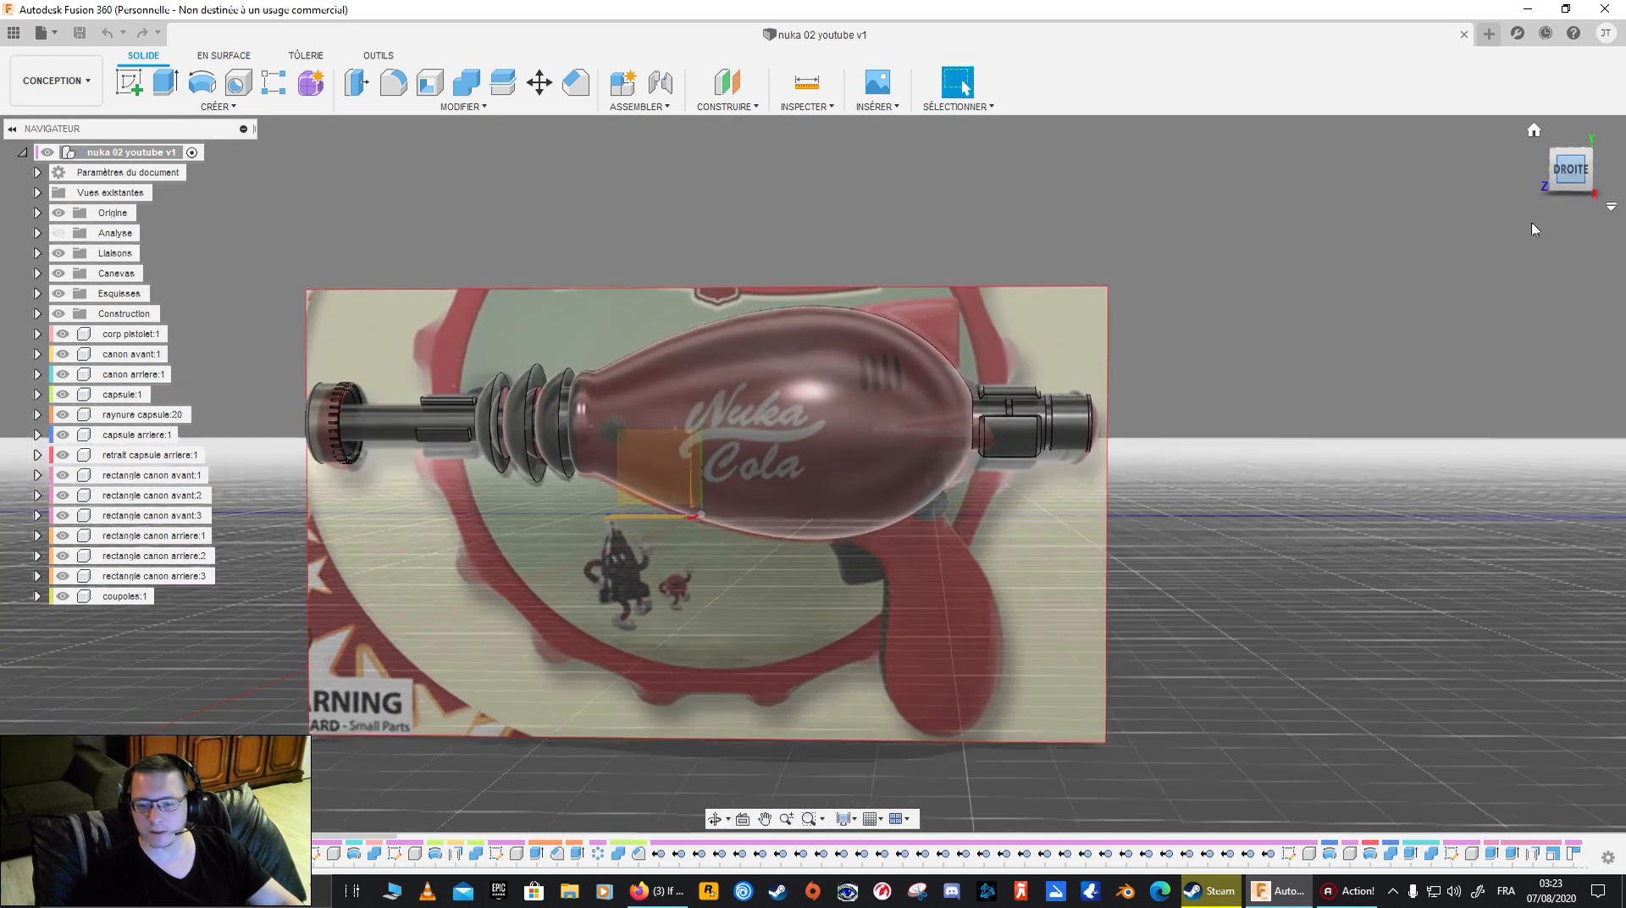
{"action": "left_click", "coordinate": [1571, 168]}
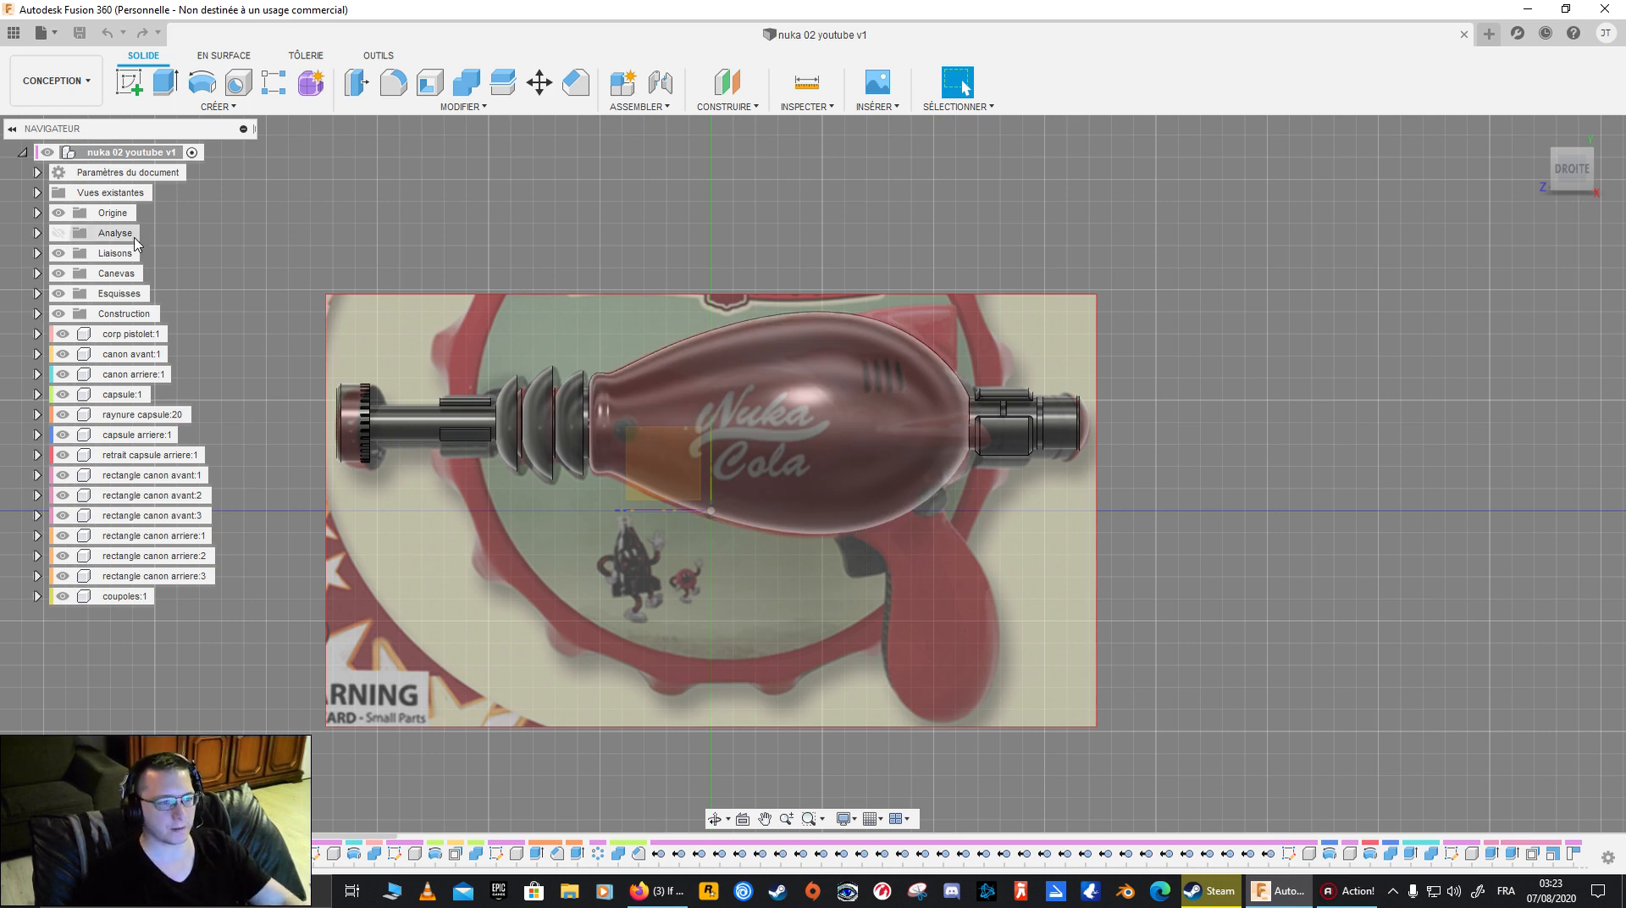
{"action": "left_click", "coordinate": [59, 272]}
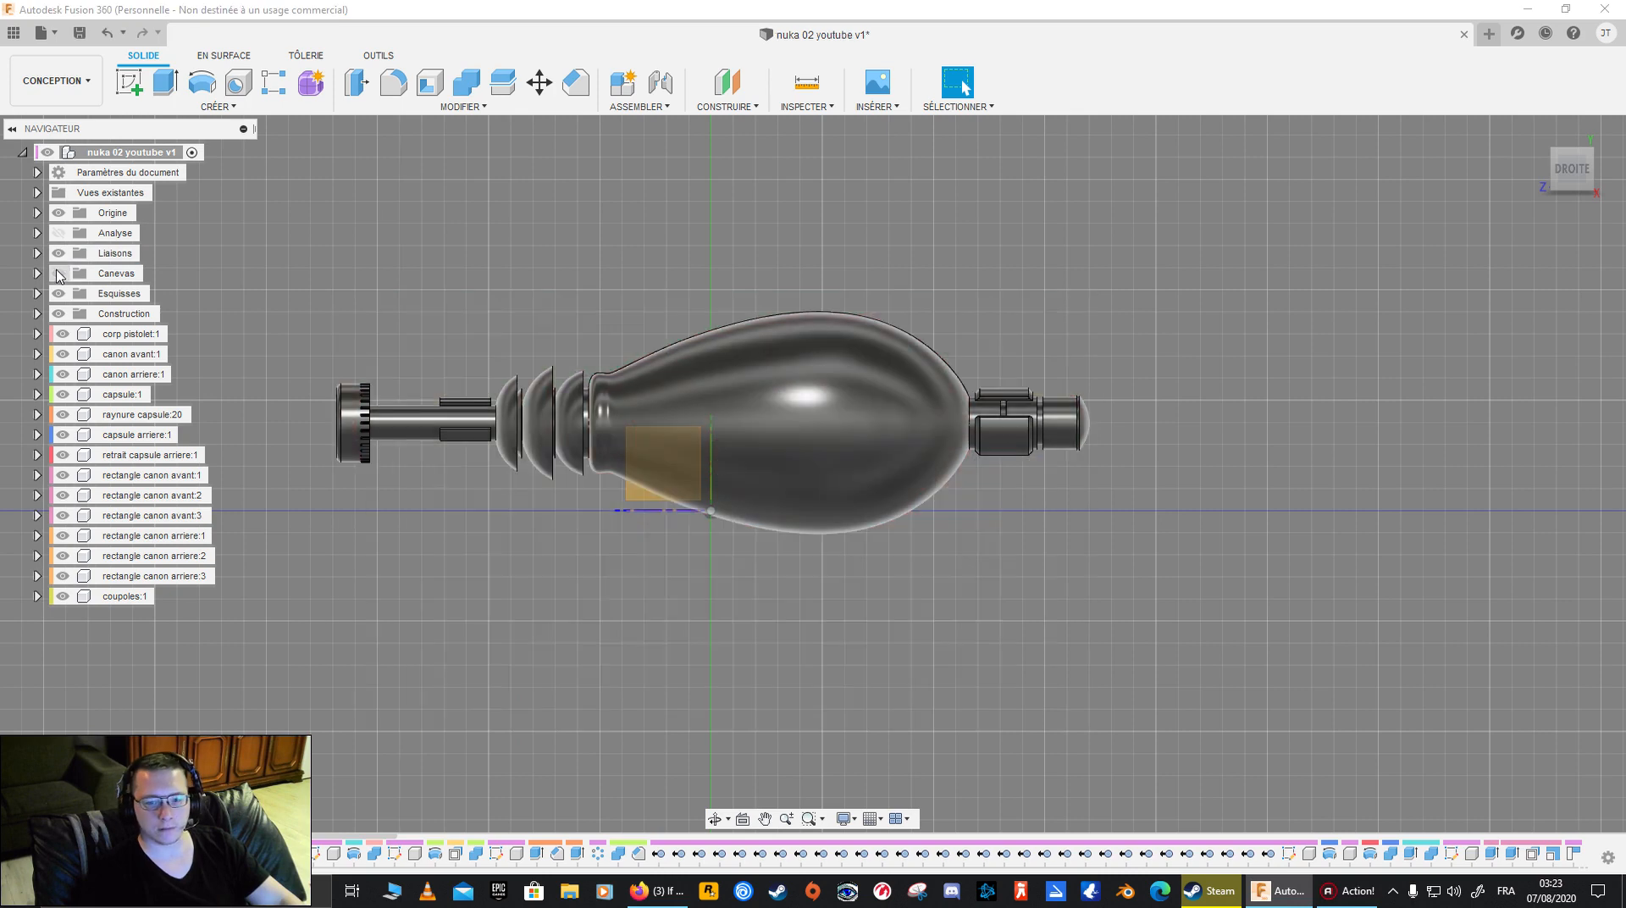
{"action": "mouse_move", "coordinate": [1185, 522]}
{"action": "middle_mouse_down", "text": "shift"}
{"action": "mouse_move", "coordinate": [1122, 547]}
{"action": "mouse_move", "coordinate": [927, 542]}
{"action": "mouse_move", "coordinate": [1172, 532]}
{"action": "mouse_move", "coordinate": [1183, 514]}
{"action": "middle_mouse_up", "text": "shift"}
{"action": "left_click", "coordinate": [1572, 172]}
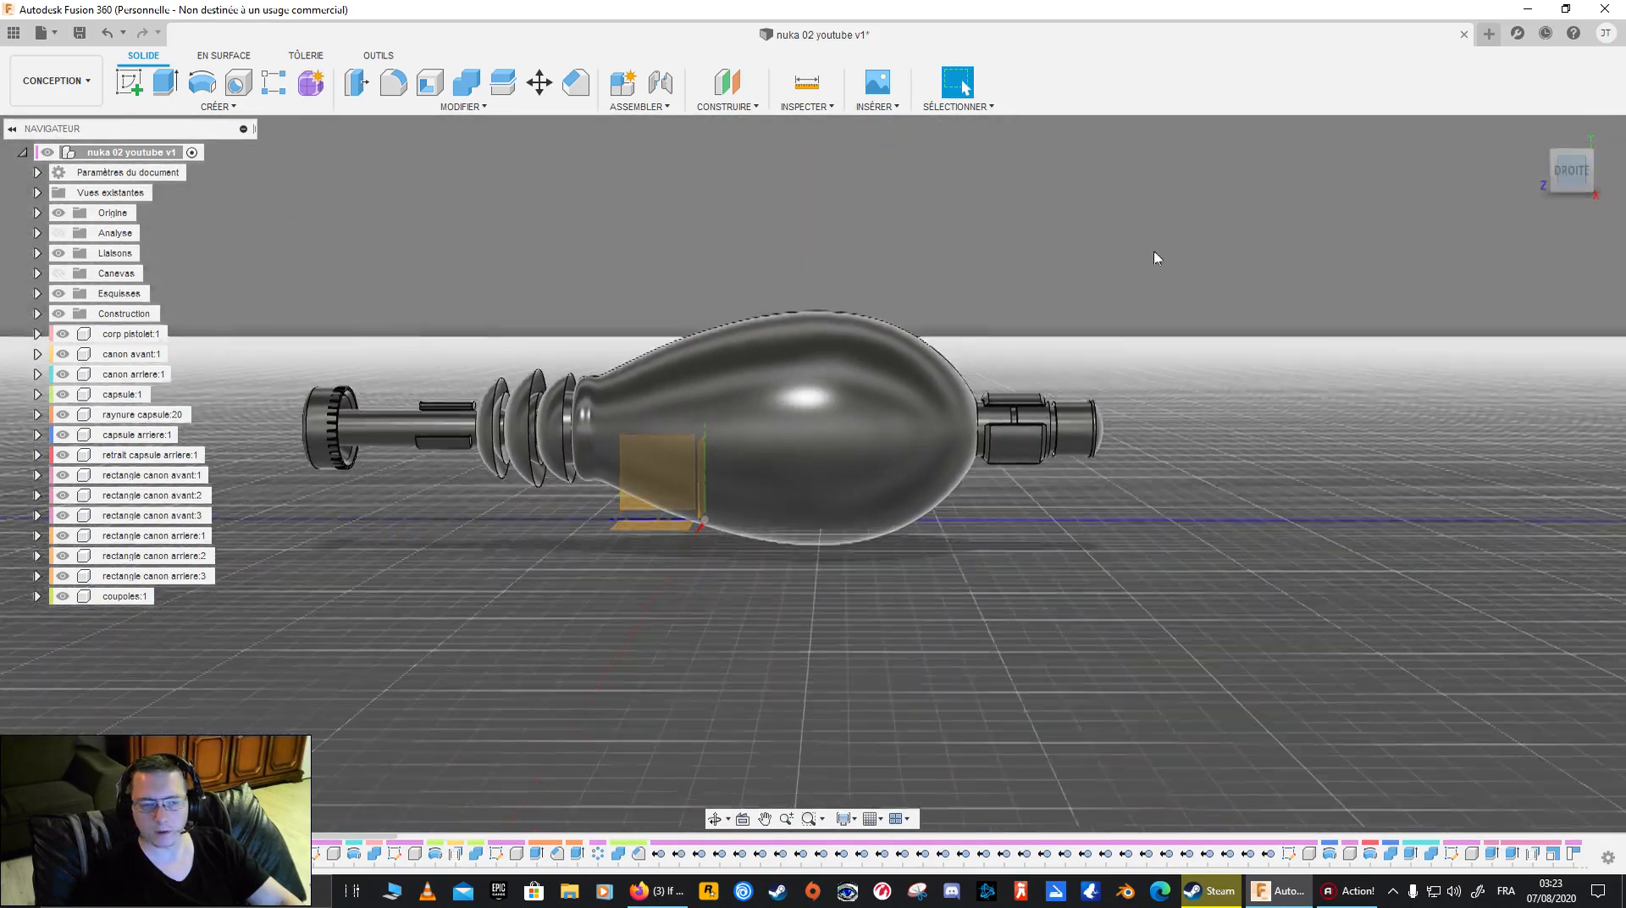
{"action": "left_click", "coordinate": [60, 273]}
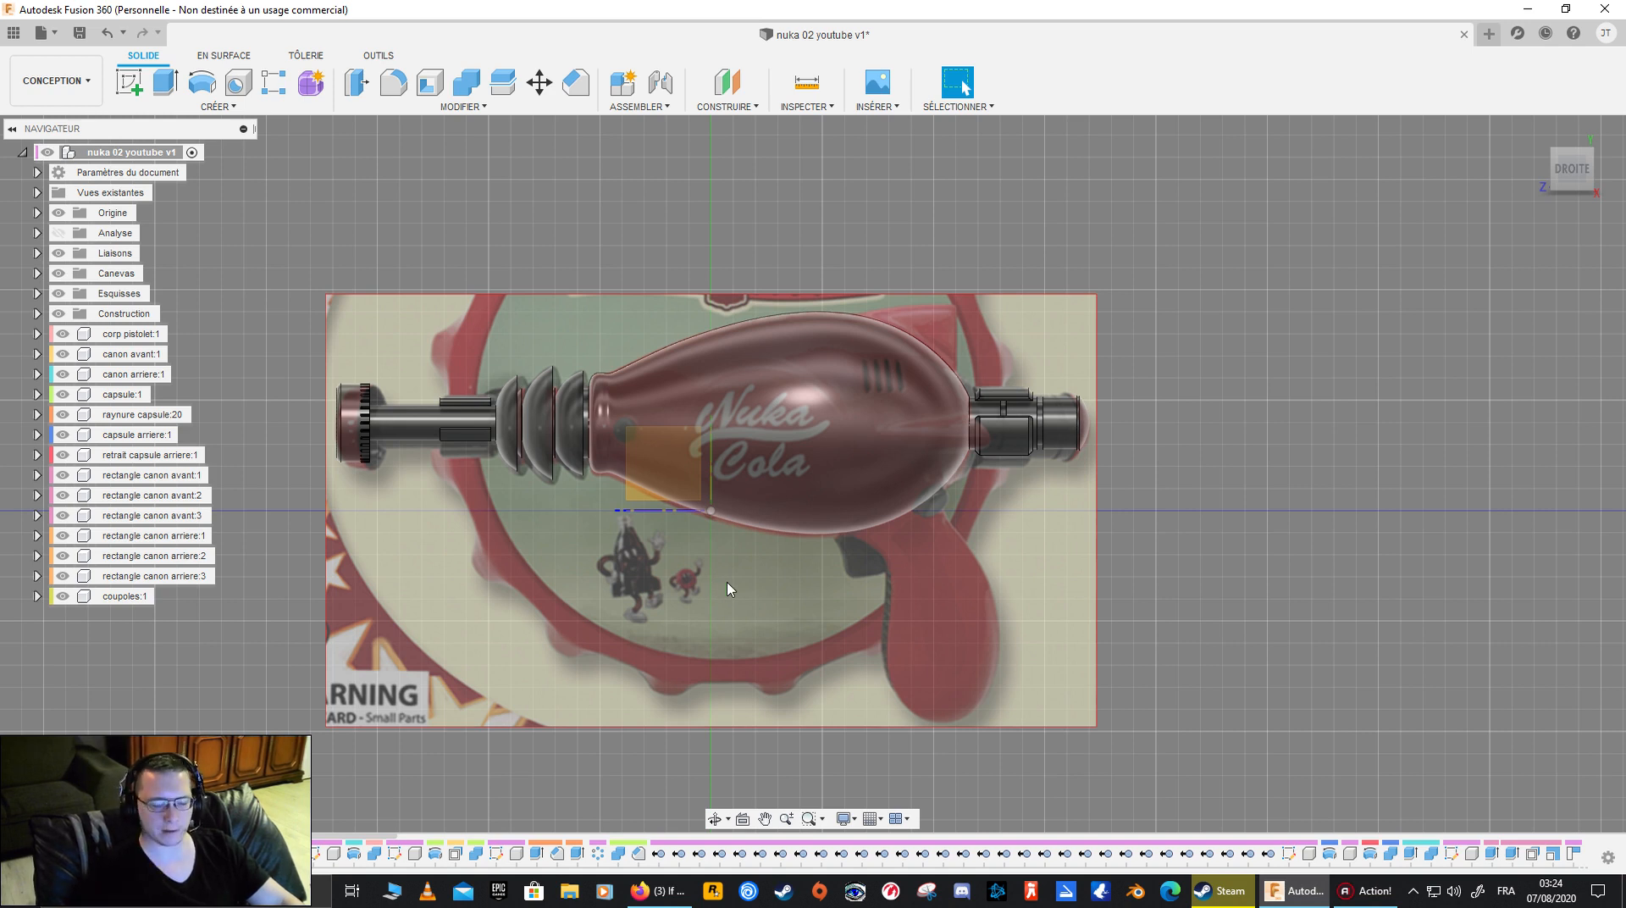
{"action": "mouse_move", "coordinate": [776, 570]}
{"action": "middle_mouse_down"}
{"action": "mouse_move", "coordinate": [762, 601]}
{"action": "mouse_move", "coordinate": [781, 600]}
{"action": "middle_mouse_up"}
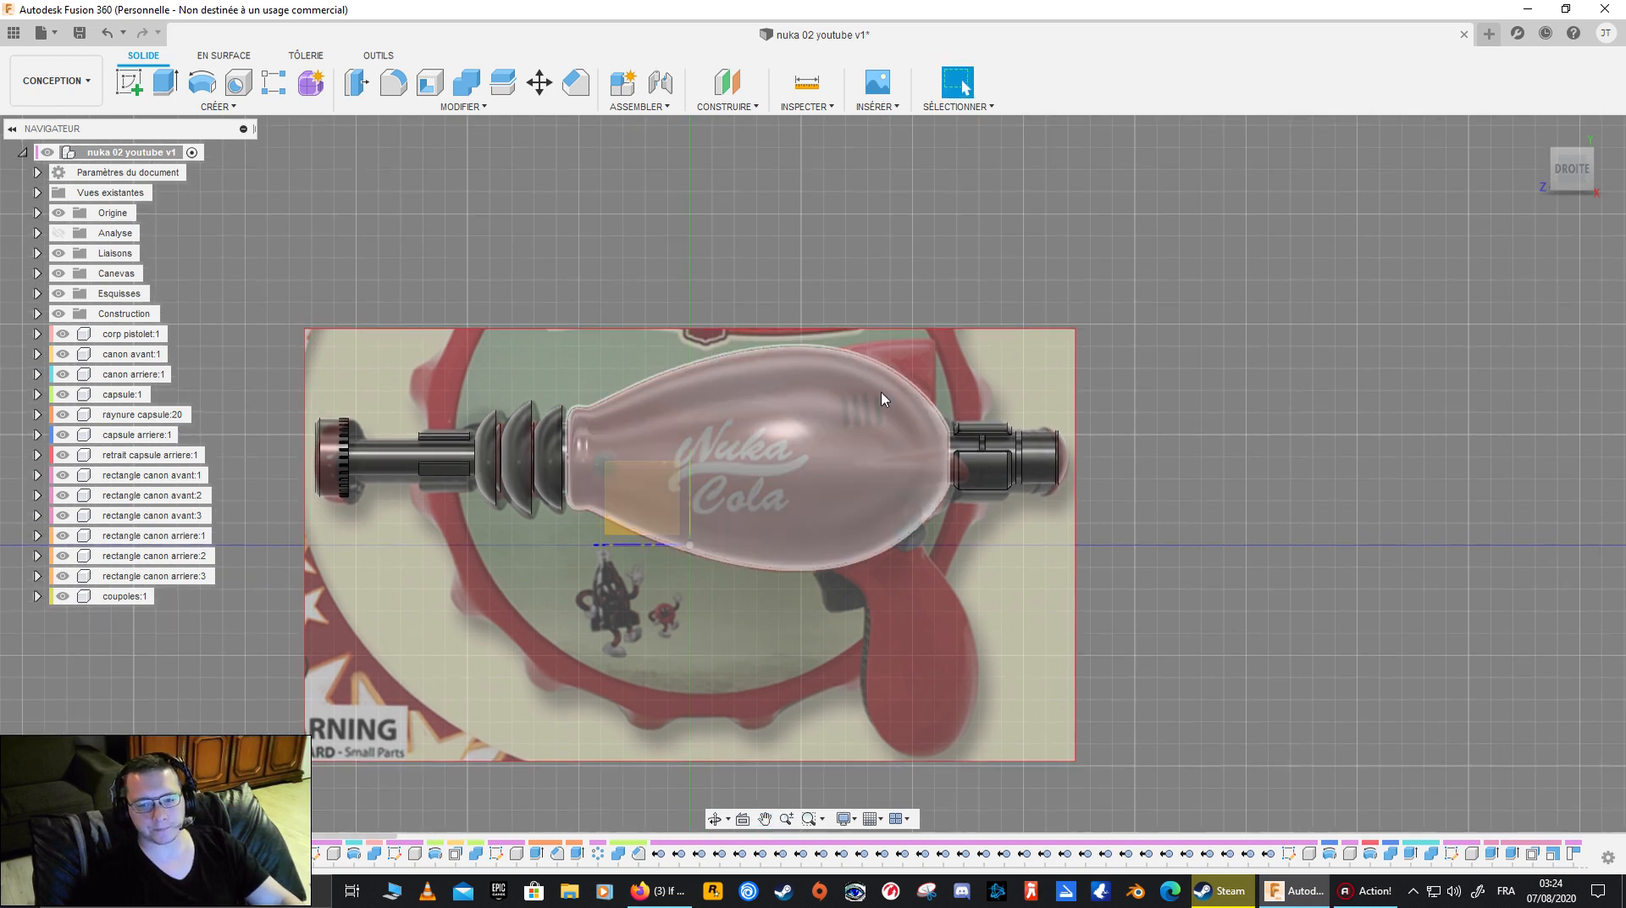
{"action": "left_click", "coordinate": [721, 413]}
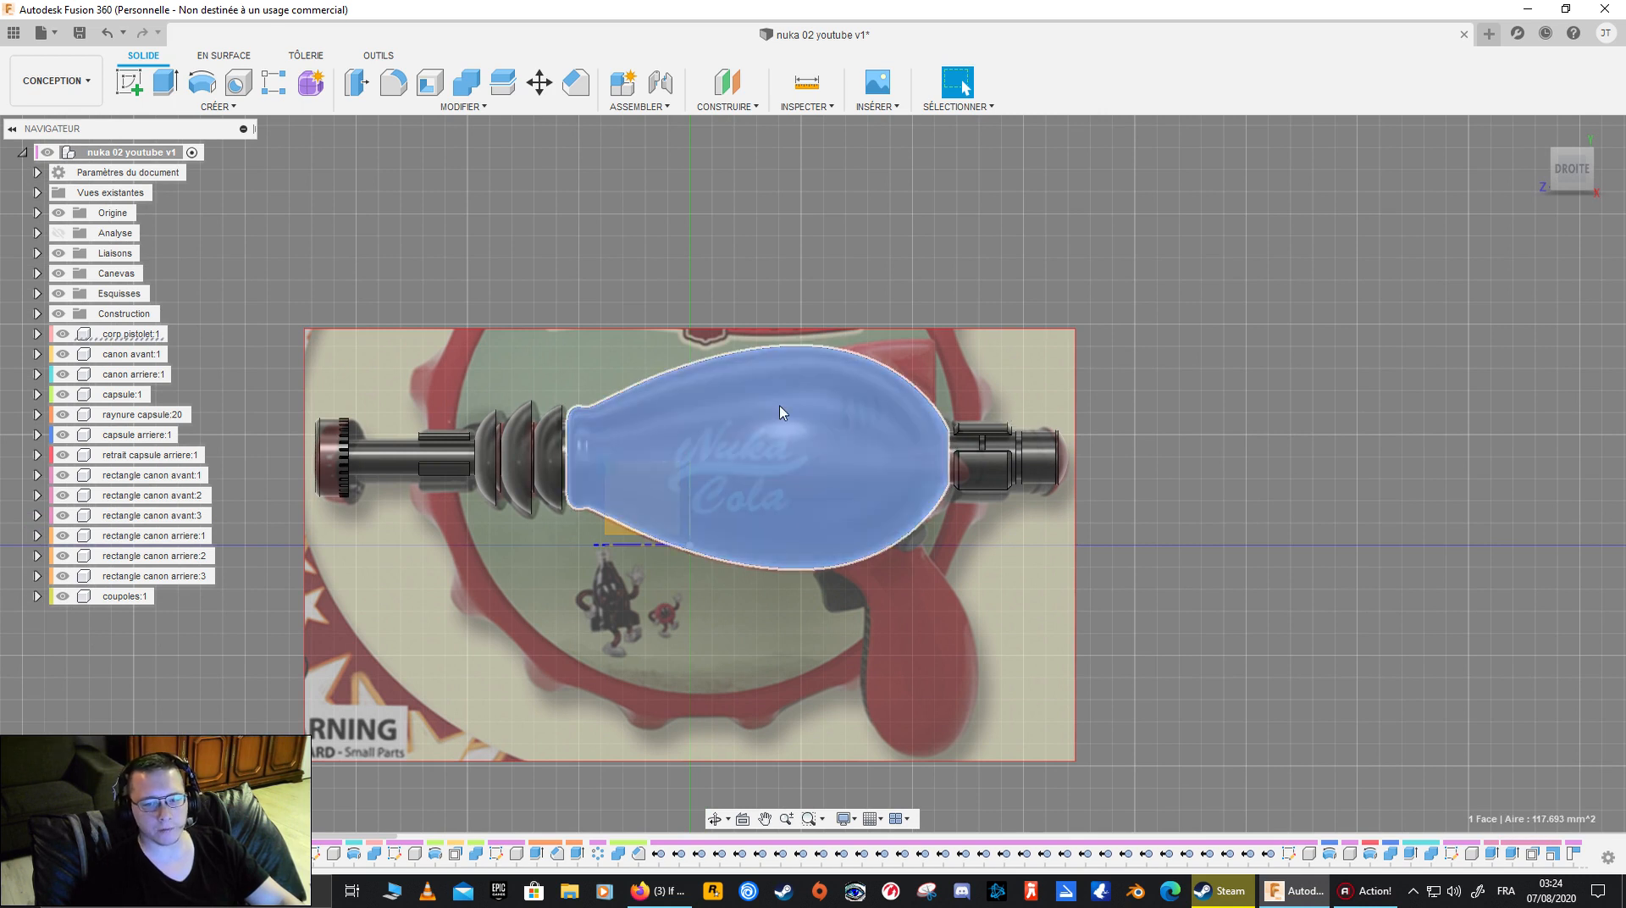
{"action": "mouse_move", "coordinate": [1082, 613]}
{"action": "middle_mouse_down", "text": "shift"}
{"action": "mouse_move", "coordinate": [1043, 624]}
{"action": "mouse_move", "coordinate": [1101, 618]}
{"action": "mouse_move", "coordinate": [1029, 603]}
{"action": "mouse_move", "coordinate": [1084, 614]}
{"action": "middle_mouse_up", "text": "shift"}
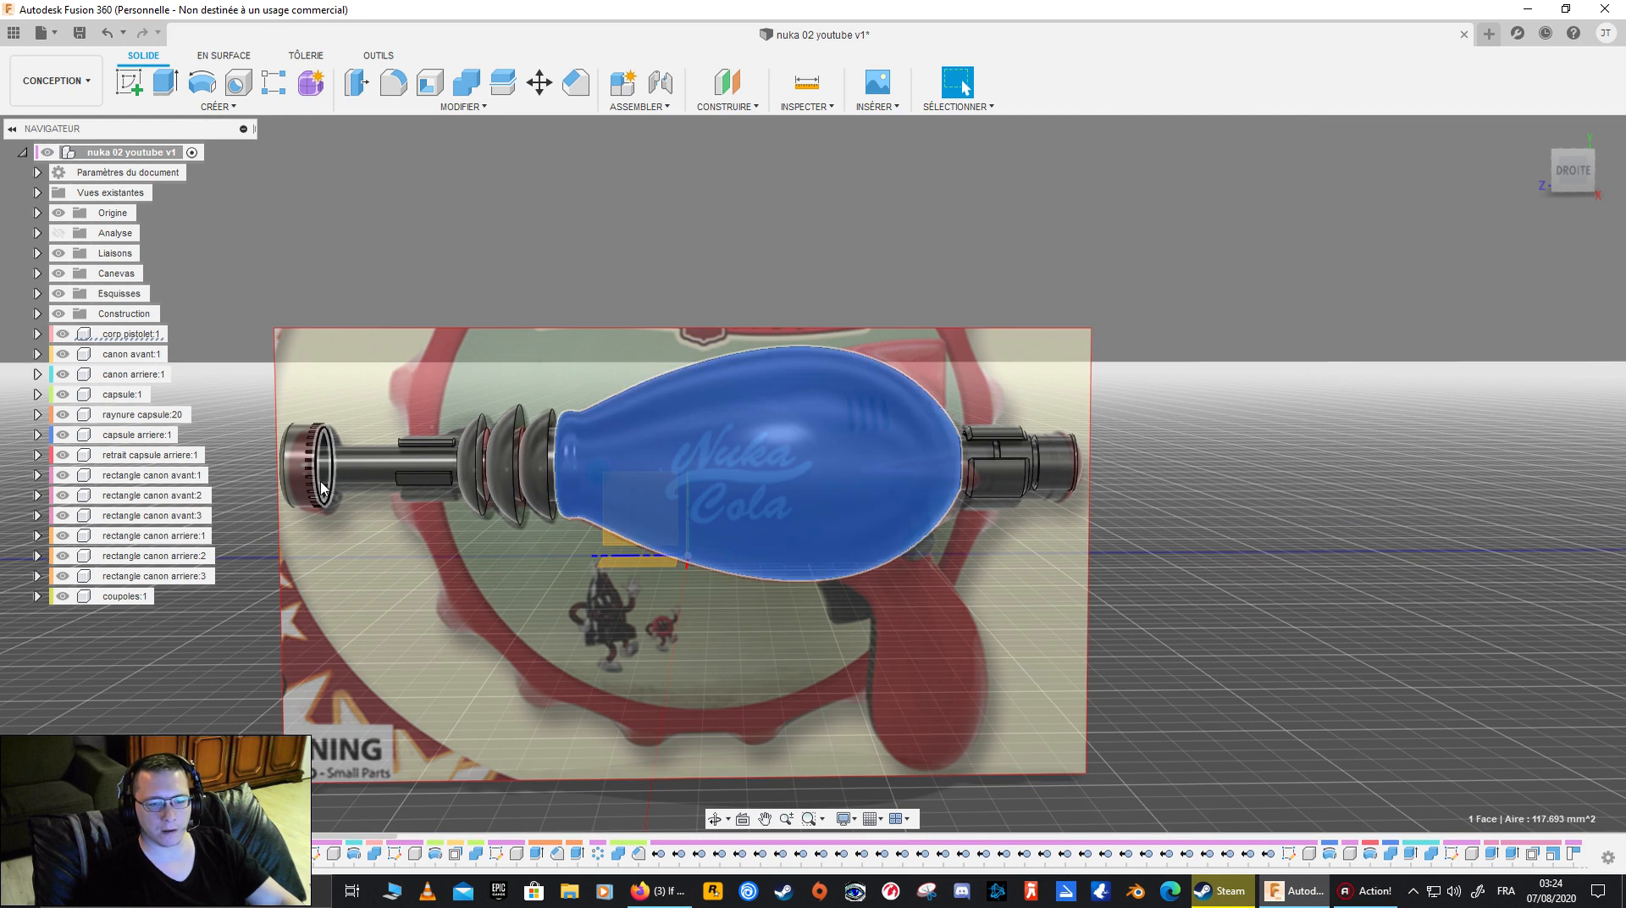
{"action": "left_click", "coordinate": [818, 637]}
{"action": "middle_click_drag", "start_coordinate": [889, 627], "coordinate": [795, 570], "text": "shift"}
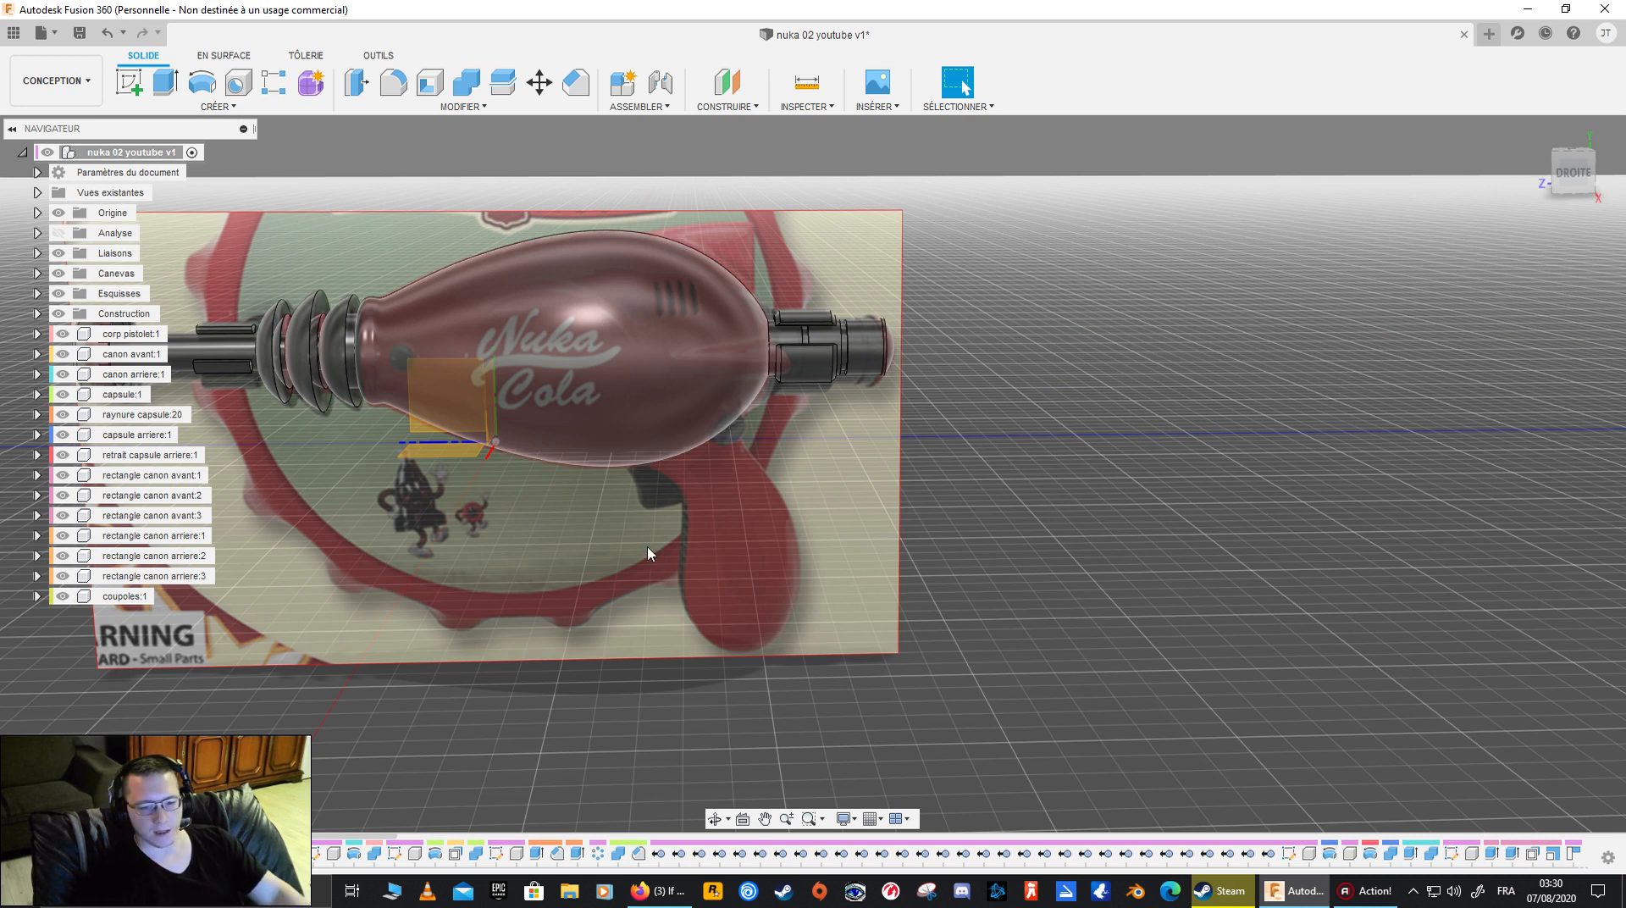
{"action": "middle_click_drag", "start_coordinate": [566, 393], "coordinate": [1106, 346], "text": "shift"}
{"action": "left_click", "coordinate": [1571, 178]}
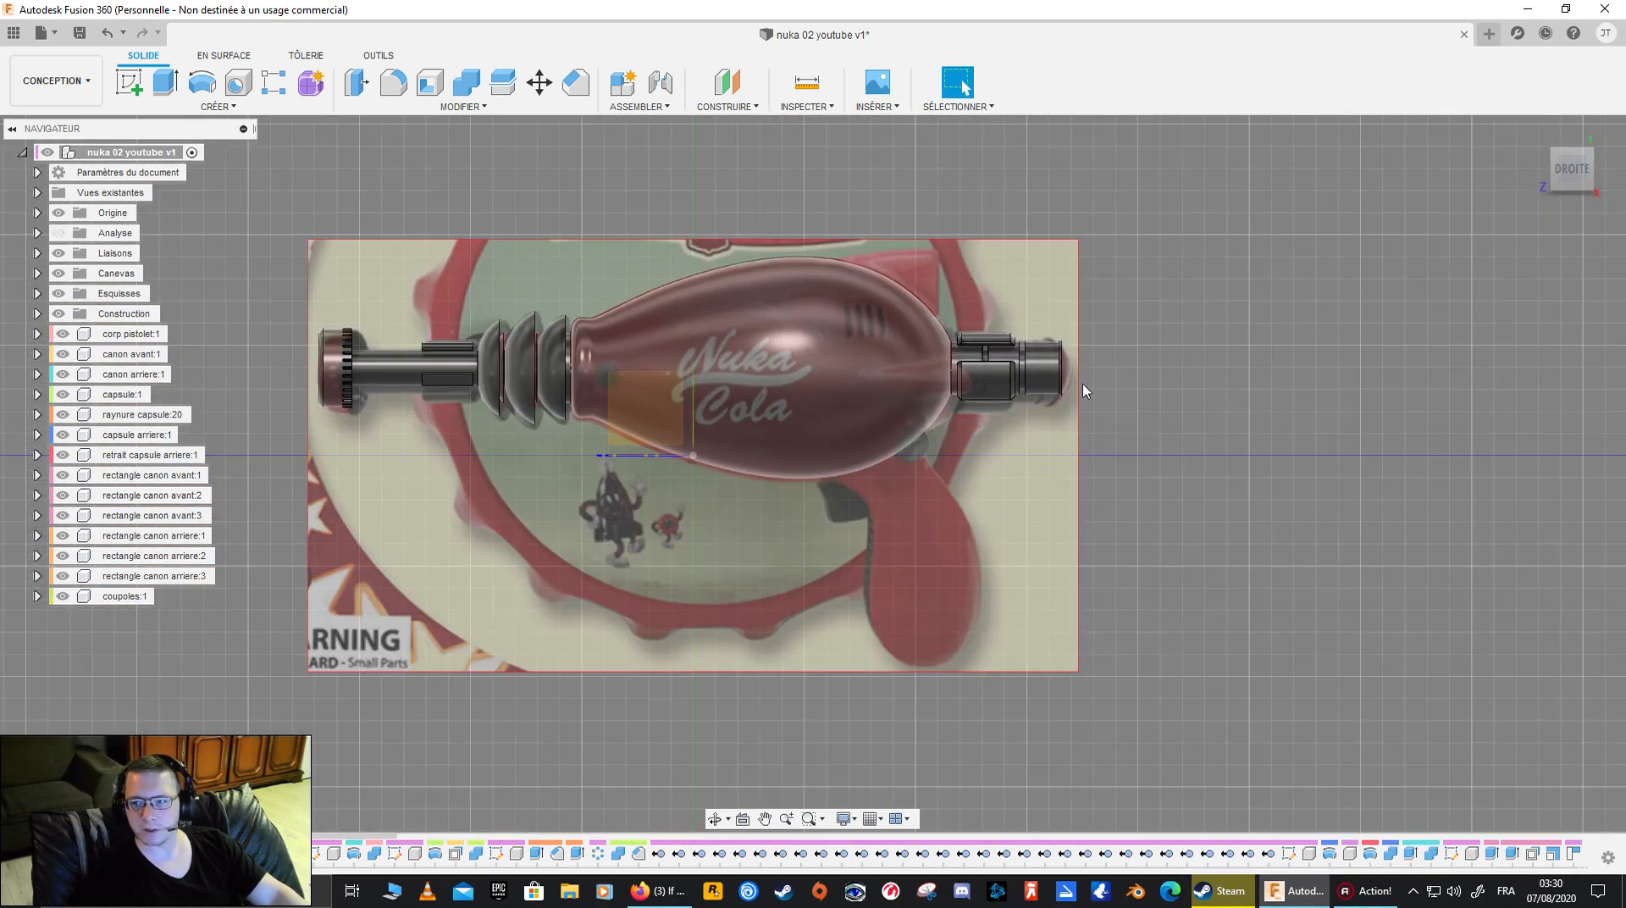
{"action": "middle_click_drag", "start_coordinate": [670, 460], "coordinate": [720, 520]}
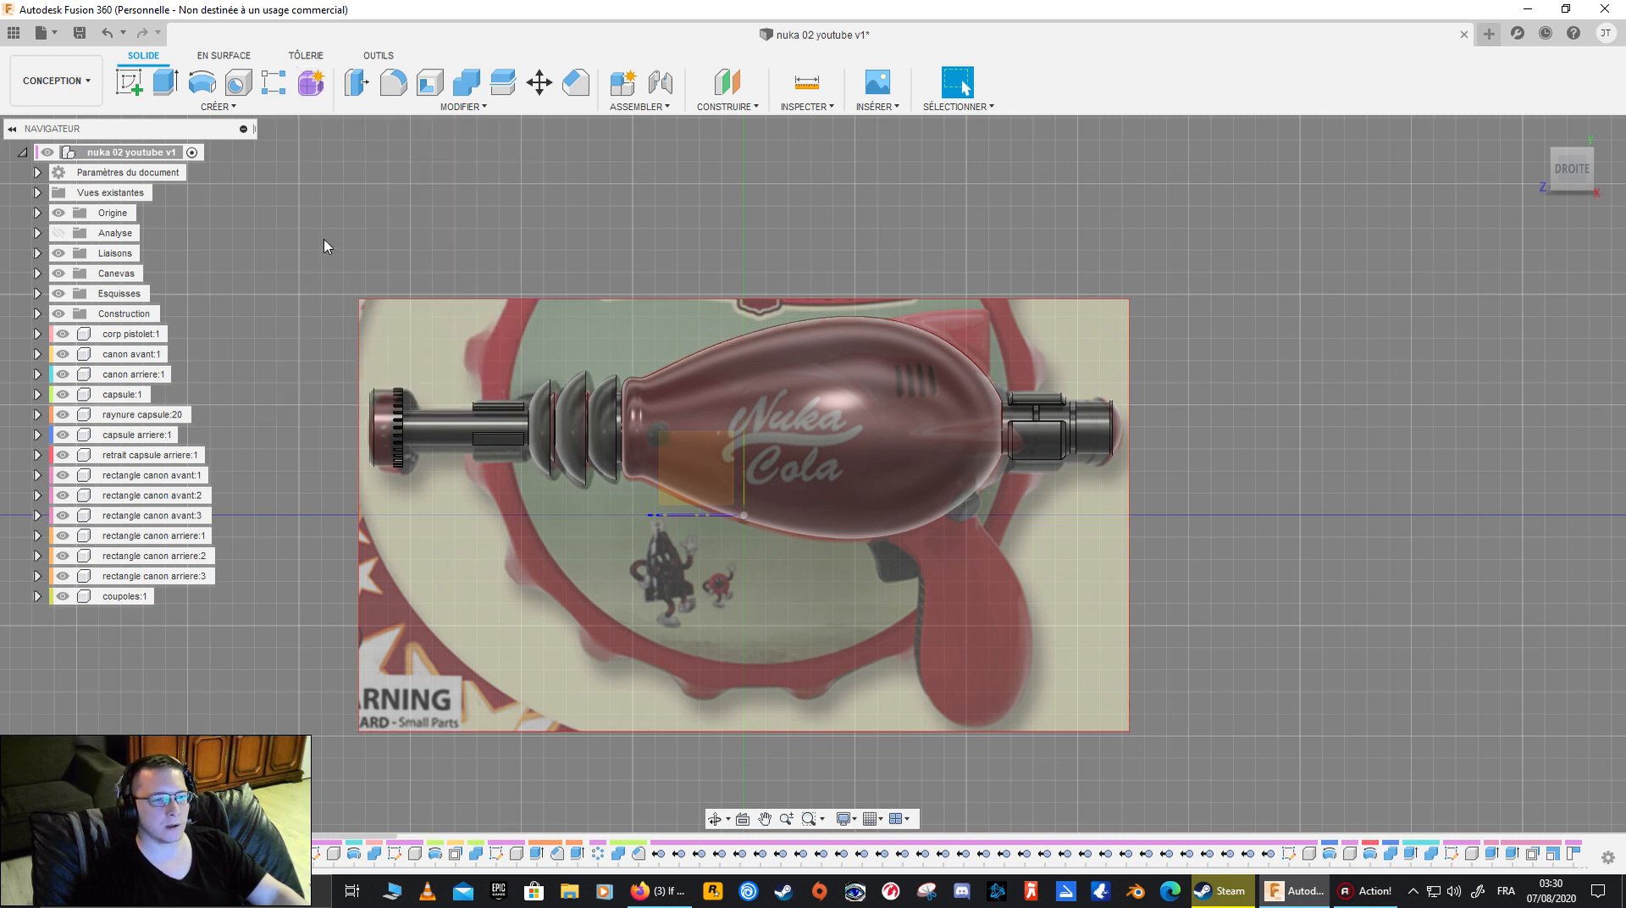
- Hide the reference canvas and examine the gun body on its own from several angles
{"action": "left_click", "coordinate": [800, 391]}
{"action": "middle_click_drag", "start_coordinate": [813, 391], "coordinate": [787, 436], "text": "shift"}
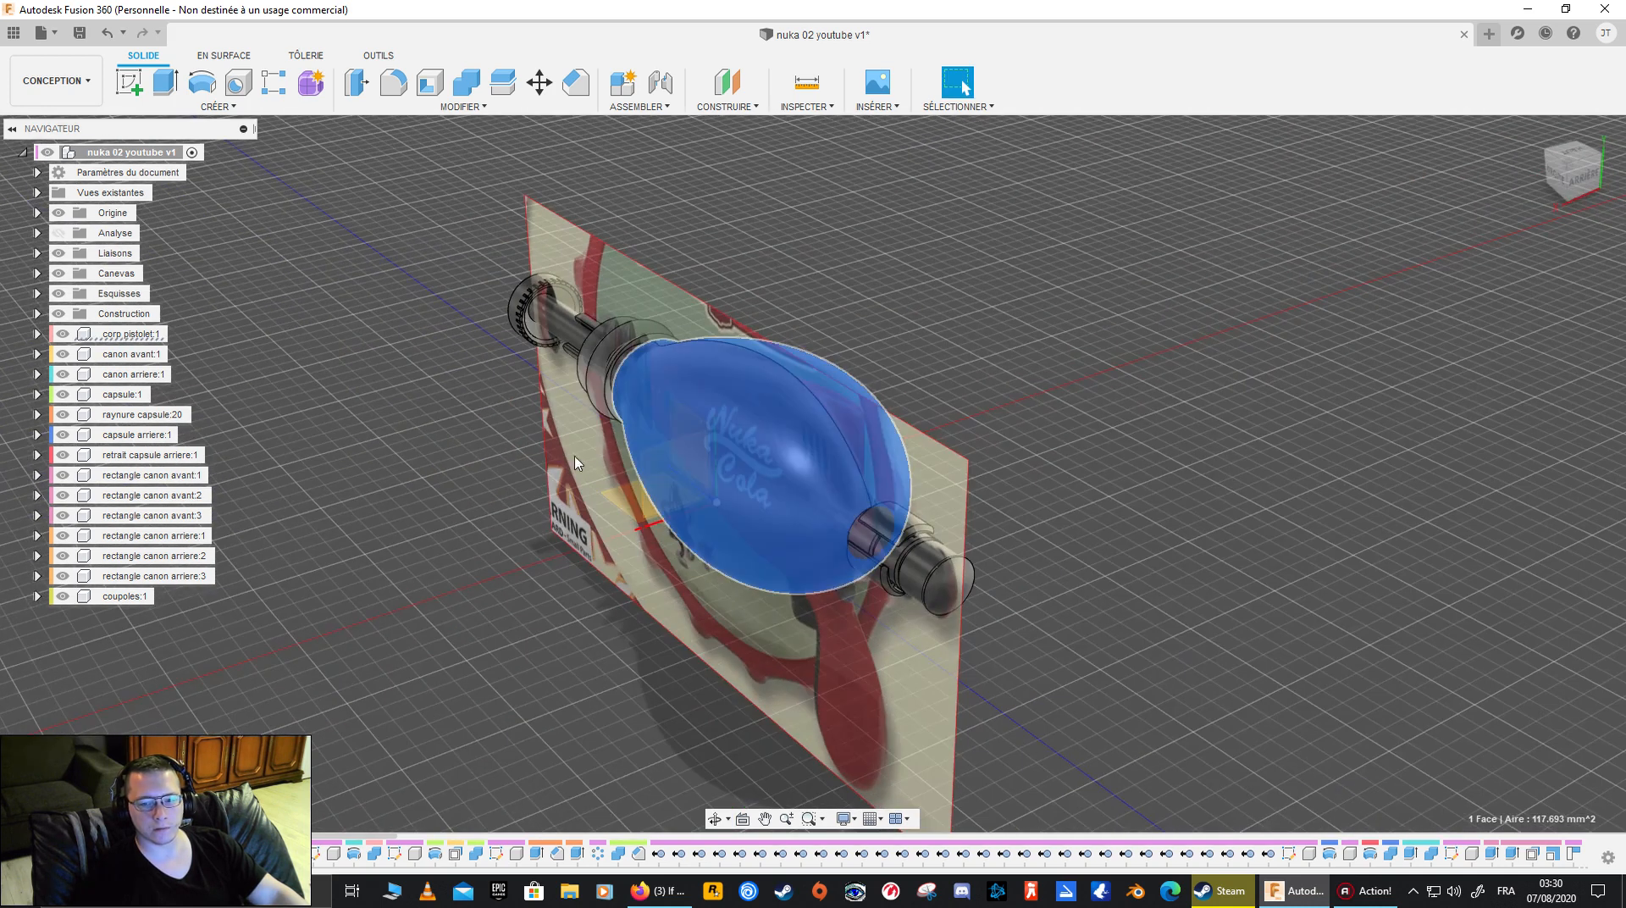
{"action": "left_click", "coordinate": [58, 273]}
{"action": "left_click", "coordinate": [329, 288]}
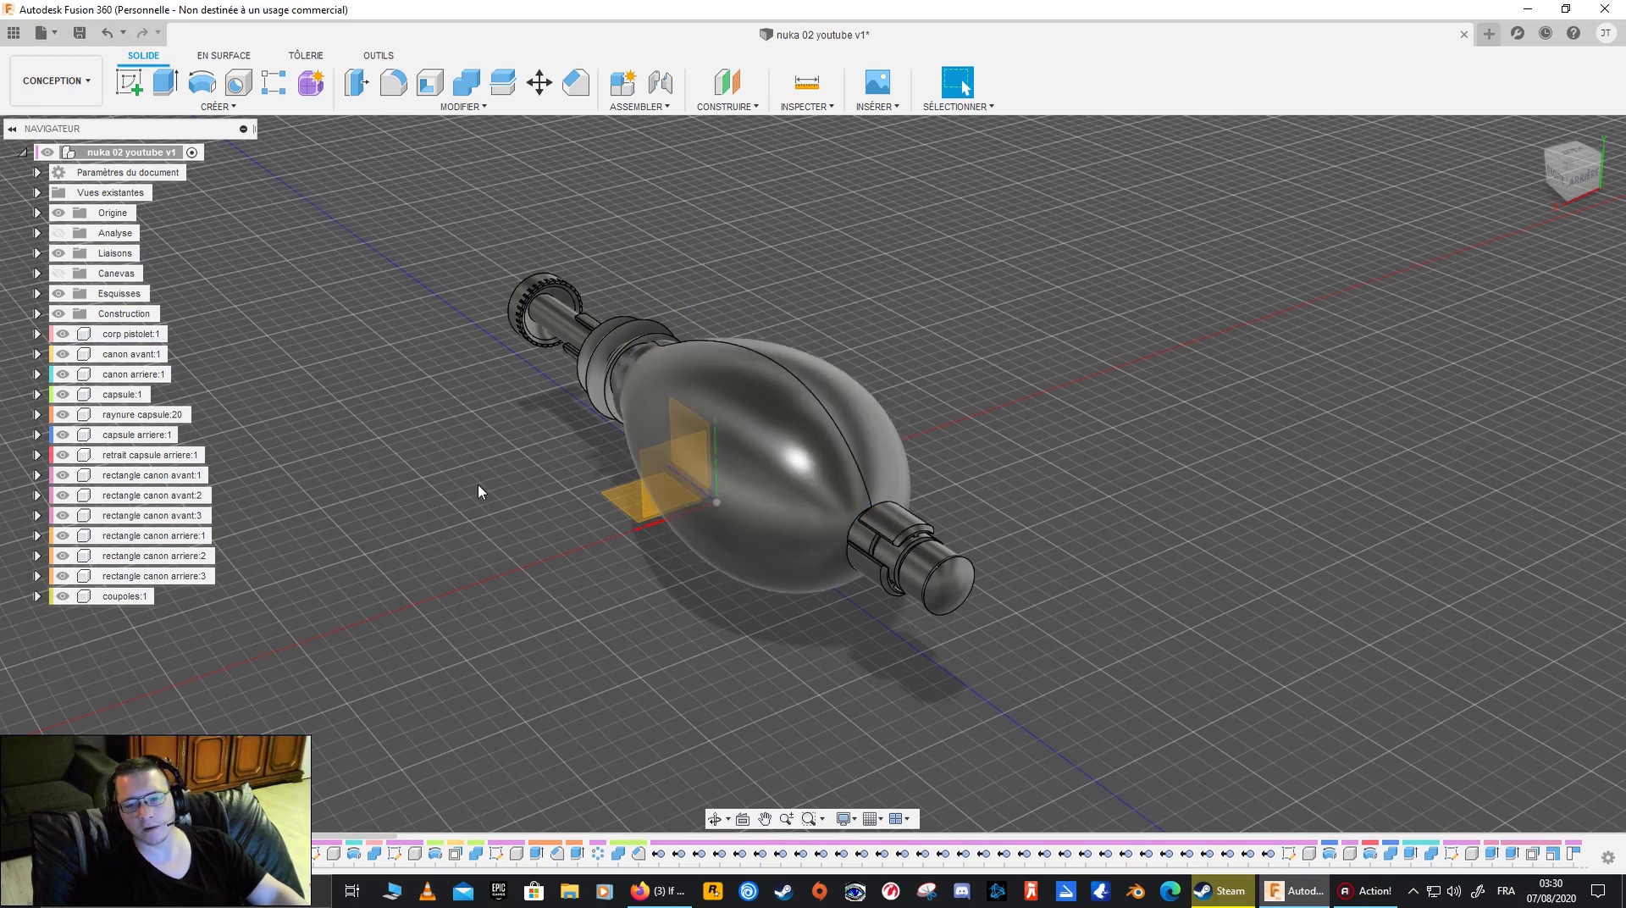
{"action": "mouse_move", "coordinate": [624, 363]}
{"action": "middle_mouse_down", "text": "shift"}
{"action": "mouse_move", "coordinate": [555, 367]}
{"action": "mouse_move", "coordinate": [627, 336]}
{"action": "middle_mouse_up", "text": "shift"}
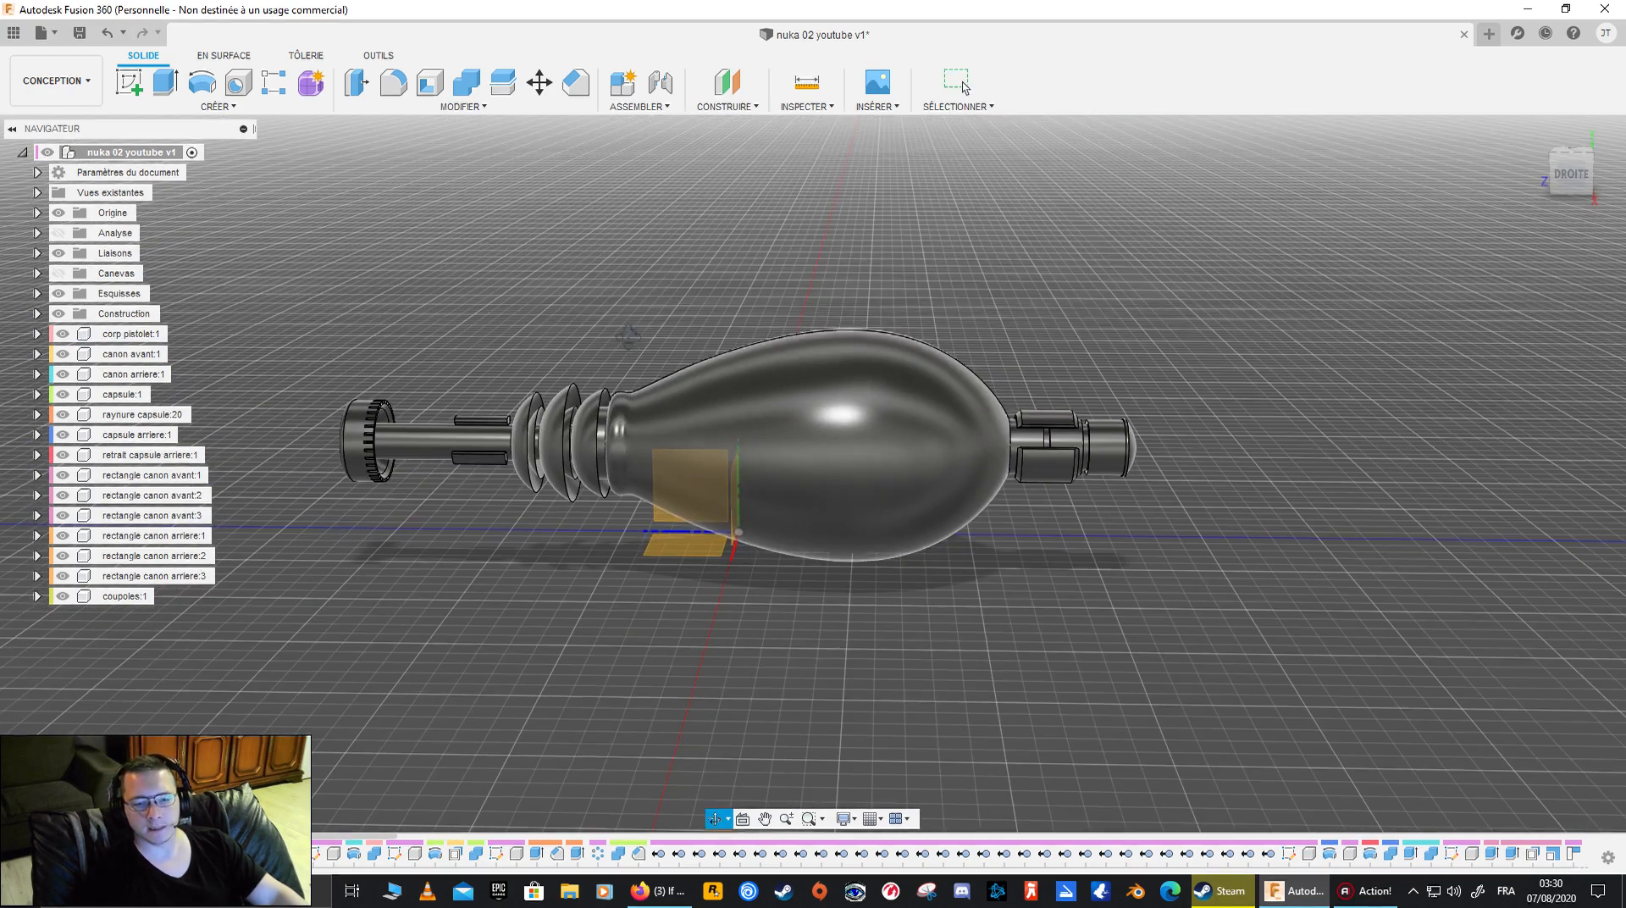
{"action": "left_click", "coordinate": [750, 425]}
{"action": "middle_click_drag", "start_coordinate": [613, 479], "coordinate": [491, 450], "text": "shift"}
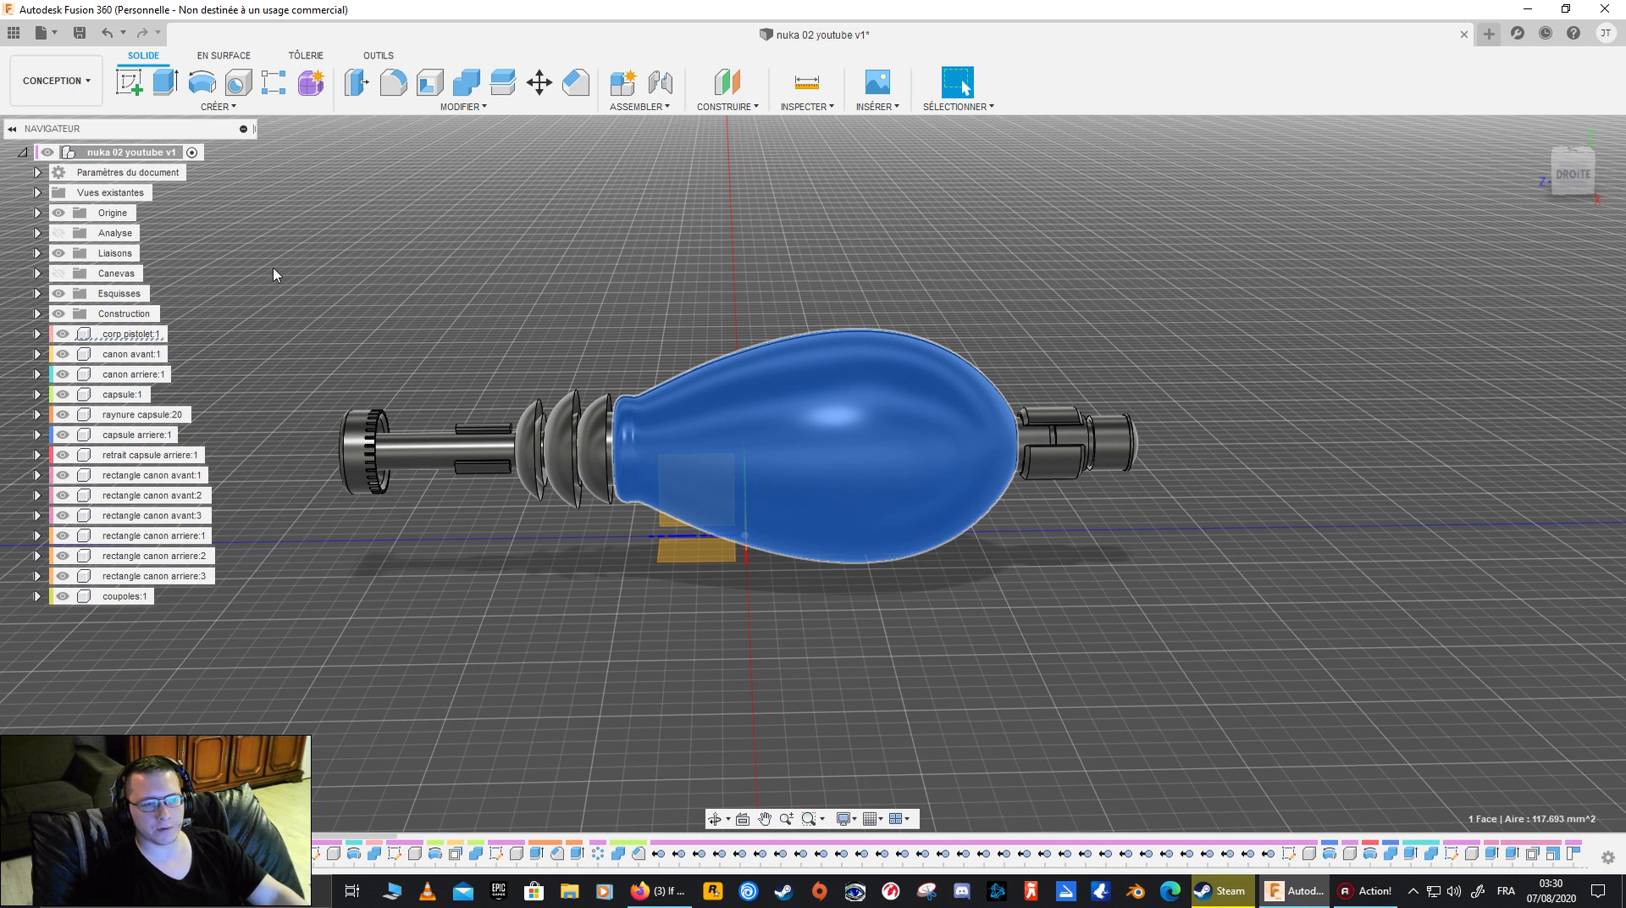
{"action": "left_click", "coordinate": [217, 56]}
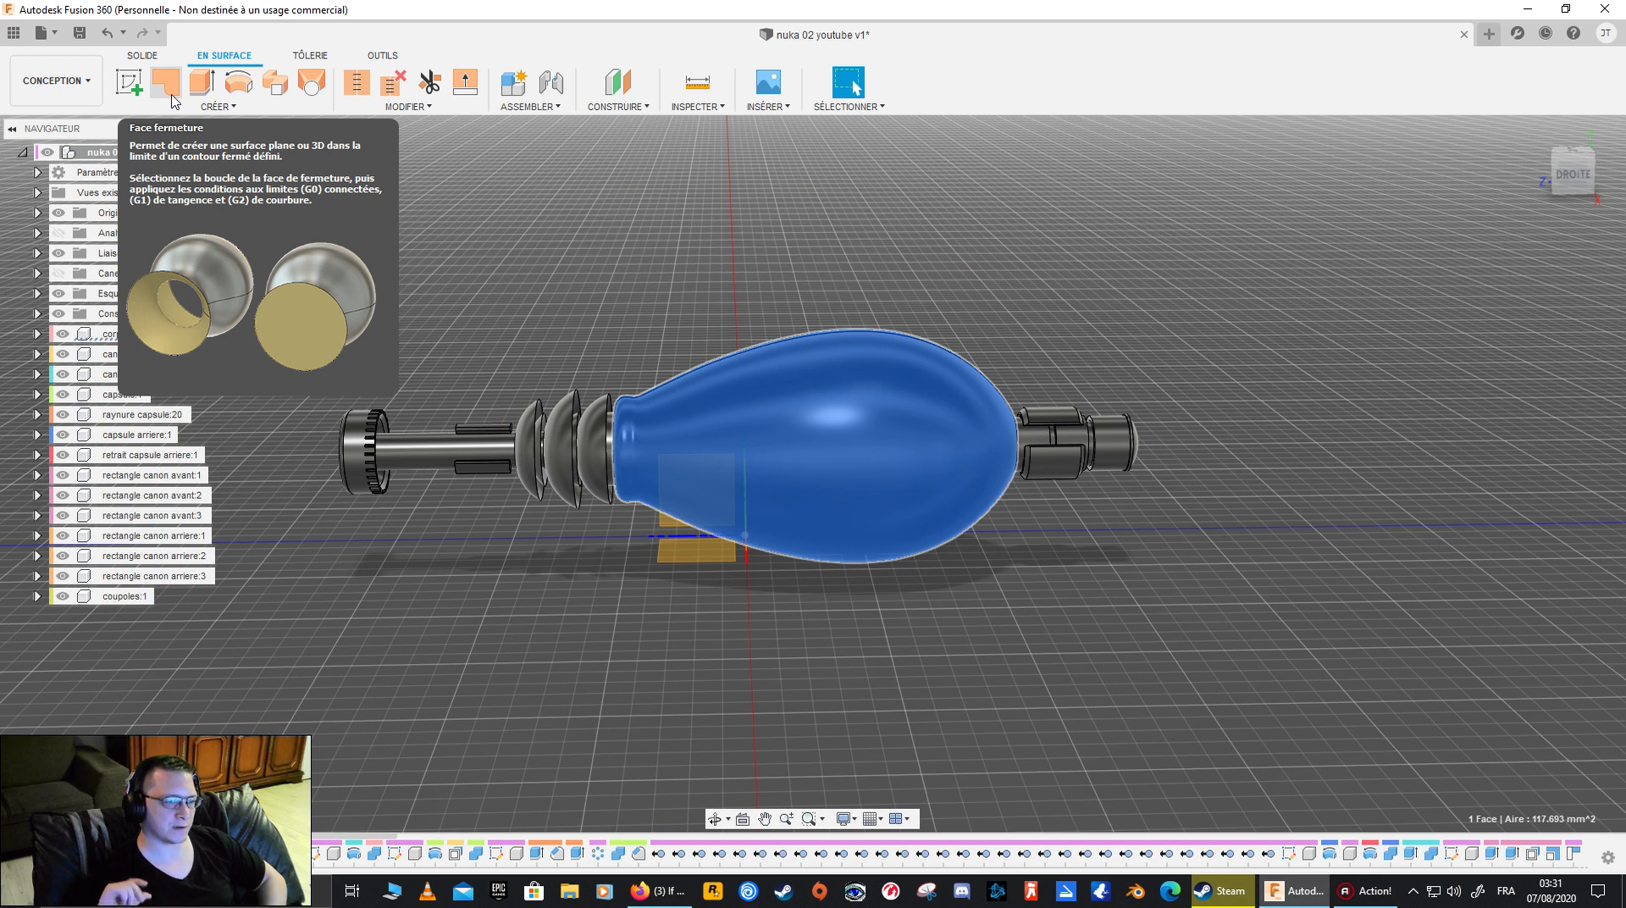
{"action": "left_click", "coordinate": [398, 254]}
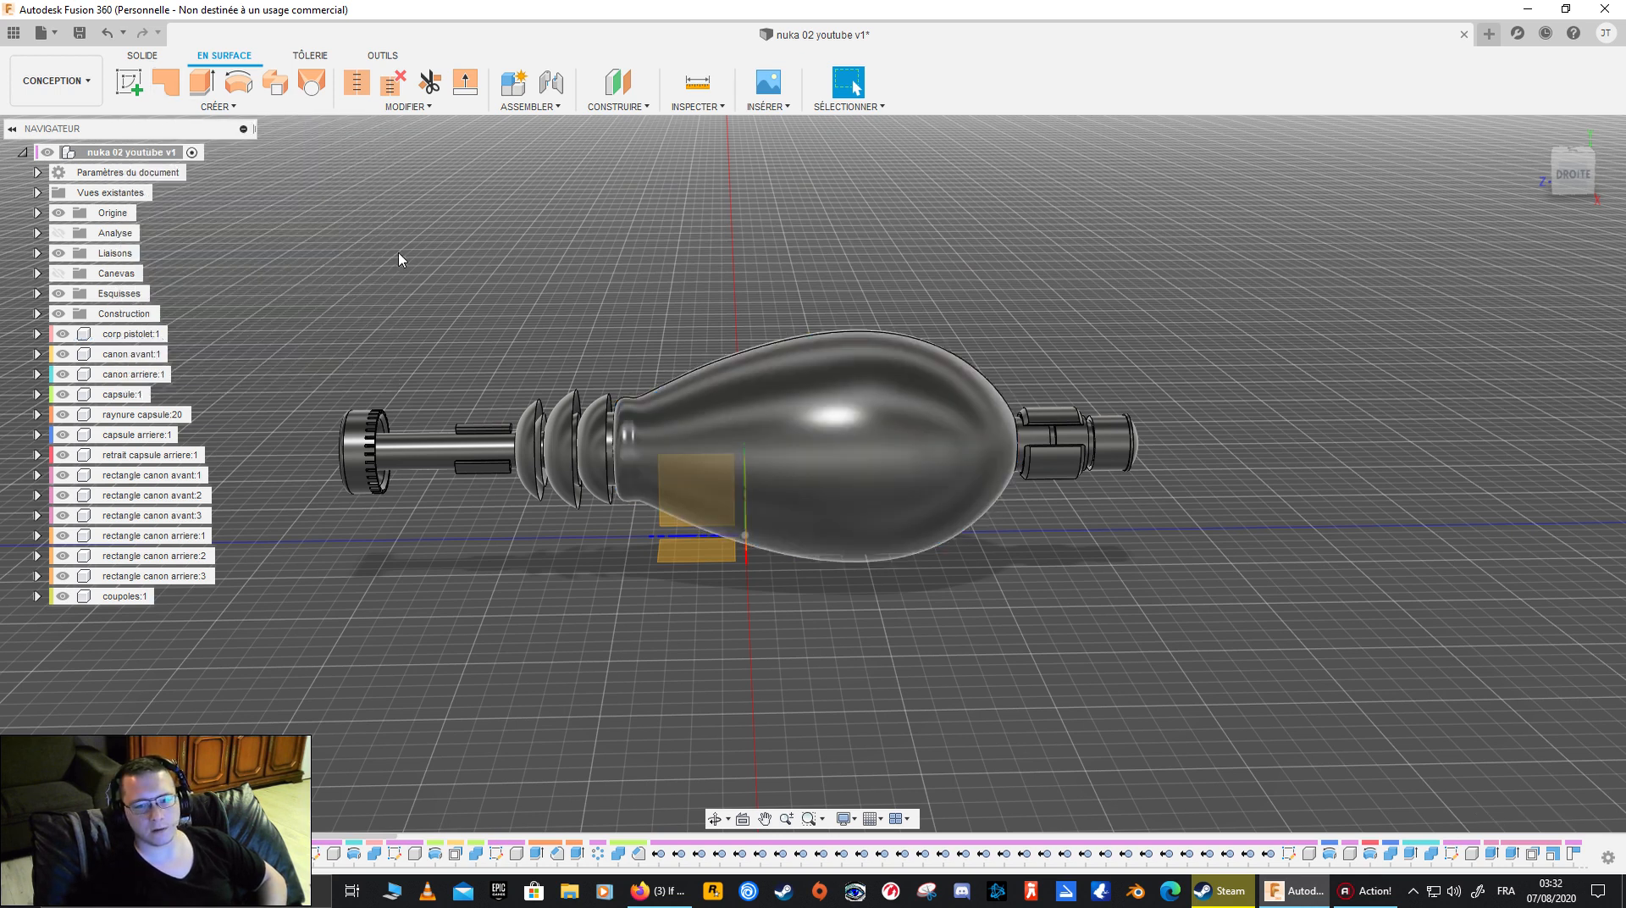
{"action": "left_click", "coordinate": [761, 439]}
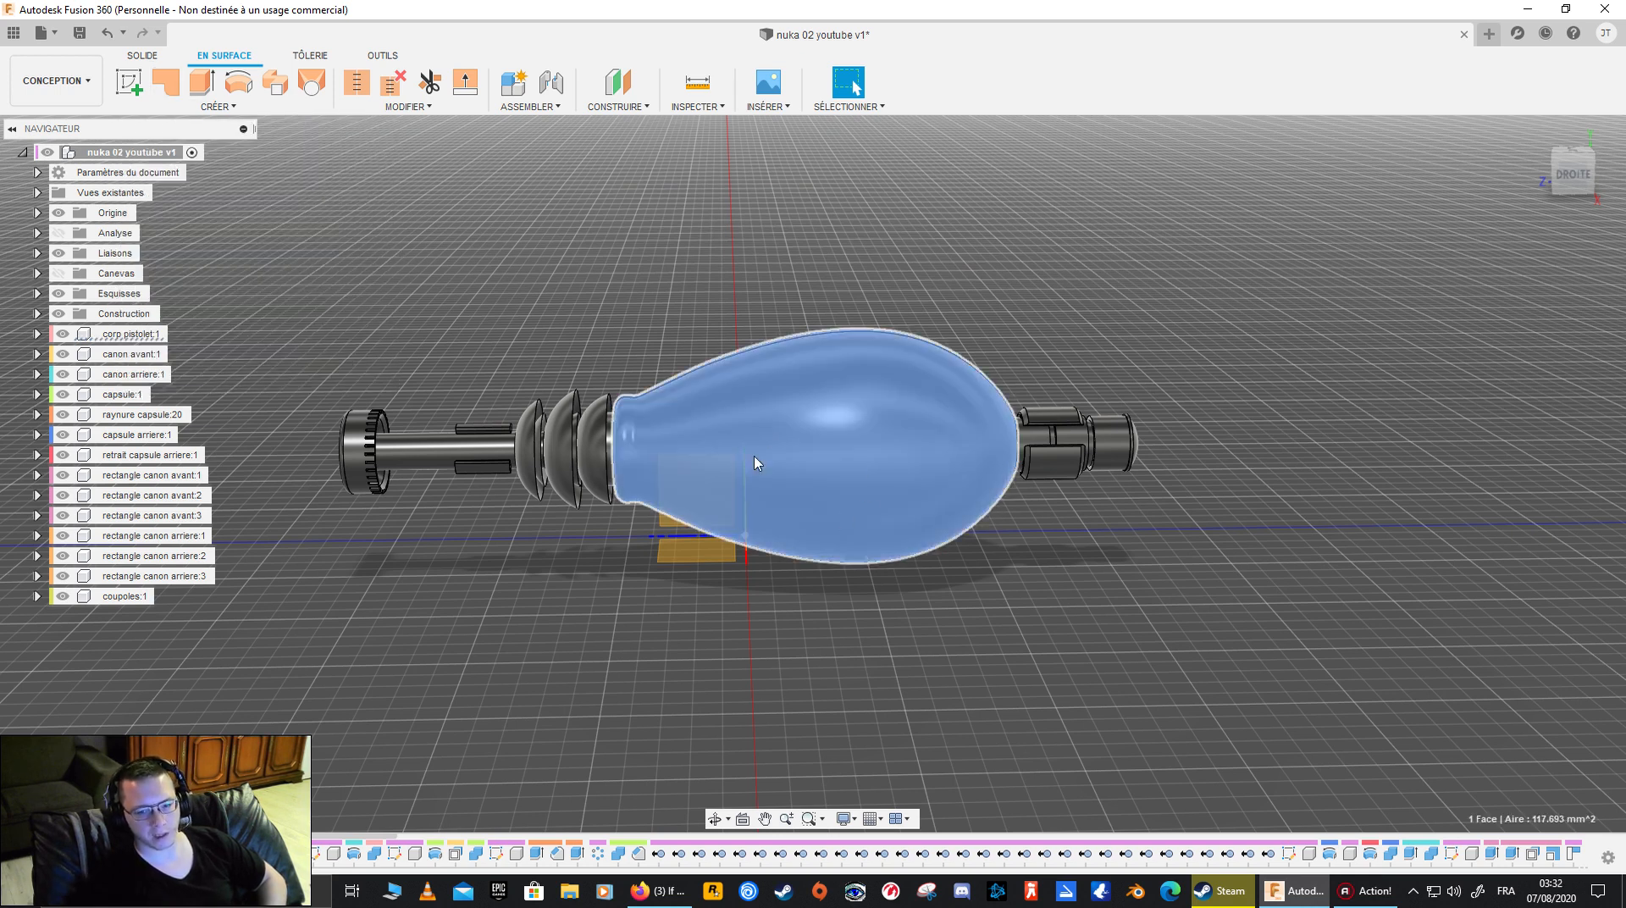
{"action": "left_click", "coordinate": [1006, 319]}
{"action": "left_click", "coordinate": [856, 429]}
- Turn on the section analysis and examine the cut through the gun body and barrels
{"action": "left_click", "coordinate": [58, 233]}
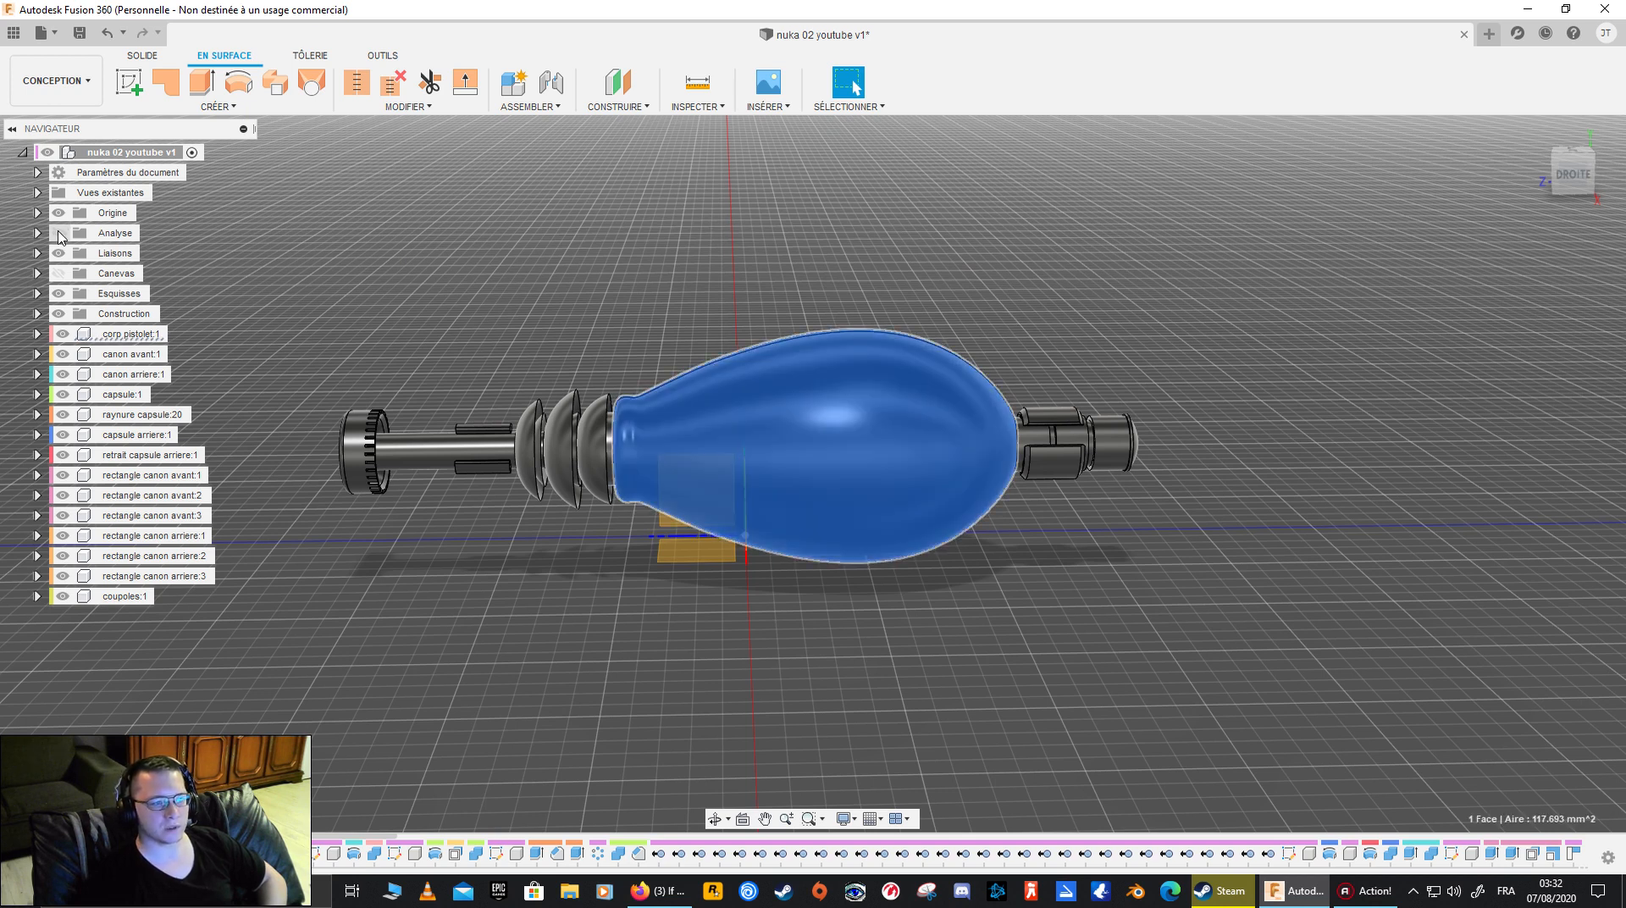
{"action": "left_click", "coordinate": [519, 300]}
{"action": "middle_click_drag", "start_coordinate": [1087, 562], "coordinate": [1014, 601]}
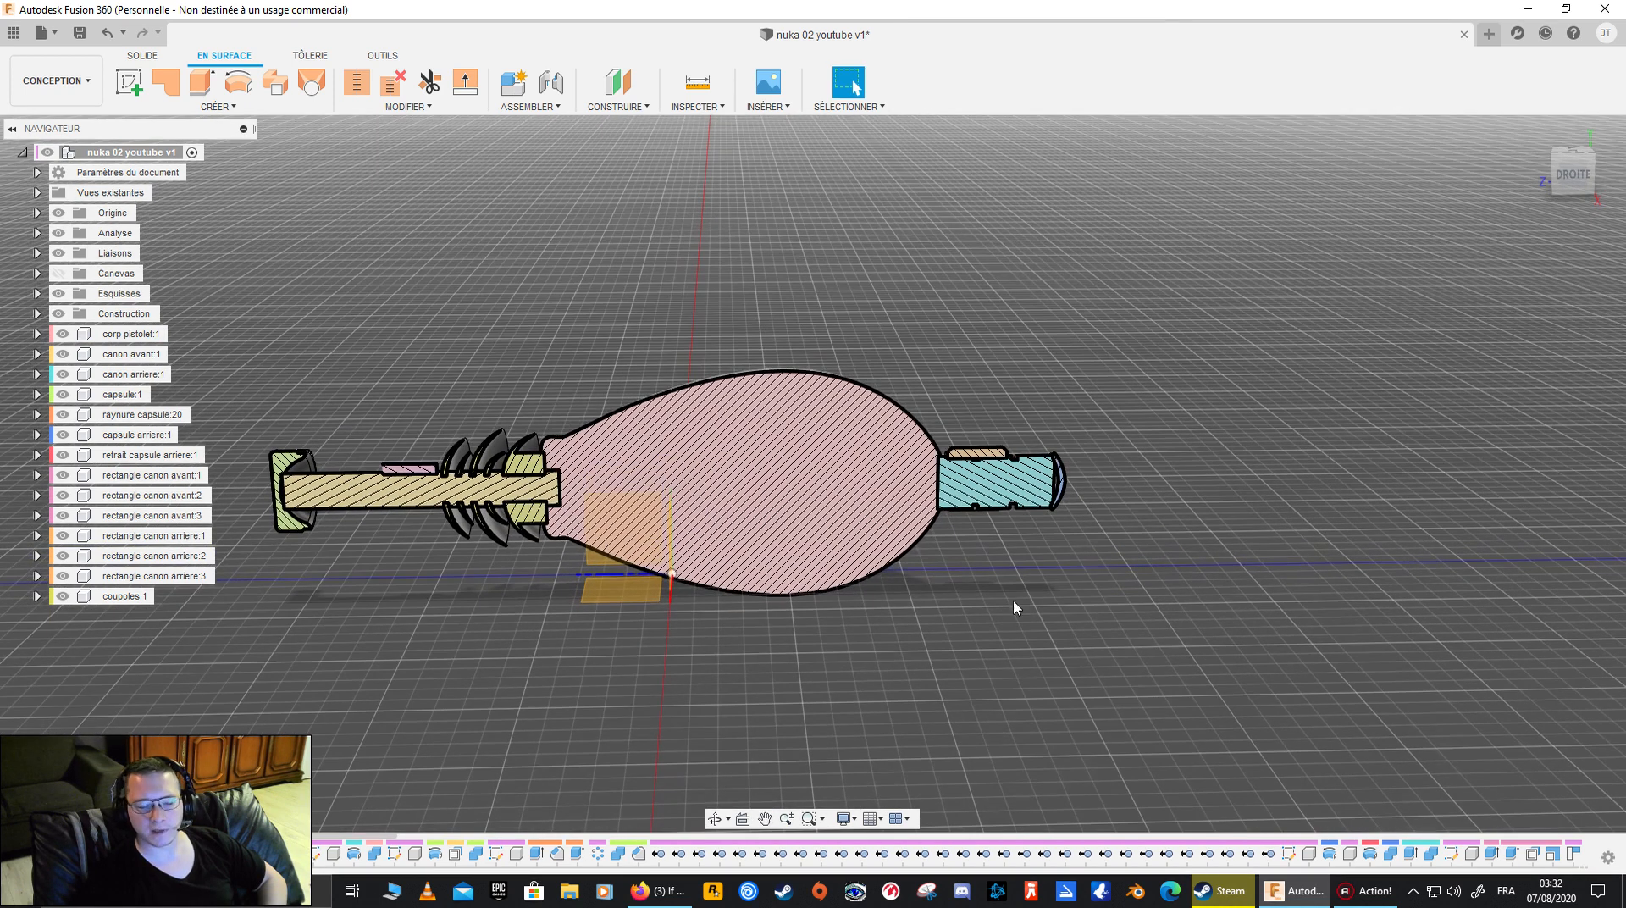
{"action": "left_click", "coordinate": [58, 274]}
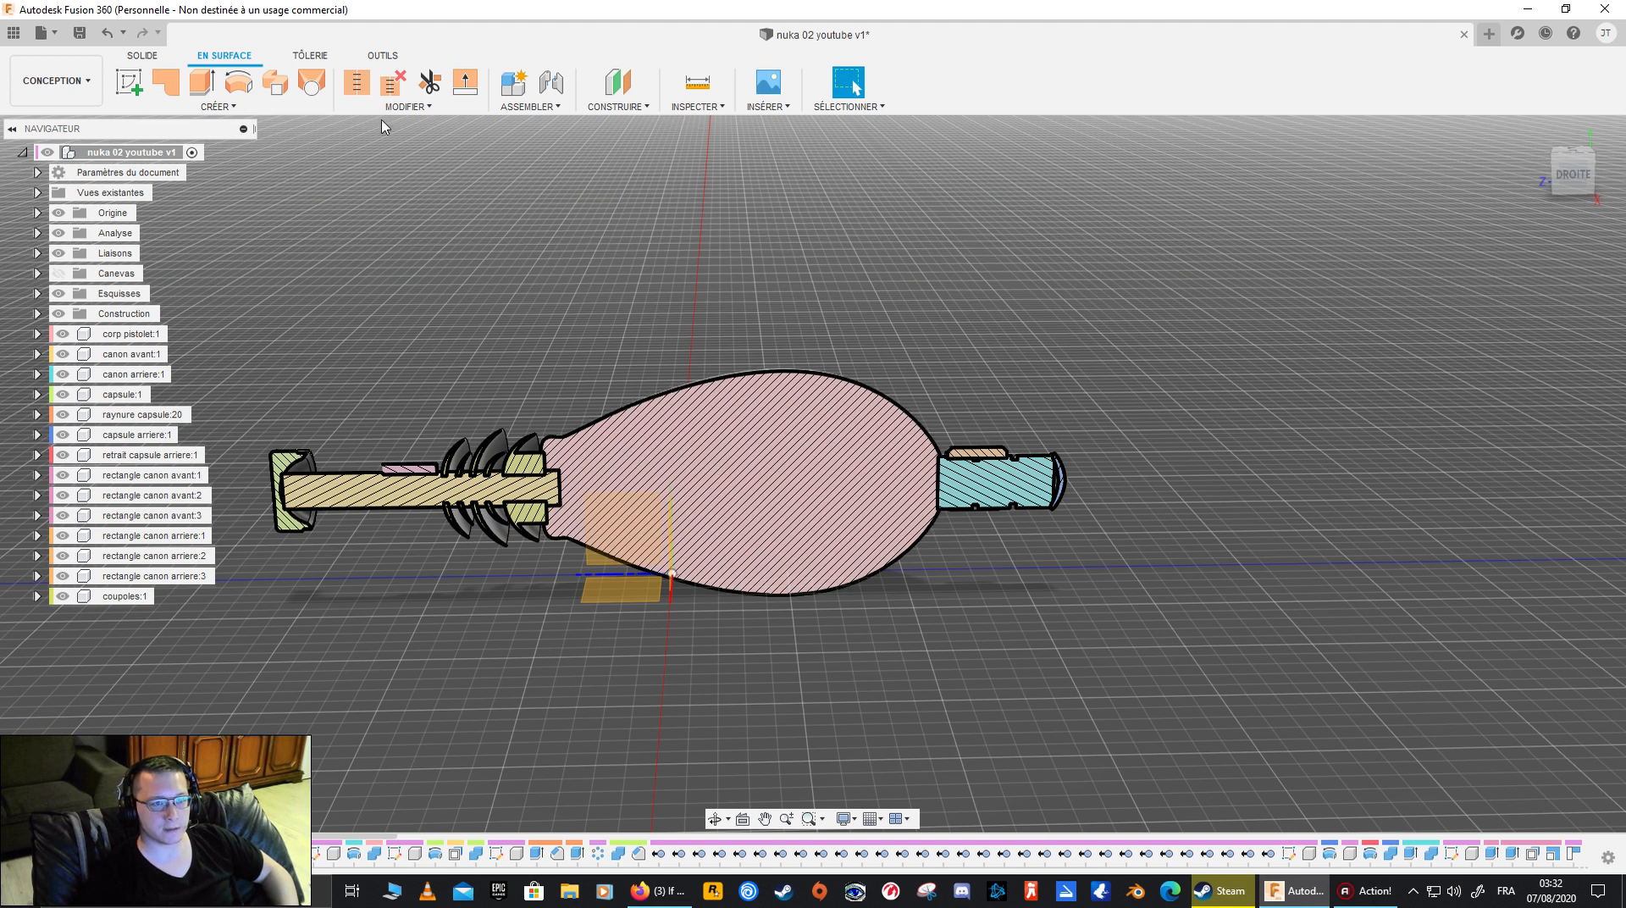
{"action": "left_click", "coordinate": [137, 55]}
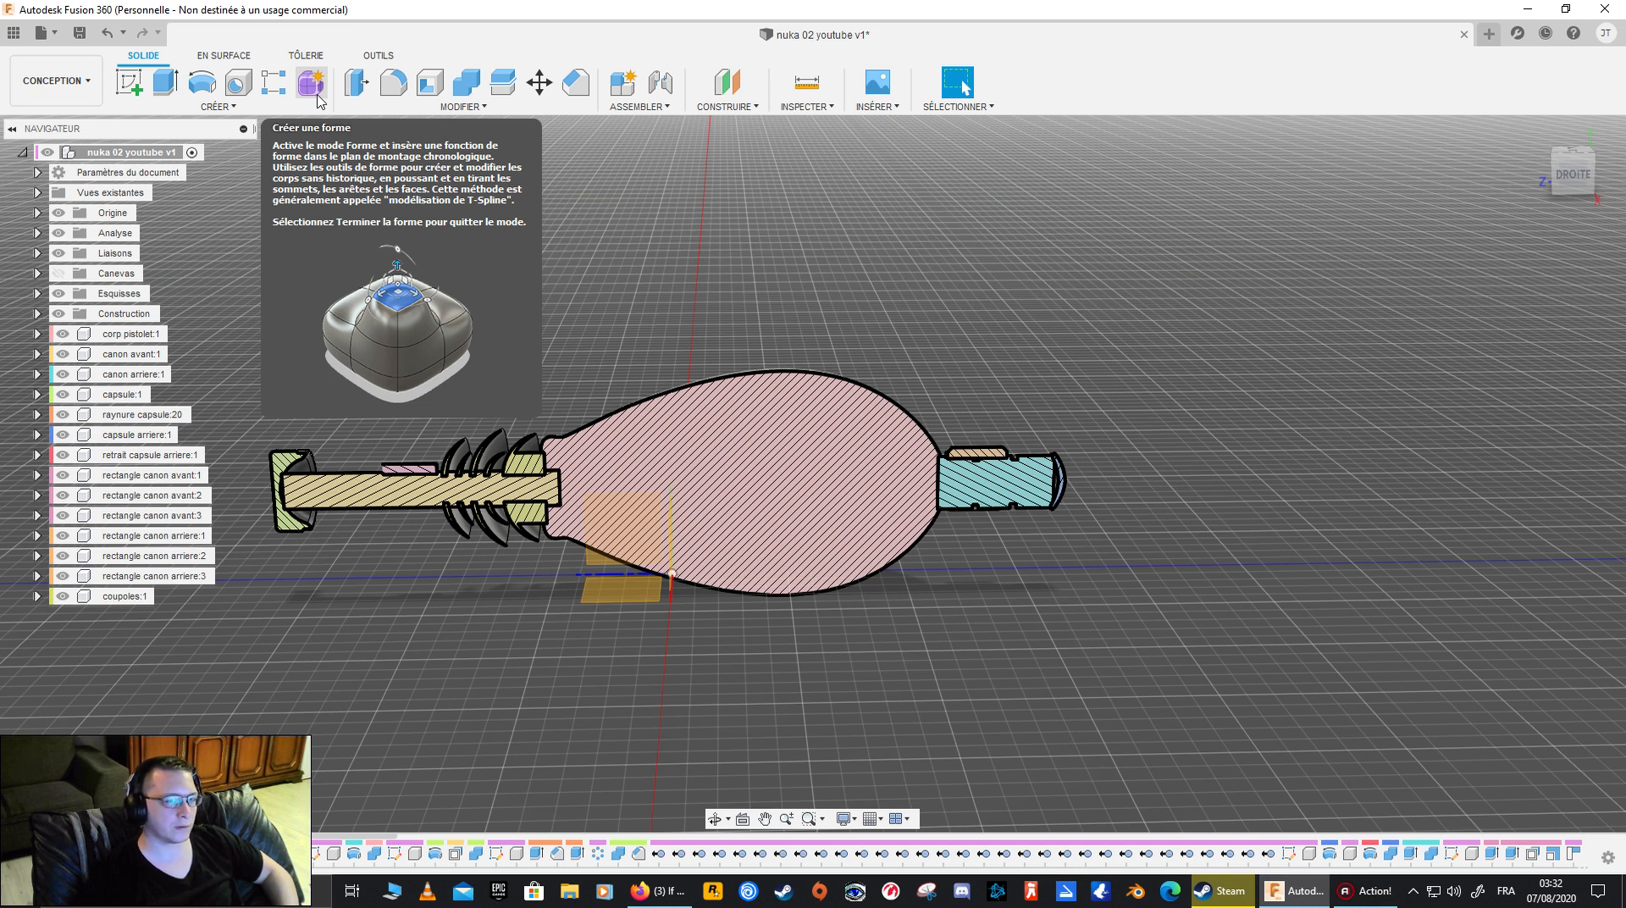
{"action": "left_click", "coordinate": [229, 56]}
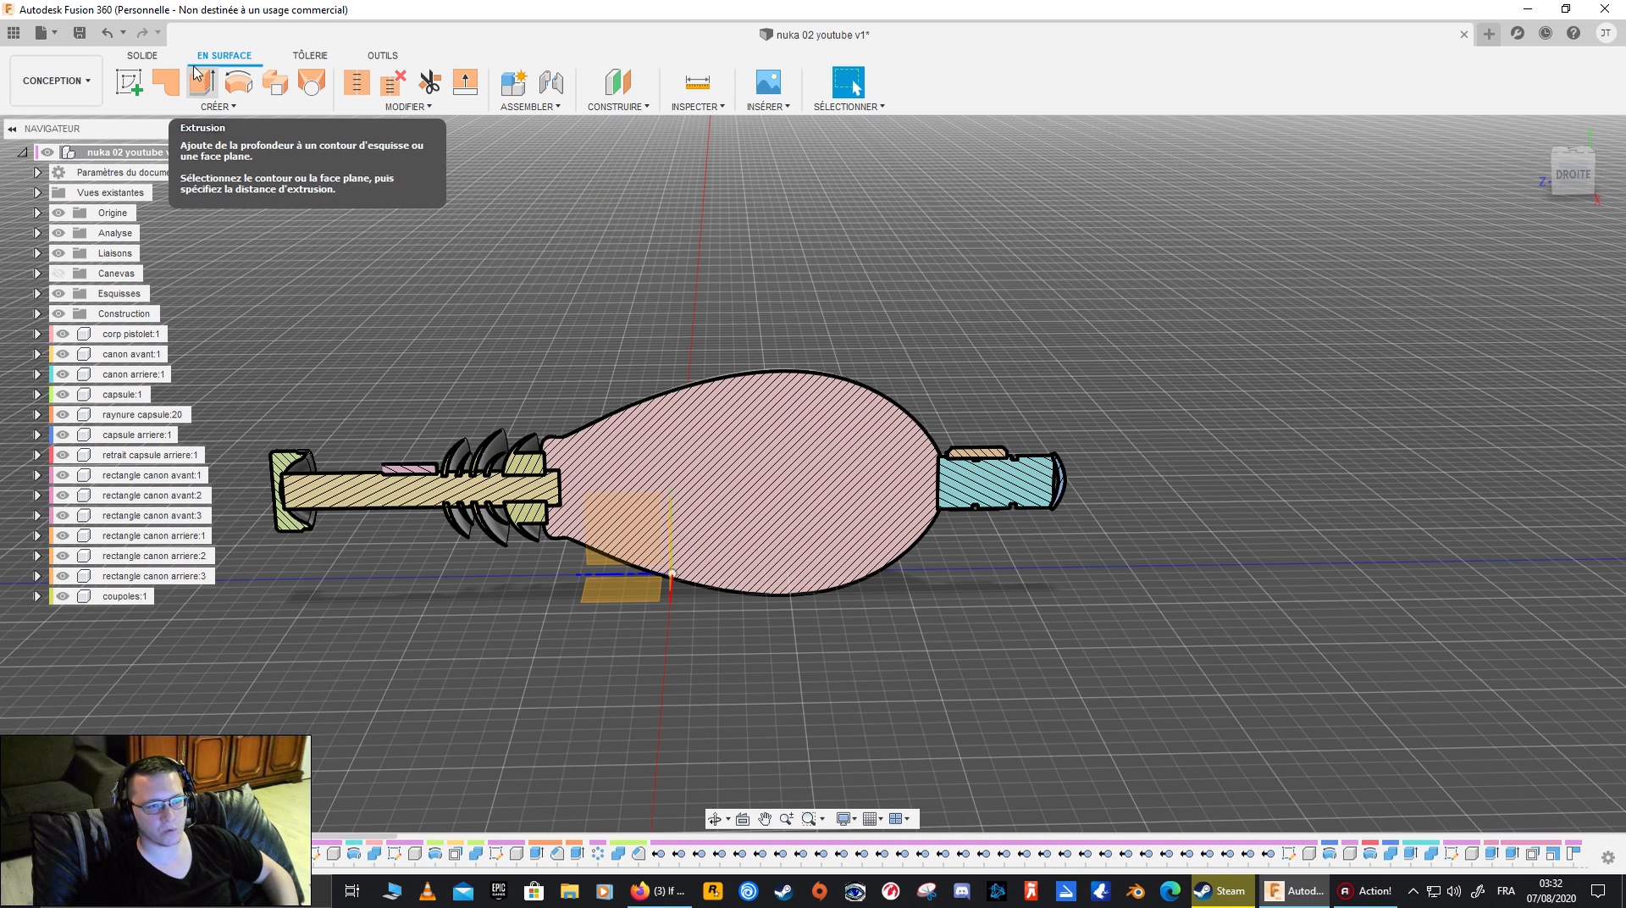
{"action": "left_click", "coordinate": [158, 58]}
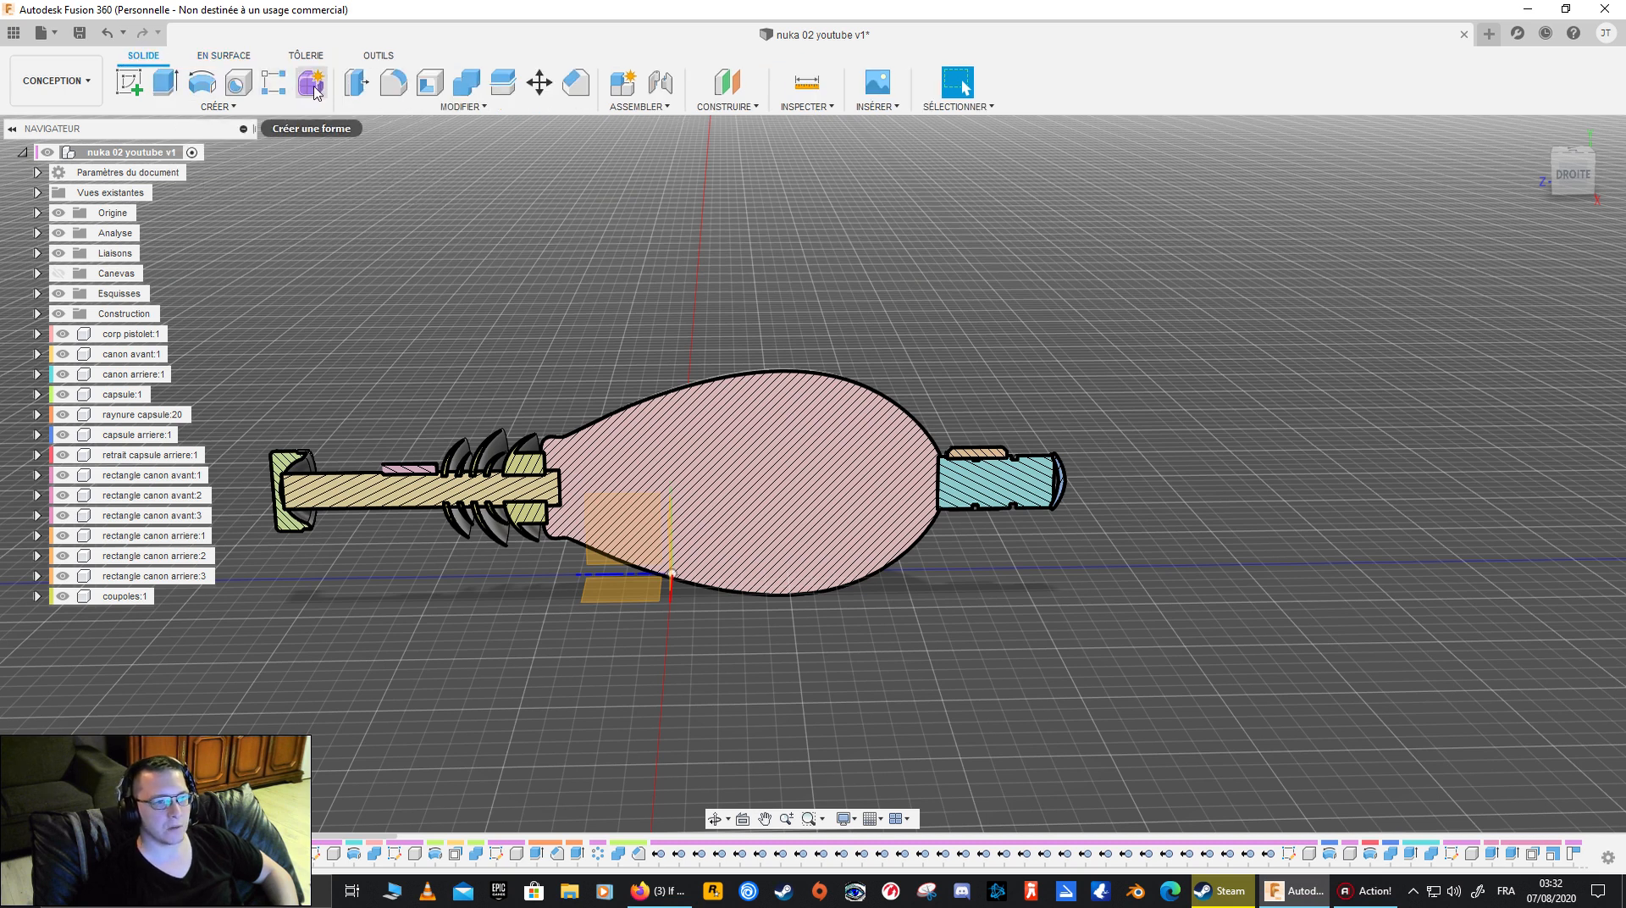
{"action": "left_click", "coordinate": [220, 56]}
{"action": "left_click", "coordinate": [140, 59]}
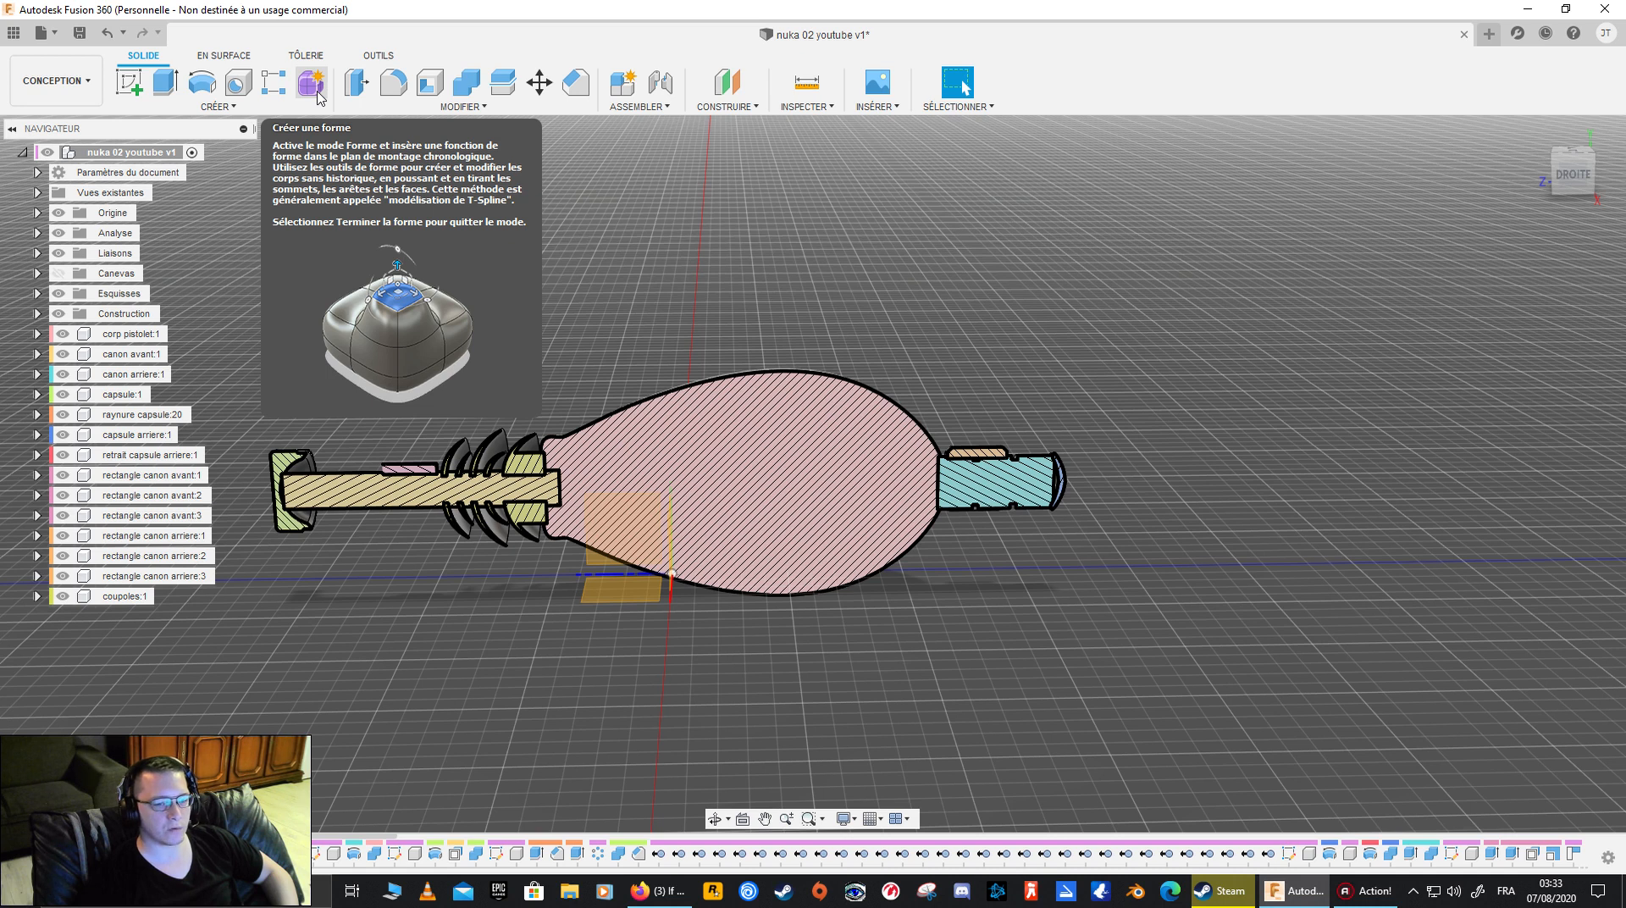
- Show the reference canvas again and turn off the section analysis, viewing the gun squarely from the right side
{"action": "left_click", "coordinate": [58, 273]}
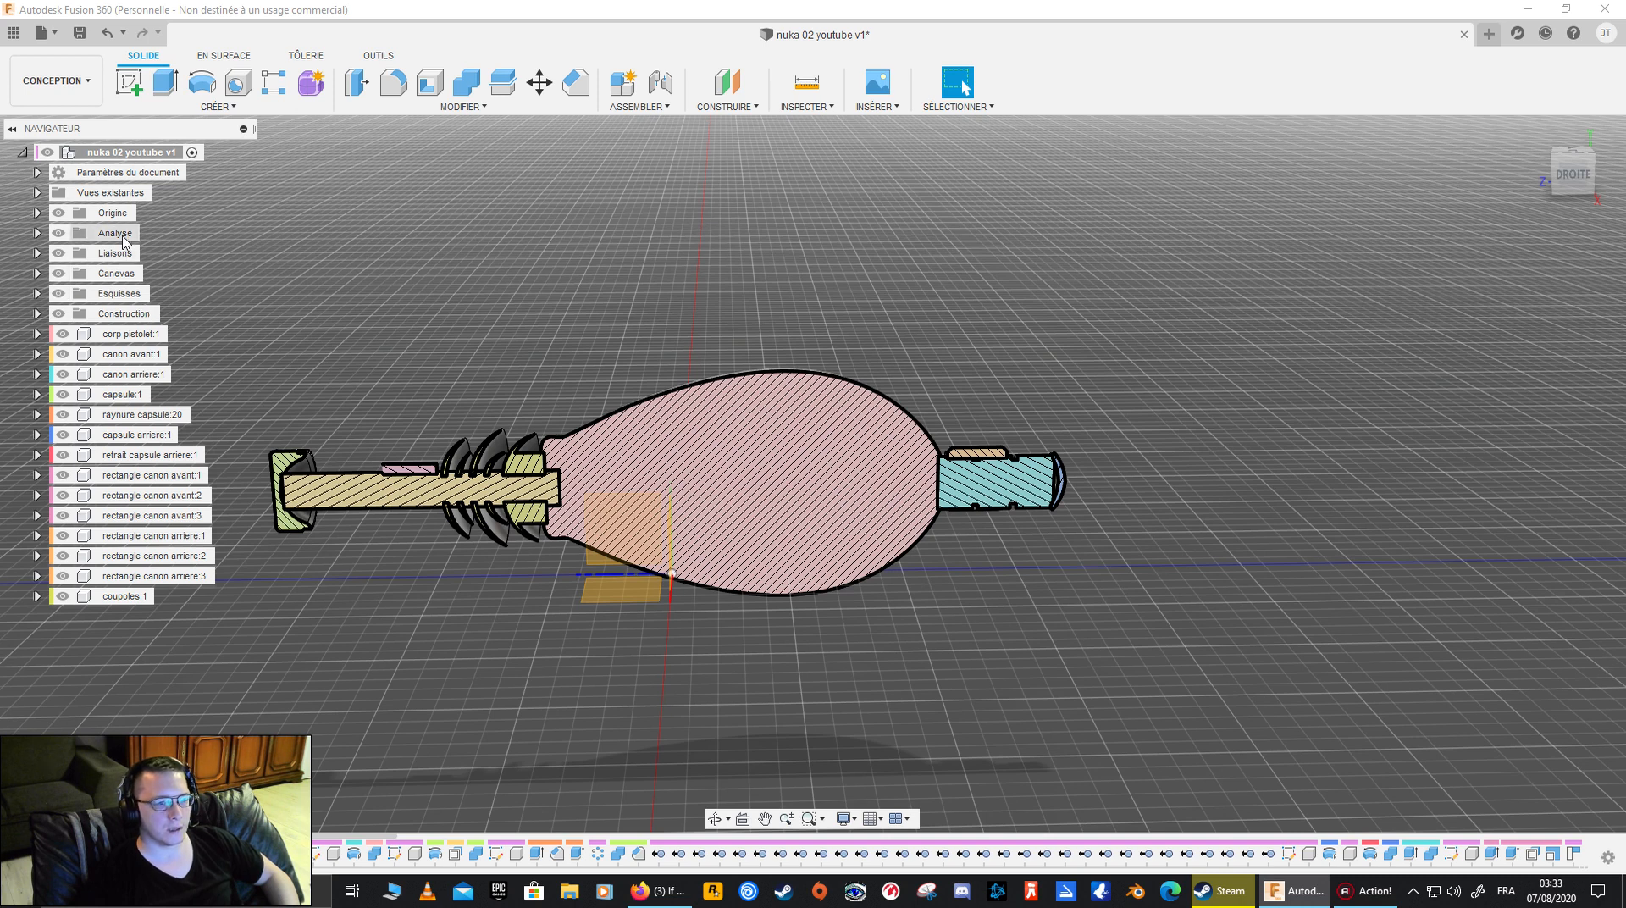
{"action": "left_click", "coordinate": [58, 233]}
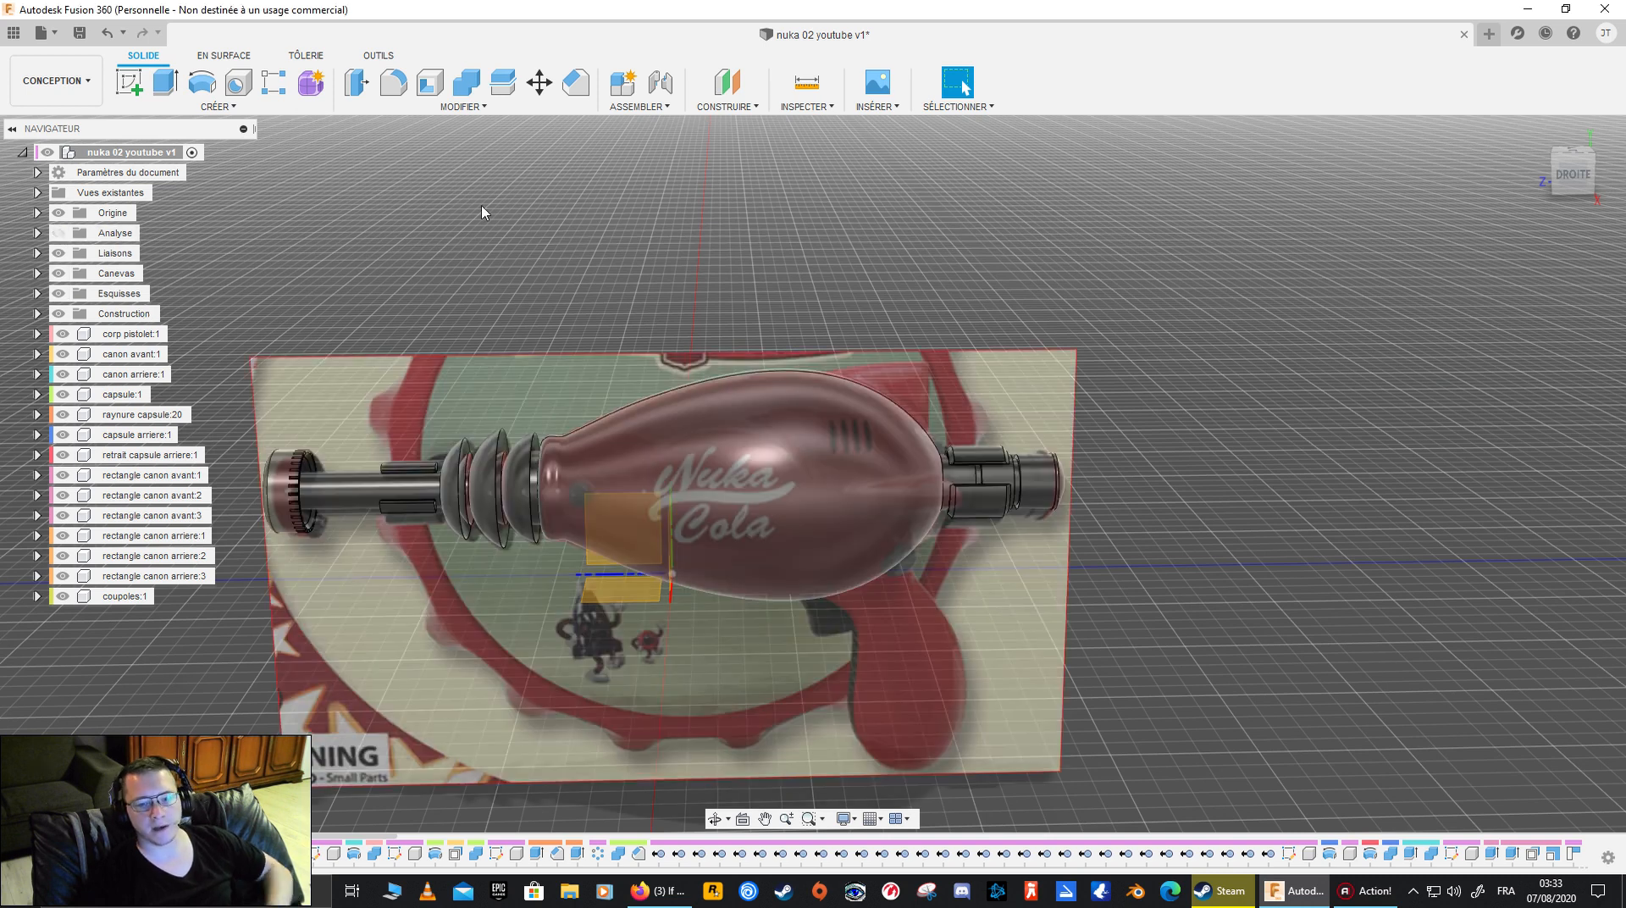
{"action": "left_click", "coordinate": [1573, 174]}
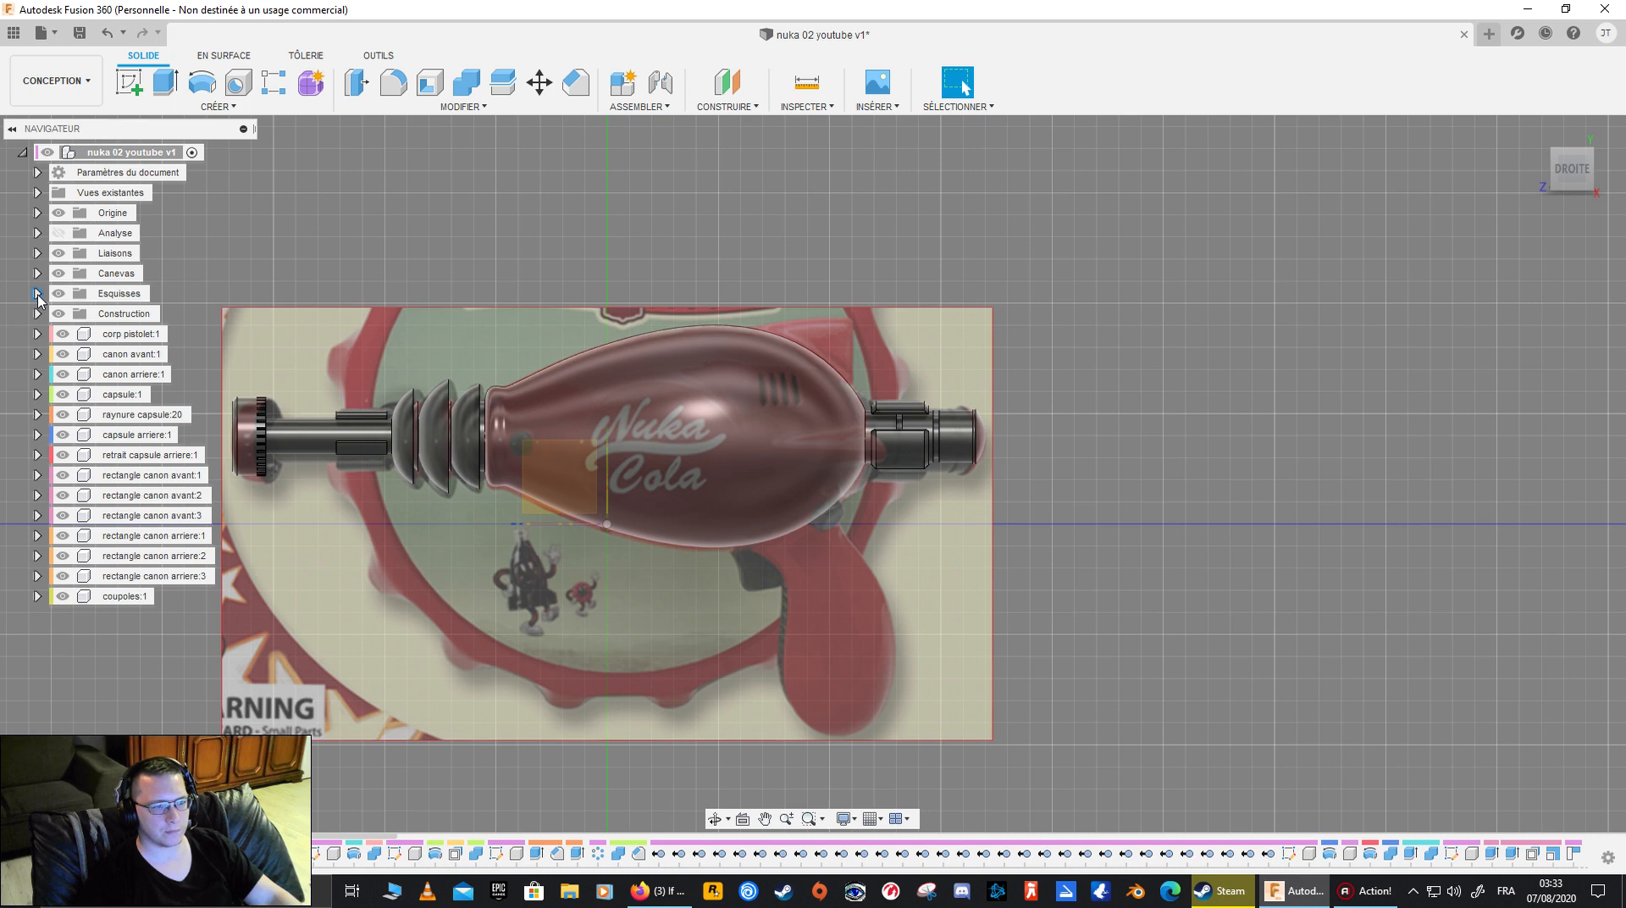
- Create a new form in the design and select the YZ origin plane over the reference image
{"action": "middle_click_drag", "start_coordinate": [370, 427], "coordinate": [588, 566], "text": "shift"}
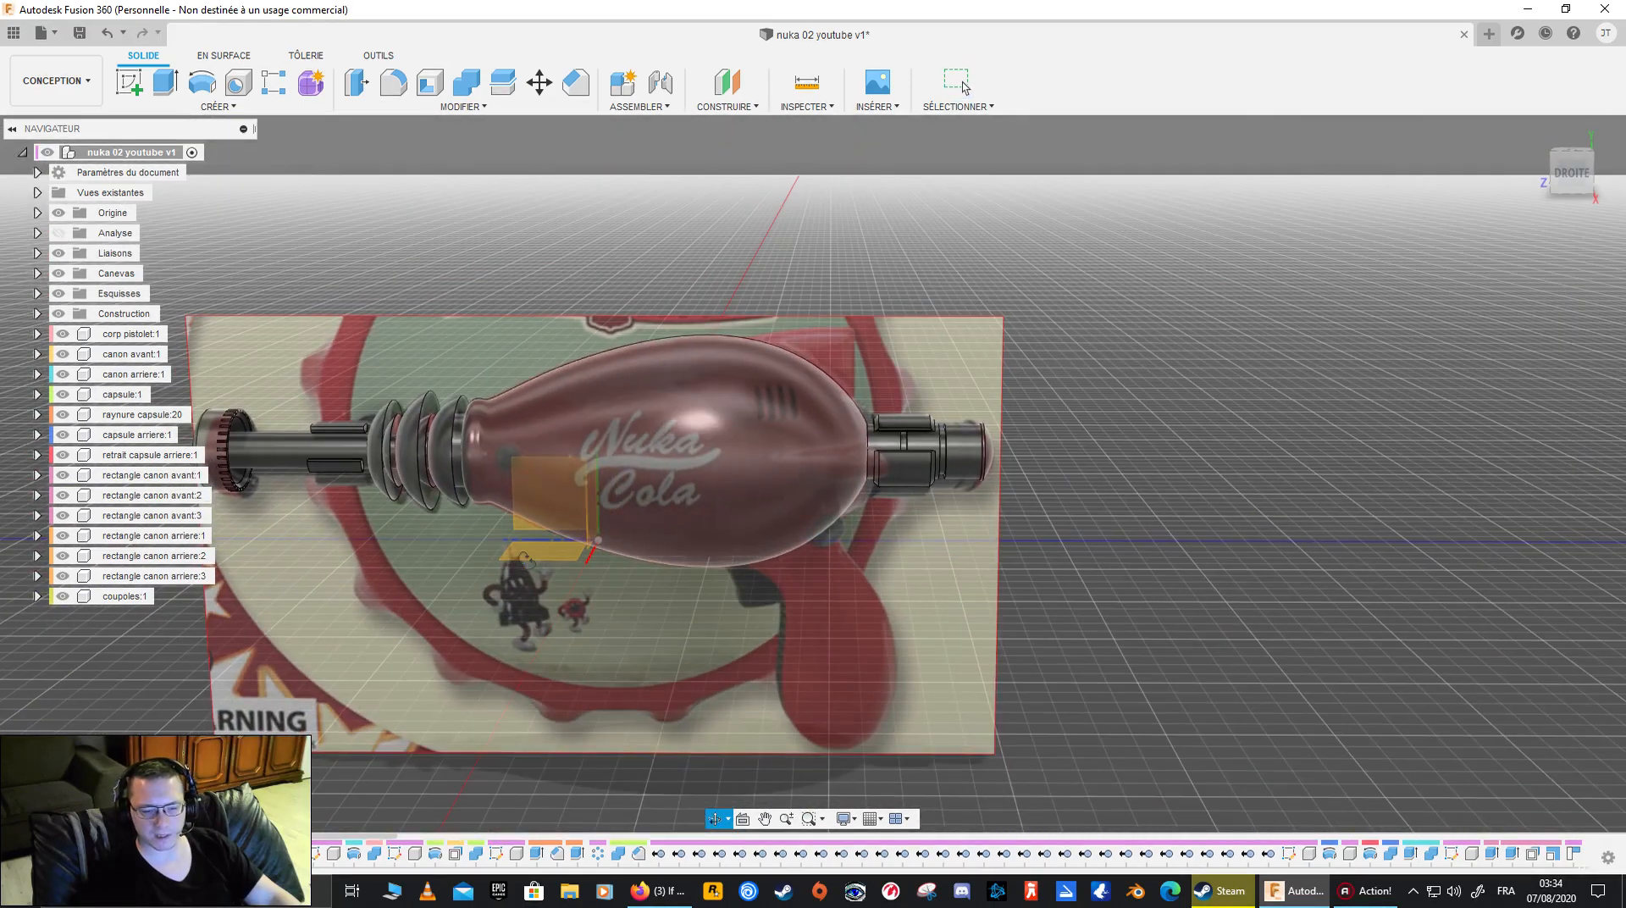
{"action": "left_click", "coordinate": [963, 85]}
{"action": "left_click", "coordinate": [1568, 175]}
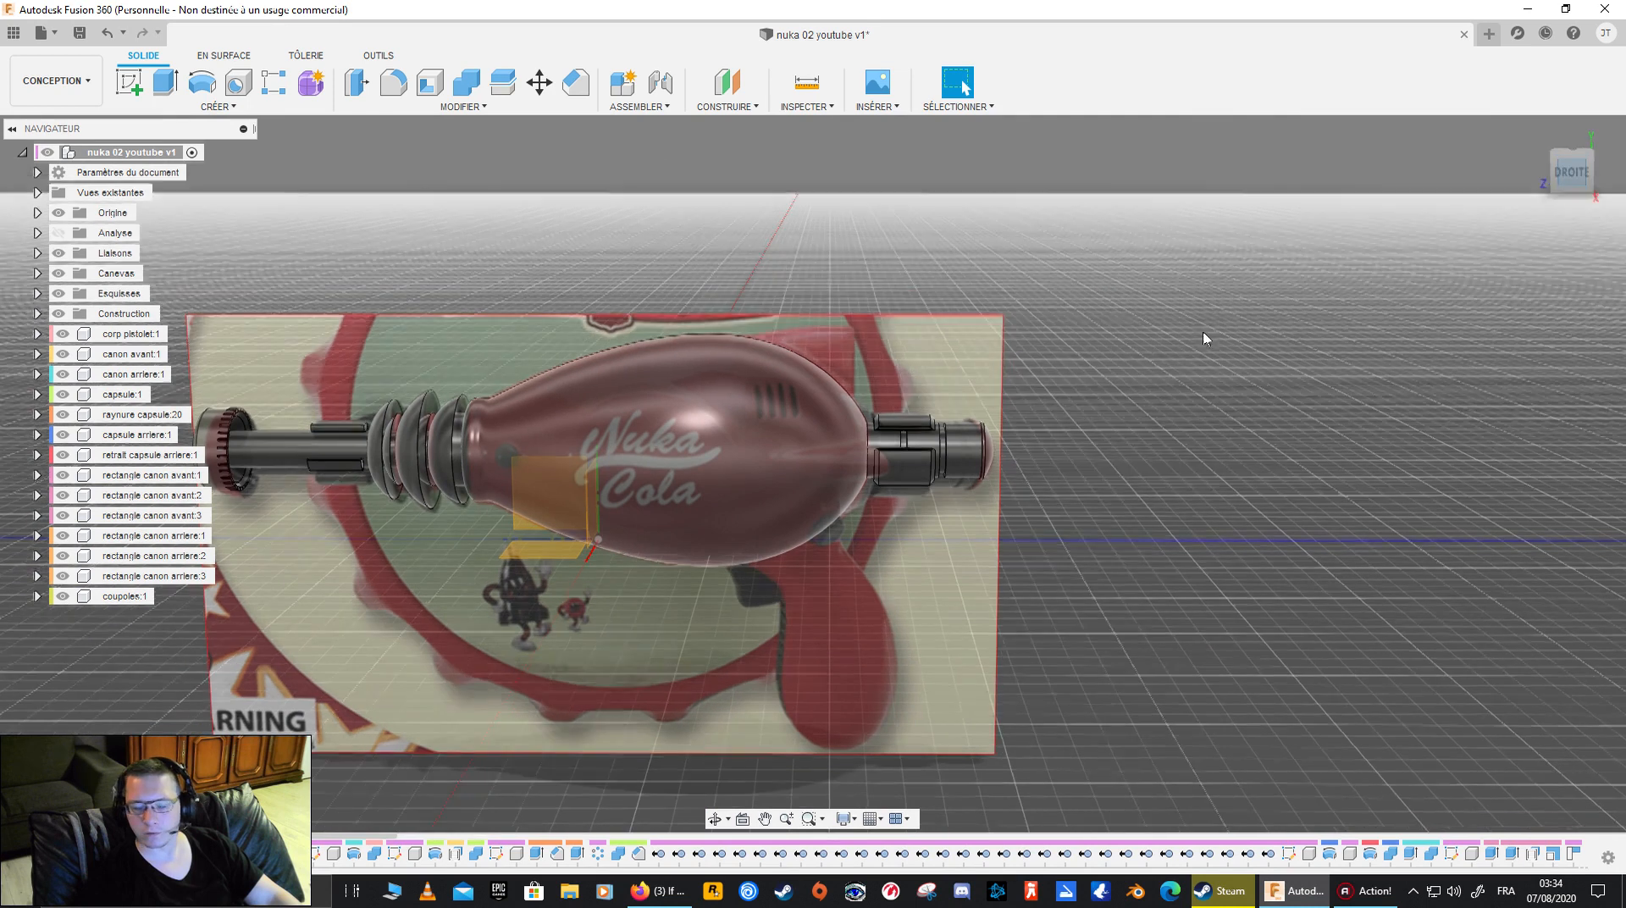
{"action": "left_click", "coordinate": [311, 82]}
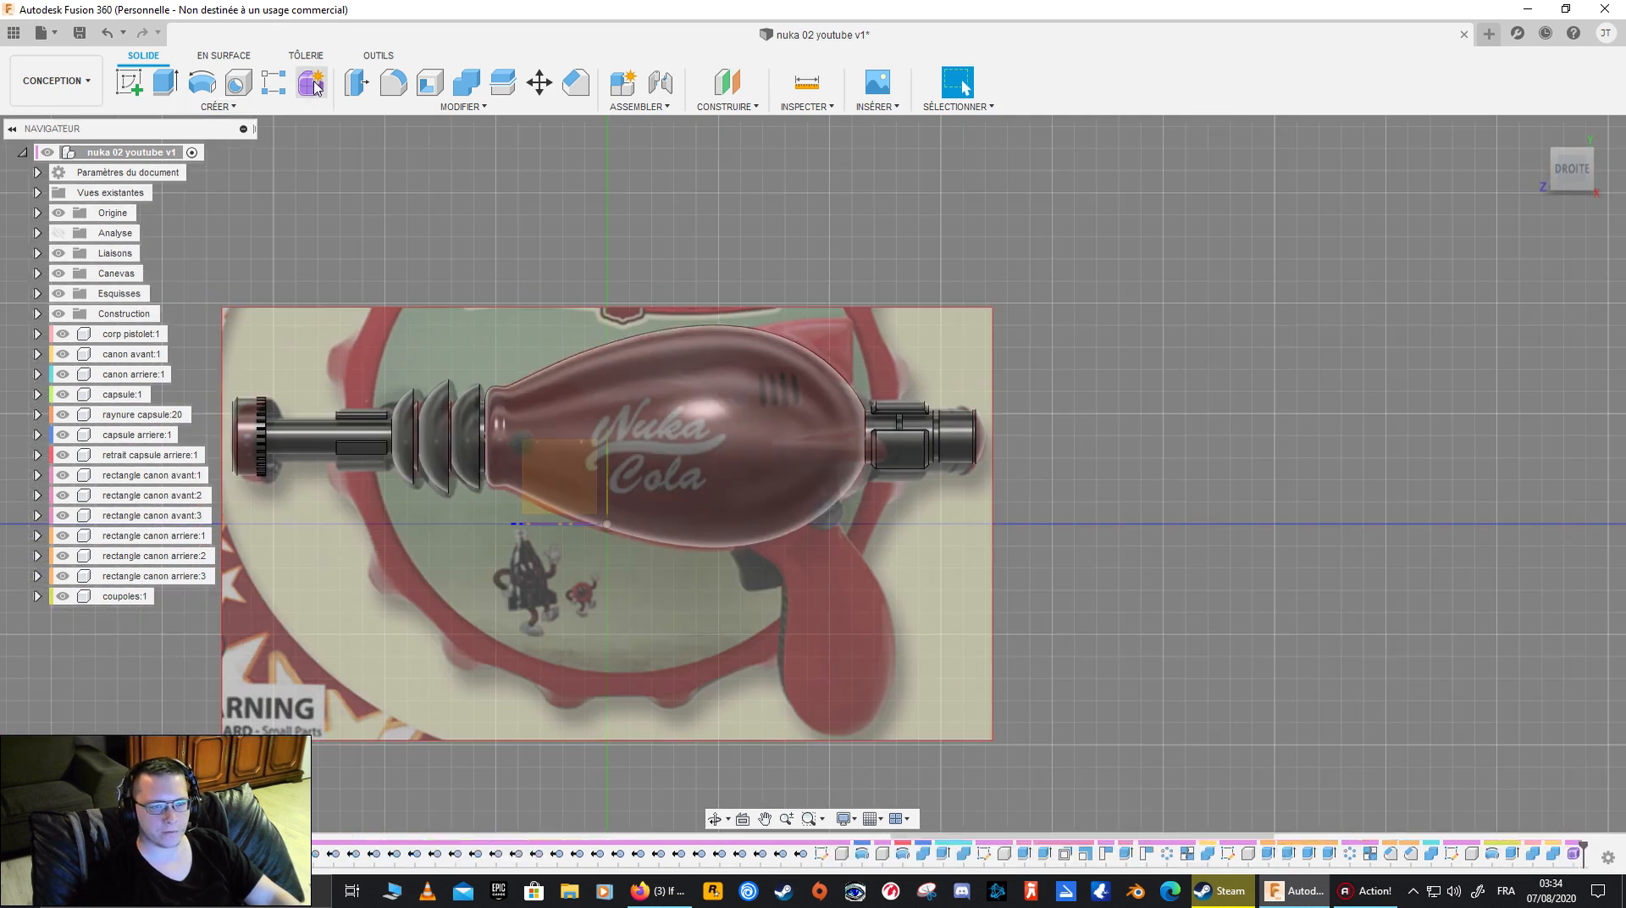
{"action": "left_click", "coordinate": [556, 464]}
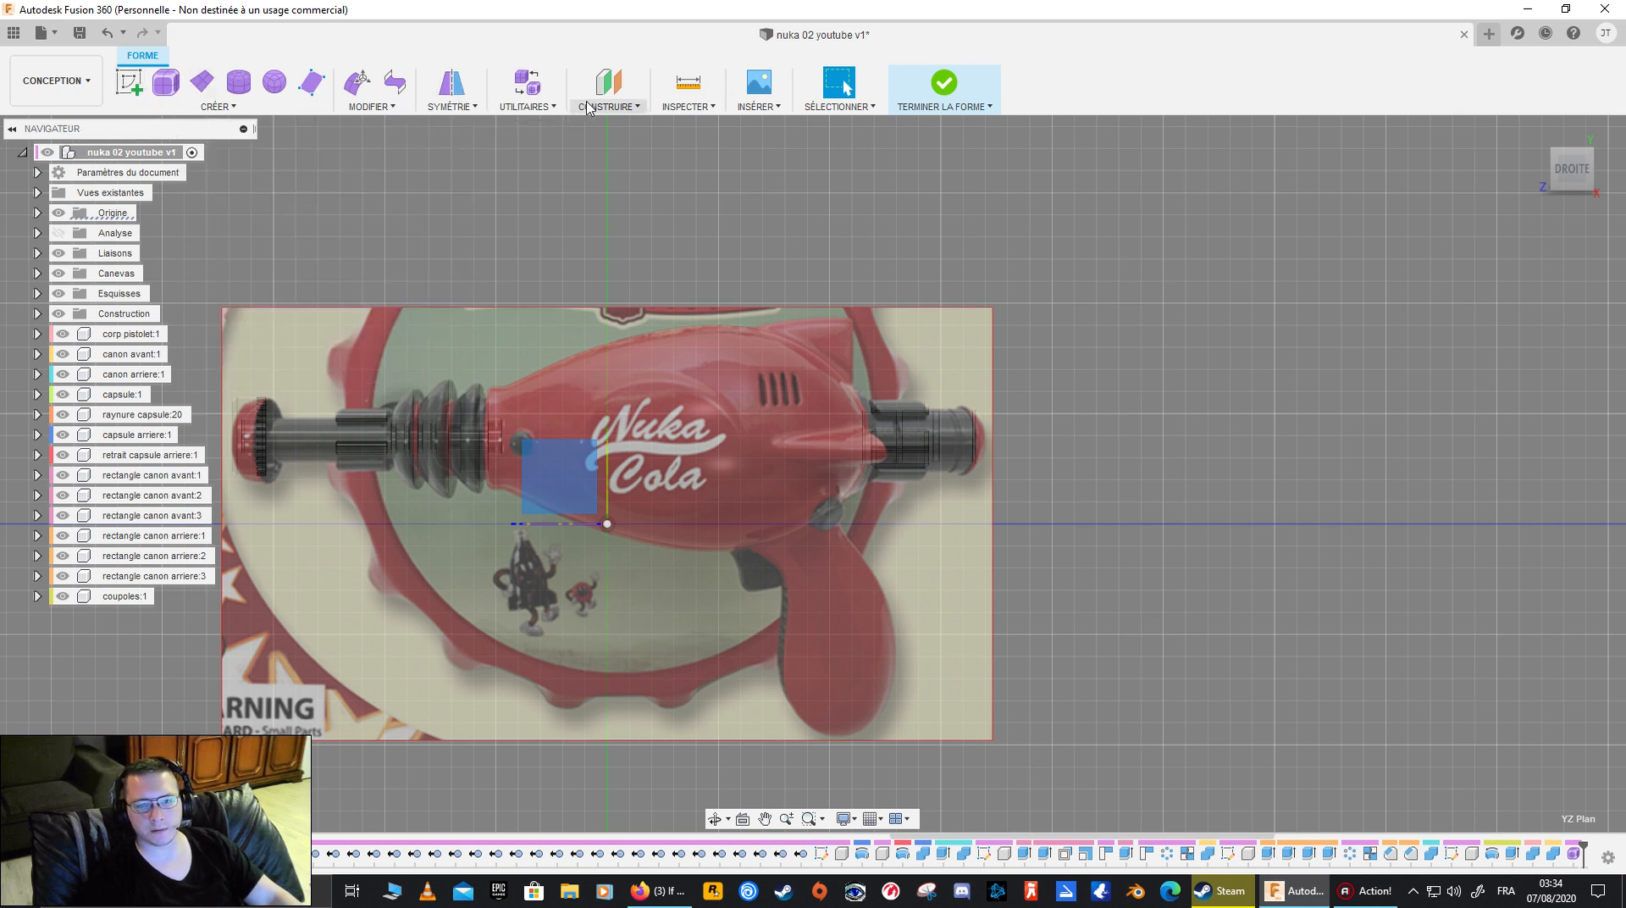
{"action": "left_click", "coordinate": [265, 109]}
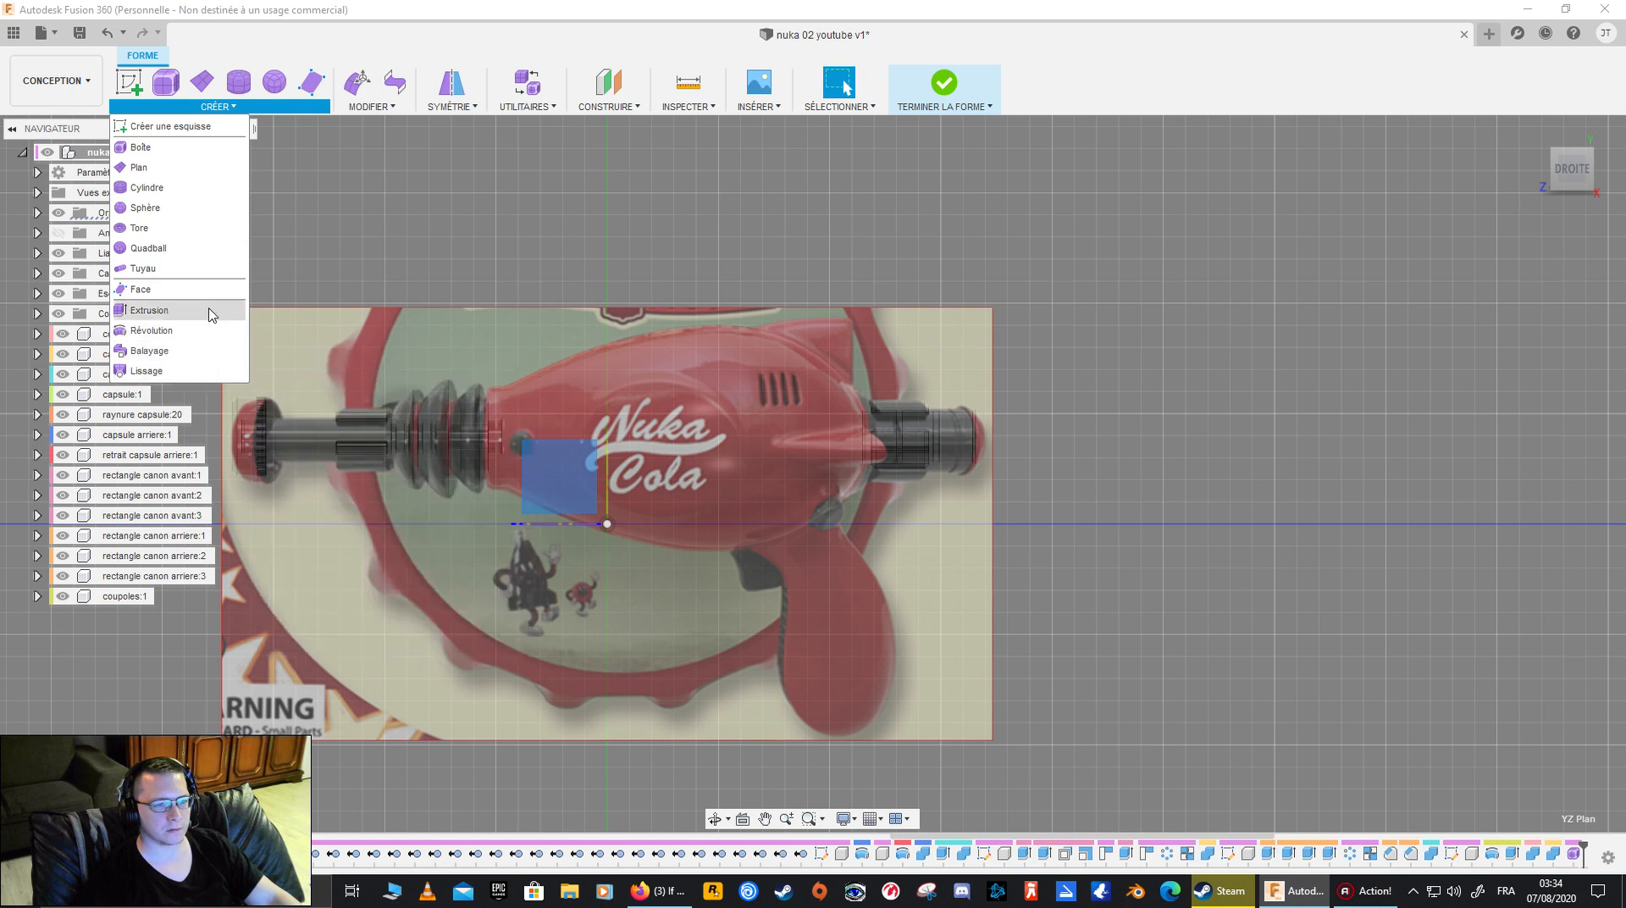
{"action": "left_click", "coordinate": [397, 108]}
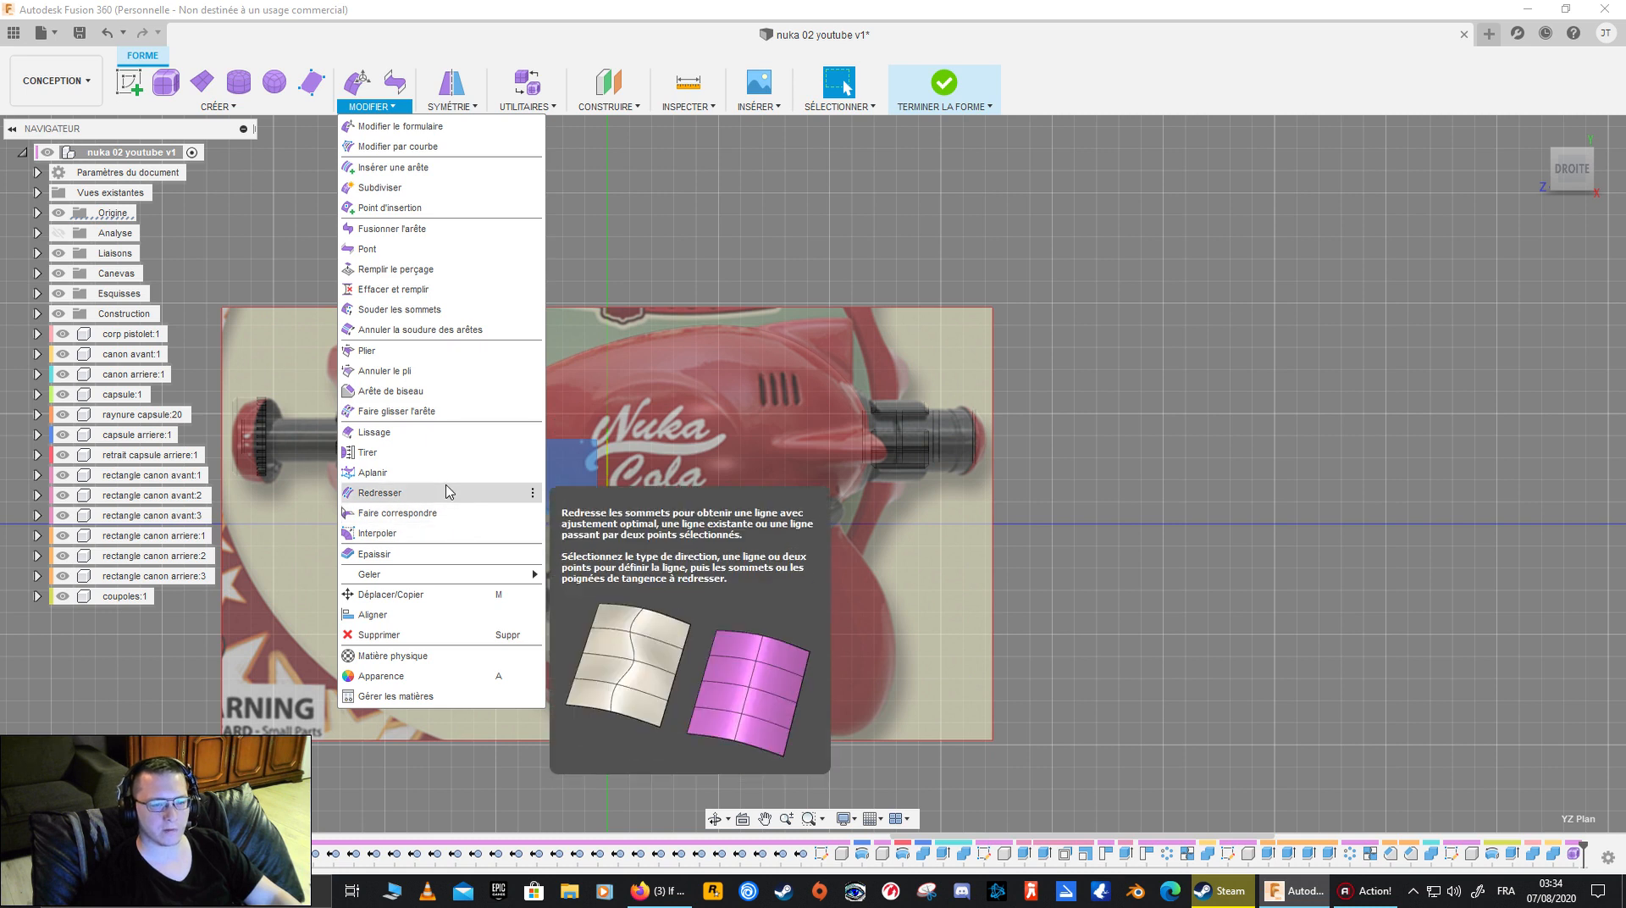
{"action": "left_click", "coordinate": [398, 111]}
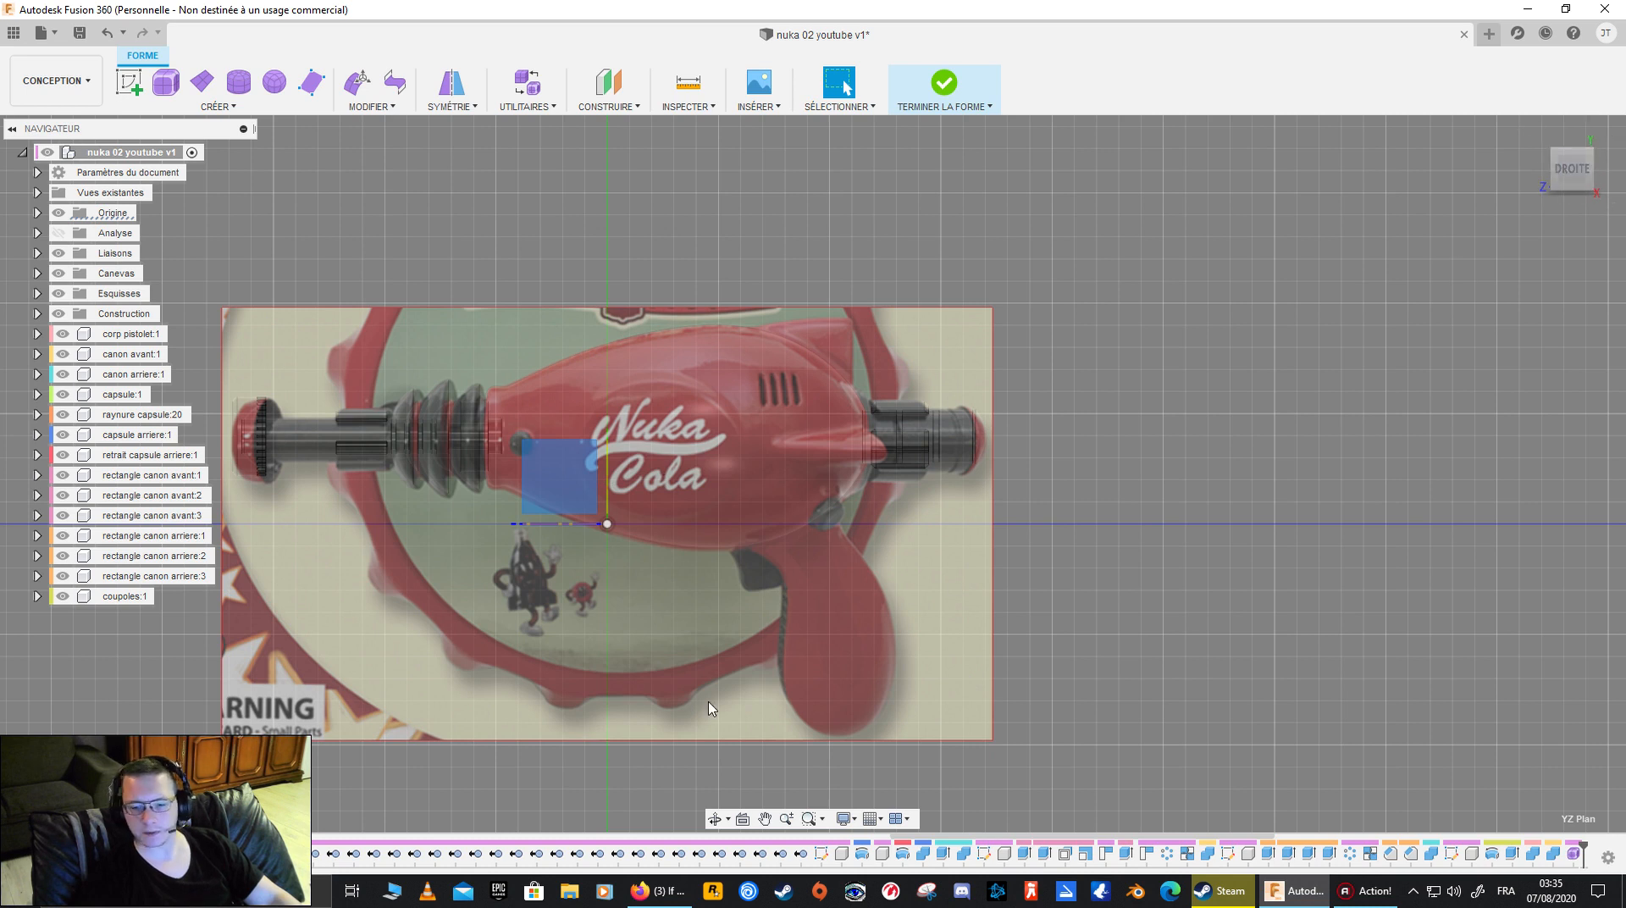
- Draw a single four-sided T-Spline face on the YZ plane, spanning the junction between the gun body's underside and the grip
{"action": "scroll", "coordinate": [1002, 602], "scroll_direction": "down", "scroll_amount": 2}
{"action": "scroll", "coordinate": [1003, 602], "scroll_direction": "up", "scroll_amount": 5}
{"action": "middle_click_drag", "start_coordinate": [735, 610], "coordinate": [681, 542]}
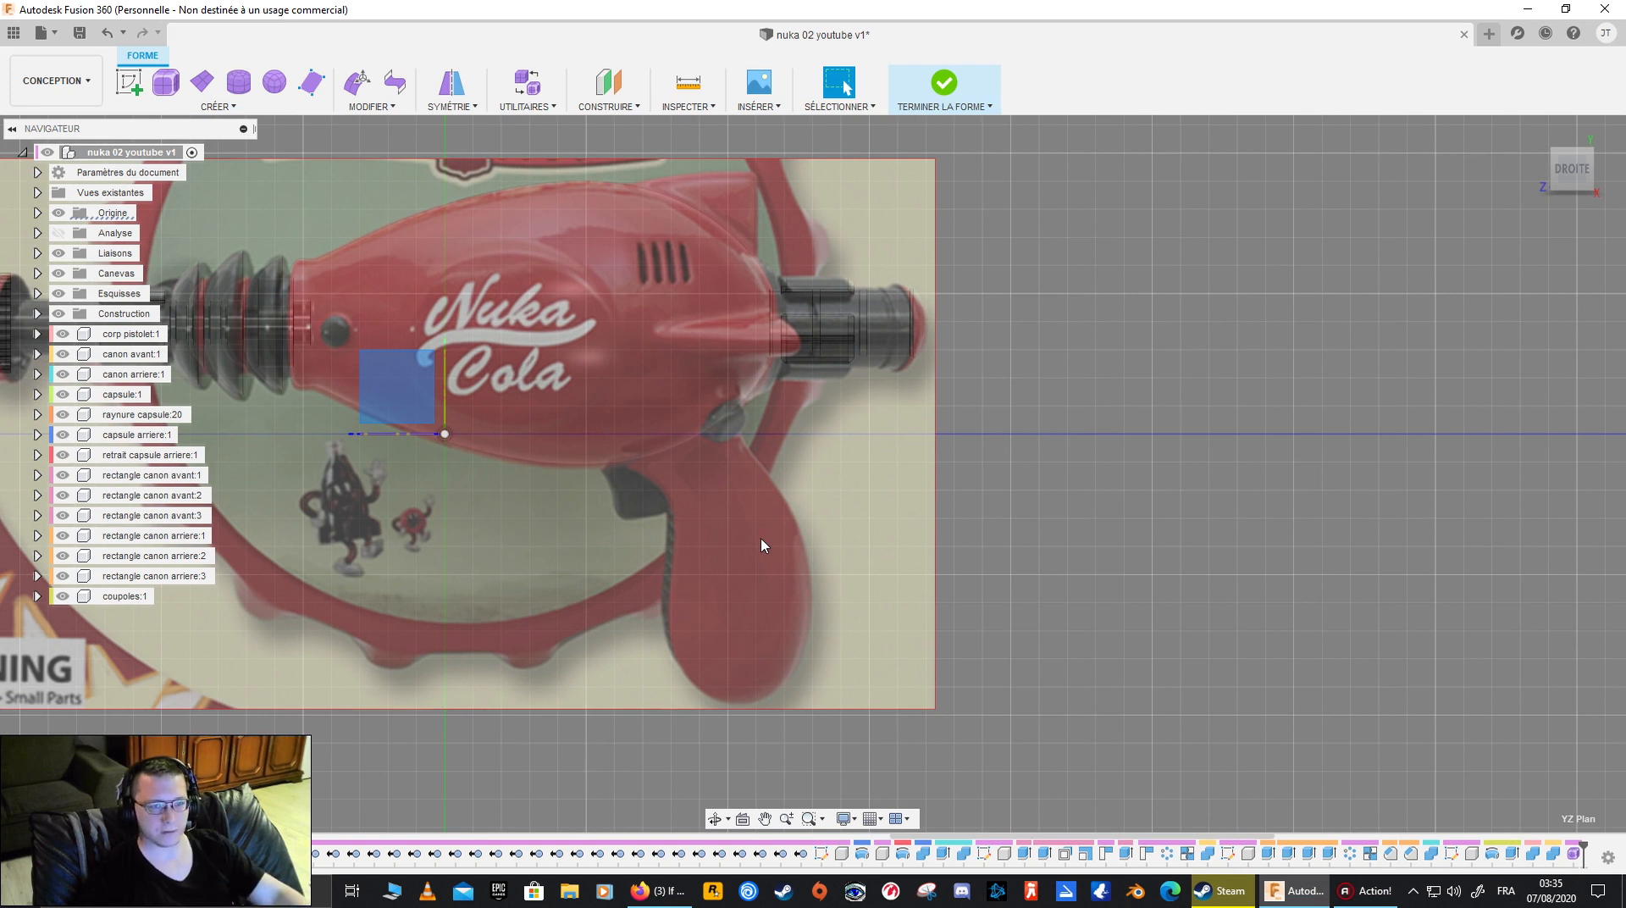
{"action": "left_click", "coordinate": [220, 111]}
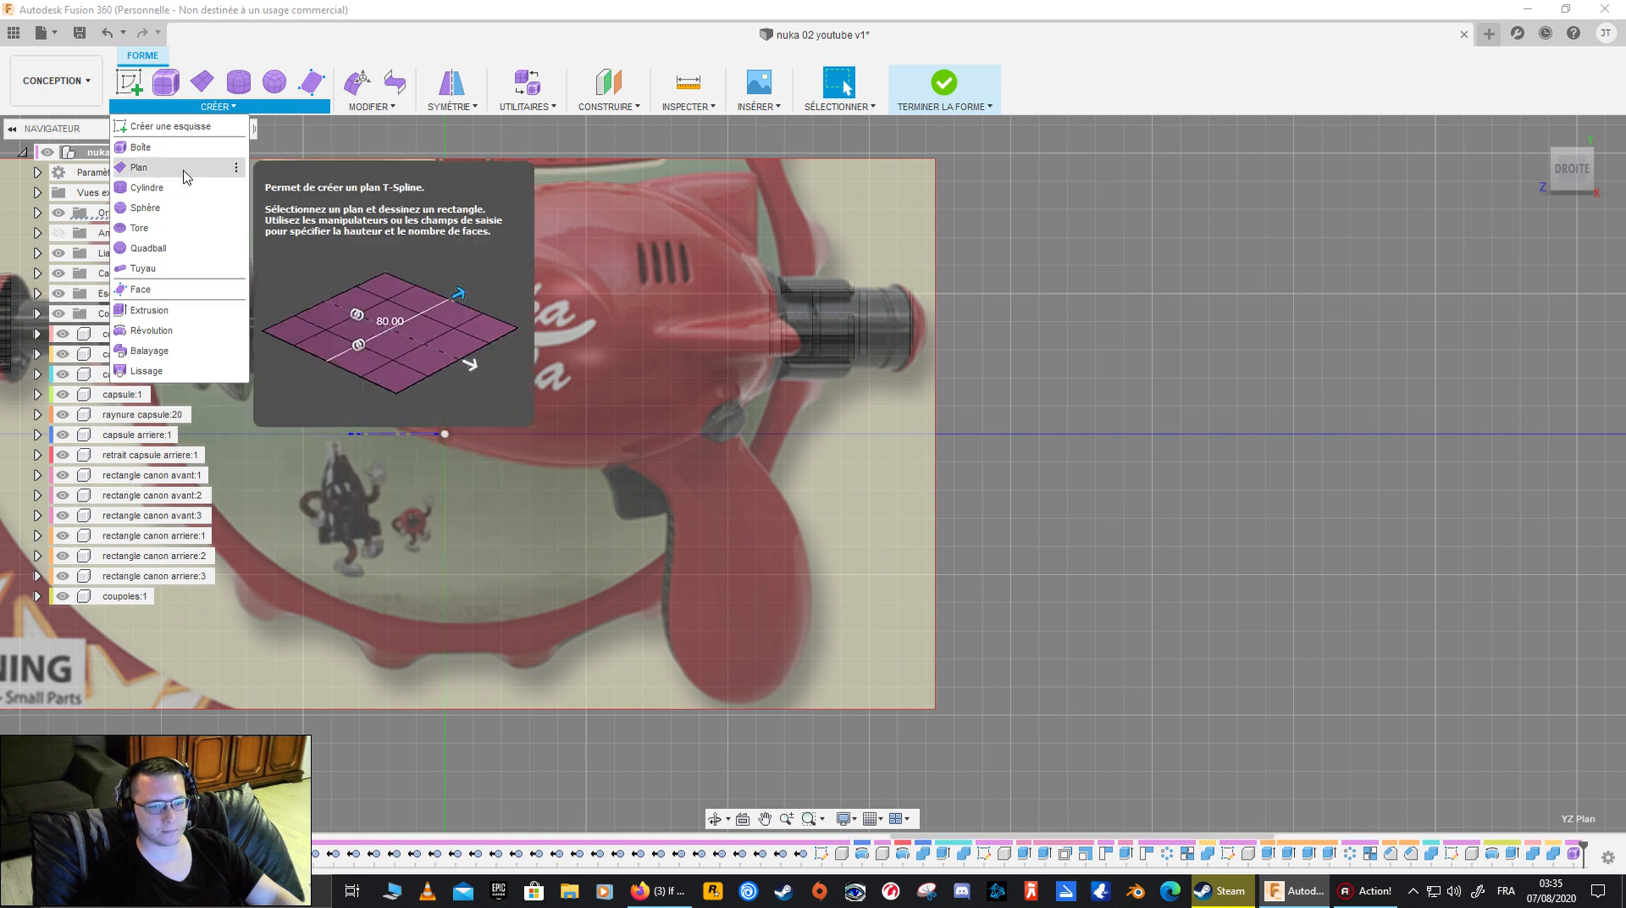
{"action": "left_click", "coordinate": [184, 293]}
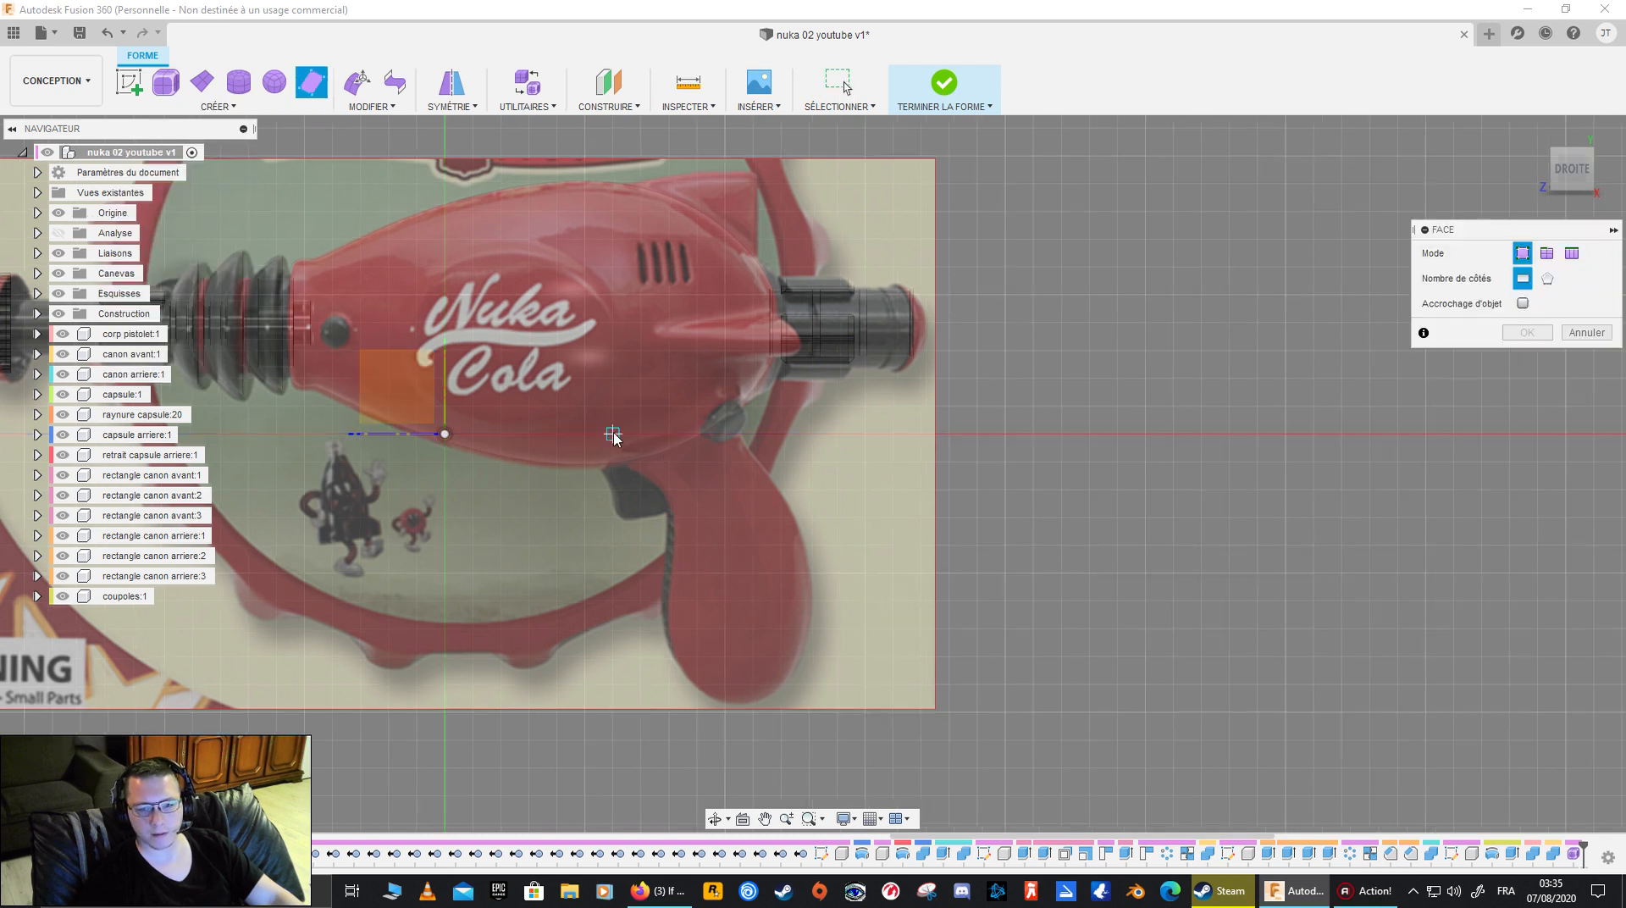
{"action": "scroll", "coordinate": [615, 432], "scroll_direction": "up", "scroll_amount": 1}
{"action": "scroll", "coordinate": [615, 433], "scroll_direction": "up", "scroll_amount": 2}
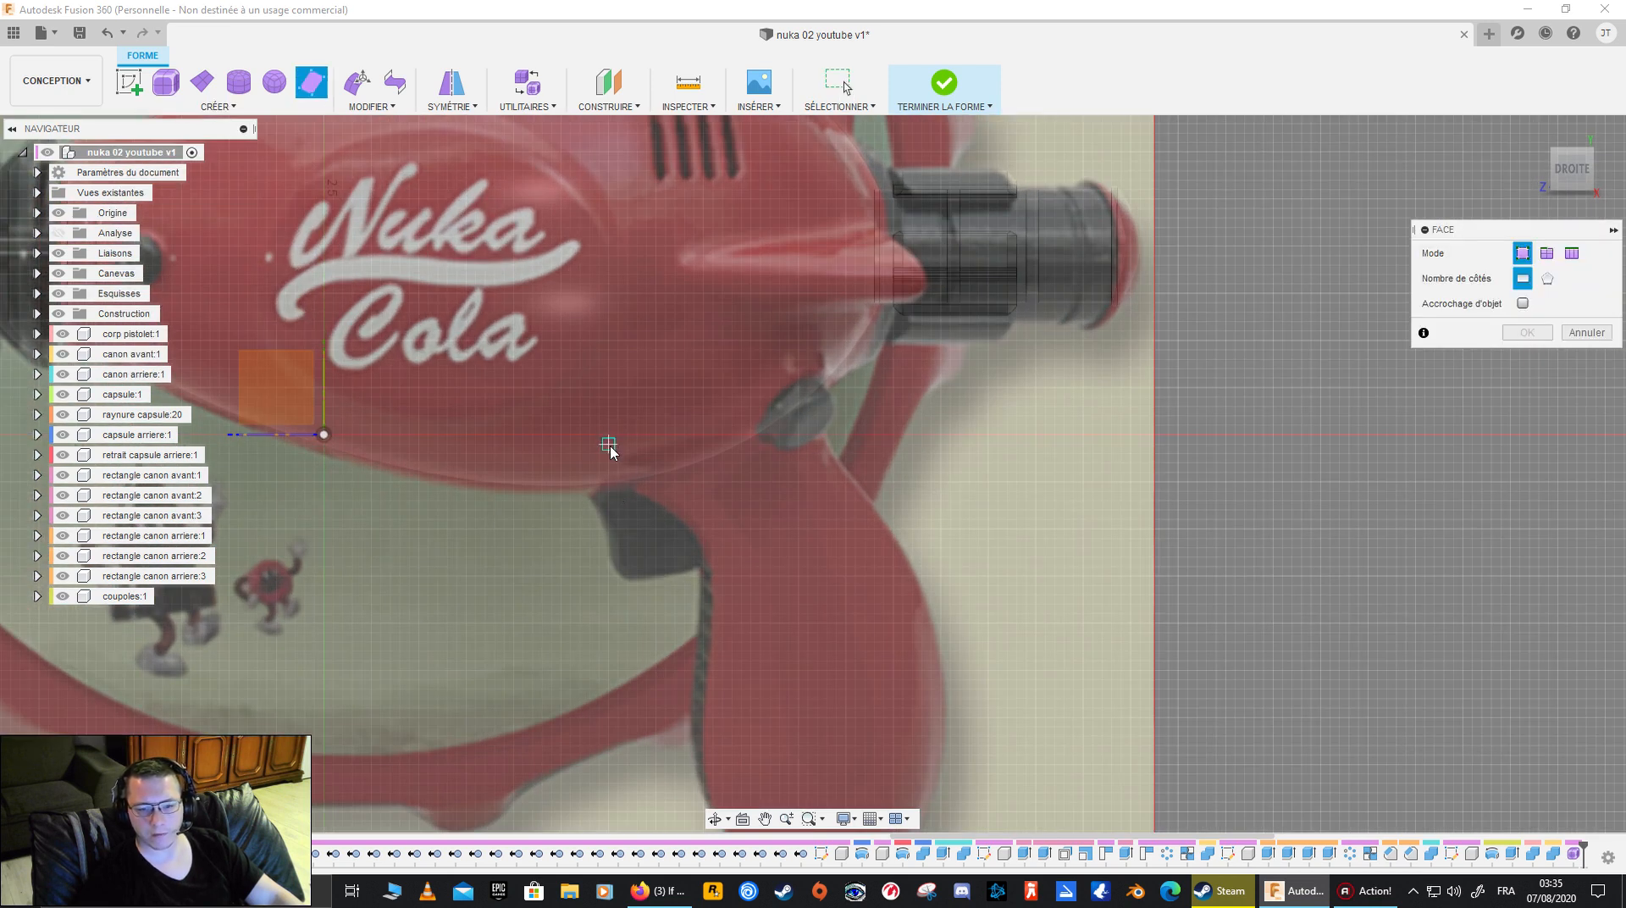
{"action": "left_click", "coordinate": [599, 407]}
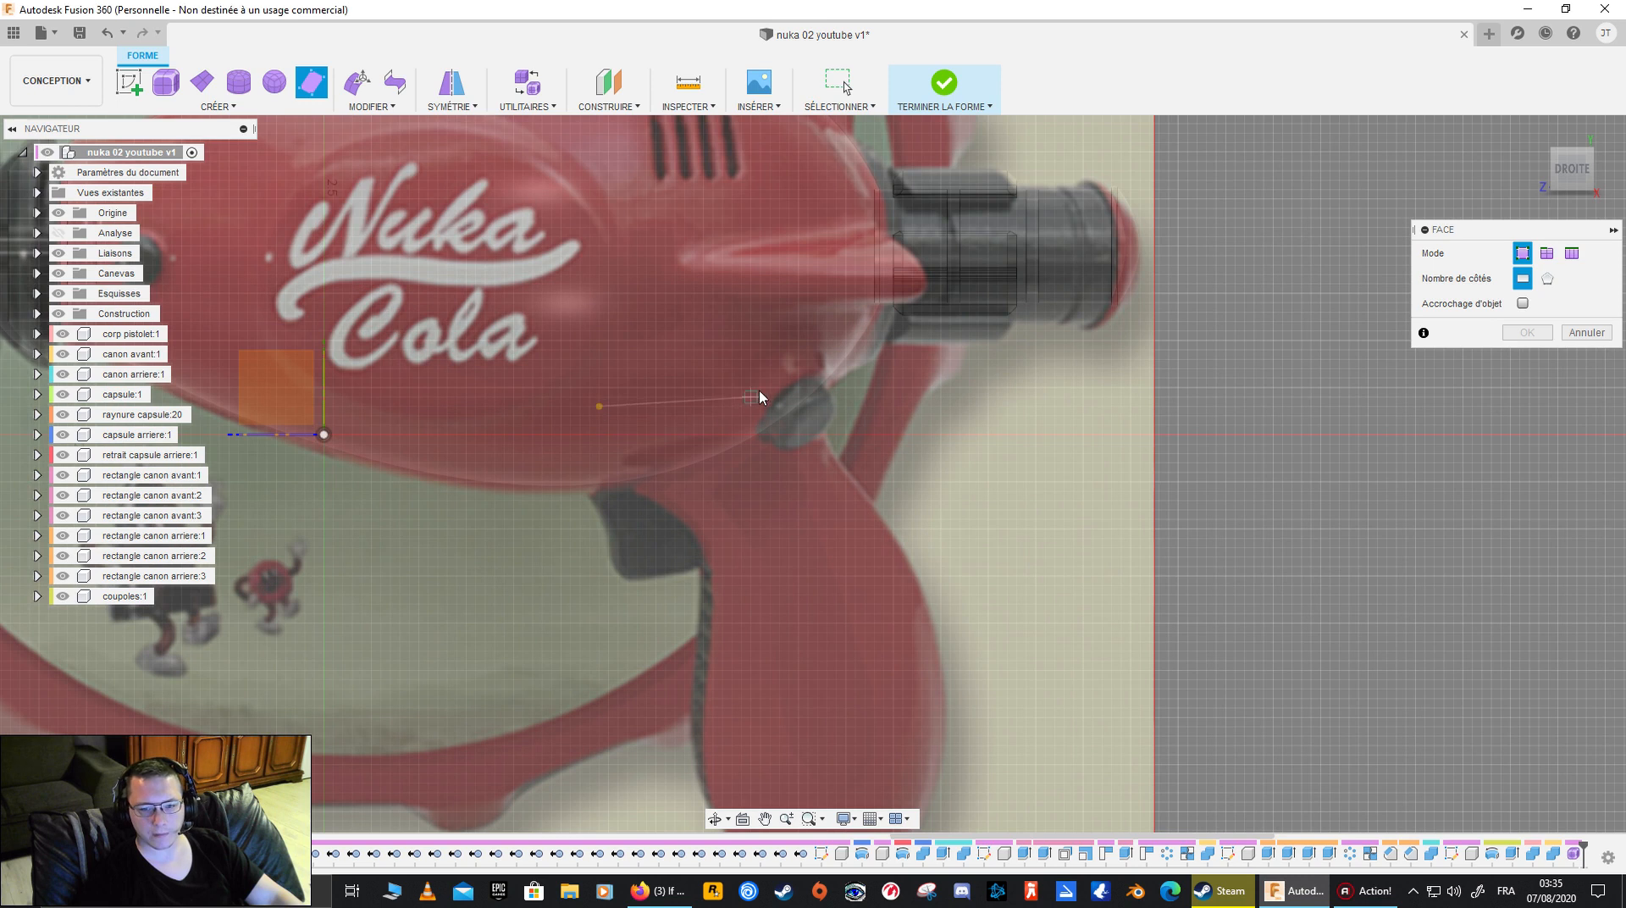
{"action": "left_click", "coordinate": [808, 388]}
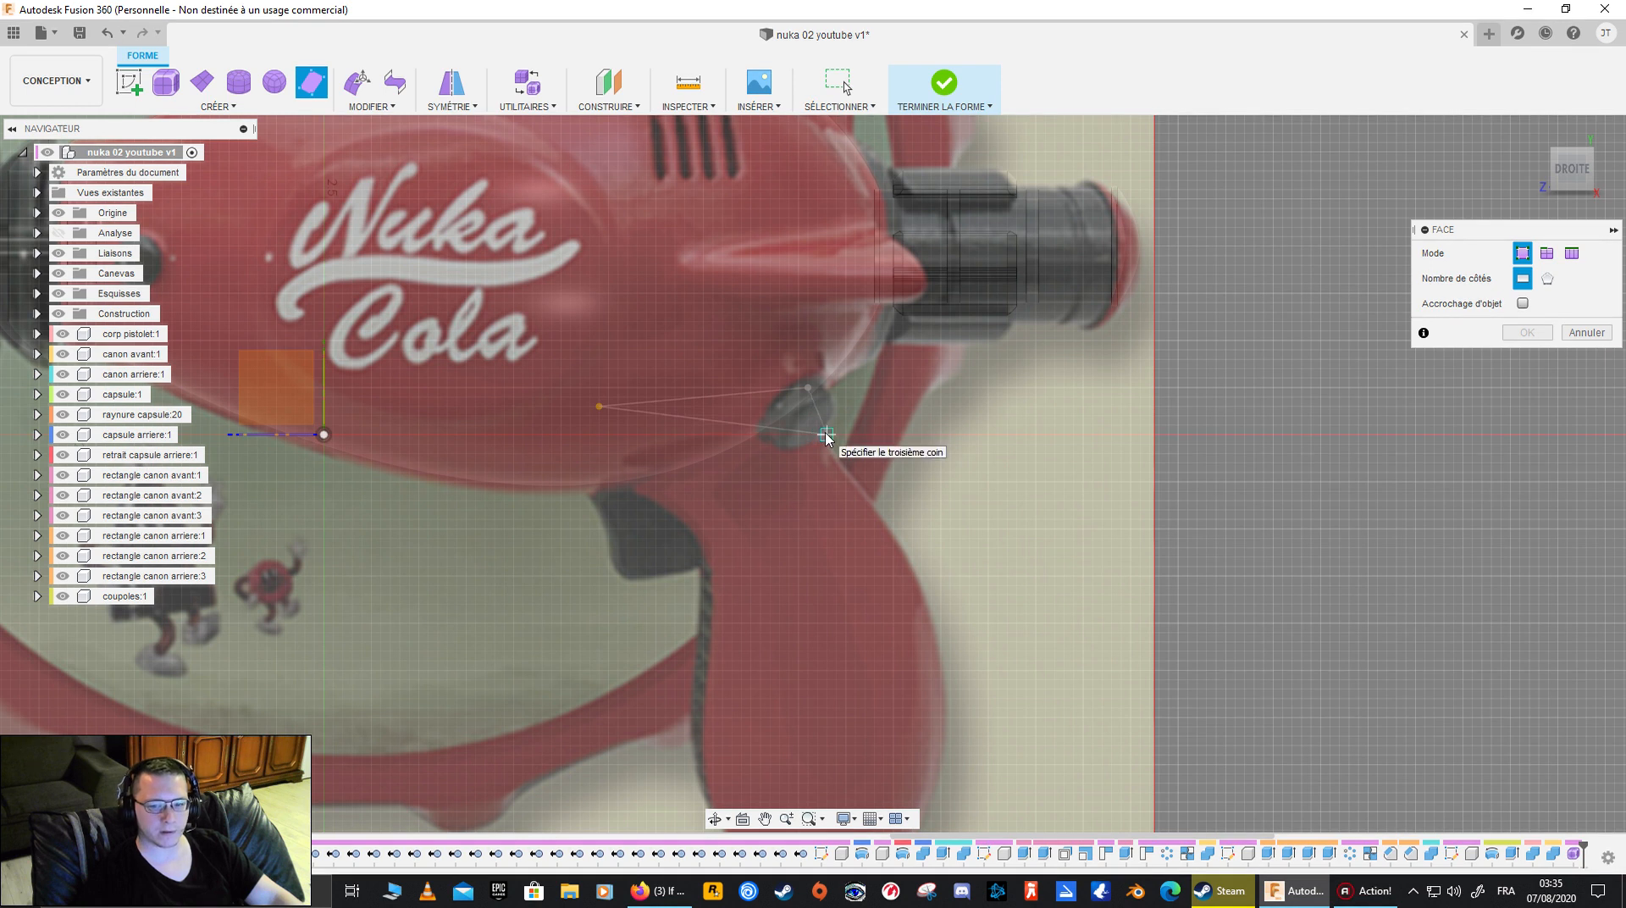
{"action": "left_click", "coordinate": [817, 435]}
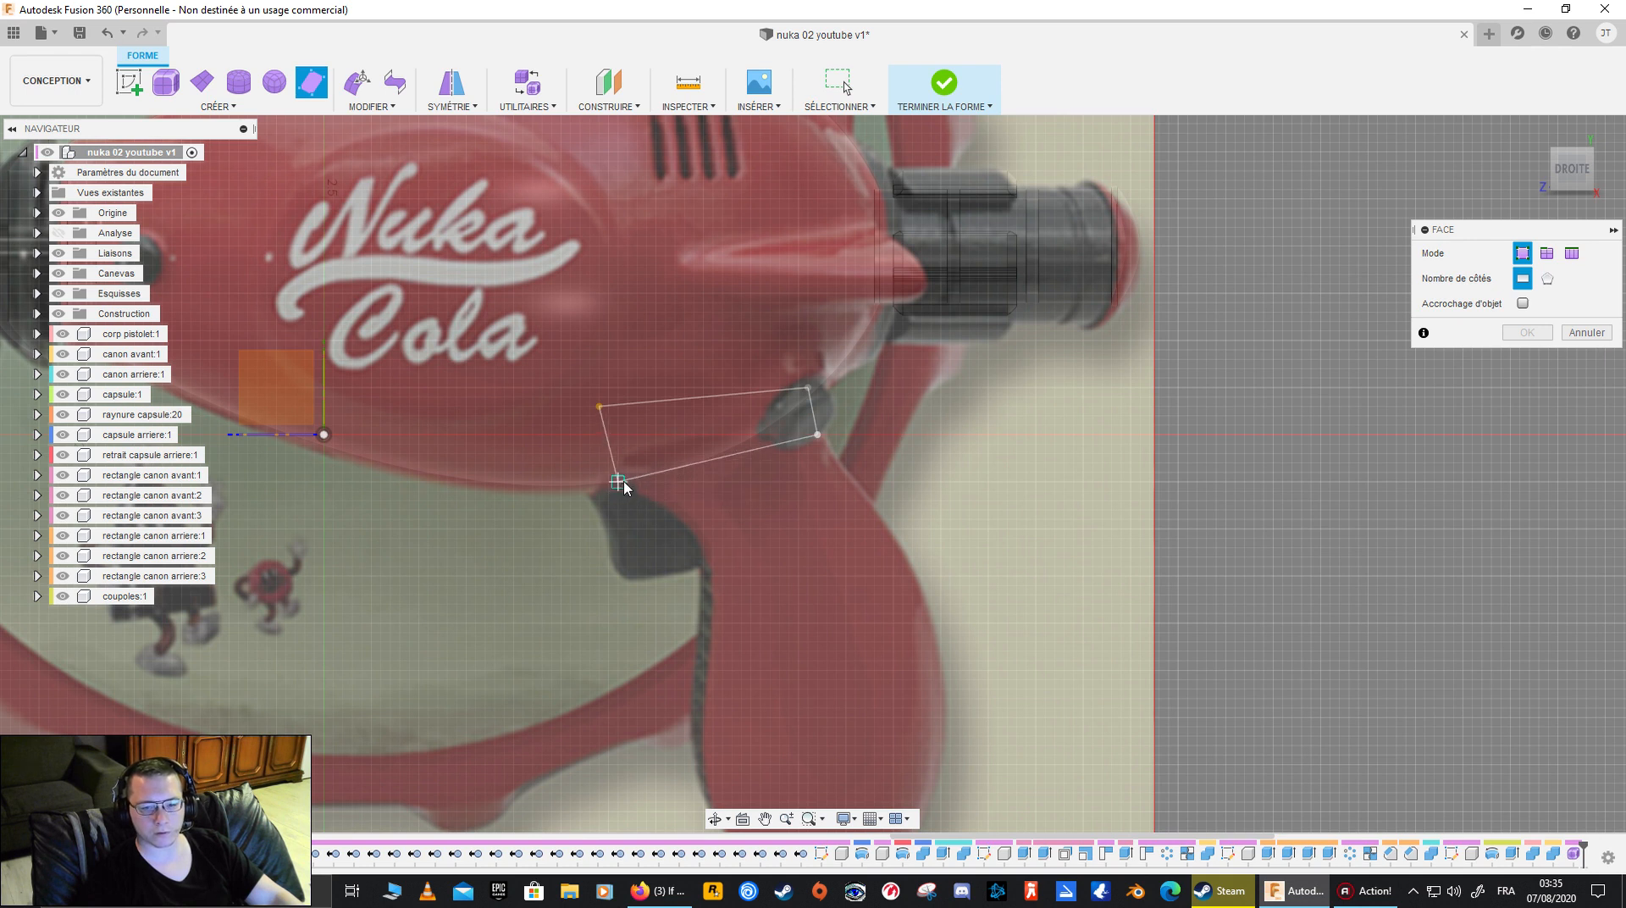
{"action": "left_click", "coordinate": [627, 482]}
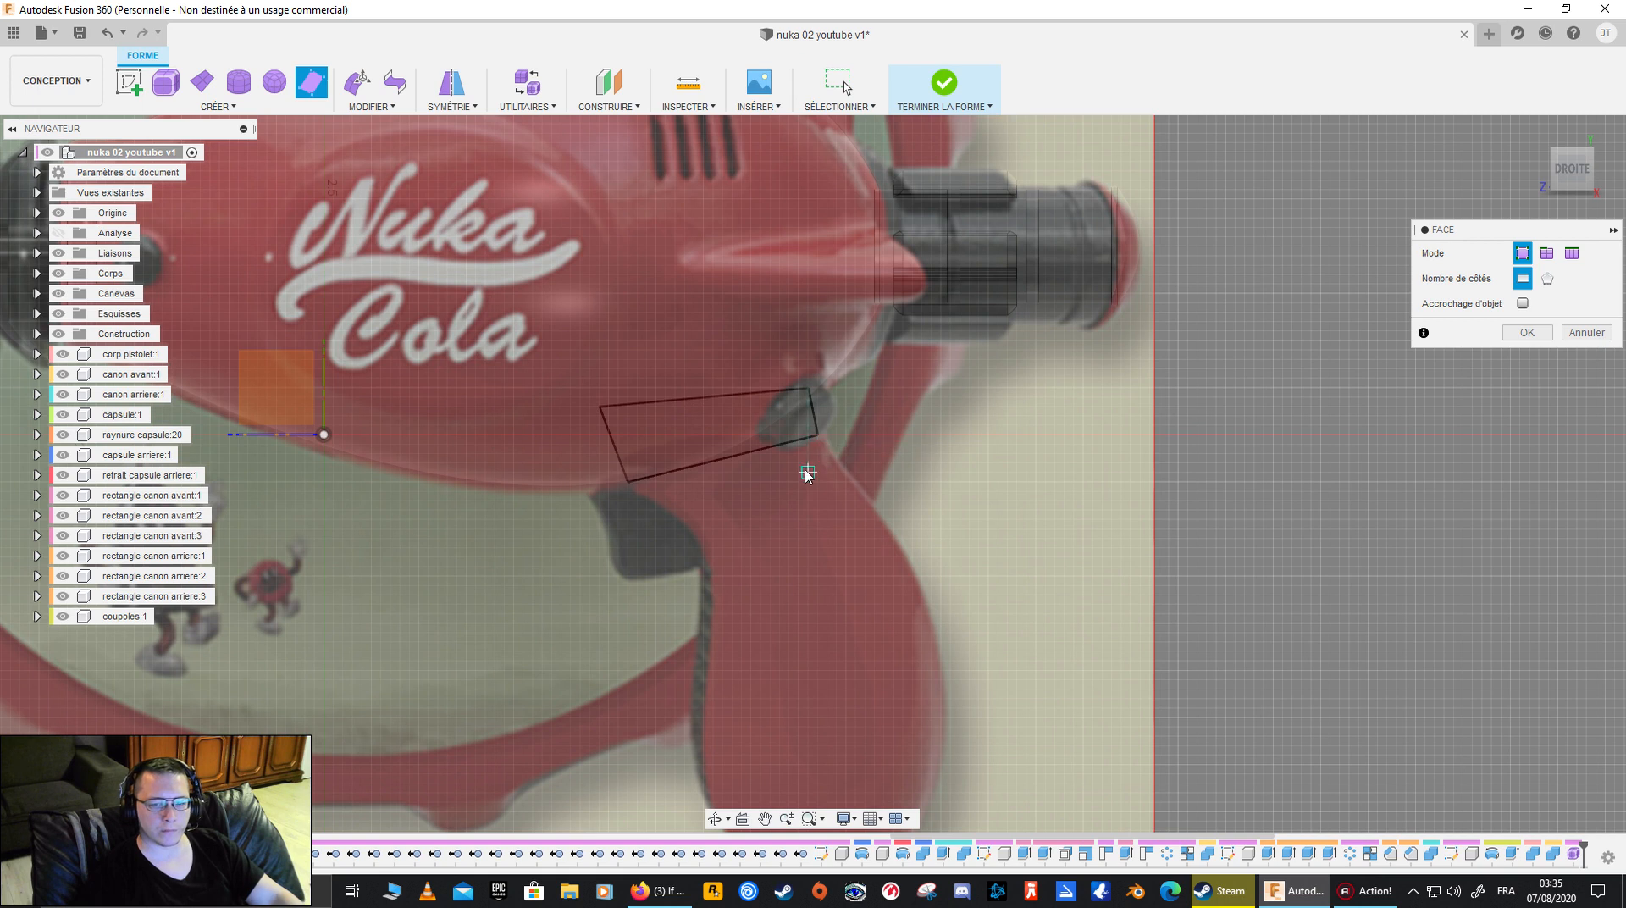
{"action": "key", "text": "Escape"}
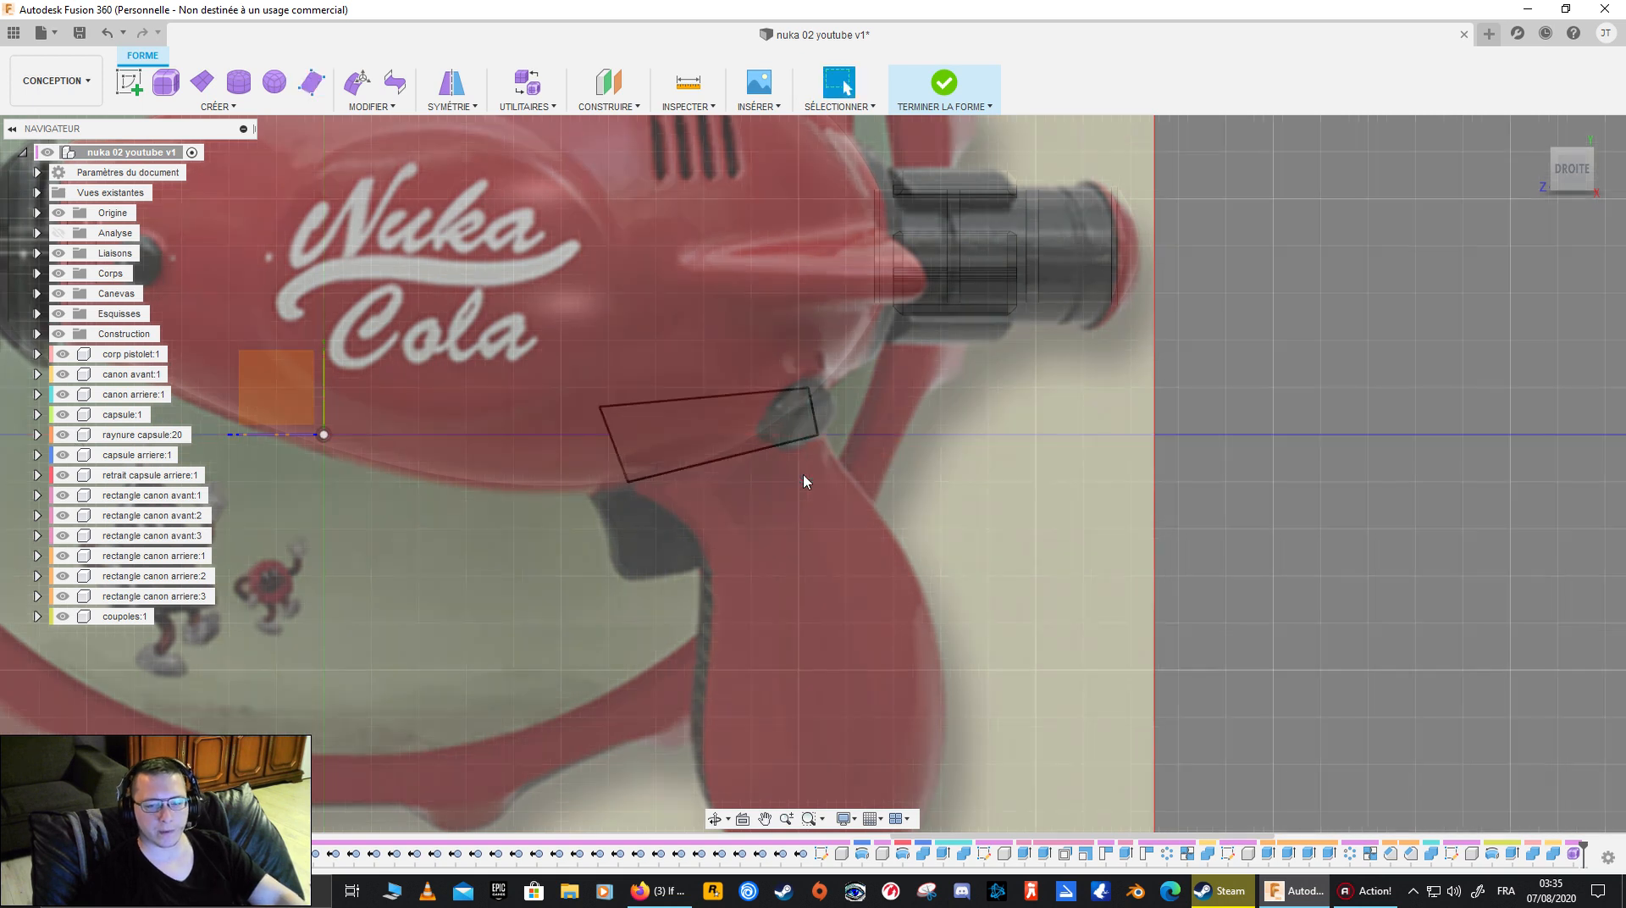
- Edit the form to lower the face's upper front vertex by about 0.294 mm and shift it backward about 0.143 mm
{"action": "left_click", "coordinate": [599, 407]}
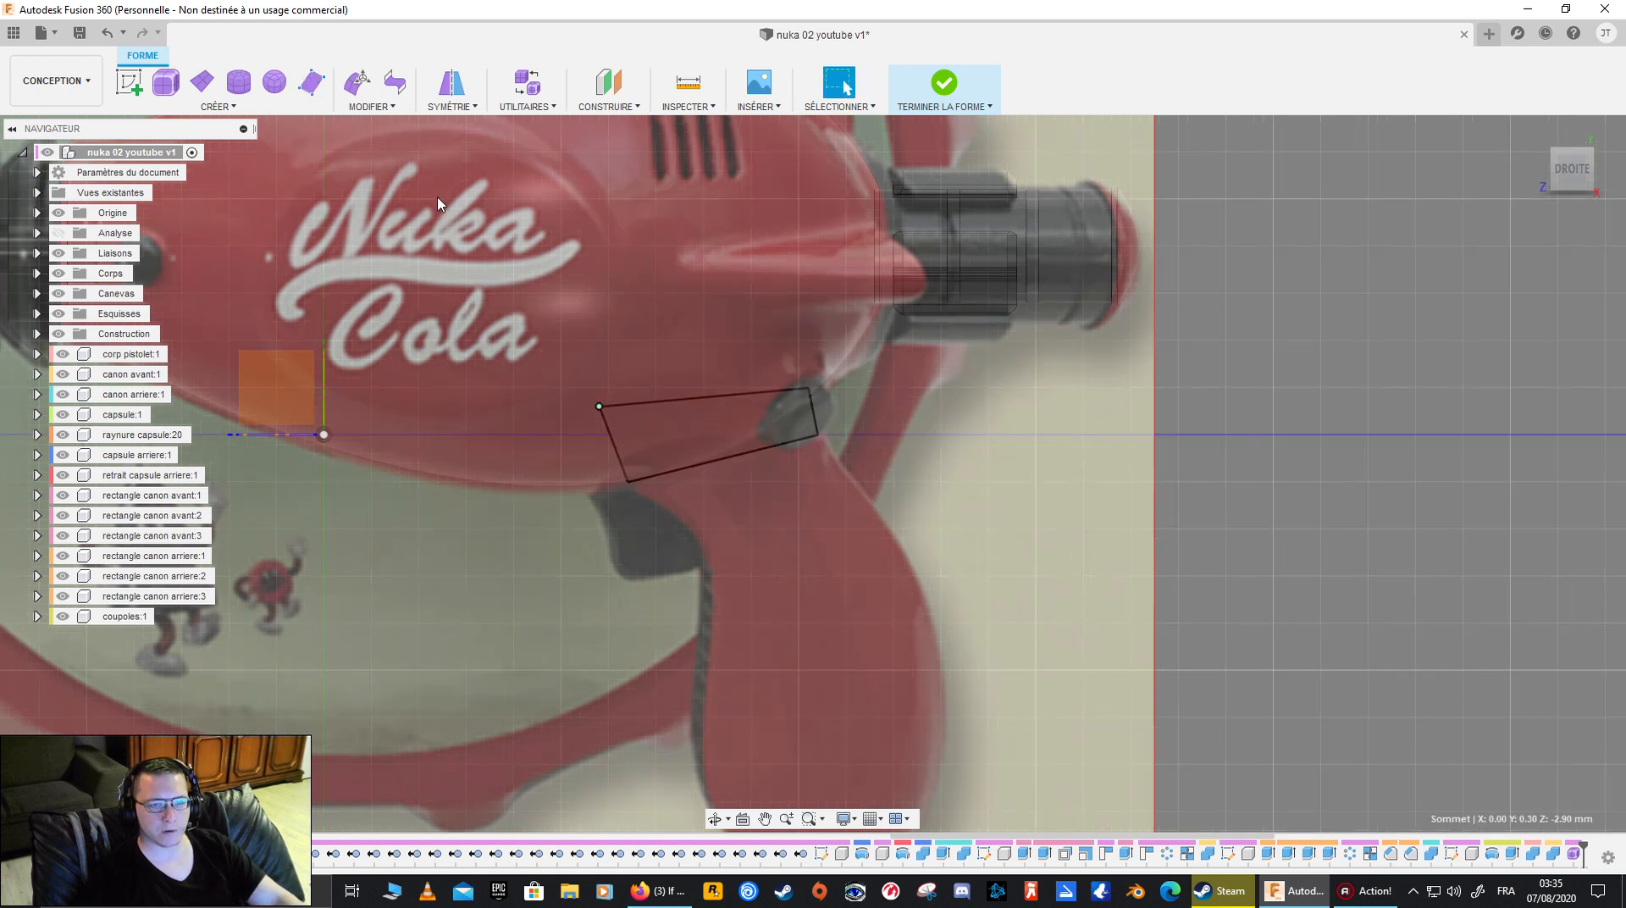
{"action": "left_click", "coordinate": [357, 82]}
{"action": "left_click_drag", "start_coordinate": [576, 386], "coordinate": [591, 413]}
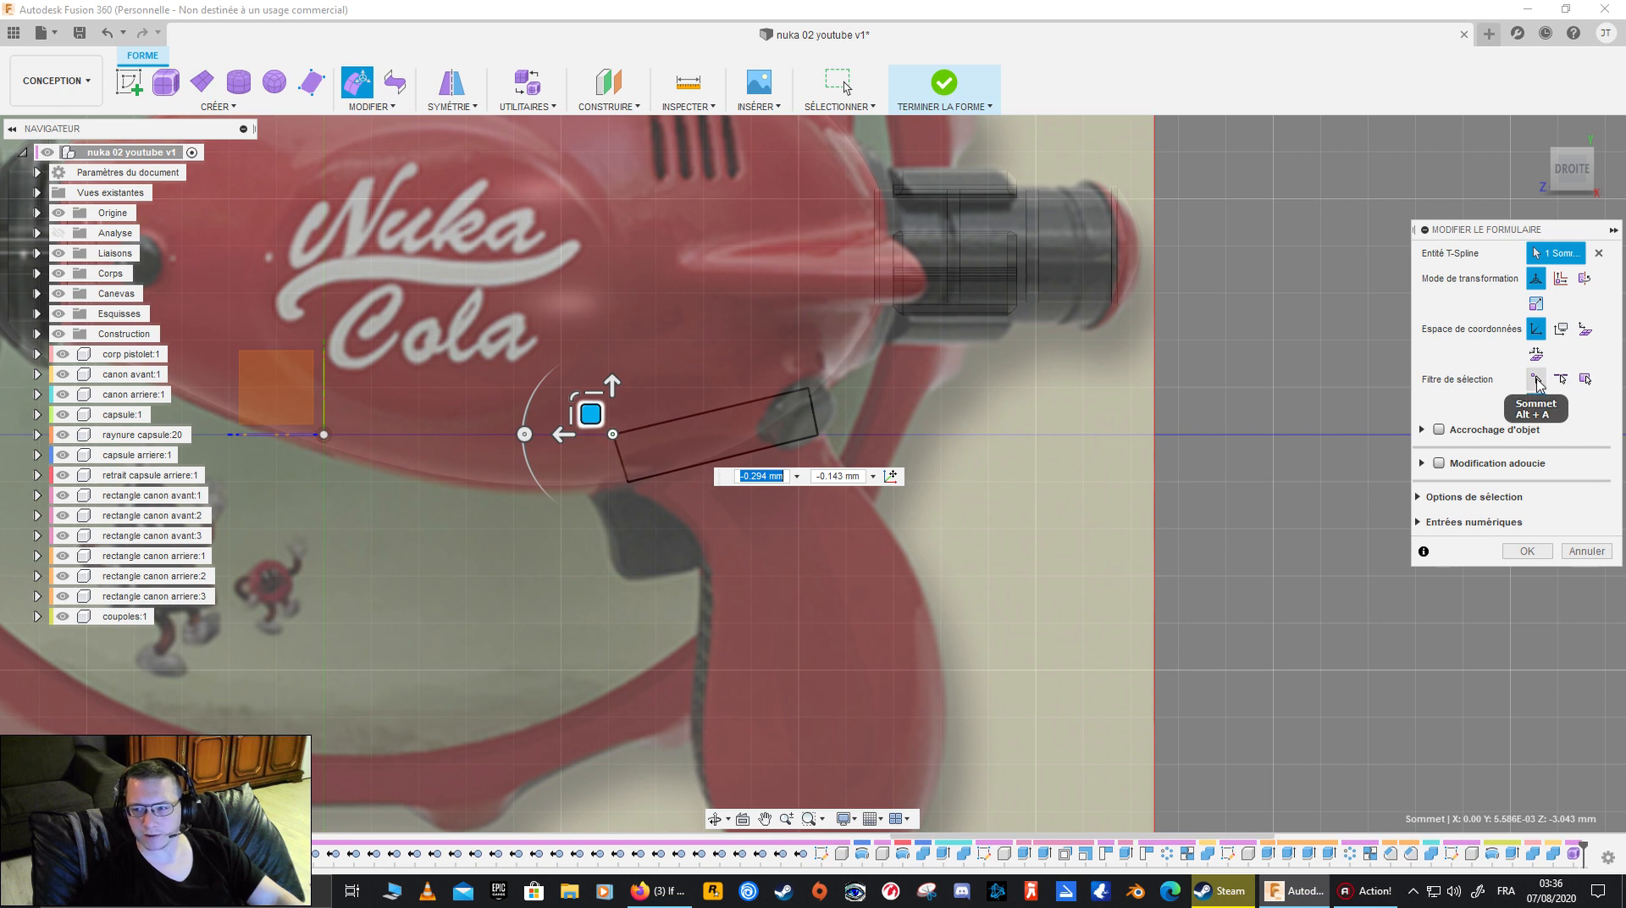
- Try the face and edge selection filters on the new face, and select its lower rear corner with the vertex filter
{"action": "left_click", "coordinate": [1586, 381]}
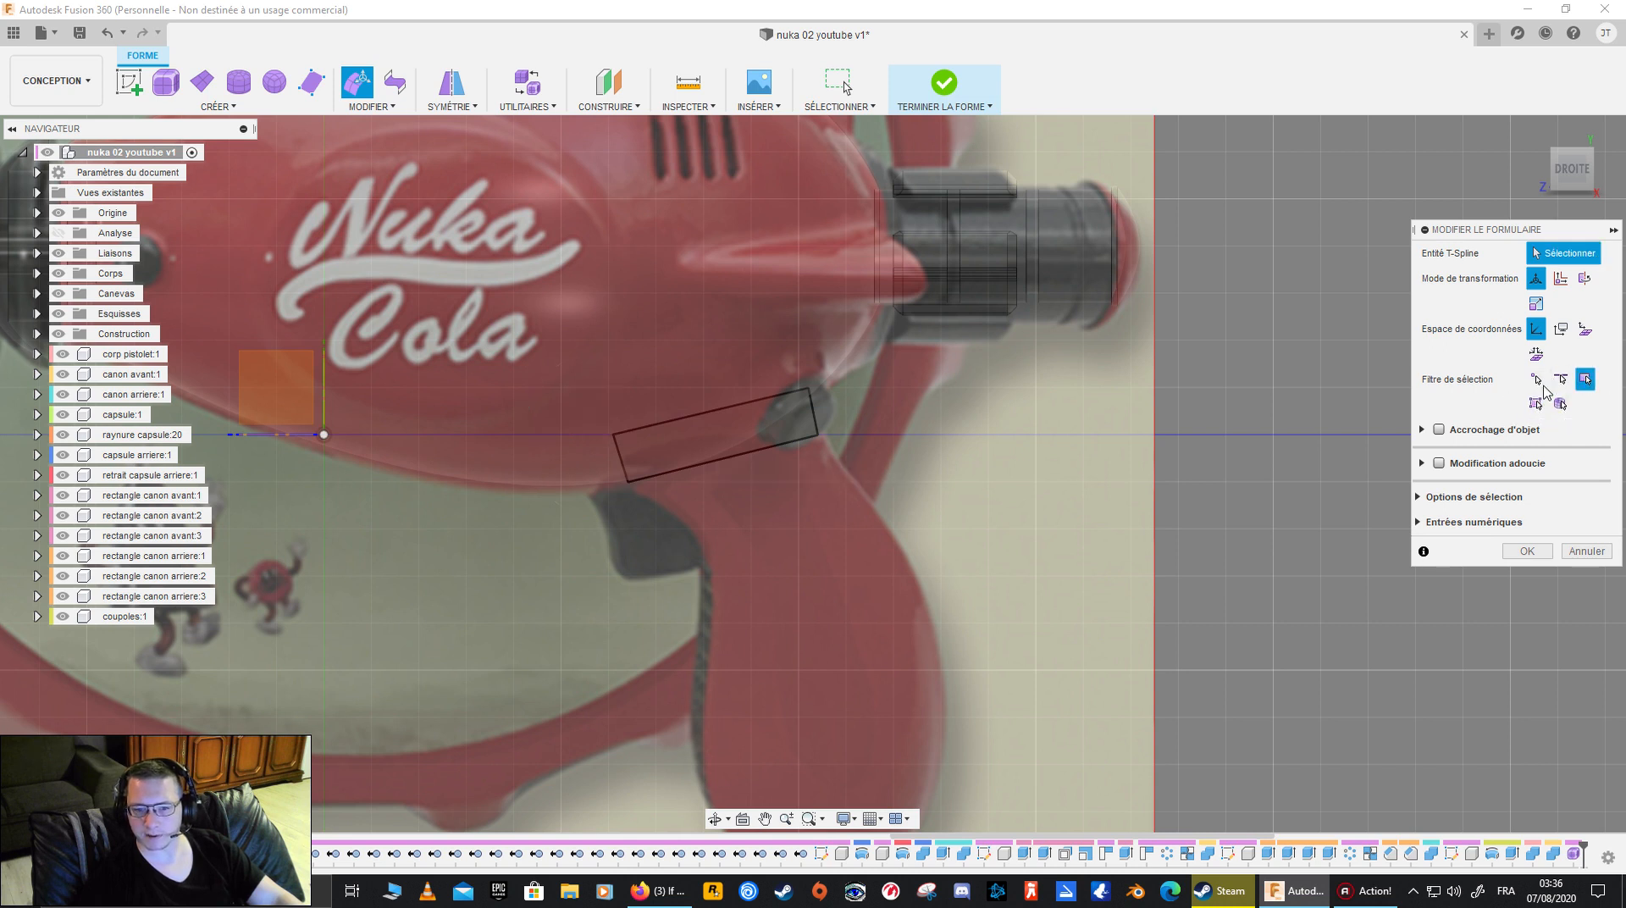
{"action": "left_click", "coordinate": [690, 442]}
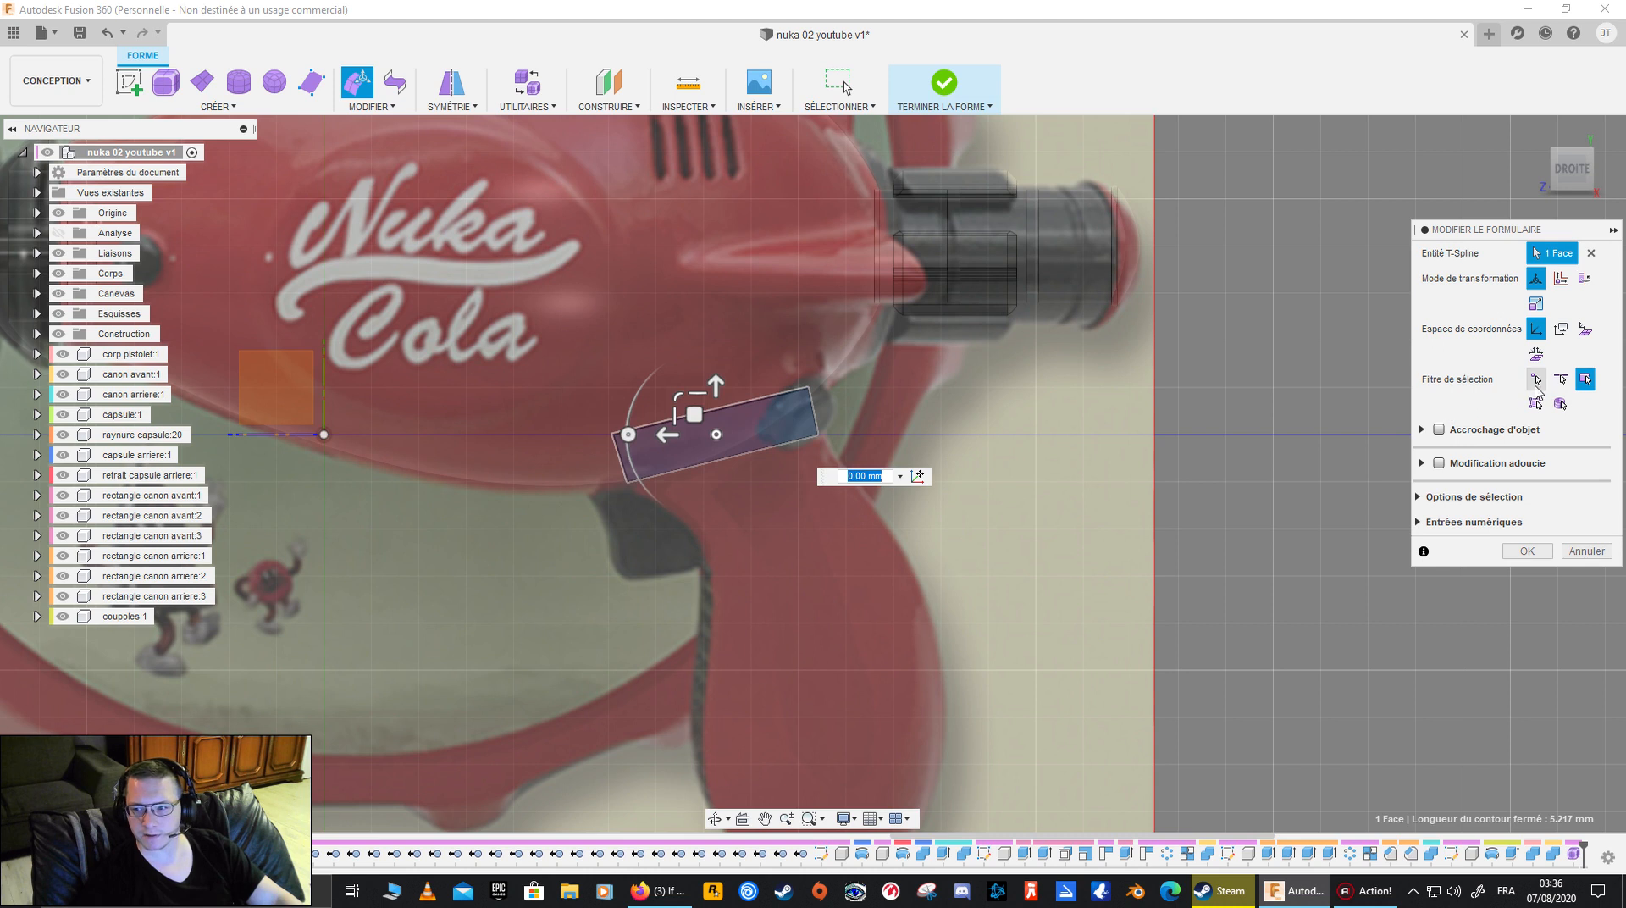
{"action": "left_click", "coordinate": [1560, 379]}
{"action": "left_click", "coordinate": [756, 457]}
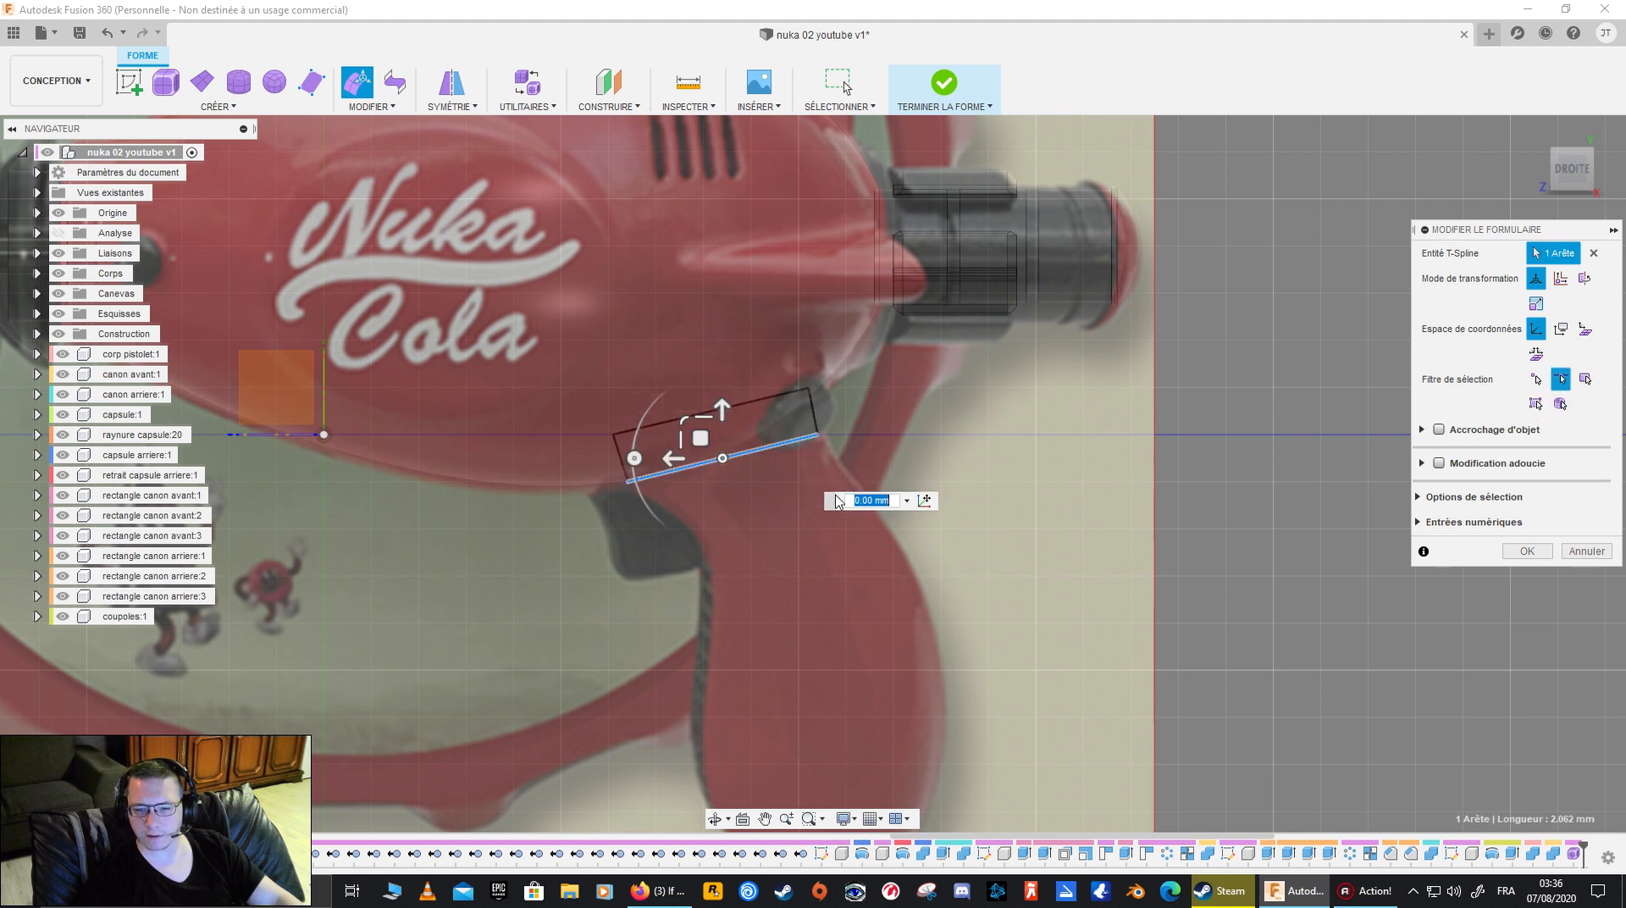
{"action": "left_click", "coordinate": [1535, 378]}
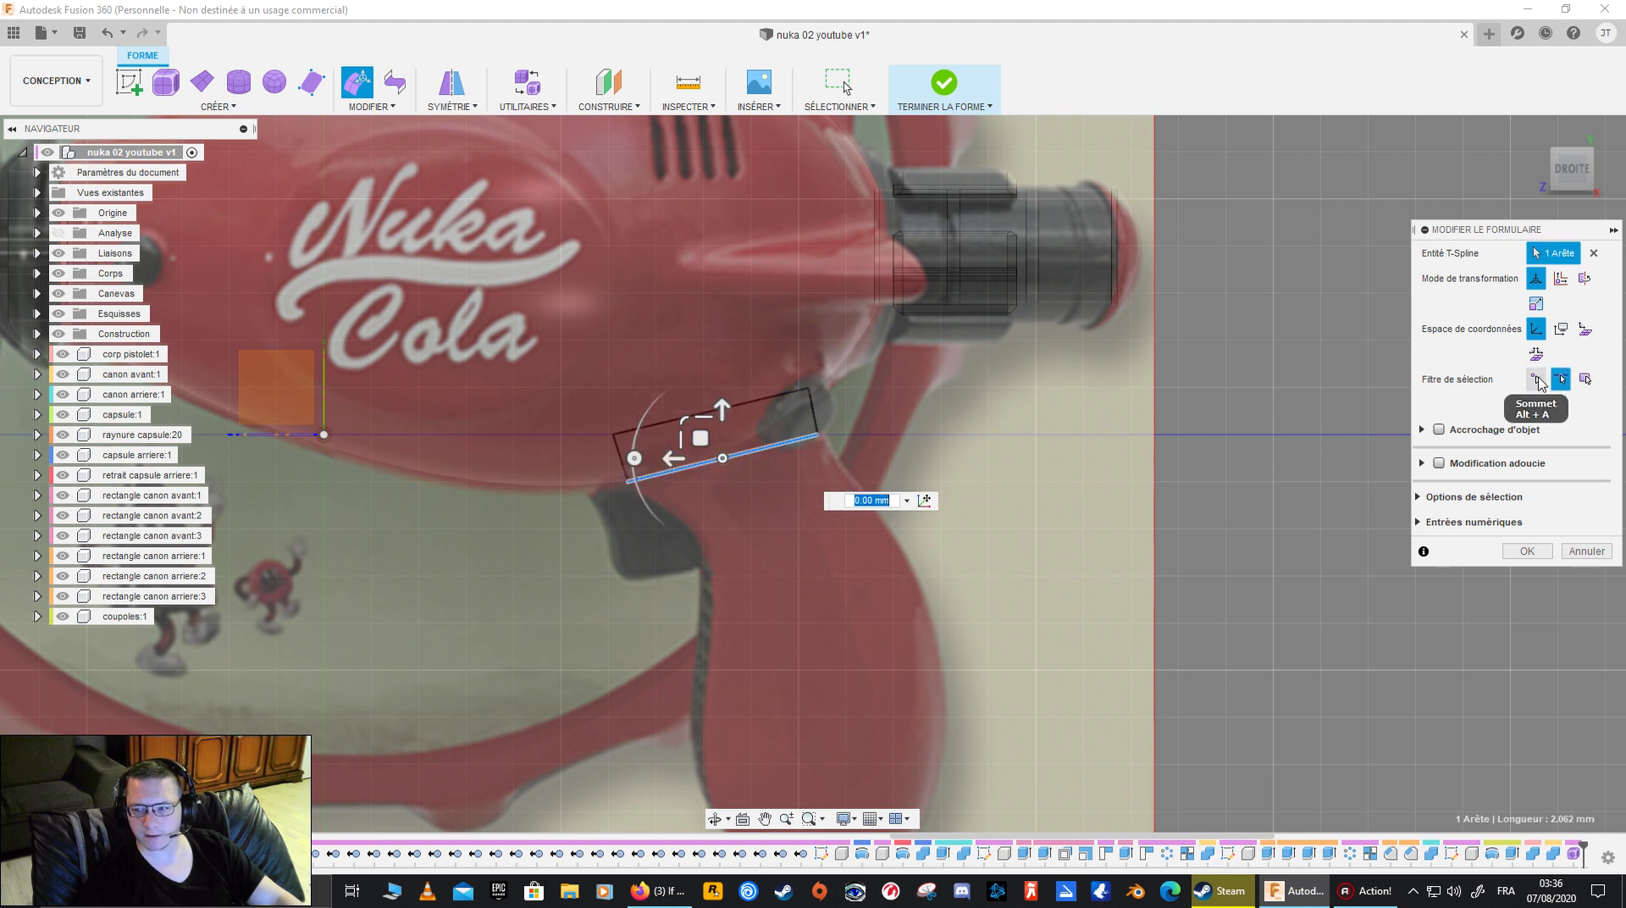
{"action": "left_click", "coordinate": [818, 435]}
{"action": "scroll", "coordinate": [722, 441], "scroll_direction": "up", "scroll_amount": 5}
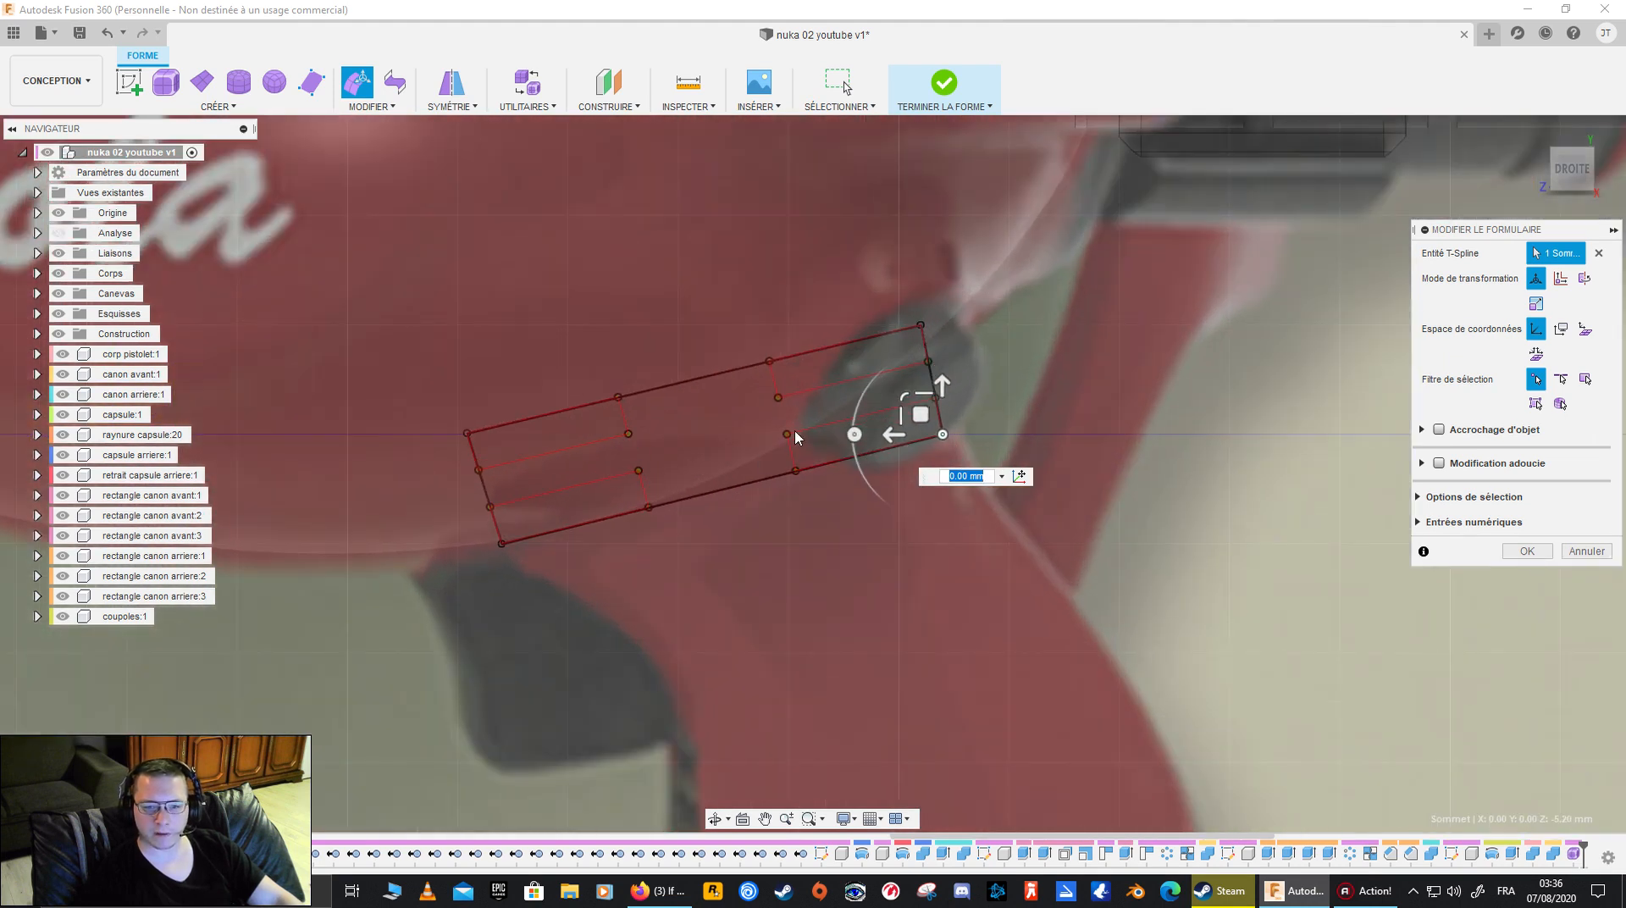
{"action": "scroll", "coordinate": [780, 407], "scroll_direction": "up", "scroll_amount": 5}
{"action": "scroll", "coordinate": [779, 408], "scroll_direction": "down", "scroll_amount": 4}
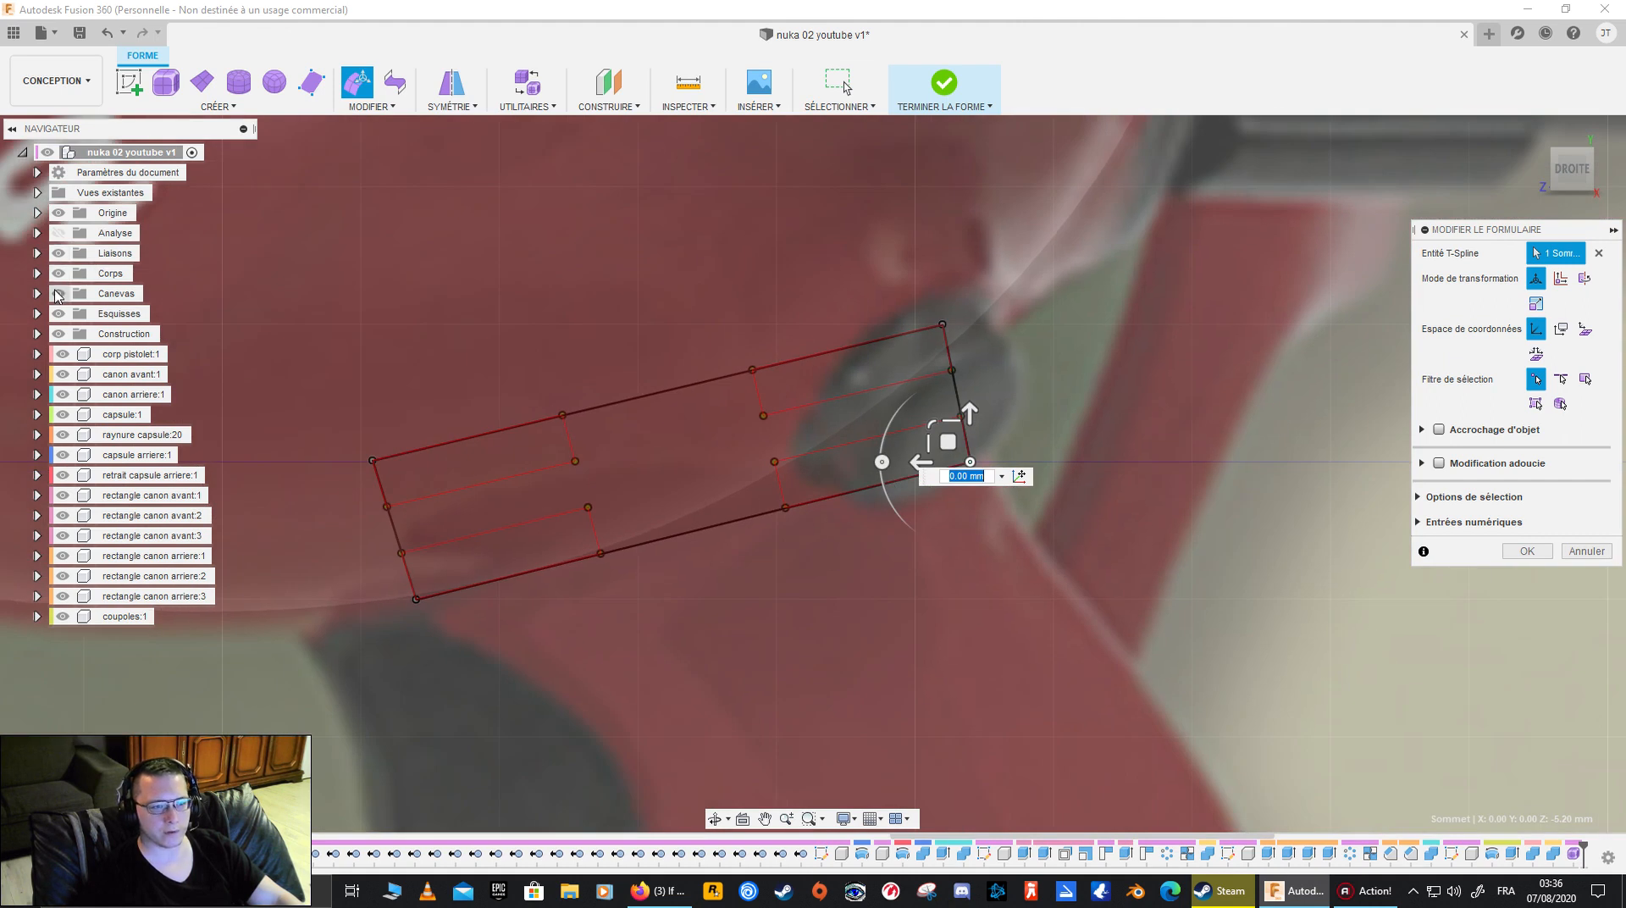
- Hide the reference canvas and nudge the tangency handle inside the face's upper front corner slightly upward and backward
{"action": "left_click", "coordinate": [59, 293]}
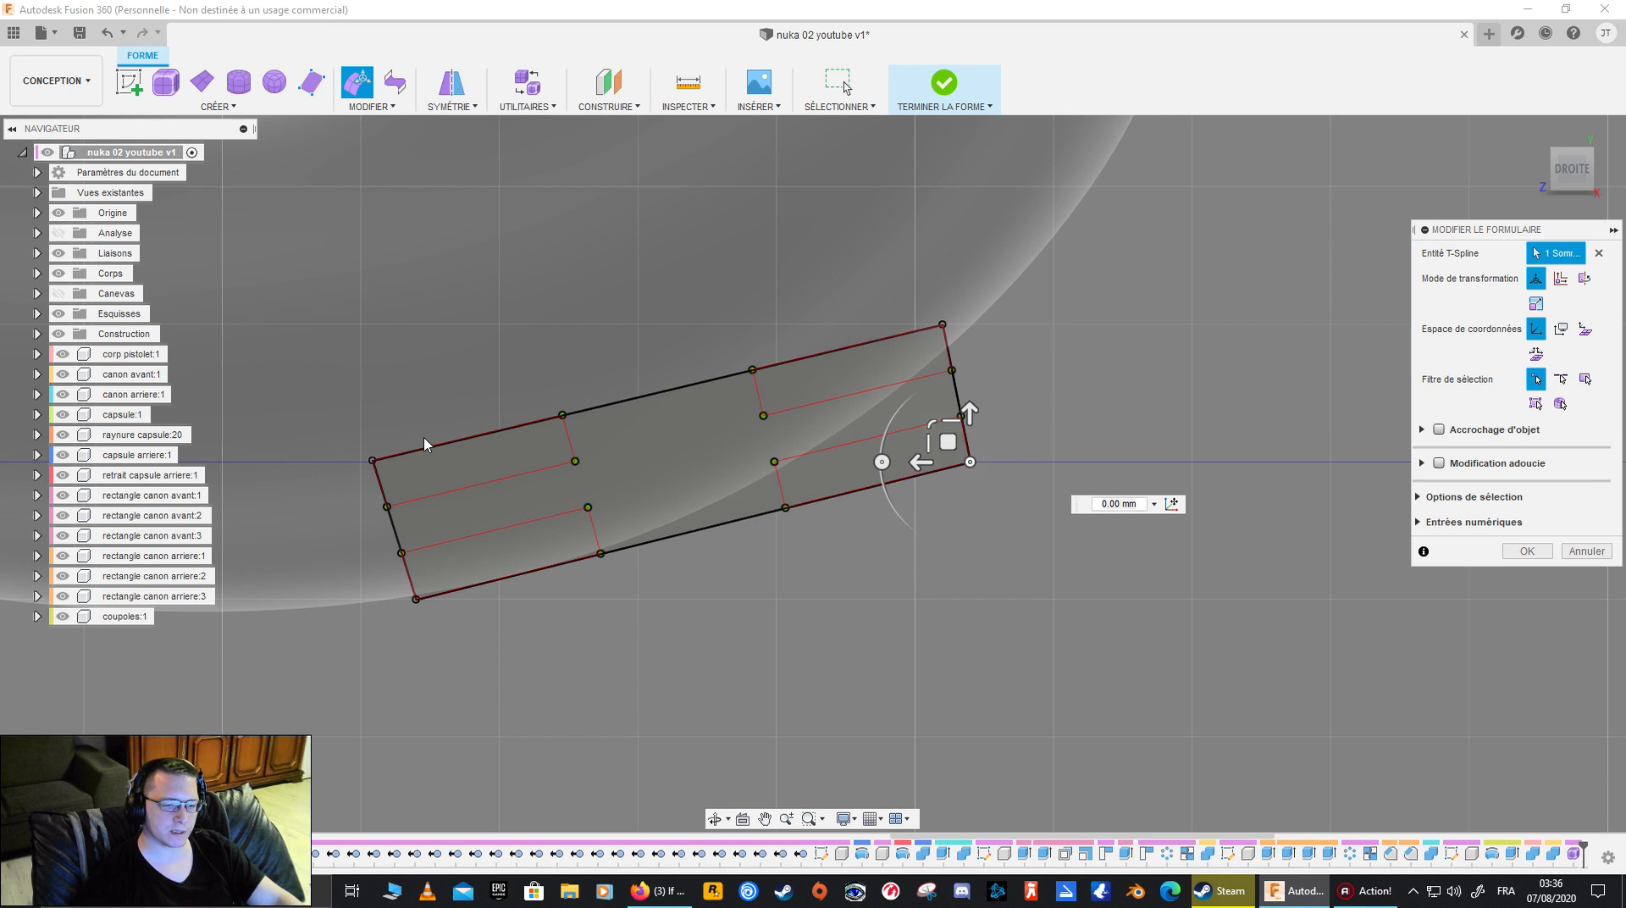
{"action": "left_click", "coordinate": [581, 462]}
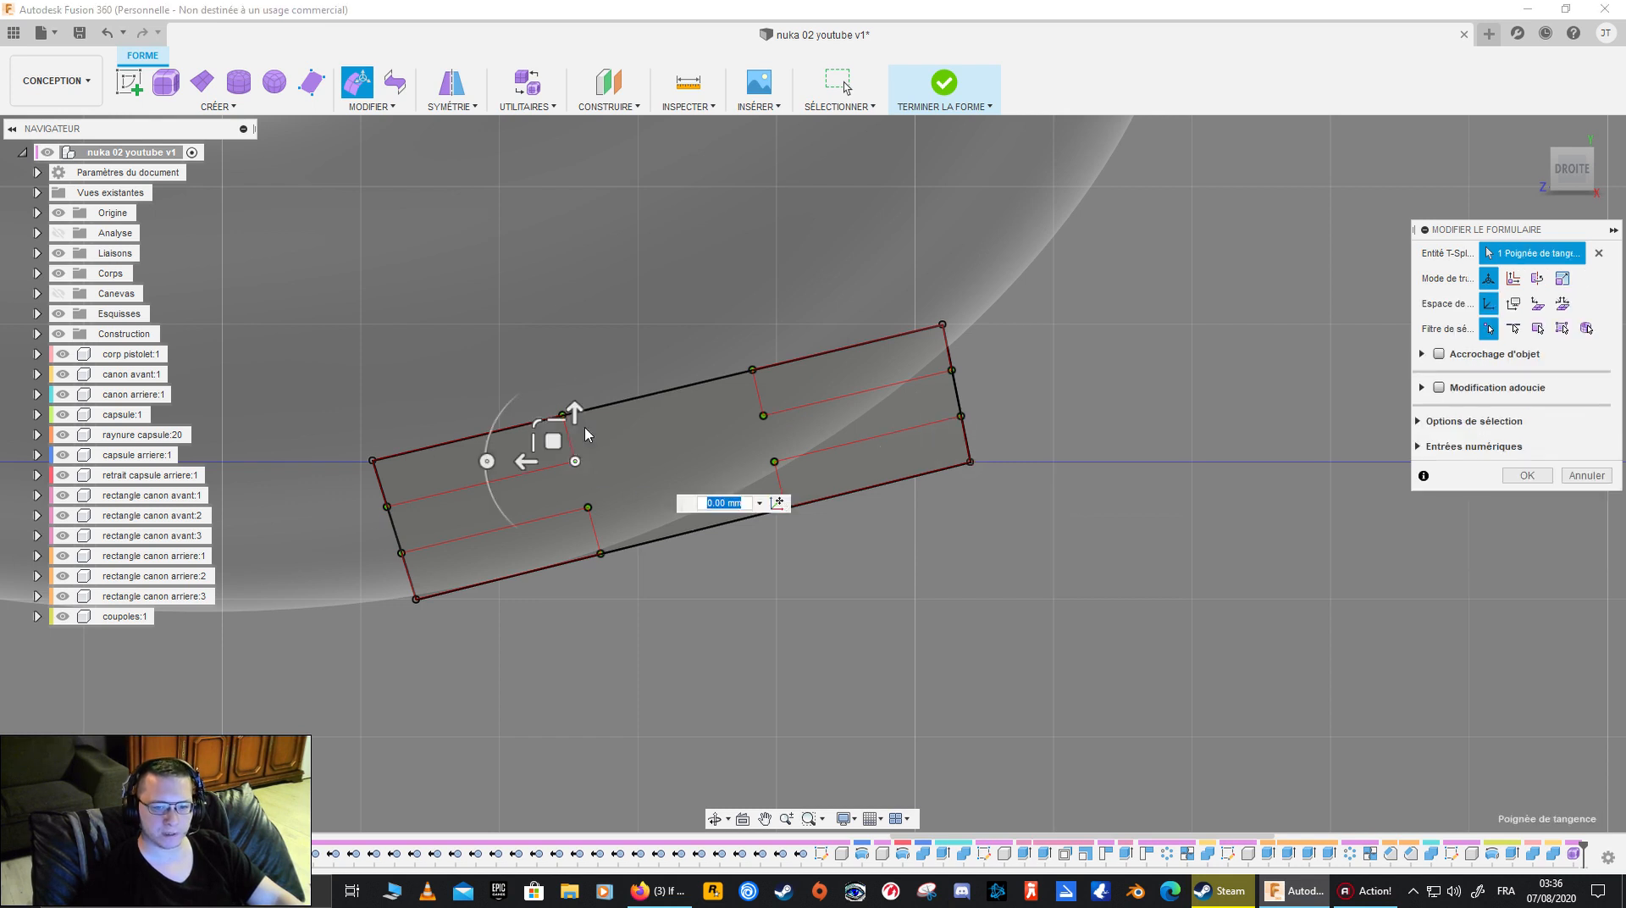
{"action": "mouse_move", "coordinate": [567, 439]}
{"action": "left_mouse_down"}
{"action": "mouse_move", "coordinate": [573, 389]}
{"action": "mouse_move", "coordinate": [468, 359]}
{"action": "mouse_move", "coordinate": [548, 486]}
{"action": "mouse_move", "coordinate": [571, 441]}
{"action": "left_mouse_up"}
{"action": "left_click_drag", "start_coordinate": [556, 446], "coordinate": [551, 439]}
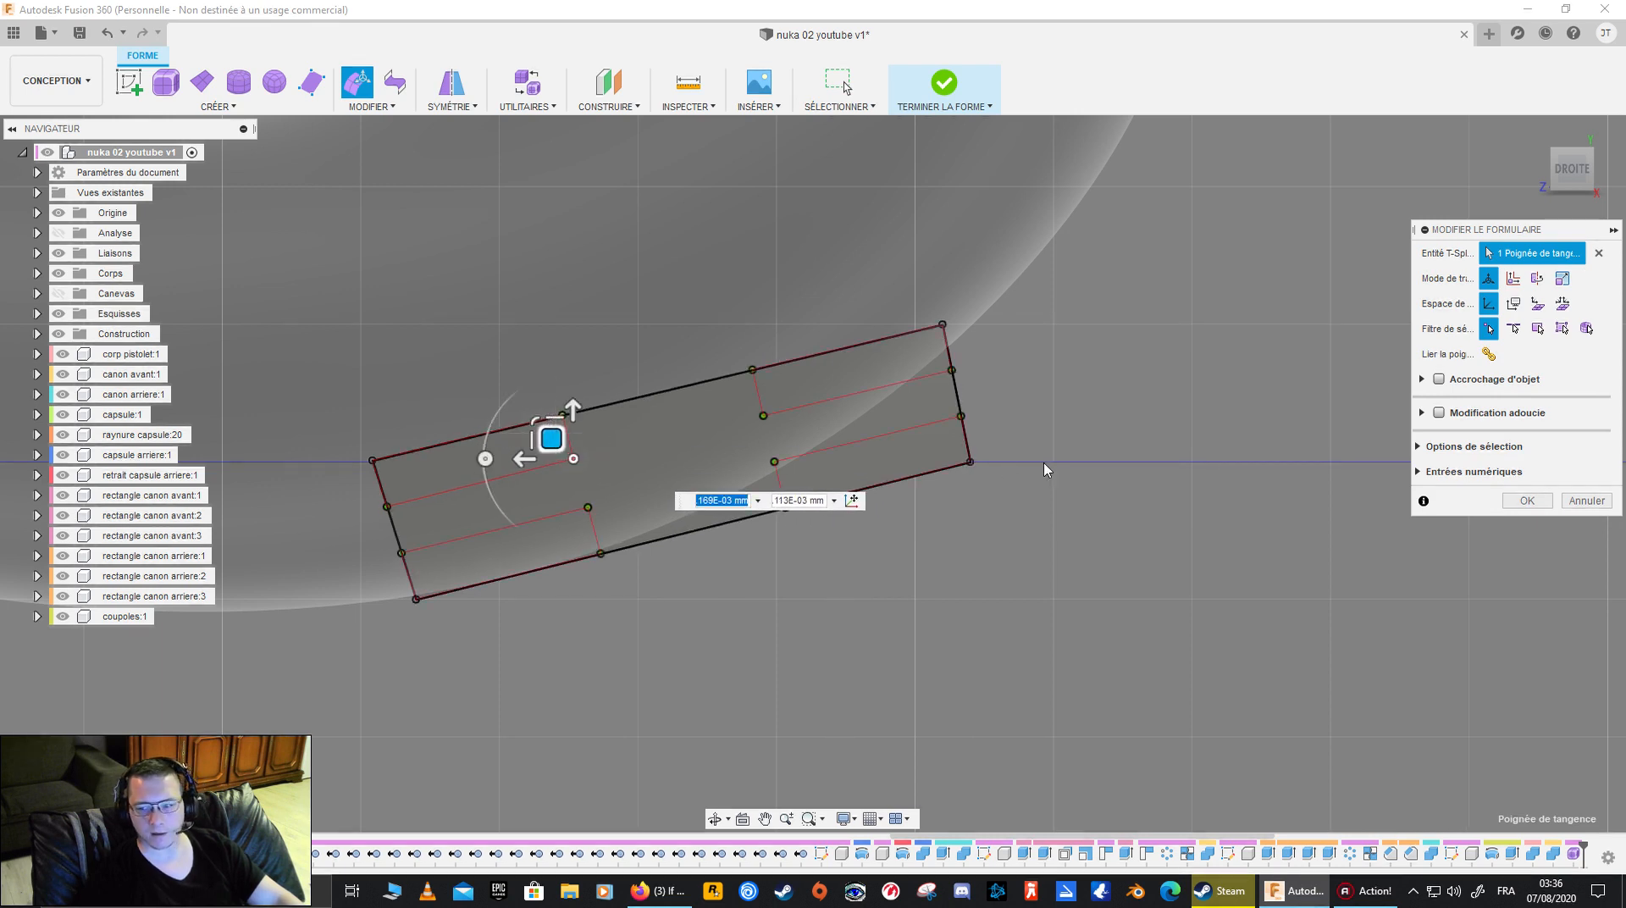
{"action": "left_click", "coordinate": [1524, 501]}
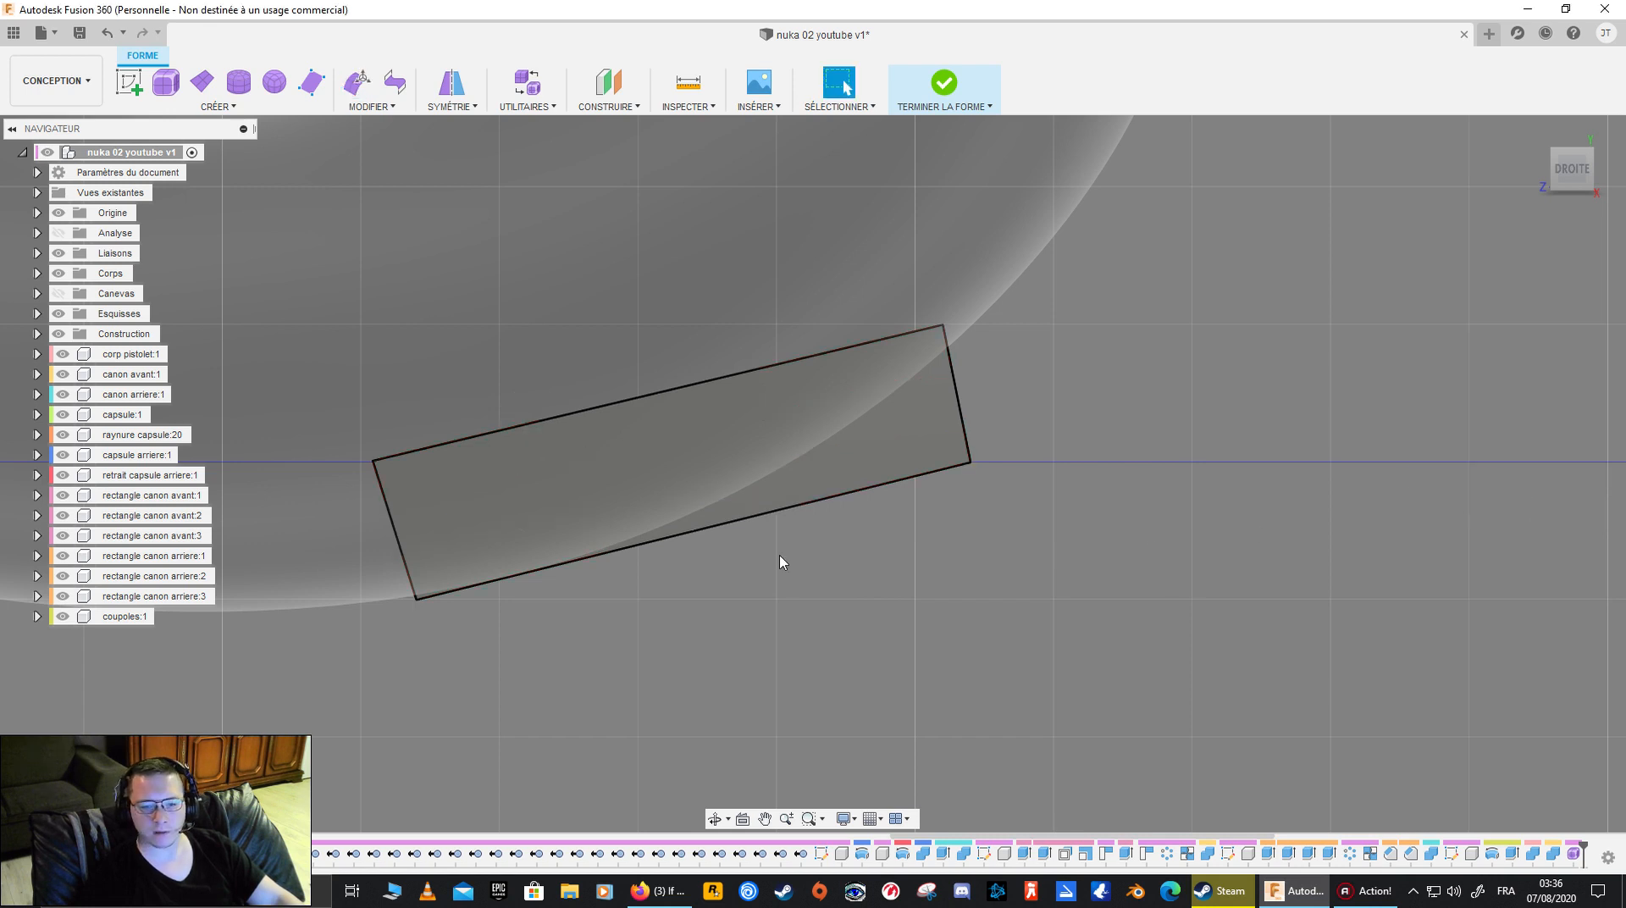
- Show the reference canvas again and move the face's lower rear vertex 0.06 mm up and 0.054 mm backward
{"action": "scroll", "coordinate": [780, 559], "scroll_direction": "down", "scroll_amount": 3}
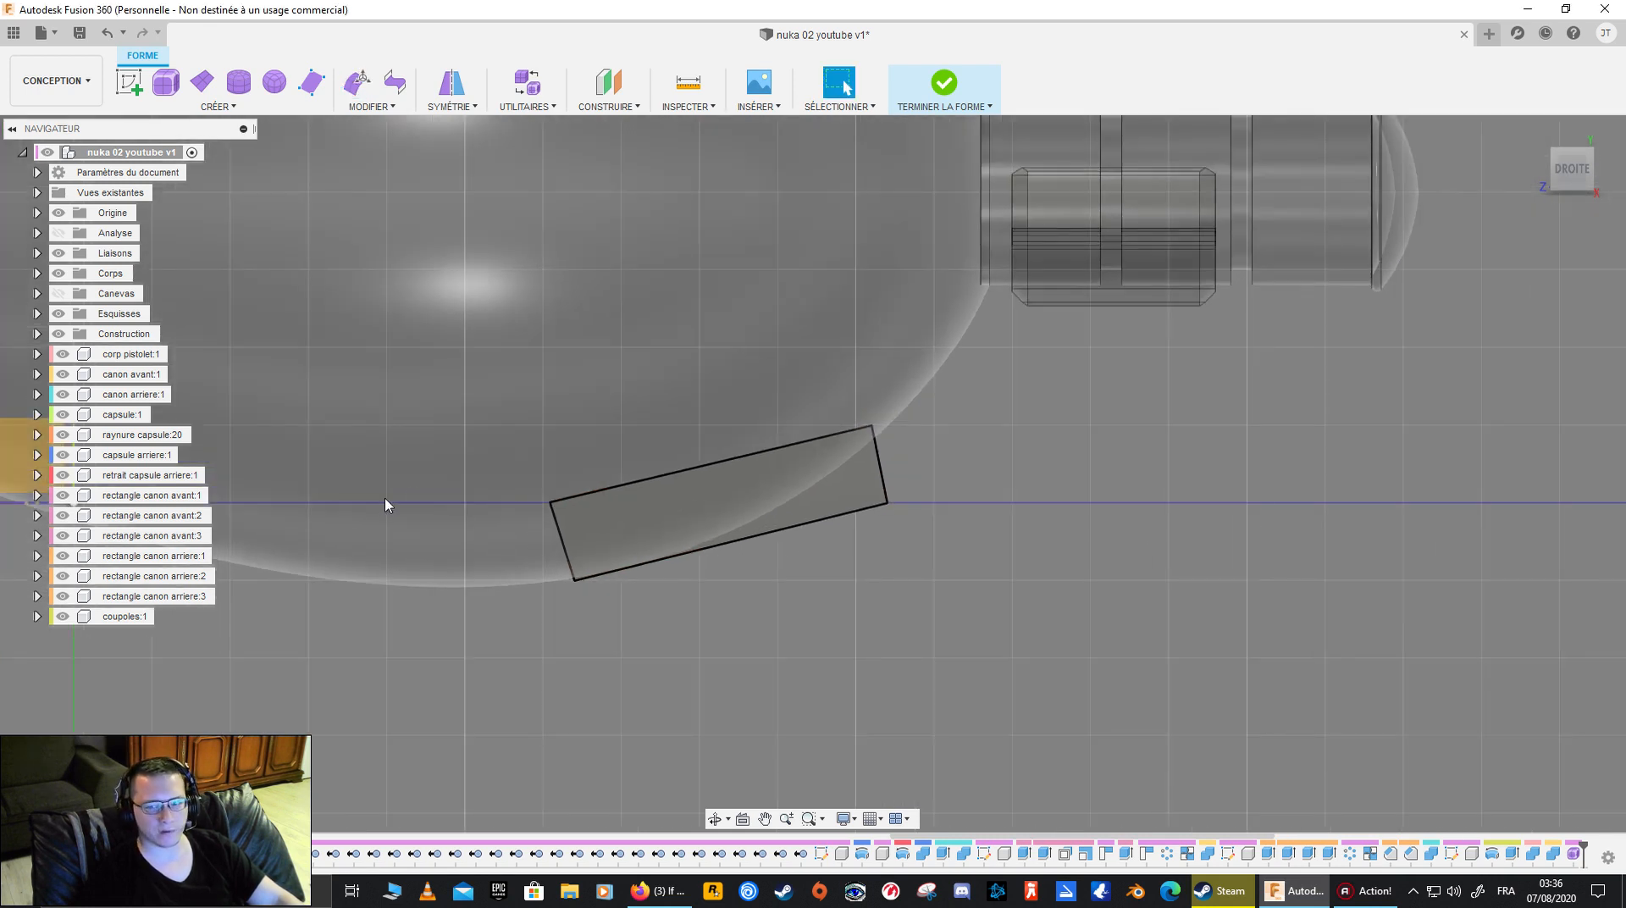
{"action": "left_click", "coordinate": [58, 293]}
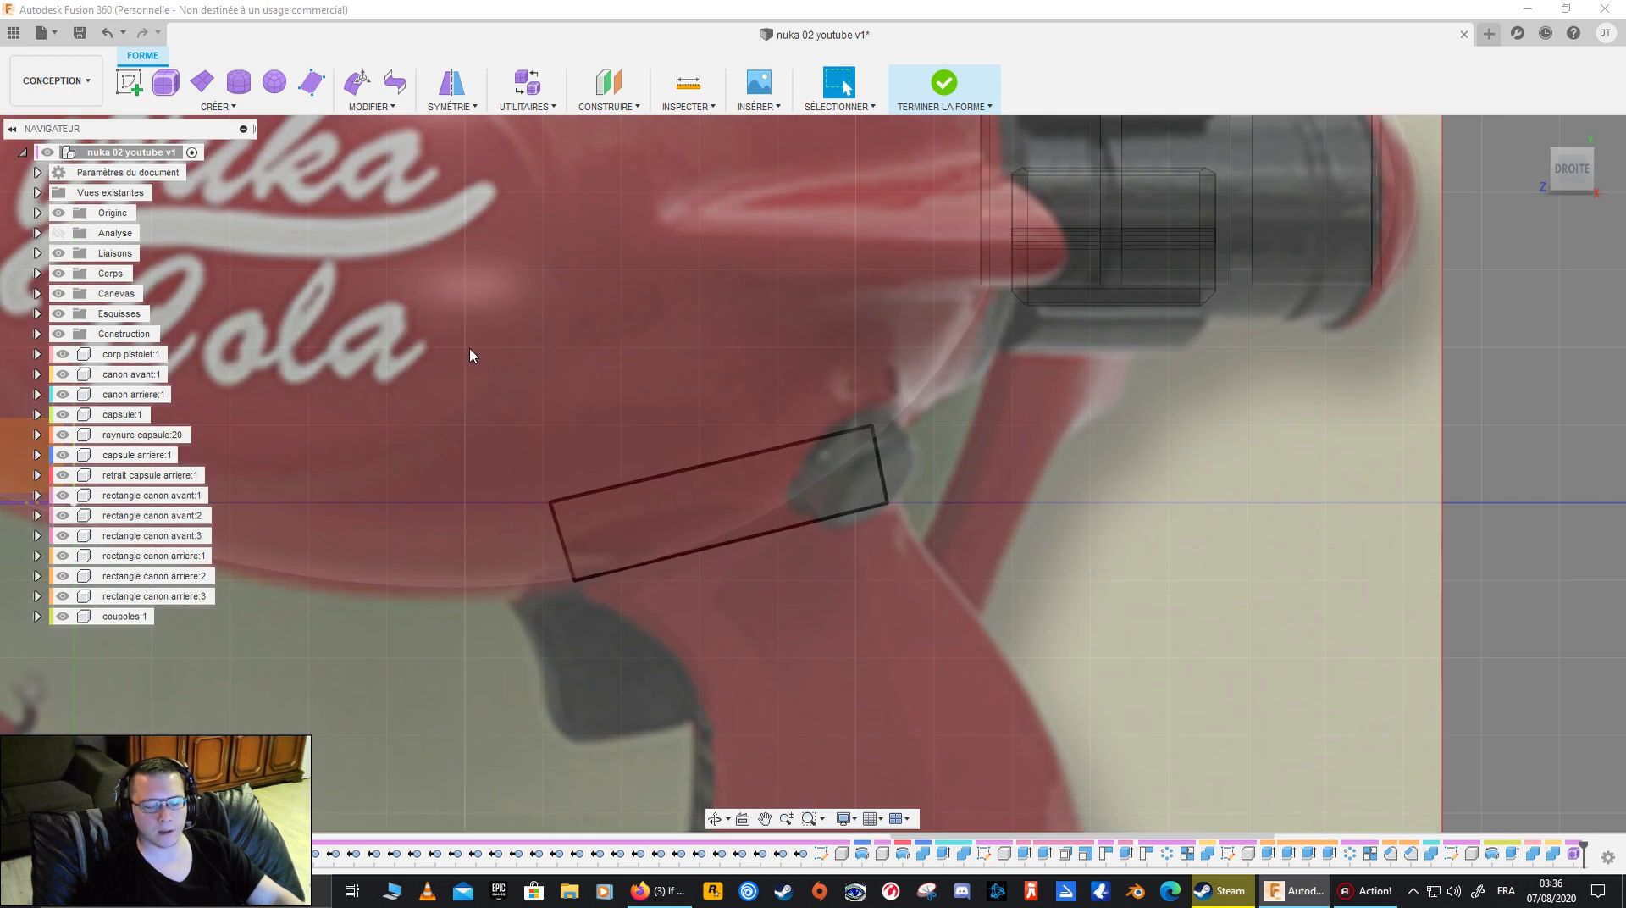
{"action": "middle_click_drag", "start_coordinate": [512, 392], "coordinate": [406, 393]}
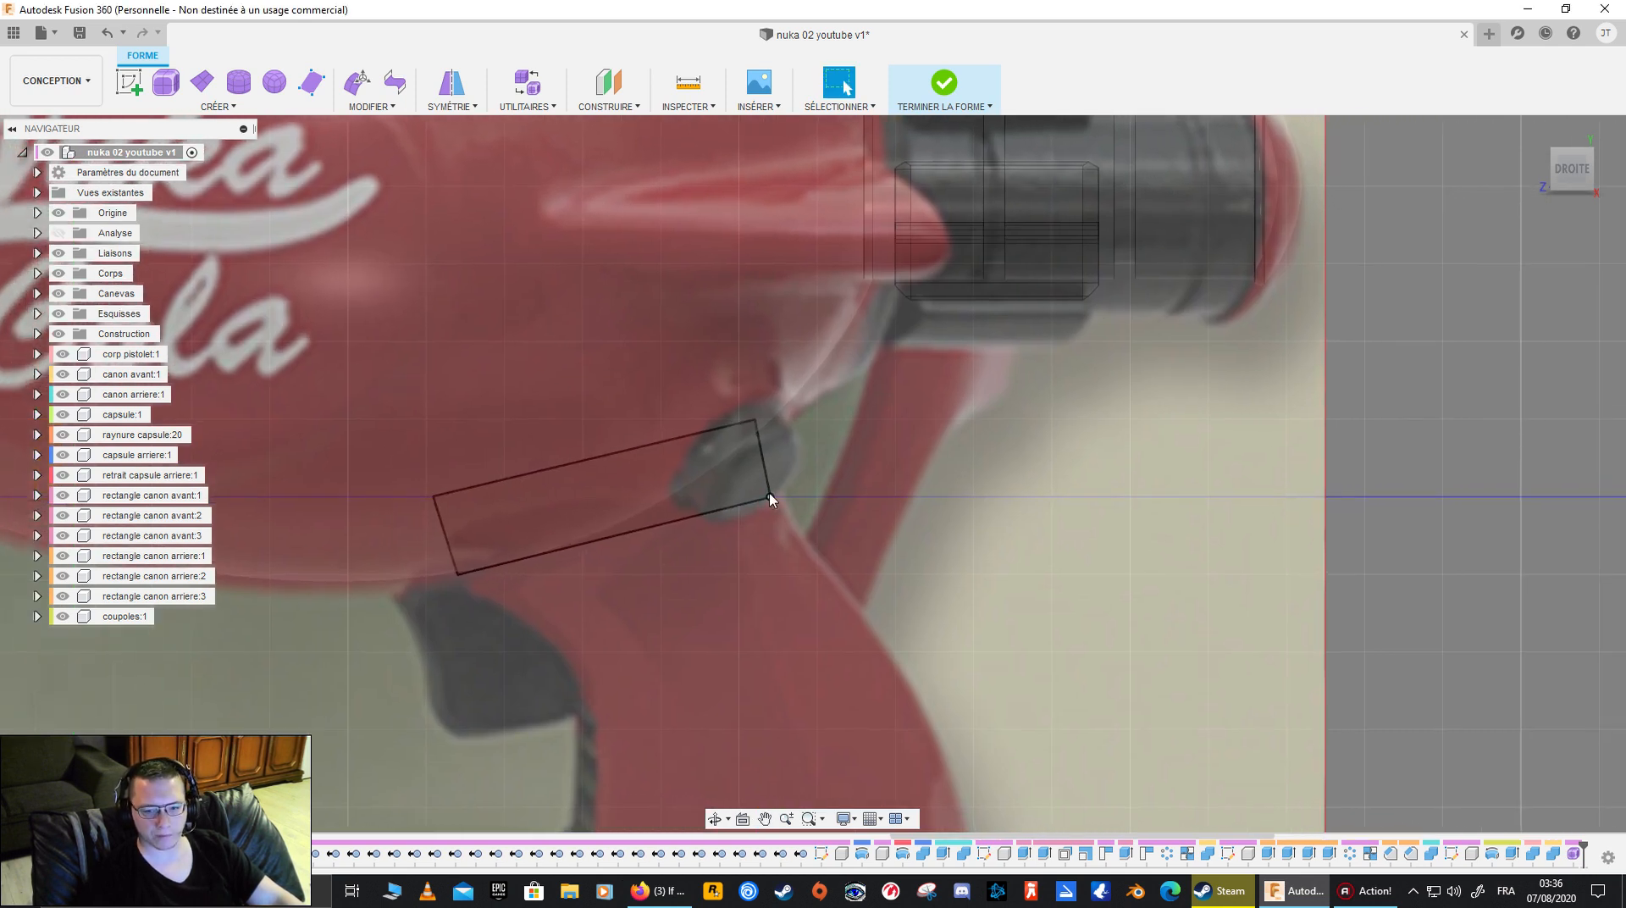
{"action": "left_click", "coordinate": [357, 81]}
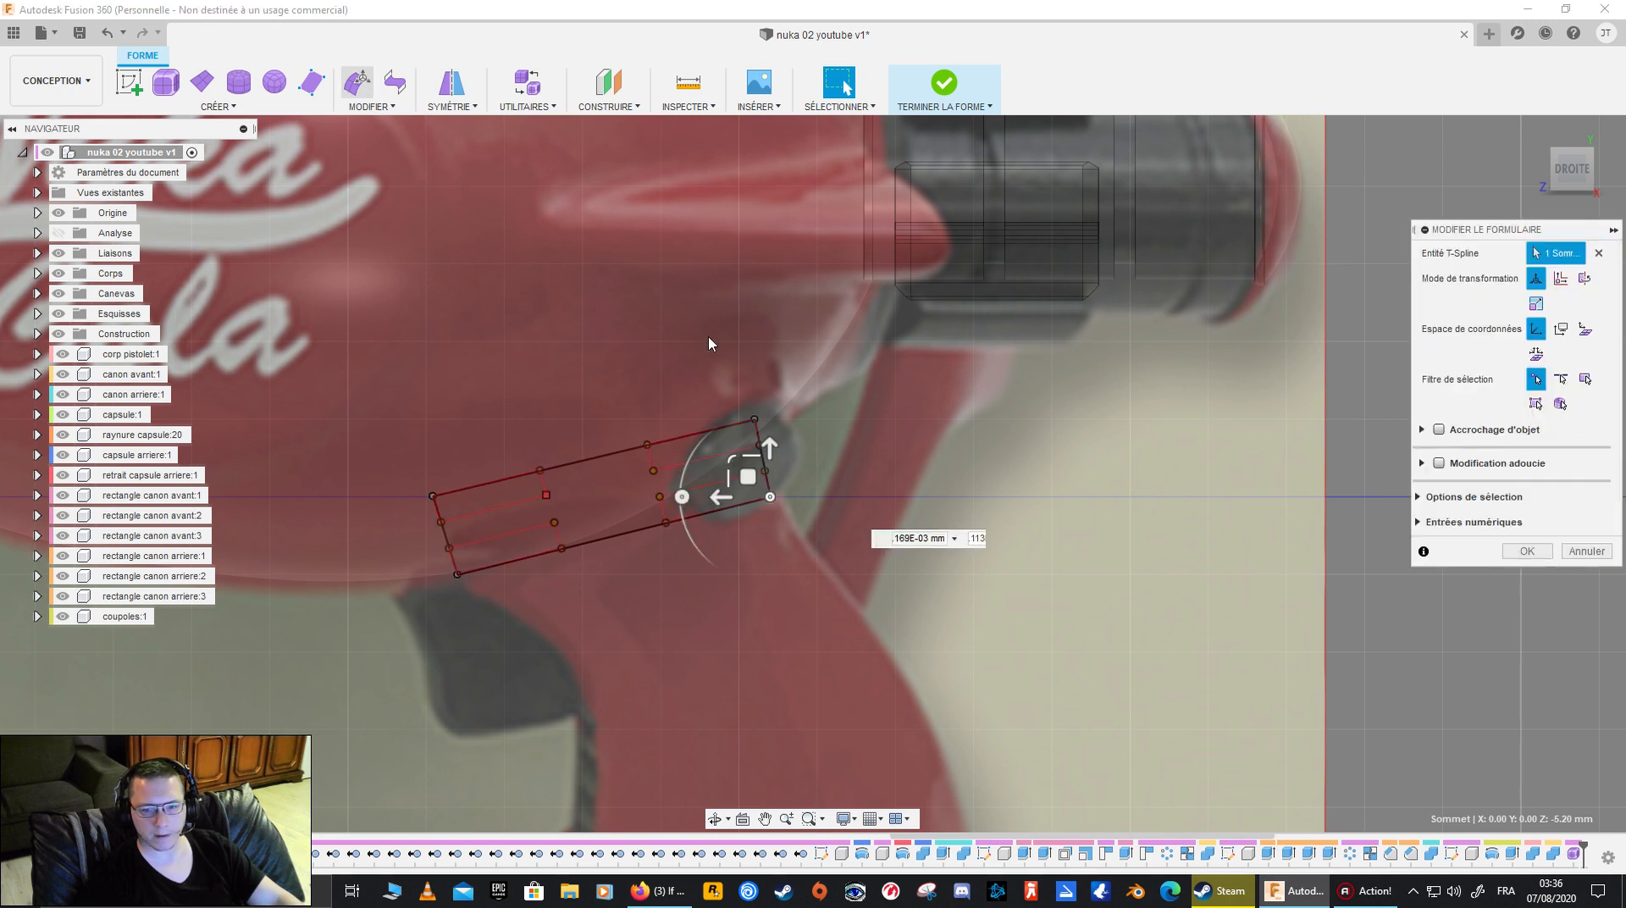
{"action": "left_click_drag", "start_coordinate": [756, 475], "coordinate": [764, 466]}
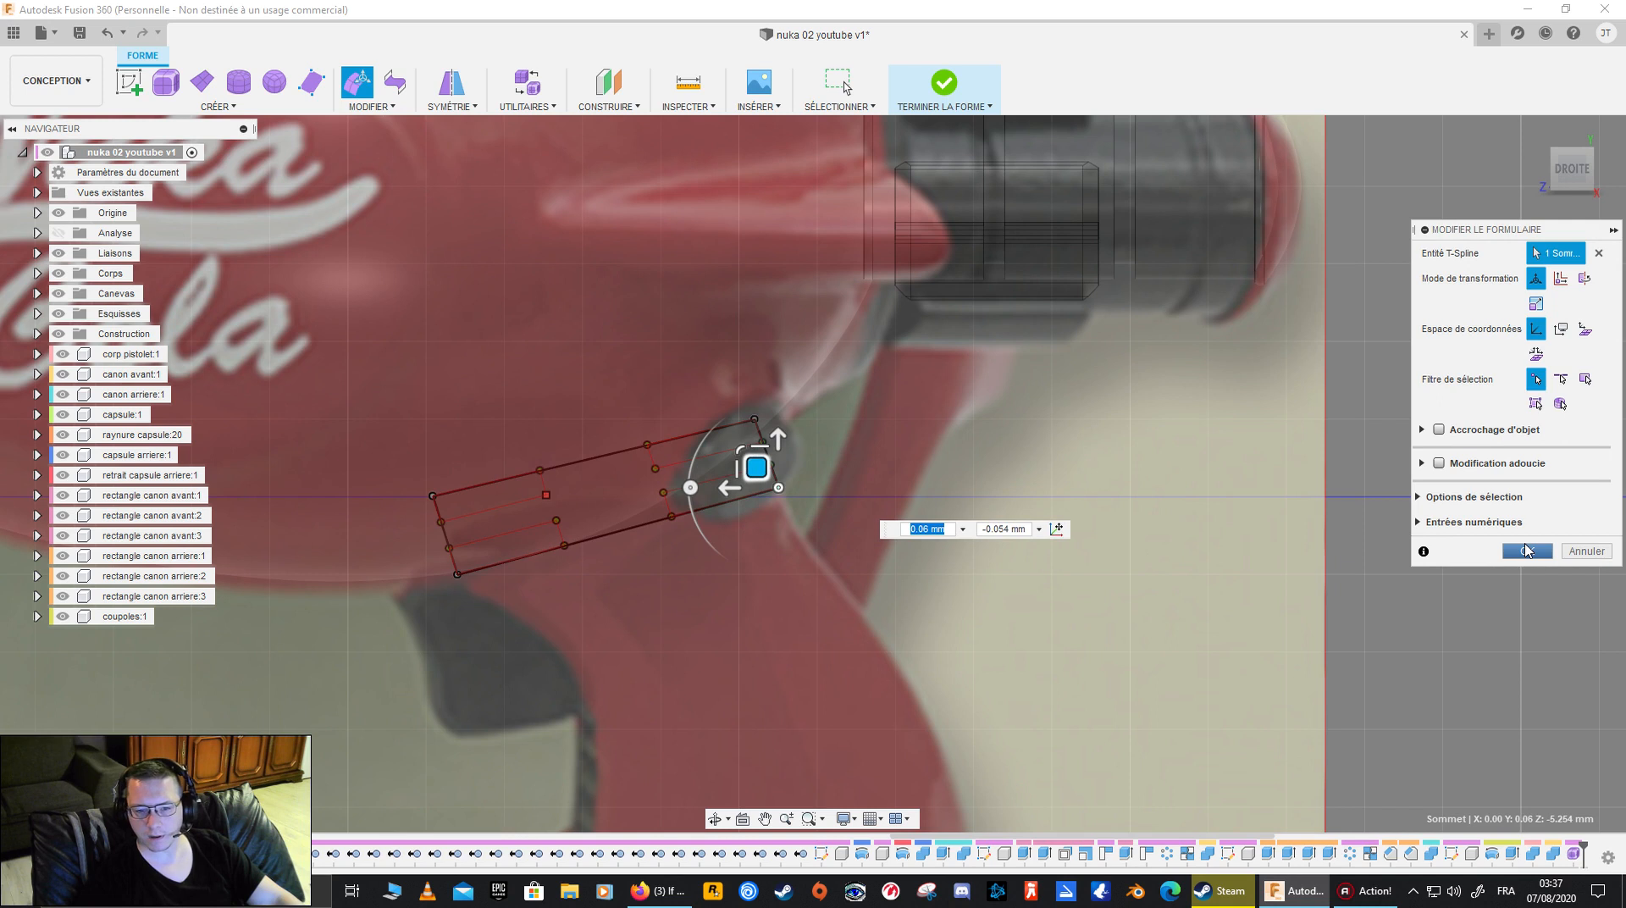
{"action": "left_click", "coordinate": [1527, 550]}
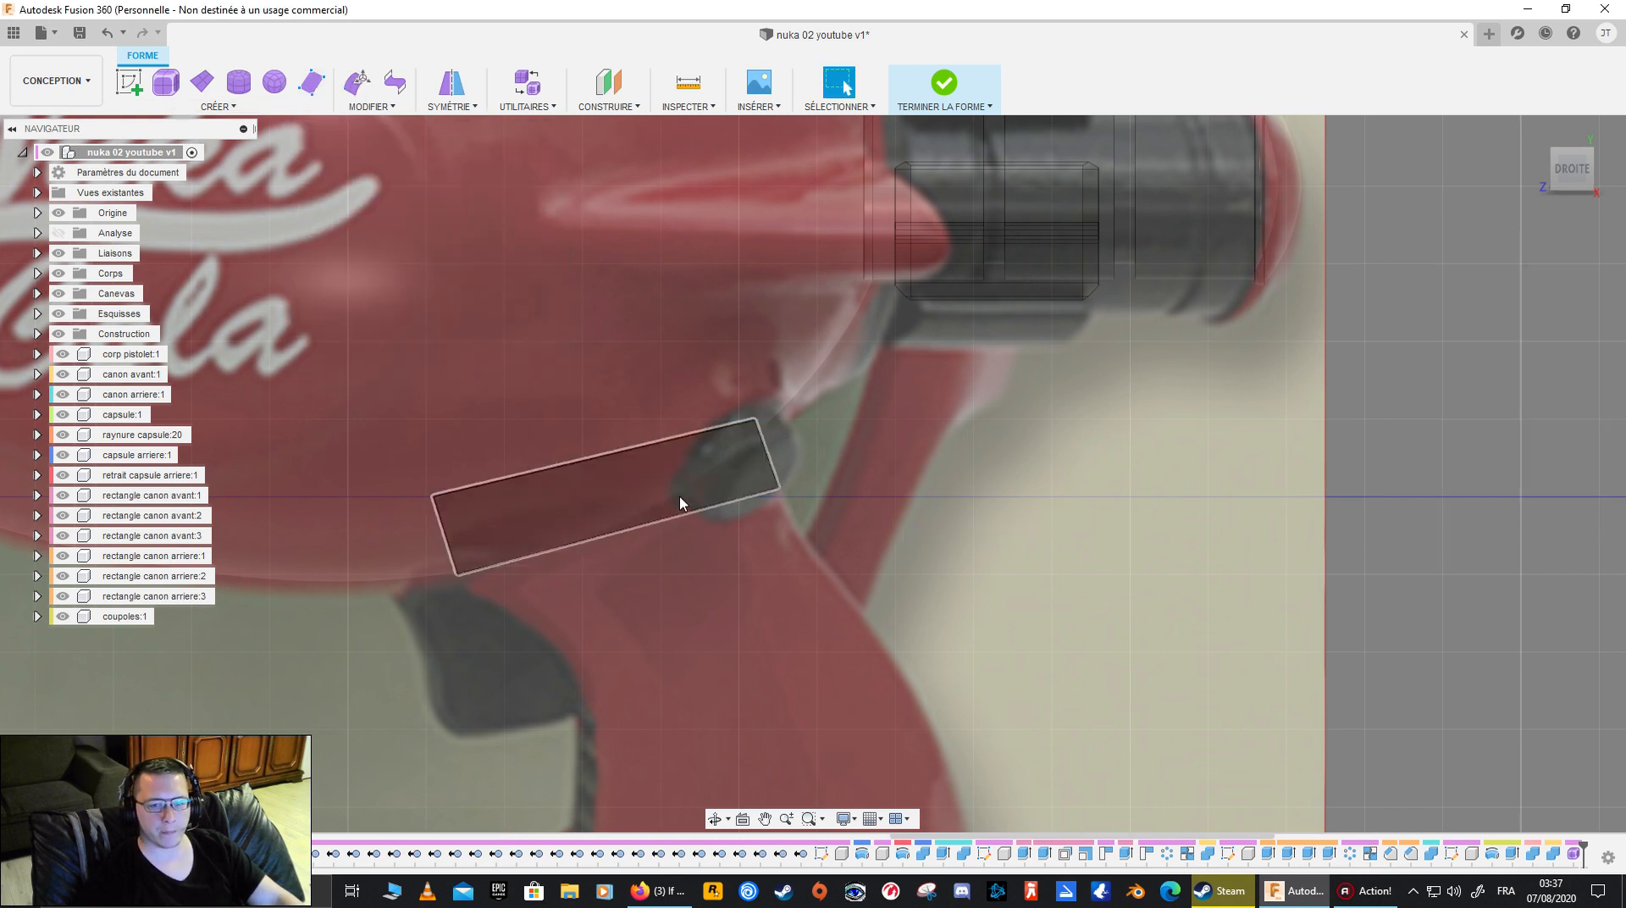
- Move the face's upper front vertex 0.078 mm down and 0.052 mm backward with Edit Form
{"action": "scroll", "coordinate": [795, 584], "scroll_direction": "down", "scroll_amount": 5}
{"action": "middle_click_drag", "start_coordinate": [798, 611], "coordinate": [609, 407]}
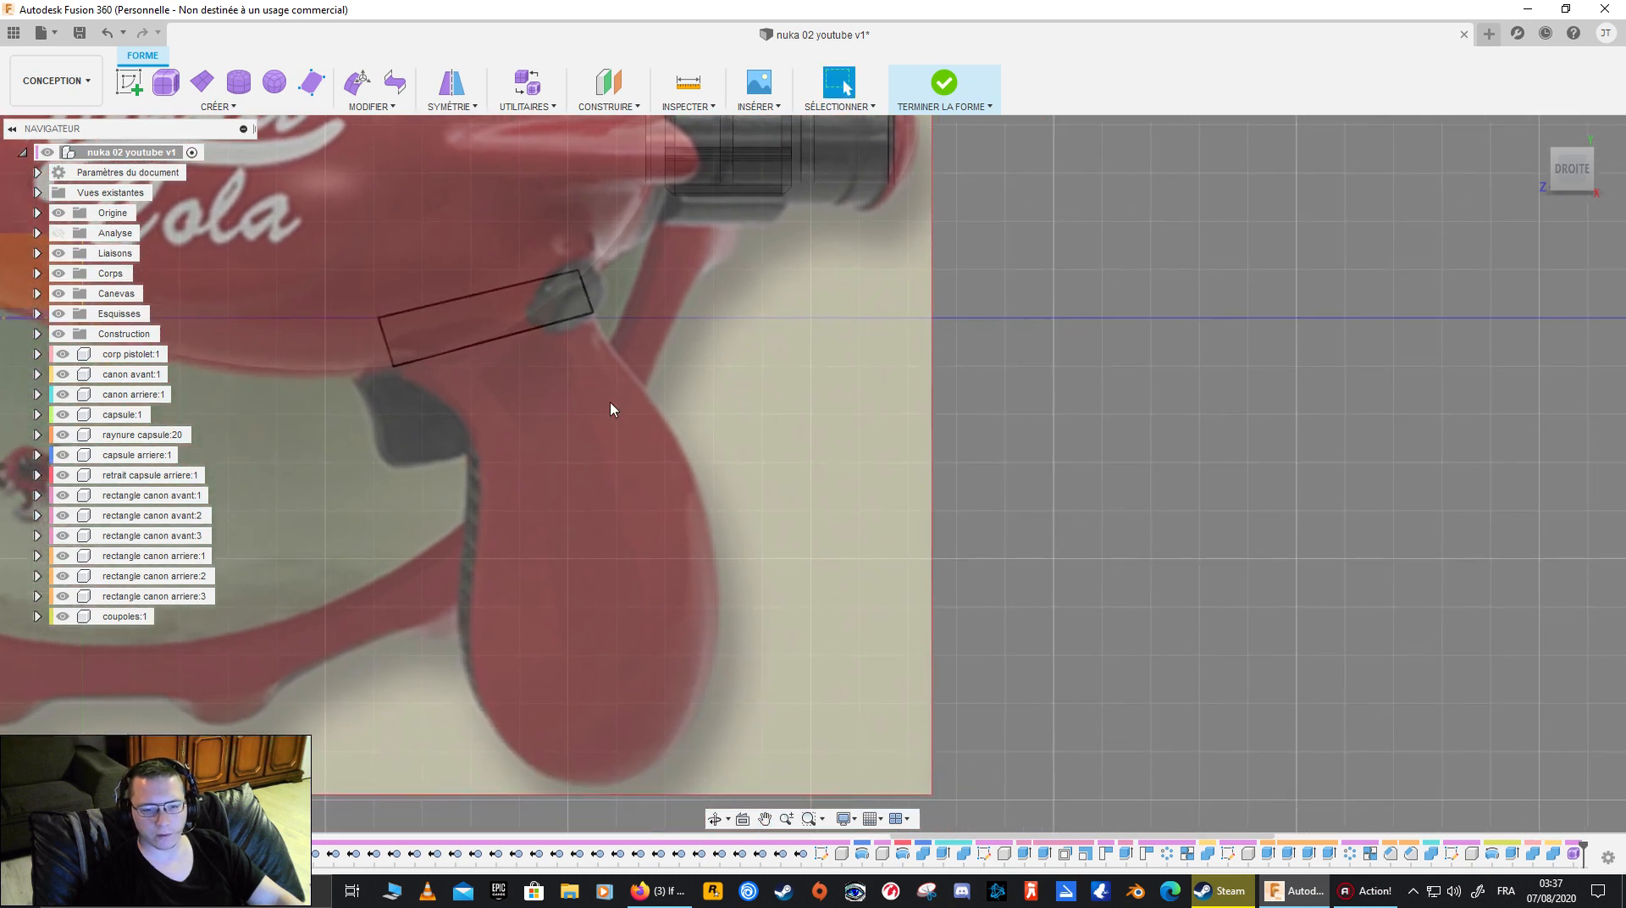
{"action": "left_click", "coordinate": [385, 334]}
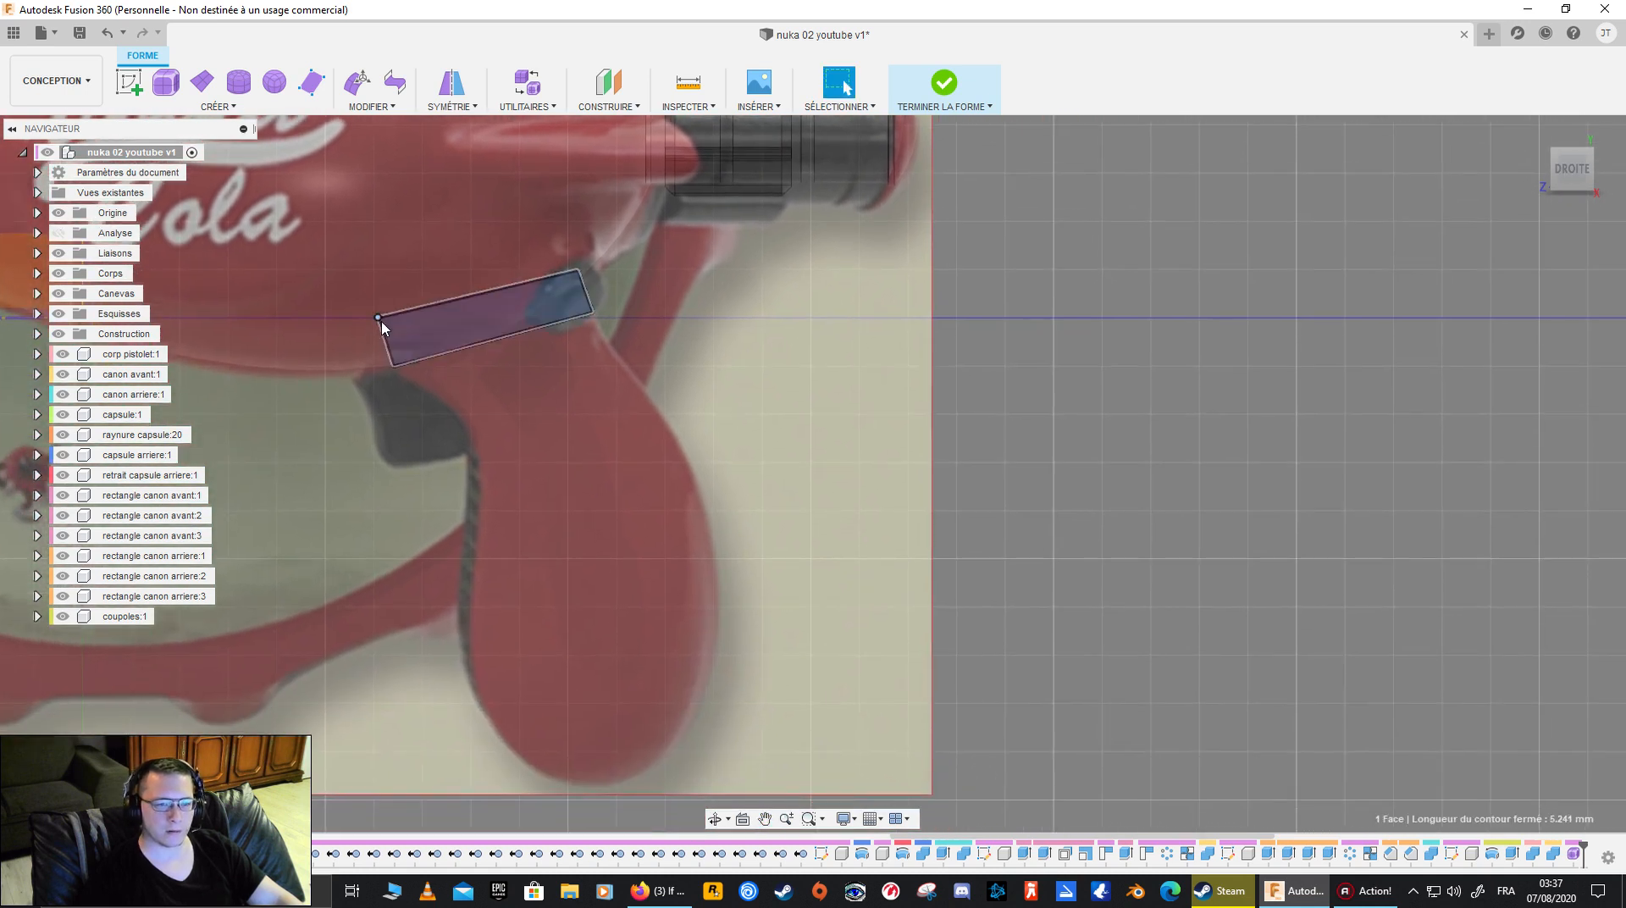
{"action": "left_click", "coordinate": [378, 316]}
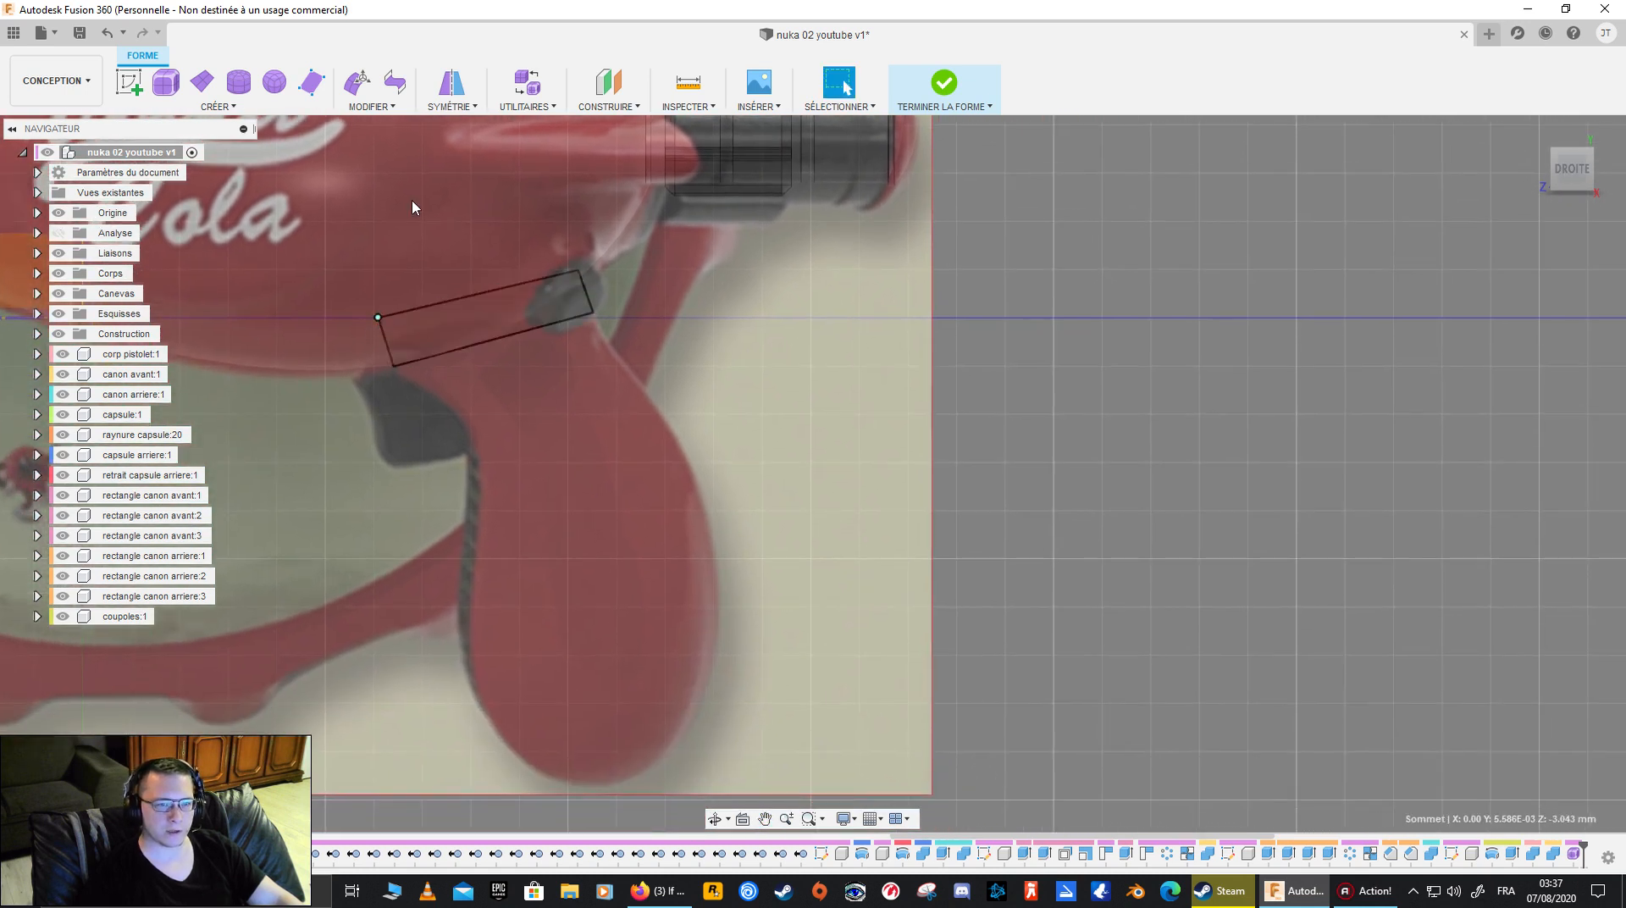
{"action": "left_click", "coordinate": [358, 83]}
{"action": "left_click_drag", "start_coordinate": [373, 315], "coordinate": [360, 304]}
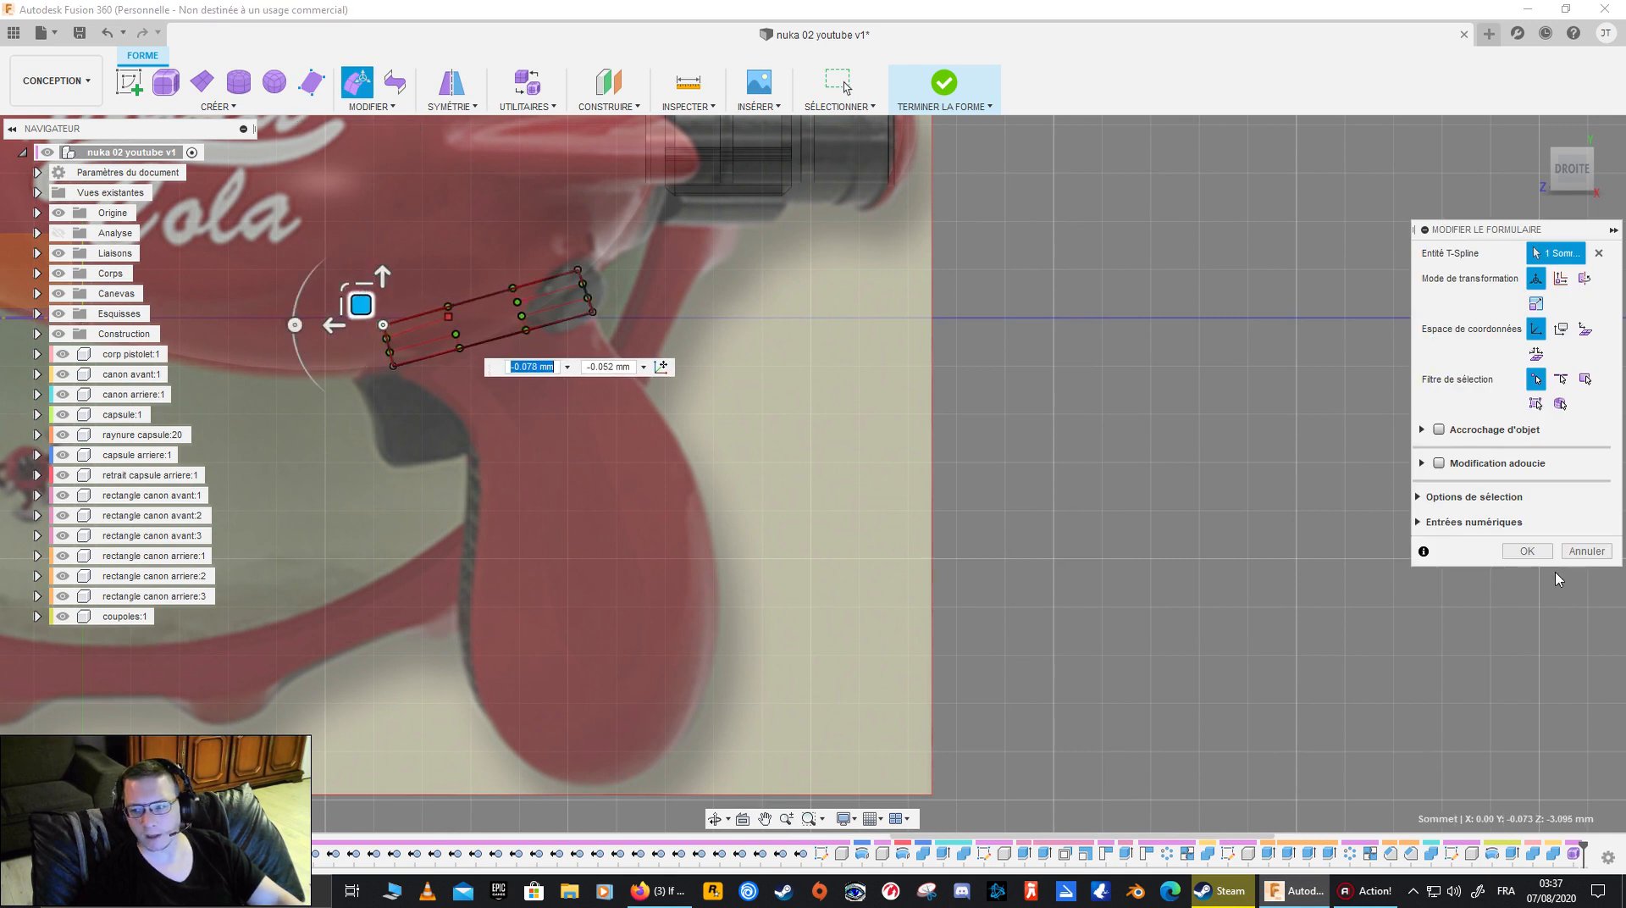
{"action": "left_click", "coordinate": [1528, 551]}
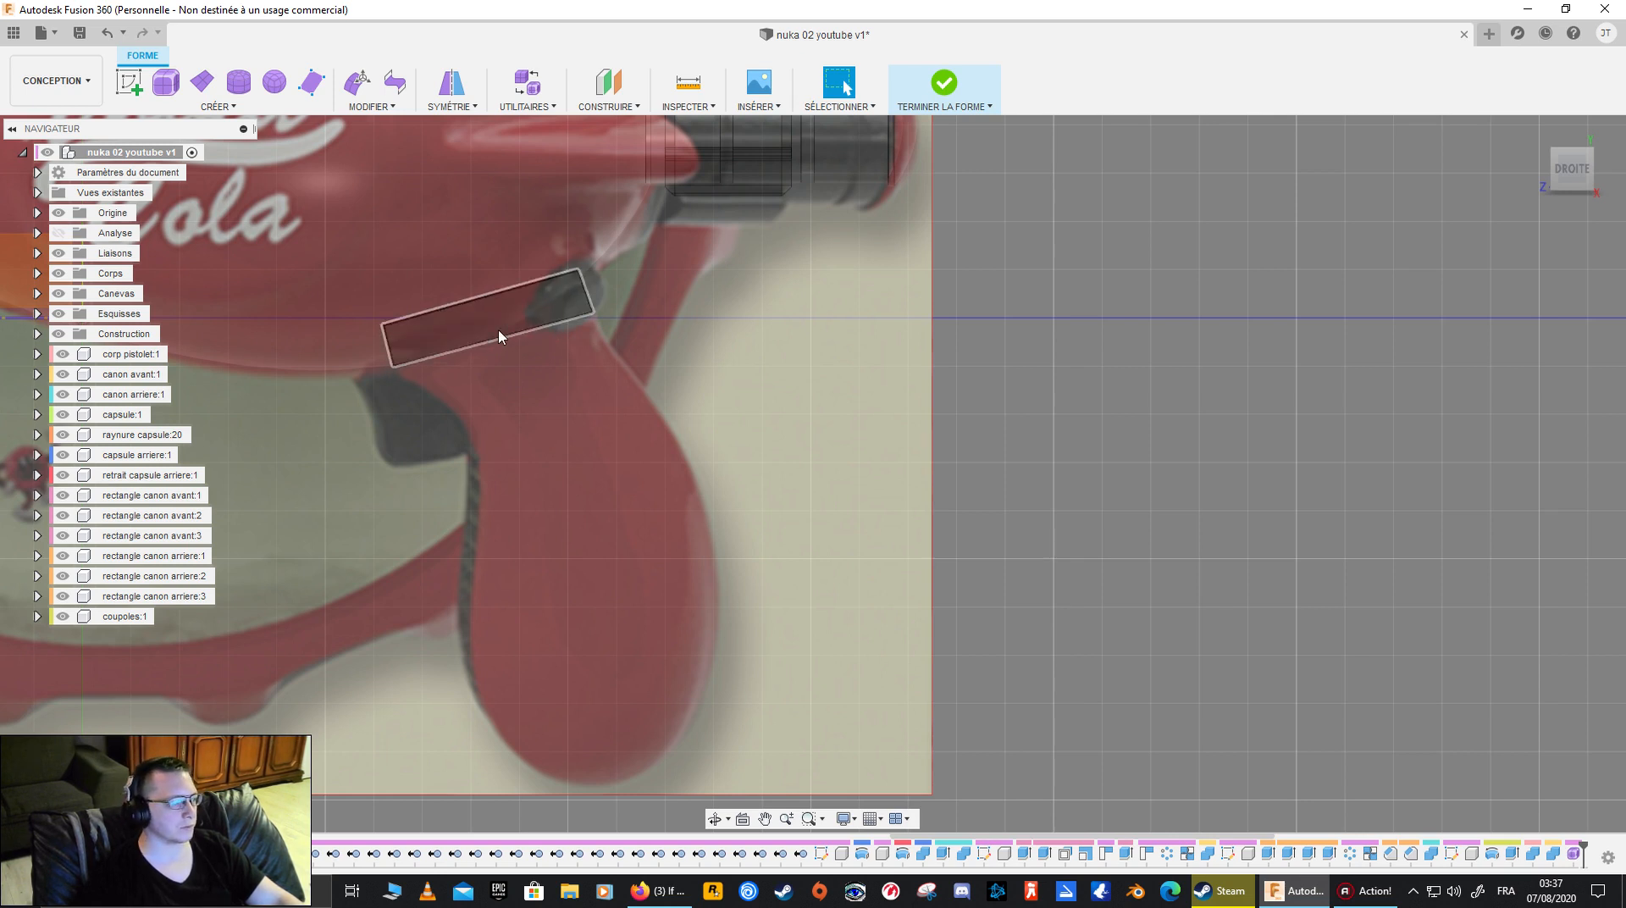
- Start the Face tool on the side origin plane and trace a four-sided face directly below the existing one, matching the grip's outline
{"action": "mouse_move", "coordinate": [537, 396]}
{"action": "middle_mouse_down"}
{"action": "mouse_move", "coordinate": [618, 432]}
{"action": "mouse_move", "coordinate": [626, 462]}
{"action": "mouse_move", "coordinate": [646, 437]}
{"action": "mouse_move", "coordinate": [595, 405]}
{"action": "middle_mouse_up"}
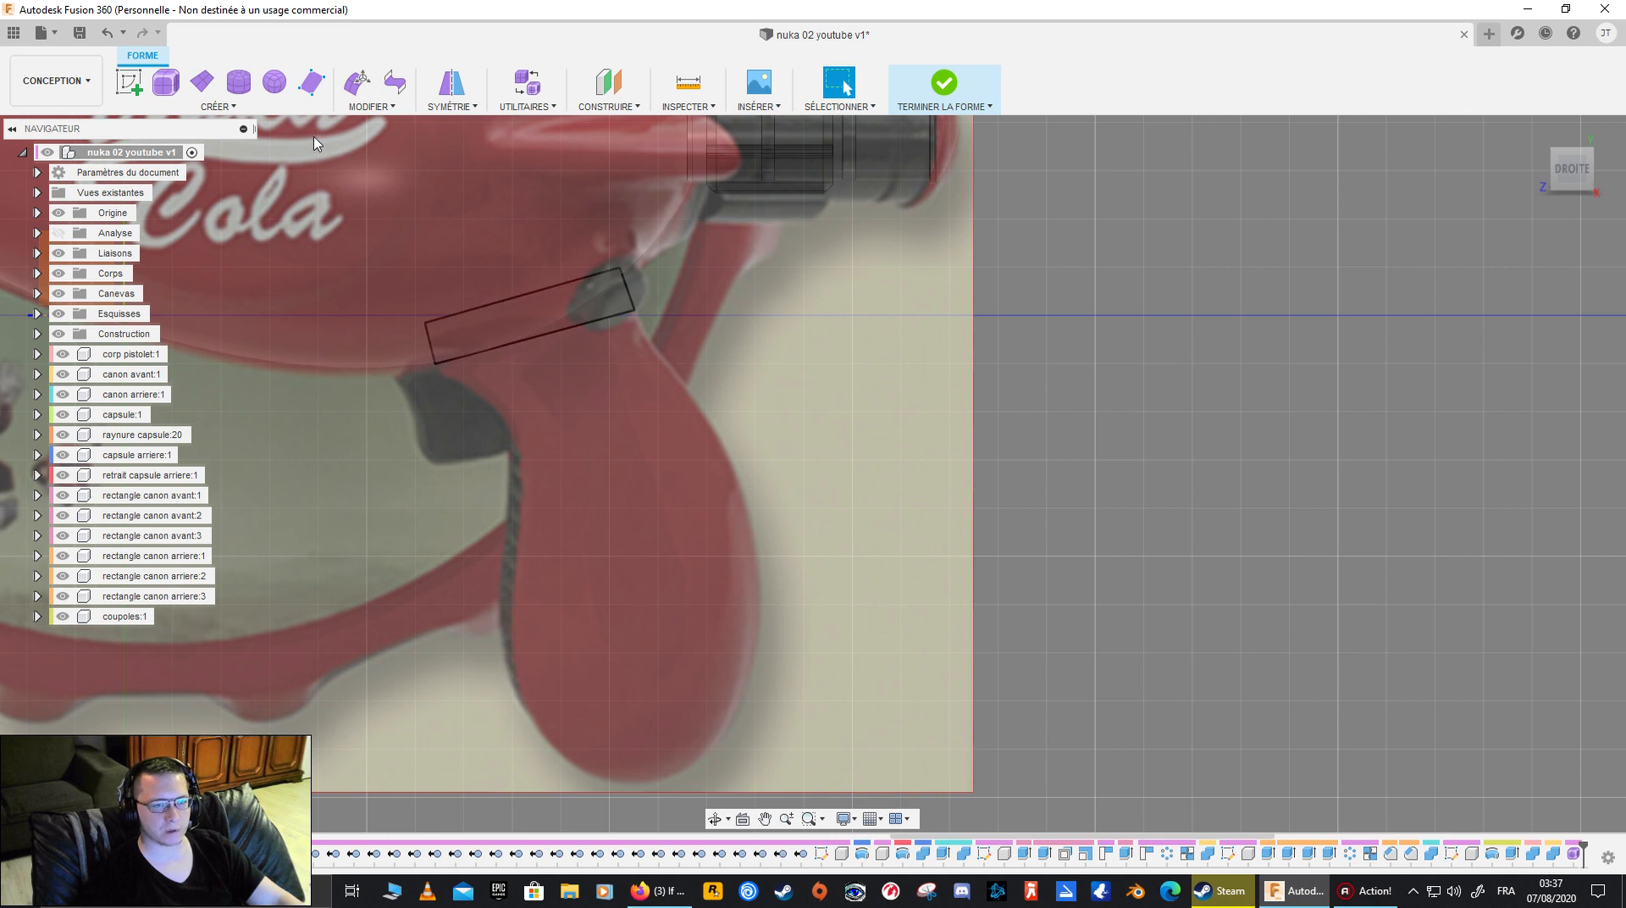
{"action": "left_click", "coordinate": [312, 82]}
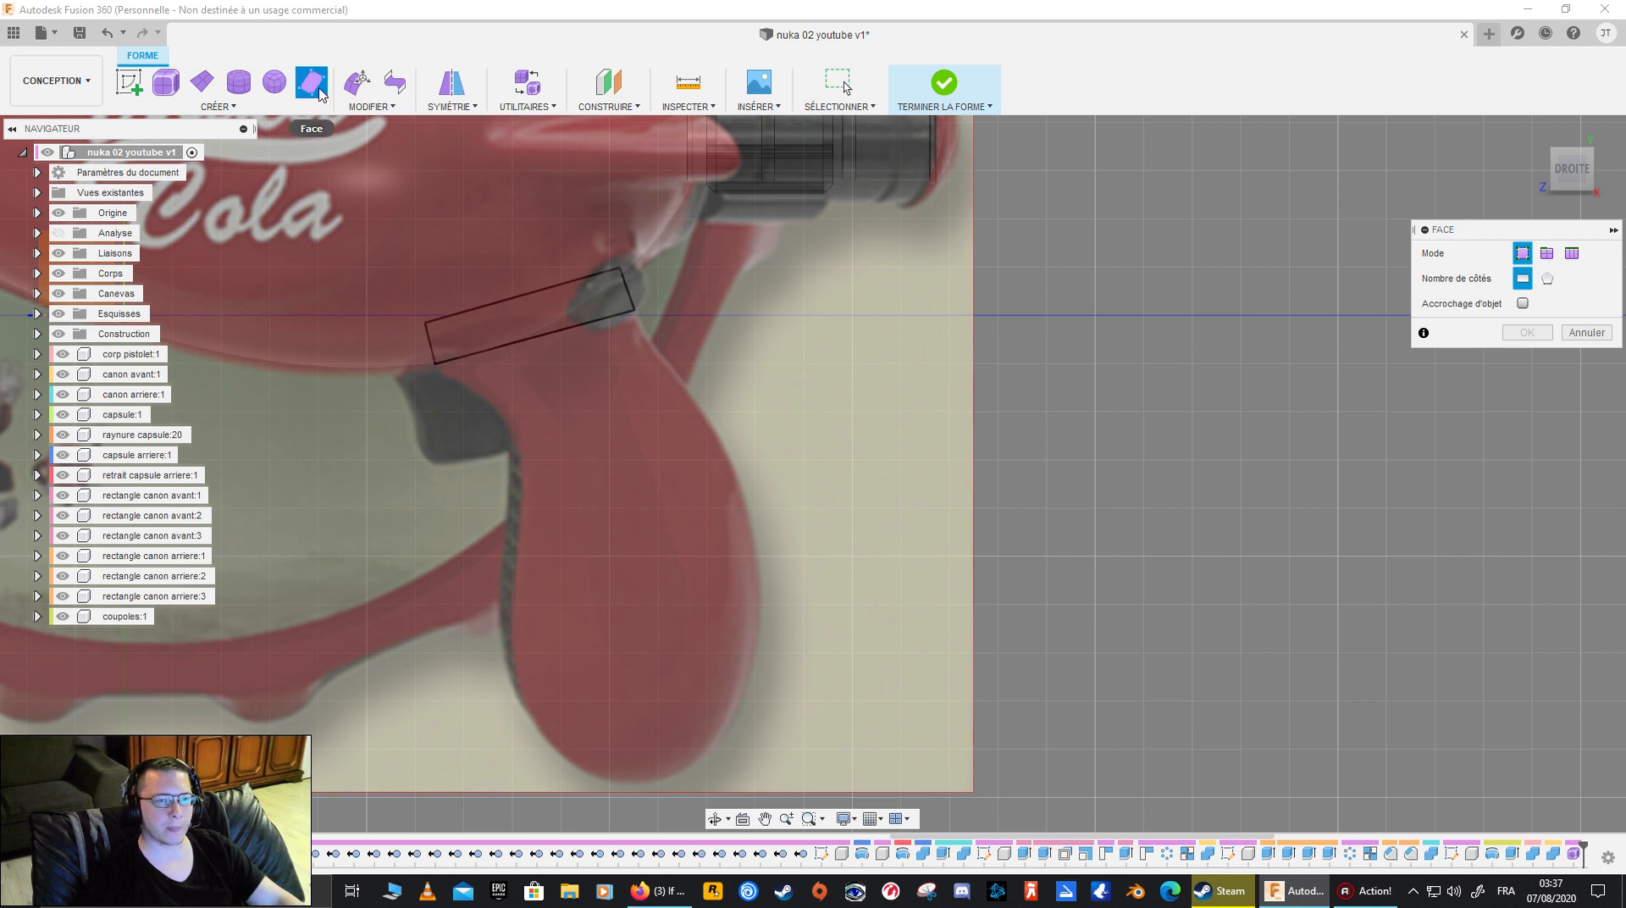
{"action": "scroll", "coordinate": [357, 343], "scroll_direction": "down", "scroll_amount": 5}
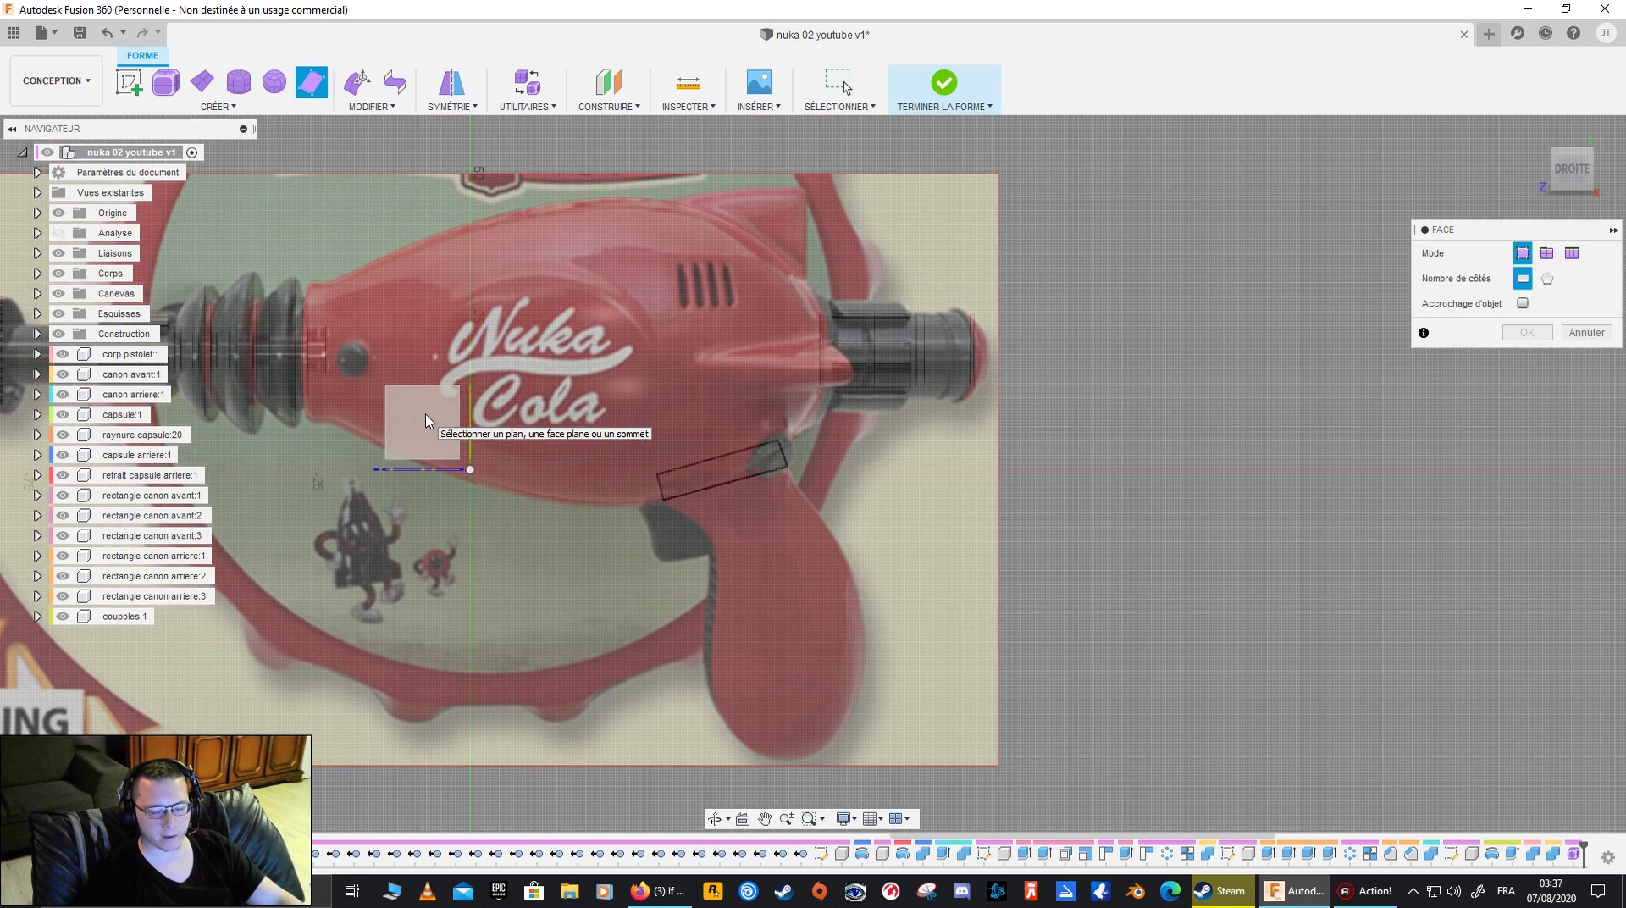
{"action": "left_click", "coordinate": [426, 420]}
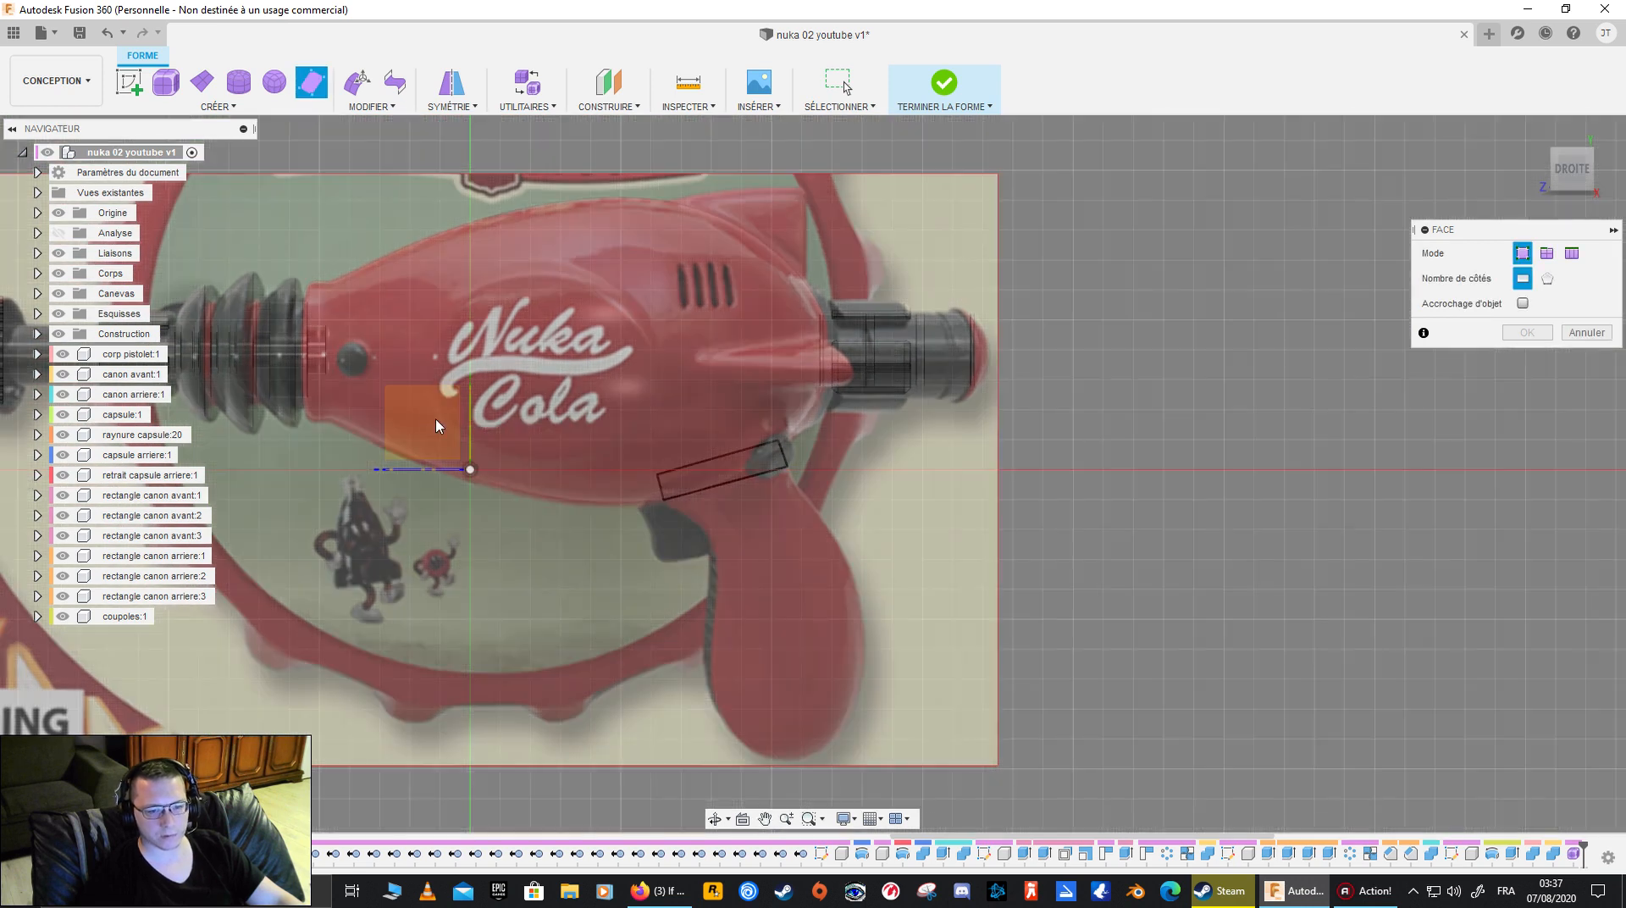
{"action": "scroll", "coordinate": [787, 483], "scroll_direction": "up", "scroll_amount": 5}
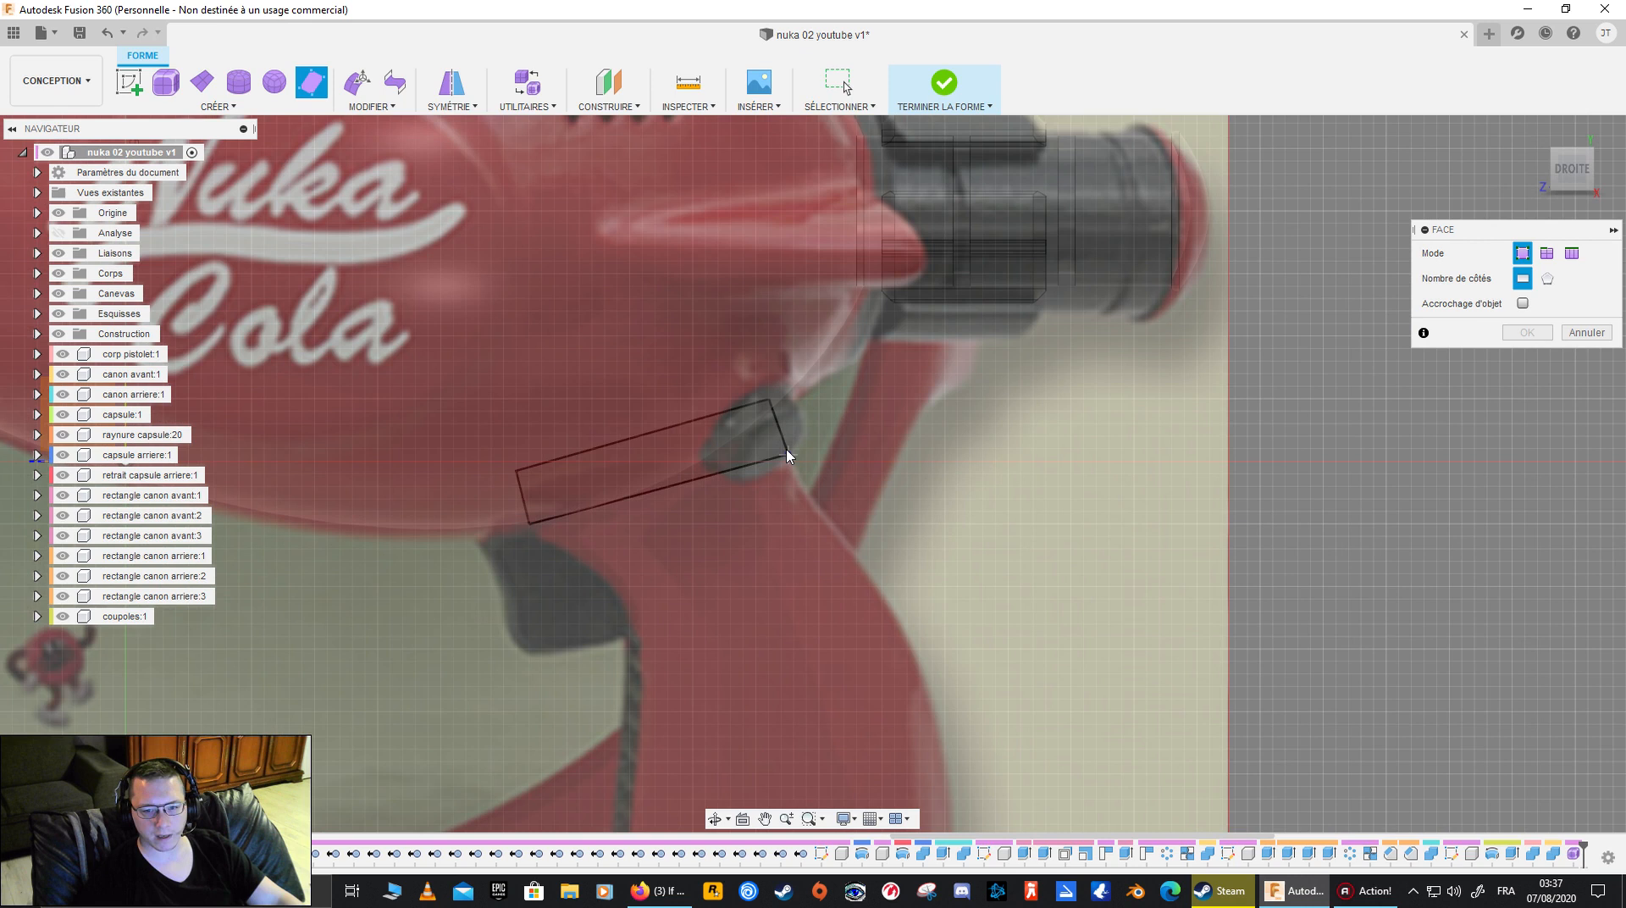
{"action": "scroll", "coordinate": [788, 459], "scroll_direction": "up", "scroll_amount": 2}
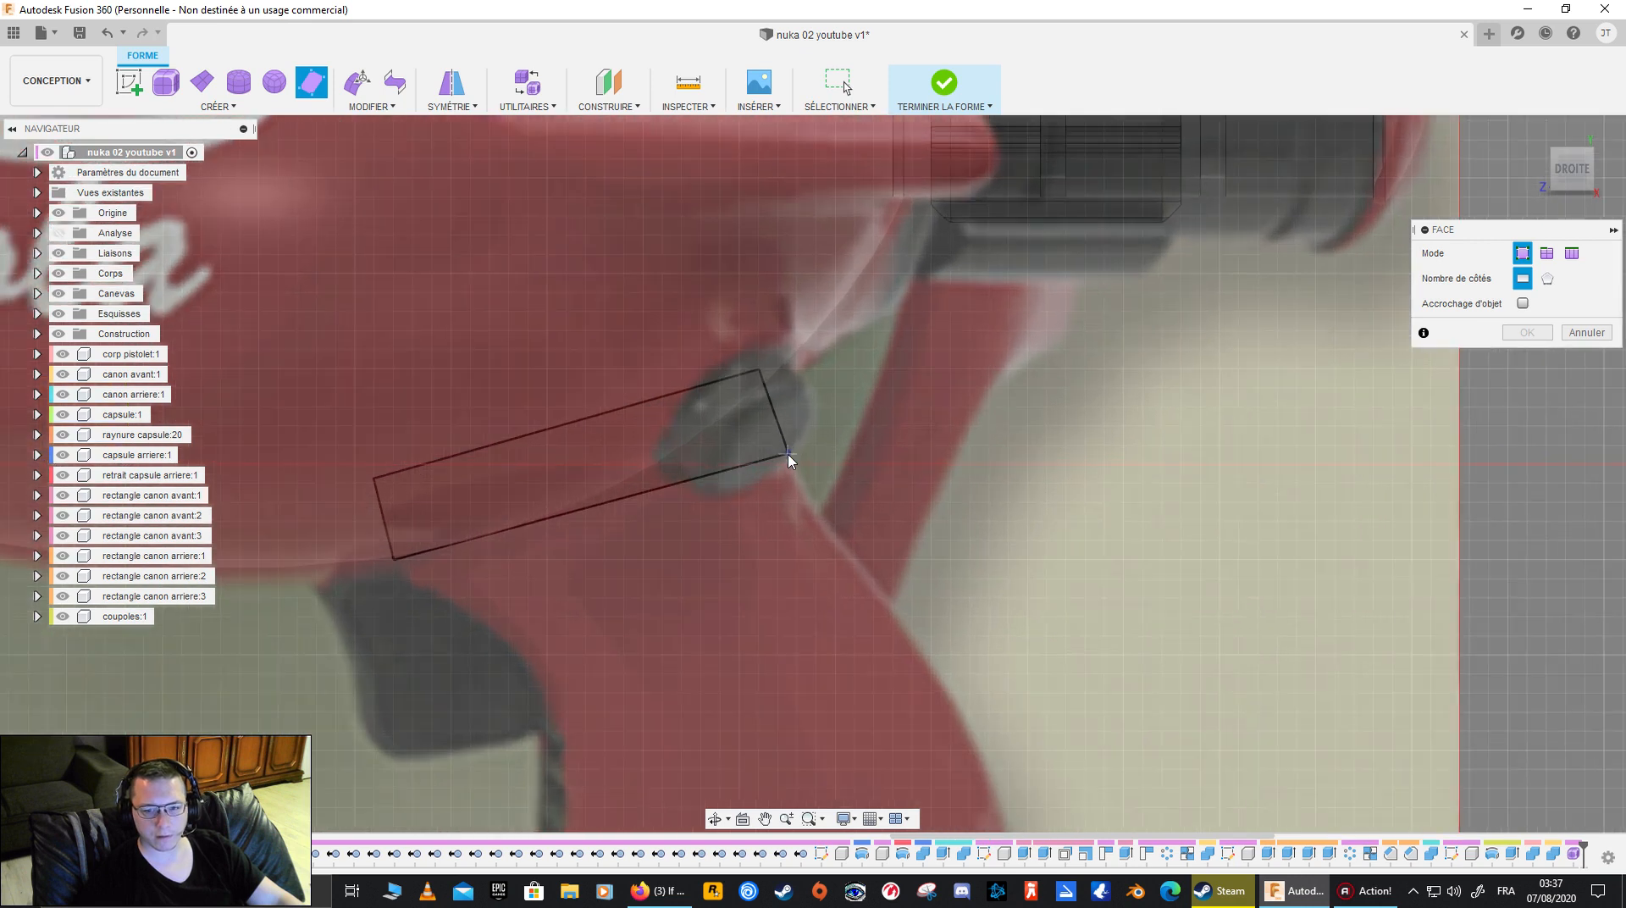
{"action": "left_click", "coordinate": [787, 454]}
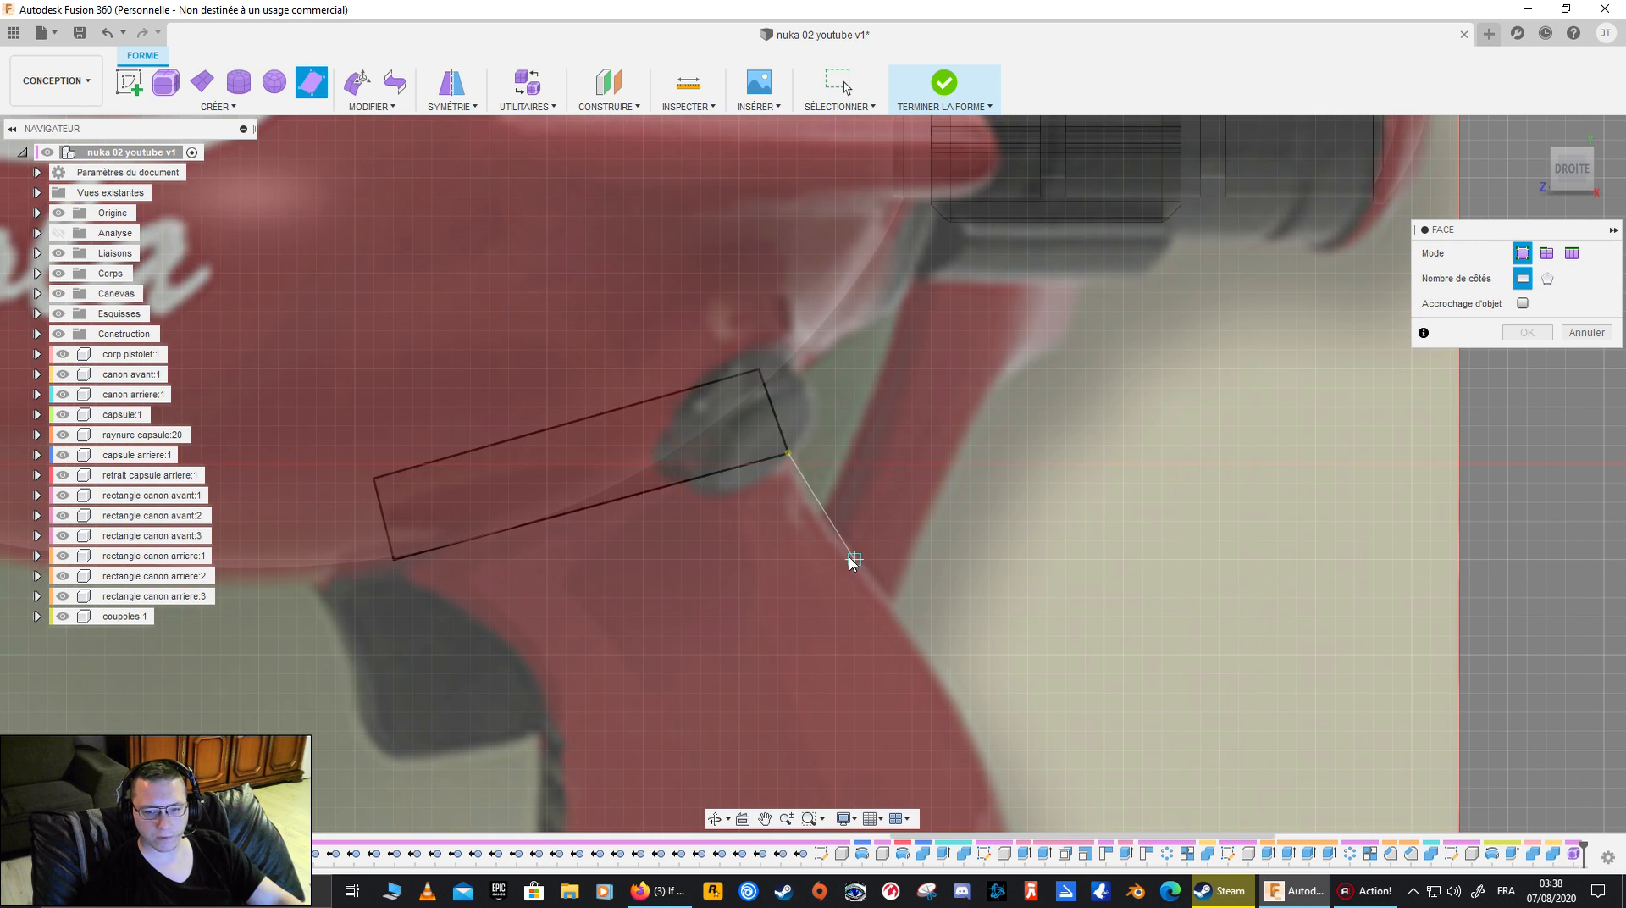
{"action": "left_click", "coordinate": [829, 532]}
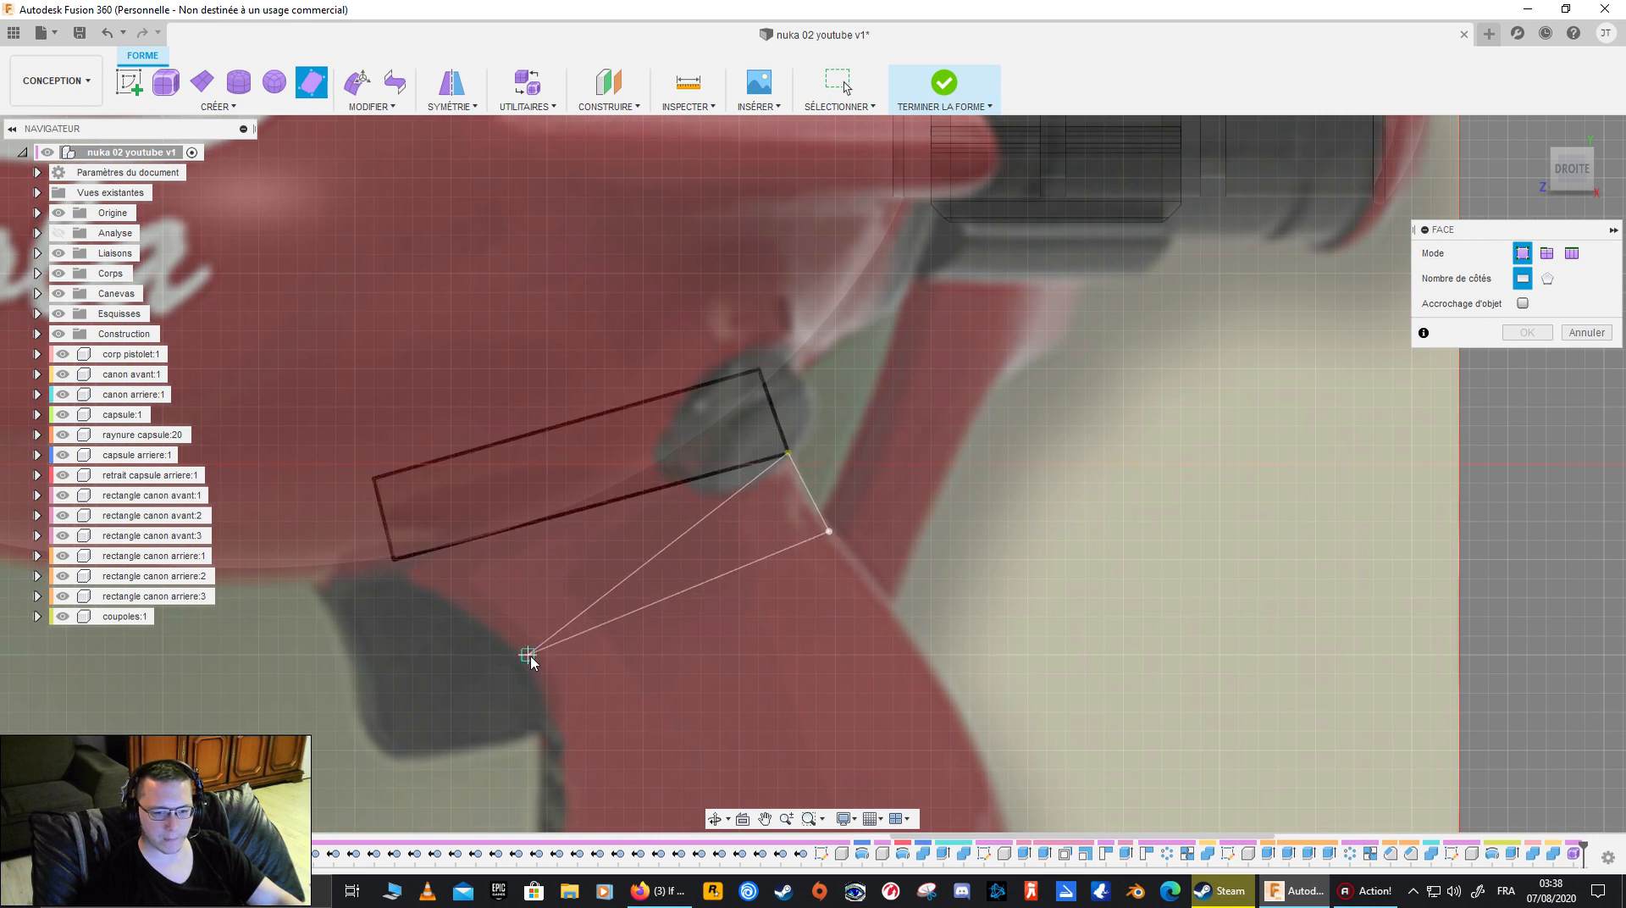
{"action": "left_click", "coordinate": [489, 635]}
{"action": "left_click", "coordinate": [393, 558]}
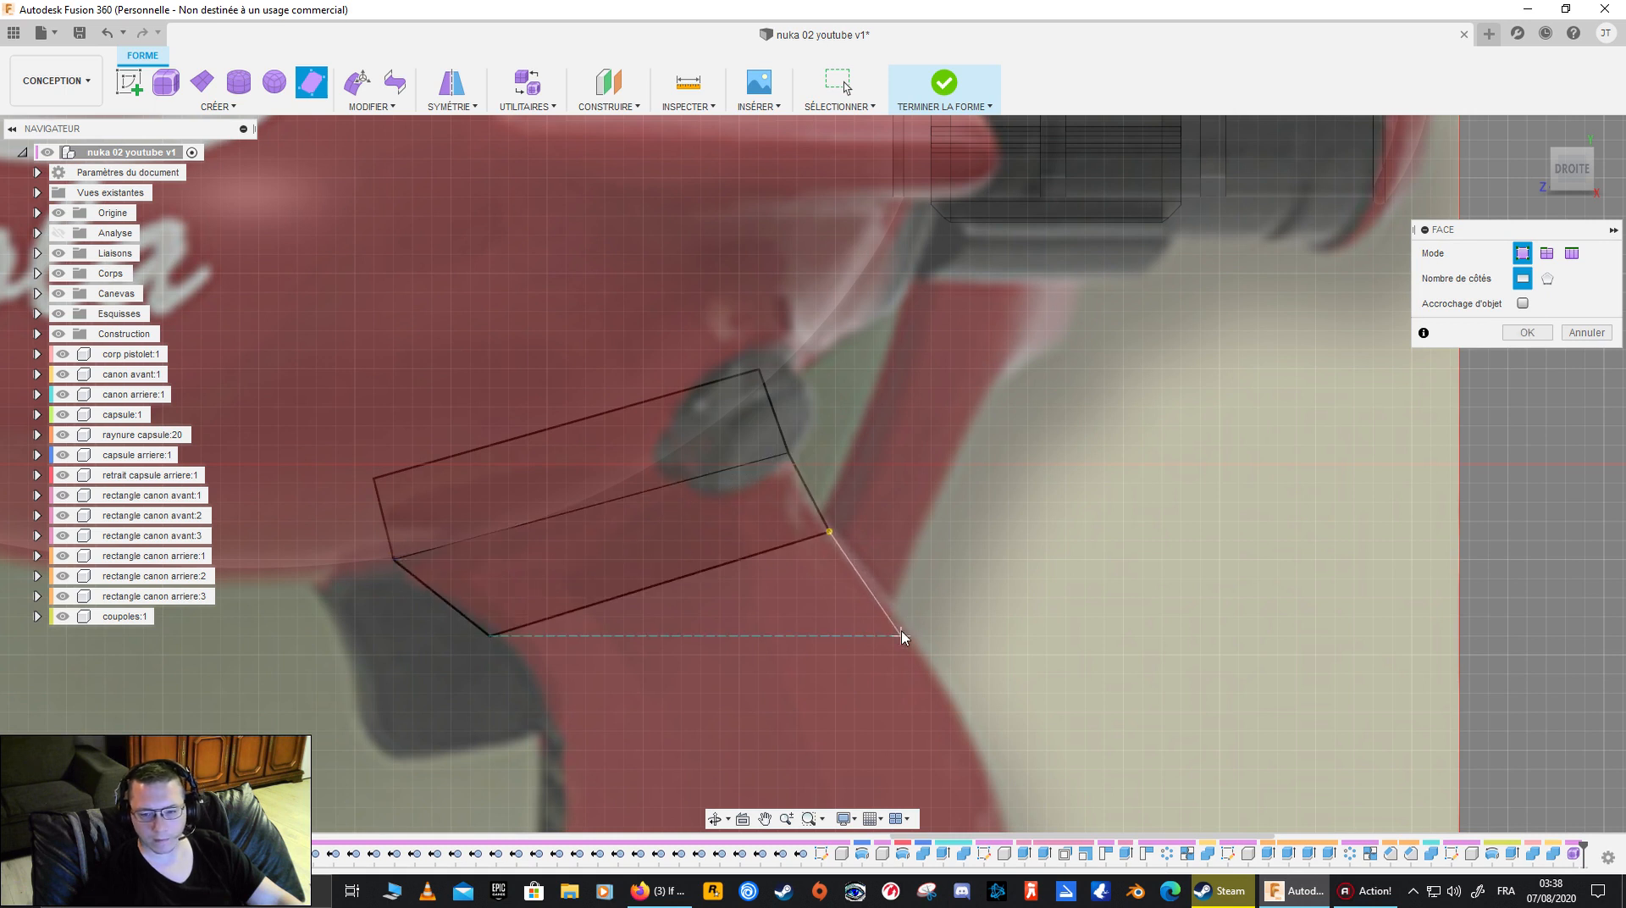
- Add two more adjoining four-sided faces down the grip, following its curved outline past the trigger's lower rear corner
{"action": "left_click", "coordinate": [558, 714]}
{"action": "left_click", "coordinate": [489, 635]}
{"action": "middle_click_drag", "start_coordinate": [660, 624], "coordinate": [540, 434]}
{"action": "left_click", "coordinate": [780, 435]}
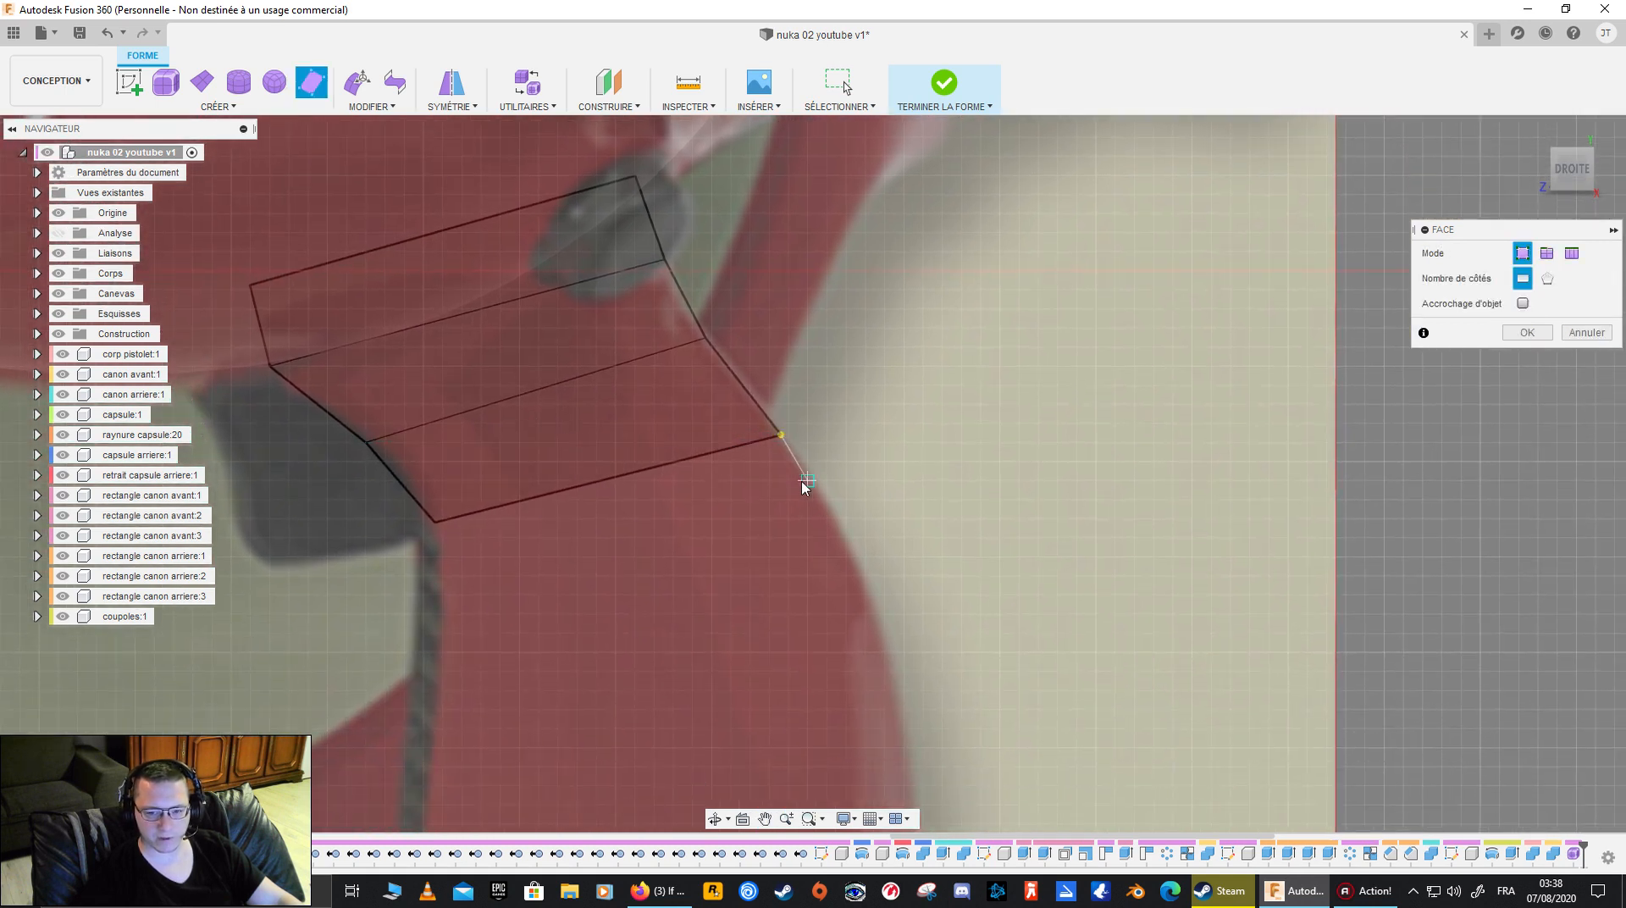
{"action": "left_click", "coordinate": [838, 522]}
{"action": "left_click", "coordinate": [444, 602]}
{"action": "left_click", "coordinate": [435, 521]}
- Add a fourth adjoining four-sided face along the upper grip, fitting its lower corners to the canvas outline
{"action": "middle_click_drag", "start_coordinate": [447, 555], "coordinate": [604, 386]}
{"action": "left_click", "coordinate": [862, 373]}
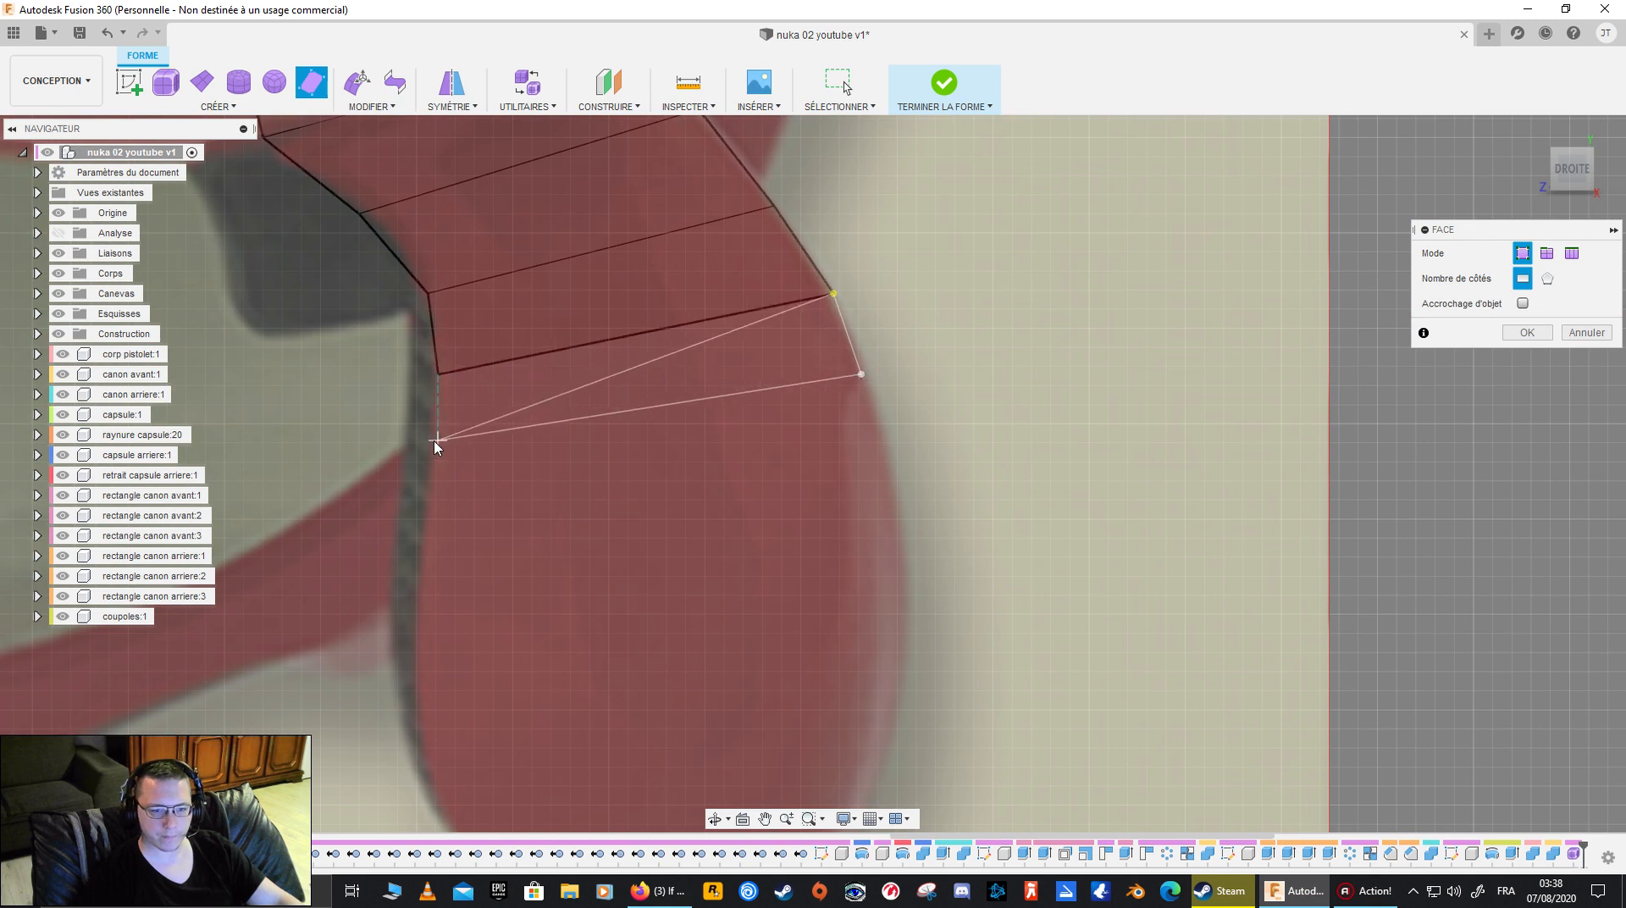
{"action": "scroll", "coordinate": [430, 452], "scroll_direction": "up", "scroll_amount": 2}
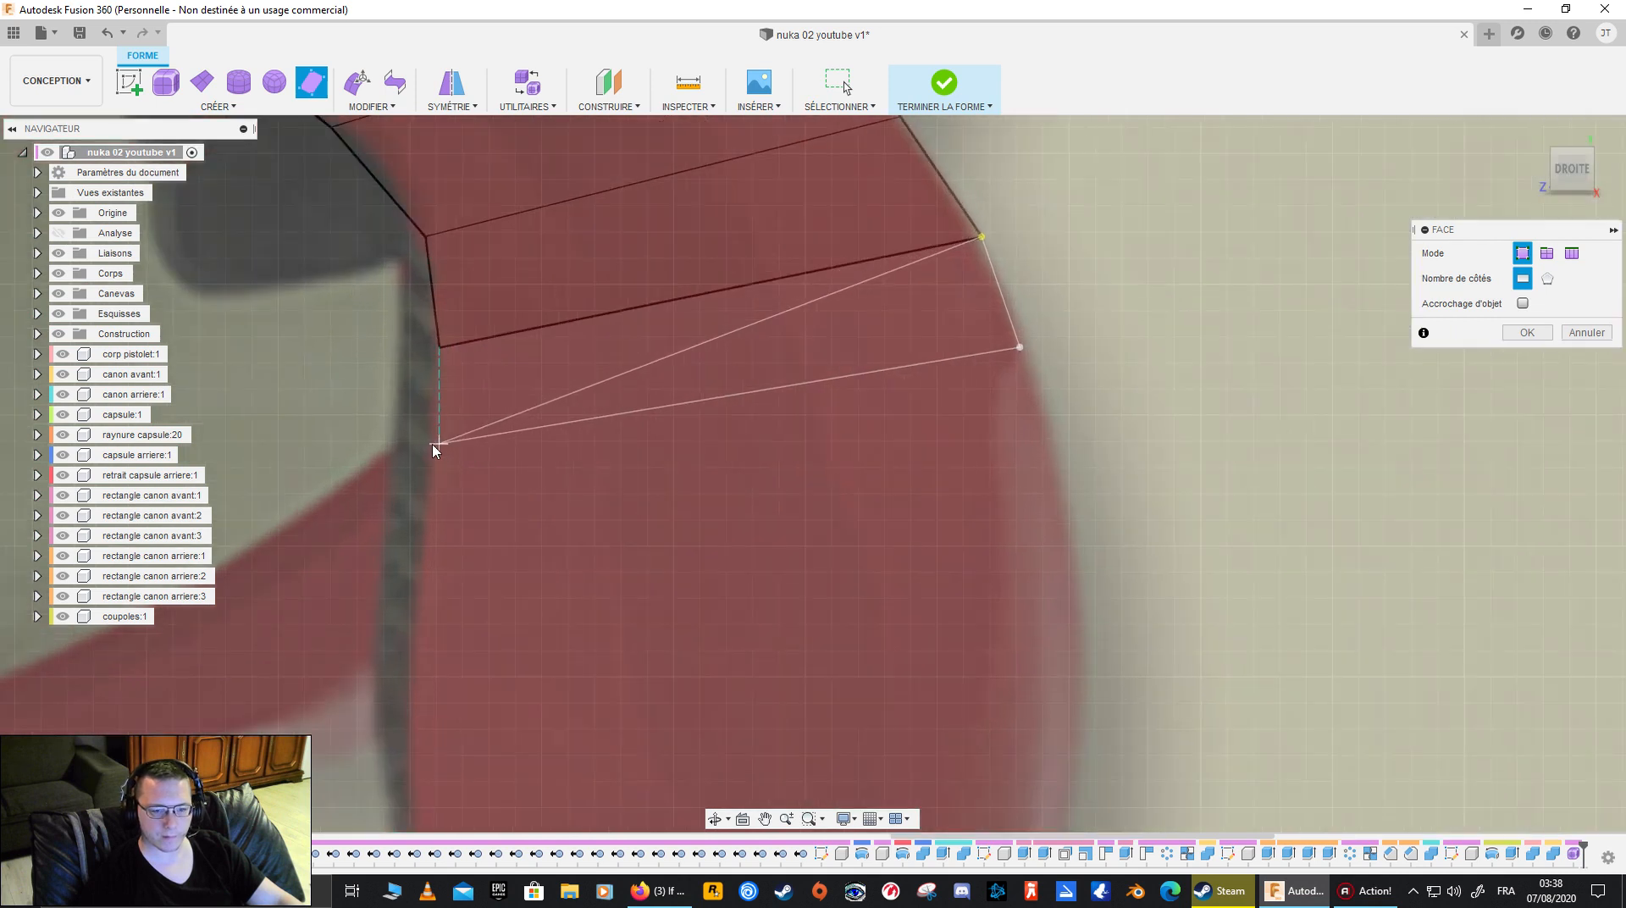
{"action": "scroll", "coordinate": [433, 453], "scroll_direction": "up", "scroll_amount": 1}
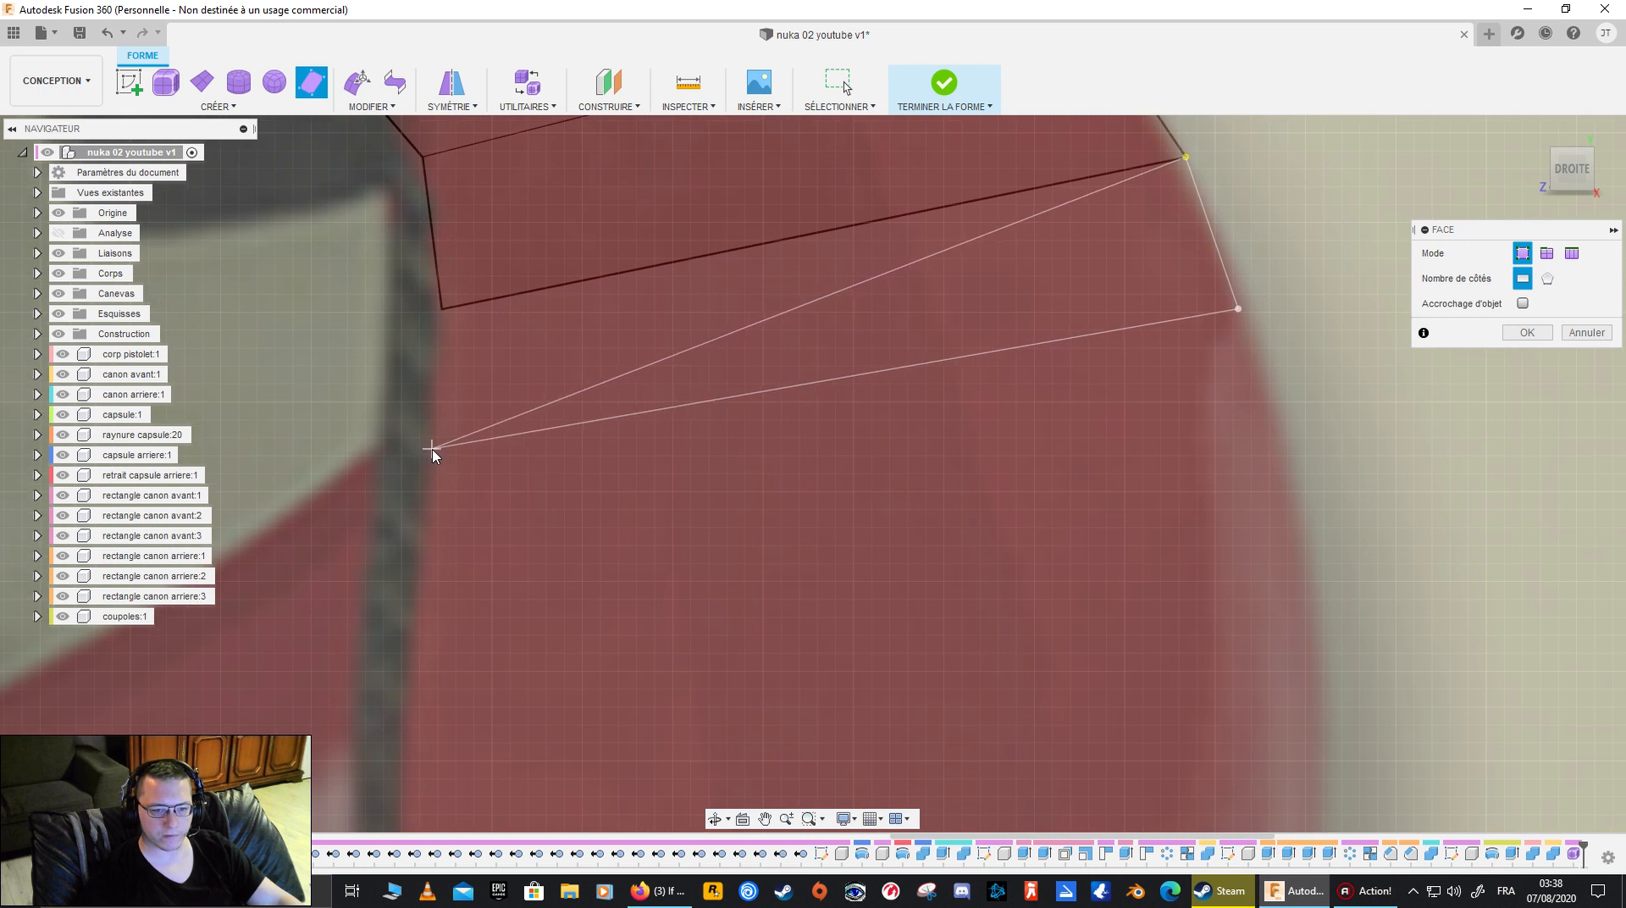
{"action": "scroll", "coordinate": [433, 455], "scroll_direction": "up", "scroll_amount": 2}
{"action": "left_click", "coordinate": [432, 447]}
{"action": "left_click", "coordinate": [447, 235]}
- Add a fifth adjoining four-sided face beneath the previous one, with its lower corners on the grip's front and rear edges
{"action": "scroll", "coordinate": [511, 335], "scroll_direction": "down", "scroll_amount": 3}
{"action": "middle_click_drag", "start_coordinate": [836, 466], "coordinate": [548, 439]}
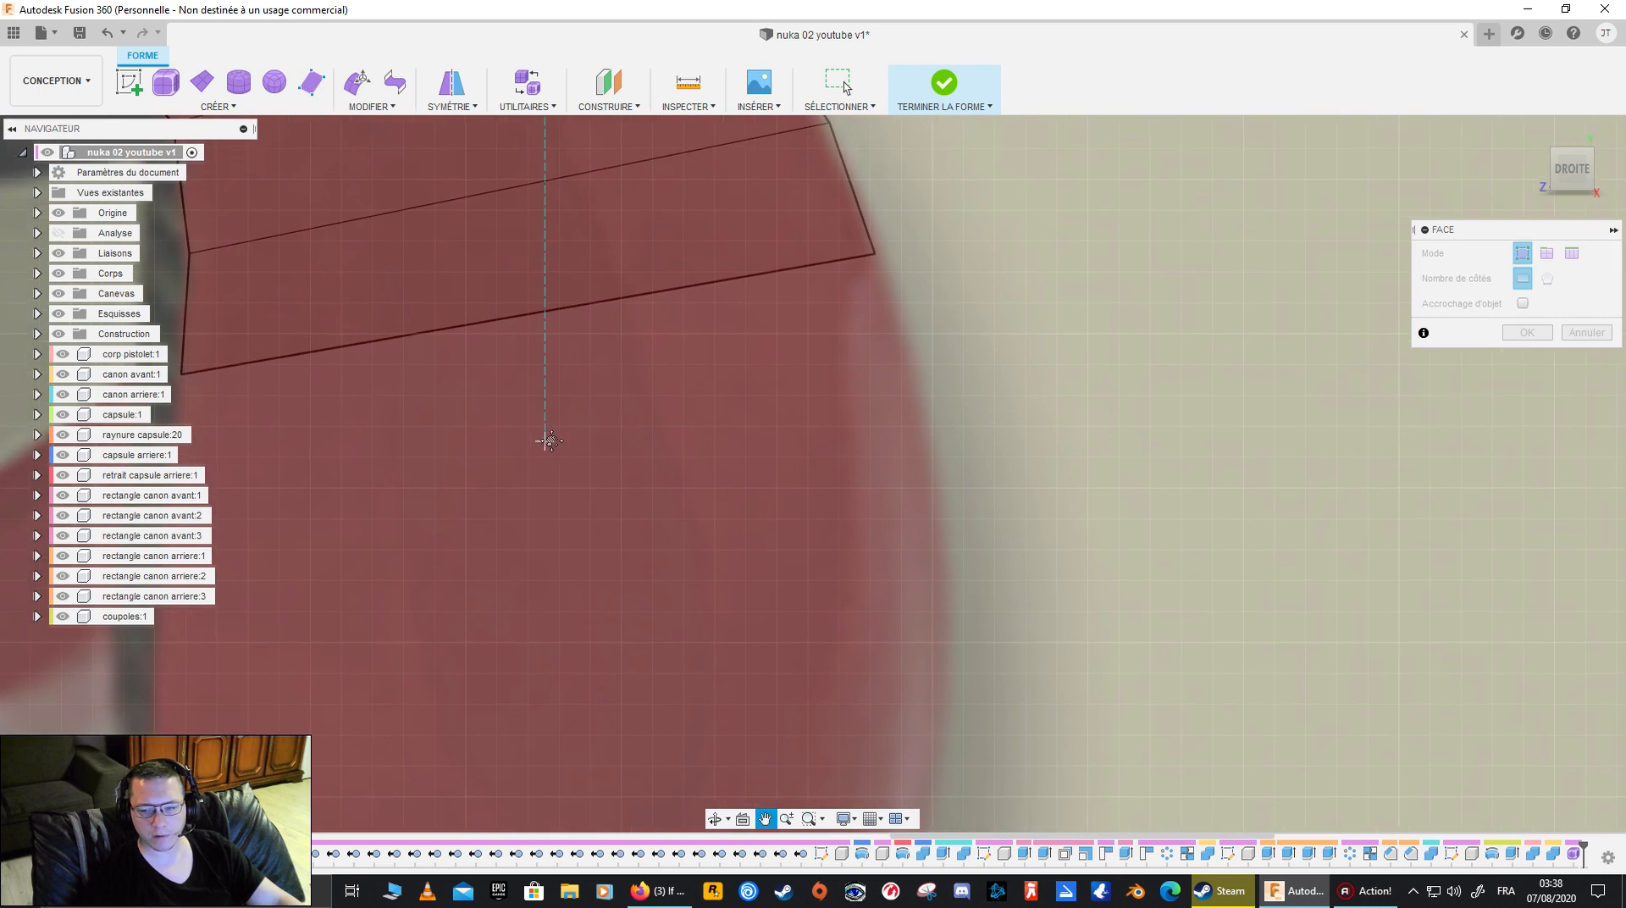
{"action": "left_click", "coordinate": [874, 252]}
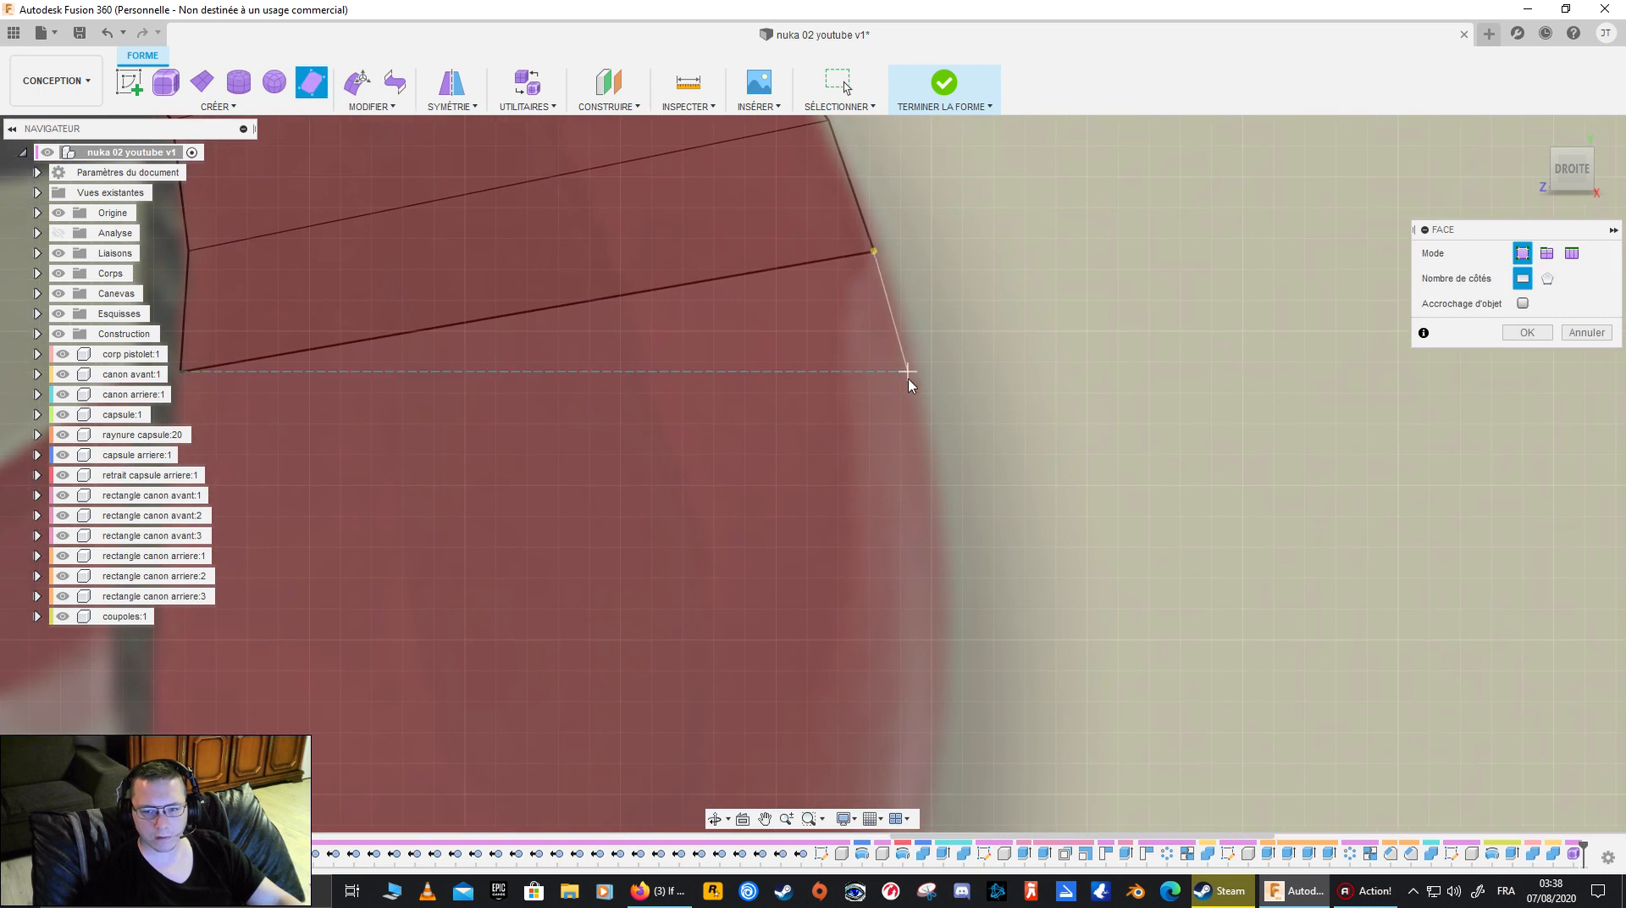
{"action": "middle_click_drag", "start_coordinate": [582, 477], "coordinate": [938, 391]}
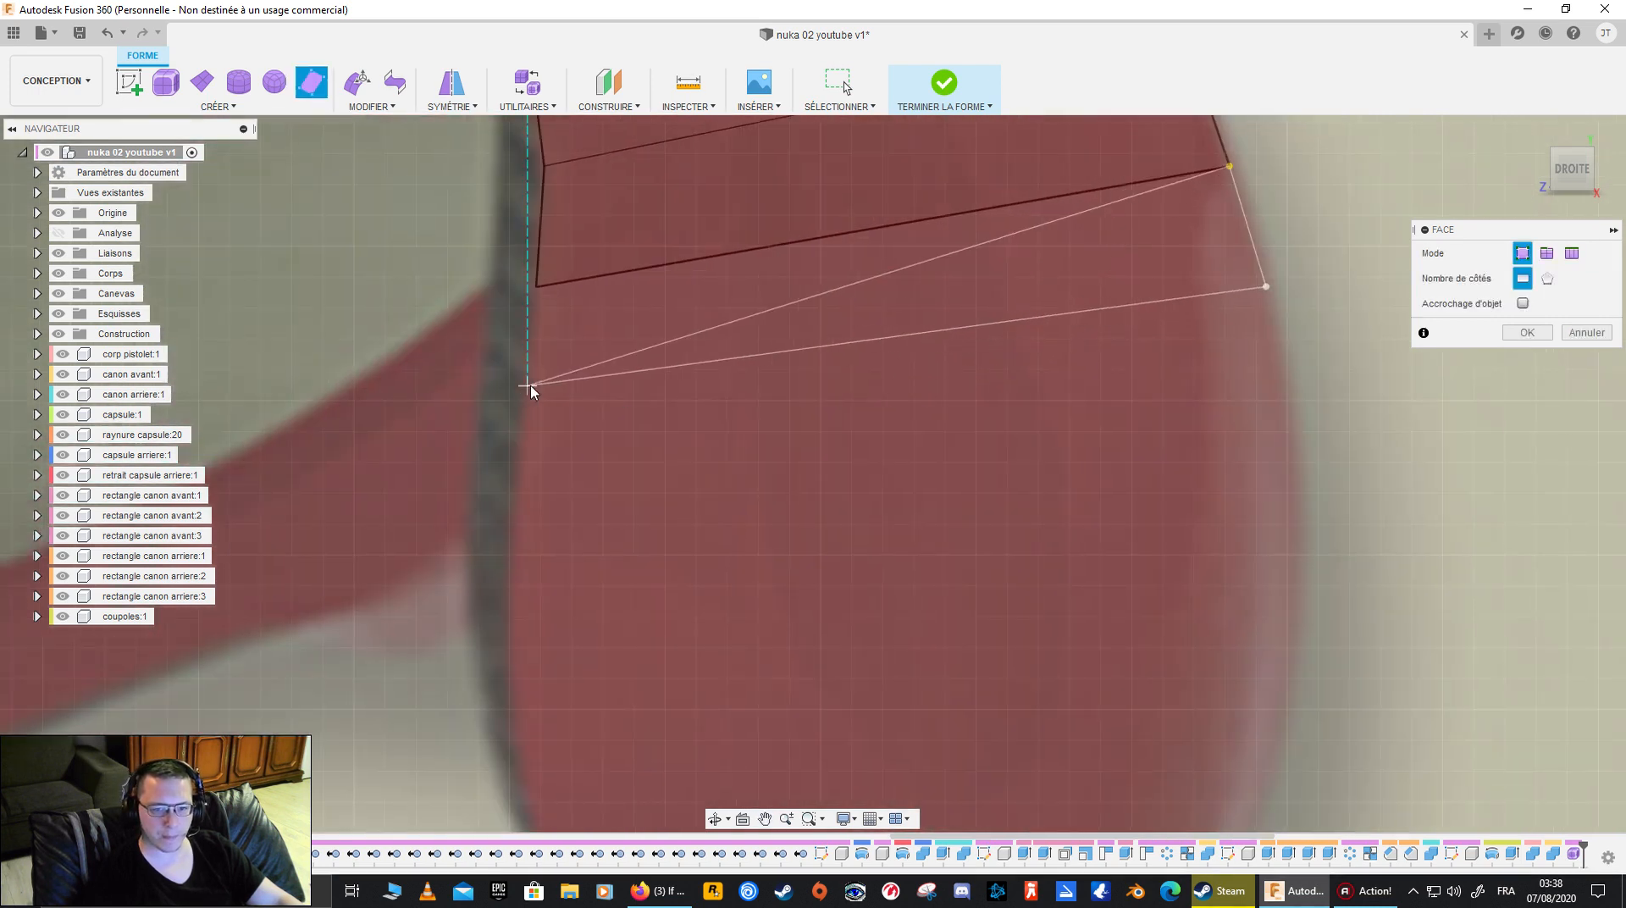
{"action": "left_click", "coordinate": [528, 392]}
{"action": "scroll", "coordinate": [657, 356], "scroll_direction": "down", "scroll_amount": 3}
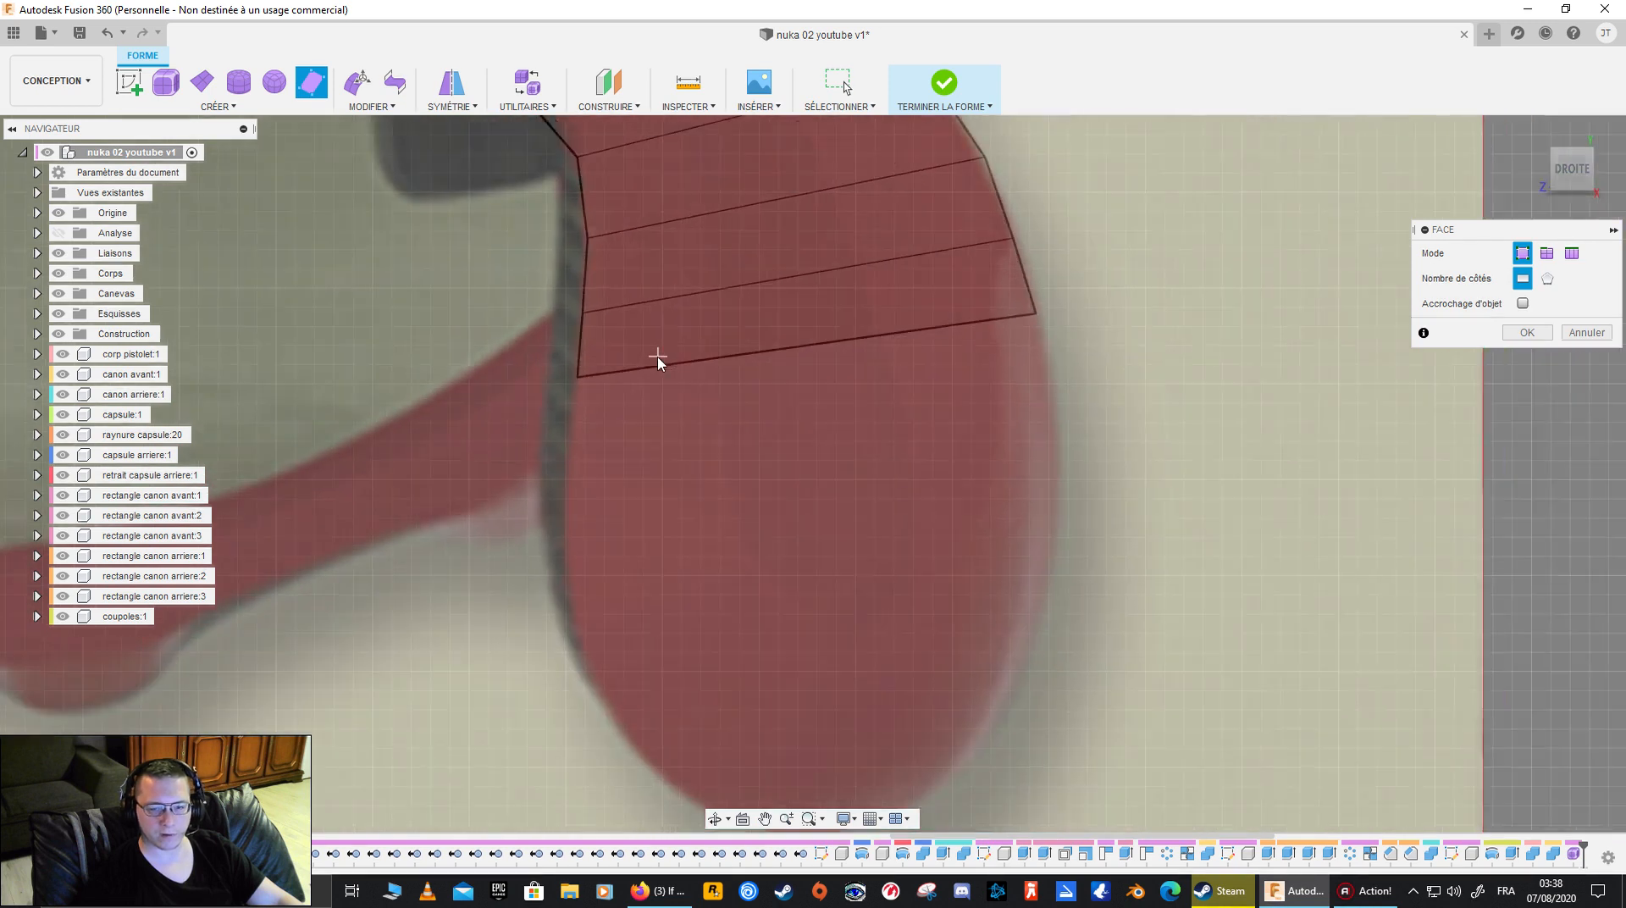
- Continue the face strip with two four-sided faces down to the widest part of the grip, reusing the existing lower corners
{"action": "middle_click_drag", "start_coordinate": [770, 375], "coordinate": [584, 360]}
{"action": "left_click", "coordinate": [813, 305]}
{"action": "left_click", "coordinate": [828, 393]}
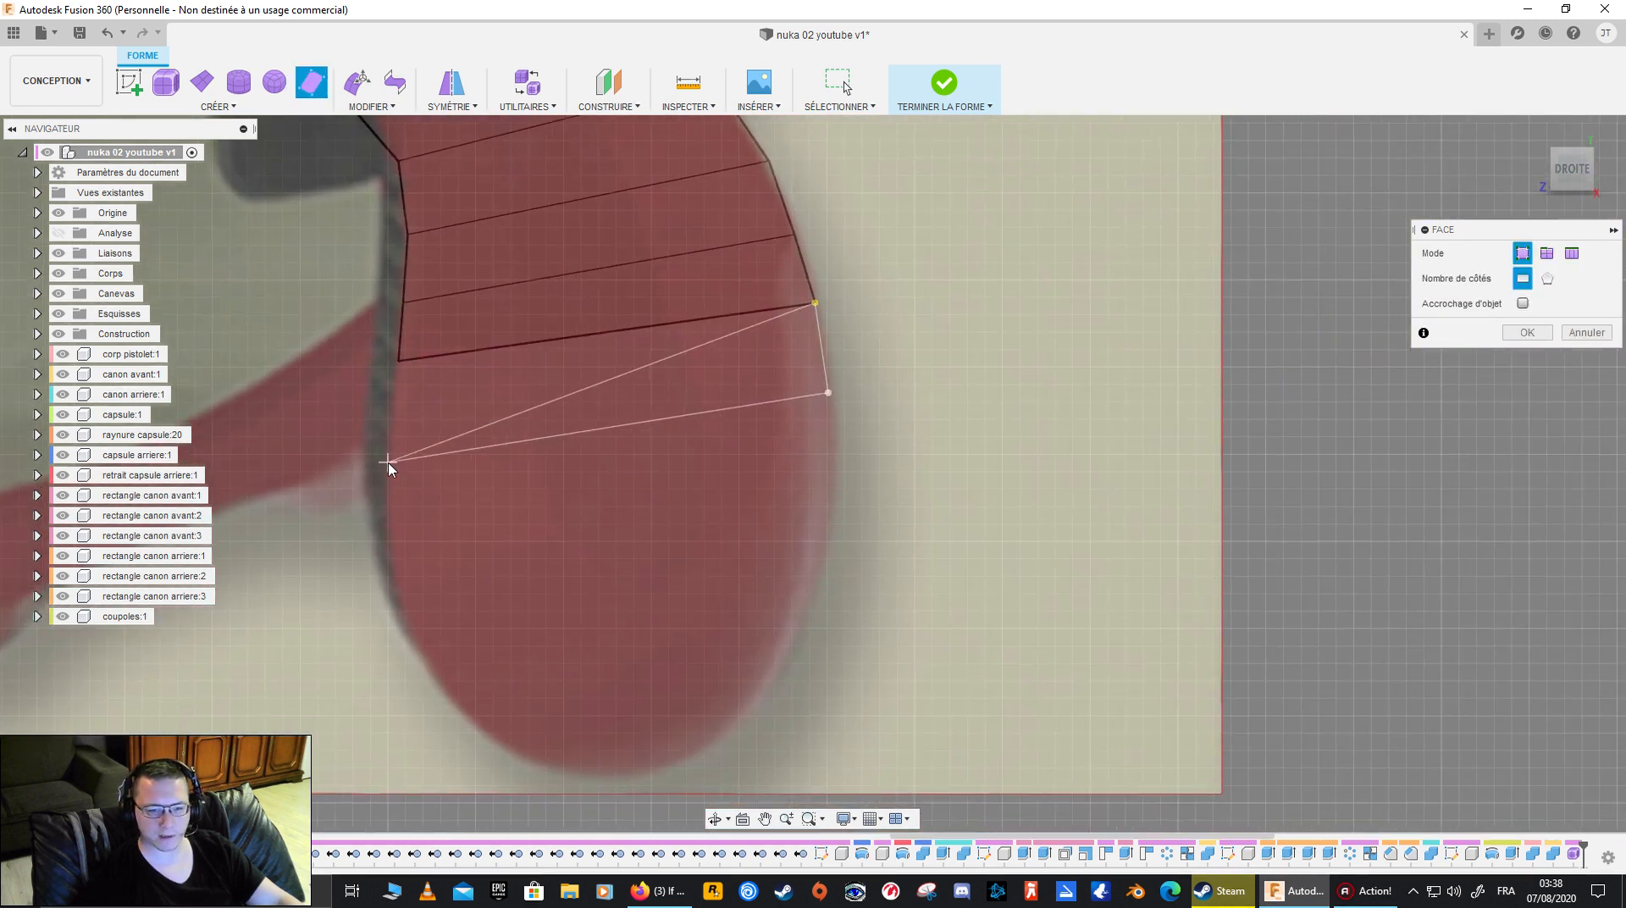
{"action": "left_click", "coordinate": [395, 437]}
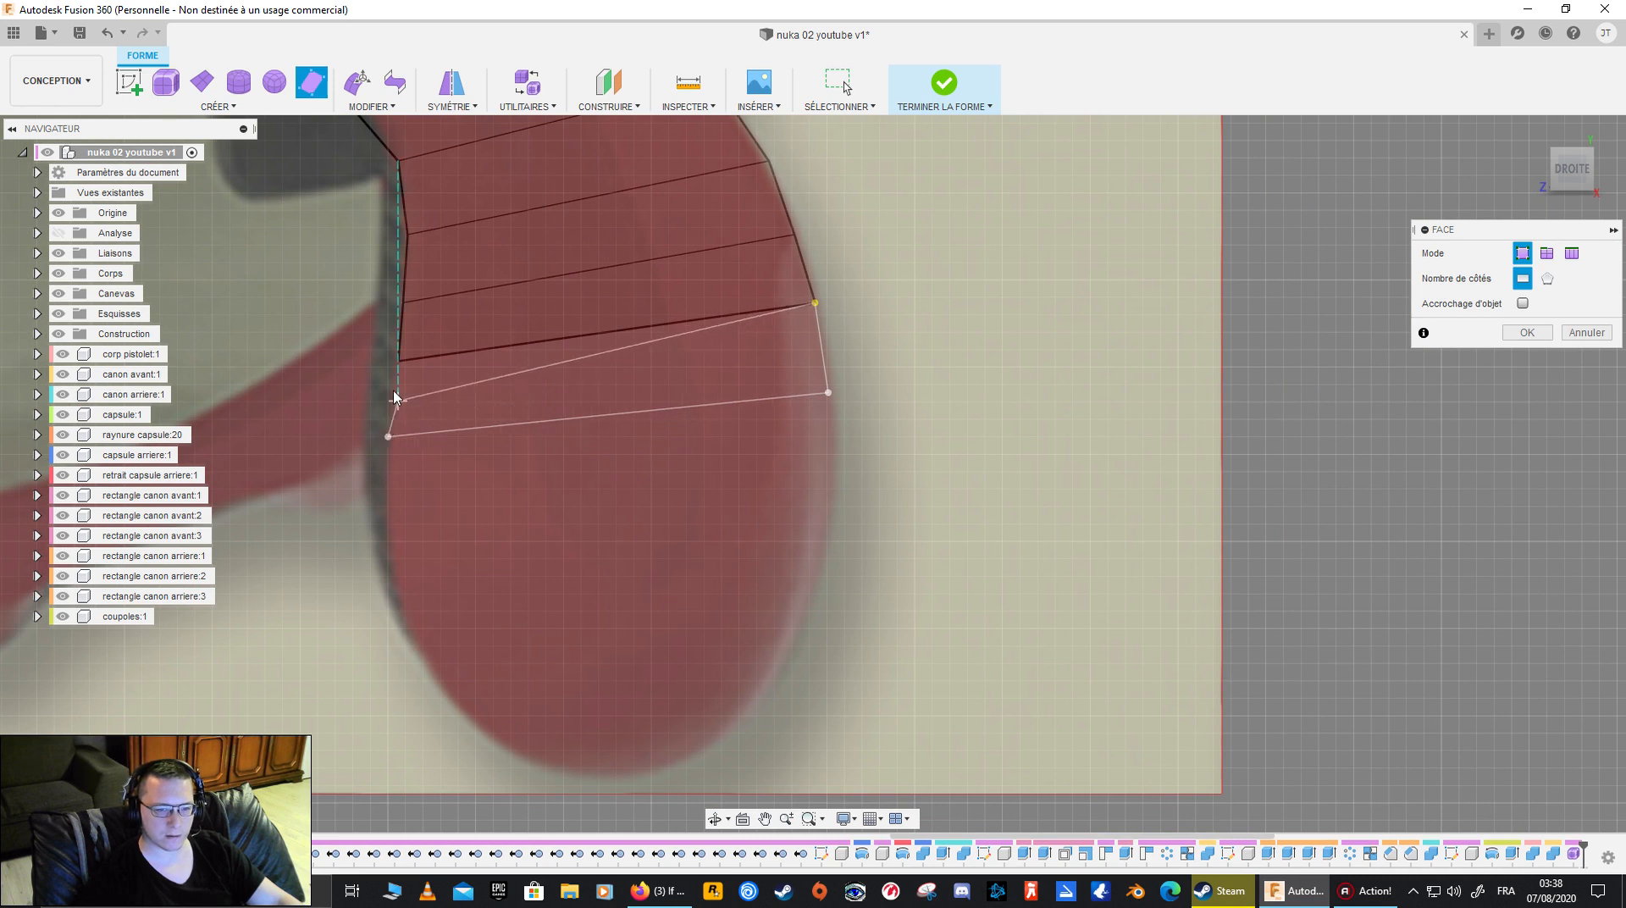
{"action": "left_click", "coordinate": [399, 361]}
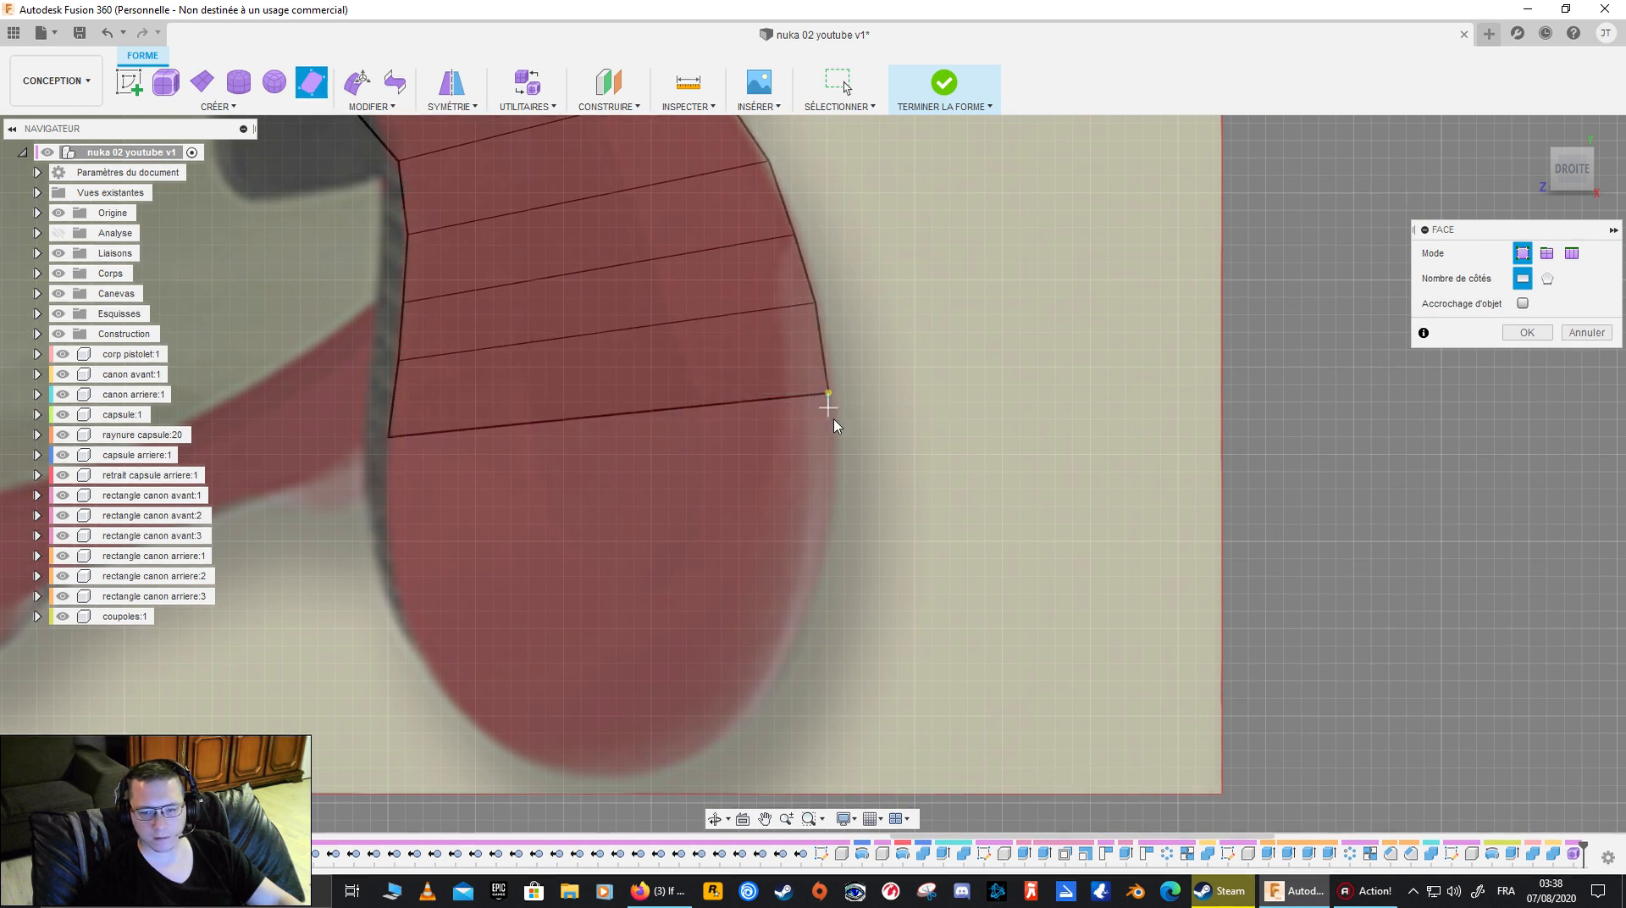
{"action": "left_click", "coordinate": [387, 505]}
{"action": "left_click", "coordinate": [387, 437]}
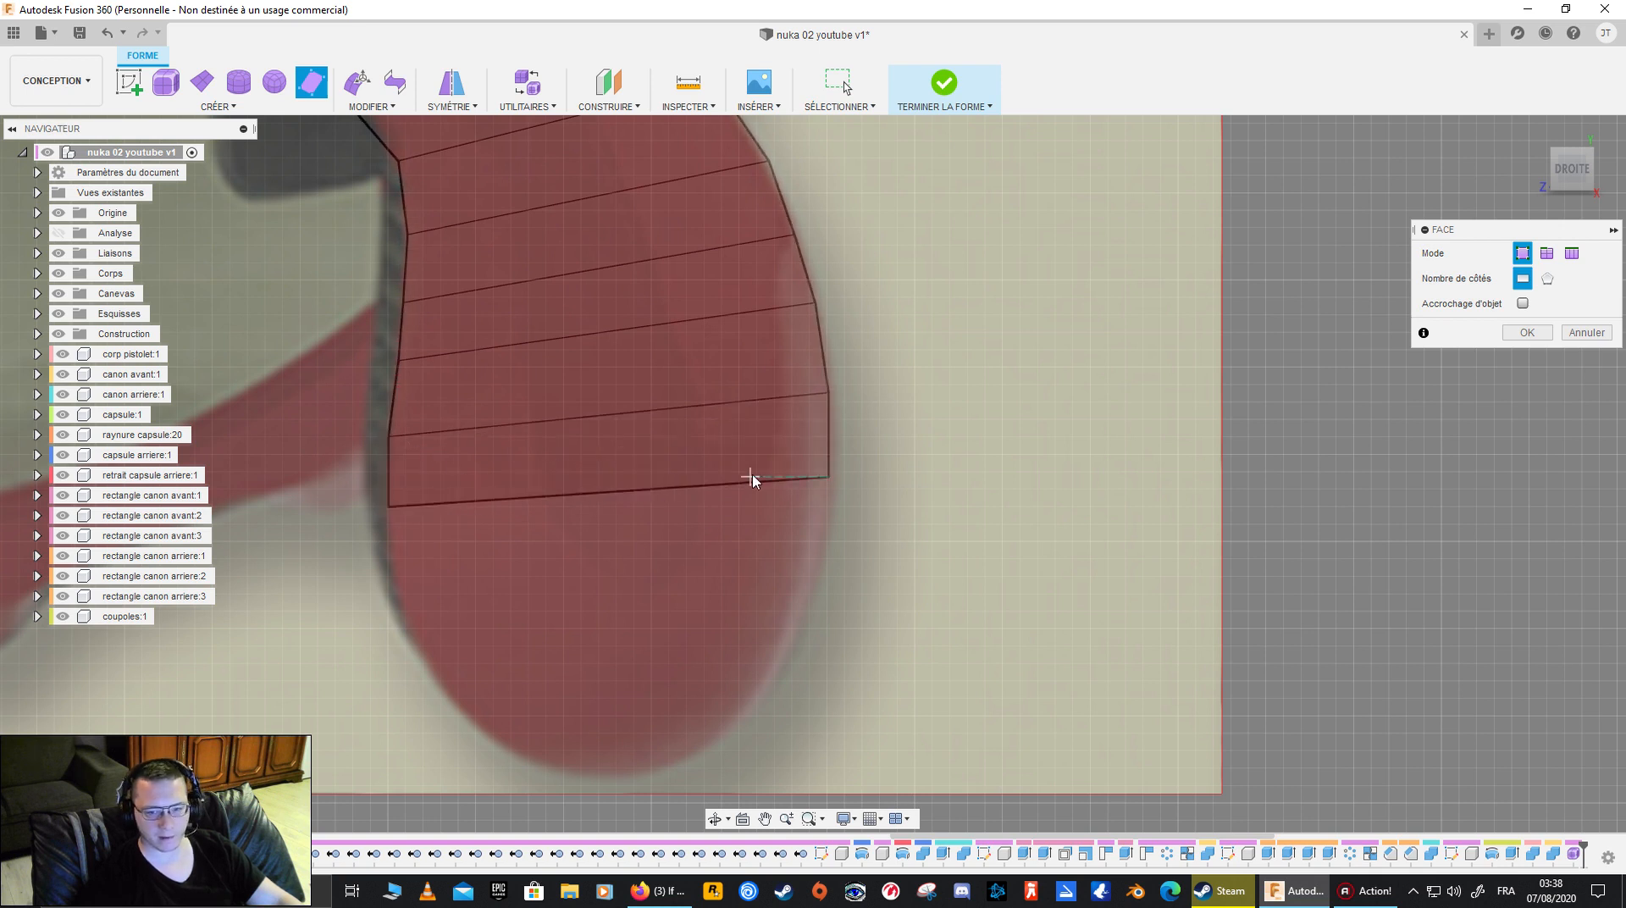
- Add two more four-sided faces below the widest part, the second one tapering inward along the grip's outline
{"action": "scroll", "coordinate": [834, 547], "scroll_direction": "up", "scroll_amount": 3}
{"action": "left_click", "coordinate": [827, 551]}
{"action": "middle_click_drag", "start_coordinate": [618, 588], "coordinate": [927, 548]}
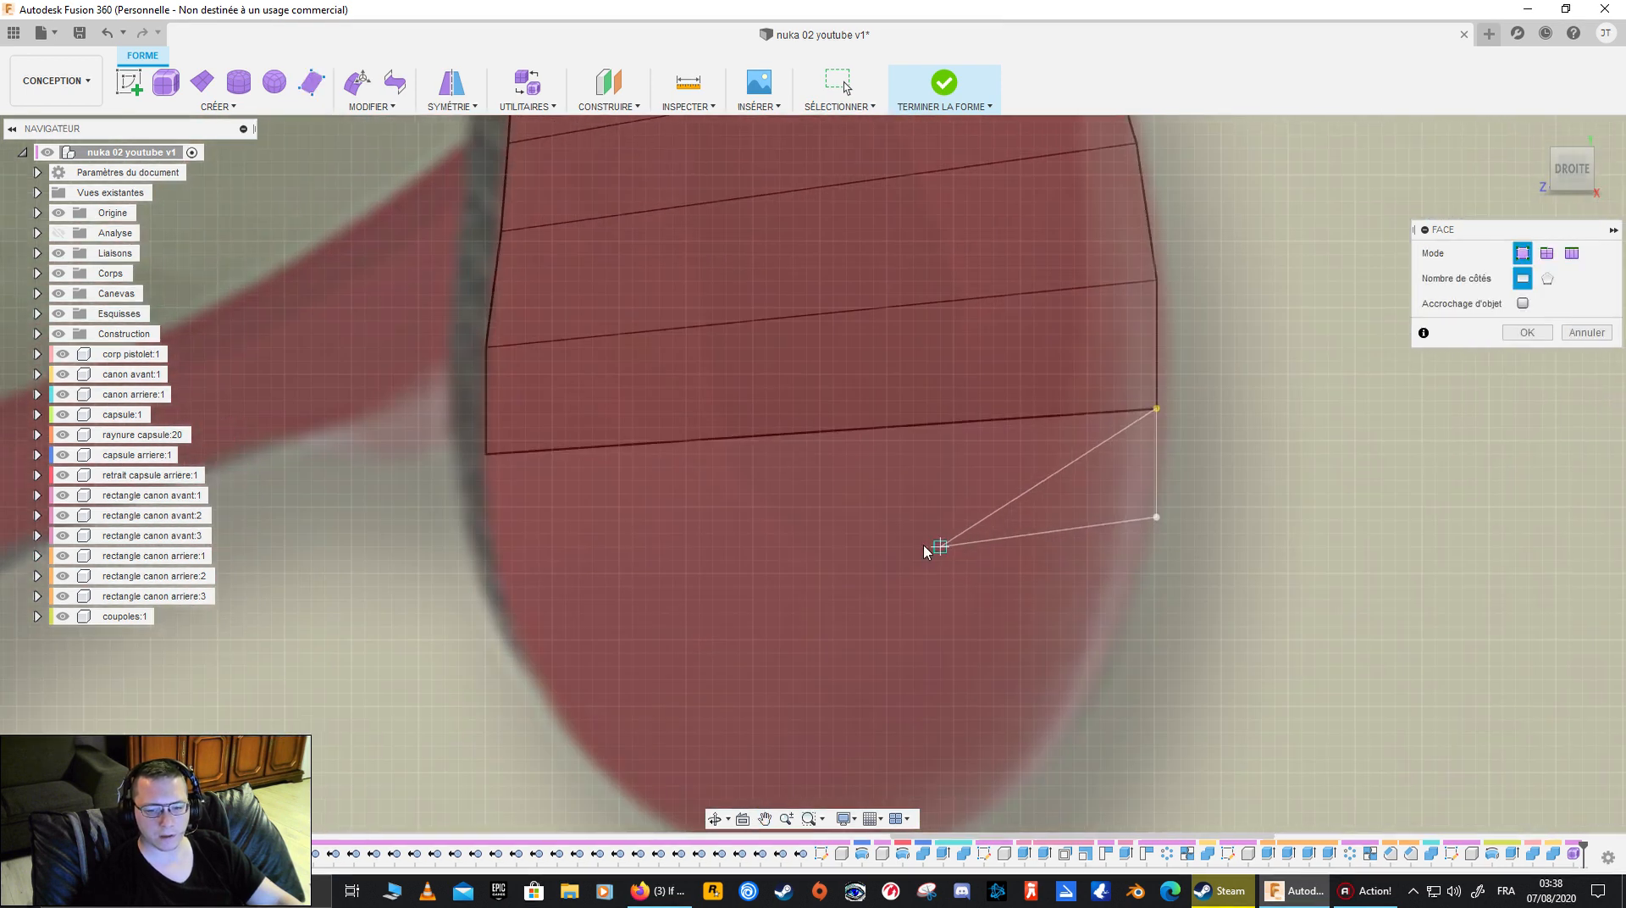
{"action": "left_click", "coordinate": [485, 546]}
{"action": "scroll", "coordinate": [801, 541], "scroll_direction": "down", "scroll_amount": 2}
{"action": "middle_click_drag", "start_coordinate": [801, 541], "coordinate": [605, 437]}
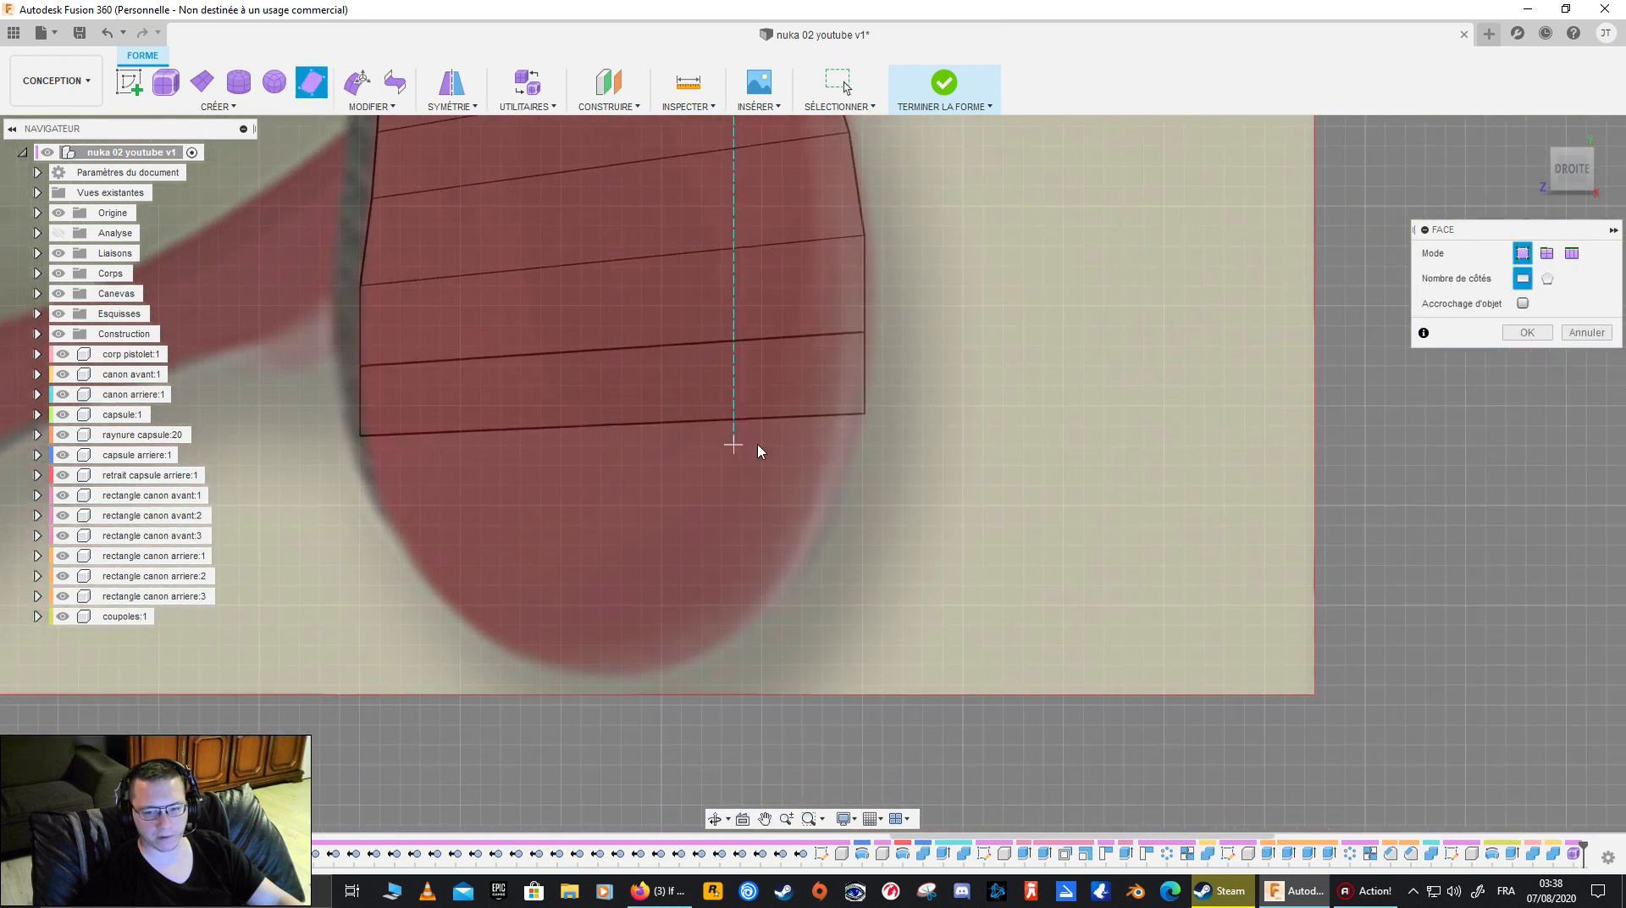
{"action": "left_click", "coordinate": [834, 491]}
{"action": "left_click", "coordinate": [382, 501]}
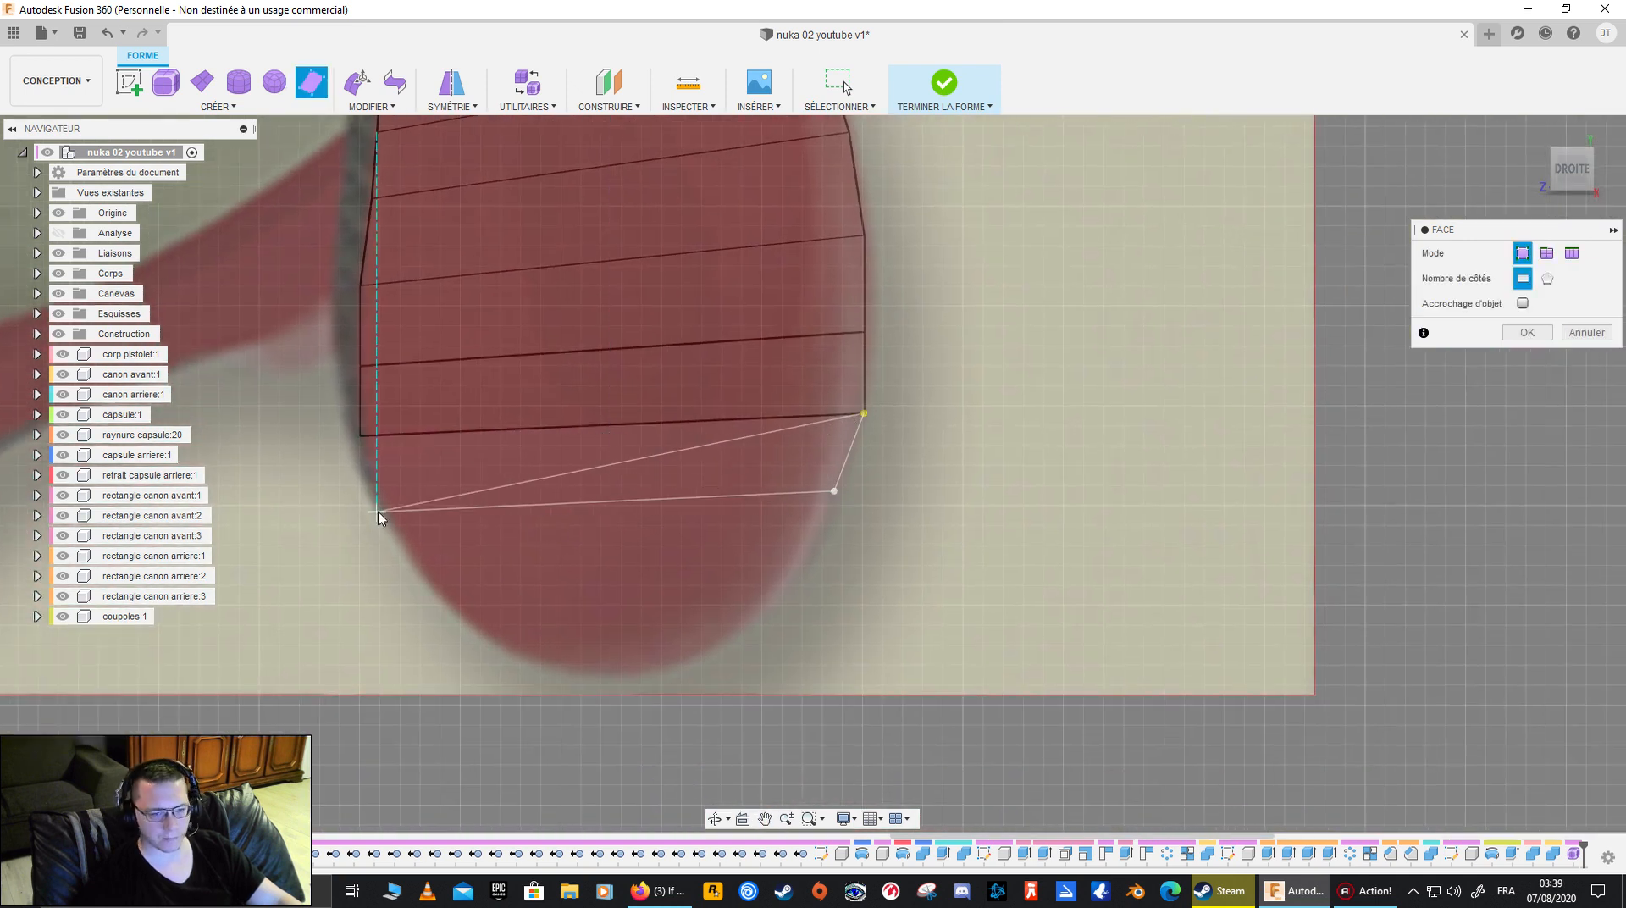
{"action": "left_click", "coordinate": [359, 437]}
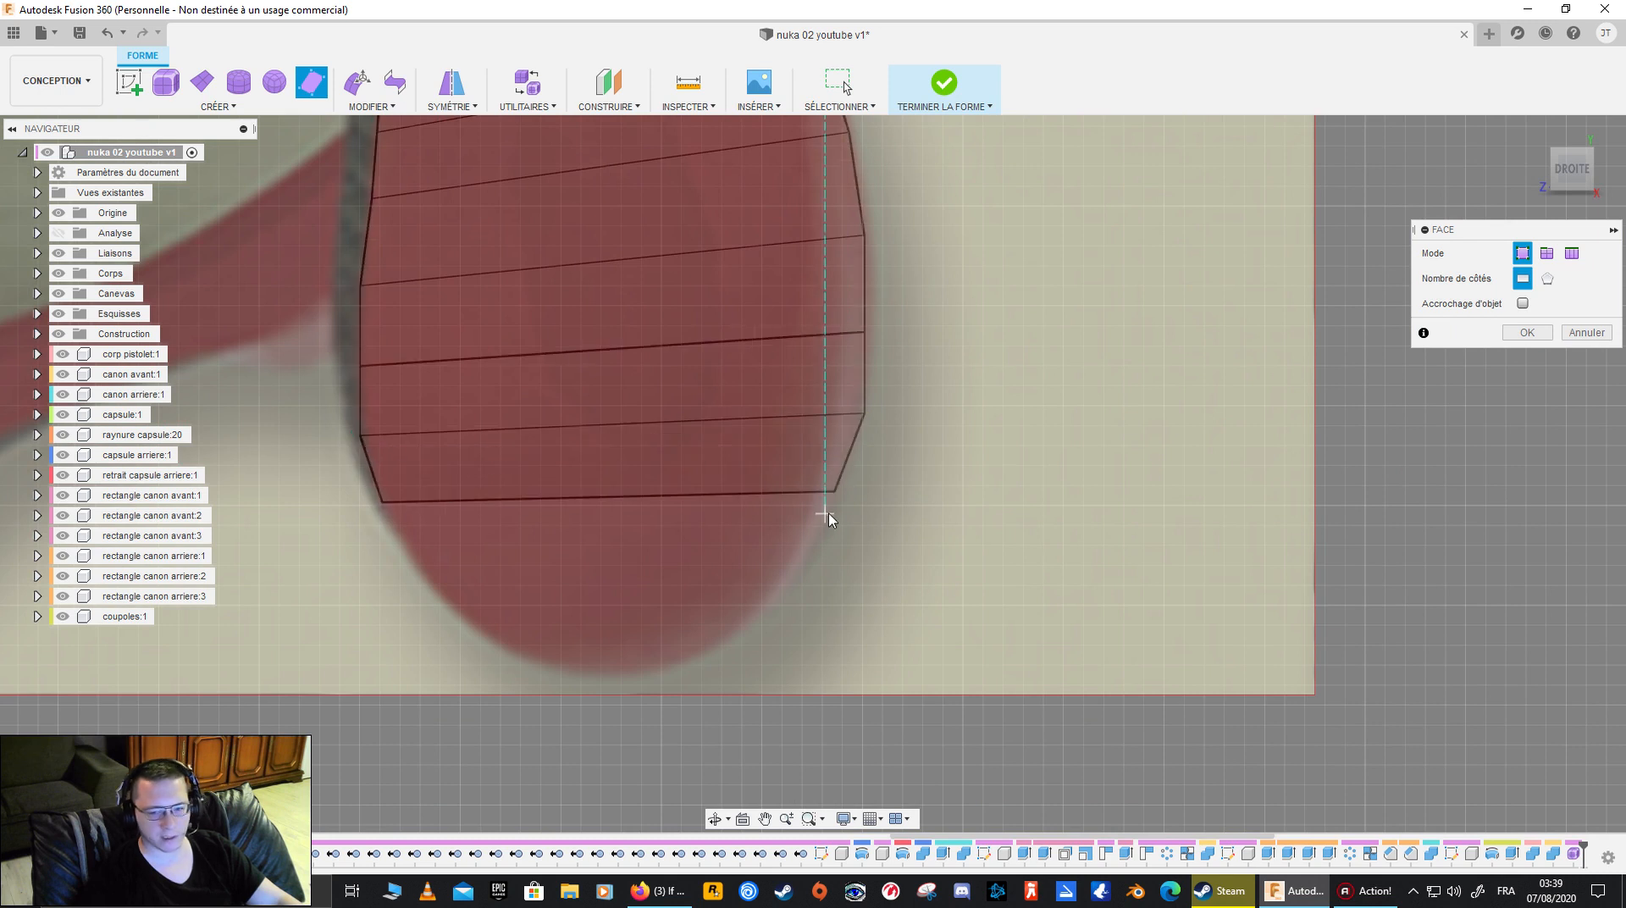
- Close the grip's rounded lower end with three progressively narrower four-sided faces and leave the Face tool
{"action": "left_click", "coordinate": [796, 569]}
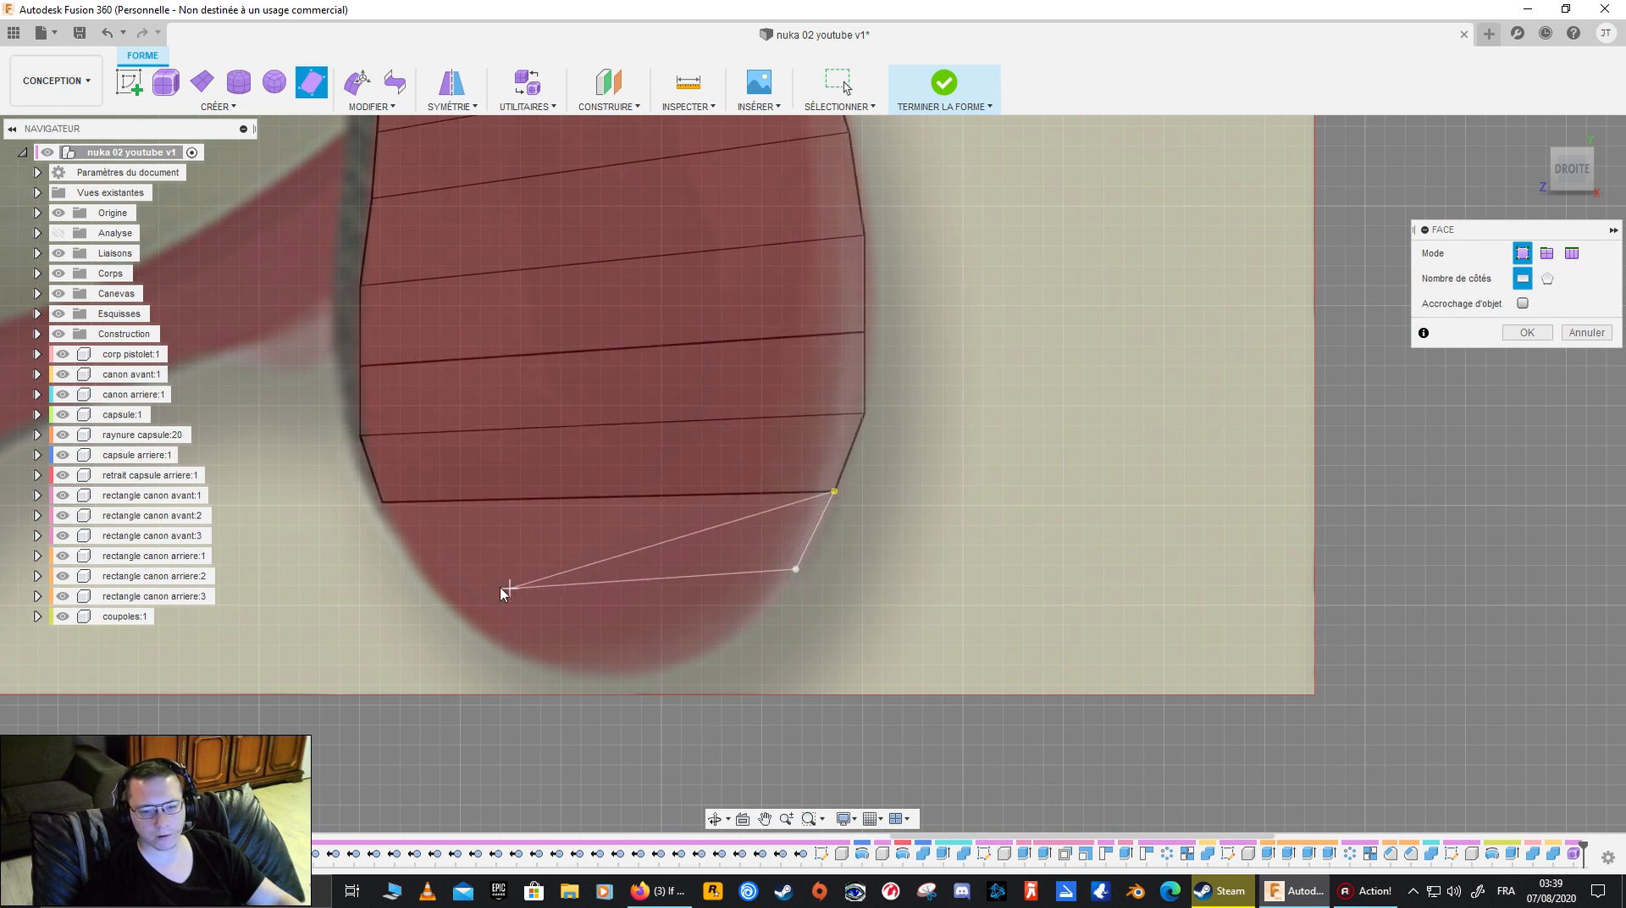
{"action": "left_click", "coordinate": [413, 561]}
{"action": "left_click", "coordinate": [382, 501]}
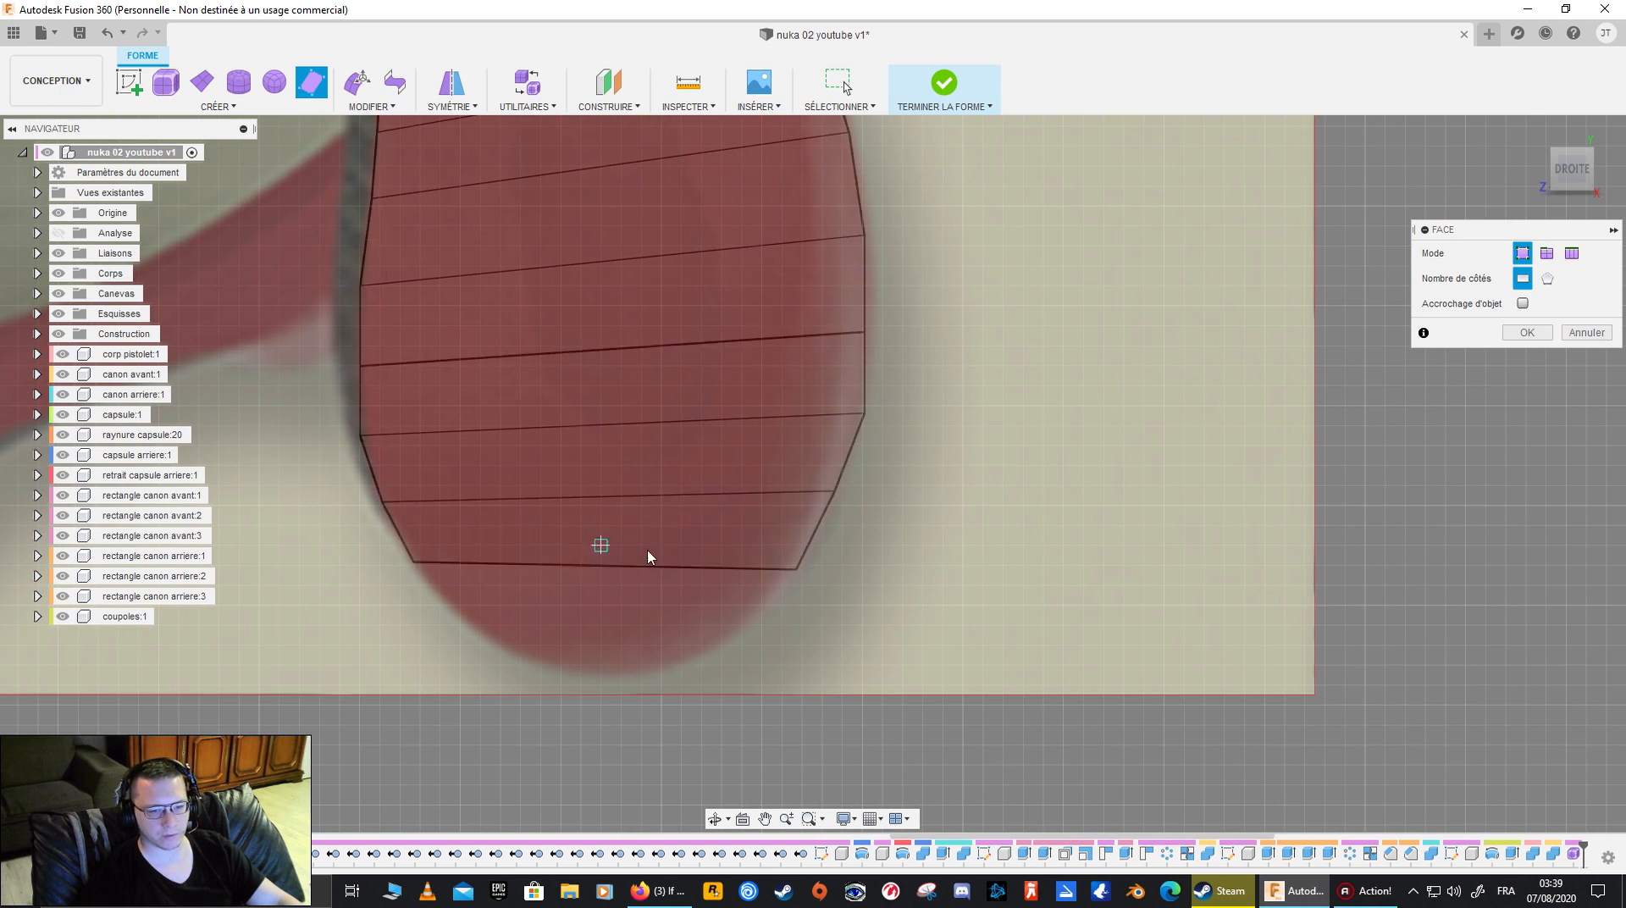
{"action": "left_click", "coordinate": [733, 635]}
{"action": "left_click", "coordinate": [481, 635]}
{"action": "left_click", "coordinate": [413, 560]}
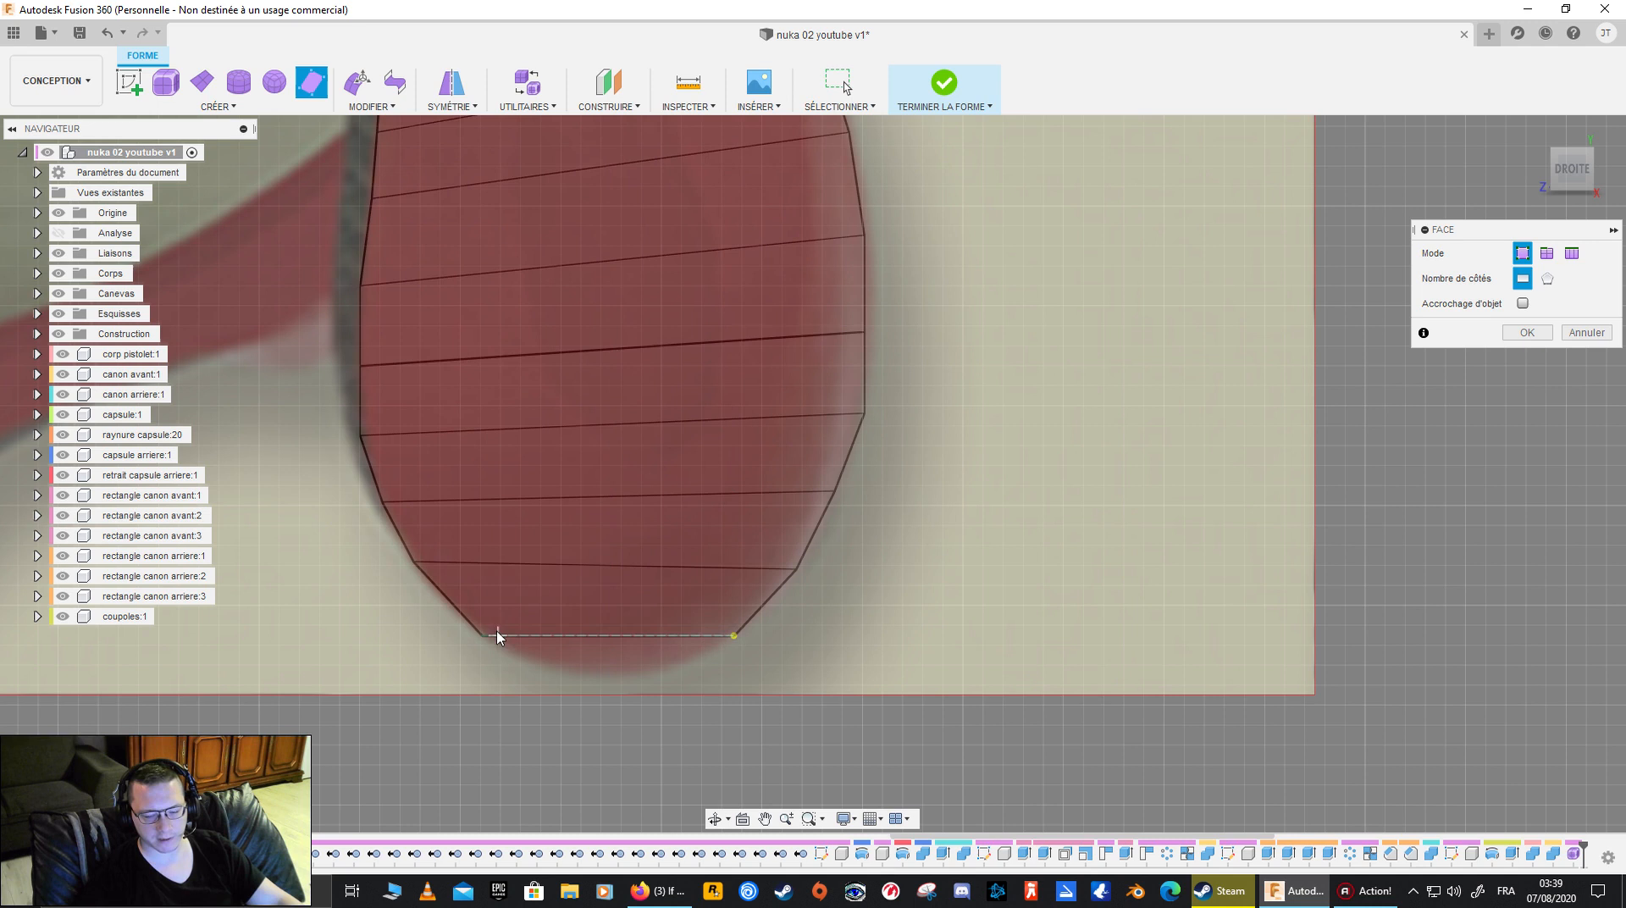
{"action": "left_click", "coordinate": [655, 675]}
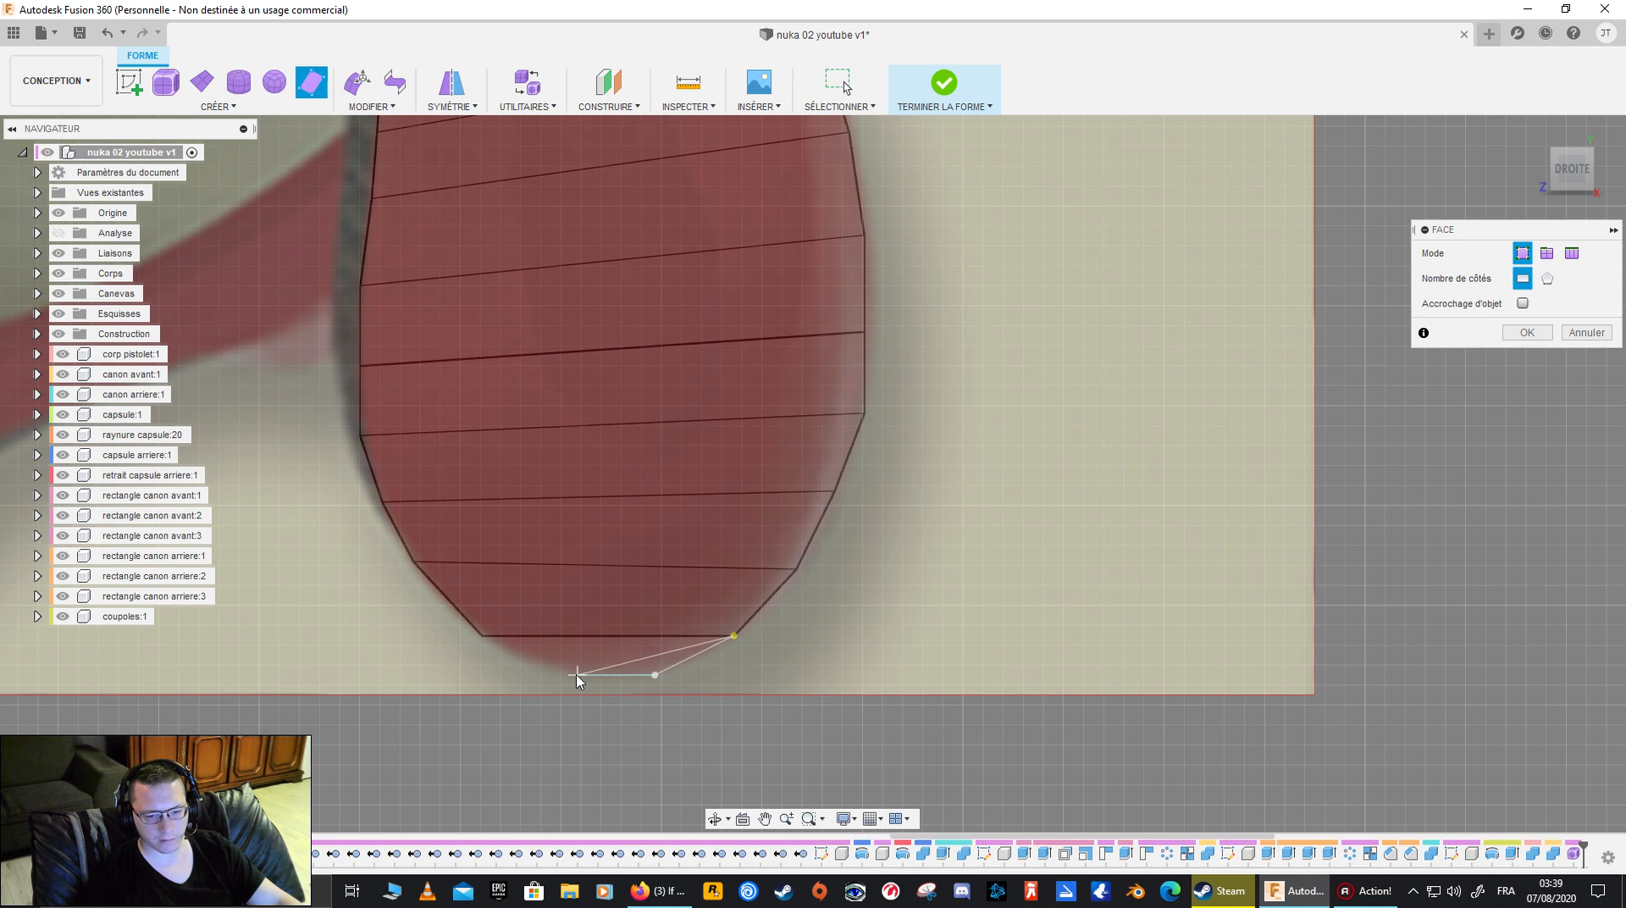
{"action": "left_click", "coordinate": [561, 675]}
{"action": "left_click", "coordinate": [482, 635]}
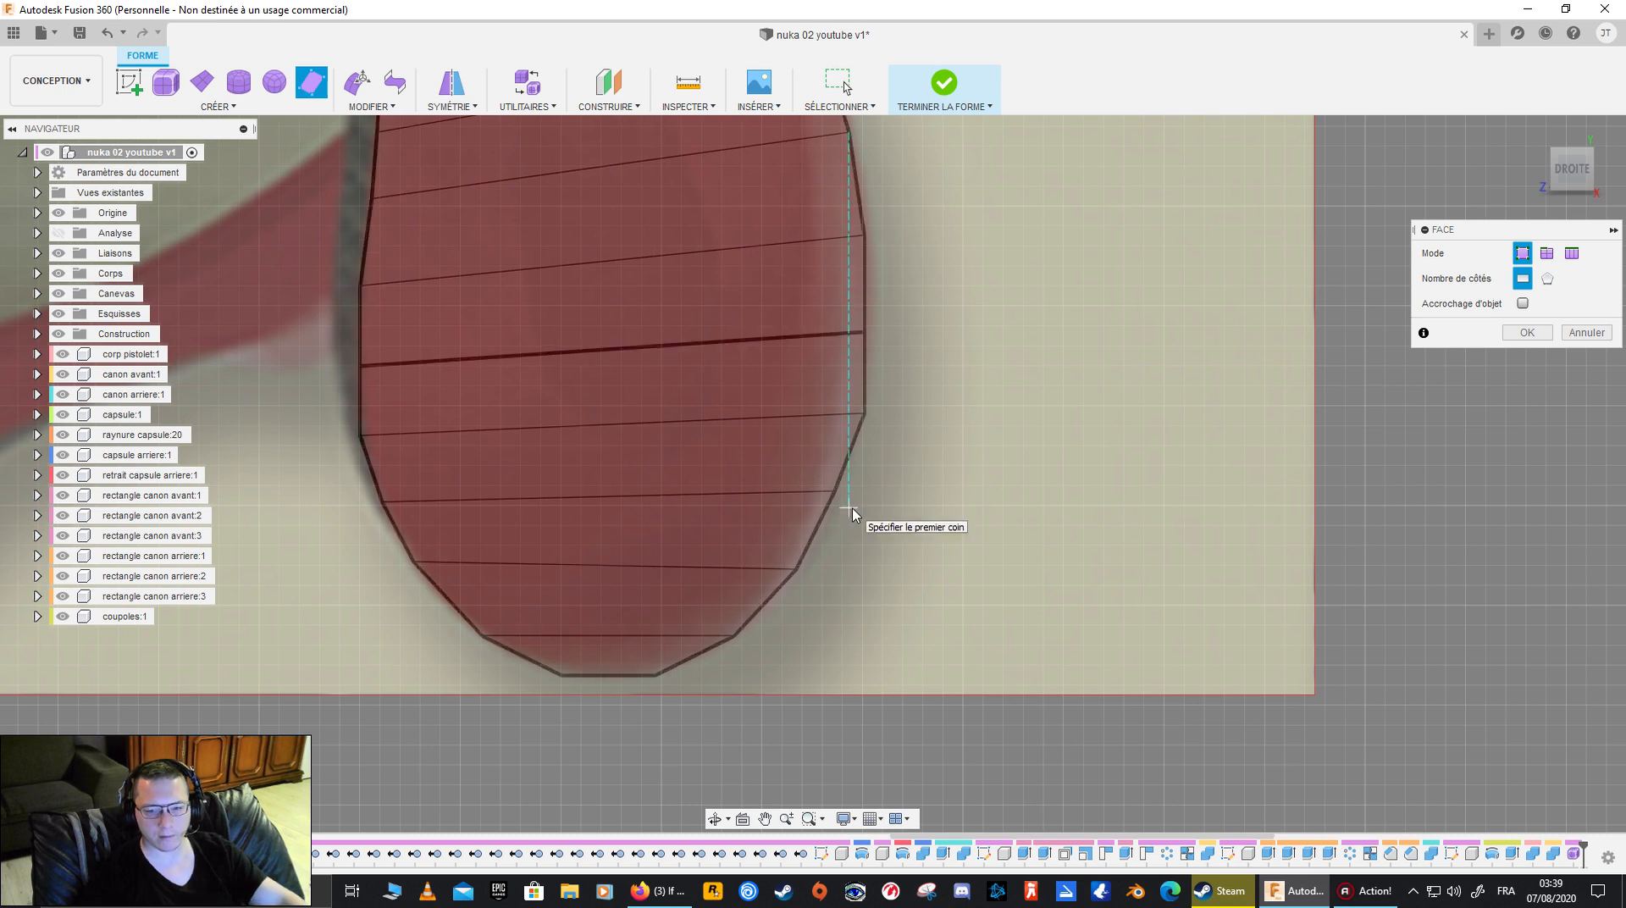
{"action": "key", "text": "Escape"}
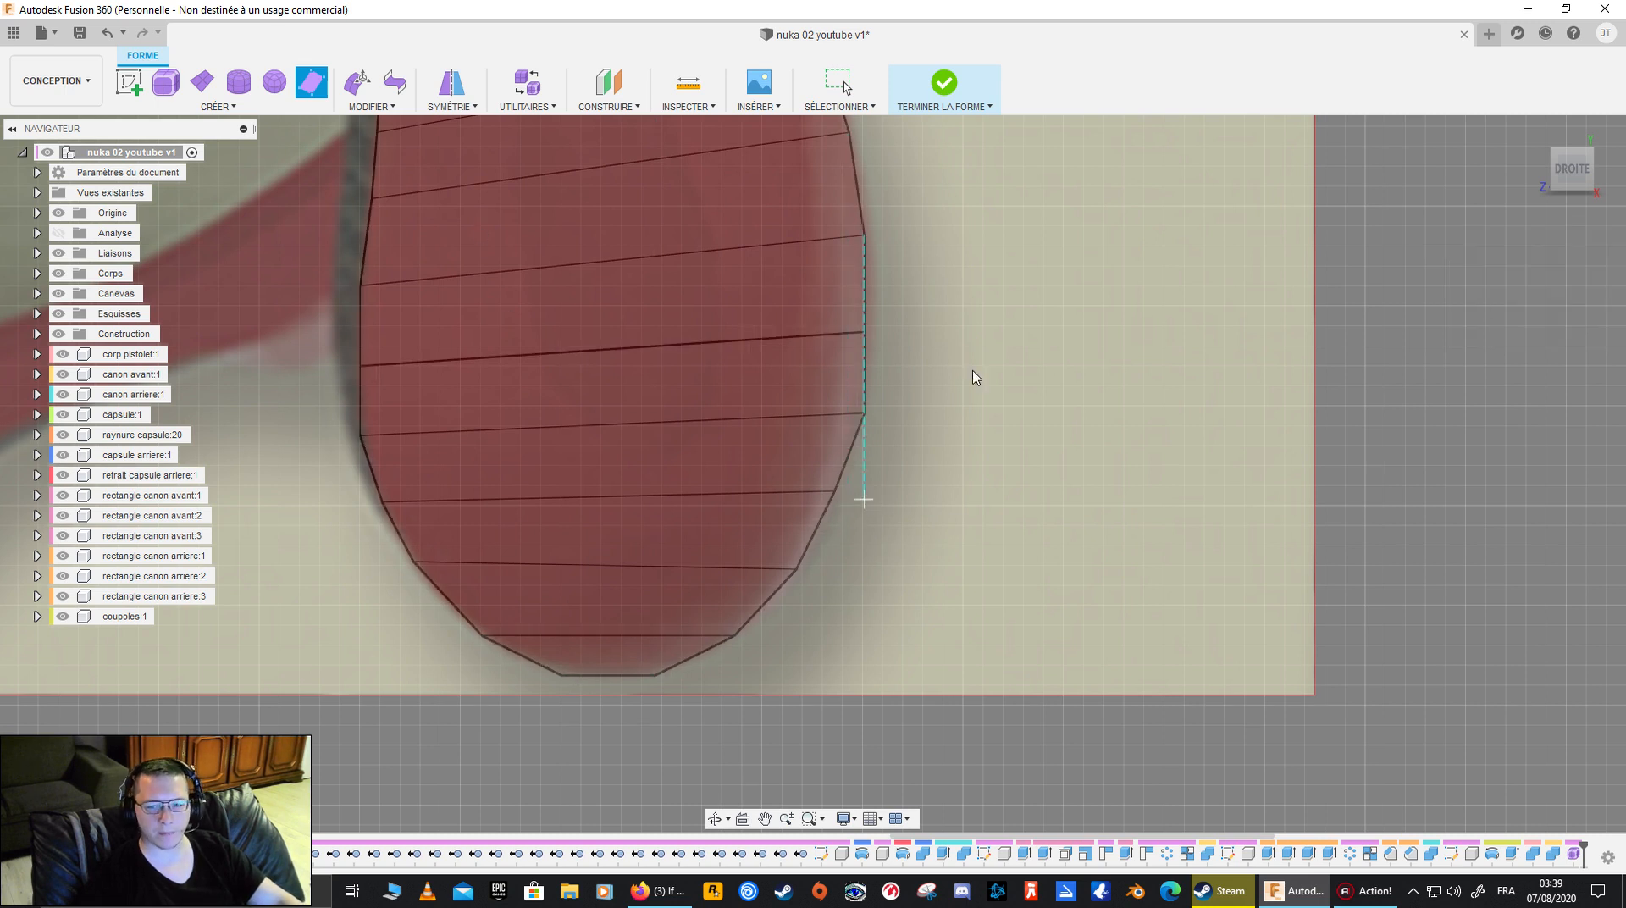
- Switch the form to smooth display and compare the whole grip shape with the reference canvas
{"action": "key", "text": "alt+3"}
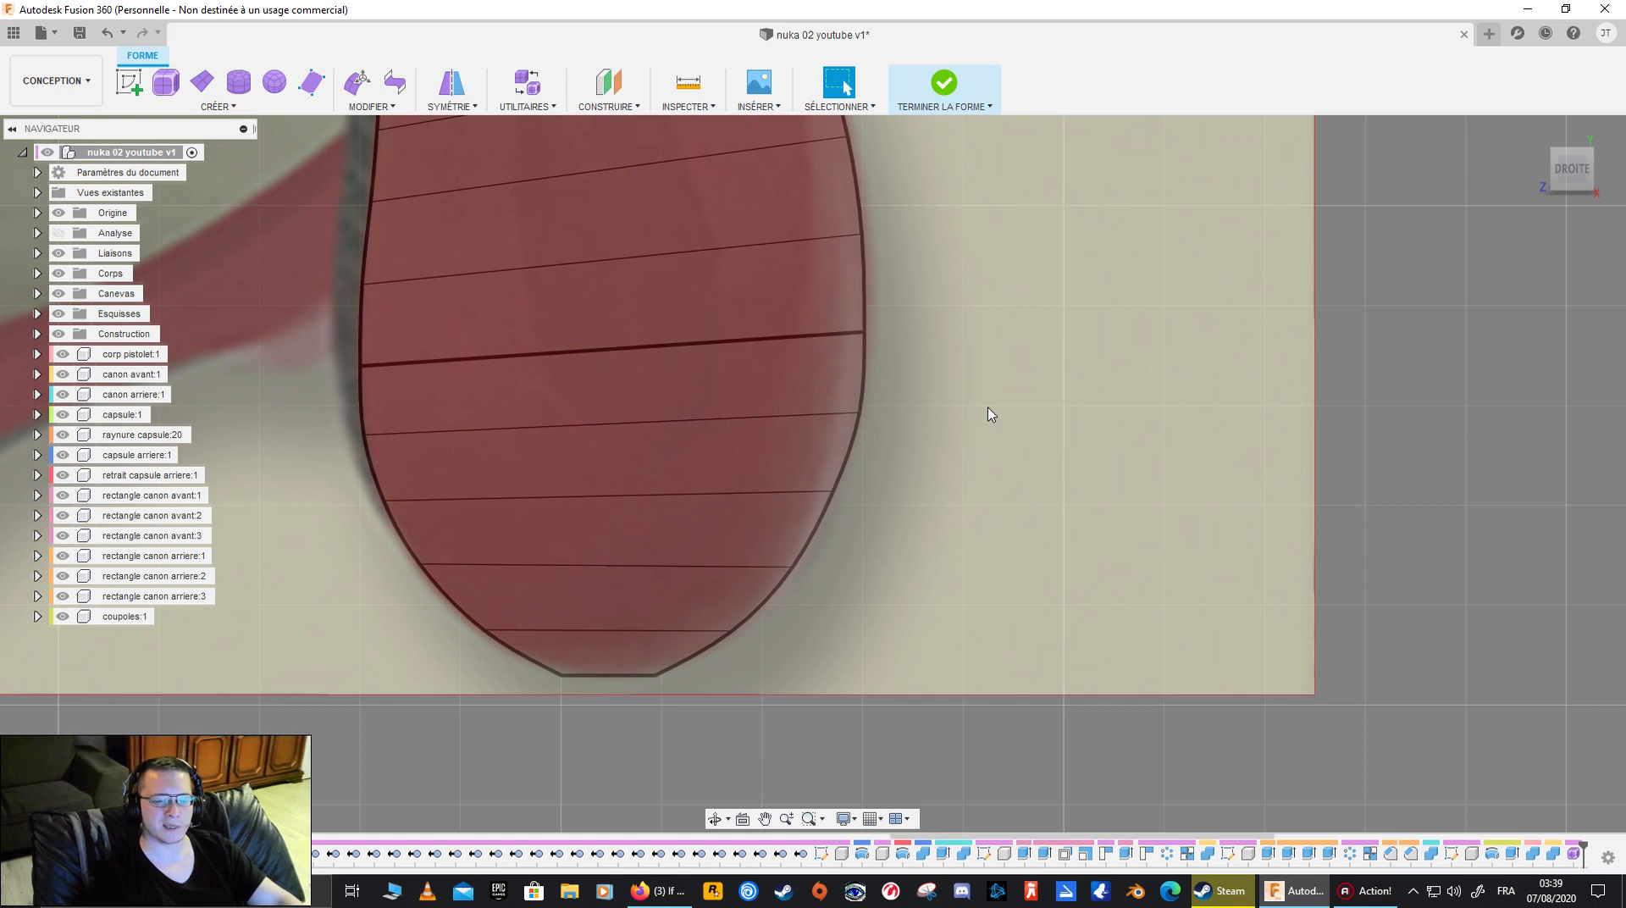
{"action": "left_click", "coordinate": [617, 334]}
{"action": "scroll", "coordinate": [725, 429], "scroll_direction": "down", "scroll_amount": 5}
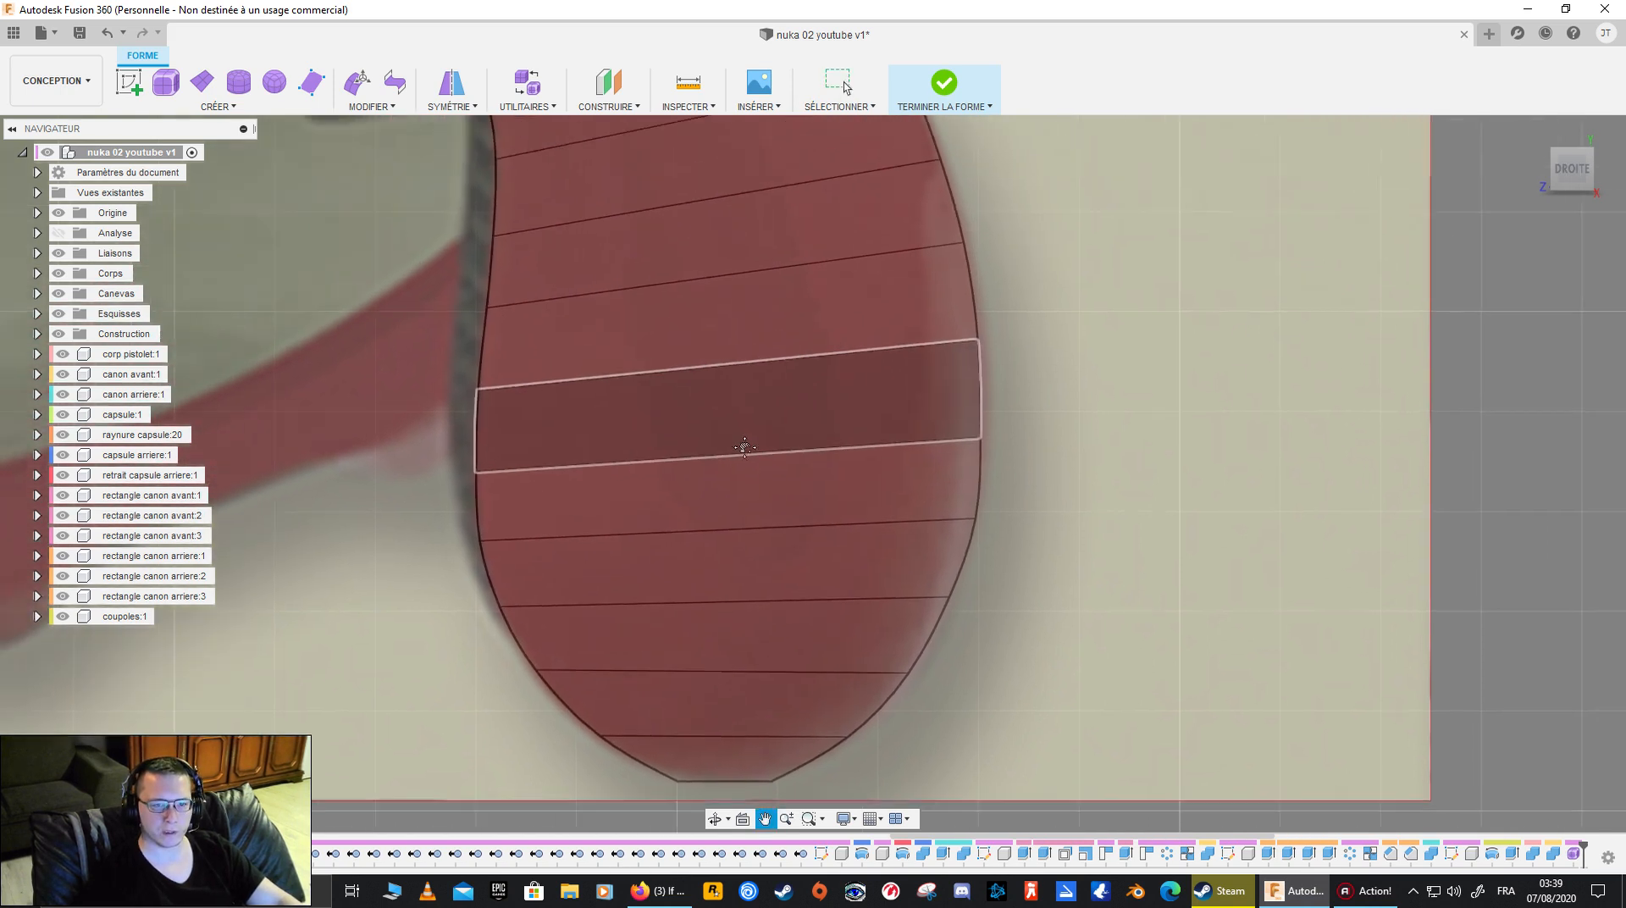
{"action": "scroll", "coordinate": [722, 500], "scroll_direction": "down", "scroll_amount": 5}
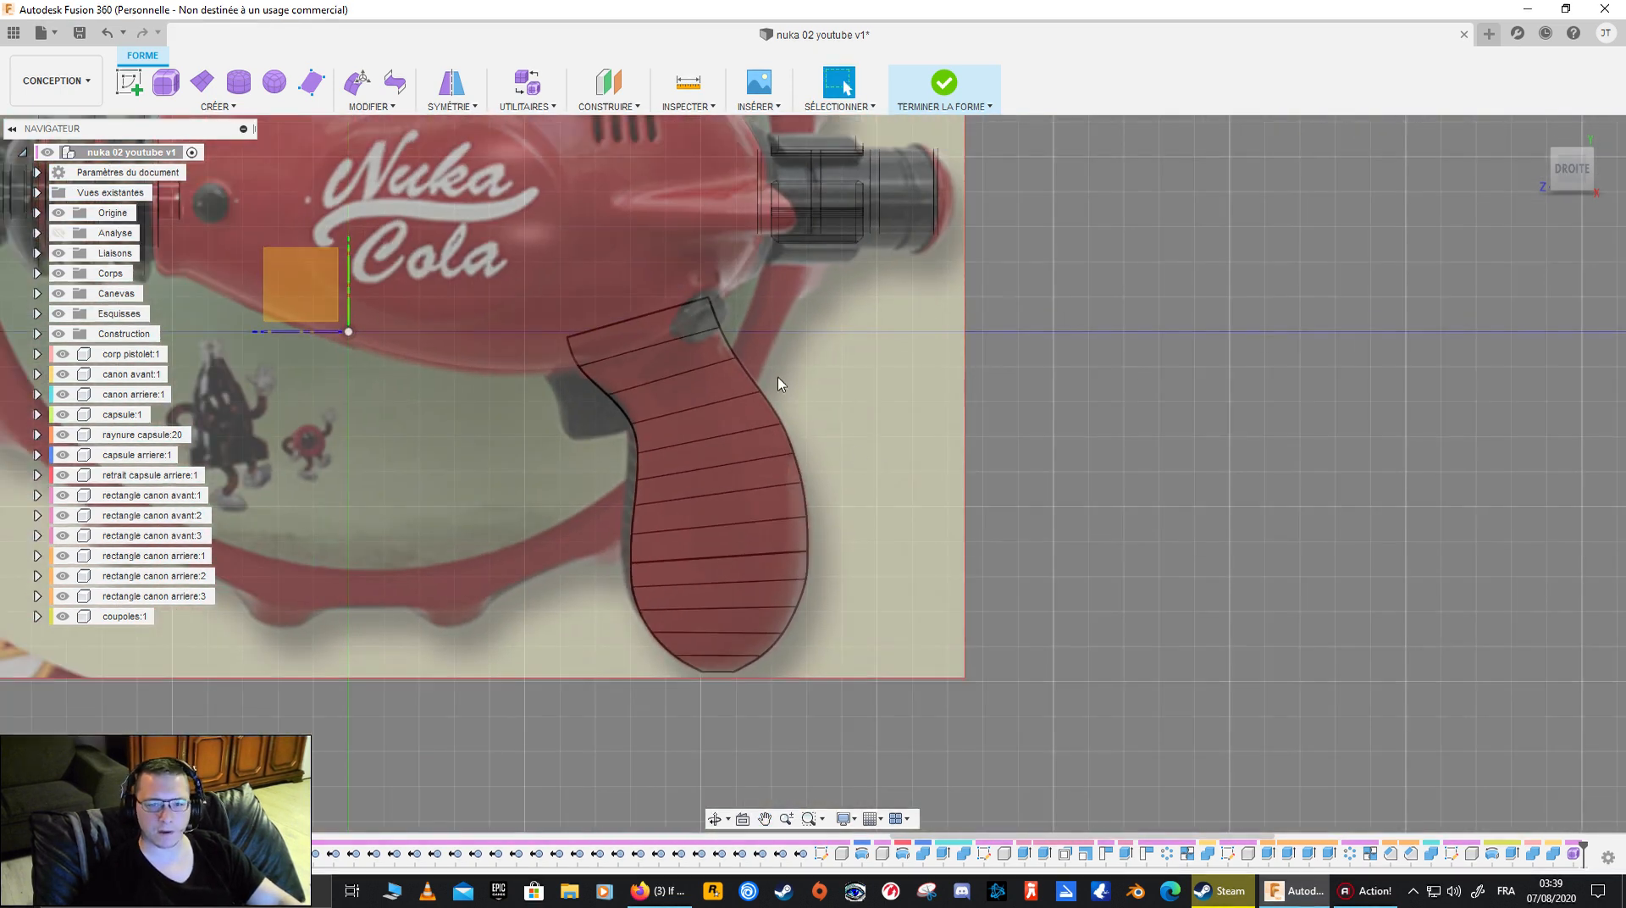
- Use Edit Form to move the upper trigger-side outline vertices and the upper back-edge vertex onto the grip outline of the canvas
{"action": "scroll", "coordinate": [773, 381], "scroll_direction": "up", "scroll_amount": 5}
{"action": "left_click", "coordinate": [582, 477]}
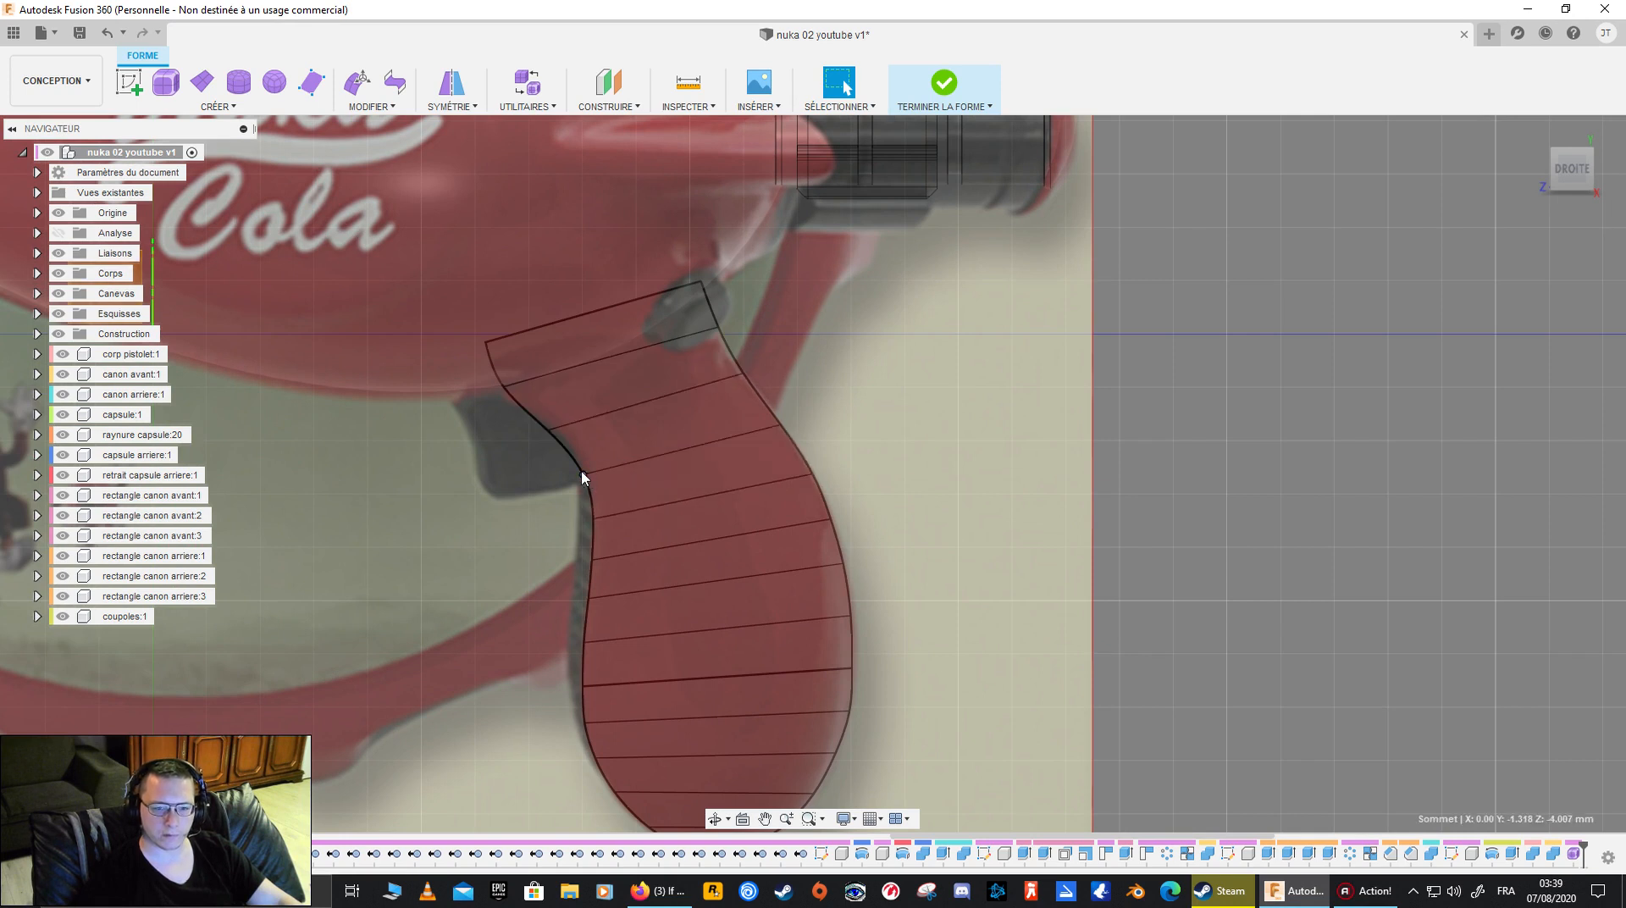
{"action": "left_click", "coordinate": [362, 90]}
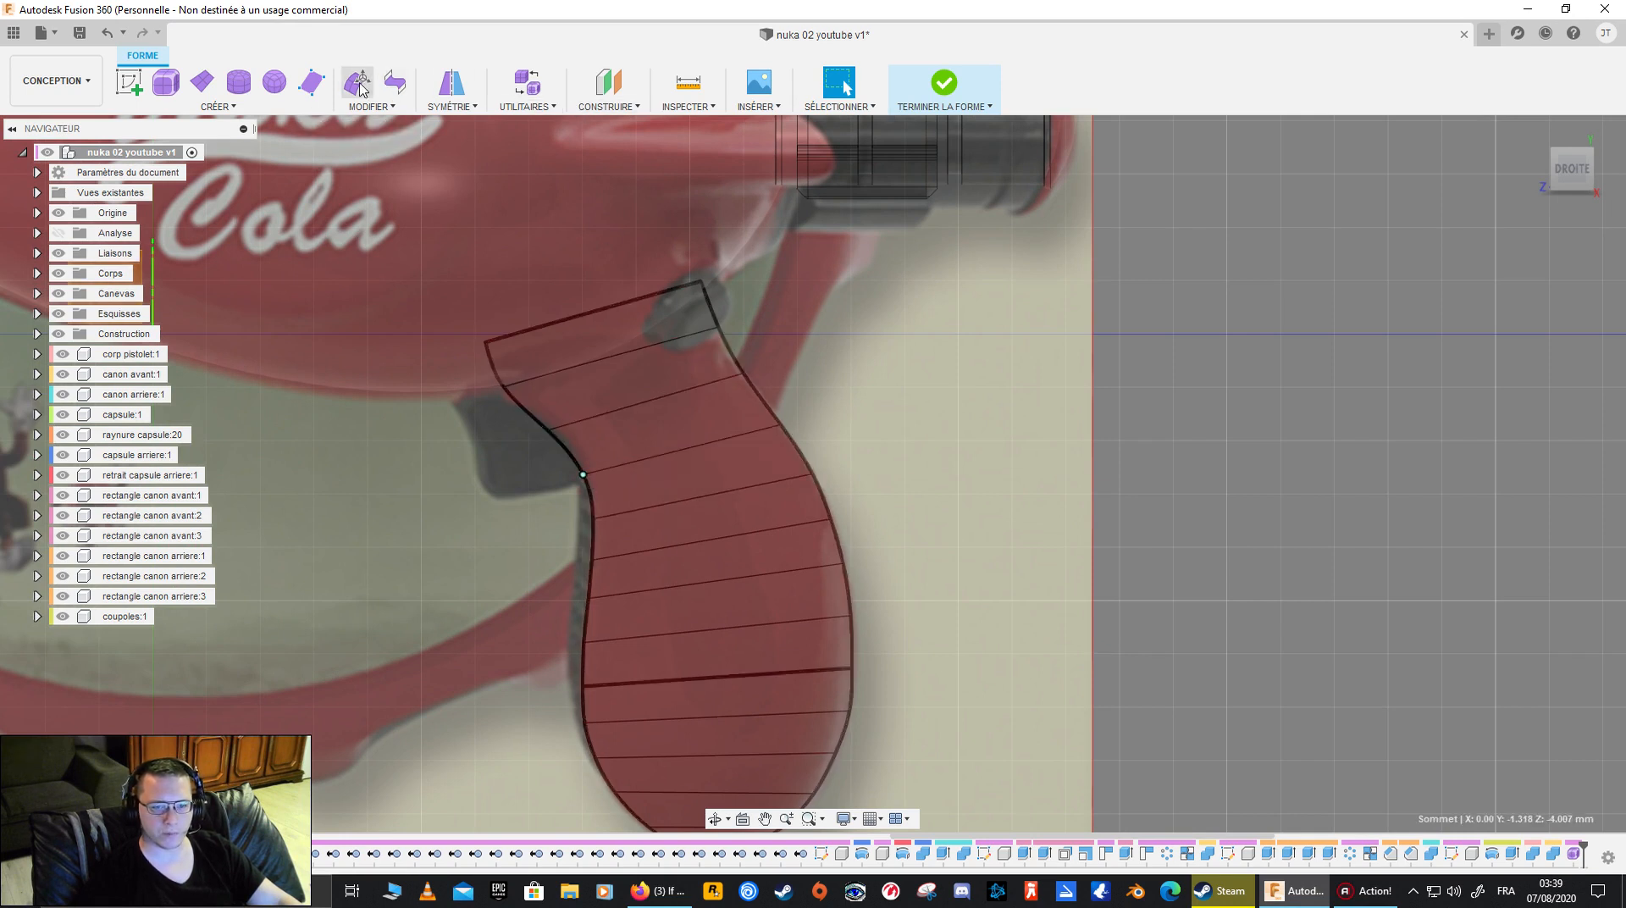
{"action": "scroll", "coordinate": [593, 470], "scroll_direction": "up", "scroll_amount": 3}
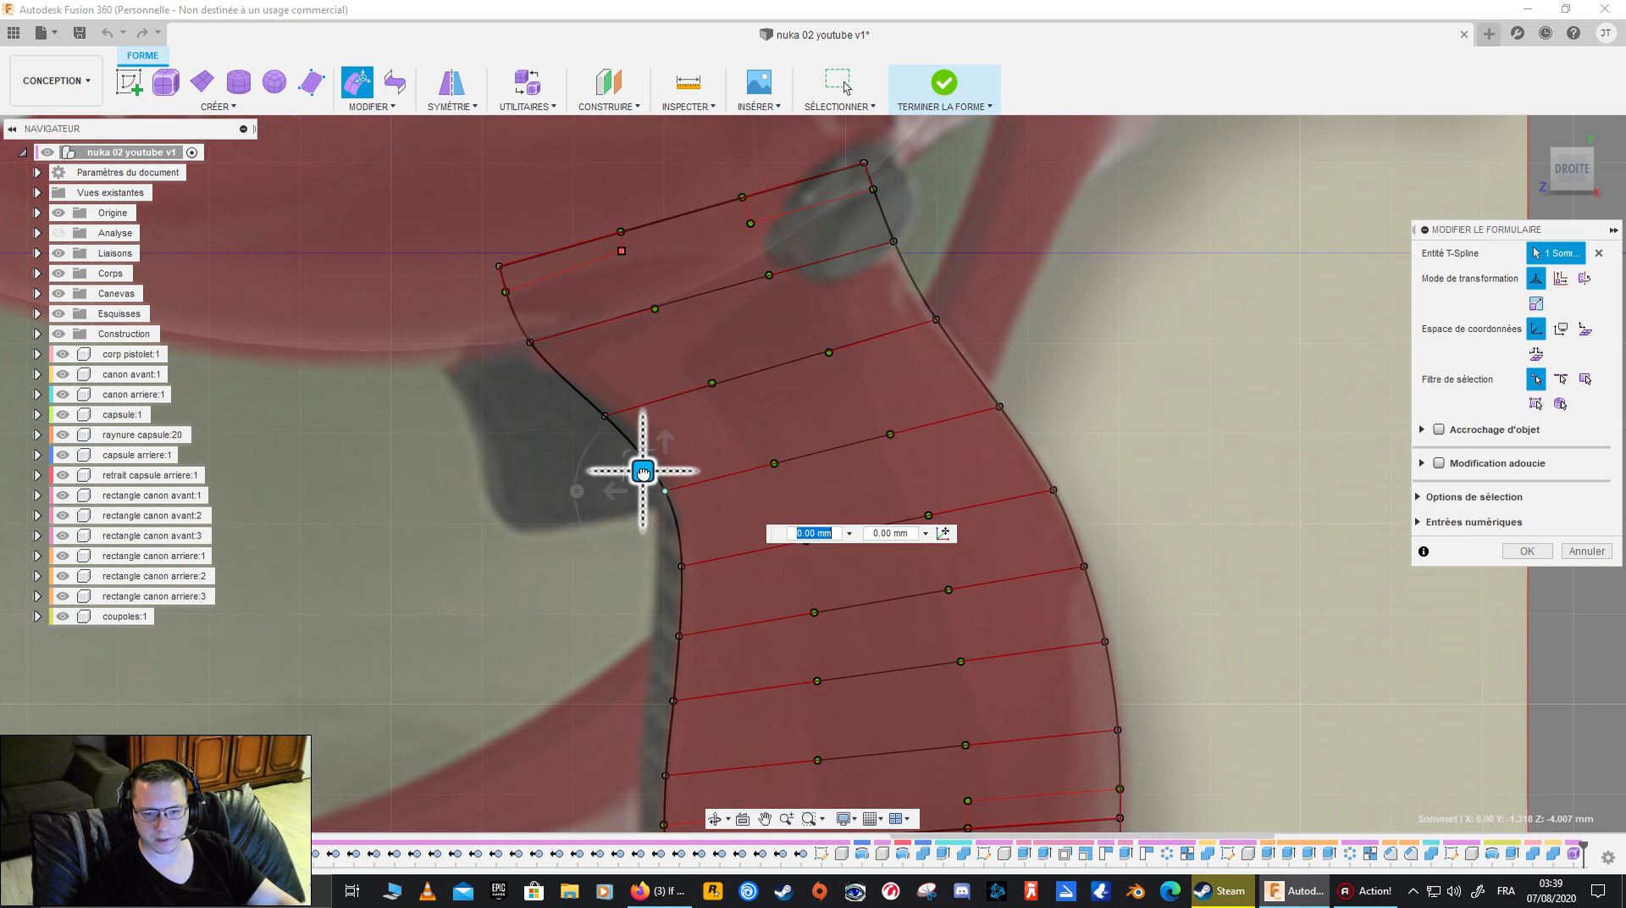
{"action": "left_click_drag", "start_coordinate": [642, 472], "coordinate": [646, 464]}
{"action": "left_click", "coordinate": [608, 420]}
{"action": "left_click_drag", "start_coordinate": [583, 397], "coordinate": [595, 387]}
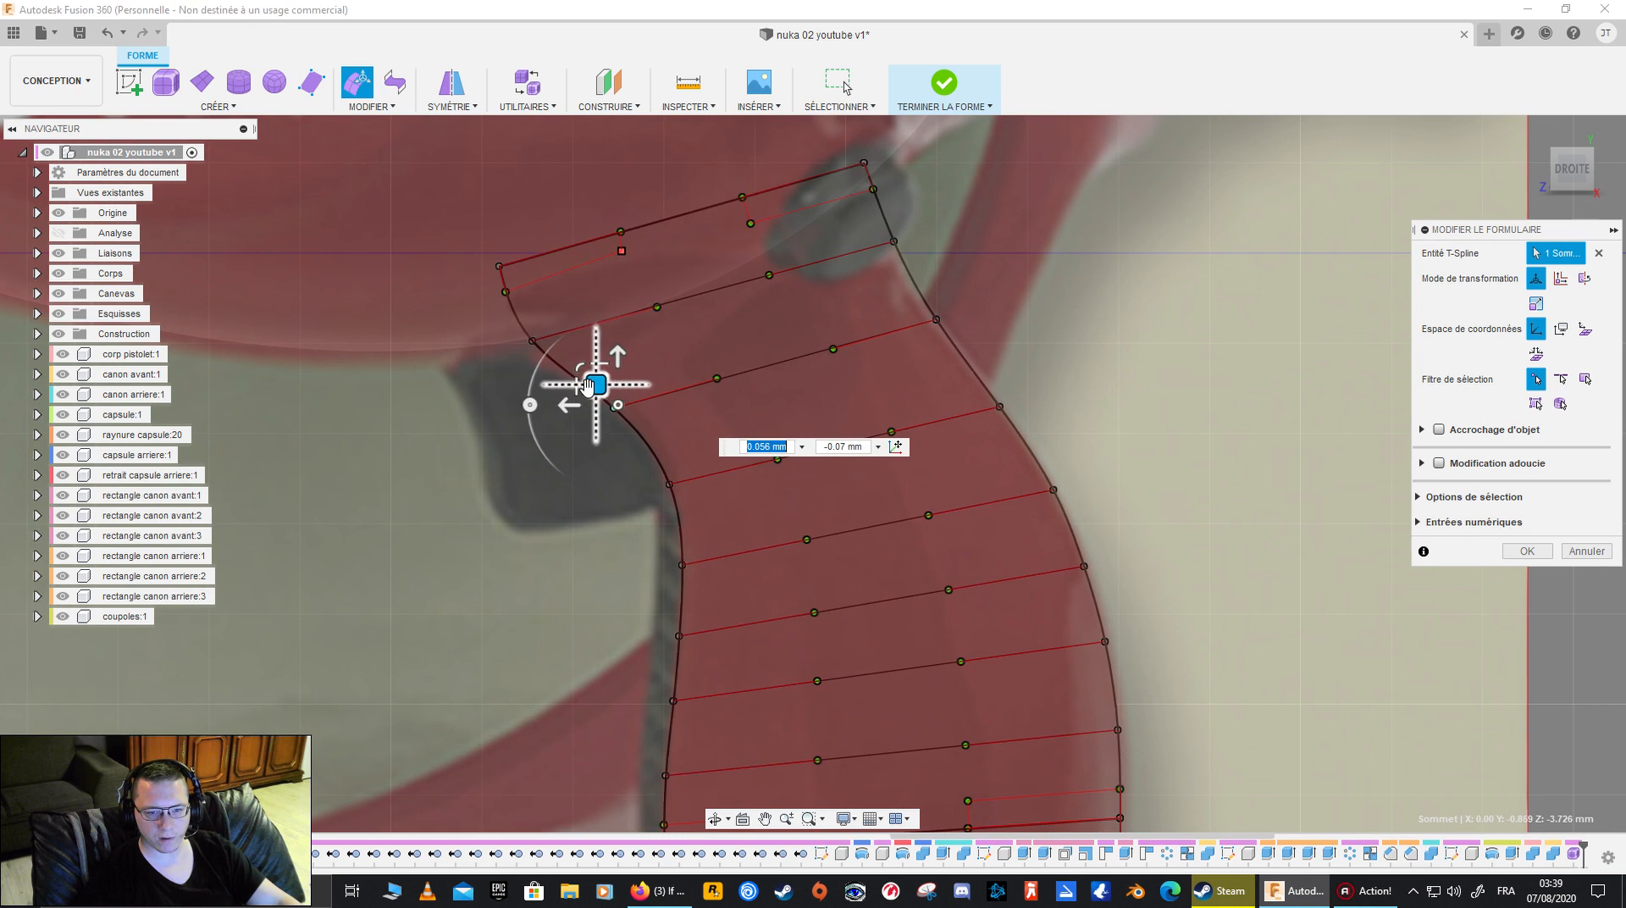
{"action": "left_click", "coordinate": [532, 341]}
{"action": "left_click_drag", "start_coordinate": [512, 321], "coordinate": [491, 329]}
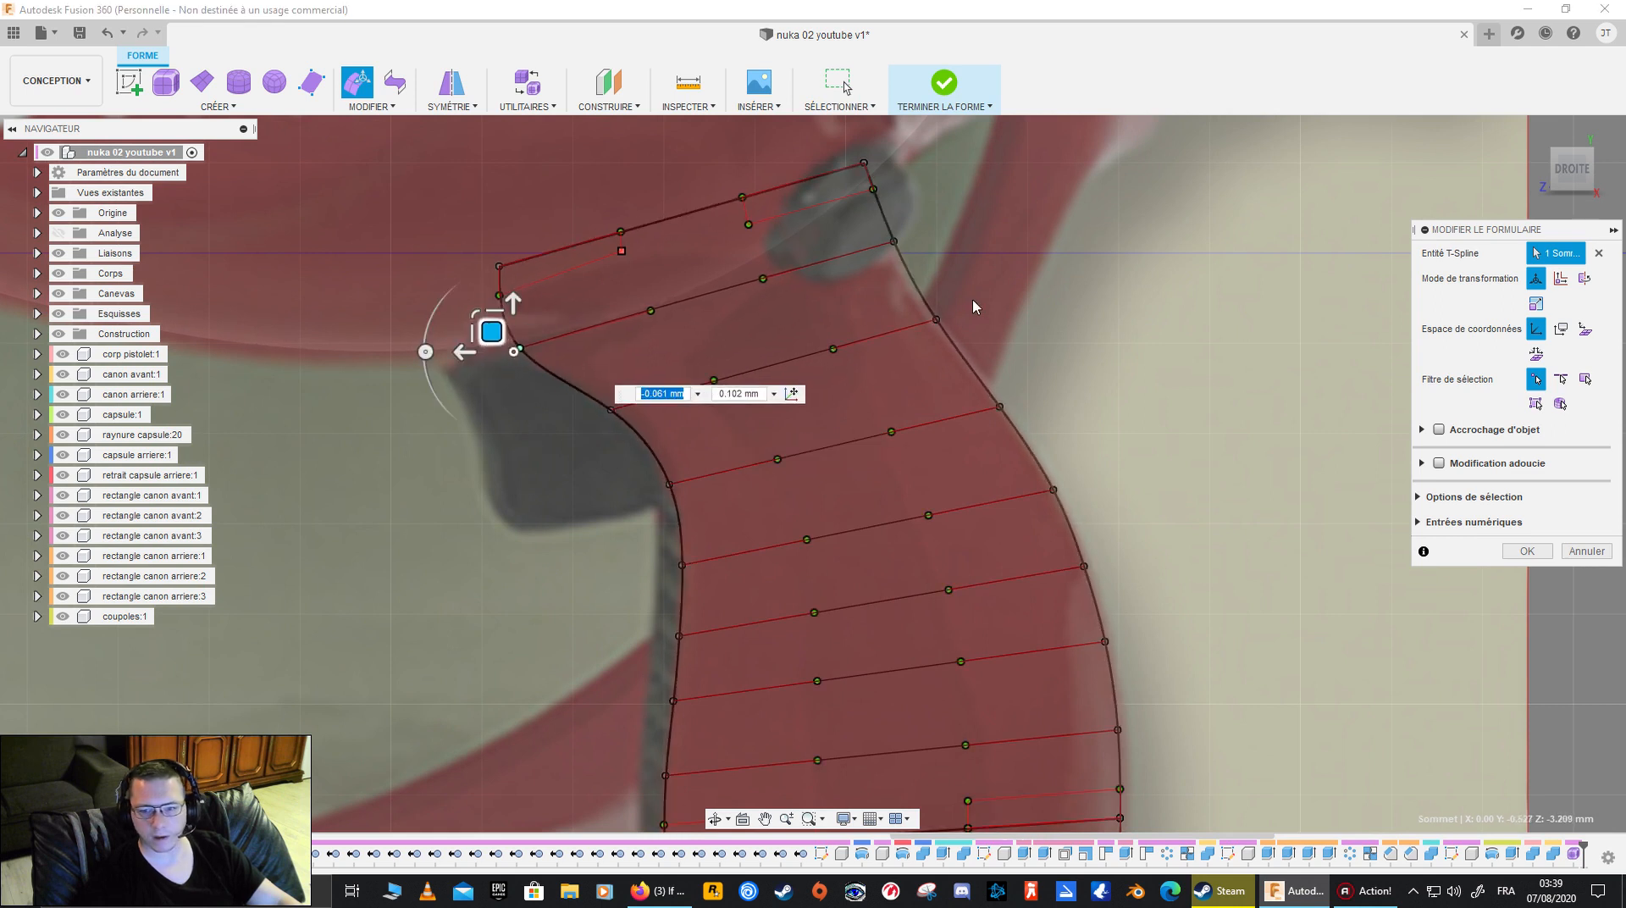
{"action": "left_click", "coordinate": [894, 241]}
{"action": "left_click_drag", "start_coordinate": [867, 225], "coordinate": [861, 222]}
- Move the two corner vertices at the grip's rounded lower end slightly outward to follow the canvas
{"action": "middle_click_drag", "start_coordinate": [1200, 457], "coordinate": [999, 288]}
{"action": "middle_click_drag", "start_coordinate": [972, 517], "coordinate": [979, 258]}
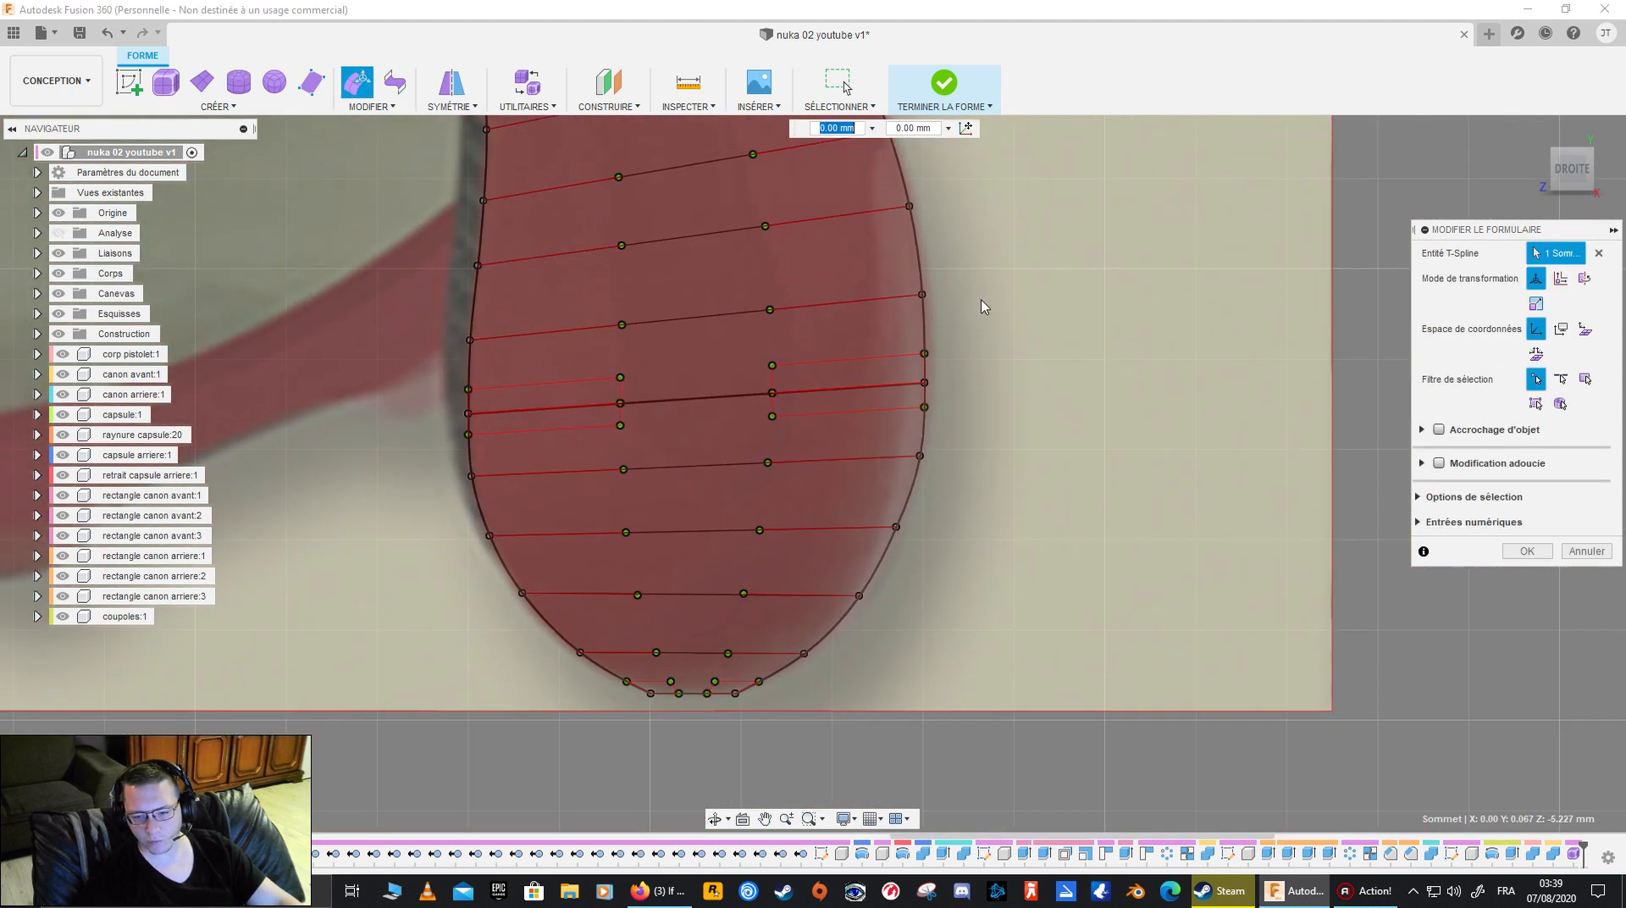
{"action": "left_click", "coordinate": [715, 681]}
{"action": "left_click_drag", "start_coordinate": [713, 672], "coordinate": [721, 668]}
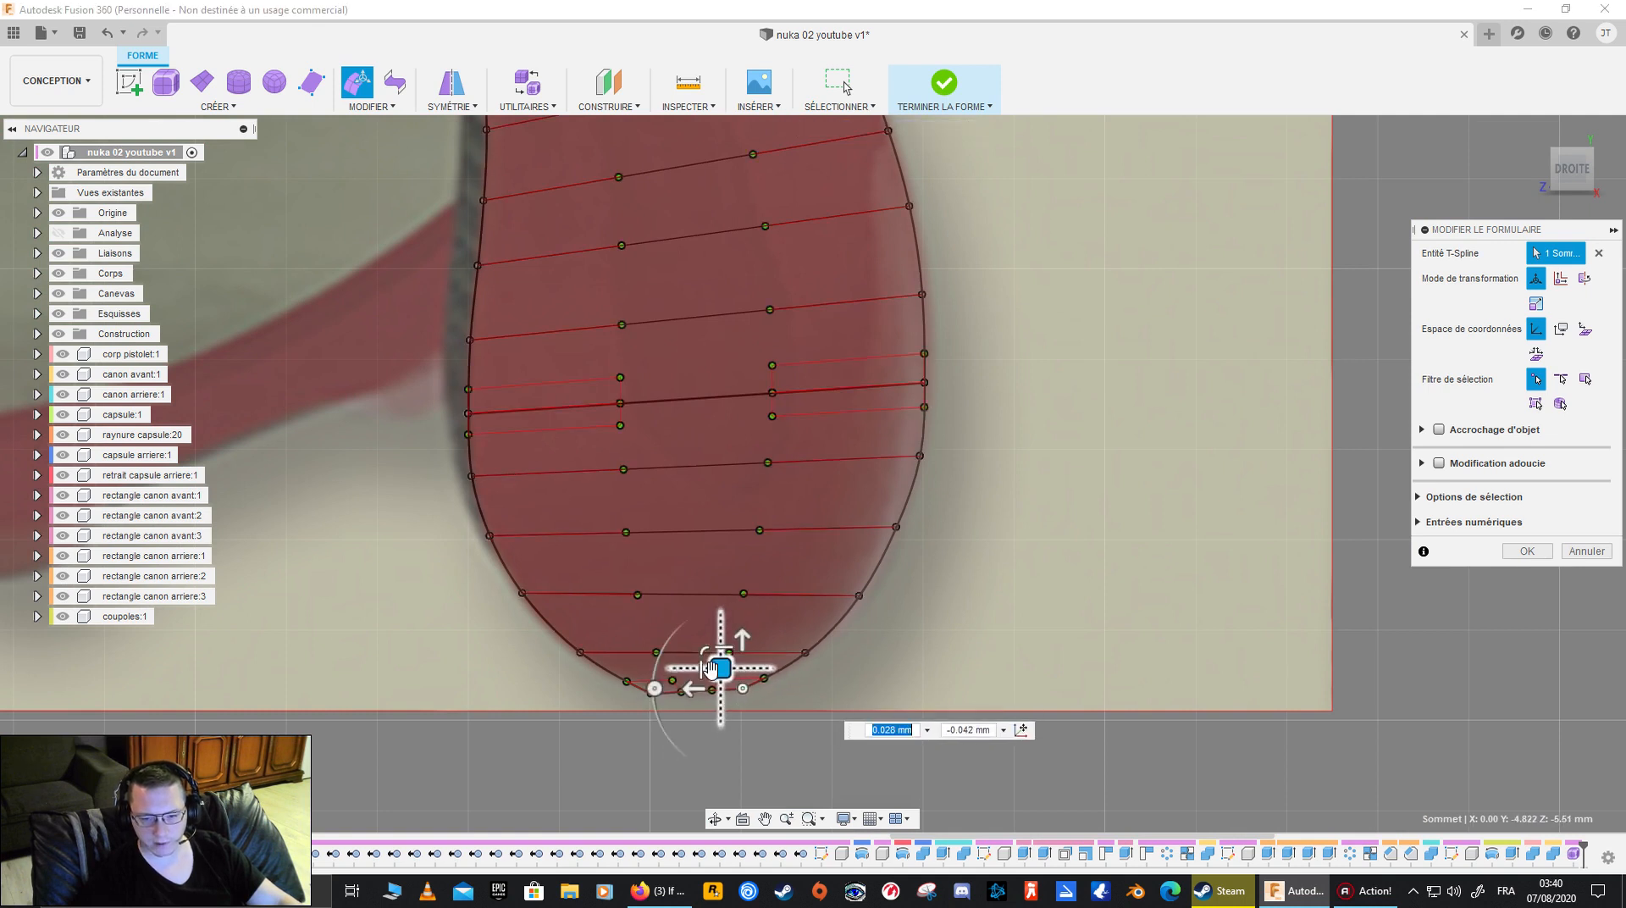
{"action": "left_click", "coordinate": [646, 703]}
{"action": "left_click", "coordinate": [626, 677]}
{"action": "left_click_drag", "start_coordinate": [628, 672], "coordinate": [625, 669]}
- Shift two back-edge vertices around the grip's widest part toward the canvas outline and finish the form edit
{"action": "left_click", "coordinate": [1125, 646]}
{"action": "middle_click_drag", "start_coordinate": [1054, 455], "coordinate": [1008, 584]}
{"action": "left_click", "coordinate": [852, 405]}
{"action": "left_click_drag", "start_coordinate": [853, 404], "coordinate": [862, 403]}
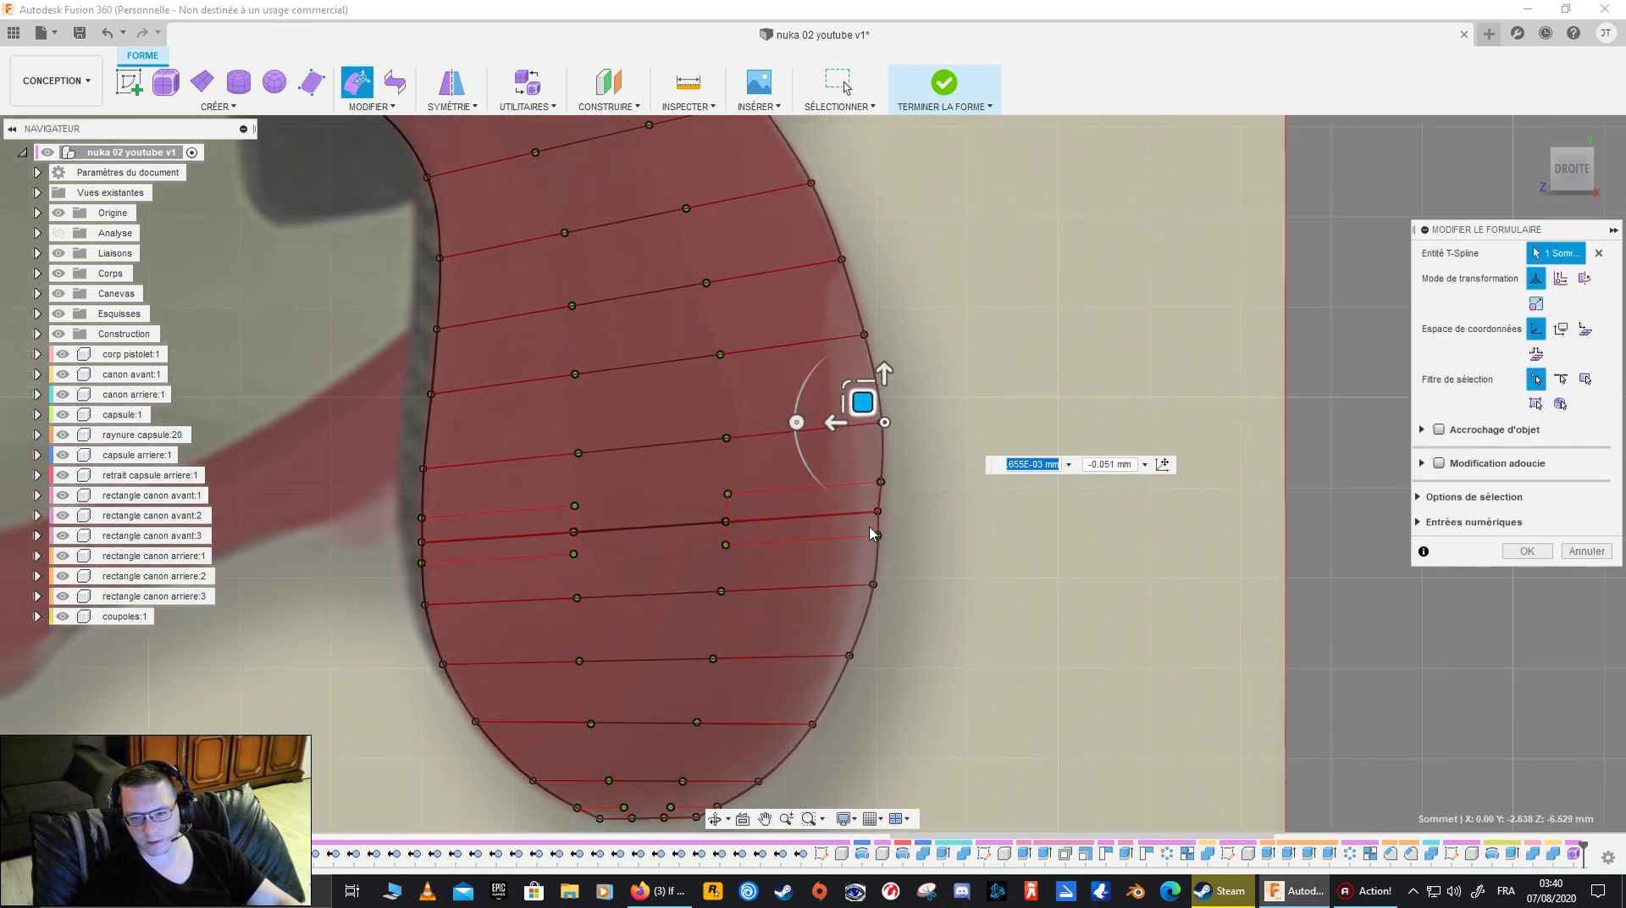
{"action": "left_click", "coordinate": [877, 512]}
{"action": "left_click_drag", "start_coordinate": [857, 492], "coordinate": [861, 497]}
{"action": "left_click", "coordinate": [960, 492]}
{"action": "scroll", "coordinate": [970, 542], "scroll_direction": "down", "scroll_amount": 3}
{"action": "scroll", "coordinate": [965, 542], "scroll_direction": "up", "scroll_amount": 5}
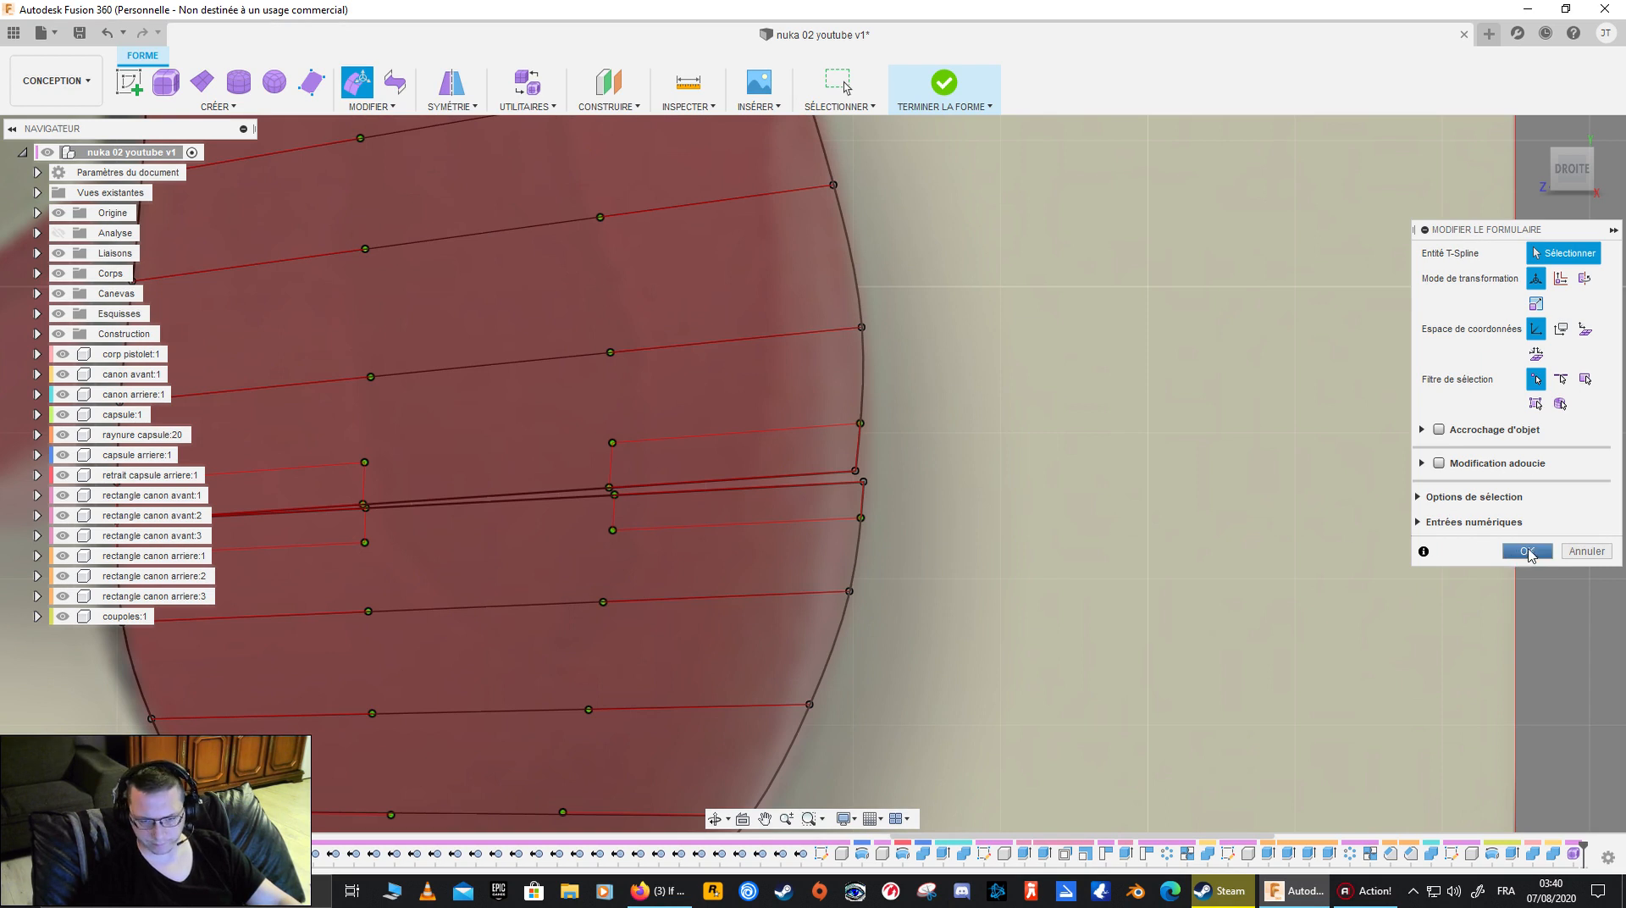
{"action": "left_click", "coordinate": [1526, 550]}
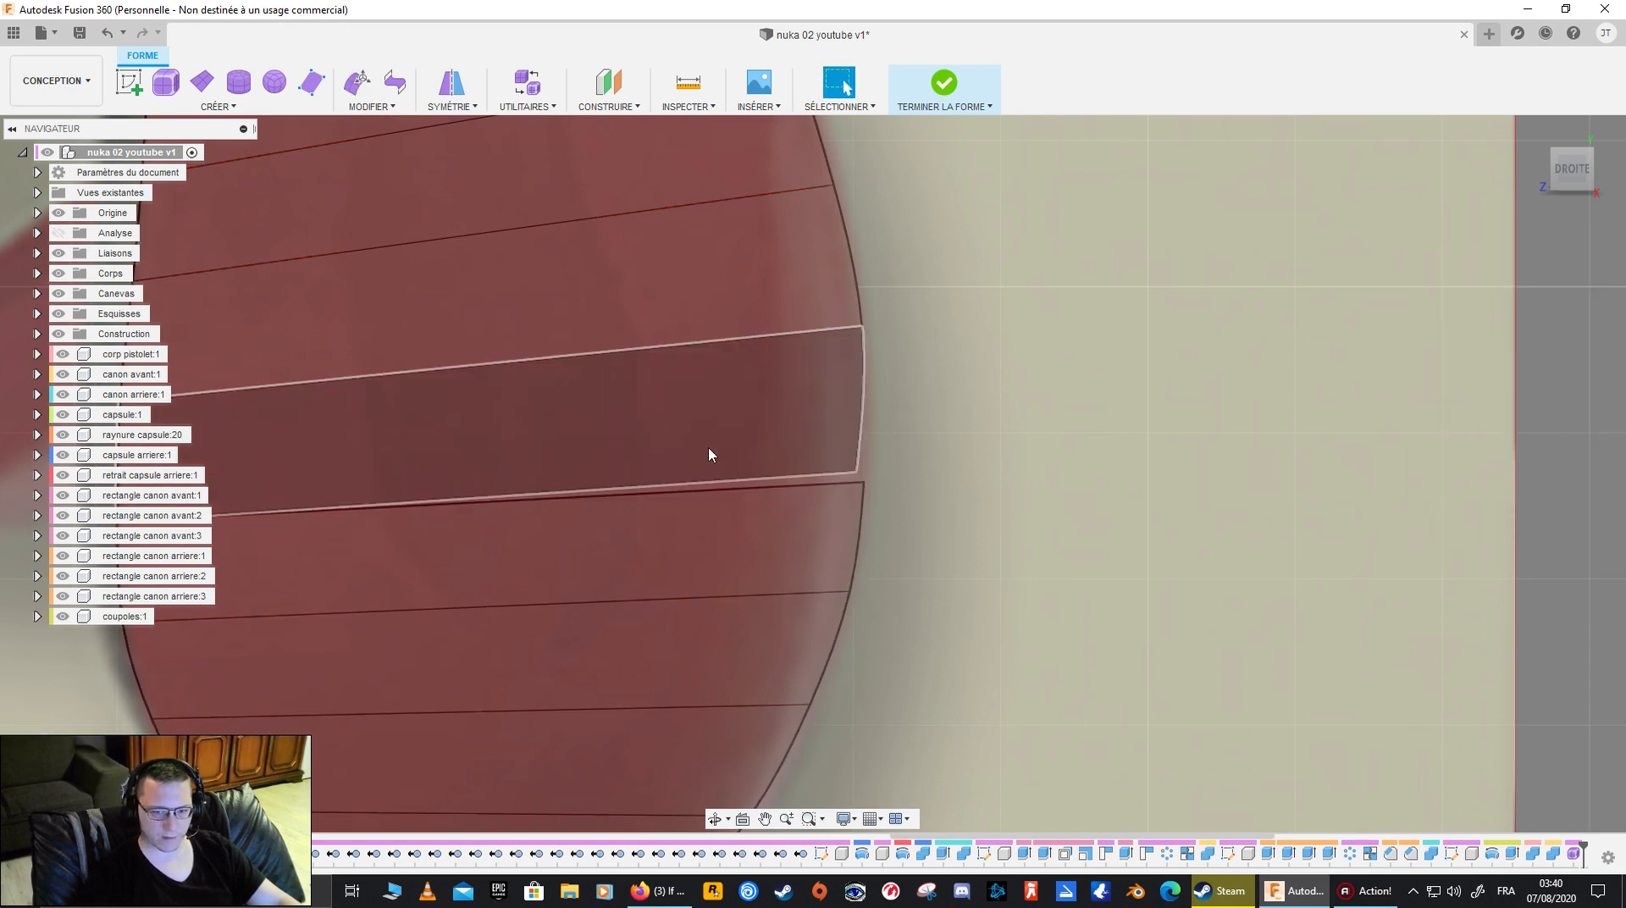
{"action": "scroll", "coordinate": [614, 498], "scroll_direction": "down", "scroll_amount": 2}
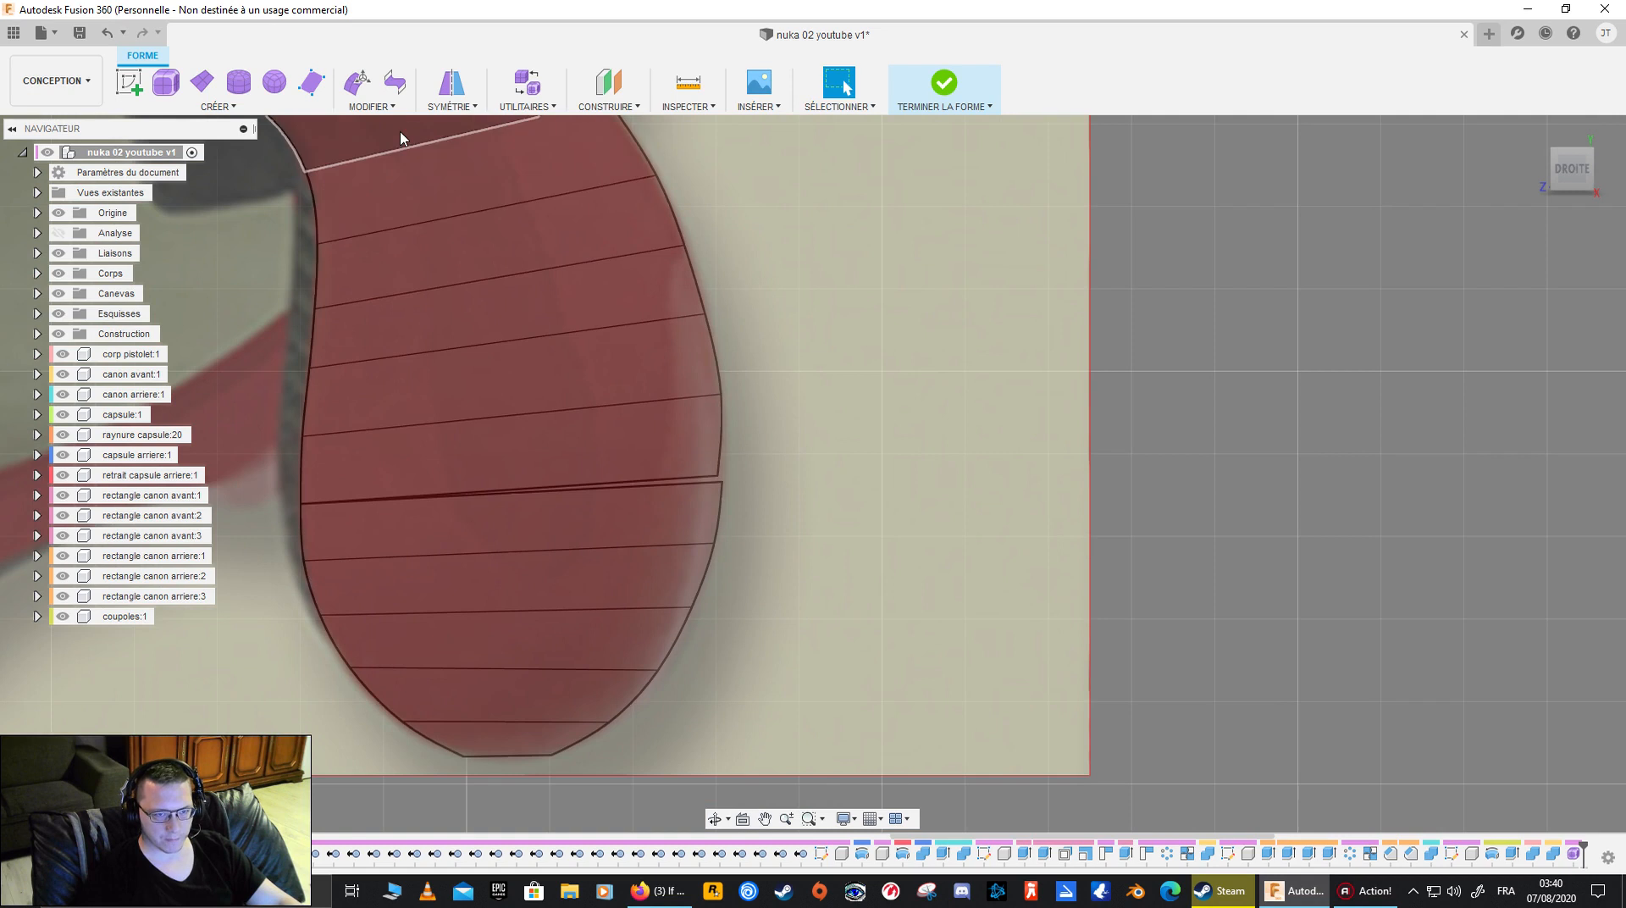
- Weld the two separated back-edge vertices at the widest part of the grip with Weld Vertices in vertex-to-vertex mode
{"action": "left_click", "coordinate": [377, 107]}
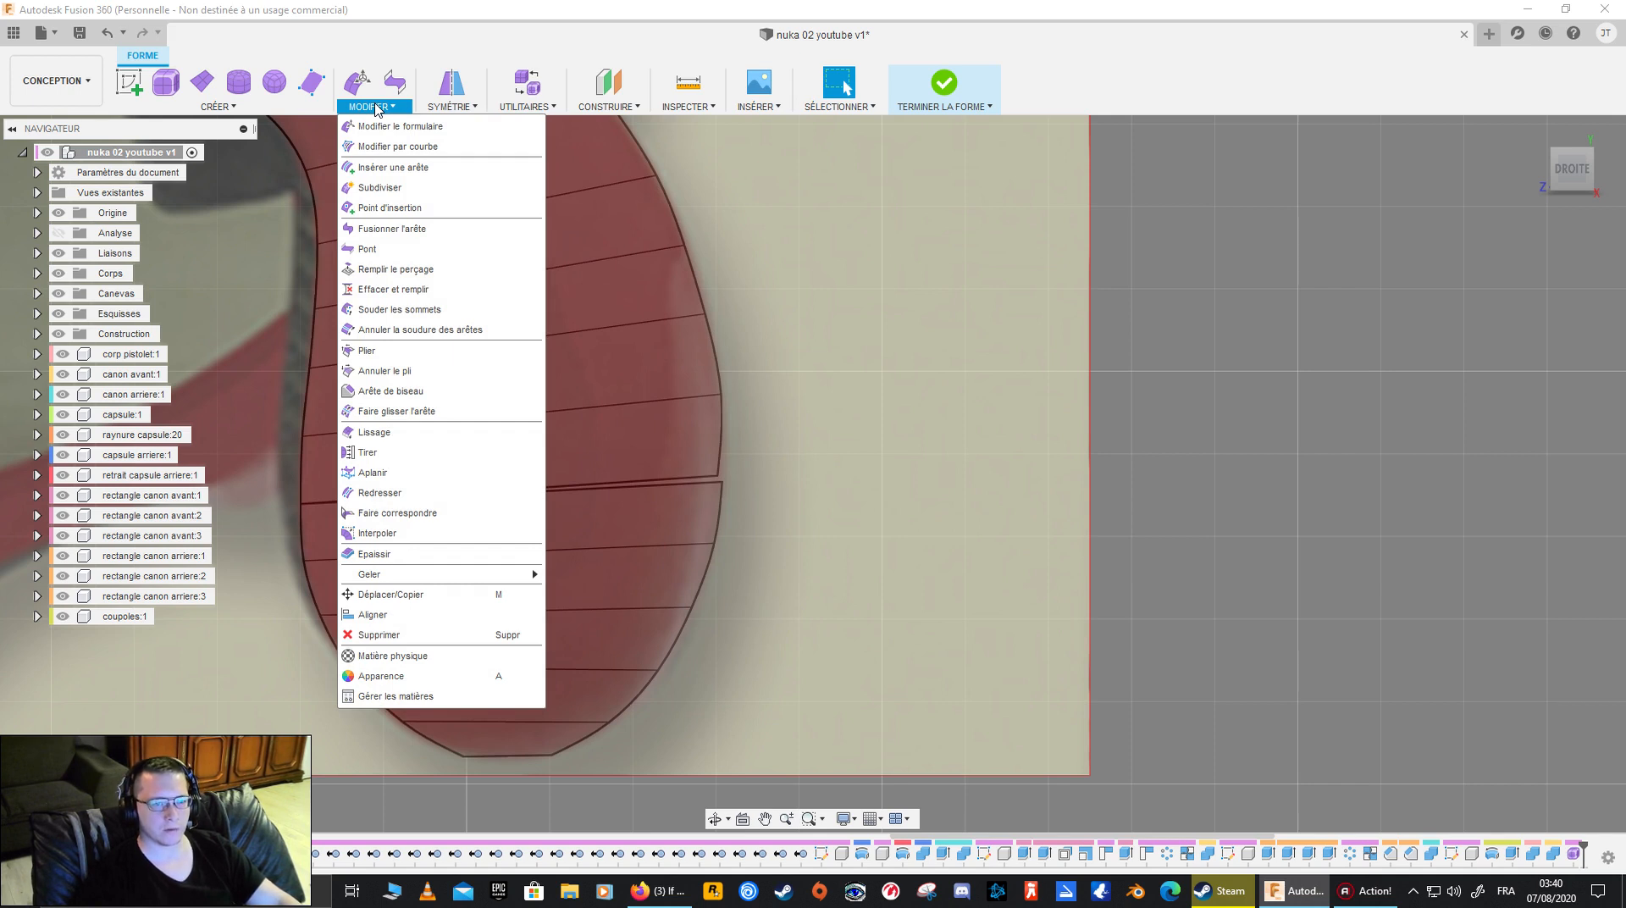
{"action": "left_click", "coordinate": [902, 311]}
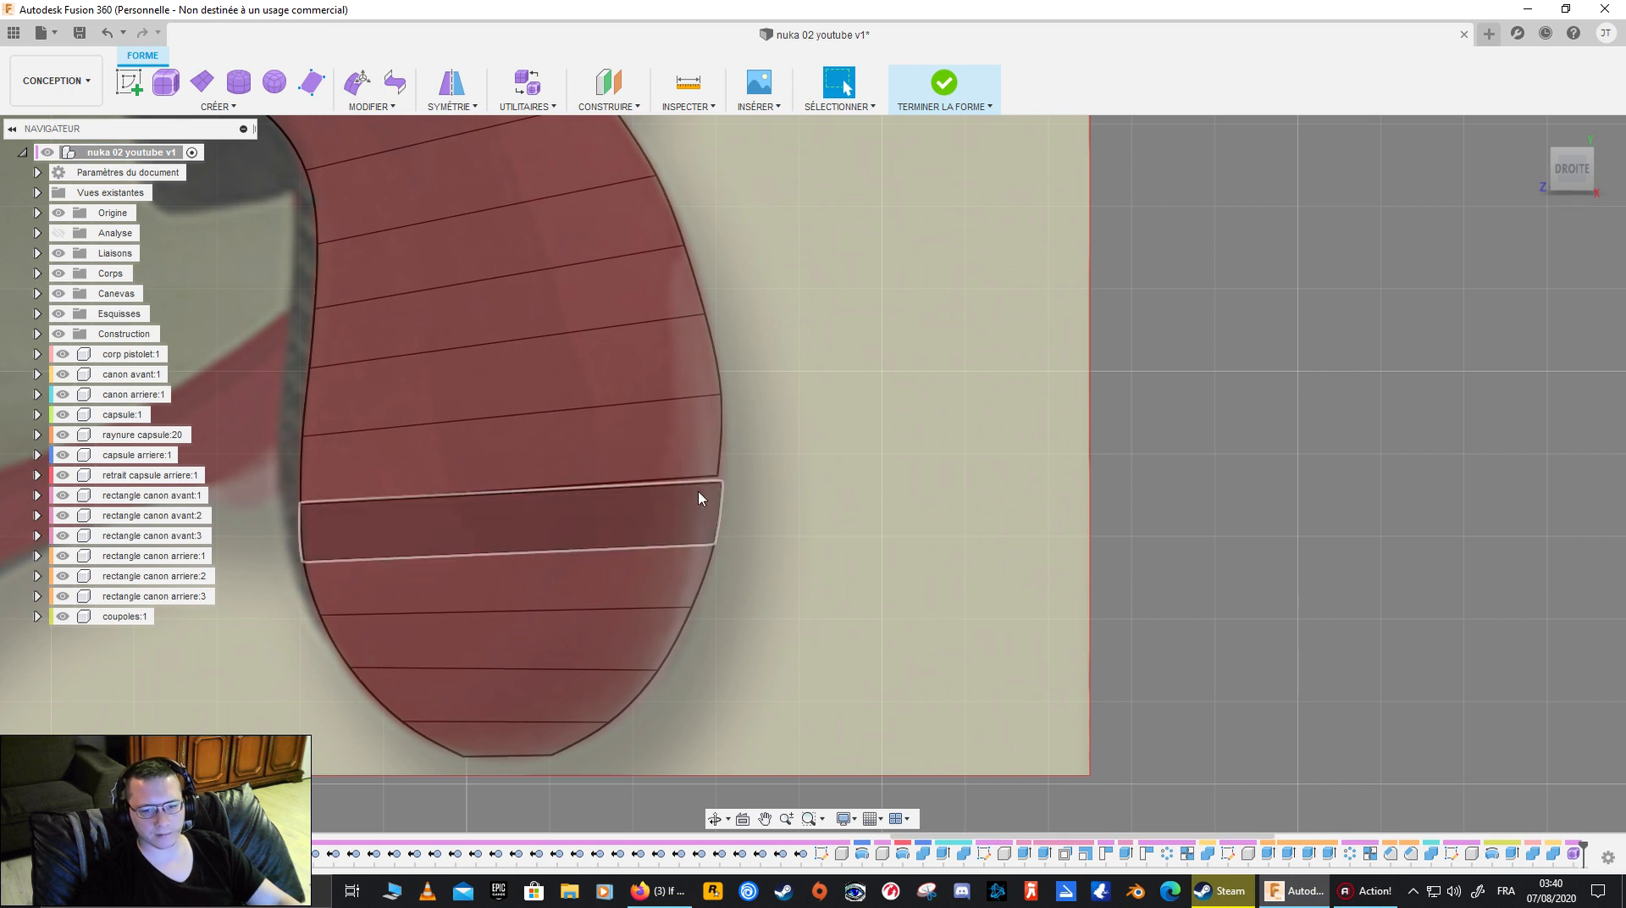
{"action": "scroll", "coordinate": [719, 471], "scroll_direction": "up", "scroll_amount": 1}
{"action": "scroll", "coordinate": [719, 476], "scroll_direction": "up", "scroll_amount": 1}
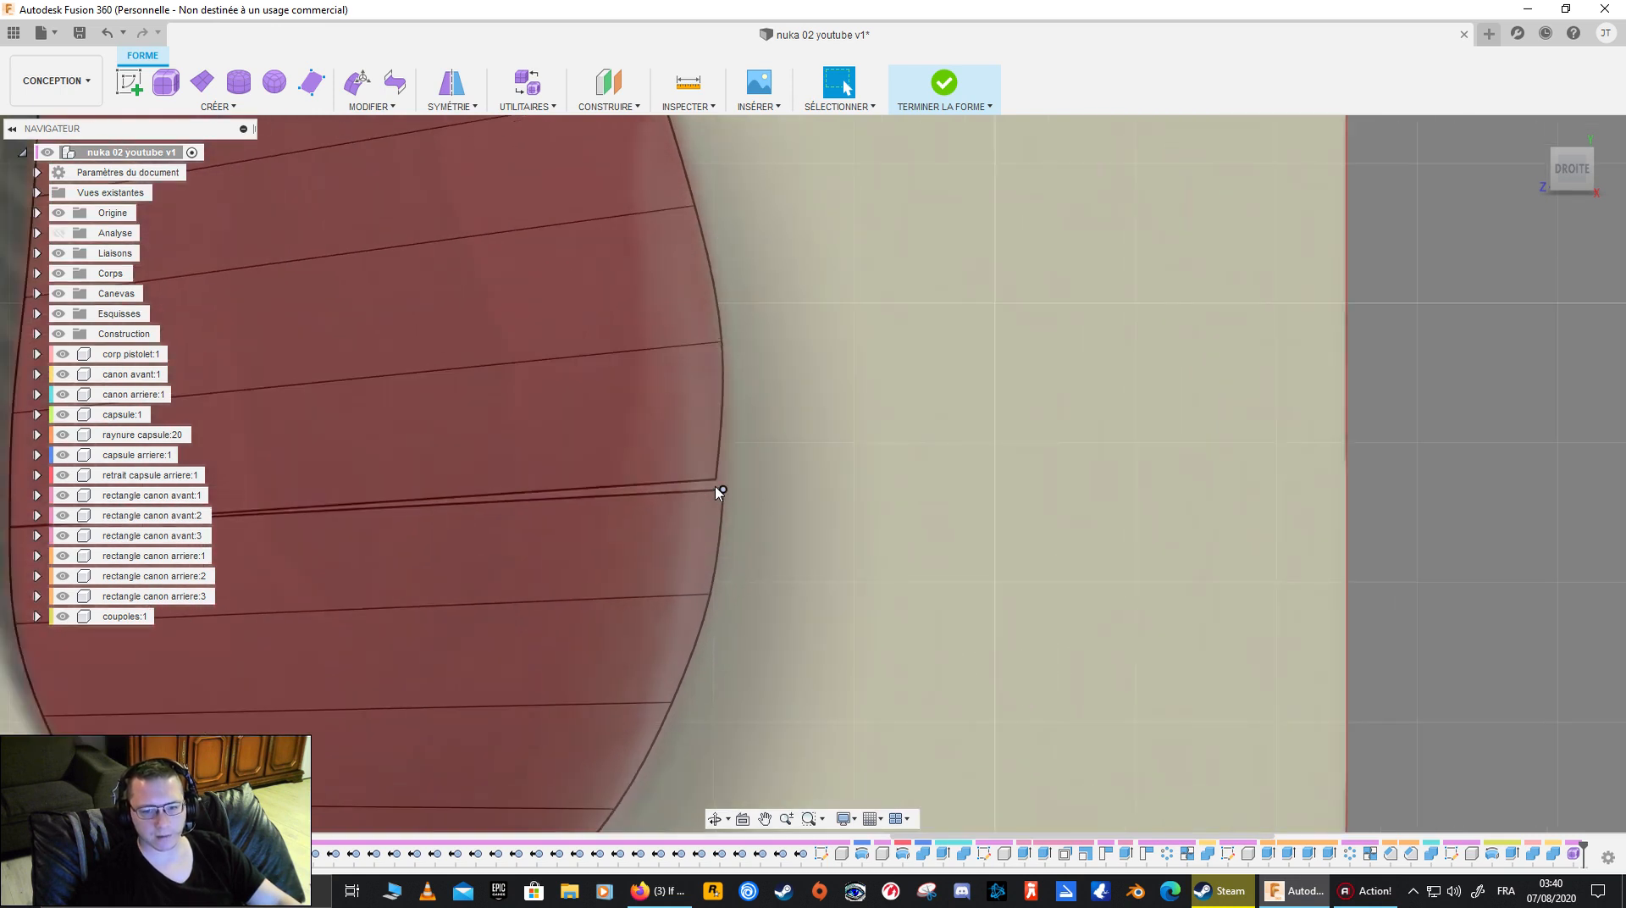
{"action": "left_click", "coordinate": [720, 490]}
{"action": "left_click", "coordinate": [722, 491]}
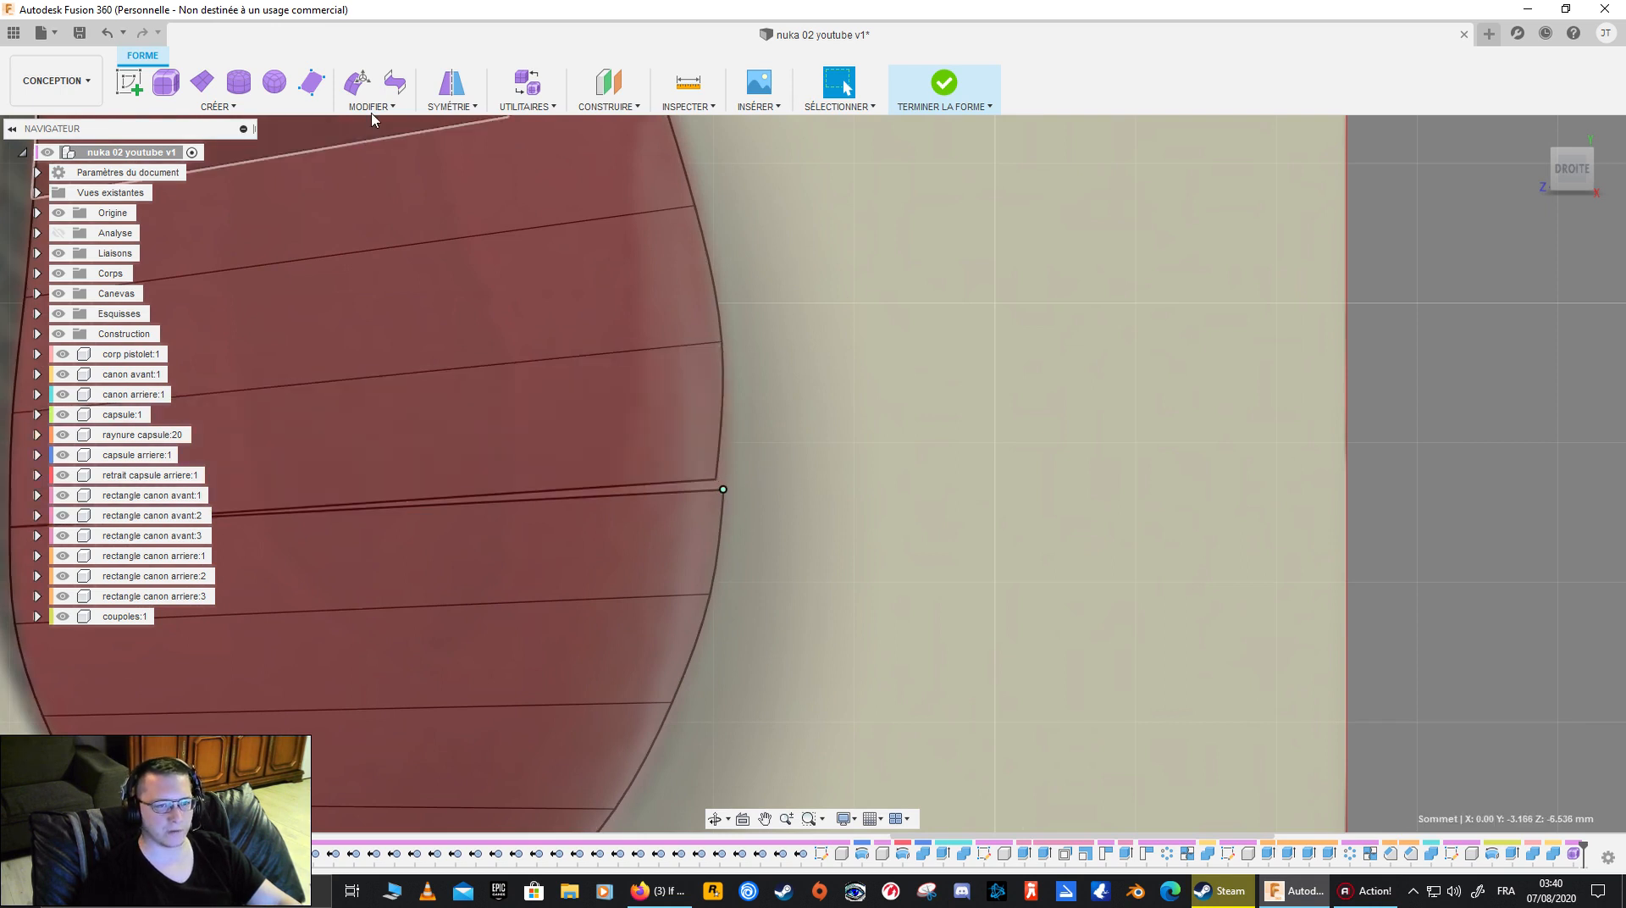
{"action": "left_click", "coordinate": [372, 107]}
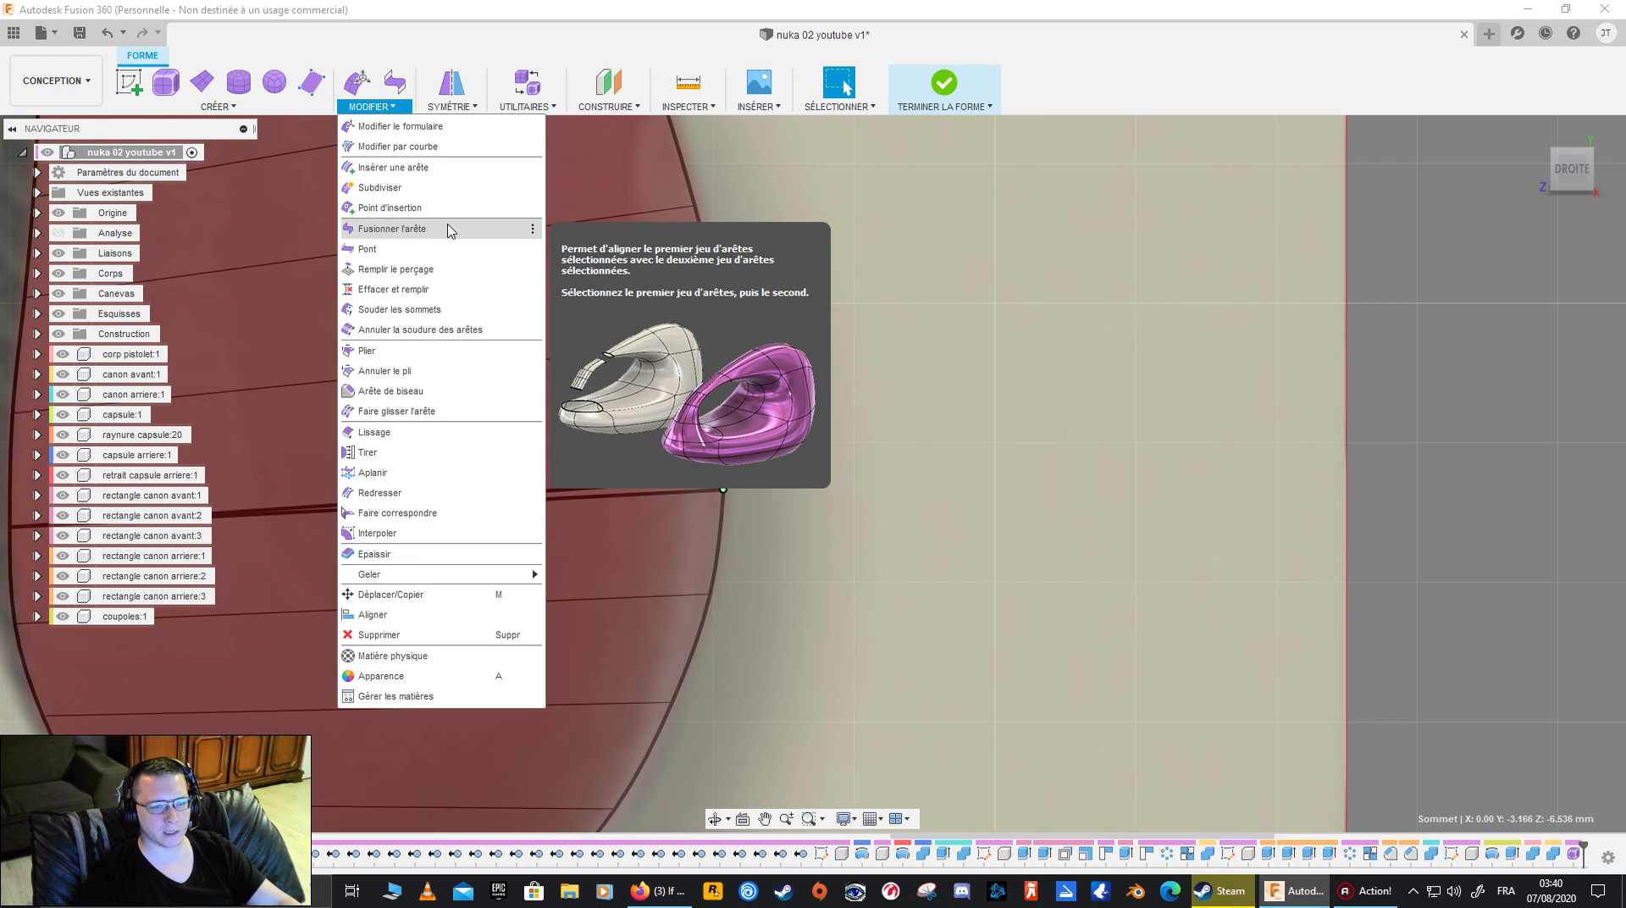
{"action": "left_click", "coordinate": [458, 311]}
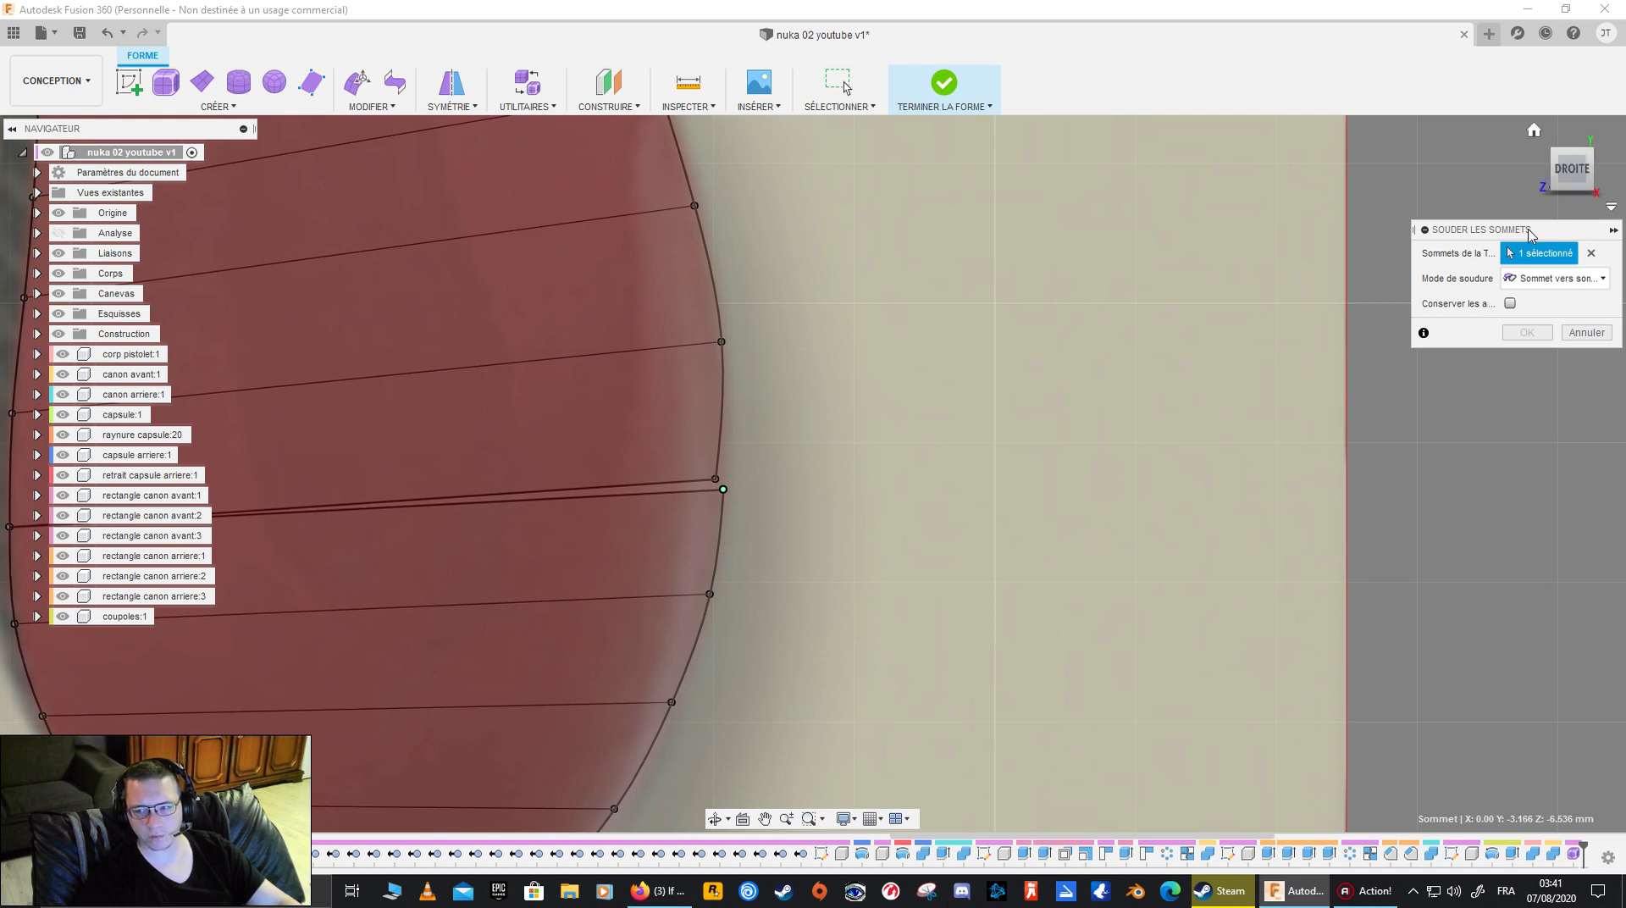
{"action": "left_click", "coordinate": [718, 479]}
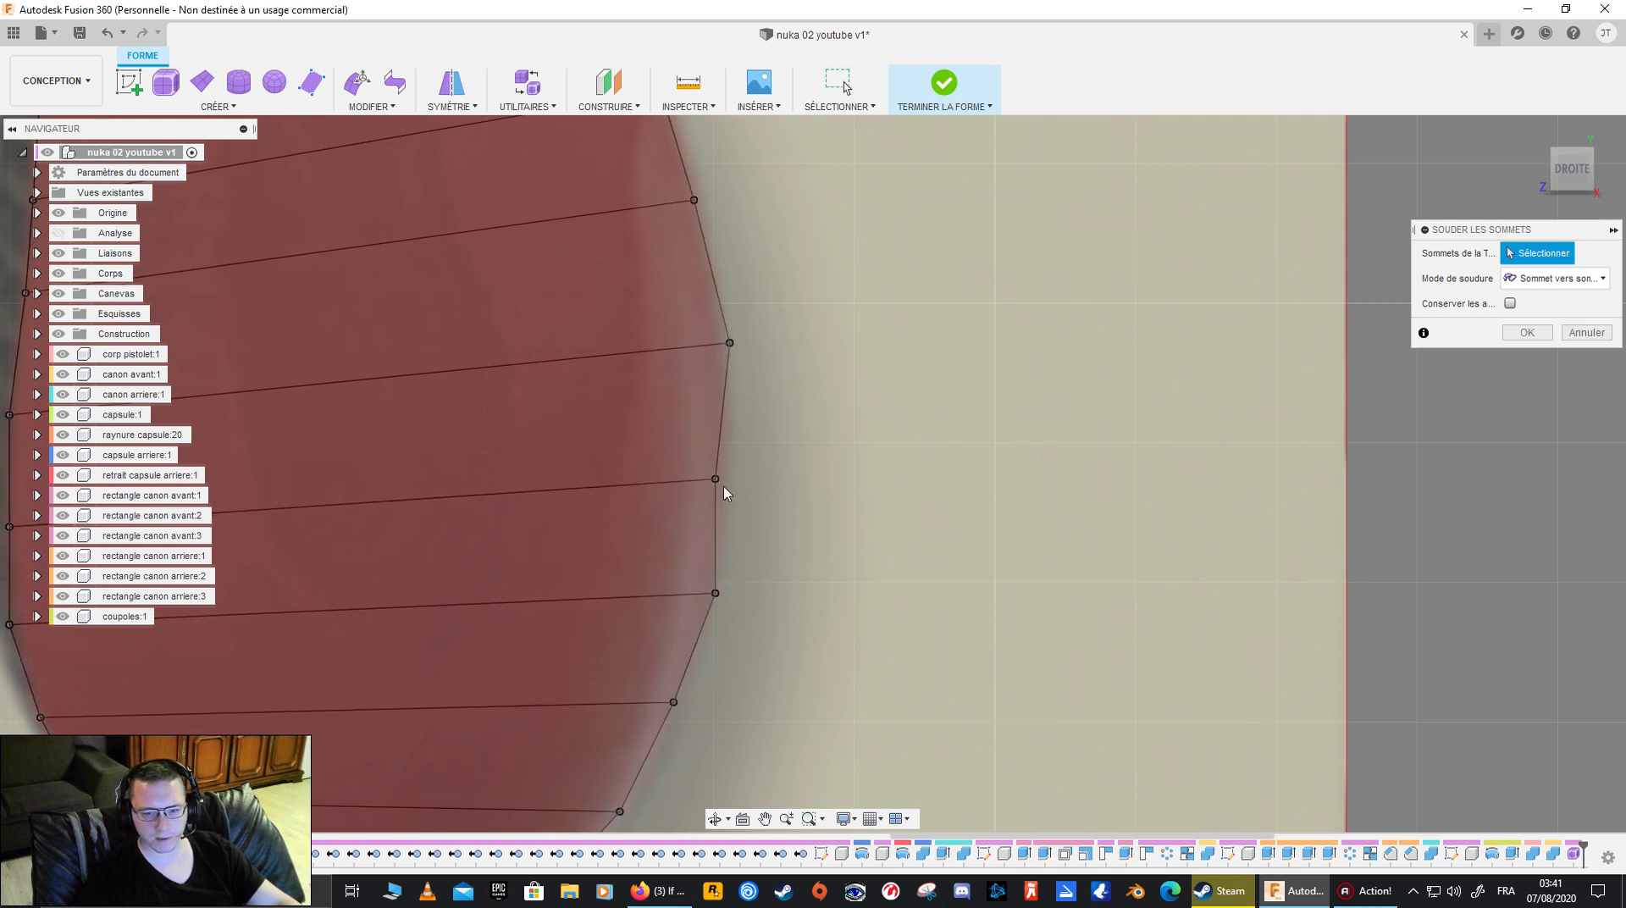
{"action": "middle_click_drag", "start_coordinate": [821, 349], "coordinate": [1046, 632]}
{"action": "left_click", "coordinate": [870, 409]}
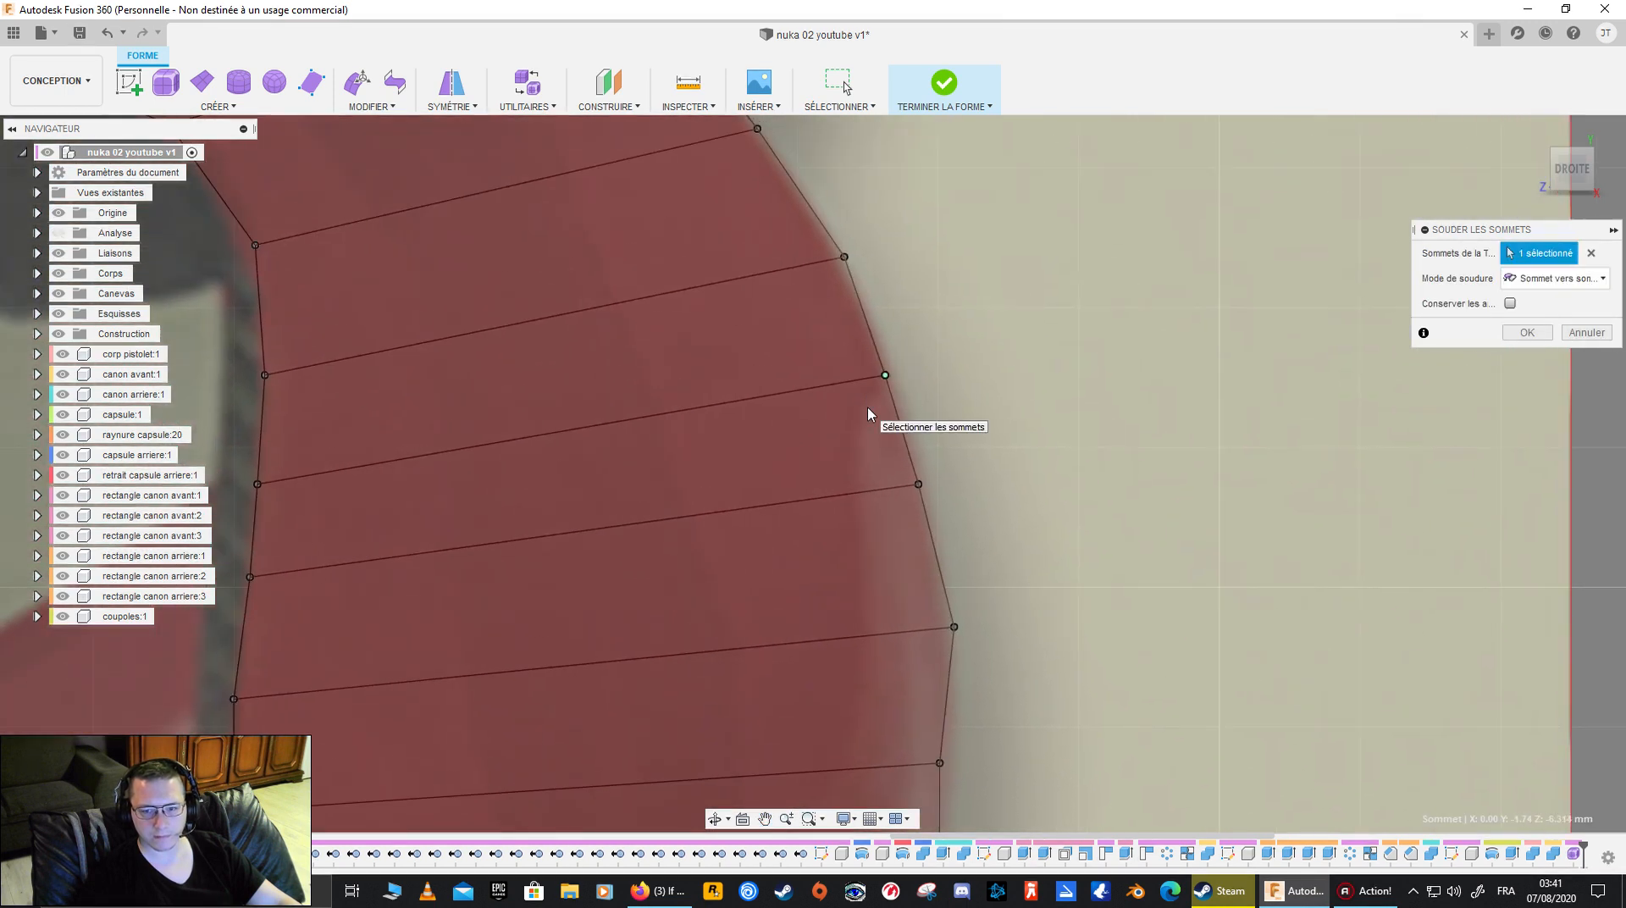
{"action": "left_click", "coordinate": [788, 286]}
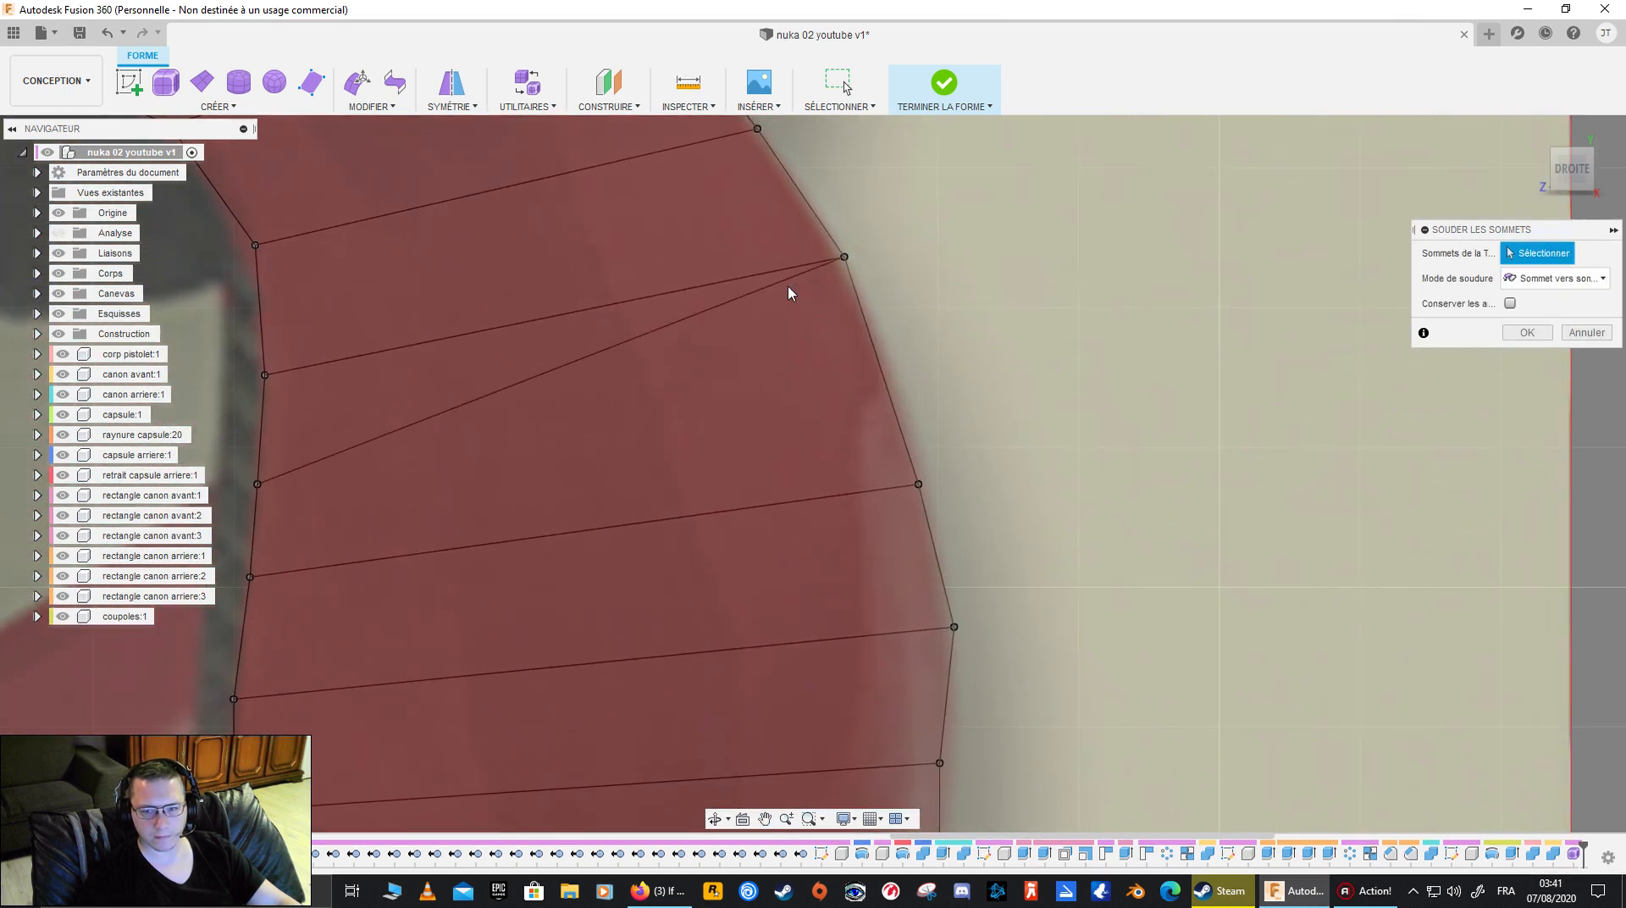
{"action": "key", "text": "ctrl+z"}
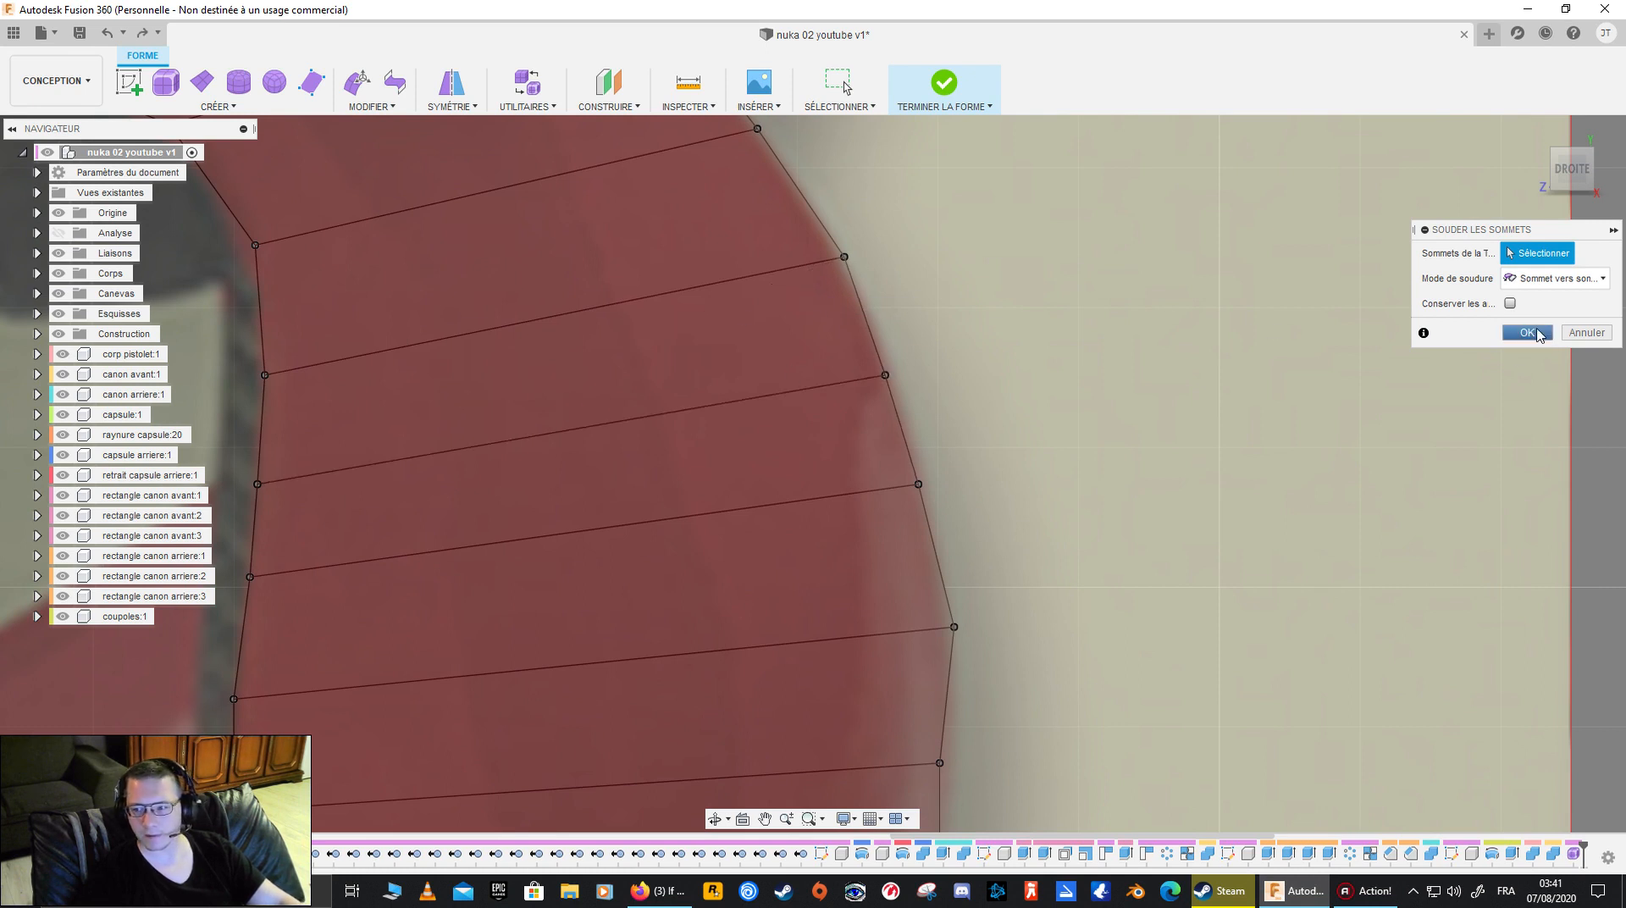
- Accept the vertex weld and use Edit Form to adjust two upper back-edge vertices just below the grip's top face
{"action": "left_click", "coordinate": [1528, 333]}
{"action": "scroll", "coordinate": [1115, 345], "scroll_direction": "down", "scroll_amount": 3}
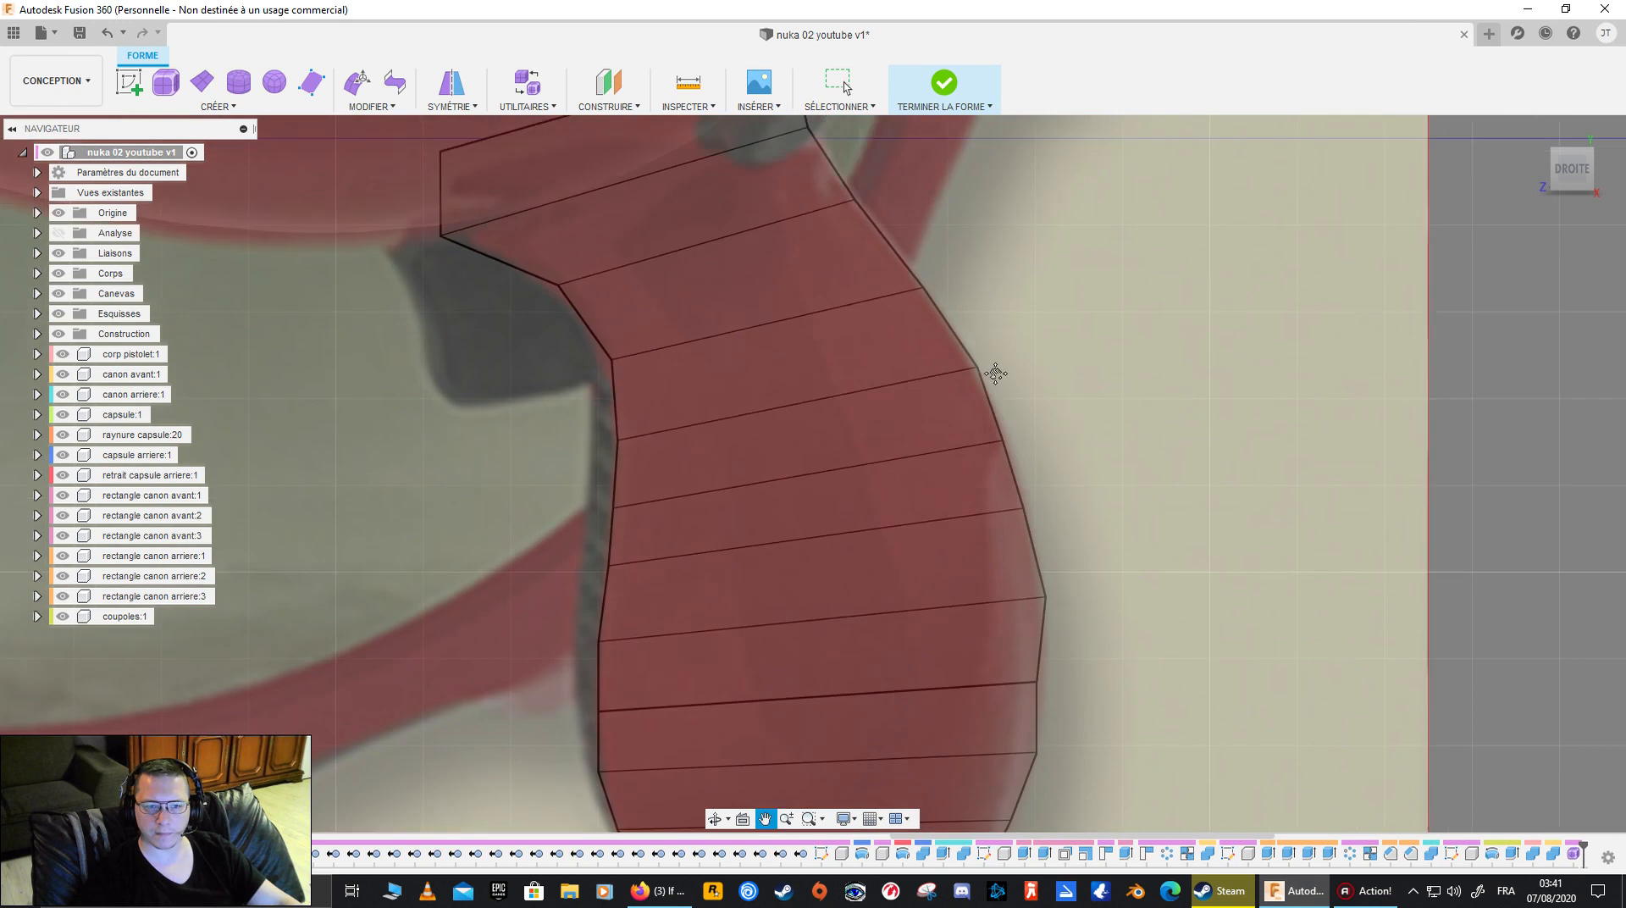
{"action": "scroll", "coordinate": [1013, 417], "scroll_direction": "up", "scroll_amount": 3}
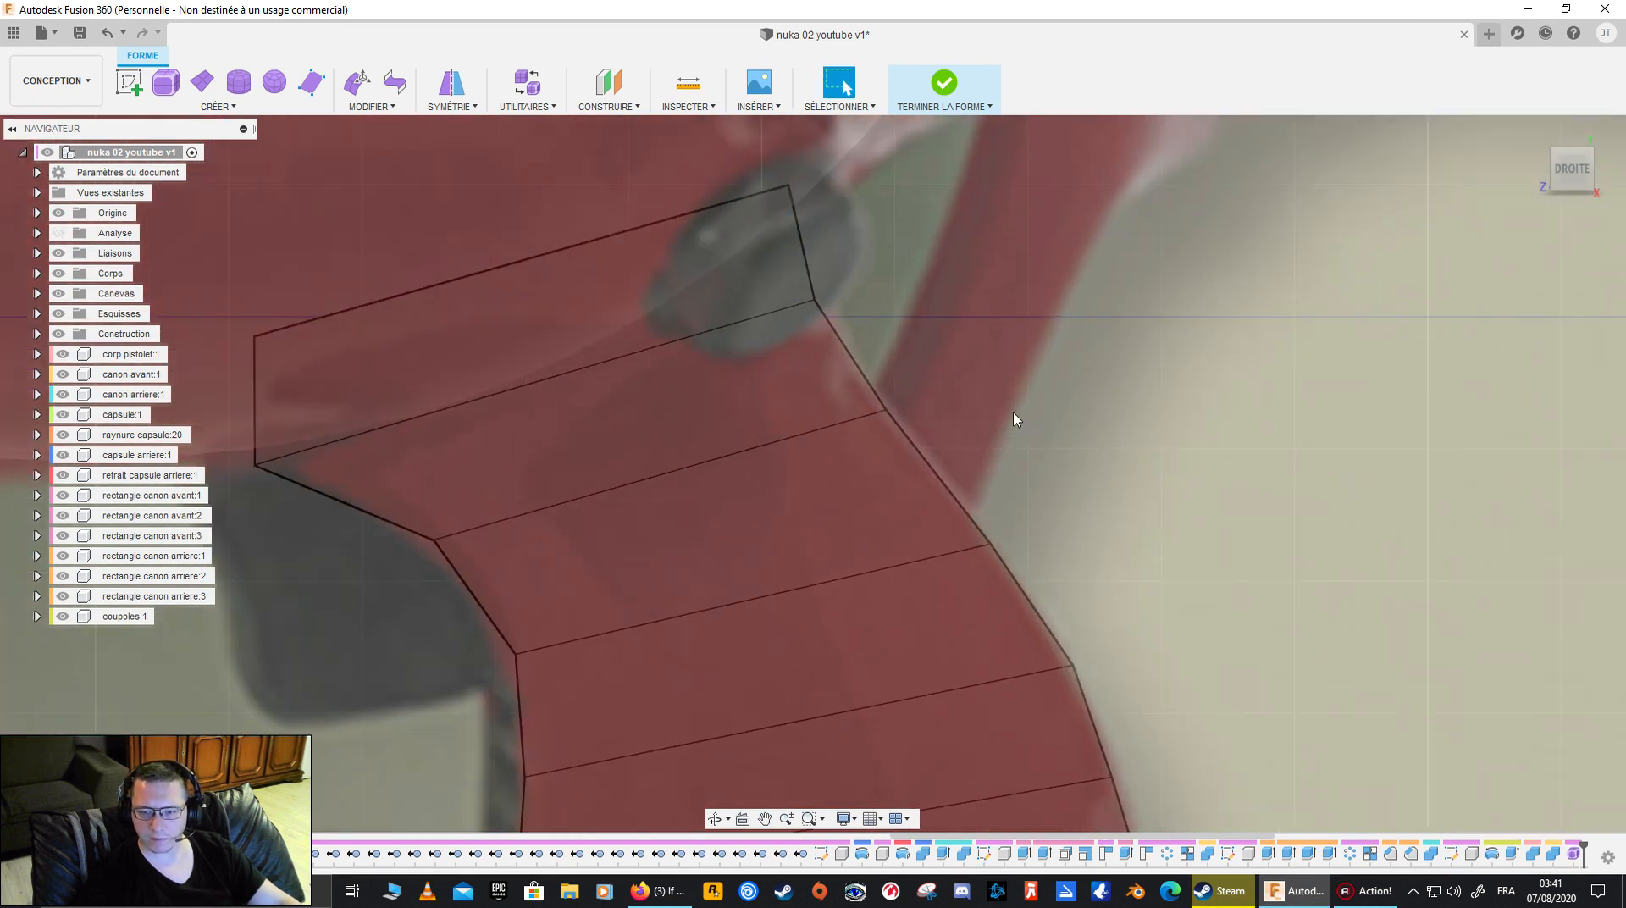
{"action": "left_click", "coordinate": [356, 82]}
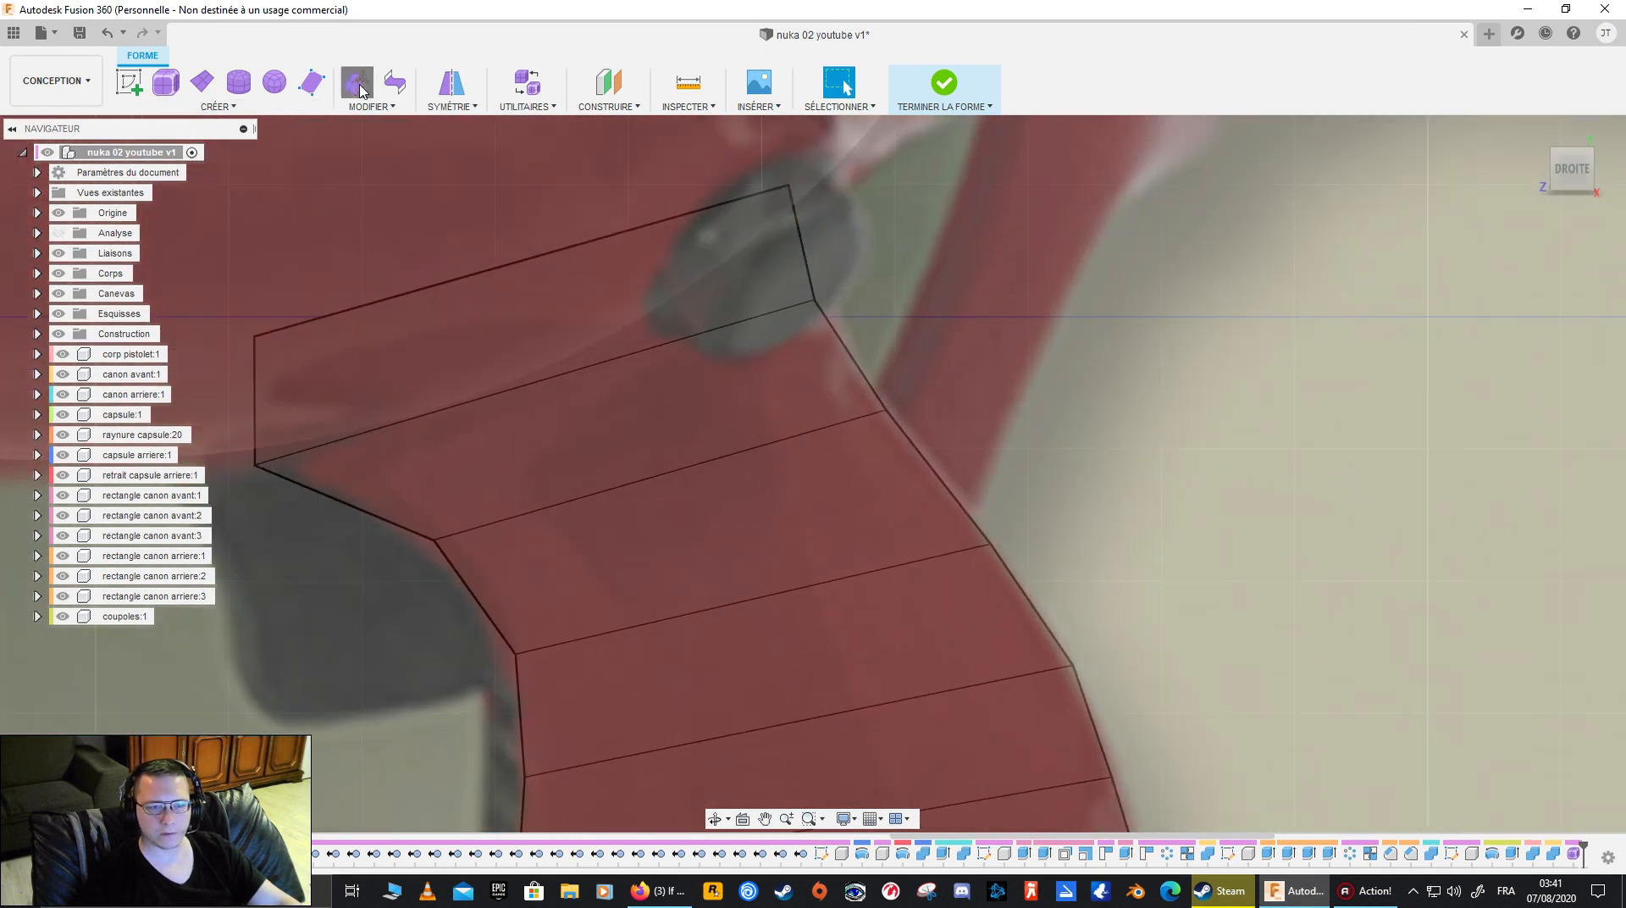
{"action": "left_click", "coordinate": [886, 411]}
{"action": "mouse_move", "coordinate": [886, 411]}
{"action": "left_mouse_down"}
{"action": "mouse_move", "coordinate": [853, 367]}
{"action": "mouse_move", "coordinate": [870, 399]}
{"action": "left_mouse_up"}
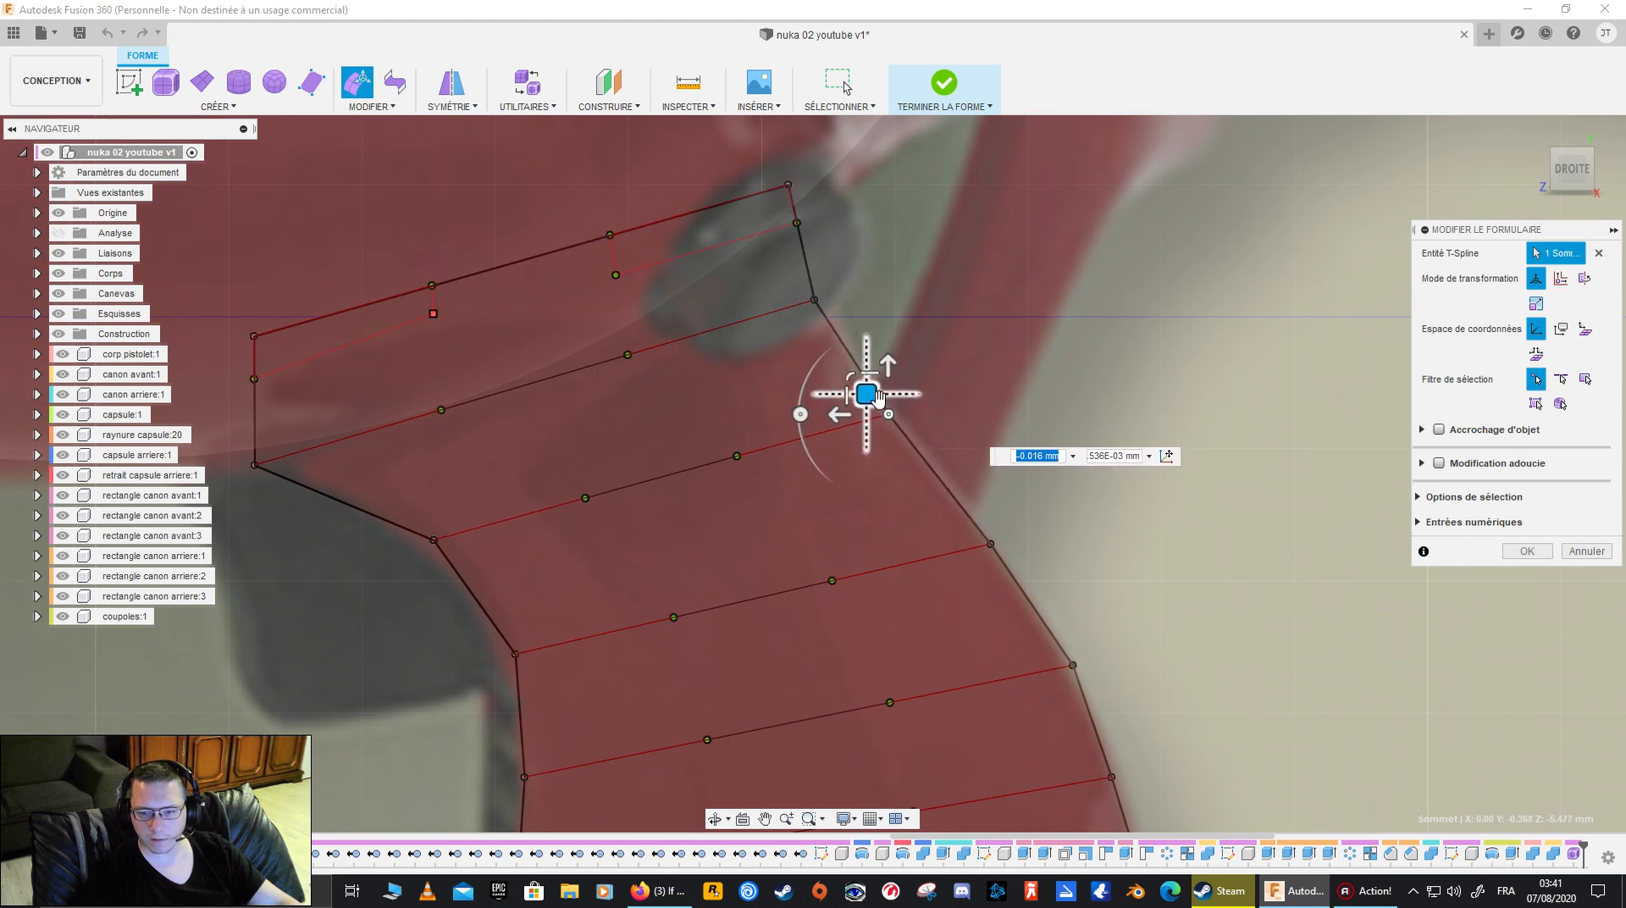
{"action": "left_click", "coordinate": [813, 302]}
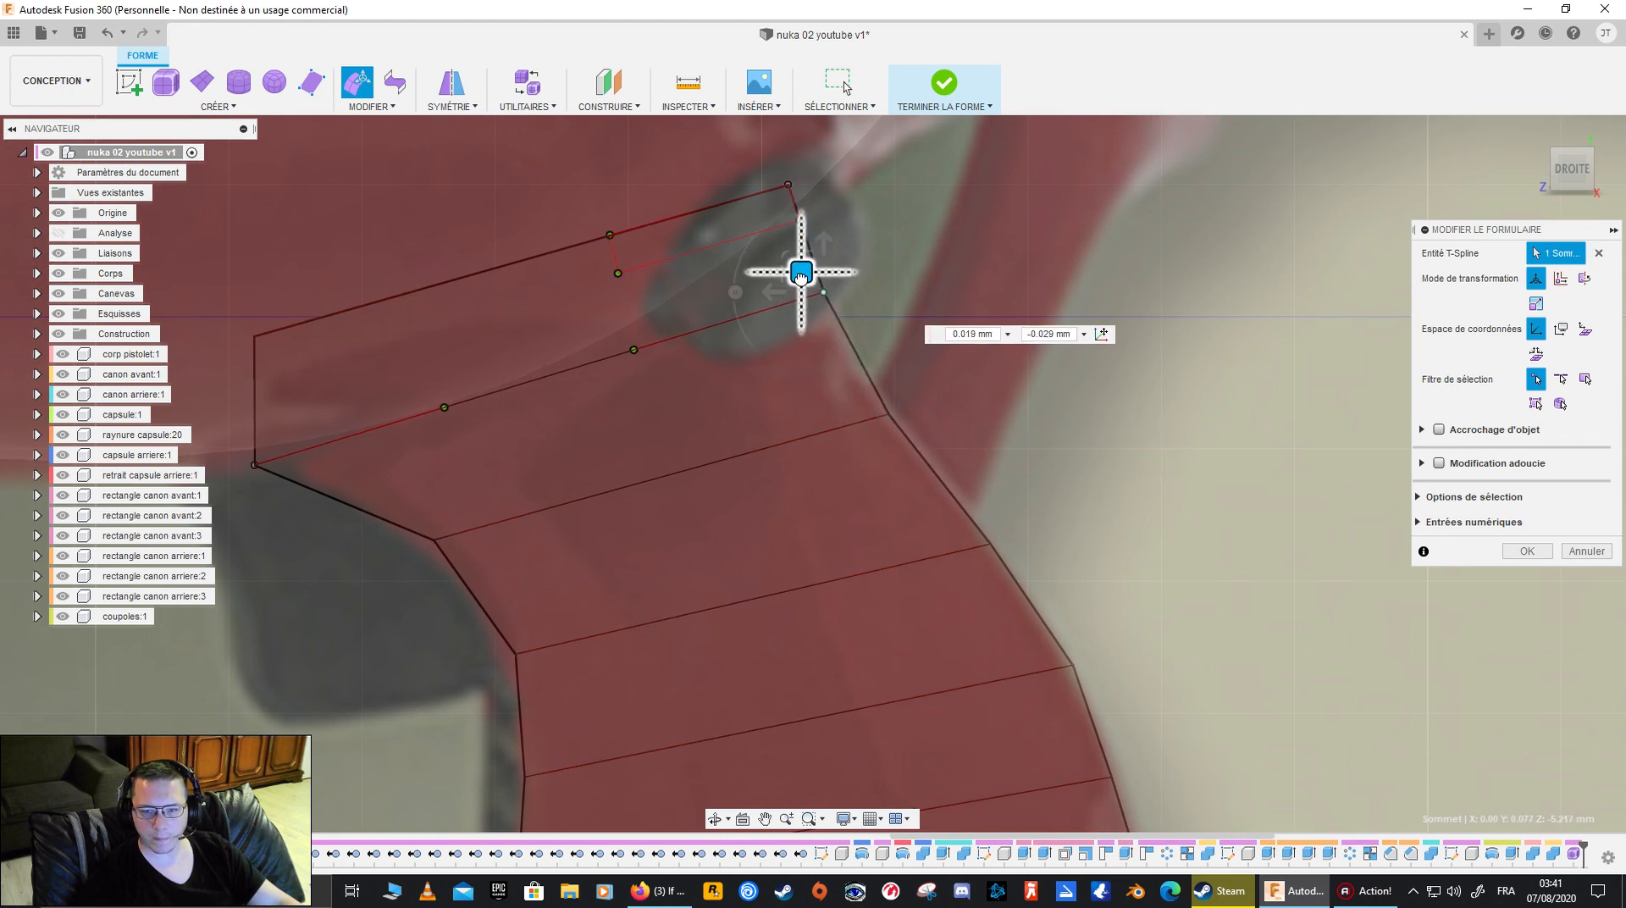
{"action": "left_click", "coordinate": [1074, 280]}
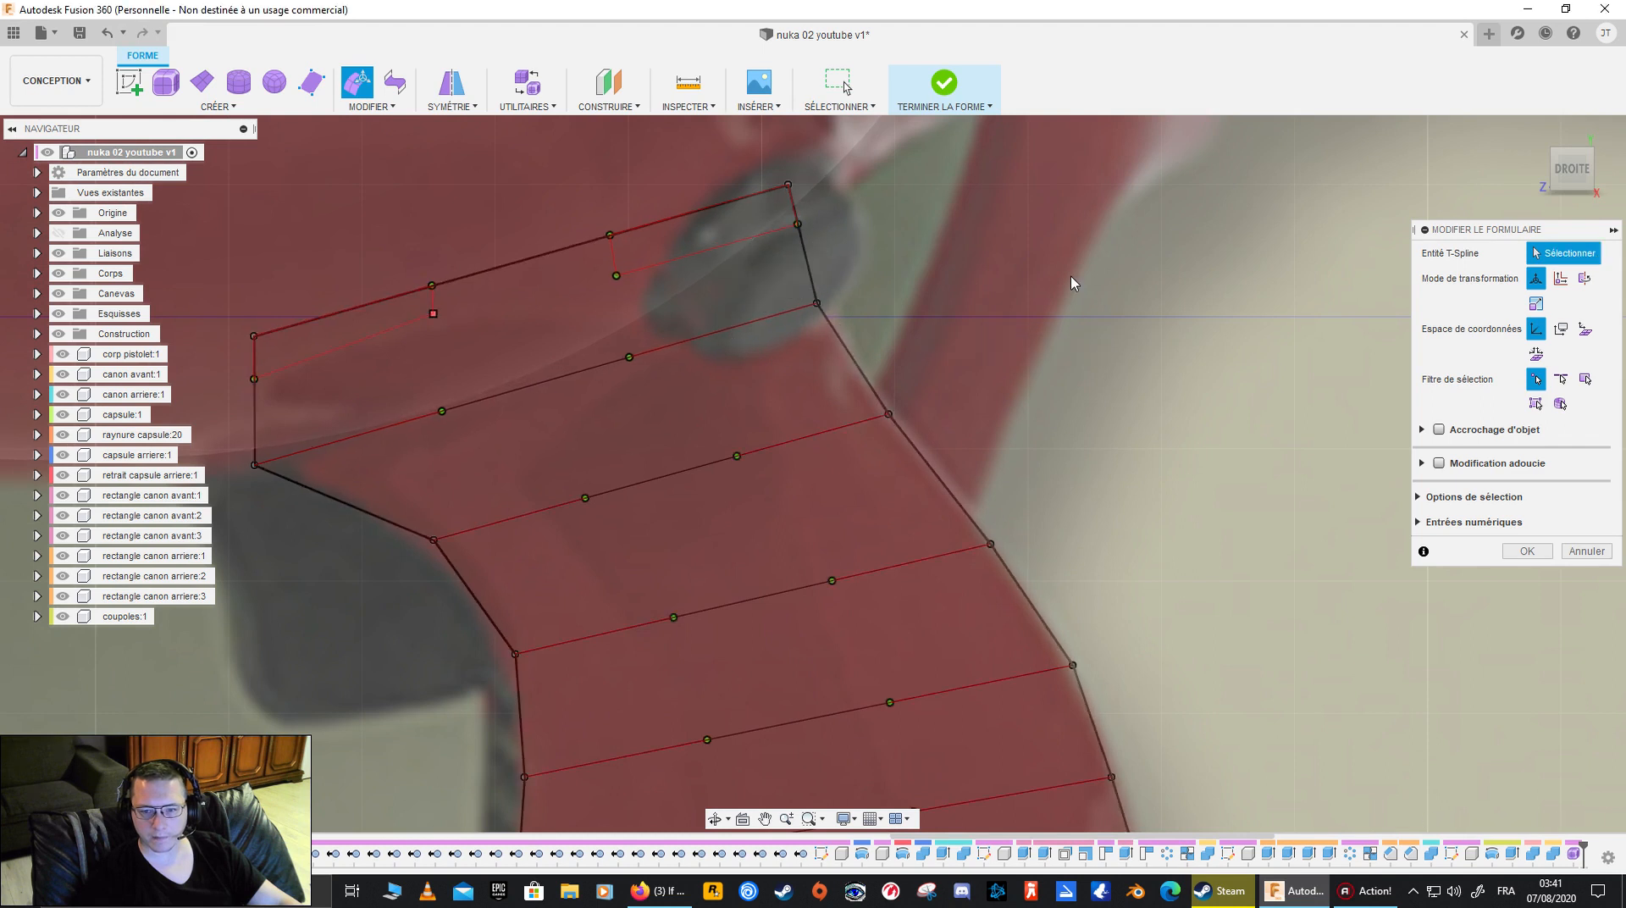
- Move the welded back-edge vertex outward onto the canvas outline at the grip's widest part and finish the form edit
{"action": "scroll", "coordinate": [1045, 424], "scroll_direction": "up", "scroll_amount": 5}
{"action": "middle_click_drag", "start_coordinate": [960, 573], "coordinate": [998, 232]}
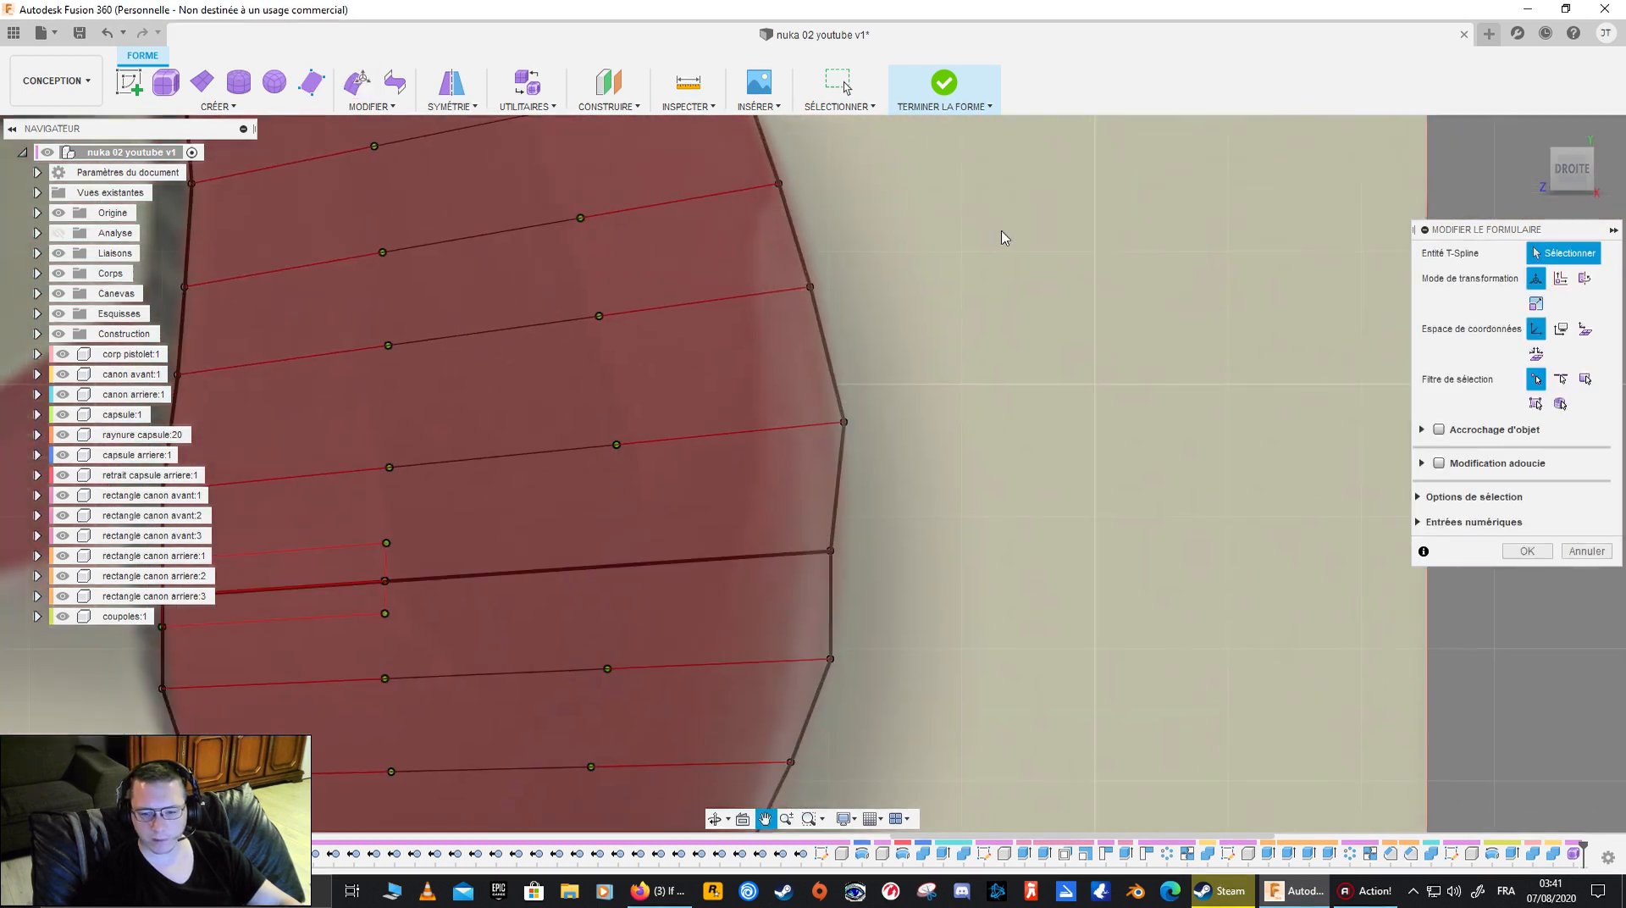
{"action": "left_click", "coordinate": [832, 552]}
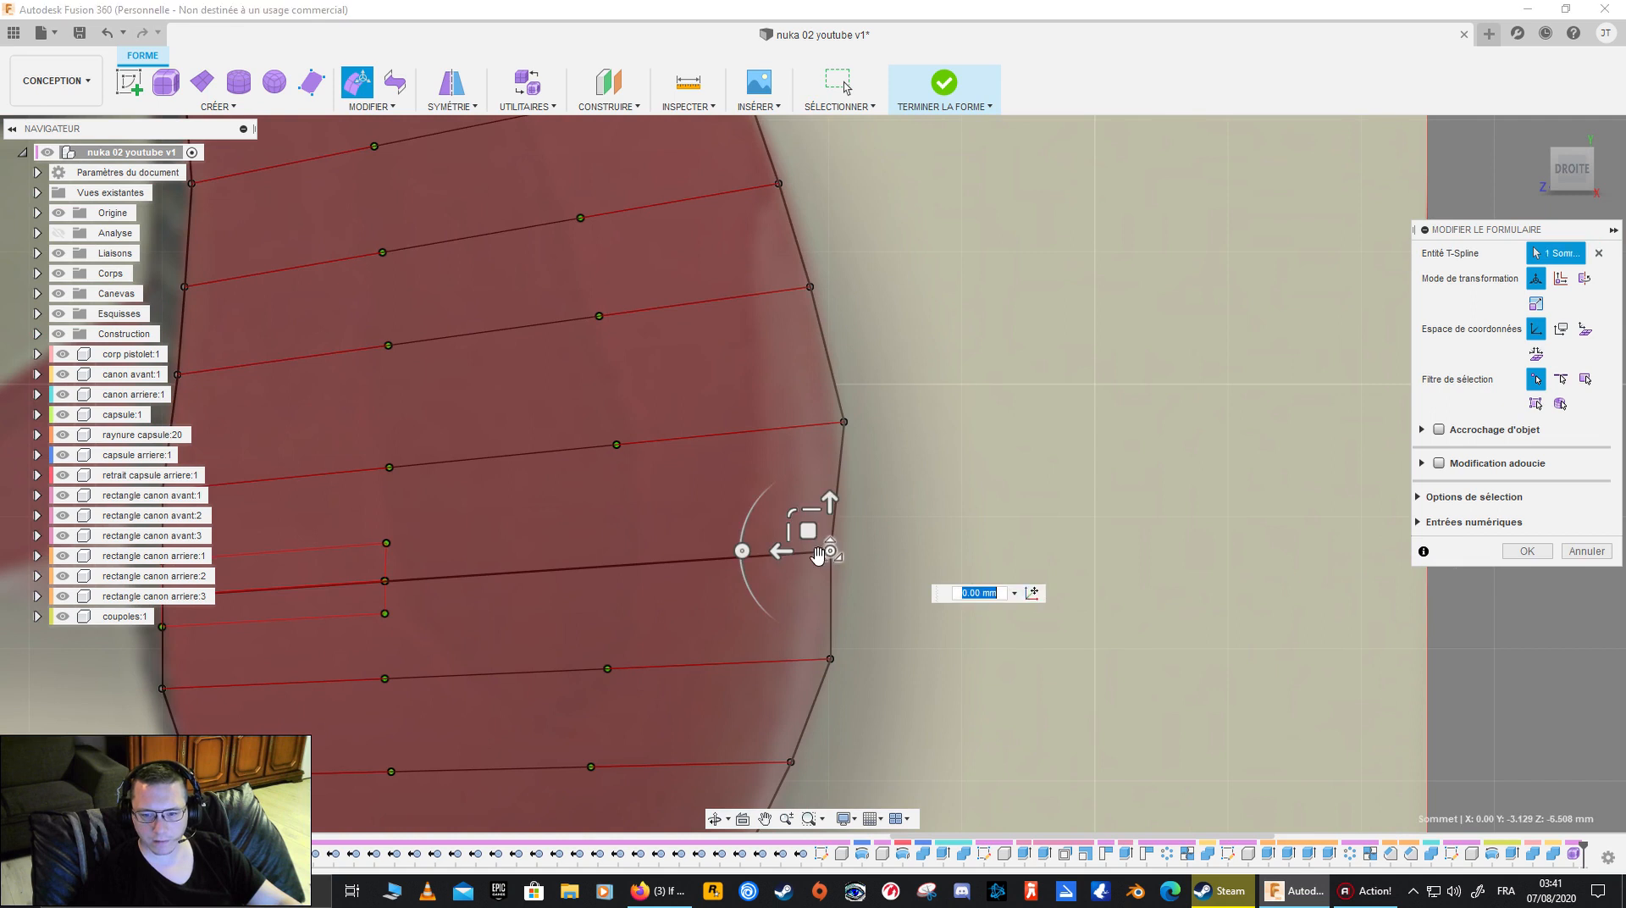
{"action": "left_click_drag", "start_coordinate": [814, 534], "coordinate": [832, 528]}
{"action": "middle_click_drag", "start_coordinate": [617, 623], "coordinate": [994, 588]}
{"action": "left_click_drag", "start_coordinate": [478, 534], "coordinate": [615, 601]}
{"action": "left_click", "coordinate": [1542, 549]}
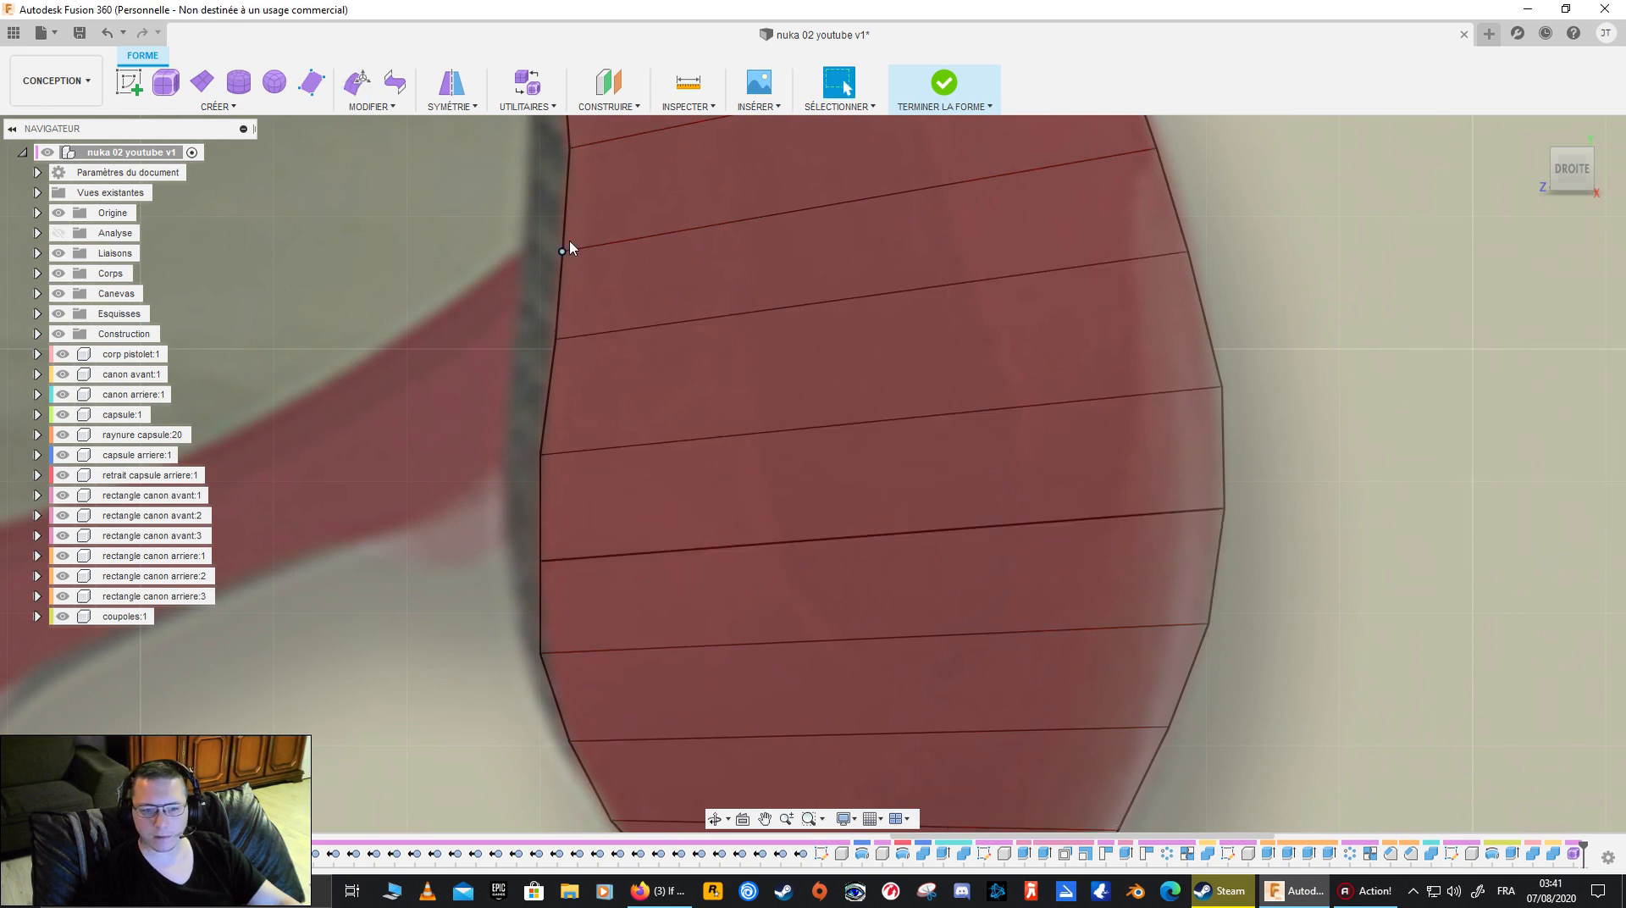
- Weld the overlapping trigger-side vertices at the other end of the same seam and check the grip's outline
{"action": "left_click", "coordinate": [362, 107]}
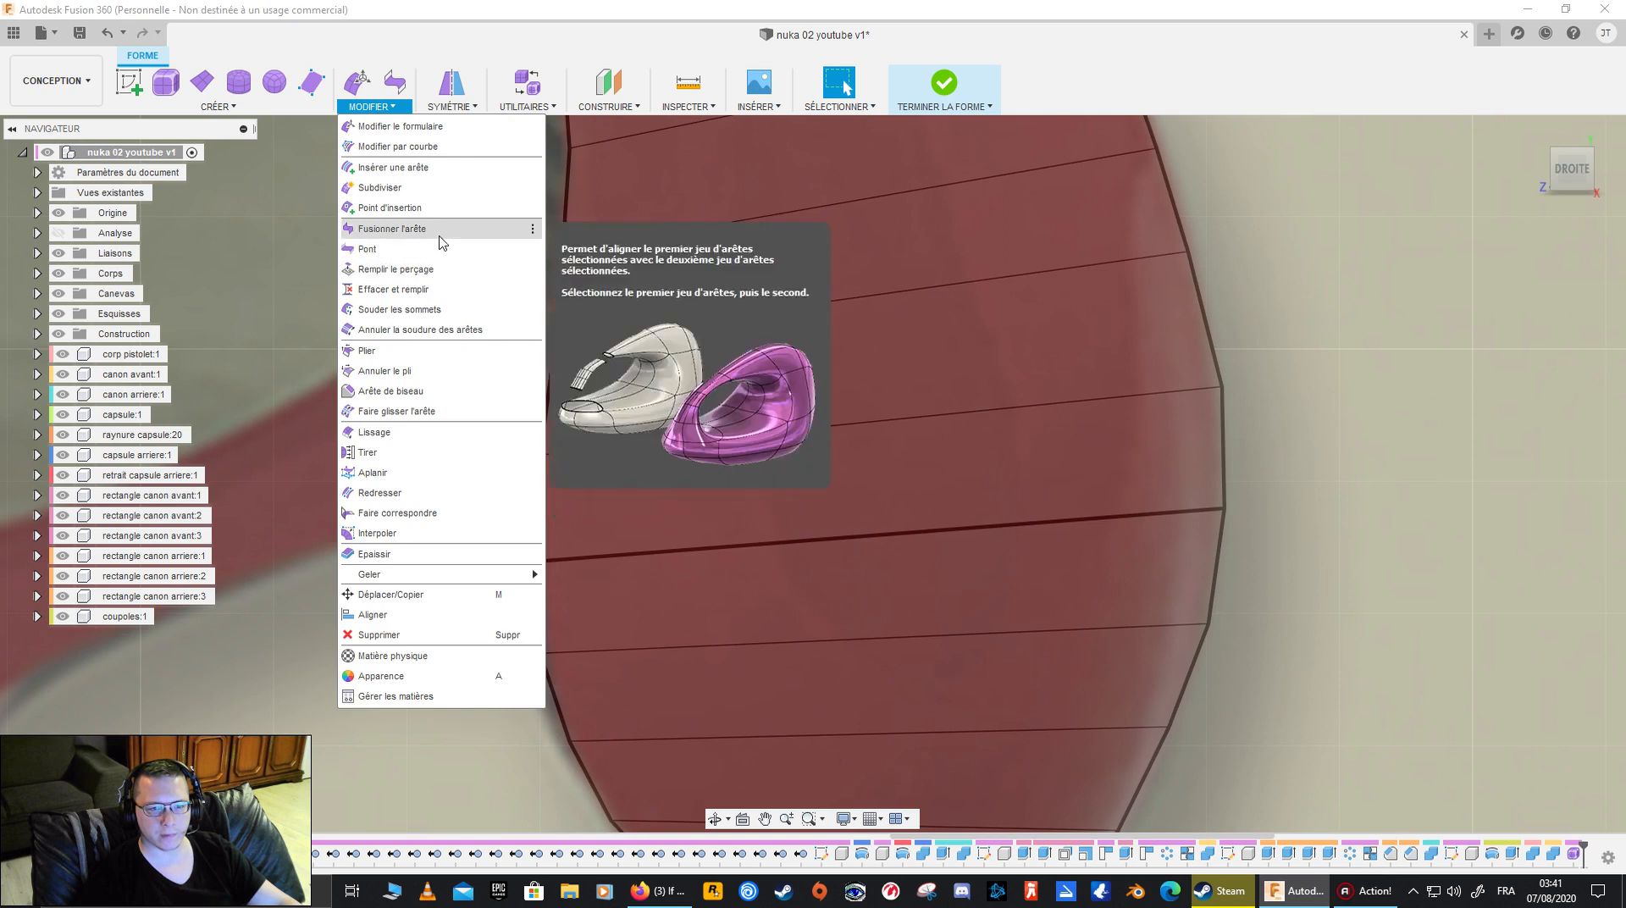
{"action": "left_click", "coordinate": [457, 309]}
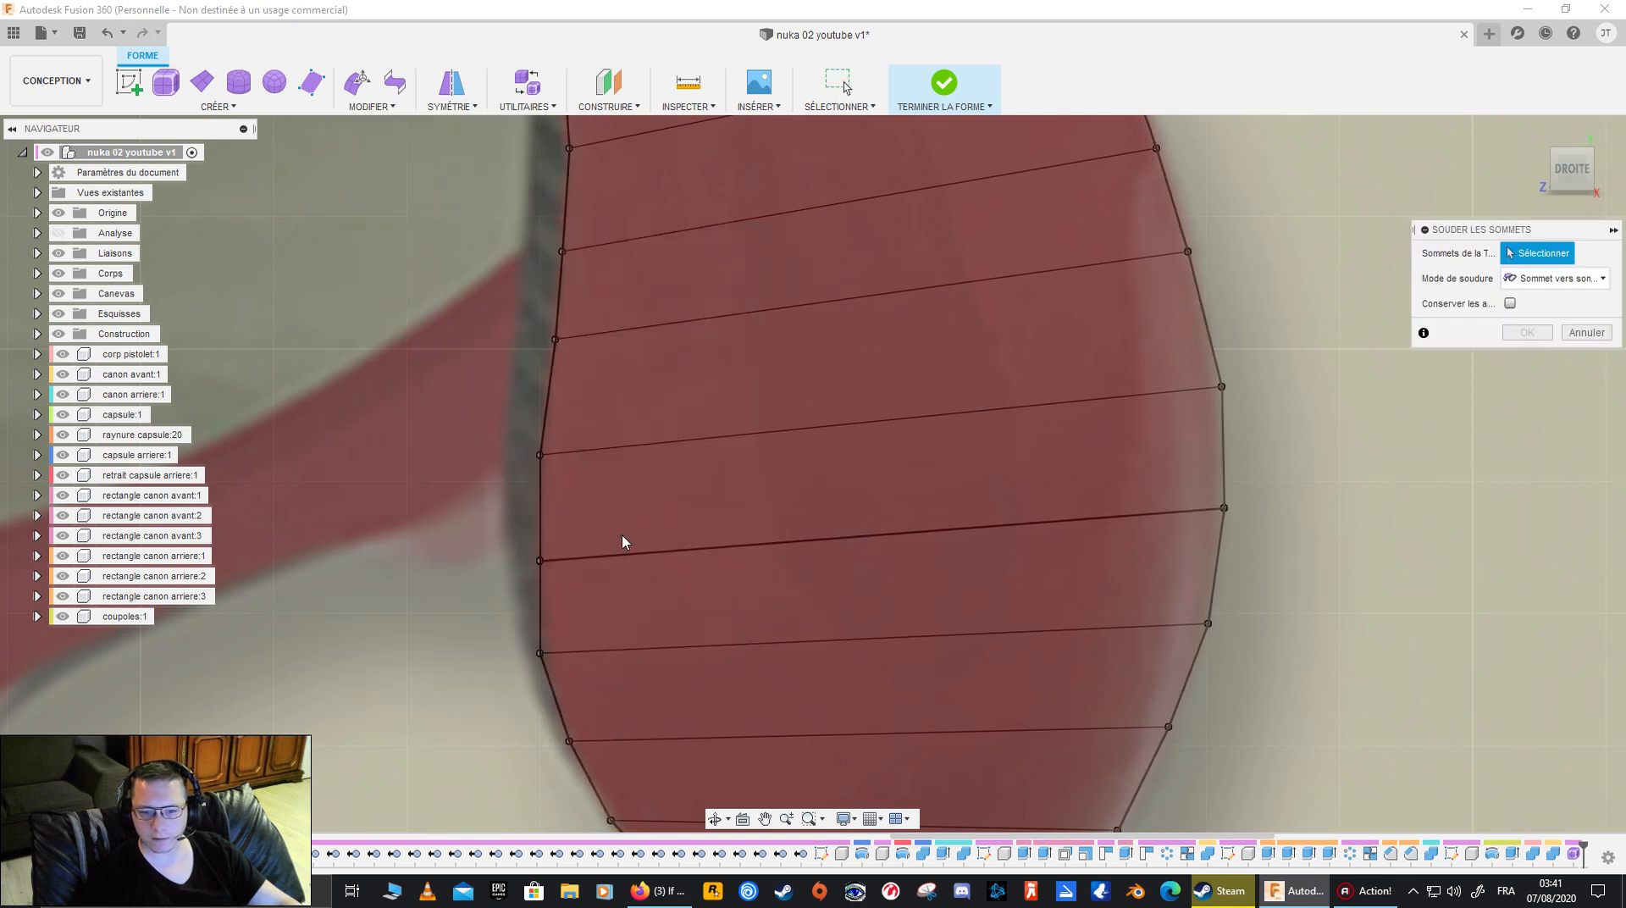
{"action": "left_click_drag", "start_coordinate": [483, 533], "coordinate": [597, 592]}
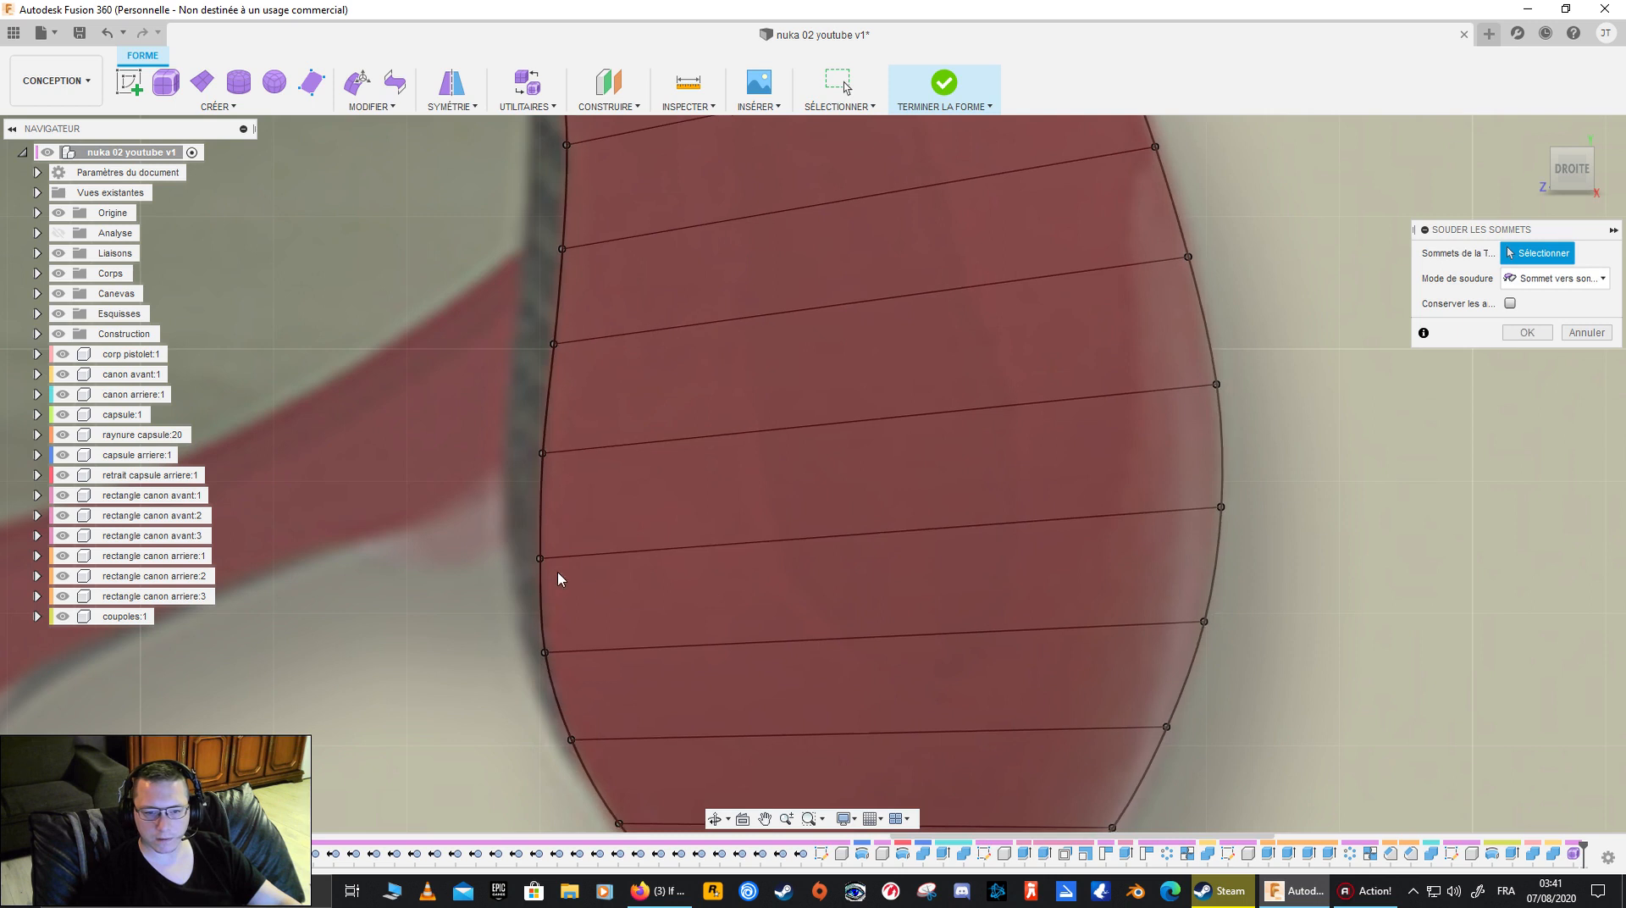
{"action": "left_click", "coordinate": [1526, 332]}
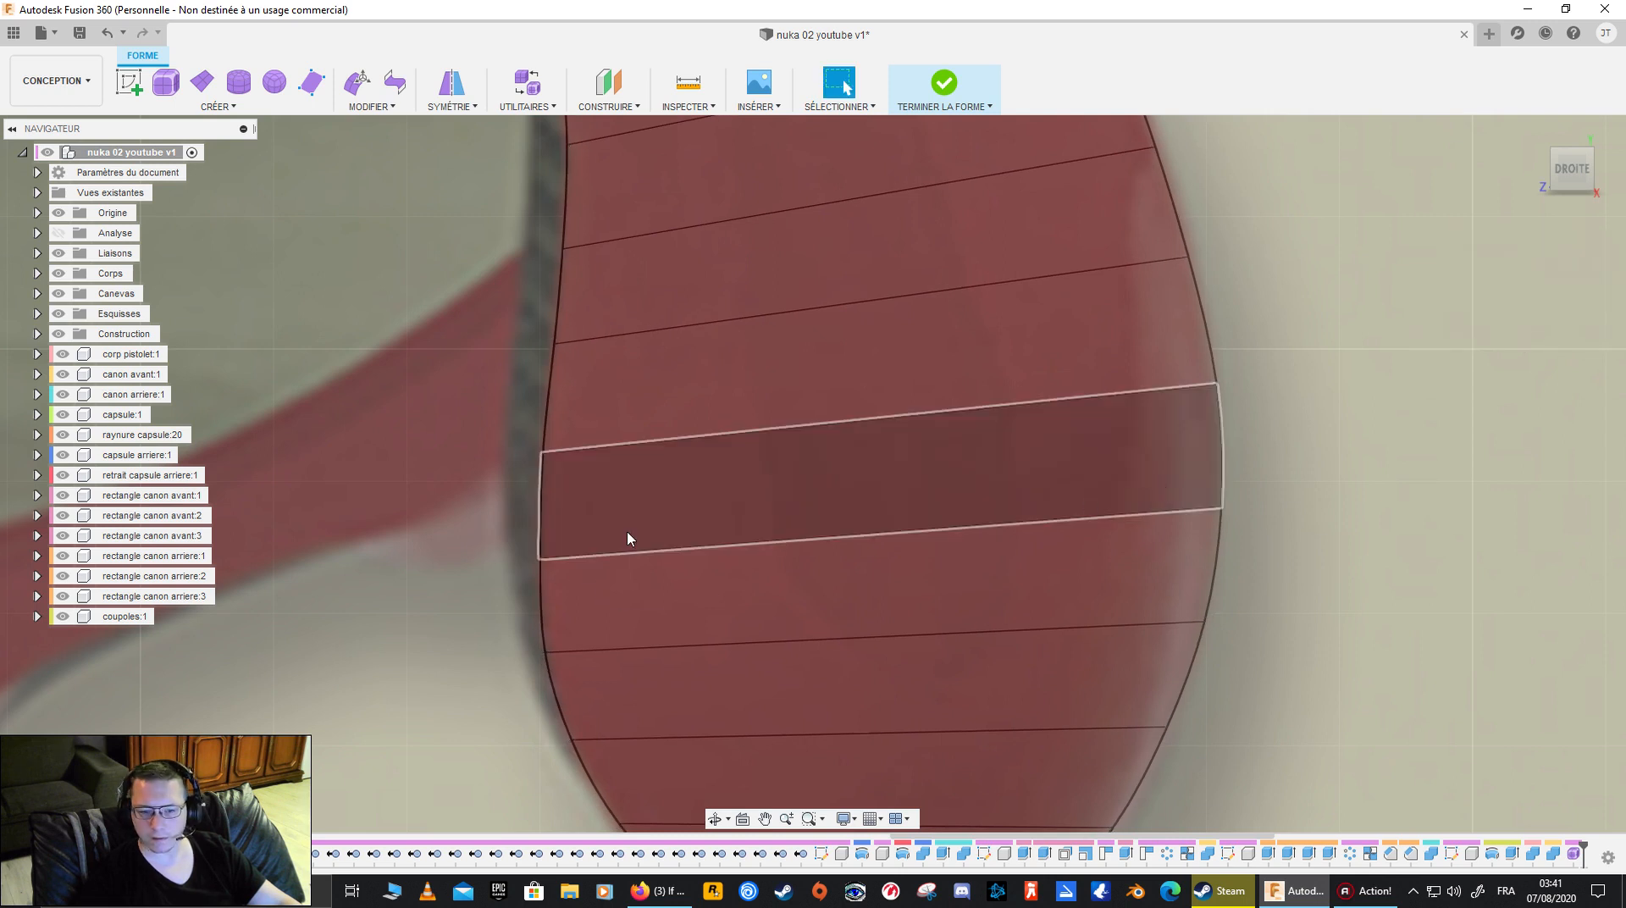
{"action": "scroll", "coordinate": [963, 468], "scroll_direction": "up", "scroll_amount": 3}
{"action": "scroll", "coordinate": [963, 469], "scroll_direction": "down", "scroll_amount": 5}
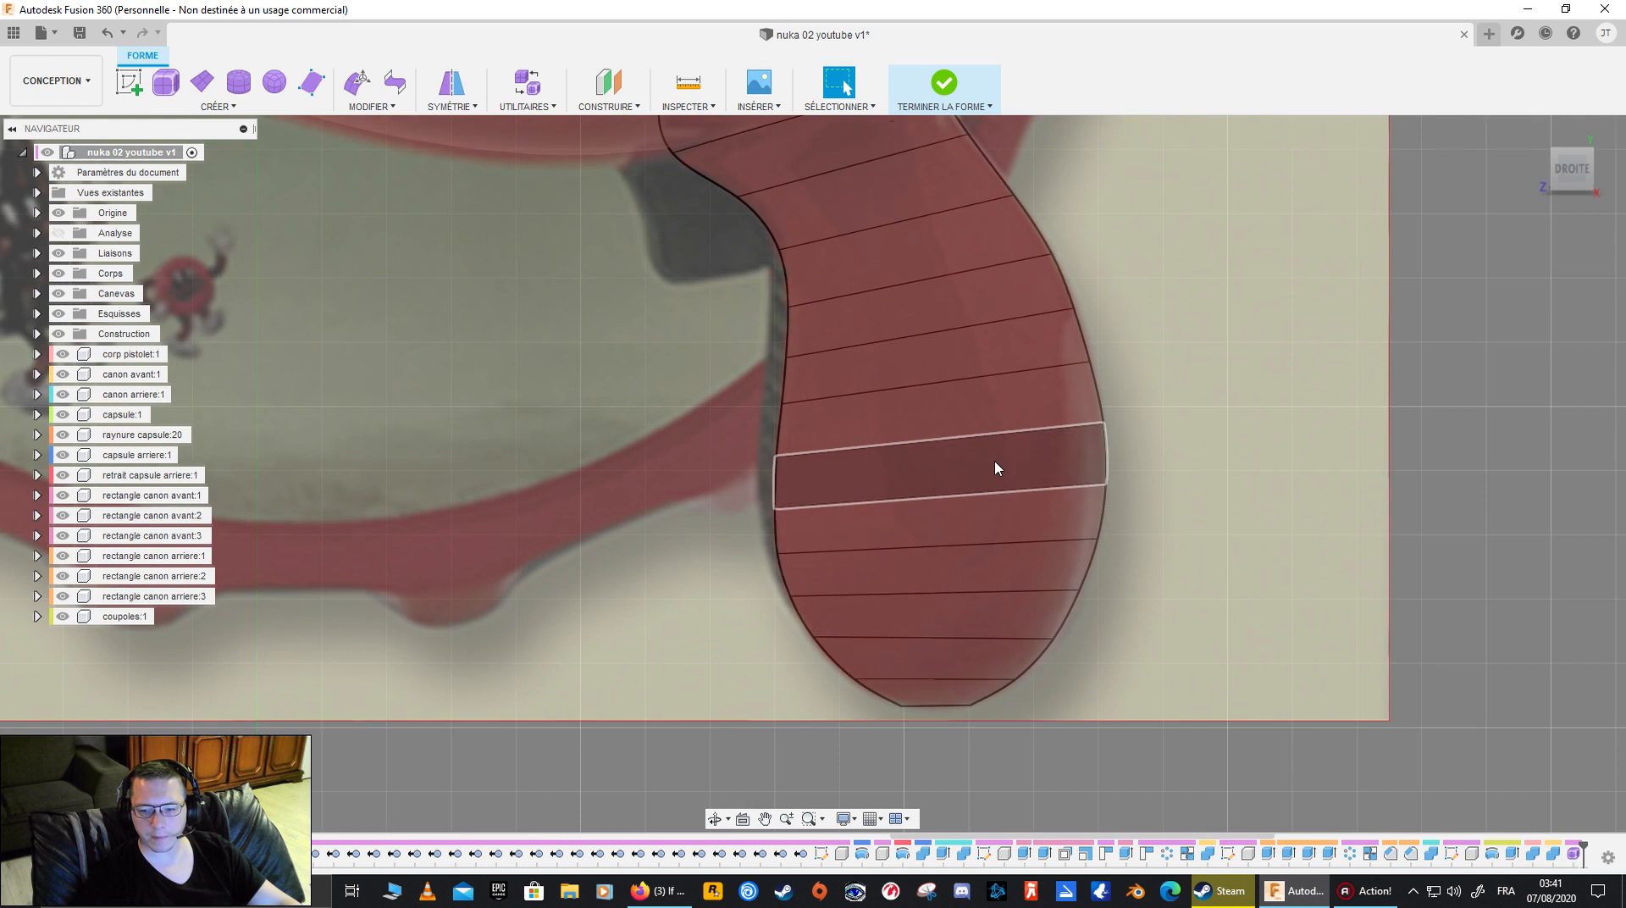
- Check the grip strip's outline against the reference image and hide the canvas
{"action": "middle_click_drag", "start_coordinate": [1052, 458], "coordinate": [967, 474]}
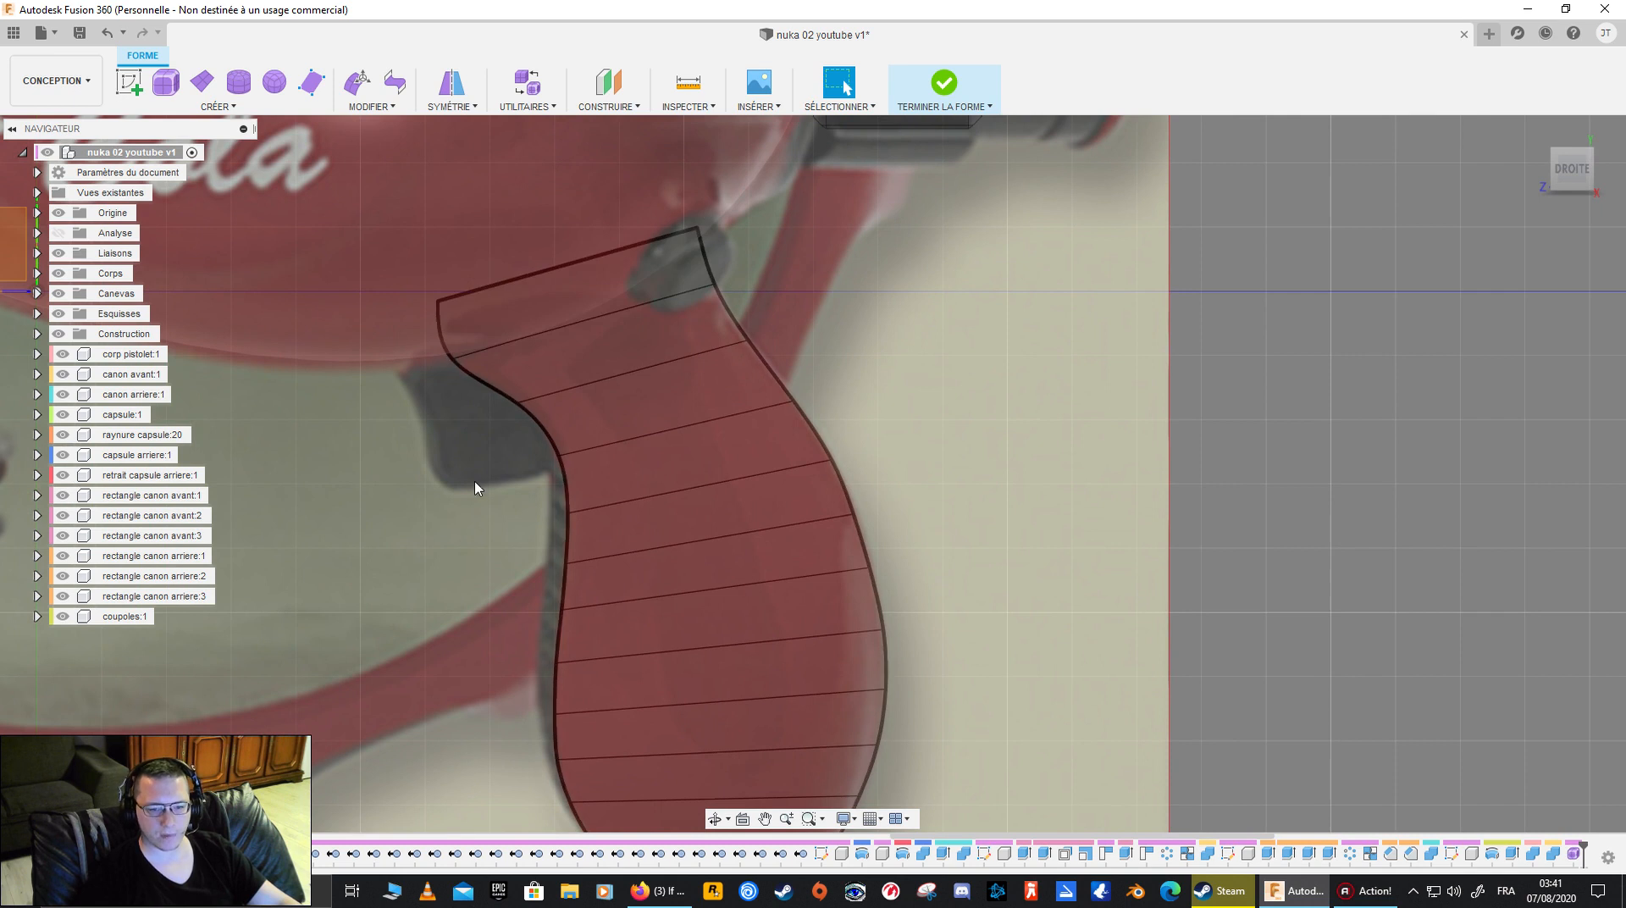
{"action": "middle_click_drag", "start_coordinate": [563, 506], "coordinate": [767, 430]}
{"action": "middle_click_drag", "start_coordinate": [663, 436], "coordinate": [516, 501]}
{"action": "mouse_move", "coordinate": [620, 489]}
{"action": "middle_mouse_down", "text": "shift"}
{"action": "mouse_move", "coordinate": [576, 516]}
{"action": "mouse_move", "coordinate": [608, 499]}
{"action": "middle_mouse_up", "text": "shift"}
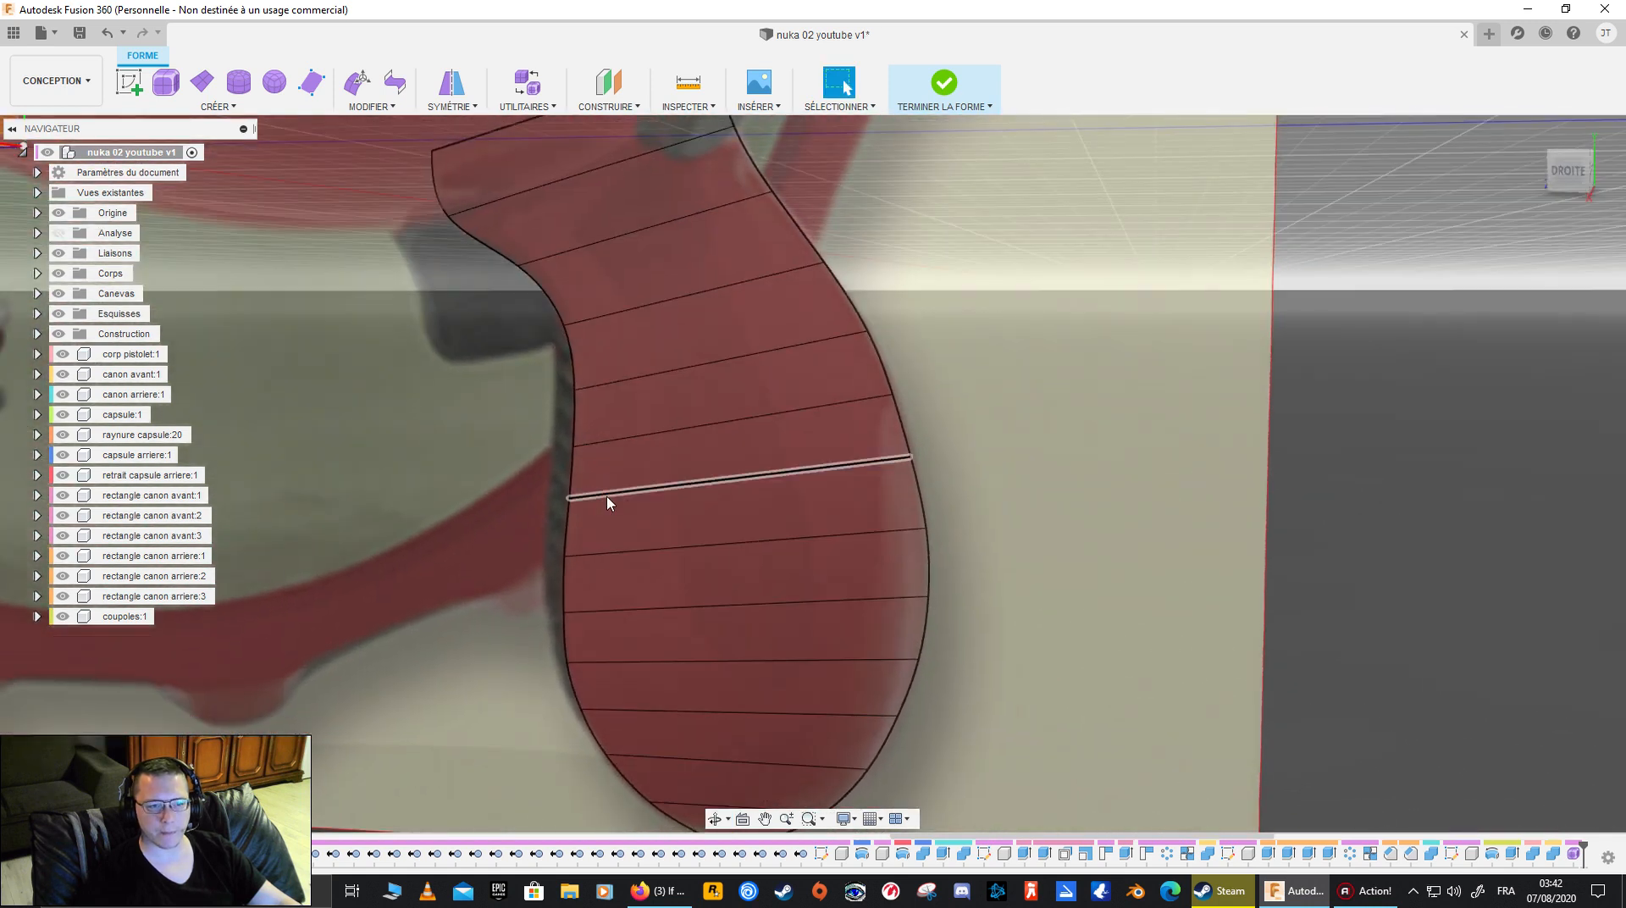
{"action": "scroll", "coordinate": [523, 471], "scroll_direction": "down", "scroll_amount": 4}
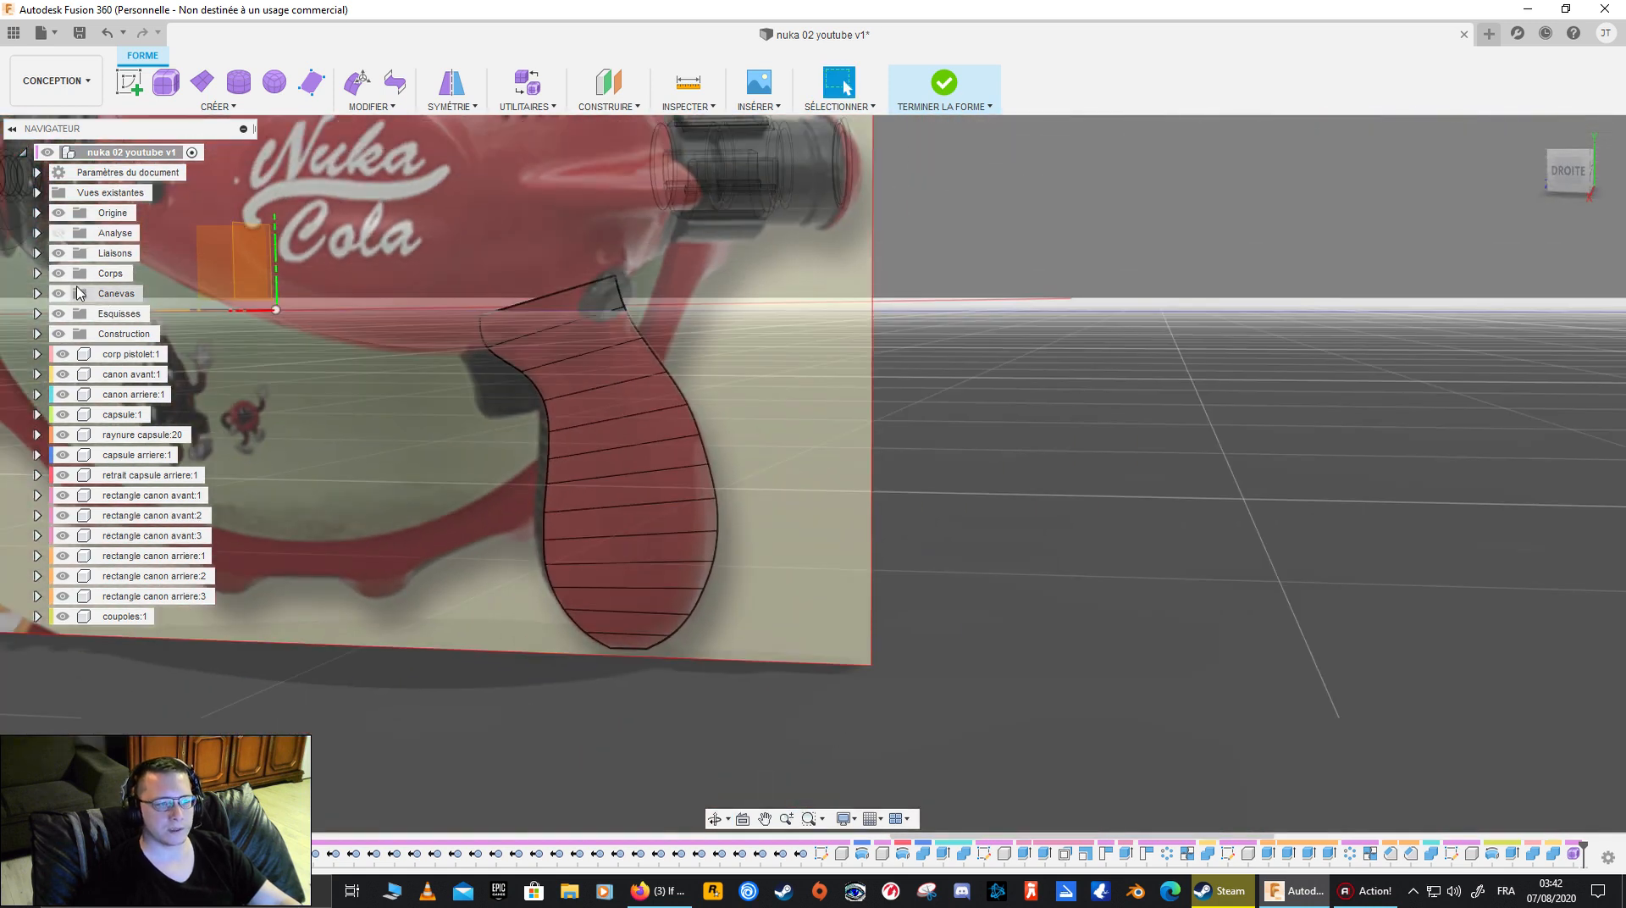
{"action": "left_click", "coordinate": [58, 295]}
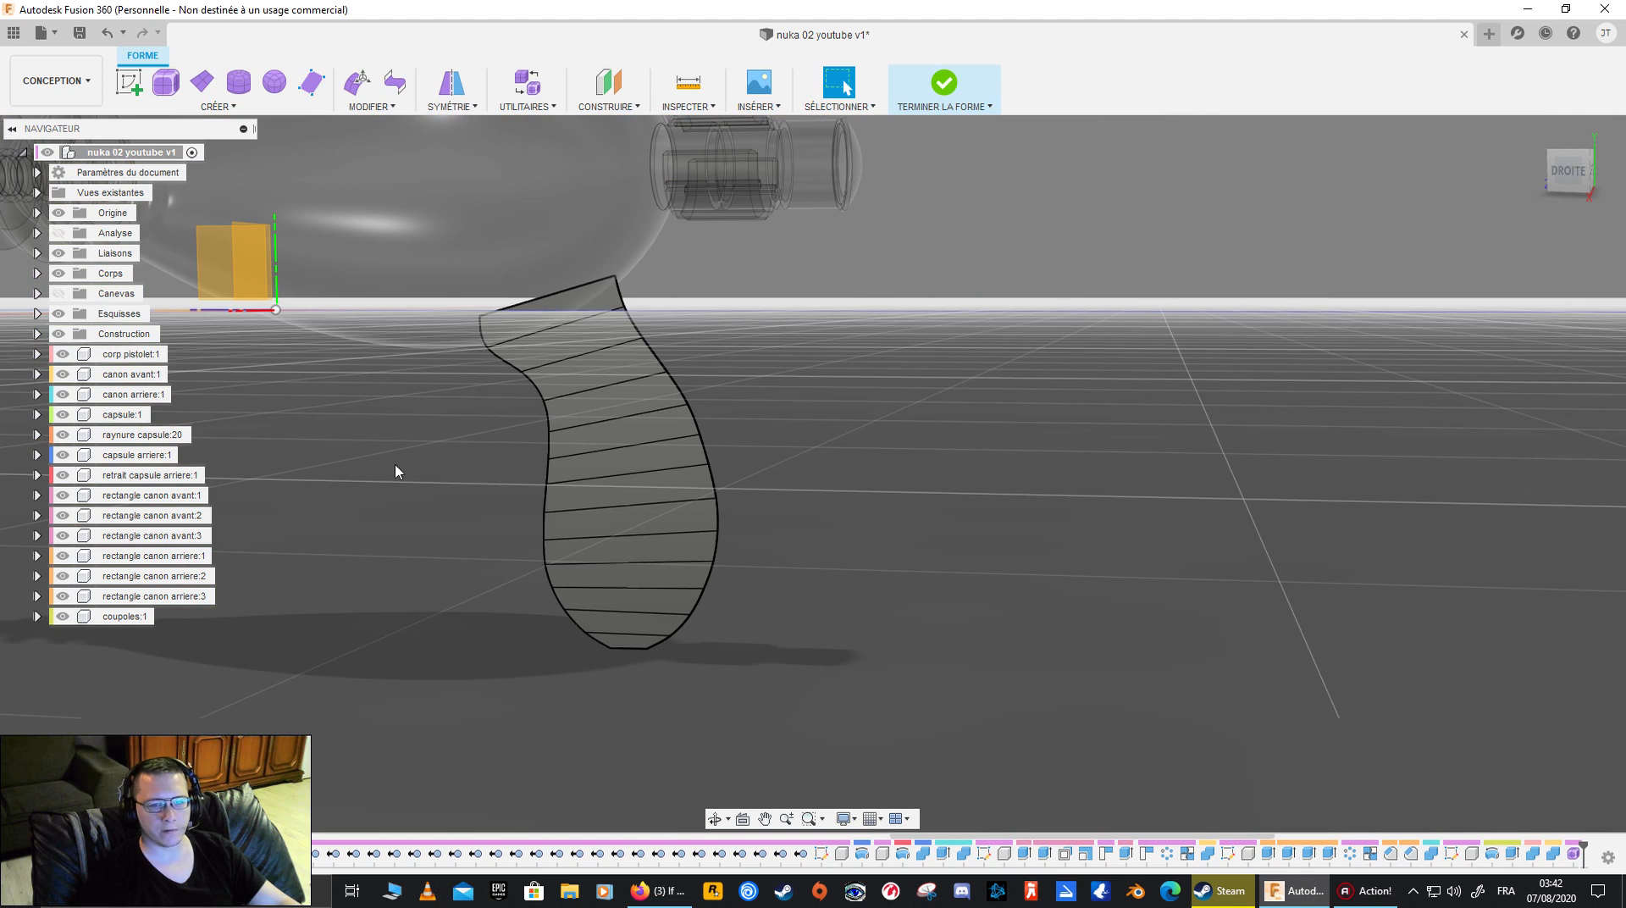
- Hide every gun component from corp pistolet to coupoles so only the grip form remains visible
{"action": "left_click", "coordinate": [63, 356]}
{"action": "left_click", "coordinate": [63, 354]}
{"action": "left_click", "coordinate": [63, 374]}
{"action": "left_click", "coordinate": [63, 395]}
{"action": "left_click", "coordinate": [63, 414]}
{"action": "left_click", "coordinate": [63, 434]}
{"action": "left_click", "coordinate": [63, 455]}
{"action": "left_click", "coordinate": [63, 475]}
{"action": "left_click", "coordinate": [62, 495]}
{"action": "left_click", "coordinate": [63, 515]}
{"action": "left_click", "coordinate": [63, 535]}
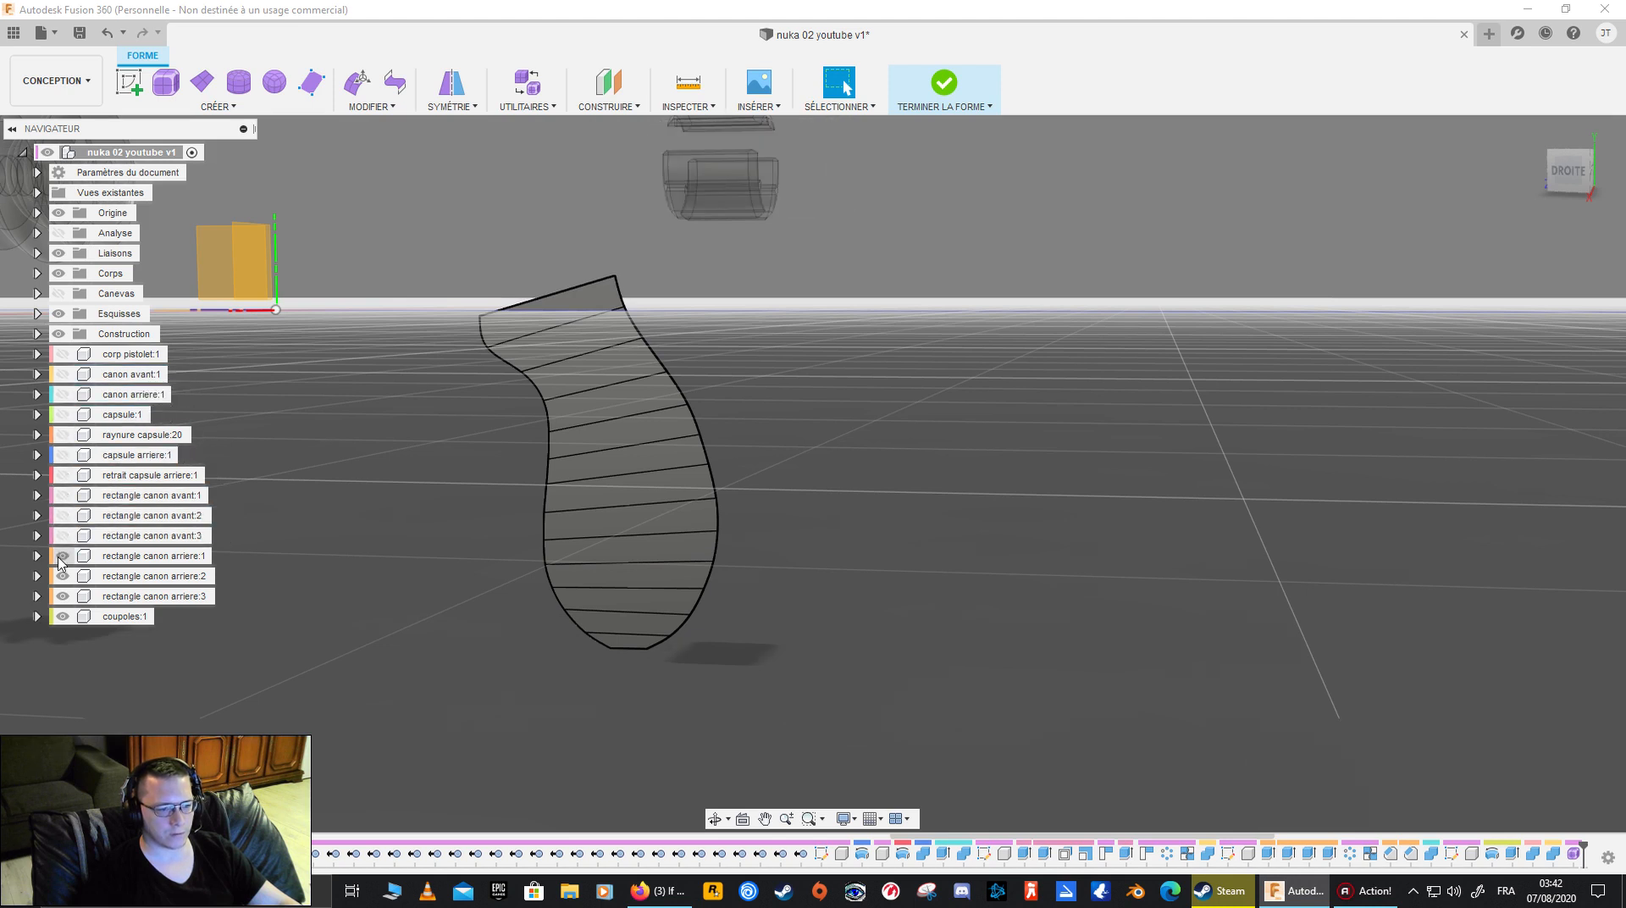
{"action": "left_click", "coordinate": [63, 555]}
{"action": "left_click", "coordinate": [62, 575]}
{"action": "left_click", "coordinate": [63, 596]}
{"action": "left_click", "coordinate": [63, 617]}
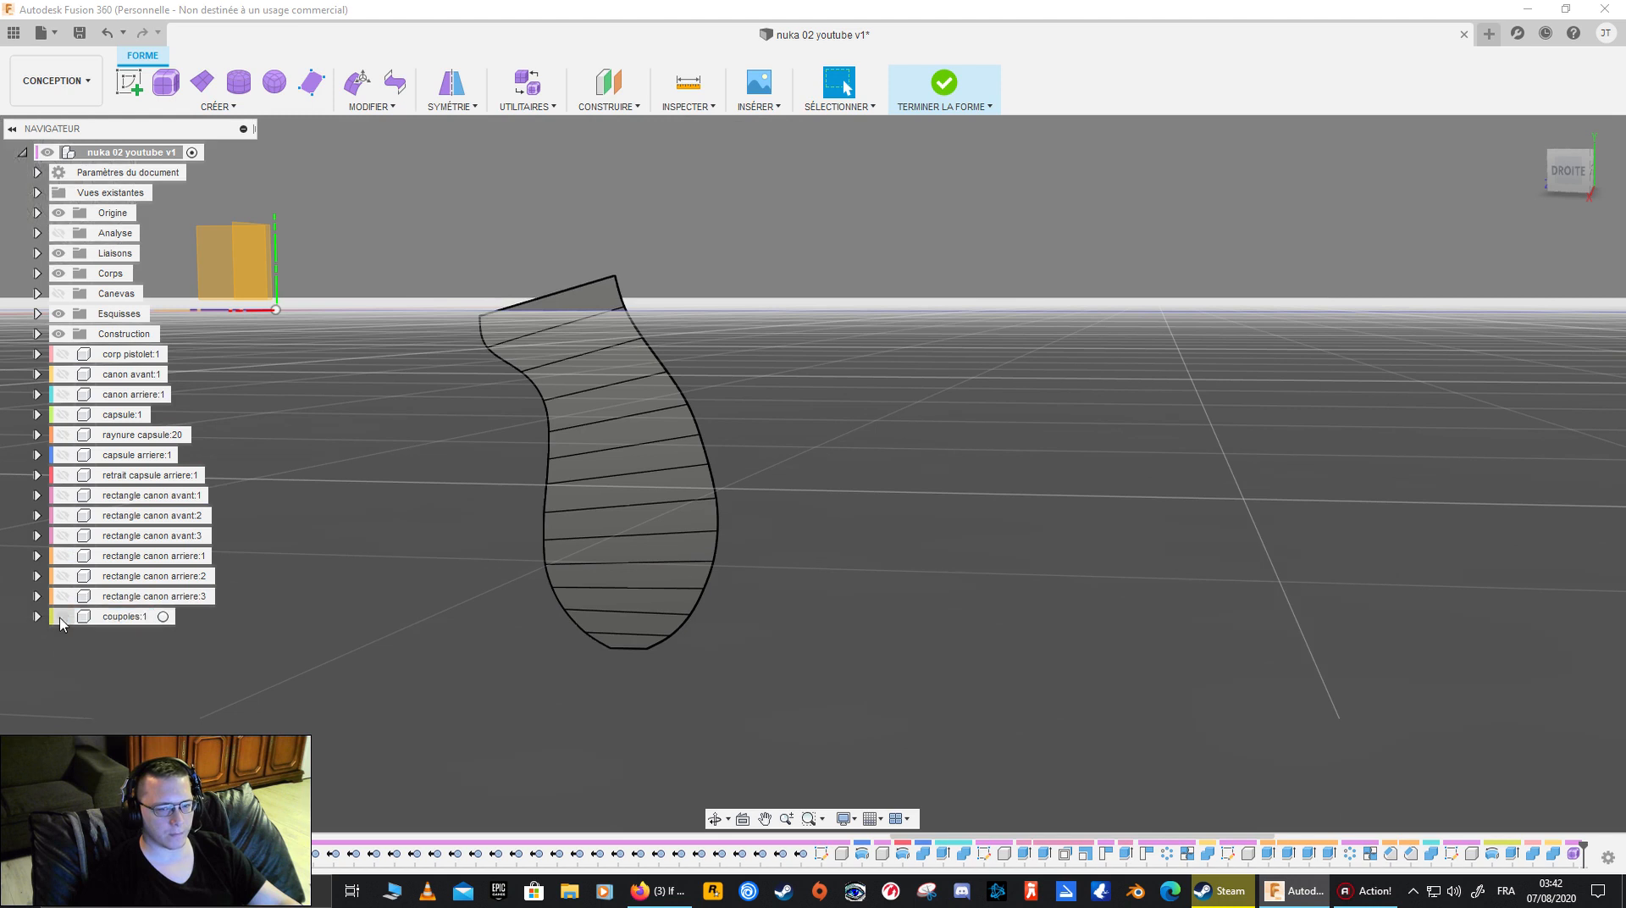
- Select the complete outer border of the grip strip, including its front, back, upper and lower edges
{"action": "middle_click_drag", "start_coordinate": [314, 457], "coordinate": [425, 442], "text": "shift"}
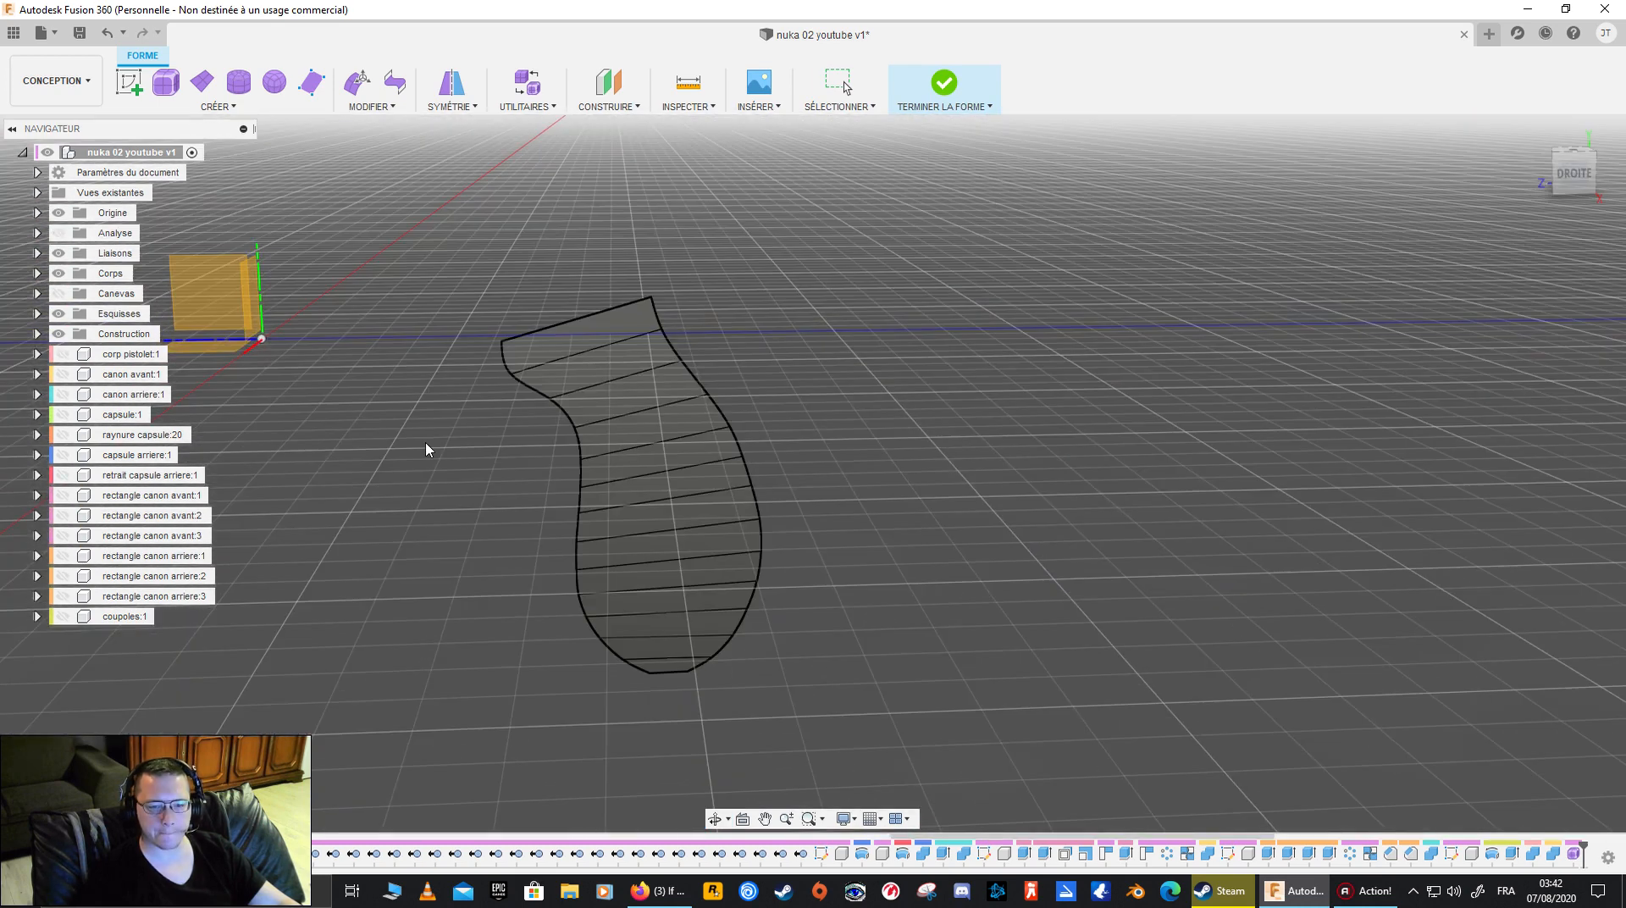
{"action": "double_click", "coordinate": [556, 413]}
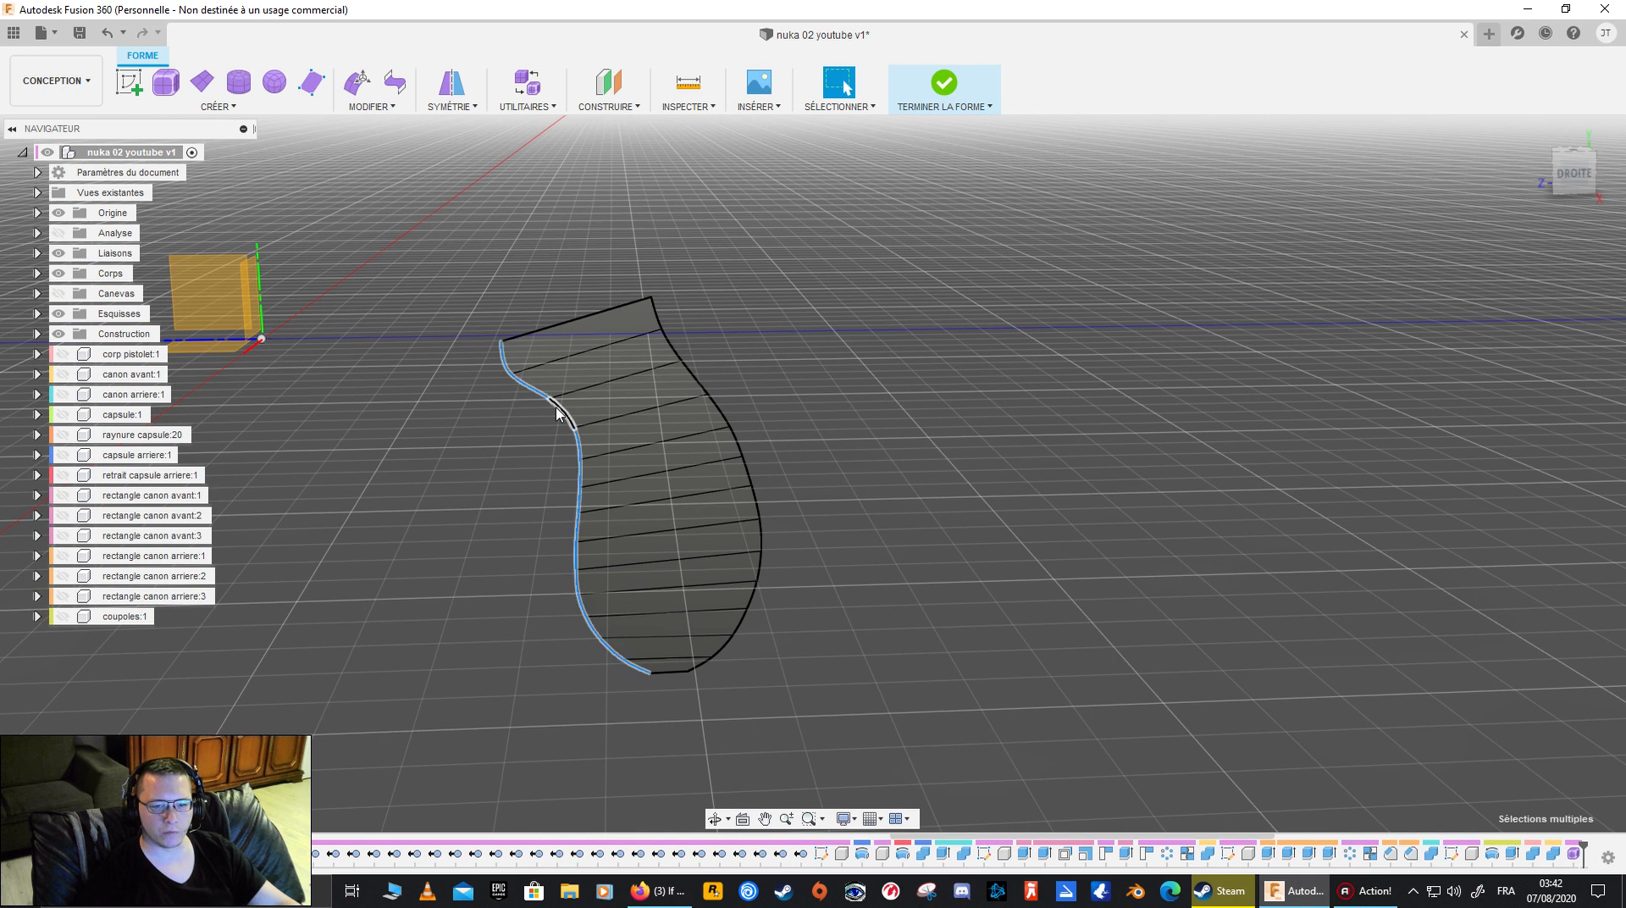
{"action": "left_click", "coordinate": [590, 320], "text": "shift"}
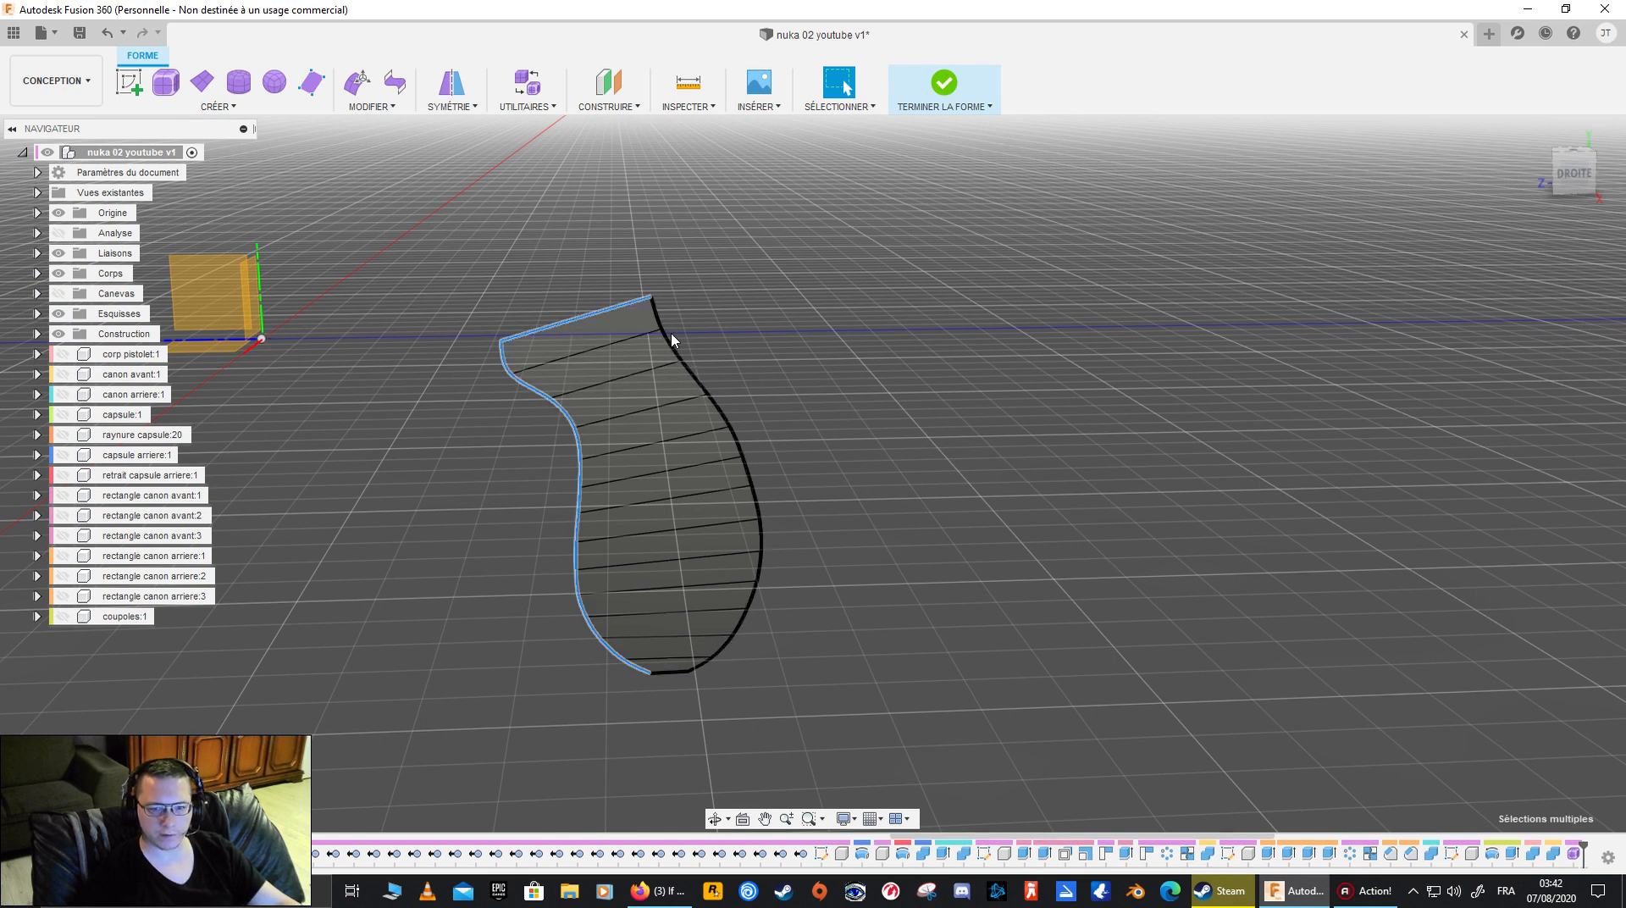
{"action": "left_click", "coordinate": [672, 347], "text": "shift"}
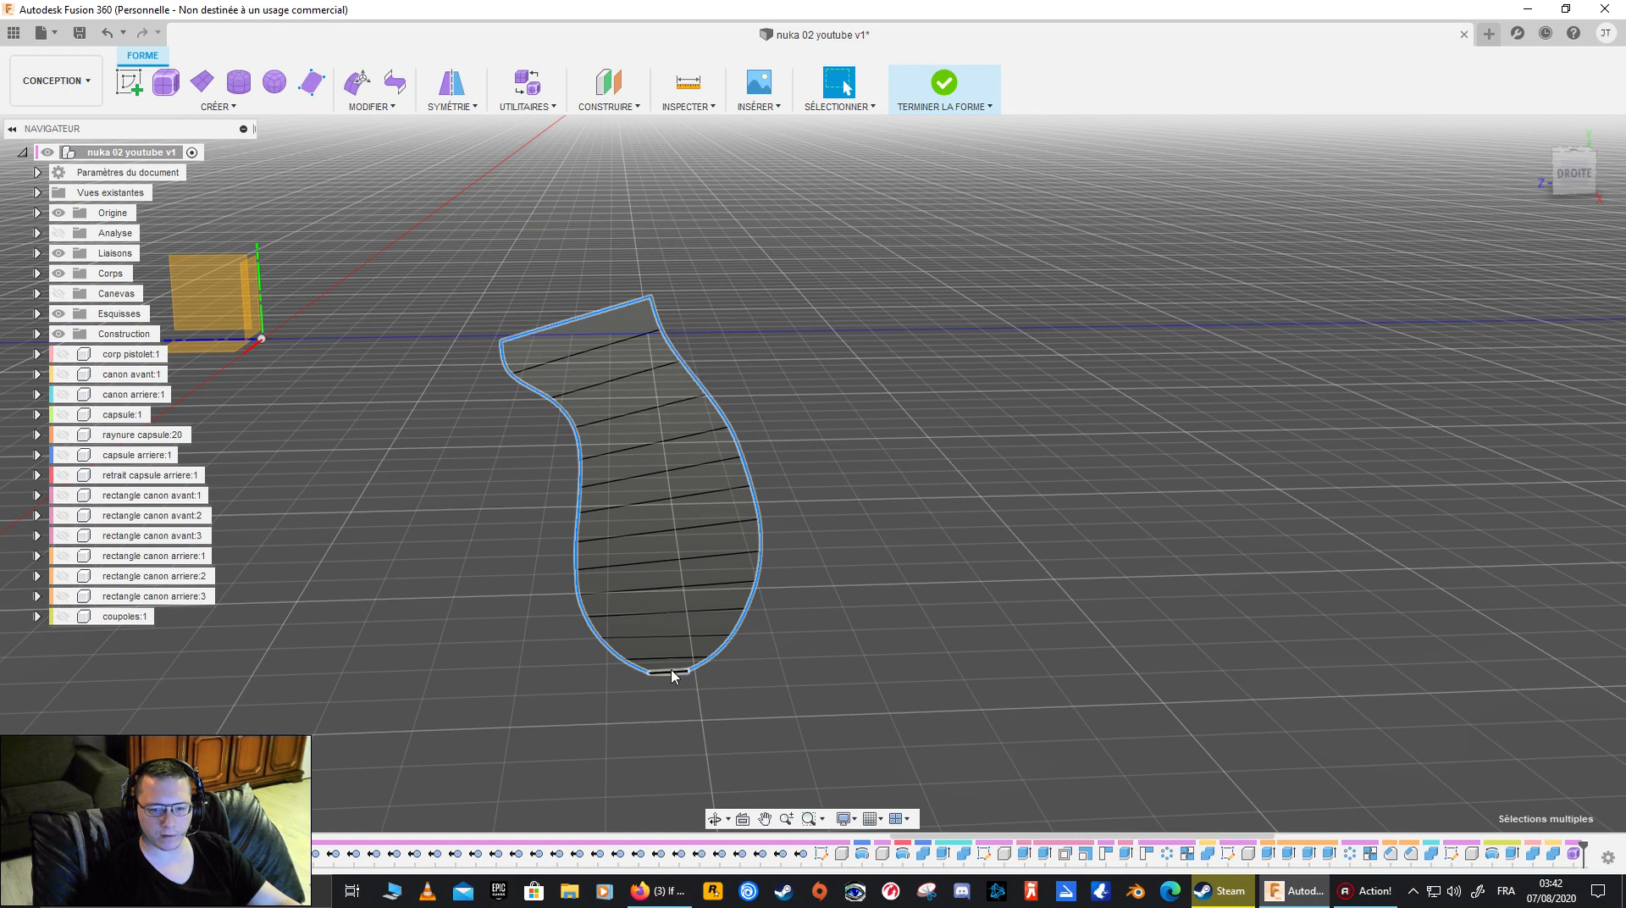
{"action": "middle_click_drag", "start_coordinate": [864, 384], "coordinate": [805, 377], "text": "shift"}
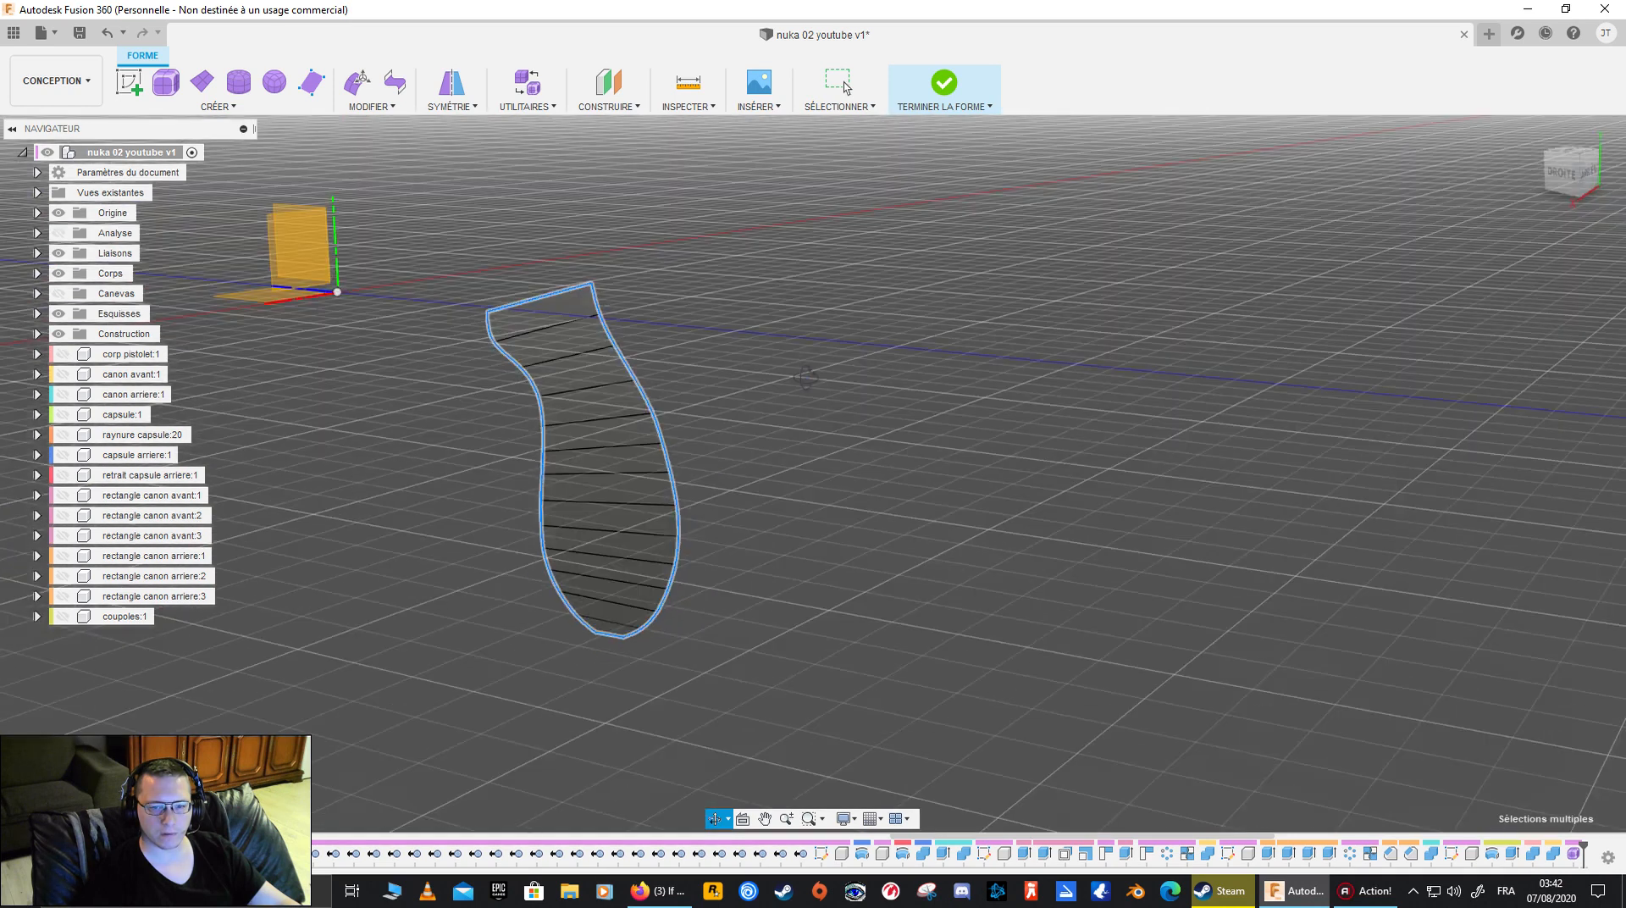
{"action": "left_click", "coordinate": [366, 107]}
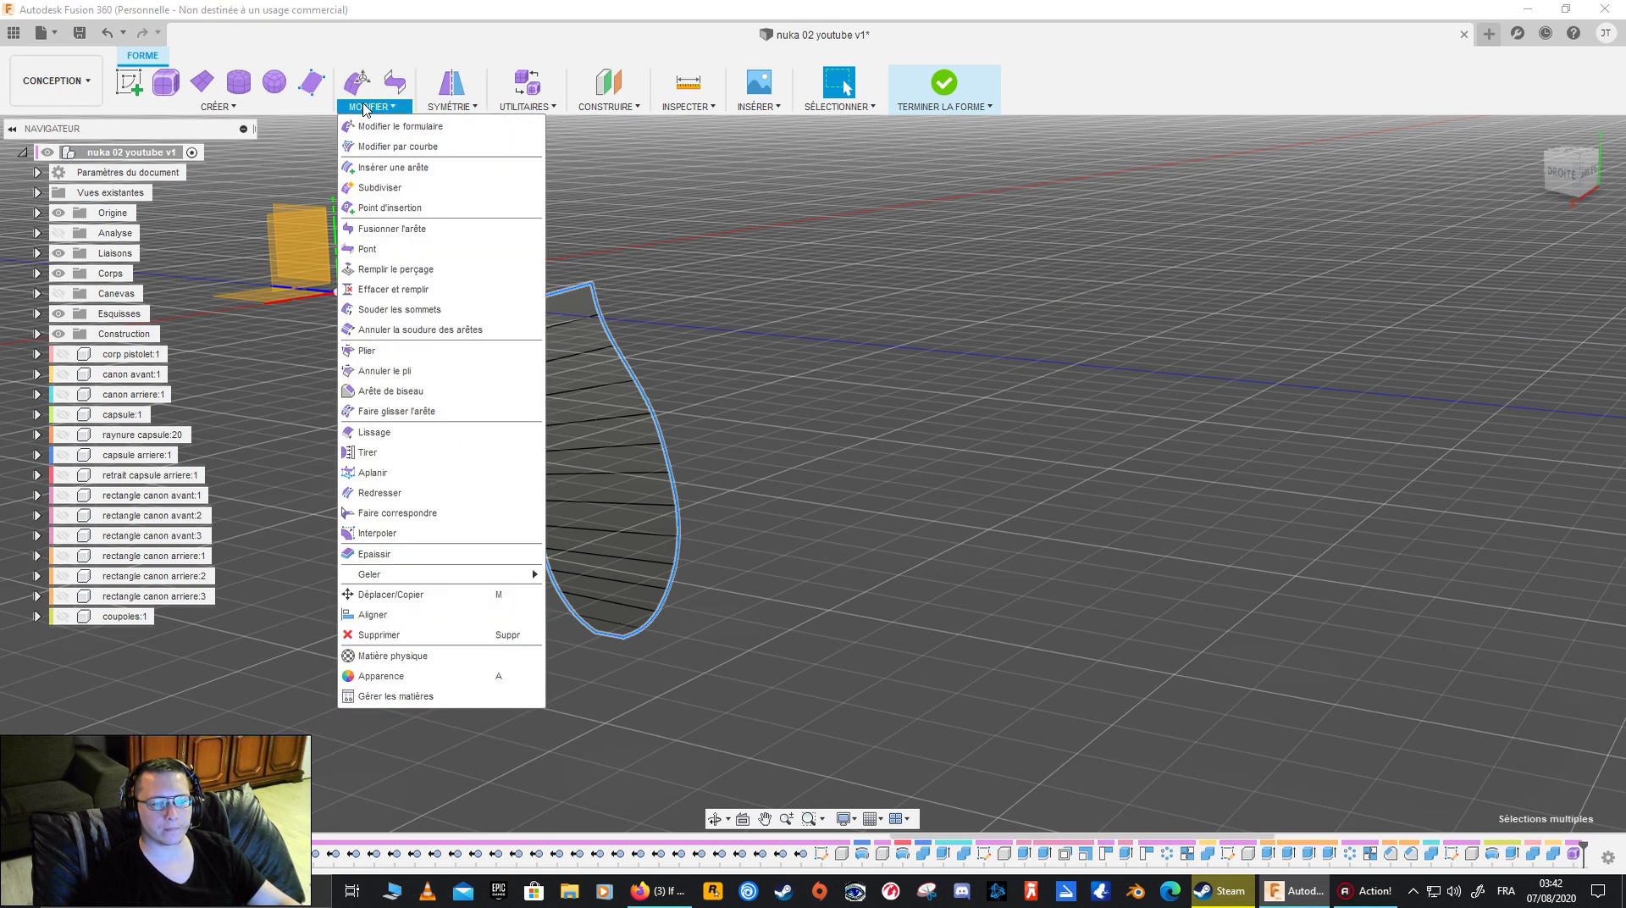
{"action": "left_click", "coordinate": [366, 106]}
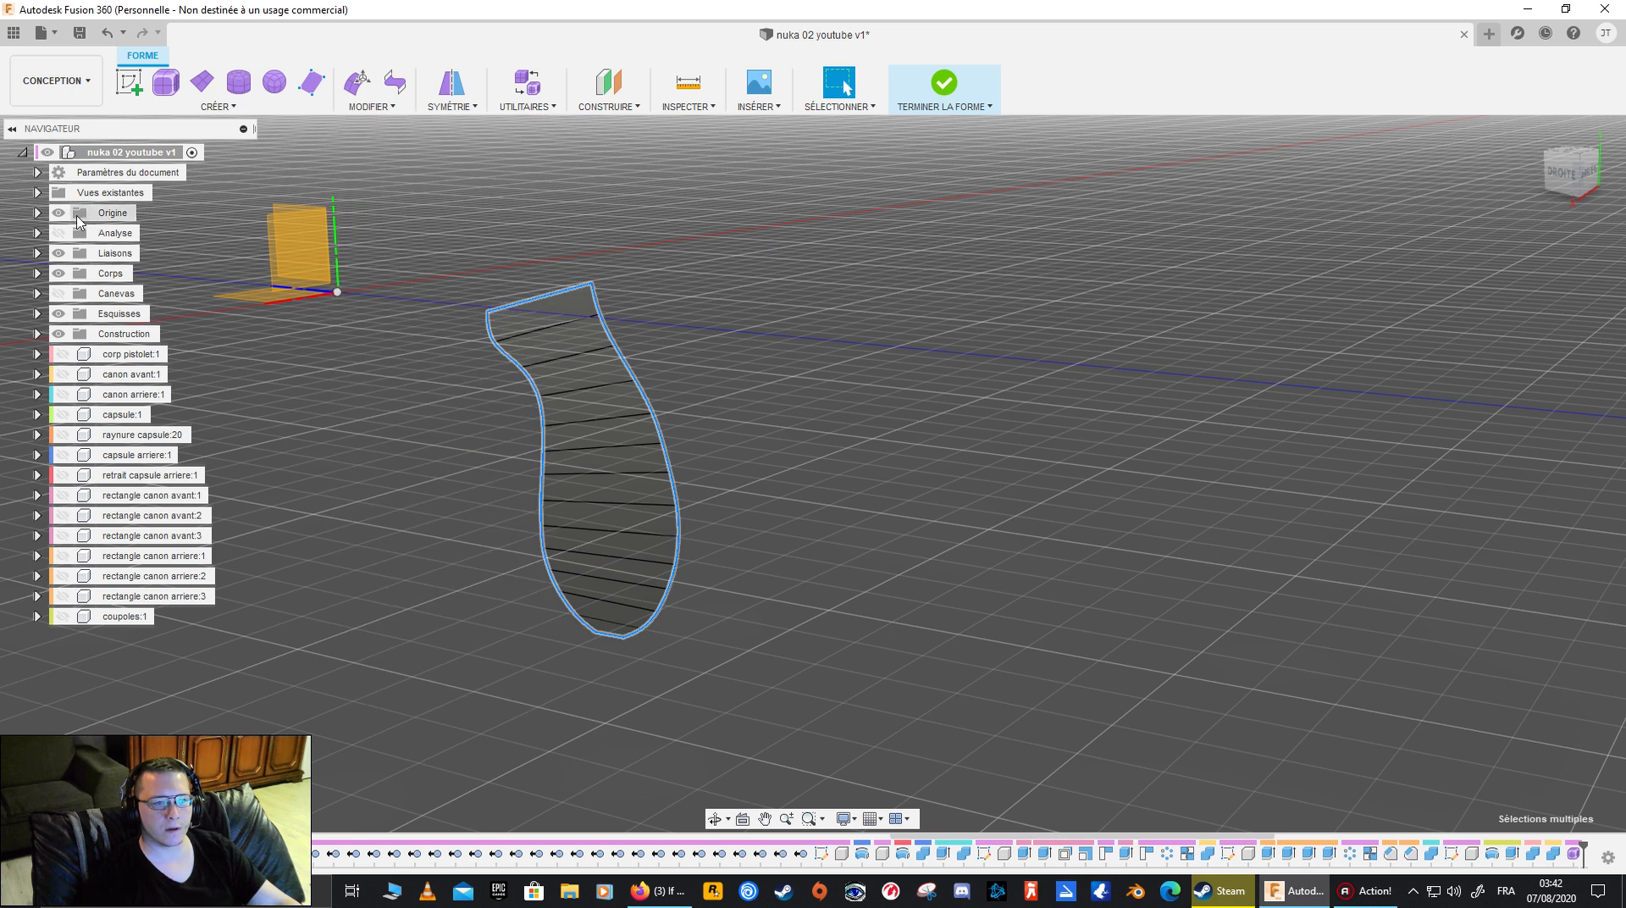
- Show the reference canvas and hide the grip's T-Spline body
{"action": "left_click", "coordinate": [58, 293]}
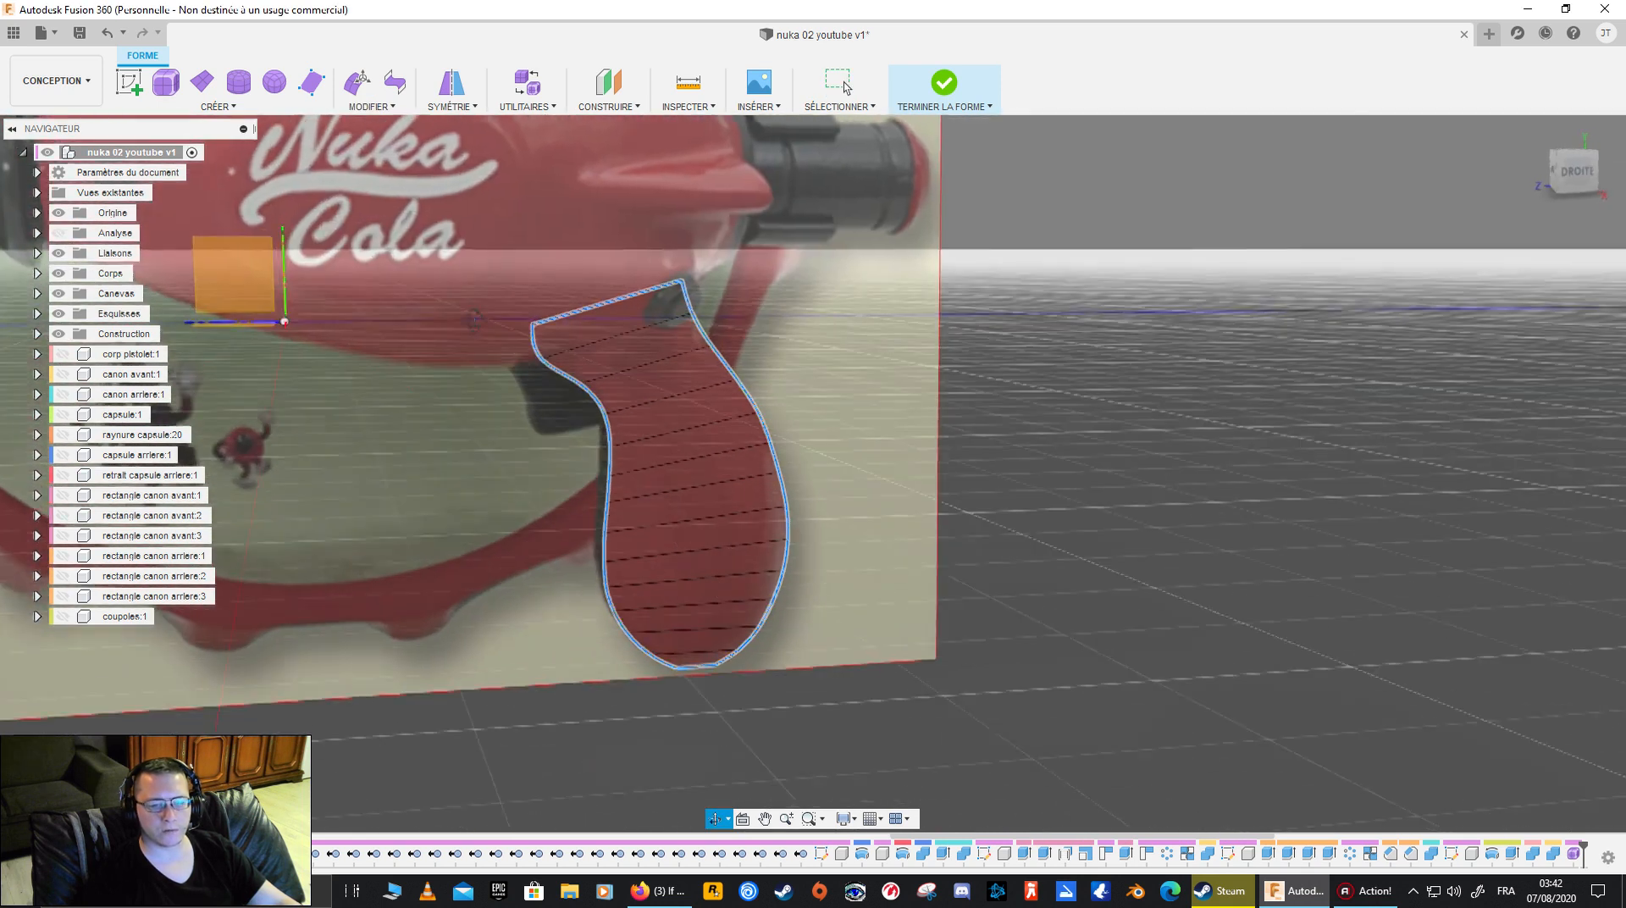
{"action": "mouse_move", "coordinate": [474, 318]}
{"action": "middle_mouse_down", "text": "shift"}
{"action": "mouse_move", "coordinate": [488, 316]}
{"action": "mouse_move", "coordinate": [463, 326]}
{"action": "middle_mouse_up", "text": "shift"}
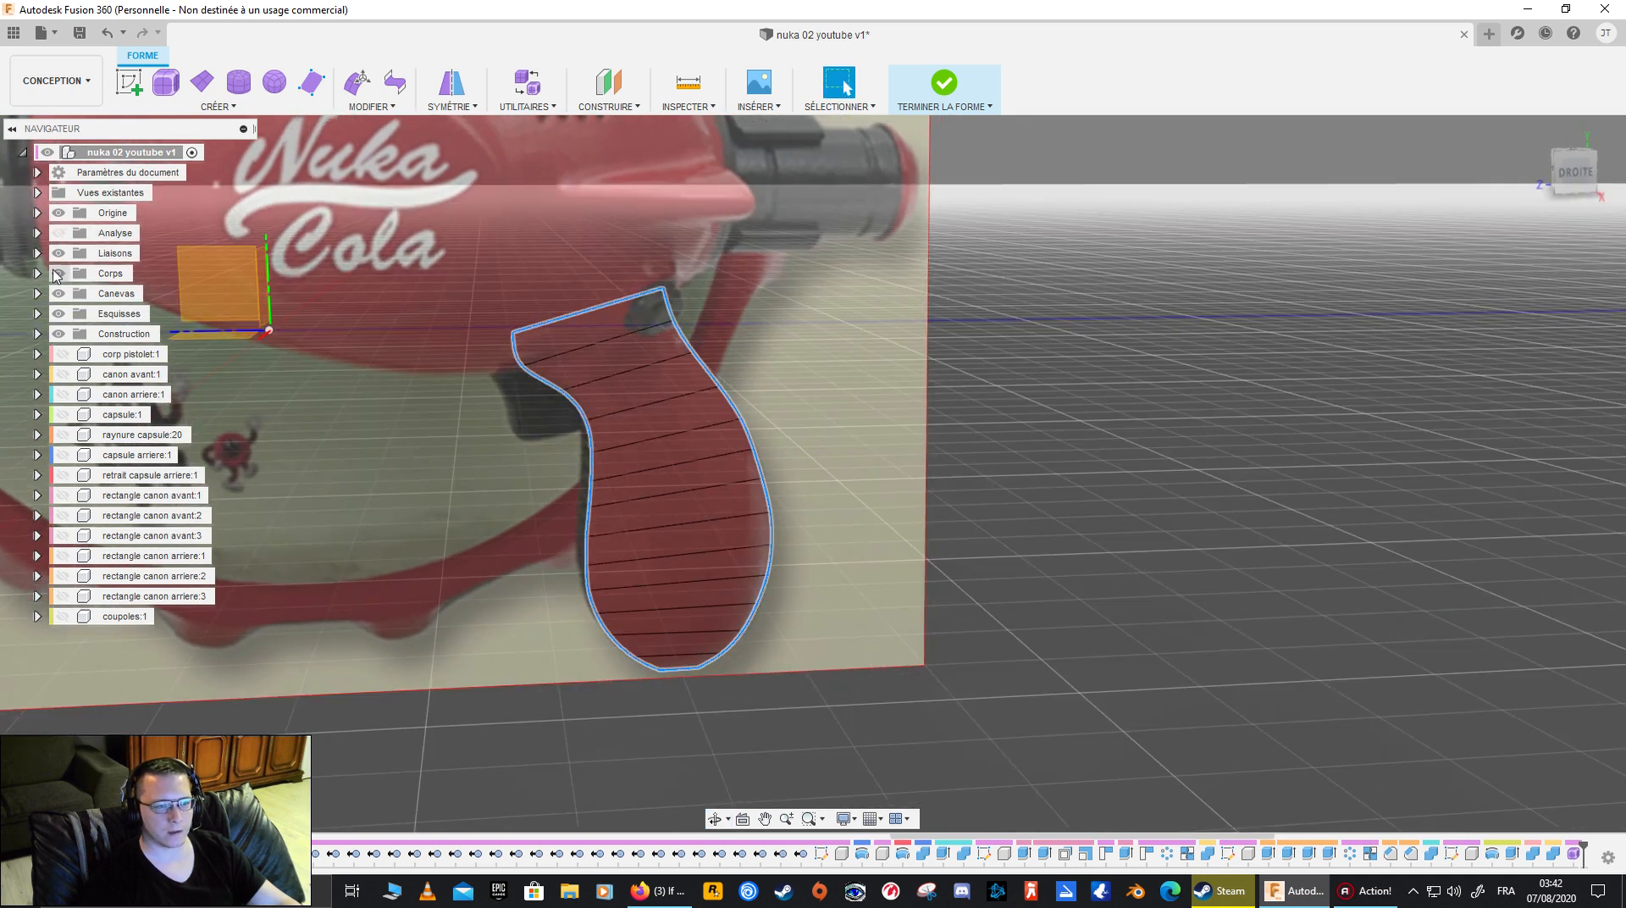
{"action": "left_click", "coordinate": [37, 272]}
{"action": "left_click", "coordinate": [132, 294]}
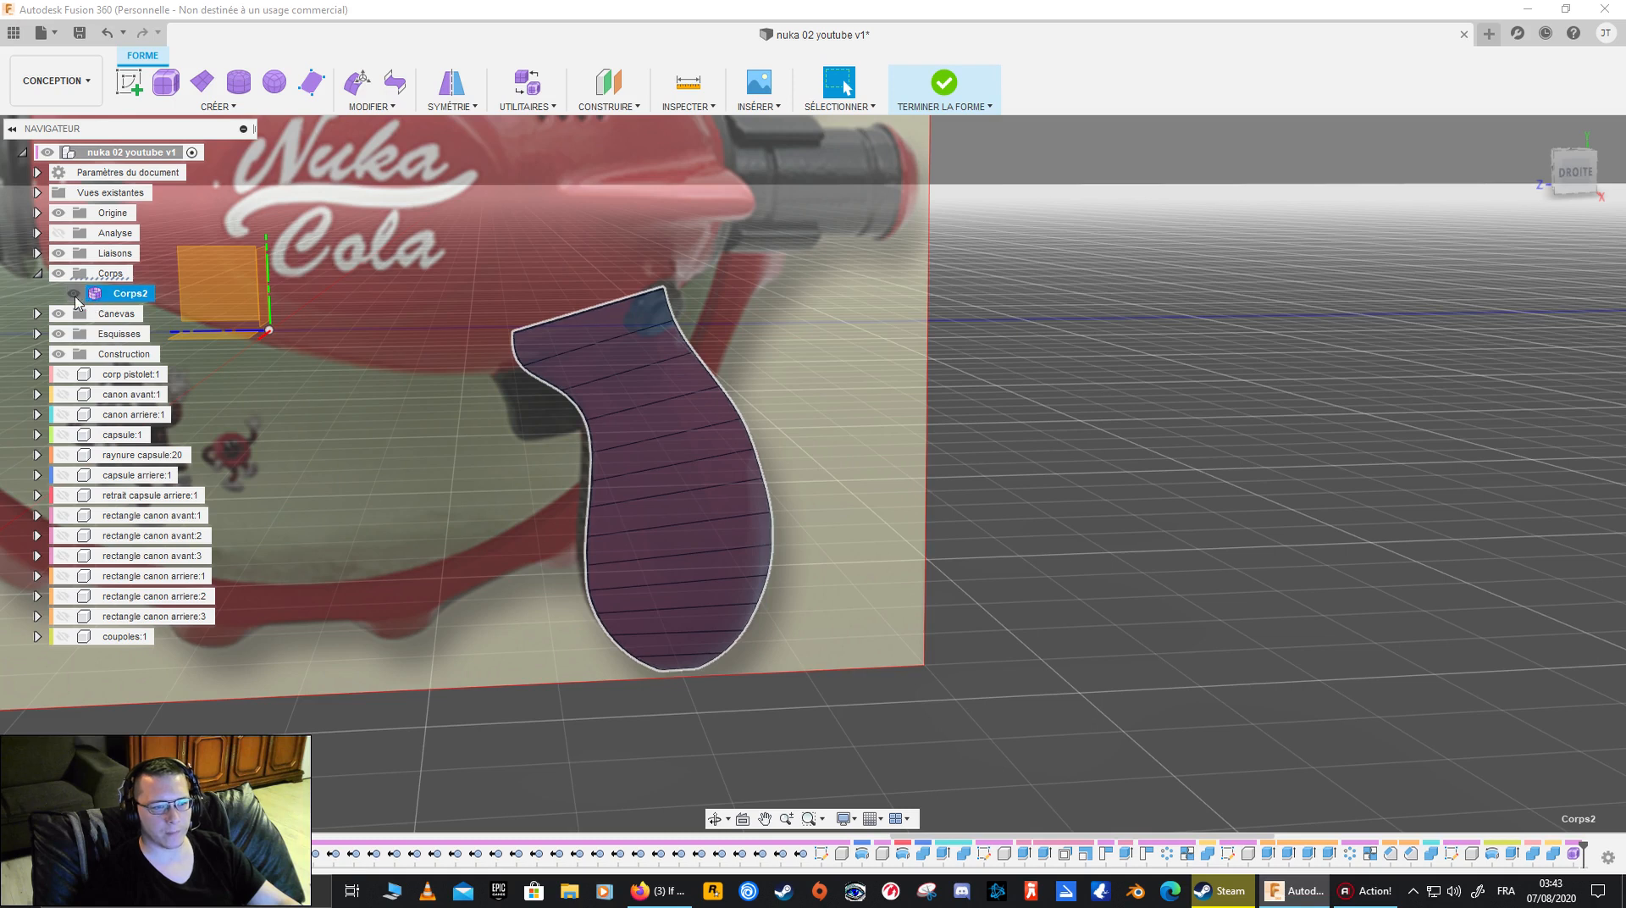
{"action": "left_click", "coordinate": [73, 293]}
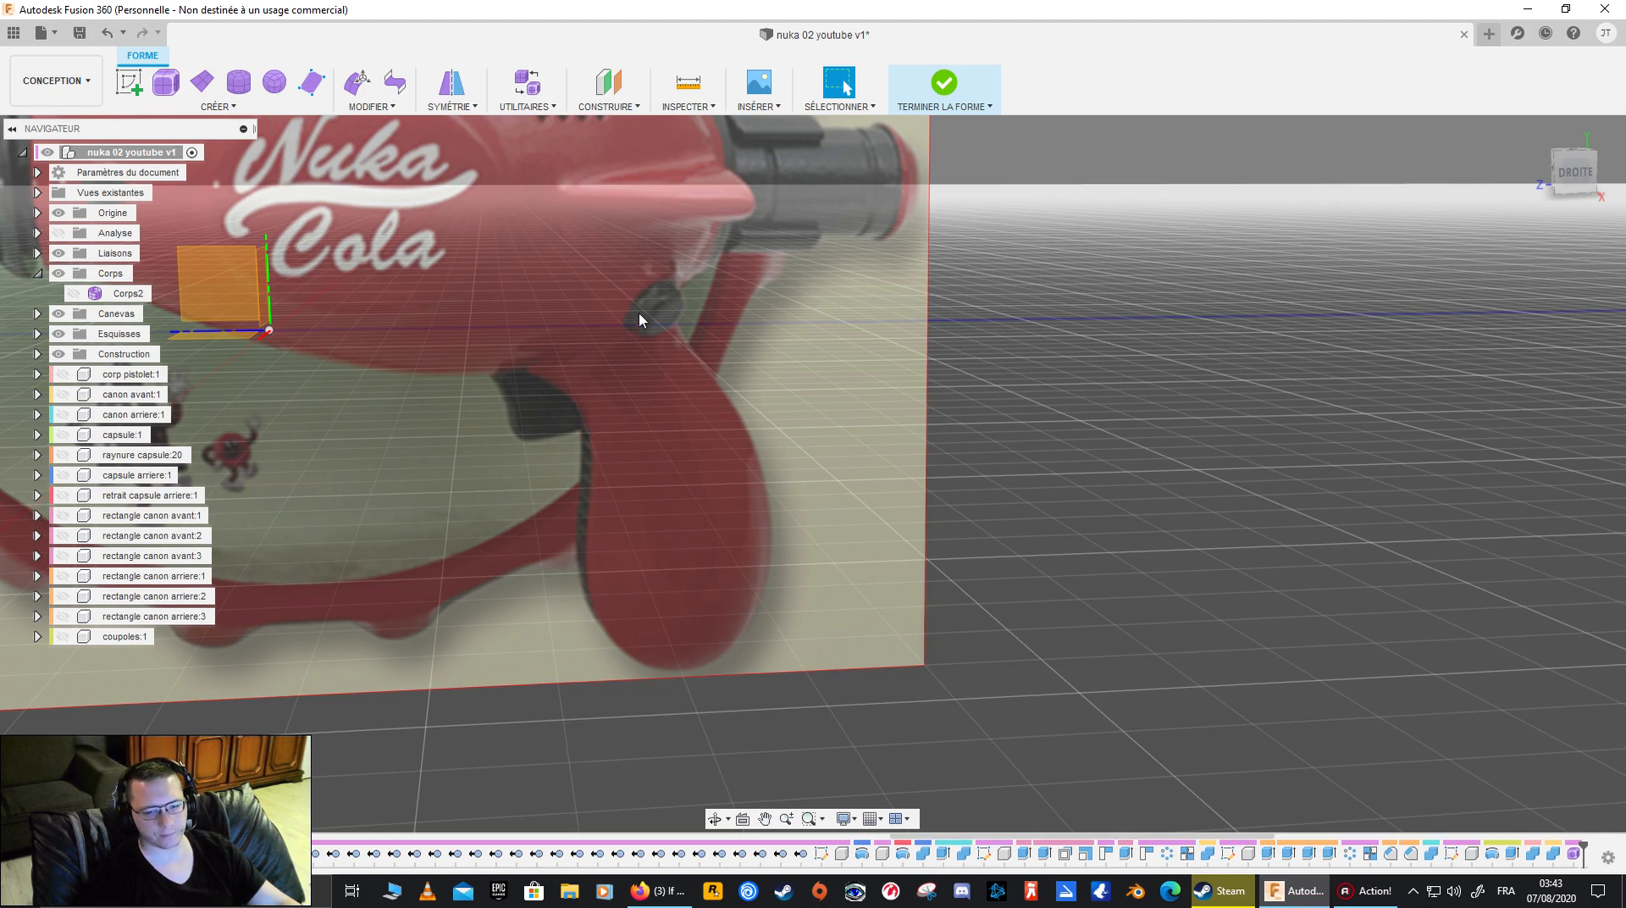
- Examine the grip's shape on the reference canvas from several angles and return to the right-side view
{"action": "middle_click_drag", "start_coordinate": [771, 410], "coordinate": [631, 398], "text": "shift"}
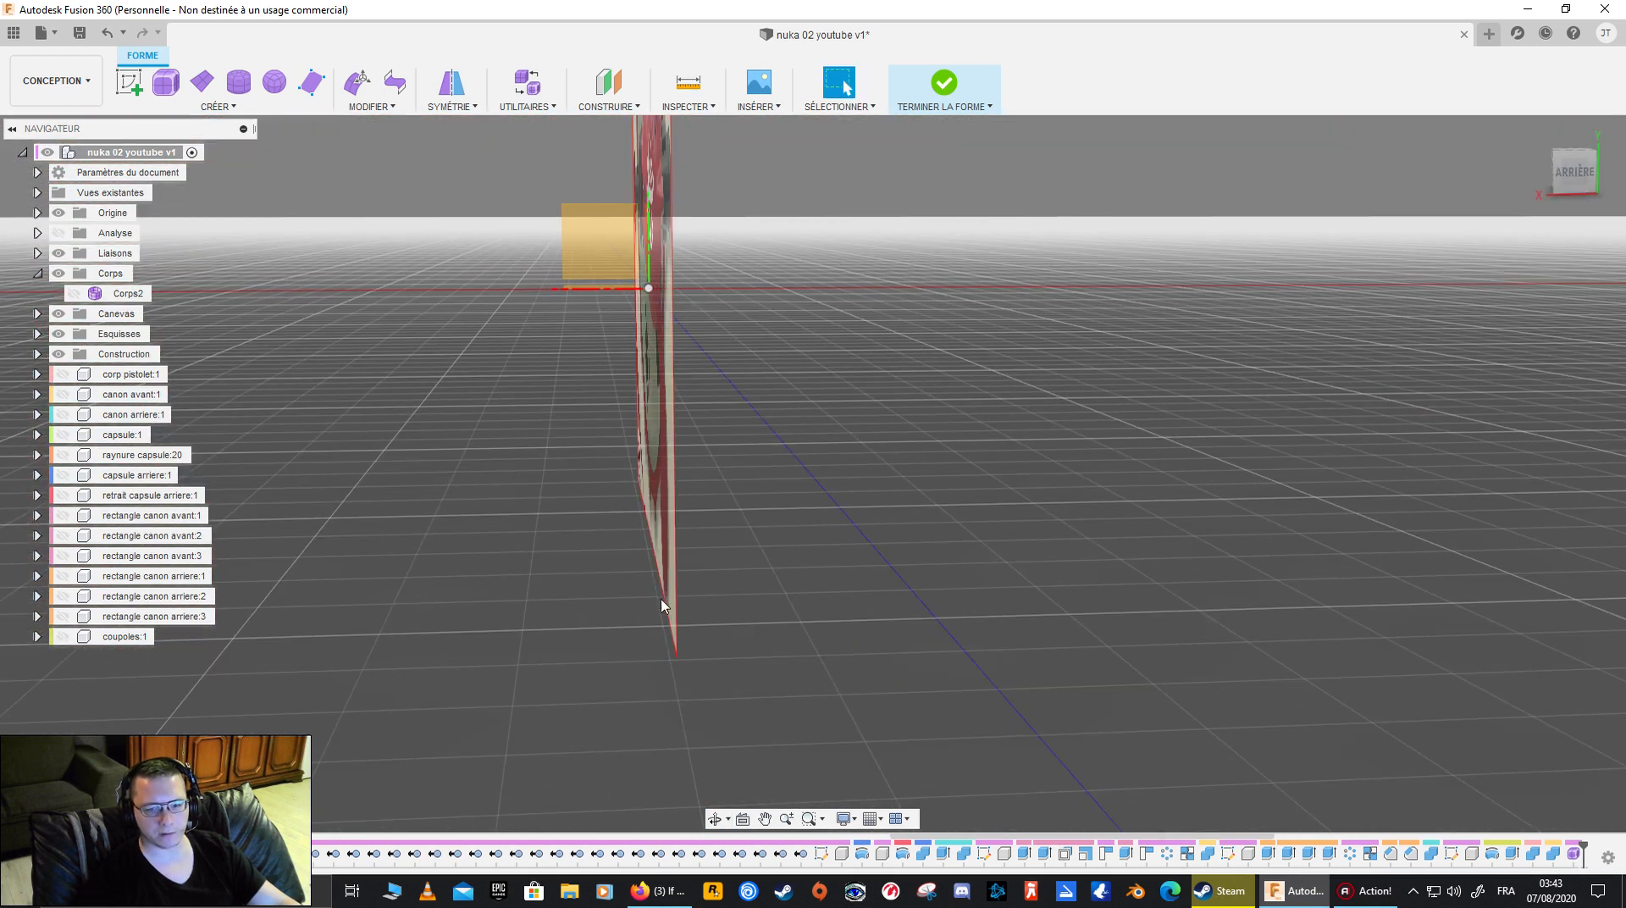
{"action": "middle_click_drag", "start_coordinate": [615, 435], "coordinate": [775, 404], "text": "shift"}
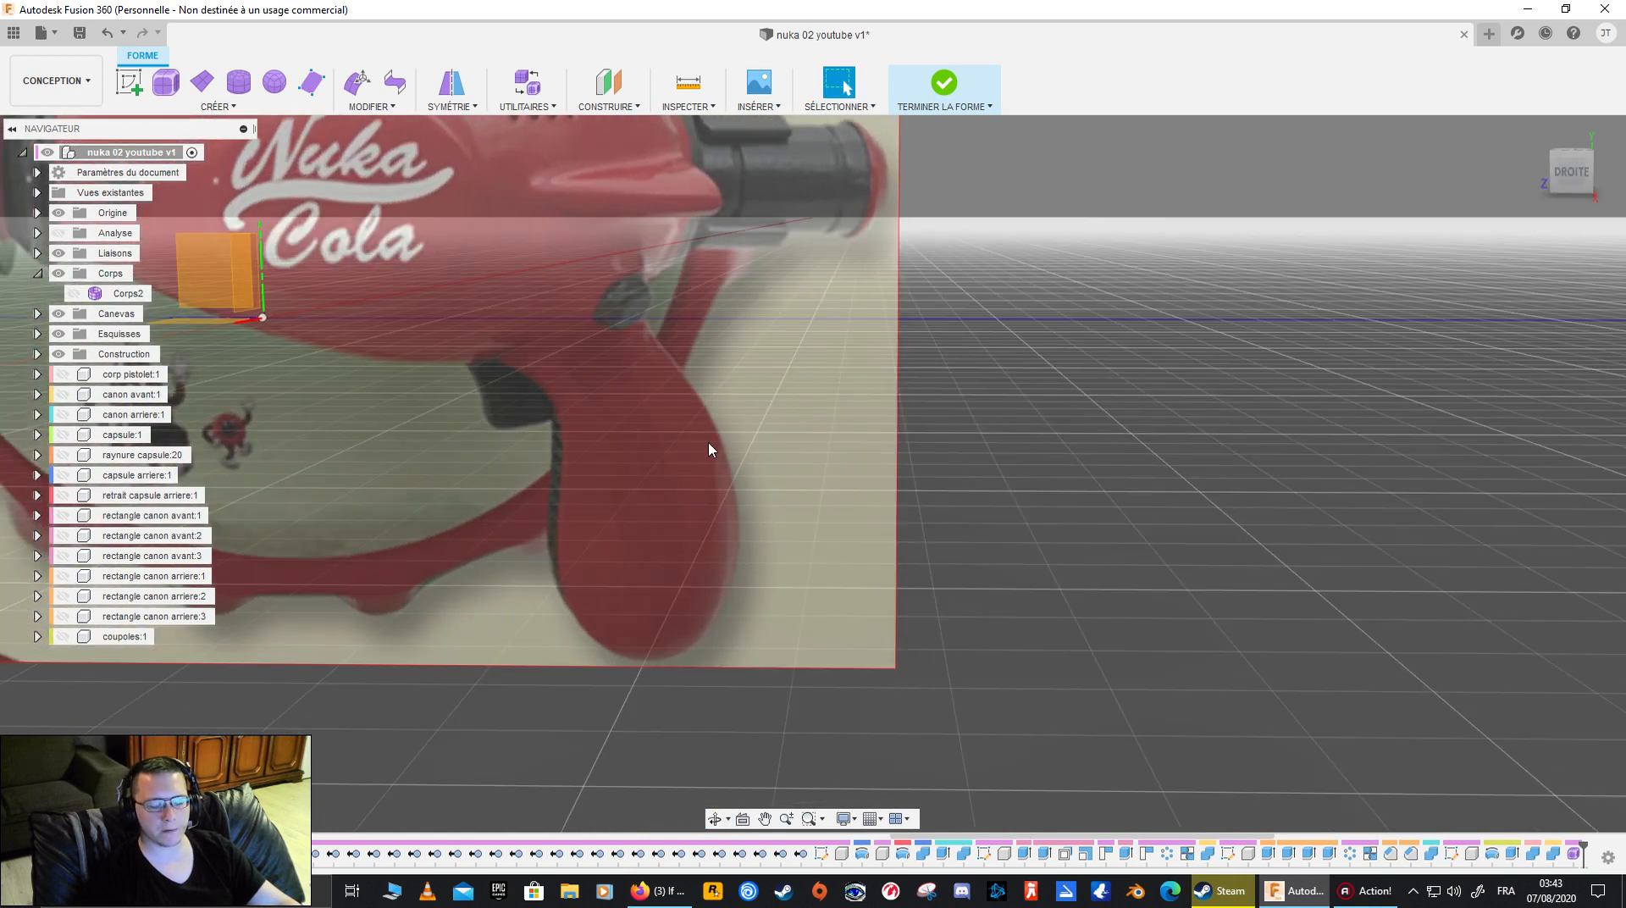
{"action": "middle_click_drag", "start_coordinate": [550, 492], "coordinate": [824, 527], "text": "shift"}
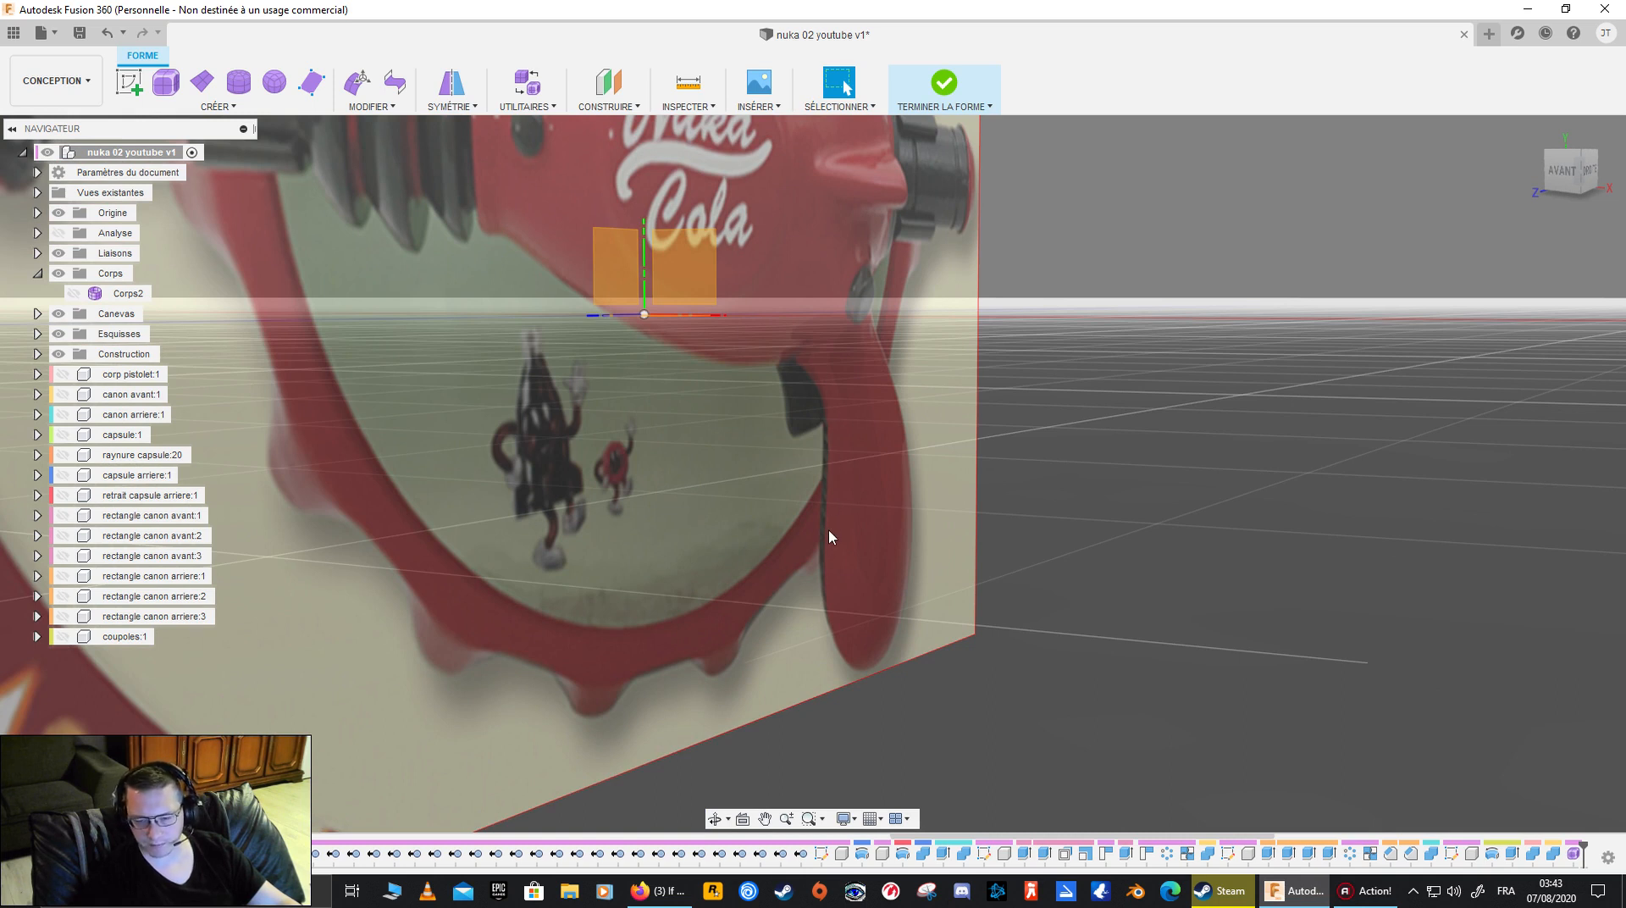
{"action": "middle_click_drag", "start_coordinate": [869, 532], "coordinate": [805, 526], "text": "shift"}
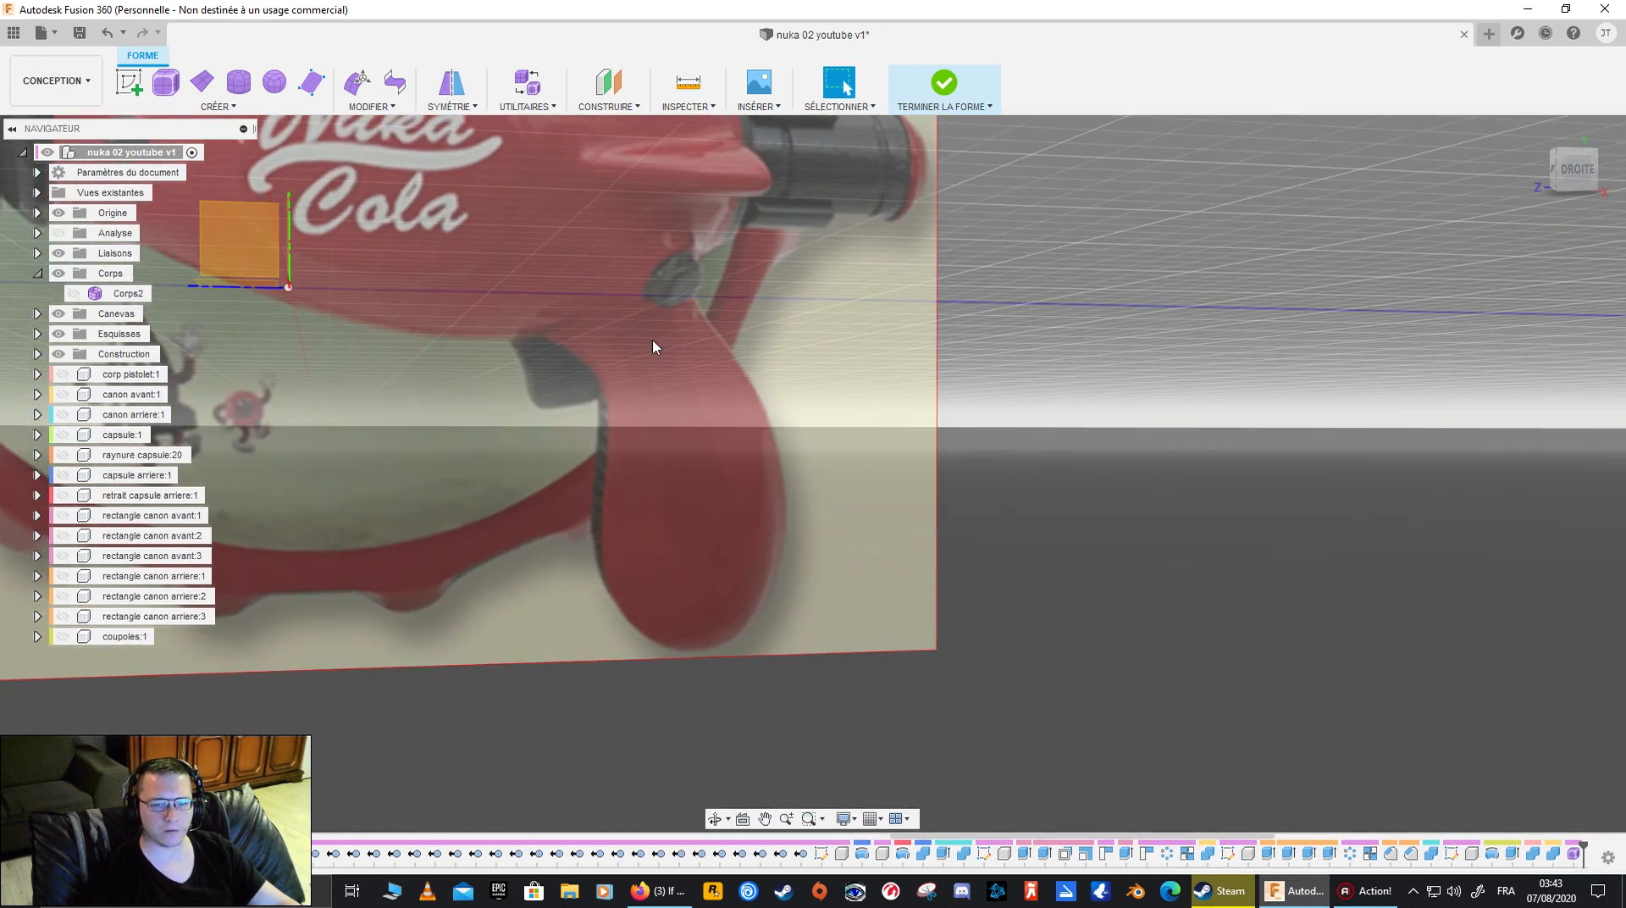
{"action": "middle_click_drag", "start_coordinate": [639, 395], "coordinate": [153, 310], "text": "shift"}
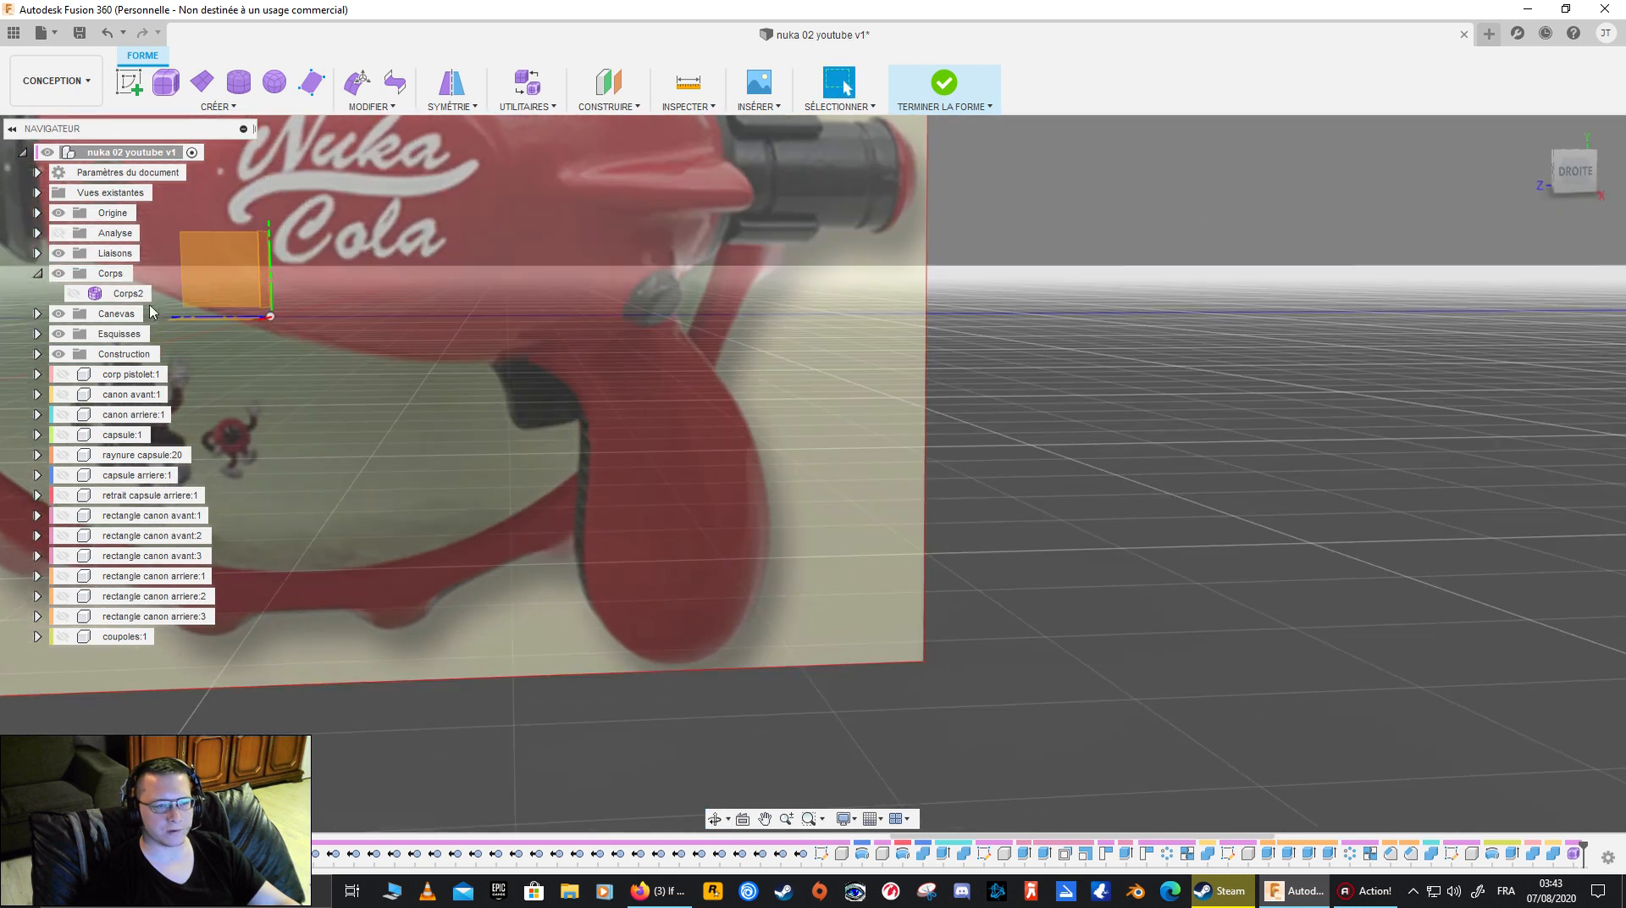
{"action": "left_click", "coordinate": [1580, 175]}
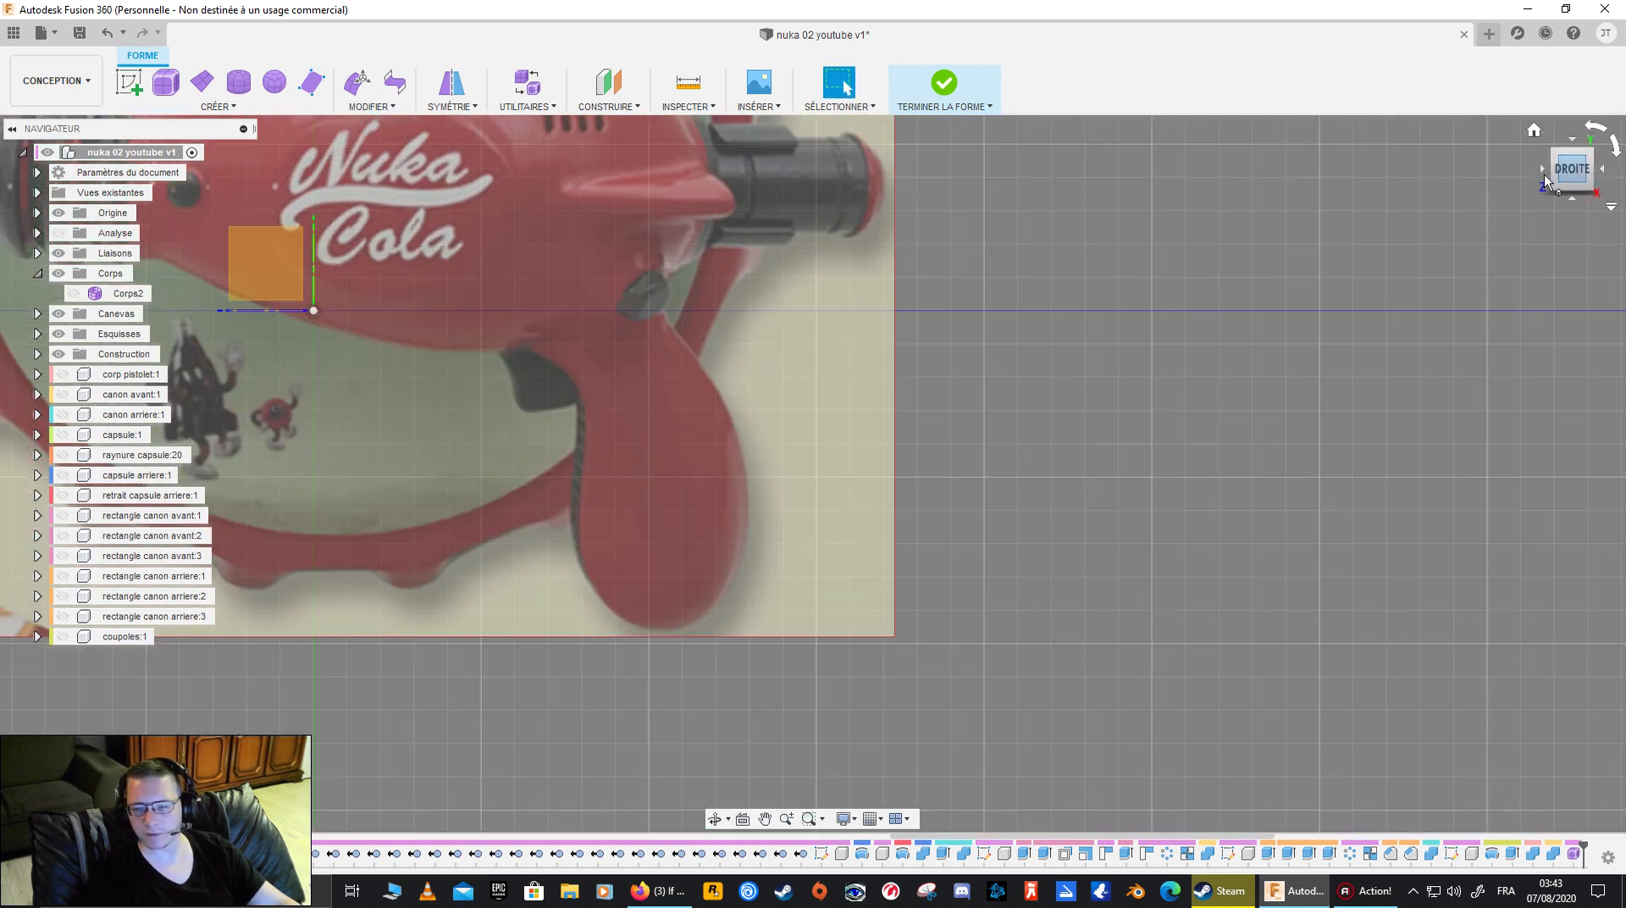
- Show the grip's T-Spline body, hide the canvas and select the uppermost grip face
{"action": "left_click", "coordinate": [74, 294]}
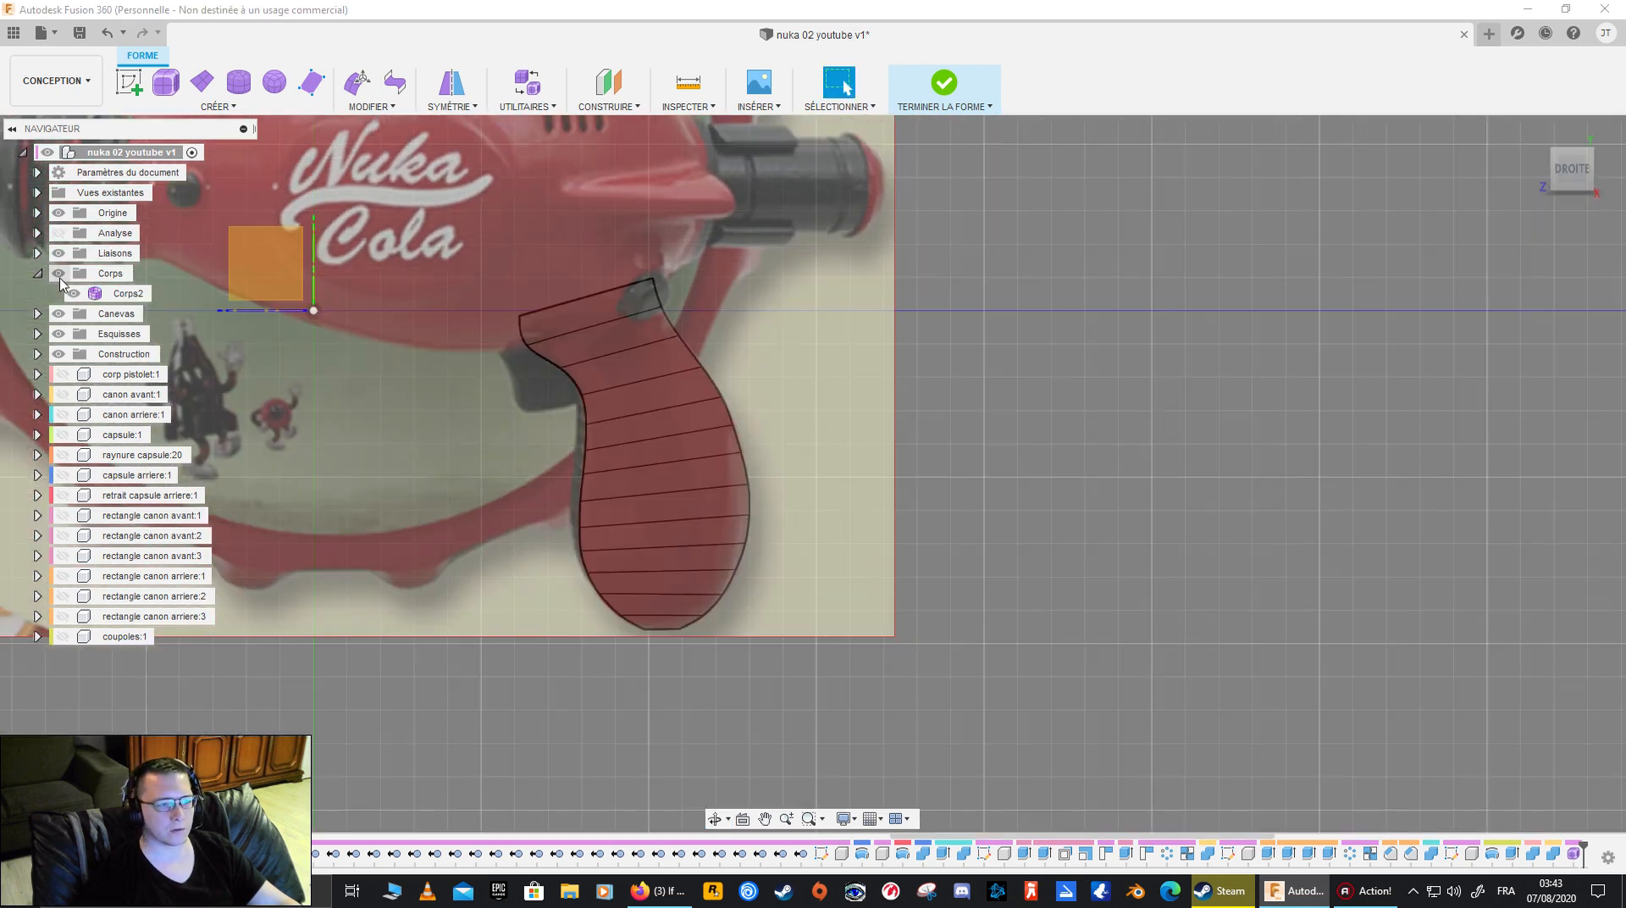
{"action": "left_click", "coordinate": [58, 314]}
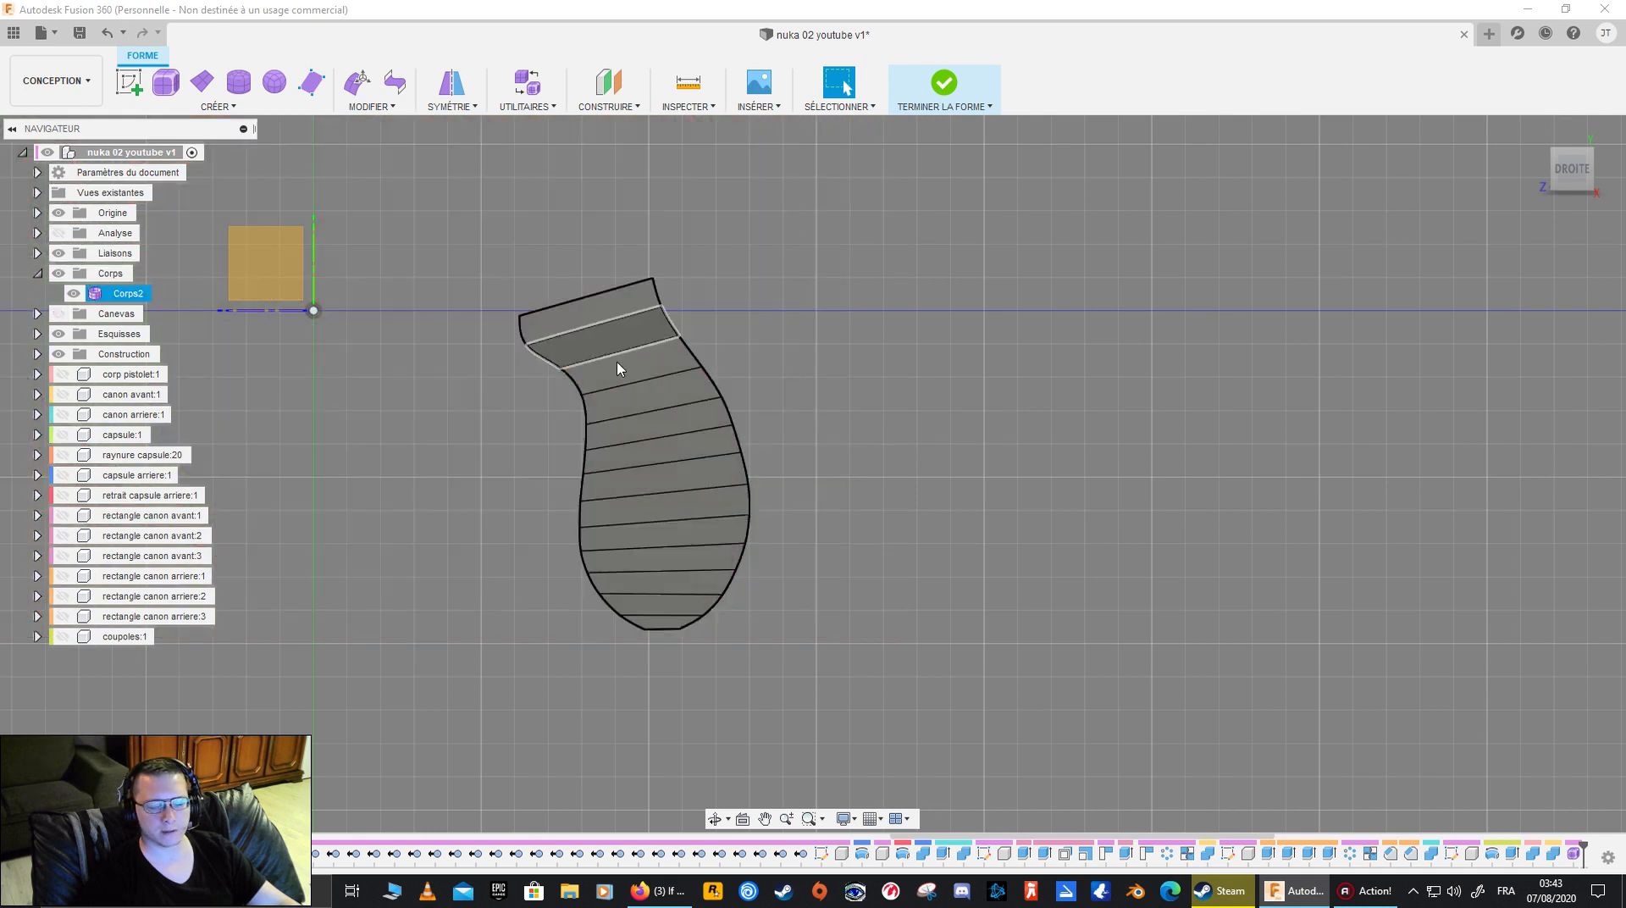
{"action": "middle_click_drag", "start_coordinate": [759, 384], "coordinate": [784, 356], "text": "shift"}
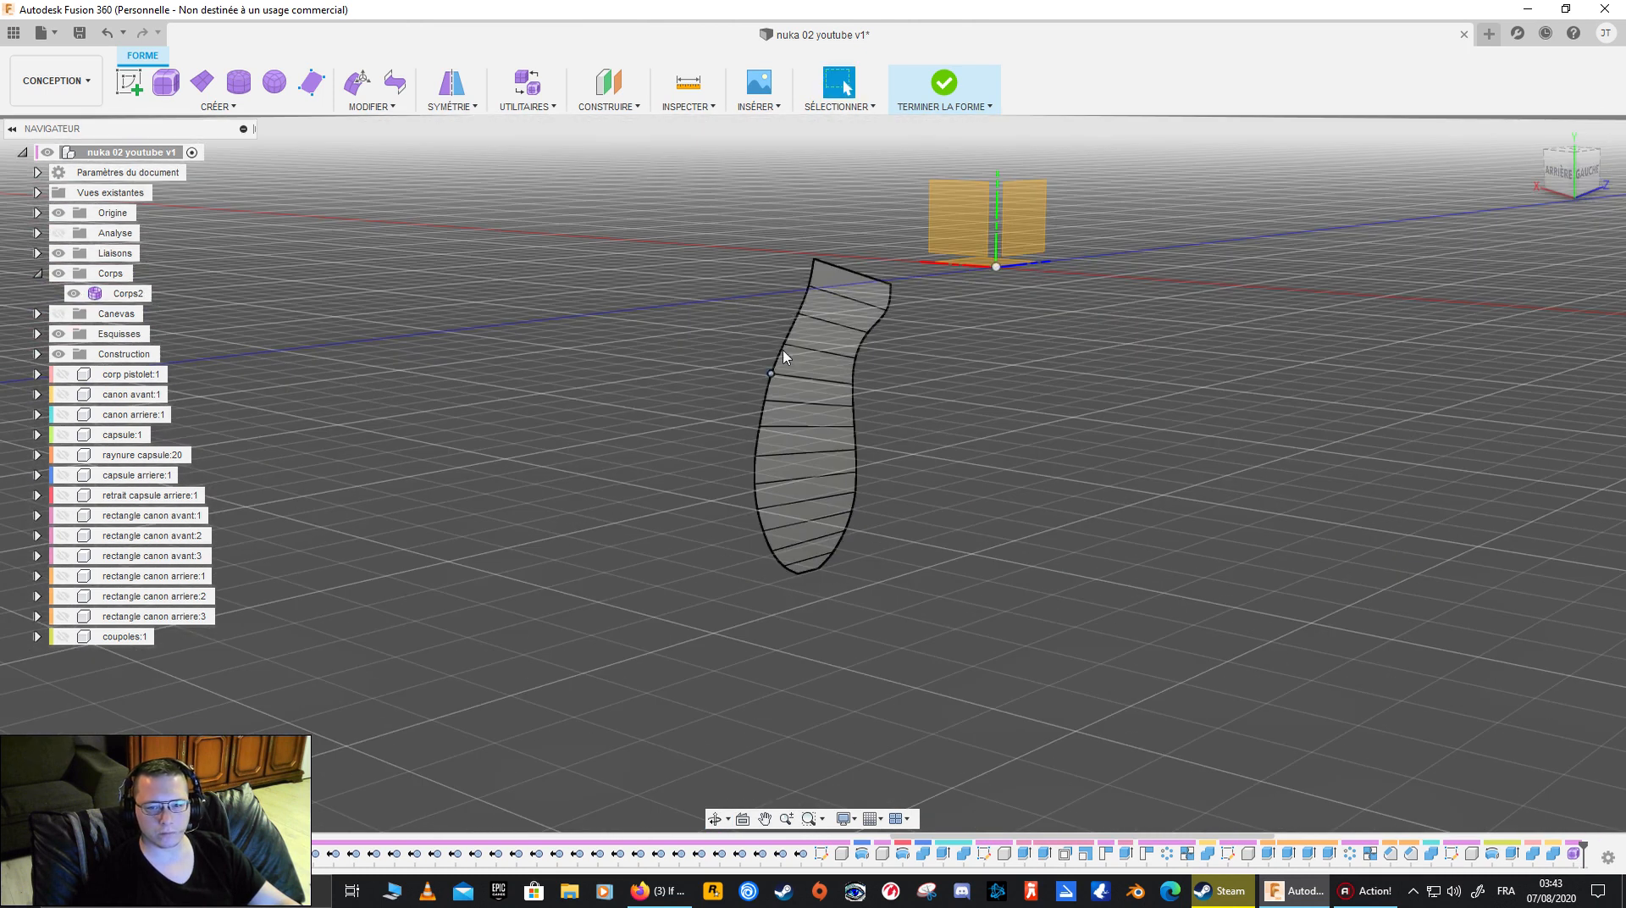
{"action": "left_click", "coordinate": [852, 288]}
{"action": "middle_click_drag", "start_coordinate": [851, 287], "coordinate": [840, 449], "text": "shift"}
- Show the canvas and examine how the grip strip sits against it from the front and from oblique angles
{"action": "left_click", "coordinate": [58, 314]}
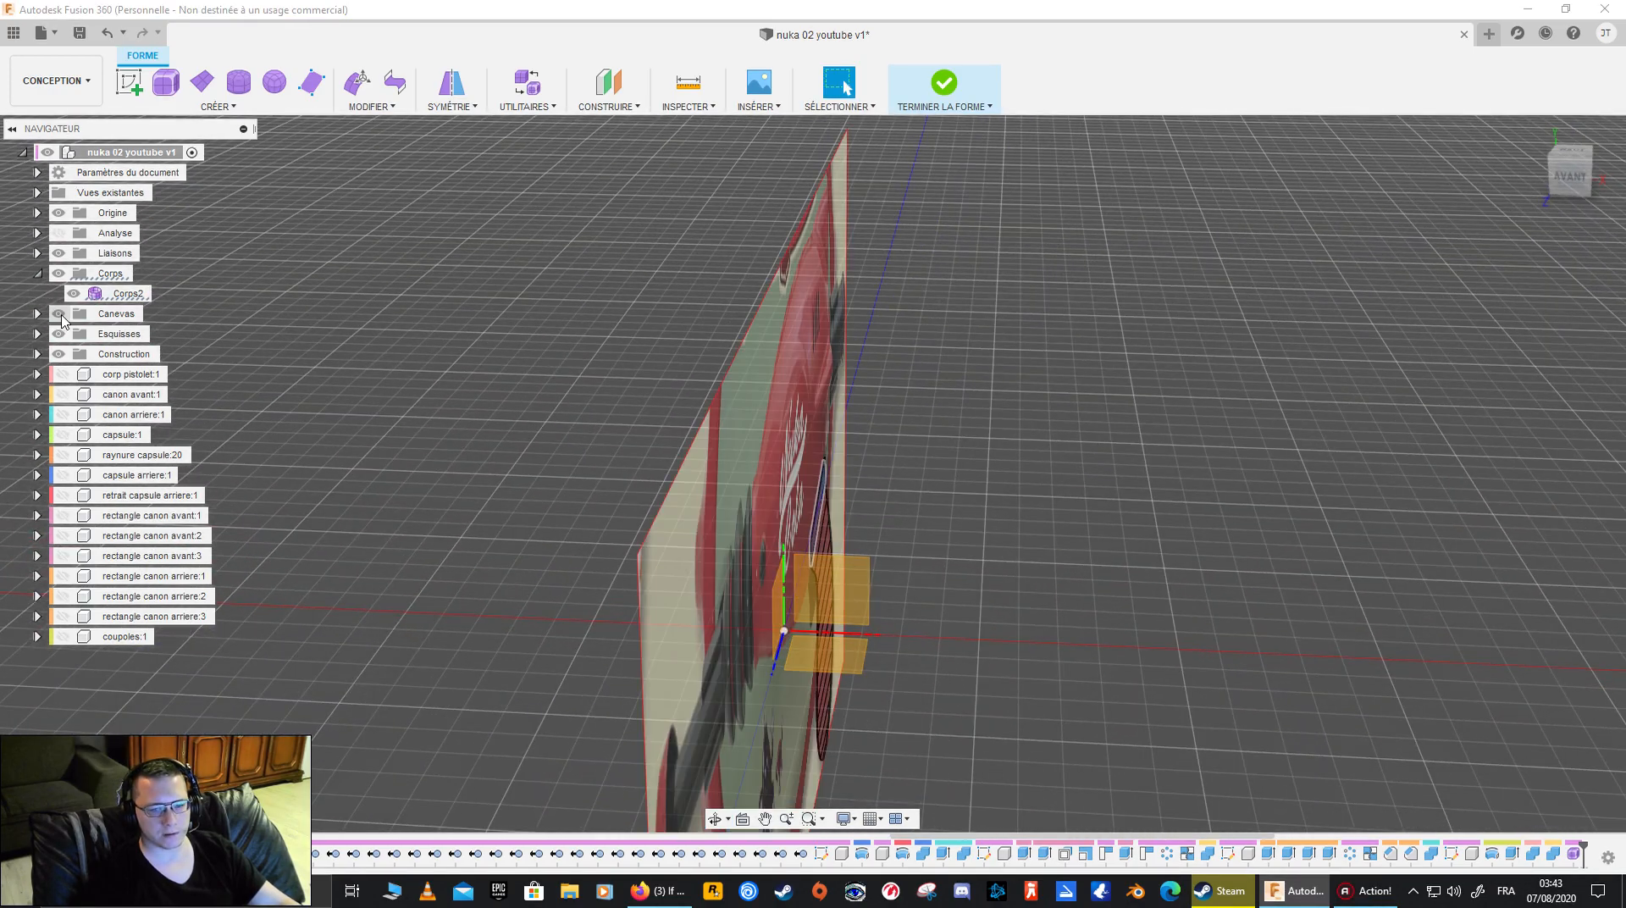
{"action": "middle_click_drag", "start_coordinate": [957, 423], "coordinate": [1033, 394], "text": "shift"}
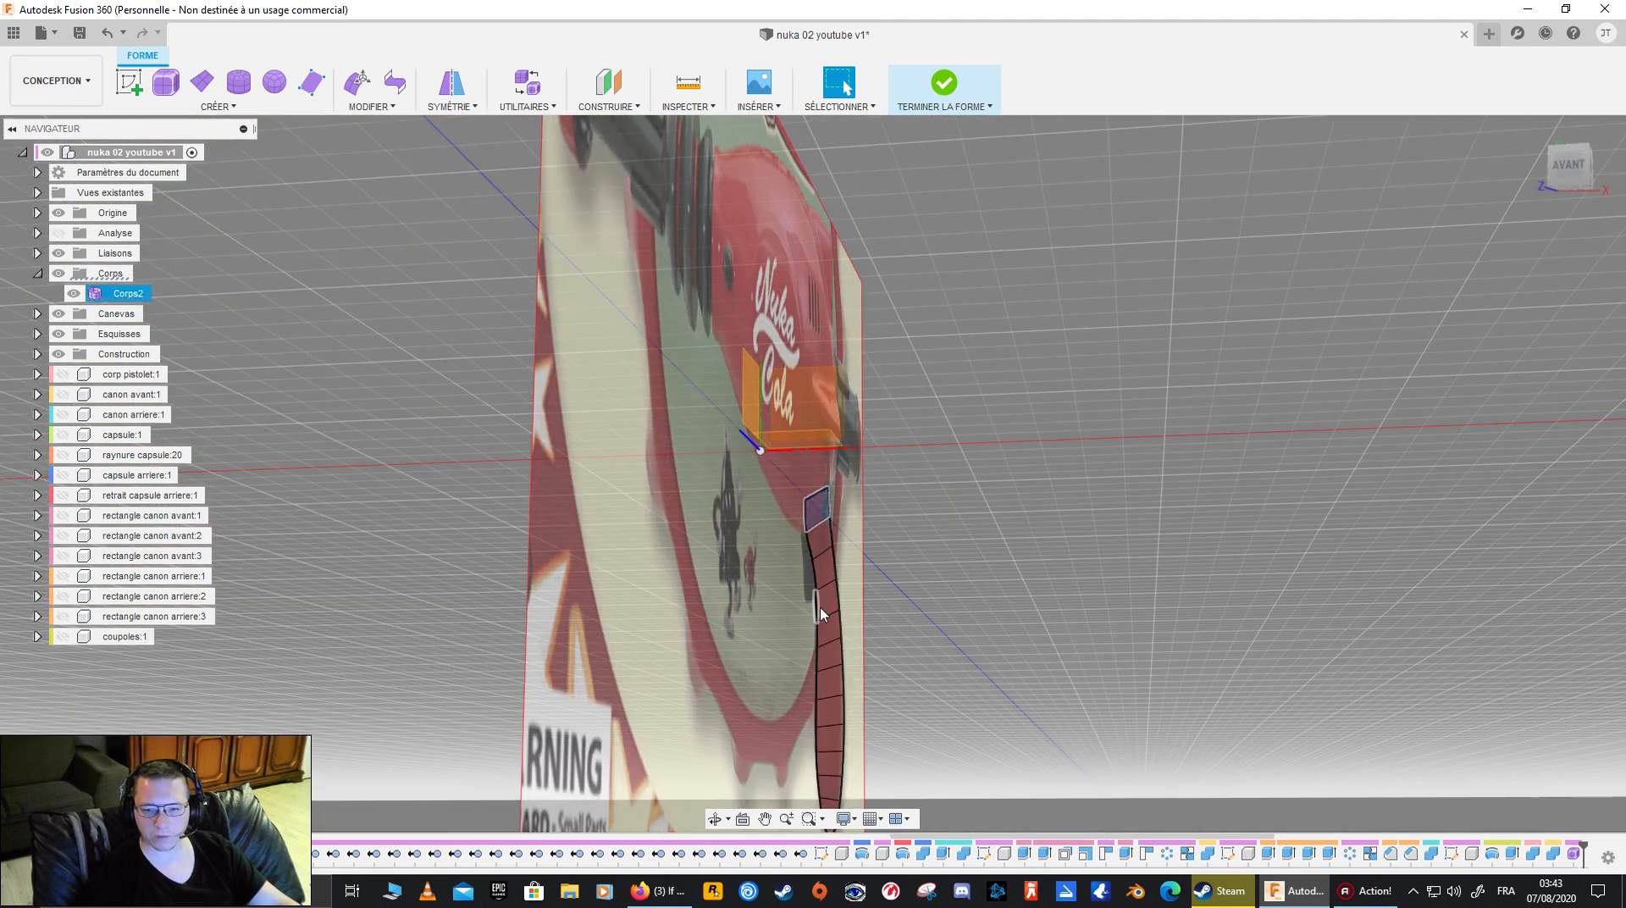
{"action": "middle_click_drag", "start_coordinate": [869, 554], "coordinate": [661, 566], "text": "shift"}
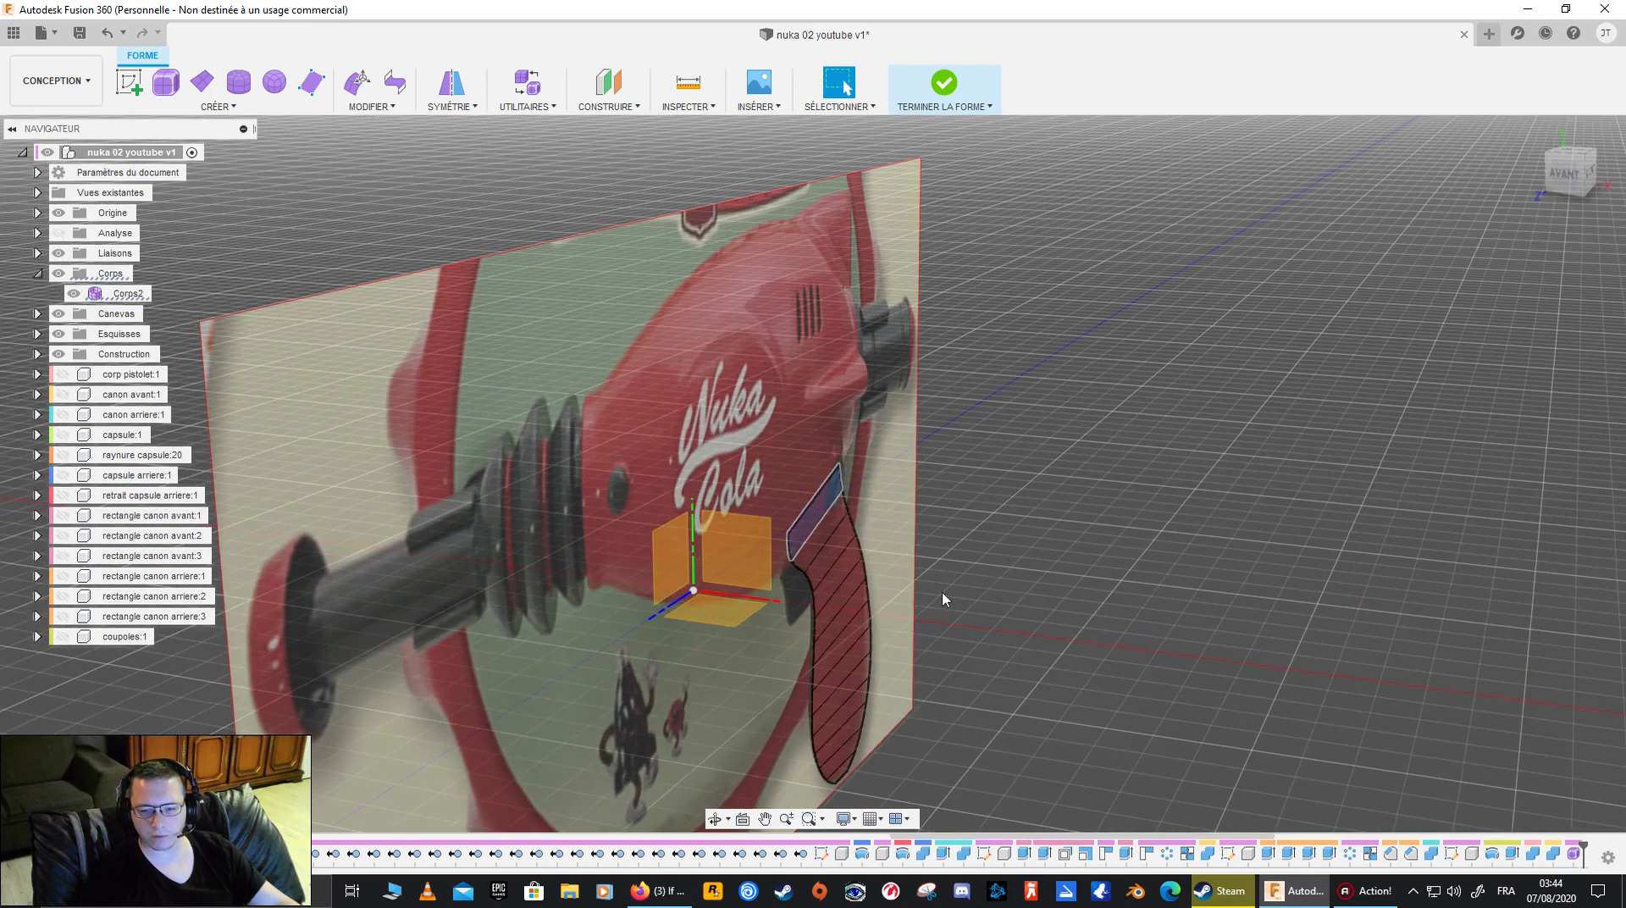
{"action": "middle_click_drag", "start_coordinate": [963, 694], "coordinate": [851, 434], "text": "shift"}
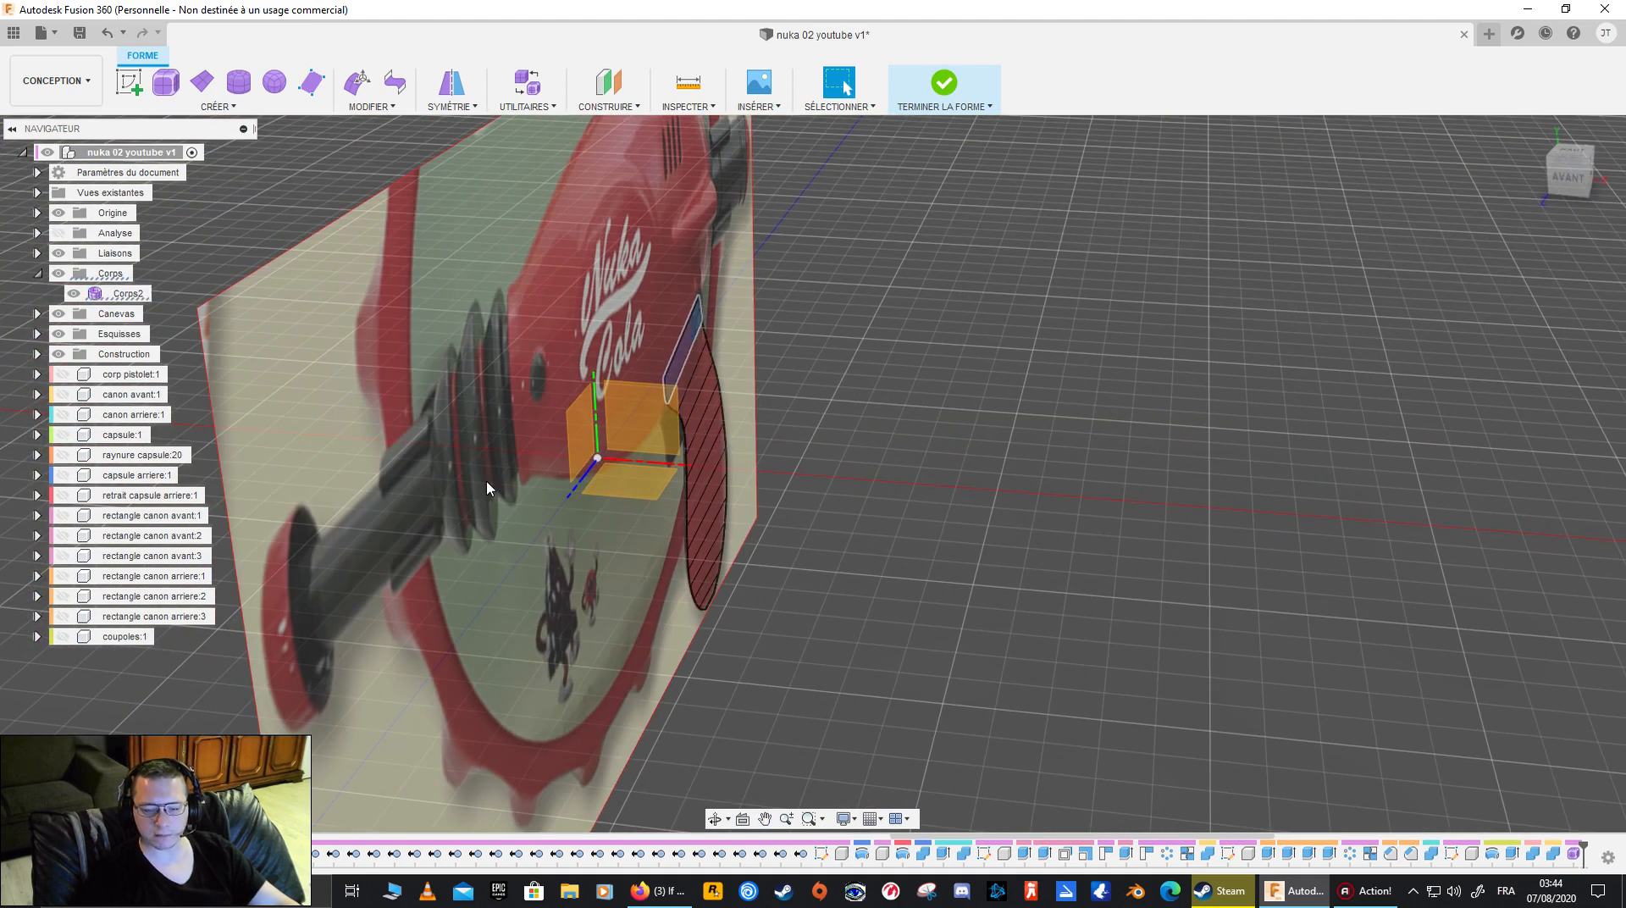
{"action": "middle_click_drag", "start_coordinate": [486, 481], "coordinate": [549, 465], "text": "shift"}
{"action": "middle_click_drag", "start_coordinate": [727, 402], "coordinate": [735, 211], "text": "shift"}
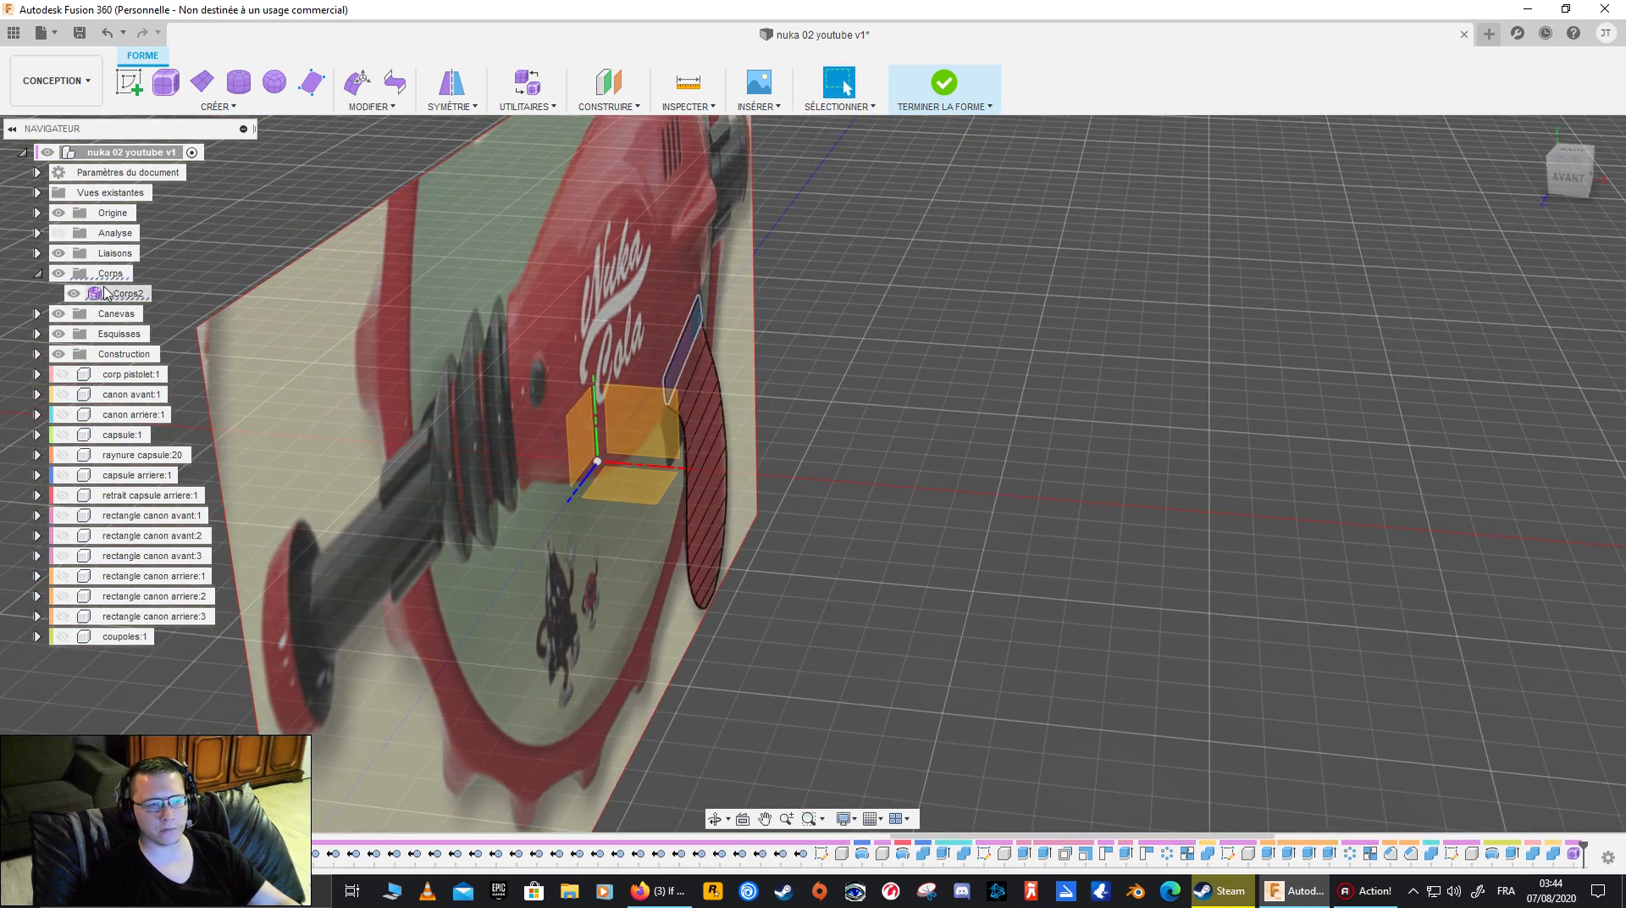
{"action": "left_click", "coordinate": [56, 276]}
{"action": "left_click", "coordinate": [59, 253]}
{"action": "left_click", "coordinate": [62, 274]}
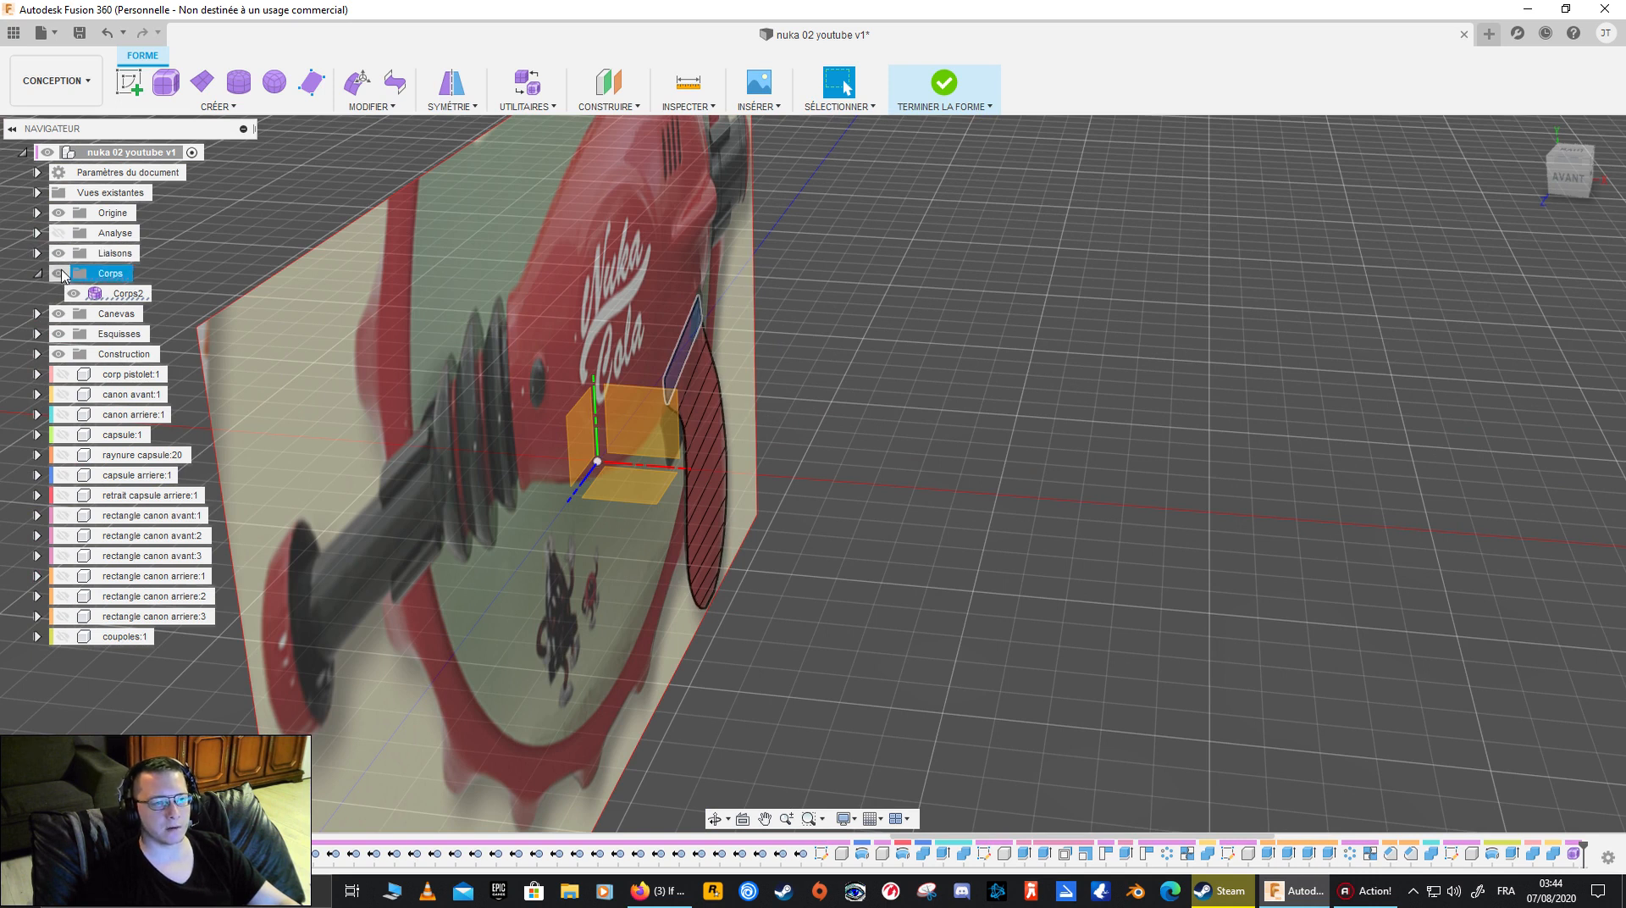
- Hide the reference canvas and select all faces of the grip's T-Spline body
{"action": "left_click", "coordinate": [59, 313]}
{"action": "middle_click_drag", "start_coordinate": [756, 451], "coordinate": [830, 372], "text": "shift"}
{"action": "left_click", "coordinate": [854, 342], "text": "ctrl"}
{"action": "left_click", "coordinate": [887, 370], "text": "ctrl"}
{"action": "left_click", "coordinate": [899, 396], "text": "ctrl"}
{"action": "left_click", "coordinate": [914, 421], "text": "ctrl"}
{"action": "left_click", "coordinate": [922, 451], "text": "ctrl"}
{"action": "left_click", "coordinate": [928, 475], "text": "ctrl"}
{"action": "left_click", "coordinate": [925, 504], "text": "ctrl"}
{"action": "double_click", "coordinate": [932, 514]}
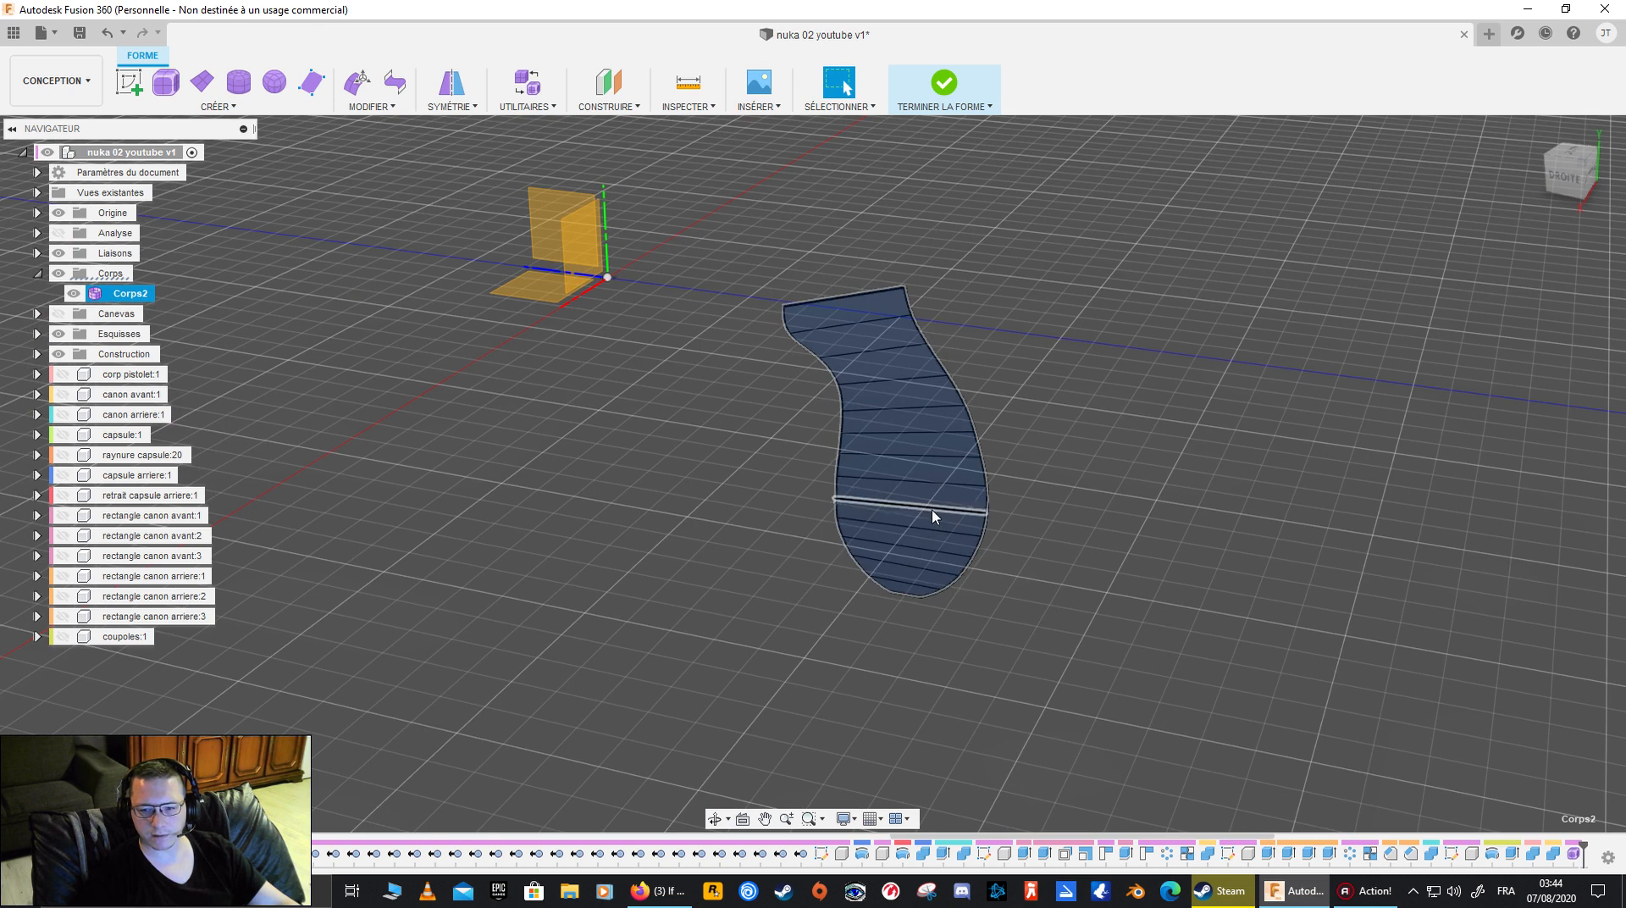
- Start a T-Spline extrusion and pick every face of the grip strip, from the uppermost down to the rounded lower end
{"action": "left_click", "coordinate": [240, 110]}
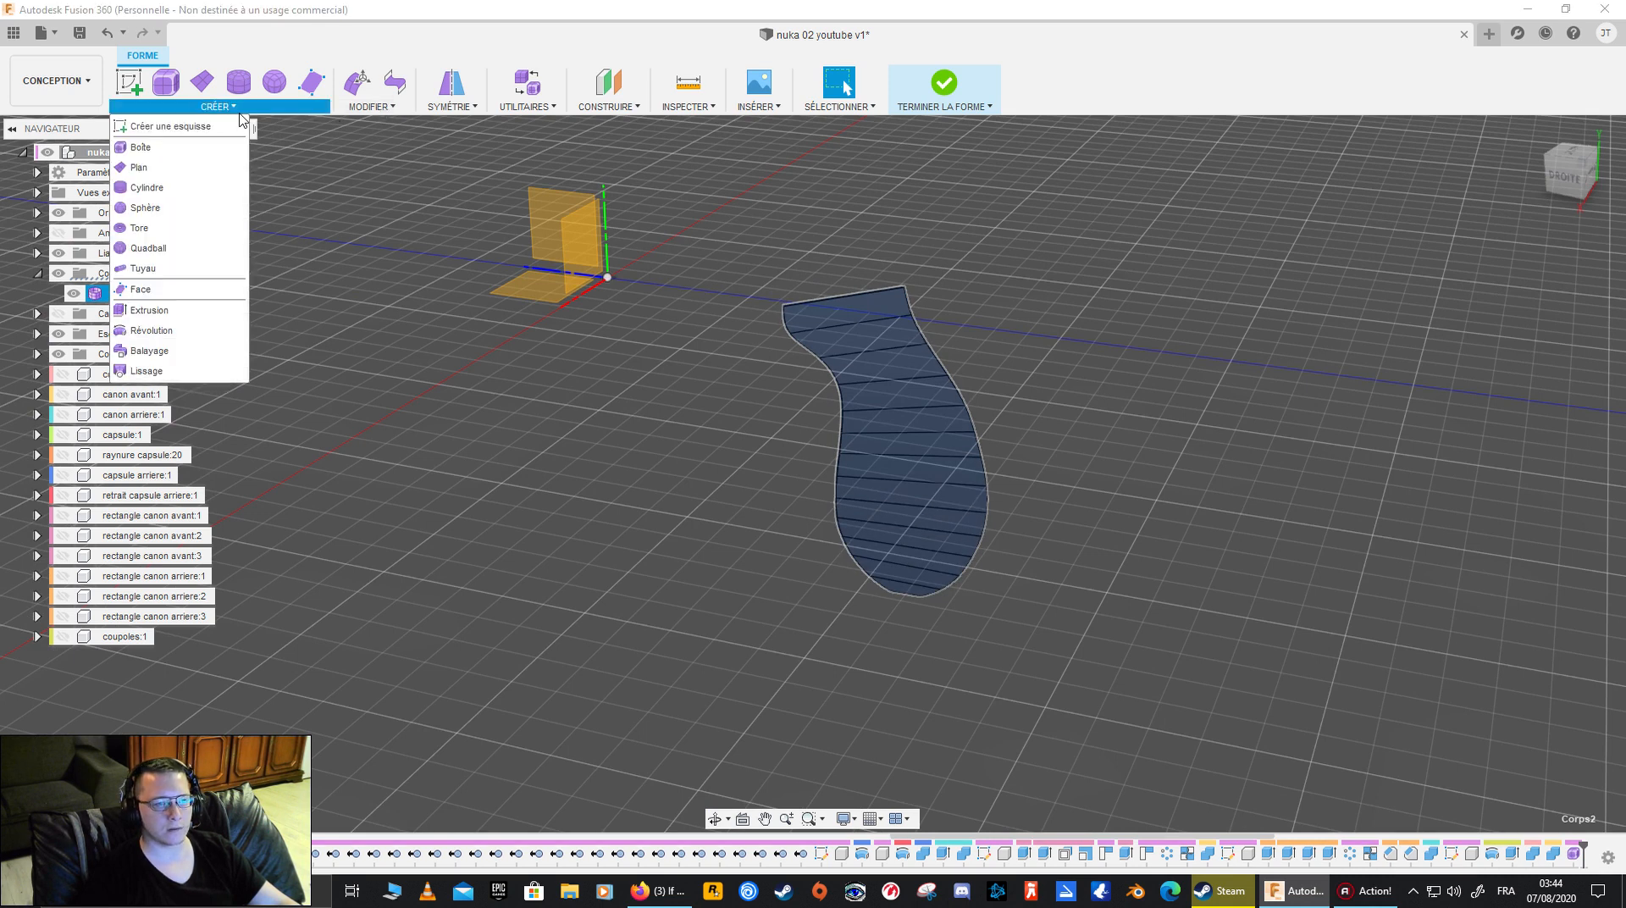
{"action": "left_click", "coordinate": [190, 310]}
{"action": "left_click", "coordinate": [910, 400]}
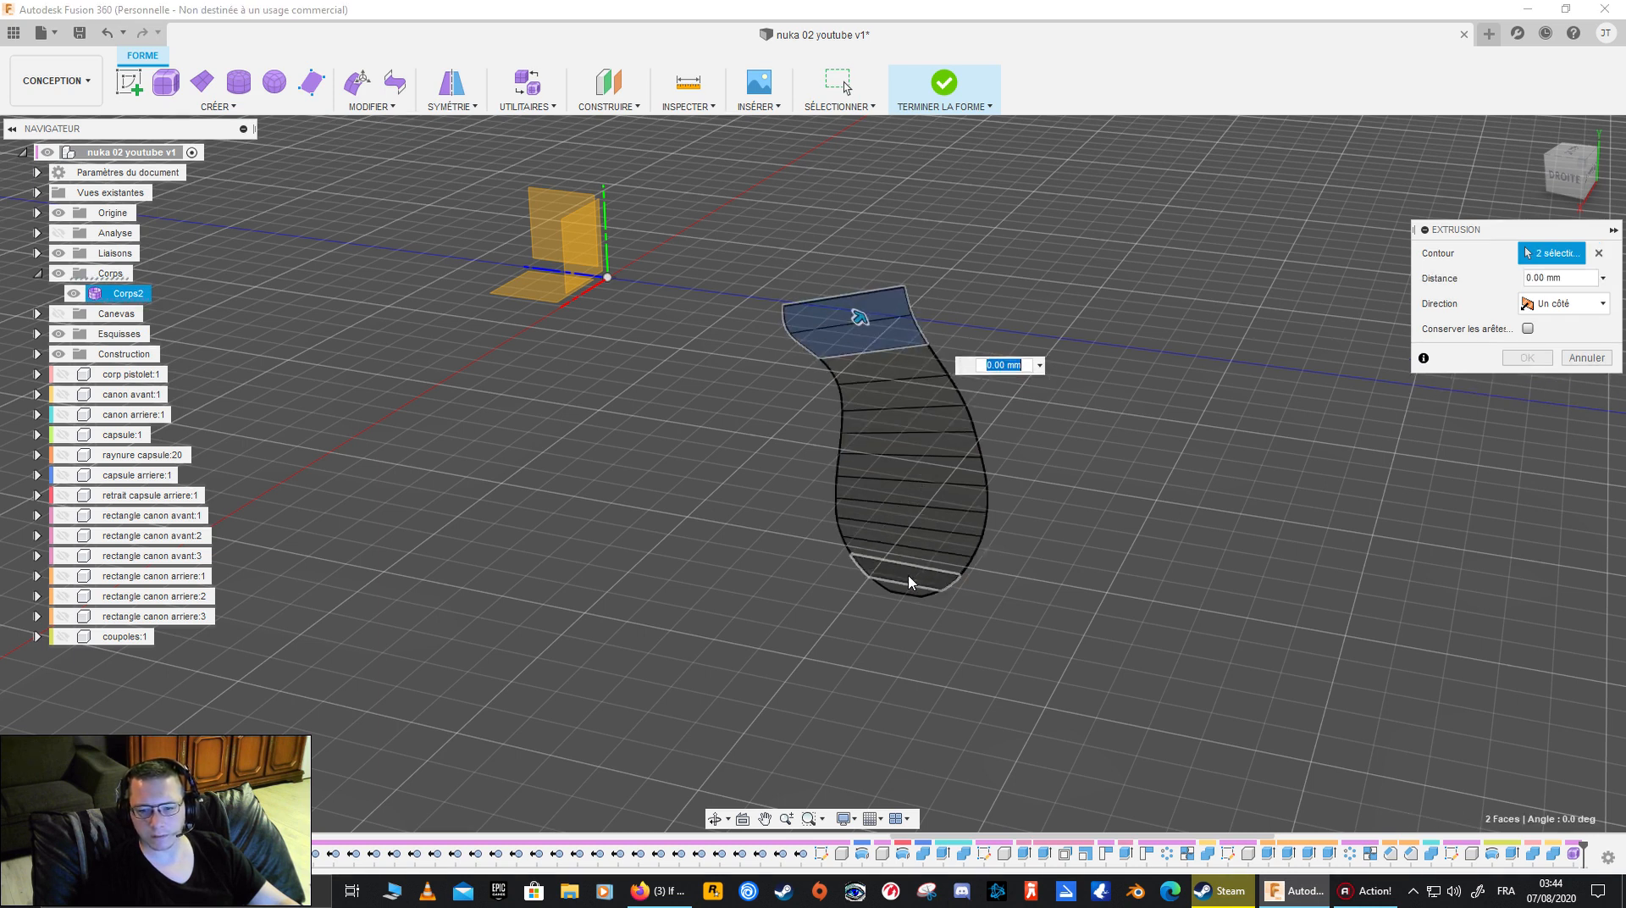
{"action": "left_click", "coordinate": [894, 396]}
{"action": "left_click", "coordinate": [903, 402]}
{"action": "left_click", "coordinate": [905, 424]}
{"action": "left_click", "coordinate": [906, 441]}
{"action": "left_click", "coordinate": [909, 466]}
{"action": "left_click", "coordinate": [907, 497]}
{"action": "left_click", "coordinate": [909, 521]}
{"action": "left_click", "coordinate": [907, 542]}
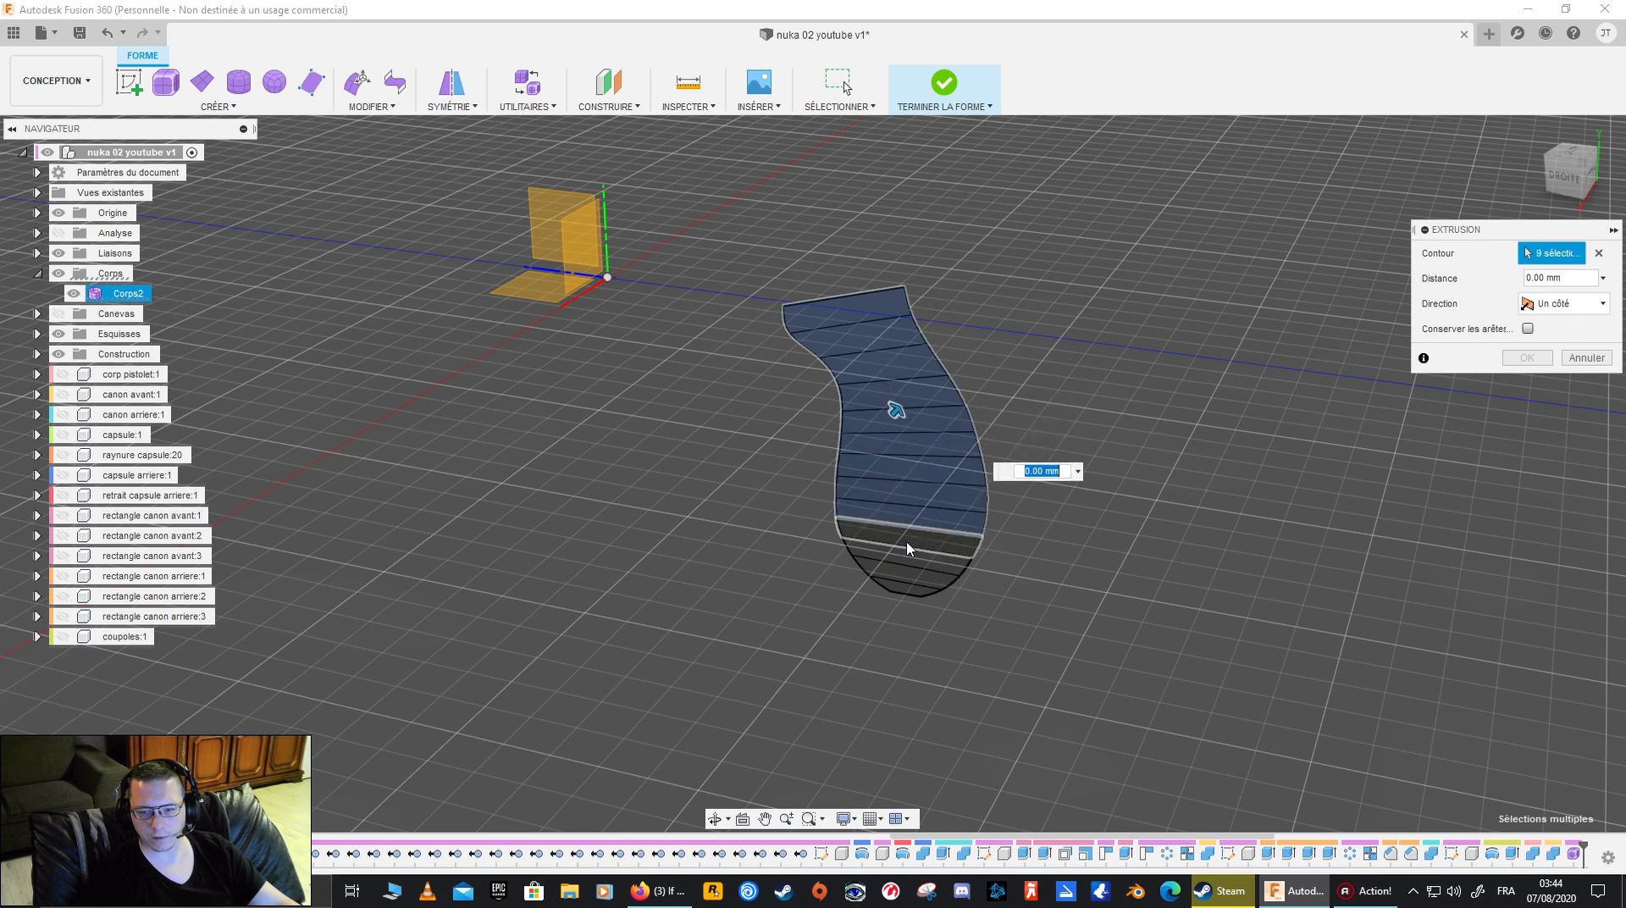
{"action": "left_click", "coordinate": [909, 561]}
{"action": "left_click", "coordinate": [906, 585]}
{"action": "left_click", "coordinate": [905, 591]}
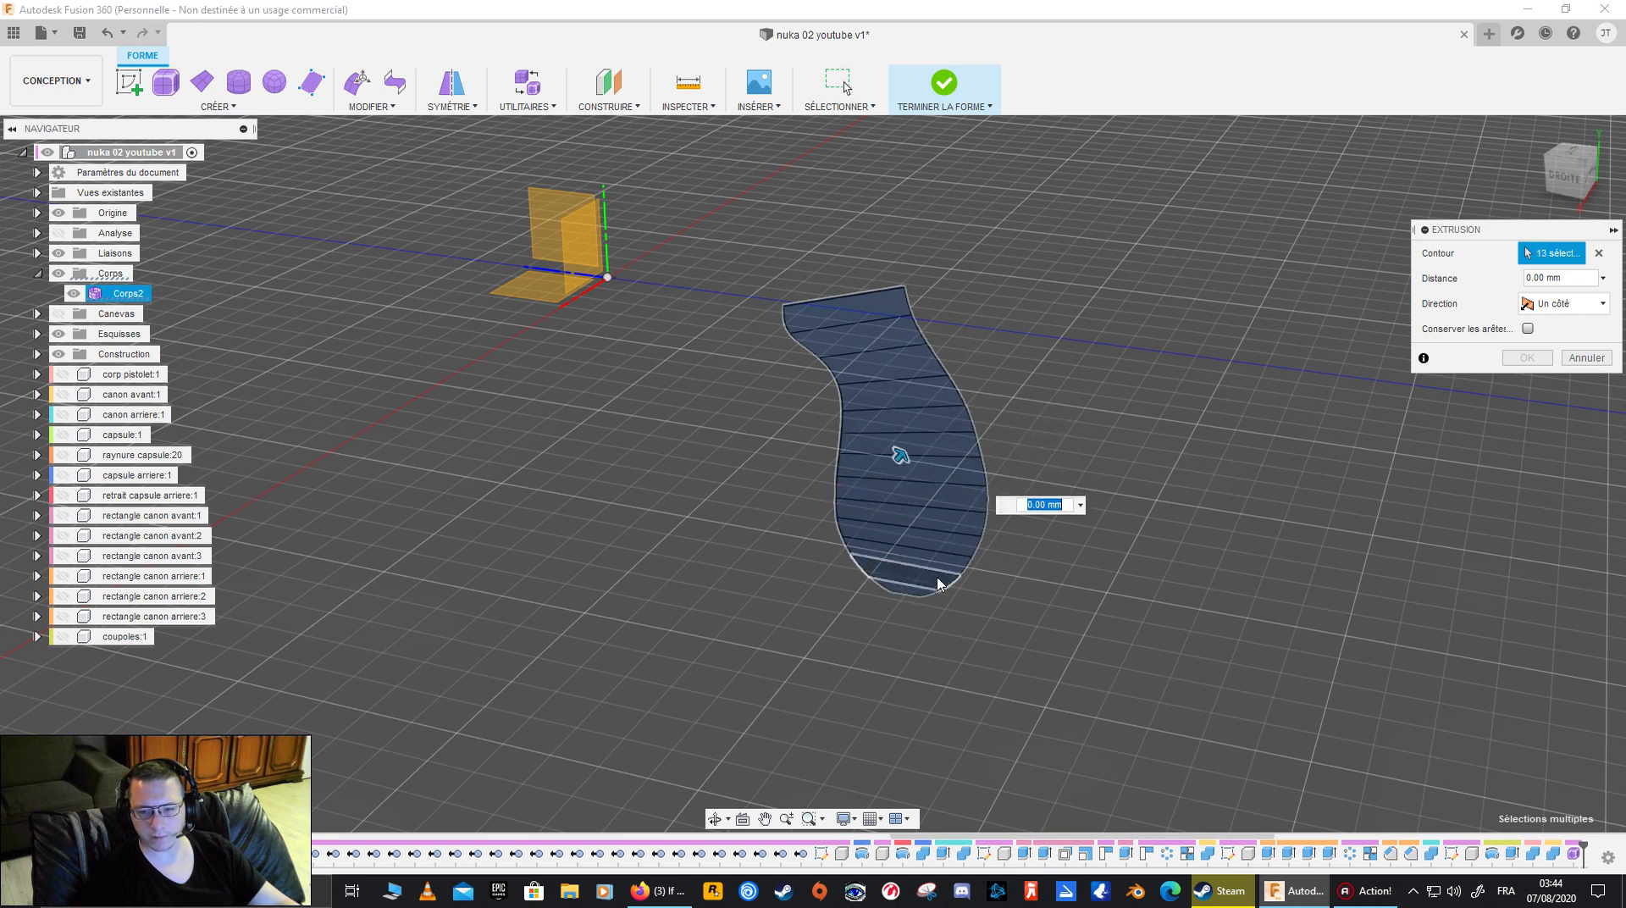
- Extrude the selected grip faces by -0.50 mm on one side, checking the thickness from the back and front
{"action": "mouse_move", "coordinate": [1007, 449]}
{"action": "middle_mouse_down", "text": "shift"}
{"action": "mouse_move", "coordinate": [1039, 417]}
{"action": "mouse_move", "coordinate": [1016, 457]}
{"action": "middle_mouse_up", "text": "shift"}
{"action": "left_click_drag", "start_coordinate": [958, 526], "coordinate": [929, 528]}
{"action": "left_click", "coordinate": [1577, 182]}
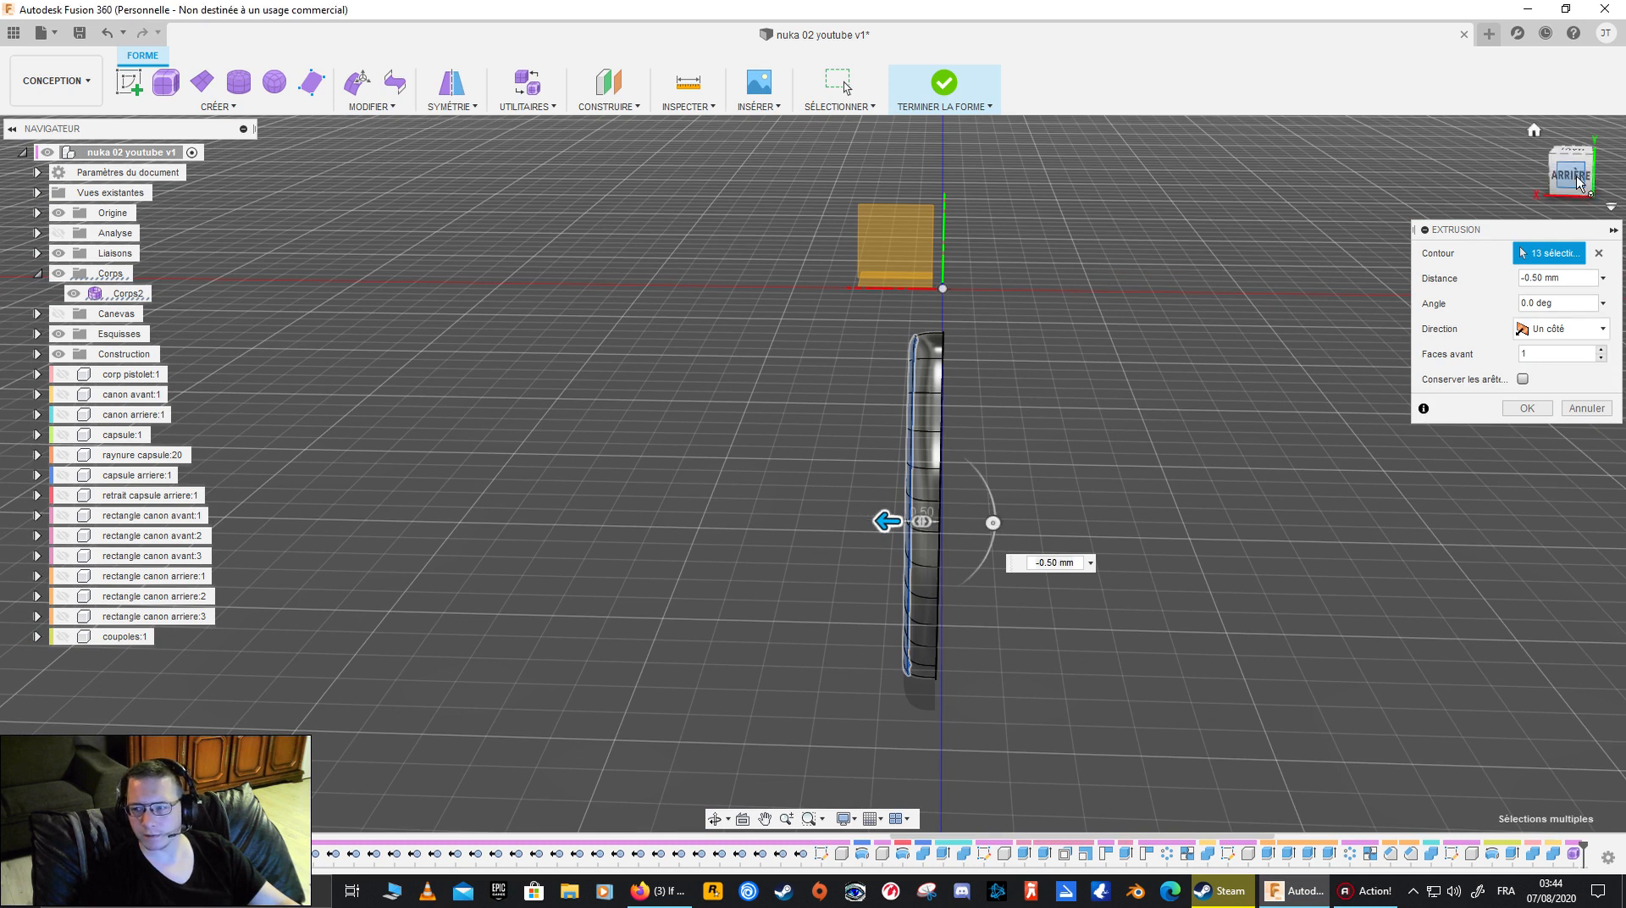
{"action": "mouse_move", "coordinate": [882, 508]}
{"action": "left_mouse_down"}
{"action": "mouse_move", "coordinate": [826, 508]}
{"action": "mouse_move", "coordinate": [884, 508]}
{"action": "left_mouse_up"}
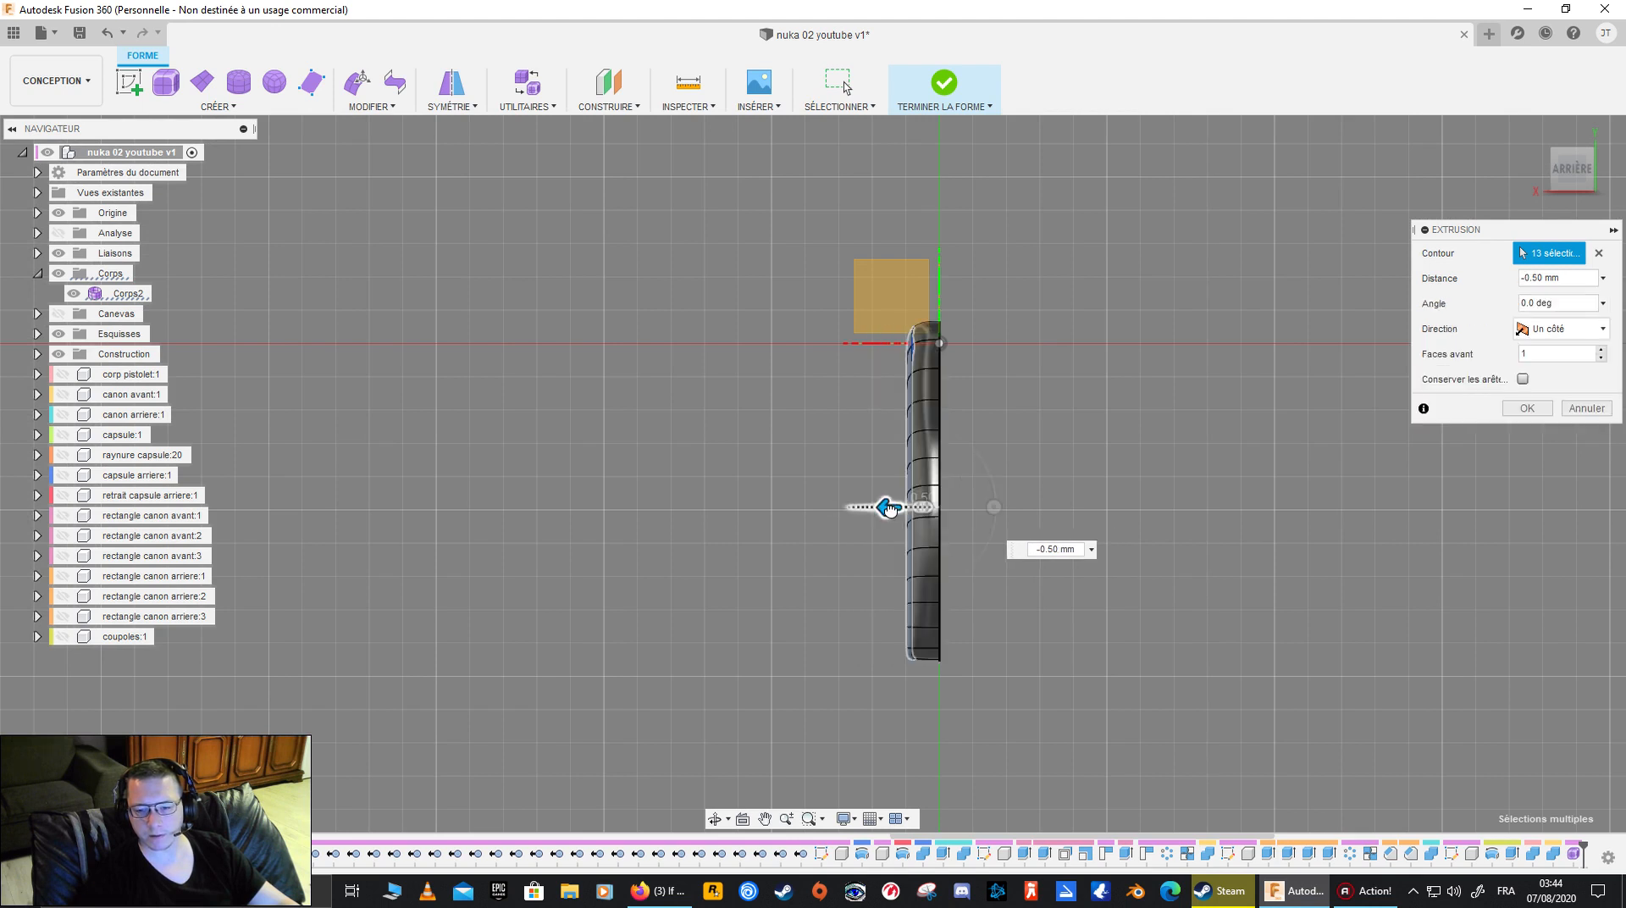
{"action": "left_click", "coordinate": [886, 508]}
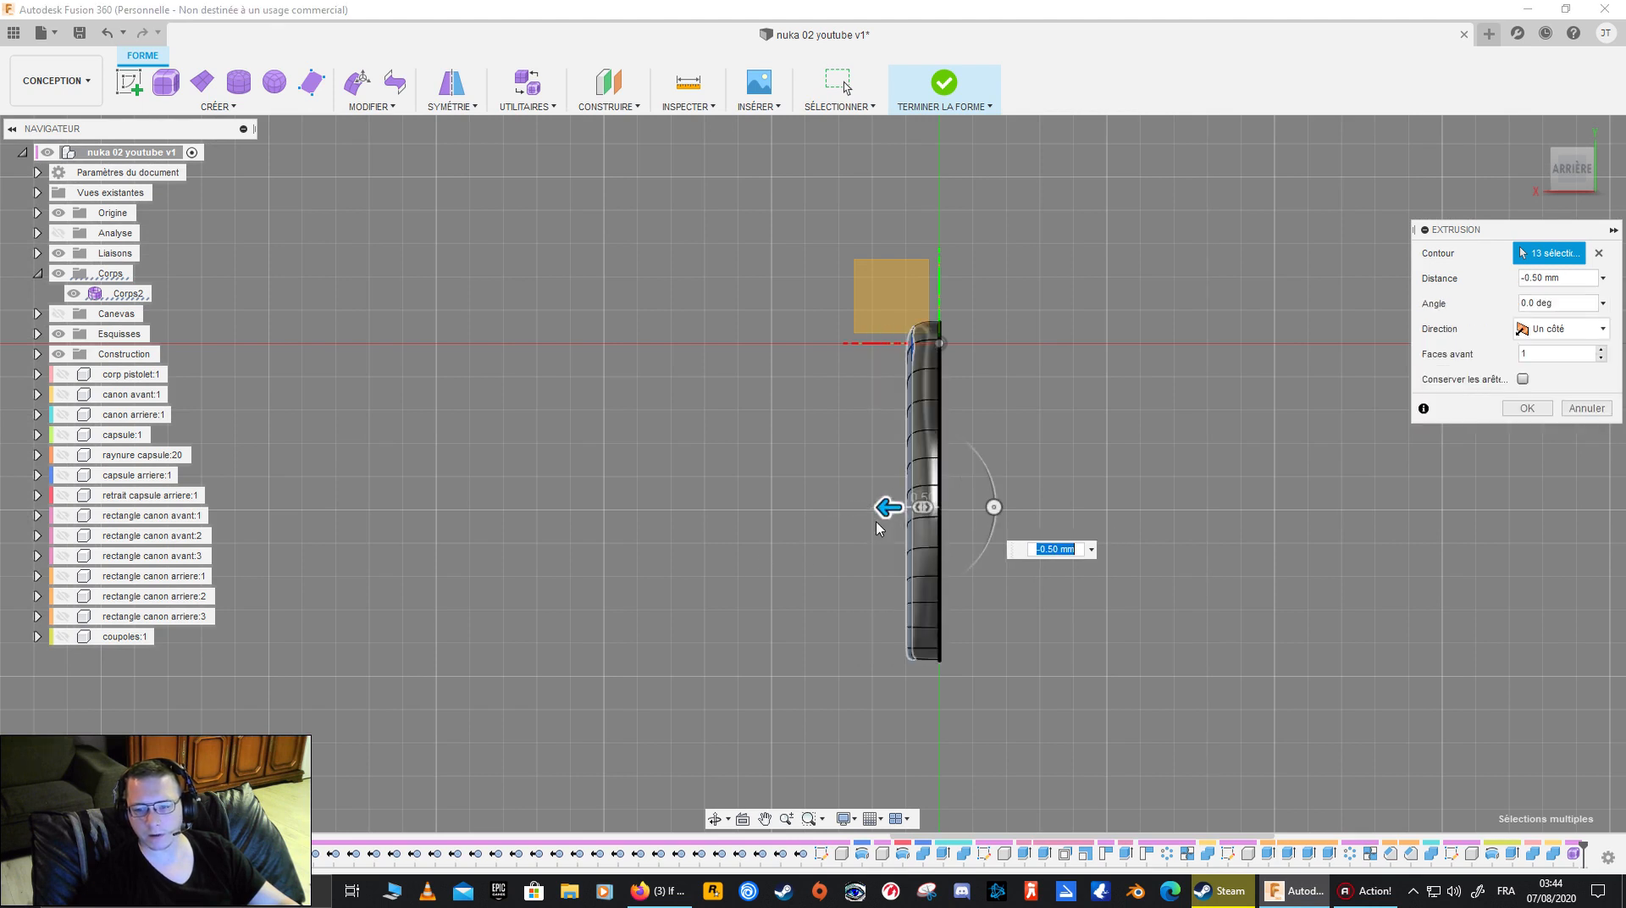
{"action": "middle_click_drag", "start_coordinate": [881, 506], "coordinate": [1029, 560], "text": "shift"}
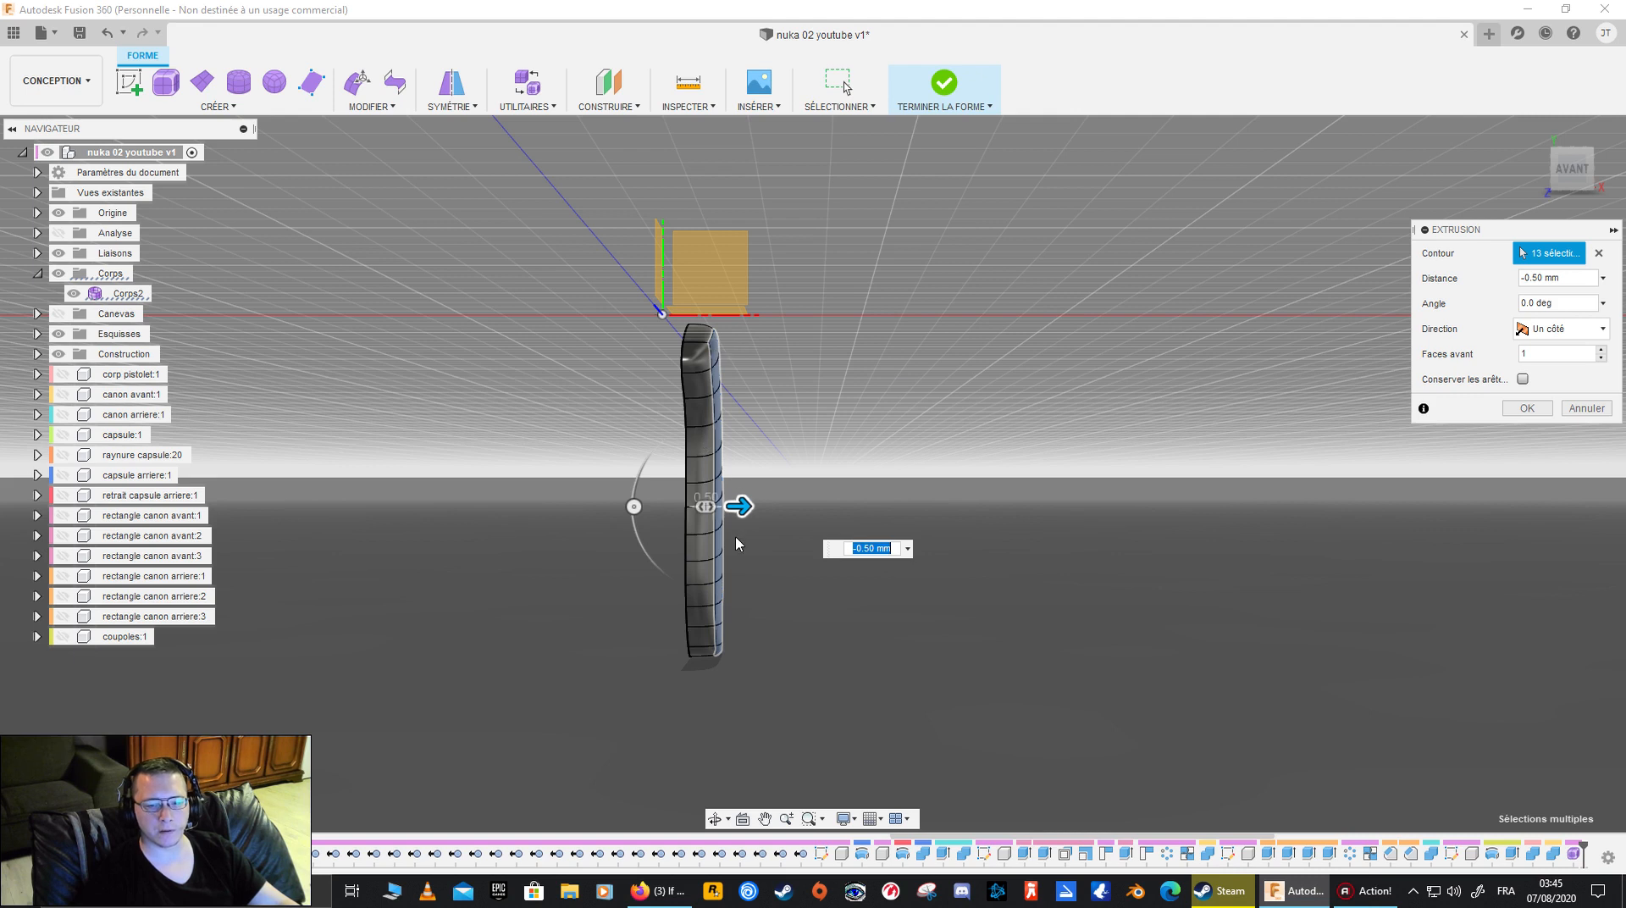
{"action": "middle_click_drag", "start_coordinate": [845, 547], "coordinate": [767, 392], "text": "shift"}
{"action": "middle_click_drag", "start_coordinate": [877, 518], "coordinate": [690, 562], "text": "shift"}
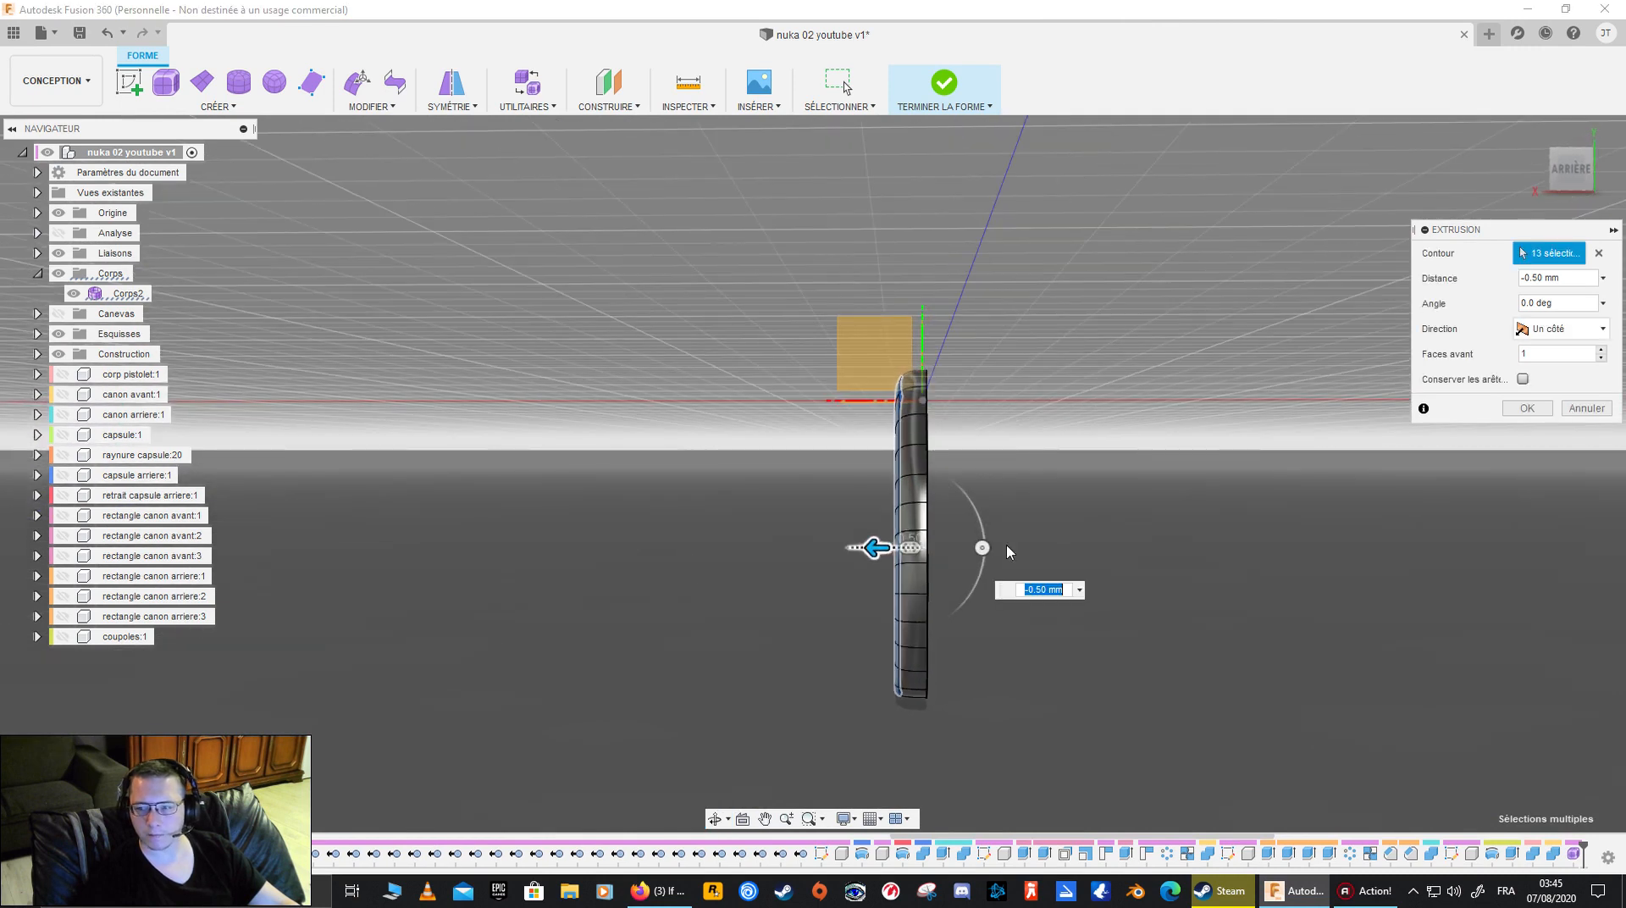
{"action": "key", "text": "Return"}
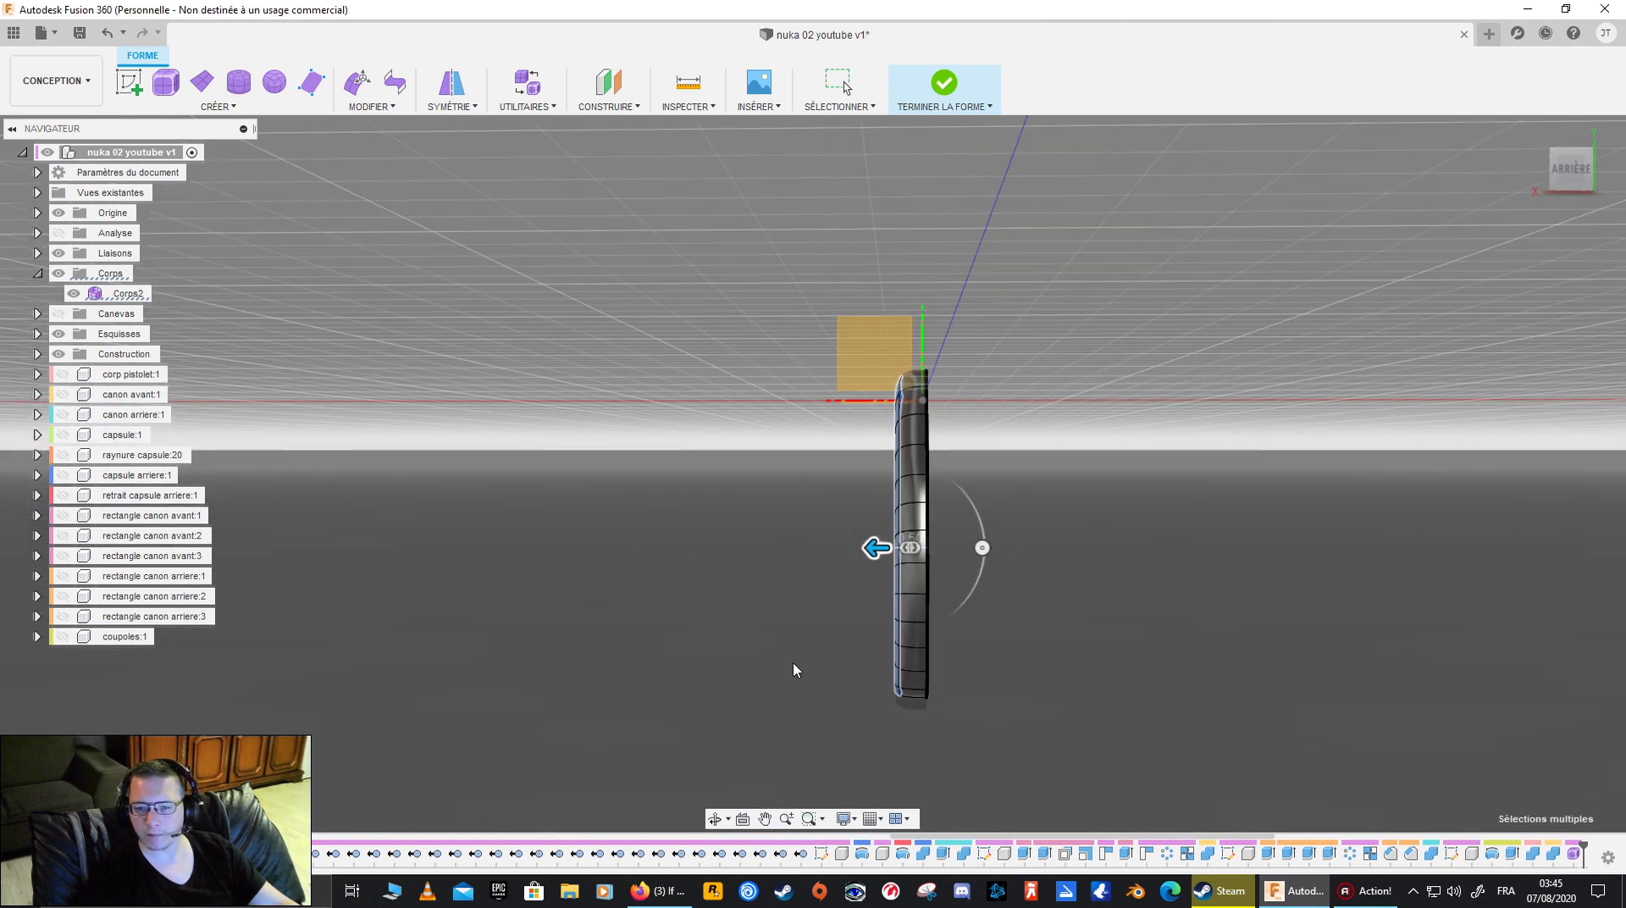
- Crease the full edge loop bordering the extruded side face of the grip
{"action": "middle_click_drag", "start_coordinate": [818, 620], "coordinate": [1007, 560], "text": "shift"}
{"action": "double_click", "coordinate": [673, 482]}
{"action": "middle_click_drag", "start_coordinate": [674, 483], "coordinate": [849, 488], "text": "shift"}
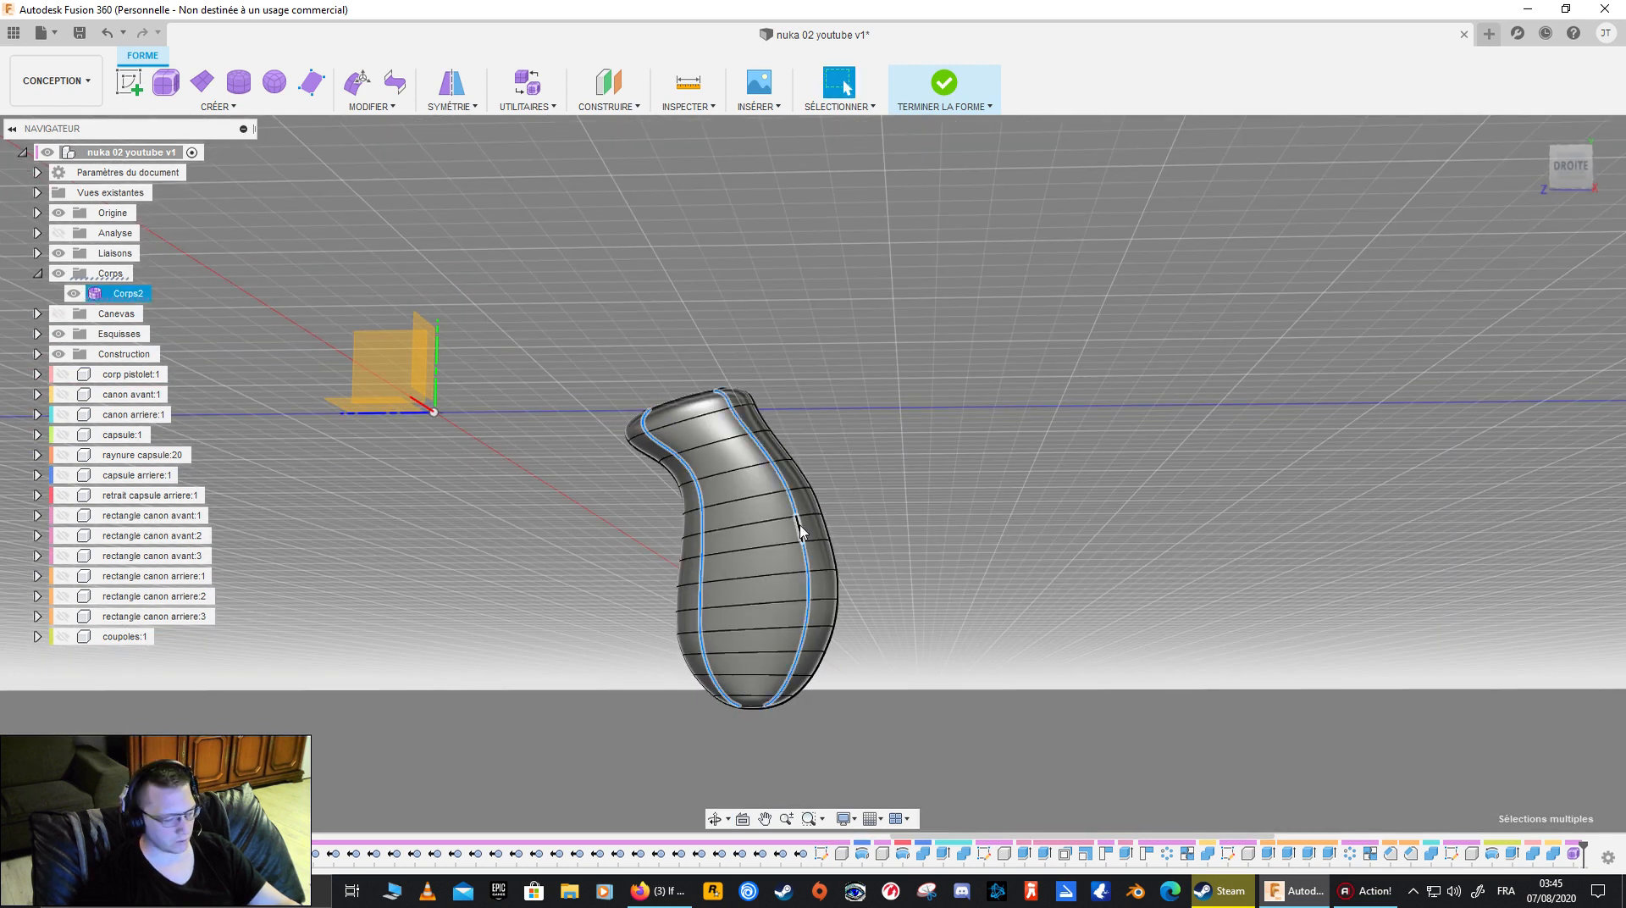
{"action": "mouse_move", "coordinate": [762, 617]}
{"action": "middle_mouse_down", "text": "shift"}
{"action": "mouse_move", "coordinate": [771, 576]}
{"action": "mouse_move", "coordinate": [762, 599]}
{"action": "middle_mouse_up", "text": "shift"}
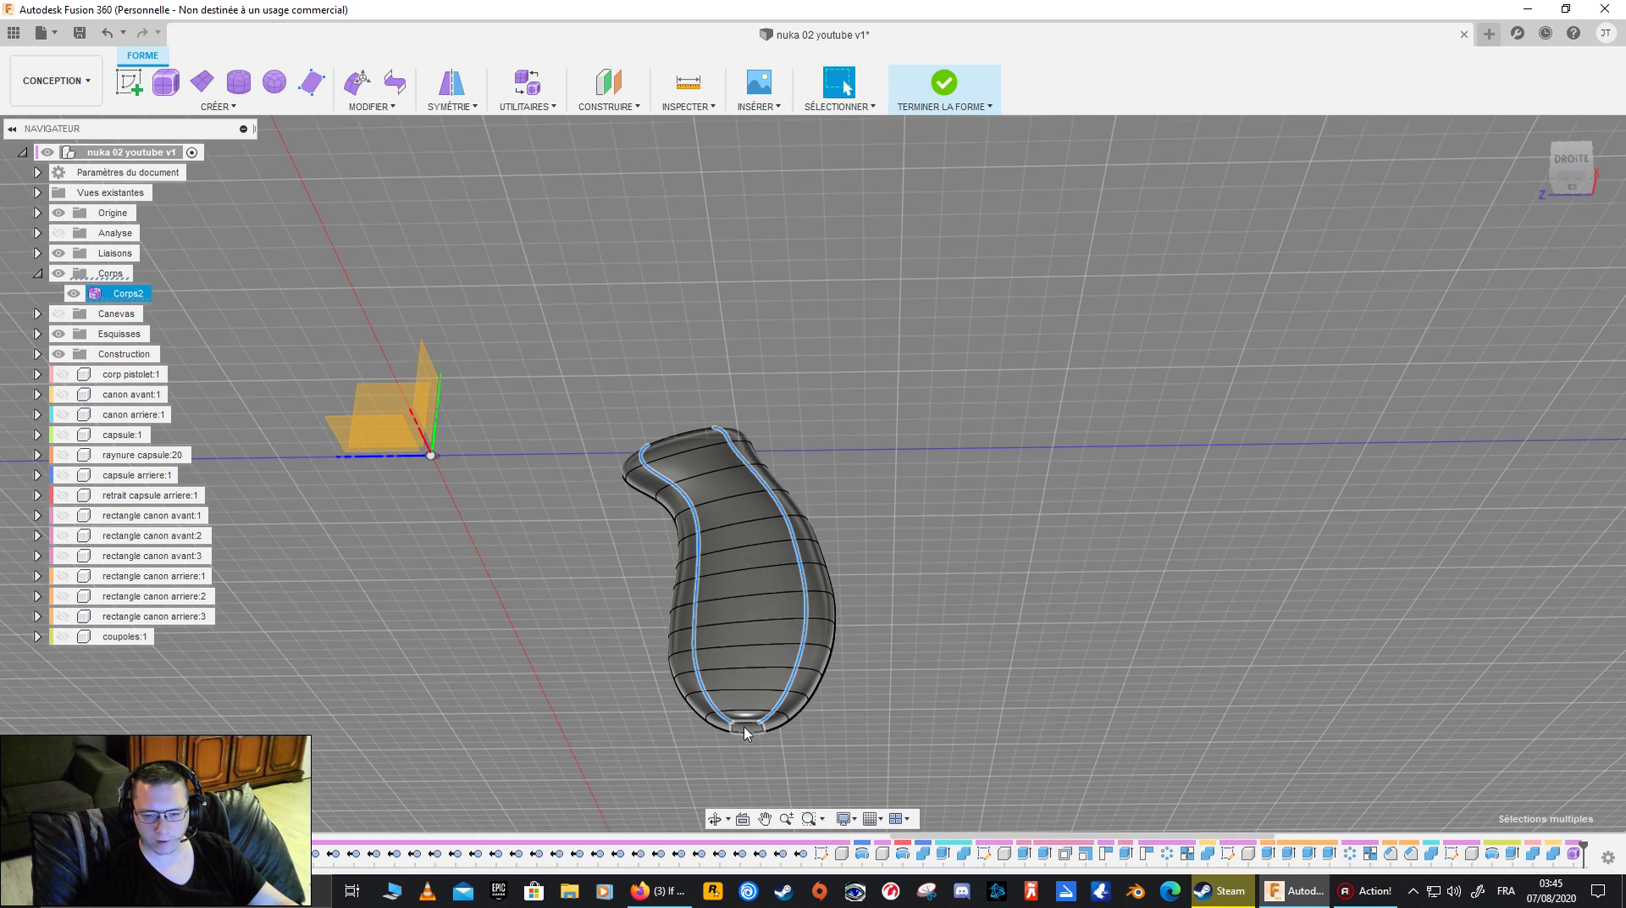
{"action": "middle_click_drag", "start_coordinate": [739, 730], "coordinate": [747, 664], "text": "shift"}
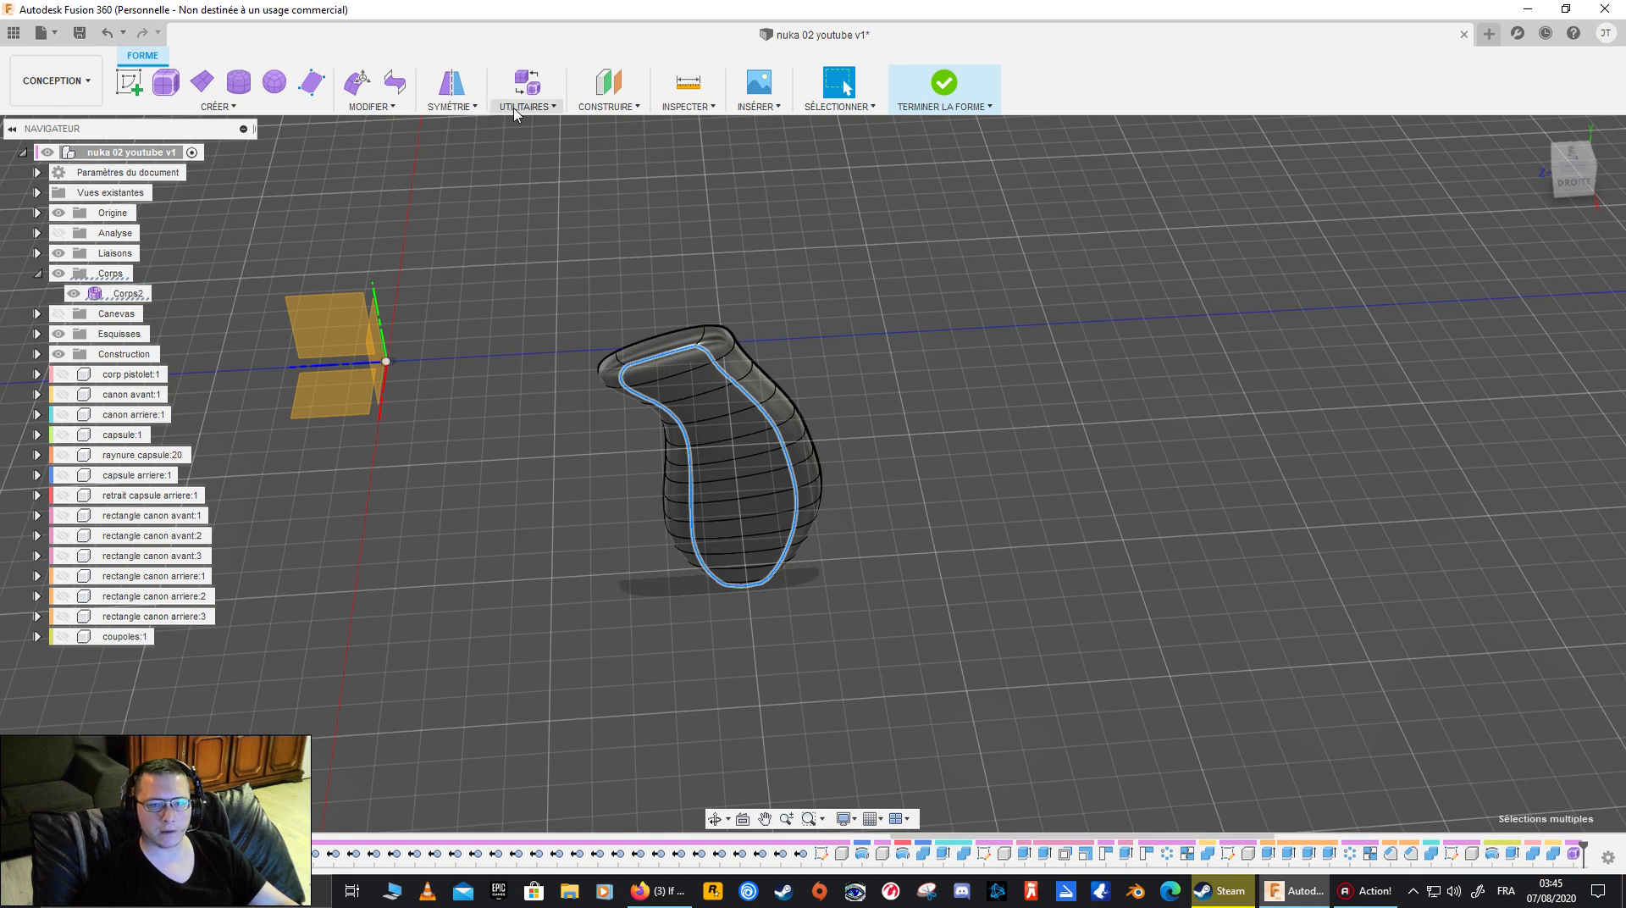
{"action": "left_click", "coordinate": [392, 106]}
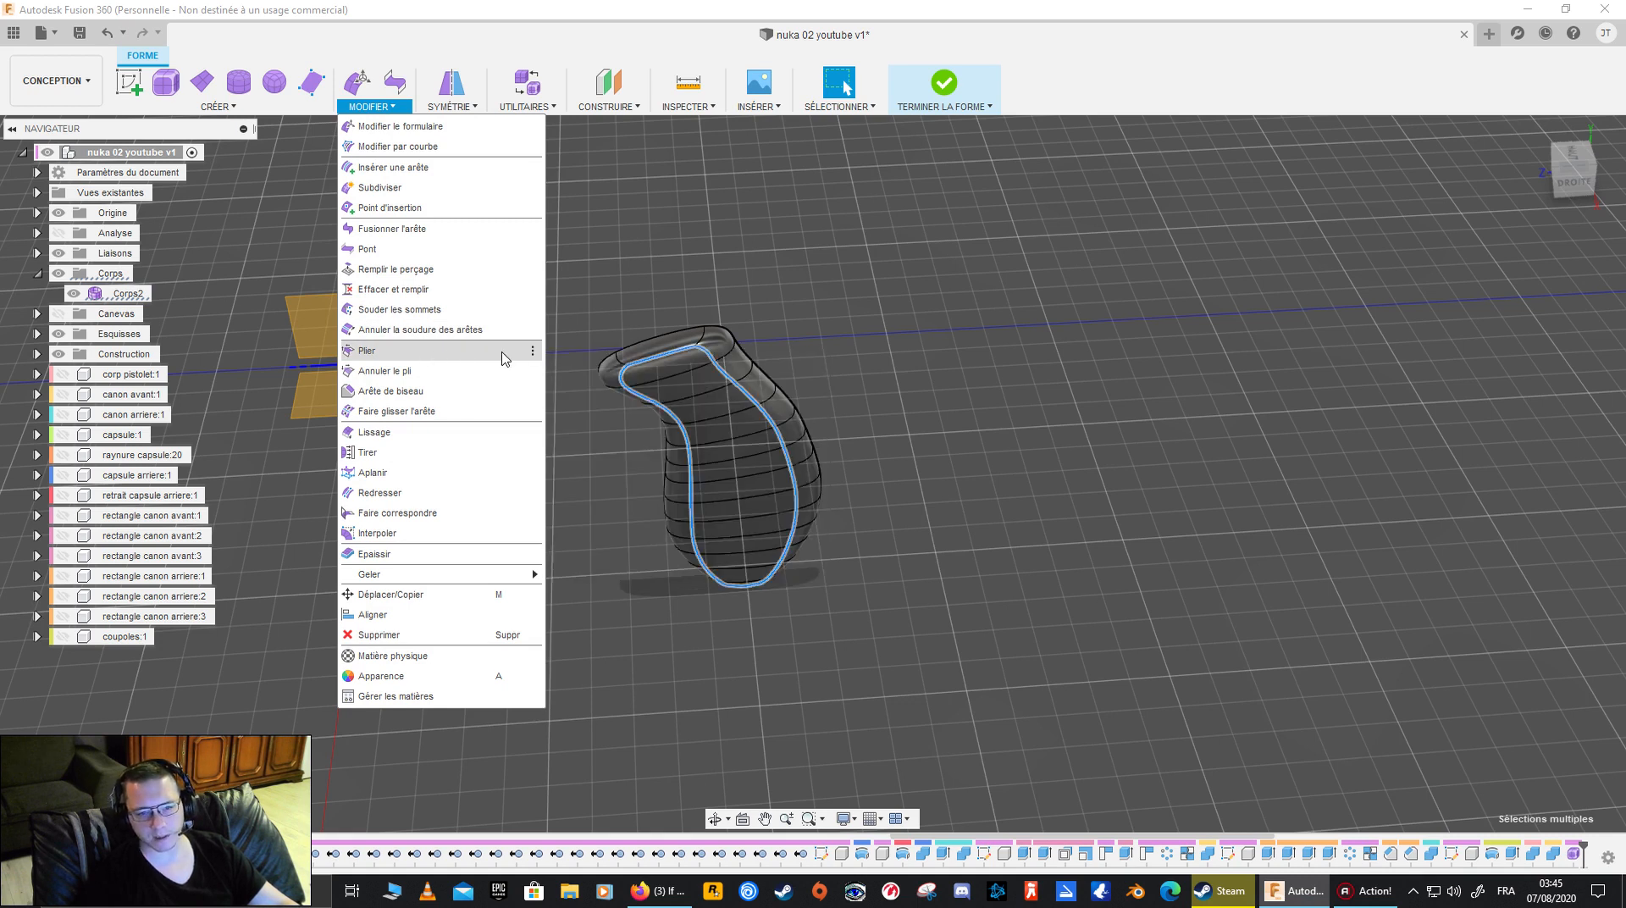
{"action": "left_click", "coordinate": [415, 350]}
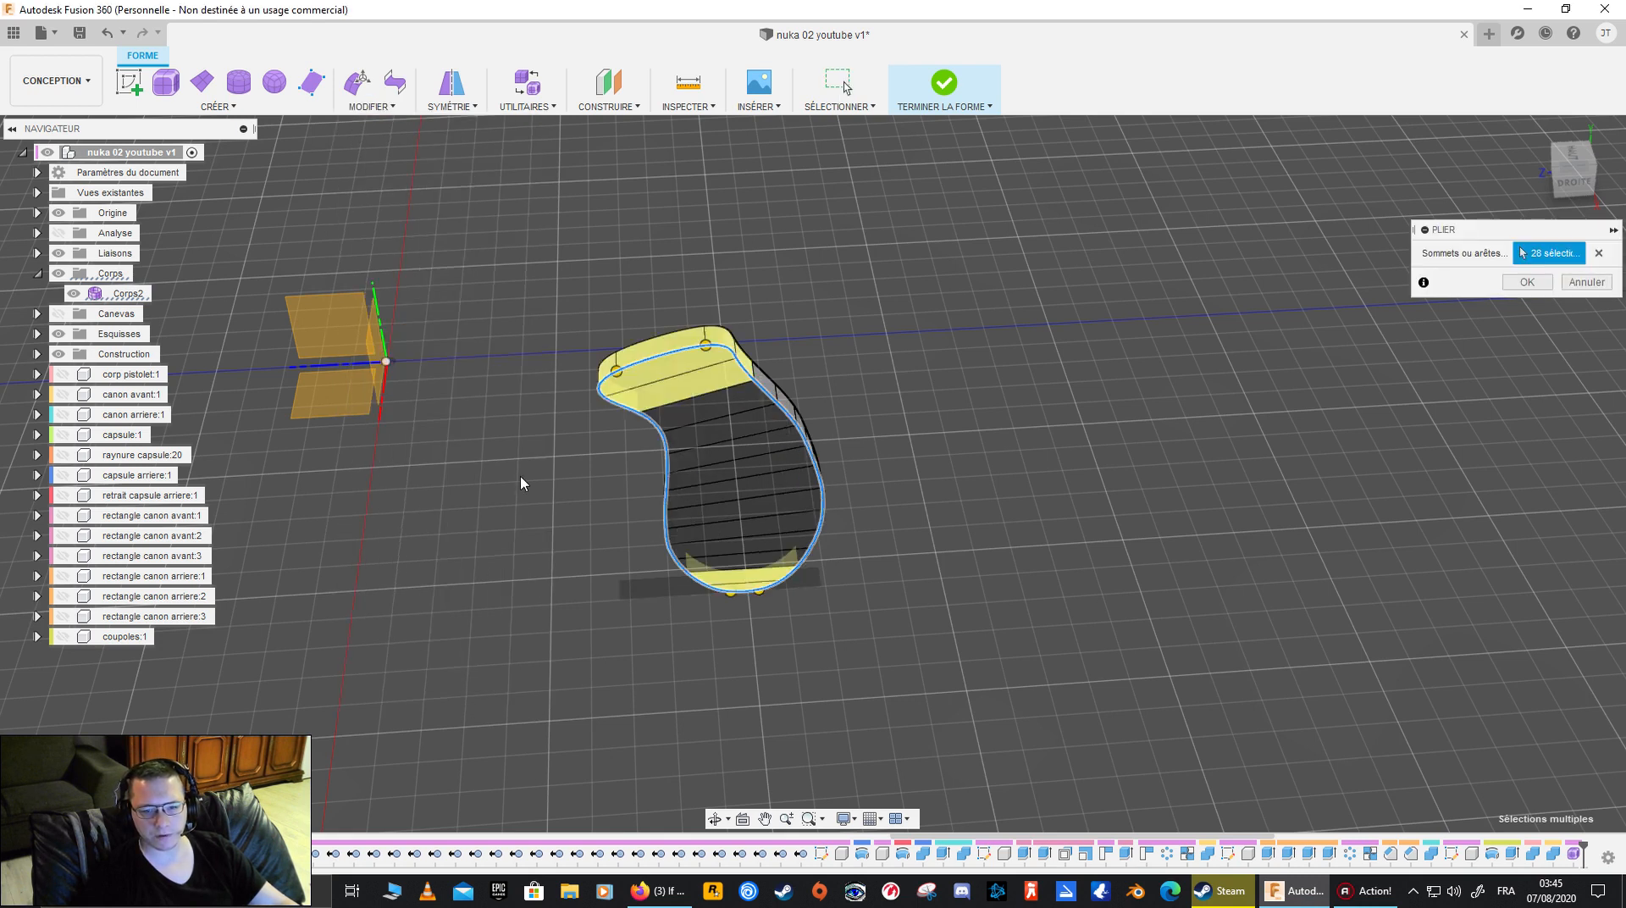
{"action": "middle_click_drag", "start_coordinate": [592, 498], "coordinate": [793, 501], "text": "shift"}
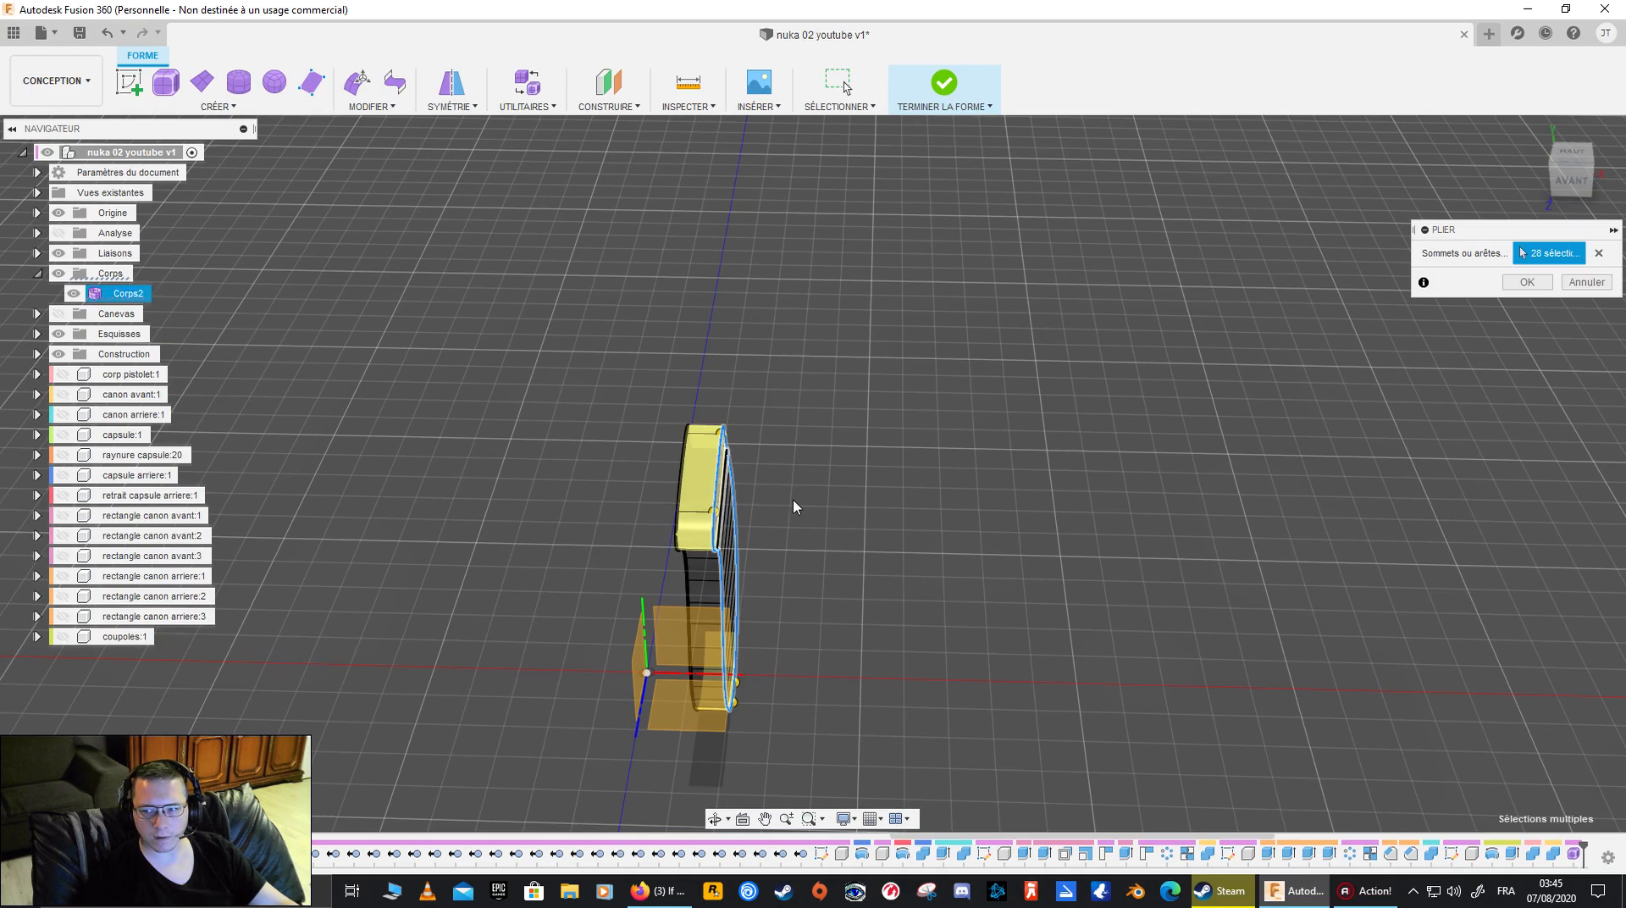
{"action": "left_click", "coordinate": [1527, 282]}
- Select the edge loop around the grip's open side and examine the creased body from the back, front and oblique angles
{"action": "middle_click_drag", "start_coordinate": [933, 527], "coordinate": [901, 503], "text": "shift"}
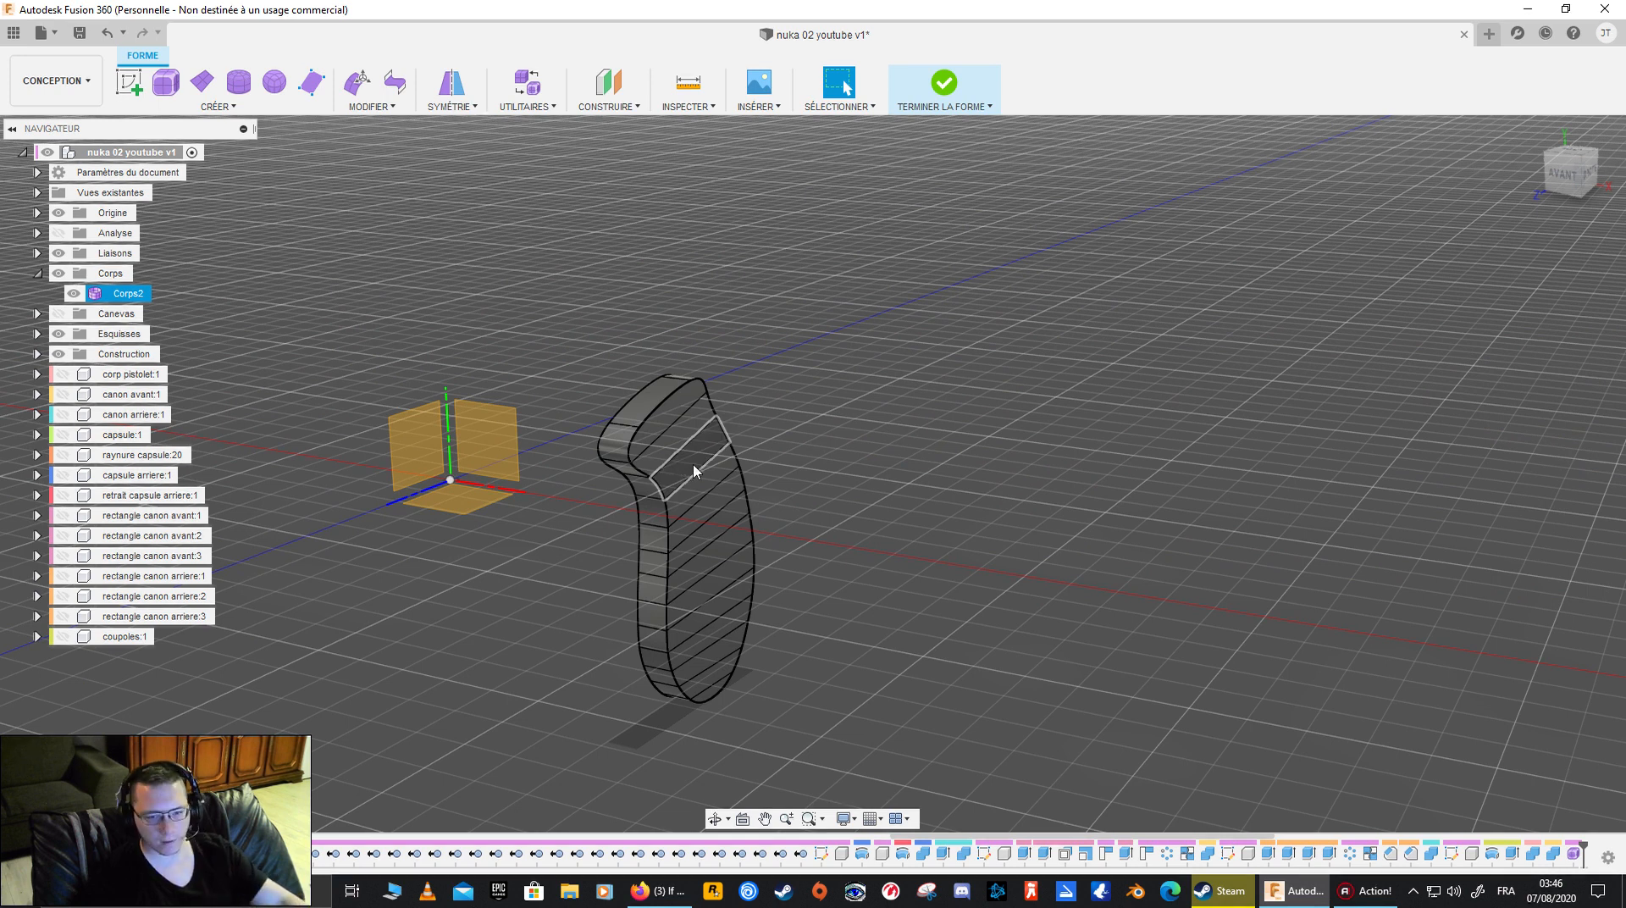
{"action": "scroll", "coordinate": [631, 474], "scroll_direction": "up", "scroll_amount": 4}
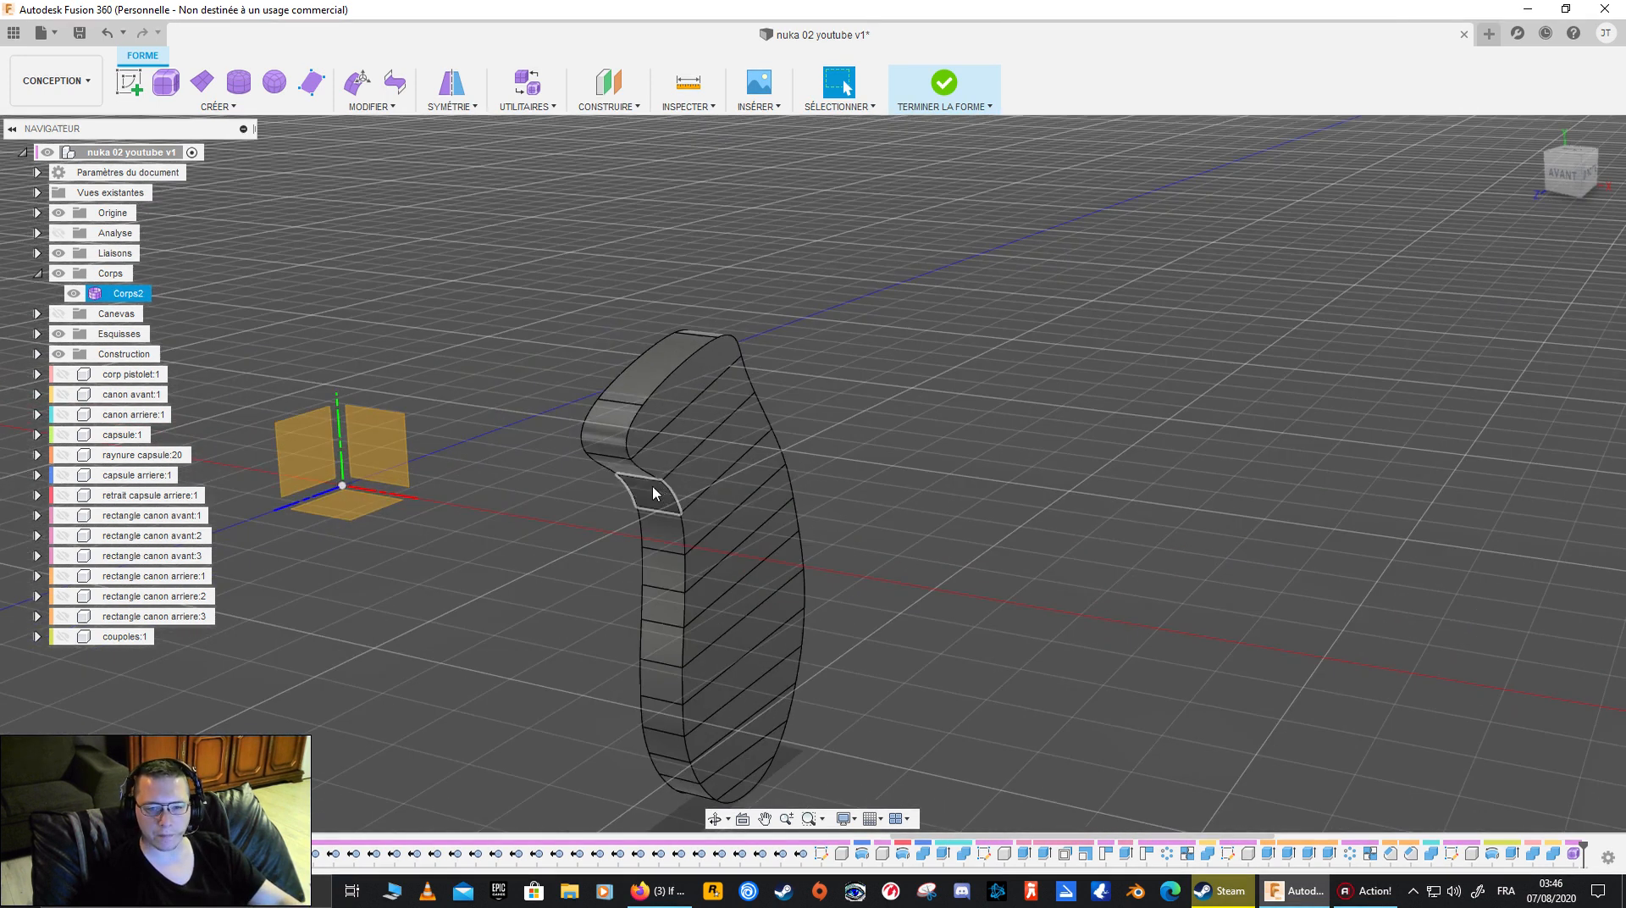
{"action": "middle_click_drag", "start_coordinate": [1011, 528], "coordinate": [1045, 504], "text": "shift"}
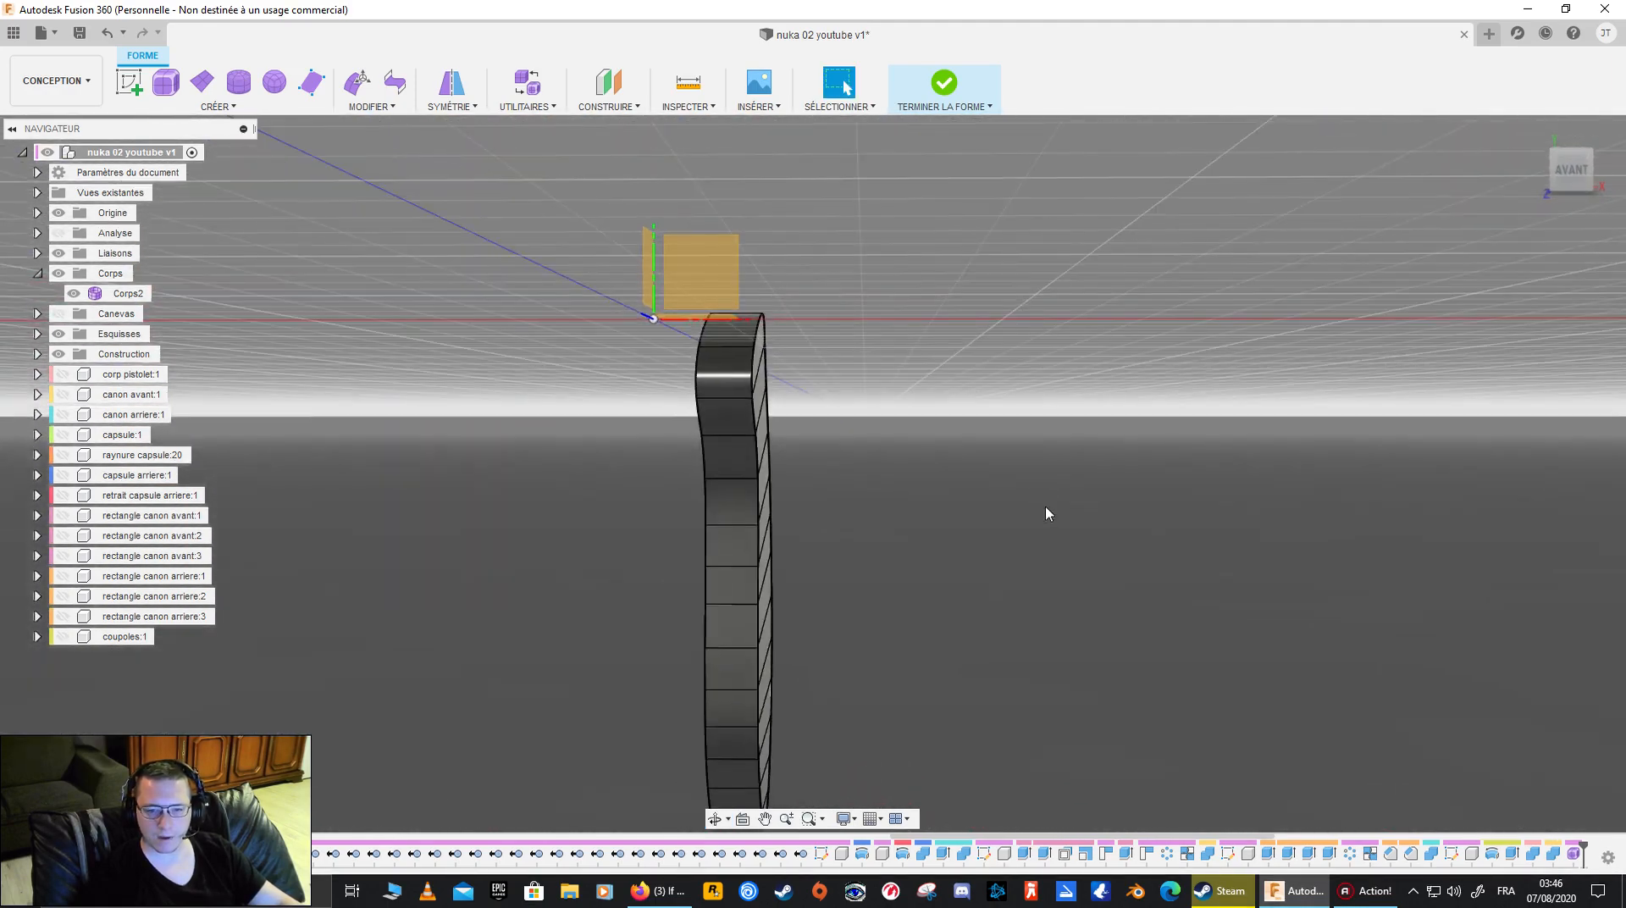
{"action": "double_click", "coordinate": [706, 519]}
{"action": "middle_click_drag", "start_coordinate": [705, 519], "coordinate": [834, 538], "text": "shift"}
{"action": "left_click", "coordinate": [1566, 173]}
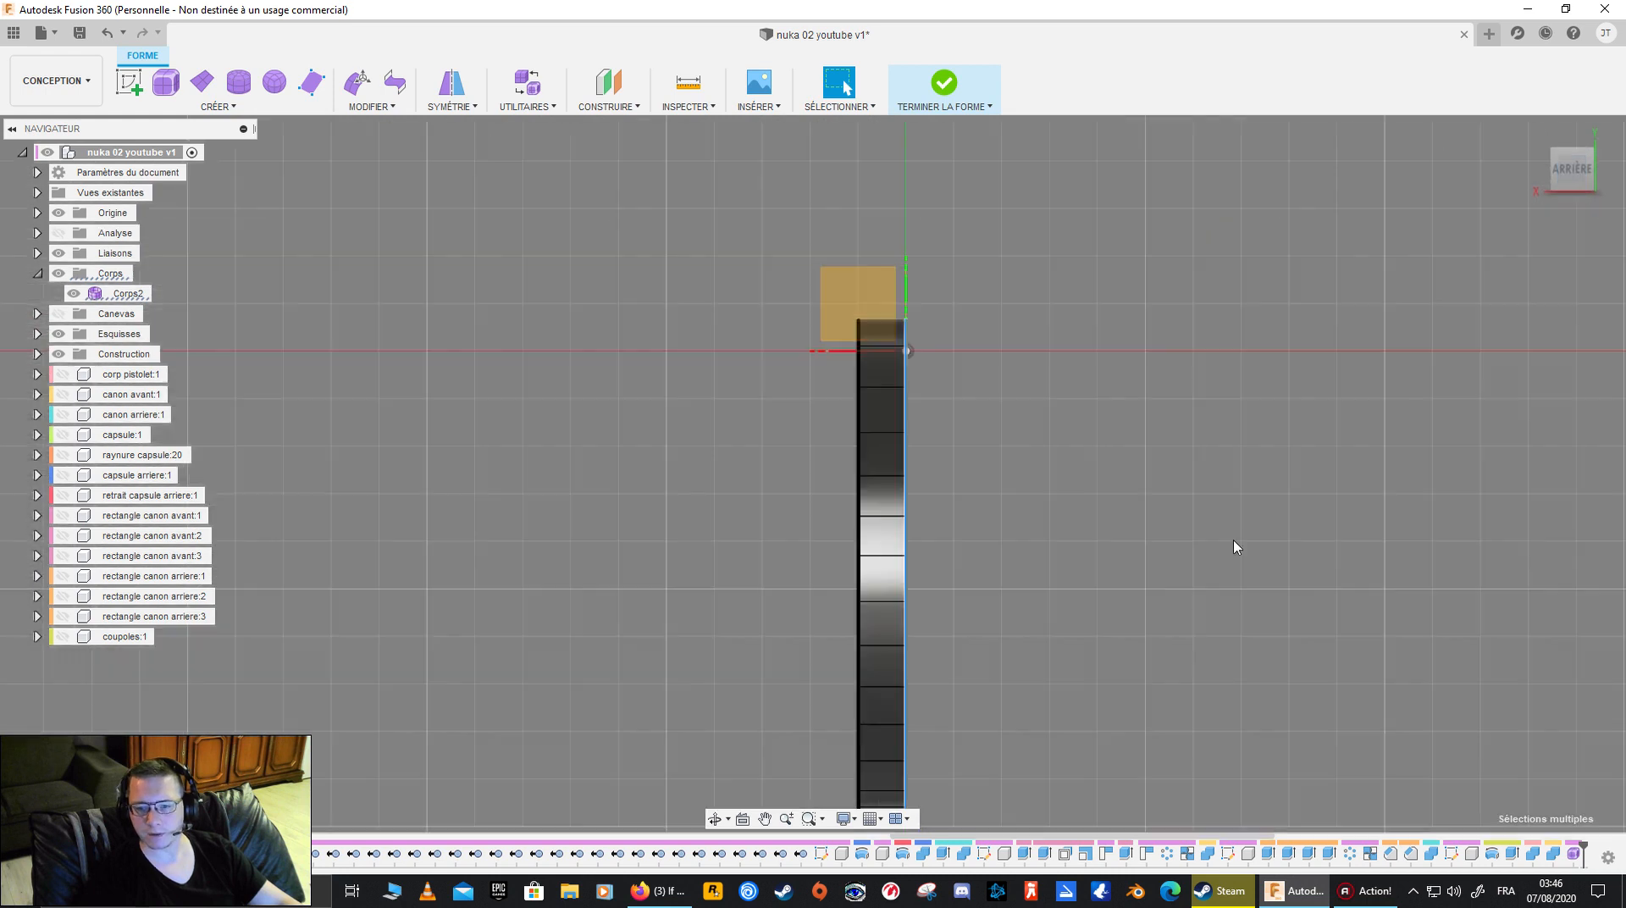
{"action": "middle_click_drag", "start_coordinate": [1016, 614], "coordinate": [908, 494]}
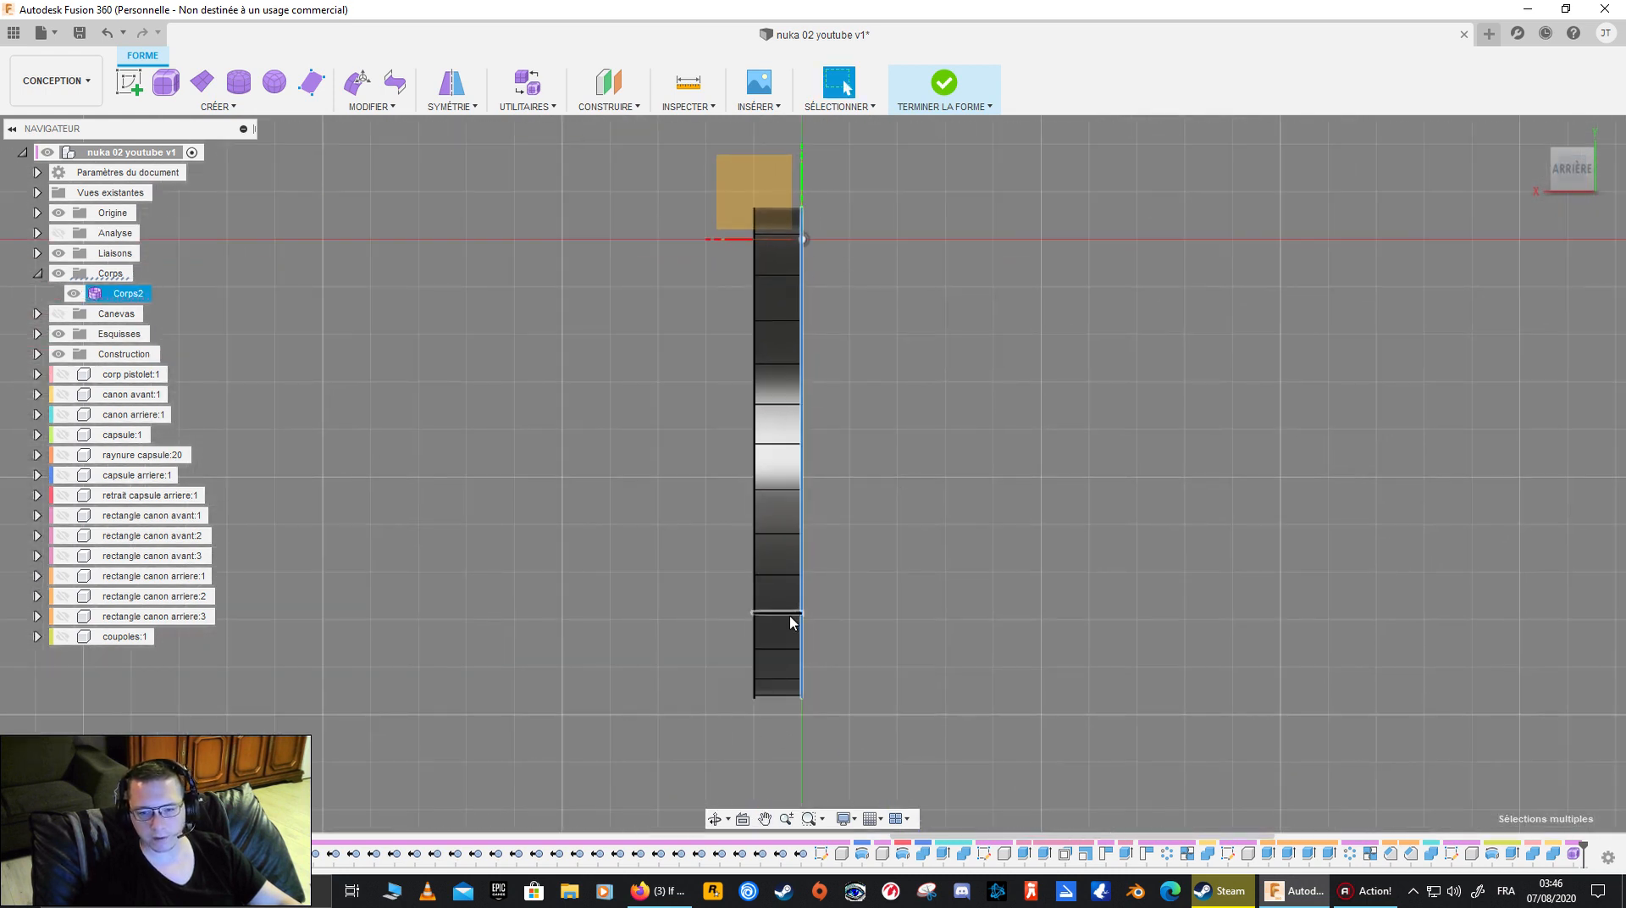
{"action": "middle_click_drag", "start_coordinate": [813, 247], "coordinate": [804, 391], "text": "shift"}
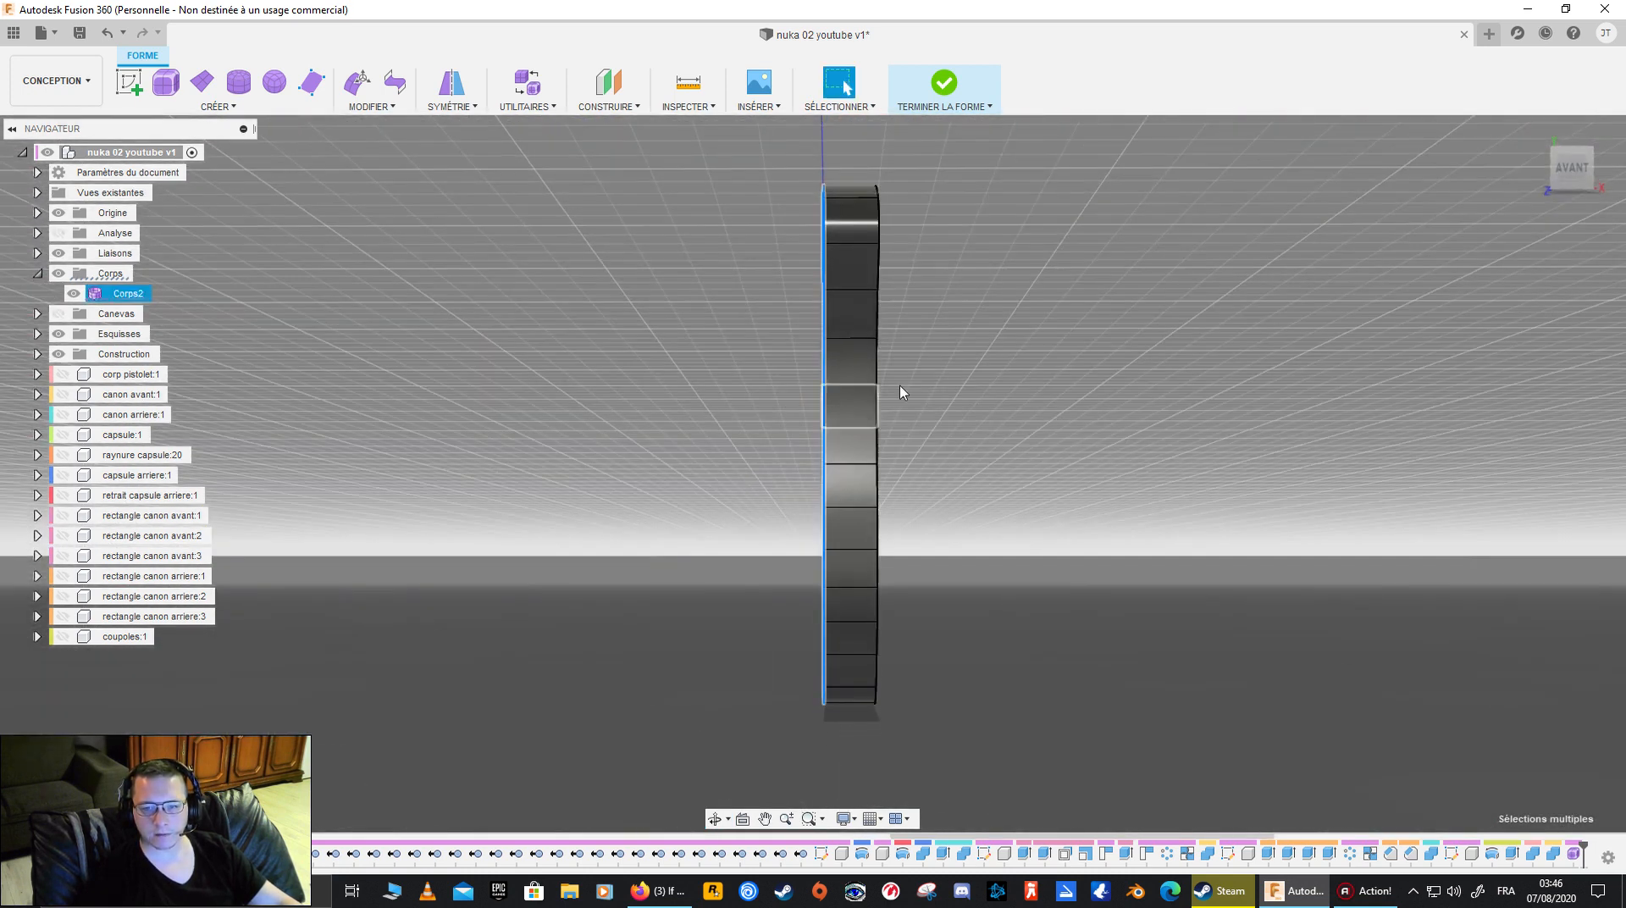
{"action": "left_click", "coordinate": [1573, 173]}
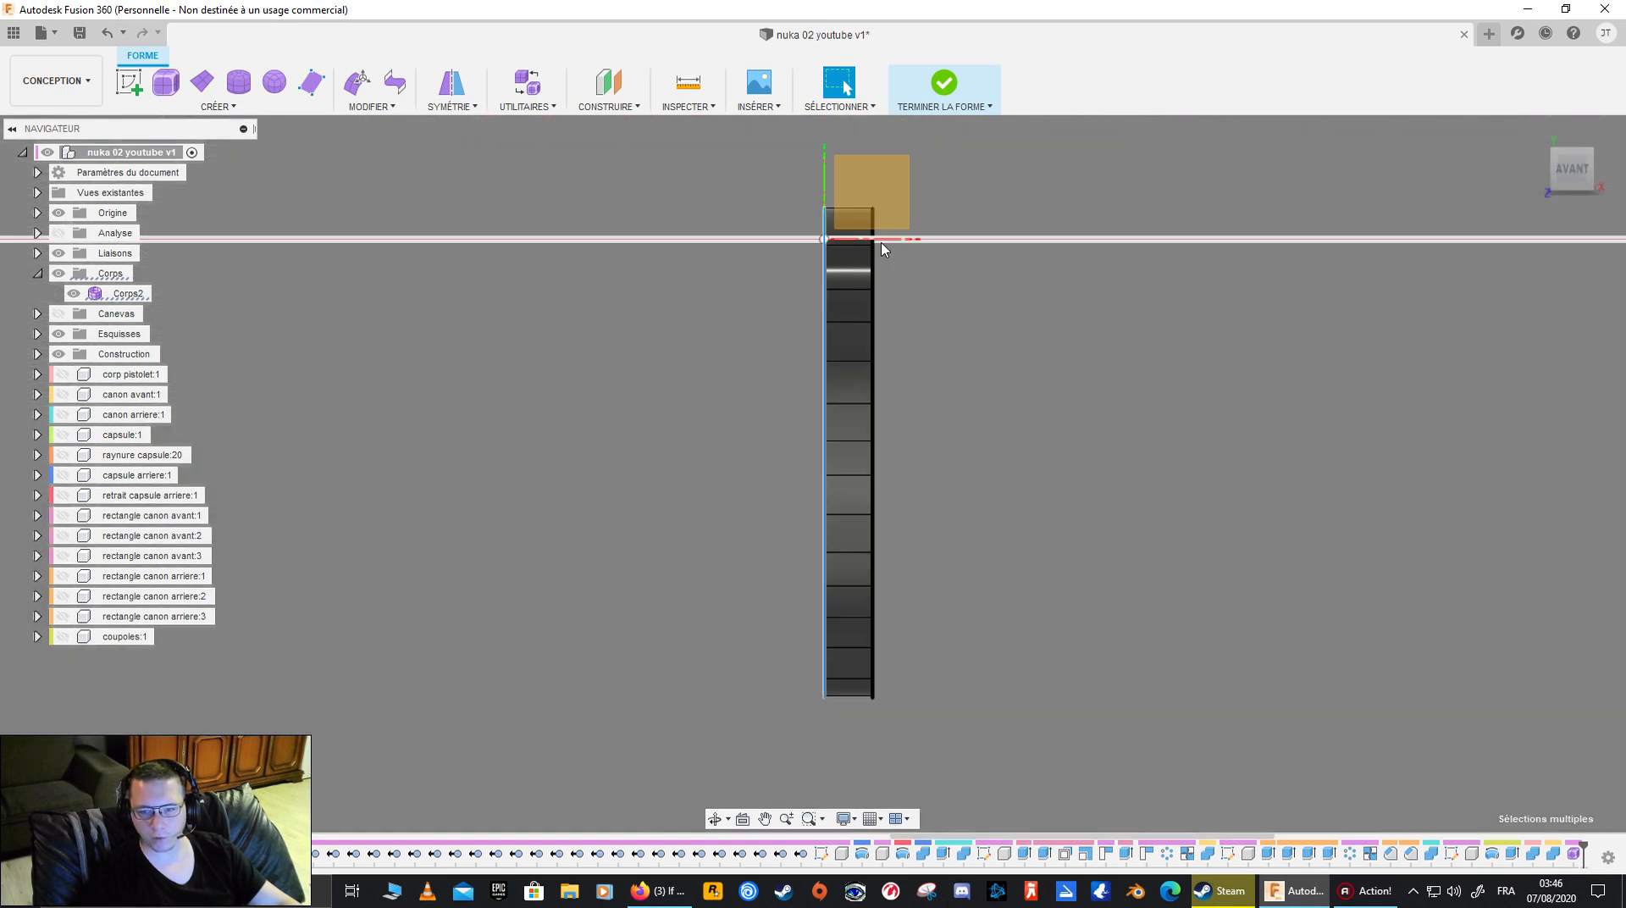
{"action": "middle_click_drag", "start_coordinate": [794, 545], "coordinate": [822, 478], "text": "shift"}
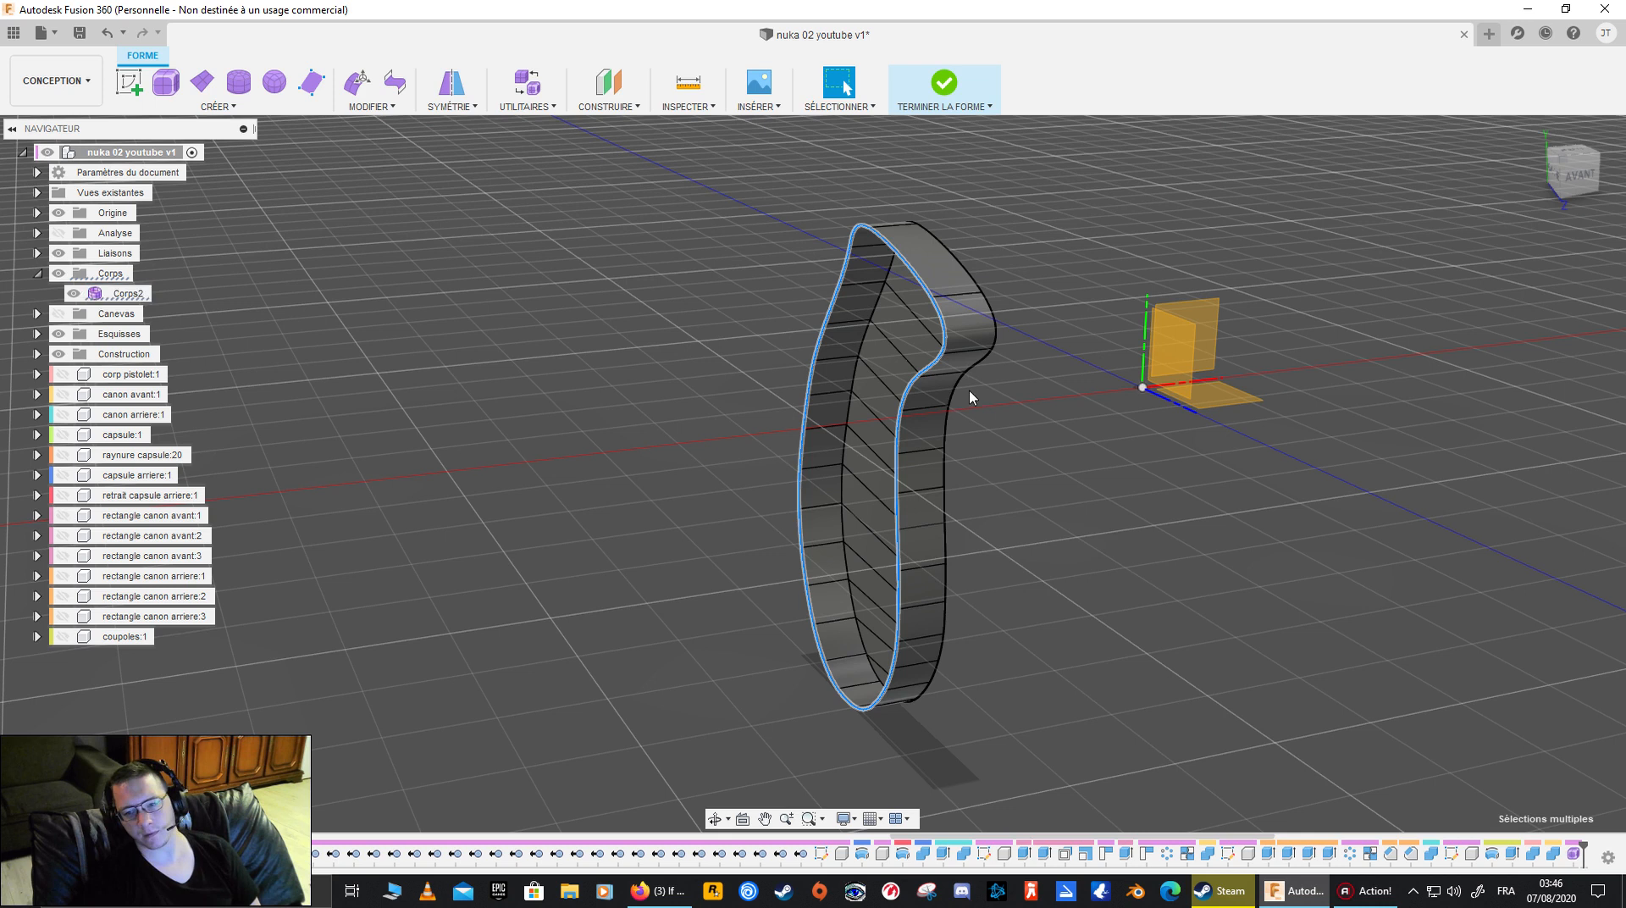
{"action": "middle_click_drag", "start_coordinate": [1038, 389], "coordinate": [762, 384], "text": "shift"}
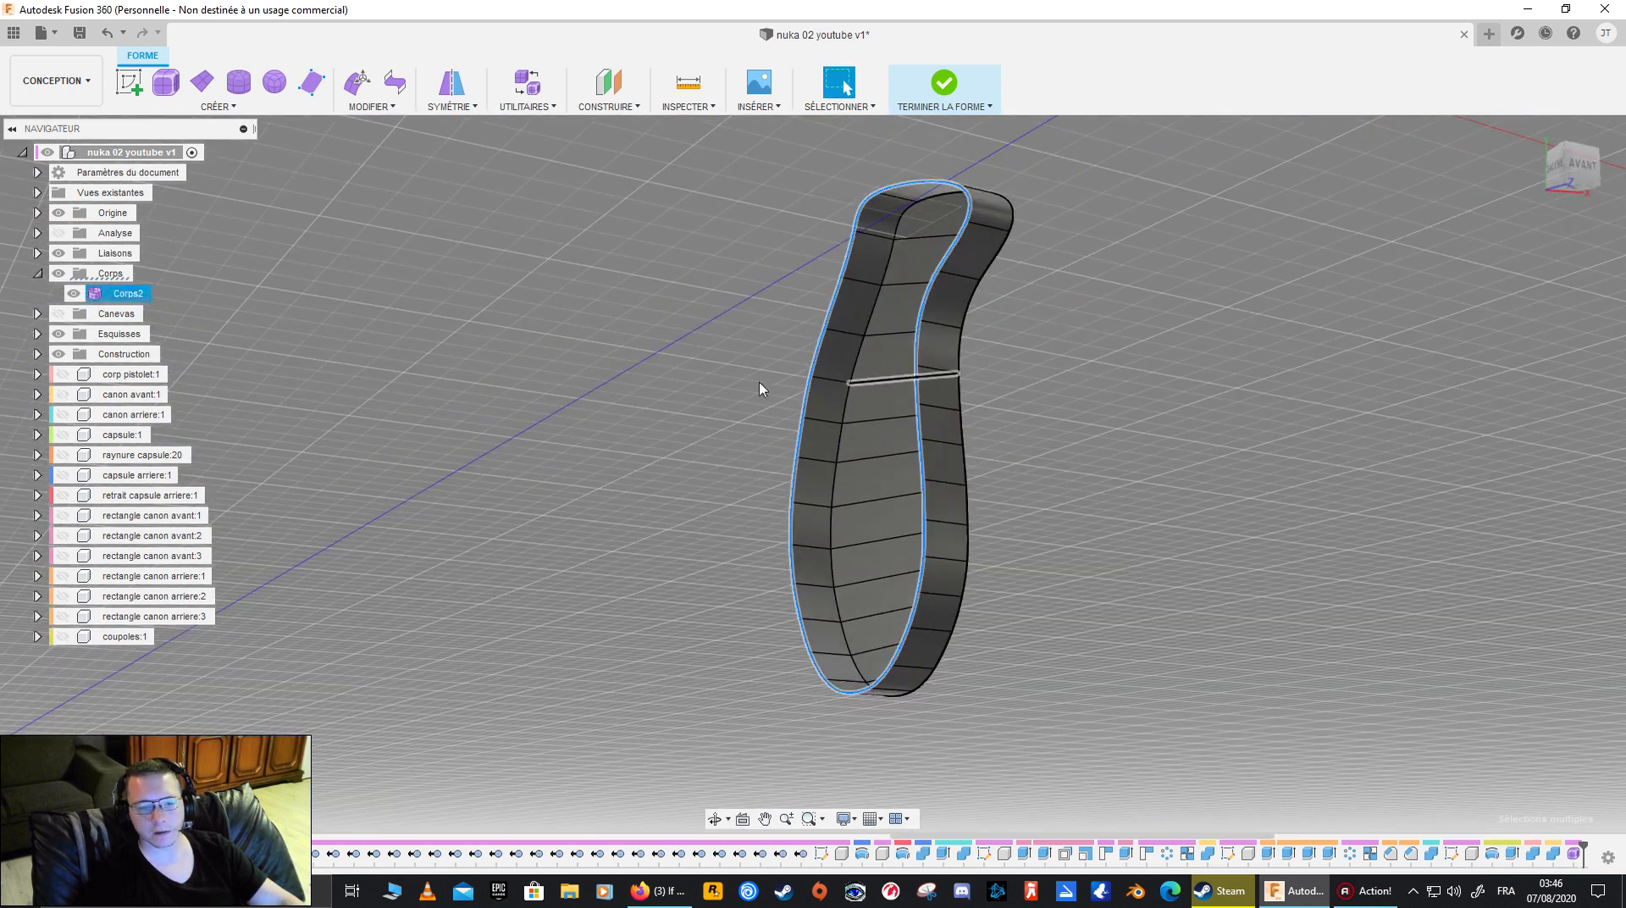
- Show the reference canvas, compare the grip's open-side outline with it with the body hidden and shown, and hide the canvas
{"action": "left_click", "coordinate": [56, 235]}
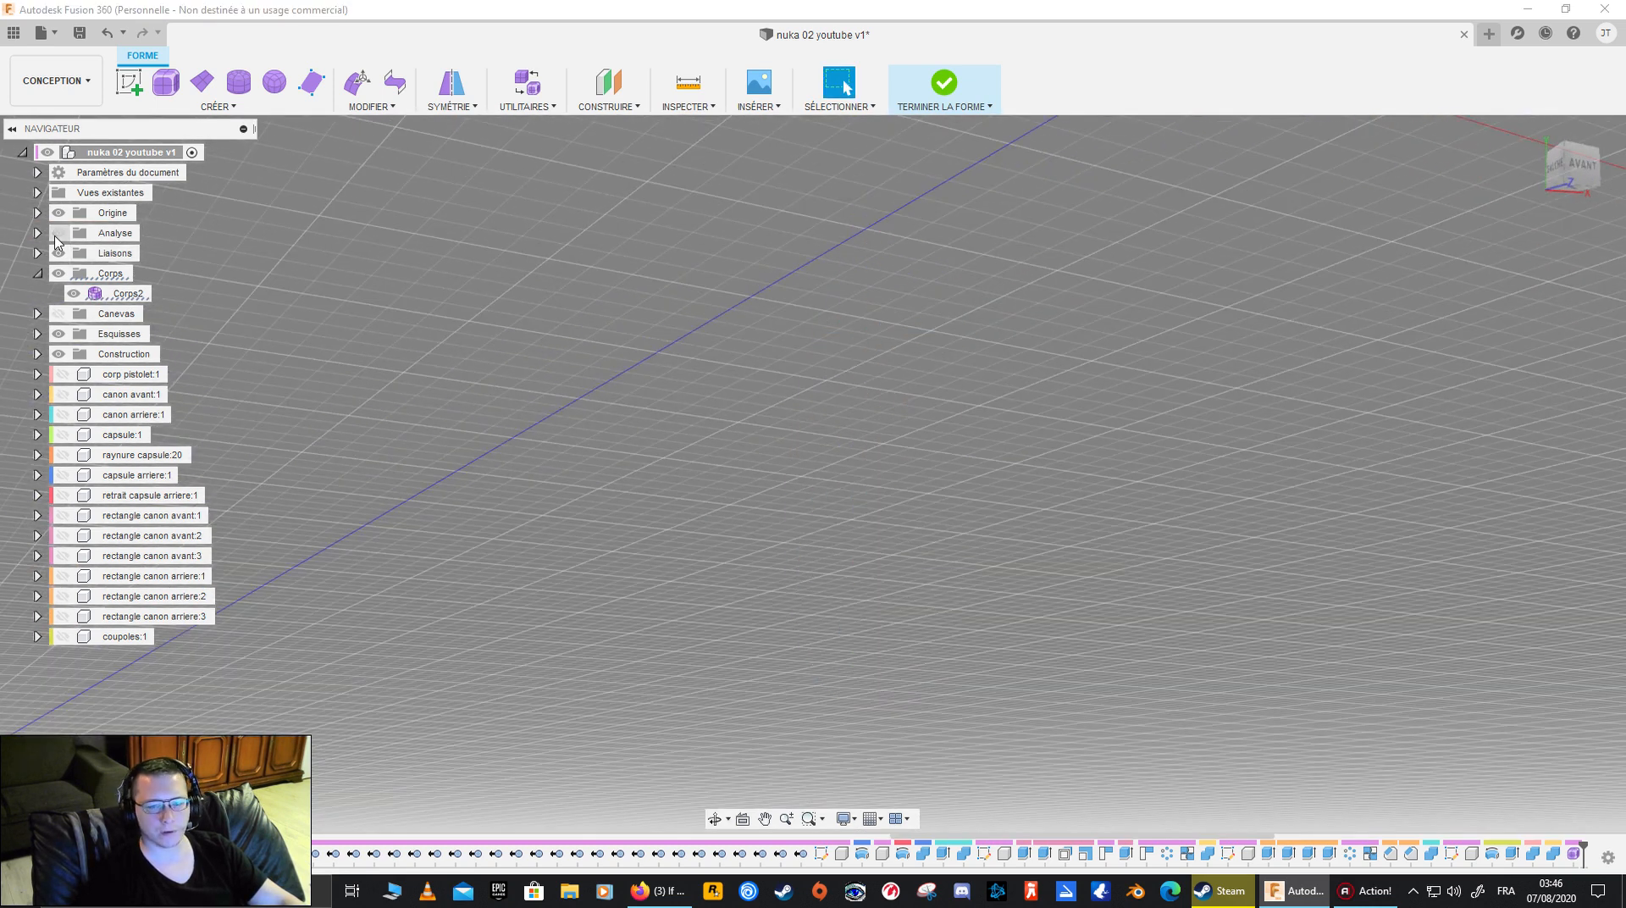
{"action": "left_click", "coordinate": [61, 315]}
{"action": "middle_click_drag", "start_coordinate": [751, 475], "coordinate": [1165, 483], "text": "shift"}
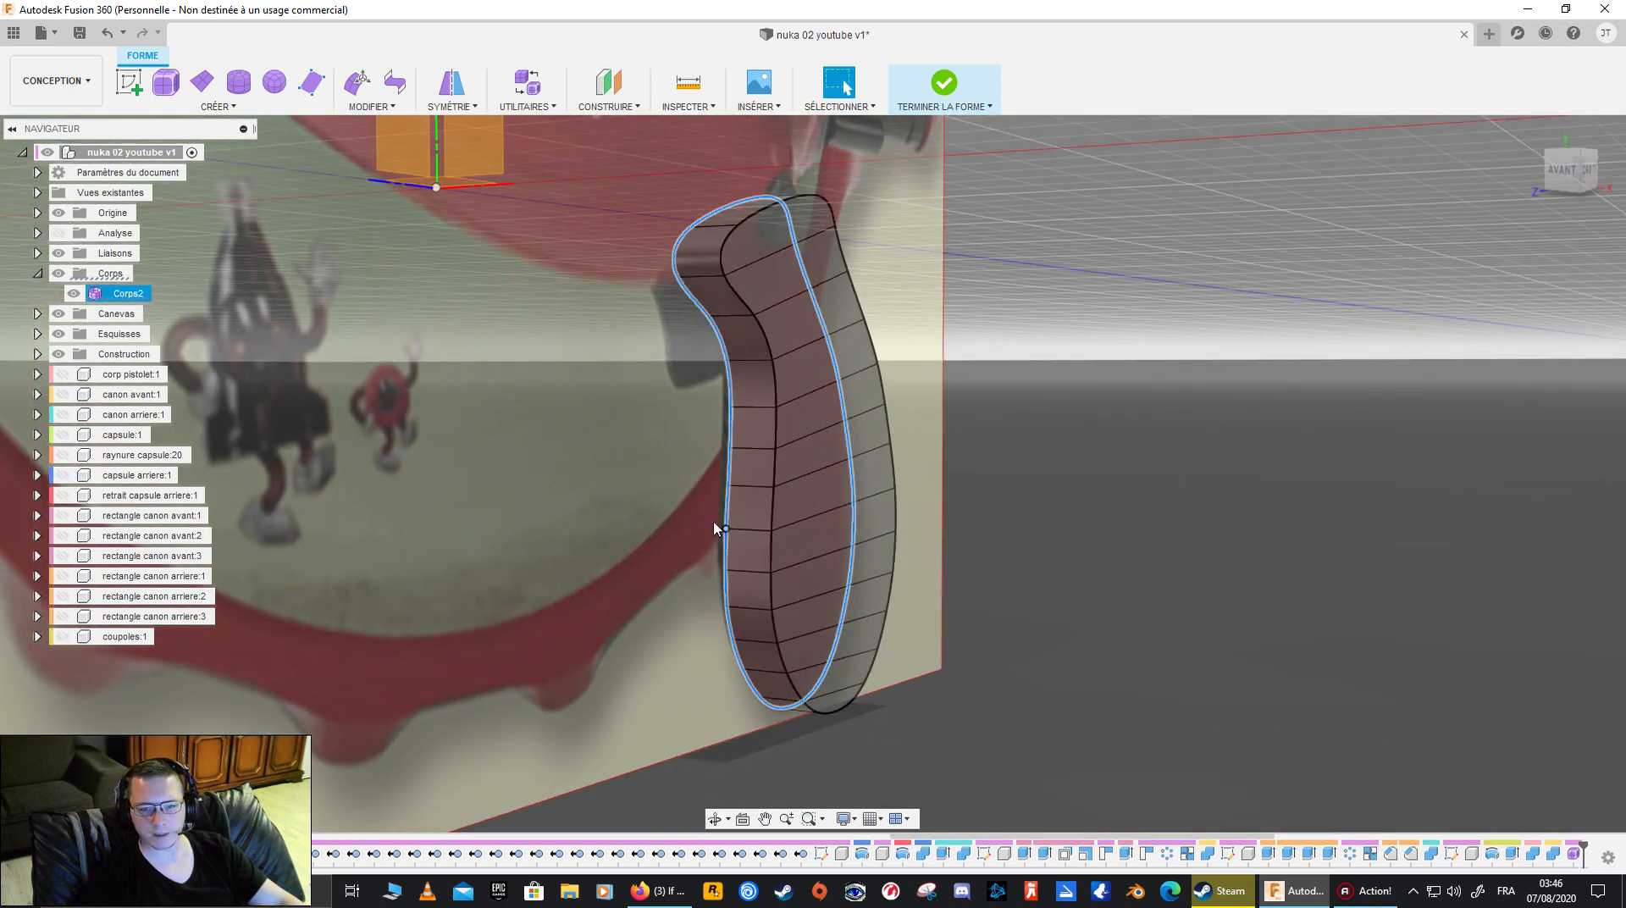
{"action": "left_click", "coordinate": [74, 293]}
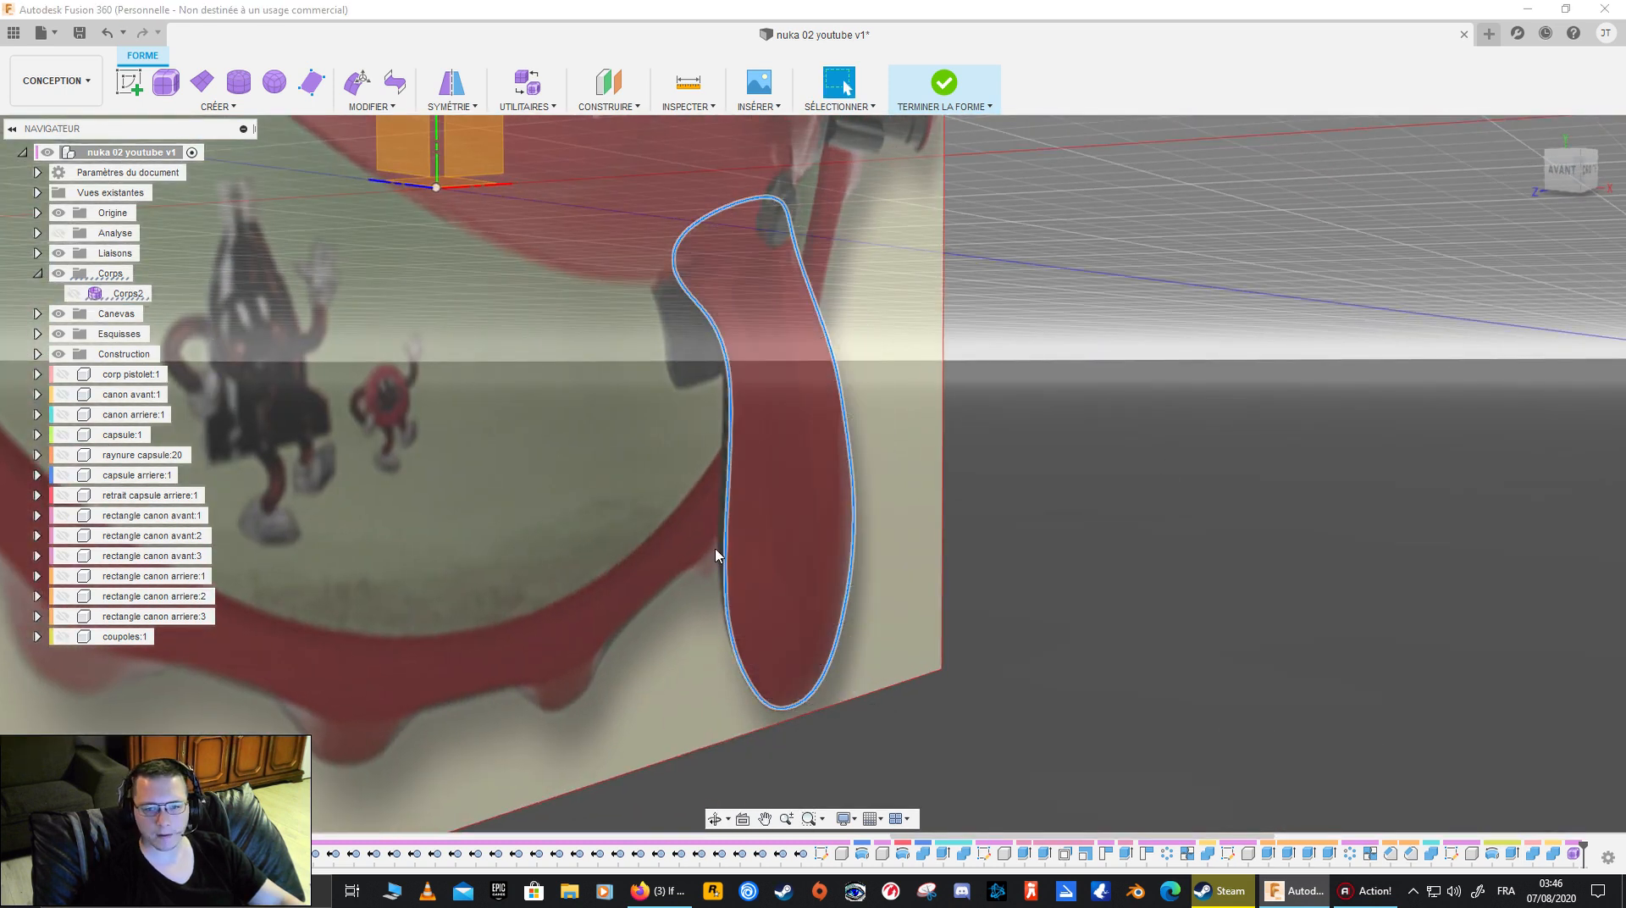
{"action": "middle_click_drag", "start_coordinate": [625, 515], "coordinate": [637, 420], "text": "shift"}
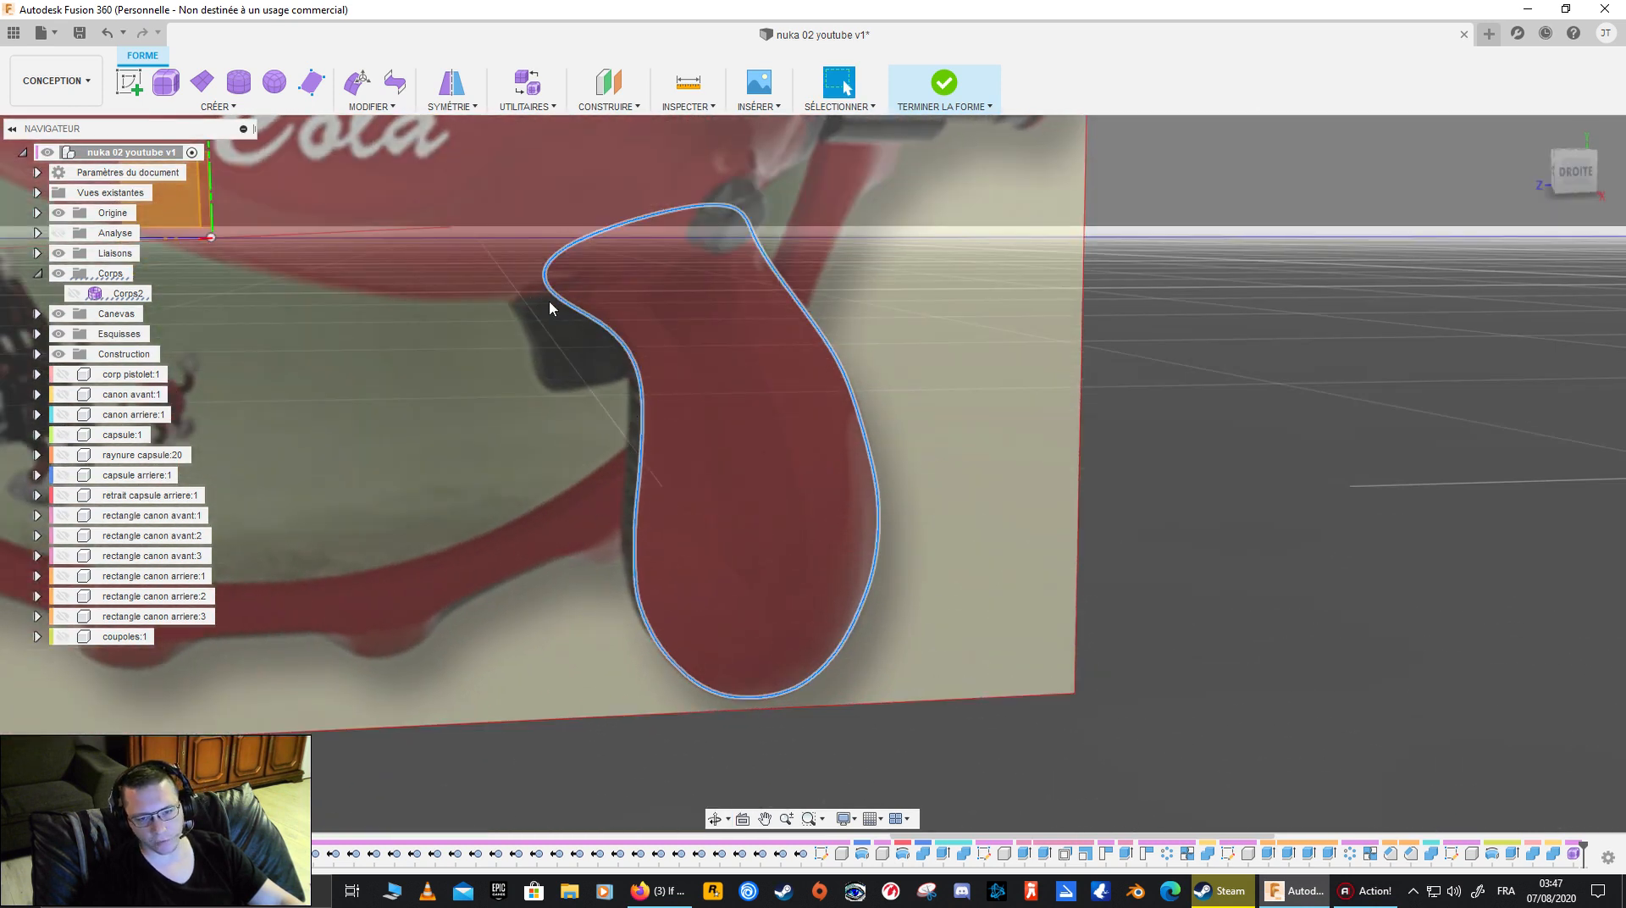
{"action": "left_click", "coordinate": [75, 294]}
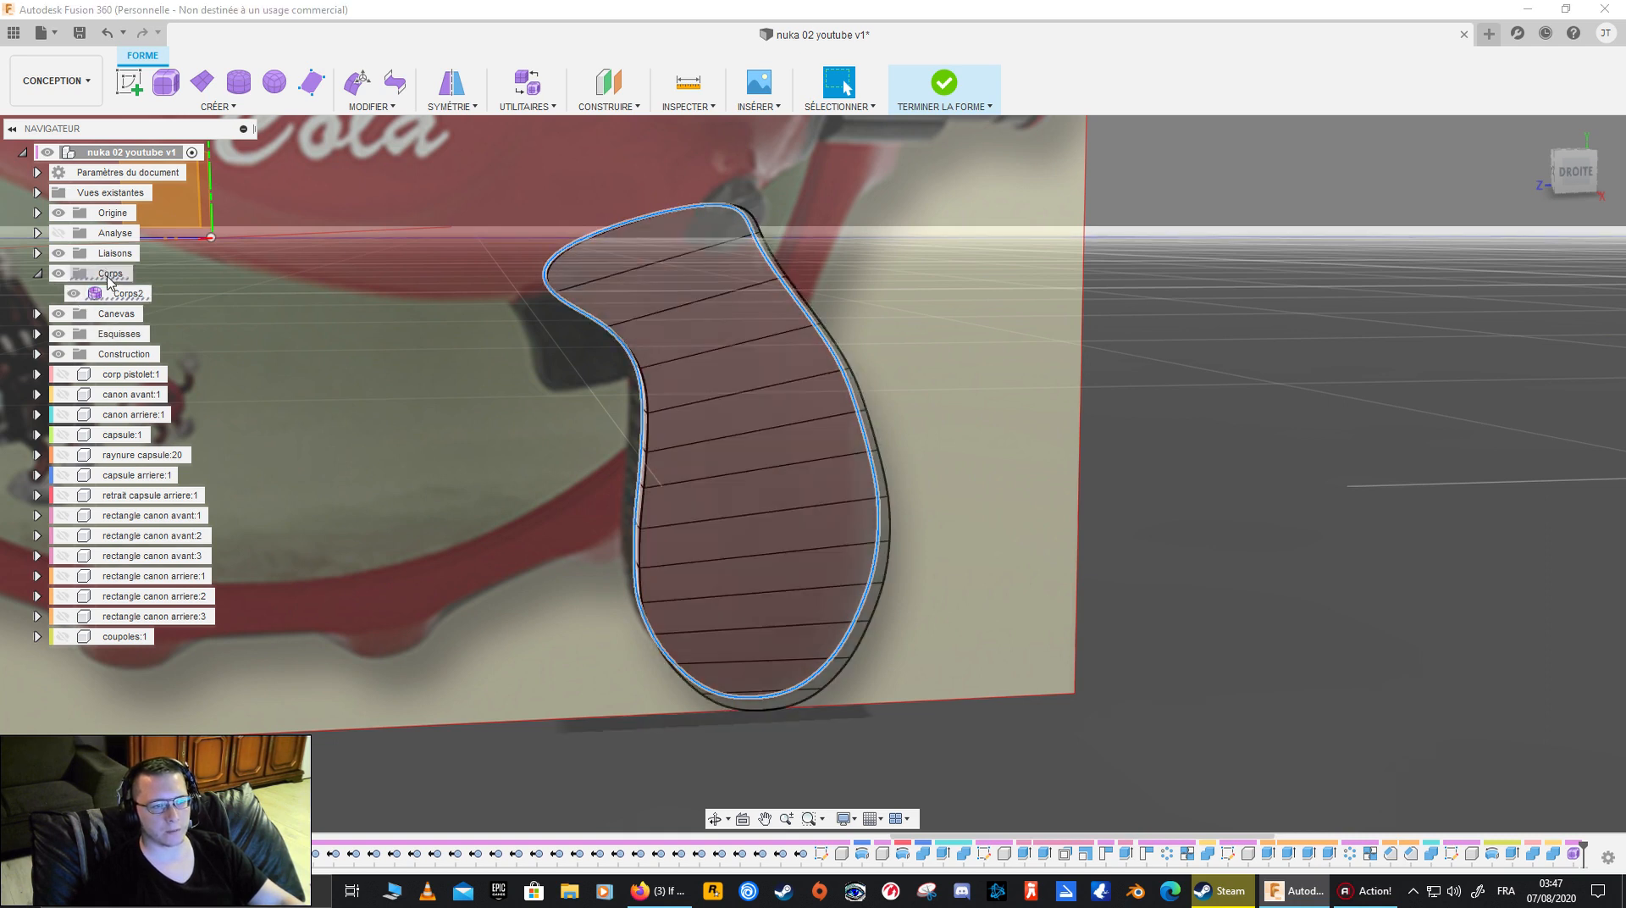
{"action": "left_click", "coordinate": [58, 313]}
{"action": "left_click", "coordinate": [383, 439]}
{"action": "middle_click_drag", "start_coordinate": [425, 462], "coordinate": [583, 455], "text": "shift"}
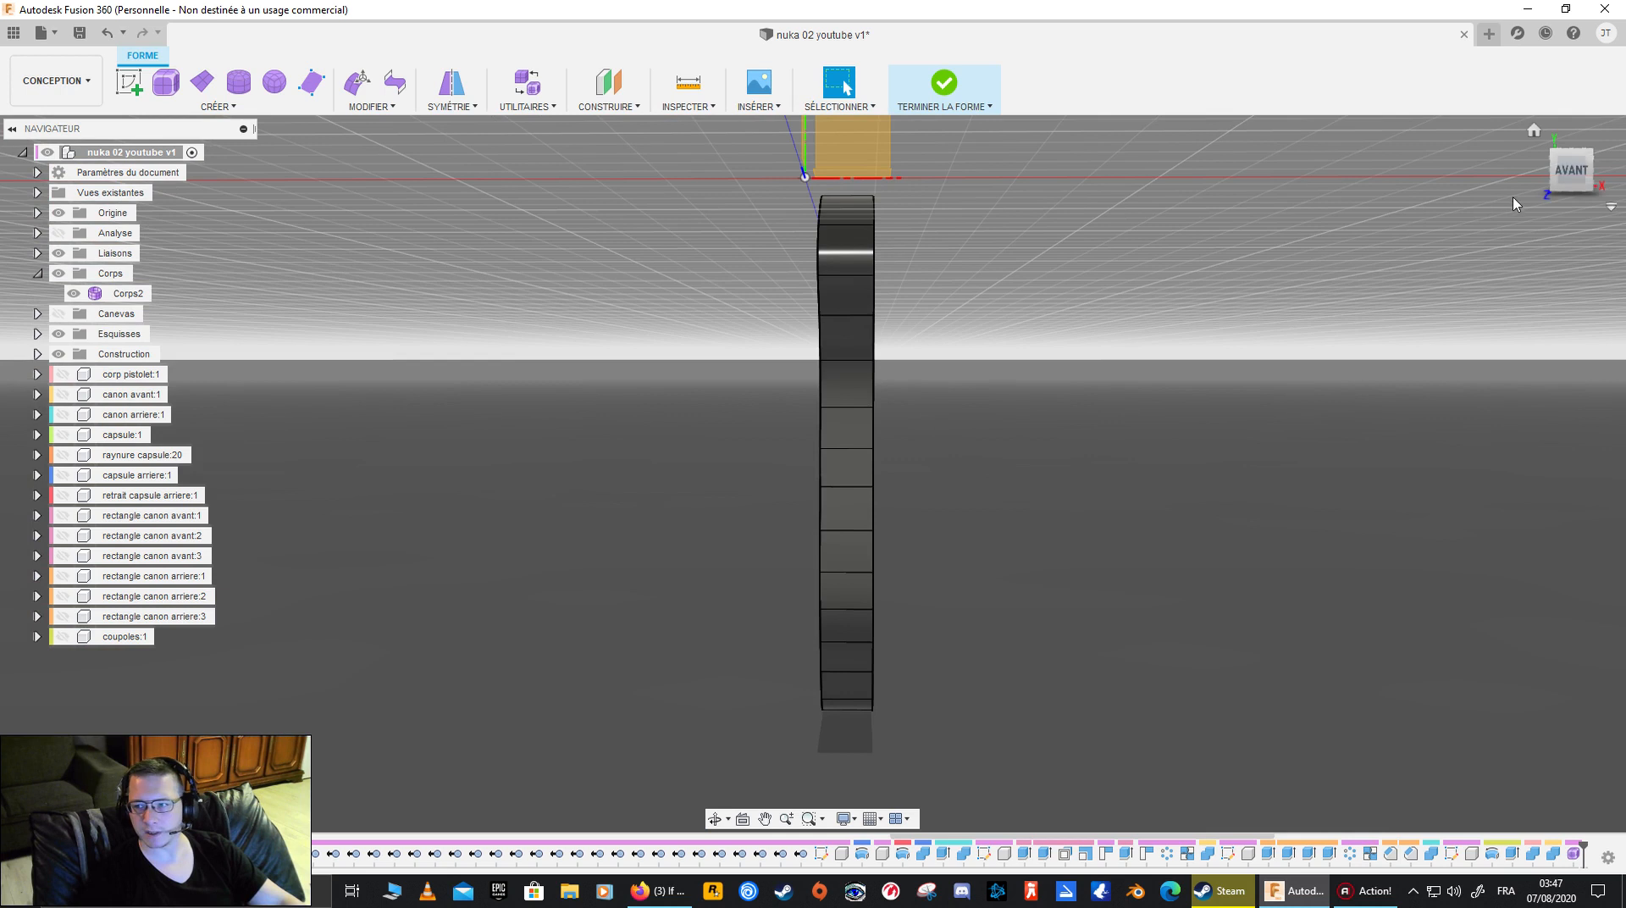
- Insert an edge loop in Simple mode on a single side of the grip's open-side loop, about halfway across the side wall
{"action": "left_click", "coordinate": [1580, 175]}
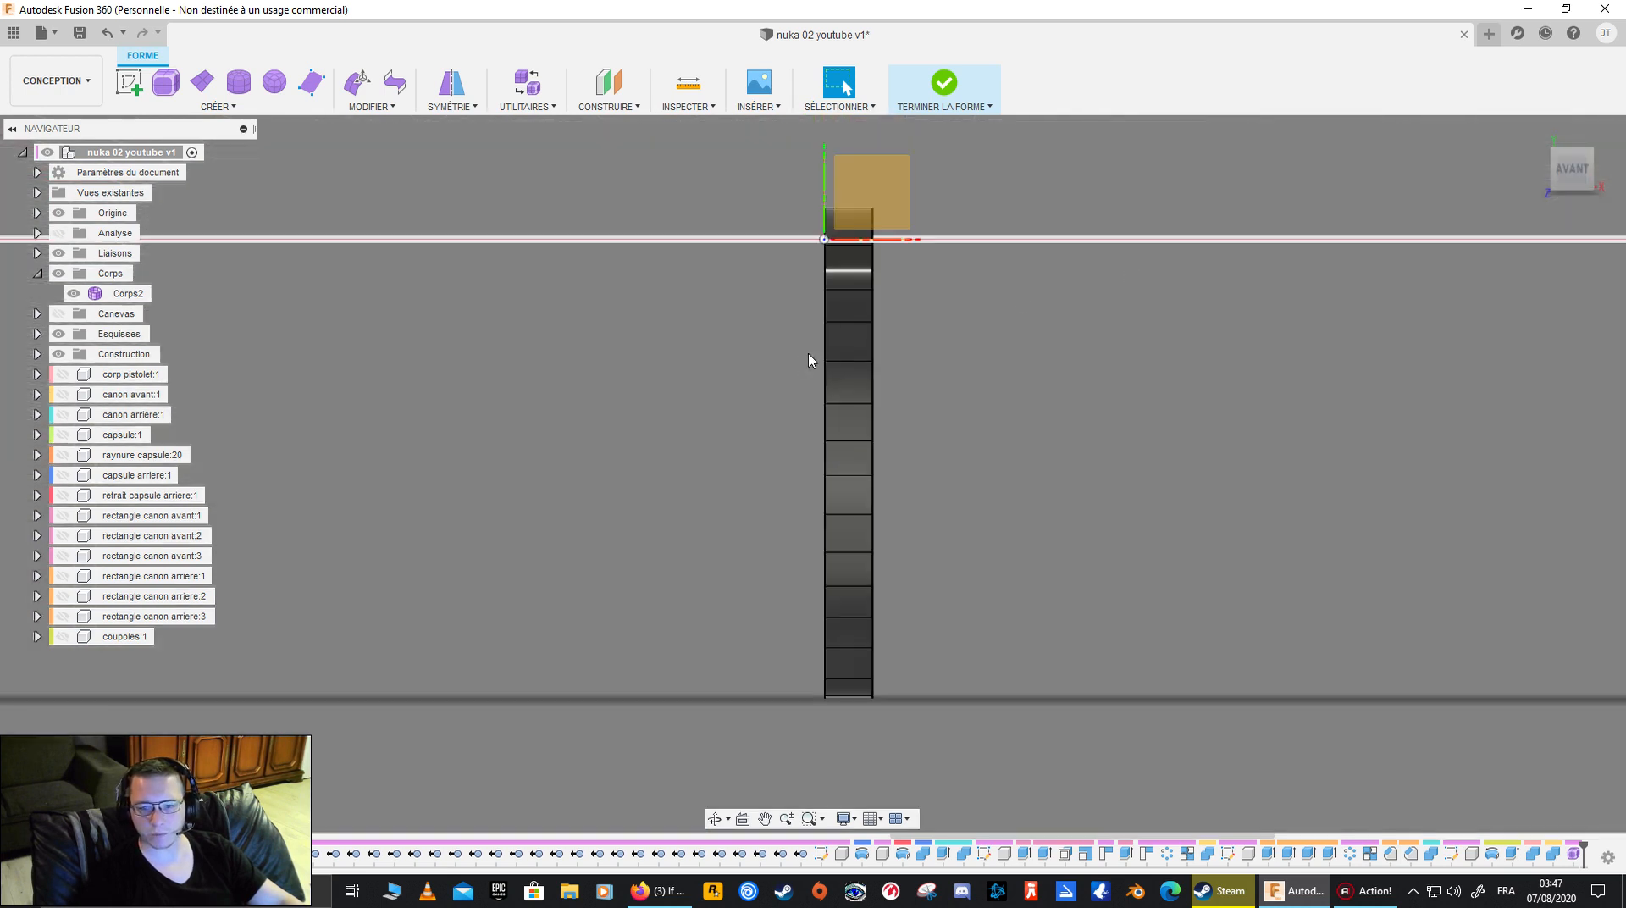
{"action": "double_click", "coordinate": [828, 376]}
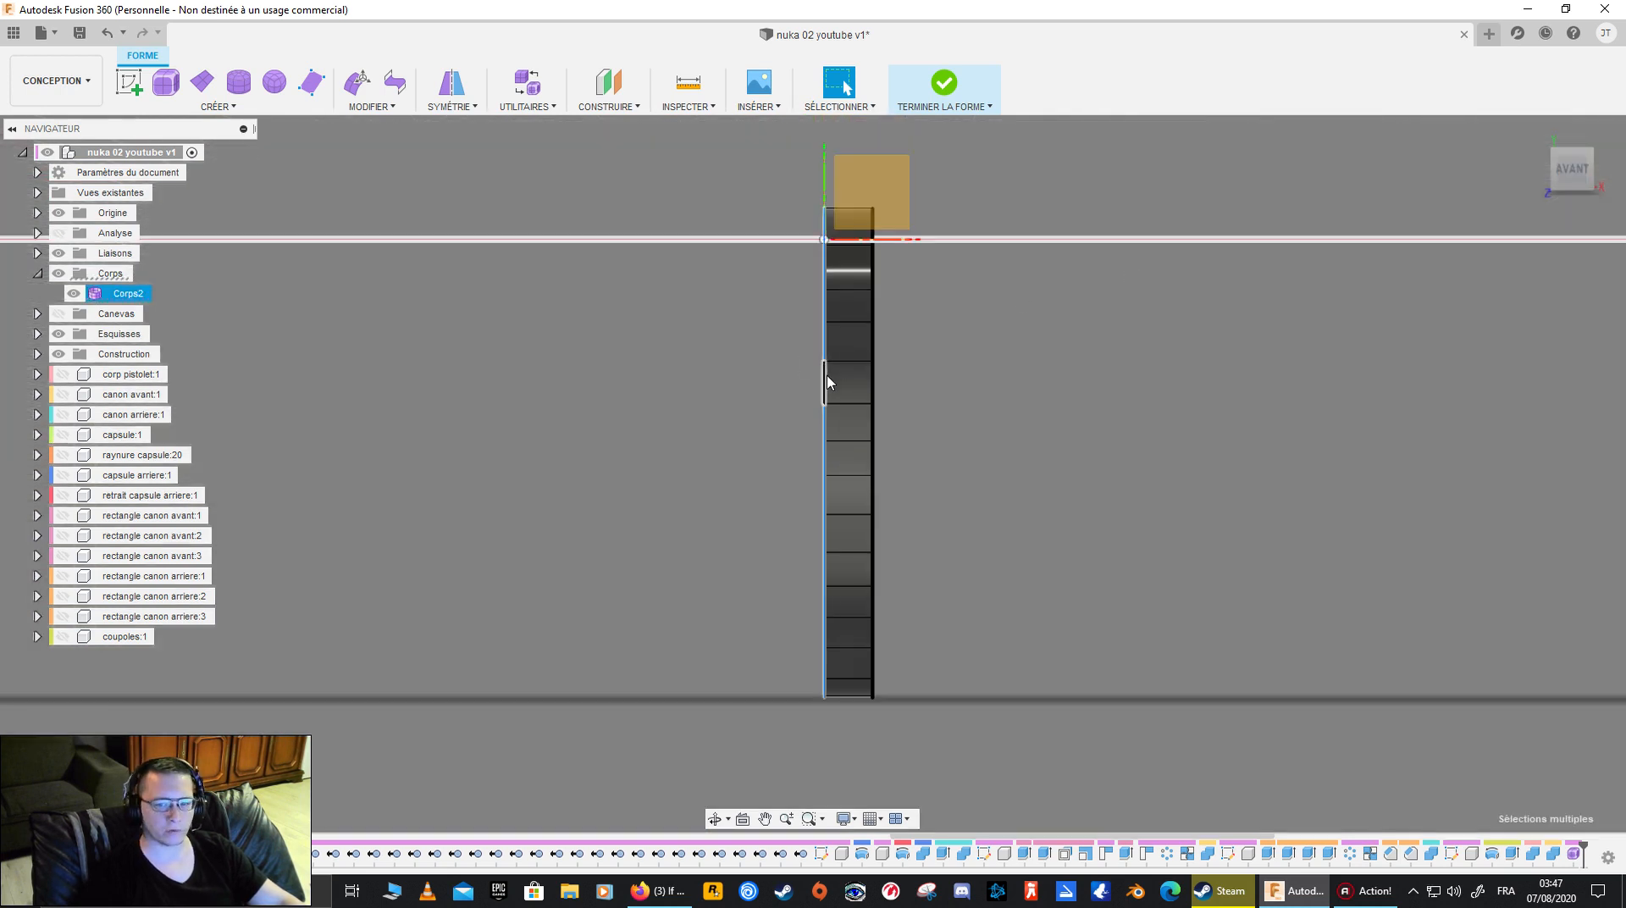
{"action": "middle_click_drag", "start_coordinate": [690, 398], "coordinate": [709, 441], "text": "shift"}
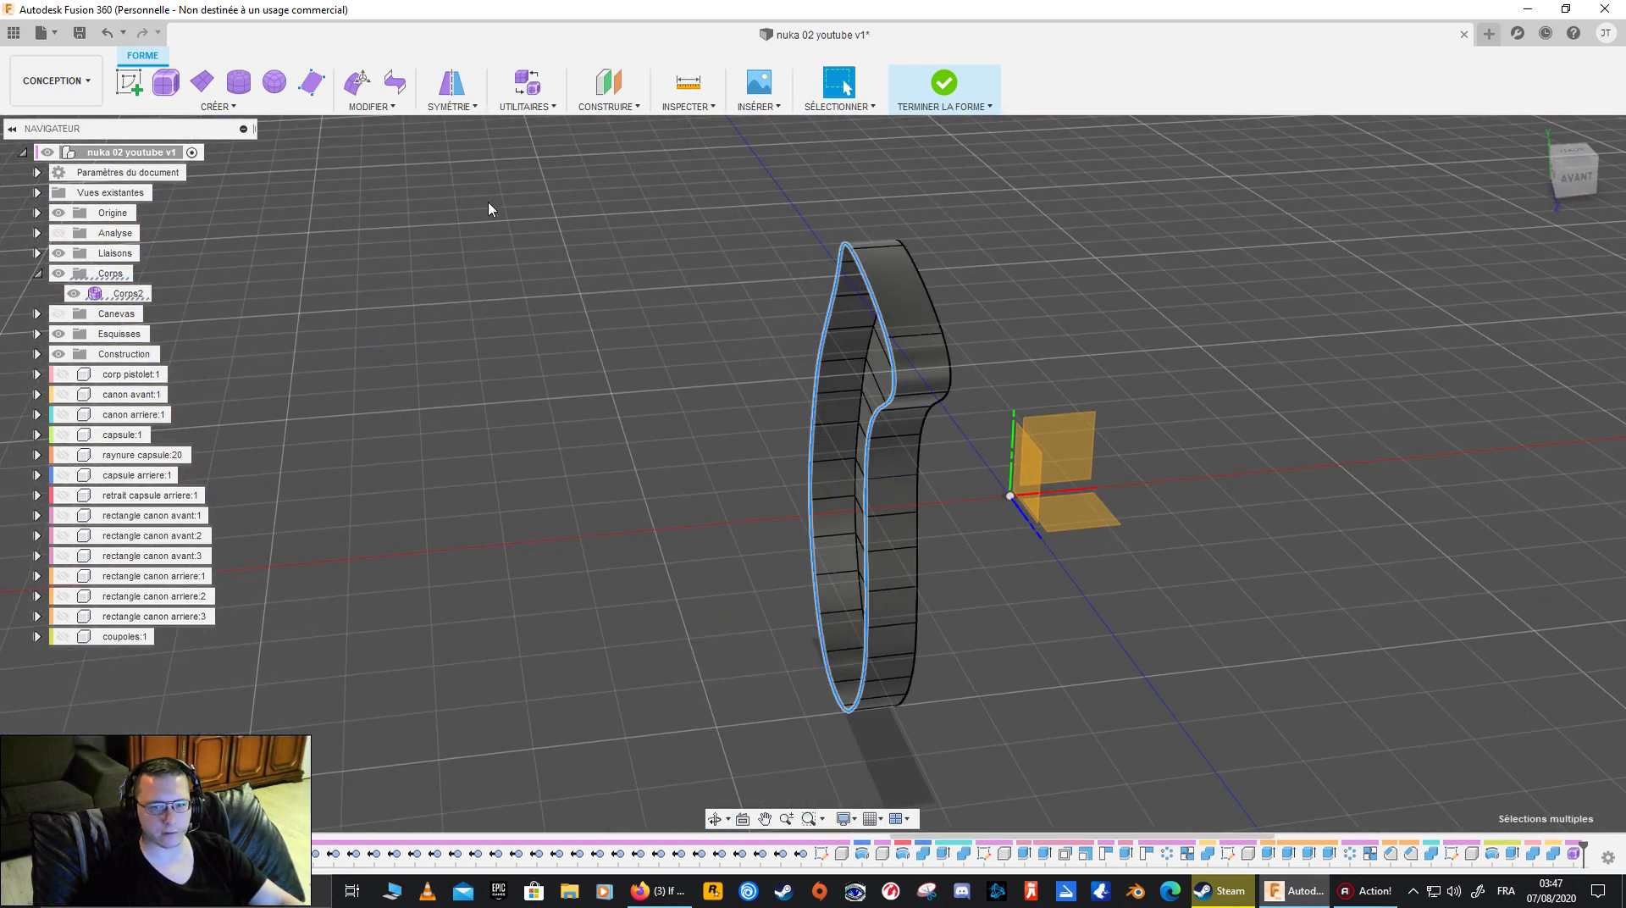
{"action": "left_click", "coordinate": [372, 106]}
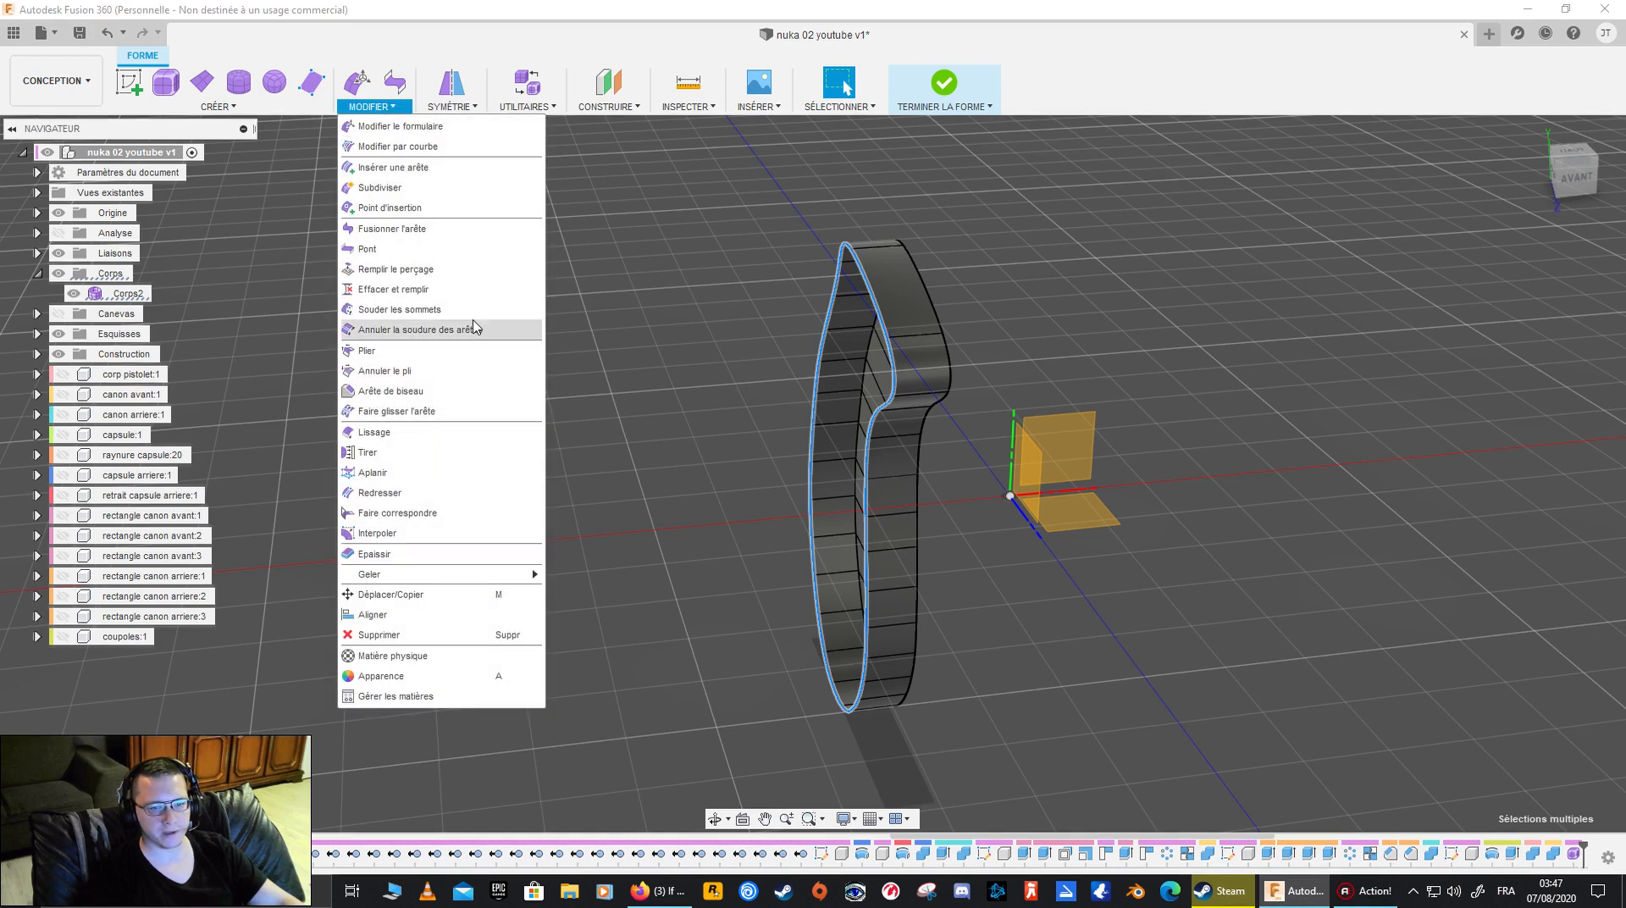
{"action": "left_click", "coordinate": [470, 168]}
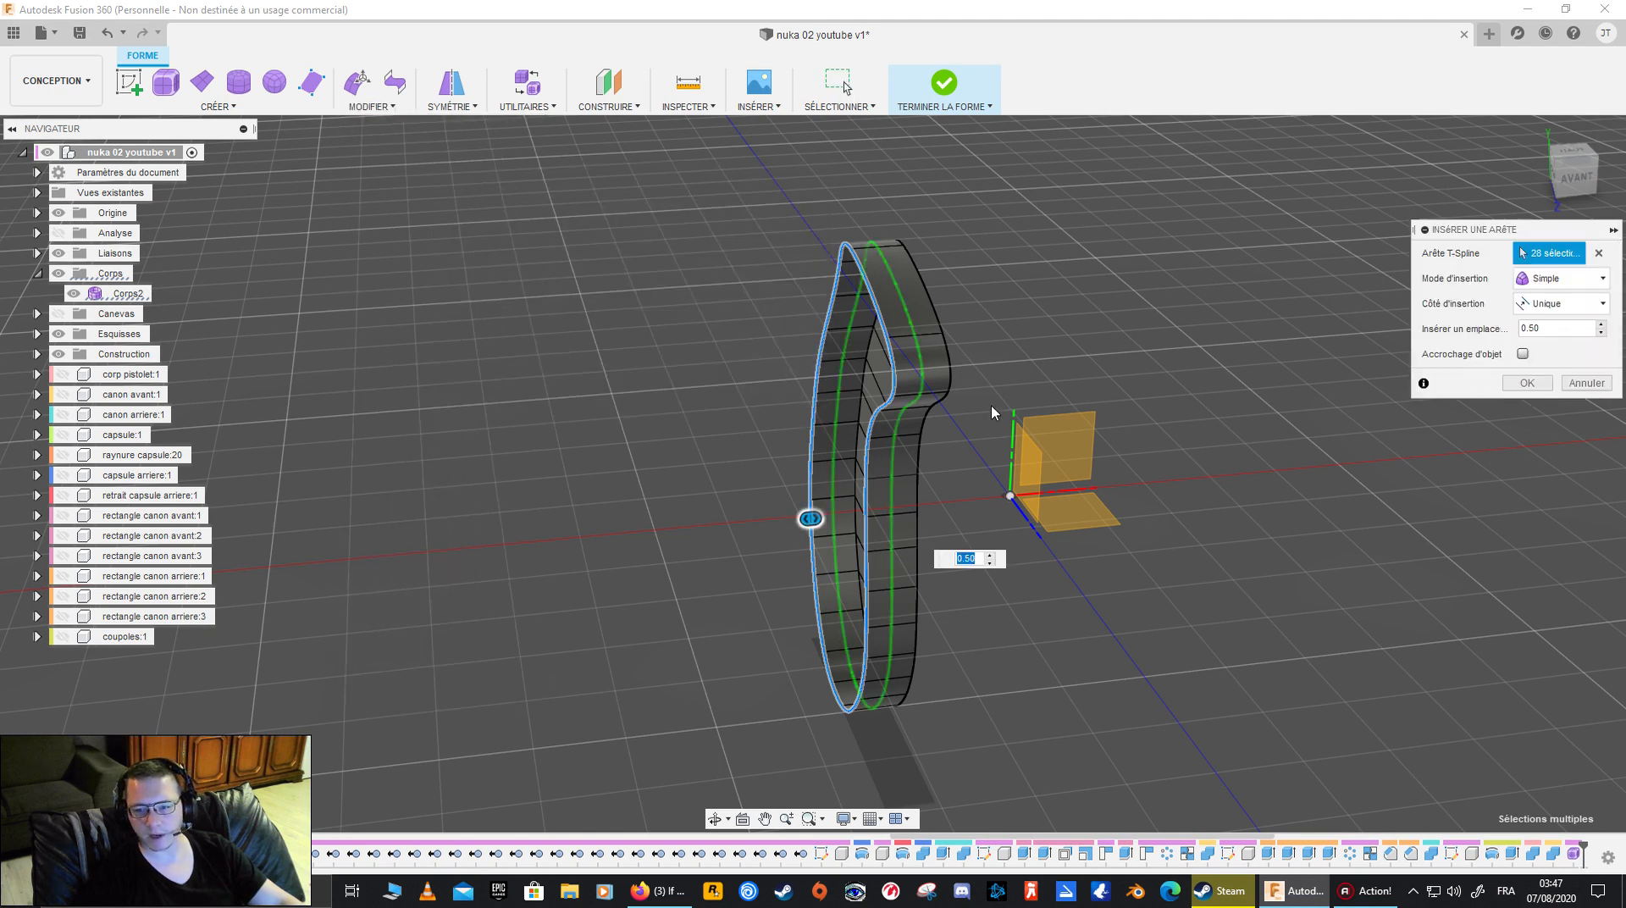
{"action": "mouse_move", "coordinate": [573, 495]}
{"action": "middle_mouse_down", "text": "shift"}
{"action": "mouse_move", "coordinate": [551, 475]}
{"action": "mouse_move", "coordinate": [578, 492]}
{"action": "middle_mouse_up", "text": "shift"}
{"action": "middle_click_drag", "start_coordinate": [796, 541], "coordinate": [734, 595], "text": "shift"}
{"action": "mouse_move", "coordinate": [790, 489]}
{"action": "left_mouse_down"}
{"action": "mouse_move", "coordinate": [817, 486]}
{"action": "mouse_move", "coordinate": [789, 488]}
{"action": "left_mouse_up"}
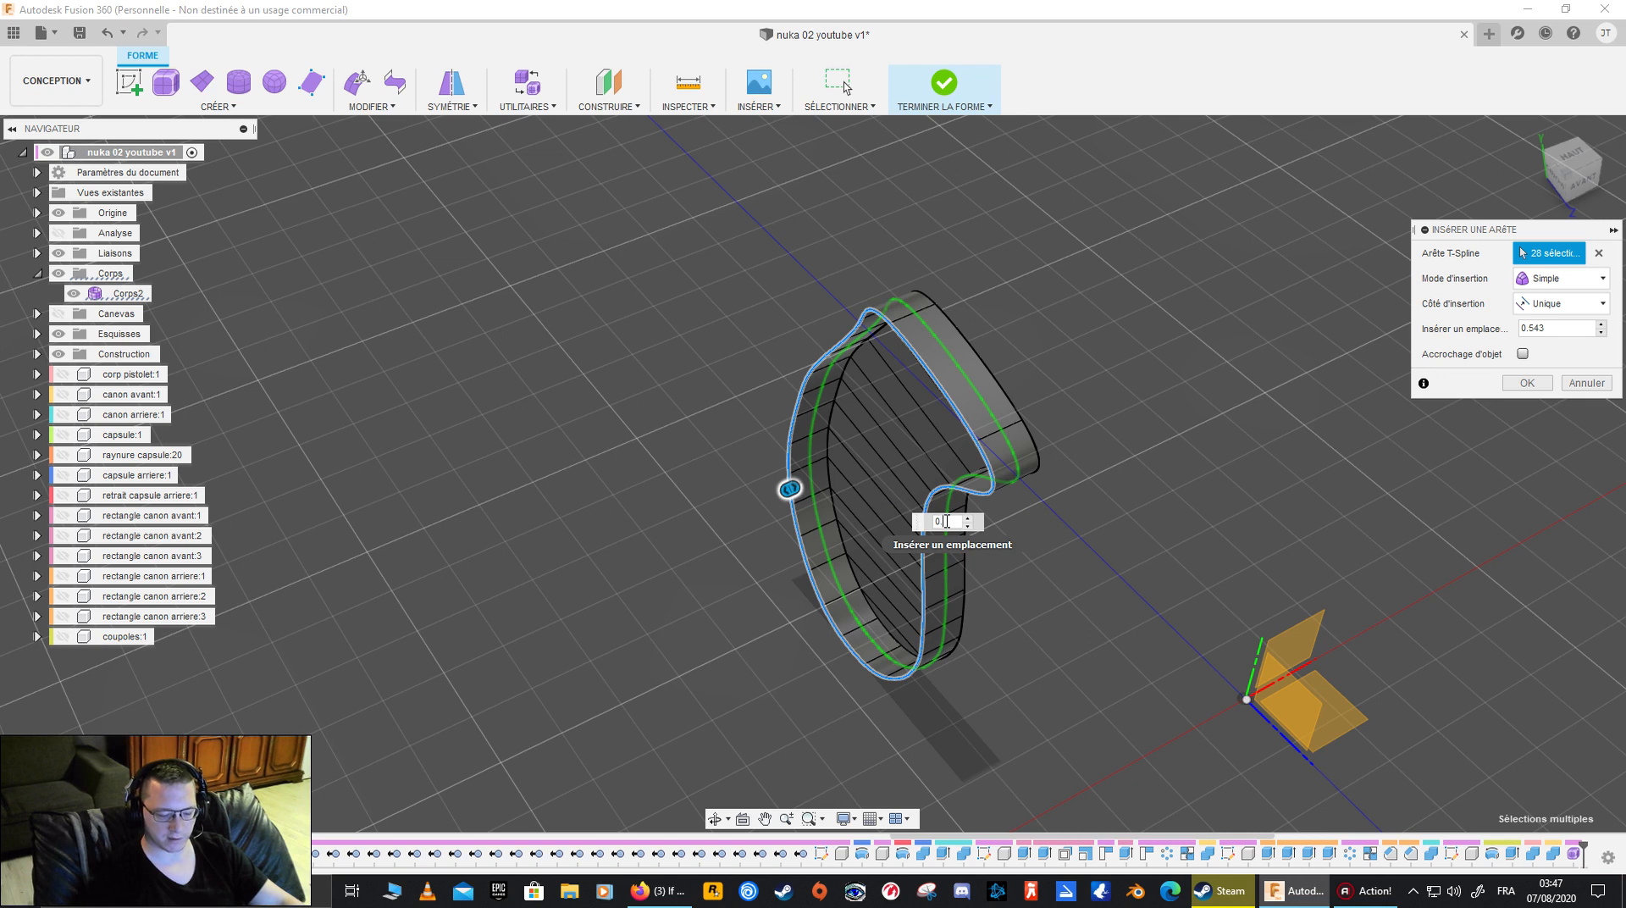
{"action": "key", "text": "Return"}
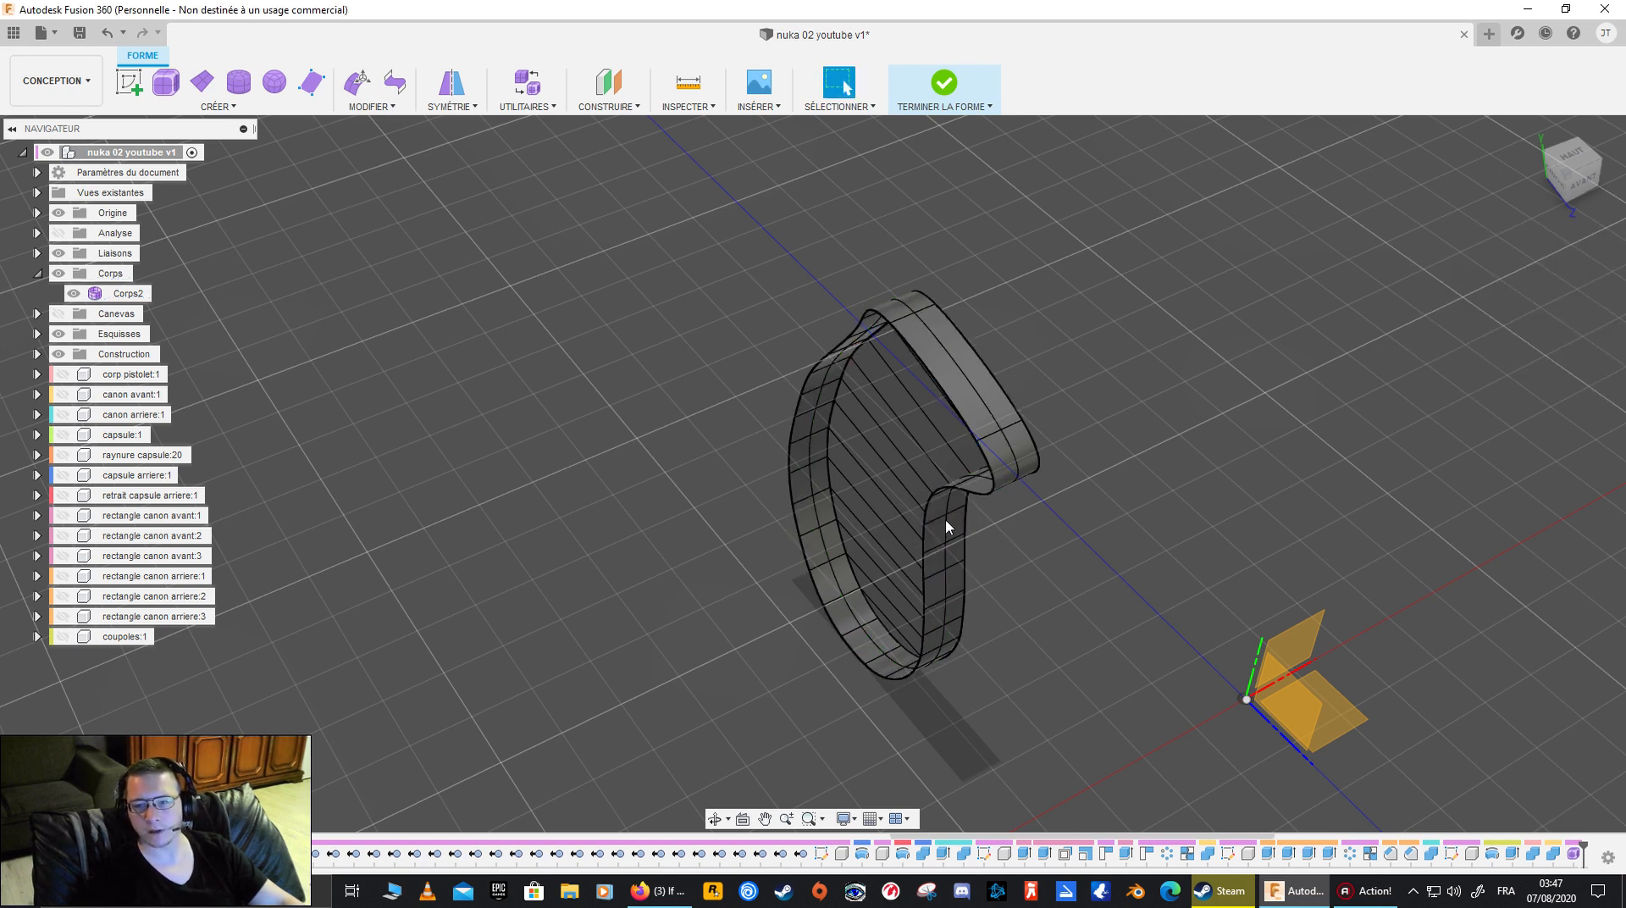
- Select the full middle edge loop around the grip's side wall and check its path along the whole grip
{"action": "middle_click_drag", "start_coordinate": [1164, 501], "coordinate": [1142, 392], "text": "shift"}
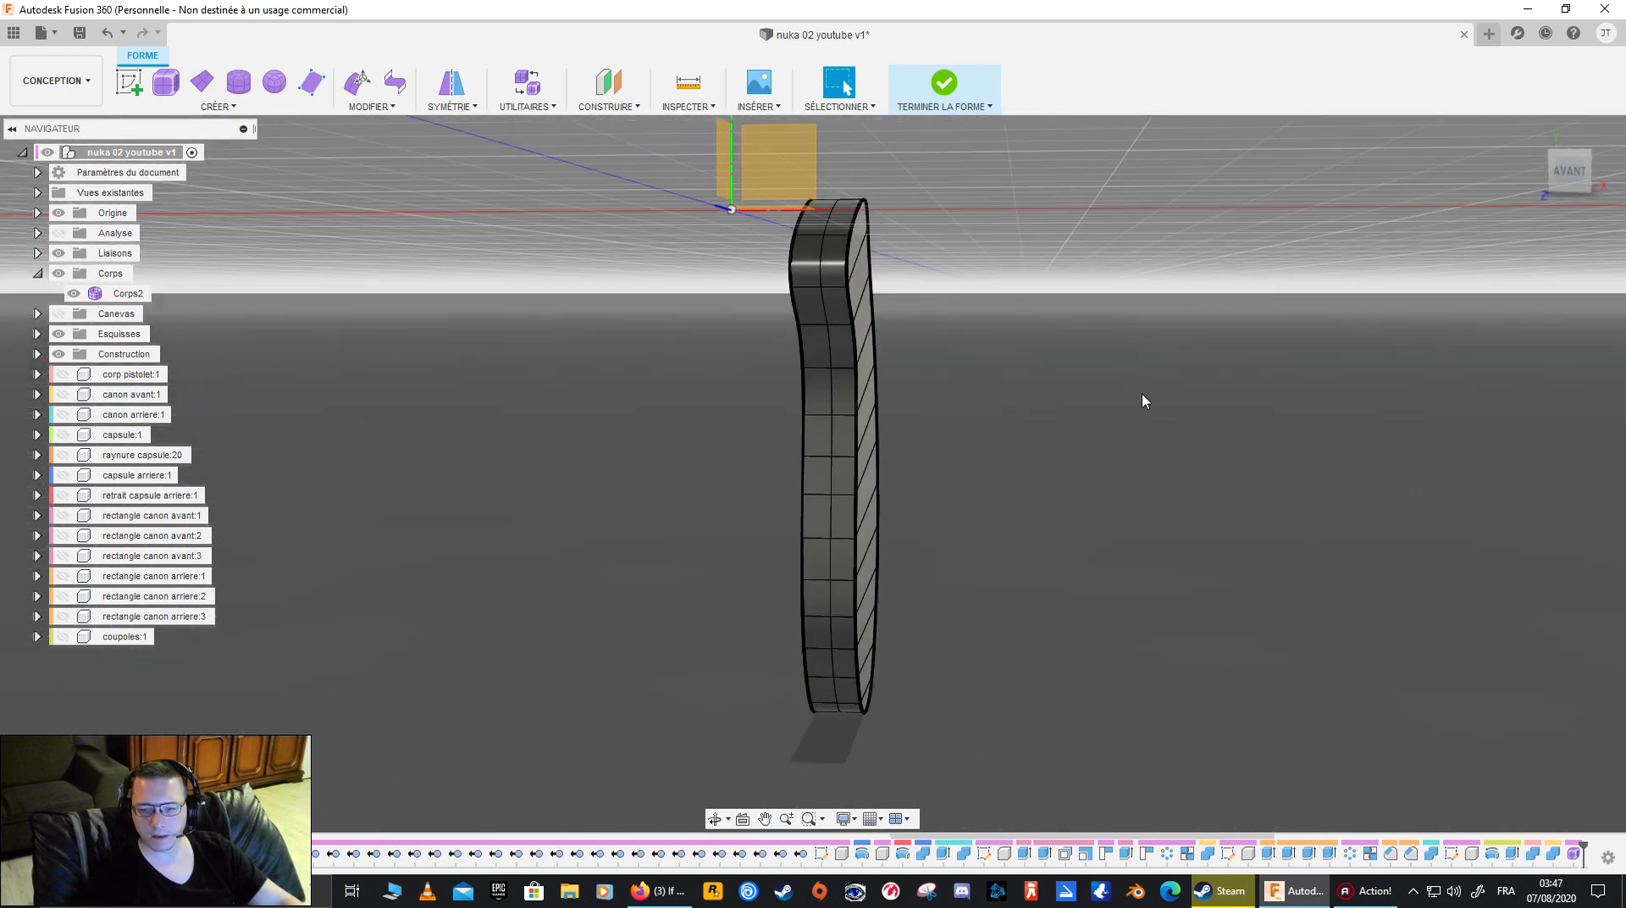
{"action": "double_click", "coordinate": [836, 445]}
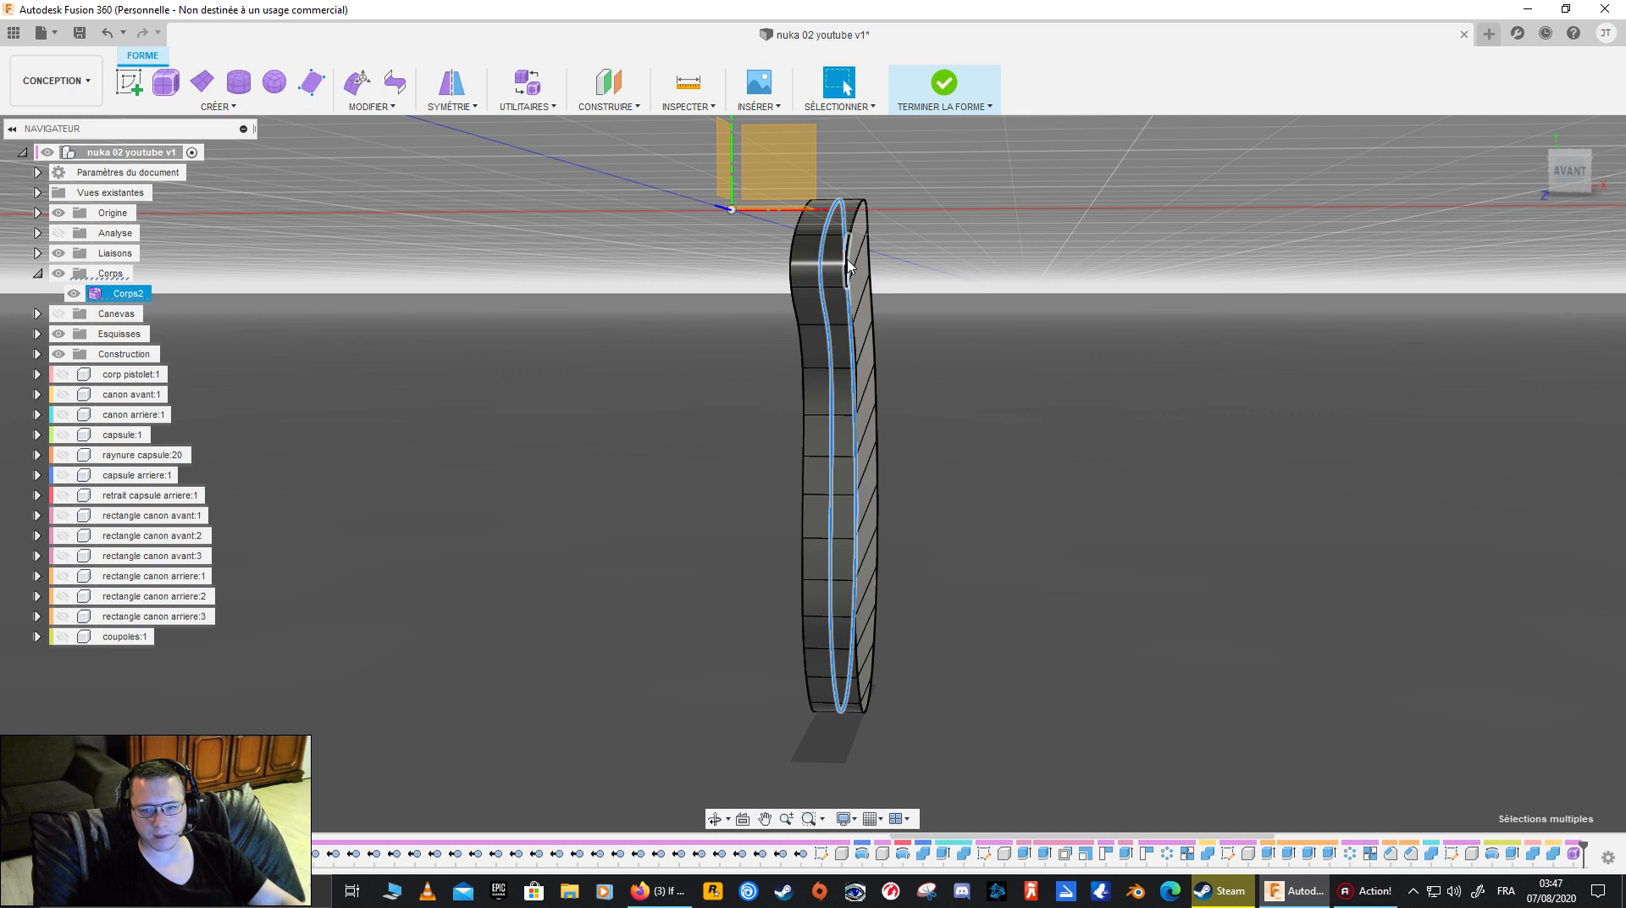
{"action": "scroll", "coordinate": [835, 341], "scroll_direction": "up", "scroll_amount": 4}
{"action": "middle_click_drag", "start_coordinate": [834, 398], "coordinate": [780, 426], "text": "shift"}
{"action": "middle_click_drag", "start_coordinate": [736, 581], "coordinate": [687, 314], "text": "shift"}
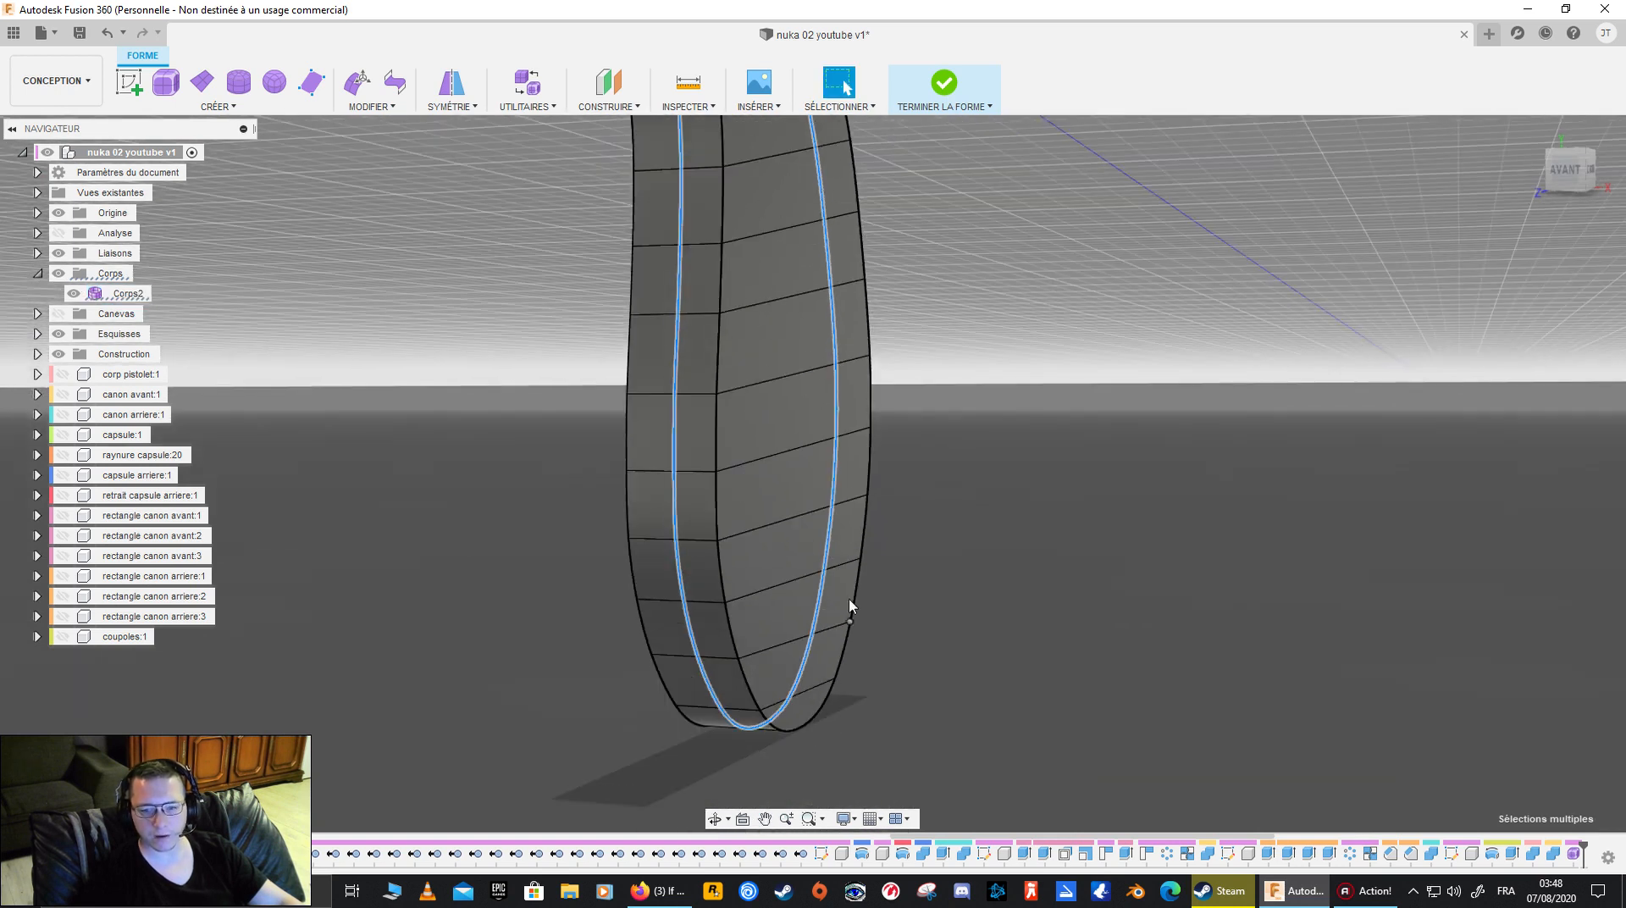
{"action": "middle_click_drag", "start_coordinate": [864, 398], "coordinate": [337, 209], "text": "shift"}
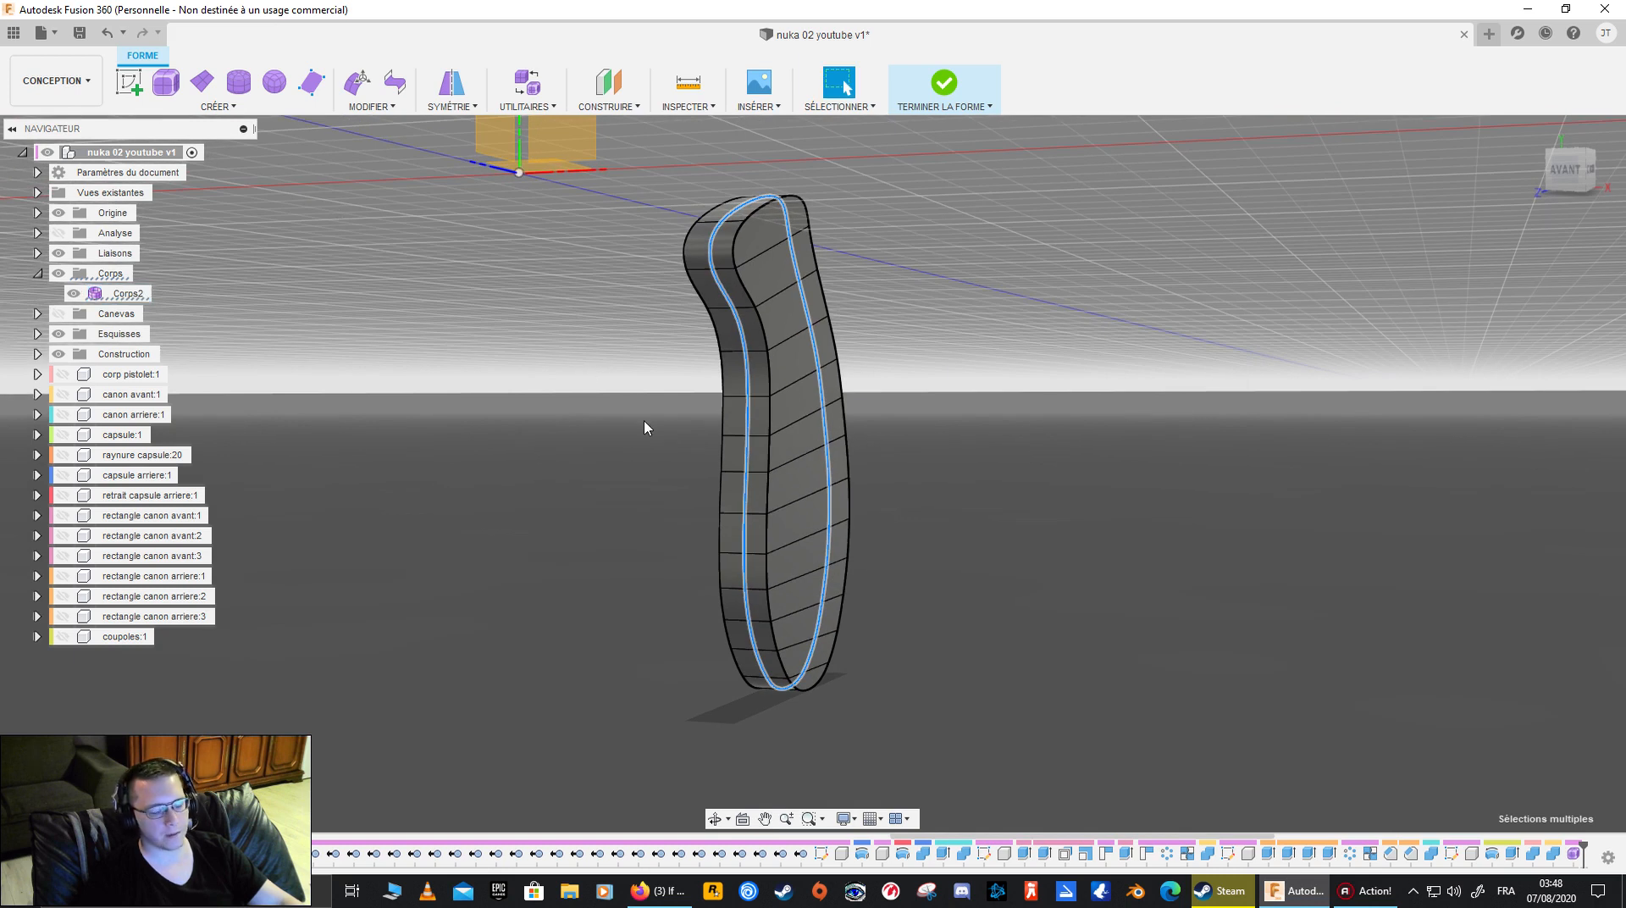
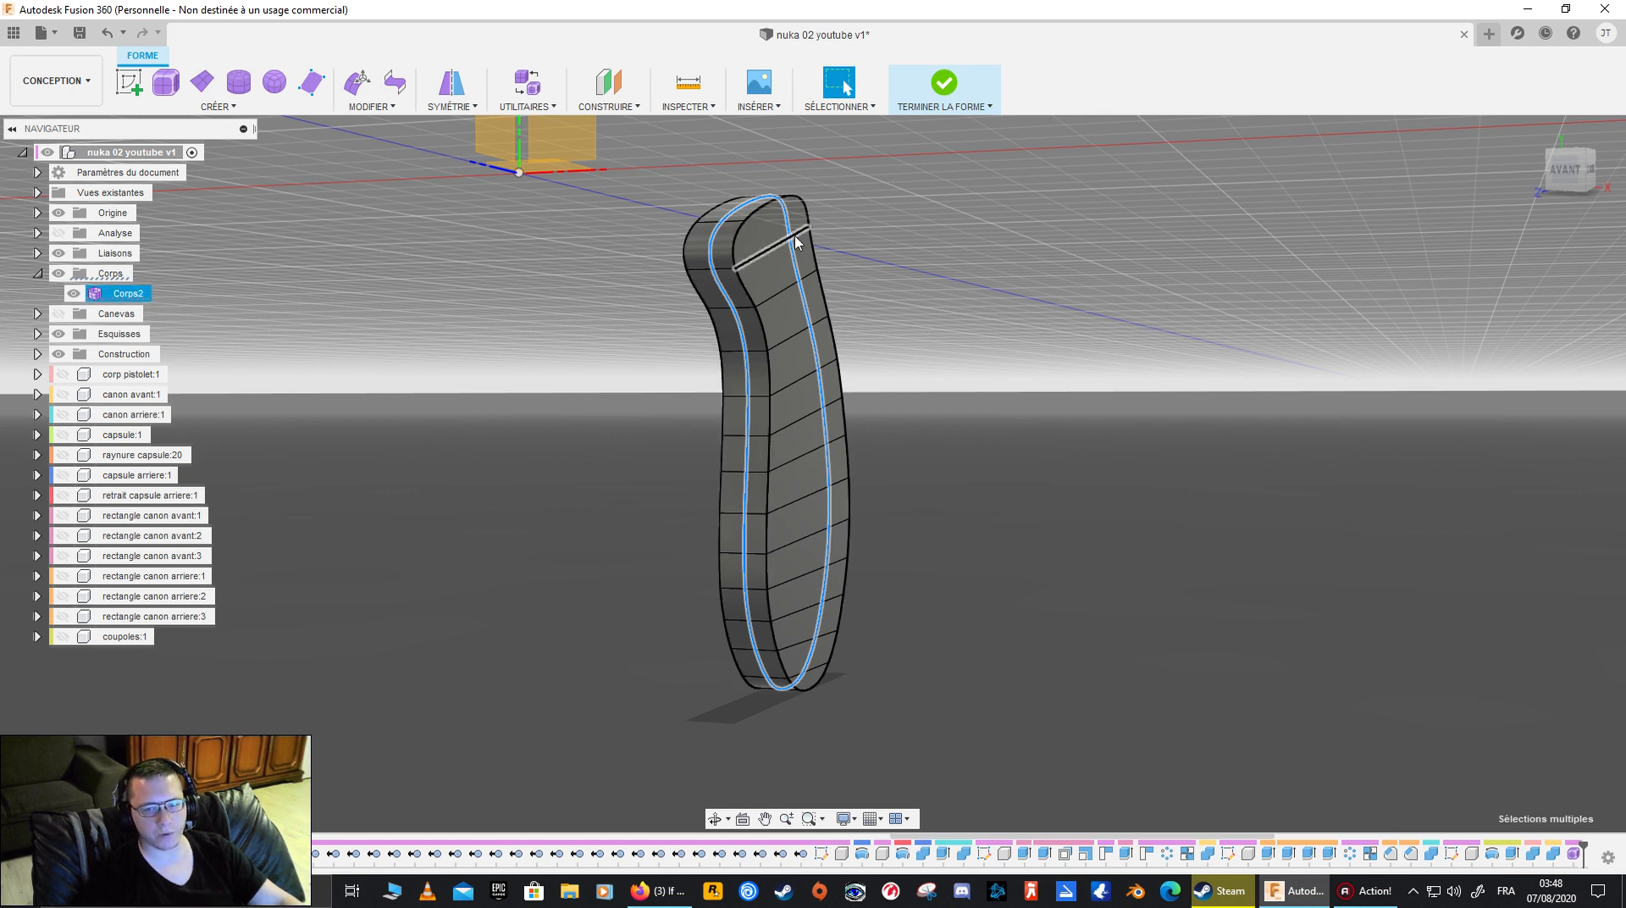
- Select every face of the grip's closed flat side, from its upper end to its rounded tip, as the contour for an Extrude
{"action": "middle_click_drag", "start_coordinate": [977, 542], "coordinate": [1033, 468], "text": "shift"}
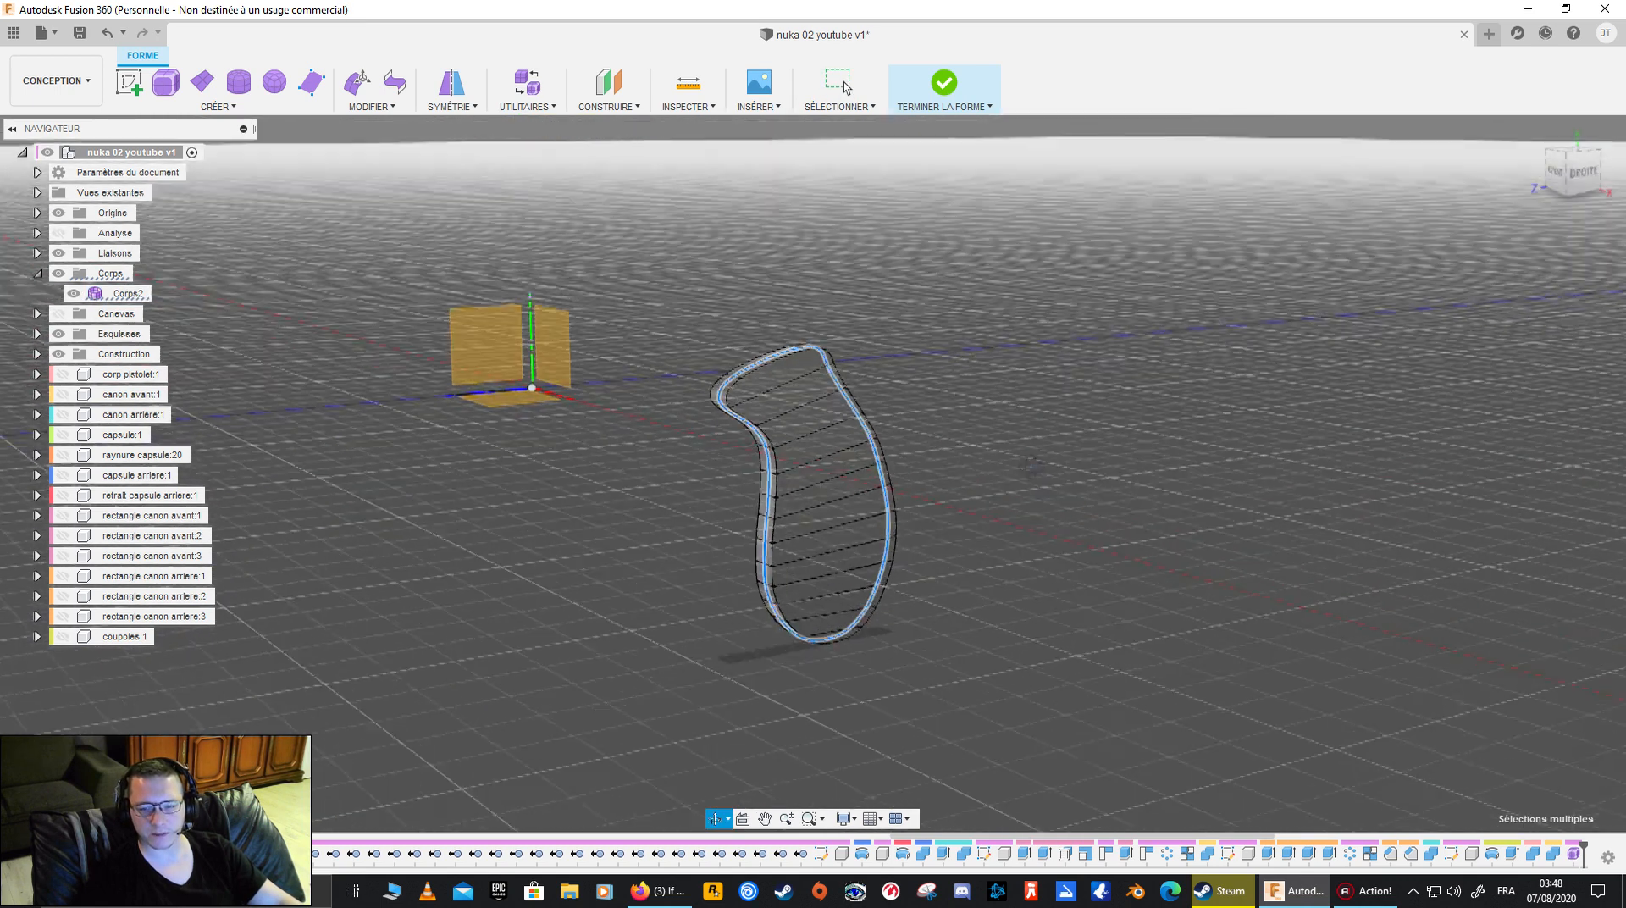
{"action": "scroll", "coordinate": [931, 453], "scroll_direction": "up", "scroll_amount": 3}
{"action": "middle_click_drag", "start_coordinate": [872, 471], "coordinate": [940, 432], "text": "shift"}
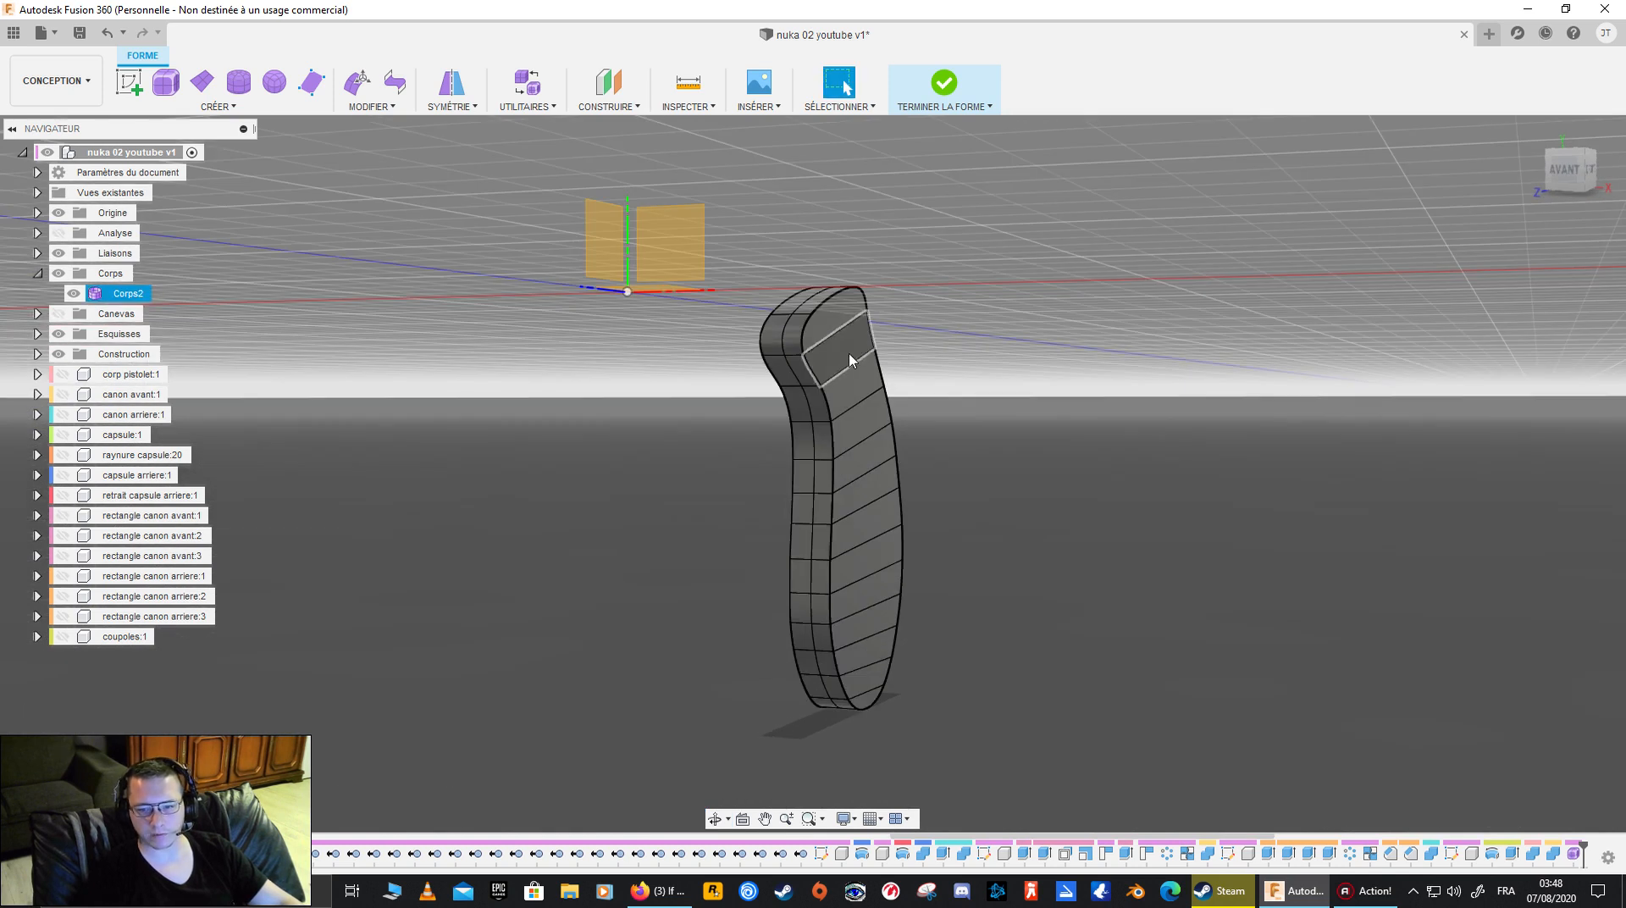
{"action": "left_click", "coordinate": [359, 107]}
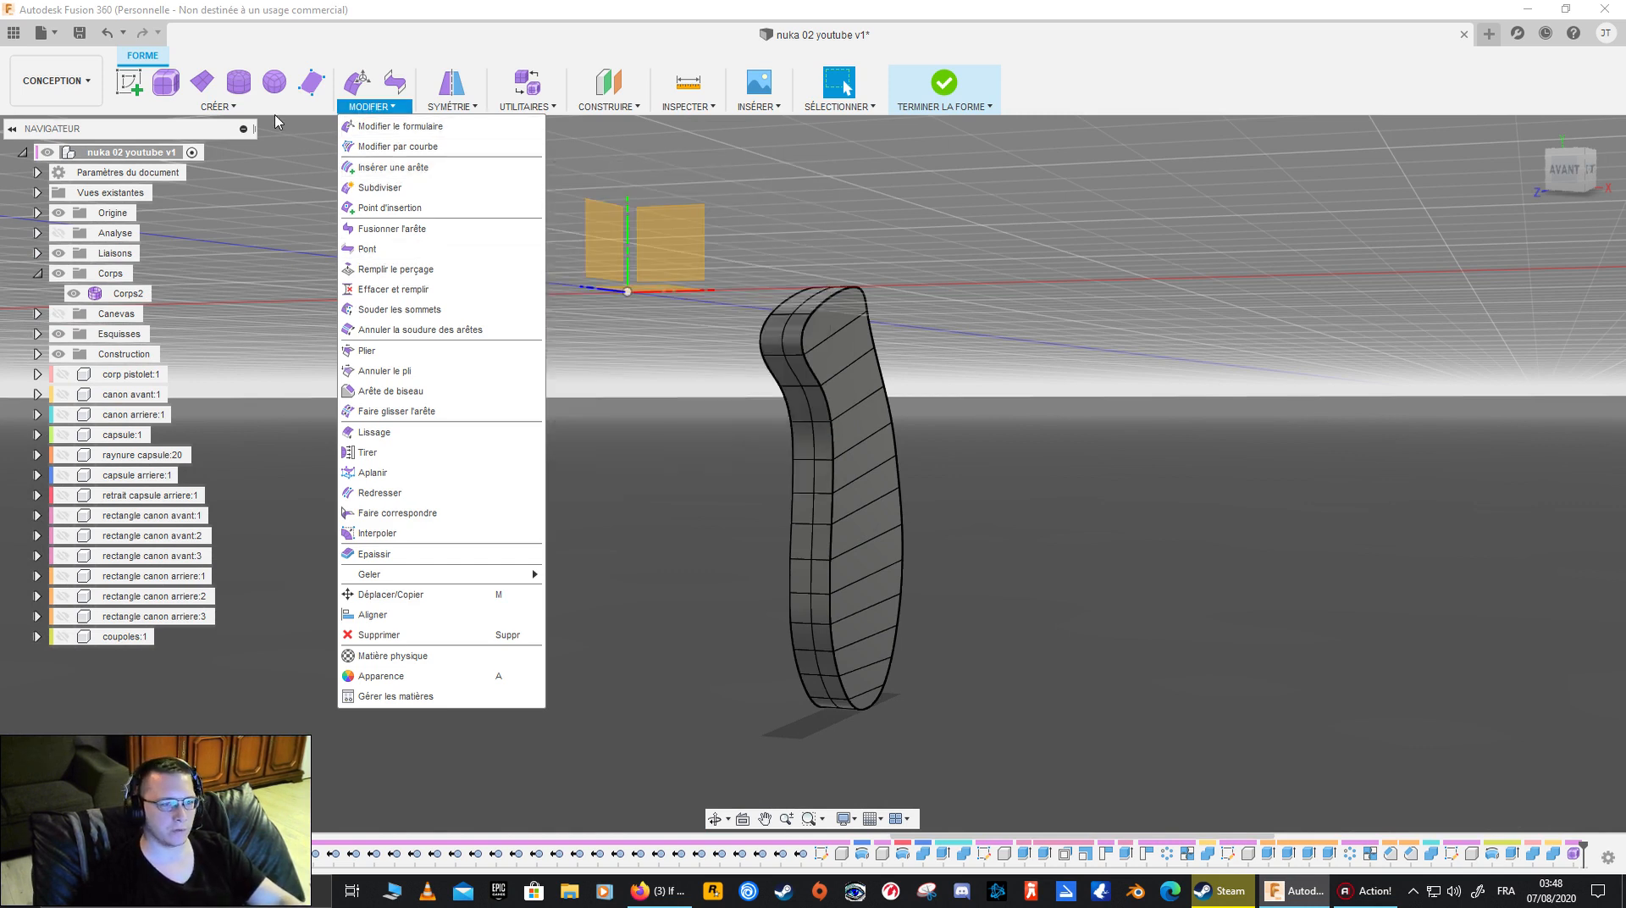
{"action": "left_click", "coordinate": [219, 107]}
{"action": "left_click", "coordinate": [150, 310]}
{"action": "middle_click_drag", "start_coordinate": [1254, 375], "coordinate": [742, 327], "text": "shift"}
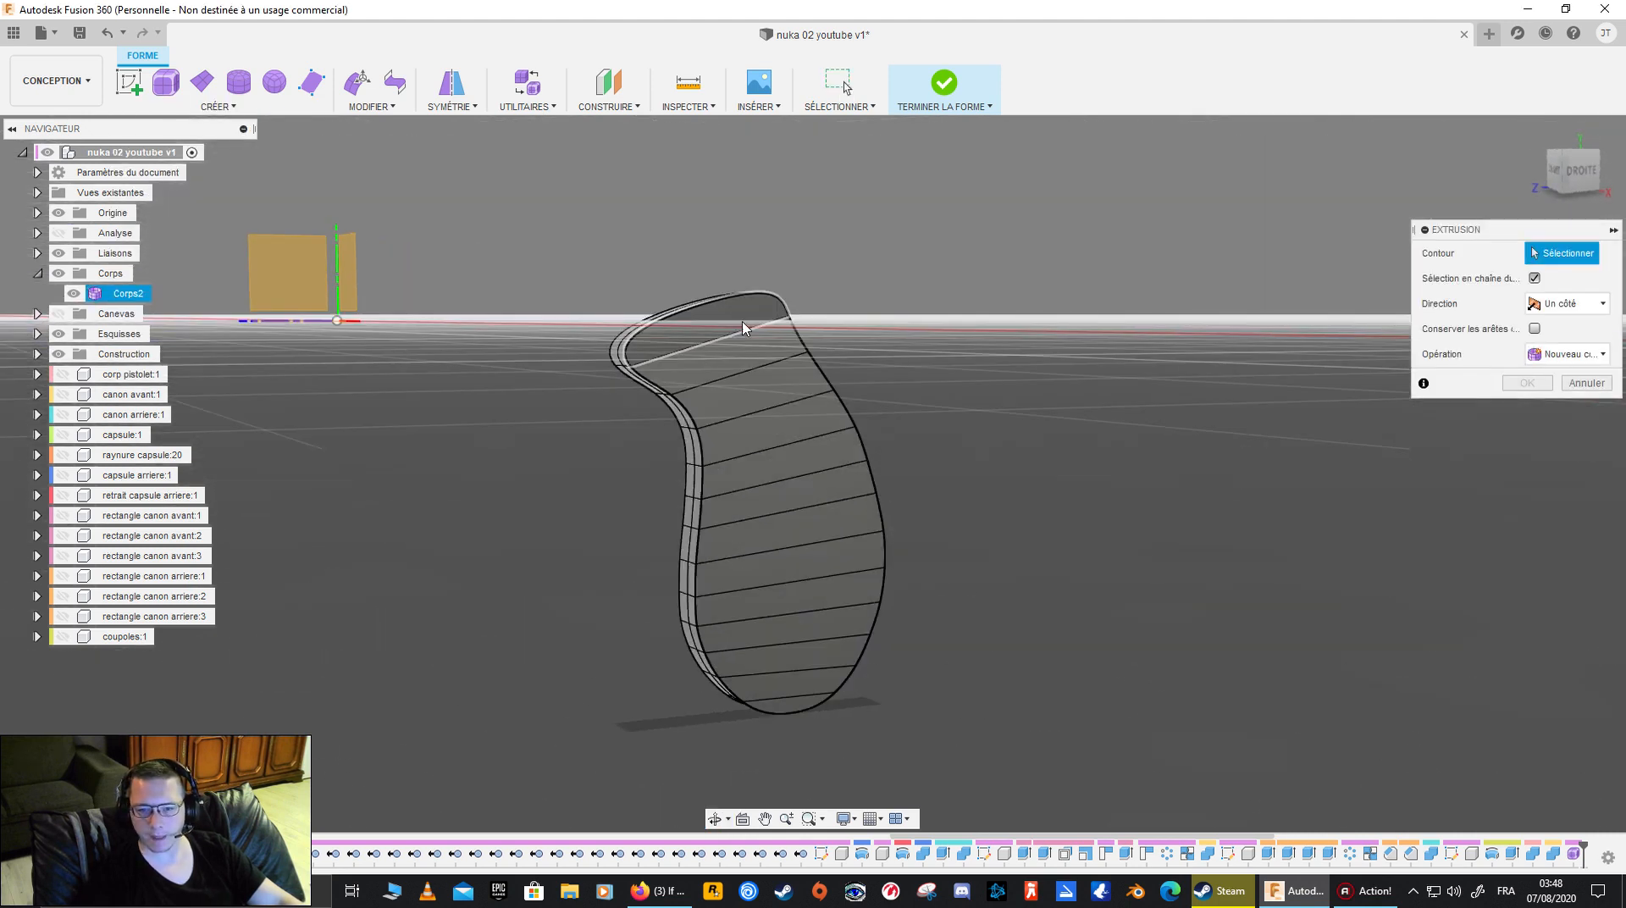
{"action": "left_click", "coordinate": [702, 315]}
{"action": "left_click", "coordinate": [761, 371]}
{"action": "left_click", "coordinate": [767, 399]}
{"action": "left_click", "coordinate": [774, 425]}
{"action": "left_click", "coordinate": [788, 479]}
{"action": "left_click", "coordinate": [797, 512]}
{"action": "left_click", "coordinate": [805, 543]}
{"action": "left_click", "coordinate": [813, 573]}
{"action": "left_click", "coordinate": [818, 608]}
{"action": "left_click", "coordinate": [817, 637]}
{"action": "left_click", "coordinate": [808, 670]}
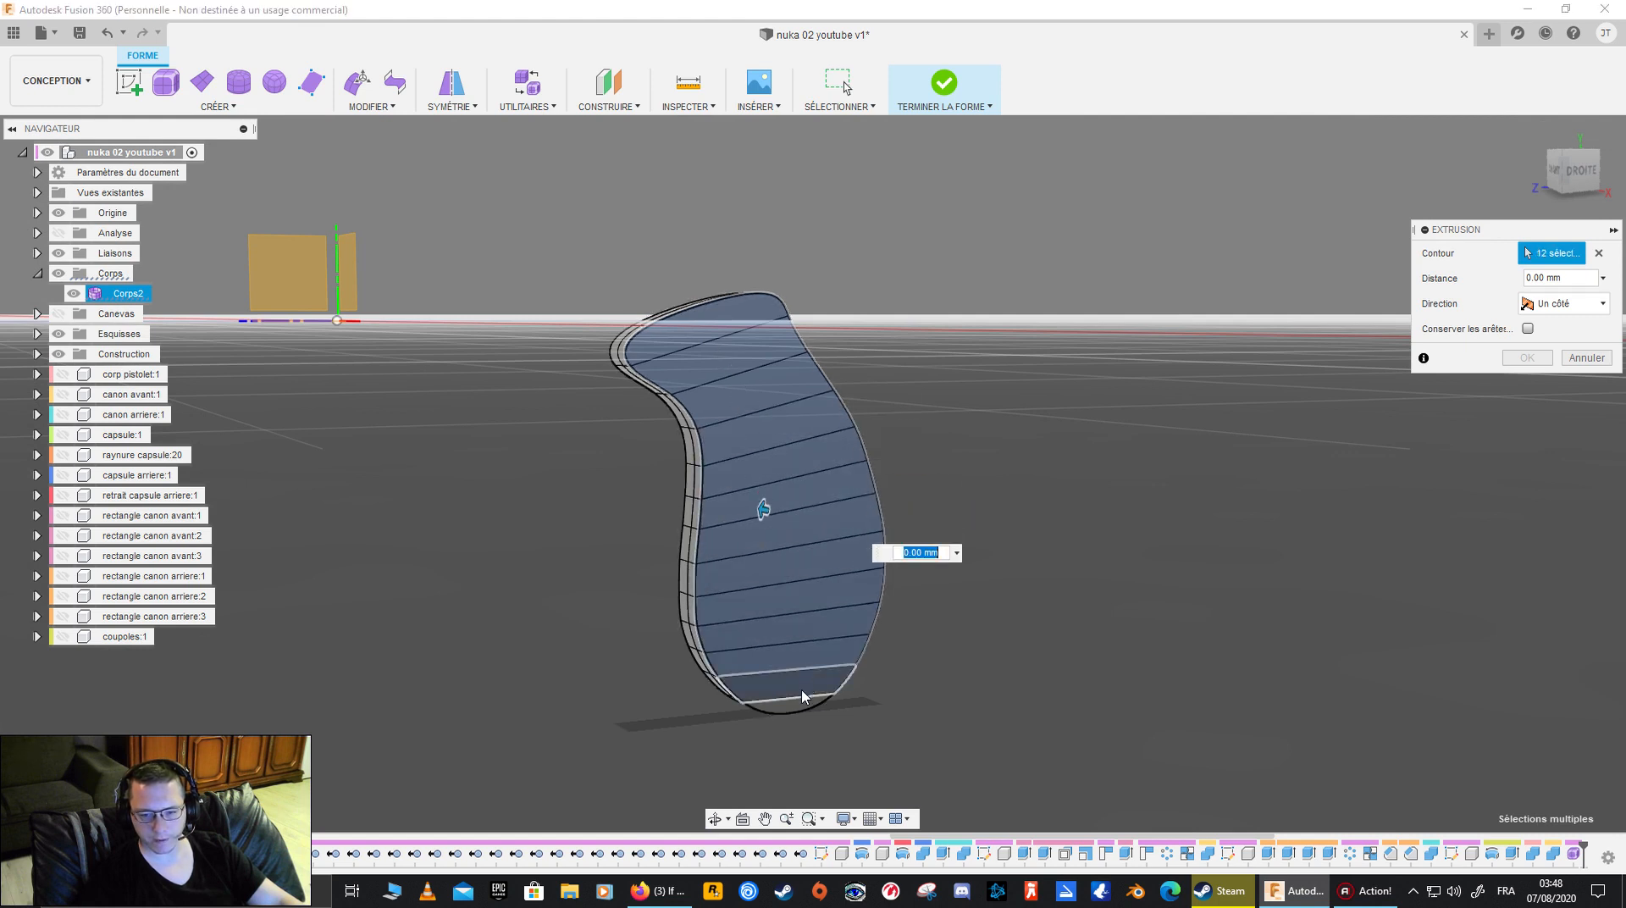
{"action": "left_click", "coordinate": [798, 703]}
{"action": "left_click", "coordinate": [794, 708]}
- Extrude the selected flat-side faces outward by -1.00 mm, one-sided with a single front face, using the back view as reference
{"action": "middle_click_drag", "start_coordinate": [1137, 465], "coordinate": [972, 475], "text": "shift"}
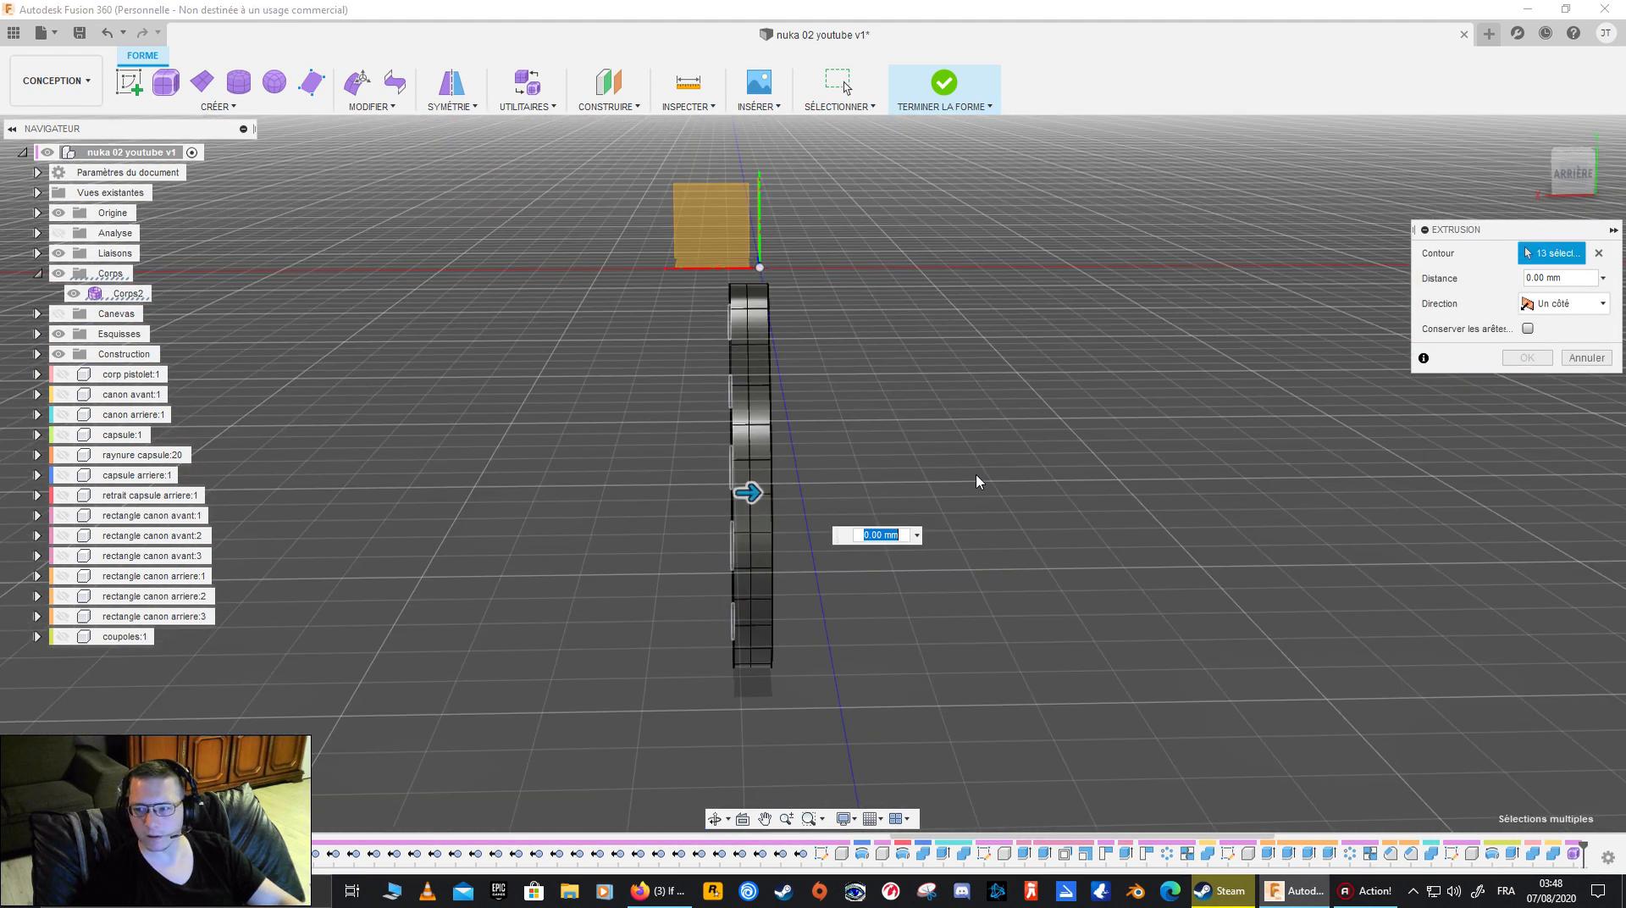
{"action": "left_click_drag", "start_coordinate": [747, 500], "coordinate": [713, 512]}
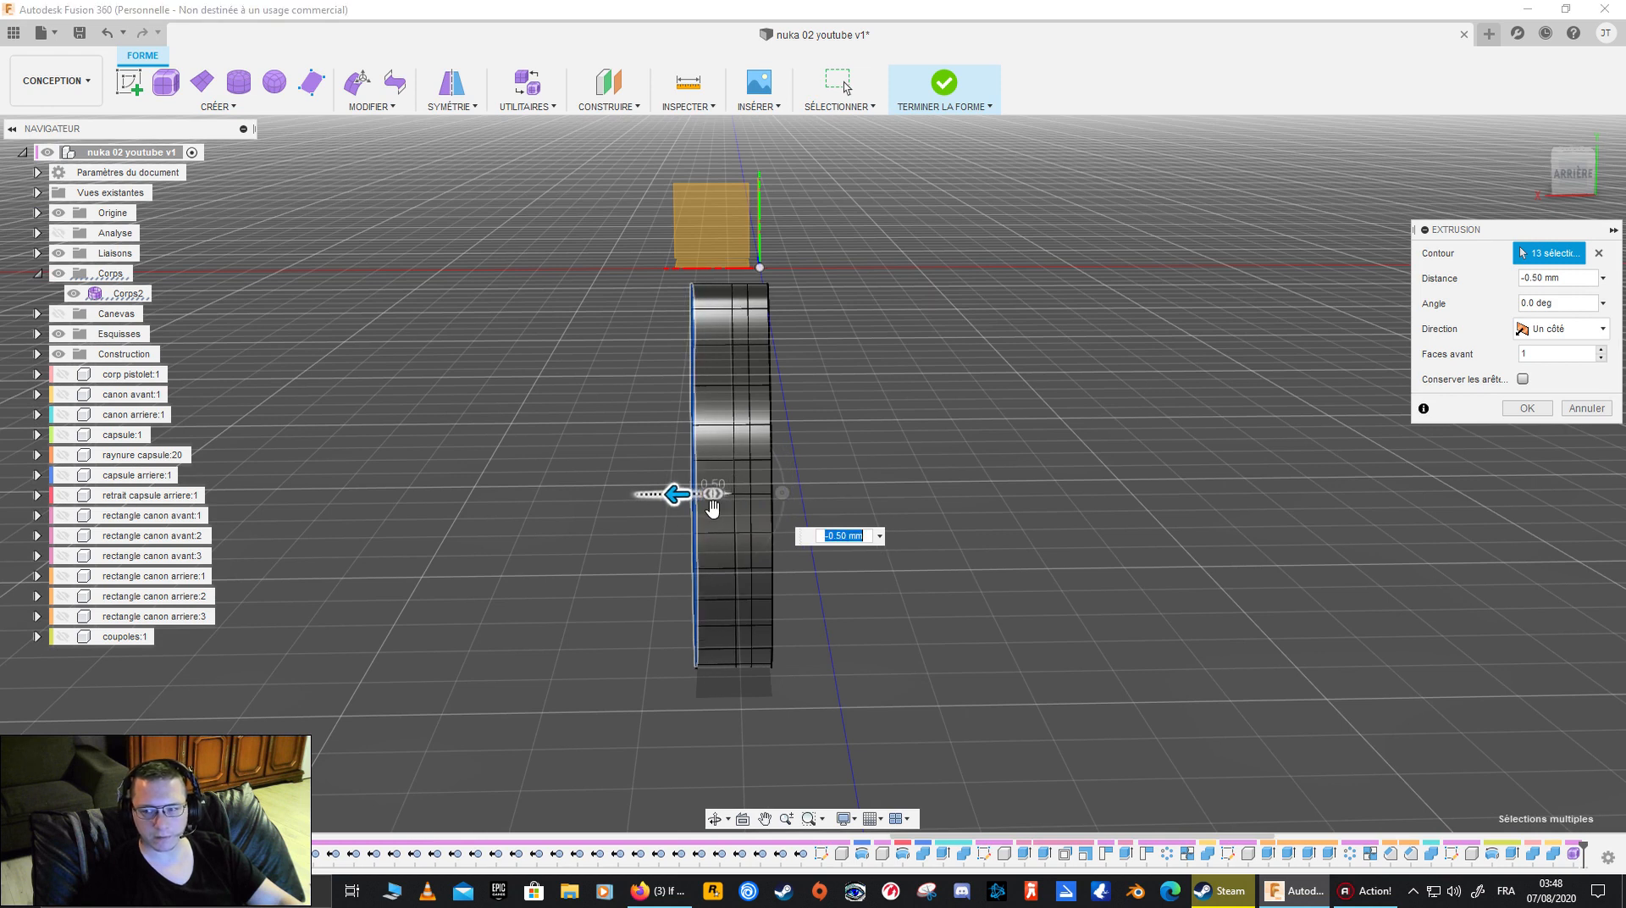
{"action": "middle_click_drag", "start_coordinate": [713, 511], "coordinate": [936, 555], "text": "shift"}
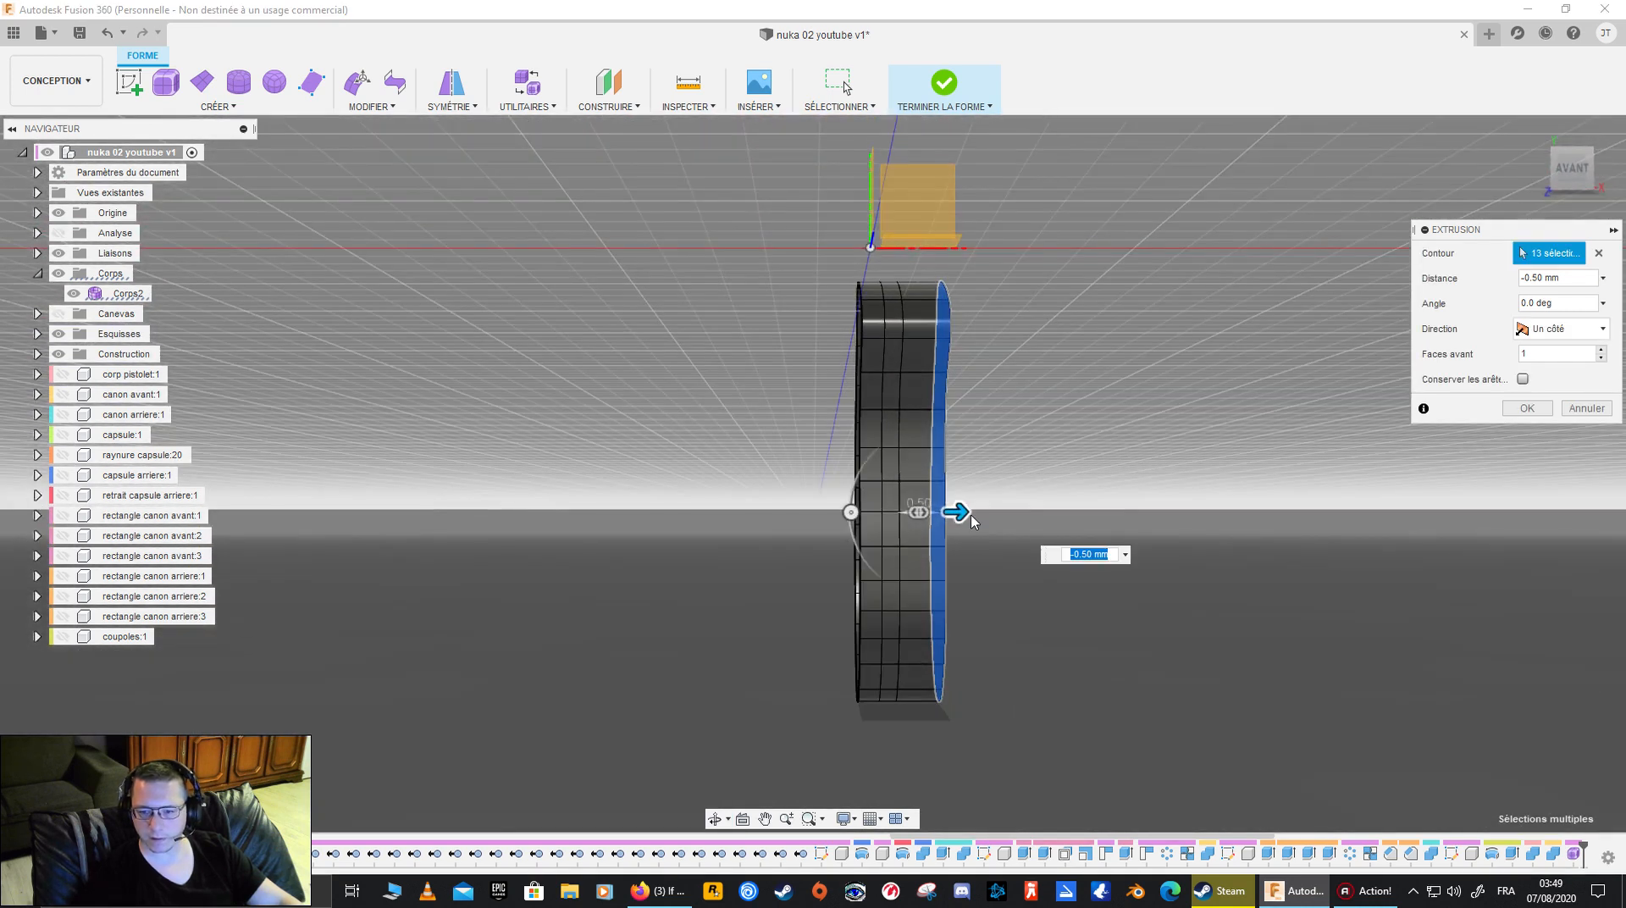
{"action": "left_click_drag", "start_coordinate": [960, 512], "coordinate": [966, 513]}
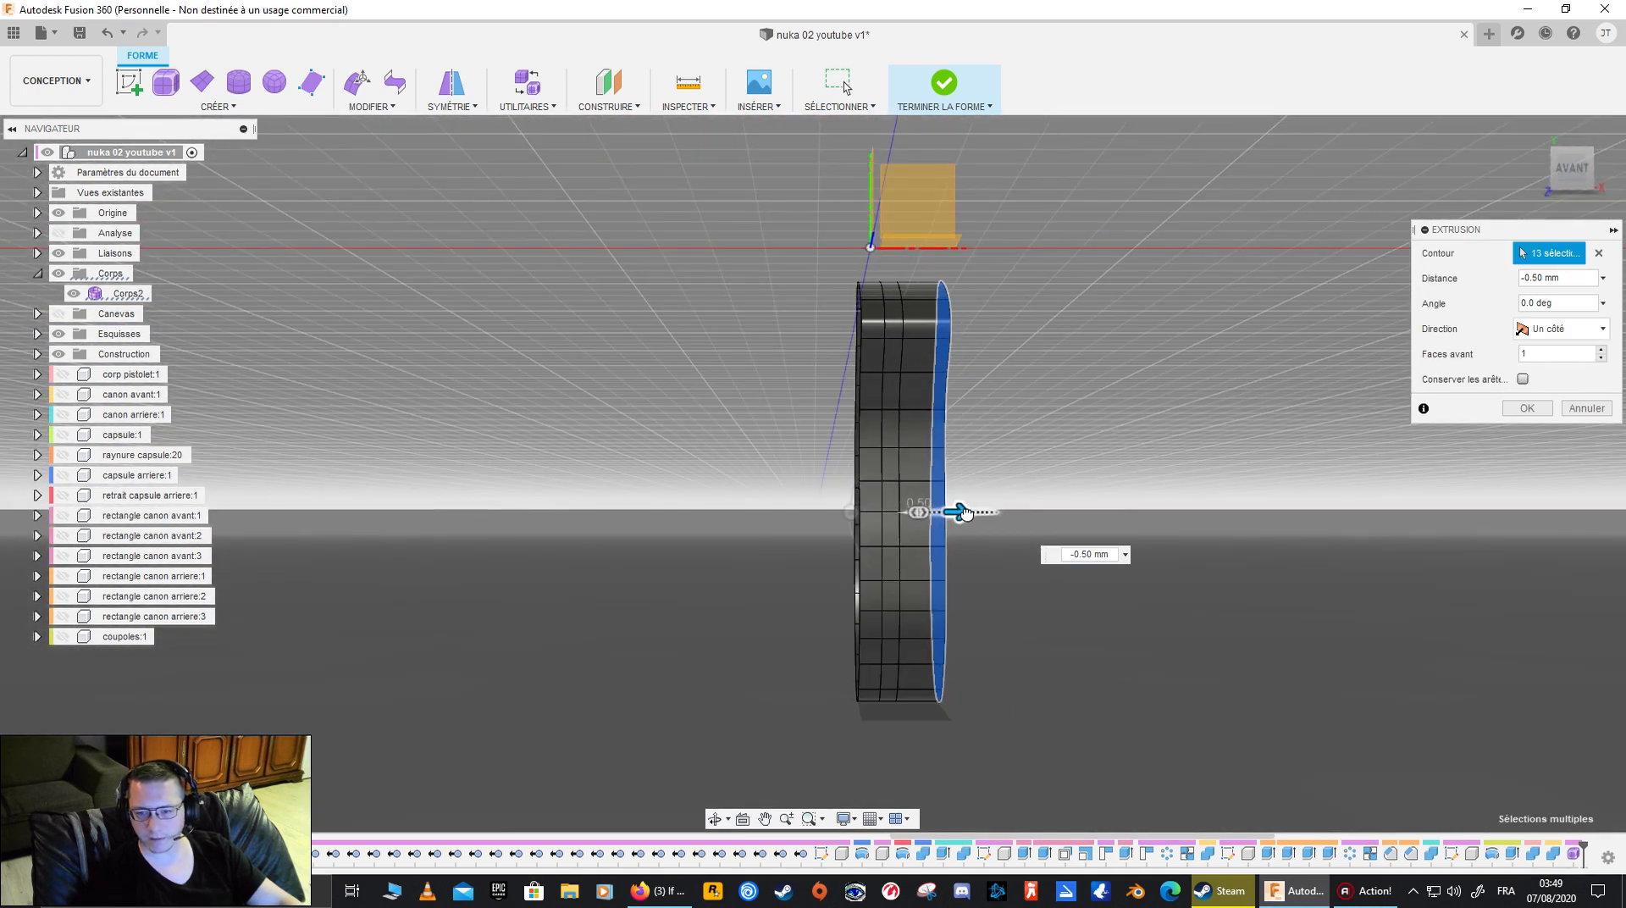
{"action": "middle_click_drag", "start_coordinate": [1146, 454], "coordinate": [866, 462], "text": "shift"}
{"action": "left_click", "coordinate": [1572, 172]}
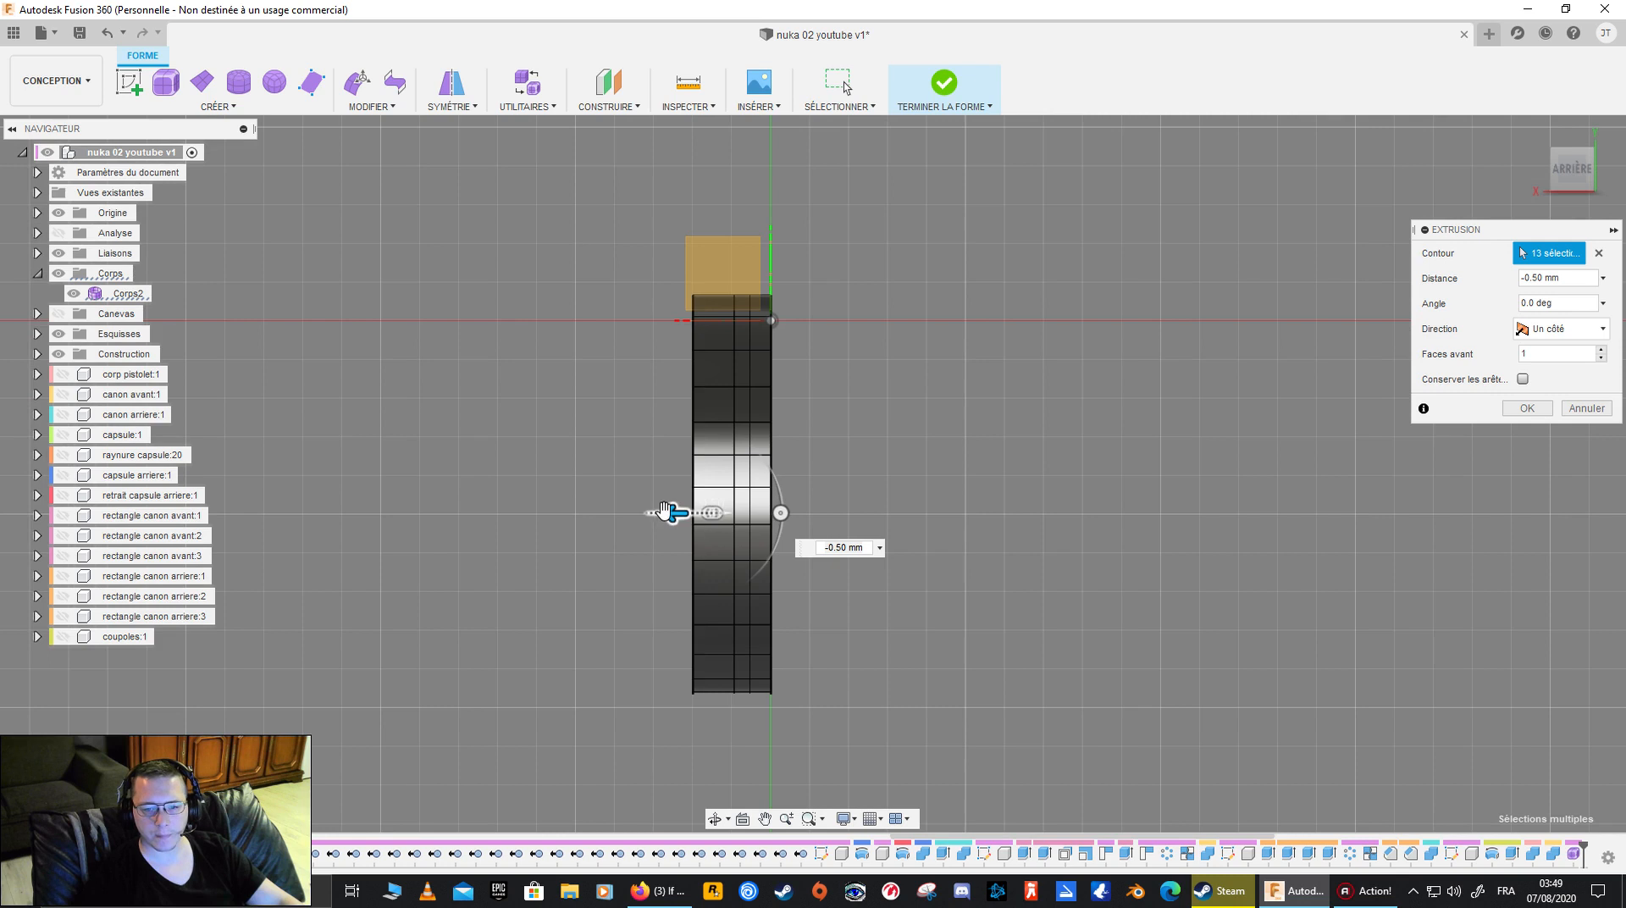
{"action": "left_click_drag", "start_coordinate": [671, 513], "coordinate": [633, 518]}
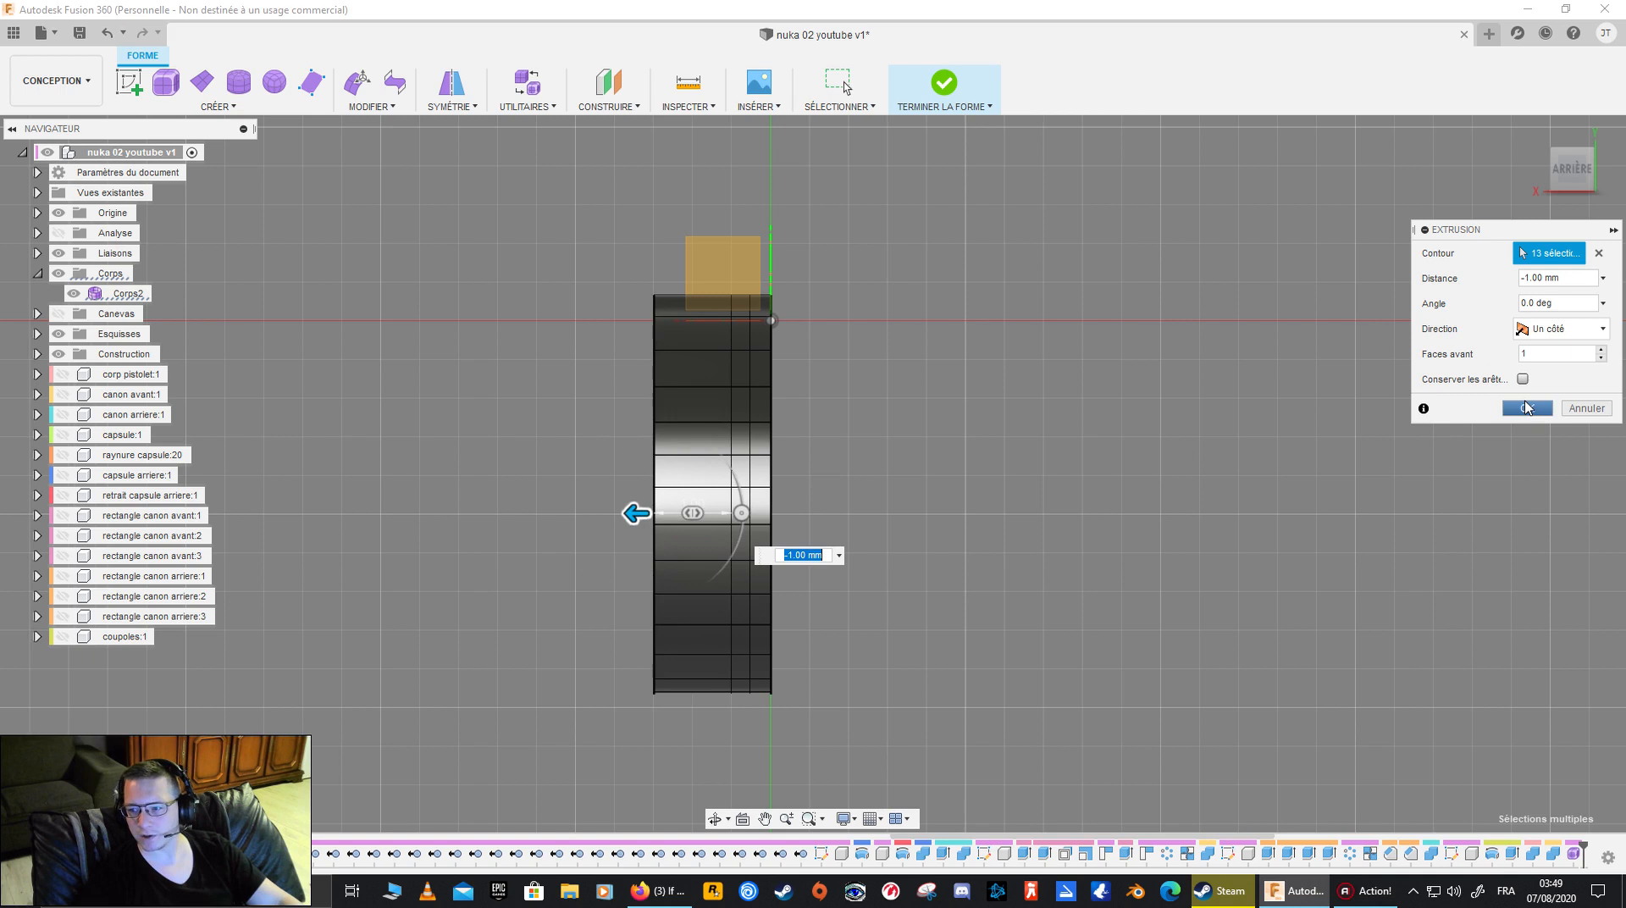
{"action": "left_click", "coordinate": [1526, 408]}
- Remove the crease from the outer edge loop of the extruded flat side and check the rounded shape from behind
{"action": "middle_click_drag", "start_coordinate": [991, 519], "coordinate": [728, 475], "text": "shift"}
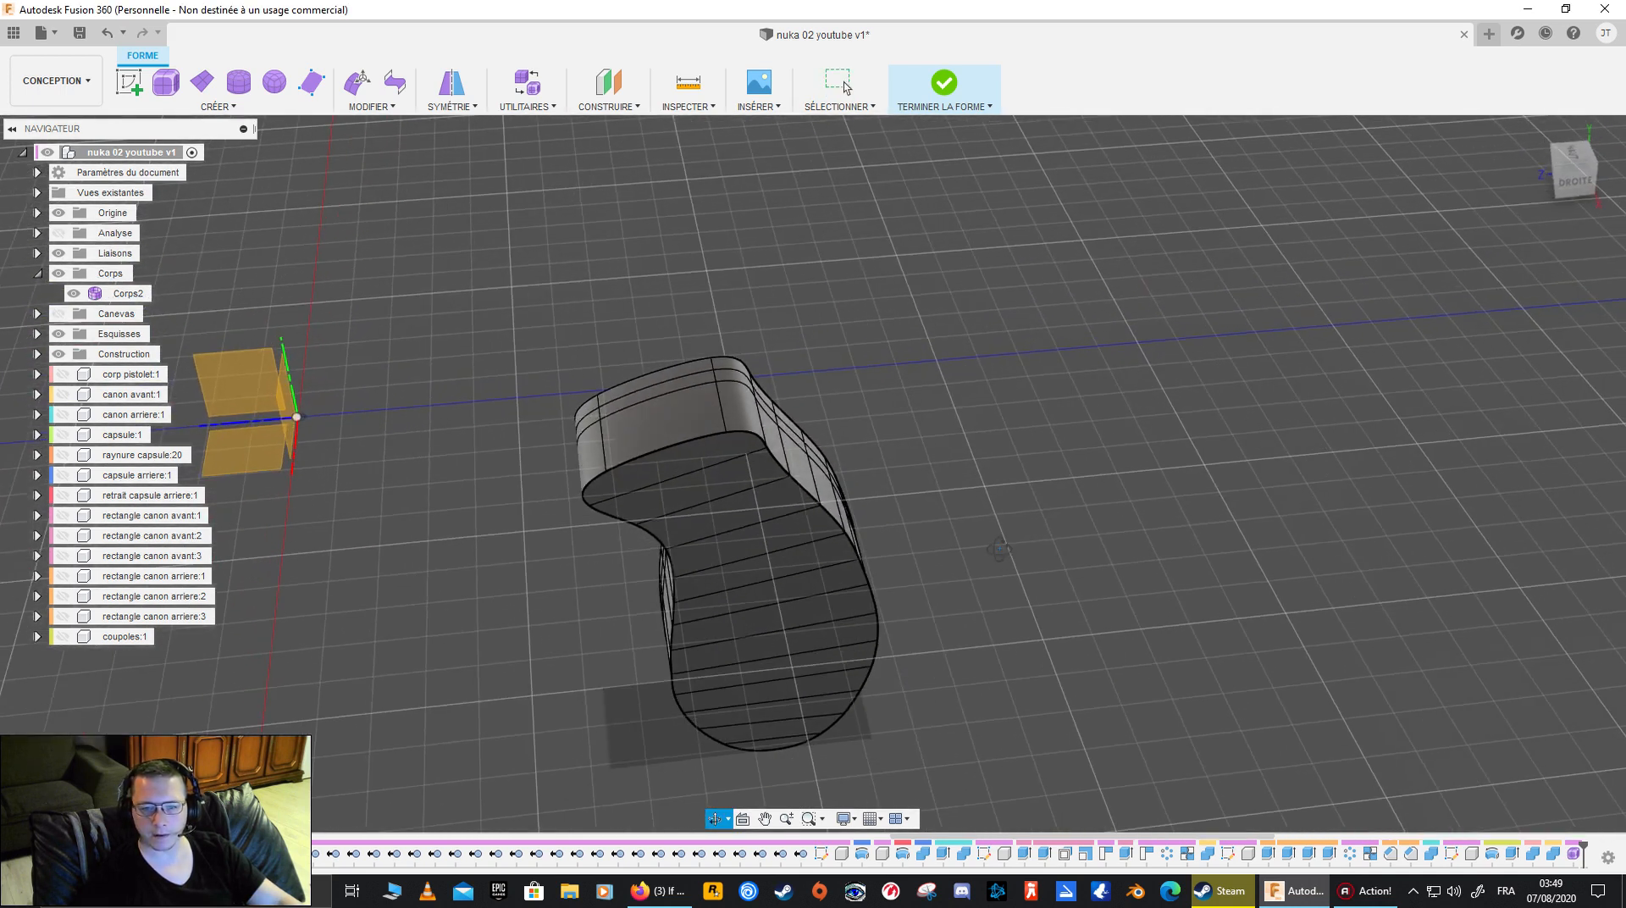
{"action": "double_click", "coordinate": [686, 452]}
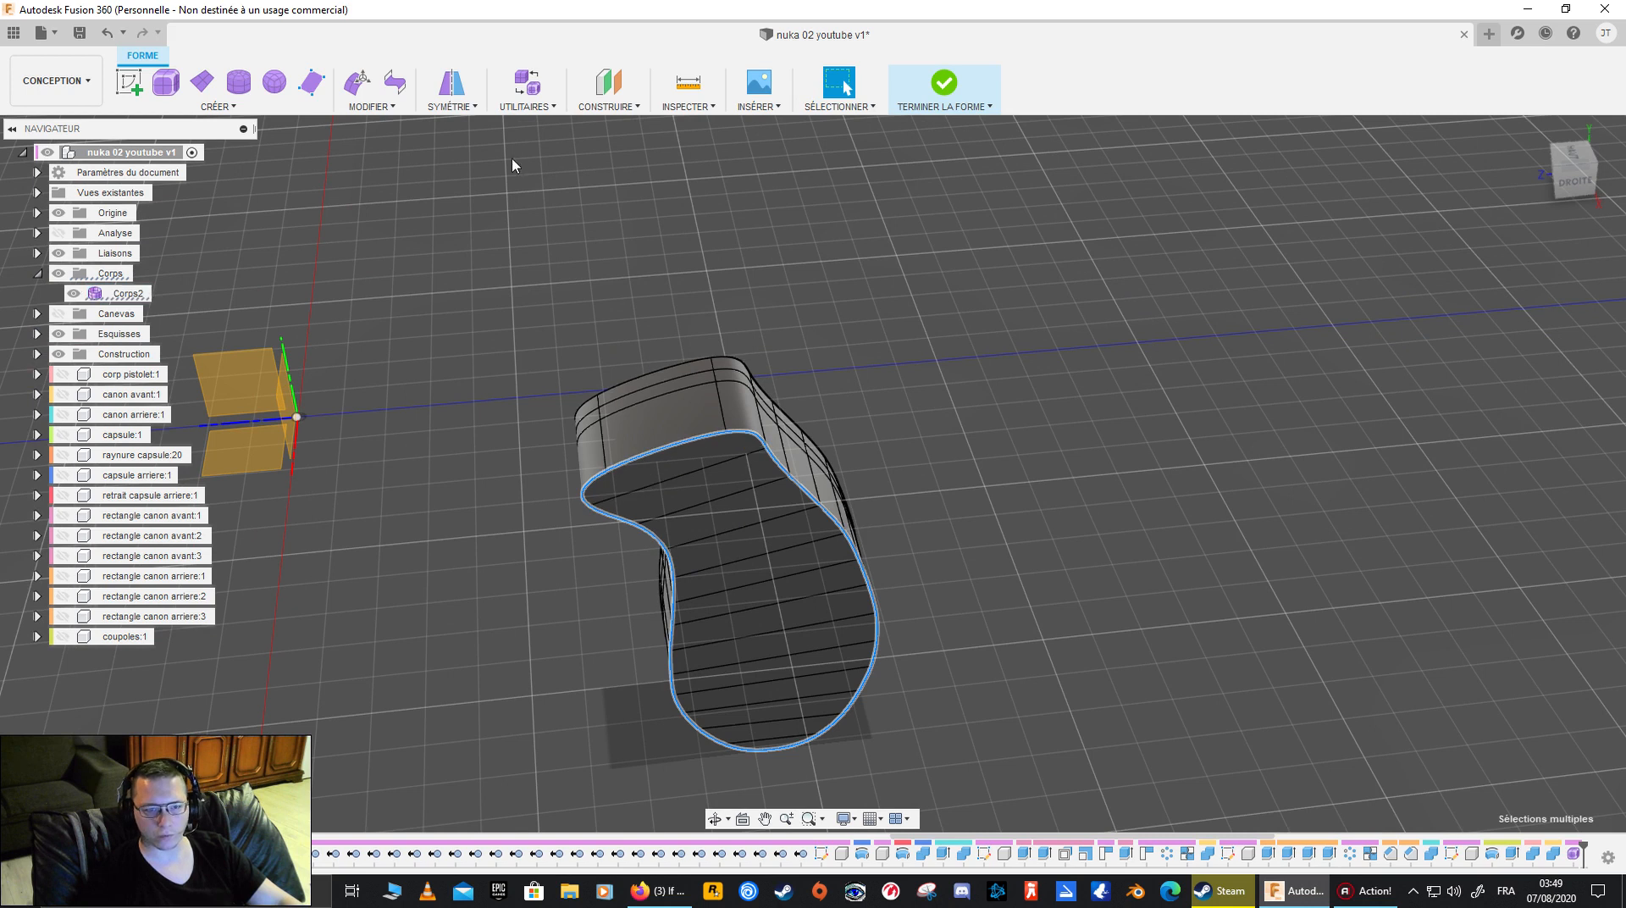
{"action": "left_click", "coordinate": [378, 107]}
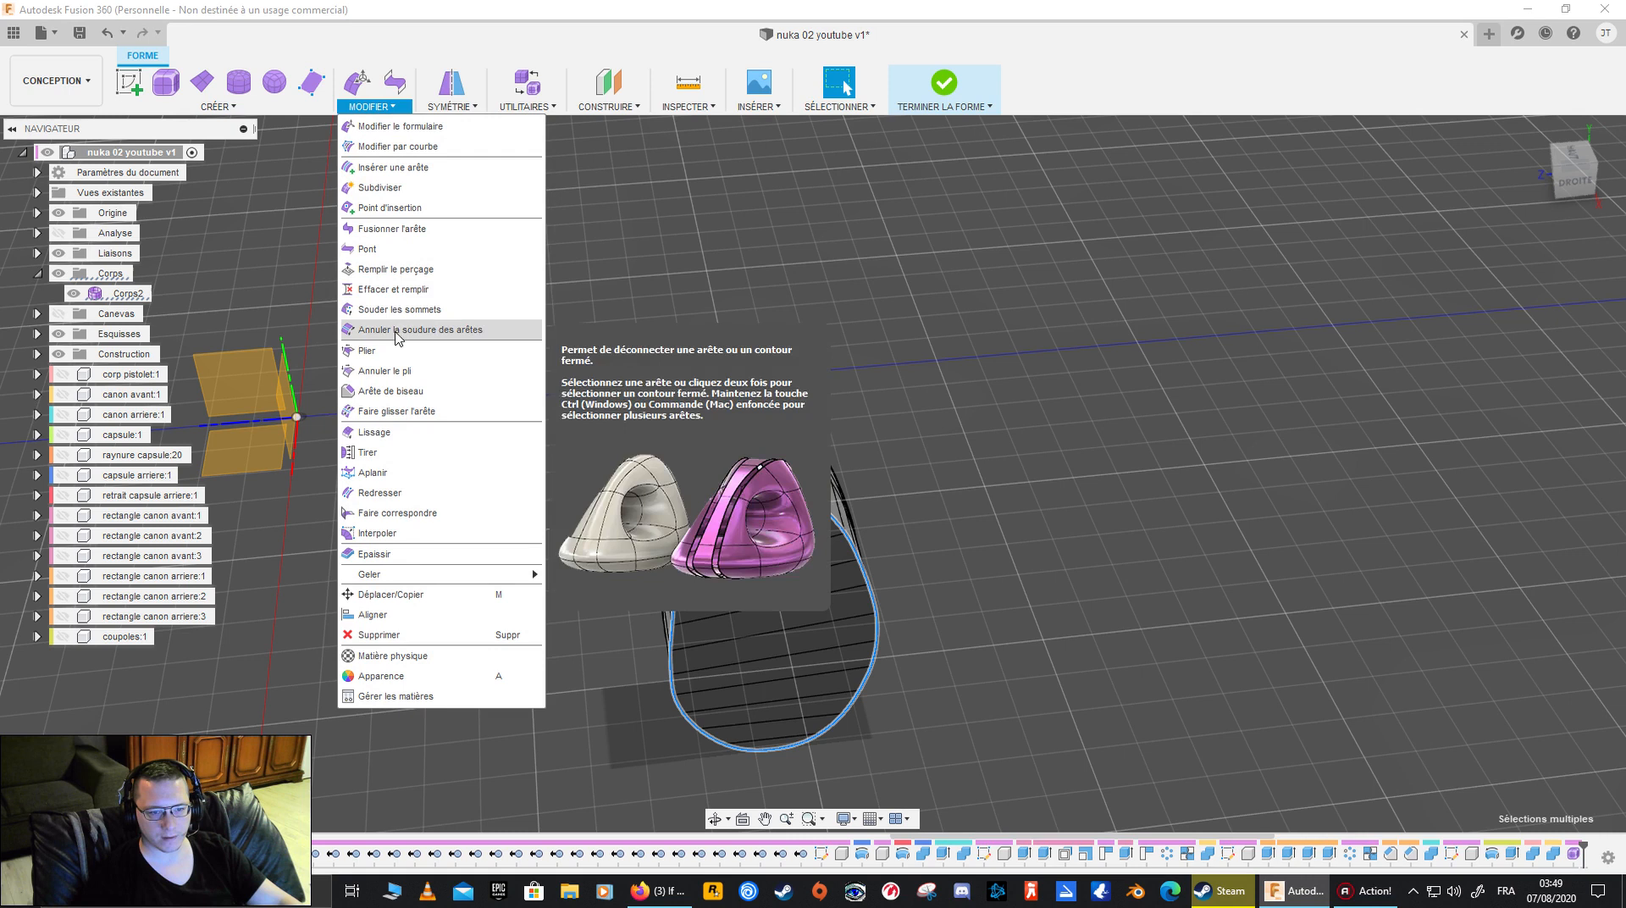
{"action": "left_click", "coordinate": [431, 379]}
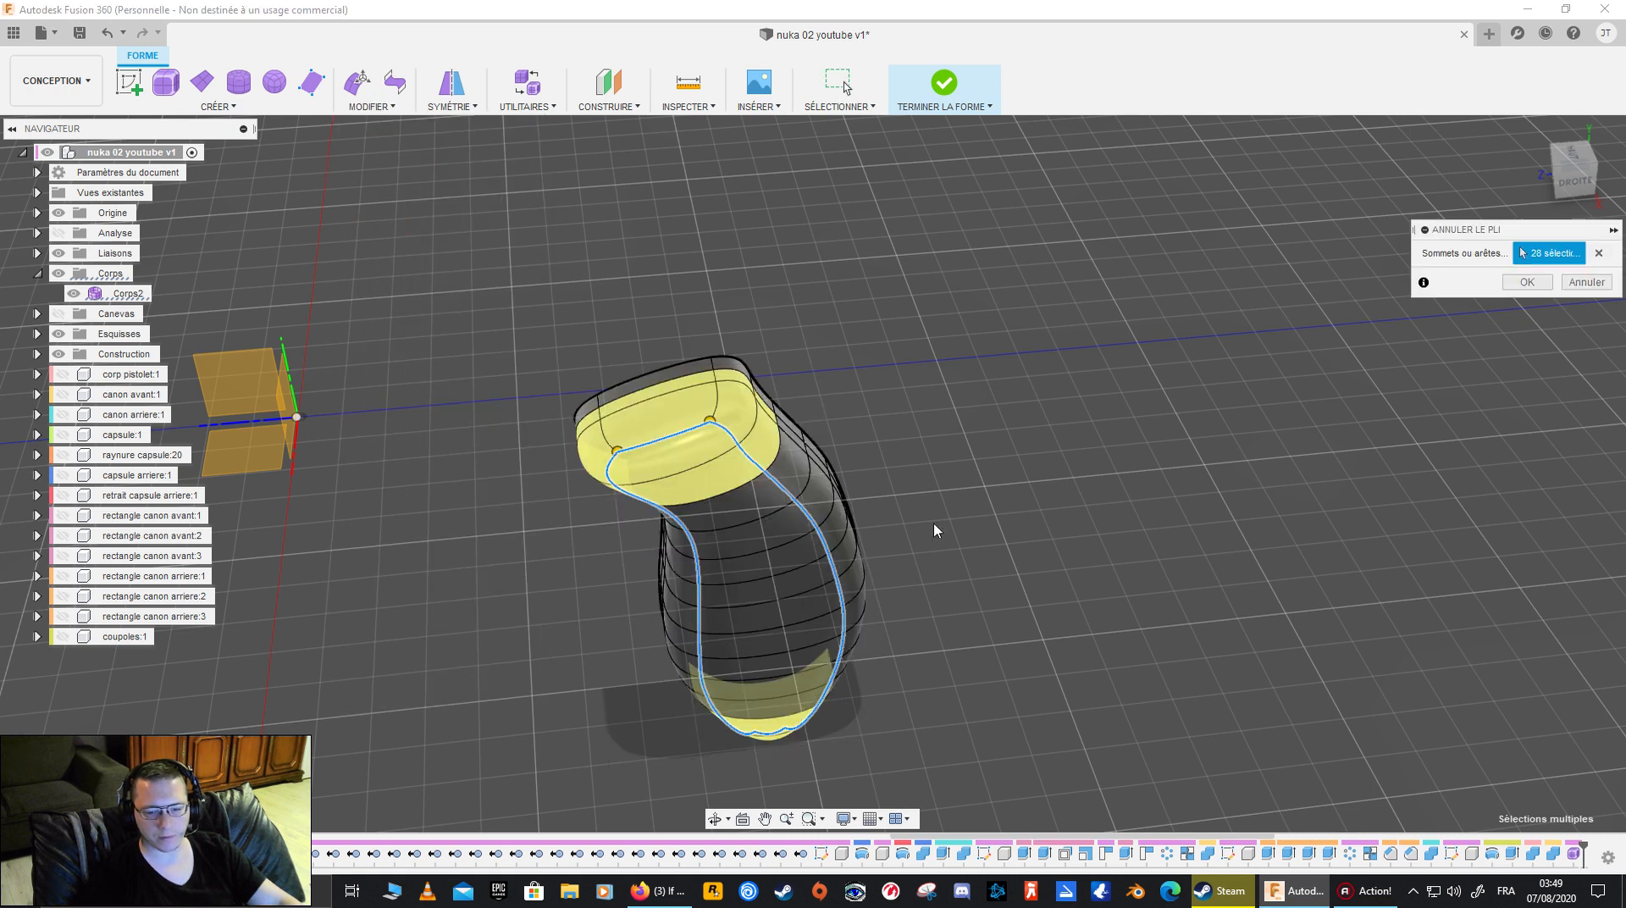
{"action": "middle_click_drag", "start_coordinate": [1002, 461], "coordinate": [826, 516], "text": "shift"}
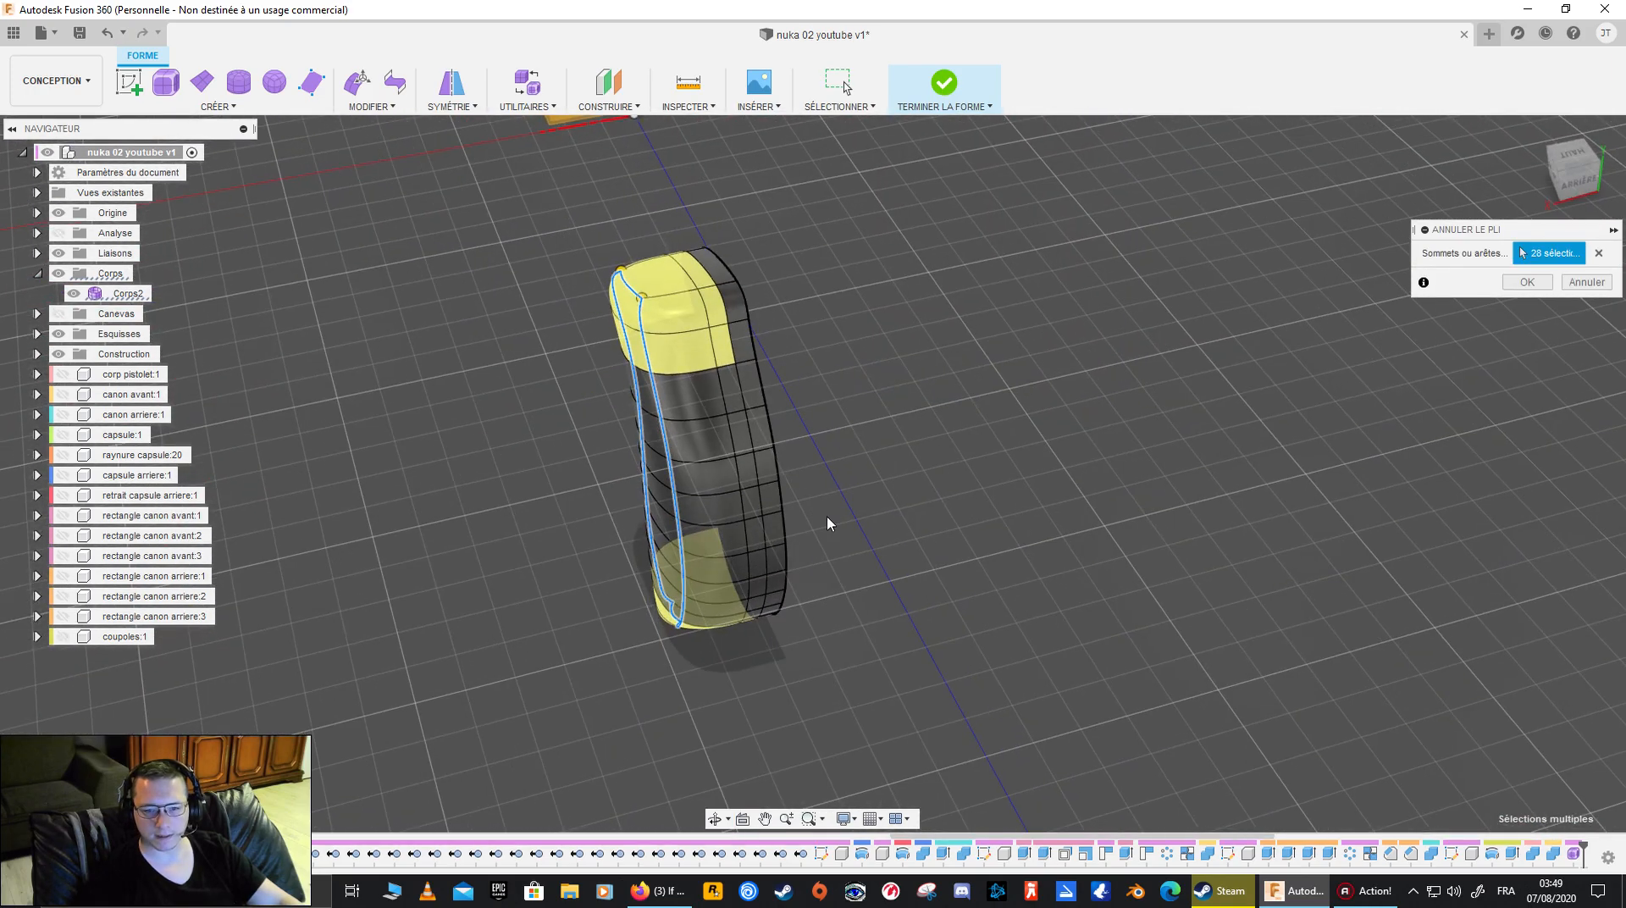
{"action": "left_click", "coordinate": [1527, 282]}
{"action": "middle_click_drag", "start_coordinate": [1052, 510], "coordinate": [957, 504], "text": "shift"}
{"action": "middle_click_drag", "start_coordinate": [1108, 512], "coordinate": [935, 505], "text": "shift"}
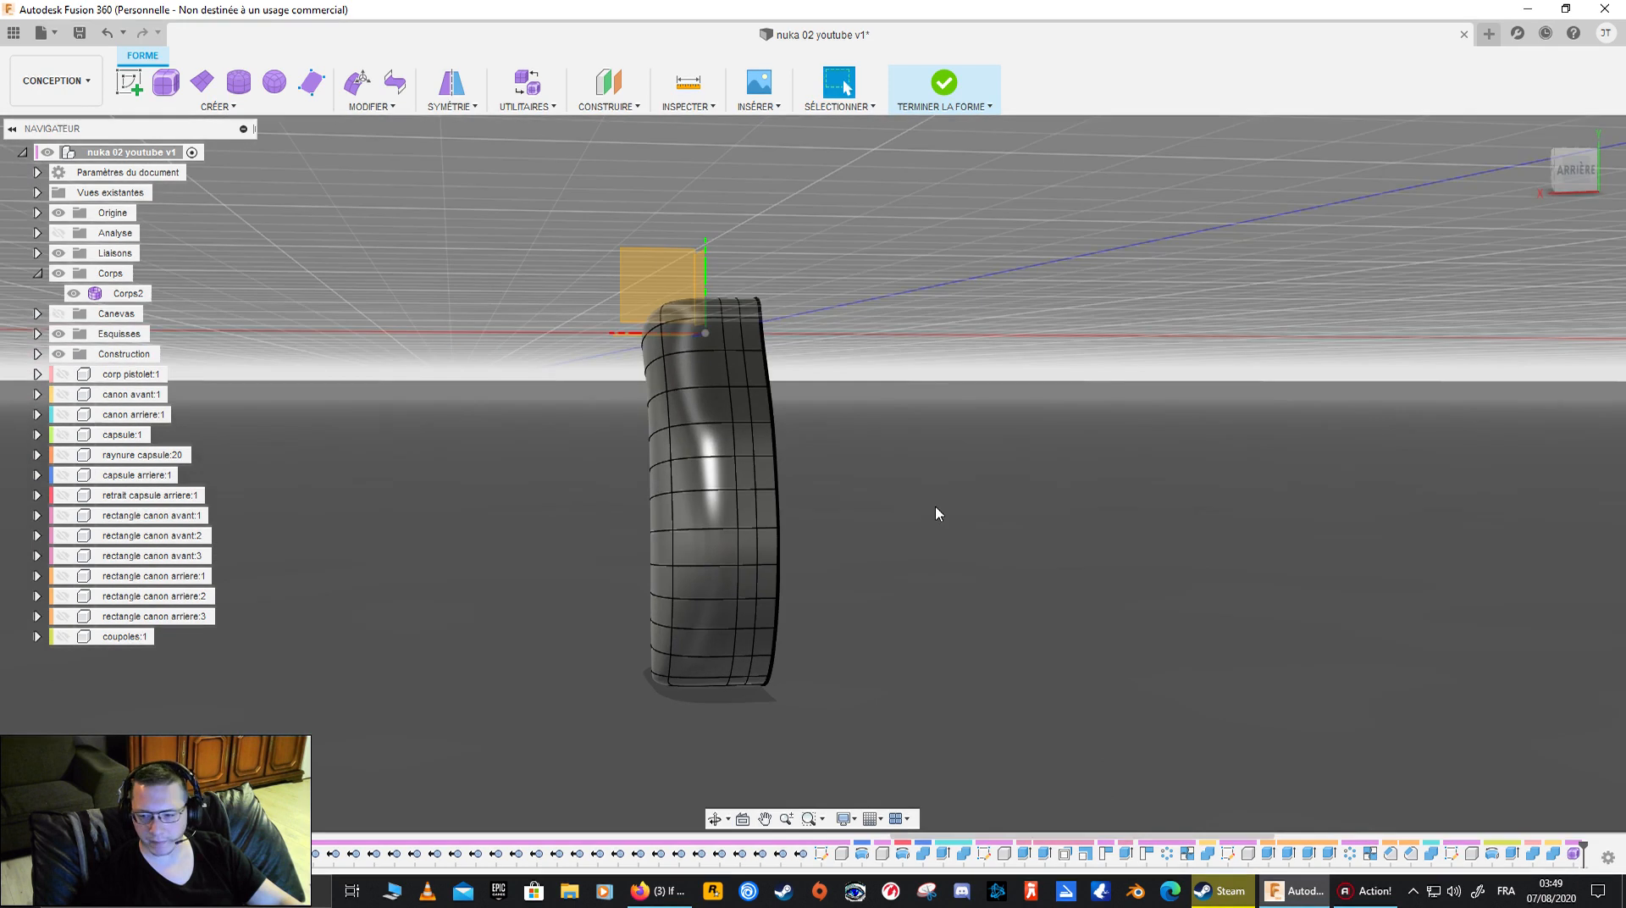
{"action": "scroll", "coordinate": [1576, 856], "scroll_direction": "down", "scroll_amount": 4}
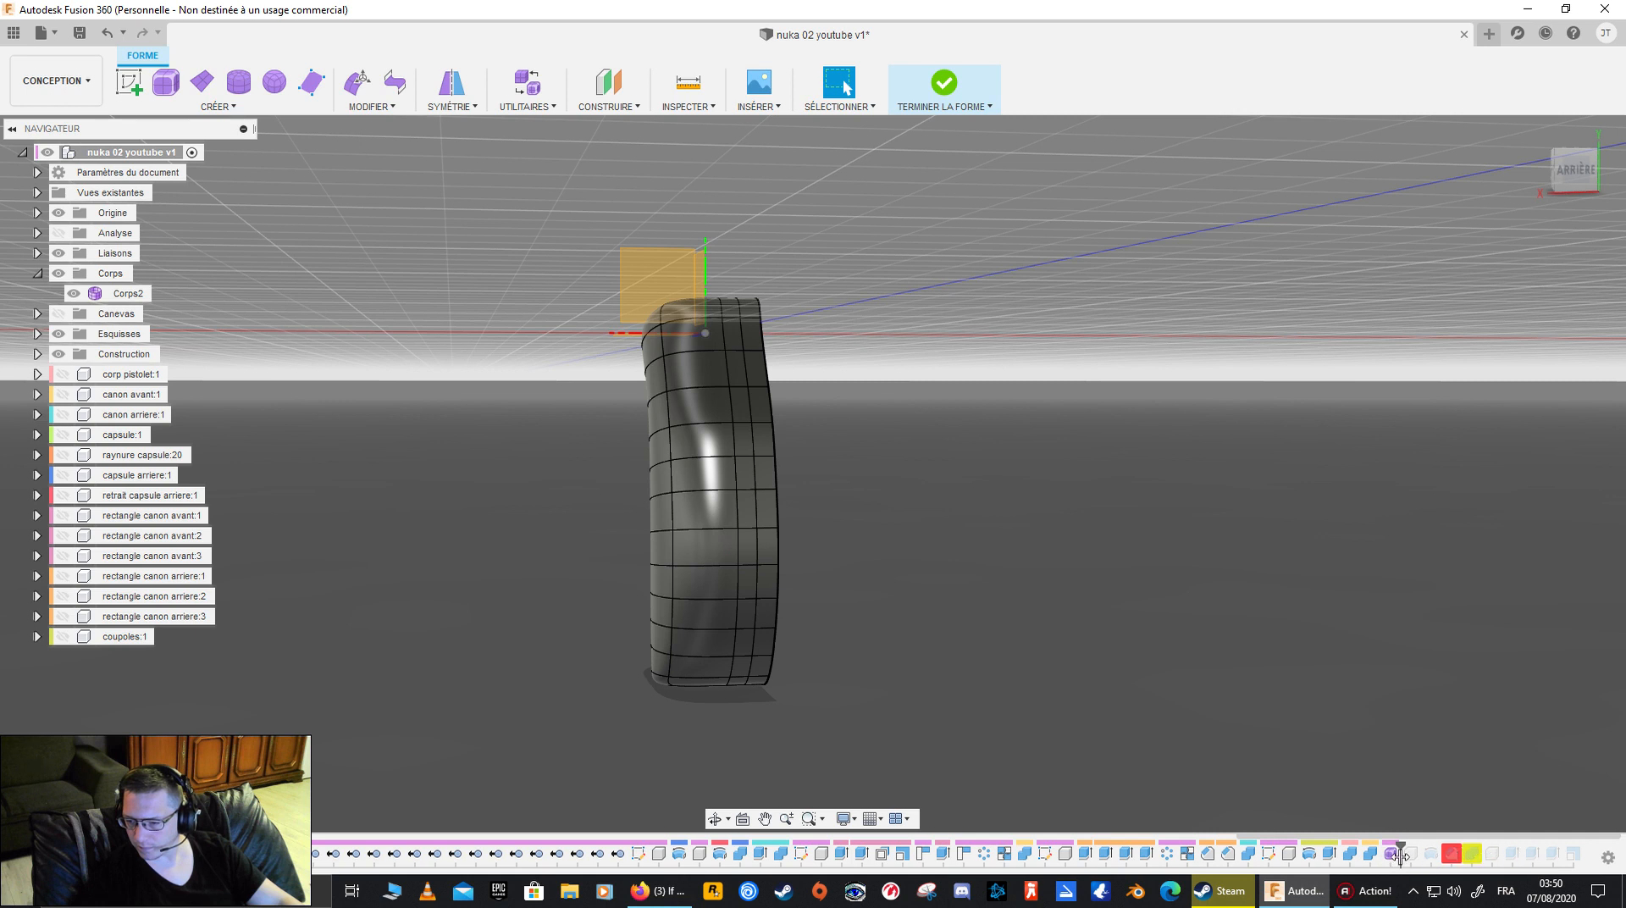
{"action": "left_click", "coordinate": [1607, 858]}
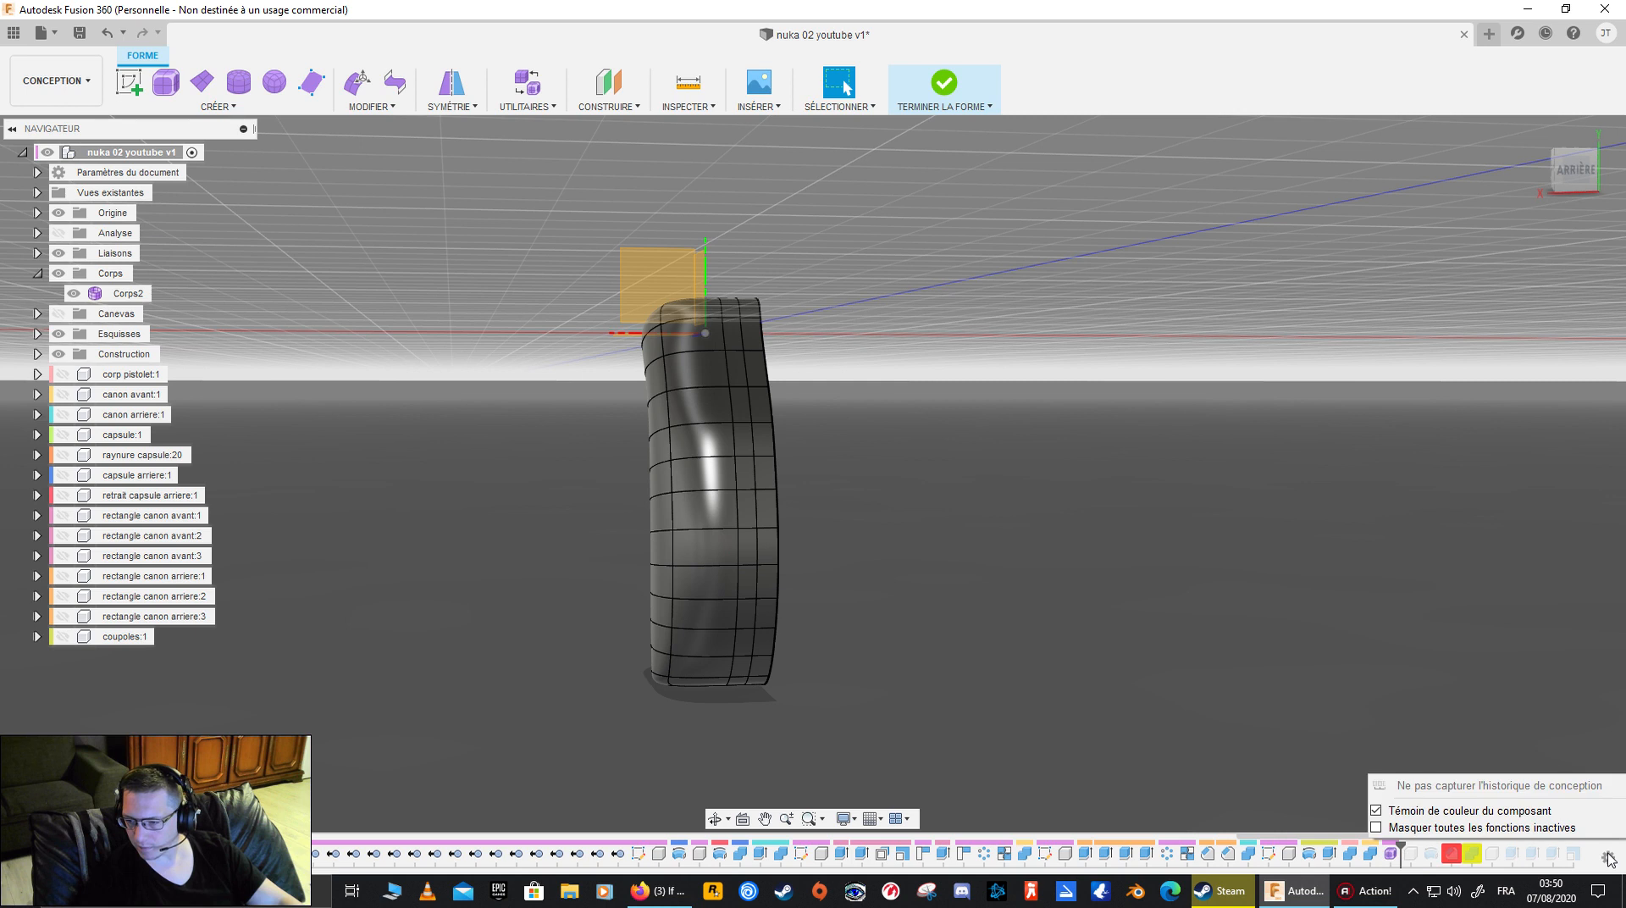
{"action": "left_click", "coordinate": [1609, 858]}
{"action": "left_click", "coordinate": [1609, 858]}
{"action": "left_click", "coordinate": [1346, 745]}
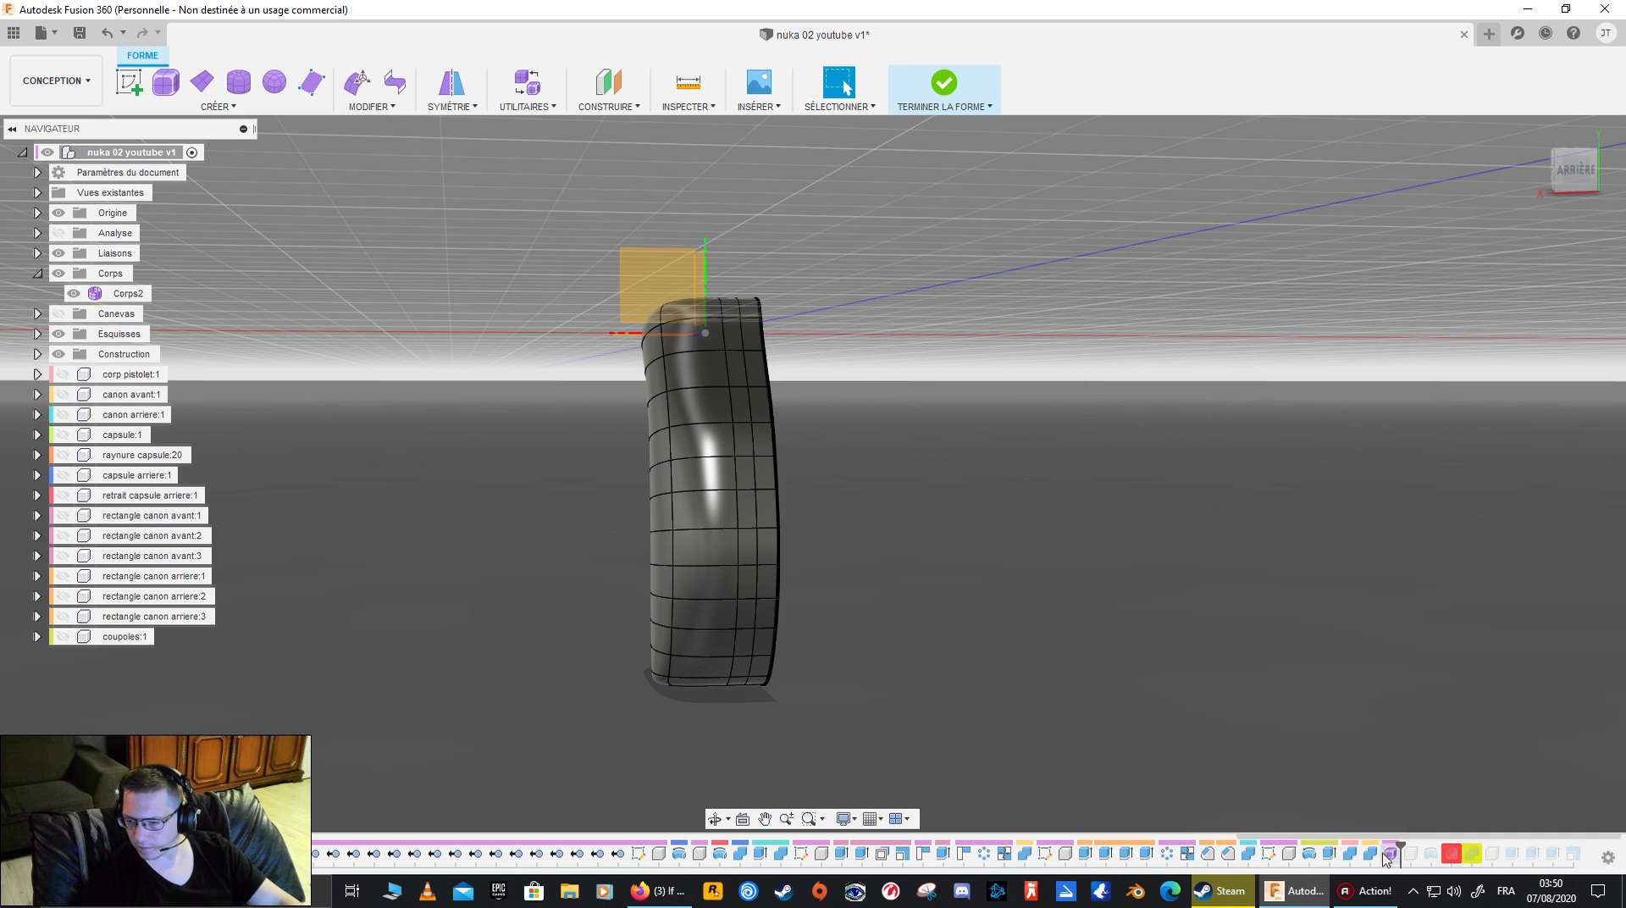
- Undo the crease removal and the preceding extrusion of the grip's flat side
{"action": "middle_click_drag", "start_coordinate": [696, 591], "coordinate": [789, 610], "text": "shift"}
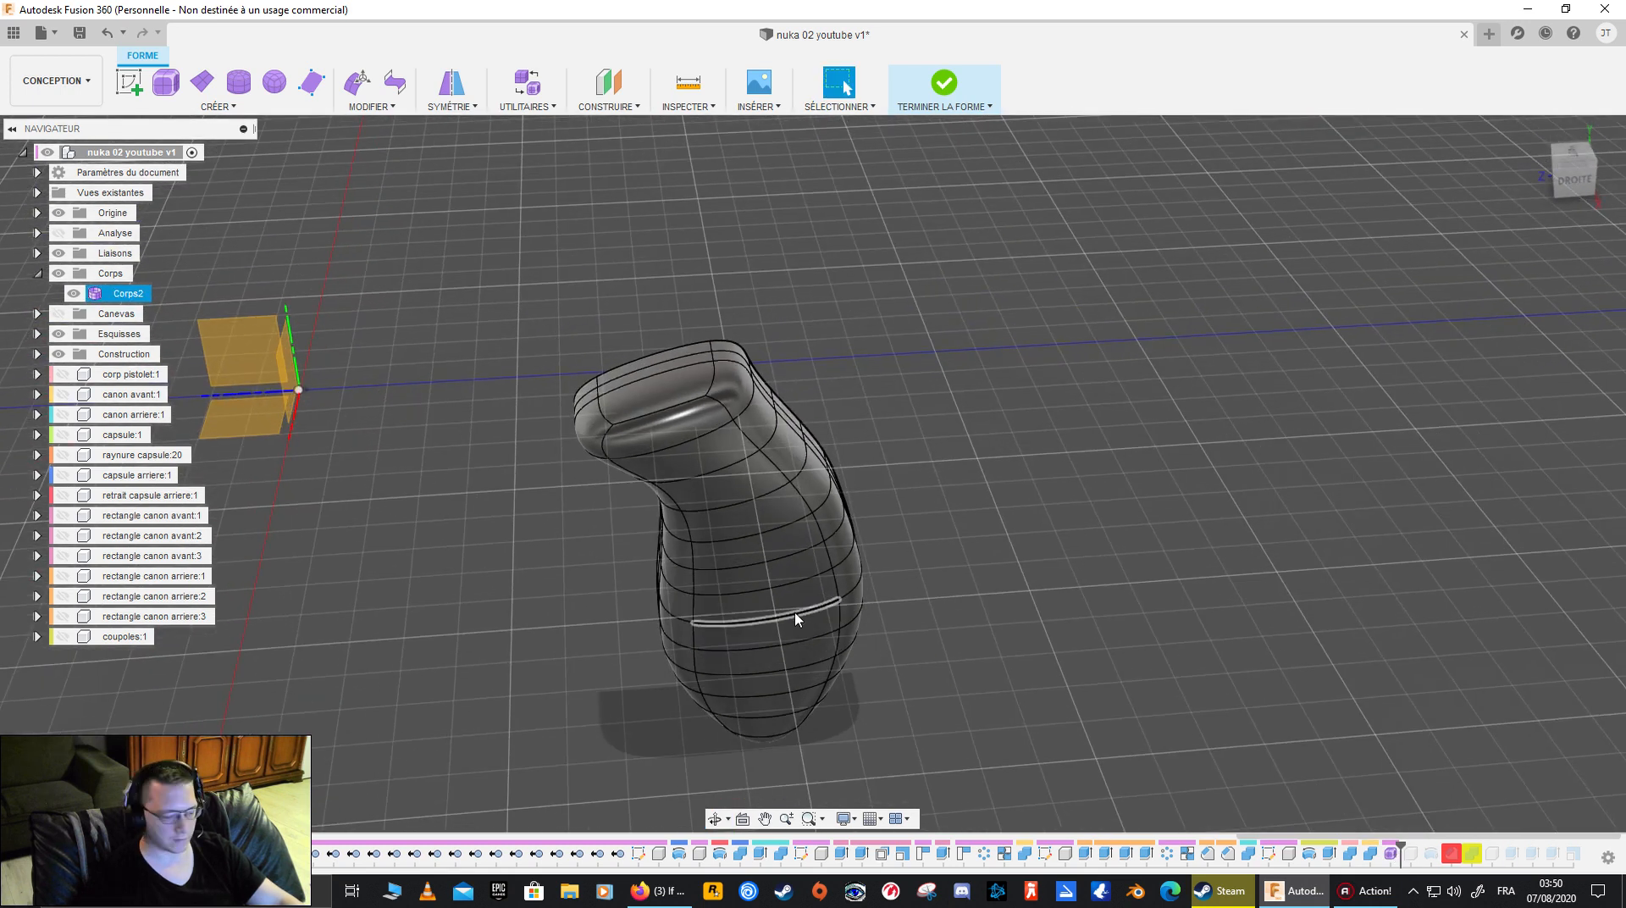
{"action": "key", "text": "ctrl+z"}
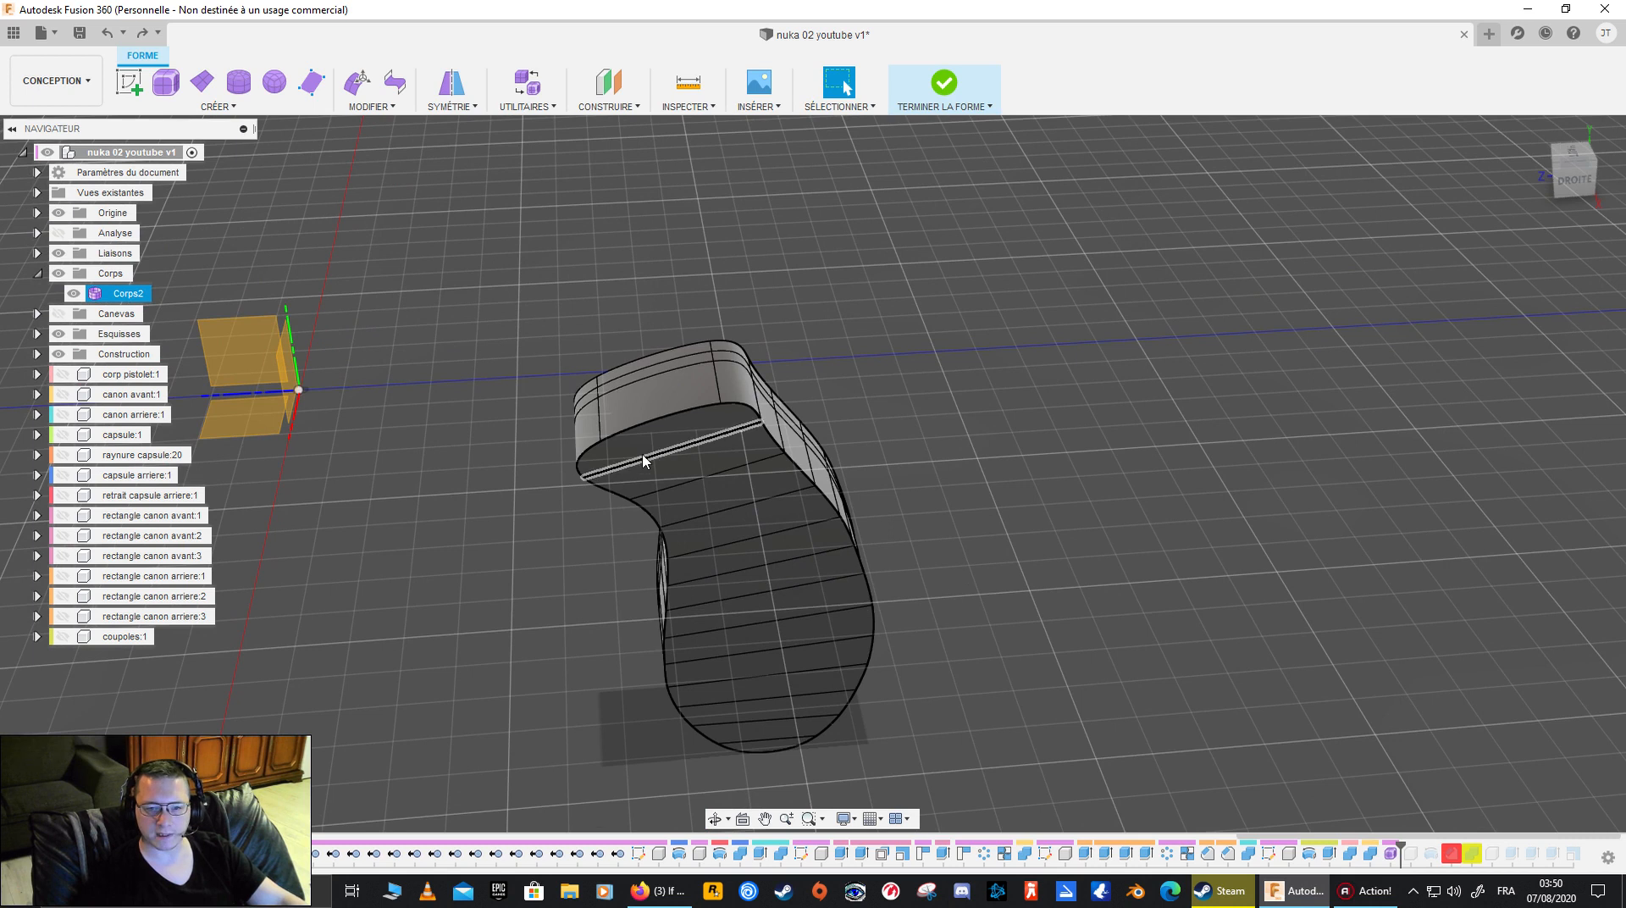
{"action": "key", "text": "ctrl+z"}
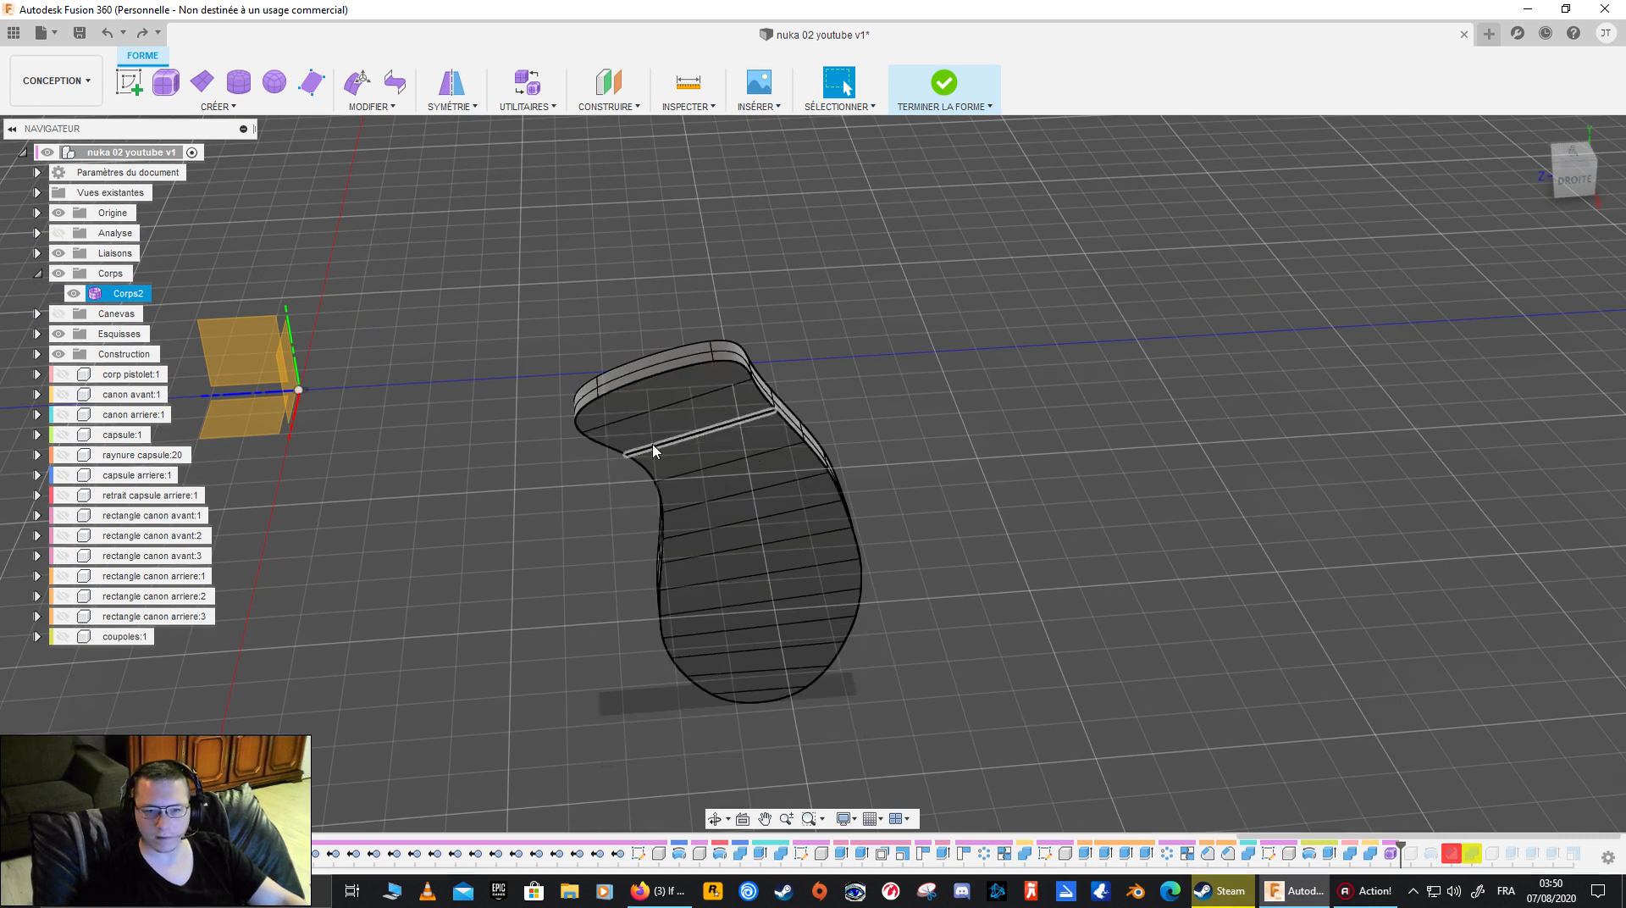
- Start a new Extrude and select all 13 faces of the grip's closed flat side as its contour
{"action": "left_click", "coordinate": [664, 400]}
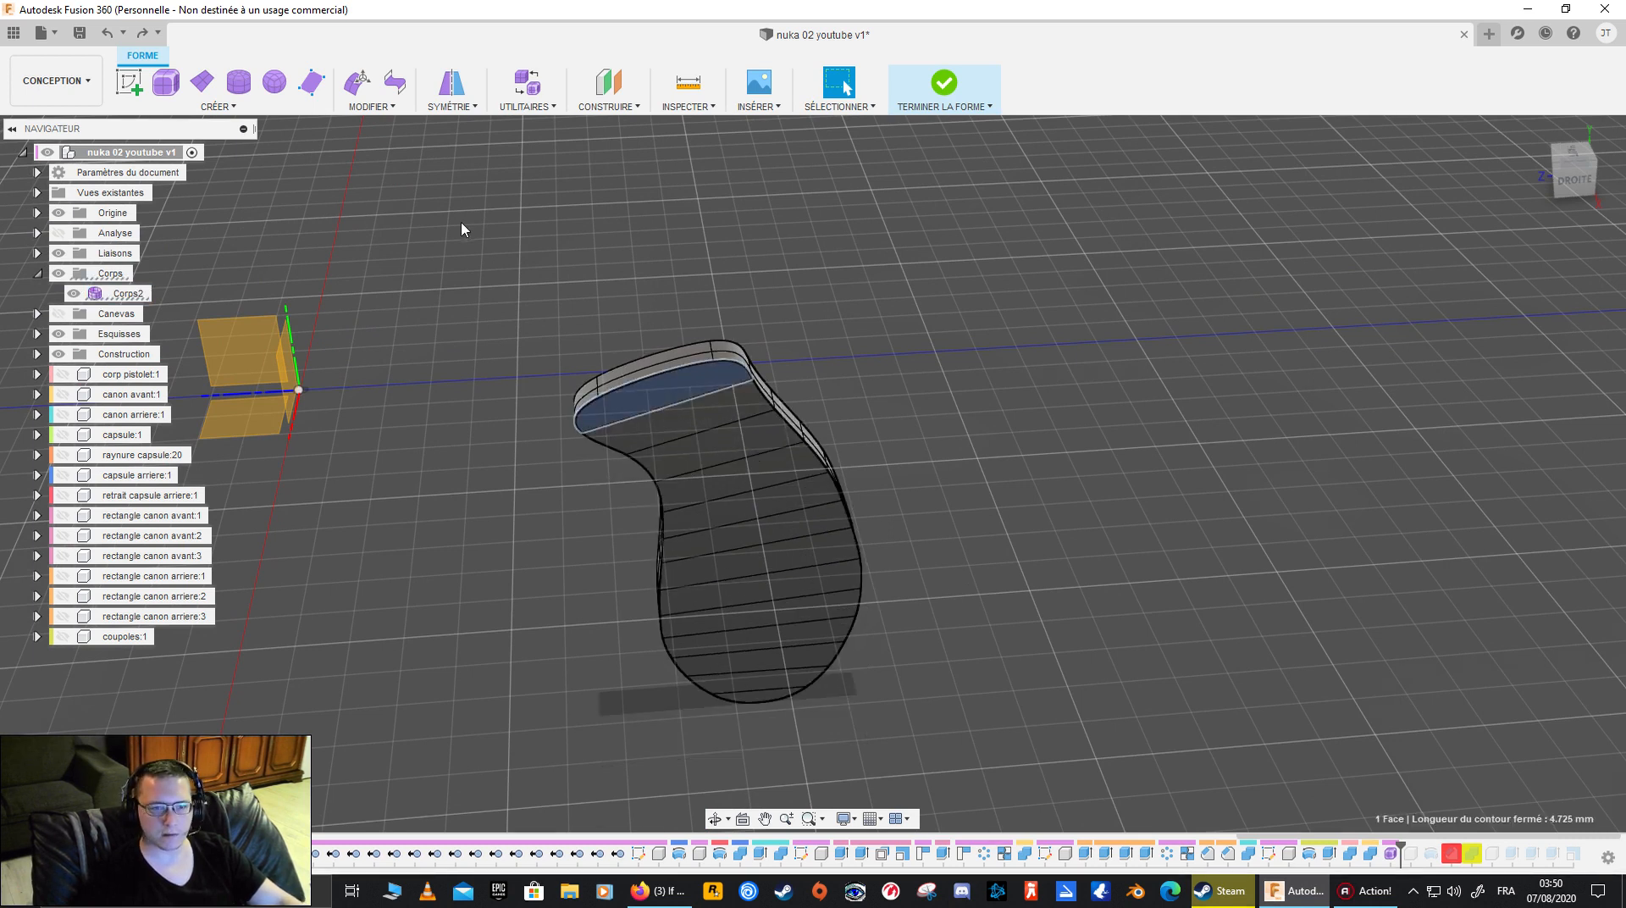
{"action": "left_click", "coordinate": [217, 106]}
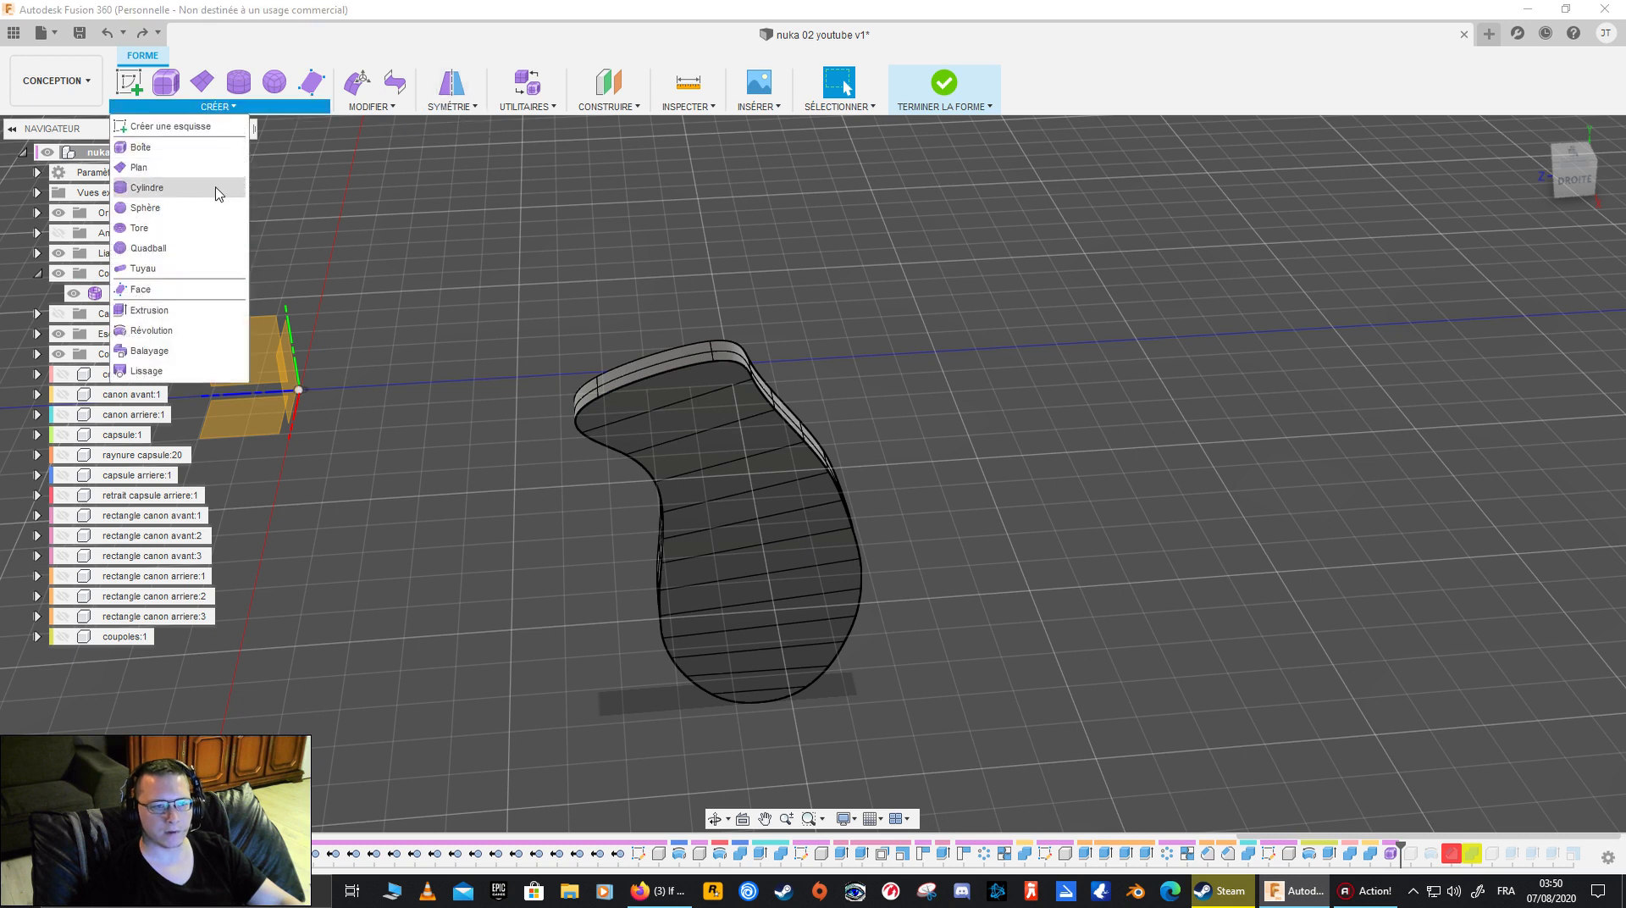
{"action": "left_click", "coordinate": [149, 310]}
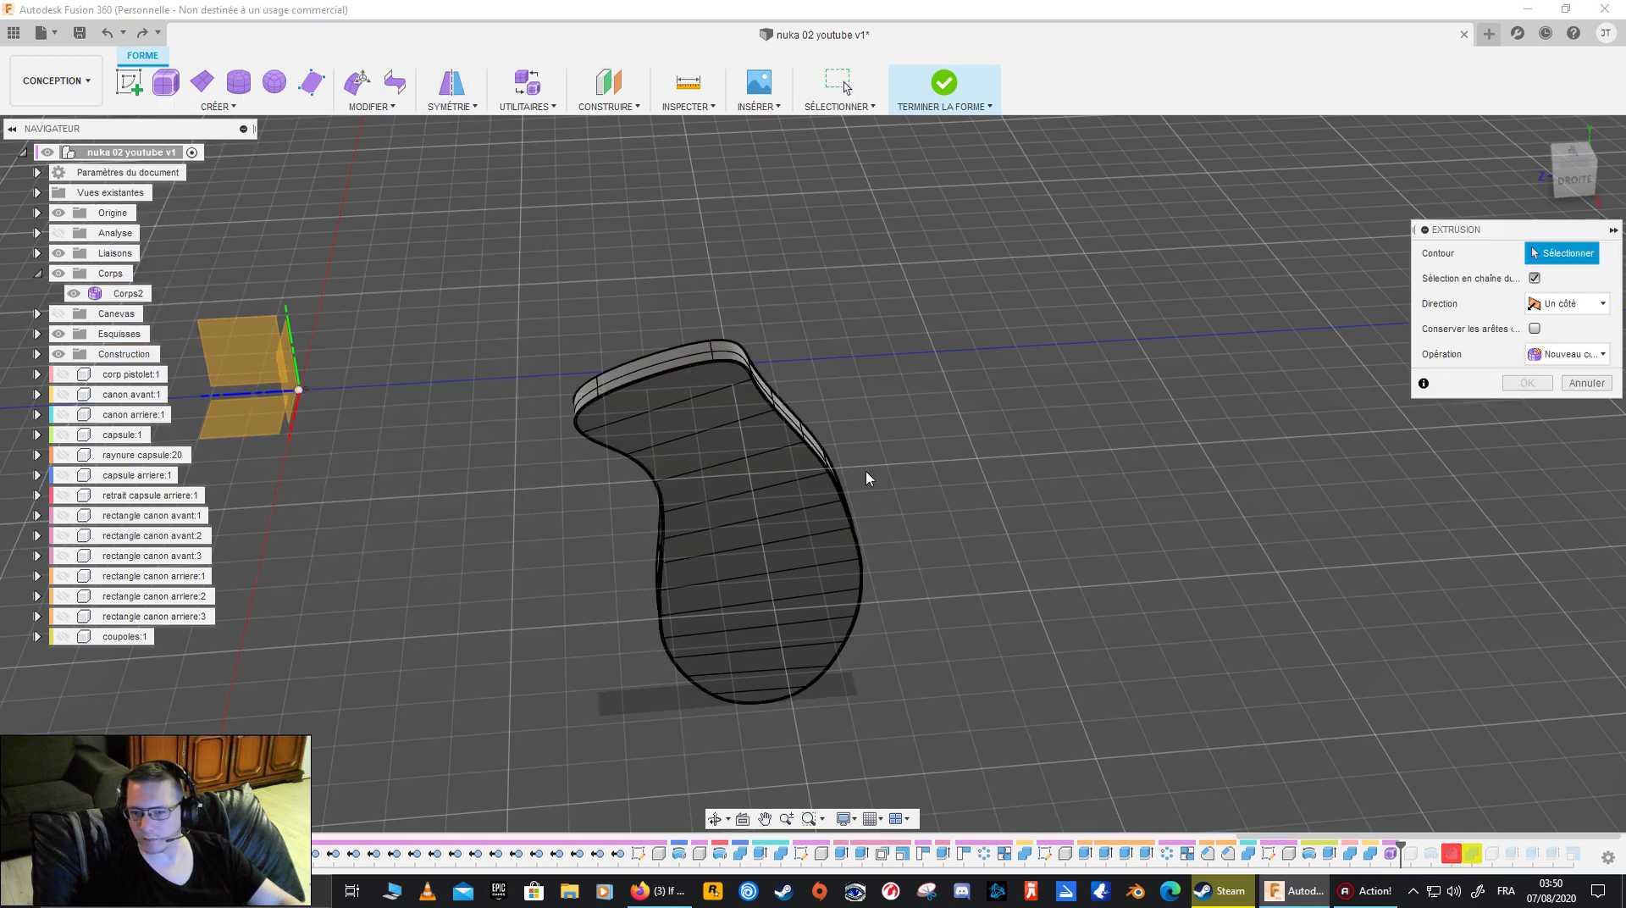
{"action": "left_click", "coordinate": [692, 398]}
{"action": "left_click", "coordinate": [726, 476]}
{"action": "left_click", "coordinate": [727, 473]}
{"action": "left_click", "coordinate": [746, 507]}
{"action": "left_click", "coordinate": [756, 531]}
{"action": "left_click", "coordinate": [761, 555]}
{"action": "left_click", "coordinate": [762, 582]}
{"action": "left_click", "coordinate": [765, 612]}
{"action": "left_click", "coordinate": [769, 652]}
{"action": "left_click", "coordinate": [769, 678]}
{"action": "left_click", "coordinate": [762, 699]}
{"action": "left_click", "coordinate": [763, 704]}
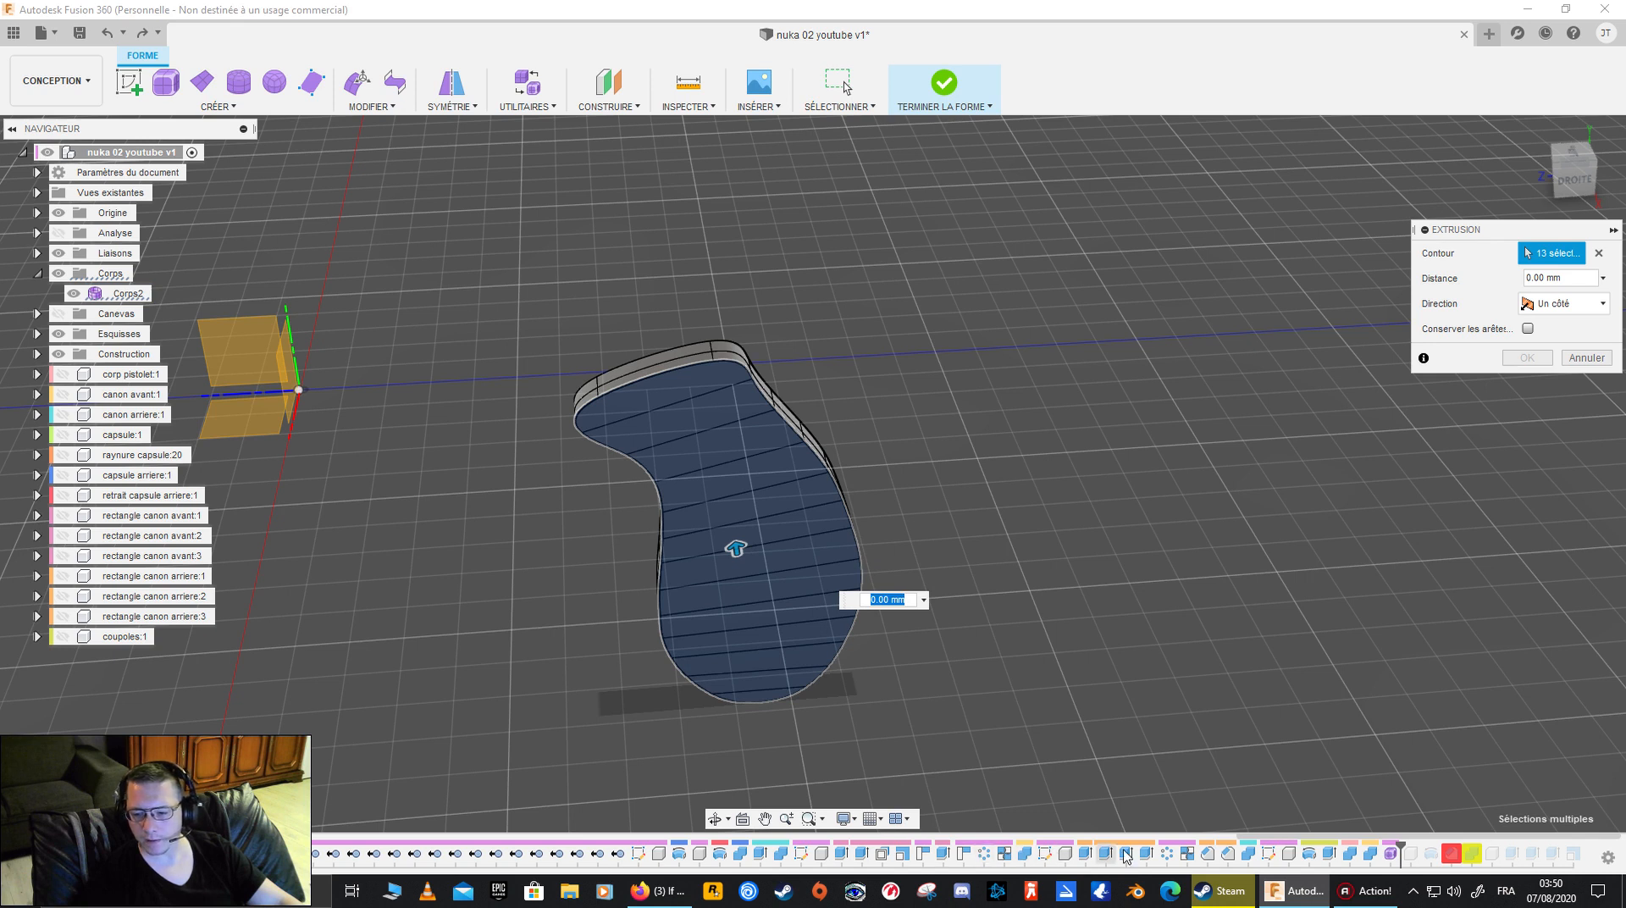
- Extrude the 13 selected faces outward from the flat side to thicken the grip, working from the back view
{"action": "middle_click_drag", "start_coordinate": [1263, 745], "coordinate": [1093, 624], "text": "shift"}
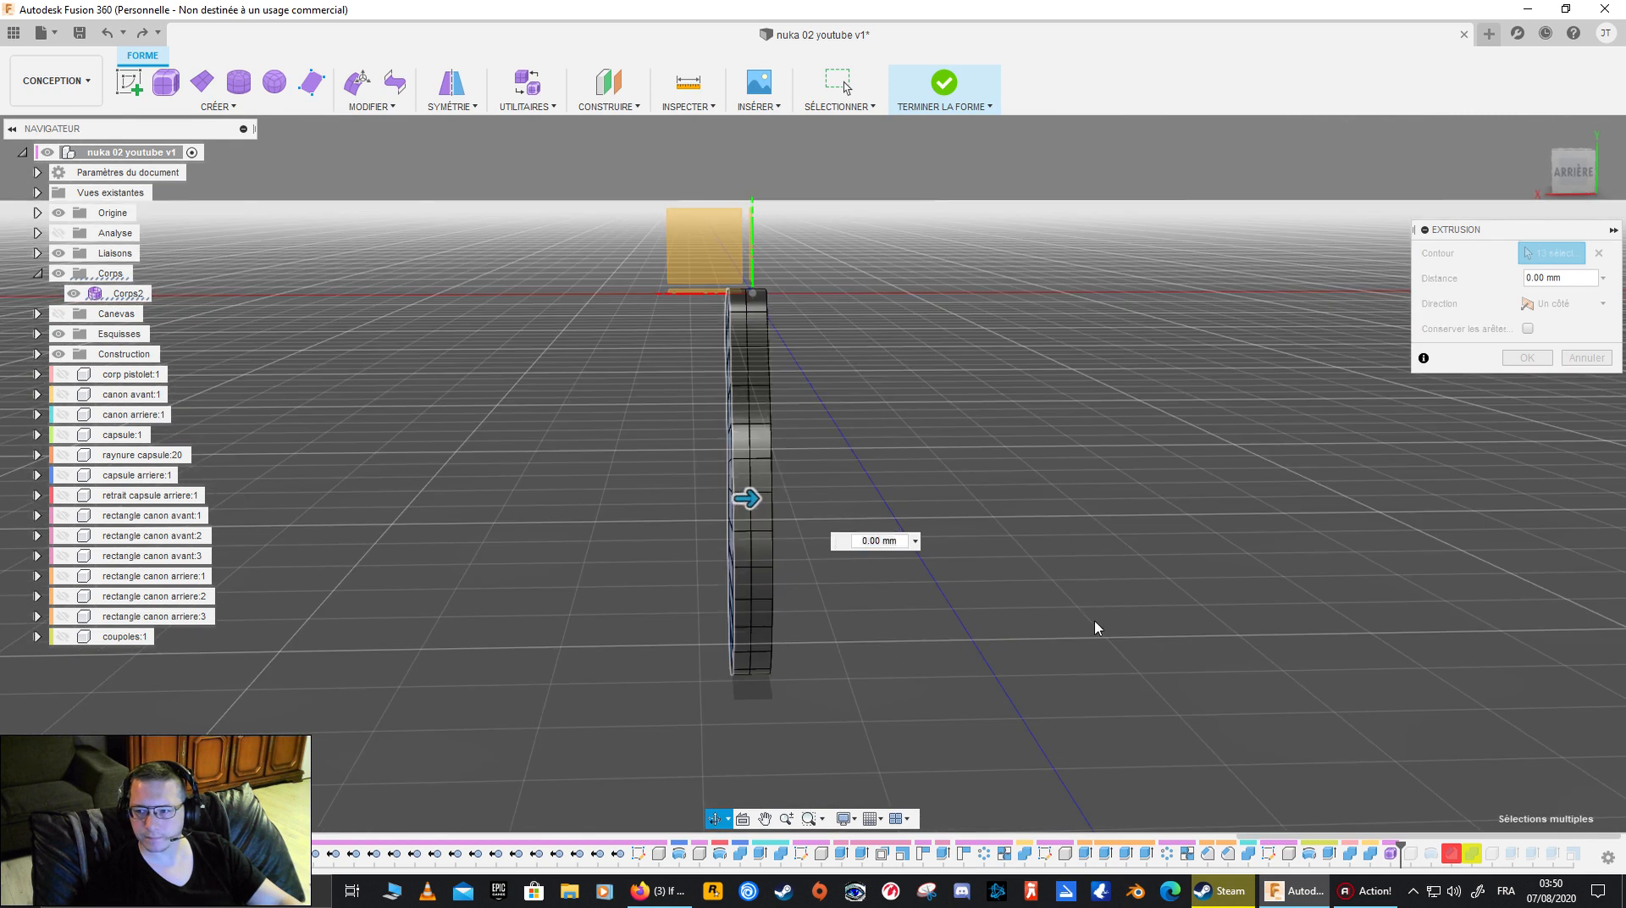
{"action": "left_click", "coordinate": [1572, 172]}
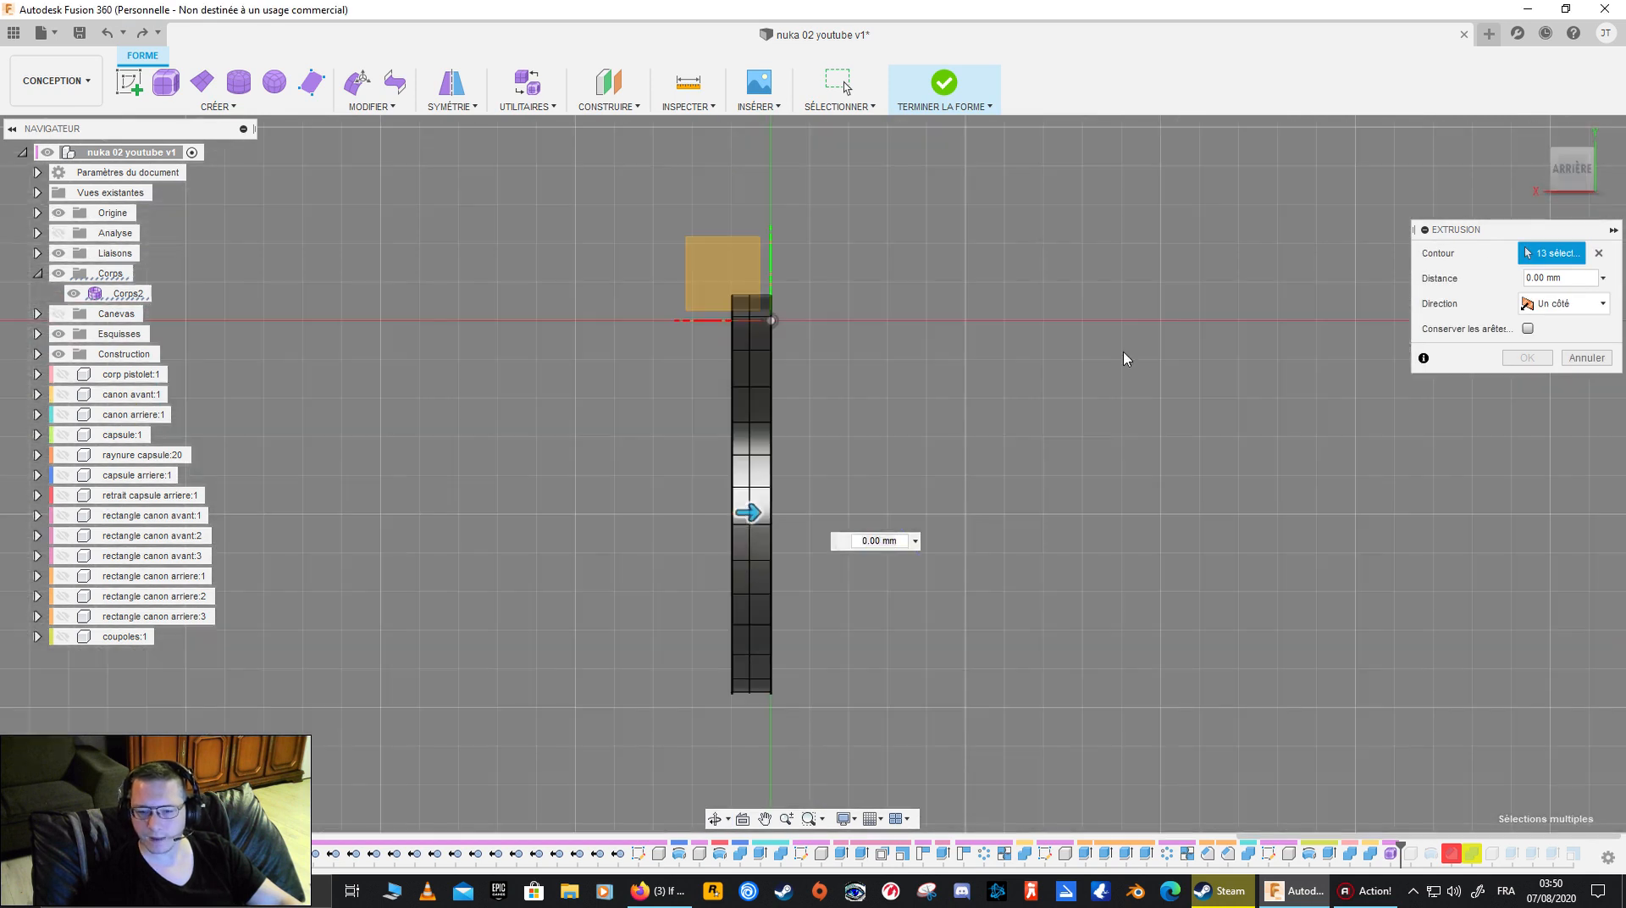
{"action": "left_click_drag", "start_coordinate": [753, 510], "coordinate": [714, 523]}
{"action": "mouse_move", "coordinate": [711, 524]}
{"action": "middle_mouse_down", "text": "shift"}
{"action": "mouse_move", "coordinate": [652, 618]}
{"action": "mouse_move", "coordinate": [623, 592]}
{"action": "middle_mouse_up", "text": "shift"}
{"action": "left_click", "coordinate": [1524, 408]}
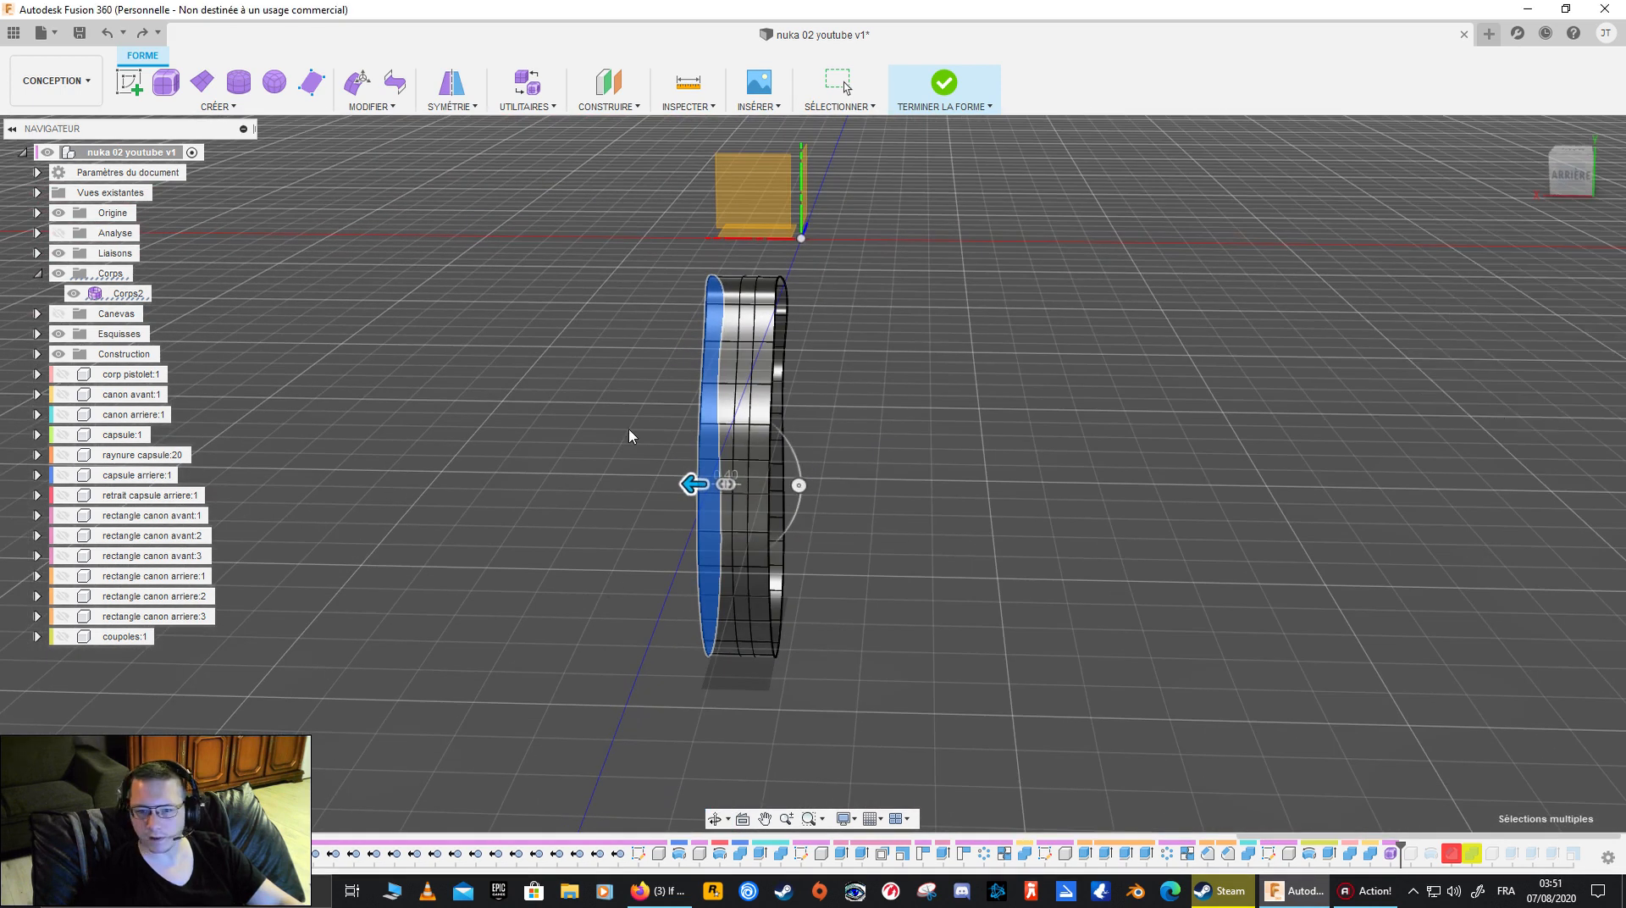
- Uncrease the full outline edge loop of the newly extruded side and inspect the rounded grip
{"action": "middle_click_drag", "start_coordinate": [781, 434], "coordinate": [901, 422], "text": "shift"}
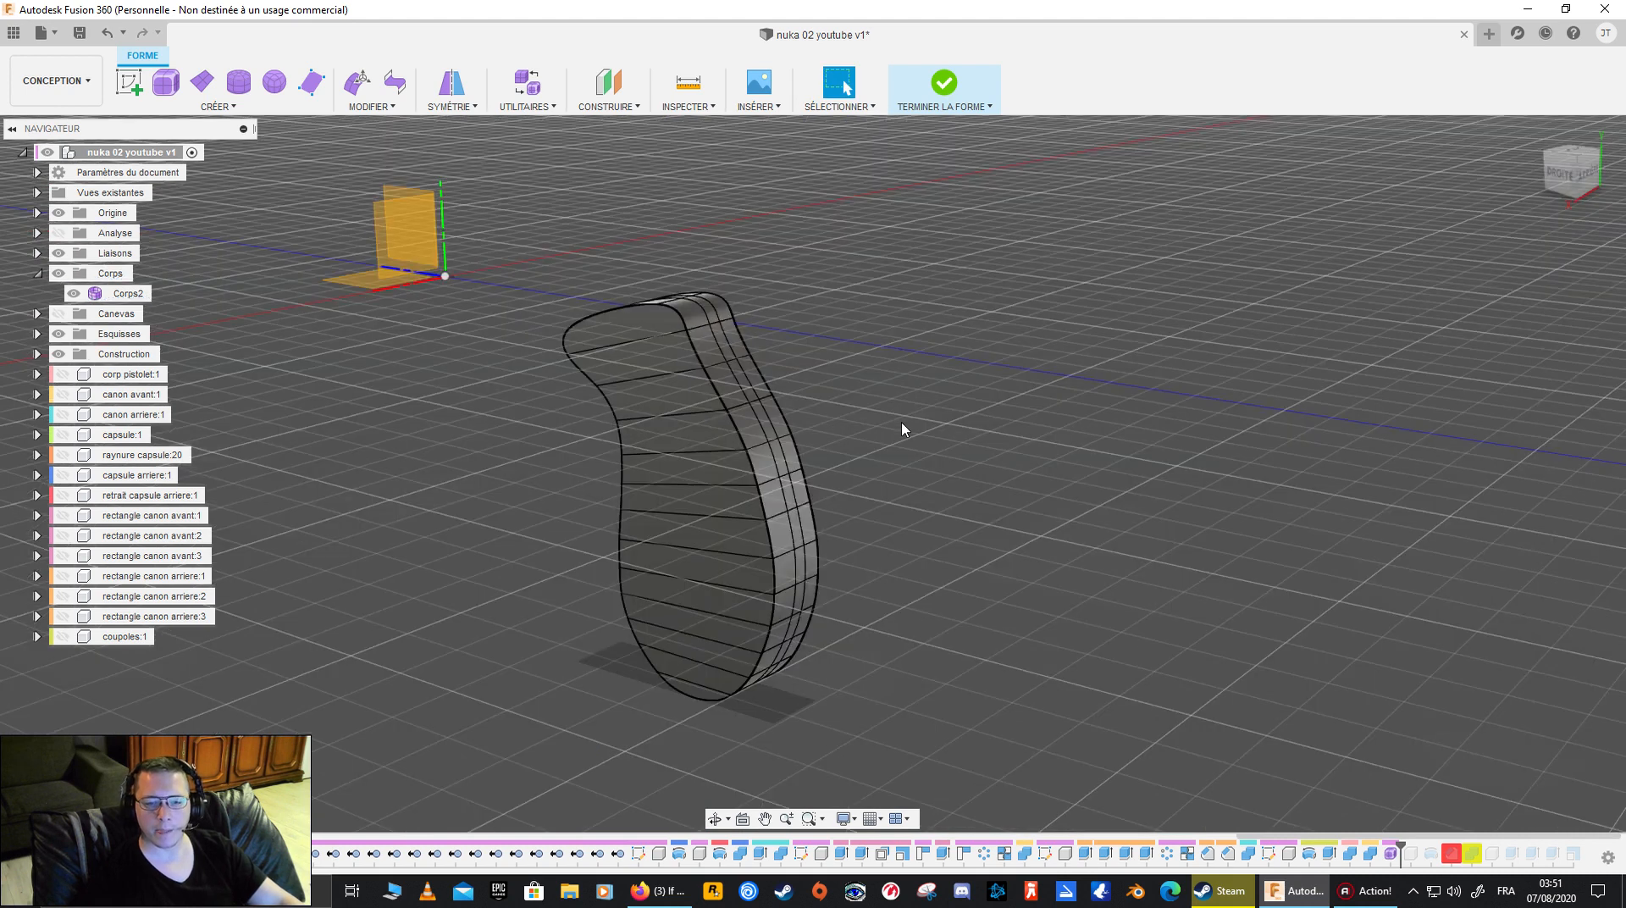
{"action": "double_click", "coordinate": [734, 430]}
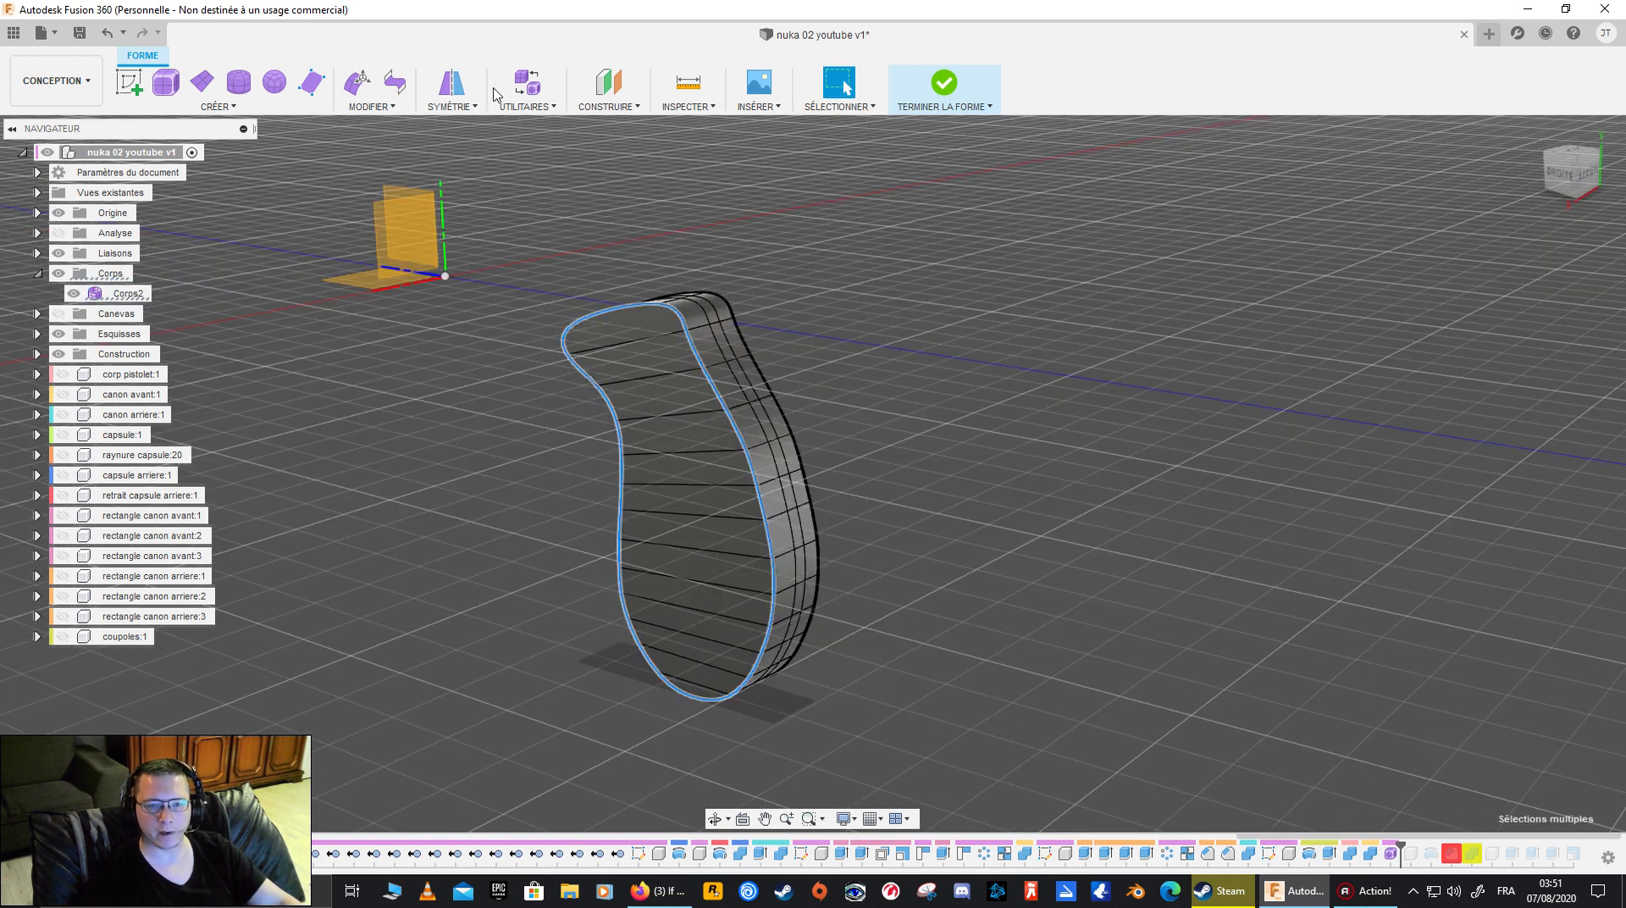
{"action": "left_click", "coordinate": [385, 110]}
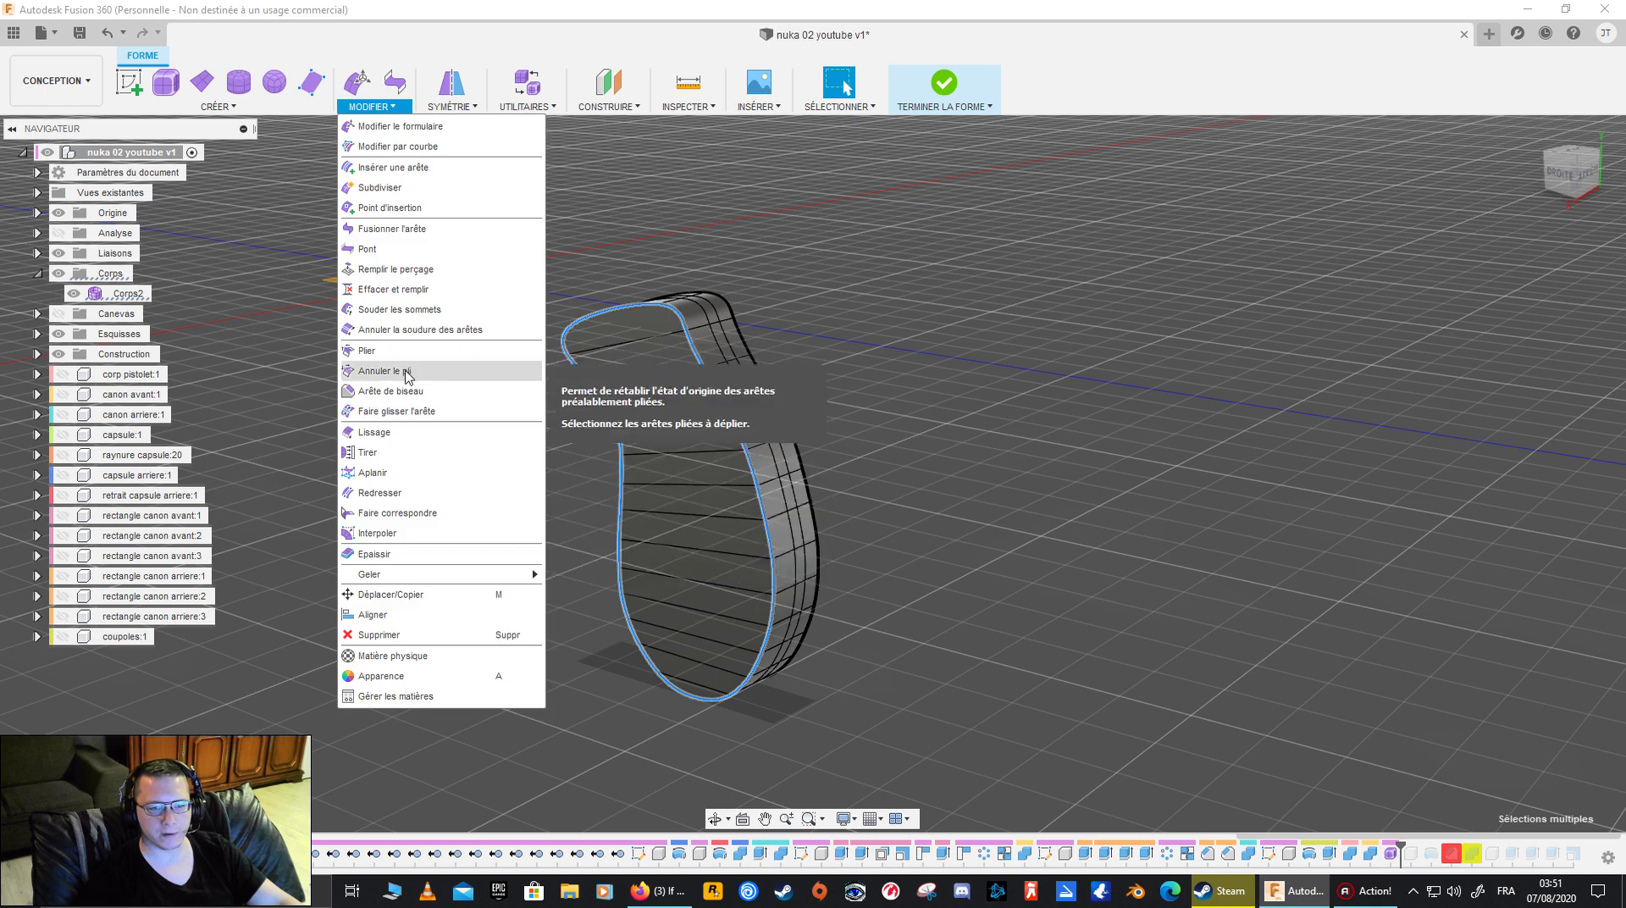
{"action": "left_click", "coordinate": [407, 366]}
{"action": "middle_click_drag", "start_coordinate": [945, 380], "coordinate": [1102, 383], "text": "shift"}
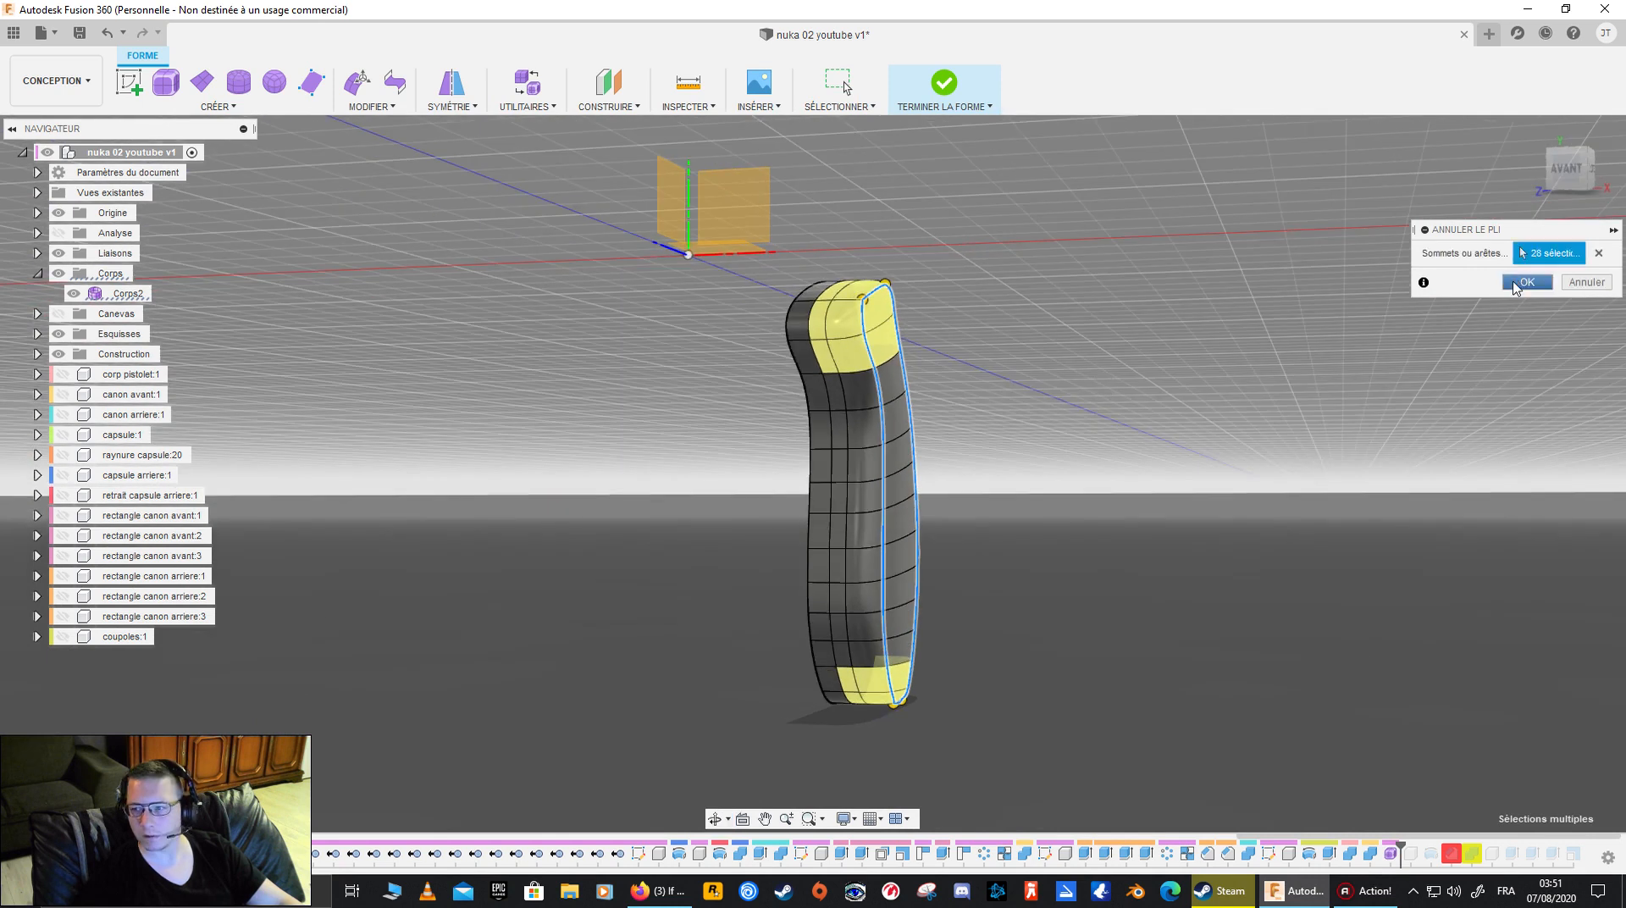
{"action": "left_click", "coordinate": [1524, 283]}
{"action": "middle_click_drag", "start_coordinate": [1116, 442], "coordinate": [1044, 442], "text": "shift"}
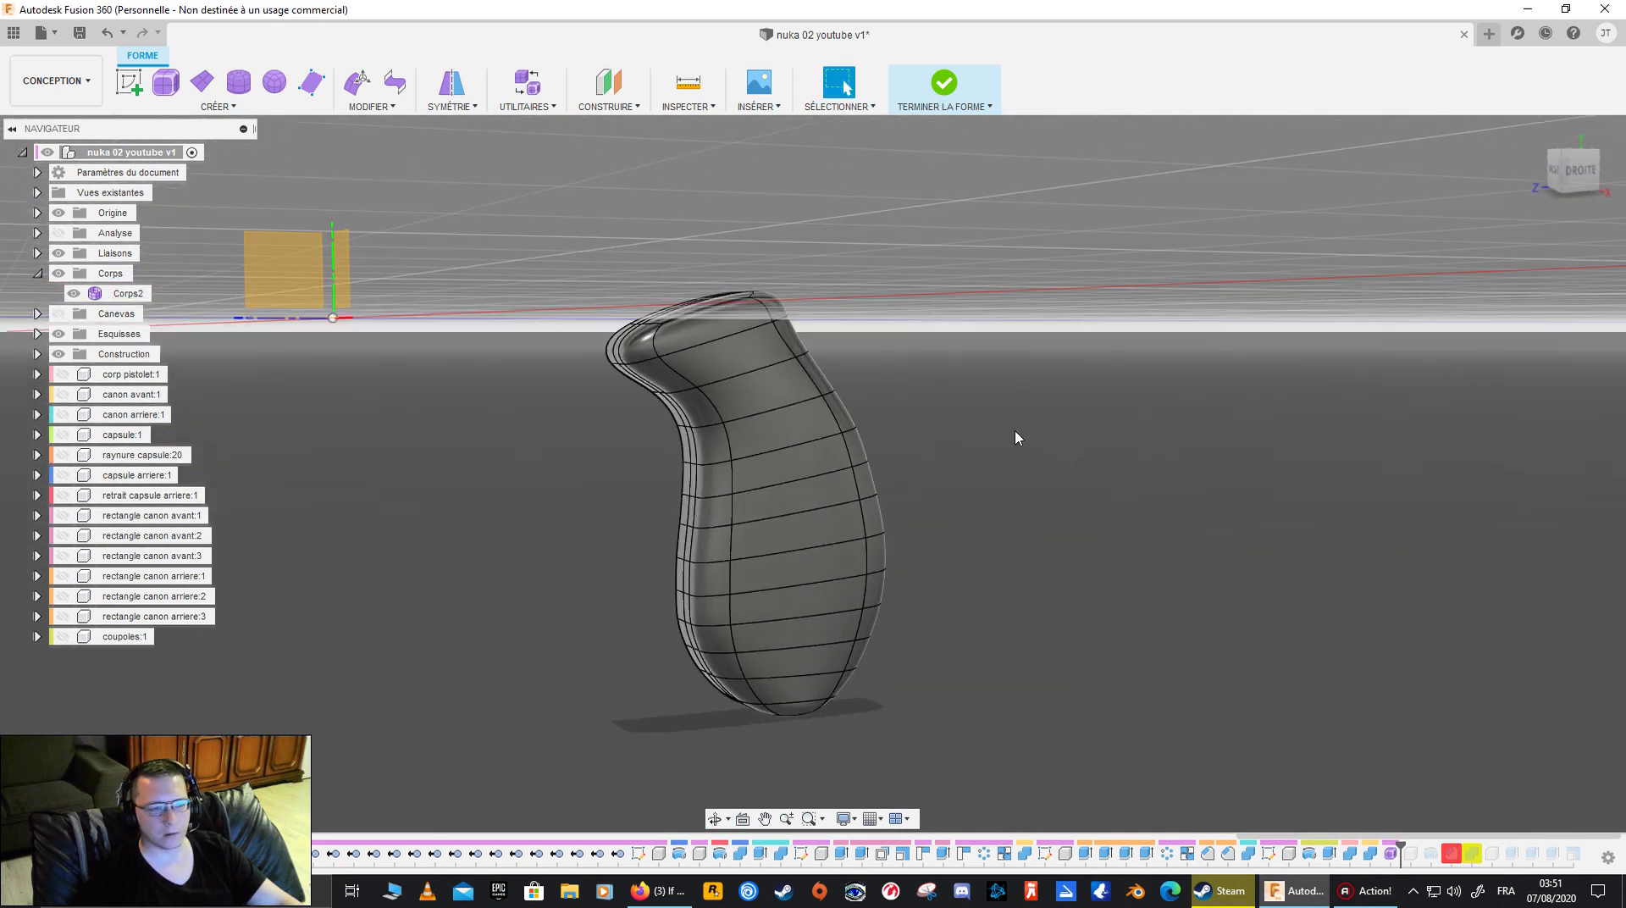
- Show the reference canvas, compare the grip's outline with it from the right view, and hide the canvas again
{"action": "left_click", "coordinate": [62, 315]}
{"action": "left_click", "coordinate": [1573, 169]}
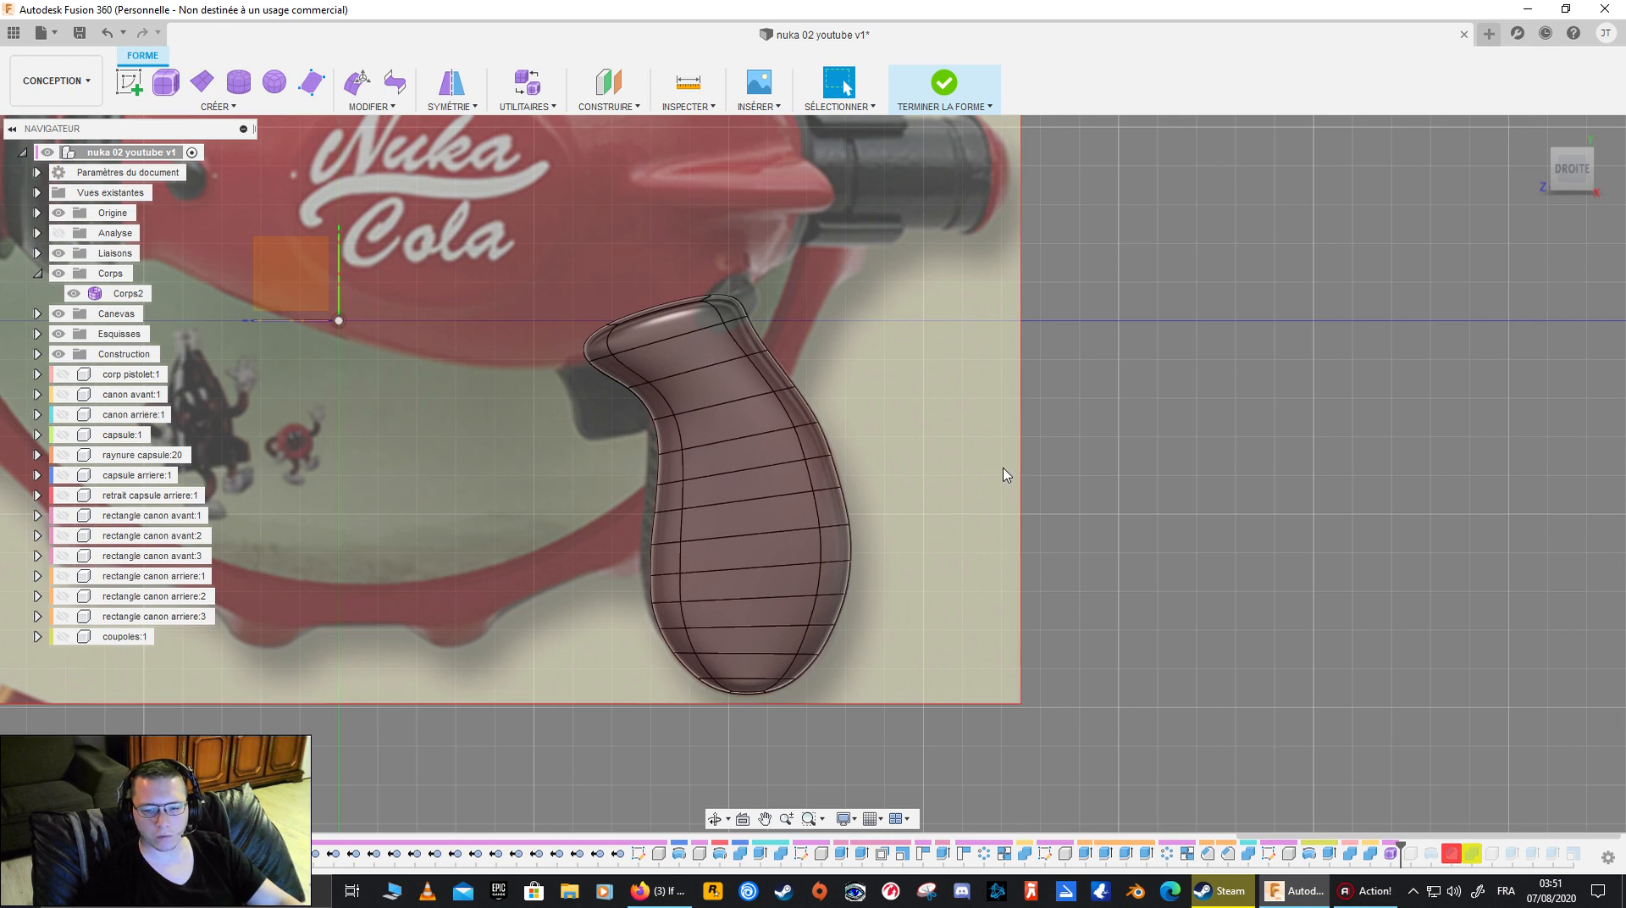
{"action": "middle_click_drag", "start_coordinate": [1032, 460], "coordinate": [162, 433], "text": "shift"}
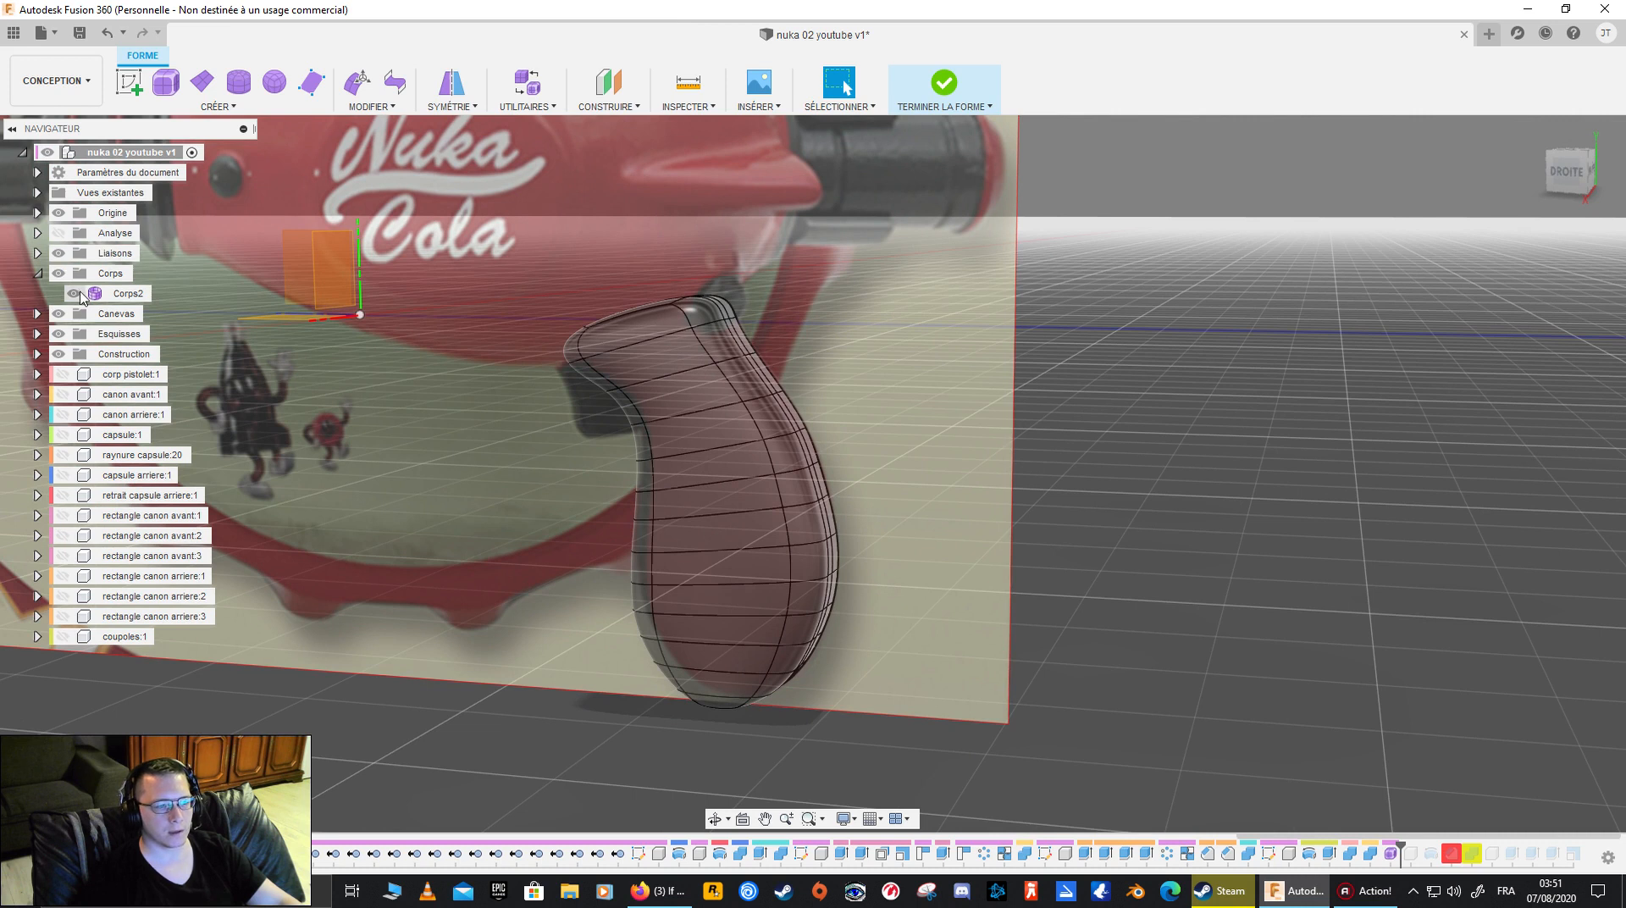
{"action": "left_click", "coordinate": [60, 314]}
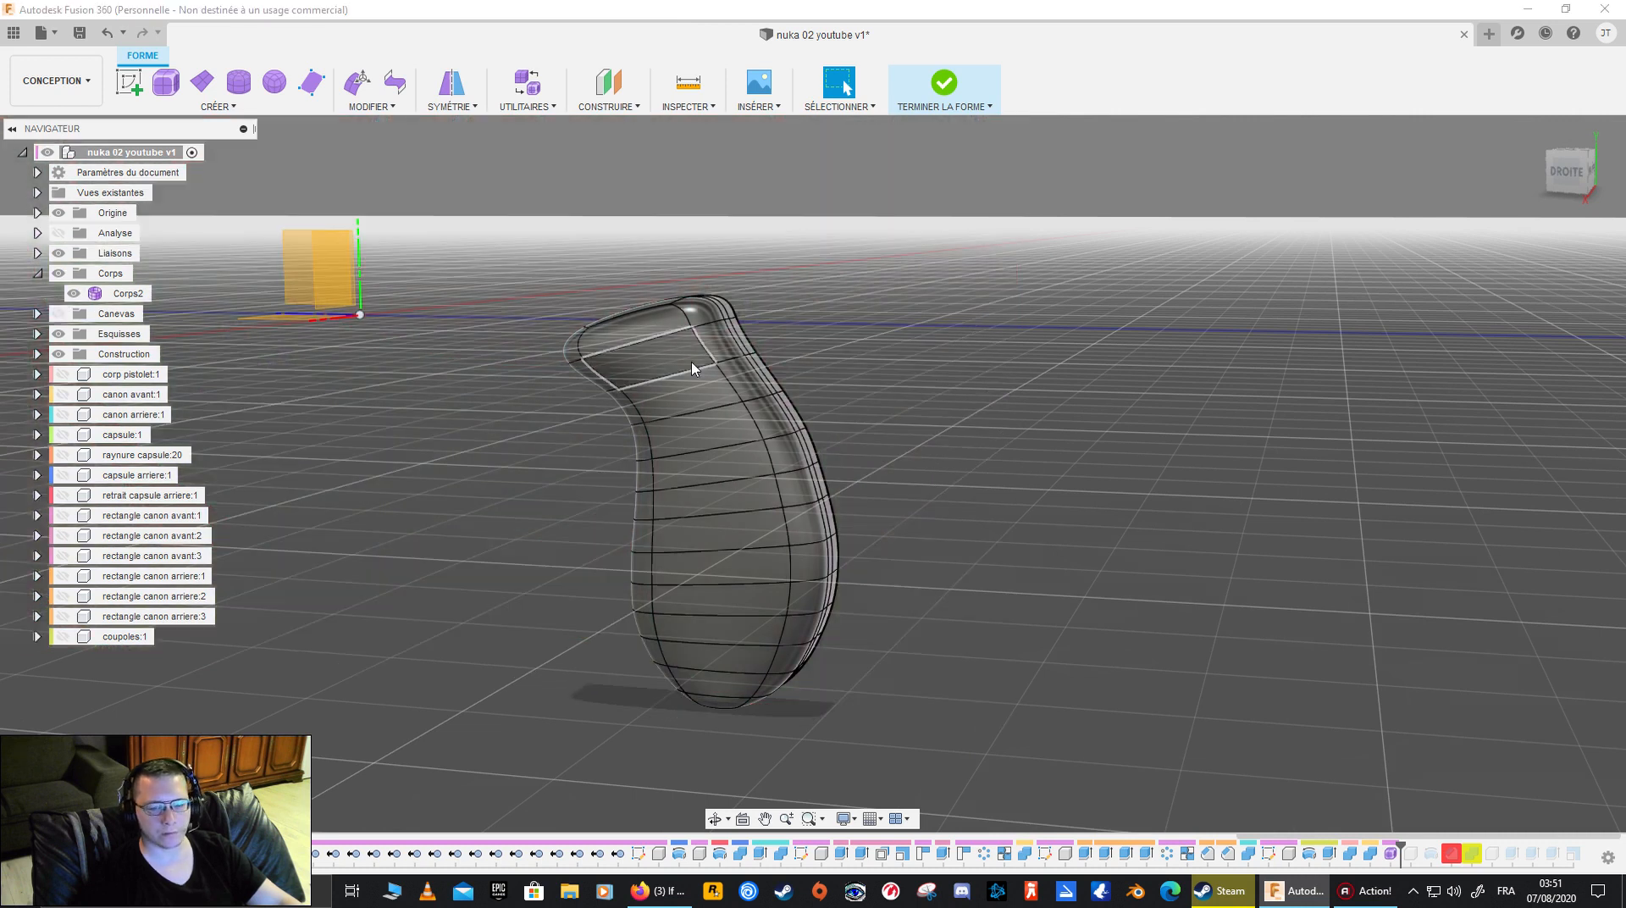
{"action": "middle_click_drag", "start_coordinate": [1006, 376], "coordinate": [966, 345], "text": "shift"}
{"action": "left_click", "coordinate": [697, 634]}
{"action": "left_click", "coordinate": [691, 611], "text": "shift"}
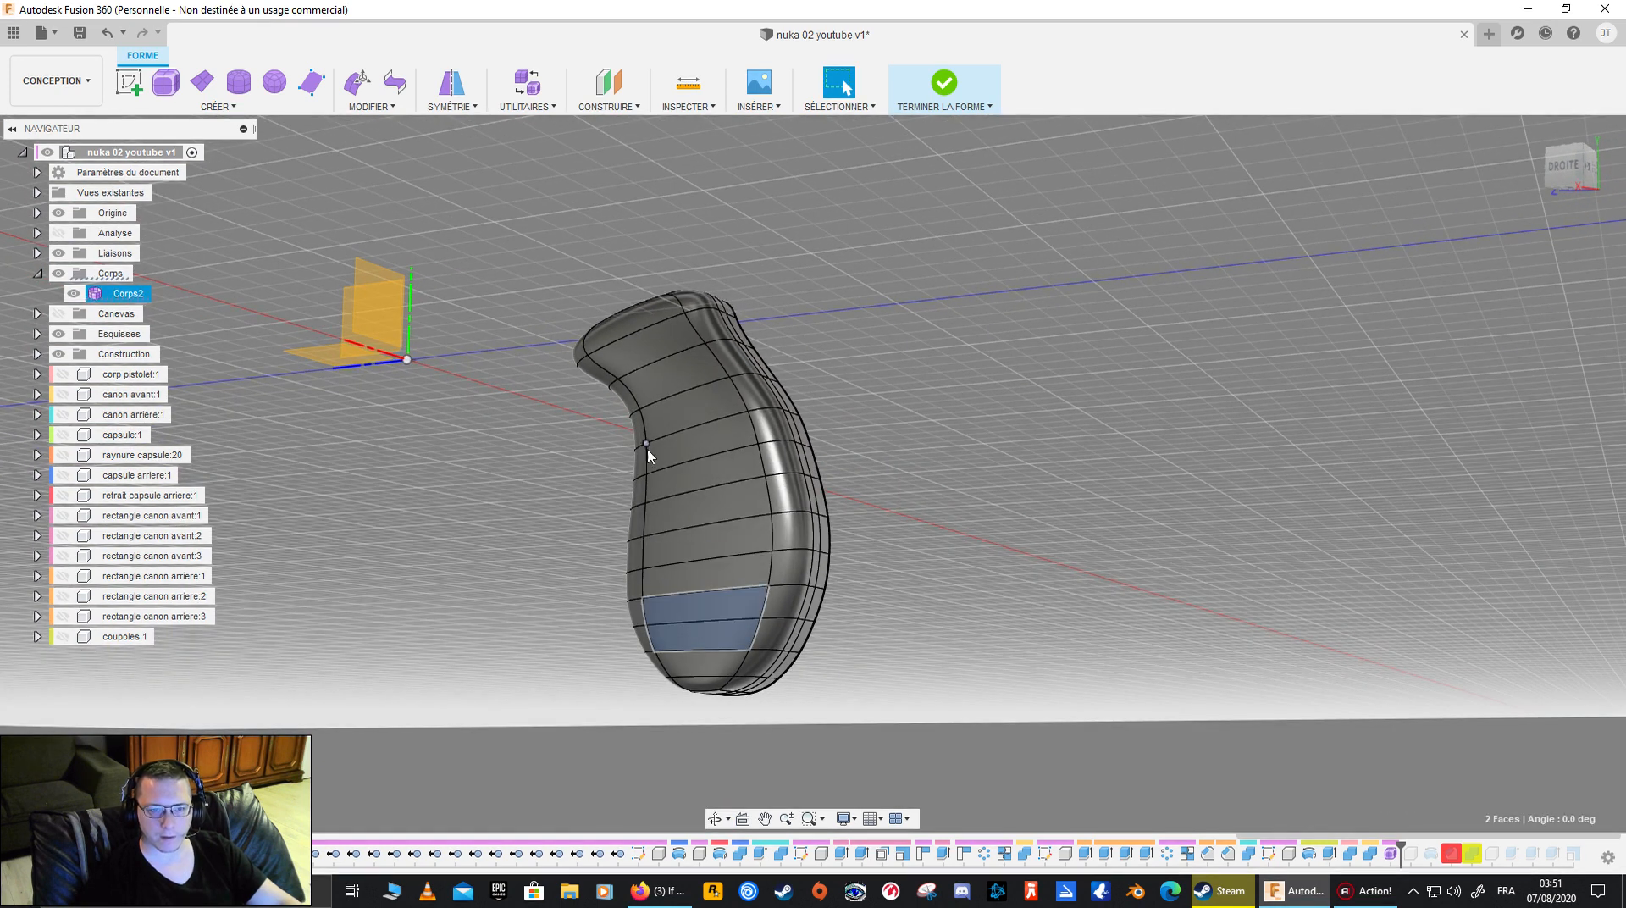
{"action": "left_click", "coordinate": [500, 424]}
{"action": "left_click", "coordinate": [225, 107]}
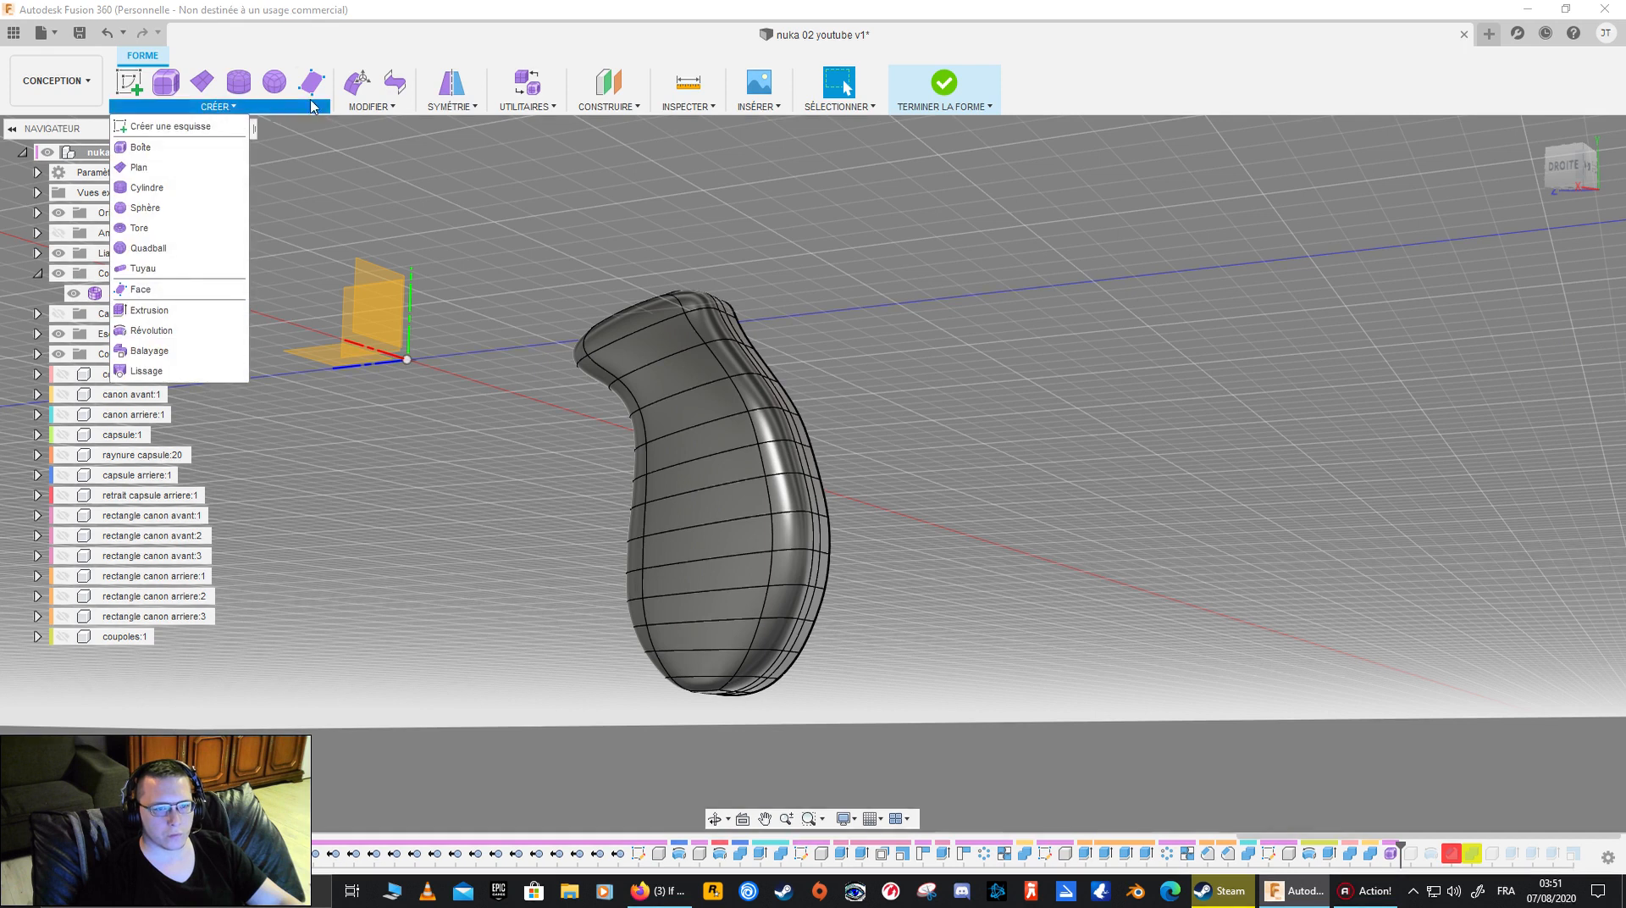
- Start Edit Form with the Face selection filter and select eight faces in four separated pairs along the grip's flat side
{"action": "left_click", "coordinate": [356, 82]}
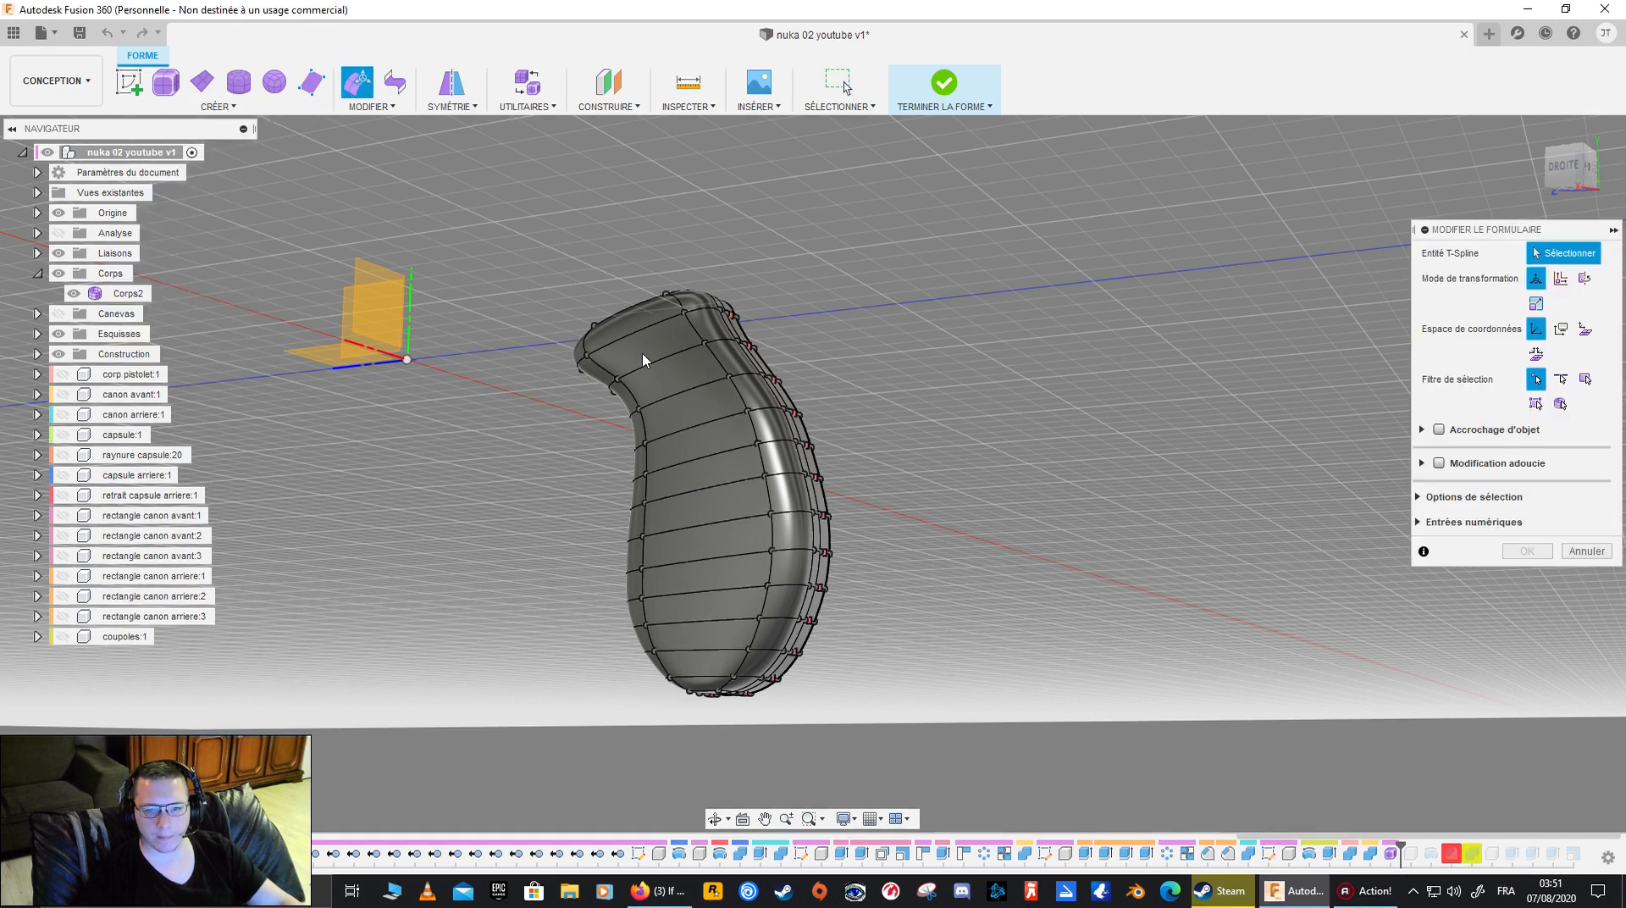
{"action": "left_click", "coordinate": [1585, 379]}
{"action": "left_click", "coordinate": [627, 332]}
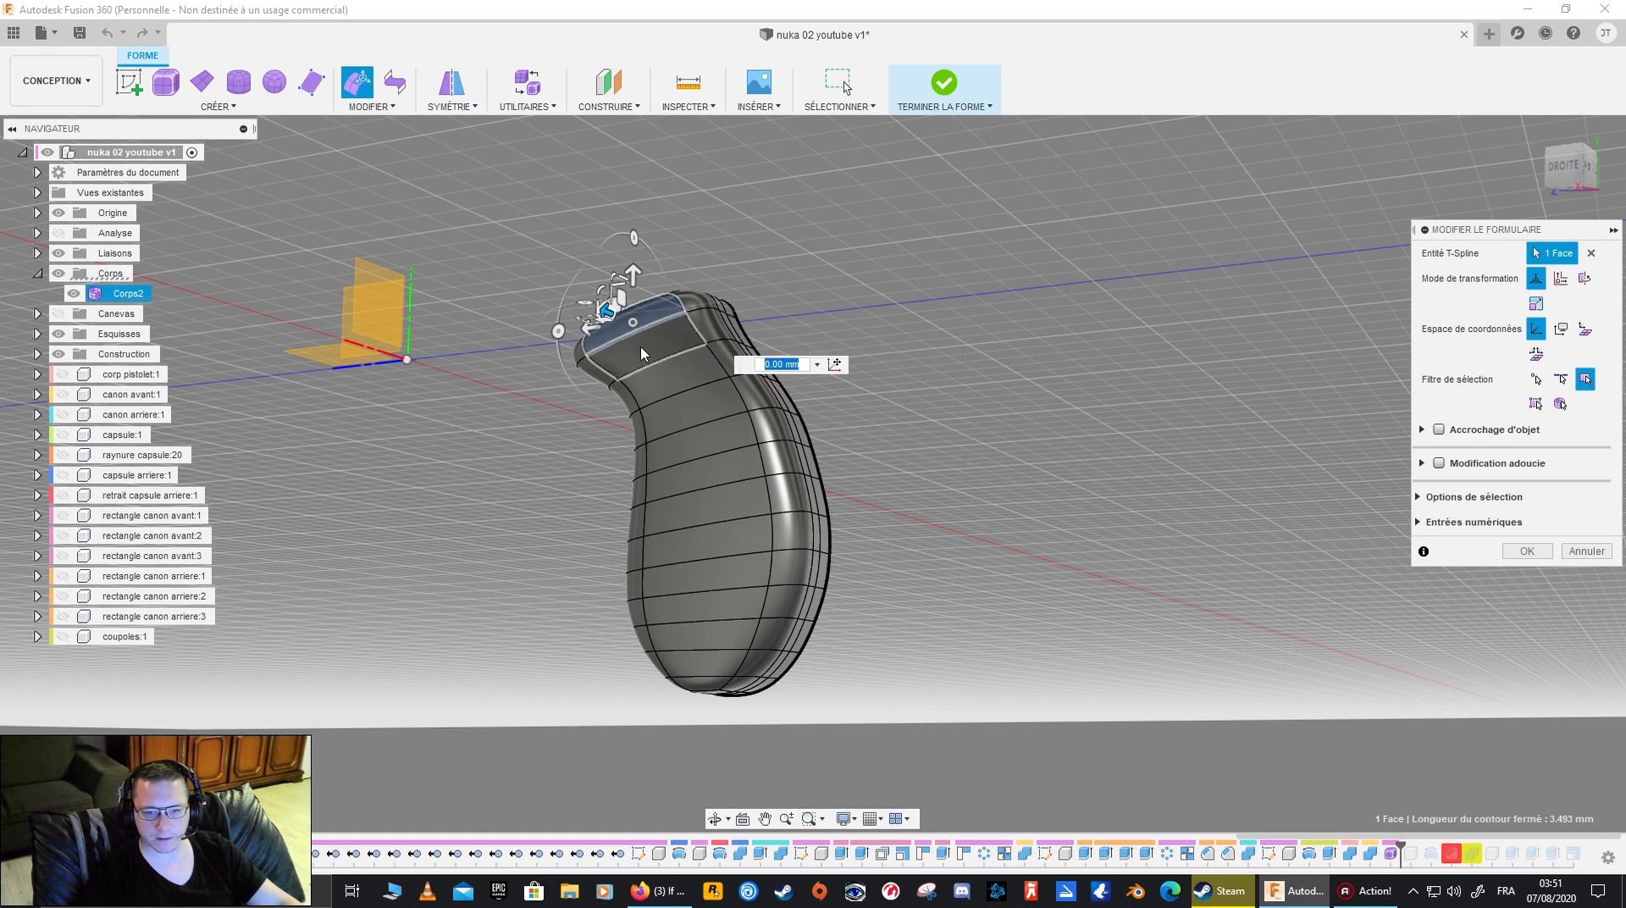
{"action": "left_click", "coordinate": [665, 339]}
{"action": "left_click", "coordinate": [677, 377], "text": "shift"}
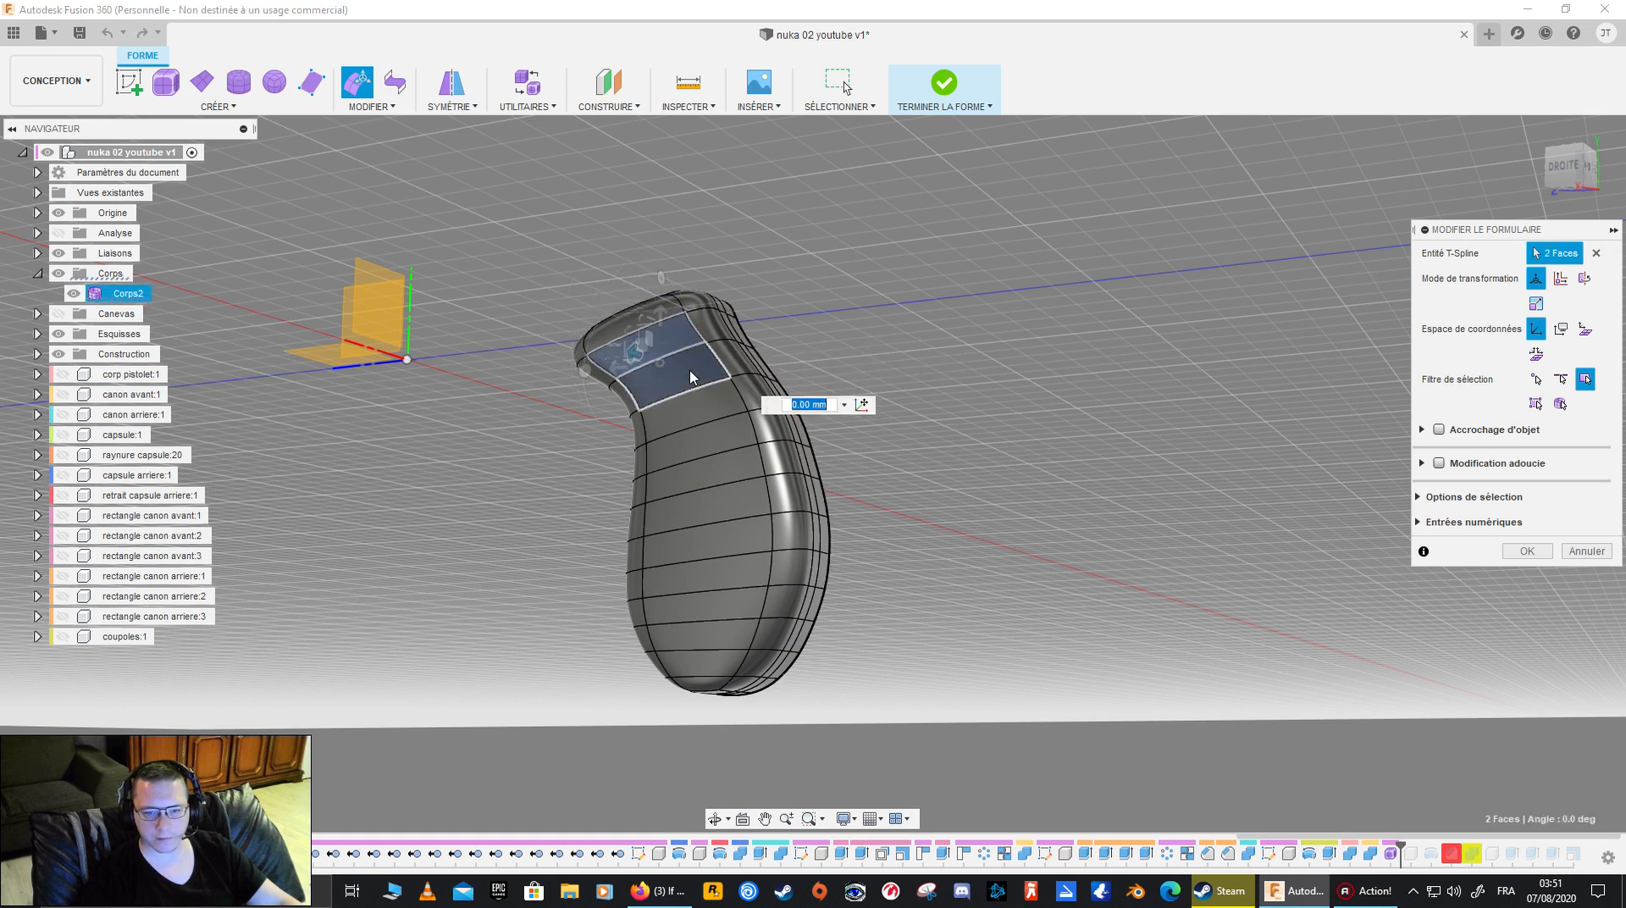
{"action": "left_click", "coordinate": [705, 430], "text": "shift"}
{"action": "left_click", "coordinate": [714, 470], "text": "shift"}
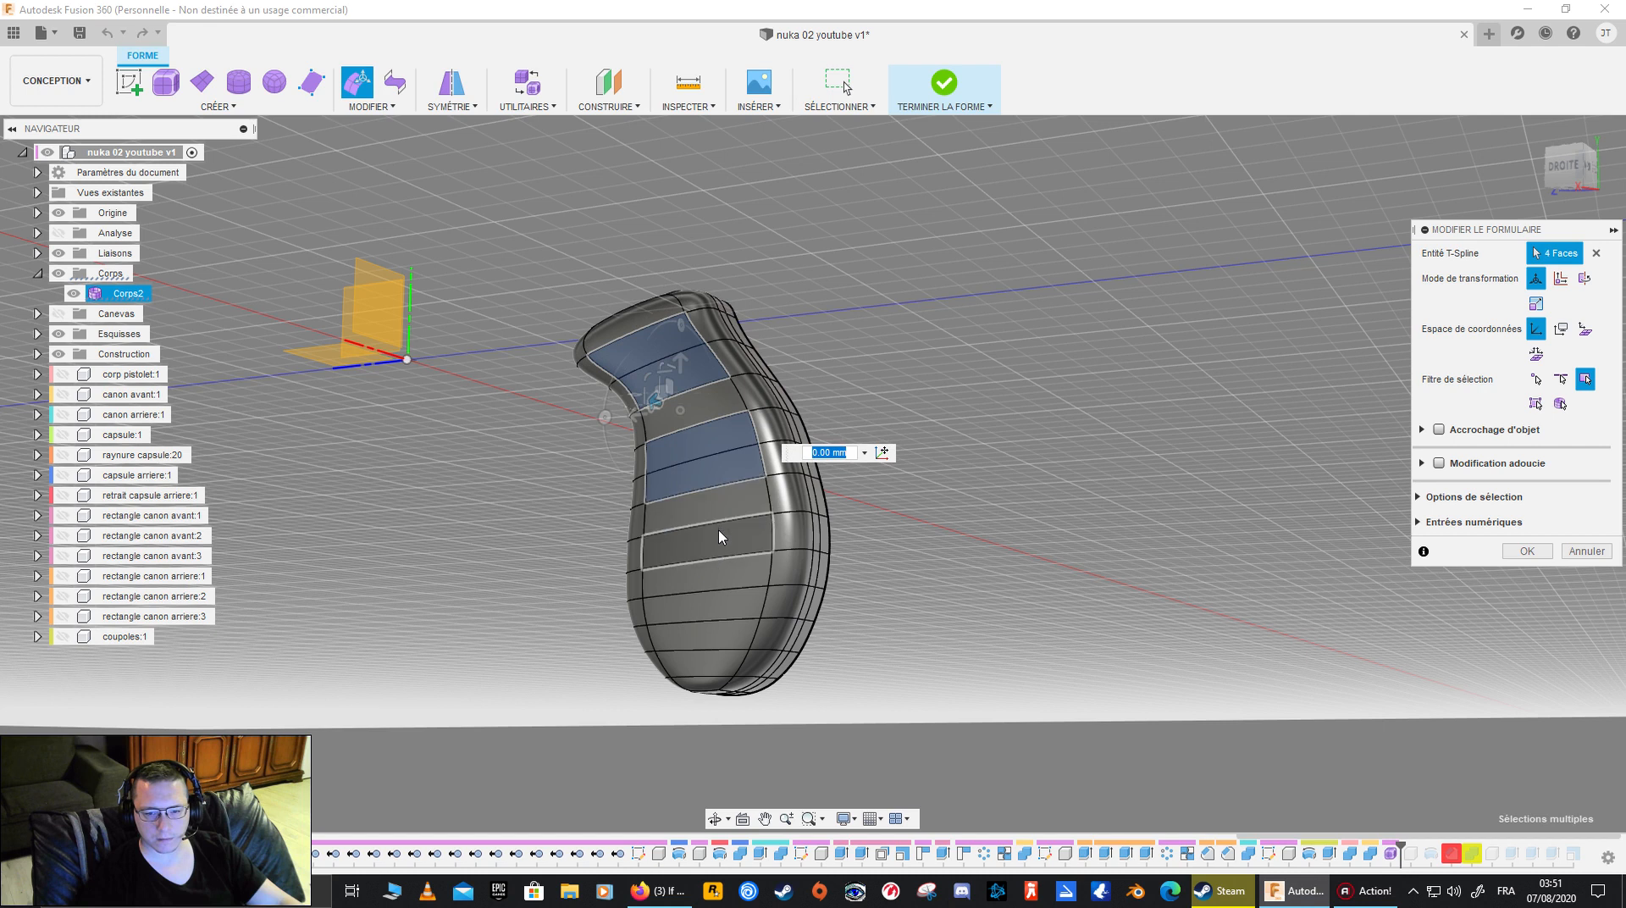
{"action": "left_click", "coordinate": [721, 541], "text": "shift"}
{"action": "left_click", "coordinate": [717, 578], "text": "shift"}
{"action": "left_click", "coordinate": [716, 616], "text": "shift"}
{"action": "left_click", "coordinate": [716, 654], "text": "shift"}
- Try to shift the eight selected faces perpendicular to the flat side from the back view, and accept the edit
{"action": "middle_click_drag", "start_coordinate": [902, 514], "coordinate": [944, 428], "text": "shift"}
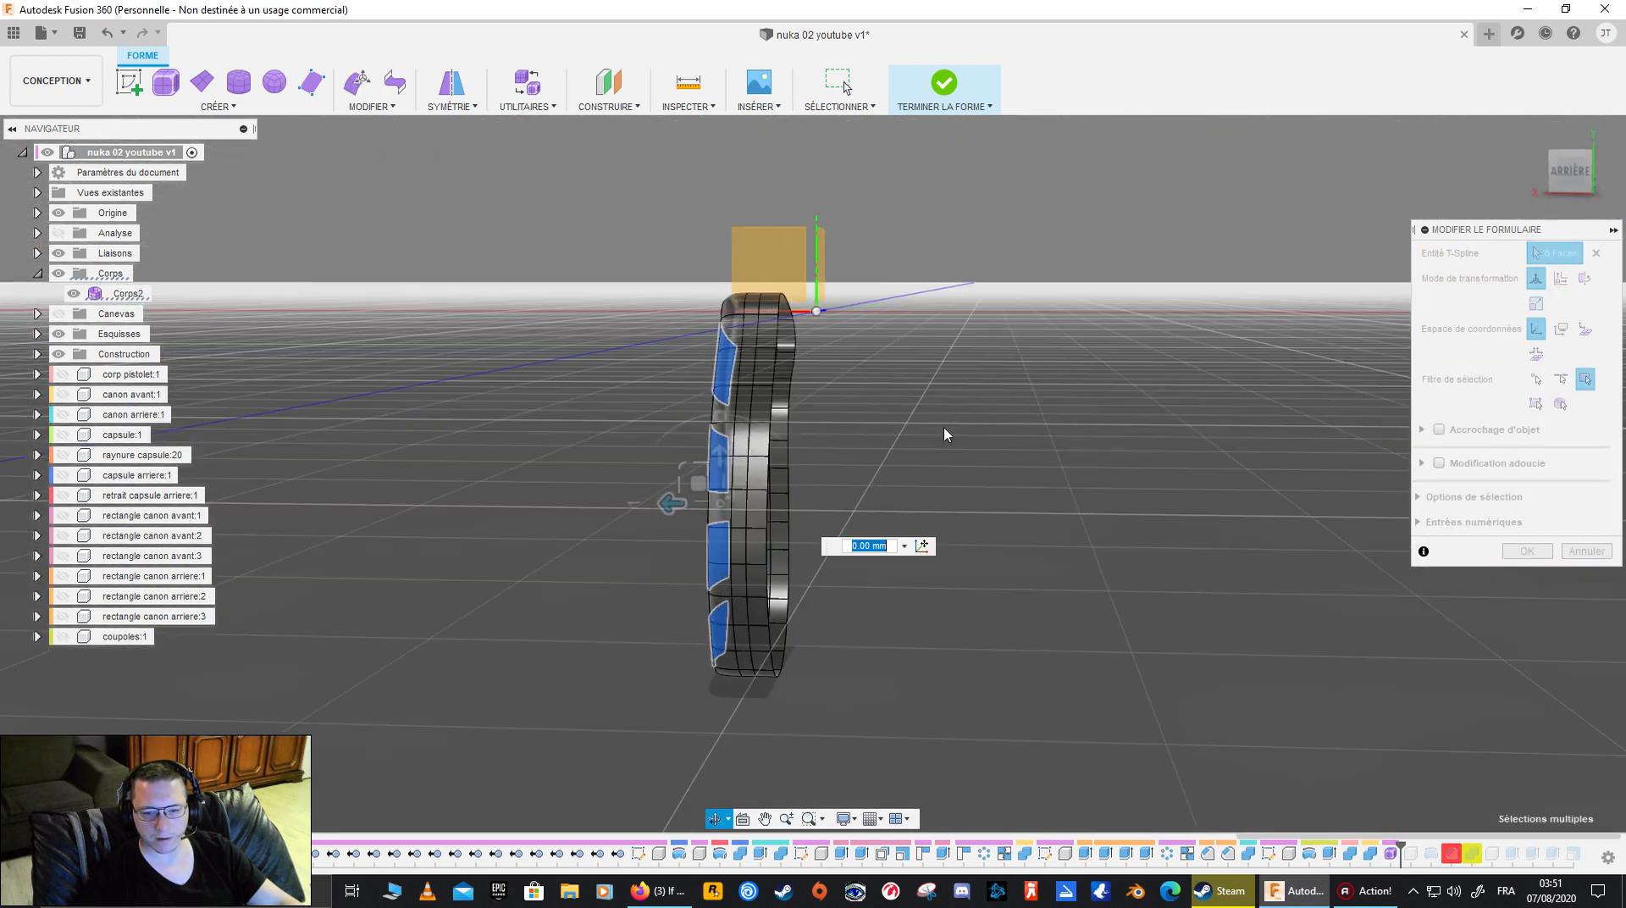
{"action": "left_click", "coordinate": [1546, 193]}
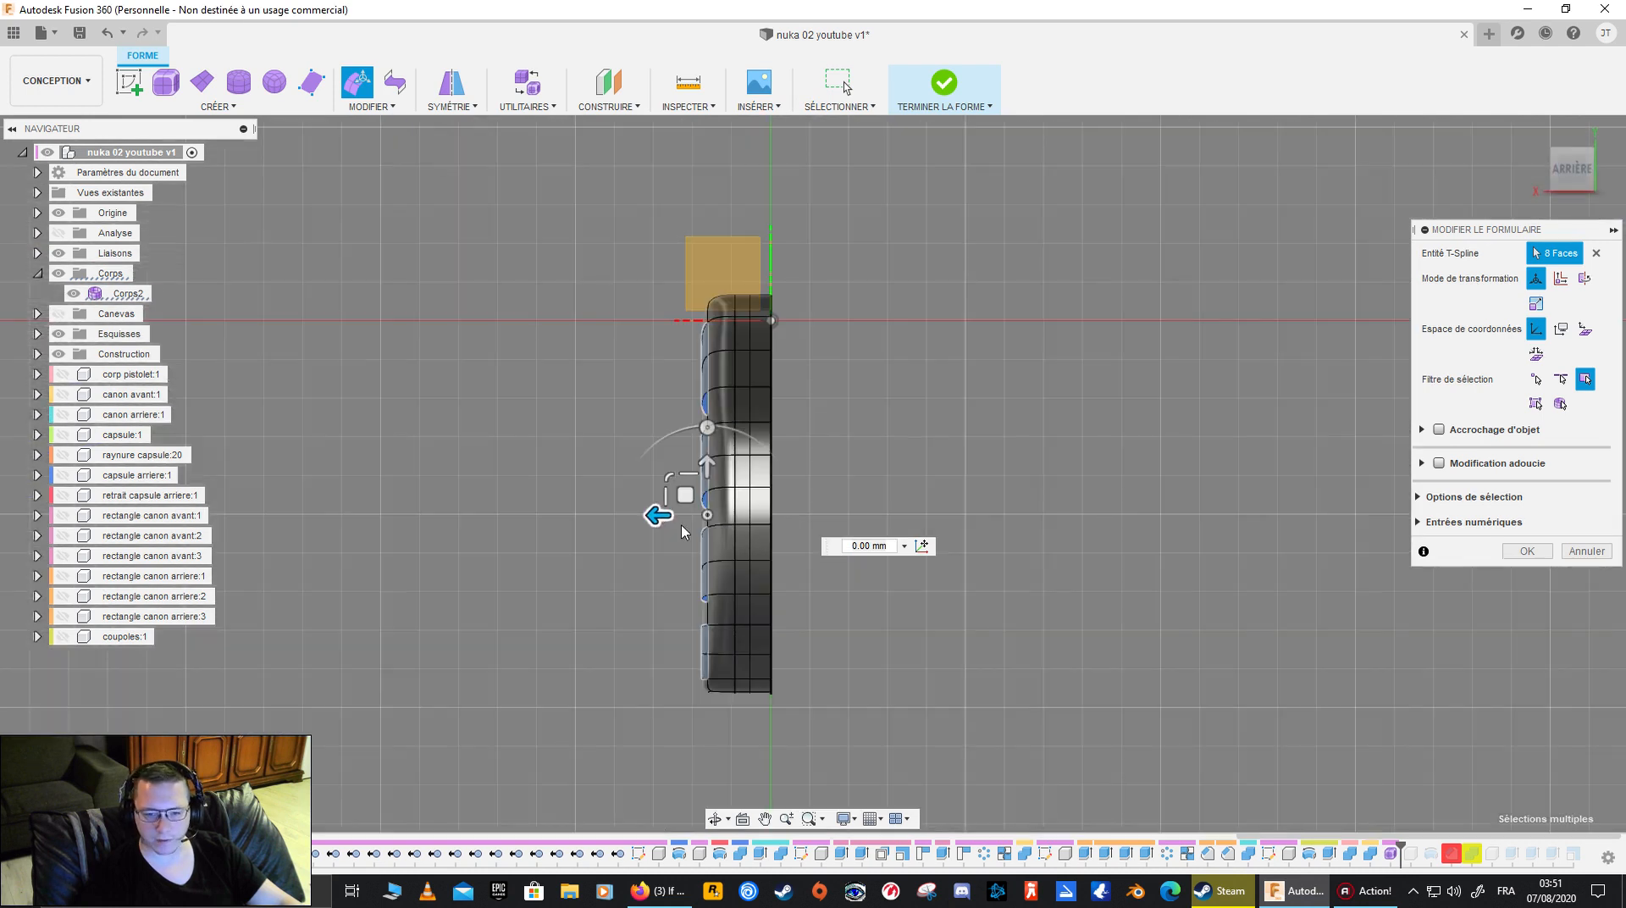
{"action": "mouse_move", "coordinate": [697, 514]}
{"action": "left_mouse_down"}
{"action": "mouse_move", "coordinate": [744, 511]}
{"action": "mouse_move", "coordinate": [652, 513]}
{"action": "mouse_move", "coordinate": [713, 516]}
{"action": "mouse_move", "coordinate": [664, 516]}
{"action": "mouse_move", "coordinate": [689, 517]}
{"action": "left_mouse_up"}
{"action": "middle_click_drag", "start_coordinate": [606, 533], "coordinate": [631, 543], "text": "shift"}
{"action": "left_click_drag", "start_coordinate": [648, 522], "coordinate": [648, 525]}
{"action": "middle_click_drag", "start_coordinate": [1119, 523], "coordinate": [996, 460], "text": "shift"}
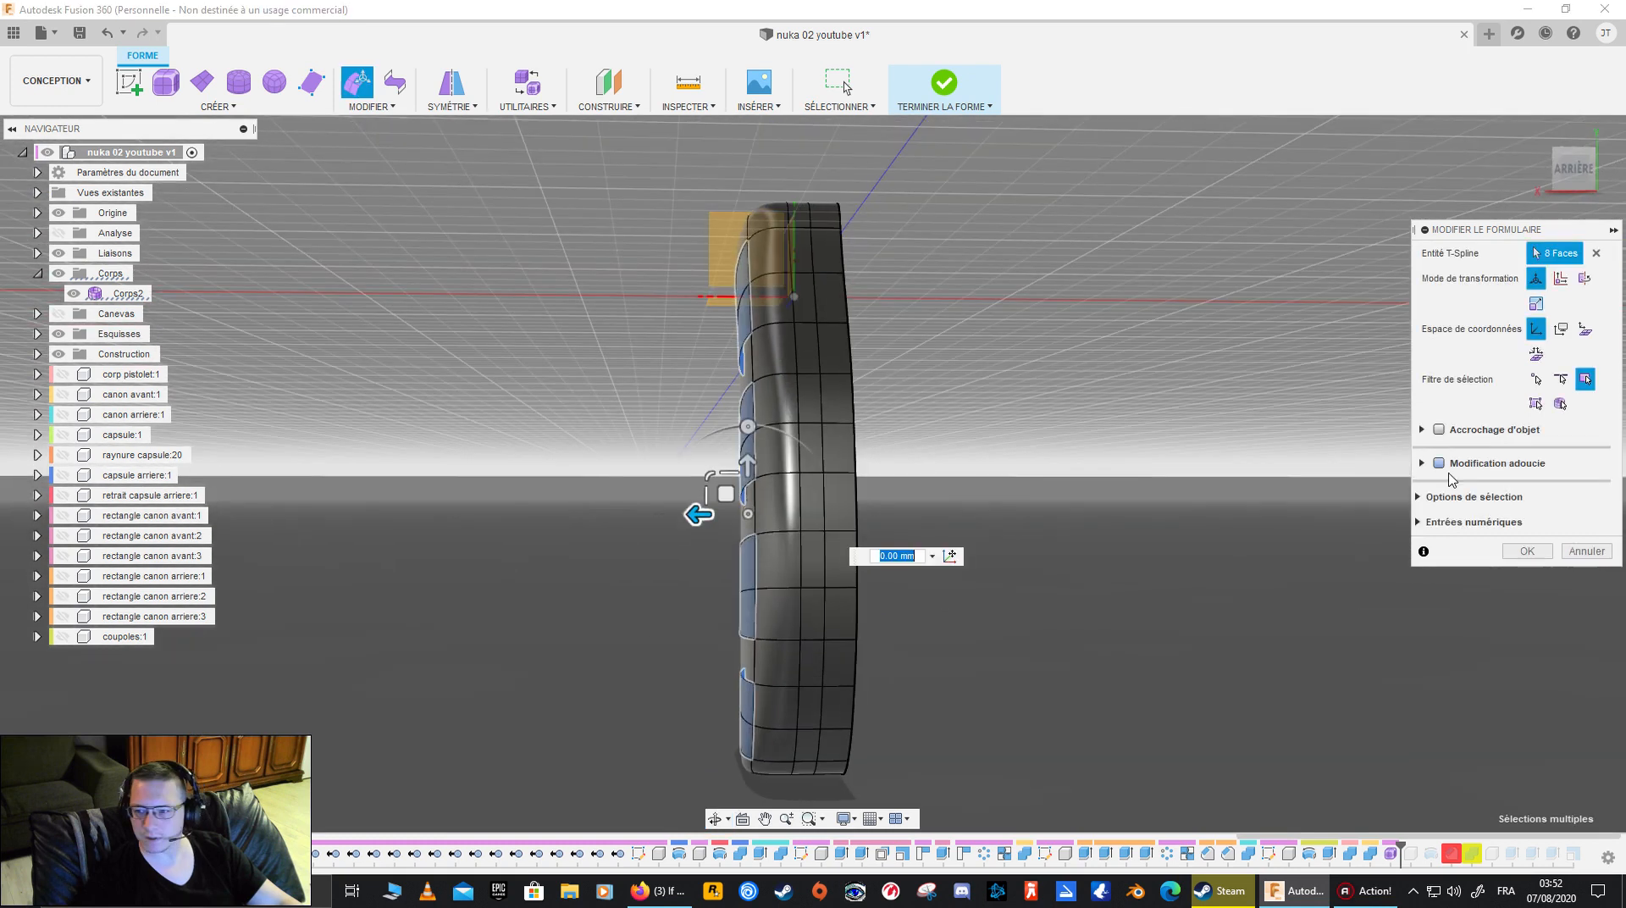
{"action": "left_click", "coordinate": [1529, 551]}
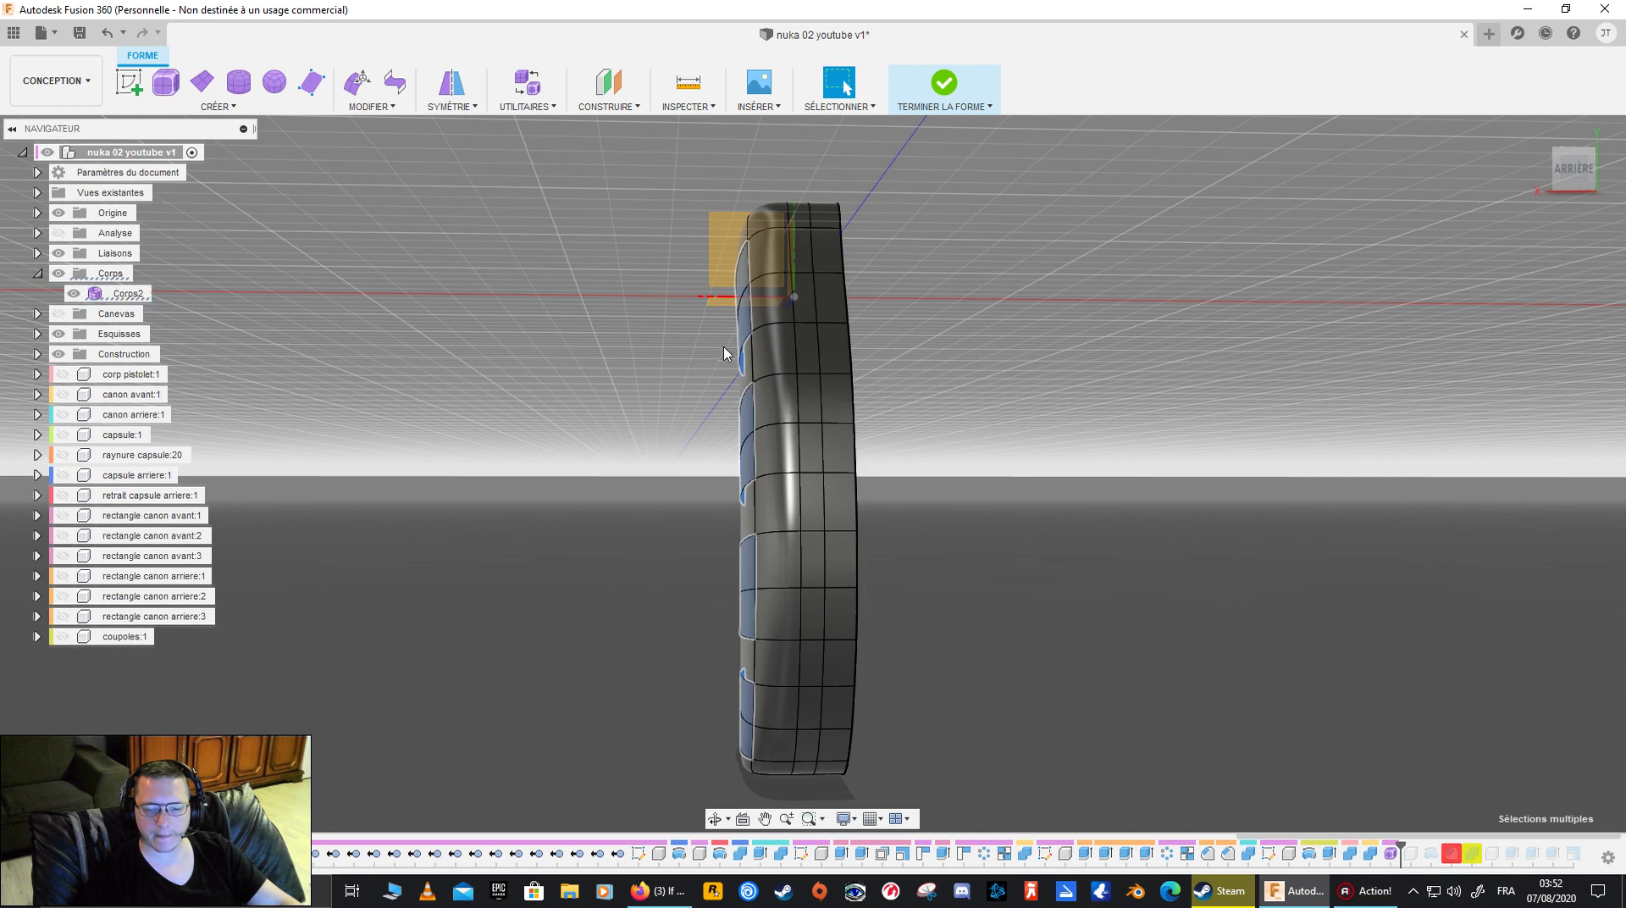
{"action": "middle_click_drag", "start_coordinate": [748, 379], "coordinate": [599, 265], "text": "shift"}
{"action": "left_click", "coordinate": [599, 265]}
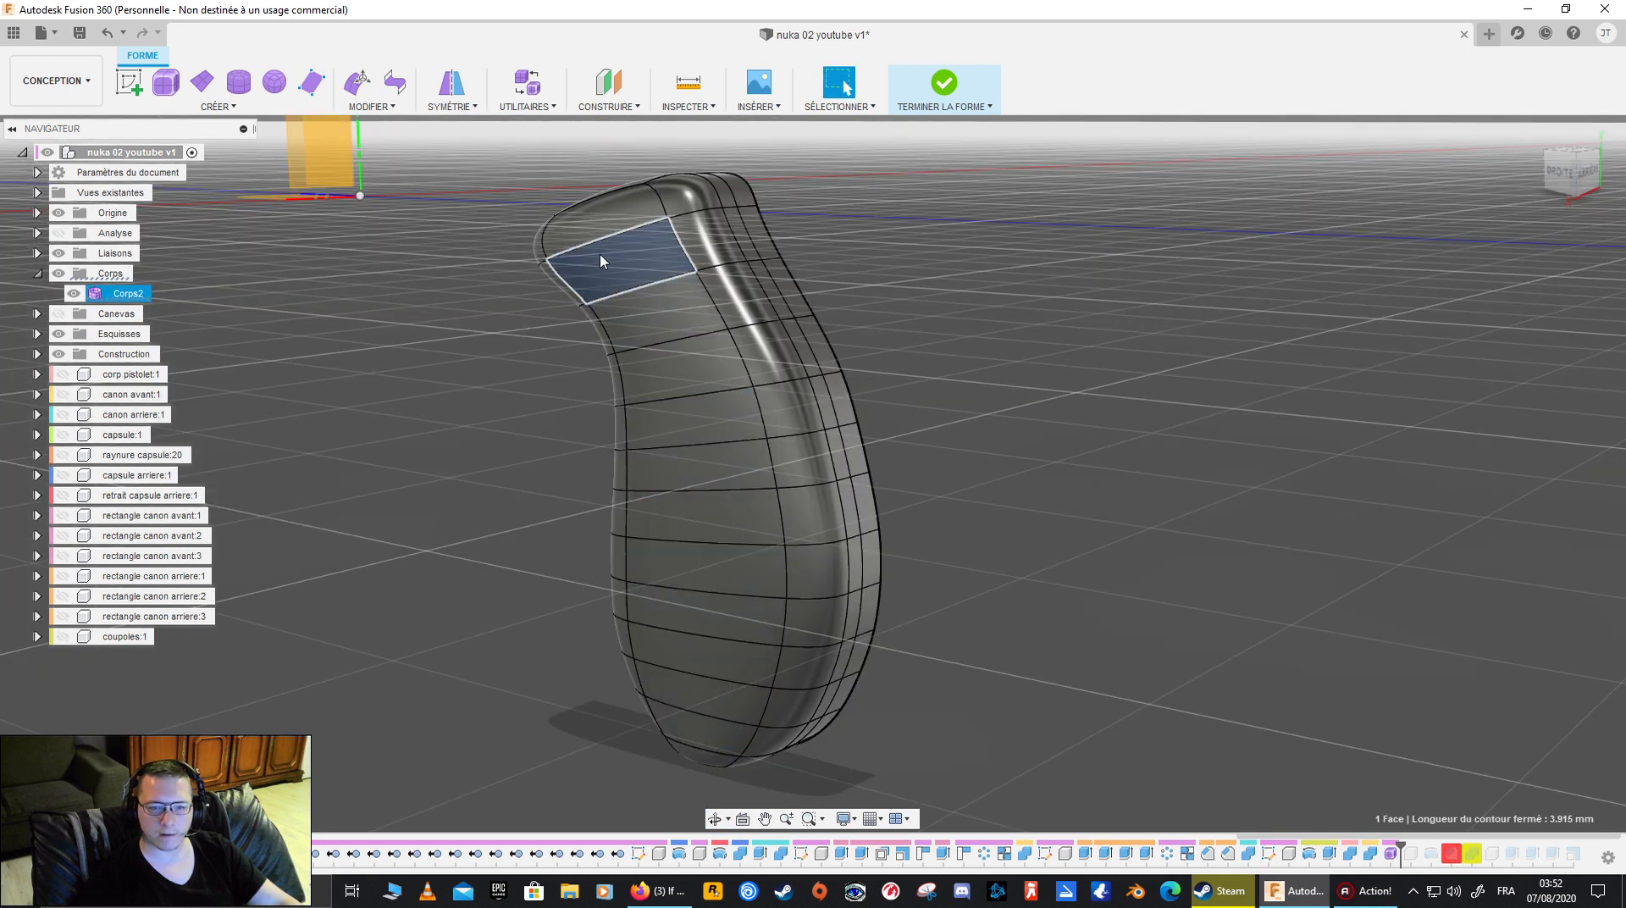
{"action": "middle_click_drag", "start_coordinate": [429, 315], "coordinate": [642, 404], "text": "shift"}
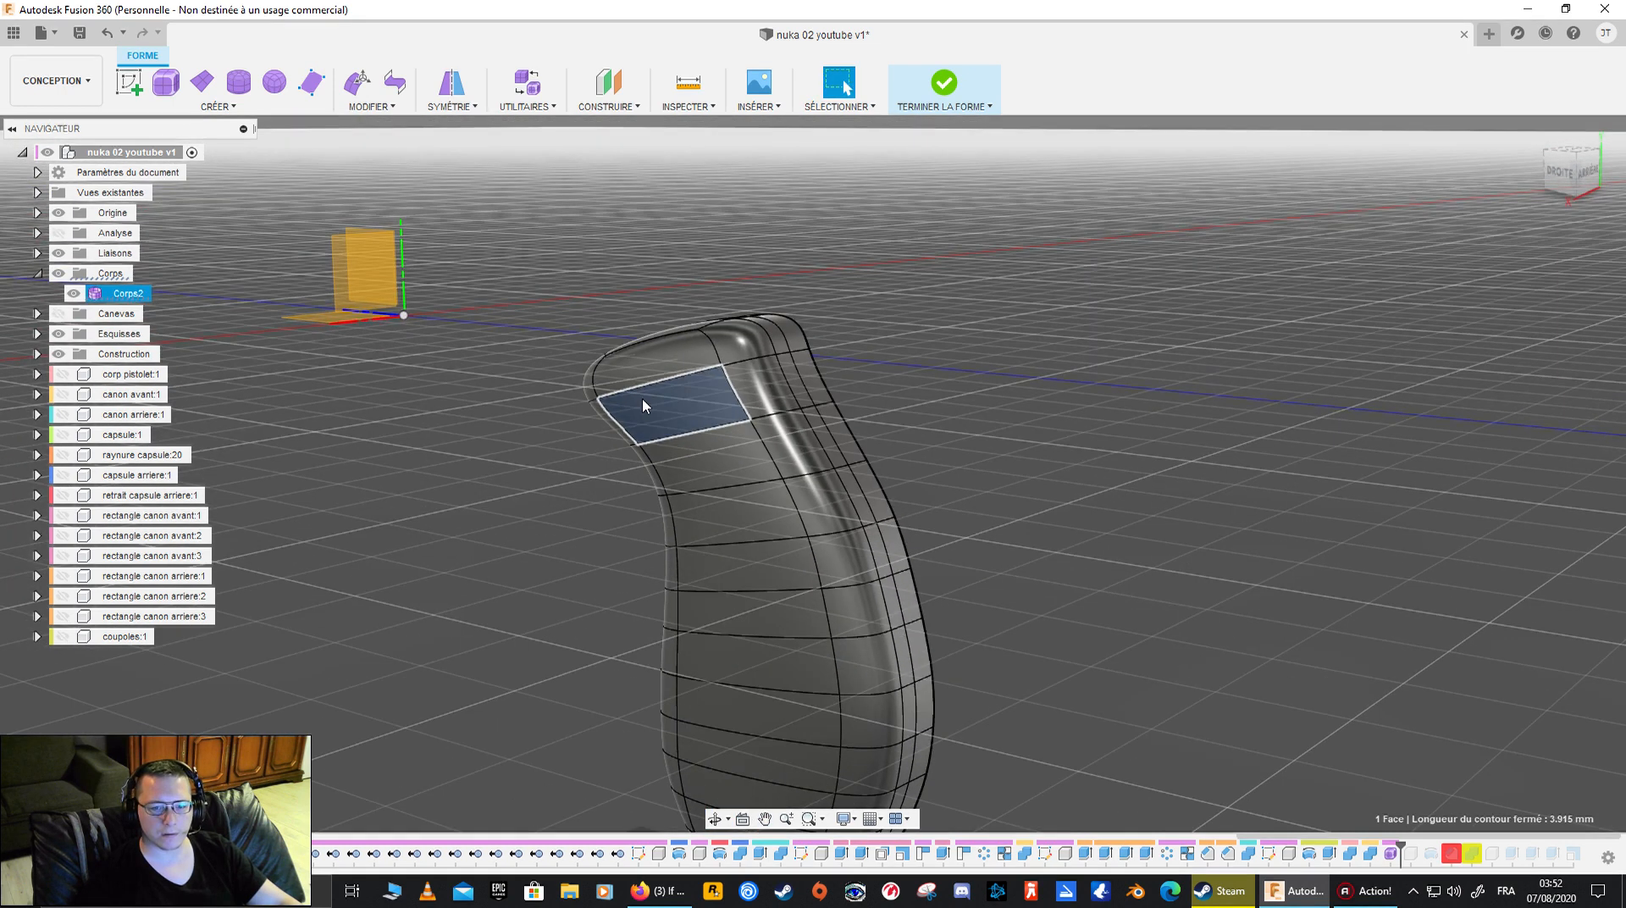
{"action": "key", "text": "m"}
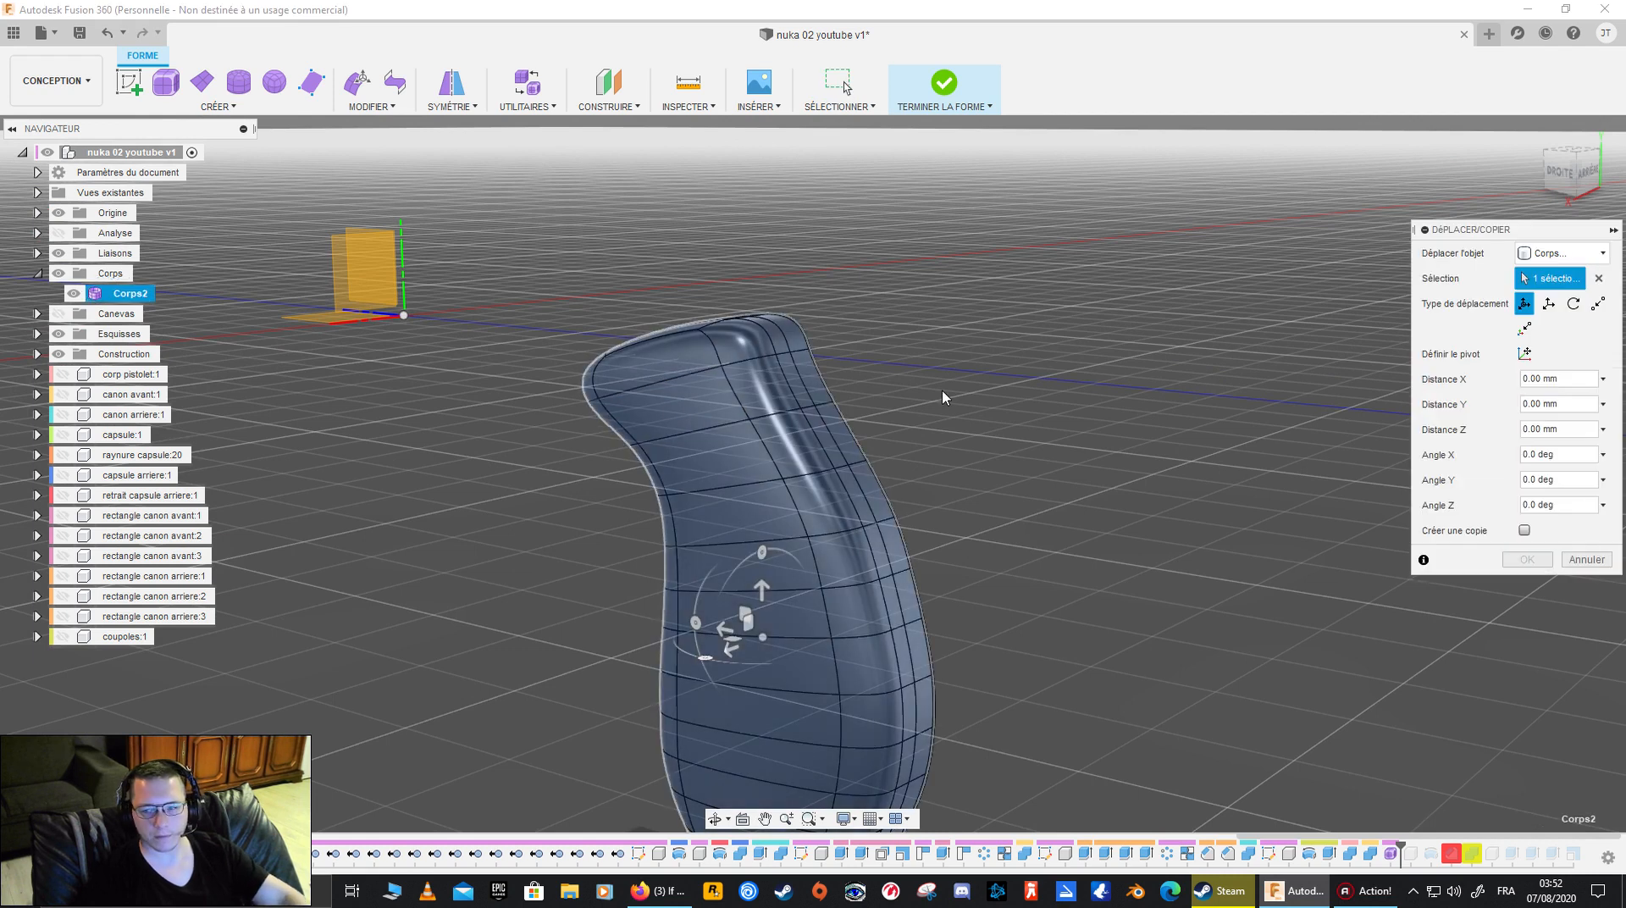
{"action": "left_click", "coordinate": [1585, 559]}
- With Edit Form, pull the second face from the top of the grip's flat side outward, checking the bulge from behind
{"action": "left_click", "coordinate": [673, 405]}
{"action": "left_click", "coordinate": [365, 106]}
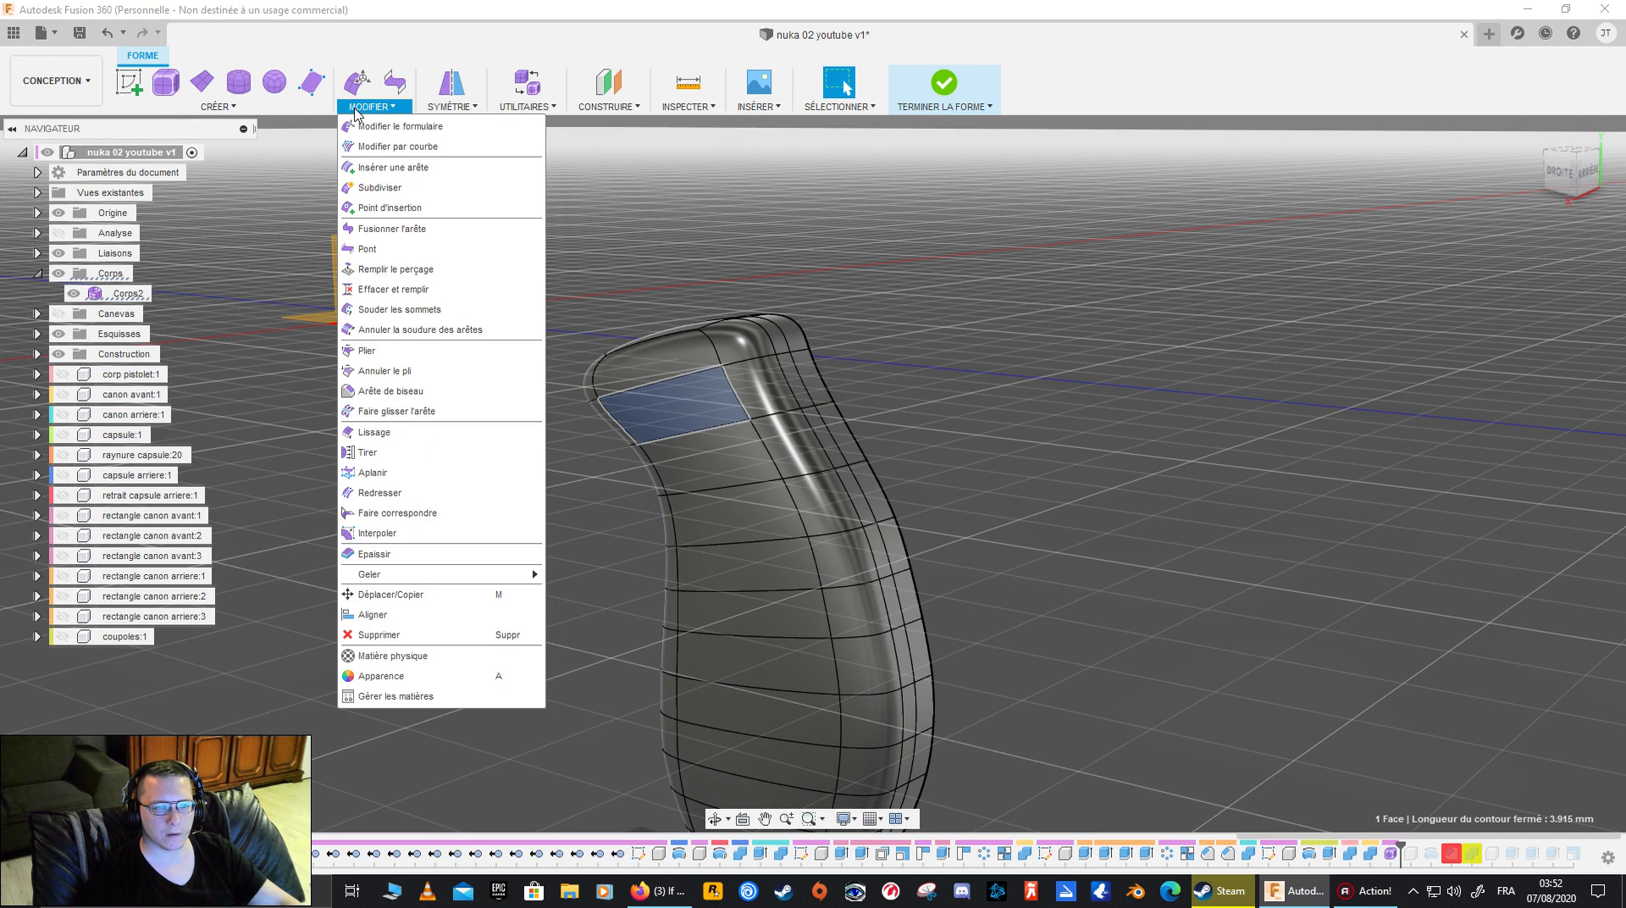
{"action": "left_click", "coordinate": [356, 82]}
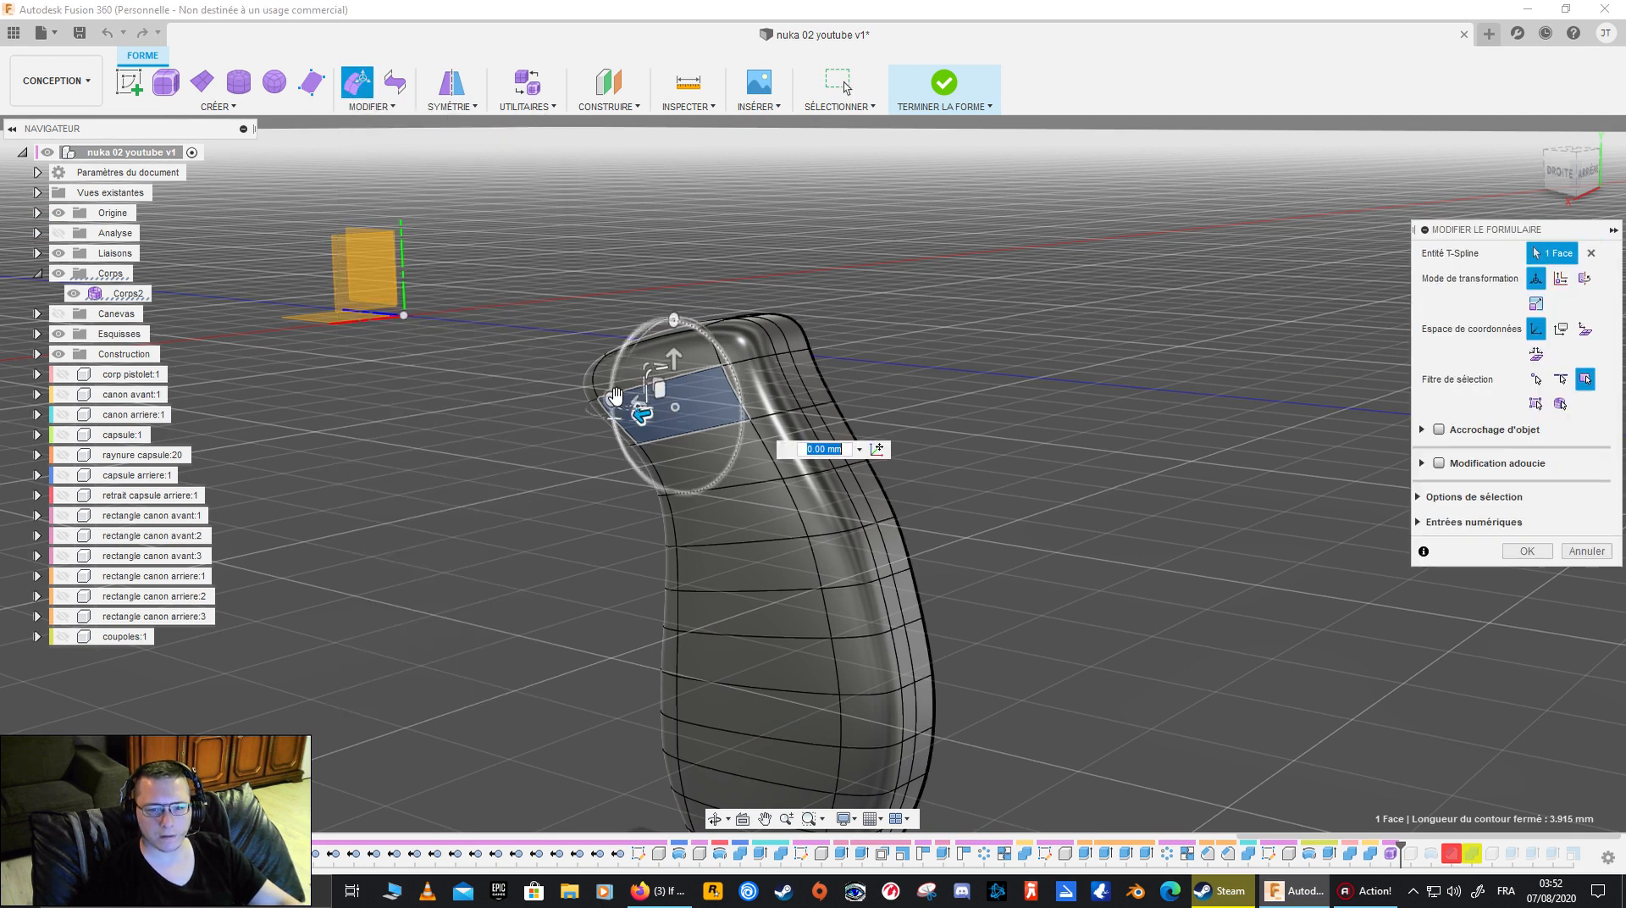
{"action": "left_click_drag", "start_coordinate": [637, 410], "coordinate": [610, 414]}
{"action": "middle_click_drag", "start_coordinate": [613, 412], "coordinate": [951, 297], "text": "shift"}
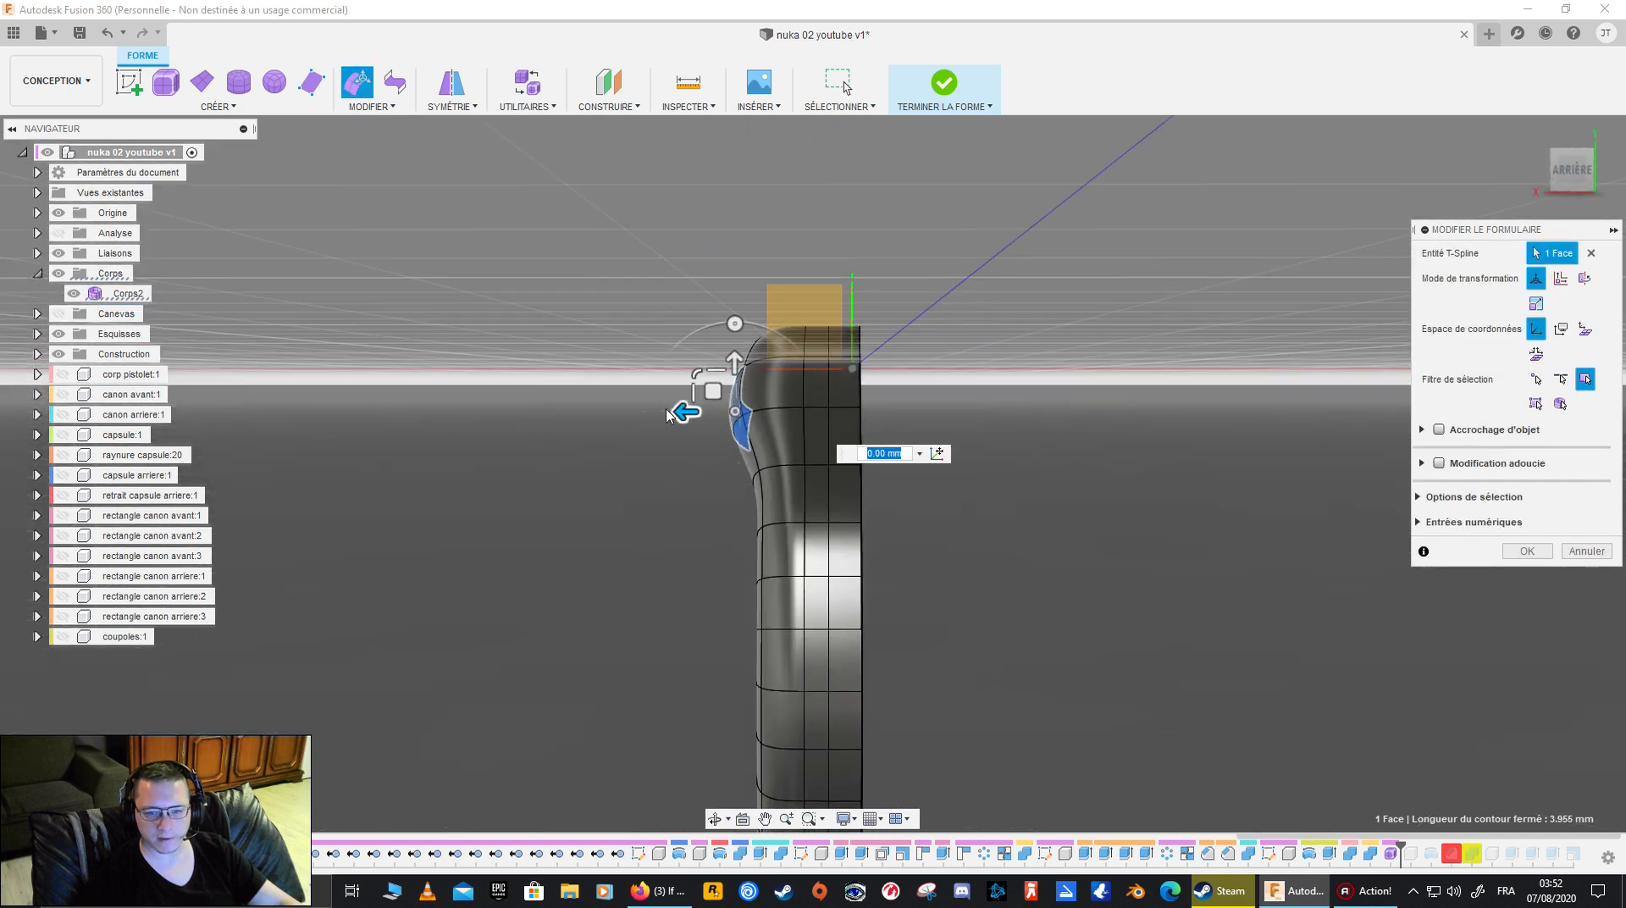
{"action": "left_click_drag", "start_coordinate": [692, 412], "coordinate": [685, 409]}
{"action": "left_click", "coordinate": [748, 467], "text": "ctrl"}
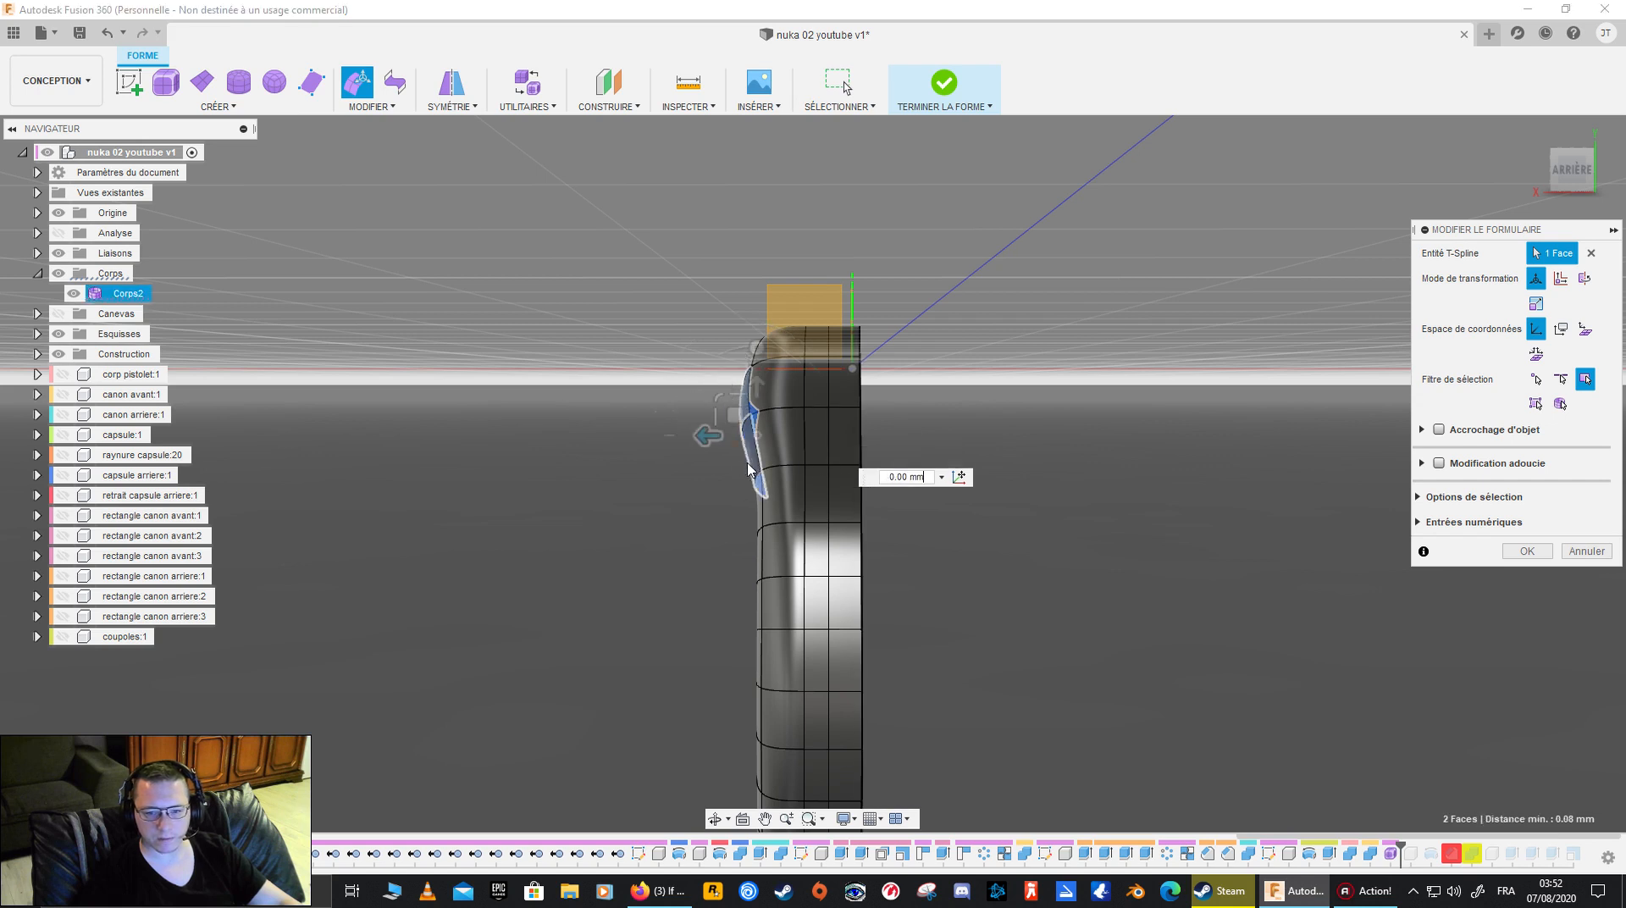
{"action": "mouse_move", "coordinate": [700, 436]}
{"action": "left_mouse_down"}
{"action": "mouse_move", "coordinate": [664, 435]}
{"action": "mouse_move", "coordinate": [705, 441]}
{"action": "left_mouse_up"}
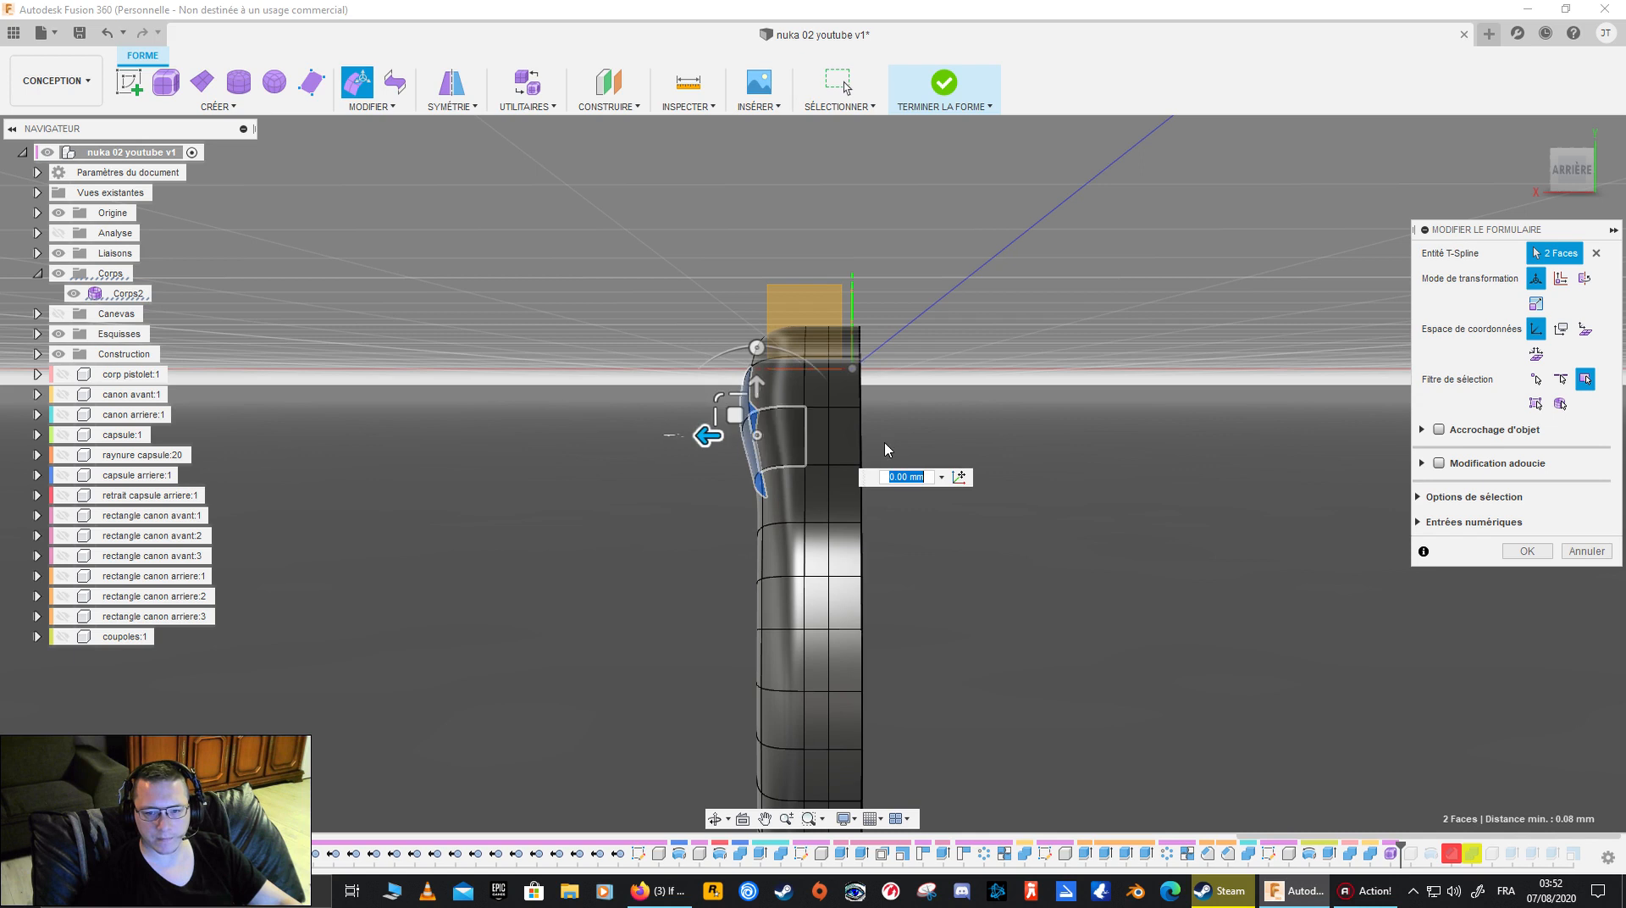
{"action": "left_click", "coordinate": [749, 462], "text": "ctrl"}
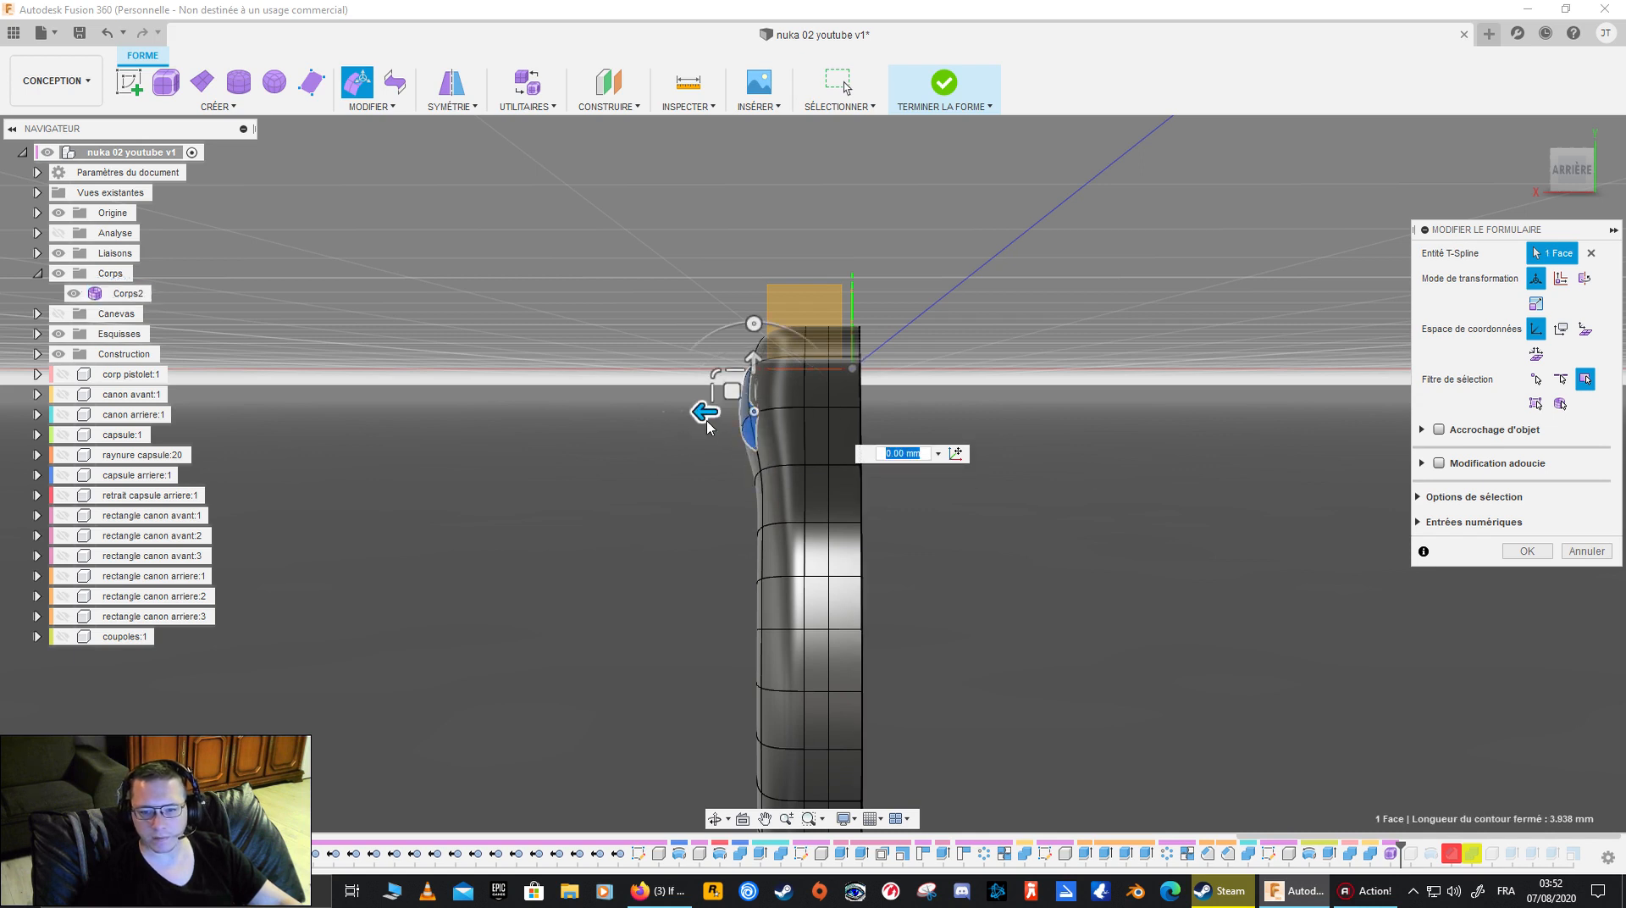
- Readjust the same upper face's outward position by 0.10 mm and accept the edit
{"action": "left_click_drag", "start_coordinate": [702, 411], "coordinate": [727, 419]}
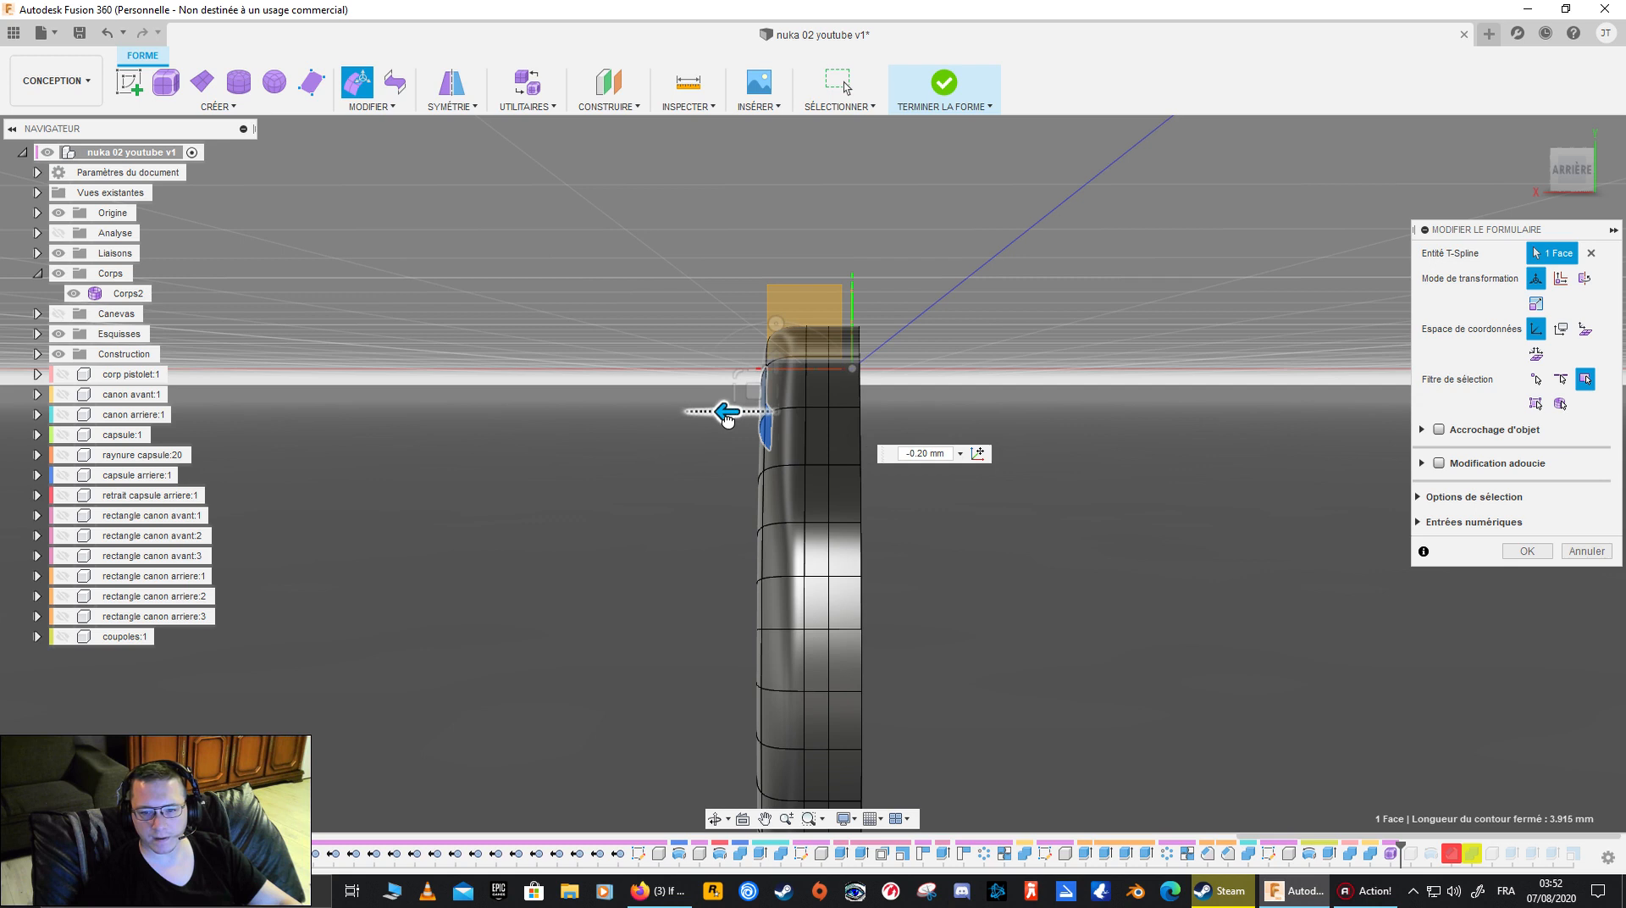
{"action": "left_click_drag", "start_coordinate": [726, 419], "coordinate": [697, 425]}
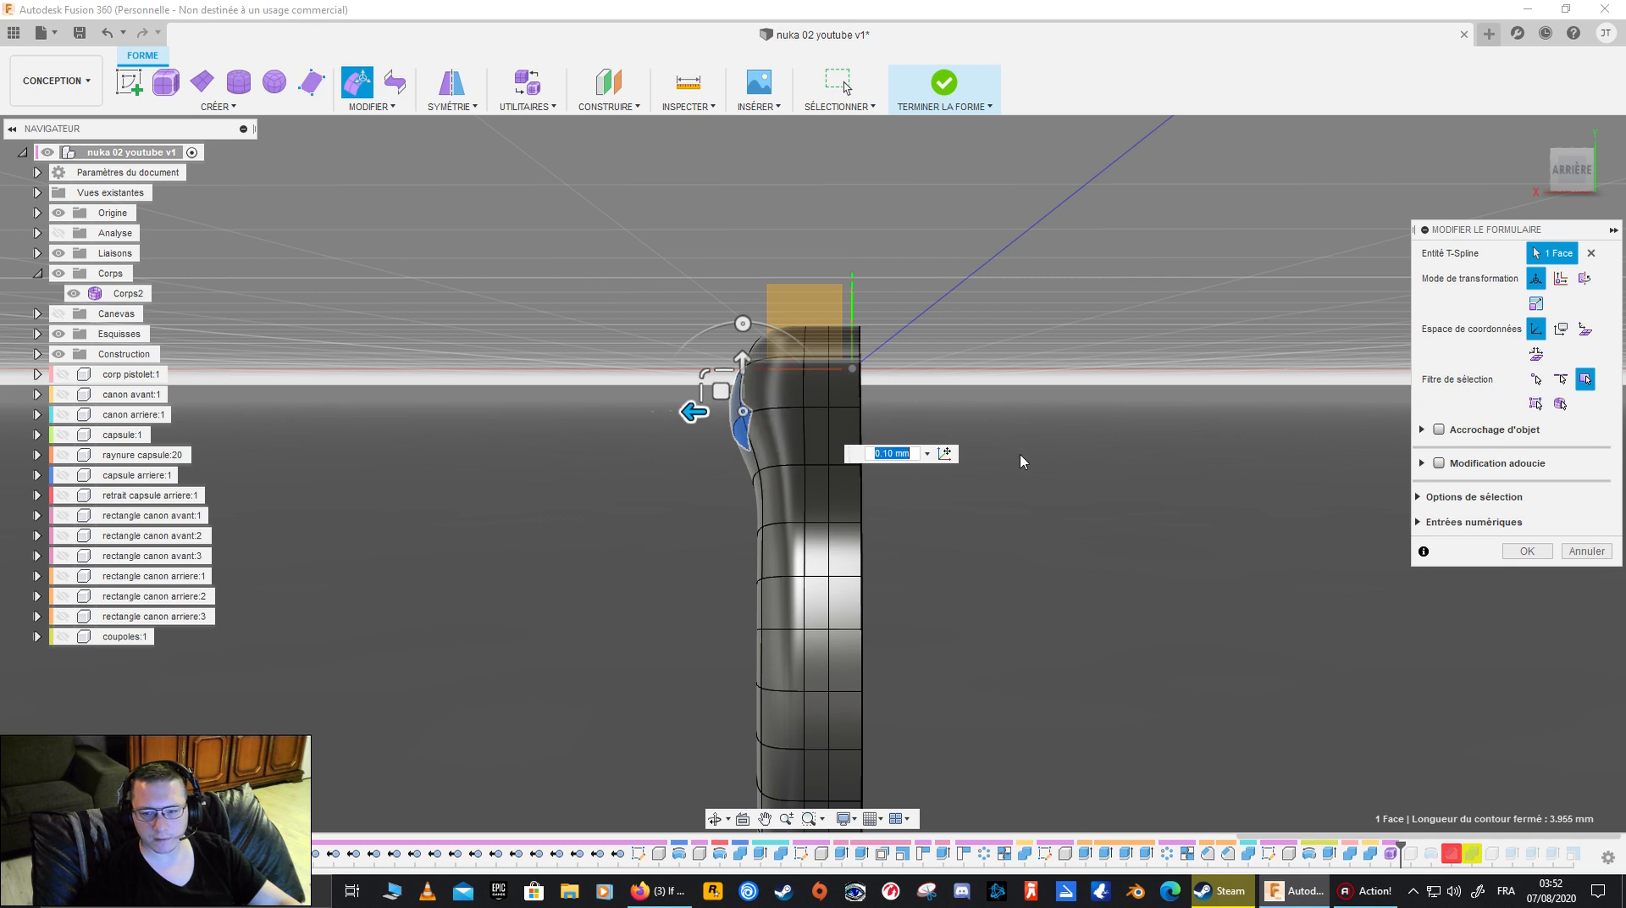
{"action": "left_click", "coordinate": [1527, 552]}
- Repeat Edit Form on the face just below the raised upper one, pull it outward and accept
{"action": "middle_click_drag", "start_coordinate": [1231, 535], "coordinate": [691, 460], "text": "shift"}
{"action": "right_click", "coordinate": [689, 462]}
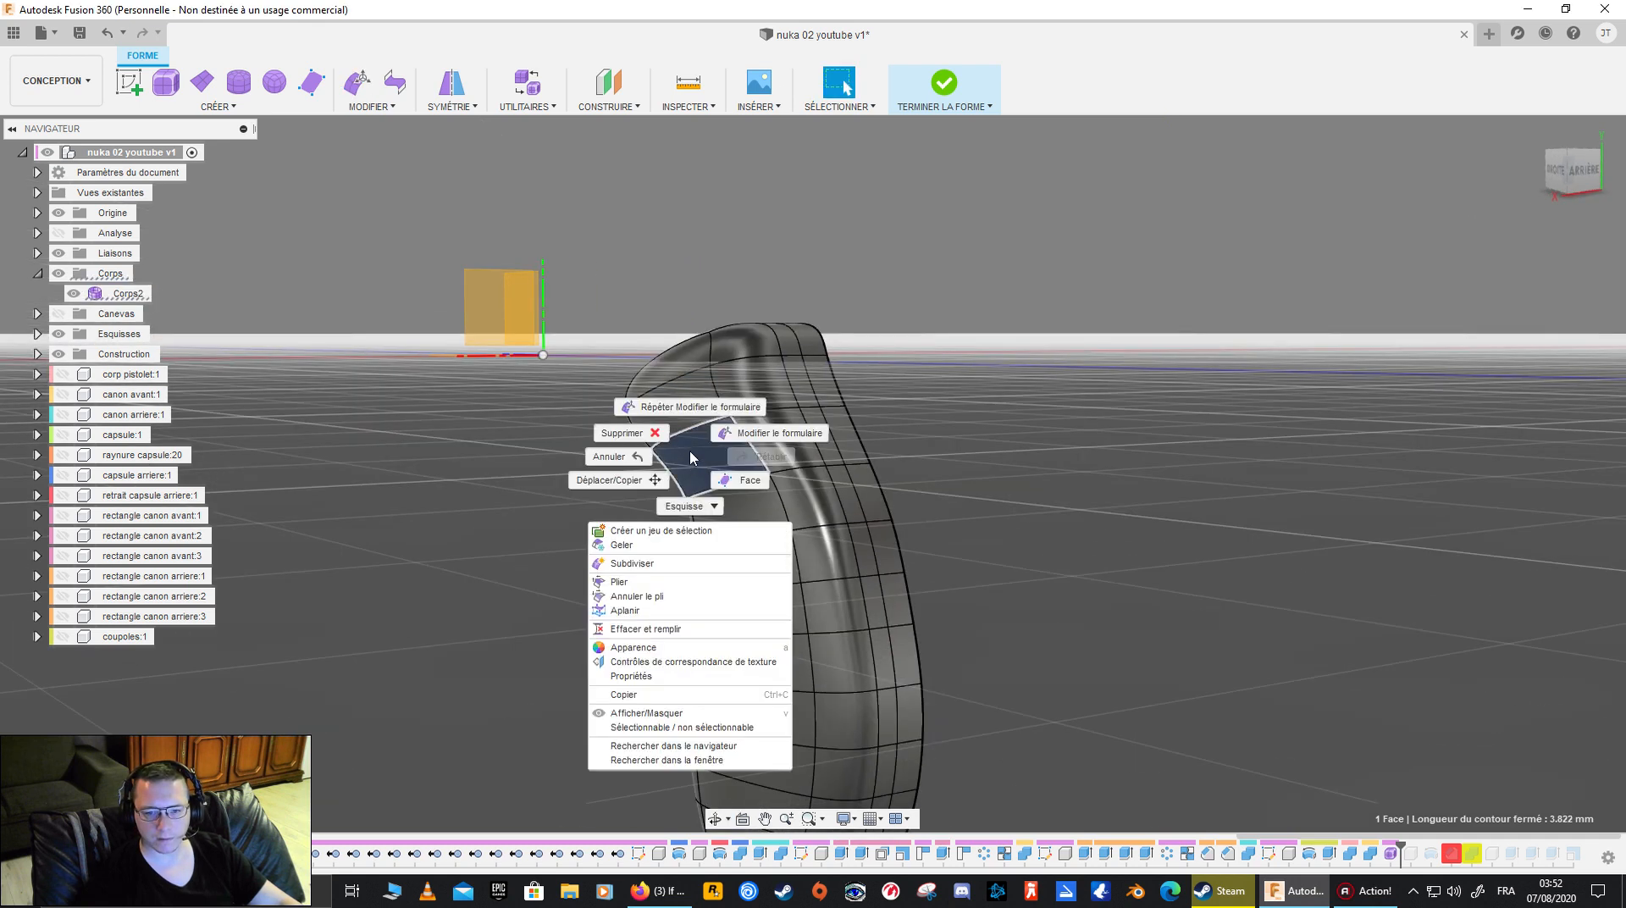
{"action": "left_click", "coordinate": [690, 404]}
{"action": "left_click_drag", "start_coordinate": [663, 461], "coordinate": [634, 463]}
{"action": "left_click", "coordinate": [1527, 551]}
- Select two adjacent faces farther down the flat side, pull them outward with Edit Form, inspect the profile and accept
{"action": "left_click", "coordinate": [737, 563]}
{"action": "left_click", "coordinate": [747, 609], "text": "shift"}
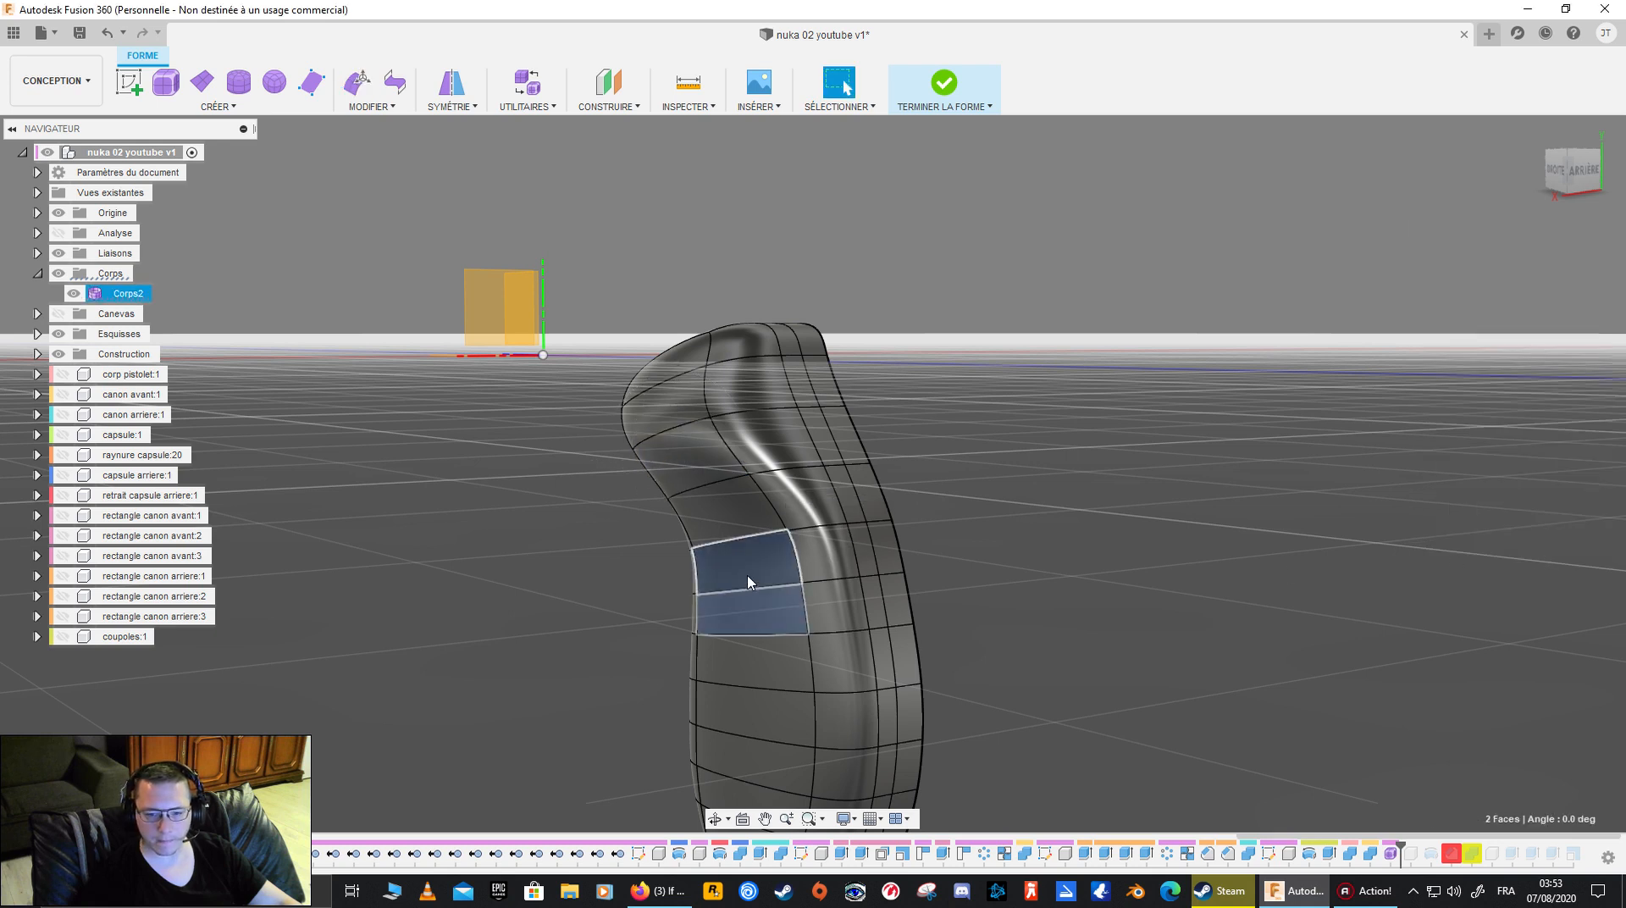
{"action": "right_click", "coordinate": [747, 575]}
{"action": "left_click", "coordinate": [747, 520]}
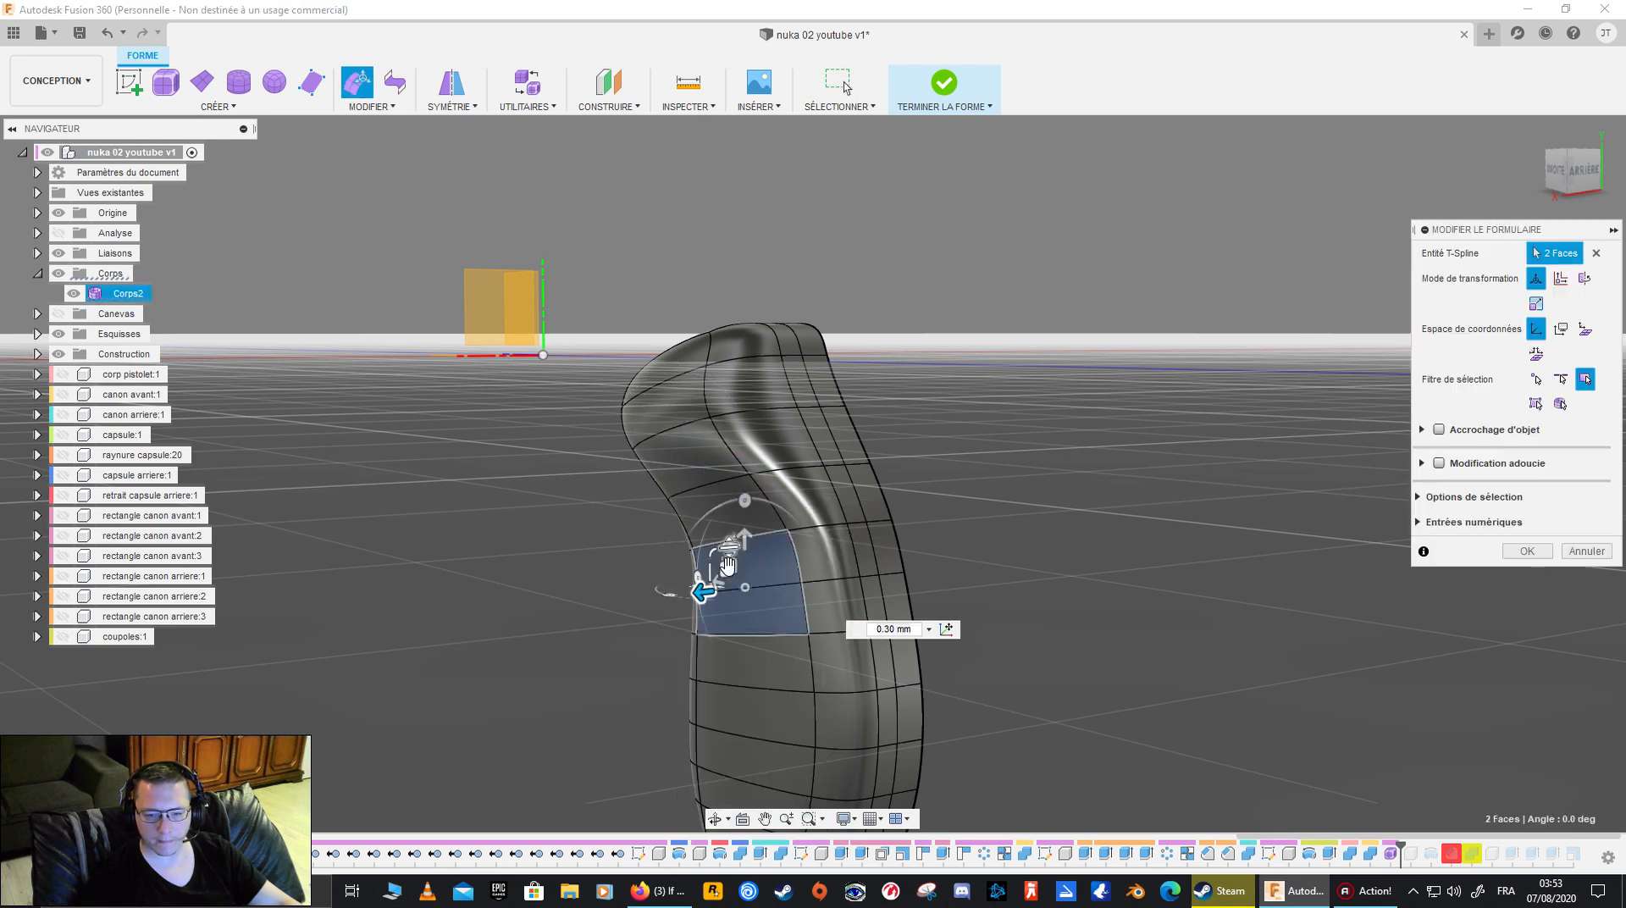
{"action": "left_click_drag", "start_coordinate": [699, 590], "coordinate": [663, 594]}
{"action": "middle_click_drag", "start_coordinate": [1050, 483], "coordinate": [945, 426], "text": "shift"}
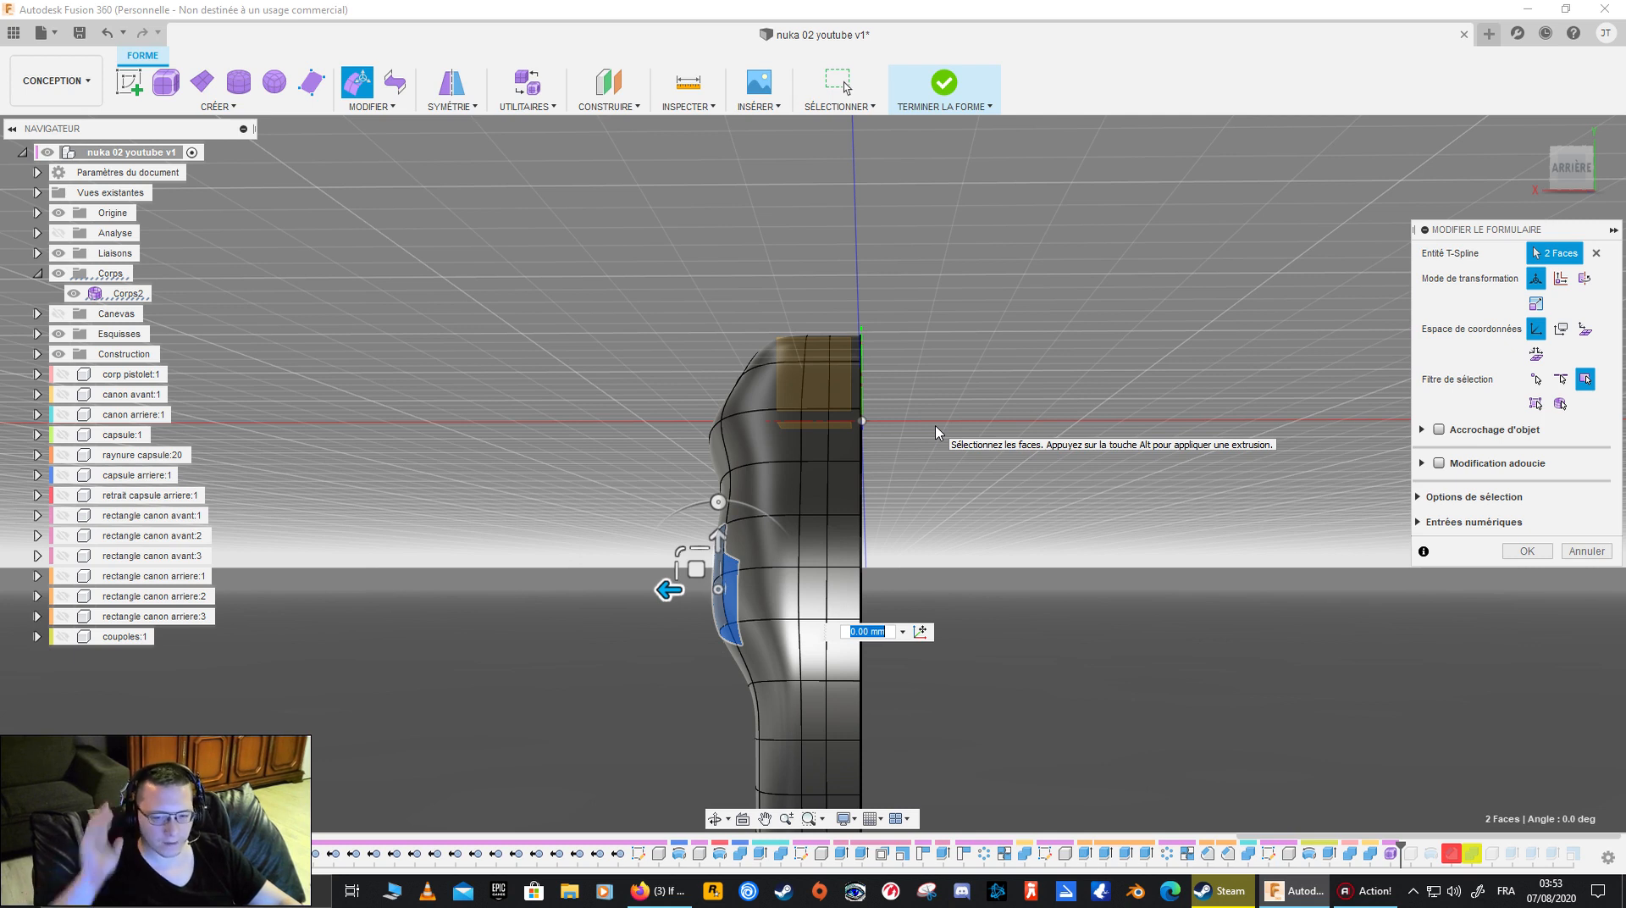
{"action": "middle_click_drag", "start_coordinate": [962, 406], "coordinate": [997, 431], "text": "shift"}
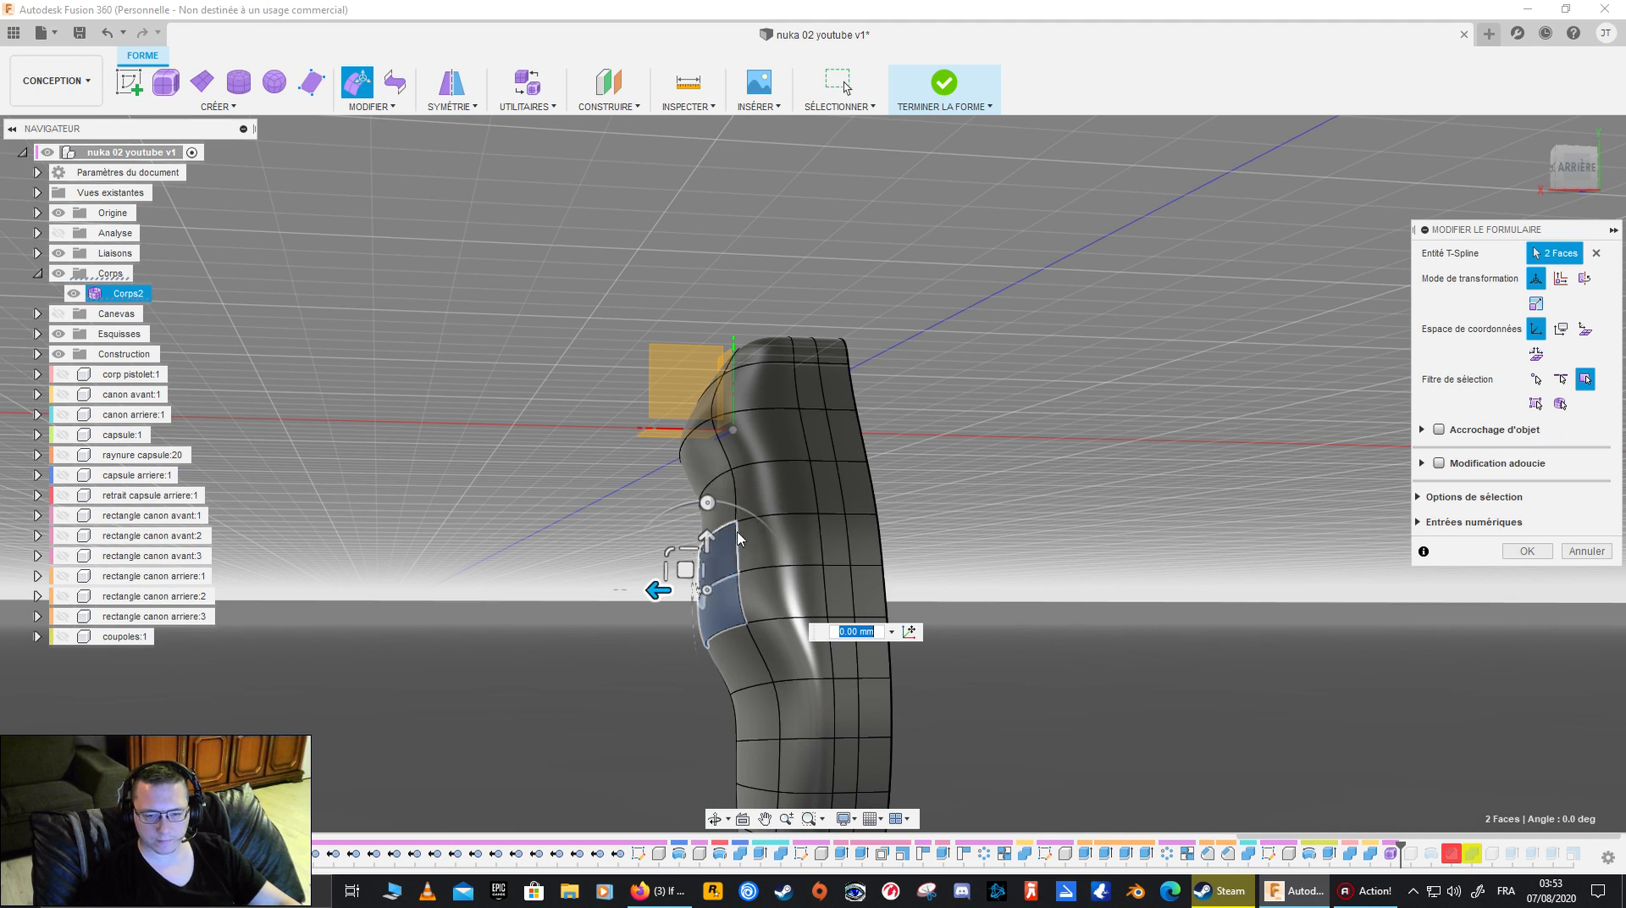
{"action": "left_click", "coordinate": [1527, 551]}
- Move the next two flat-side faces below the raised pair outward by 0.30 mm with Edit Form and accept
{"action": "middle_click_drag", "start_coordinate": [982, 609], "coordinate": [983, 442]}
{"action": "left_click", "coordinate": [757, 523]}
{"action": "left_click", "coordinate": [757, 573], "text": "ctrl"}
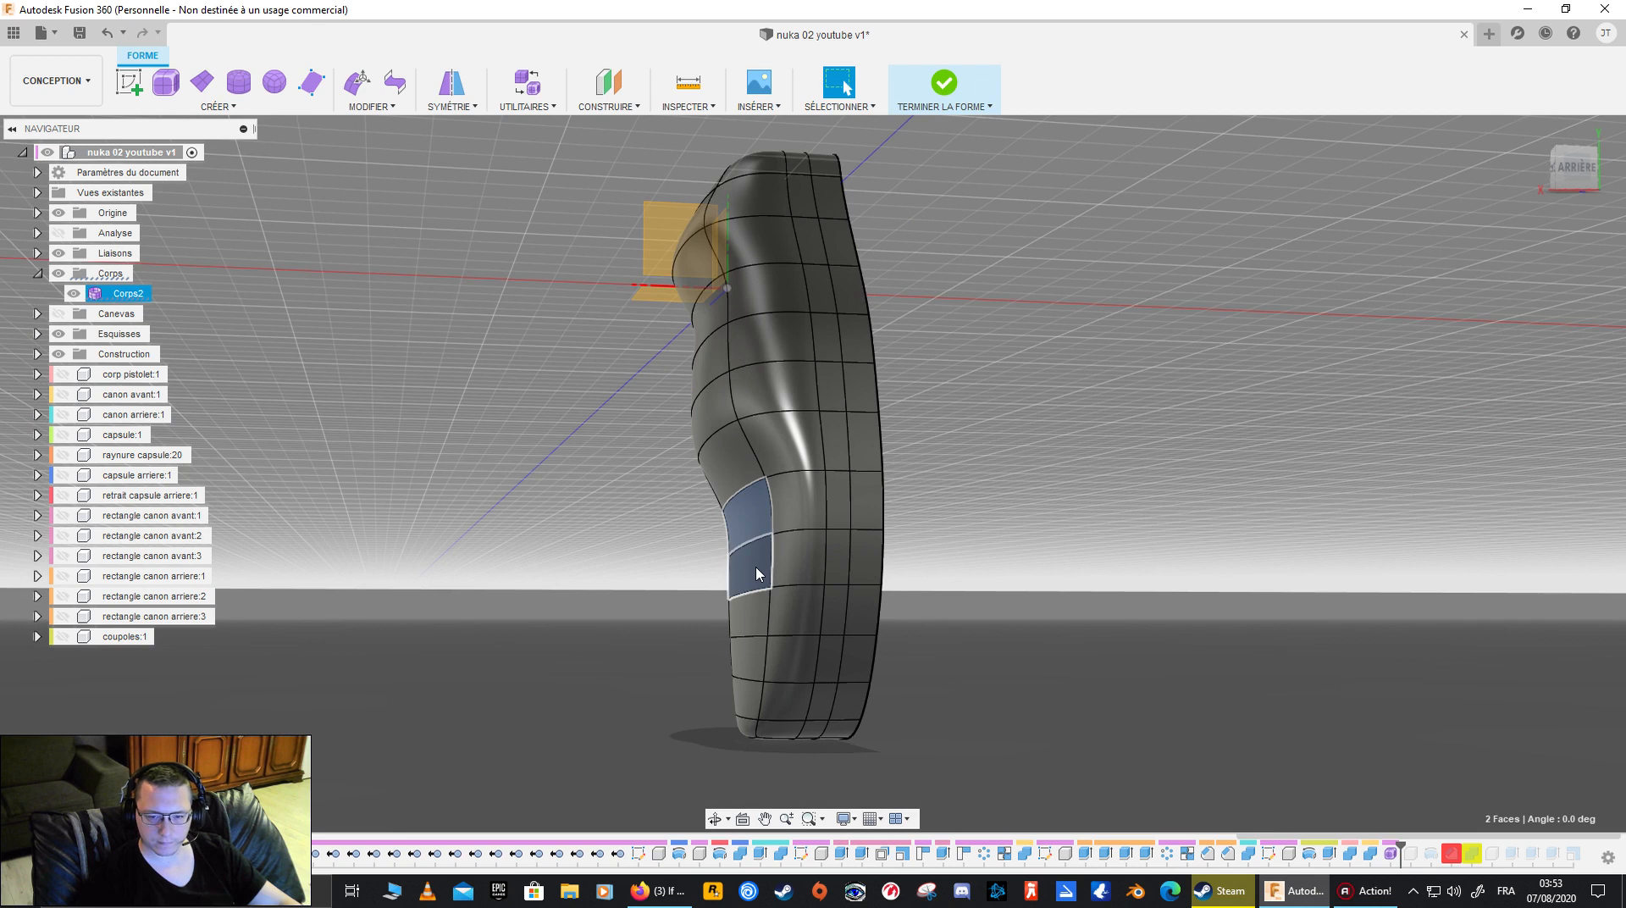
{"action": "right_click", "coordinate": [757, 573]}
{"action": "left_click", "coordinate": [686, 554]}
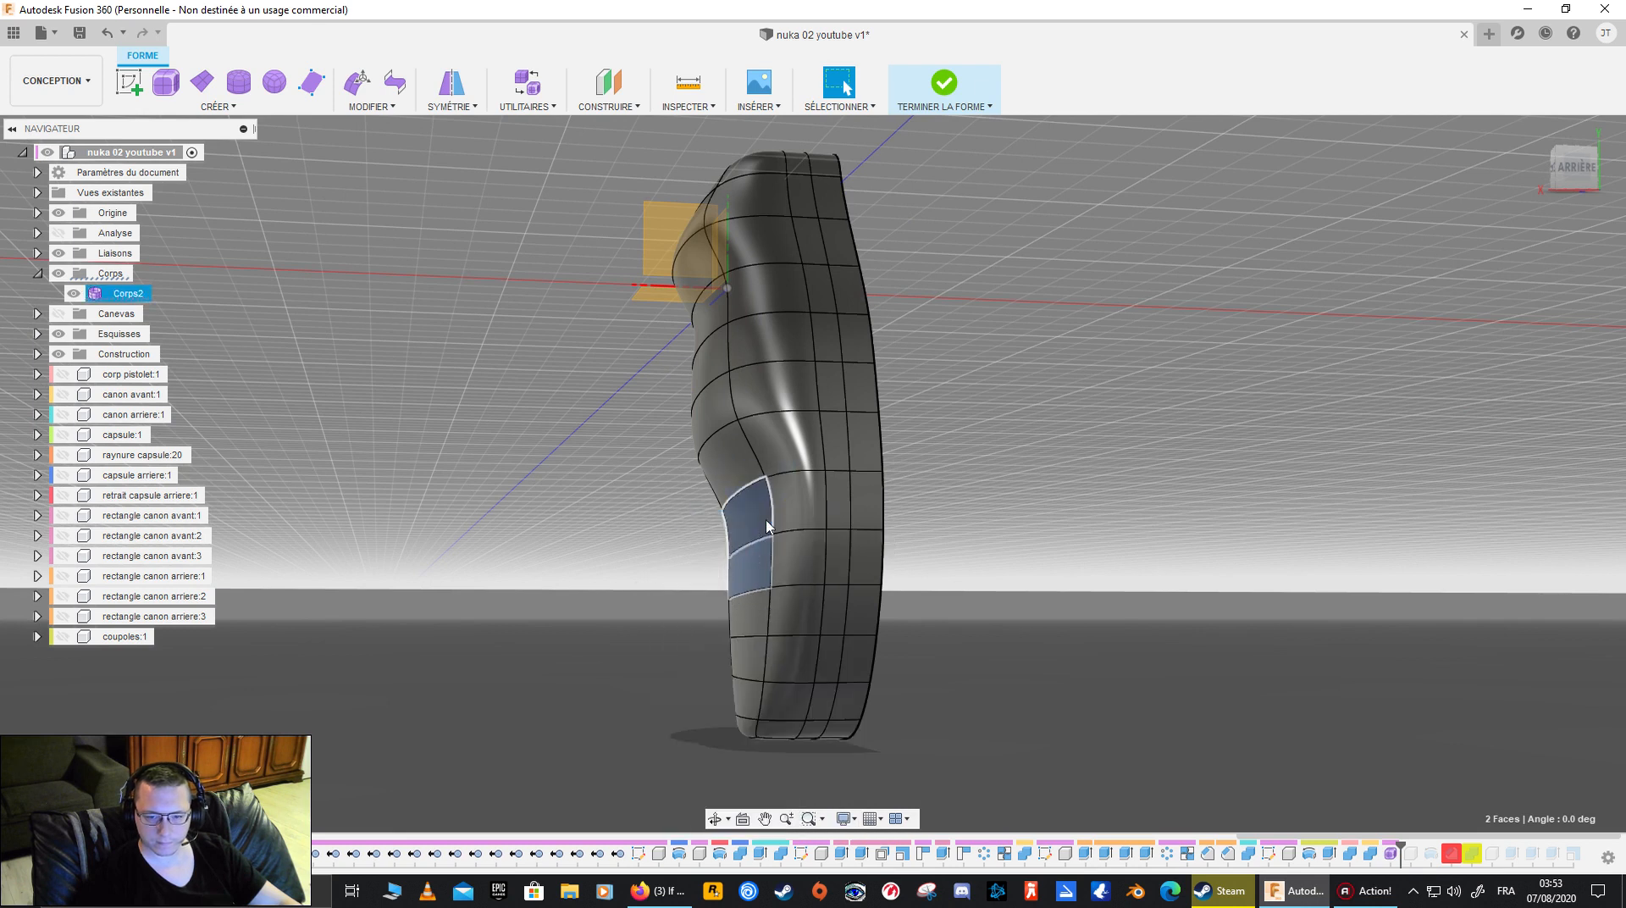
{"action": "left_click", "coordinate": [662, 556]}
{"action": "left_click", "coordinate": [755, 567]}
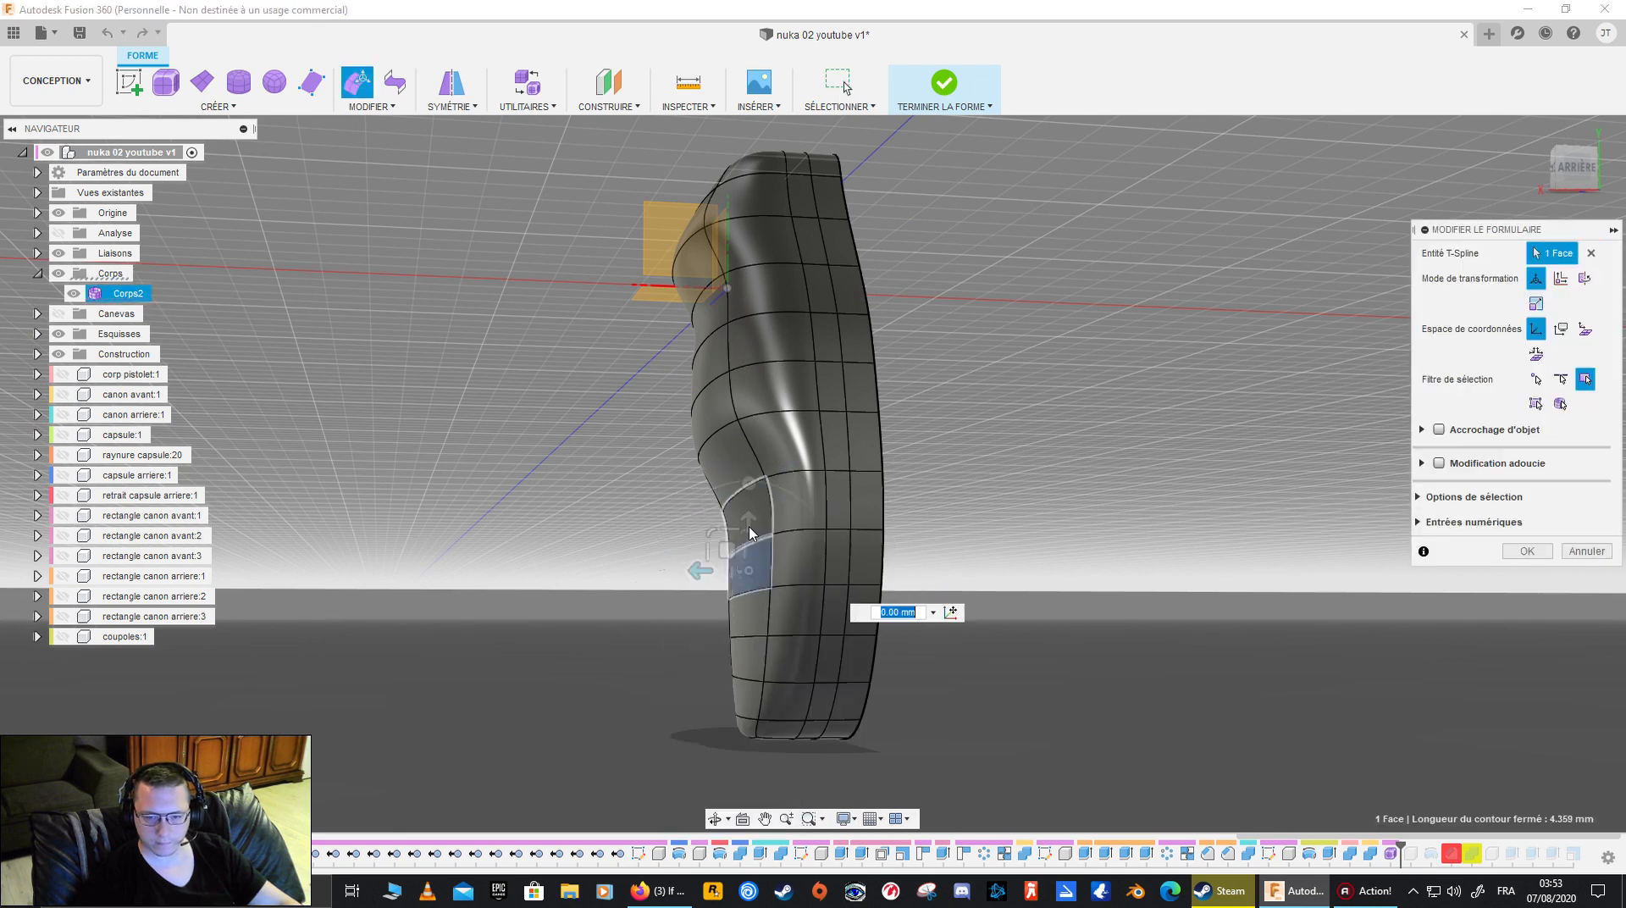
{"action": "left_click", "coordinate": [749, 533], "text": "ctrl"}
{"action": "left_click_drag", "start_coordinate": [689, 545], "coordinate": [667, 546]}
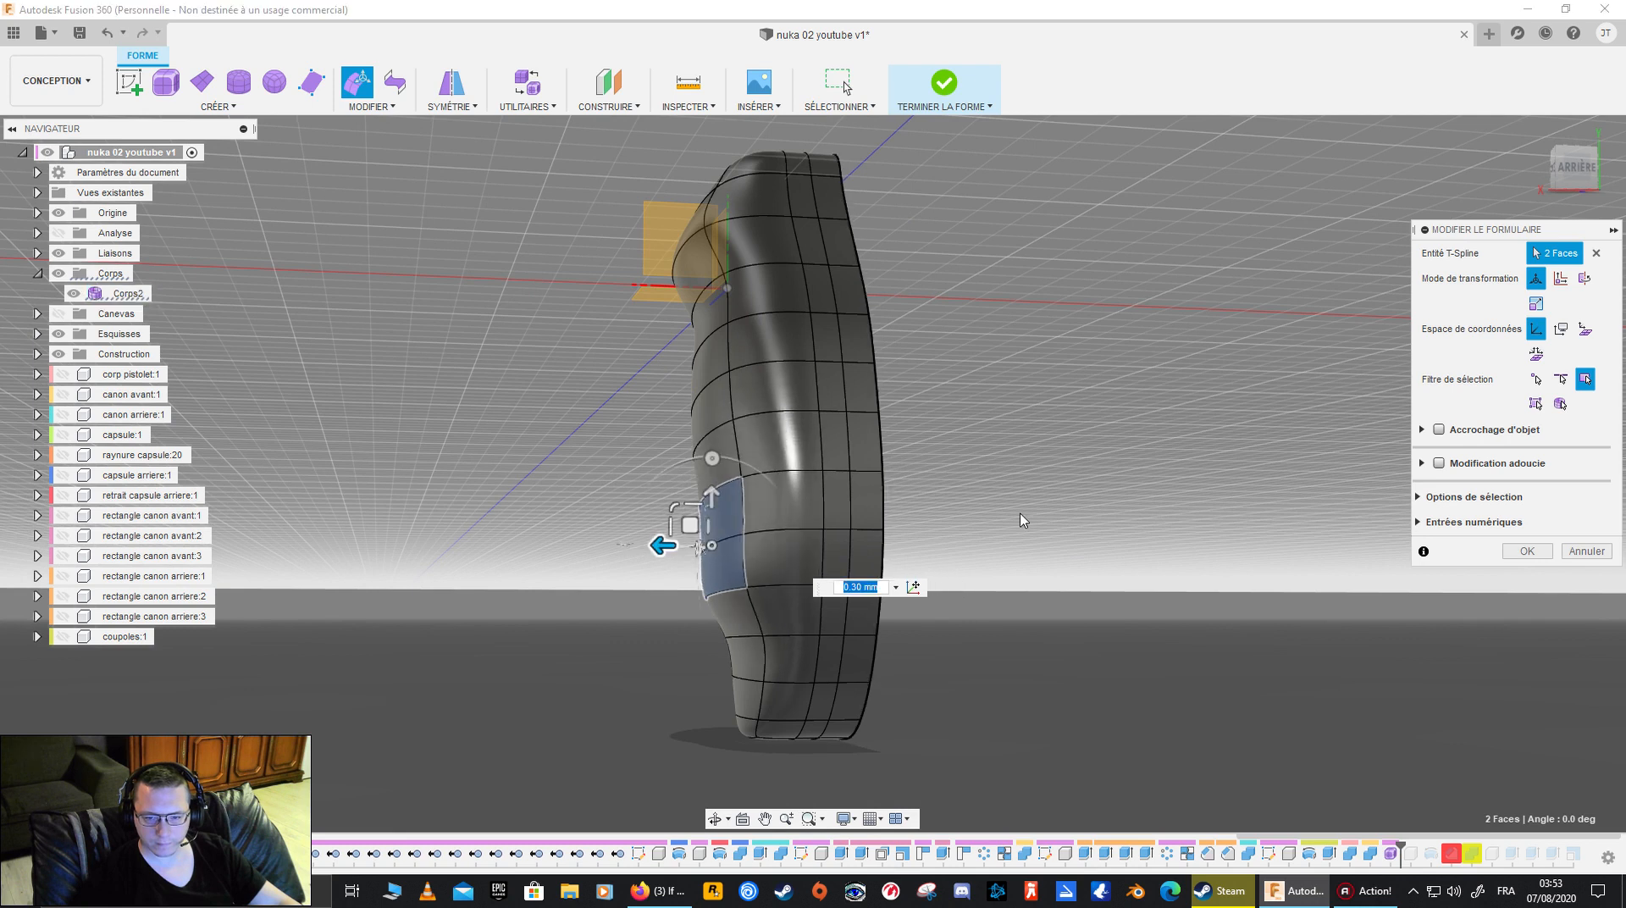
{"action": "left_click", "coordinate": [1536, 548]}
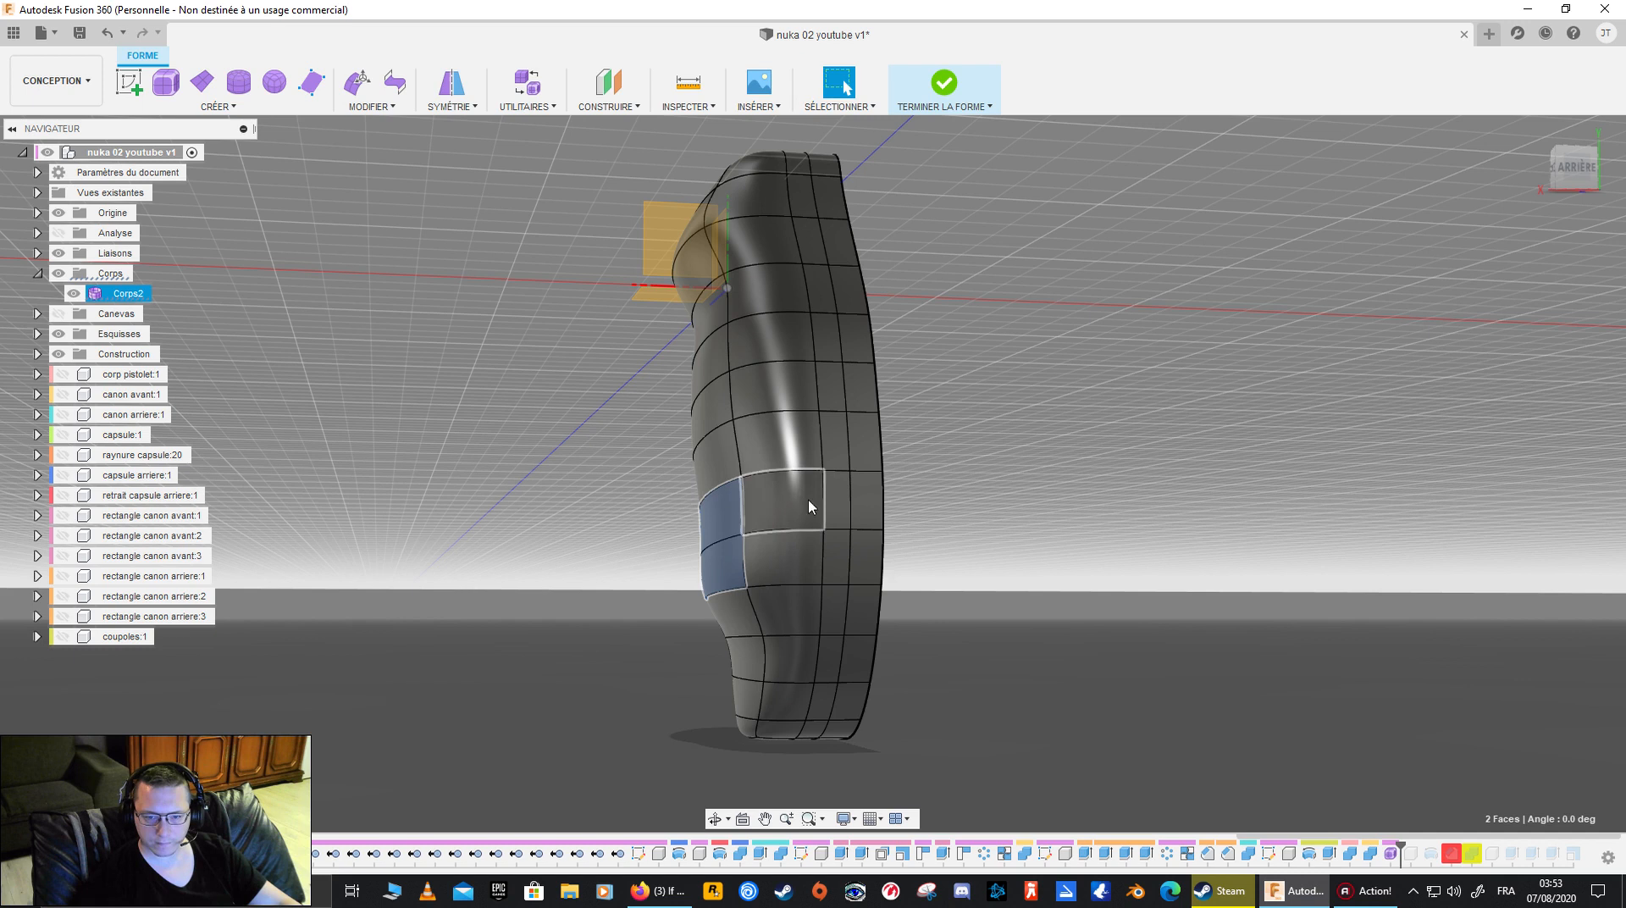
- Push the single side face between the lower two bulges inward by about 0.40 mm with Edit Form and accept
{"action": "left_click", "coordinate": [715, 471]}
{"action": "right_click", "coordinate": [716, 470]}
{"action": "left_click", "coordinate": [715, 423]}
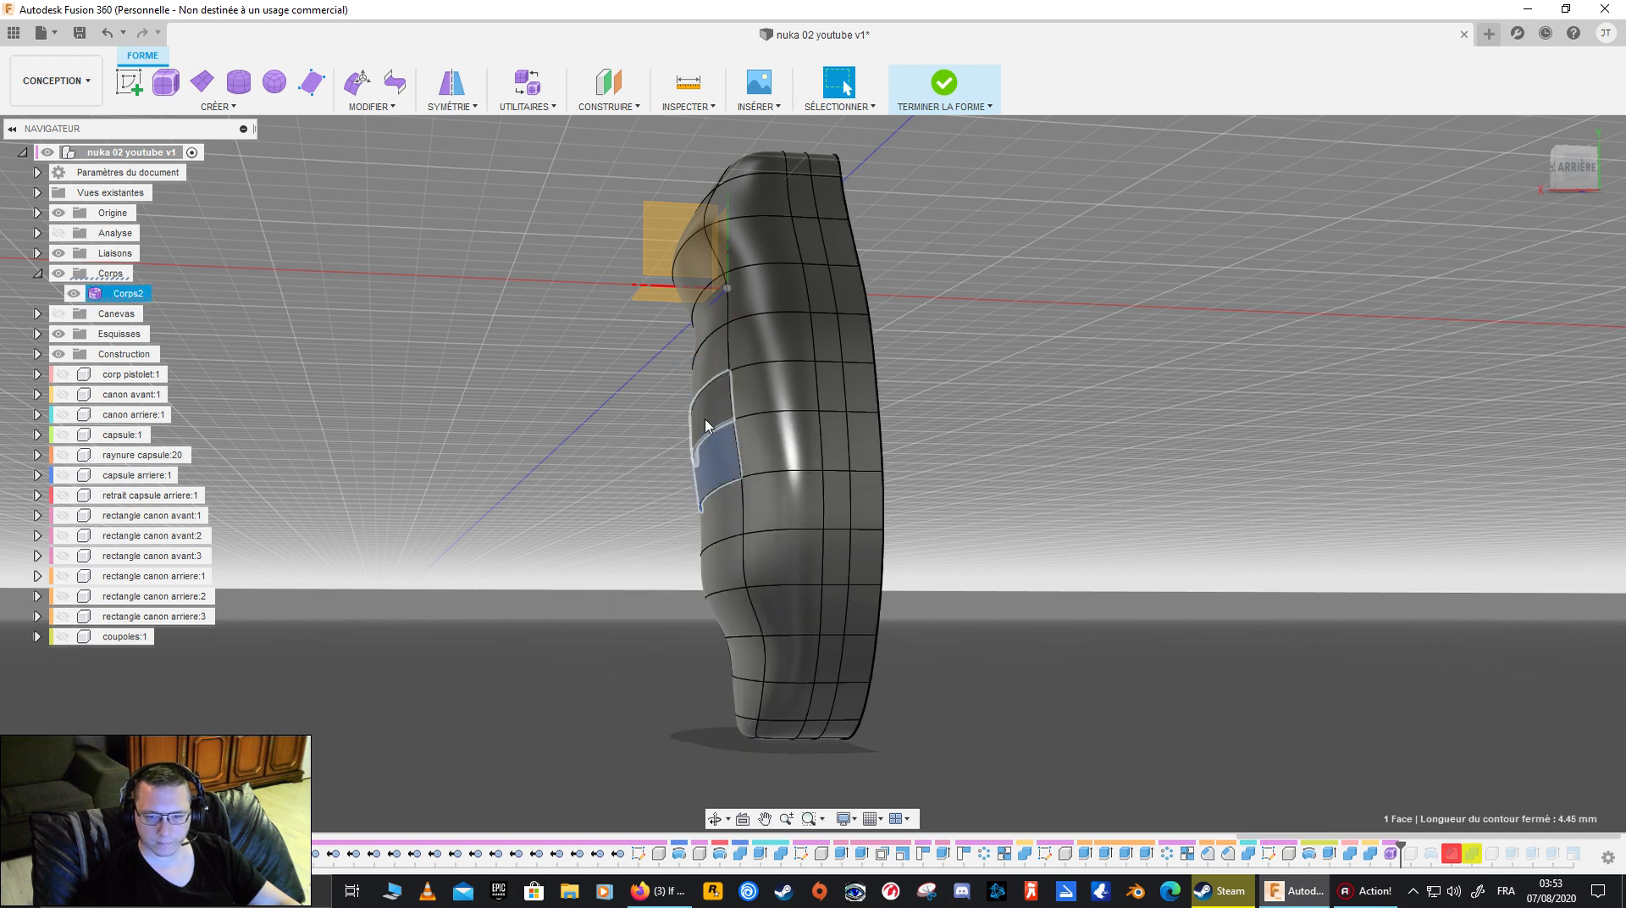
{"action": "left_click_drag", "start_coordinate": [663, 470], "coordinate": [716, 470]}
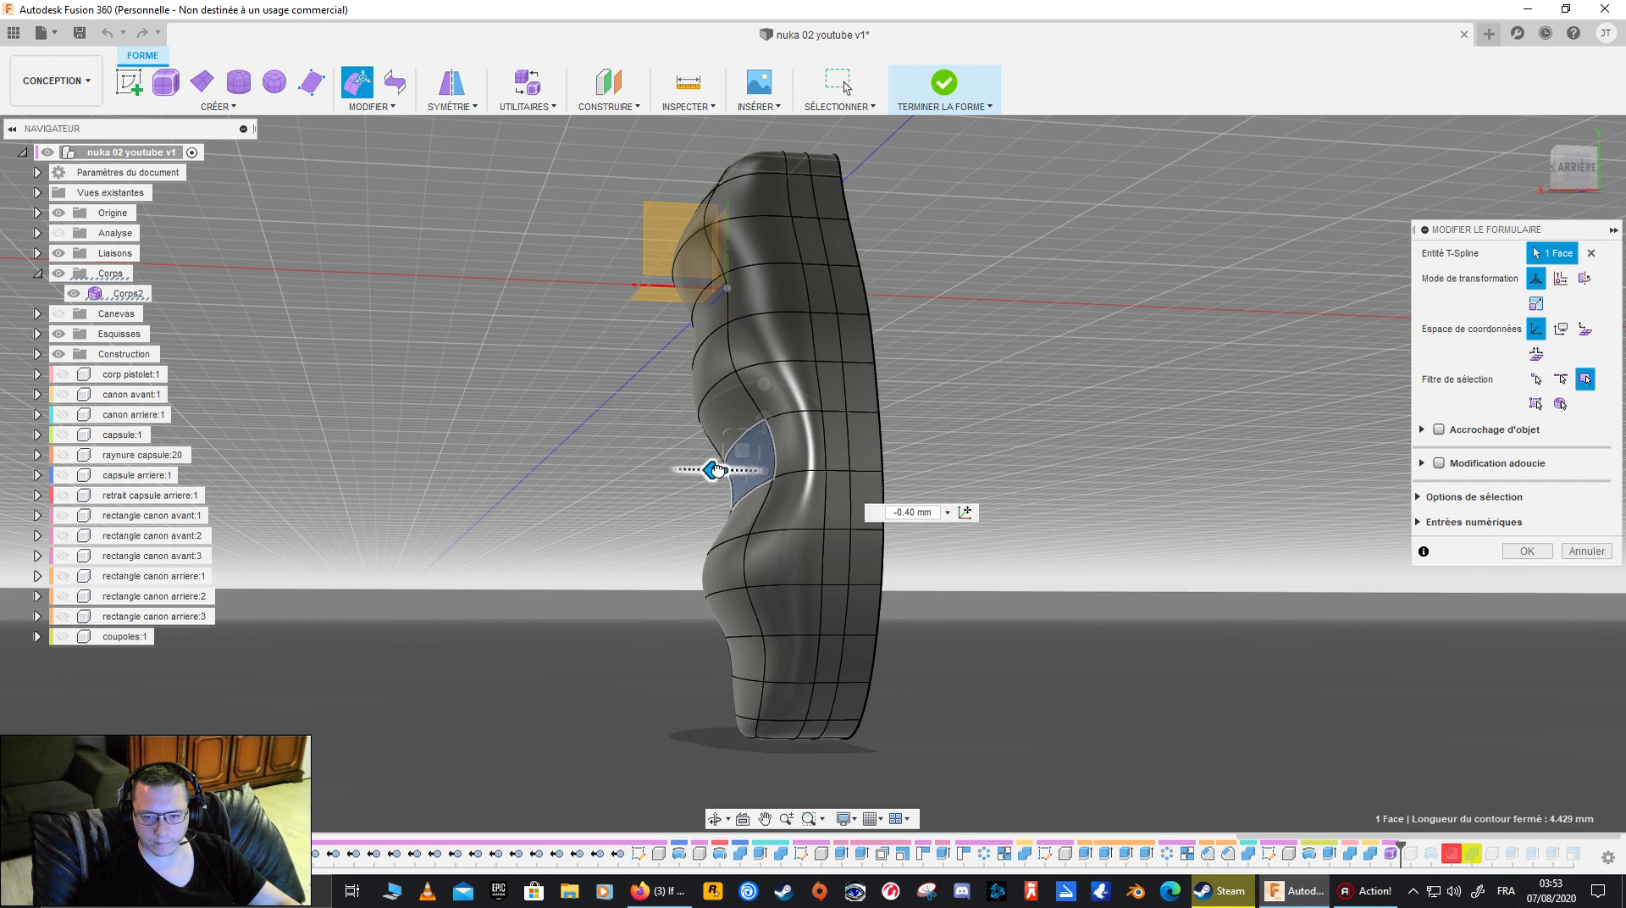
{"action": "key", "text": "Return"}
- Repeat Edit Form on the side face just below the uppermost bulge, push it inward to form a finger groove and accept
{"action": "left_click", "coordinate": [718, 321]}
{"action": "right_click", "coordinate": [716, 312]}
{"action": "left_click", "coordinate": [718, 266]}
{"action": "left_click_drag", "start_coordinate": [663, 327], "coordinate": [705, 328]}
{"action": "left_click", "coordinate": [1539, 555]}
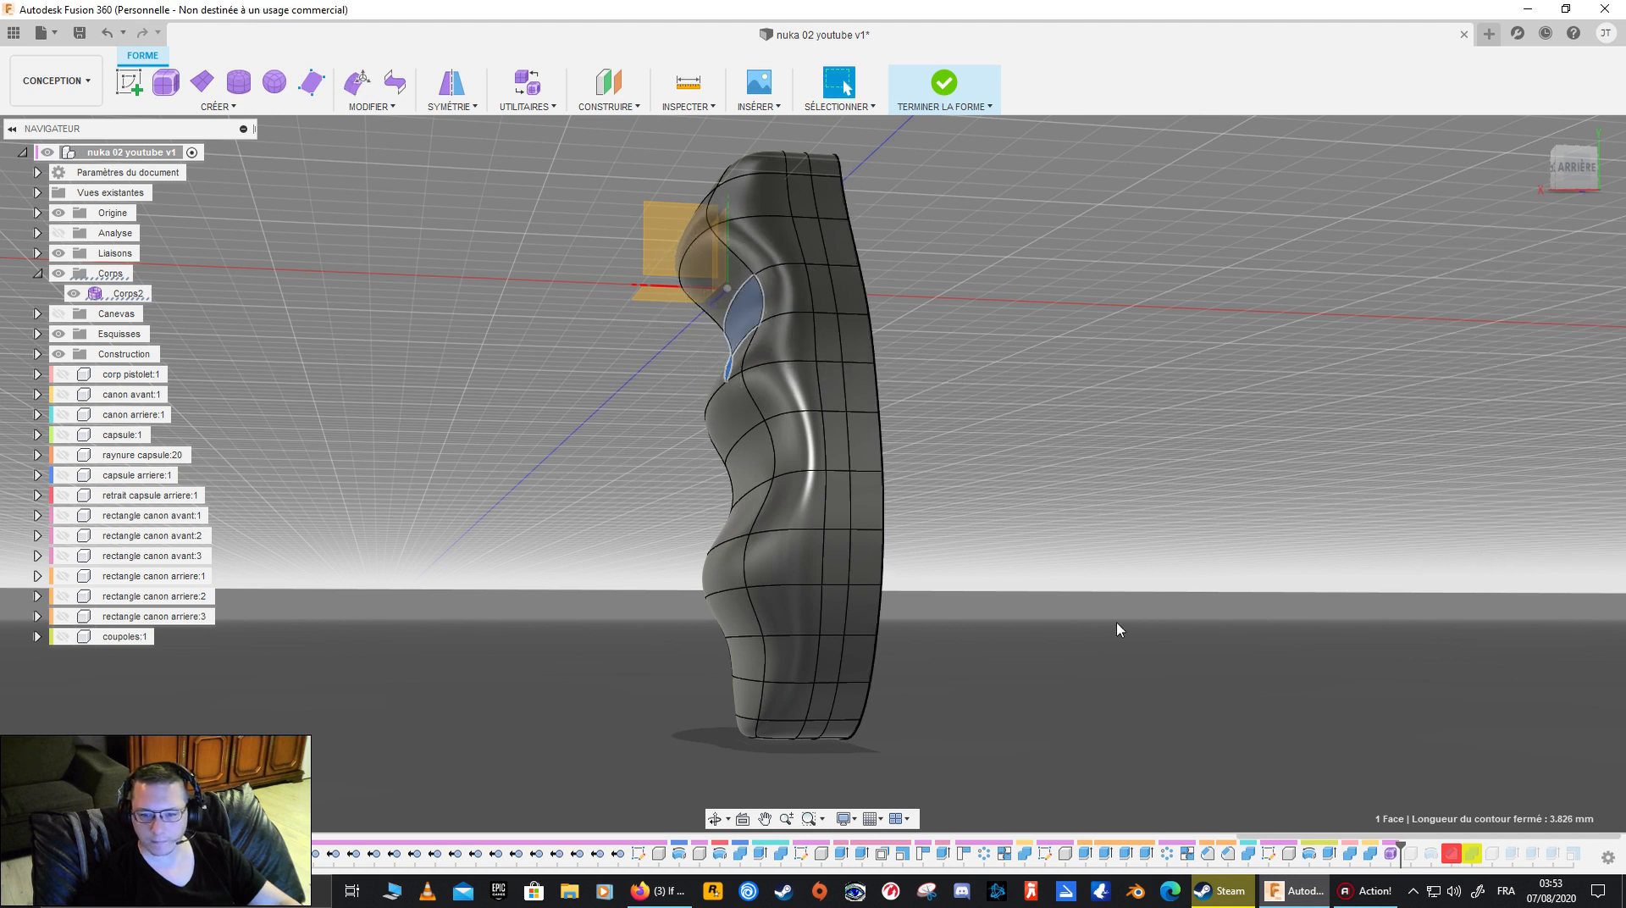
- Inspect the grooved profile, then select the small face at the grip's lower tip and push it slightly inward with Edit Form
{"action": "middle_click_drag", "start_coordinate": [1006, 649], "coordinate": [1267, 621], "text": "shift"}
{"action": "middle_click_drag", "start_coordinate": [1295, 441], "coordinate": [947, 495], "text": "shift"}
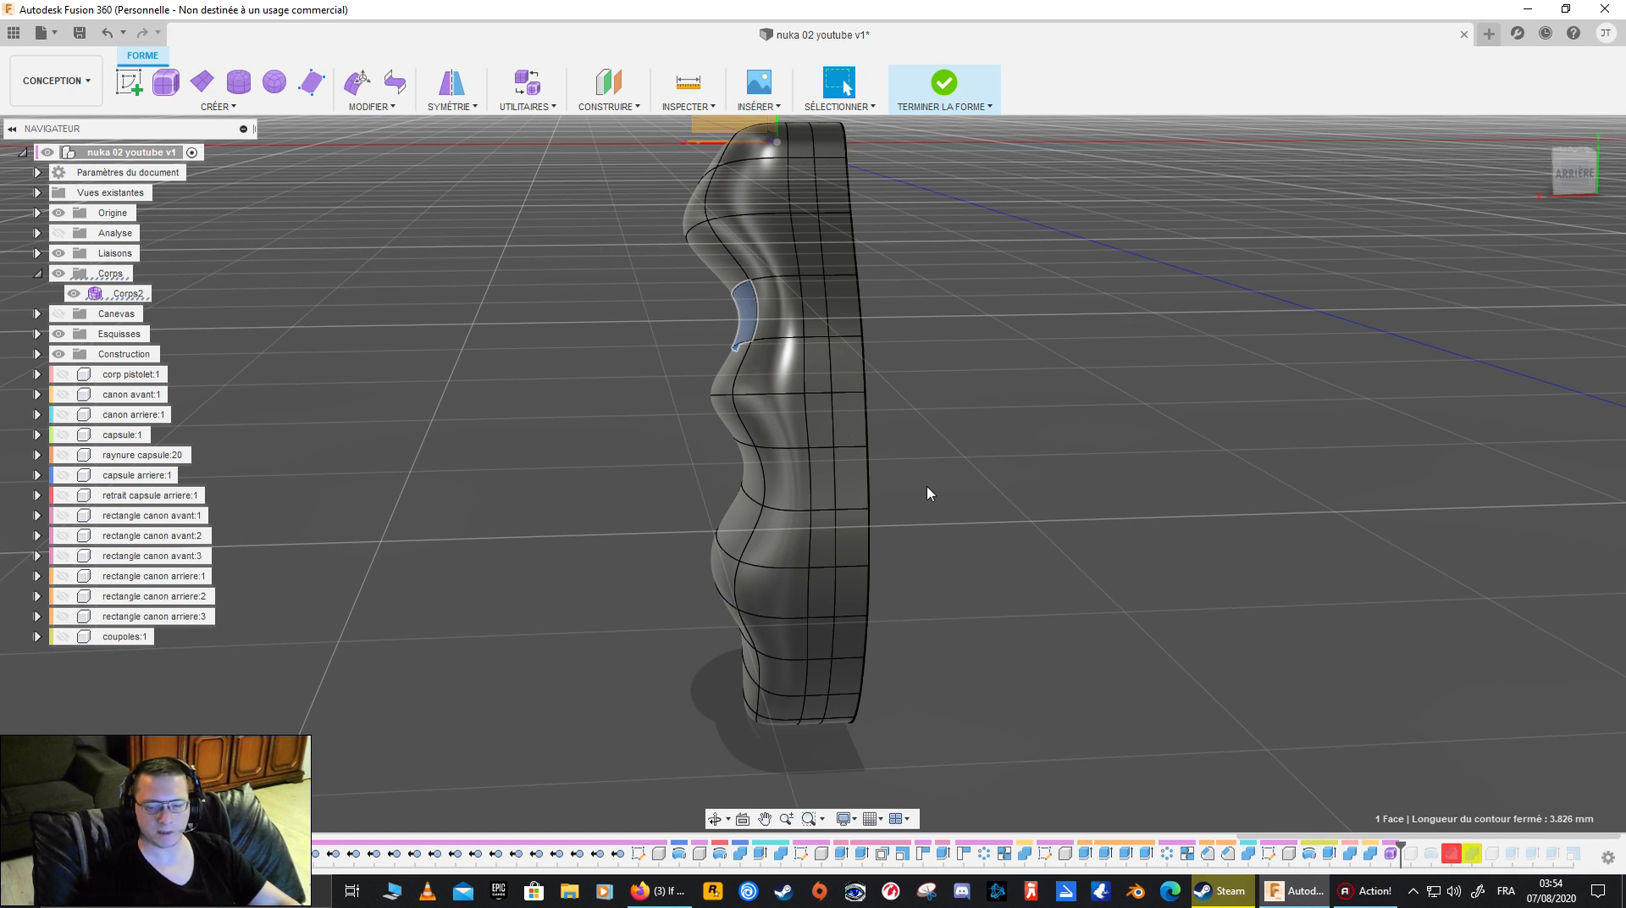
{"action": "middle_click_drag", "start_coordinate": [925, 491], "coordinate": [922, 541]}
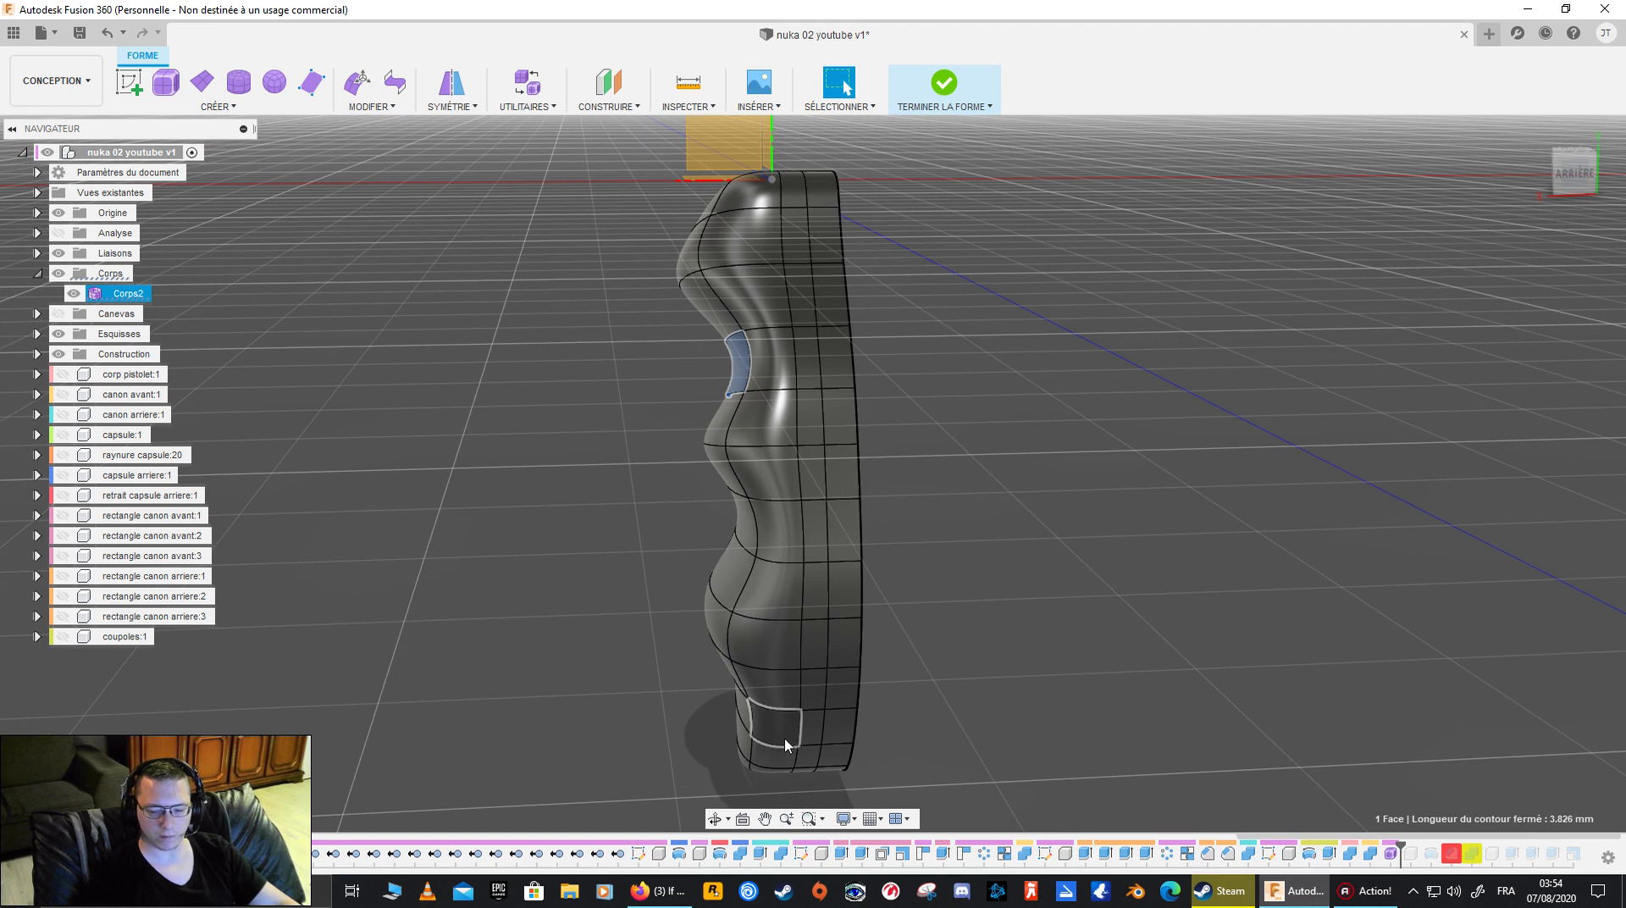
{"action": "middle_click_drag", "start_coordinate": [581, 591], "coordinate": [630, 615], "text": "shift"}
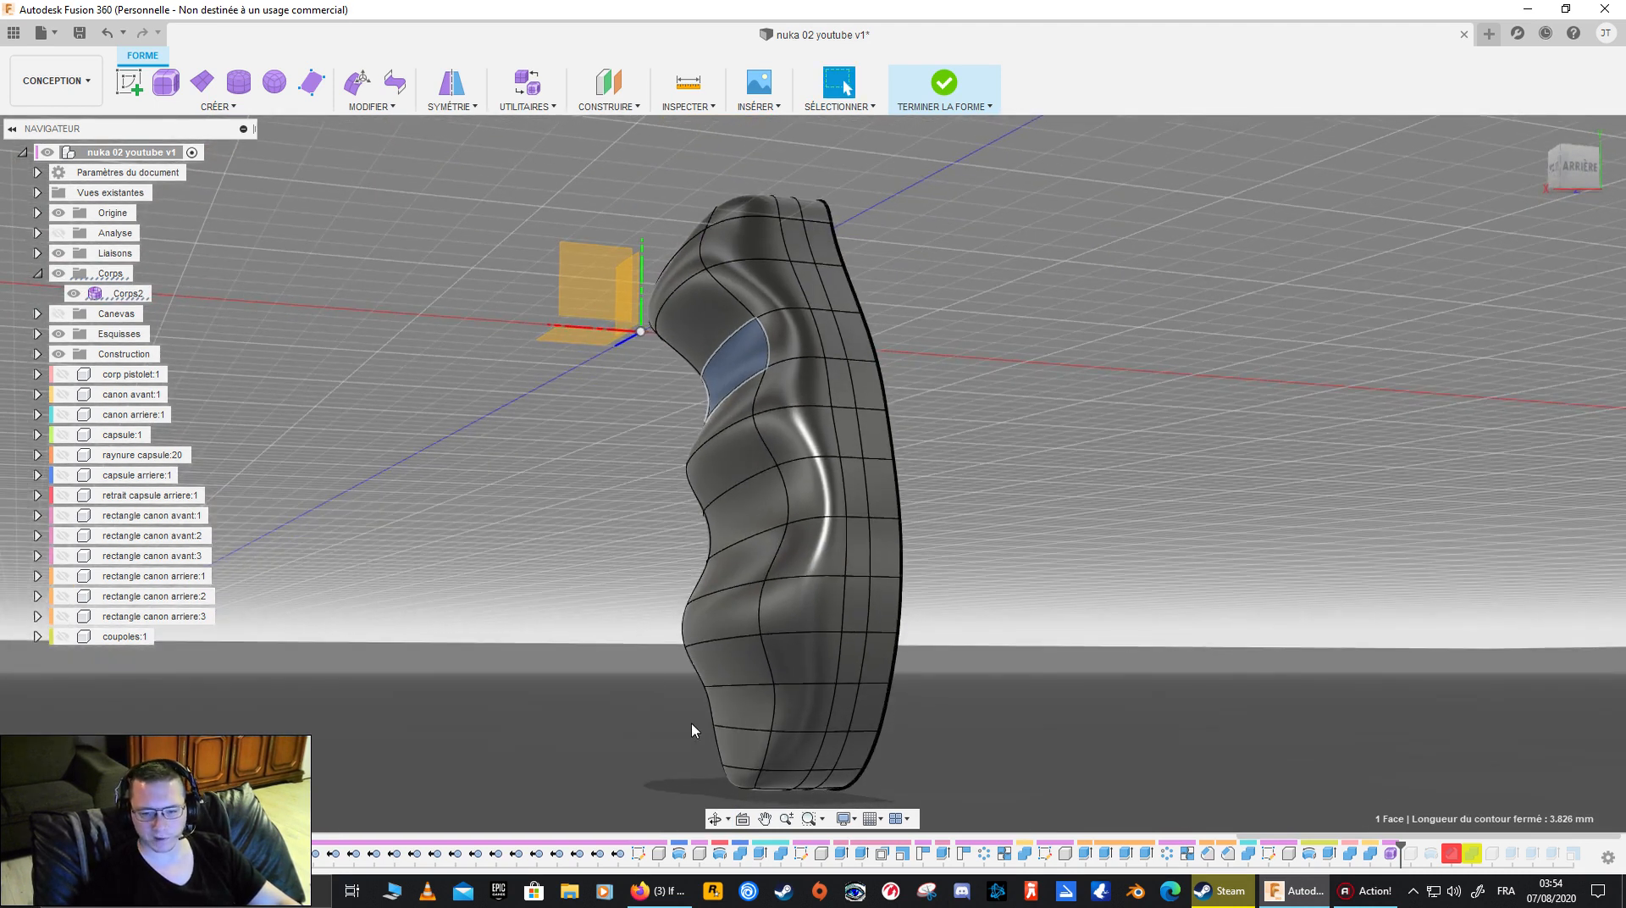
{"action": "left_click", "coordinate": [743, 785]}
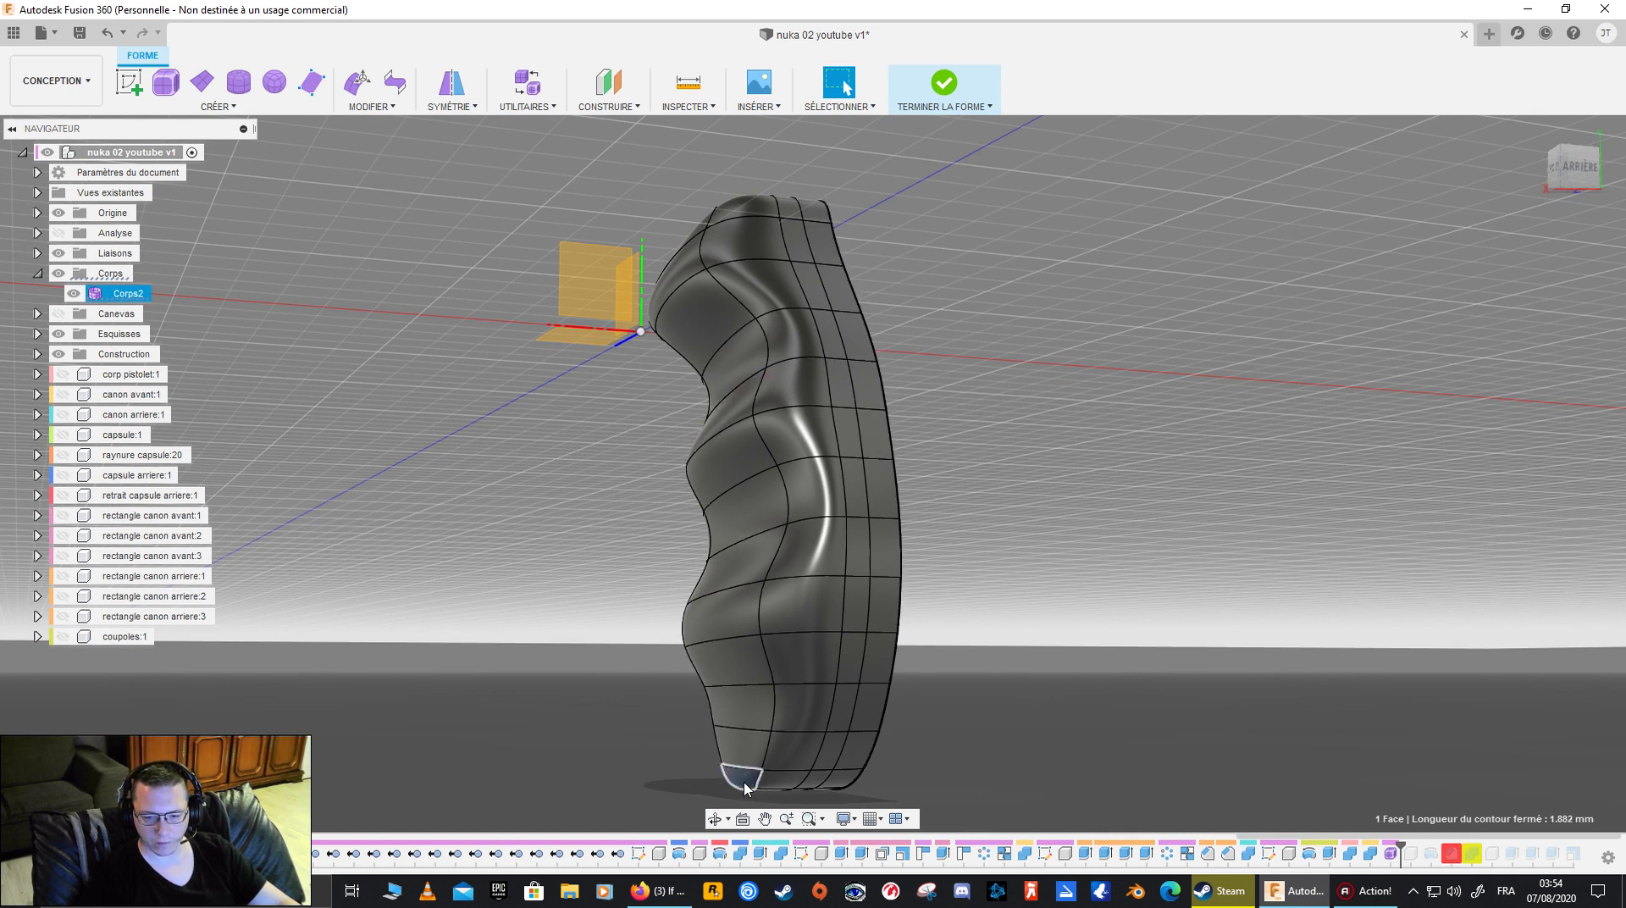
{"action": "right_click", "coordinate": [744, 780]}
{"action": "left_click", "coordinate": [738, 732]}
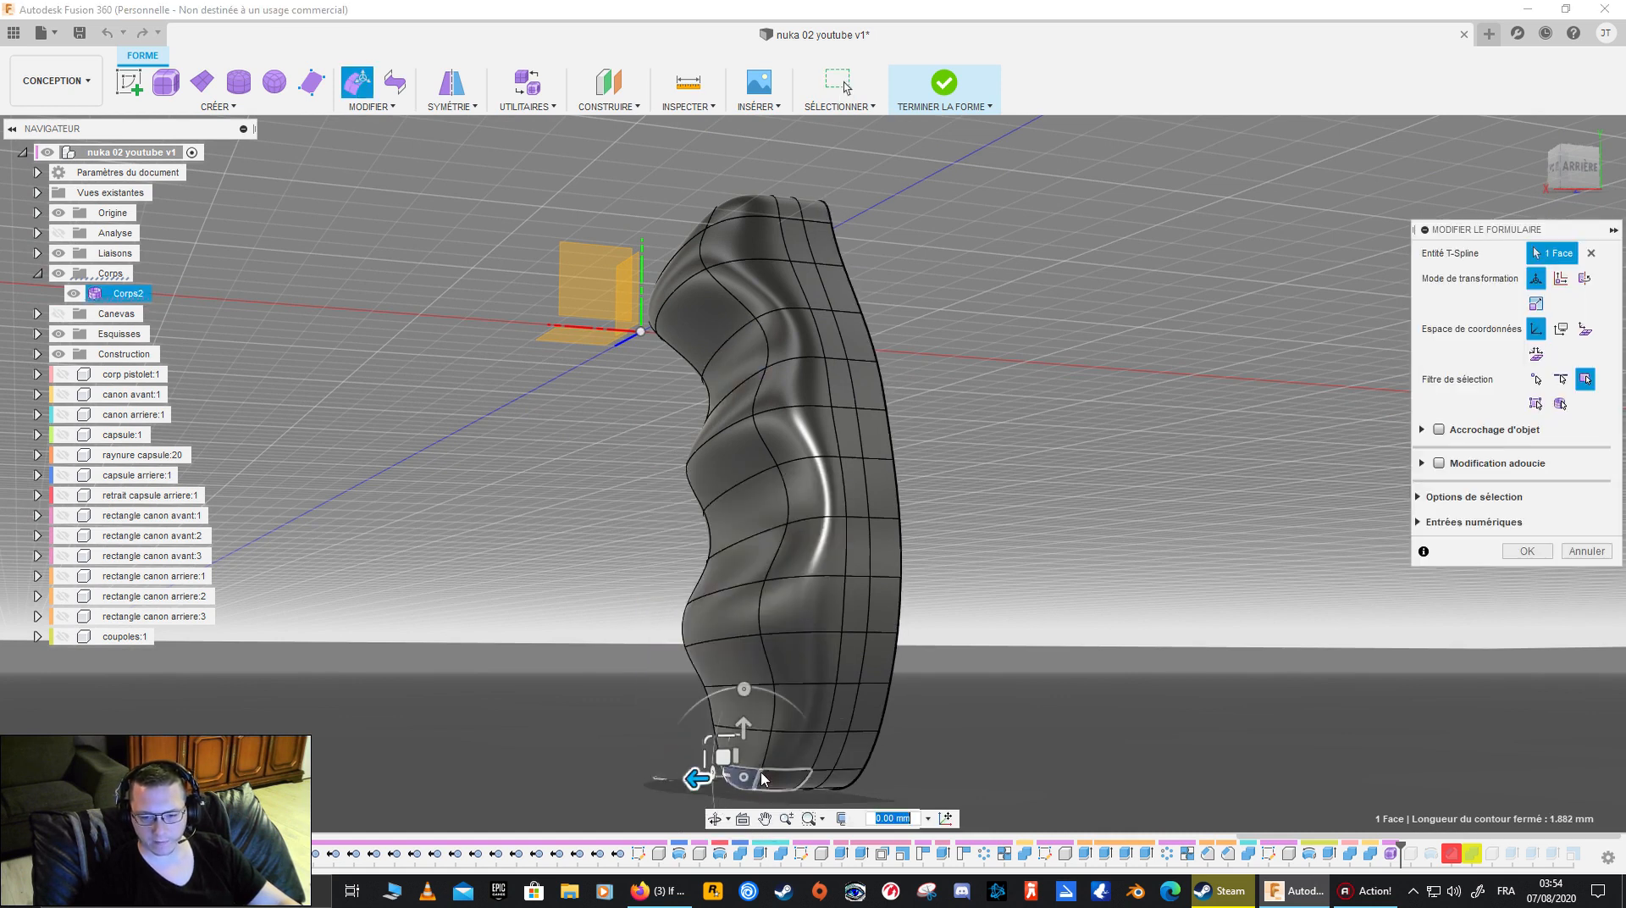
{"action": "left_click_drag", "start_coordinate": [719, 774], "coordinate": [738, 771]}
{"action": "middle_click_drag", "start_coordinate": [741, 766], "coordinate": [1146, 636], "text": "shift"}
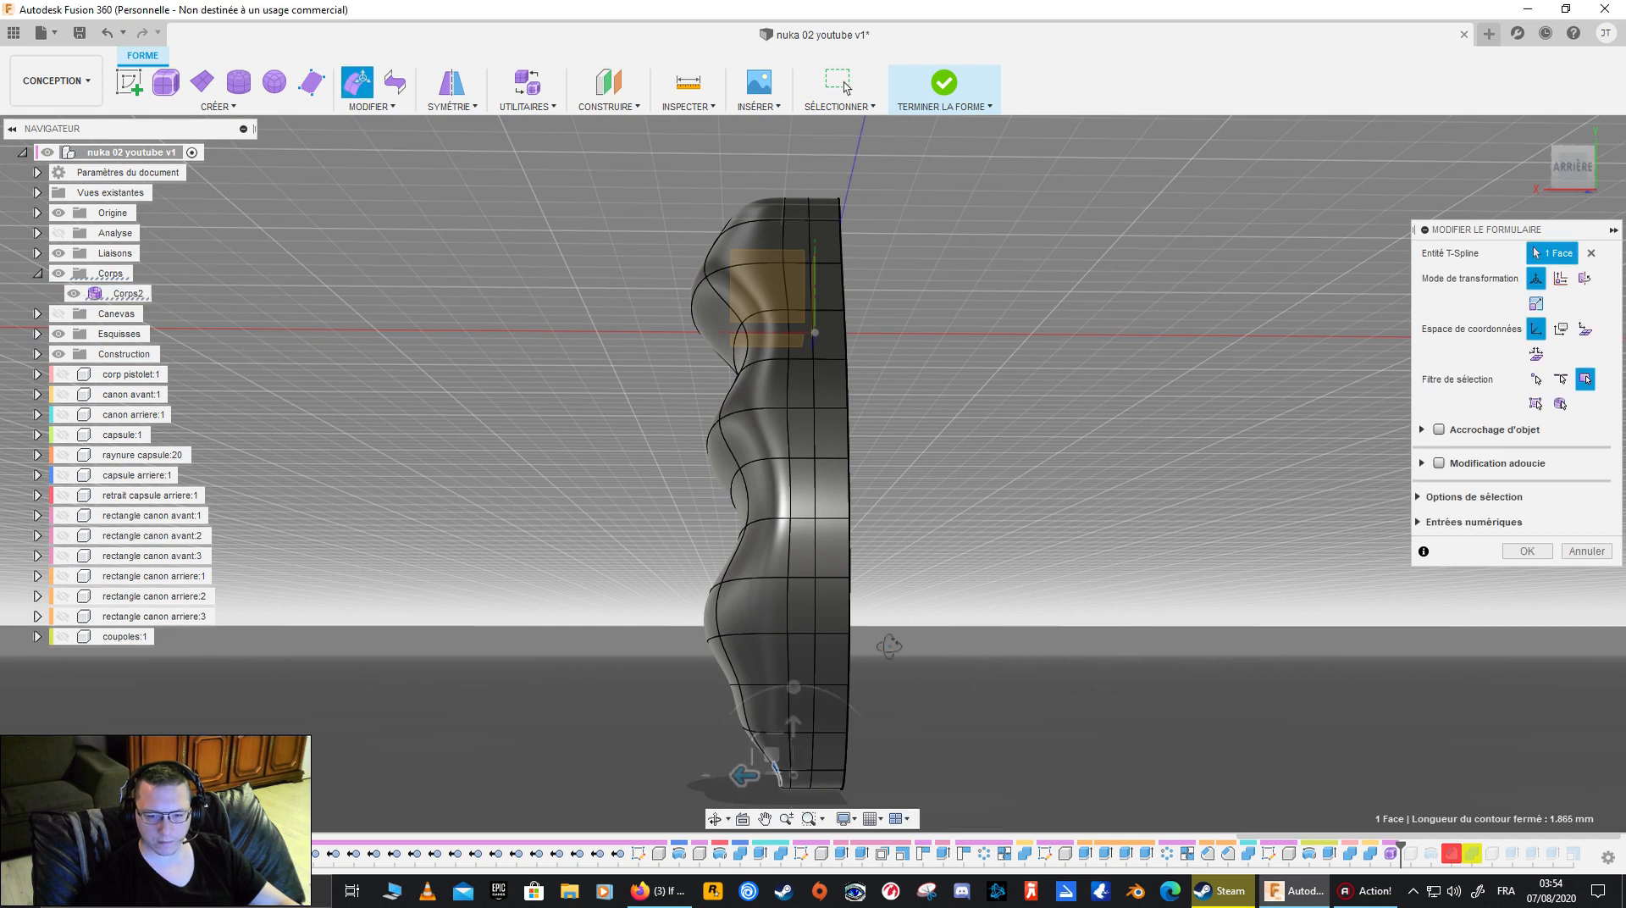
{"action": "middle_click_drag", "start_coordinate": [759, 693], "coordinate": [922, 643], "text": "shift"}
- Select the side face on the underside of the lowest bulge, tilt it 45 degrees with Edit Form and accept
{"action": "left_click", "coordinate": [733, 662]}
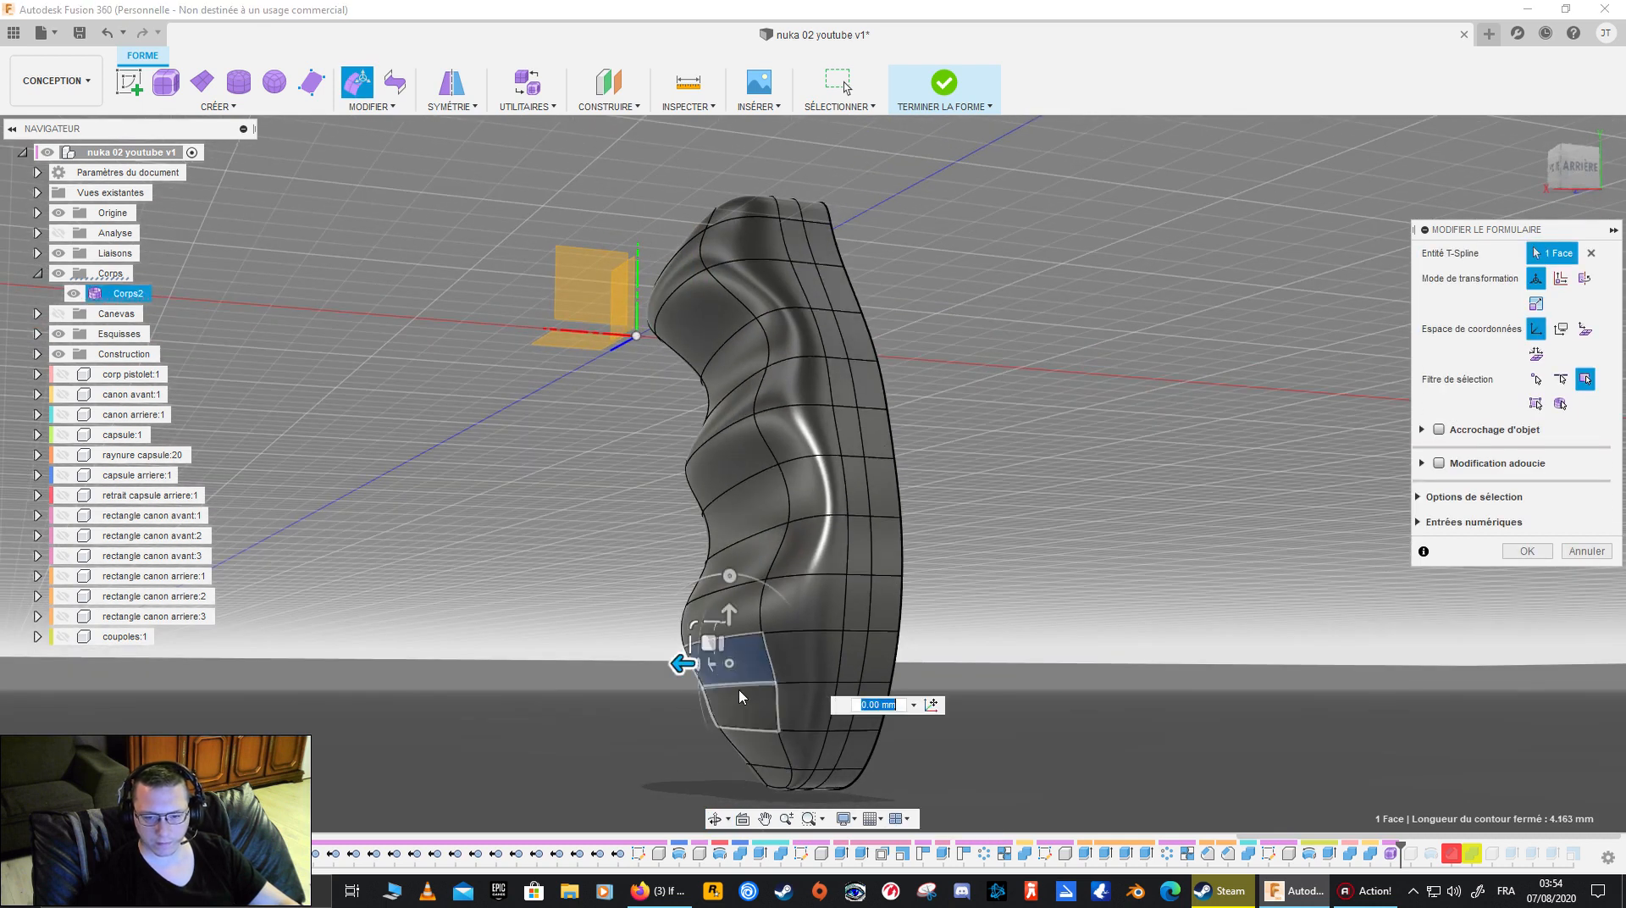
{"action": "left_click_drag", "start_coordinate": [675, 661], "coordinate": [669, 665]}
{"action": "middle_click_drag", "start_coordinate": [1278, 572], "coordinate": [1139, 573], "text": "shift"}
{"action": "left_click_drag", "start_coordinate": [721, 573], "coordinate": [774, 606]}
{"action": "mouse_move", "coordinate": [958, 581]}
{"action": "middle_mouse_down", "text": "shift"}
{"action": "mouse_move", "coordinate": [1027, 611]}
{"action": "mouse_move", "coordinate": [1002, 589]}
{"action": "mouse_move", "coordinate": [937, 594]}
{"action": "middle_mouse_up", "text": "shift"}
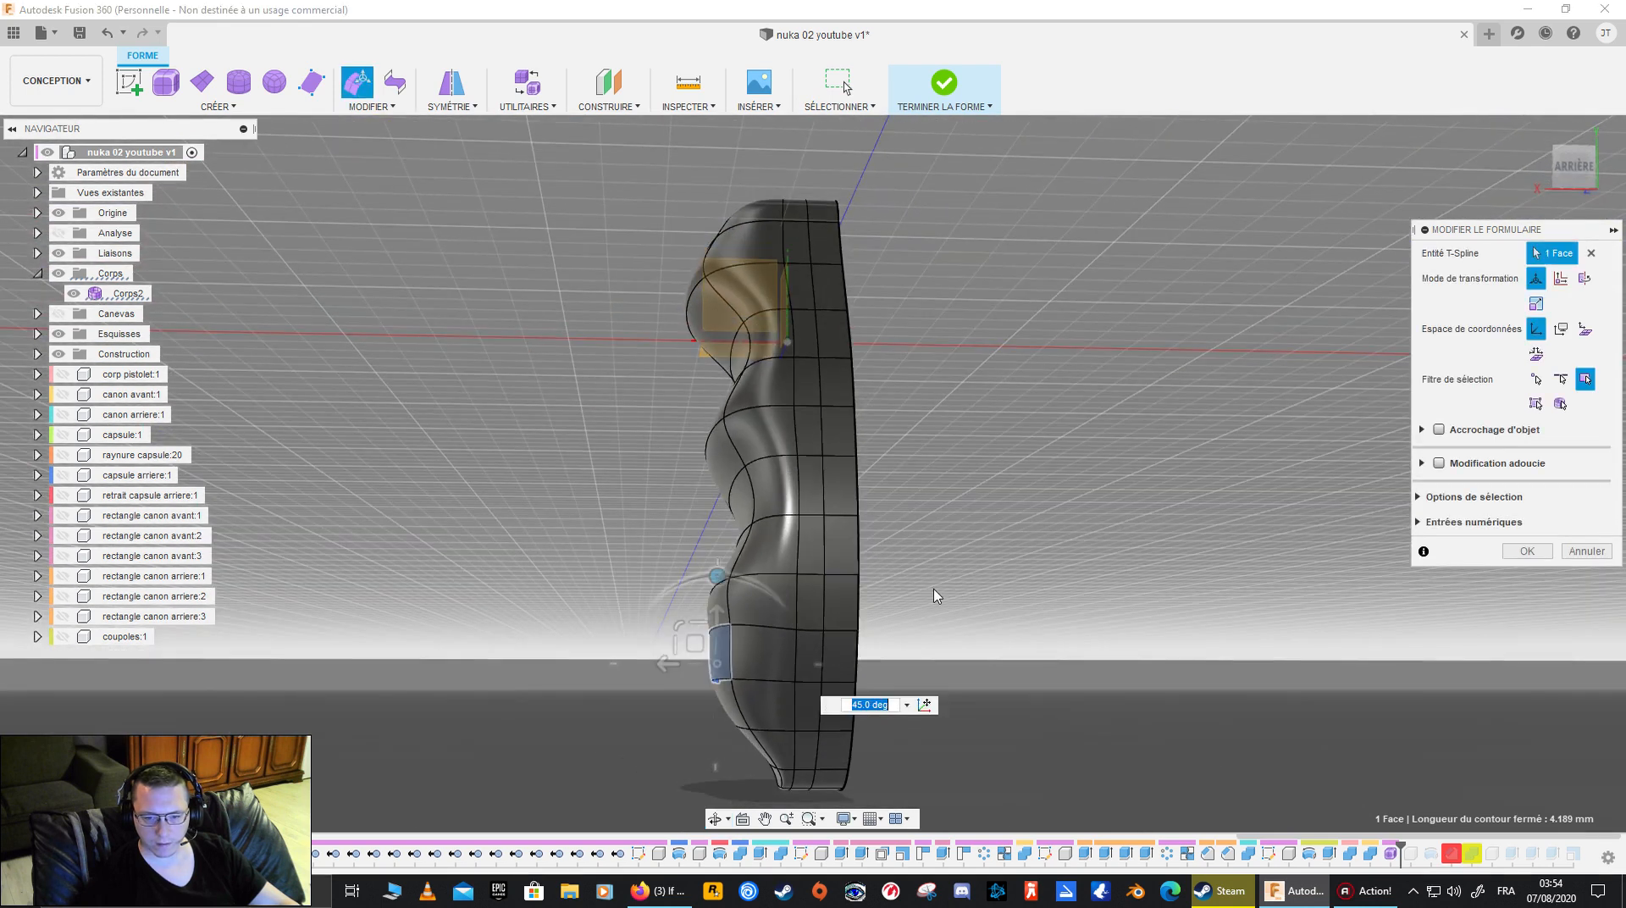
{"action": "left_click", "coordinate": [1525, 551]}
- Repeat Edit Form on the side face directly above it, tilt it 15 degrees, accept and clear the selection
{"action": "left_click", "coordinate": [724, 603]}
{"action": "right_click", "coordinate": [724, 604]}
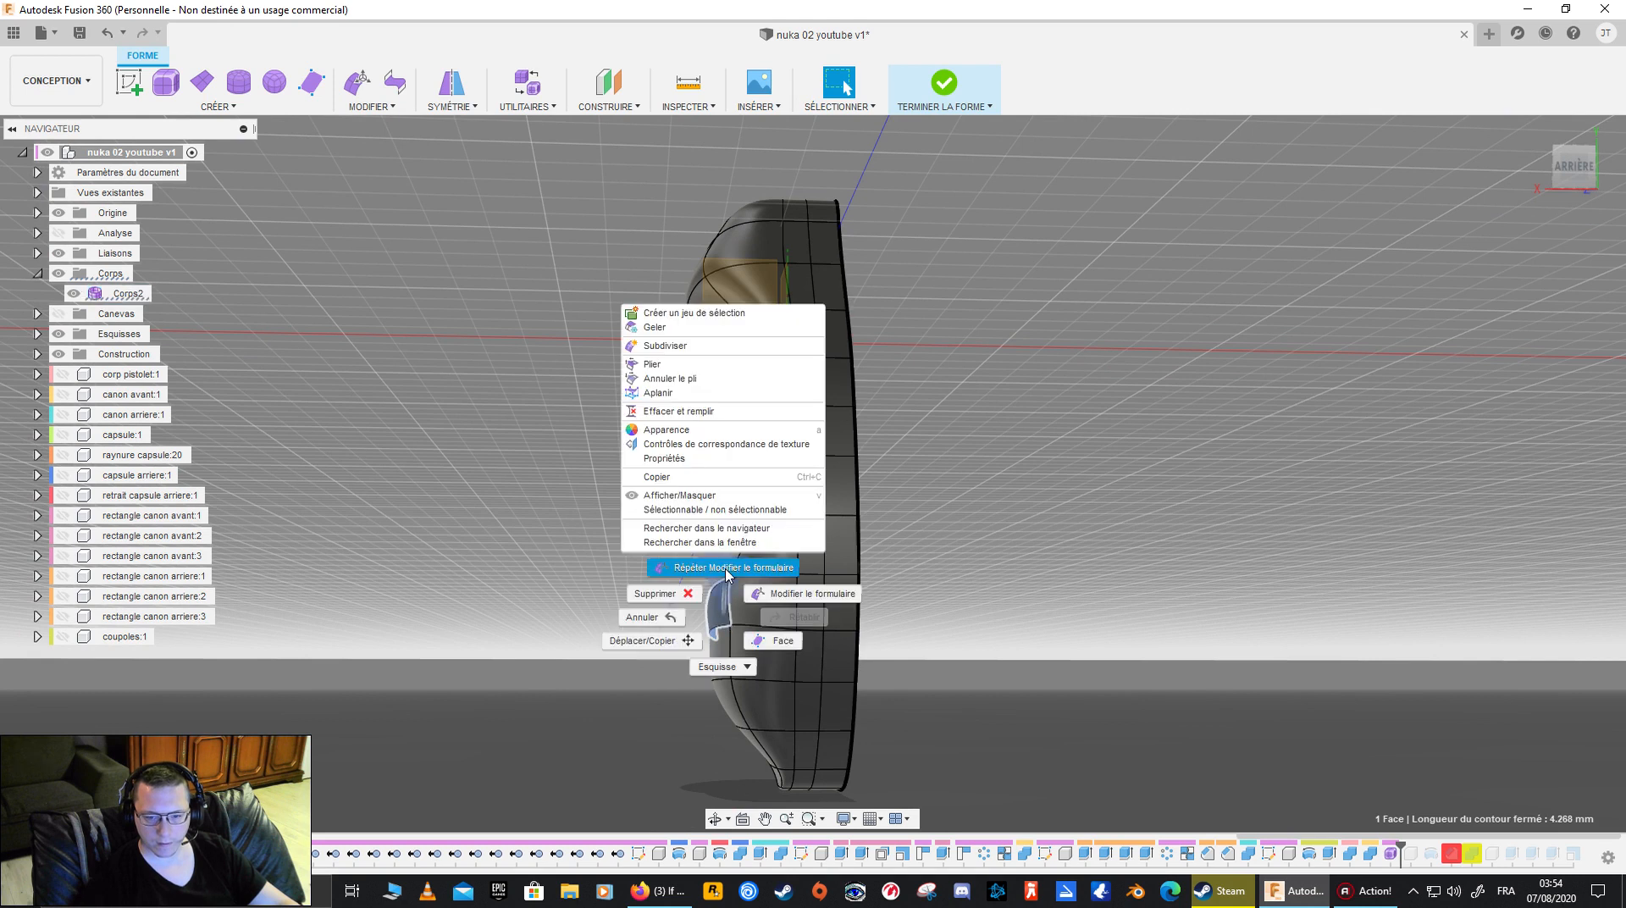
{"action": "left_click", "coordinate": [721, 567]}
{"action": "left_click_drag", "start_coordinate": [722, 526], "coordinate": [745, 528]}
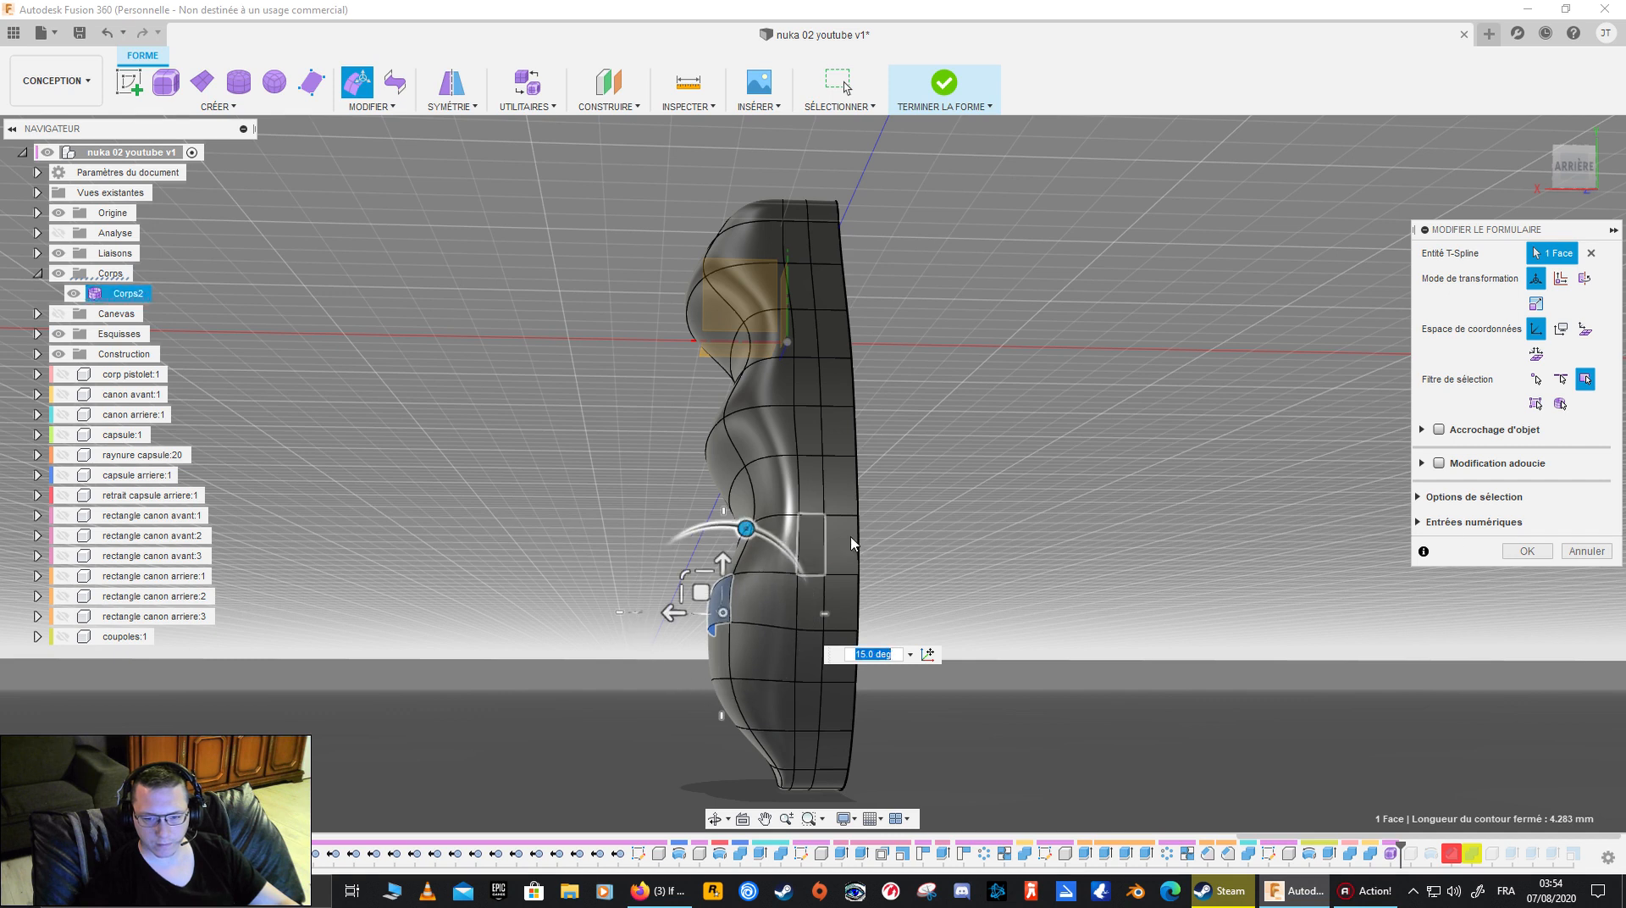
{"action": "left_click", "coordinate": [1524, 551]}
{"action": "middle_click_drag", "start_coordinate": [950, 718], "coordinate": [882, 481], "text": "shift"}
{"action": "left_click", "coordinate": [971, 481]}
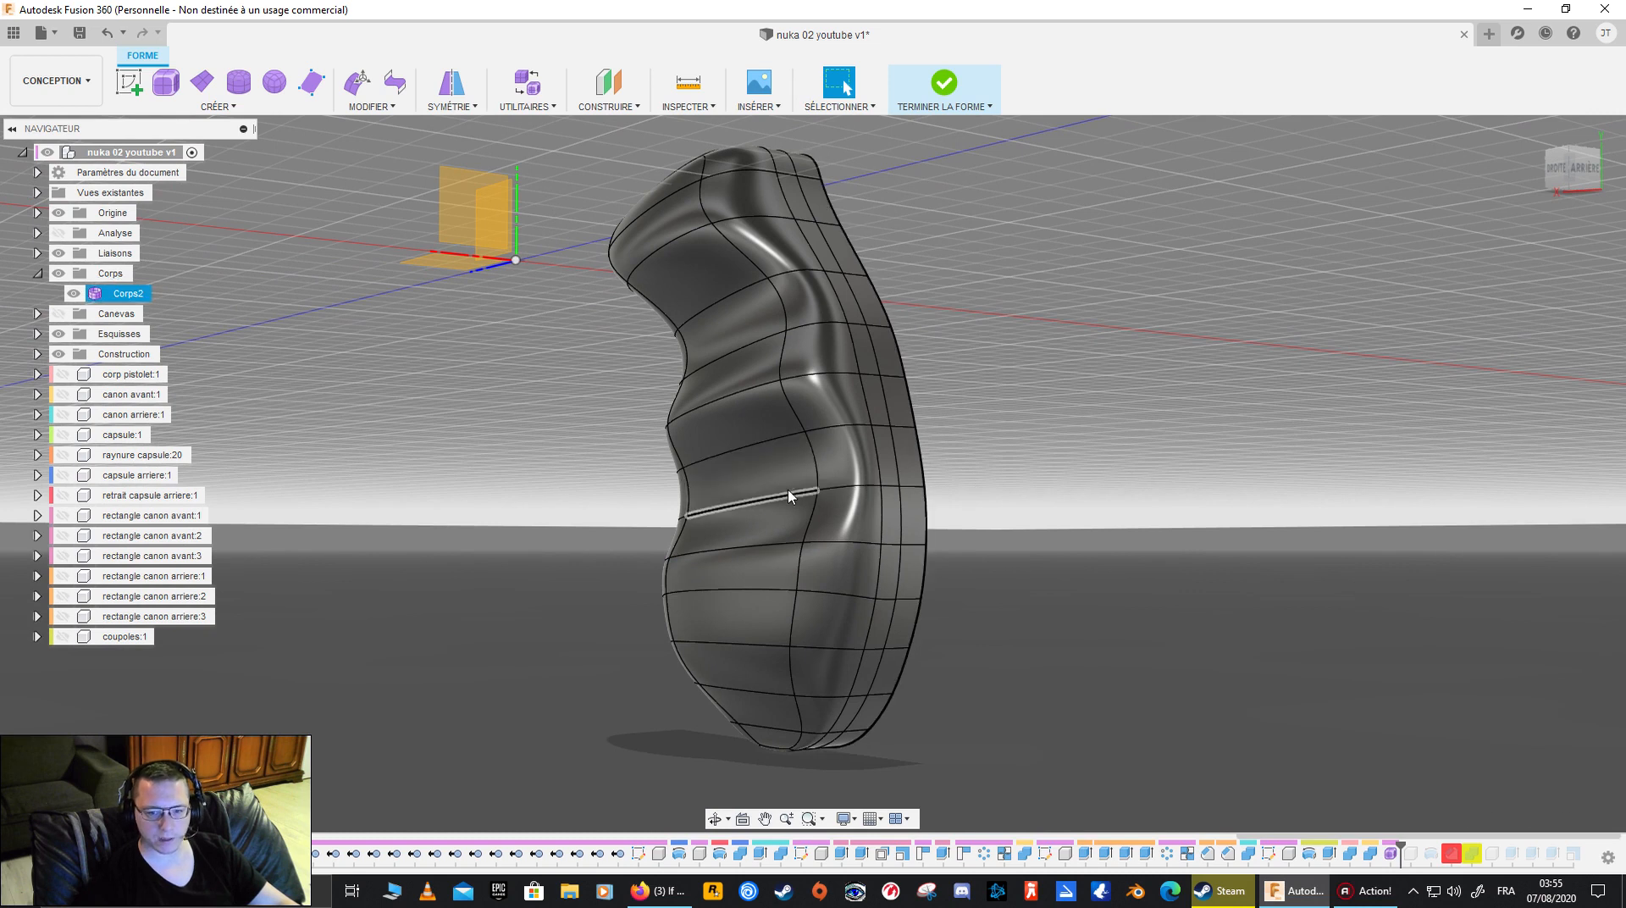
{"action": "left_click", "coordinate": [719, 611]}
{"action": "left_click", "coordinate": [1026, 627]}
- Select the narrow end face at the grip's base, shift it slightly within the rear-view plane using Edit Form and accept
{"action": "middle_click_drag", "start_coordinate": [871, 602], "coordinate": [475, 567], "text": "shift"}
{"action": "middle_click_drag", "start_coordinate": [655, 632], "coordinate": [796, 550], "text": "shift"}
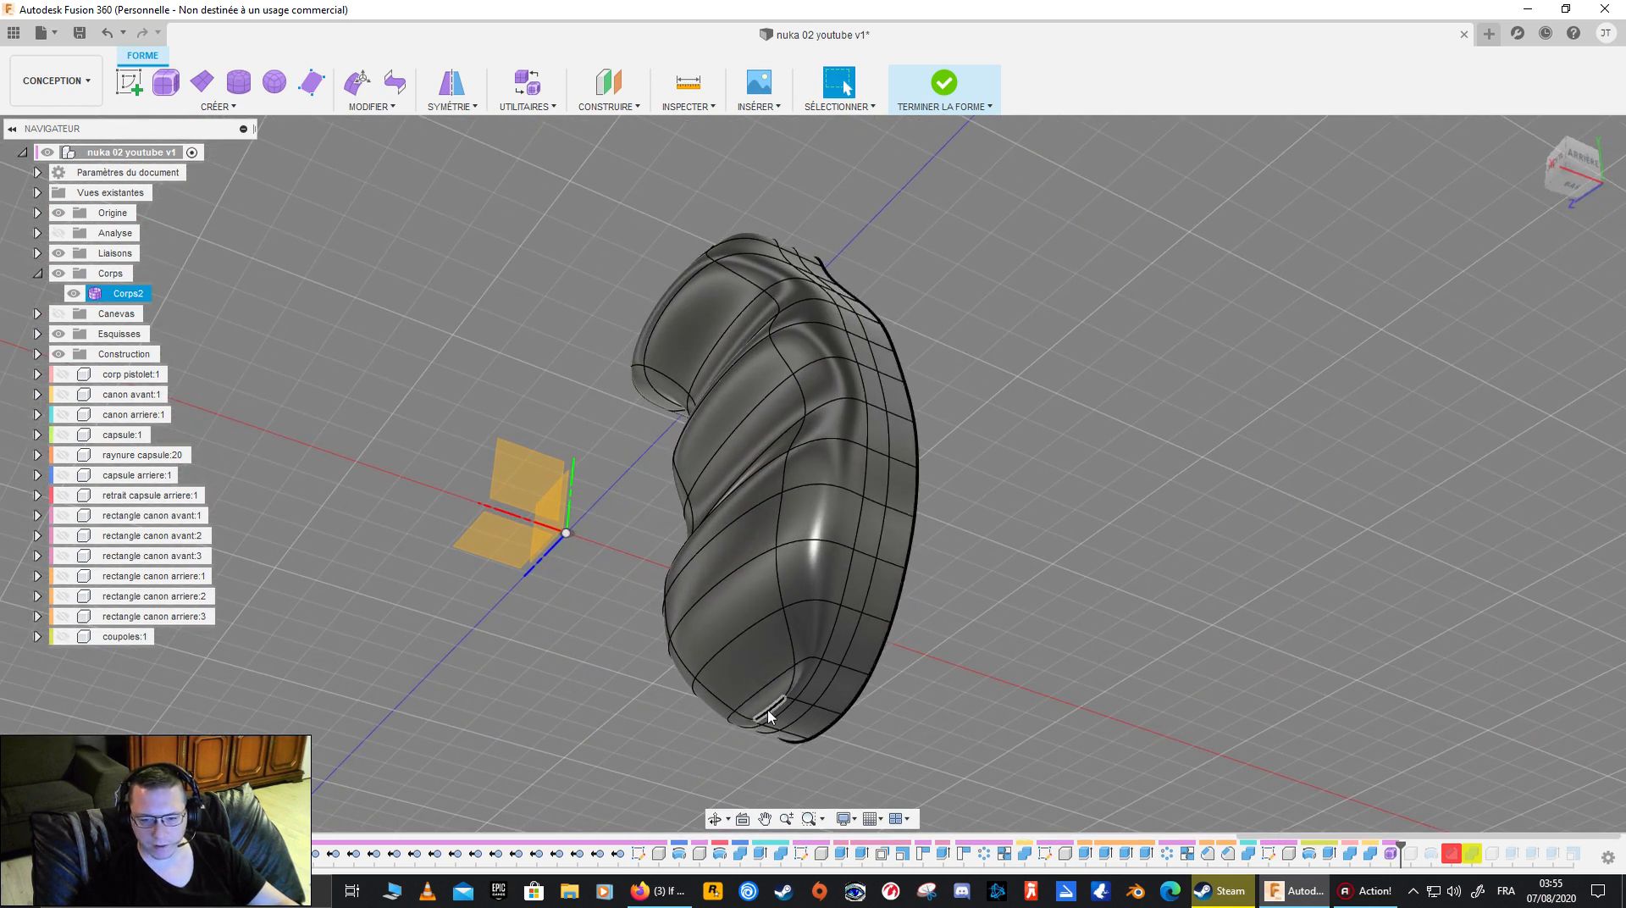
{"action": "scroll", "coordinate": [773, 721], "scroll_direction": "up", "scroll_amount": 3}
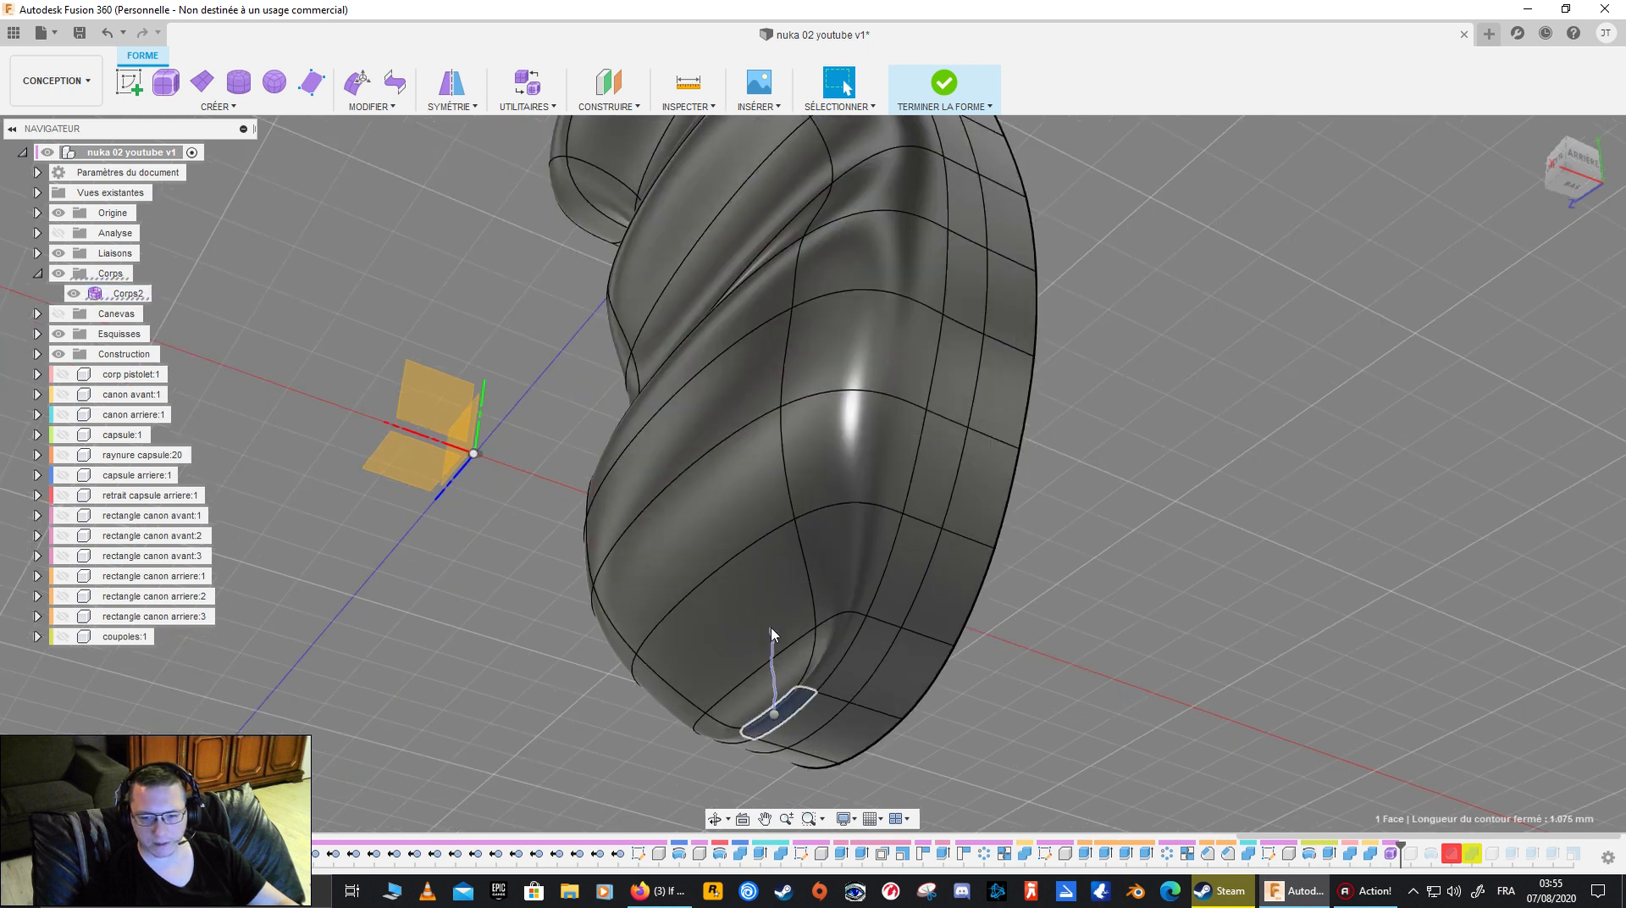
{"action": "right_click", "coordinate": [793, 708]}
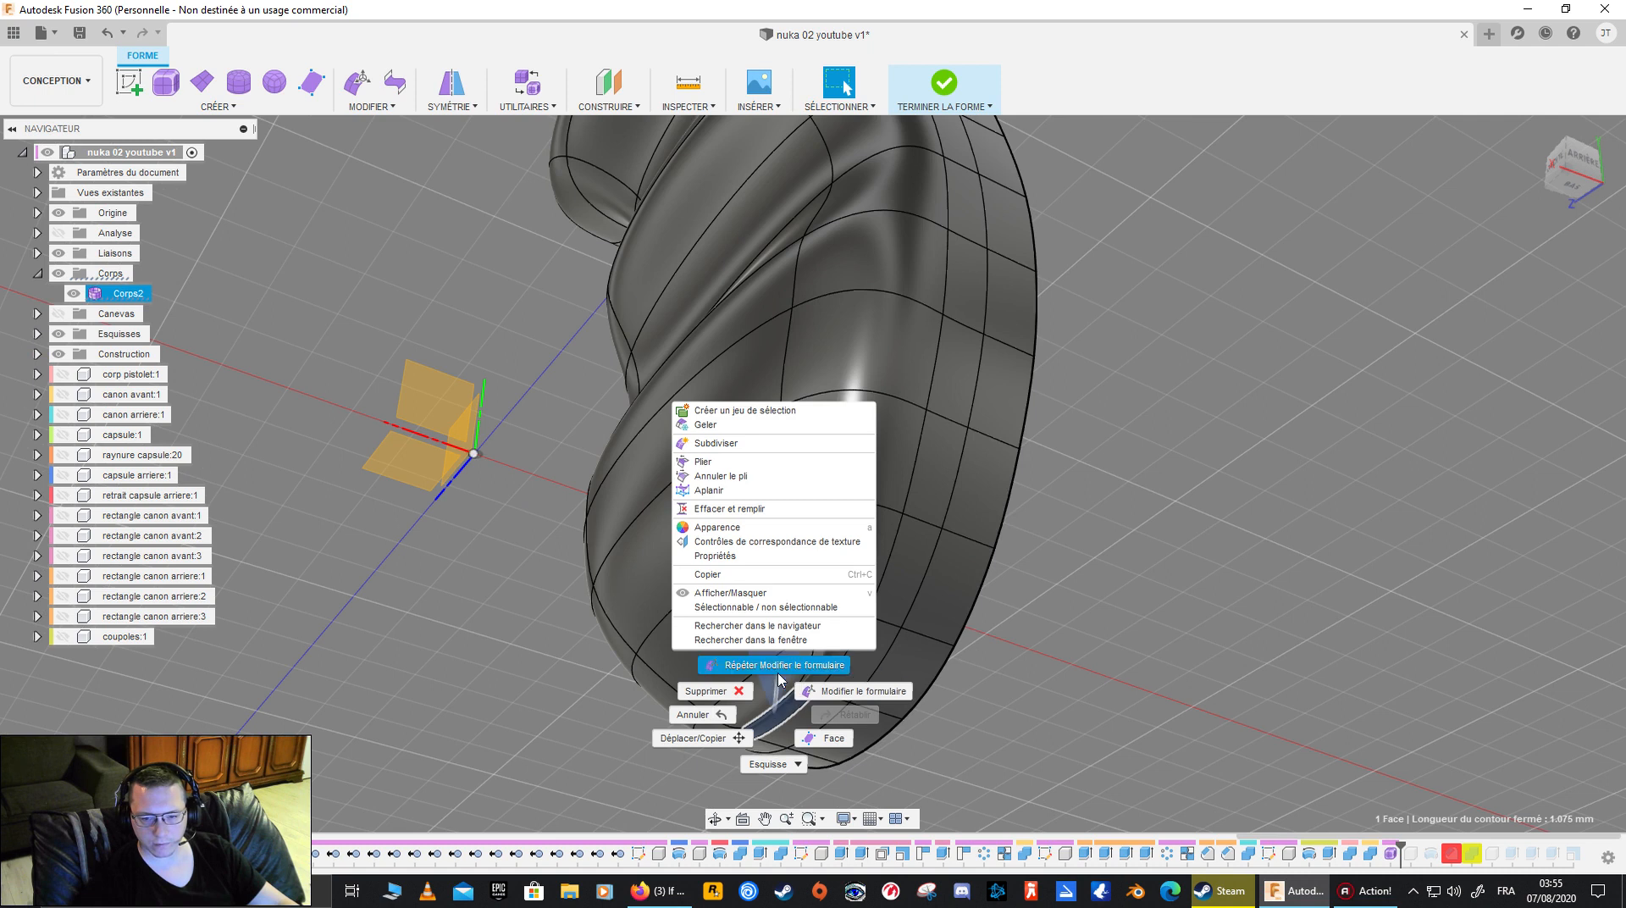
{"action": "left_click", "coordinate": [791, 665]}
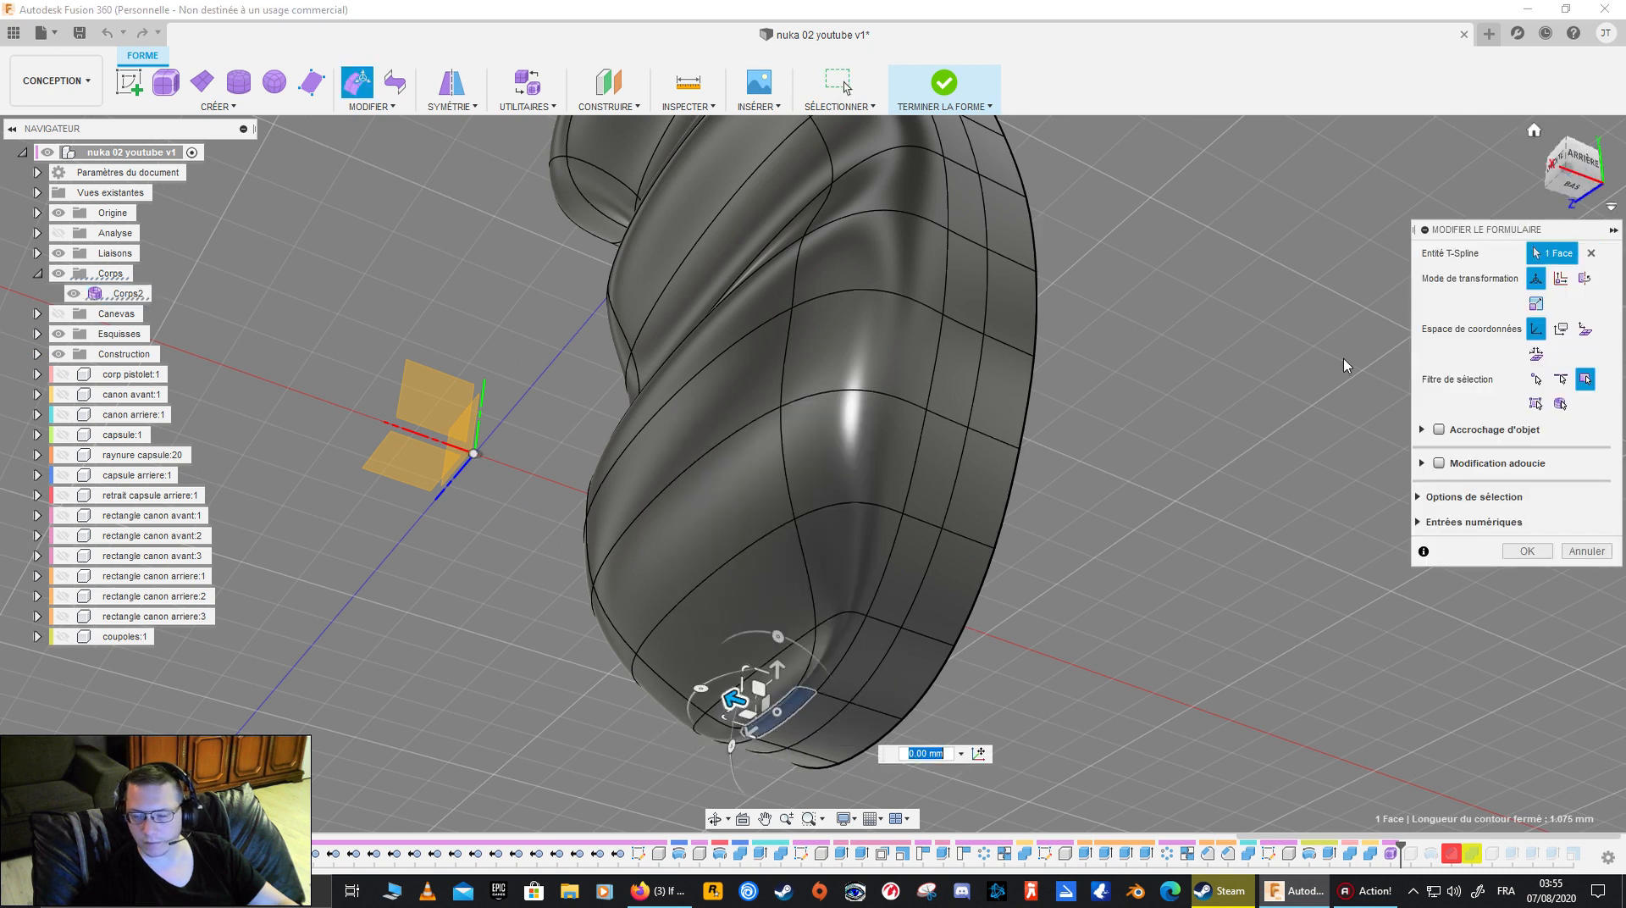
{"action": "left_click", "coordinate": [1577, 160]}
{"action": "middle_click_drag", "start_coordinate": [1020, 554], "coordinate": [1092, 424]}
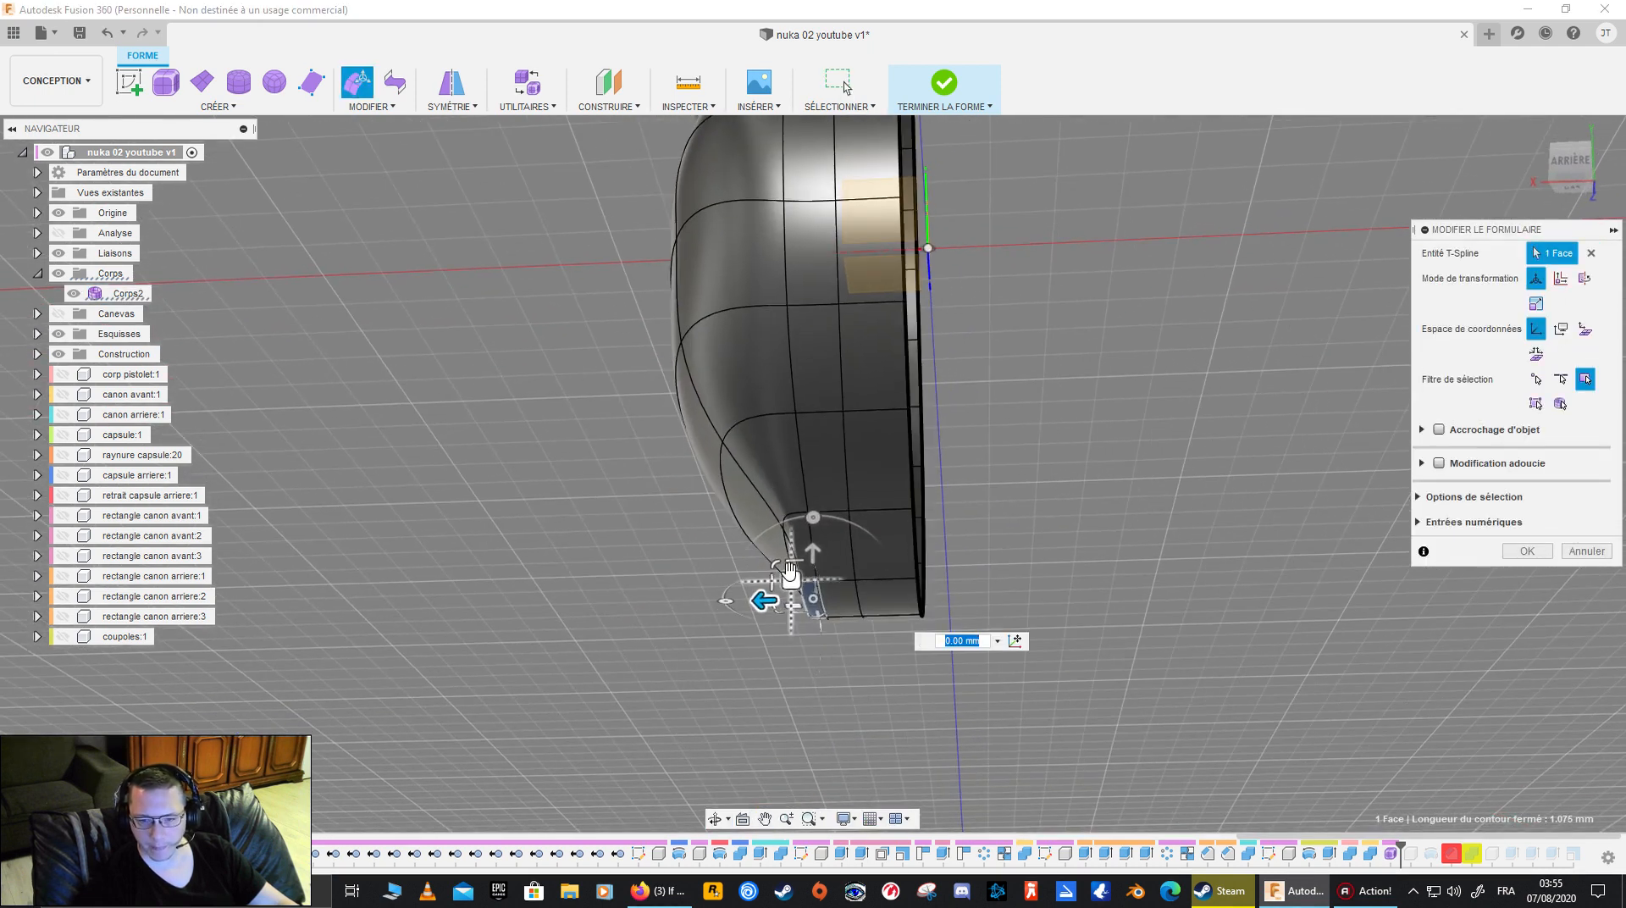
{"action": "mouse_move", "coordinate": [805, 579]}
{"action": "left_mouse_down"}
{"action": "mouse_move", "coordinate": [796, 563]}
{"action": "mouse_move", "coordinate": [816, 564]}
{"action": "left_mouse_up"}
{"action": "middle_click_drag", "start_coordinate": [812, 563], "coordinate": [745, 644], "text": "shift"}
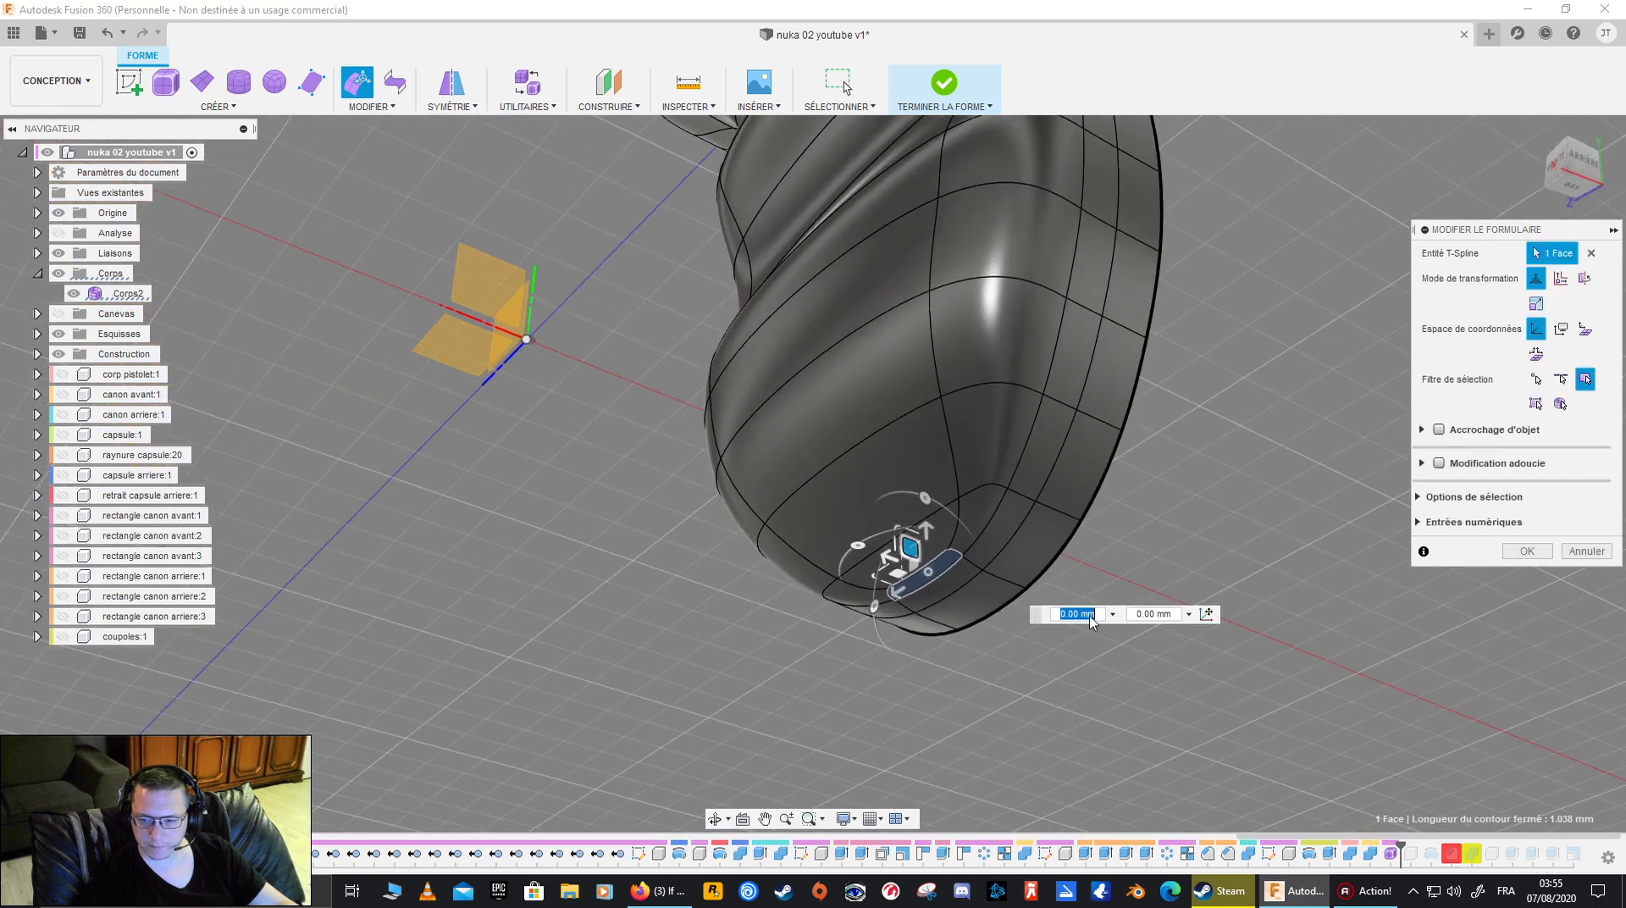
{"action": "left_click", "coordinate": [1527, 551]}
{"action": "middle_click_drag", "start_coordinate": [1216, 551], "coordinate": [1163, 536], "text": "shift"}
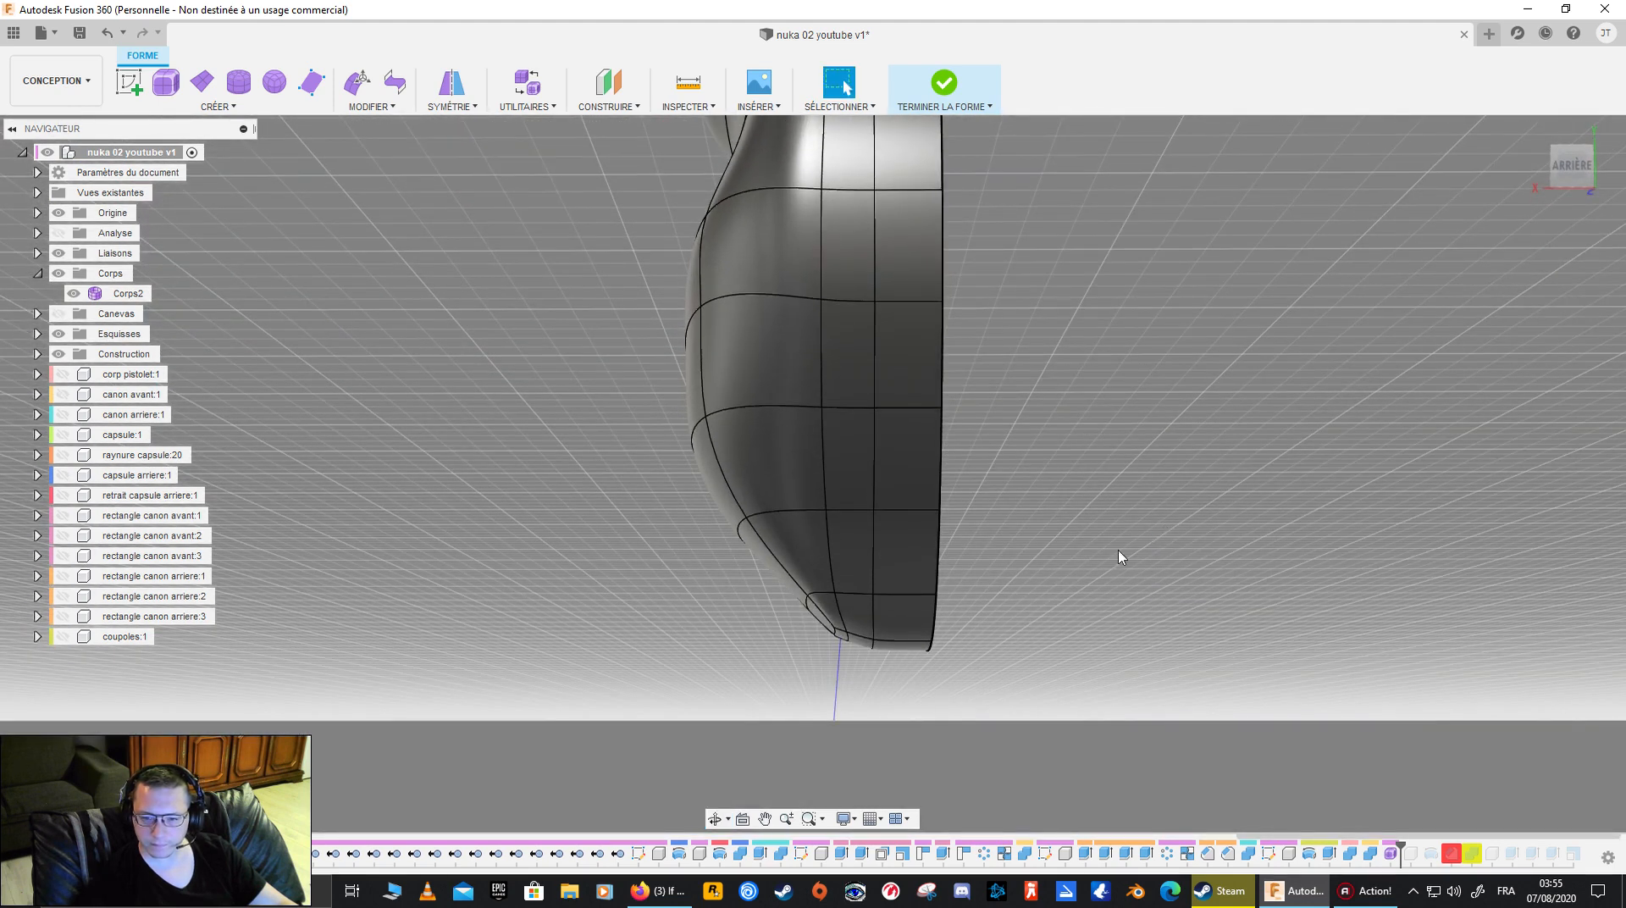
{"action": "right_click", "coordinate": [893, 656]}
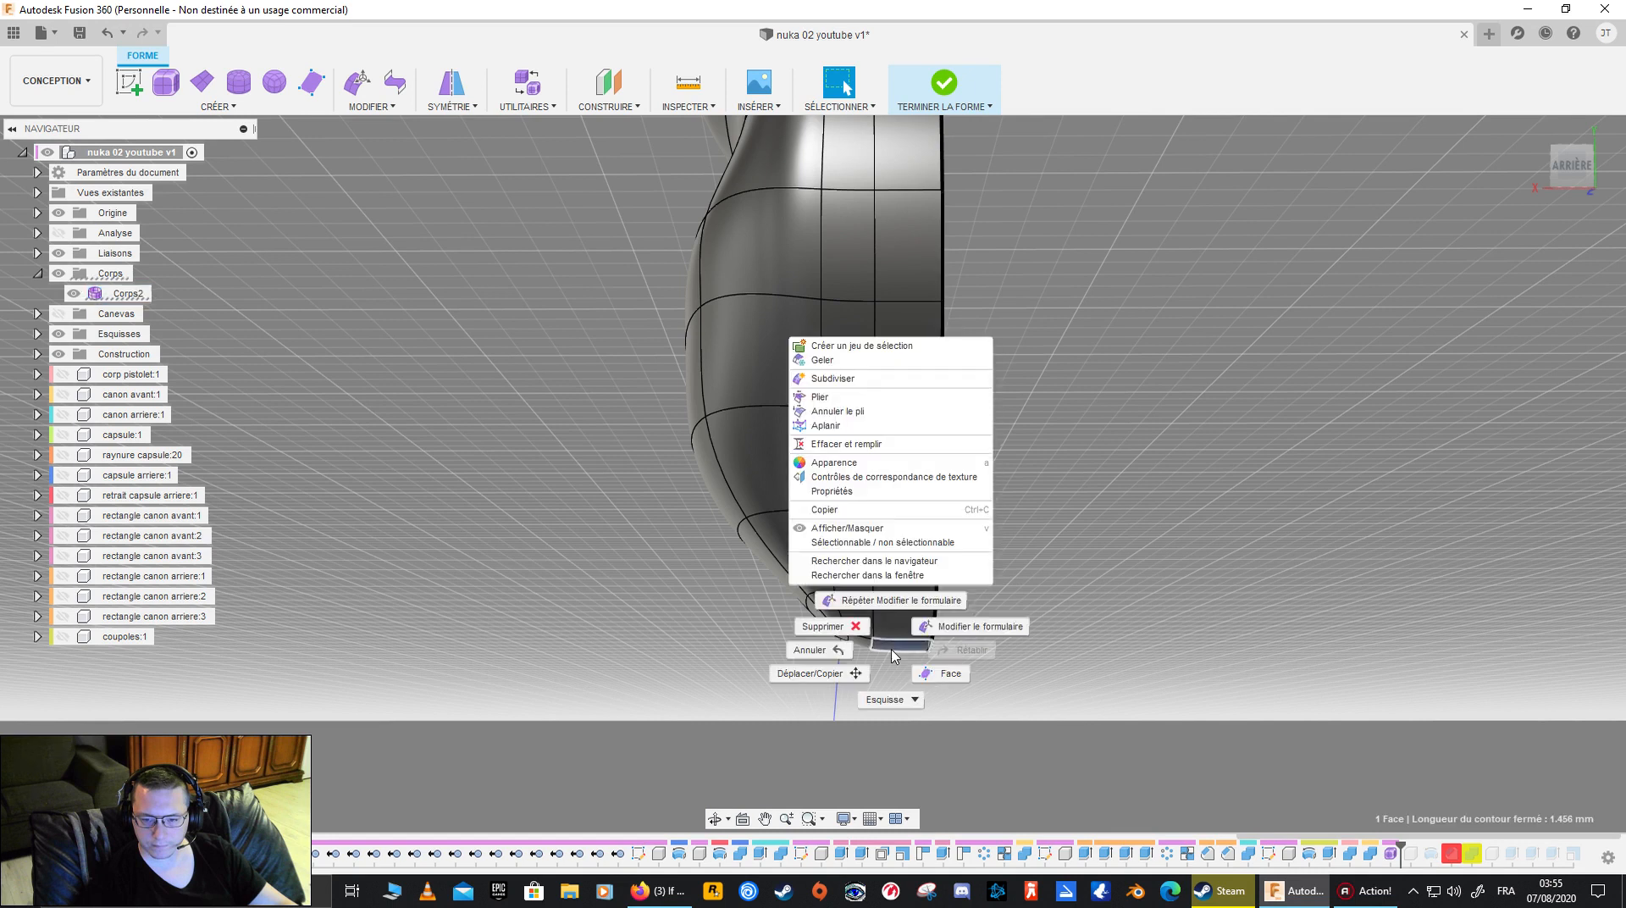
{"action": "key", "text": "Escape"}
- Show the reference canvas, compare the grip with the photo from the side and front, and hide the canvas again
{"action": "middle_click_drag", "start_coordinate": [1143, 538], "coordinate": [1119, 477], "text": "shift"}
{"action": "middle_click_drag", "start_coordinate": [1112, 391], "coordinate": [1222, 506], "text": "shift"}
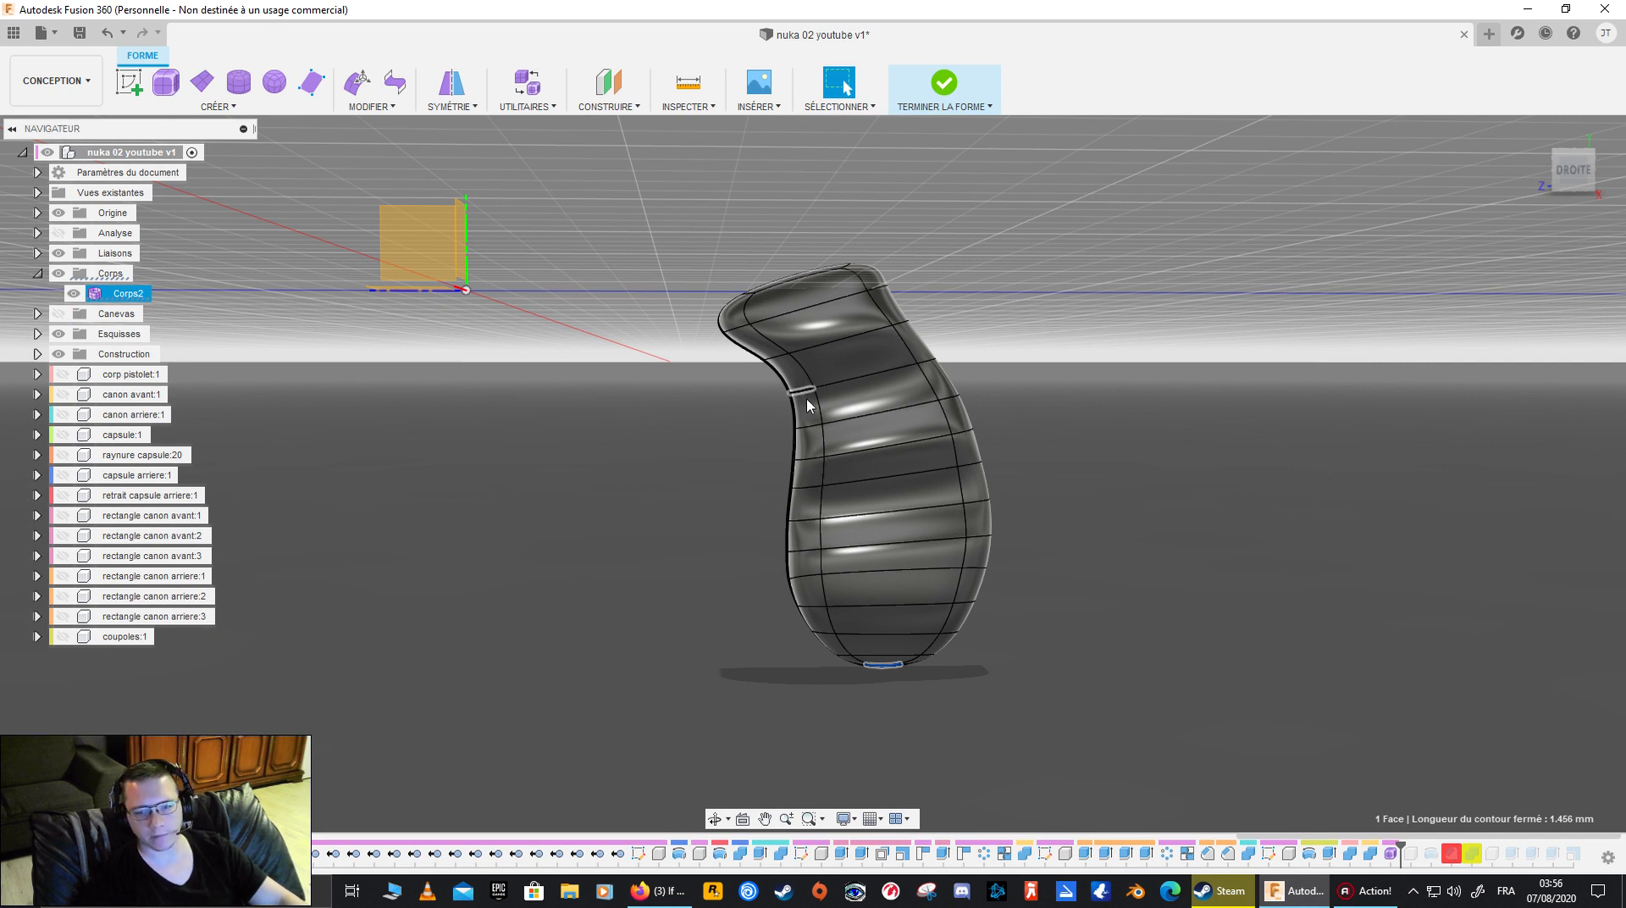
{"action": "left_click", "coordinate": [55, 316]}
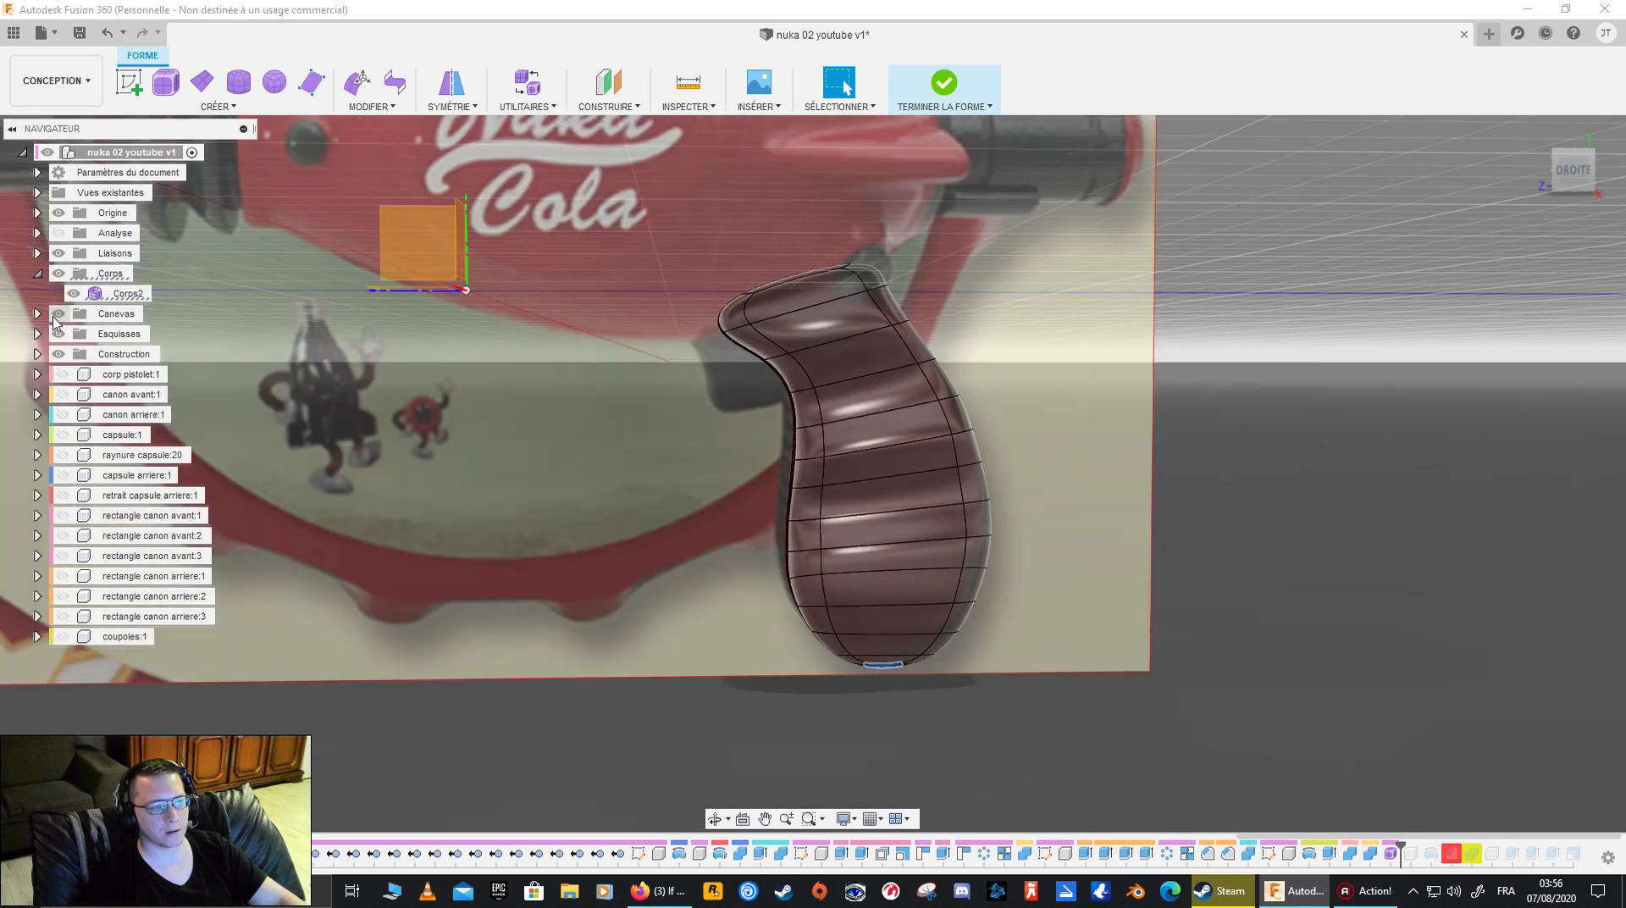
{"action": "scroll", "coordinate": [682, 413], "scroll_direction": "down", "scroll_amount": 3}
{"action": "middle_click_drag", "start_coordinate": [1118, 385], "coordinate": [1010, 433], "text": "shift"}
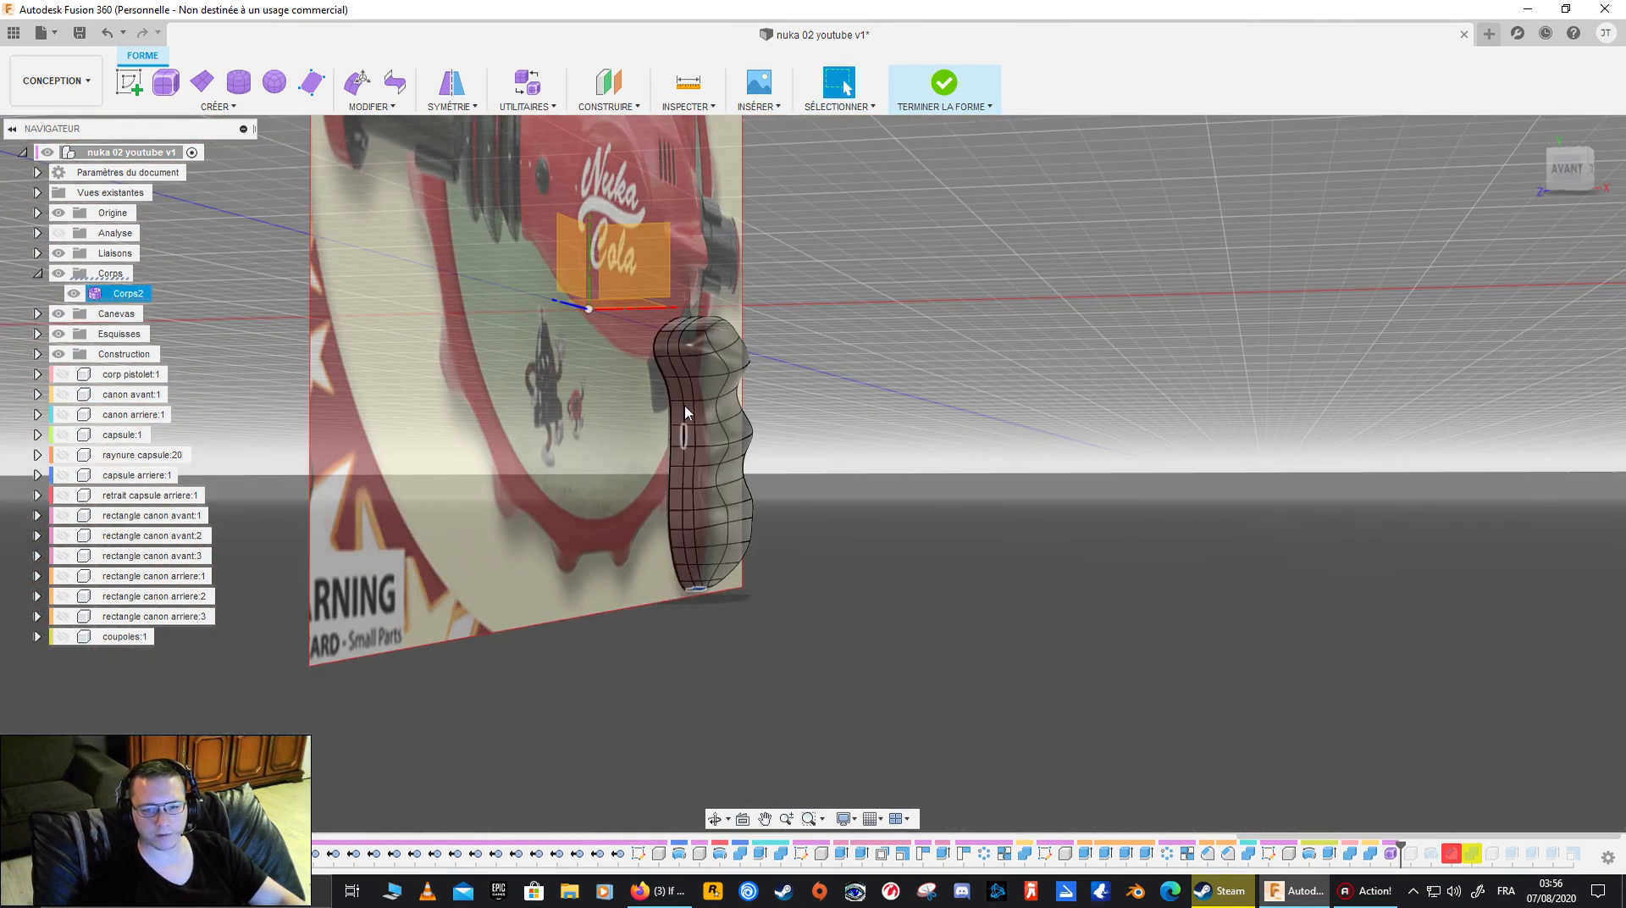
{"action": "middle_click_drag", "start_coordinate": [1008, 386], "coordinate": [627, 404], "text": "shift"}
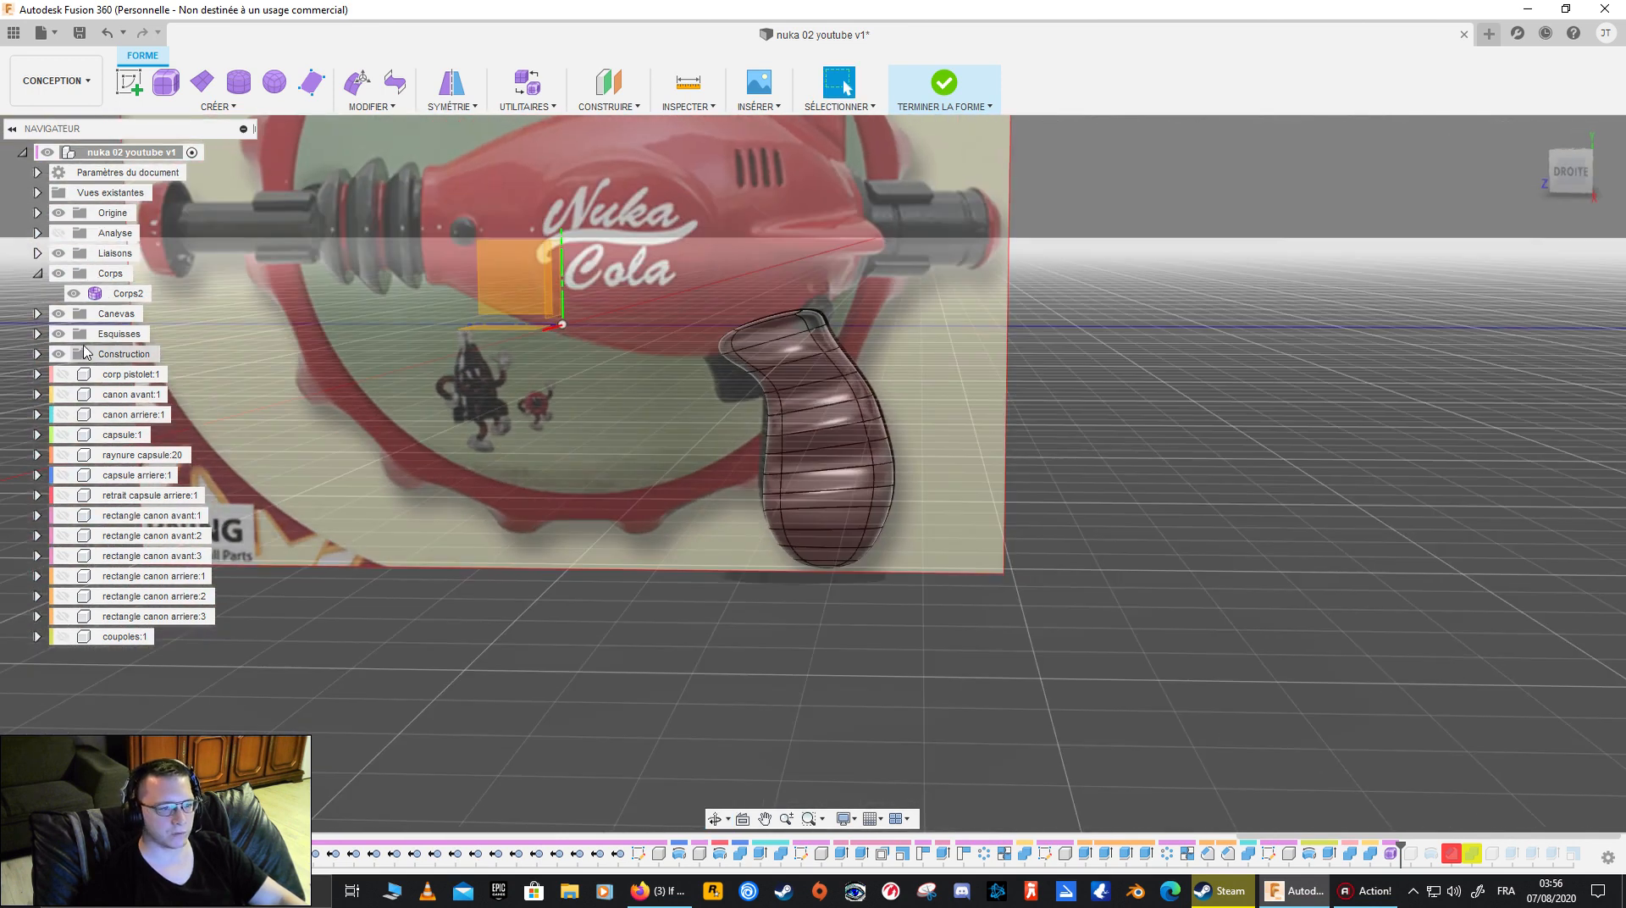
{"action": "left_click", "coordinate": [59, 314]}
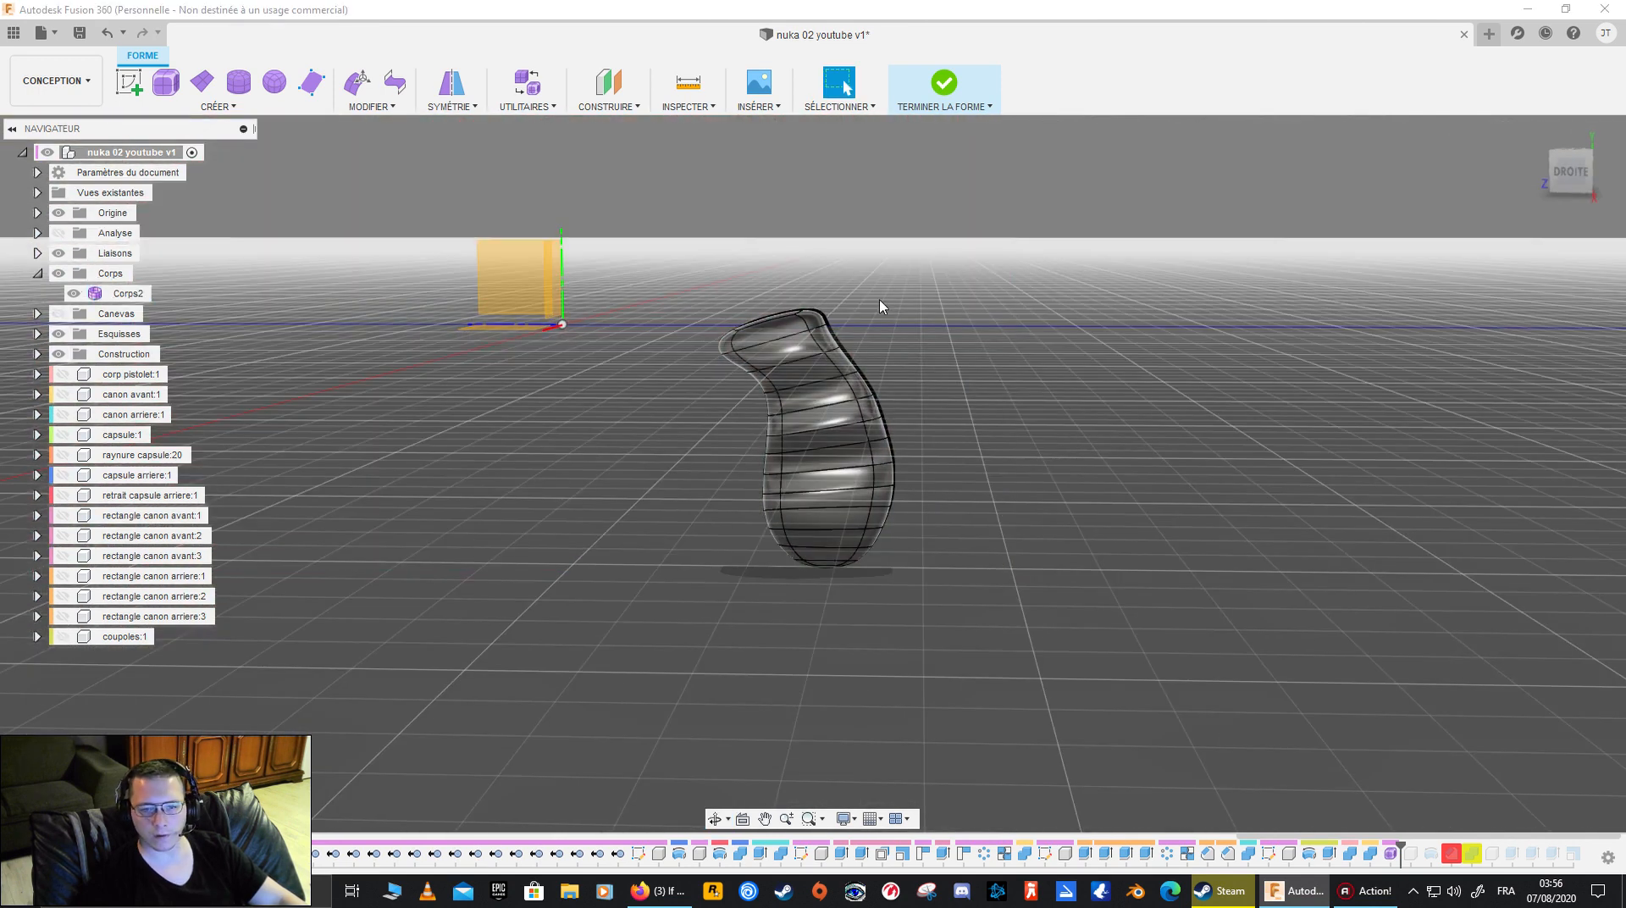
- Delete the wide side face at the grip's upper bend to leave an opening in the T-Spline body
{"action": "middle_click_drag", "start_coordinate": [827, 325], "coordinate": [731, 346]}
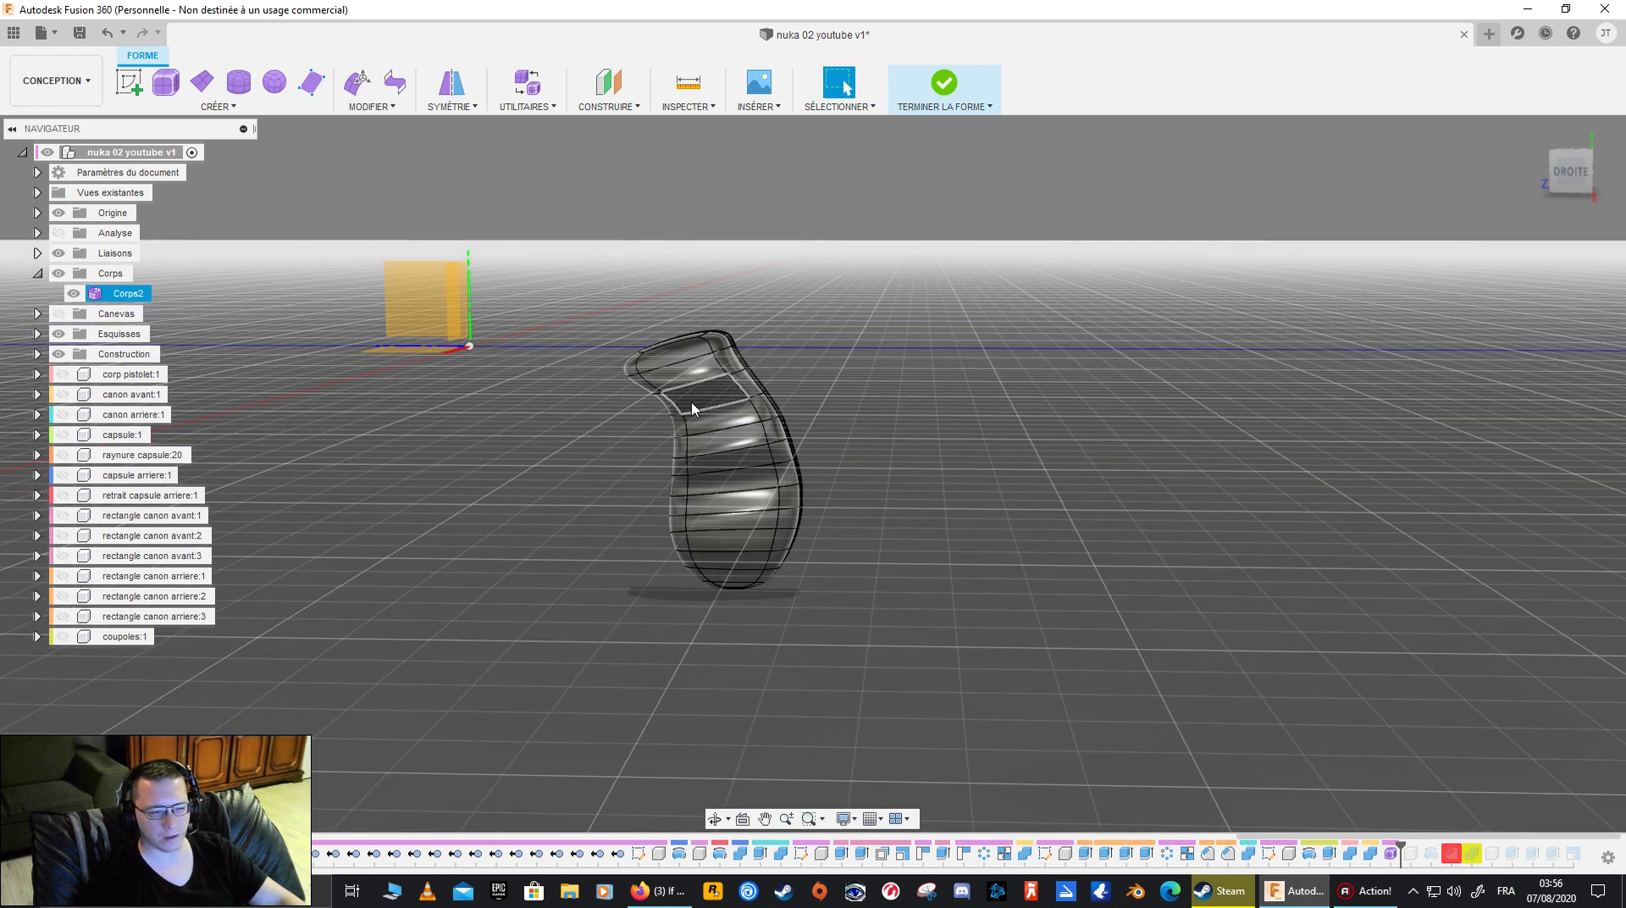
{"action": "scroll", "coordinate": [683, 433], "scroll_direction": "up", "scroll_amount": 3}
{"action": "scroll", "coordinate": [680, 434], "scroll_direction": "up", "scroll_amount": 2}
{"action": "middle_click_drag", "start_coordinate": [811, 436], "coordinate": [783, 471], "text": "shift"}
{"action": "left_click_drag", "start_coordinate": [783, 471], "coordinate": [801, 454], "text": "shift"}
{"action": "middle_click_drag", "start_coordinate": [801, 454], "coordinate": [808, 412], "text": "shift"}
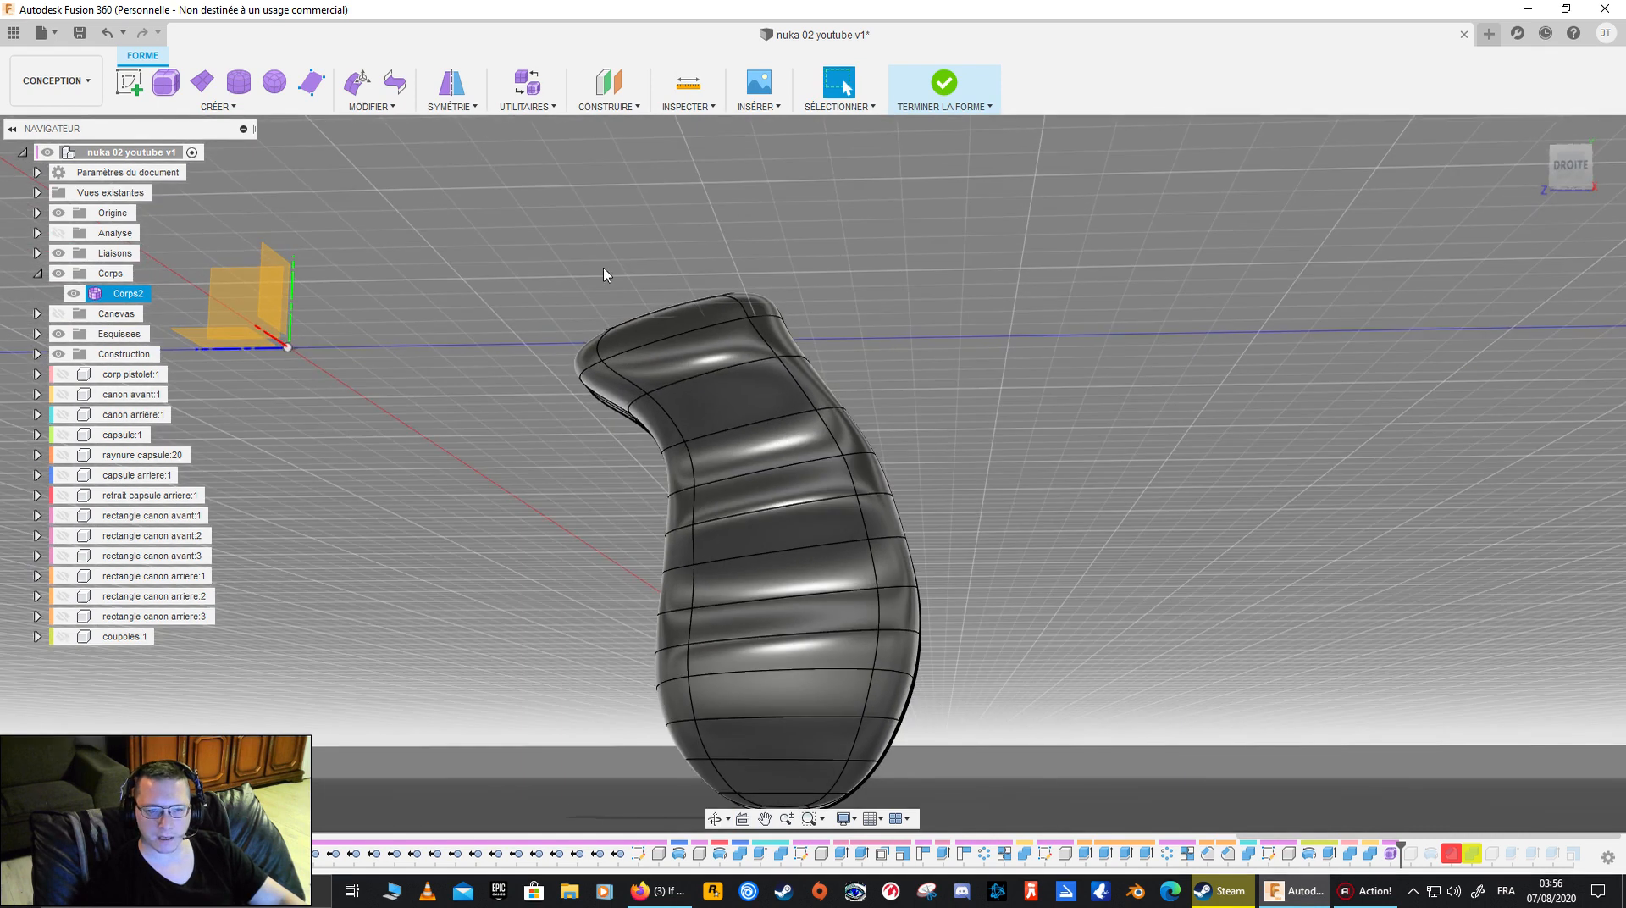
{"action": "left_click", "coordinate": [390, 111]}
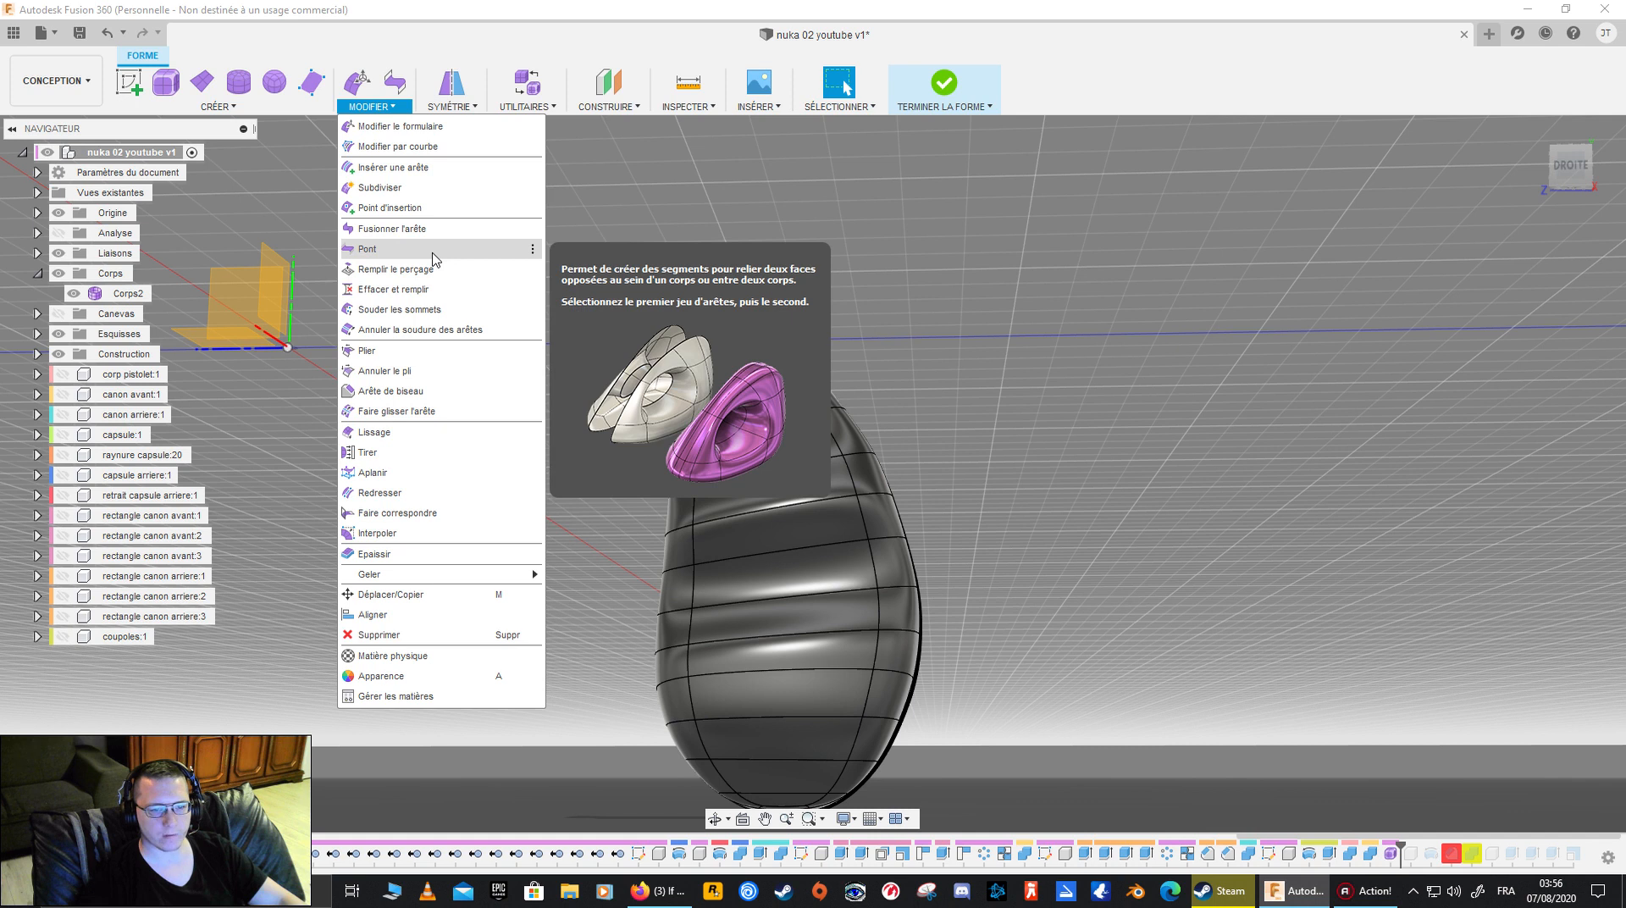
{"action": "middle_click_drag", "start_coordinate": [990, 347], "coordinate": [1007, 450], "text": "shift"}
{"action": "left_click", "coordinate": [750, 364]}
{"action": "key", "text": "Delete"}
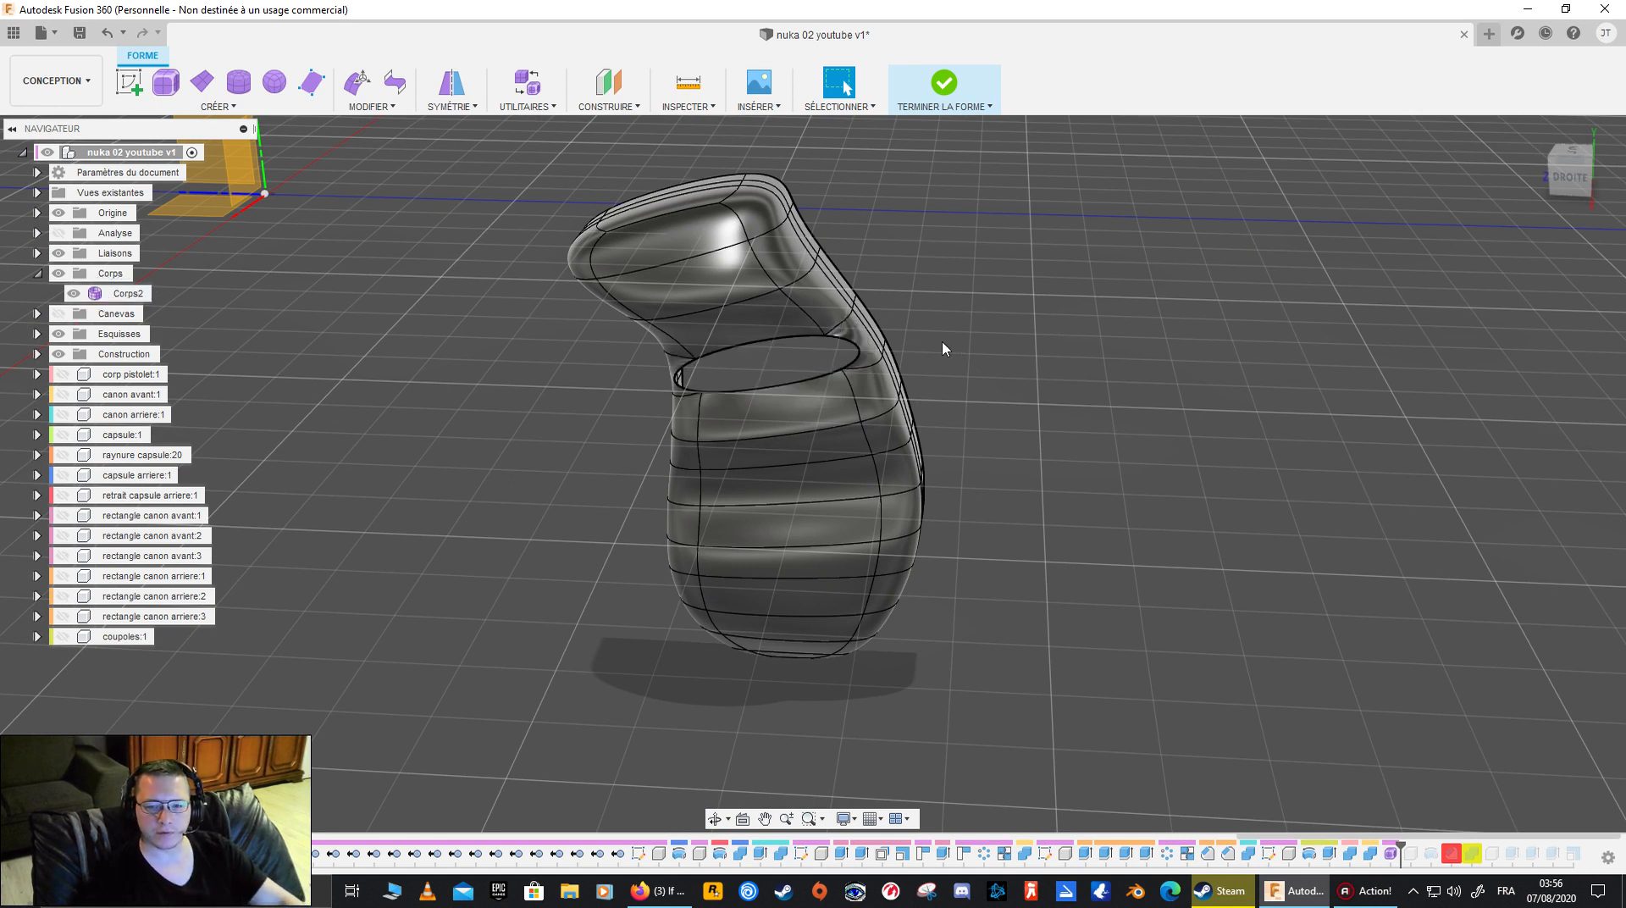
- Try to bridge the upper and front boundary edges of the opening to its lower and rear edges with 3 faces, and undo it
{"action": "mouse_move", "coordinate": [945, 339]}
{"action": "middle_mouse_down", "text": "shift"}
{"action": "mouse_move", "coordinate": [947, 313]}
{"action": "mouse_move", "coordinate": [923, 315]}
{"action": "middle_mouse_up", "text": "shift"}
{"action": "scroll", "coordinate": [796, 360], "scroll_direction": "up", "scroll_amount": 3}
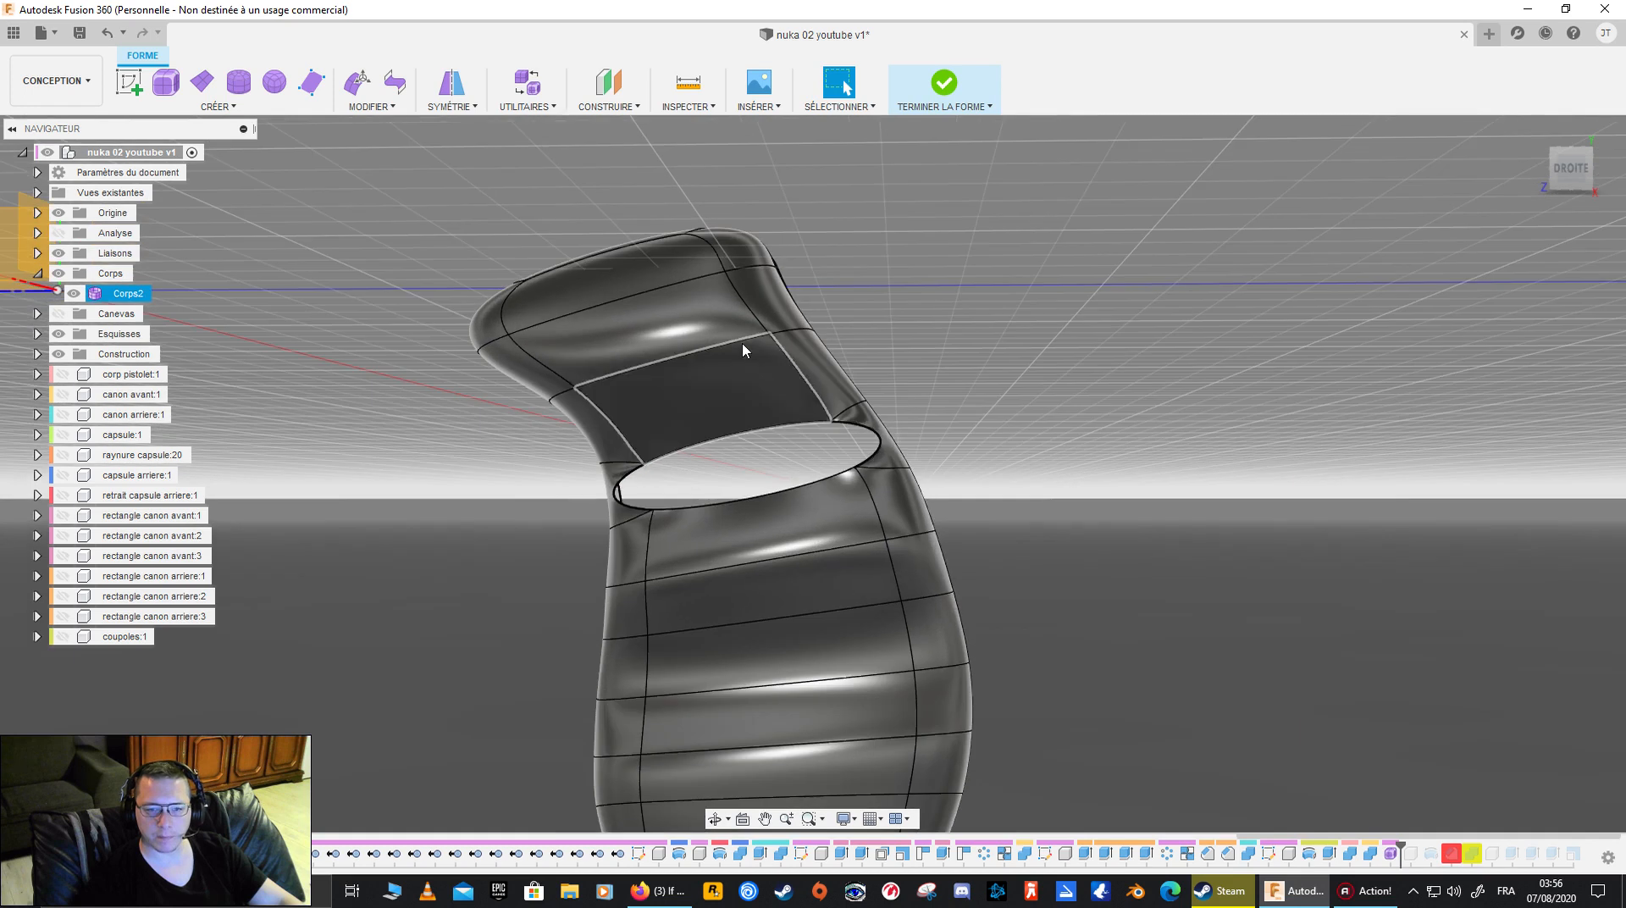
{"action": "left_click", "coordinate": [371, 105]}
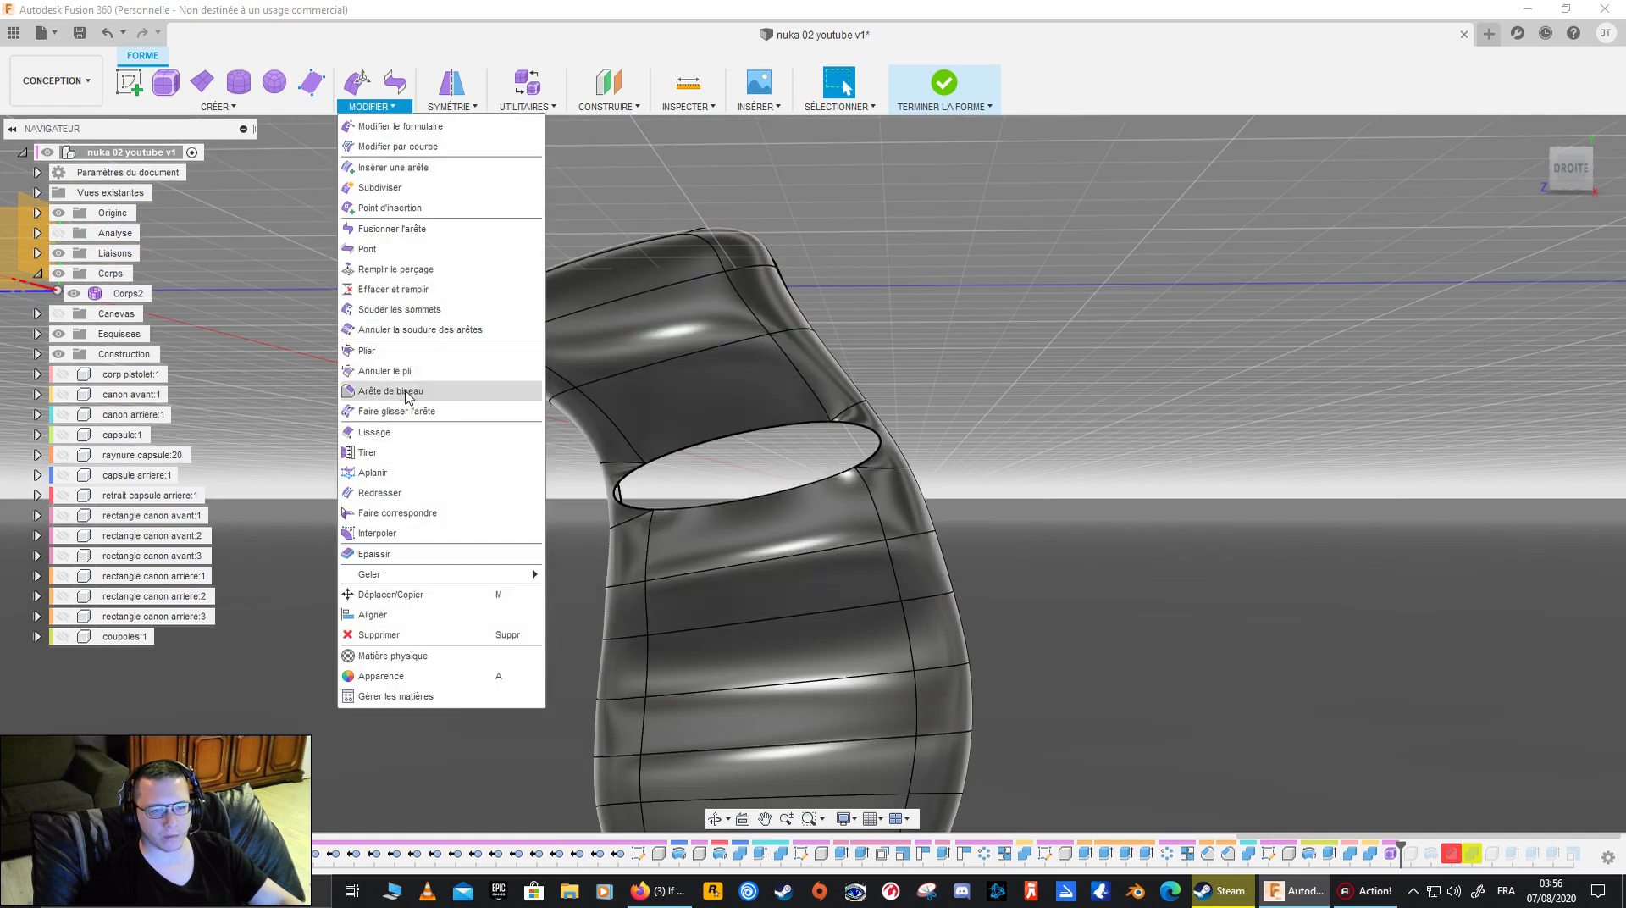
{"action": "left_click", "coordinate": [420, 248]}
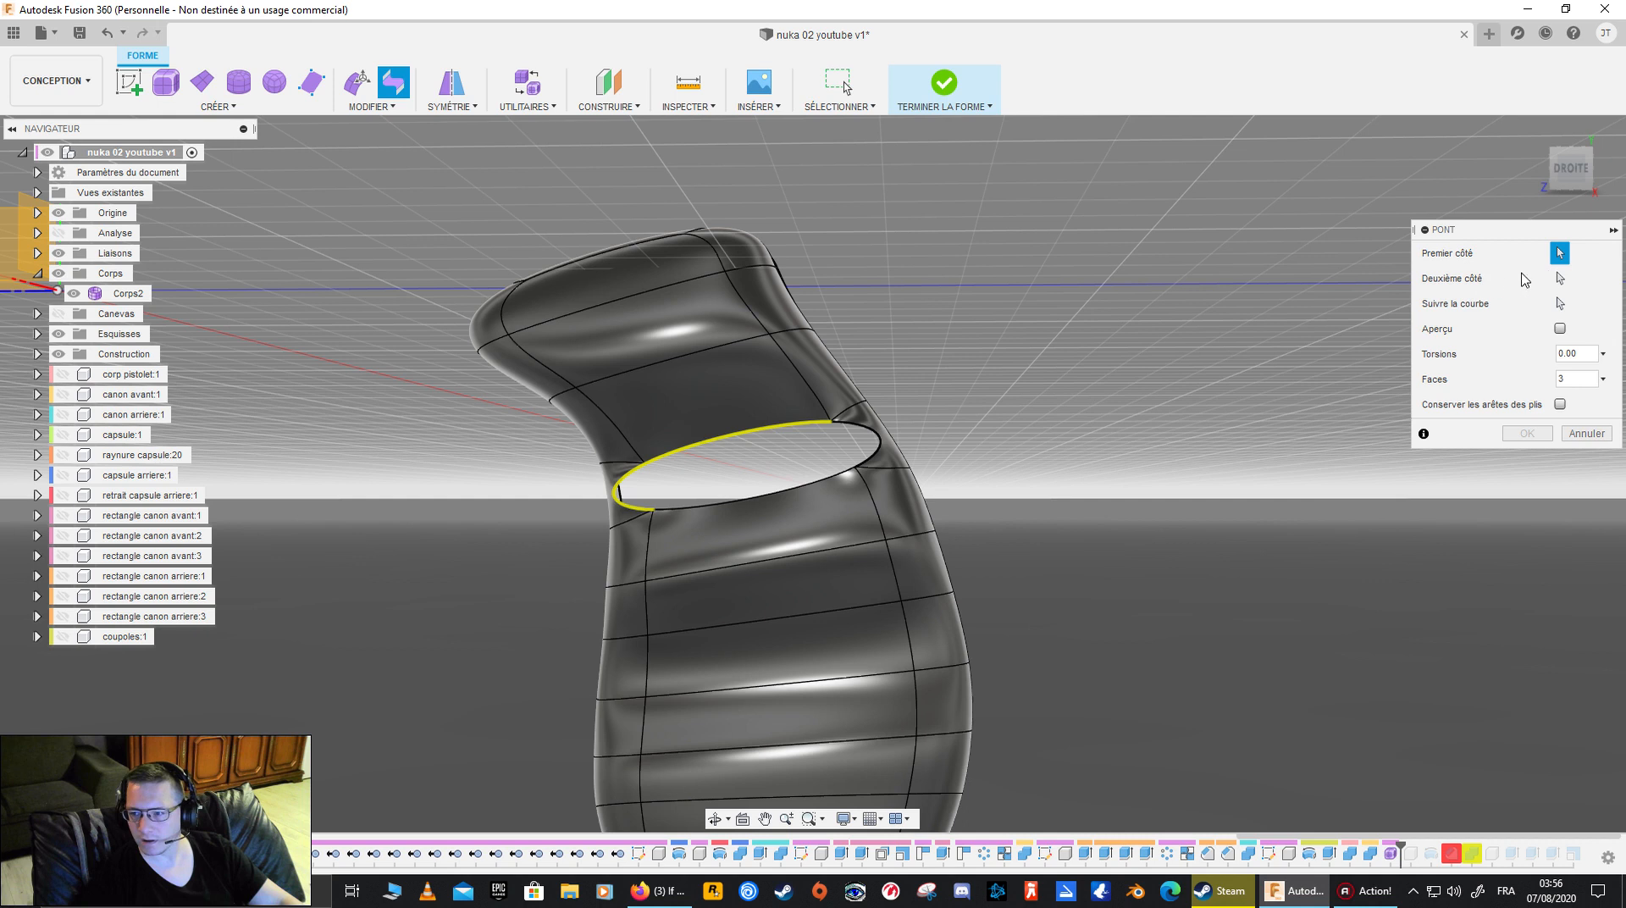
{"action": "left_click", "coordinate": [1560, 278]}
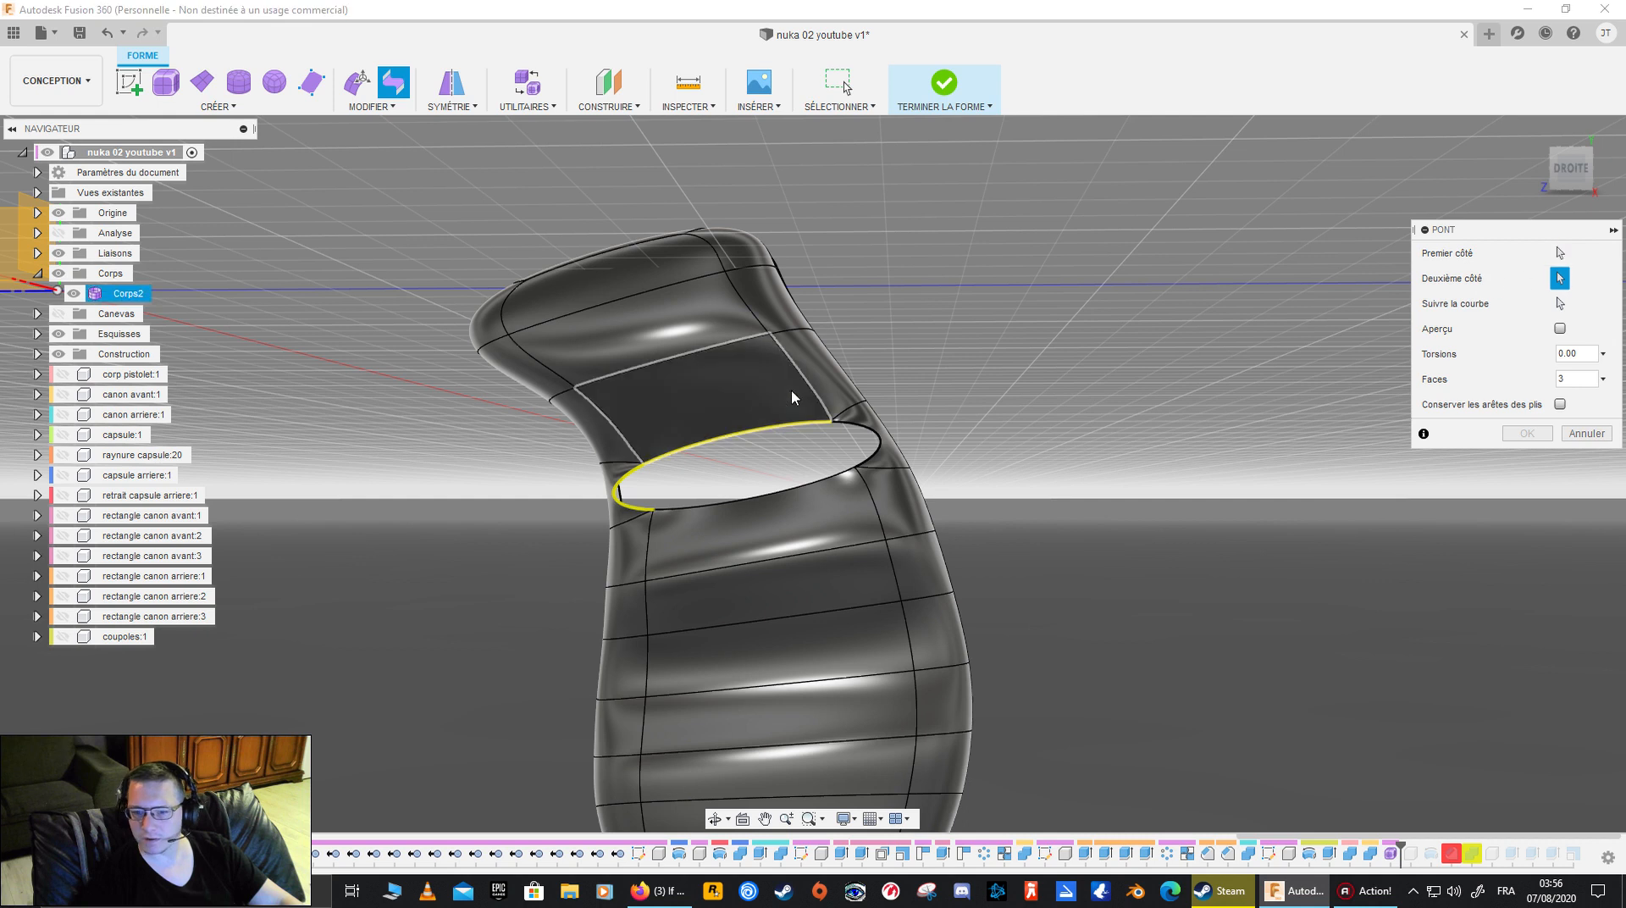
{"action": "left_click", "coordinate": [859, 427]}
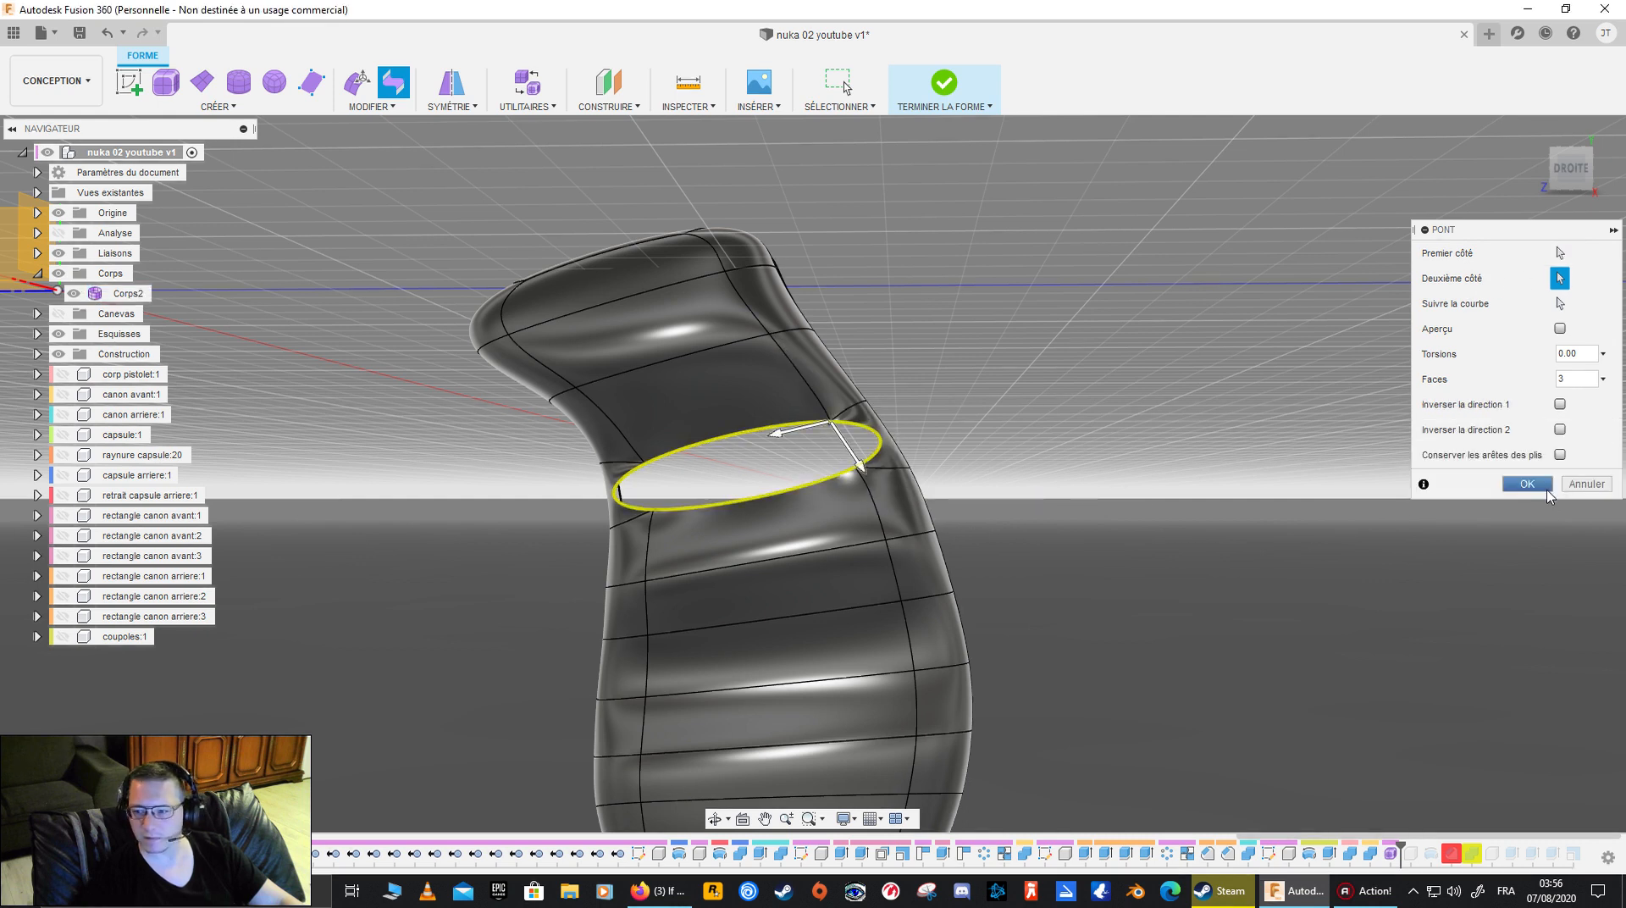
{"action": "left_click", "coordinate": [1526, 484]}
{"action": "middle_click_drag", "start_coordinate": [923, 576], "coordinate": [1090, 516], "text": "shift"}
{"action": "key", "text": "ctrl+z"}
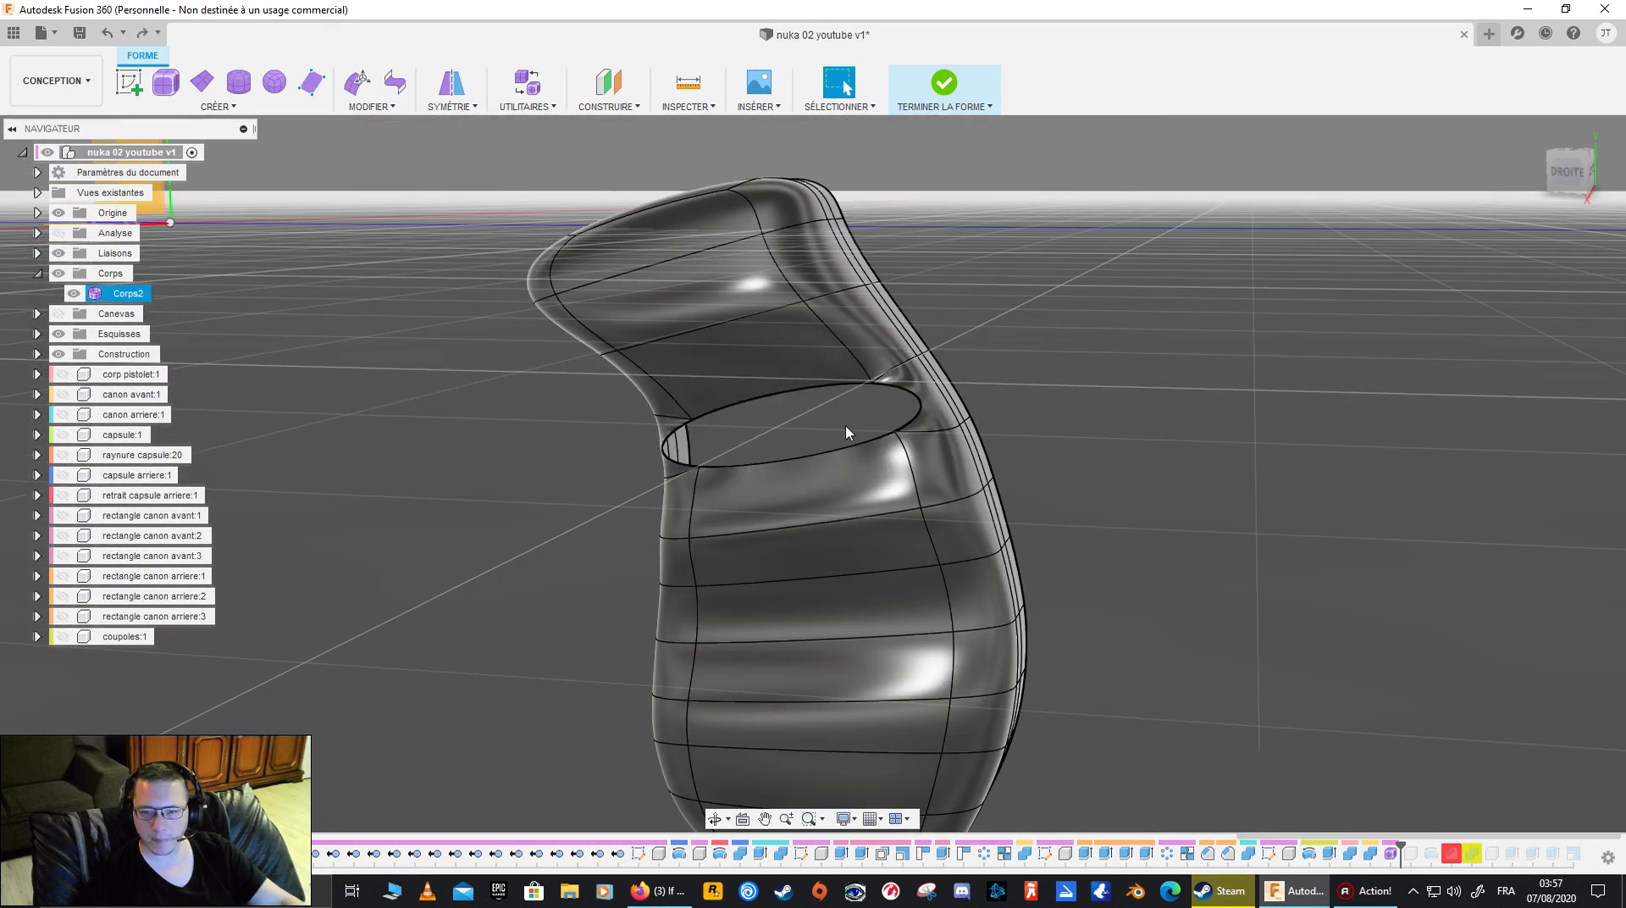
- Set up a new Bridge across the opening between the same two edge pairs, with 1 face, crease edges kept and preview enabled
{"action": "left_click", "coordinate": [372, 106]}
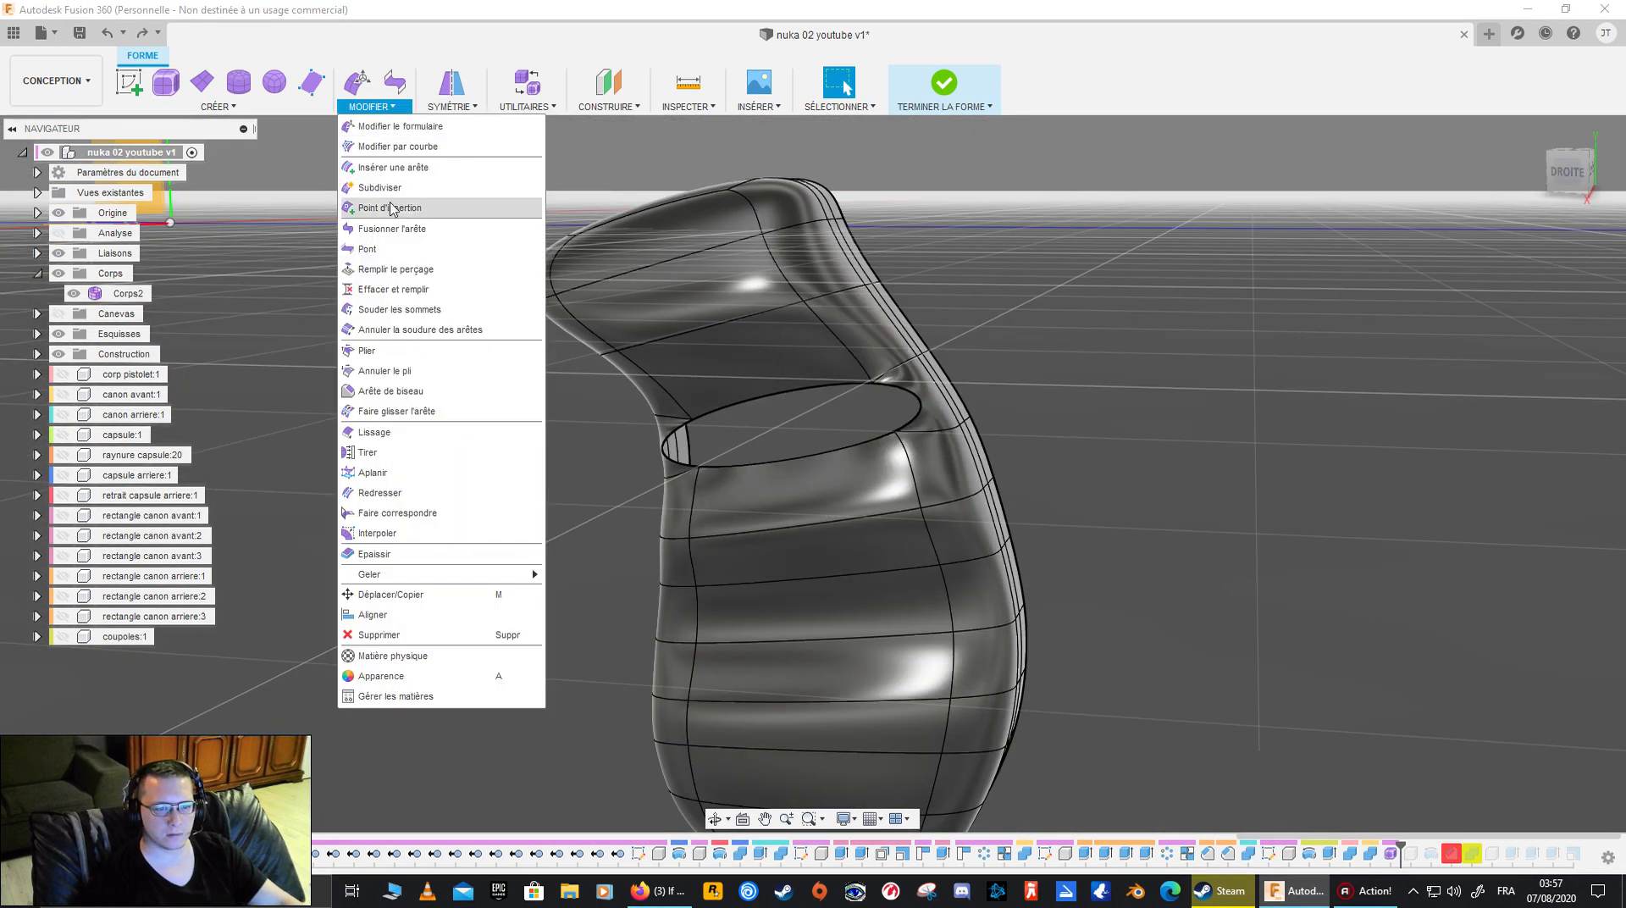
{"action": "left_click", "coordinate": [372, 227]}
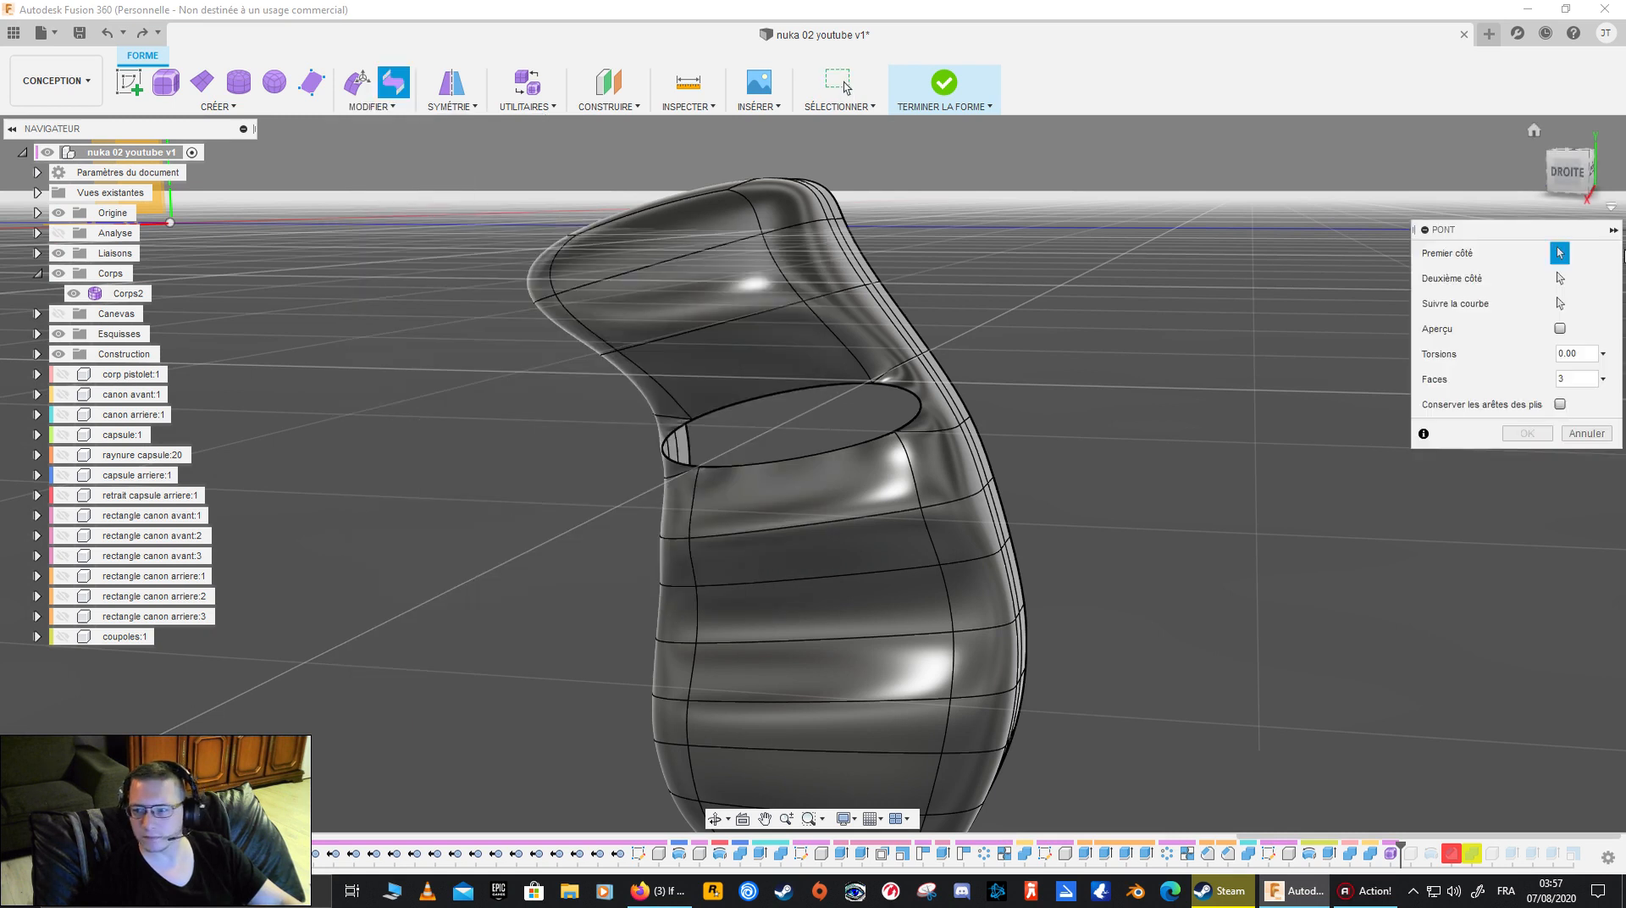
{"action": "left_click", "coordinate": [667, 451]}
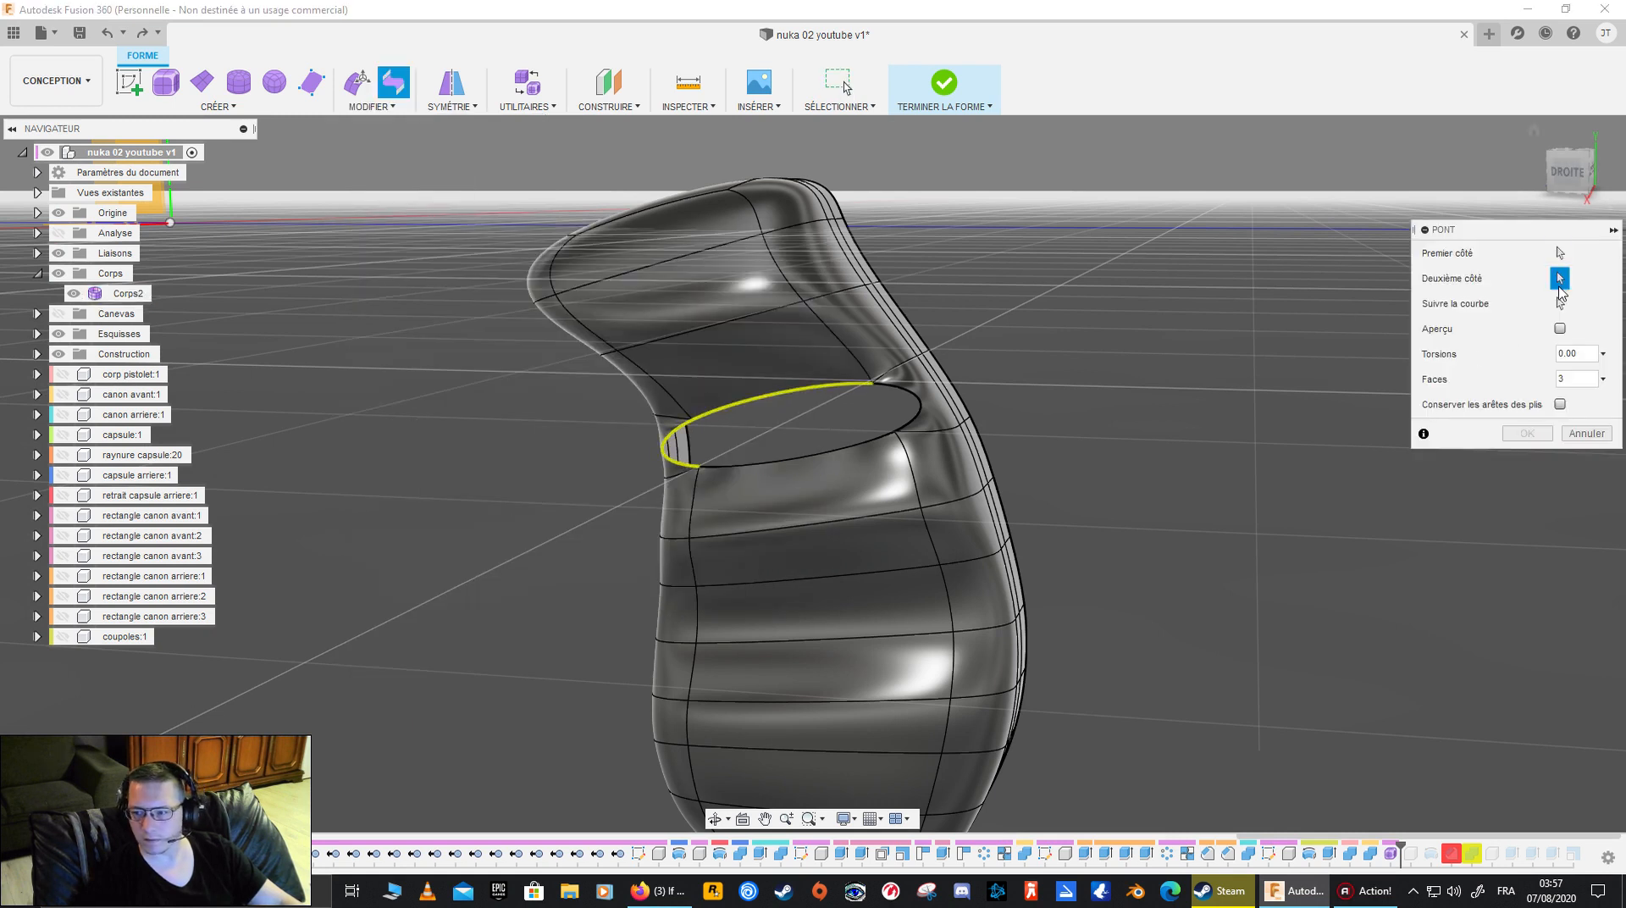
{"action": "left_click", "coordinate": [911, 406]}
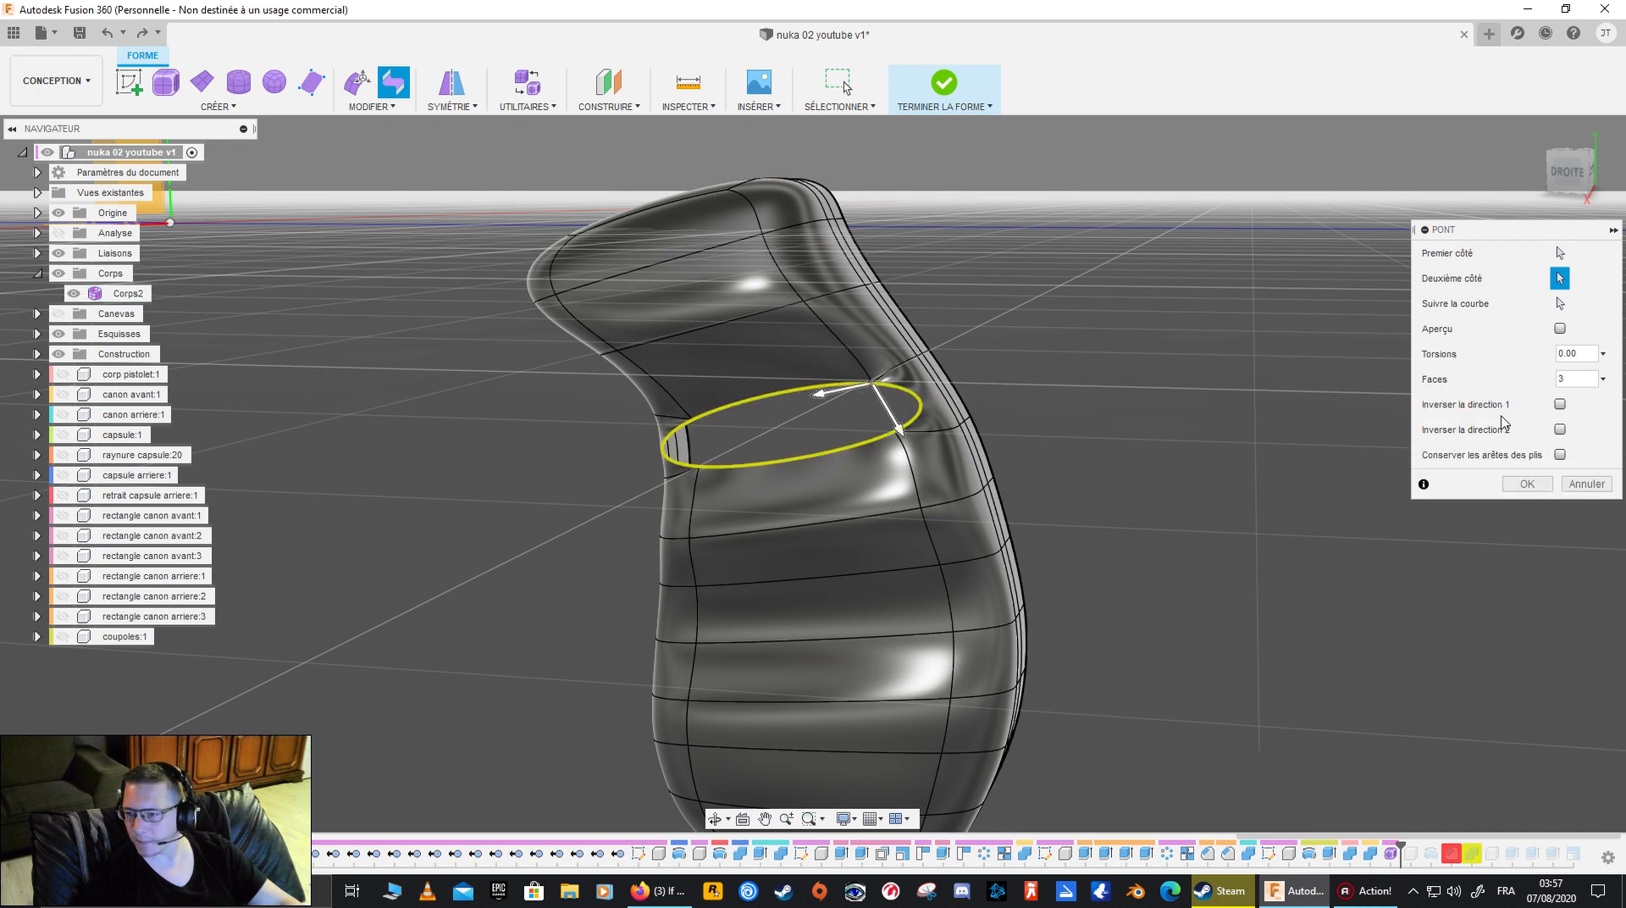
{"action": "left_click", "coordinate": [1560, 429]}
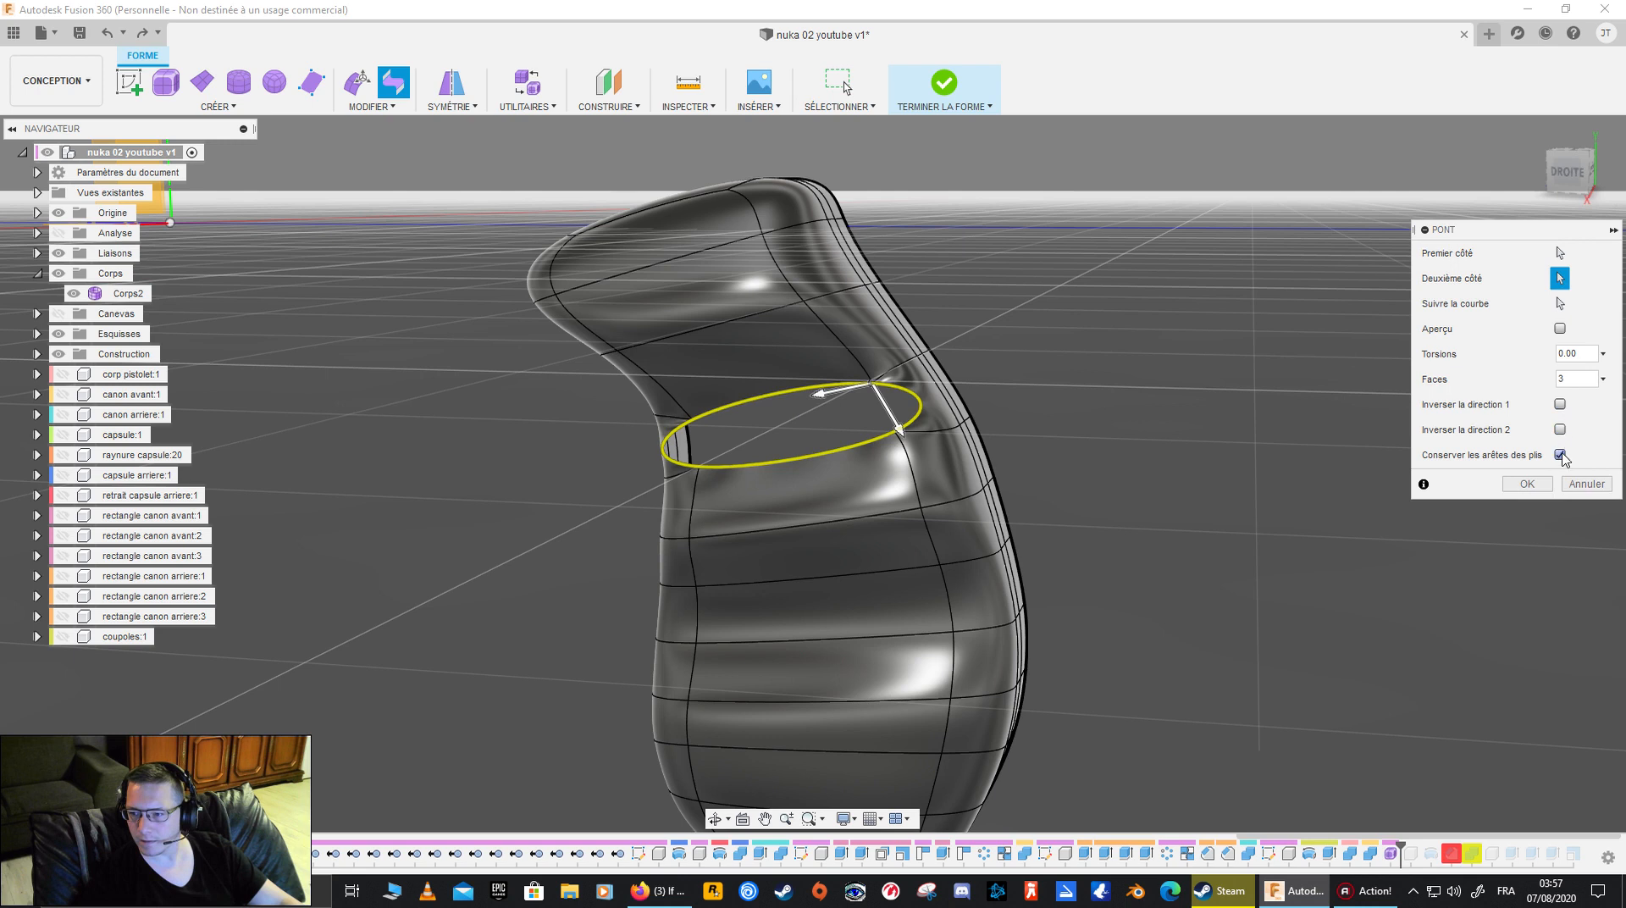
{"action": "left_click", "coordinate": [1601, 379]}
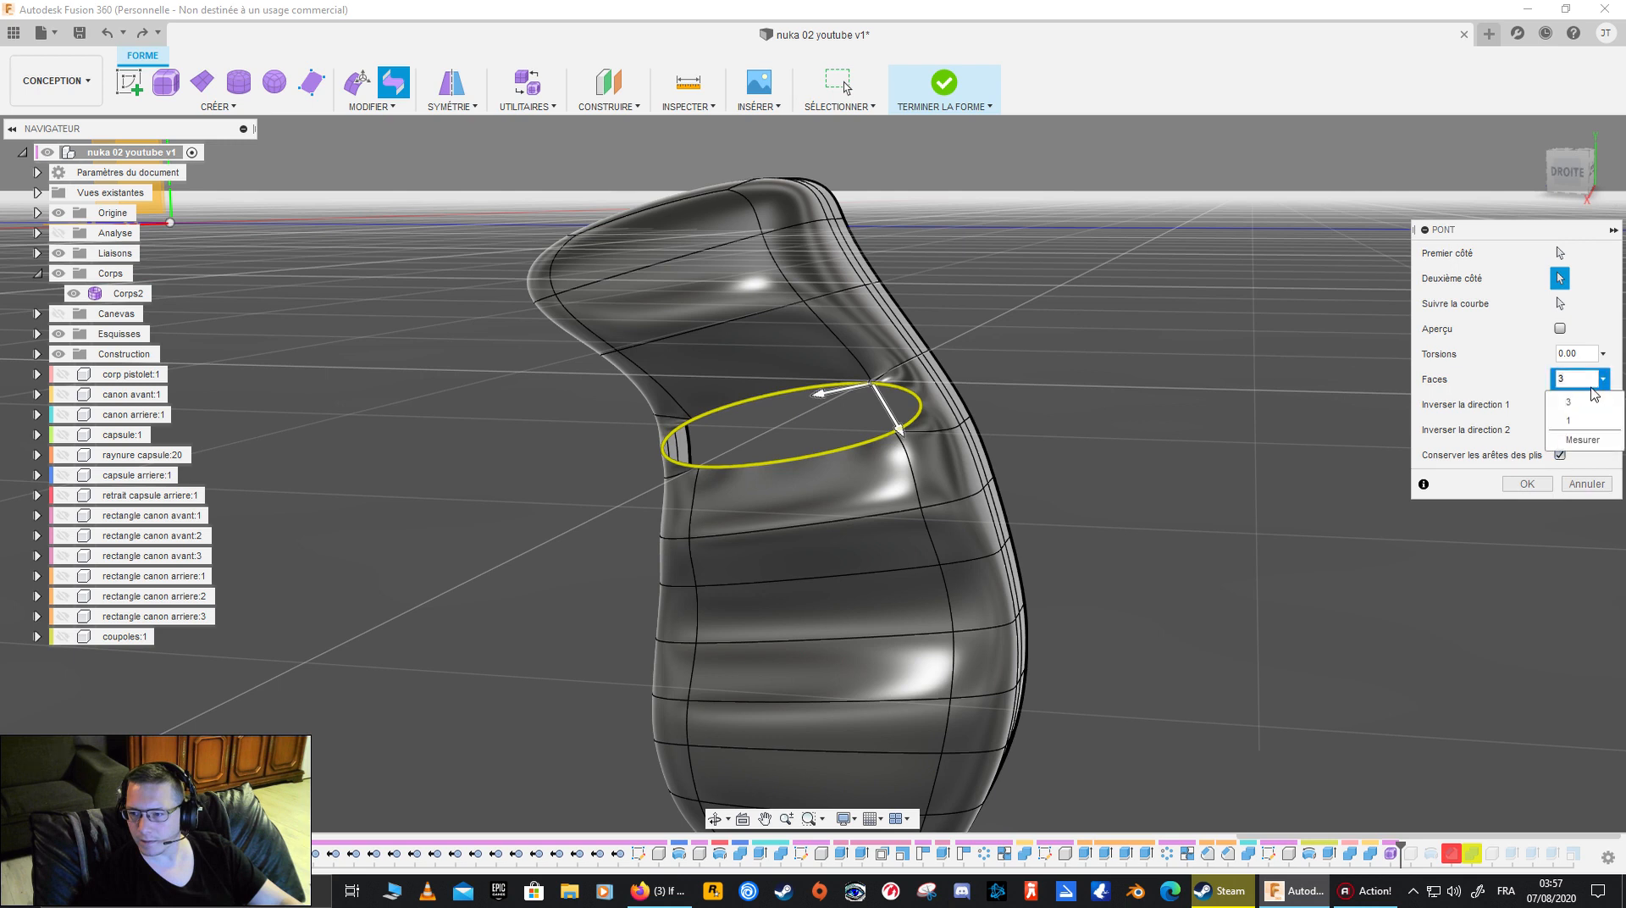
{"action": "left_click", "coordinate": [1580, 419]}
{"action": "left_click", "coordinate": [1560, 330]}
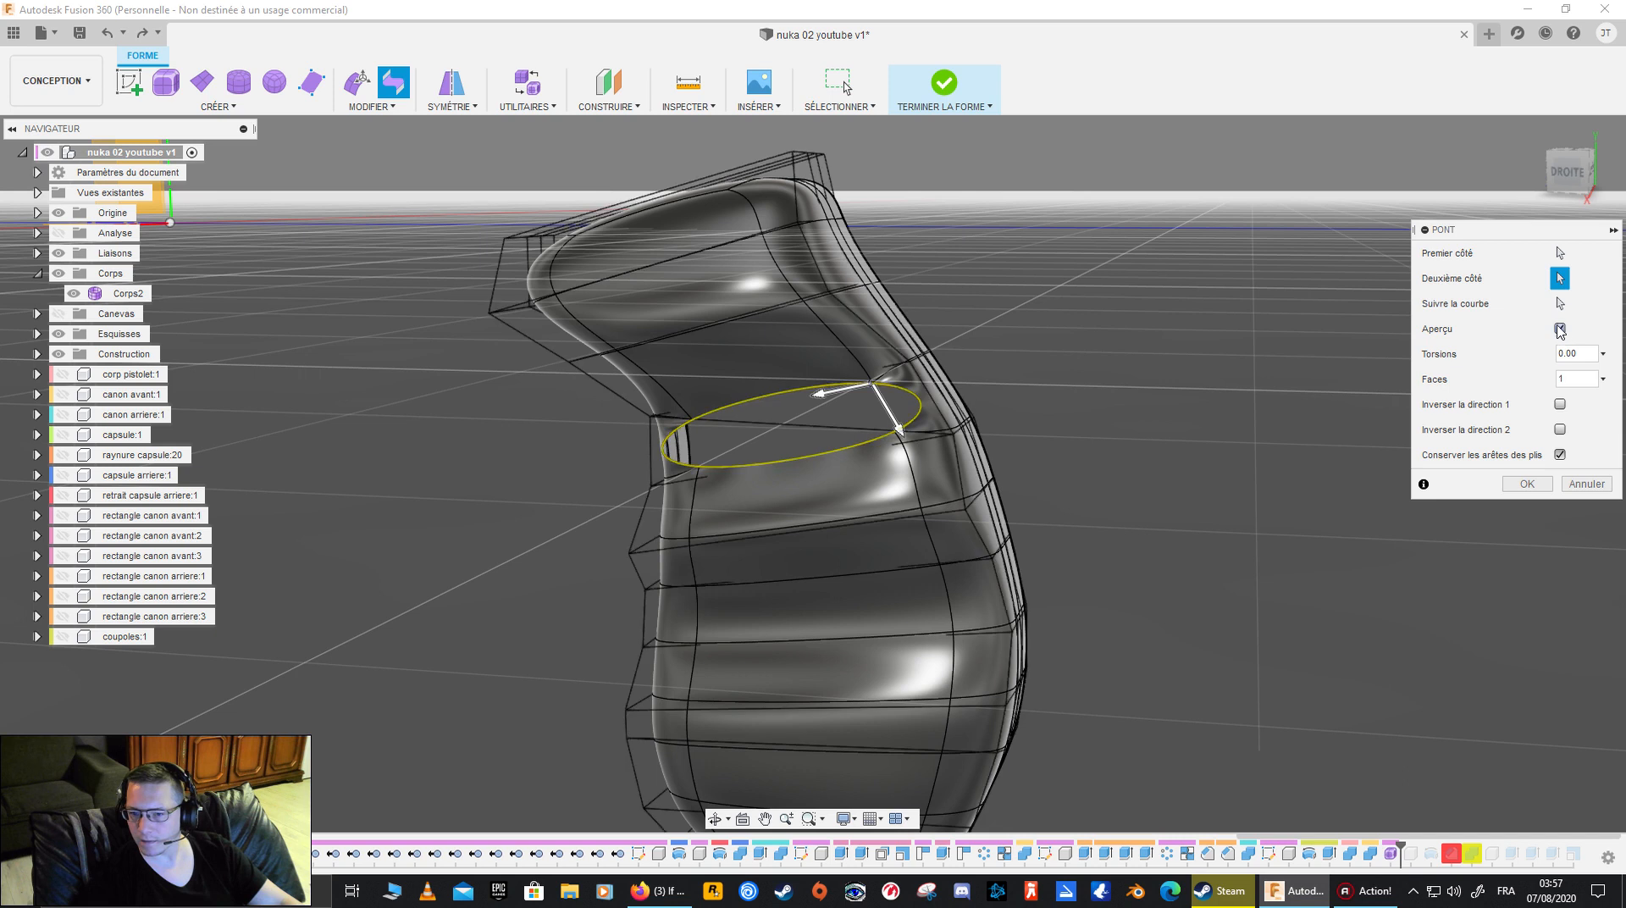
- Compare 3 faces with 1 face in the bridge preview and accept the bridge with 1 face
{"action": "middle_click_drag", "start_coordinate": [1278, 383], "coordinate": [1177, 381], "text": "shift"}
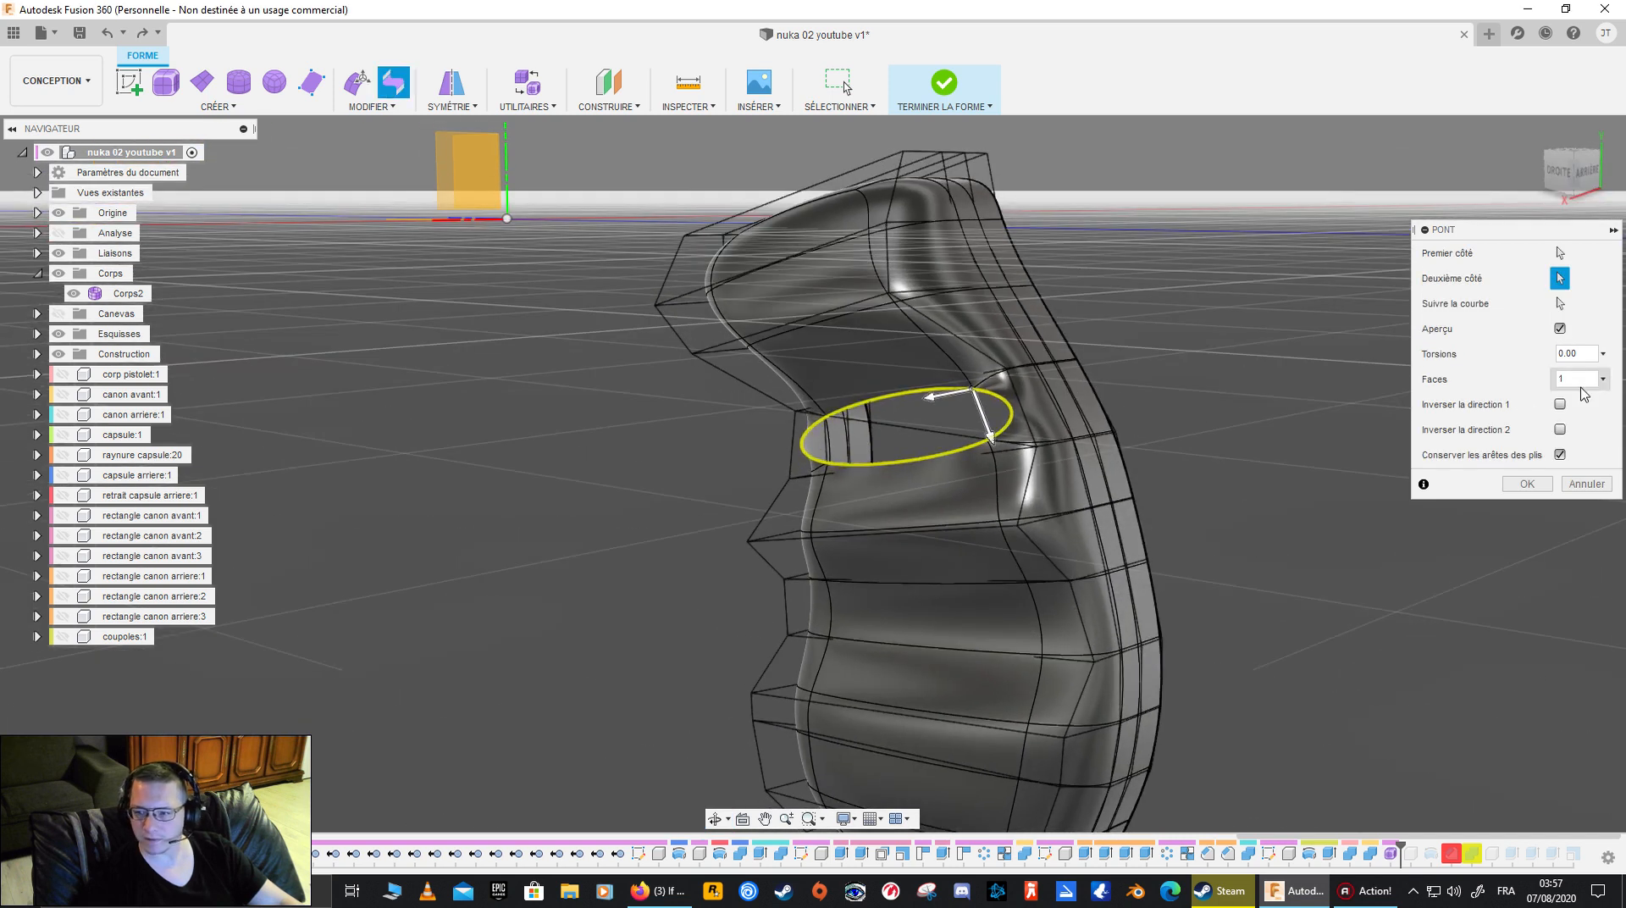
{"action": "left_click", "coordinate": [1603, 380]}
{"action": "left_click", "coordinate": [1584, 408]}
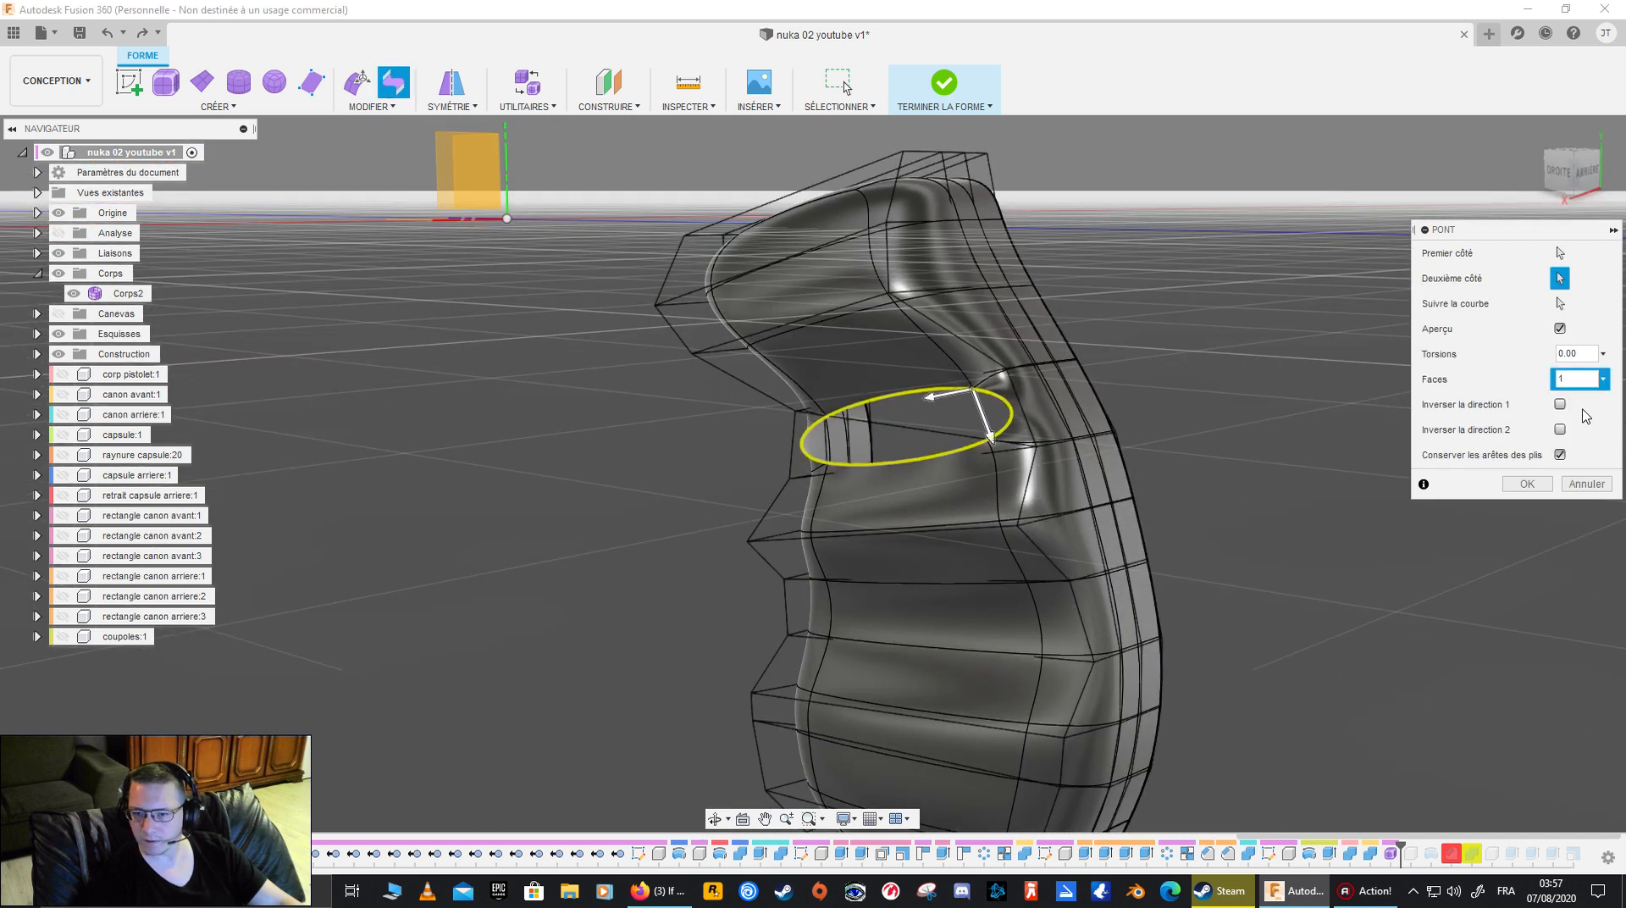
{"action": "left_click", "coordinate": [1602, 380]}
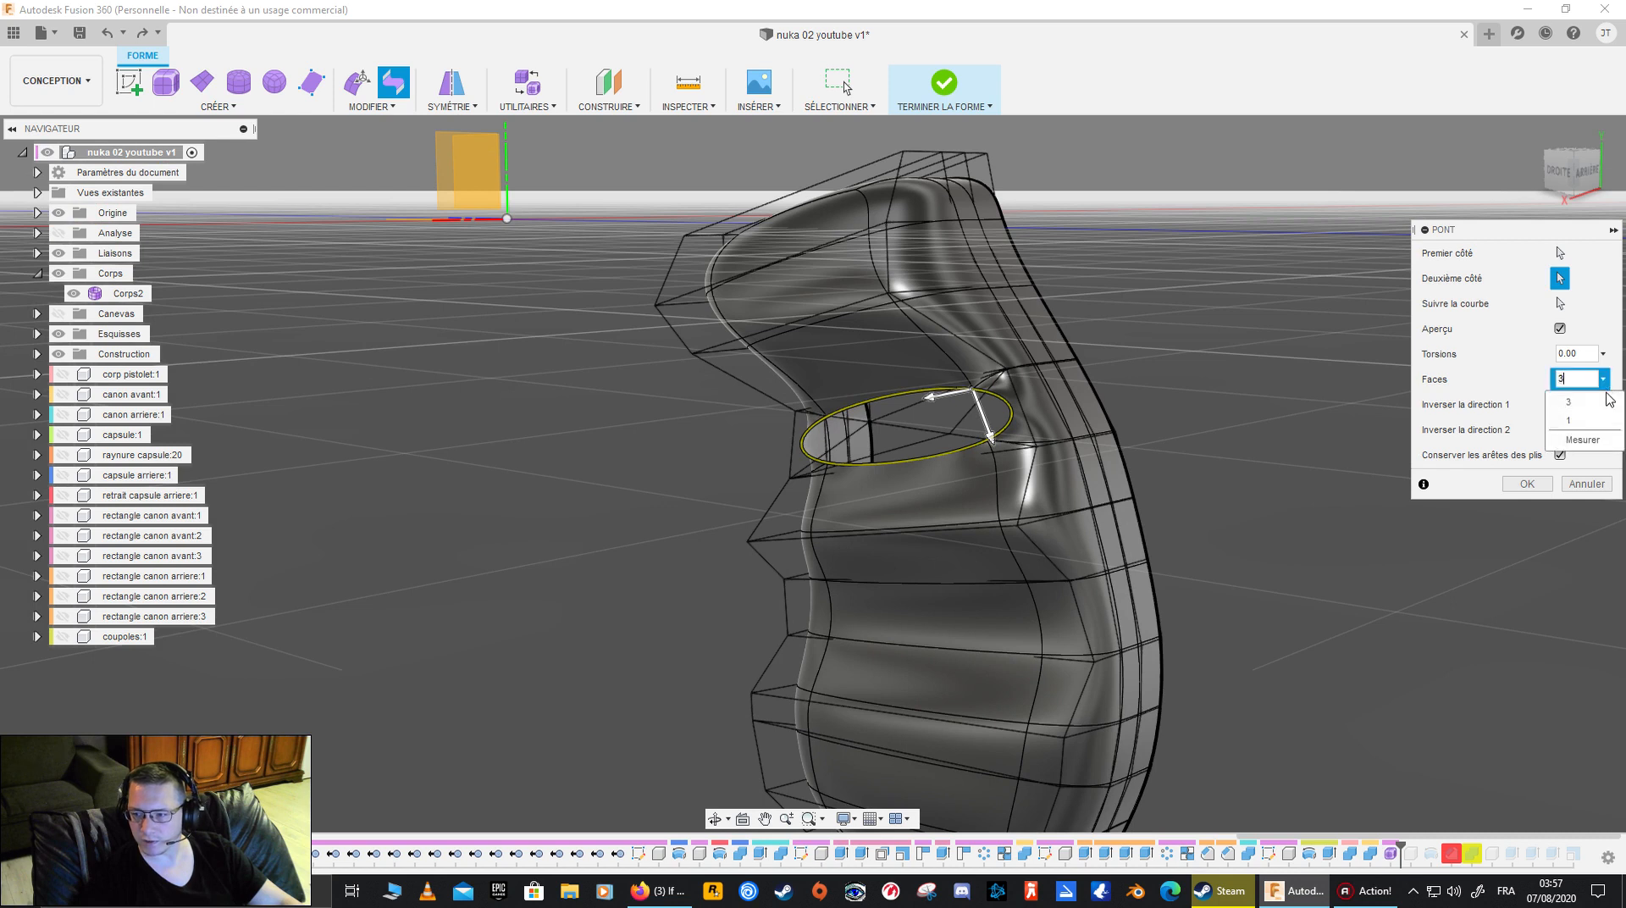
{"action": "left_click", "coordinate": [1581, 421]}
{"action": "left_click", "coordinate": [1528, 484]}
{"action": "middle_click_drag", "start_coordinate": [1549, 499], "coordinate": [1259, 483], "text": "shift"}
{"action": "left_click", "coordinate": [810, 468]}
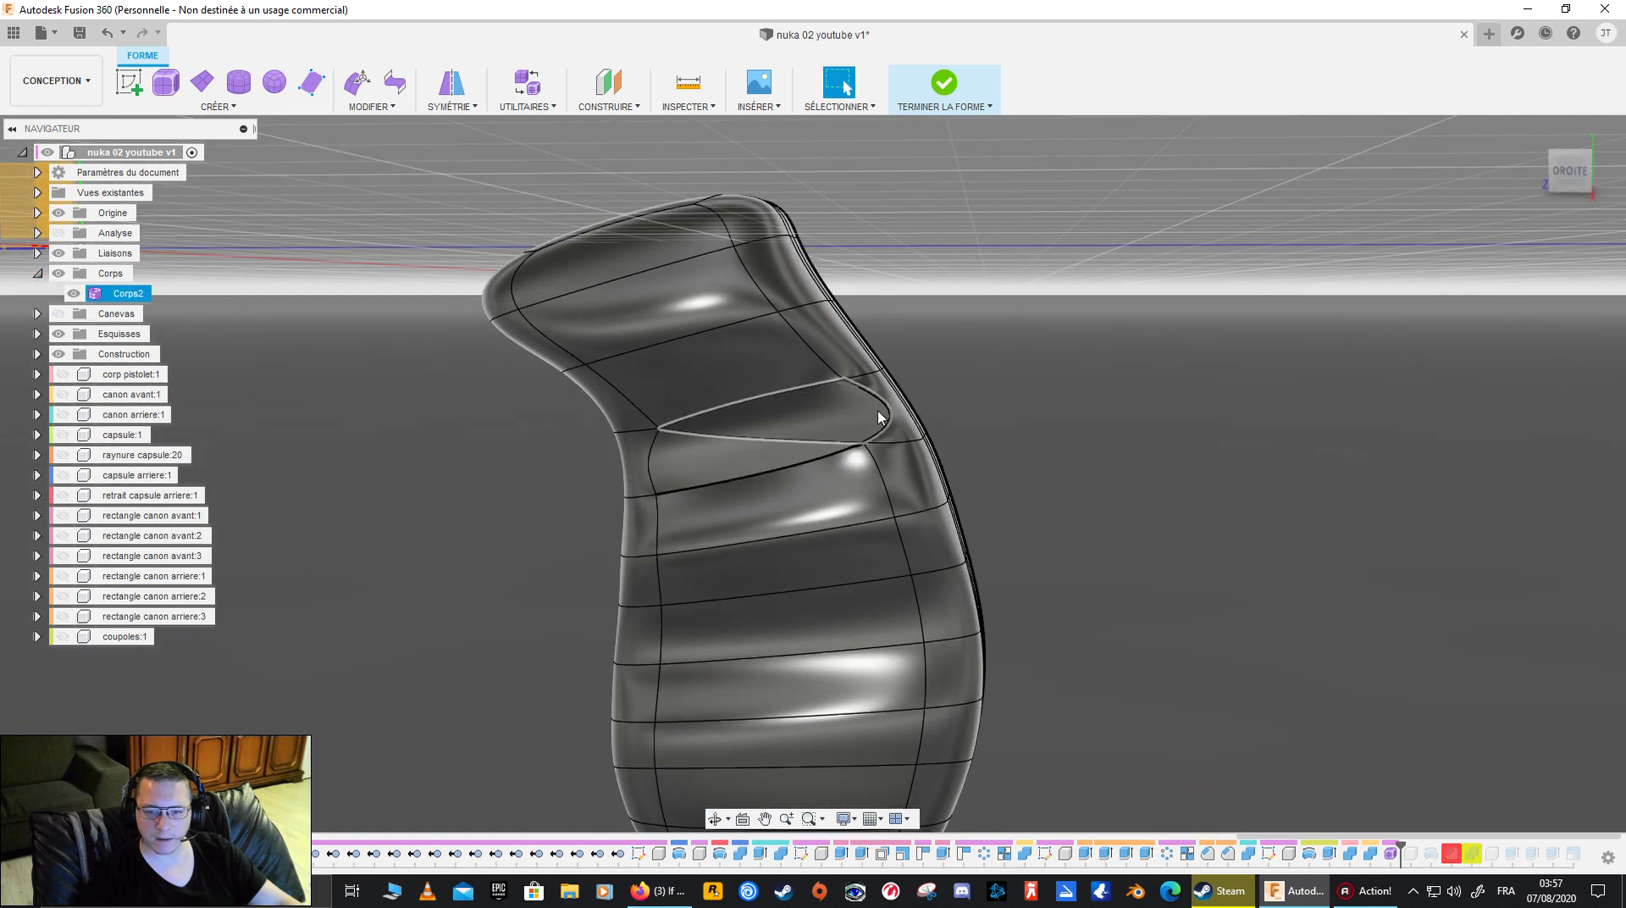
- Undo the single-face bridge and the deletion of the wide side face at the upper bend
{"action": "key", "text": "ctrl+z"}
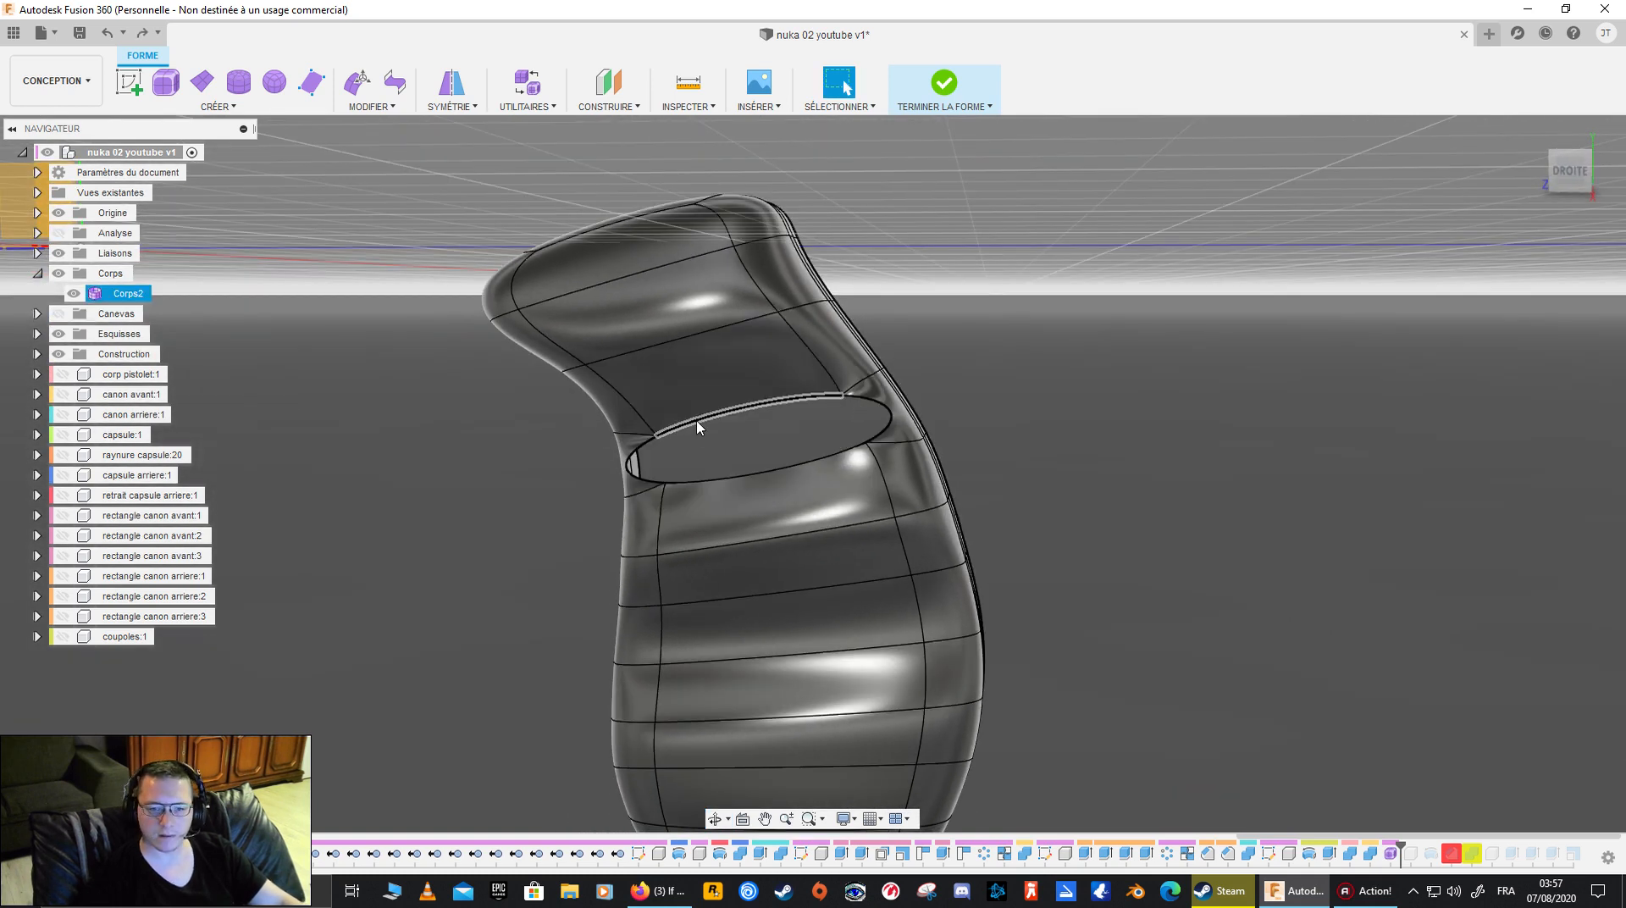
{"action": "key", "text": "ctrl+z"}
{"action": "middle_click_drag", "start_coordinate": [1081, 387], "coordinate": [1071, 407], "text": "shift"}
- Select the whole grip T-Spline body and set its display mode to Box
{"action": "middle_click_drag", "start_coordinate": [816, 373], "coordinate": [1052, 353], "text": "shift"}
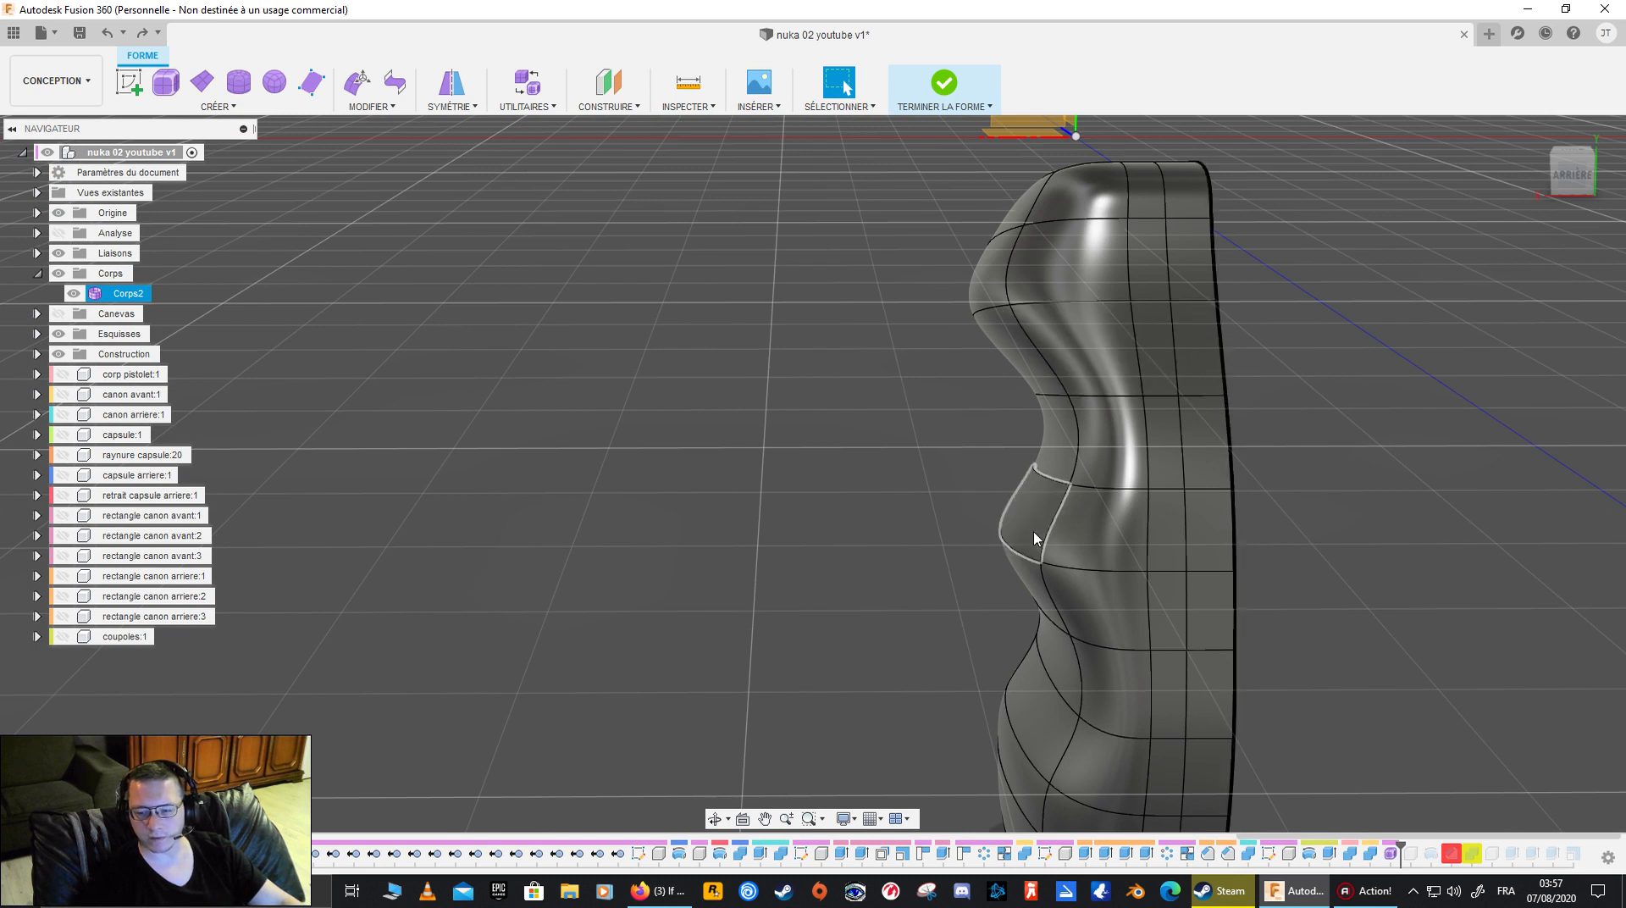
{"action": "left_click", "coordinate": [1102, 427]}
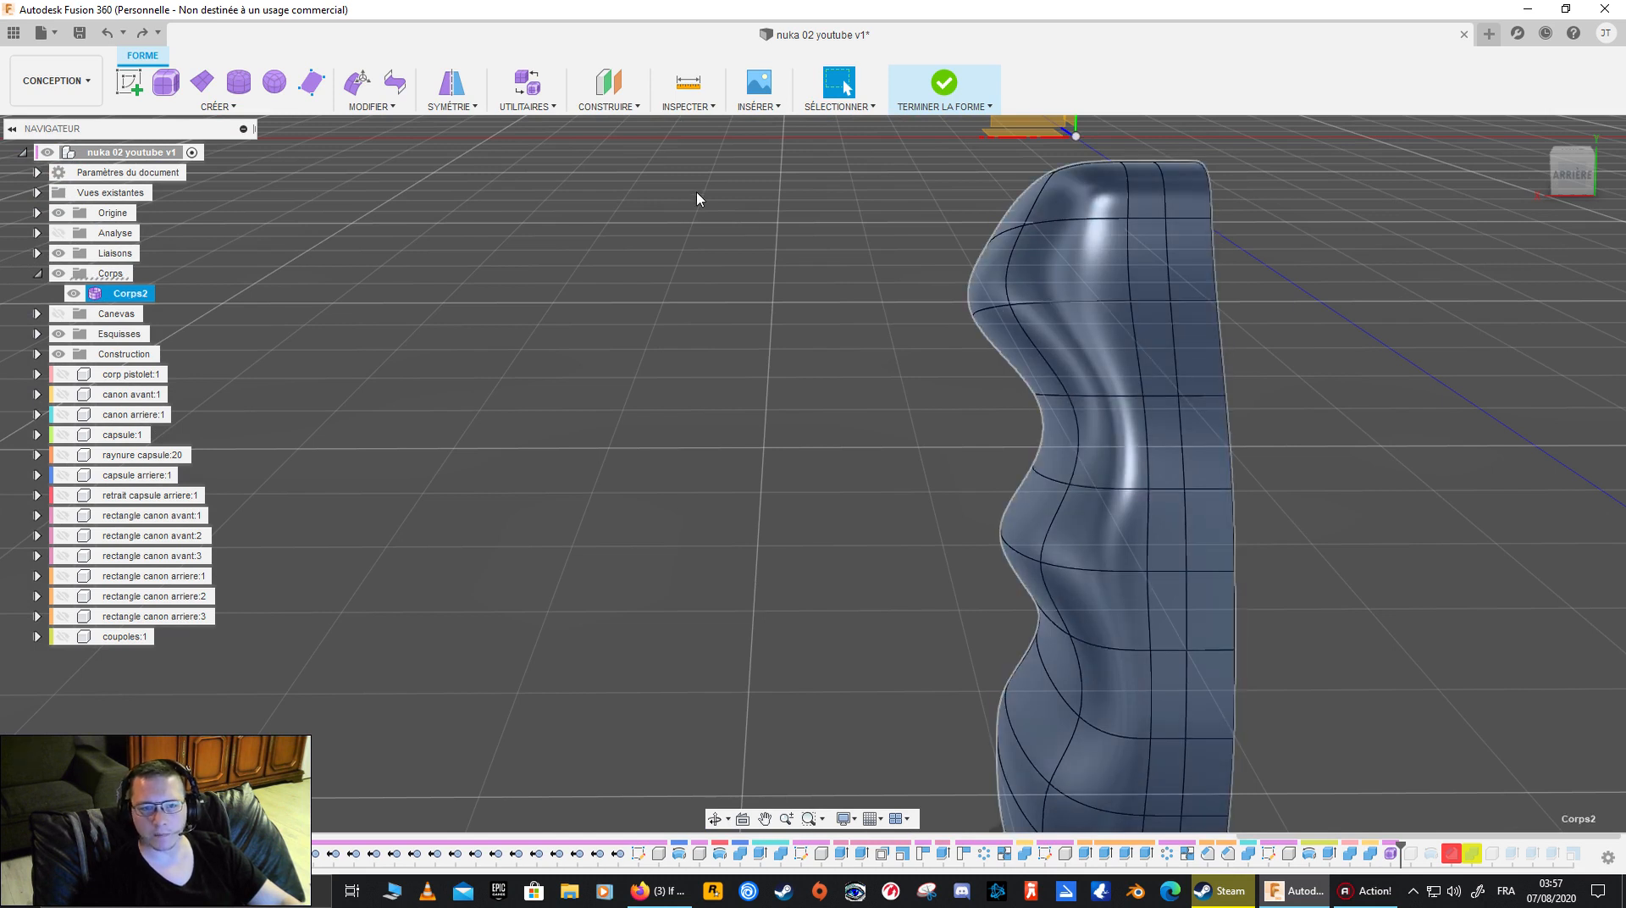
{"action": "left_click", "coordinate": [524, 106]}
{"action": "left_click", "coordinate": [547, 127]}
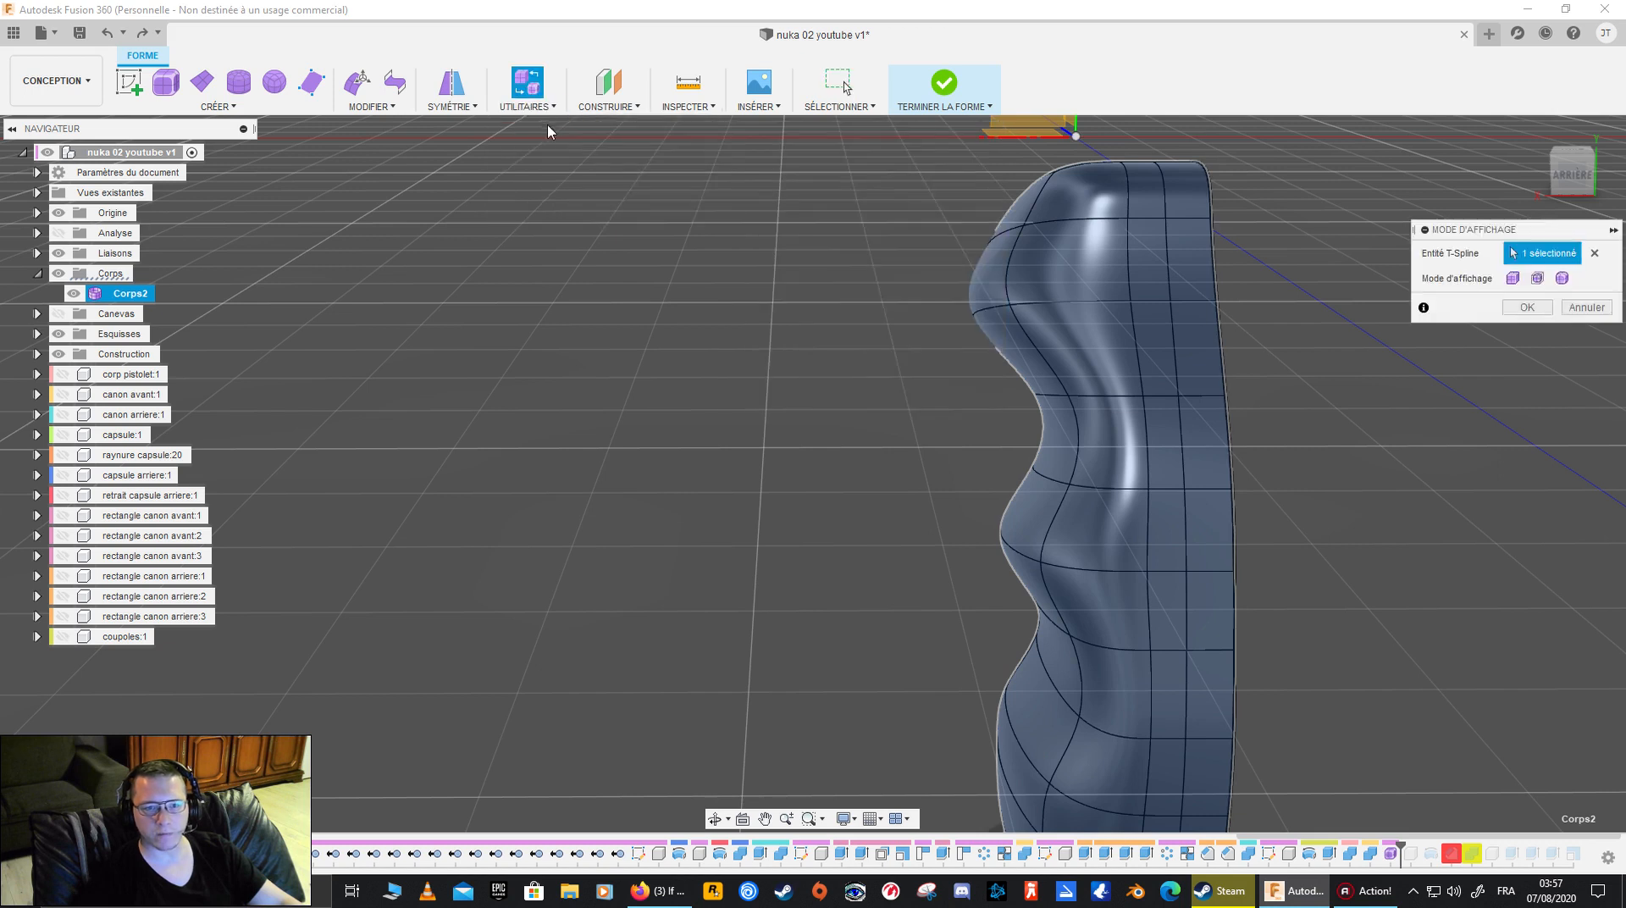
{"action": "left_click", "coordinate": [1513, 280]}
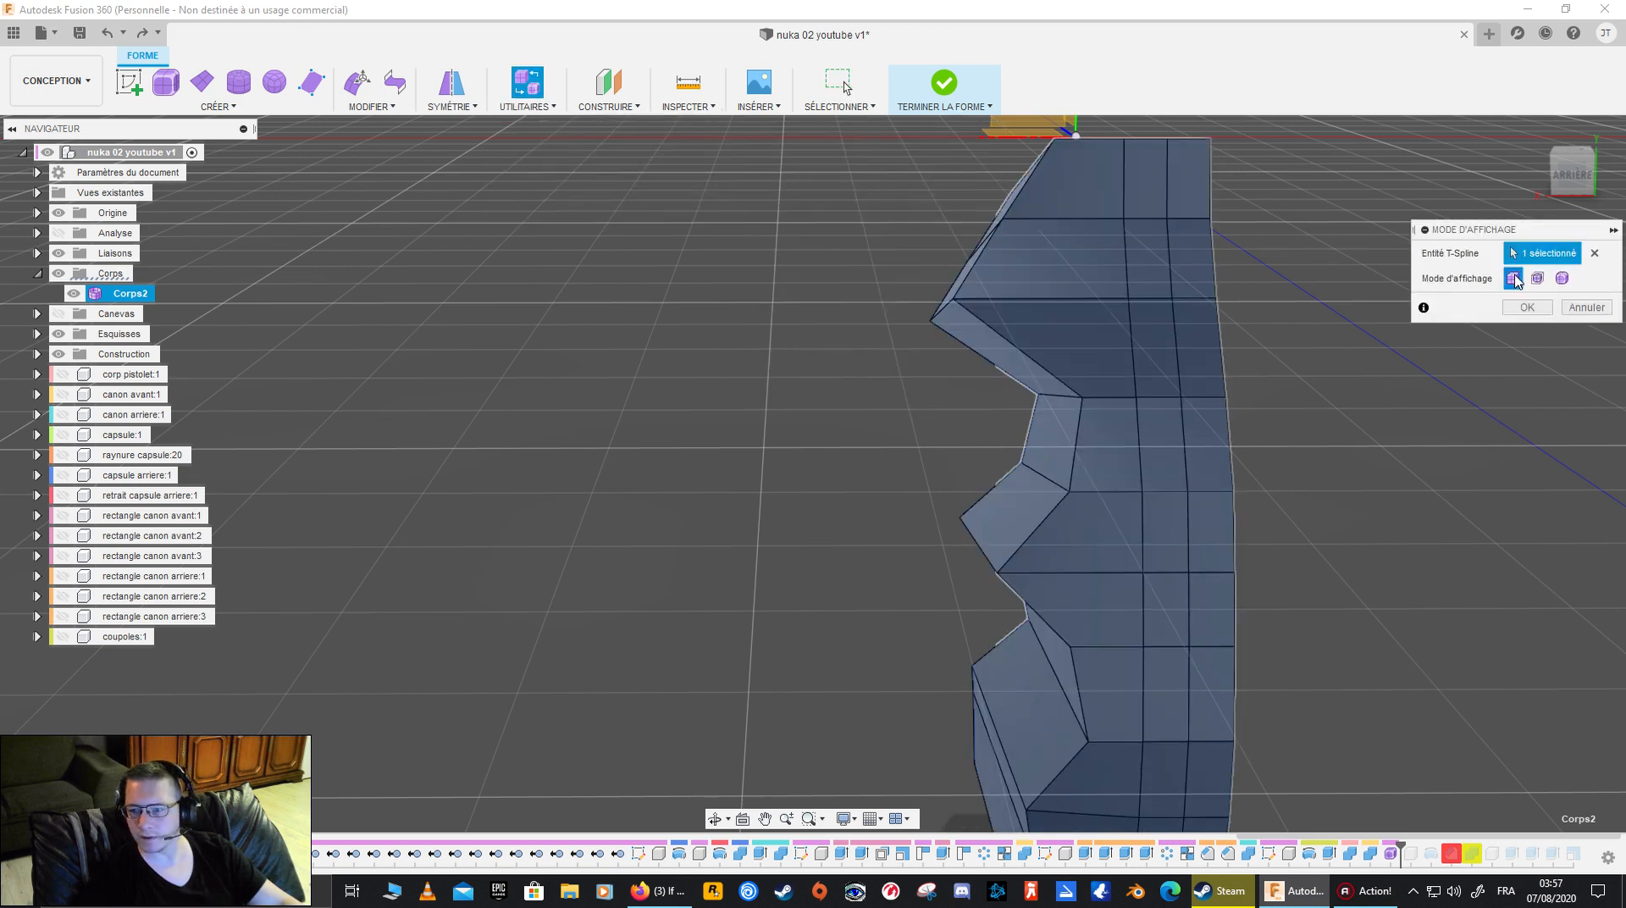
{"action": "left_click", "coordinate": [1529, 306]}
- Delete the wide side face at the upper bend of the box-displayed grip
{"action": "middle_click_drag", "start_coordinate": [1524, 330], "coordinate": [1296, 413], "text": "shift"}
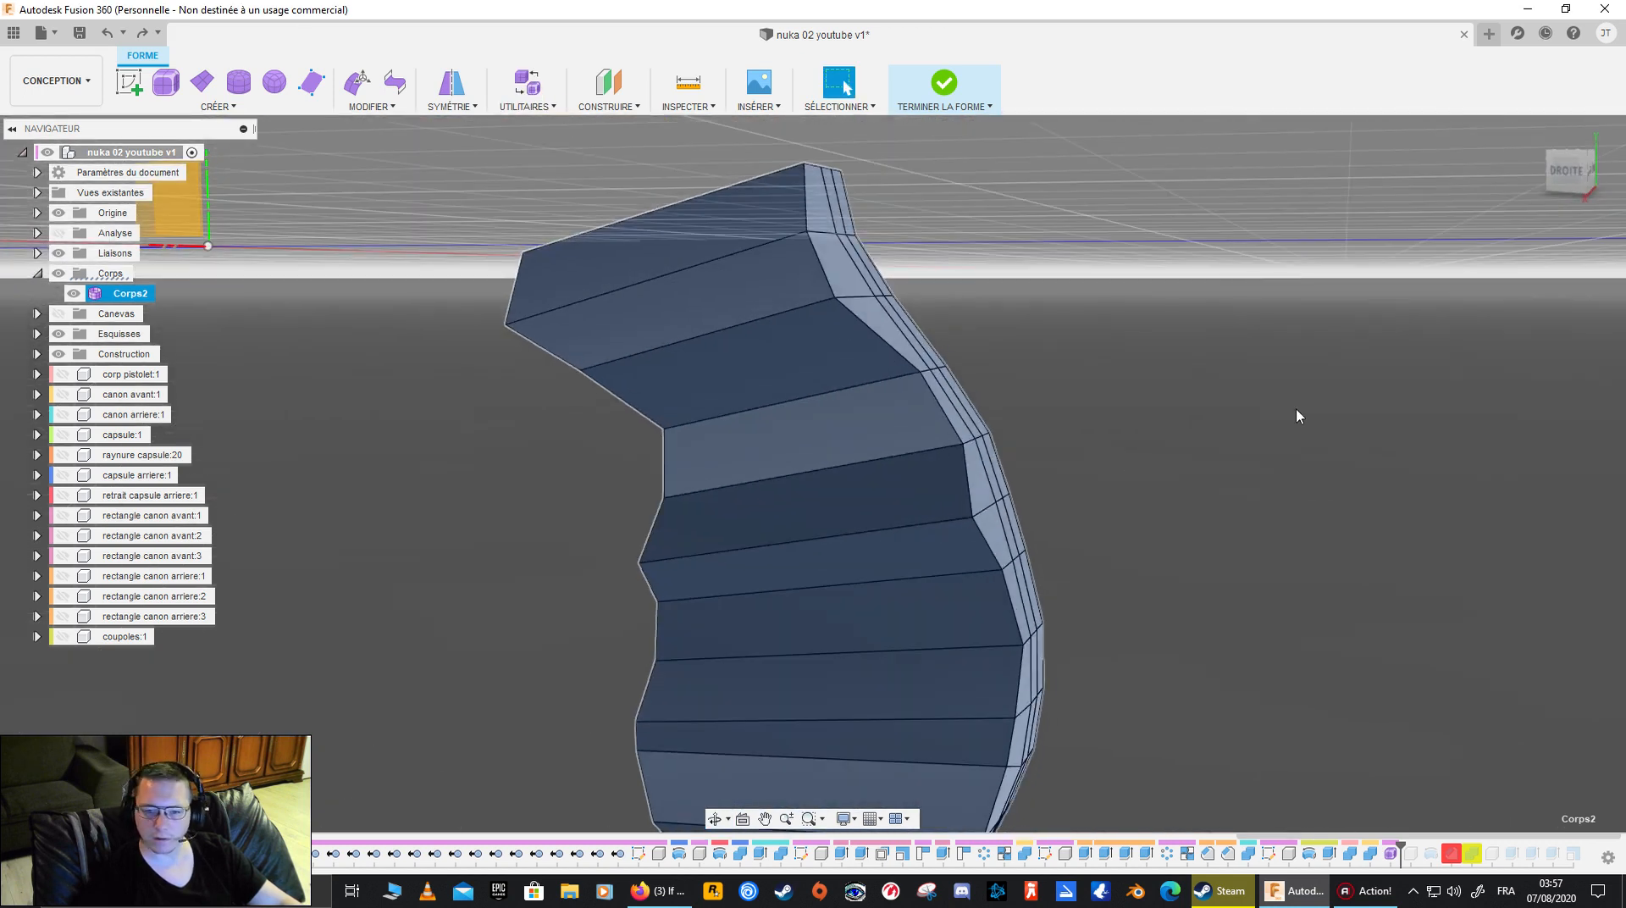
{"action": "left_click", "coordinate": [840, 430]}
{"action": "key", "text": "Delete"}
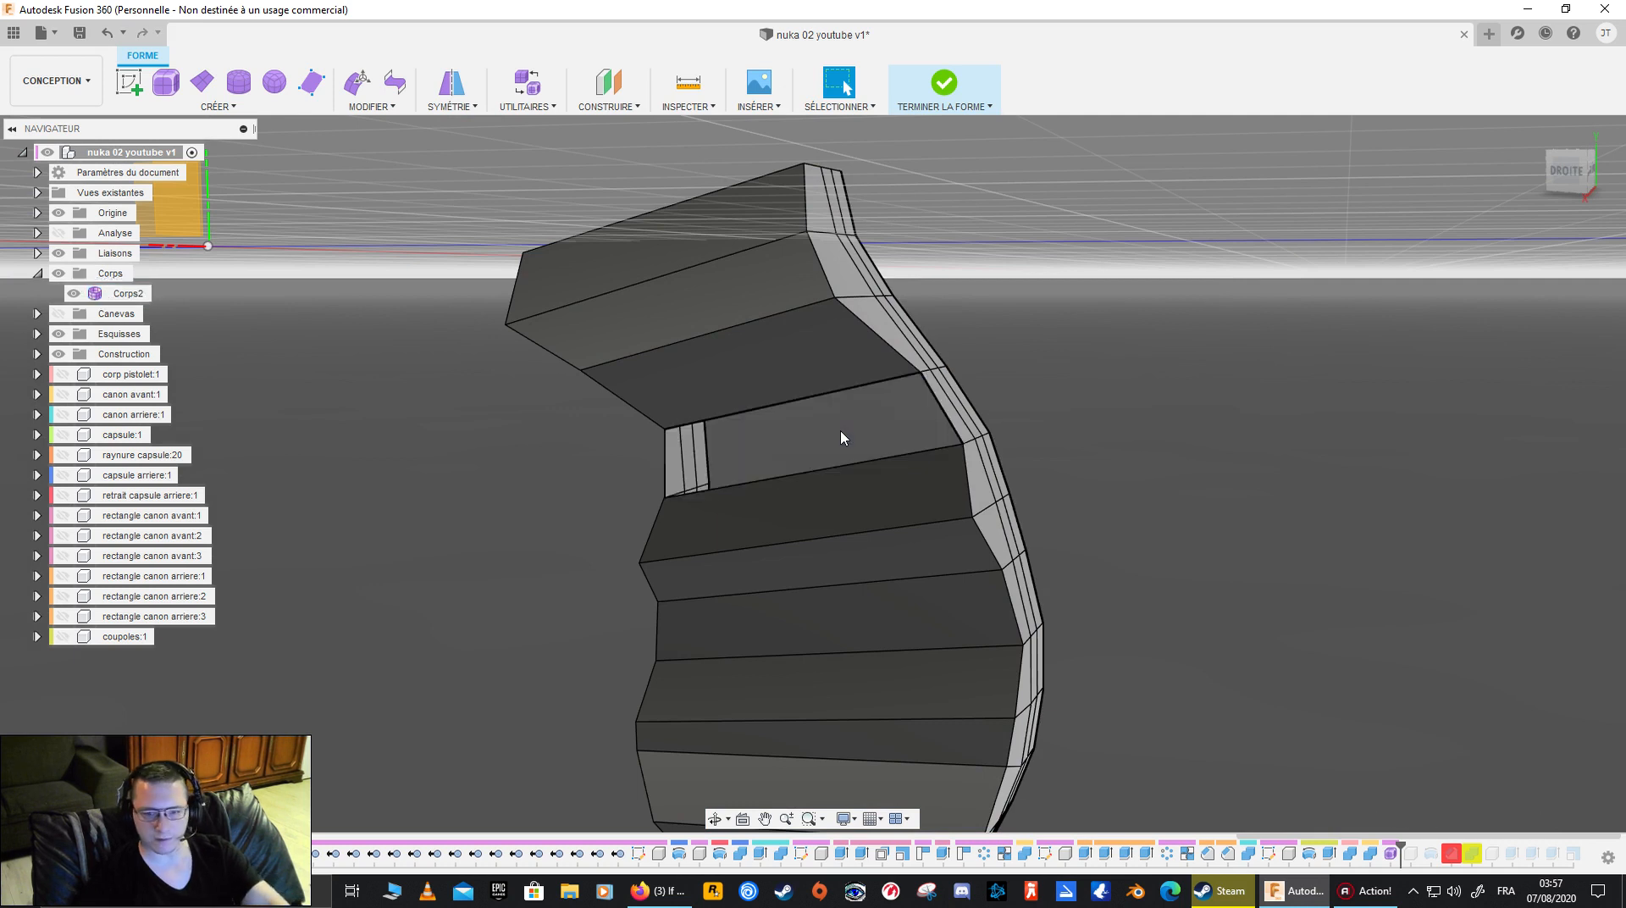
- Set up a 1-face Bridge from the opening's upper and front edges to its lower and rear edges
{"action": "left_click", "coordinate": [370, 106]}
{"action": "left_click", "coordinate": [402, 252]}
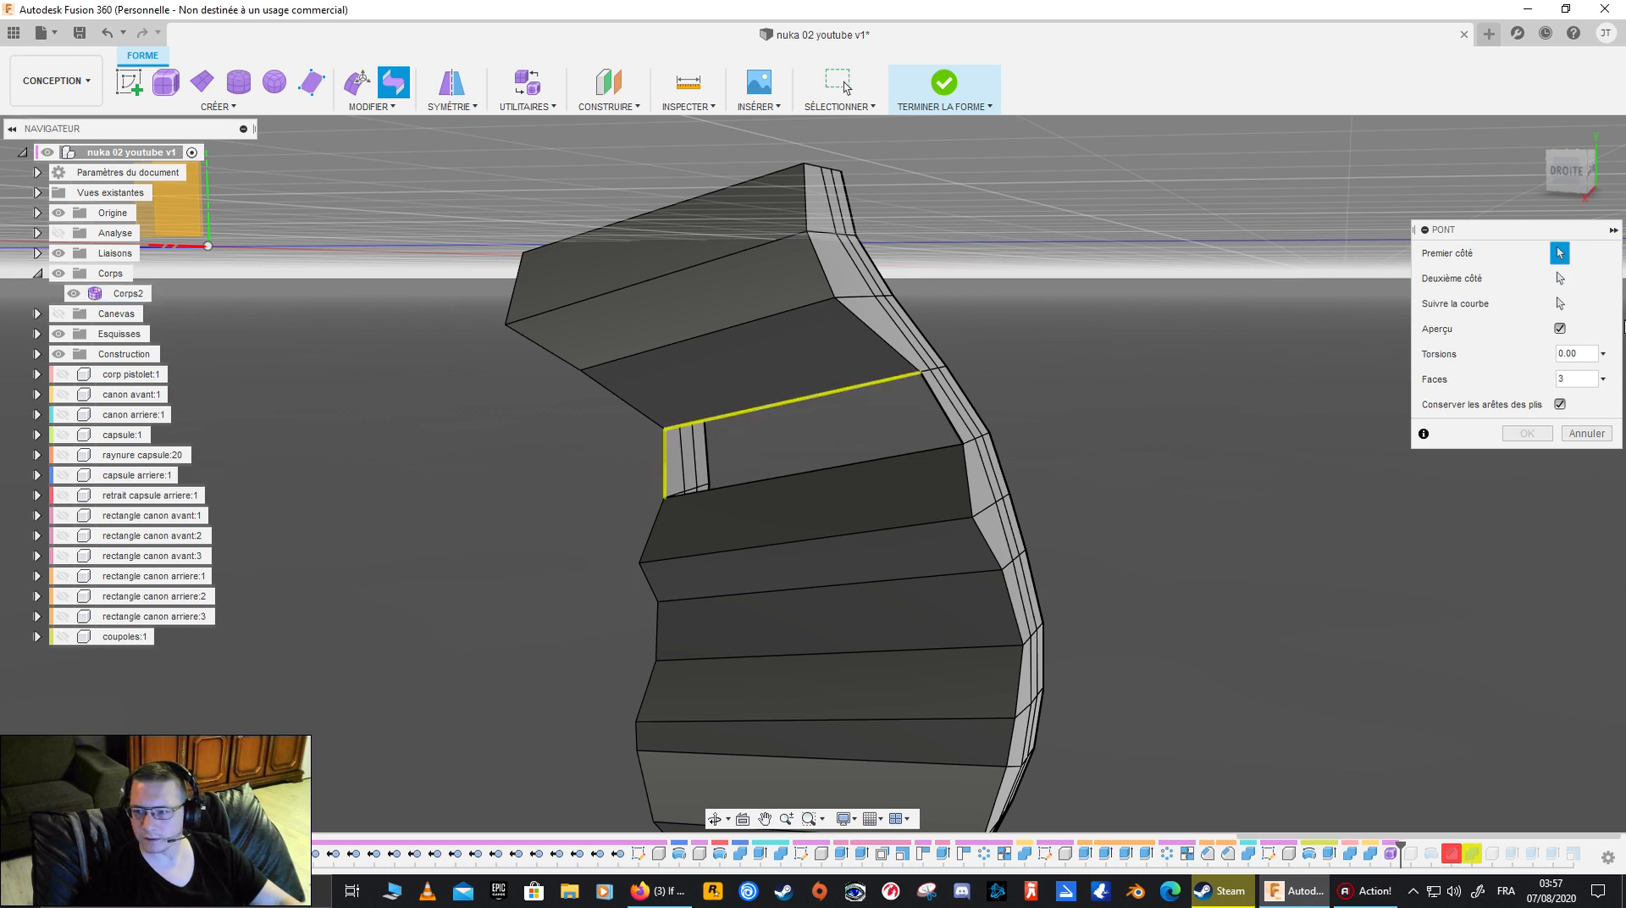
{"action": "left_click", "coordinate": [1561, 280]}
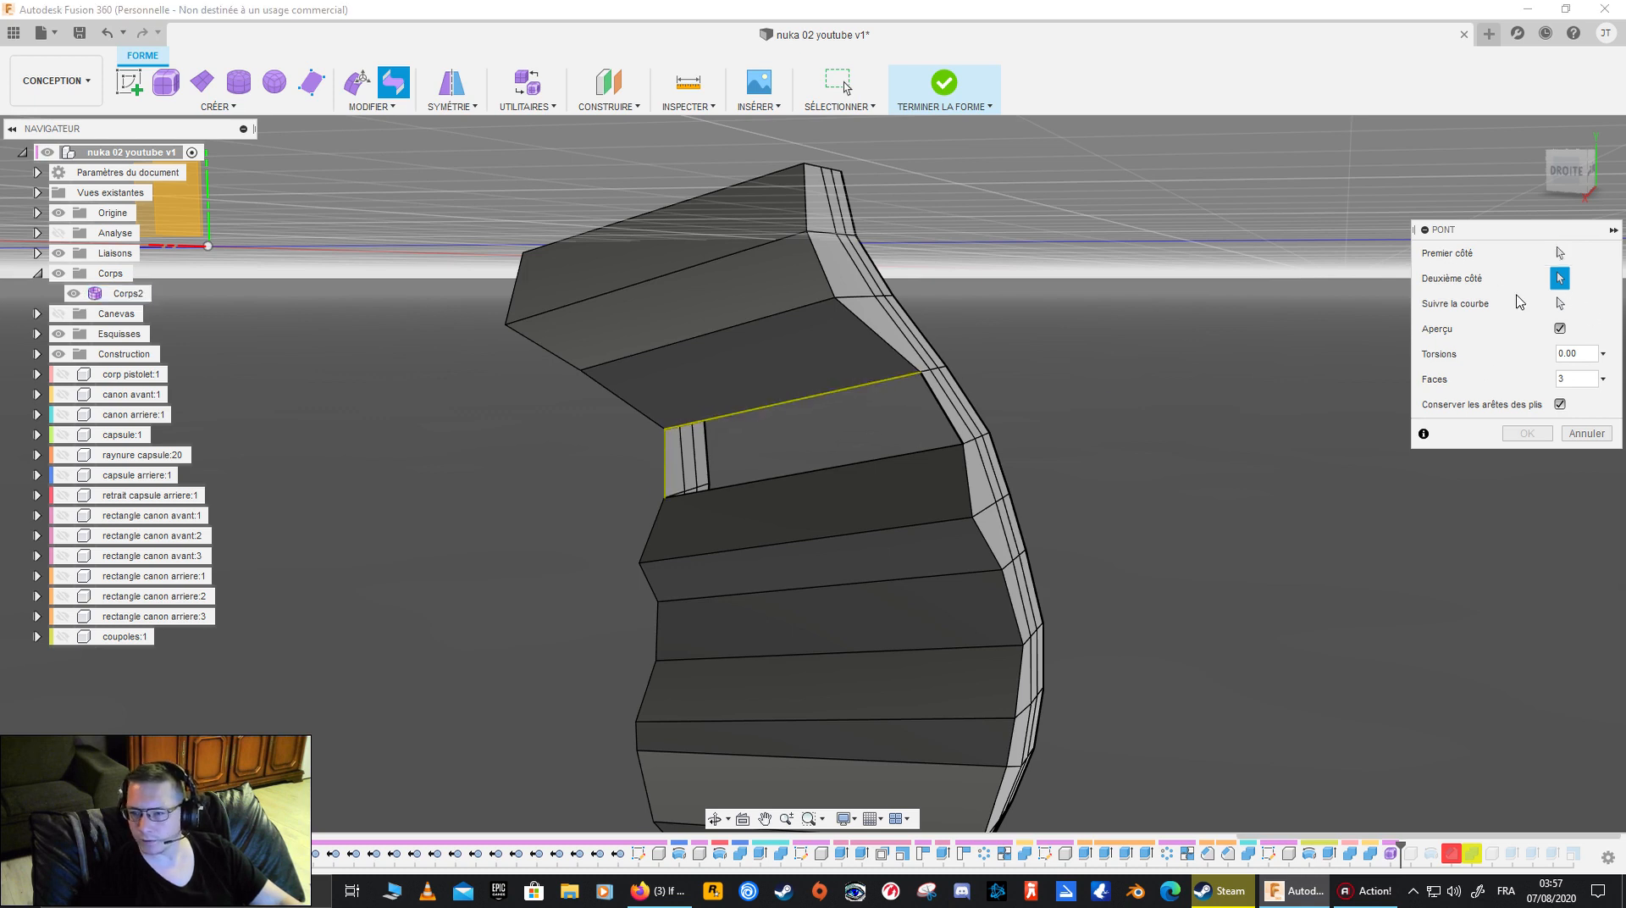
{"action": "left_click", "coordinate": [950, 421]}
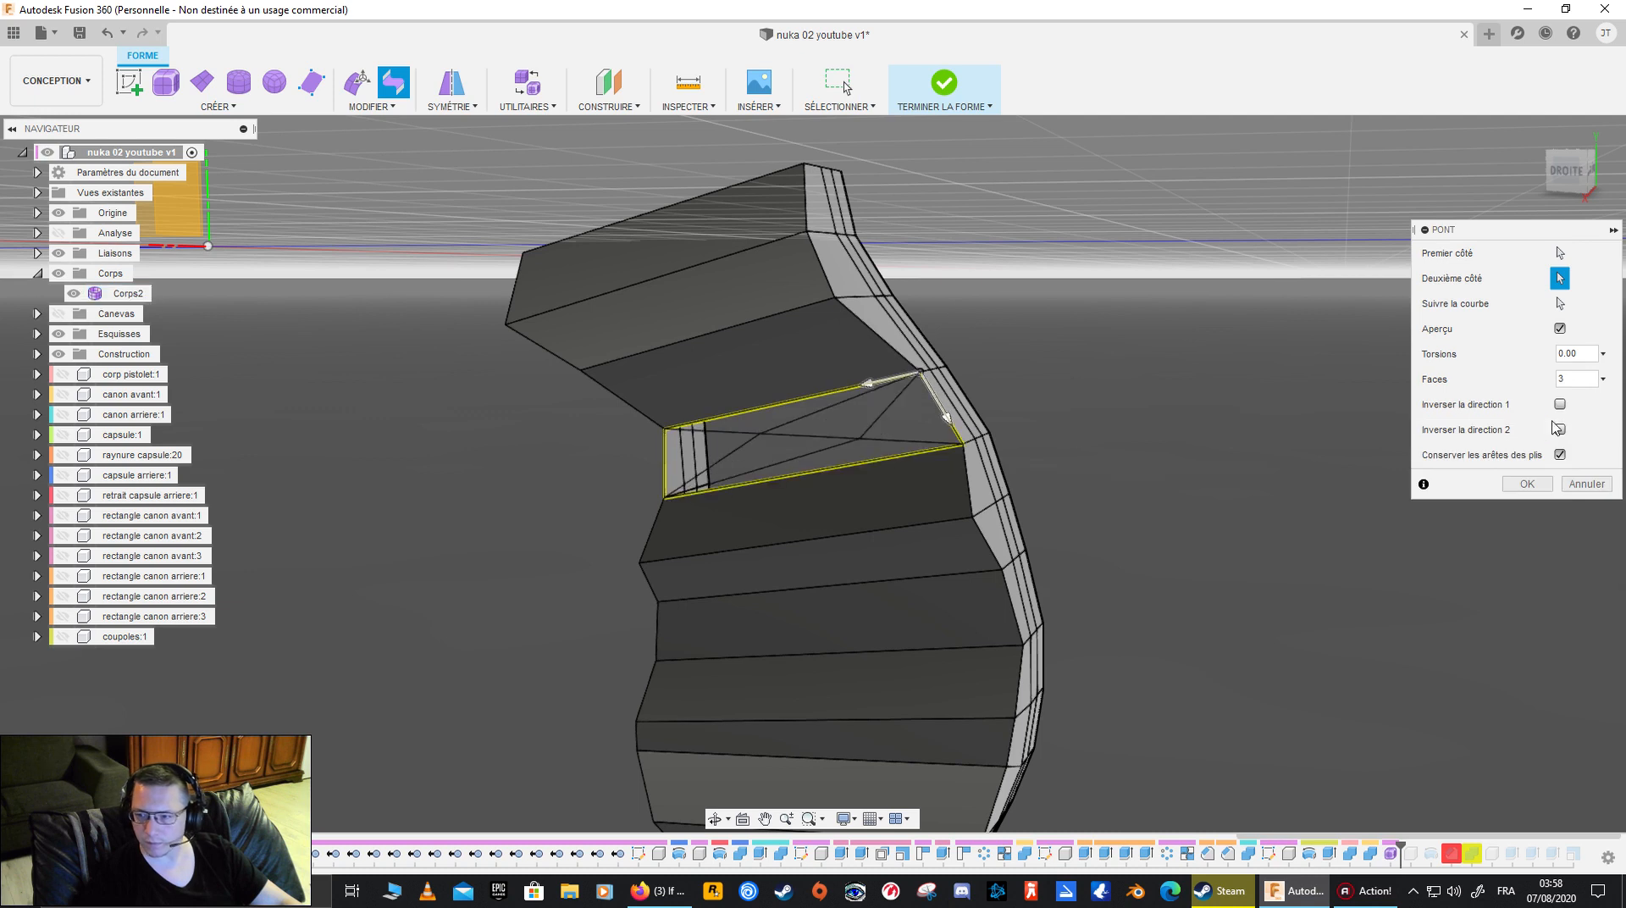
{"action": "left_click", "coordinate": [1603, 379]}
{"action": "left_click", "coordinate": [1577, 405]}
{"action": "mouse_move", "coordinate": [1387, 415]}
{"action": "middle_mouse_down", "text": "shift"}
{"action": "mouse_move", "coordinate": [1154, 455]}
{"action": "mouse_move", "coordinate": [1244, 412]}
{"action": "mouse_move", "coordinate": [1359, 412]}
{"action": "middle_mouse_up", "text": "shift"}
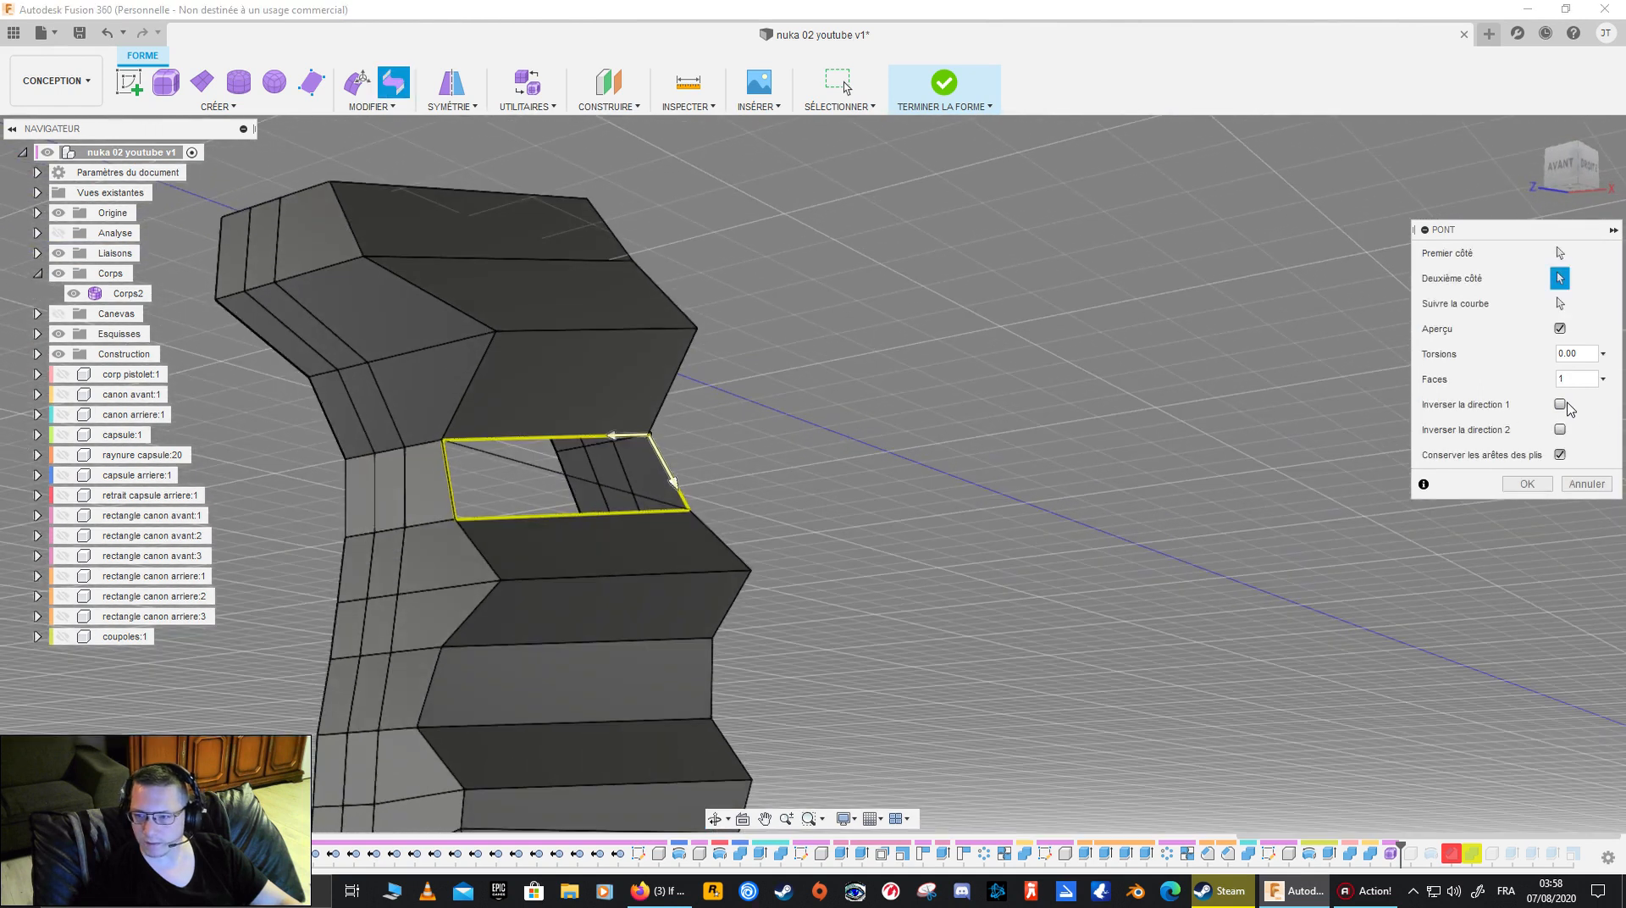
- Reverse both bridge directions with crease edges kept, and accept the bridge across the opening
{"action": "left_click", "coordinate": [1560, 455]}
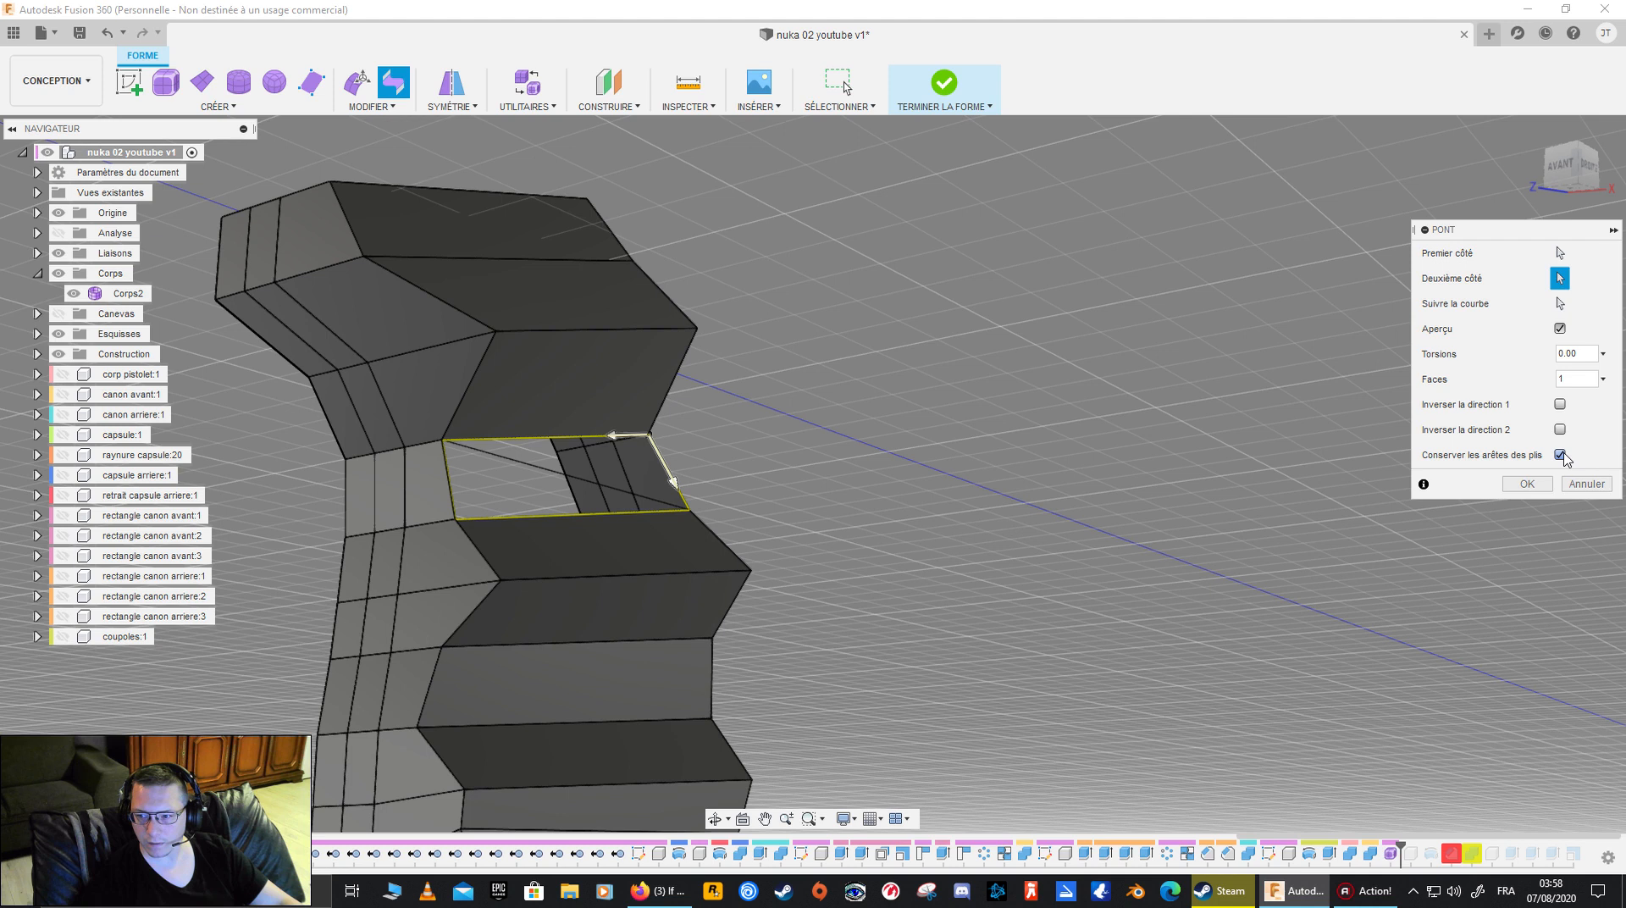
{"action": "middle_click_drag", "start_coordinate": [1062, 432], "coordinate": [898, 453], "text": "shift"}
{"action": "left_click", "coordinate": [1559, 303]}
{"action": "left_click", "coordinate": [902, 416]}
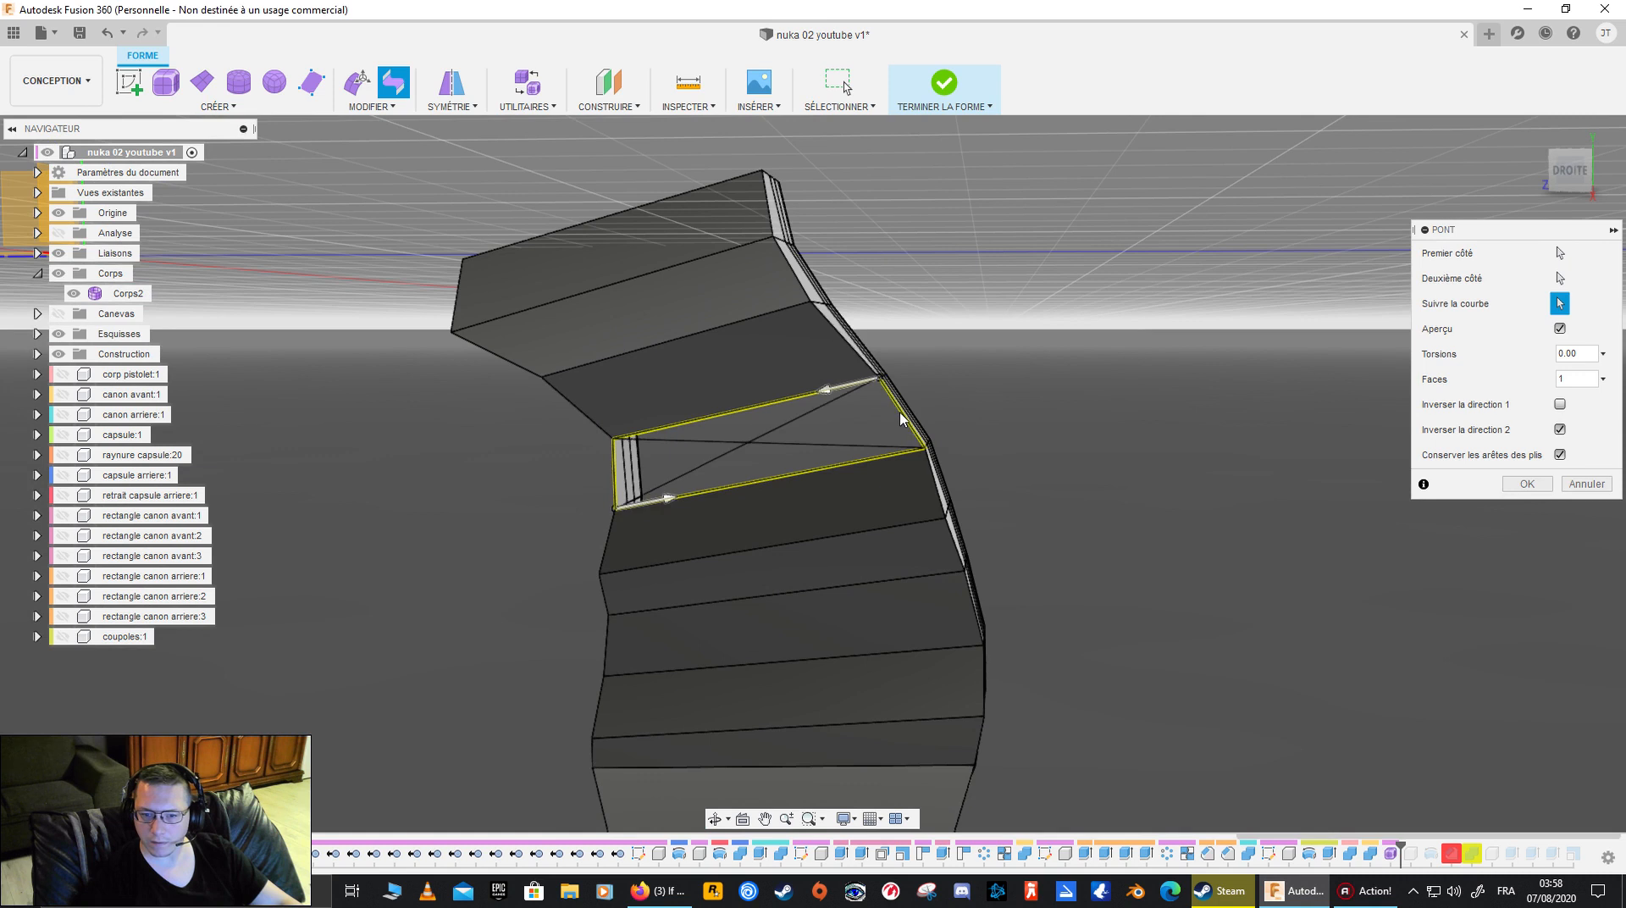
{"action": "left_click", "coordinate": [657, 500]}
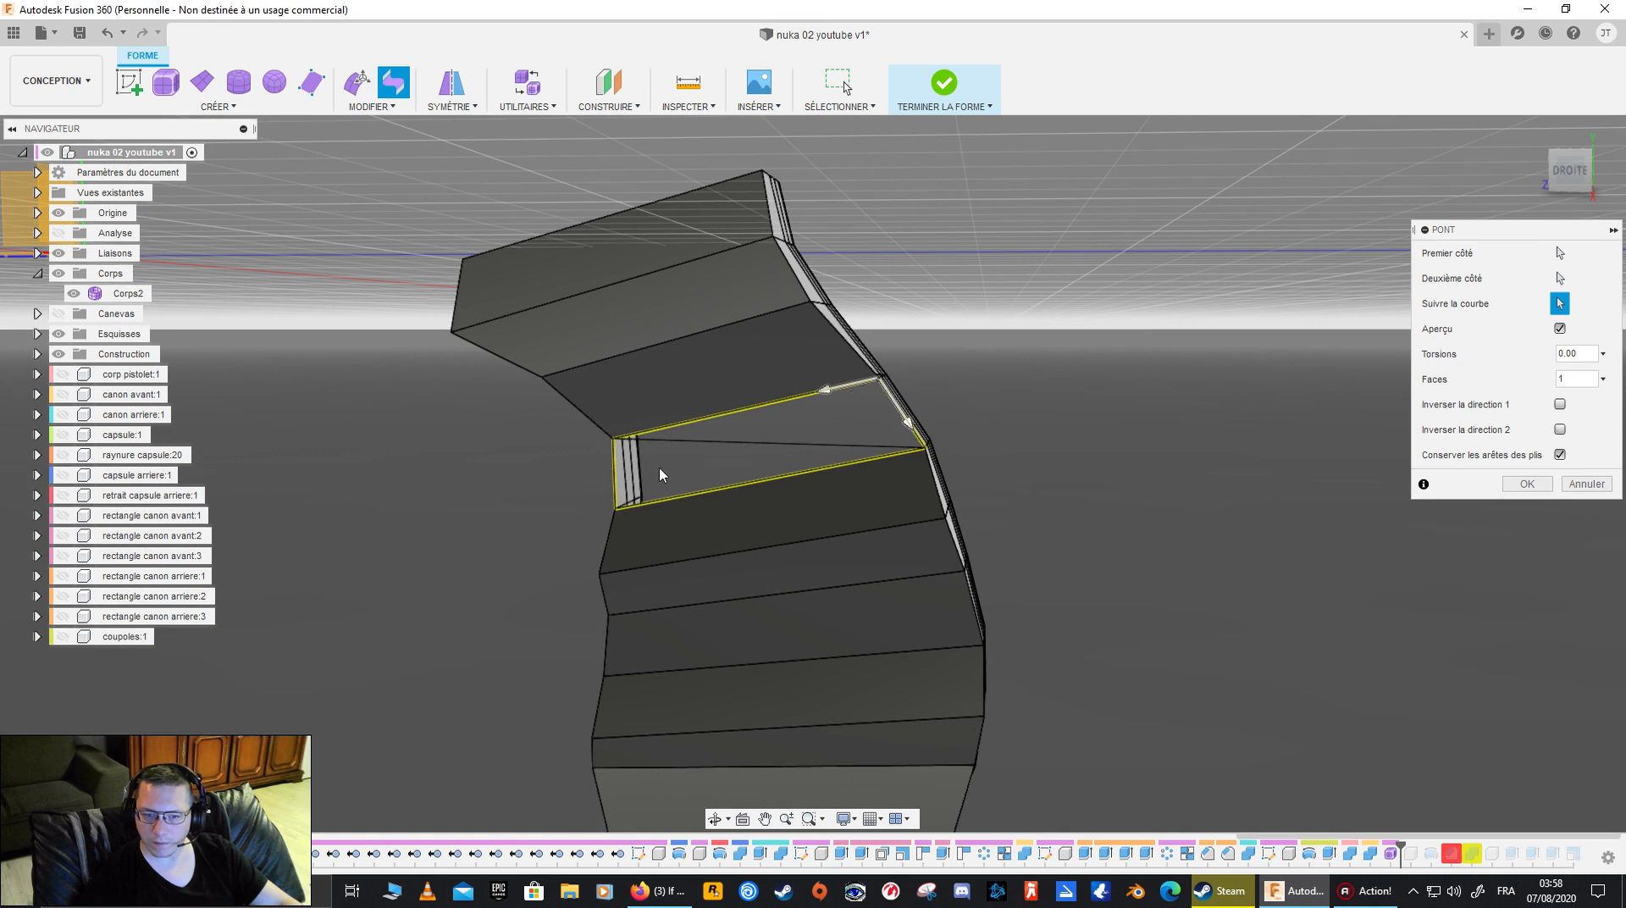
{"action": "left_click", "coordinate": [846, 391]}
{"action": "left_click", "coordinate": [900, 418]}
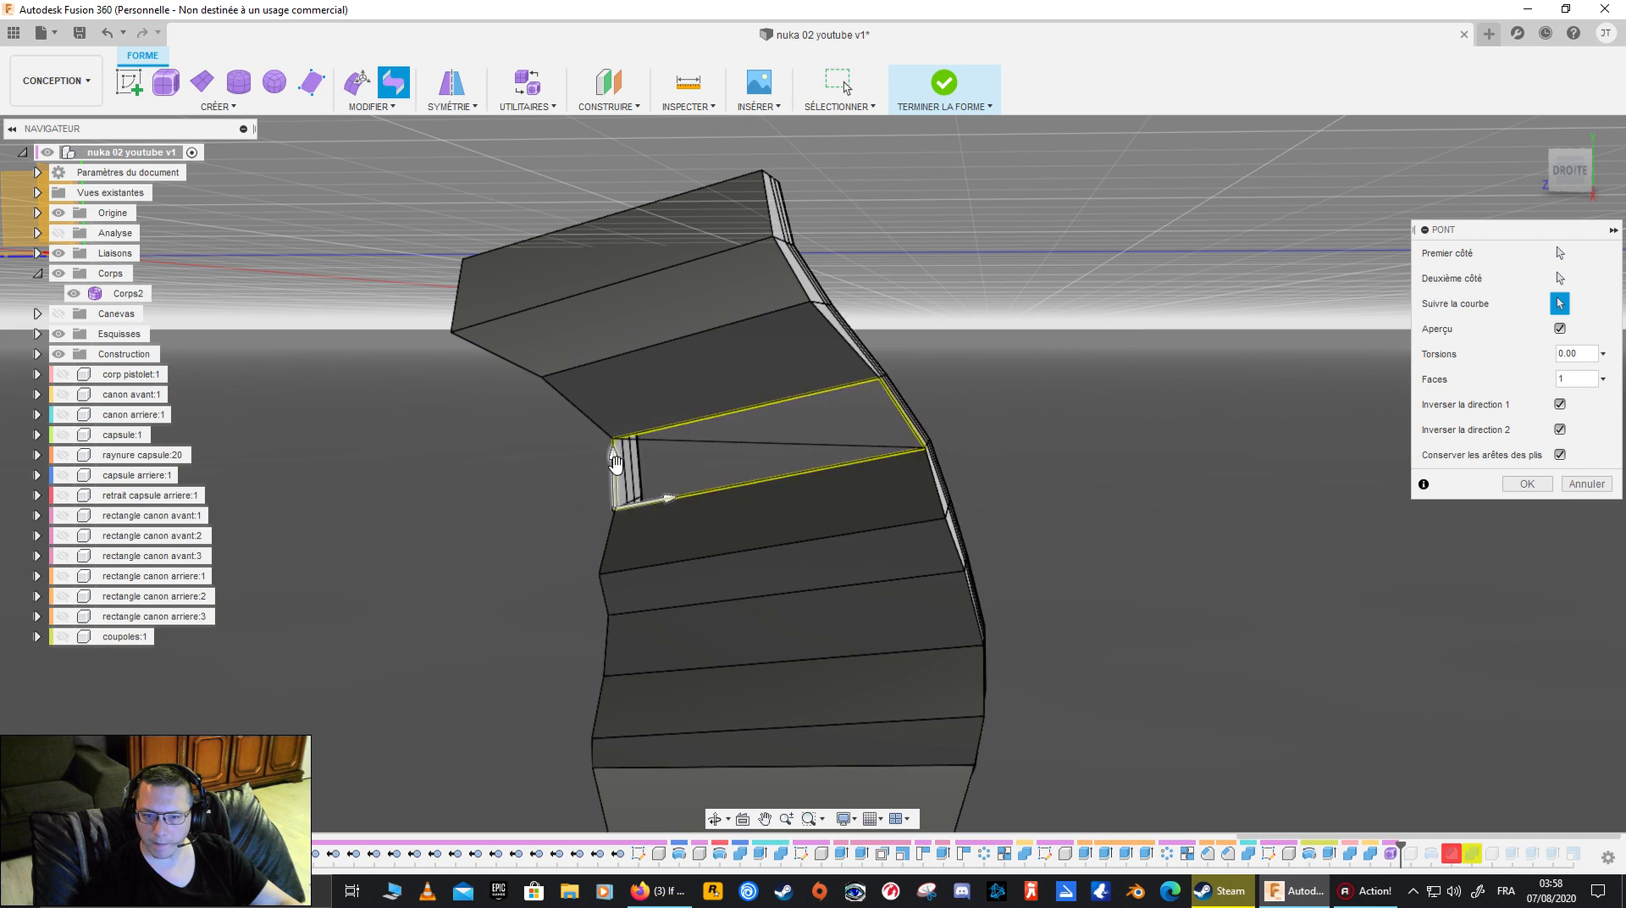
{"action": "left_click", "coordinate": [1526, 483]}
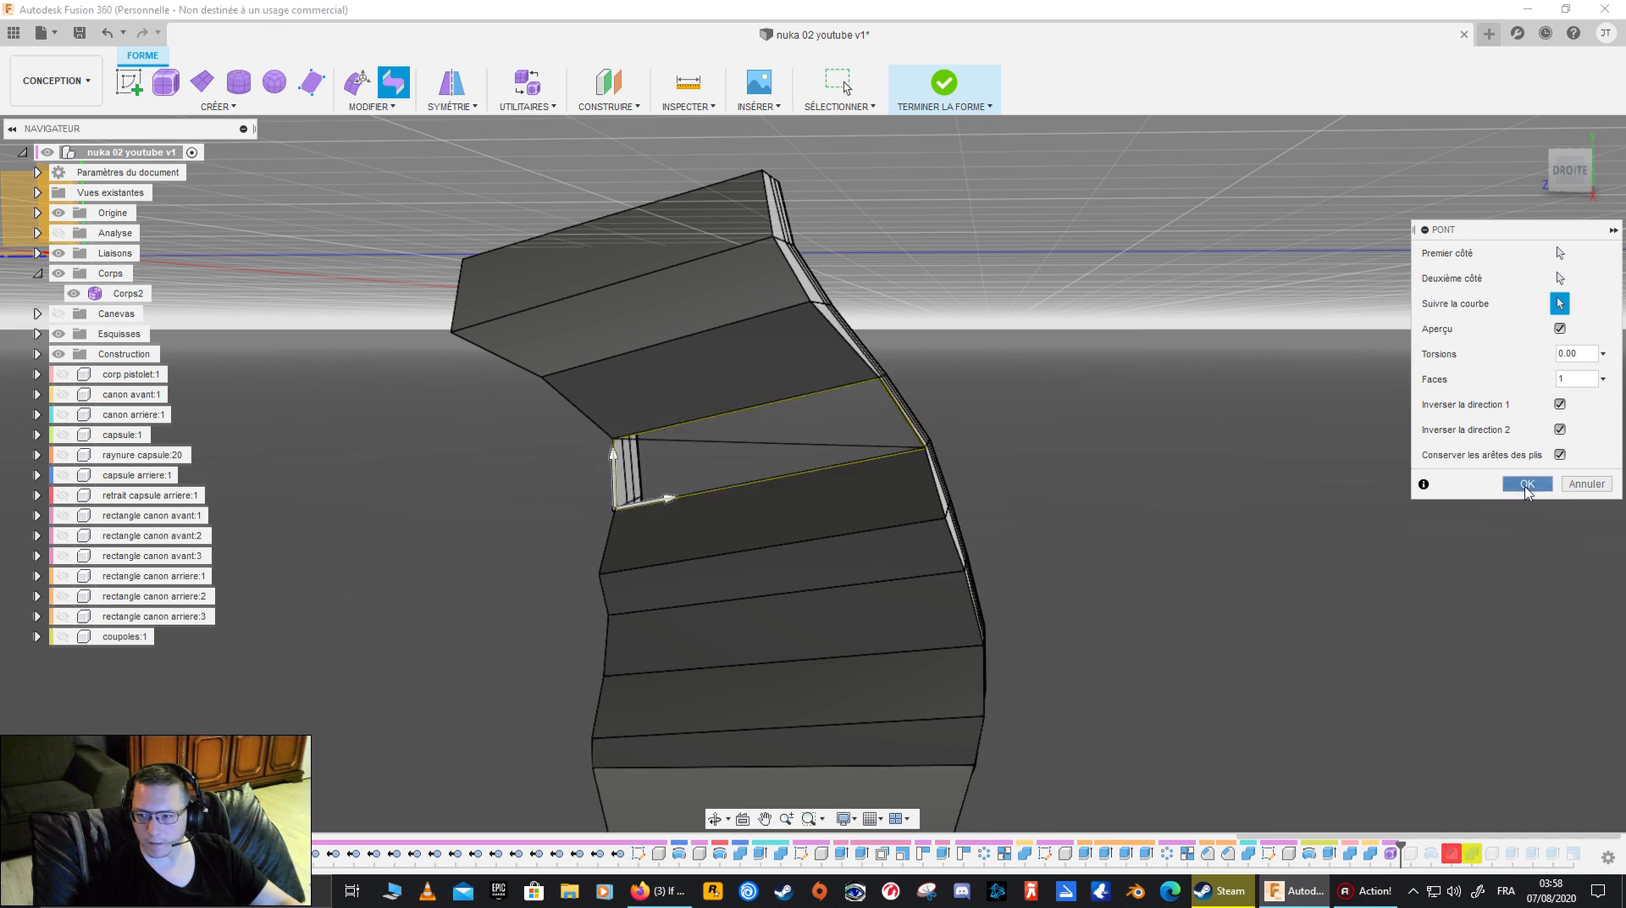
- Delete the diagonal edge between the two bridged triangles to merge them into one side face
{"action": "left_click", "coordinate": [749, 454]}
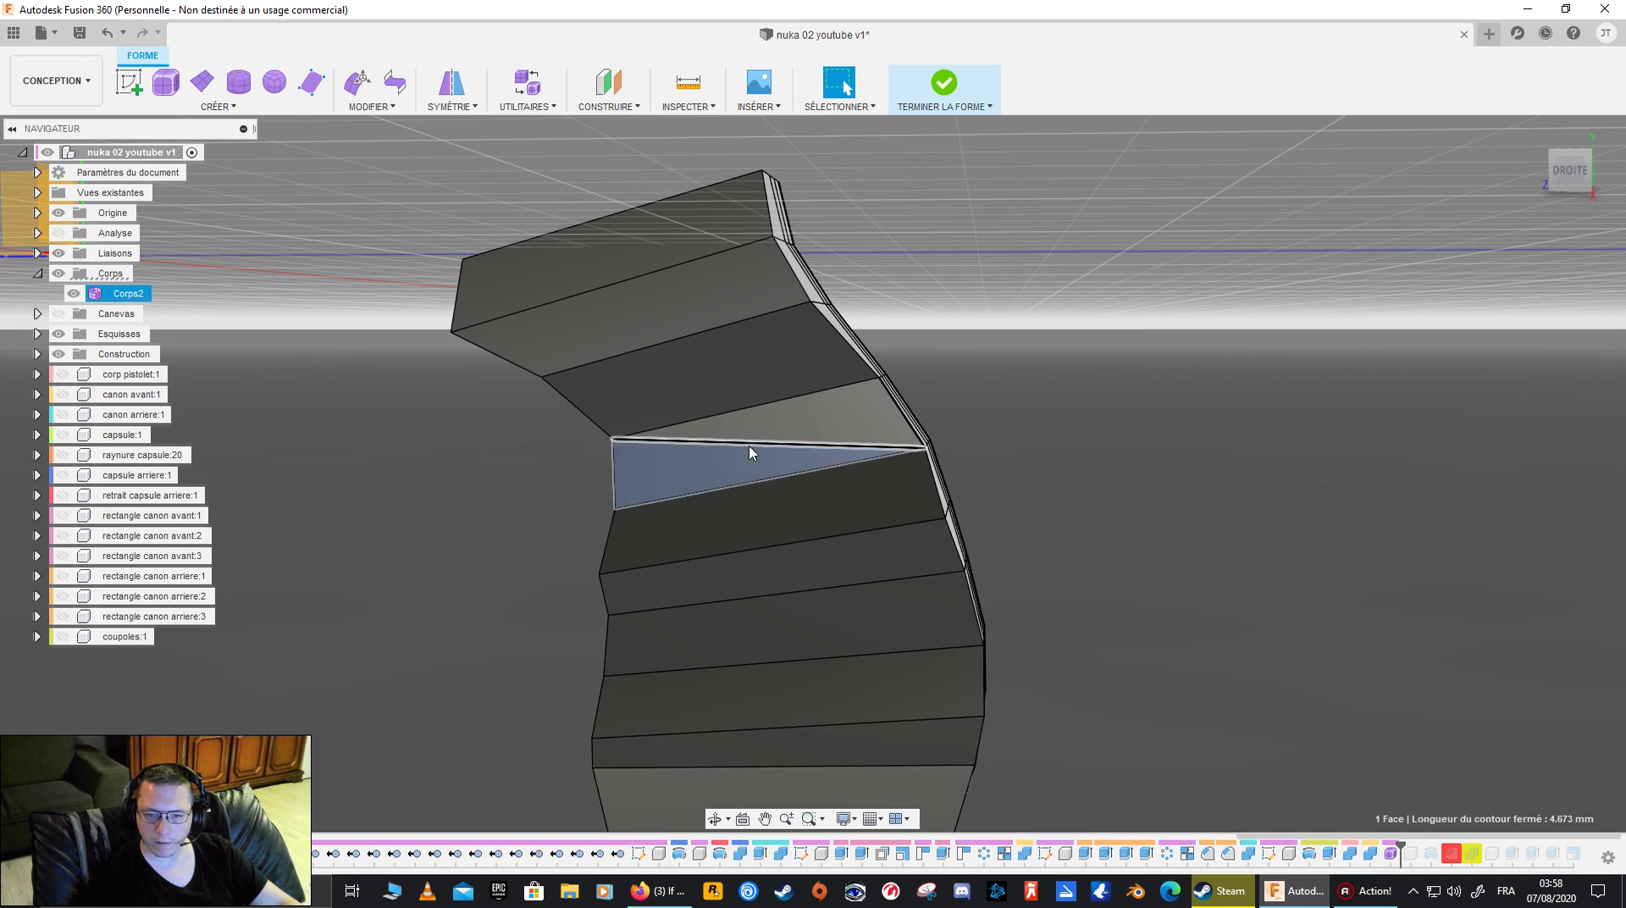
{"action": "left_click", "coordinate": [749, 447]}
{"action": "key", "text": "Delete"}
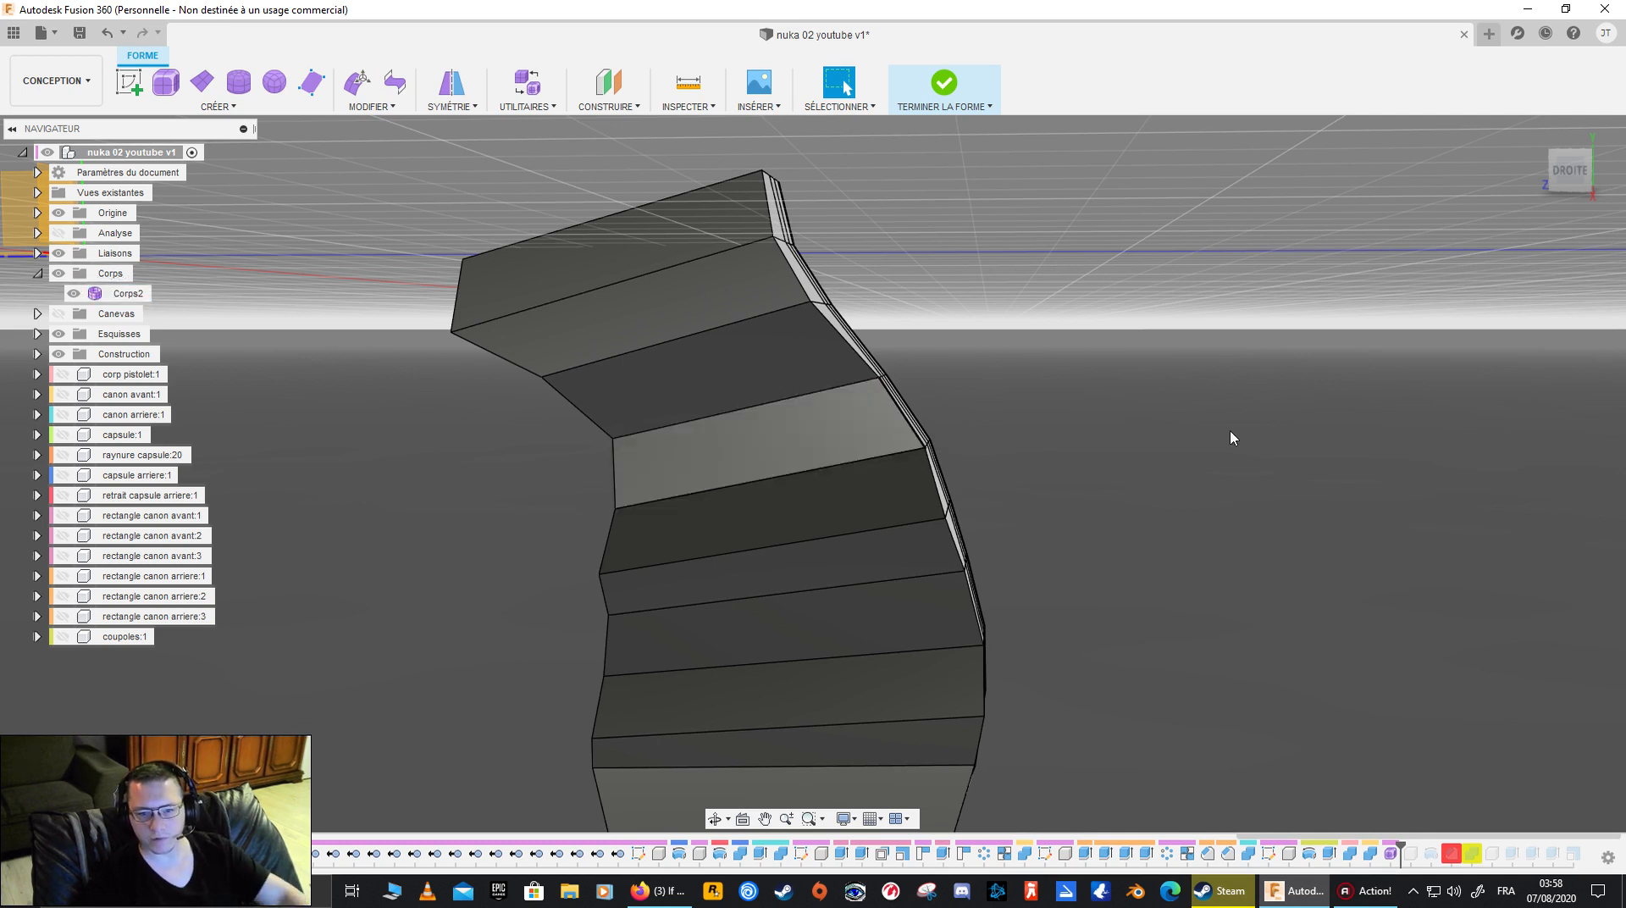
- Switch the whole grip body from box display to smooth display
{"action": "middle_click_drag", "start_coordinate": [1184, 430], "coordinate": [1007, 440], "text": "shift"}
{"action": "middle_click_drag", "start_coordinate": [684, 418], "coordinate": [1051, 373], "text": "shift"}
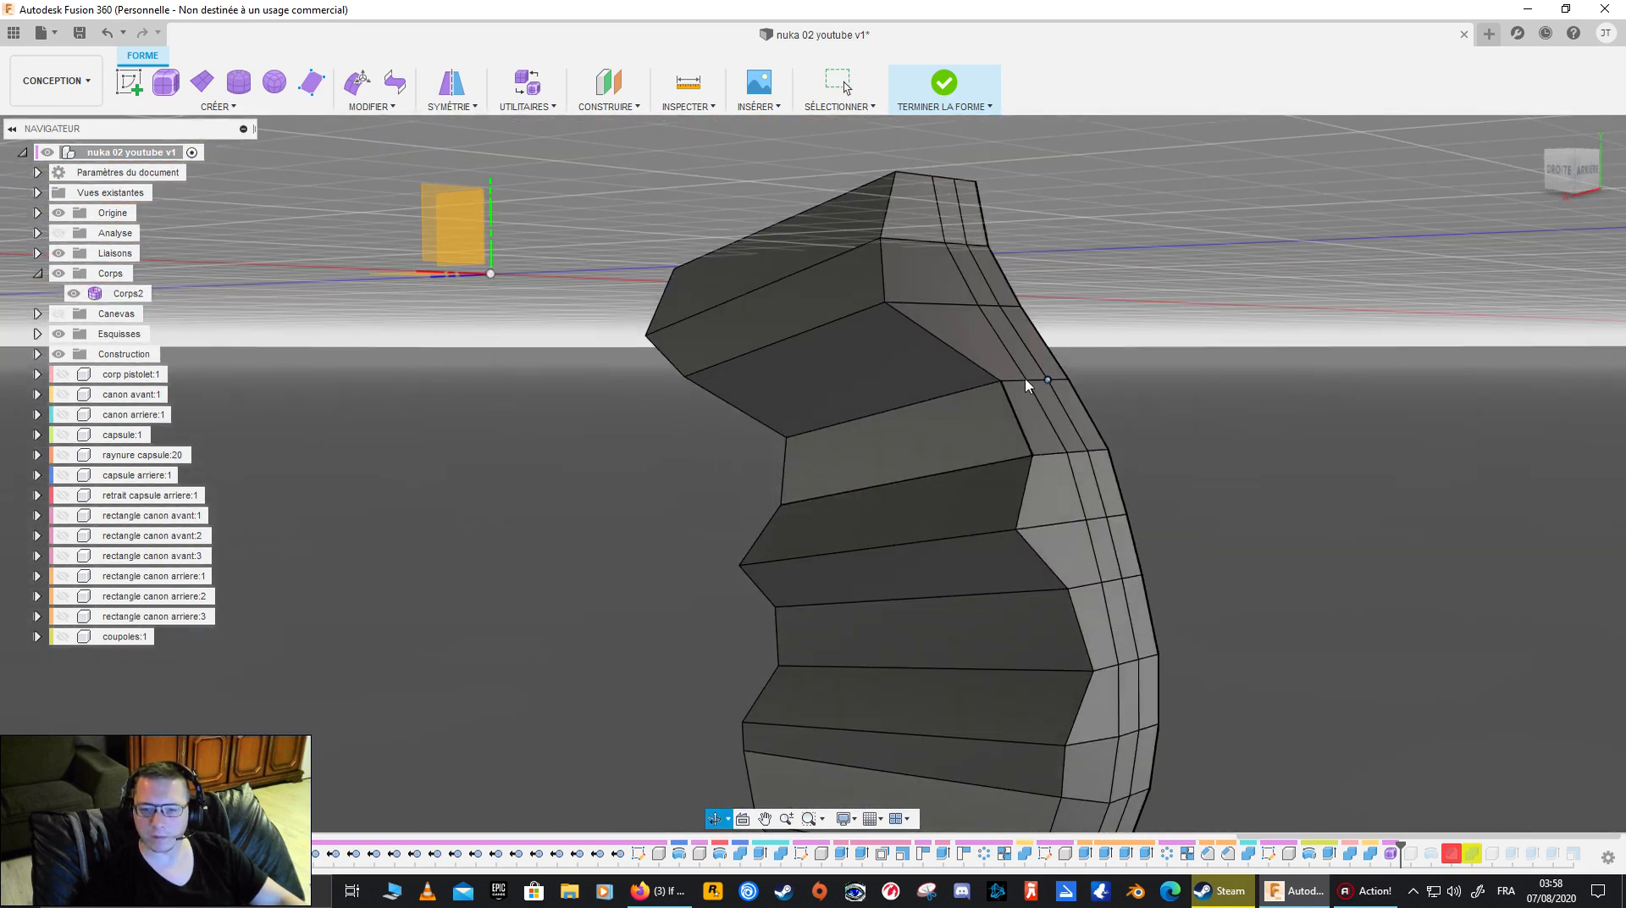
{"action": "left_click", "coordinate": [940, 405]}
{"action": "double_click", "coordinate": [940, 405]}
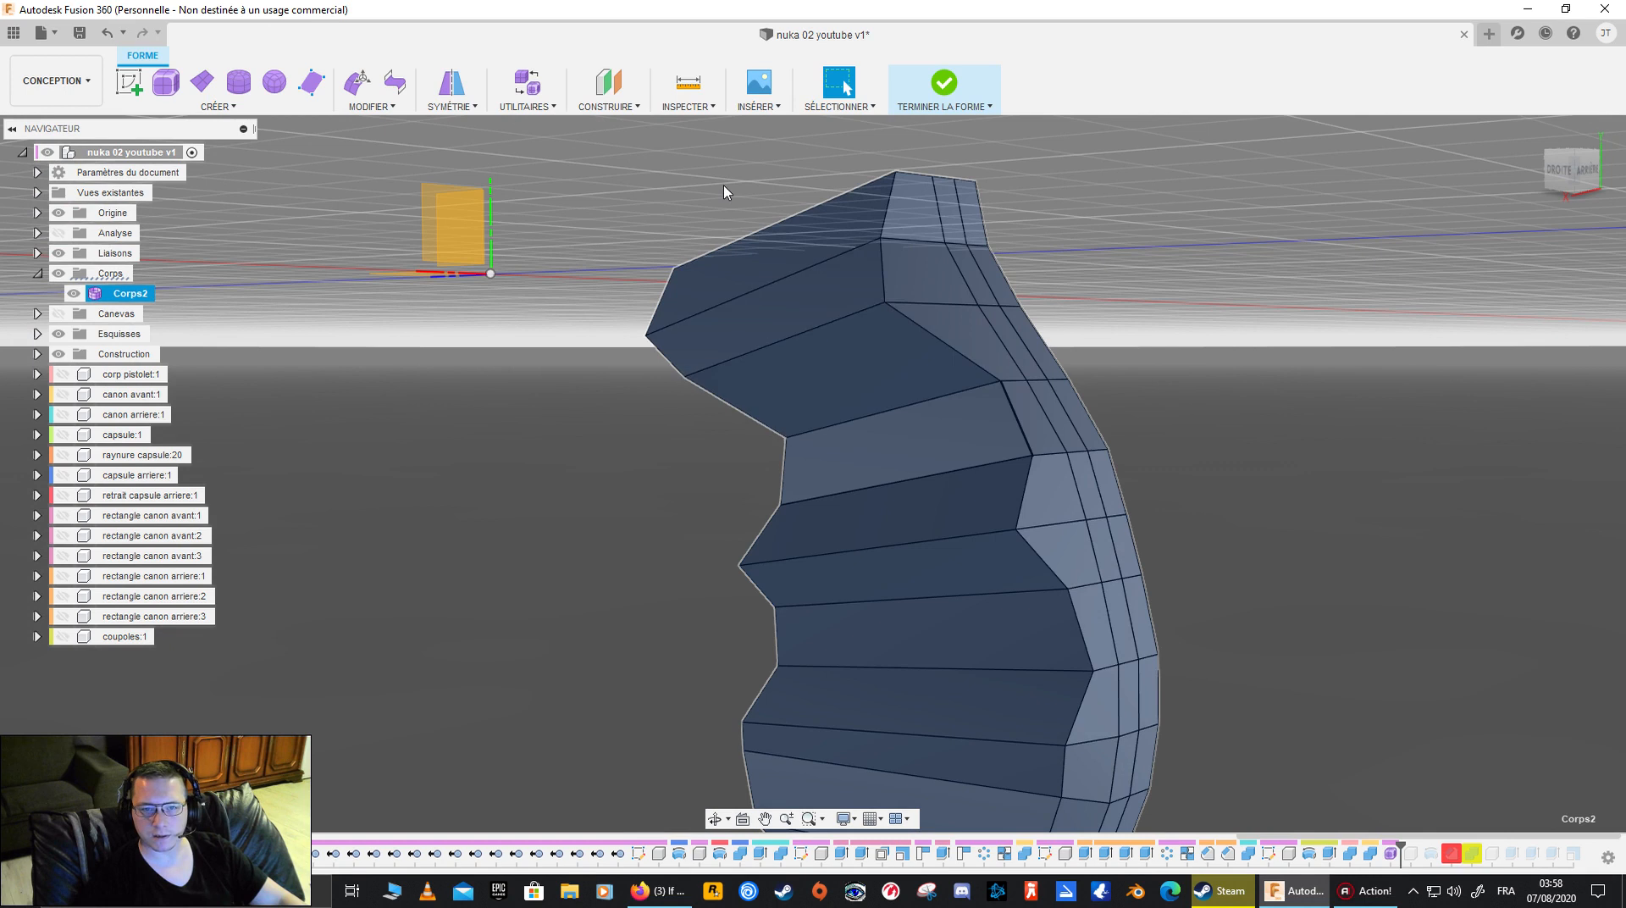
{"action": "left_click", "coordinate": [525, 84]}
{"action": "left_click", "coordinate": [559, 131]}
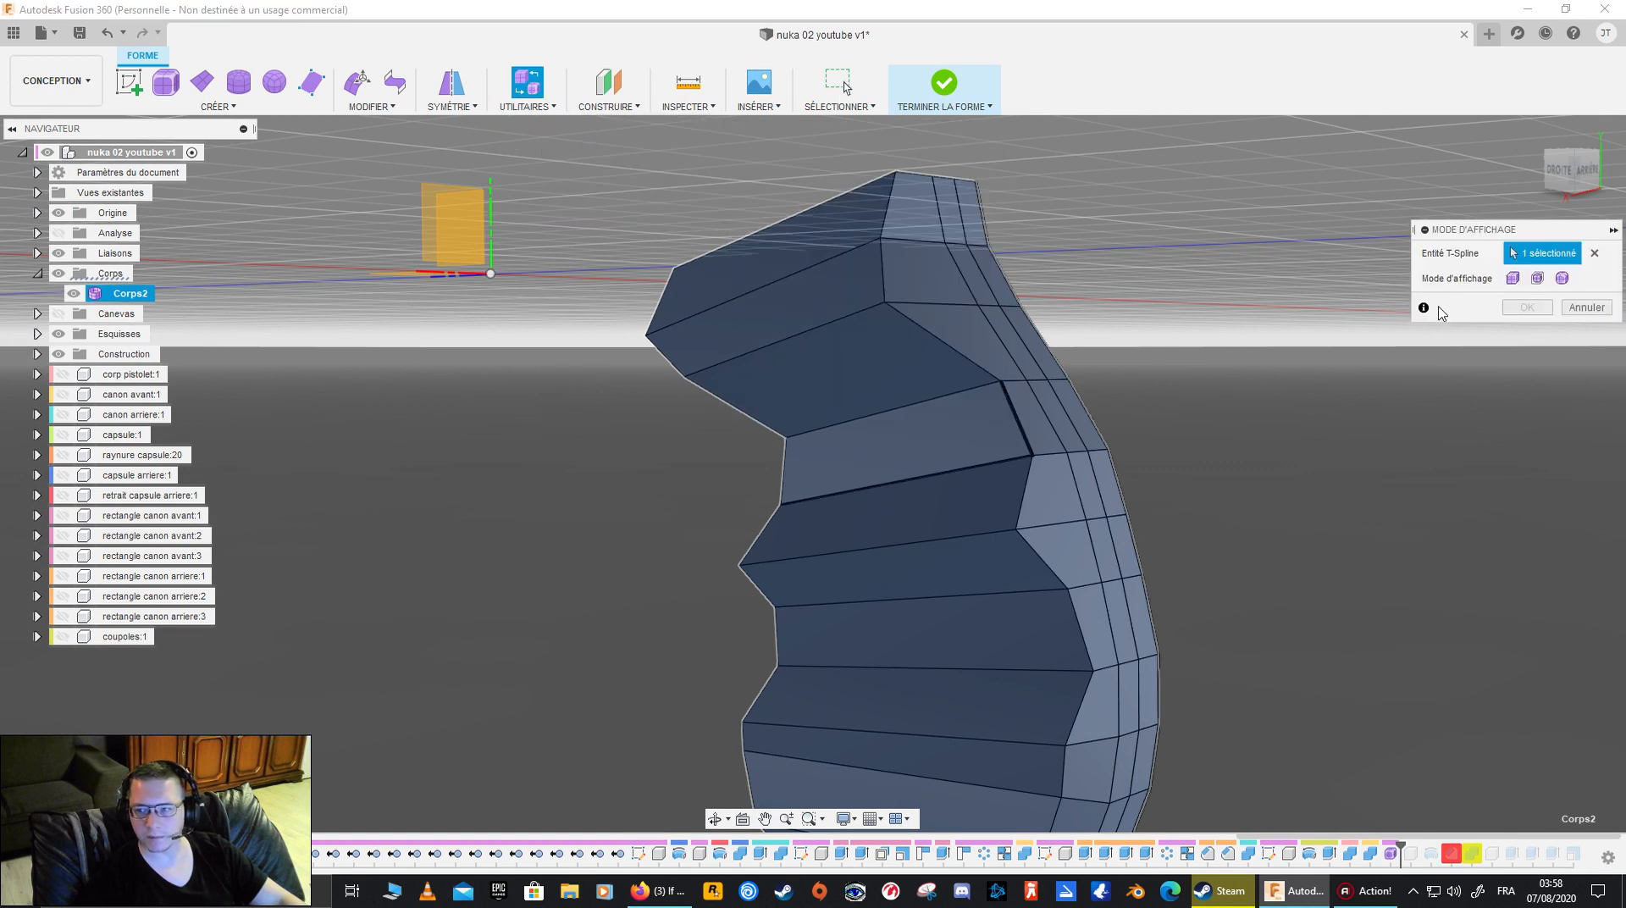
{"action": "left_click", "coordinate": [1561, 279]}
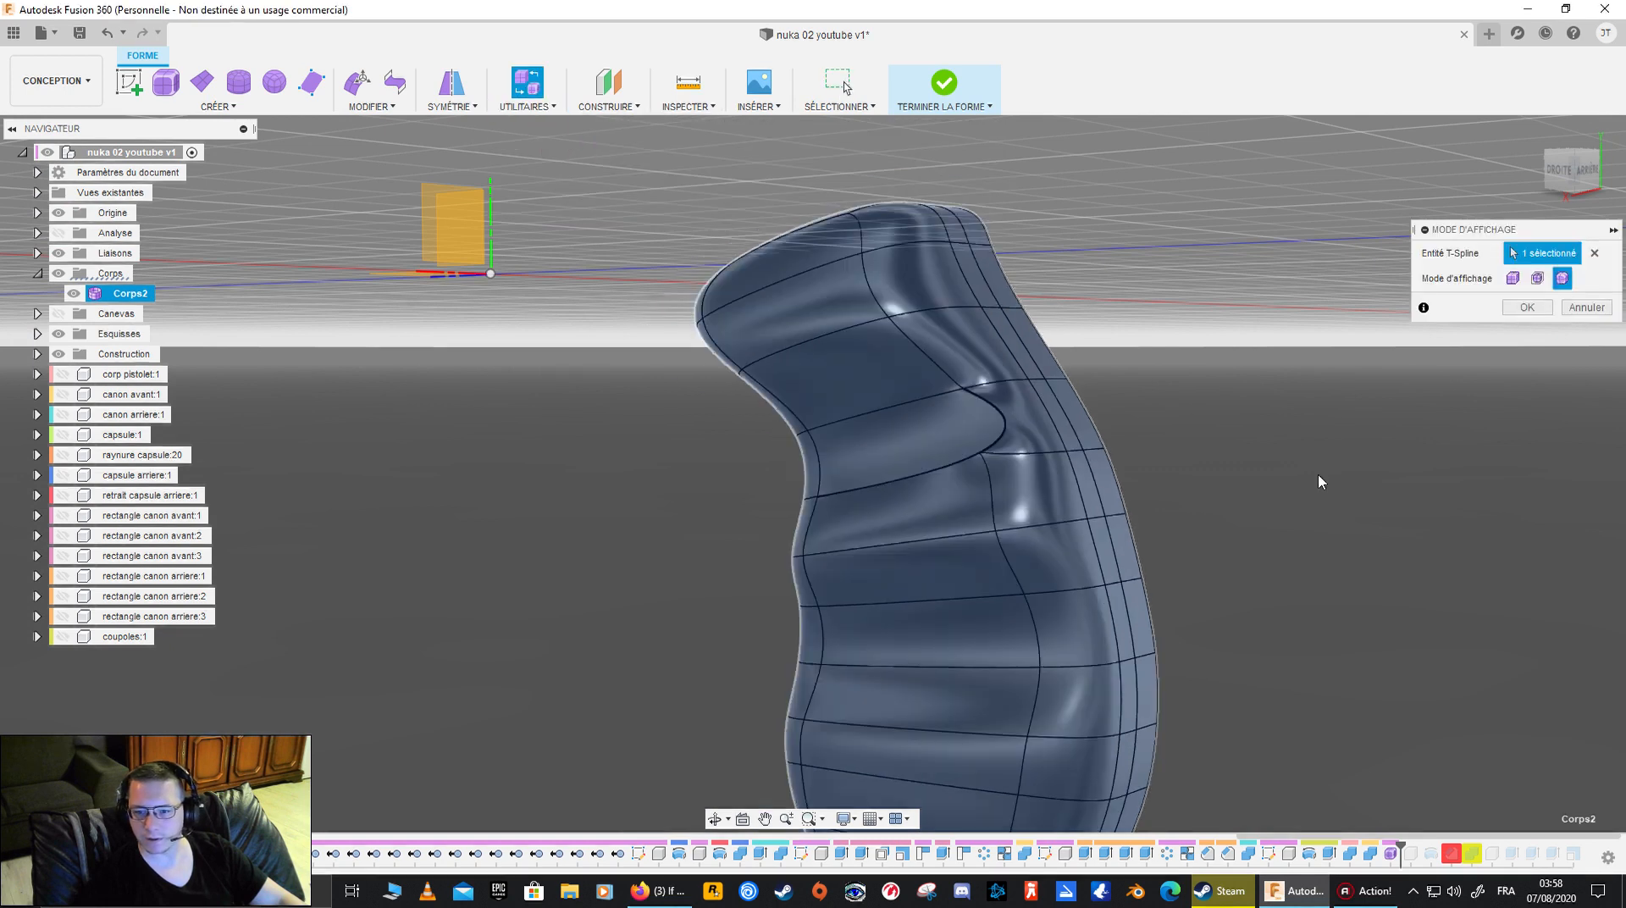
{"action": "left_click", "coordinate": [1550, 309]}
- Try to crease the short edge running rearward from the merged side face's lower rear corner
{"action": "middle_click_drag", "start_coordinate": [1223, 415], "coordinate": [1278, 471], "text": "shift"}
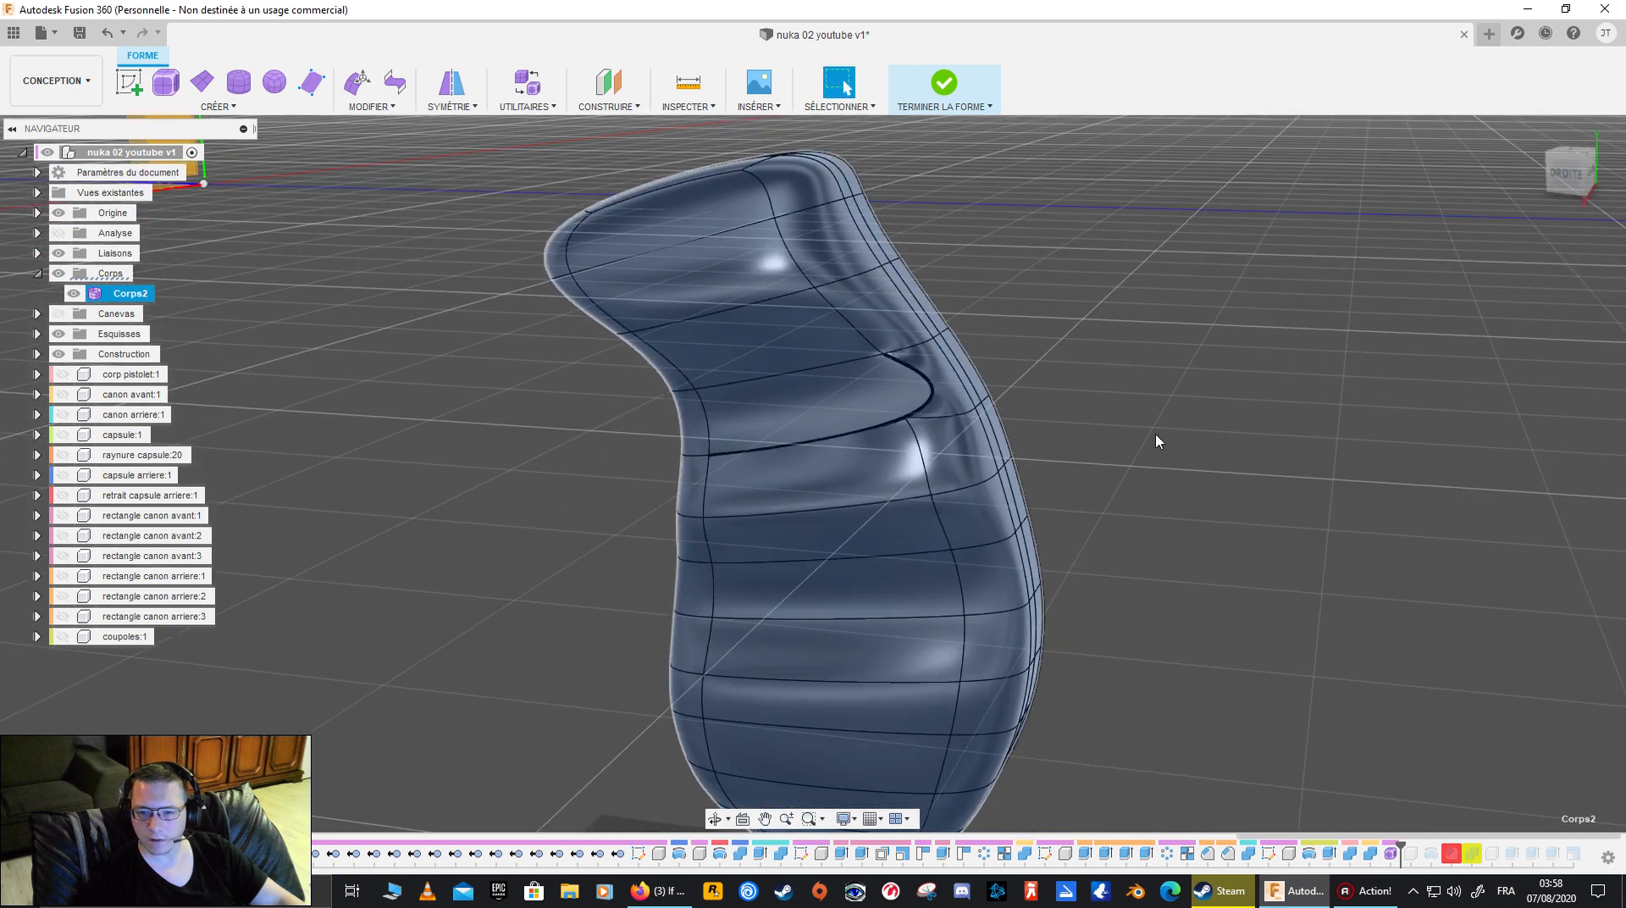
{"action": "left_click", "coordinate": [925, 398]}
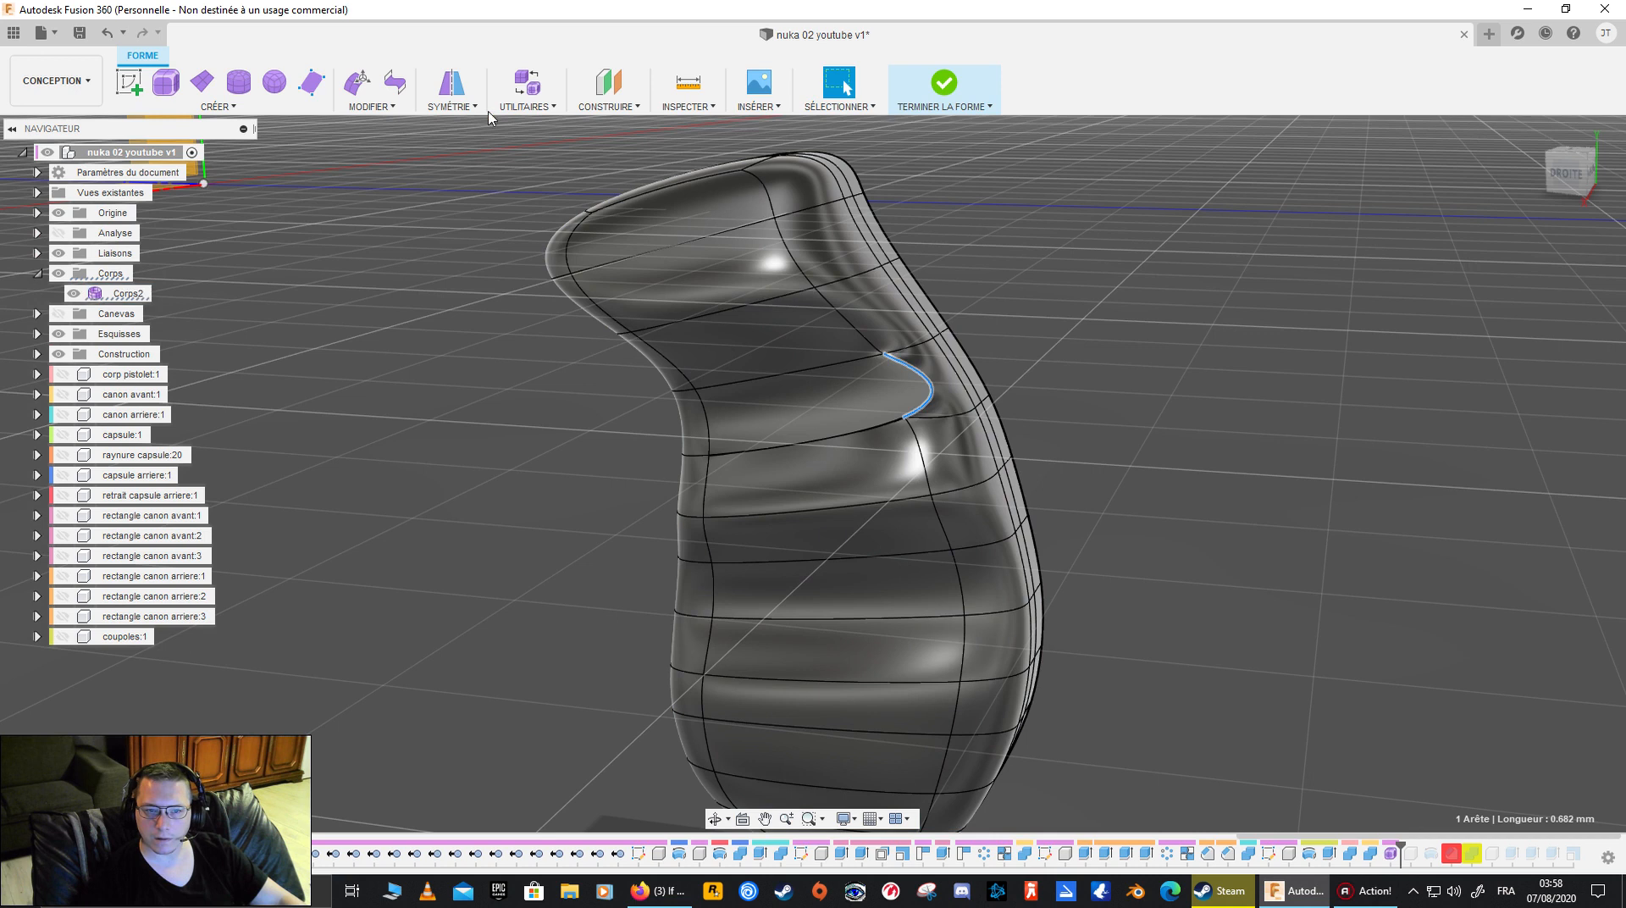
{"action": "left_click", "coordinate": [512, 107]}
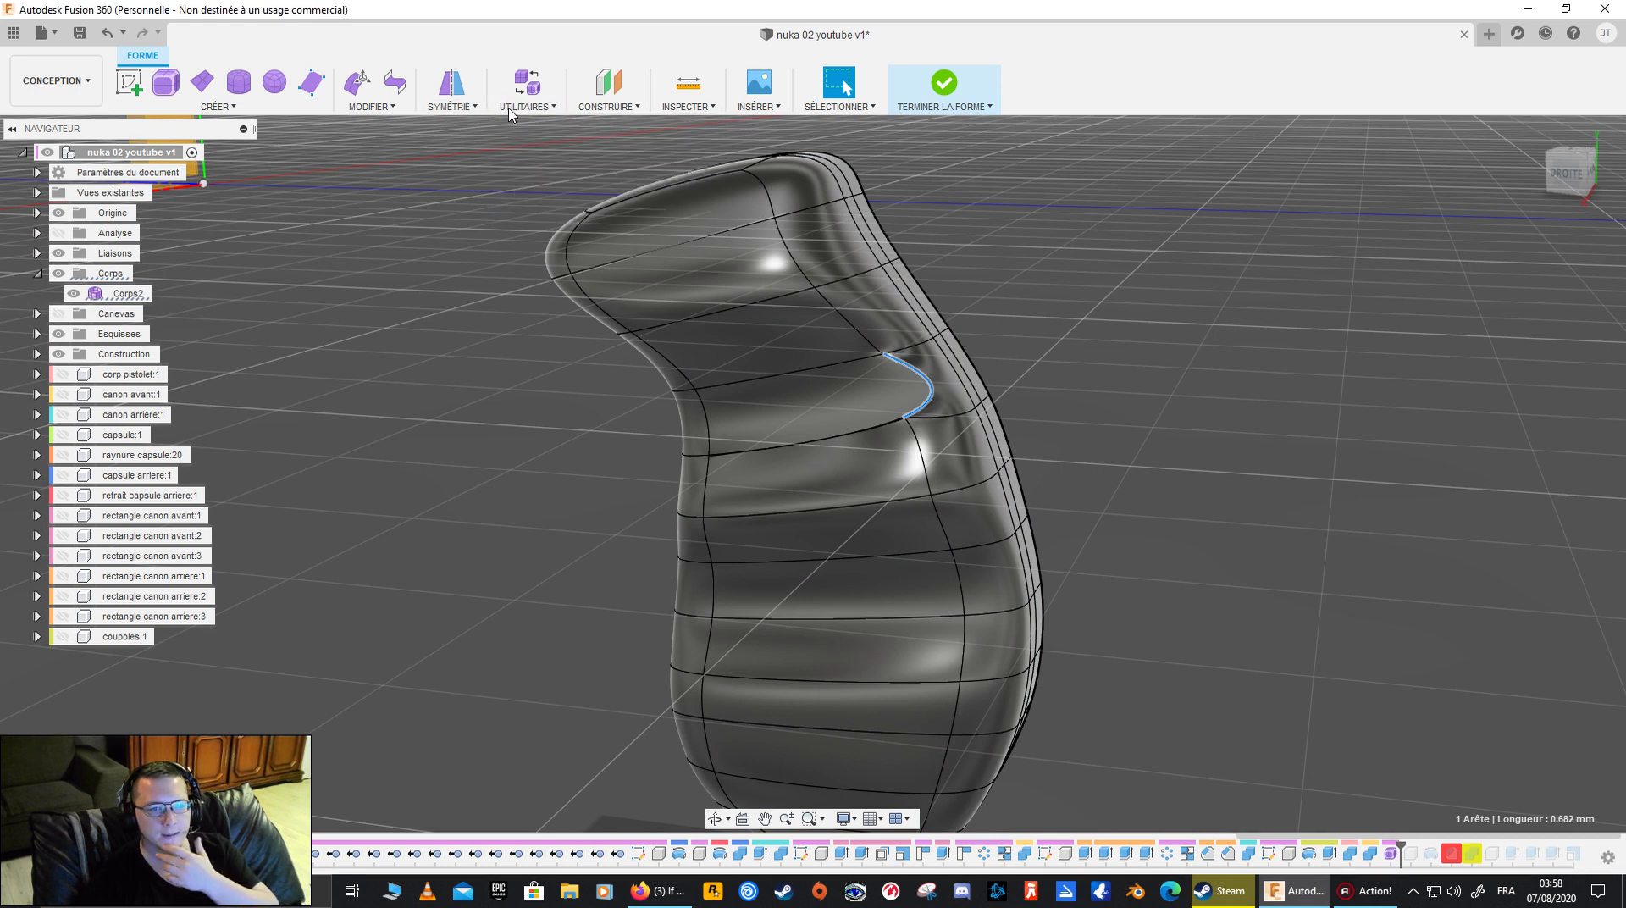
{"action": "left_click", "coordinate": [398, 119]}
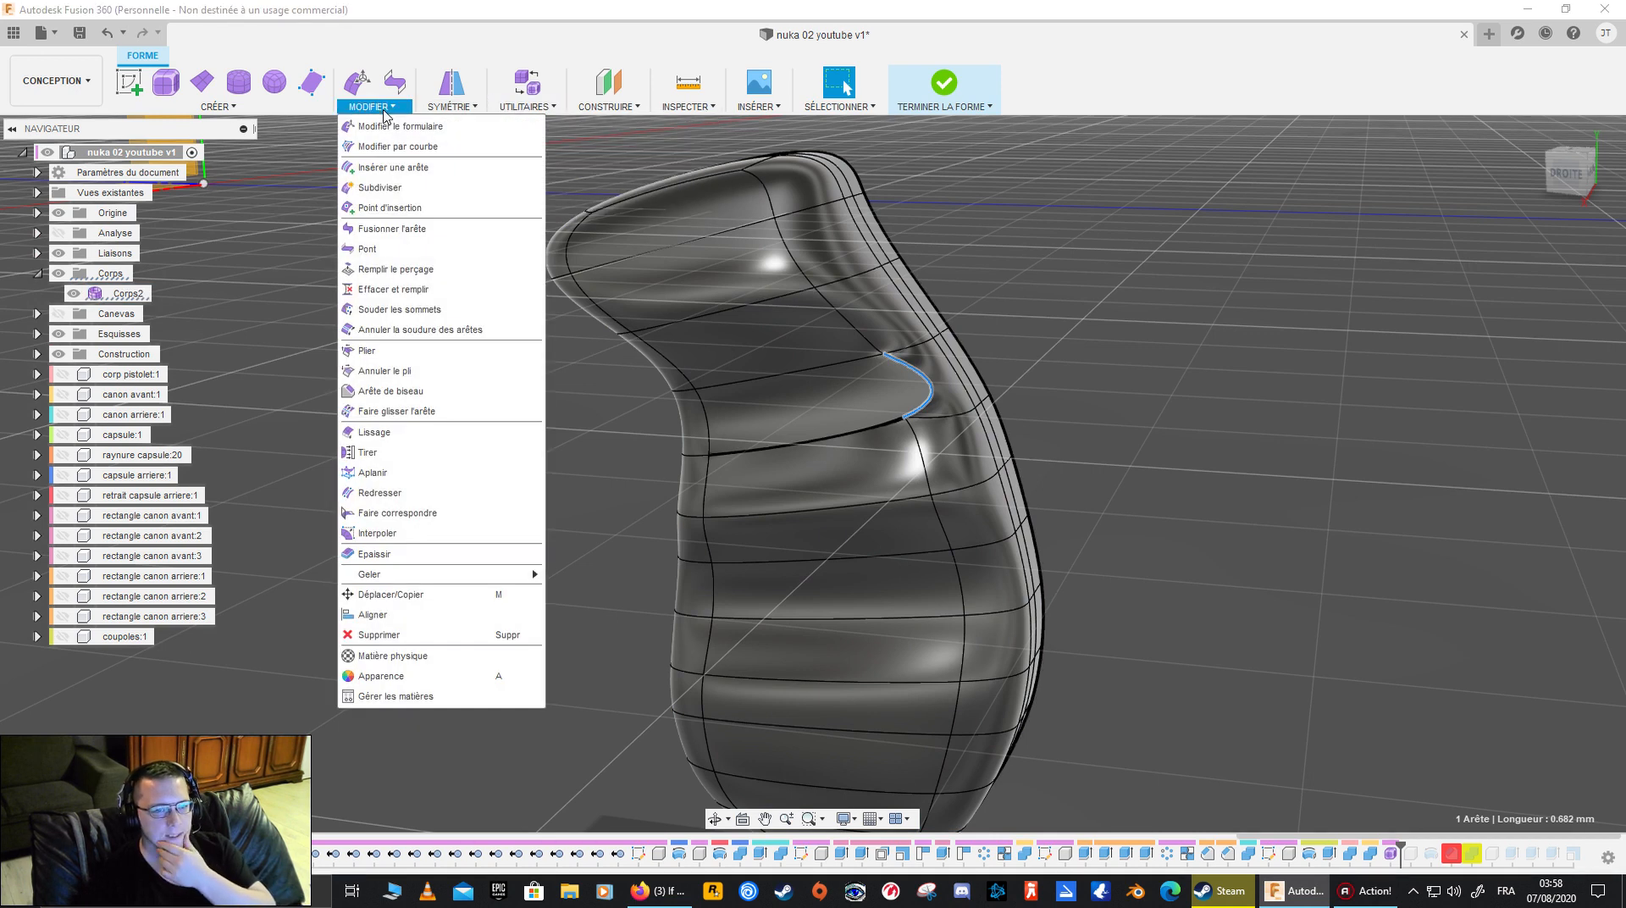
{"action": "left_click", "coordinate": [429, 356]}
{"action": "left_click", "coordinate": [933, 388]}
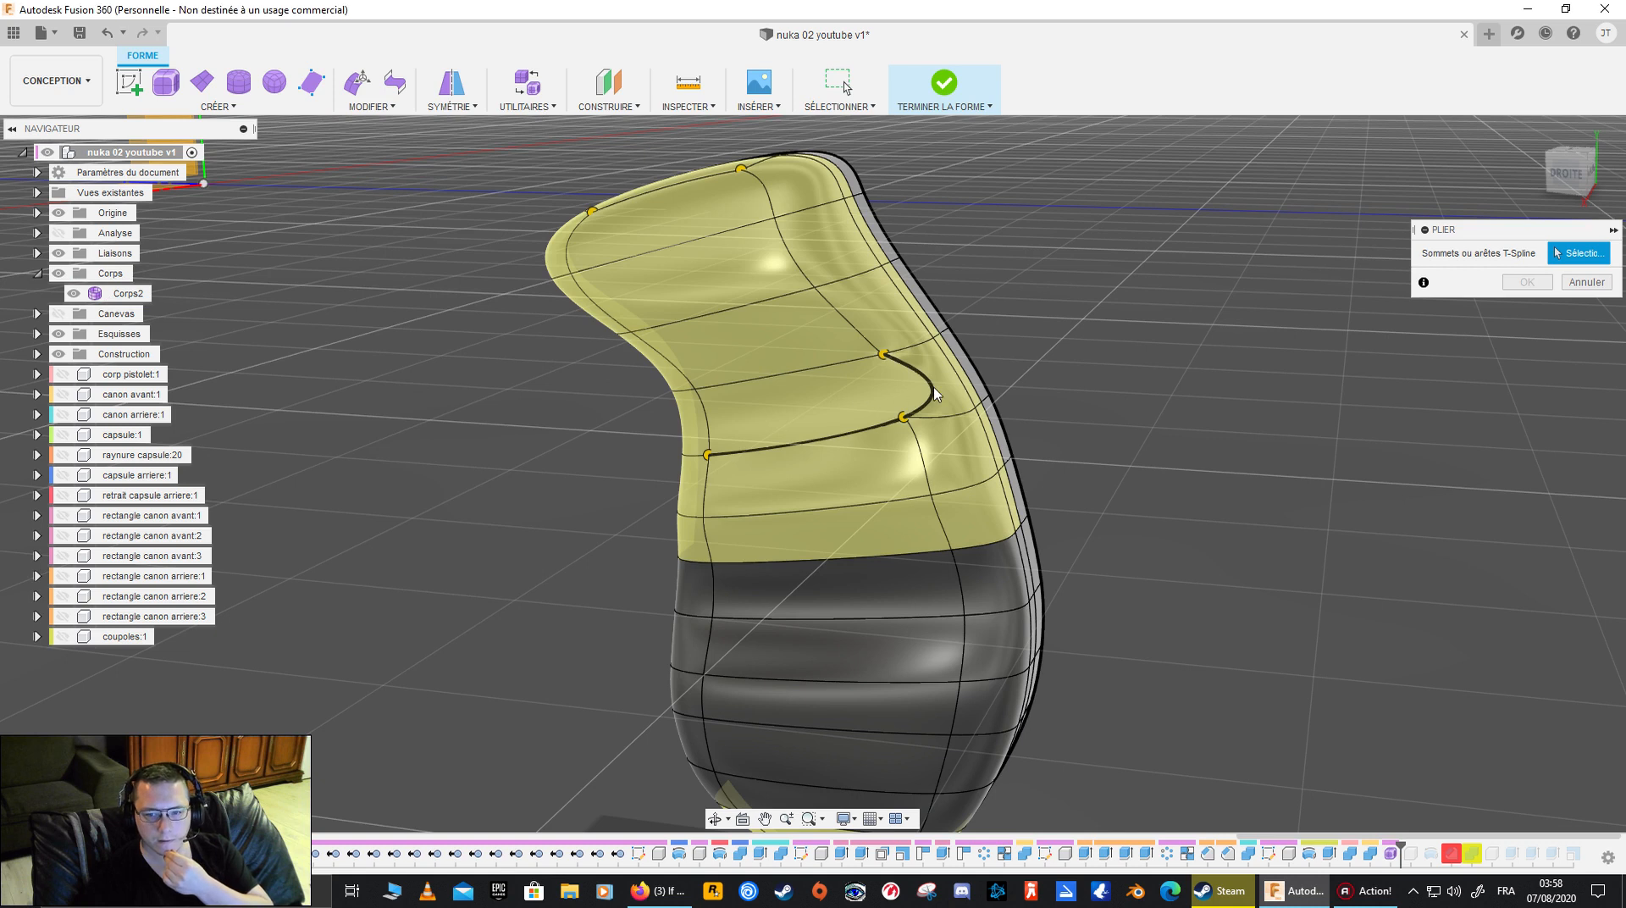
{"action": "left_click", "coordinate": [930, 423]}
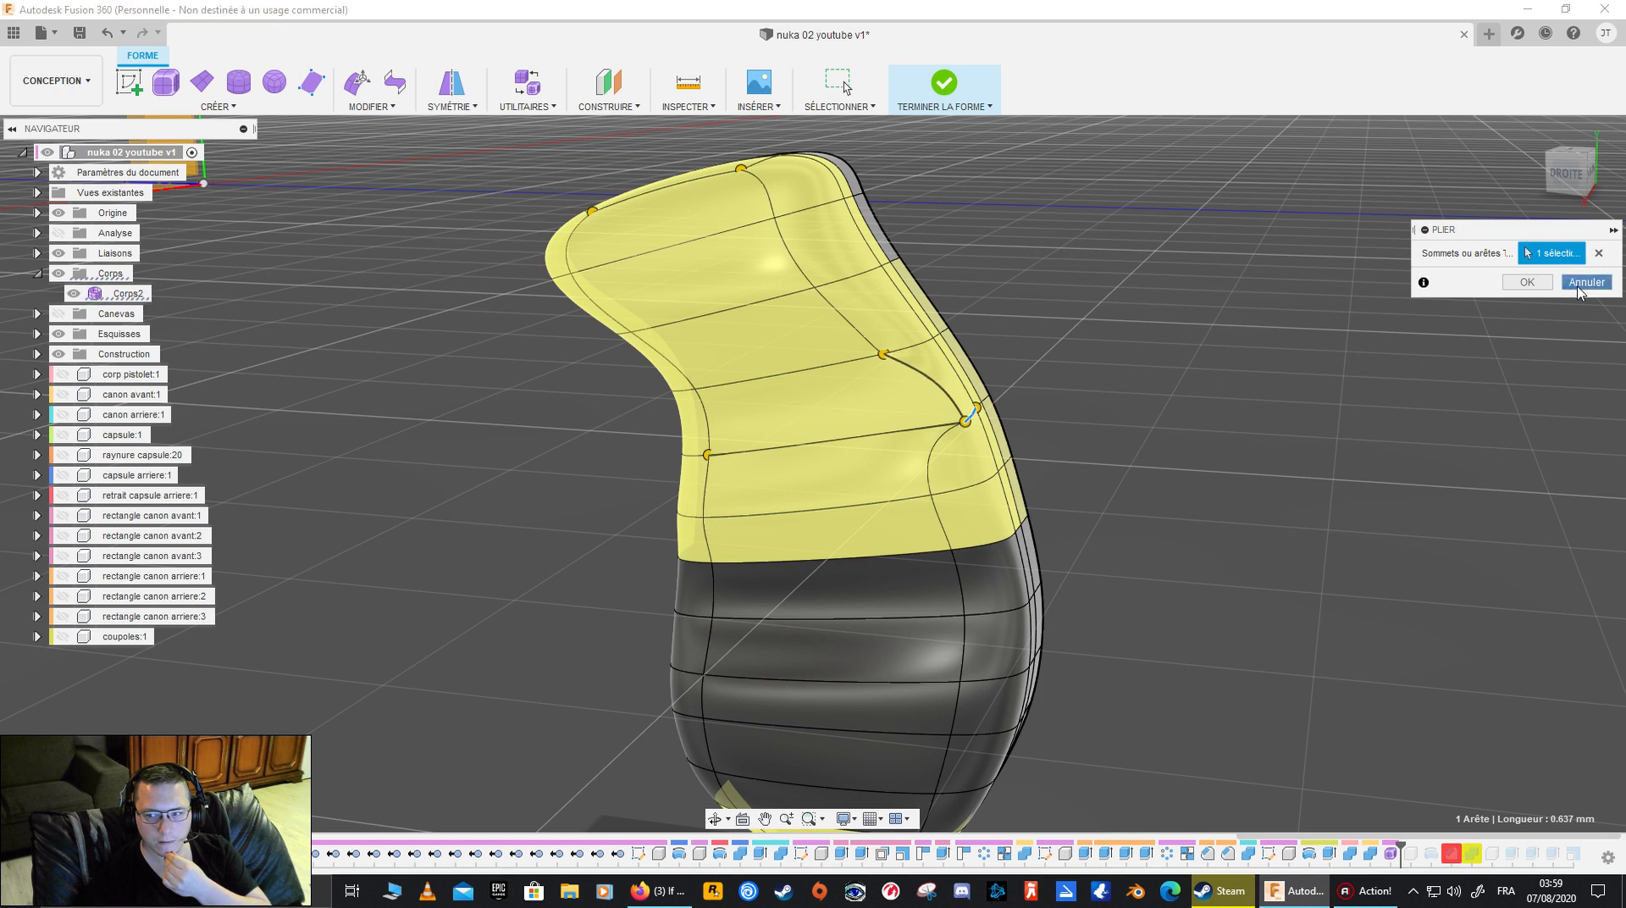
{"action": "left_click", "coordinate": [1527, 282]}
- Try to crease the long upper edge of the merged side face and deselect it again
{"action": "left_click", "coordinate": [869, 399]}
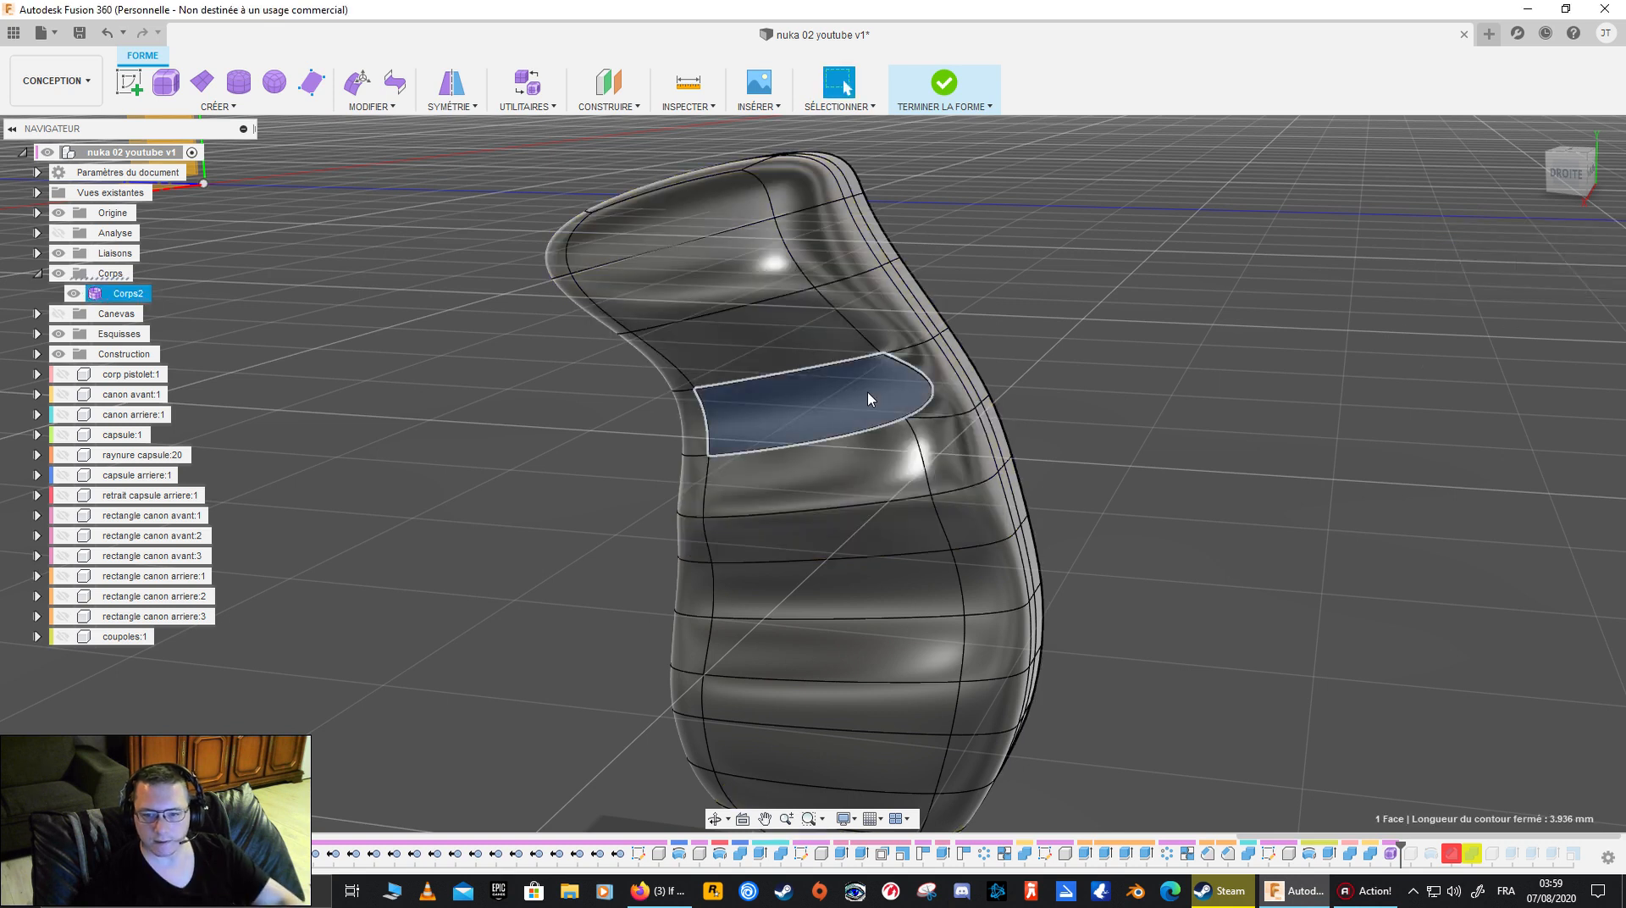
{"action": "middle_click_drag", "start_coordinate": [1079, 430], "coordinate": [1023, 423], "text": "shift"}
{"action": "scroll", "coordinate": [1024, 424], "scroll_direction": "up", "scroll_amount": 5}
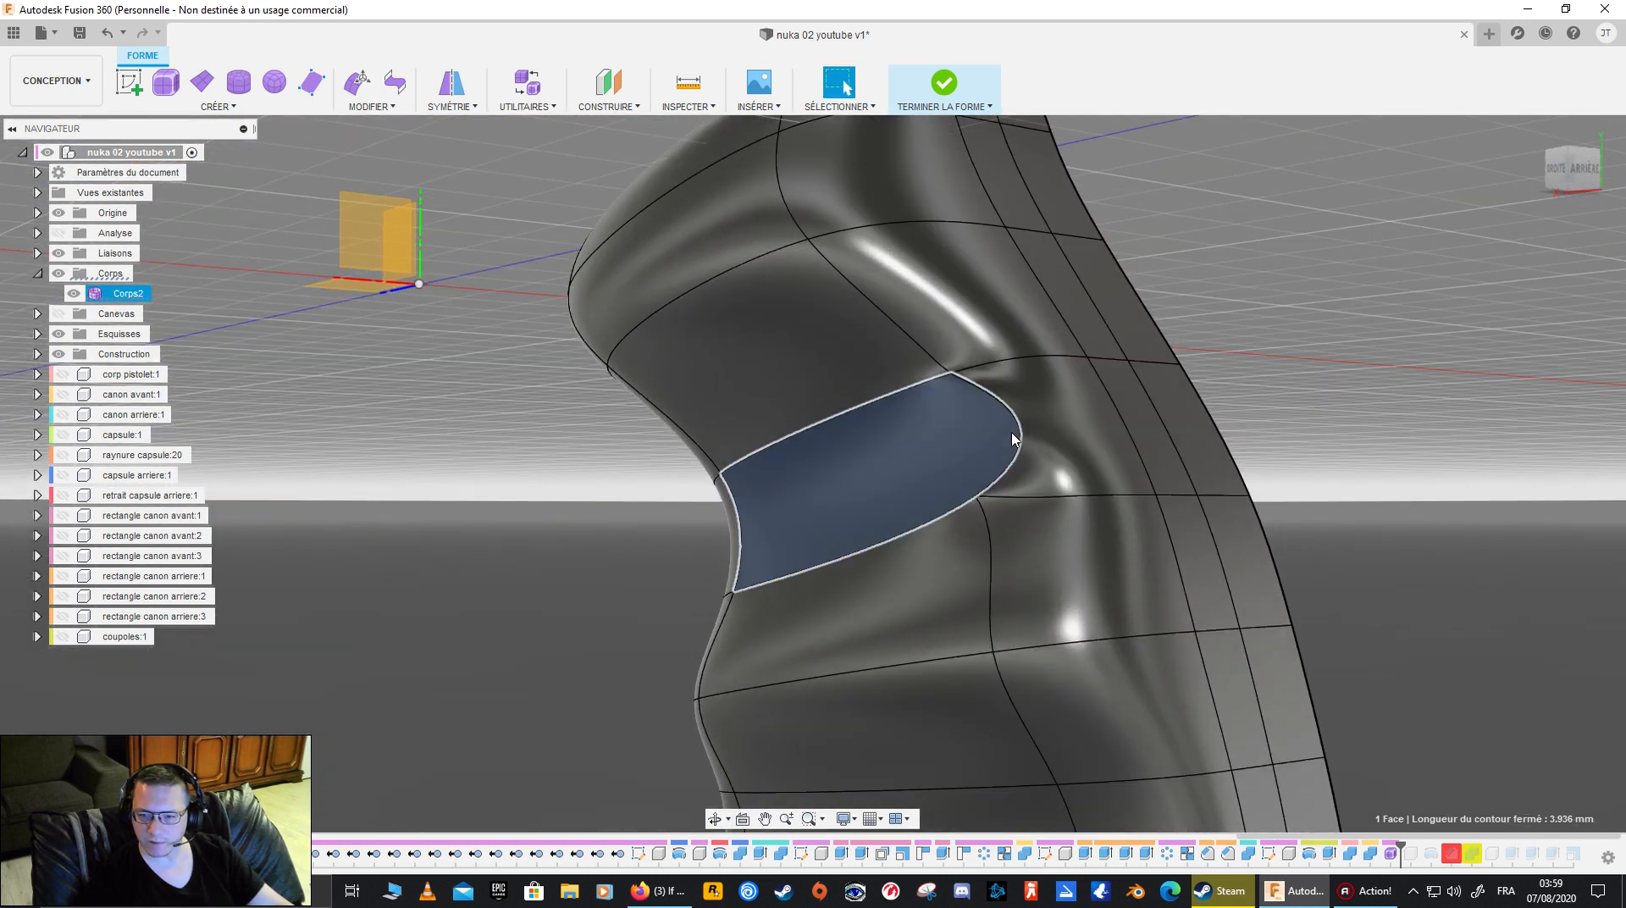
{"action": "left_click", "coordinate": [1018, 435]}
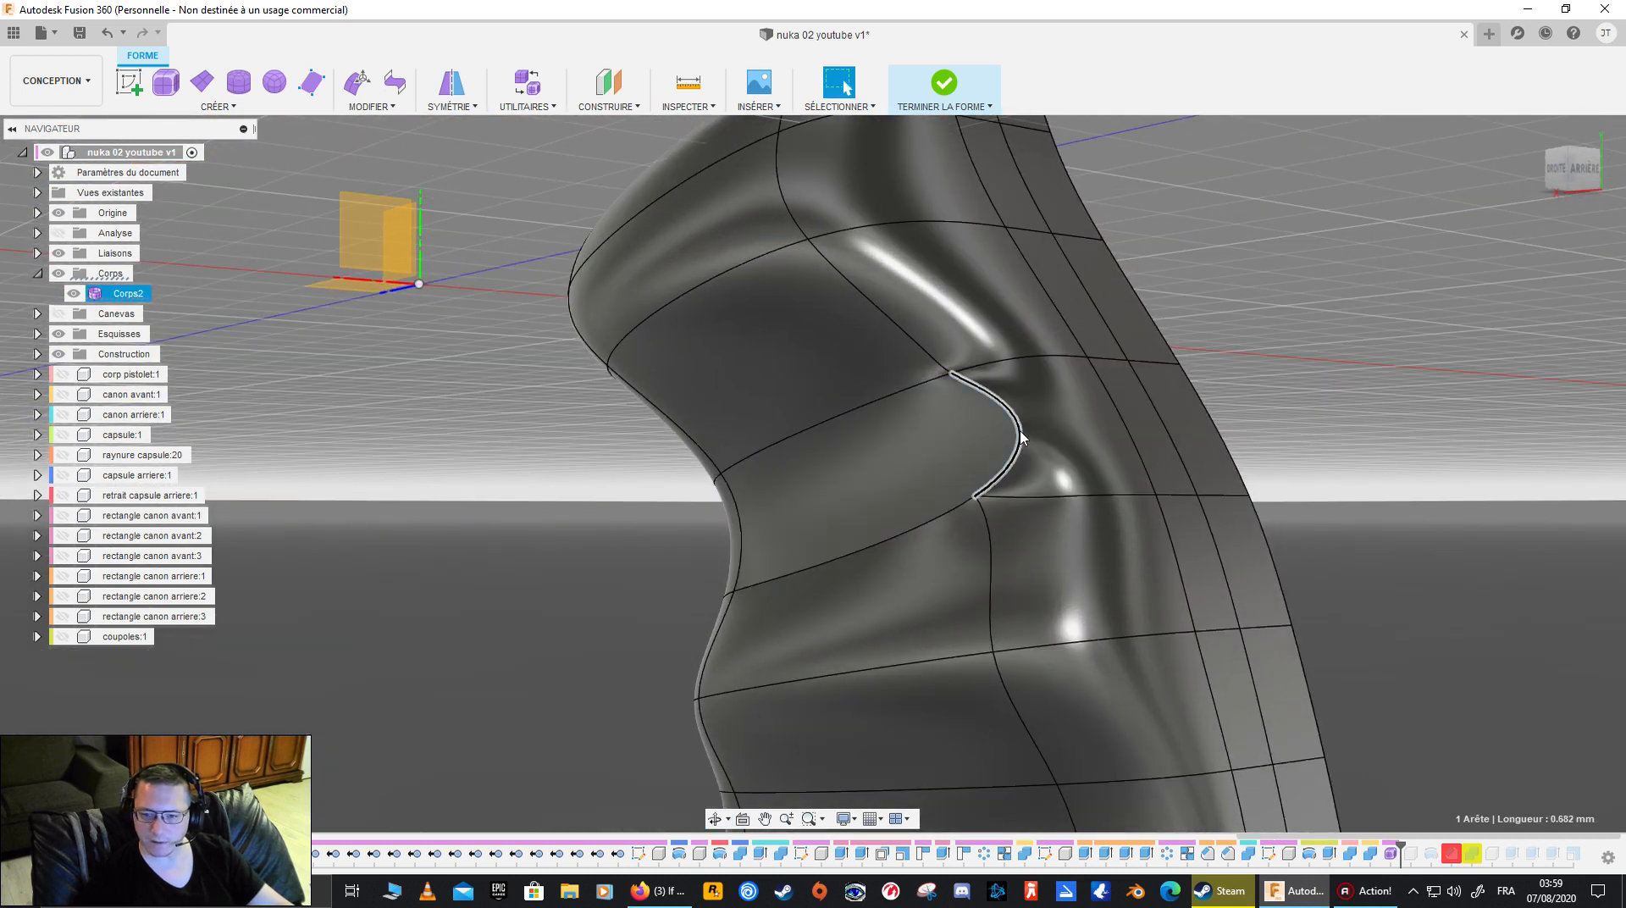
{"action": "left_click", "coordinate": [518, 108]}
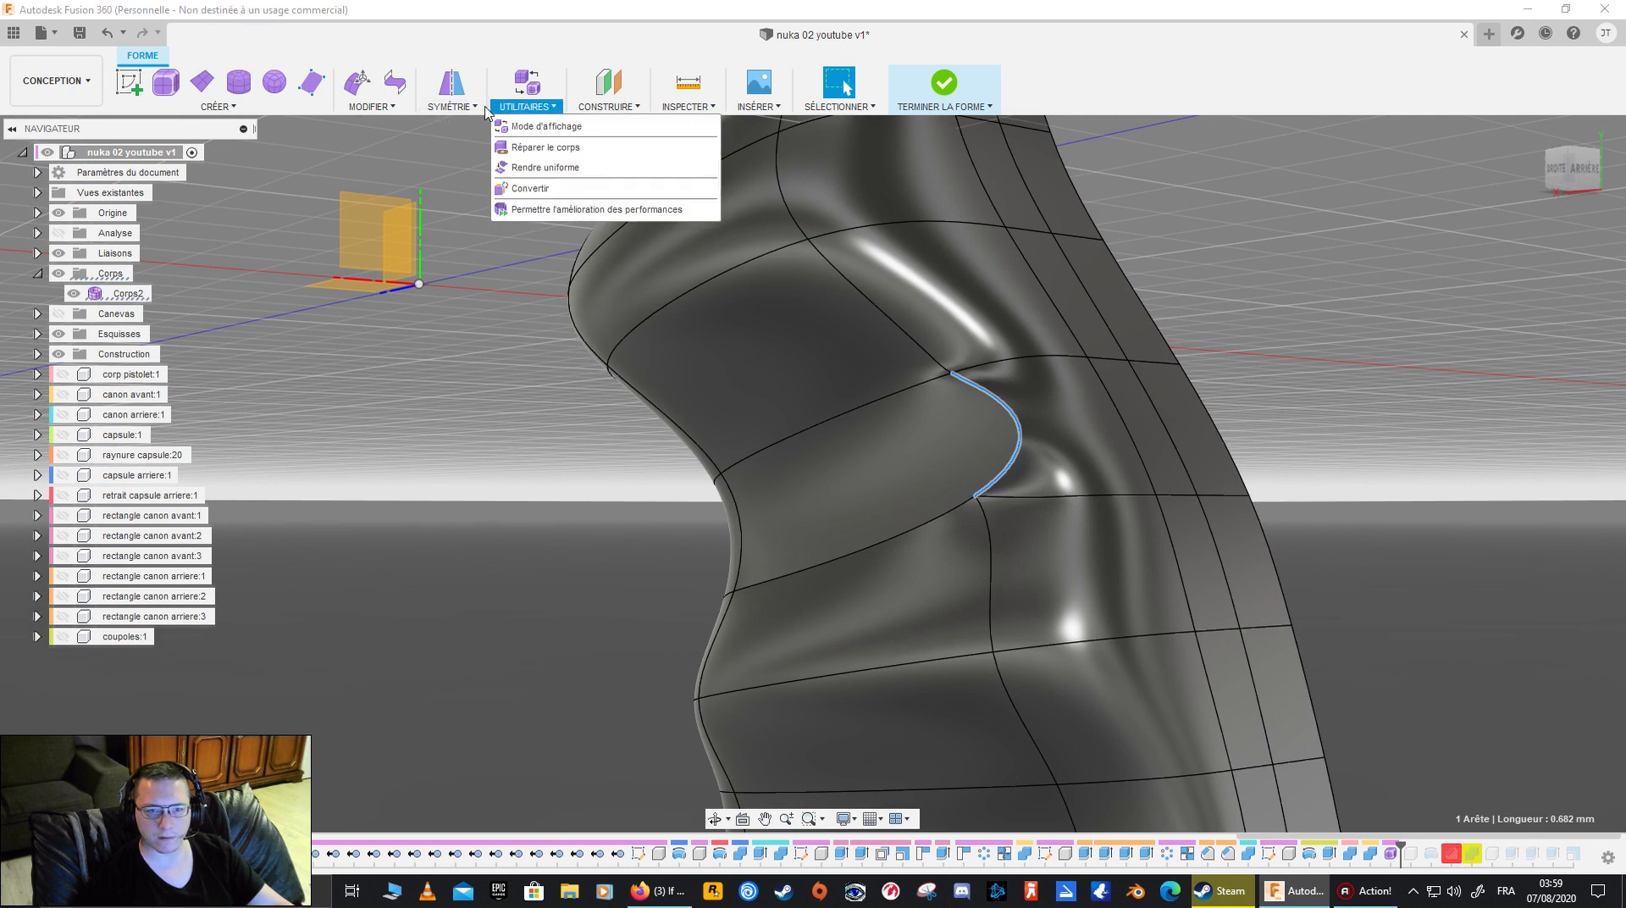
{"action": "mouse_move", "coordinate": [386, 108]}
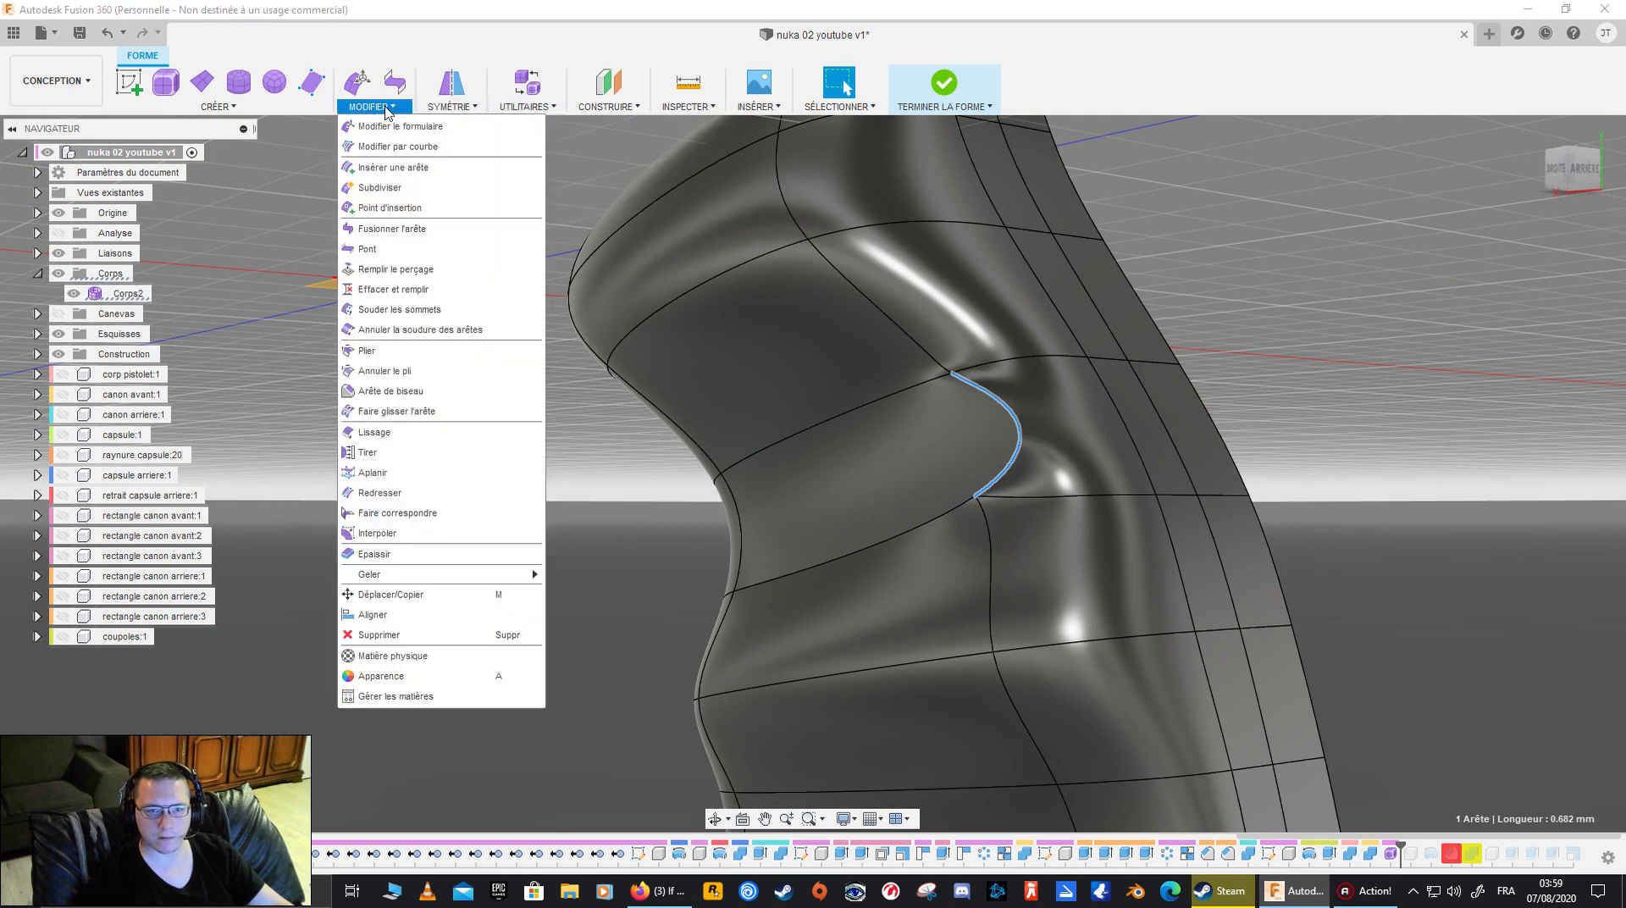
{"action": "left_click", "coordinate": [396, 350]}
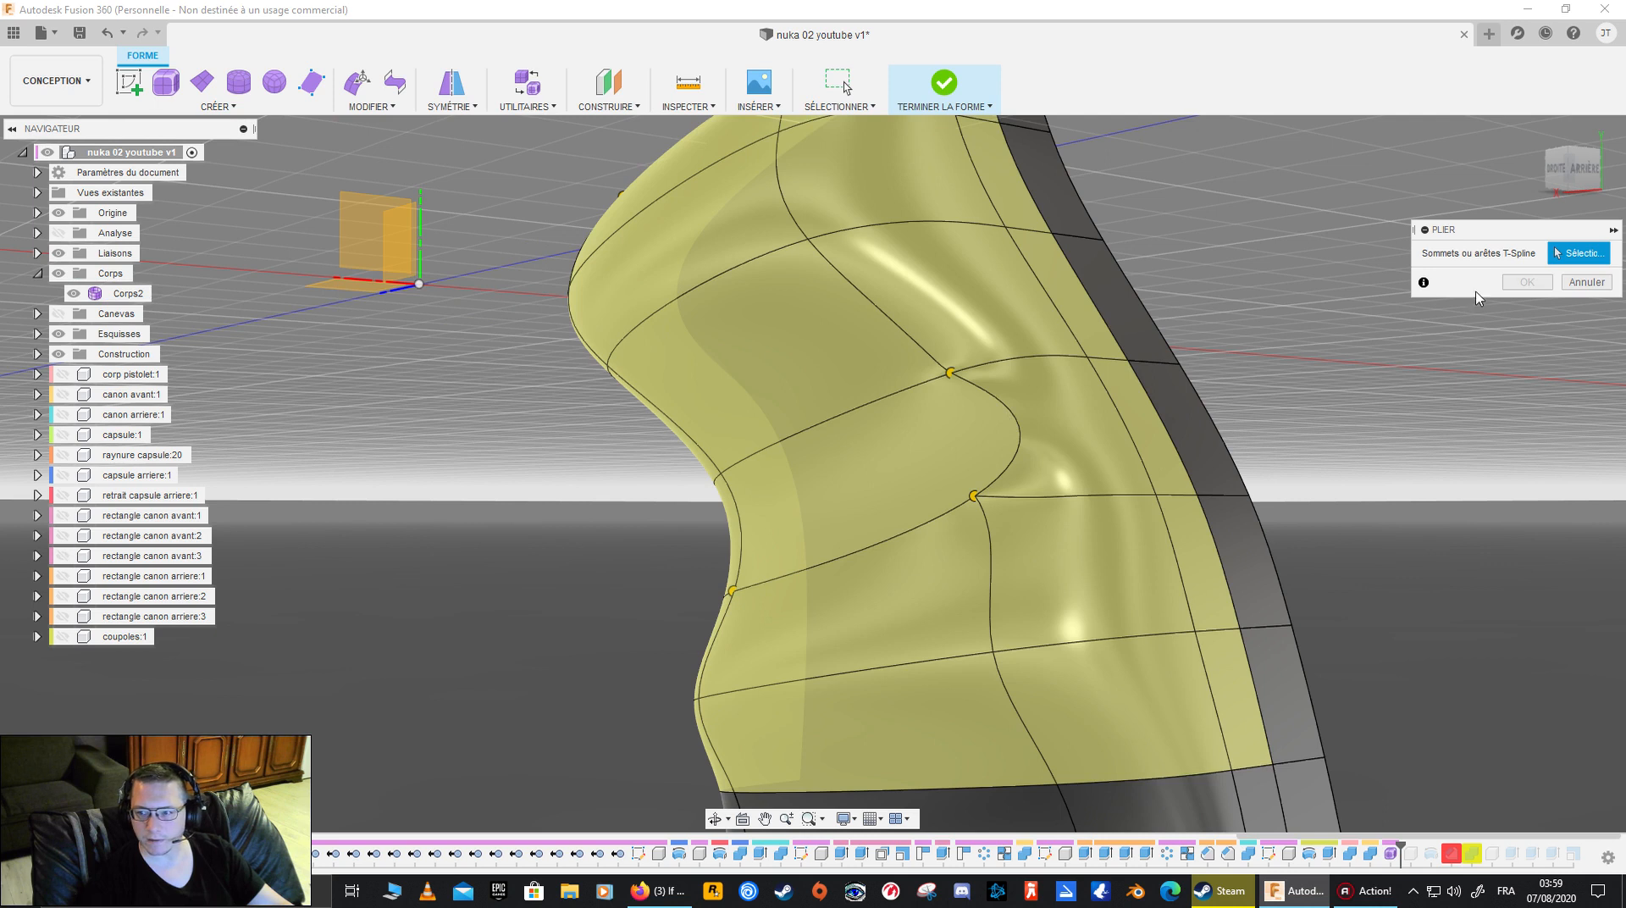
{"action": "left_click", "coordinate": [947, 386]}
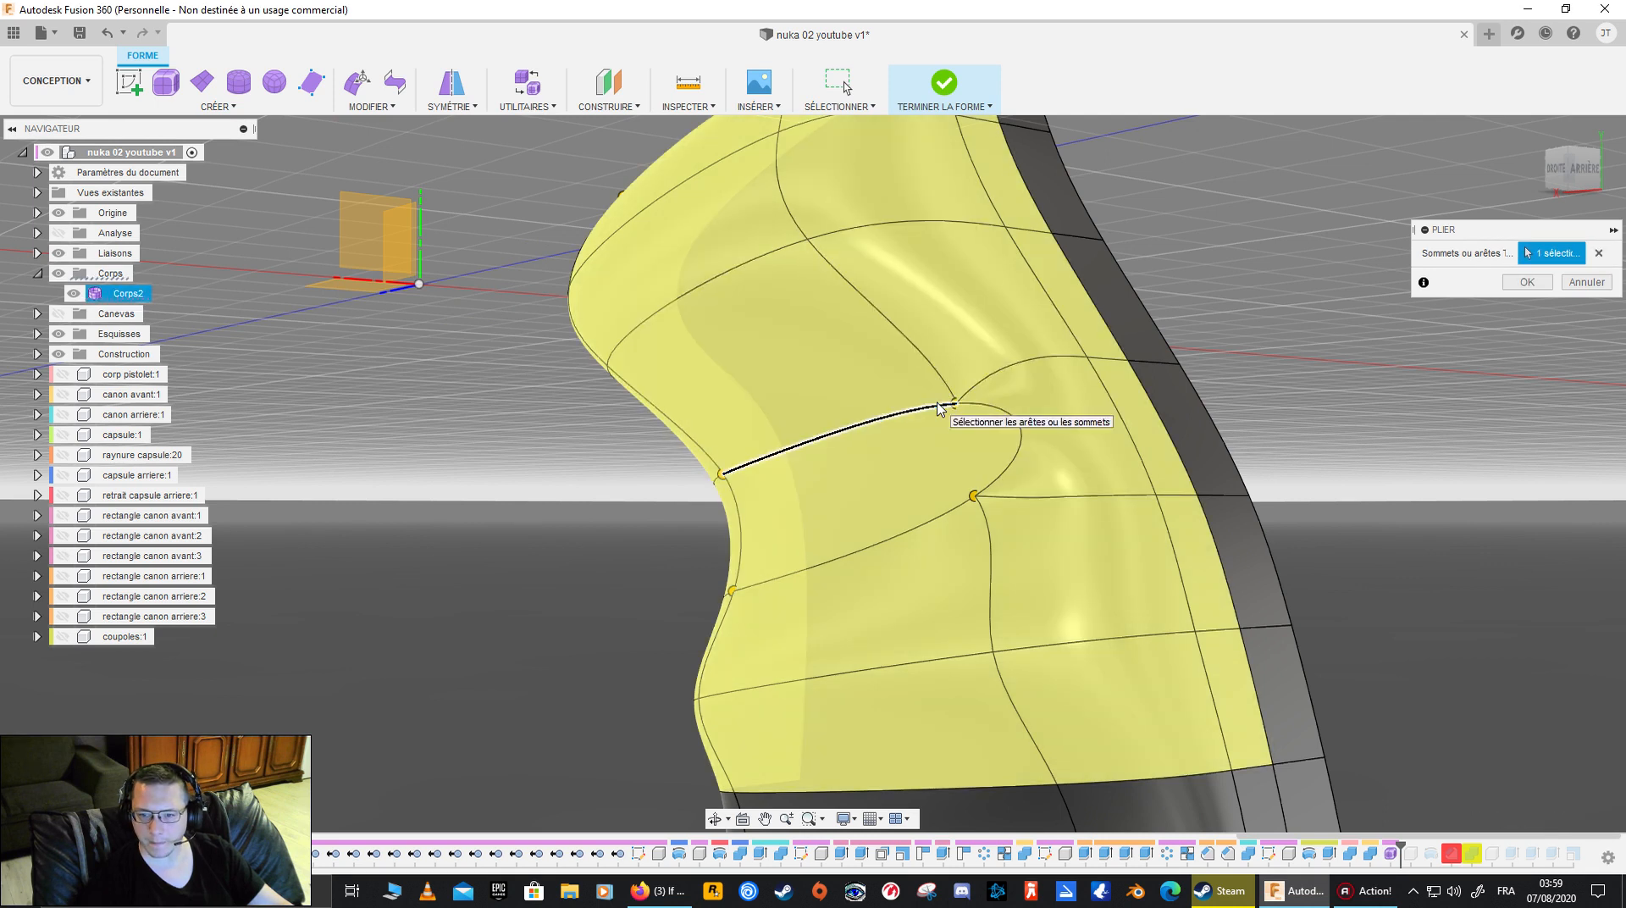
{"action": "left_click", "coordinate": [938, 409]}
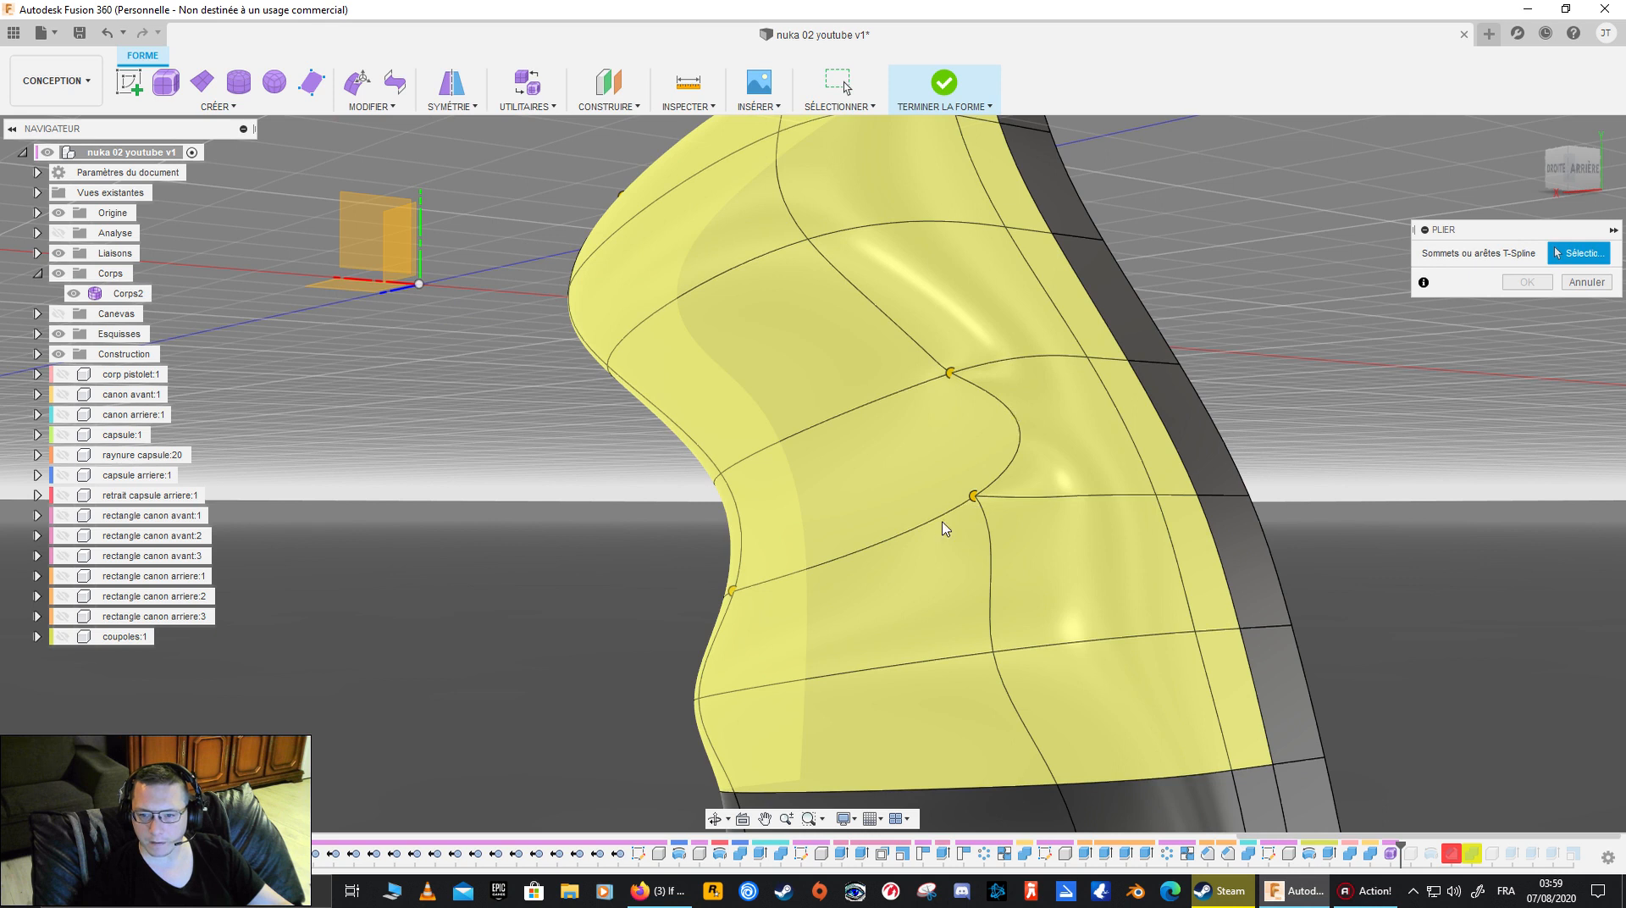
- Try to crease the short front edge of the merged side face, deselect it and cancel the crease
{"action": "middle_click_drag", "start_coordinate": [861, 546], "coordinate": [336, 536], "text": "shift"}
{"action": "left_click", "coordinate": [273, 511]}
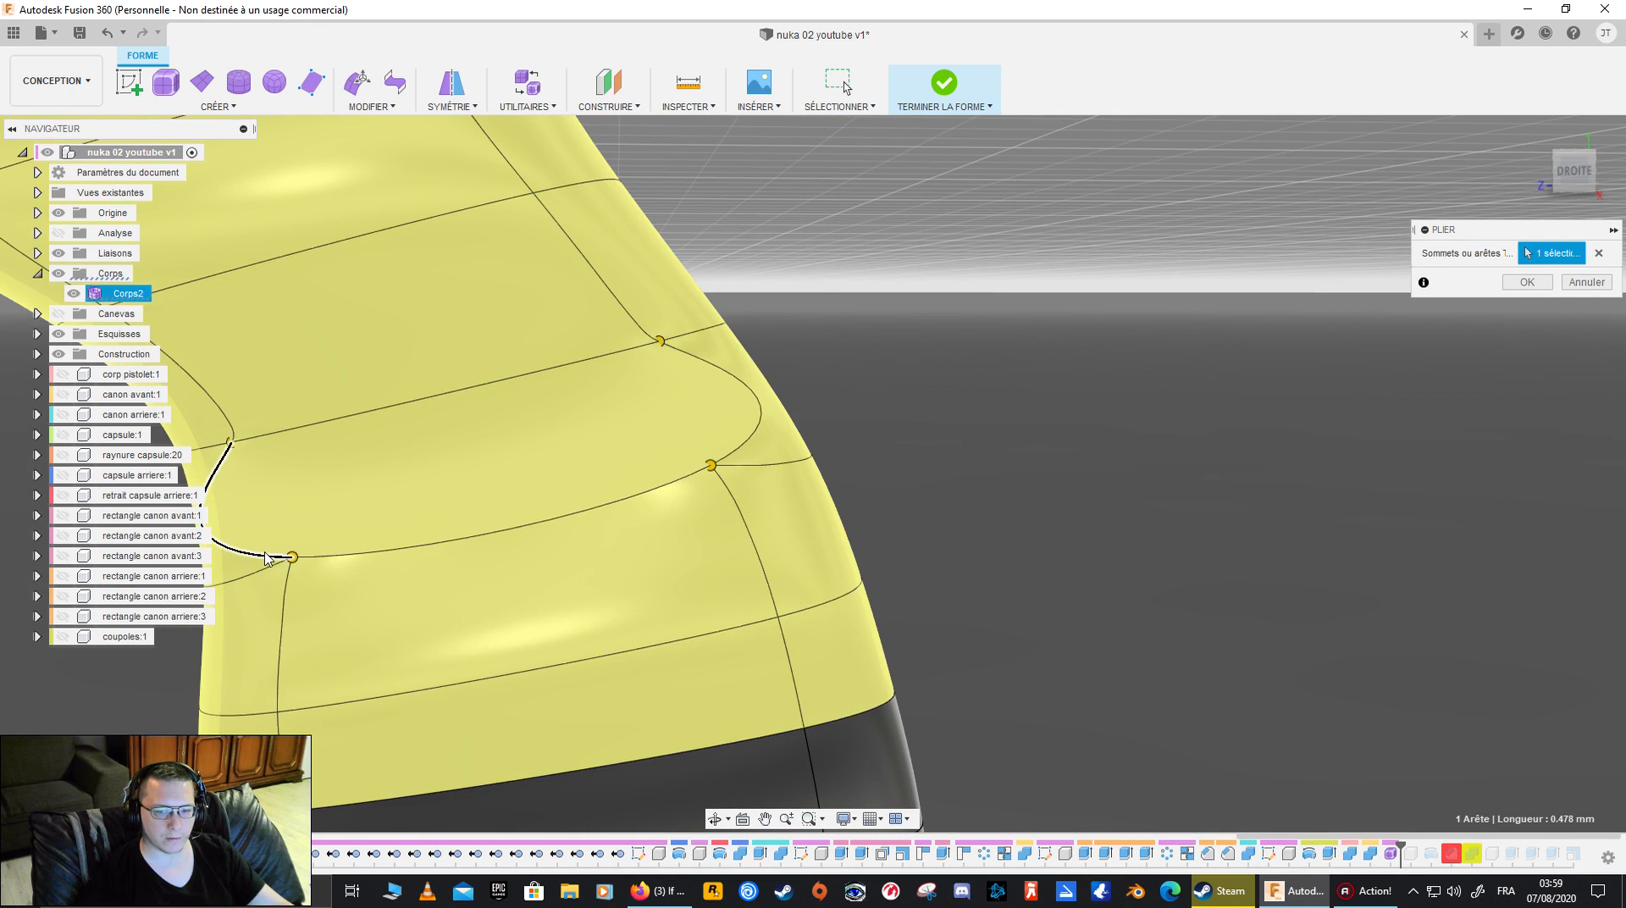
{"action": "left_click", "coordinate": [267, 559]}
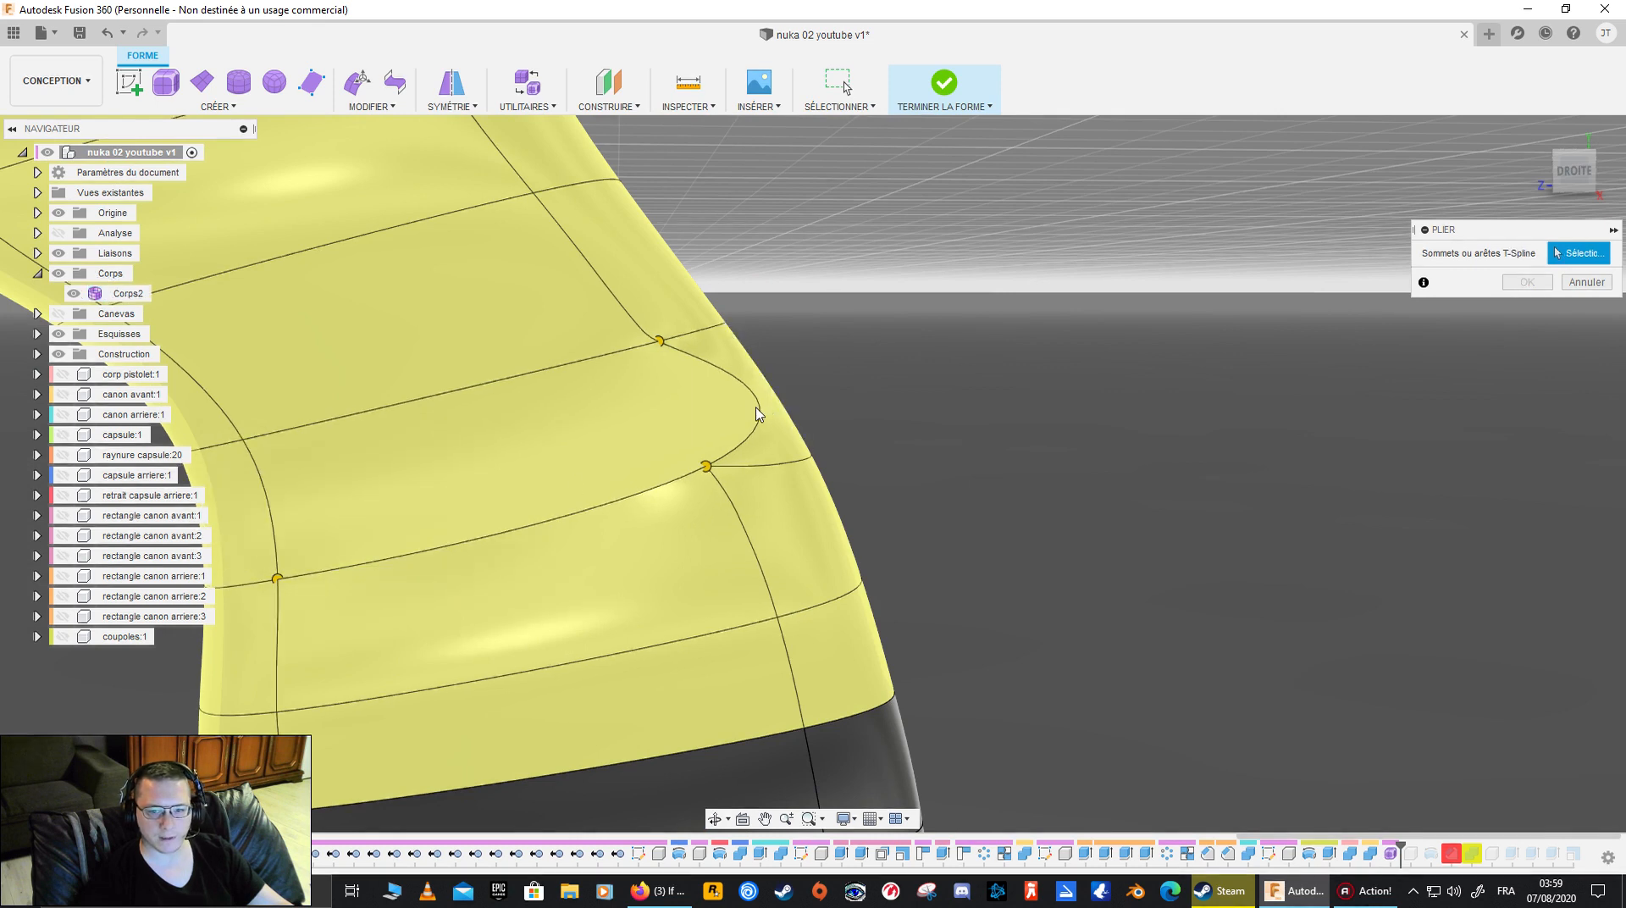
{"action": "left_click", "coordinate": [690, 342]}
{"action": "left_click", "coordinate": [736, 339]}
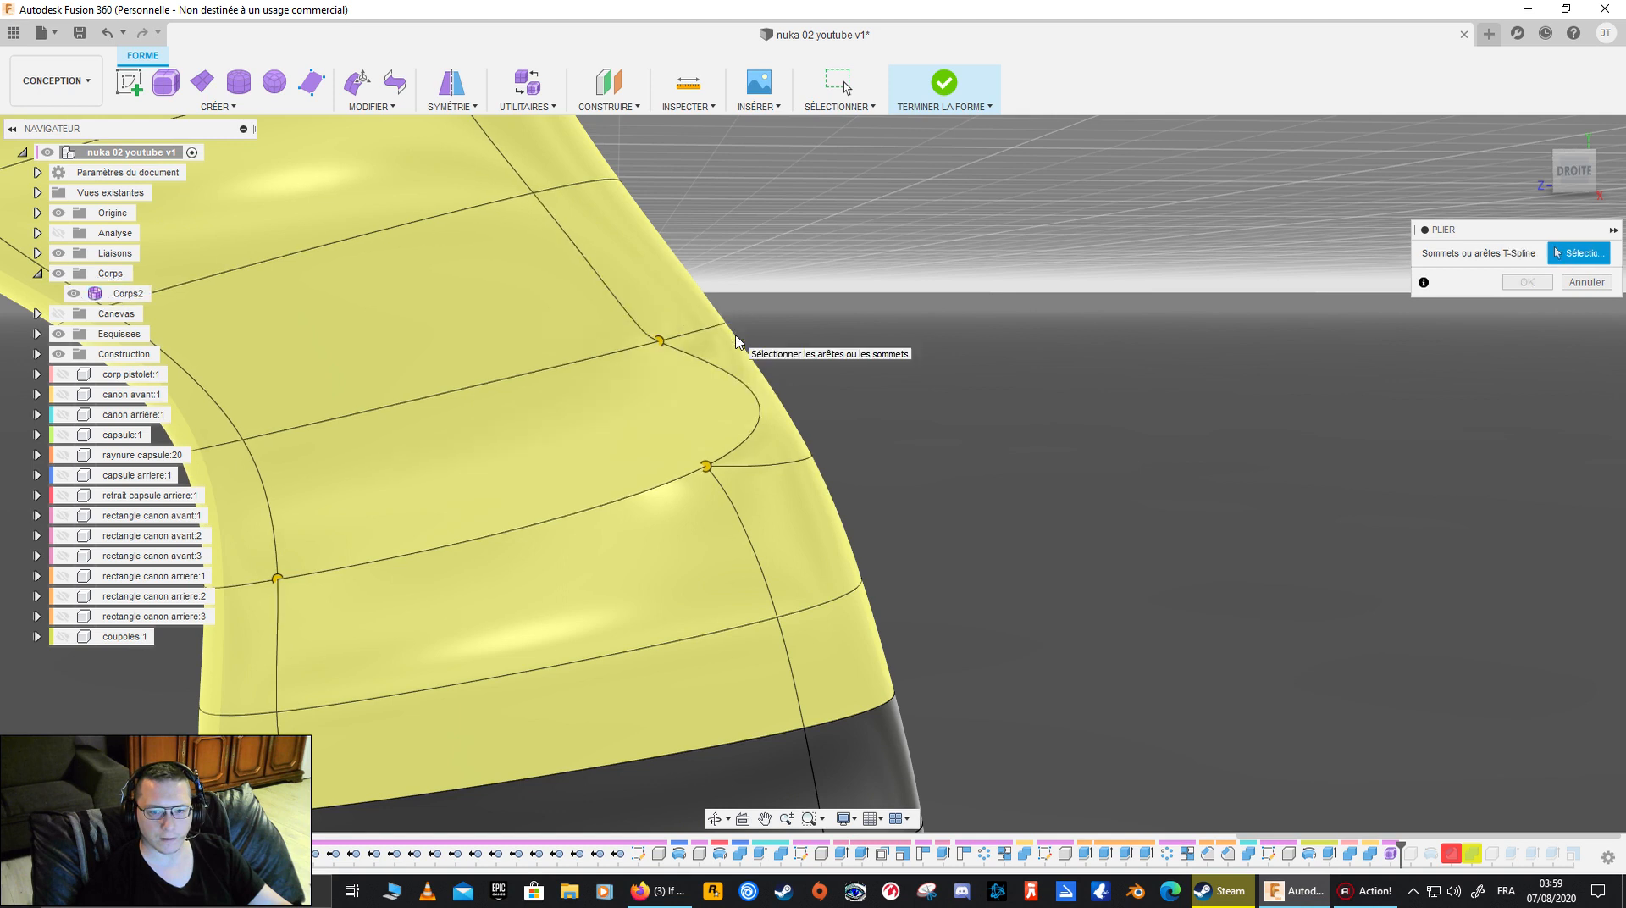
{"action": "middle_click_drag", "start_coordinate": [1258, 390], "coordinate": [1017, 400], "text": "shift"}
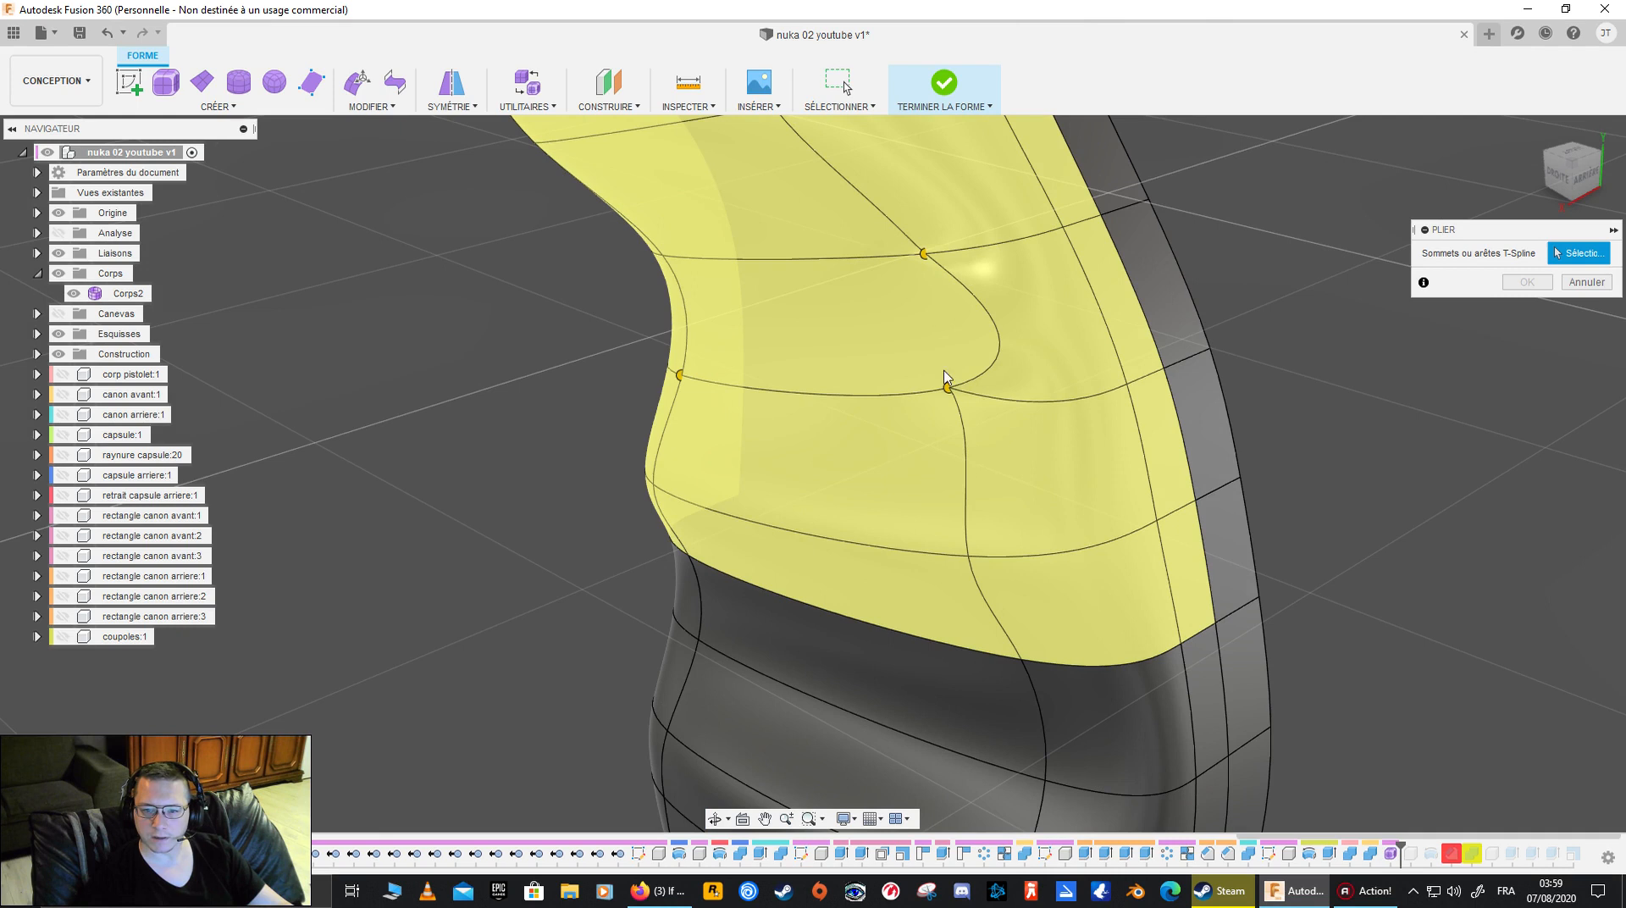
{"action": "left_click", "coordinate": [1576, 285]}
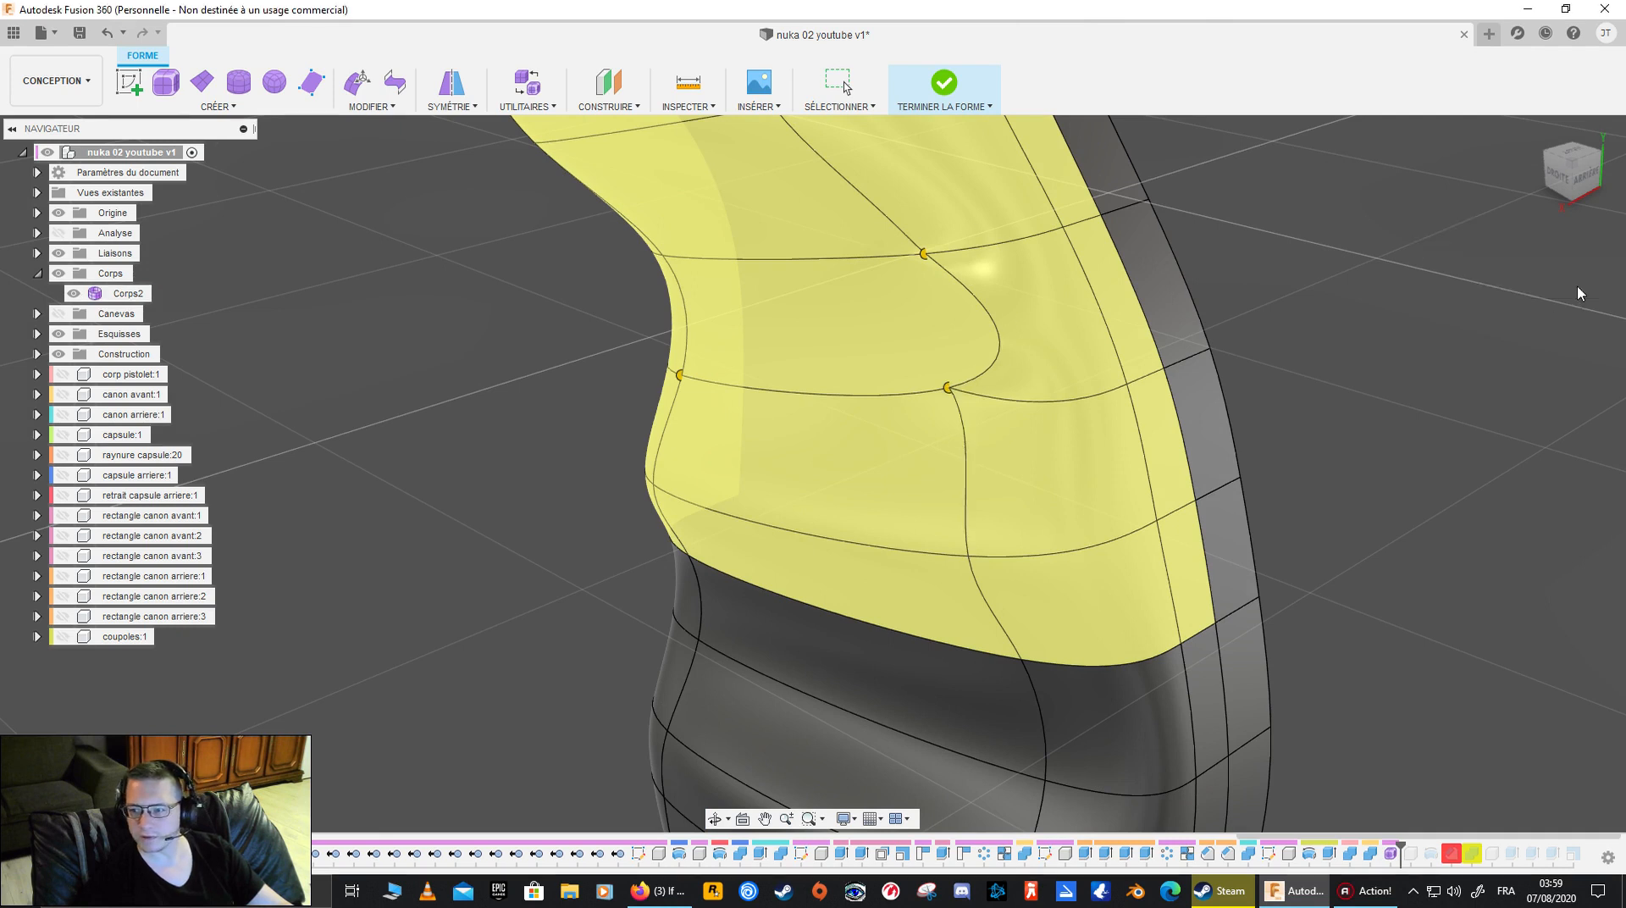
- Undo the edge deletion, the bridge and the face deletion to restore the original side face at the grip's upper bend
{"action": "scroll", "coordinate": [838, 478], "scroll_direction": "down", "scroll_amount": 2}
{"action": "middle_click_drag", "start_coordinate": [825, 468], "coordinate": [827, 428], "text": "shift"}
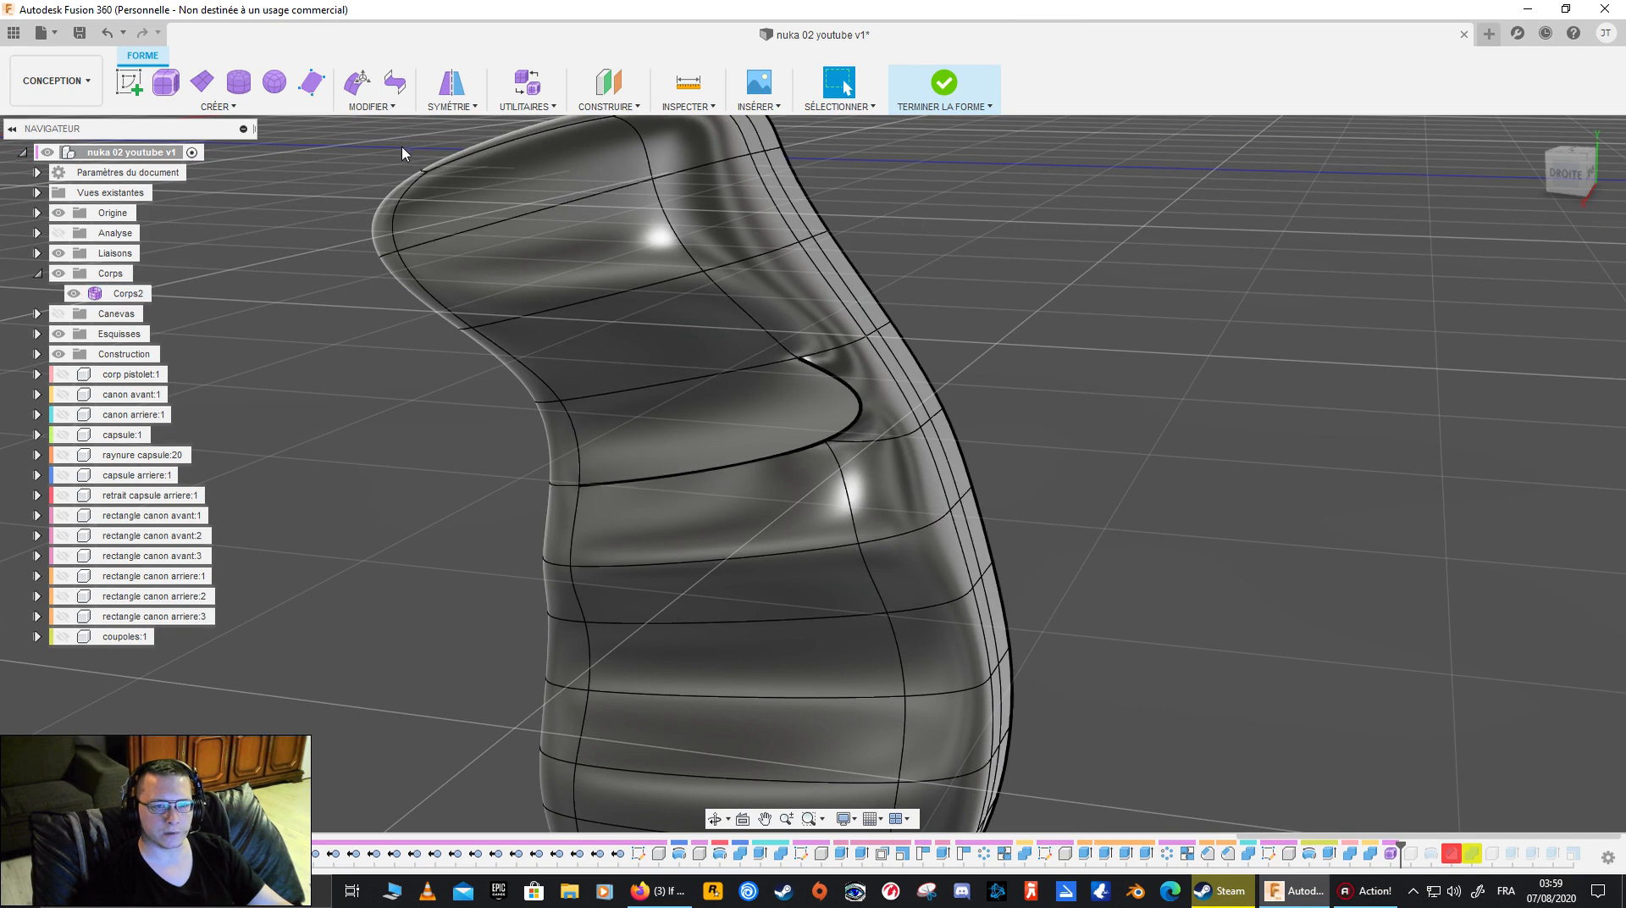
{"action": "key", "text": "ctrl+z"}
{"action": "key", "text": "ctrl+z"}
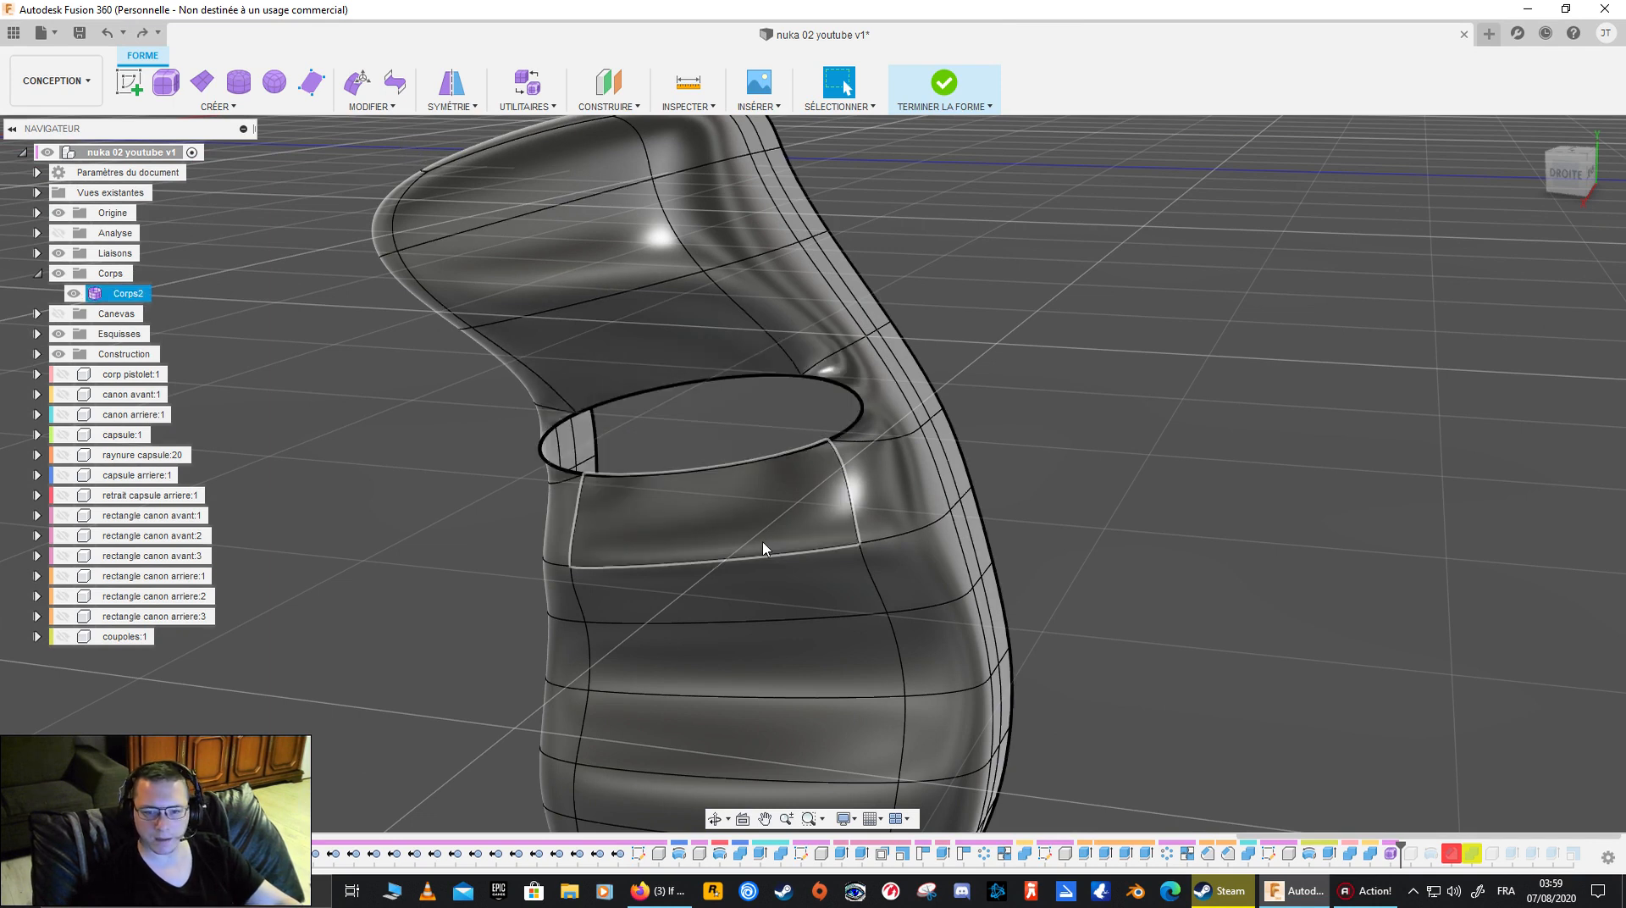
{"action": "key", "text": "ctrl+y"}
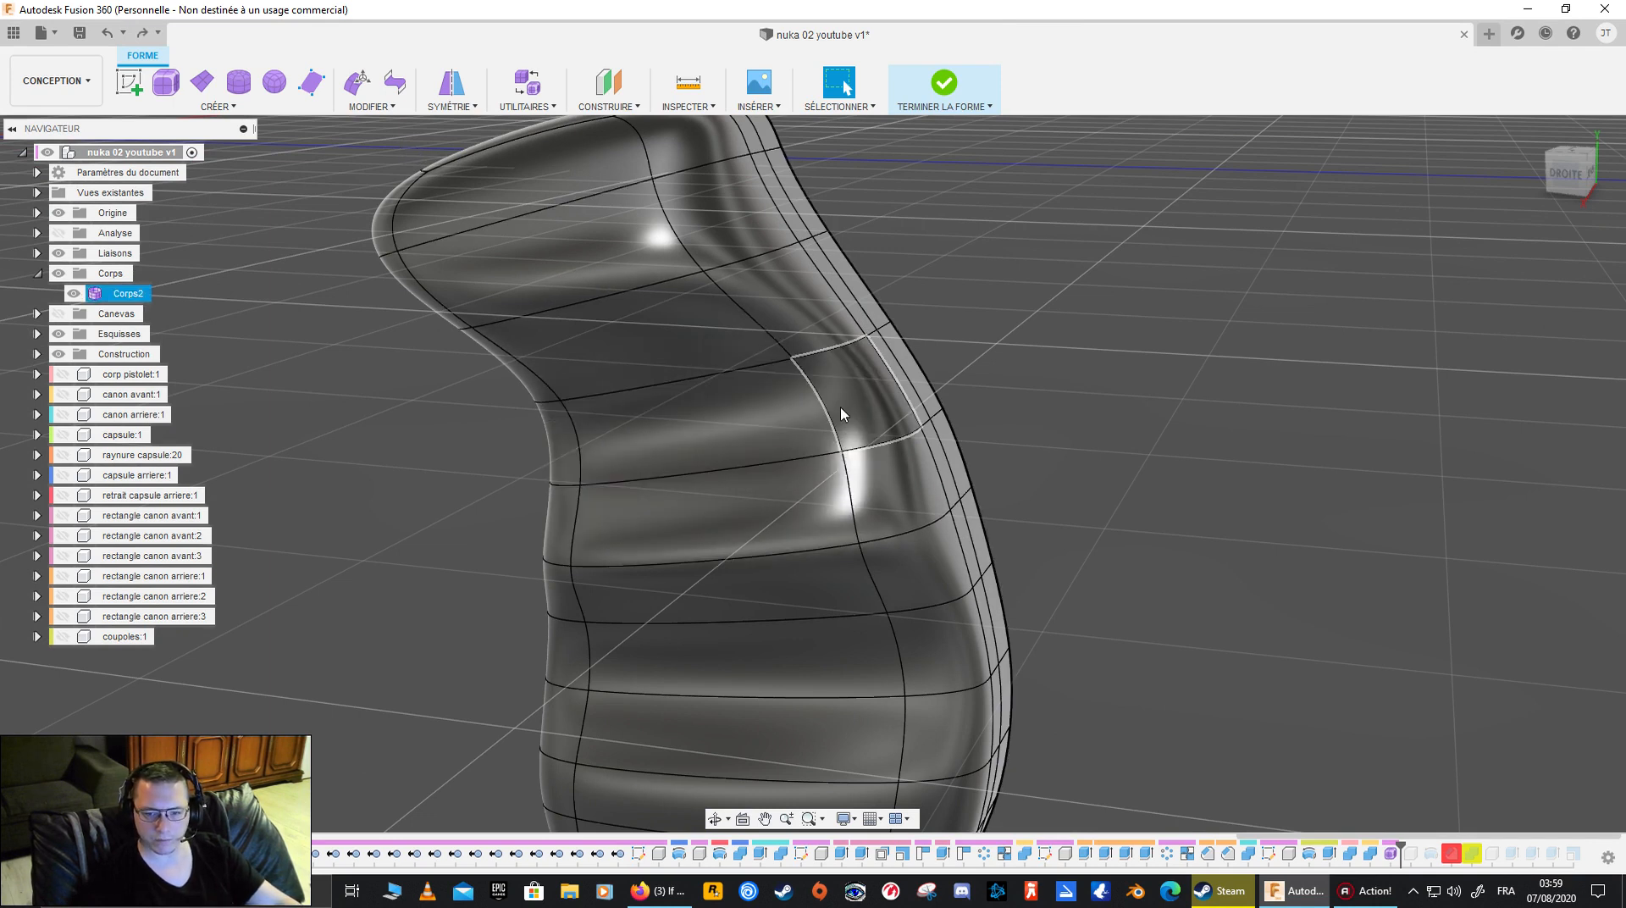
- Try Slide Edge on the front lengthwise edge loop of the grip's side, shifting it both rearward to 1.00 and forward
{"action": "scroll", "coordinate": [899, 437], "scroll_direction": "down", "scroll_amount": 4}
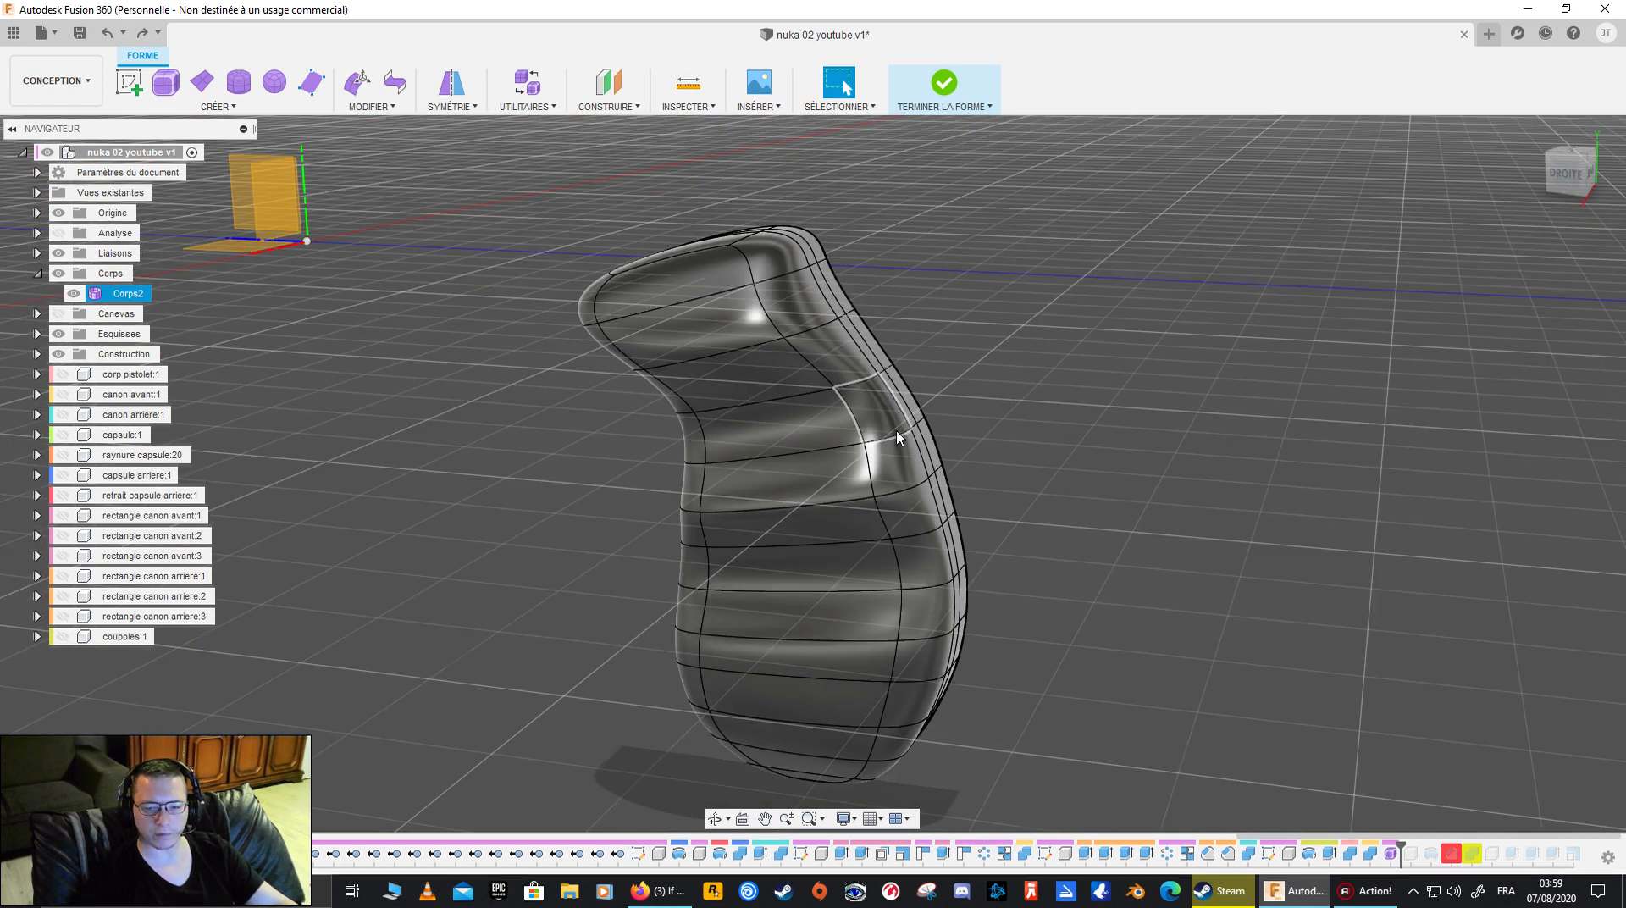
{"action": "middle_click_drag", "start_coordinate": [851, 494], "coordinate": [796, 457], "text": "shift"}
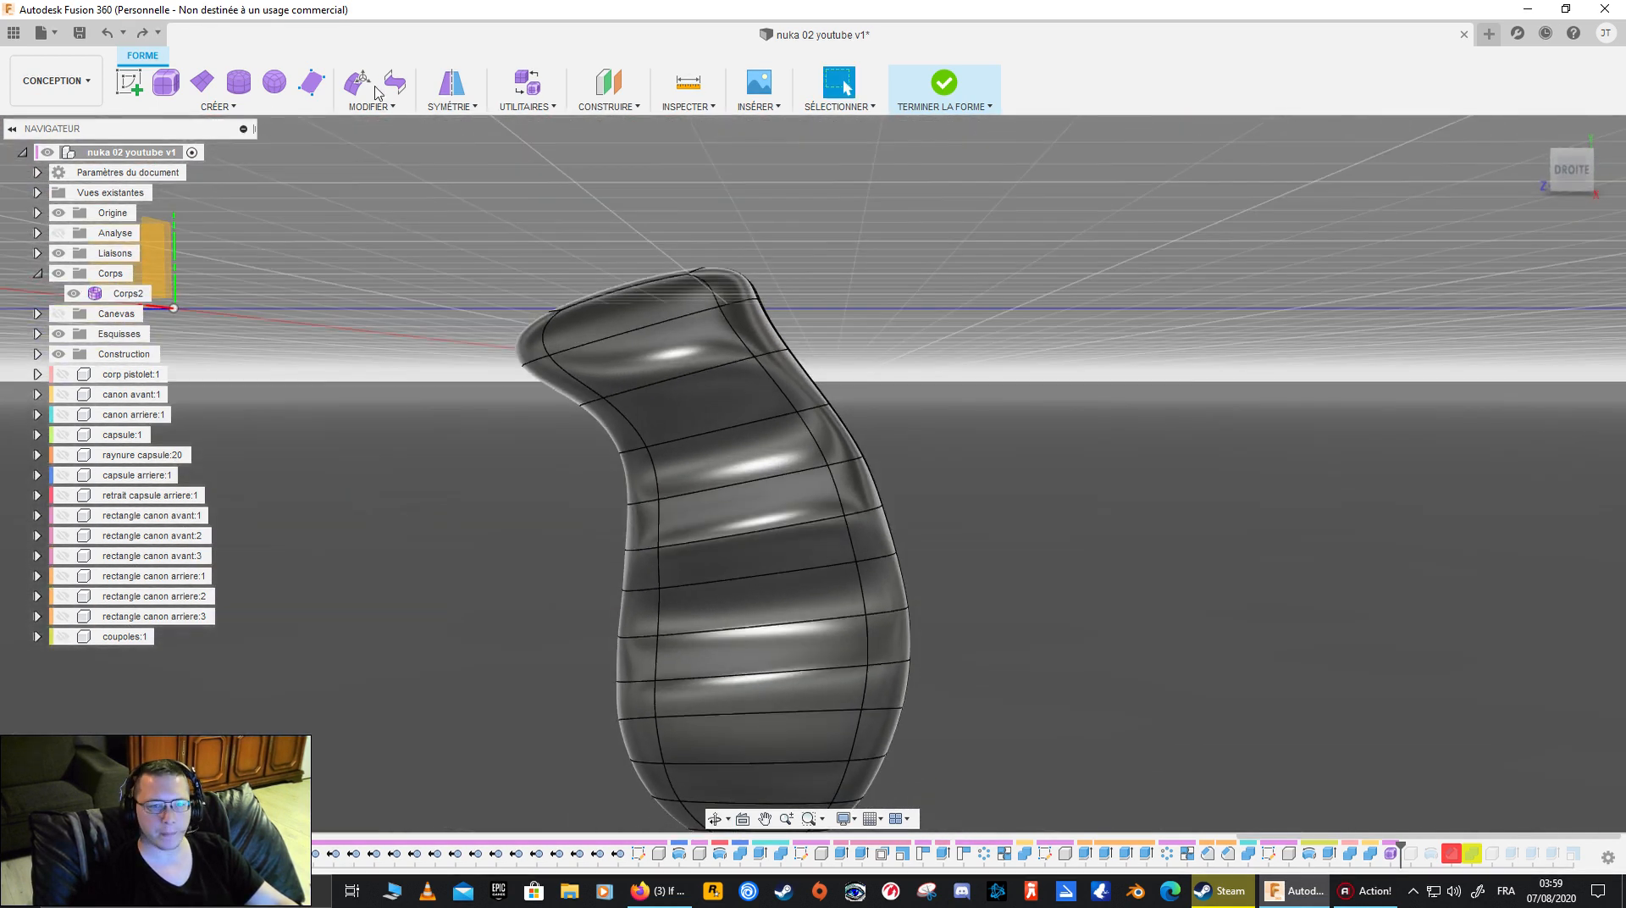
{"action": "left_click", "coordinate": [356, 106]}
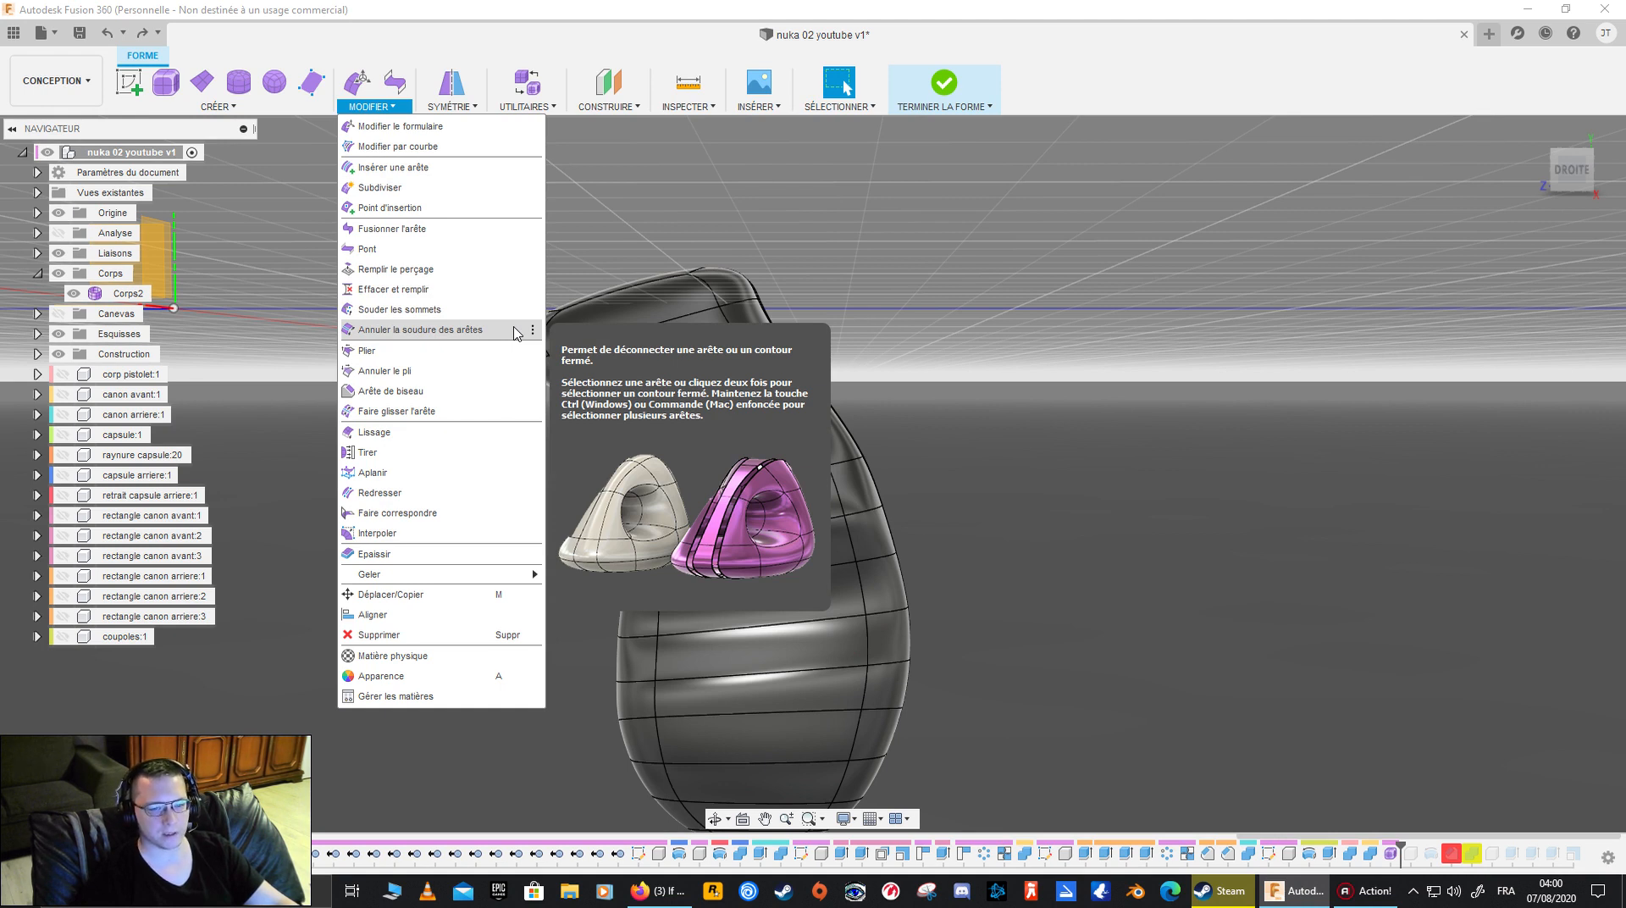
{"action": "left_click", "coordinate": [480, 413]}
{"action": "left_click_drag", "start_coordinate": [656, 471], "coordinate": [862, 464]}
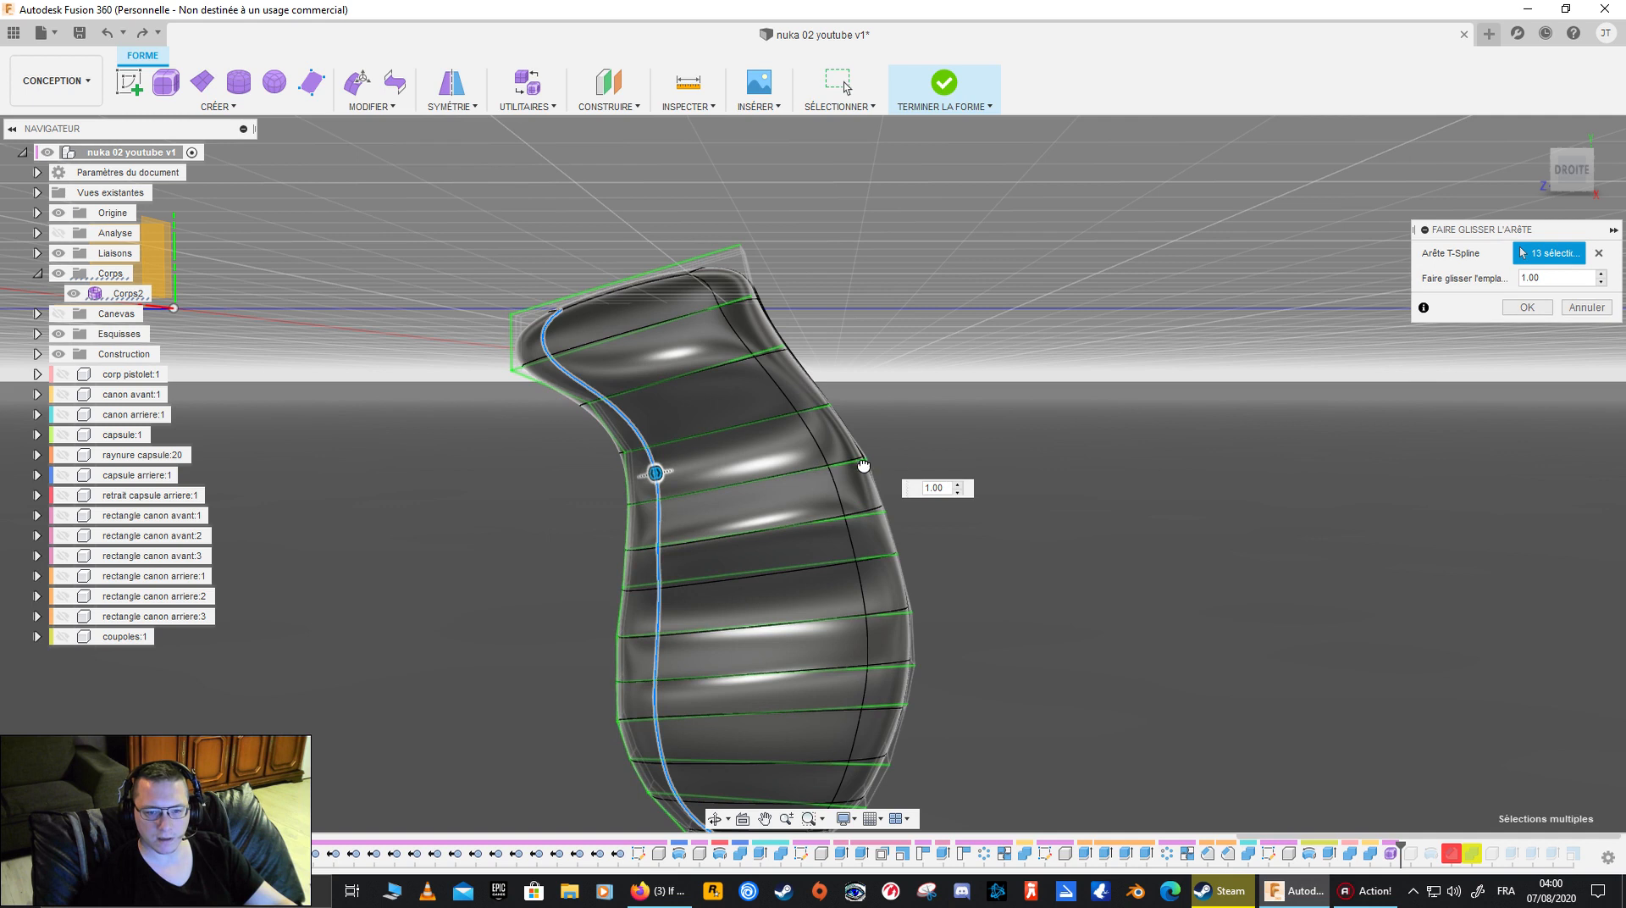
{"action": "left_click_drag", "start_coordinate": [657, 472], "coordinate": [573, 506]}
{"action": "left_click", "coordinate": [1527, 306]}
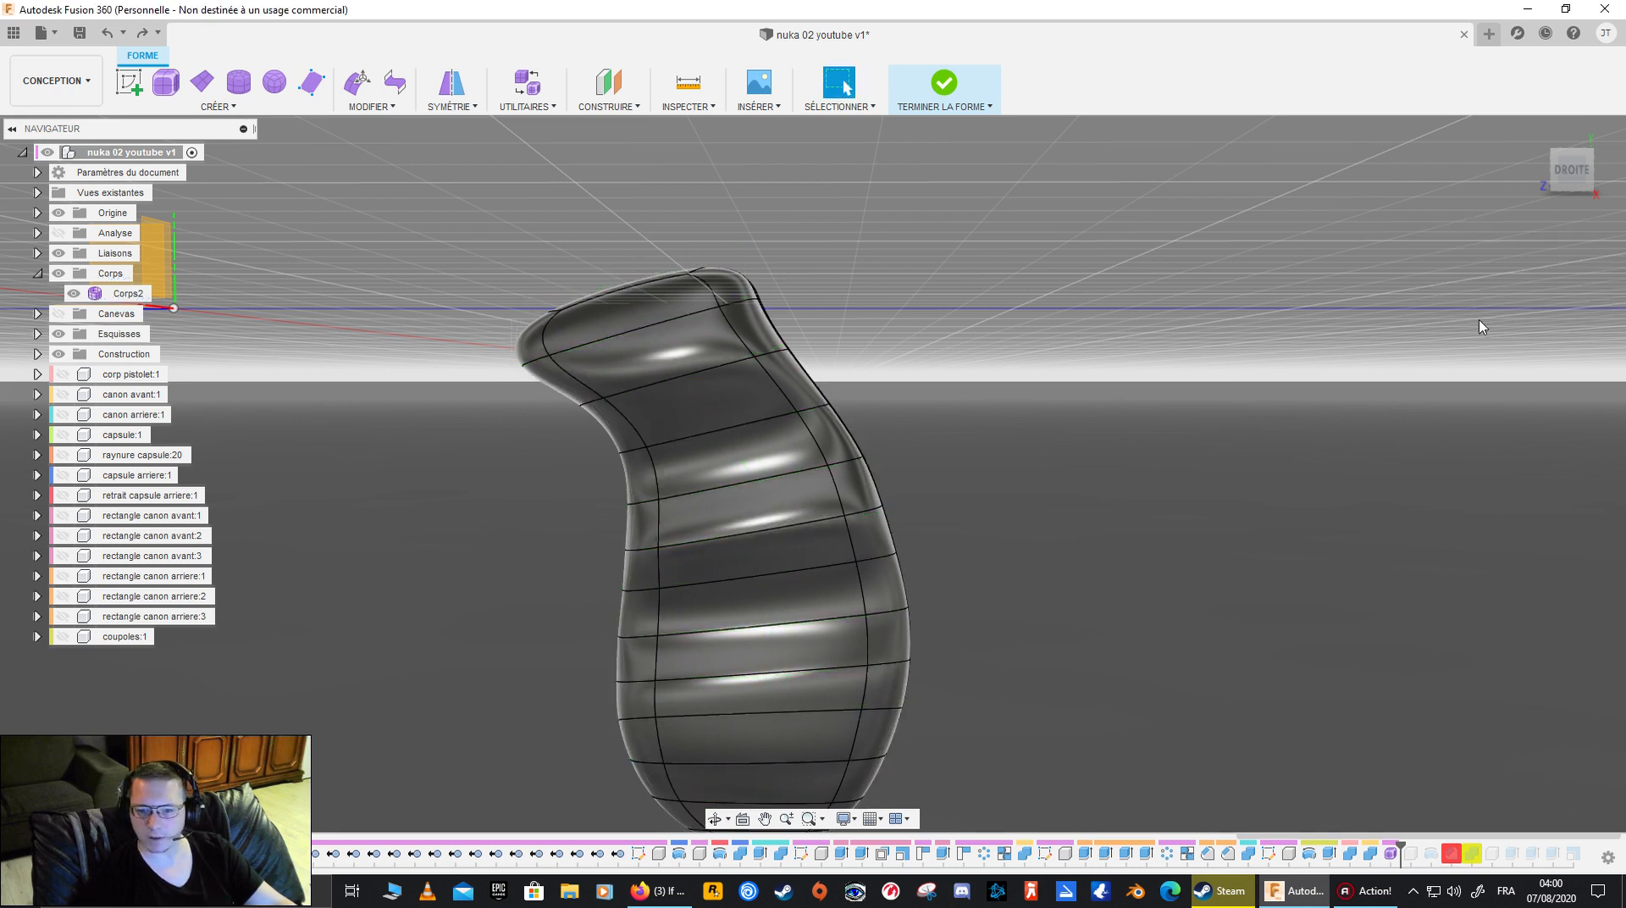
- Try Straighten on the vertices running down the rear lengthwise edge loop of the grip's side, from the upper bend to the bottom
{"action": "left_click", "coordinate": [370, 104]}
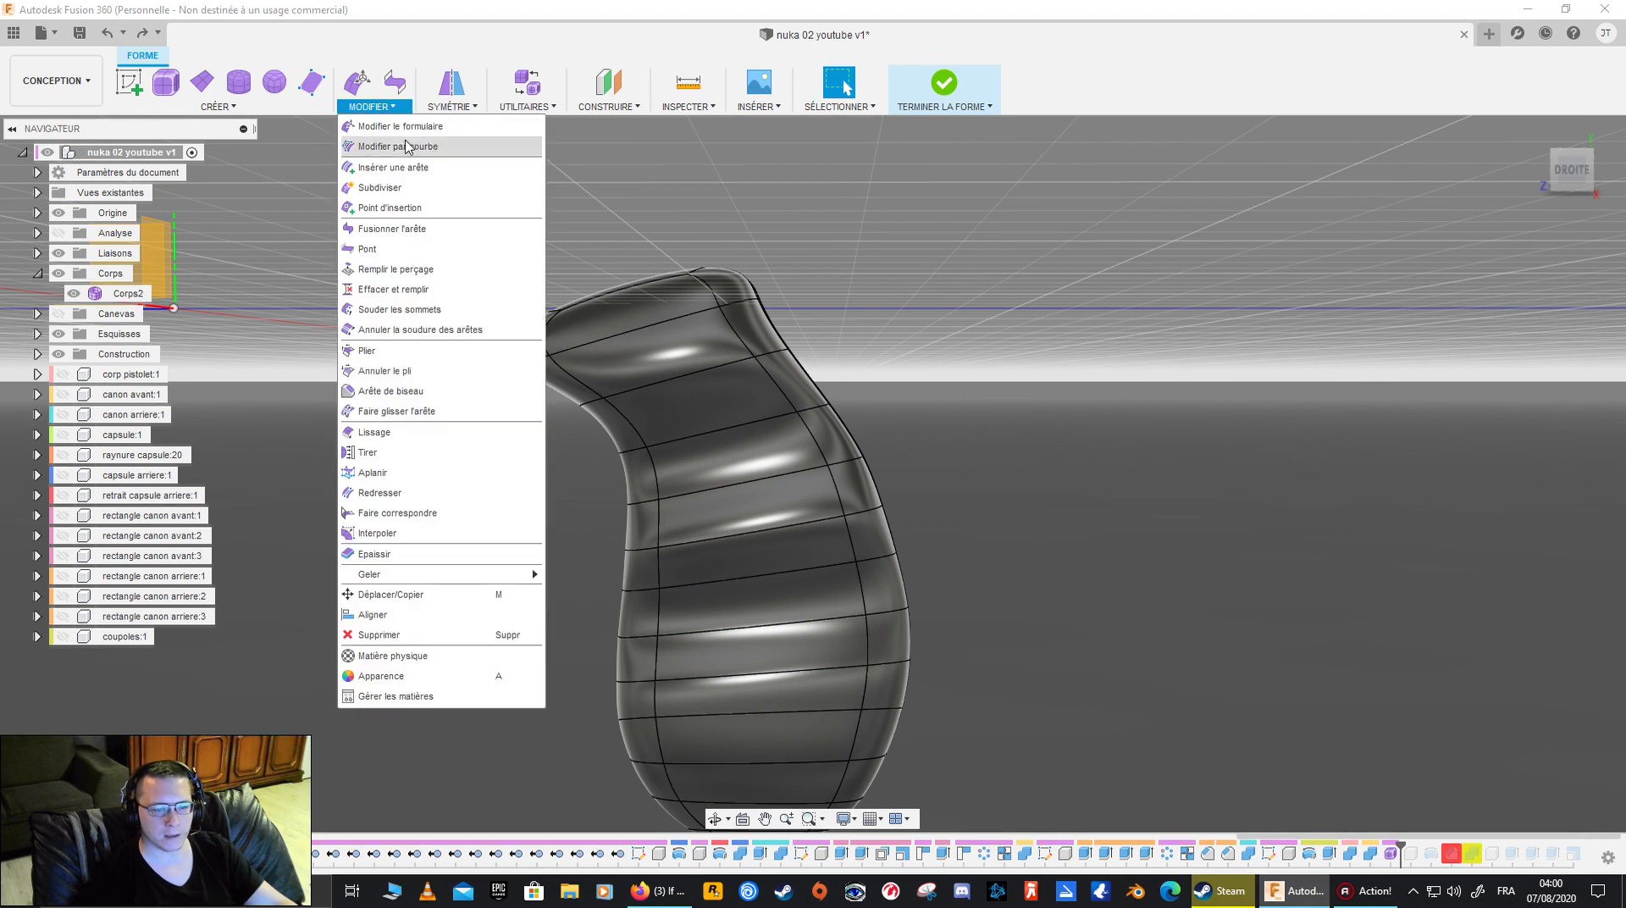
{"action": "left_click", "coordinate": [466, 494]}
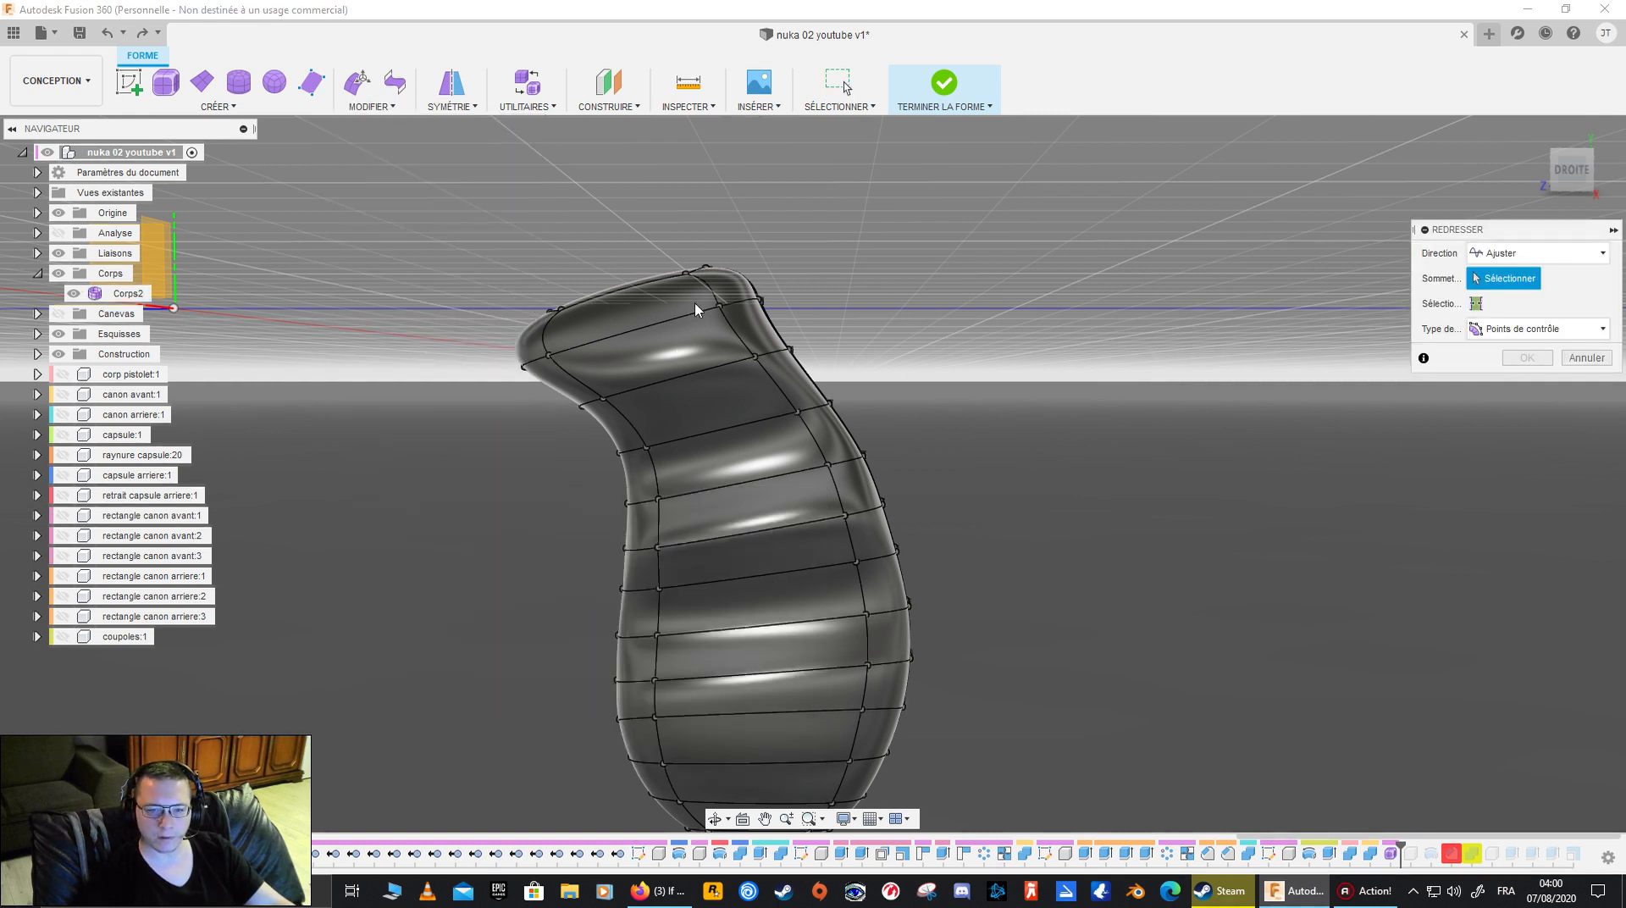
{"action": "left_click", "coordinate": [720, 305]}
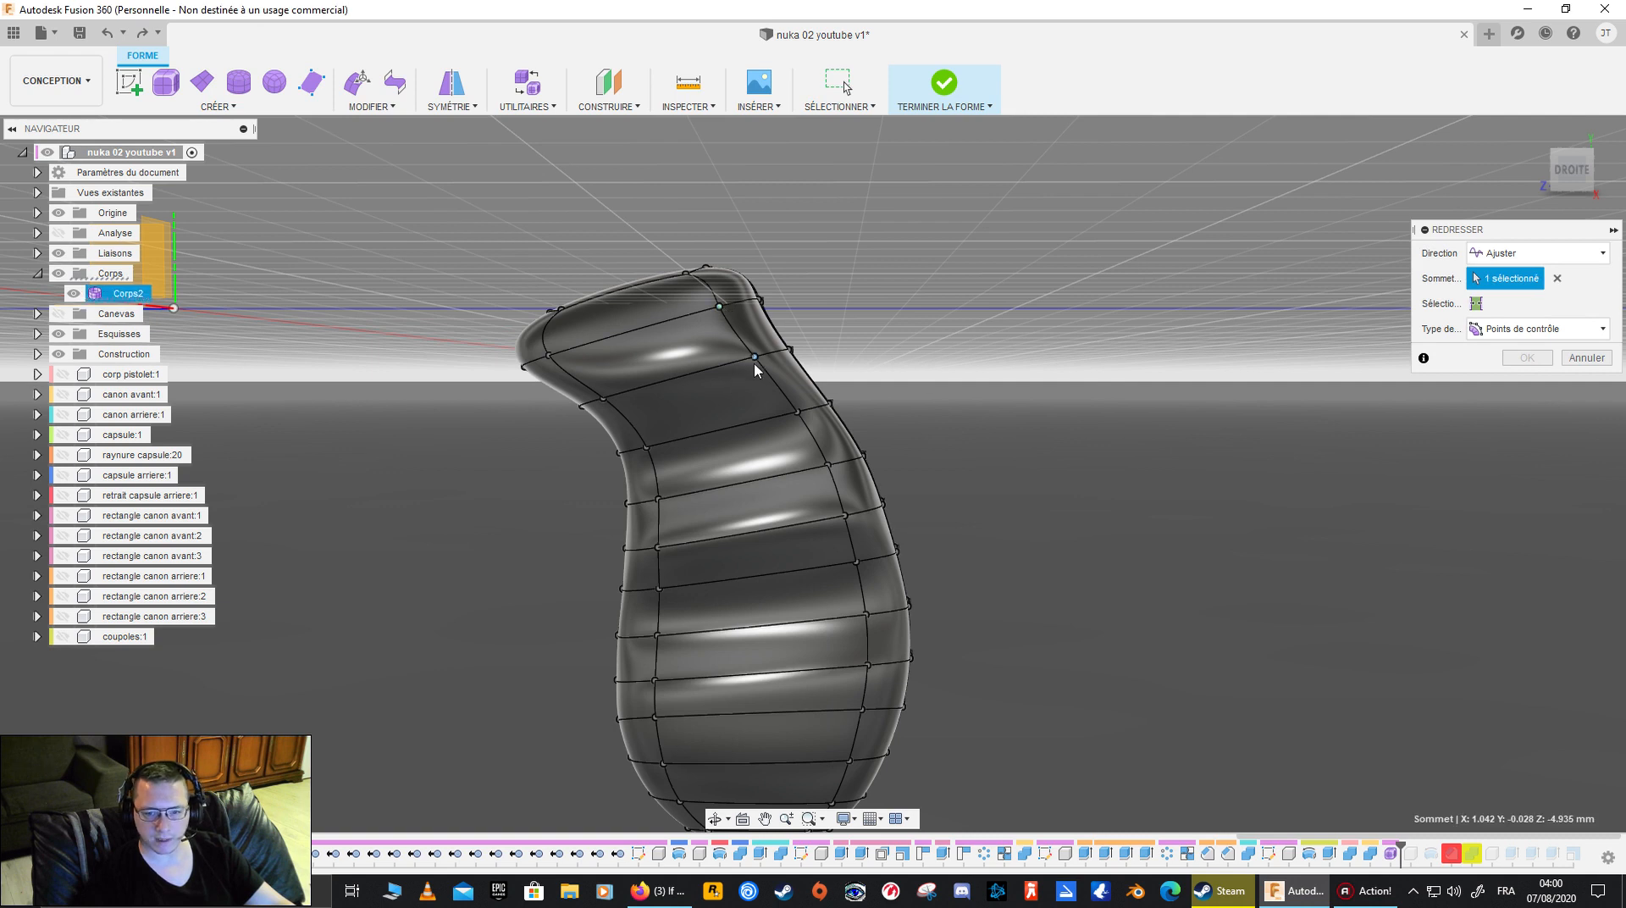
{"action": "left_click", "coordinate": [797, 413]}
{"action": "left_click", "coordinate": [827, 465]}
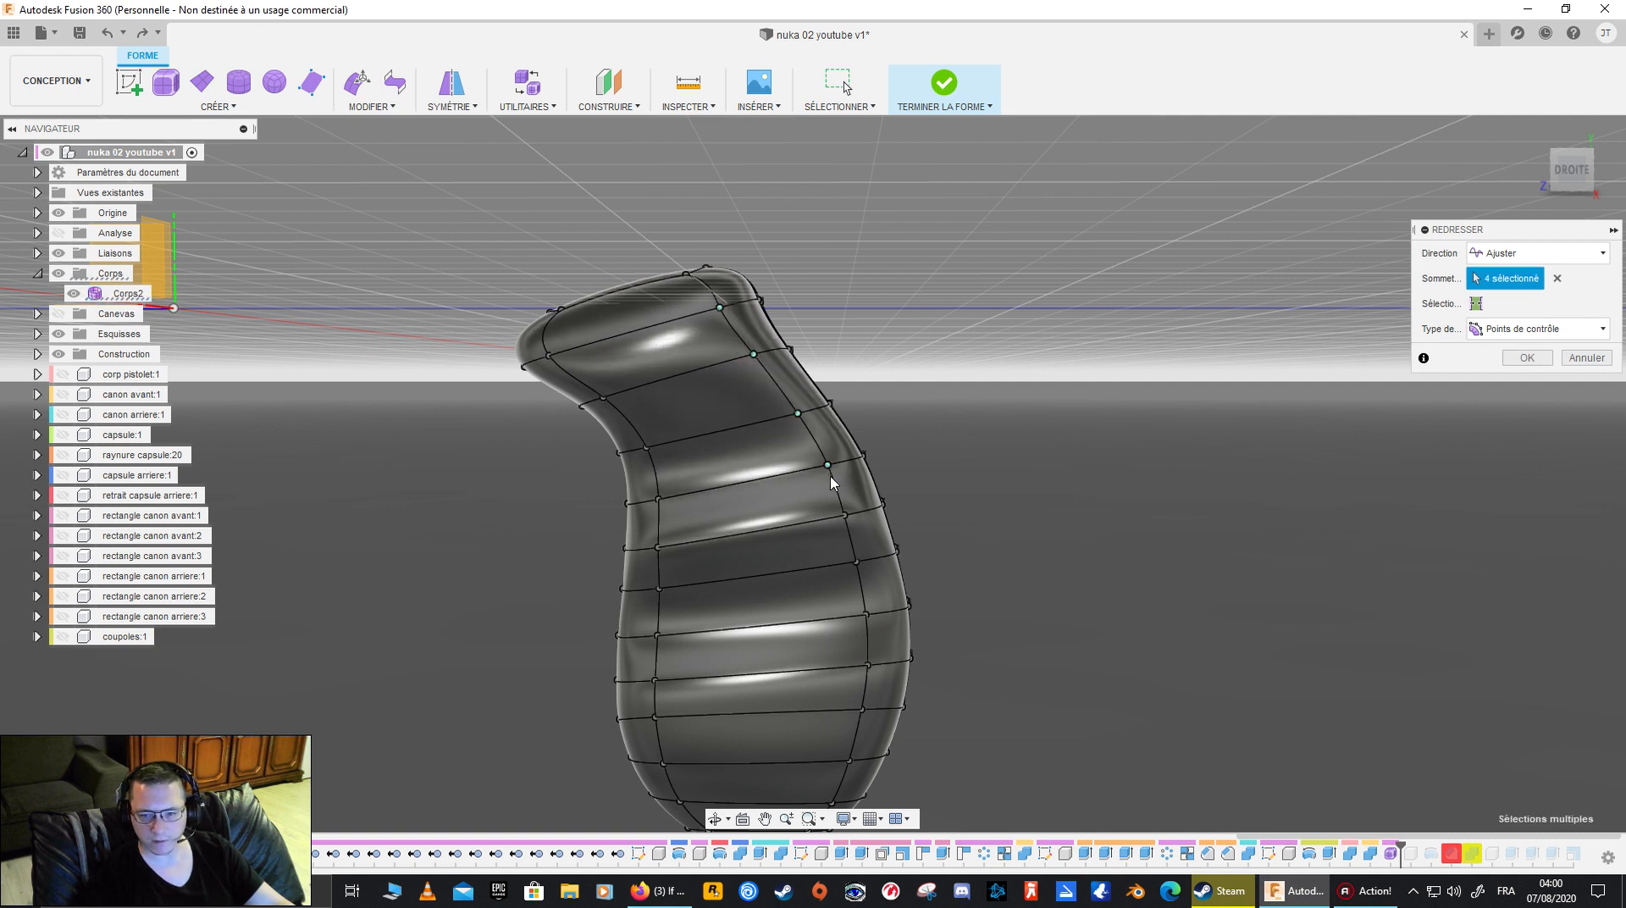
{"action": "left_click", "coordinate": [846, 516]}
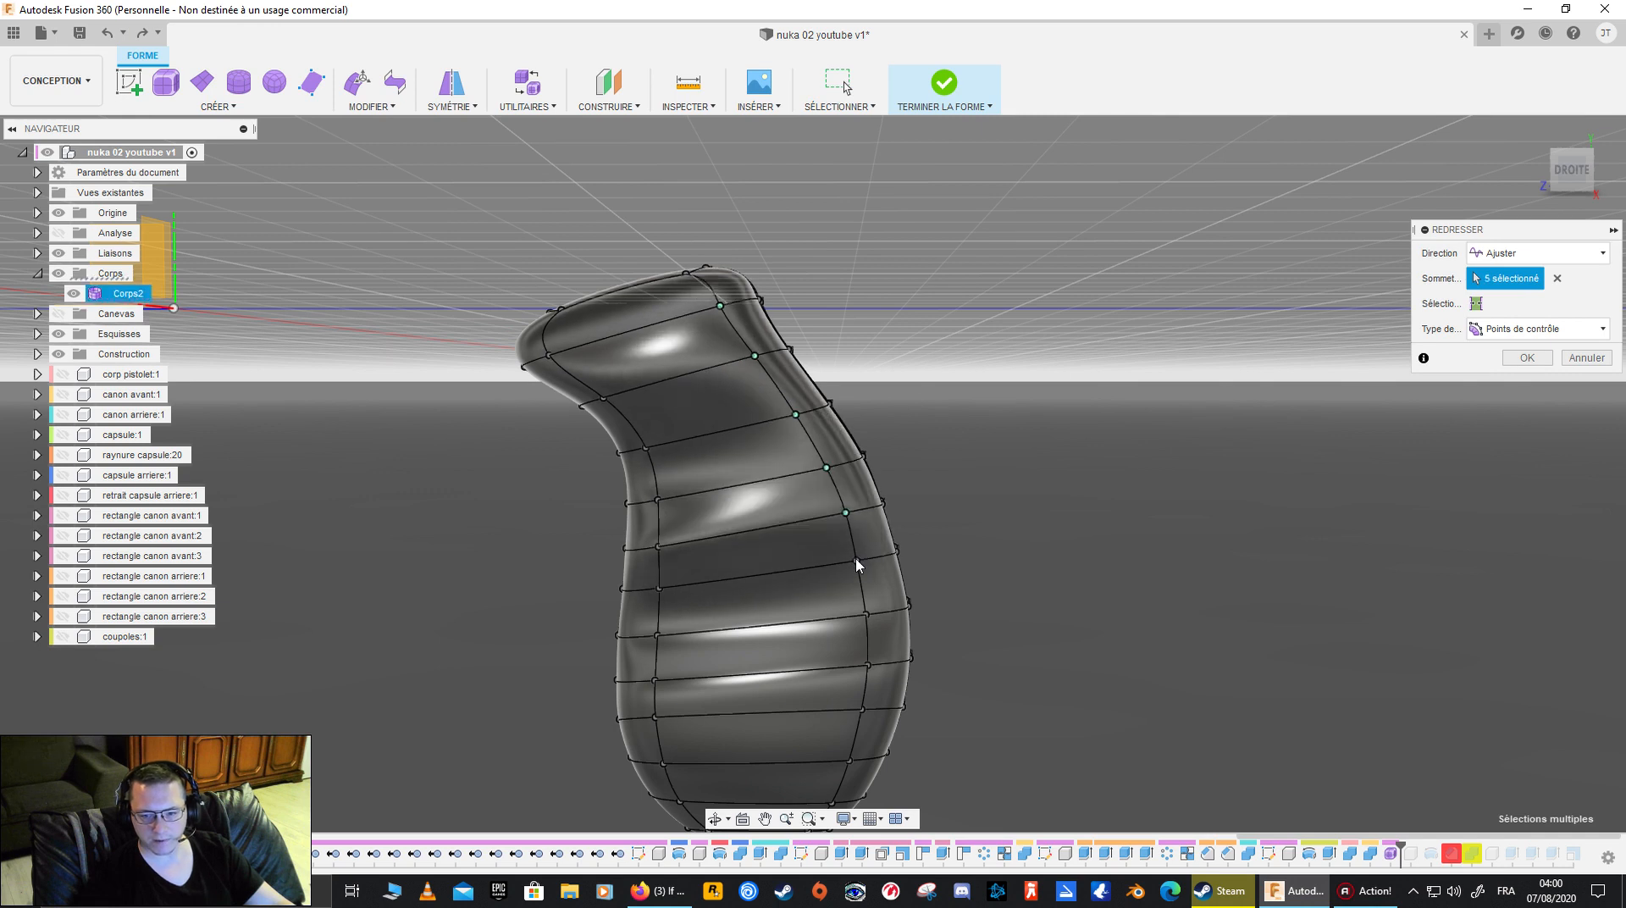
{"action": "left_click", "coordinate": [858, 560]}
{"action": "left_click", "coordinate": [866, 613]}
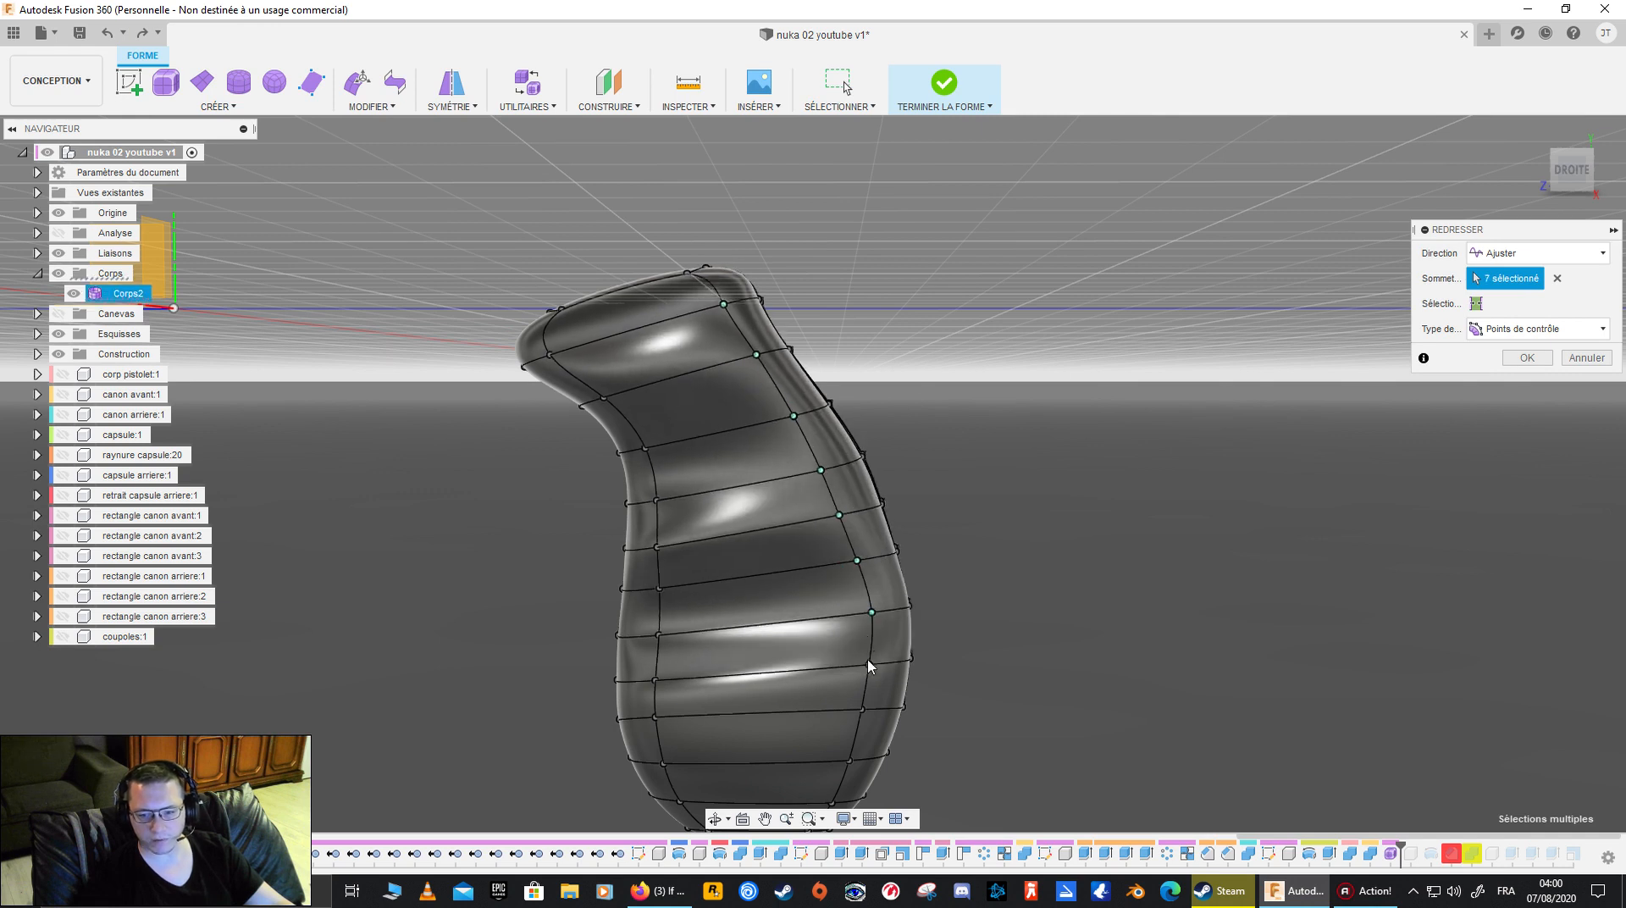
{"action": "left_click", "coordinate": [875, 658]}
{"action": "left_click", "coordinate": [864, 707]}
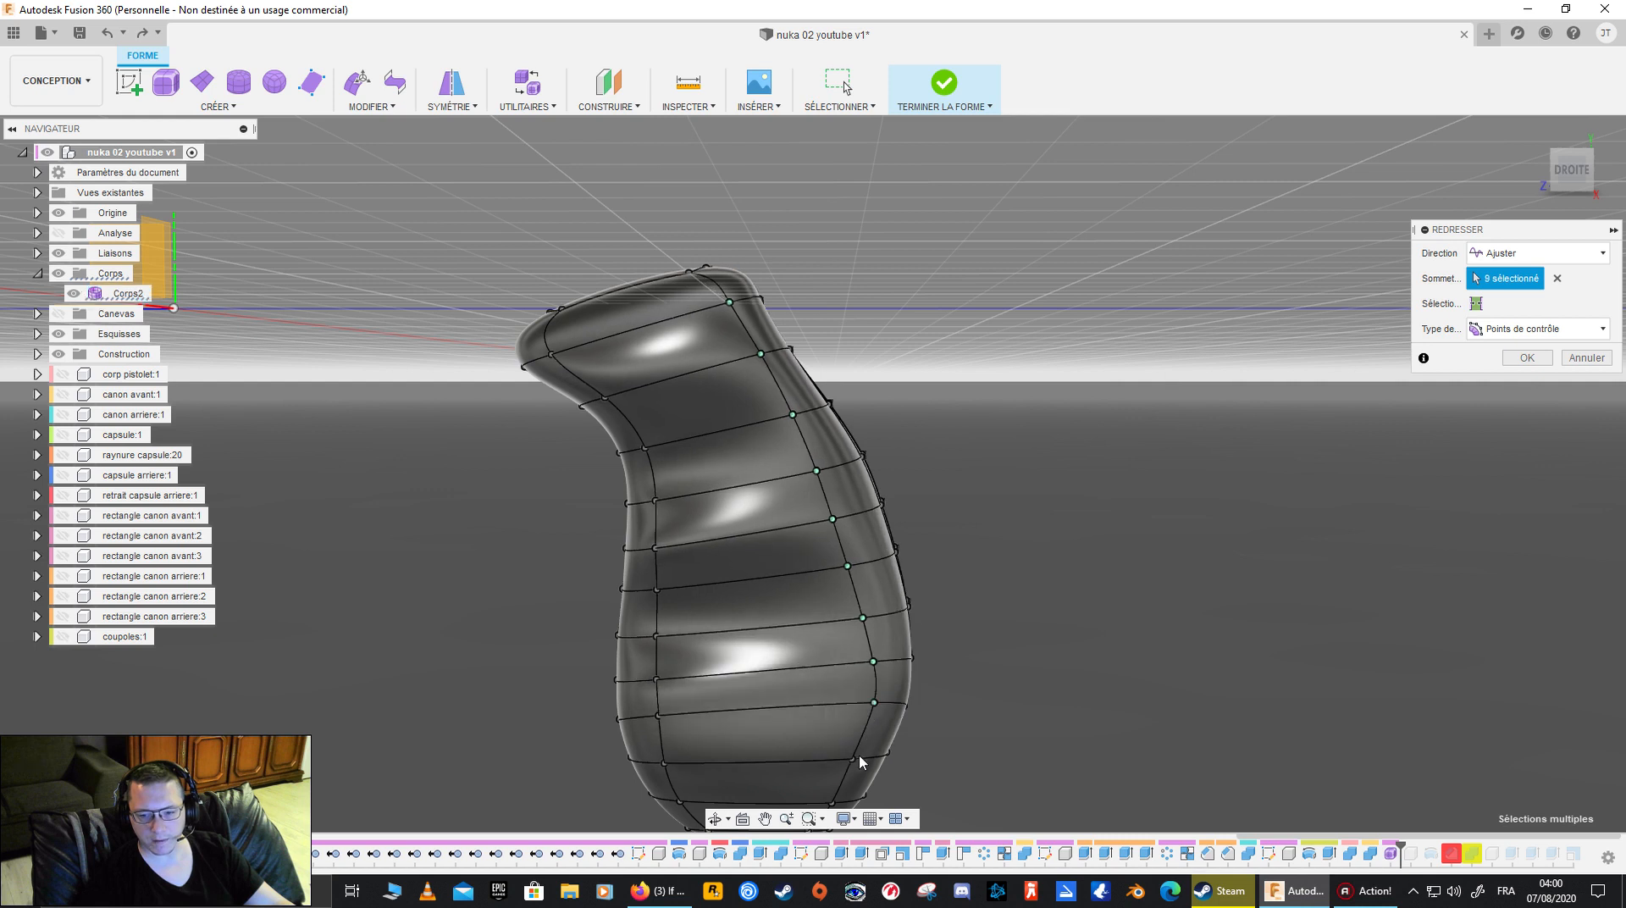
{"action": "left_click", "coordinate": [853, 760]}
{"action": "middle_click_drag", "start_coordinate": [852, 759], "coordinate": [760, 593]}
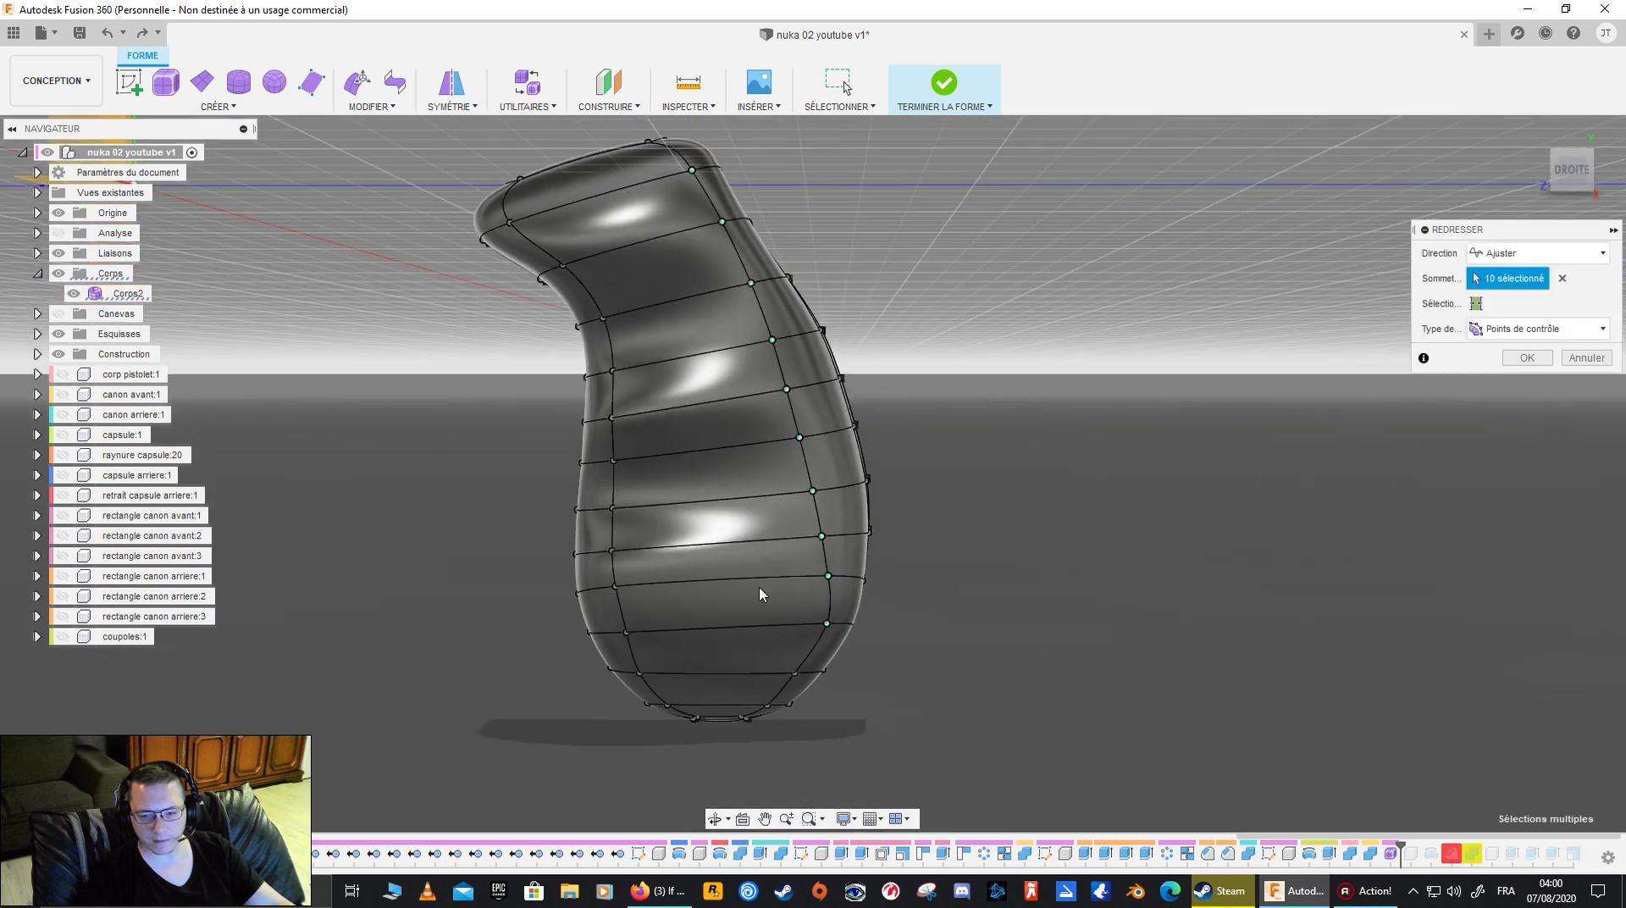
{"action": "left_click", "coordinate": [795, 674]}
{"action": "middle_click_drag", "start_coordinate": [1001, 608], "coordinate": [701, 530], "text": "shift"}
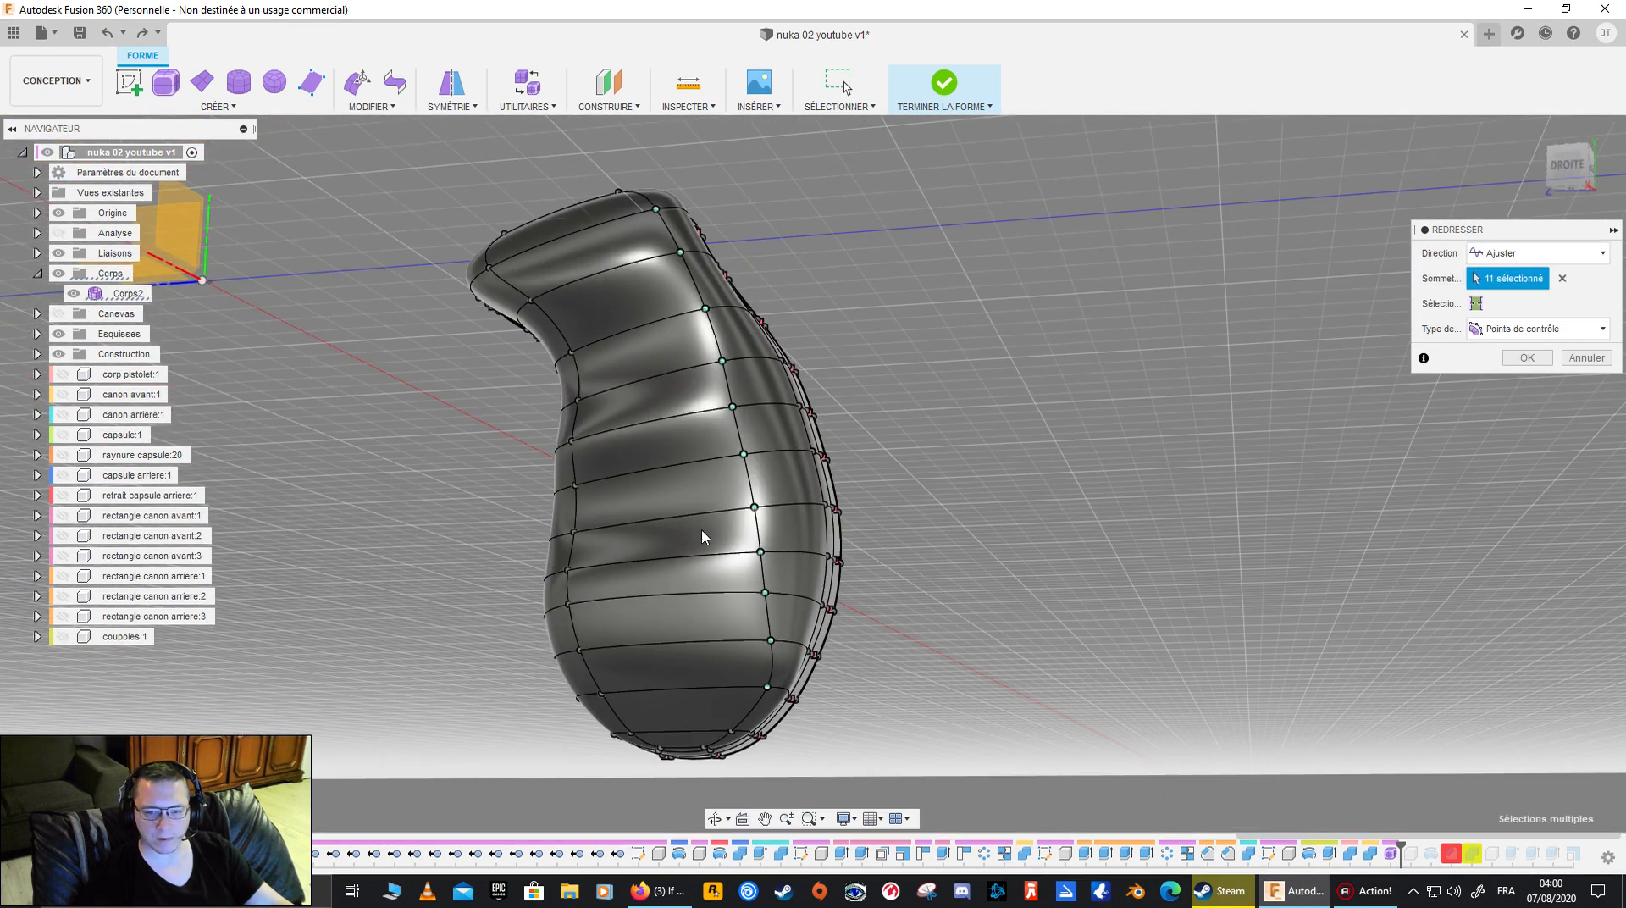
- Add the vertices of the side's front lengthwise edge loop and the grip's bottom end to the Straighten selection
{"action": "left_click", "coordinate": [568, 501]}
{"action": "left_click", "coordinate": [595, 481]}
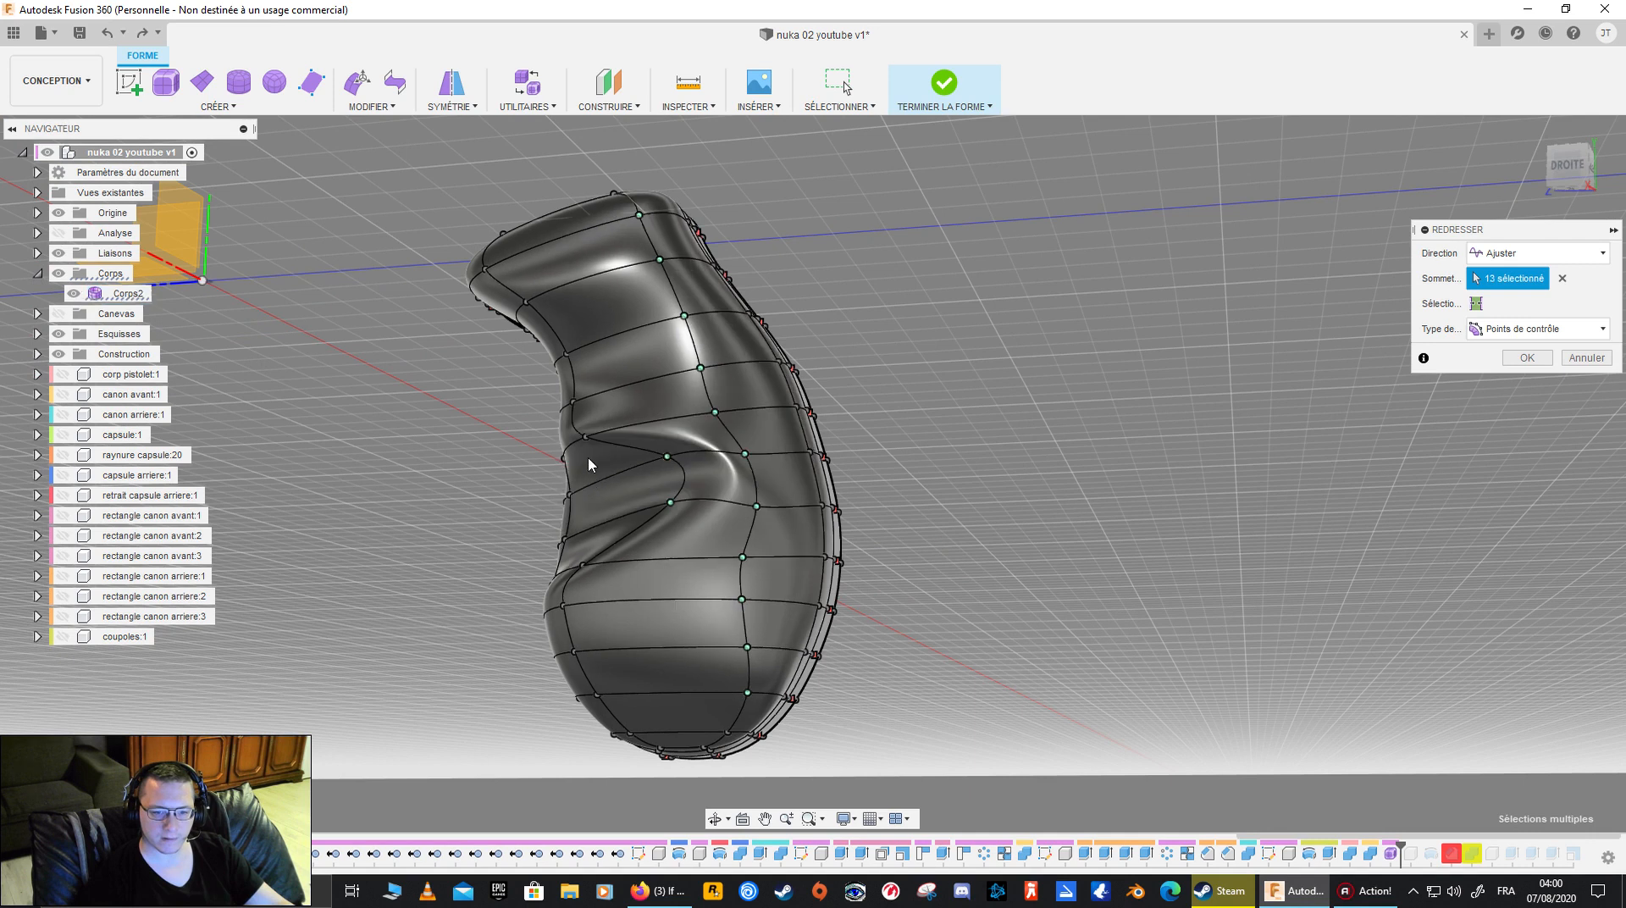
{"action": "left_click", "coordinate": [587, 399]}
{"action": "left_click", "coordinate": [563, 356]}
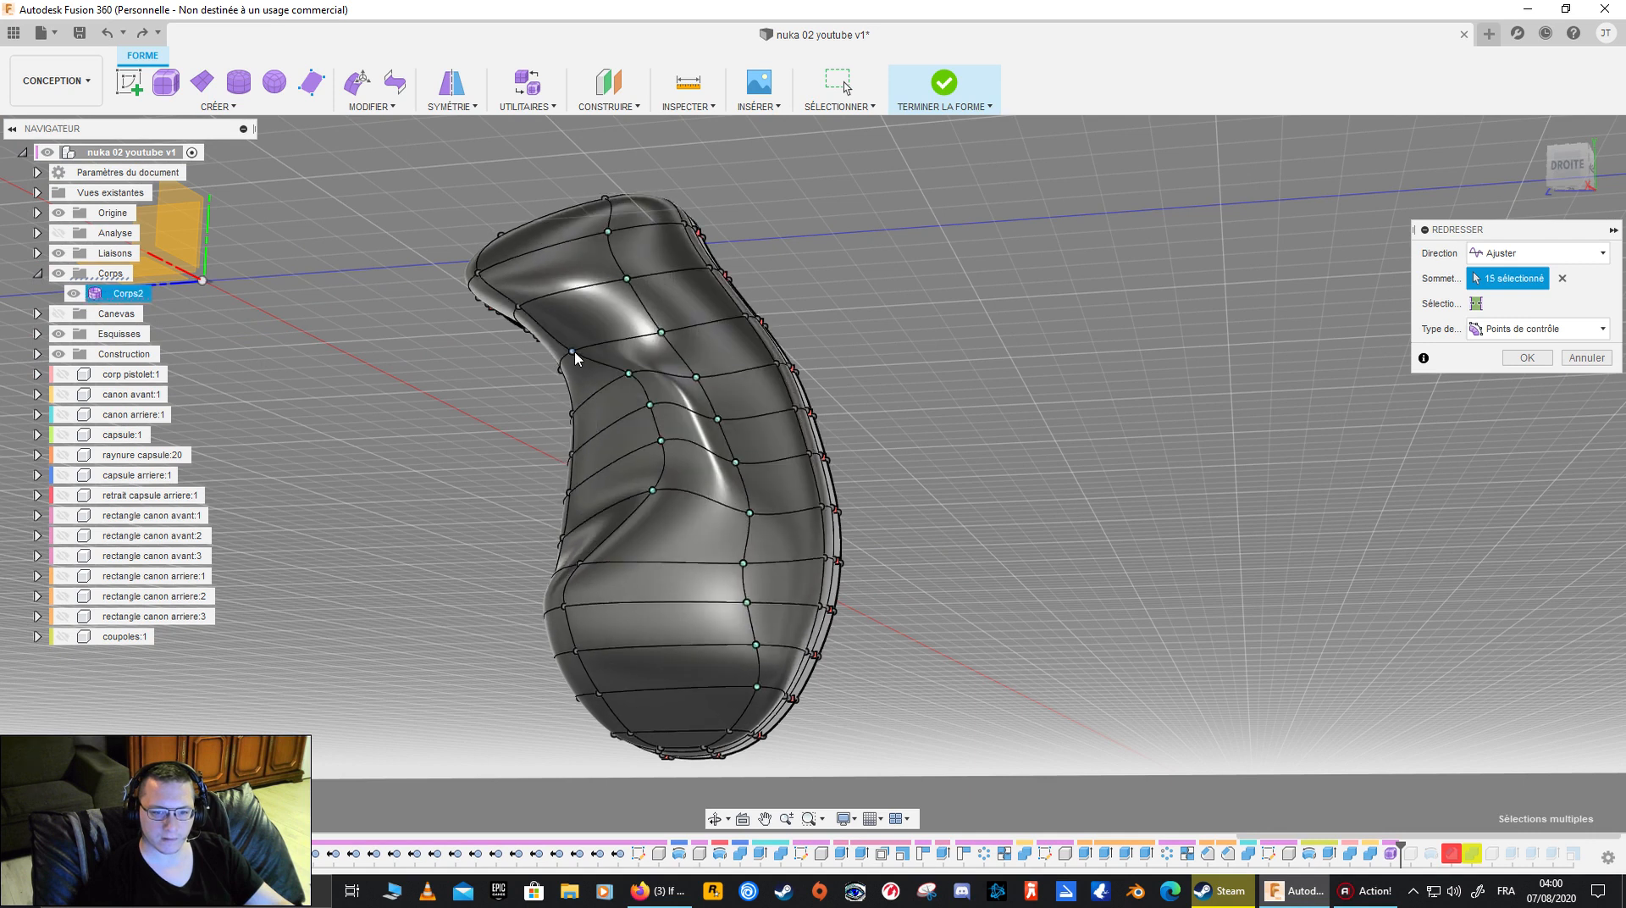
{"action": "left_click", "coordinate": [523, 306]}
{"action": "left_click", "coordinate": [493, 273]}
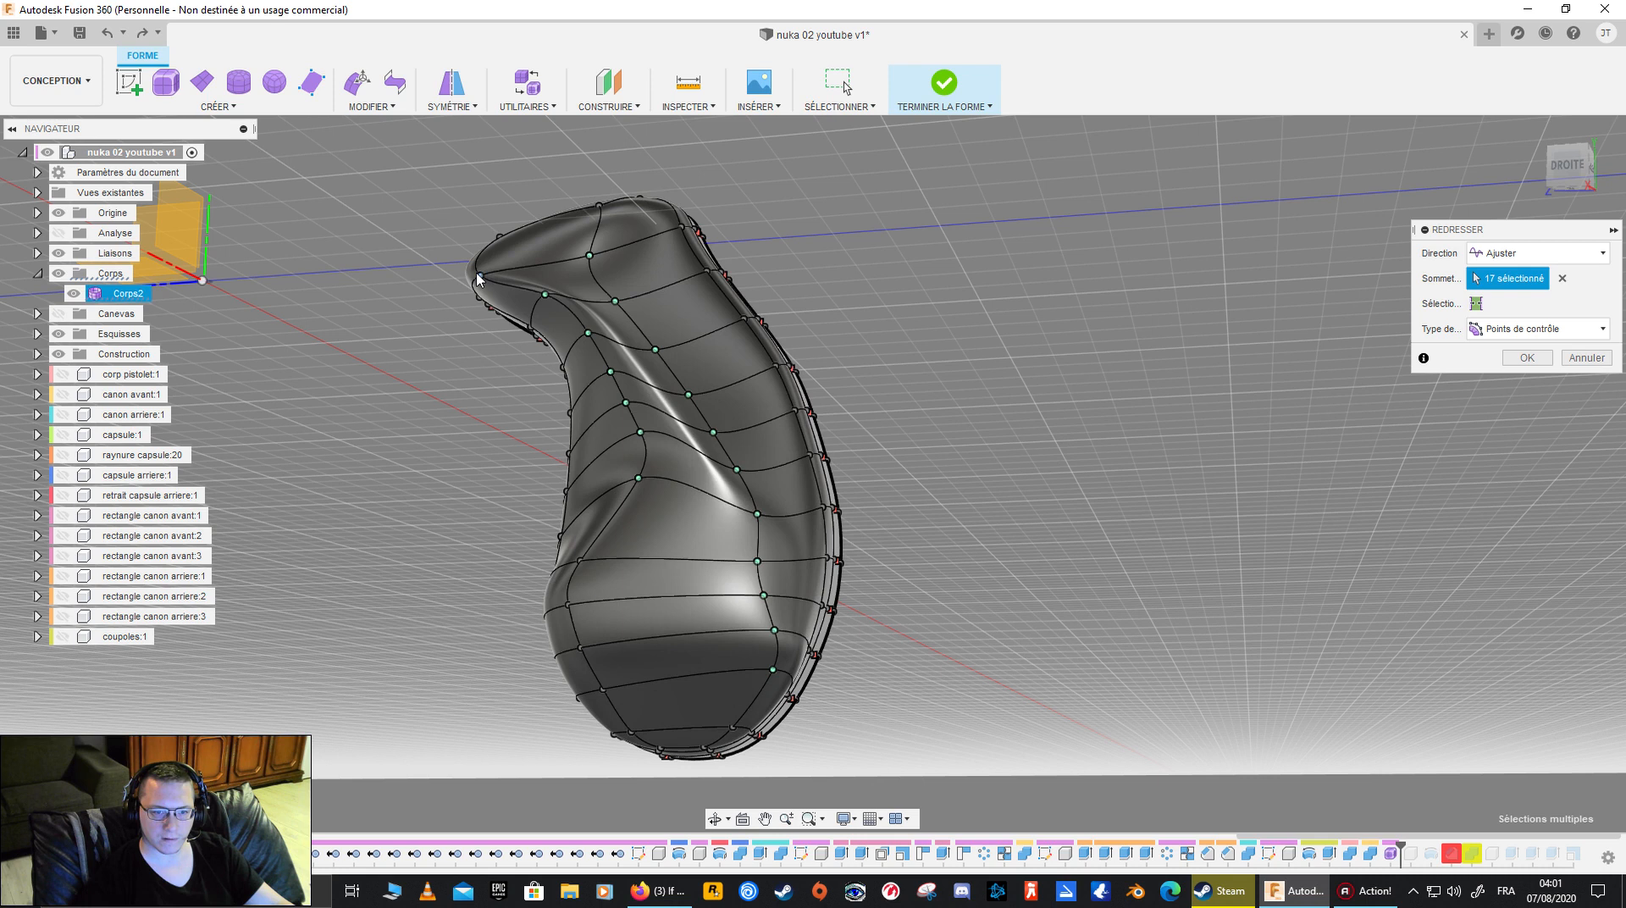
{"action": "left_click", "coordinate": [477, 277]}
{"action": "left_click", "coordinate": [581, 559]}
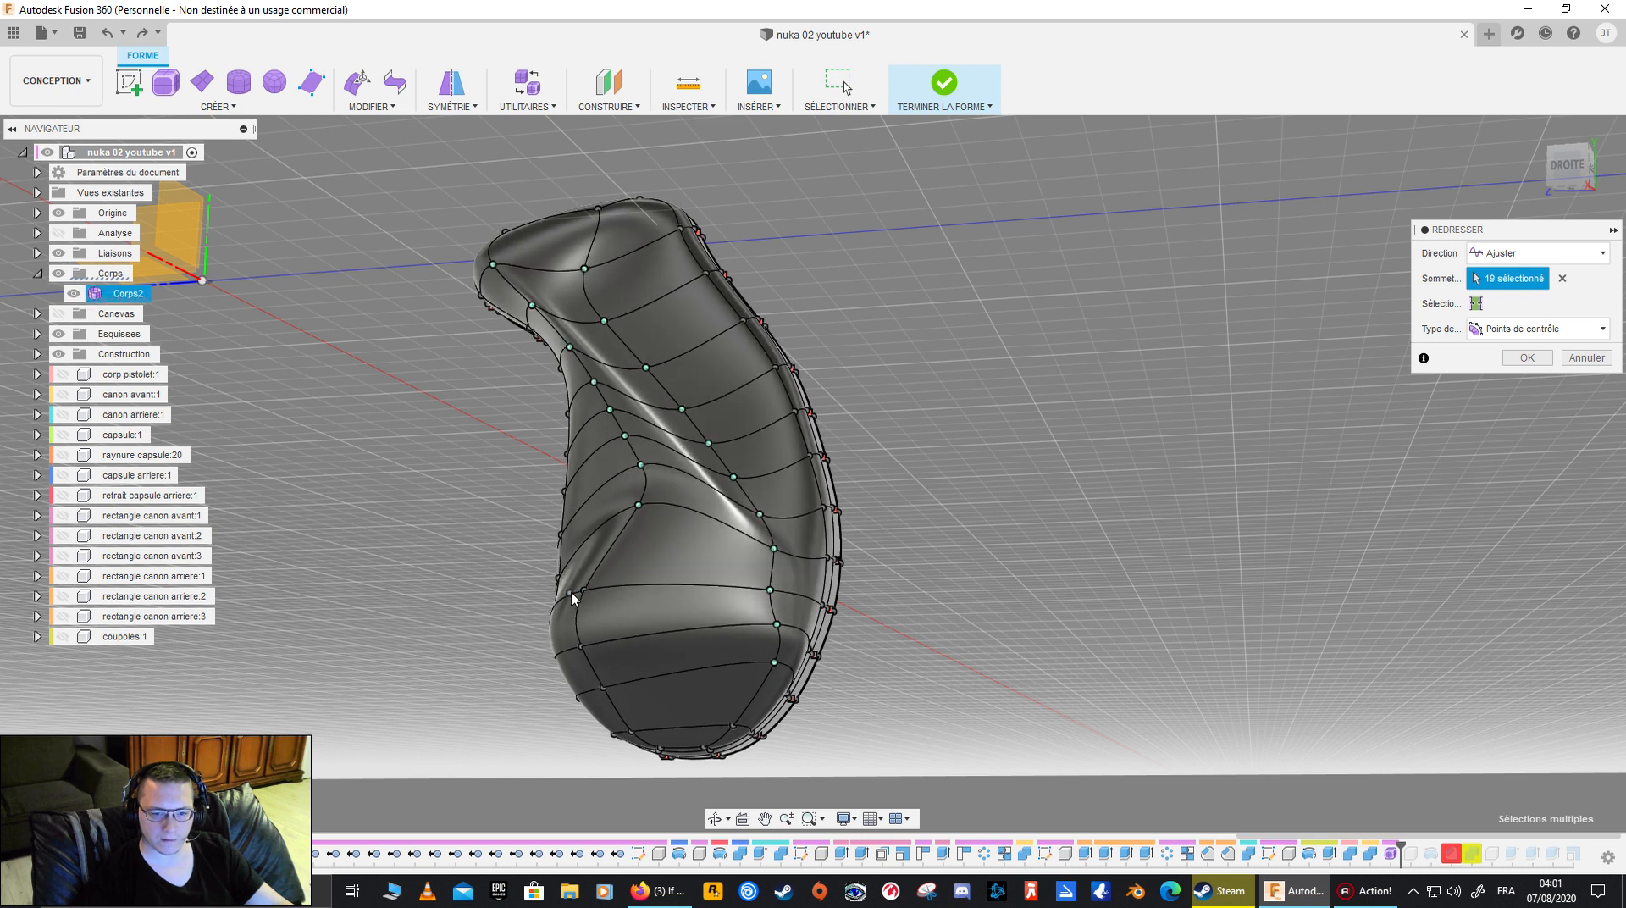
{"action": "left_click", "coordinate": [584, 591]}
{"action": "left_click", "coordinate": [597, 640]}
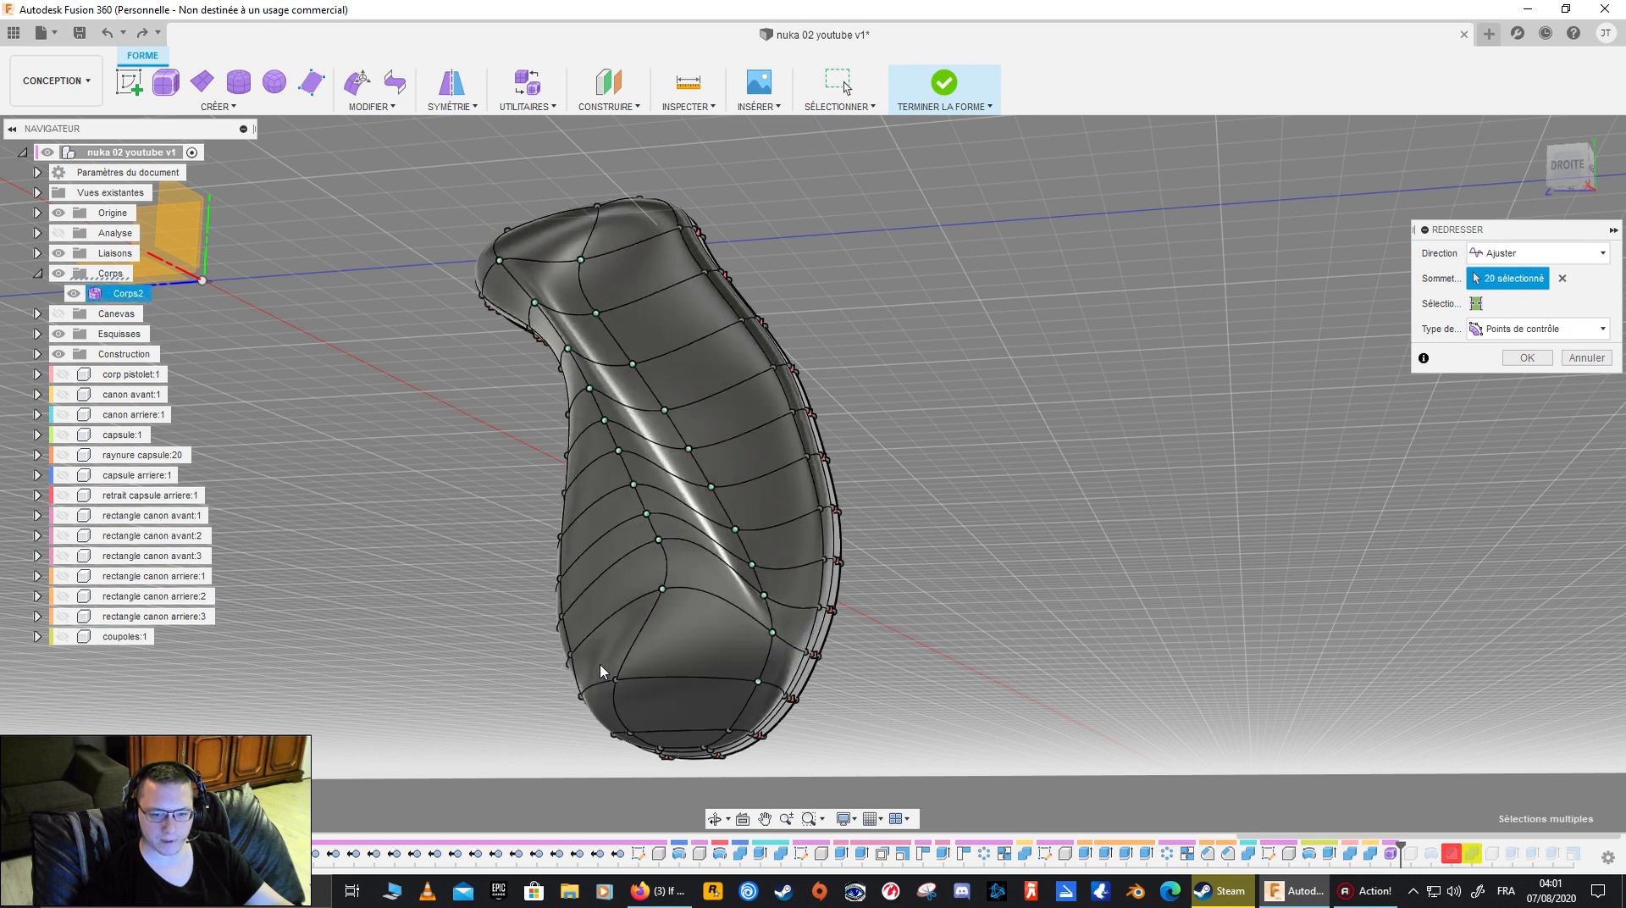
{"action": "left_click", "coordinate": [615, 682]}
{"action": "left_click", "coordinate": [664, 726]}
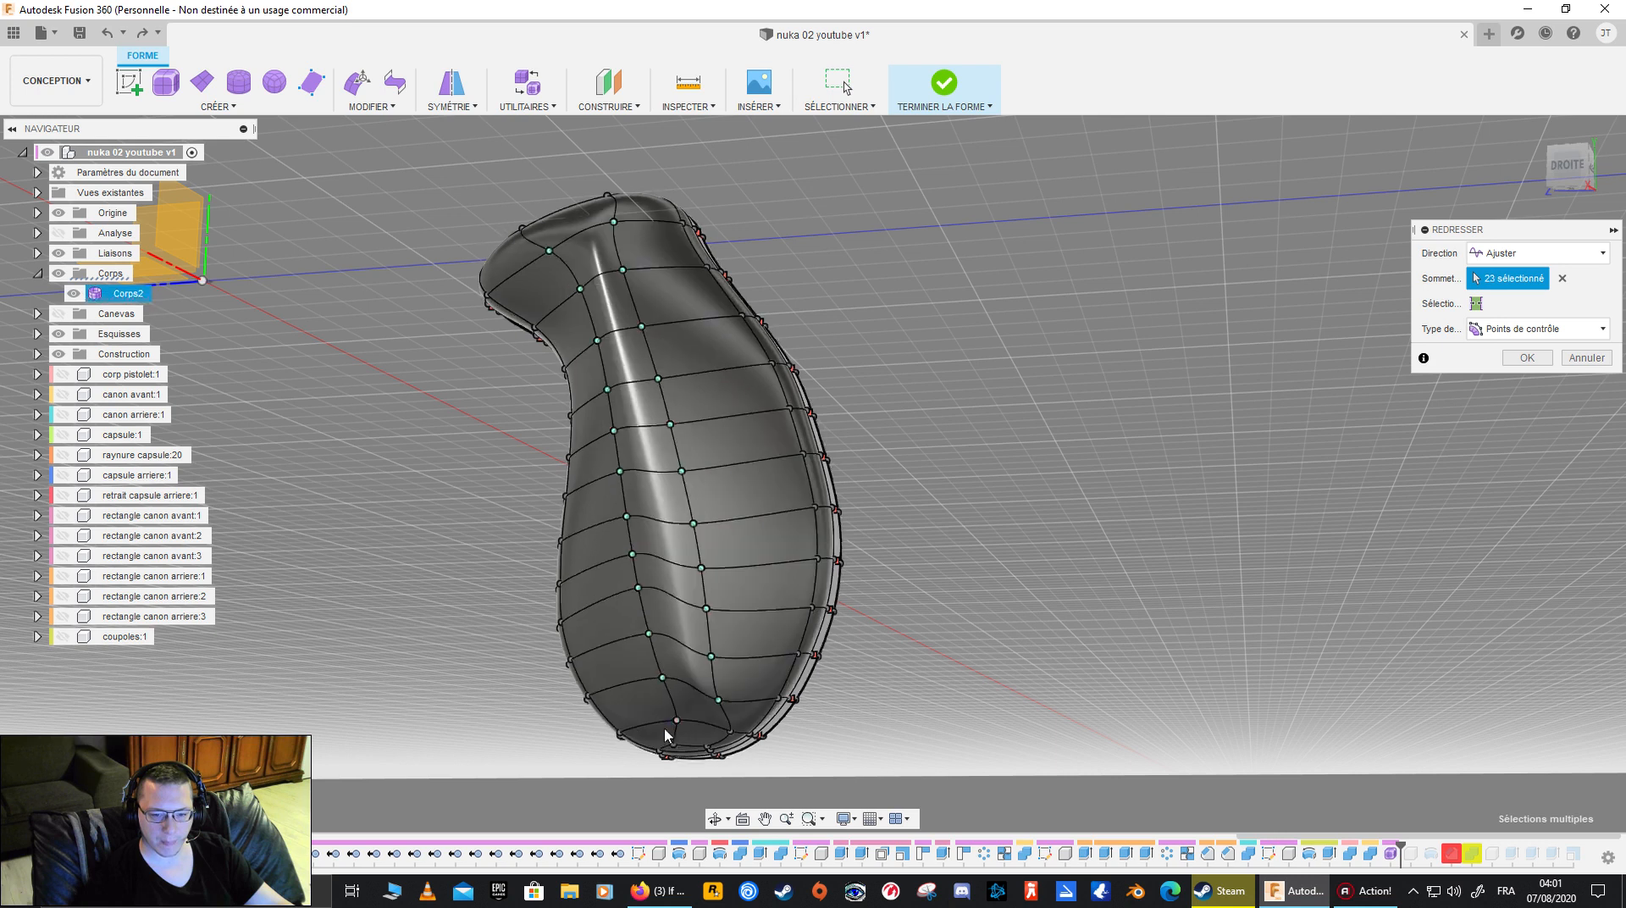
{"action": "left_click", "coordinate": [674, 746]}
{"action": "left_click", "coordinate": [712, 746]}
{"action": "left_click", "coordinate": [726, 733]}
- Add the two vertices at the grip's upper end to the Straighten selection, inspect the deformation from several sides, and cancel the command
{"action": "middle_click_drag", "start_coordinate": [755, 632], "coordinate": [644, 631], "text": "shift"}
{"action": "middle_click_drag", "start_coordinate": [623, 573], "coordinate": [591, 561], "text": "shift"}
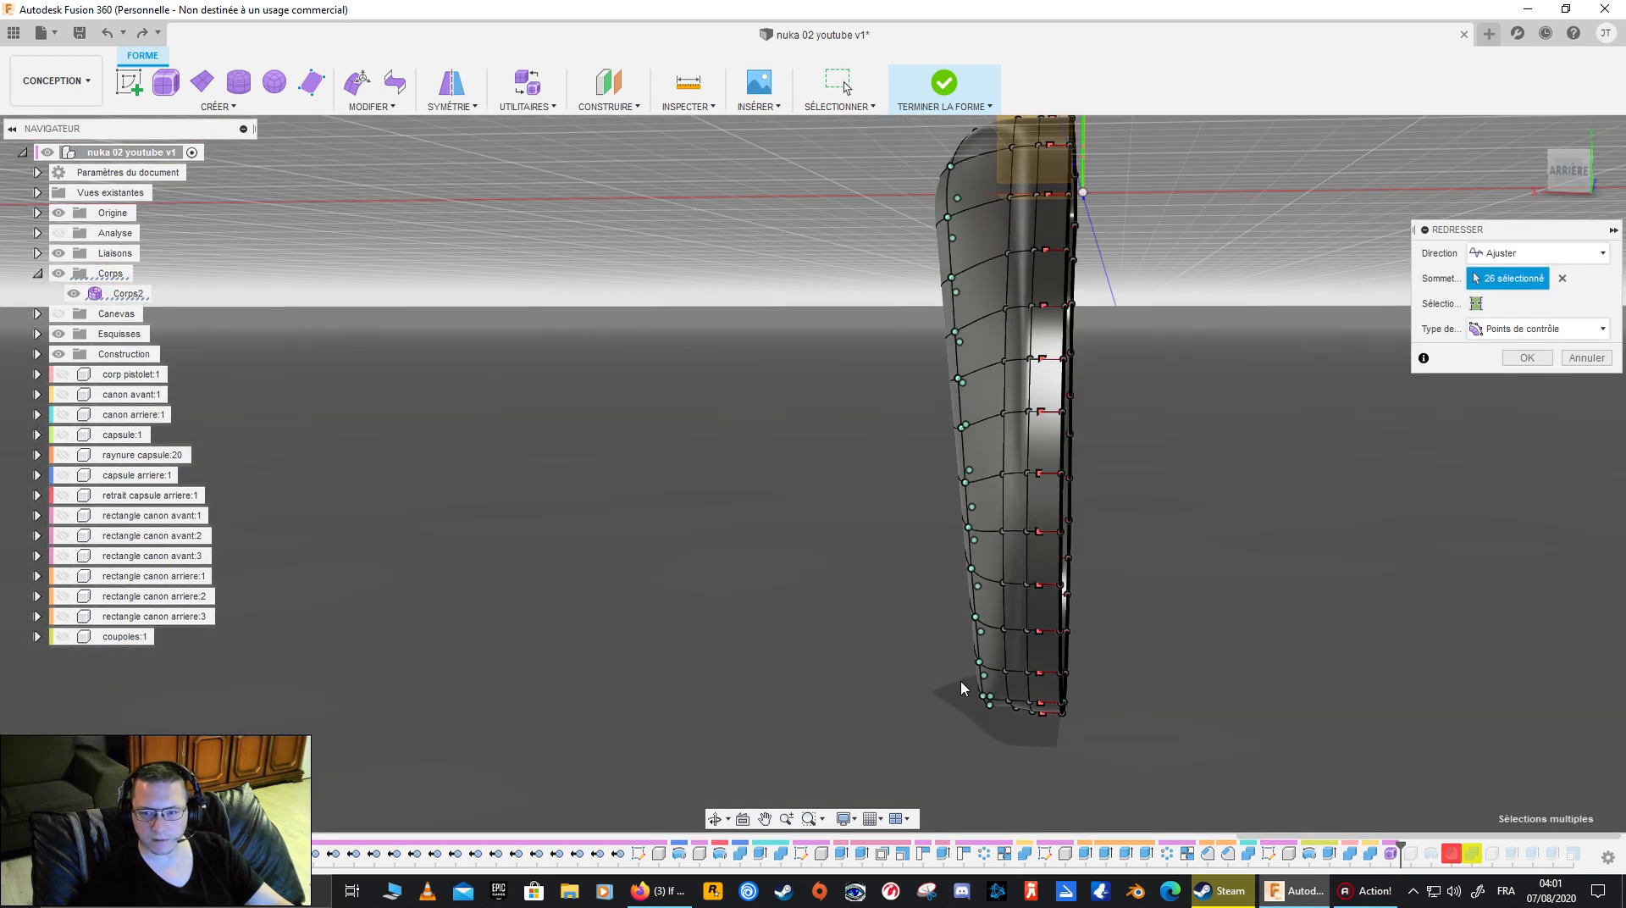
{"action": "middle_click_drag", "start_coordinate": [753, 408], "coordinate": [688, 430], "text": "shift"}
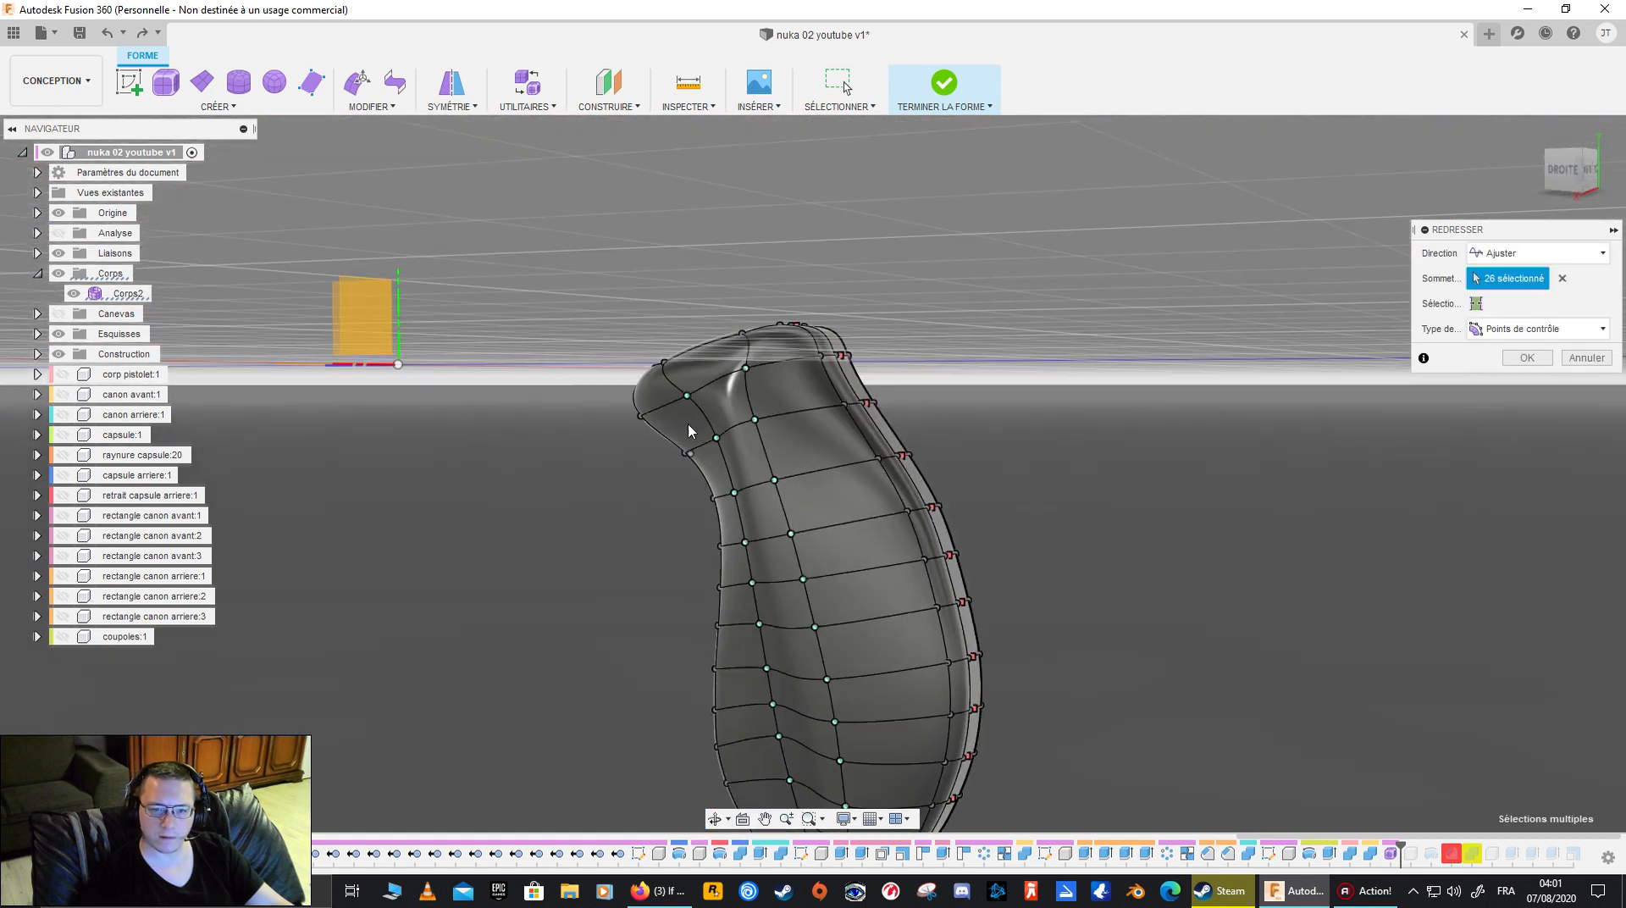
{"action": "left_click", "coordinate": [679, 357]}
{"action": "left_click", "coordinate": [747, 333]}
{"action": "middle_click_drag", "start_coordinate": [880, 507], "coordinate": [718, 551], "text": "shift"}
{"action": "middle_click_drag", "start_coordinate": [670, 372], "coordinate": [649, 469], "text": "shift"}
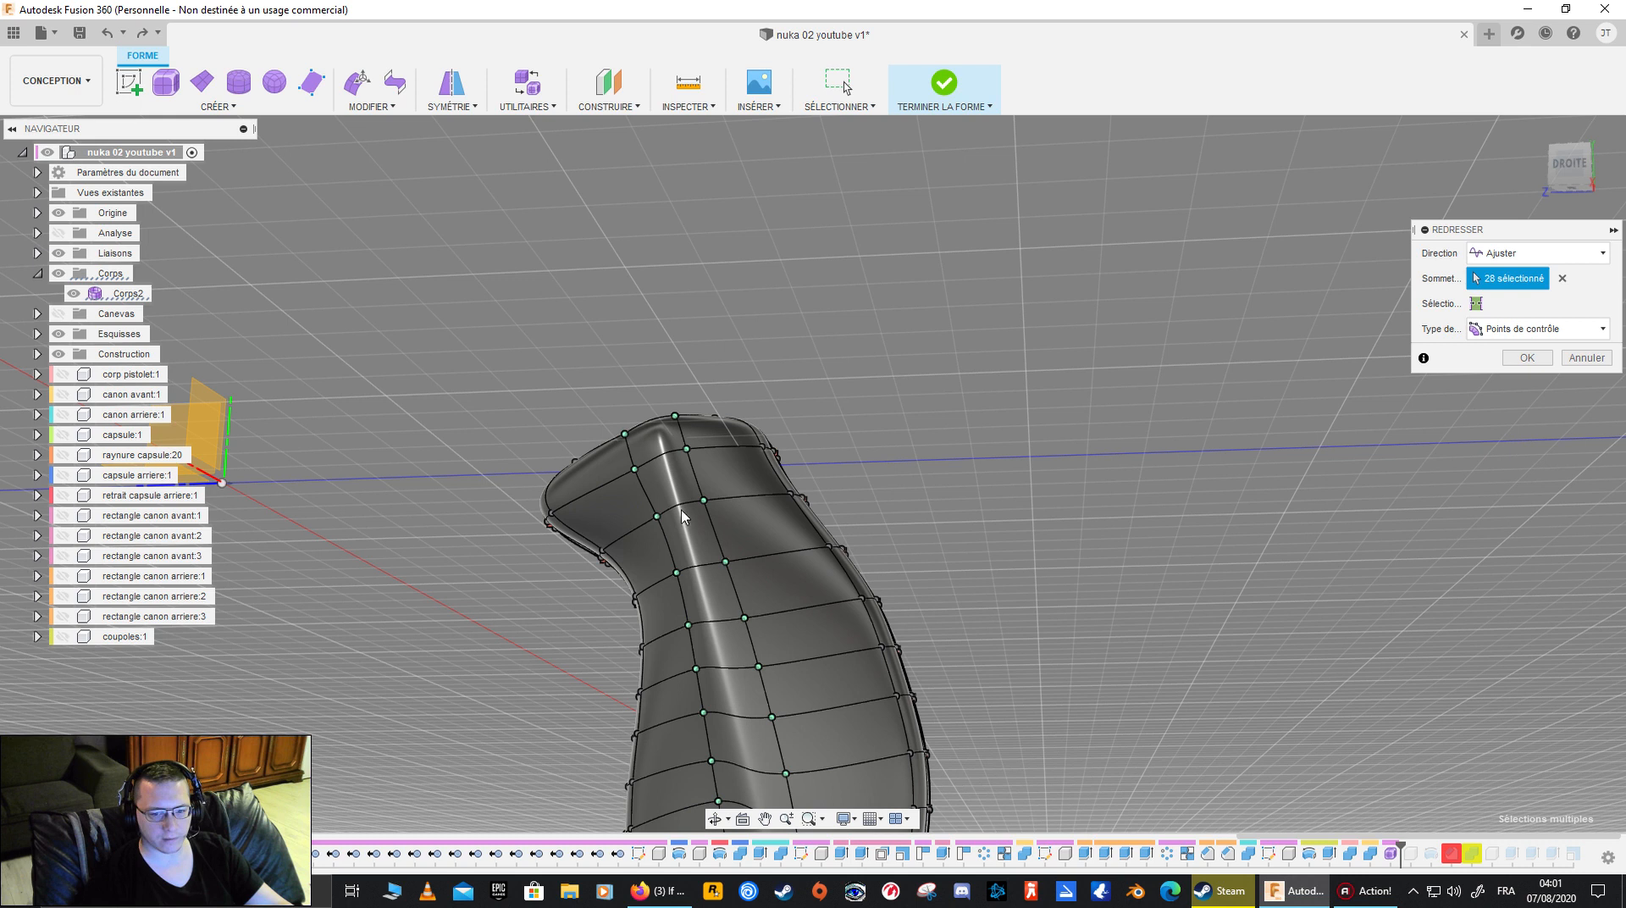
{"action": "left_click", "coordinate": [1581, 360]}
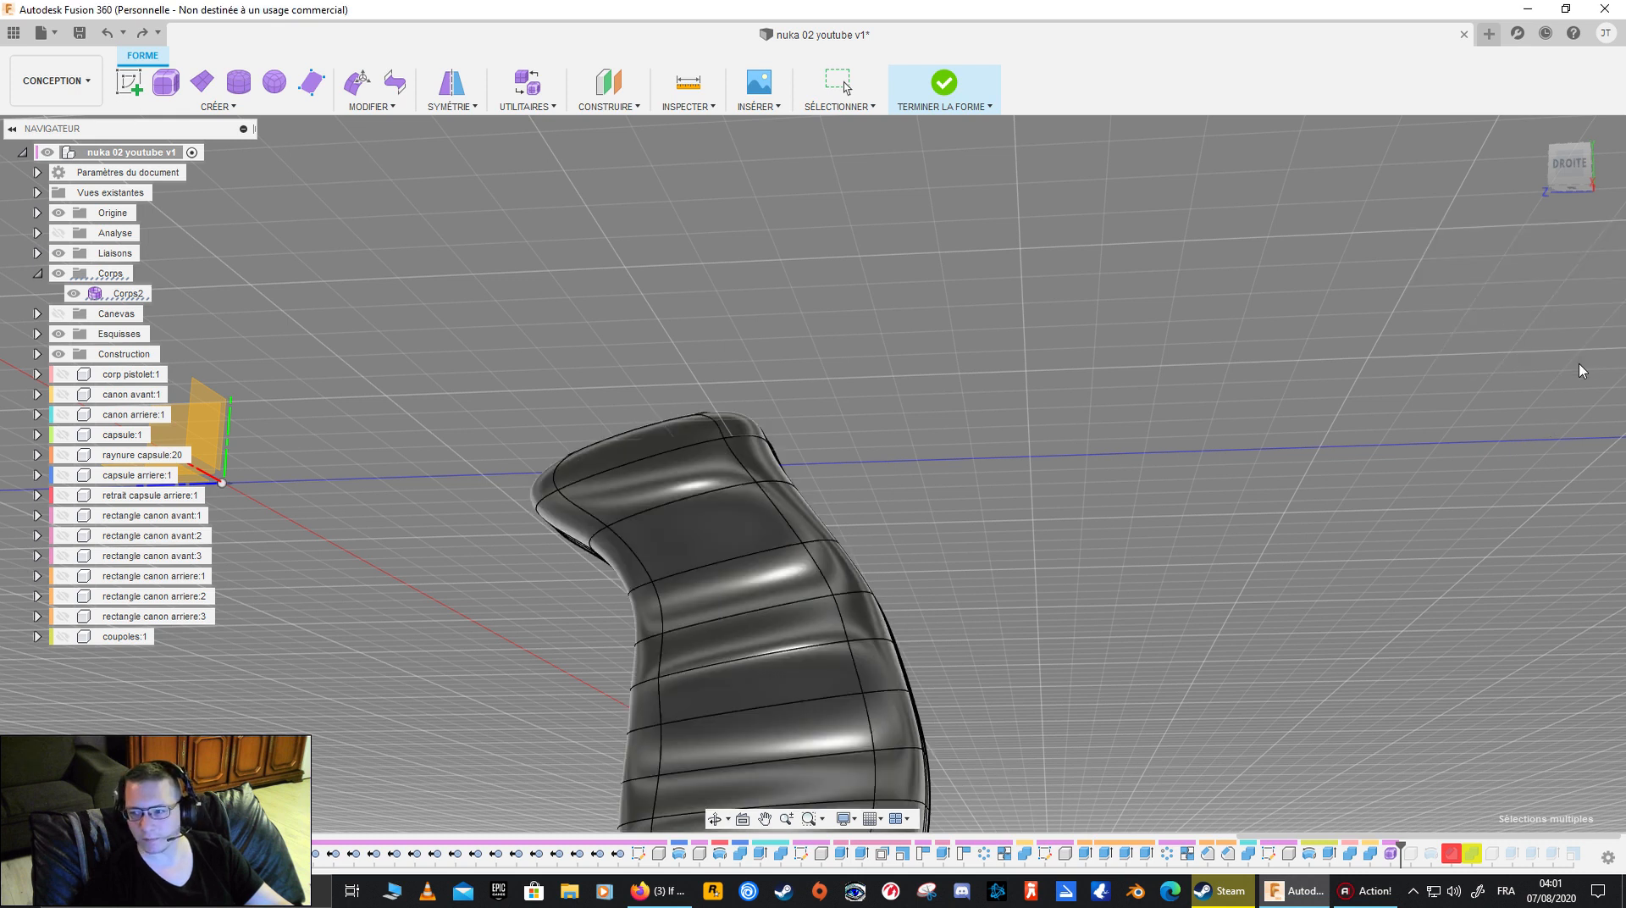
- Select the edge loop running around the middle of the half grip's outer wall
{"action": "middle_click_drag", "start_coordinate": [1137, 632], "coordinate": [784, 432], "text": "shift"}
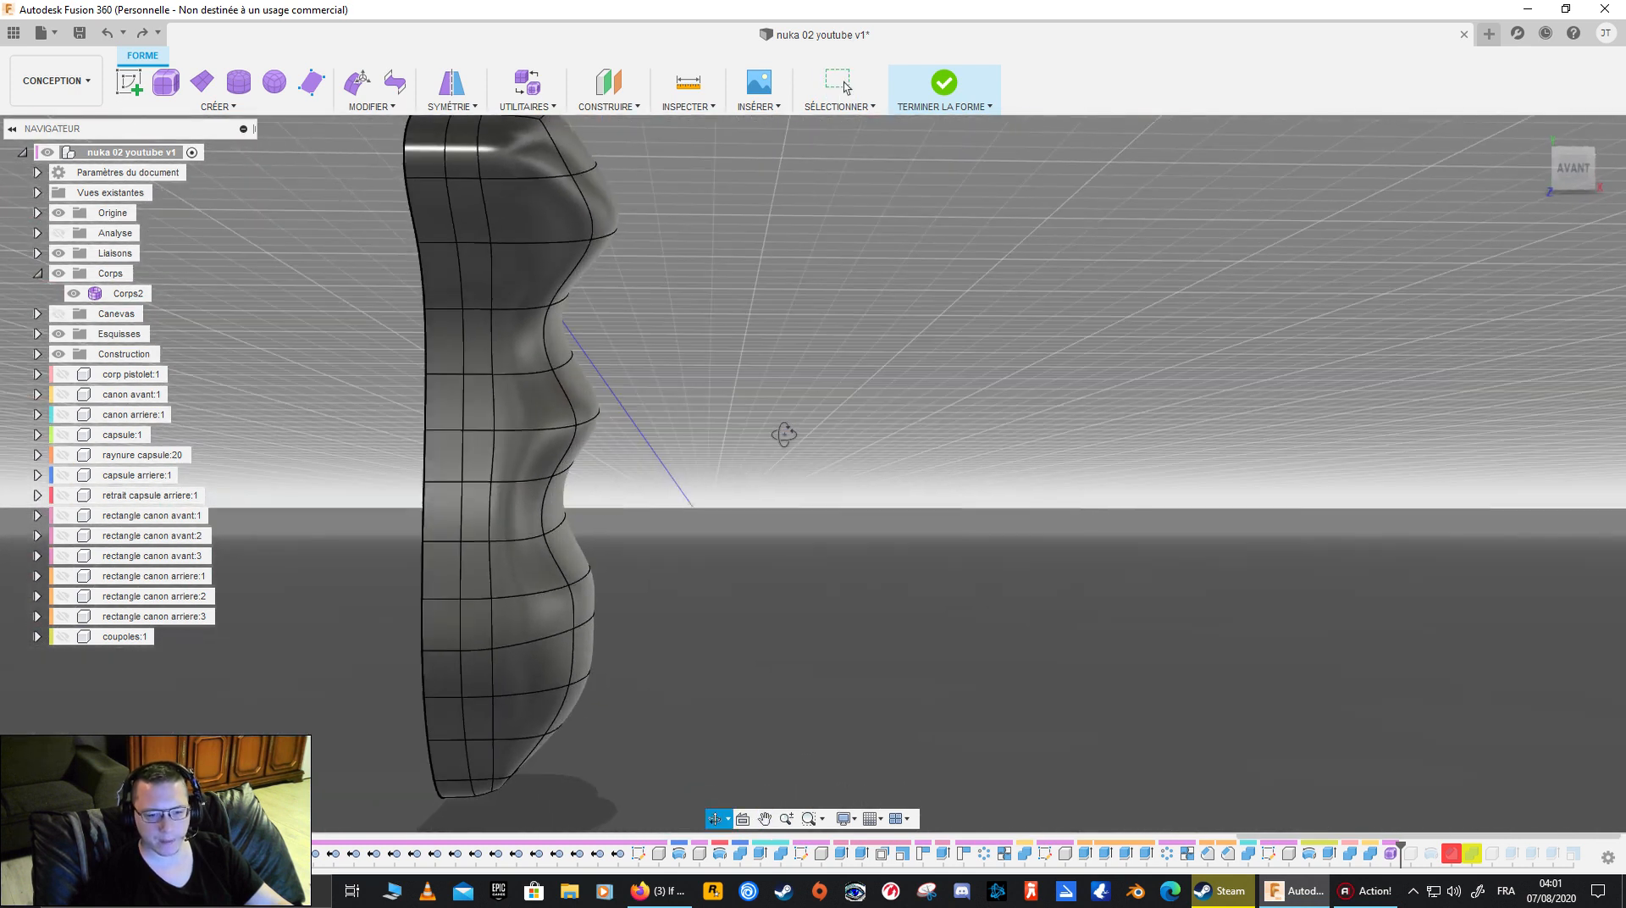
{"action": "double_click", "coordinate": [463, 407]}
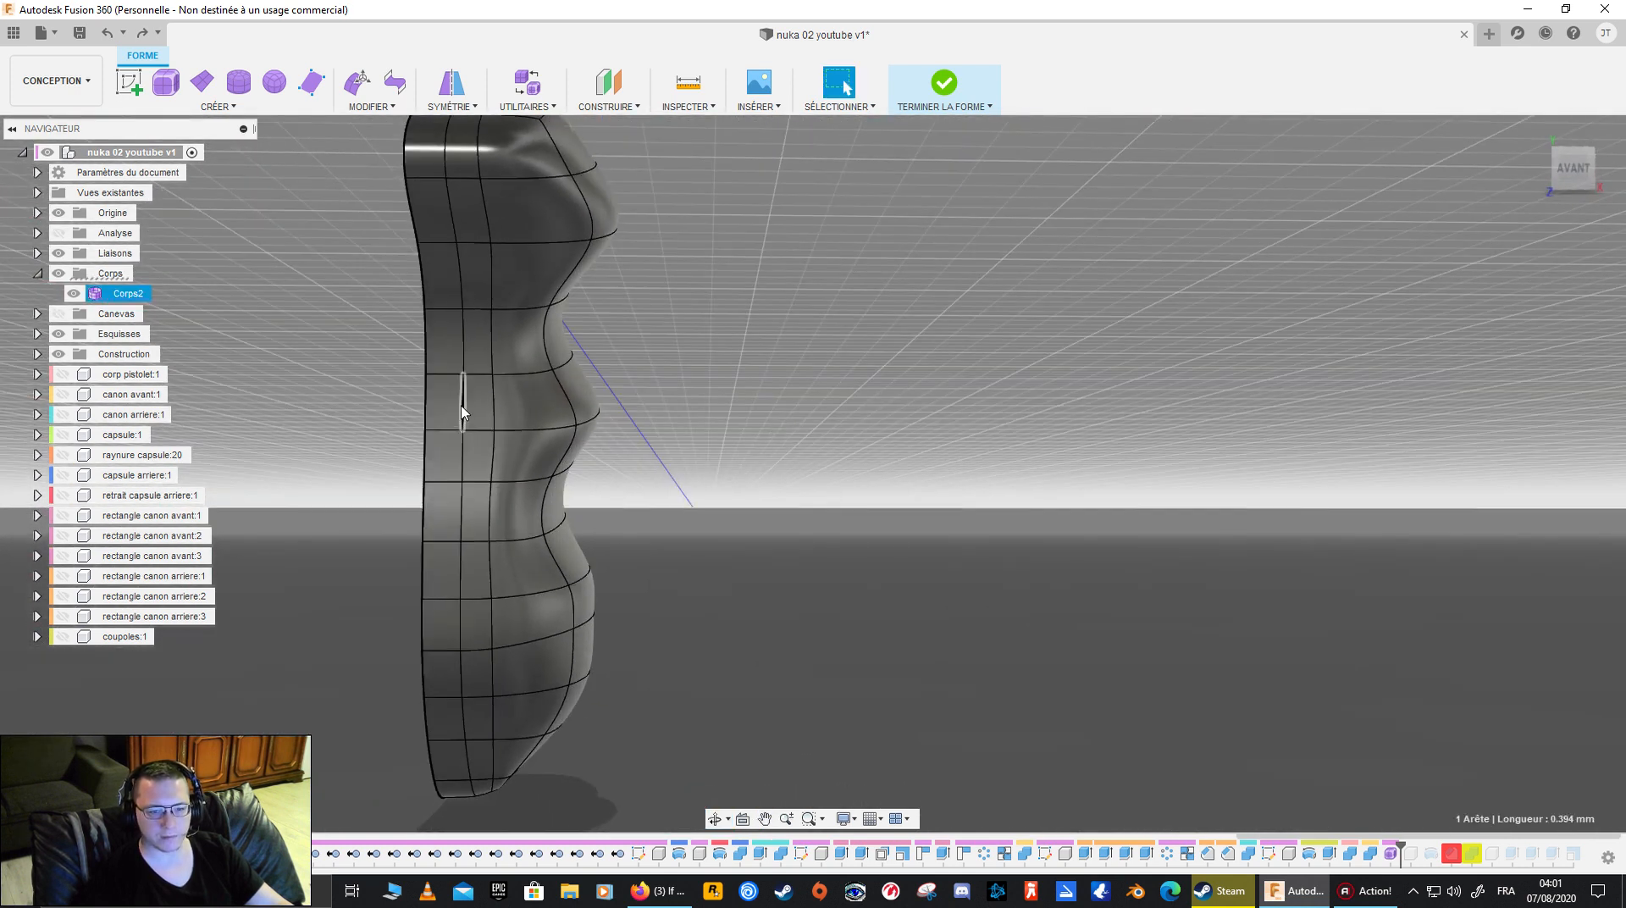
{"action": "middle_click_drag", "start_coordinate": [795, 415], "coordinate": [429, 453], "text": "shift"}
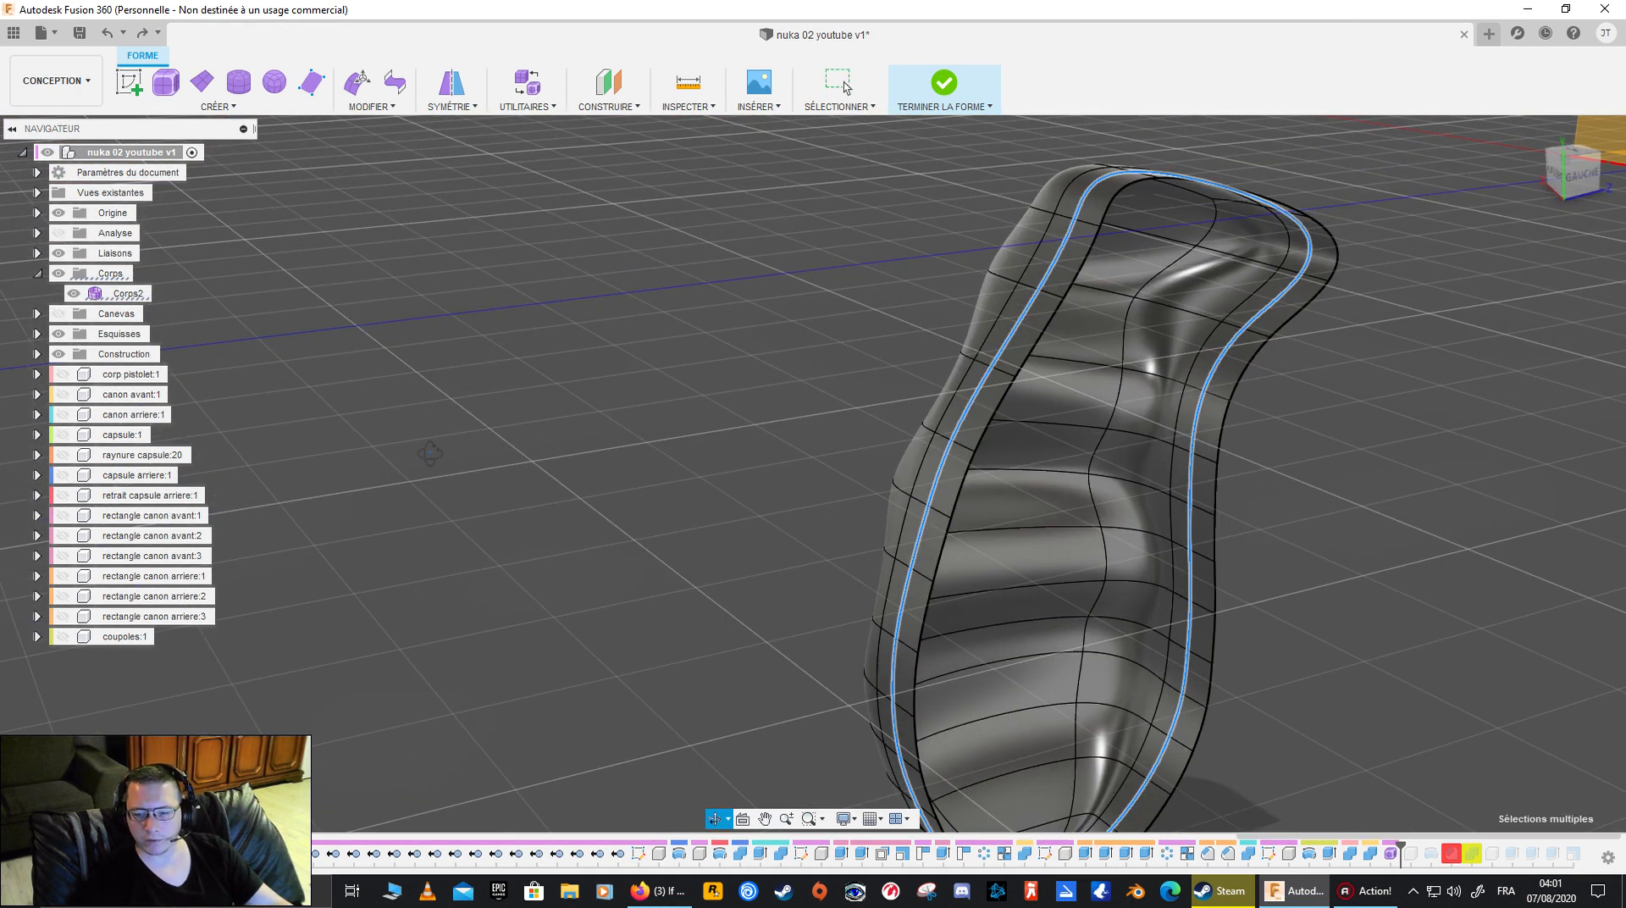
{"action": "middle_click_drag", "start_coordinate": [1101, 582], "coordinate": [392, 399]}
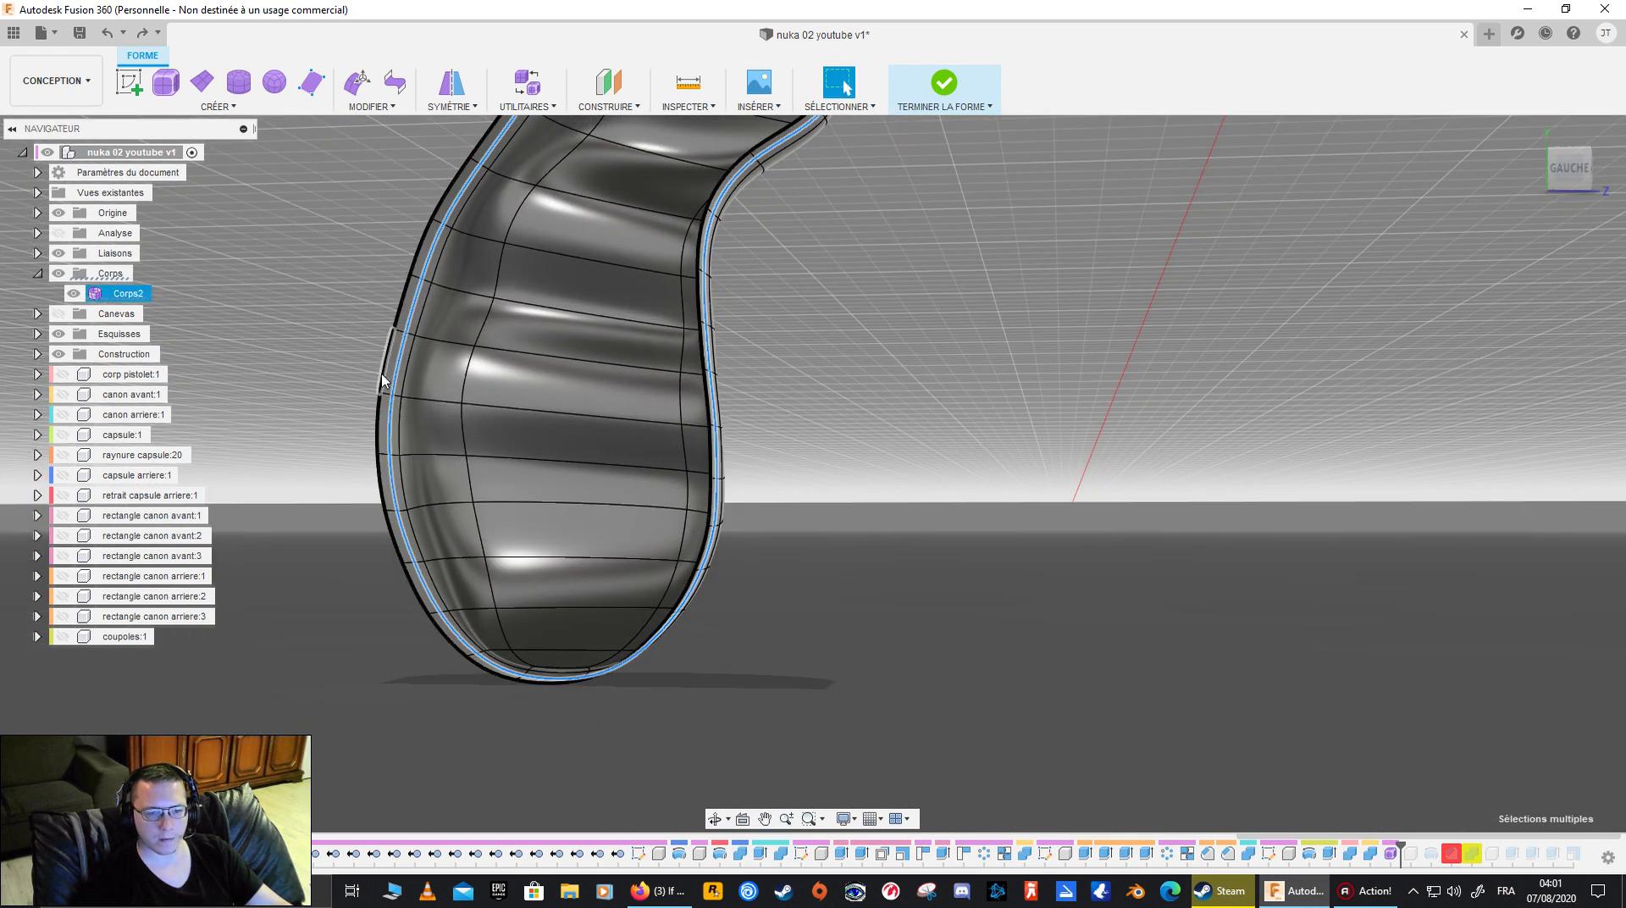
- Try Bridge with the whole open boundary loop of the half grip as the first side, and cancel the command
{"action": "double_click", "coordinate": [381, 381]}
{"action": "middle_click_drag", "start_coordinate": [811, 410], "coordinate": [843, 574]}
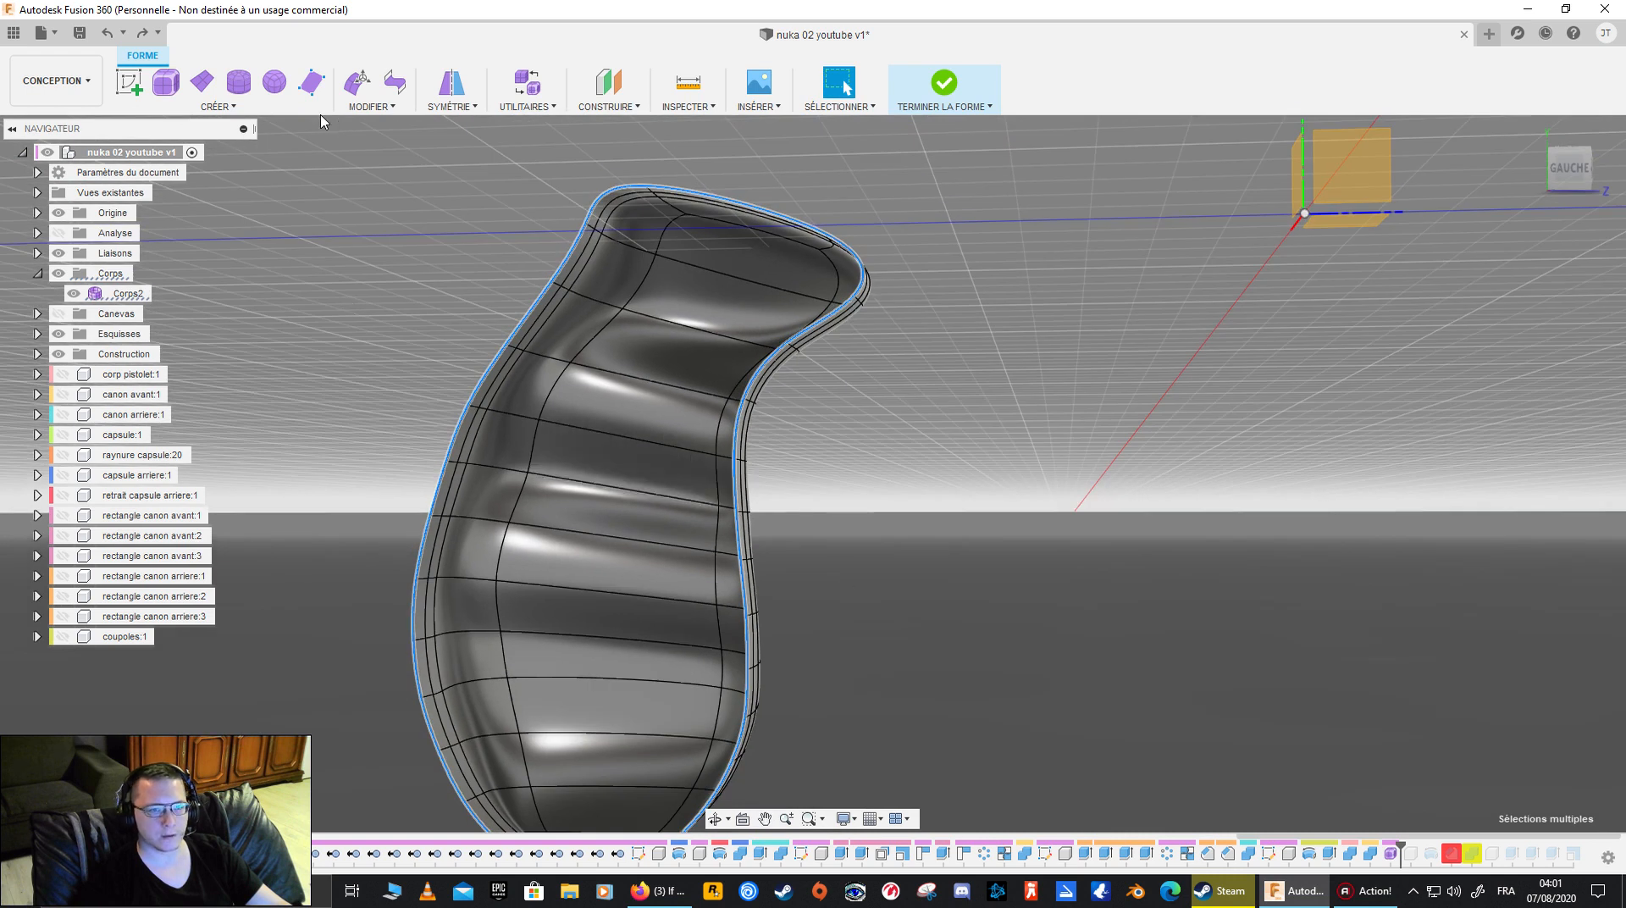
{"action": "left_click", "coordinate": [370, 106]}
{"action": "left_click", "coordinate": [424, 254]}
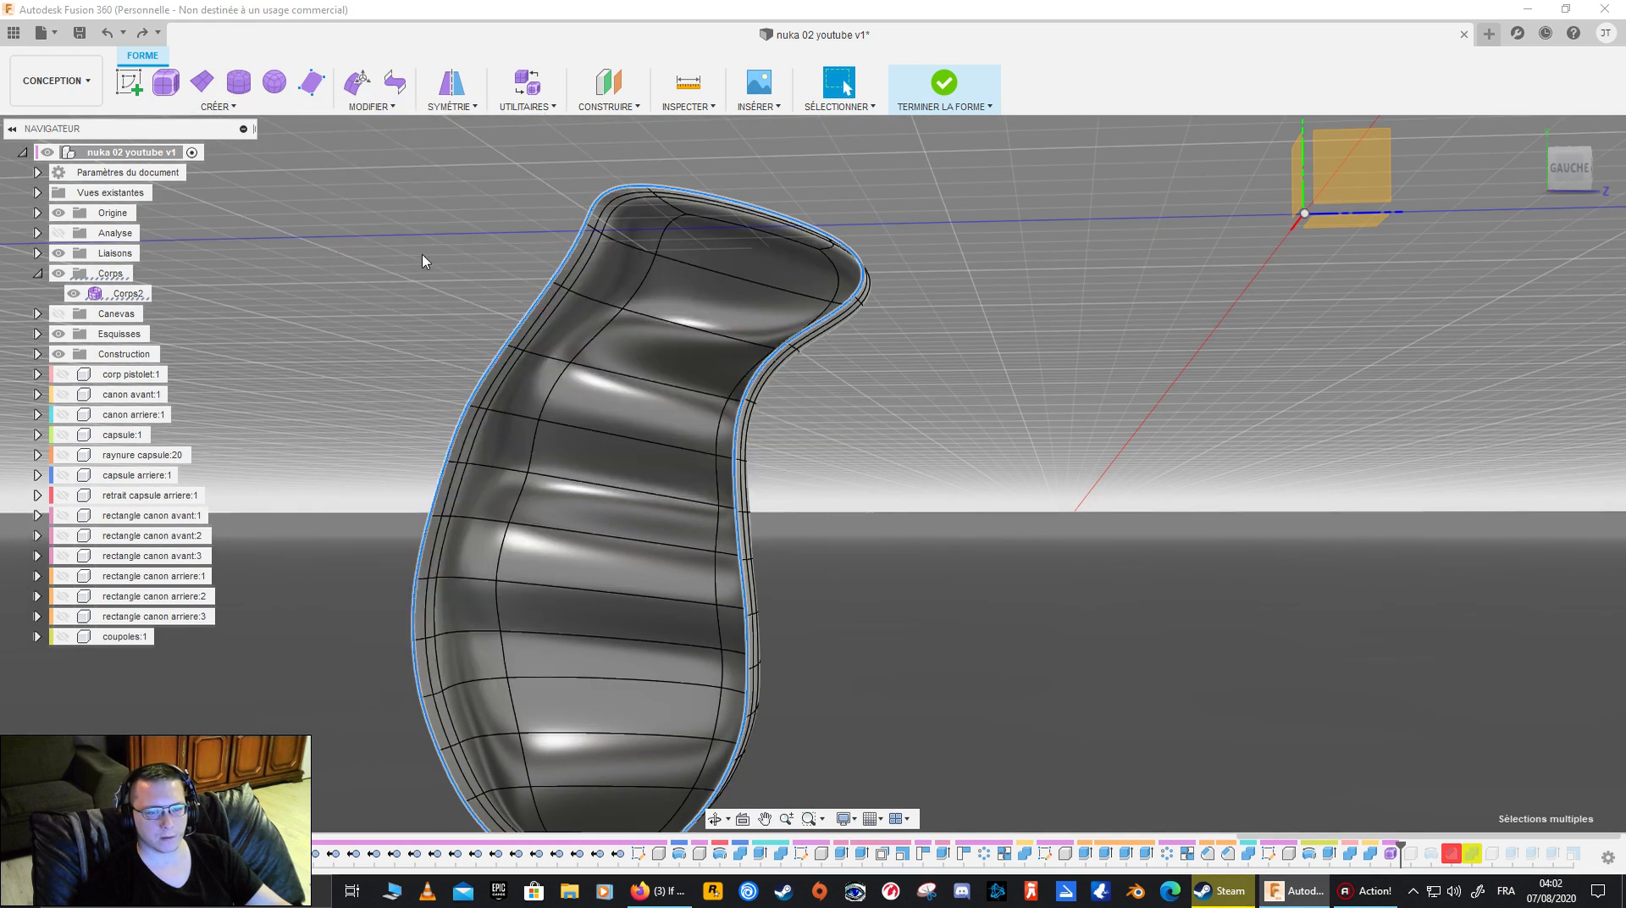
{"action": "middle_click_drag", "start_coordinate": [784, 242], "coordinate": [664, 233], "text": "shift"}
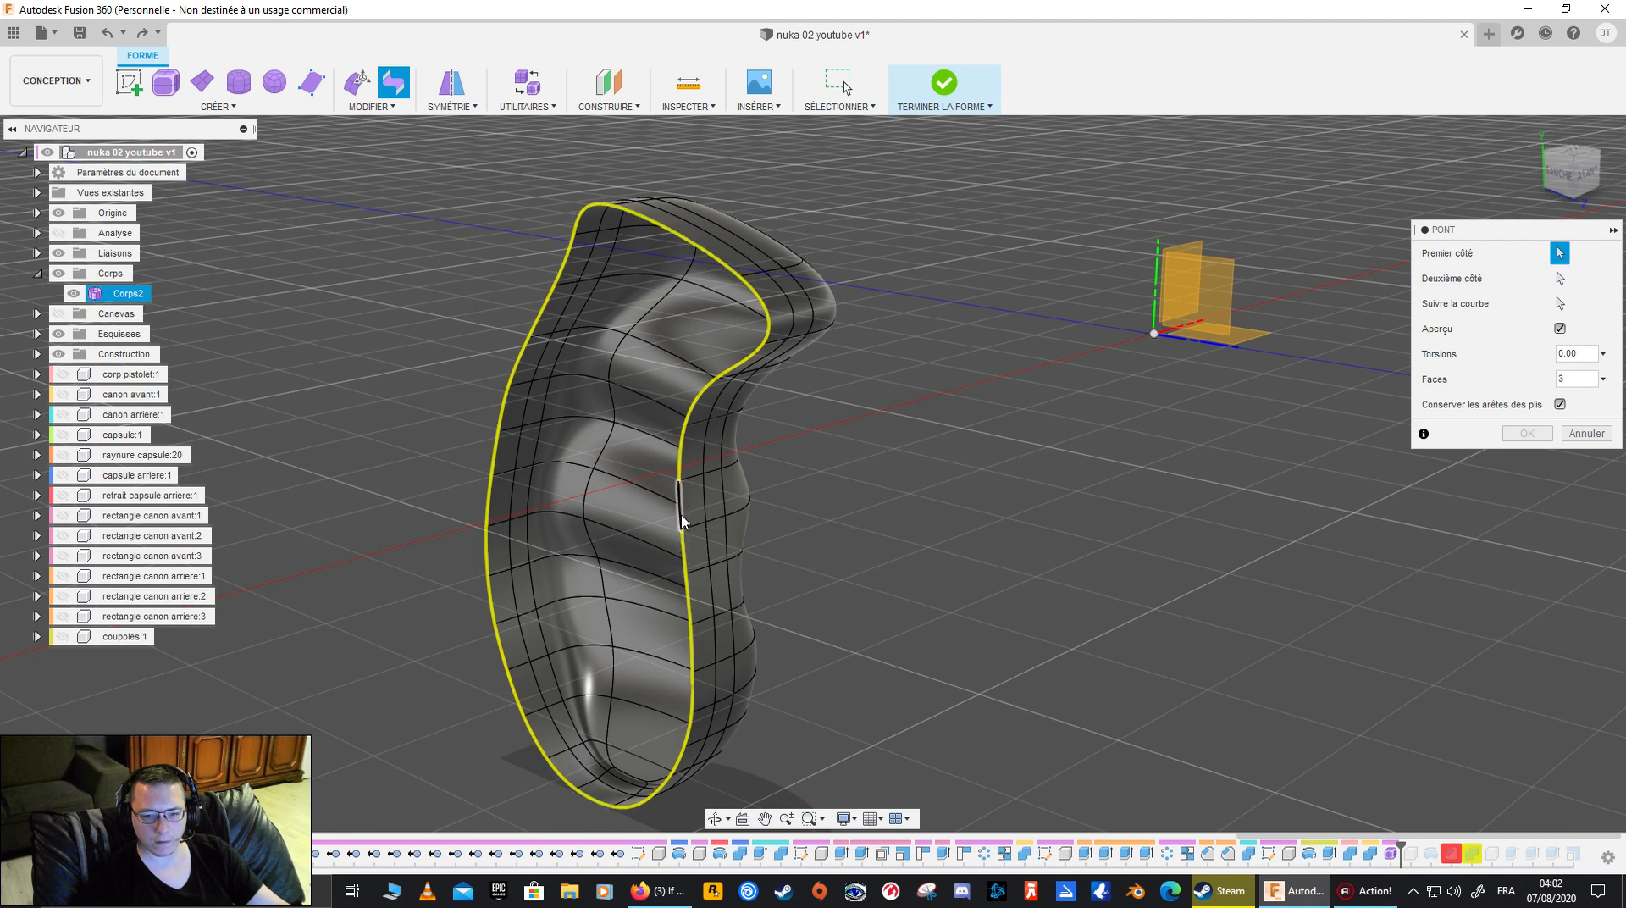
{"action": "left_click", "coordinate": [1575, 434]}
{"action": "left_click", "coordinate": [370, 106]}
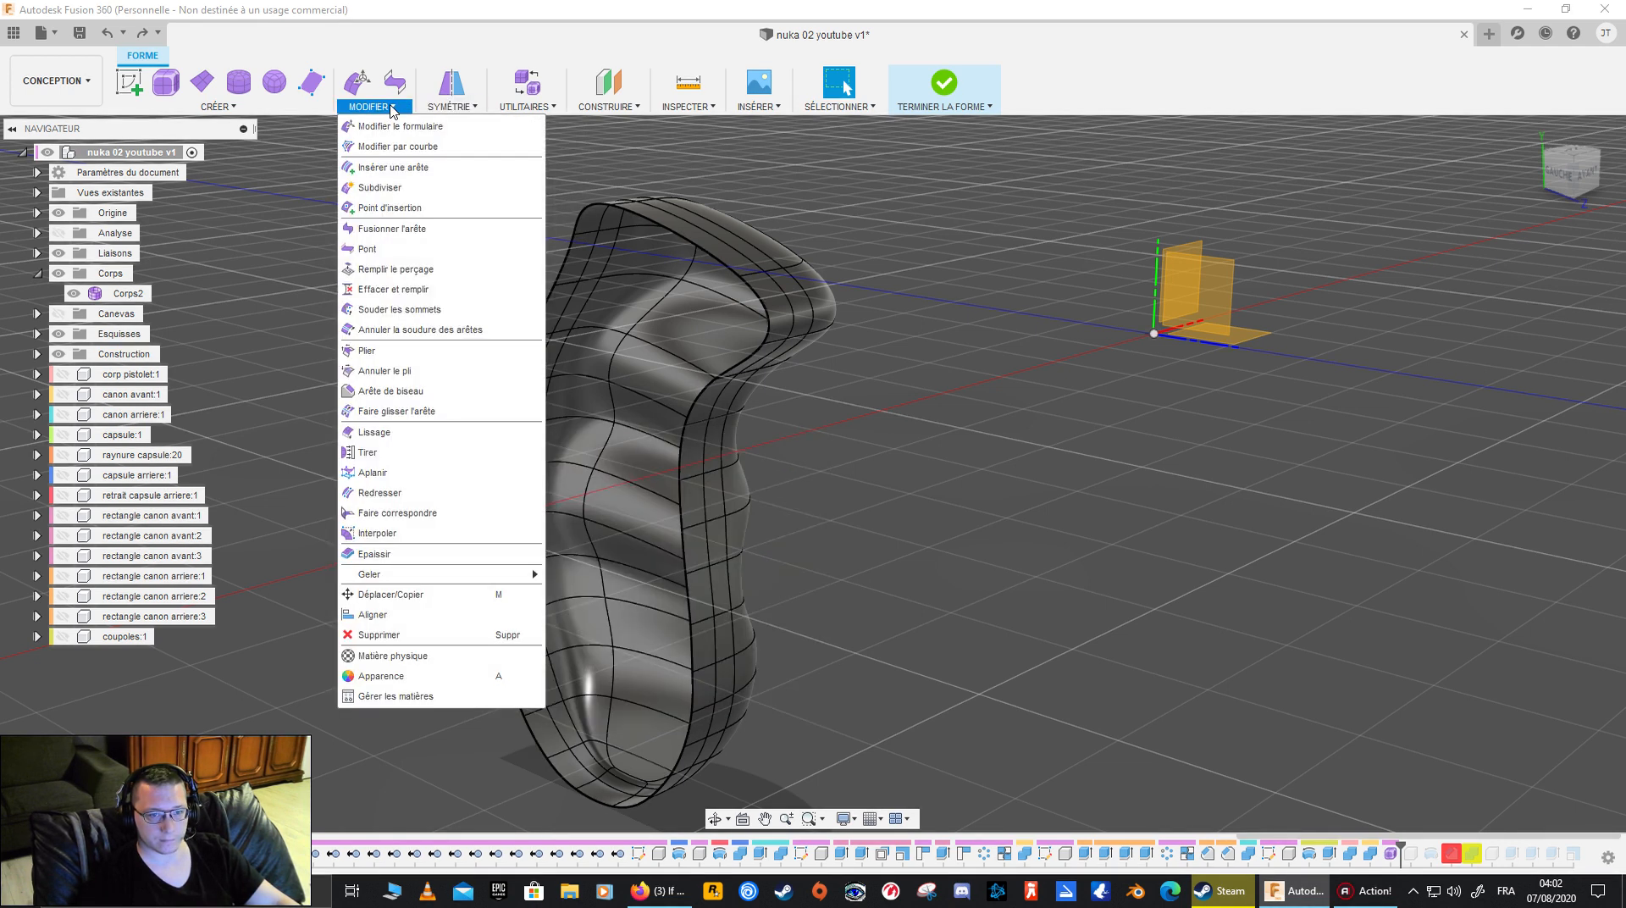
{"action": "mouse_move", "coordinate": [289, 111]}
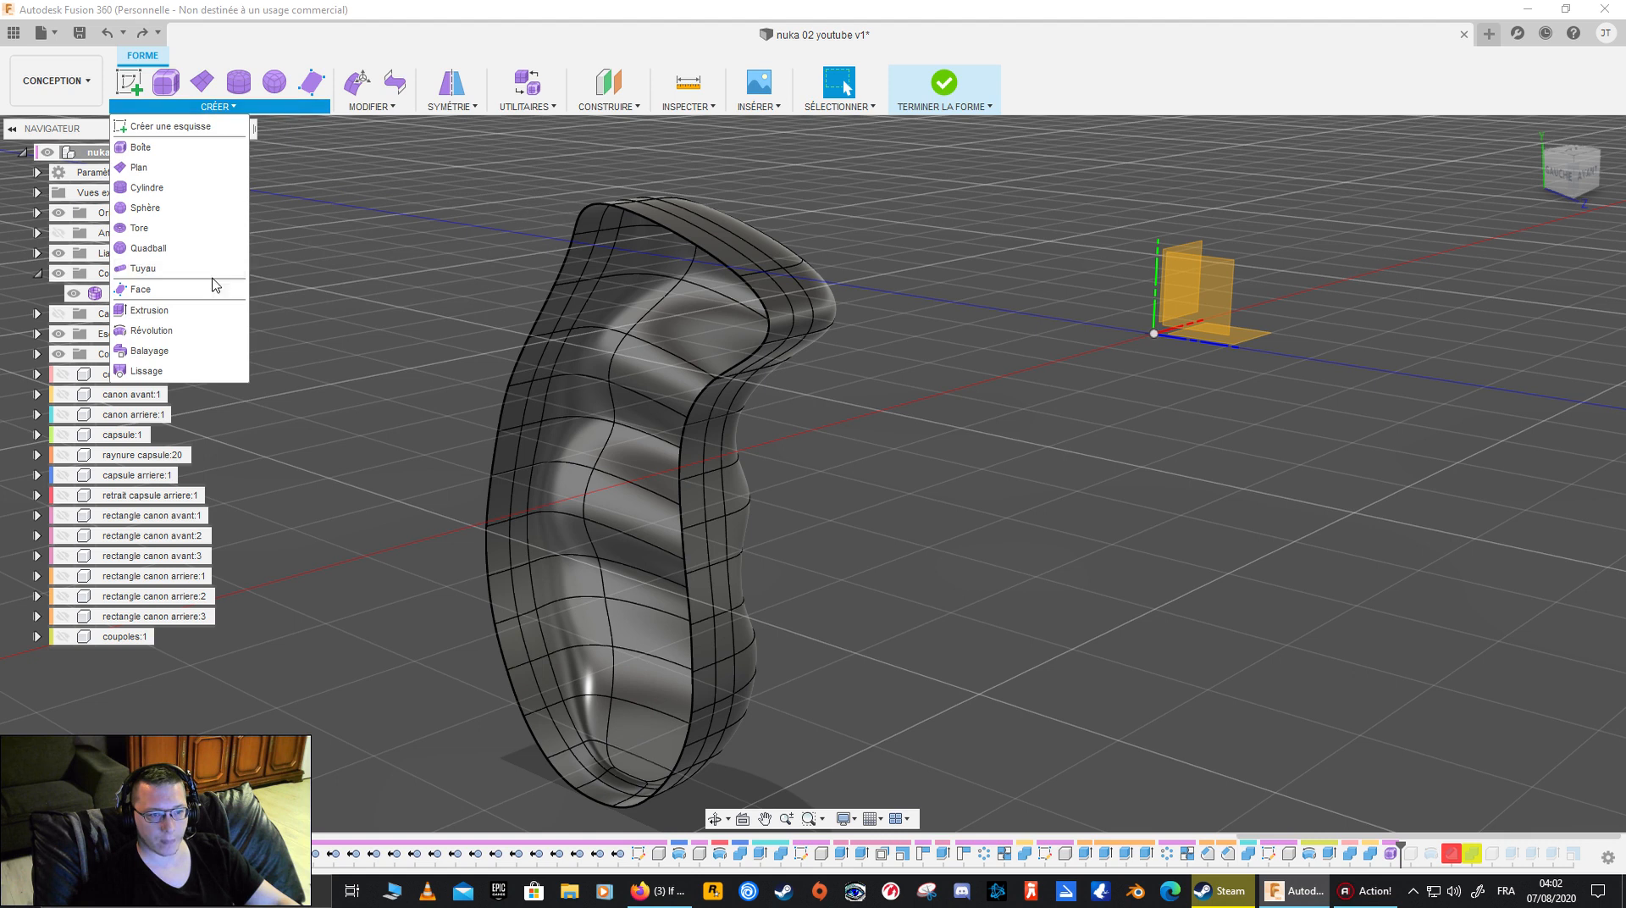
{"action": "mouse_move", "coordinate": [378, 112]}
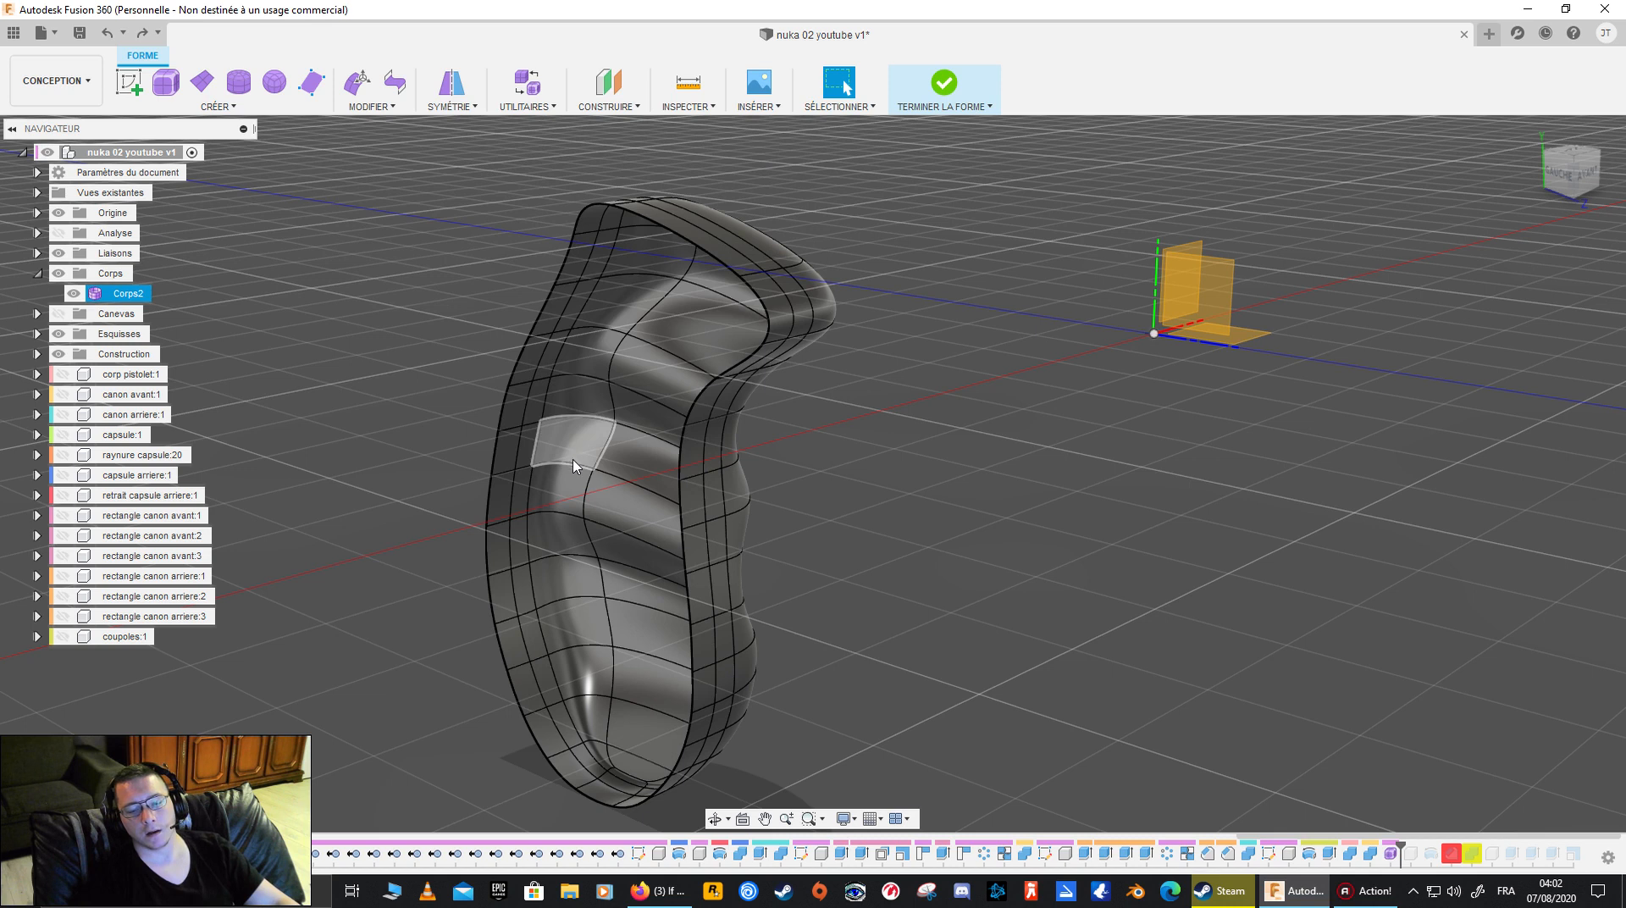
{"action": "middle_click_drag", "start_coordinate": [678, 510], "coordinate": [588, 481], "text": "shift"}
{"action": "left_click", "coordinate": [361, 89]}
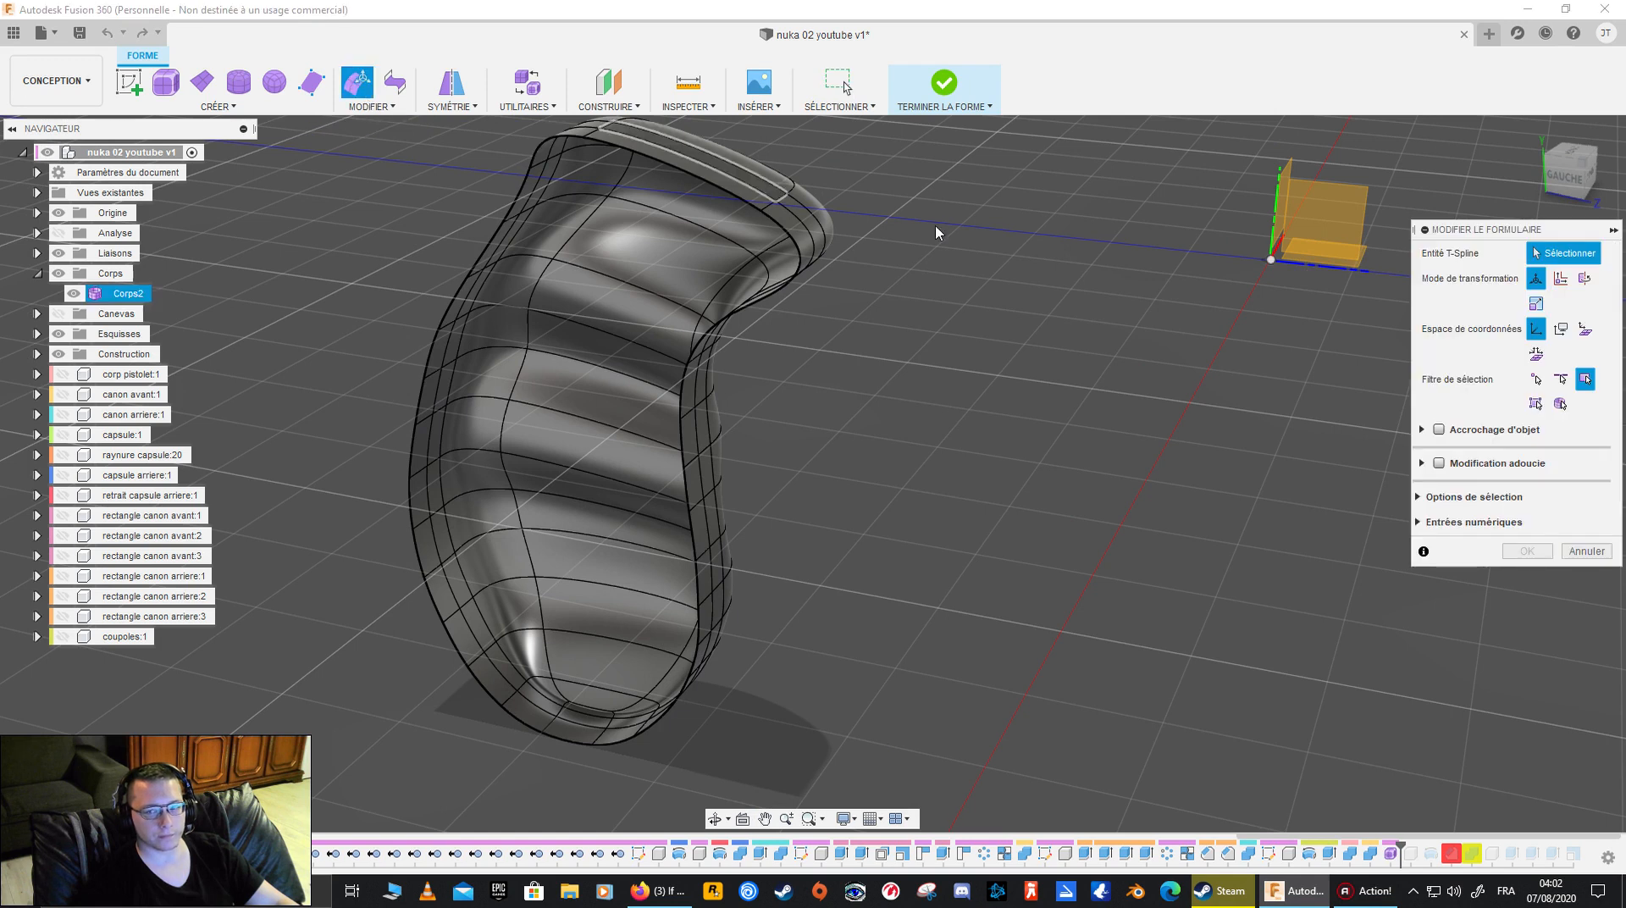
{"action": "key", "text": "Escape"}
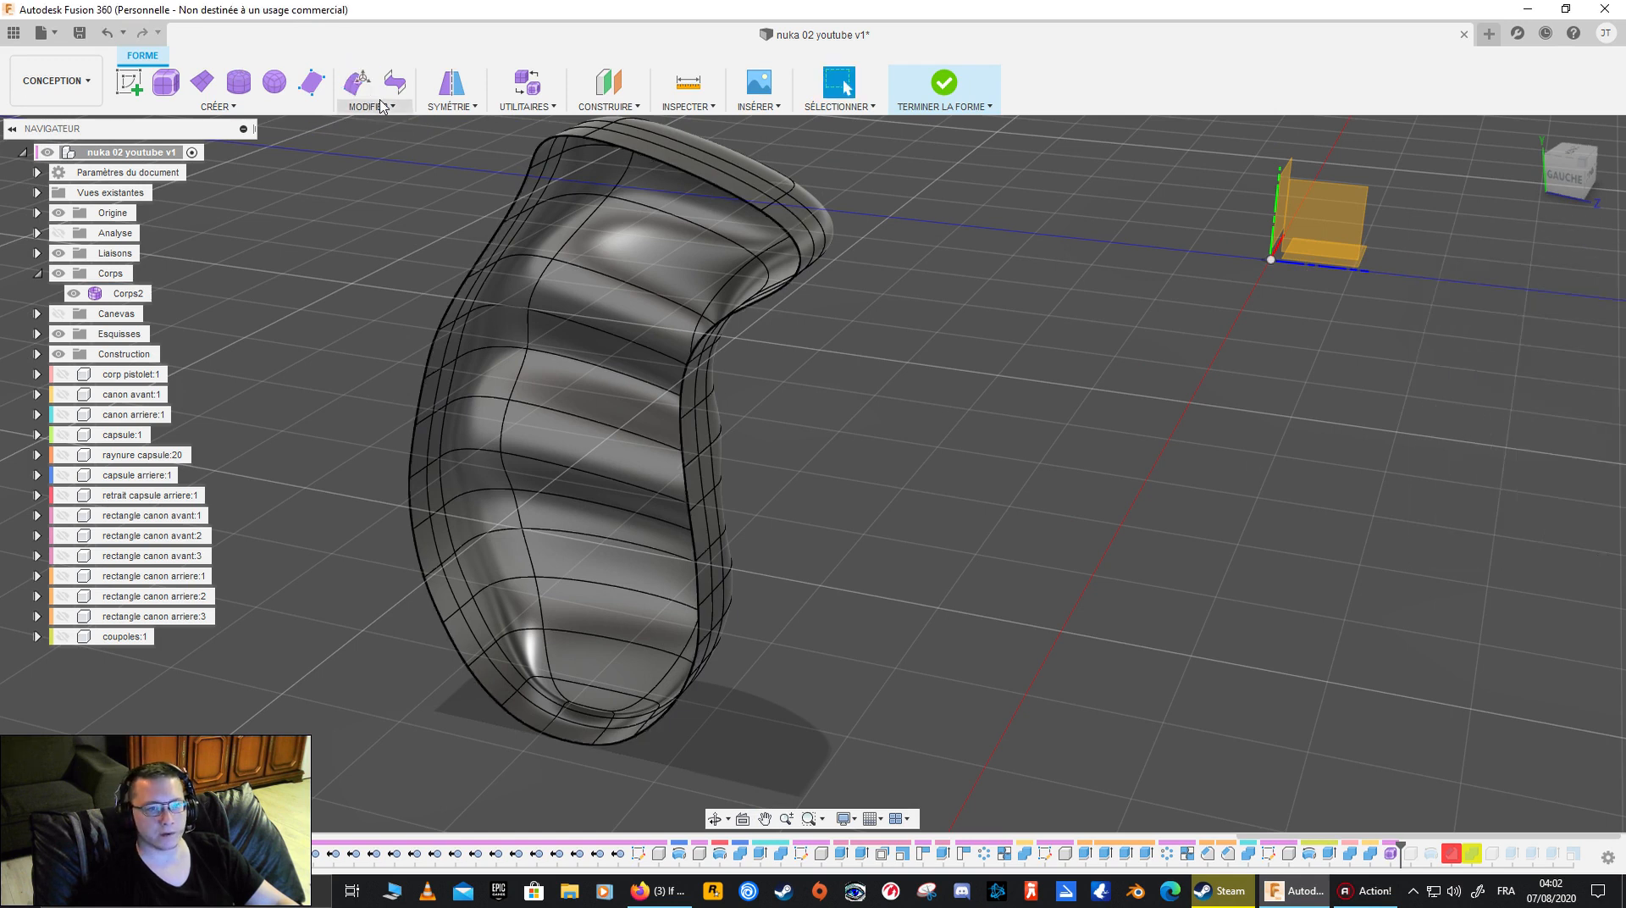
- Start a Bridge with the half grip's rear boundary edges as the first side and its front boundary edges as the second
{"action": "left_click", "coordinate": [381, 106]}
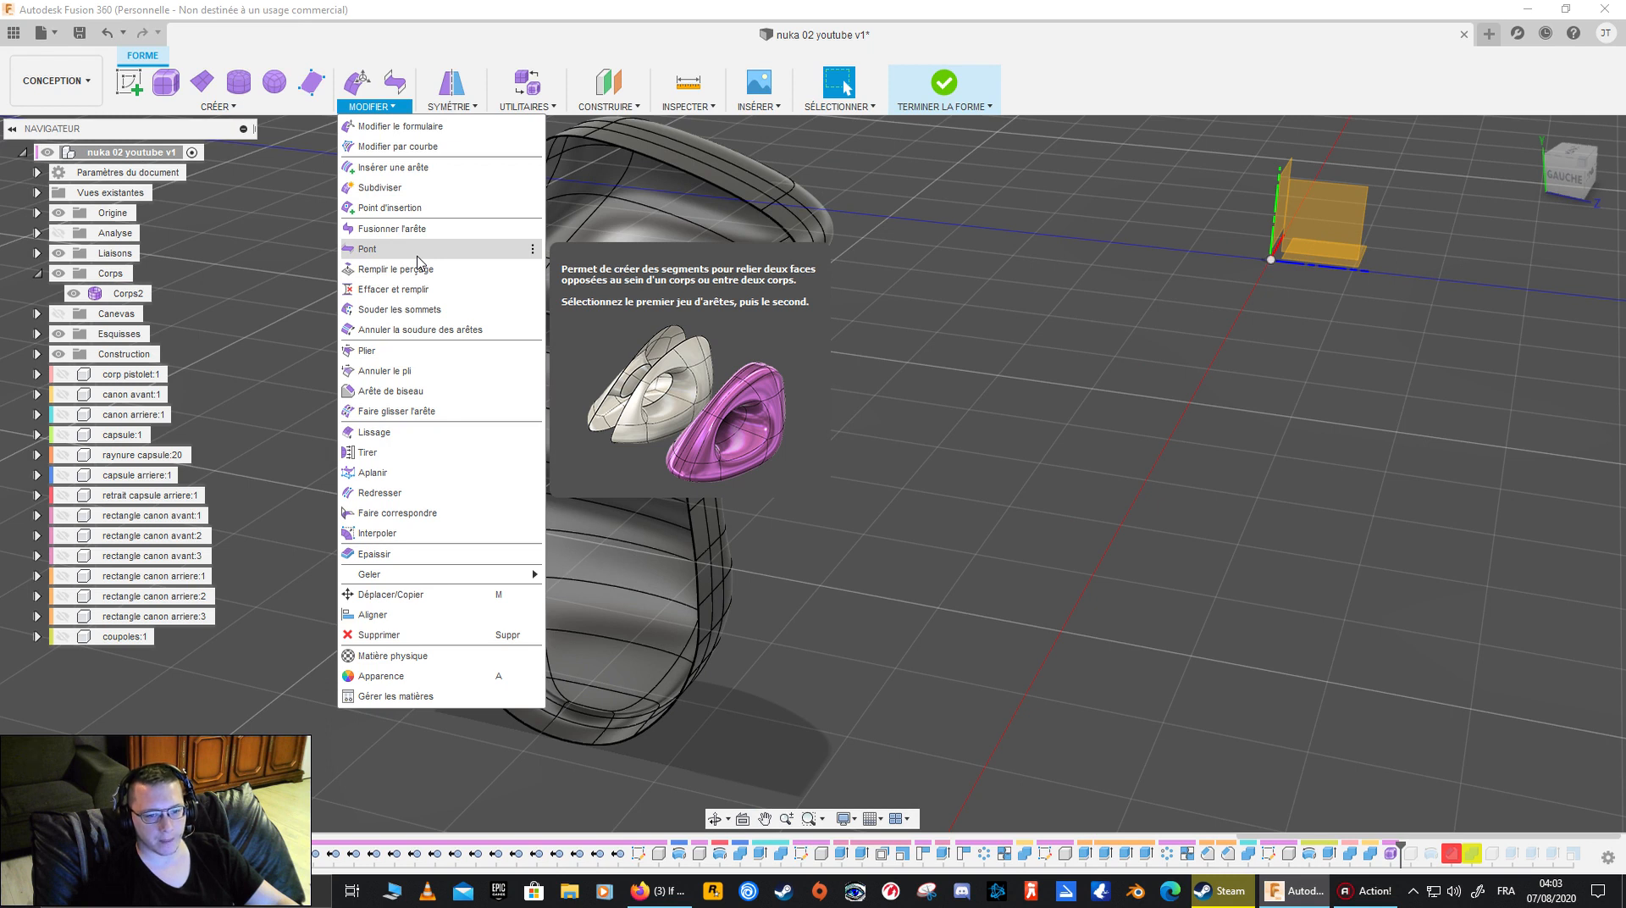
{"action": "left_click", "coordinate": [367, 249]}
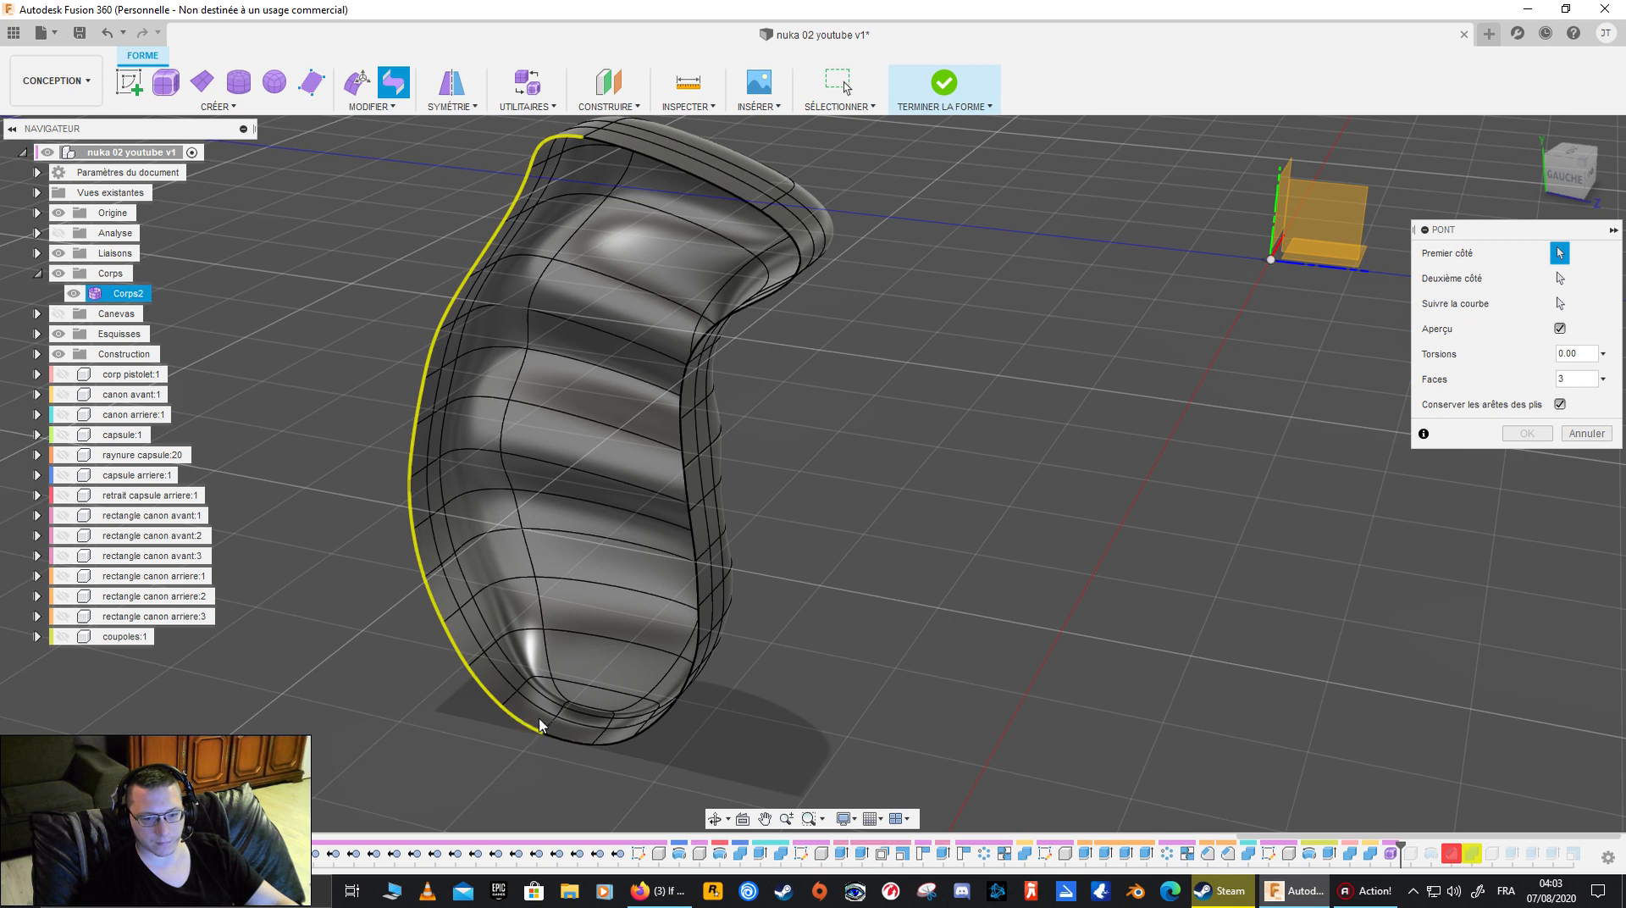
{"action": "left_click", "coordinate": [1560, 279]}
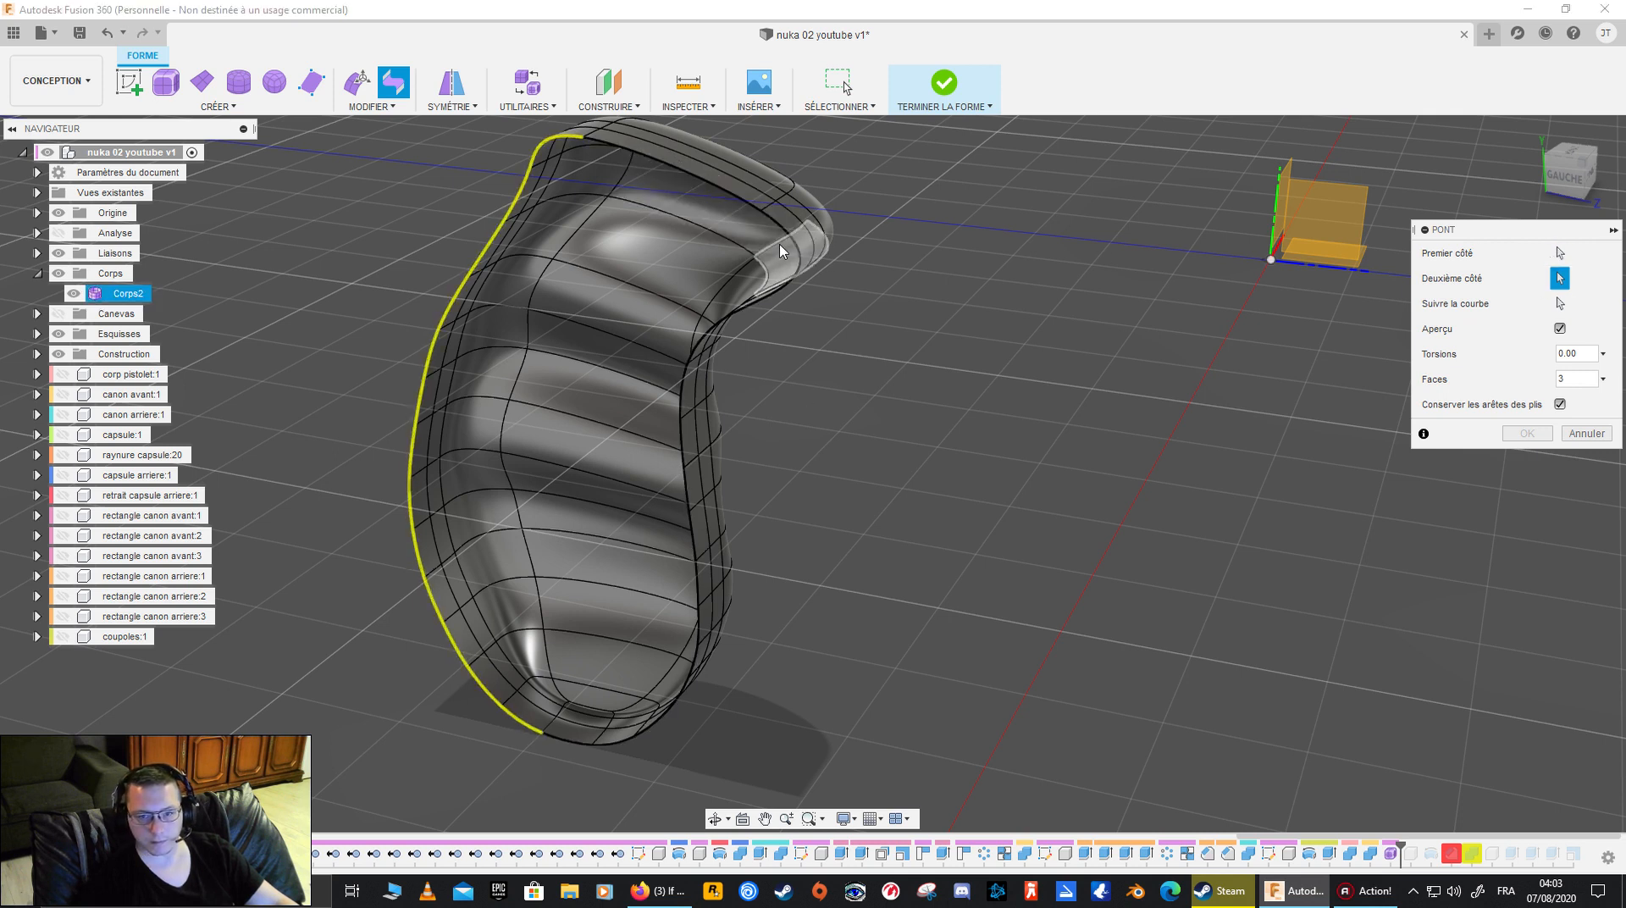
{"action": "left_click", "coordinate": [767, 297]}
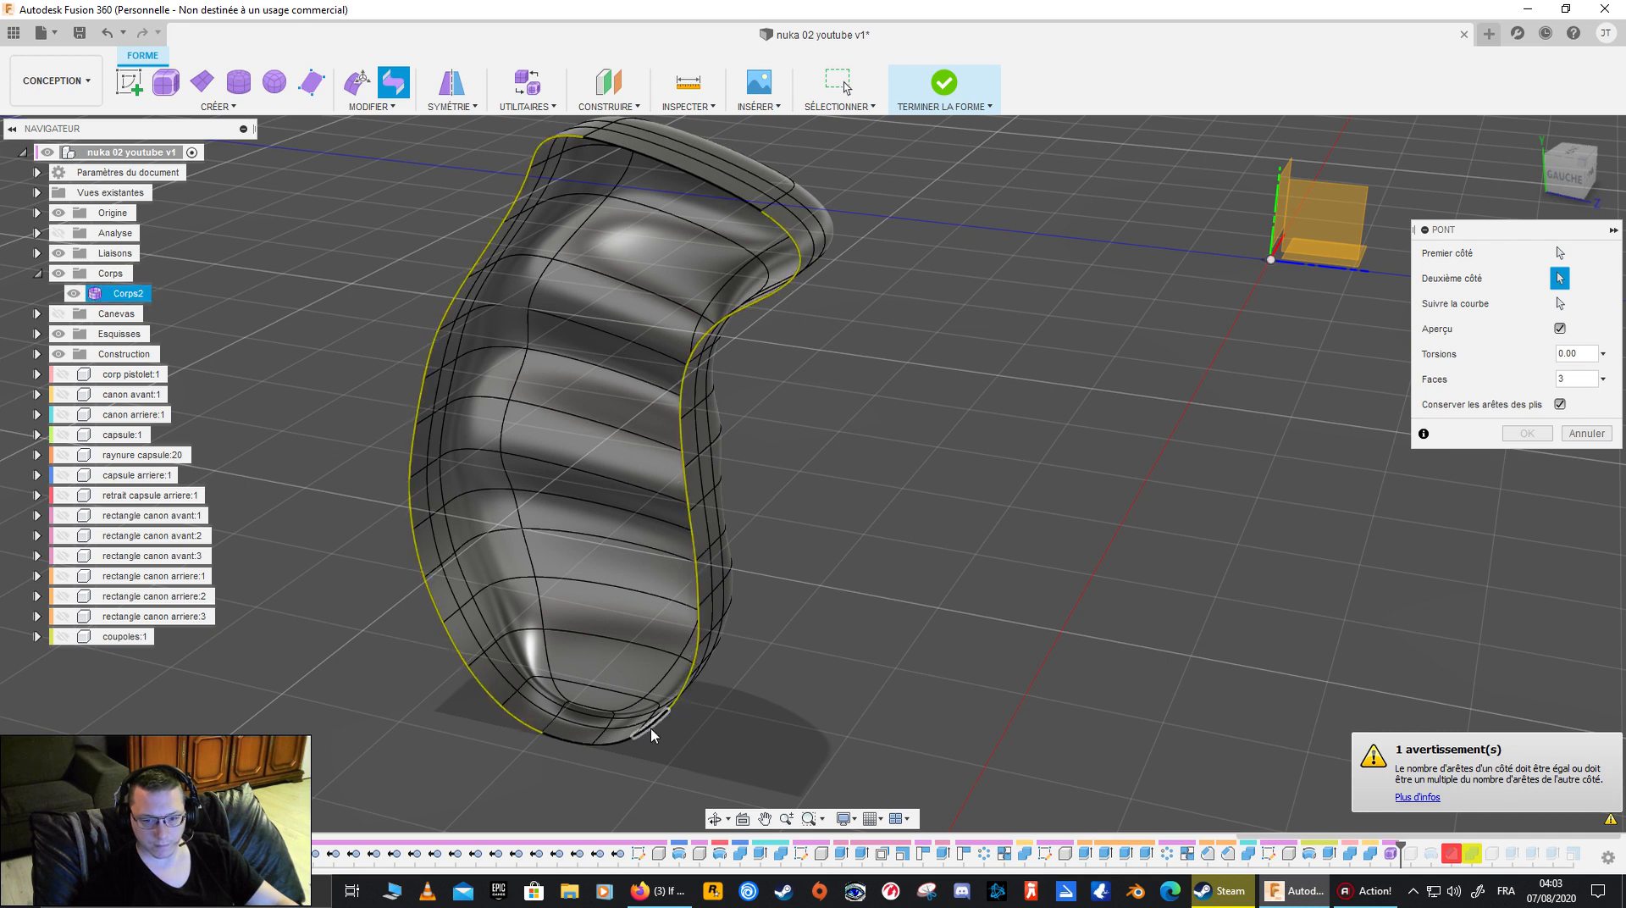
{"action": "left_click", "coordinate": [593, 741]}
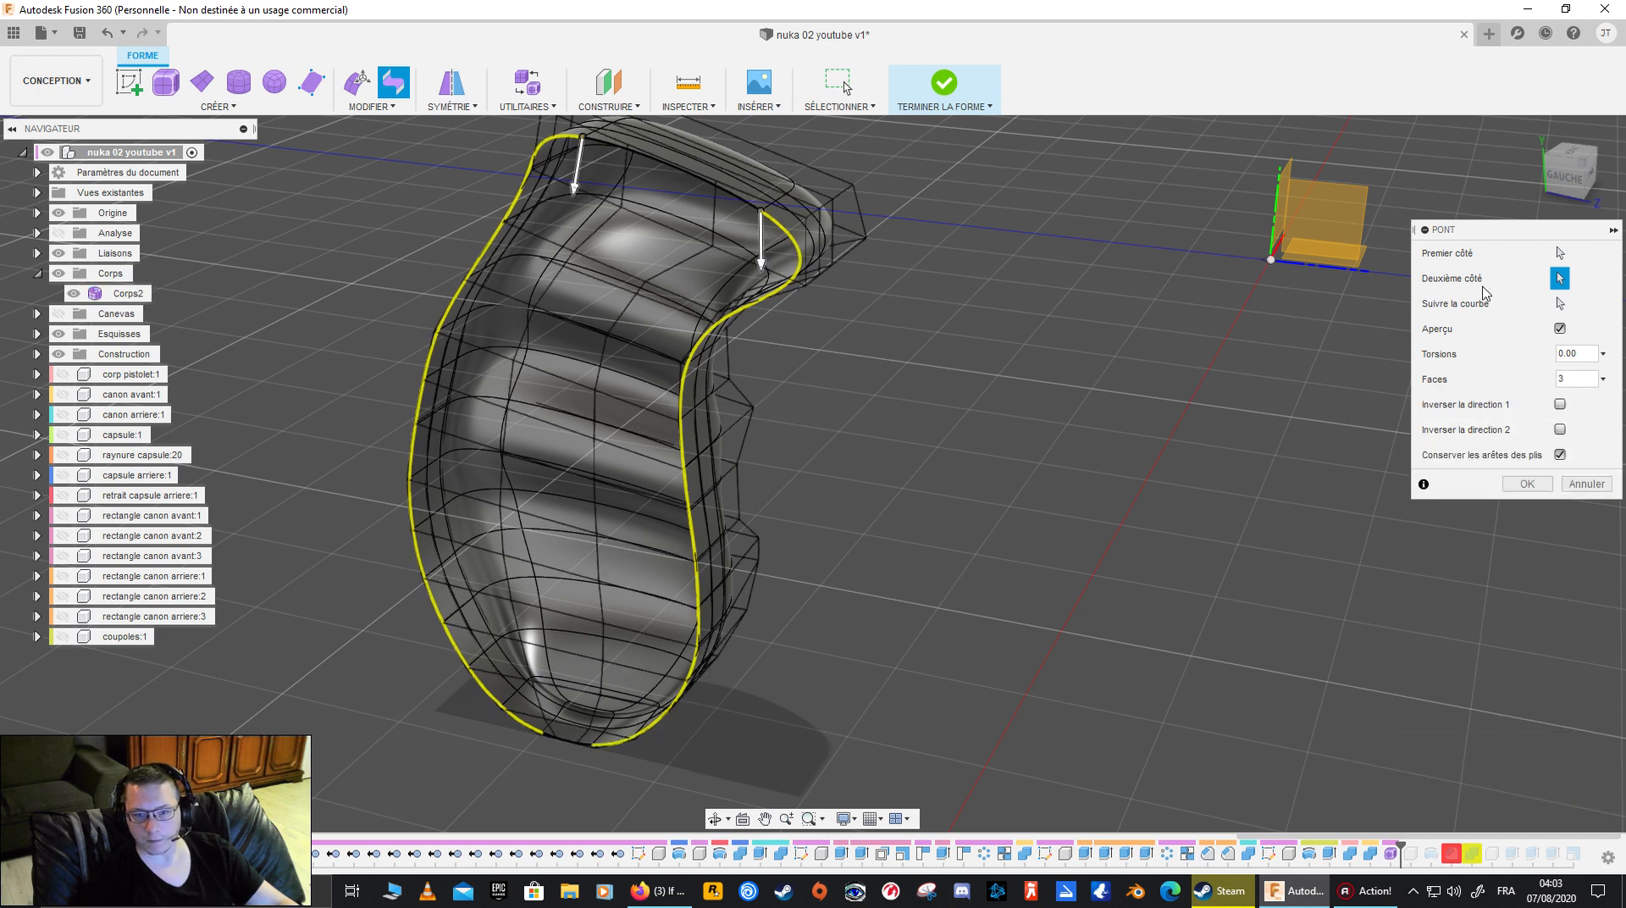
- Set the bridge to 1 face, add the top boundary edges to the first side and the bottom edge to the second, and complete it
{"action": "left_click", "coordinate": [1603, 378]}
{"action": "left_click", "coordinate": [1580, 402]}
{"action": "middle_click_drag", "start_coordinate": [1355, 423], "coordinate": [1222, 419], "text": "shift"}
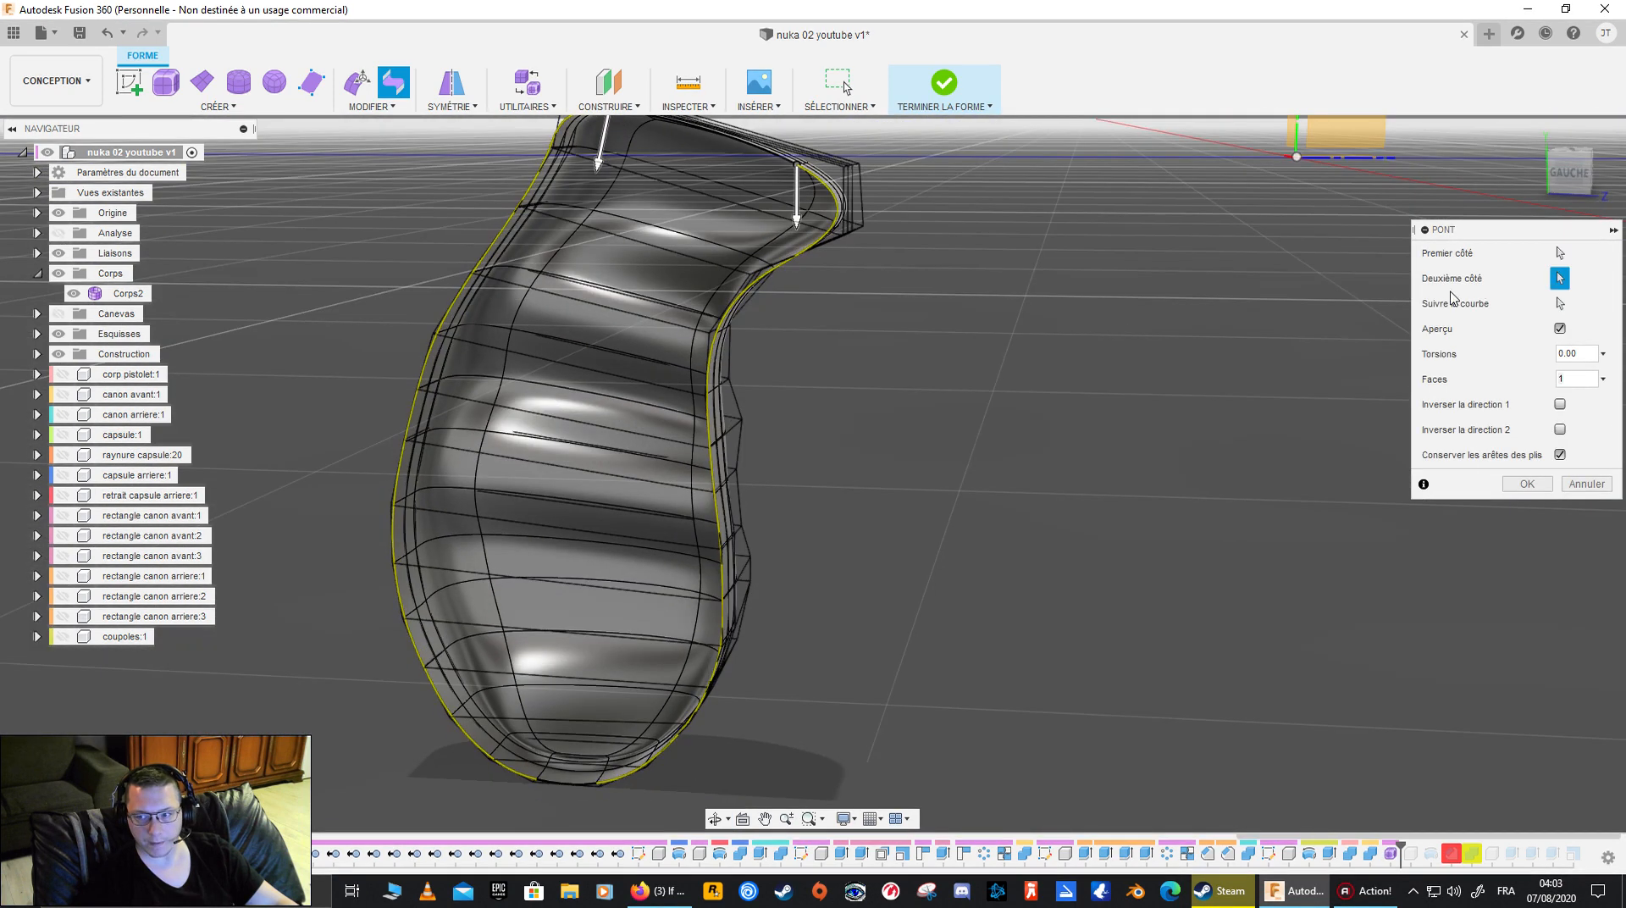
{"action": "left_click", "coordinate": [1561, 253]}
{"action": "left_click", "coordinate": [750, 152]}
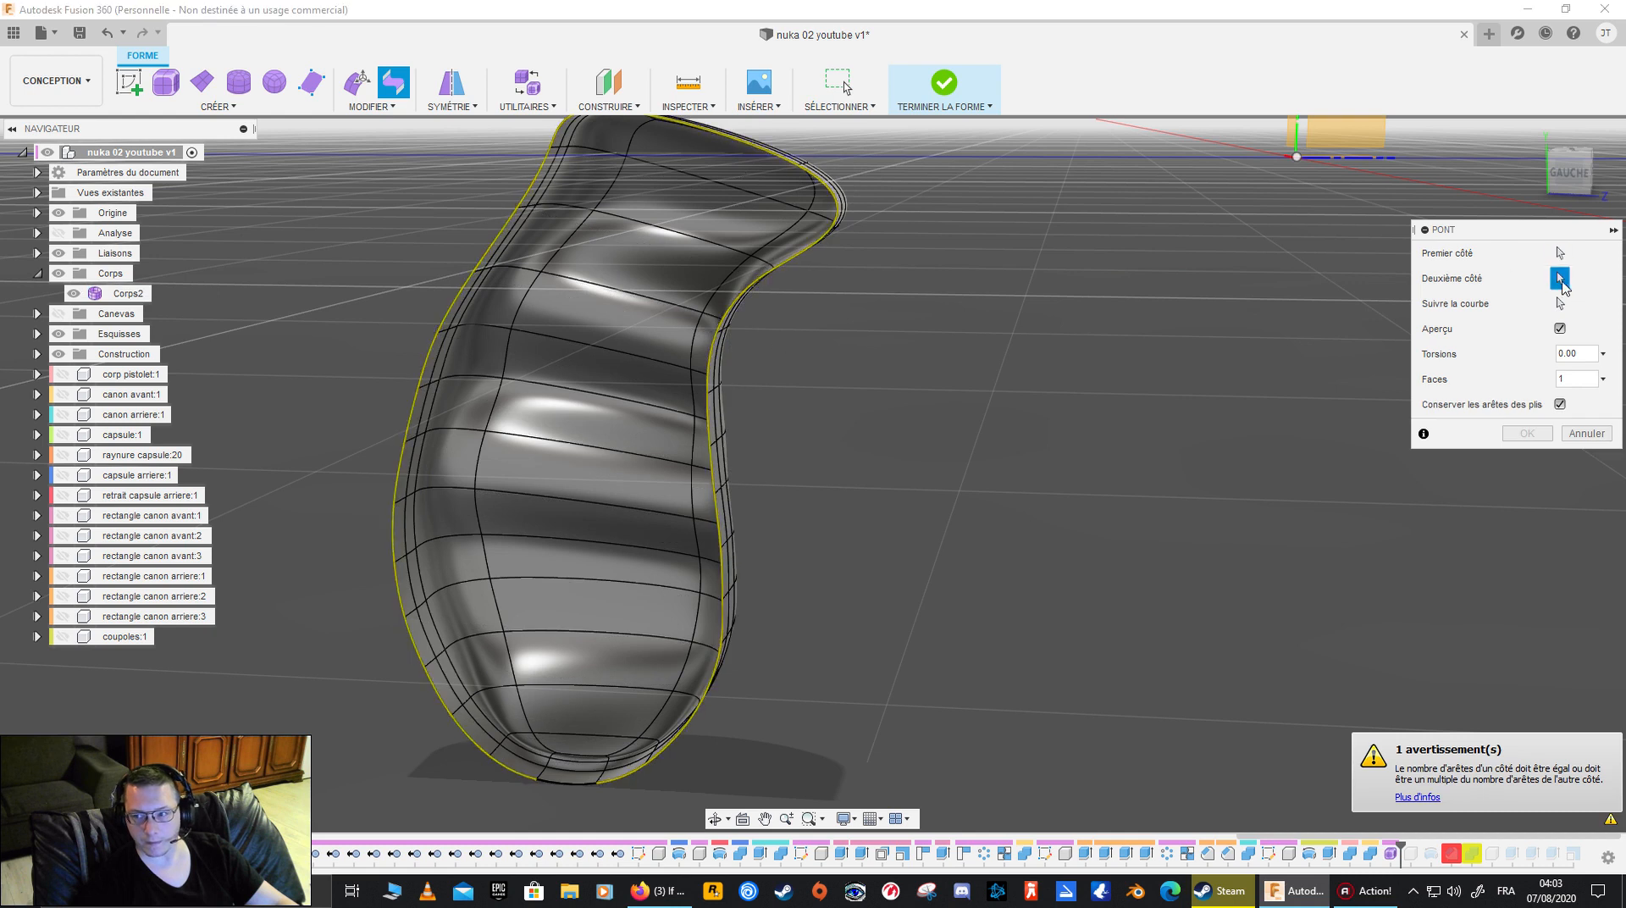
{"action": "left_click", "coordinate": [559, 786]}
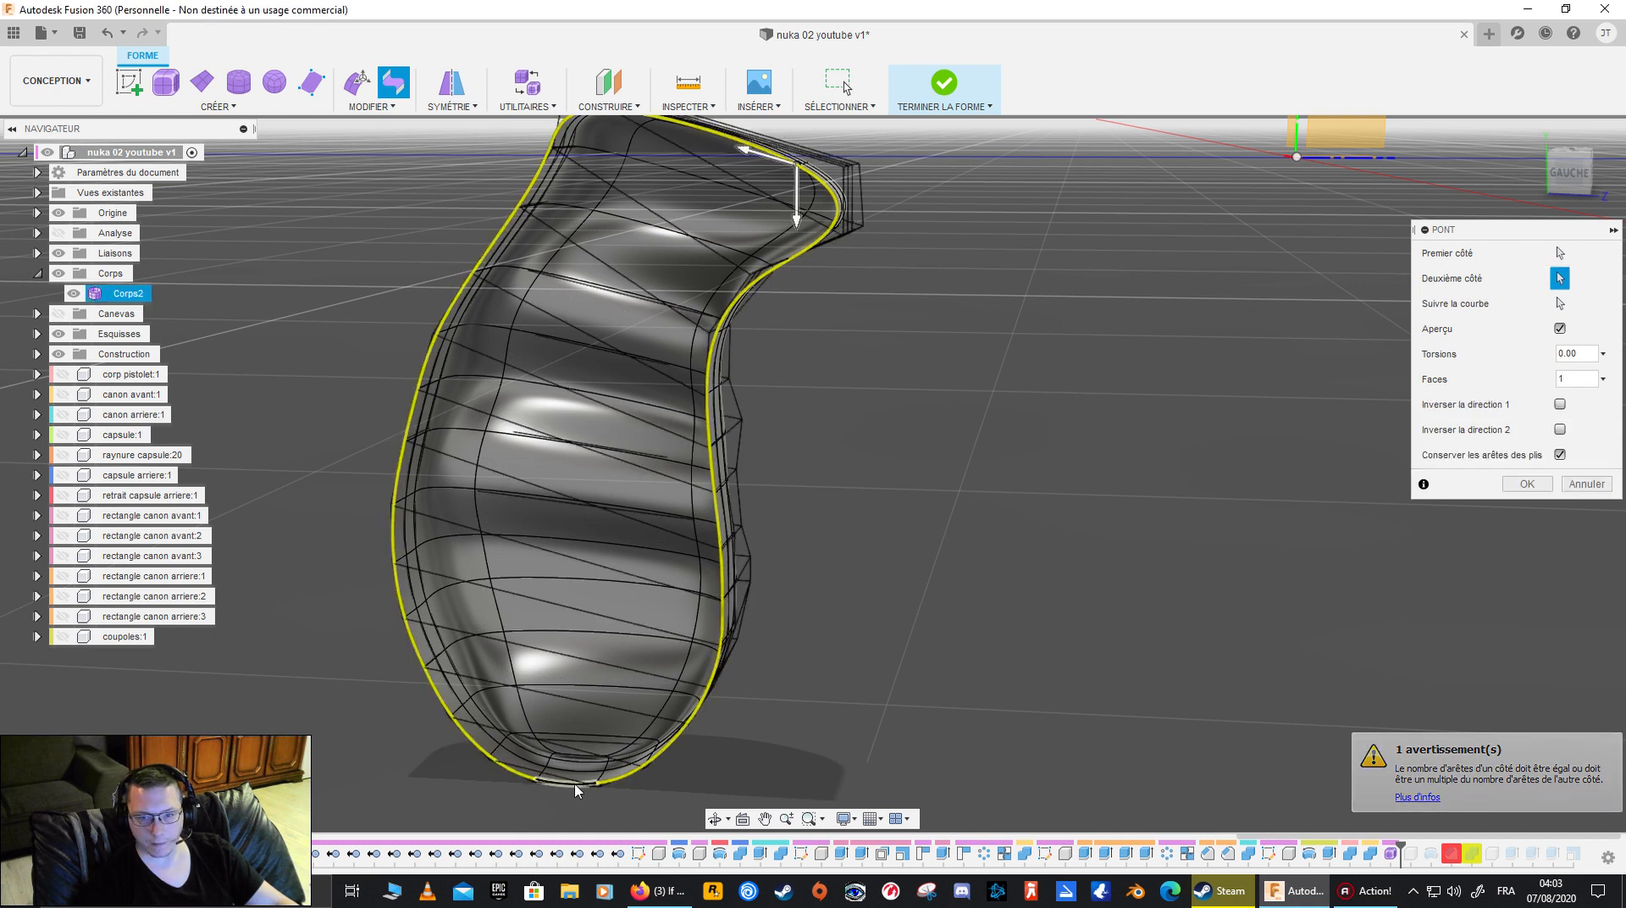
{"action": "left_click", "coordinate": [1527, 484]}
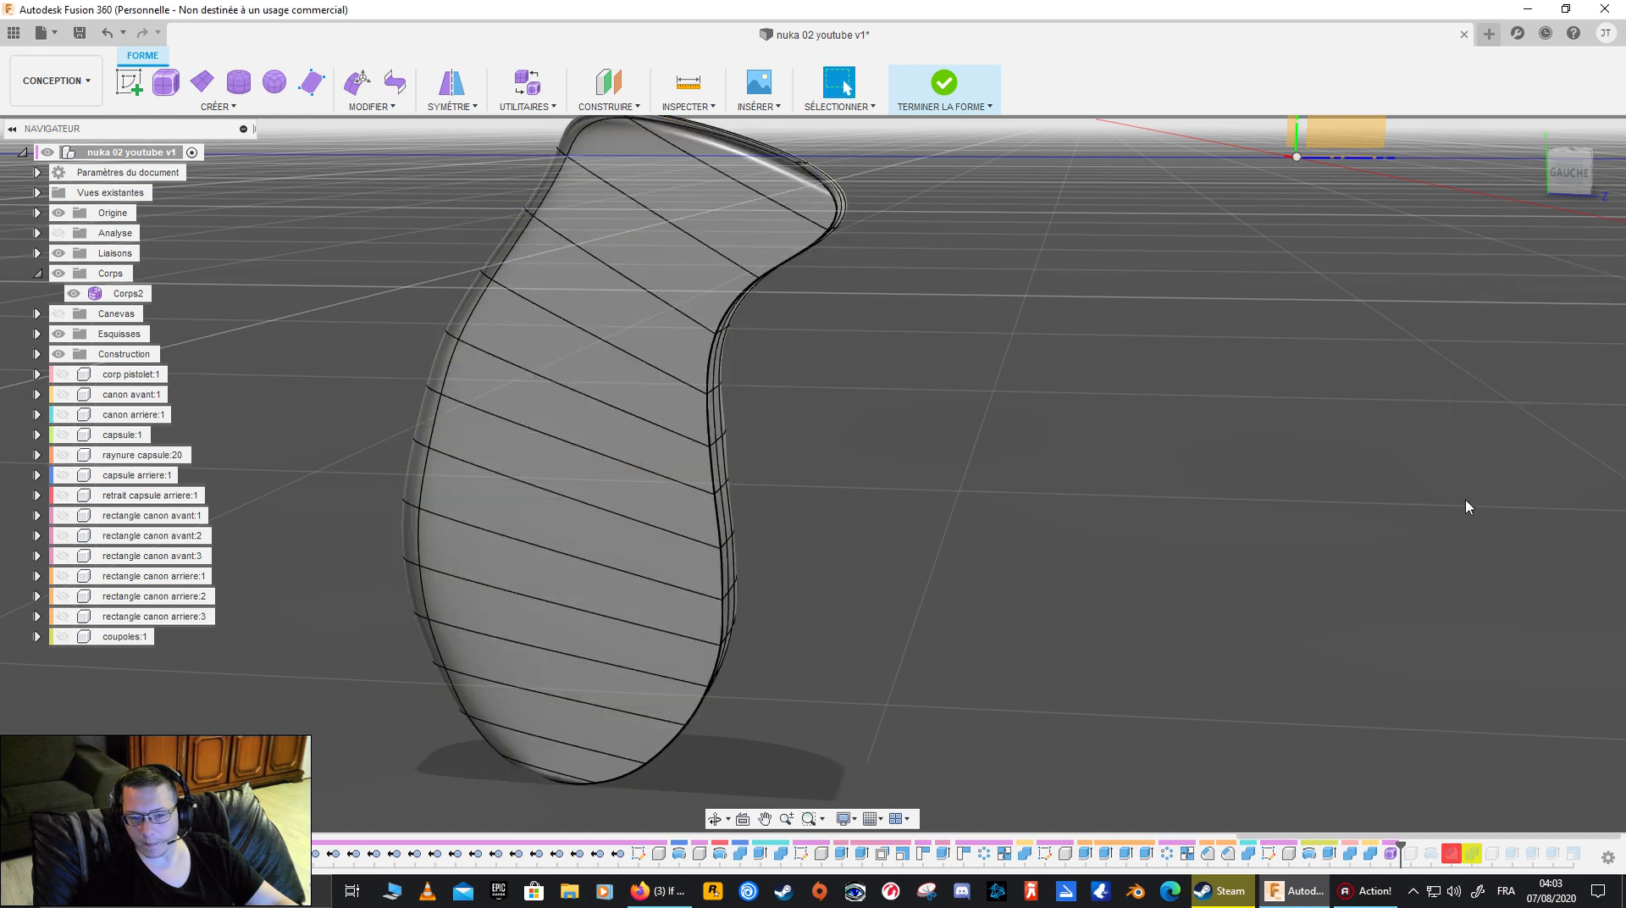
- Crease the edge loop along the rear rim of the bridged flat face
{"action": "middle_click_drag", "start_coordinate": [899, 610], "coordinate": [1049, 418], "text": "shift"}
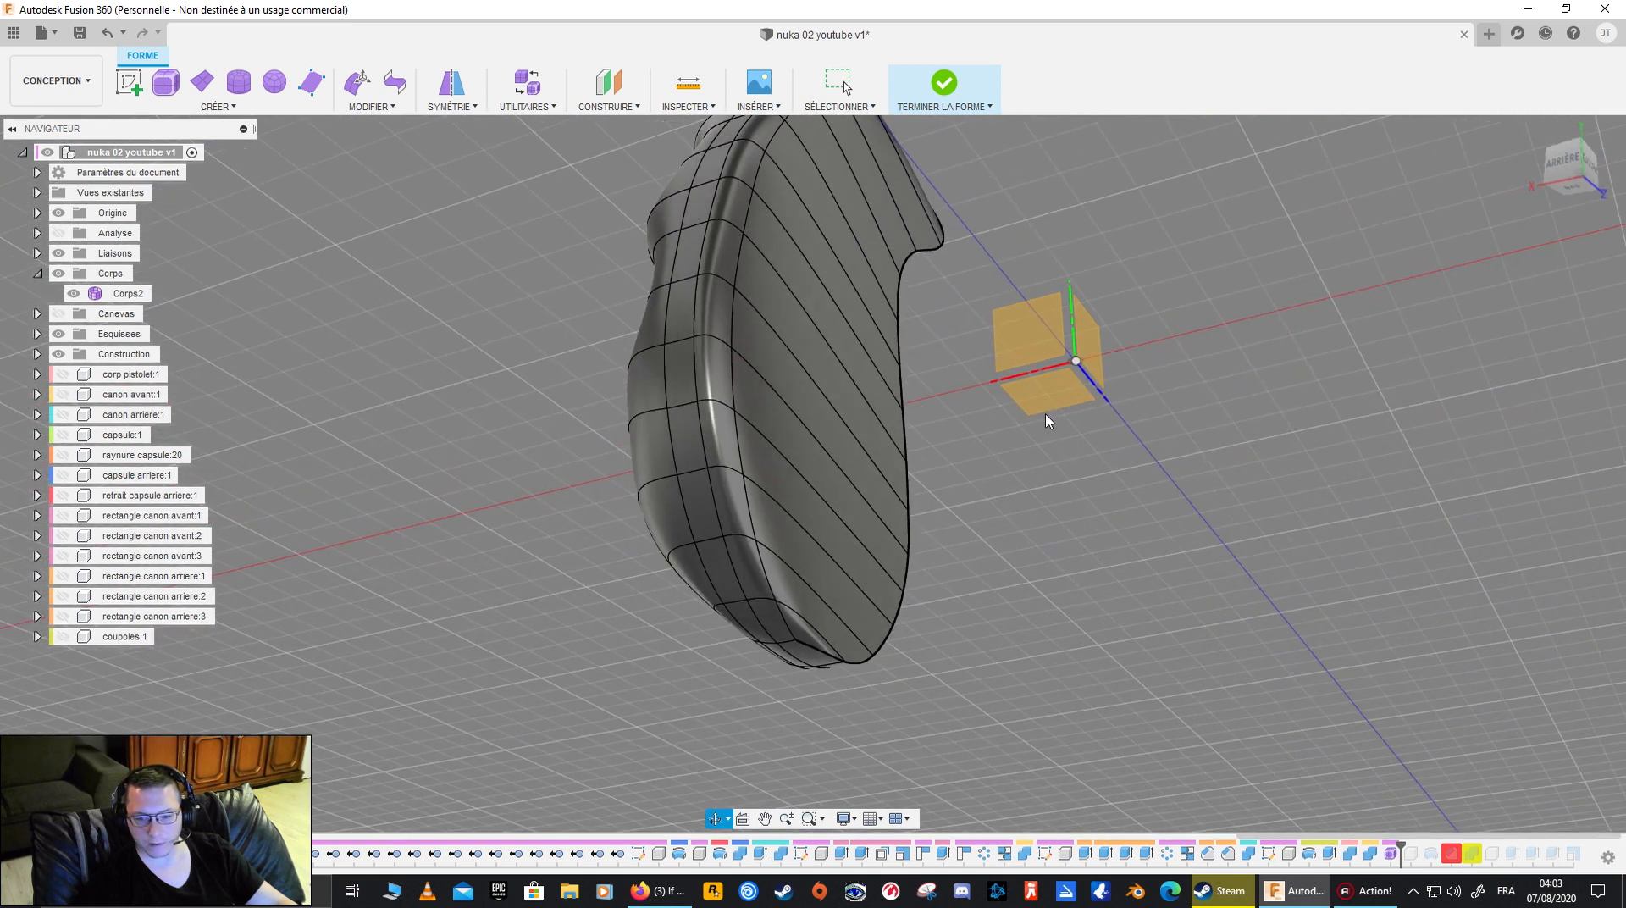
{"action": "double_click", "coordinate": [739, 435]}
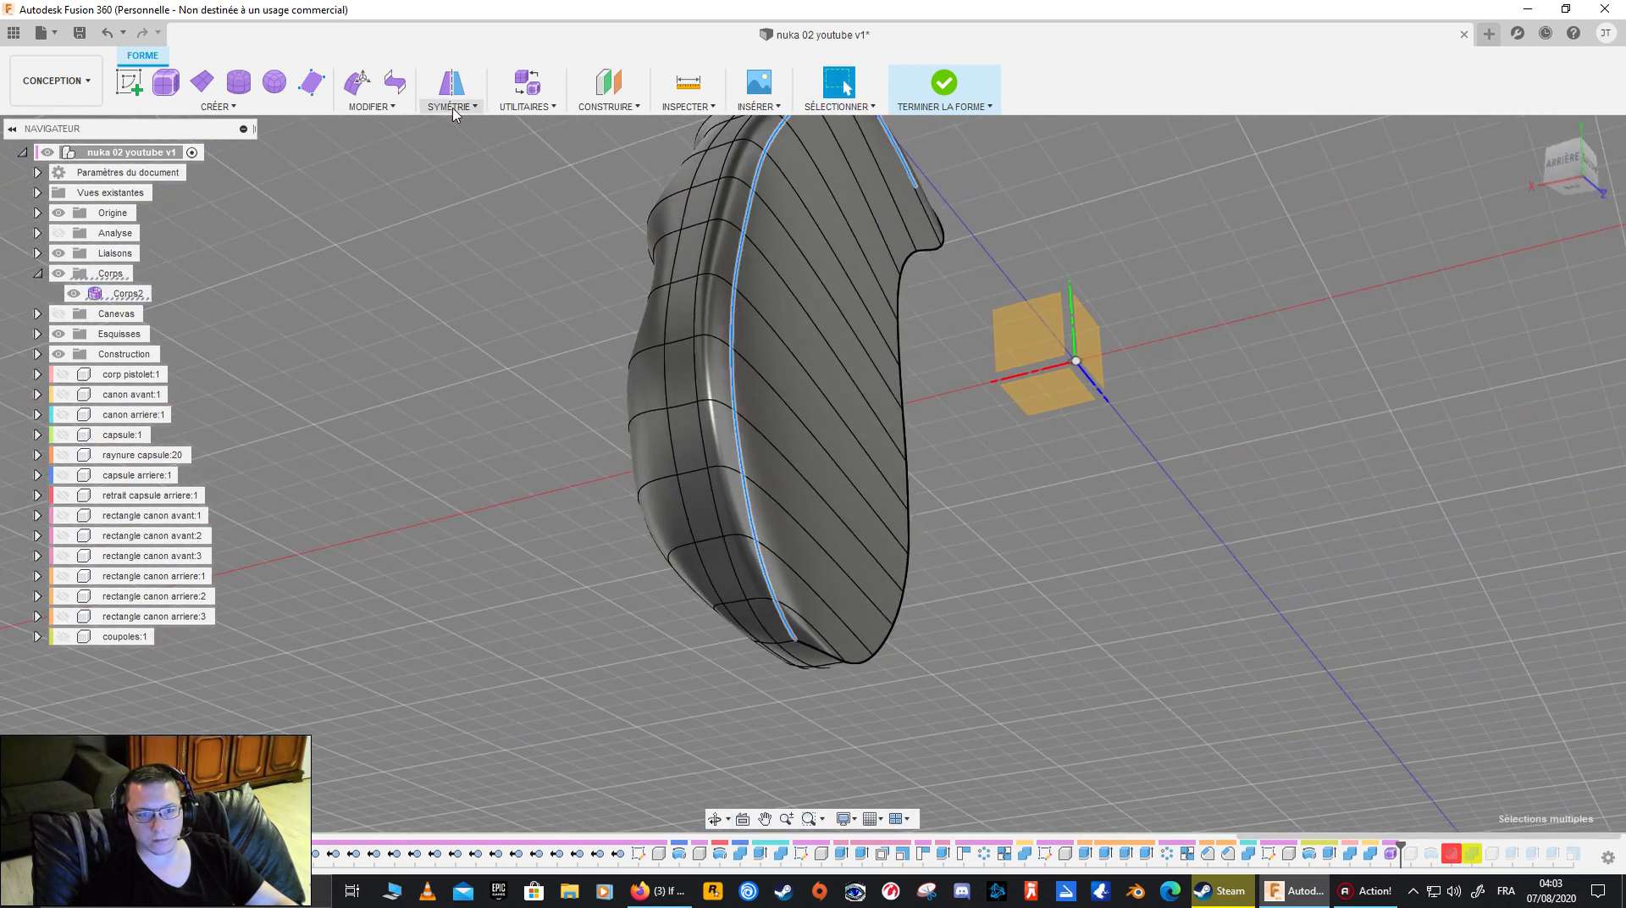
{"action": "left_click", "coordinate": [386, 107]}
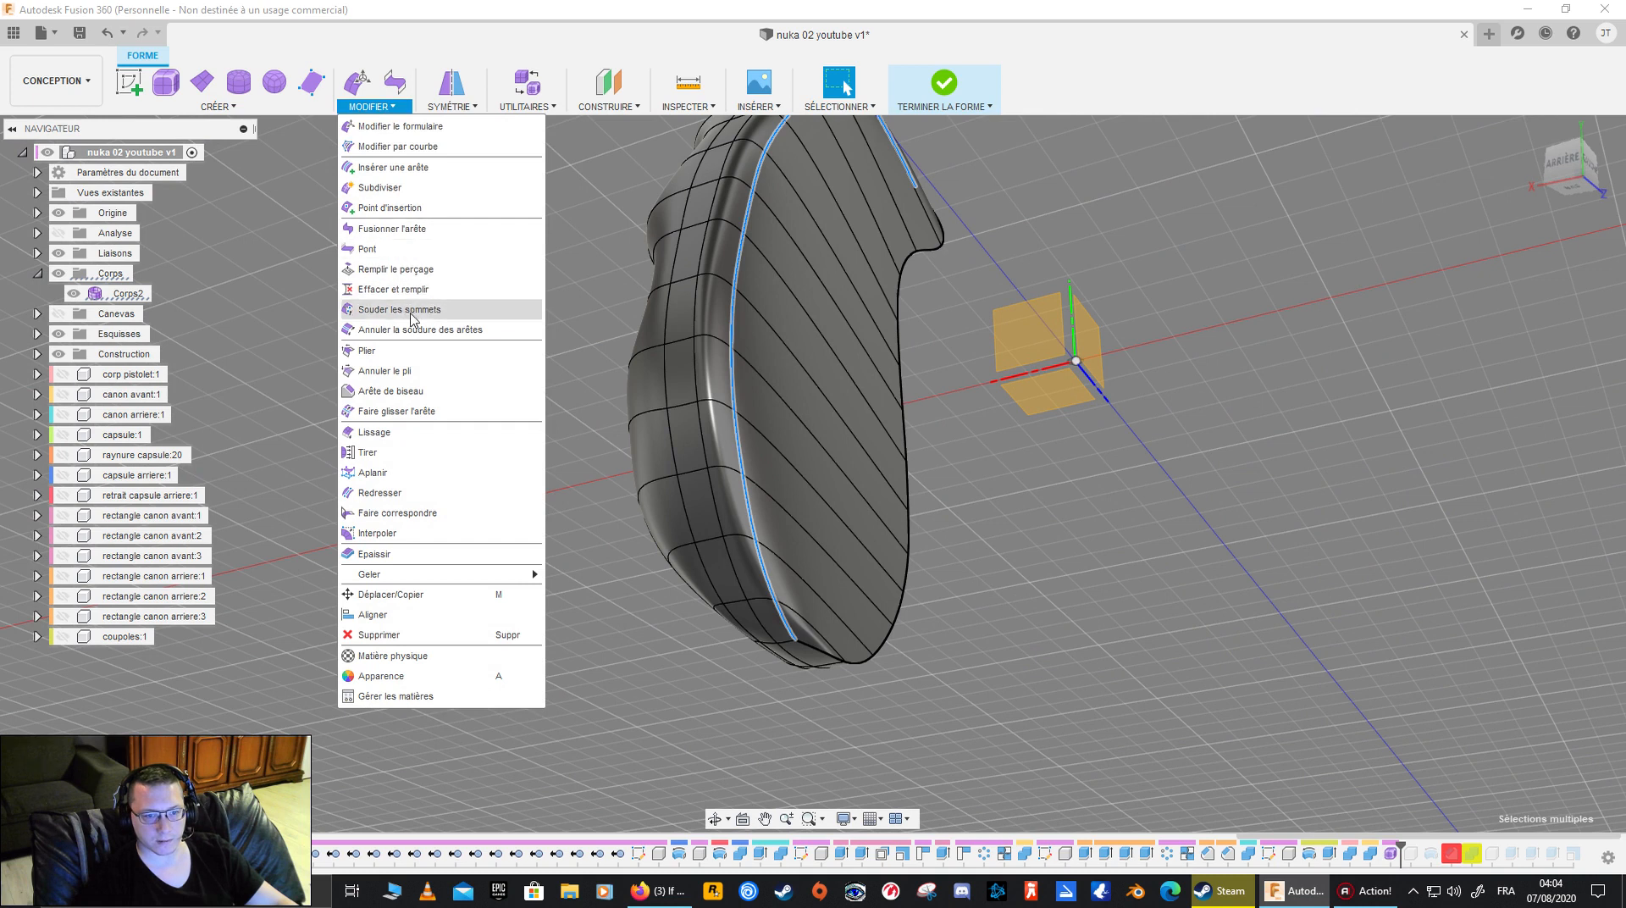
{"action": "left_click", "coordinate": [407, 348]}
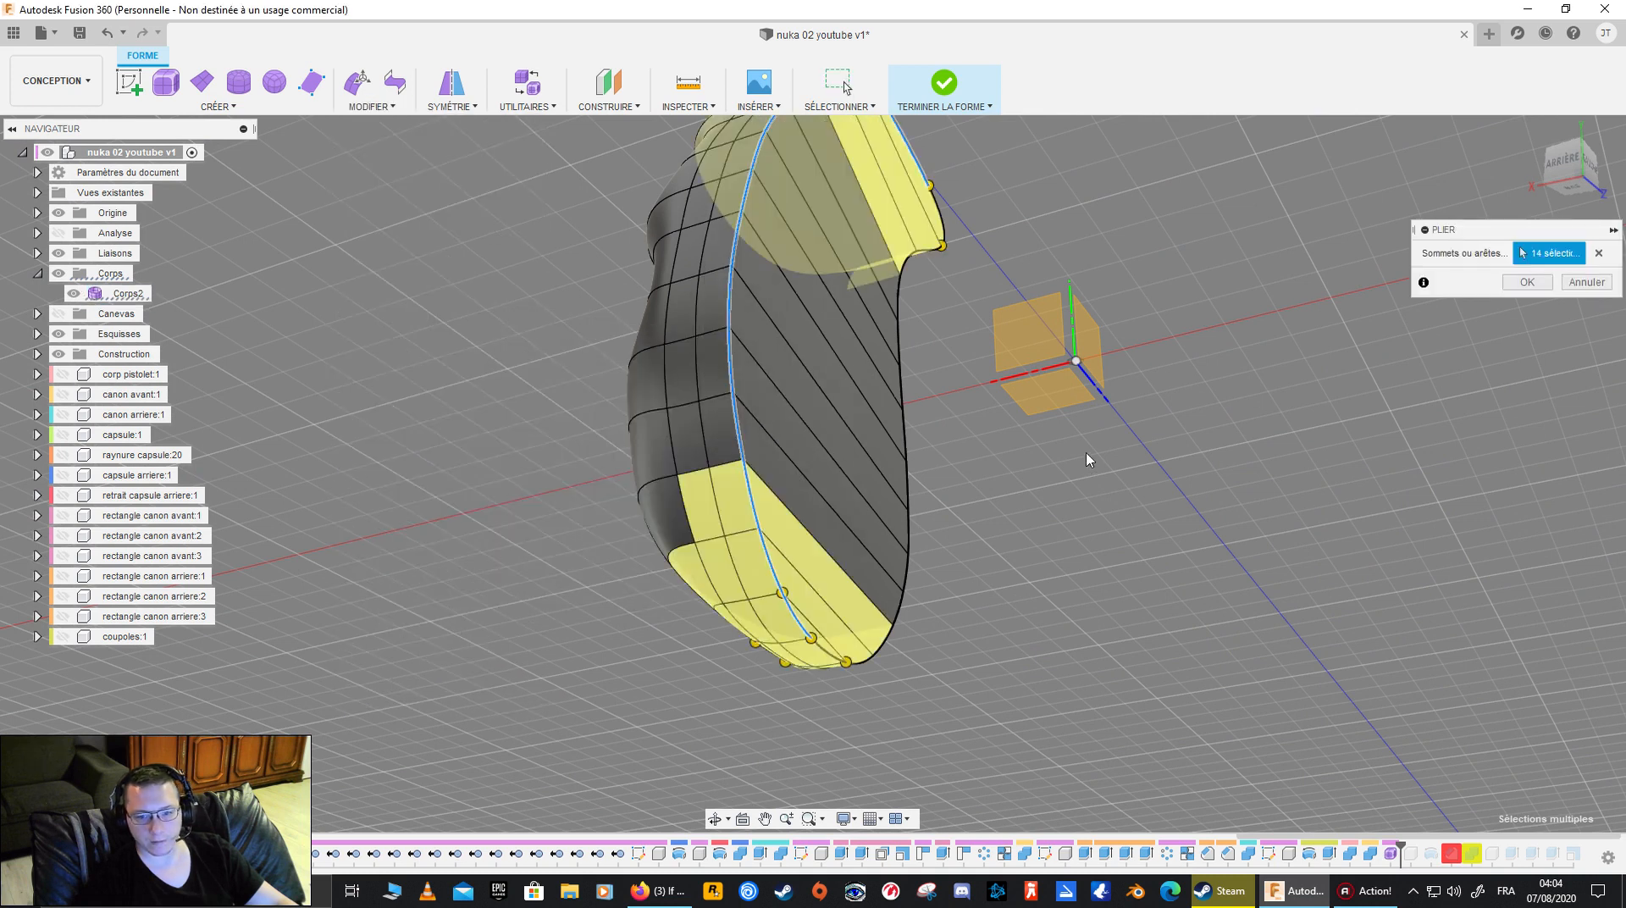
{"action": "left_click", "coordinate": [1532, 284]}
{"action": "mouse_move", "coordinate": [1208, 367]}
{"action": "middle_mouse_down", "text": "shift"}
{"action": "mouse_move", "coordinate": [1209, 389]}
{"action": "mouse_move", "coordinate": [1131, 444]}
{"action": "mouse_move", "coordinate": [1008, 388]}
{"action": "mouse_move", "coordinate": [1202, 375]}
{"action": "middle_mouse_up", "text": "shift"}
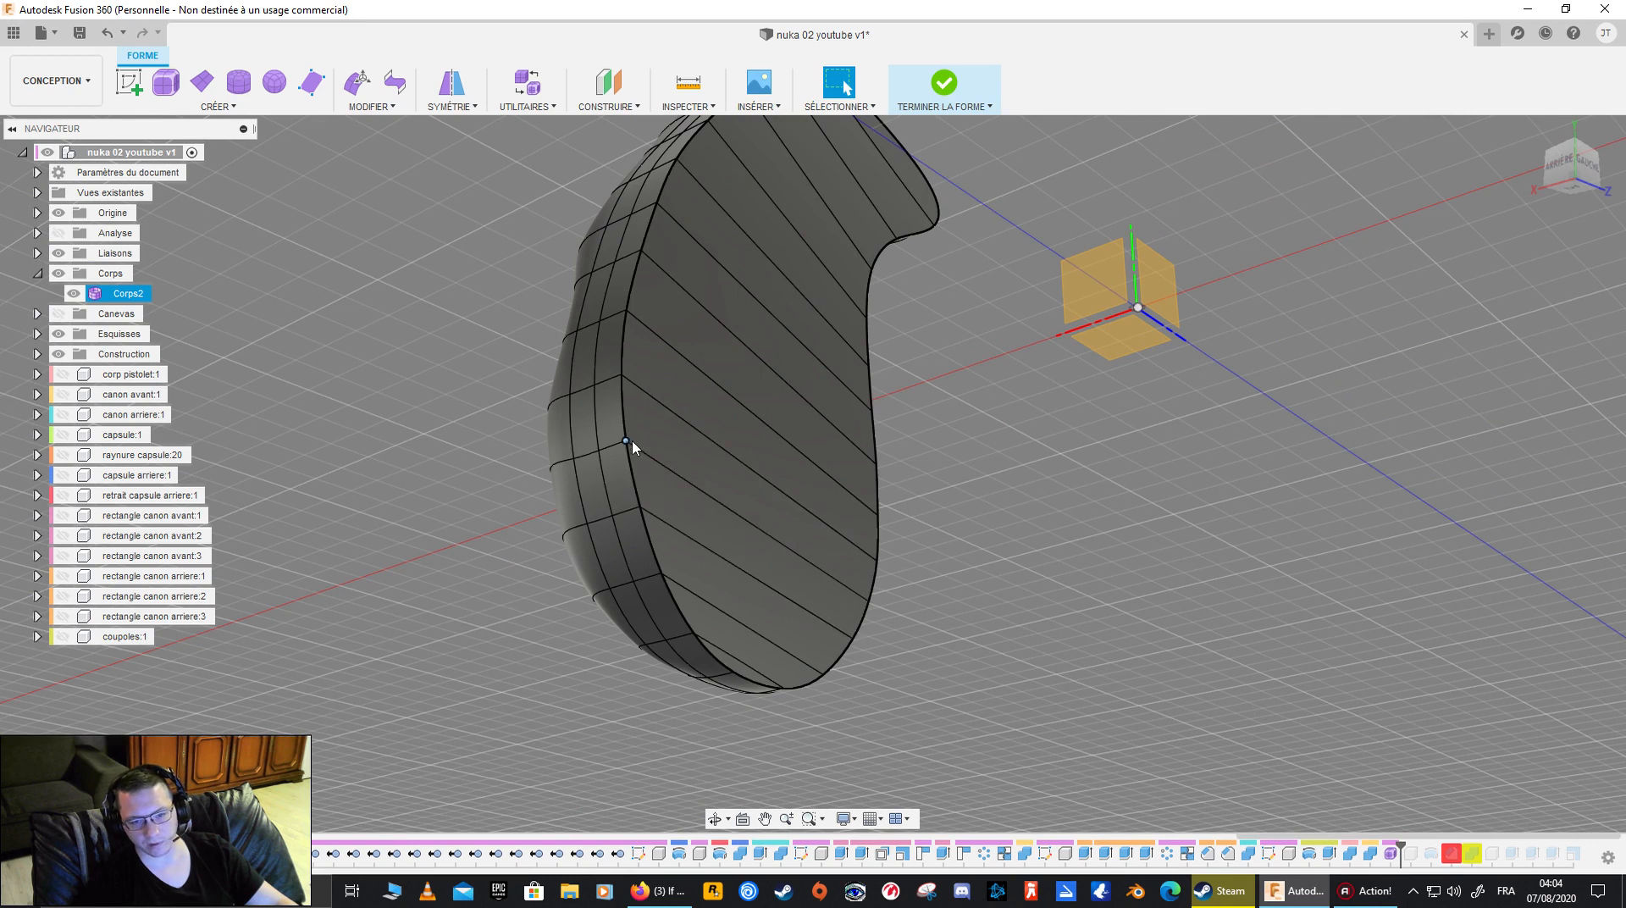
- Convert the closed grip from T-Splines to BRep as a new body
{"action": "middle_click_drag", "start_coordinate": [719, 497], "coordinate": [410, 434], "text": "shift"}
{"action": "middle_click_drag", "start_coordinate": [421, 505], "coordinate": [887, 381], "text": "shift"}
{"action": "left_click", "coordinate": [893, 376]}
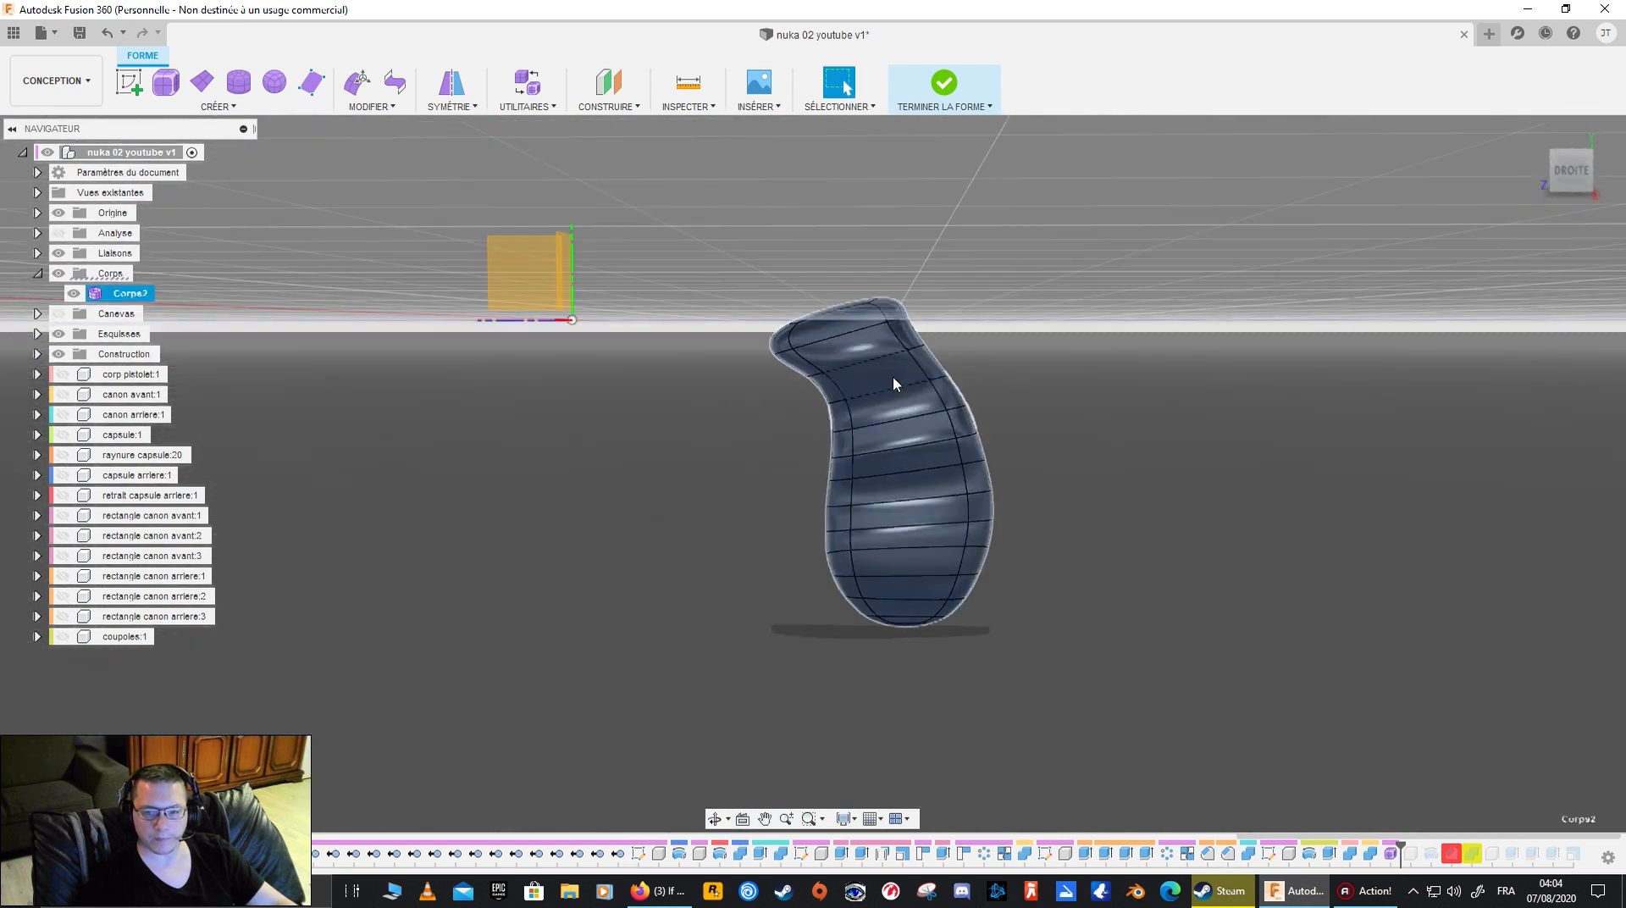
{"action": "left_click", "coordinate": [554, 108]}
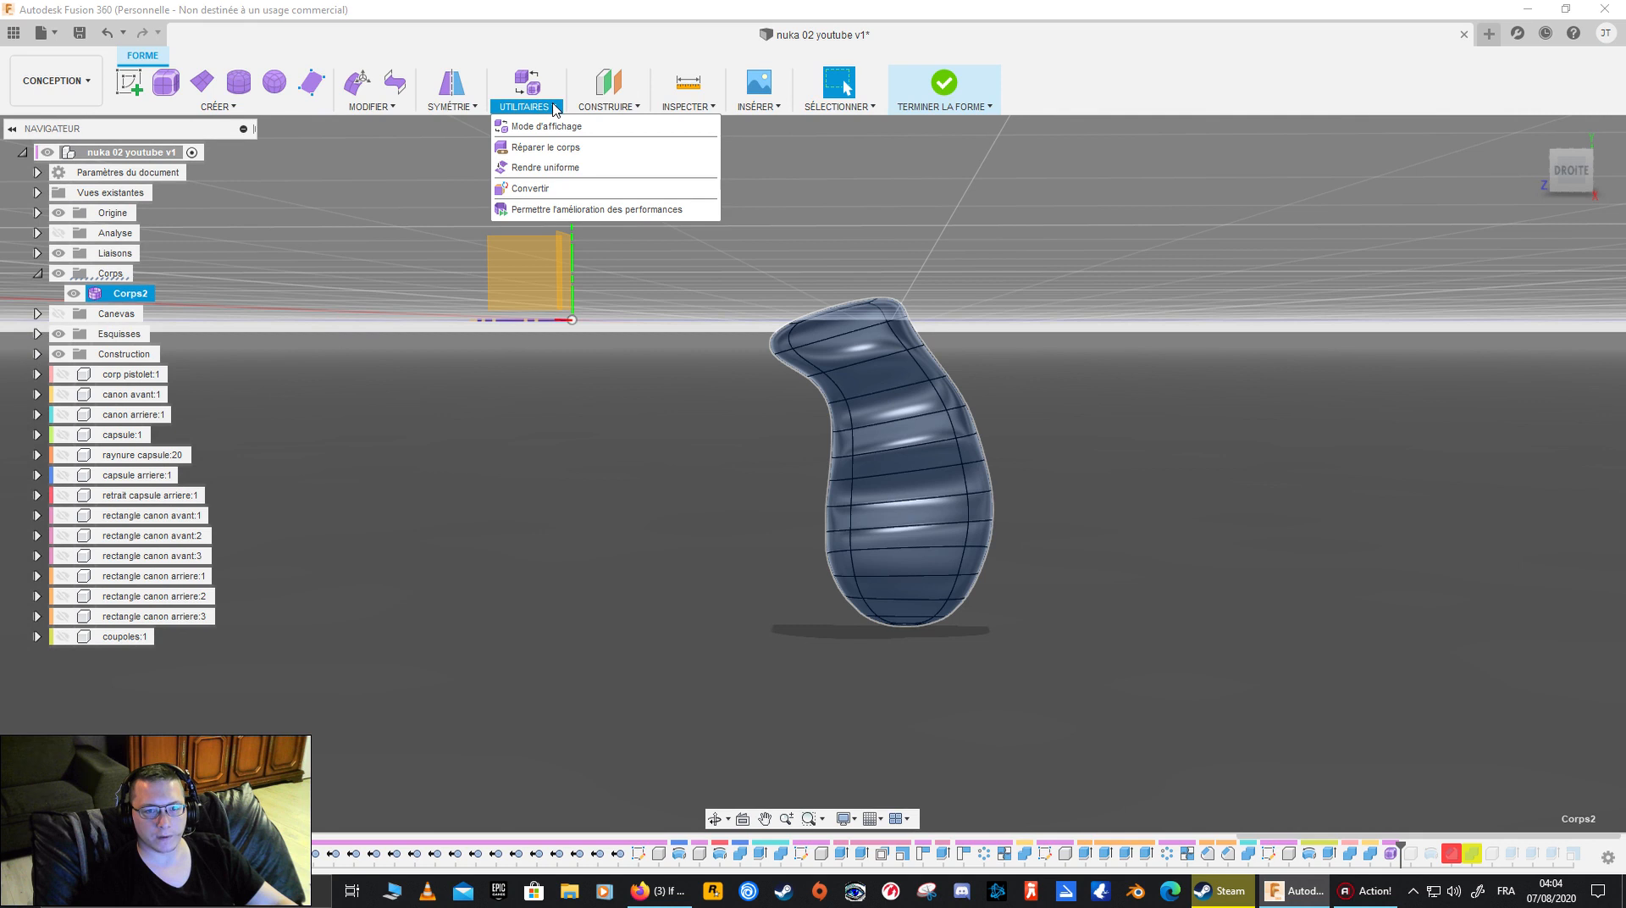
{"action": "left_click", "coordinate": [537, 186]}
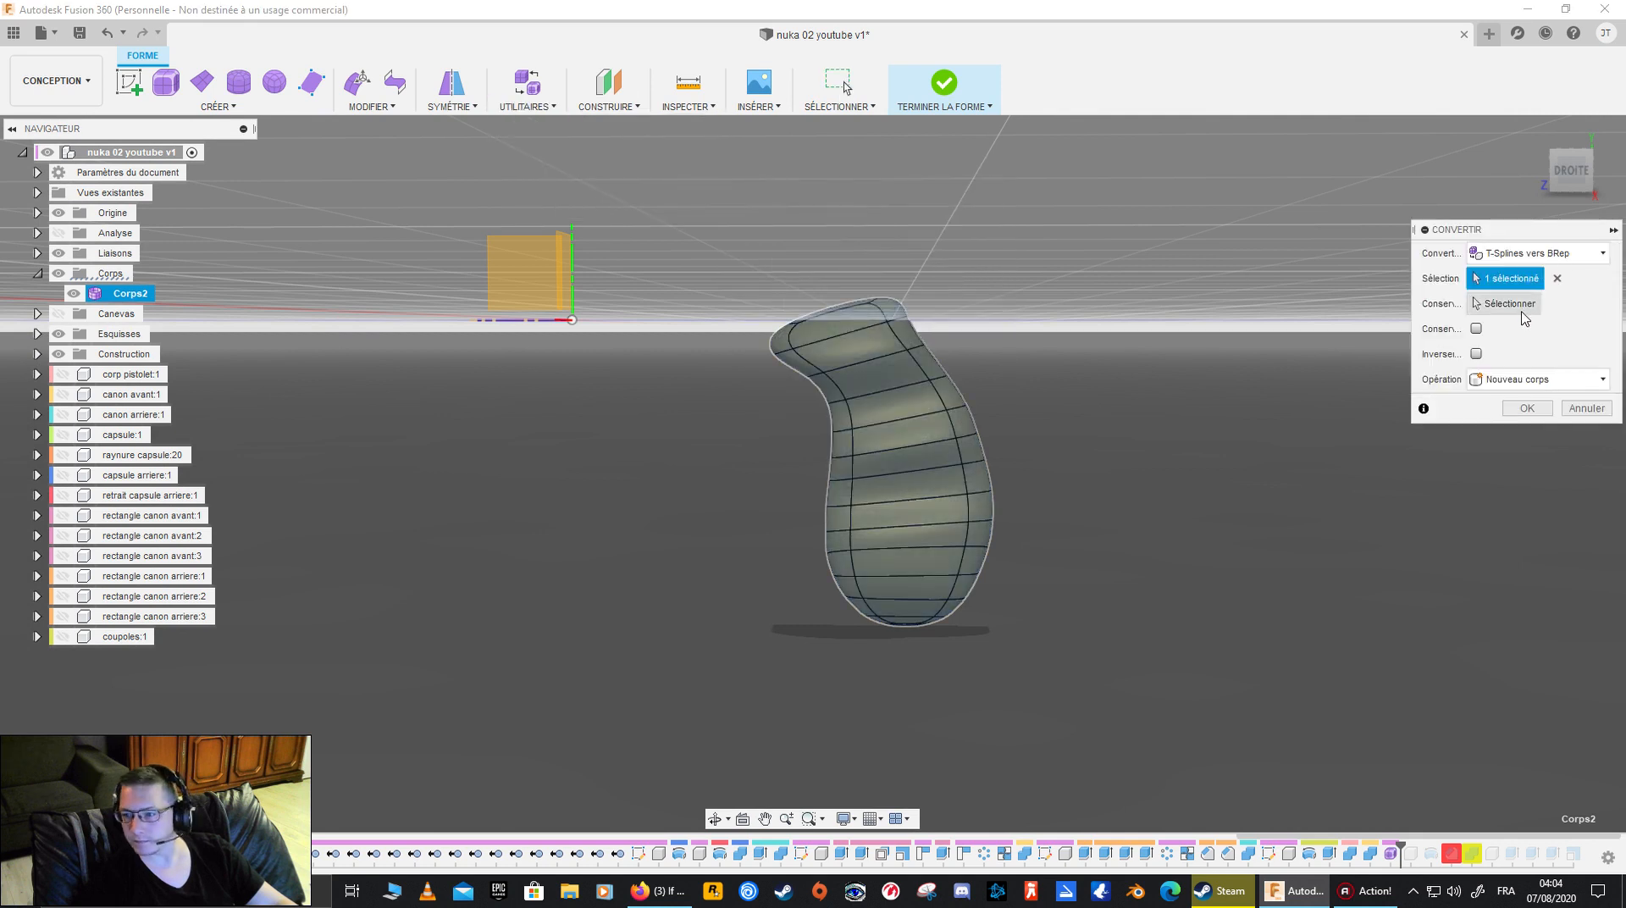
{"action": "left_click", "coordinate": [1535, 381]}
{"action": "left_click", "coordinate": [1535, 386]}
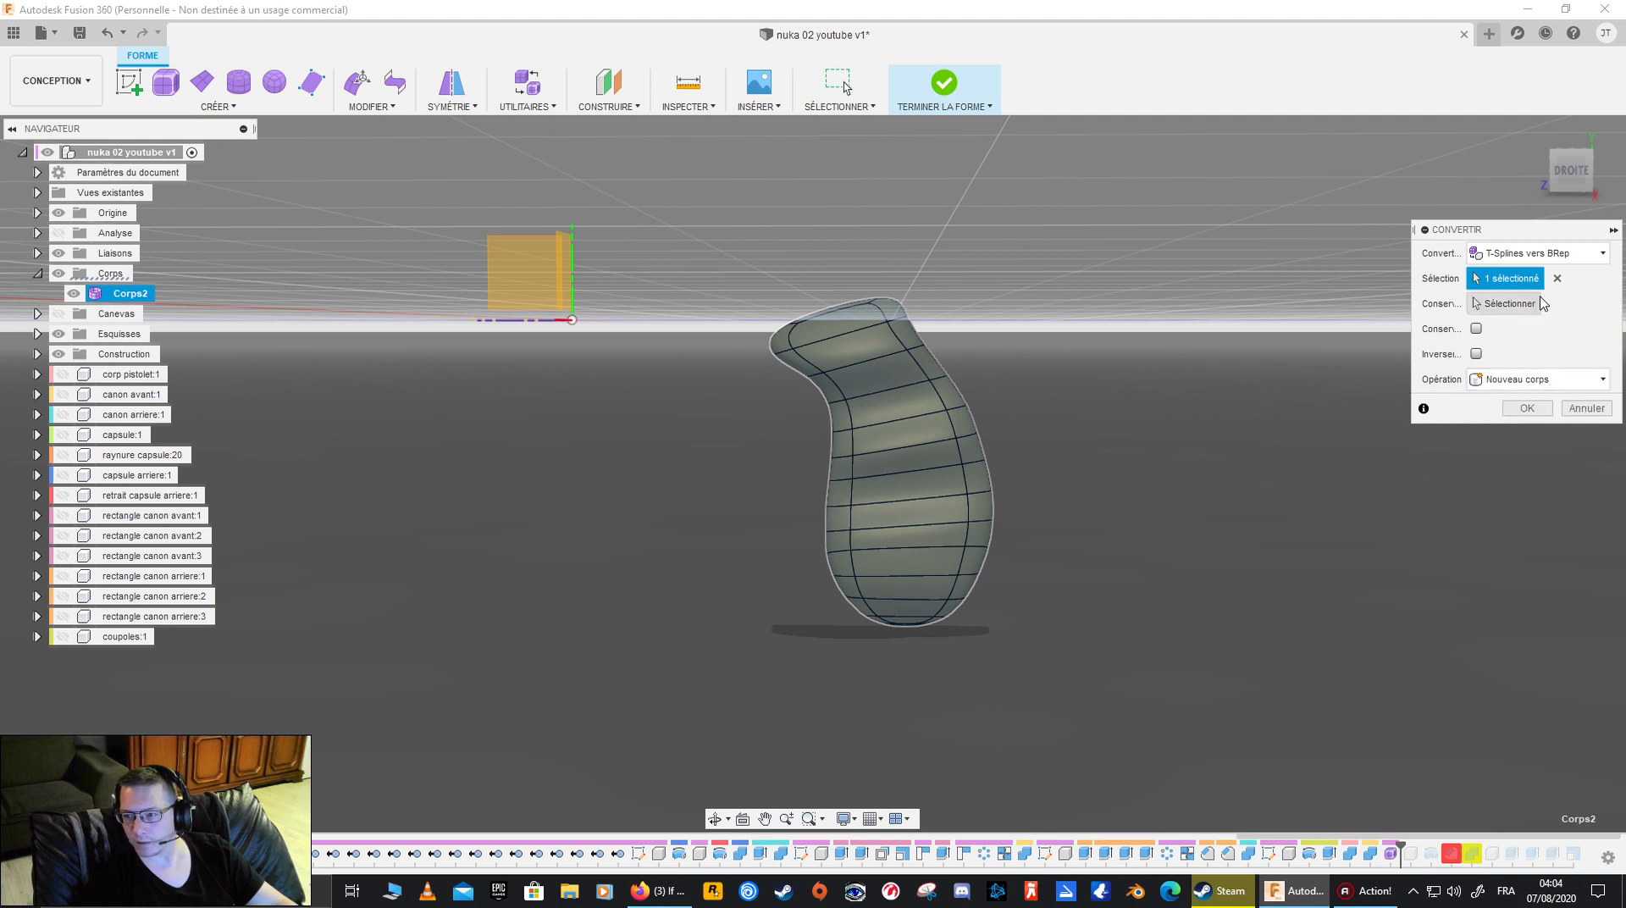
{"action": "left_click", "coordinate": [1519, 404]}
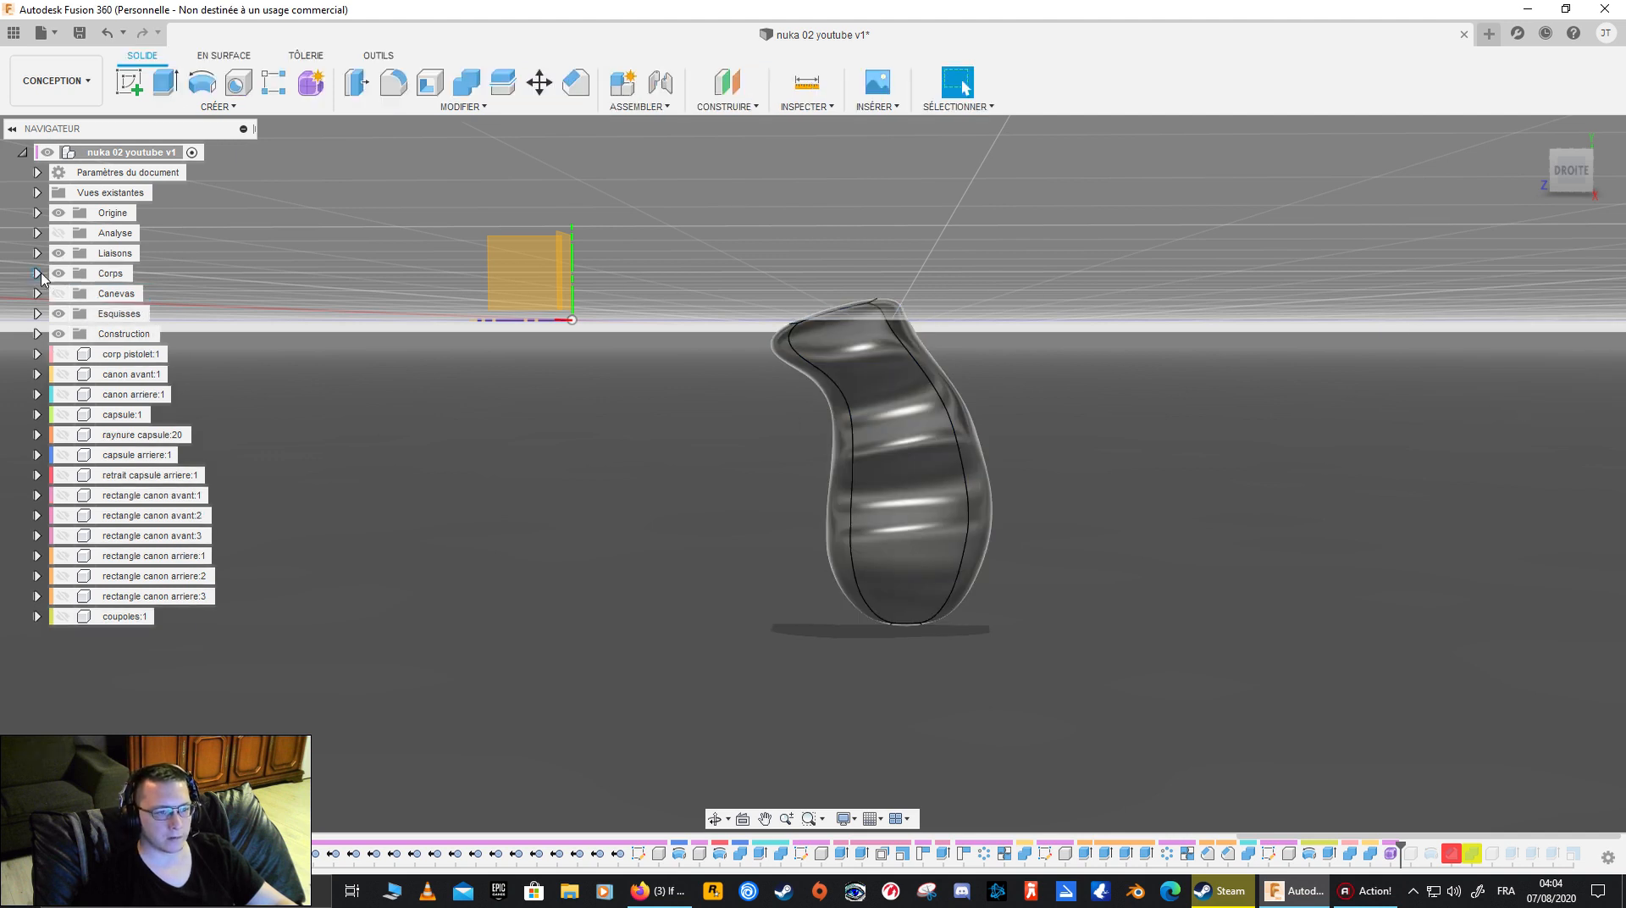
- List the converted body in the browser, roll the timeline forward to its end, and hide Composant11 and Composant8
{"action": "left_click", "coordinate": [37, 272]}
{"action": "middle_click_drag", "start_coordinate": [672, 440], "coordinate": [706, 426], "text": "shift"}
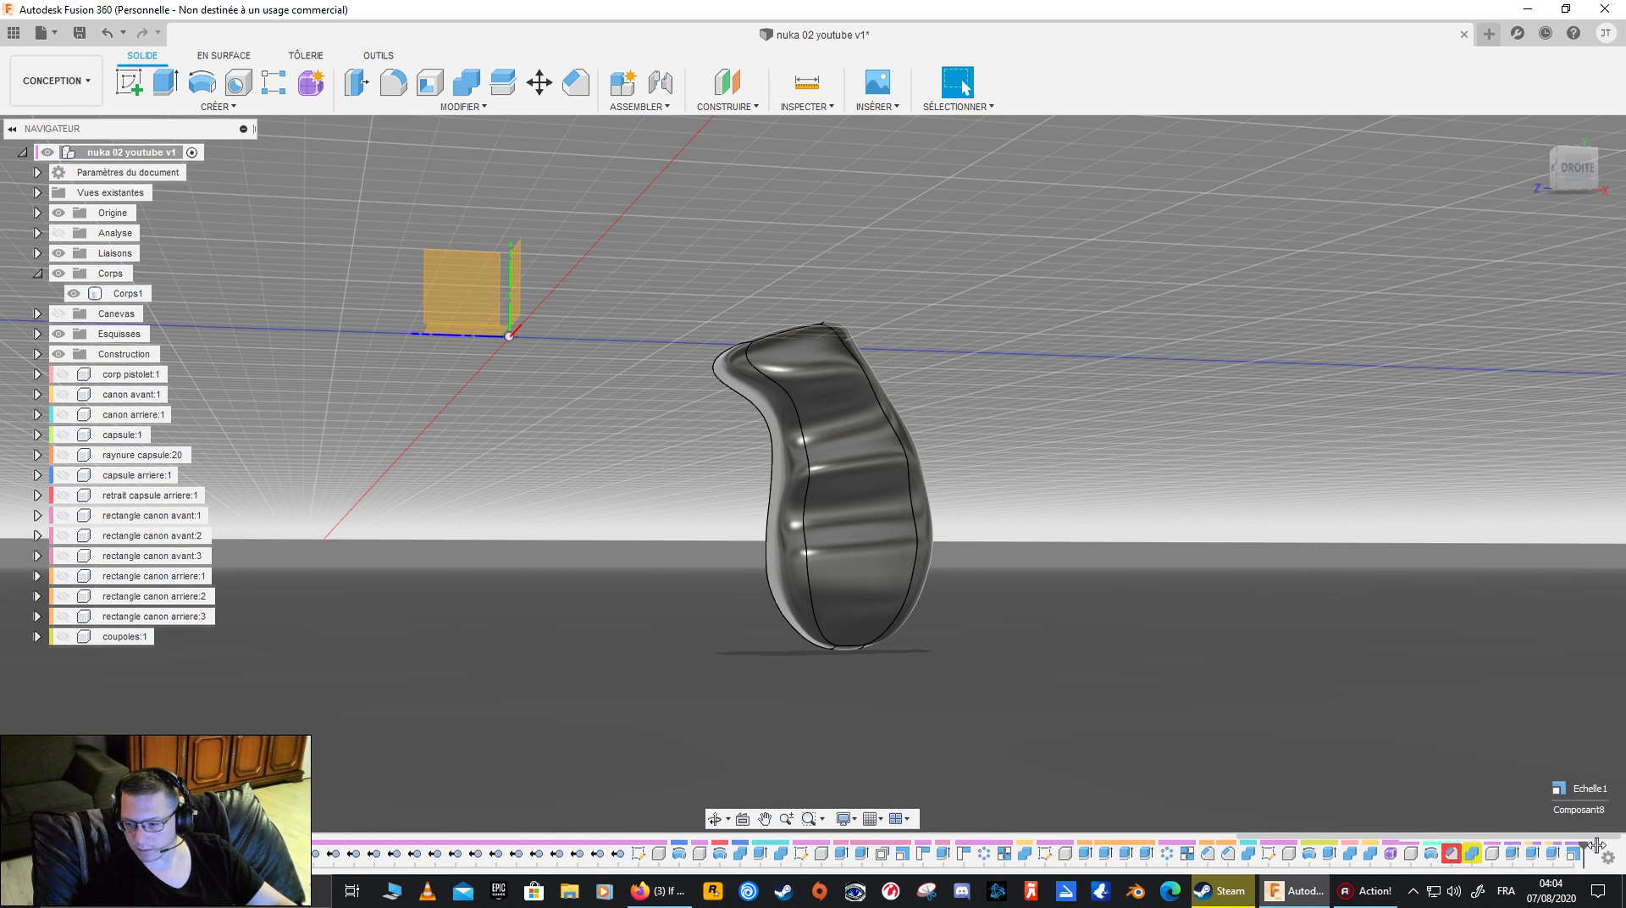
{"action": "middle_click_drag", "start_coordinate": [748, 531], "coordinate": [644, 516], "text": "shift"}
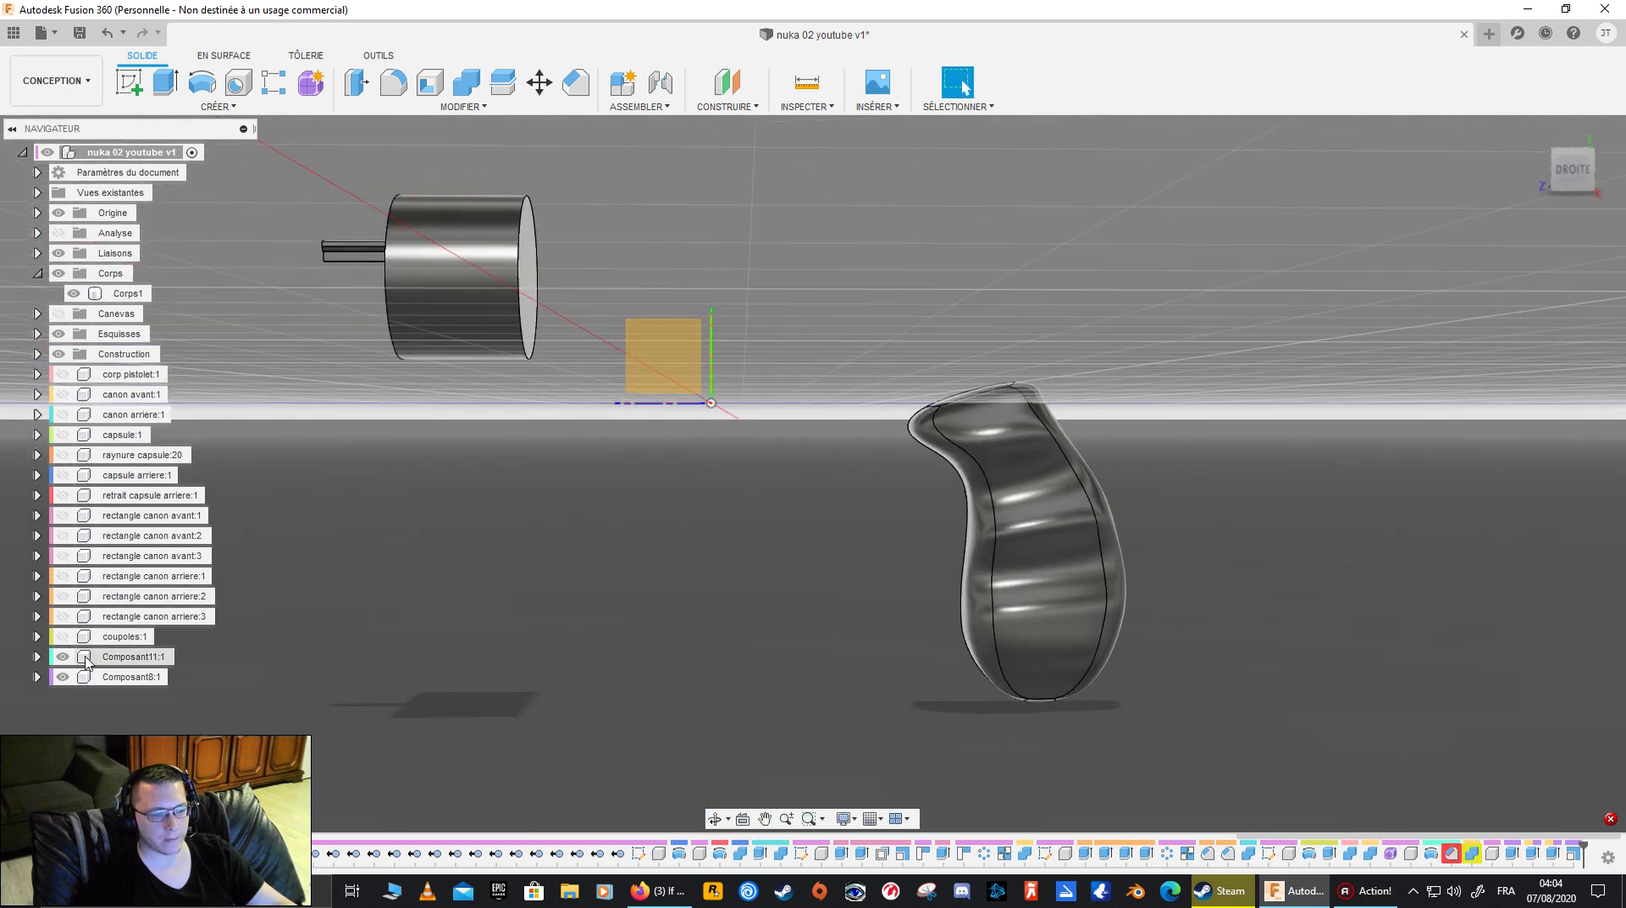
{"action": "left_click", "coordinate": [136, 657]}
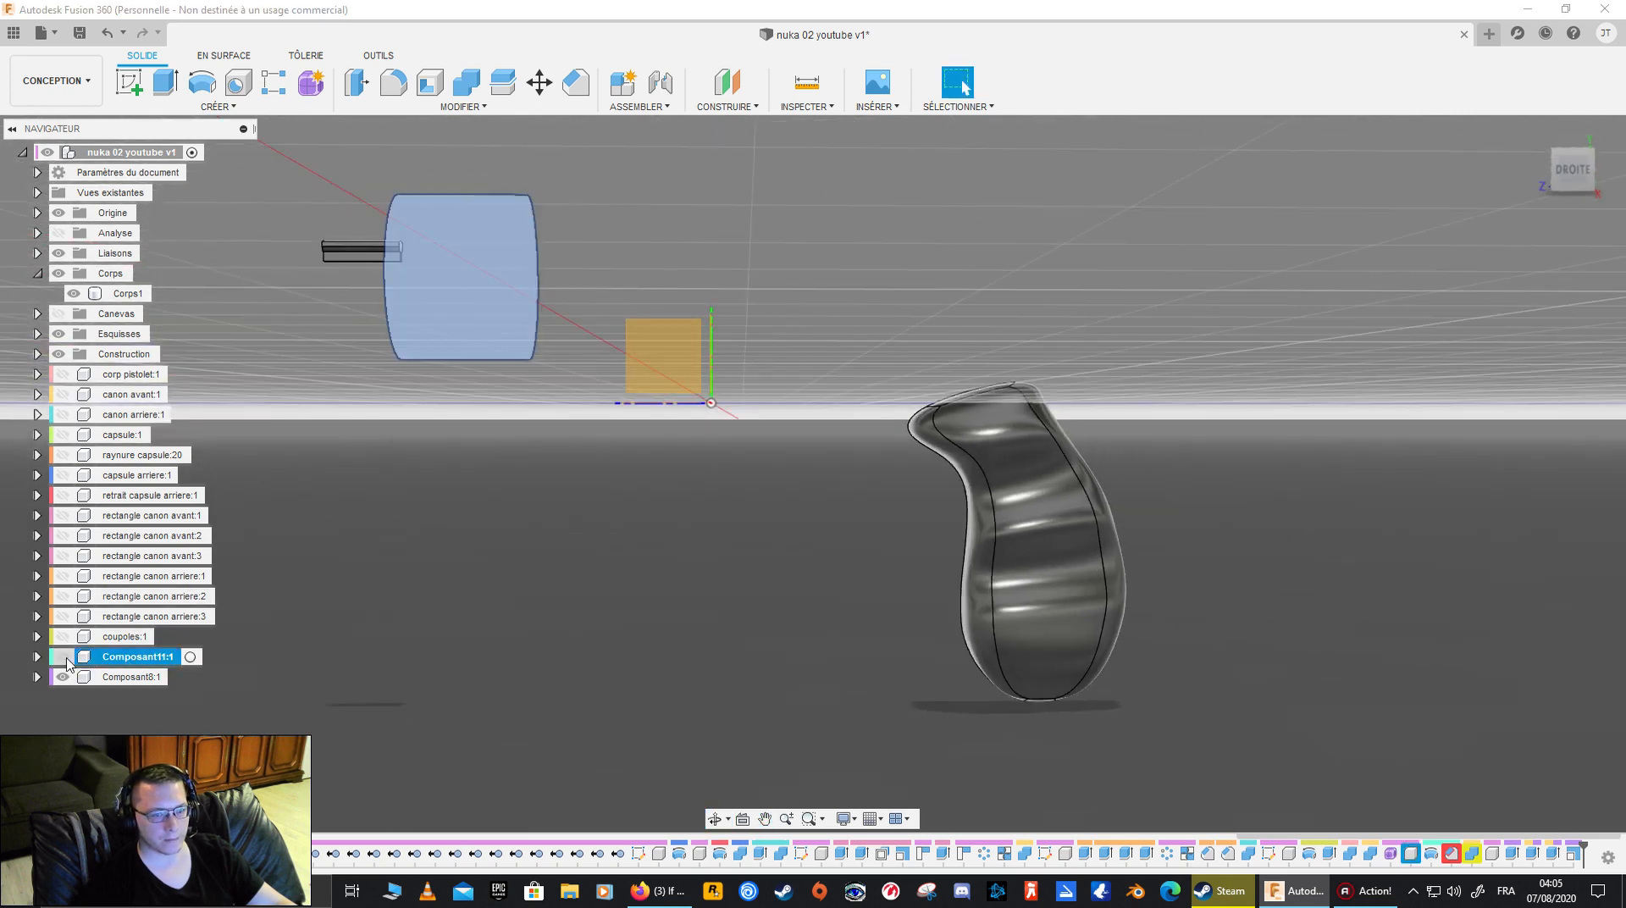
{"action": "left_click", "coordinate": [379, 603]}
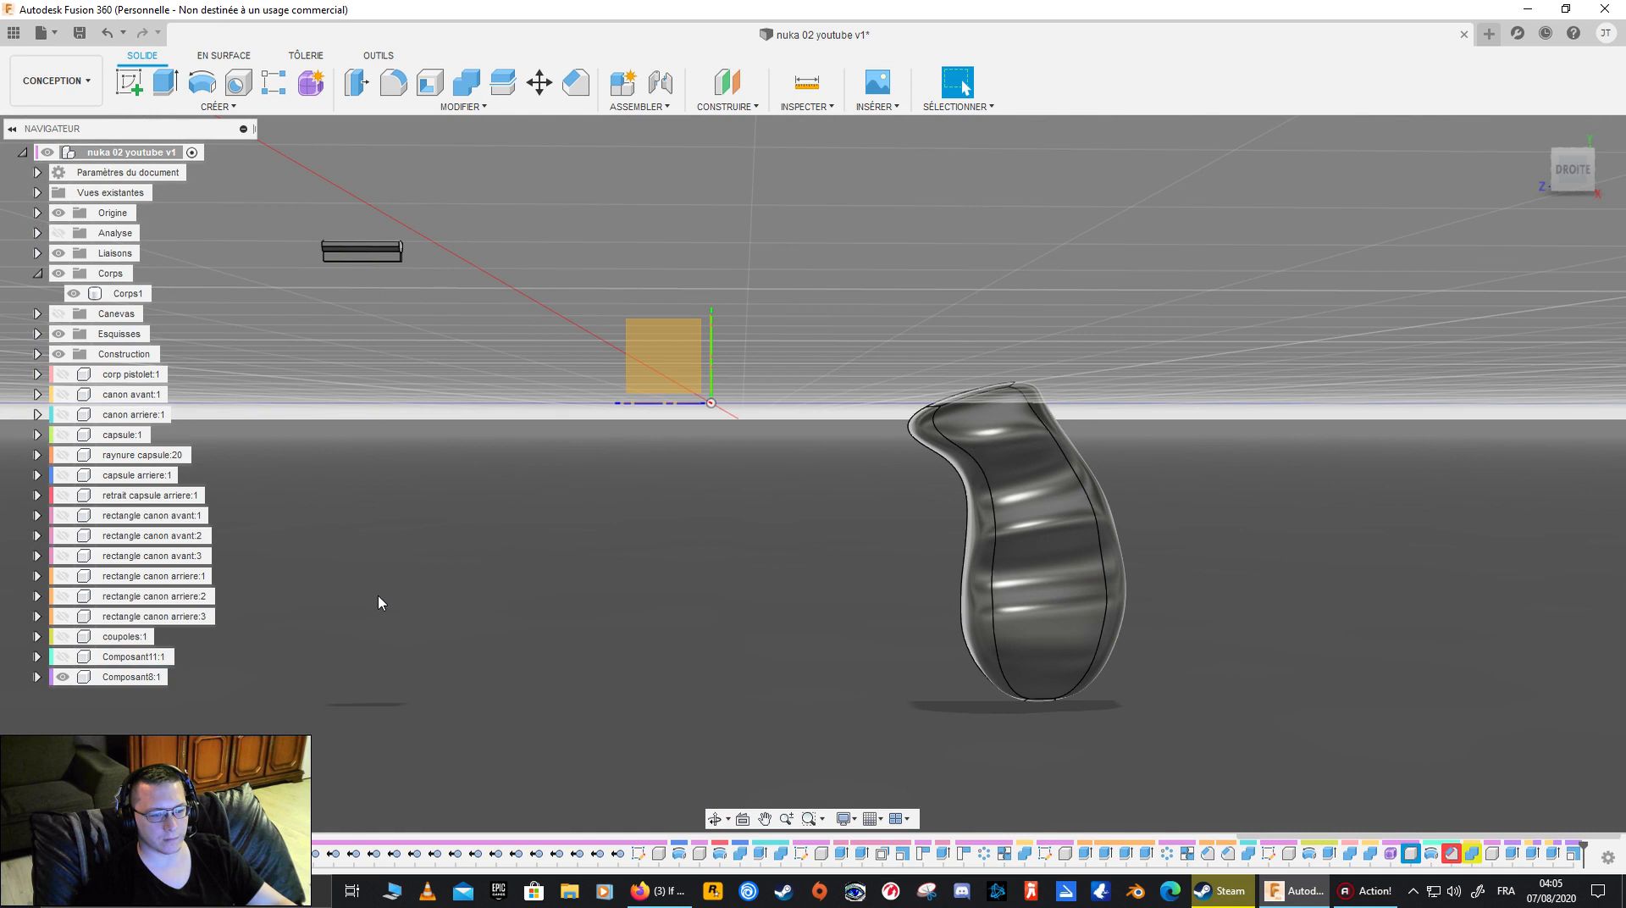
{"action": "left_click", "coordinate": [137, 677]}
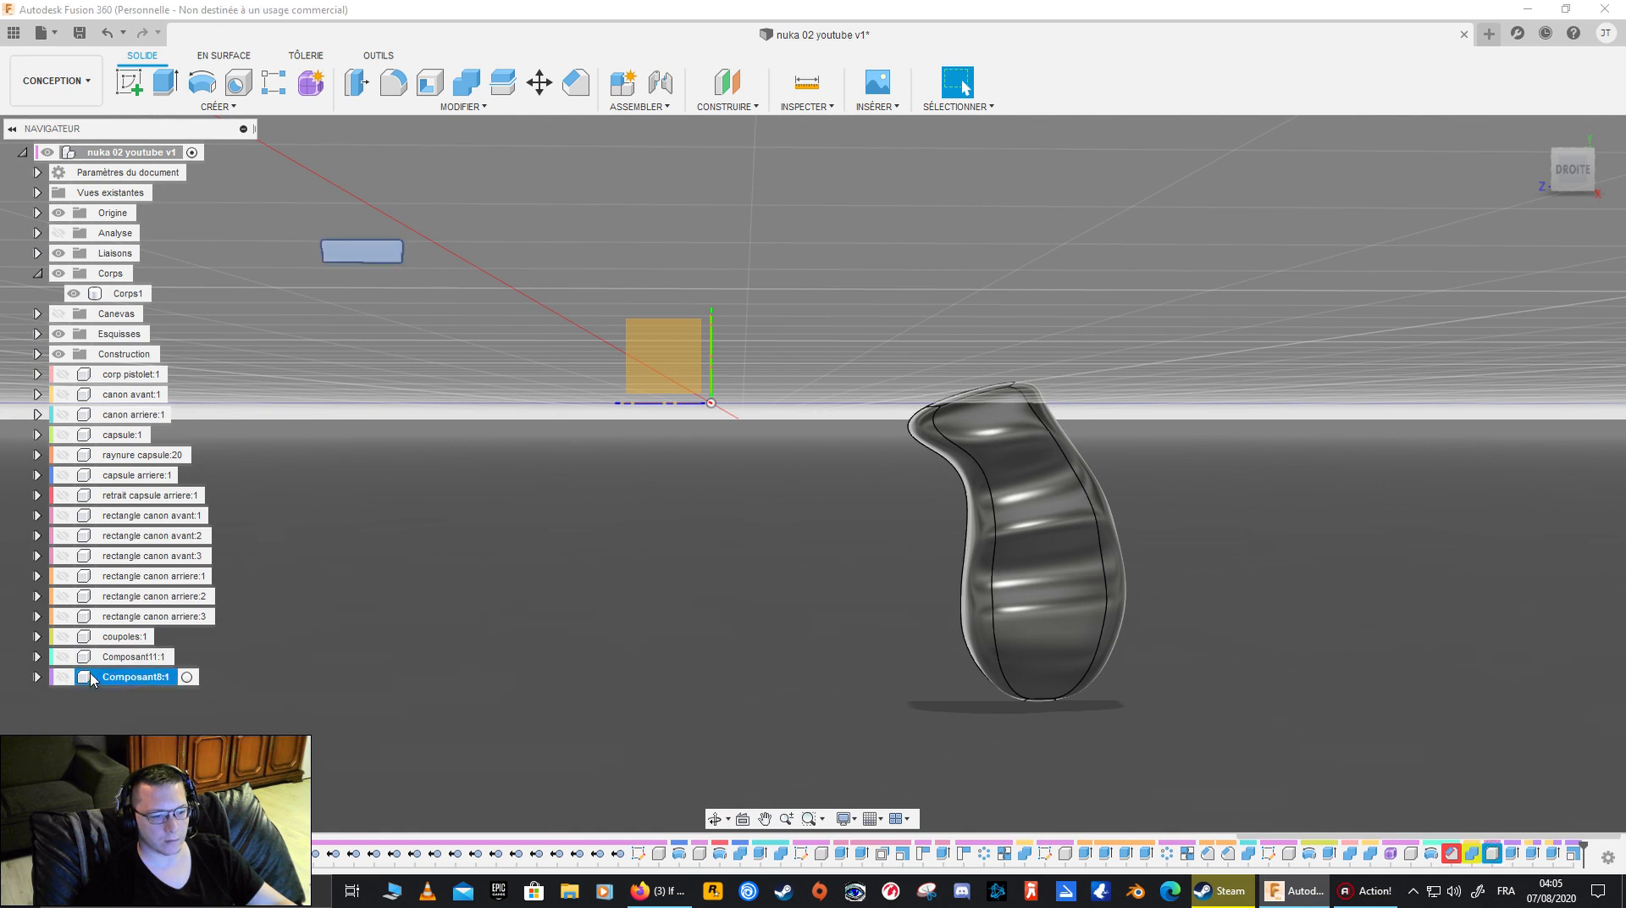
{"action": "scroll", "coordinate": [830, 577], "scroll_direction": "up", "scroll_amount": 2}
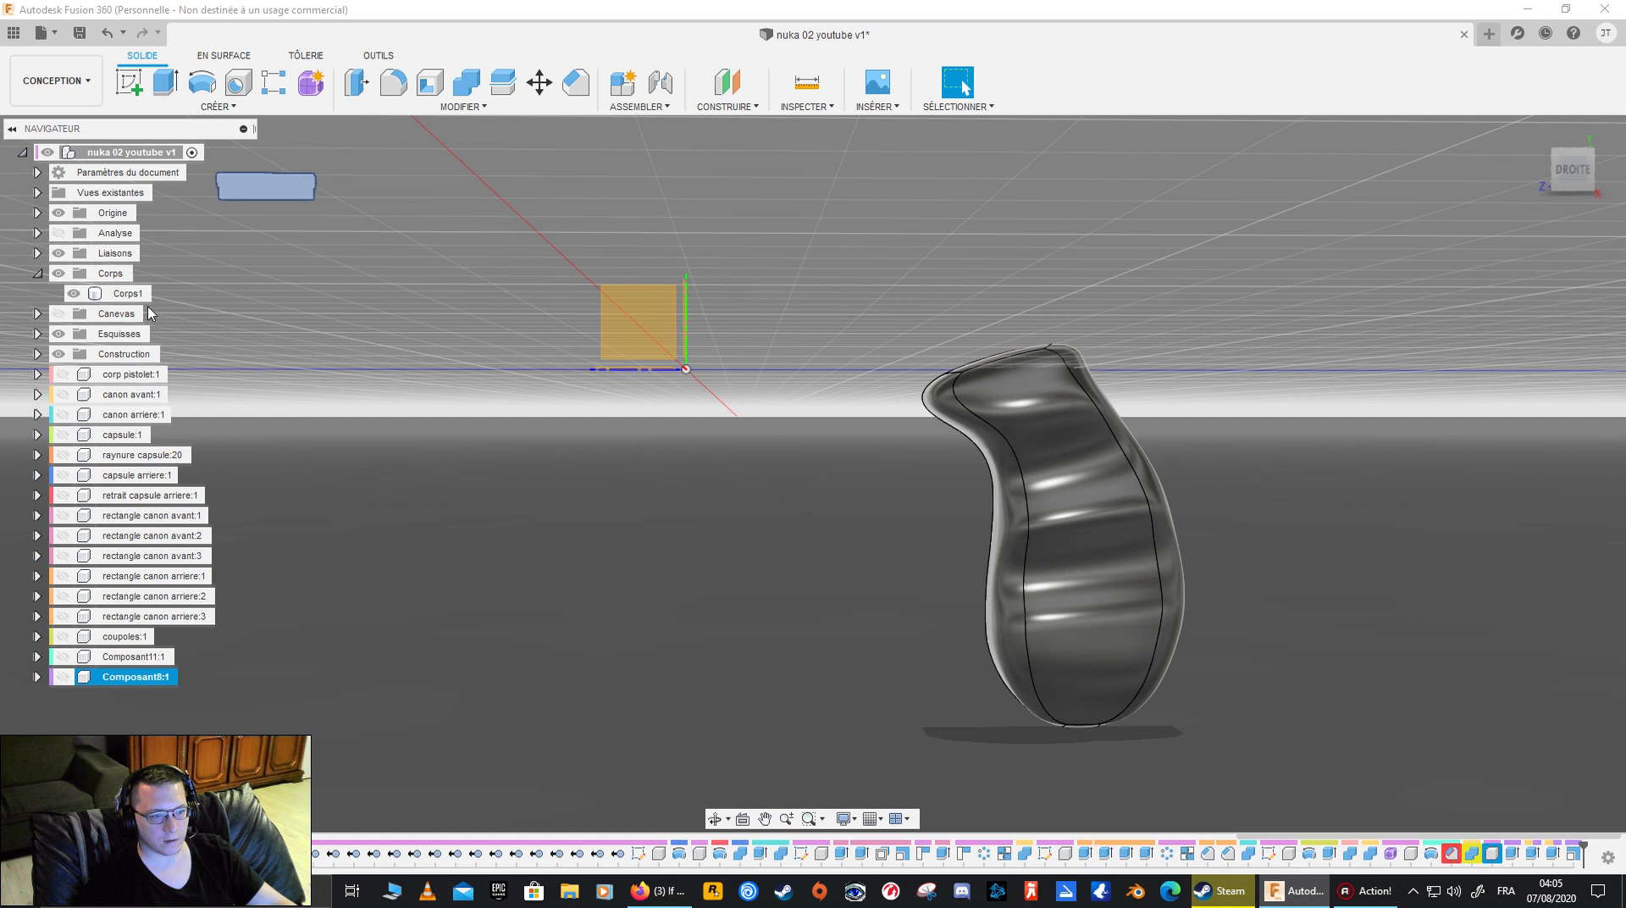
- Select the converted grip body, inspect it from the front and side, and bring up the surface modelling tools
{"action": "left_click", "coordinate": [132, 294]}
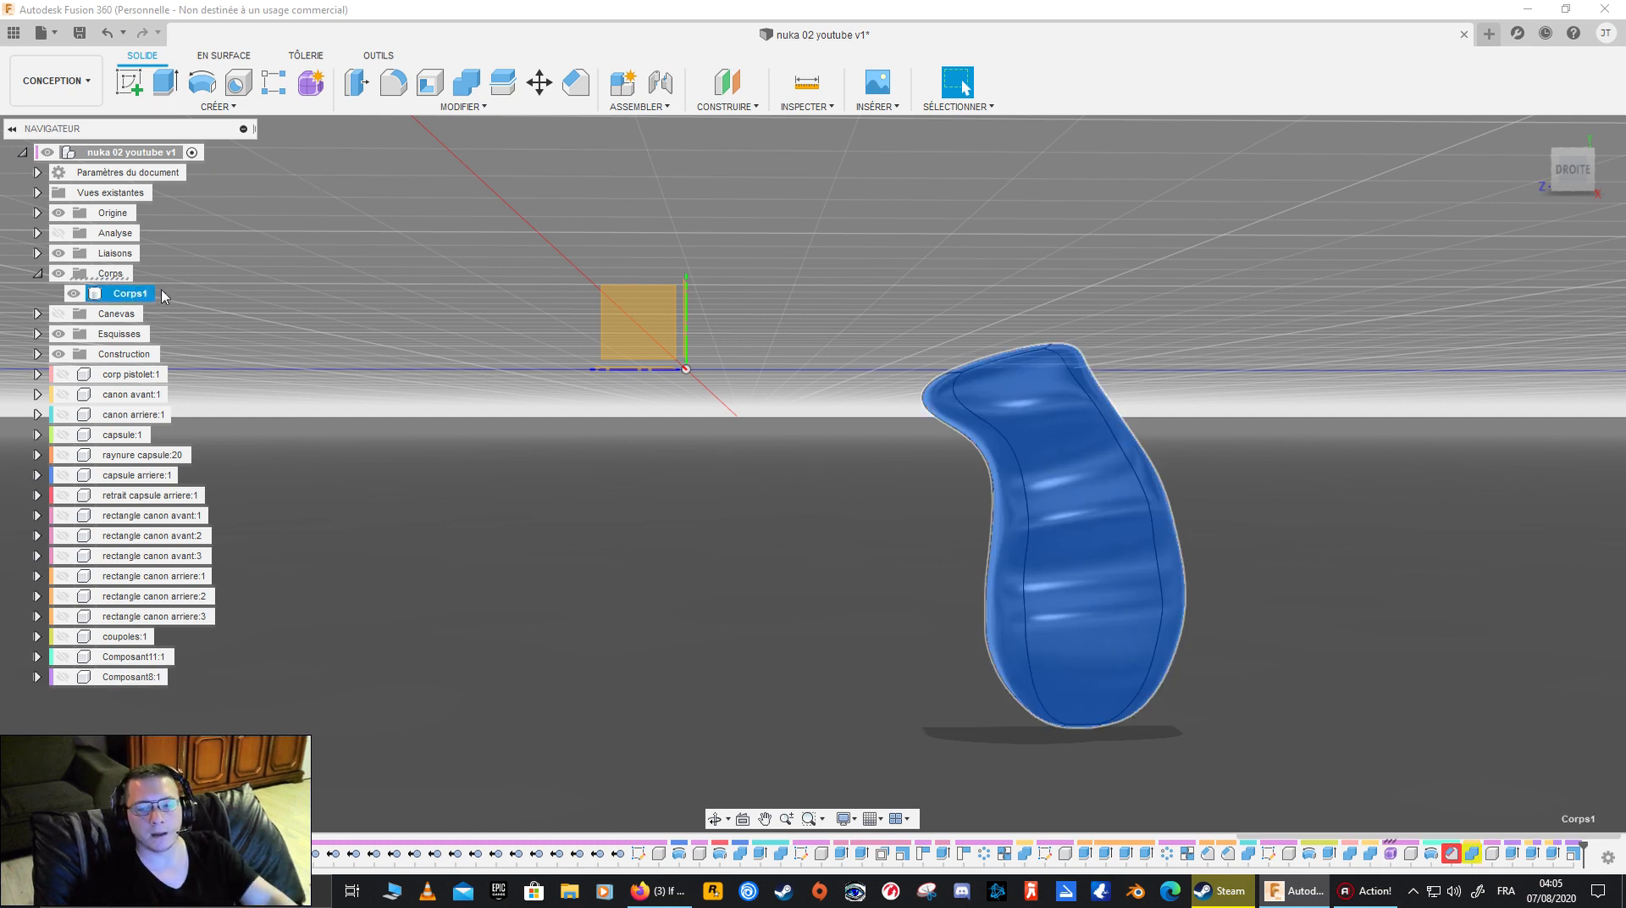
{"action": "middle_click_drag", "start_coordinate": [729, 352], "coordinate": [987, 359], "text": "shift"}
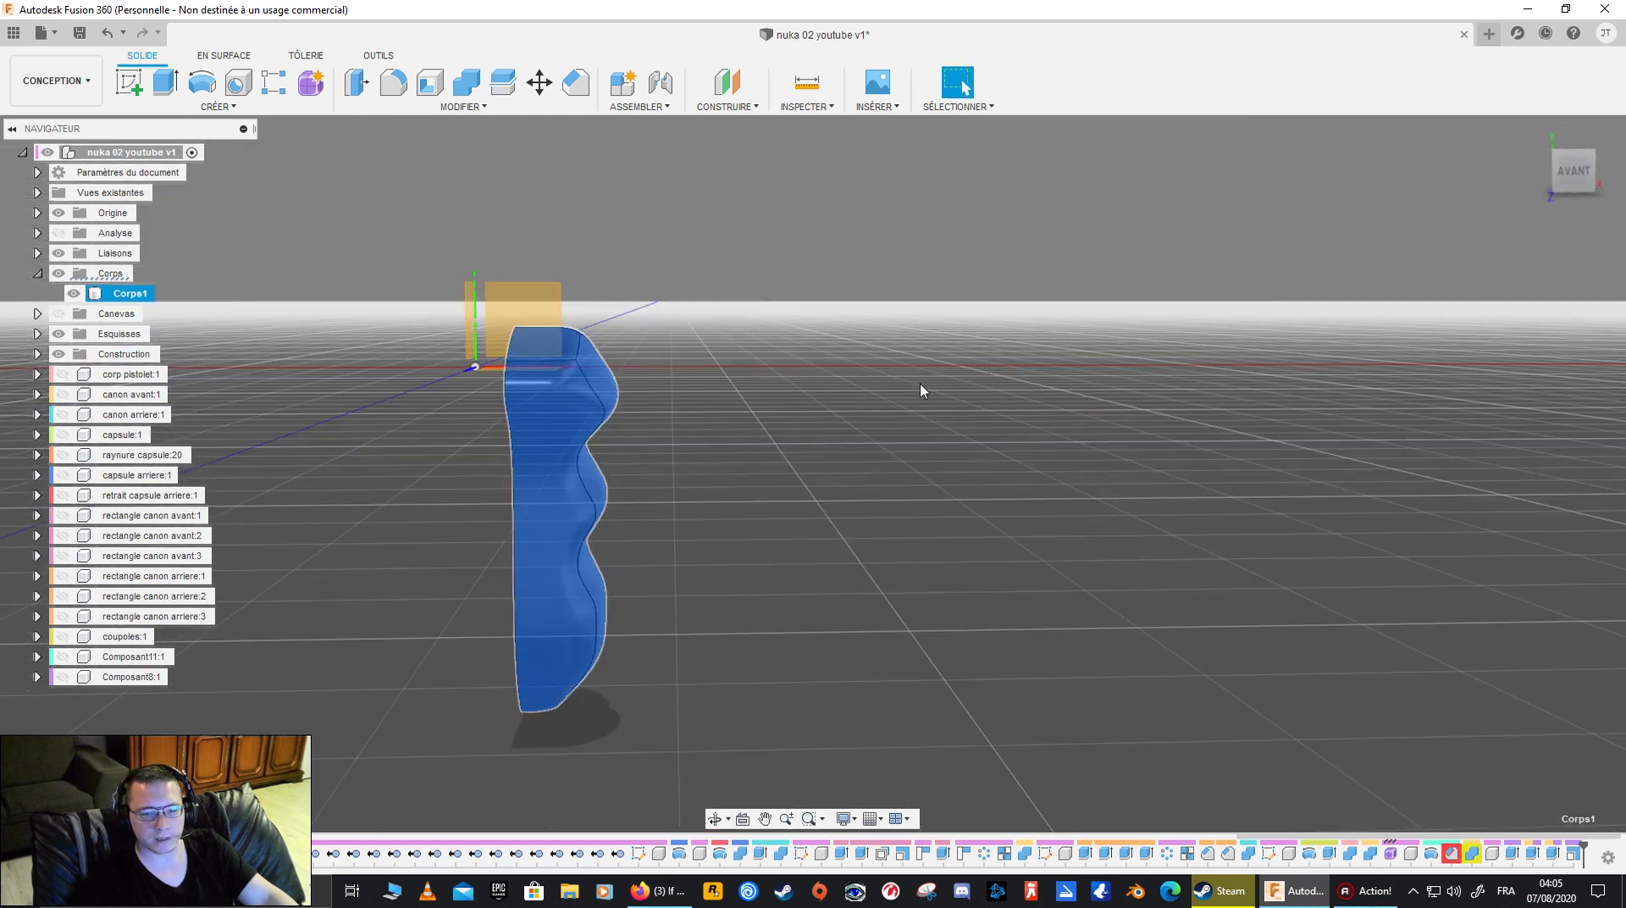
{"action": "left_click", "coordinate": [203, 55]}
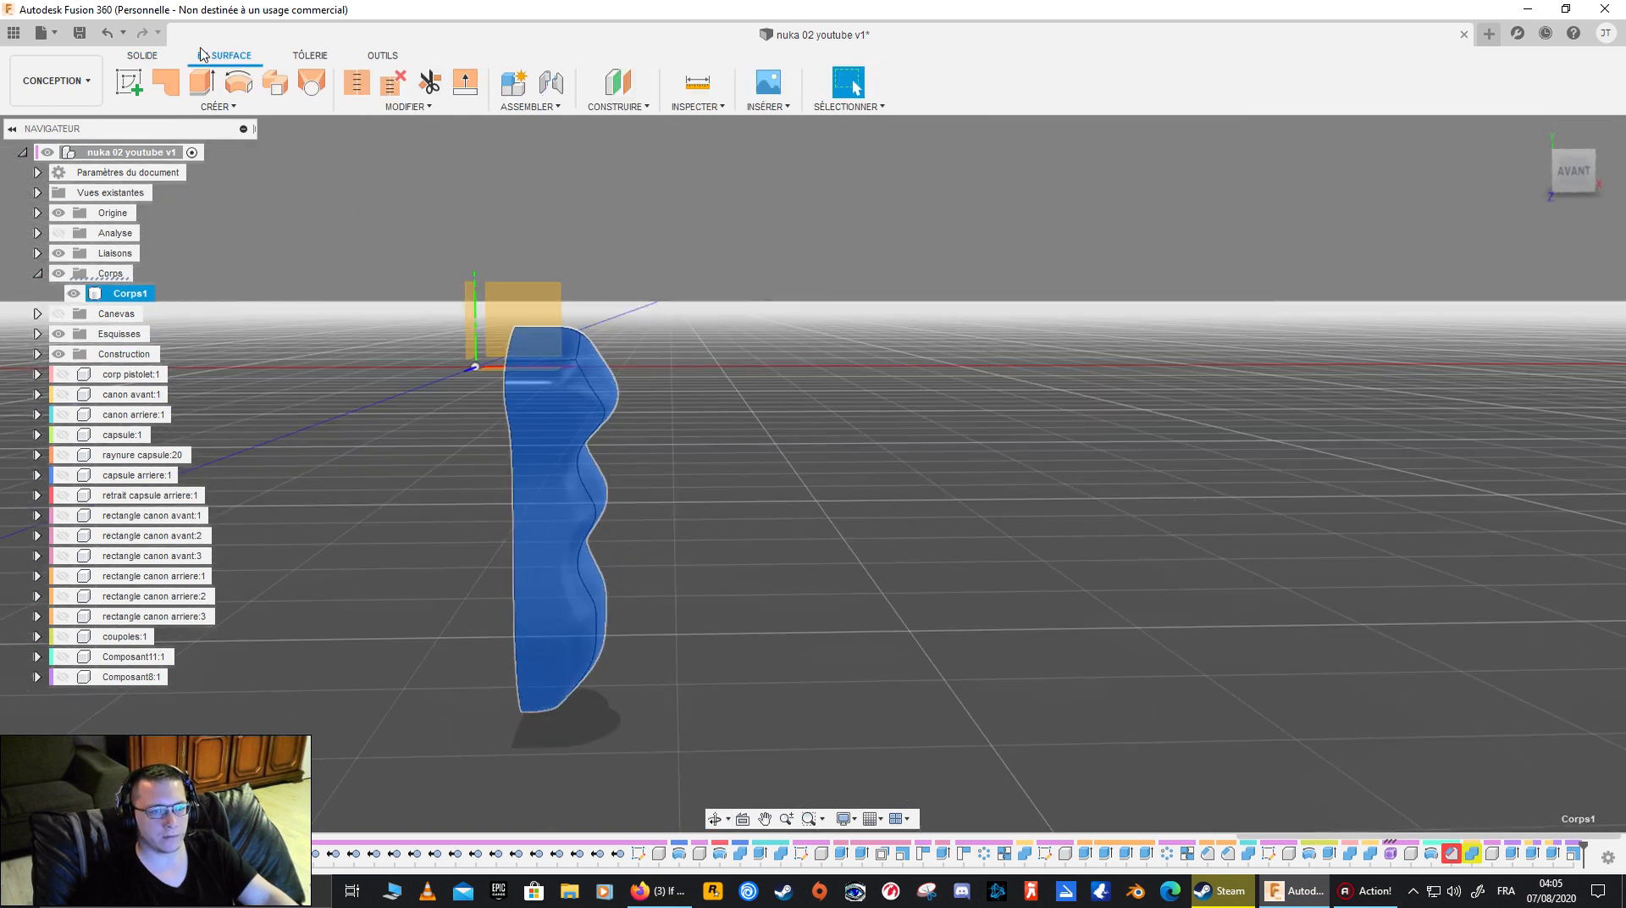
{"action": "middle_click_drag", "start_coordinate": [841, 238], "coordinate": [857, 333], "text": "shift"}
{"action": "left_click", "coordinate": [780, 274]}
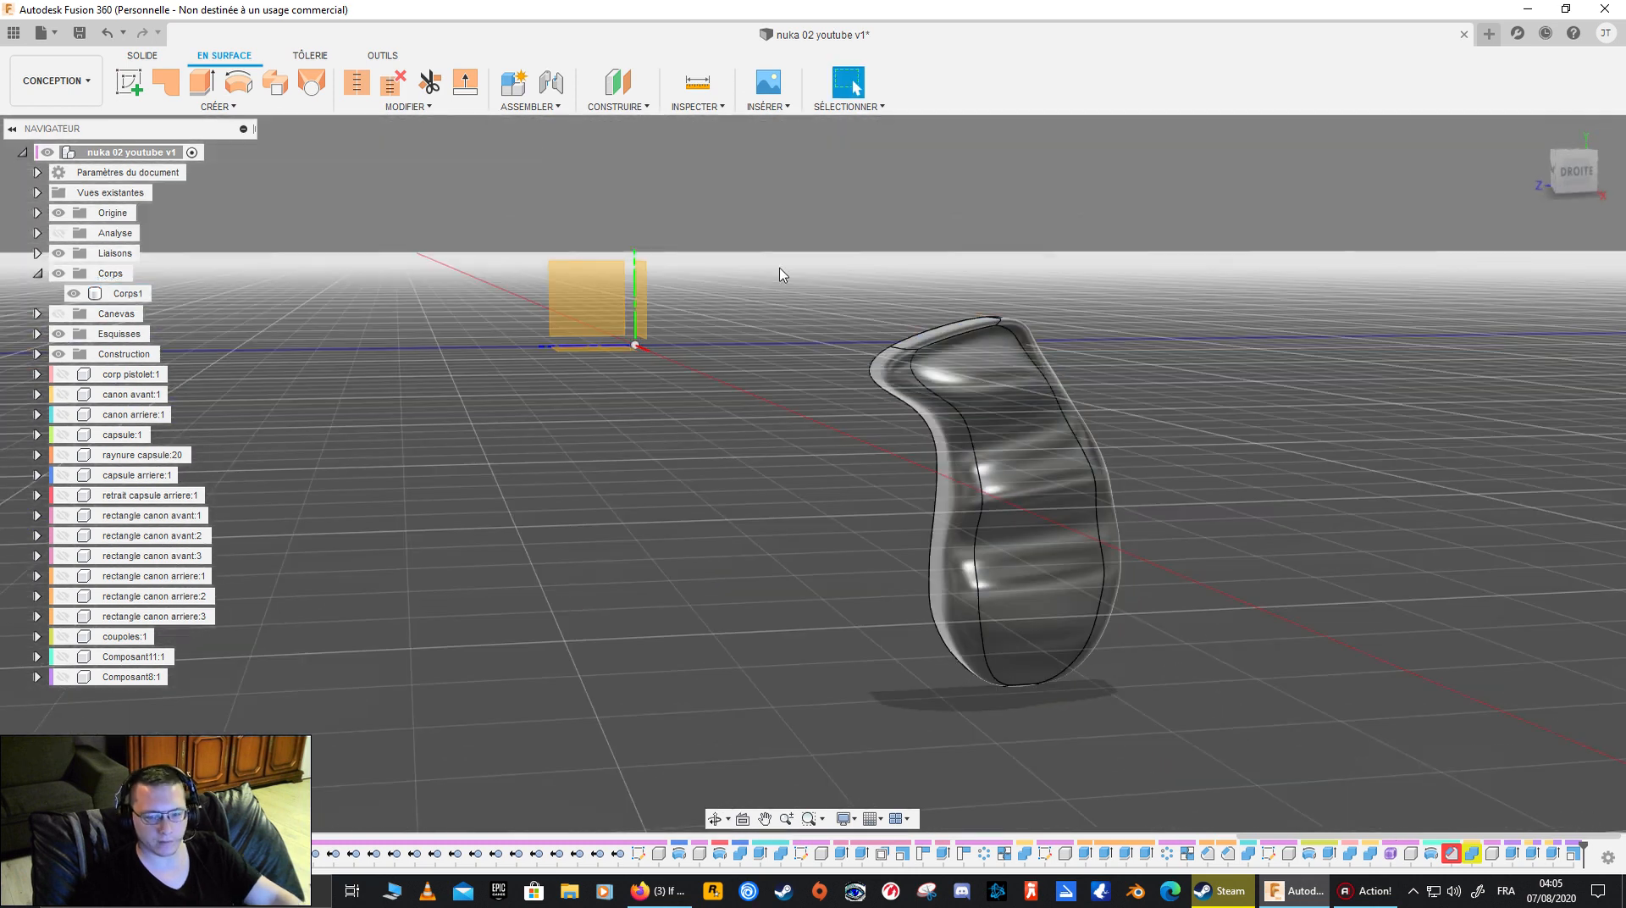
- Undo the component hiding, the timeline move, the BRep conversion, the crease and the bridge, back to the open half grip
{"action": "key", "text": "ctrl+z"}
{"action": "key", "text": "ctrl+z"}
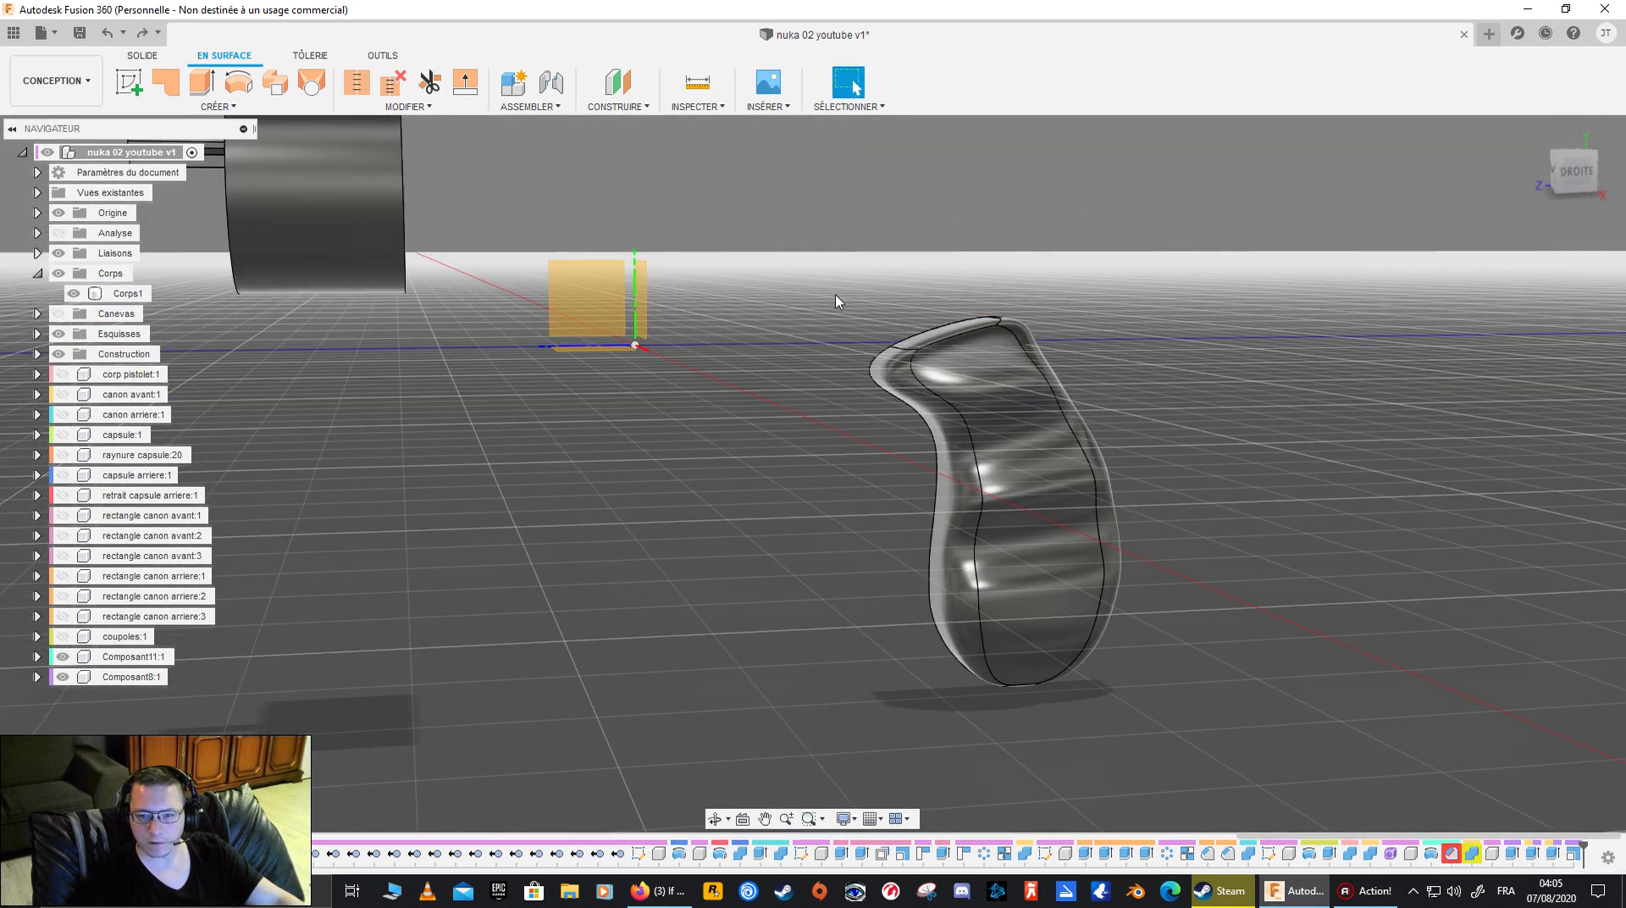
{"action": "key", "text": "ctrl+z"}
{"action": "key", "text": "ctrl+z"}
{"action": "middle_click_drag", "start_coordinate": [835, 303], "coordinate": [1072, 343], "text": "shift"}
{"action": "key", "text": "ctrl+z"}
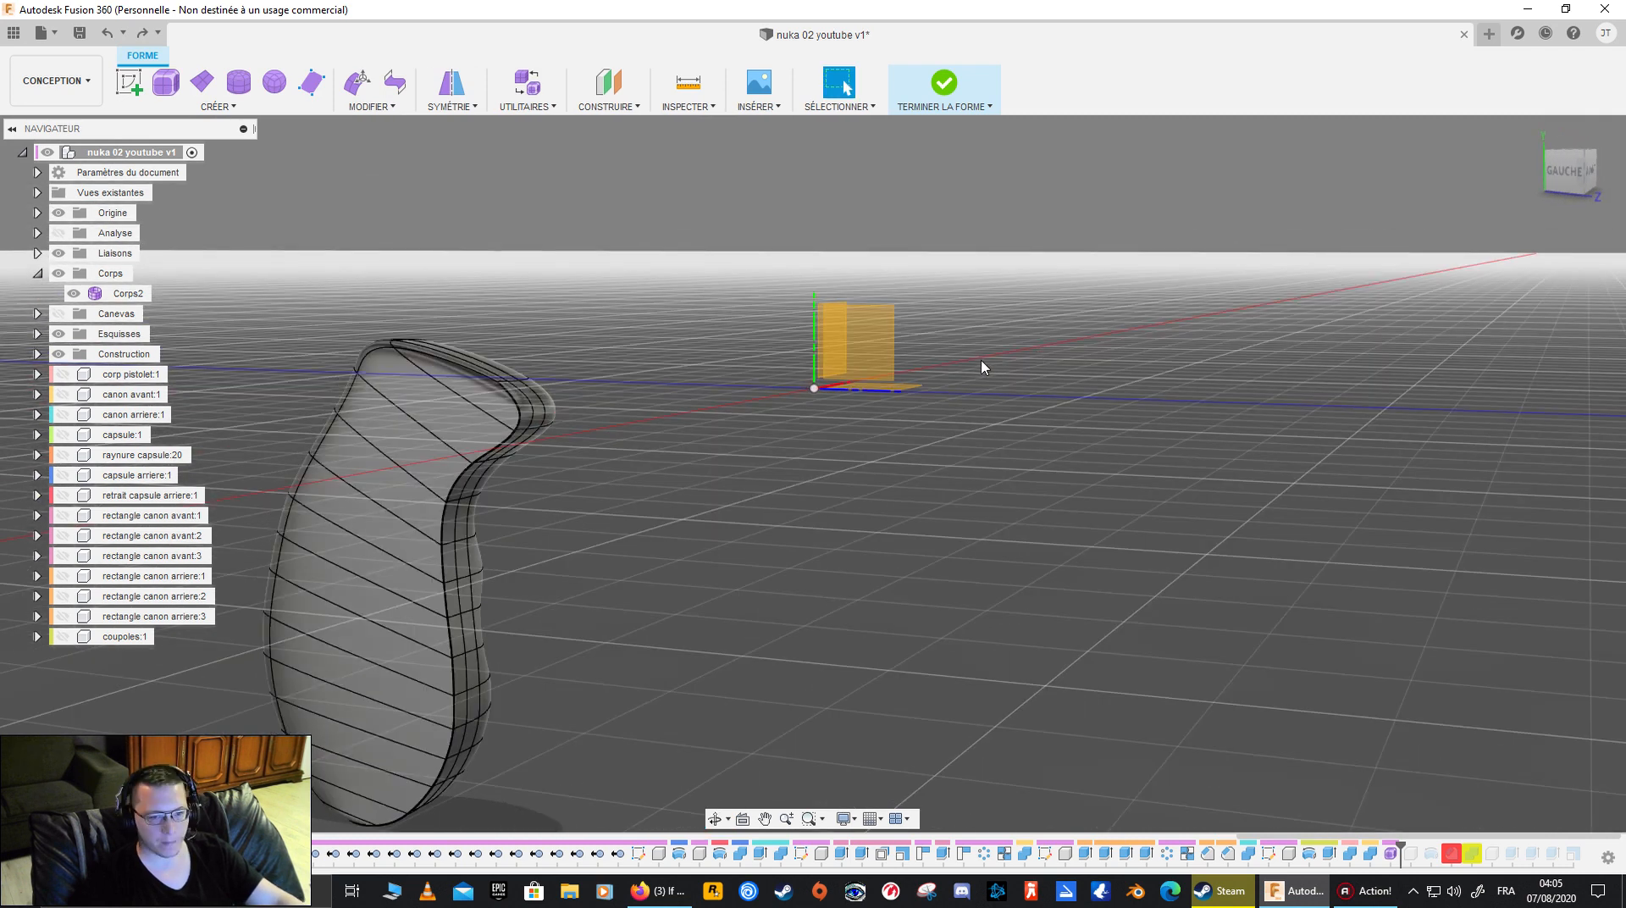
{"action": "key", "text": "ctrl+z"}
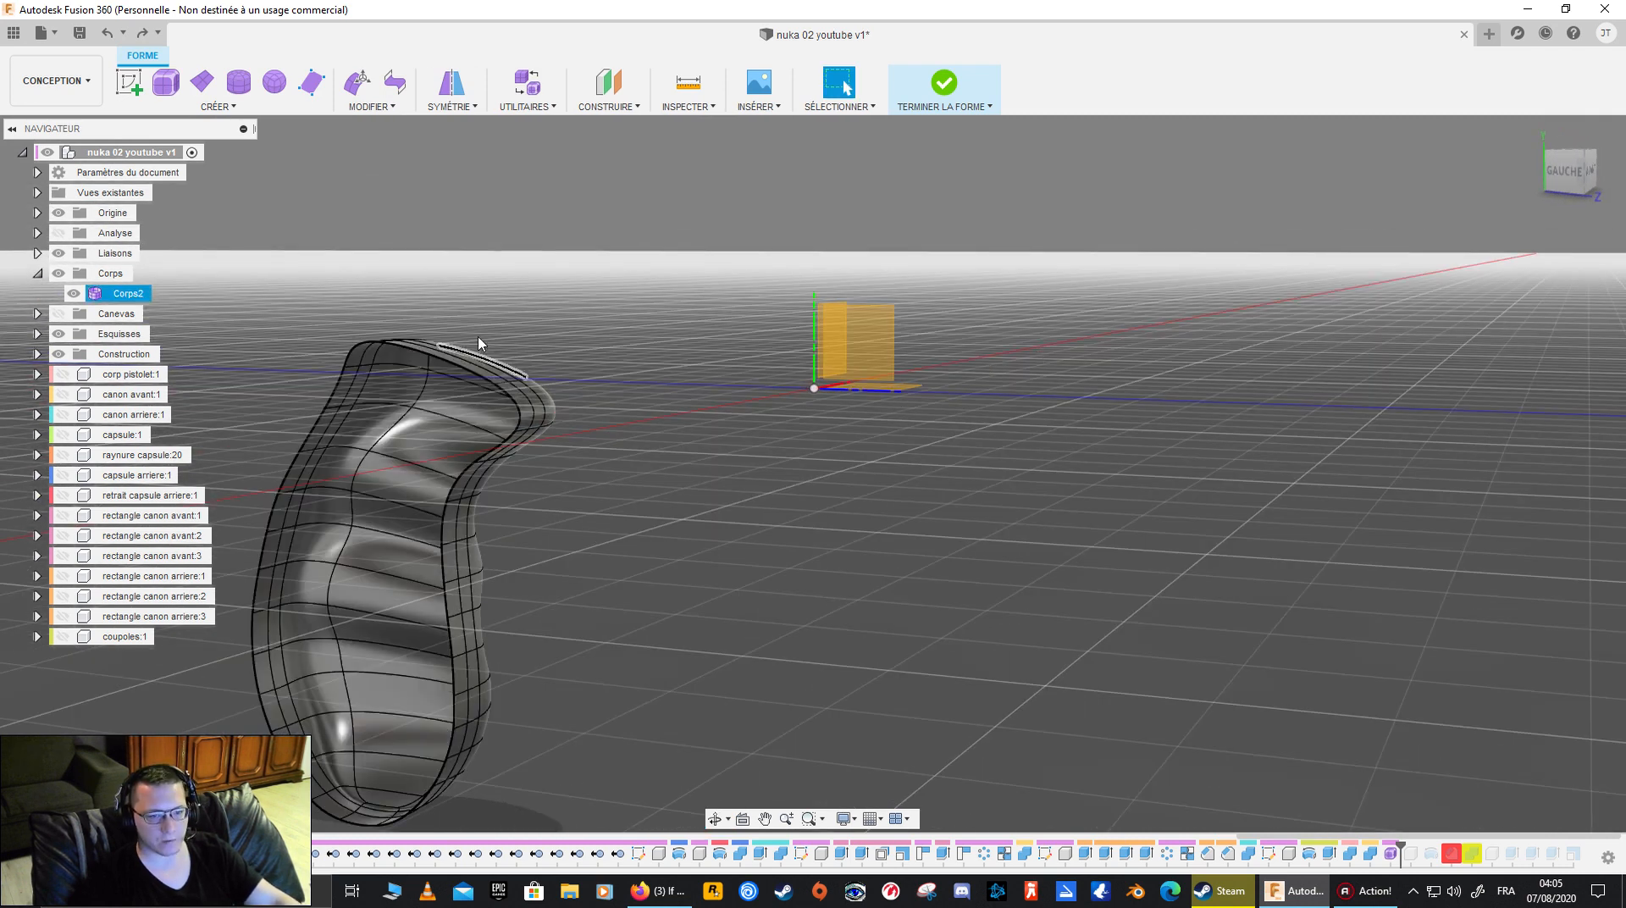
- Convert the open half grip from T-Splines to a BRep surface body and view its open side
{"action": "right_click", "coordinate": [129, 293]}
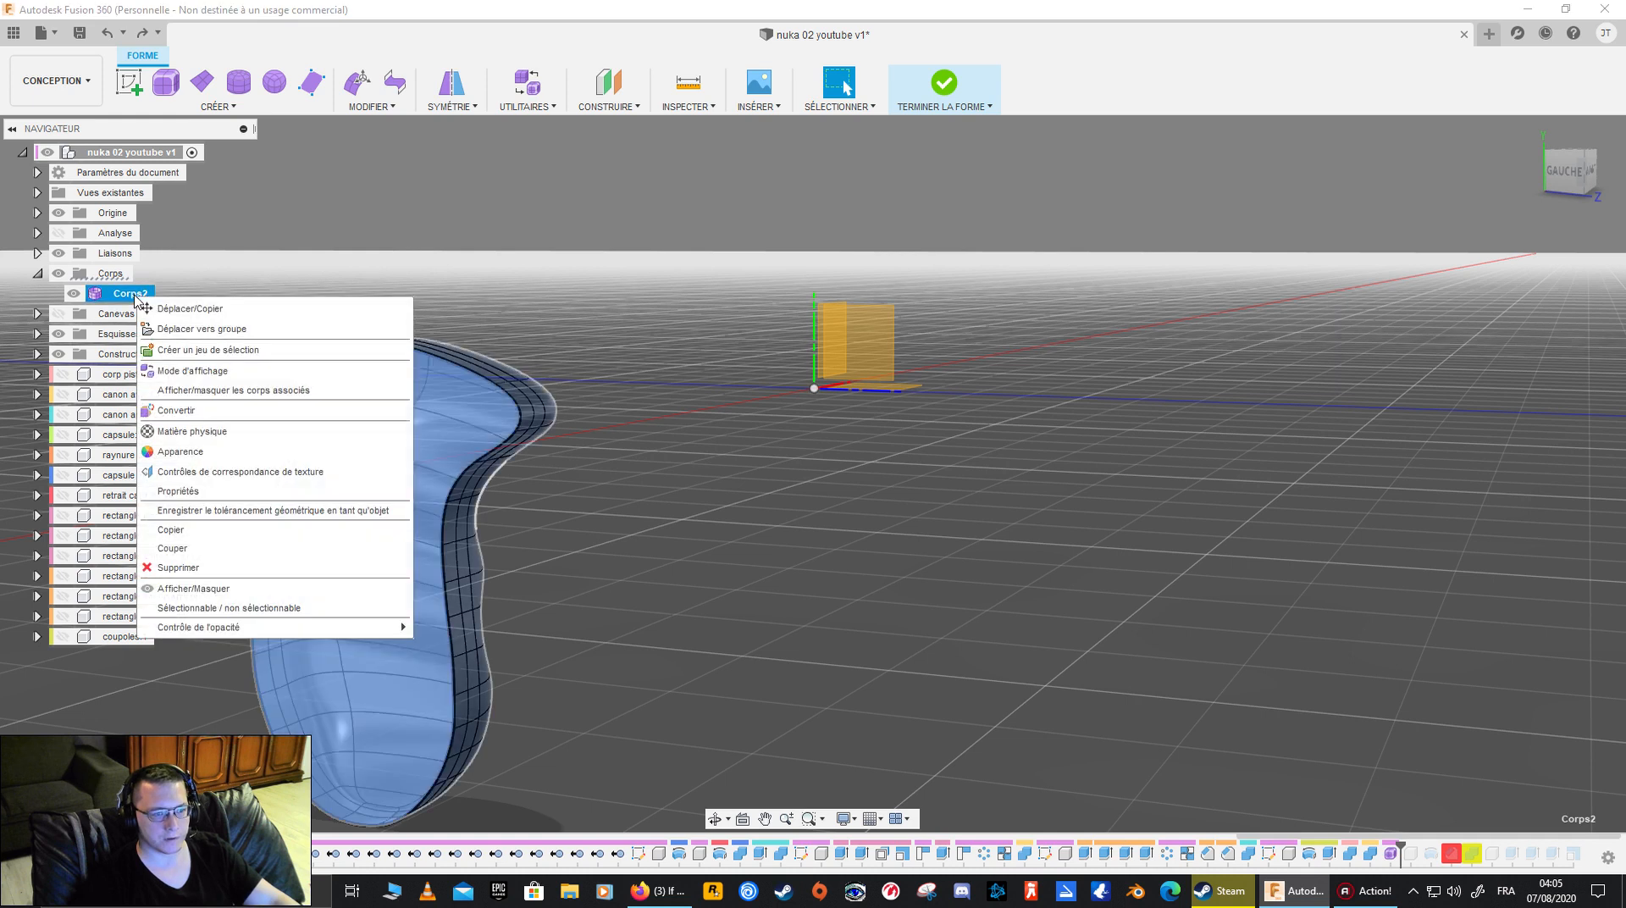
{"action": "left_click", "coordinate": [269, 410]}
{"action": "left_click", "coordinate": [1525, 409]}
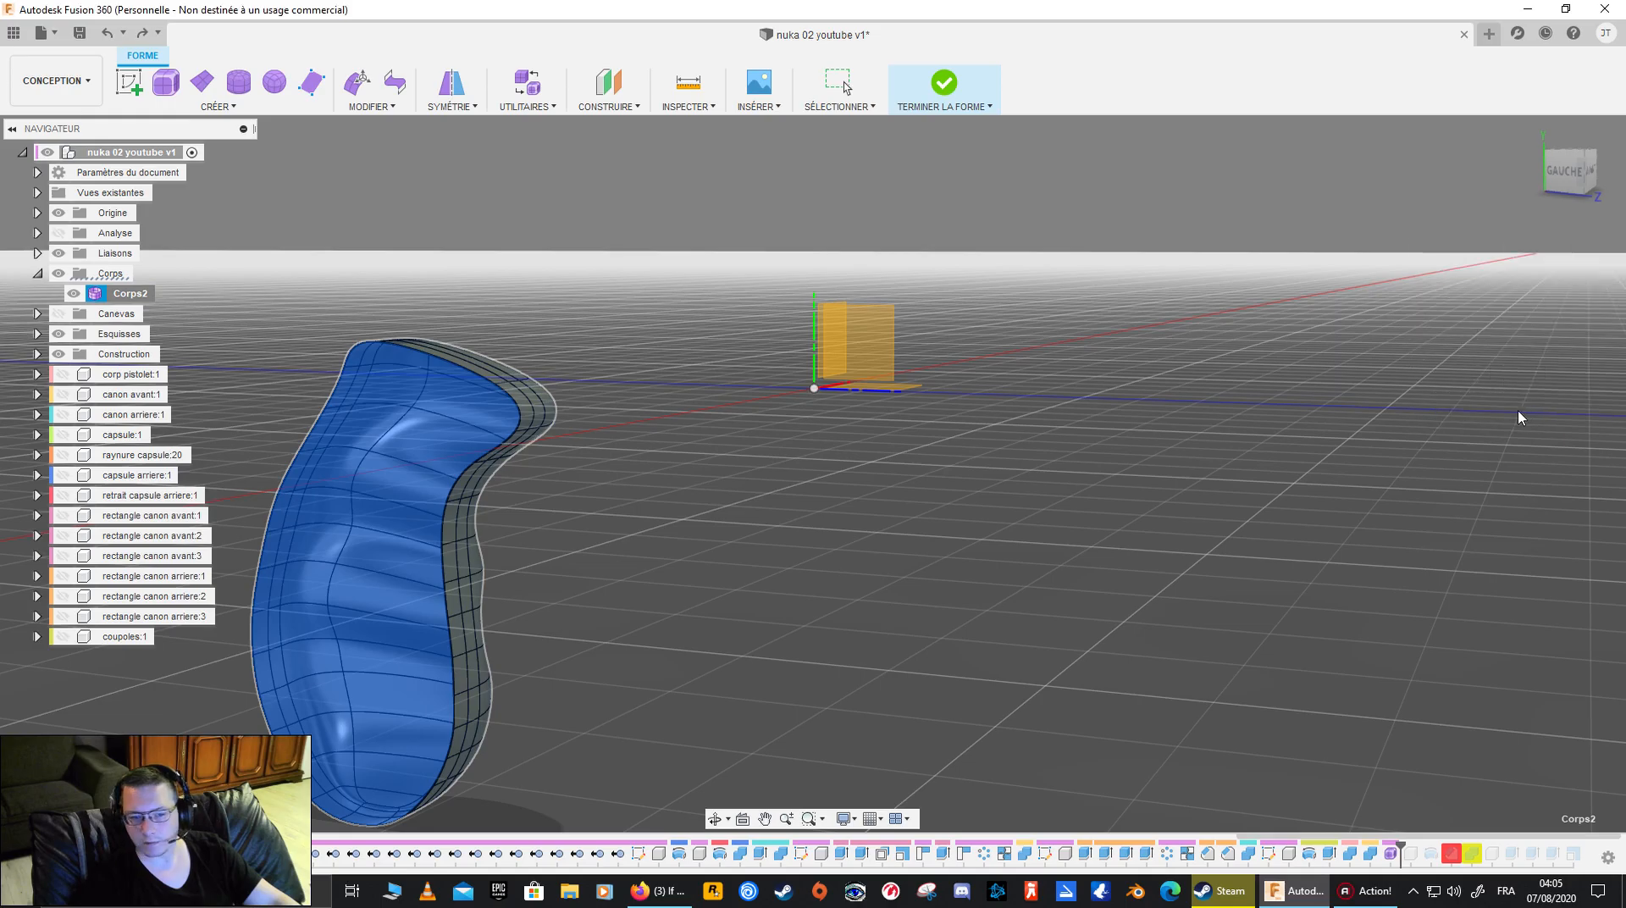
{"action": "middle_click_drag", "start_coordinate": [356, 421], "coordinate": [474, 442], "text": "shift"}
{"action": "left_click", "coordinate": [433, 438]}
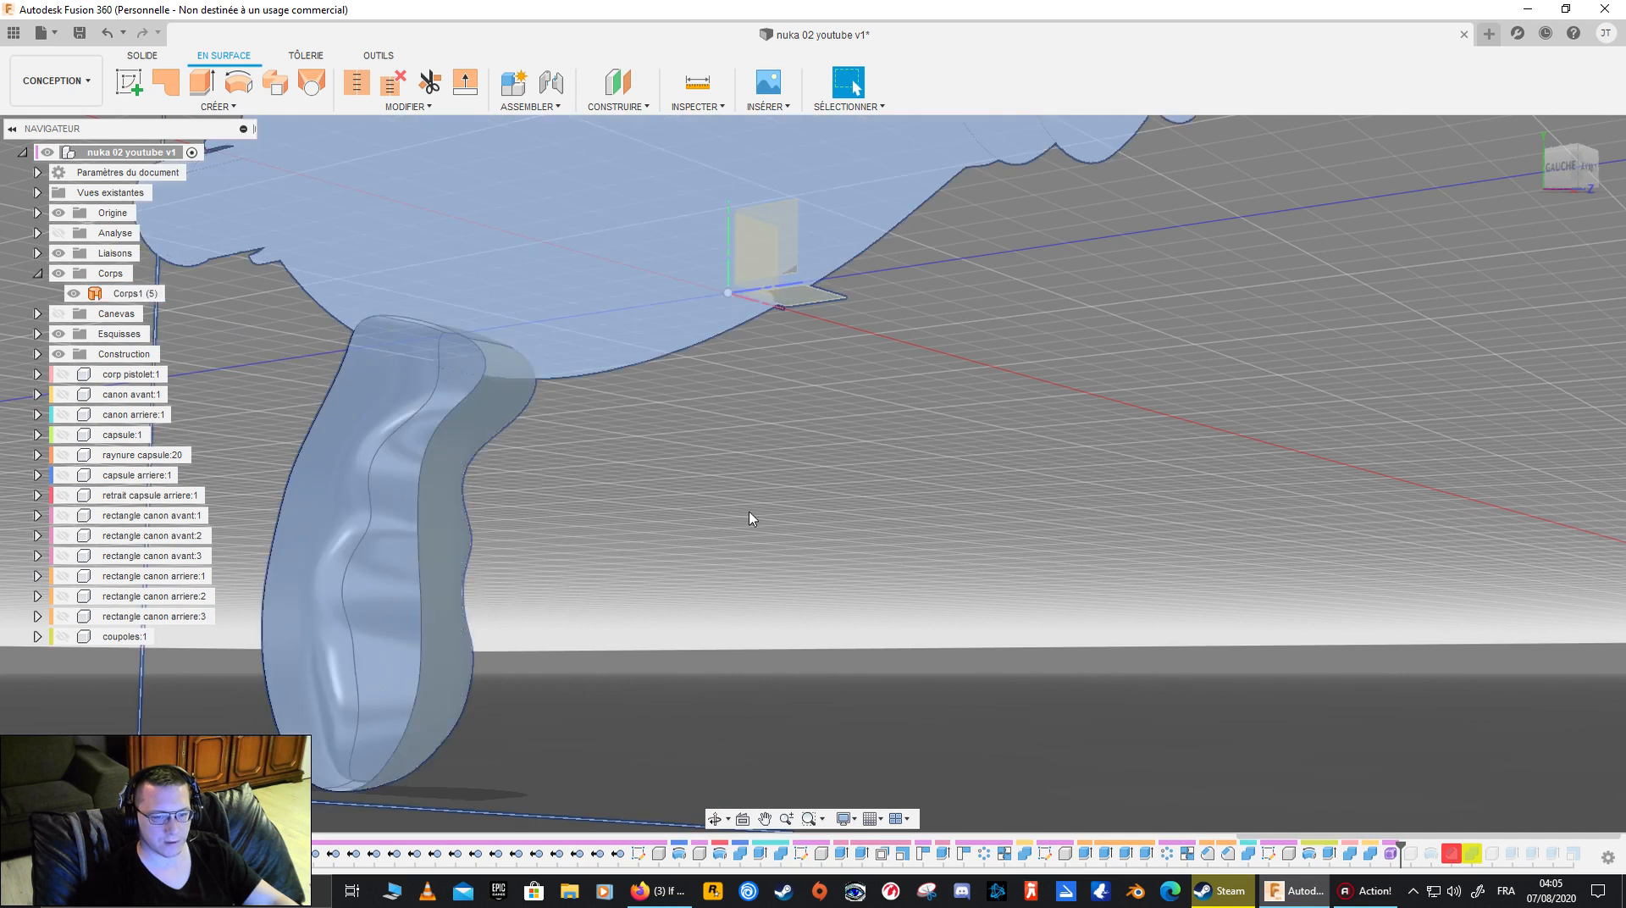
- Patch the grip's open side along its boundary edges with connected (G0) continuity, as a new body
{"action": "left_click", "coordinate": [331, 394]}
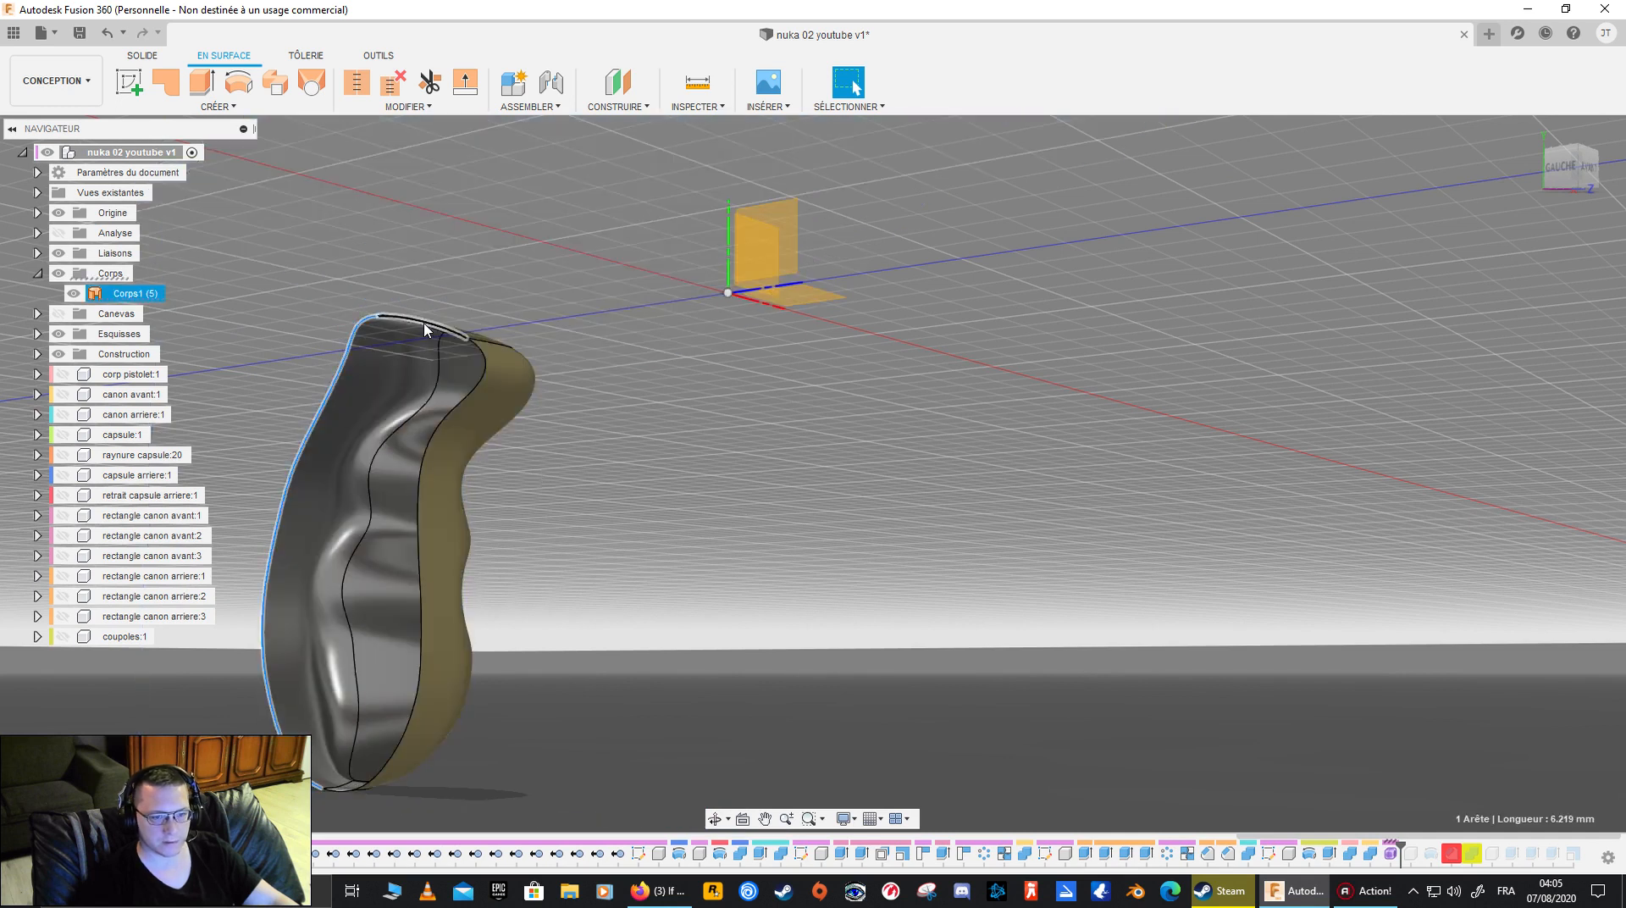
{"action": "left_click", "coordinate": [486, 356]}
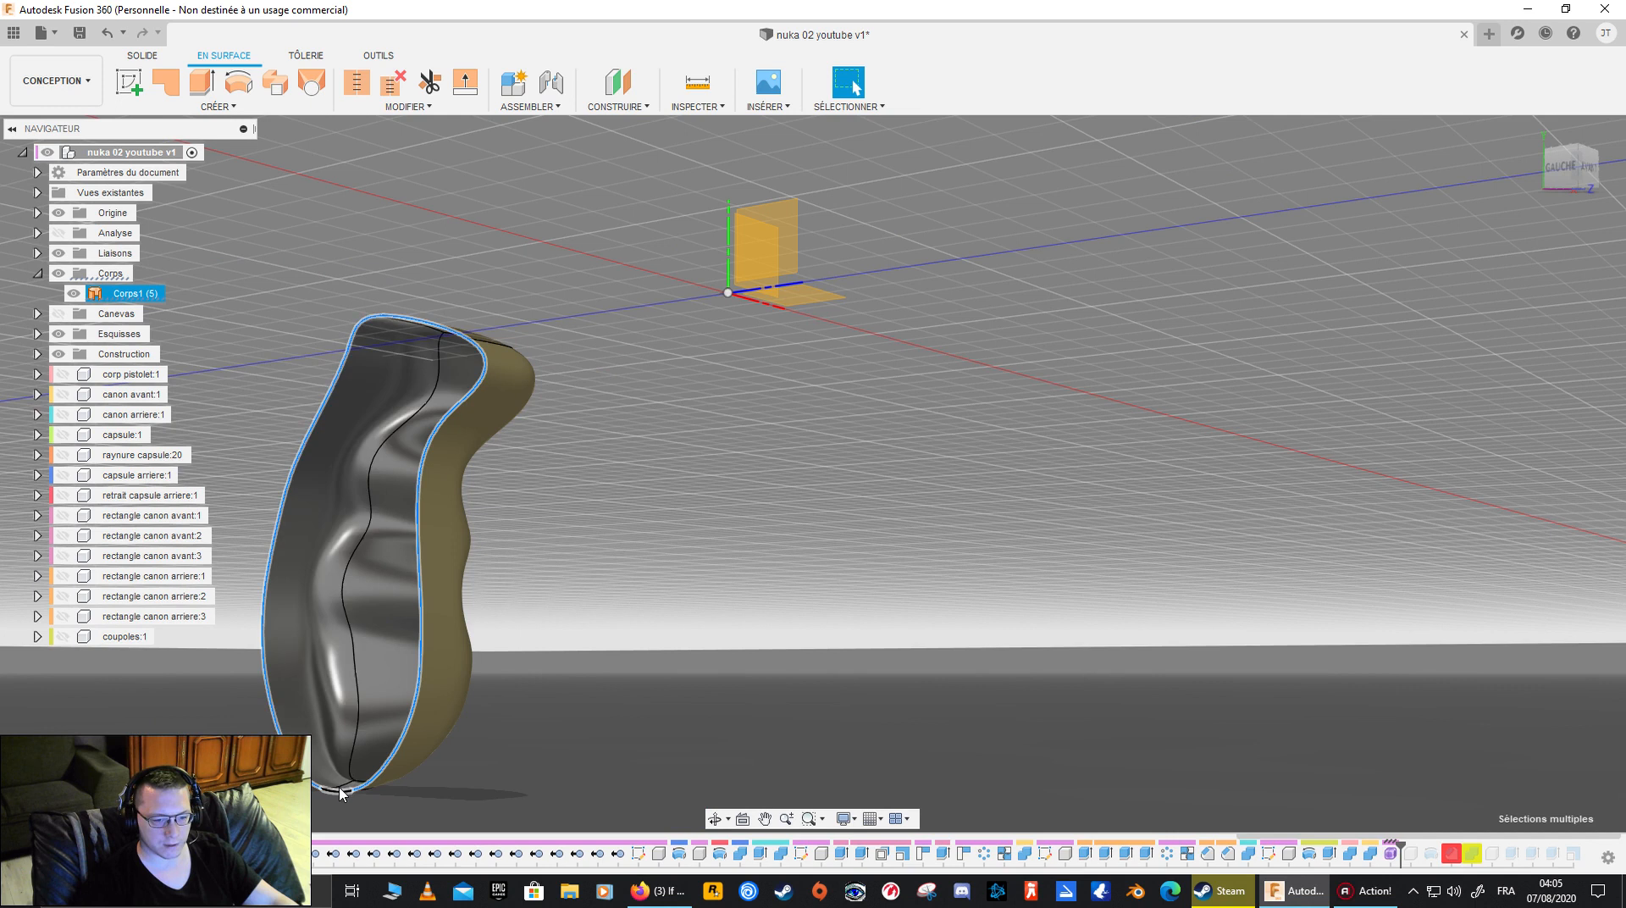
{"action": "left_click", "coordinate": [163, 88]}
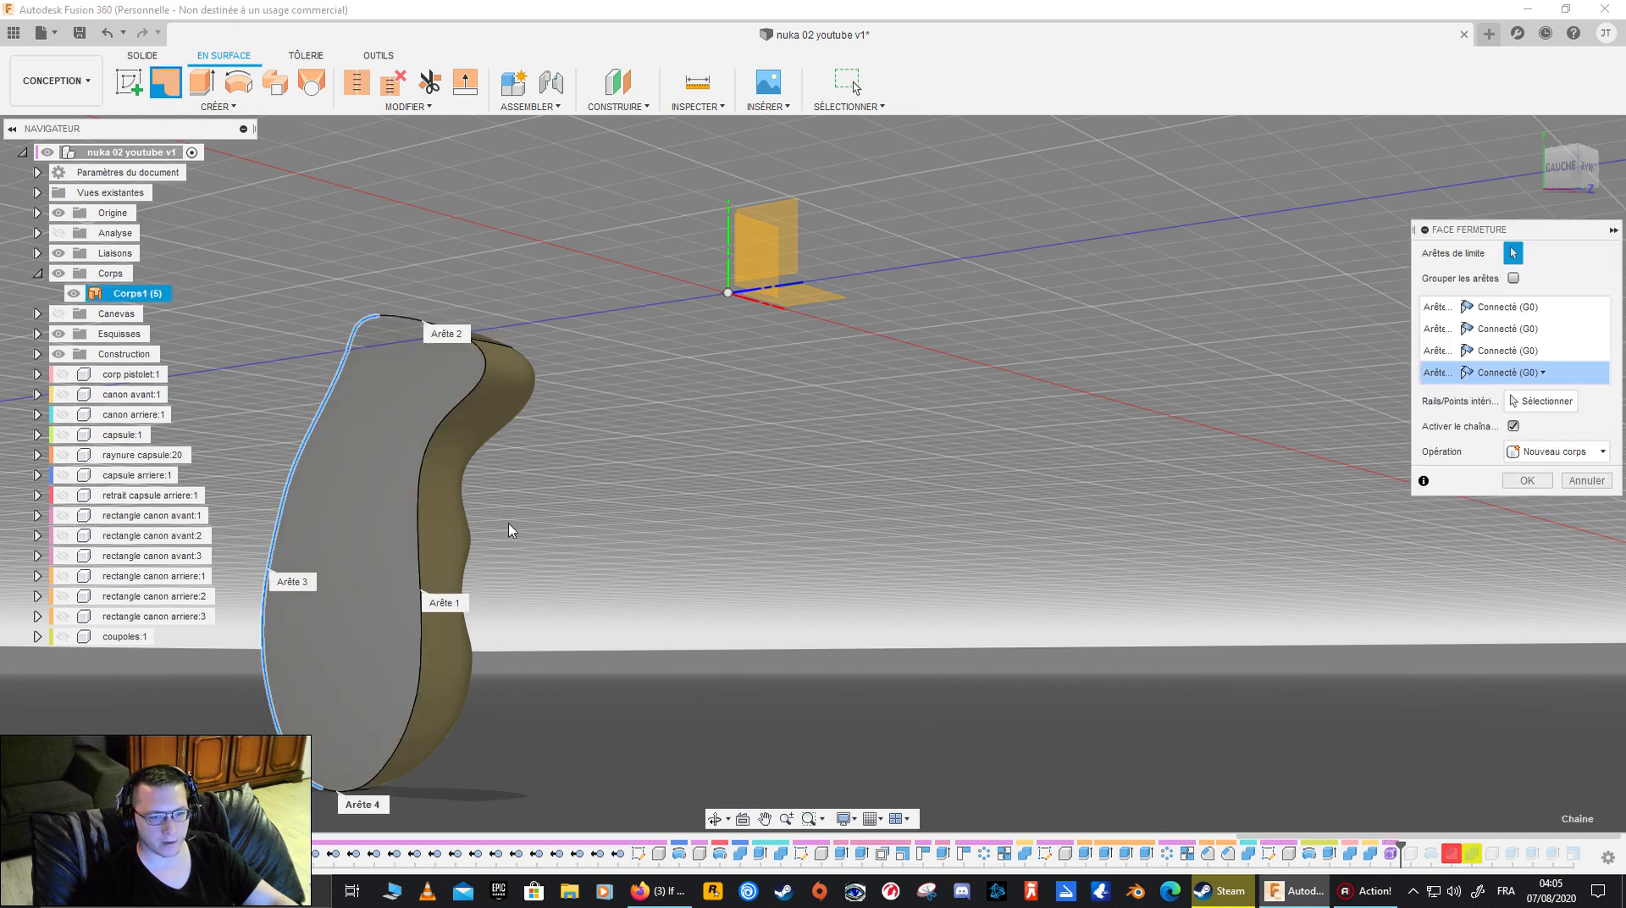
{"action": "left_click", "coordinate": [1526, 480]}
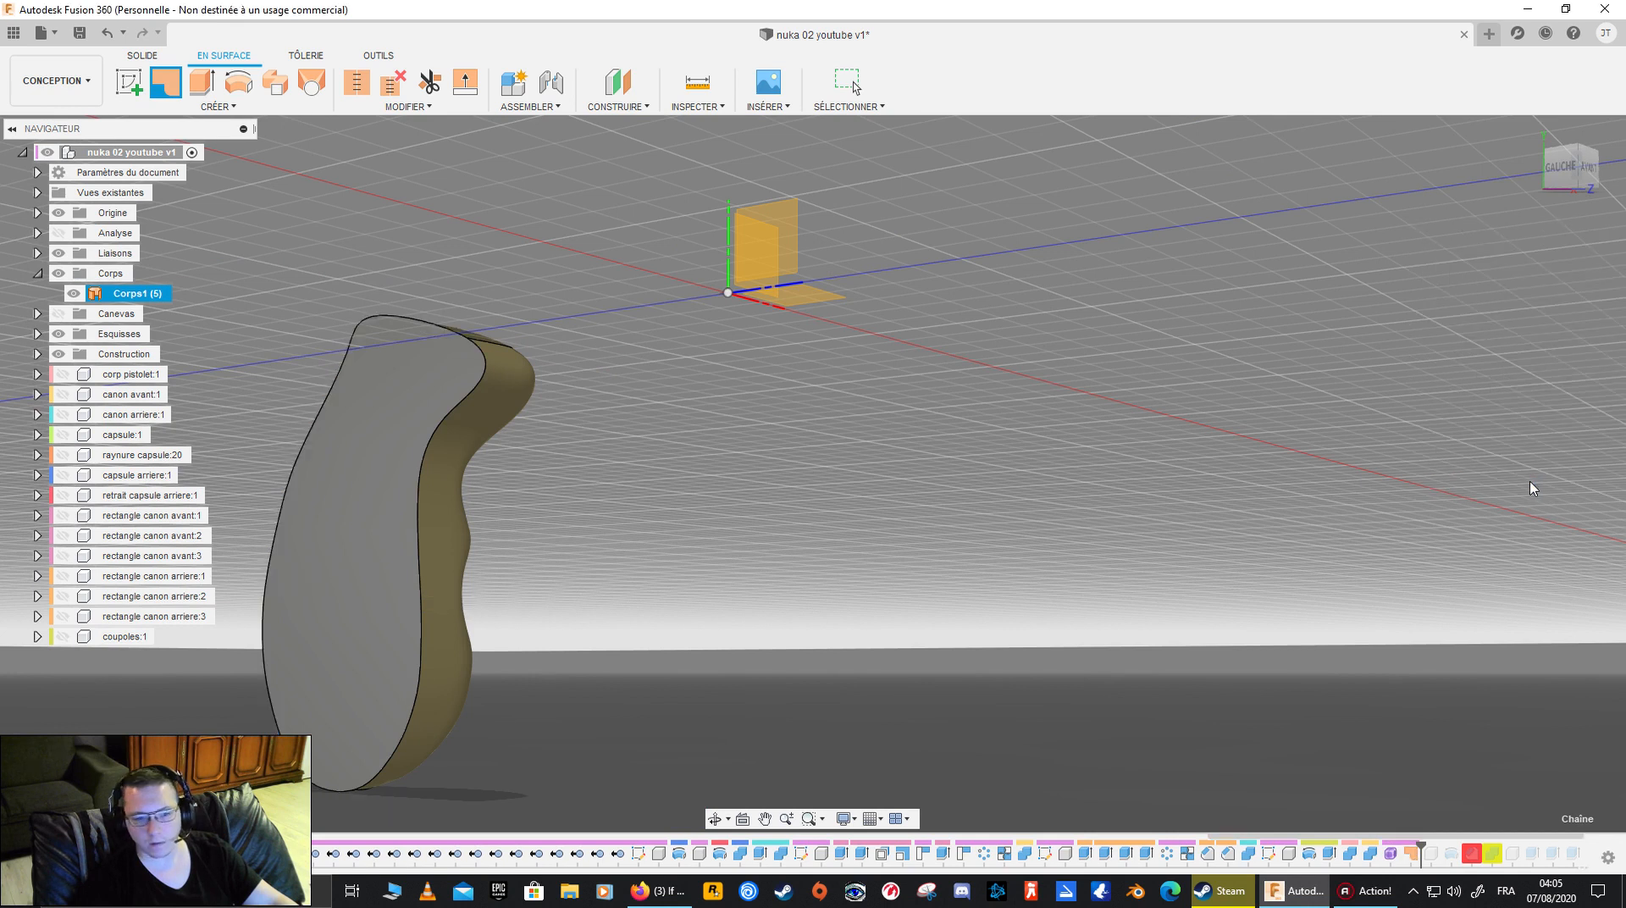
- Stitch the grip surface Corps1 and the patch Corps2 together as a new body with a 0.10 mm tolerance
{"action": "middle_click_drag", "start_coordinate": [630, 657], "coordinate": [545, 568], "text": "shift"}
{"action": "left_click", "coordinate": [542, 568]}
{"action": "left_click", "coordinate": [123, 295]}
{"action": "left_click", "coordinate": [131, 314], "text": "shift"}
{"action": "right_click", "coordinate": [132, 317]}
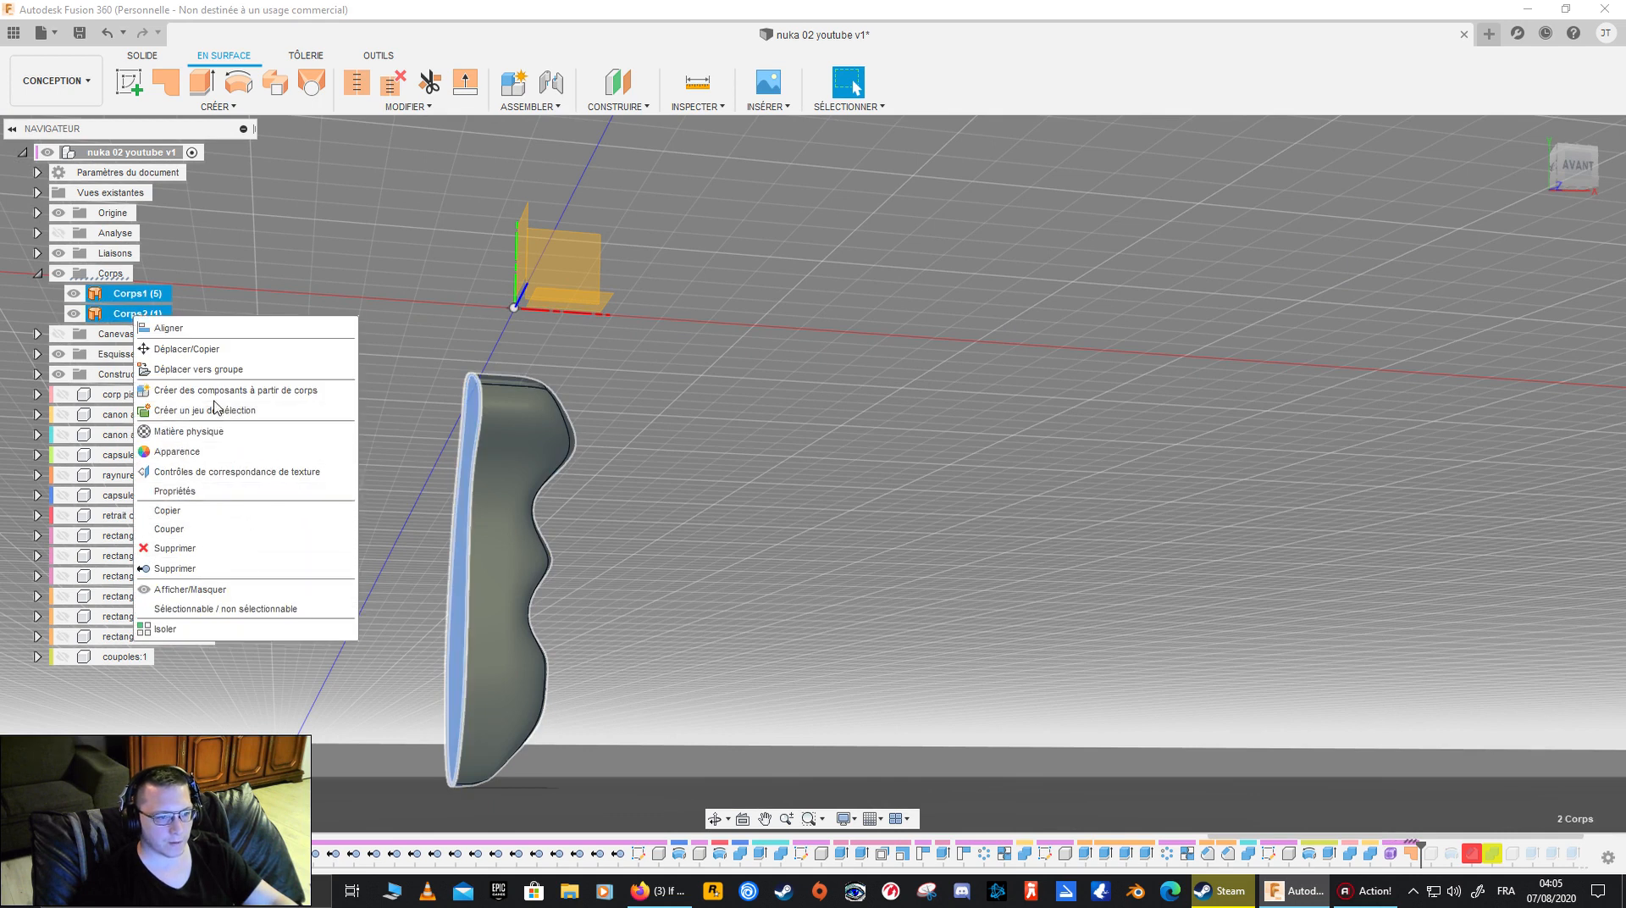
{"action": "left_click", "coordinate": [407, 107]}
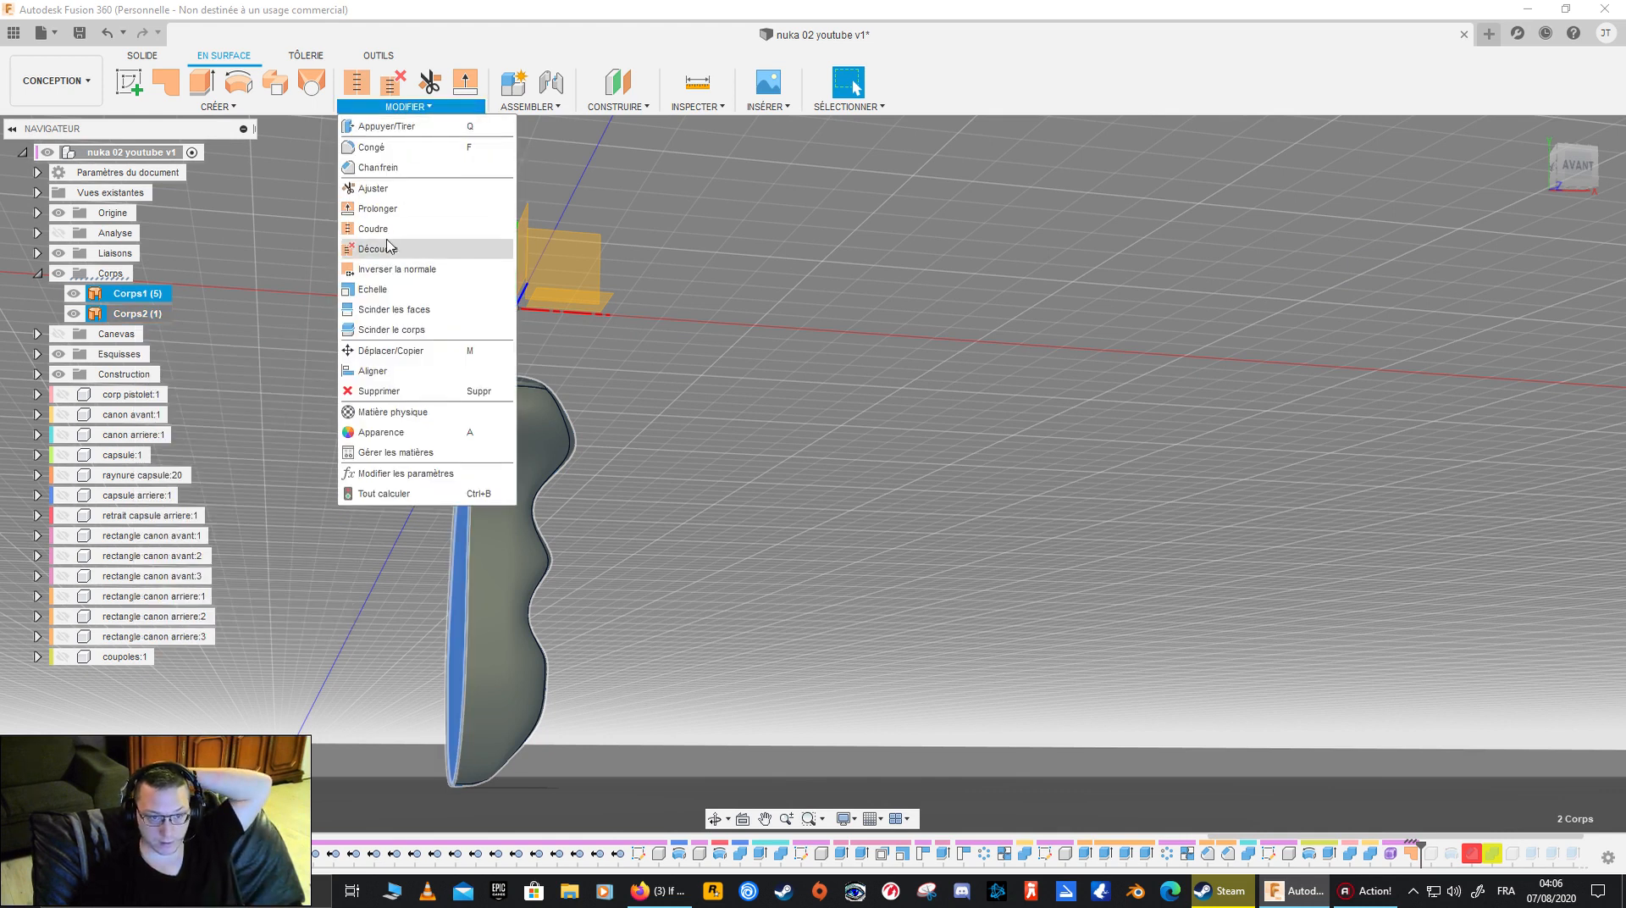
{"action": "left_click", "coordinate": [385, 228]}
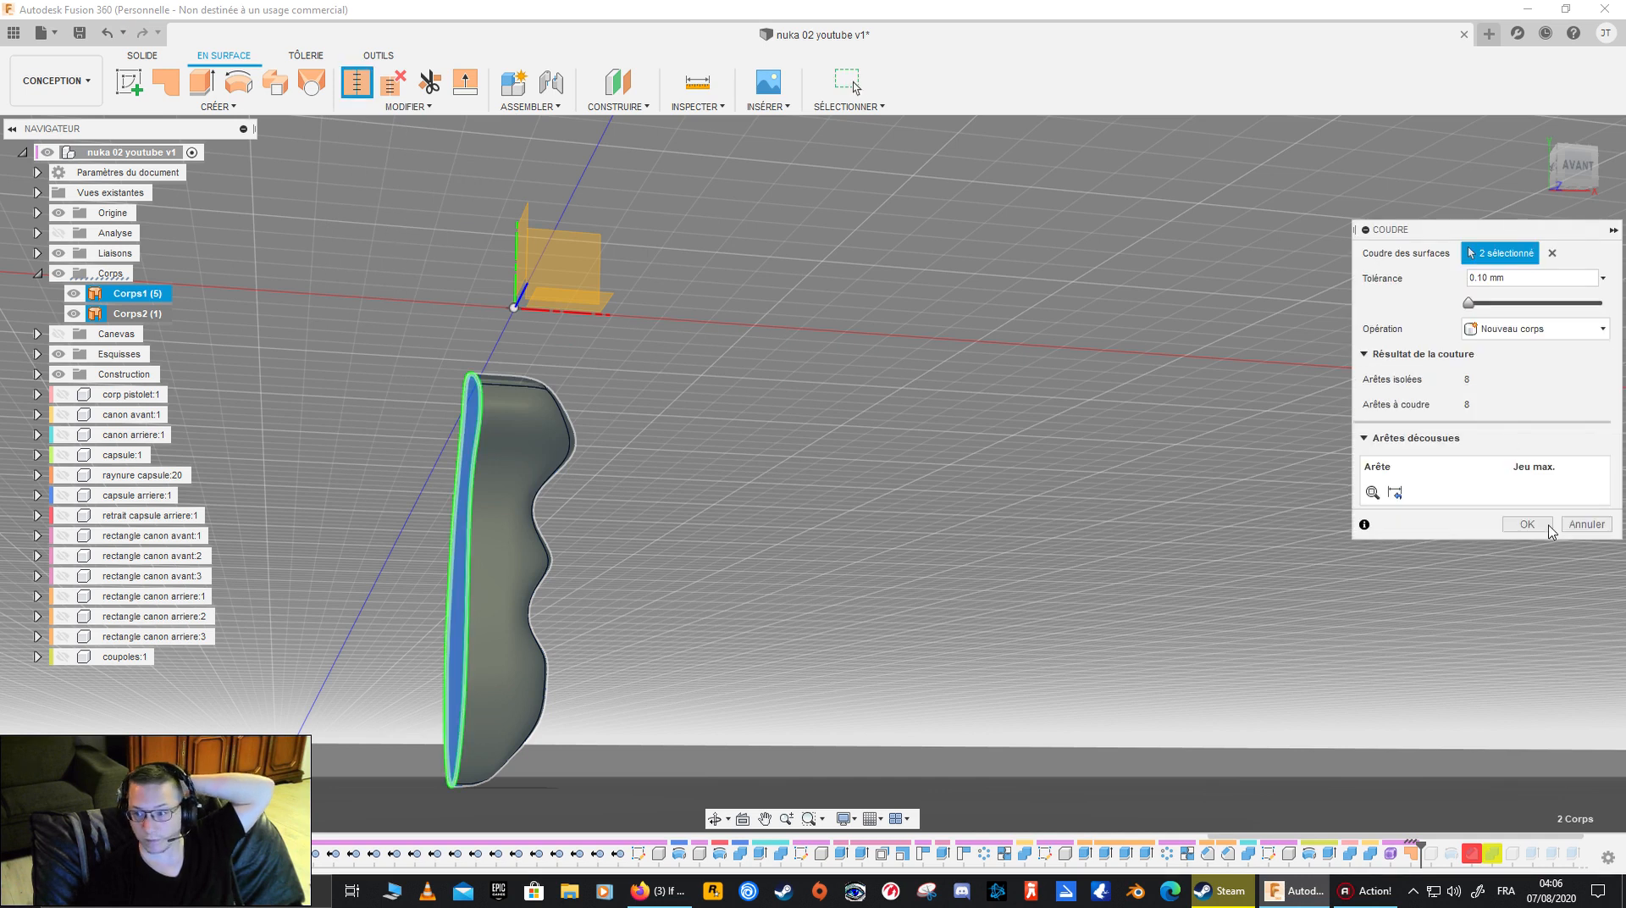
{"action": "left_click", "coordinate": [1526, 524]}
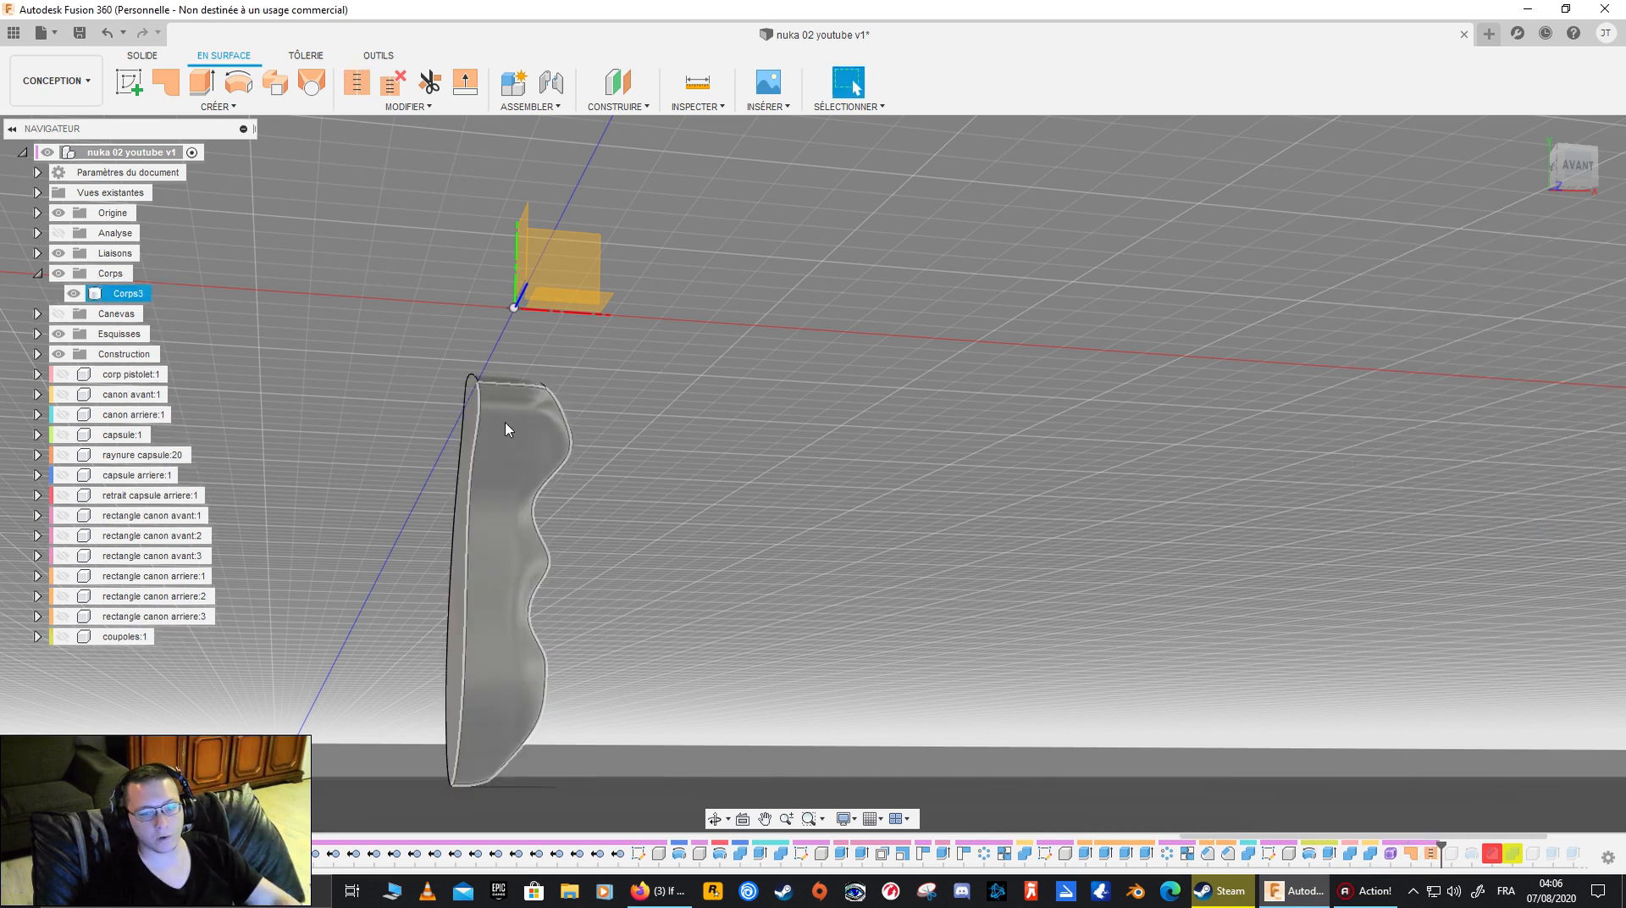
- Turn the analyses and the reference canvas on and off while examining the stitched grip
{"action": "middle_click_drag", "start_coordinate": [692, 513], "coordinate": [754, 559], "text": "shift"}
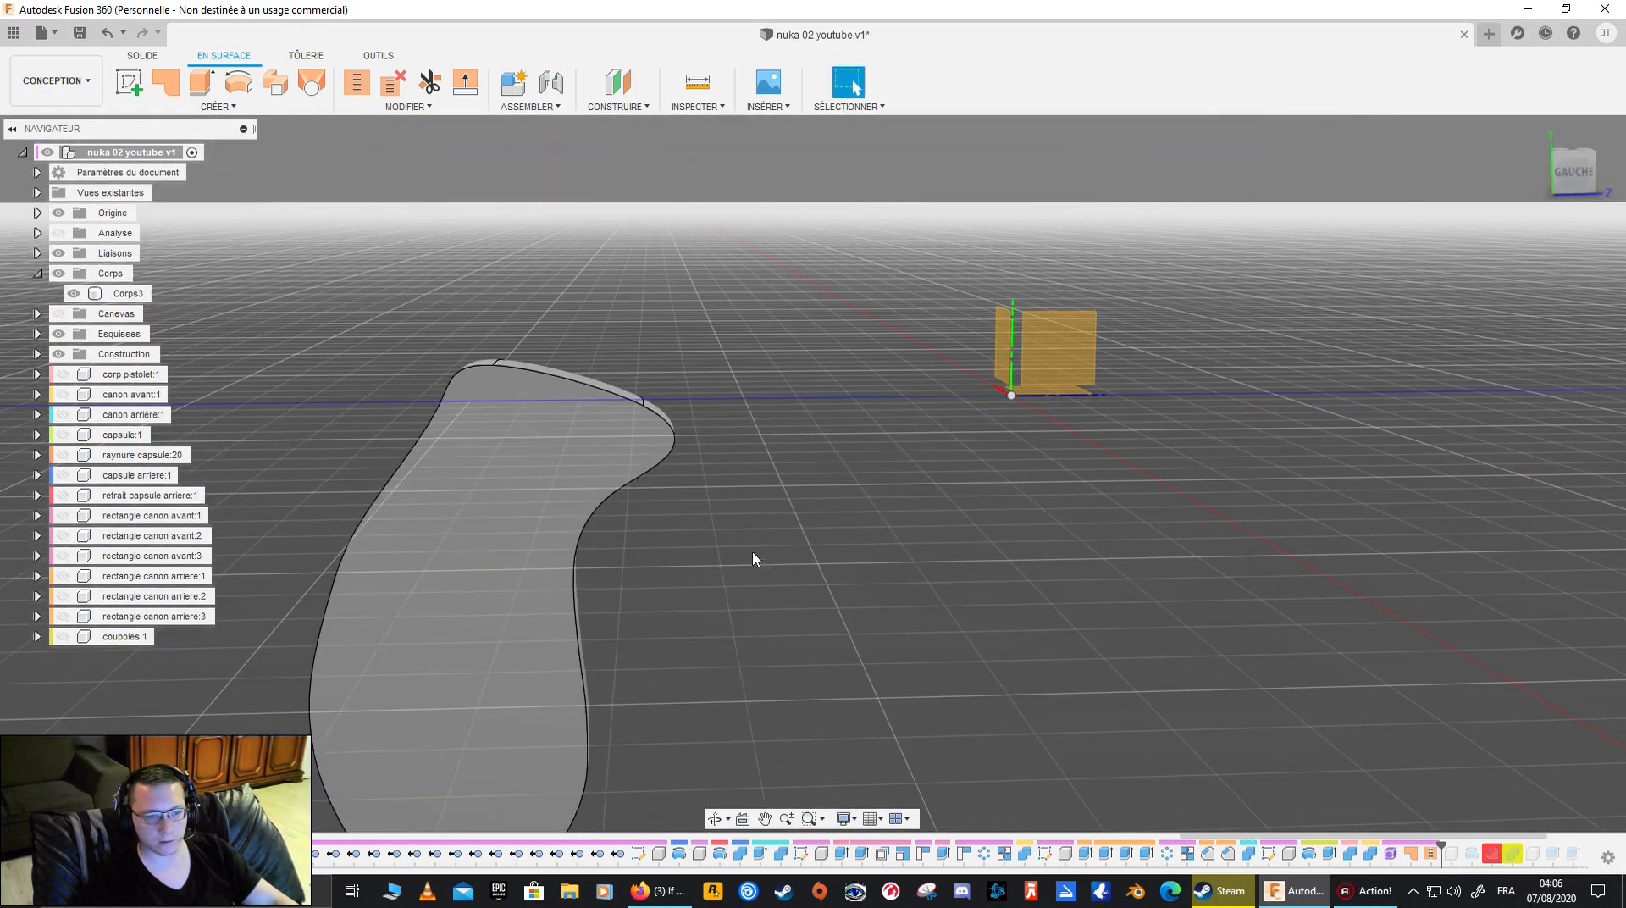
{"action": "left_click", "coordinate": [60, 231]}
{"action": "middle_click_drag", "start_coordinate": [227, 408], "coordinate": [777, 492], "text": "shift"}
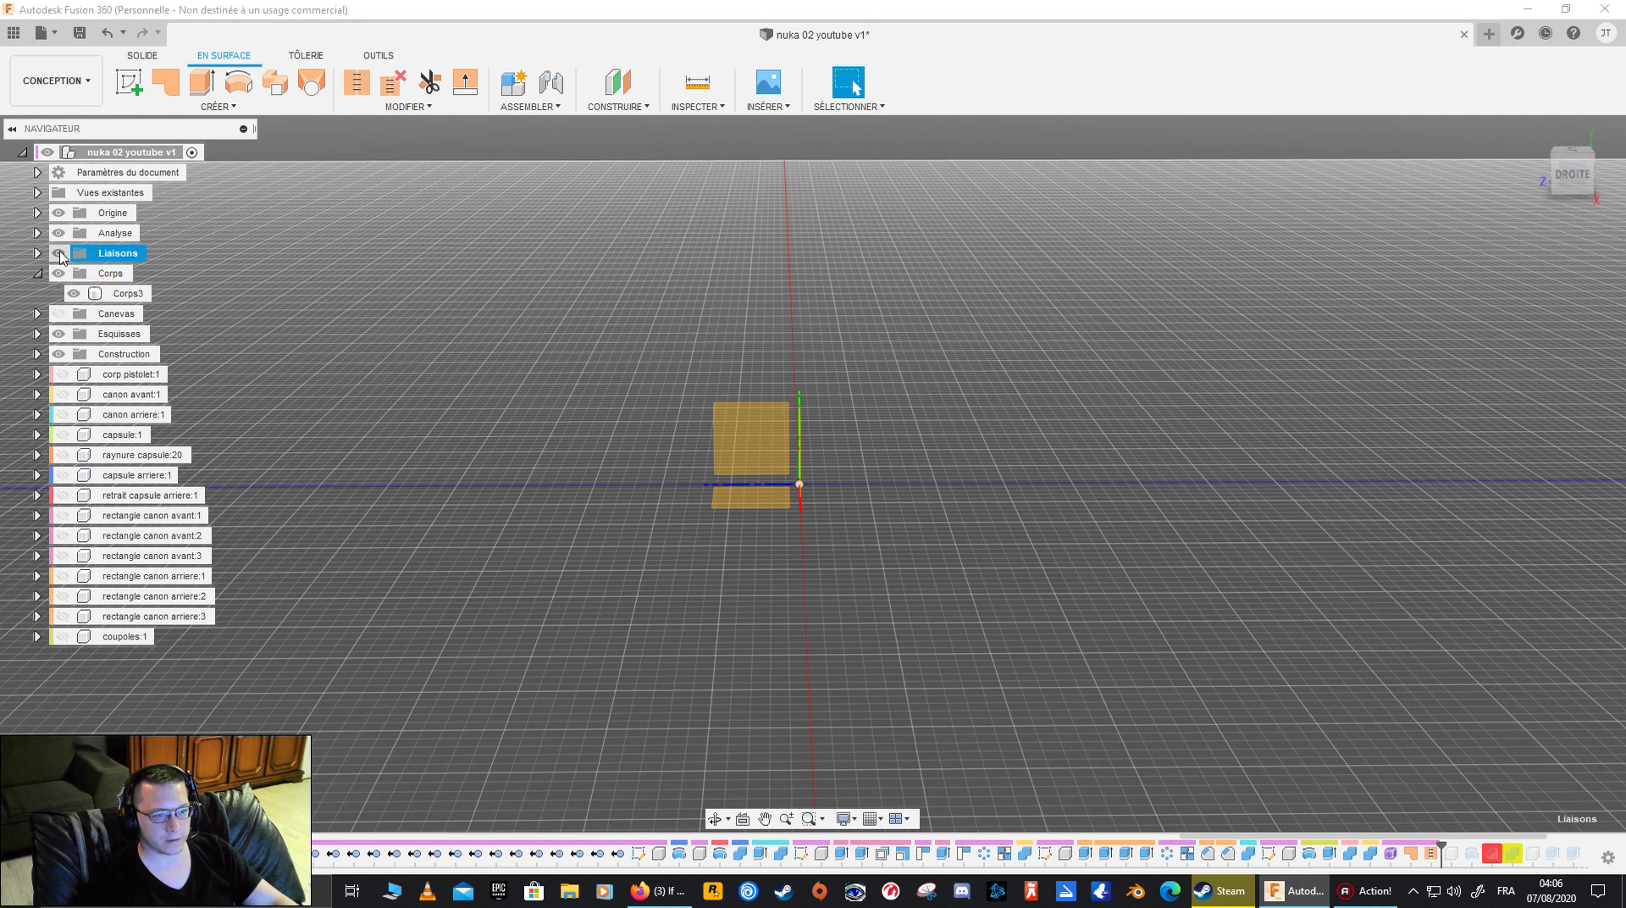
{"action": "left_click", "coordinate": [60, 236]}
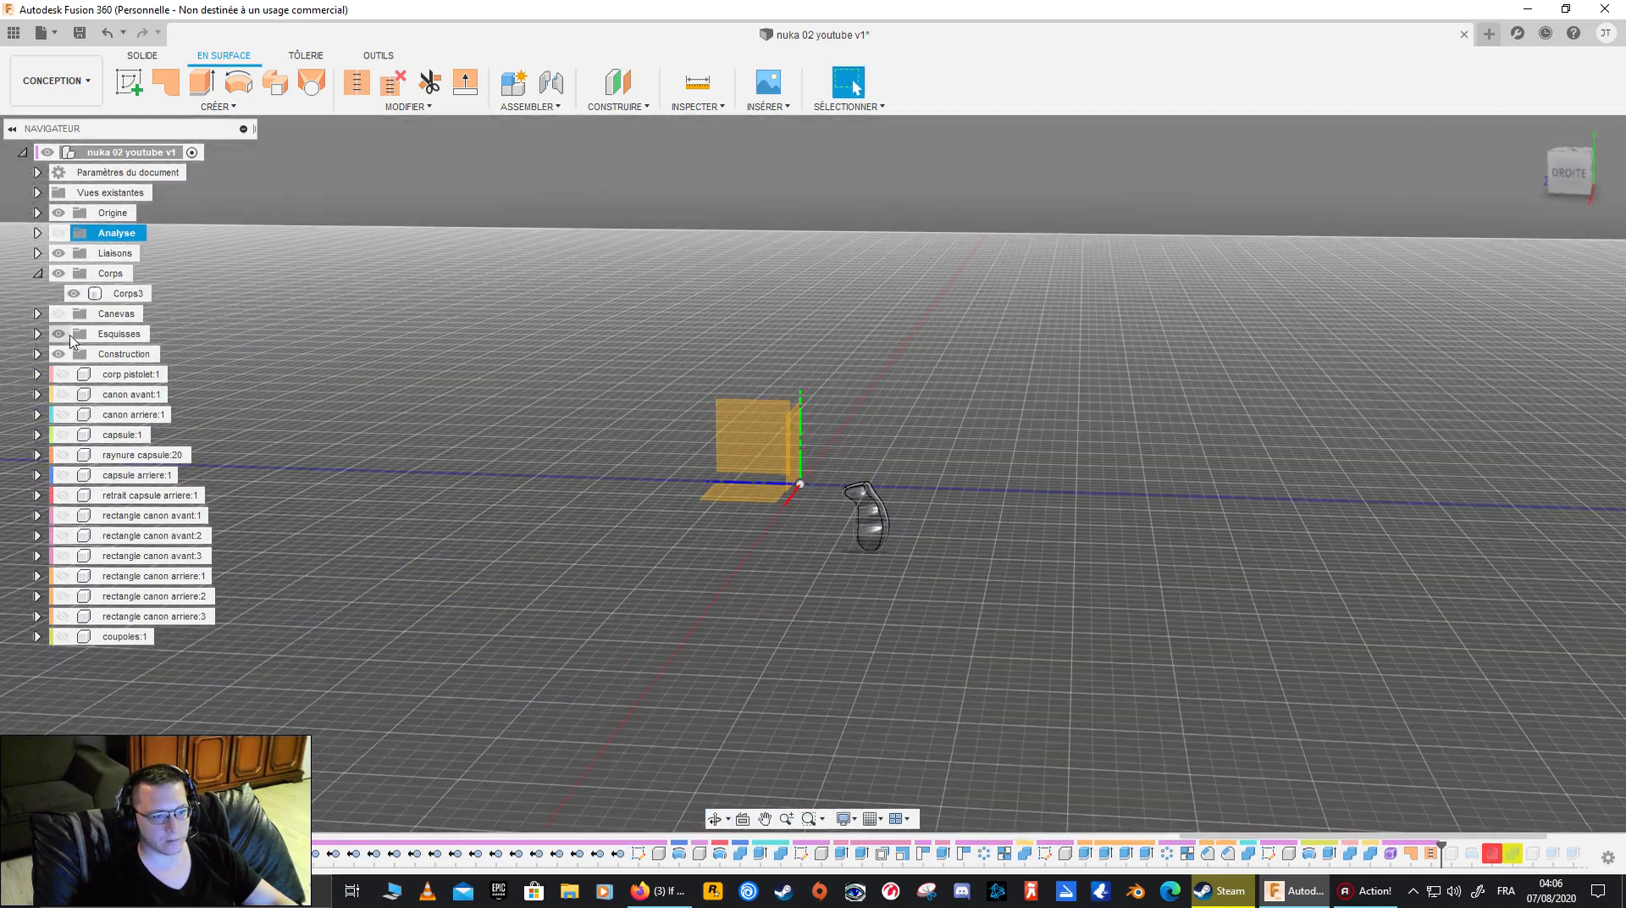
{"action": "left_click", "coordinate": [59, 314]}
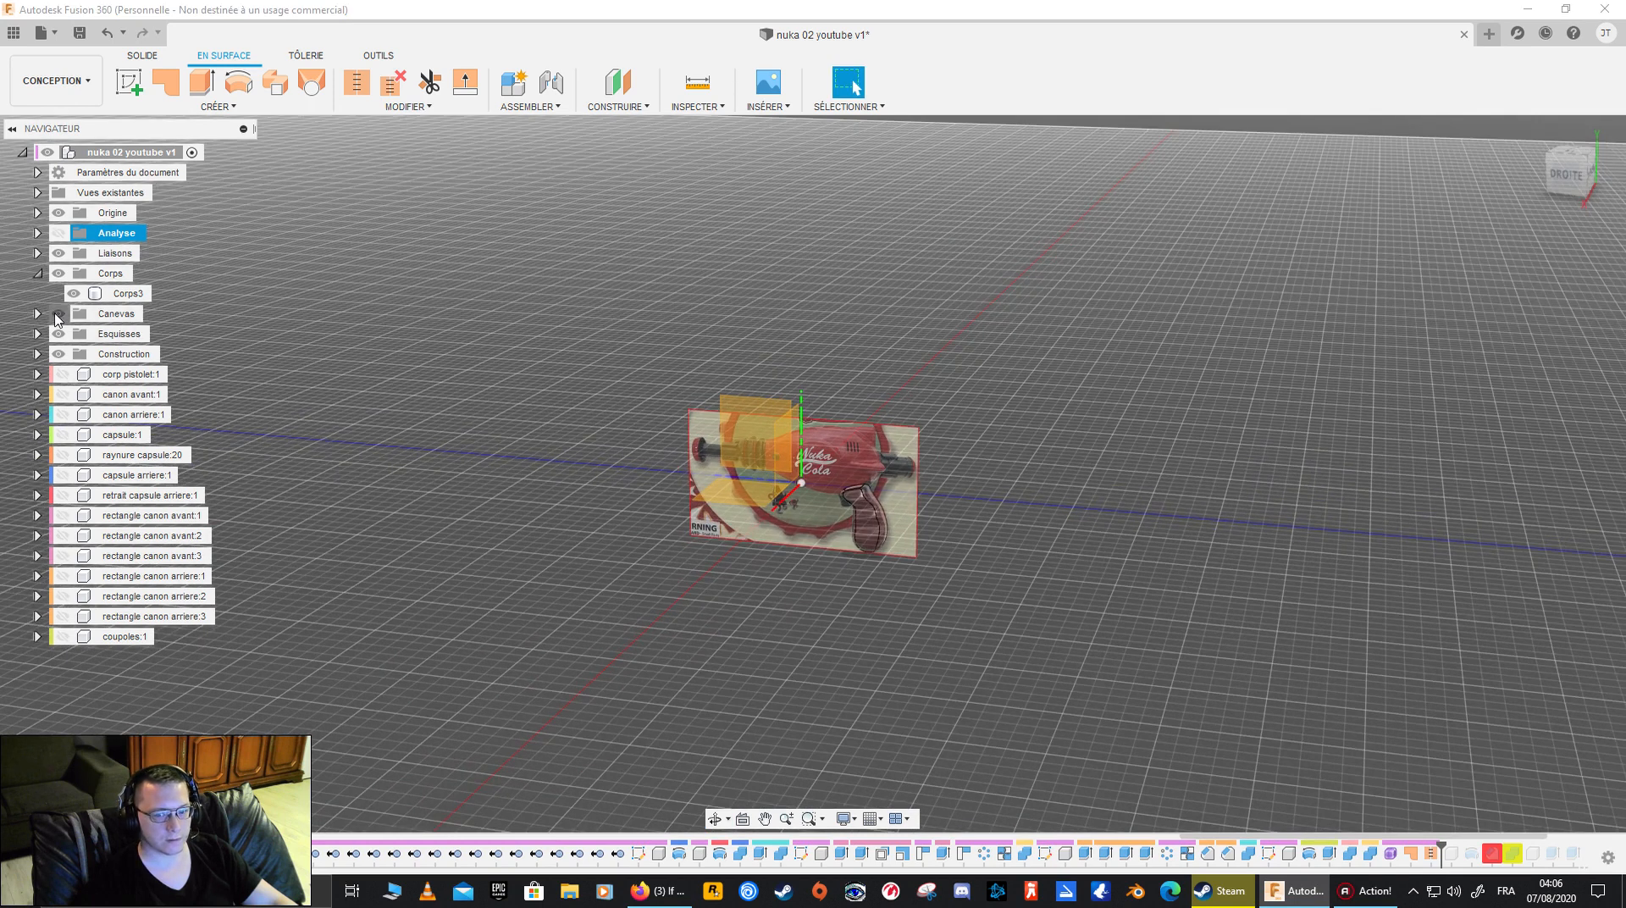
{"action": "left_click", "coordinate": [56, 314]}
{"action": "scroll", "coordinate": [816, 540], "scroll_direction": "up", "scroll_amount": 5}
{"action": "mouse_move", "coordinate": [776, 507]}
{"action": "middle_mouse_down", "text": "shift"}
{"action": "mouse_move", "coordinate": [795, 489]}
{"action": "mouse_move", "coordinate": [780, 494]}
{"action": "mouse_move", "coordinate": [804, 506]}
{"action": "middle_mouse_up", "text": "shift"}
- Show the Analyse folder and the construction plane Plan1, and hide the existing analysis Section1
{"action": "left_click", "coordinate": [59, 234]}
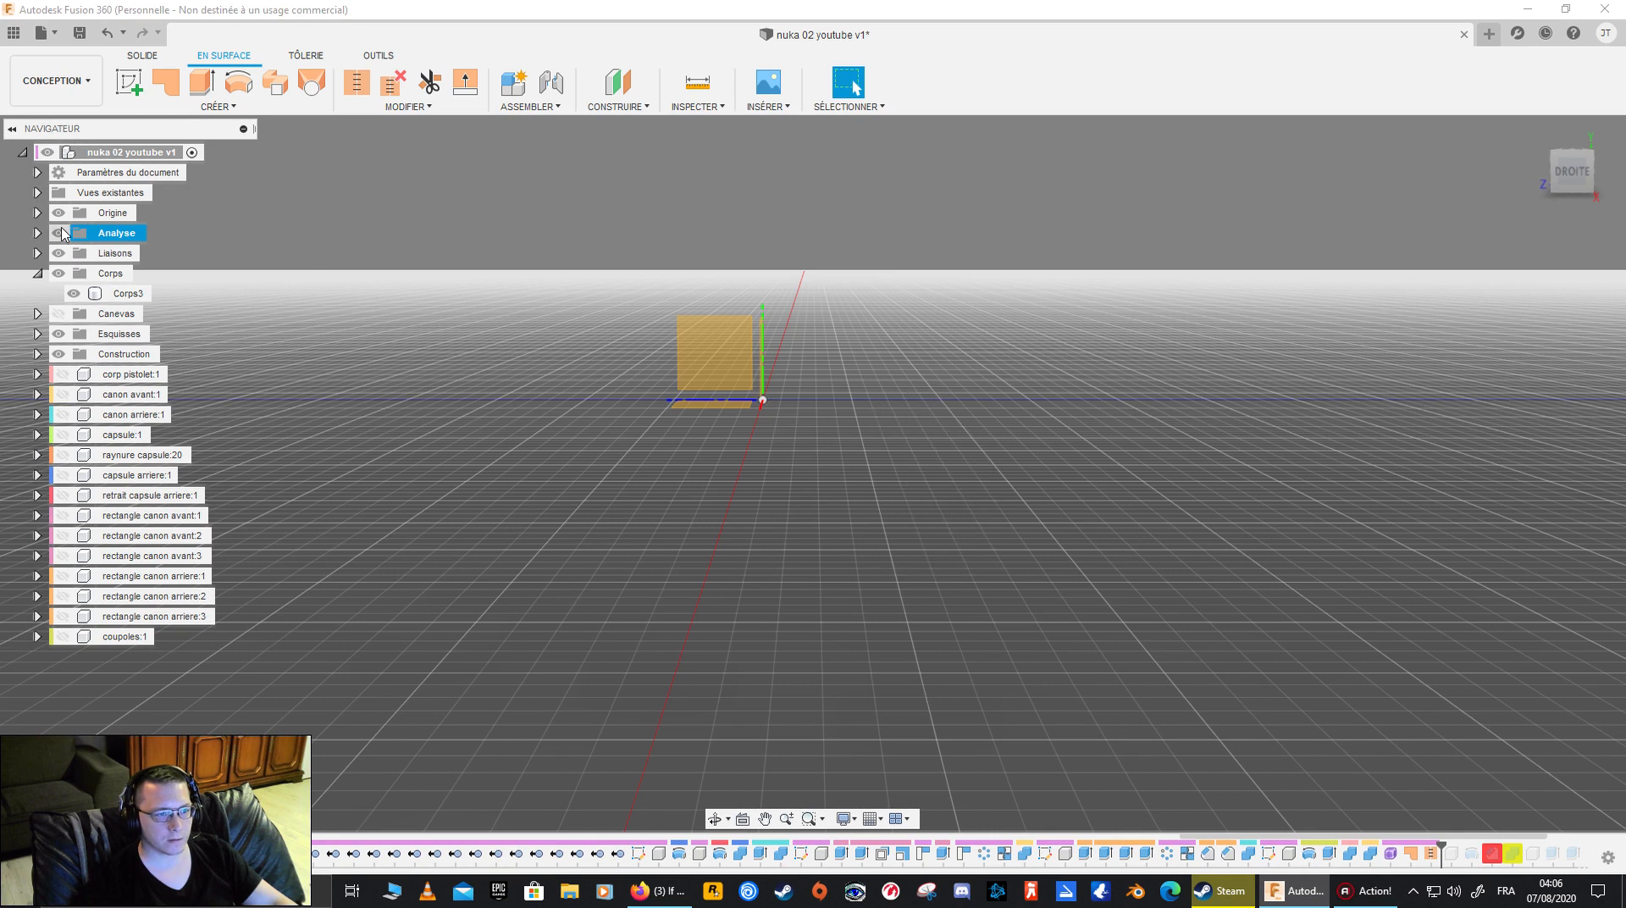
{"action": "left_click", "coordinate": [37, 333]}
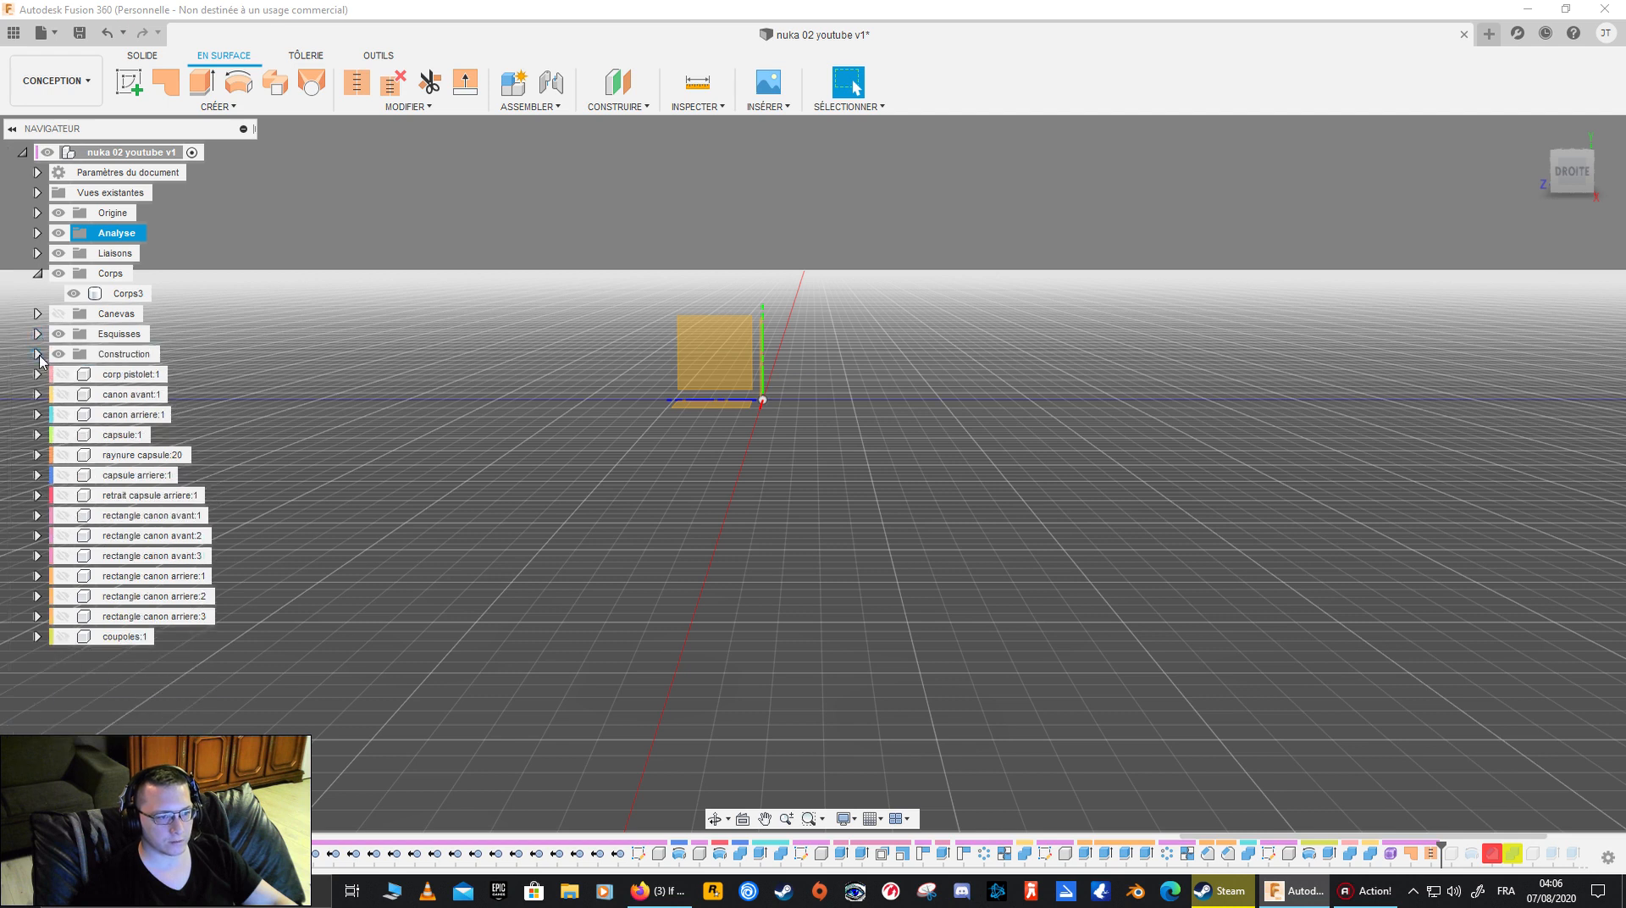
{"action": "left_click", "coordinate": [37, 354]}
{"action": "left_click", "coordinate": [73, 374]}
{"action": "scroll", "coordinate": [702, 399], "scroll_direction": "down", "scroll_amount": 5}
{"action": "middle_click_drag", "start_coordinate": [708, 400], "coordinate": [661, 531]}
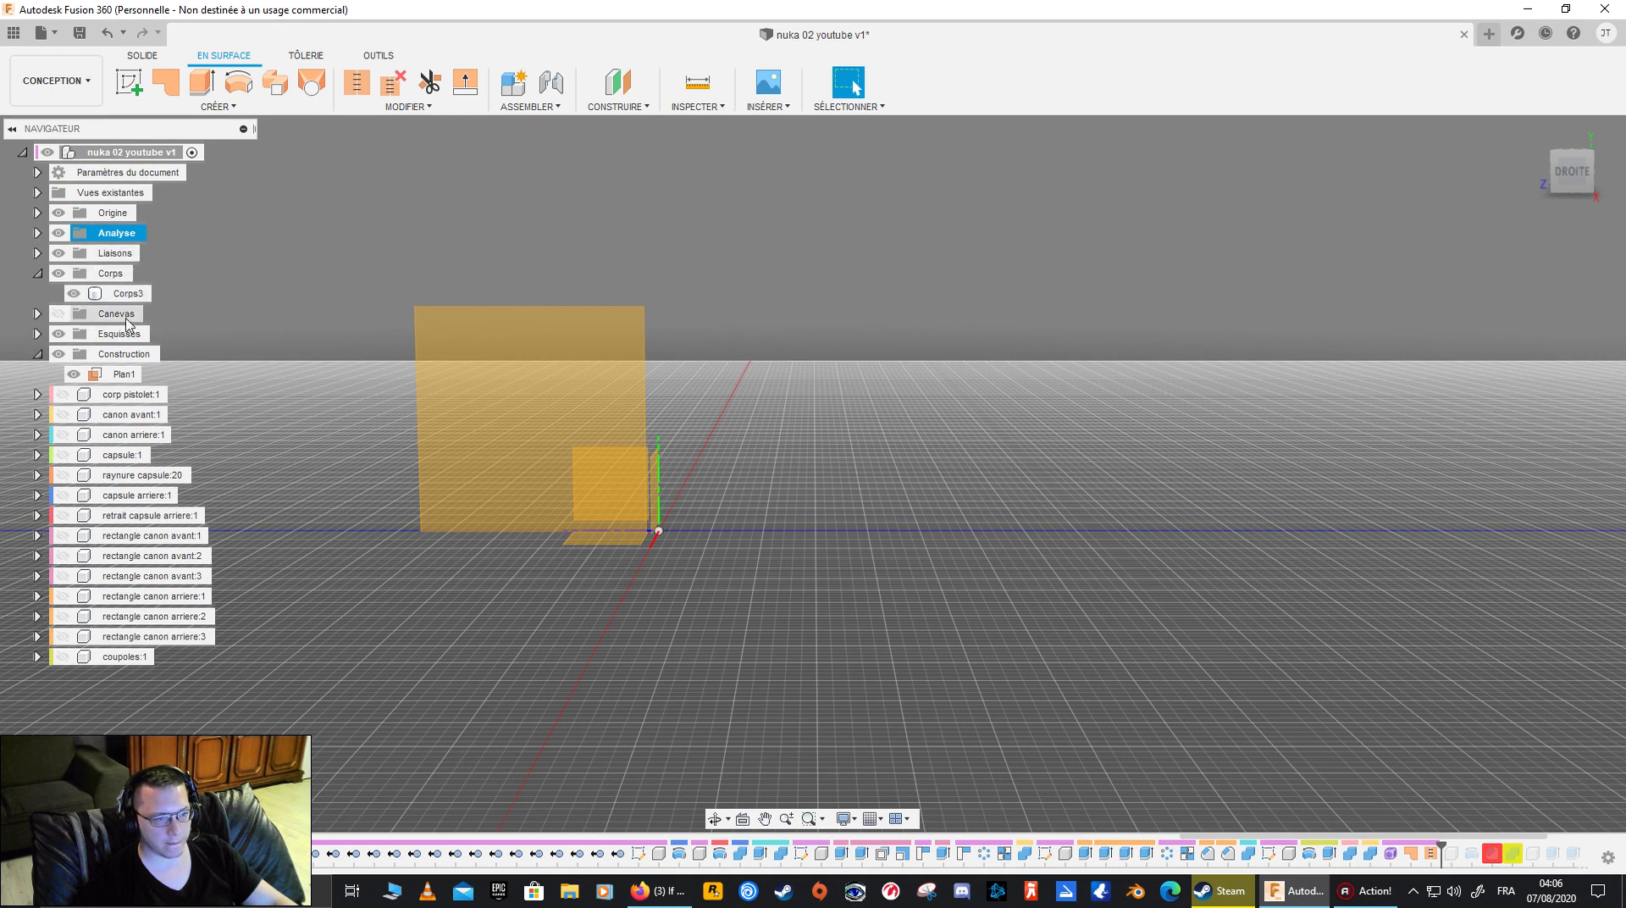
{"action": "left_click", "coordinate": [37, 232]}
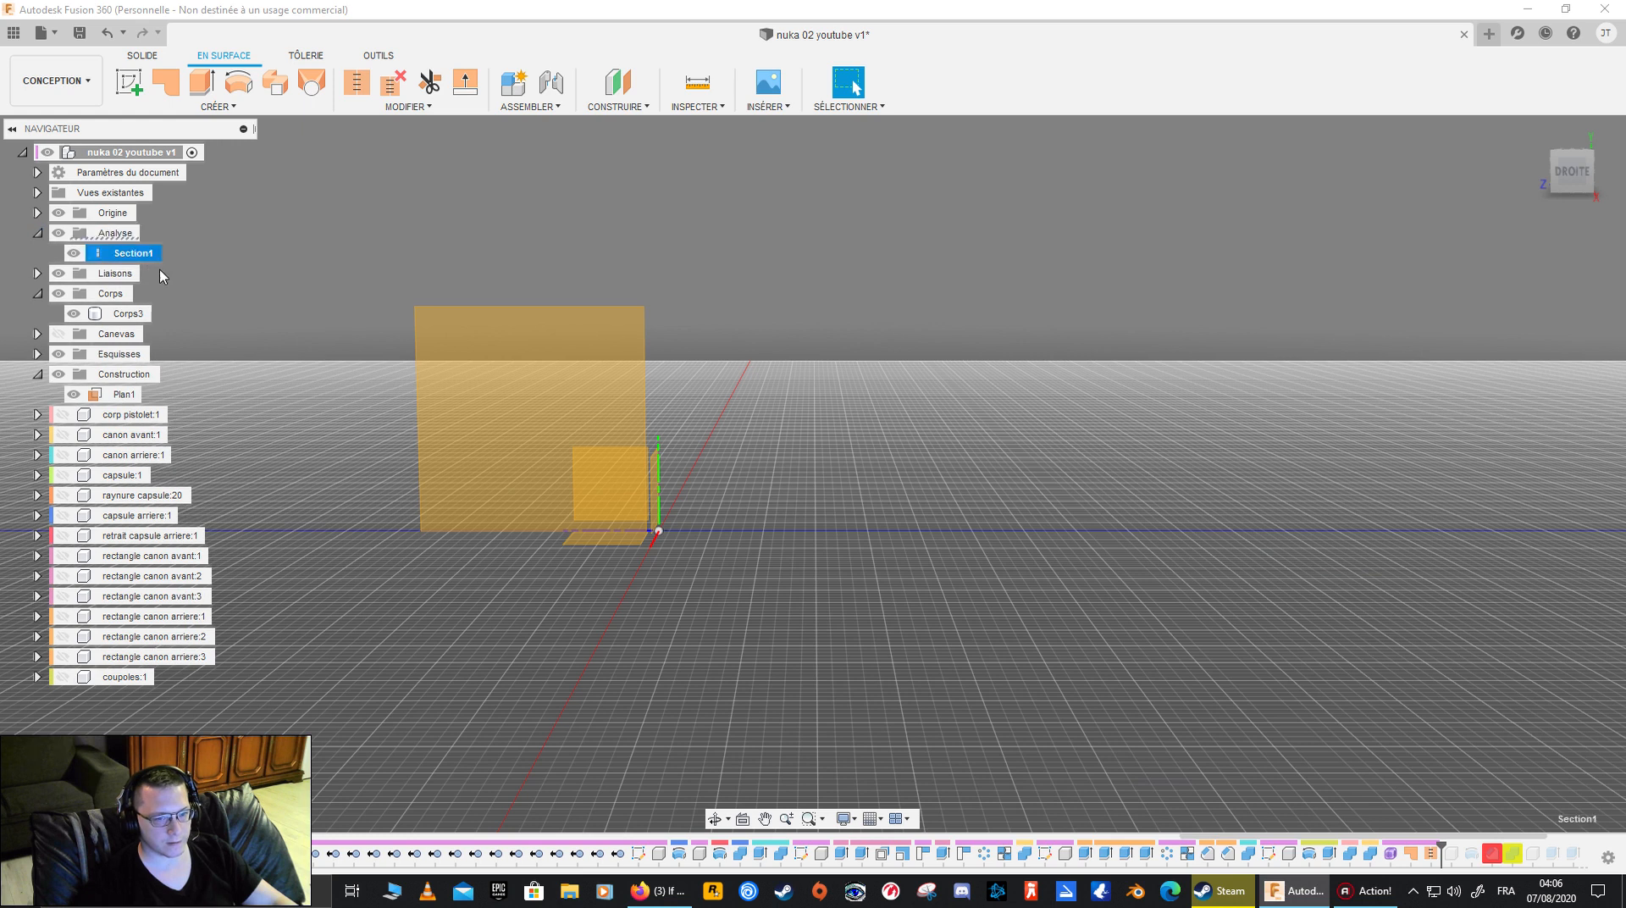
{"action": "left_click", "coordinate": [74, 253]}
- Start a section analysis from Plan1 and offset the cutting plane to -4.00 mm
{"action": "middle_click_drag", "start_coordinate": [711, 551], "coordinate": [946, 356], "text": "shift"}
{"action": "left_click", "coordinate": [999, 414]}
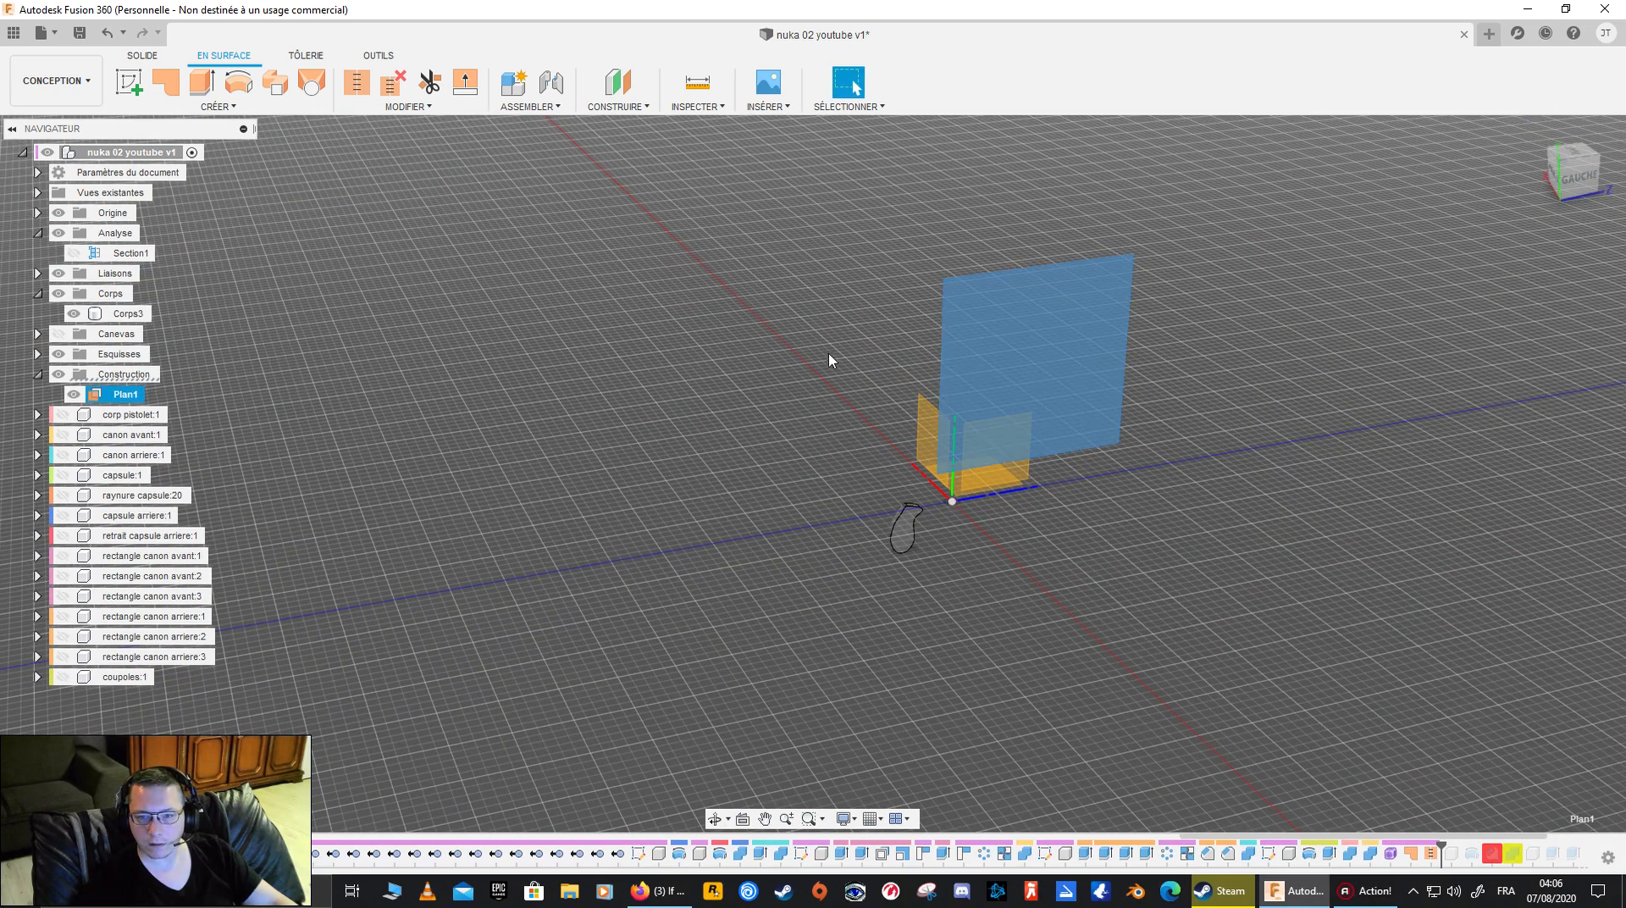
{"action": "left_click", "coordinate": [144, 56]}
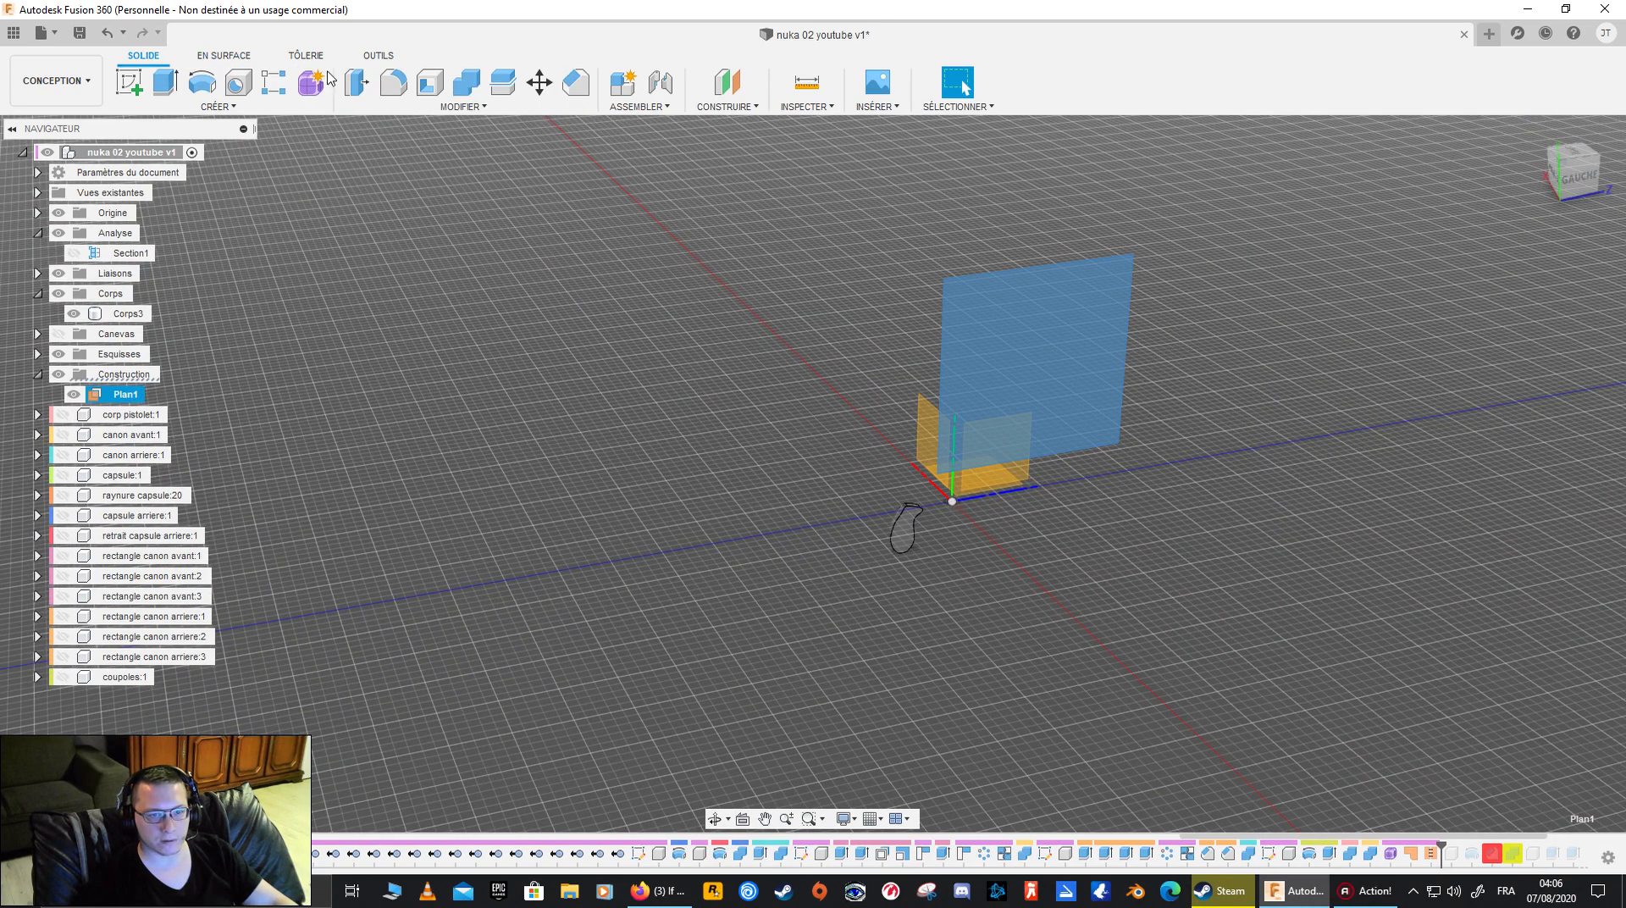
{"action": "left_click", "coordinate": [793, 98]}
{"action": "left_click", "coordinate": [799, 108]}
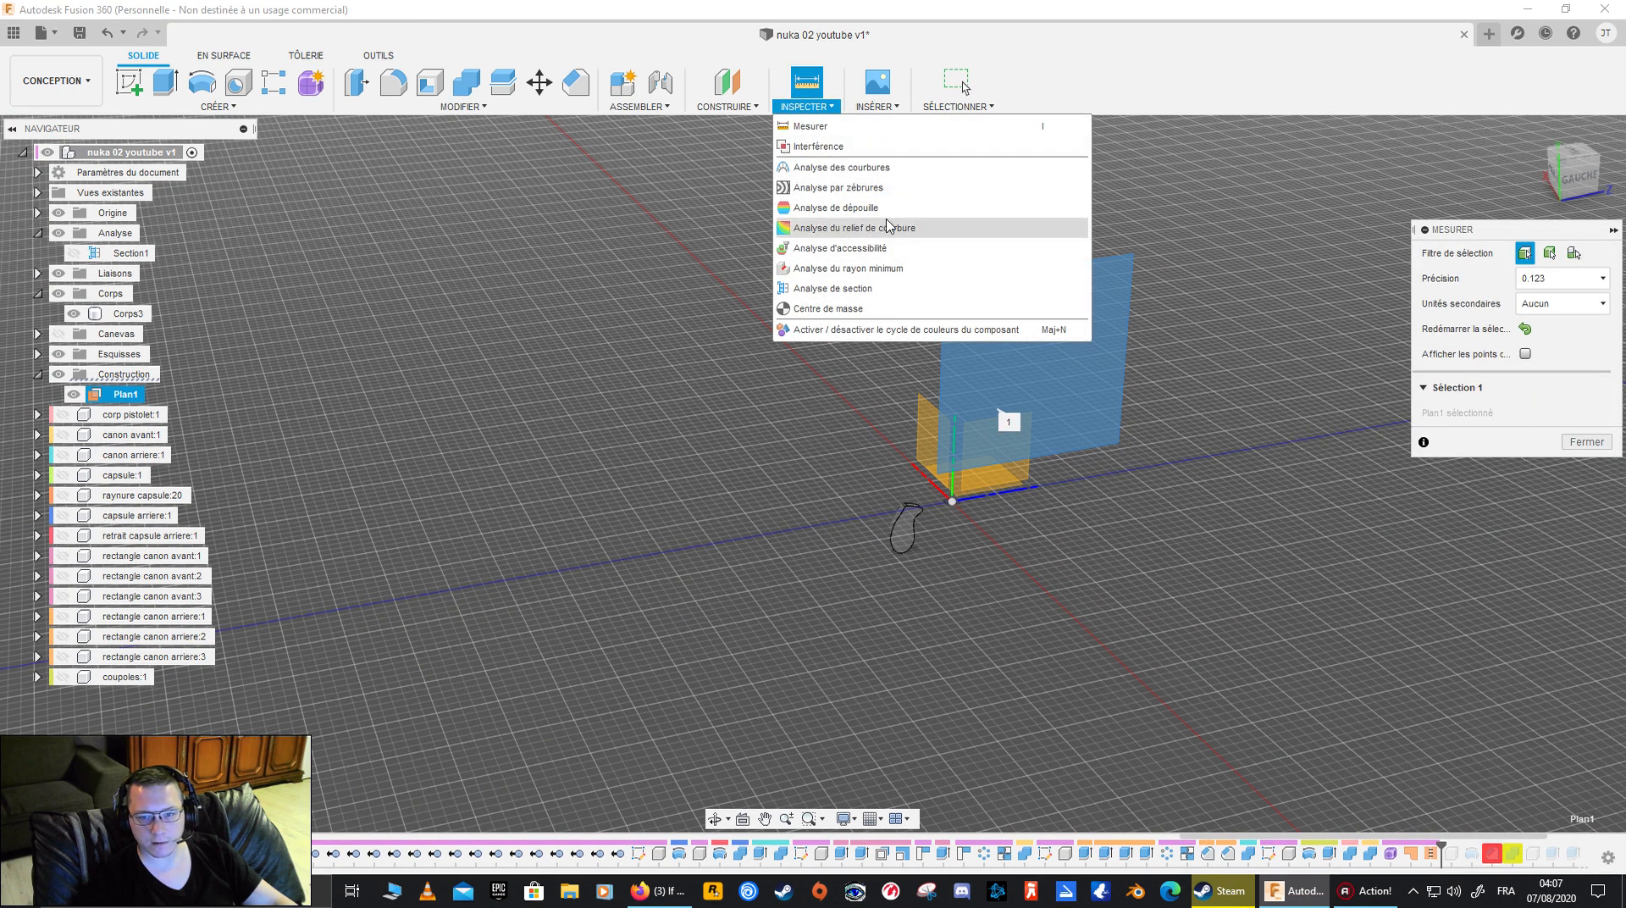
{"action": "left_click", "coordinate": [918, 296]}
{"action": "left_click_drag", "start_coordinate": [1005, 361], "coordinate": [1027, 371]}
- View the section from the back and move the cutting plane to -4.50 mm to check where it crosses the grip
{"action": "left_click", "coordinate": [1579, 179]}
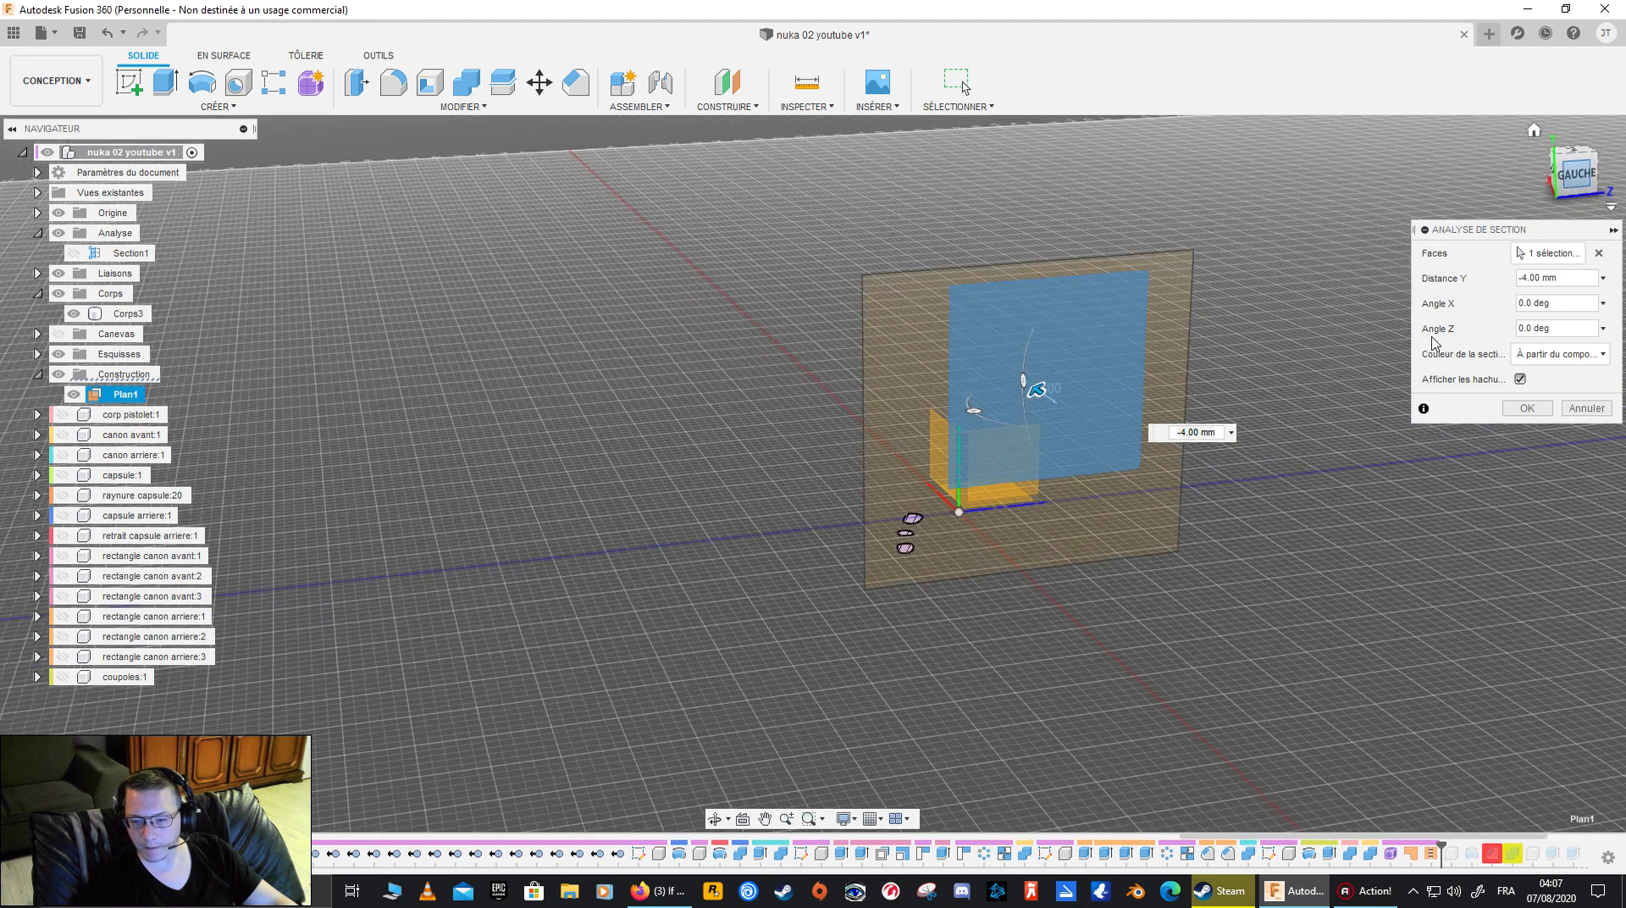
{"action": "scroll", "coordinate": [1031, 563], "scroll_direction": "up", "scroll_amount": 3}
{"action": "middle_click_drag", "start_coordinate": [1081, 259], "coordinate": [853, 402]}
{"action": "left_click", "coordinate": [1574, 171]}
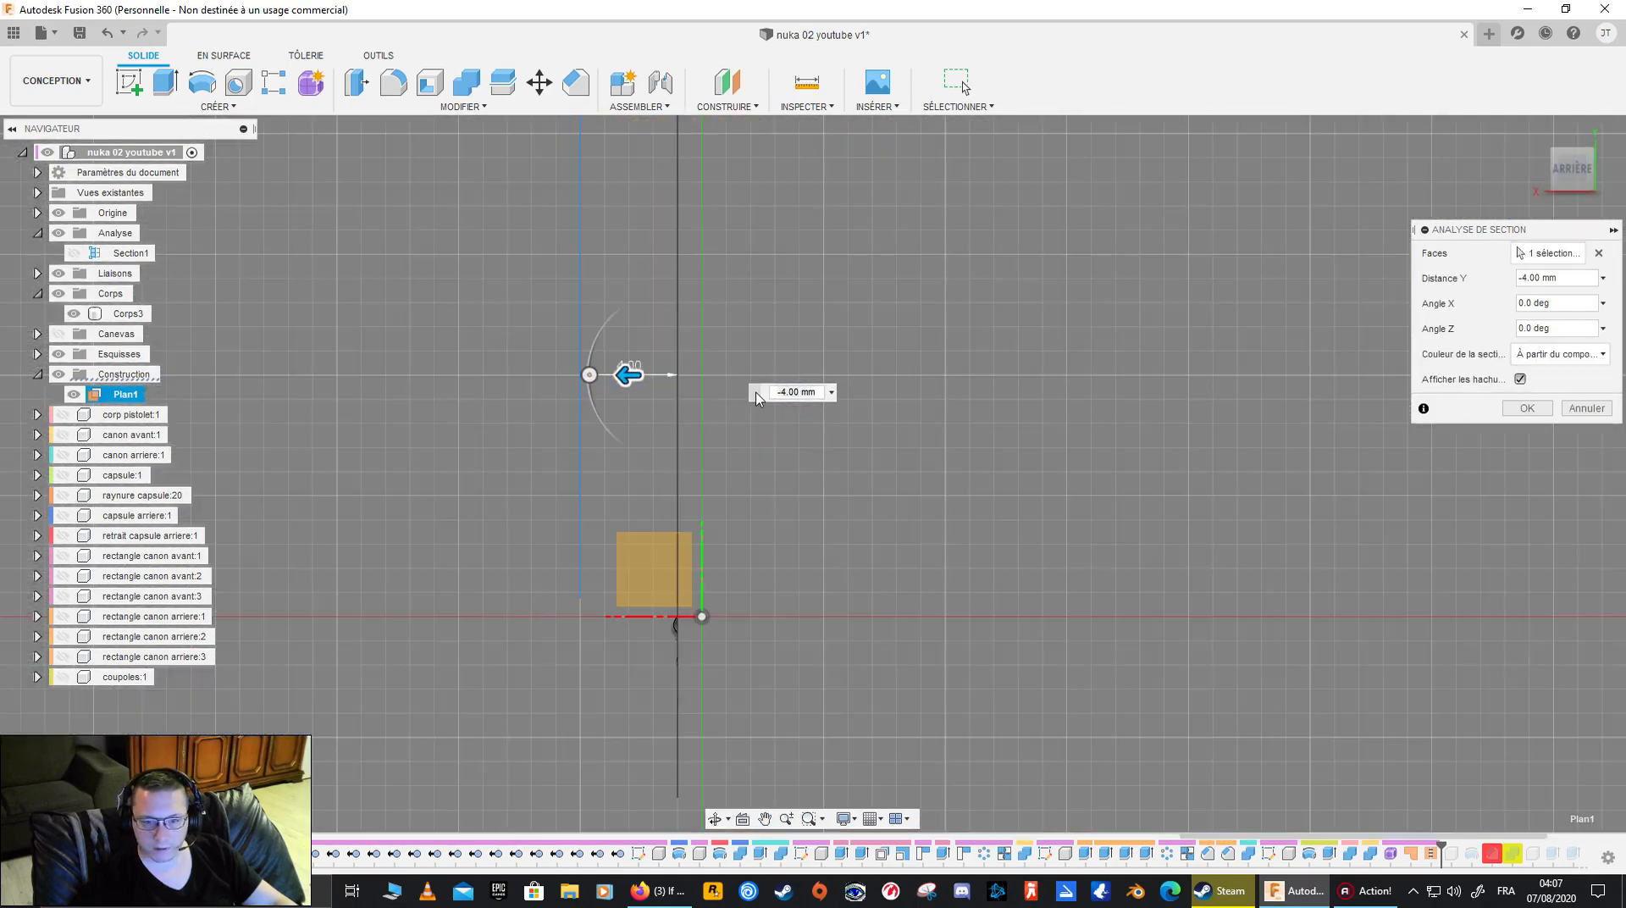
{"action": "left_click_drag", "start_coordinate": [608, 314], "coordinate": [620, 315]}
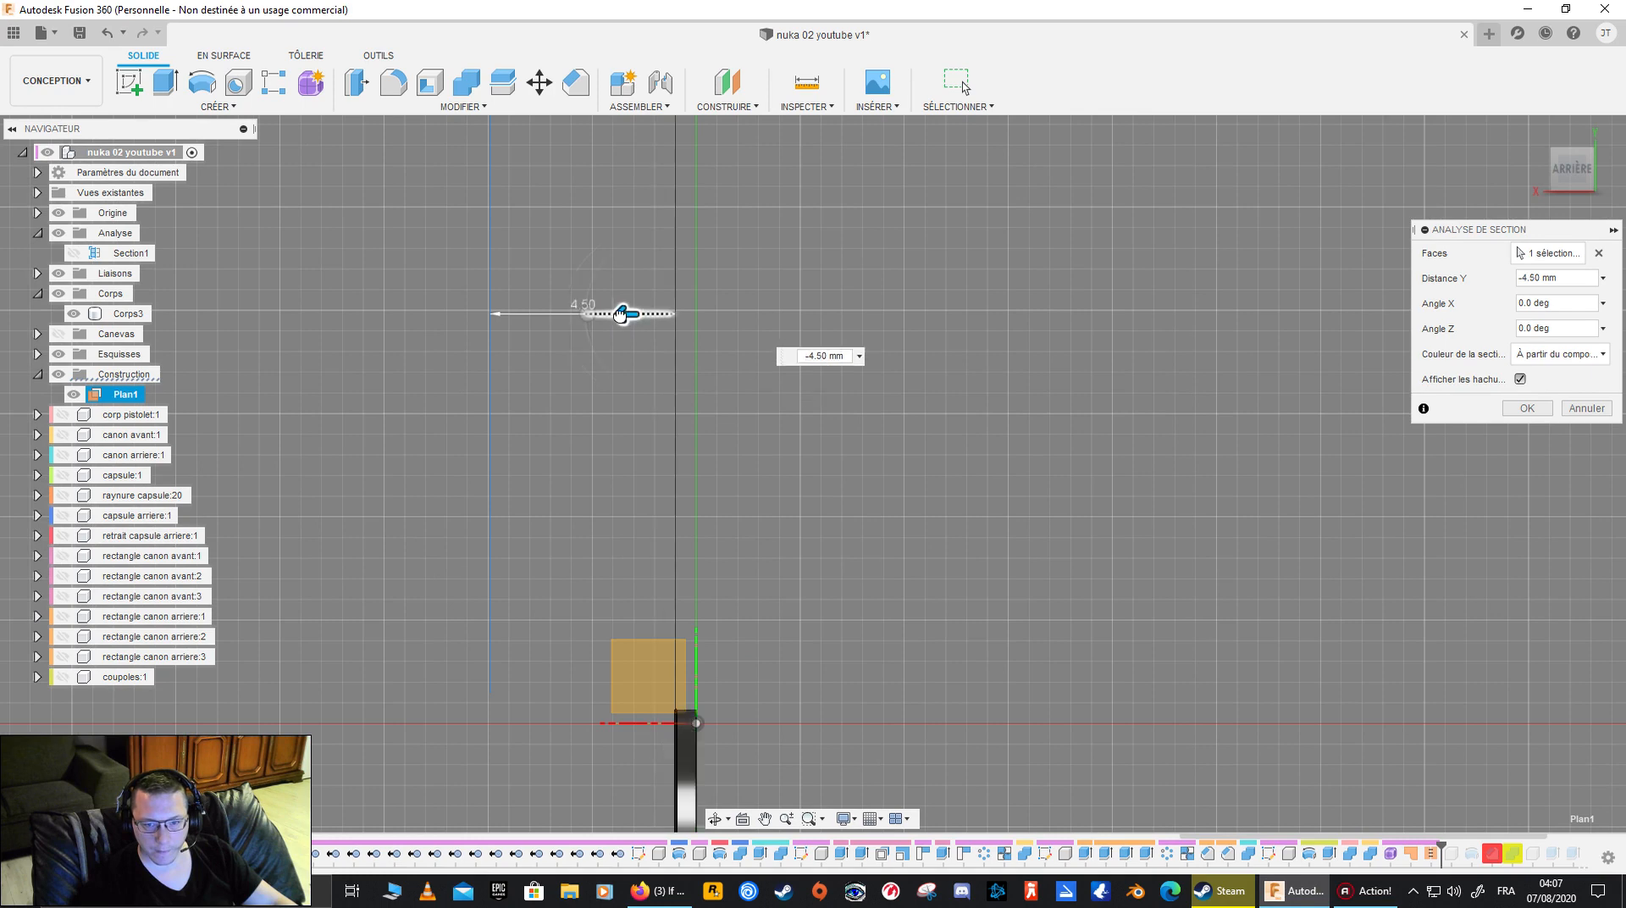
{"action": "middle_click_drag", "start_coordinate": [1088, 513], "coordinate": [876, 542], "text": "shift"}
{"action": "middle_click_drag", "start_coordinate": [756, 630], "coordinate": [832, 259], "text": "shift"}
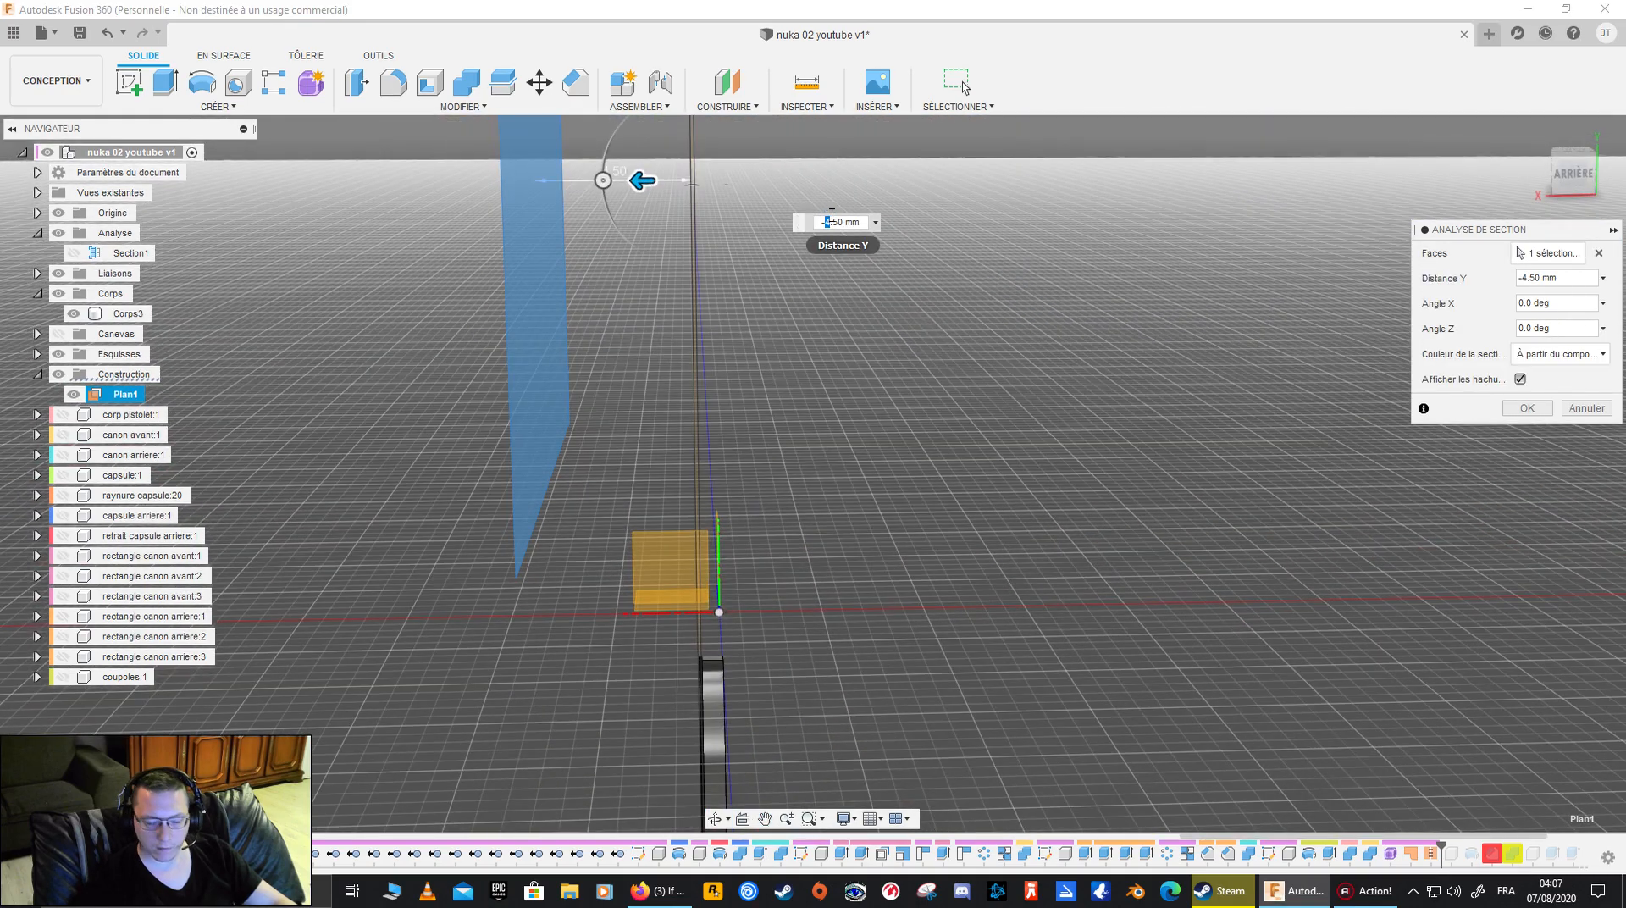
- Try section distances of -3.5, -2, -3, -4 and -5 mm to see how deep the cut goes into the grip
{"action": "key", "text": "Return"}
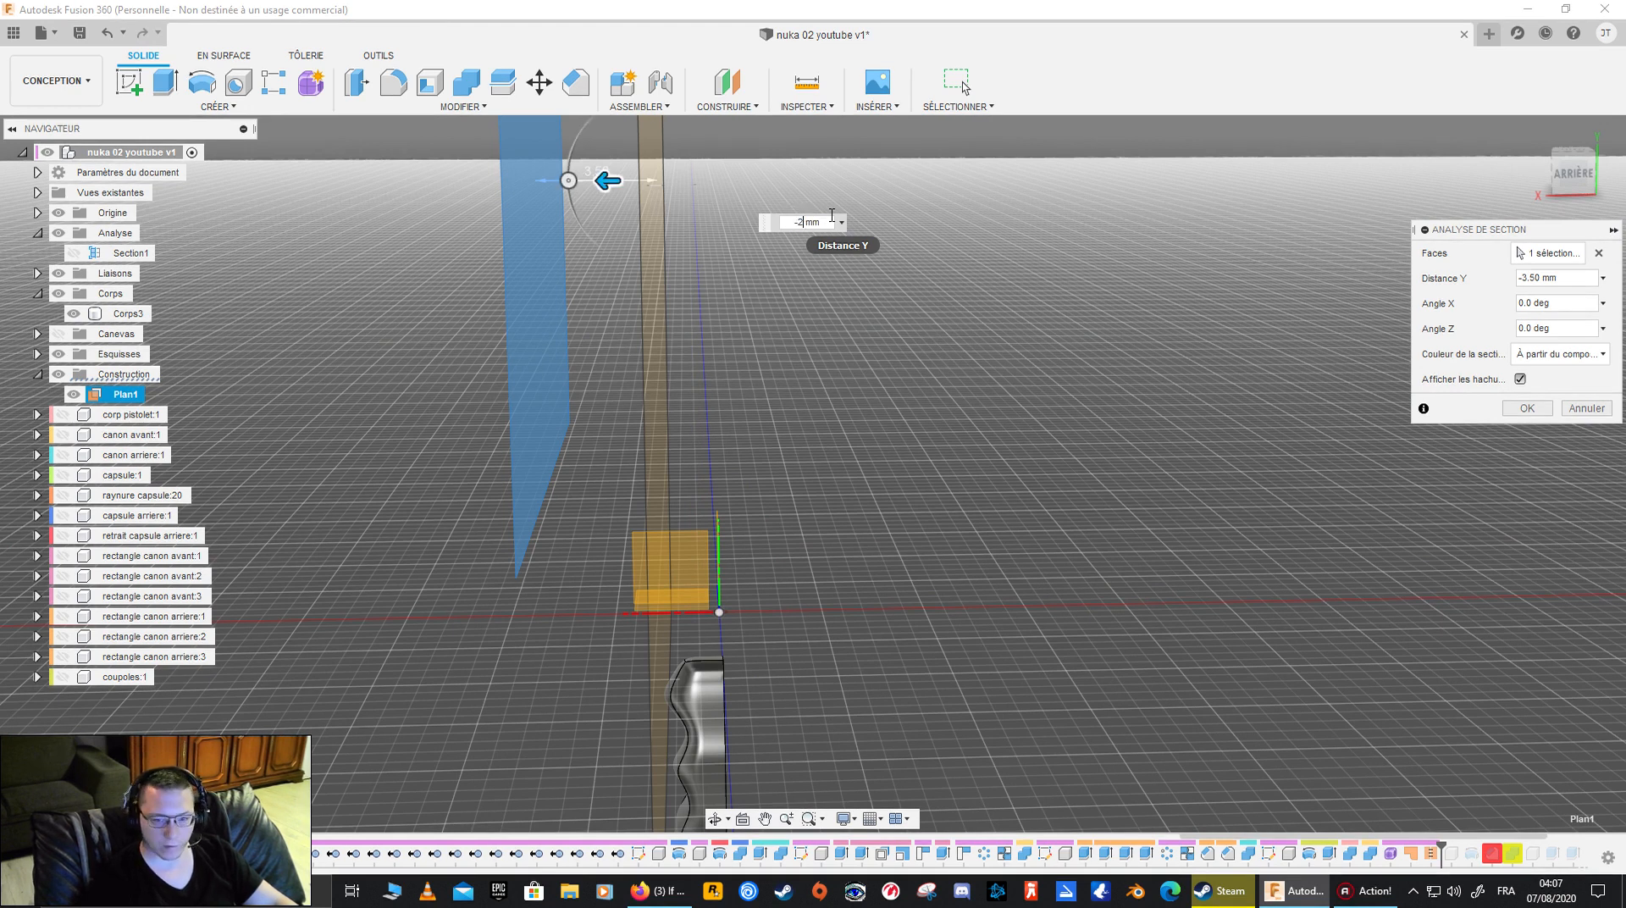
{"action": "key", "text": "Return"}
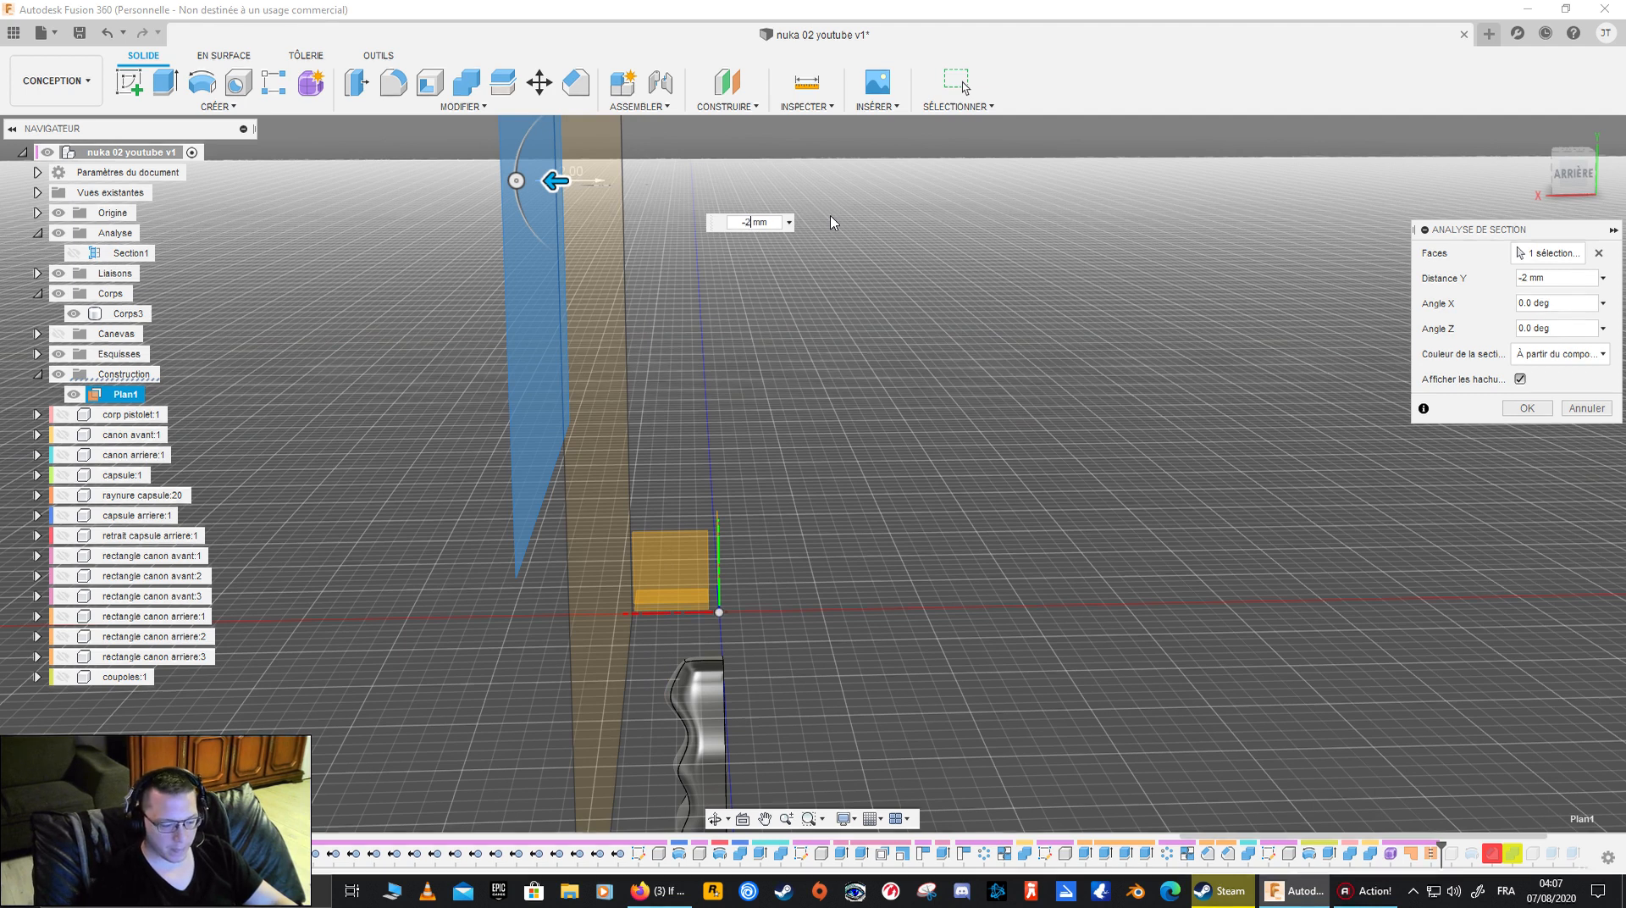
{"action": "type", "text": "-3"}
{"action": "key", "text": "Return"}
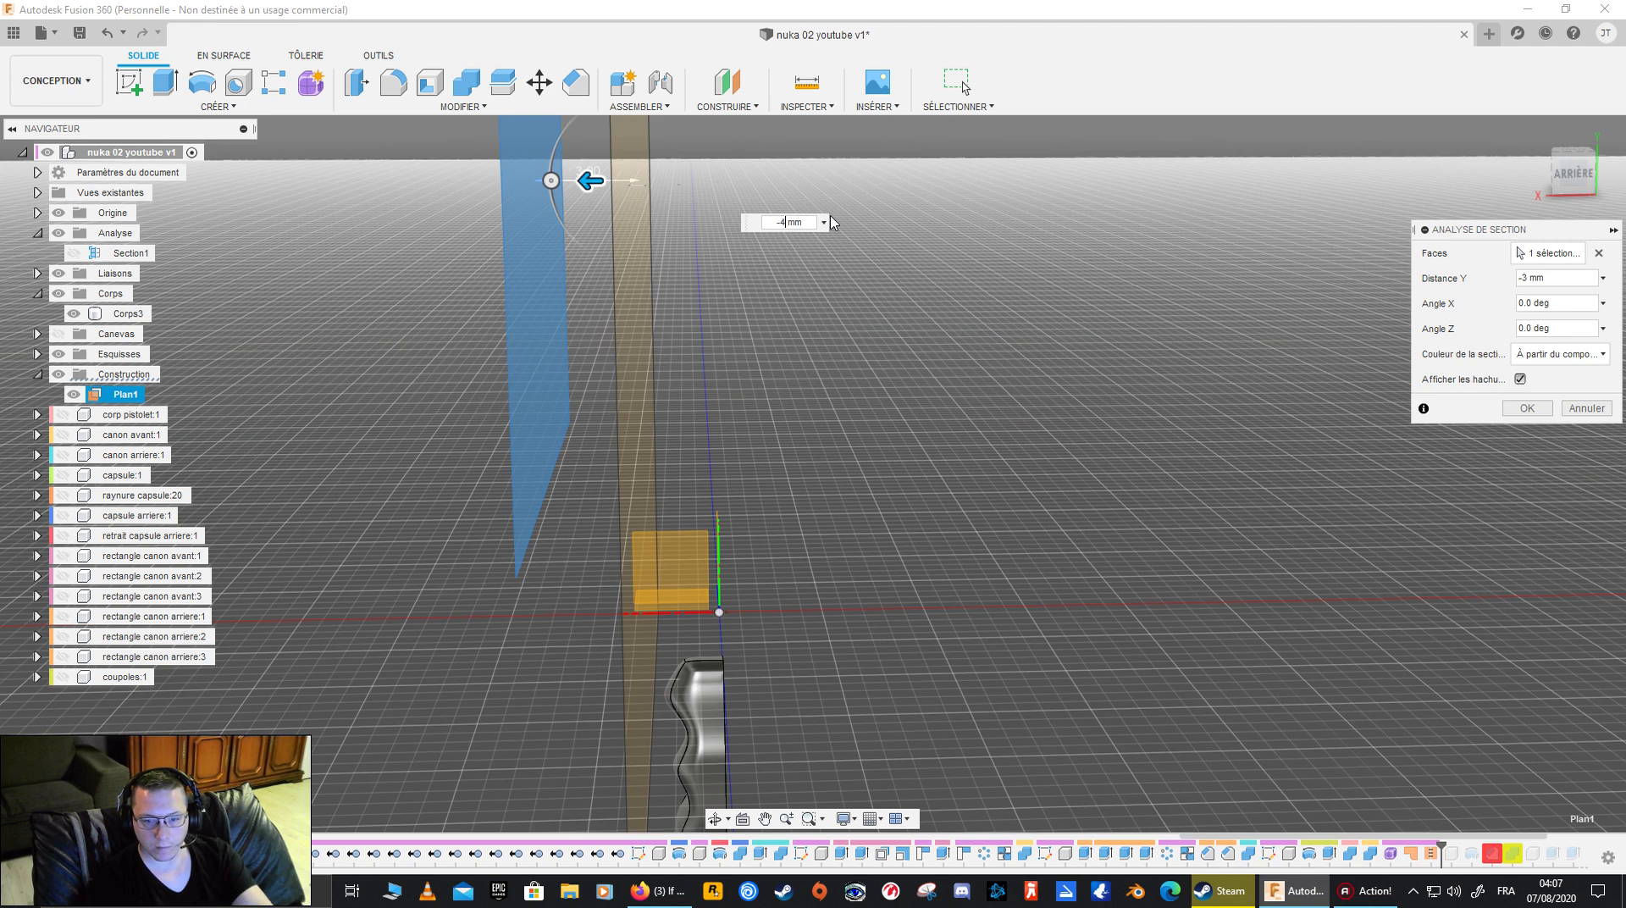
{"action": "key", "text": "Return"}
{"action": "type", "text": "-5"}
{"action": "key", "text": "Return"}
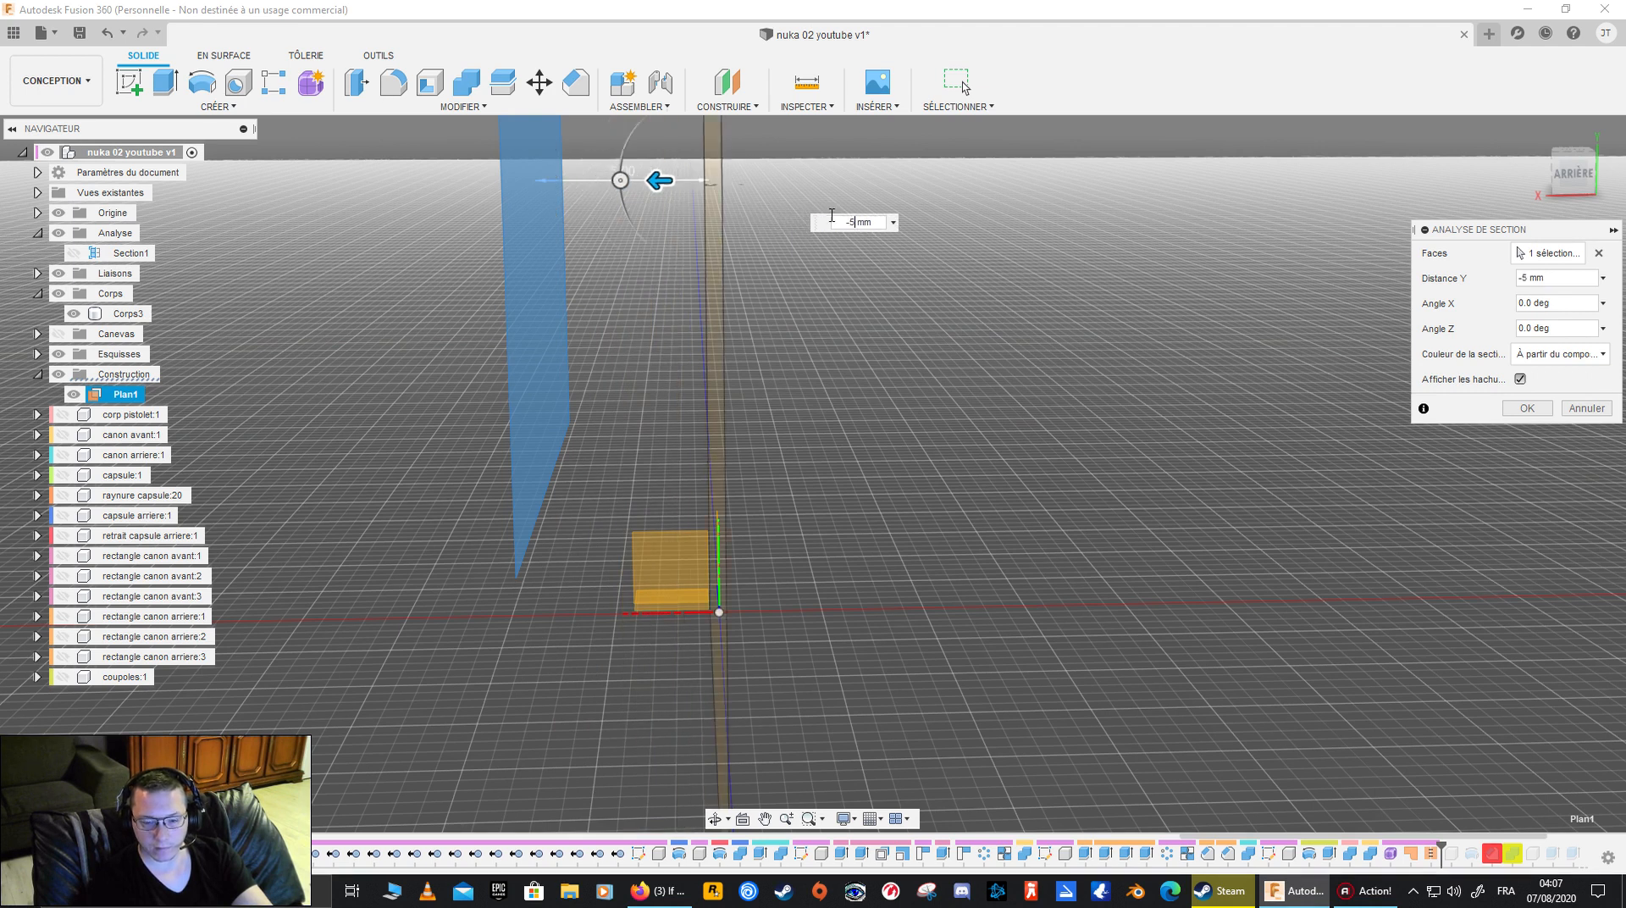
- Refine the section distance between -3.5 and -4.6 mm, inspect the cut through the grip at -4.6 mm, and cancel the analysis
{"action": "type", "text": "-3.5"}
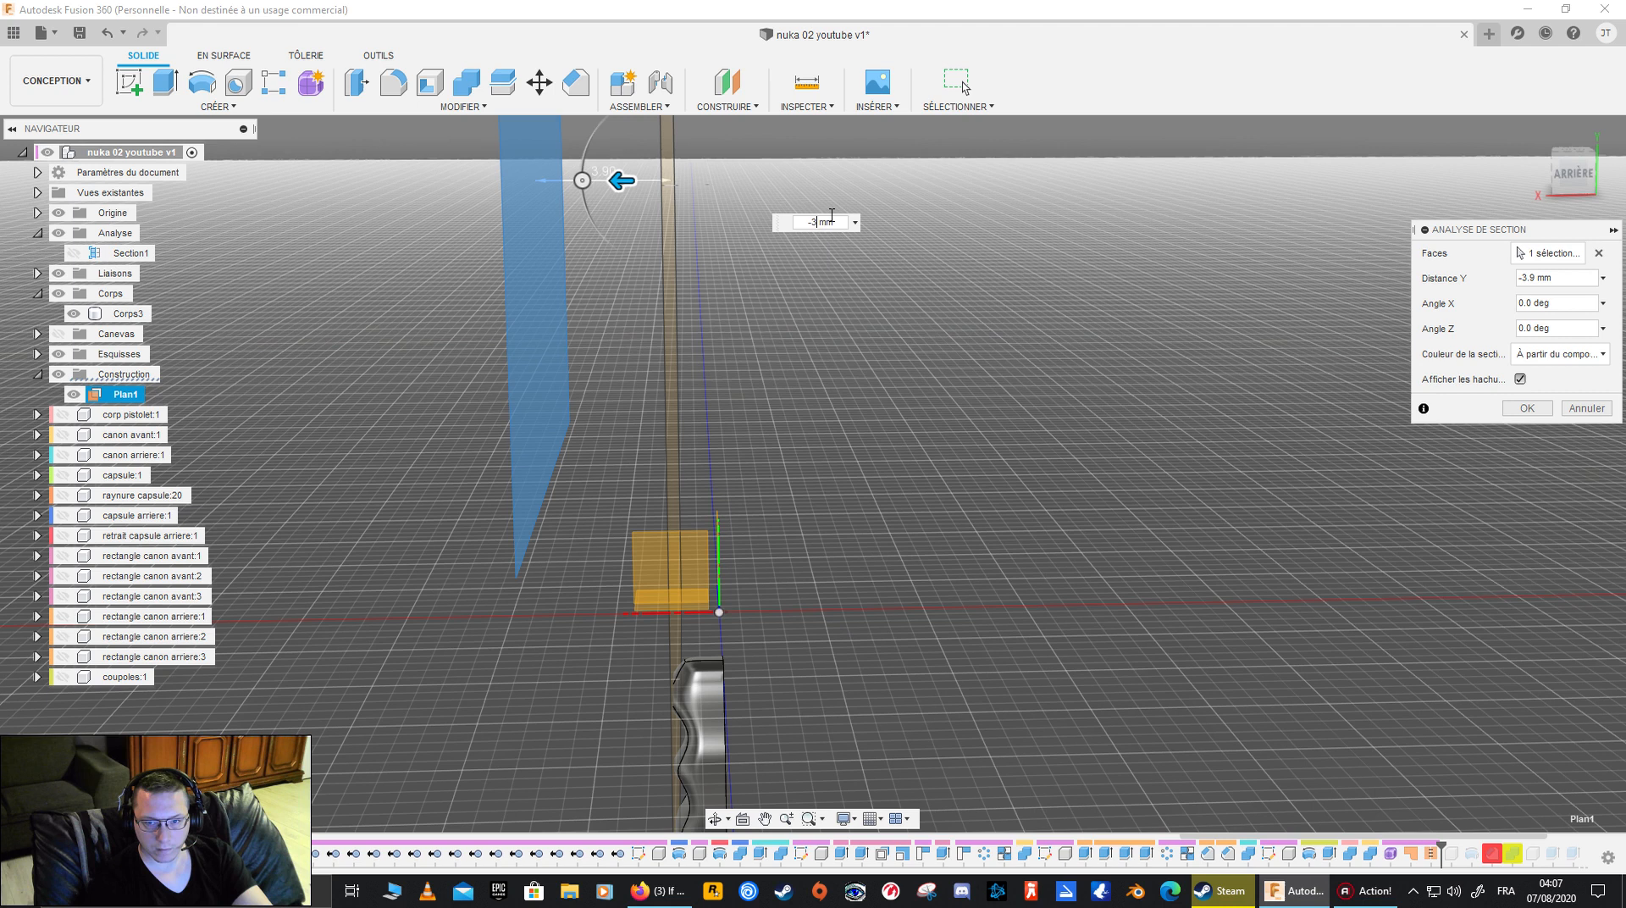
{"action": "type", "text": ".2"}
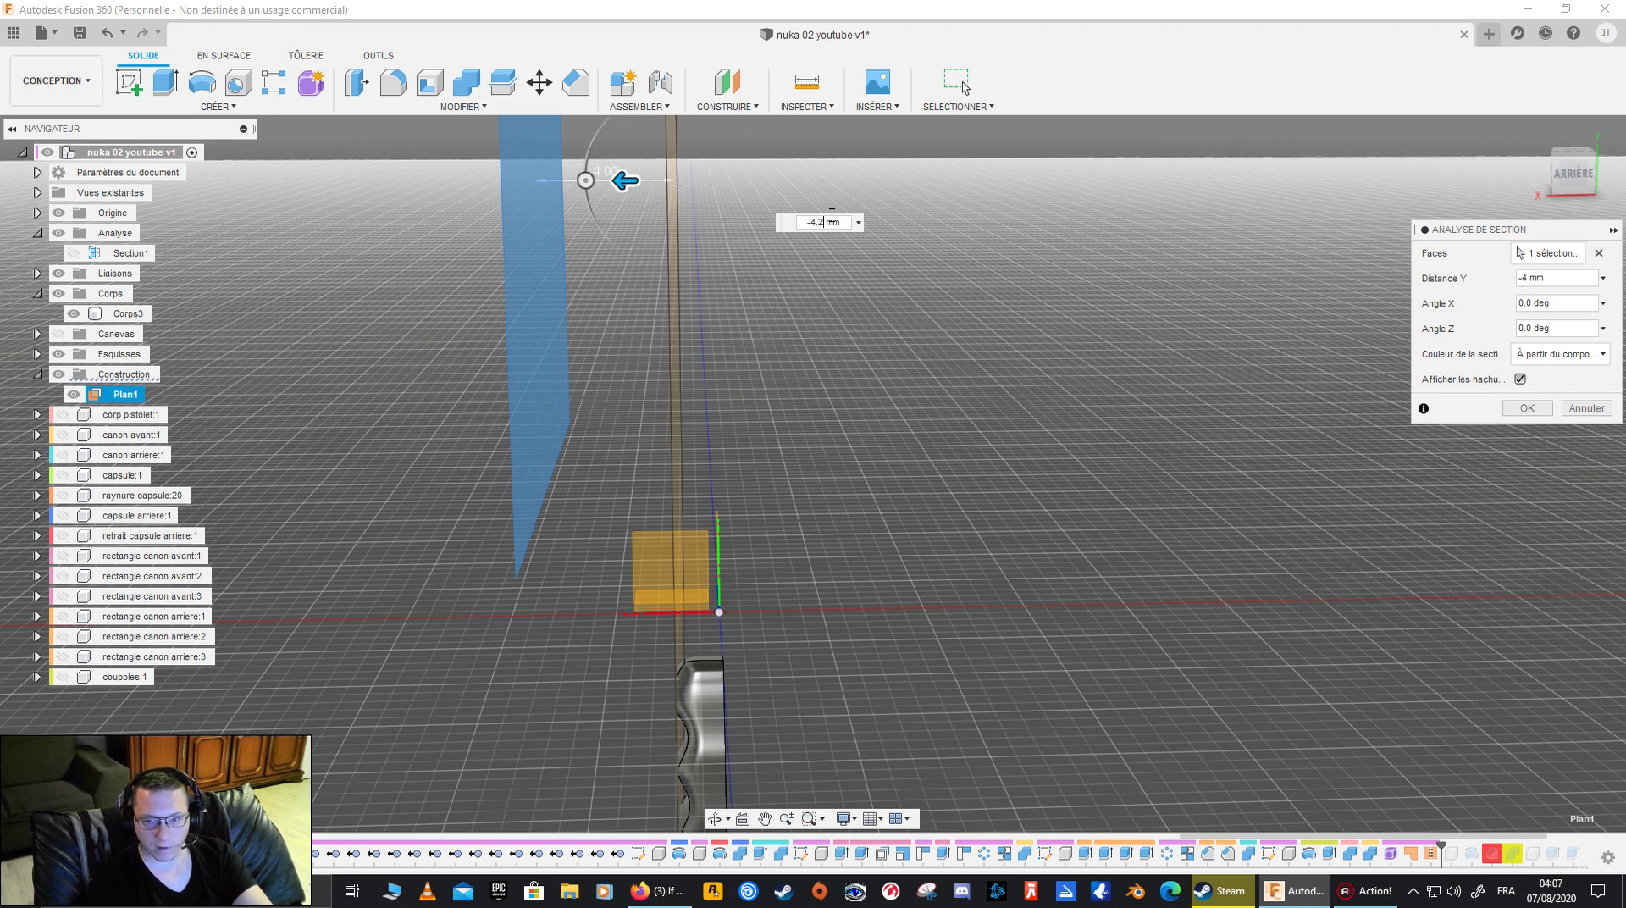
{"action": "type", "text": ".5"}
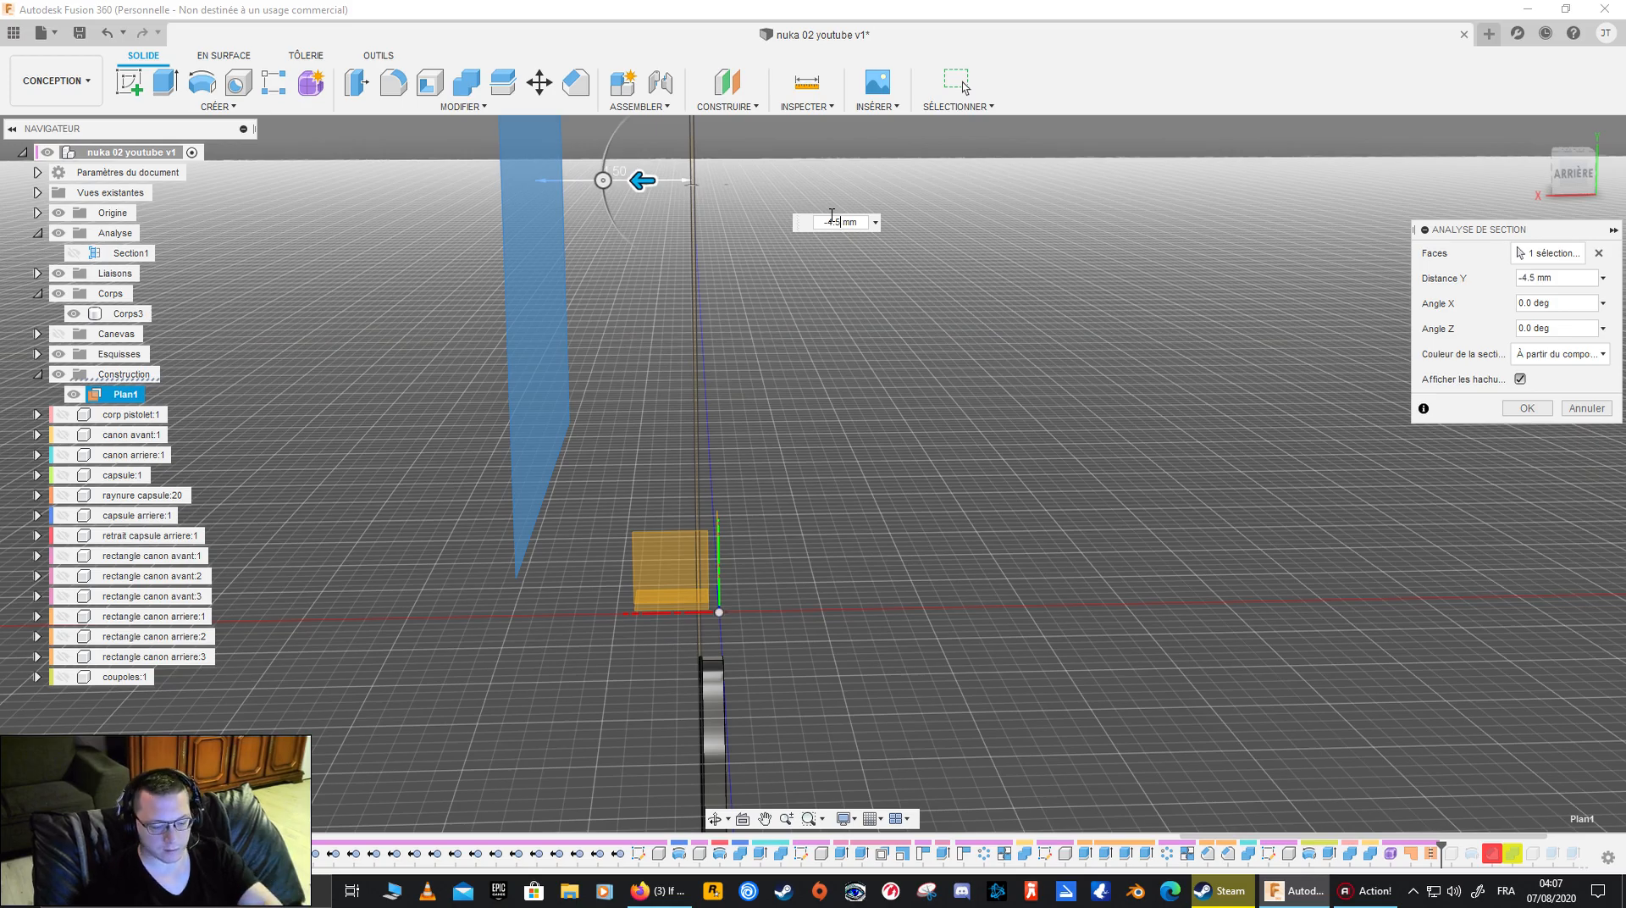
{"action": "mouse_move", "coordinate": [771, 650]}
{"action": "middle_mouse_down"}
{"action": "mouse_move", "coordinate": [766, 583]}
{"action": "mouse_move", "coordinate": [812, 455]}
{"action": "mouse_move", "coordinate": [935, 449]}
{"action": "middle_mouse_up"}
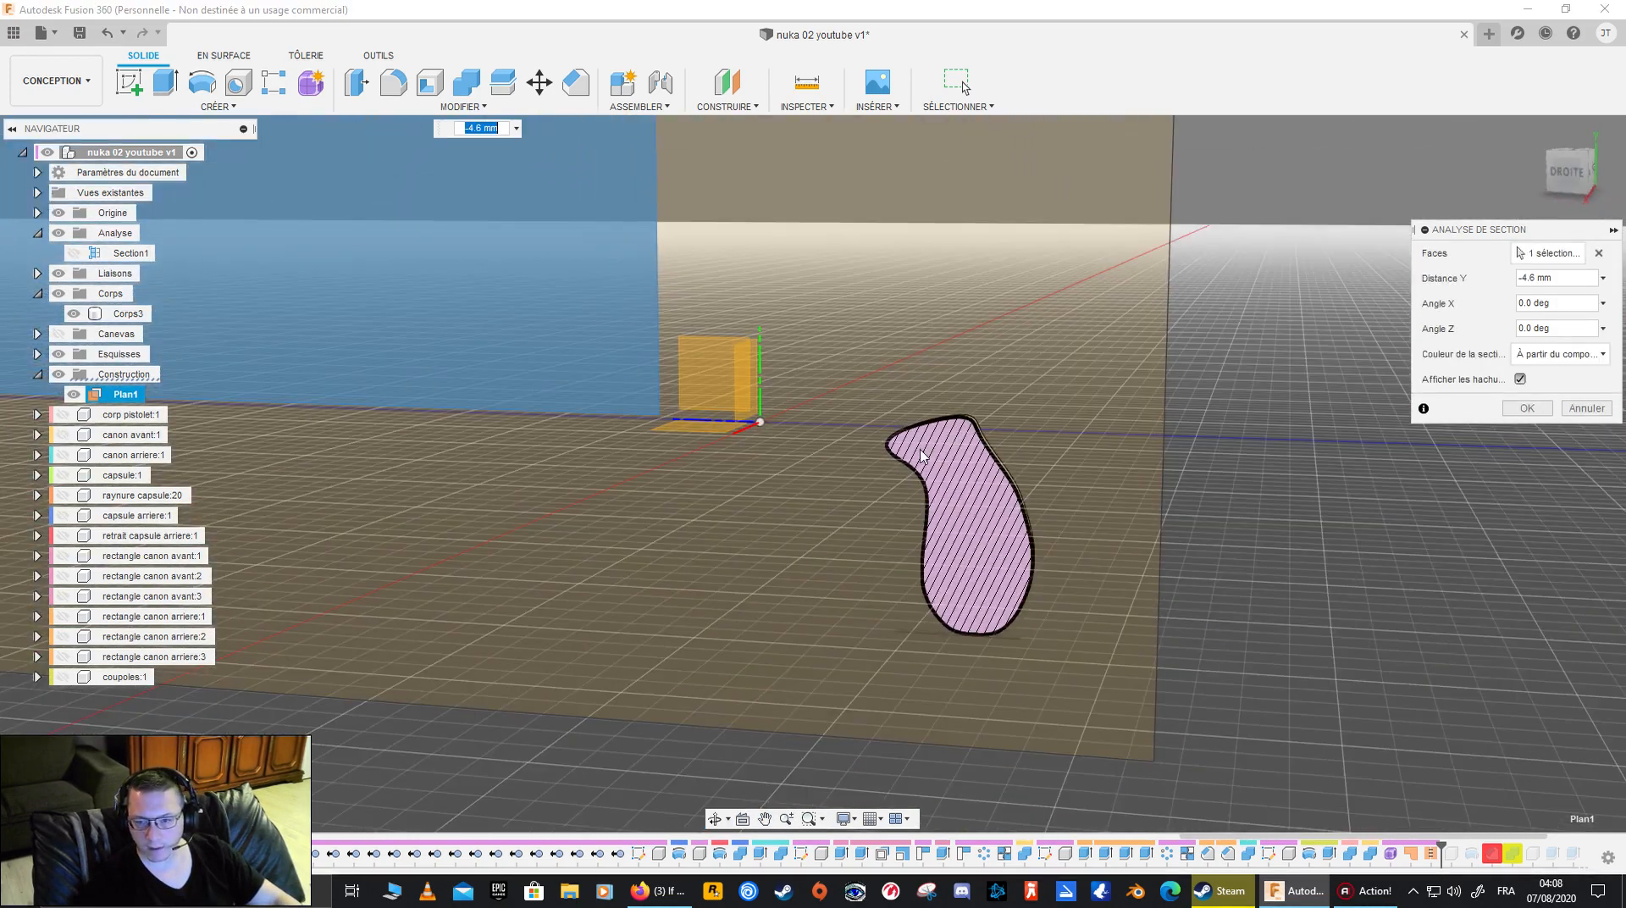
{"action": "scroll", "coordinate": [995, 510], "scroll_direction": "up", "scroll_amount": 3}
{"action": "mouse_move", "coordinate": [847, 508]}
{"action": "middle_mouse_down", "text": "shift"}
{"action": "mouse_move", "coordinate": [853, 489]}
{"action": "mouse_move", "coordinate": [928, 480]}
{"action": "mouse_move", "coordinate": [1070, 483]}
{"action": "mouse_move", "coordinate": [1034, 545]}
{"action": "mouse_move", "coordinate": [1019, 526]}
{"action": "mouse_move", "coordinate": [818, 519]}
{"action": "middle_mouse_up", "text": "shift"}
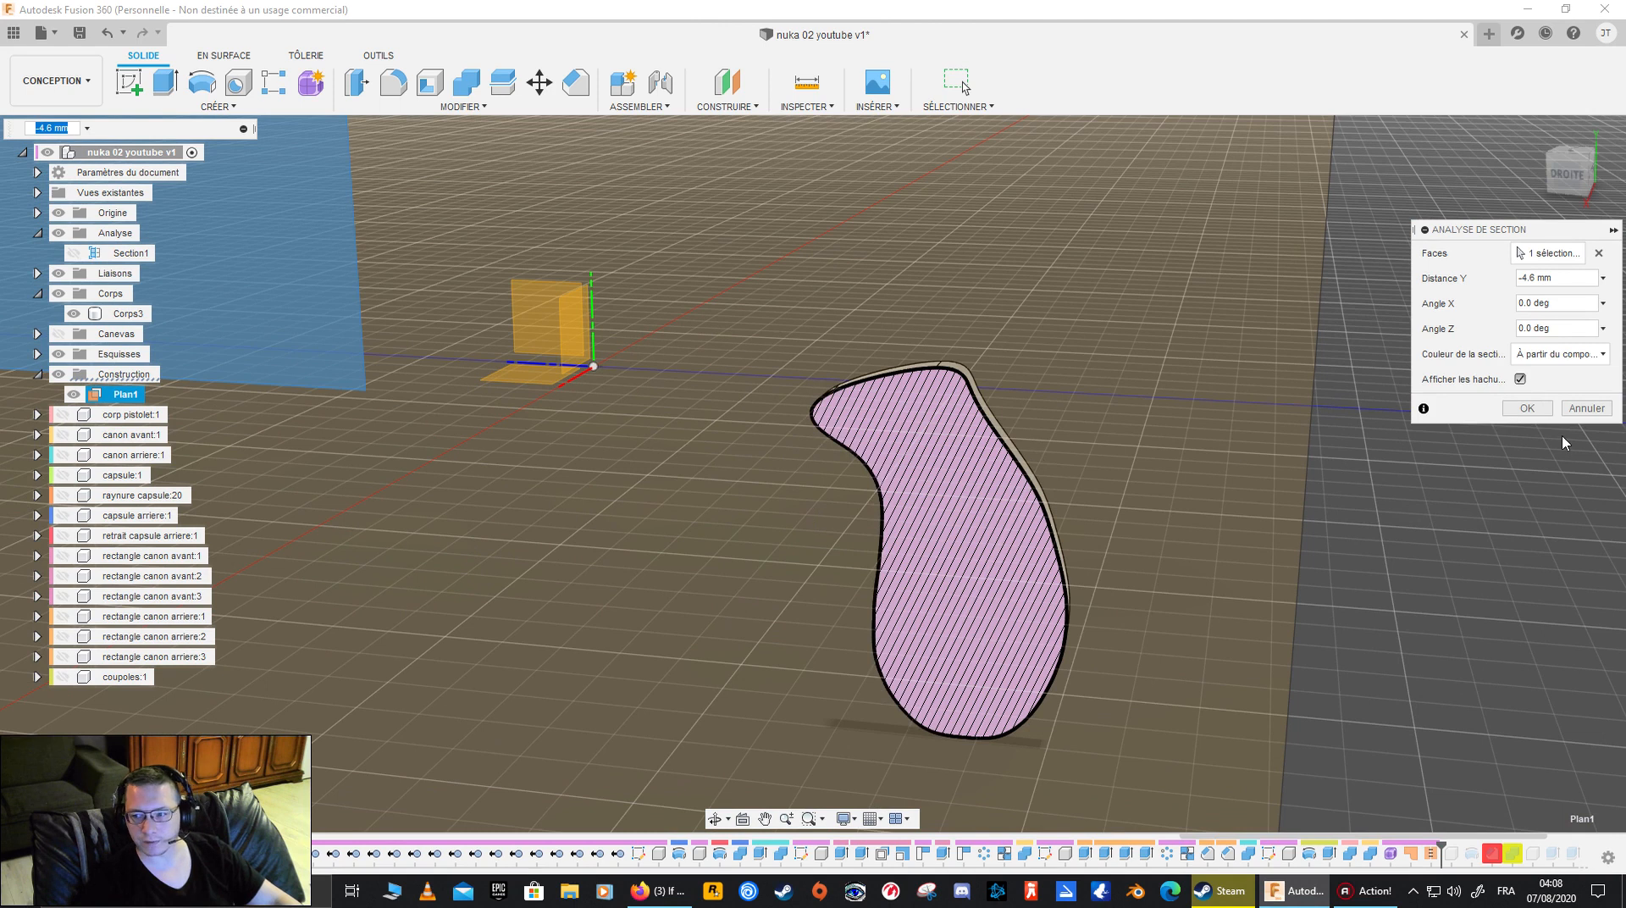
{"action": "left_click", "coordinate": [1584, 409]}
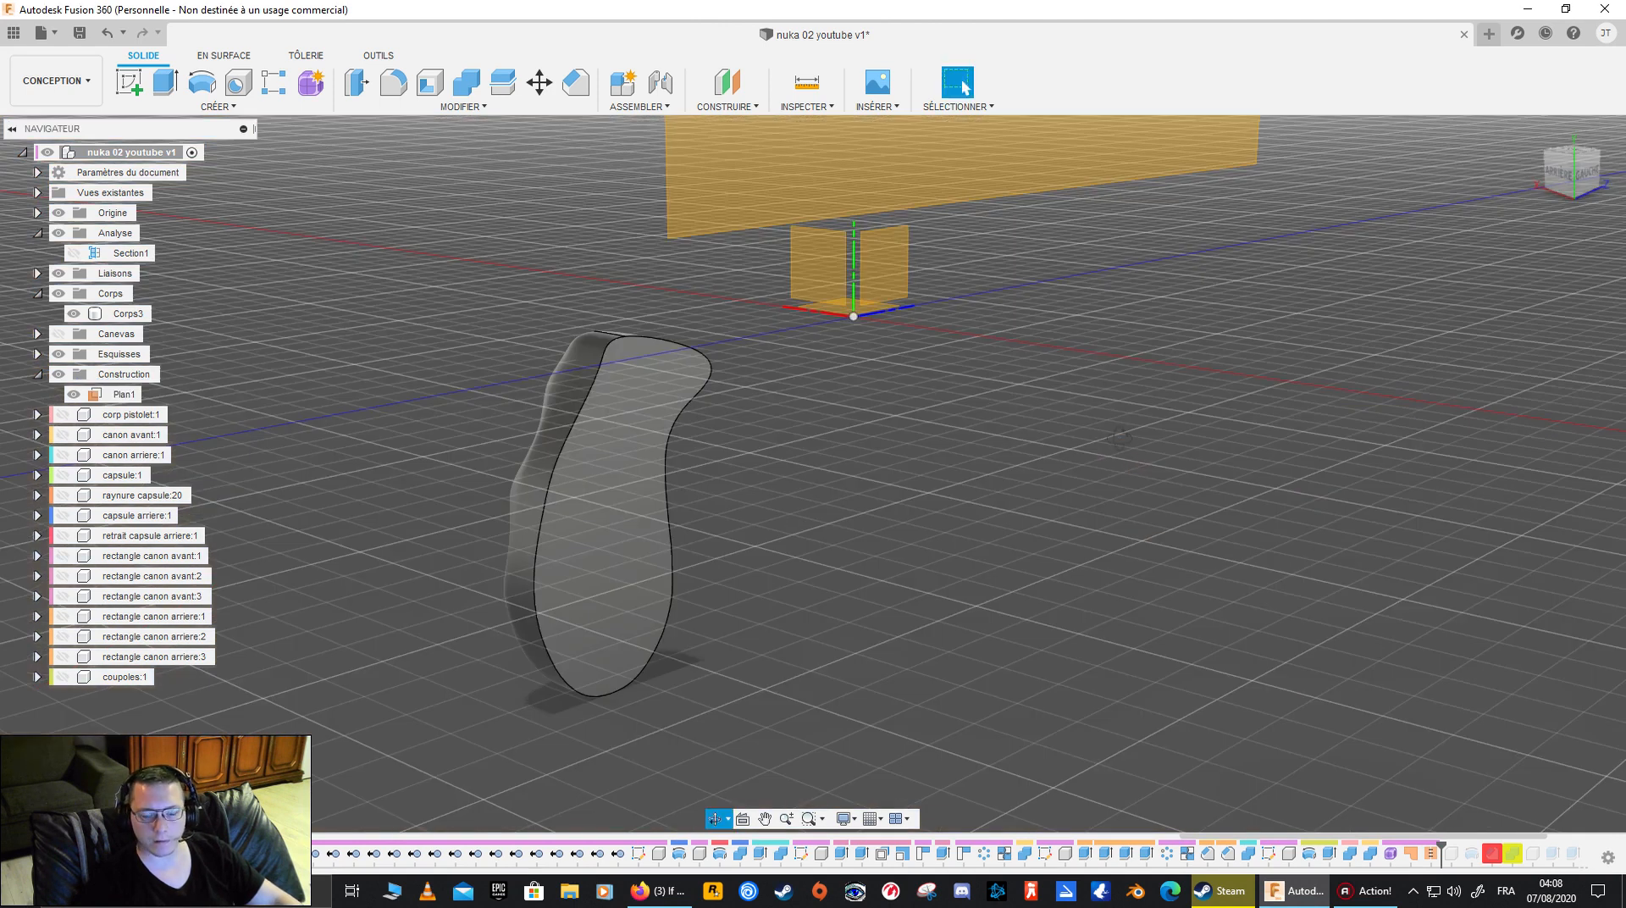
- Roll the timeline forward to its end to bring back the remaining features and components
{"action": "mouse_move", "coordinate": [1136, 465]}
{"action": "middle_mouse_down", "text": "shift"}
{"action": "mouse_move", "coordinate": [927, 476]}
{"action": "mouse_move", "coordinate": [834, 453]}
{"action": "mouse_move", "coordinate": [980, 411]}
{"action": "mouse_move", "coordinate": [1027, 439]}
{"action": "mouse_move", "coordinate": [1005, 450]}
{"action": "middle_mouse_up", "text": "shift"}
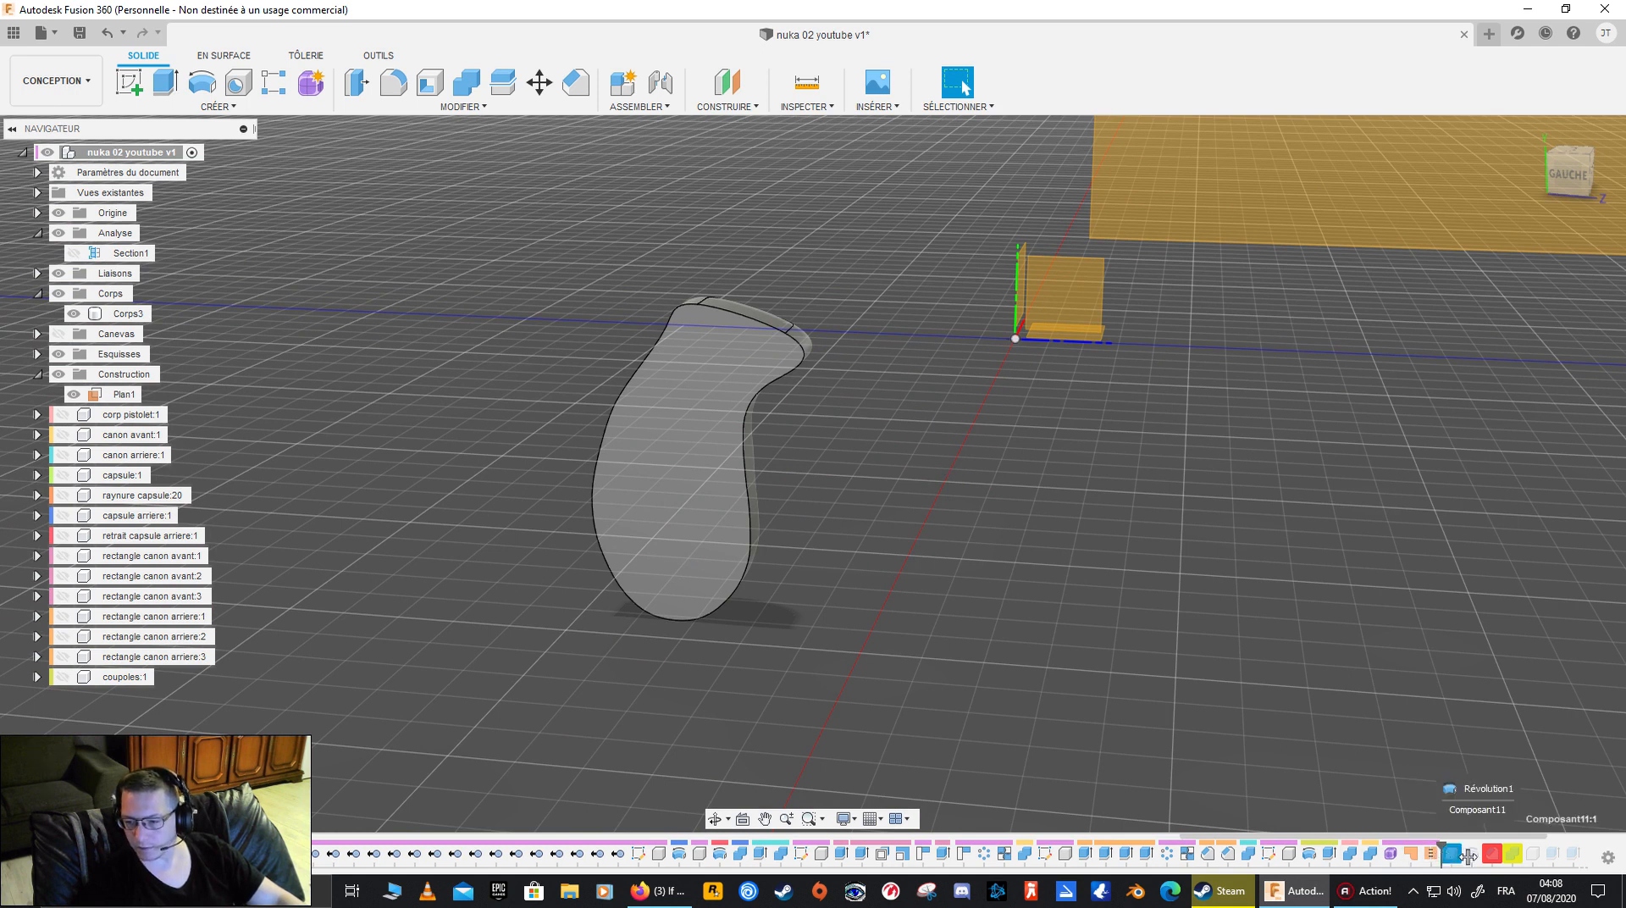
{"action": "left_click_drag", "start_coordinate": [1445, 856], "coordinate": [1592, 853]}
{"action": "scroll", "coordinate": [1001, 542], "scroll_direction": "up", "scroll_amount": 2}
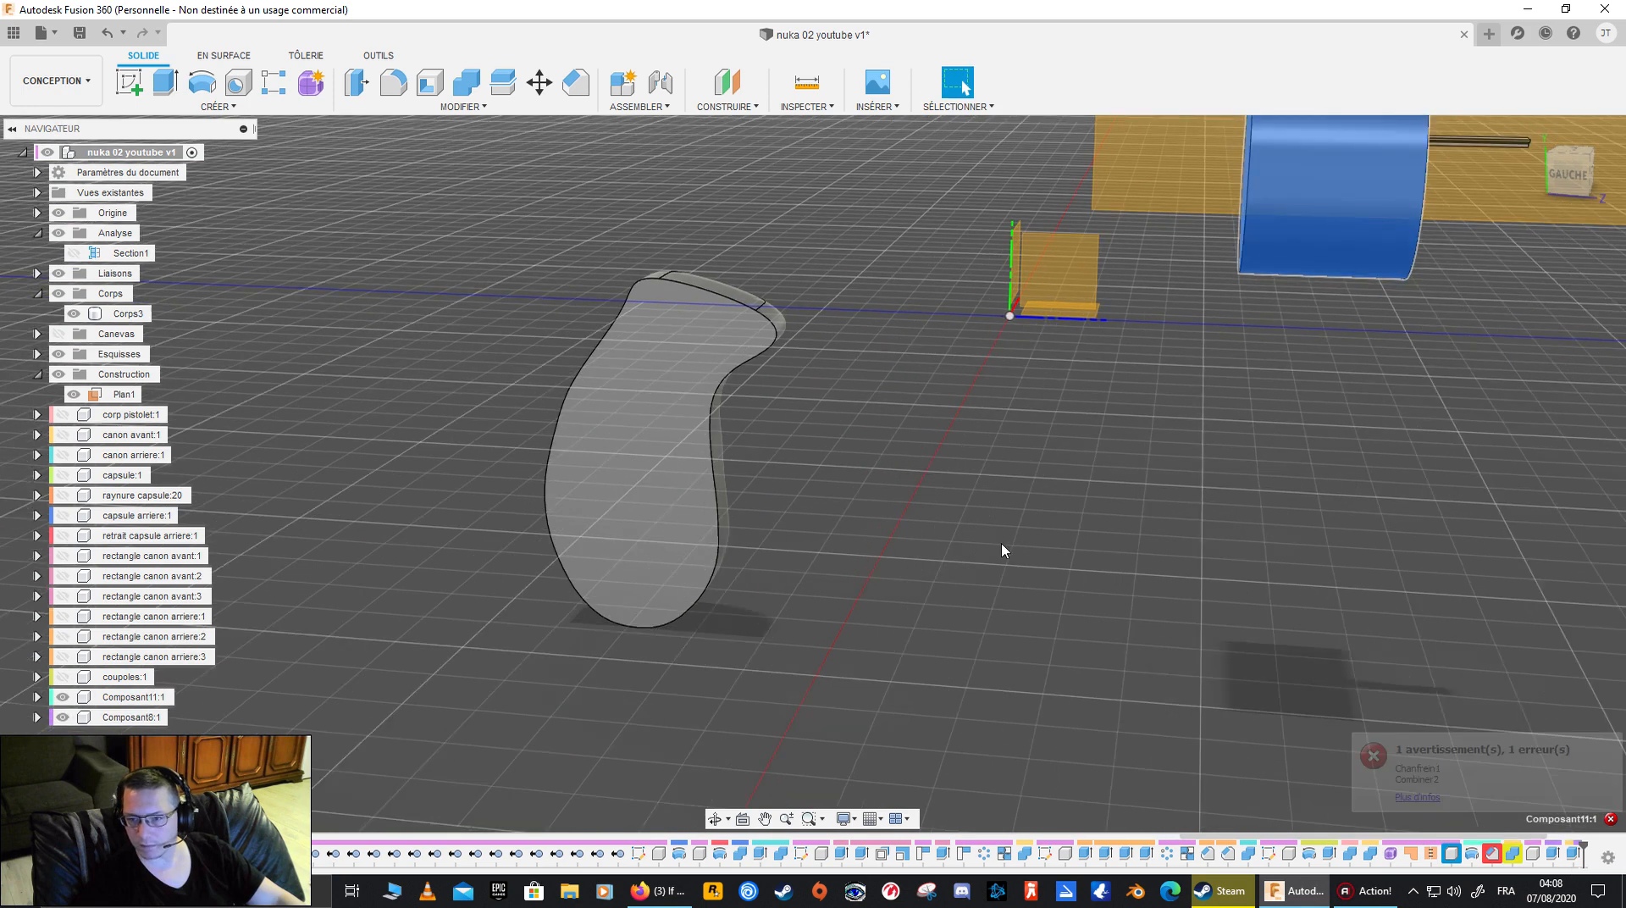
- Show all the hidden gun components, from corp pistolet through coupoles, including the capsule parts and barrel rectangles
{"action": "scroll", "coordinate": [1228, 412], "scroll_direction": "down", "scroll_amount": 5}
{"action": "middle_click_drag", "start_coordinate": [1221, 413], "coordinate": [906, 425], "text": "shift"}
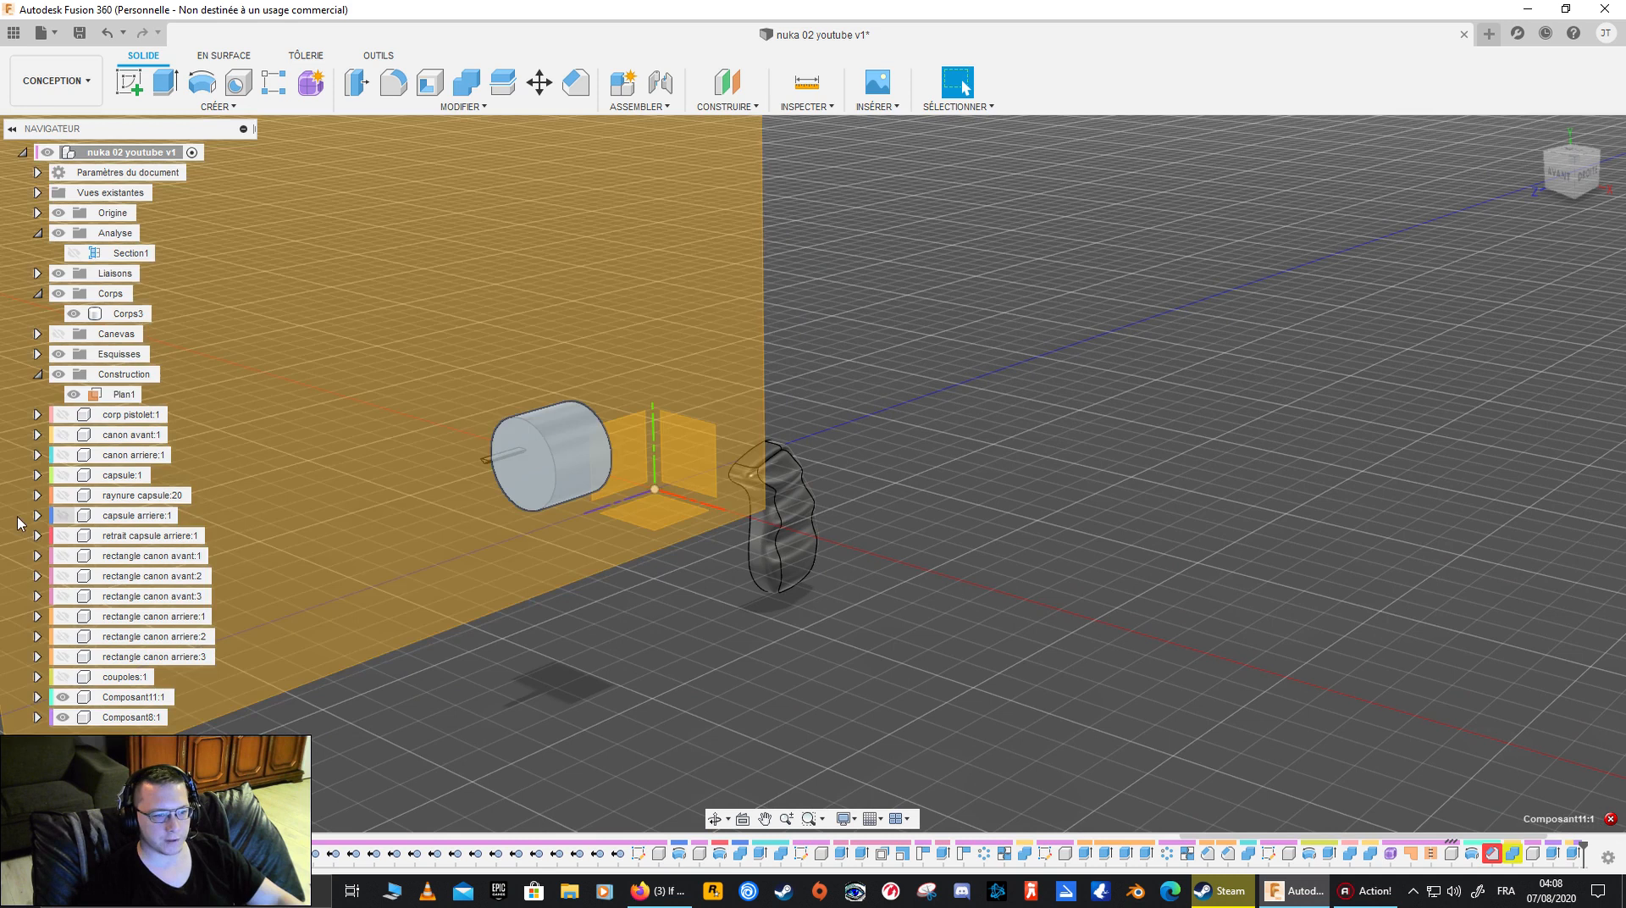
{"action": "left_click", "coordinate": [64, 416]}
{"action": "left_click", "coordinate": [64, 434]}
{"action": "left_click", "coordinate": [64, 455]}
{"action": "left_click", "coordinate": [64, 475]}
{"action": "left_click", "coordinate": [64, 496]}
{"action": "left_click", "coordinate": [64, 515]}
{"action": "left_click", "coordinate": [61, 535]}
{"action": "left_click", "coordinate": [63, 555]}
{"action": "left_click", "coordinate": [63, 576]}
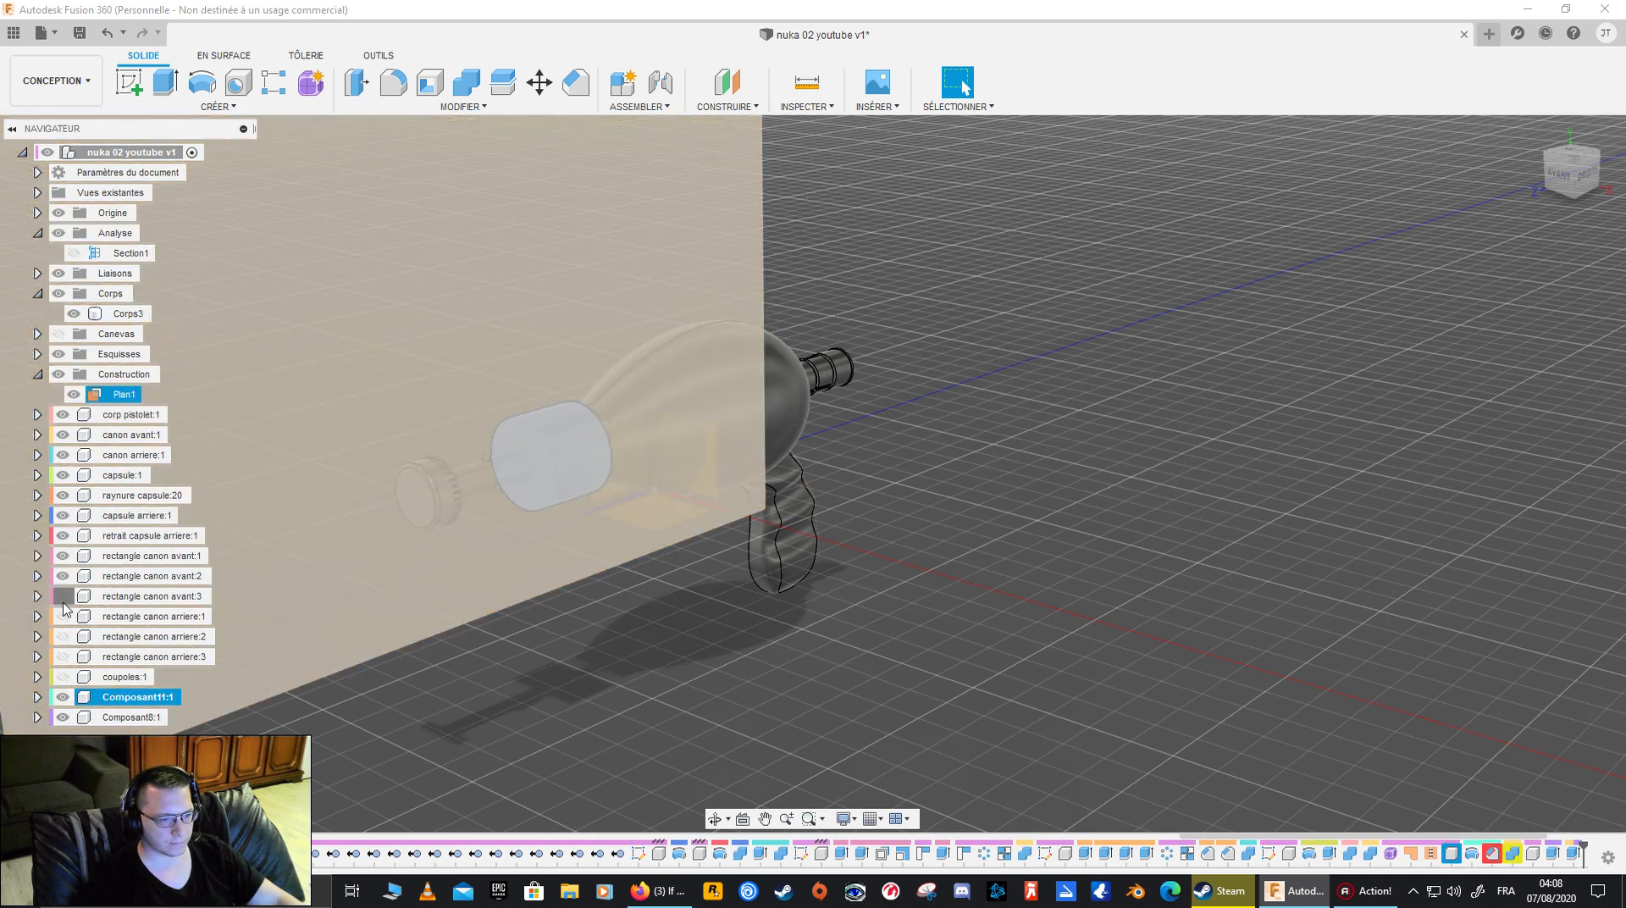
{"action": "left_click", "coordinate": [60, 619]}
{"action": "left_click", "coordinate": [62, 636]}
{"action": "left_click", "coordinate": [63, 656]}
{"action": "left_click", "coordinate": [62, 677]}
- Switch on Section1 but hide the whole Analyse folder, and collapse and hide the Construction folder
{"action": "middle_click_drag", "start_coordinate": [900, 506], "coordinate": [781, 667], "text": "shift"}
{"action": "left_click", "coordinate": [616, 533]}
{"action": "middle_click_drag", "start_coordinate": [573, 609], "coordinate": [638, 487]}
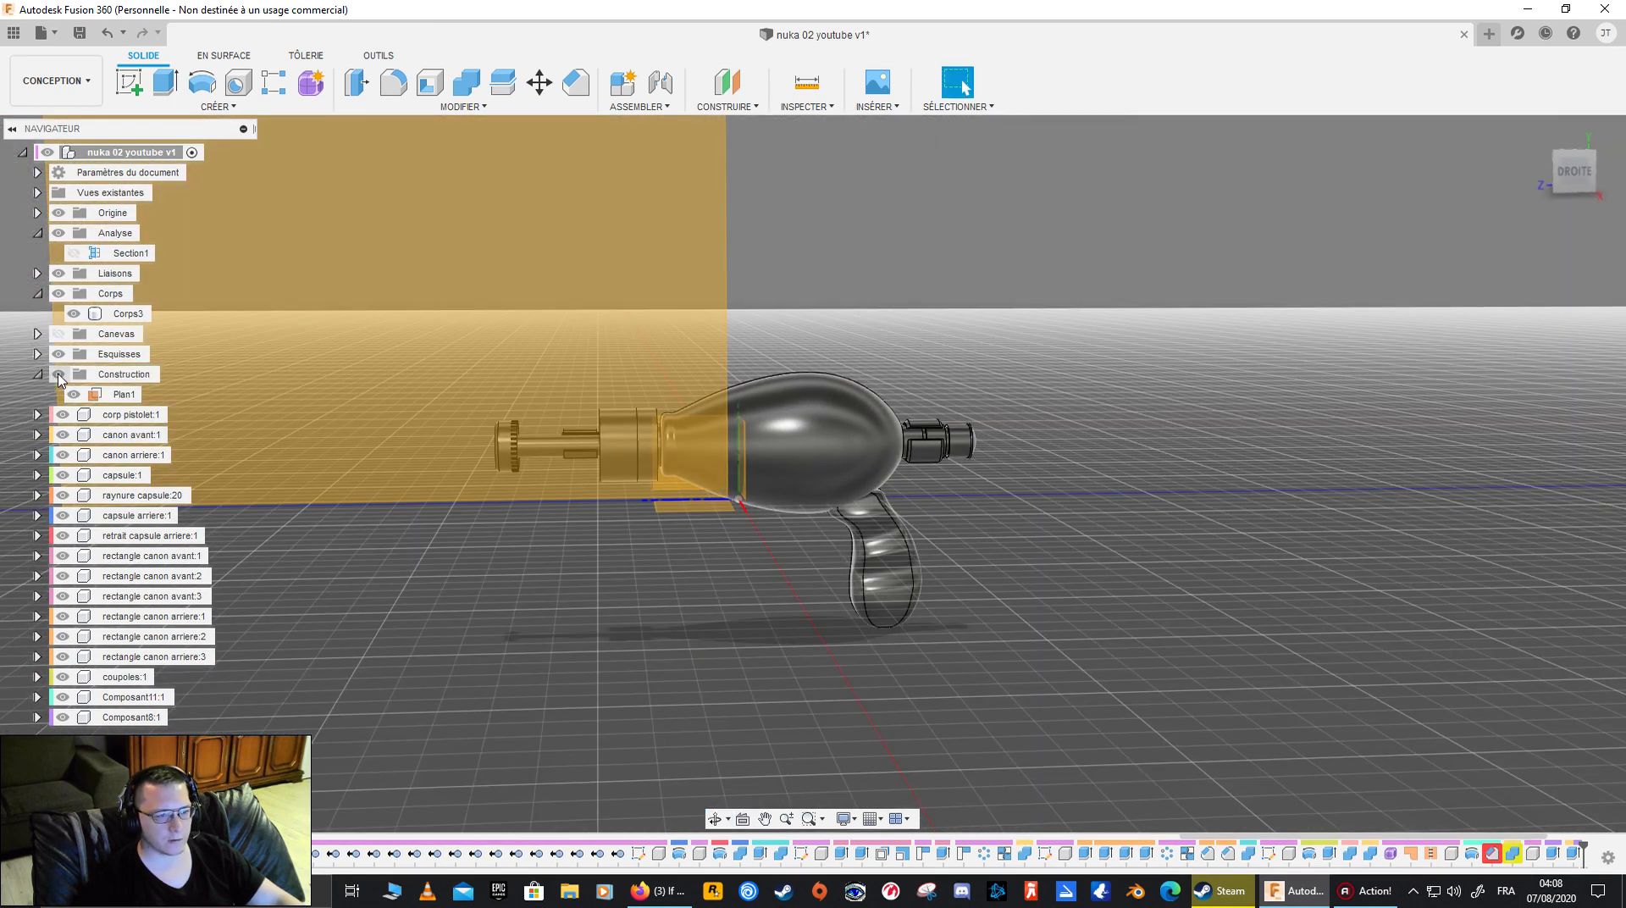
{"action": "left_click", "coordinate": [39, 375]}
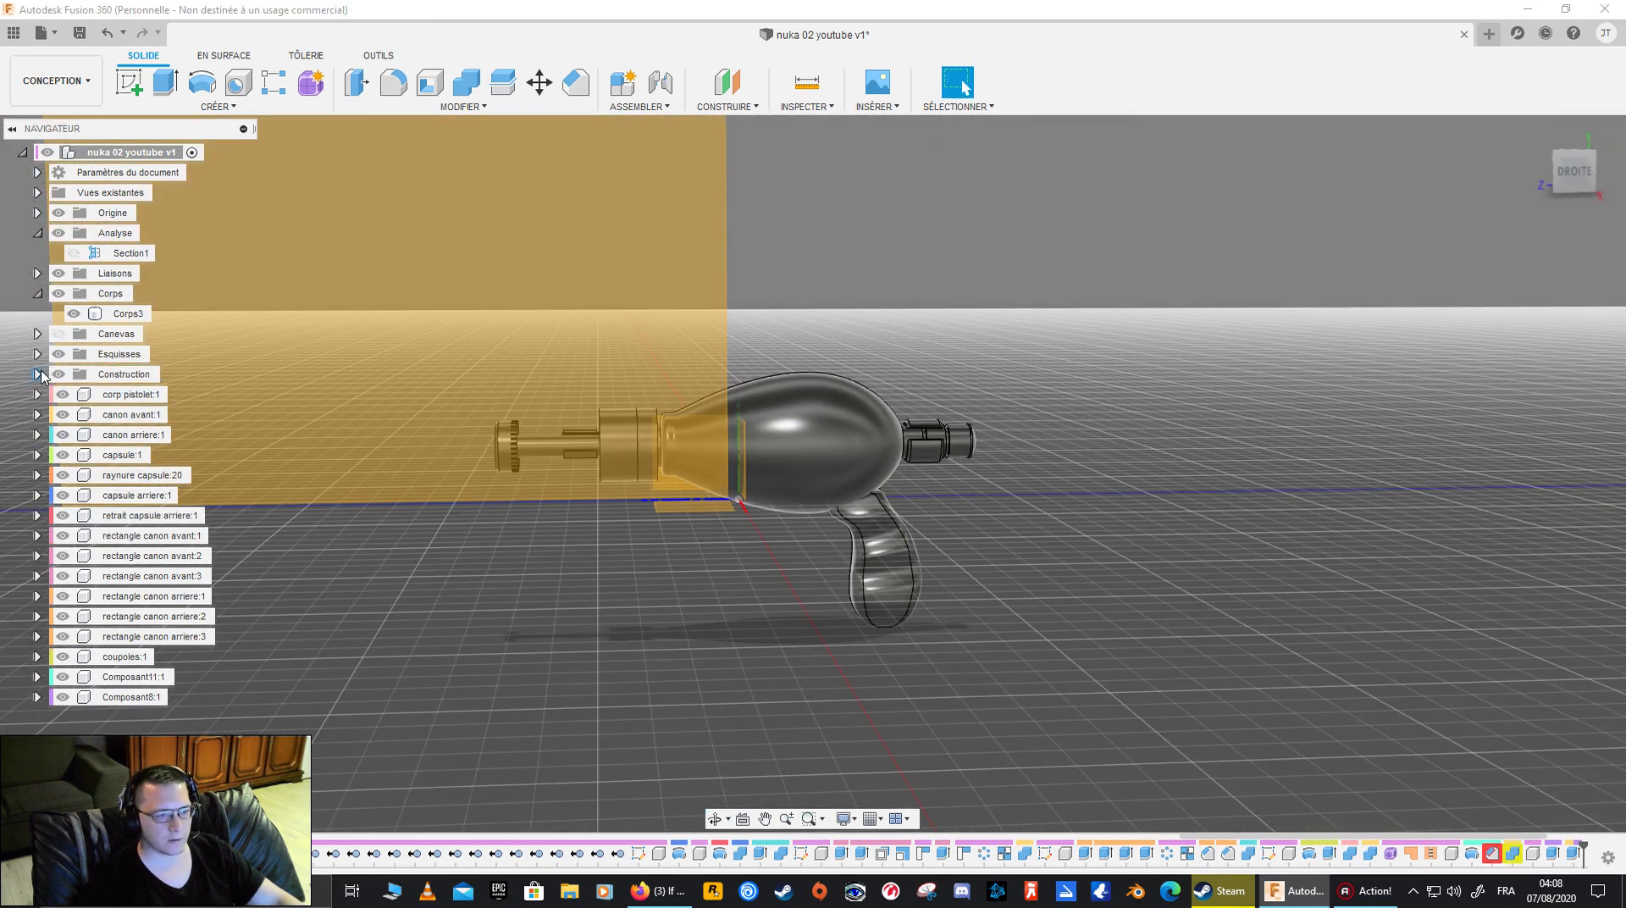
{"action": "left_click", "coordinate": [73, 253]}
{"action": "left_click", "coordinate": [59, 234]}
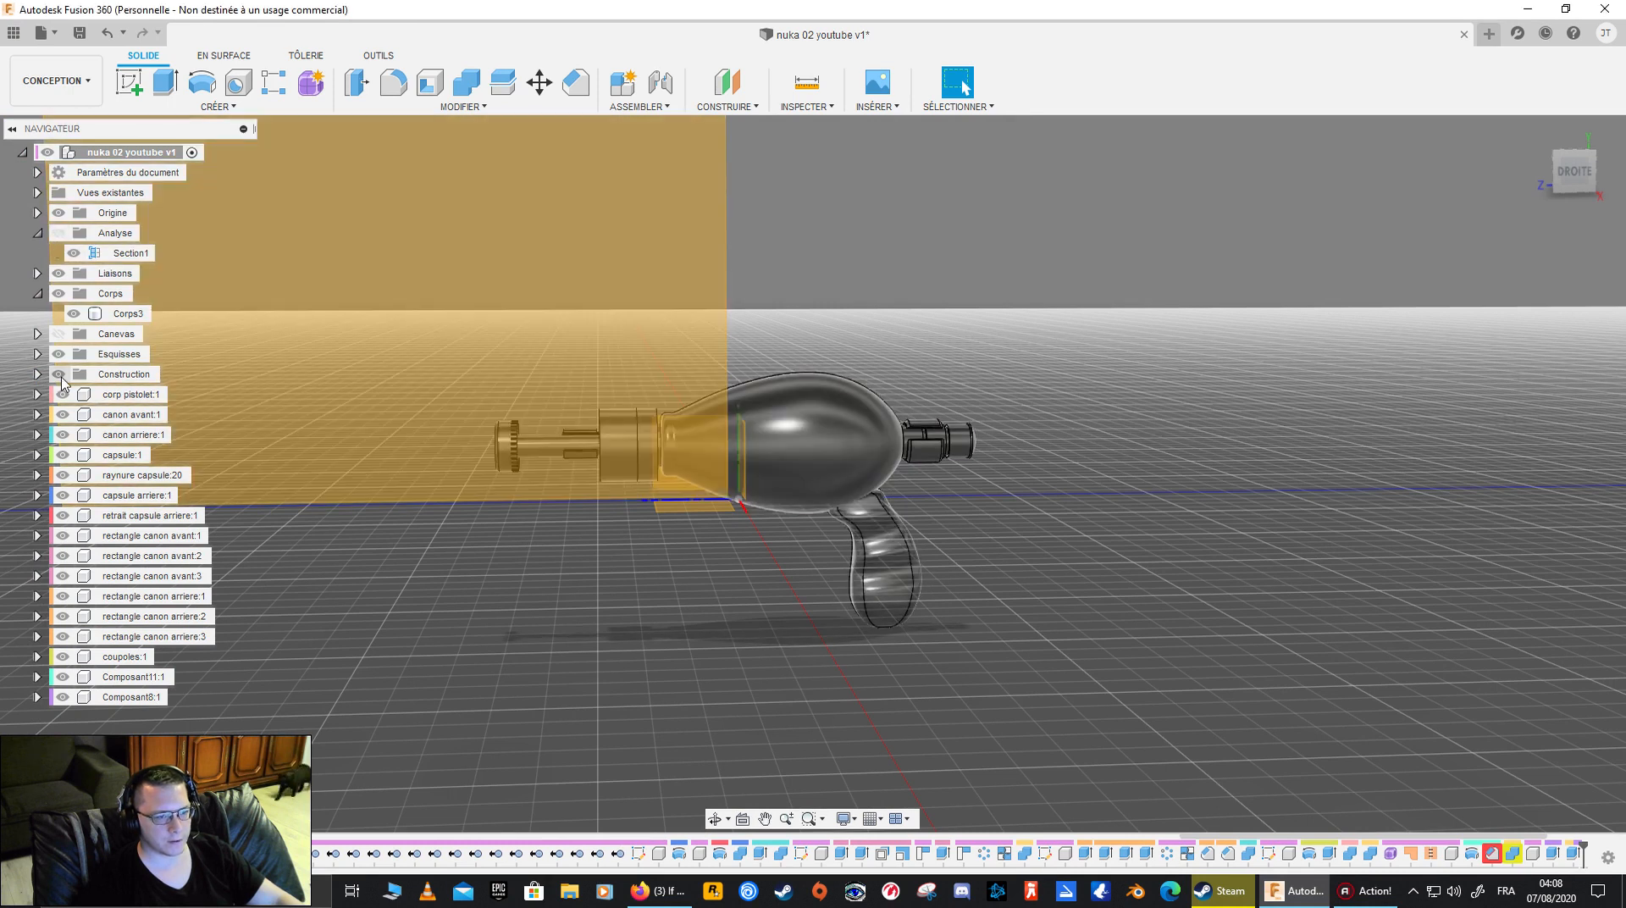
{"action": "left_click", "coordinate": [58, 374]}
- Hide the Composant11 cylinder covering the cupolas and remove that component while keeping its timeline history
{"action": "middle_click_drag", "start_coordinate": [505, 287], "coordinate": [516, 381], "text": "shift"}
{"action": "scroll", "coordinate": [658, 402], "scroll_direction": "up", "scroll_amount": 4}
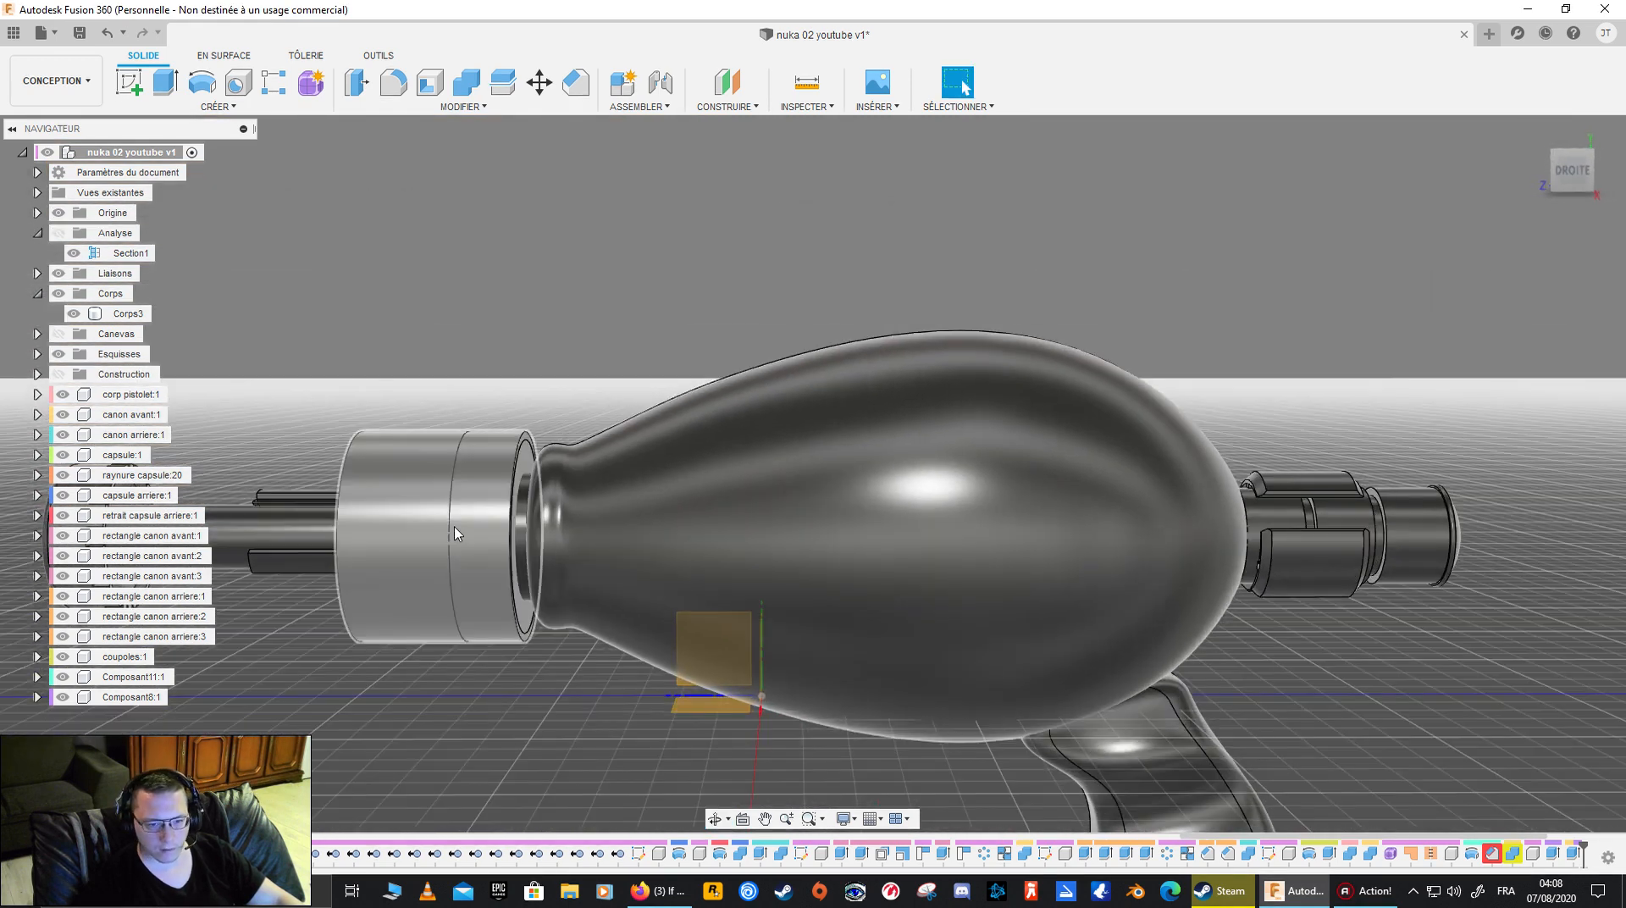
{"action": "left_click", "coordinate": [114, 678]}
{"action": "key", "text": "v"}
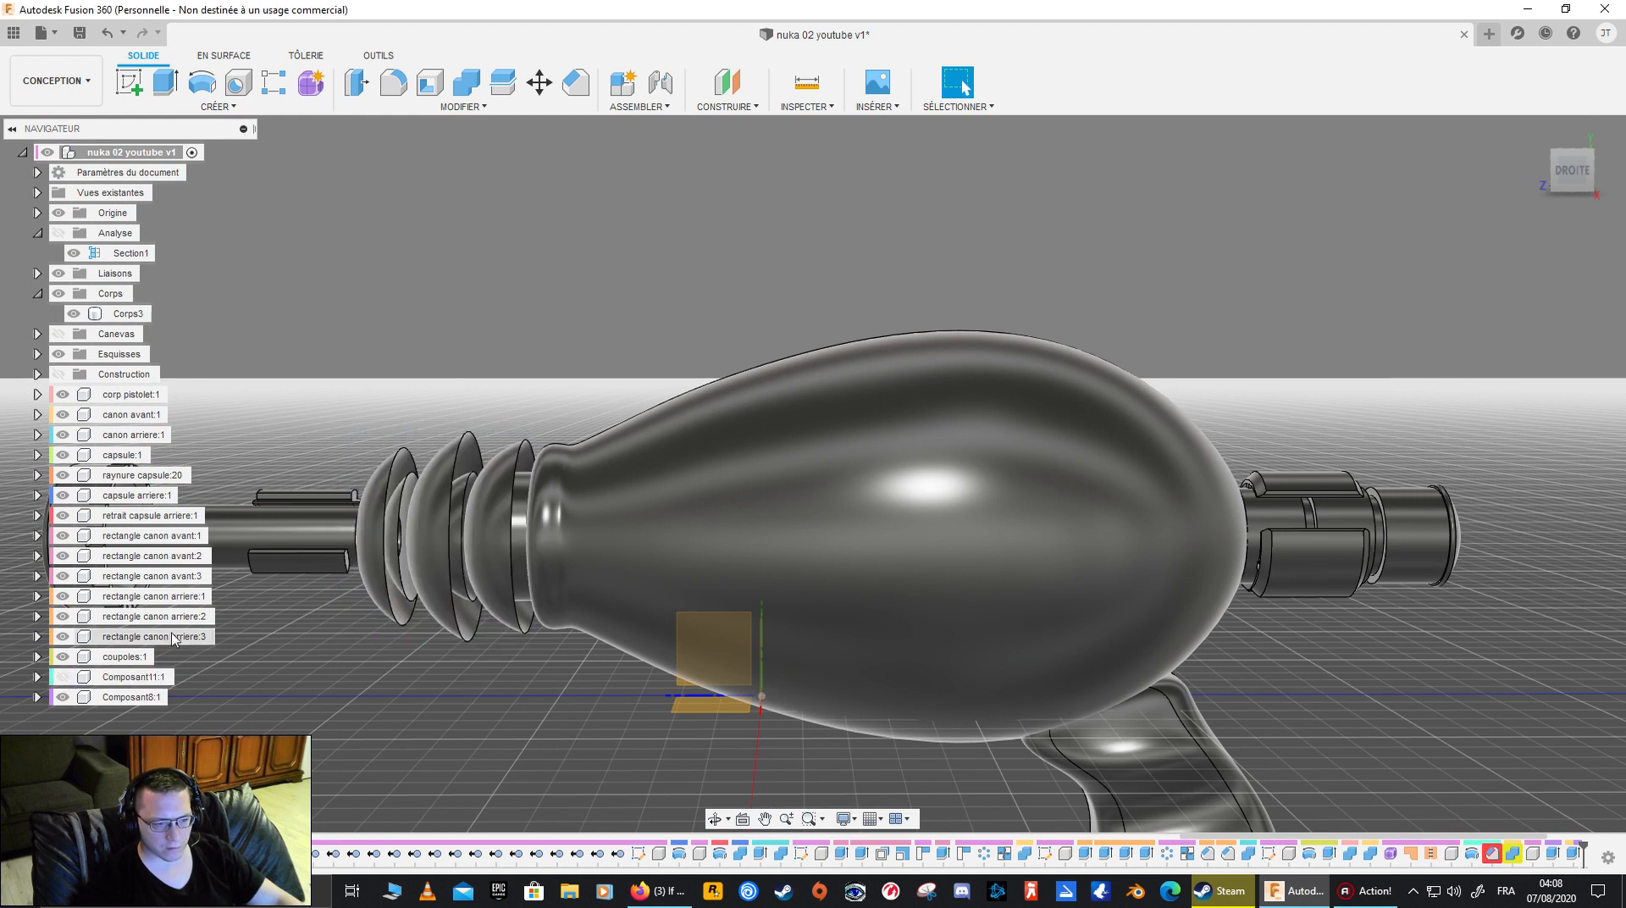
{"action": "left_click", "coordinate": [129, 678]}
{"action": "right_click", "coordinate": [129, 684]}
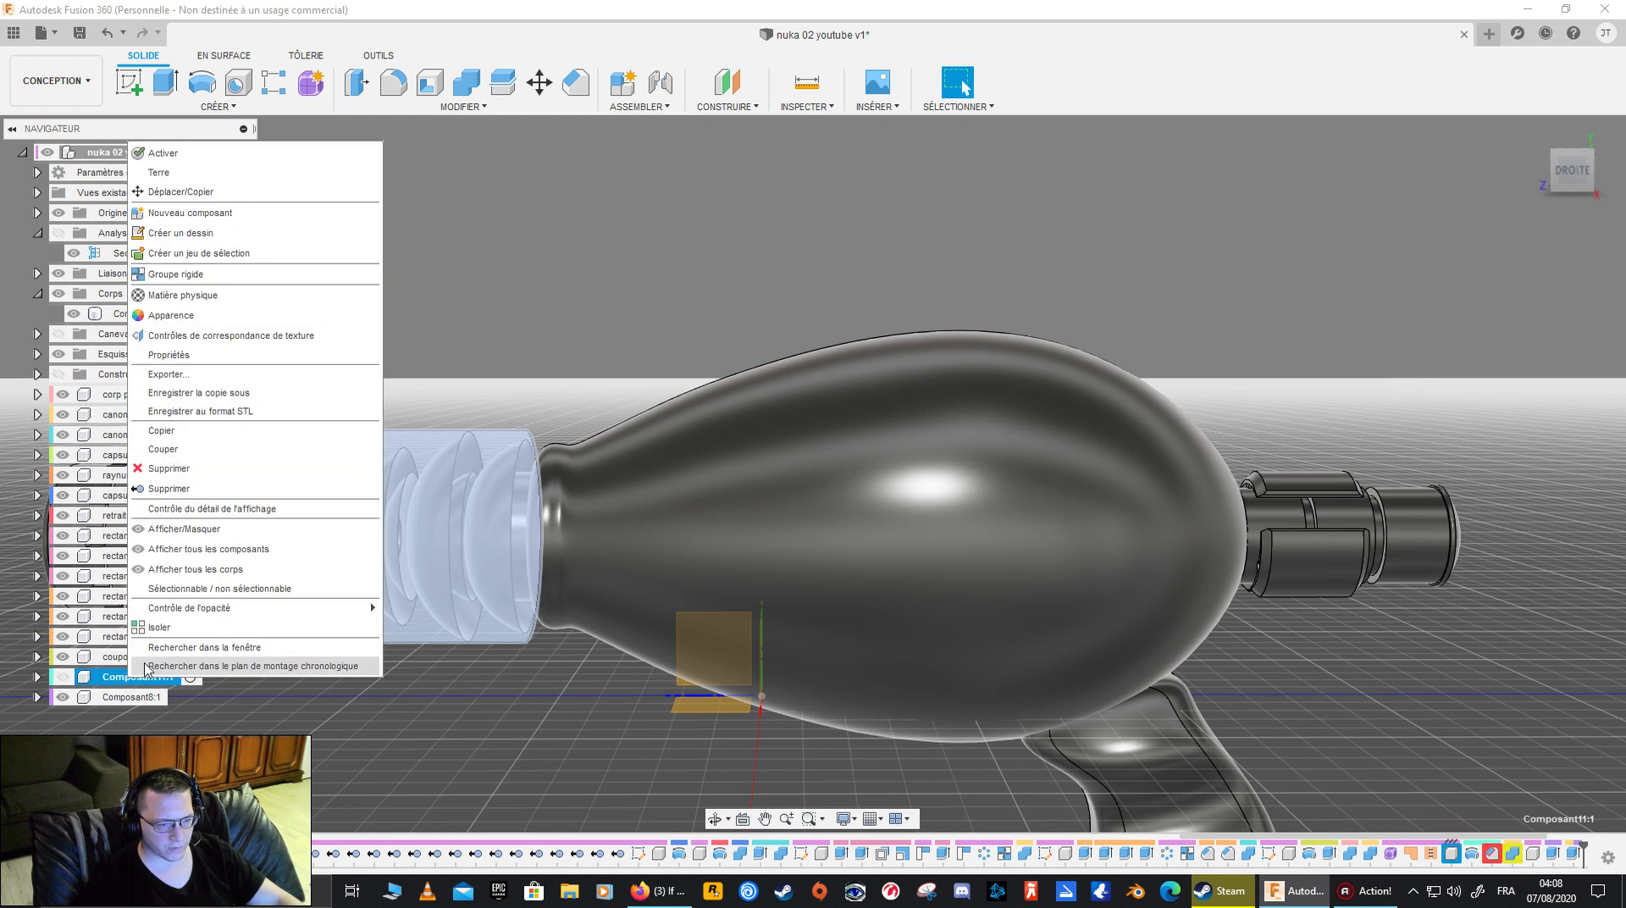
{"action": "left_click", "coordinate": [218, 494]}
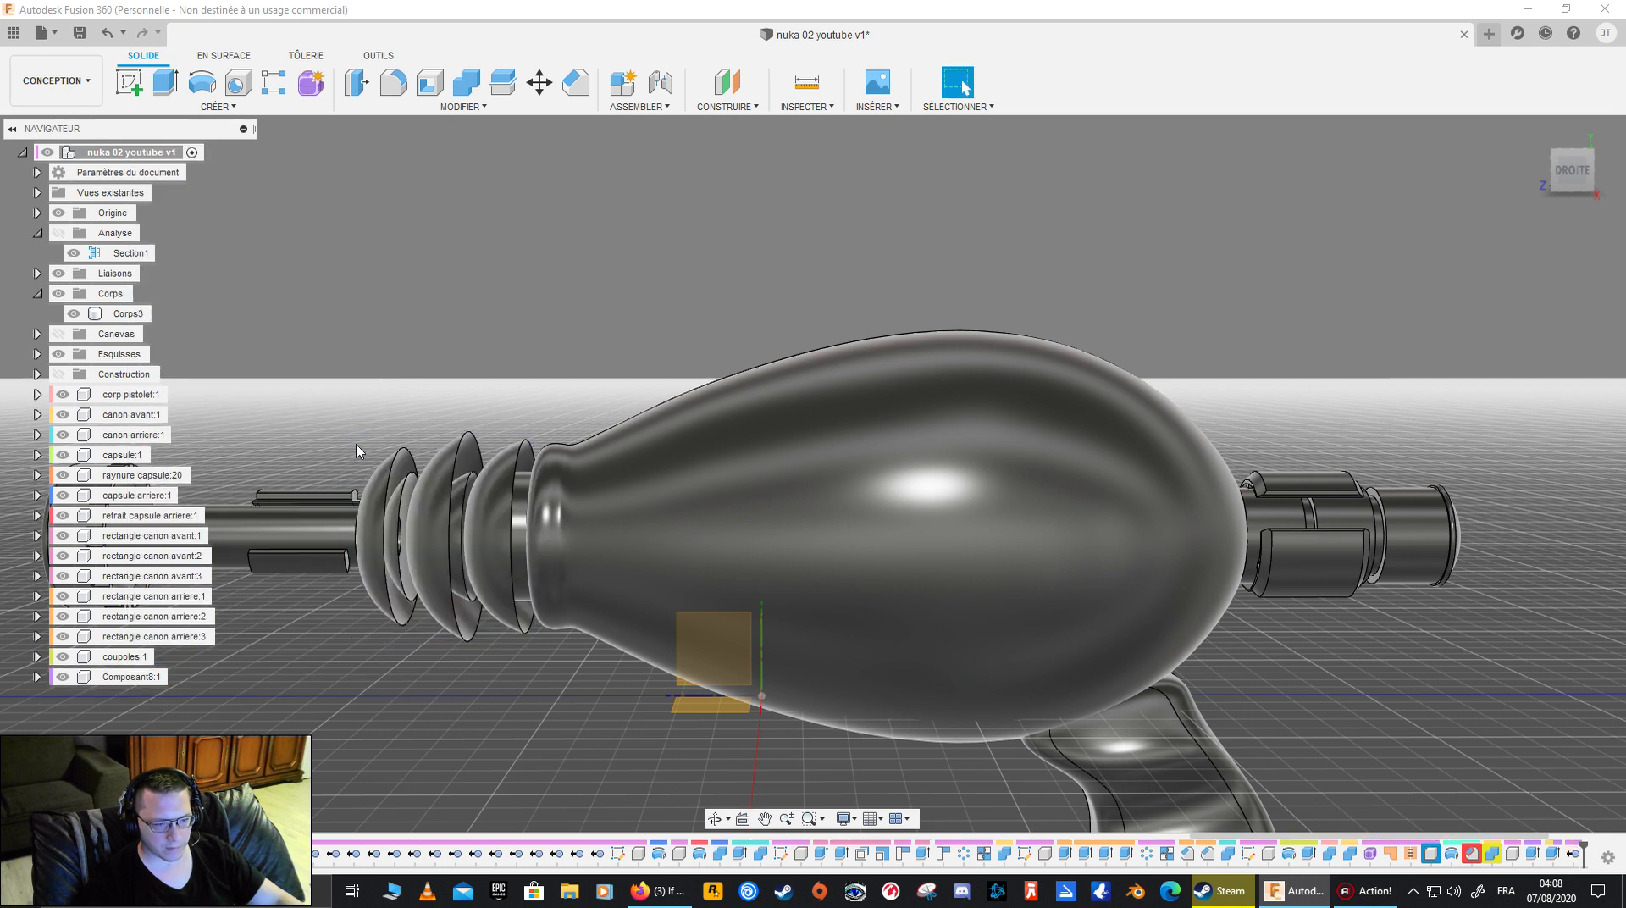
- Identify Composant8 as the extra barrel rectangle and remove that component while keeping its timeline history
{"action": "left_click", "coordinate": [138, 680]}
{"action": "middle_click_drag", "start_coordinate": [386, 610], "coordinate": [546, 687]}
{"action": "middle_click_drag", "start_coordinate": [546, 688], "coordinate": [153, 701], "text": "shift"}
{"action": "scroll", "coordinate": [646, 726], "scroll_direction": "up", "scroll_amount": 4}
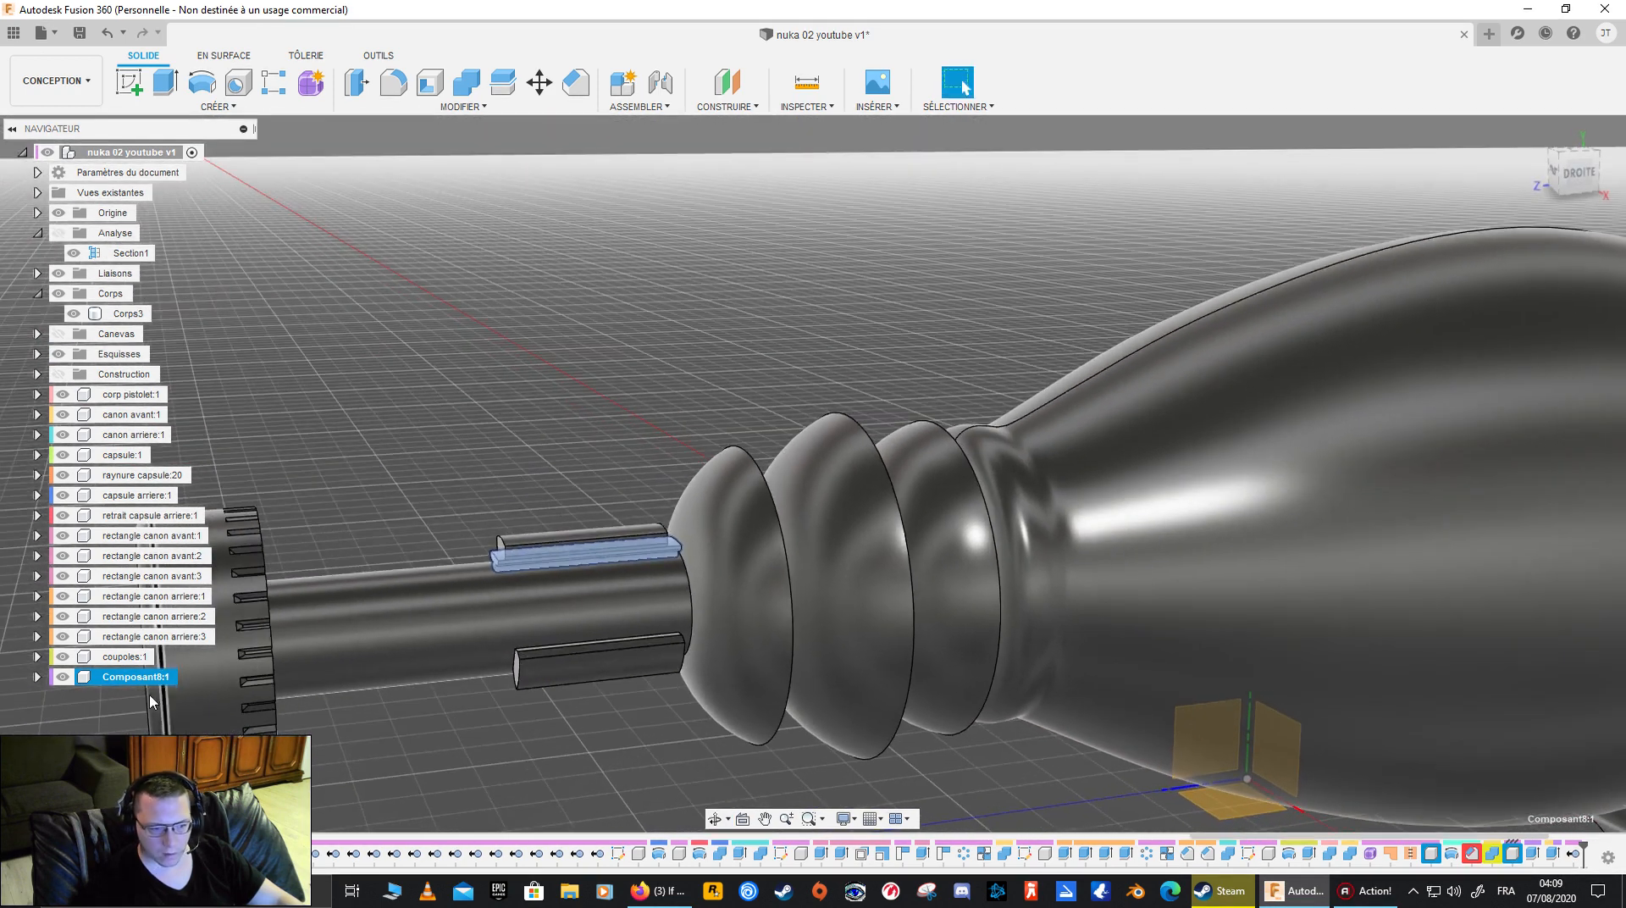
{"action": "right_click", "coordinate": [127, 684]}
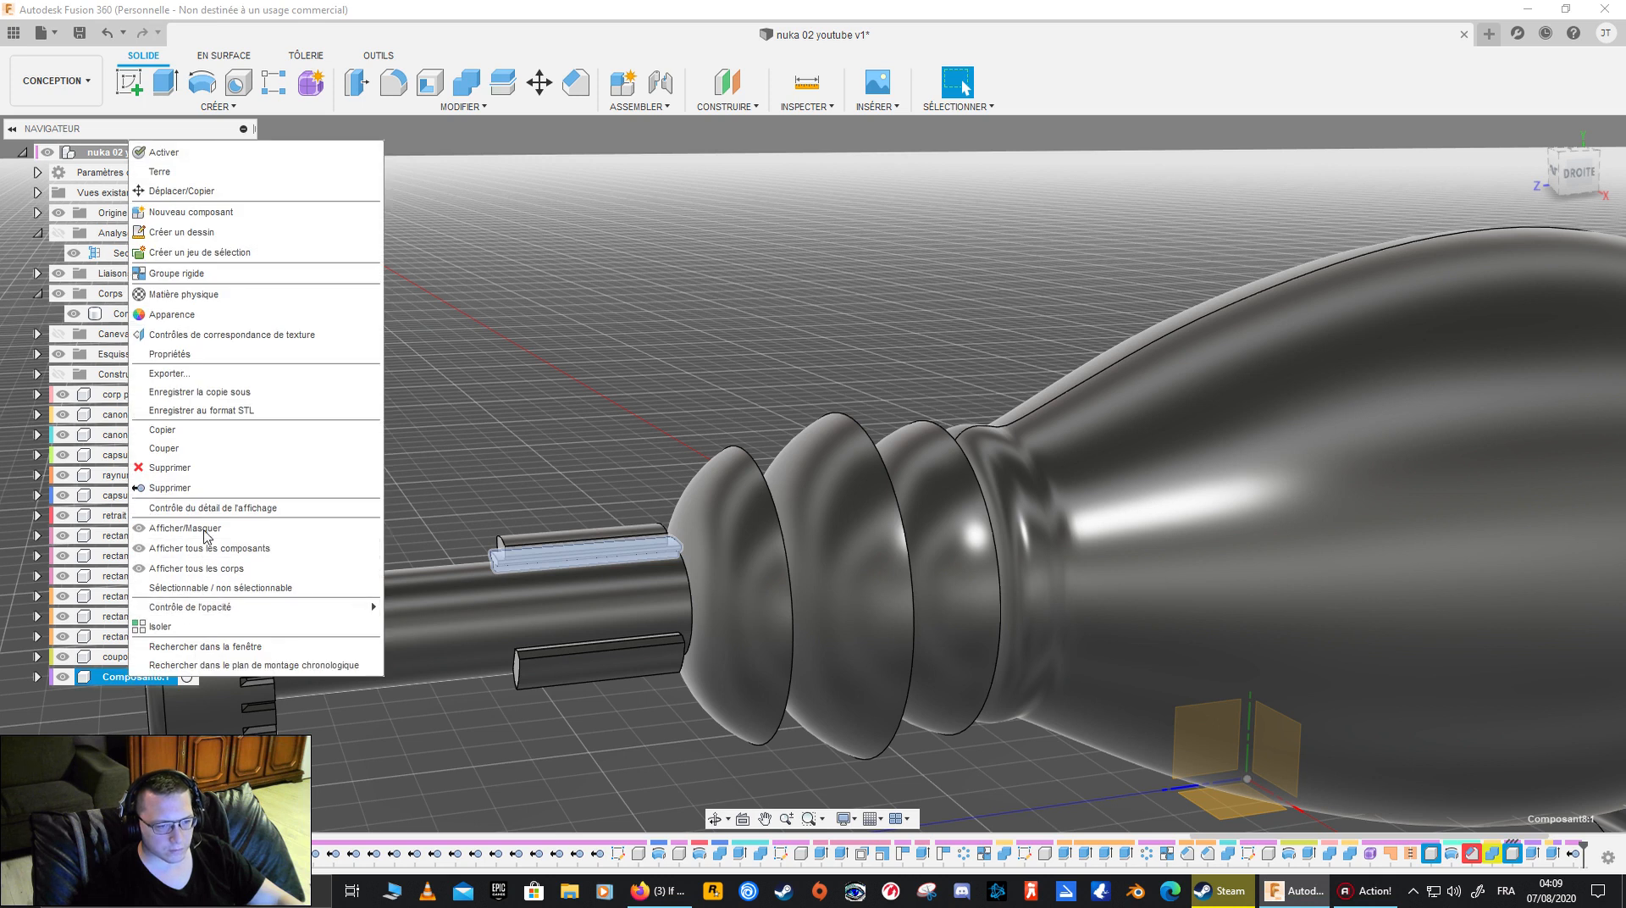
{"action": "left_click", "coordinate": [205, 487]}
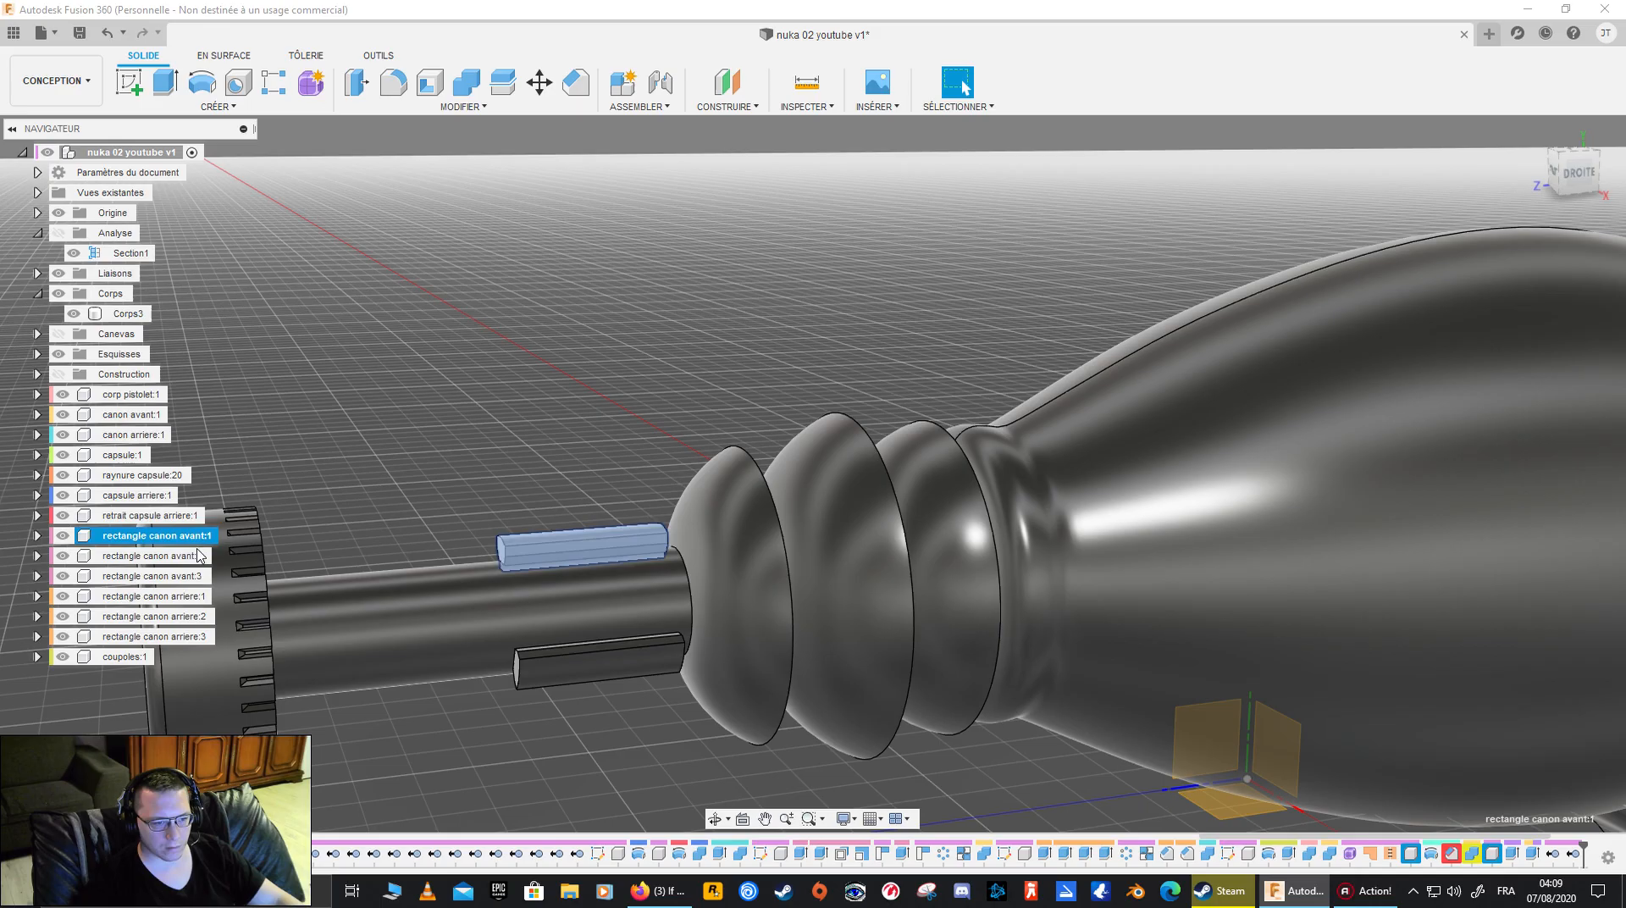
- Examine the assembled gun from the right and front views, checking the half grip's contour and its flat inner face
{"action": "scroll", "coordinate": [669, 549], "scroll_direction": "down", "scroll_amount": 6}
{"action": "middle_click_drag", "start_coordinate": [861, 546], "coordinate": [985, 500], "text": "shift"}
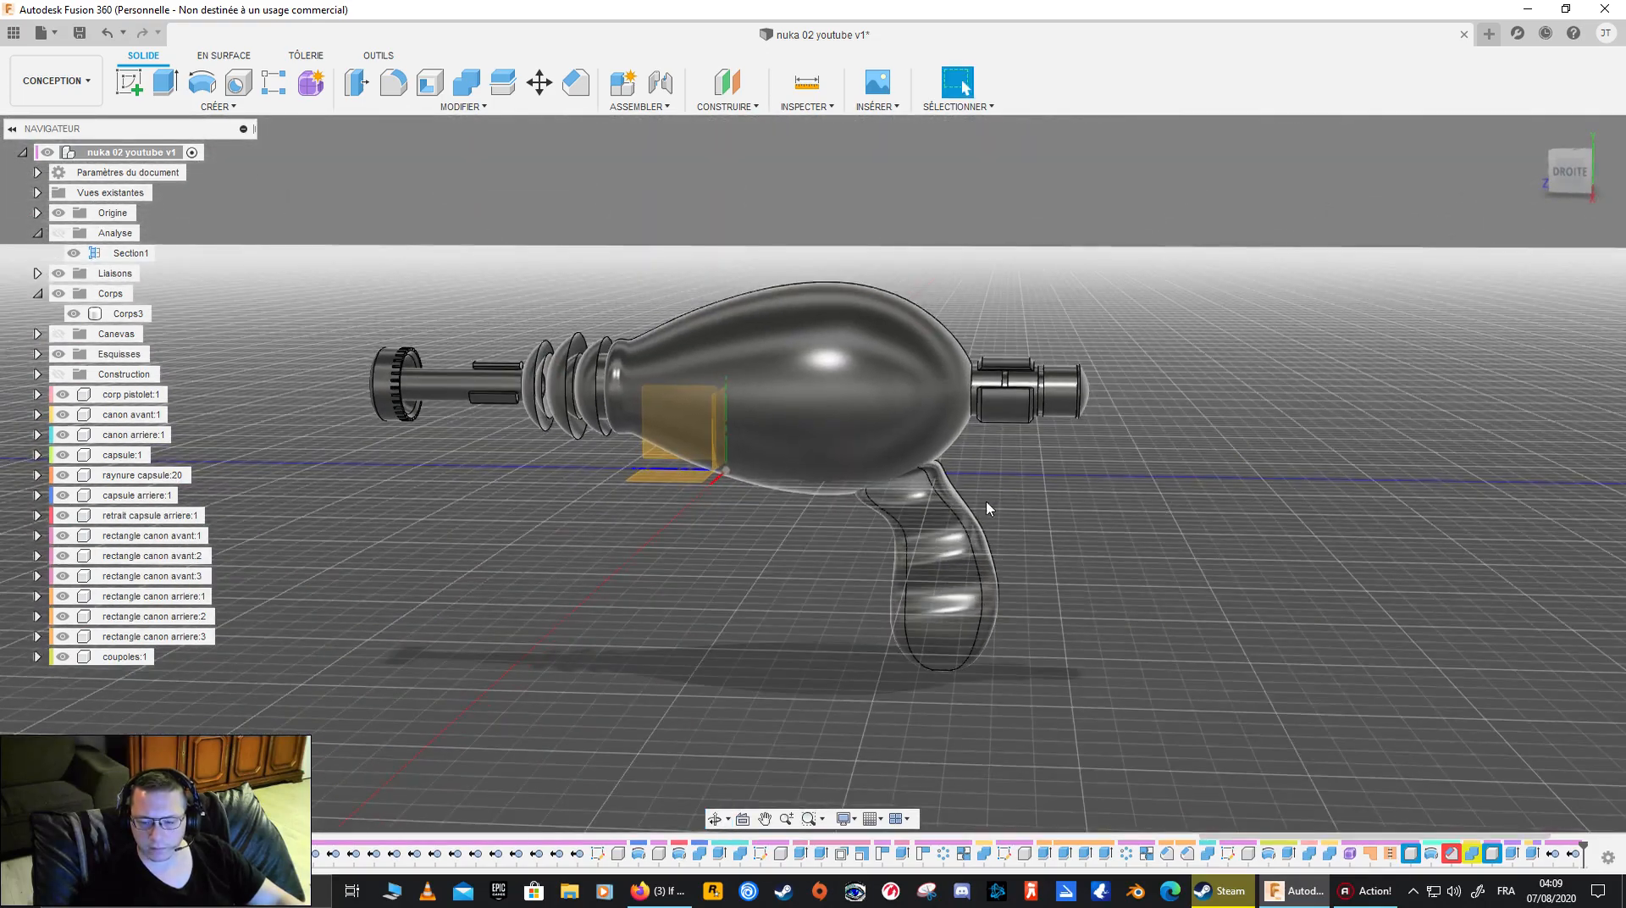
{"action": "left_click", "coordinate": [1574, 175]}
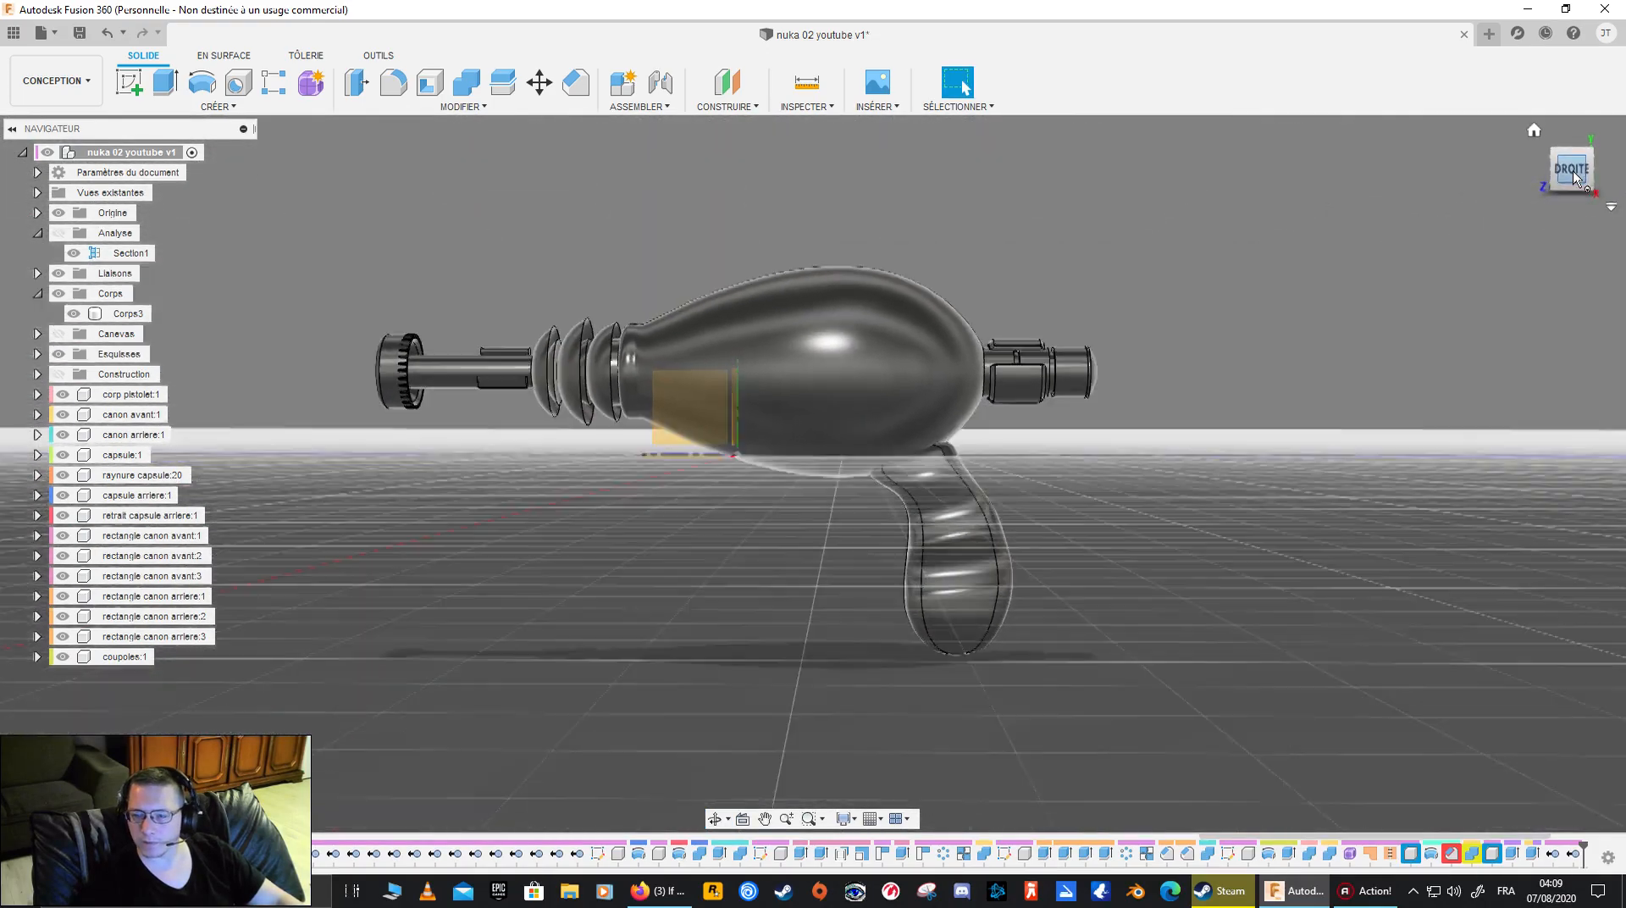
{"action": "scroll", "coordinate": [1160, 491], "scroll_direction": "up", "scroll_amount": 3}
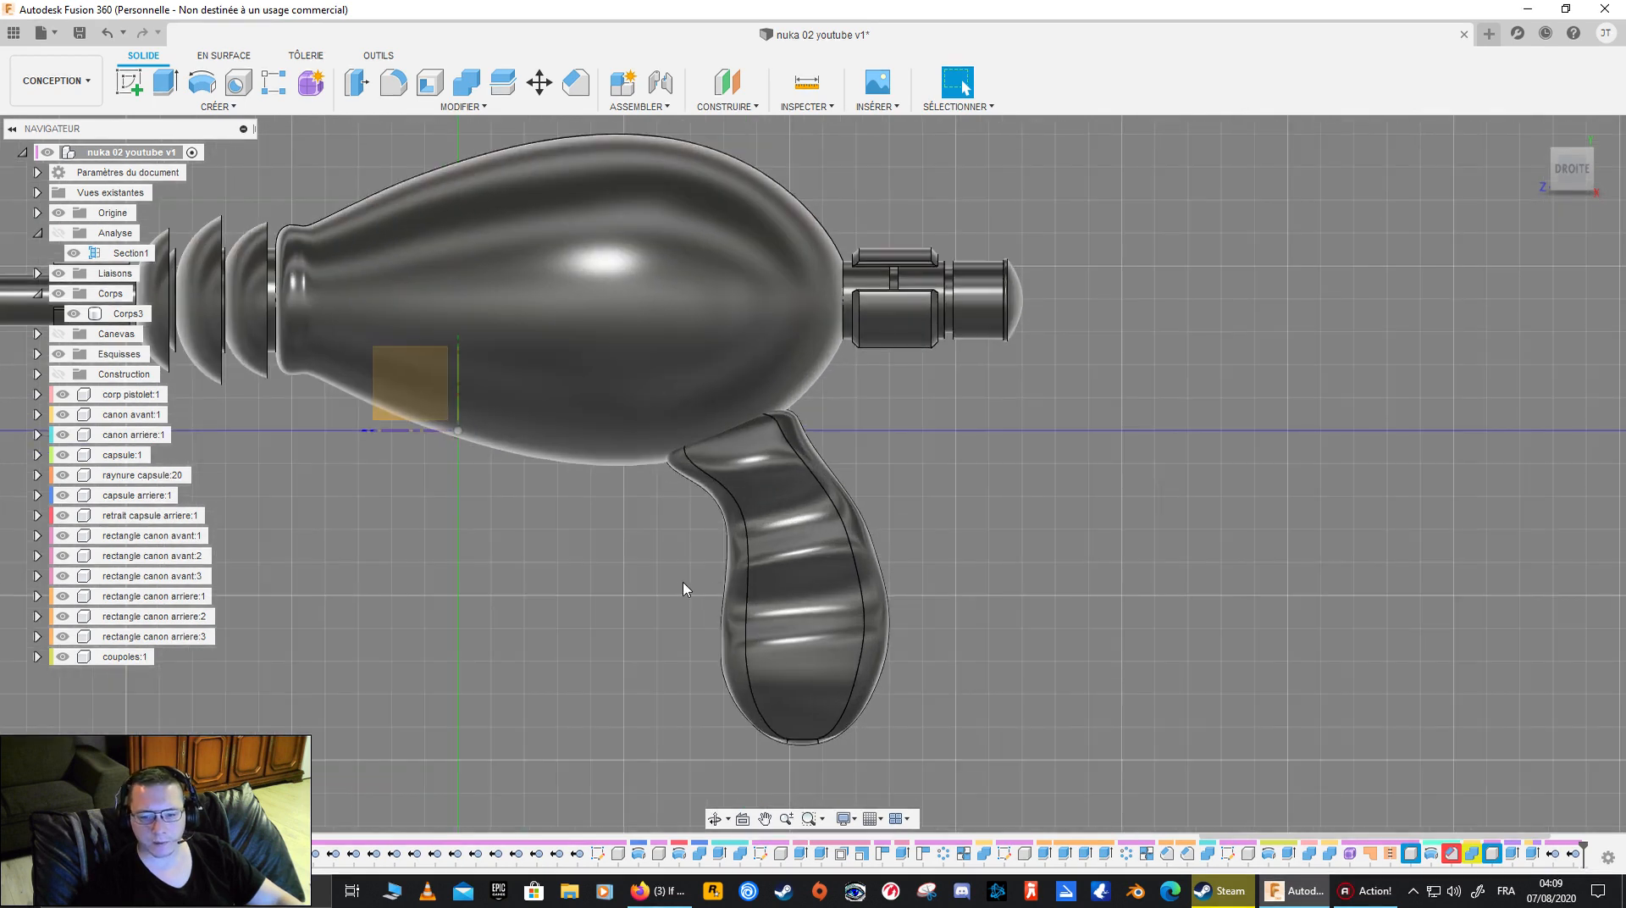
{"action": "middle_click_drag", "start_coordinate": [711, 591], "coordinate": [796, 589], "text": "shift"}
{"action": "left_click", "coordinate": [903, 562]}
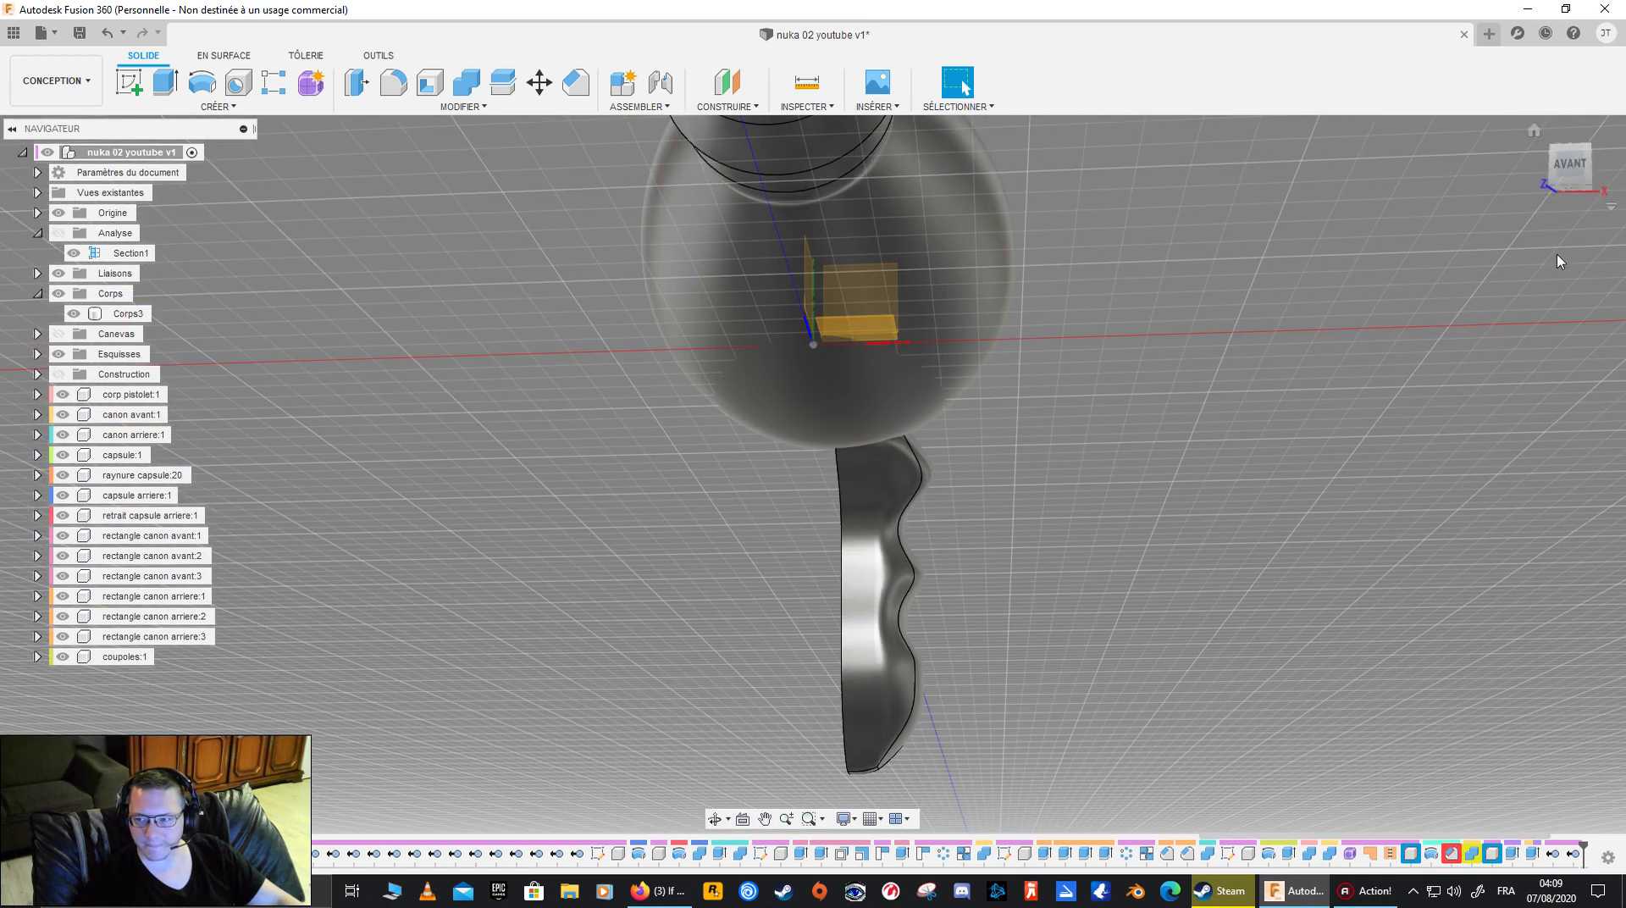
{"action": "left_click", "coordinate": [1573, 168]}
{"action": "left_click", "coordinate": [897, 563]}
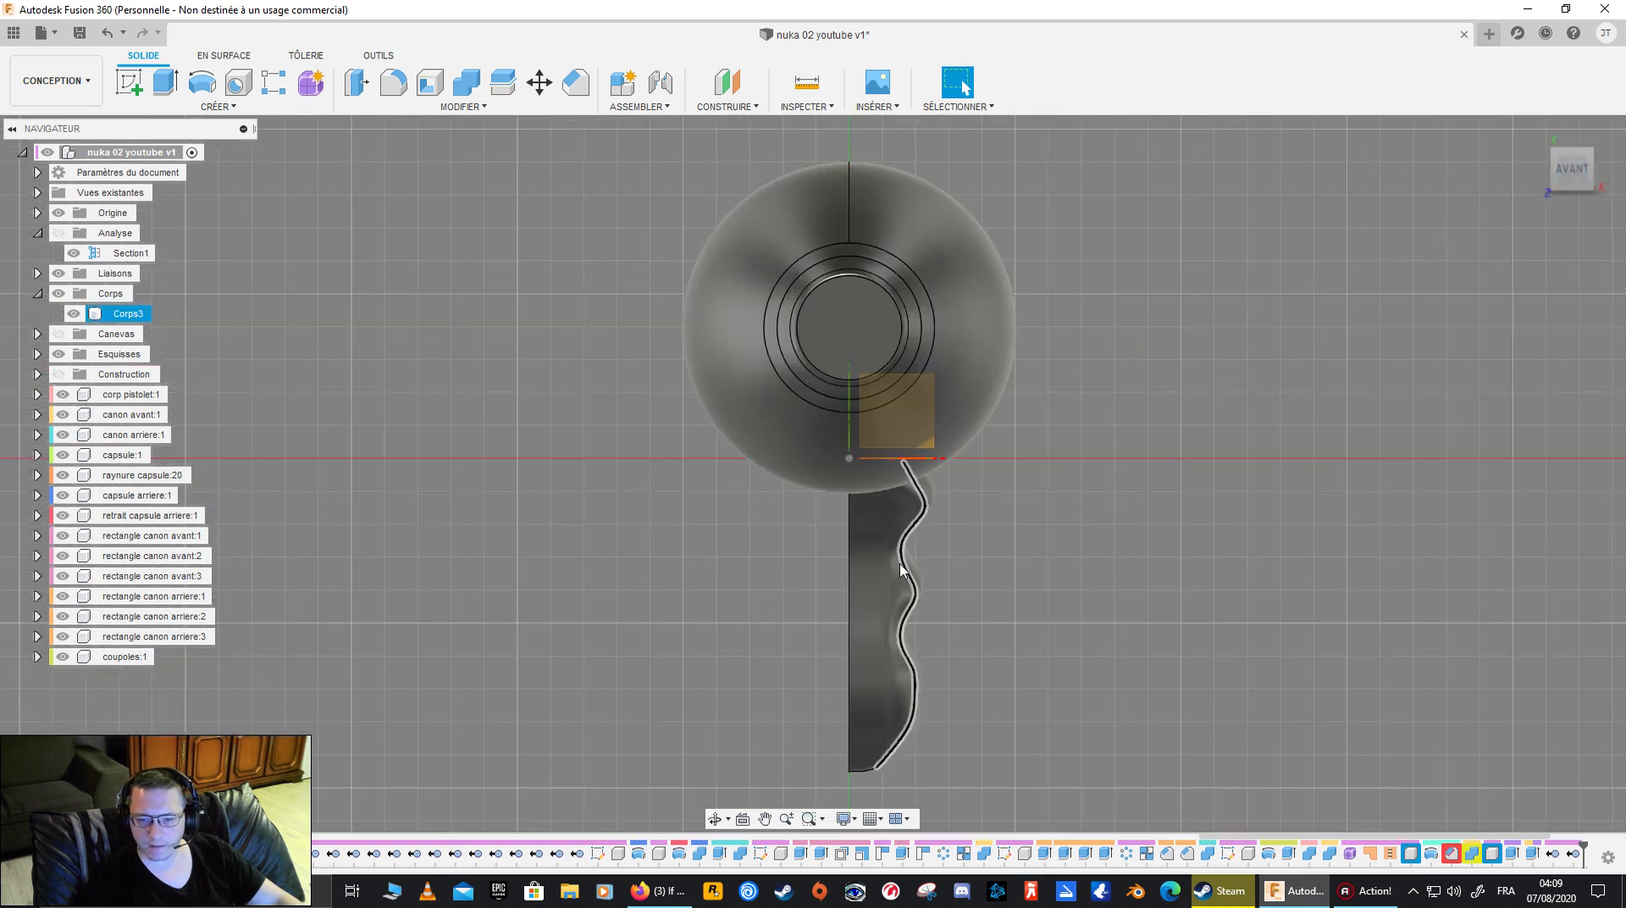
{"action": "middle_click_drag", "start_coordinate": [804, 556], "coordinate": [856, 562], "text": "shift"}
{"action": "left_click", "coordinate": [856, 562]}
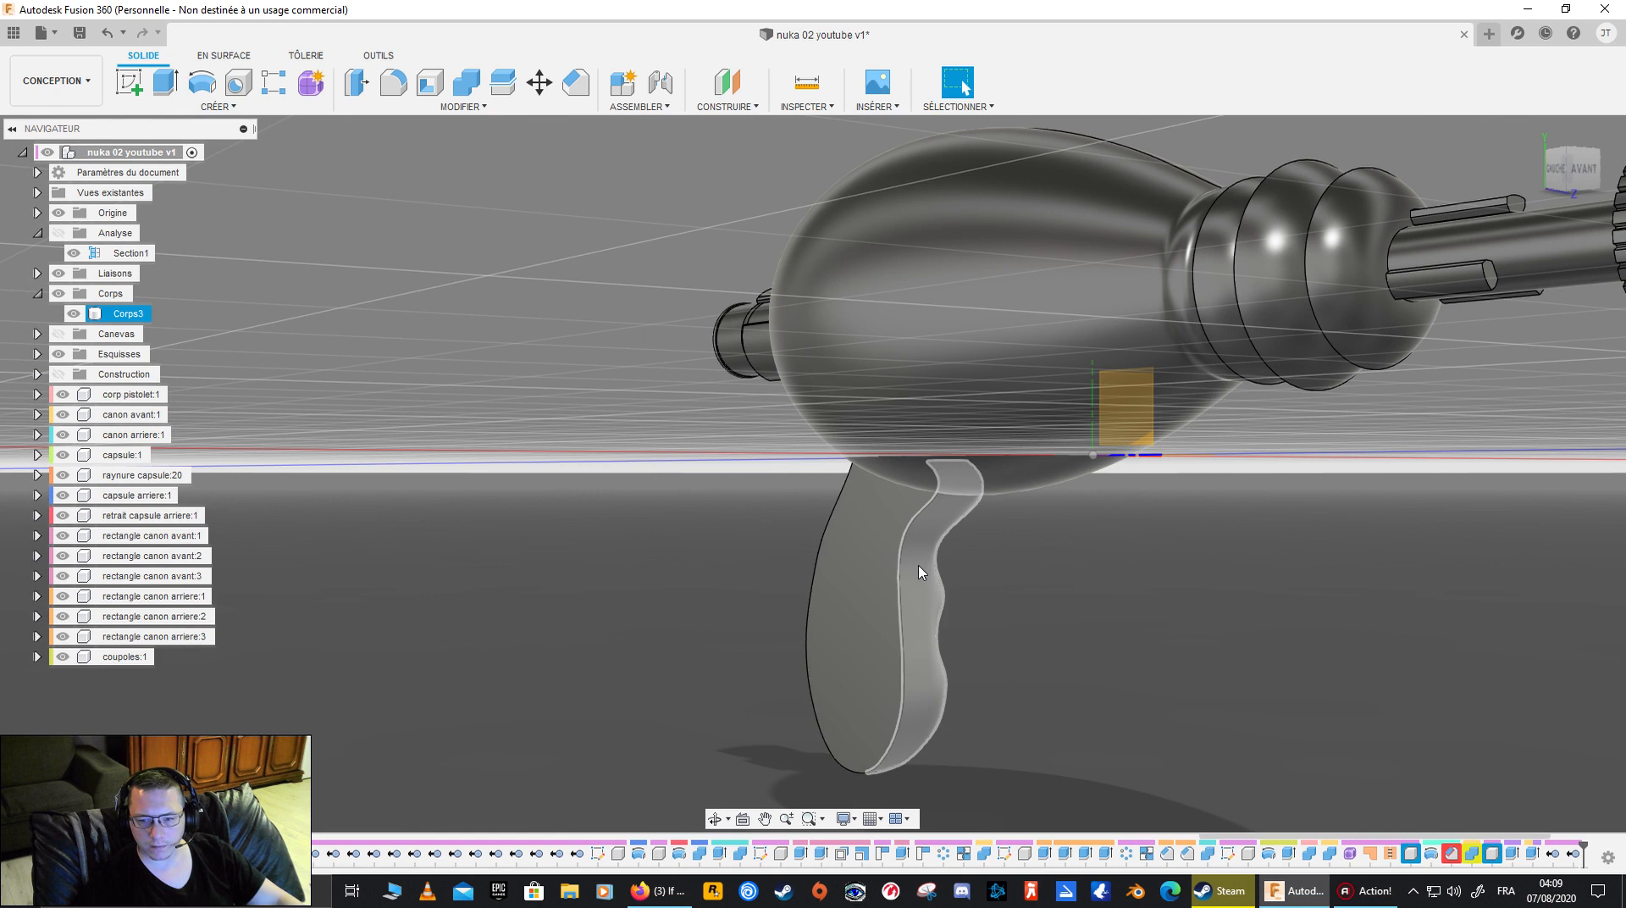
{"action": "left_click", "coordinate": [760, 567]}
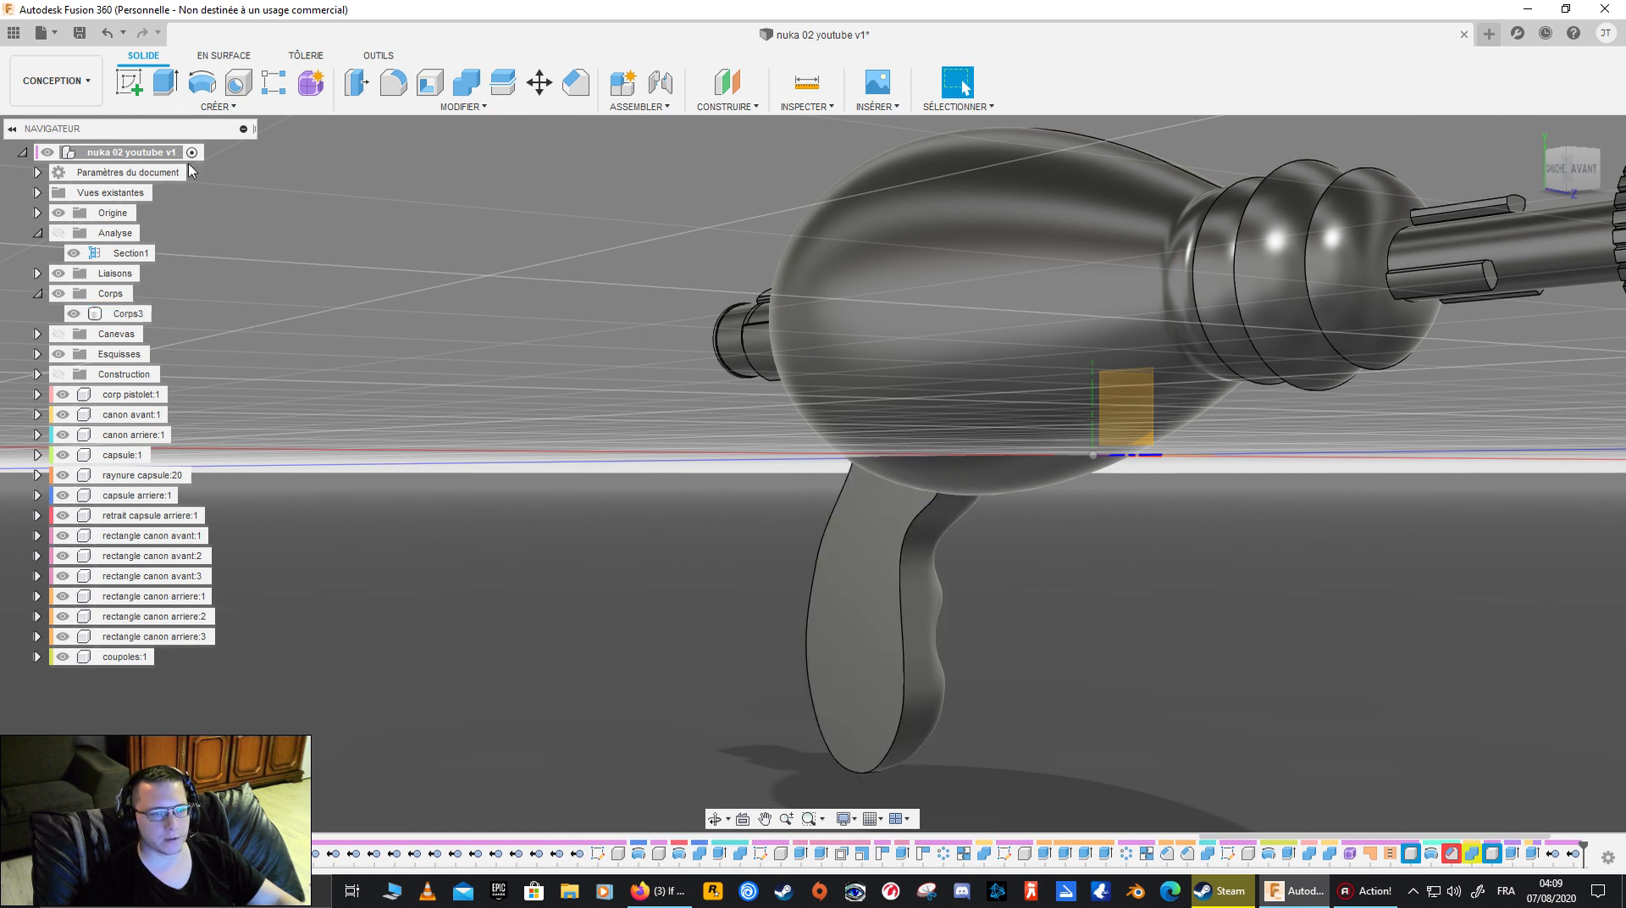
{"action": "left_click", "coordinate": [126, 84]}
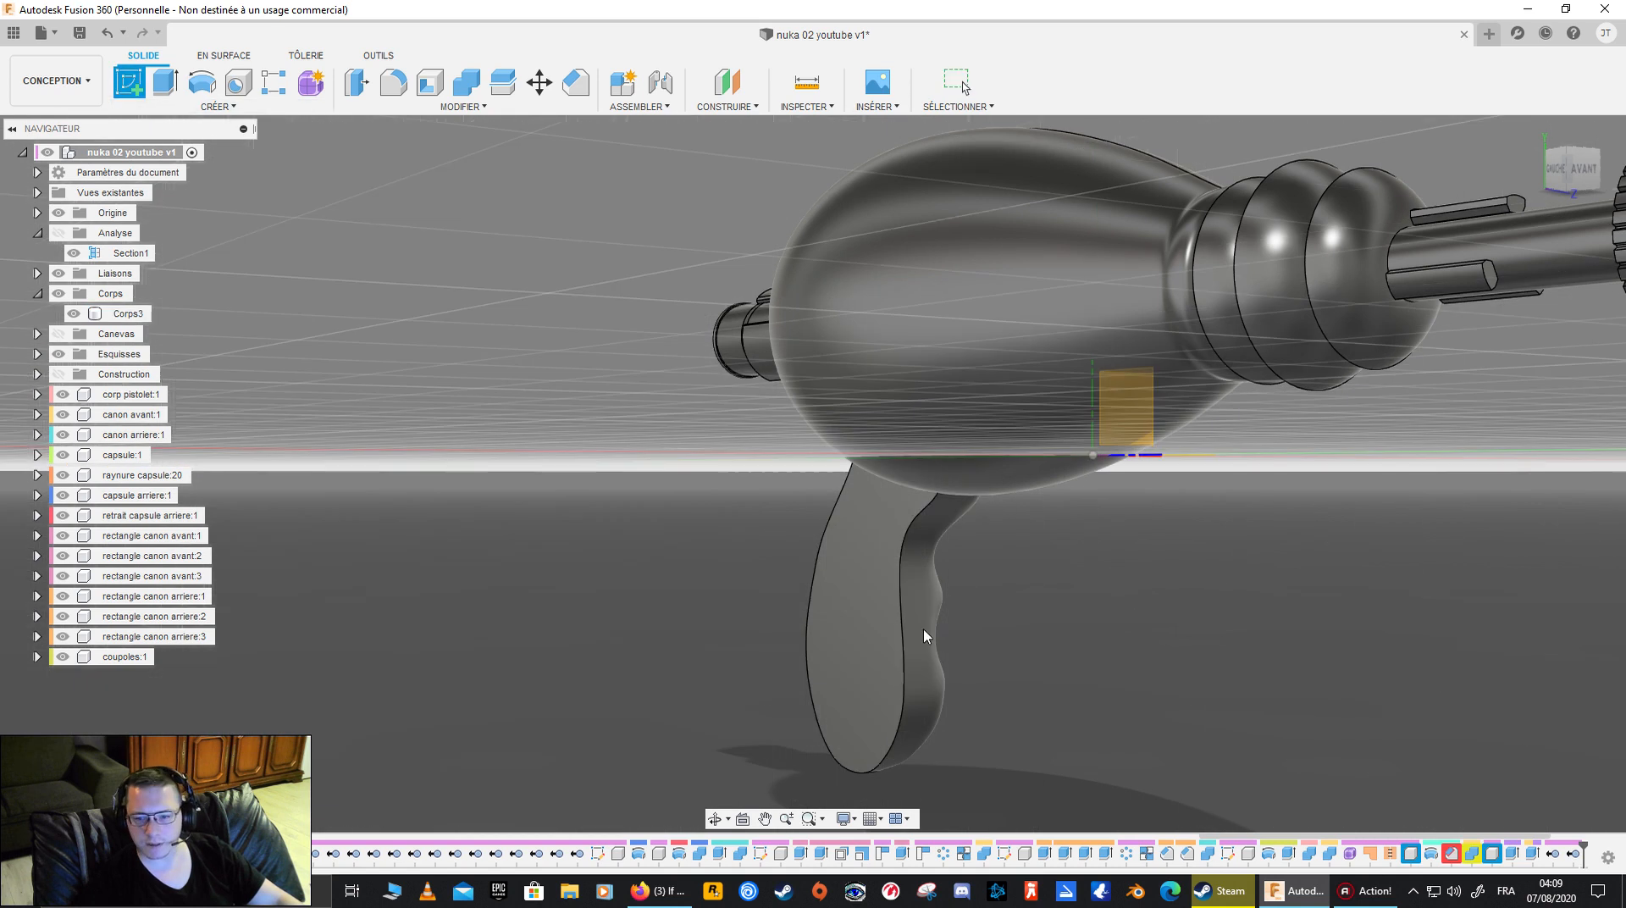
{"action": "left_click", "coordinate": [891, 616]}
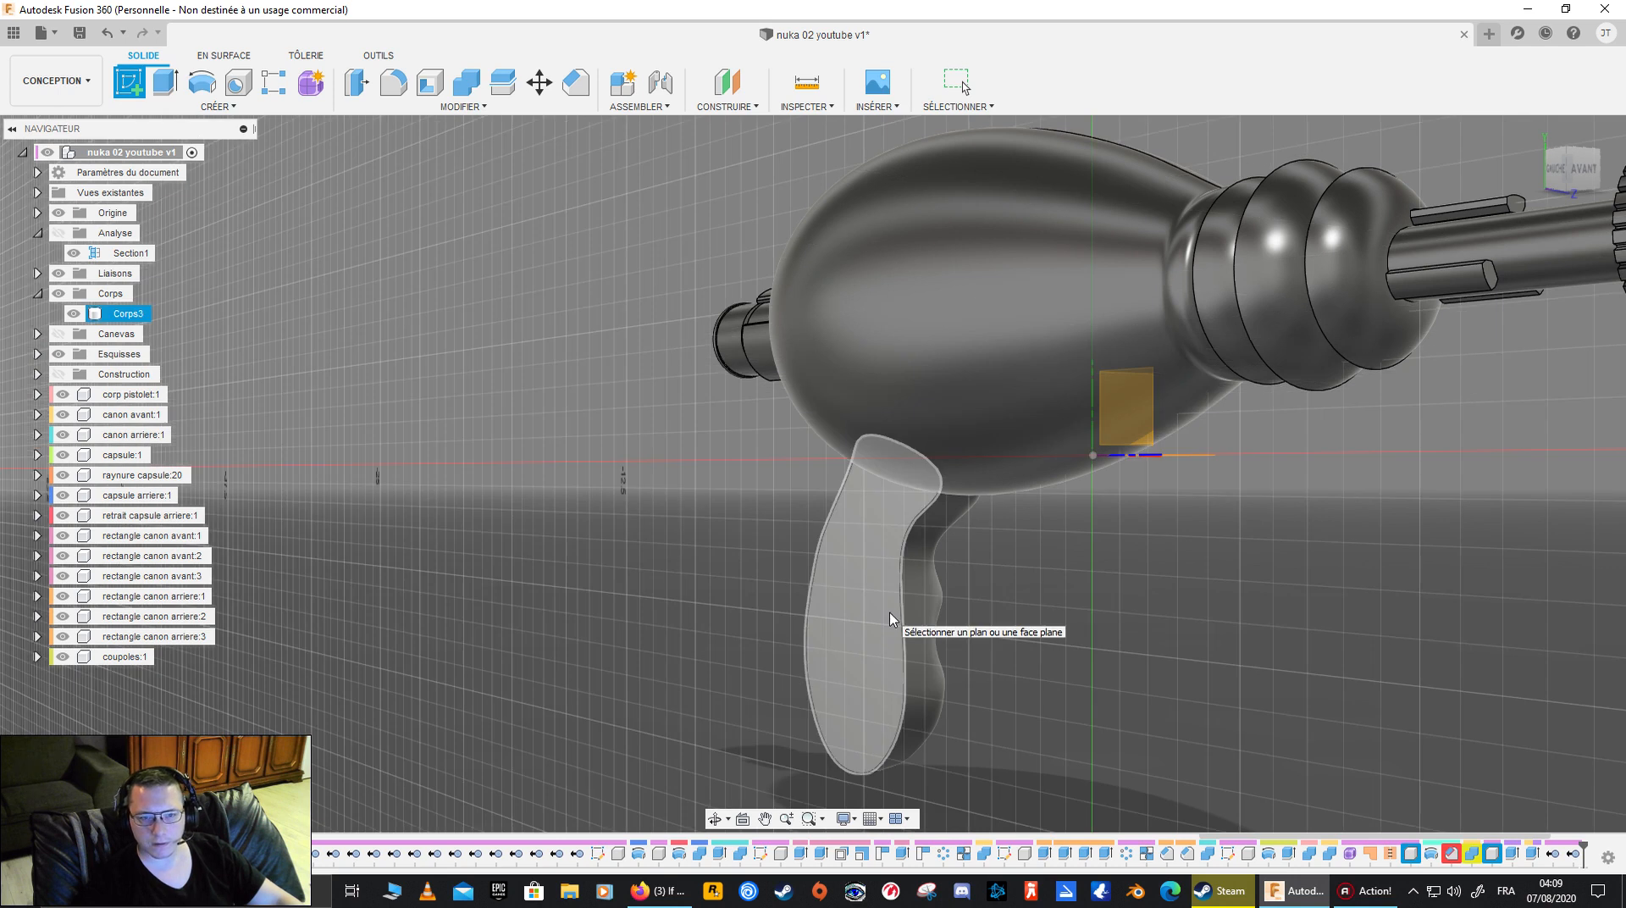
{"action": "key", "text": "Escape"}
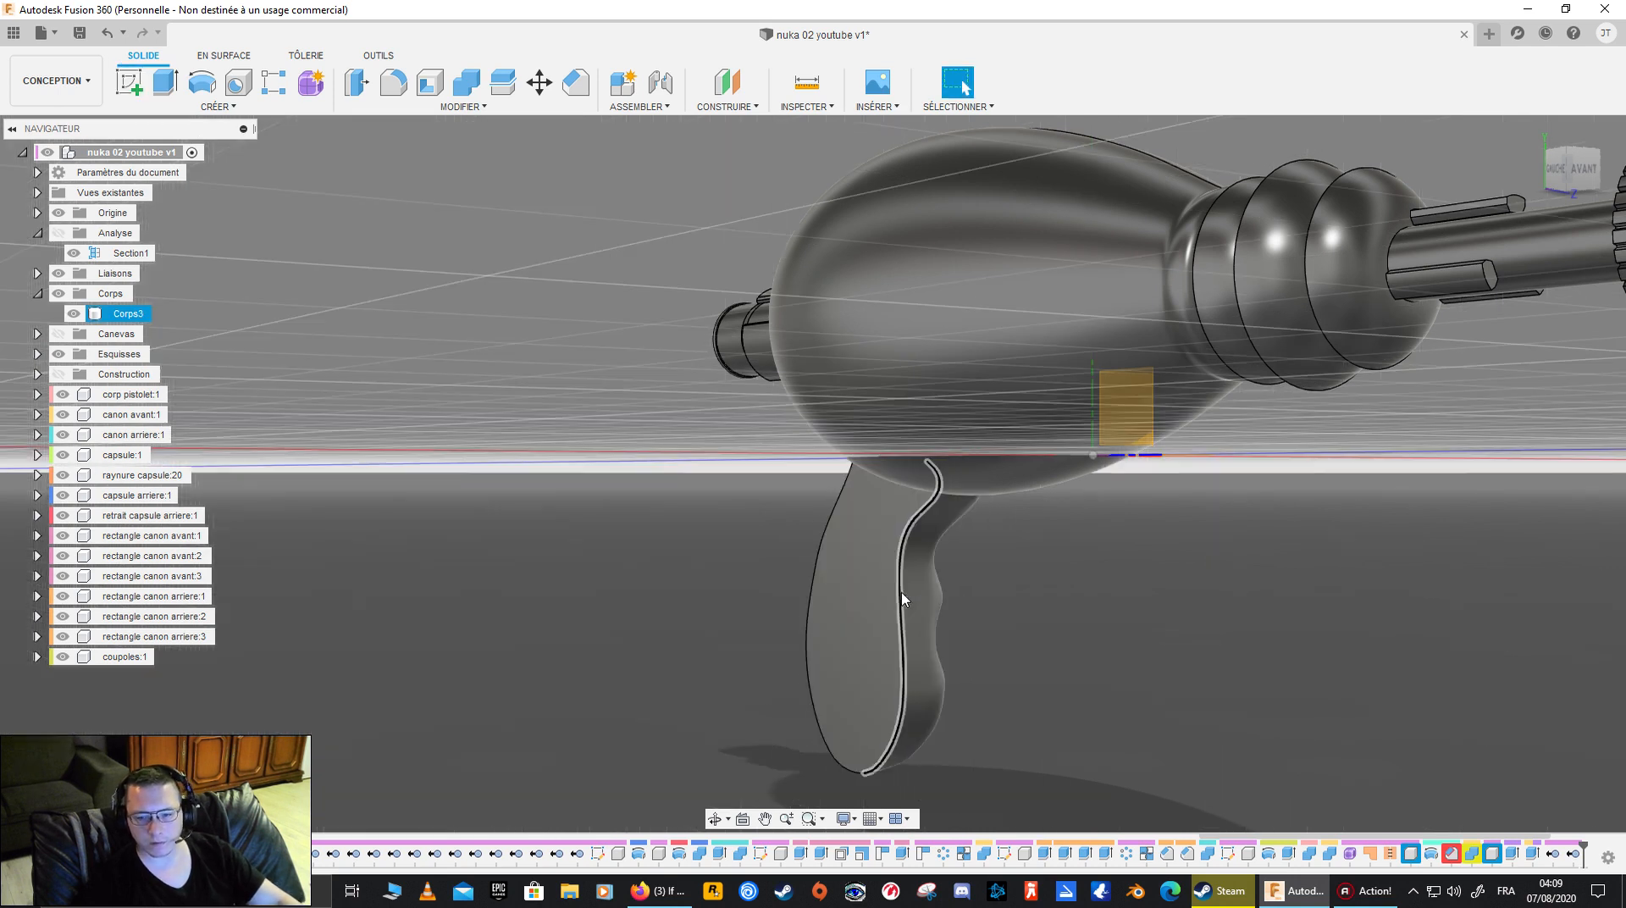
- Select the half grip's flat inner face and check from the front how it lines up with the gun's centre plane
{"action": "left_click", "coordinate": [899, 598]}
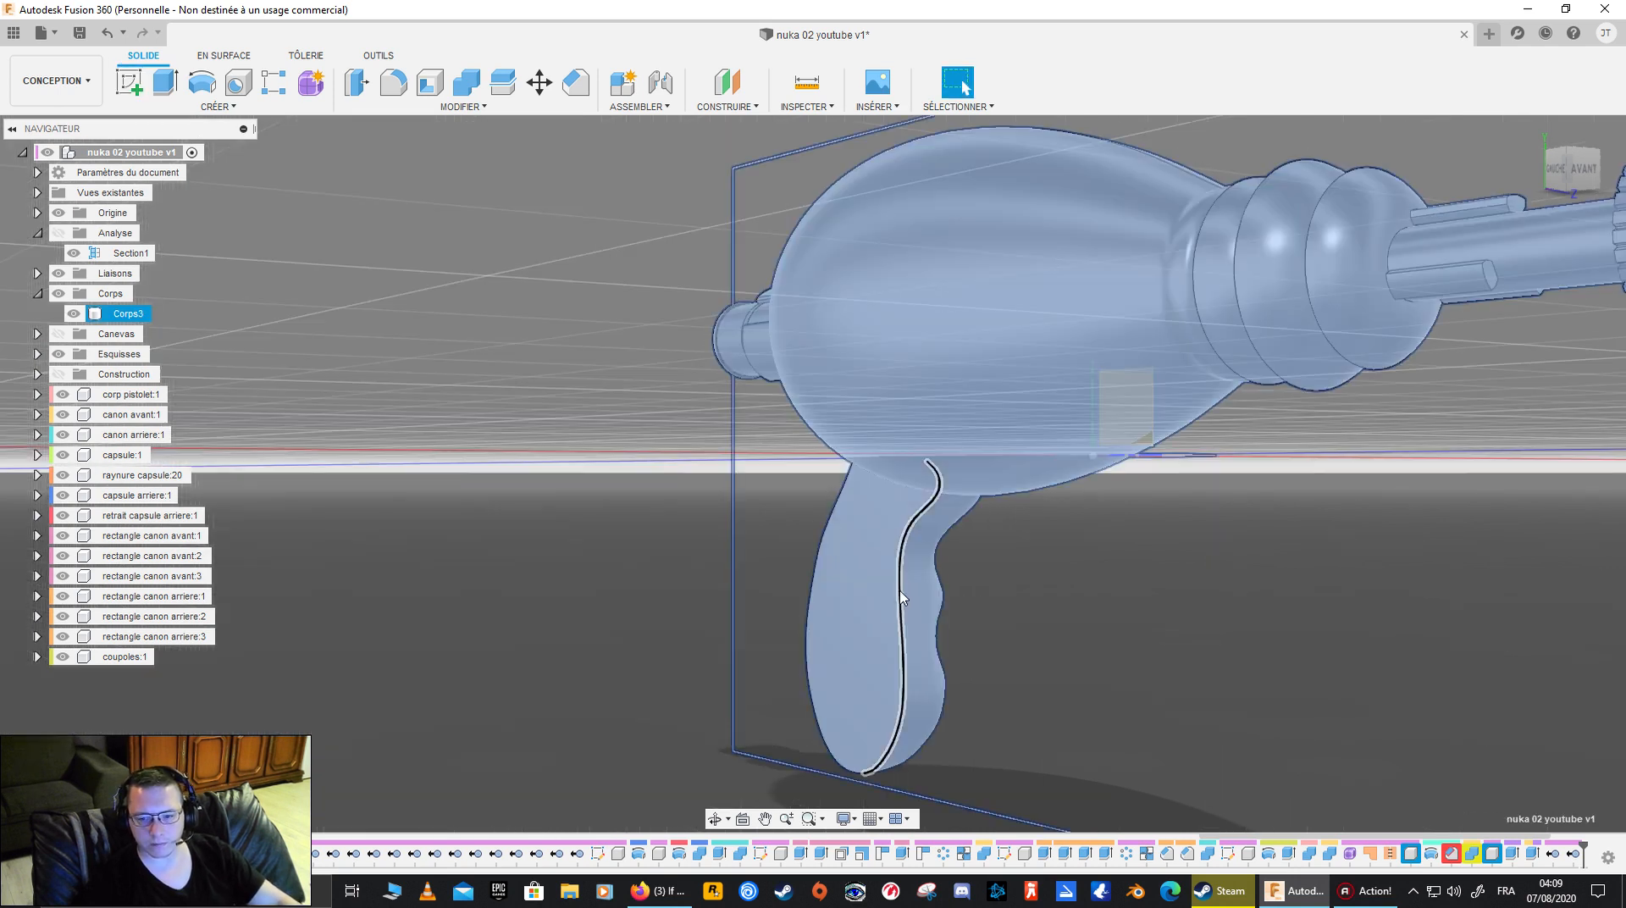
{"action": "left_click", "coordinate": [841, 596]}
{"action": "middle_click_drag", "start_coordinate": [1008, 598], "coordinate": [1069, 584], "text": "shift"}
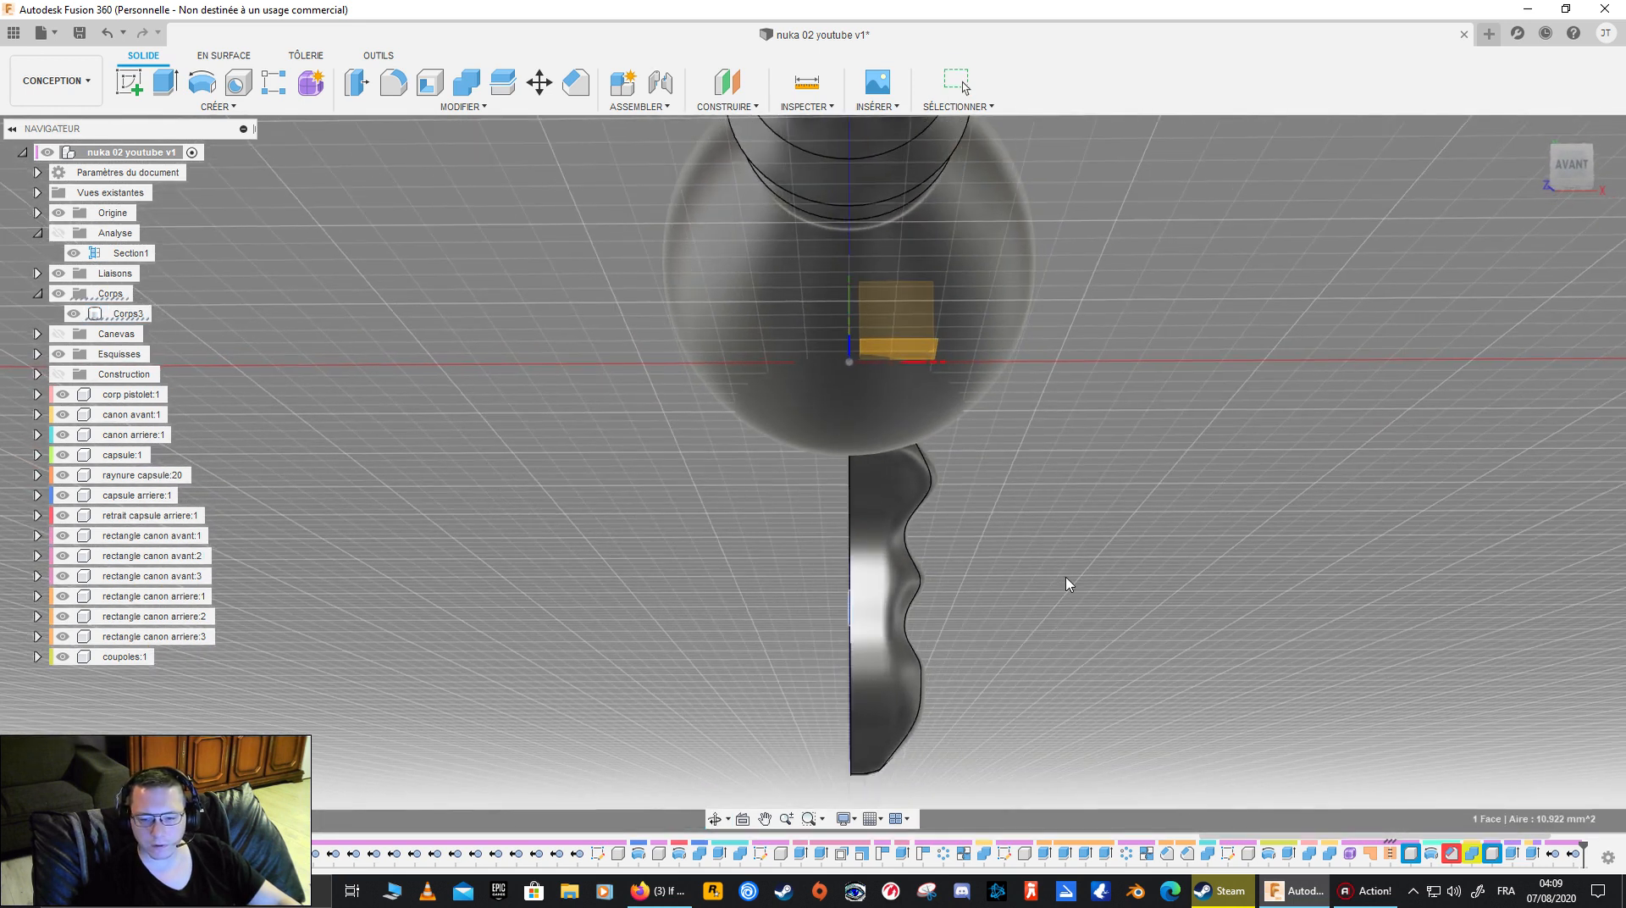
{"action": "left_click", "coordinate": [1582, 169]}
{"action": "scroll", "coordinate": [818, 626], "scroll_direction": "up", "scroll_amount": 3}
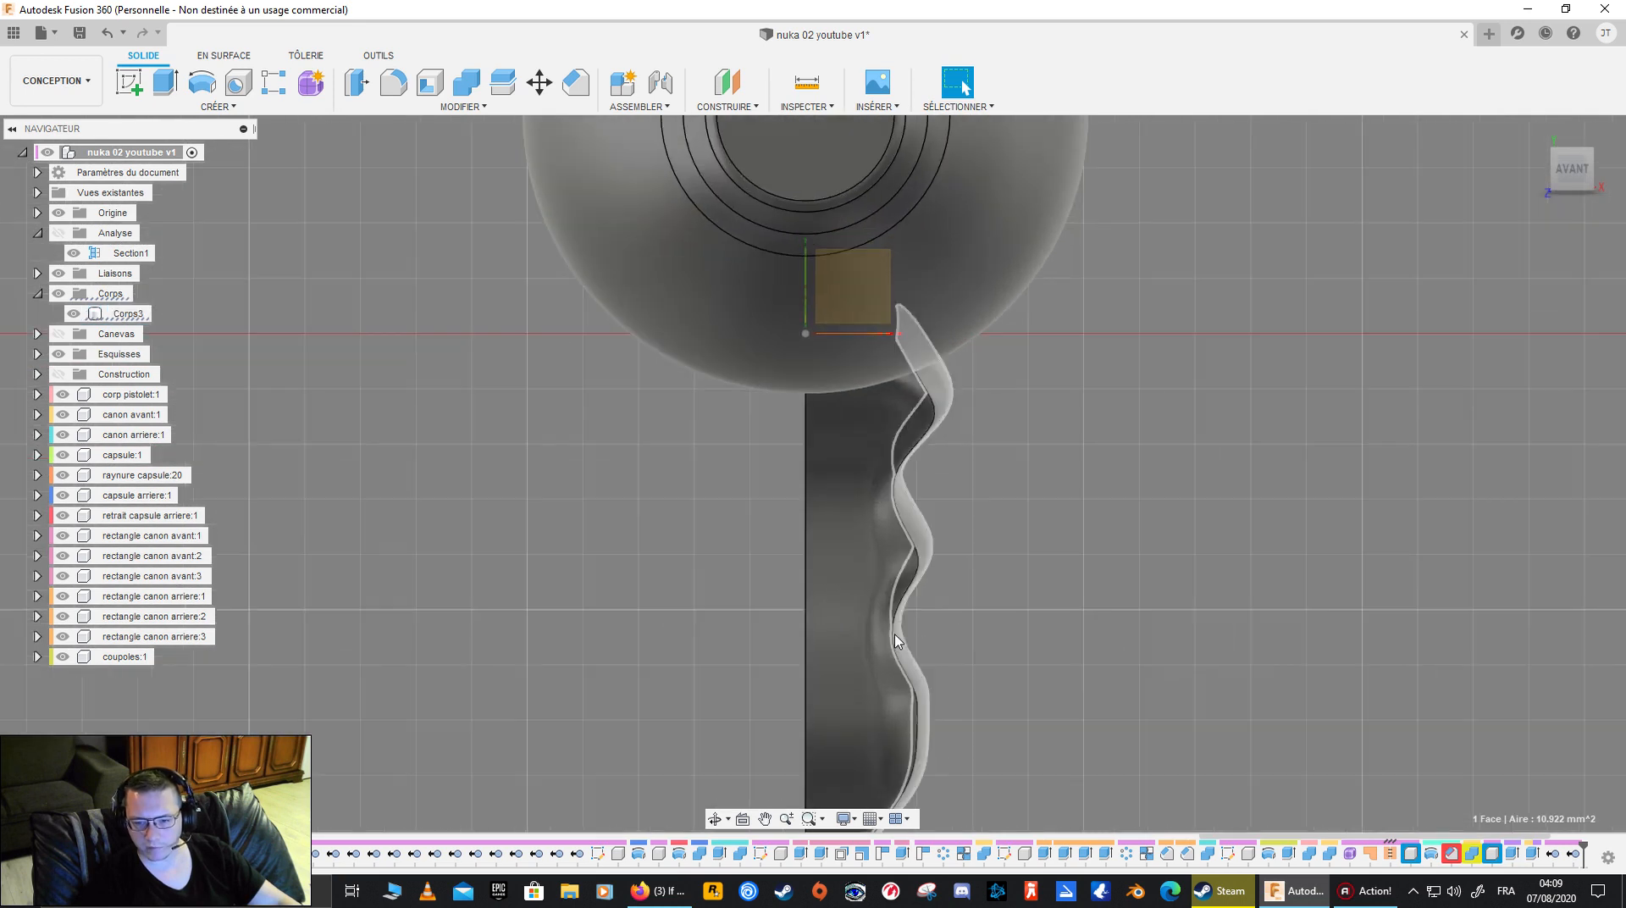
{"action": "middle_click_drag", "start_coordinate": [818, 627], "coordinate": [886, 543], "text": "shift"}
{"action": "left_click", "coordinate": [1575, 176]}
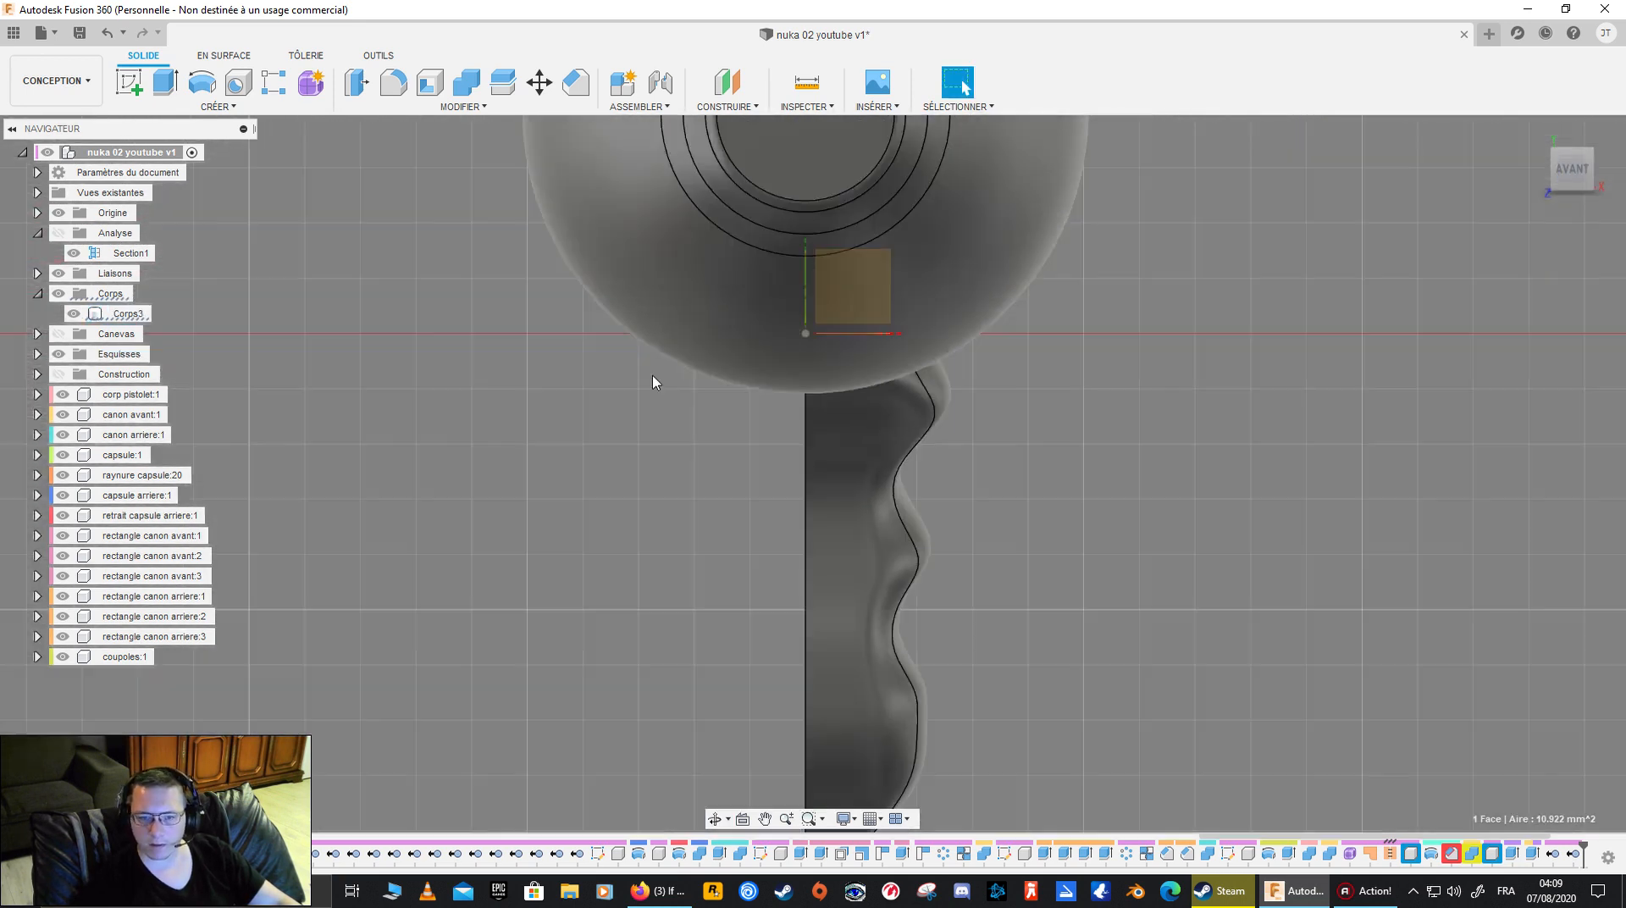
- Look through the solid modification commands for one that suits the half grip
{"action": "right_click", "coordinate": [807, 498]}
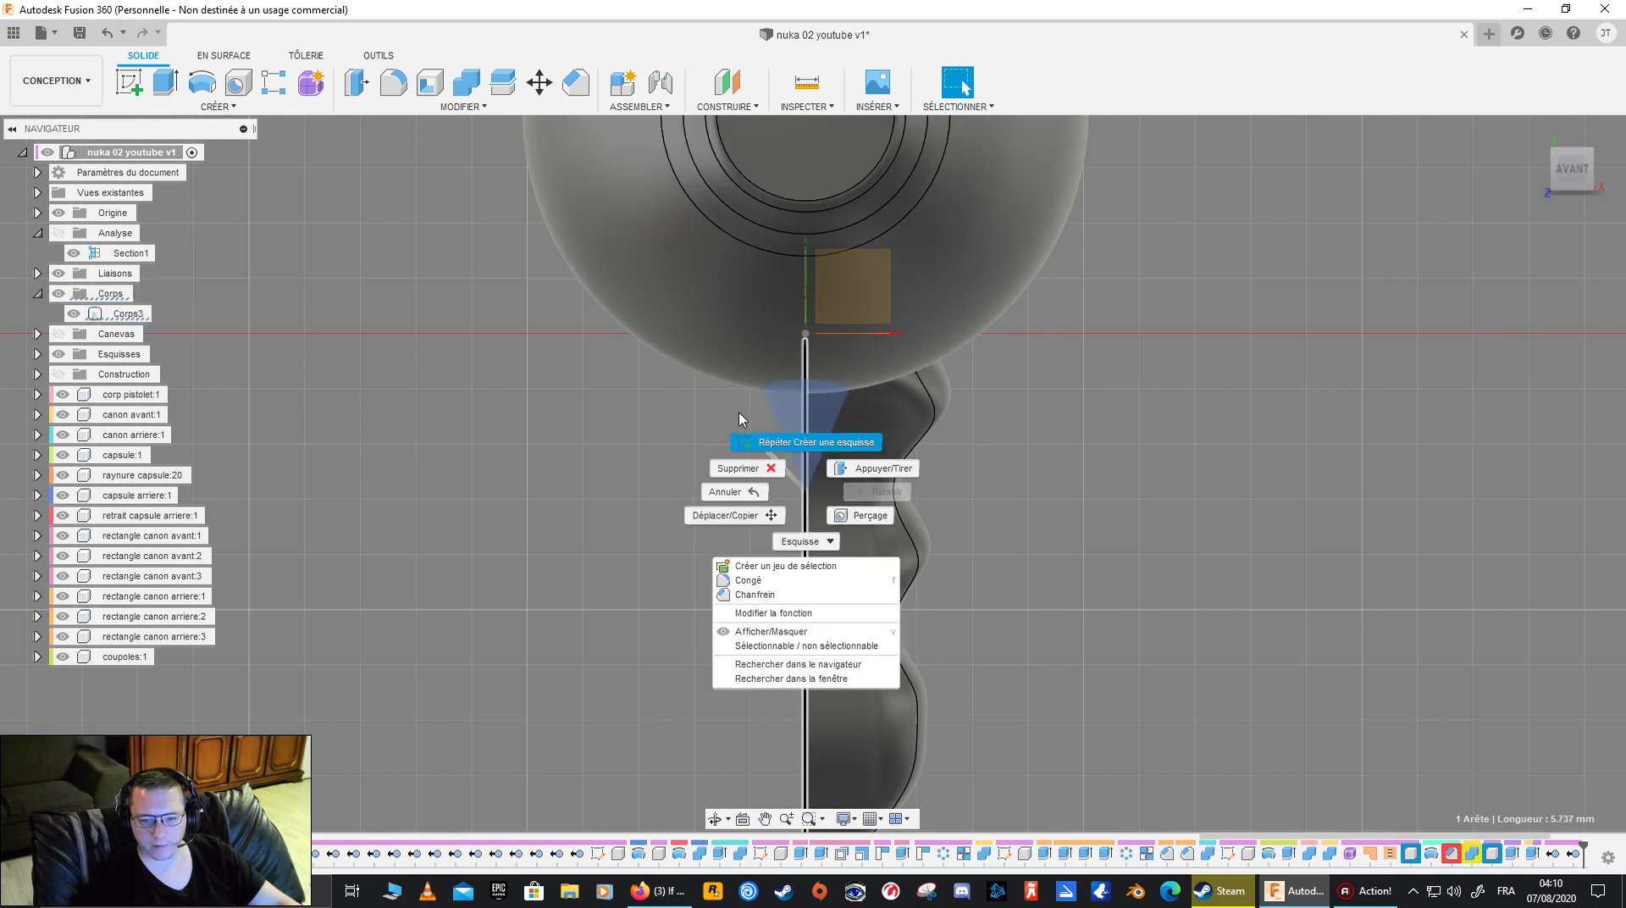
{"action": "left_click", "coordinate": [457, 108]}
{"action": "left_click", "coordinate": [455, 109]}
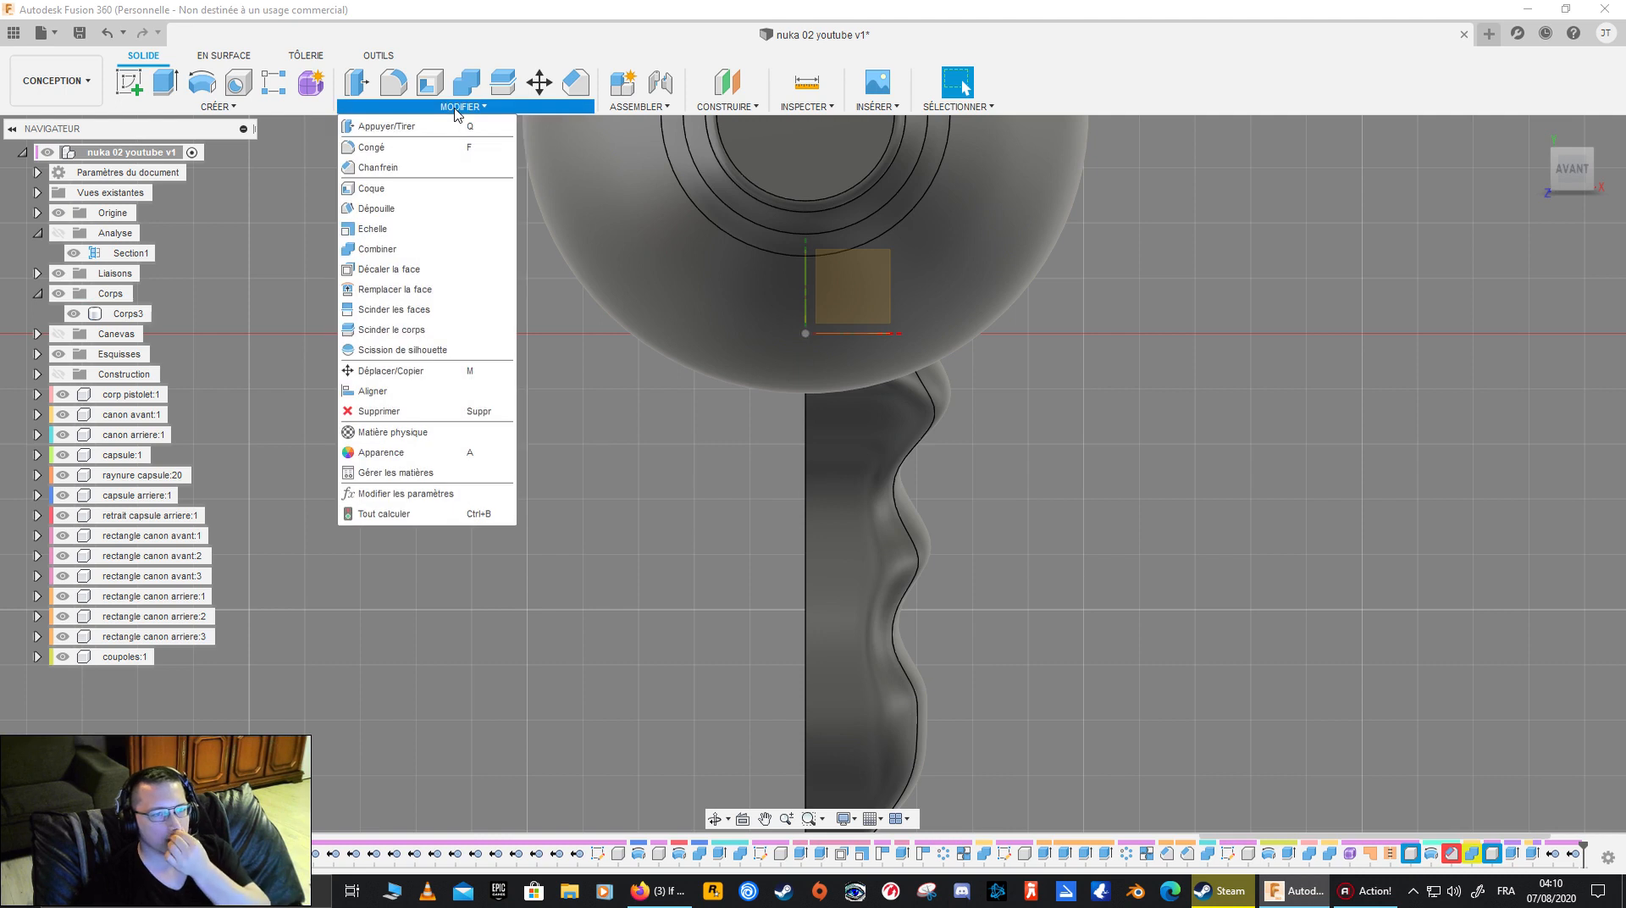
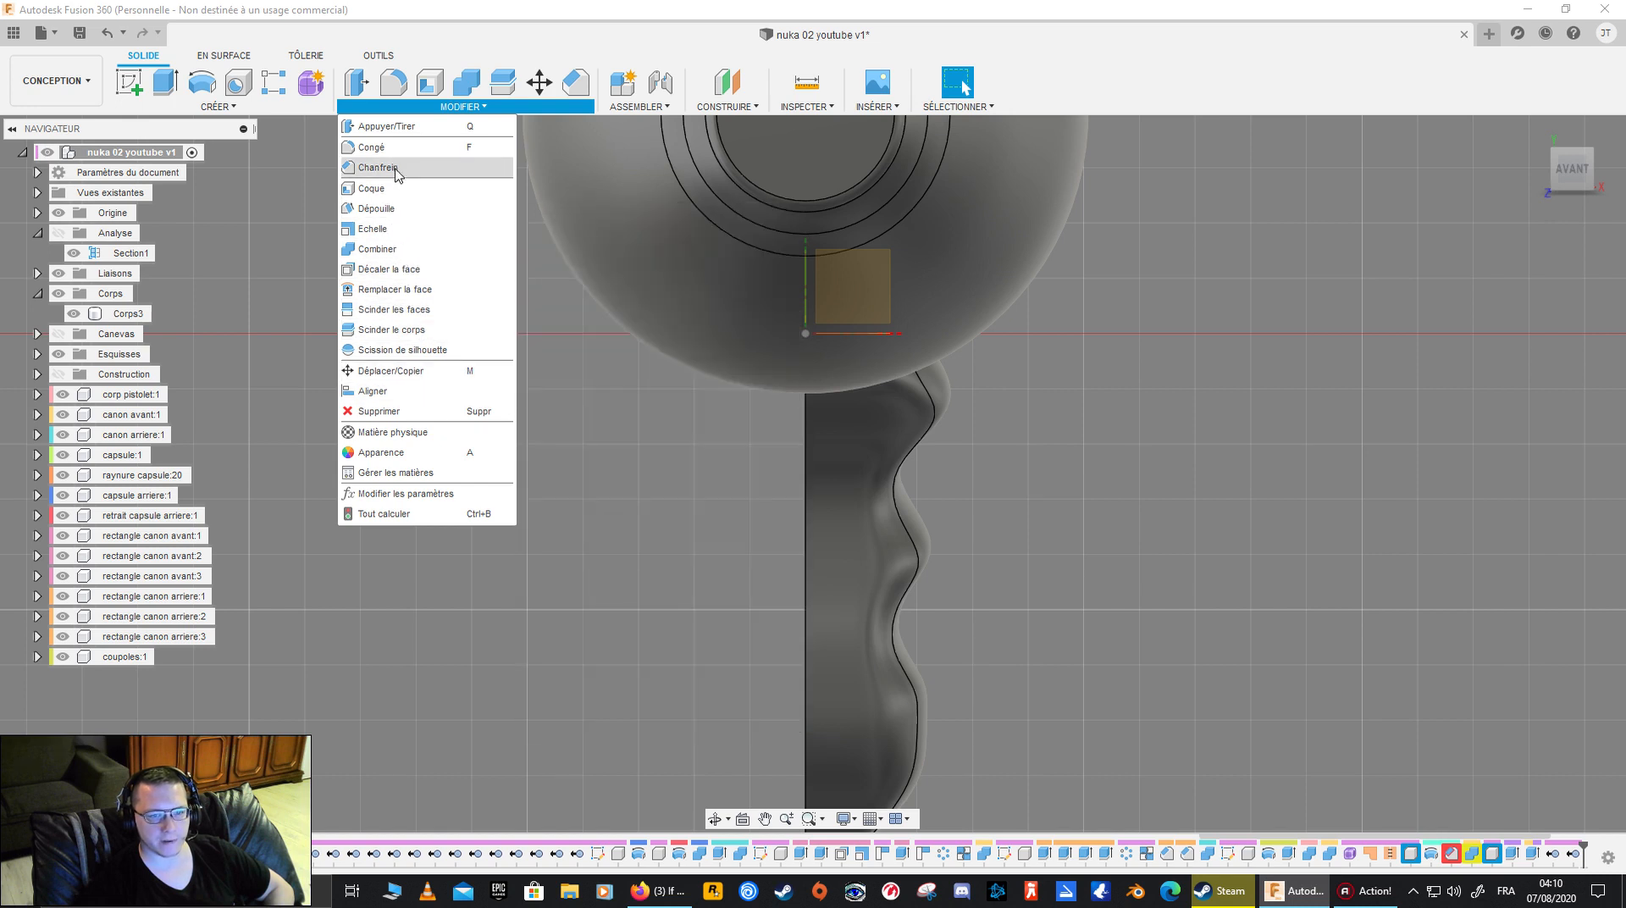
- Try to split the half grip's body using its flat inner face as the splitting tool
{"action": "left_click", "coordinate": [225, 108]}
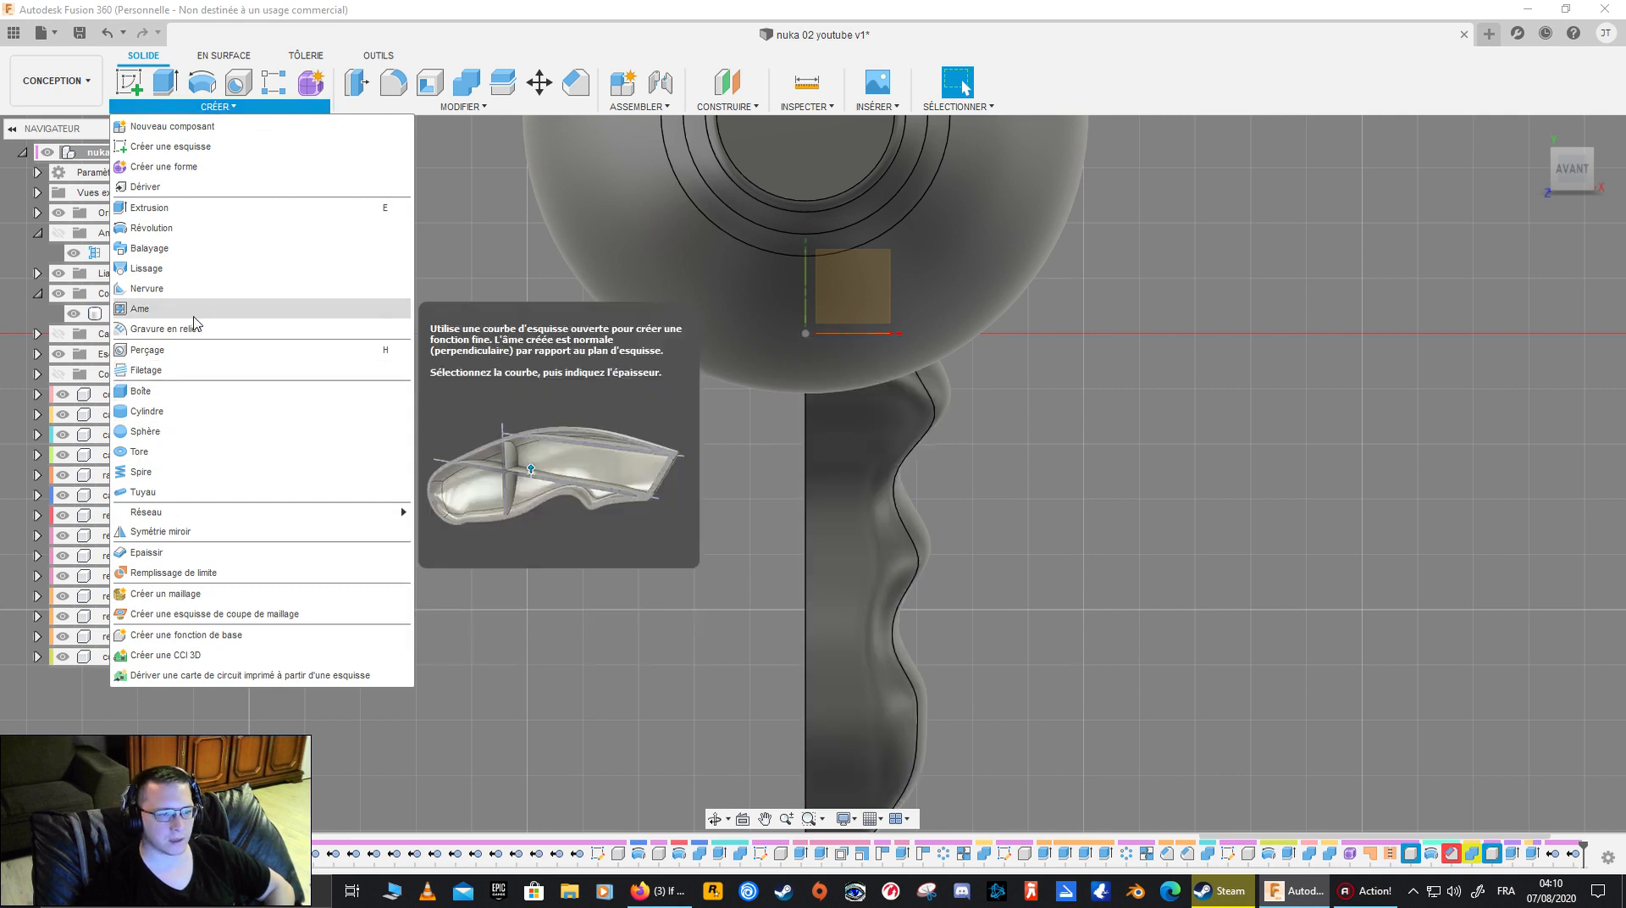
{"action": "left_click", "coordinate": [430, 106]}
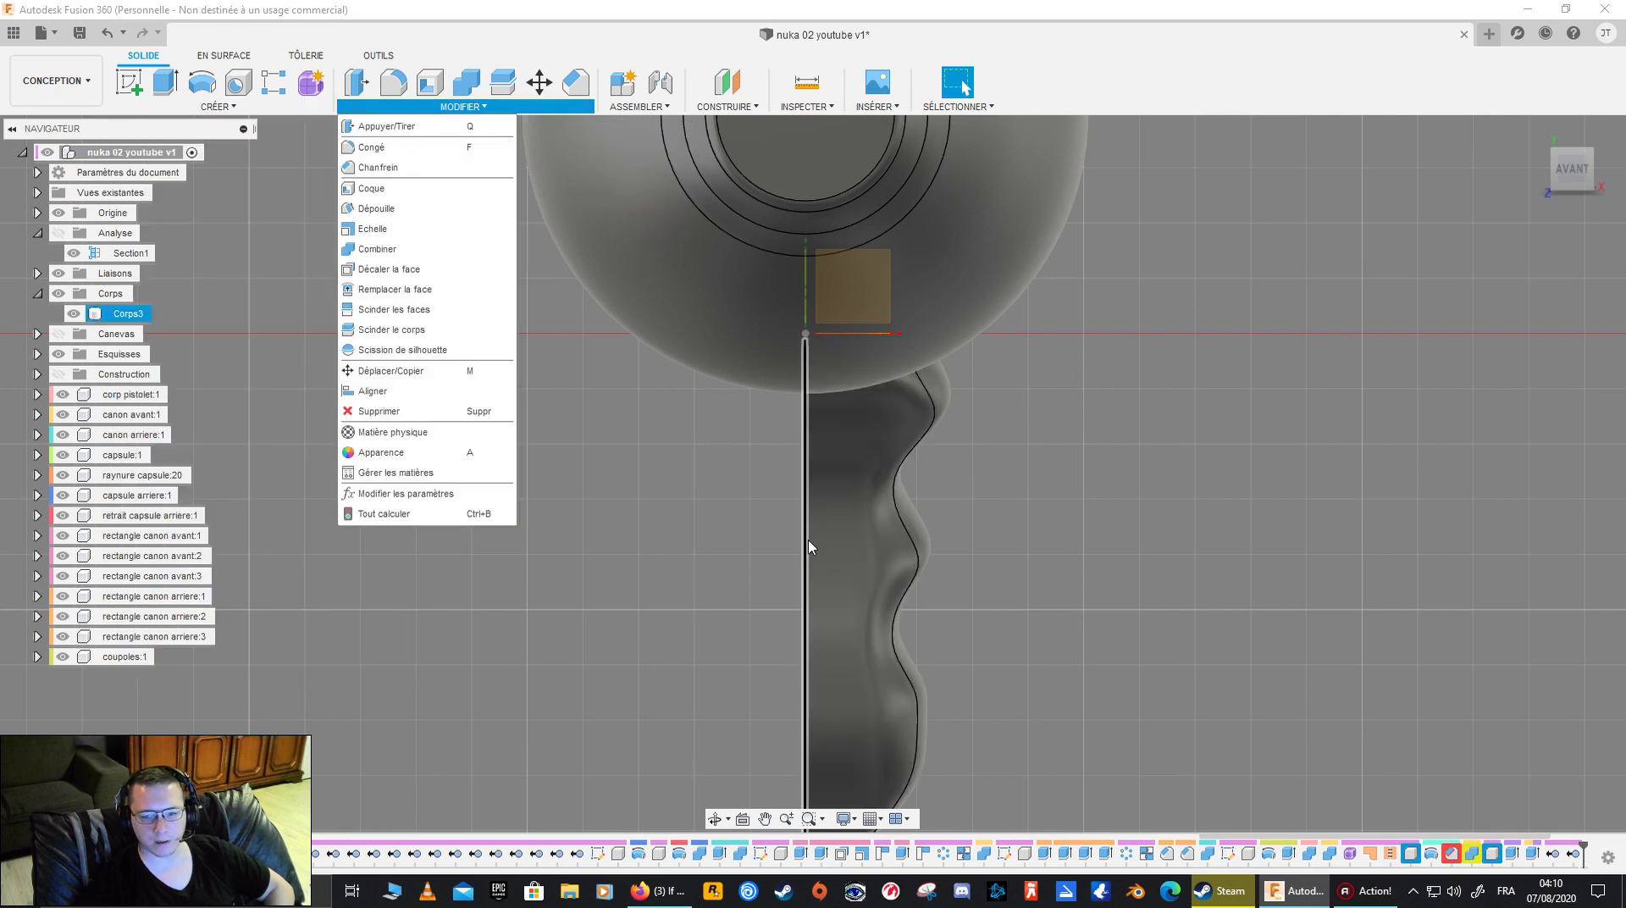
{"action": "left_click", "coordinate": [503, 85]}
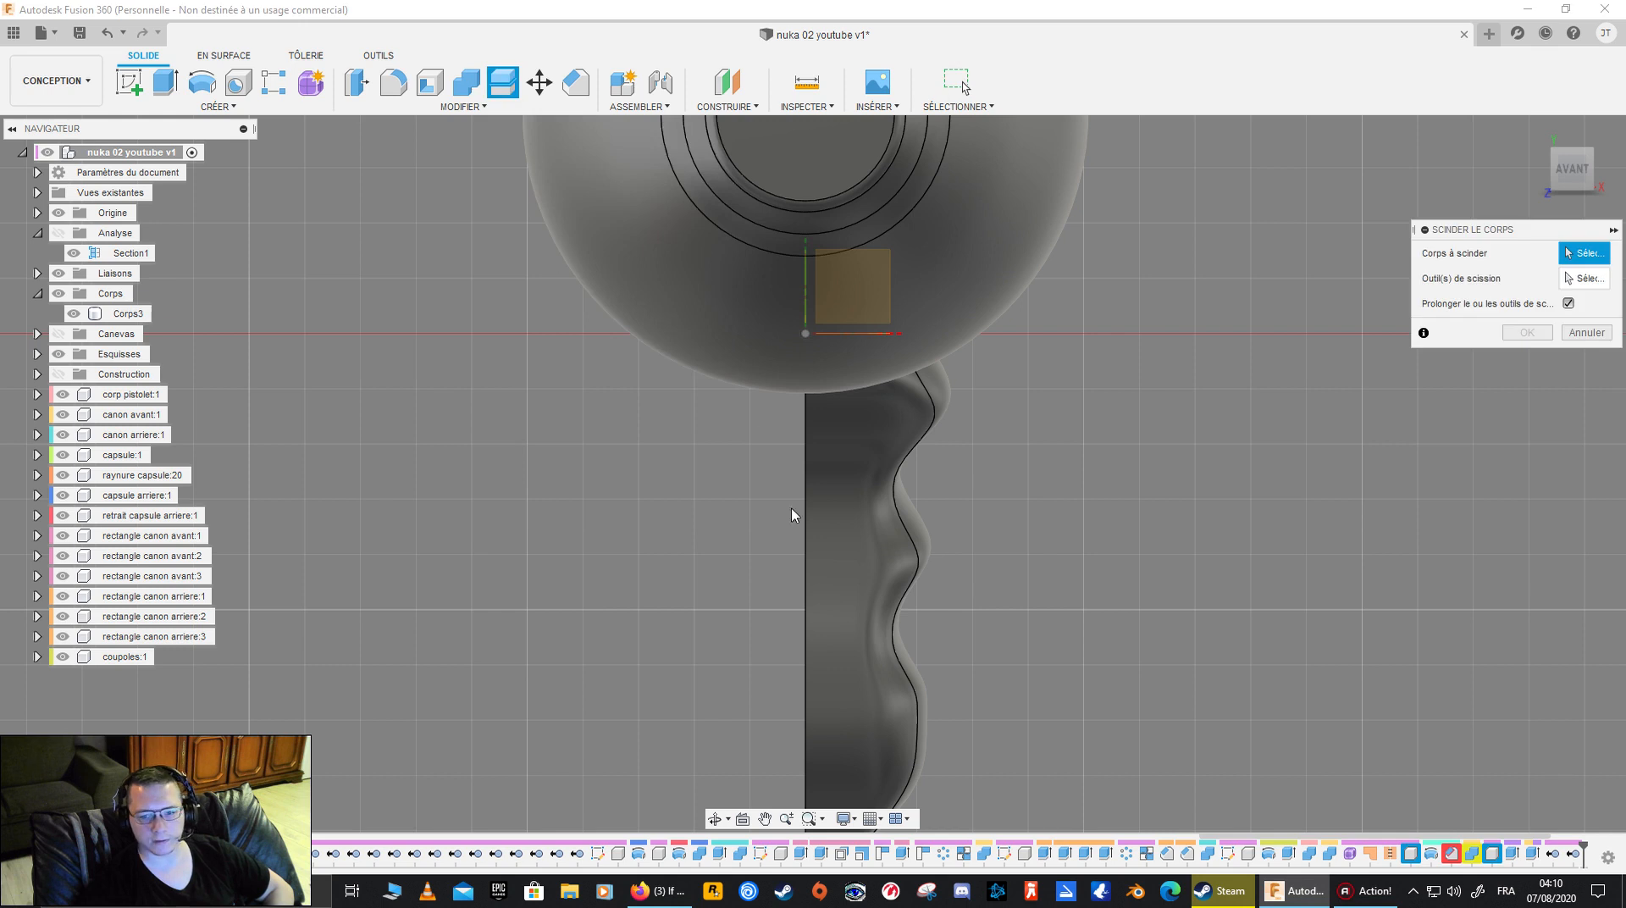
{"action": "middle_click_drag", "start_coordinate": [708, 602], "coordinate": [773, 598], "text": "shift"}
{"action": "left_click", "coordinate": [829, 579]}
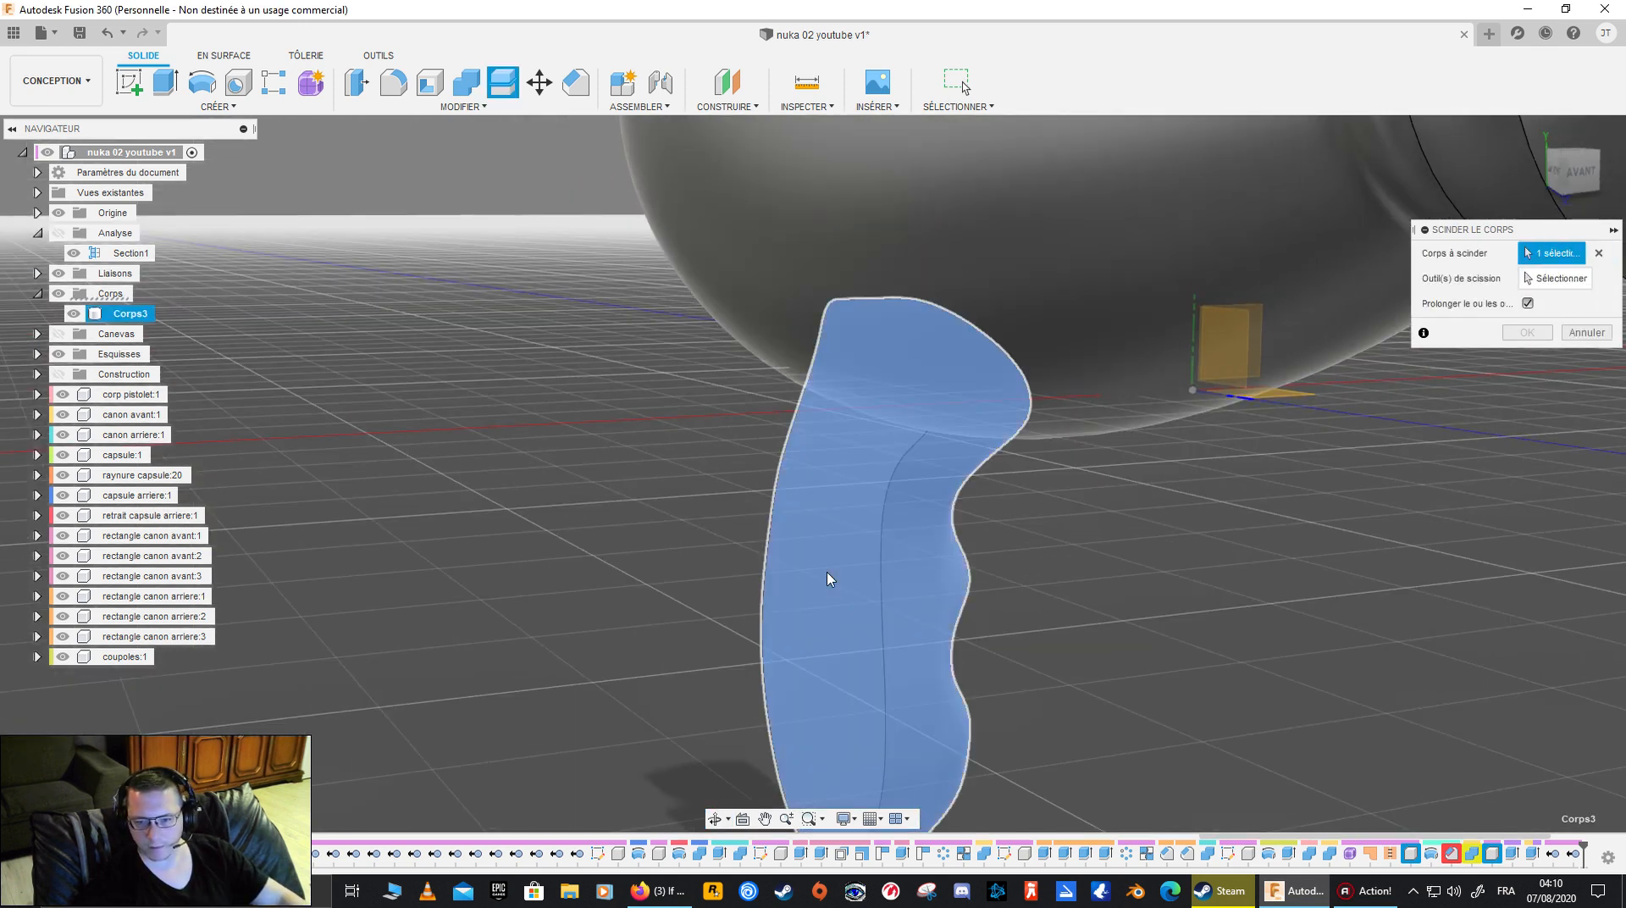
{"action": "left_click", "coordinate": [1557, 278]}
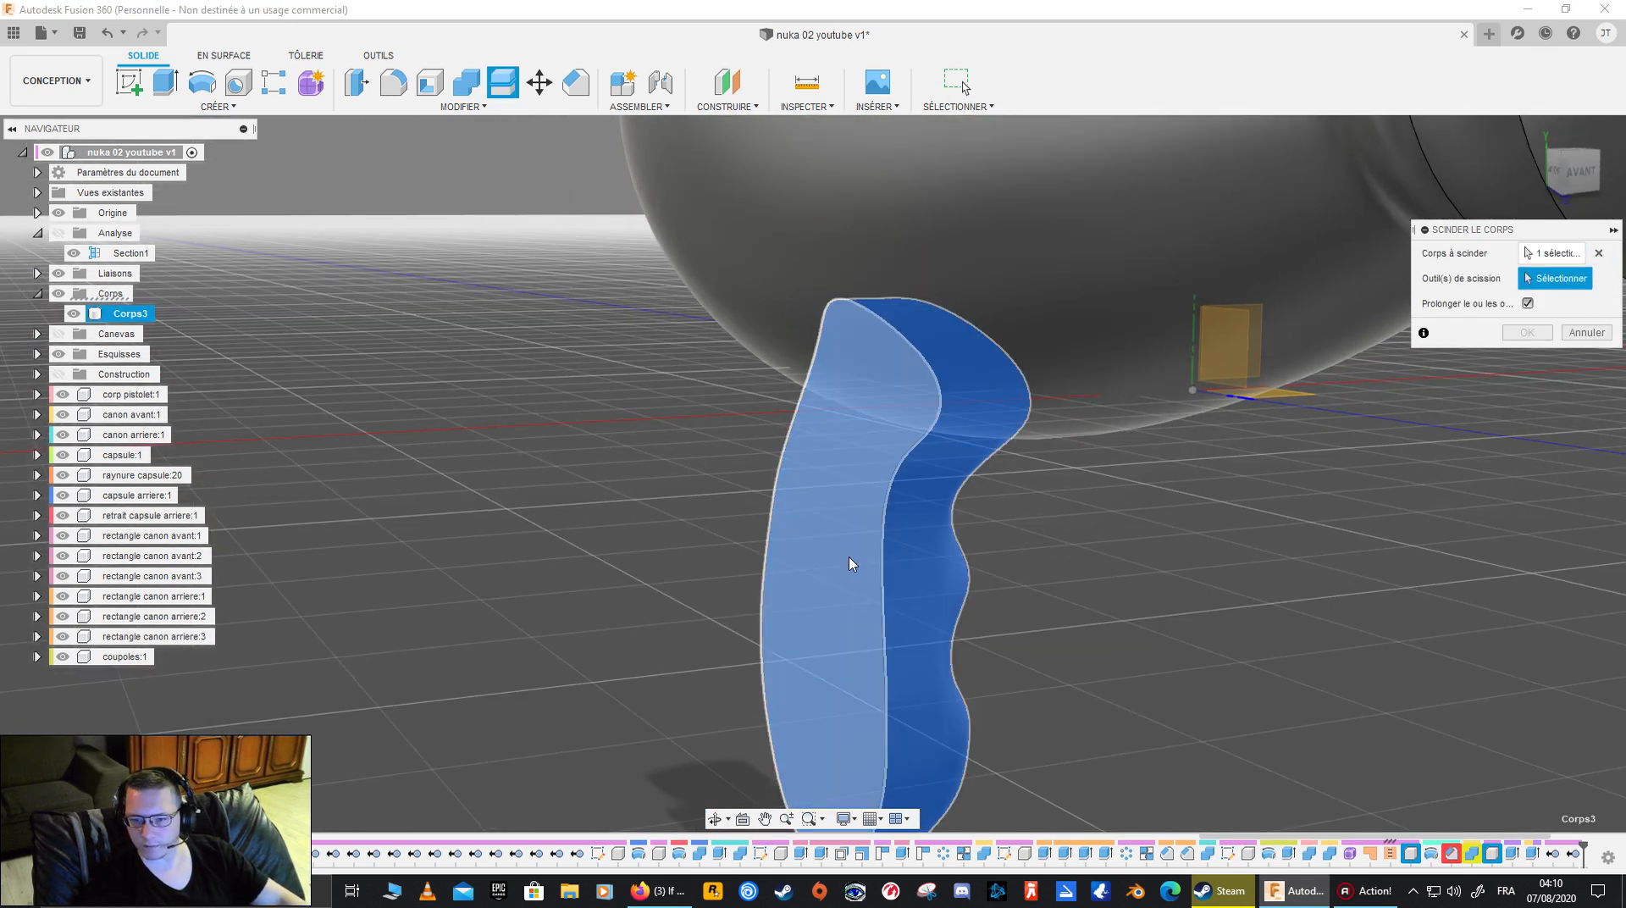
{"action": "left_click", "coordinate": [874, 563]}
{"action": "middle_click_drag", "start_coordinate": [1025, 653], "coordinate": [1160, 651], "text": "shift"}
{"action": "left_click", "coordinate": [1586, 332]}
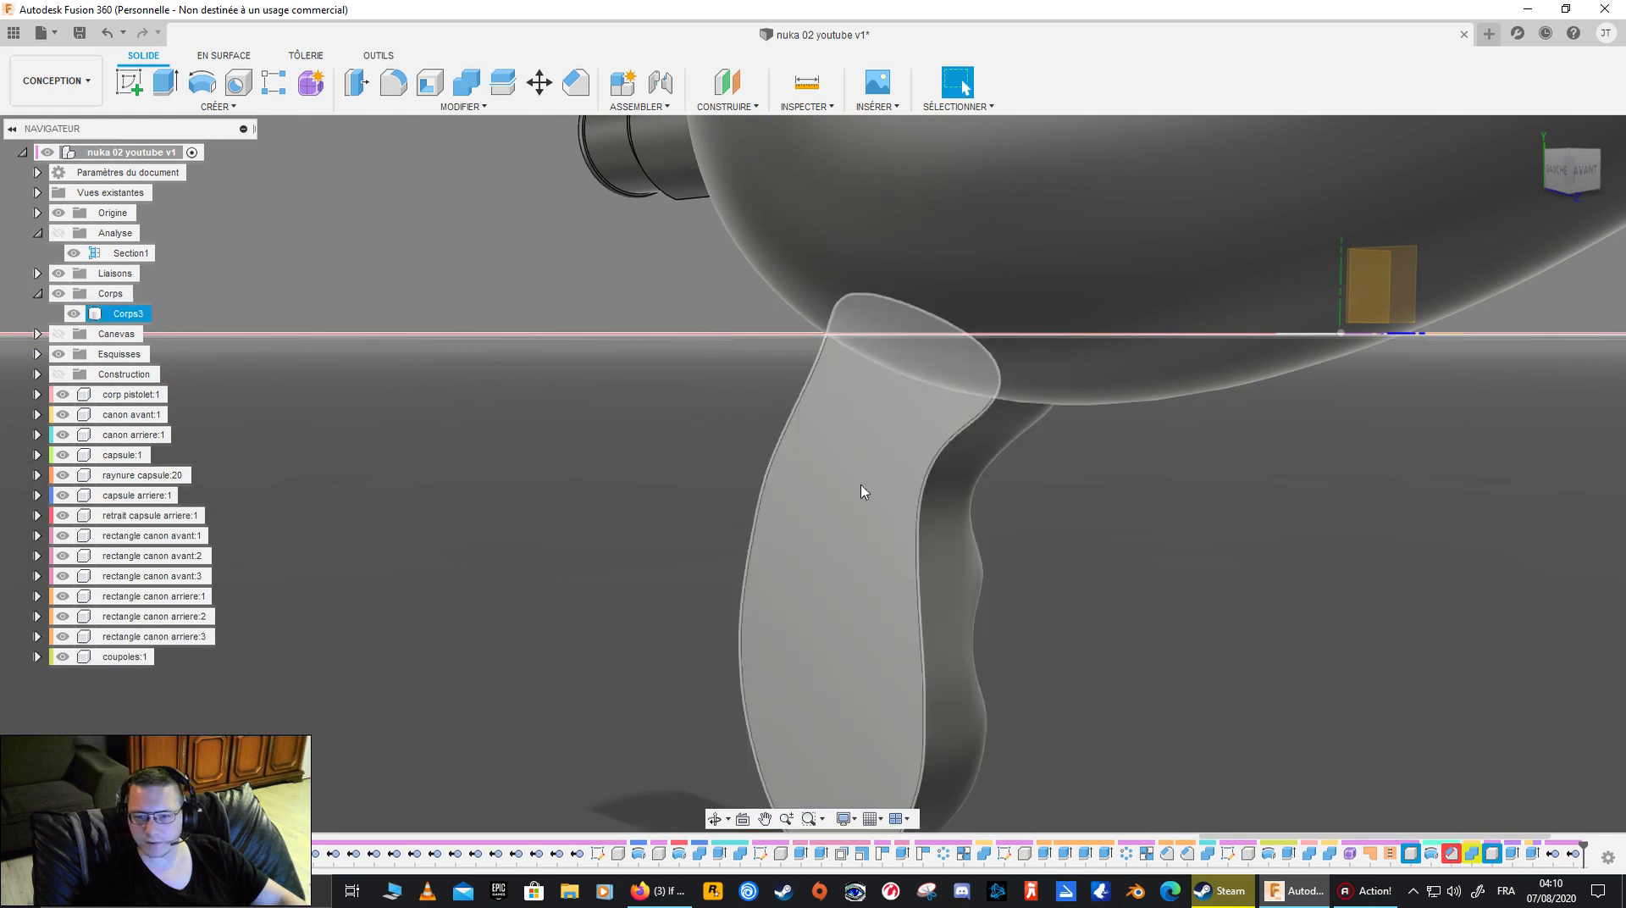
- Try to offset the half grip's flat inner face with Offset Face, checking its direction from the front
{"action": "left_click", "coordinate": [780, 533]}
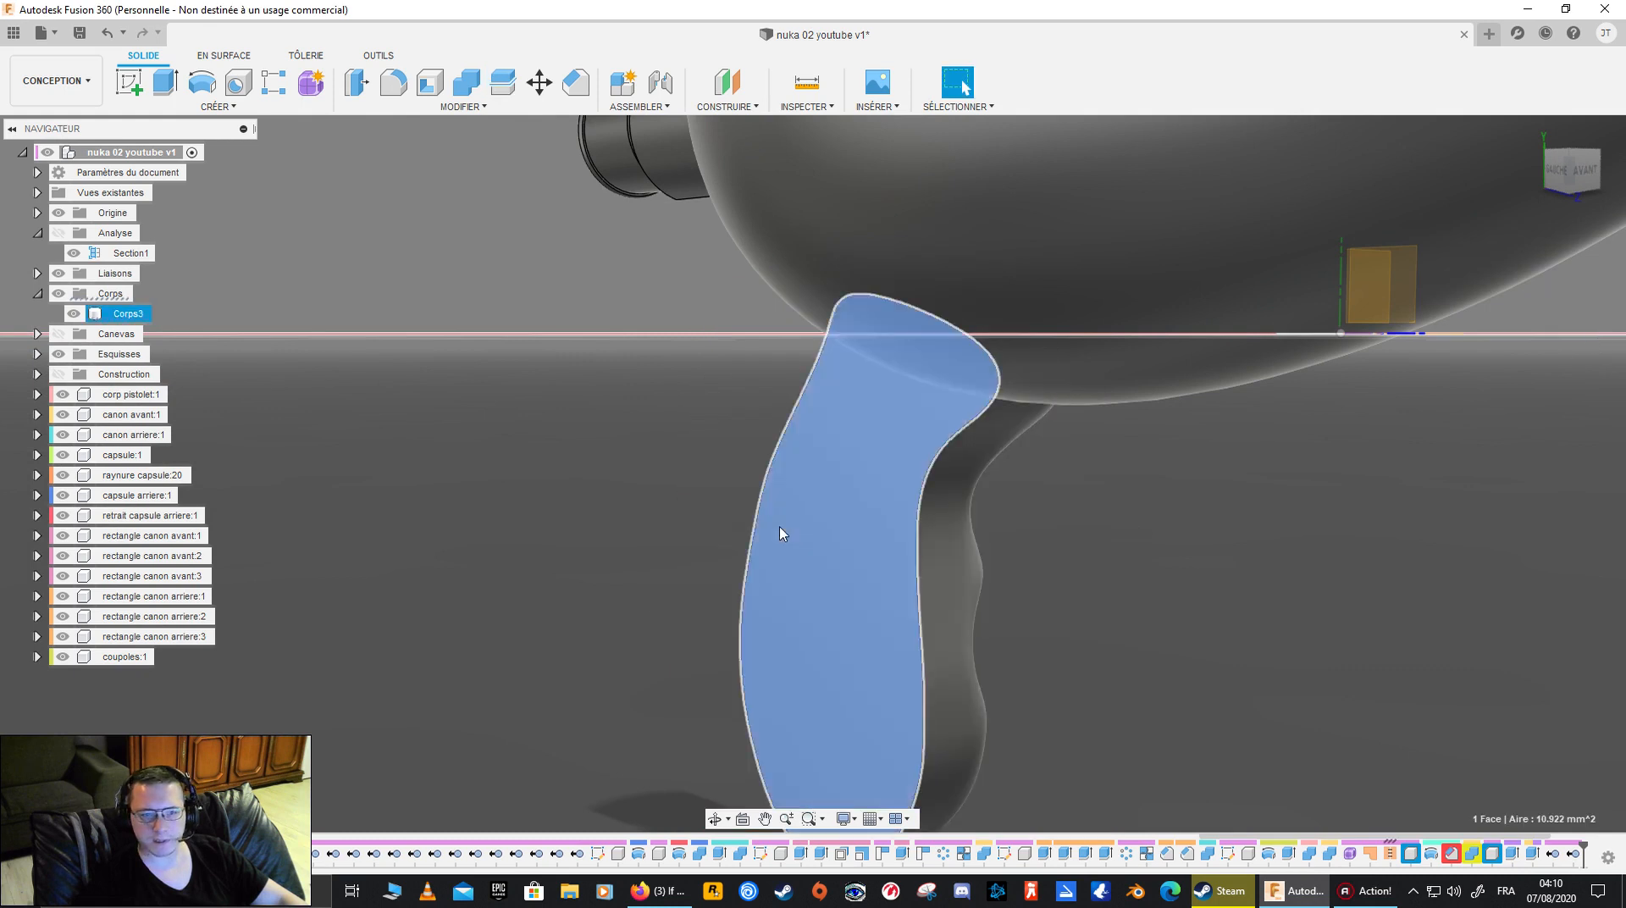
{"action": "left_click", "coordinate": [482, 108]}
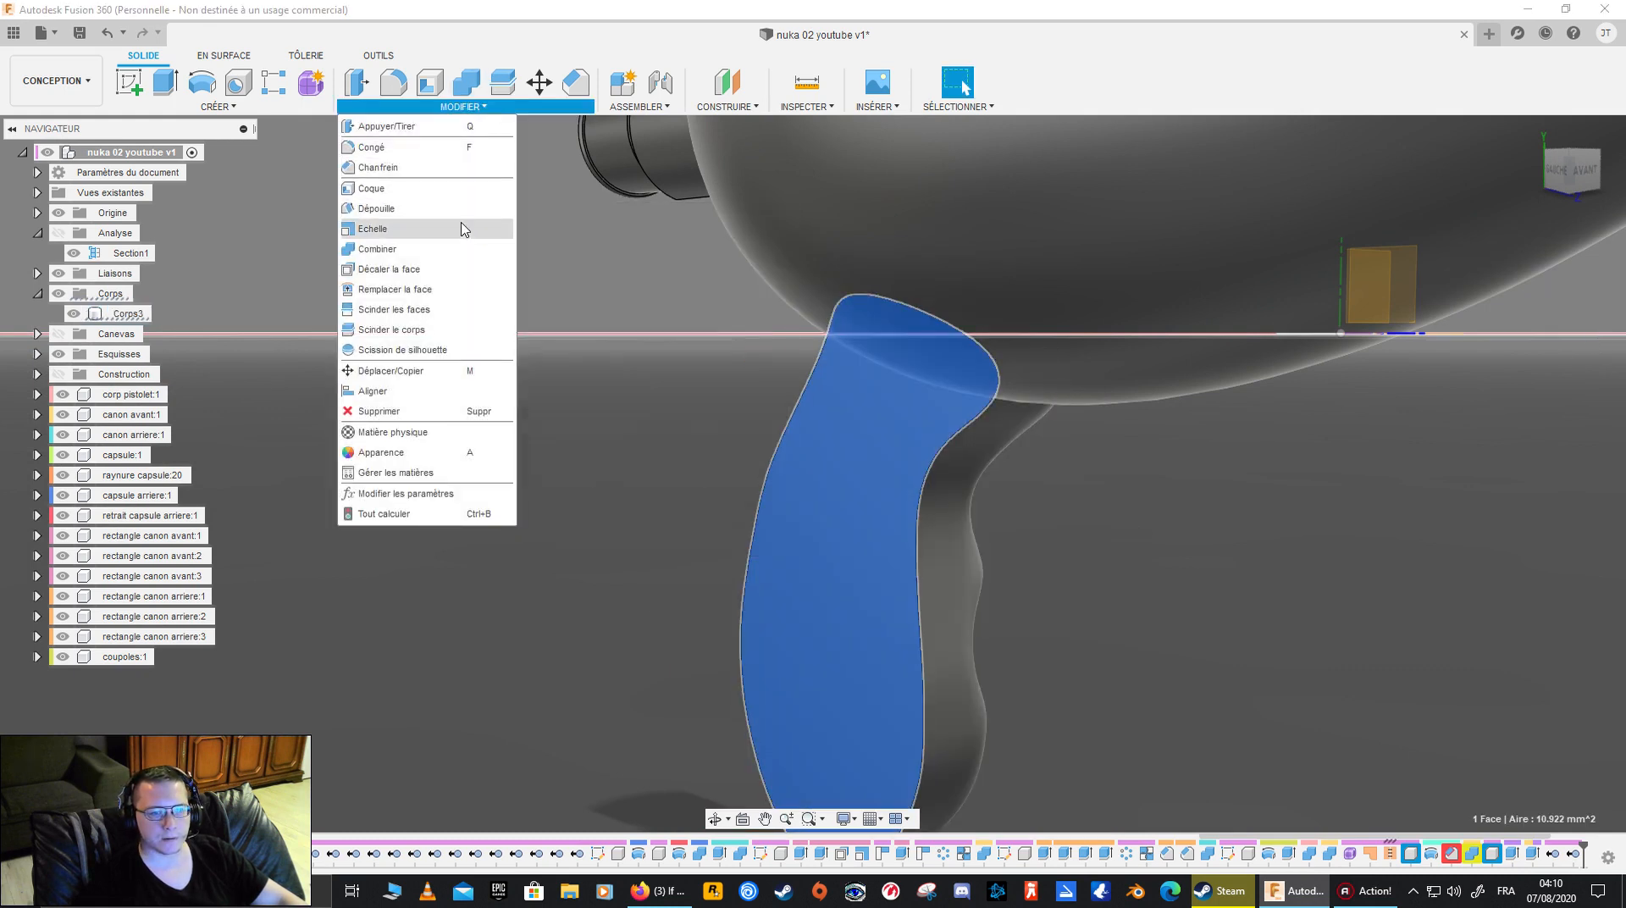
{"action": "left_click", "coordinate": [457, 269]}
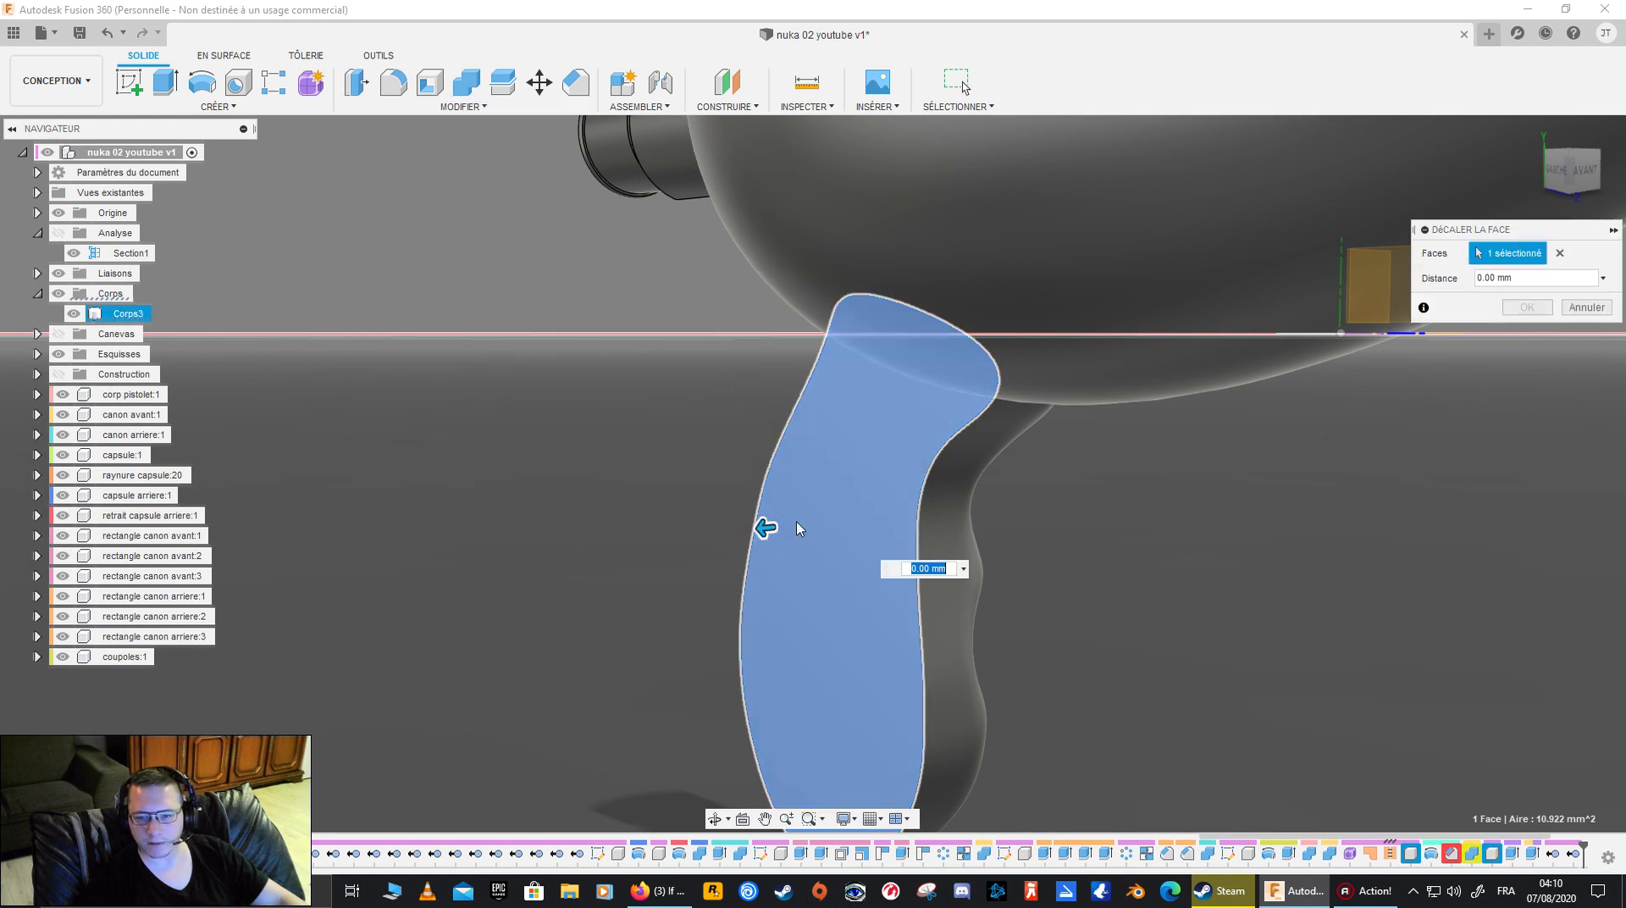
{"action": "mouse_move", "coordinate": [765, 527]}
{"action": "left_mouse_down"}
{"action": "mouse_move", "coordinate": [804, 535]}
{"action": "mouse_move", "coordinate": [764, 527]}
{"action": "left_mouse_up"}
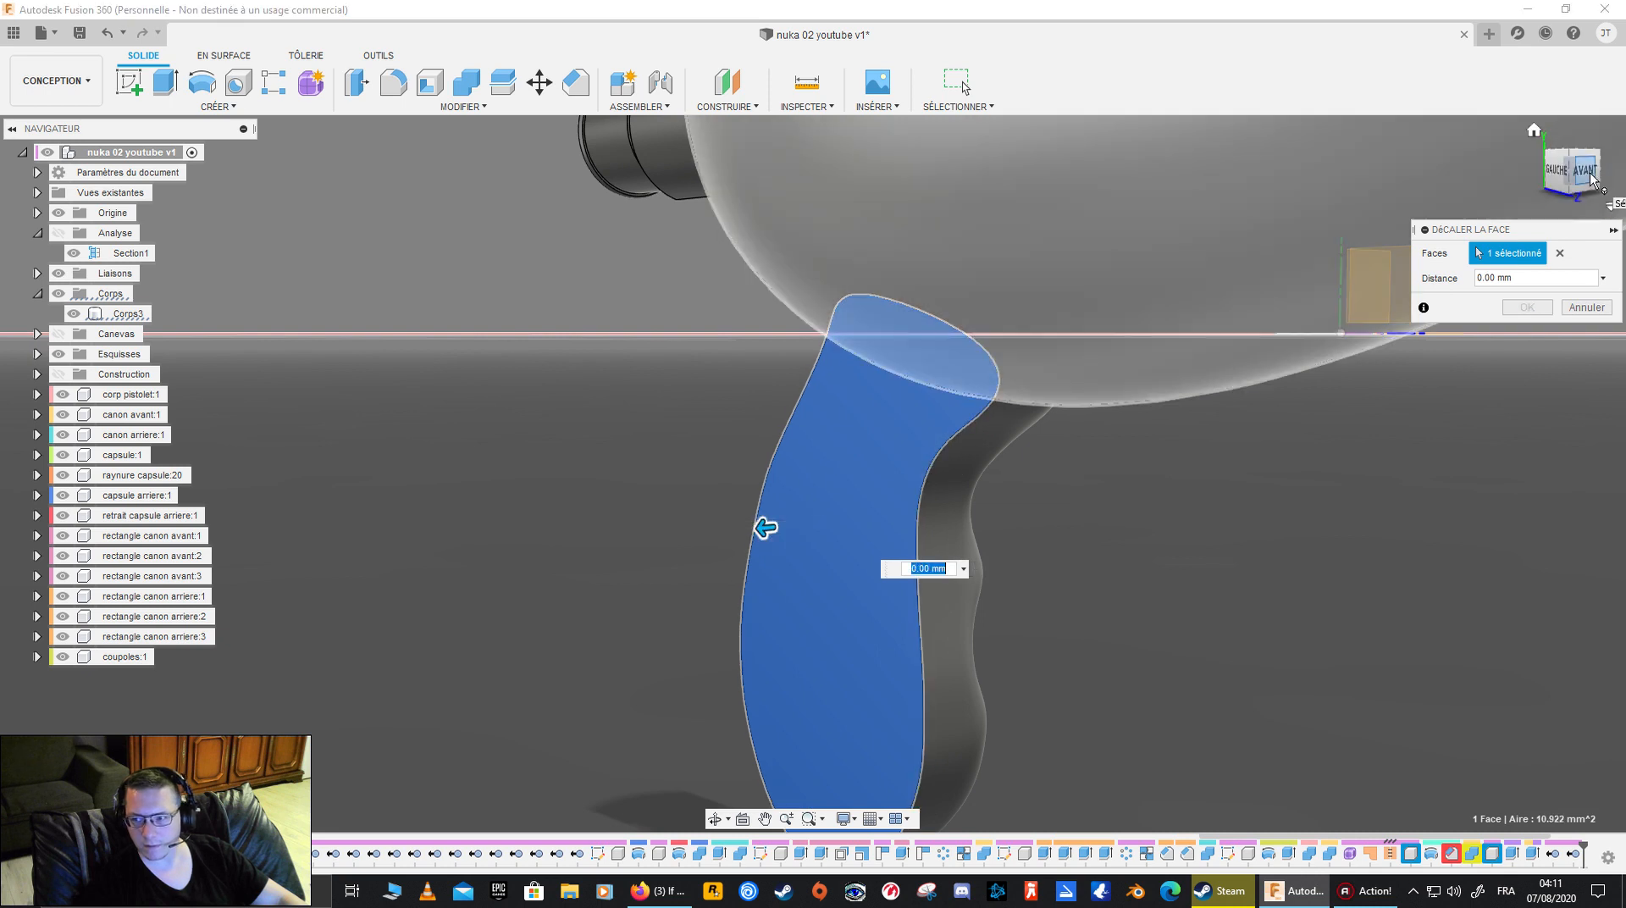
{"action": "left_click", "coordinate": [1585, 171]}
{"action": "mouse_move", "coordinate": [785, 531]}
{"action": "left_mouse_down"}
{"action": "mouse_move", "coordinate": [837, 534]}
{"action": "mouse_move", "coordinate": [772, 534]}
{"action": "mouse_move", "coordinate": [811, 534]}
{"action": "mouse_move", "coordinate": [789, 537]}
{"action": "left_mouse_up"}
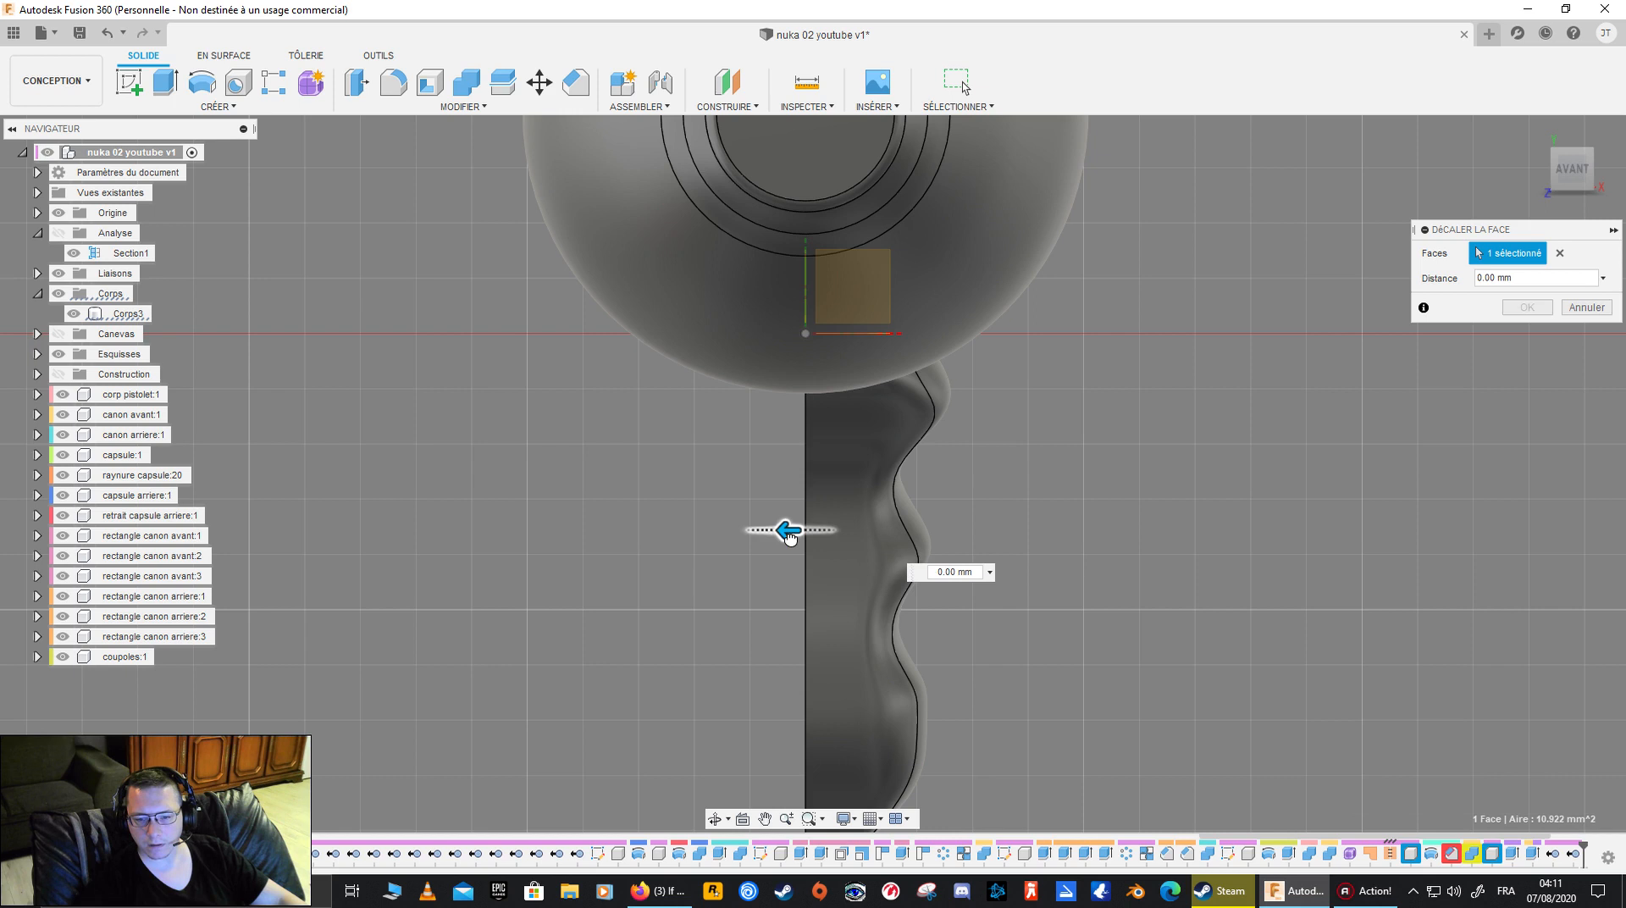
{"action": "middle_click_drag", "start_coordinate": [785, 535], "coordinate": [660, 478], "text": "shift"}
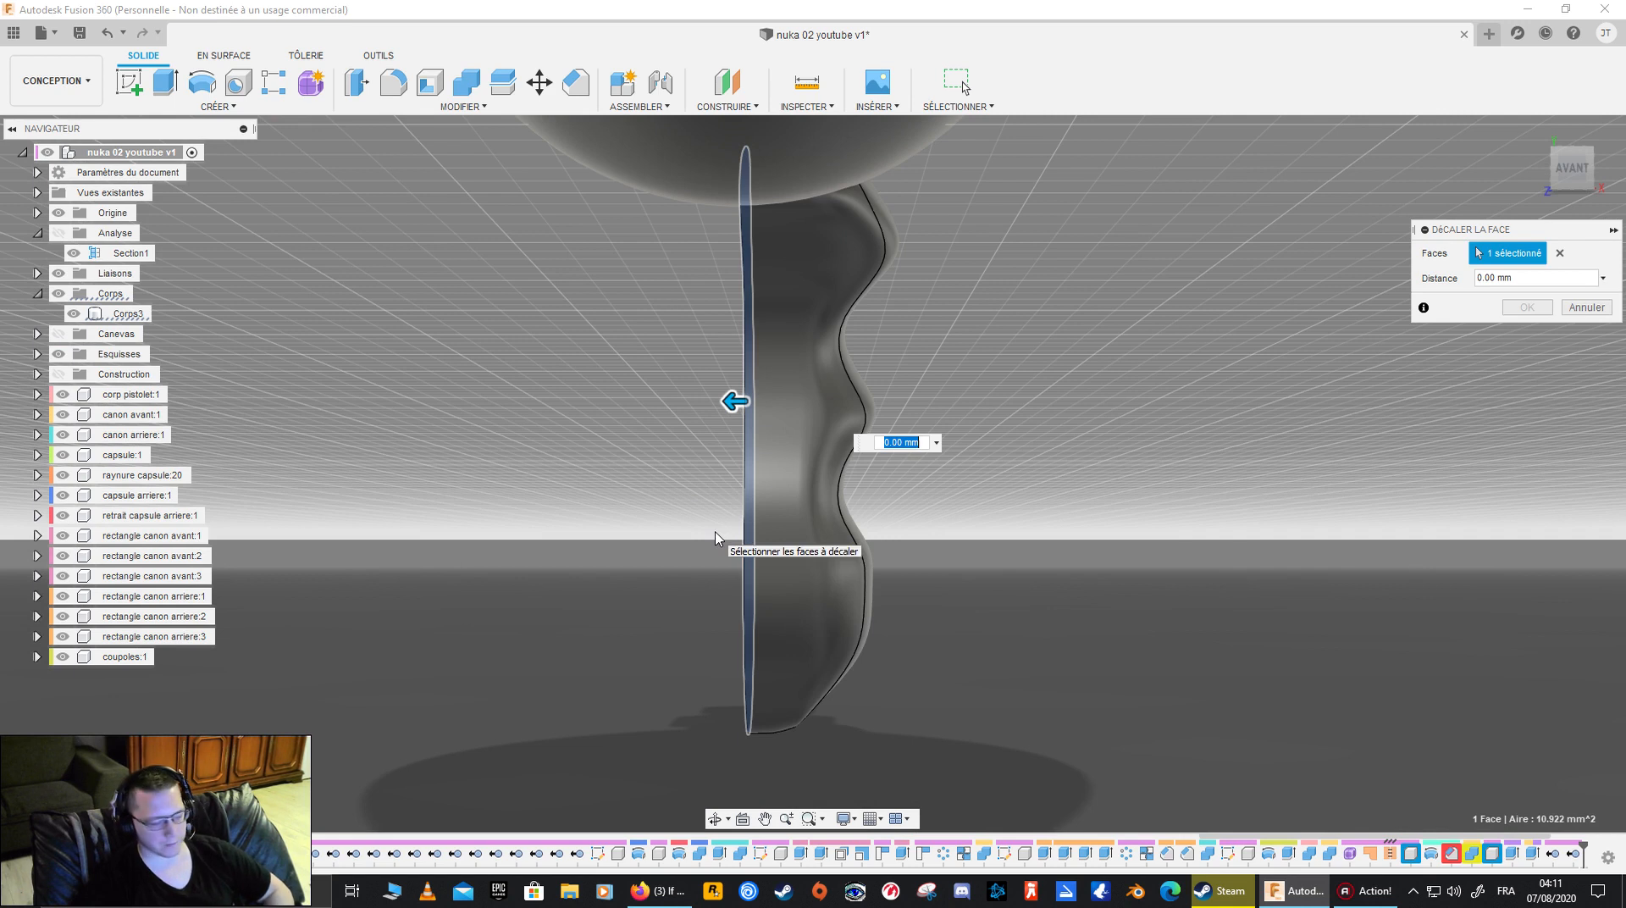
{"action": "middle_click_drag", "start_coordinate": [690, 529], "coordinate": [737, 551], "text": "shift"}
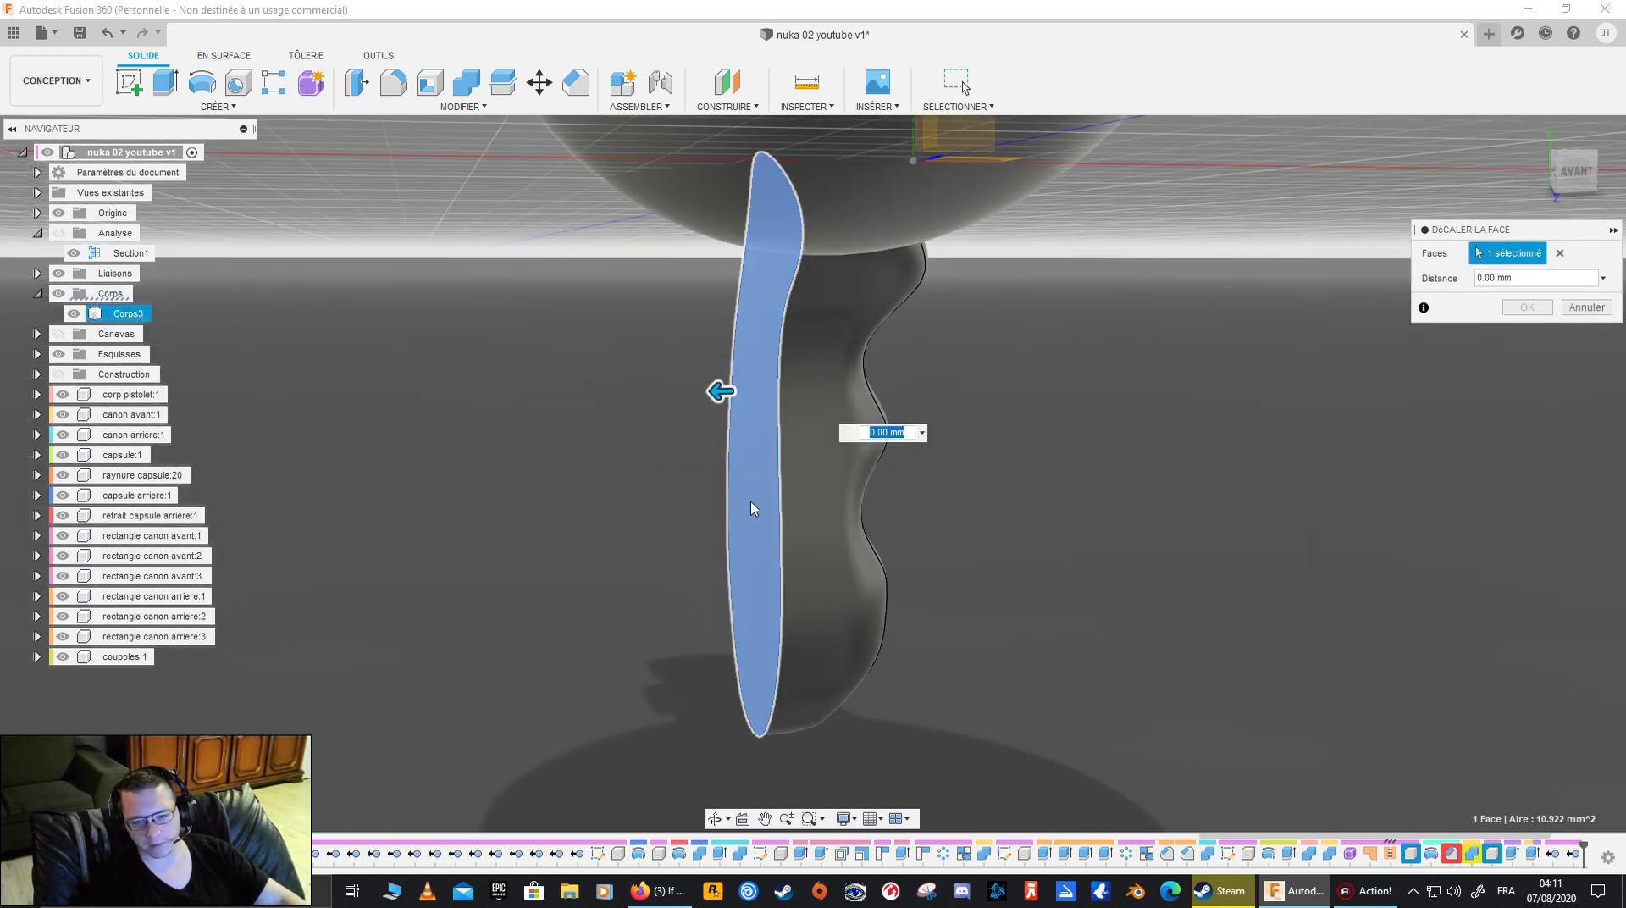
{"action": "mouse_move", "coordinate": [720, 390]}
{"action": "left_mouse_down"}
{"action": "mouse_move", "coordinate": [790, 391]}
{"action": "mouse_move", "coordinate": [720, 394]}
{"action": "left_mouse_up"}
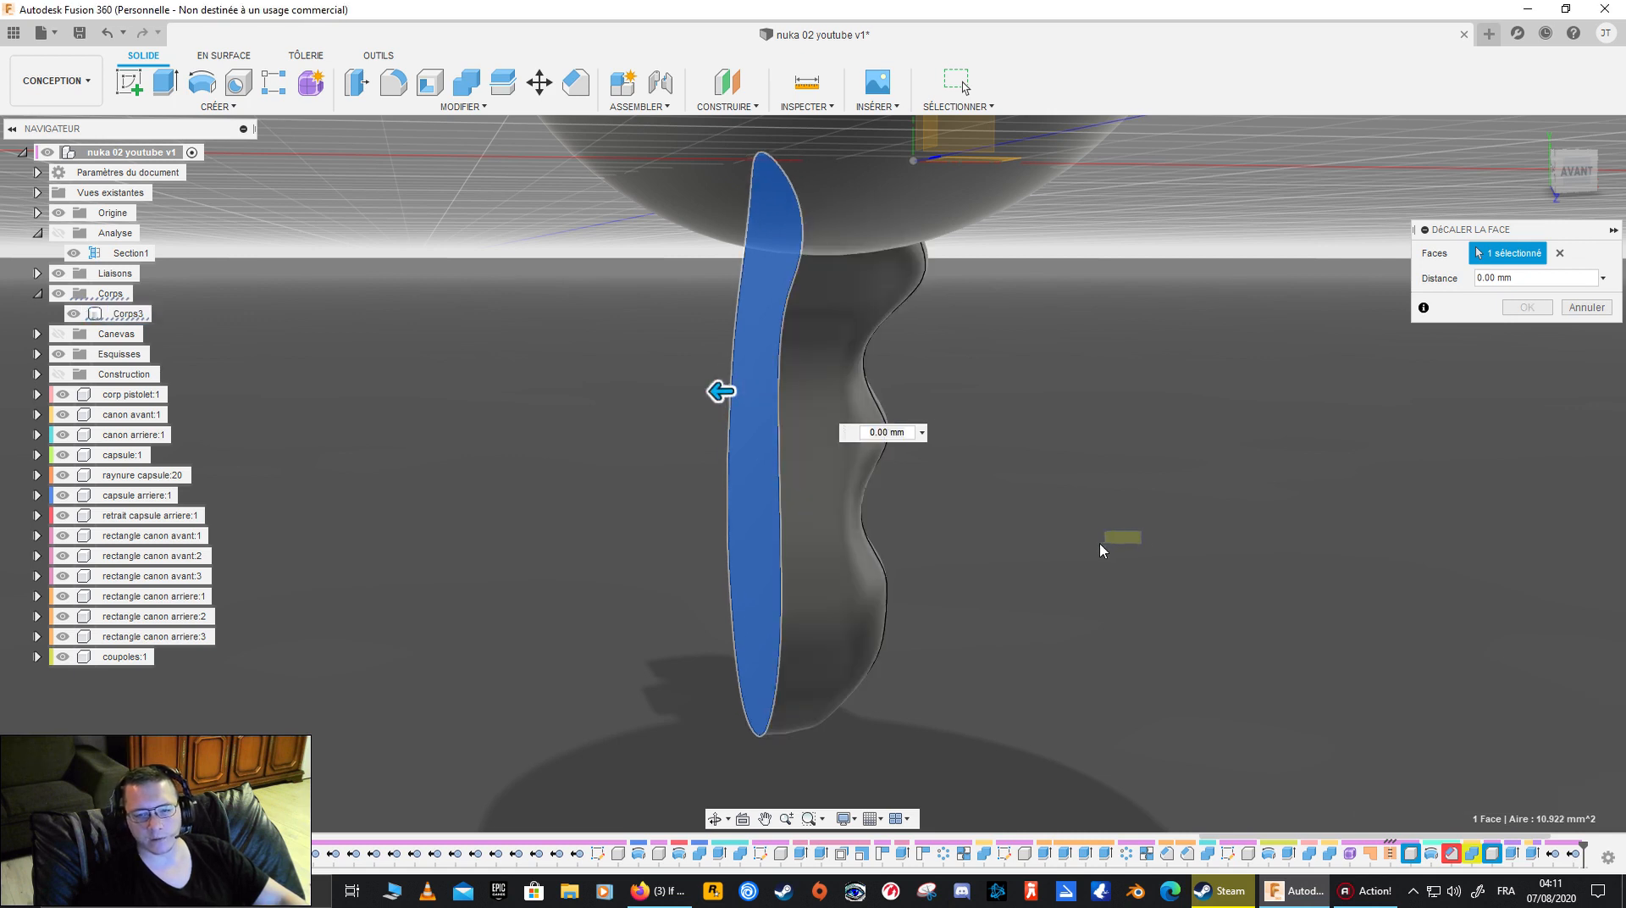
{"action": "middle_click_drag", "start_coordinate": [1070, 584], "coordinate": [996, 572], "text": "shift"}
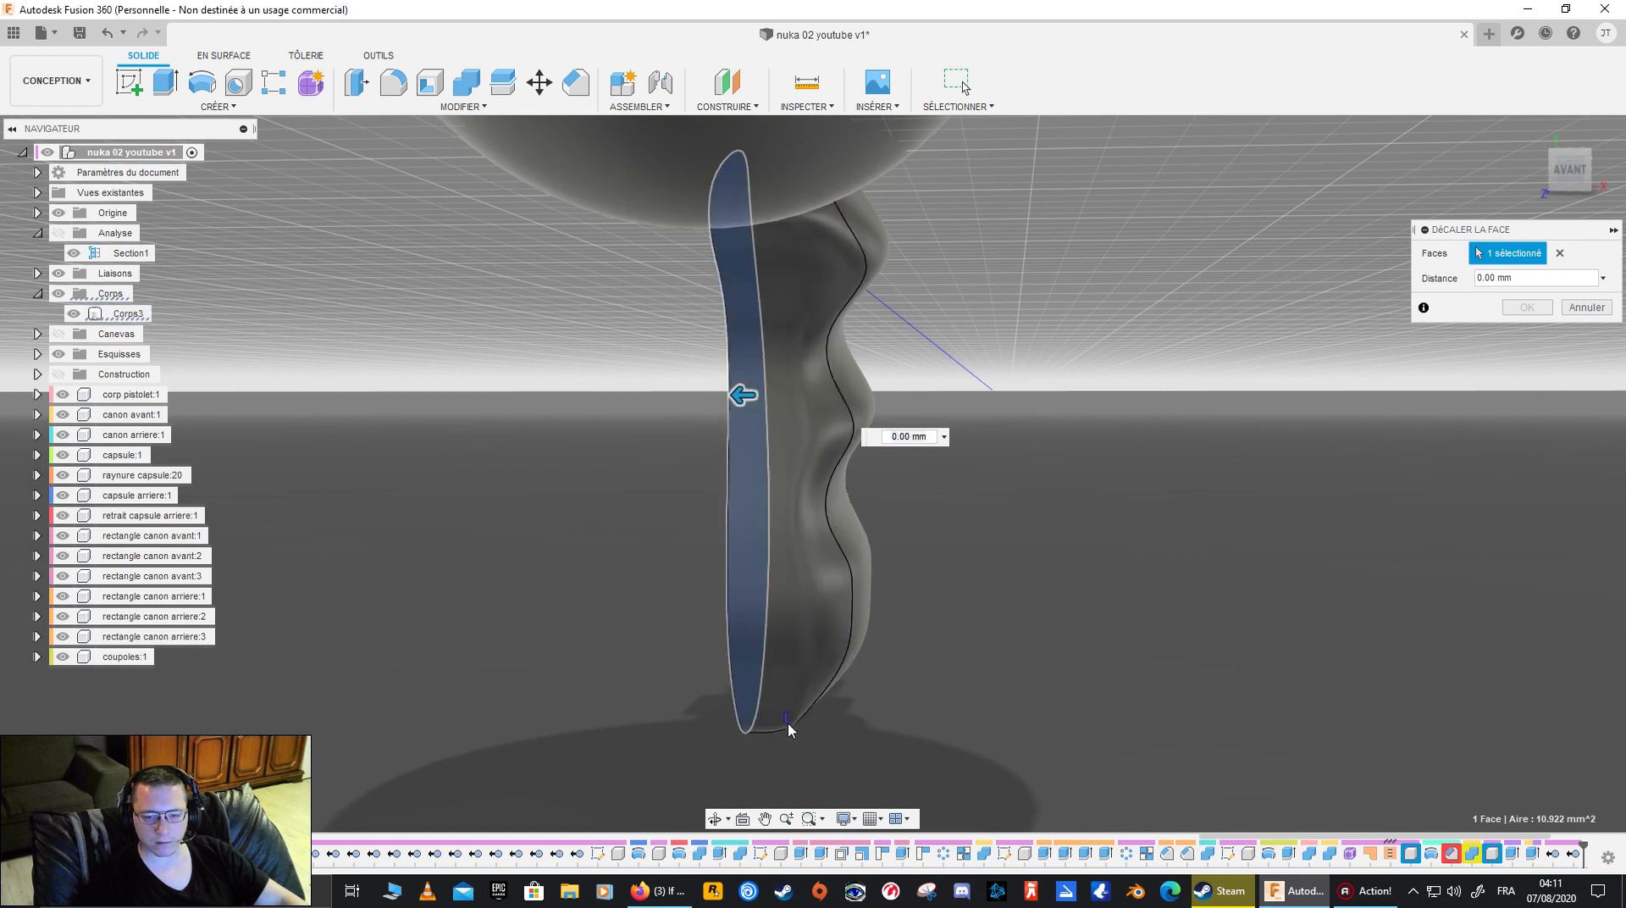
{"action": "middle_click_drag", "start_coordinate": [1040, 531], "coordinate": [1056, 535], "text": "shift"}
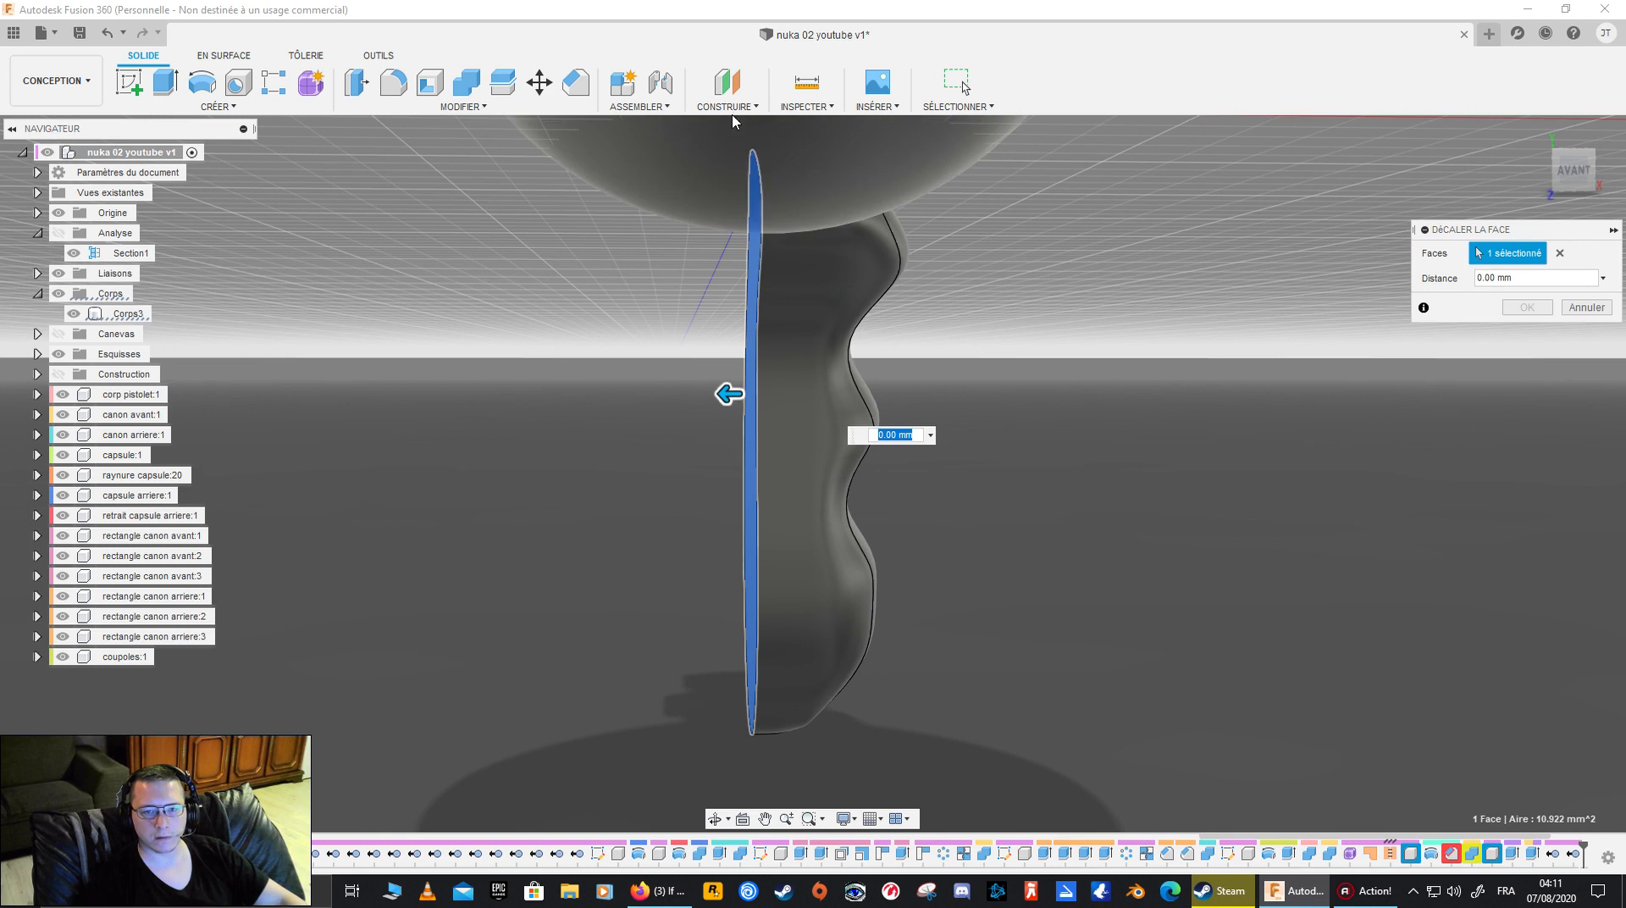
{"action": "left_click", "coordinate": [1593, 307]}
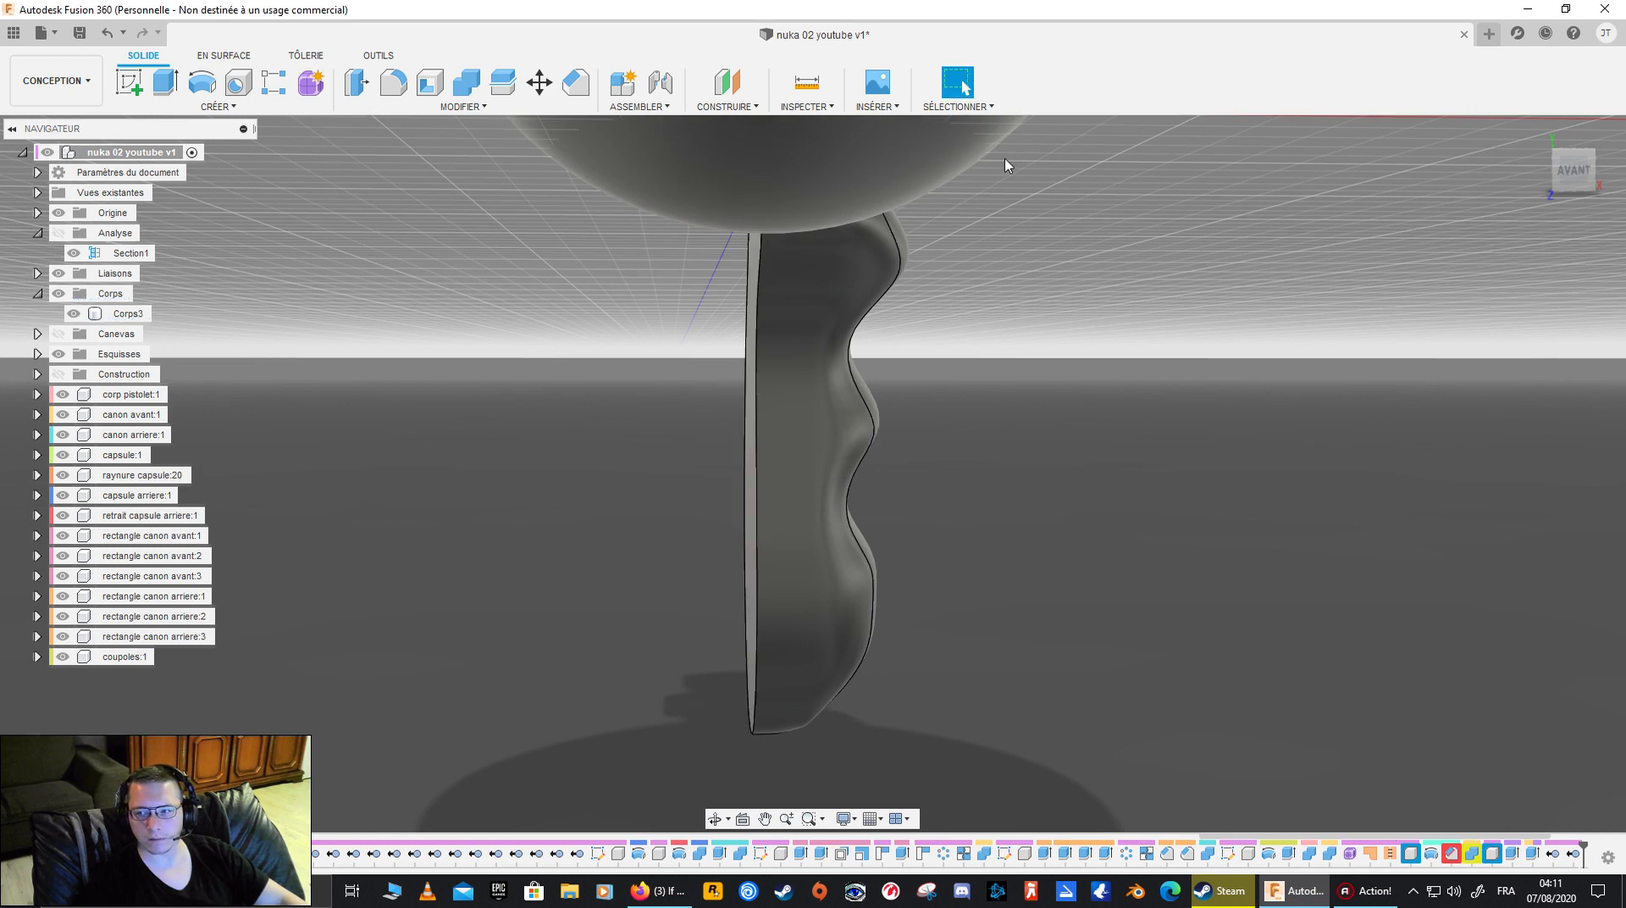
{"action": "left_click", "coordinate": [727, 106]}
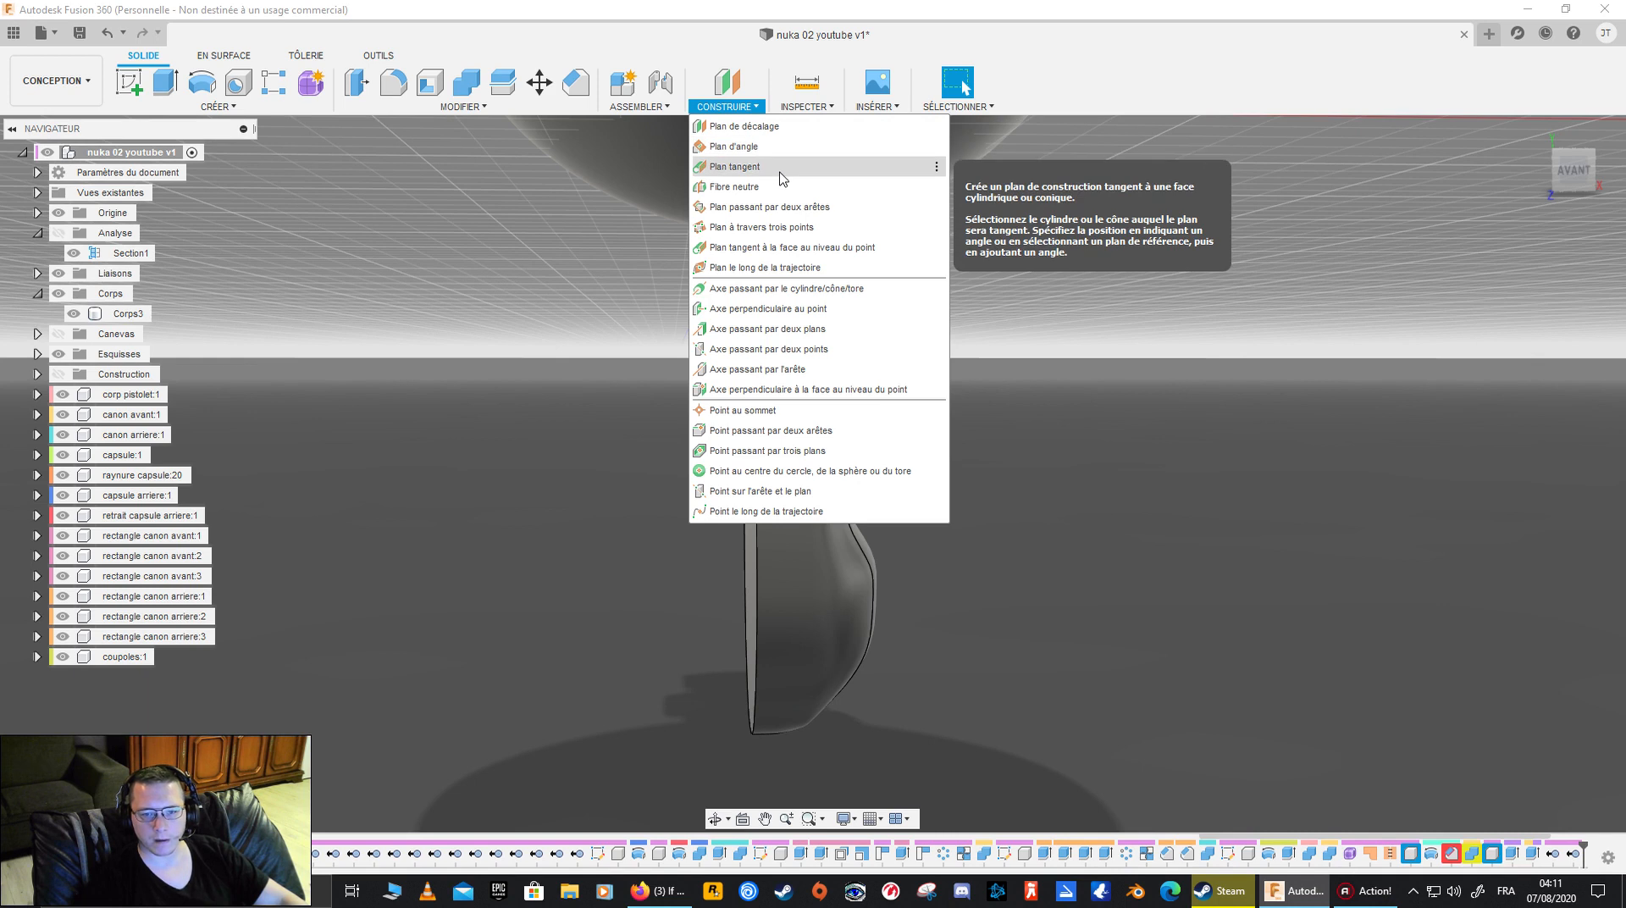
{"action": "left_click", "coordinate": [780, 175]}
{"action": "middle_click_drag", "start_coordinate": [722, 425], "coordinate": [823, 408], "text": "shift"}
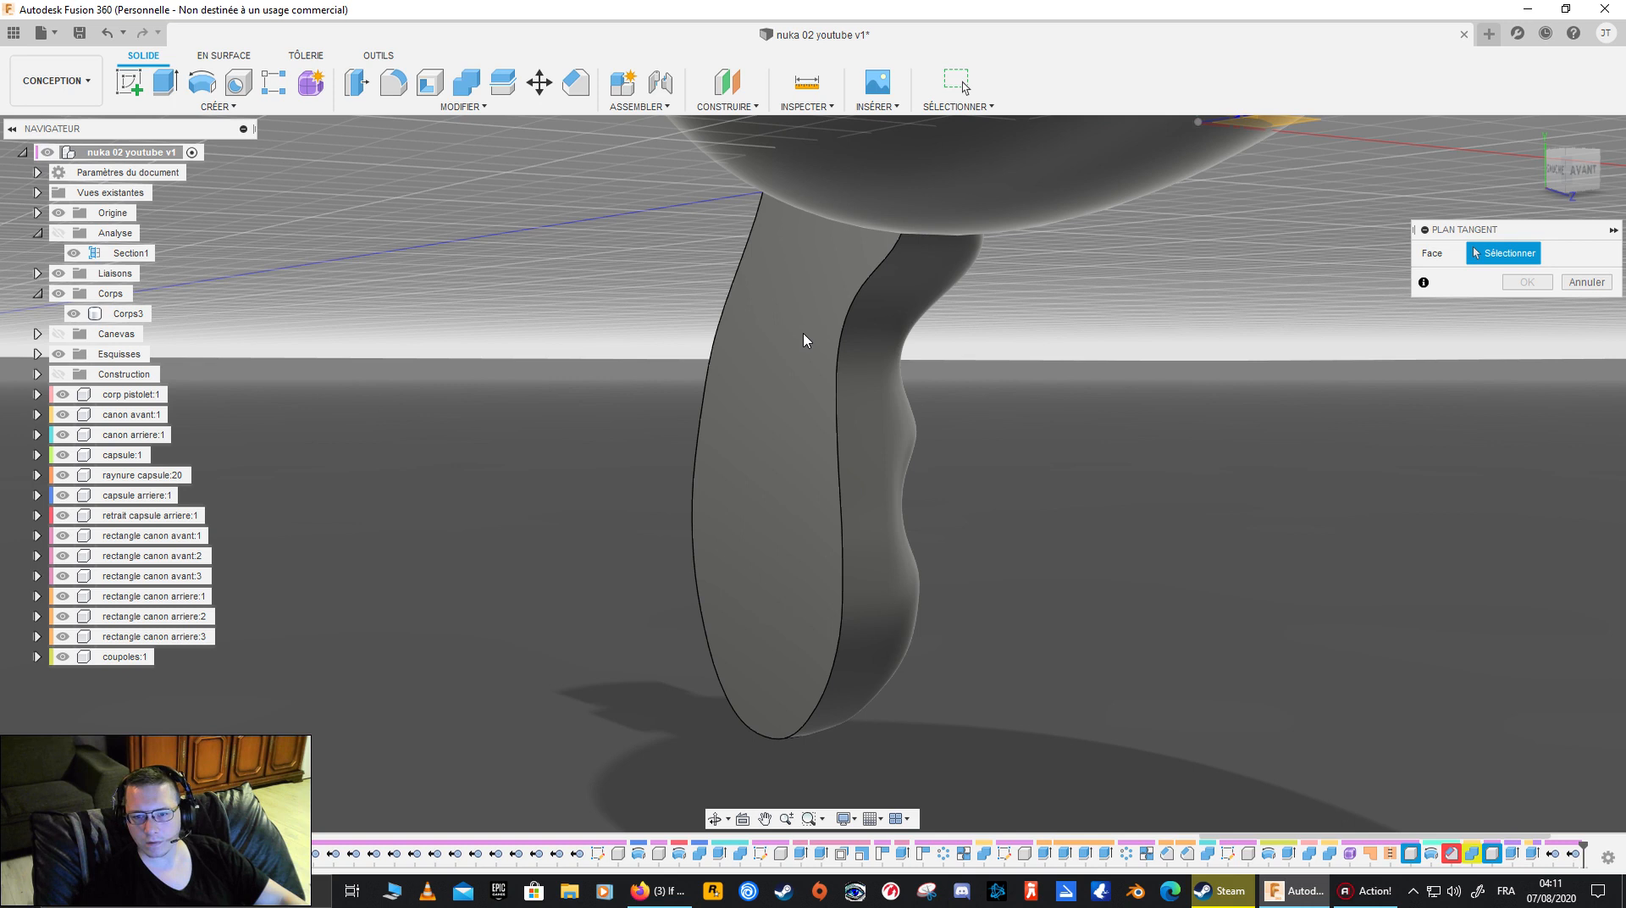
{"action": "left_click", "coordinate": [1603, 281]}
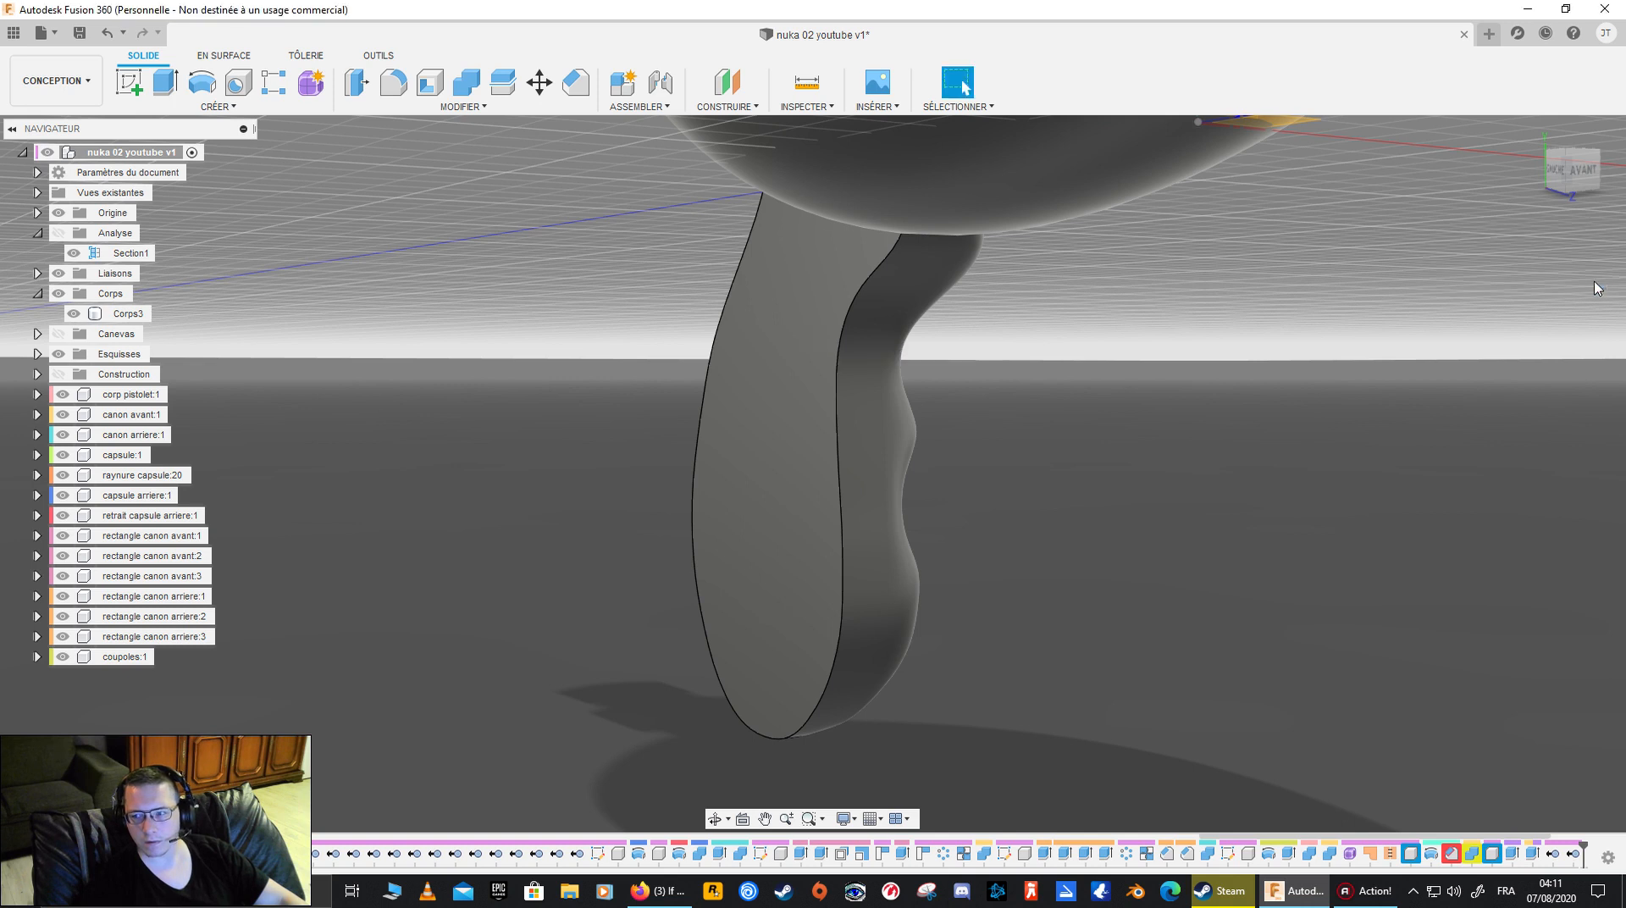
- Create a construction plane offset -0.2 mm from the half grip's flat inner face and show the construction geometry
{"action": "left_click", "coordinate": [726, 106]}
{"action": "left_click", "coordinate": [745, 127]}
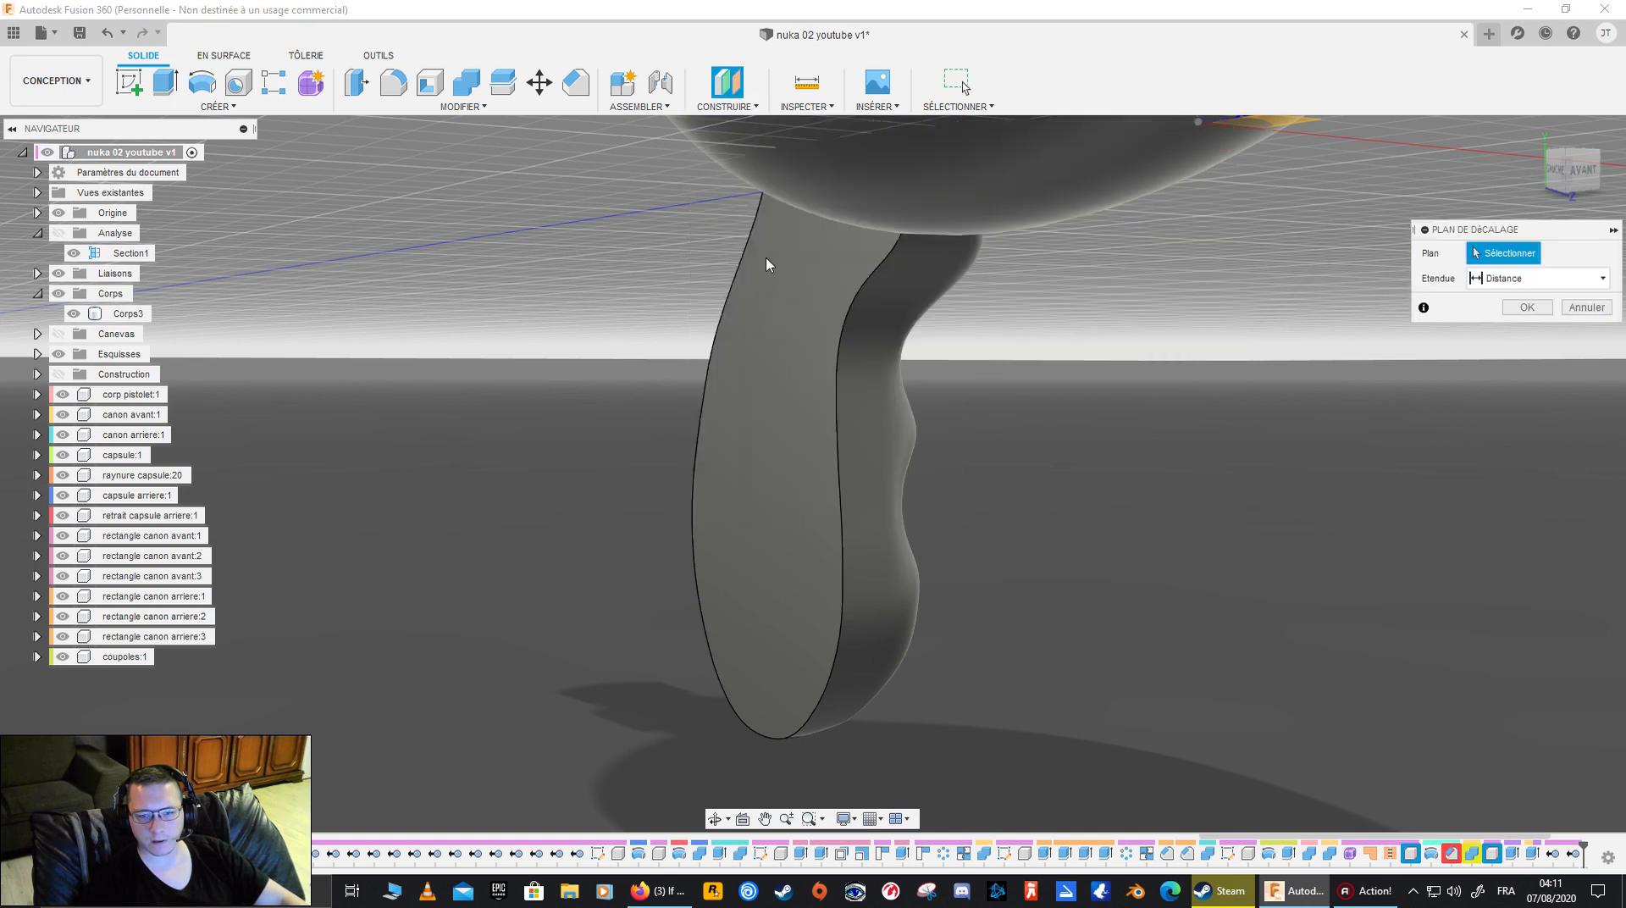
{"action": "left_click", "coordinate": [779, 398]}
{"action": "type", "text": "-0.2"}
{"action": "key", "text": "Return"}
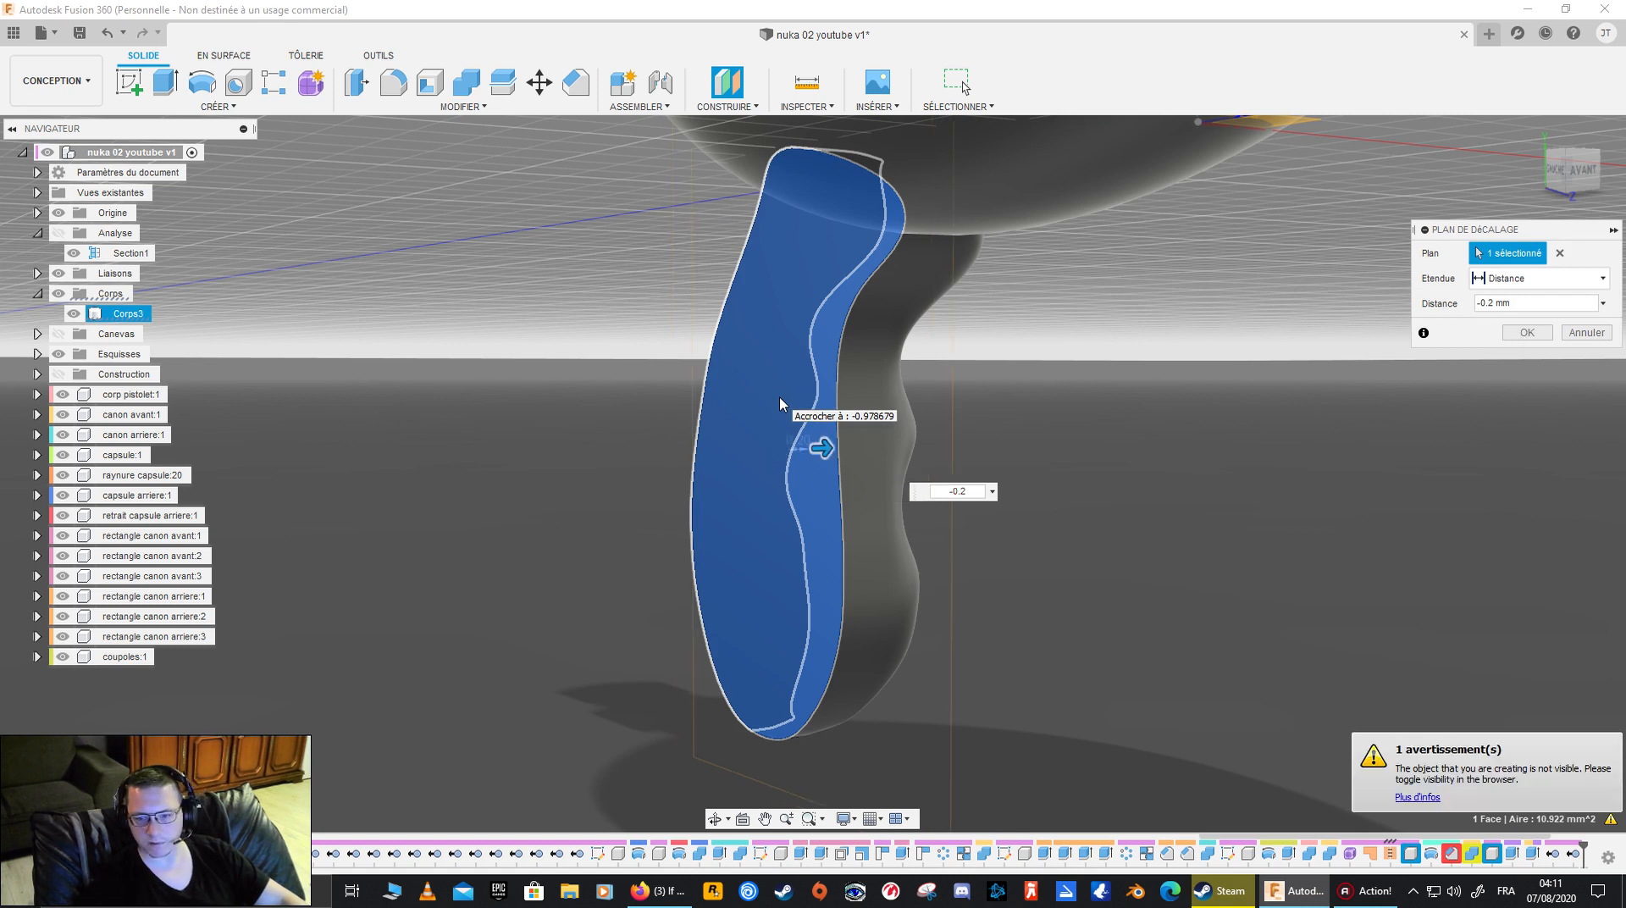
{"action": "key", "text": "Return"}
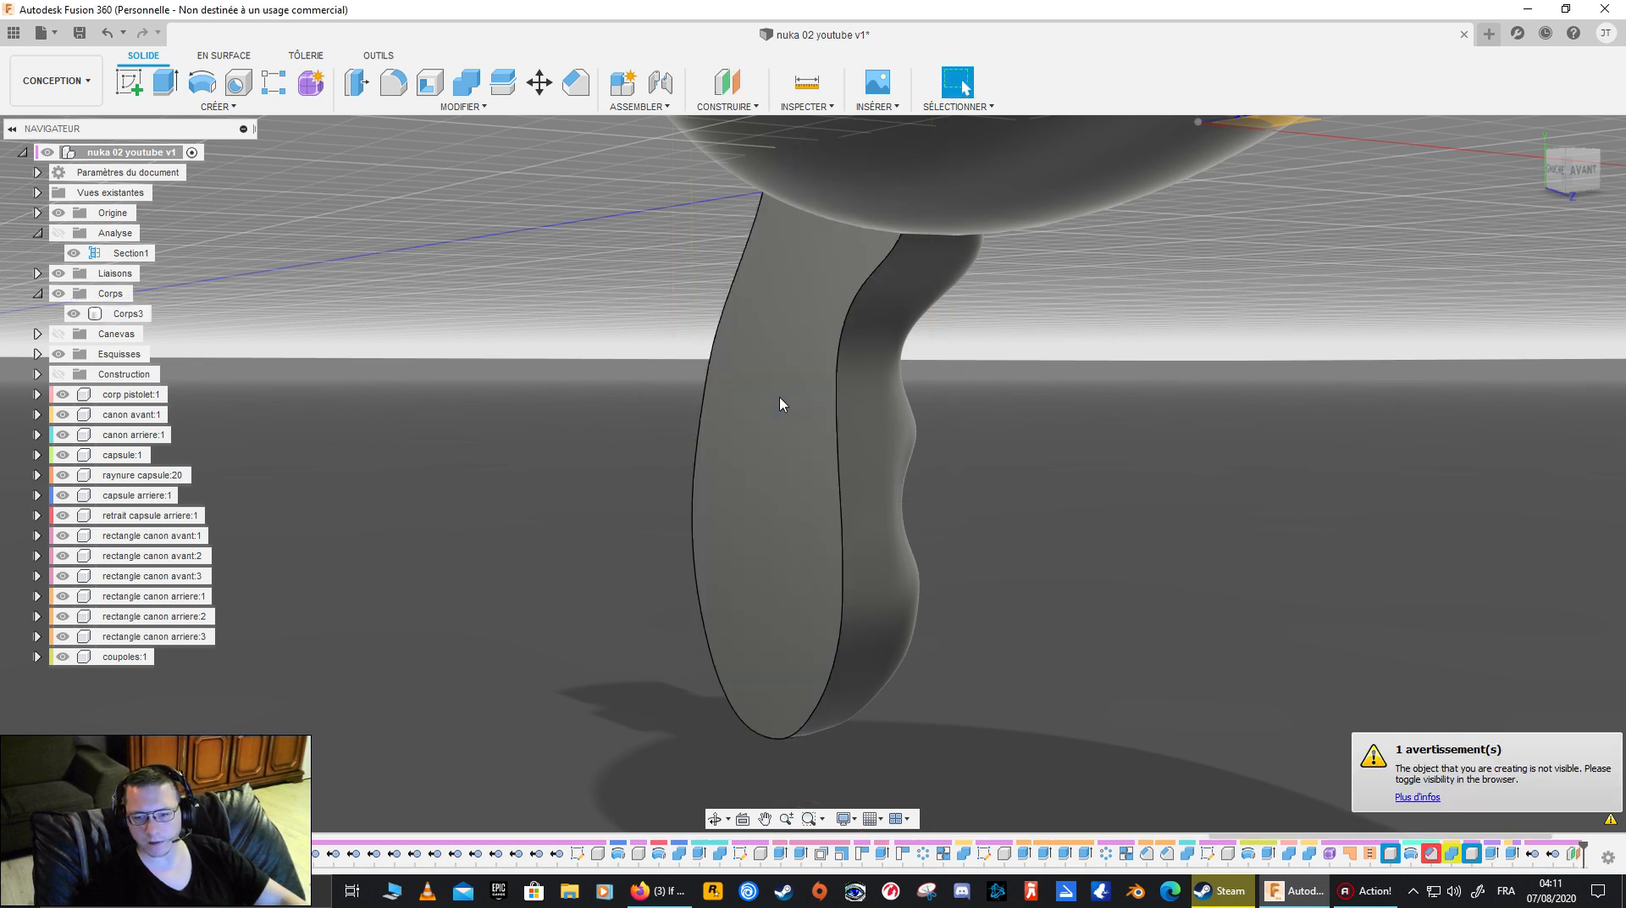
{"action": "left_click", "coordinate": [58, 373]}
{"action": "left_click", "coordinate": [788, 451]}
{"action": "middle_click_drag", "start_coordinate": [789, 451], "coordinate": [746, 451], "text": "shift"}
{"action": "key", "text": "Escape"}
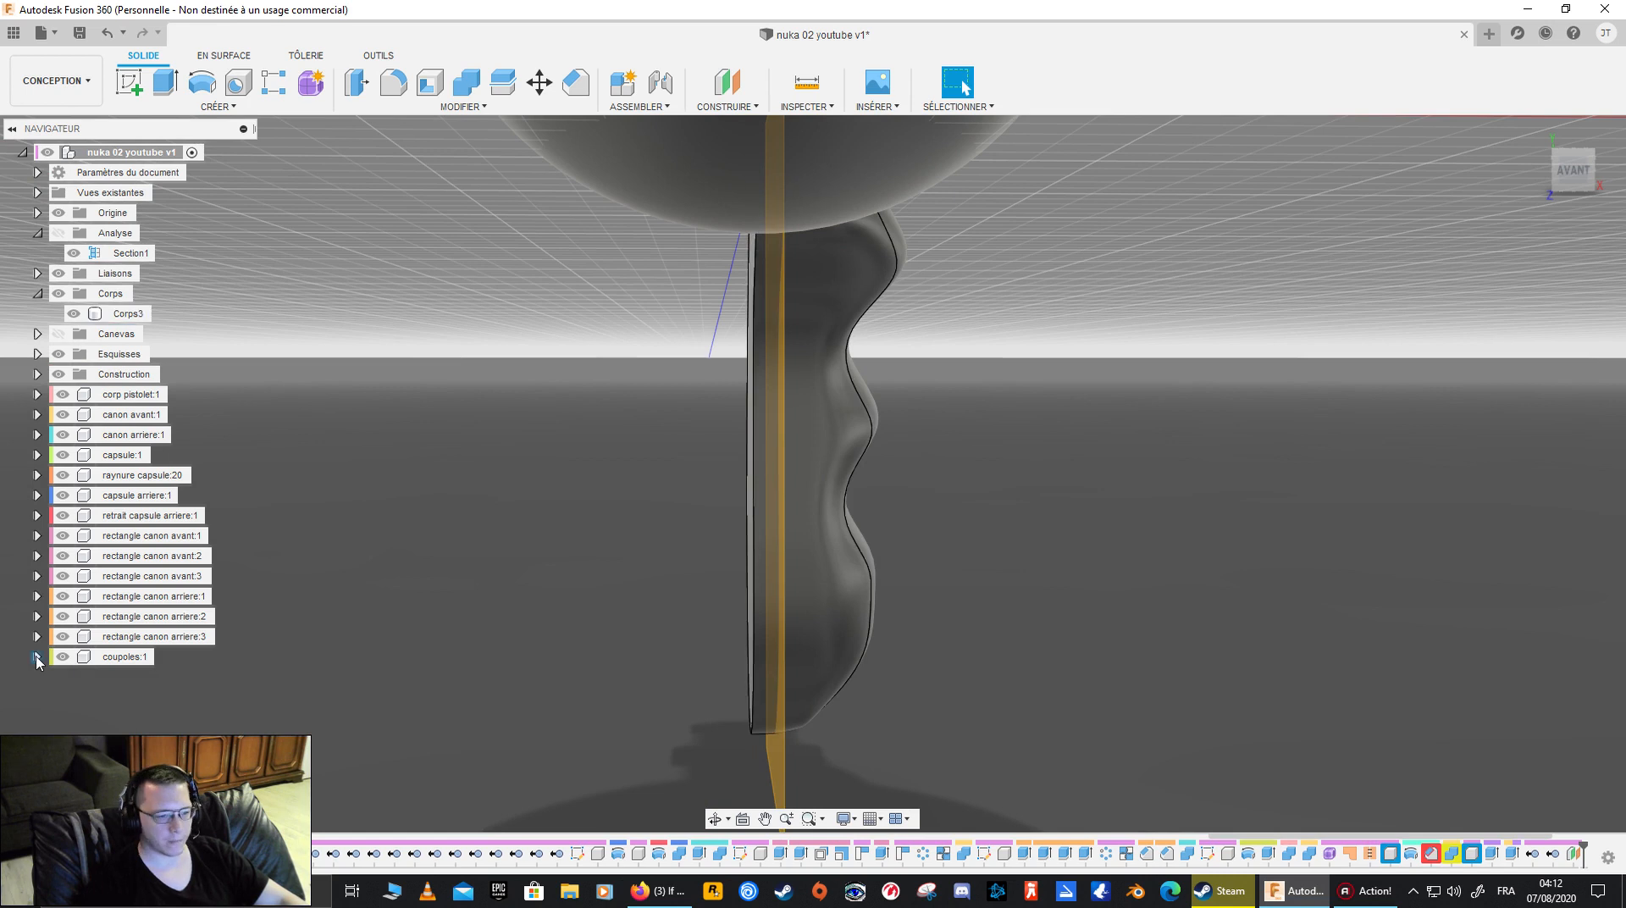
- Hide all the gun's components, from corp pistolet to coupoles, leaving only the grip body and the construction planes displayed
{"action": "left_click", "coordinate": [63, 636]}
{"action": "left_click", "coordinate": [63, 615]}
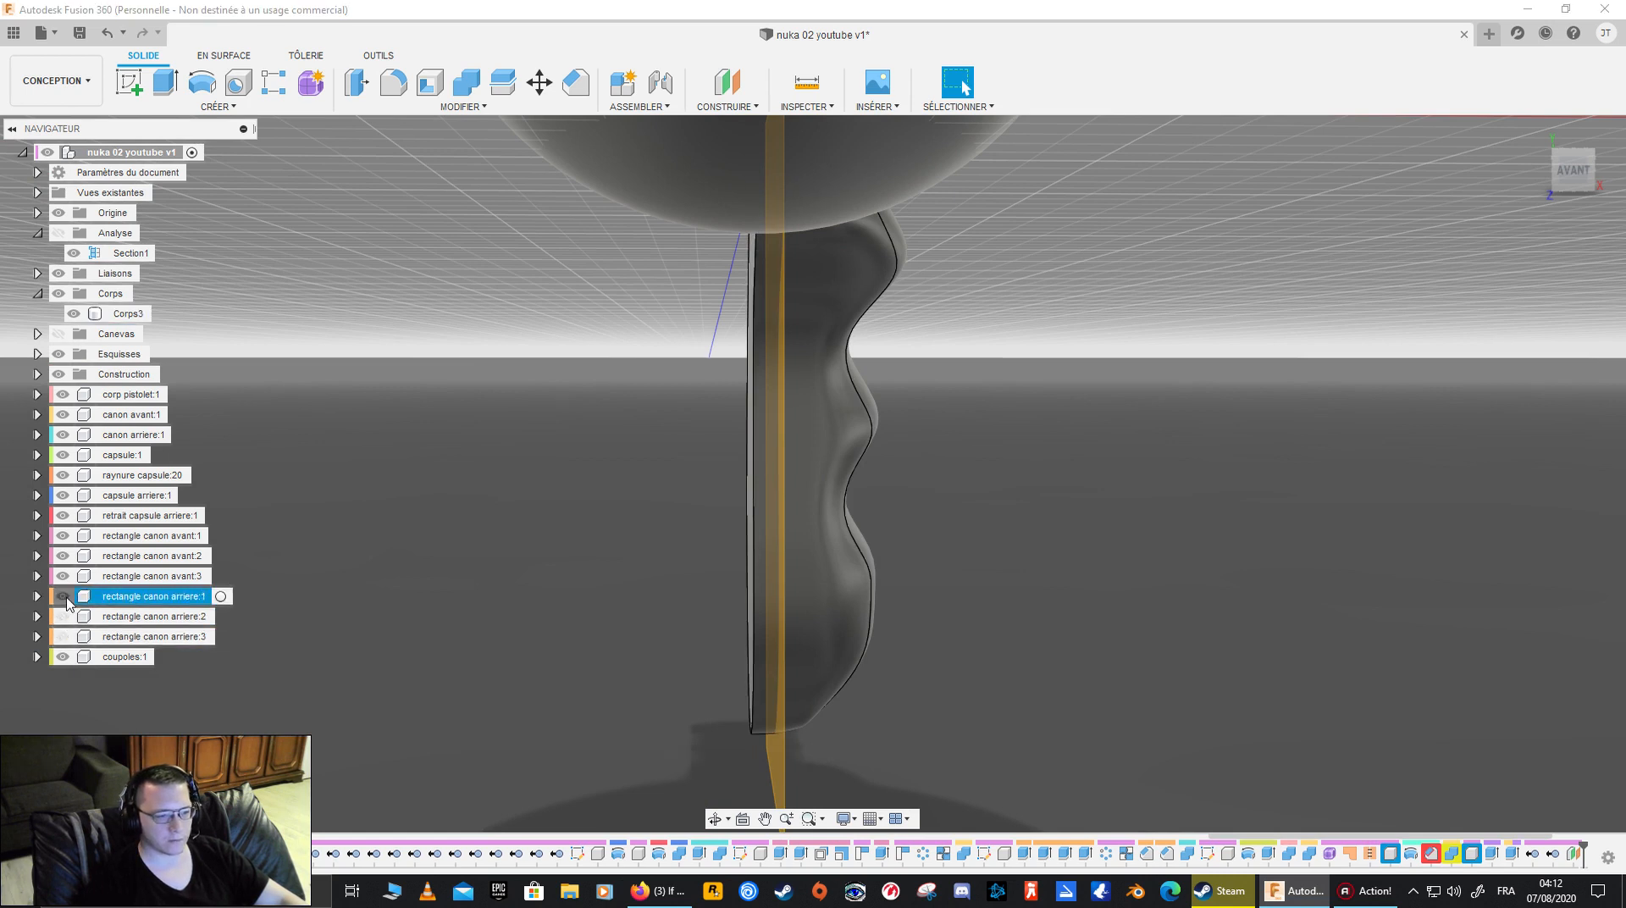
{"action": "left_click", "coordinate": [62, 595]}
{"action": "left_click", "coordinate": [63, 576]}
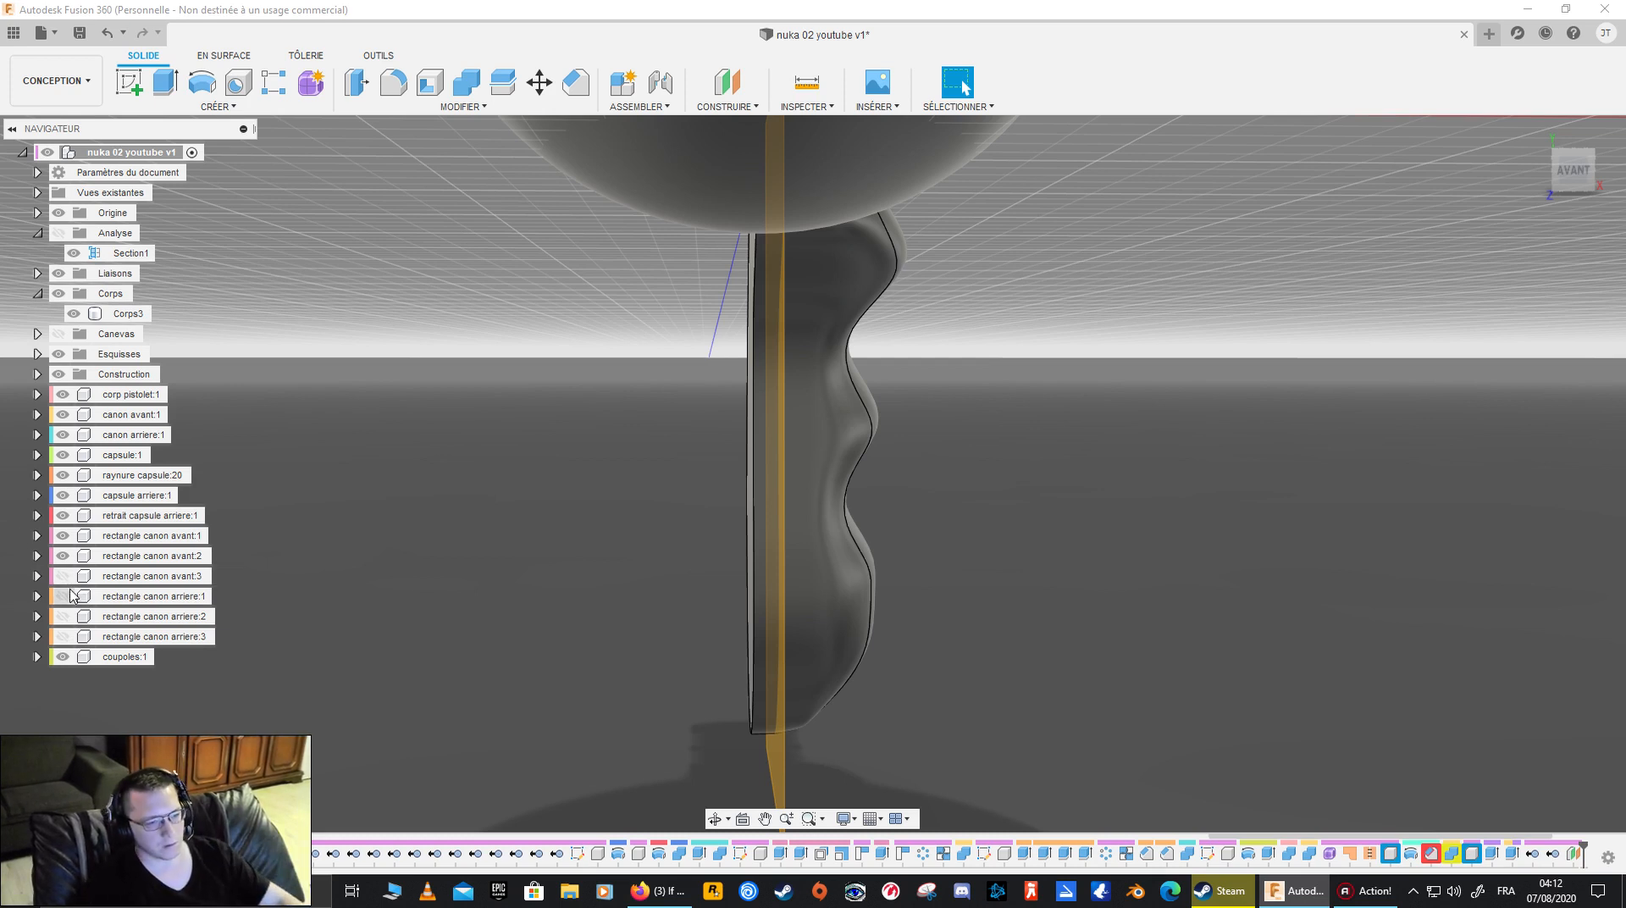
{"action": "left_click", "coordinate": [62, 555]}
{"action": "left_click", "coordinate": [63, 535]}
{"action": "left_click", "coordinate": [63, 495]}
{"action": "left_click", "coordinate": [63, 475]}
{"action": "left_click", "coordinate": [63, 455]}
{"action": "left_click", "coordinate": [63, 434]}
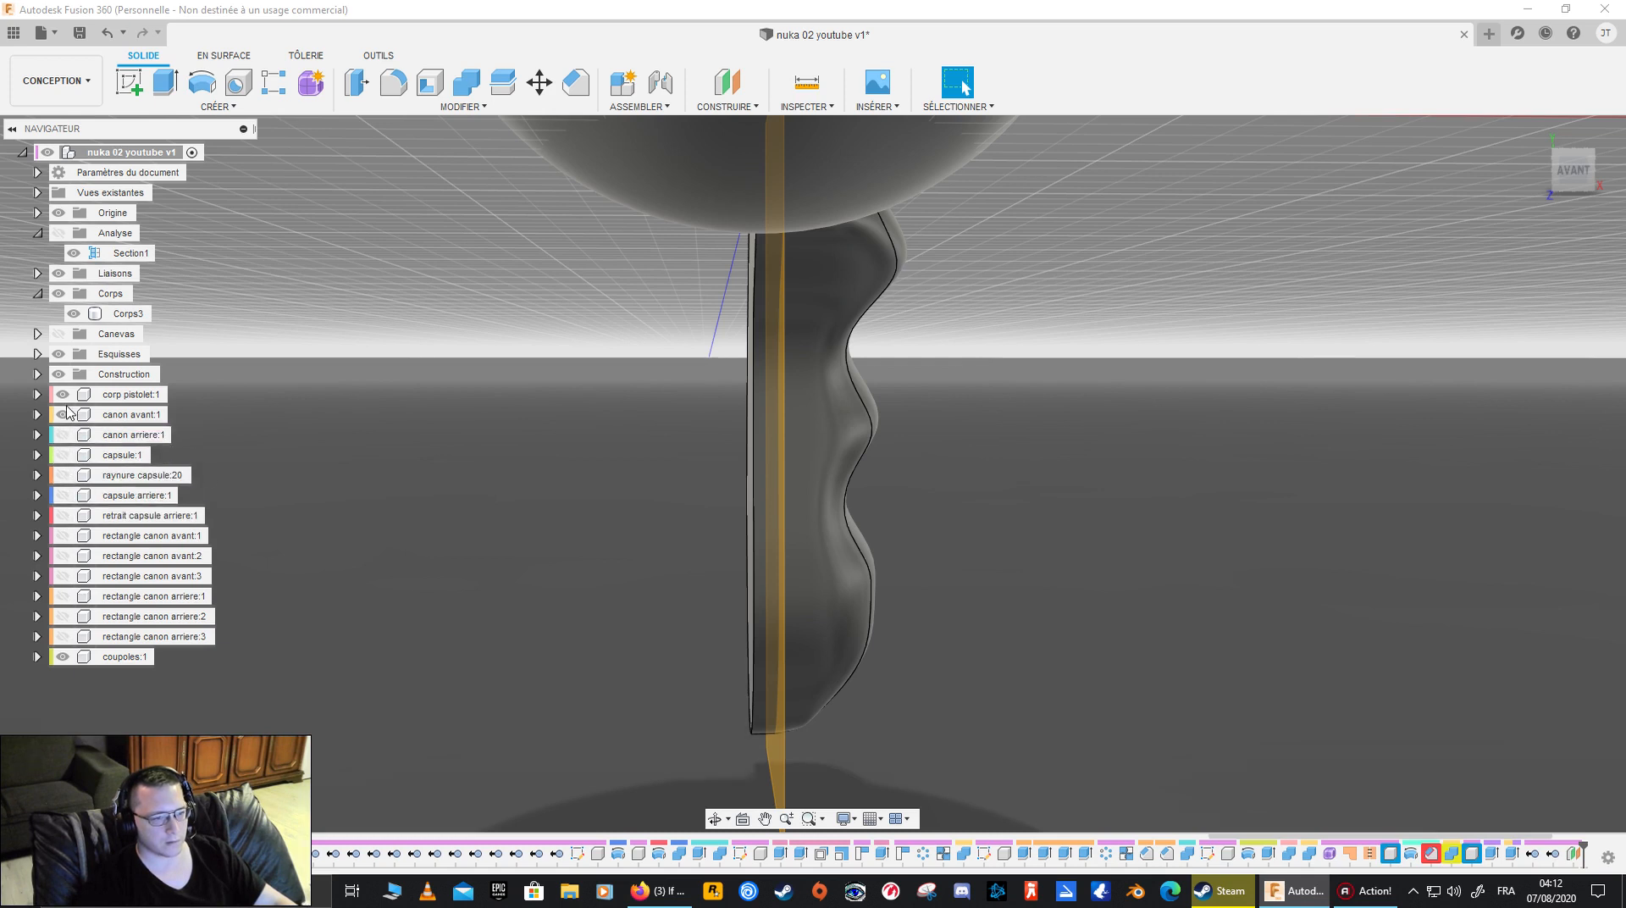
{"action": "left_click", "coordinate": [63, 395]}
{"action": "left_click", "coordinate": [63, 414]}
{"action": "mouse_move", "coordinate": [508, 457]}
{"action": "middle_mouse_down", "text": "shift"}
{"action": "mouse_move", "coordinate": [592, 491]}
{"action": "mouse_move", "coordinate": [710, 485]}
{"action": "mouse_move", "coordinate": [512, 458]}
{"action": "mouse_move", "coordinate": [526, 480]}
{"action": "middle_mouse_up", "text": "shift"}
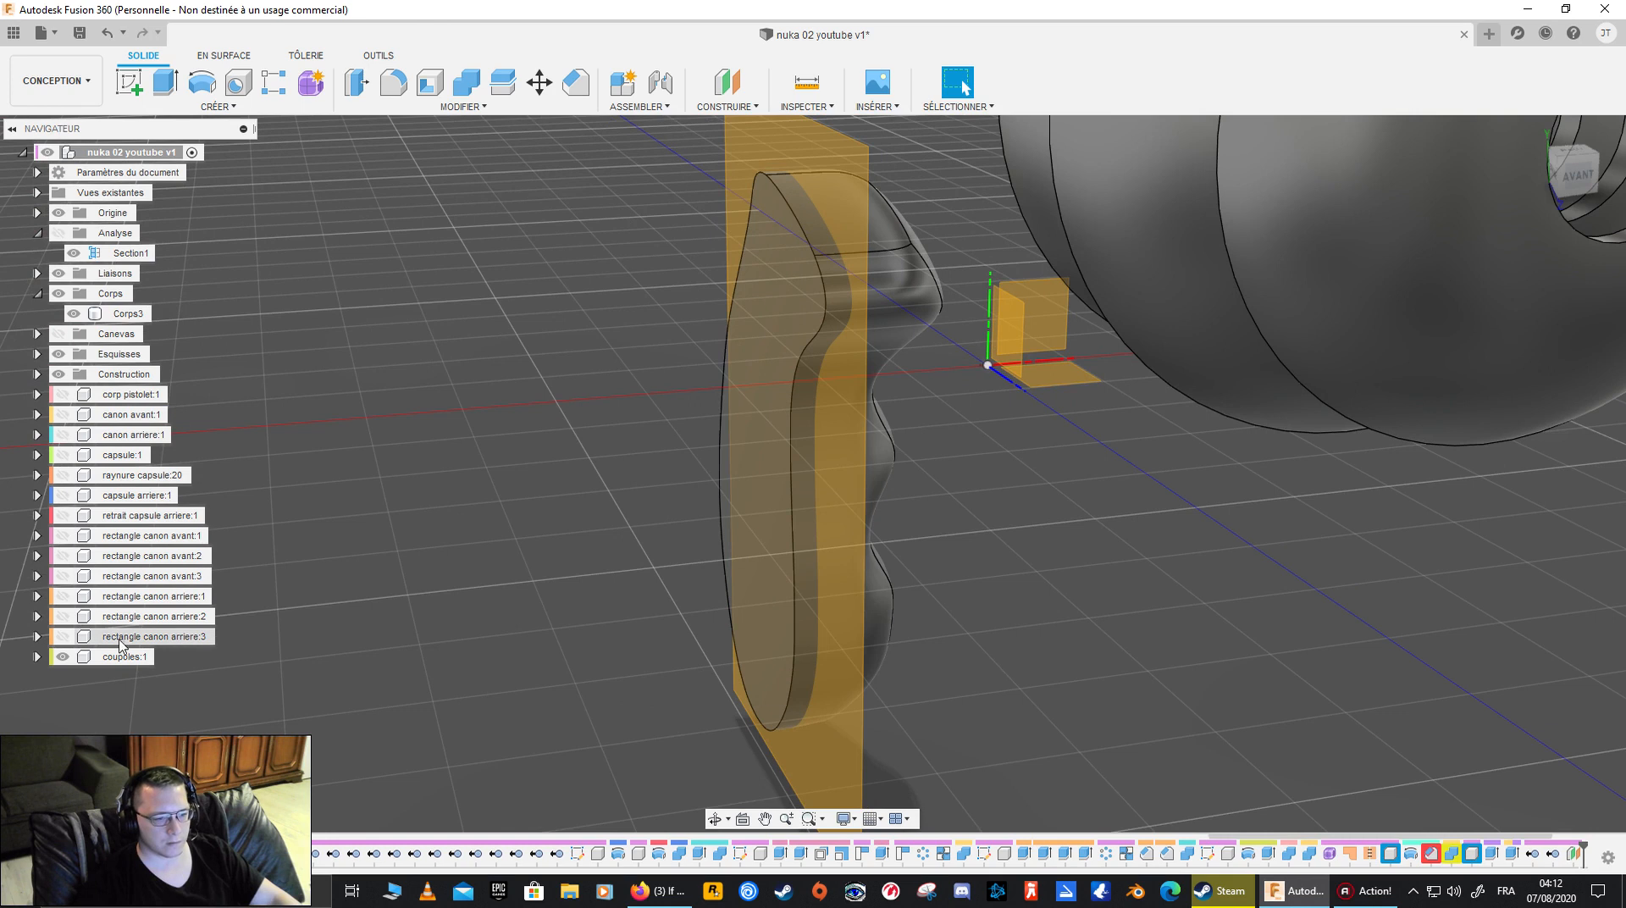
{"action": "left_click", "coordinate": [62, 656]}
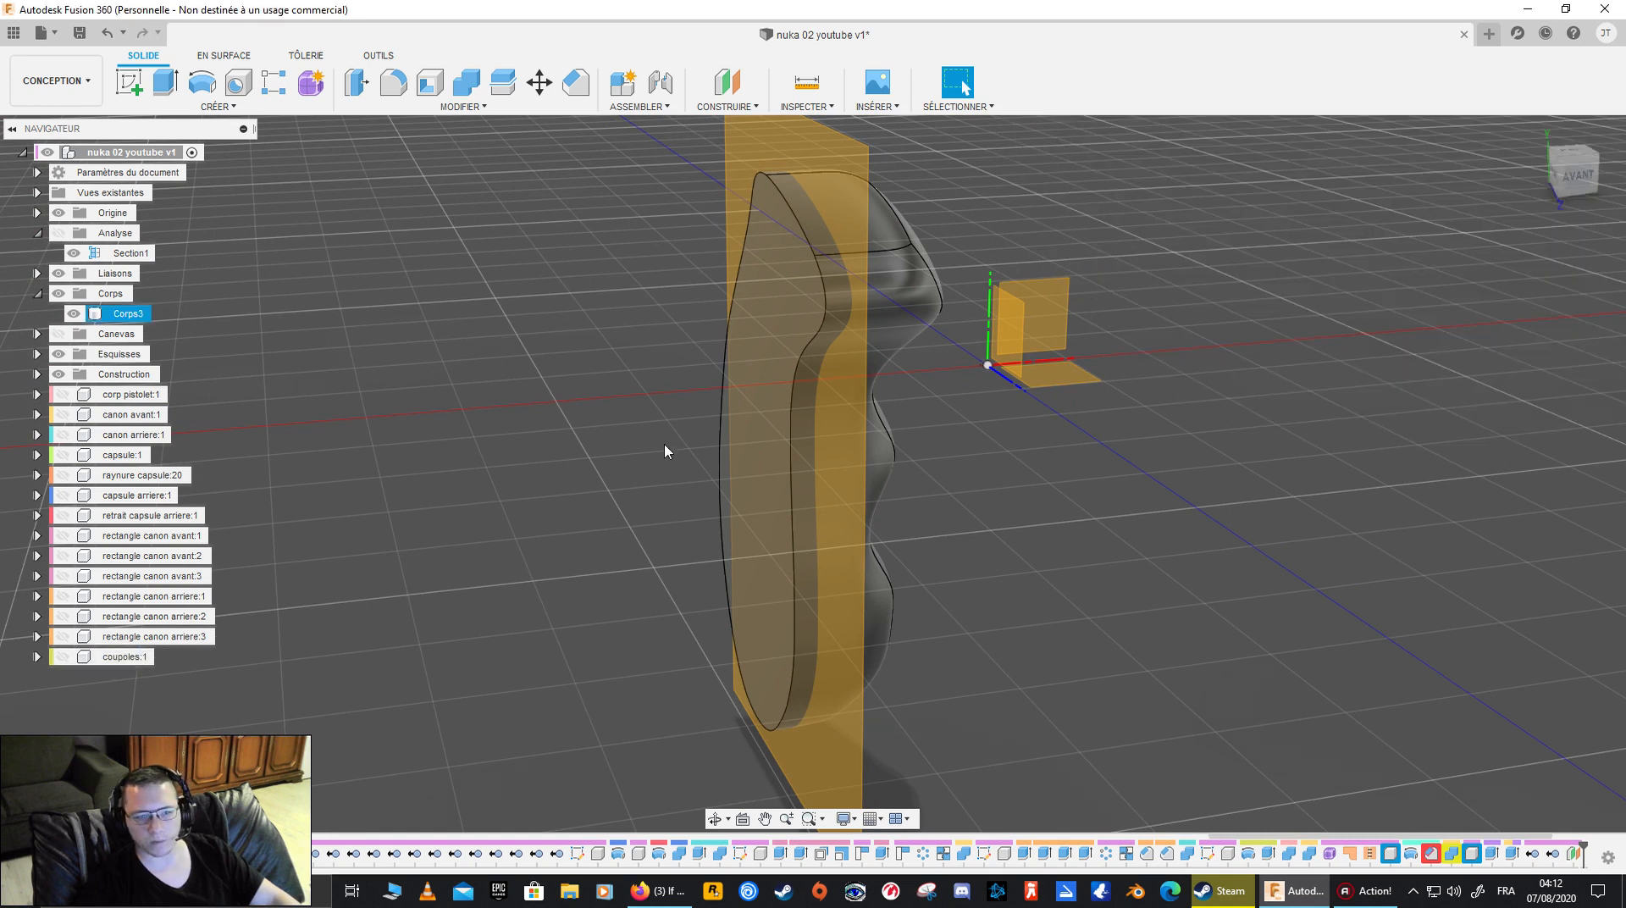
- Split the grip body Corps3 with the offset construction plane and check the cut from the front
{"action": "left_click", "coordinate": [128, 318]}
{"action": "middle_click_drag", "start_coordinate": [696, 484], "coordinate": [620, 447], "text": "shift"}
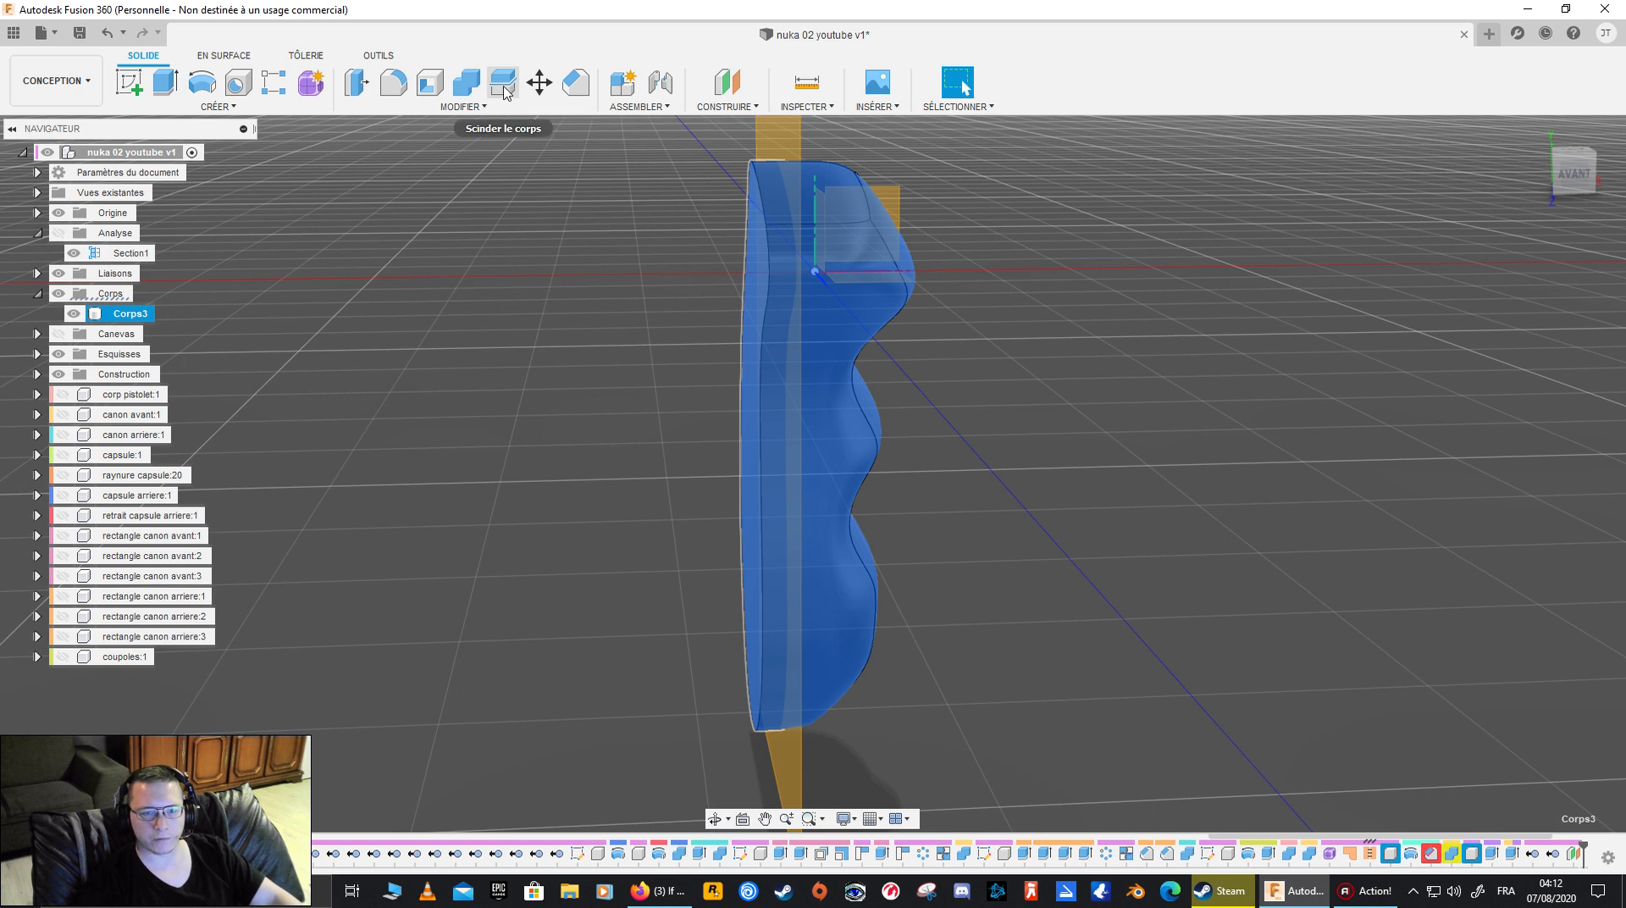
{"action": "left_click", "coordinate": [481, 107]}
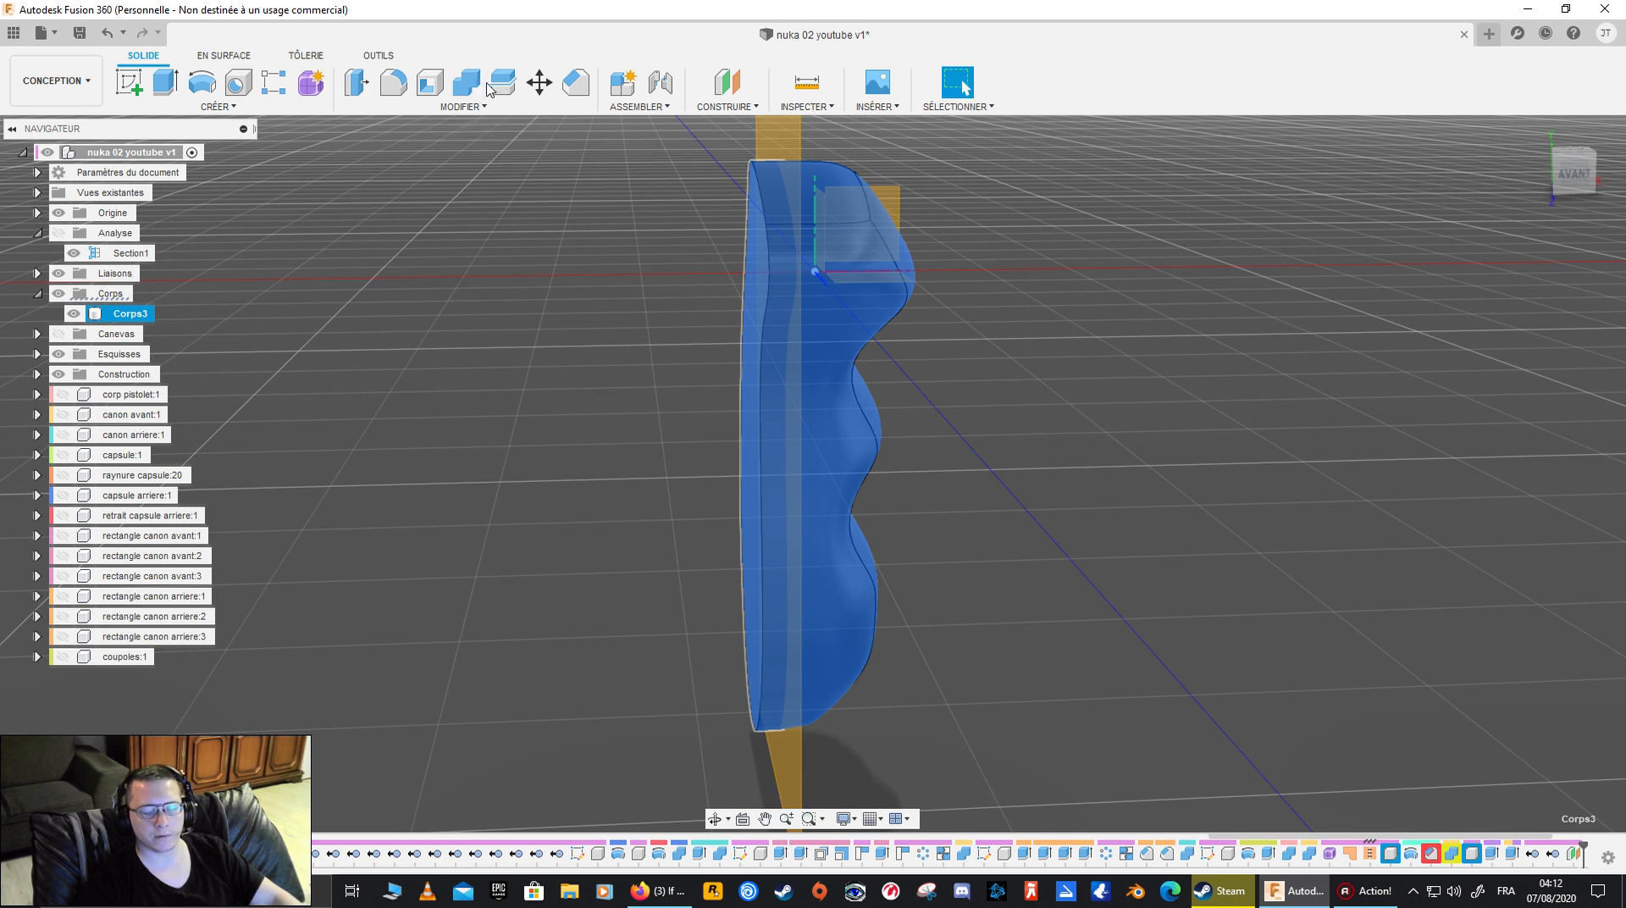
{"action": "left_click", "coordinate": [503, 85]}
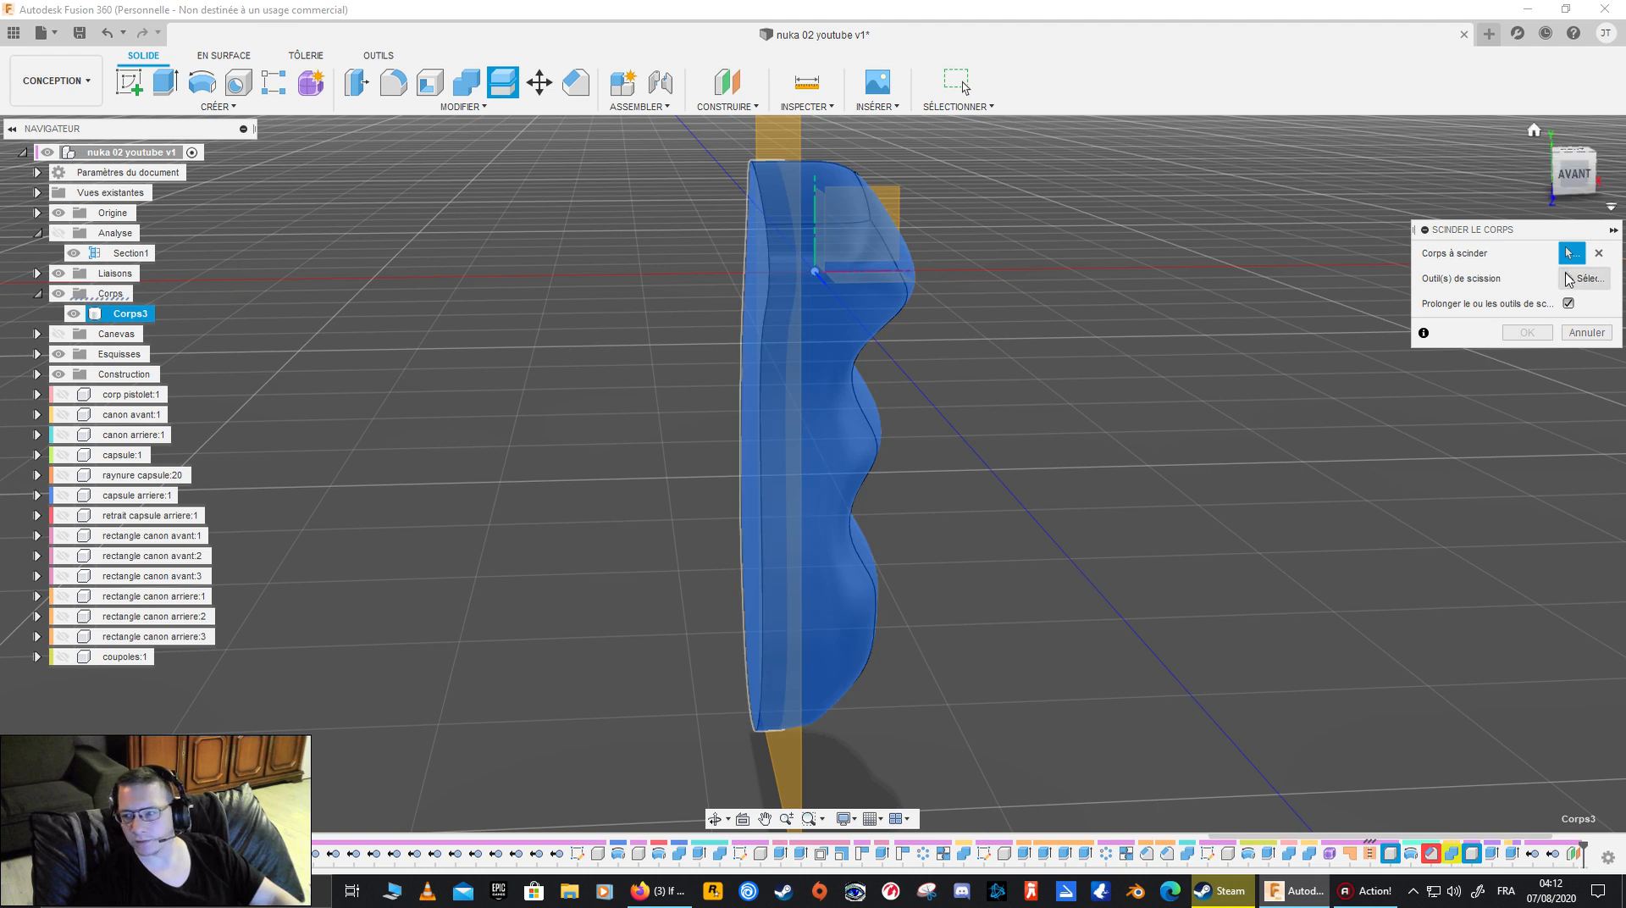
{"action": "middle_click_drag", "start_coordinate": [1007, 391], "coordinate": [1151, 414], "text": "shift"}
{"action": "left_click", "coordinate": [936, 453]}
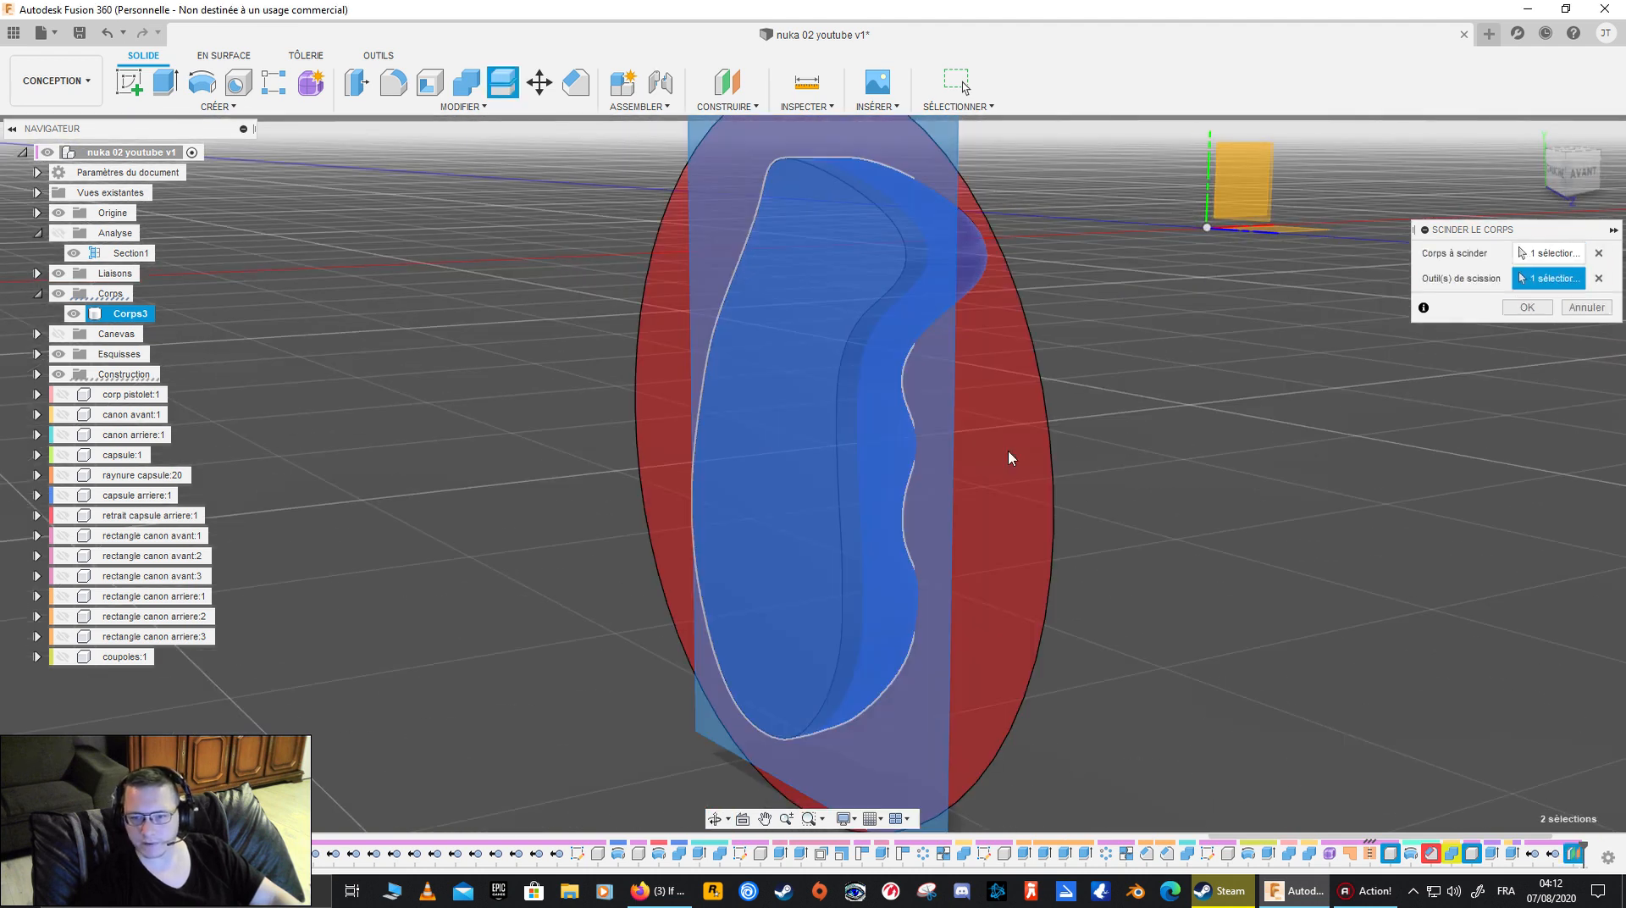
{"action": "left_click", "coordinate": [1541, 311]}
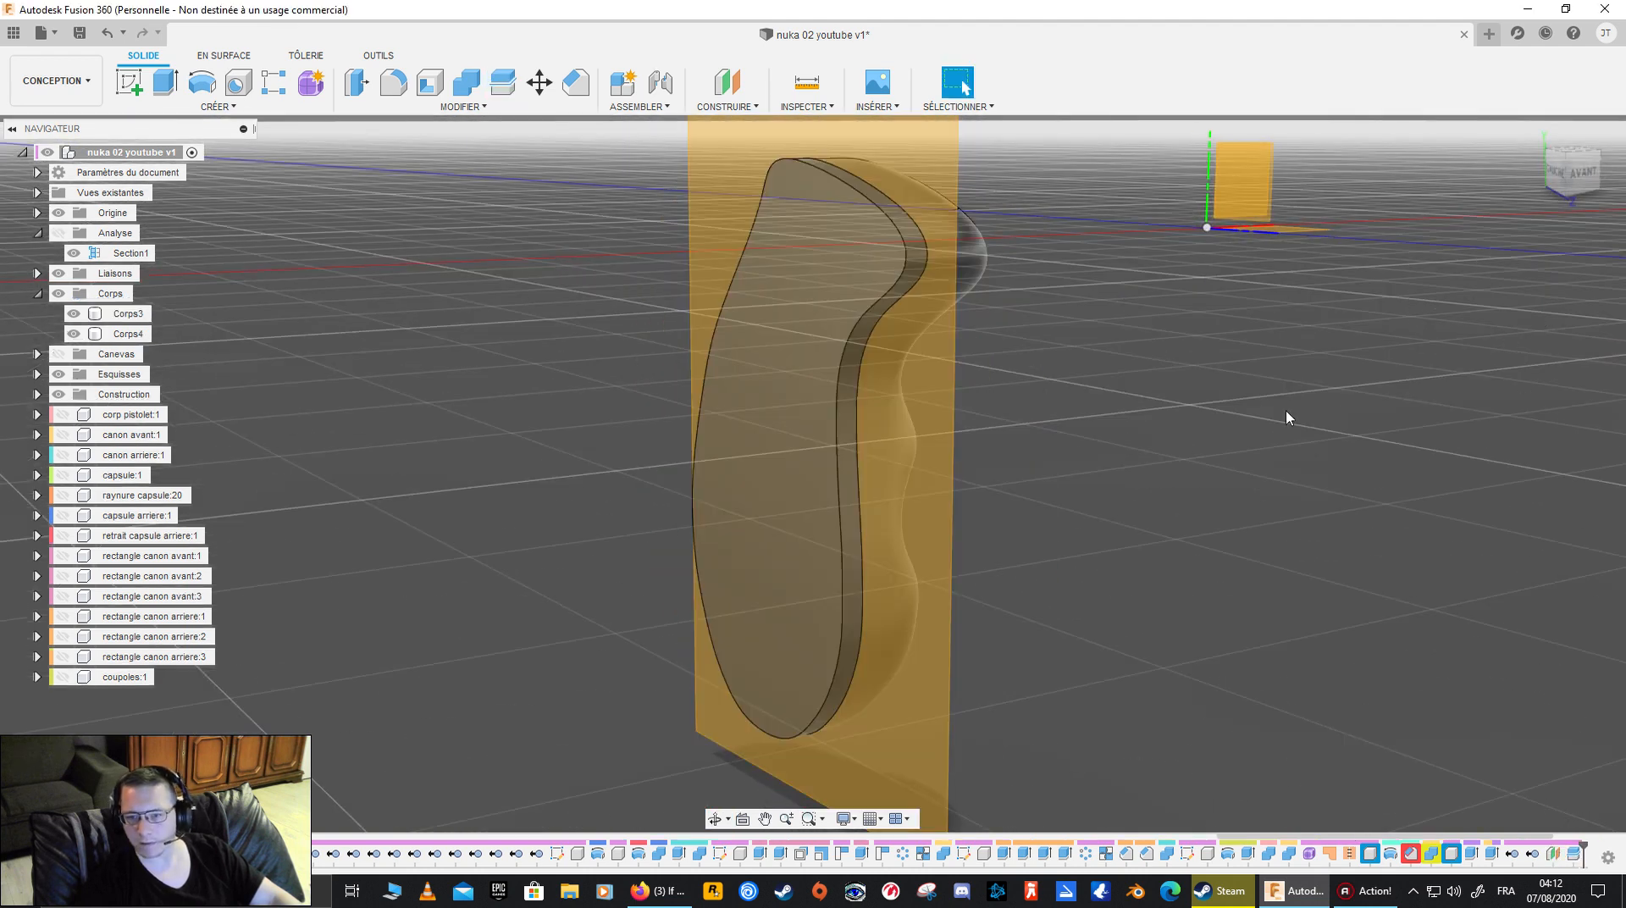
{"action": "middle_click_drag", "start_coordinate": [1192, 450], "coordinate": [1143, 443], "text": "shift"}
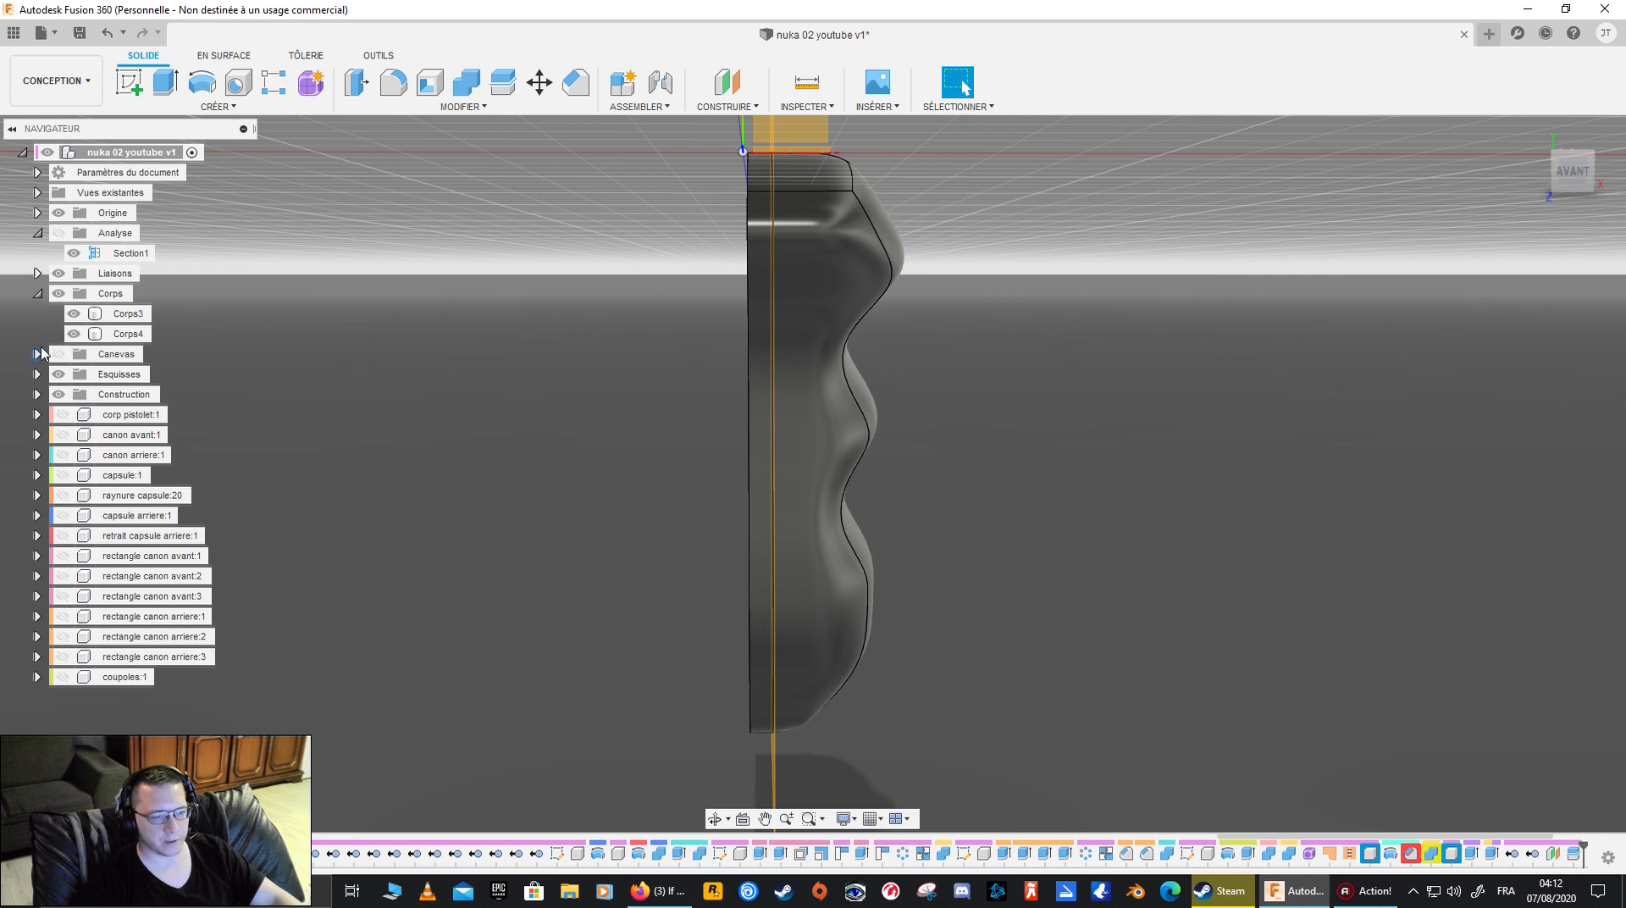
- Hide the sketches and construction geometry, and inspect the seam between the grip's two bodies
{"action": "left_click", "coordinate": [77, 337]}
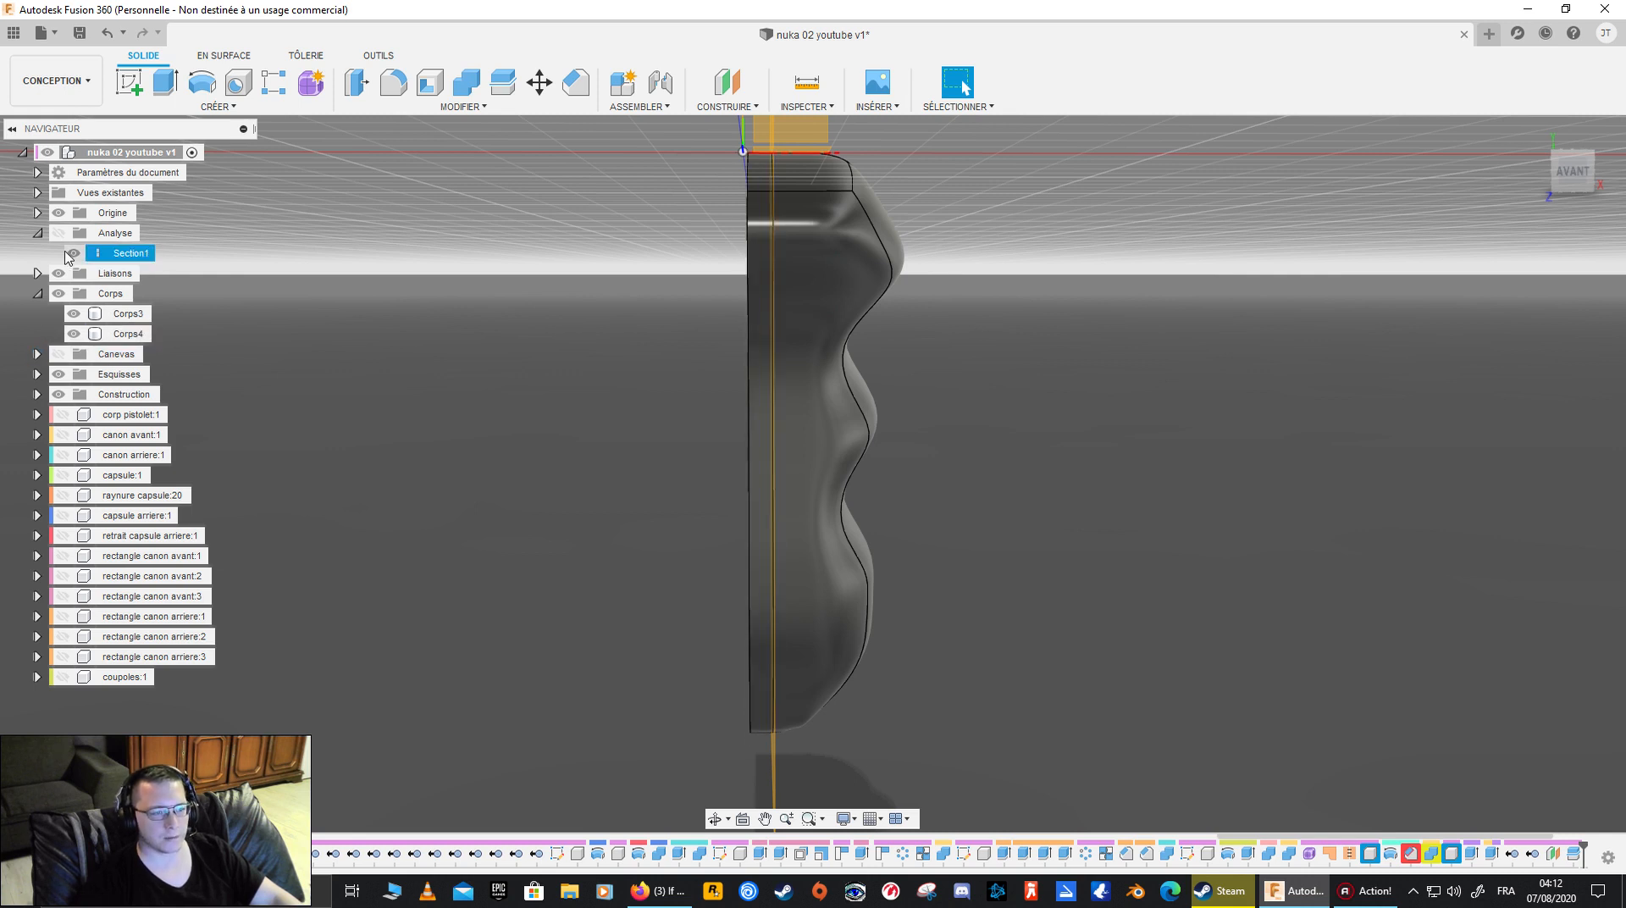
{"action": "left_click", "coordinate": [37, 233]}
{"action": "middle_click_drag", "start_coordinate": [463, 355], "coordinate": [657, 449], "text": "shift"}
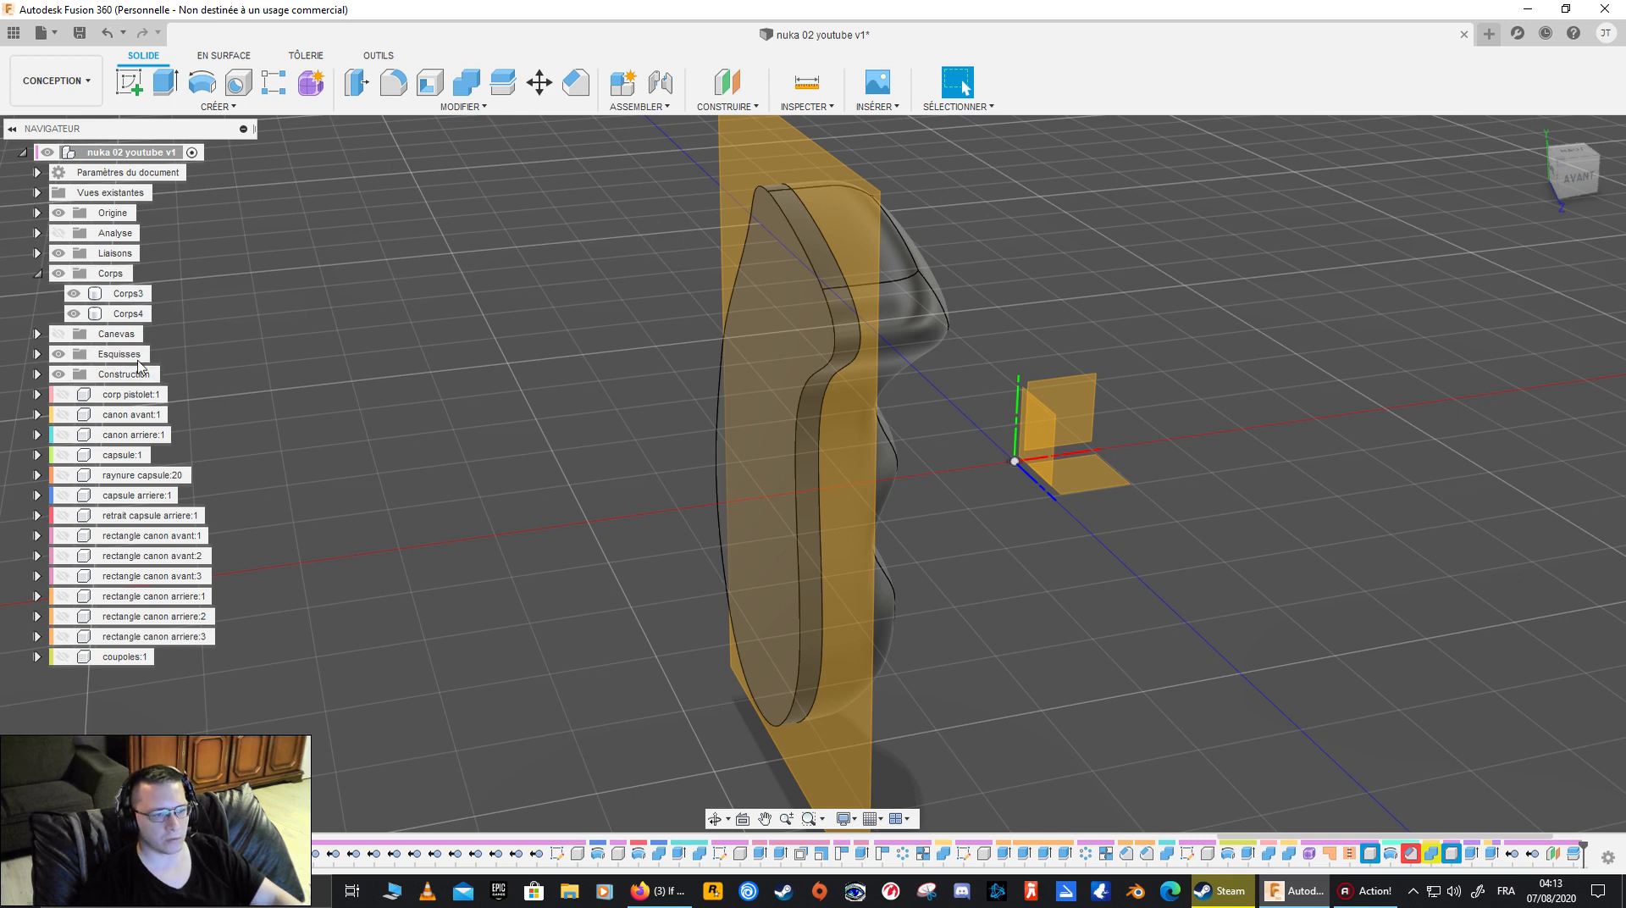
{"action": "left_click", "coordinate": [57, 361]}
{"action": "left_click", "coordinate": [59, 373]}
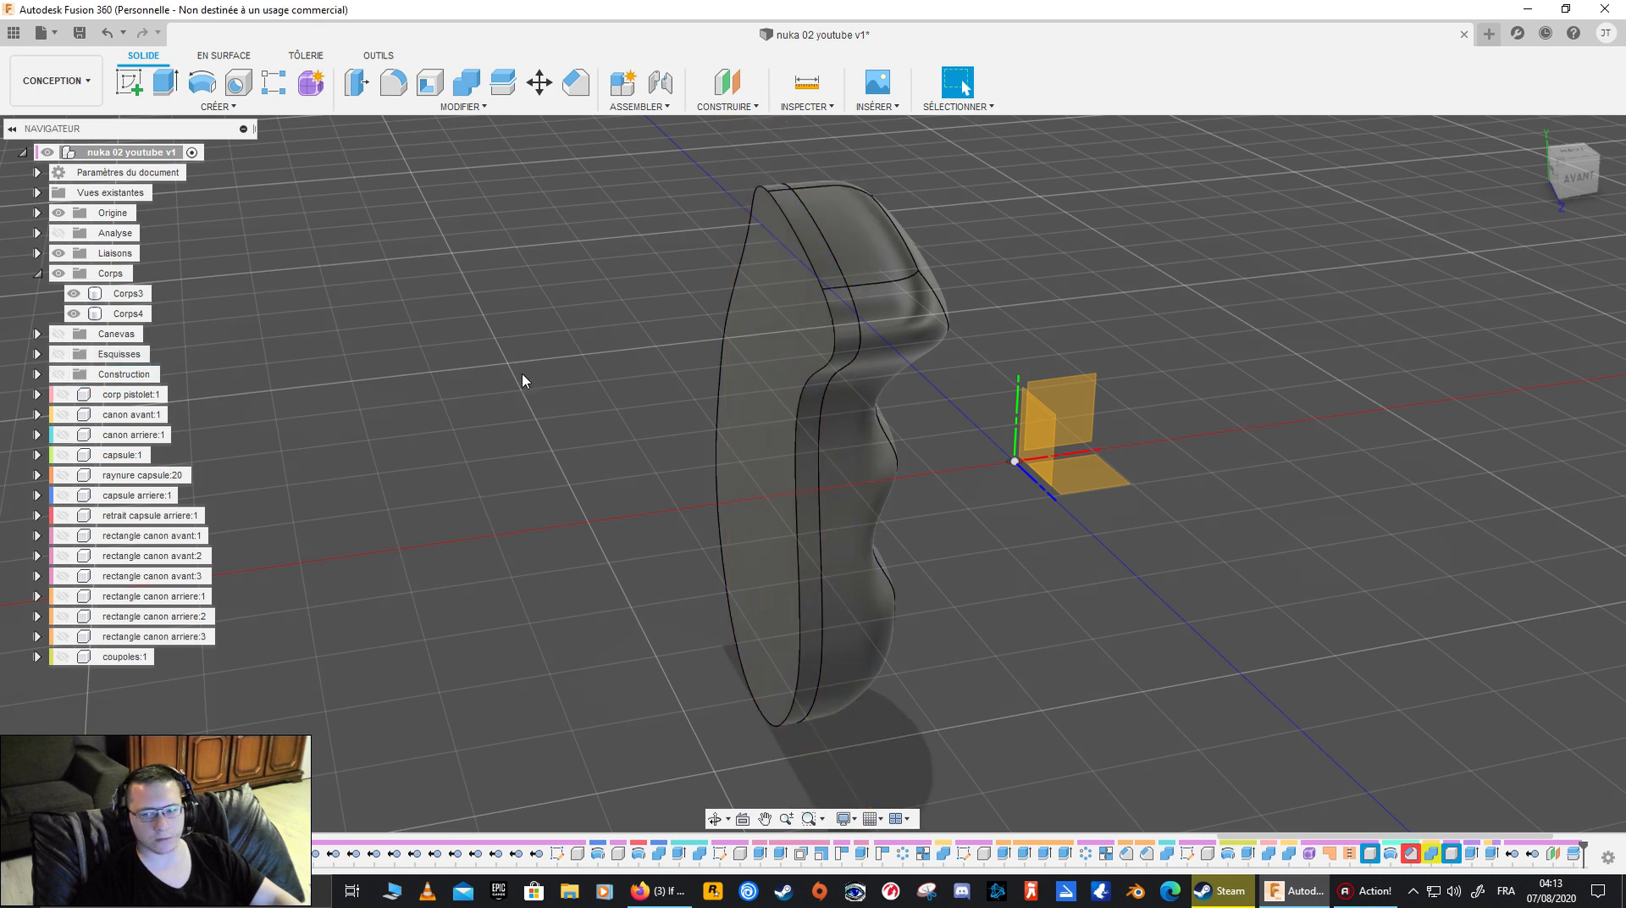
{"action": "middle_click_drag", "start_coordinate": [620, 471], "coordinate": [591, 445], "text": "shift"}
{"action": "left_click", "coordinate": [762, 449]}
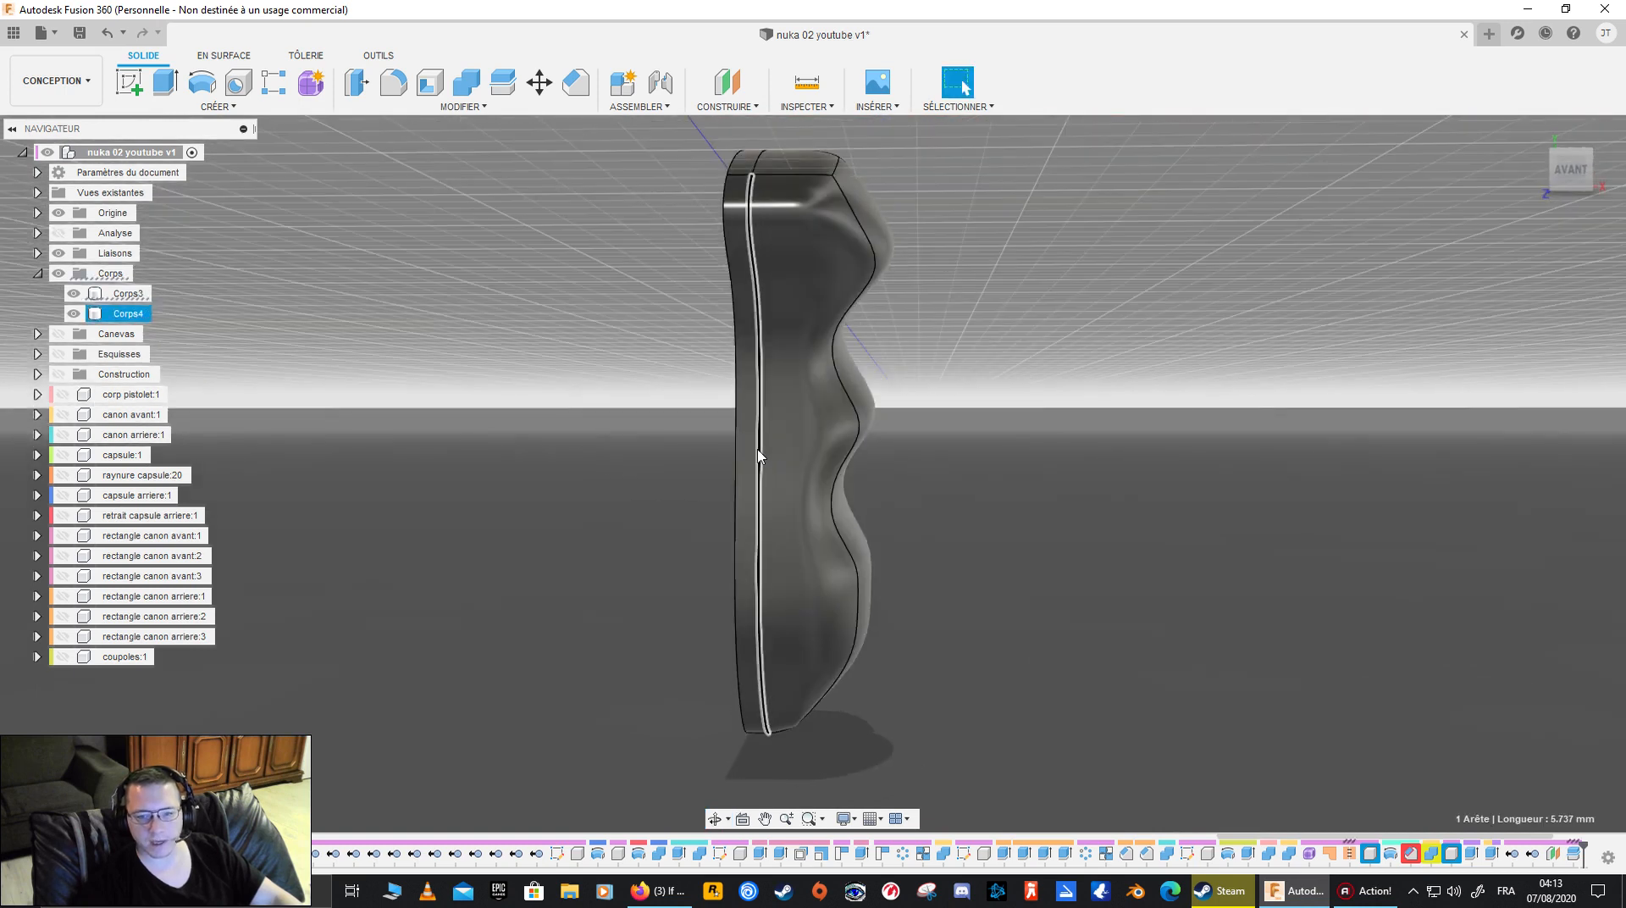
{"action": "middle_click_drag", "start_coordinate": [544, 435], "coordinate": [564, 508], "text": "shift"}
{"action": "left_click", "coordinate": [765, 364]}
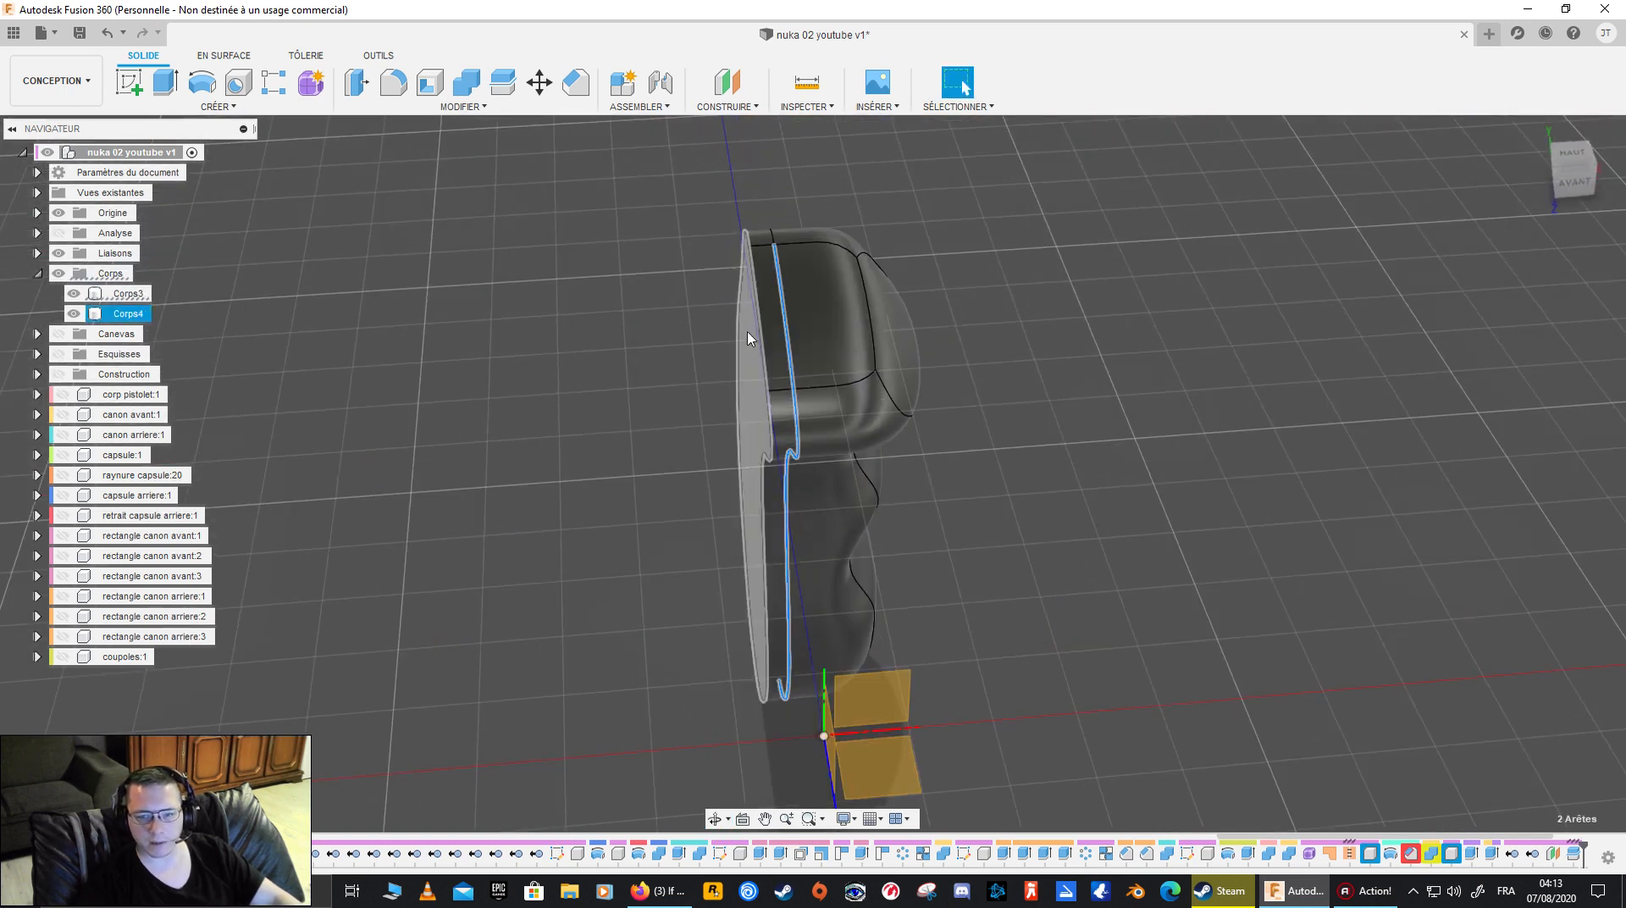
{"action": "middle_click_drag", "start_coordinate": [560, 362], "coordinate": [500, 221], "text": "shift"}
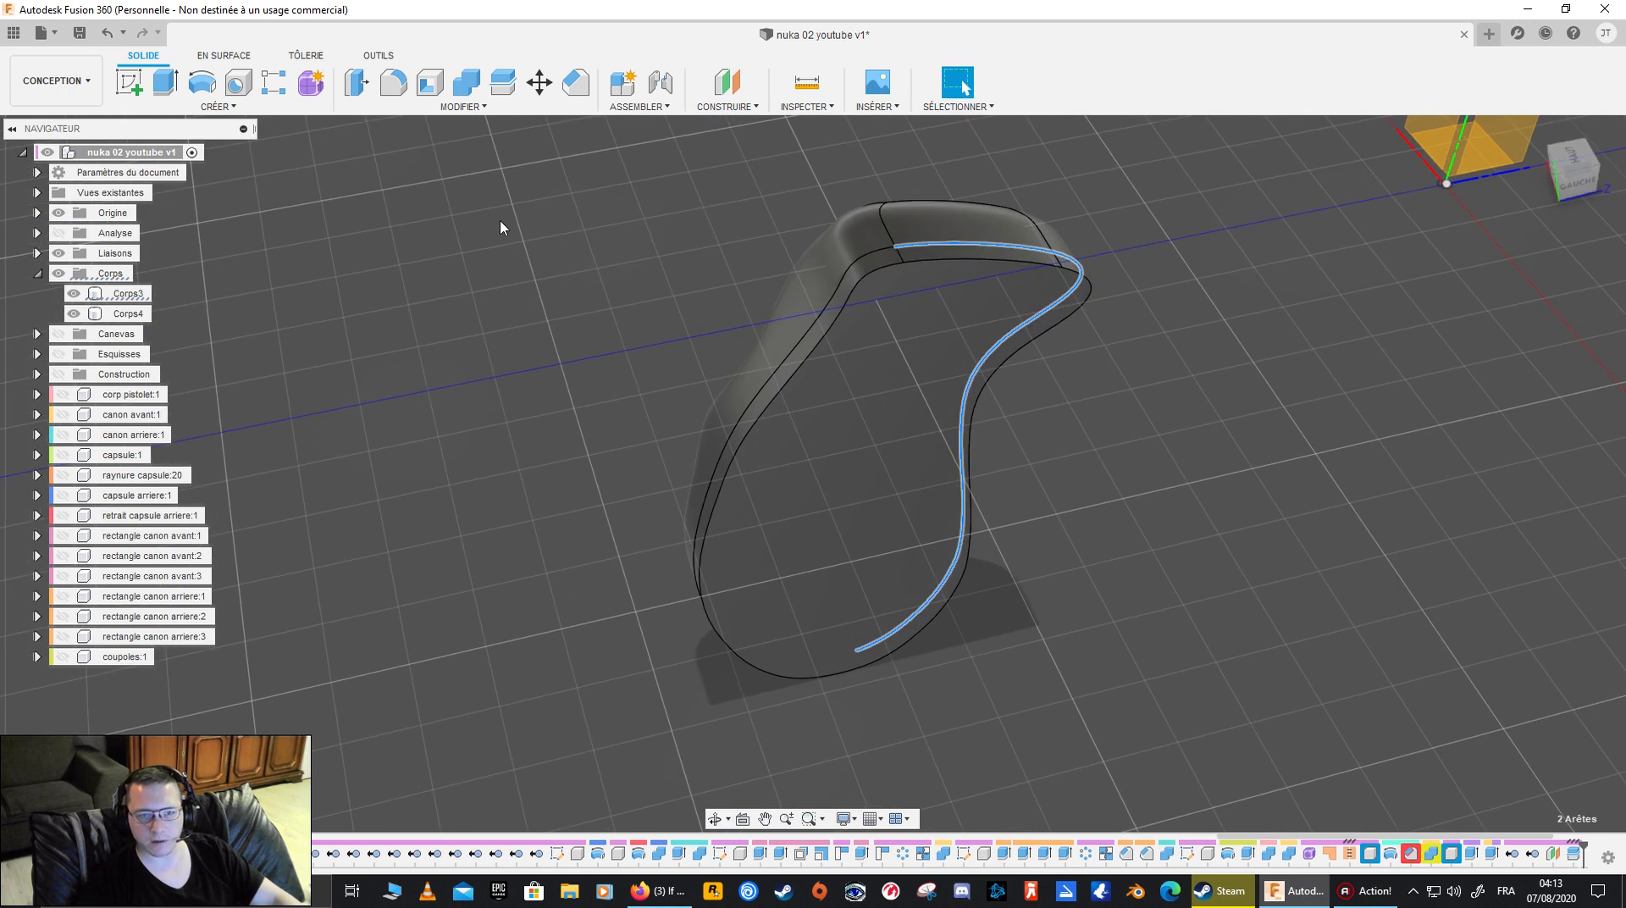
{"action": "left_click", "coordinate": [466, 82]}
{"action": "left_click", "coordinate": [1595, 310]}
{"action": "left_click", "coordinate": [1556, 331]}
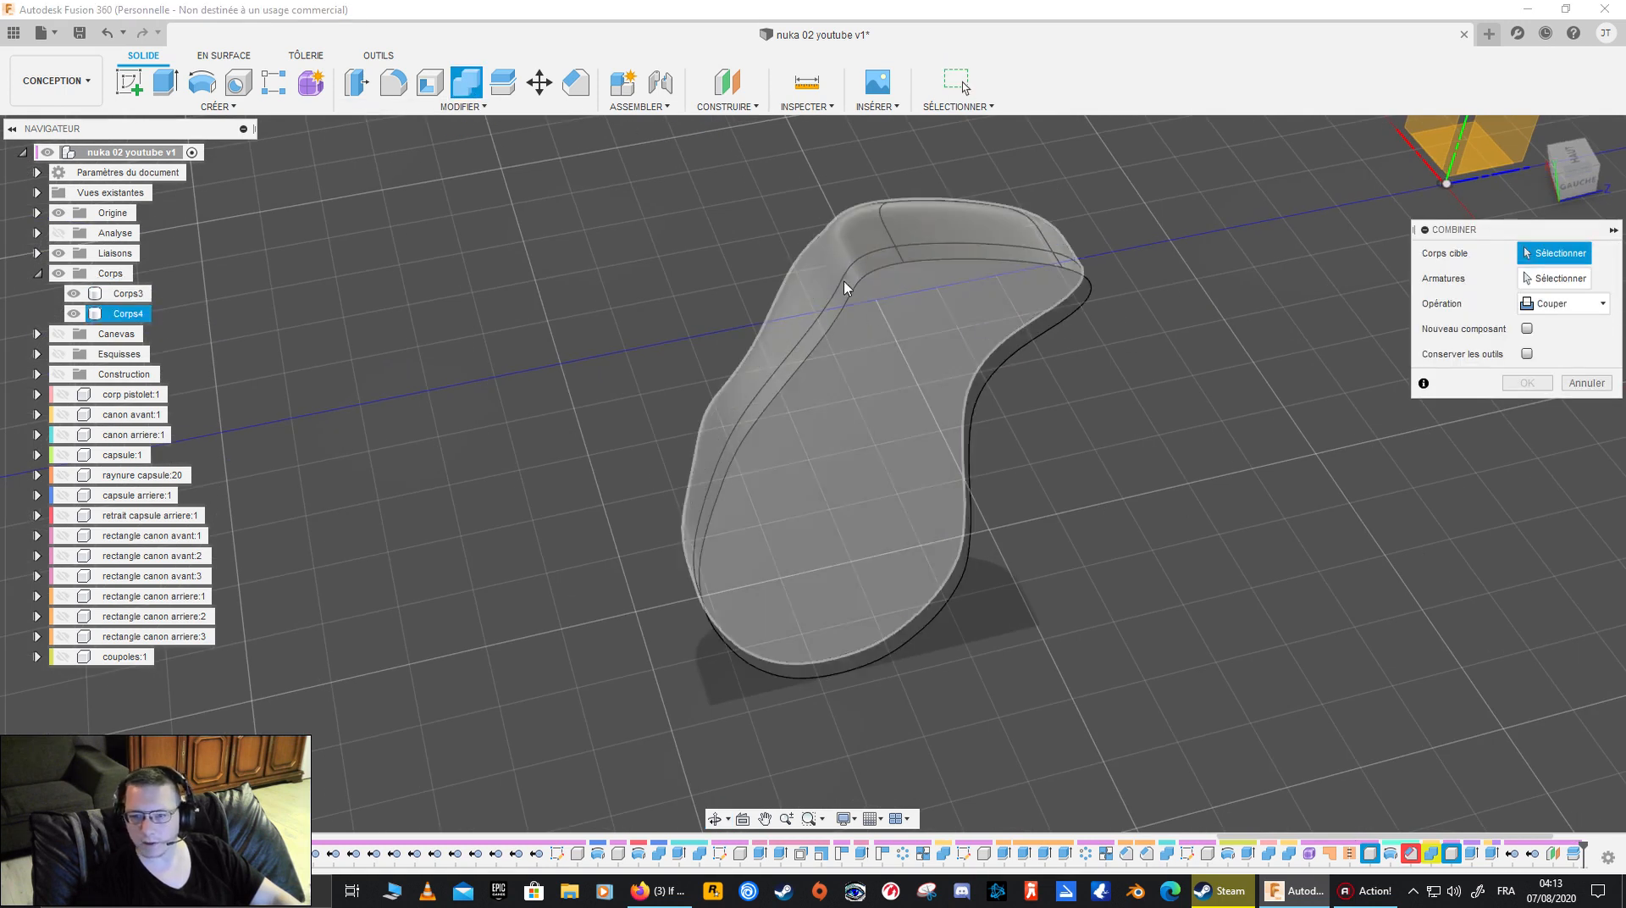
{"action": "left_click", "coordinate": [835, 261]}
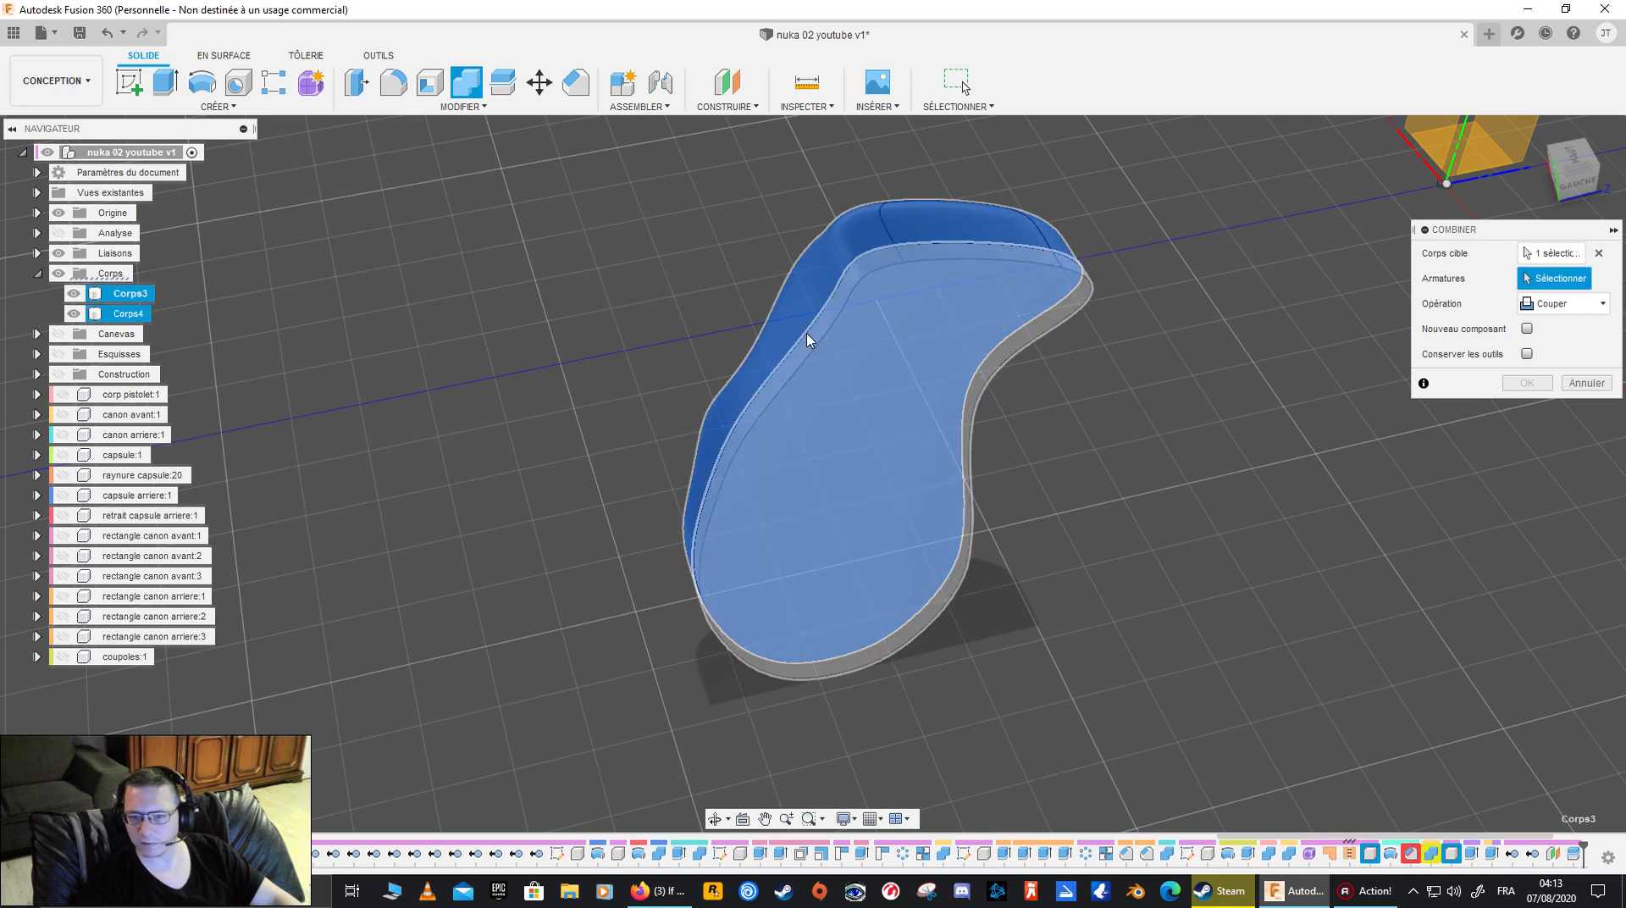
{"action": "left_click", "coordinate": [875, 349]}
{"action": "middle_click_drag", "start_coordinate": [1260, 486], "coordinate": [1126, 390], "text": "shift"}
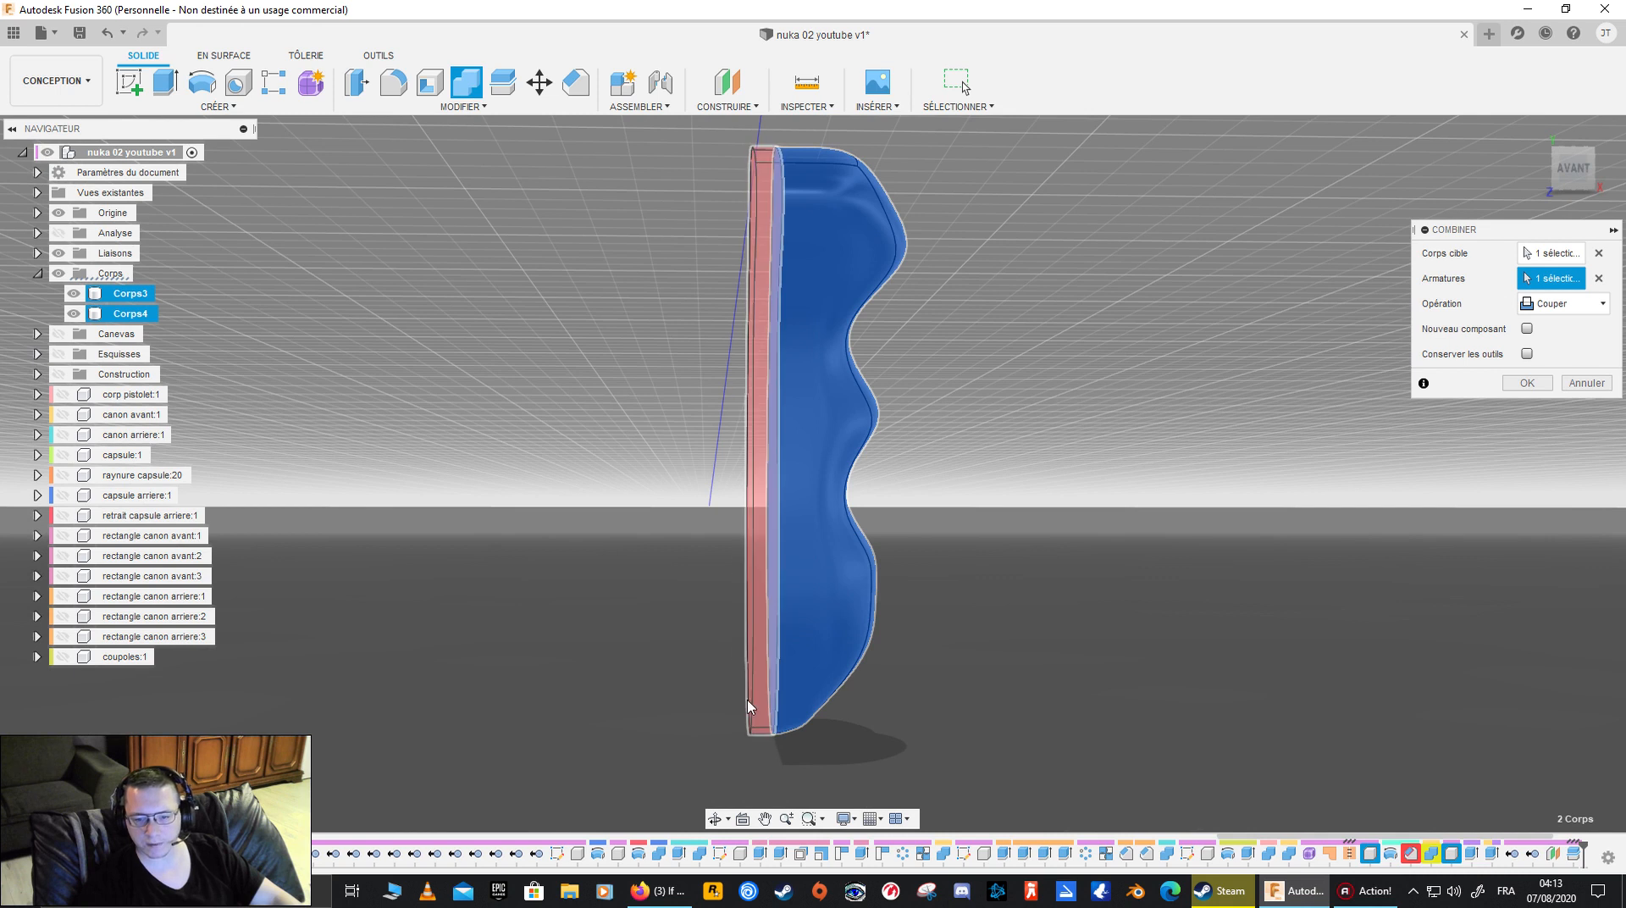
{"action": "middle_click_drag", "start_coordinate": [577, 406], "coordinate": [1608, 359], "text": "shift"}
{"action": "left_click", "coordinate": [1583, 385]}
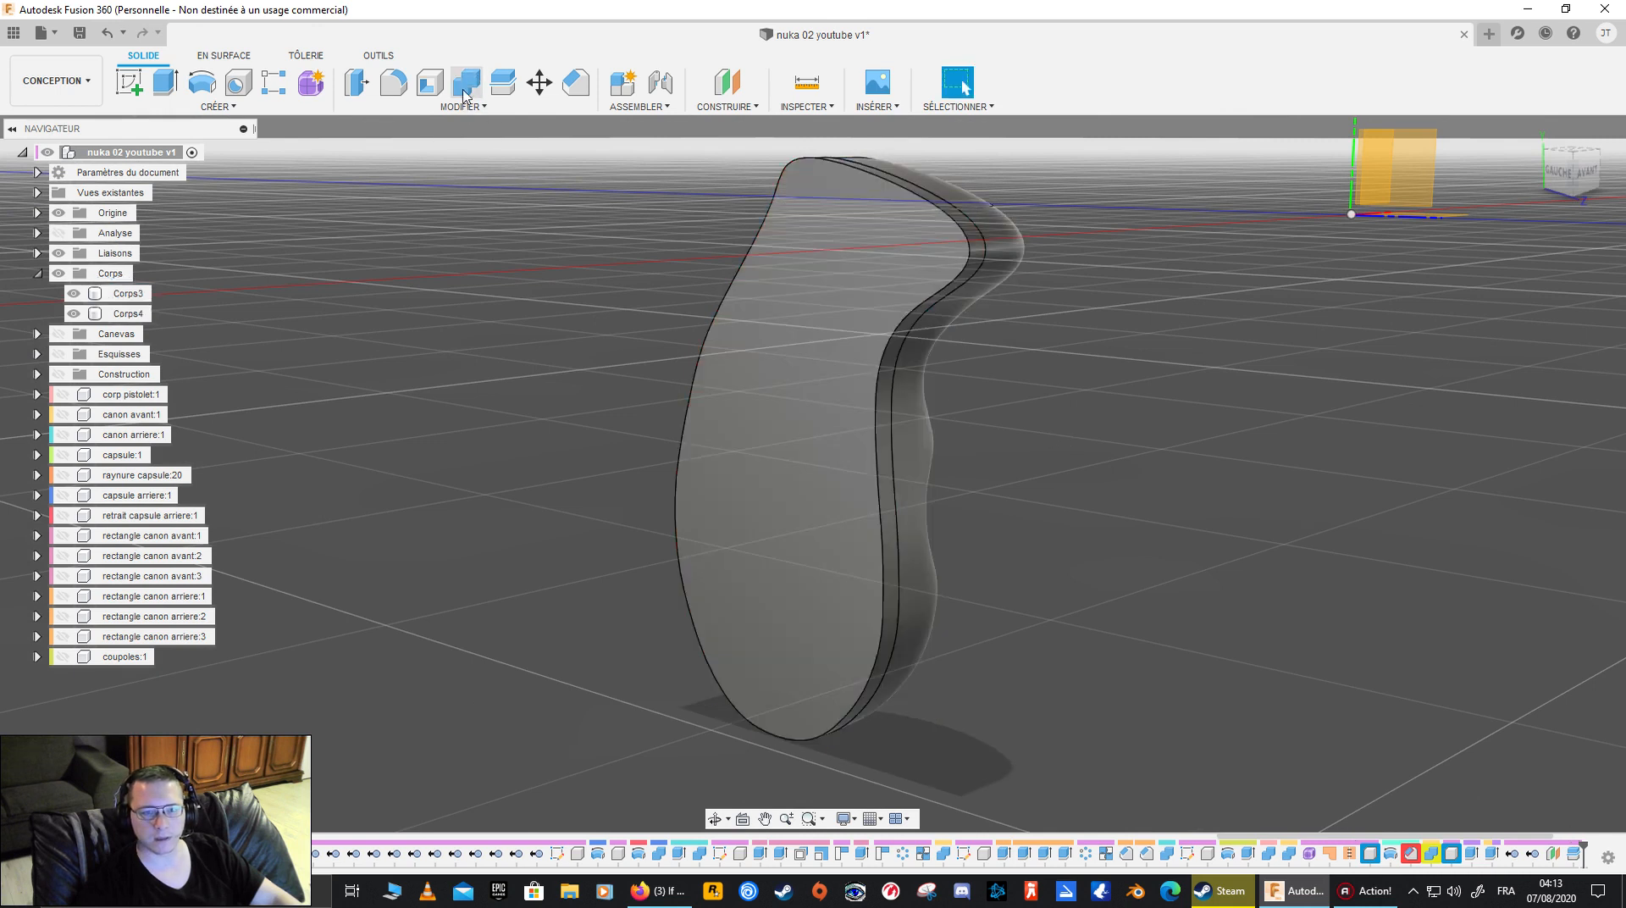
- Hide the body Corps3, leaving only the thin slice Corps4 displayed, and face its flat side squarely
{"action": "middle_click_drag", "start_coordinate": [943, 305], "coordinate": [787, 353], "text": "shift"}
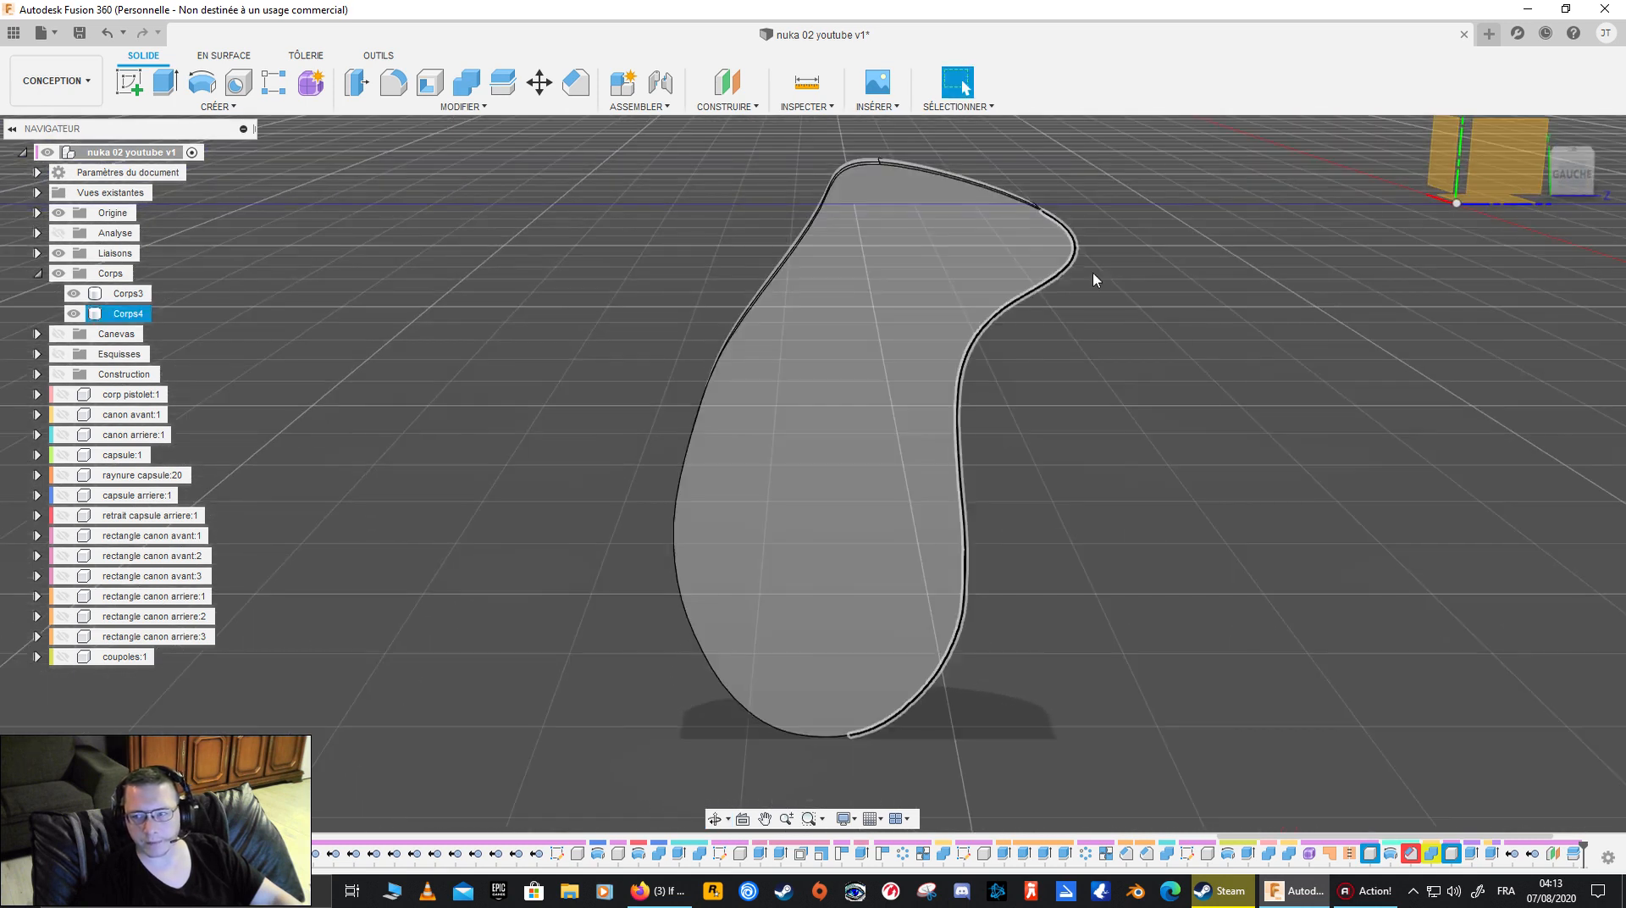
{"action": "left_click", "coordinate": [1571, 171]}
{"action": "middle_click_drag", "start_coordinate": [784, 363], "coordinate": [642, 435]}
{"action": "middle_click_drag", "start_coordinate": [511, 470], "coordinate": [297, 491], "text": "shift"}
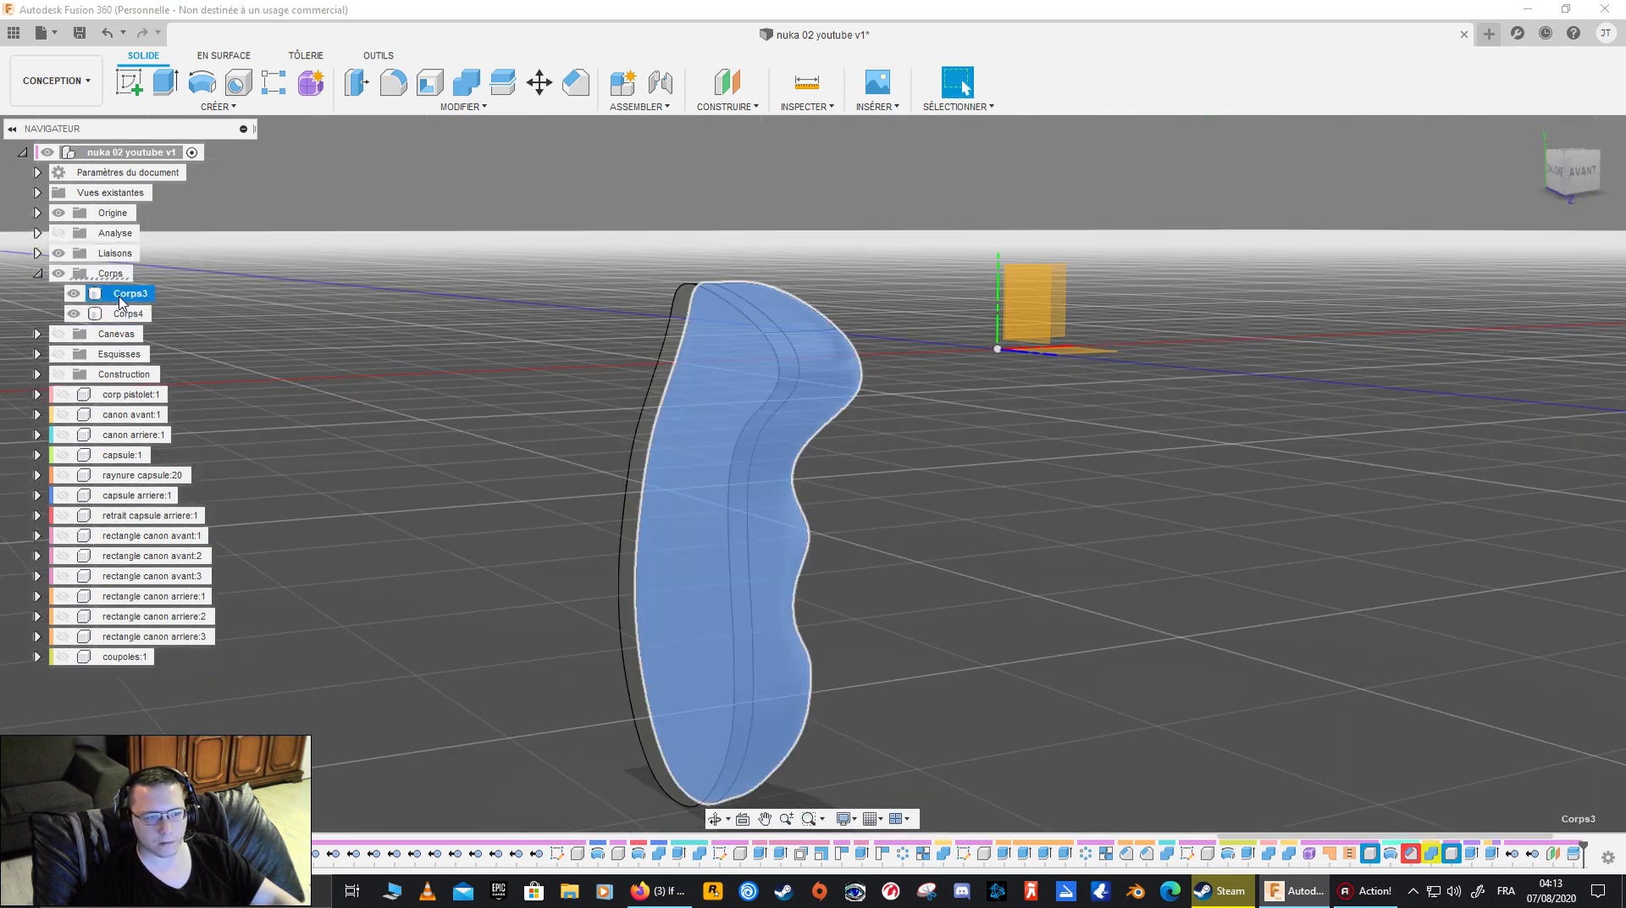
{"action": "left_click", "coordinate": [123, 295]}
{"action": "left_click", "coordinate": [75, 295]}
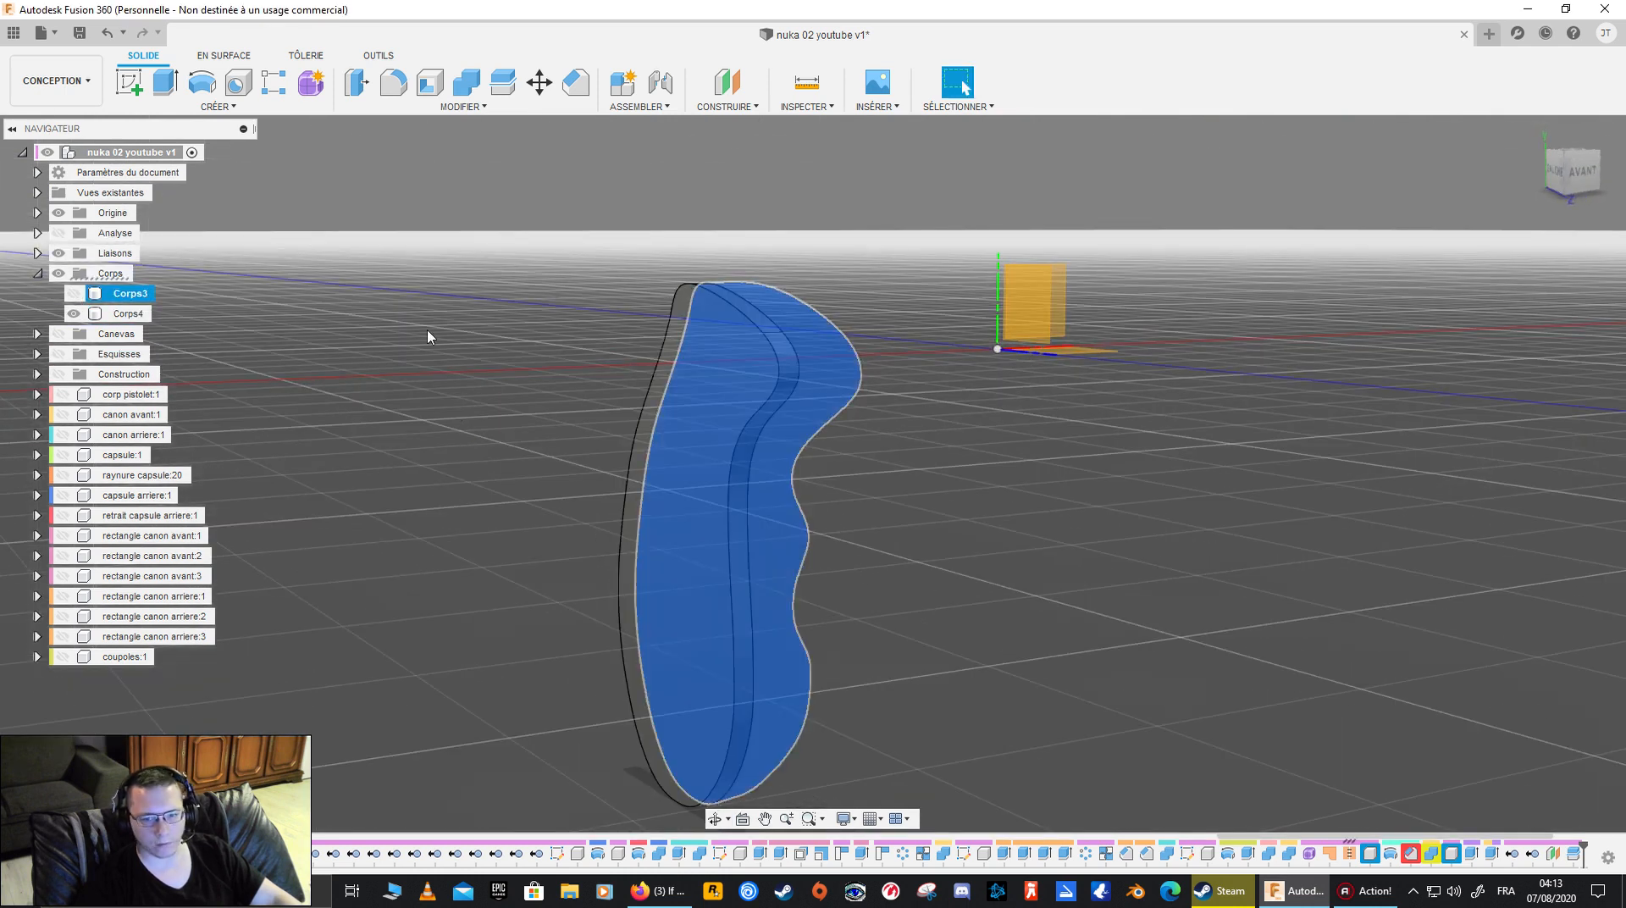
{"action": "middle_click_drag", "start_coordinate": [428, 335], "coordinate": [810, 364], "text": "shift"}
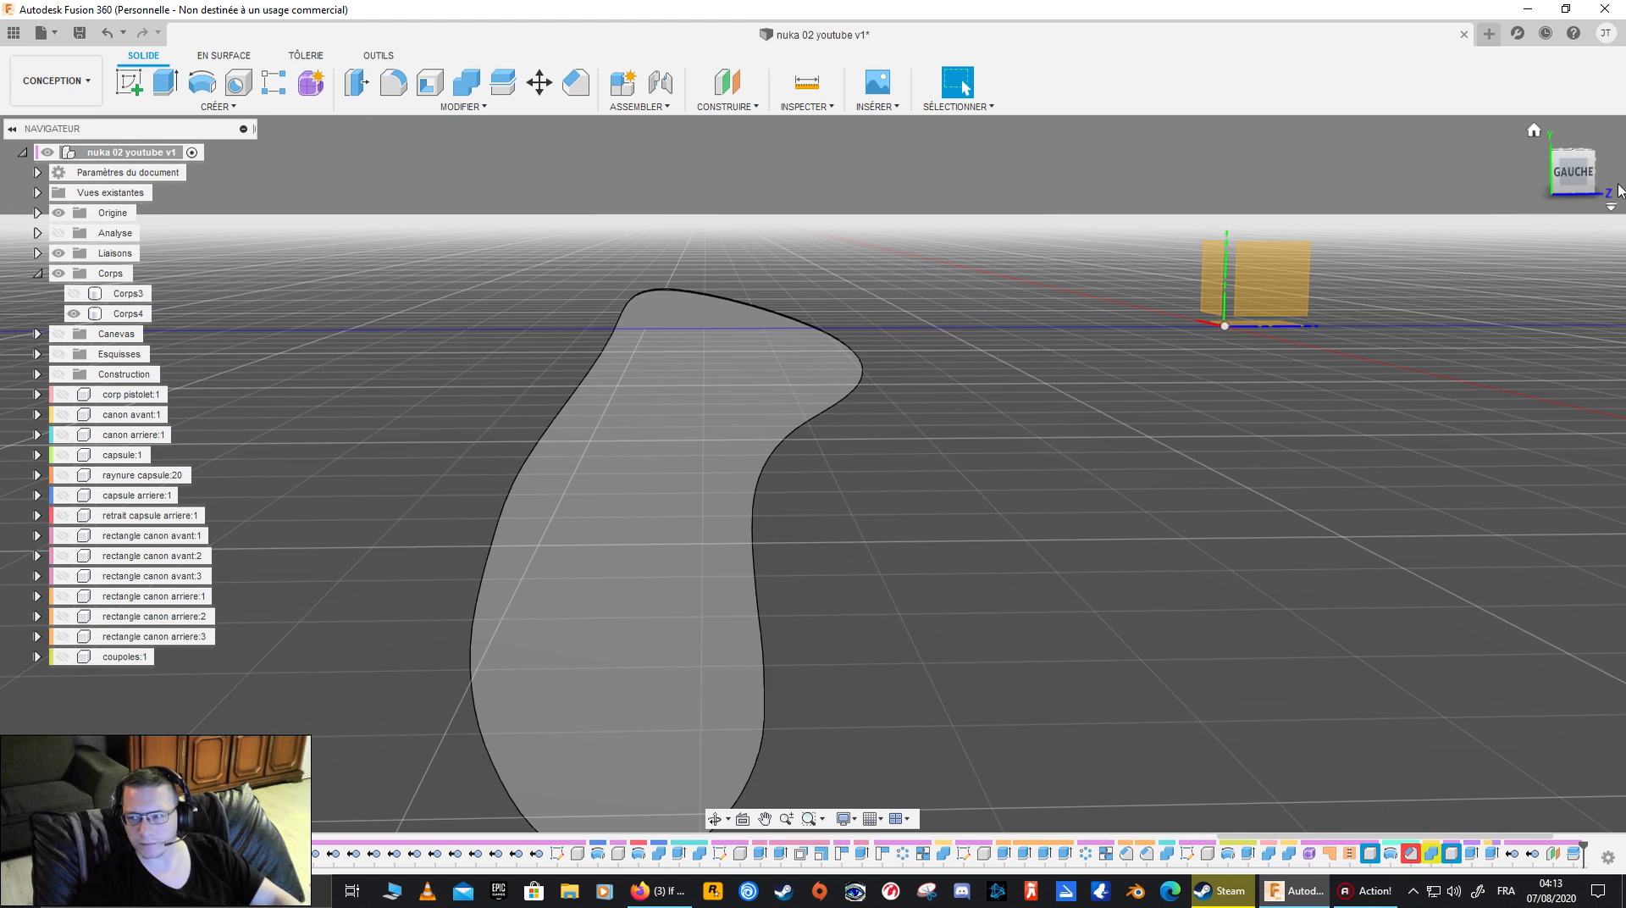
{"action": "left_click", "coordinate": [1572, 170]}
- Sketch a square of about 0.02 mm on the YZ origin plane, straddling the upper edge of Corps4's profile
{"action": "left_click", "coordinate": [129, 82]}
{"action": "left_click", "coordinate": [1279, 285]}
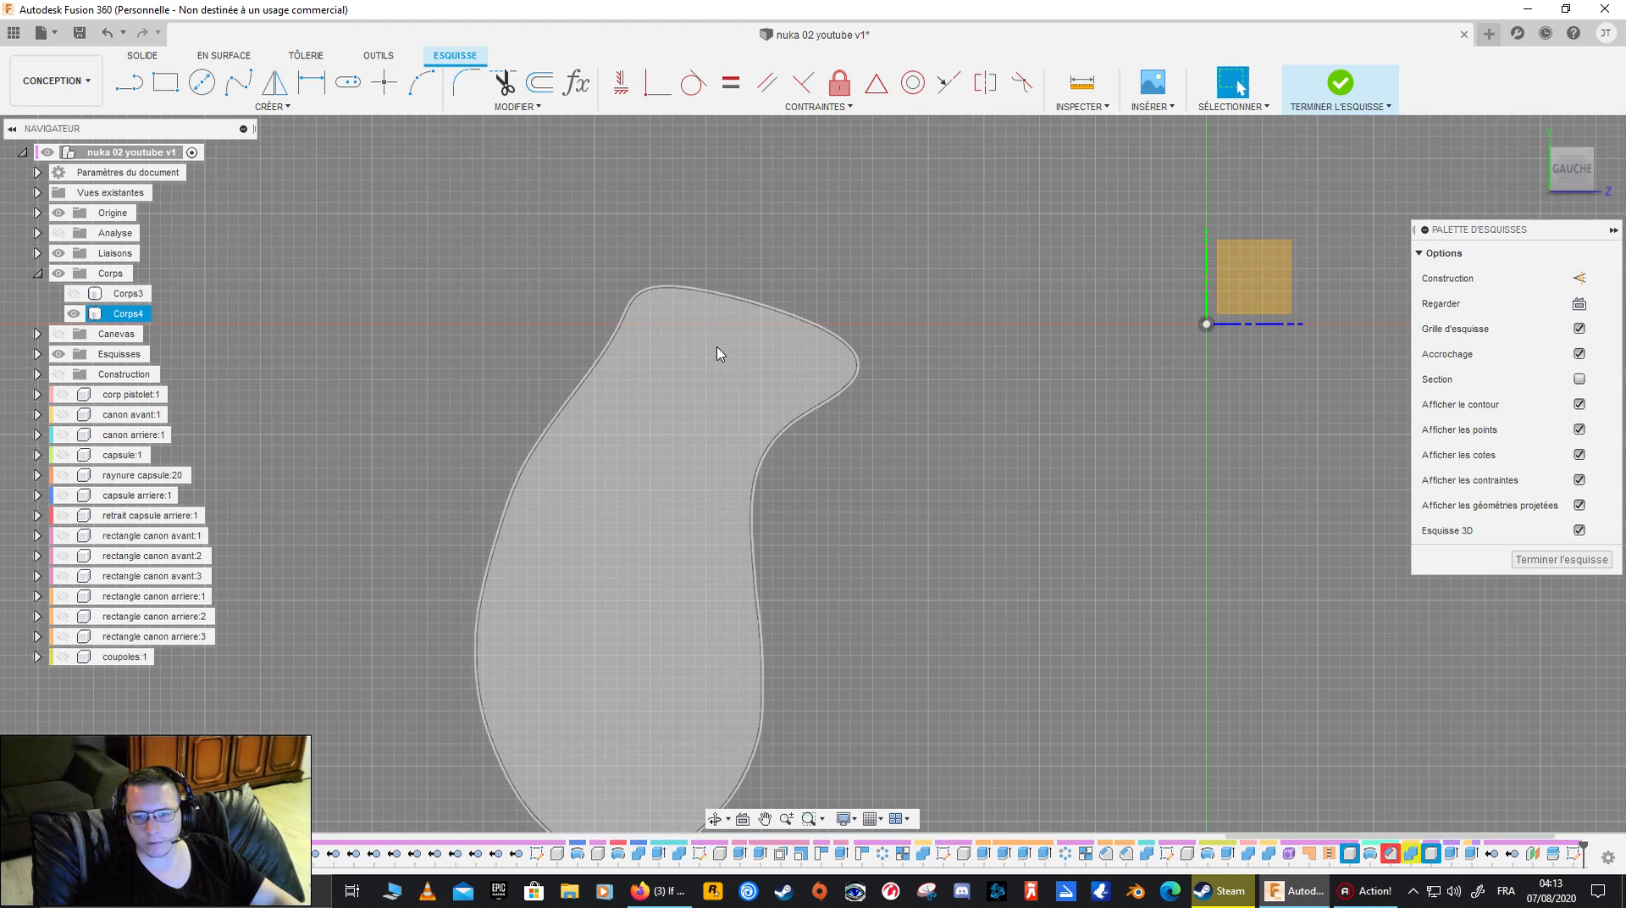
{"action": "scroll", "coordinate": [728, 349], "scroll_direction": "up", "scroll_amount": 5}
{"action": "mouse_move", "coordinate": [670, 336]}
{"action": "middle_mouse_down"}
{"action": "mouse_move", "coordinate": [624, 472]}
{"action": "mouse_move", "coordinate": [693, 534]}
{"action": "middle_mouse_up"}
{"action": "scroll", "coordinate": [586, 398], "scroll_direction": "up", "scroll_amount": 2}
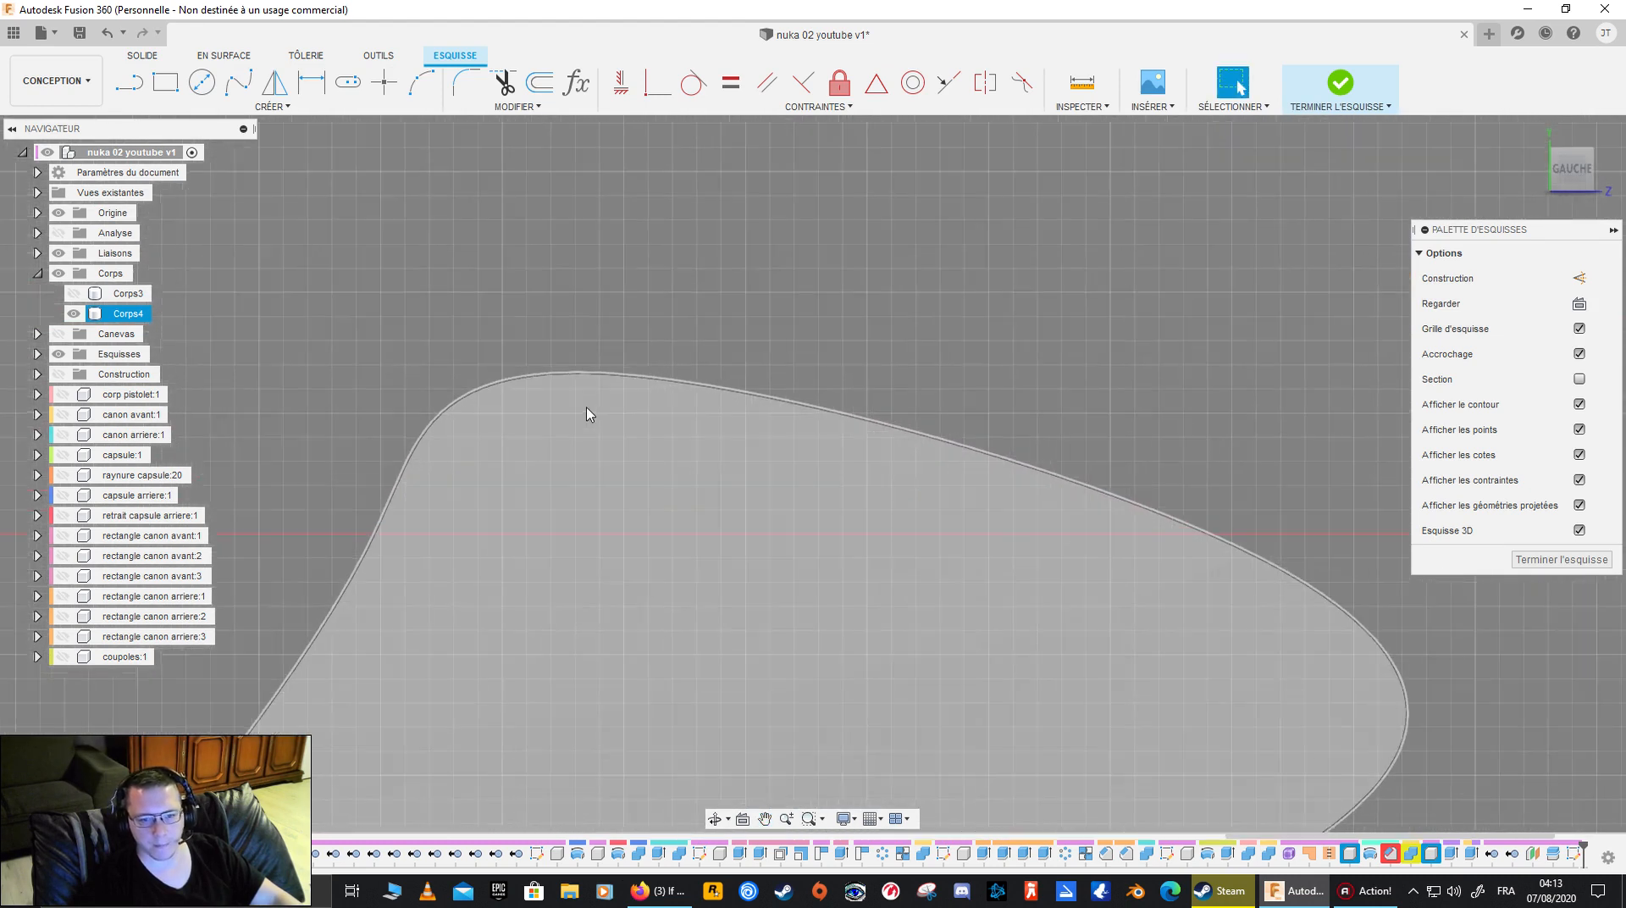
{"action": "scroll", "coordinate": [619, 416], "scroll_direction": "up", "scroll_amount": 2}
{"action": "middle_click_drag", "start_coordinate": [572, 404], "coordinate": [652, 412]}
{"action": "left_click", "coordinate": [651, 355]}
{"action": "scroll", "coordinate": [651, 355], "scroll_direction": "up", "scroll_amount": 6}
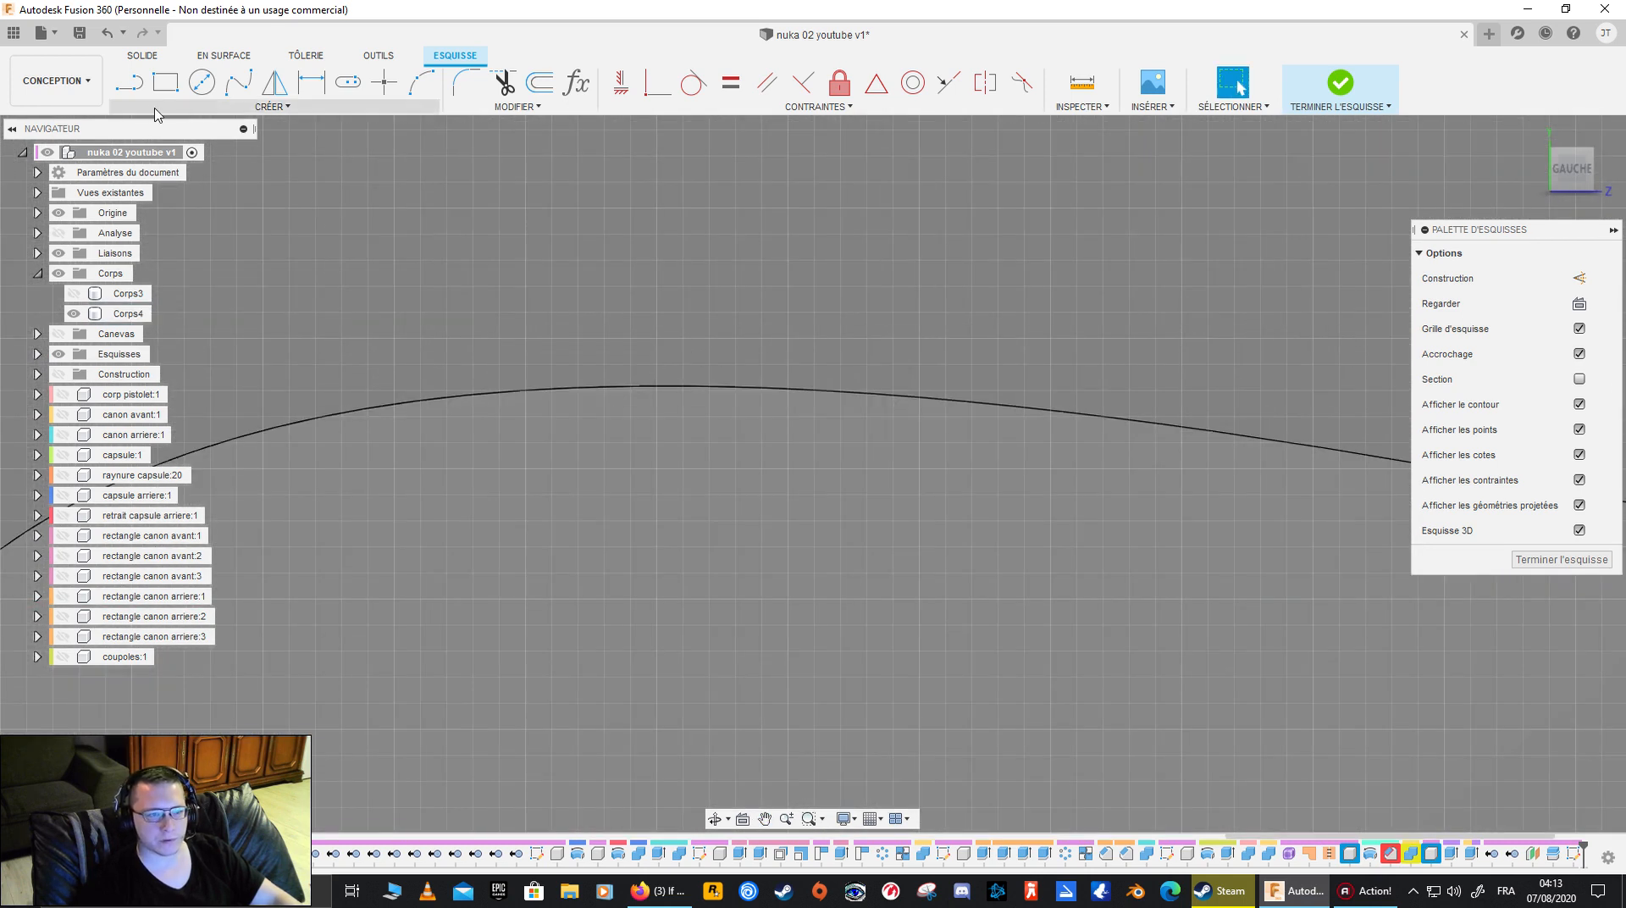
{"action": "left_click", "coordinate": [165, 83]}
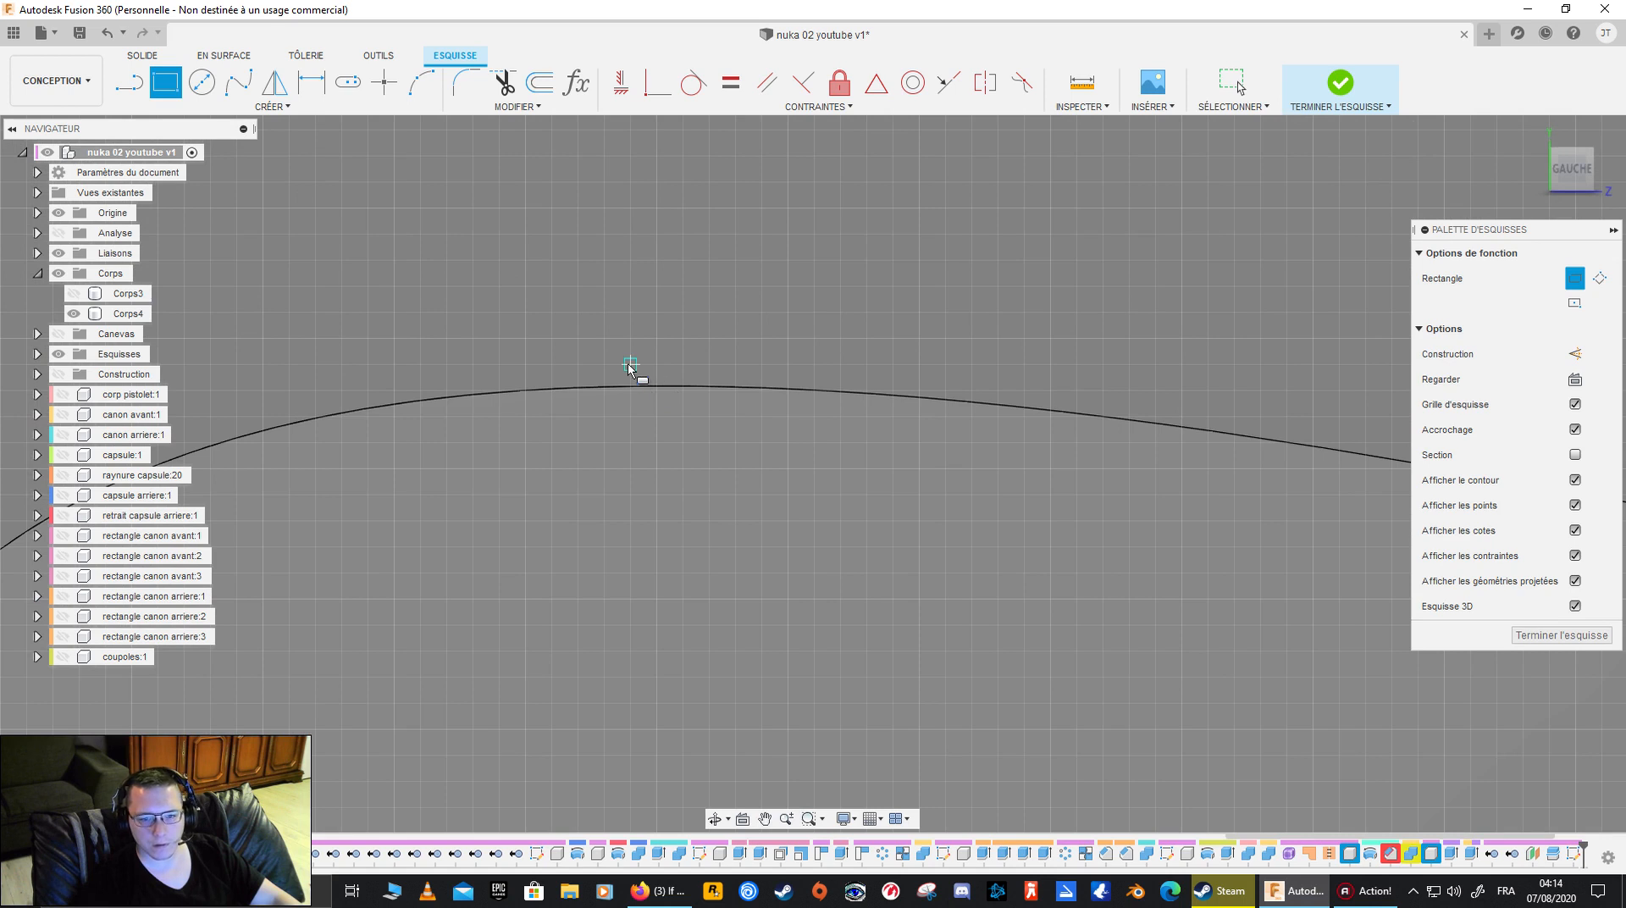
{"action": "left_click", "coordinate": [630, 364]}
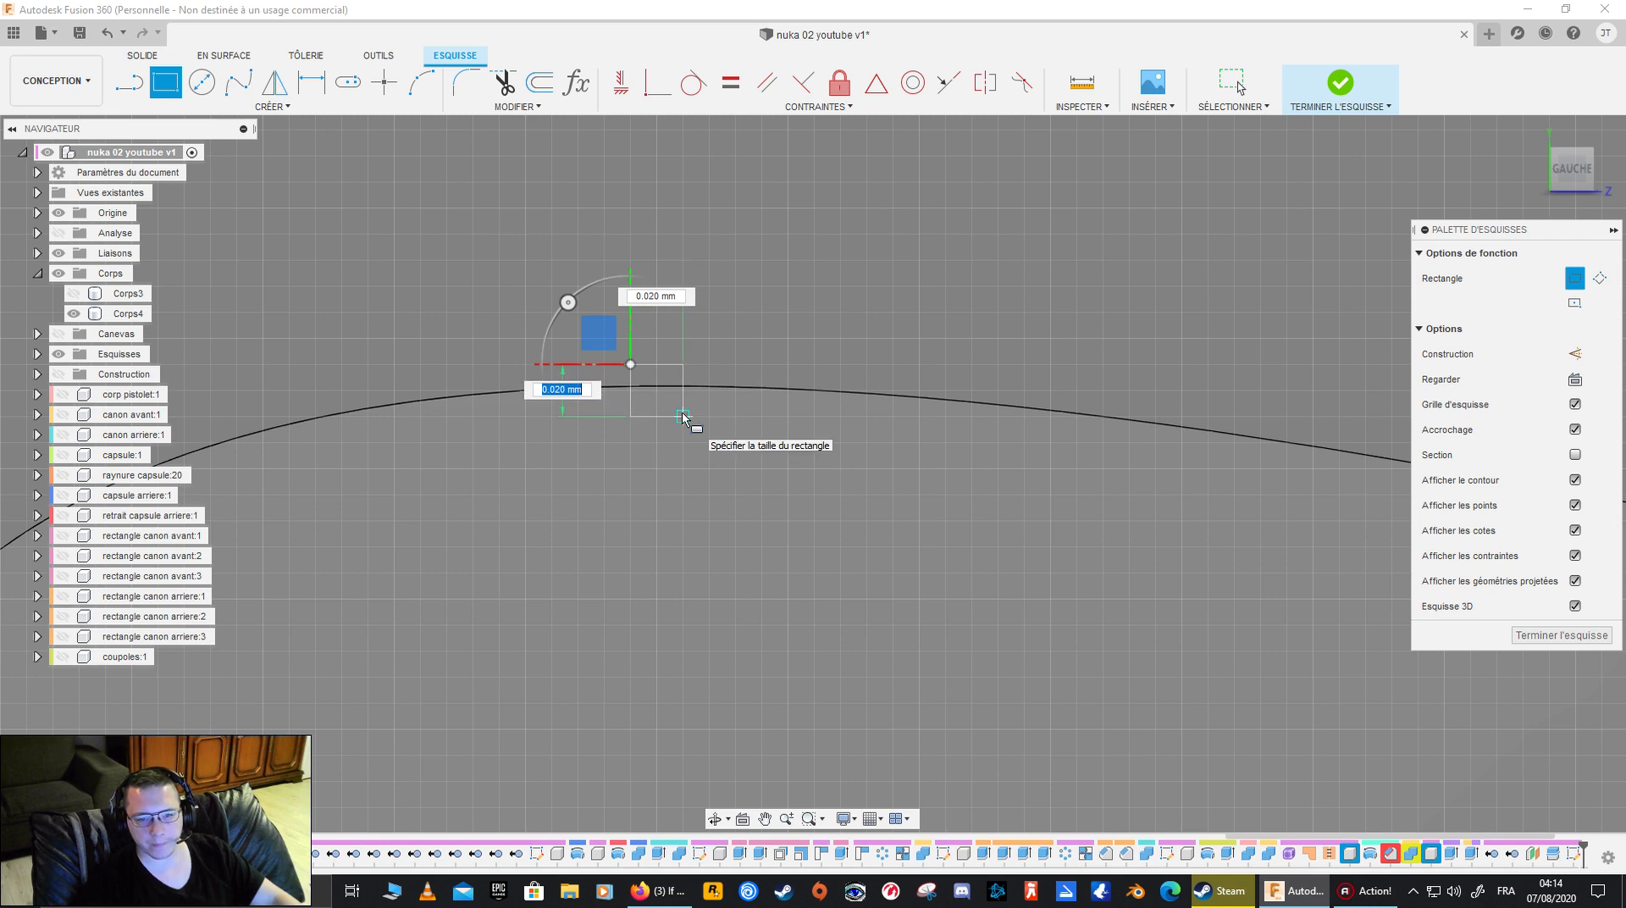
{"action": "left_click", "coordinate": [683, 415]}
{"action": "mouse_move", "coordinate": [774, 423]}
{"action": "middle_mouse_down", "text": "shift"}
{"action": "mouse_move", "coordinate": [690, 466]}
{"action": "mouse_move", "coordinate": [751, 407]}
{"action": "middle_mouse_up", "text": "shift"}
{"action": "mouse_move", "coordinate": [720, 508]}
{"action": "middle_mouse_down", "text": "shift"}
{"action": "mouse_move", "coordinate": [733, 602]}
{"action": "mouse_move", "coordinate": [725, 547]}
{"action": "mouse_move", "coordinate": [791, 479]}
{"action": "mouse_move", "coordinate": [881, 515]}
{"action": "mouse_move", "coordinate": [628, 533]}
{"action": "mouse_move", "coordinate": [619, 551]}
{"action": "middle_mouse_up", "text": "shift"}
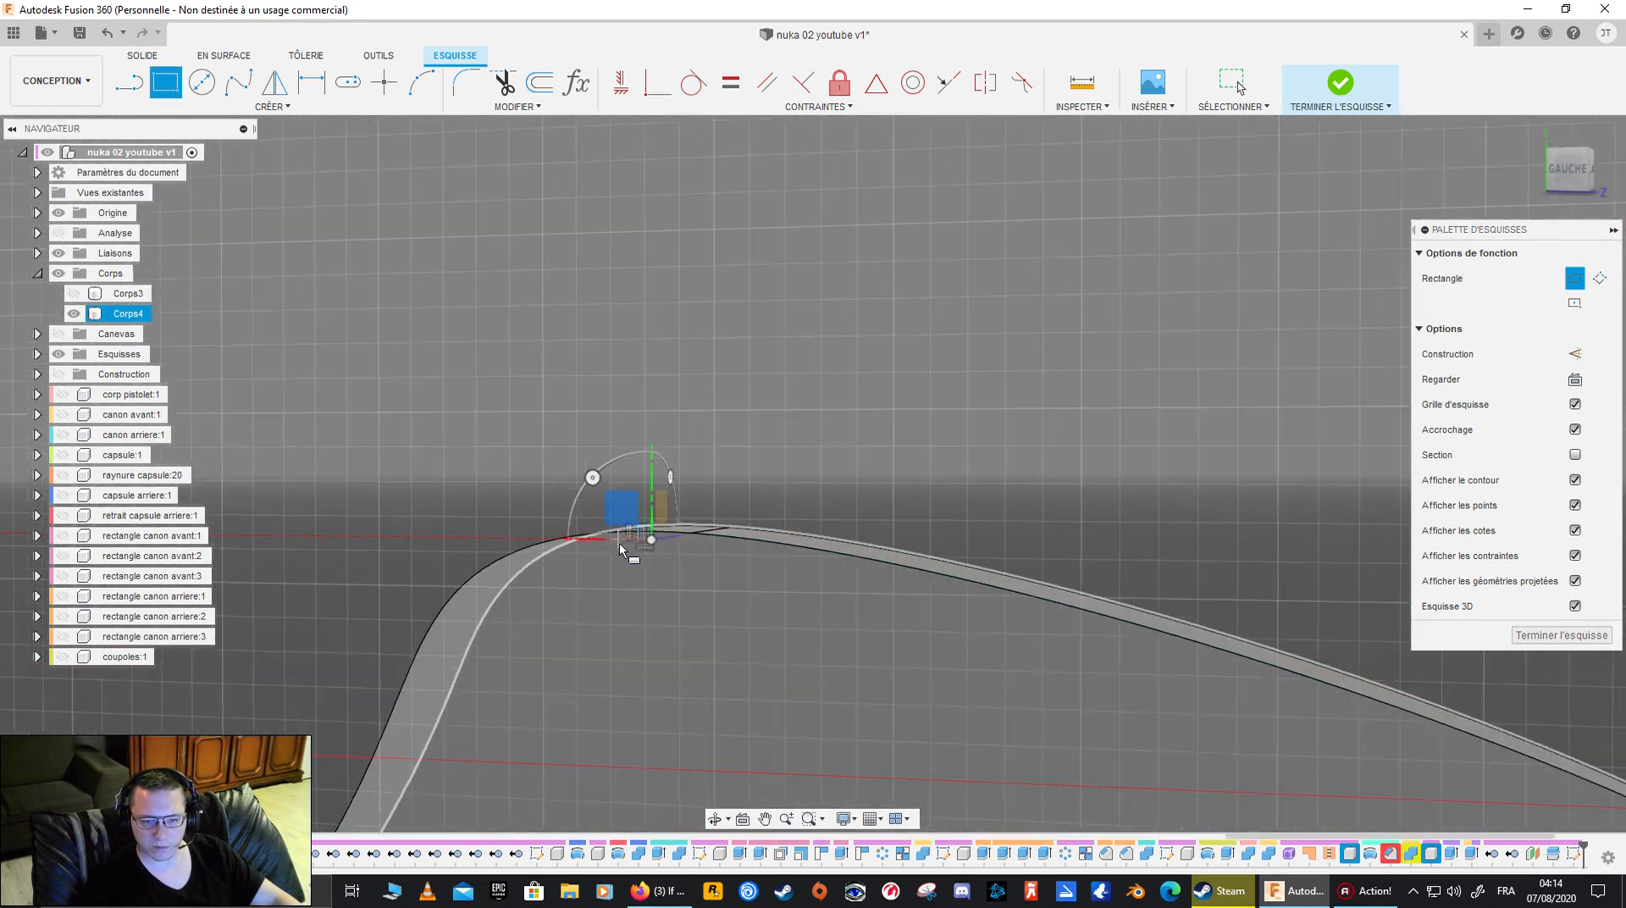
{"action": "scroll", "coordinate": [671, 551], "scroll_direction": "up", "scroll_amount": 5}
{"action": "scroll", "coordinate": [681, 551], "scroll_direction": "down", "scroll_amount": 4}
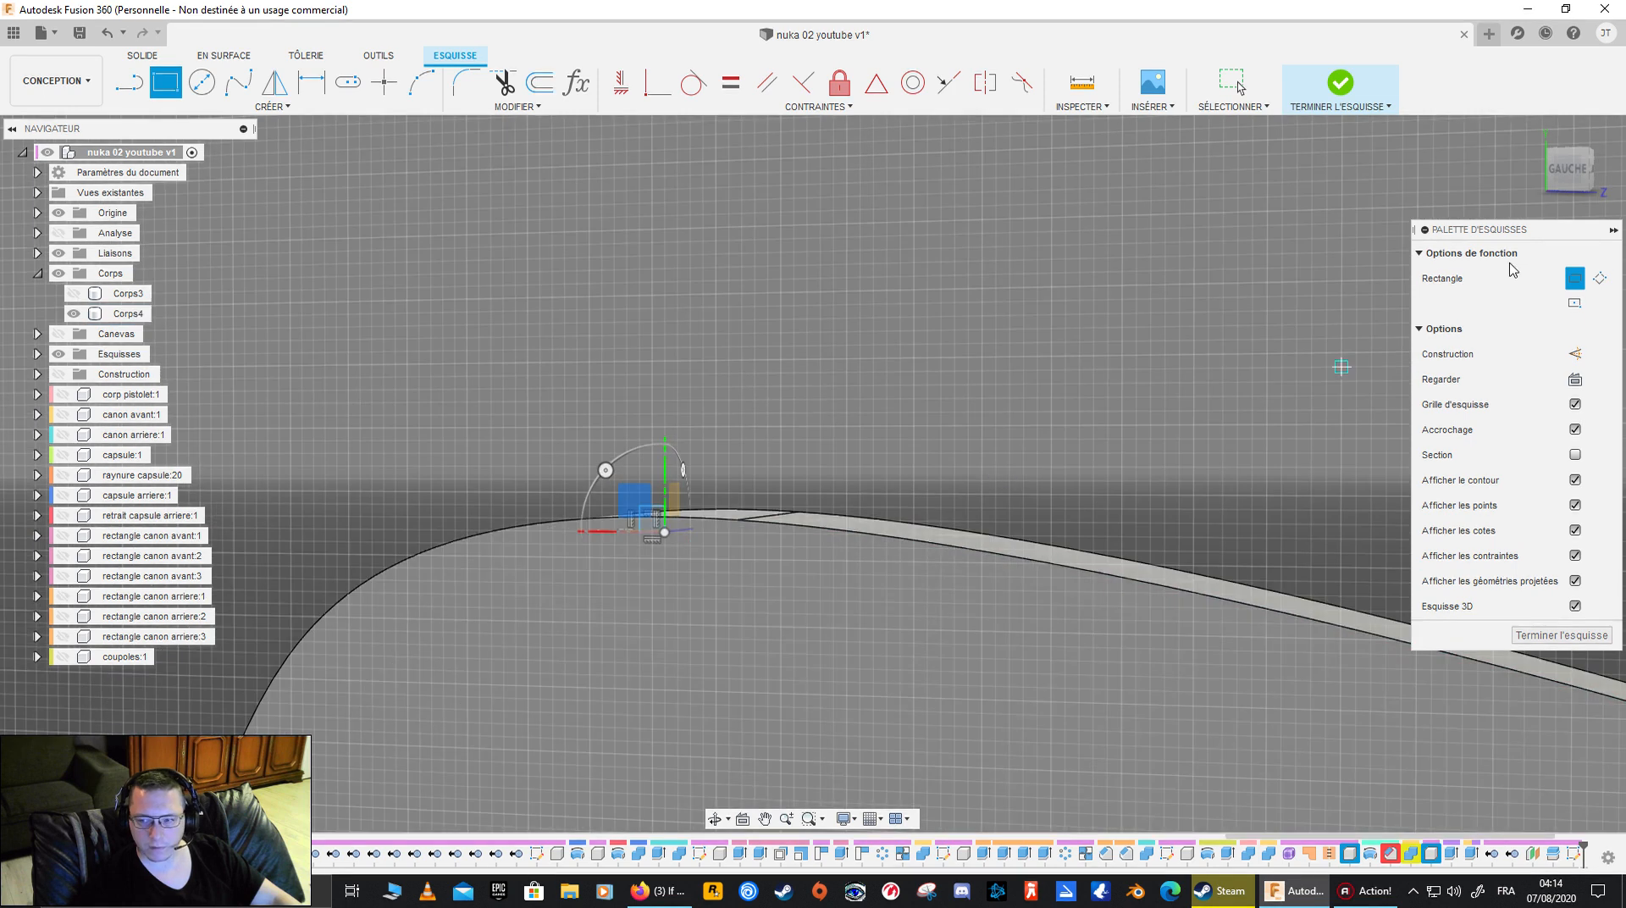
{"action": "left_click", "coordinate": [1569, 168]}
{"action": "scroll", "coordinate": [825, 500], "scroll_direction": "up", "scroll_amount": 5}
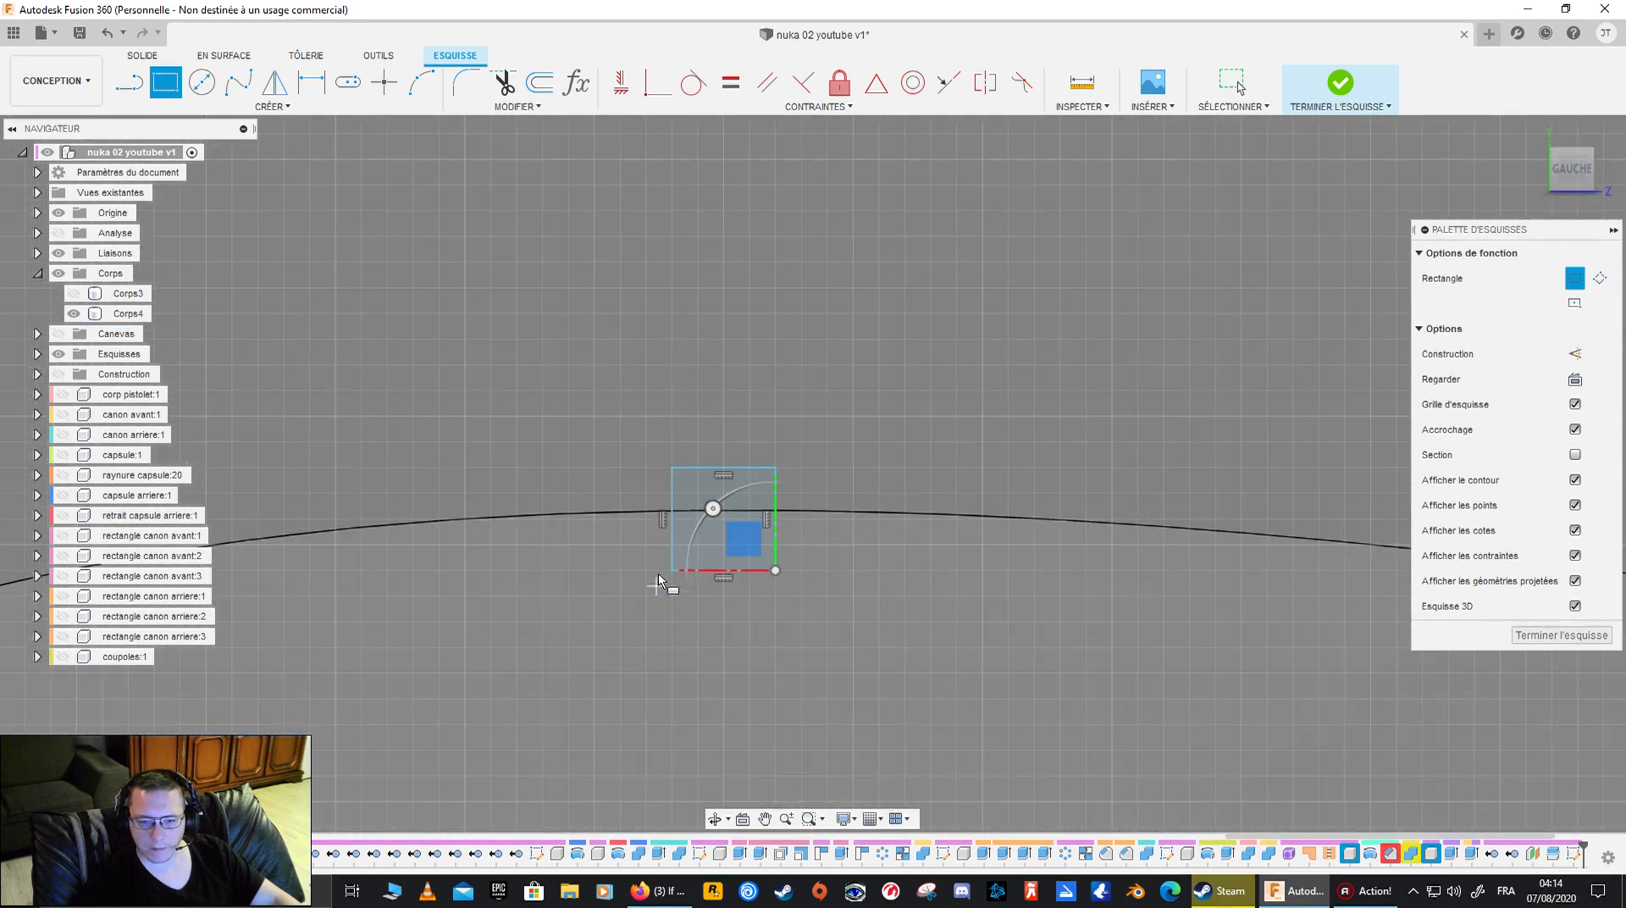
{"action": "key", "text": "Escape"}
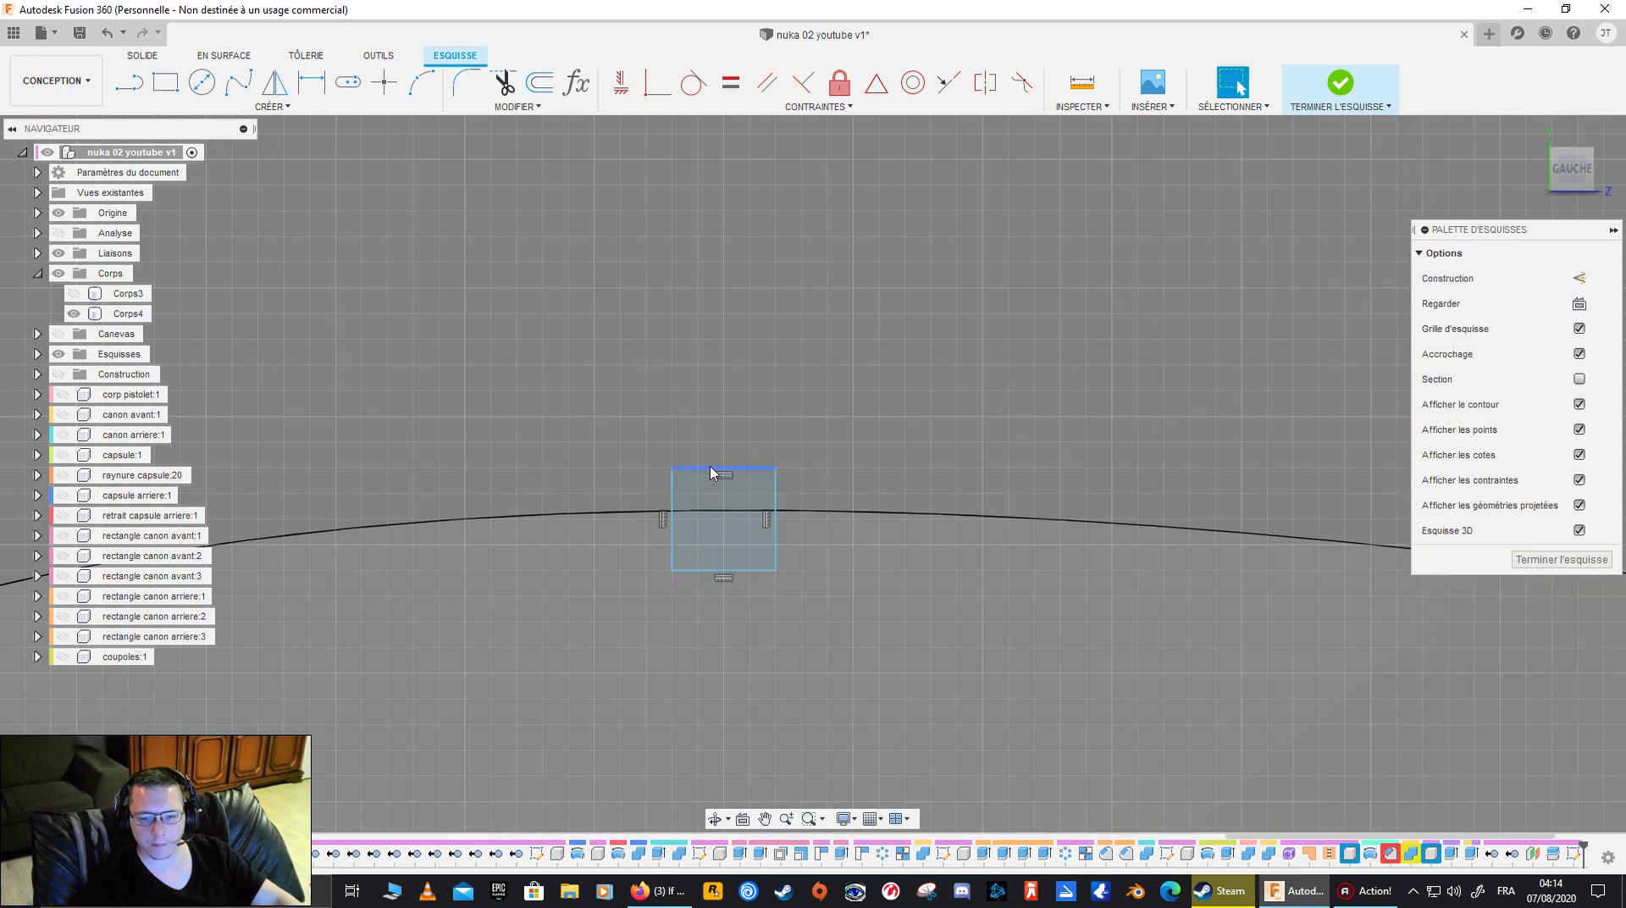
{"action": "key", "text": "m"}
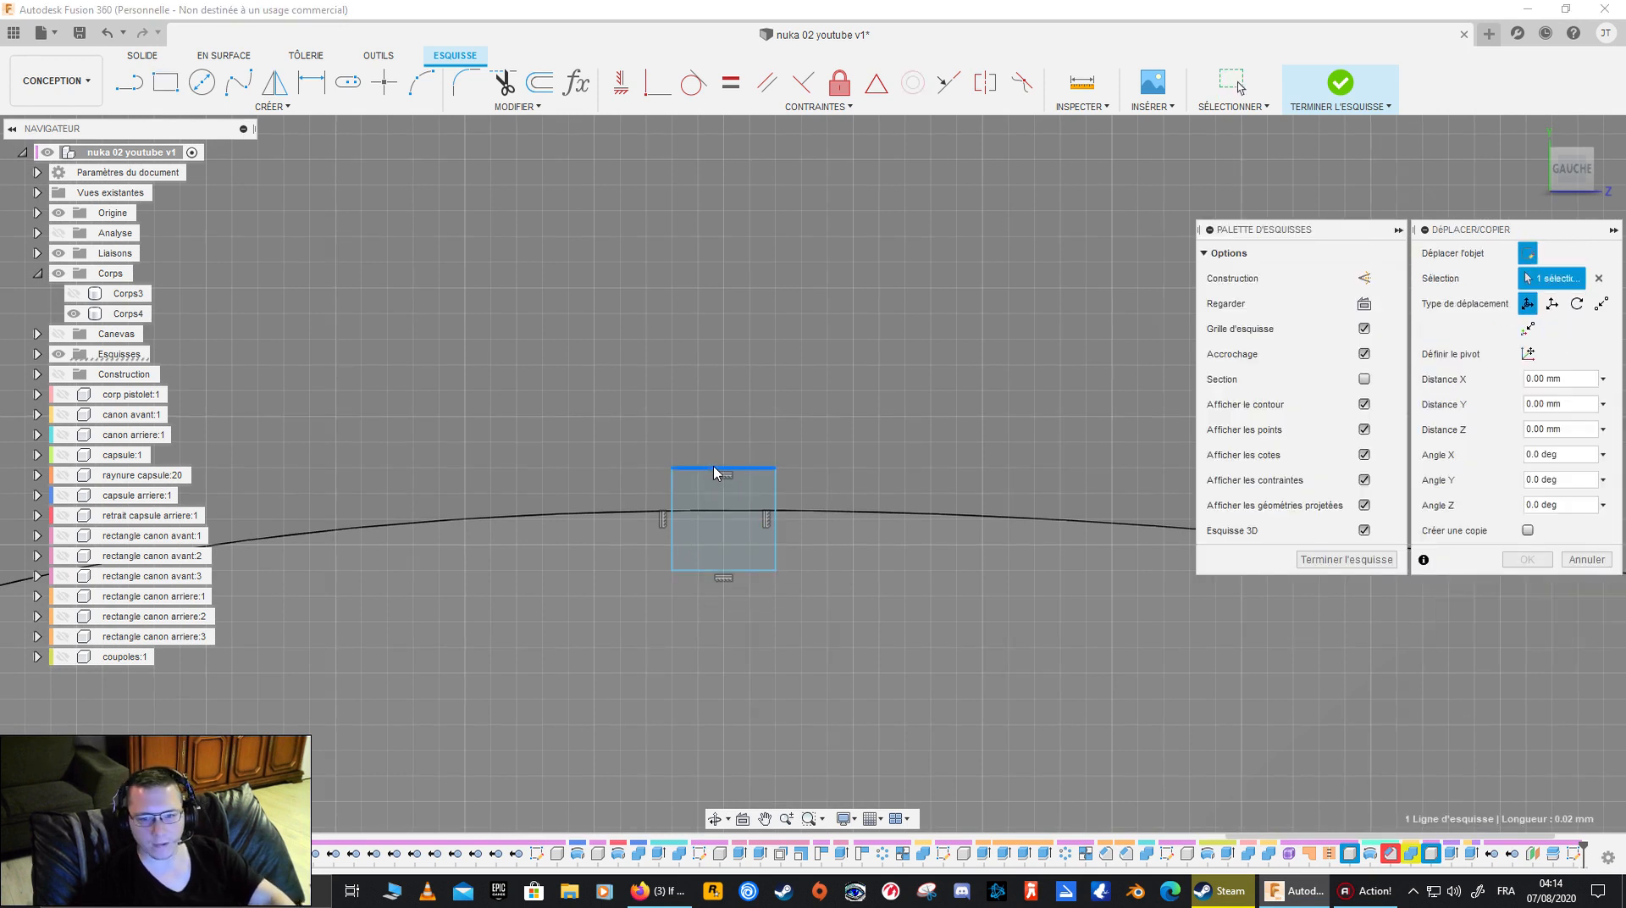
{"action": "left_click_drag", "start_coordinate": [711, 417], "coordinate": [716, 361]}
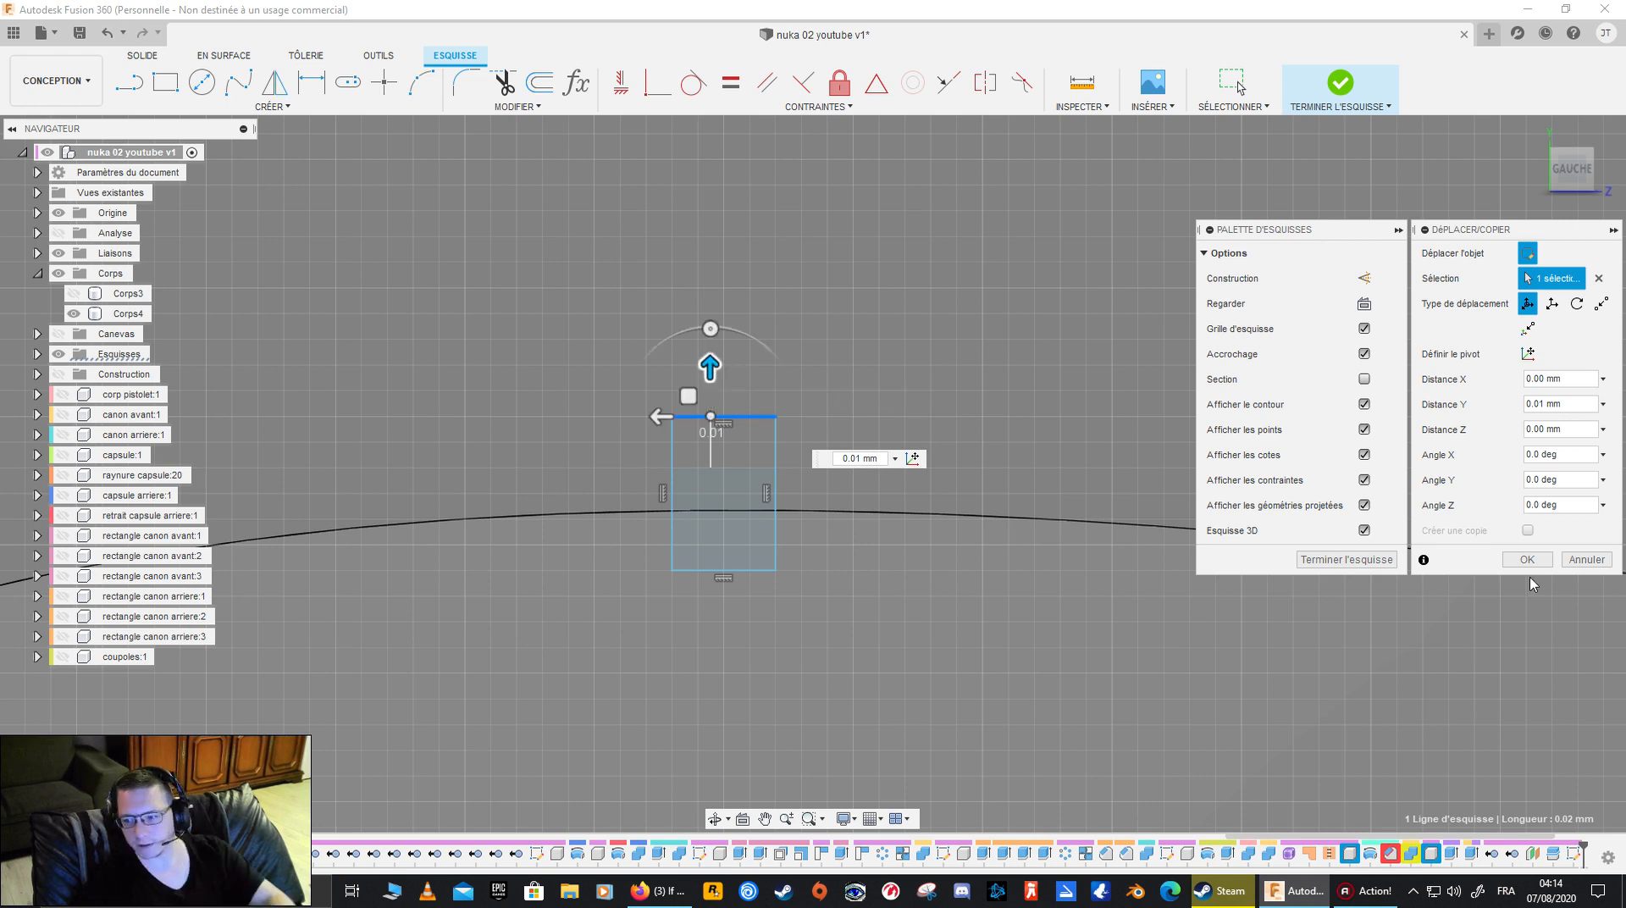
{"action": "left_click", "coordinate": [1584, 559]}
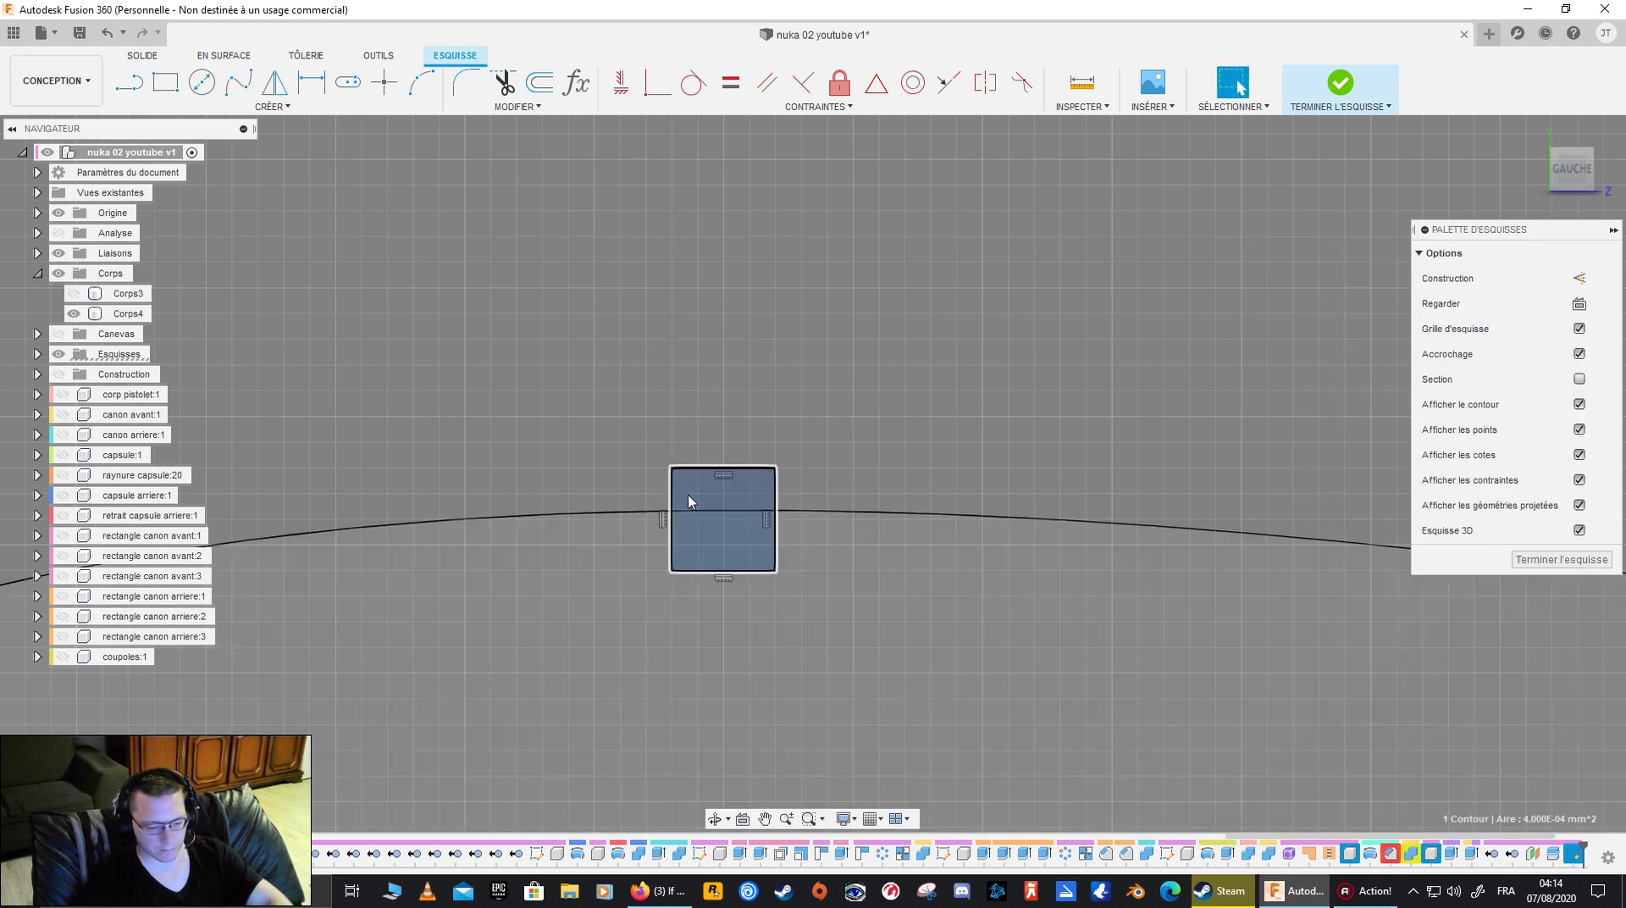
- Finish the sketch and delete Esquisse11, which contains the small square
{"action": "left_click", "coordinate": [1549, 557]}
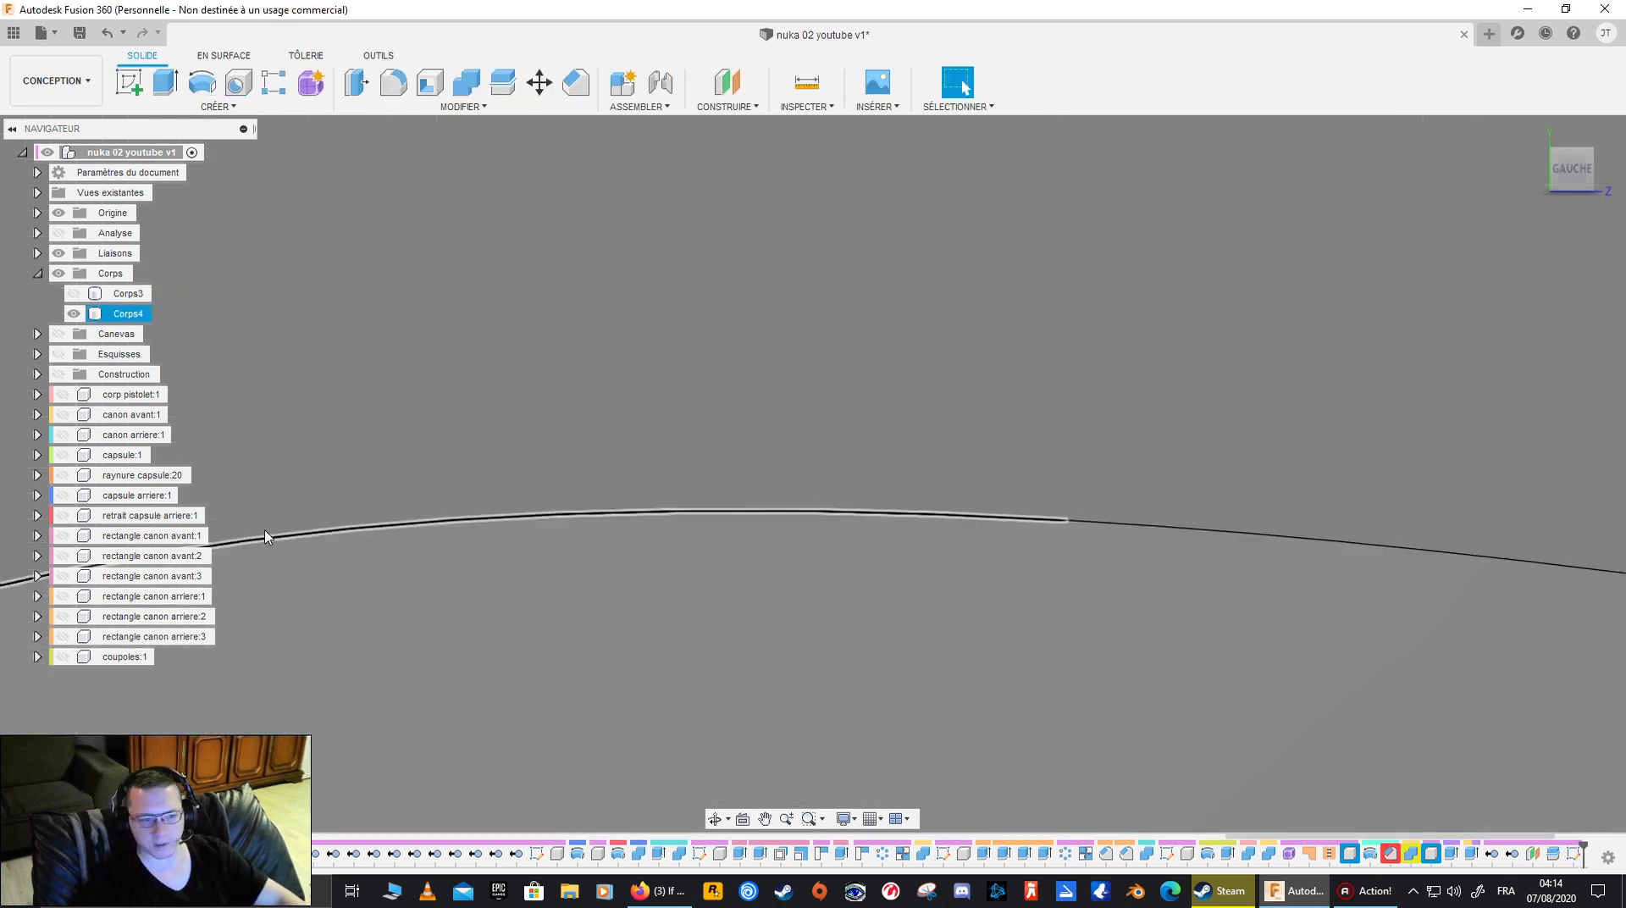
{"action": "left_click", "coordinate": [38, 354]}
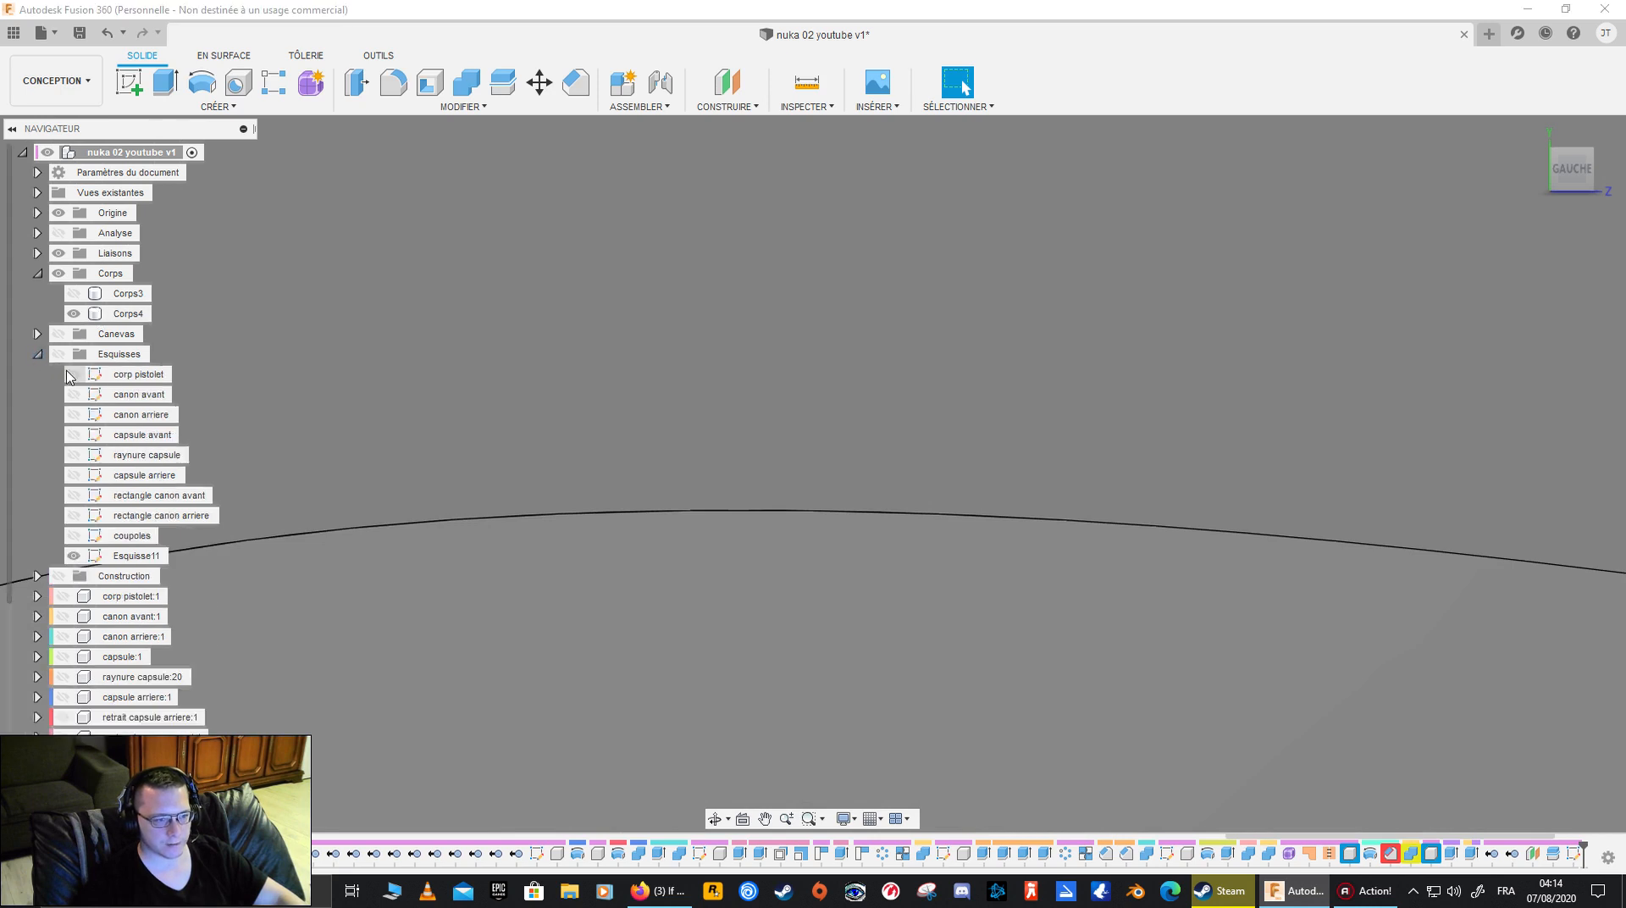
{"action": "right_click", "coordinate": [146, 564]}
{"action": "left_click", "coordinate": [230, 711]}
{"action": "scroll", "coordinate": [421, 657], "scroll_direction": "down", "scroll_amount": 10}
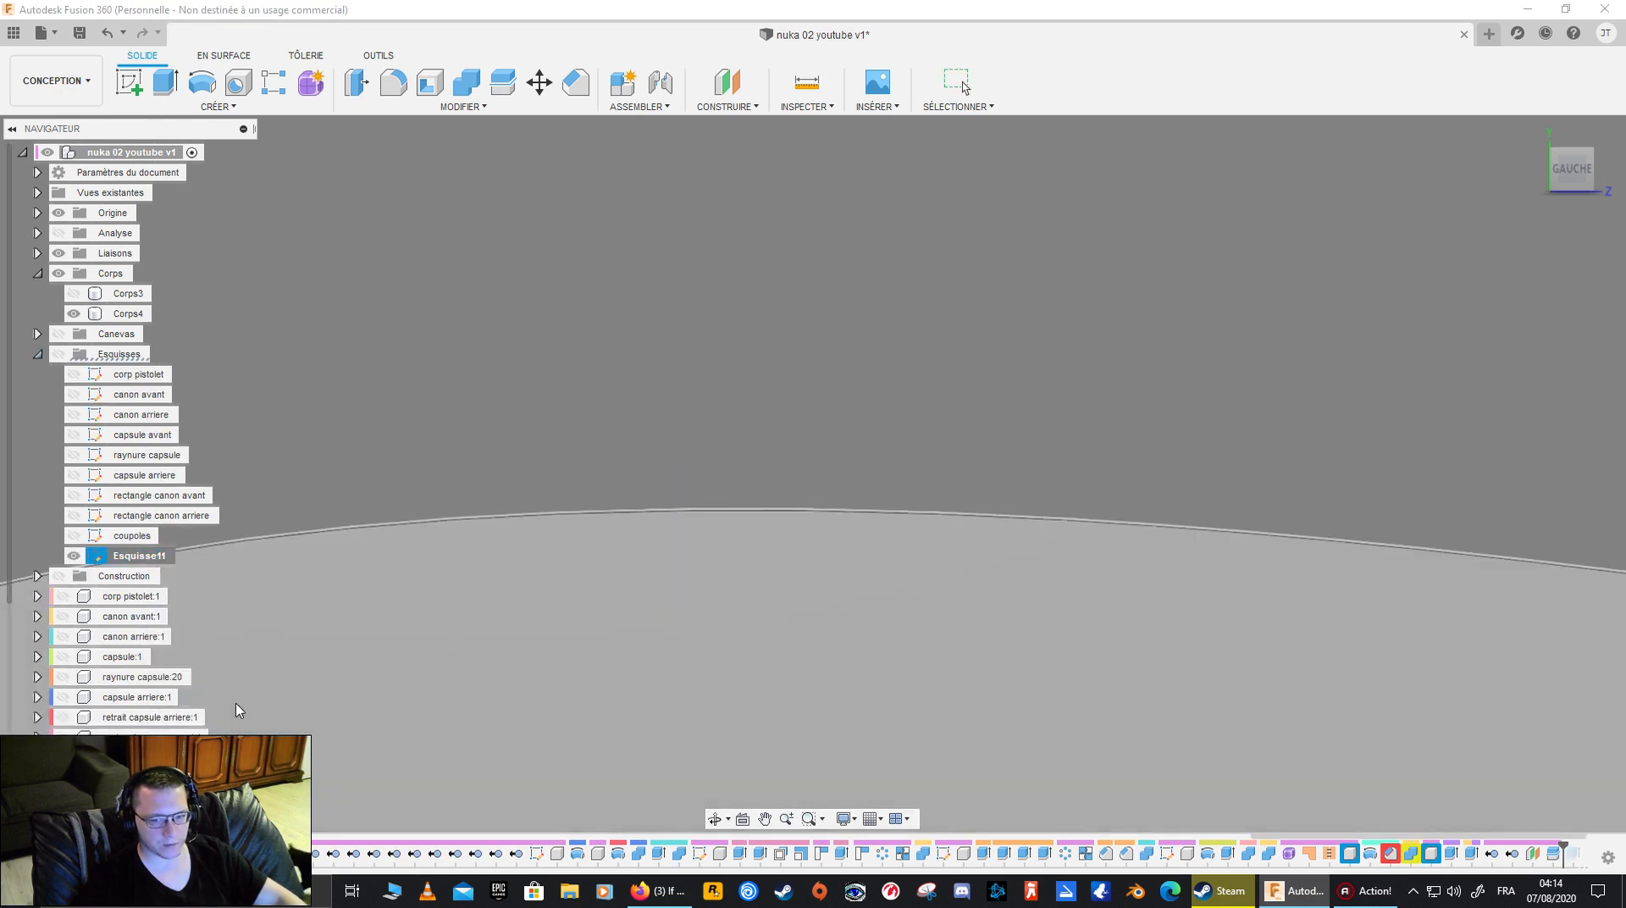
- Show Corps3 again to examine how it meets Corps4 along the rim, and hide it once more
{"action": "middle_click_drag", "start_coordinate": [728, 660], "coordinate": [549, 504], "text": "shift"}
{"action": "left_click", "coordinate": [74, 293]}
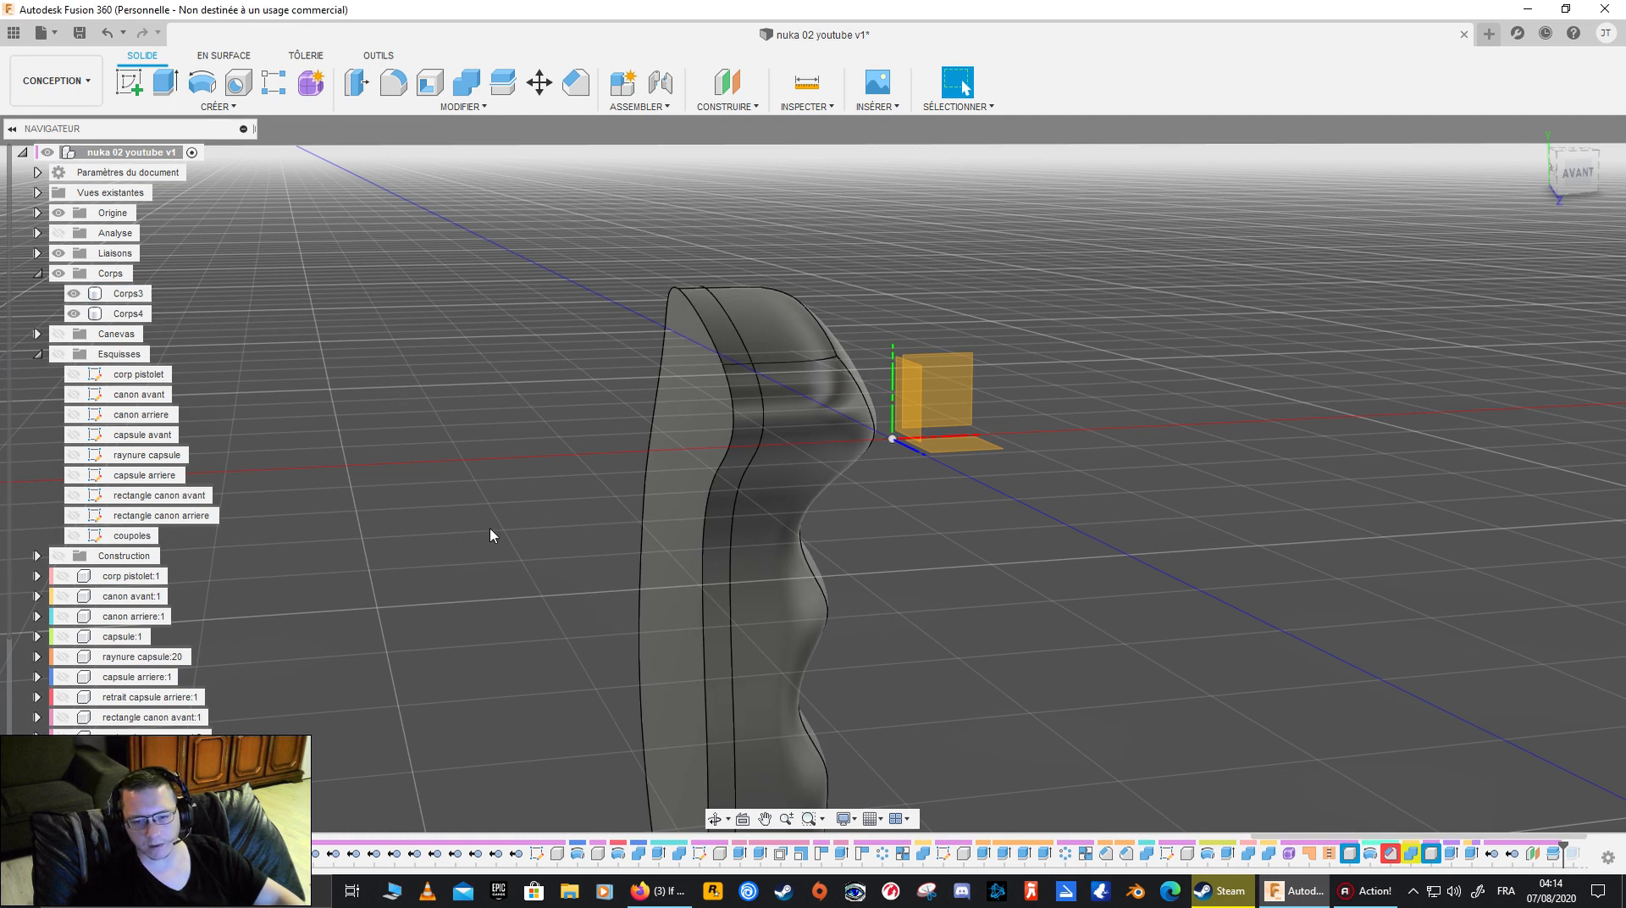
{"action": "middle_click_drag", "start_coordinate": [649, 490], "coordinate": [699, 485], "text": "shift"}
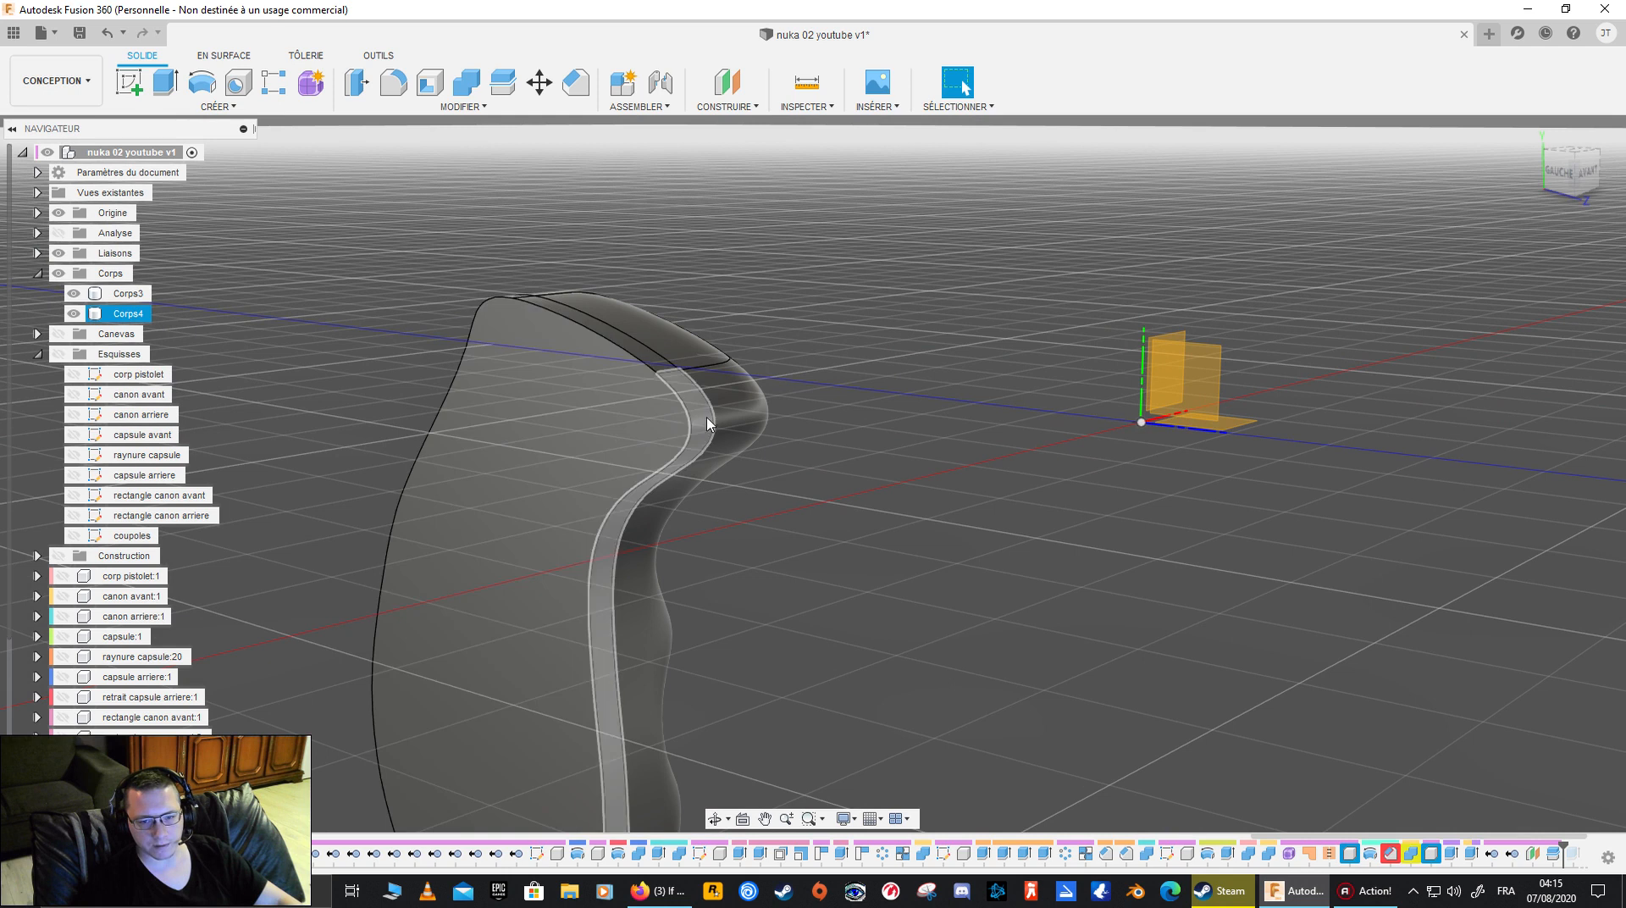
{"action": "left_click", "coordinate": [127, 293]}
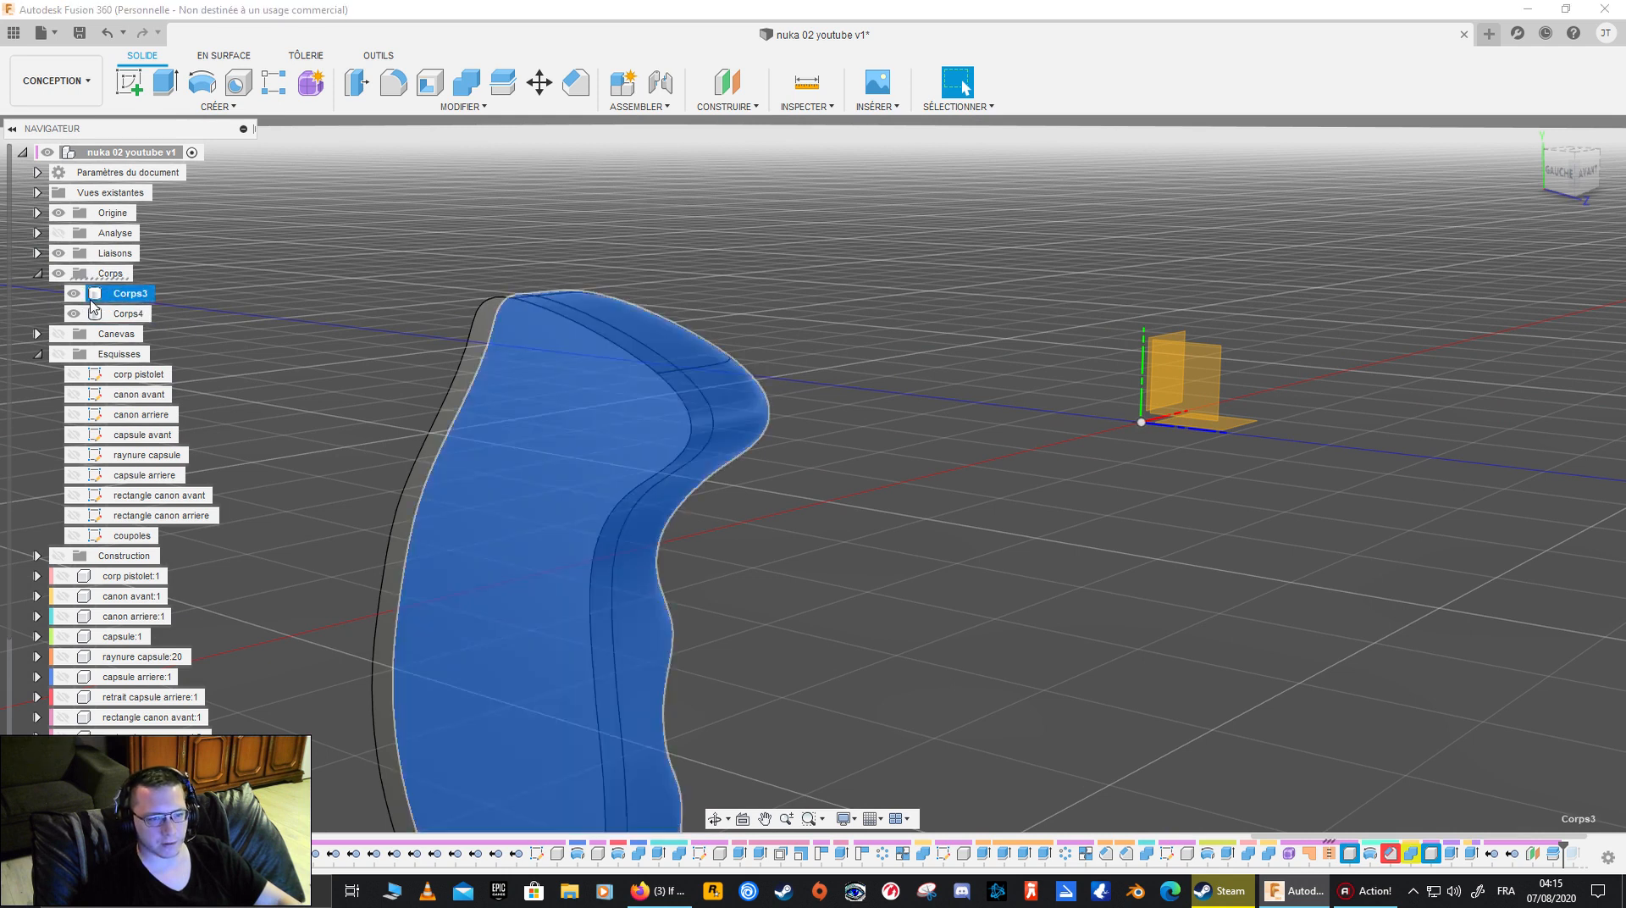
{"action": "left_click", "coordinate": [74, 294]}
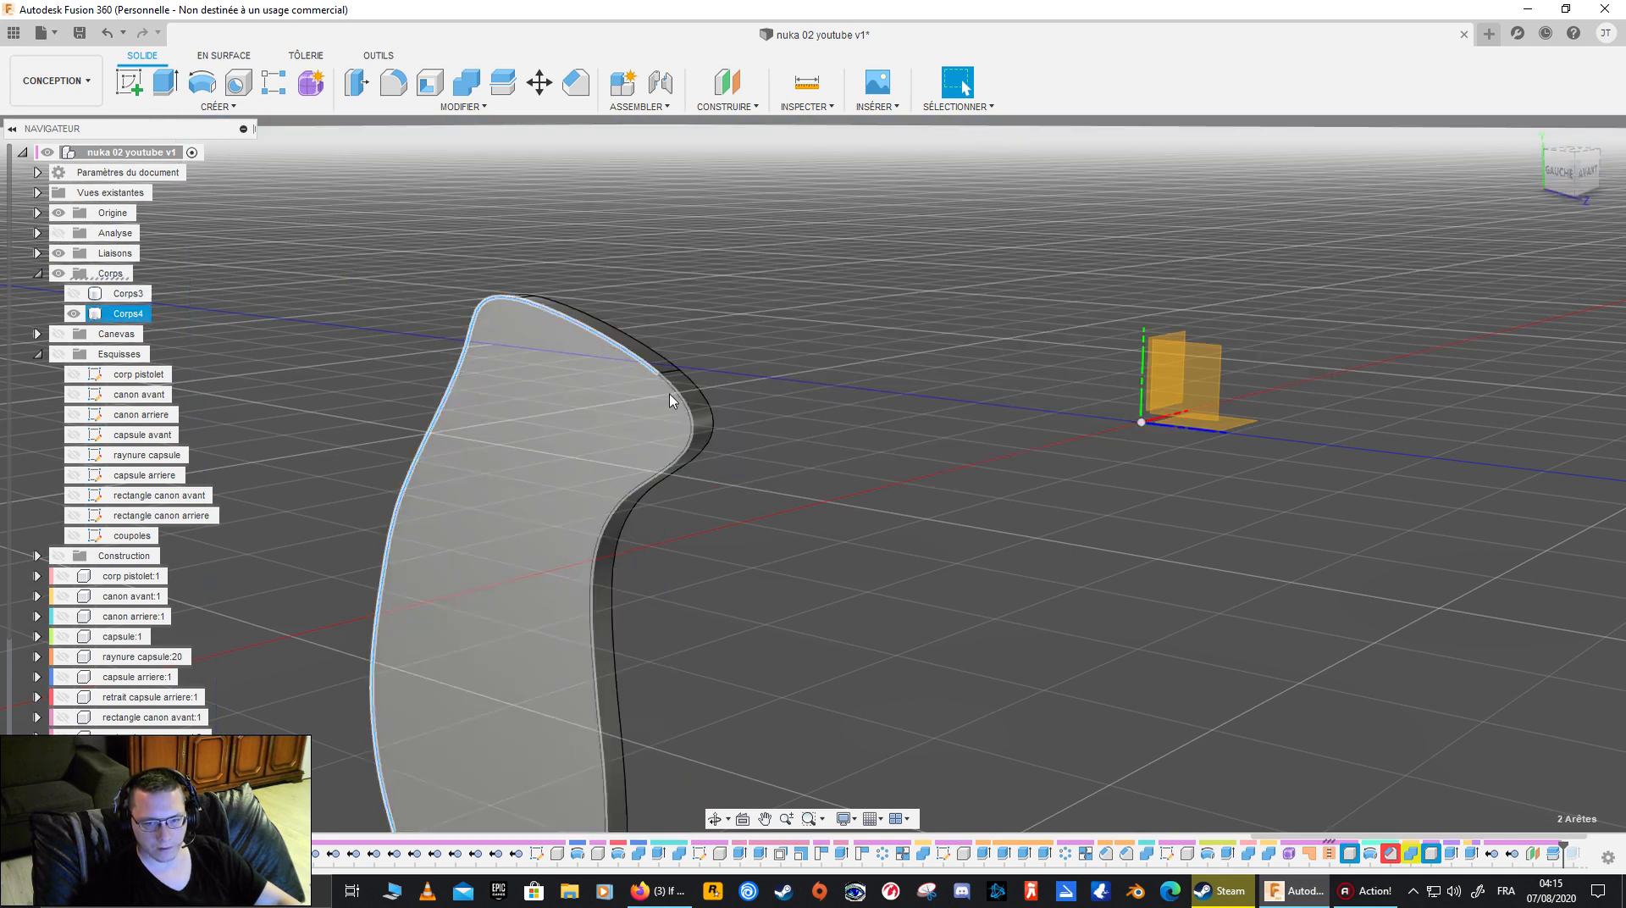
{"action": "middle_click_drag", "start_coordinate": [663, 409], "coordinate": [484, 750], "text": "shift"}
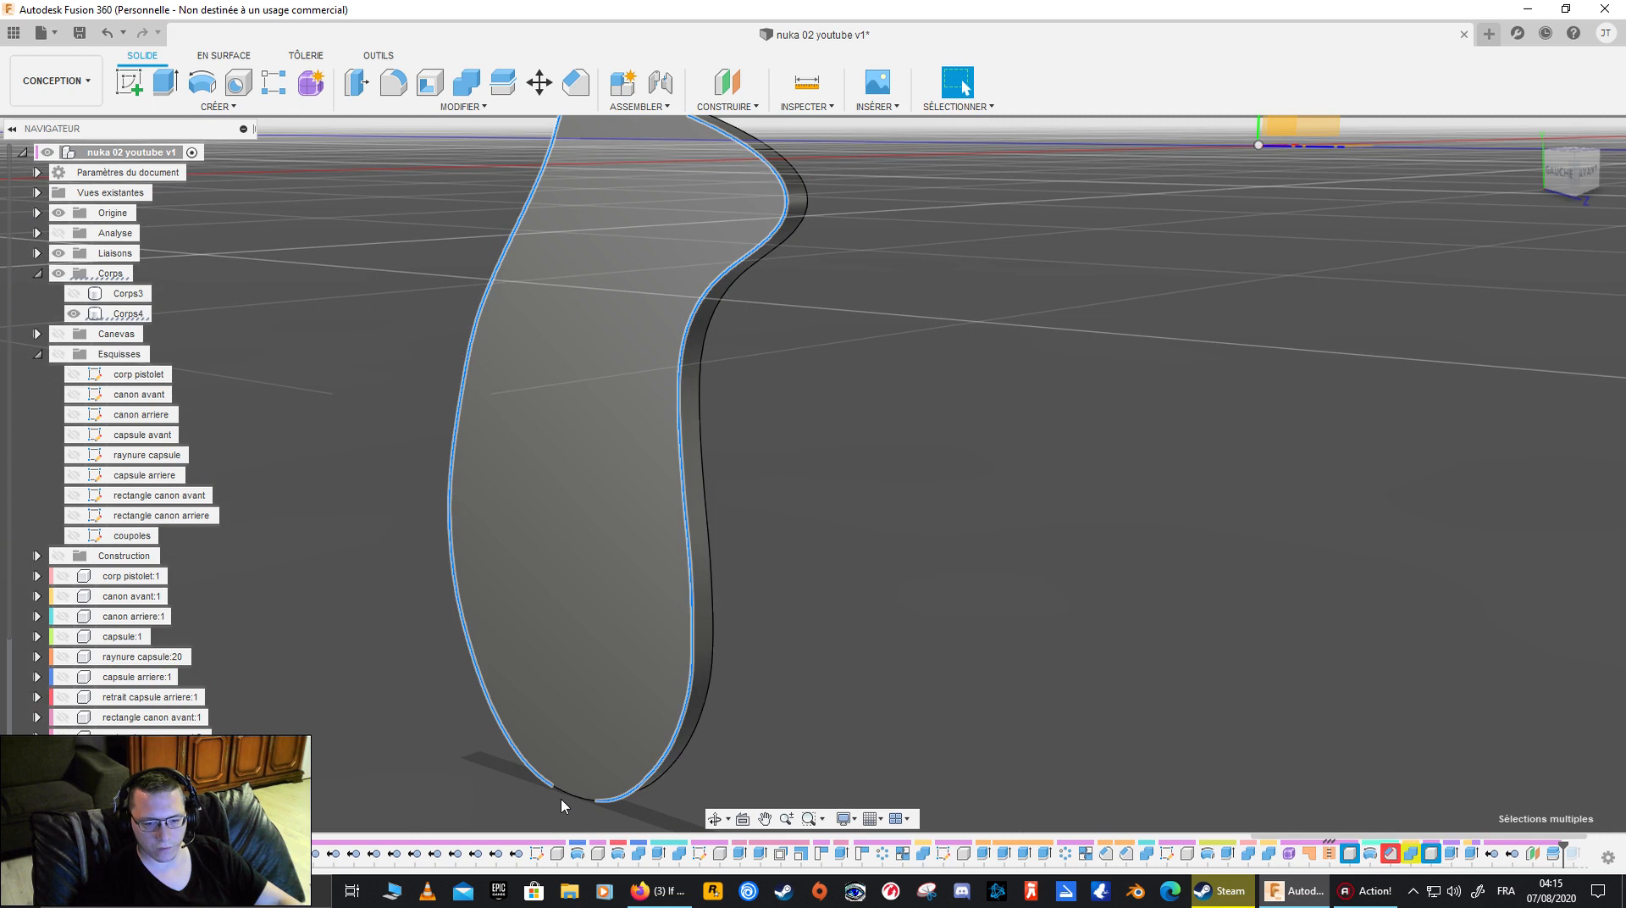
{"action": "left_click", "coordinate": [471, 108]}
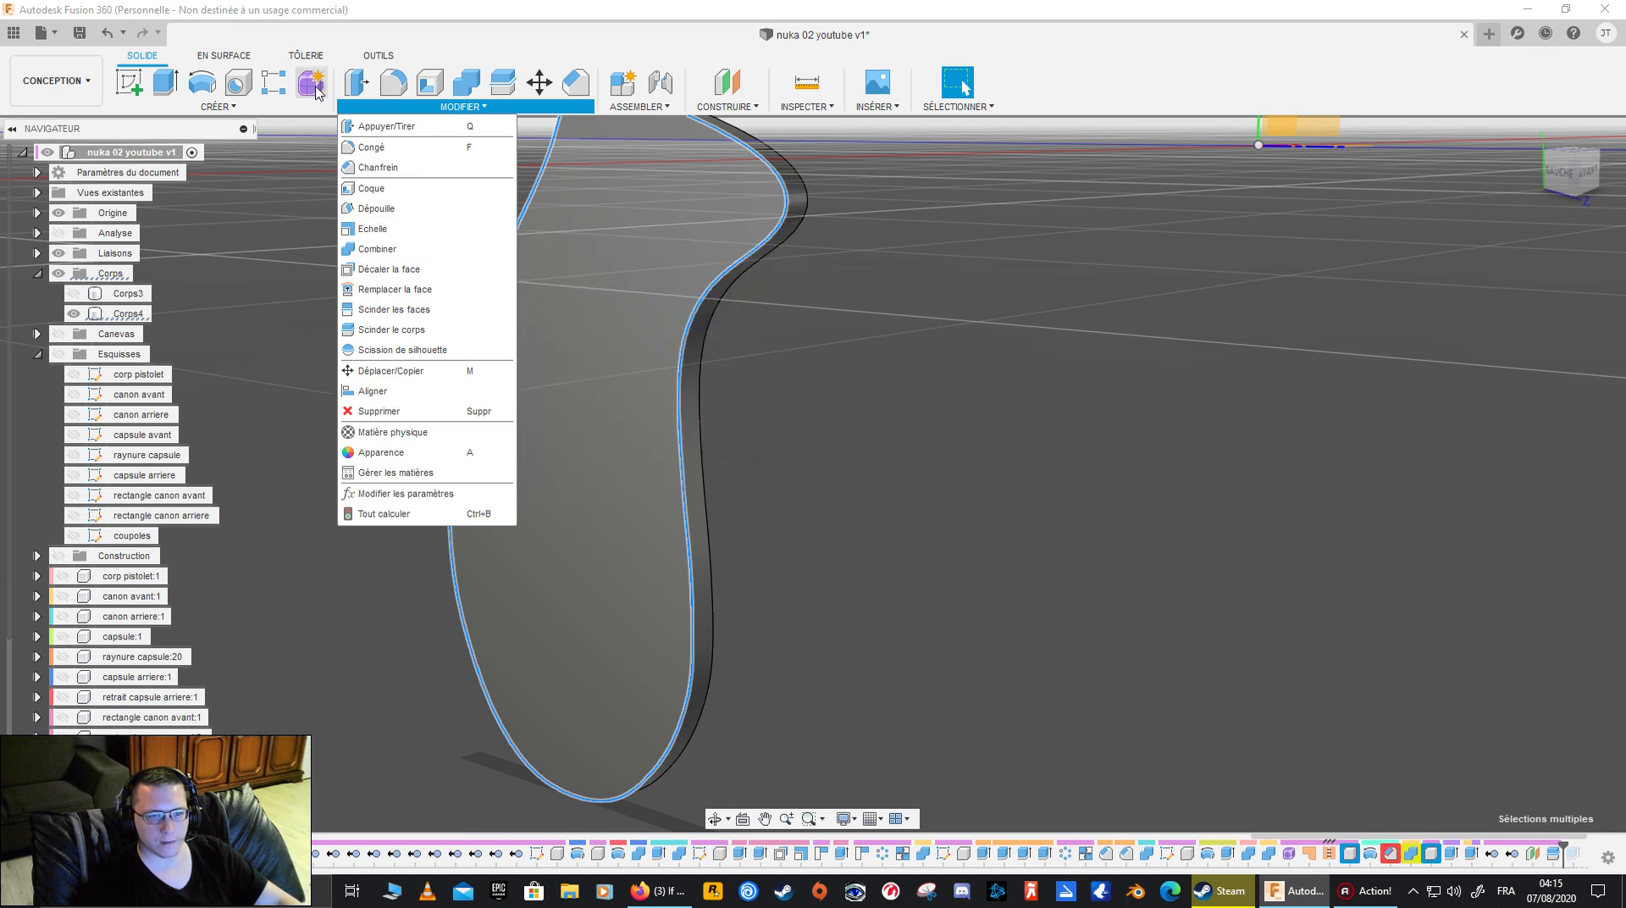
{"action": "left_click", "coordinate": [218, 107]}
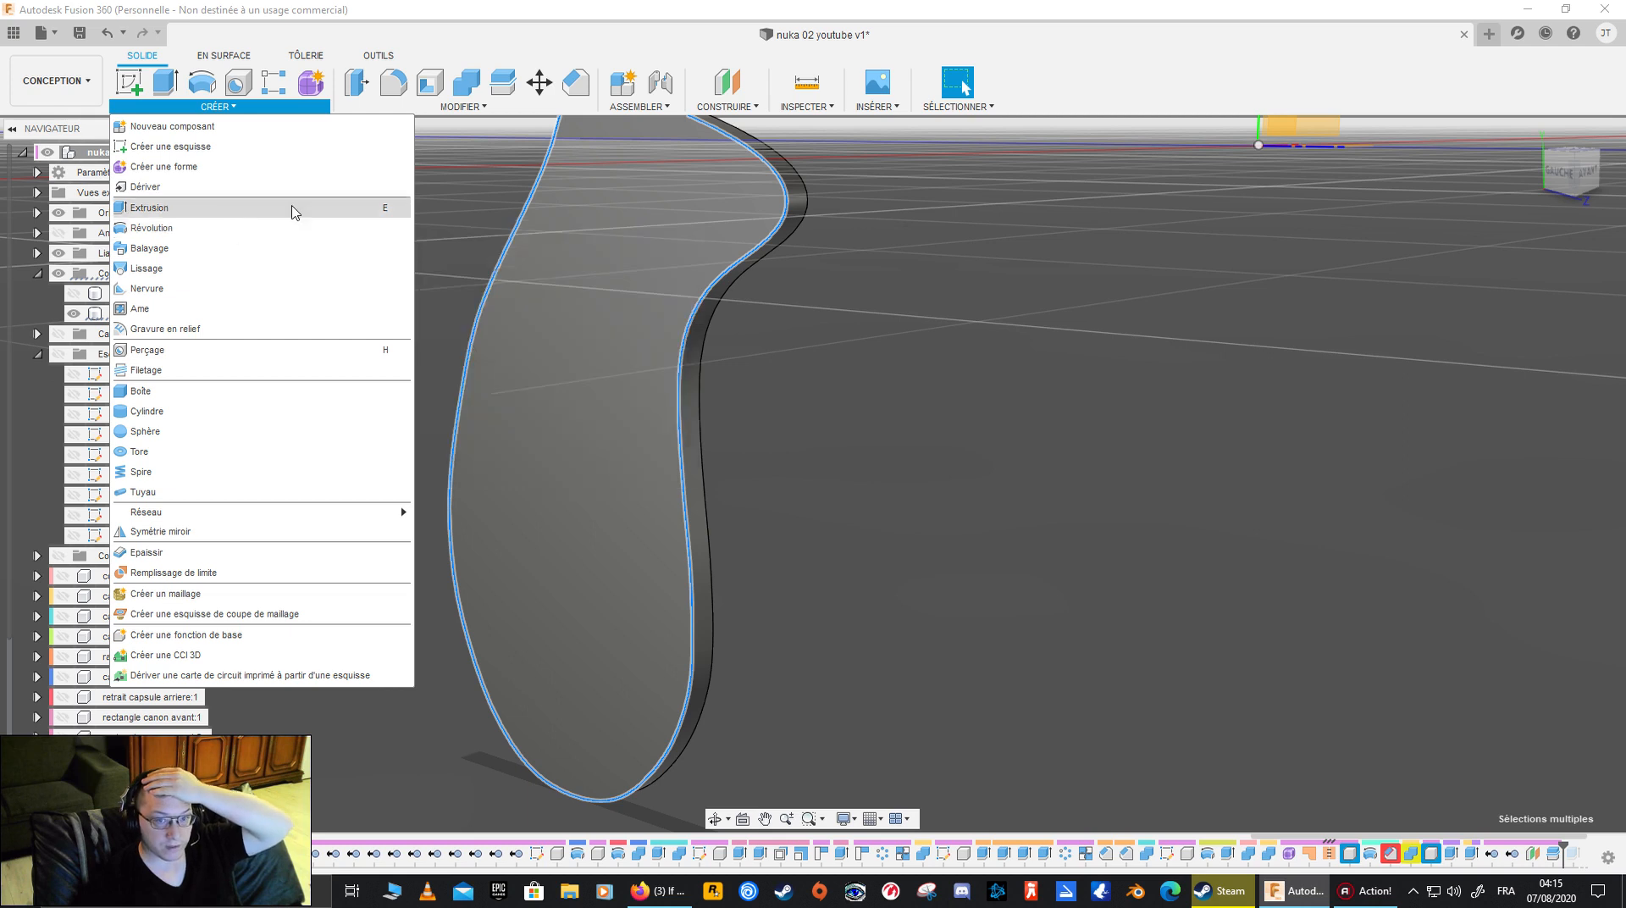
{"action": "mouse_move", "coordinate": [533, 112]}
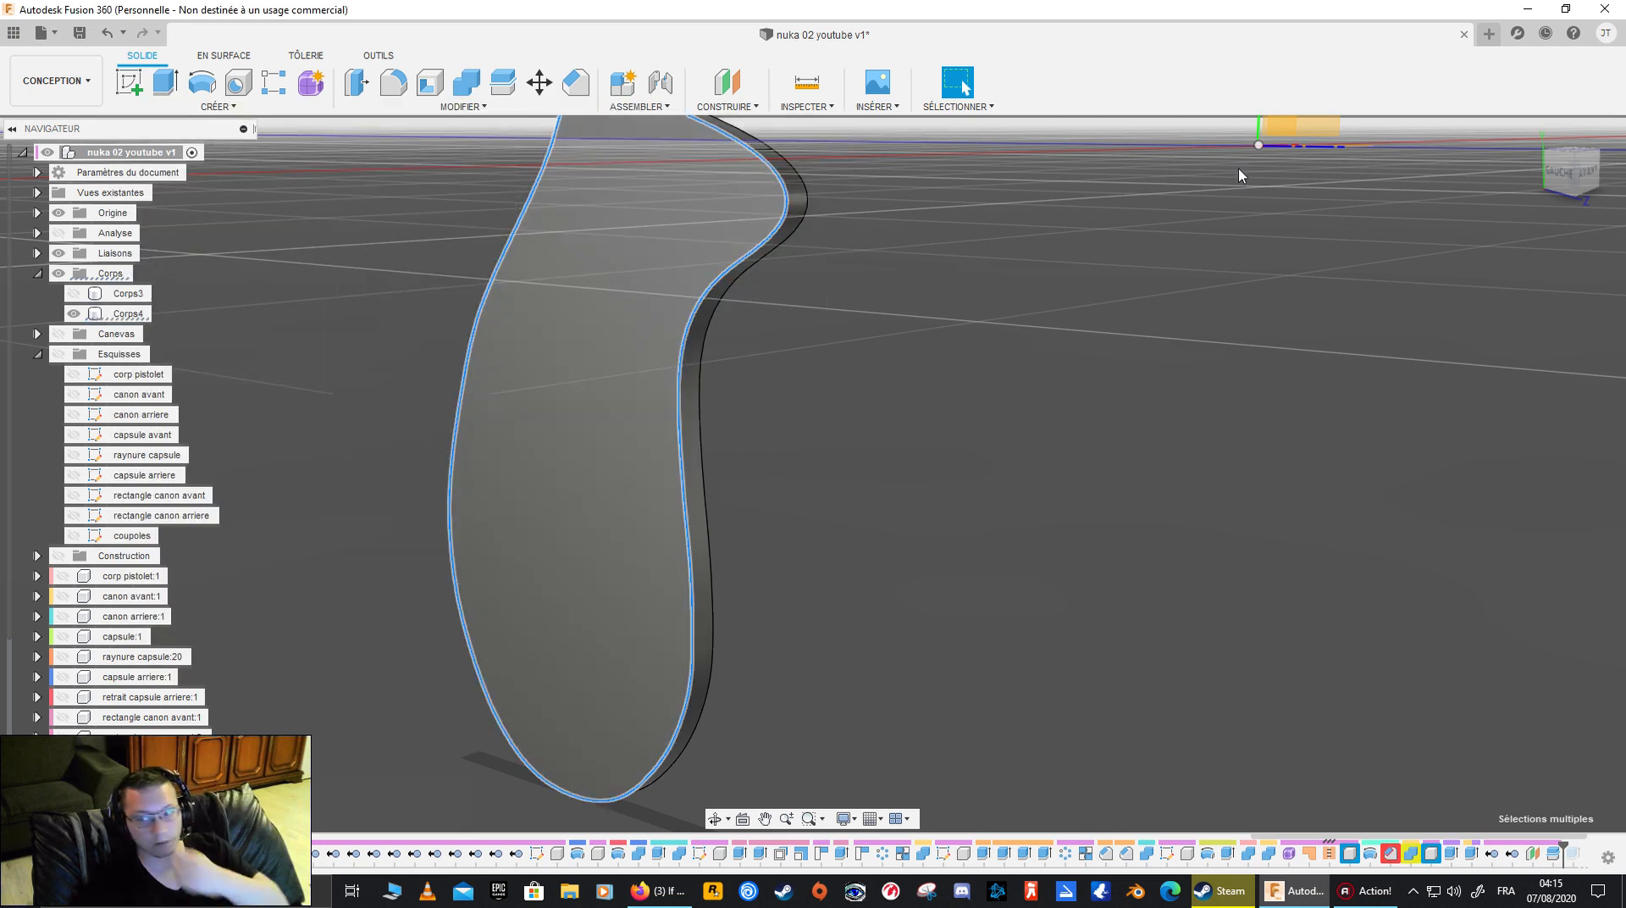
- Start a new sketch on the YZ origin plane
{"action": "left_click", "coordinate": [1559, 172]}
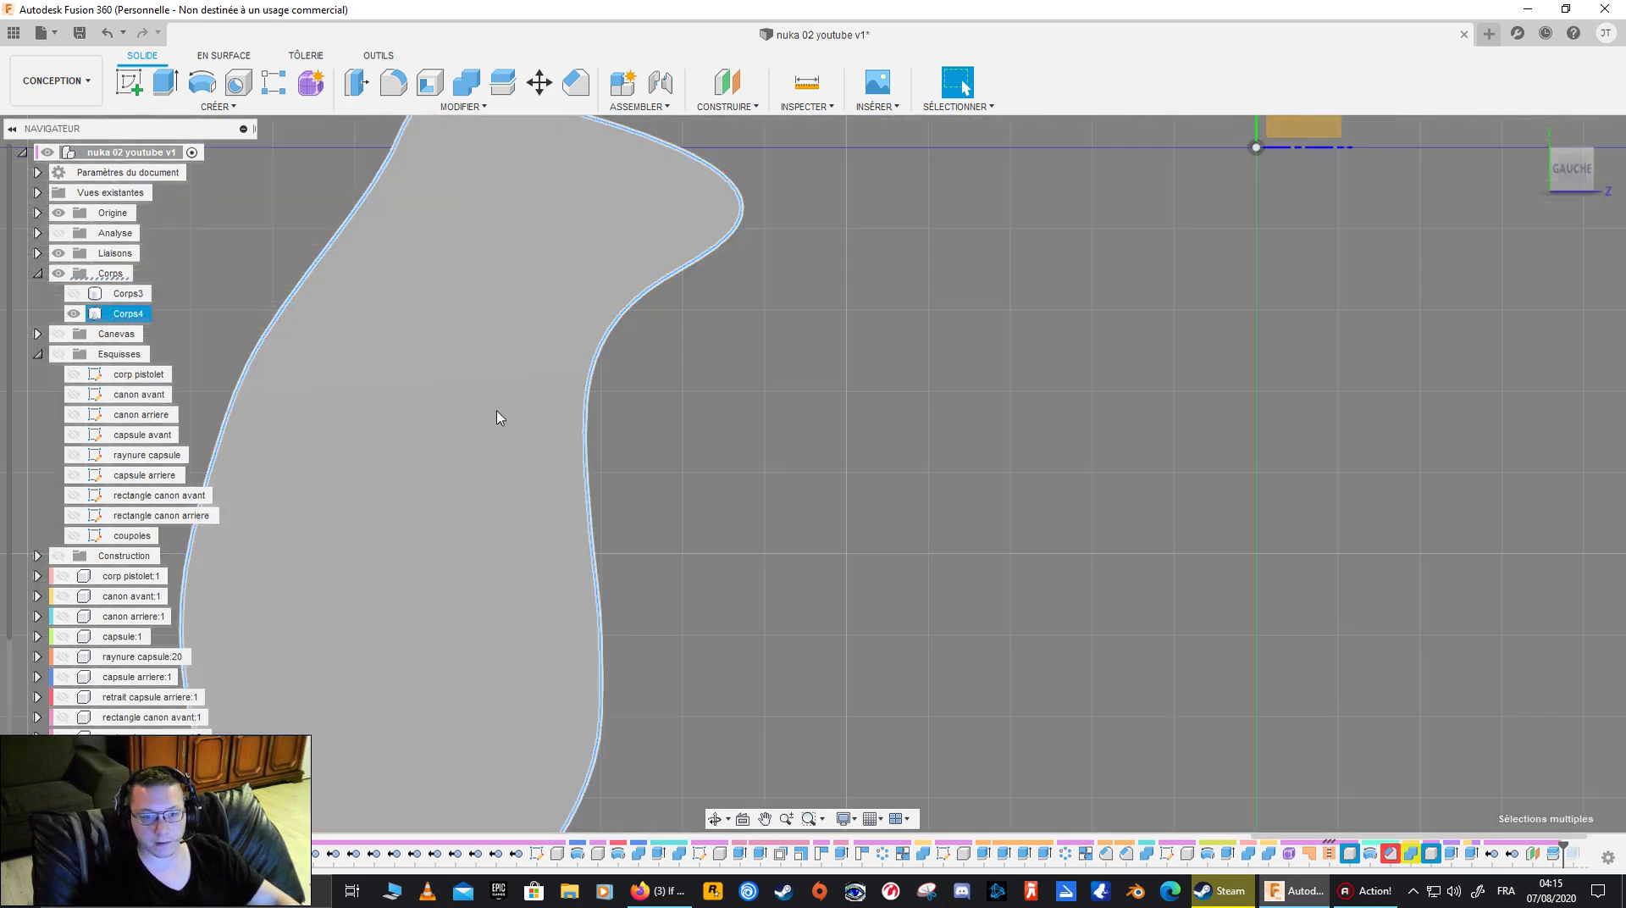
{"action": "middle_click_drag", "start_coordinate": [468, 408], "coordinate": [588, 444]}
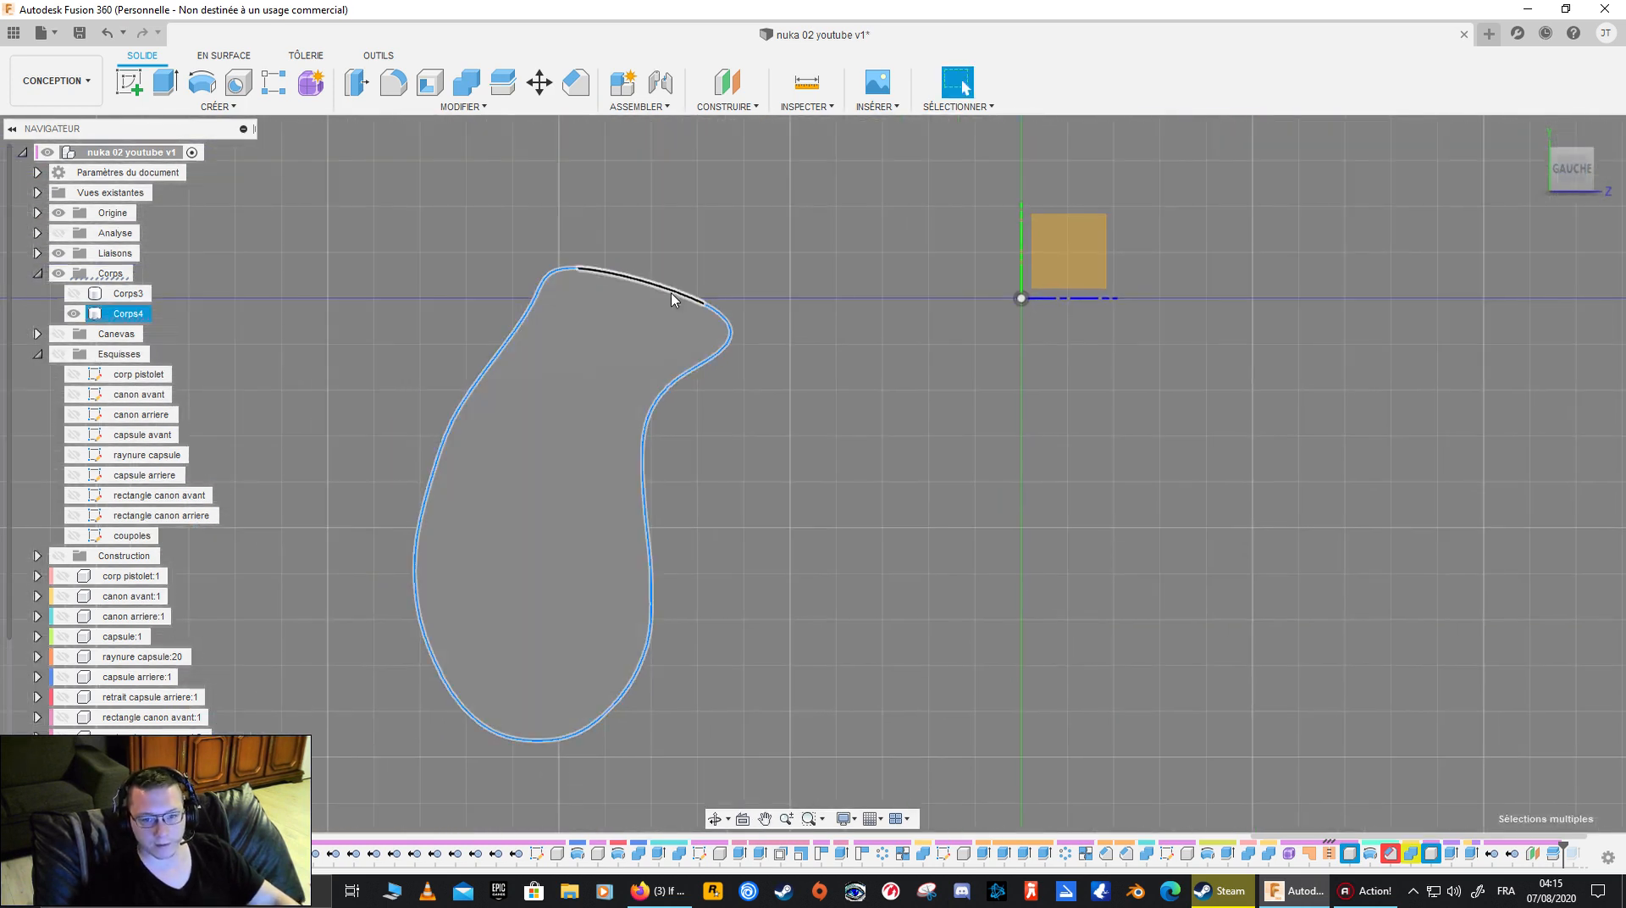
{"action": "left_click", "coordinate": [1059, 264]}
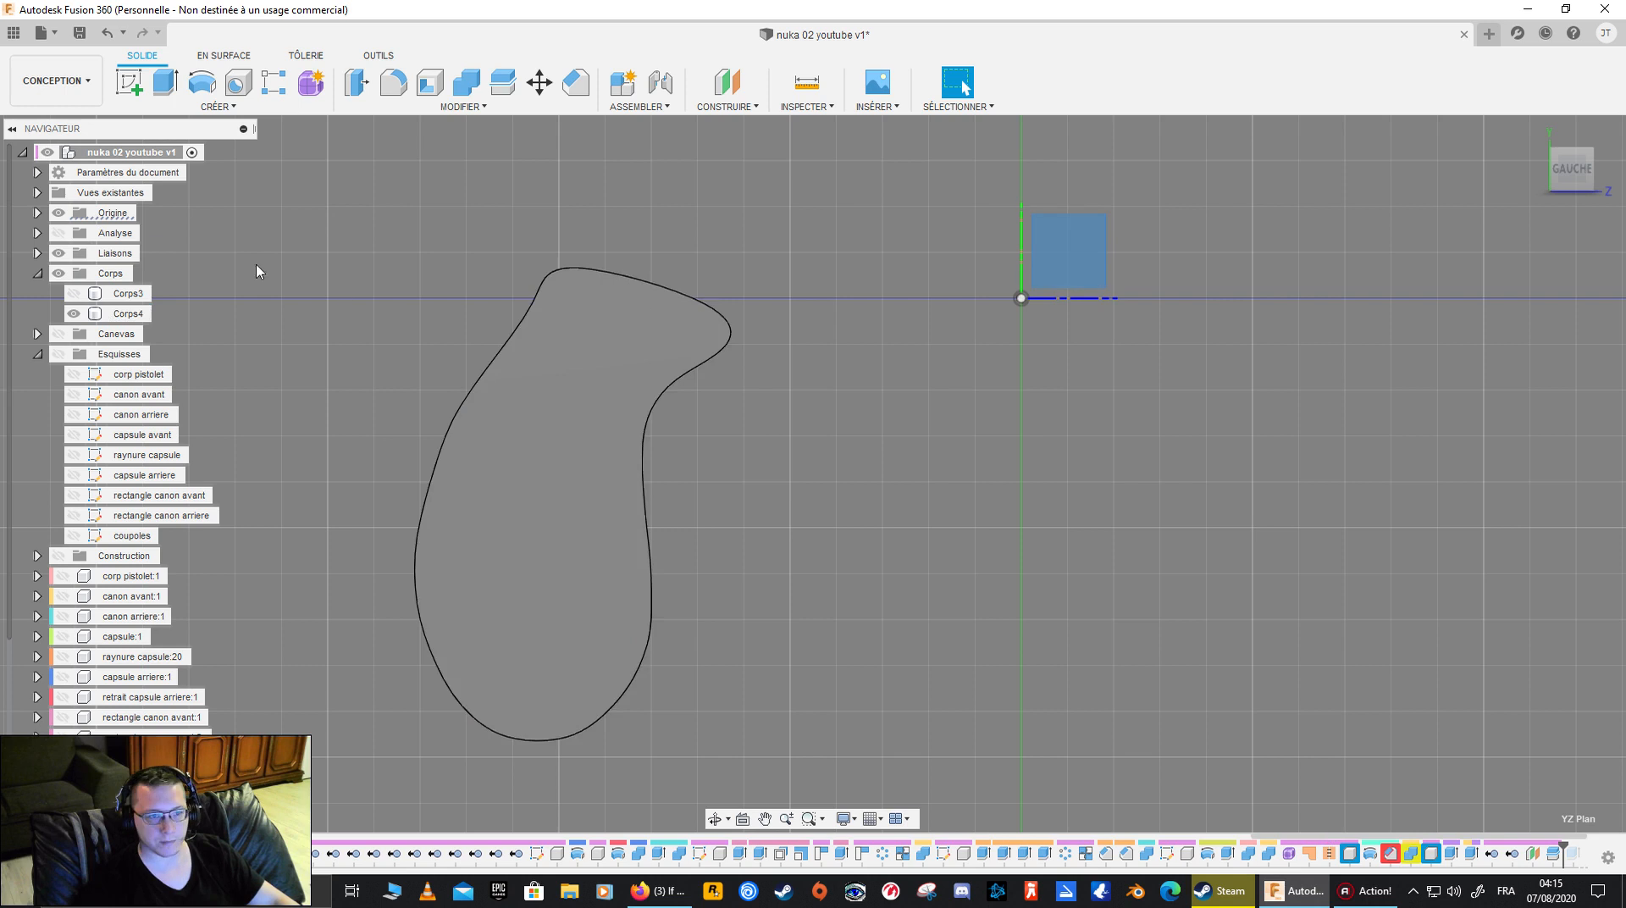
{"action": "left_click", "coordinate": [129, 85]}
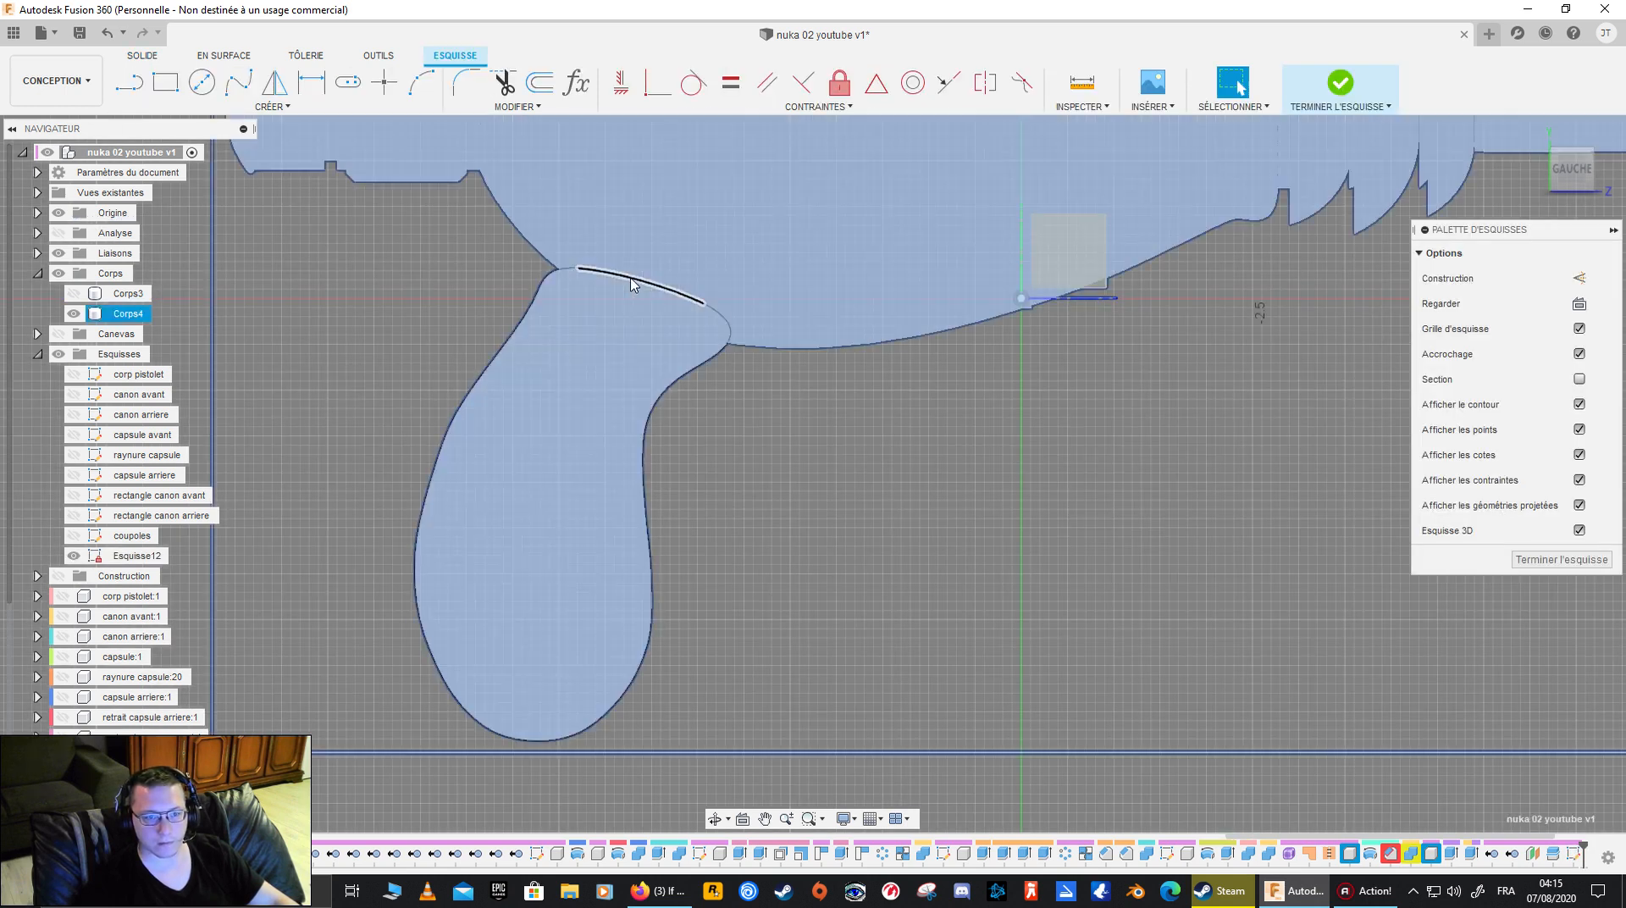
- Try to offset the outline of Corps4's flat face in the sketch, with chain selection turned off
{"action": "left_click", "coordinate": [720, 426]}
{"action": "left_click", "coordinate": [633, 278]}
{"action": "left_click", "coordinate": [562, 272], "text": "ctrl"}
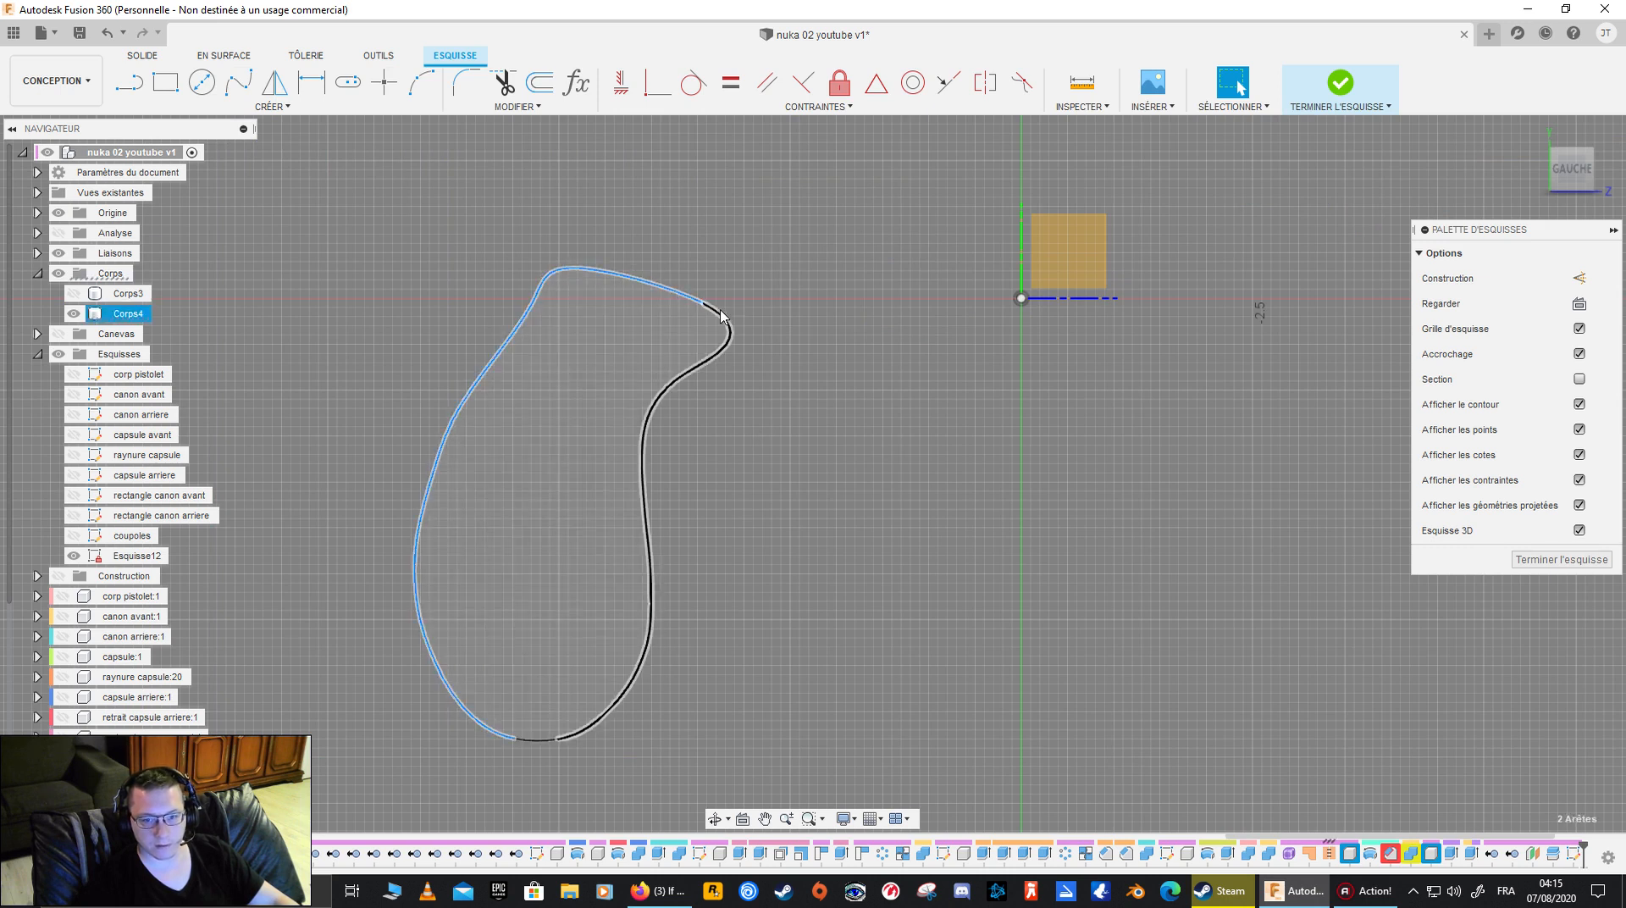
{"action": "left_click", "coordinate": [728, 317], "text": "ctrl"}
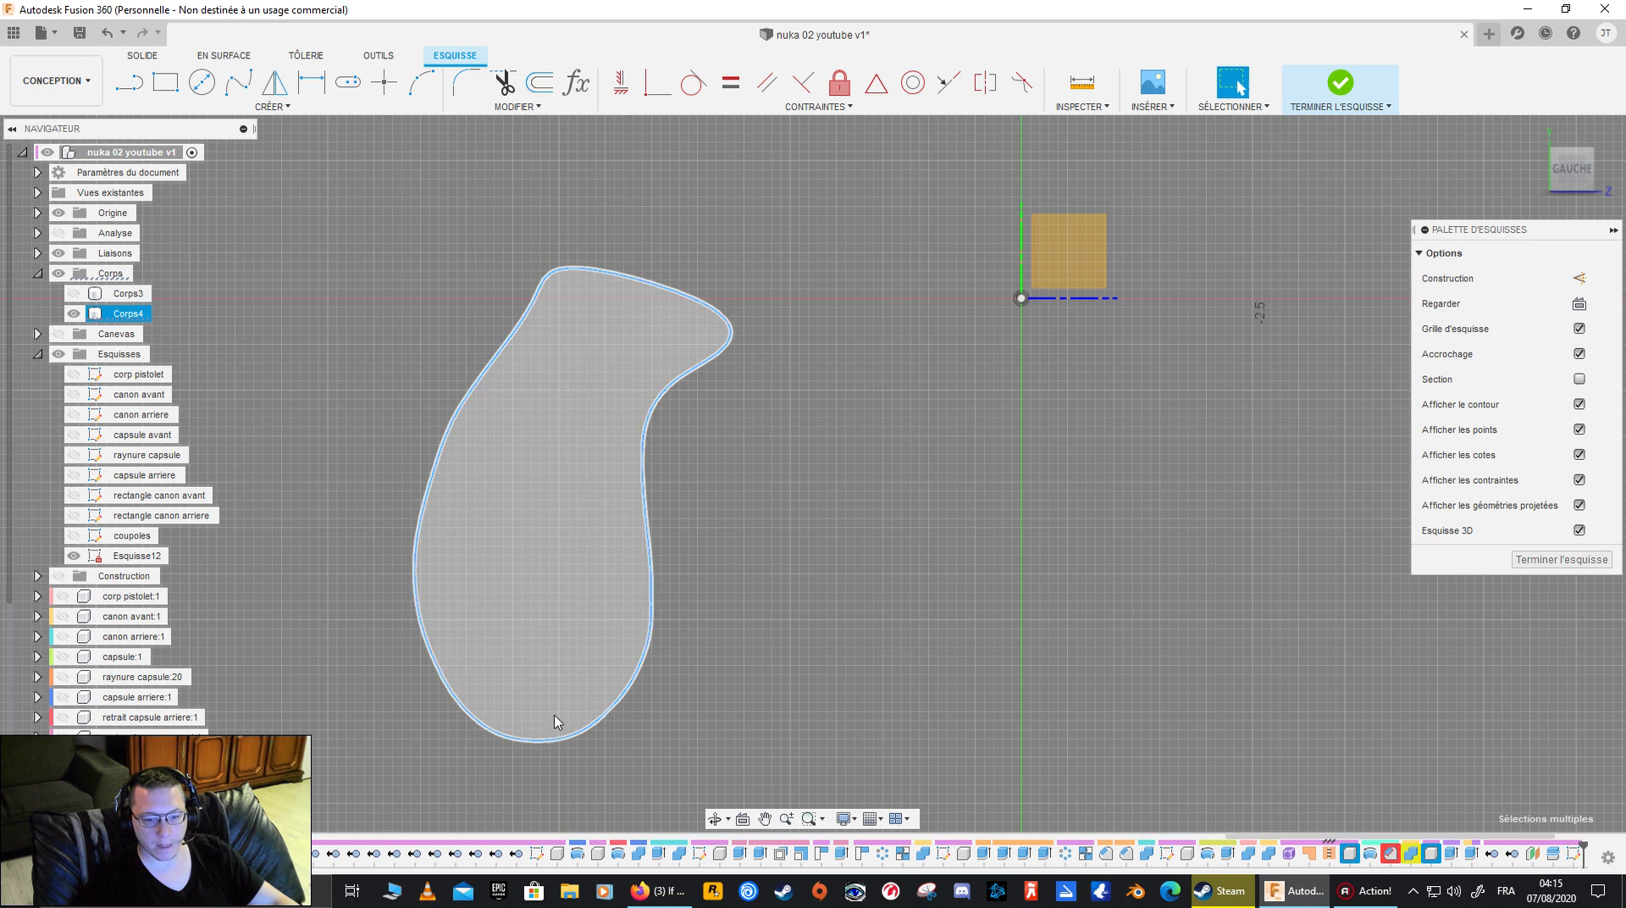
{"action": "left_click", "coordinate": [540, 83]}
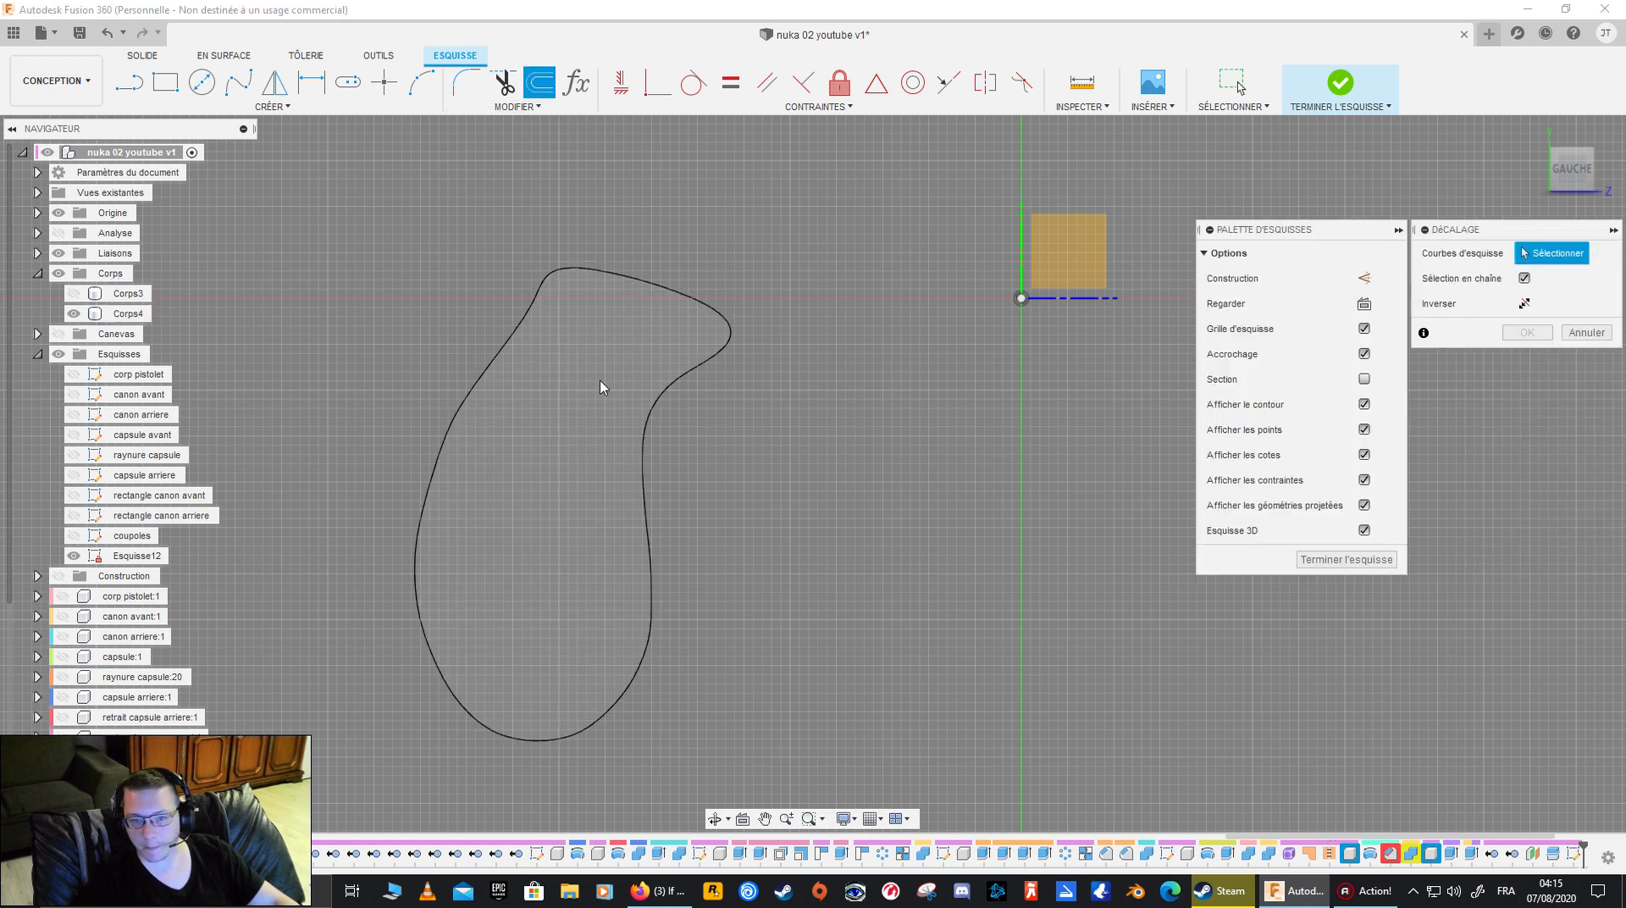
{"action": "scroll", "coordinate": [671, 374], "scroll_direction": "up", "scroll_amount": 3}
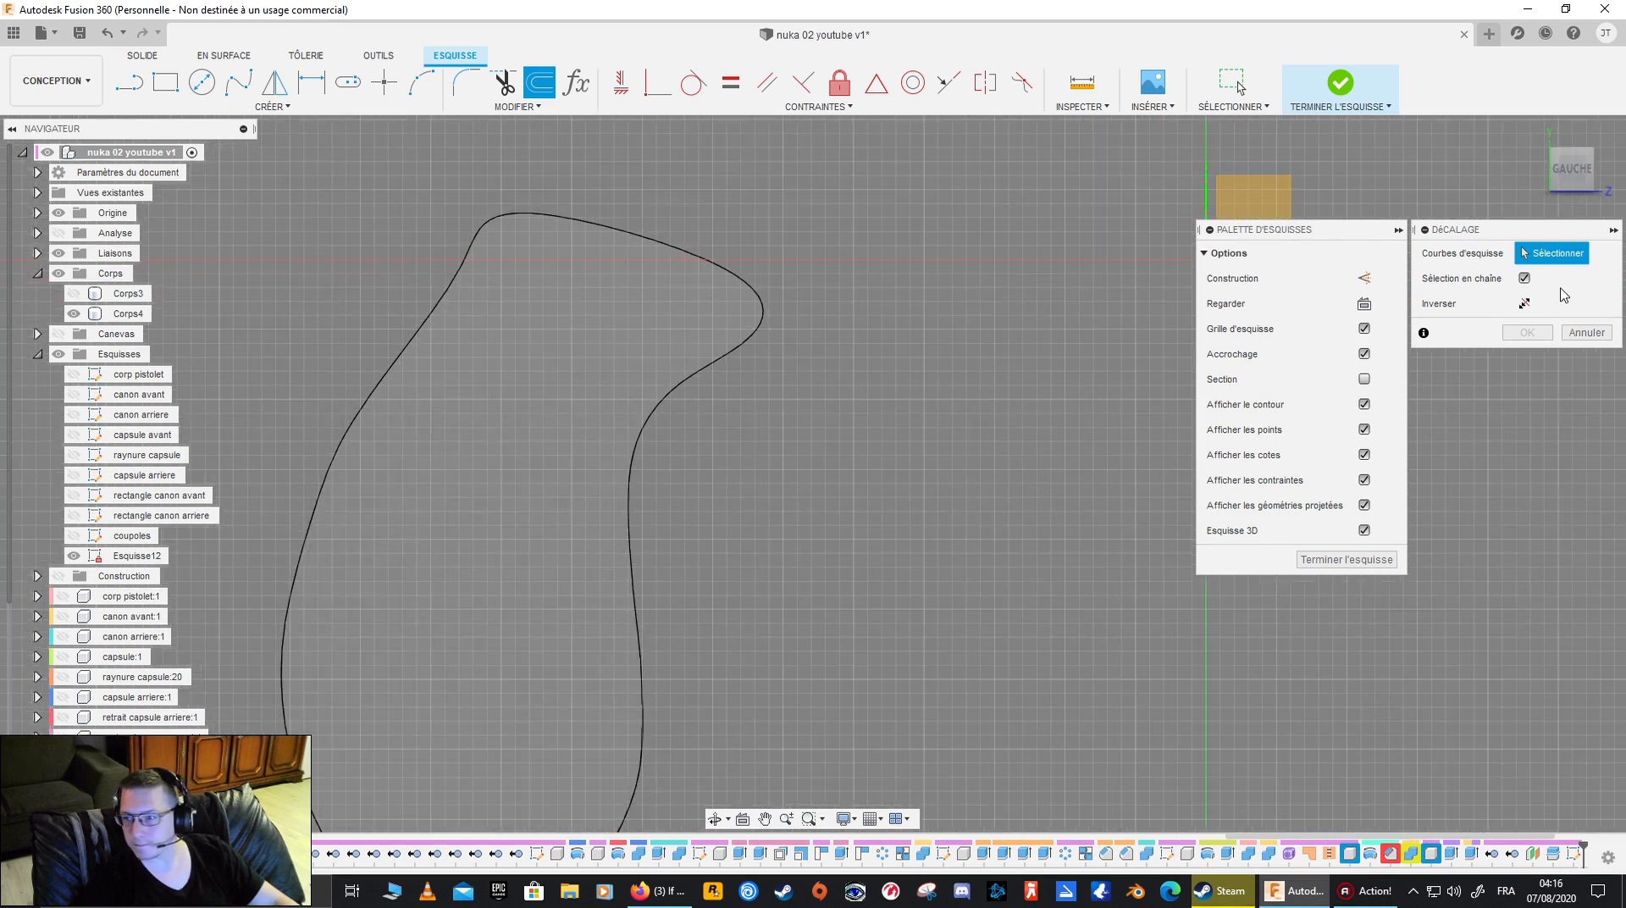
{"action": "left_click", "coordinate": [1525, 280]}
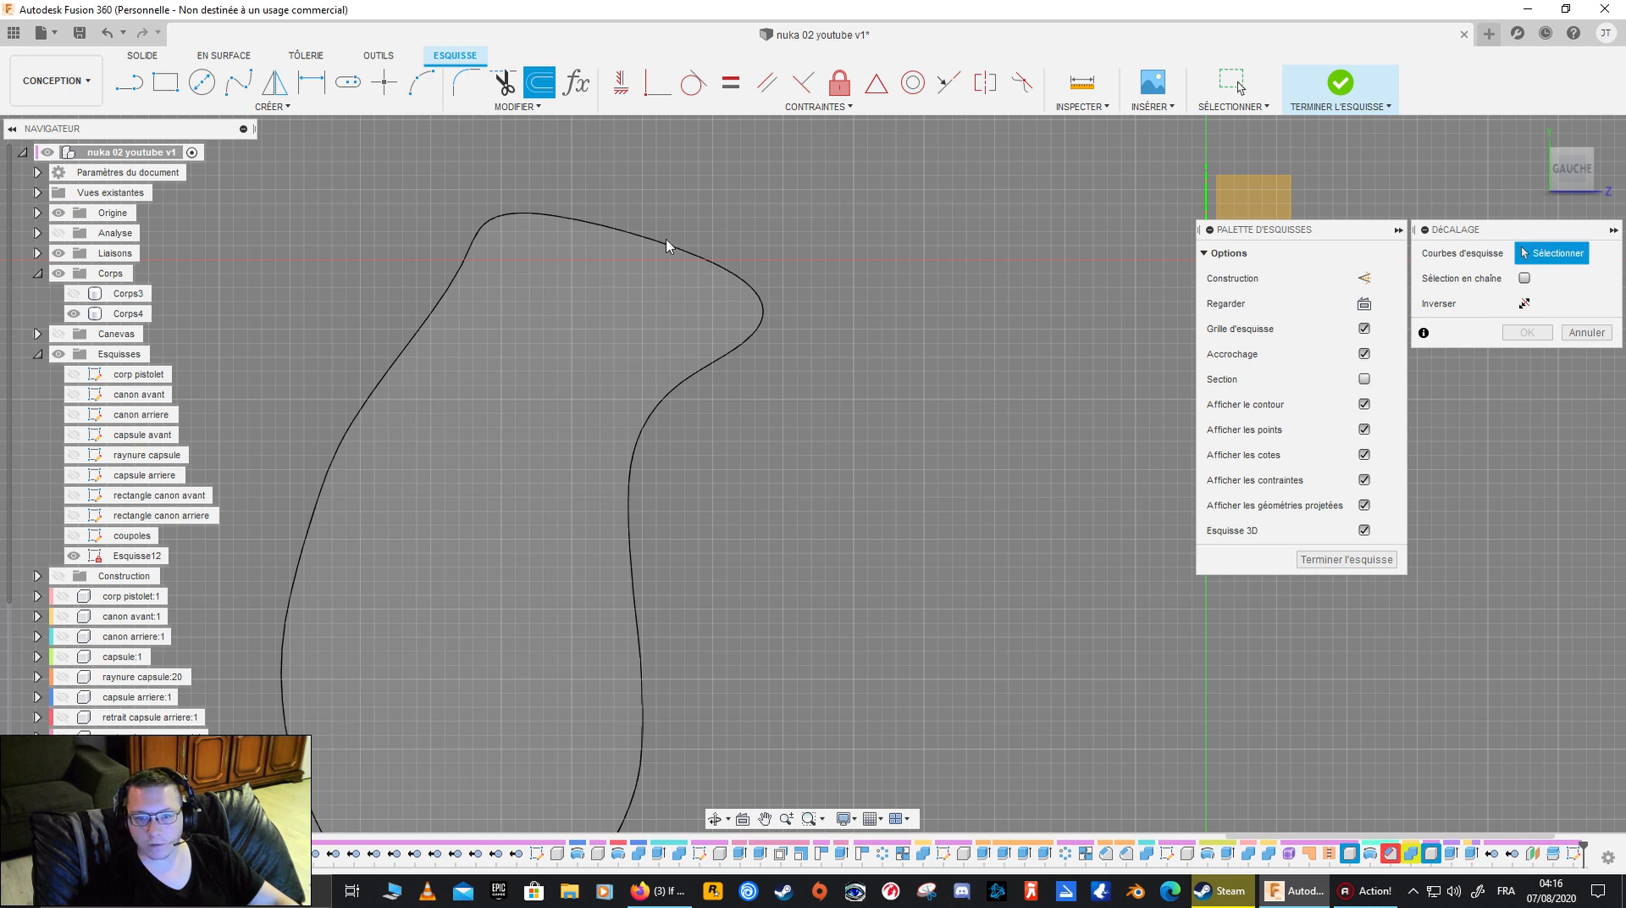
{"action": "middle_click_drag", "start_coordinate": [763, 414], "coordinate": [687, 417], "text": "shift"}
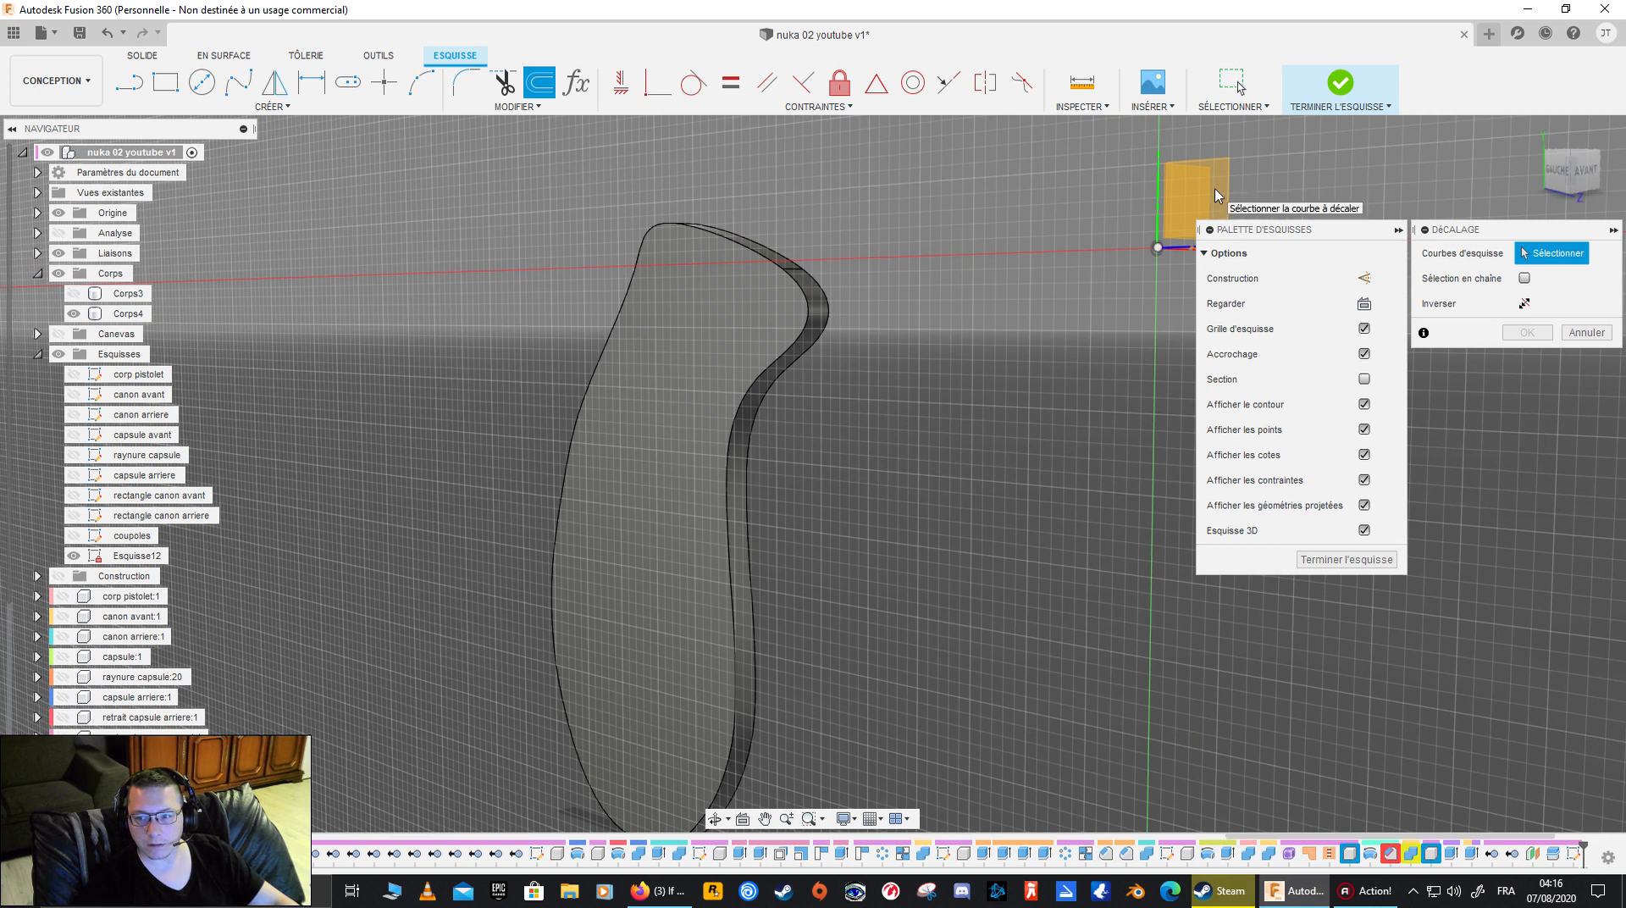
{"action": "left_click", "coordinate": [1578, 332]}
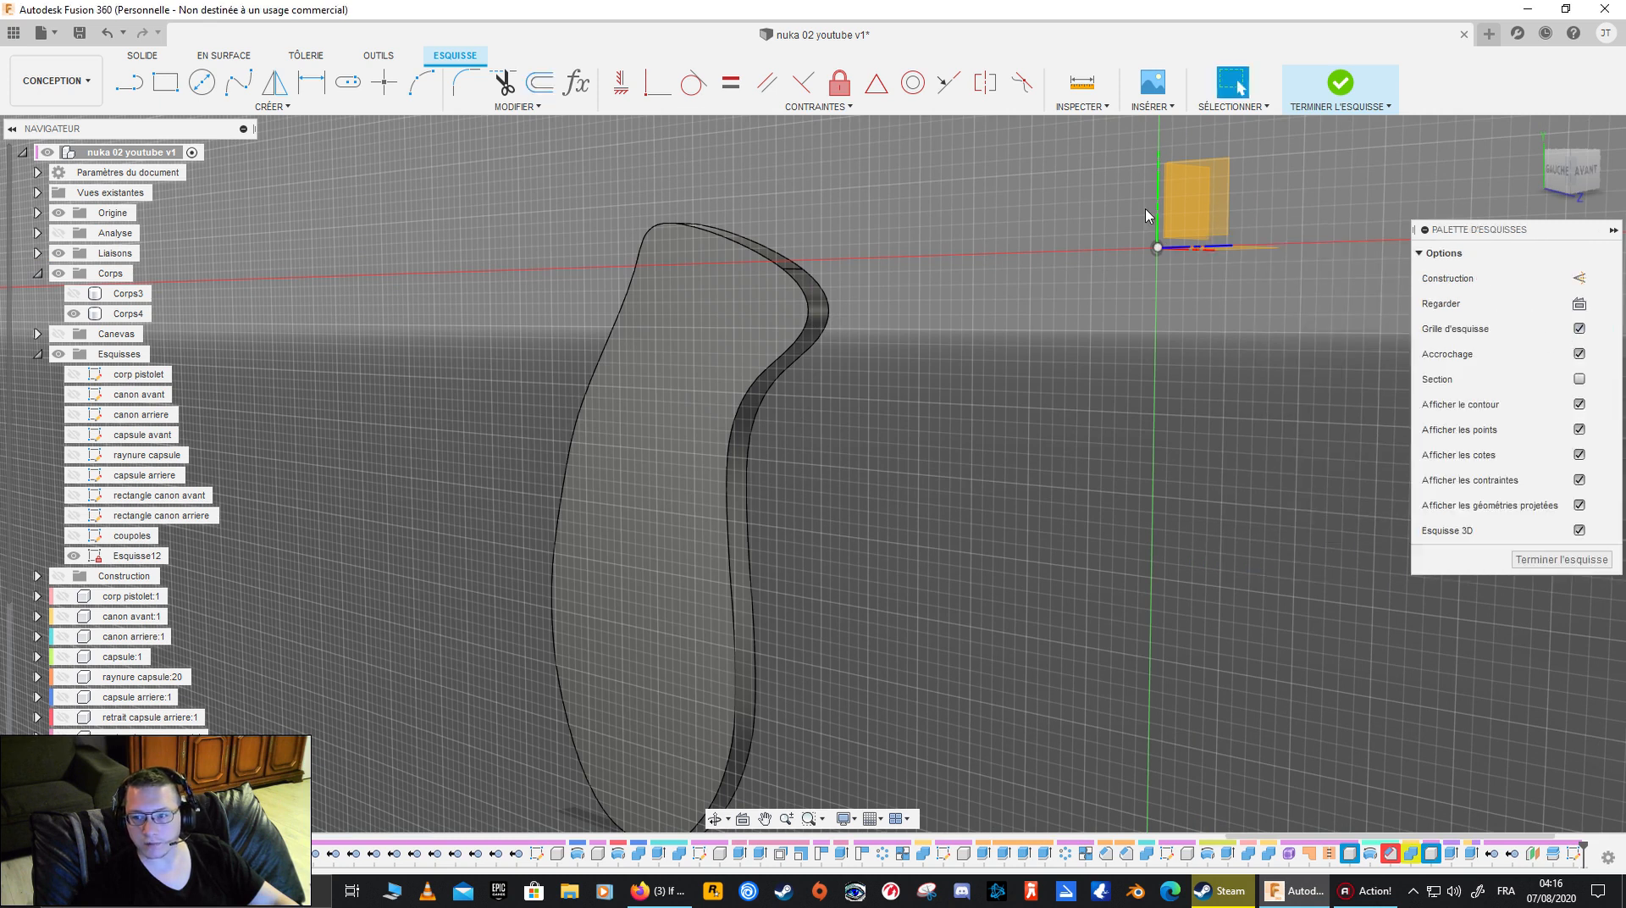
- Try to offset Corps4's flat face as a whole in the sketch, with chain selection on
{"action": "left_click", "coordinate": [1208, 194]}
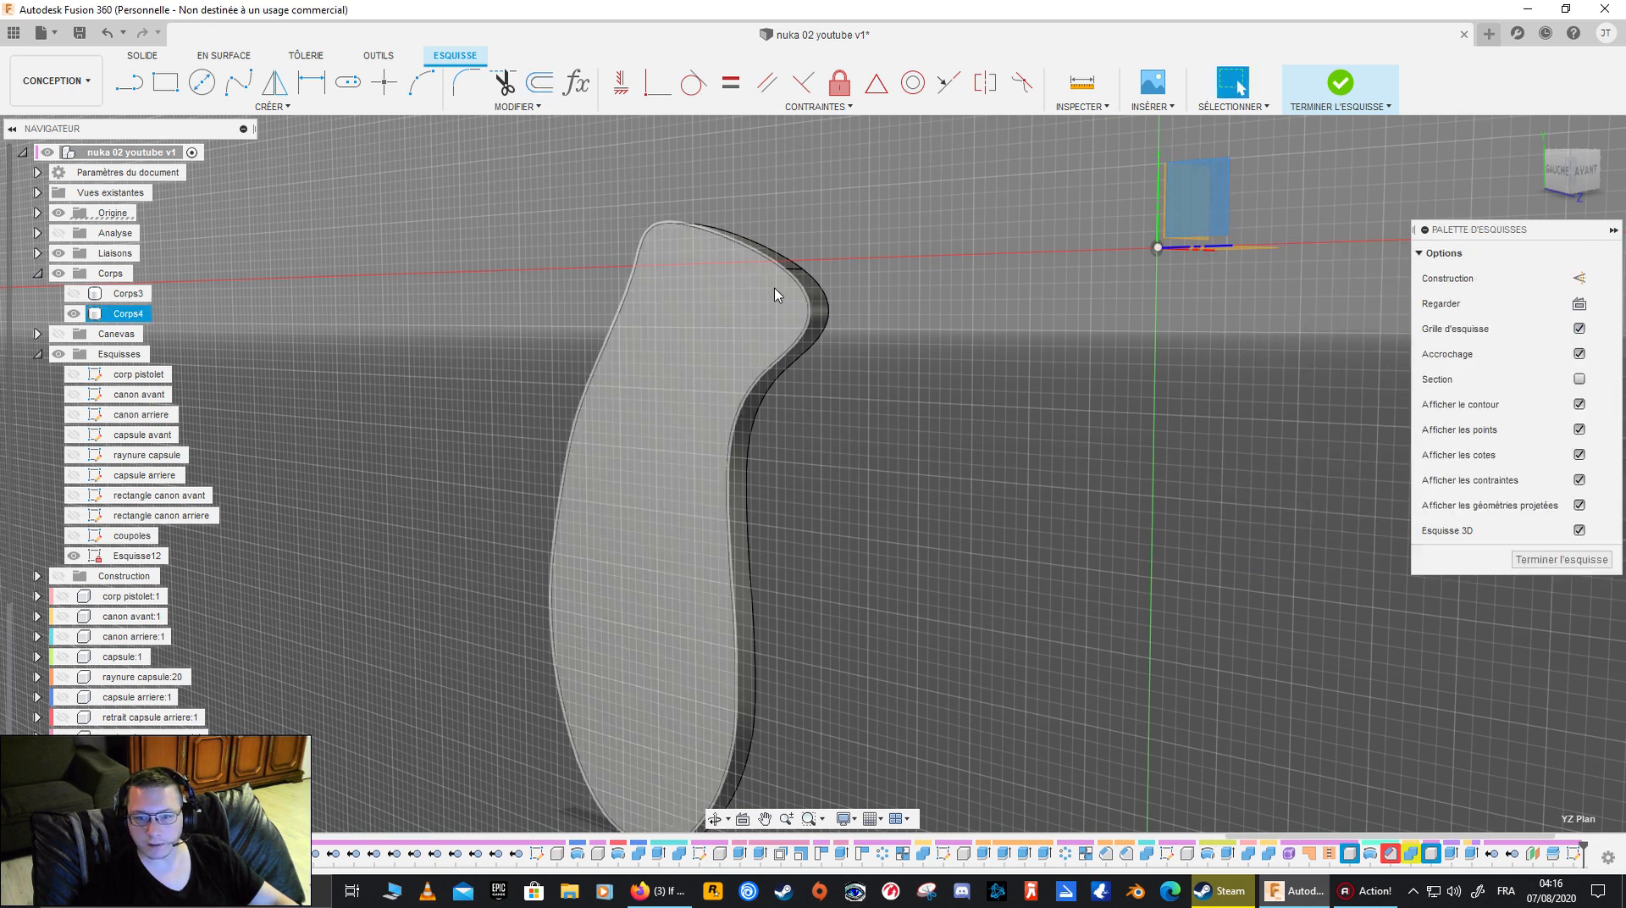
{"action": "left_click", "coordinate": [774, 294]}
{"action": "left_click", "coordinate": [537, 85]}
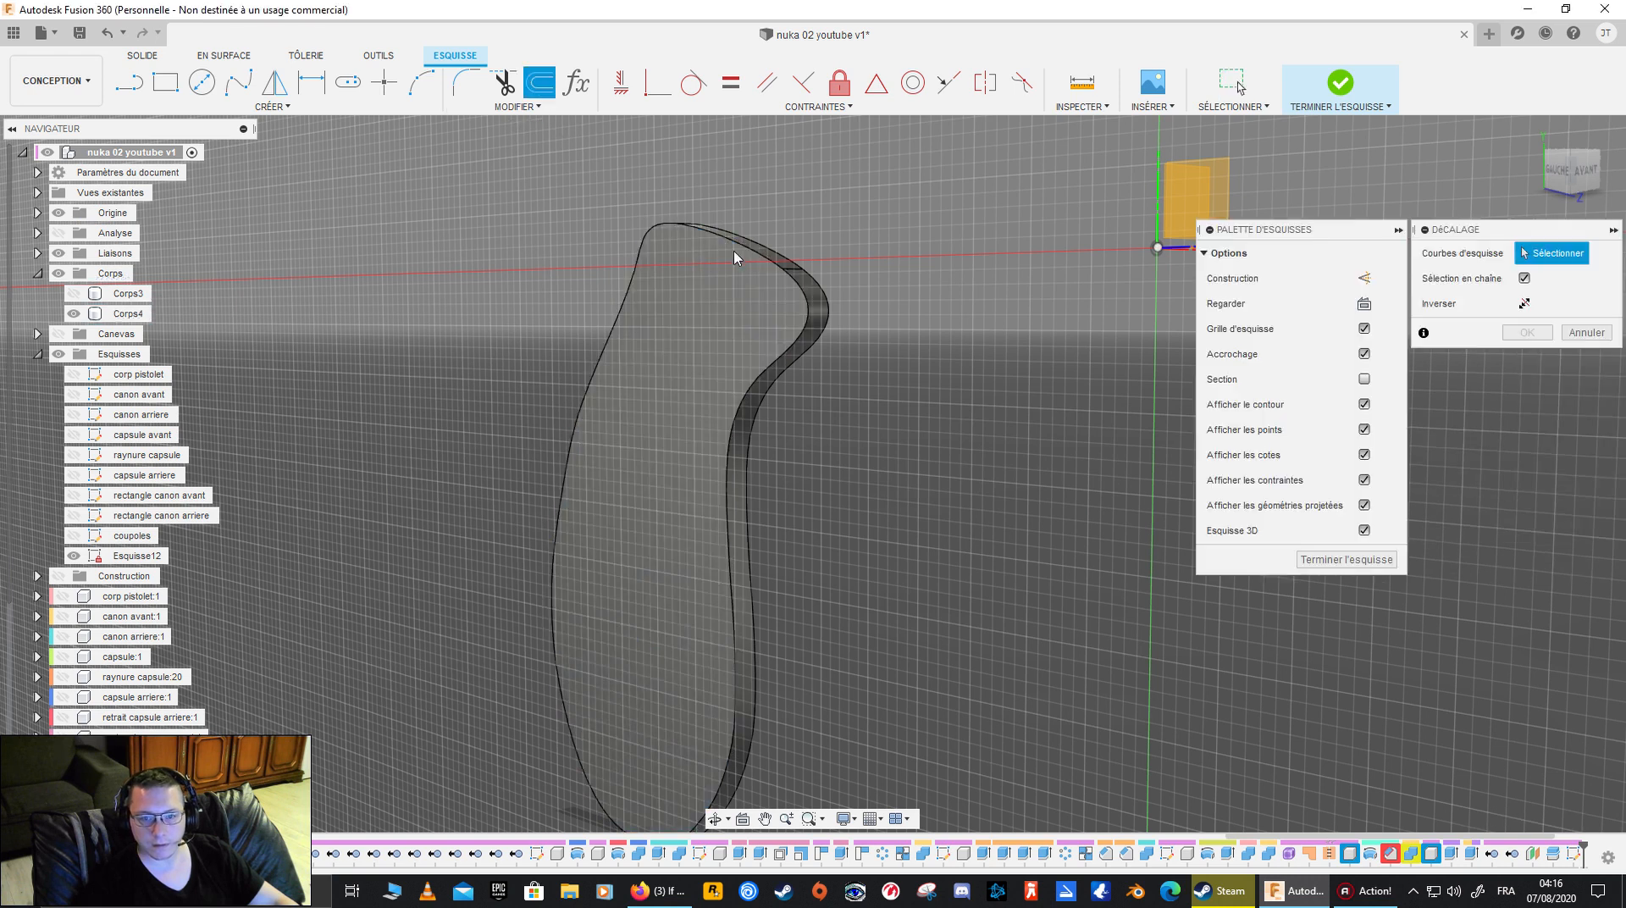
{"action": "mouse_move", "coordinate": [609, 390]}
{"action": "middle_mouse_down", "text": "shift"}
{"action": "mouse_move", "coordinate": [646, 389]}
{"action": "mouse_move", "coordinate": [612, 405]}
{"action": "middle_mouse_up", "text": "shift"}
{"action": "left_click", "coordinate": [1582, 335]}
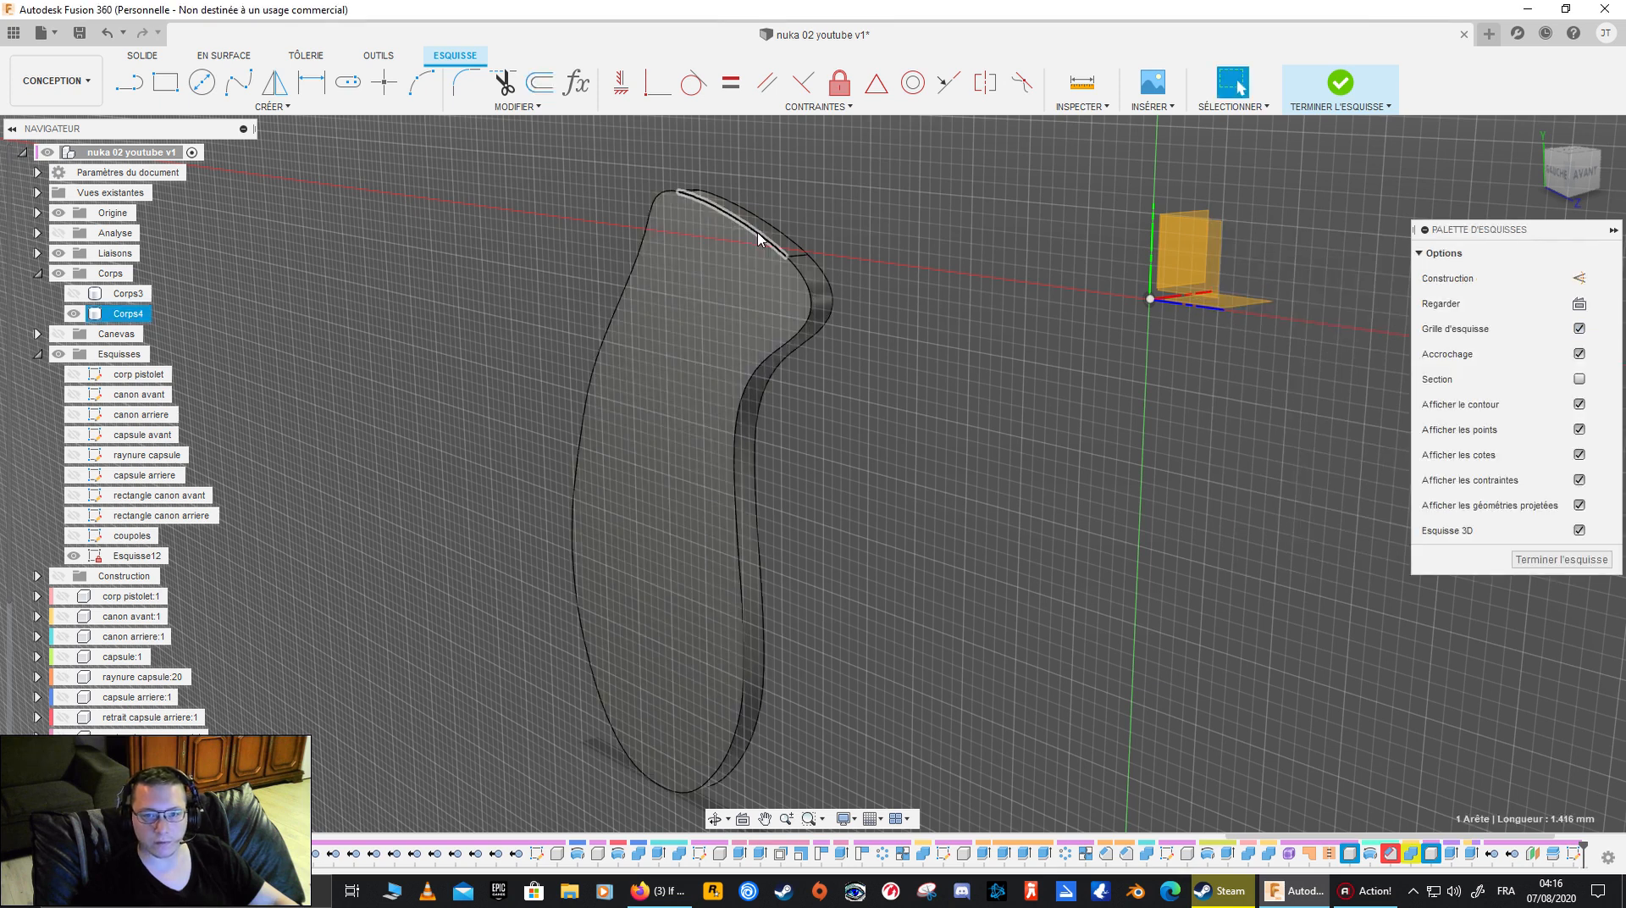
- Select every edge around Corps4's flat face and try the sketch Offset command on the complete loop
{"action": "left_click", "coordinate": [770, 362], "text": "ctrl"}
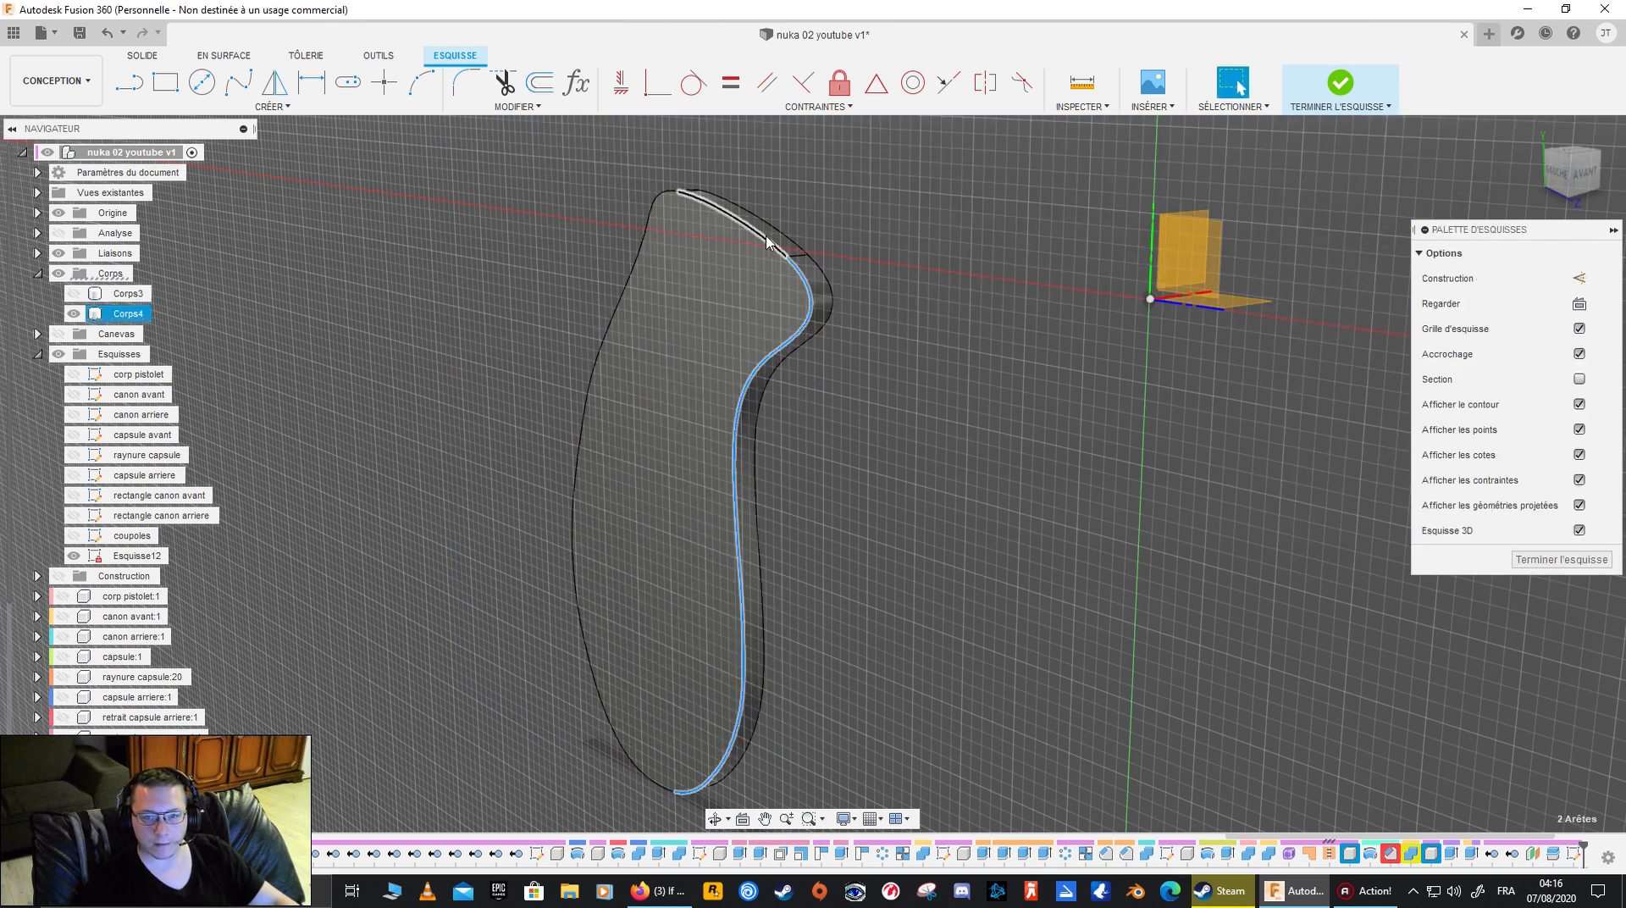
{"action": "left_click", "coordinate": [637, 253], "text": "ctrl"}
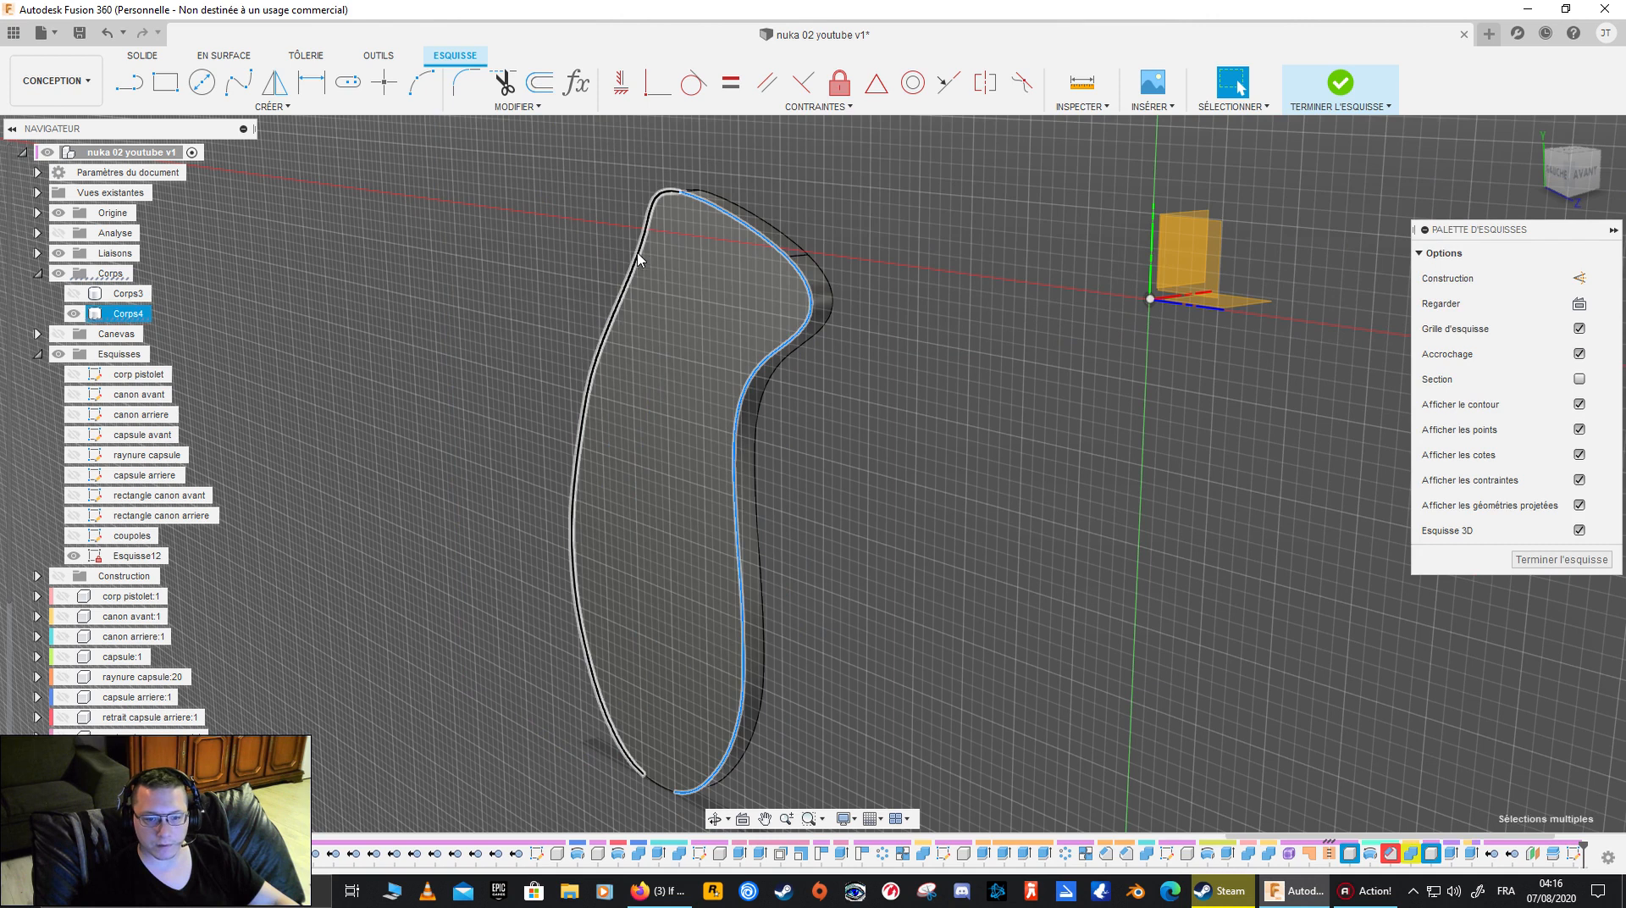
{"action": "left_click", "coordinate": [662, 794], "text": "ctrl"}
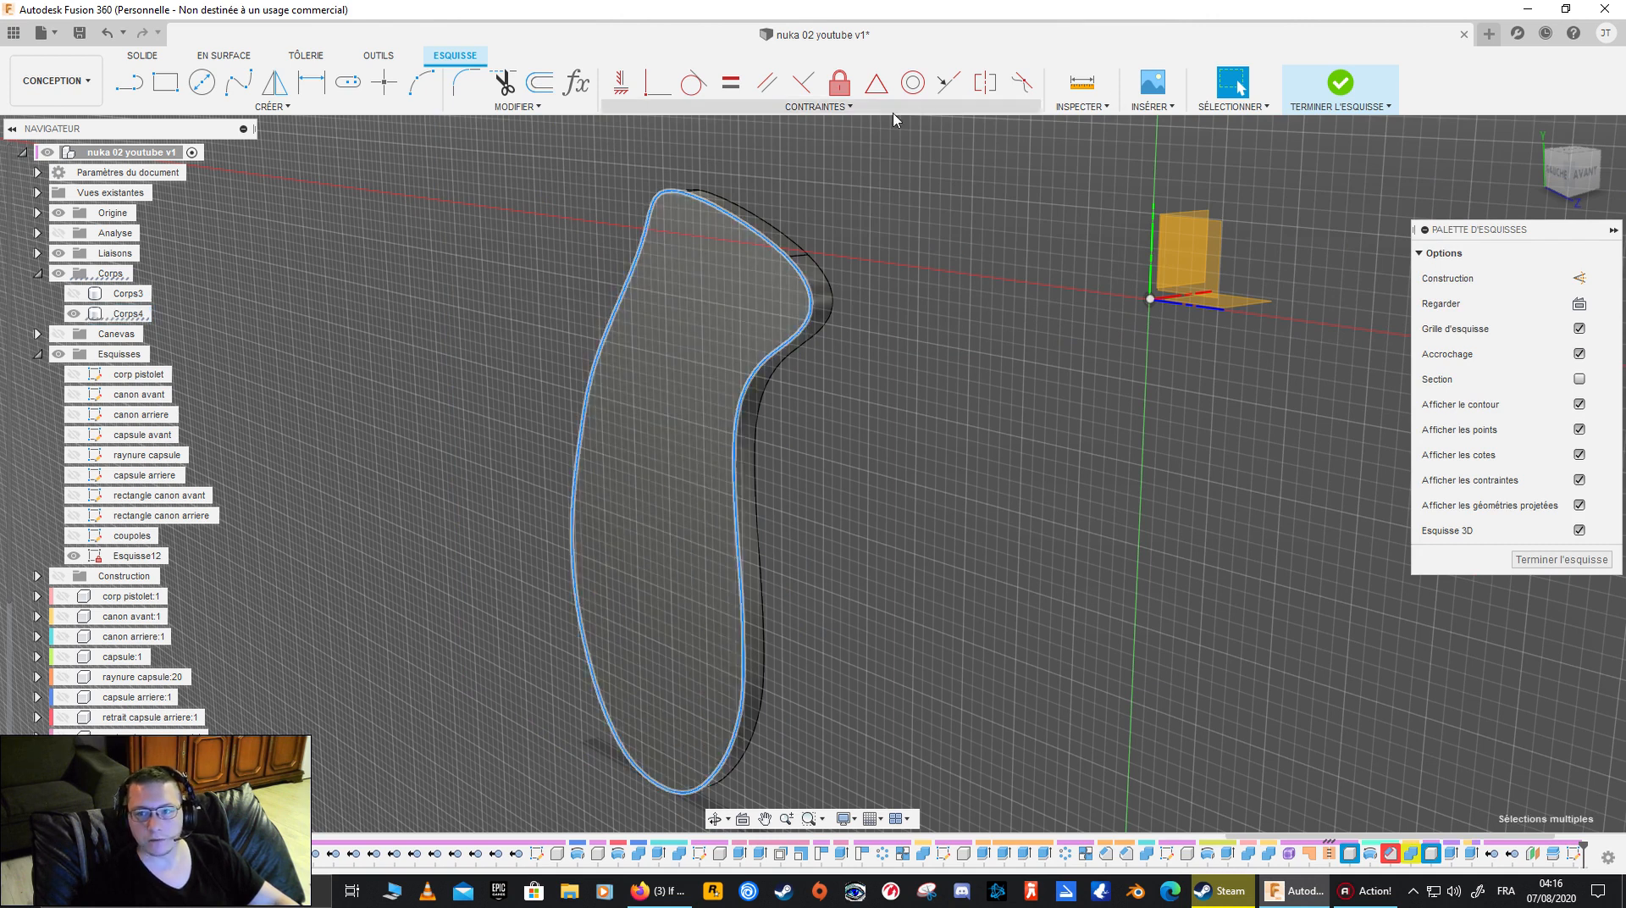
{"action": "left_click", "coordinate": [1089, 108]}
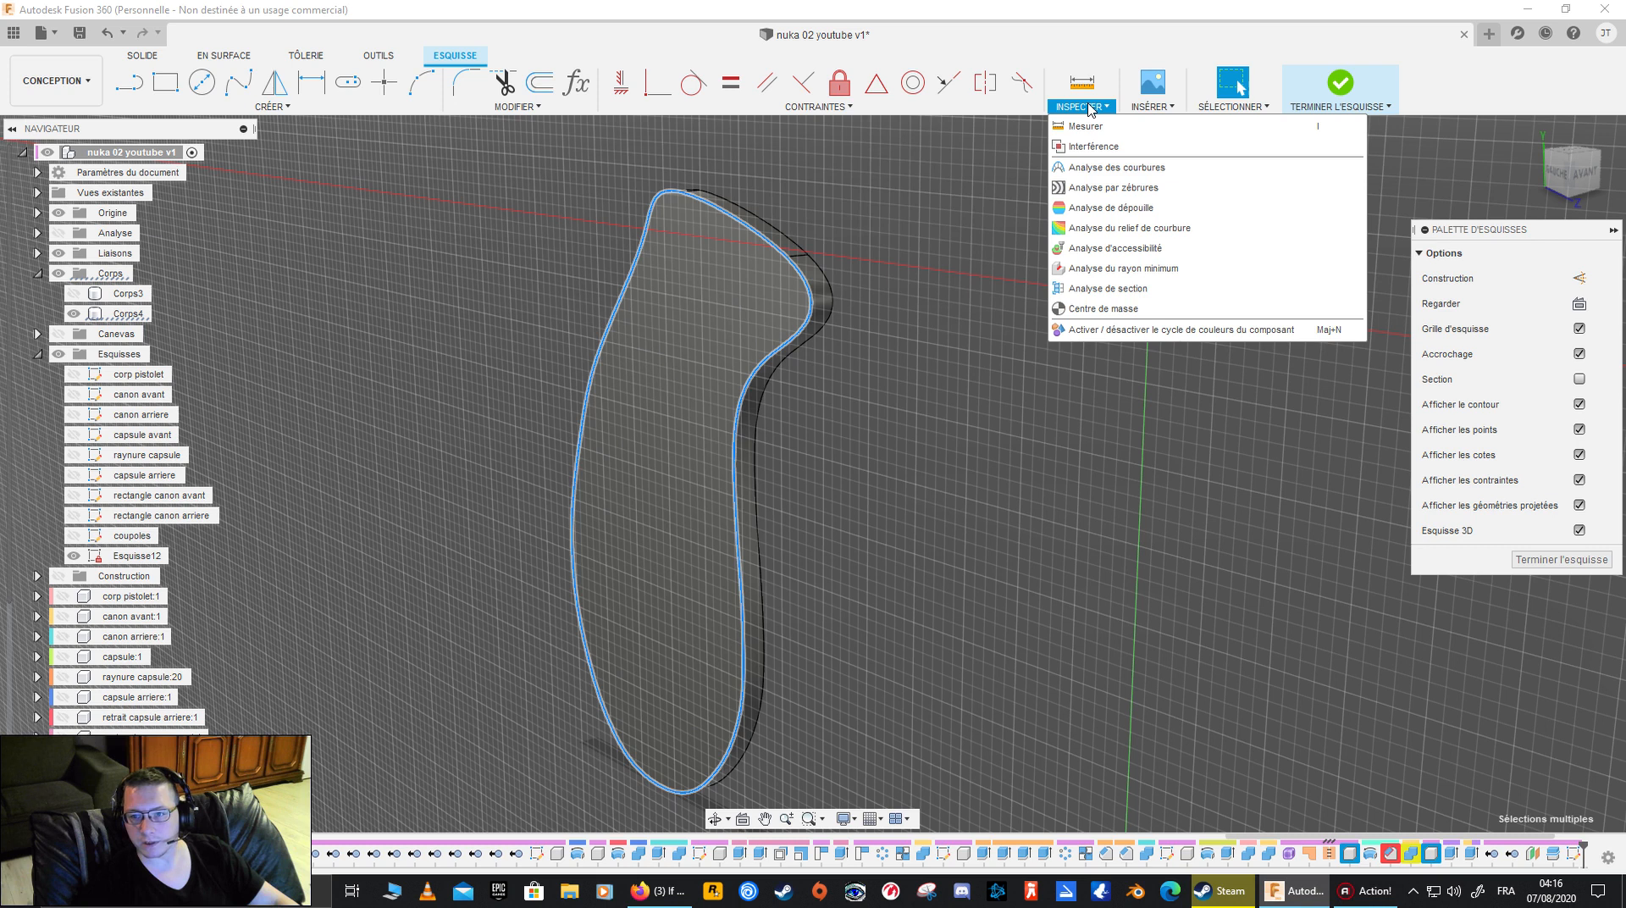
{"action": "left_click", "coordinate": [1089, 108]}
{"action": "left_click", "coordinate": [518, 106]}
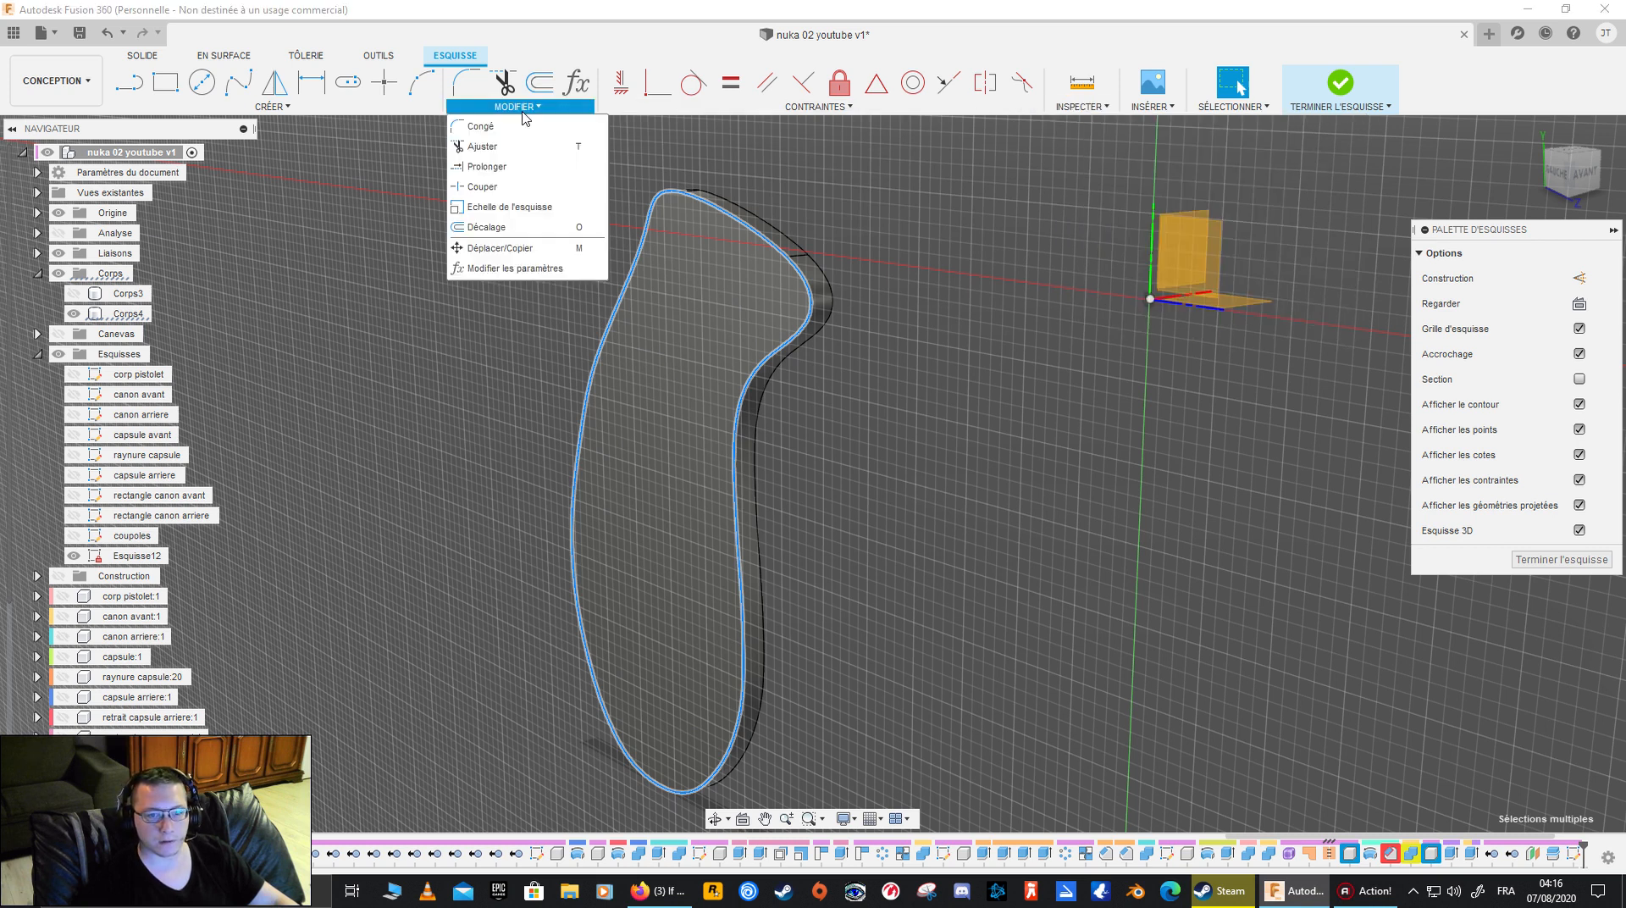
{"action": "left_click", "coordinate": [542, 227]}
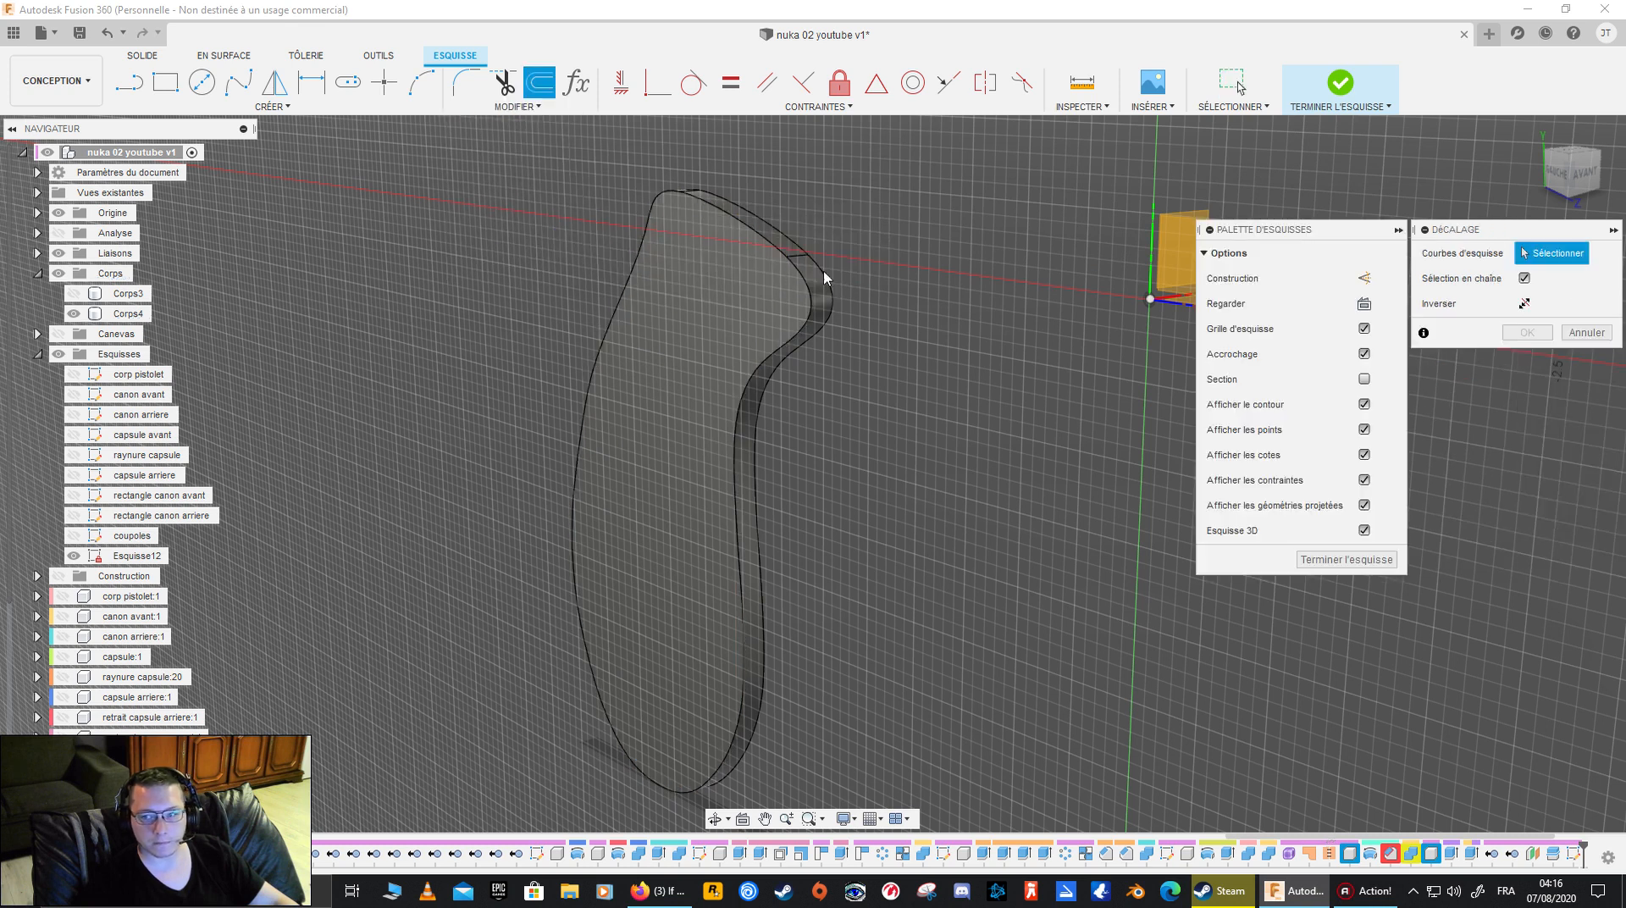
{"action": "left_click", "coordinate": [1586, 332]}
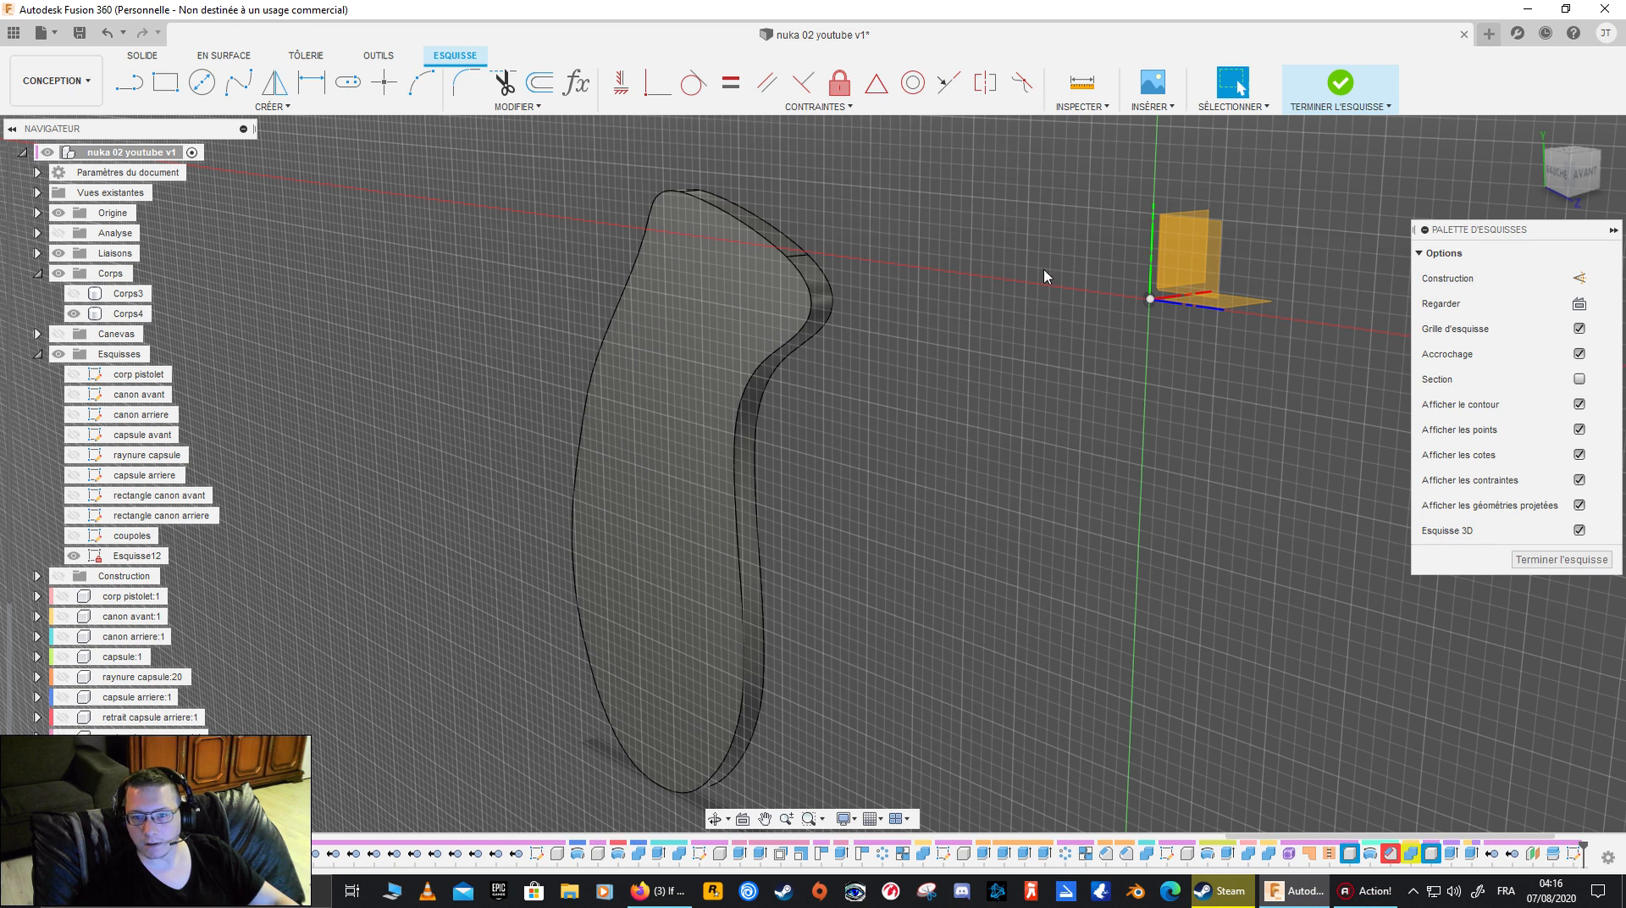
- Finish the sketch and select the edges around Corps4's flat face in the solid workspace
{"action": "left_click", "coordinate": [1516, 566]}
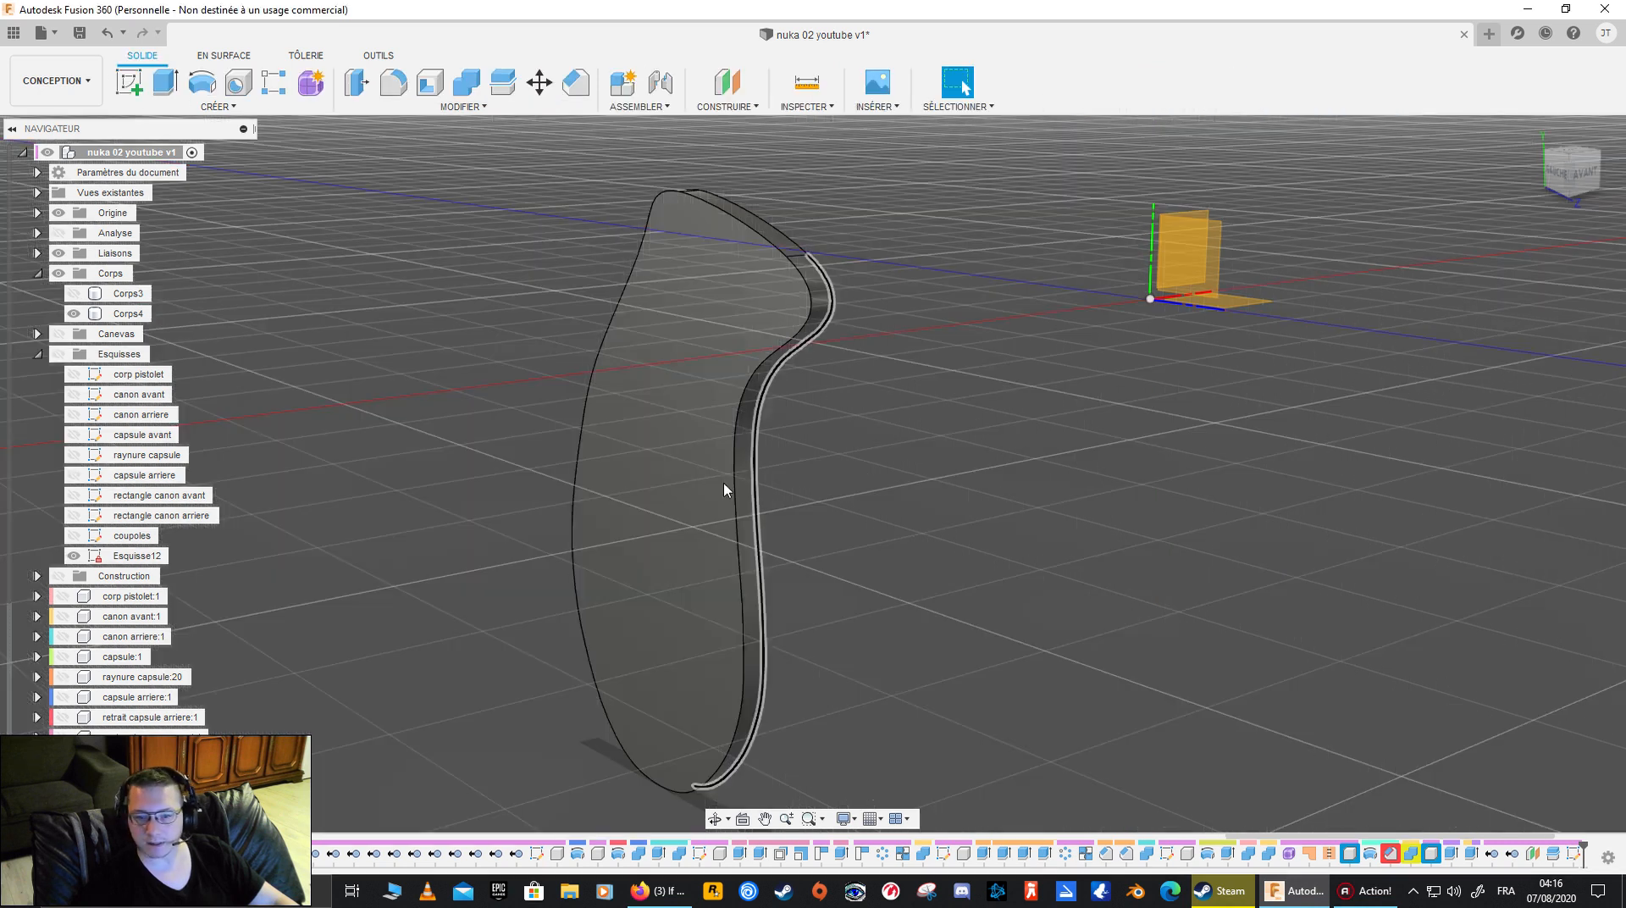
{"action": "left_click", "coordinate": [773, 359]}
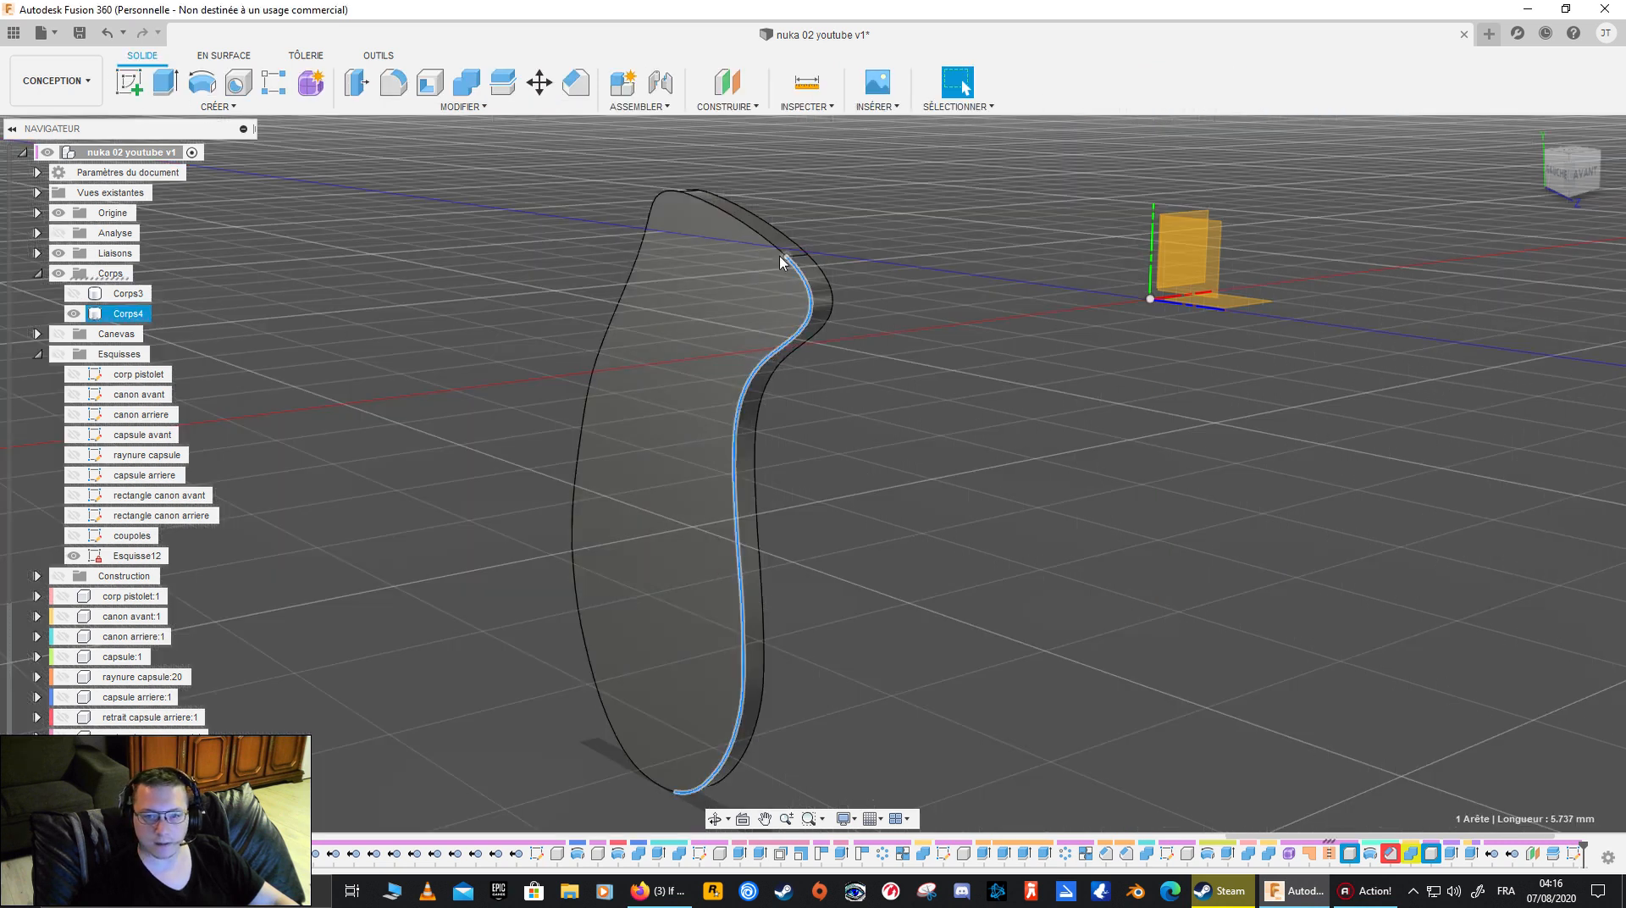
{"action": "left_click", "coordinate": [659, 208]}
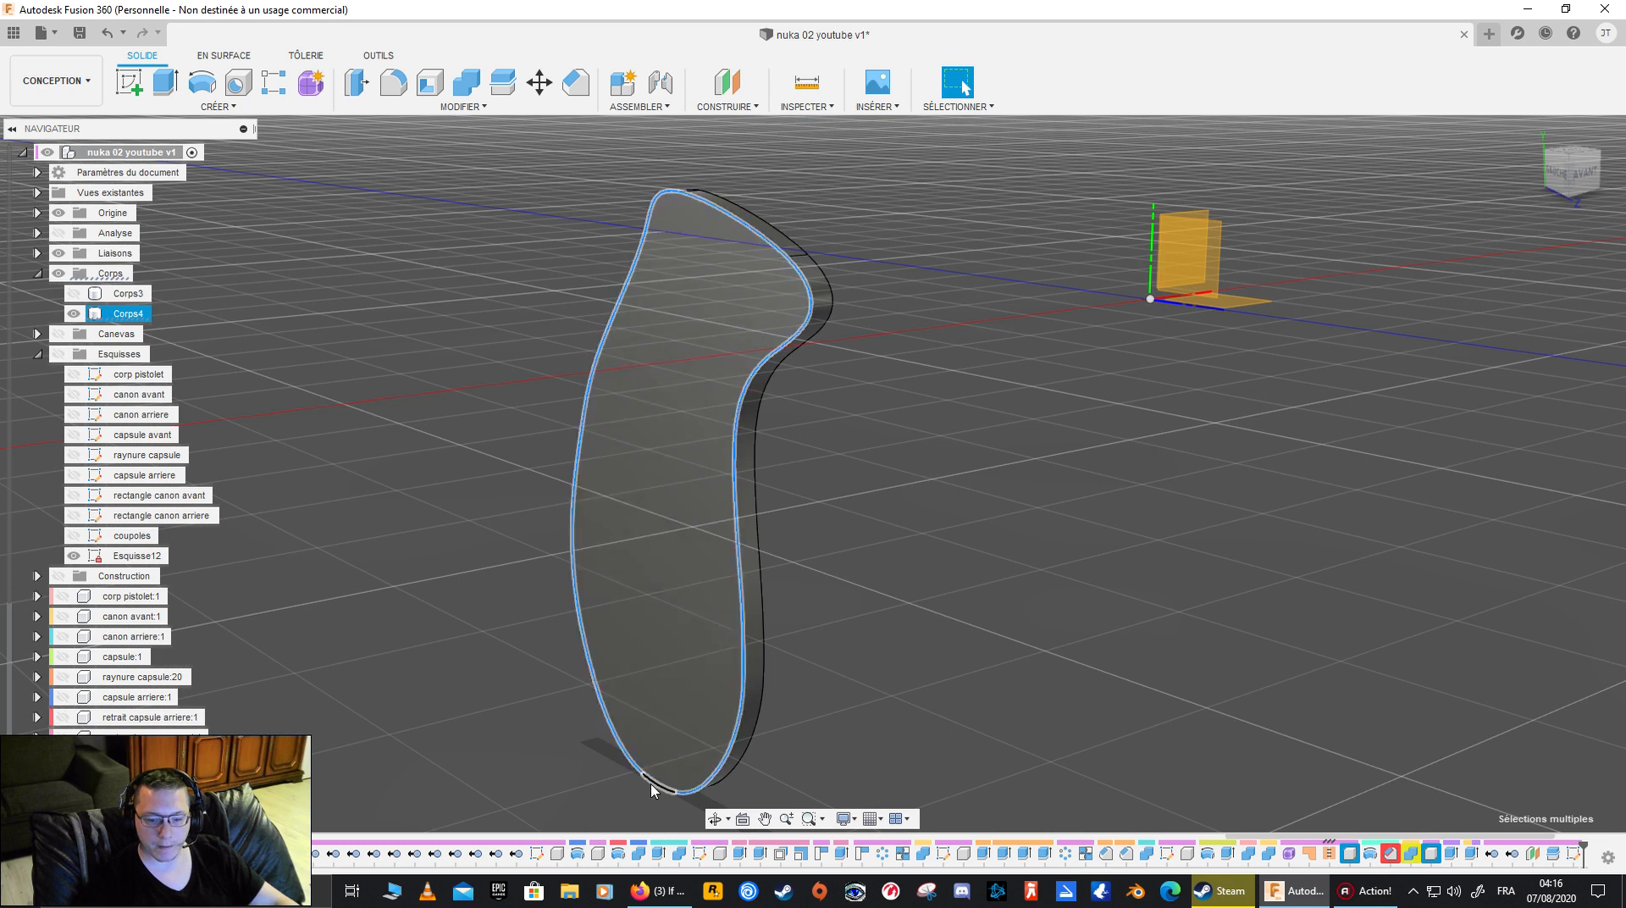
{"action": "left_click", "coordinate": [458, 107]}
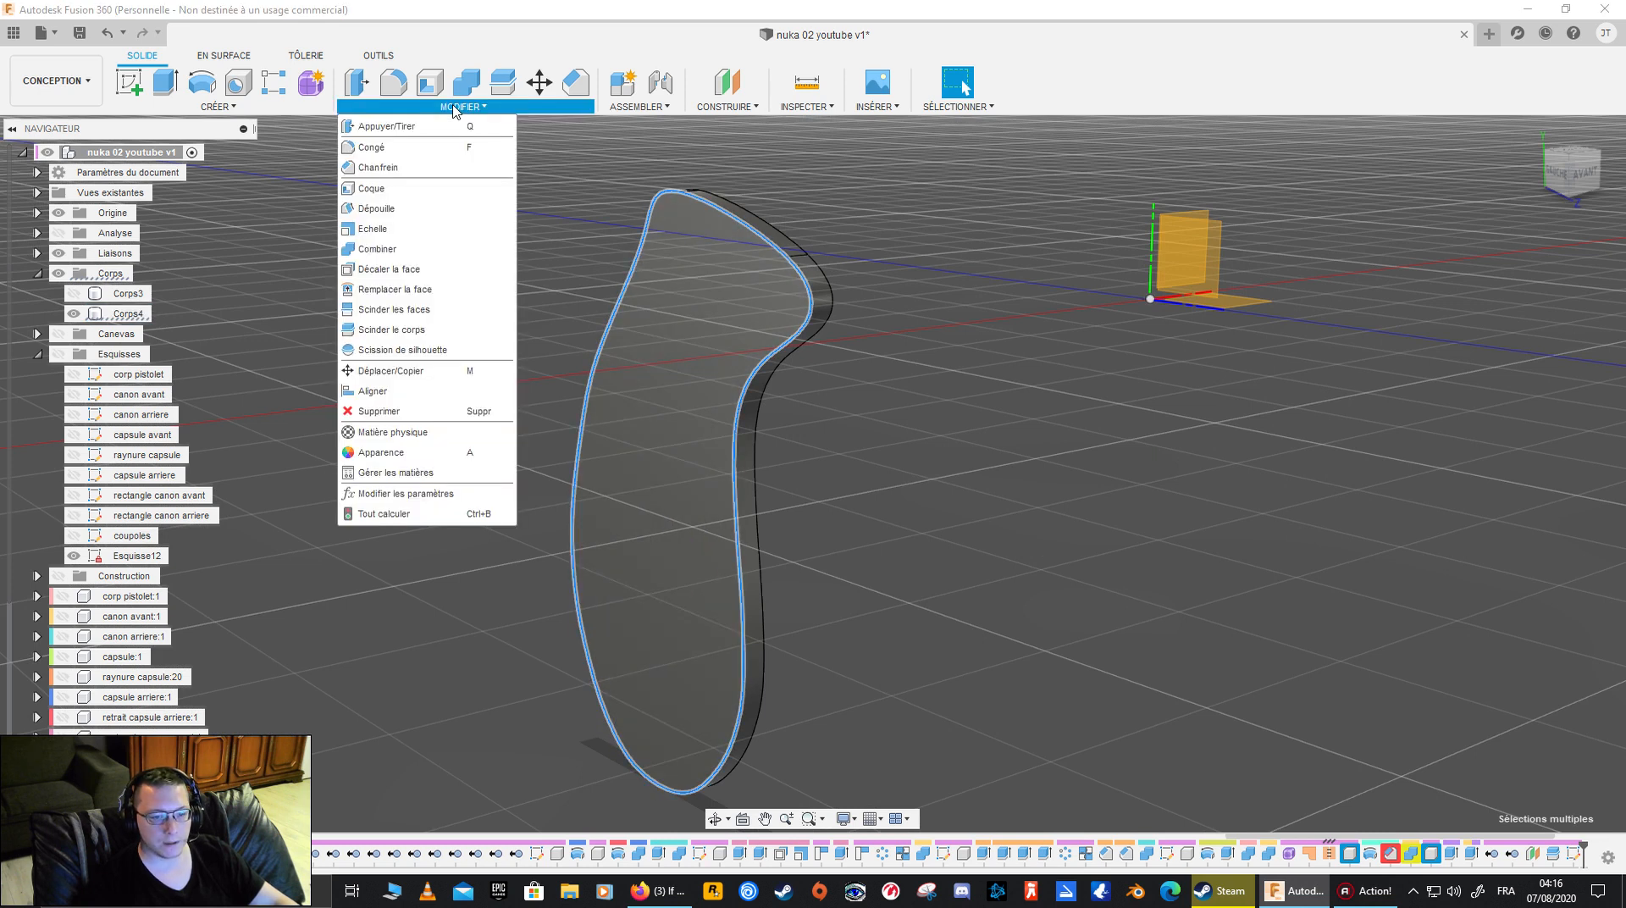
{"action": "left_click", "coordinate": [289, 108]}
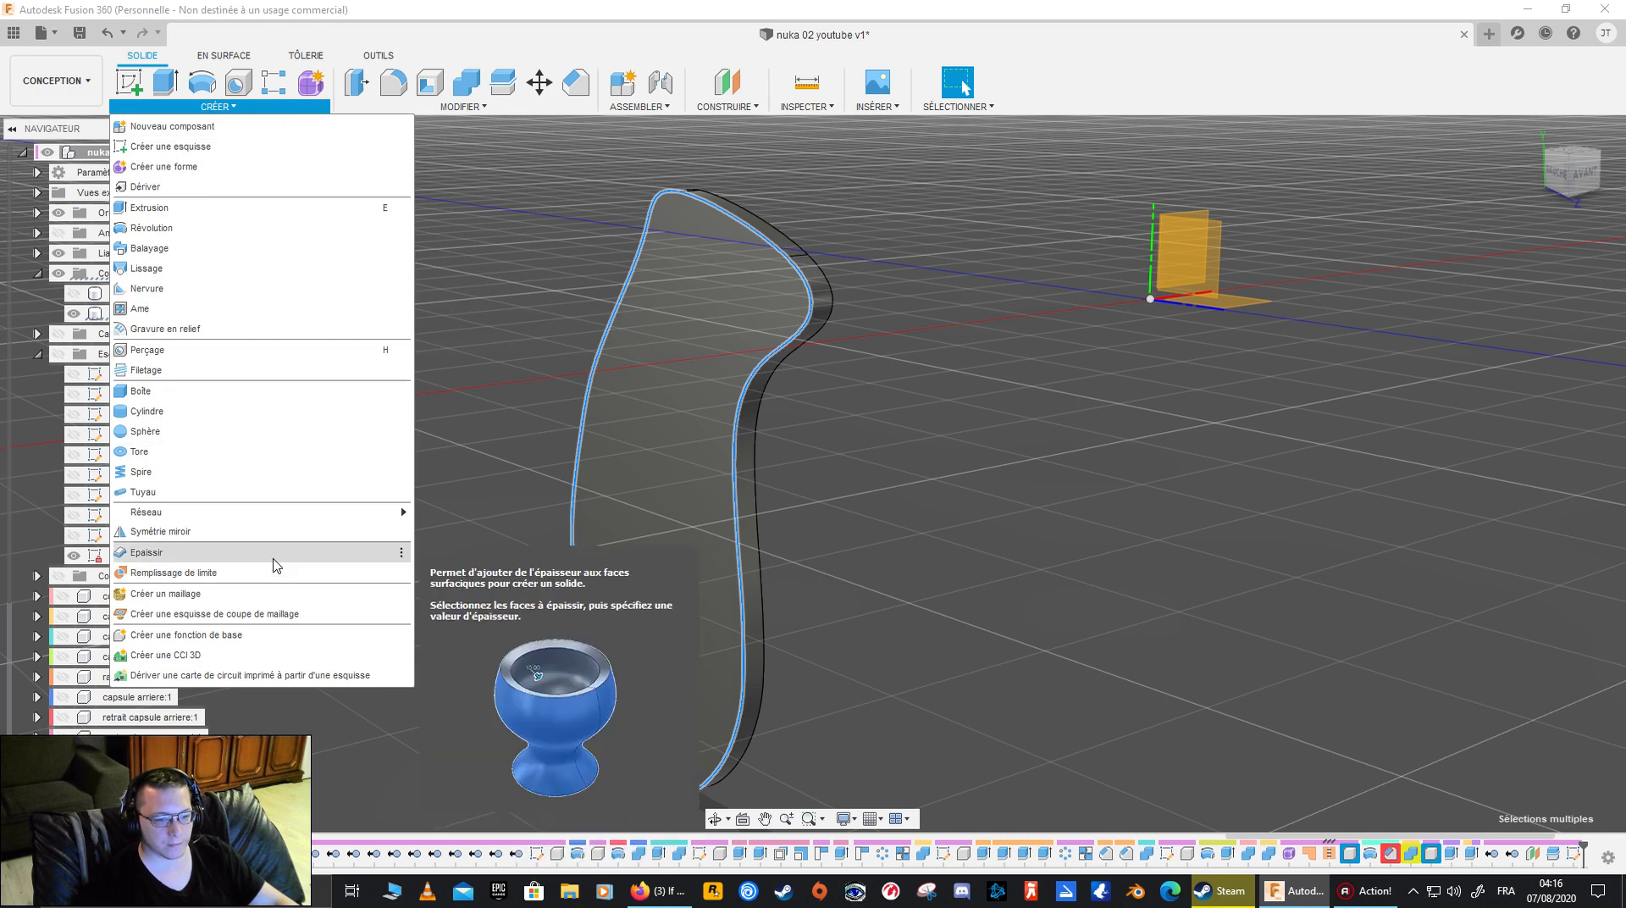
{"action": "left_click", "coordinate": [331, 614]}
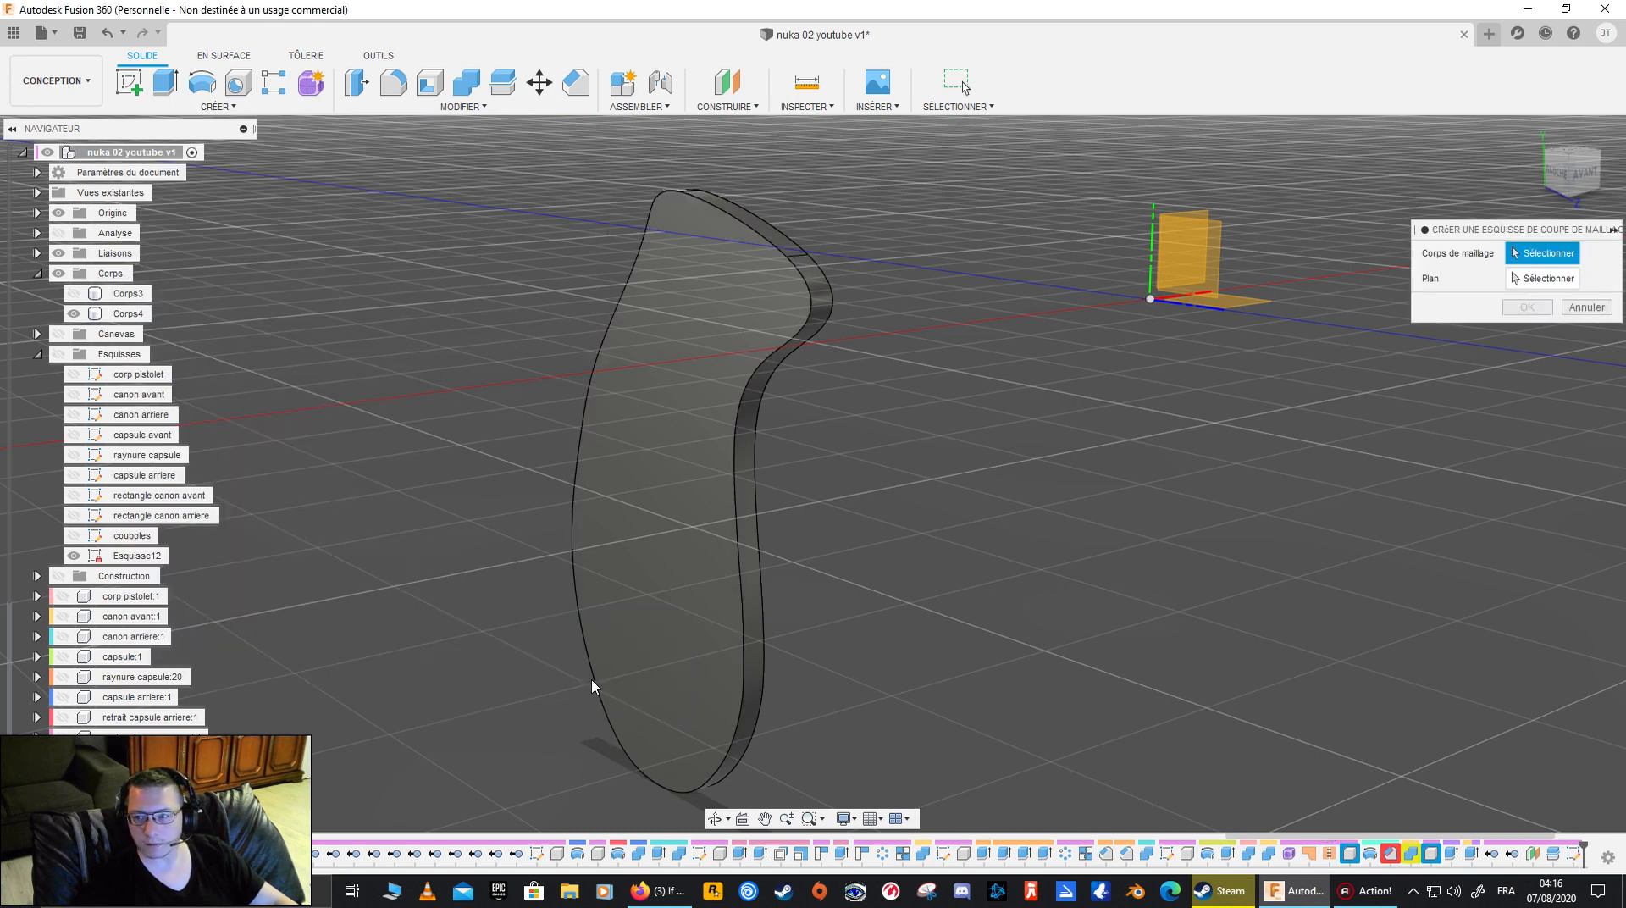
{"action": "left_click", "coordinate": [1543, 278]}
{"action": "left_click", "coordinate": [715, 408]}
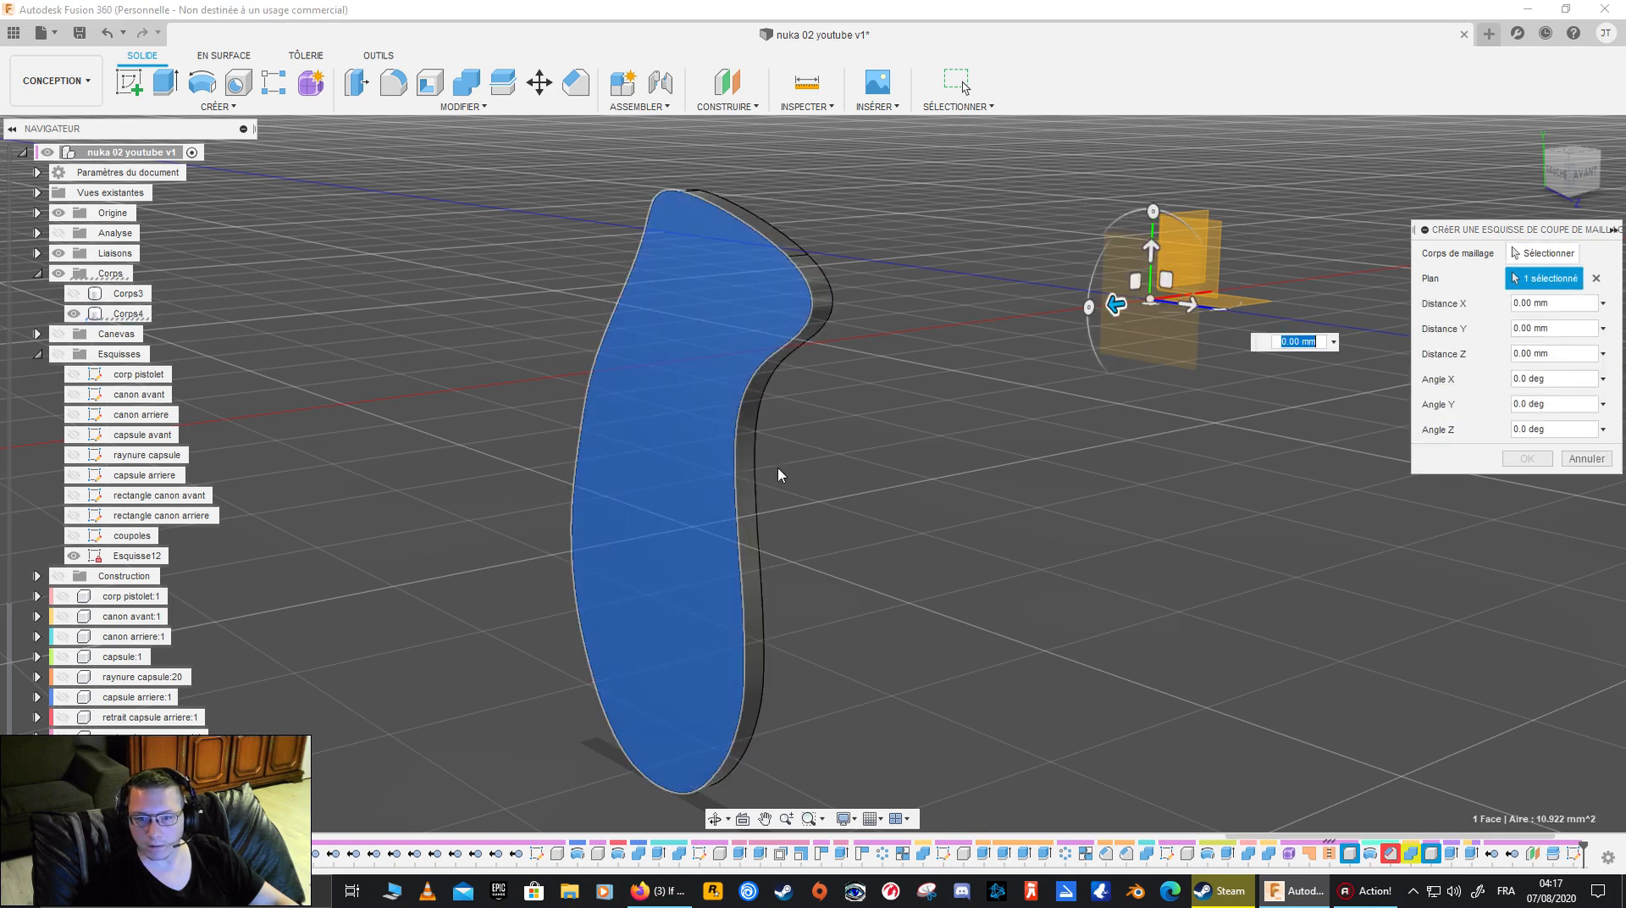
{"action": "mouse_move", "coordinate": [1115, 303]}
{"action": "left_mouse_down"}
{"action": "mouse_move", "coordinate": [694, 423]}
{"action": "mouse_move", "coordinate": [1153, 315]}
{"action": "mouse_move", "coordinate": [1117, 307]}
{"action": "left_mouse_up"}
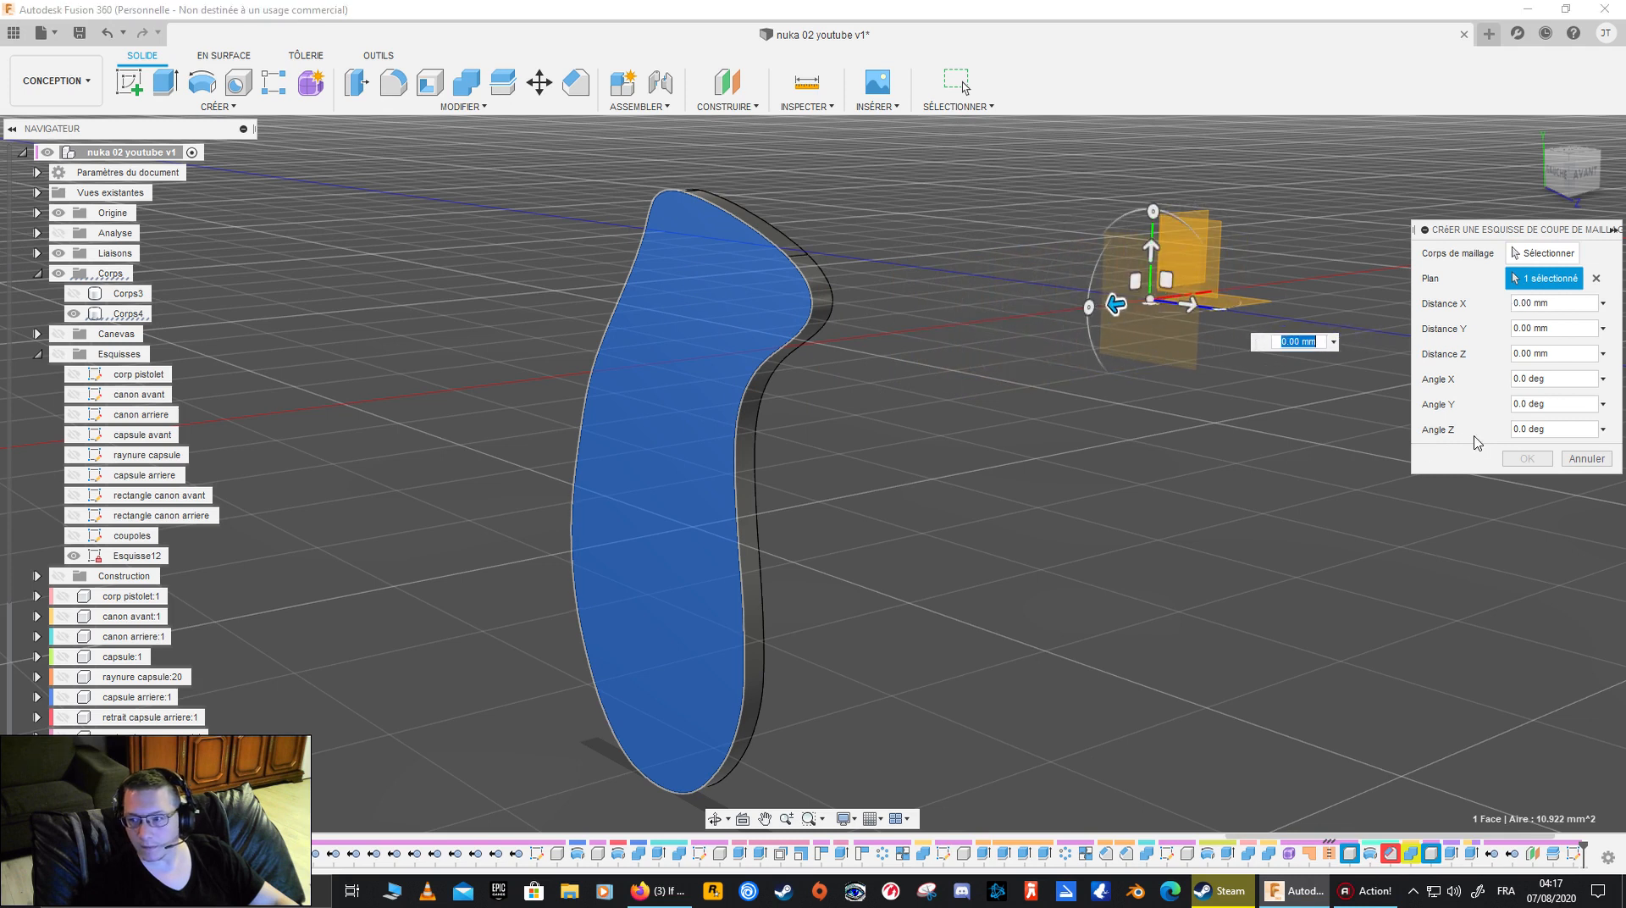
{"action": "middle_click_drag", "start_coordinate": [1318, 348], "coordinate": [1431, 342], "text": "shift"}
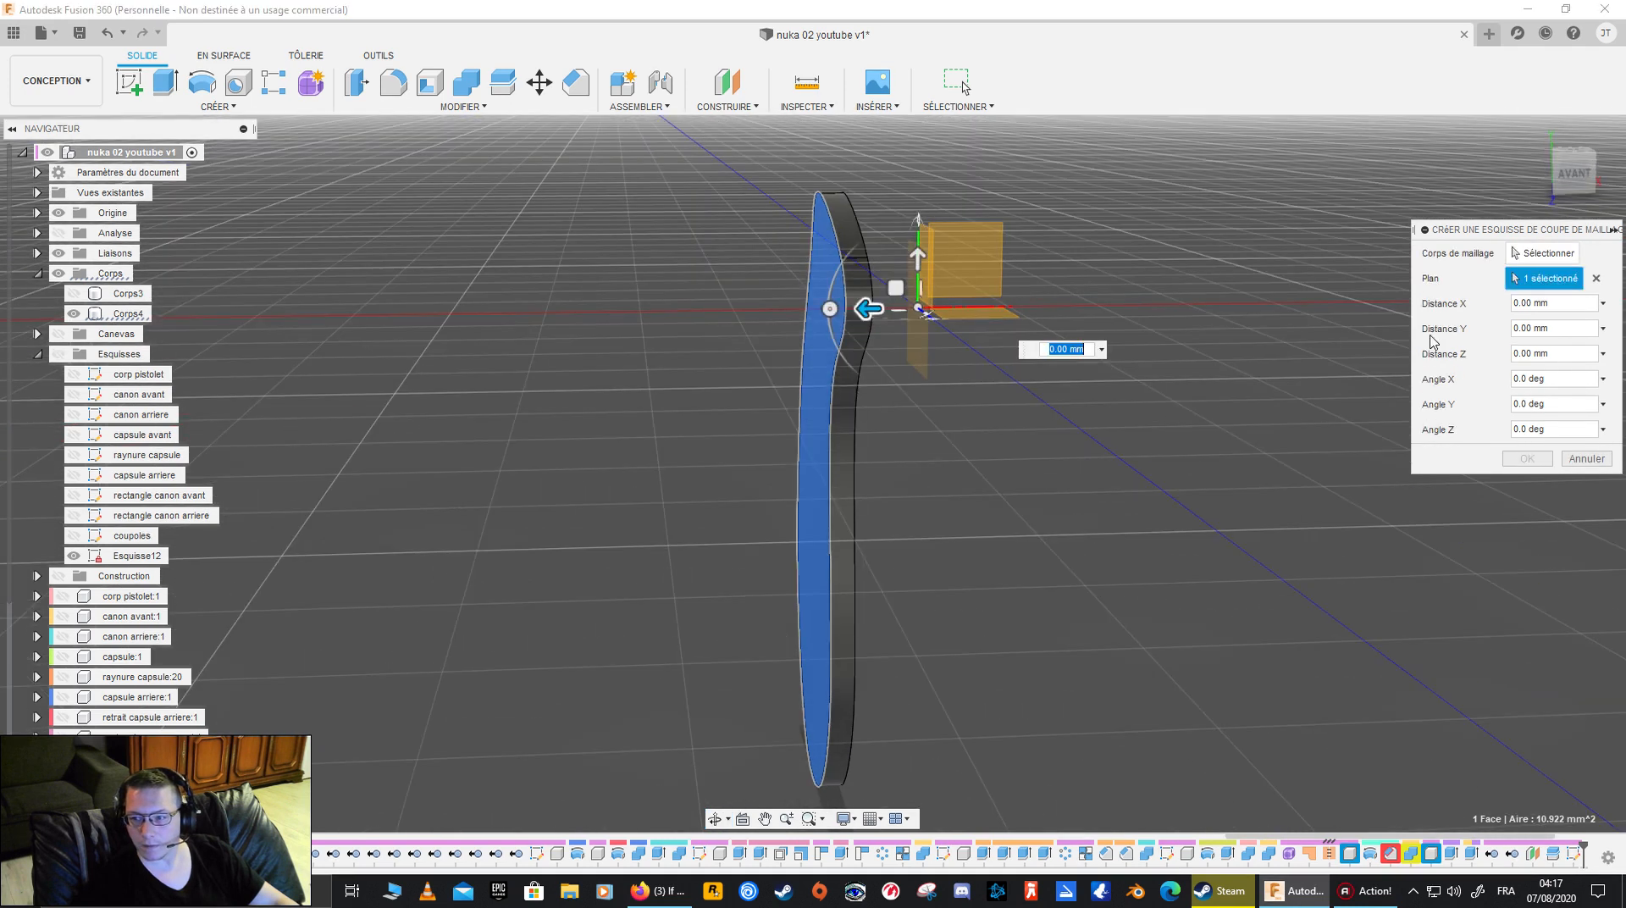
{"action": "left_click", "coordinate": [844, 357]}
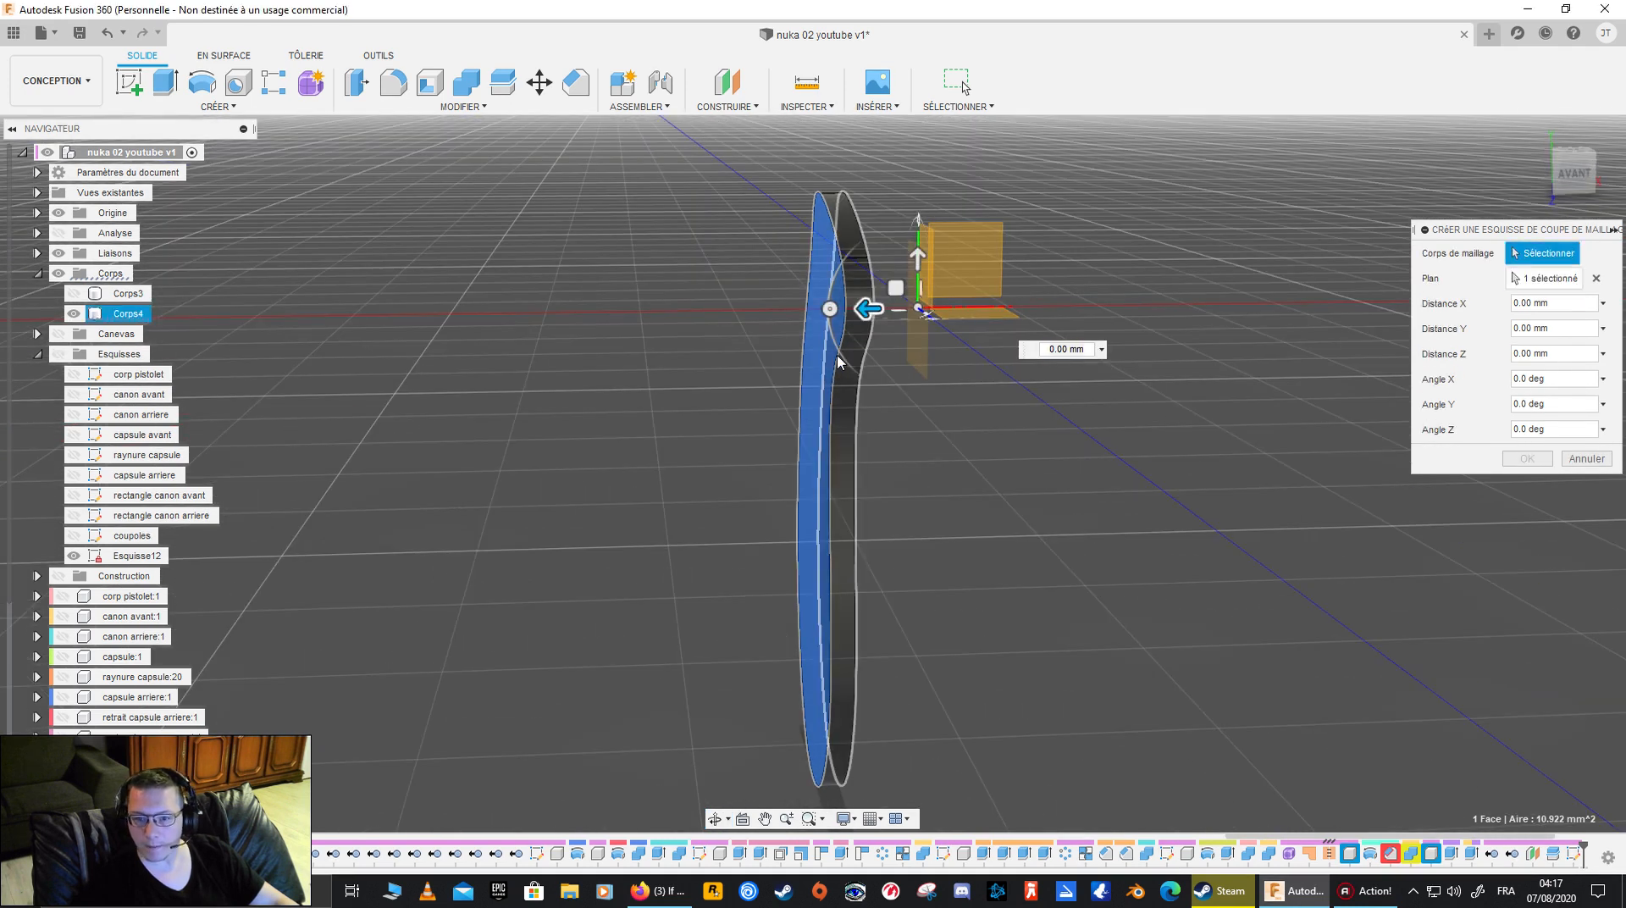
{"action": "left_click", "coordinate": [1507, 282]}
{"action": "left_click", "coordinate": [833, 345]}
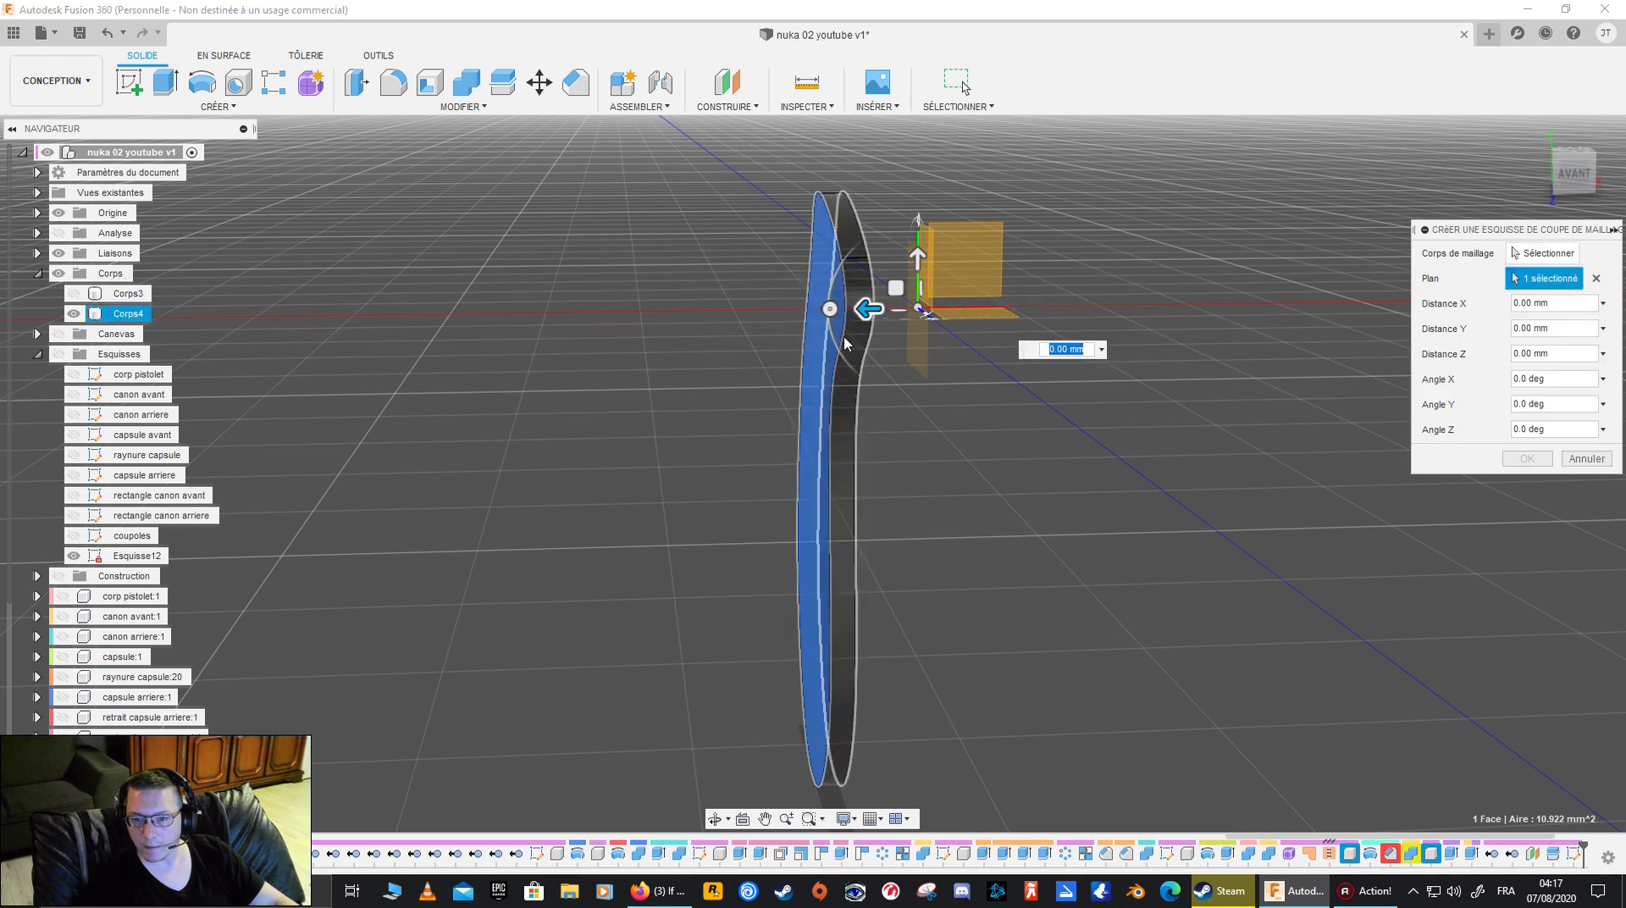
{"action": "middle_click_drag", "start_coordinate": [879, 315], "coordinate": [865, 481], "text": "shift"}
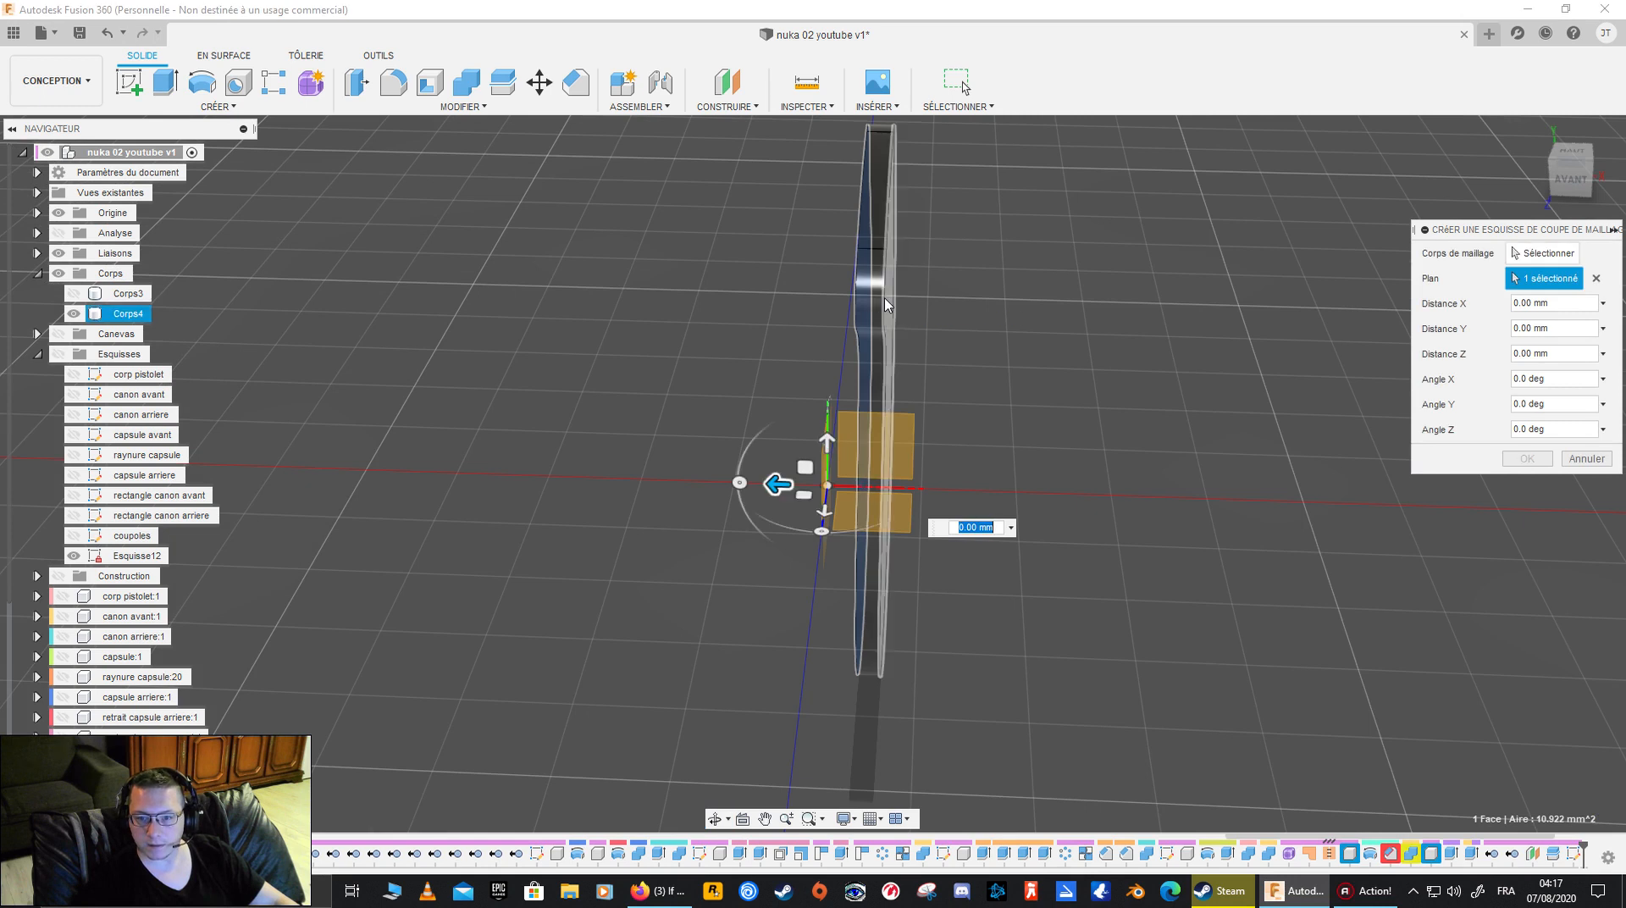
{"action": "middle_click_drag", "start_coordinate": [951, 483], "coordinate": [942, 347], "text": "shift"}
{"action": "left_click_drag", "start_coordinate": [1087, 425], "coordinate": [1055, 434]}
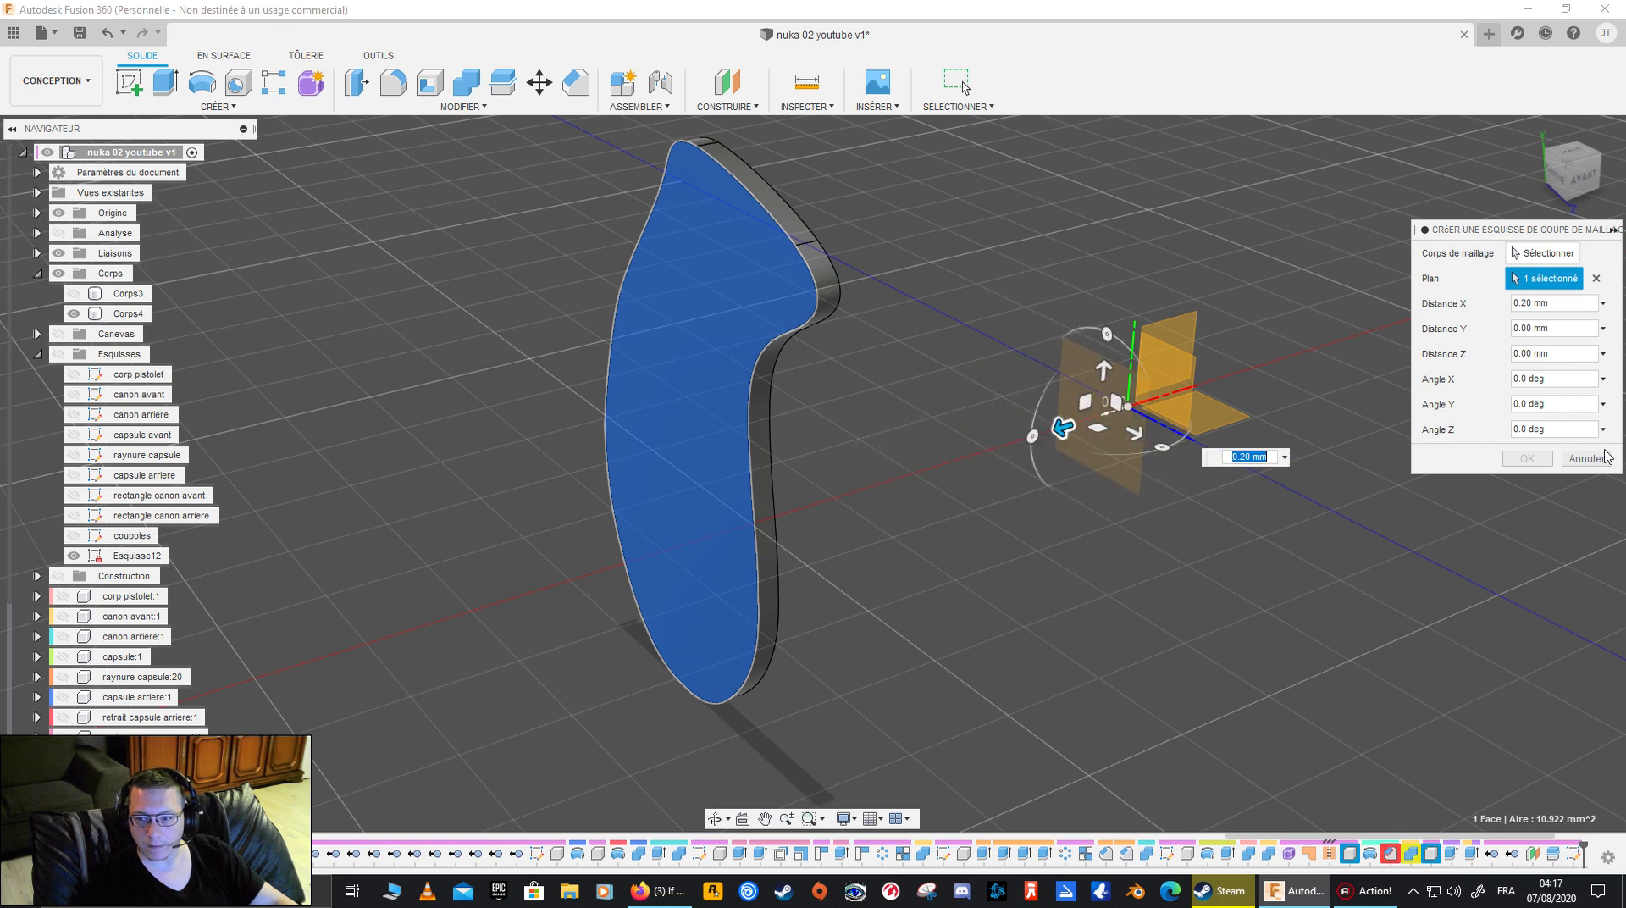
{"action": "left_click", "coordinate": [1586, 458]}
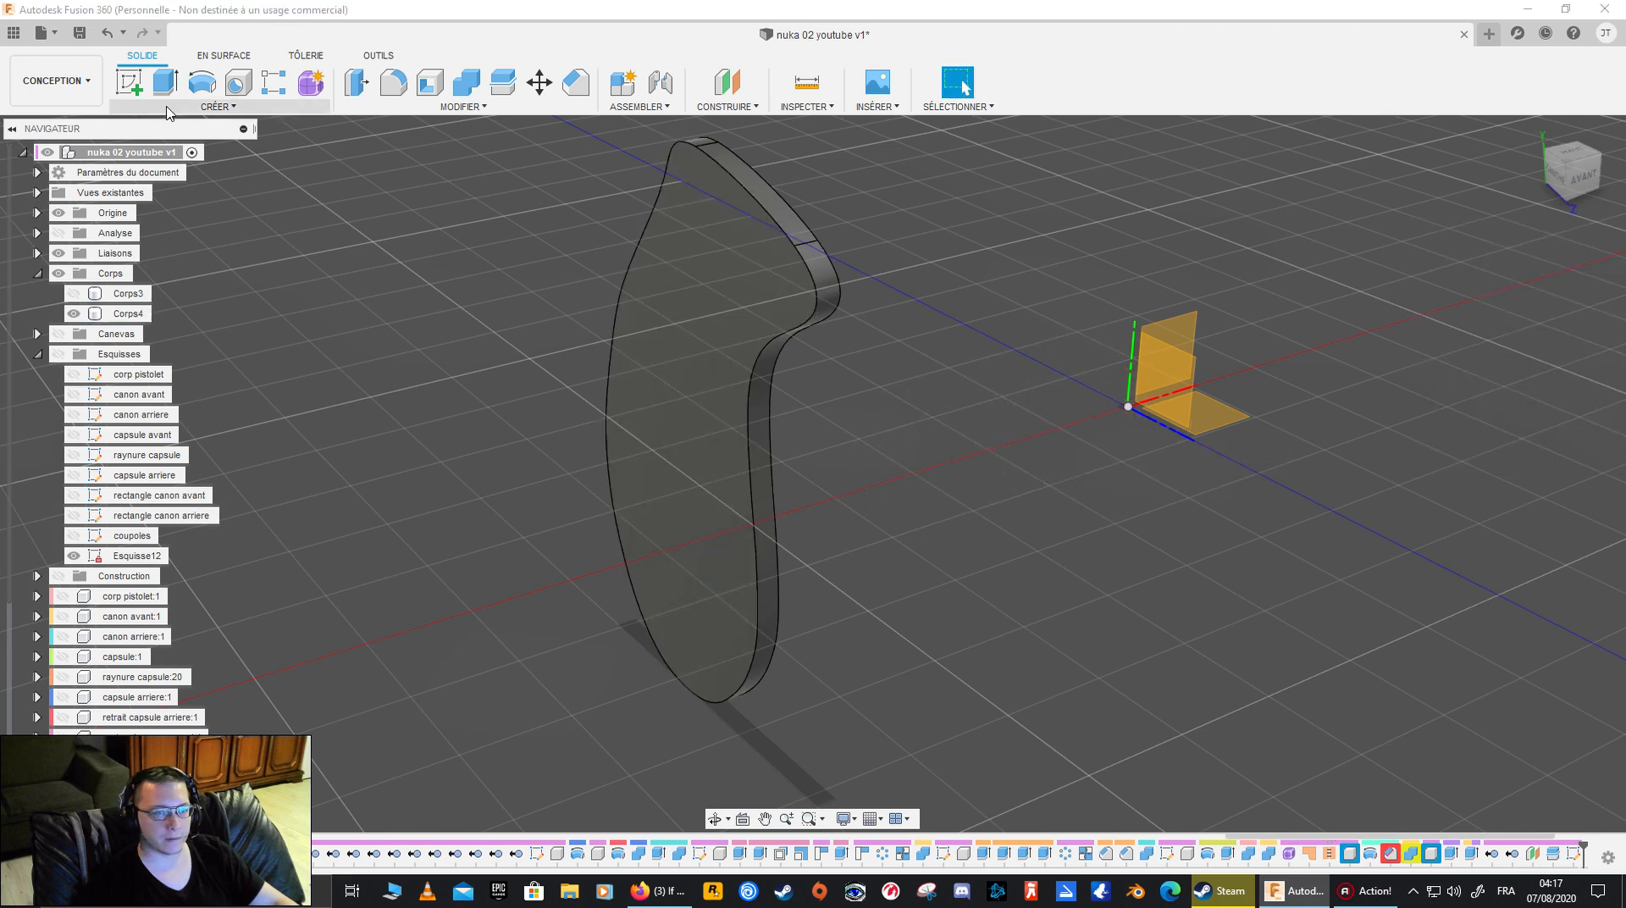
{"action": "left_click", "coordinate": [217, 106]}
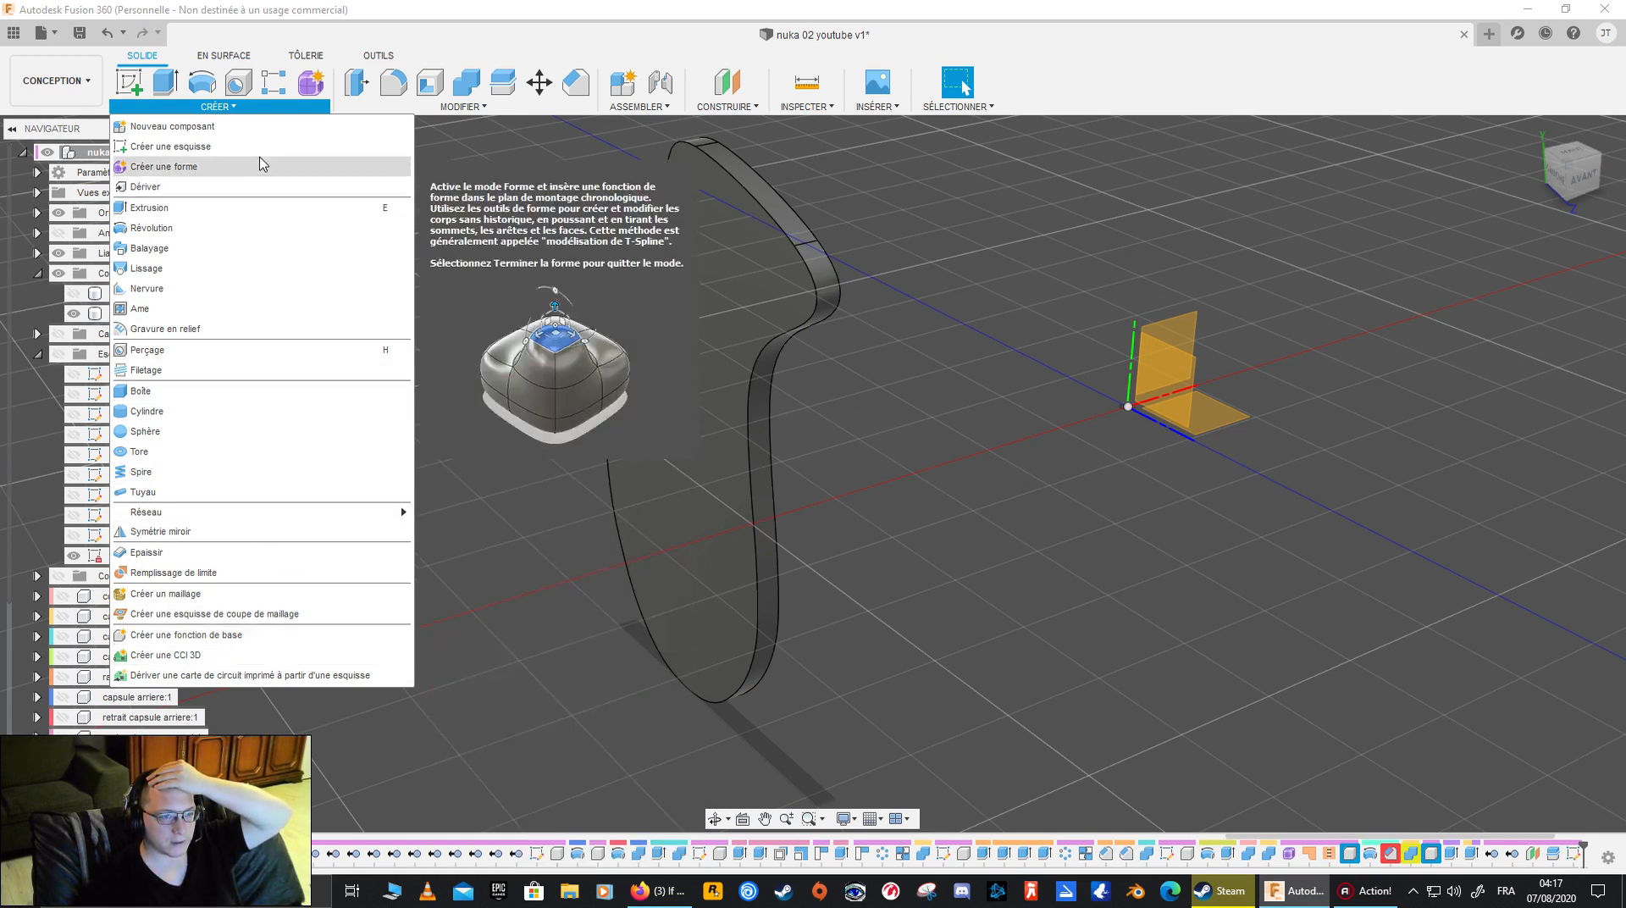
{"action": "left_click", "coordinate": [434, 108]}
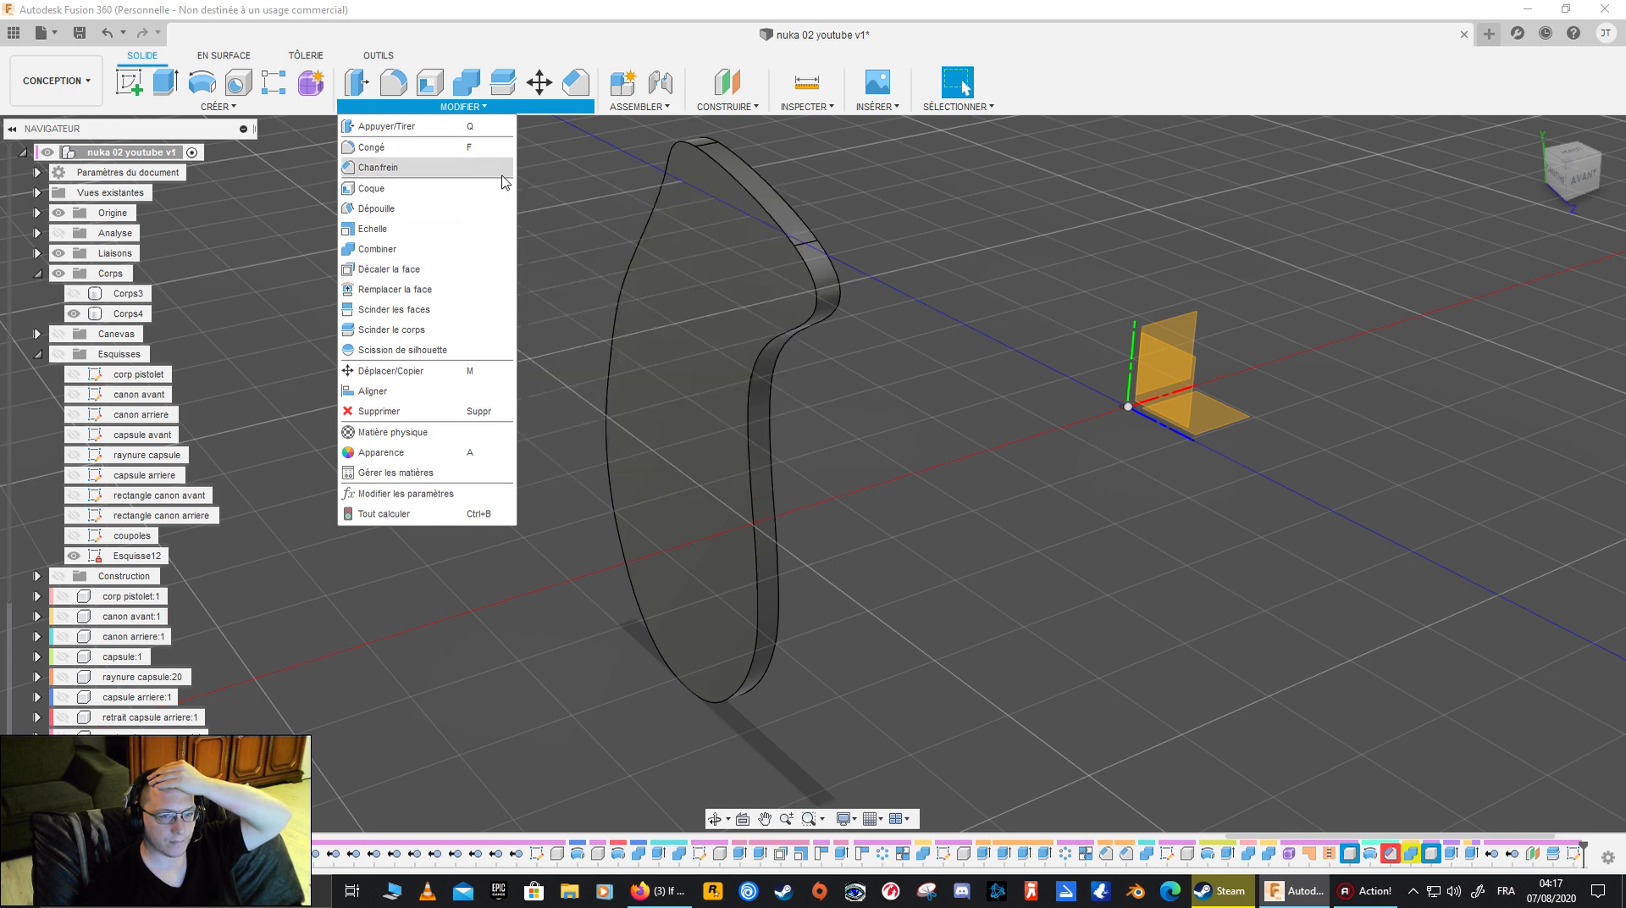
{"action": "left_click", "coordinate": [656, 107]}
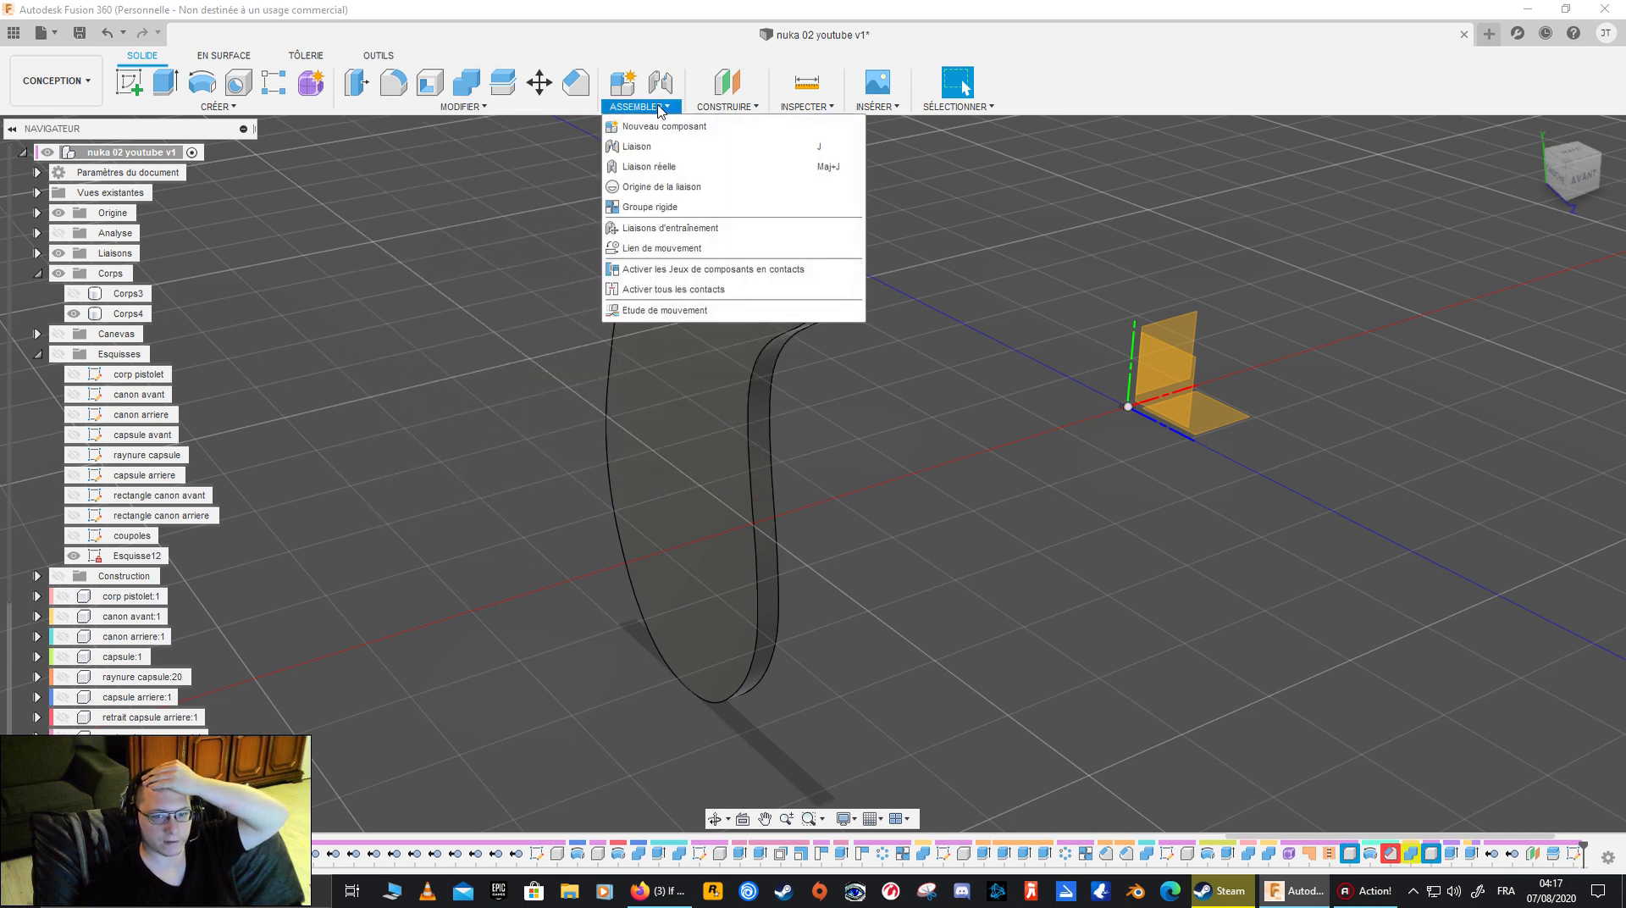
{"action": "left_click", "coordinate": [724, 101]}
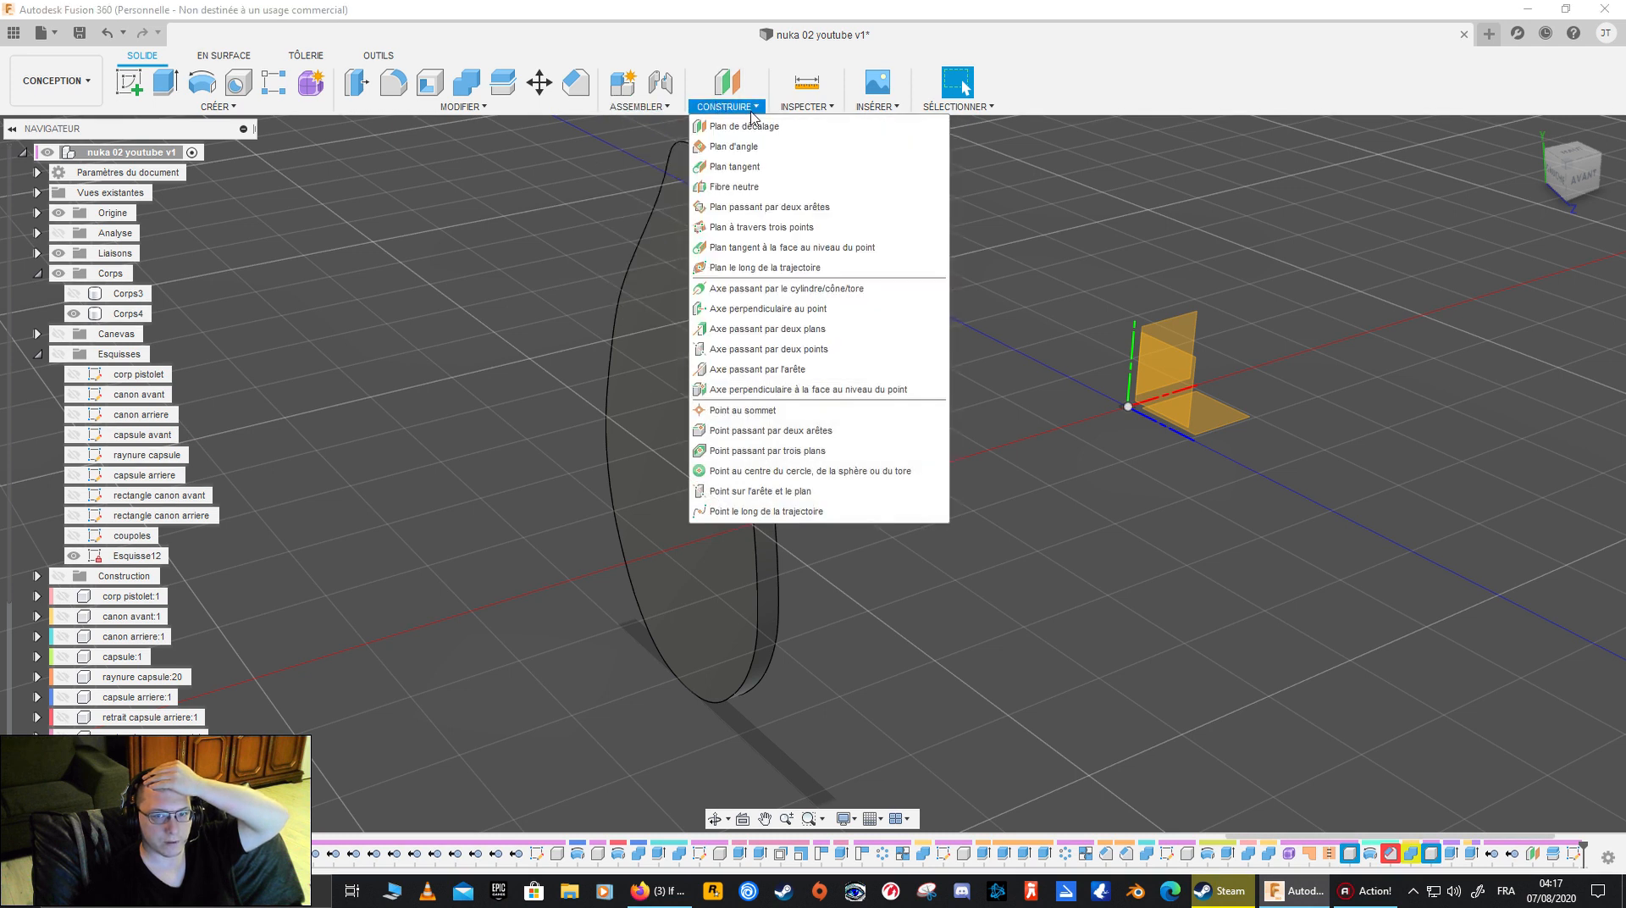
{"action": "left_click", "coordinate": [826, 107]}
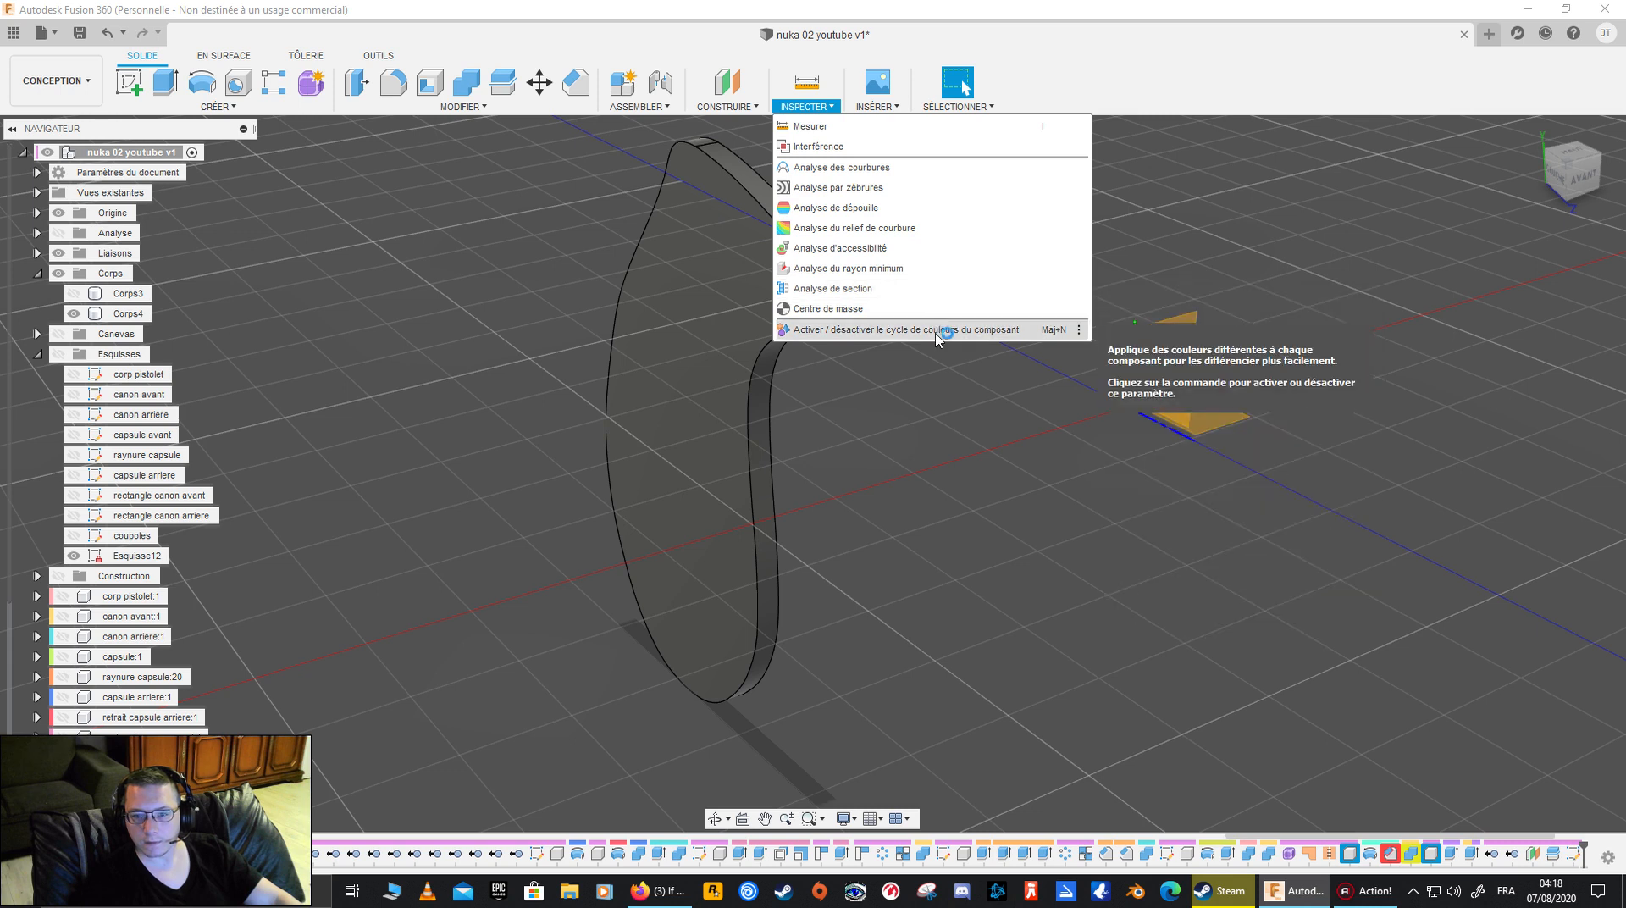
{"action": "left_click", "coordinate": [879, 105]}
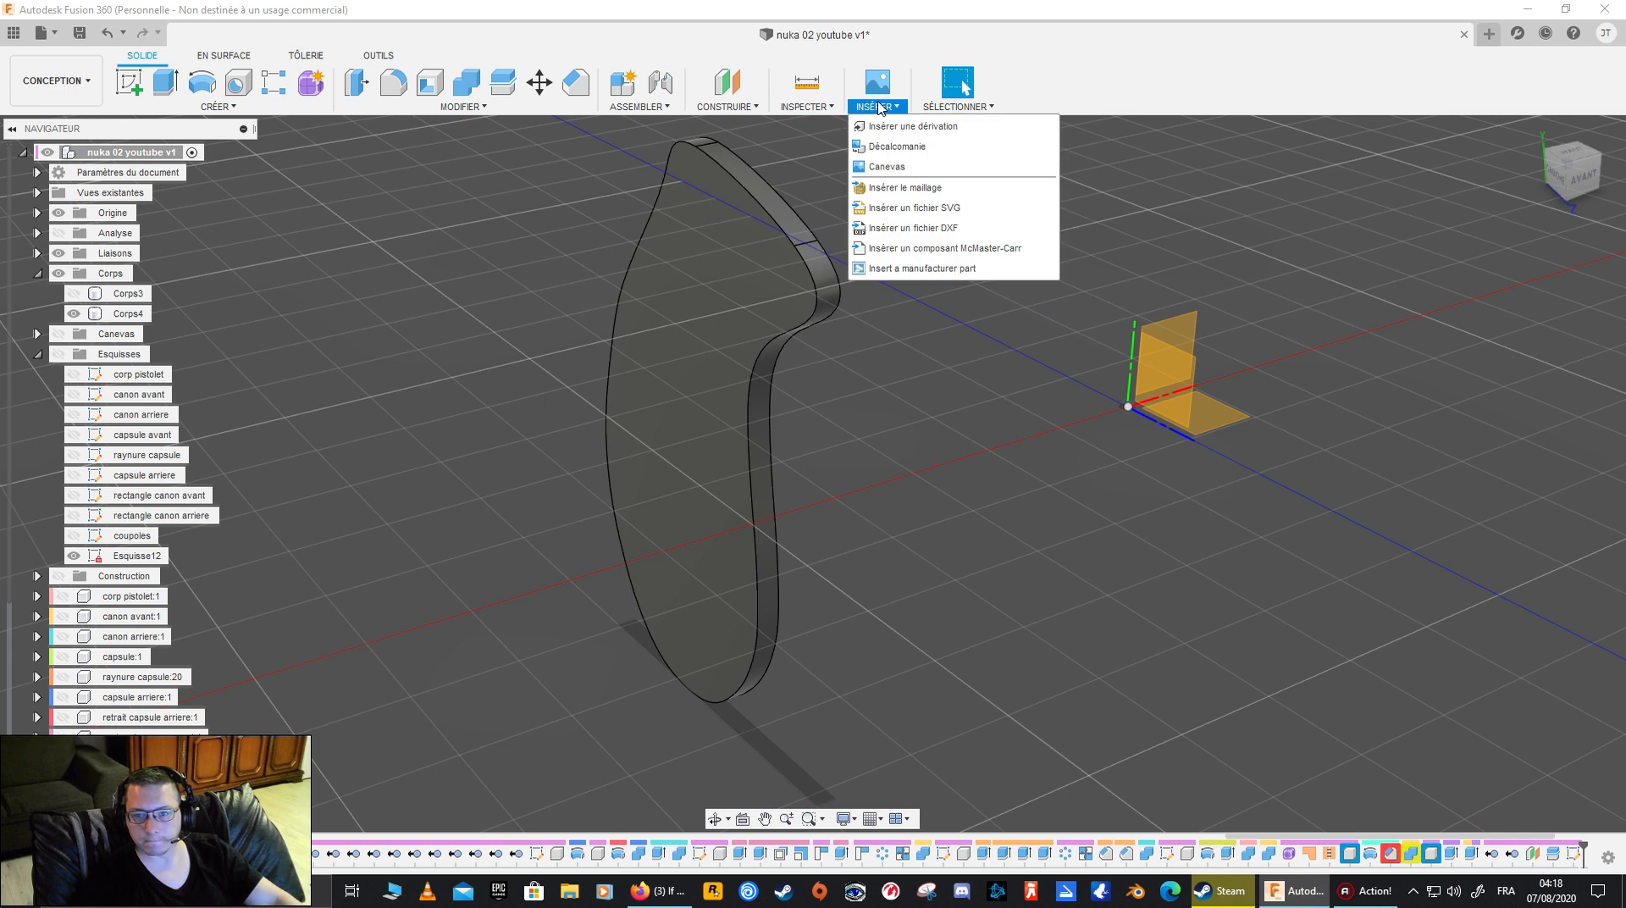
- Shell Corps4 from its flat face with an inside thickness of 0.10 mm and tangent chain enabled
{"action": "left_click", "coordinate": [653, 378]}
{"action": "middle_click_drag", "start_coordinate": [653, 379], "coordinate": [734, 371], "text": "shift"}
{"action": "left_click", "coordinate": [734, 369]}
{"action": "left_click", "coordinate": [586, 218]}
{"action": "double_click", "coordinate": [585, 213]}
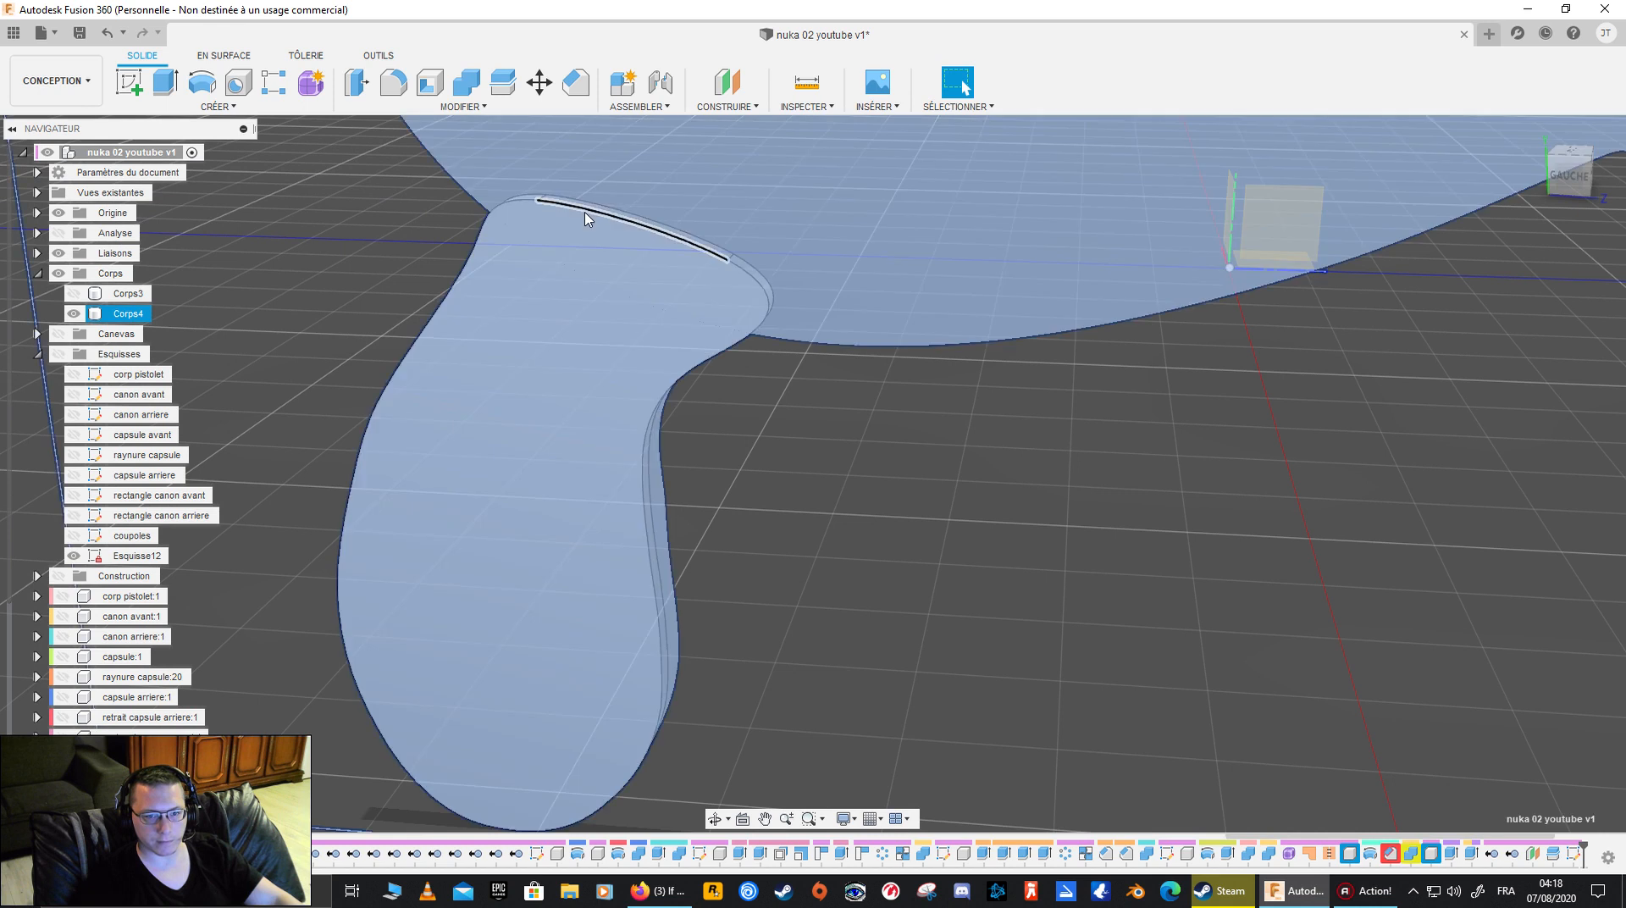
{"action": "left_click", "coordinate": [793, 417]}
{"action": "left_click", "coordinate": [493, 288]}
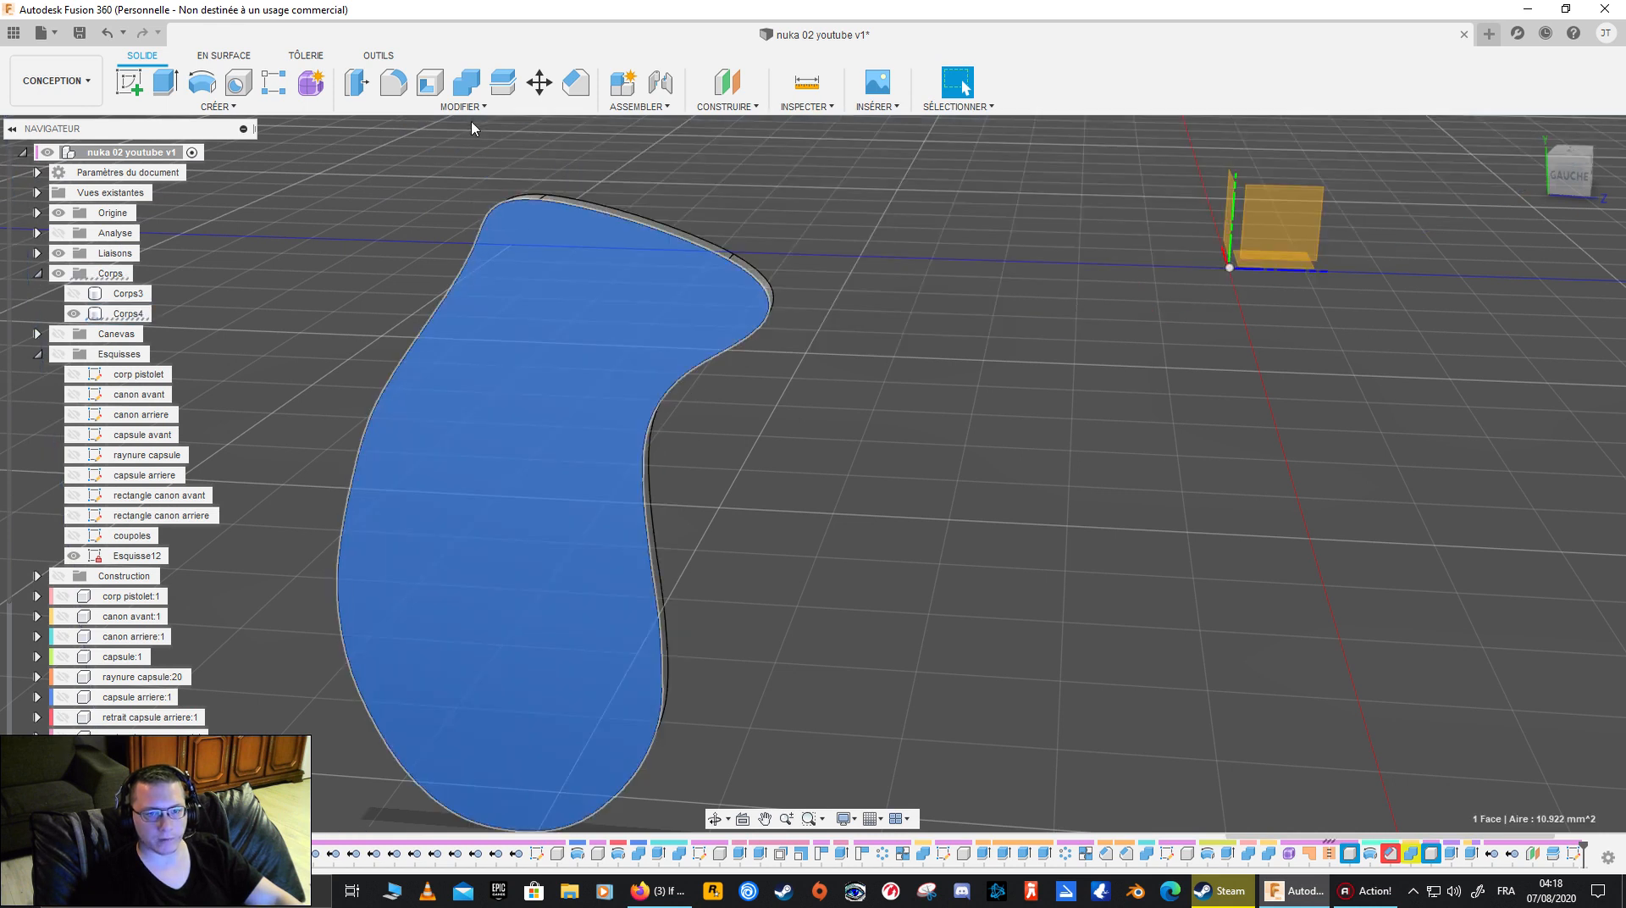
{"action": "left_click", "coordinate": [430, 82]}
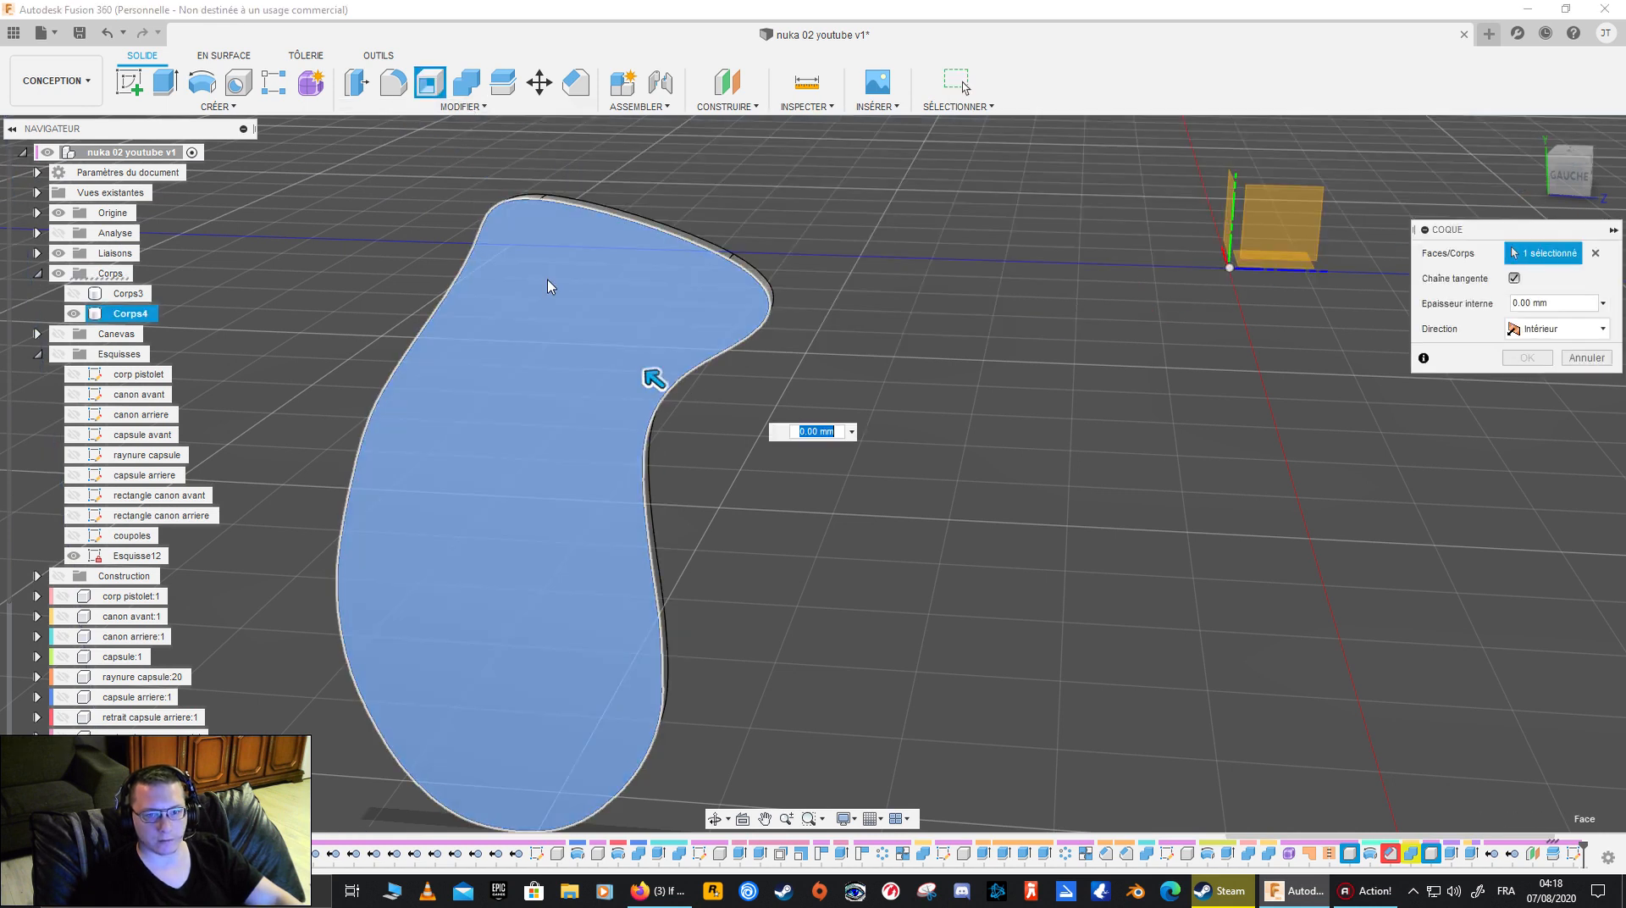
{"action": "left_click_drag", "start_coordinate": [652, 378], "coordinate": [641, 370]}
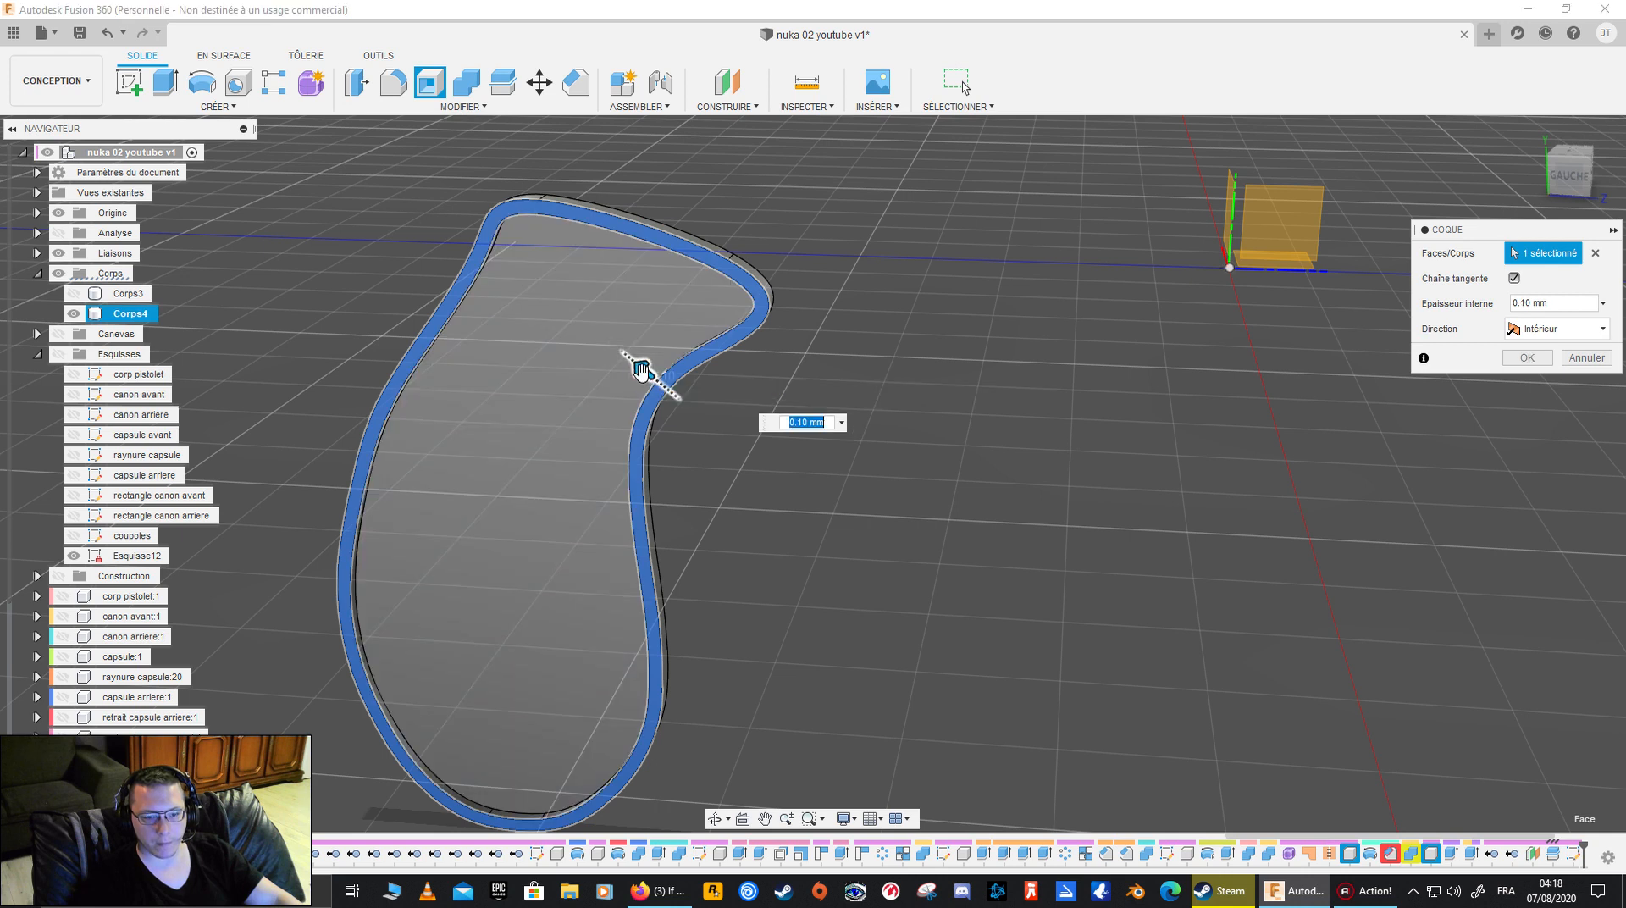
{"action": "middle_click_drag", "start_coordinate": [643, 366], "coordinate": [696, 395], "text": "shift"}
{"action": "middle_click_drag", "start_coordinate": [844, 428], "coordinate": [1267, 433], "text": "shift"}
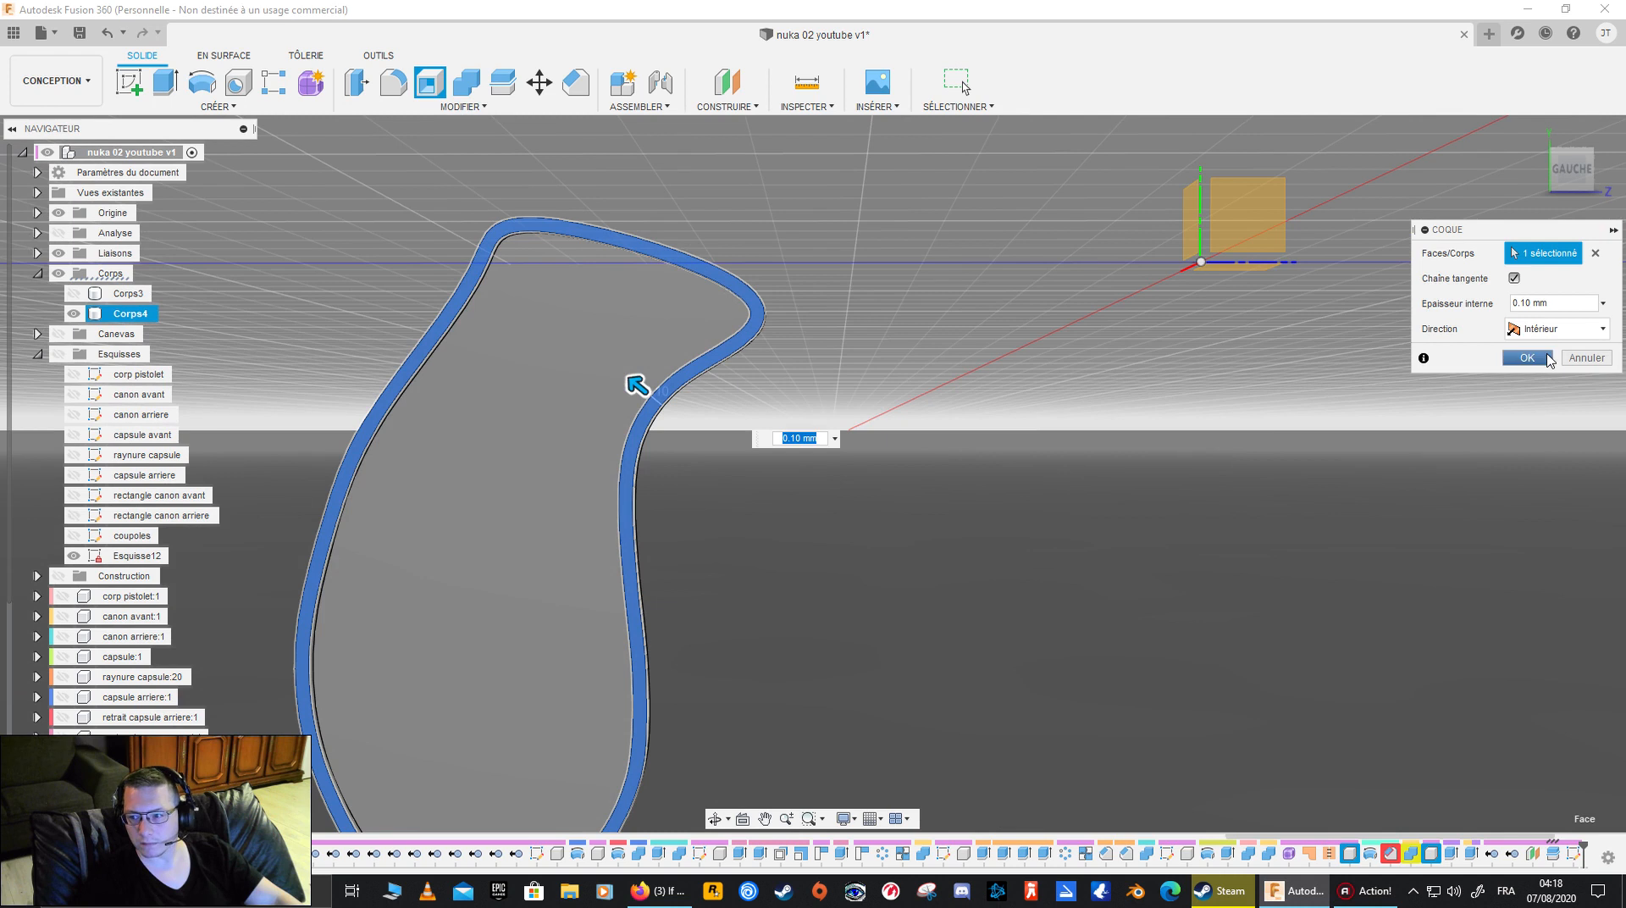
{"action": "left_click", "coordinate": [1538, 360]}
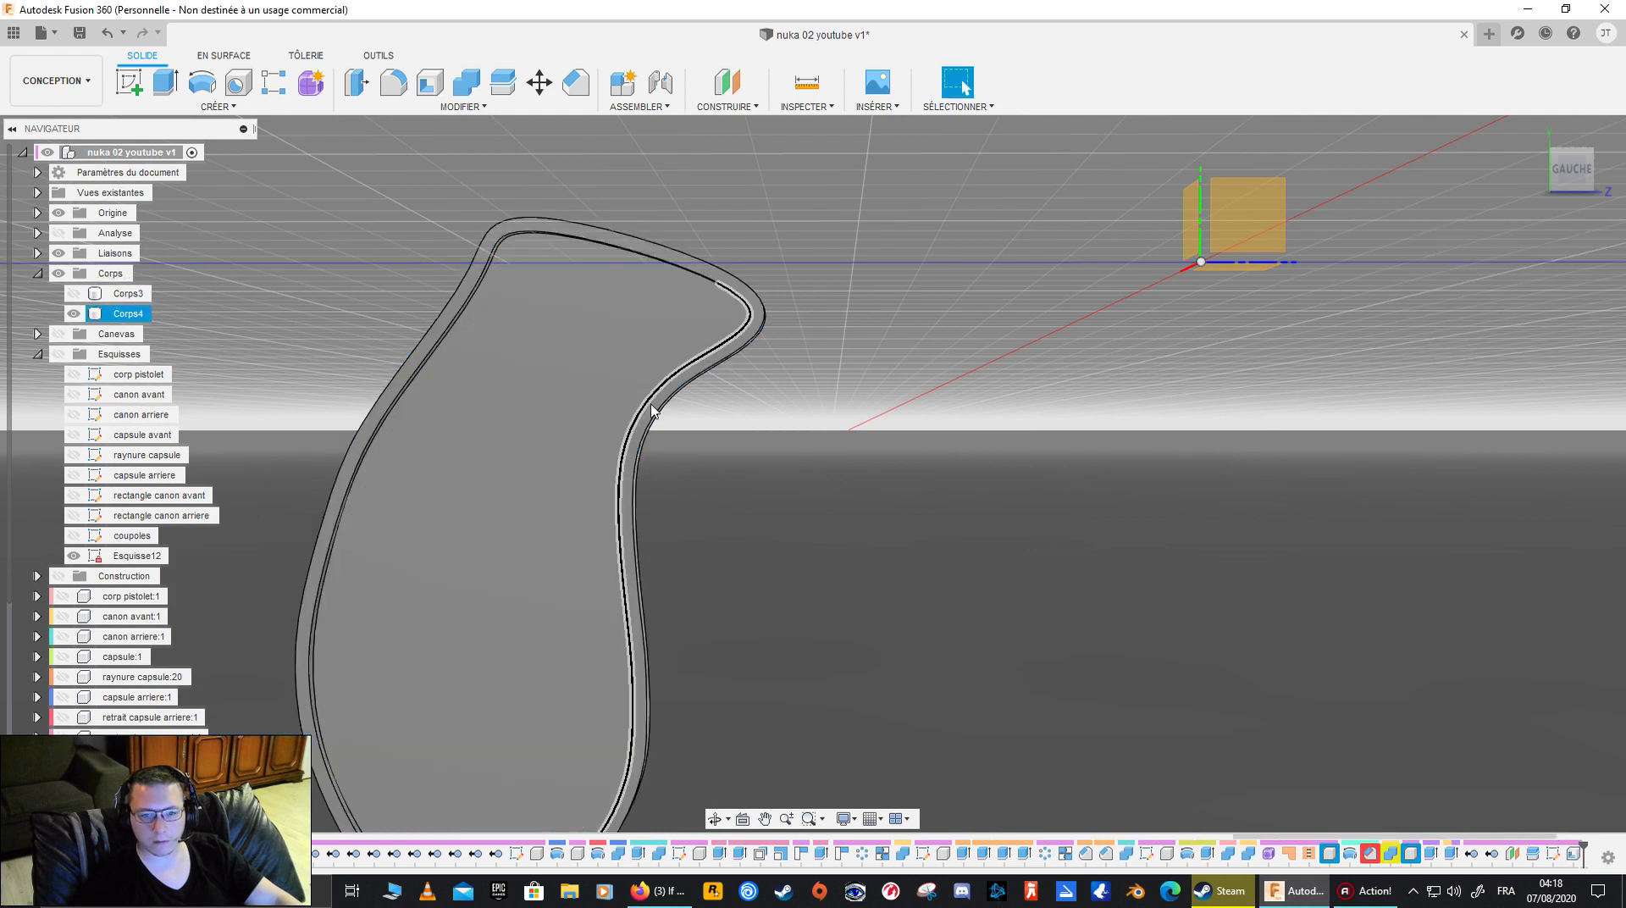
- Cut away the shelled rim of Corps4 by extruding its thin border face -1.00 mm, leaving only the inset plate
{"action": "left_click", "coordinate": [693, 410]}
{"action": "middle_click_drag", "start_coordinate": [693, 409], "coordinate": [804, 438], "text": "shift"}
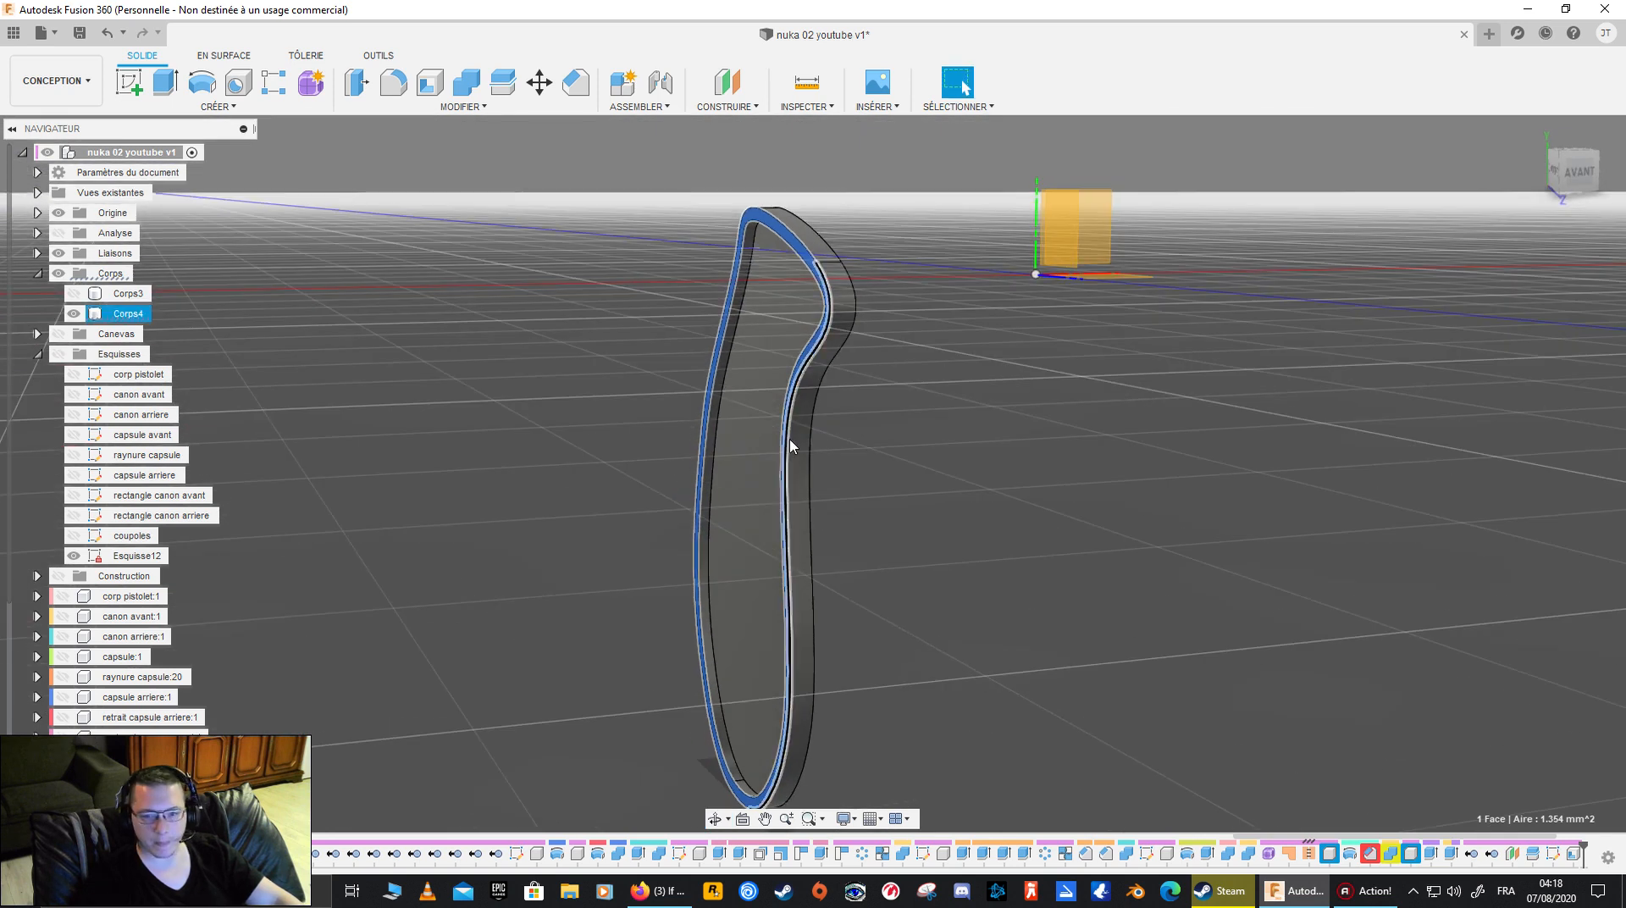
{"action": "key", "text": "e"}
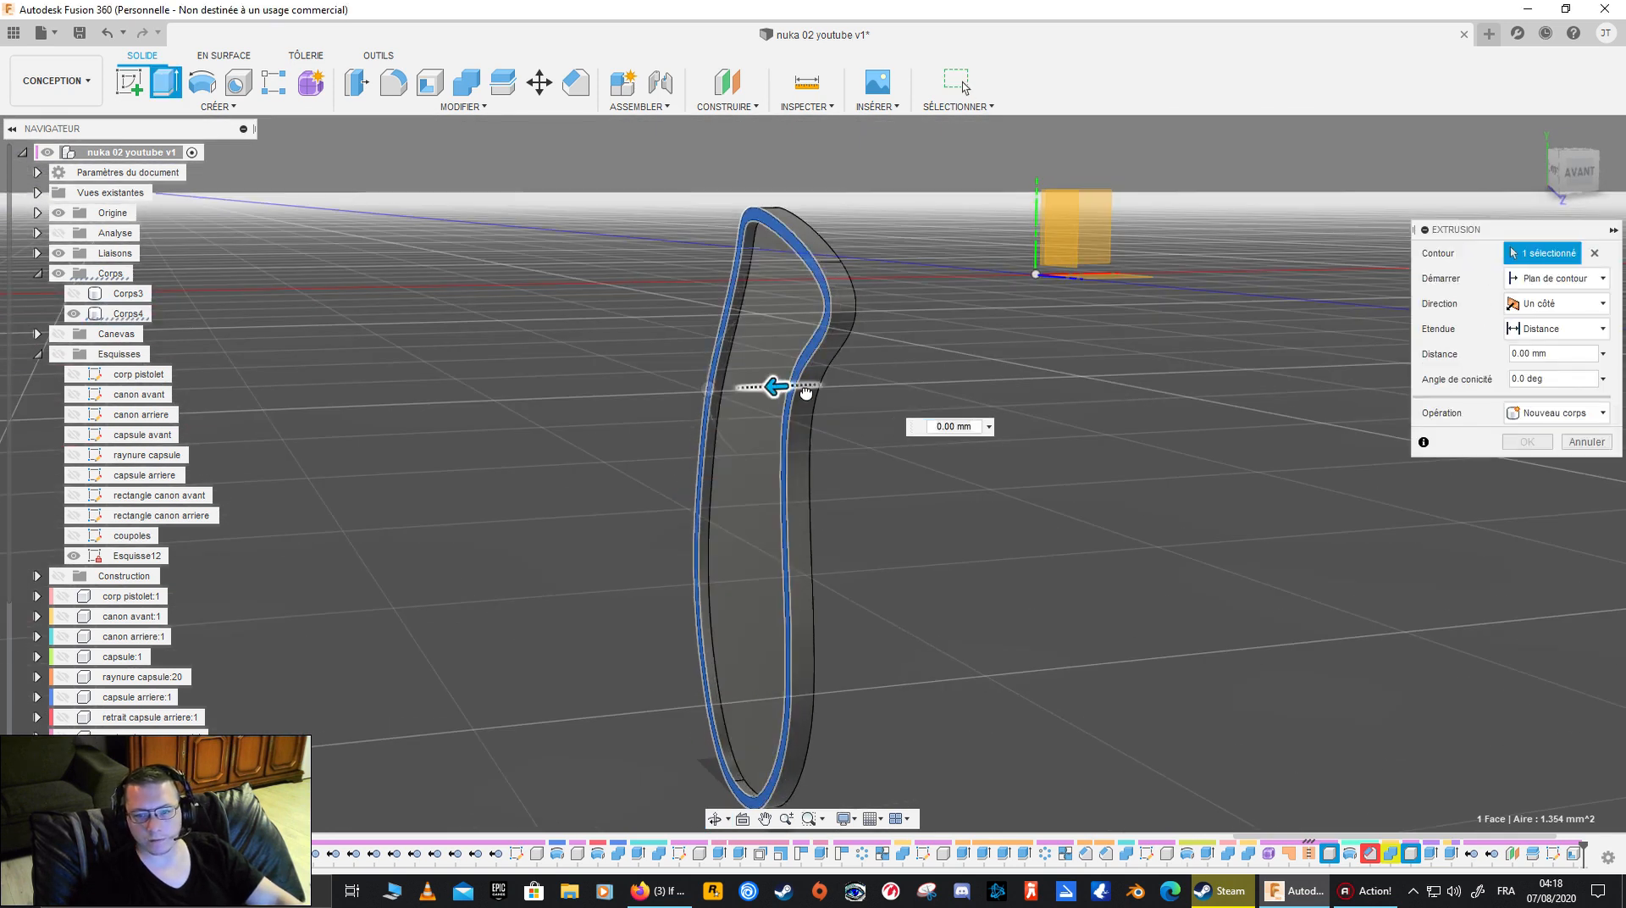
{"action": "left_click_drag", "start_coordinate": [824, 390], "coordinate": [951, 379]}
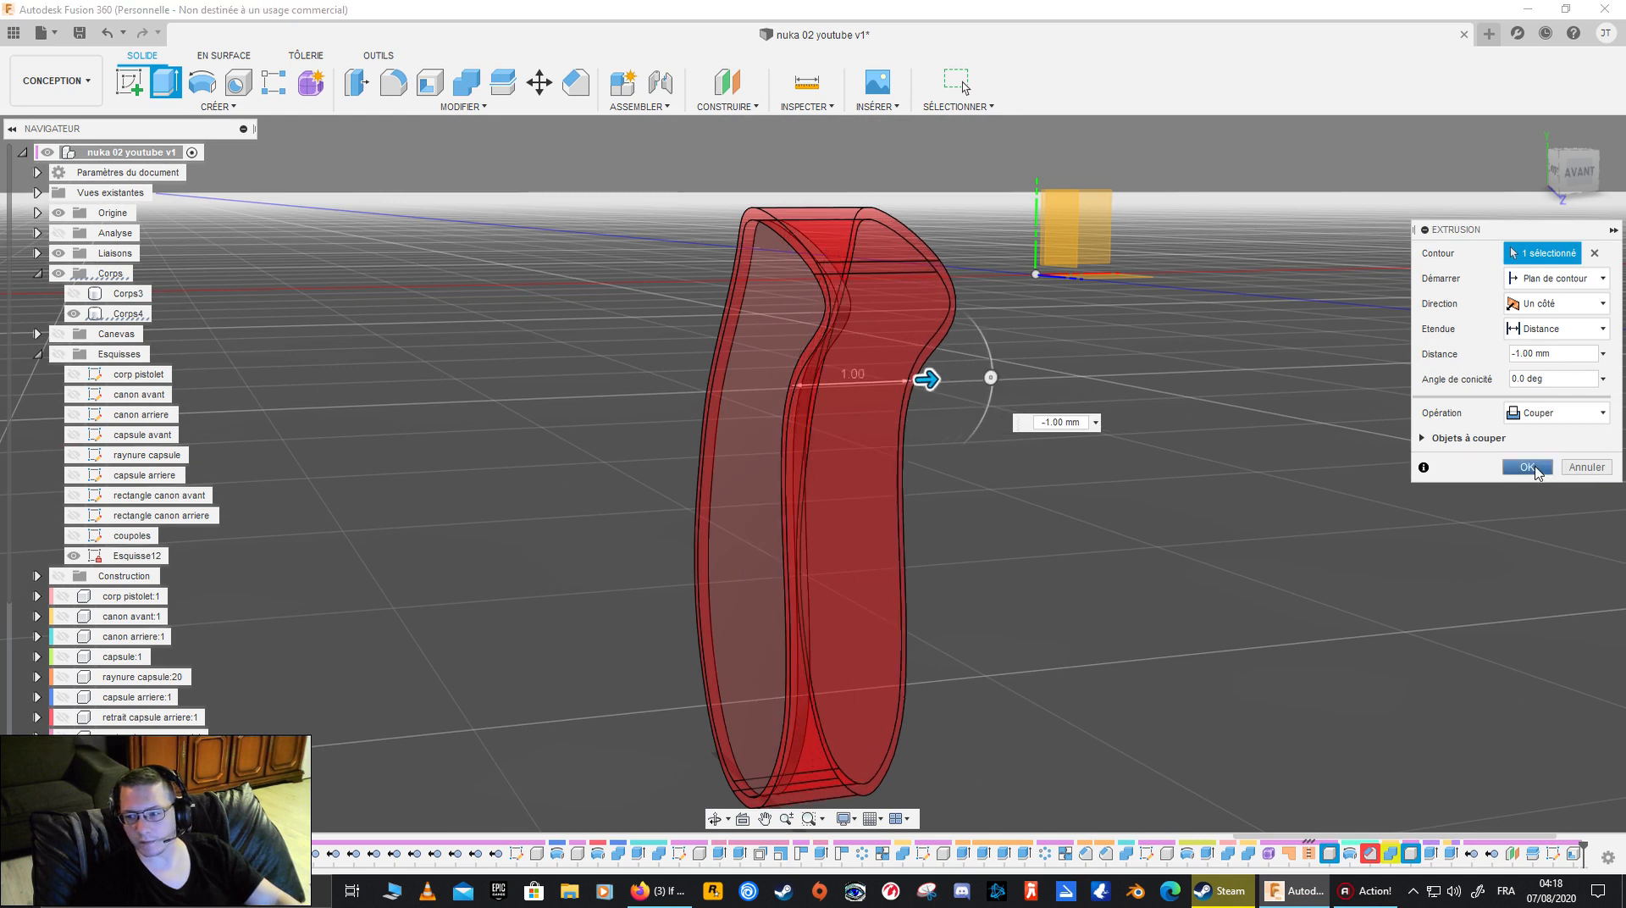
{"action": "left_click", "coordinate": [1539, 471]}
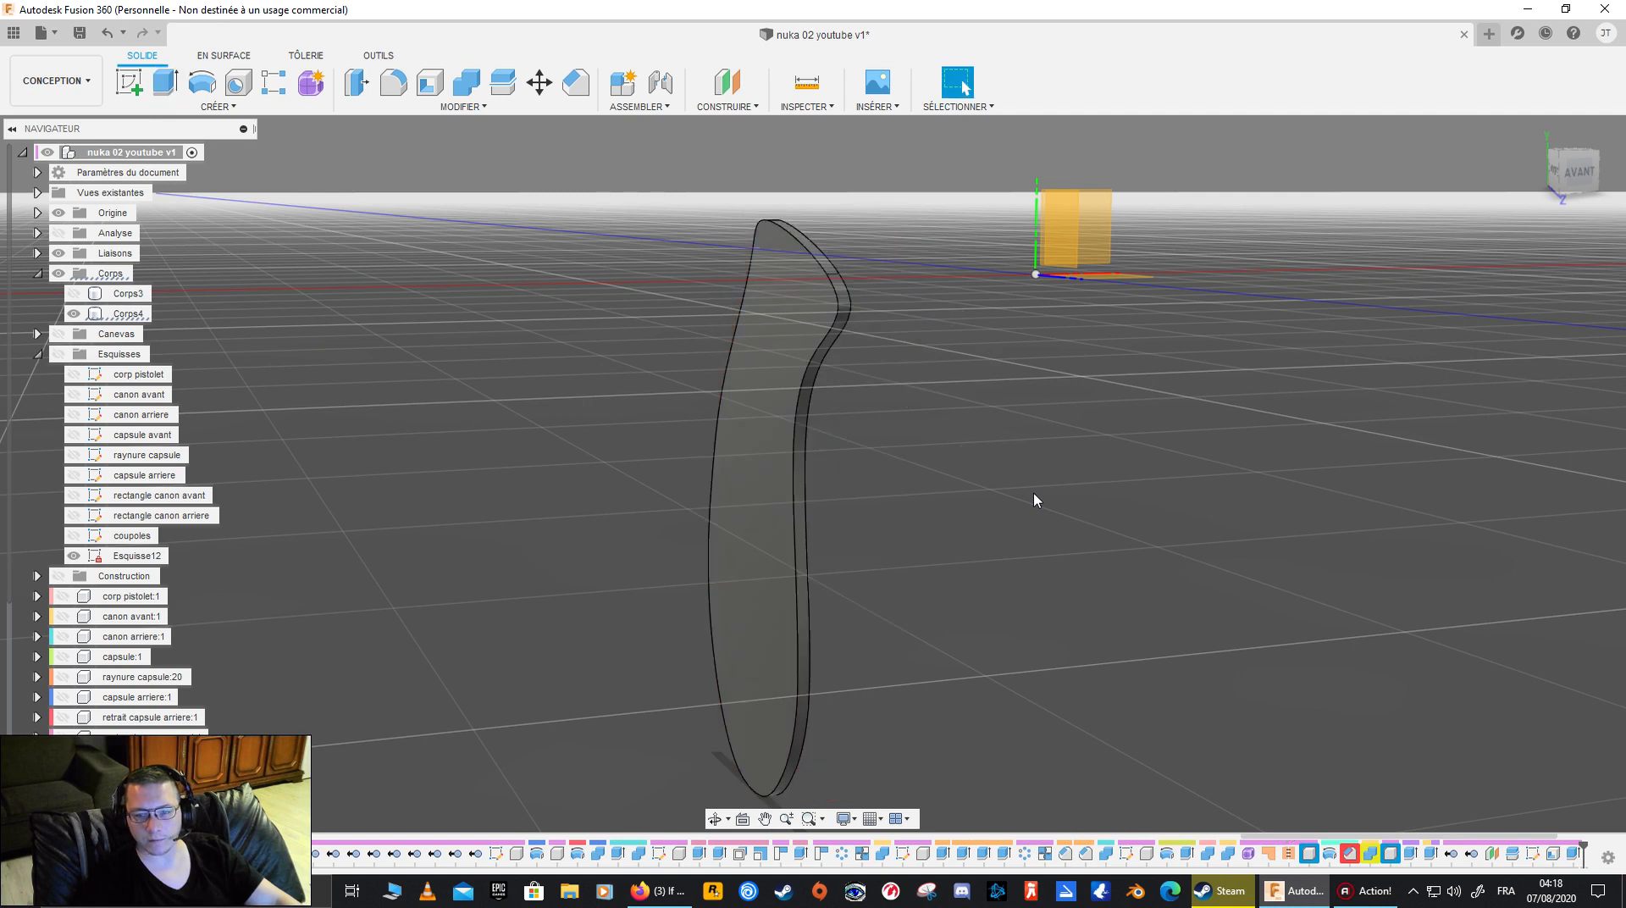
- Show Corps3 again and examine how the inset Corps4 plate sits against the grip's flat side
{"action": "middle_click_drag", "start_coordinate": [821, 426], "coordinate": [332, 396], "text": "shift"}
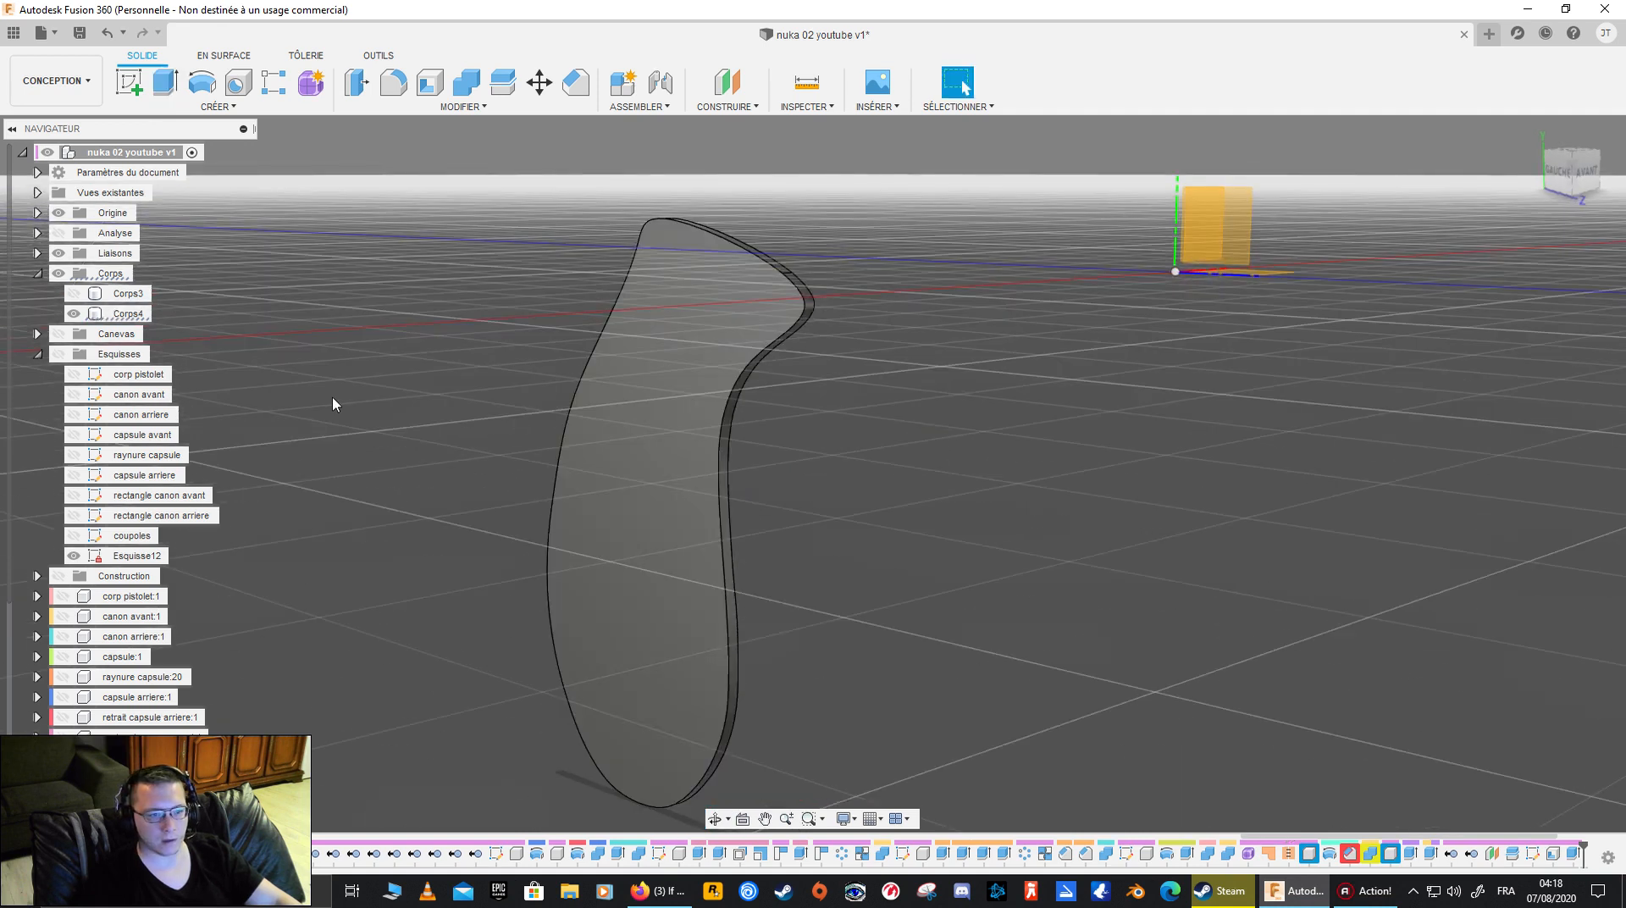
{"action": "left_click", "coordinate": [75, 293]}
{"action": "middle_click_drag", "start_coordinate": [894, 377], "coordinate": [929, 372], "text": "shift"}
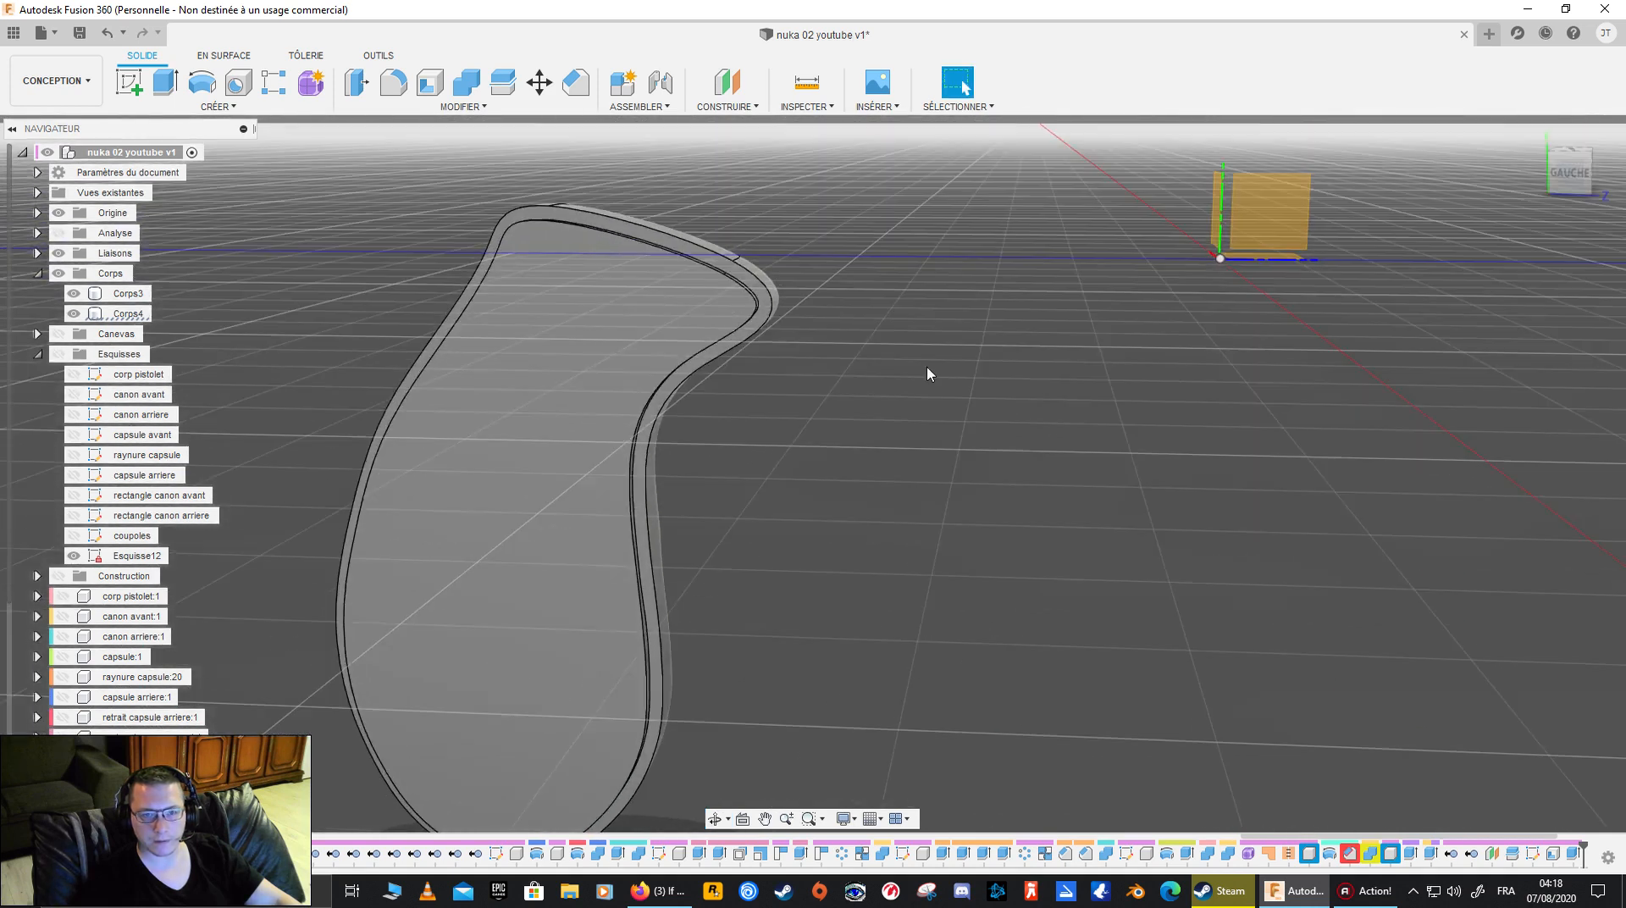
{"action": "middle_click_drag", "start_coordinate": [686, 301], "coordinate": [819, 423], "text": "shift"}
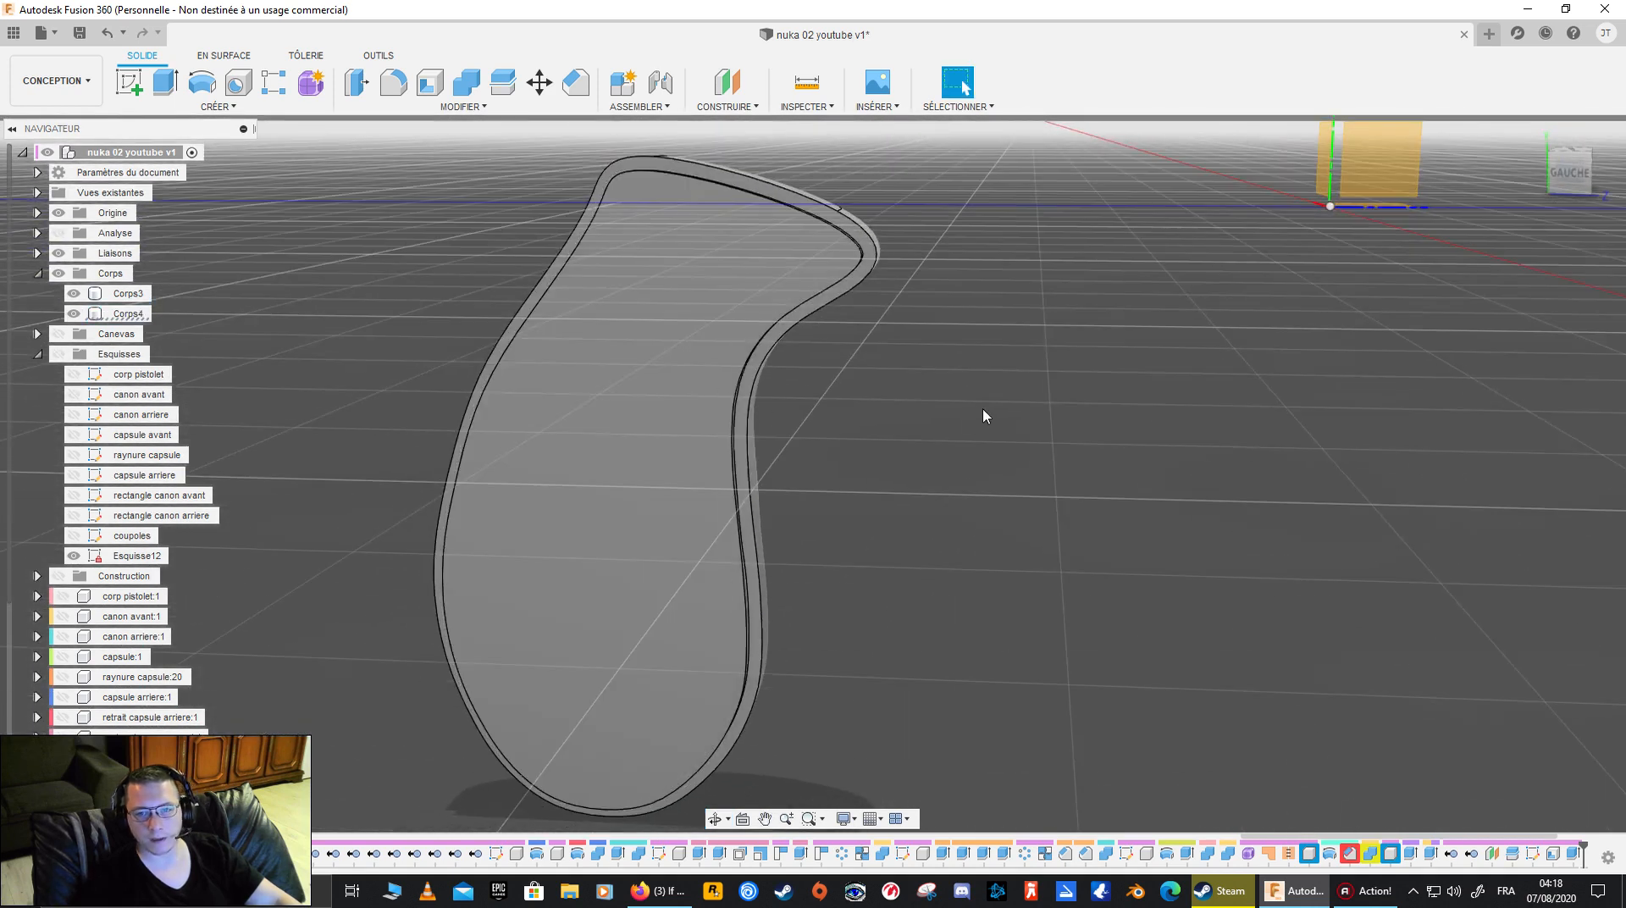
{"action": "left_click", "coordinate": [474, 107]}
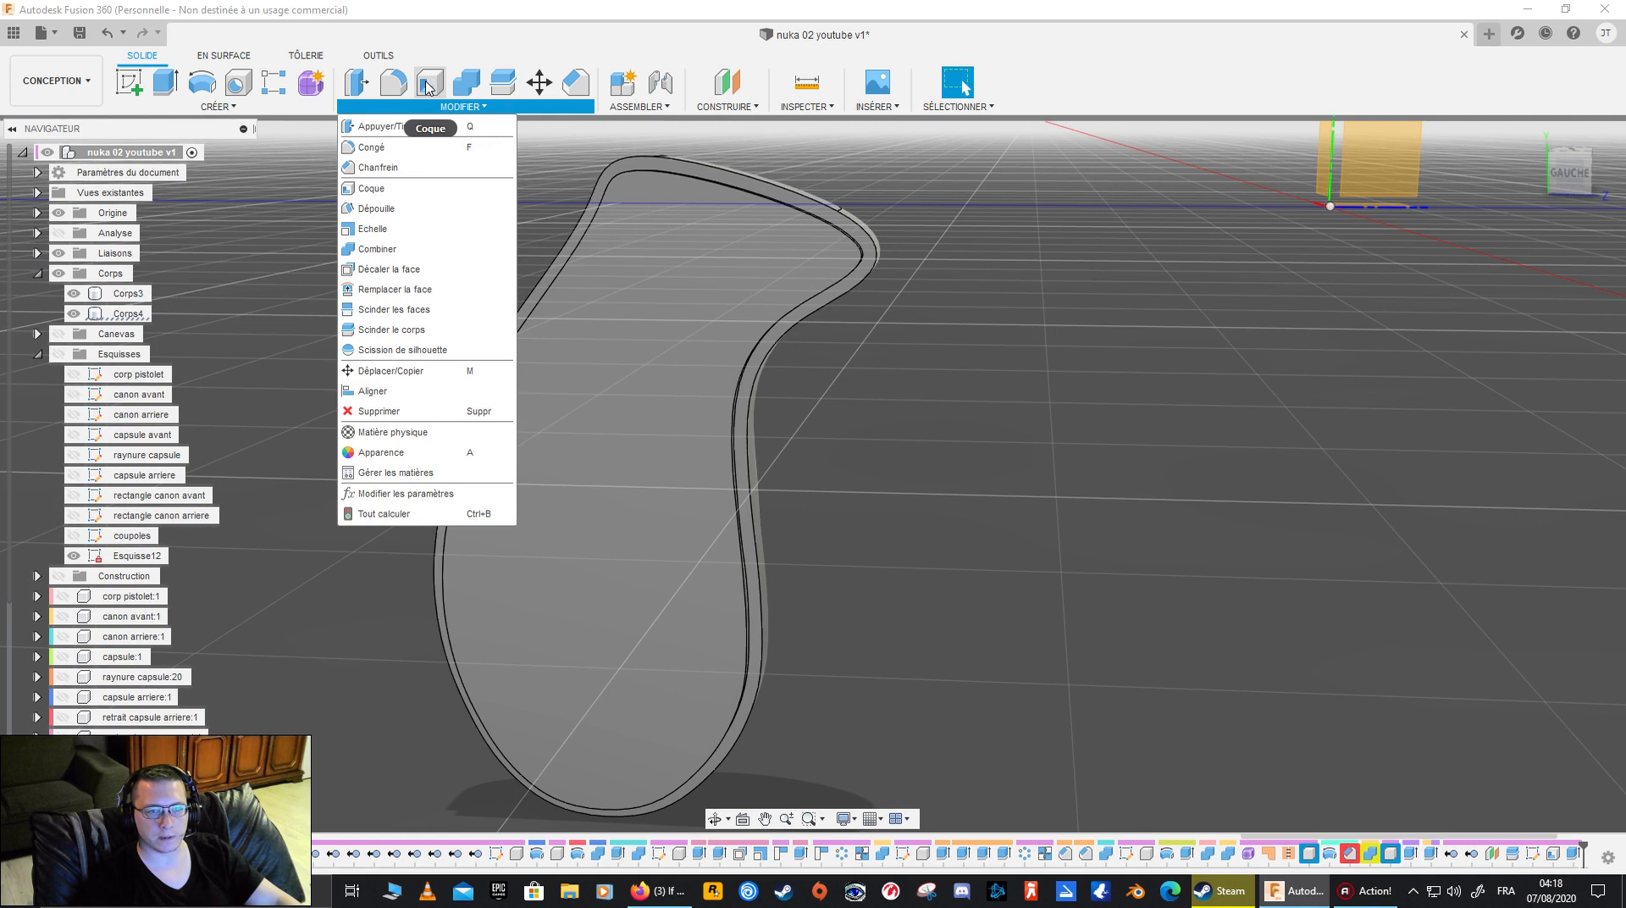
{"action": "left_click", "coordinate": [460, 107]}
{"action": "middle_click_drag", "start_coordinate": [759, 222], "coordinate": [718, 218], "text": "shift"}
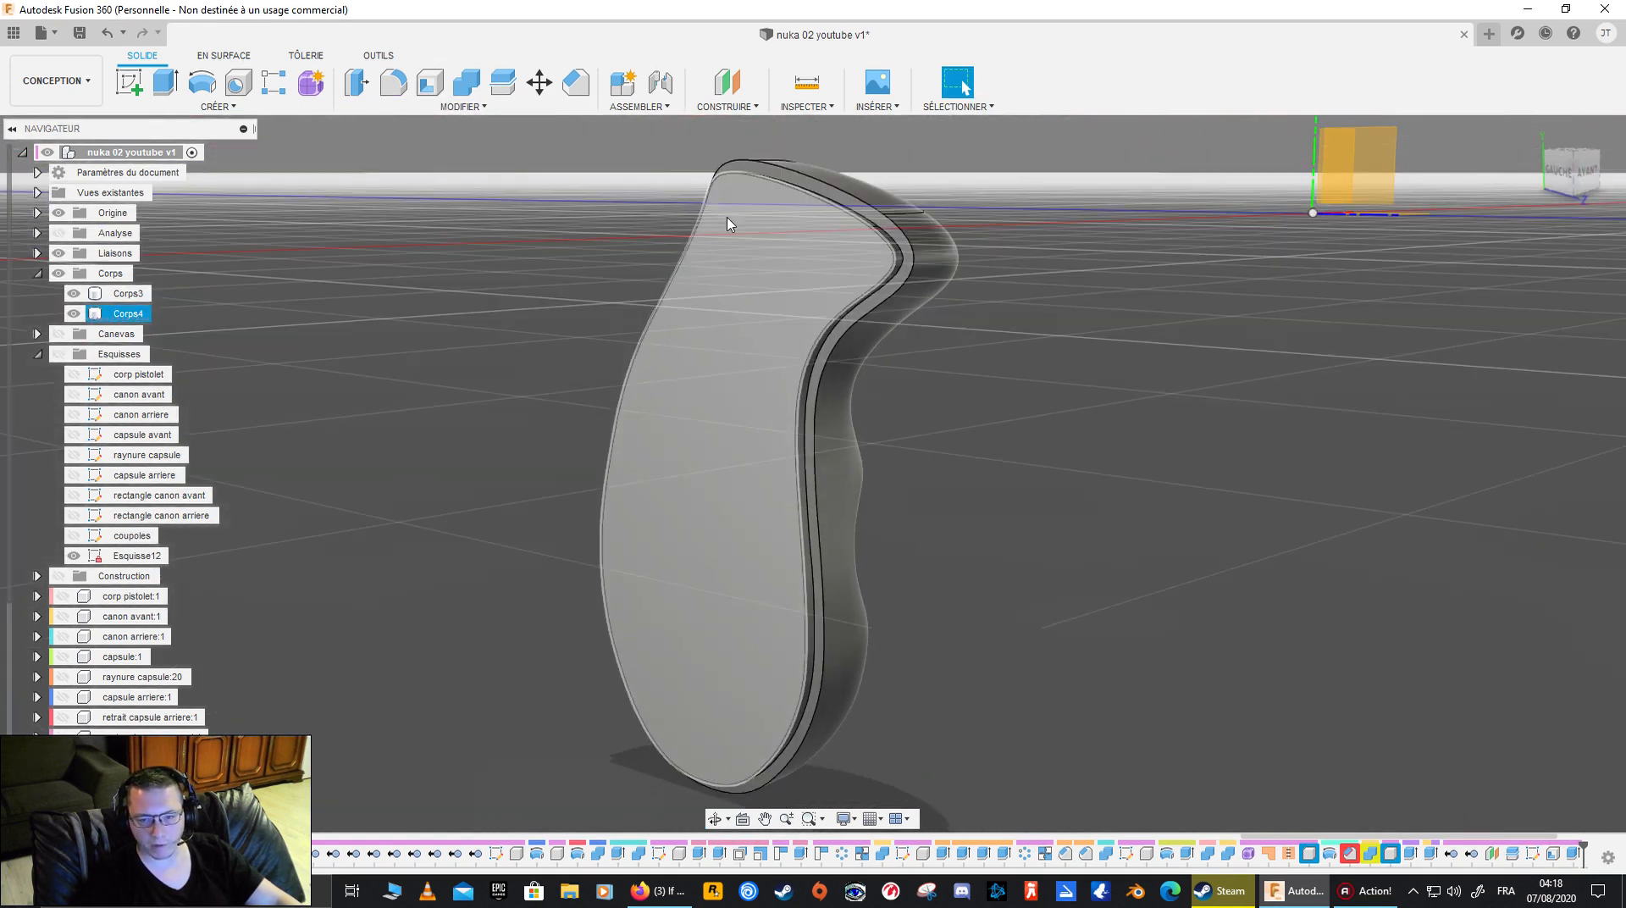
{"action": "left_click", "coordinate": [908, 285]}
{"action": "left_click", "coordinate": [743, 509]}
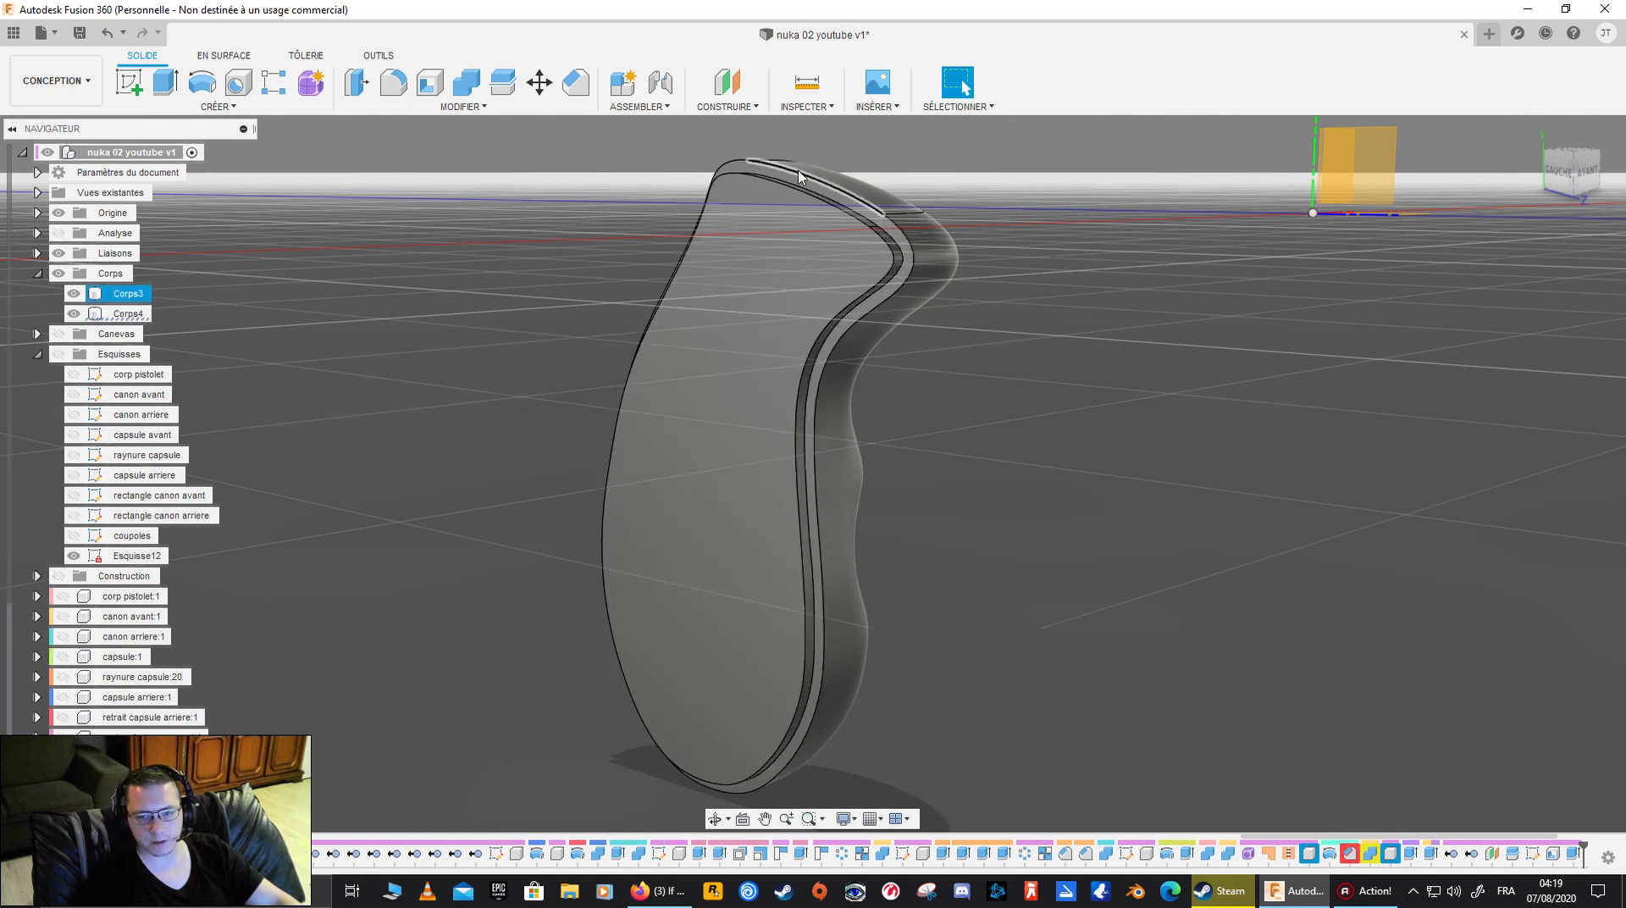
{"action": "middle_click_drag", "start_coordinate": [912, 259], "coordinate": [943, 272], "text": "shift"}
- Examine Corps3 and Corps4 separately and together from the side and front of the grip
{"action": "left_click", "coordinate": [123, 298]}
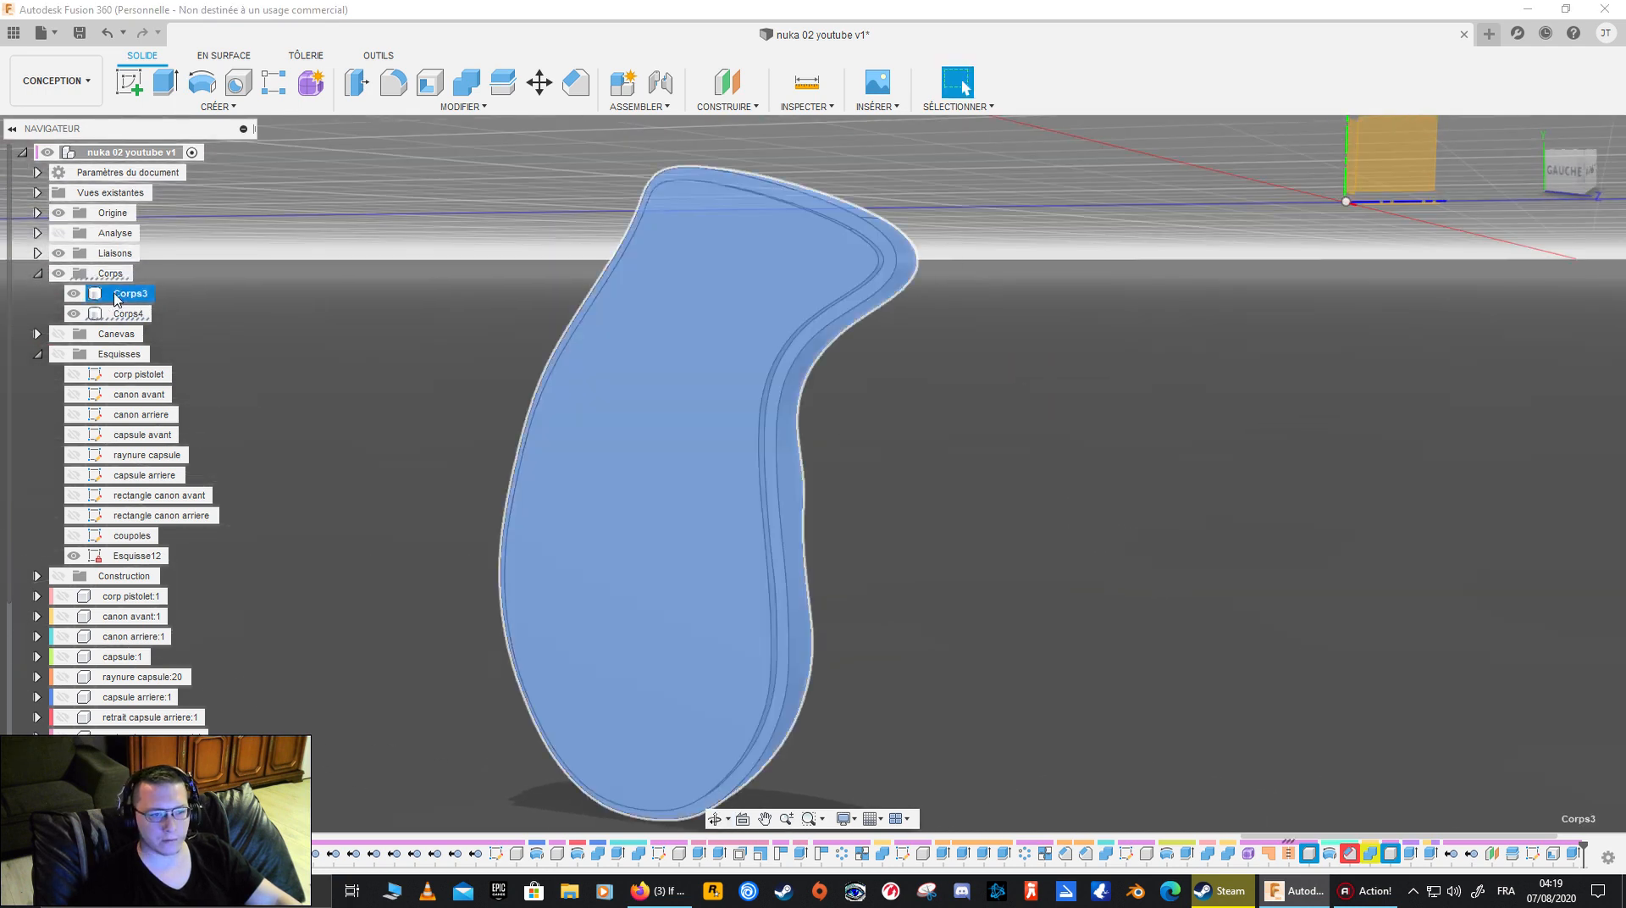
{"action": "middle_click_drag", "start_coordinate": [998, 295], "coordinate": [929, 305], "text": "shift"}
{"action": "left_click", "coordinate": [73, 314]}
{"action": "left_click", "coordinate": [129, 293]}
{"action": "left_click", "coordinate": [128, 313], "text": "ctrl"}
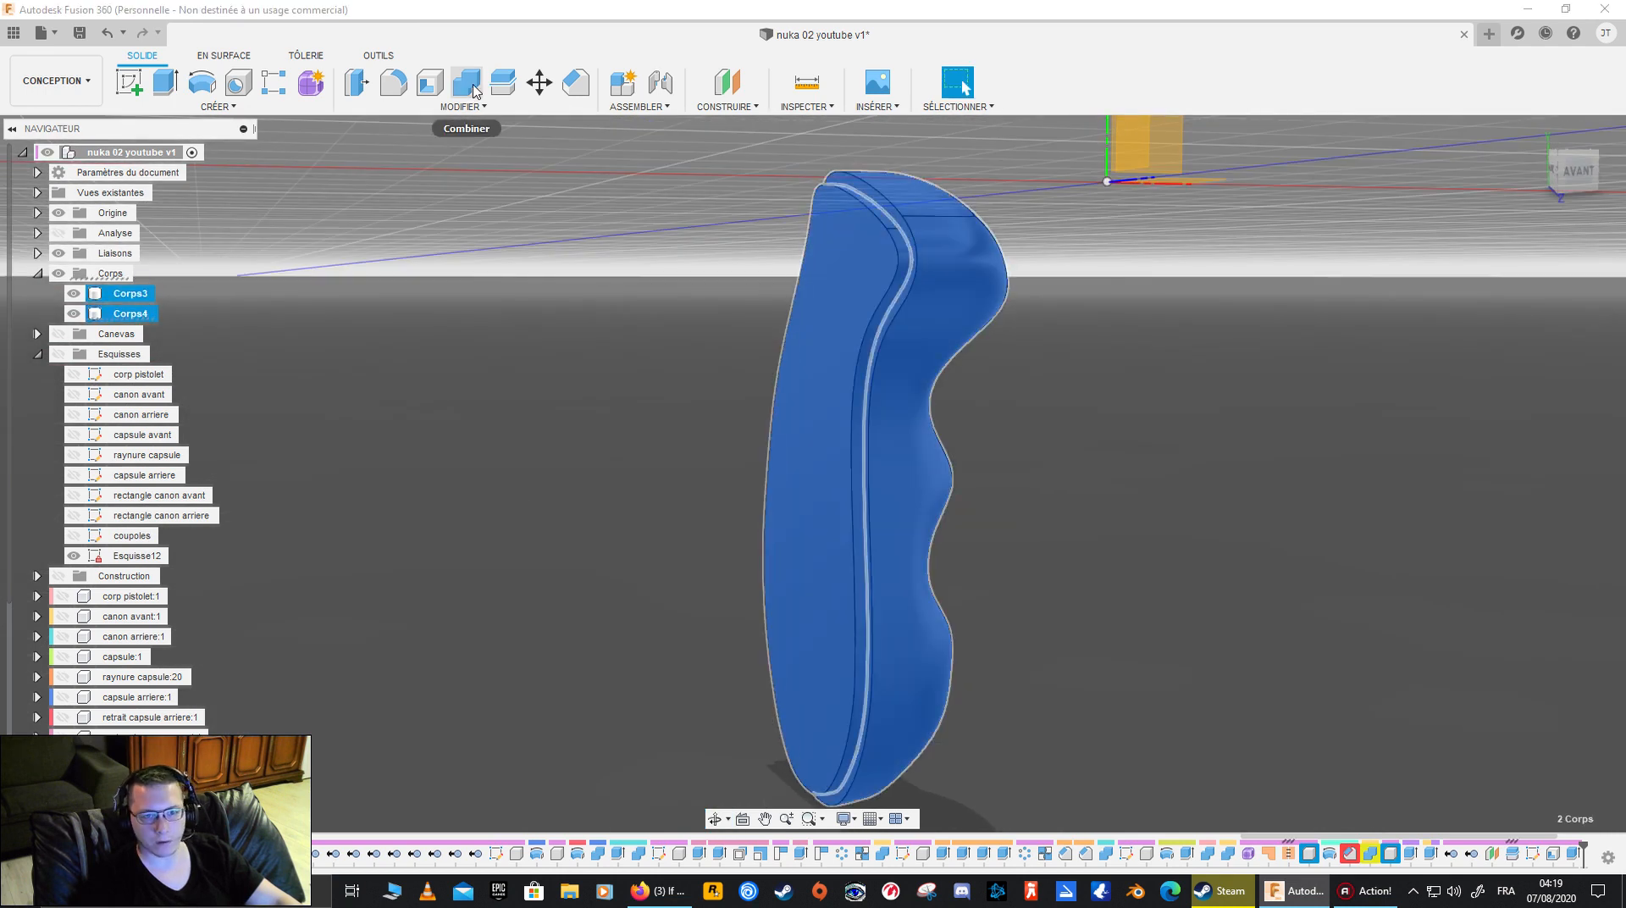
{"action": "left_click", "coordinate": [297, 279]}
{"action": "left_click", "coordinate": [133, 314]}
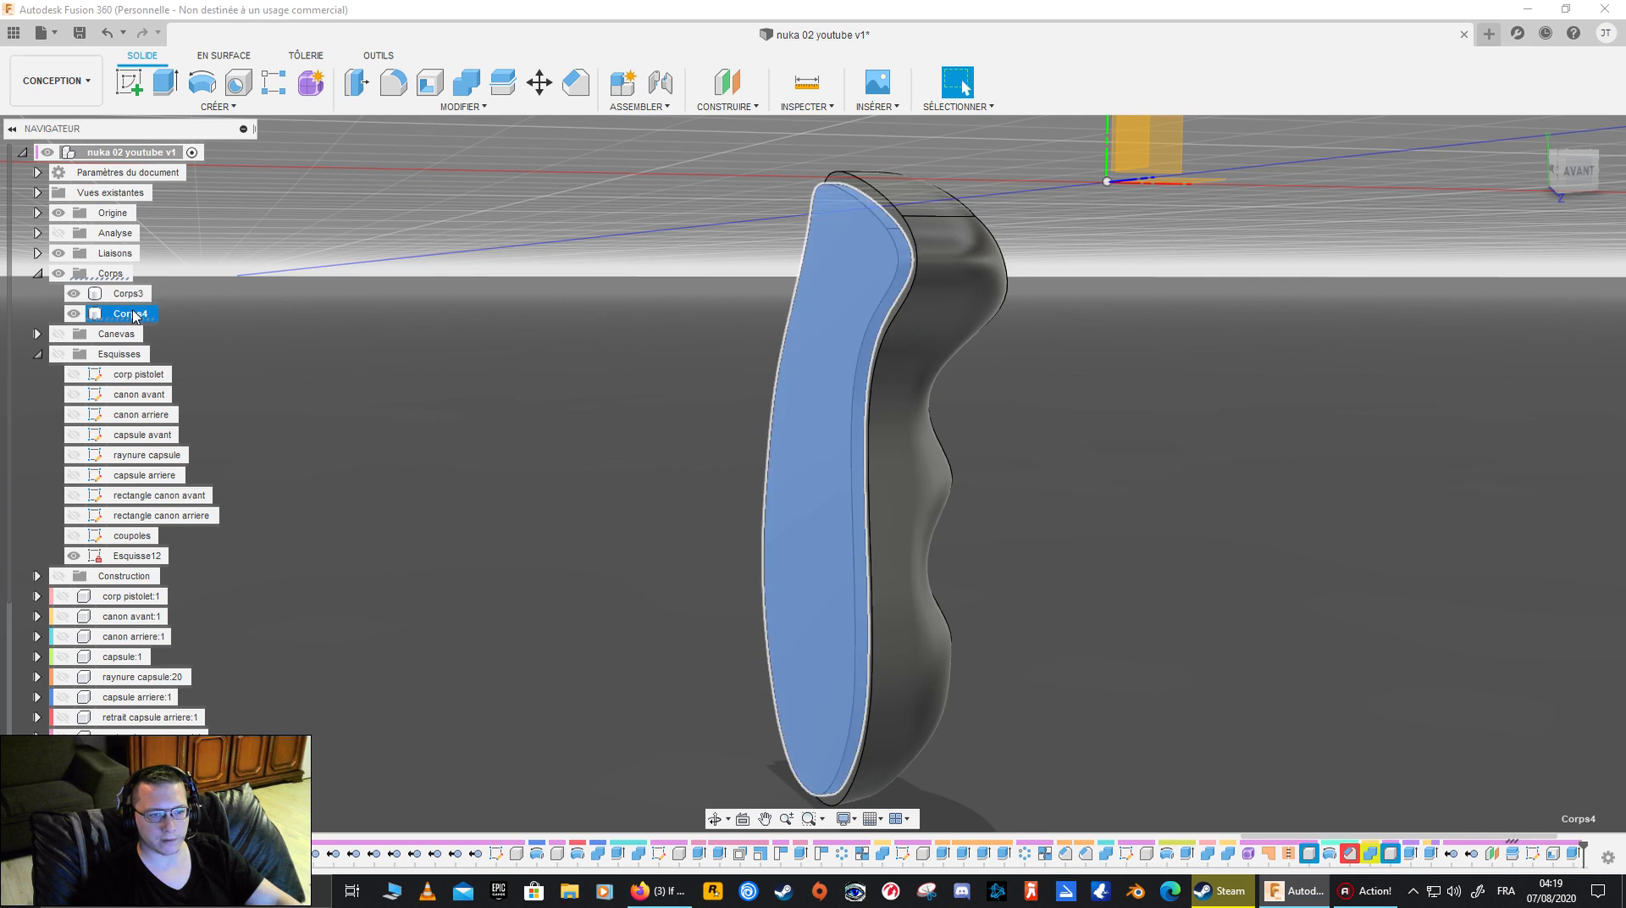
- Hide Corps3 and start a new sketch on the flat face of Corps4, viewed straight on from the left
{"action": "left_click", "coordinate": [129, 293]}
{"action": "left_click", "coordinate": [475, 317]}
{"action": "middle_click_drag", "start_coordinate": [476, 314], "coordinate": [767, 334], "text": "shift"}
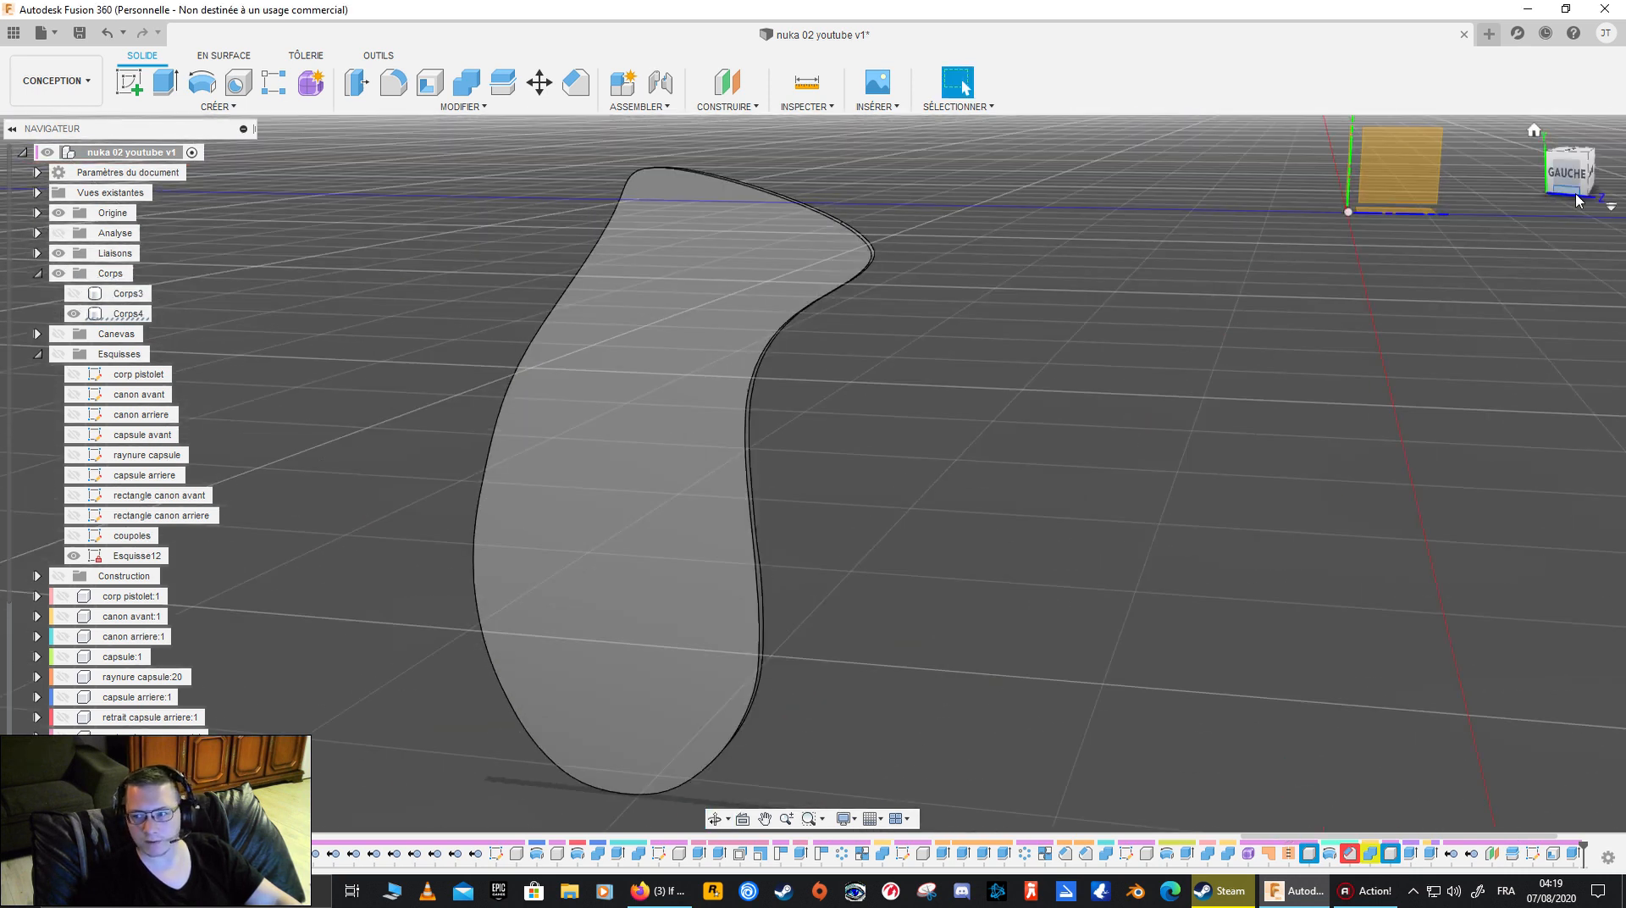
{"action": "left_click", "coordinate": [1563, 174]}
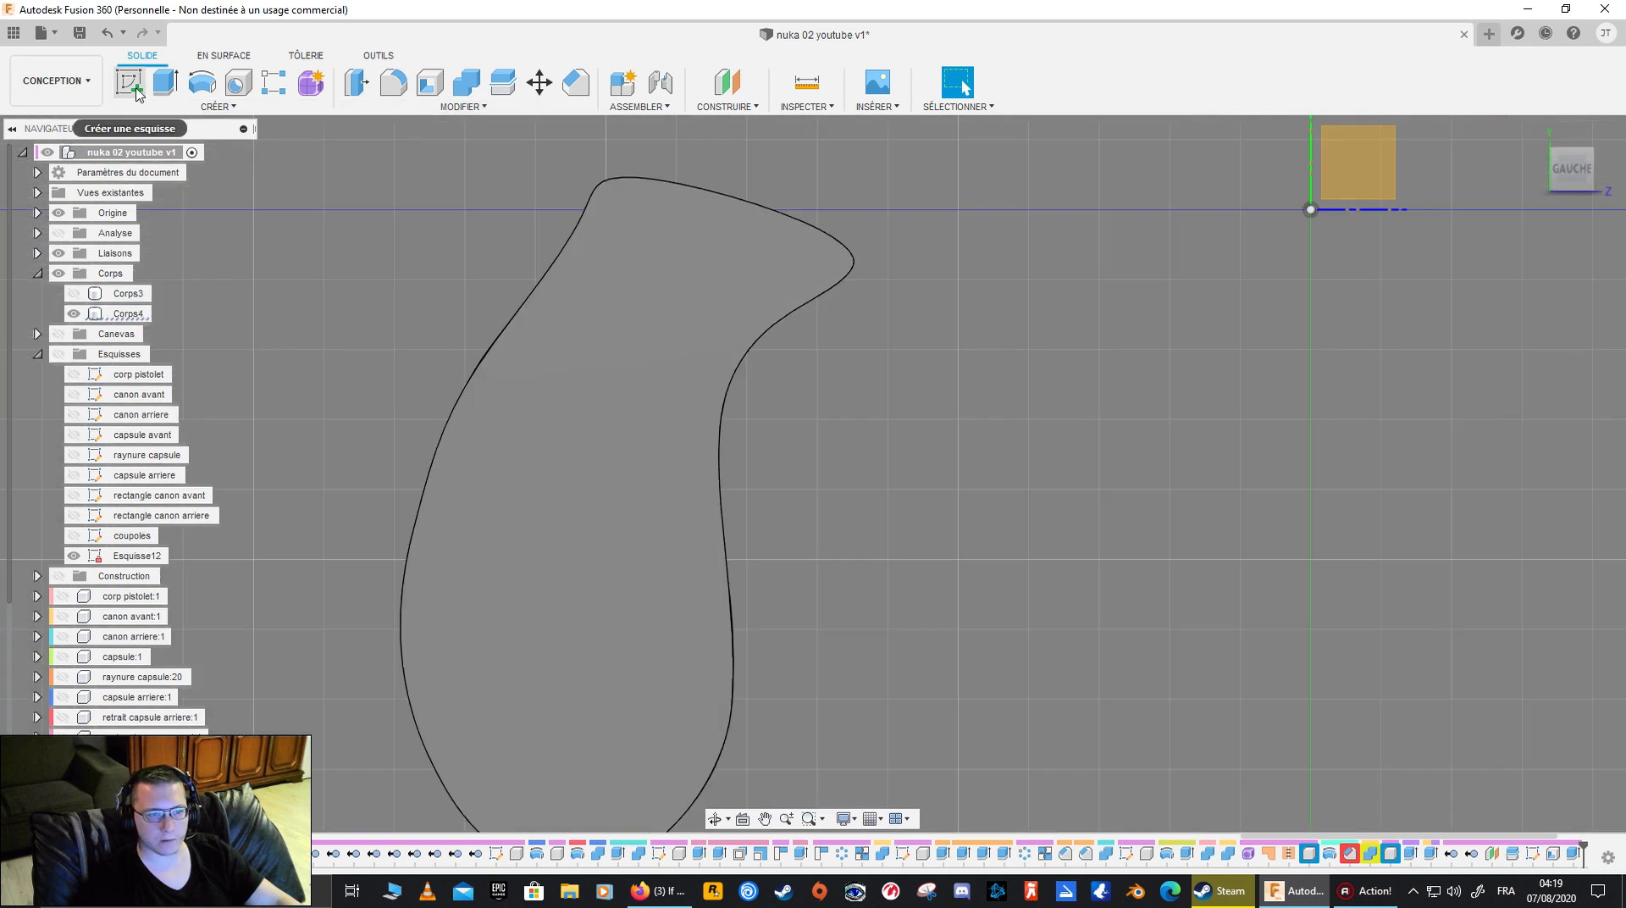
{"action": "scroll", "coordinate": [632, 178], "scroll_direction": "up", "scroll_amount": 8}
{"action": "left_click", "coordinate": [619, 200]}
{"action": "middle_click_drag", "start_coordinate": [616, 207], "coordinate": [613, 341]}
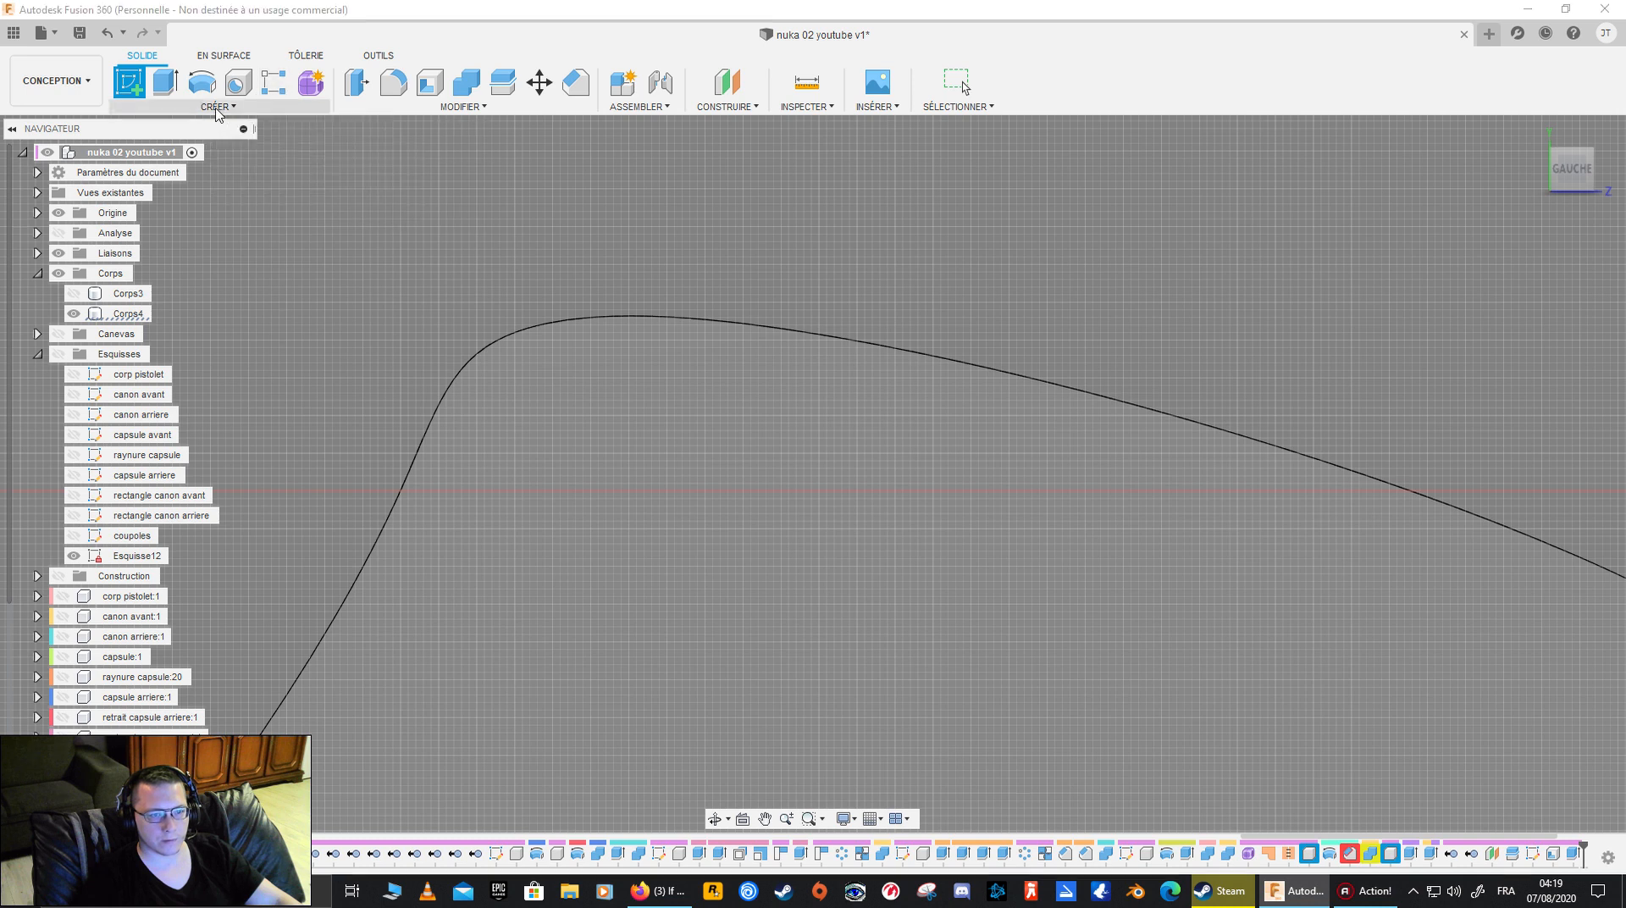
{"action": "left_click", "coordinate": [217, 106]}
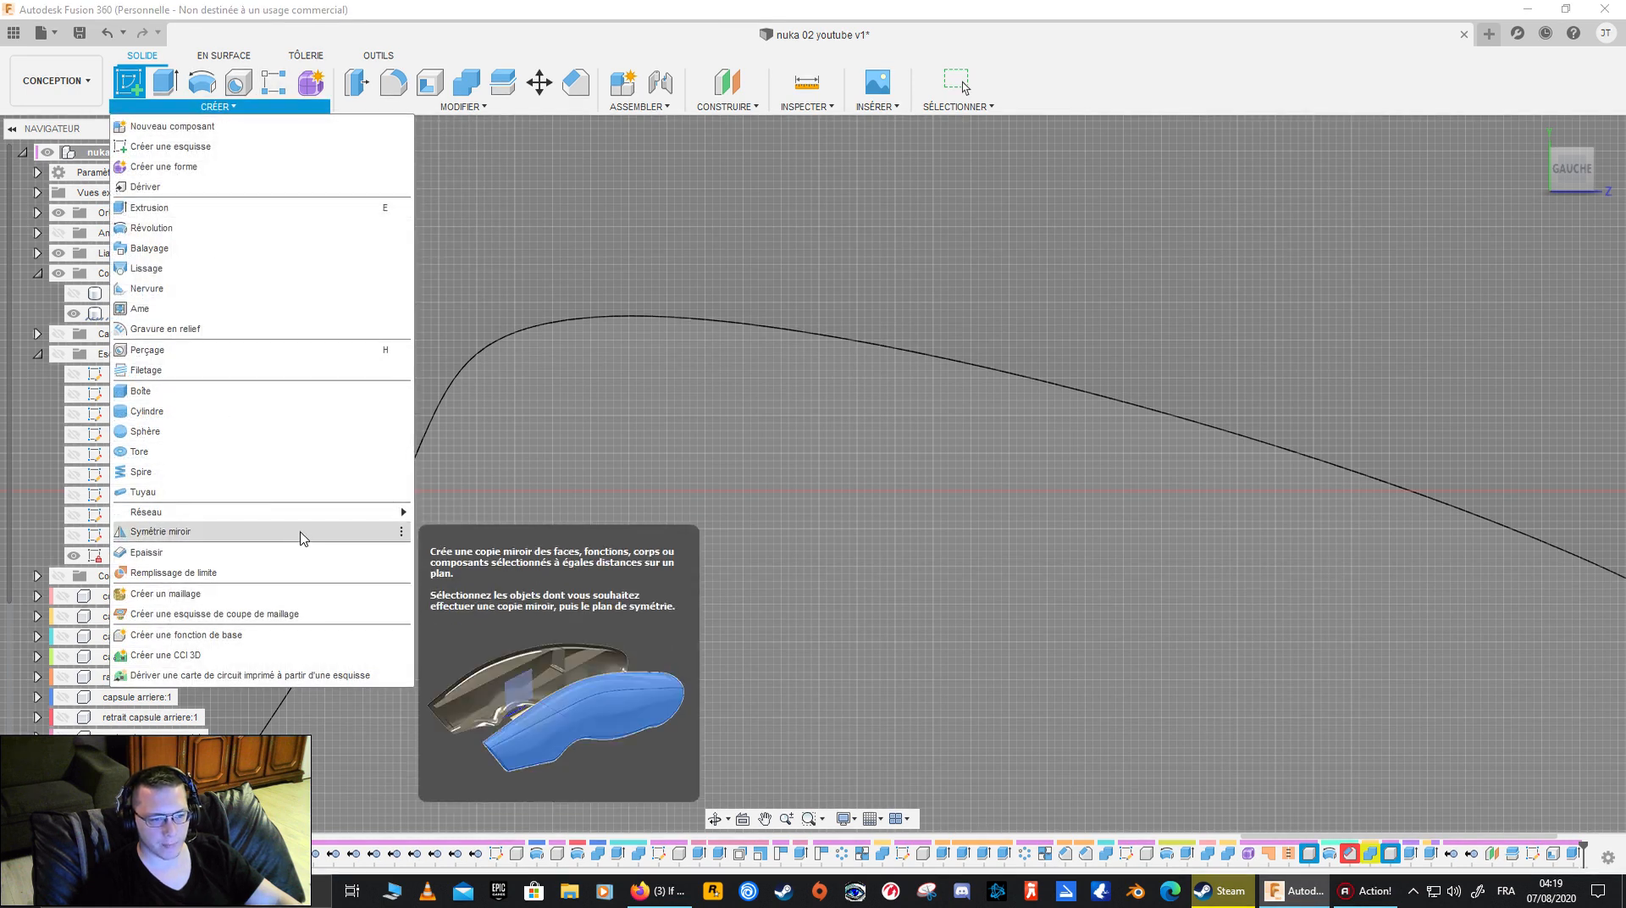
{"action": "mouse_move", "coordinate": [319, 513]}
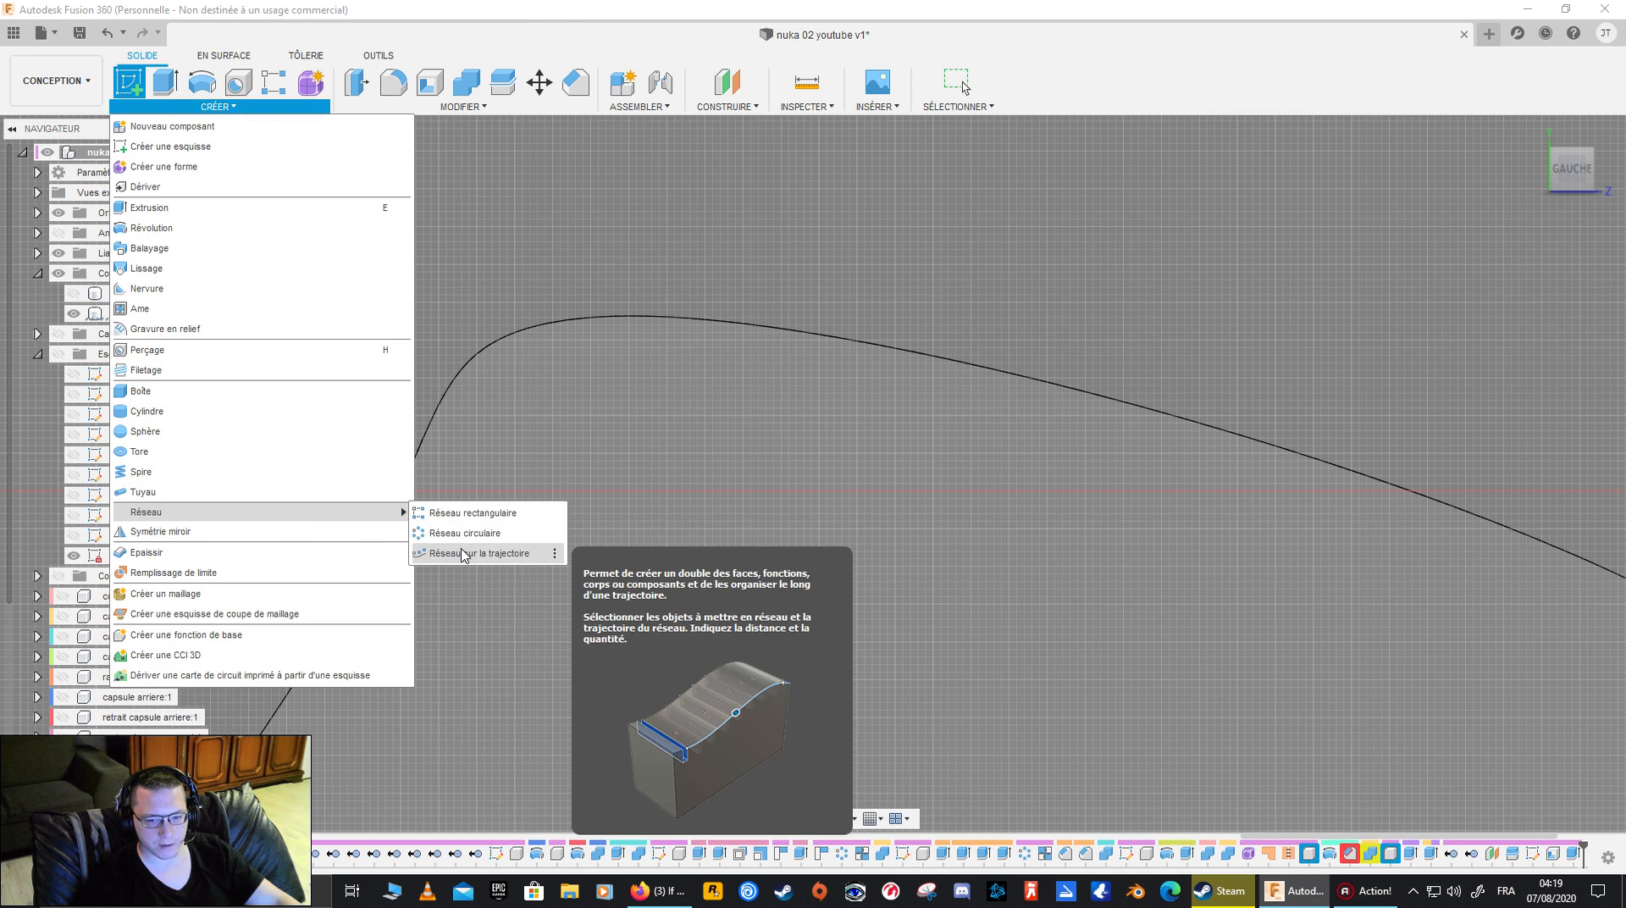
{"action": "left_click", "coordinate": [539, 281]}
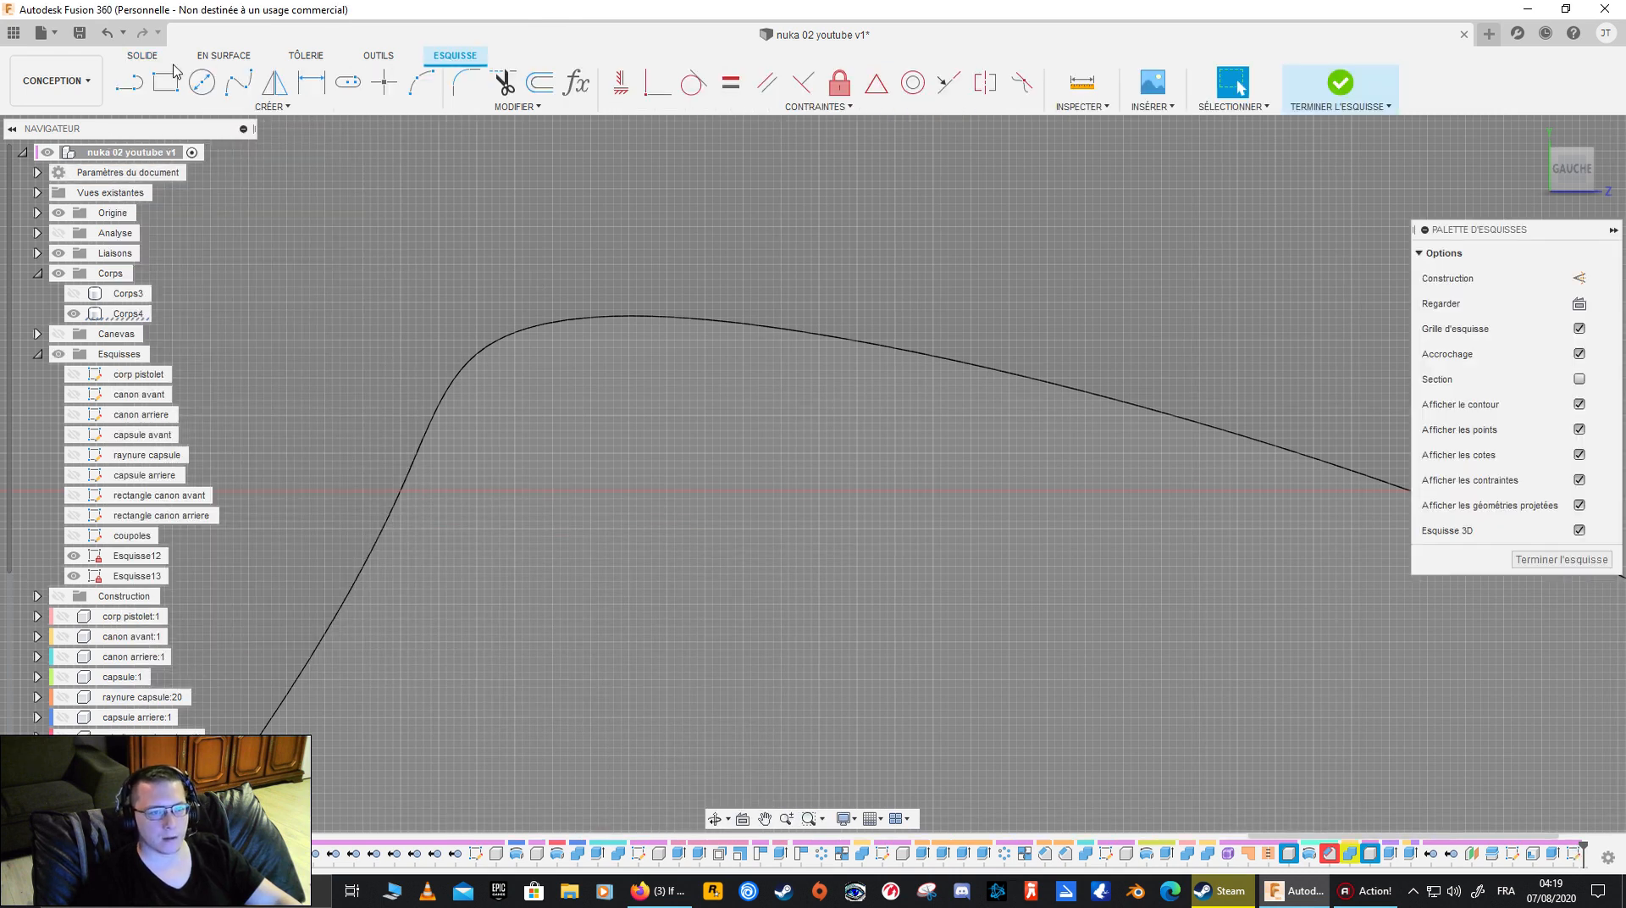
- Show Corps3 and sketch a rectangle about 0.09 mm wide and 0.12 mm high spanning the rim between both outlines at the grip's upper end
{"action": "left_click", "coordinate": [164, 93]}
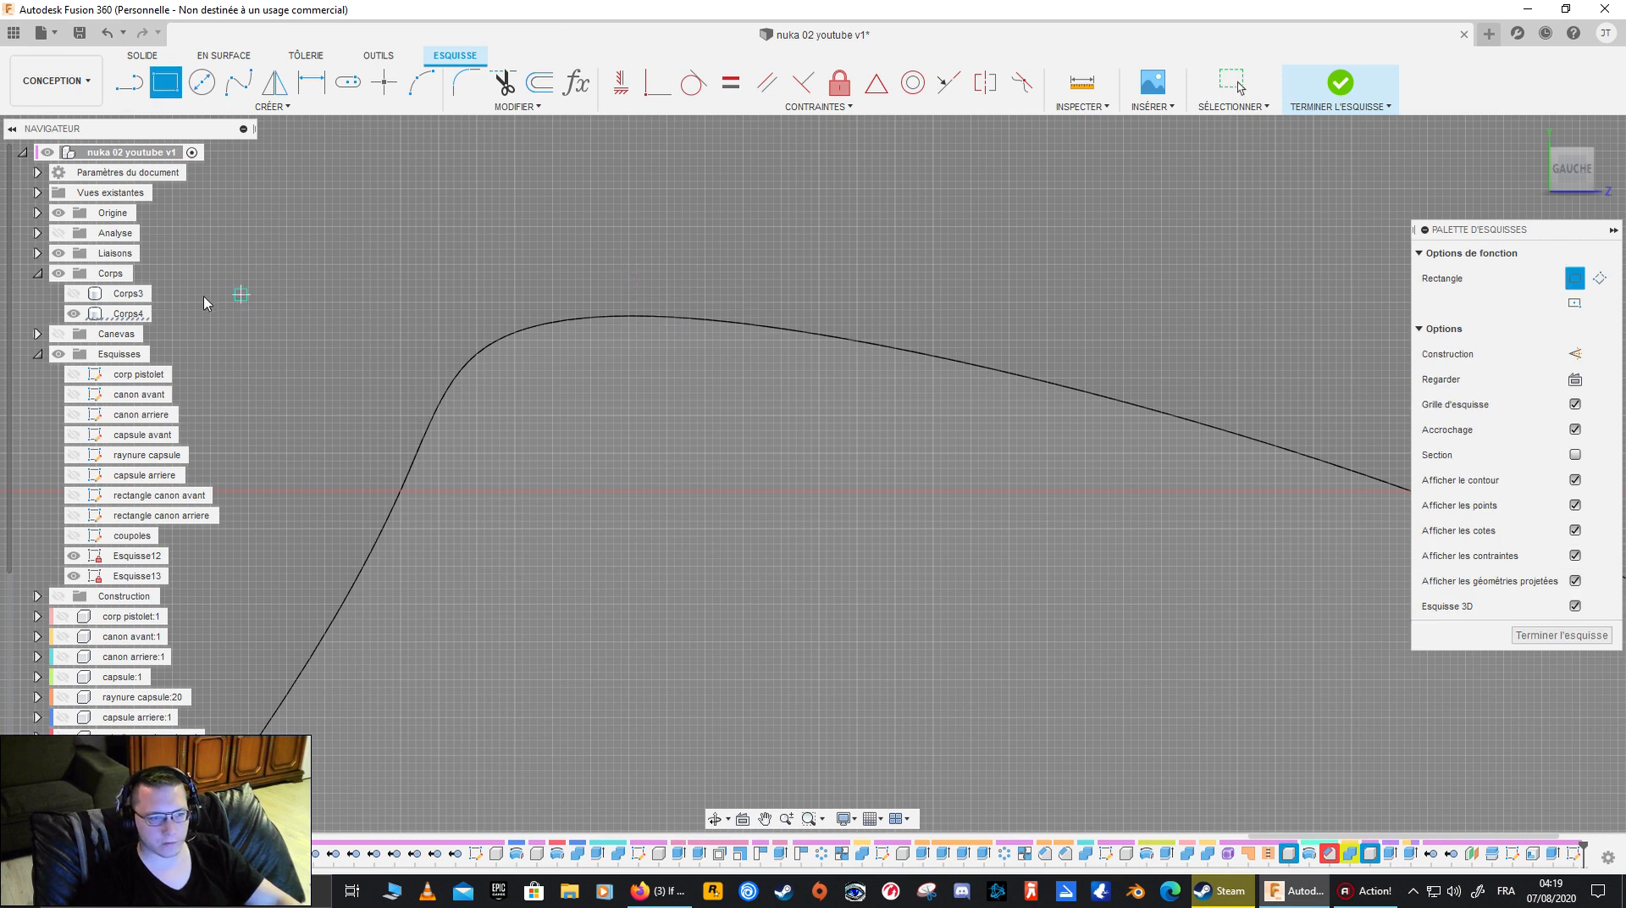
{"action": "left_click", "coordinate": [74, 294]}
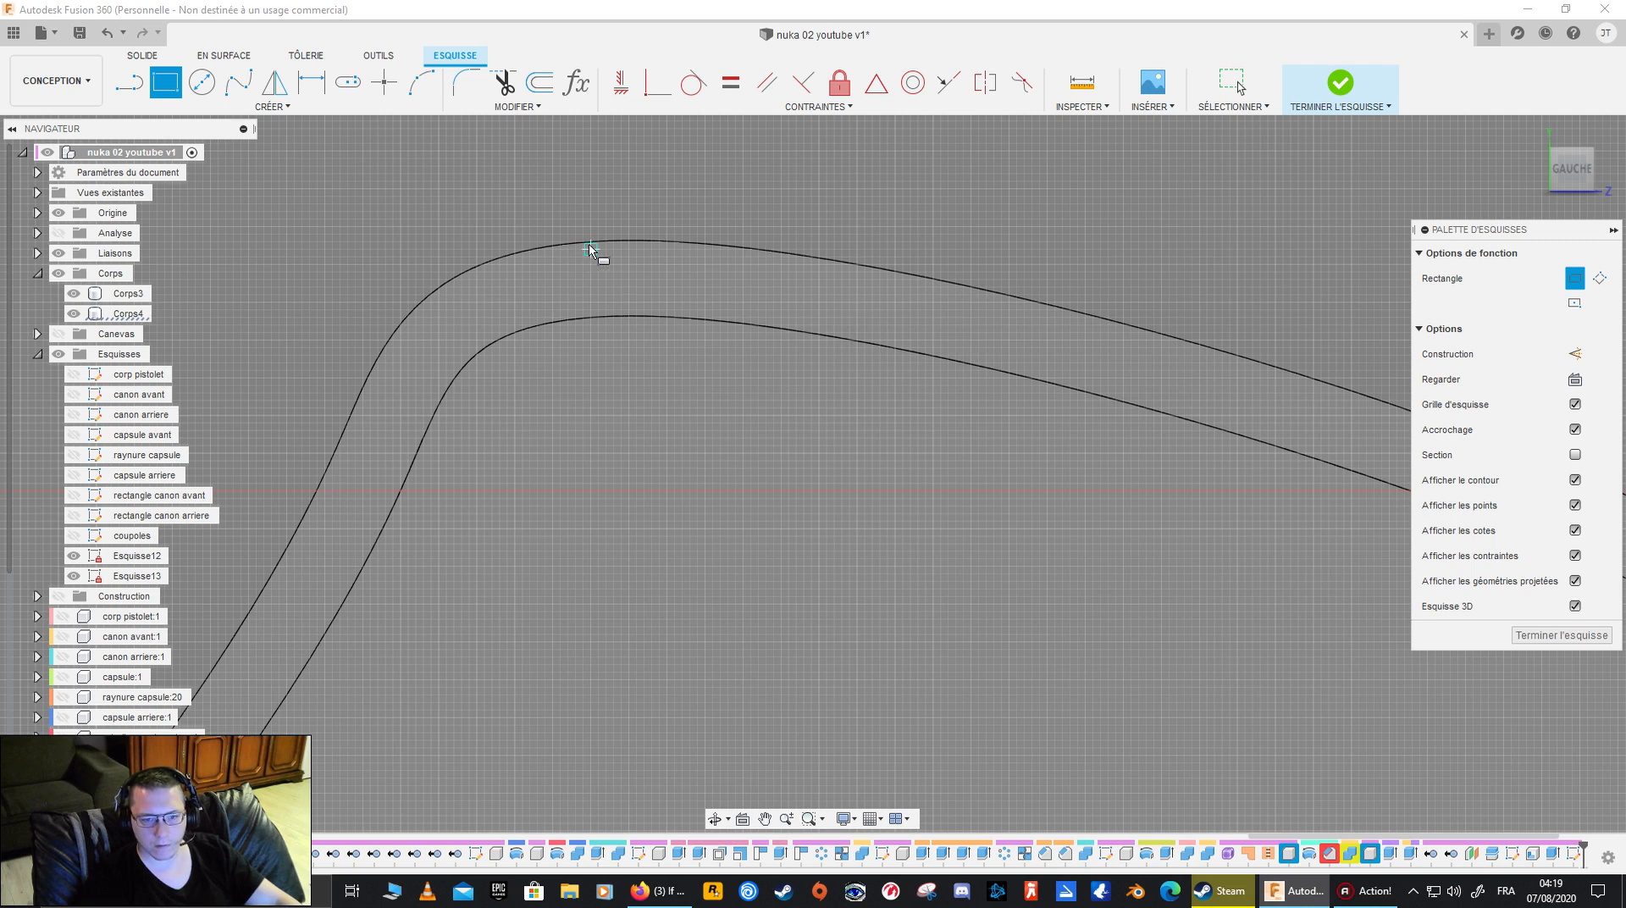
{"action": "scroll", "coordinate": [590, 250], "scroll_direction": "up", "scroll_amount": 5}
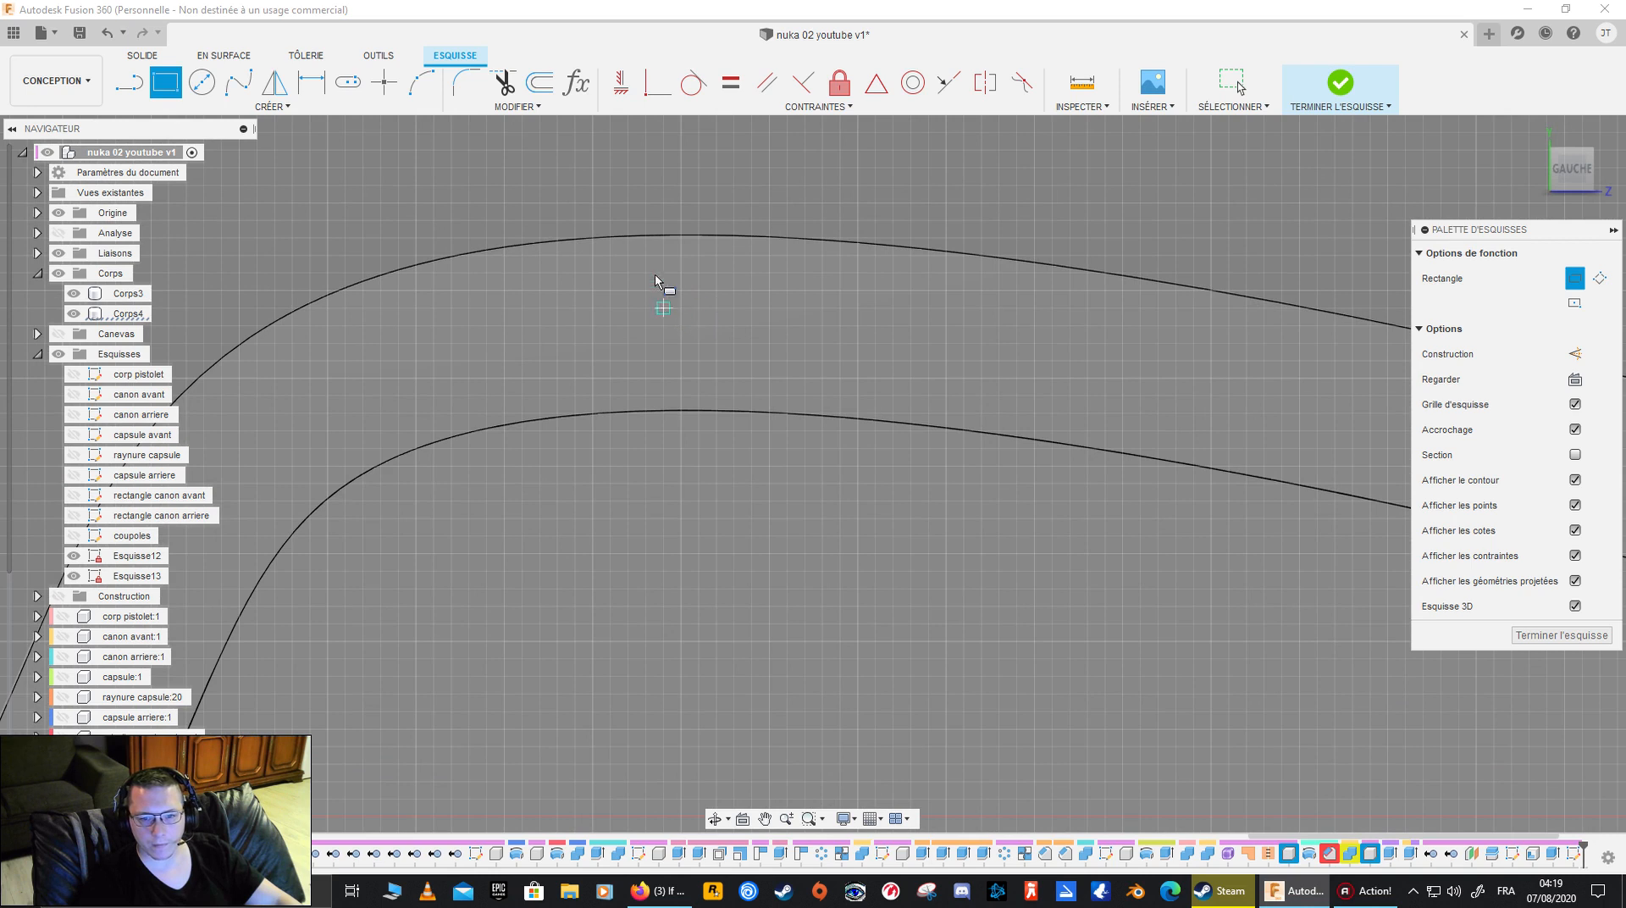
{"action": "left_click", "coordinate": [628, 239]}
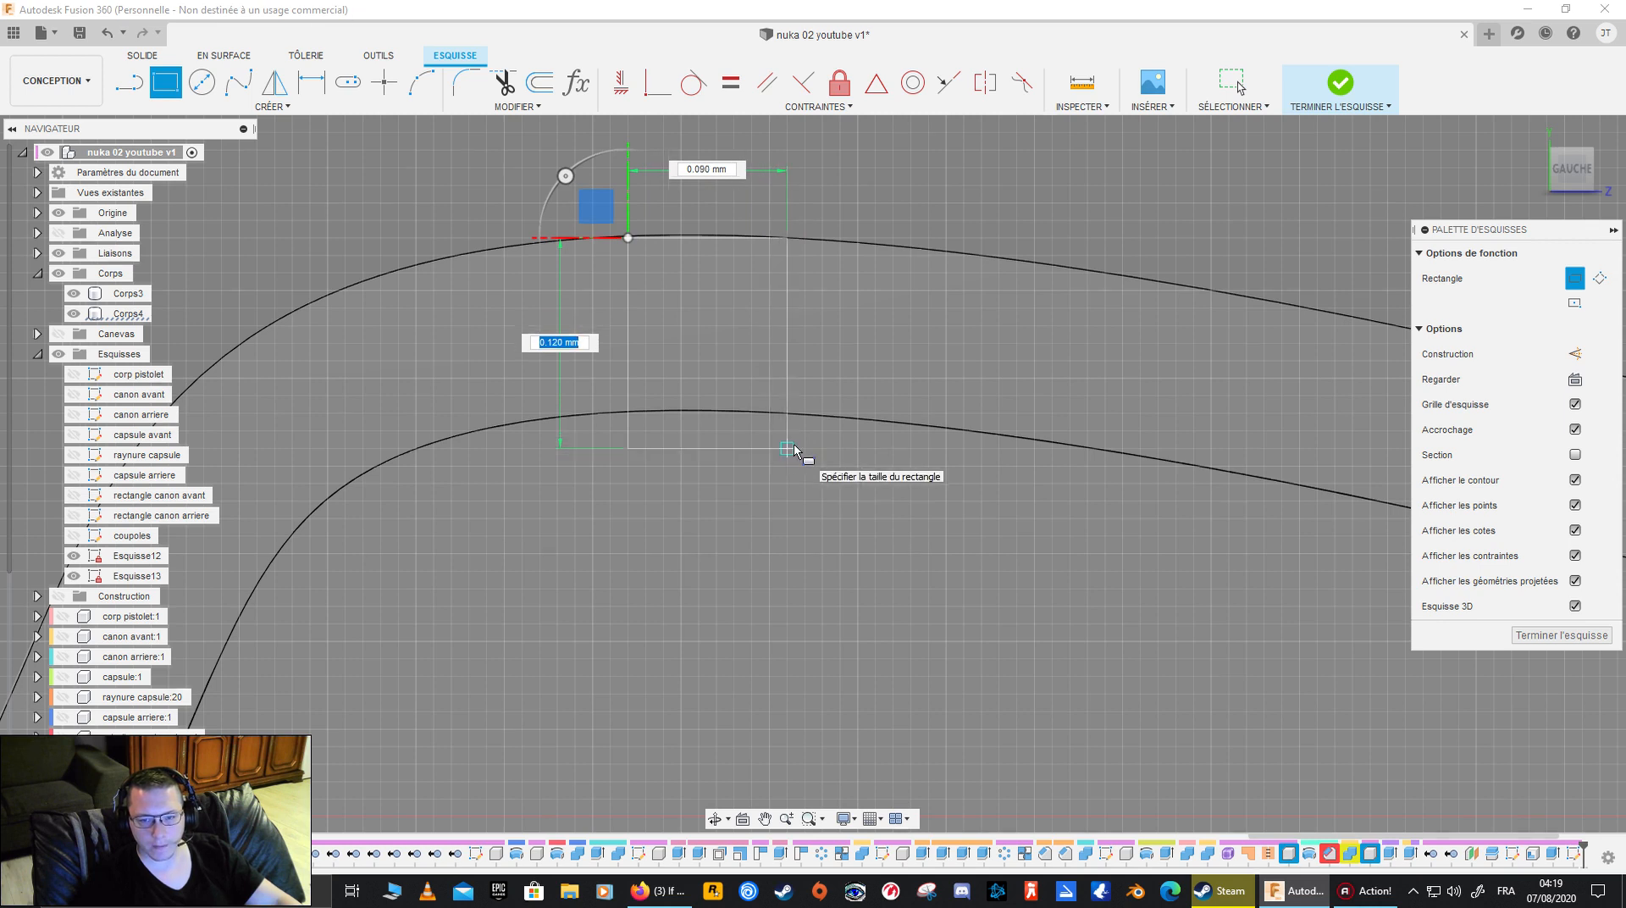
{"action": "key", "text": "Tab"}
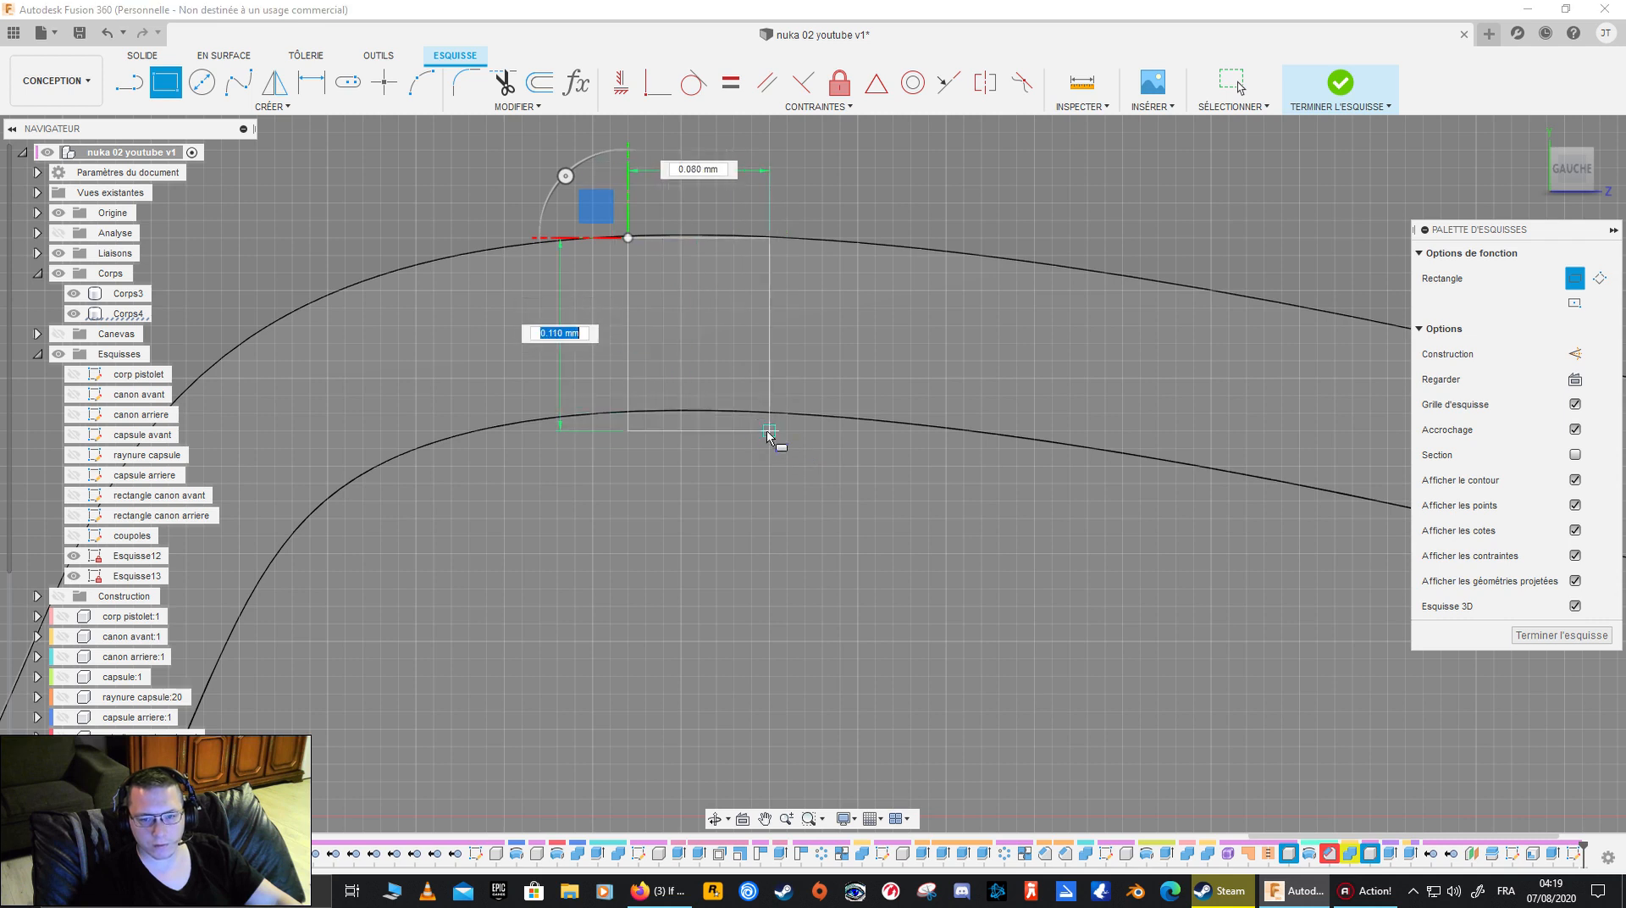
{"action": "left_click", "coordinate": [786, 448]}
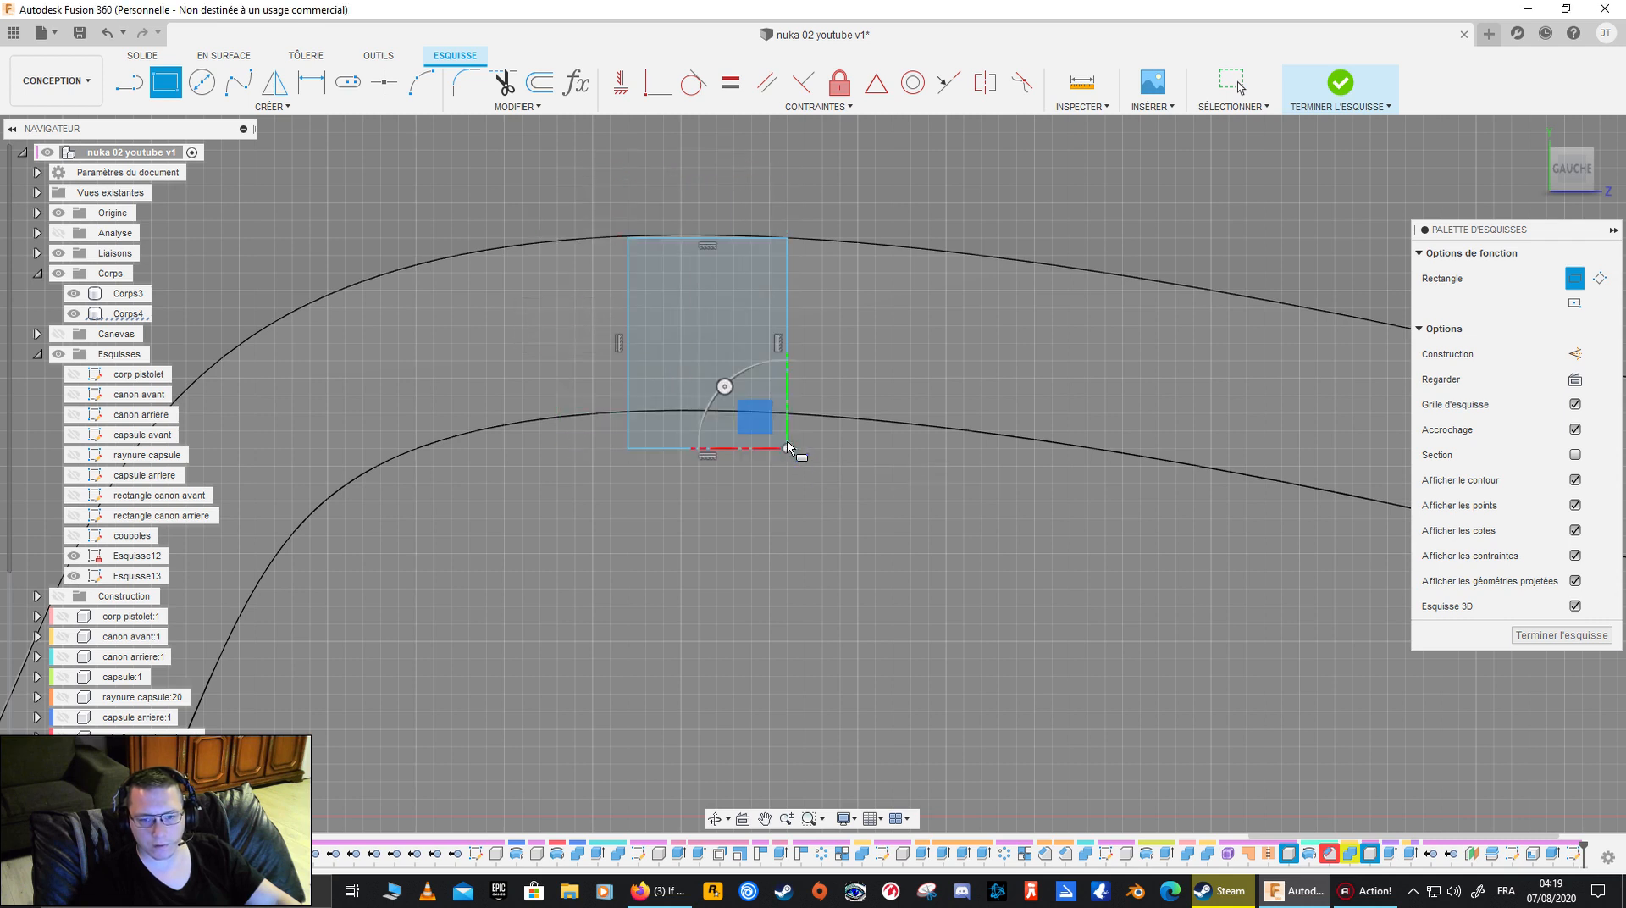
{"action": "key", "text": "Escape"}
- Widen the rectangle by moving its left vertical line 0.02 mm outward
{"action": "left_click", "coordinate": [628, 367]}
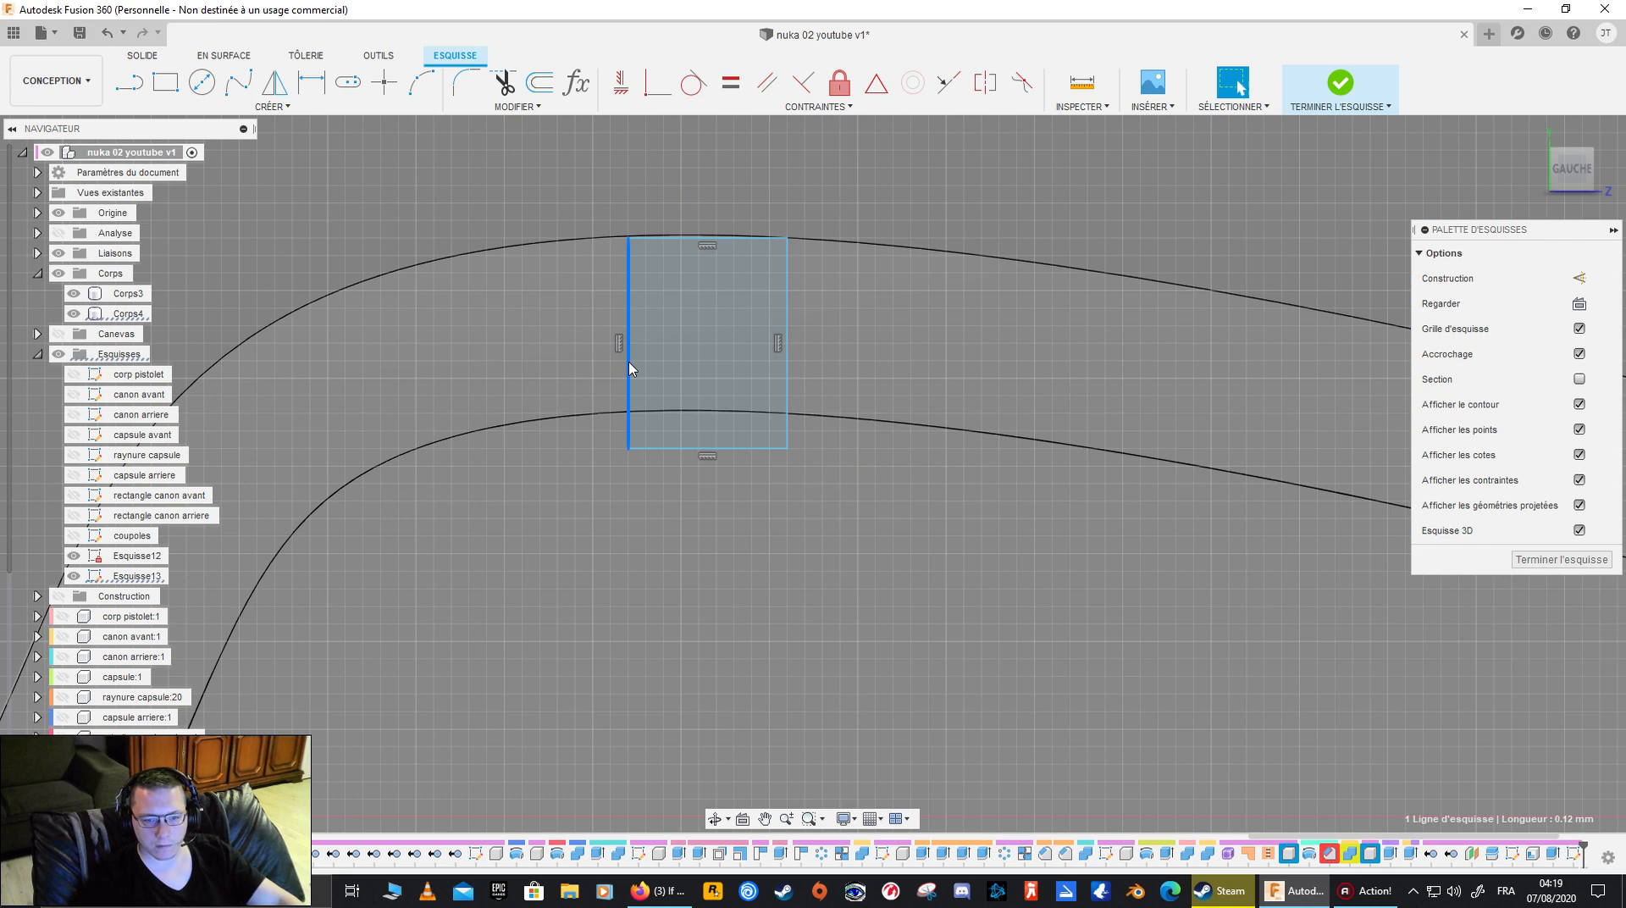
{"action": "key", "text": "m"}
{"action": "mouse_move", "coordinate": [578, 362]}
{"action": "left_mouse_down"}
{"action": "mouse_move", "coordinate": [541, 363]}
{"action": "mouse_move", "coordinate": [558, 364]}
{"action": "left_mouse_up"}
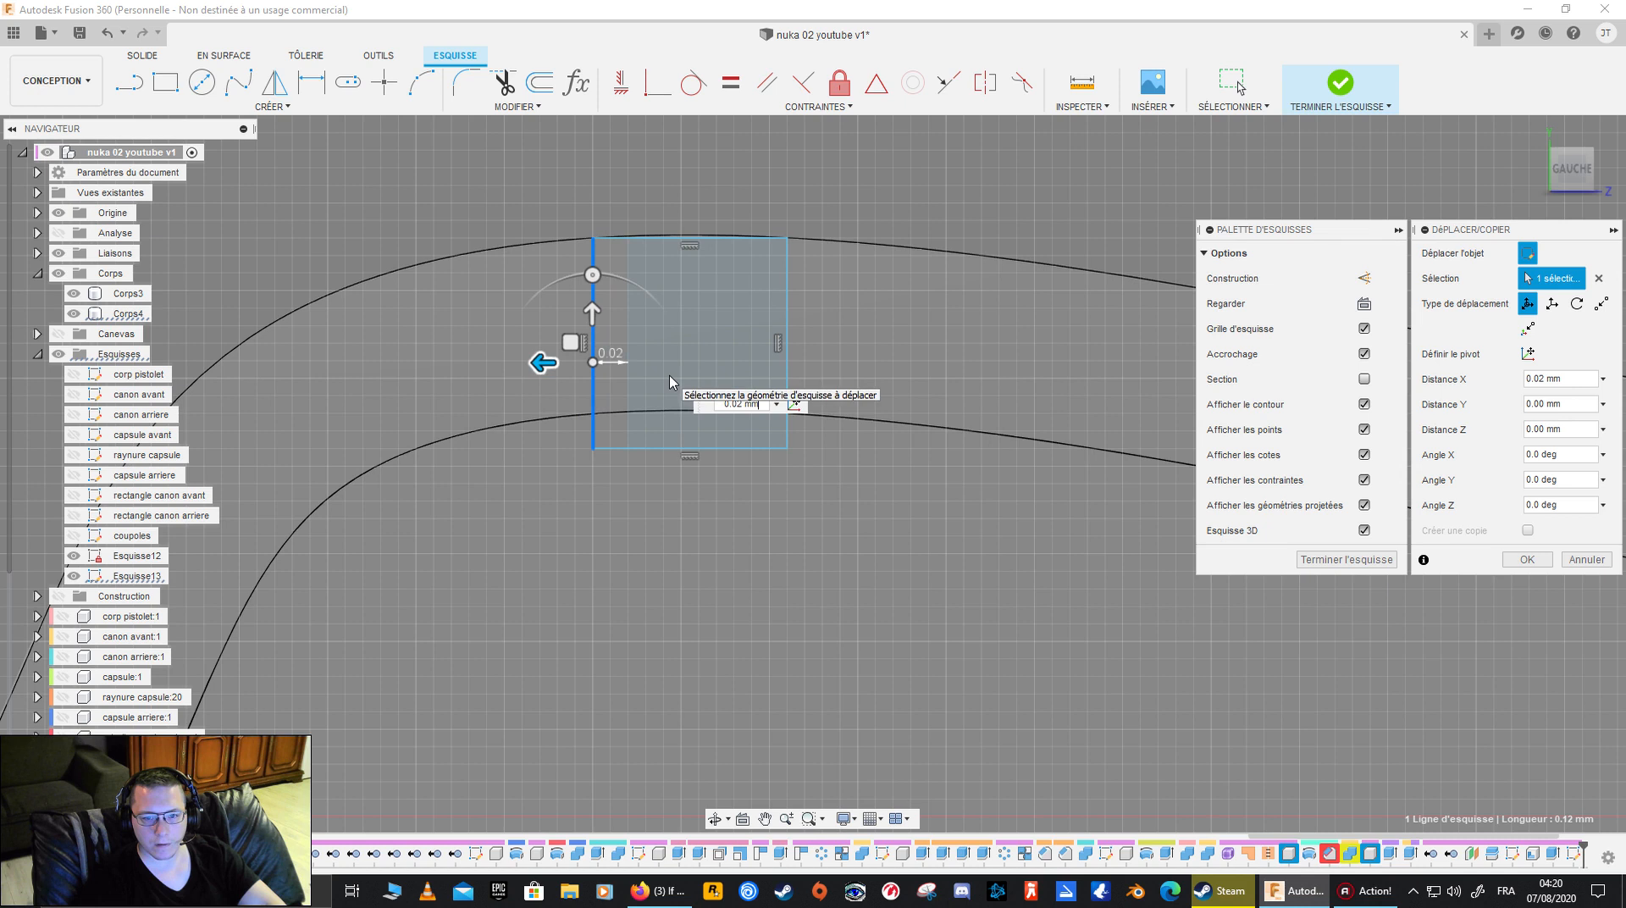
{"action": "left_click", "coordinate": [1526, 559]}
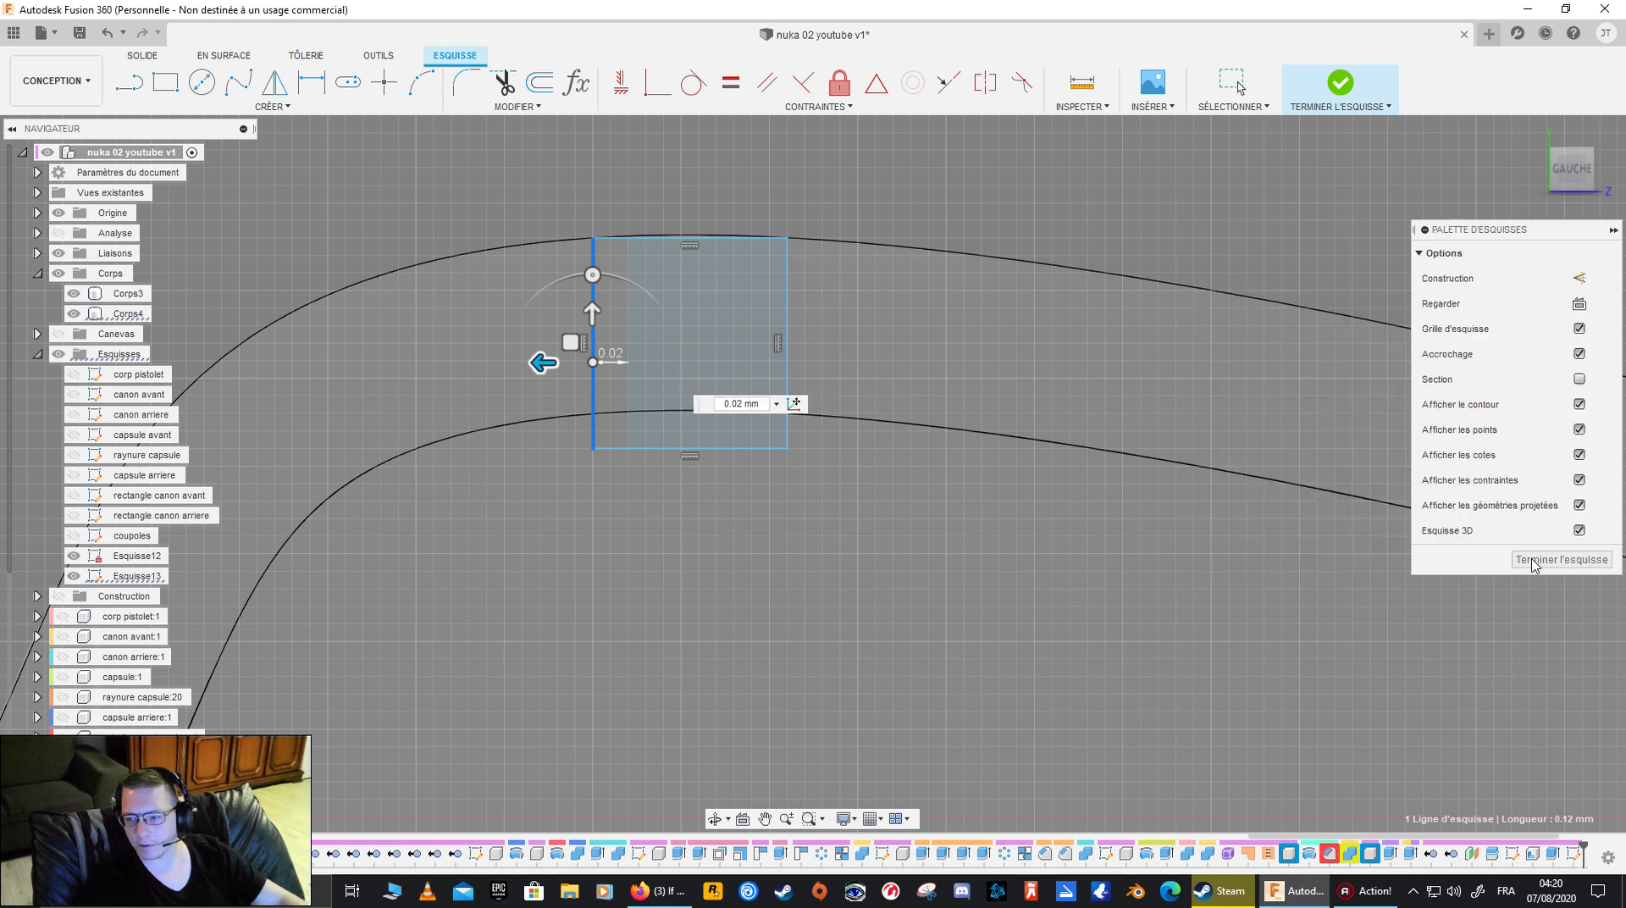
- Extrude the rectangle 0.20 mm toward the grip as a new body, with Corps3 and Corps4 hidden
{"action": "left_click", "coordinate": [981, 360]}
{"action": "middle_click_drag", "start_coordinate": [997, 358], "coordinate": [637, 546], "text": "shift"}
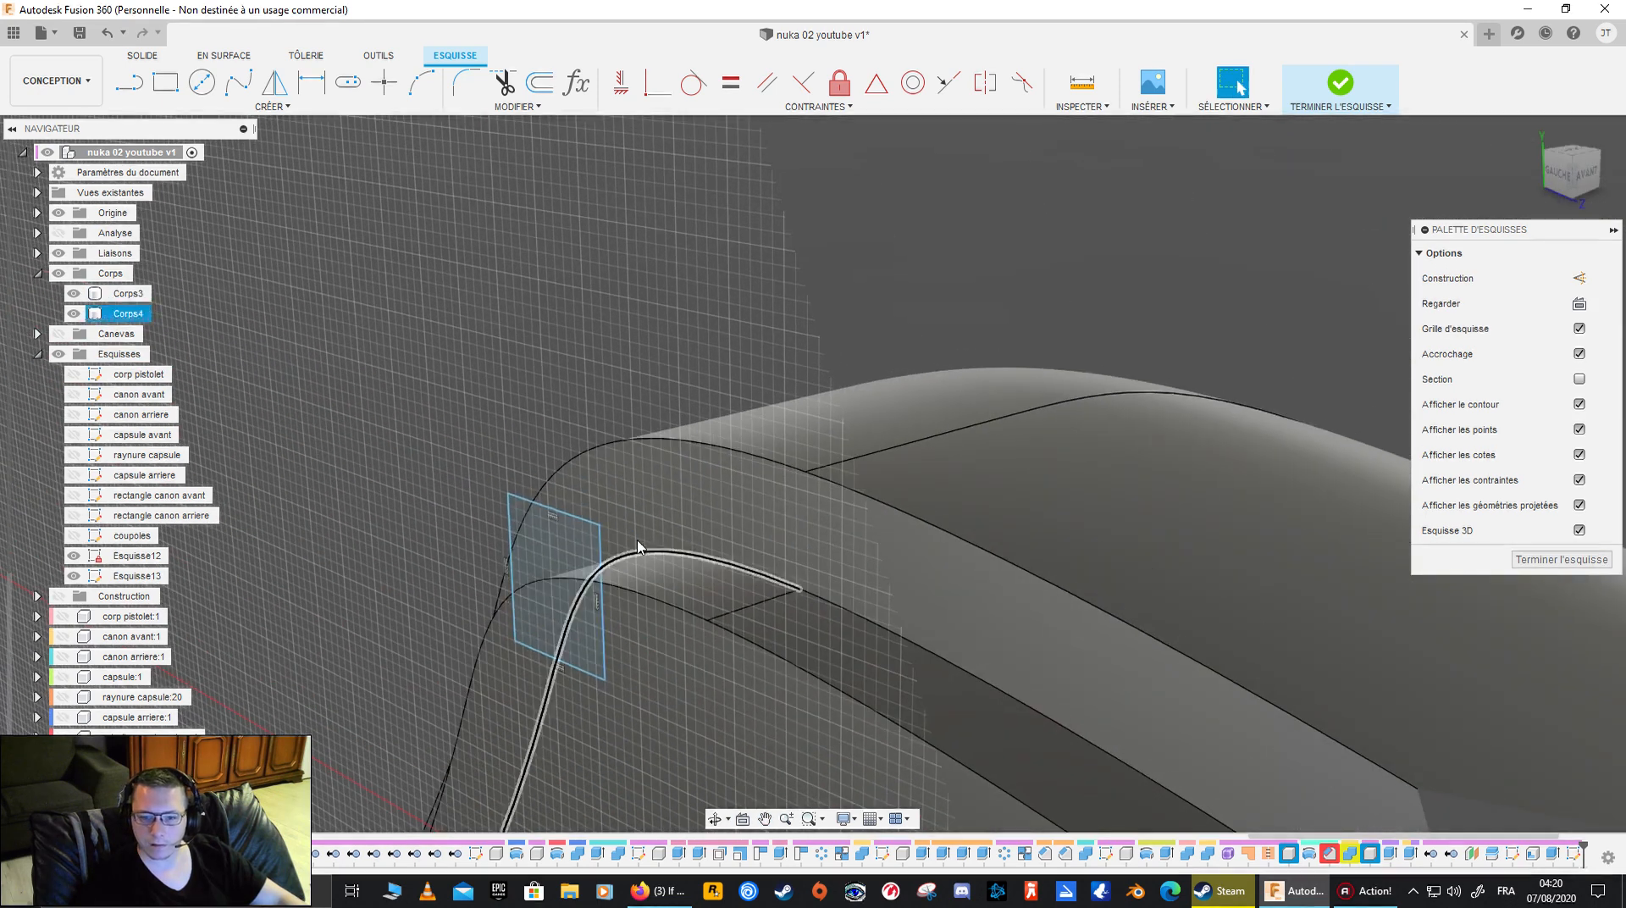
{"action": "left_click", "coordinate": [567, 537]}
{"action": "key", "text": "e"}
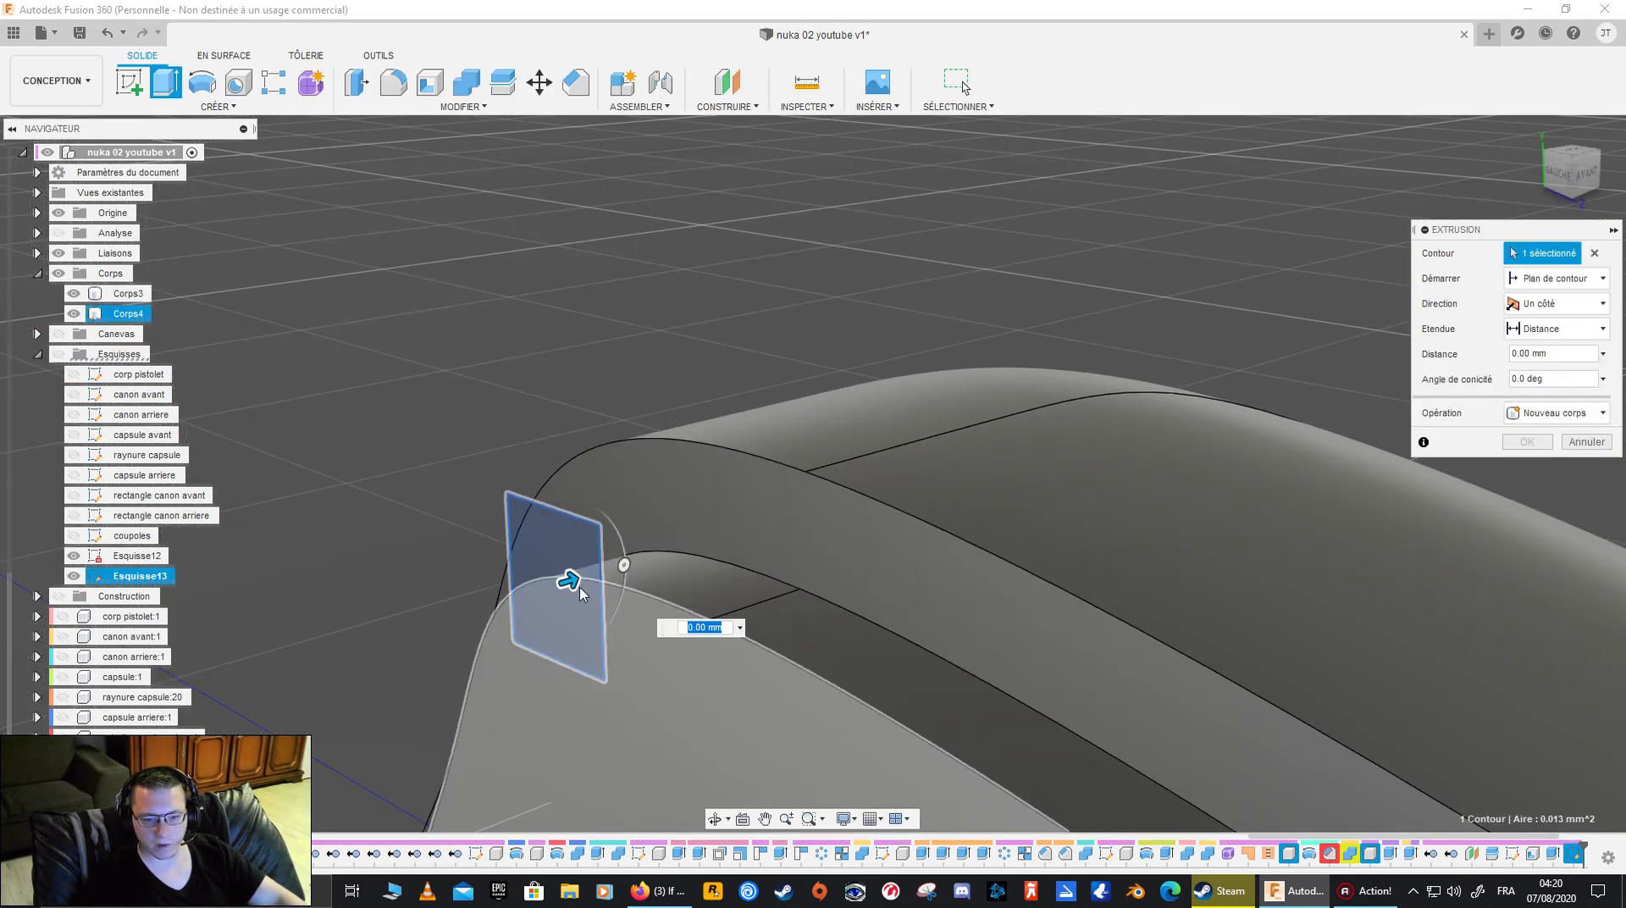
{"action": "left_click_drag", "start_coordinate": [566, 579], "coordinate": [780, 551]}
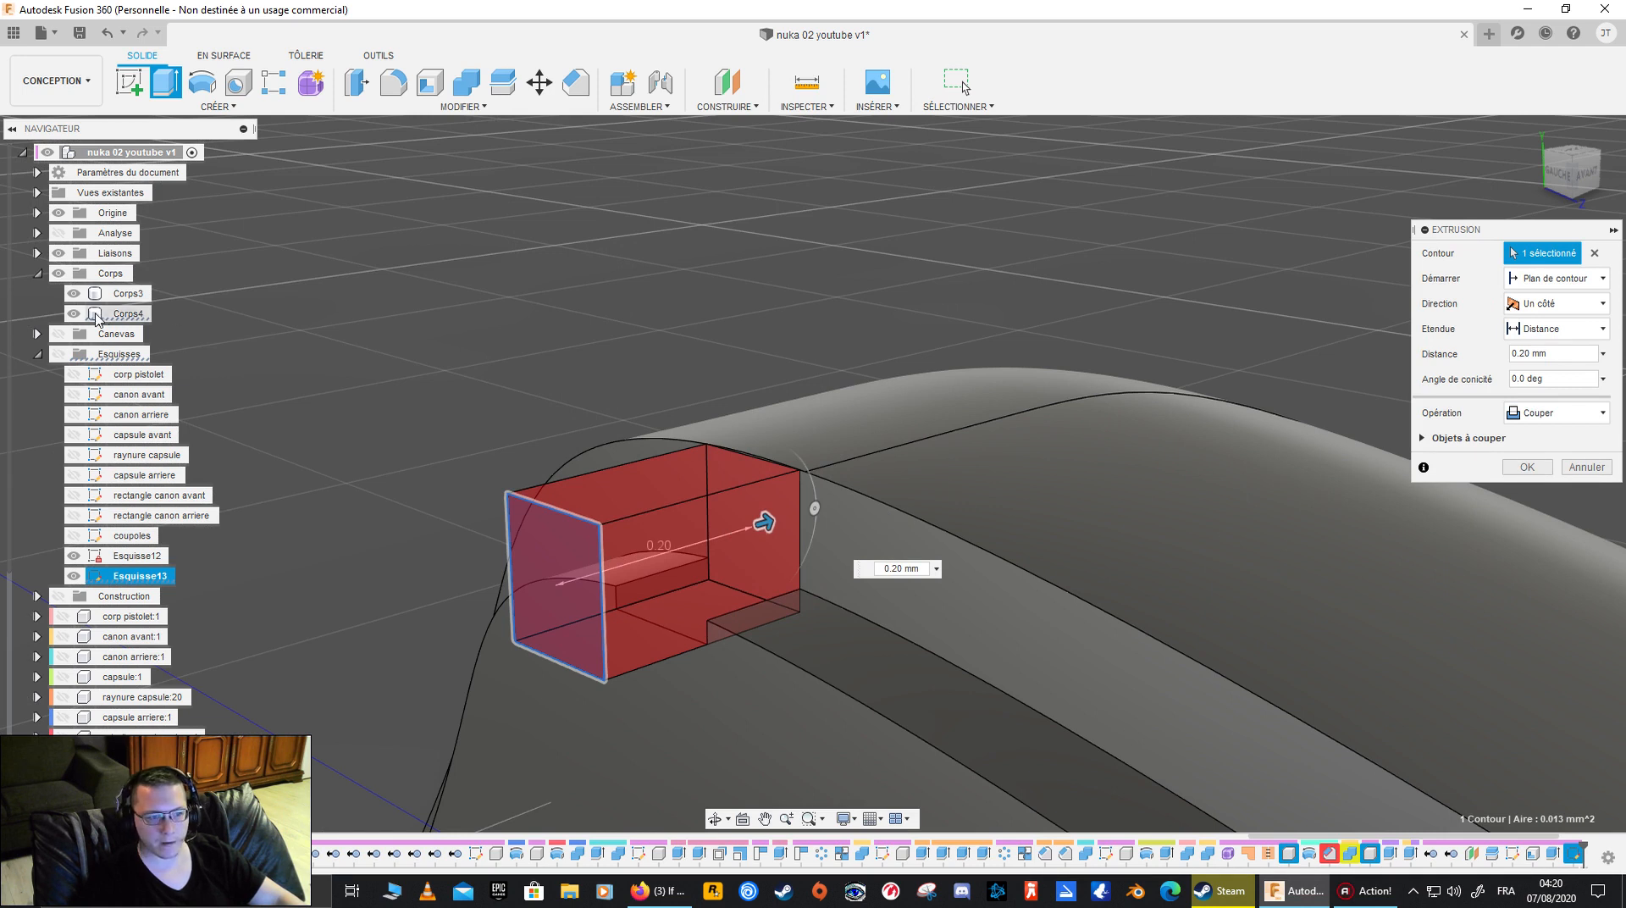
{"action": "left_click", "coordinate": [74, 296]}
{"action": "left_click", "coordinate": [75, 314]}
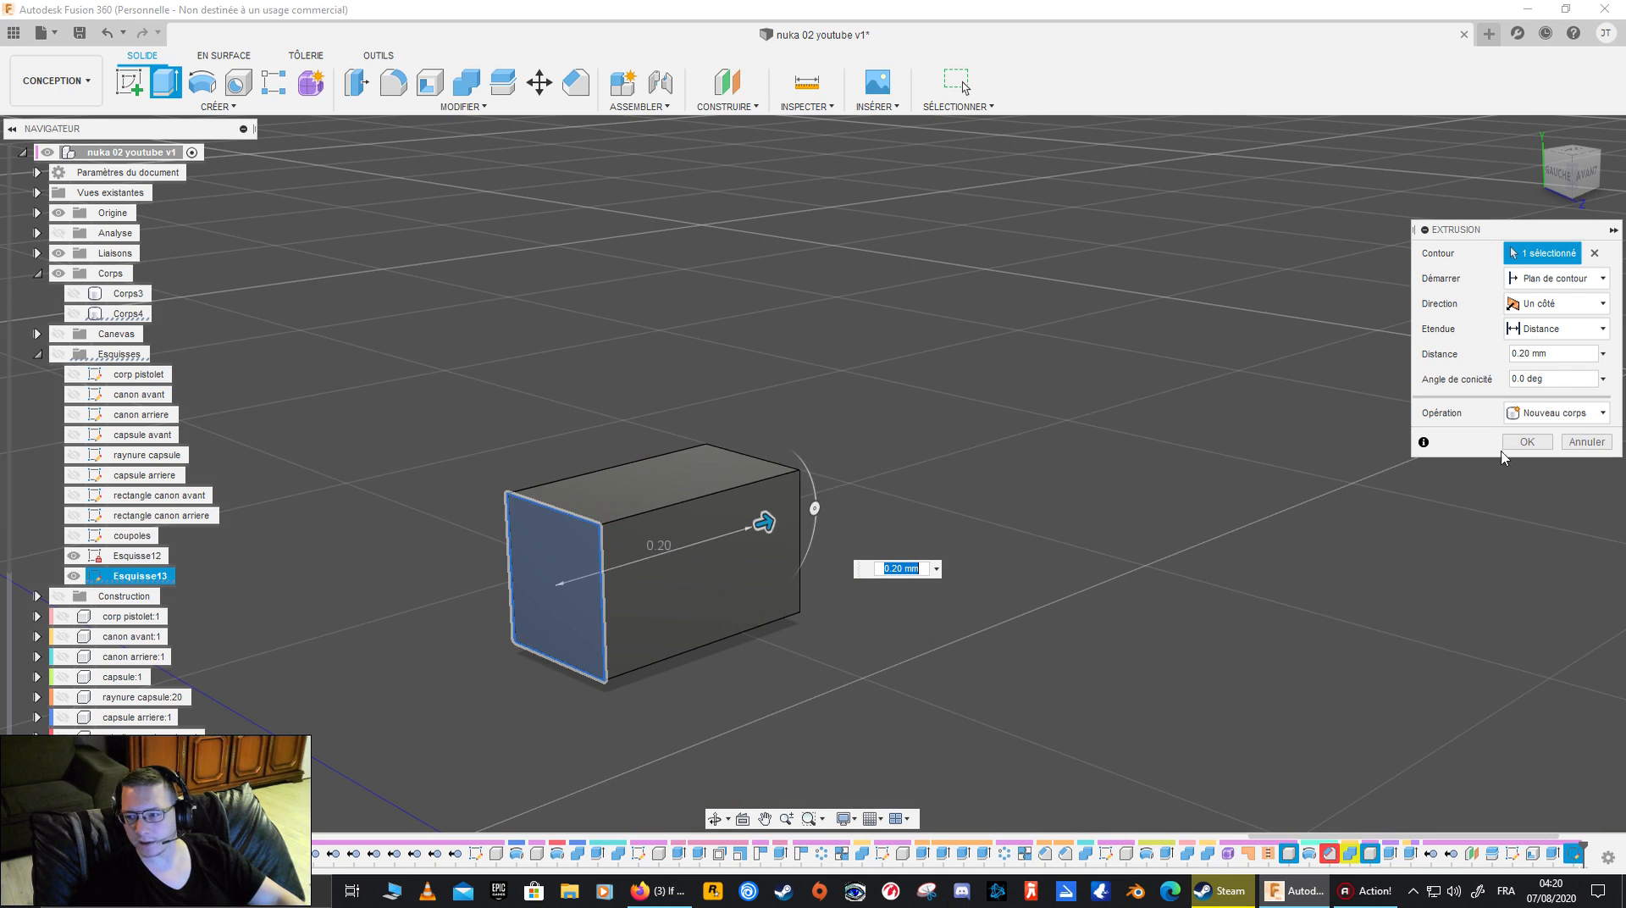
{"action": "left_click", "coordinate": [1526, 442]}
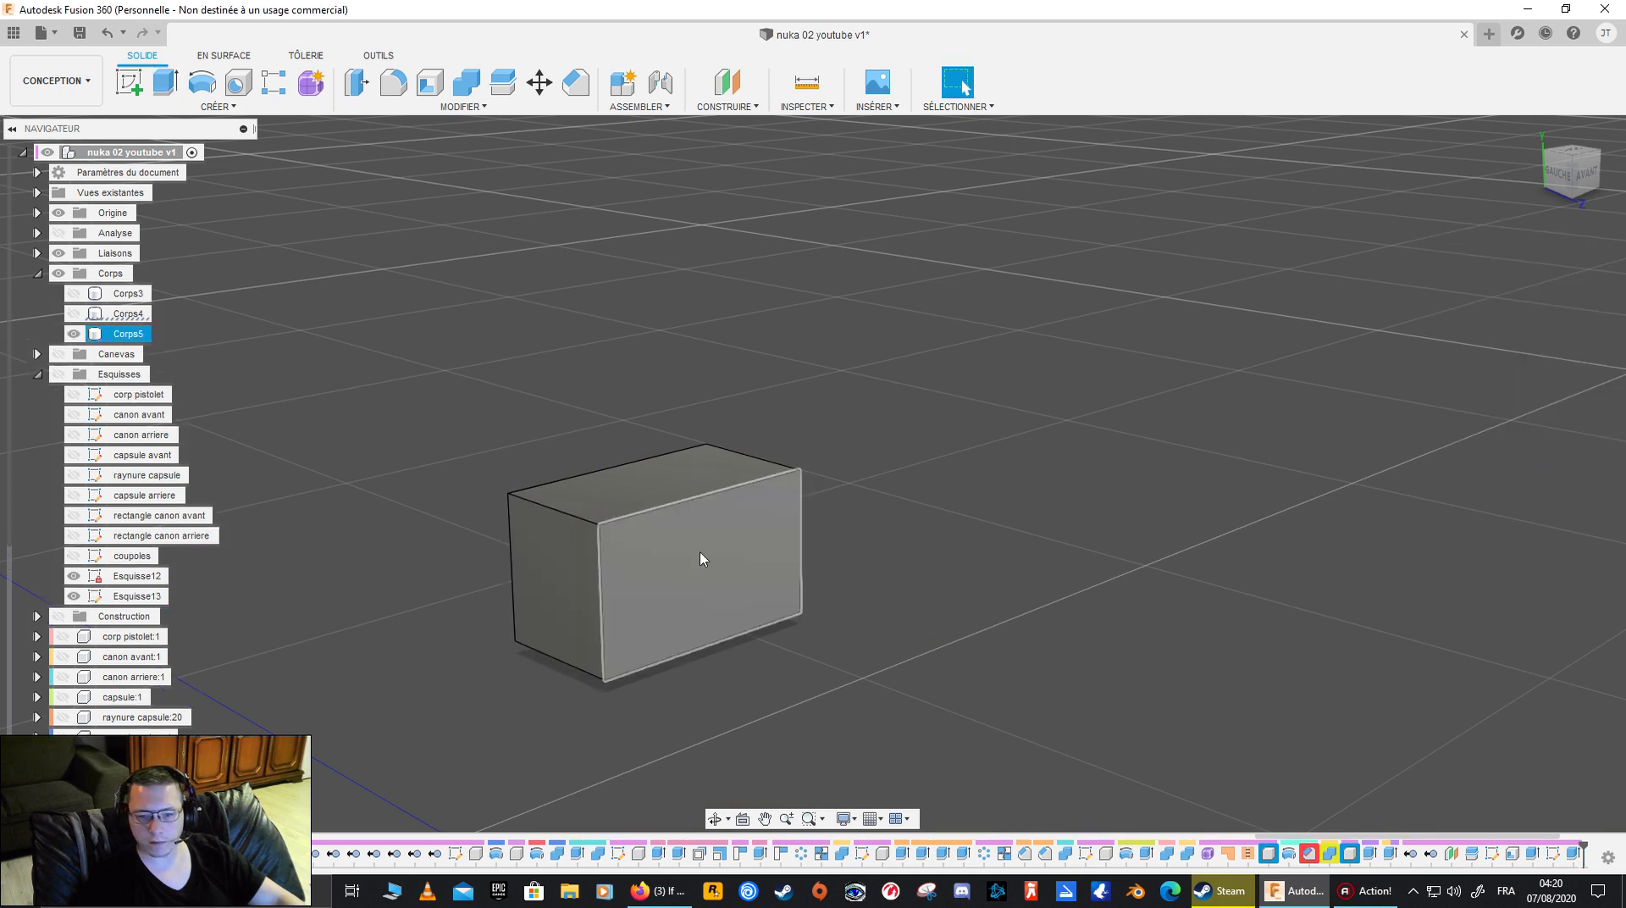
- Chamfer the block's two long upper edges with an equal distance of 0.03 mm, and show Corps4 and Corps3 again
{"action": "left_click", "coordinate": [699, 497]}
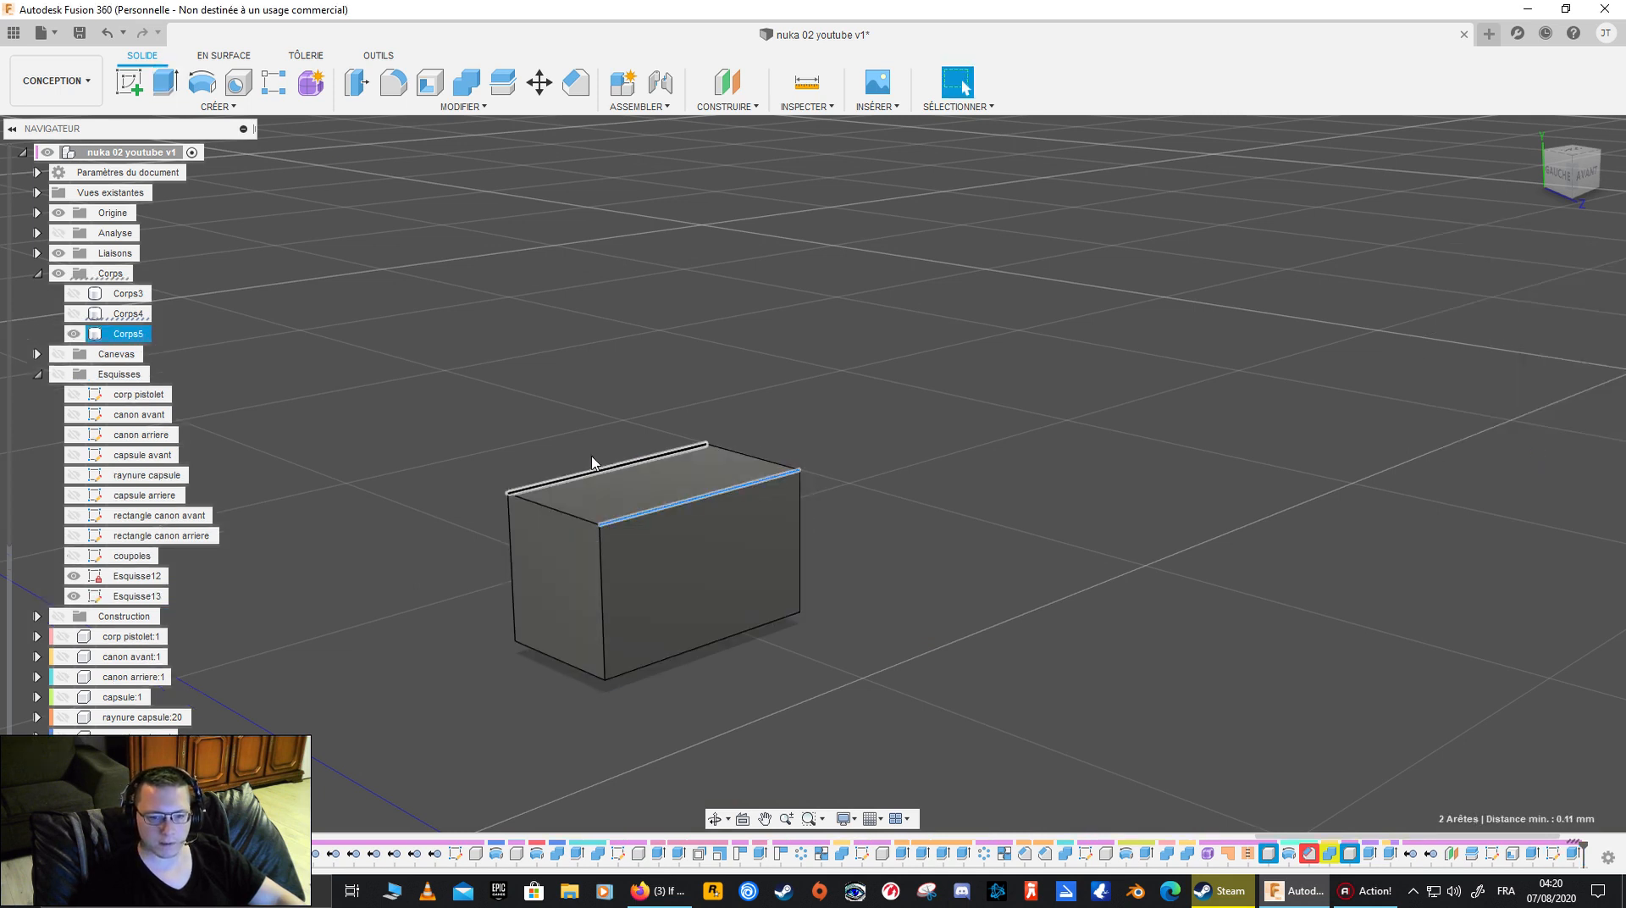
{"action": "left_click", "coordinate": [566, 87]}
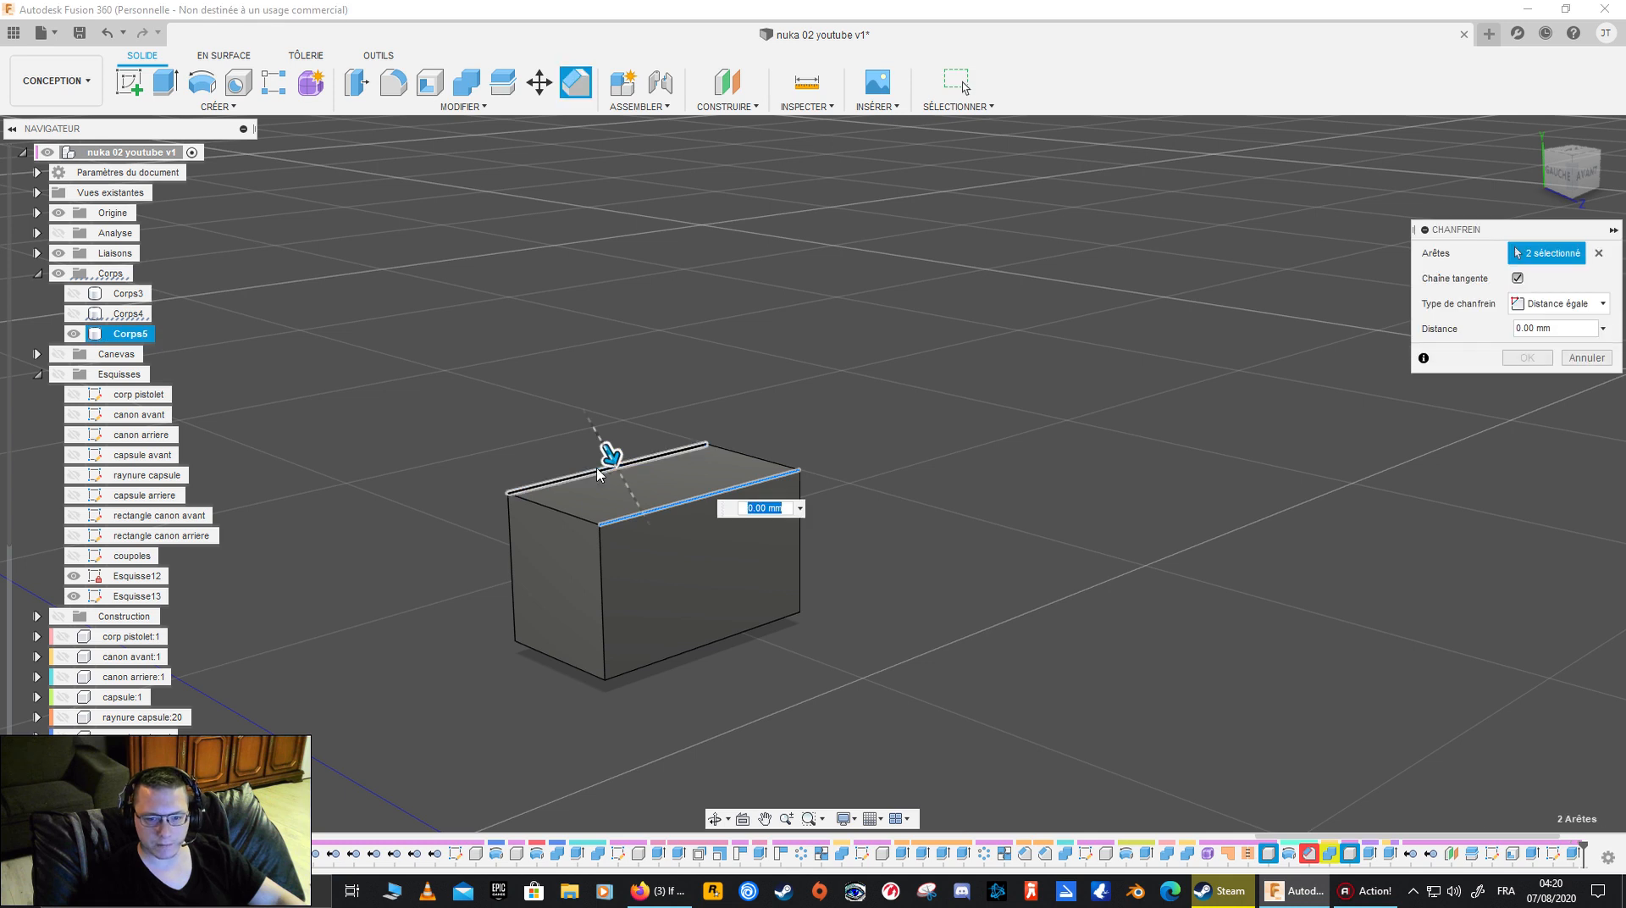
{"action": "left_click_drag", "start_coordinate": [621, 485], "coordinate": [622, 483]}
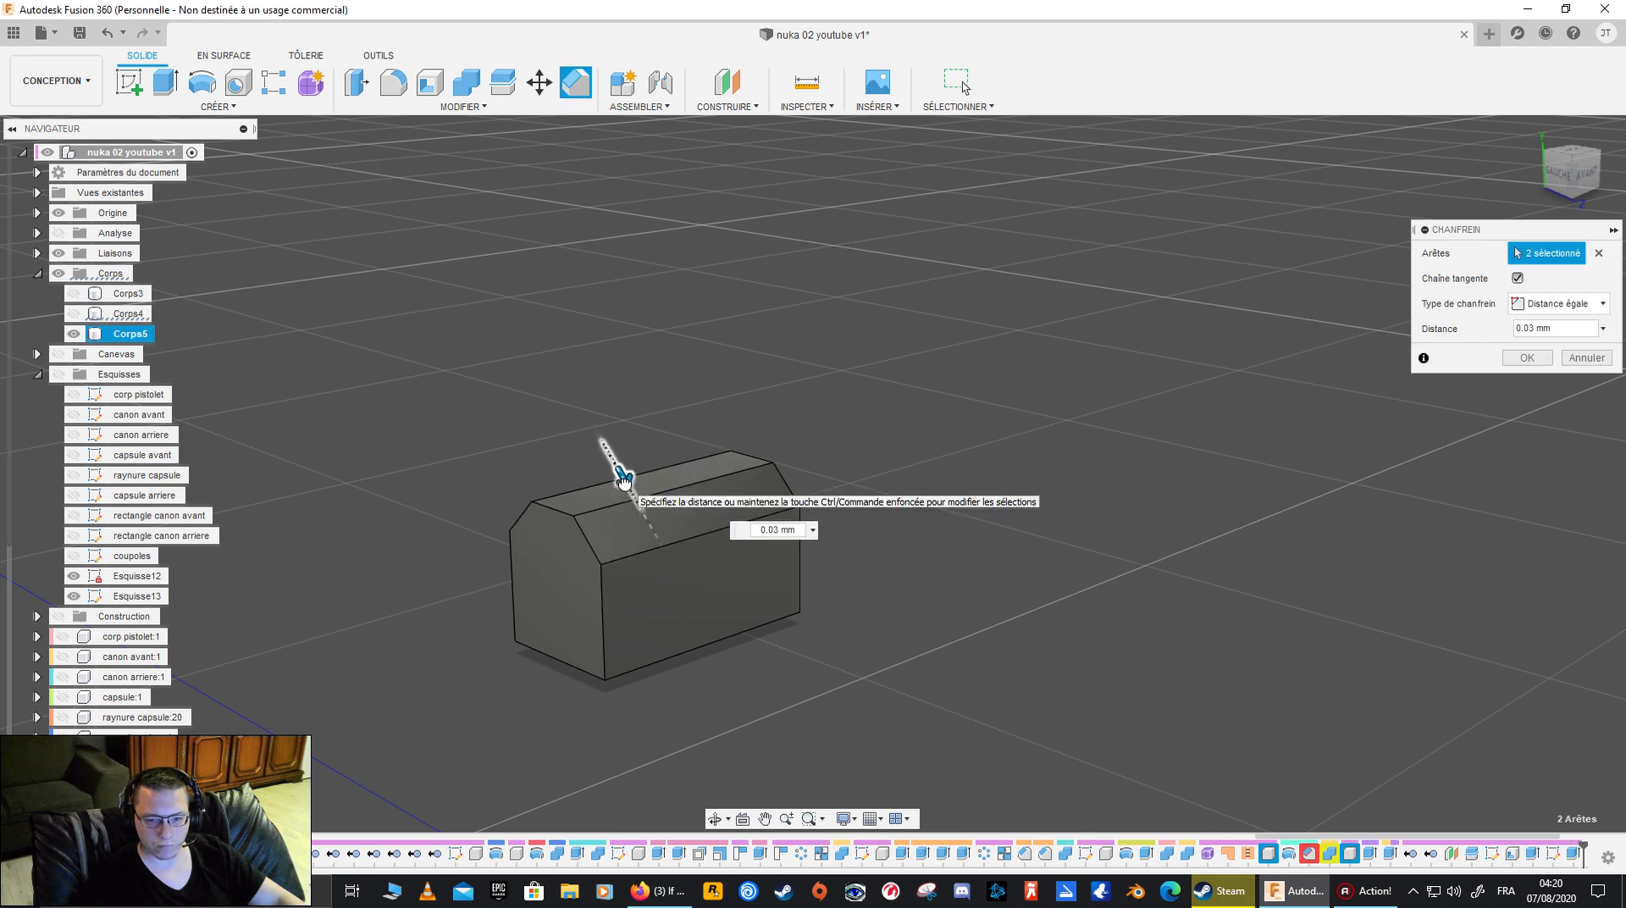
{"action": "left_click", "coordinate": [1524, 357]}
{"action": "left_click", "coordinate": [74, 313]}
{"action": "left_click", "coordinate": [74, 293]}
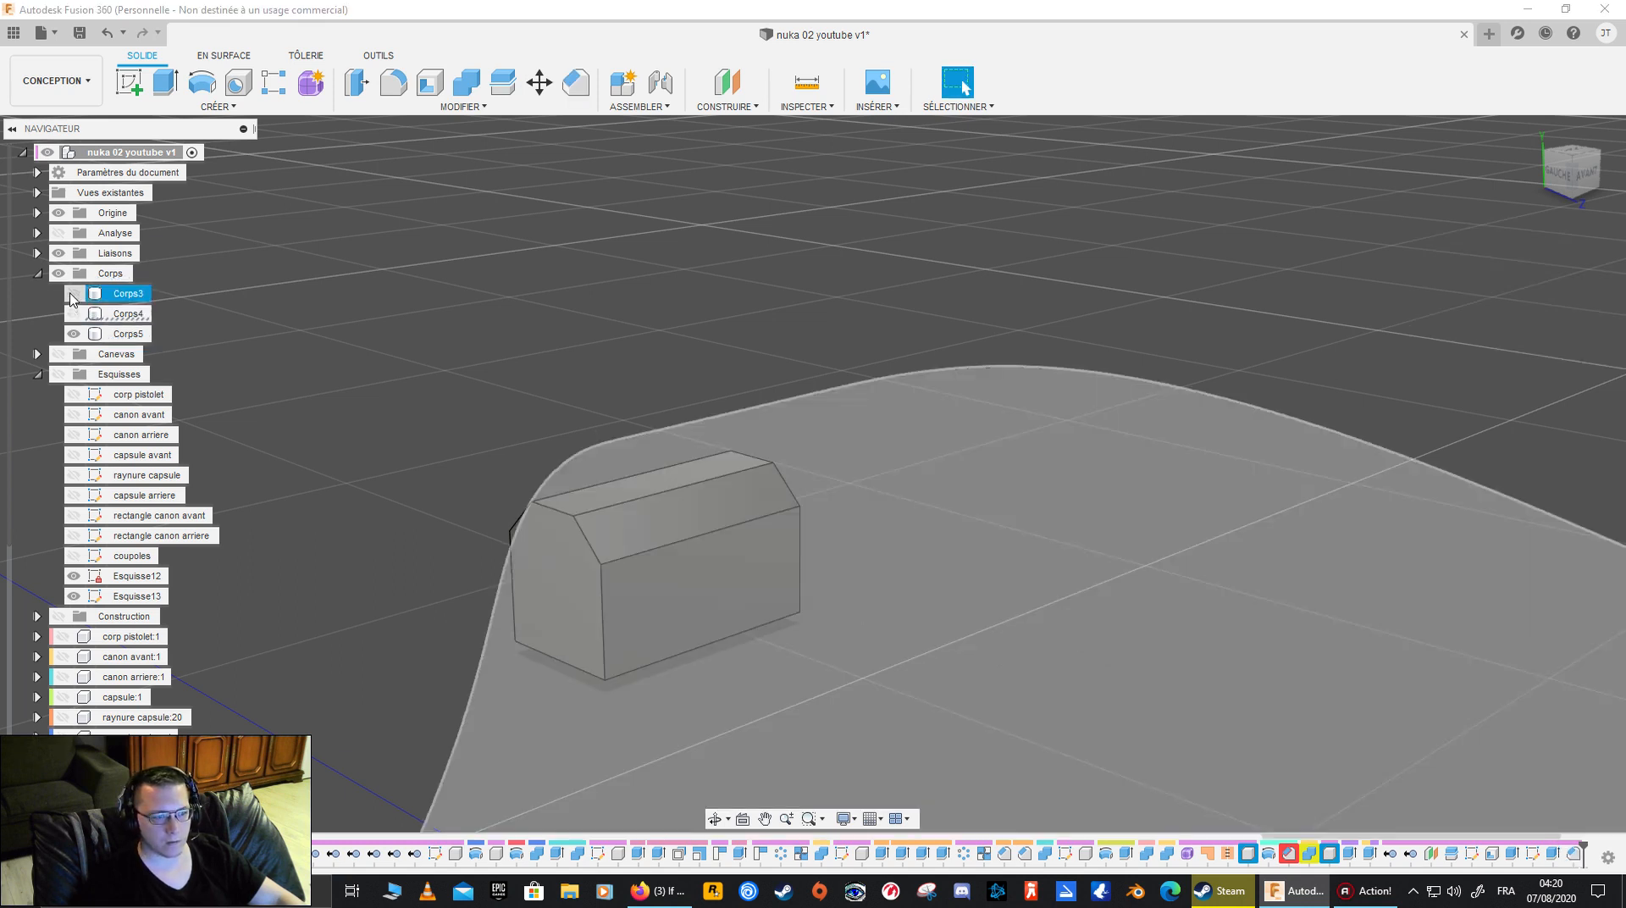
- Shorten the chamfered block by extruding its outer end face -0.10 mm as a cut
{"action": "middle_click_drag", "start_coordinate": [590, 351], "coordinate": [1058, 222], "text": "shift"}
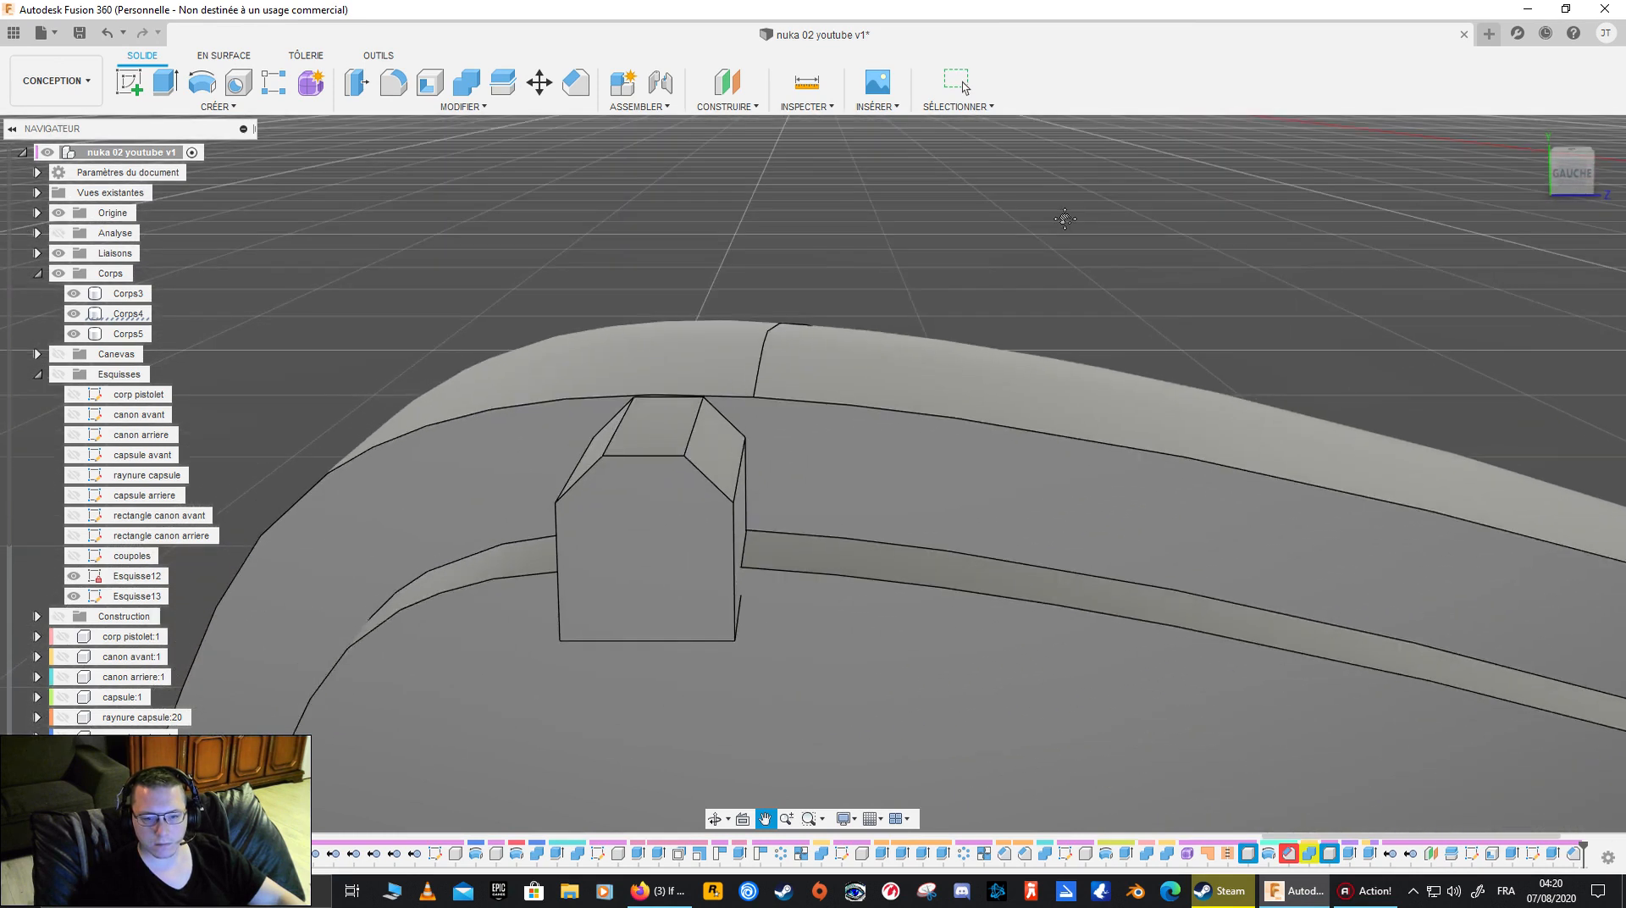
{"action": "middle_click_drag", "start_coordinate": [655, 624], "coordinate": [537, 606], "text": "shift"}
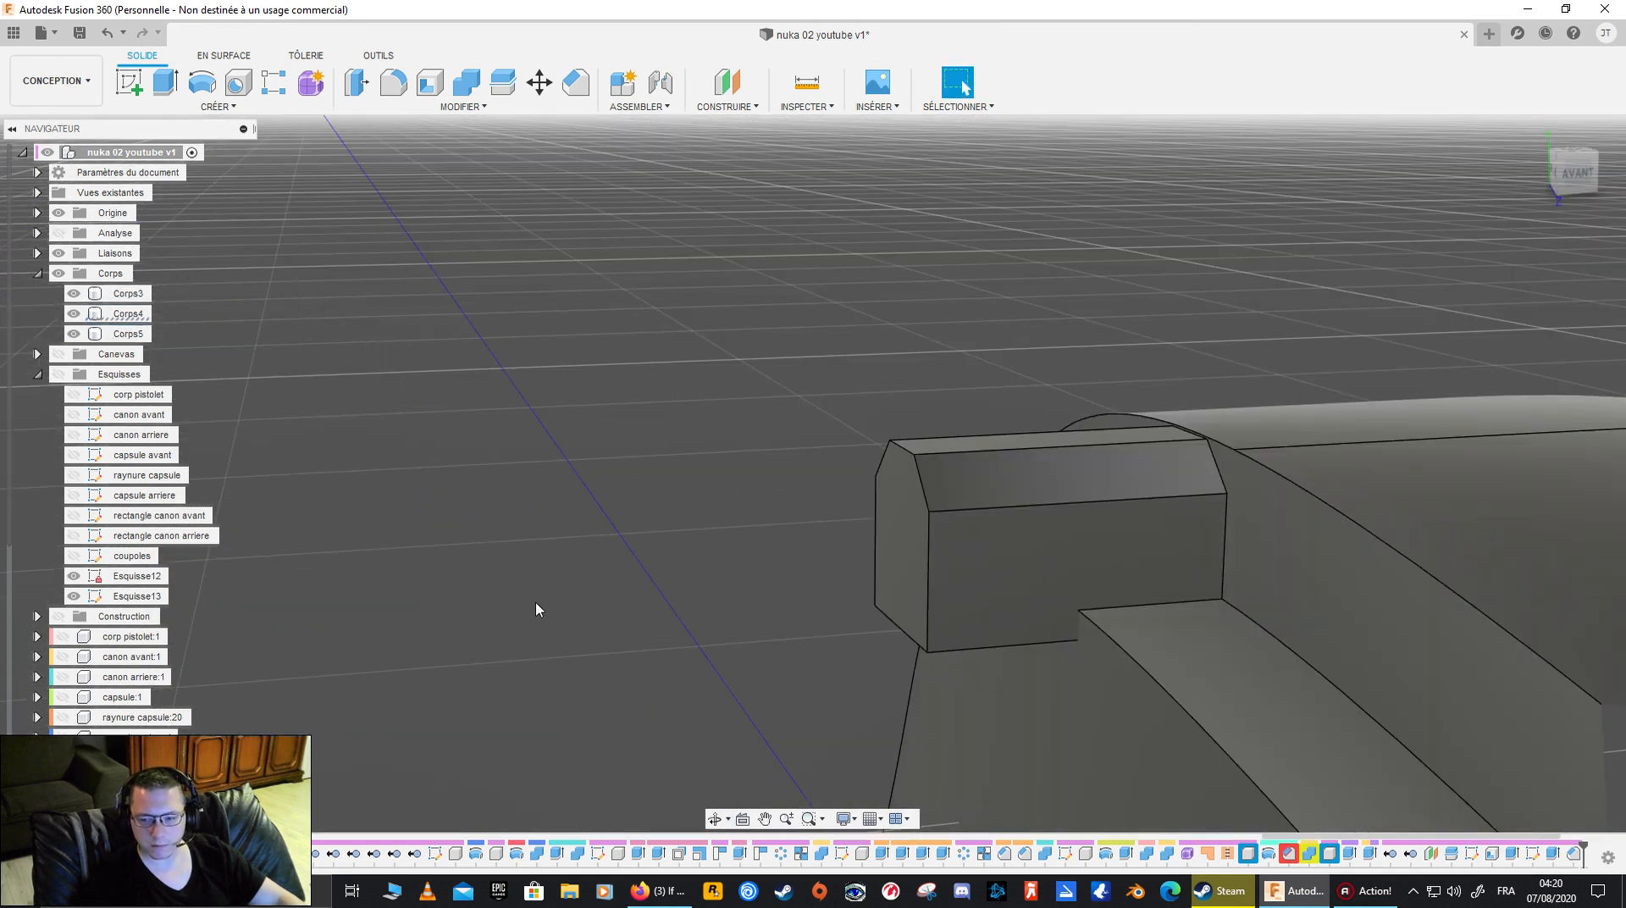
{"action": "left_click", "coordinate": [905, 558]}
{"action": "key", "text": "e"}
{"action": "left_click_drag", "start_coordinate": [891, 552], "coordinate": [1023, 539]}
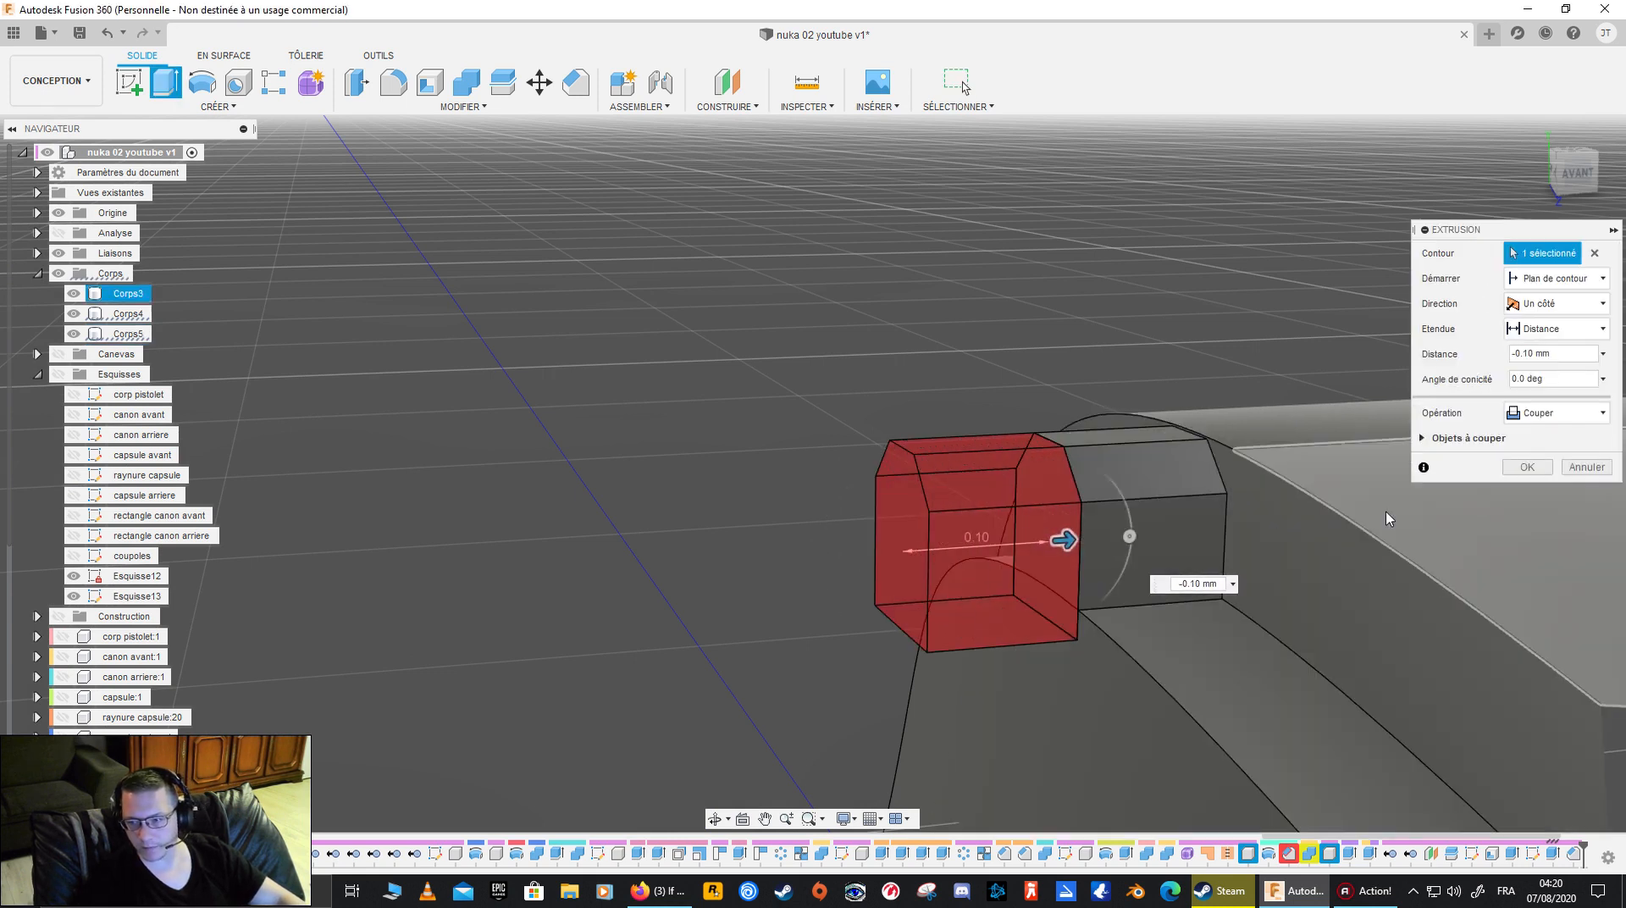
{"action": "left_click", "coordinate": [1526, 466]}
- Hide Corps3 and inspect how the small Corps5 block sits on the upper edge of Corps4
{"action": "middle_click_drag", "start_coordinate": [854, 633], "coordinate": [881, 597], "text": "shift"}
{"action": "left_click", "coordinate": [722, 515]}
{"action": "left_click", "coordinate": [130, 333]}
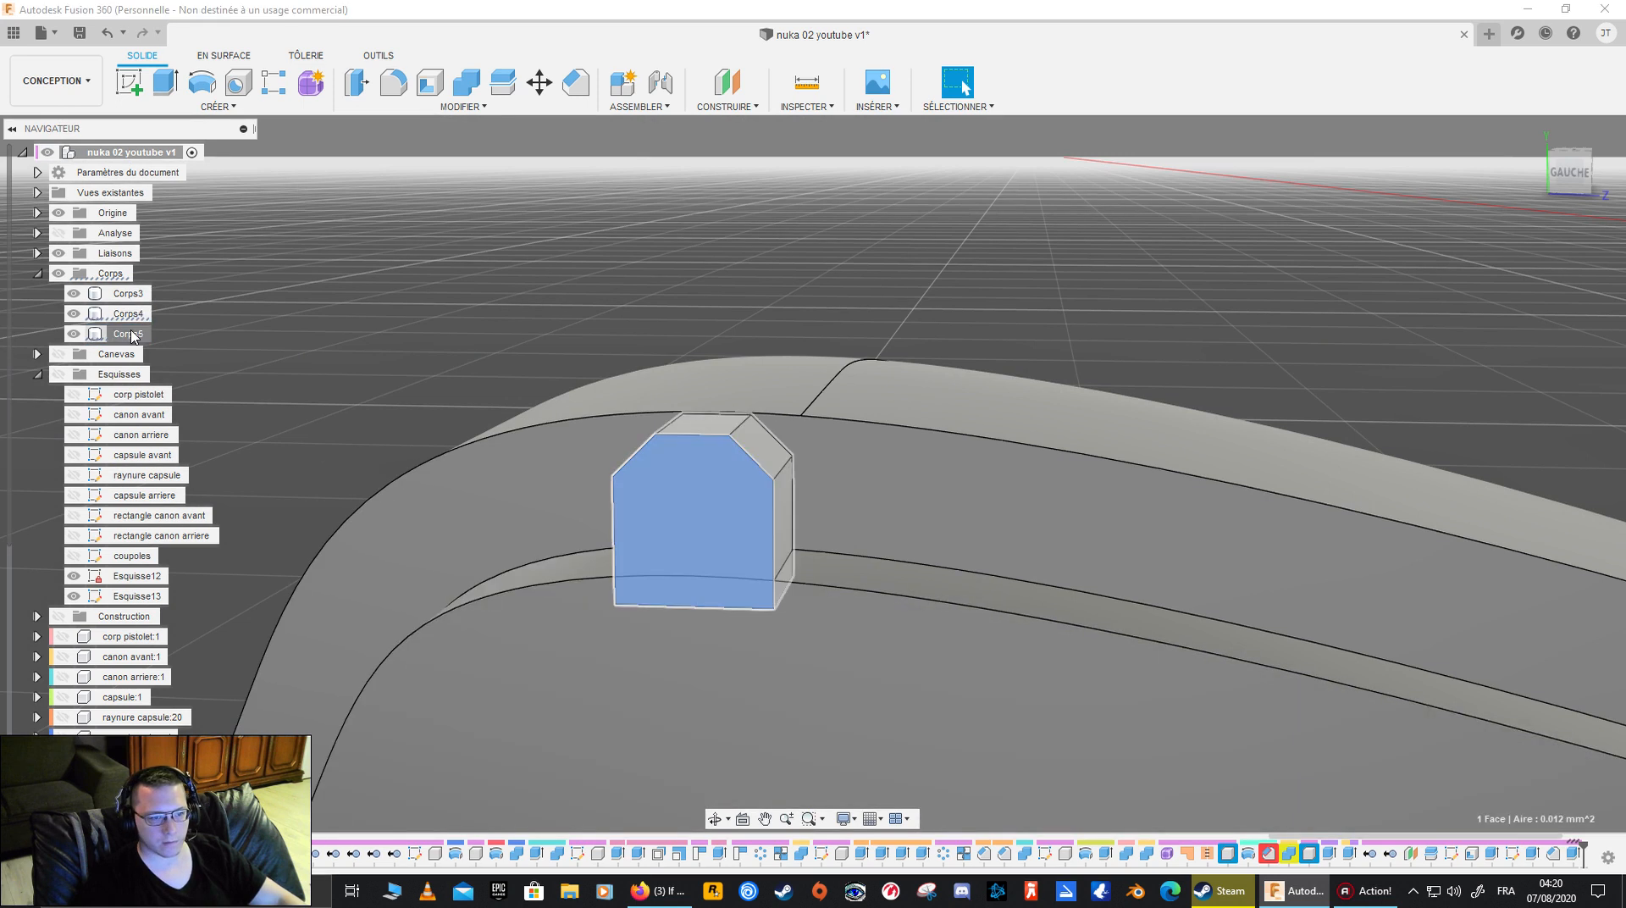
{"action": "left_click", "coordinate": [130, 314]}
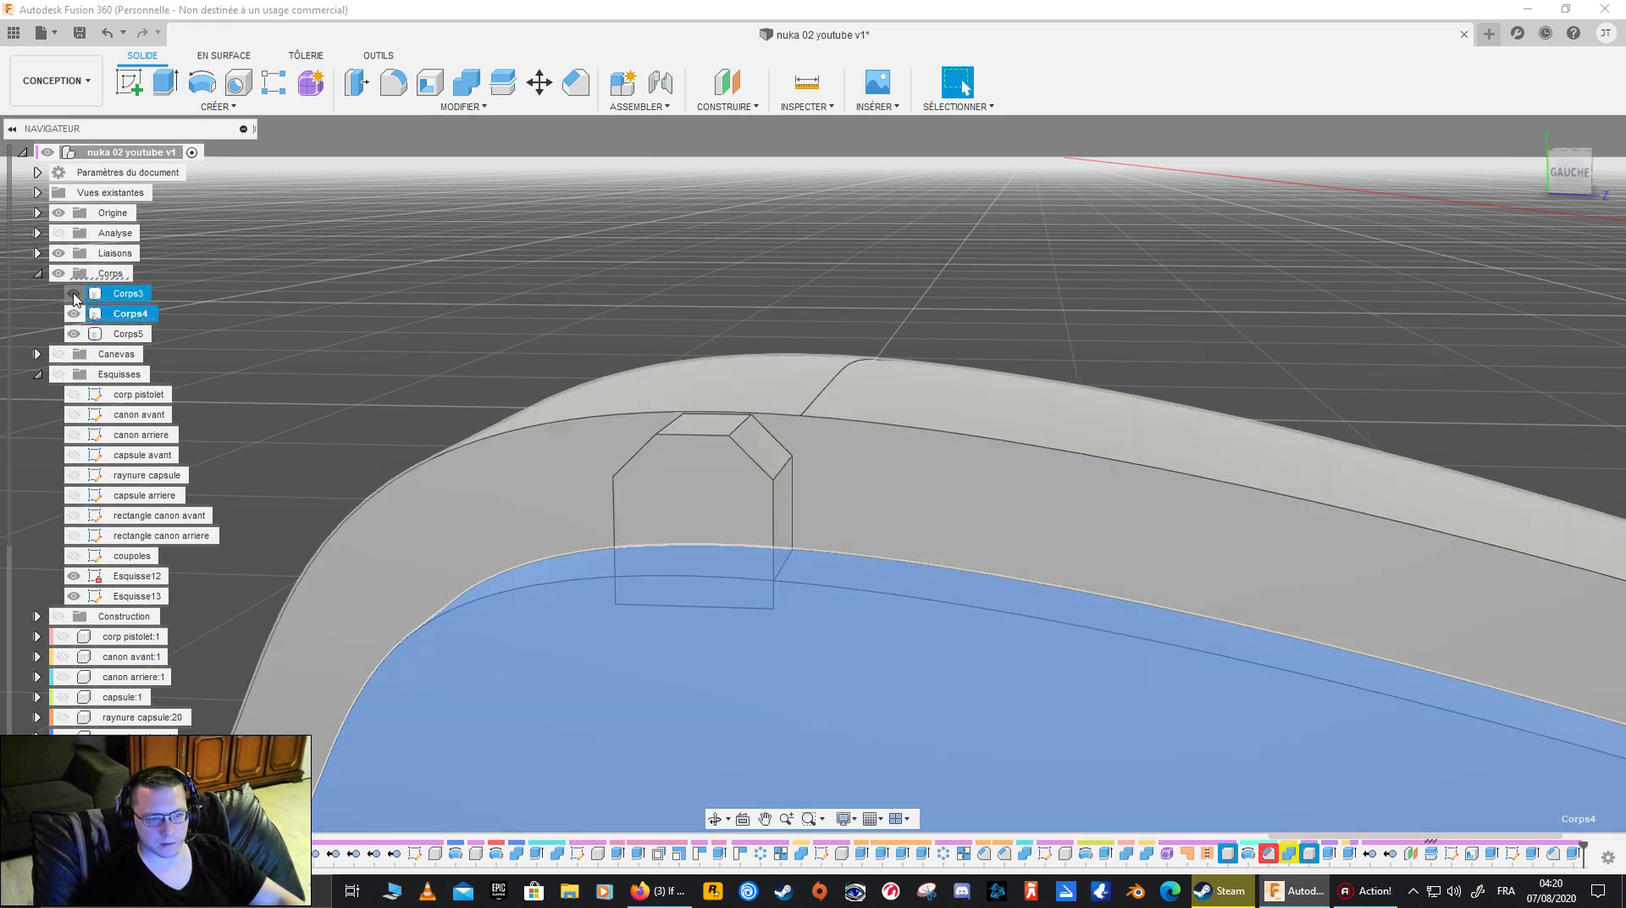
{"action": "left_click", "coordinate": [73, 294]}
{"action": "left_click", "coordinate": [483, 299]}
{"action": "left_click", "coordinate": [128, 334]}
{"action": "left_click", "coordinate": [128, 313], "text": "ctrl"}
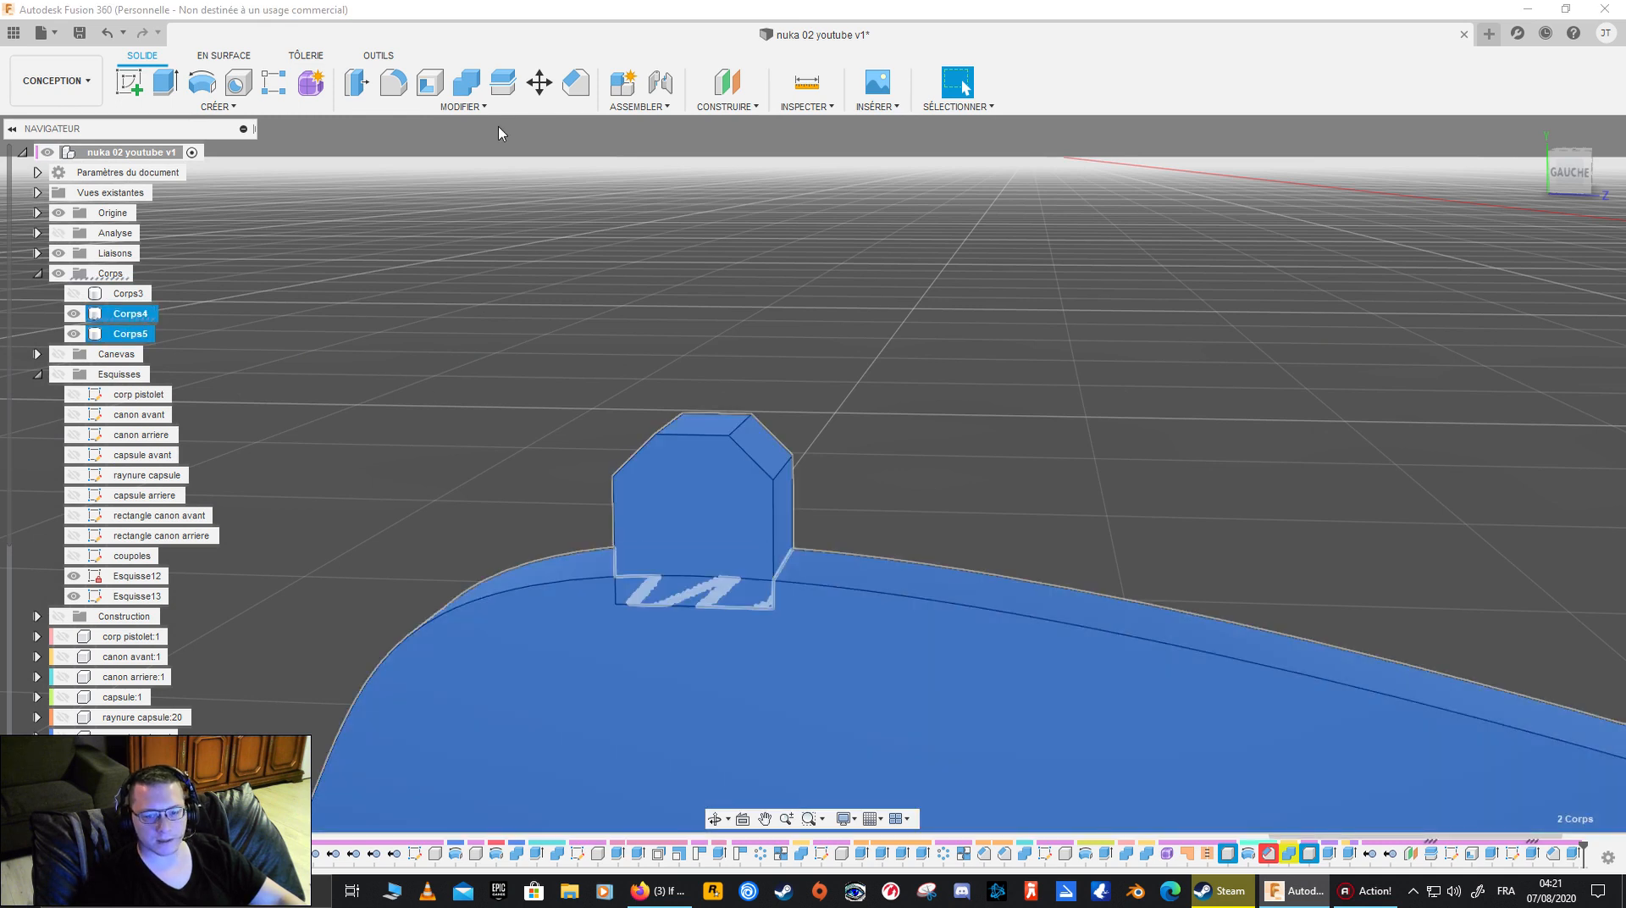
{"action": "left_click", "coordinate": [145, 334]}
{"action": "scroll", "coordinate": [743, 427], "scroll_direction": "down", "scroll_amount": 8}
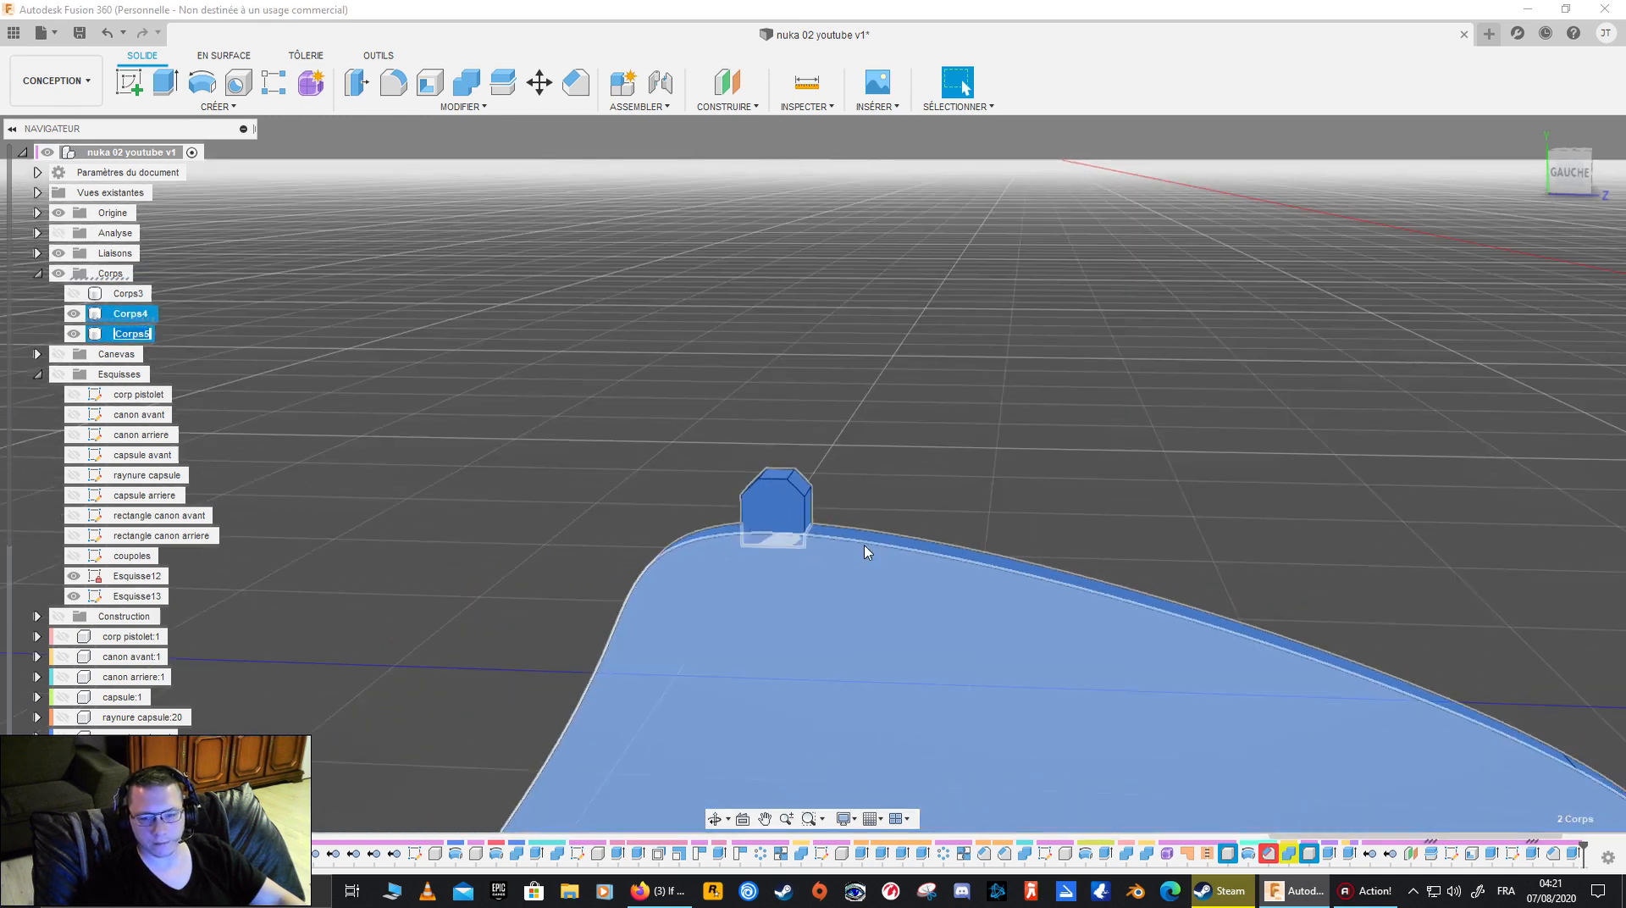
{"action": "middle_click_drag", "start_coordinate": [858, 581], "coordinate": [563, 410]}
{"action": "left_click", "coordinate": [838, 221]}
{"action": "left_click", "coordinate": [125, 317]}
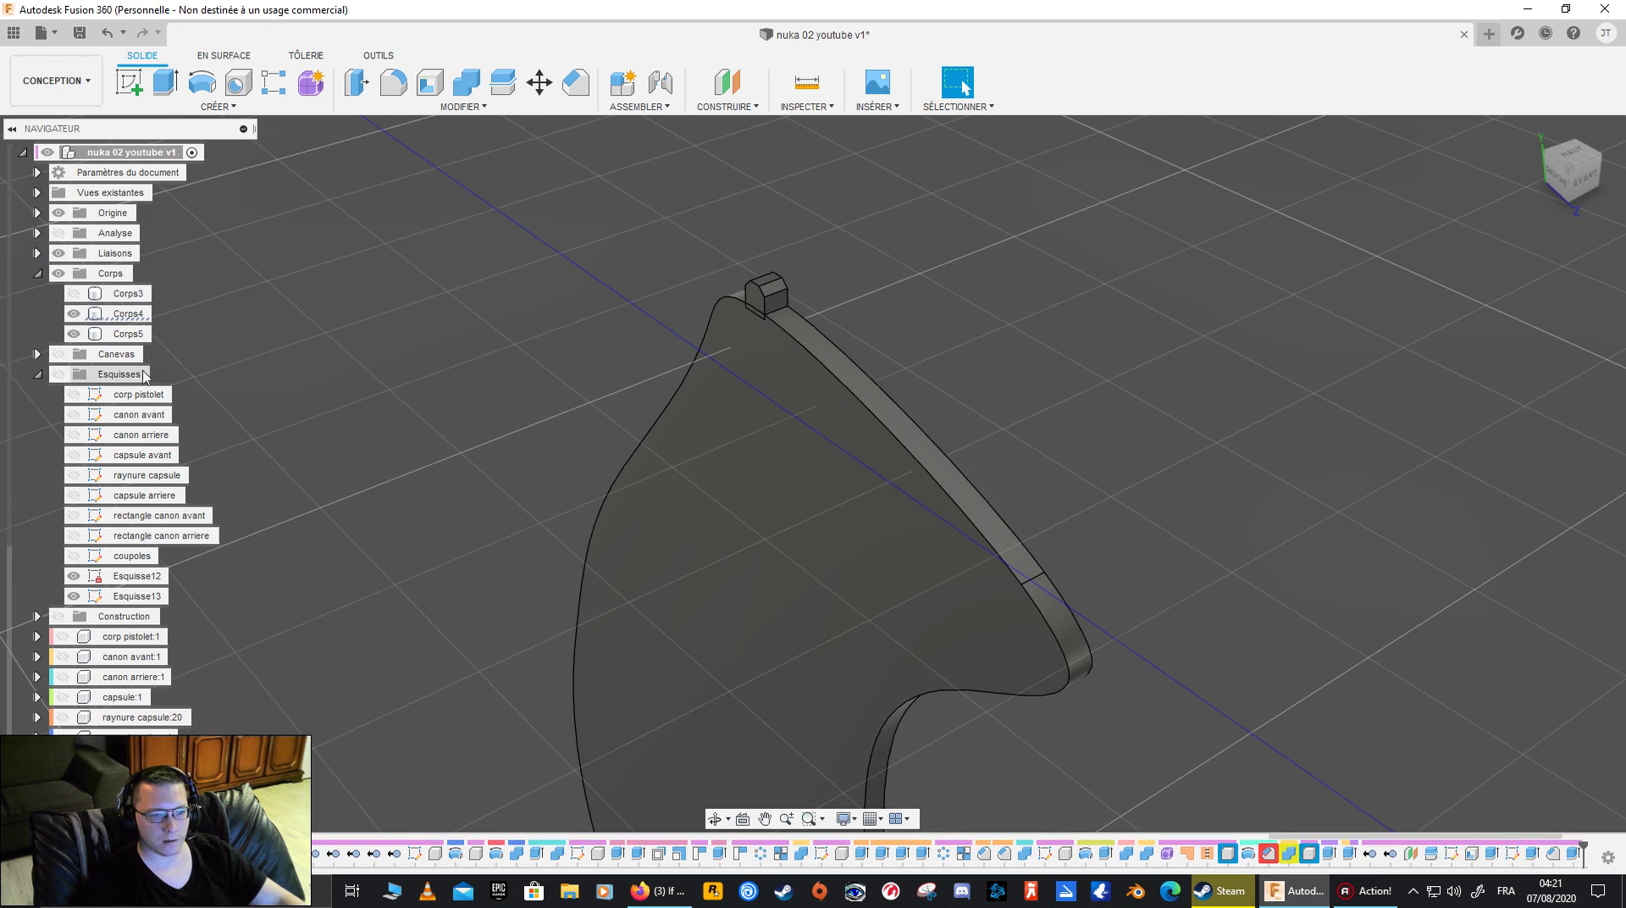
- Set up a pattern on path of the Corps5 body, using the outline edge of Corps4 as the path
{"action": "left_click", "coordinate": [127, 335]}
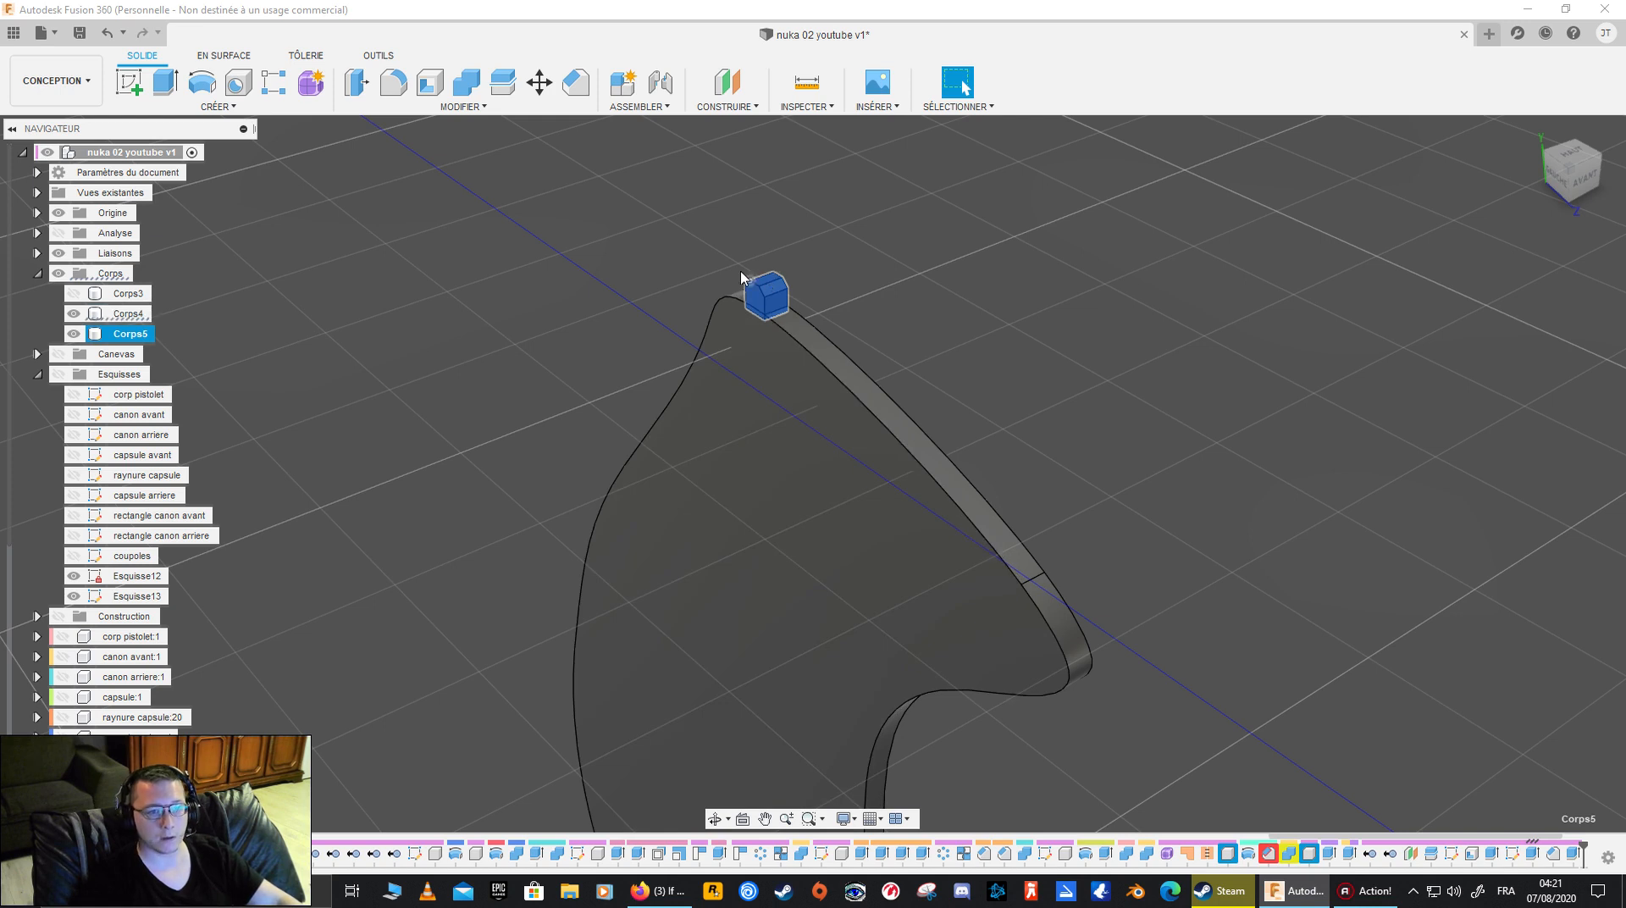
{"action": "left_click", "coordinate": [275, 114]}
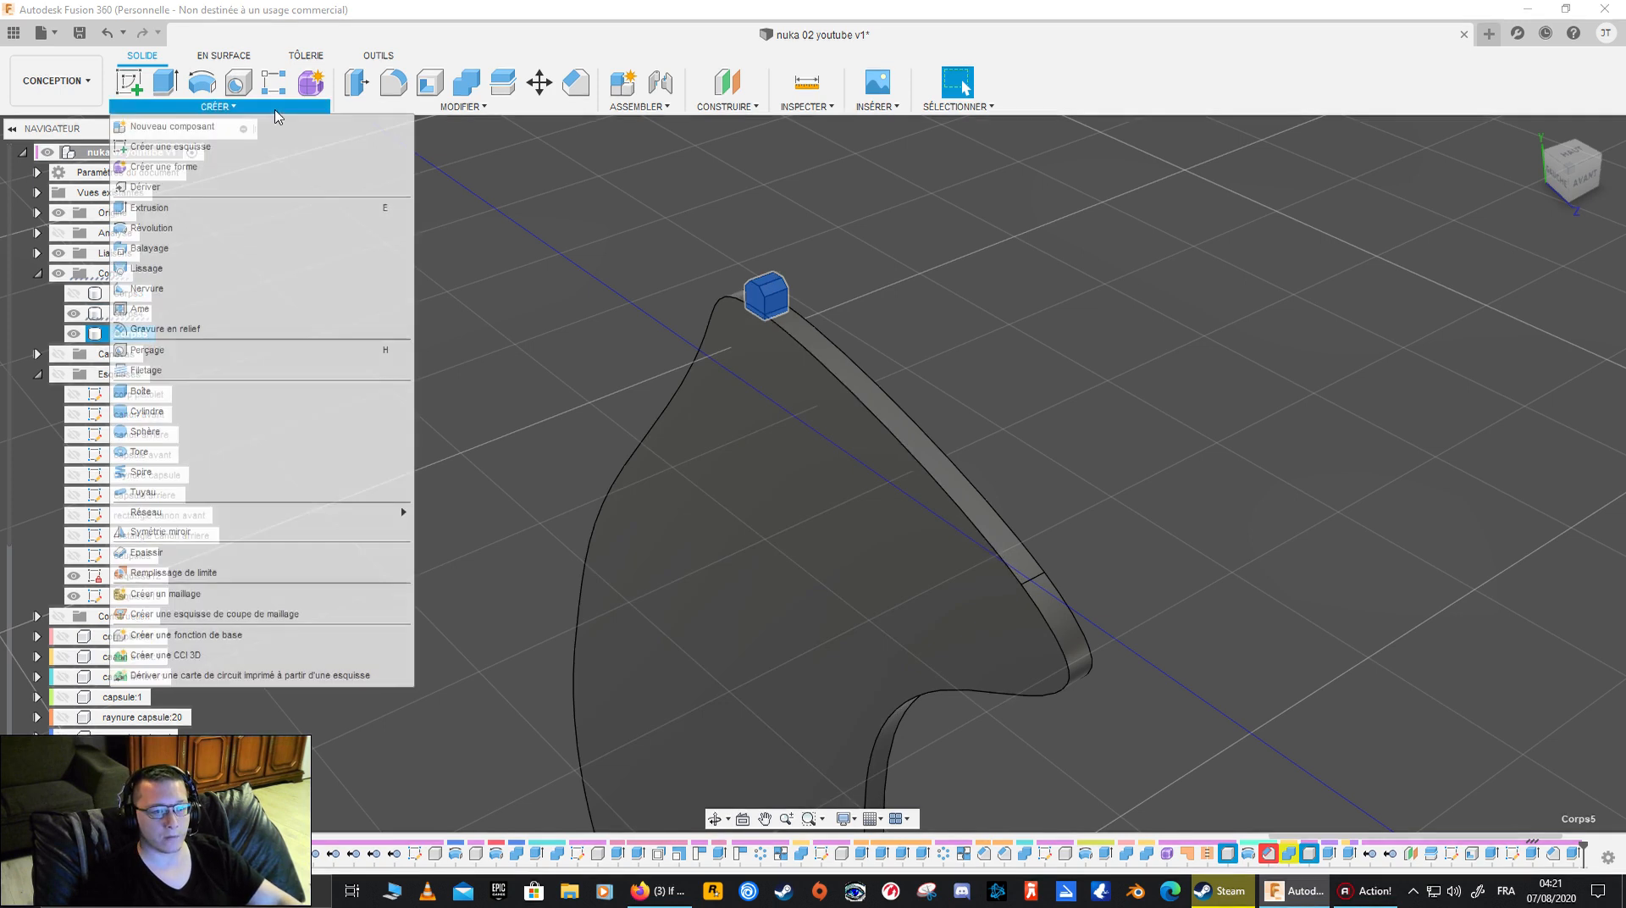
{"action": "mouse_move", "coordinate": [334, 512]}
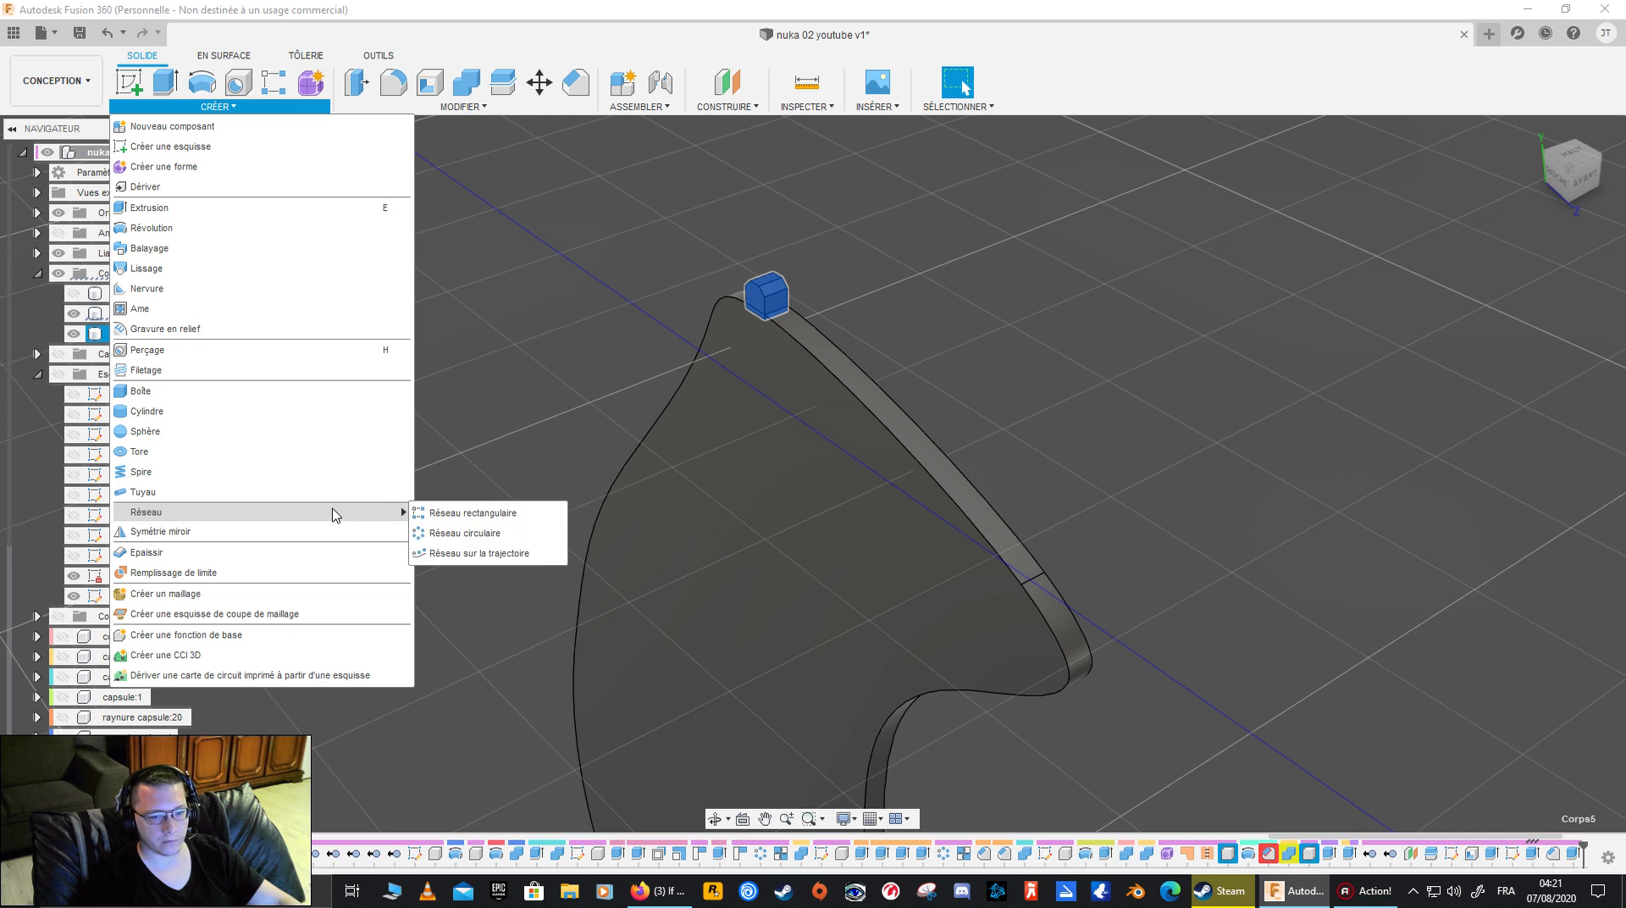
{"action": "left_click", "coordinate": [497, 553]}
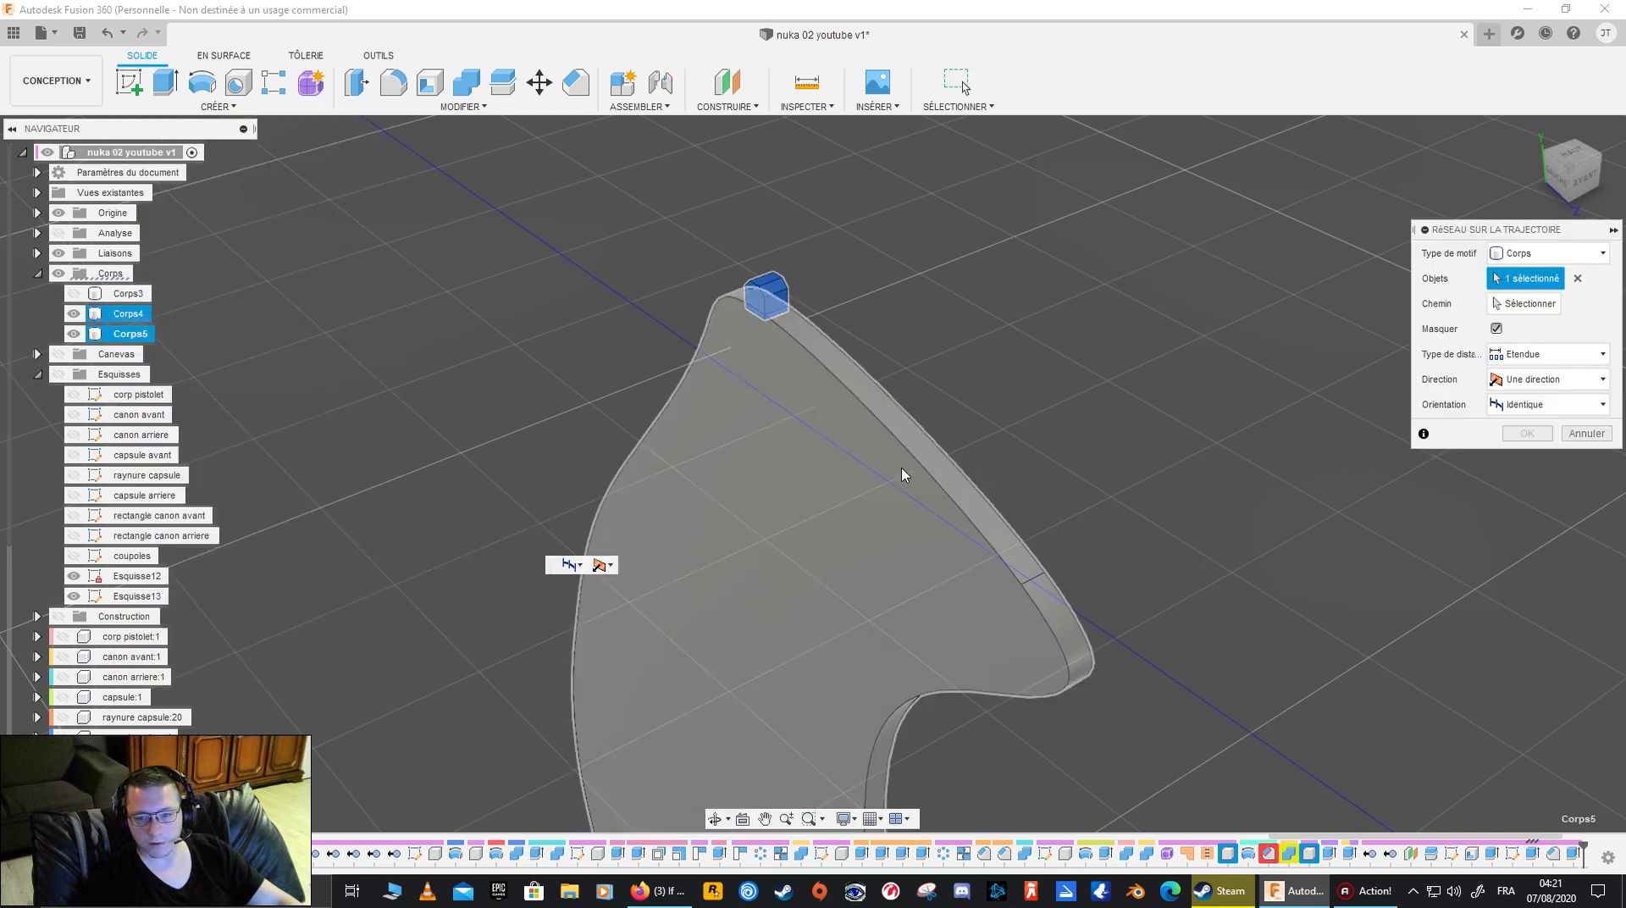
{"action": "left_click", "coordinate": [902, 395]}
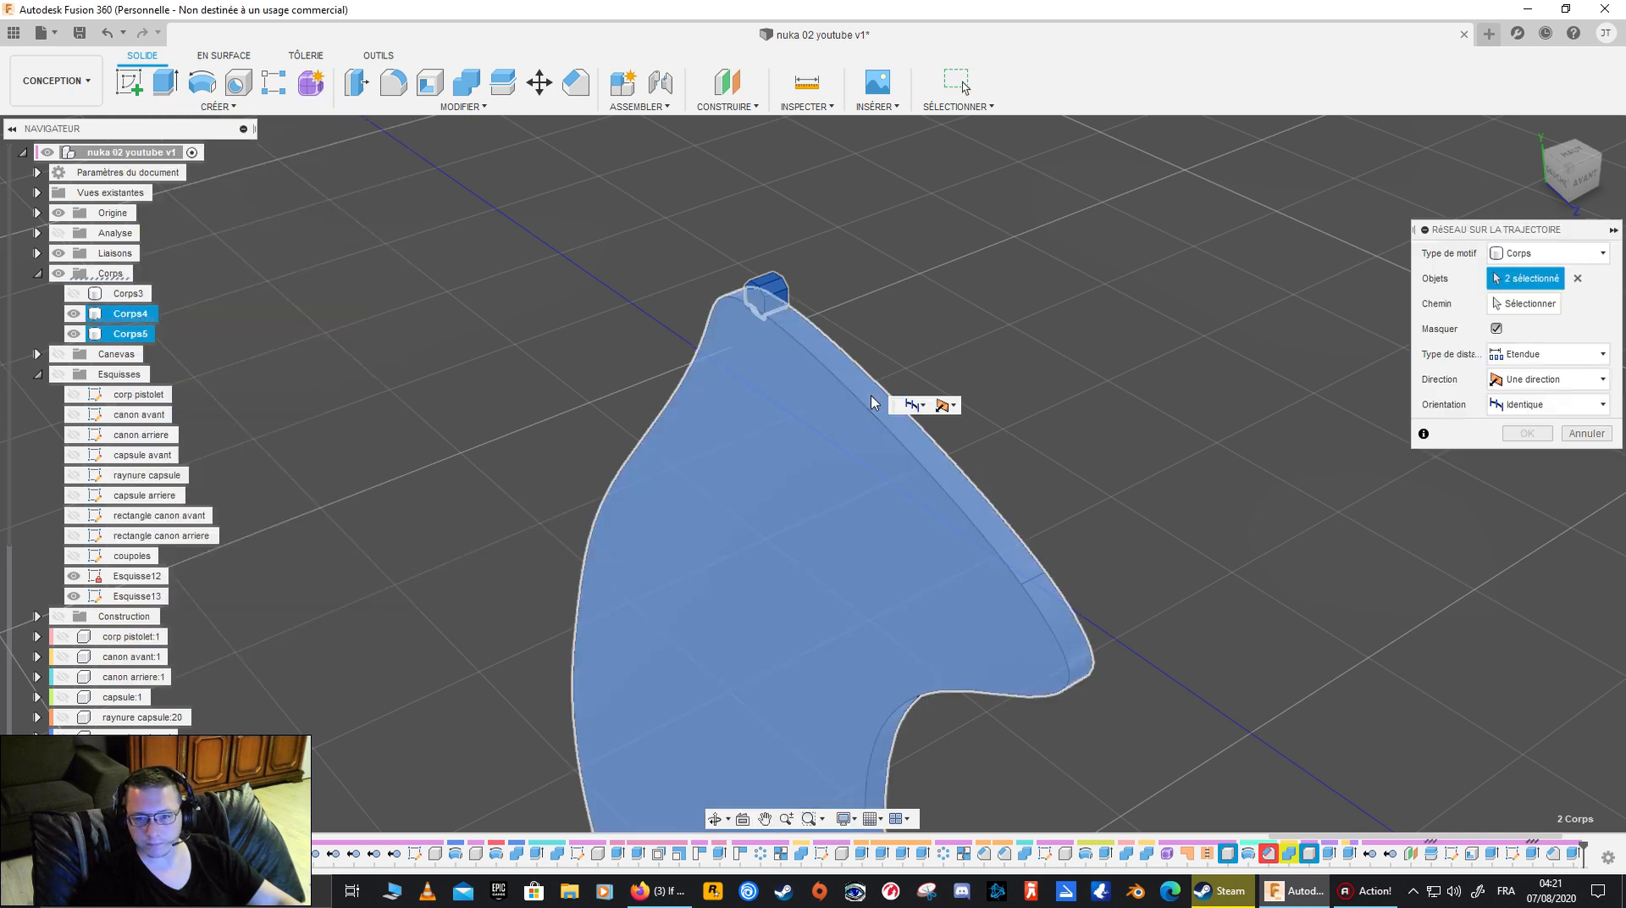
{"action": "left_click", "coordinate": [1580, 279]}
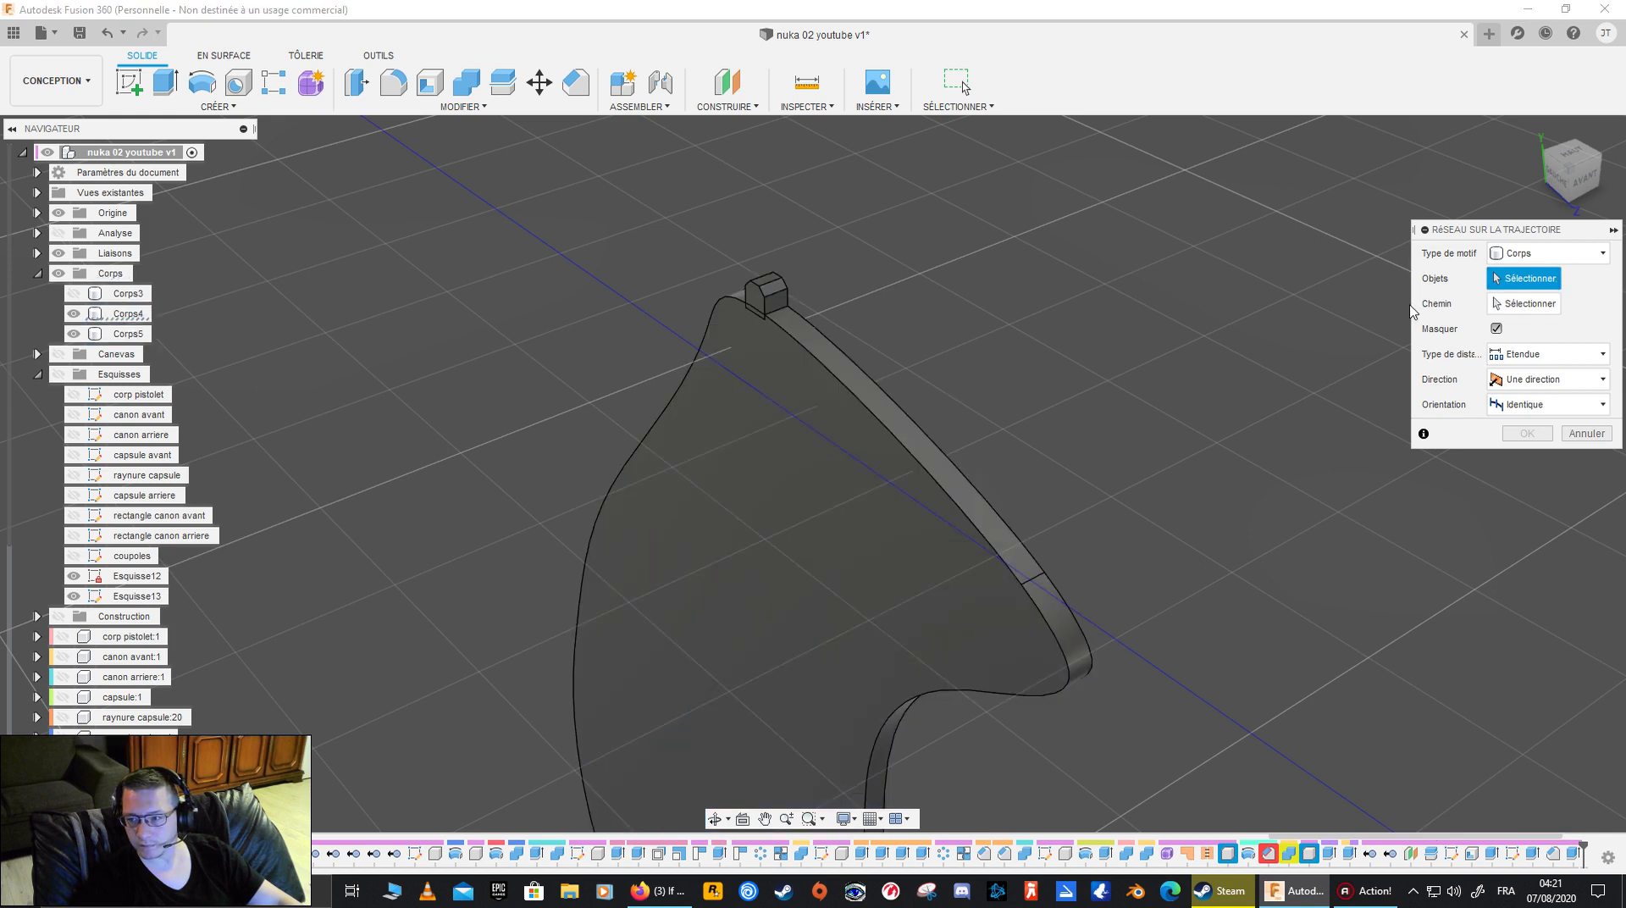
{"action": "left_click", "coordinate": [765, 298]}
{"action": "left_click", "coordinate": [1520, 303]}
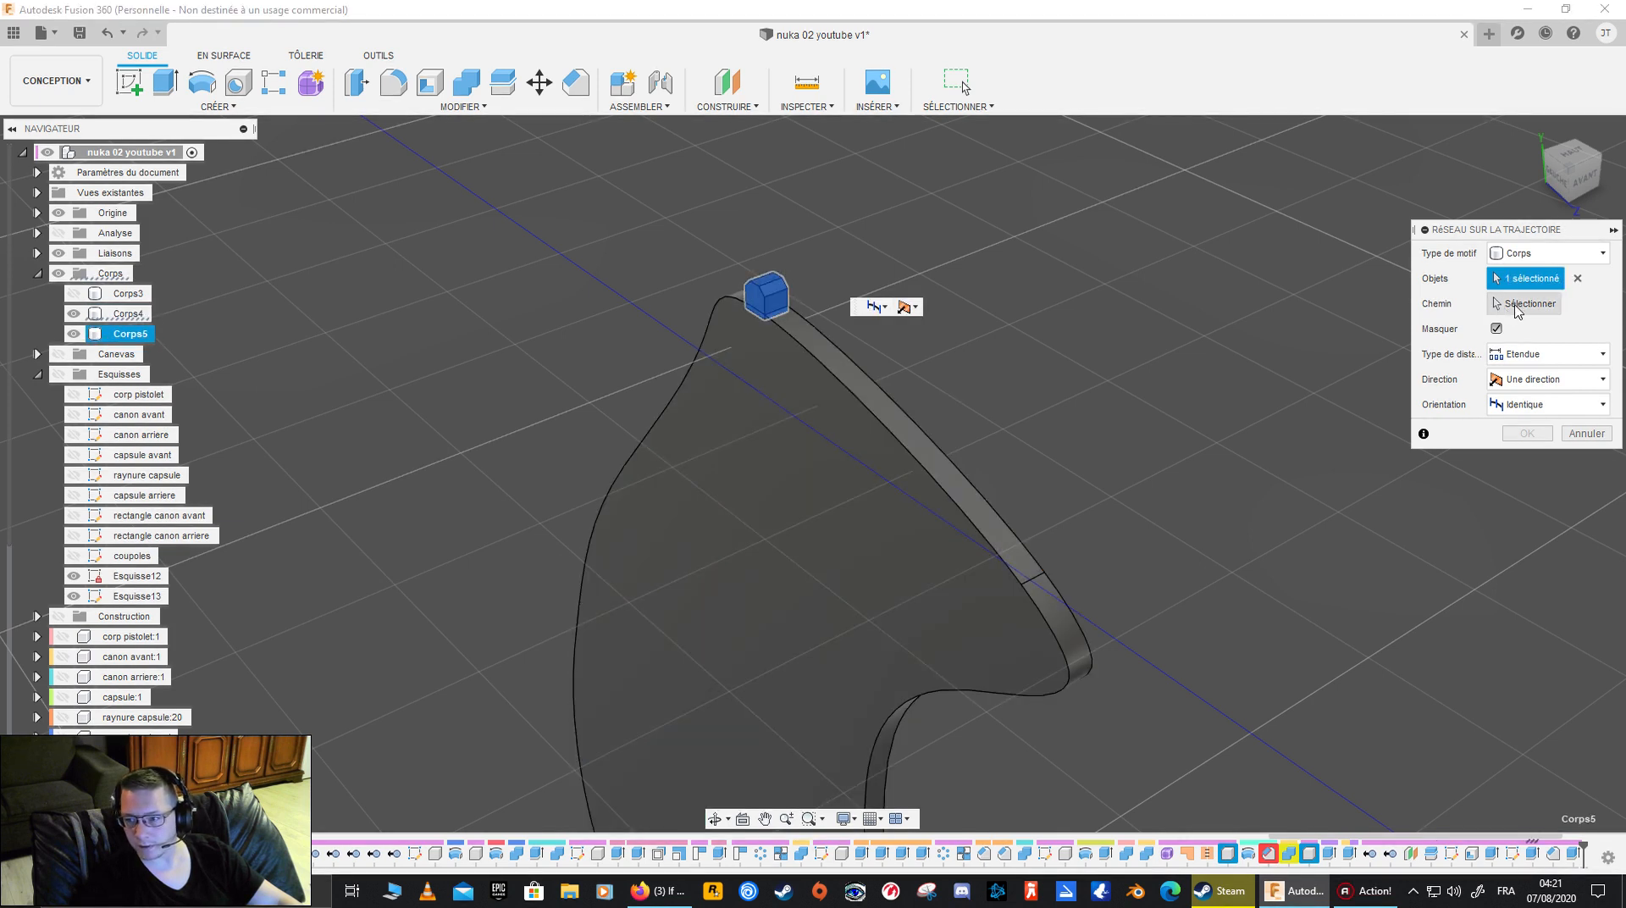
{"action": "left_click", "coordinate": [900, 433]}
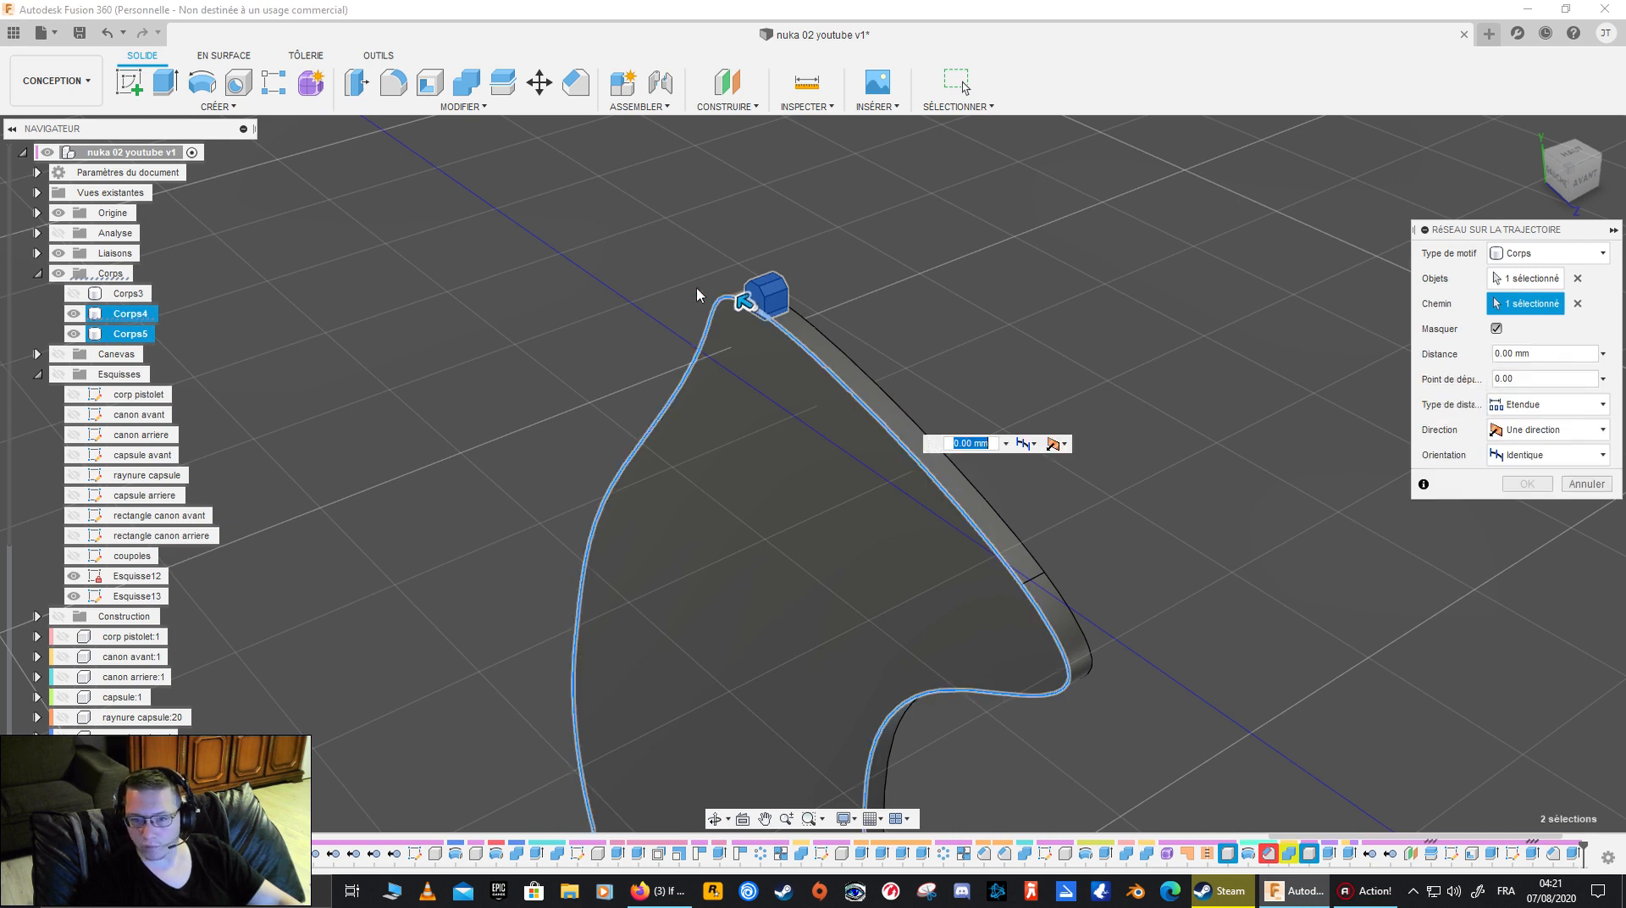
- Spread the block pattern around Corps4's outline with an extent distance of 13.164 mm and a quantity of 64
{"action": "middle_click_drag", "start_coordinate": [823, 577], "coordinate": [645, 374]}
{"action": "scroll", "coordinate": [682, 512], "scroll_direction": "down", "scroll_amount": 5}
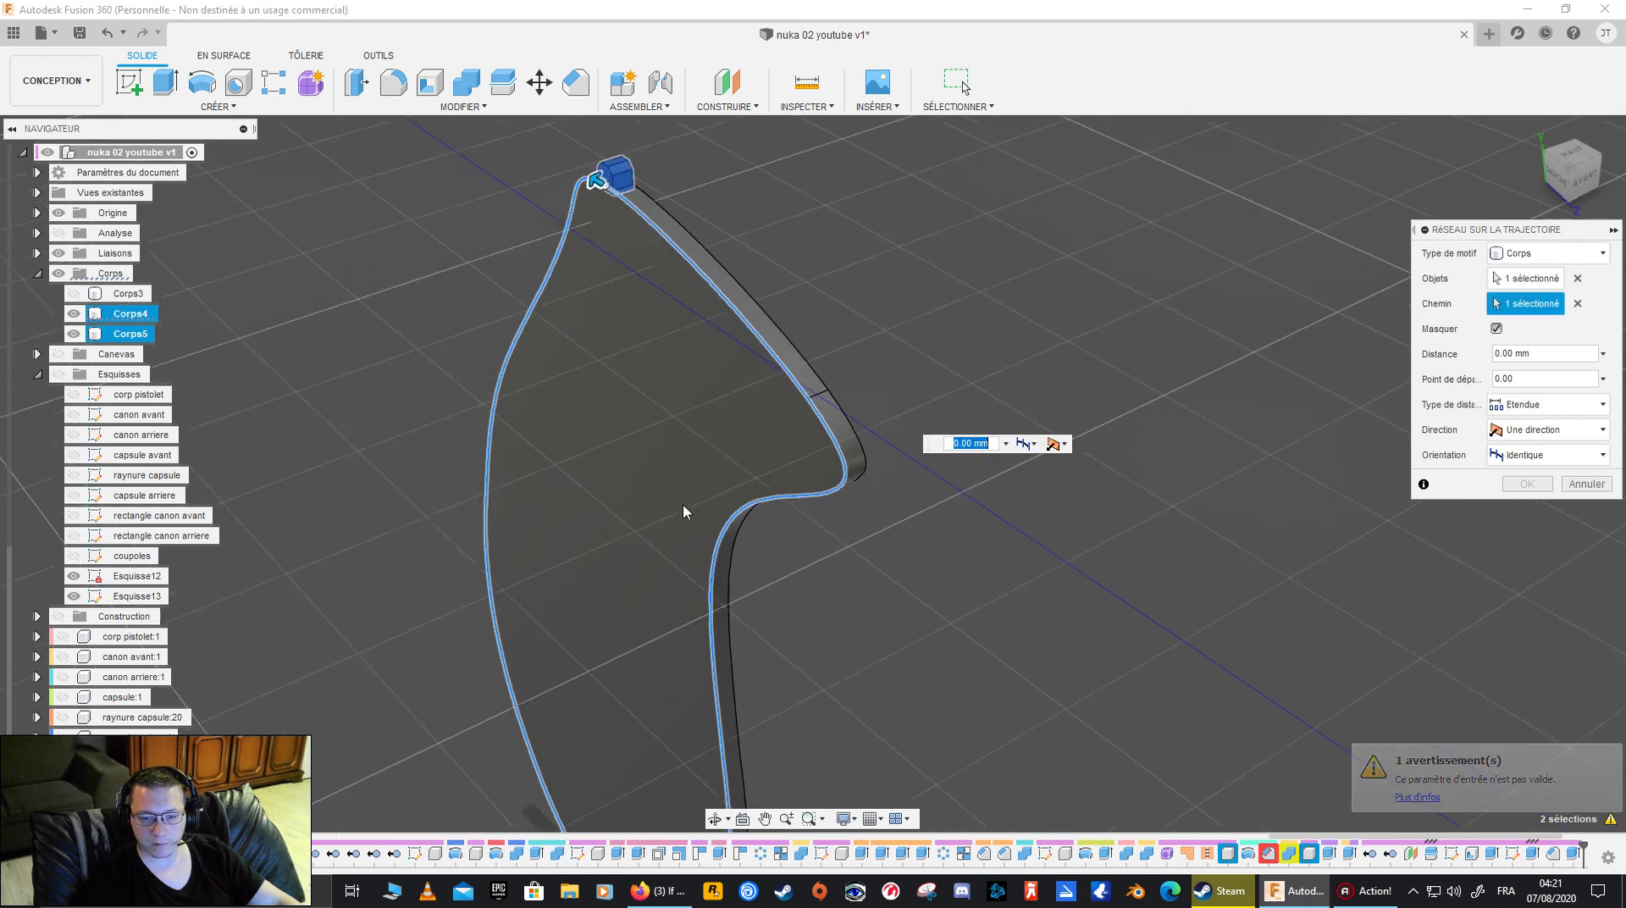
{"action": "middle_click_drag", "start_coordinate": [661, 508], "coordinate": [602, 483]}
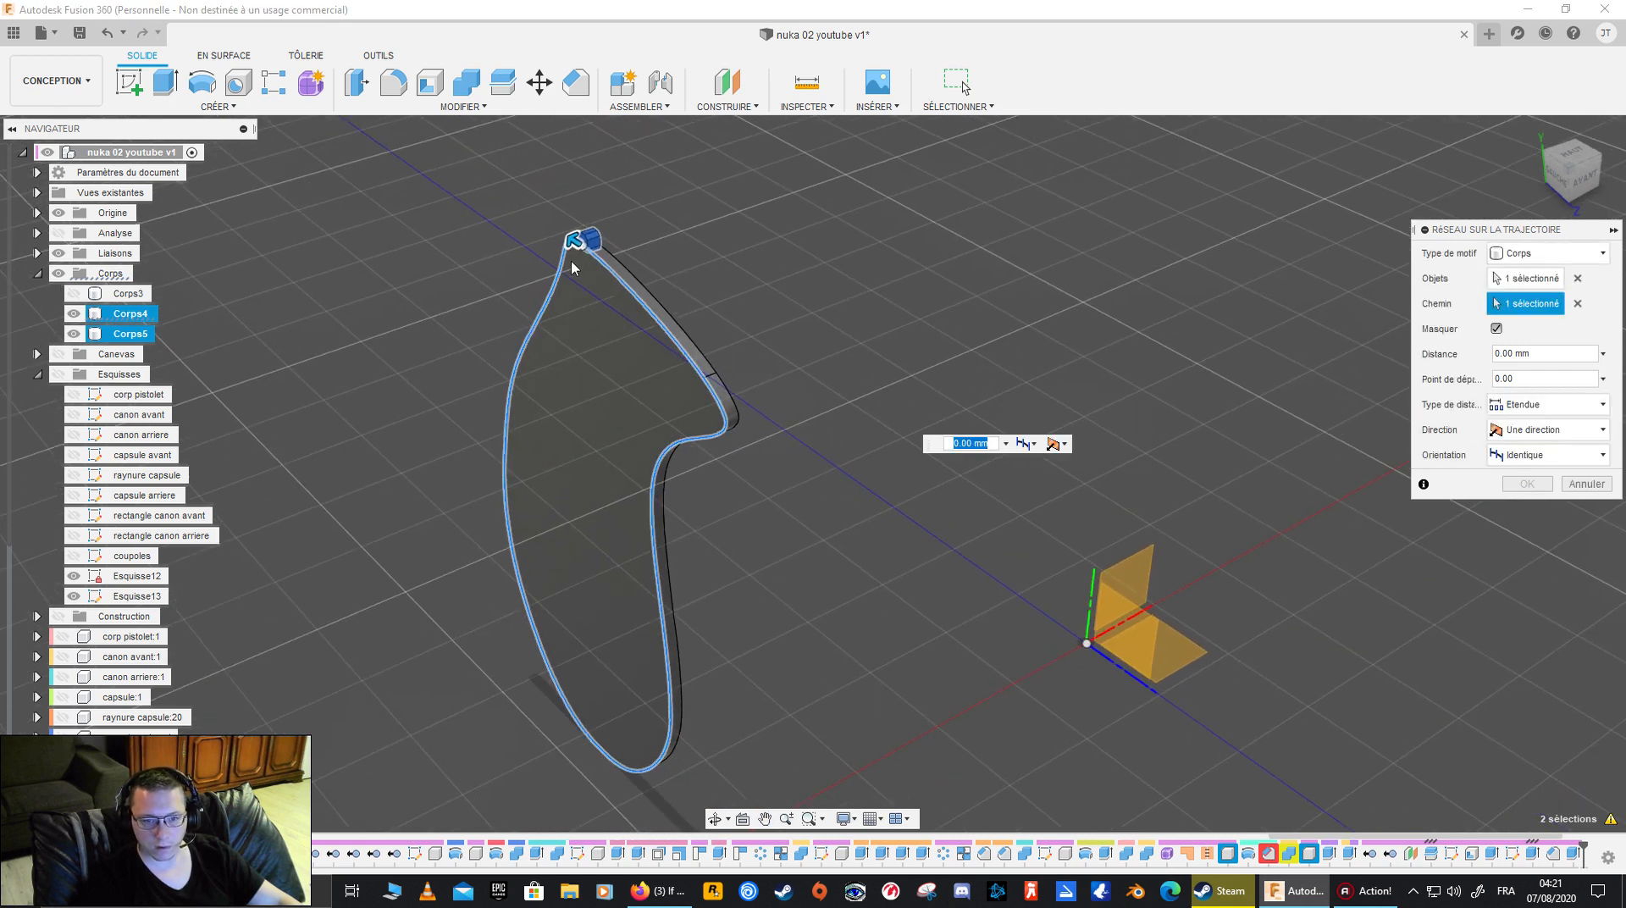
{"action": "mouse_move", "coordinate": [573, 241]}
{"action": "left_mouse_down"}
{"action": "mouse_move", "coordinate": [523, 343]}
{"action": "mouse_move", "coordinate": [549, 669]}
{"action": "mouse_move", "coordinate": [662, 606]}
{"action": "mouse_move", "coordinate": [684, 313]}
{"action": "mouse_move", "coordinate": [581, 253]}
{"action": "left_mouse_up"}
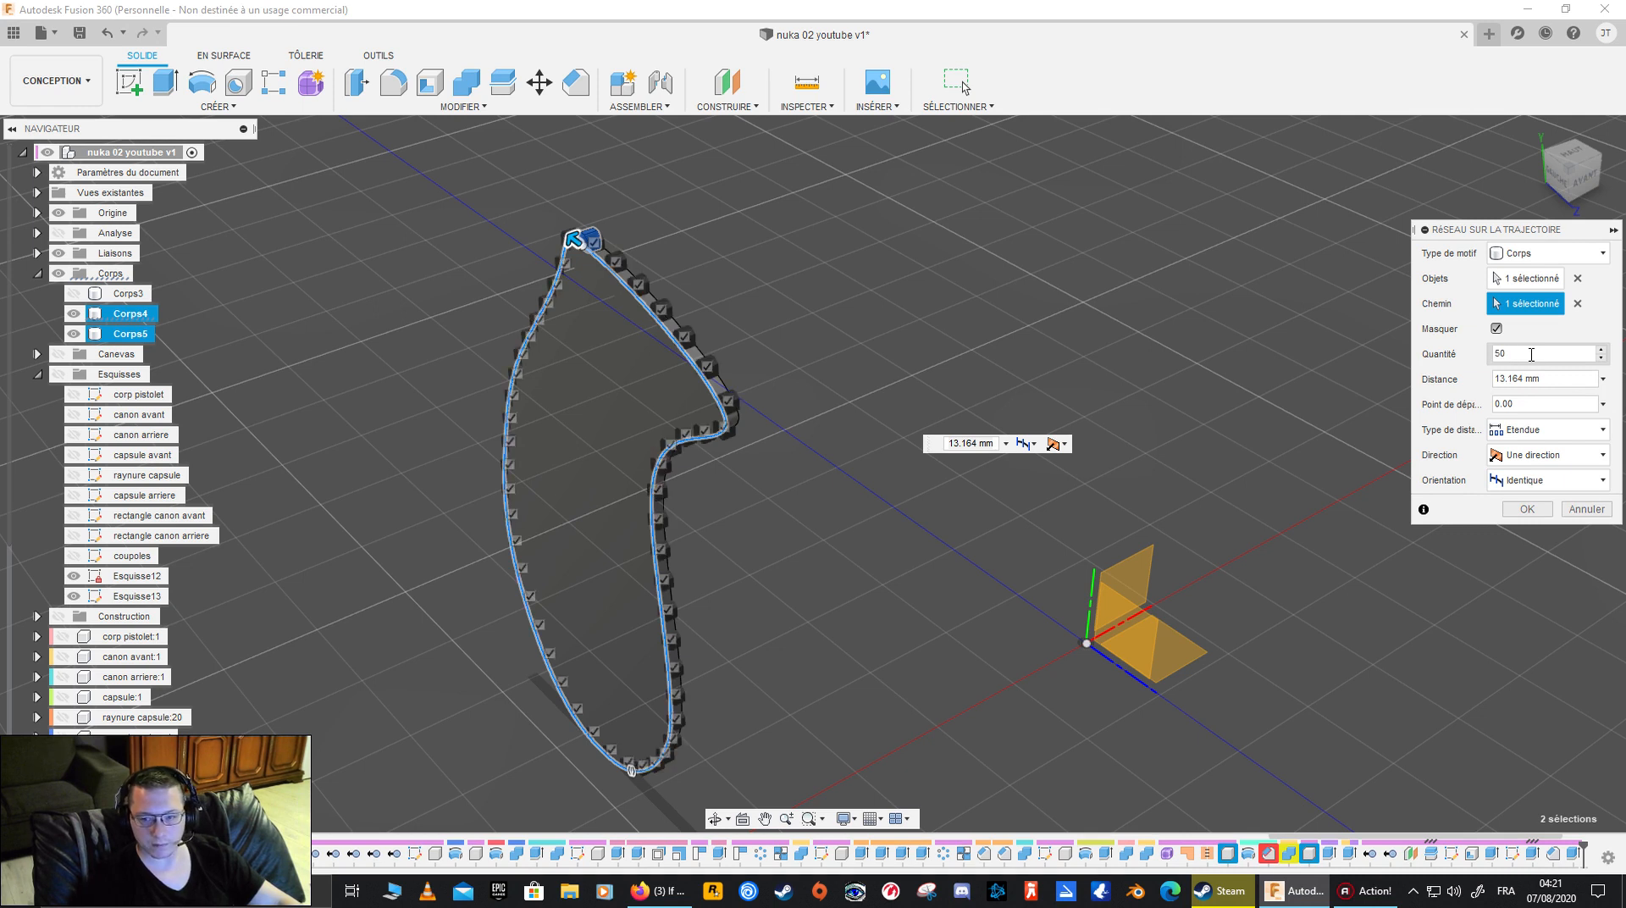
{"action": "middle_click_drag", "start_coordinate": [1001, 513], "coordinate": [1109, 482], "text": "shift"}
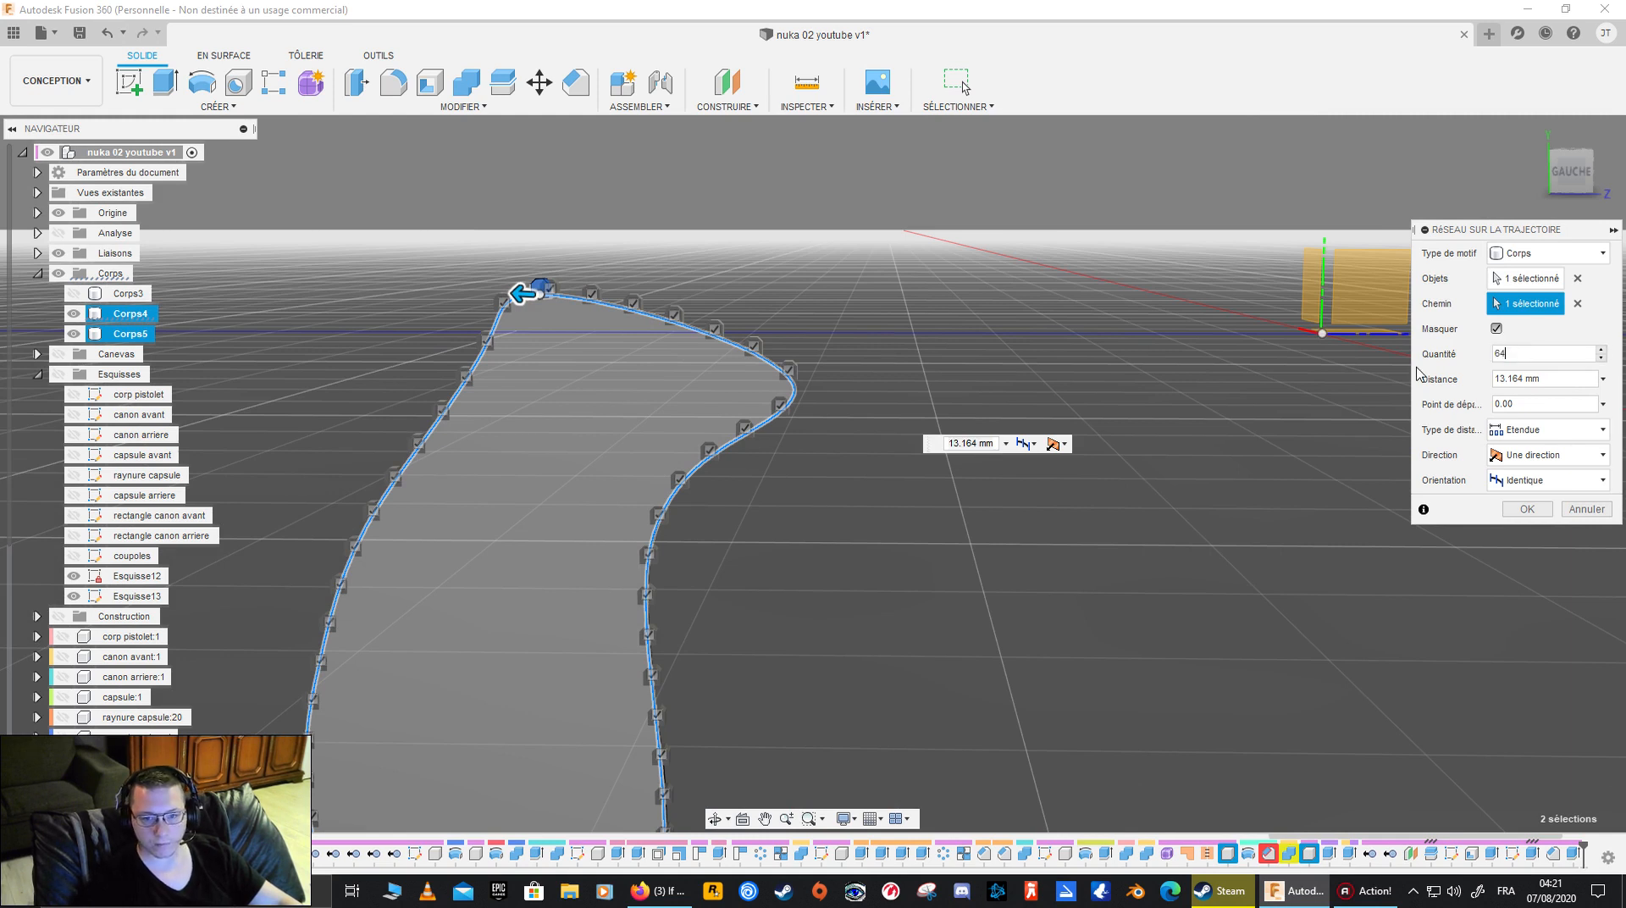
{"action": "scroll", "coordinate": [1213, 491], "scroll_direction": "down", "scroll_amount": 5}
{"action": "middle_click_drag", "start_coordinate": [1212, 492], "coordinate": [1016, 550], "text": "shift"}
- Try the symmetric direction for the block pattern and return it to one direction
{"action": "left_click", "coordinate": [1597, 458]}
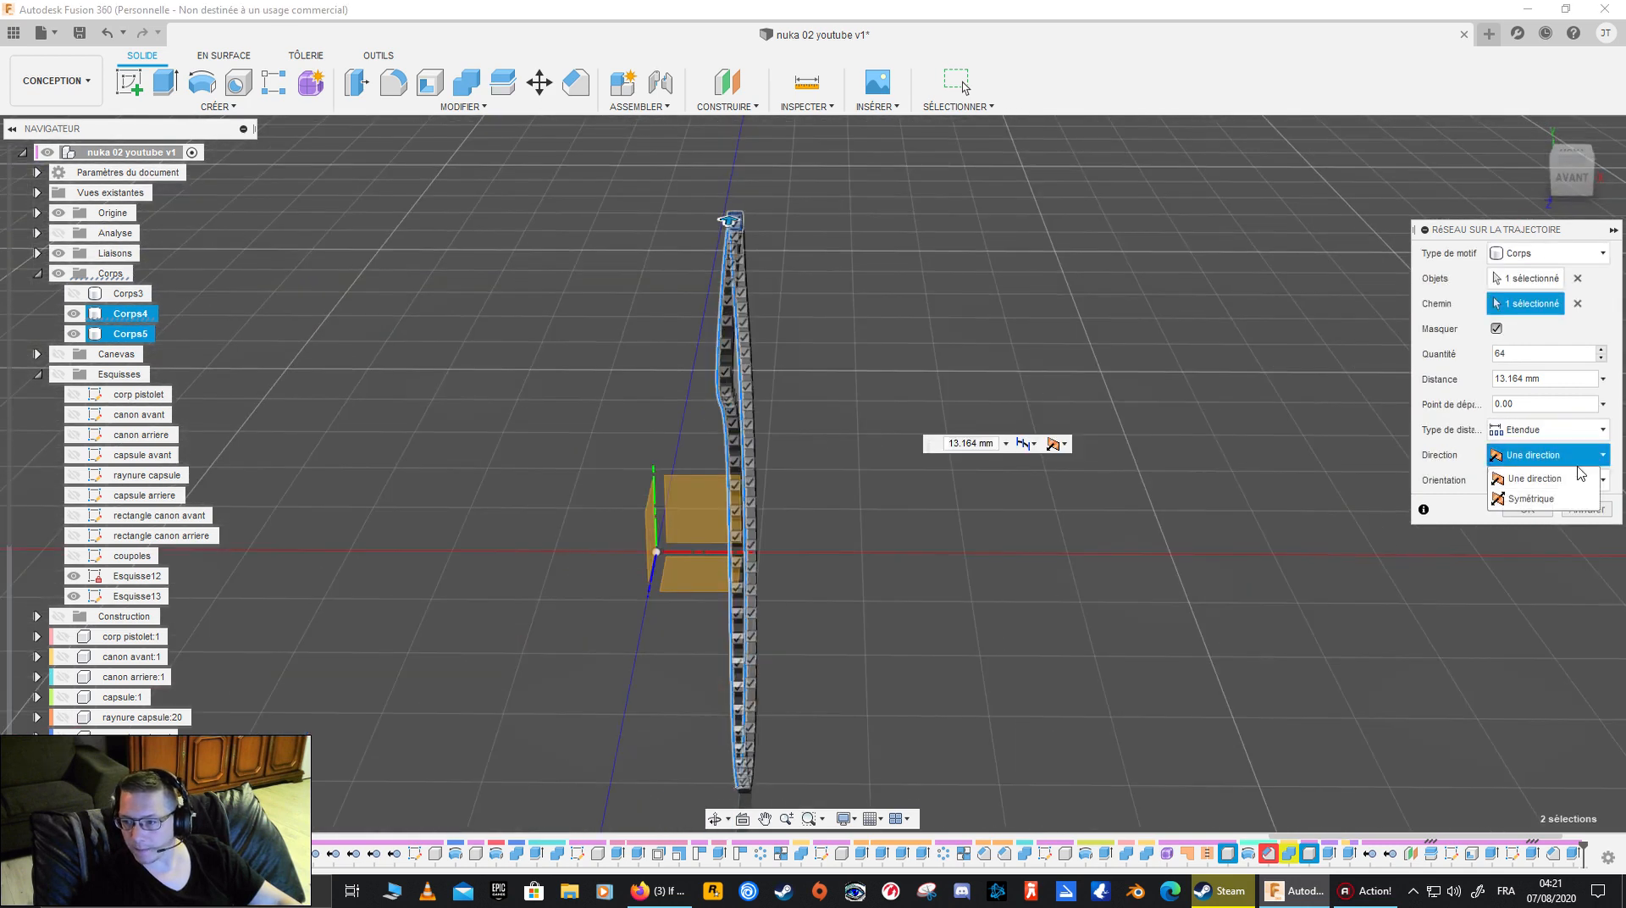
{"action": "left_click", "coordinate": [1566, 500]}
{"action": "middle_click_drag", "start_coordinate": [946, 559], "coordinate": [1088, 525], "text": "shift"}
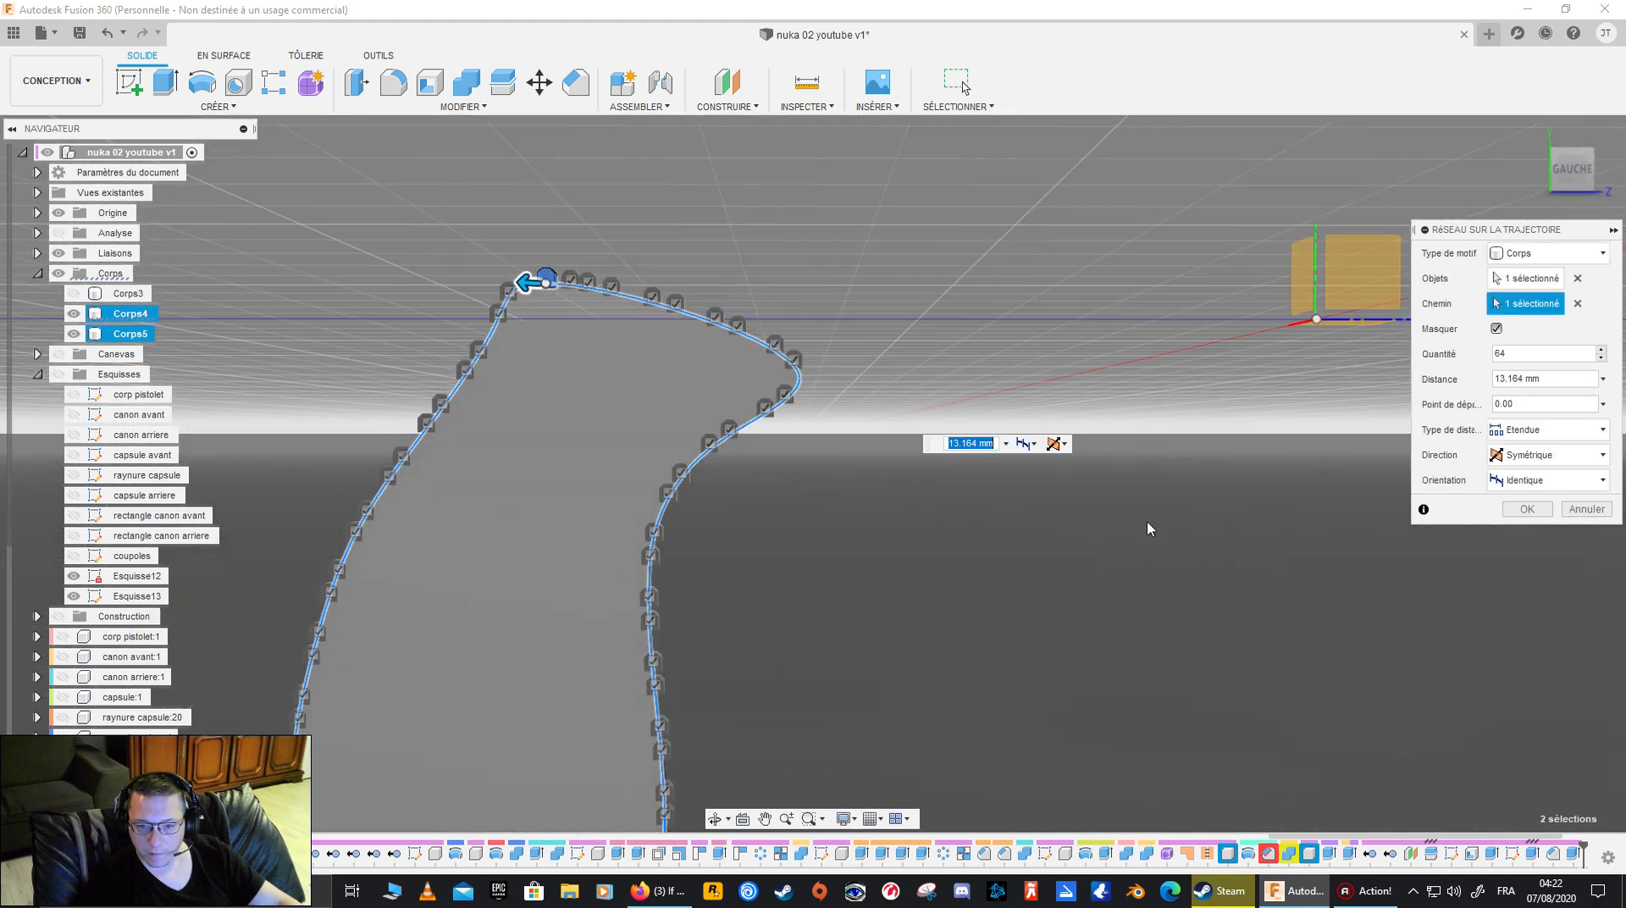
{"action": "left_click", "coordinate": [1597, 458]}
{"action": "left_click", "coordinate": [1558, 483]}
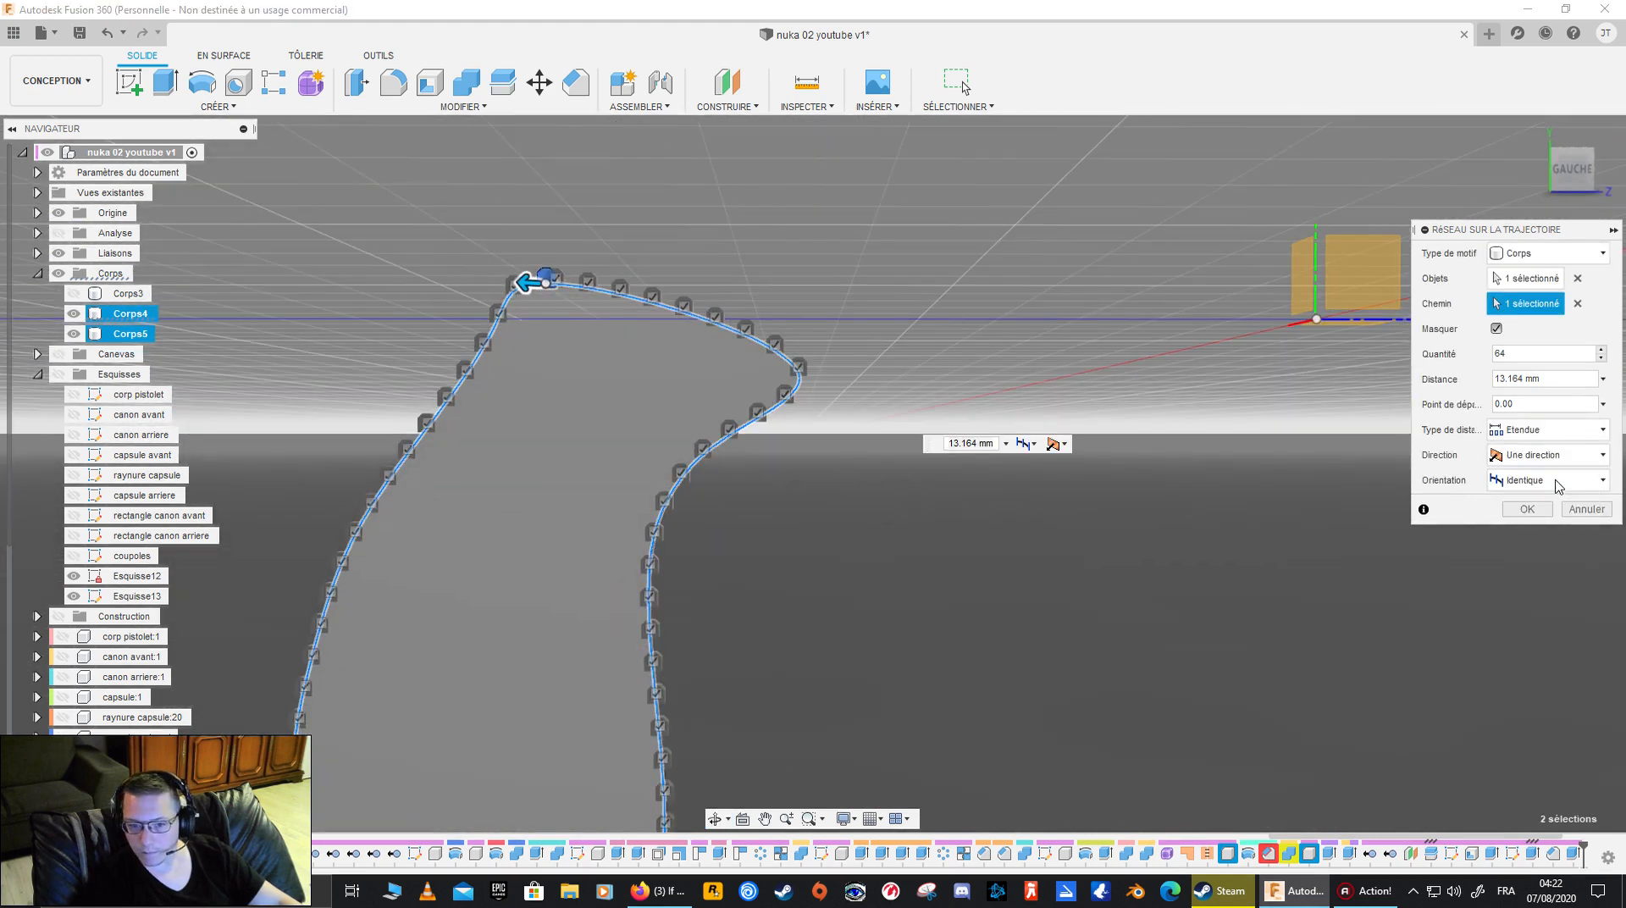
- Set the block pattern's orientation to path direction, after comparing it with the identical orientation
{"action": "left_click", "coordinate": [1558, 485]}
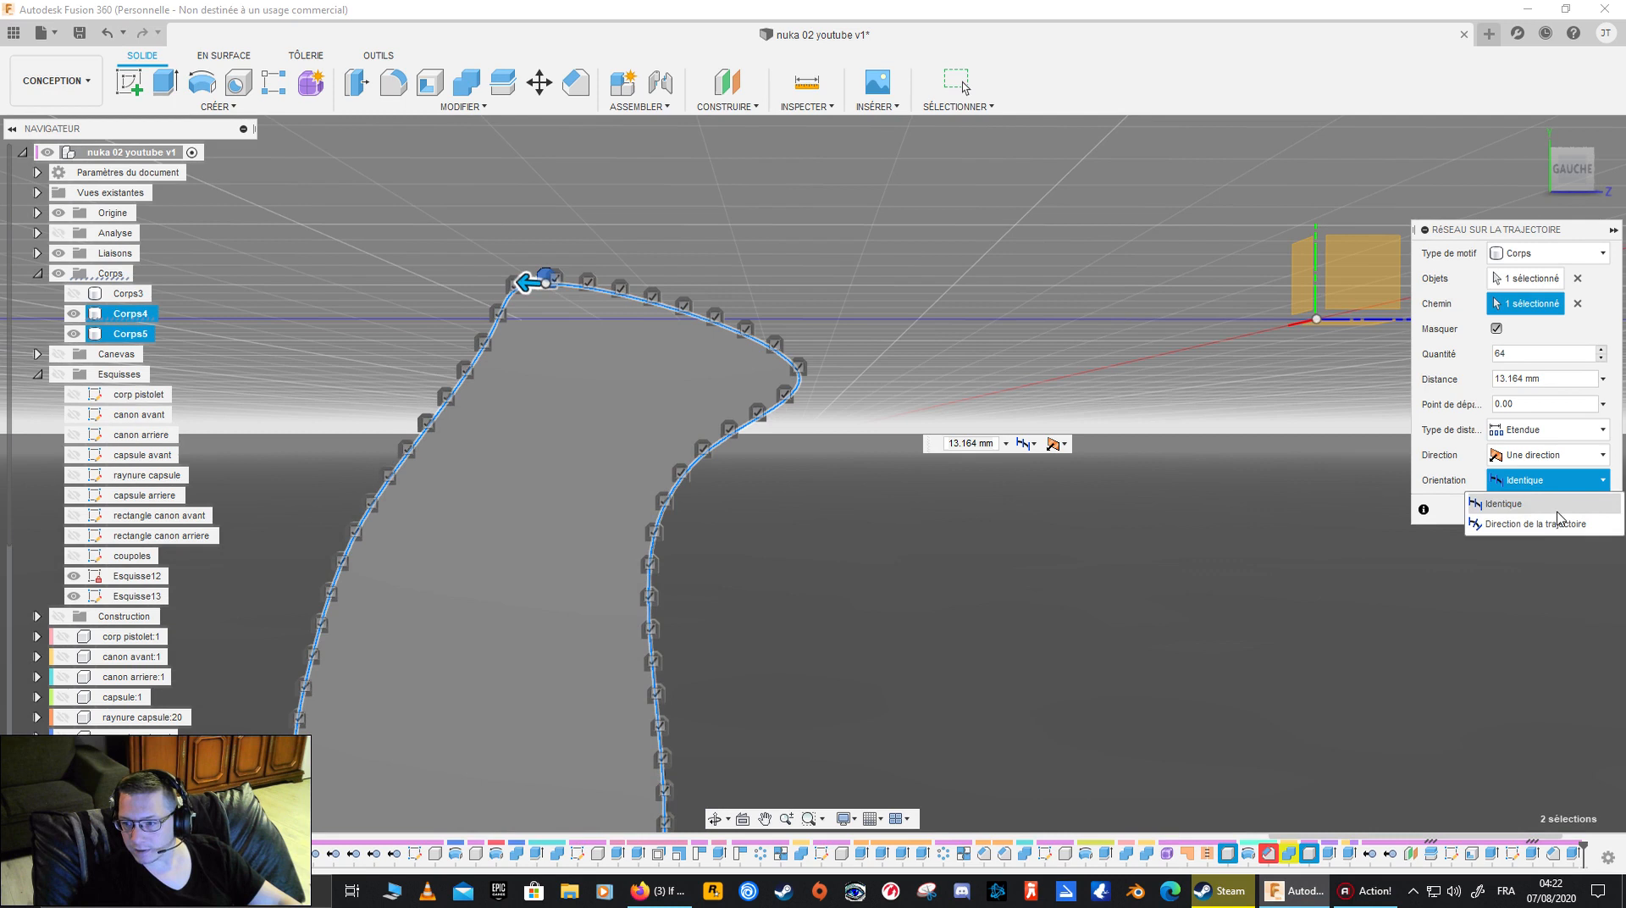
{"action": "left_click", "coordinate": [1563, 525]}
{"action": "middle_click_drag", "start_coordinate": [1241, 547], "coordinate": [1093, 555], "text": "shift"}
{"action": "middle_click_drag", "start_coordinate": [748, 547], "coordinate": [1143, 502], "text": "shift"}
{"action": "left_click", "coordinate": [1554, 480]}
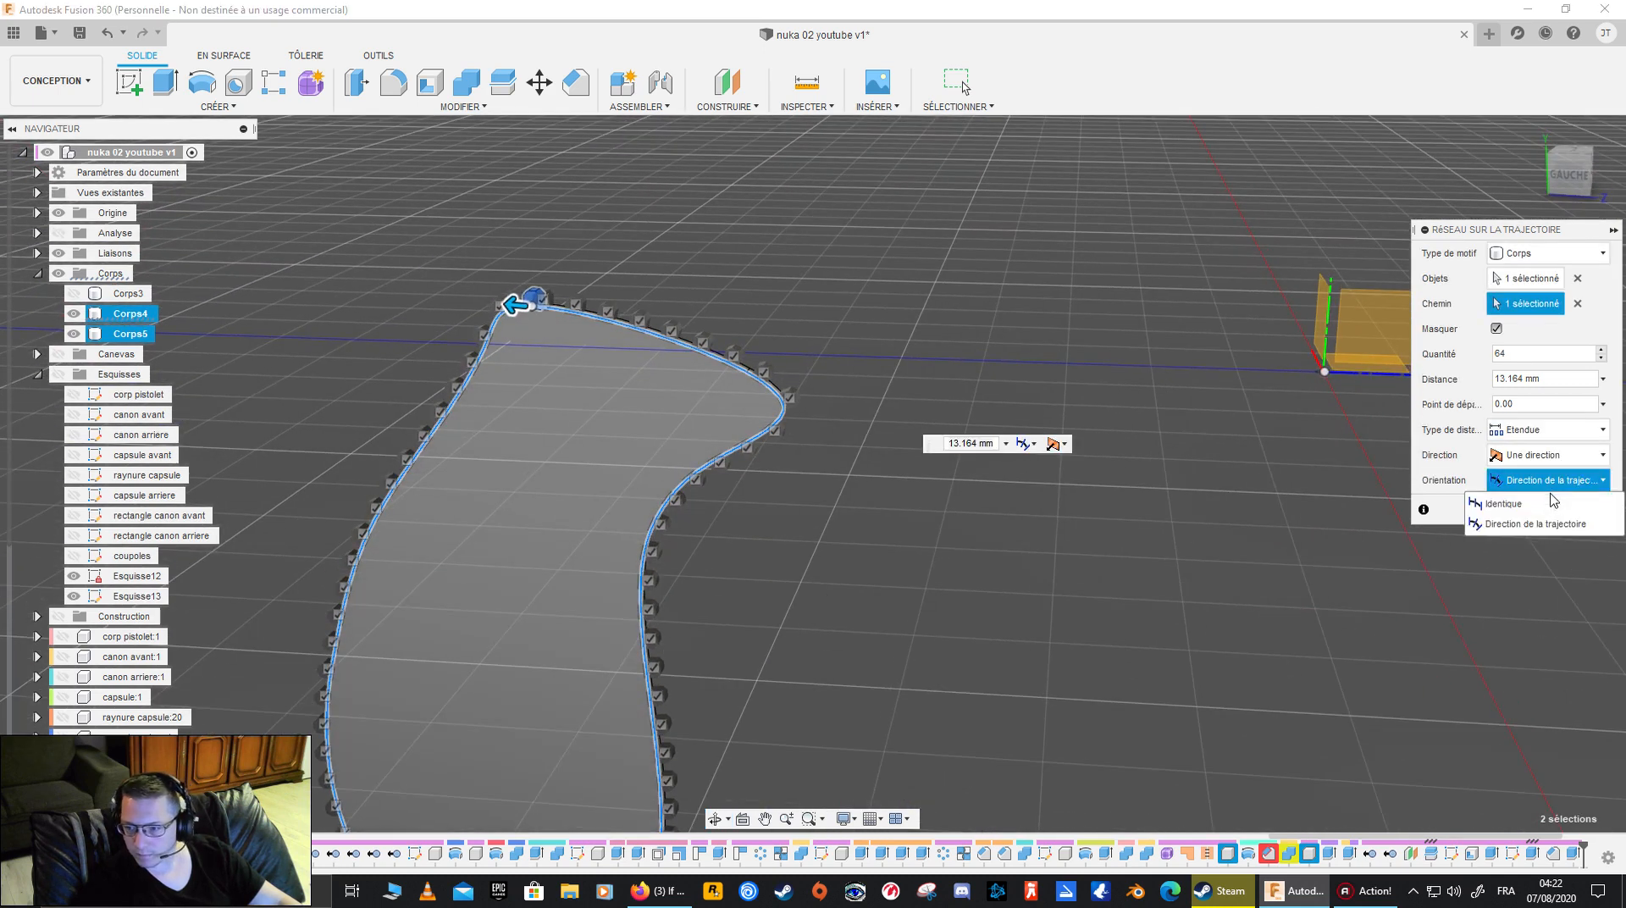
{"action": "left_click", "coordinate": [1541, 501]}
{"action": "left_click", "coordinate": [1554, 480]}
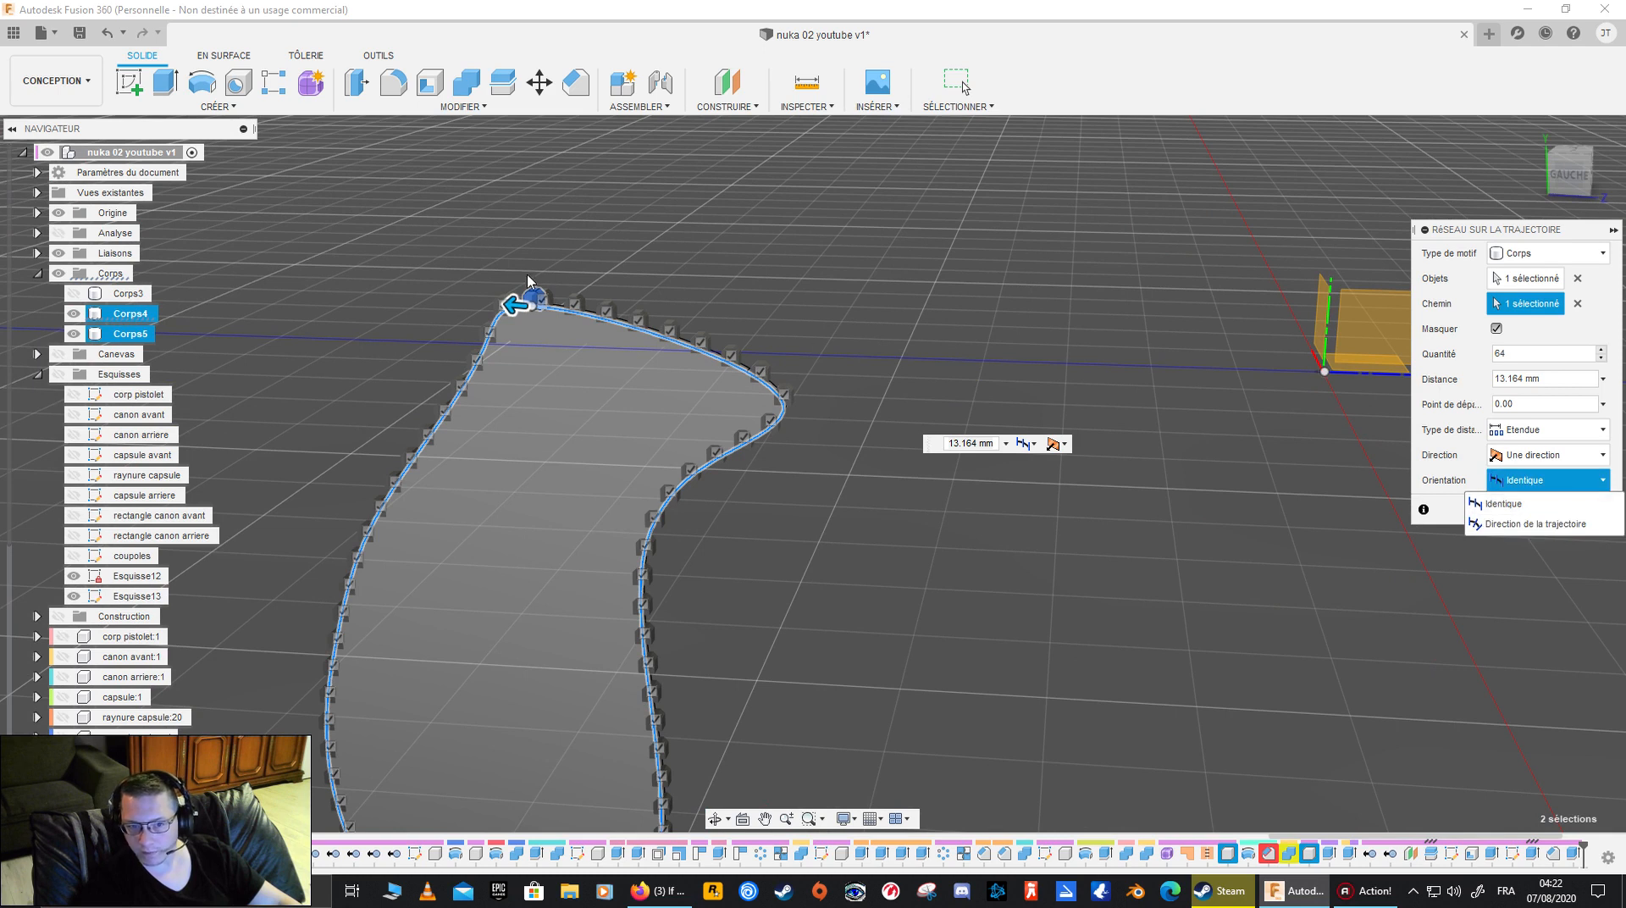
{"action": "left_click", "coordinate": [1528, 523]}
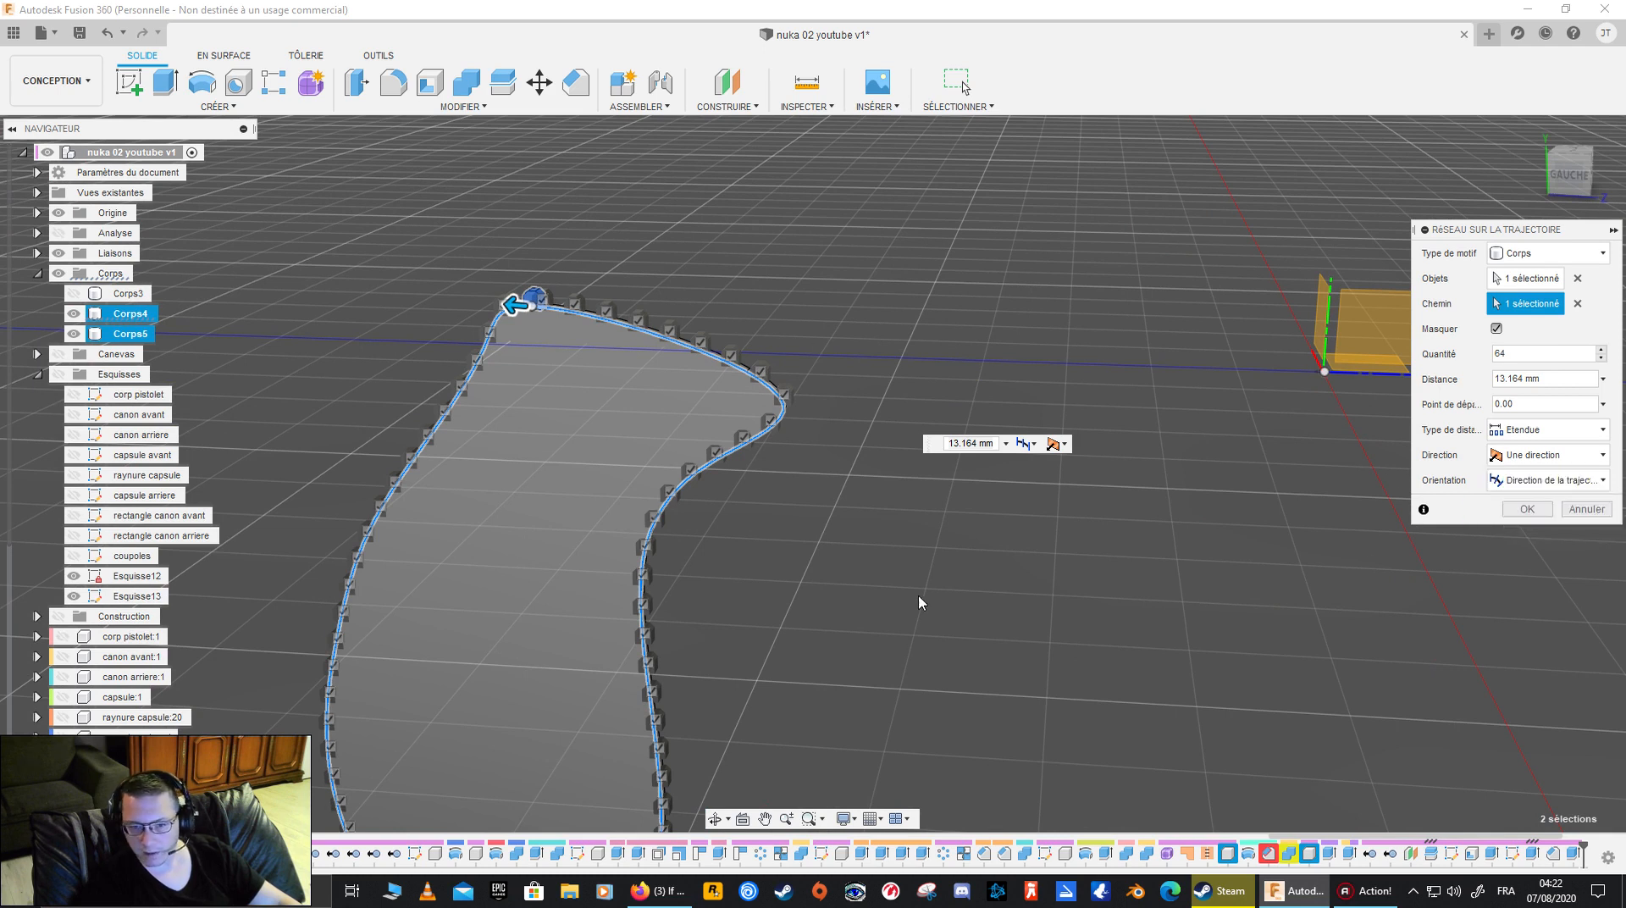
- Check the block spacing around Corps4 and against Corps3, and complete the path pattern with Corps3 hidden
{"action": "middle_click_drag", "start_coordinate": [820, 585], "coordinate": [881, 483], "text": "shift"}
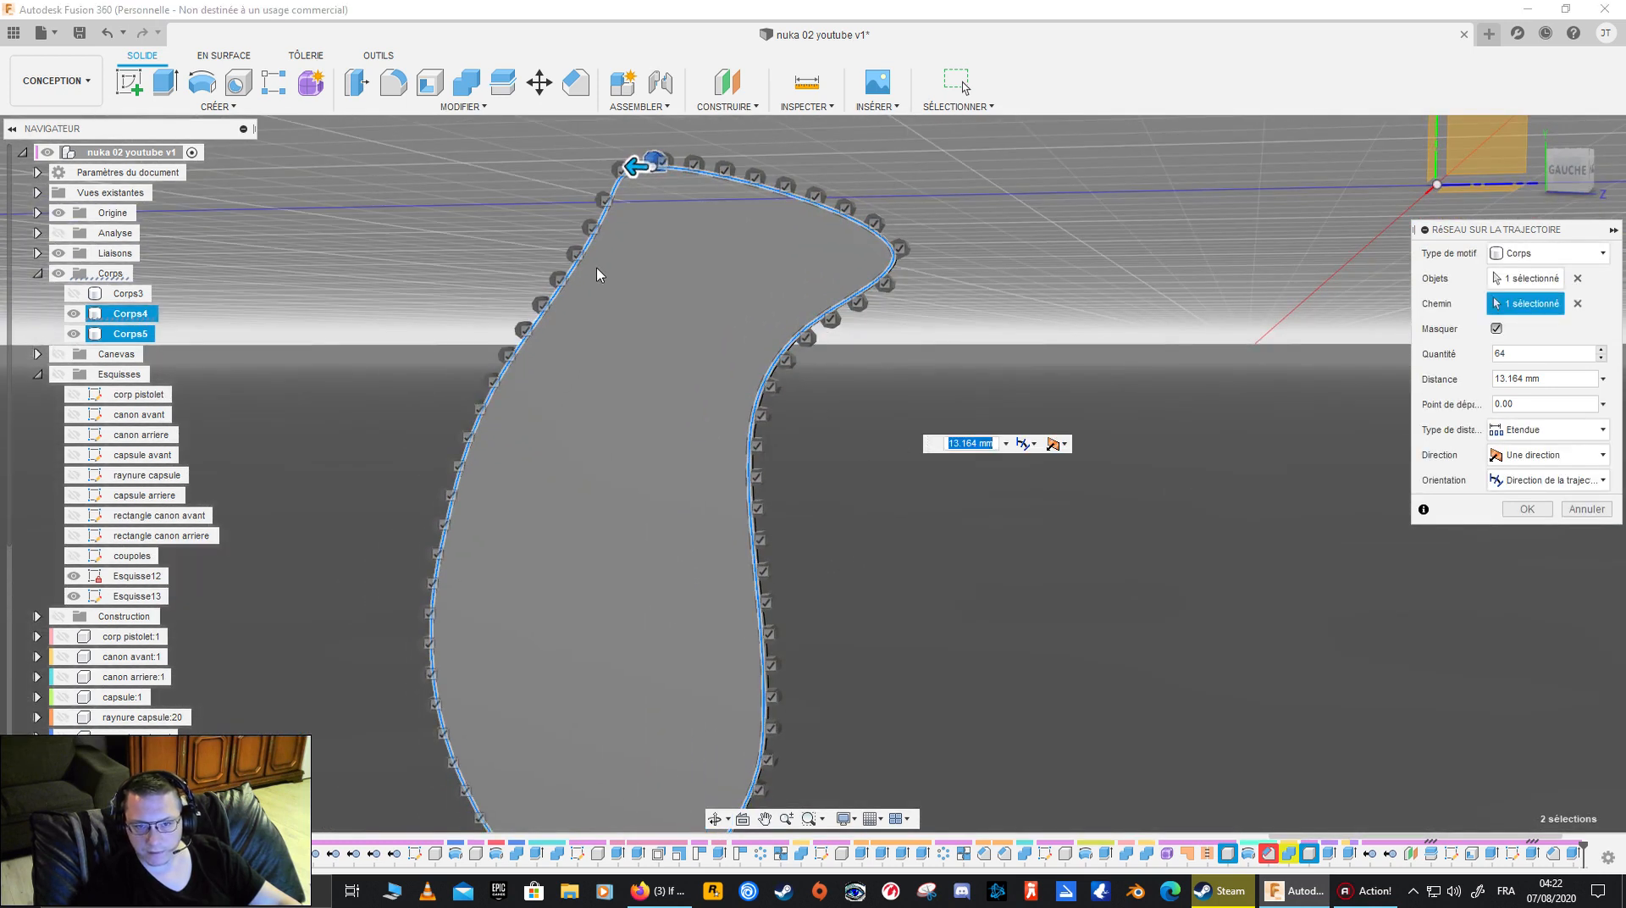
{"action": "scroll", "coordinate": [686, 302], "scroll_direction": "up", "scroll_amount": 5}
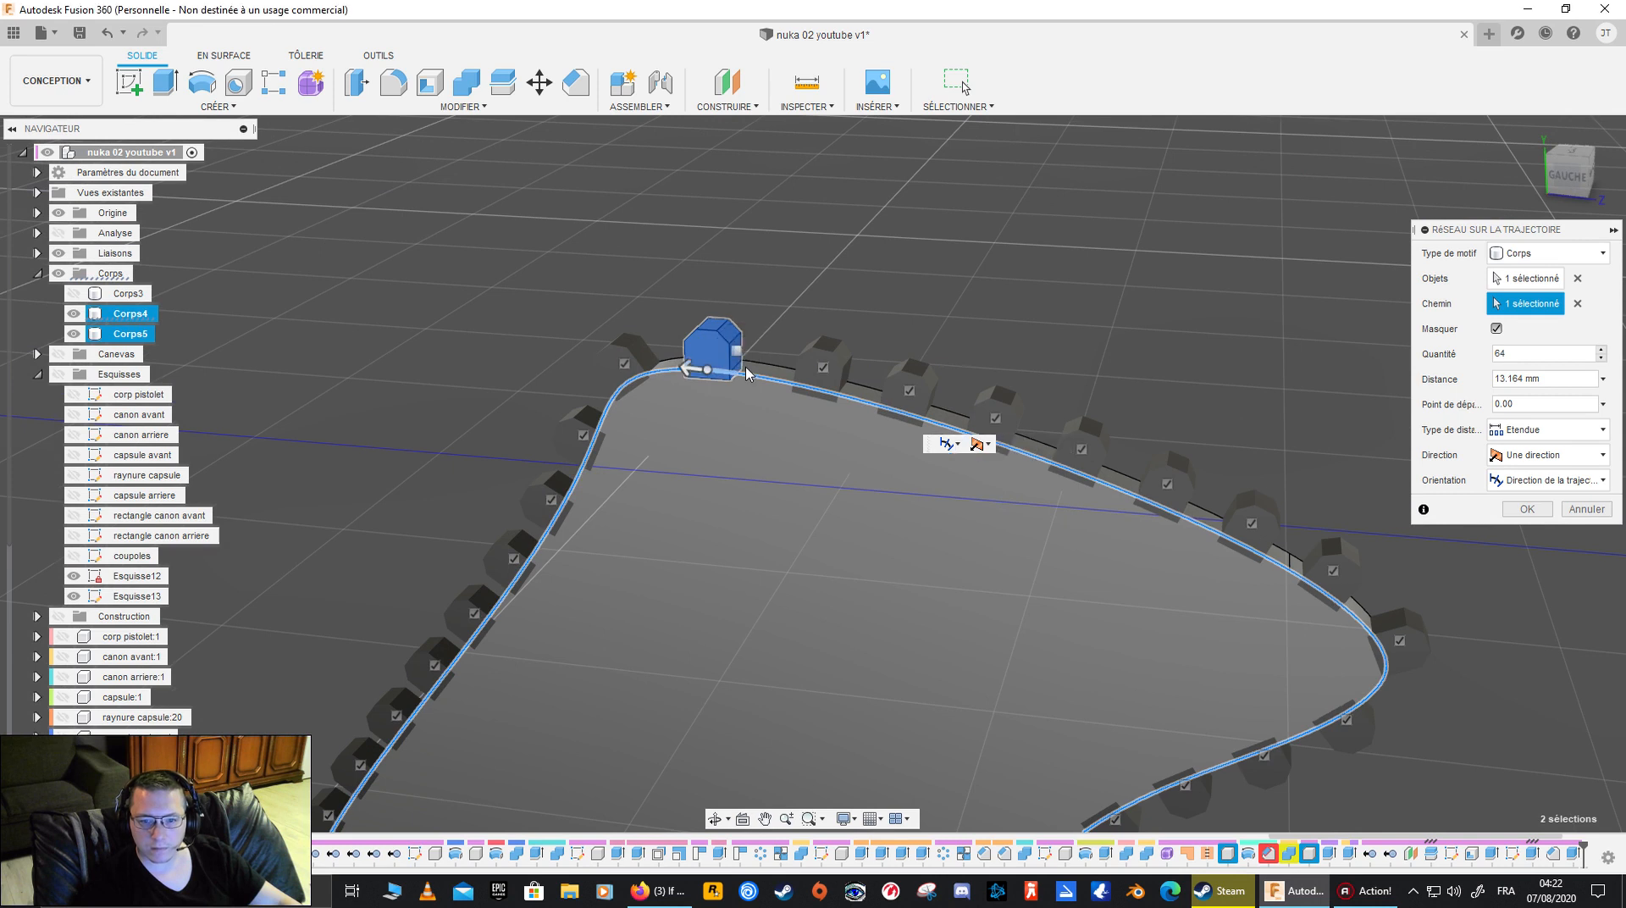
{"action": "middle_click_drag", "start_coordinate": [815, 509], "coordinate": [711, 490], "text": "shift"}
{"action": "scroll", "coordinate": [1053, 613], "scroll_direction": "down", "scroll_amount": 2}
{"action": "middle_click_drag", "start_coordinate": [1053, 613], "coordinate": [1100, 643], "text": "shift"}
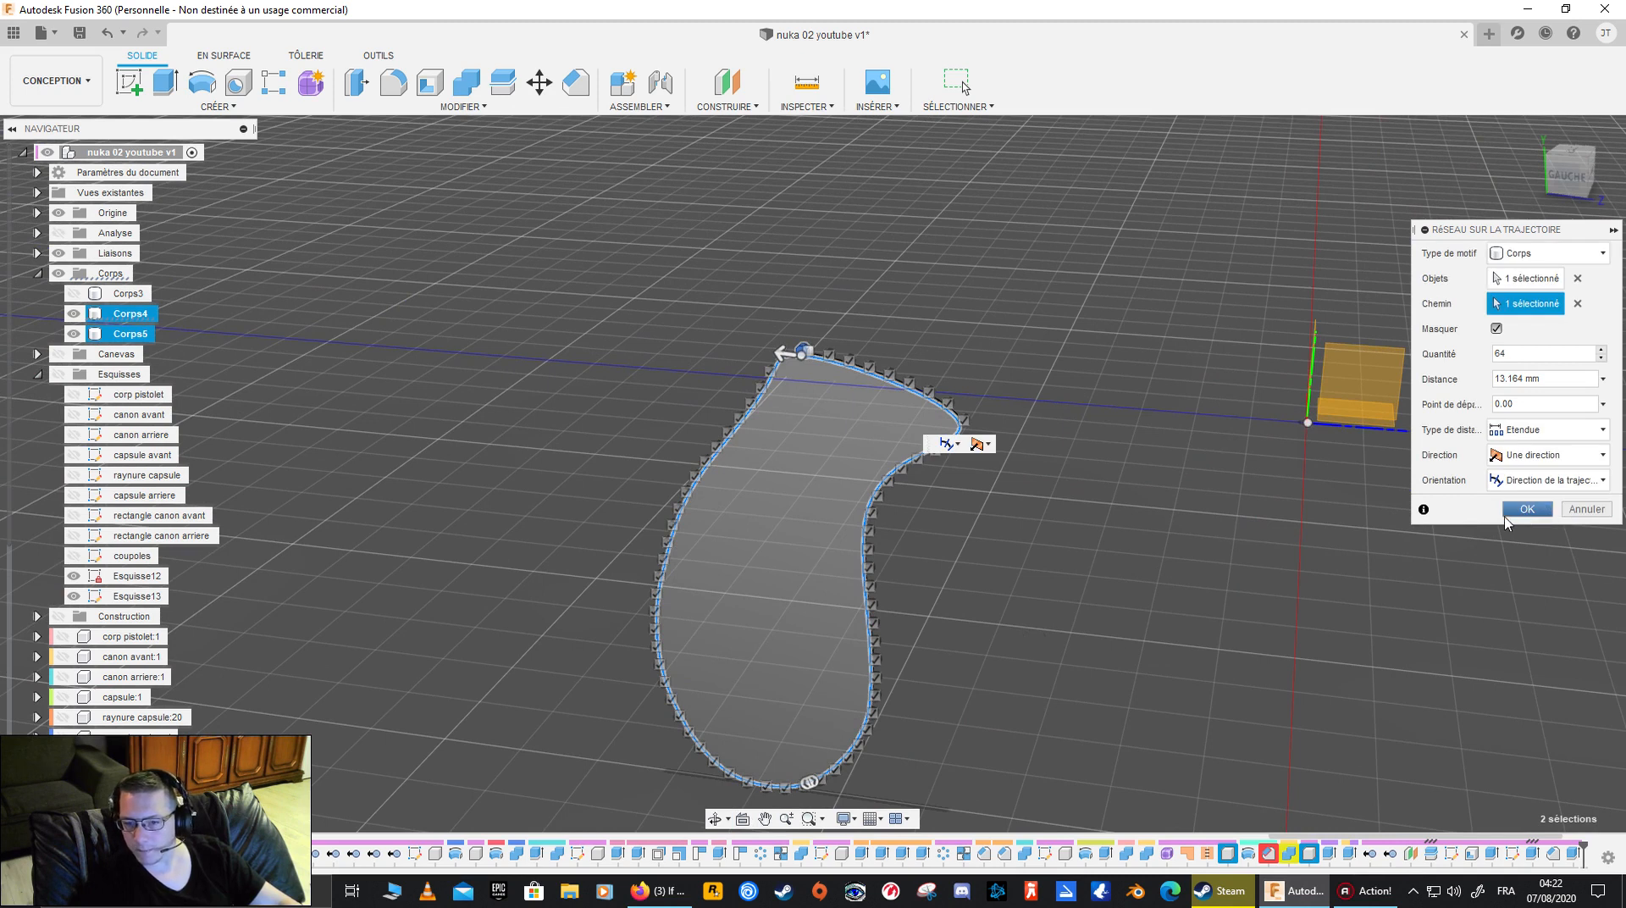
{"action": "middle_click_drag", "start_coordinate": [1236, 589], "coordinate": [216, 303], "text": "shift"}
{"action": "left_click", "coordinate": [74, 294]}
{"action": "middle_click_drag", "start_coordinate": [475, 530], "coordinate": [339, 397], "text": "shift"}
{"action": "left_click", "coordinate": [74, 294]}
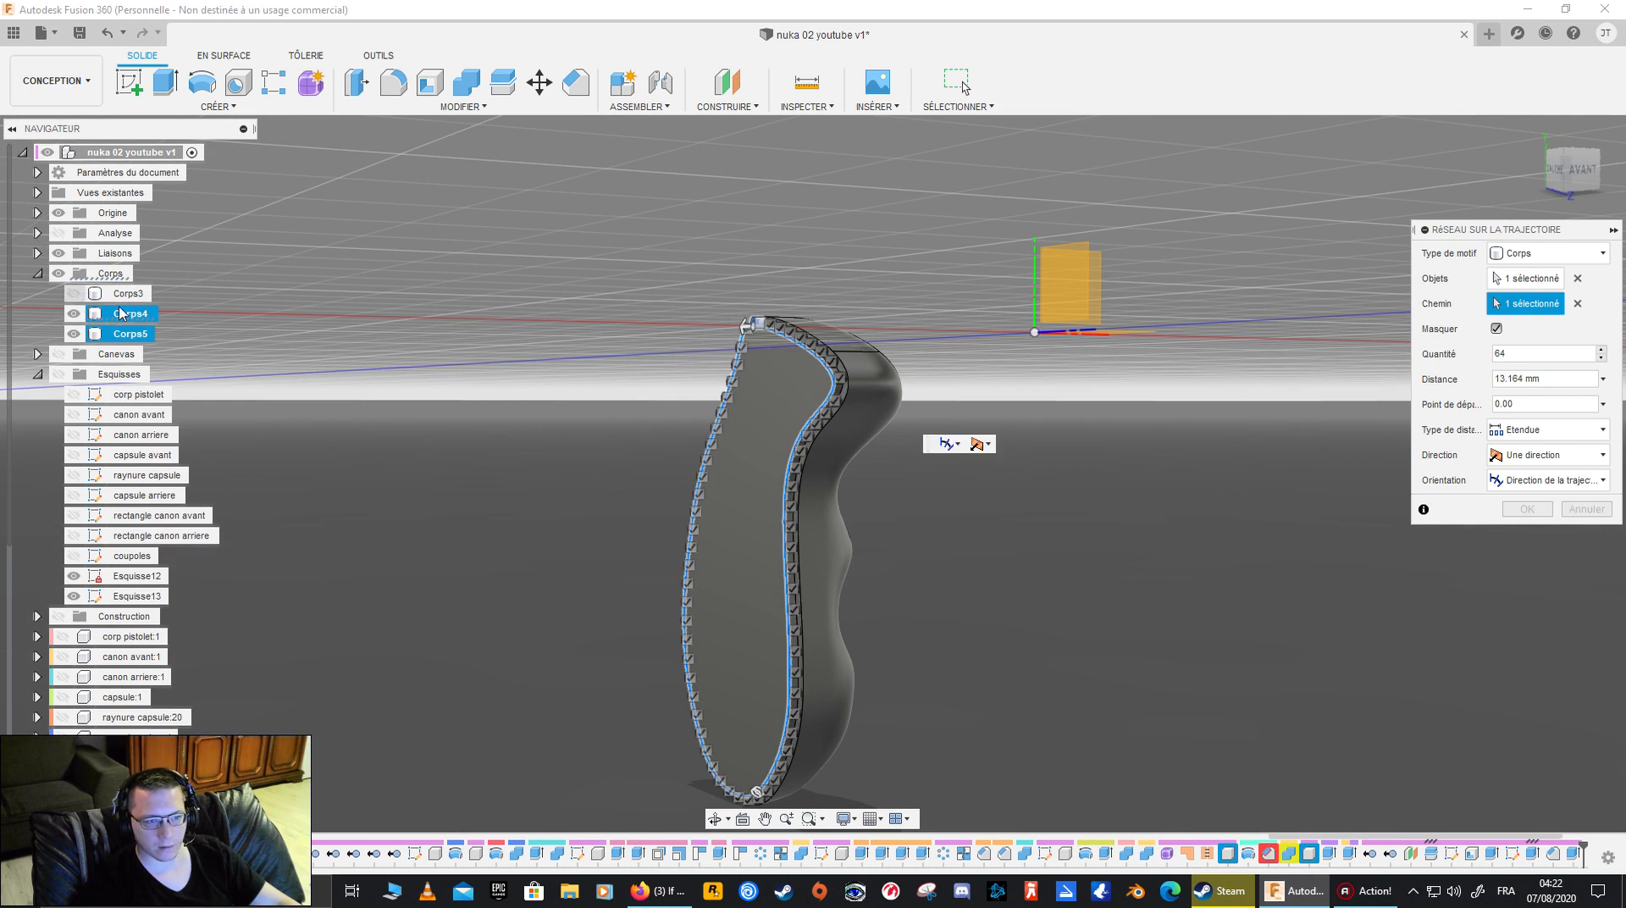
{"action": "left_click", "coordinate": [1523, 509]}
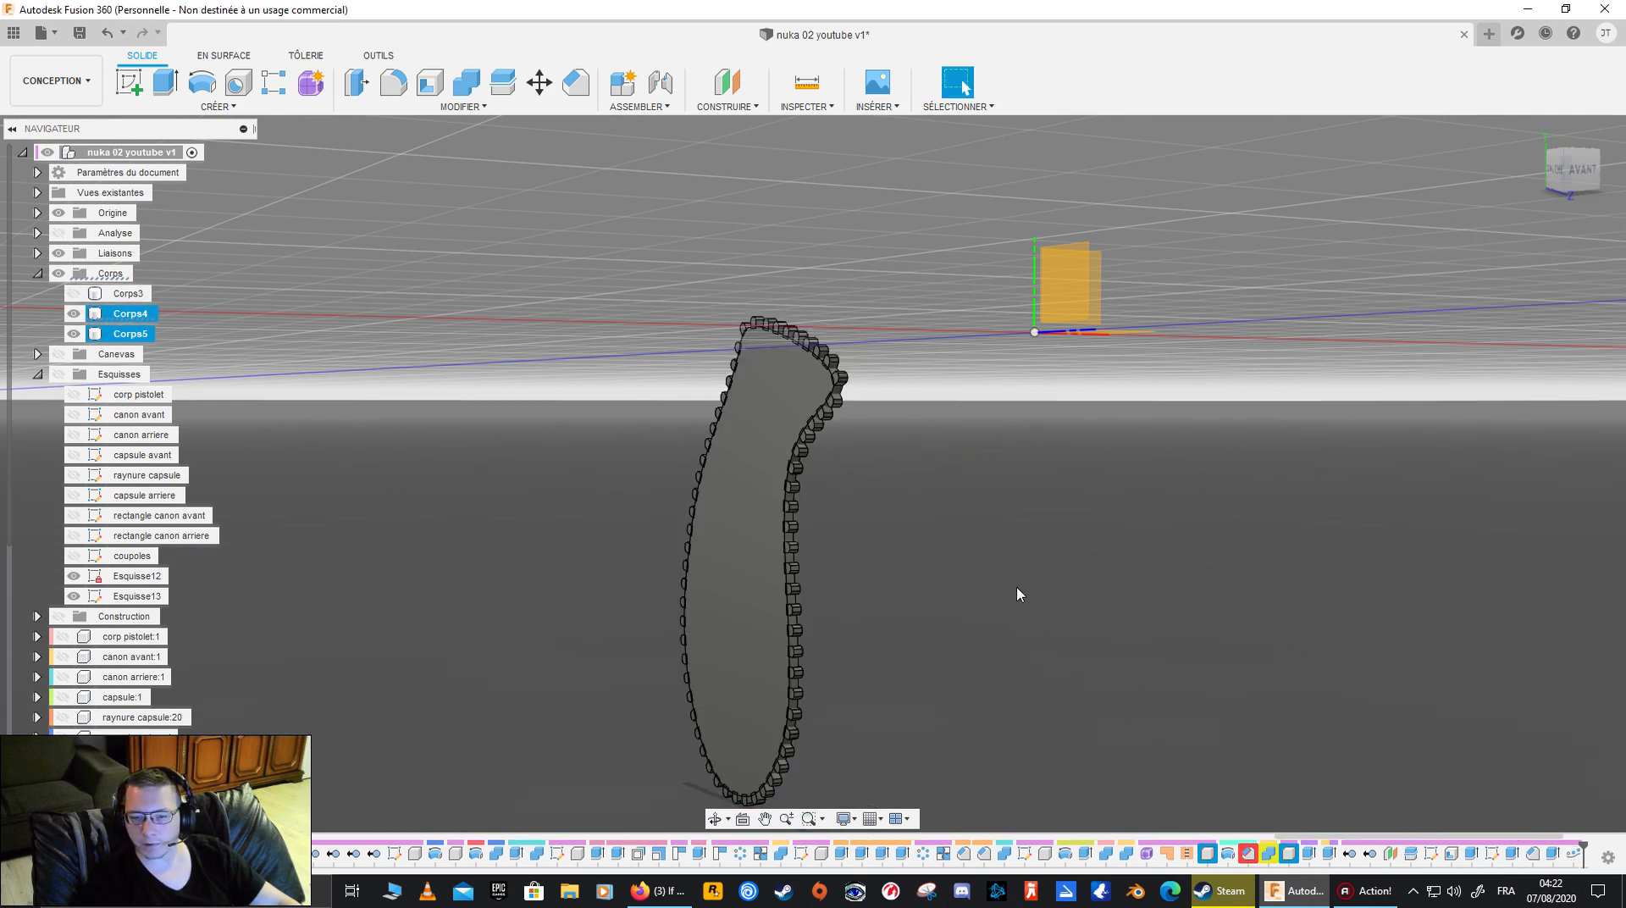
- Combine Corps4 with all the patterned blocks, Corps5 to Corps67, using the Join operation
{"action": "left_click", "coordinate": [129, 314]}
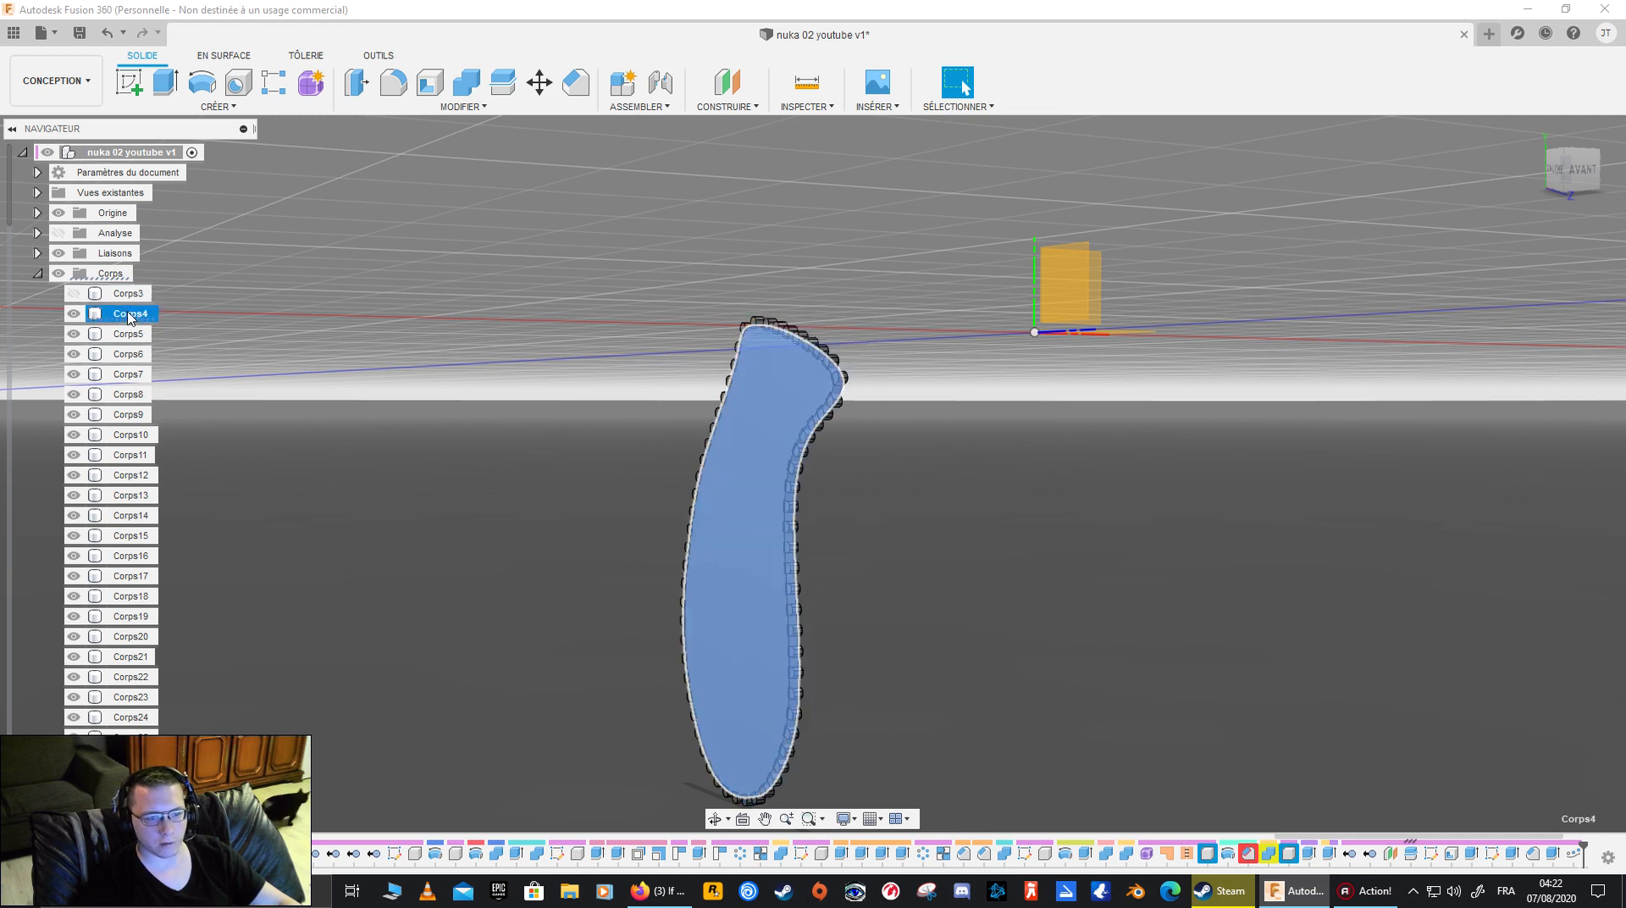
{"action": "scroll", "coordinate": [121, 597], "scroll_direction": "down", "scroll_amount": 5}
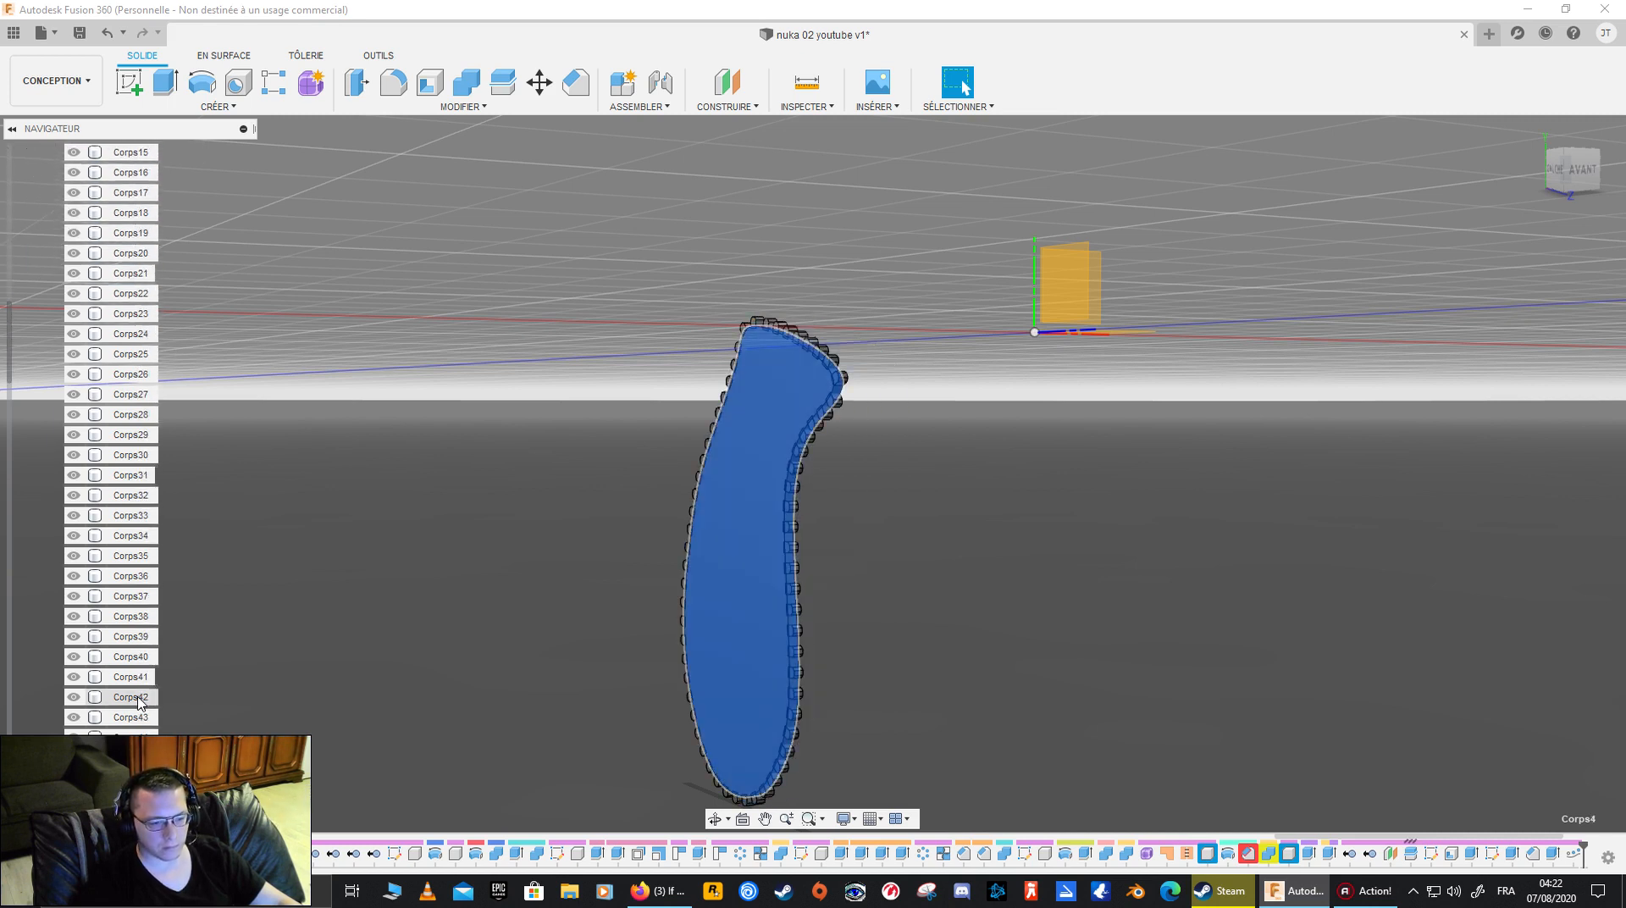
{"action": "scroll", "coordinate": [144, 704], "scroll_direction": "down", "scroll_amount": 6}
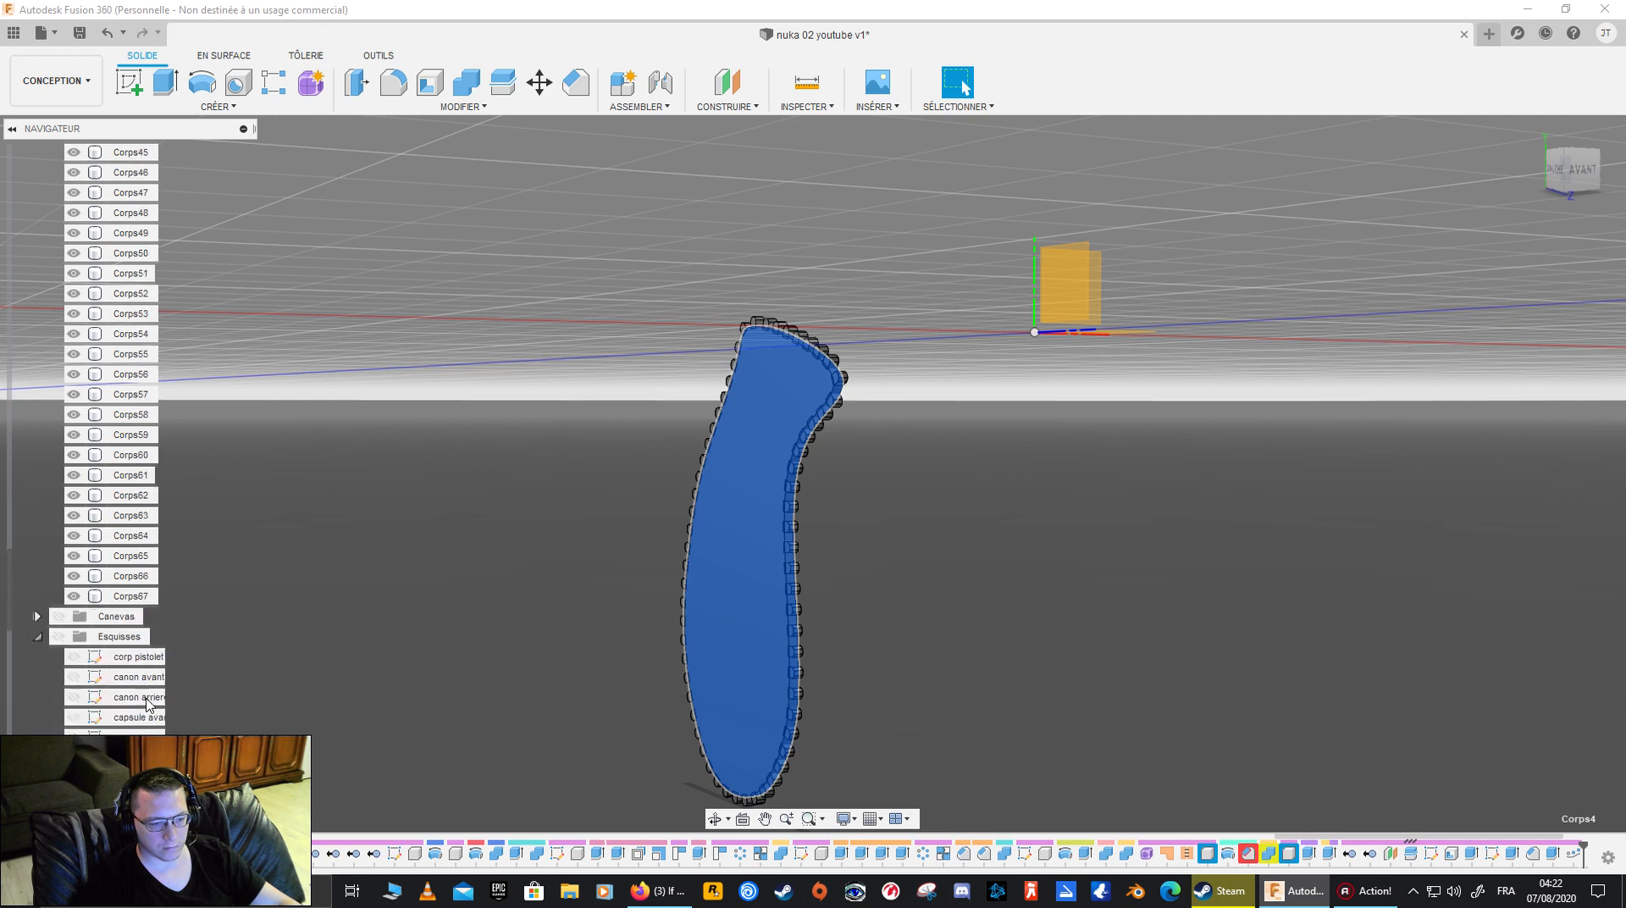
{"action": "left_click", "coordinate": [140, 595], "text": "shift"}
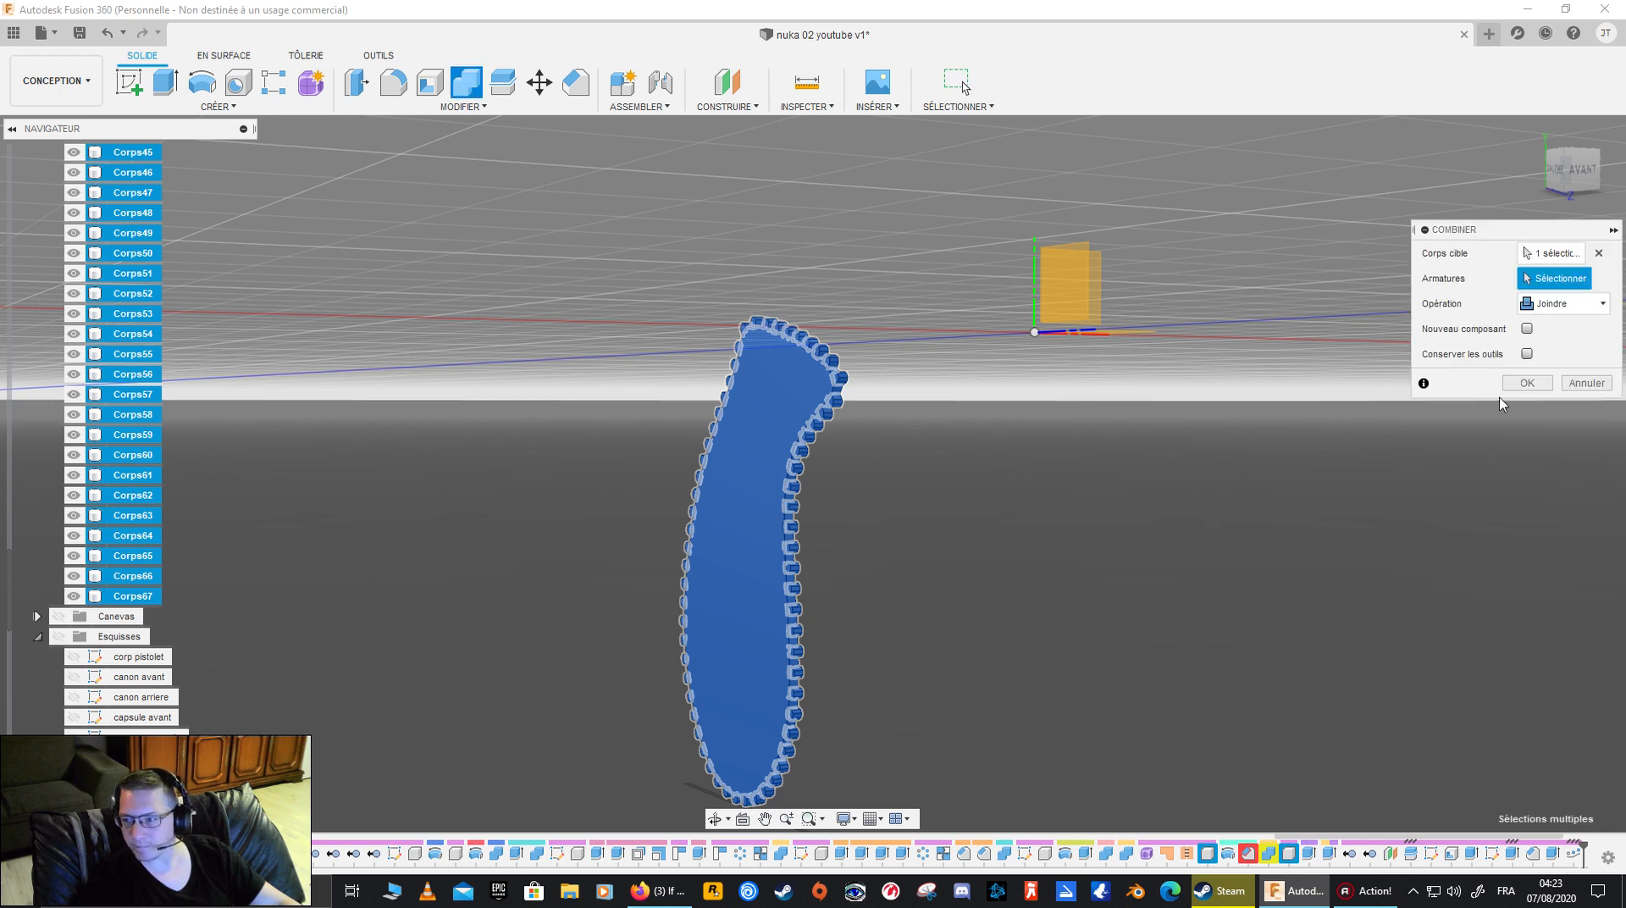
{"action": "left_click", "coordinate": [1526, 384]}
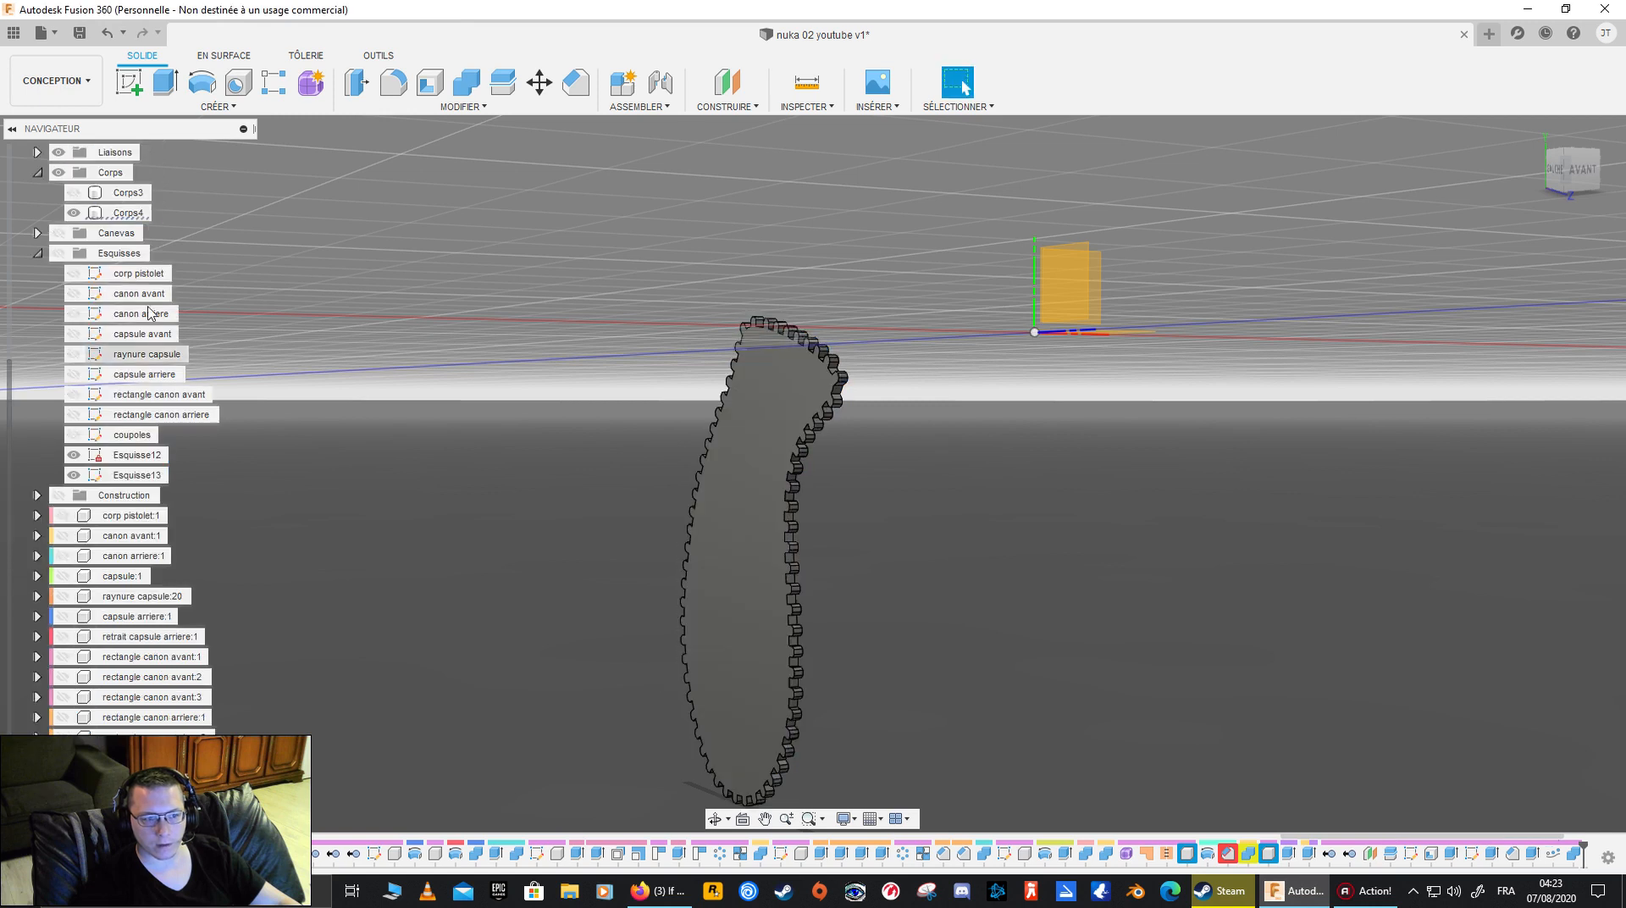
- Show Corps3 again and inspect the toothed Corps4 plate against the grip
{"action": "left_click", "coordinate": [130, 217]}
{"action": "middle_click_drag", "start_coordinate": [525, 423], "coordinate": [617, 532], "text": "shift"}
{"action": "left_click", "coordinate": [73, 192]}
{"action": "left_click", "coordinate": [1076, 481]}
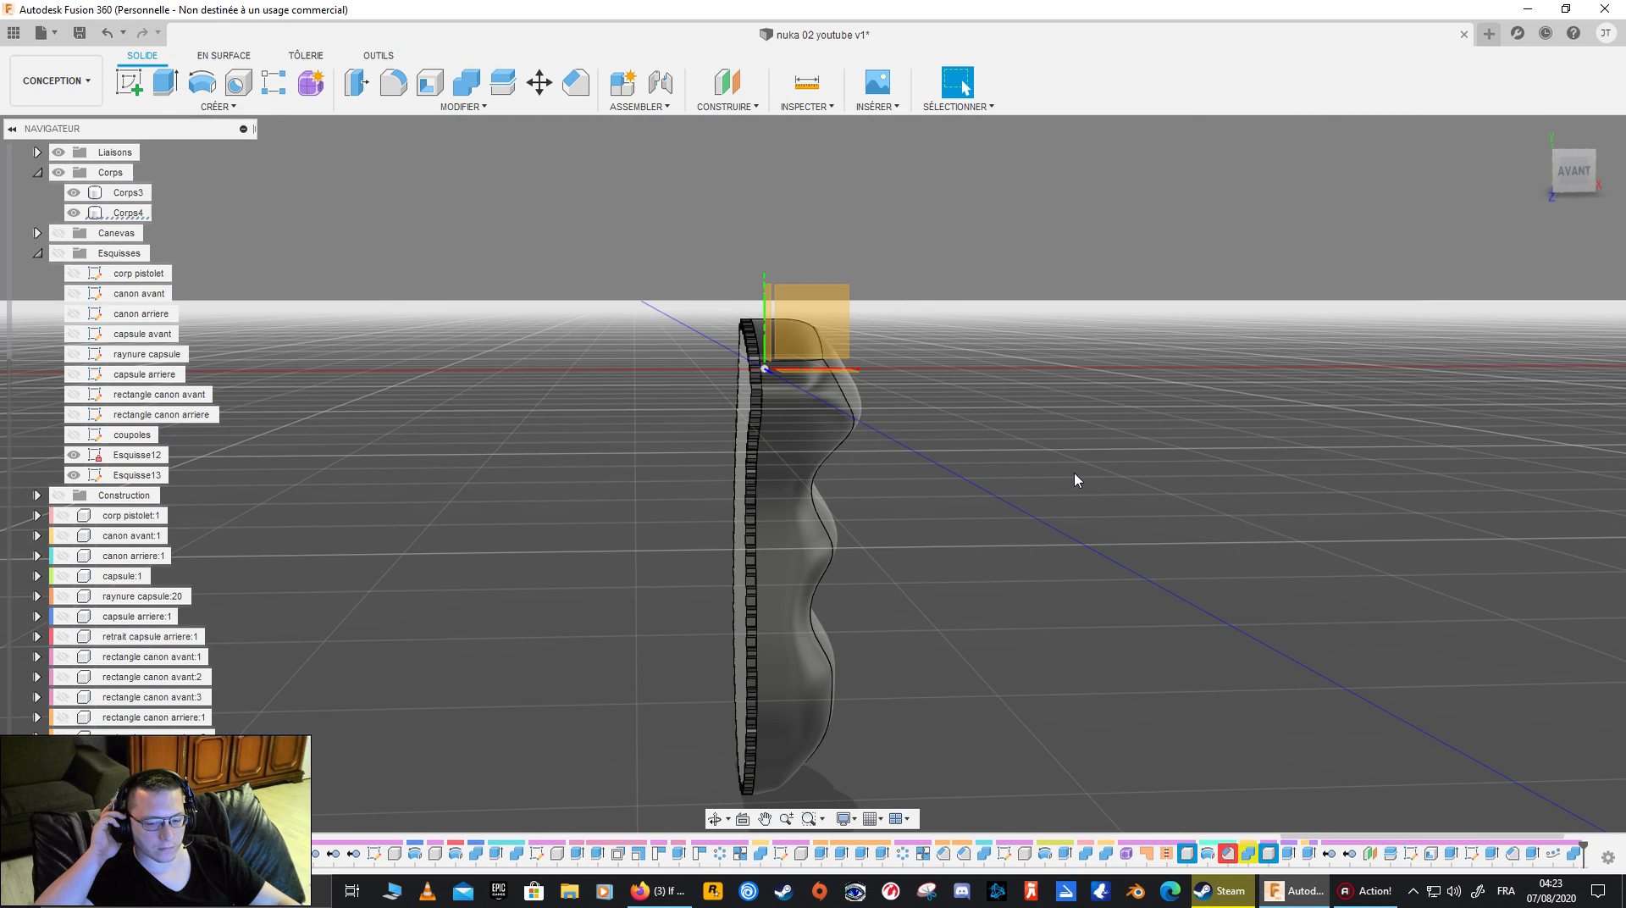
{"action": "mouse_move", "coordinate": [1045, 520]}
{"action": "middle_mouse_down", "text": "shift"}
{"action": "mouse_move", "coordinate": [1138, 555]}
{"action": "mouse_move", "coordinate": [1081, 508]}
{"action": "mouse_move", "coordinate": [1027, 500]}
{"action": "mouse_move", "coordinate": [1085, 539]}
{"action": "middle_mouse_up", "text": "shift"}
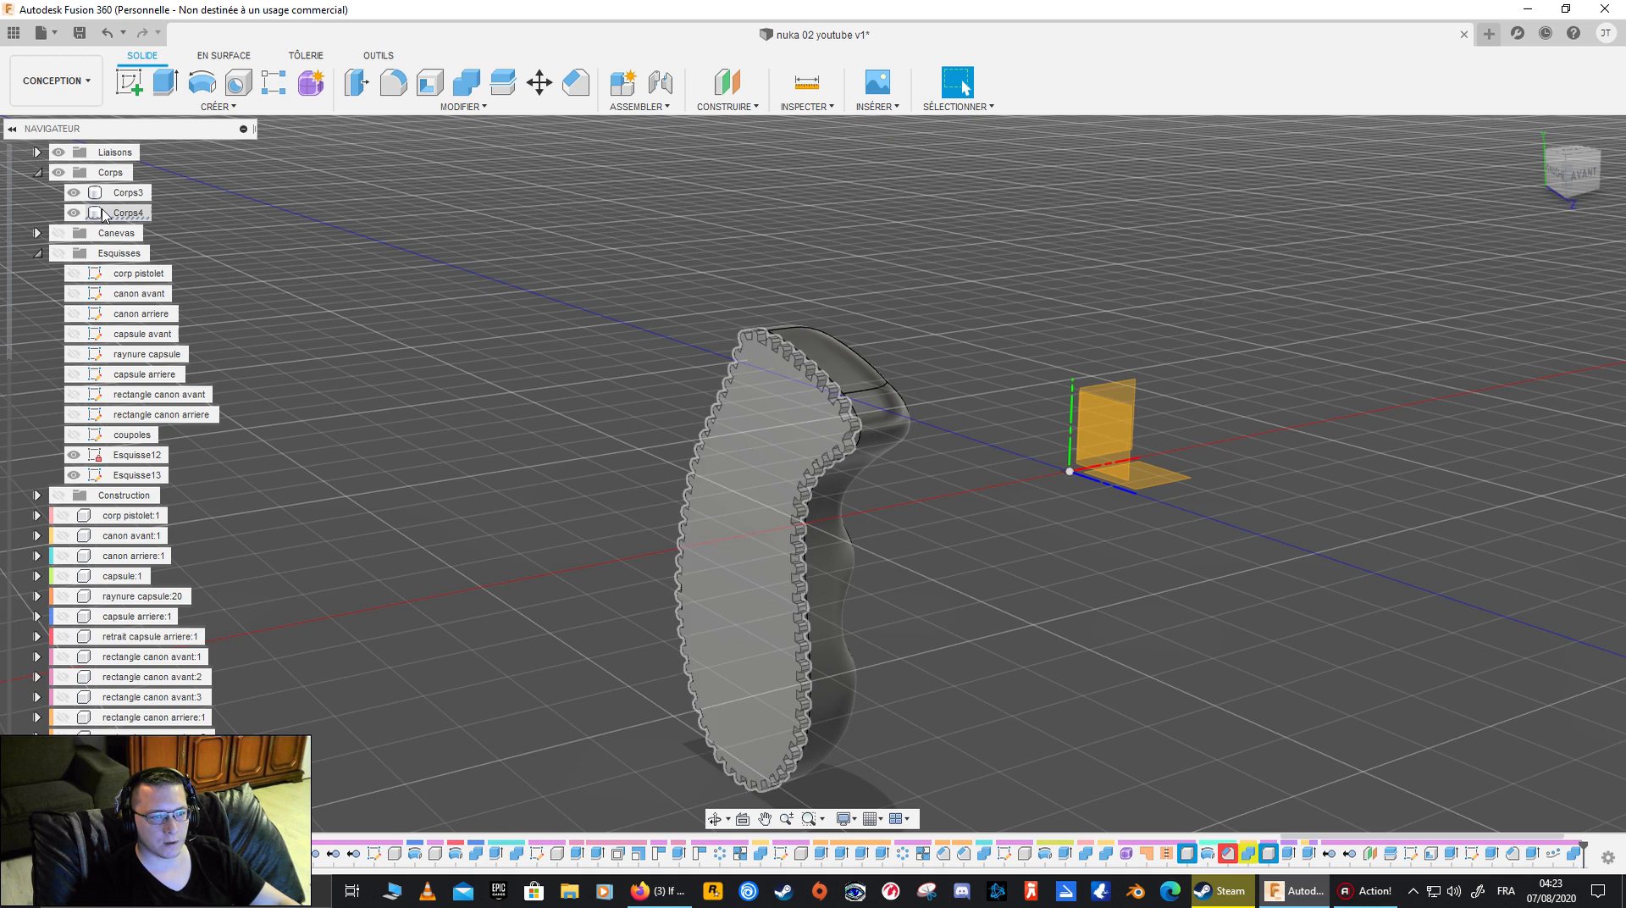
{"action": "left_click", "coordinate": [127, 192]}
{"action": "left_click", "coordinate": [136, 213], "text": "shift"}
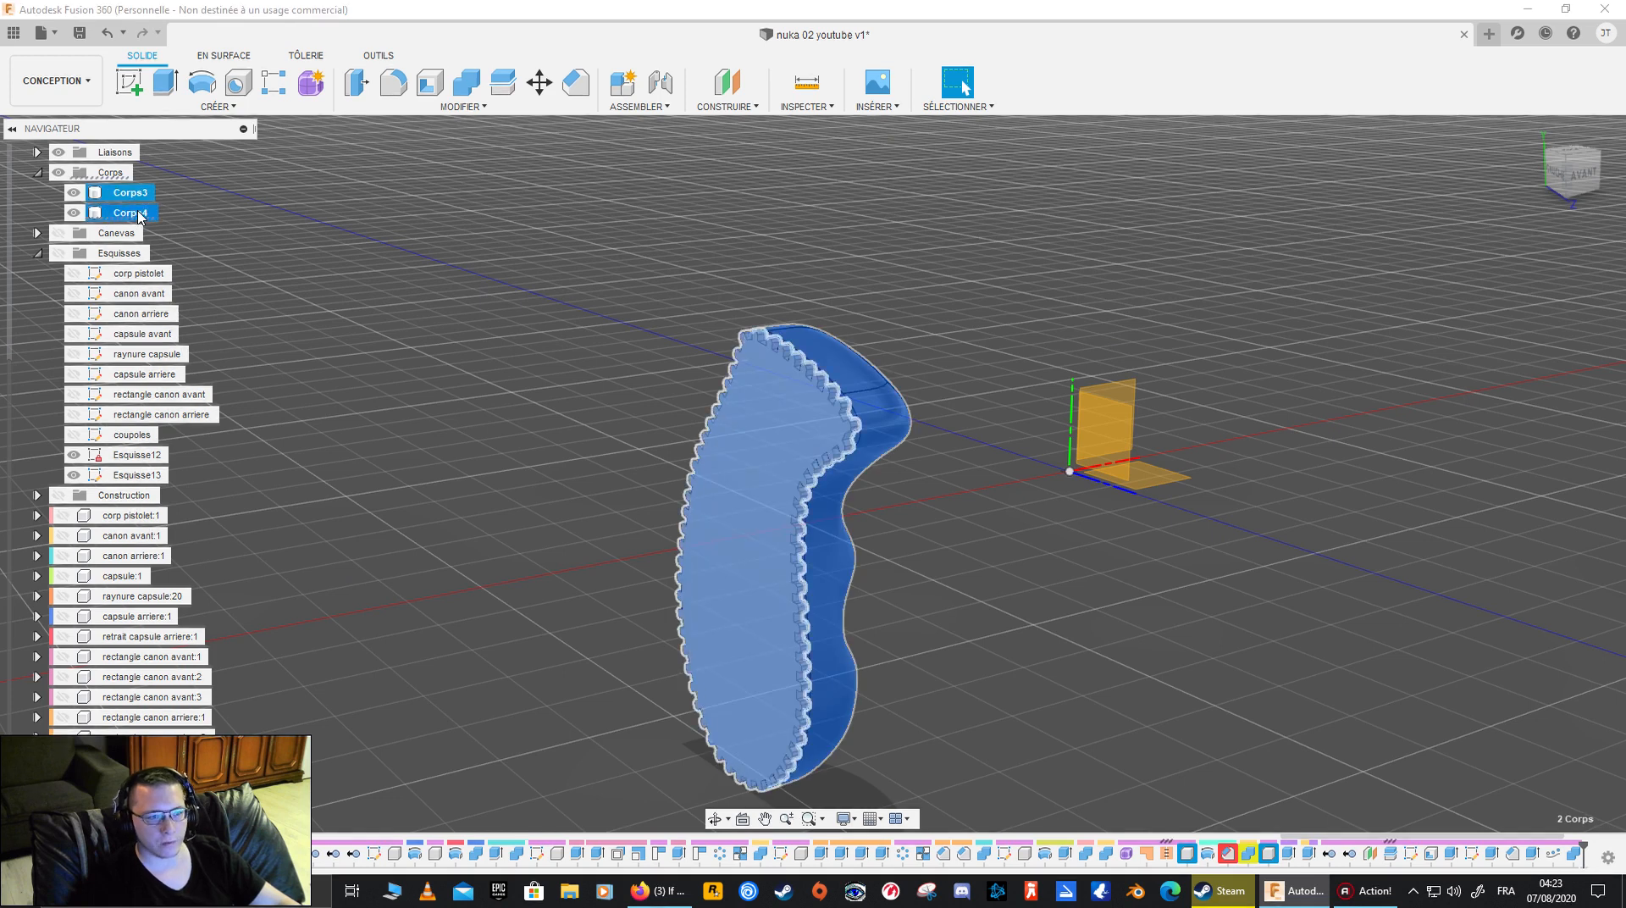
{"action": "right_click", "coordinate": [141, 218]}
{"action": "left_click", "coordinate": [110, 206]}
{"action": "left_click", "coordinate": [175, 217]}
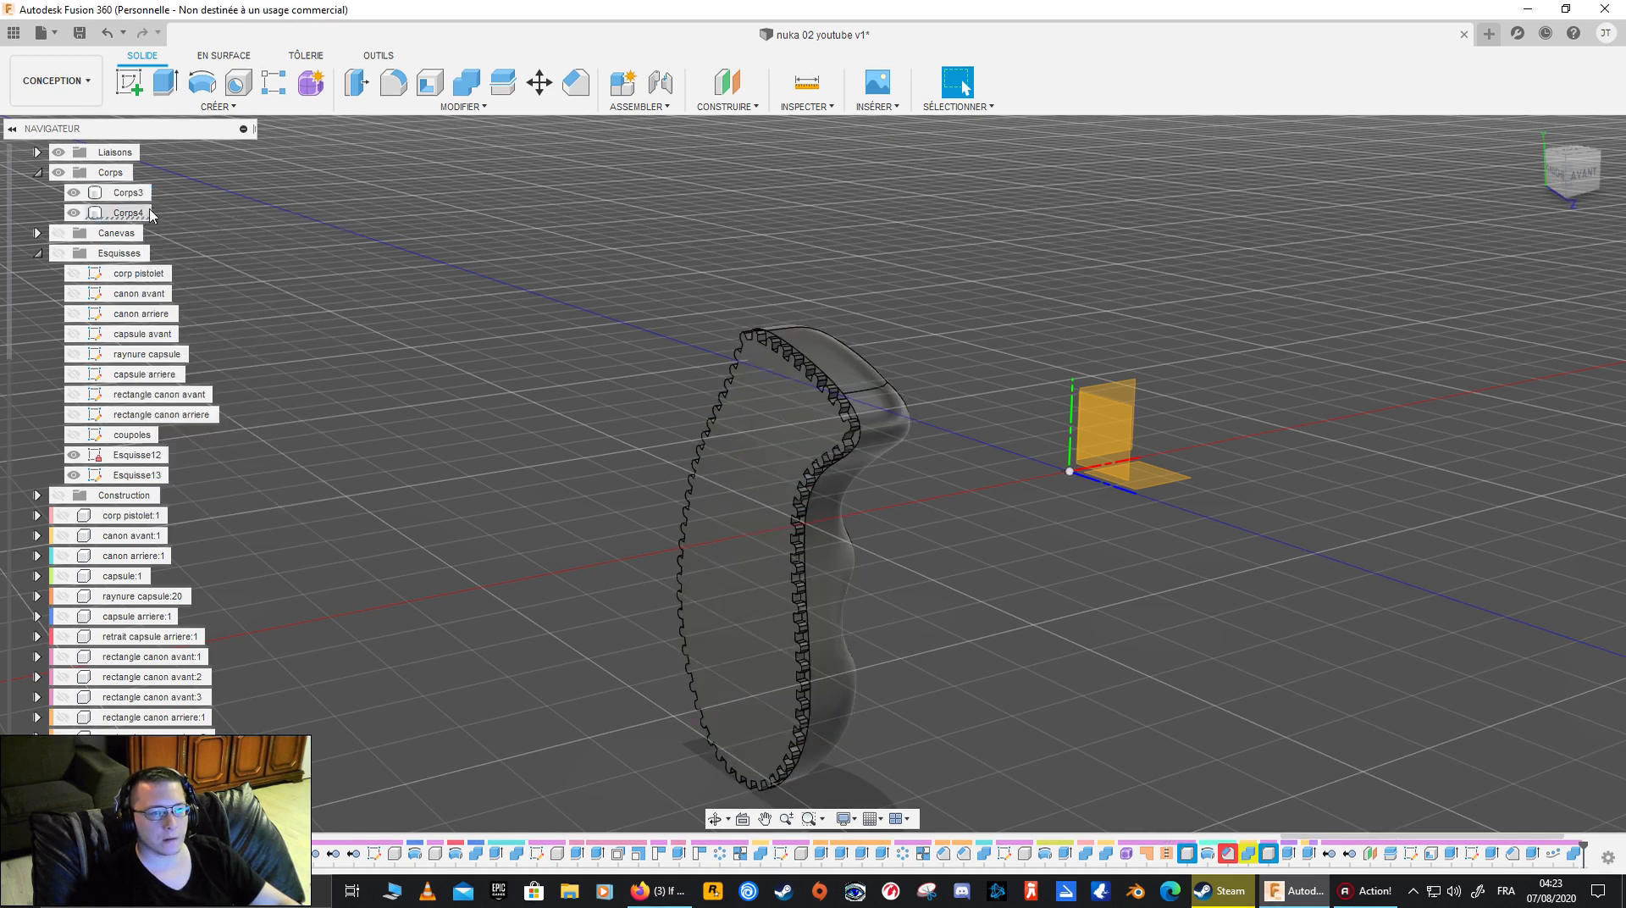
- Combine bodies Corps3 and Corps4 with the Join operation, creating the result as a new component
{"action": "left_click", "coordinate": [134, 213]}
{"action": "left_click", "coordinate": [132, 193], "text": "ctrl"}
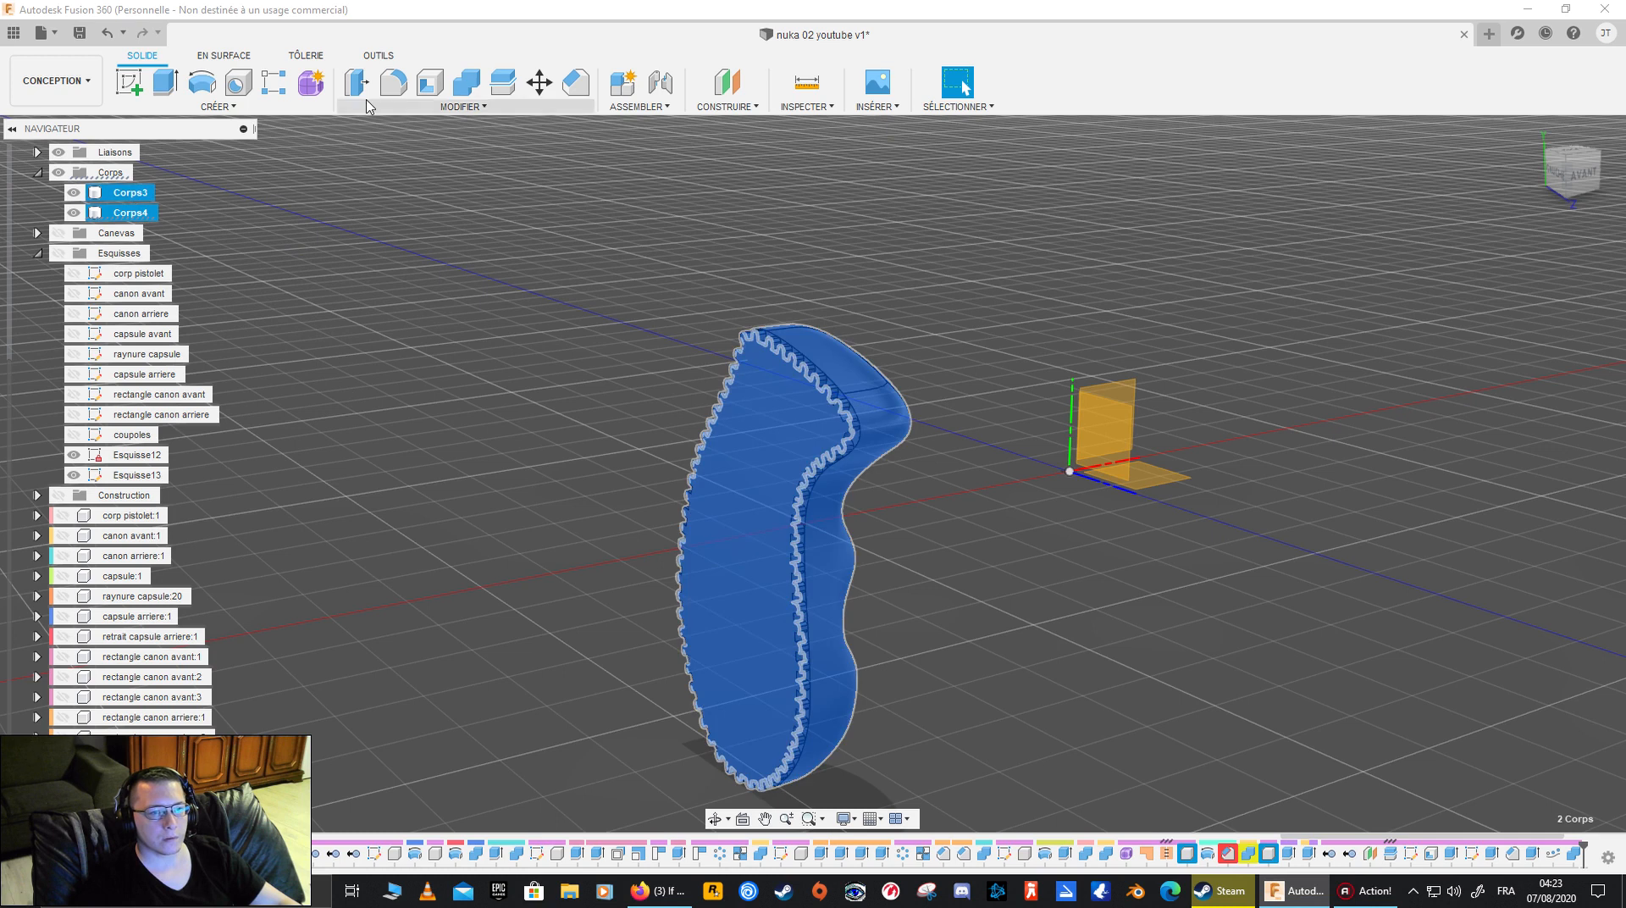
{"action": "left_click", "coordinate": [468, 84]}
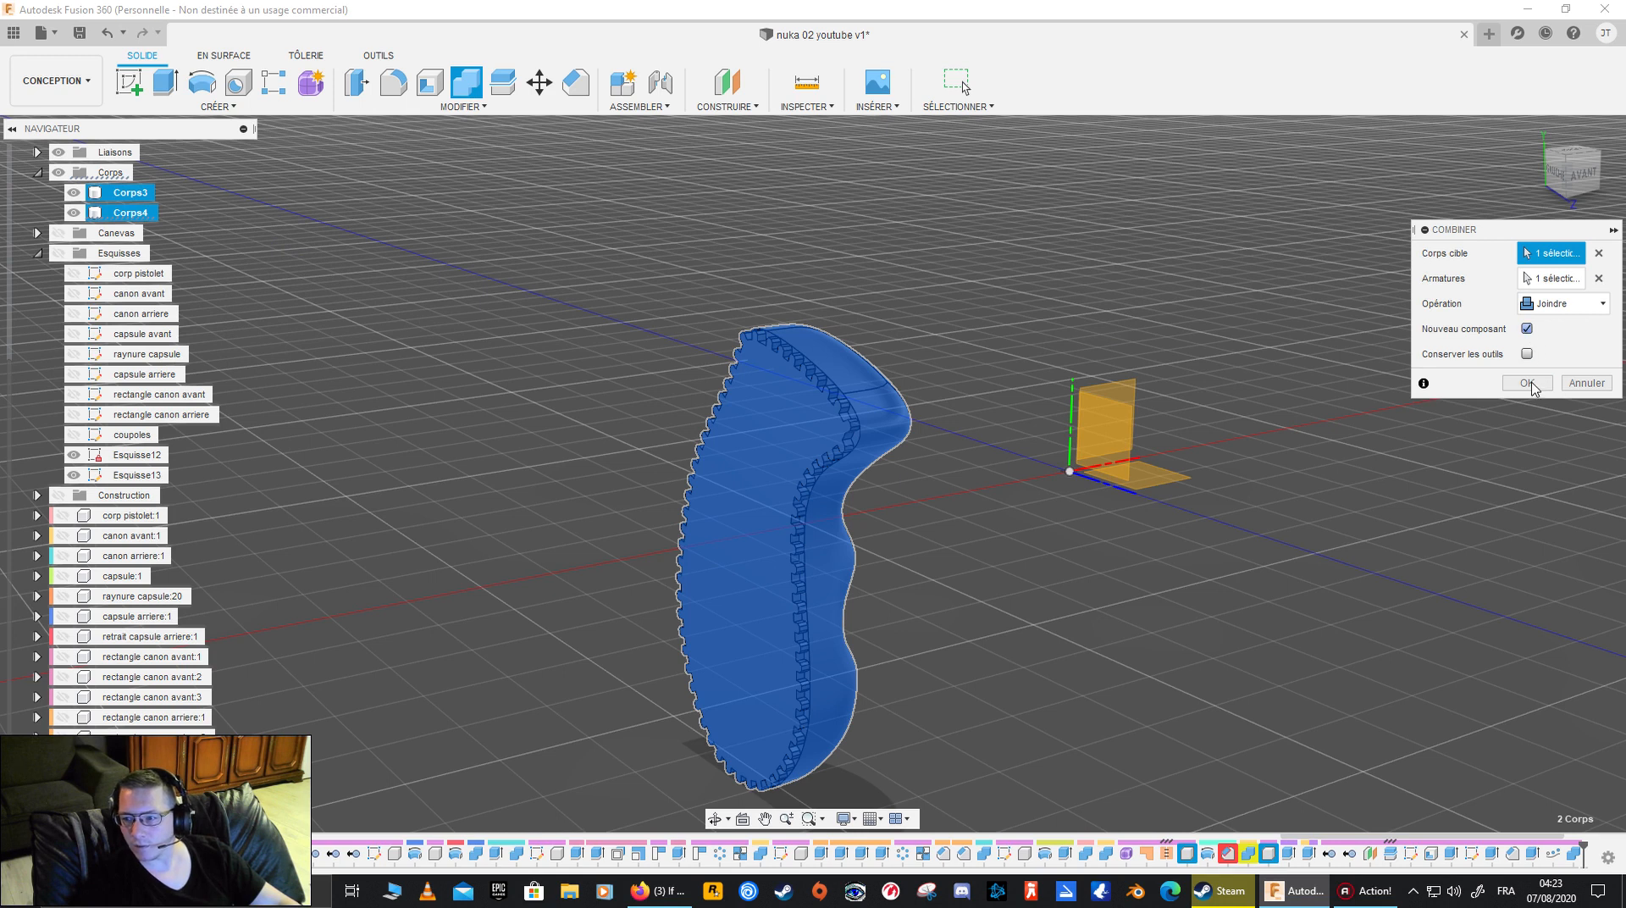
{"action": "left_click", "coordinate": [1529, 384]}
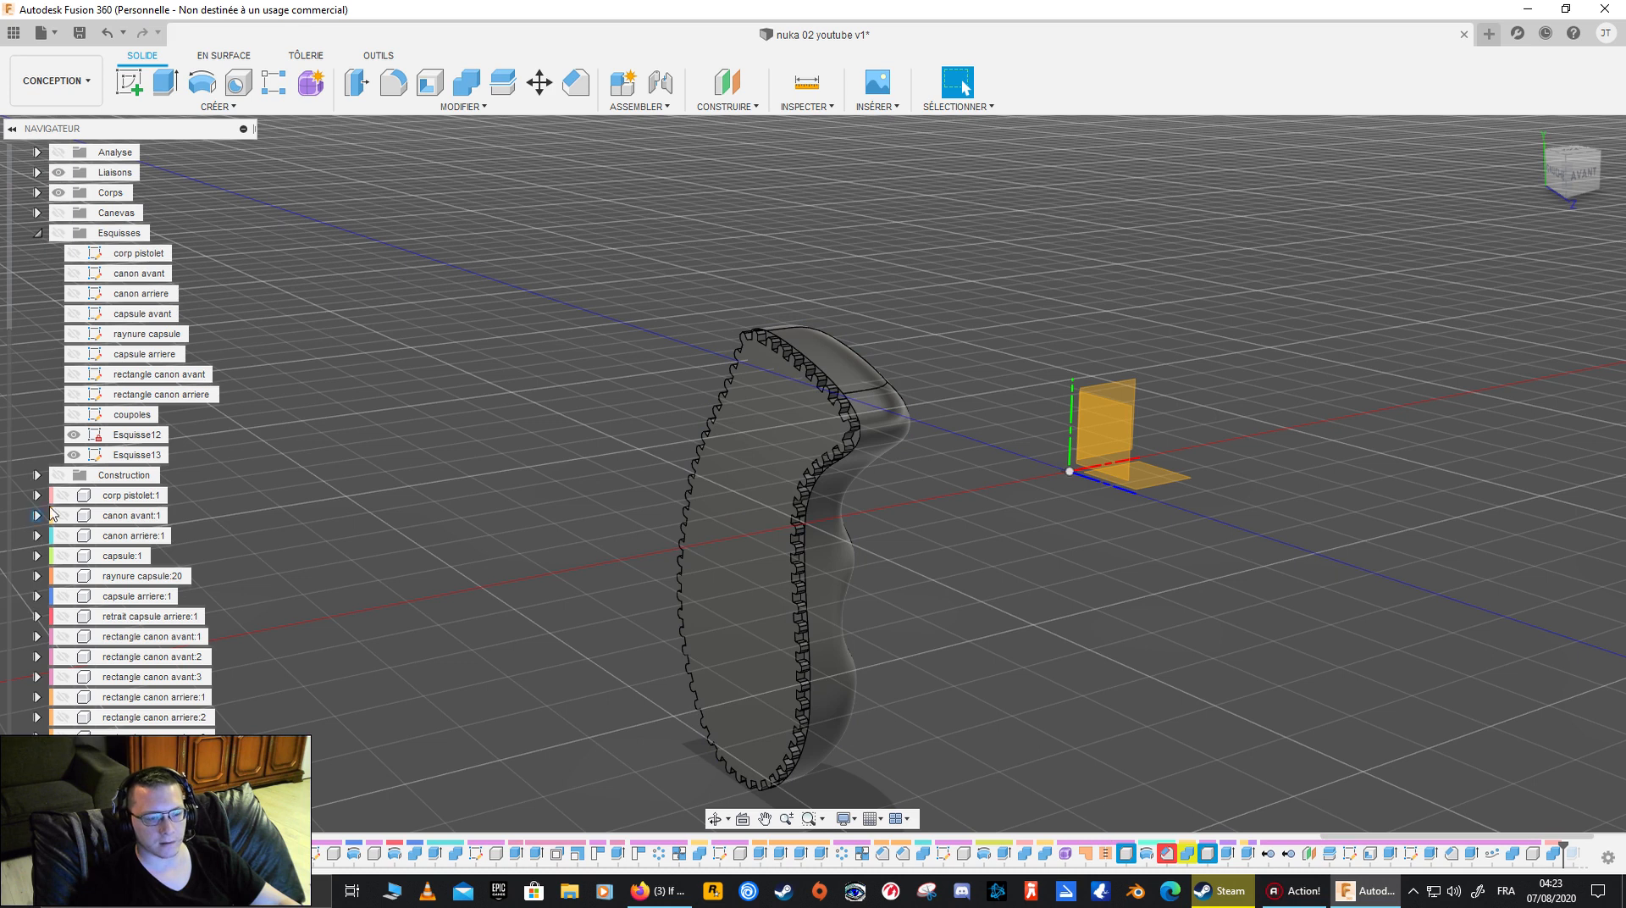
- Compare the joined grip component with the leftover Corps4 body by toggling their visibility
{"action": "left_click", "coordinate": [64, 784]}
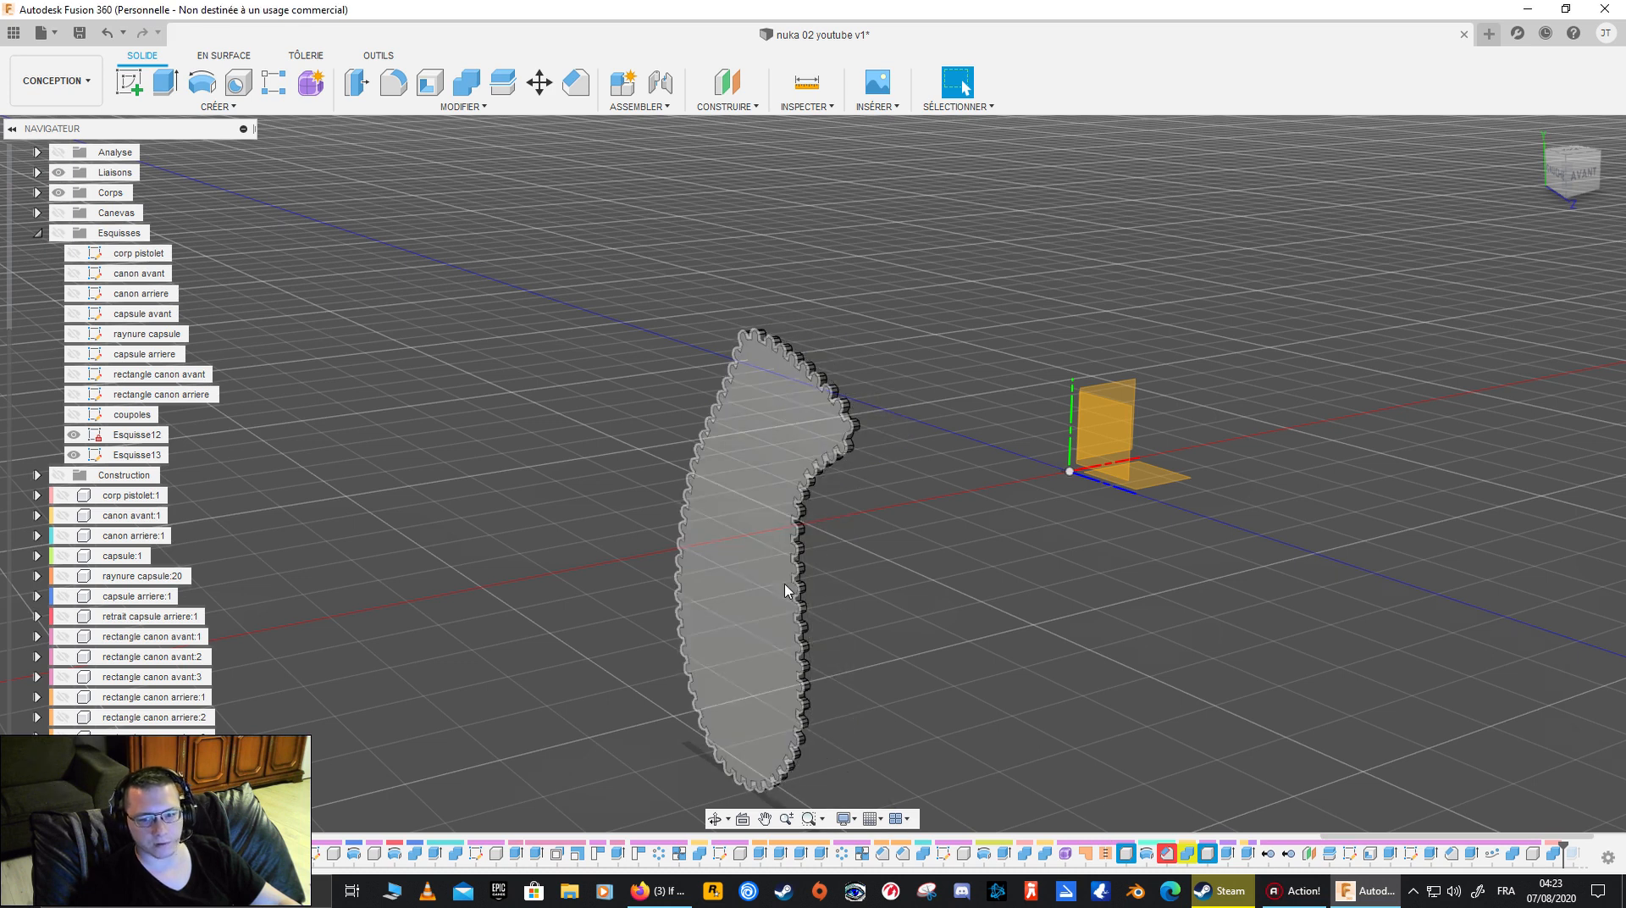
{"action": "left_click", "coordinate": [37, 192]}
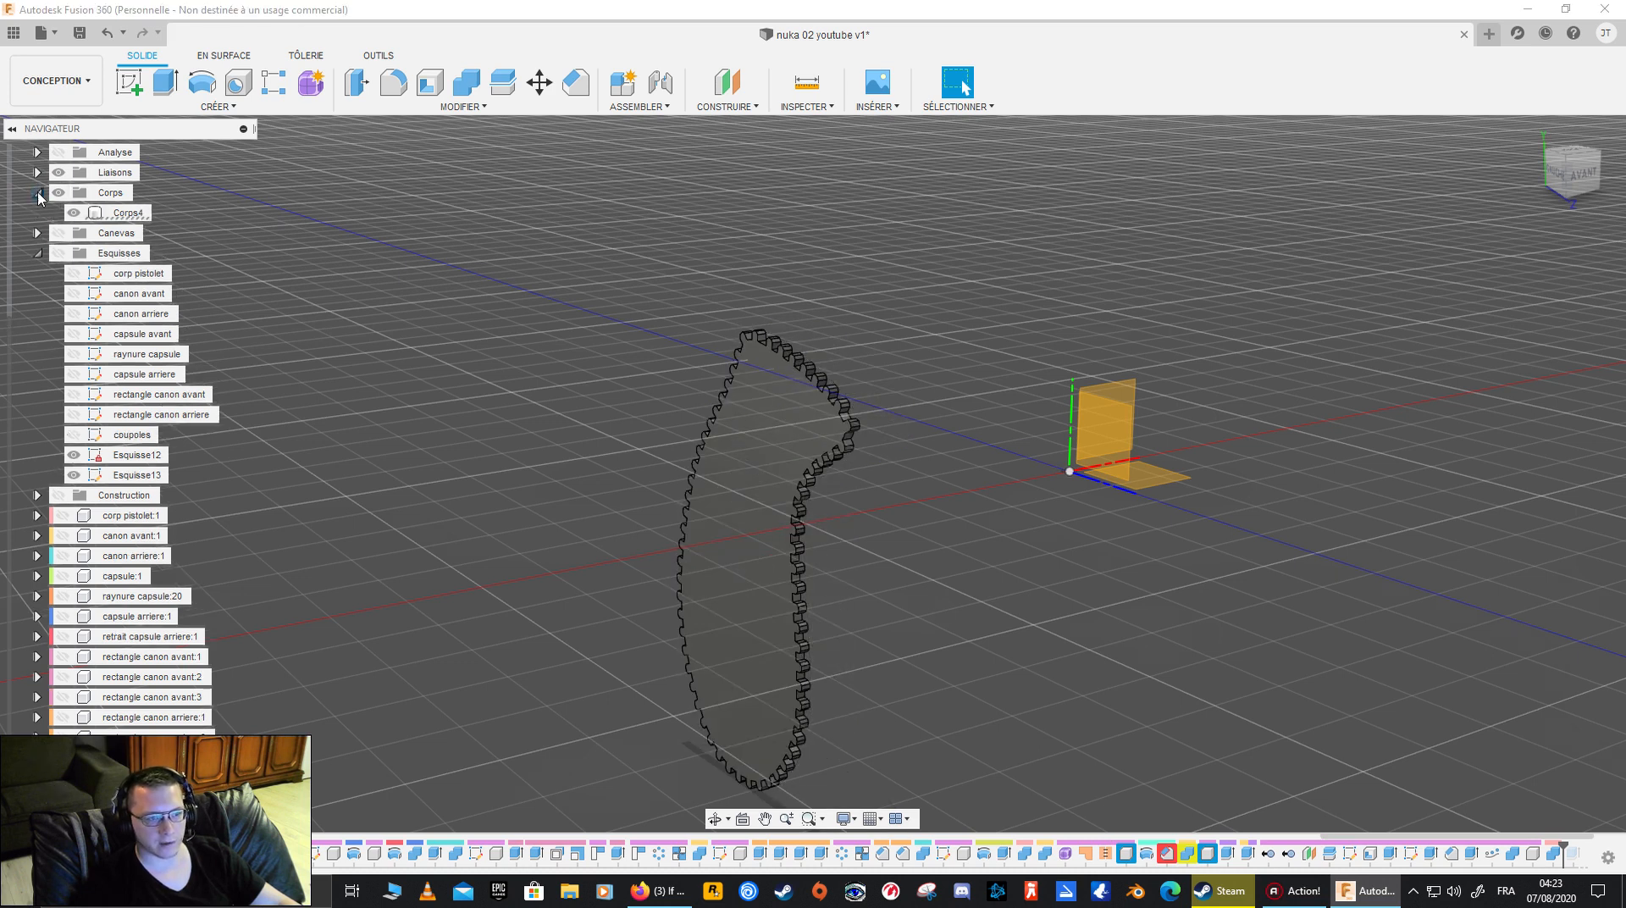
{"action": "left_click", "coordinate": [128, 214]}
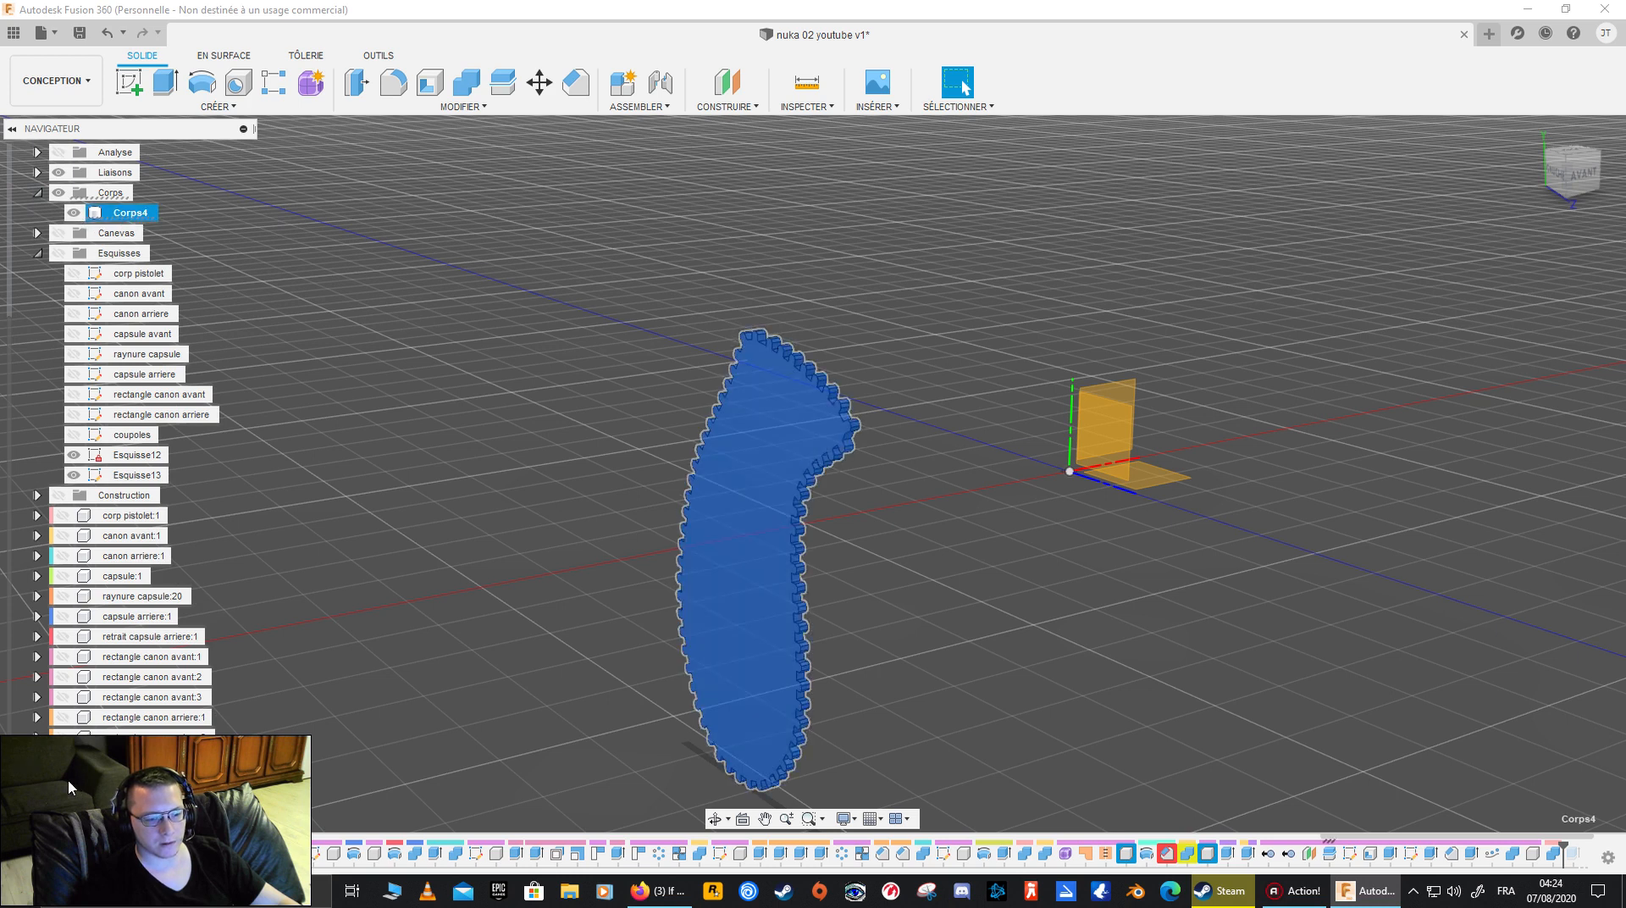
{"action": "scroll", "coordinate": [123, 573], "scroll_direction": "down", "scroll_amount": 1}
{"action": "left_click", "coordinate": [117, 775]}
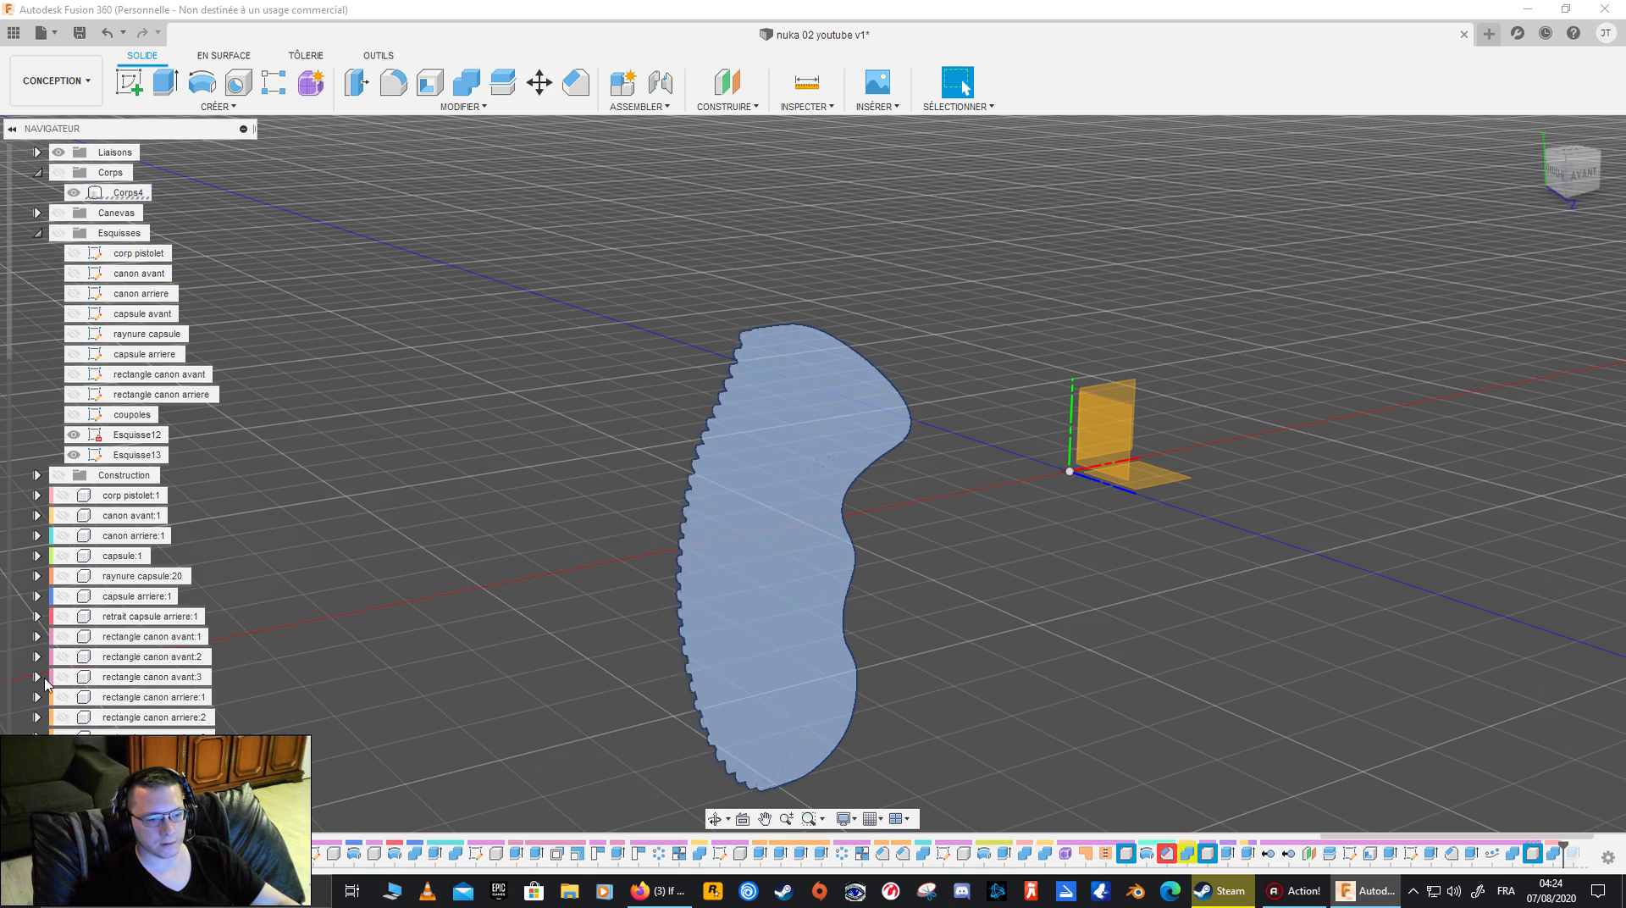
{"action": "left_click", "coordinate": [409, 627]}
{"action": "mouse_move", "coordinate": [551, 588]}
{"action": "middle_mouse_down", "text": "shift"}
{"action": "mouse_move", "coordinate": [229, 542]}
{"action": "mouse_move", "coordinate": [535, 567]}
{"action": "middle_mouse_up", "text": "shift"}
- Remove the leftover Corps4 body from the root component's bodies
{"action": "left_click", "coordinate": [127, 192]}
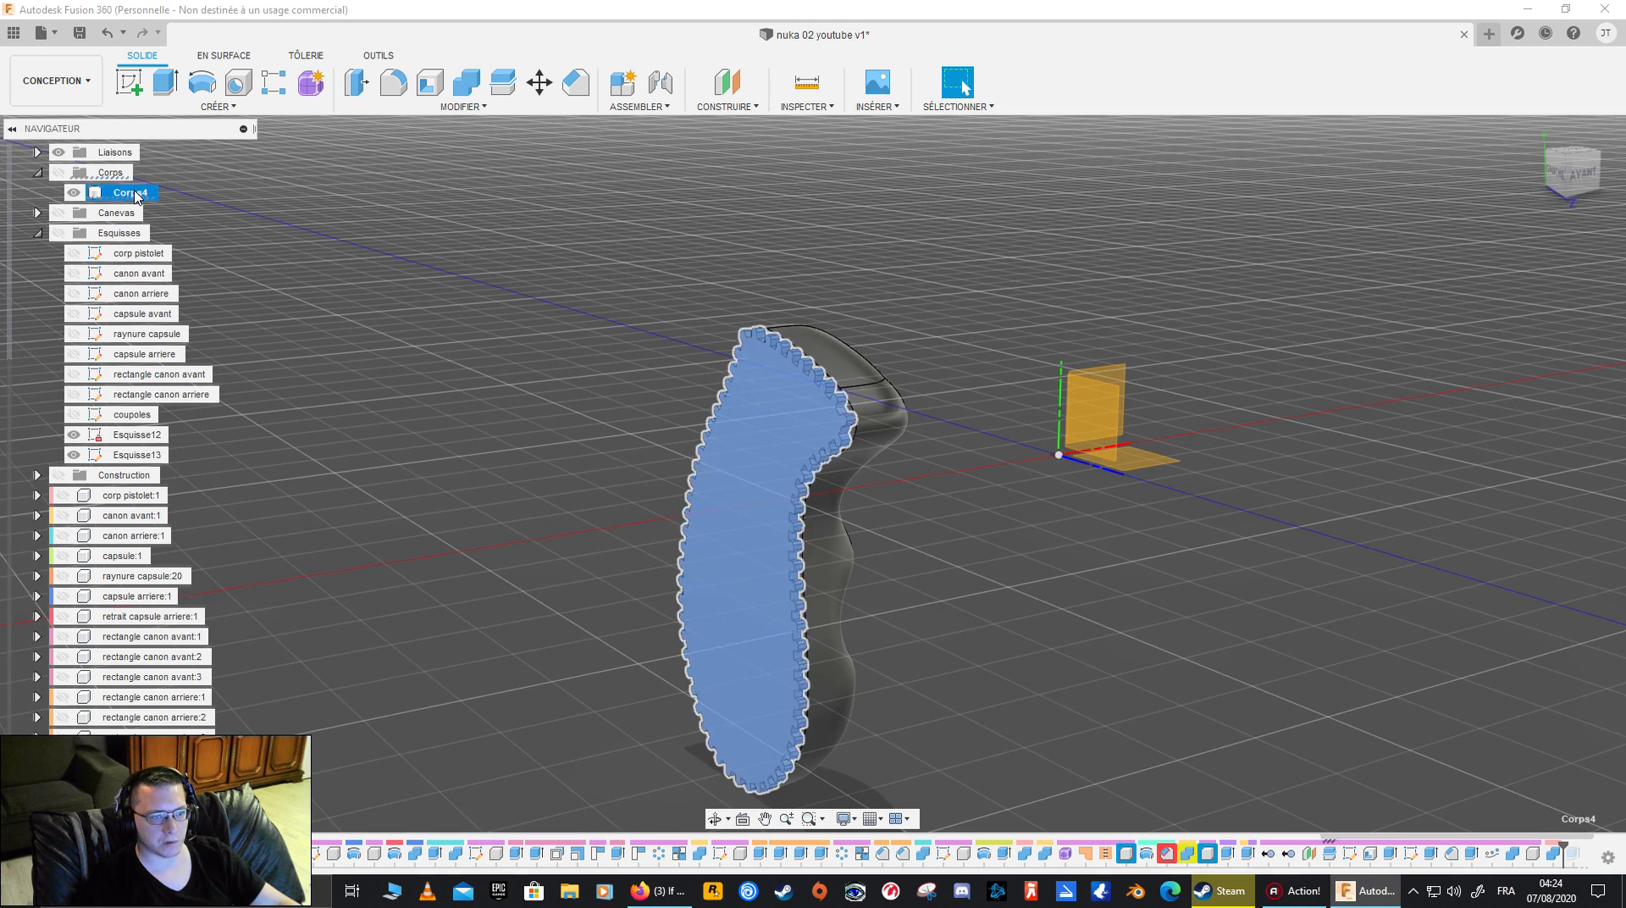
{"action": "right_click", "coordinate": [136, 193]}
{"action": "left_click", "coordinate": [228, 438]}
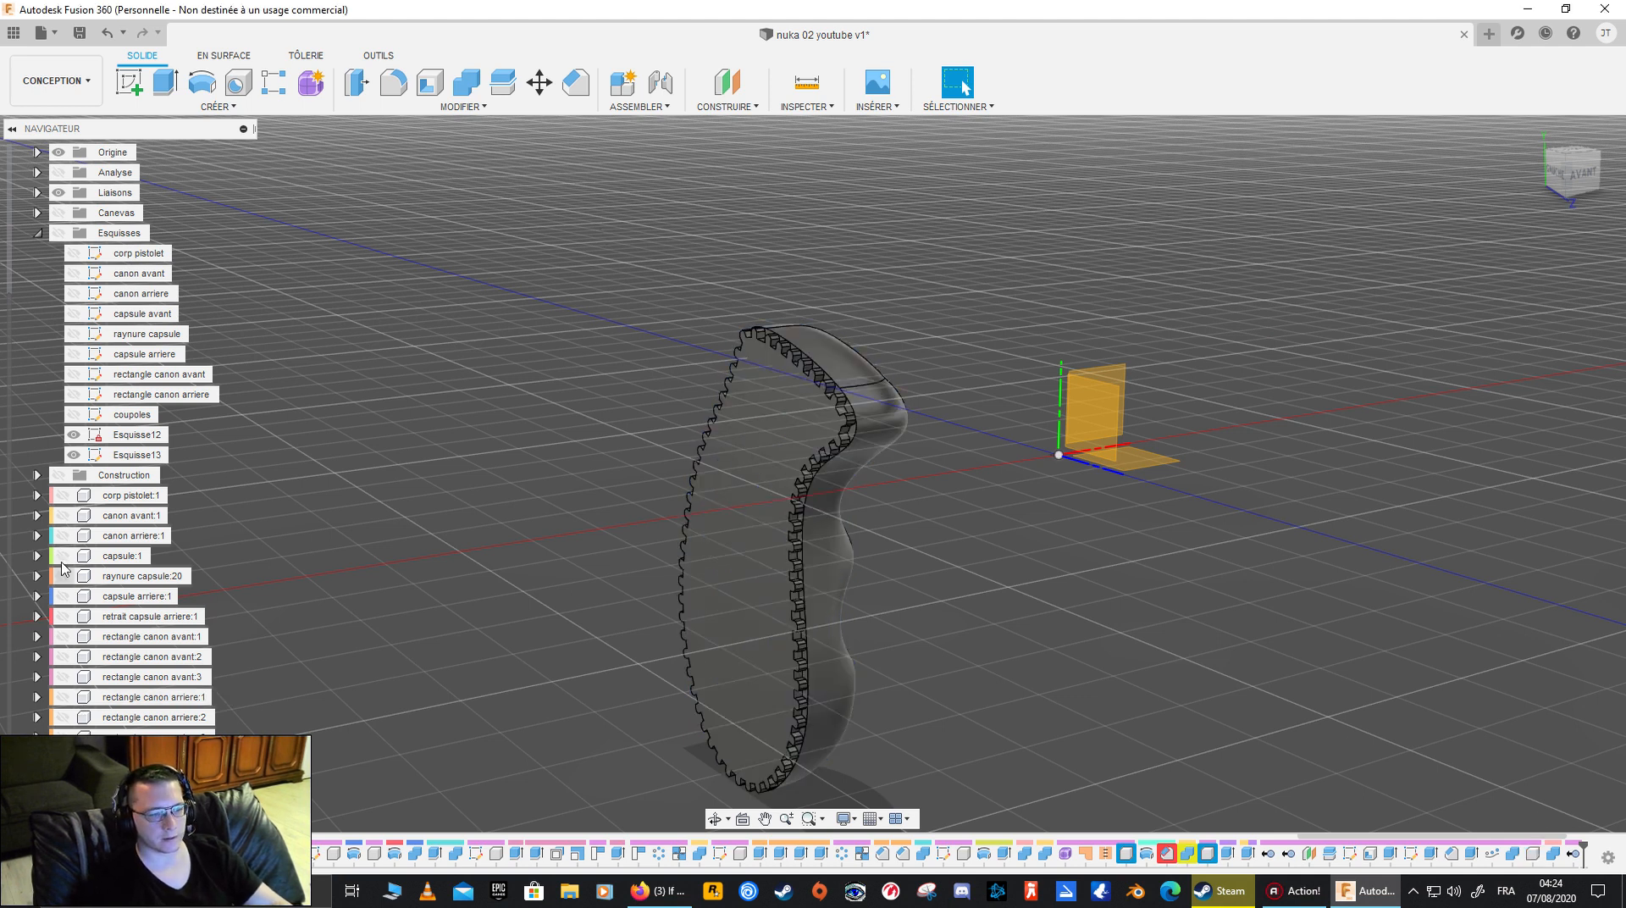
- Check the grip against the corp pistolet component, showing that component only for the comparison
{"action": "left_click", "coordinate": [62, 494]}
{"action": "mouse_move", "coordinate": [804, 580]}
{"action": "middle_mouse_down", "text": "shift"}
{"action": "mouse_move", "coordinate": [963, 88]}
{"action": "mouse_move", "coordinate": [808, 559]}
{"action": "mouse_move", "coordinate": [855, 546]}
{"action": "mouse_move", "coordinate": [834, 568]}
{"action": "mouse_move", "coordinate": [891, 628]}
{"action": "mouse_move", "coordinate": [948, 636]}
{"action": "mouse_move", "coordinate": [906, 647]}
{"action": "middle_mouse_up", "text": "shift"}
{"action": "left_click", "coordinate": [64, 495]}
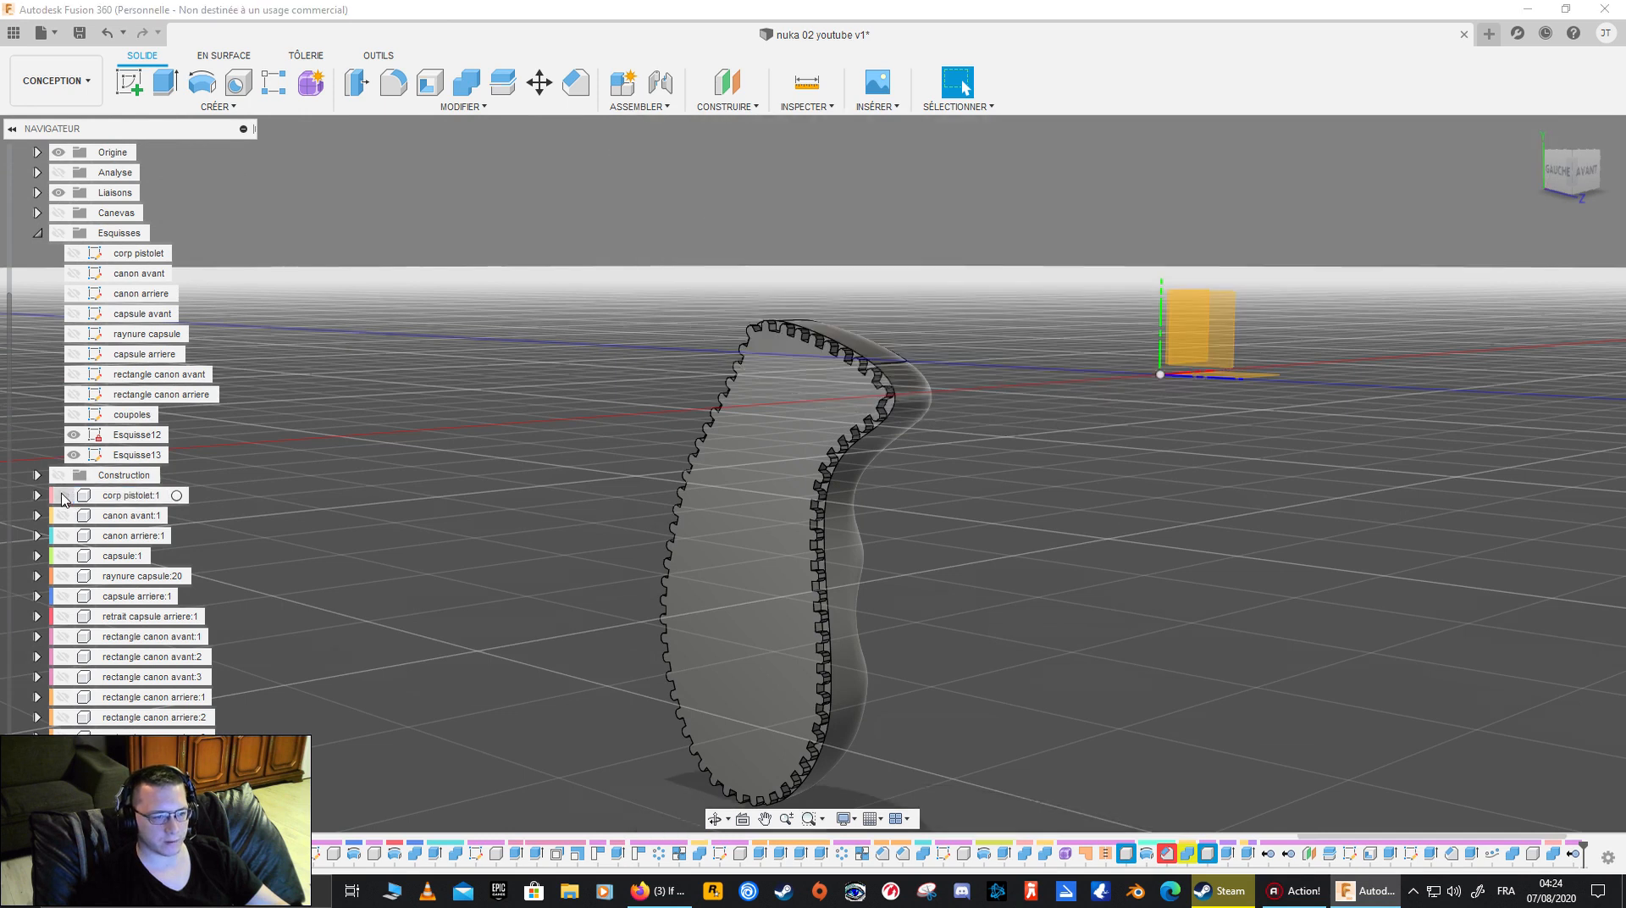
- Mirror the manche:1 component about its flat toothed inner face to form the grip's other half
{"action": "left_click", "coordinate": [142, 778]}
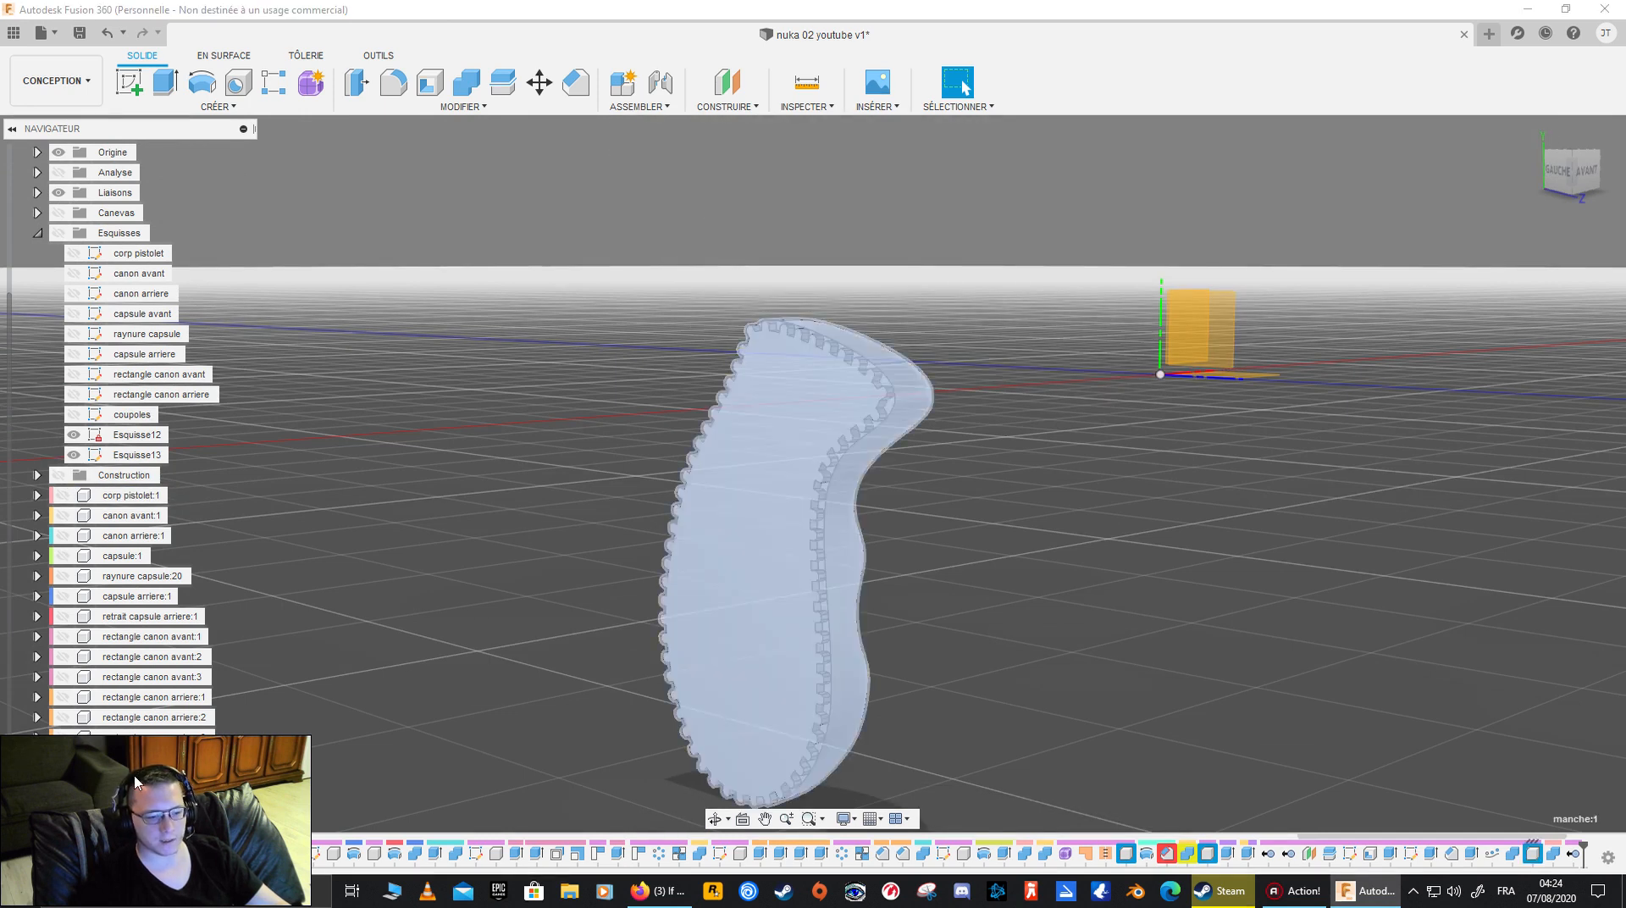
{"action": "left_click", "coordinate": [231, 105]}
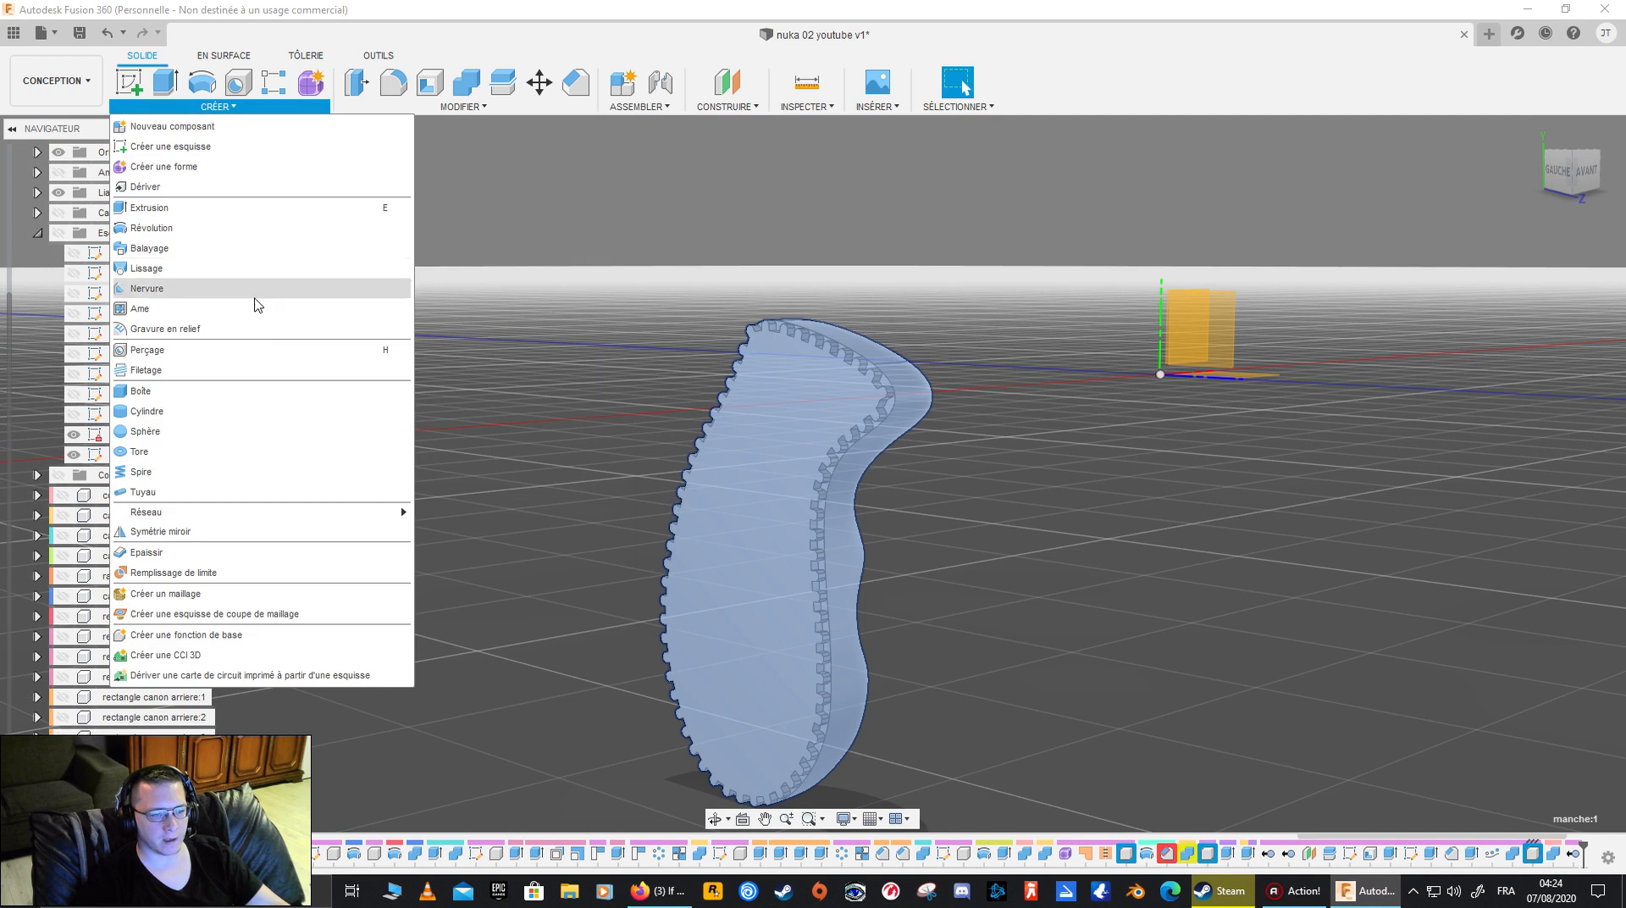
{"action": "left_click", "coordinate": [306, 532]}
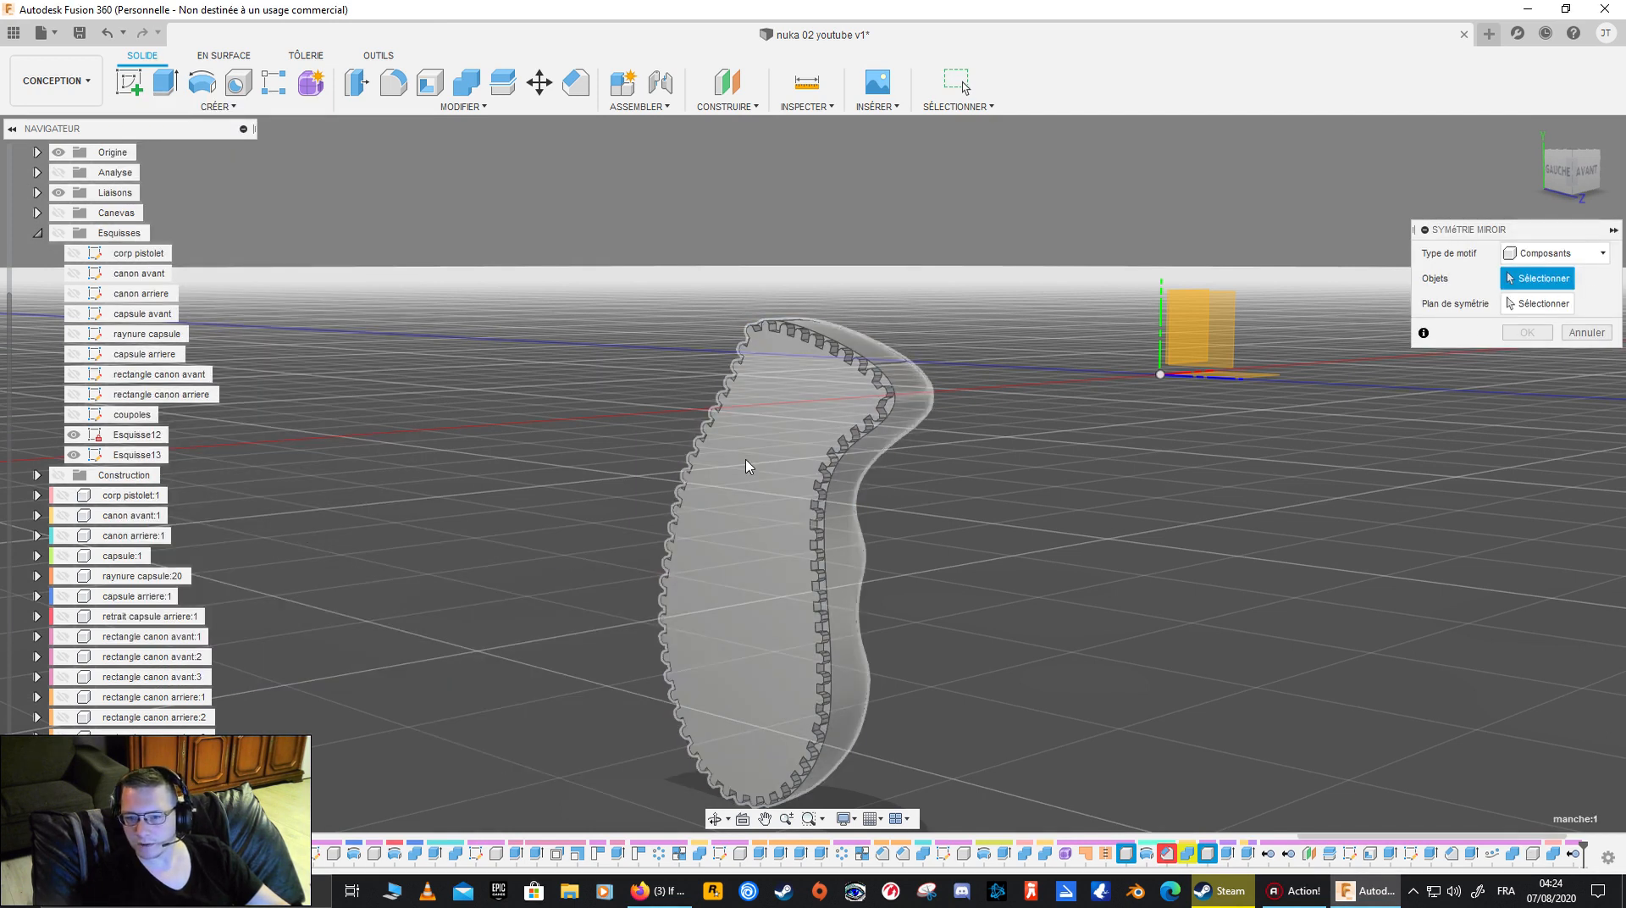
{"action": "left_click", "coordinate": [1524, 305]}
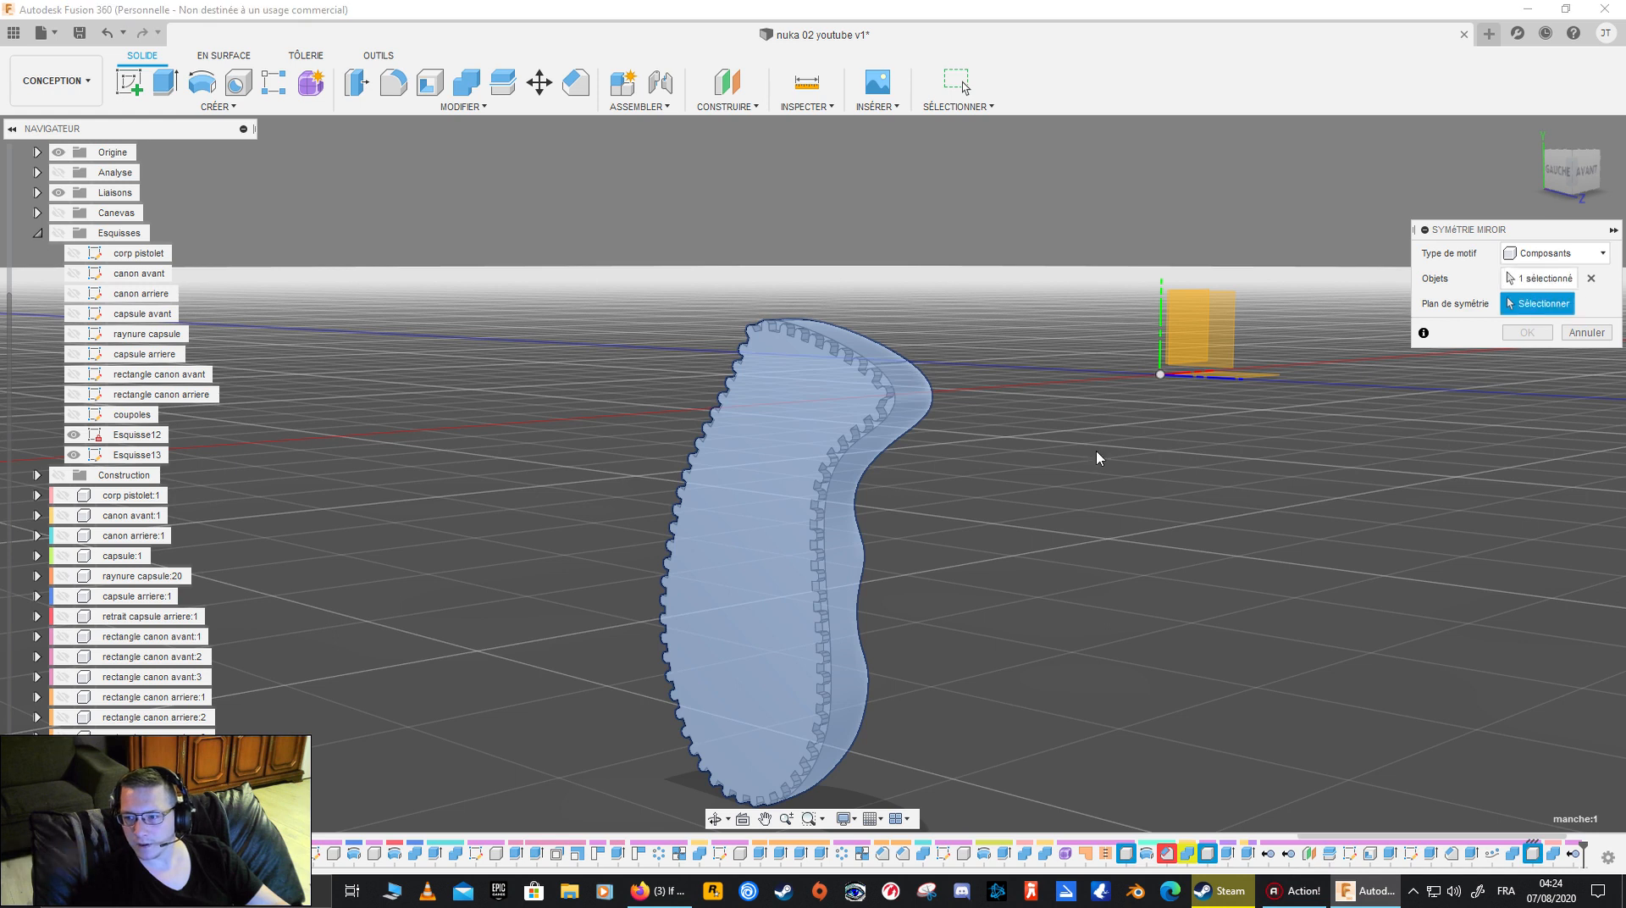
{"action": "left_click", "coordinate": [795, 457]}
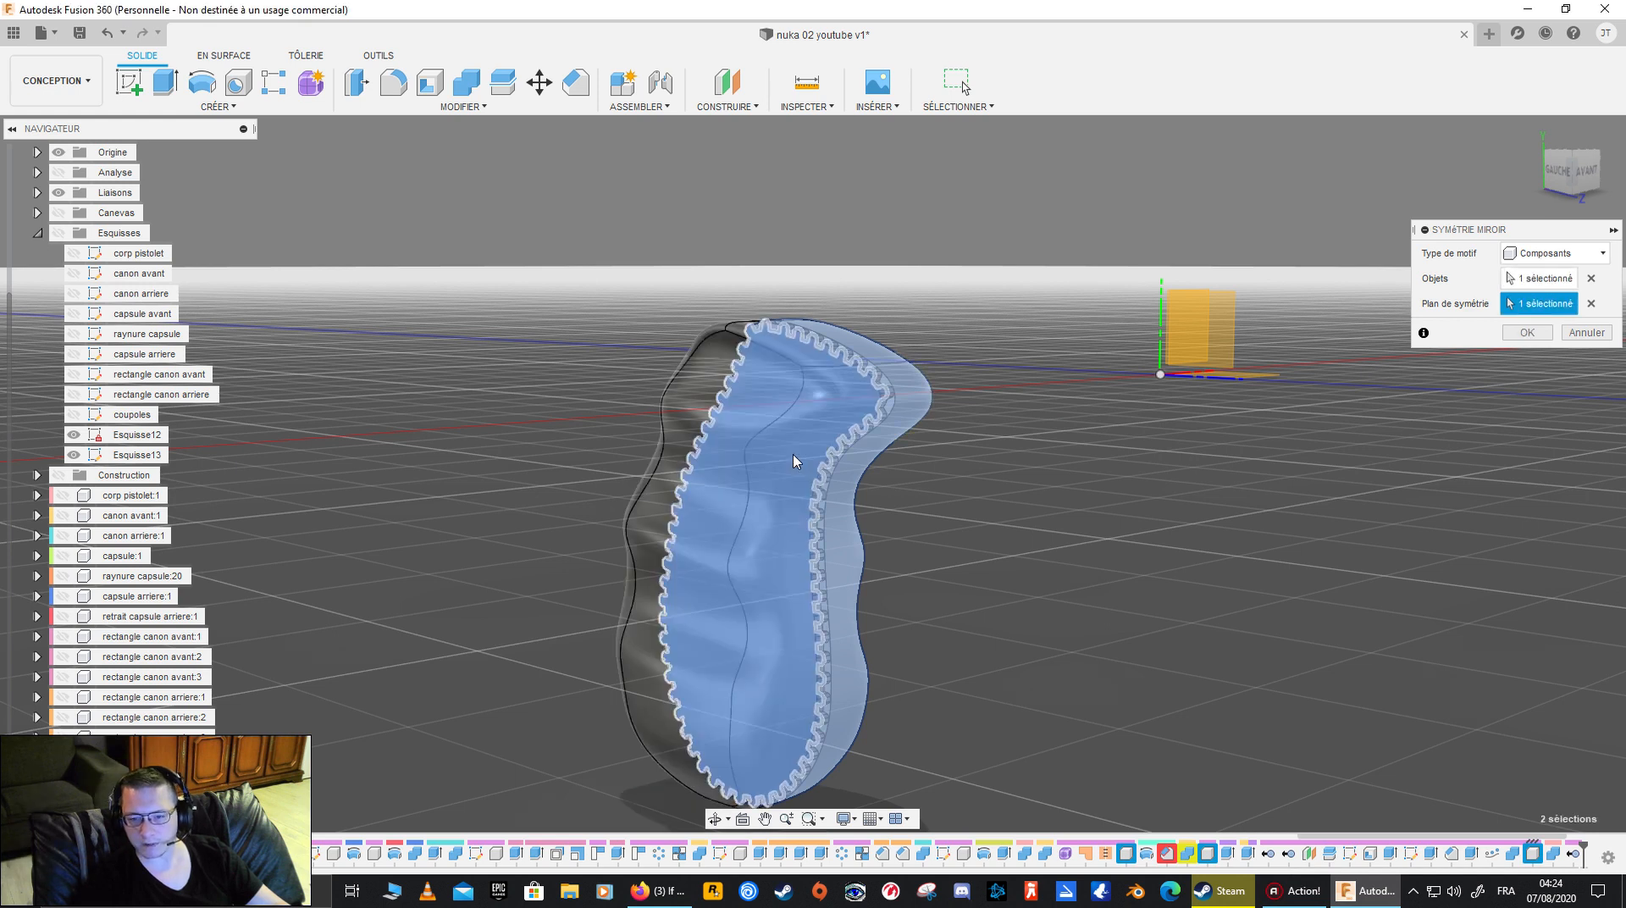
{"action": "middle_click_drag", "start_coordinate": [796, 461], "coordinate": [1001, 535], "text": "shift"}
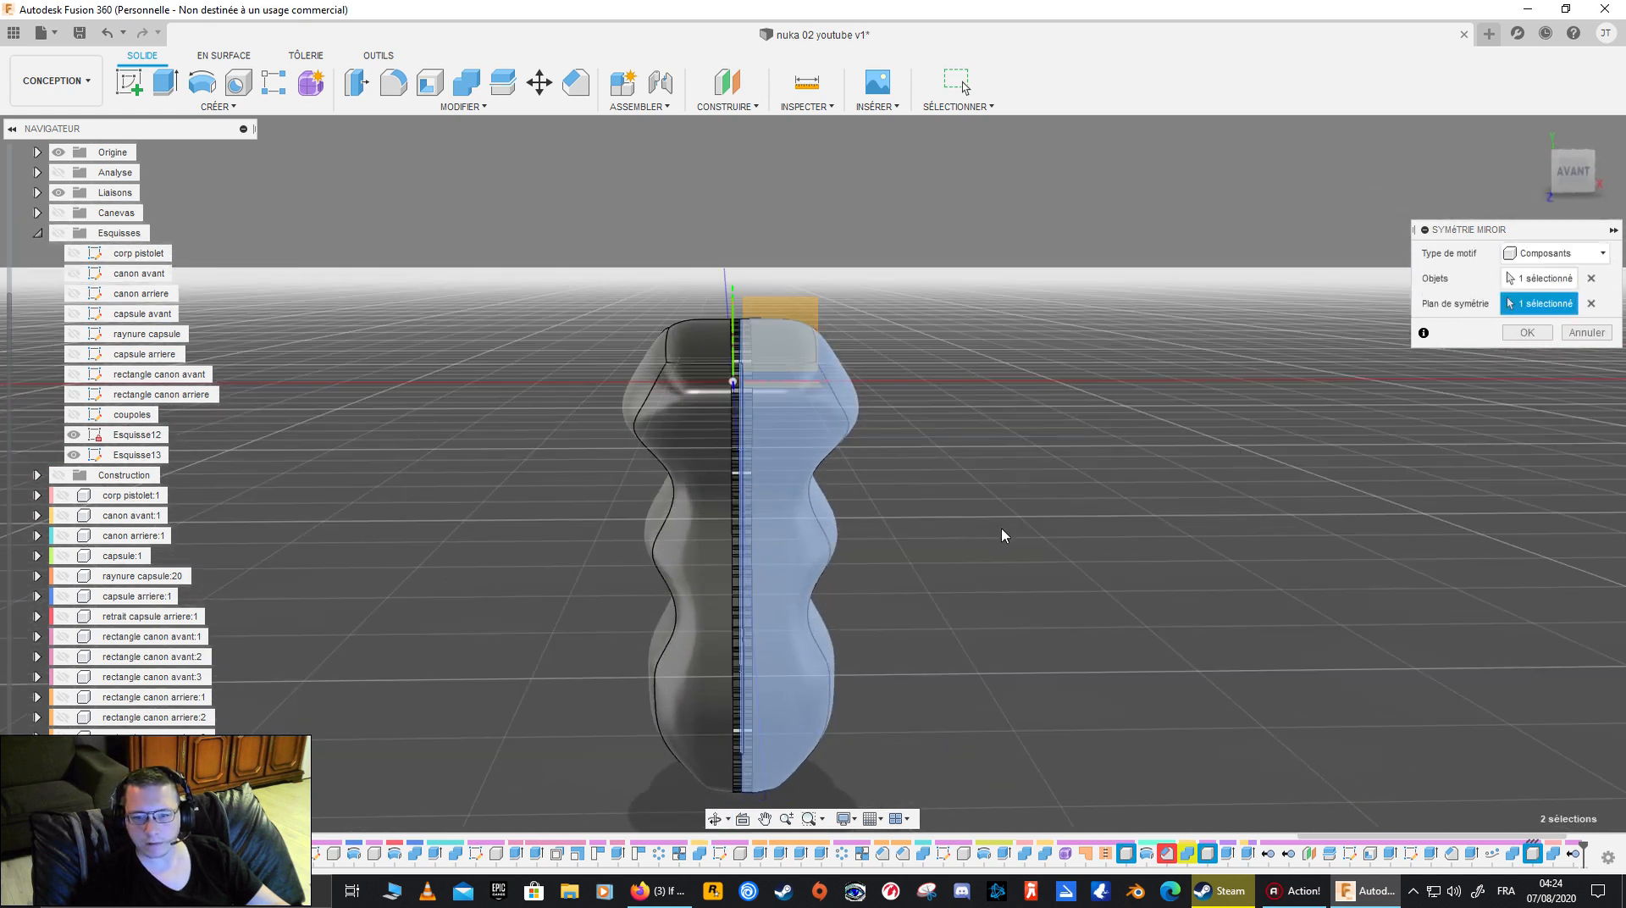
{"action": "left_click", "coordinate": [1526, 332]}
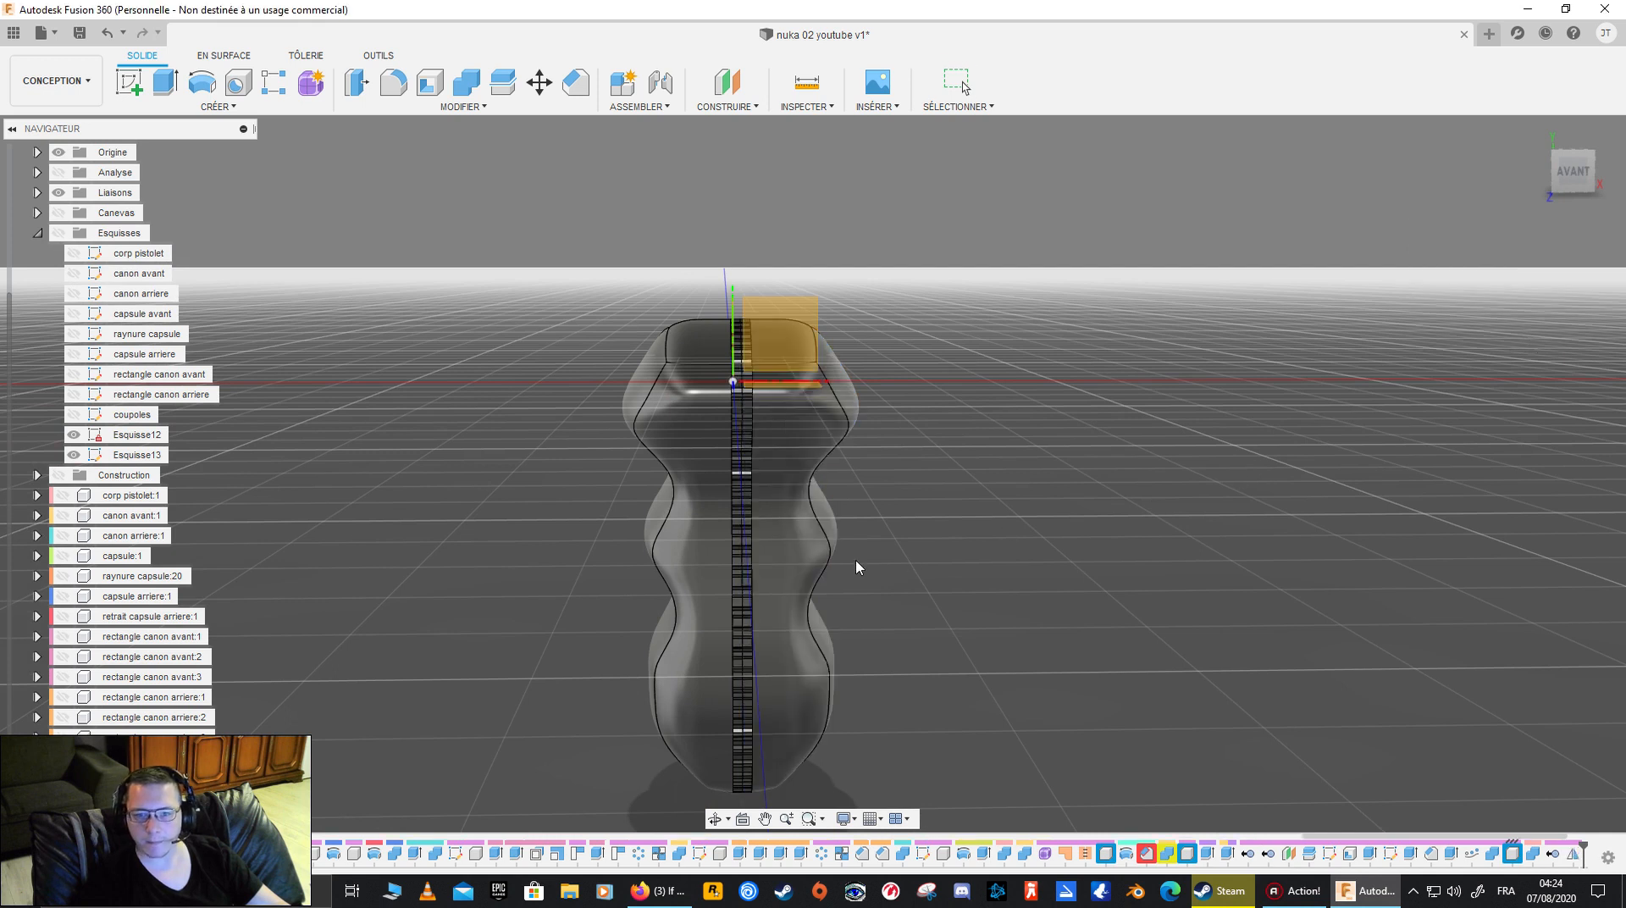
- Hide the origin planes and the joints (Liaisons), keeping the whole model shown
{"action": "middle_click_drag", "start_coordinate": [855, 561], "coordinate": [68, 267], "text": "shift"}
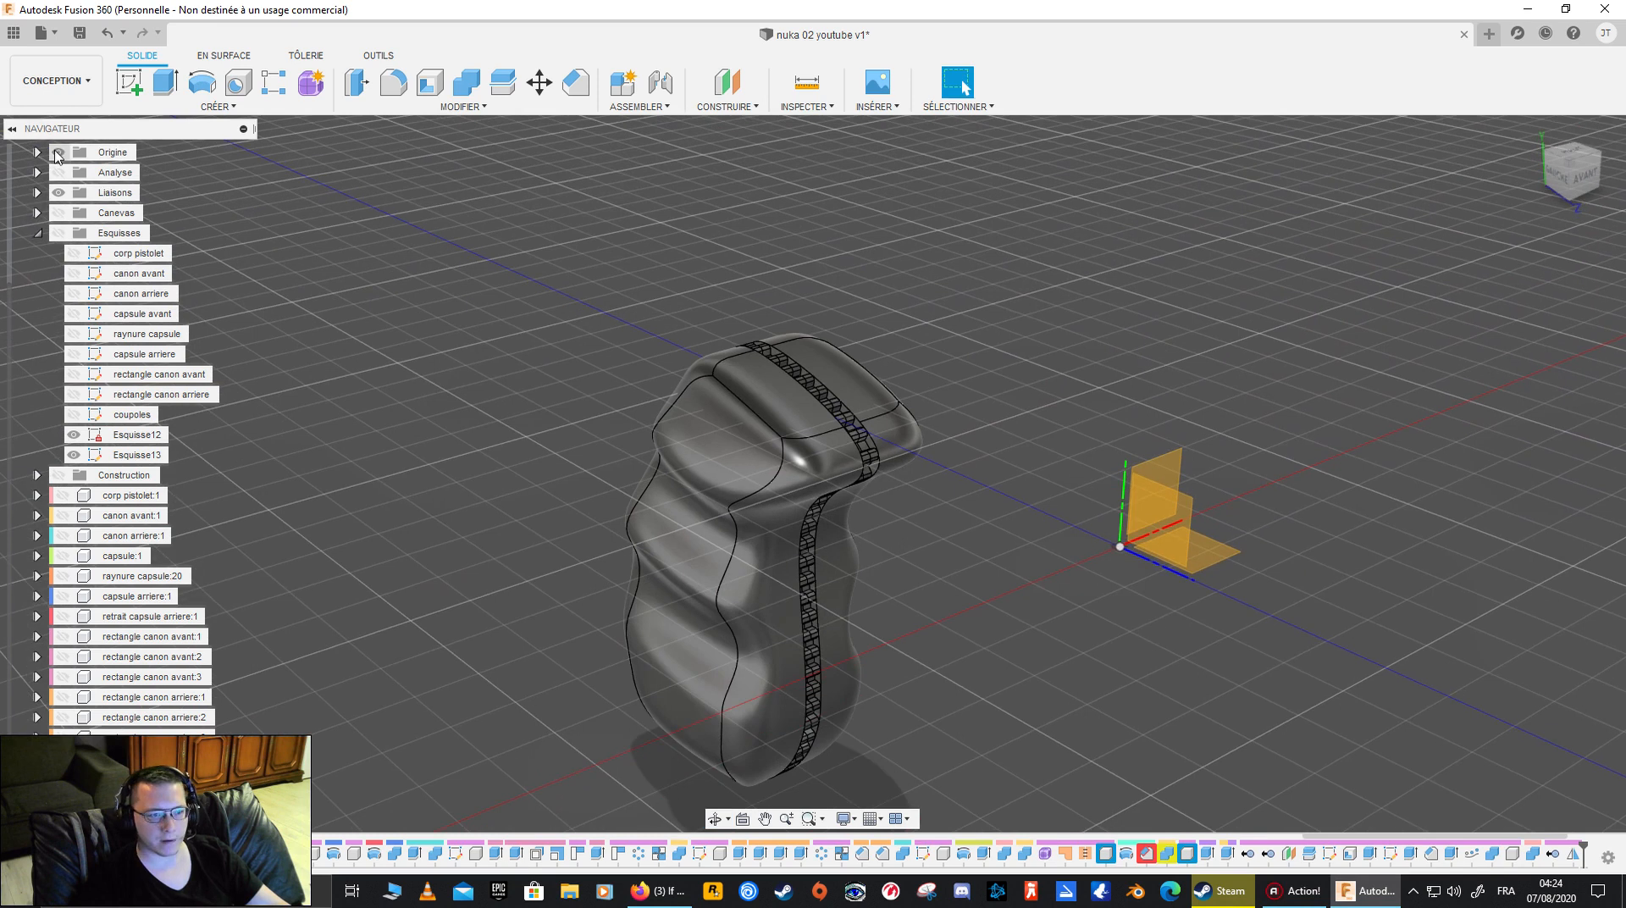
{"action": "left_click", "coordinate": [58, 154]}
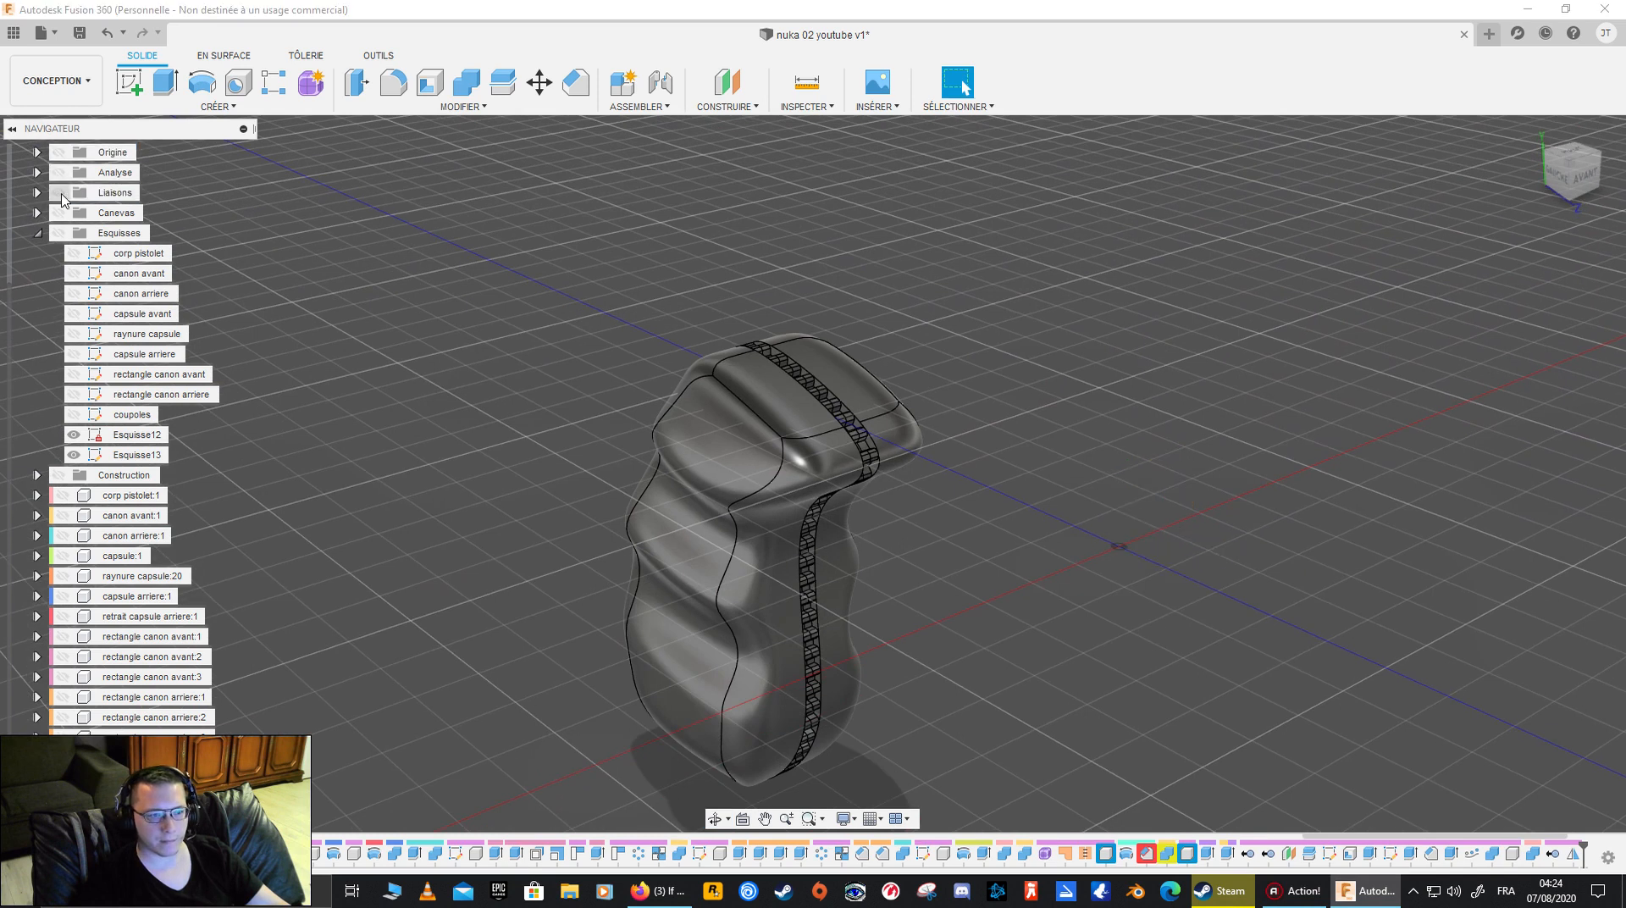
{"action": "scroll", "coordinate": [61, 199], "scroll_direction": "up", "scroll_amount": 3}
{"action": "left_click", "coordinate": [46, 153]}
{"action": "left_click", "coordinate": [46, 156]}
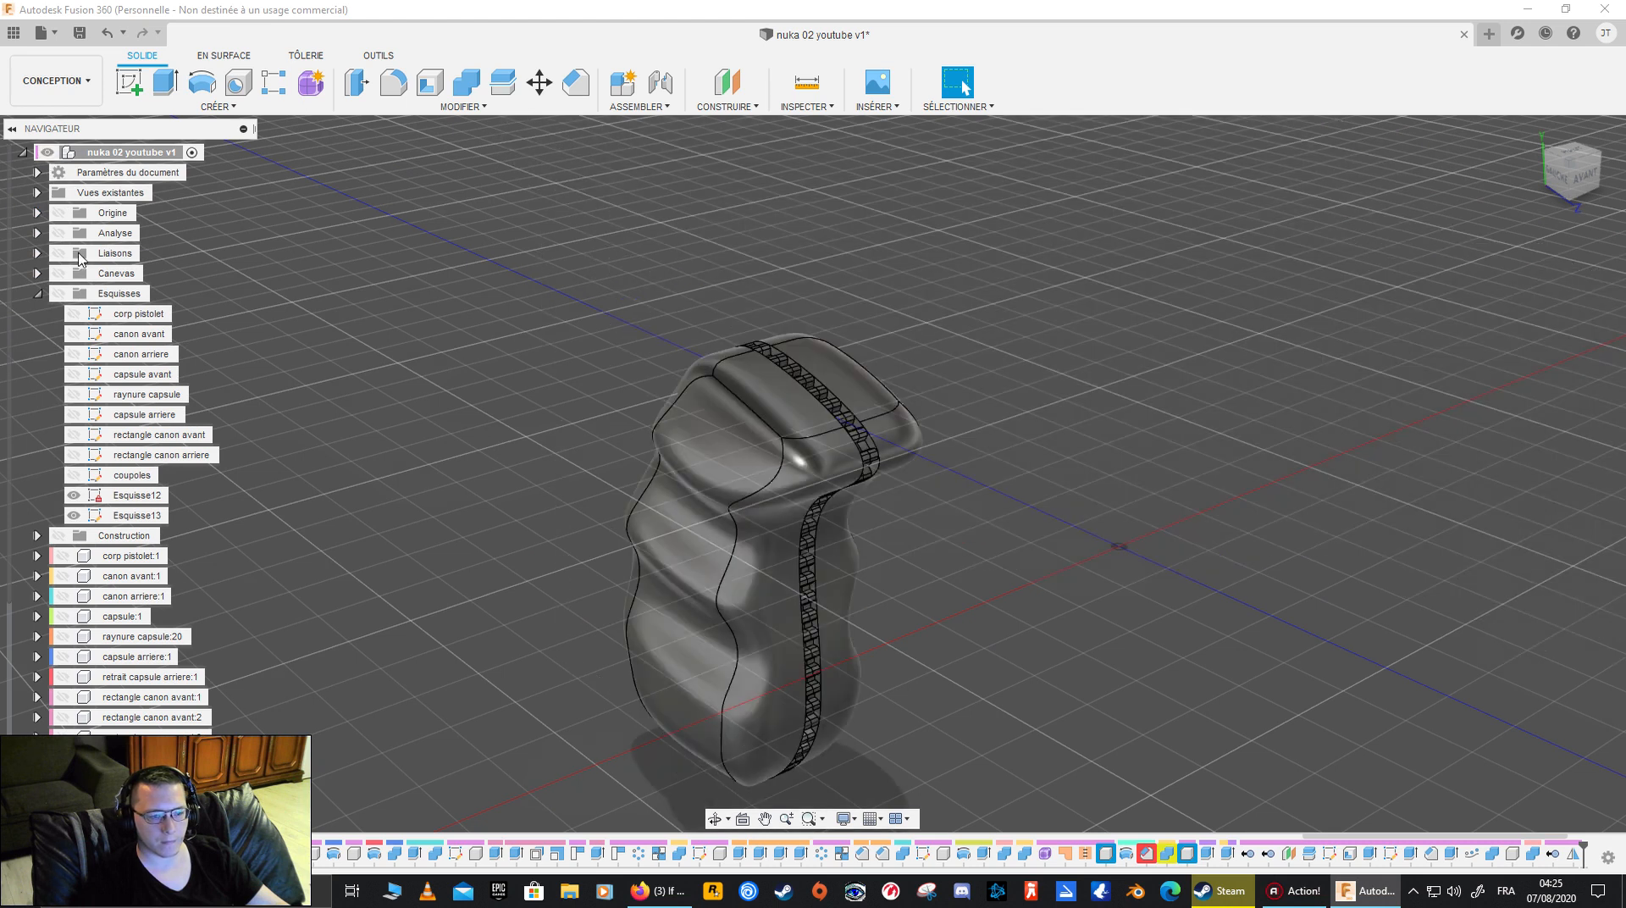
- Inspect the mirrored grip's toothed seam from several sides, including with one half hidden
{"action": "scroll", "coordinate": [640, 566], "scroll_direction": "up", "scroll_amount": 3}
{"action": "middle_click_drag", "start_coordinate": [640, 569], "coordinate": [724, 503], "text": "shift"}
{"action": "scroll", "coordinate": [768, 508], "scroll_direction": "up", "scroll_amount": 10}
{"action": "scroll", "coordinate": [716, 590], "scroll_direction": "down", "scroll_amount": 5}
{"action": "middle_click_drag", "start_coordinate": [715, 590], "coordinate": [724, 290]}
{"action": "scroll", "coordinate": [747, 512], "scroll_direction": "down", "scroll_amount": 7}
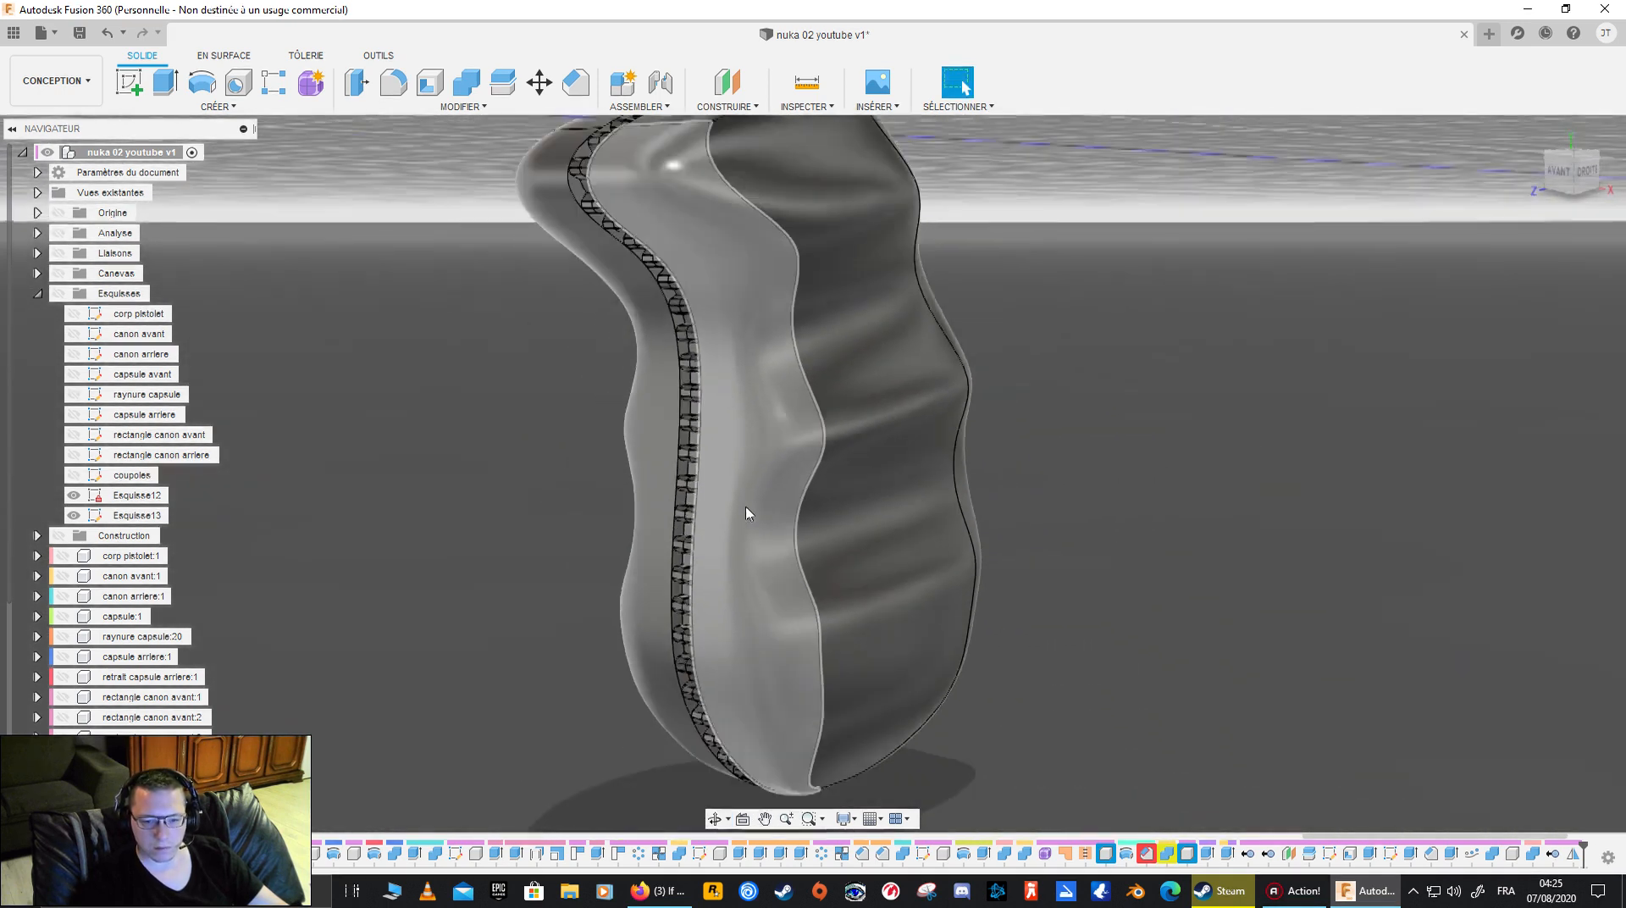
{"action": "middle_click_drag", "start_coordinate": [592, 527], "coordinate": [643, 603], "text": "shift"}
{"action": "scroll", "coordinate": [119, 740], "scroll_direction": "down", "scroll_amount": 2}
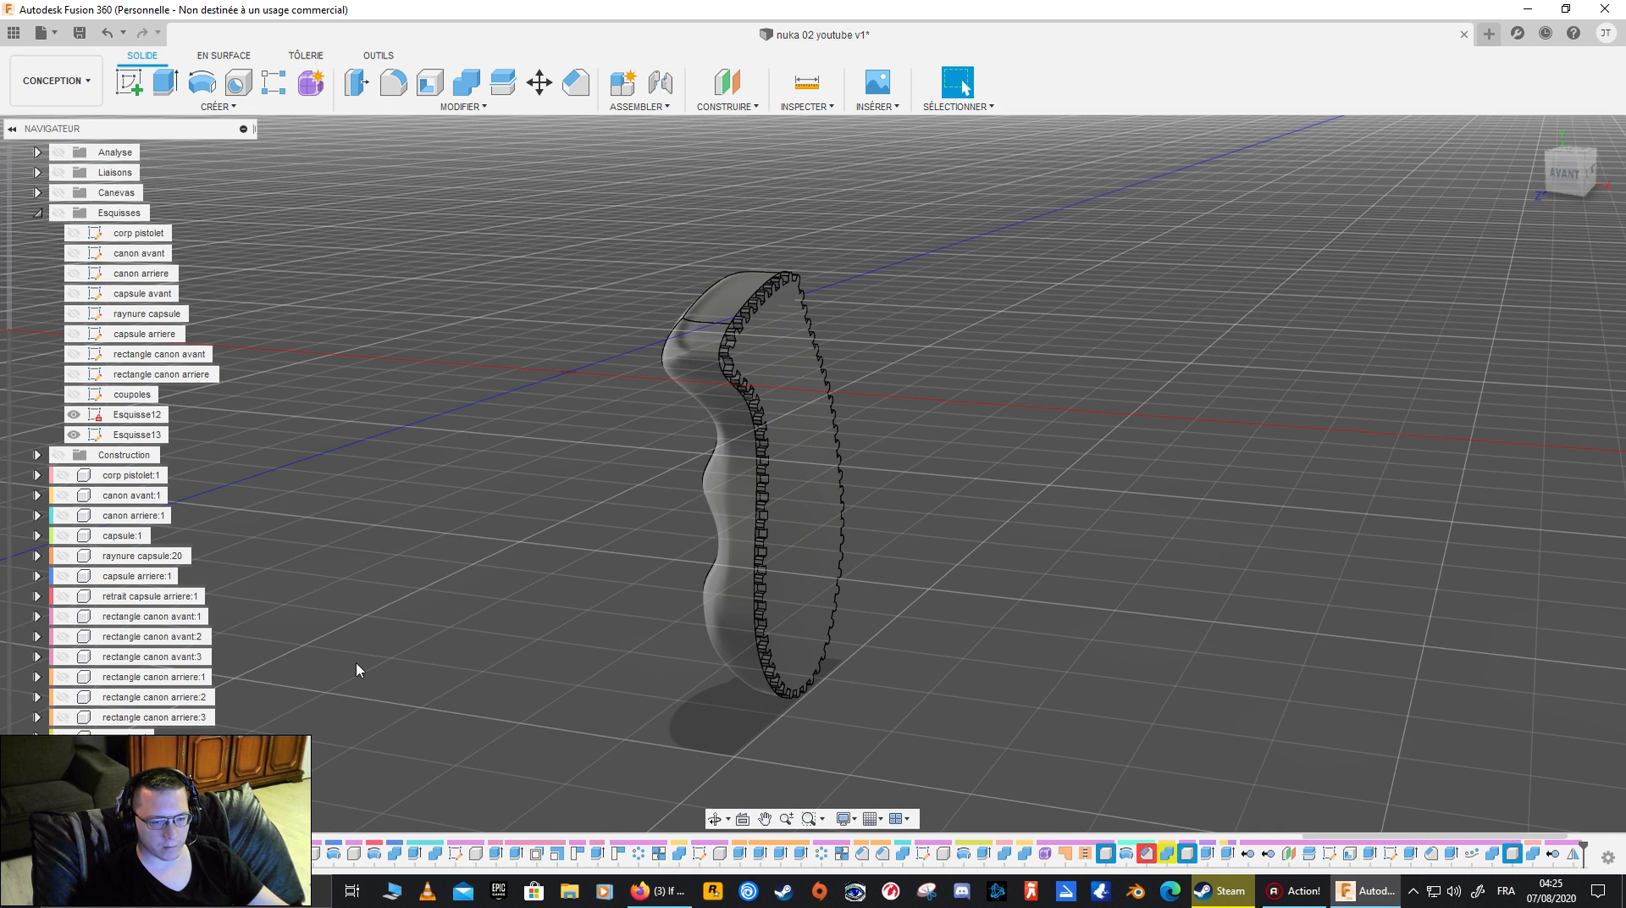
- Hide both halves of the mirrored grip together
{"action": "right_click", "coordinate": [127, 775]}
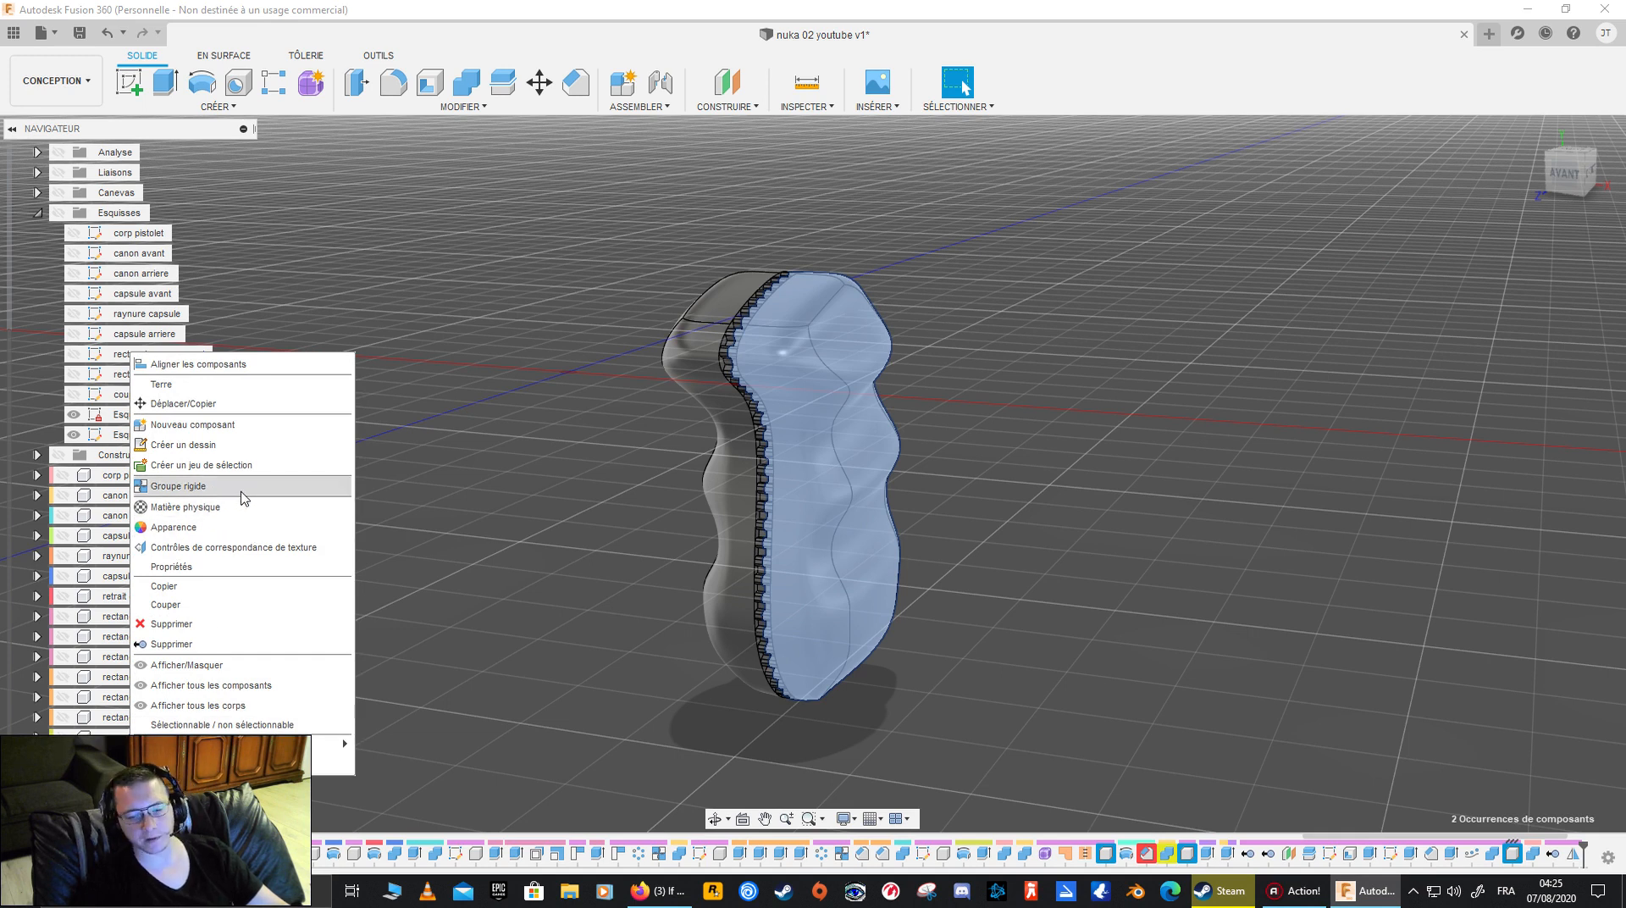
{"action": "left_click", "coordinate": [319, 646]}
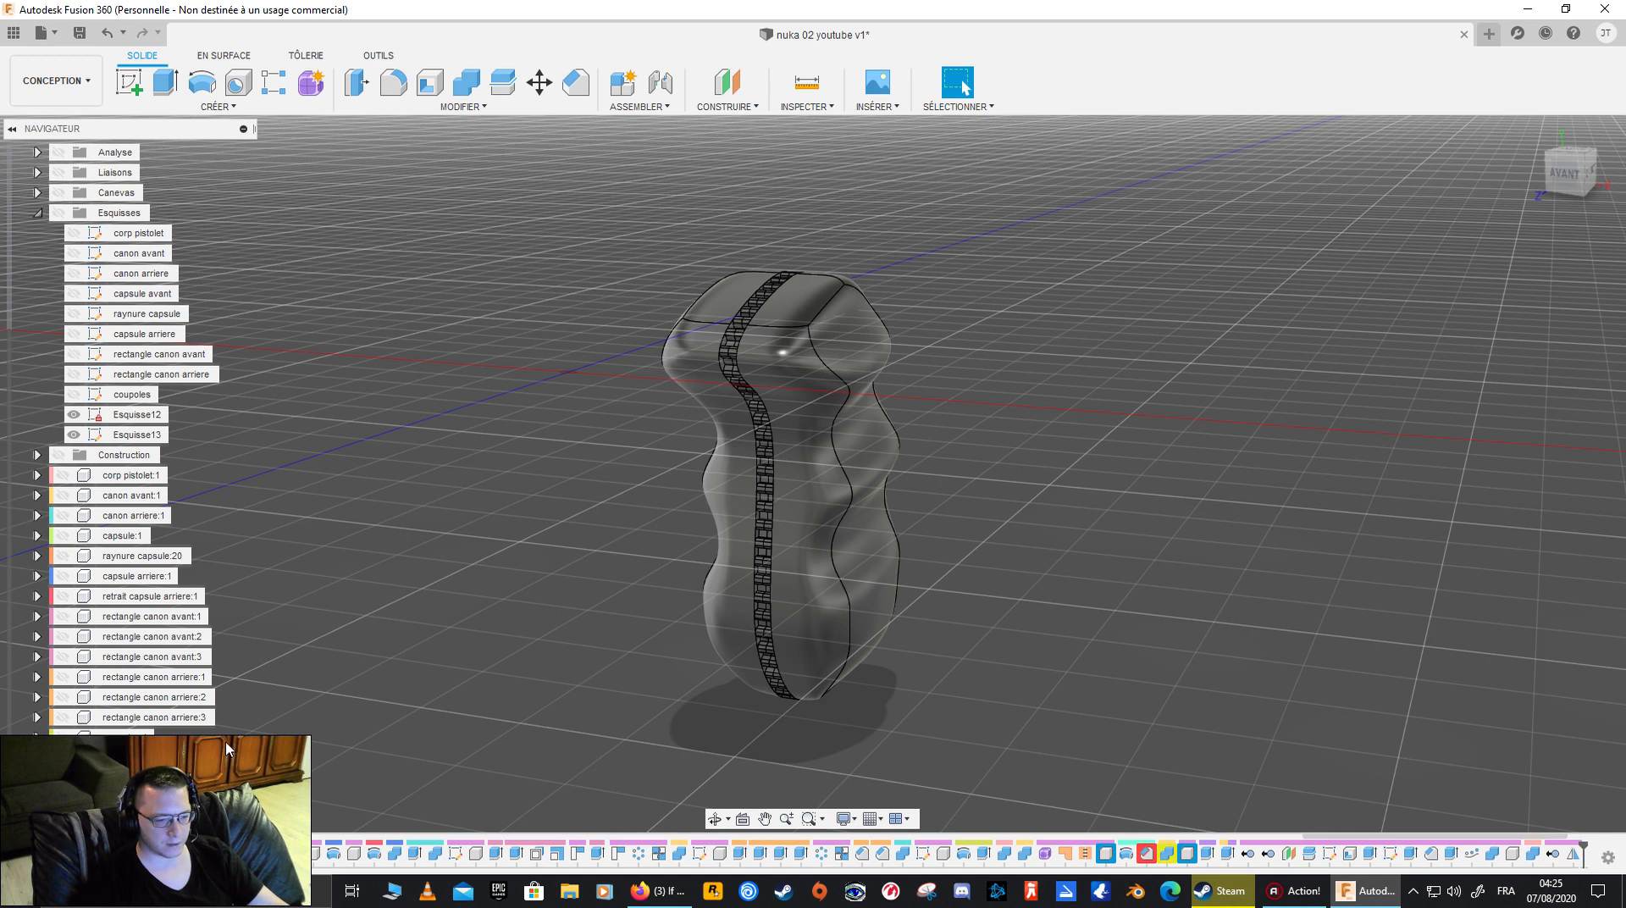
{"action": "scroll", "coordinate": [381, 728], "scroll_direction": "up", "scroll_amount": 2}
{"action": "scroll", "coordinate": [381, 728], "scroll_direction": "up", "scroll_amount": 2}
{"action": "scroll", "coordinate": [385, 727], "scroll_direction": "down", "scroll_amount": 4}
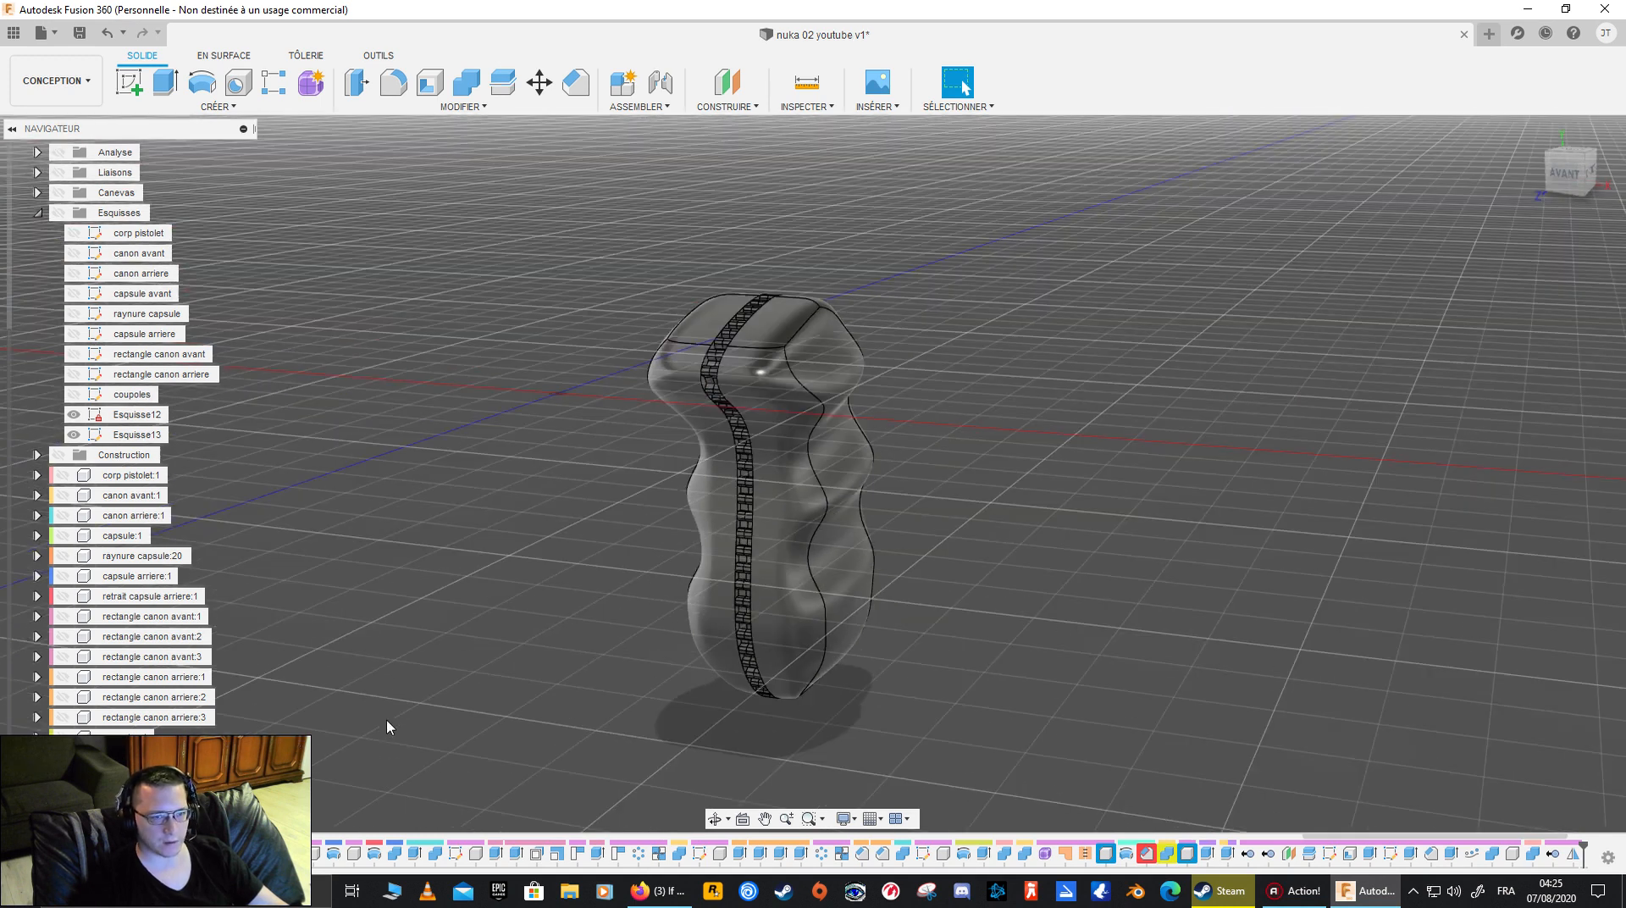
{"action": "middle_click_drag", "start_coordinate": [402, 708], "coordinate": [503, 639], "text": "shift"}
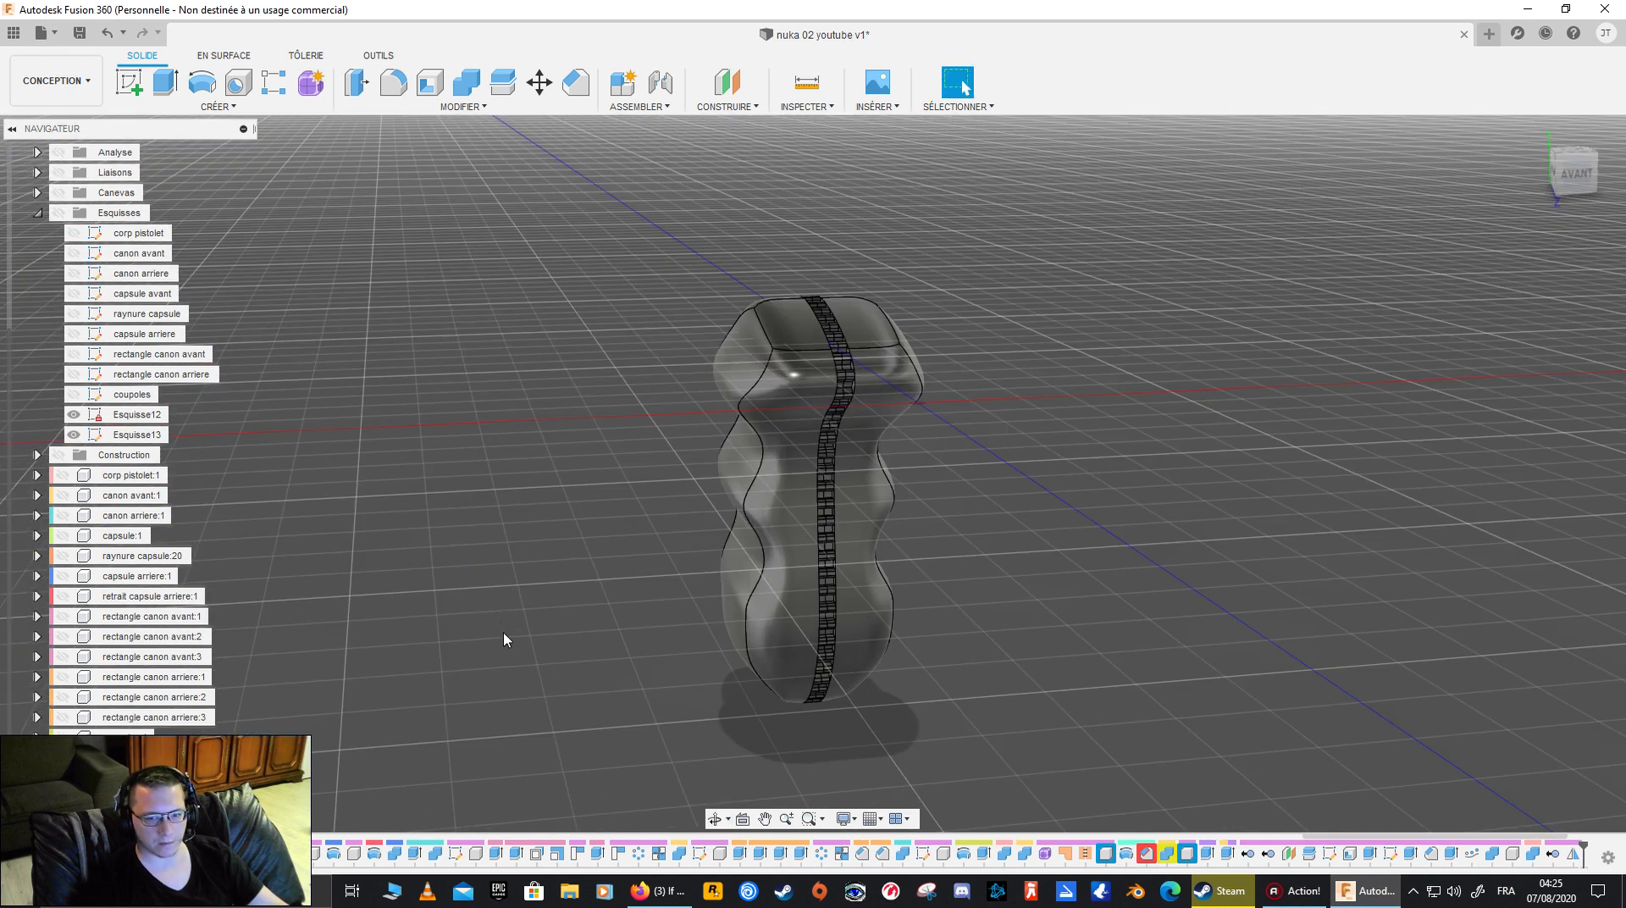
{"action": "left_click", "coordinate": [122, 763]}
{"action": "left_click", "coordinate": [123, 781], "text": "ctrl"}
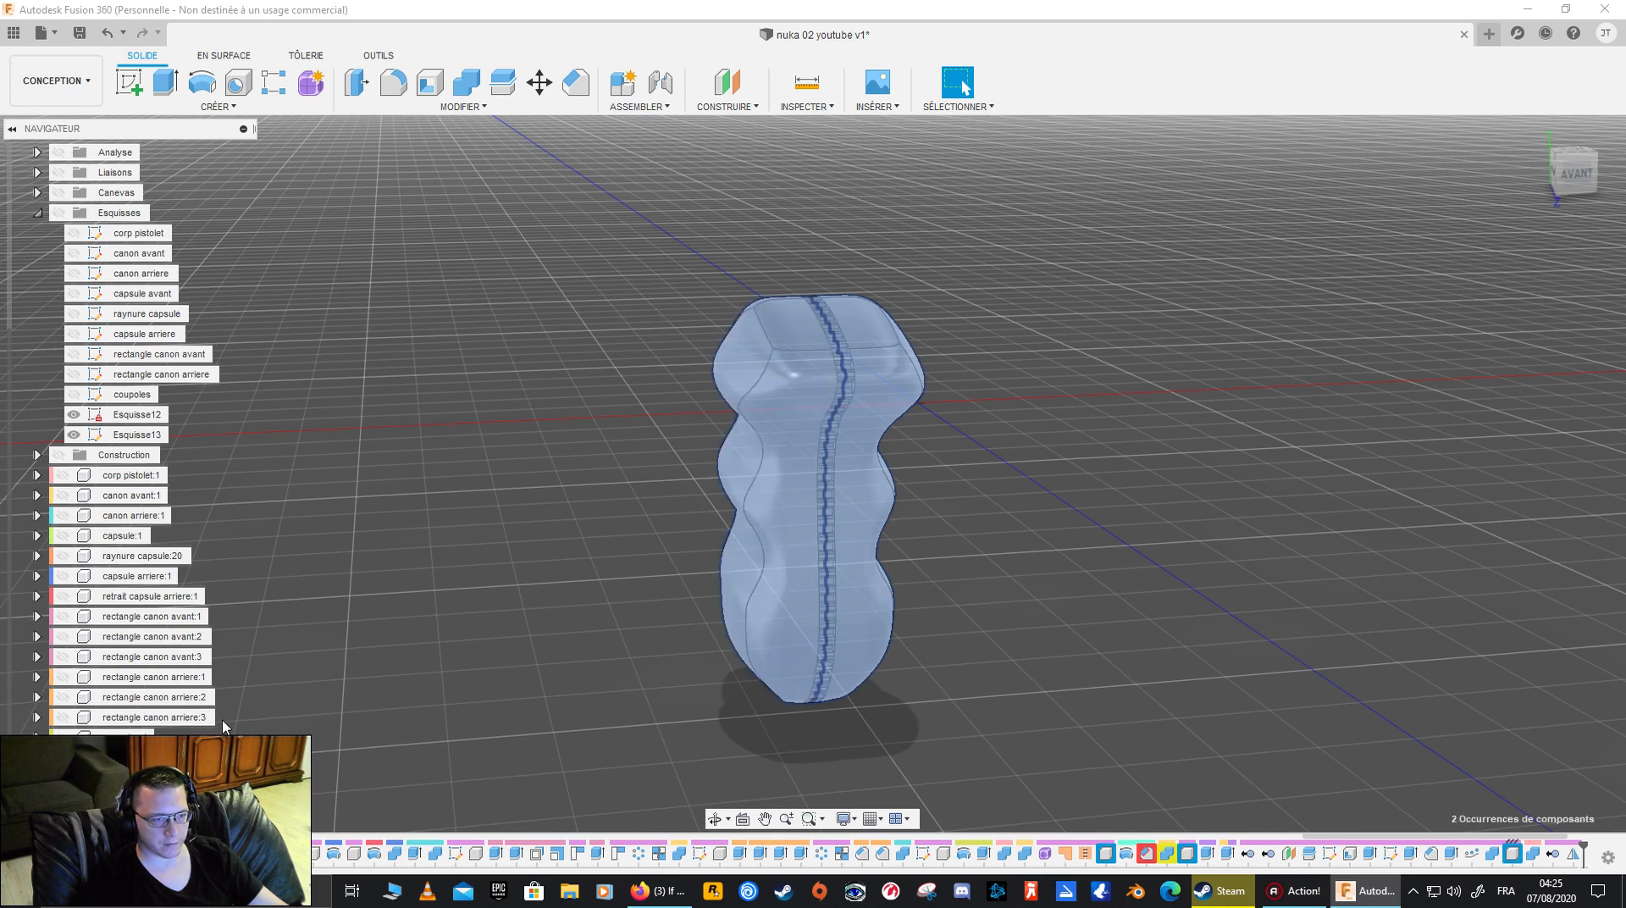
{"action": "left_click", "coordinate": [283, 690]}
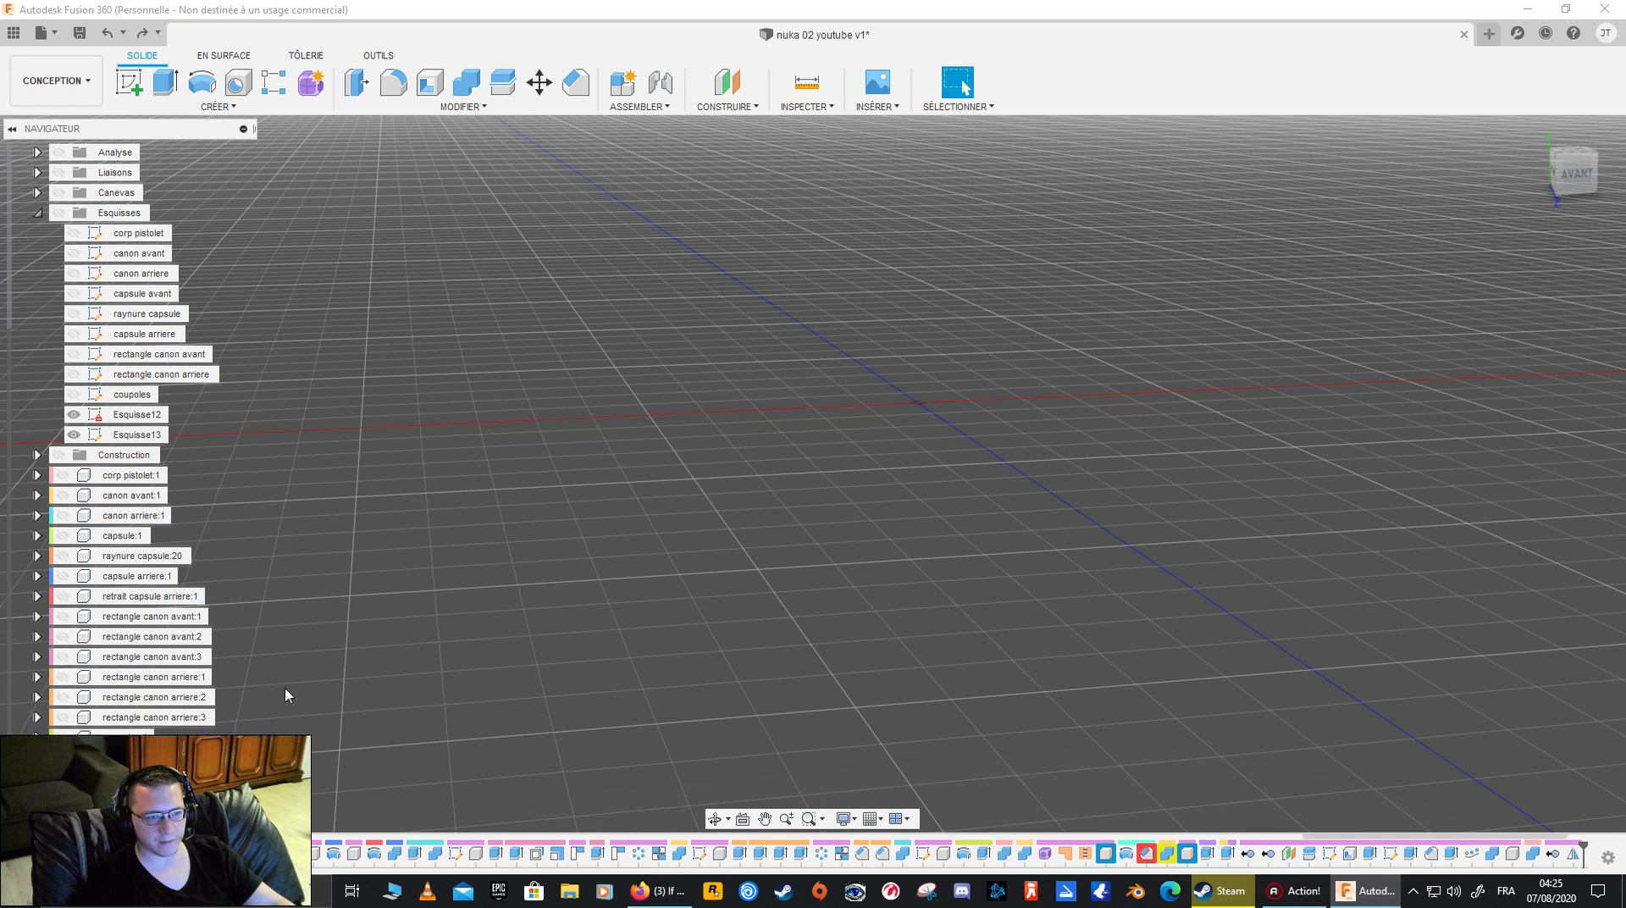
- Undo the recent changes back through the grip's mirroring and the removal of Corps4
{"action": "key", "text": "ctrl+z"}
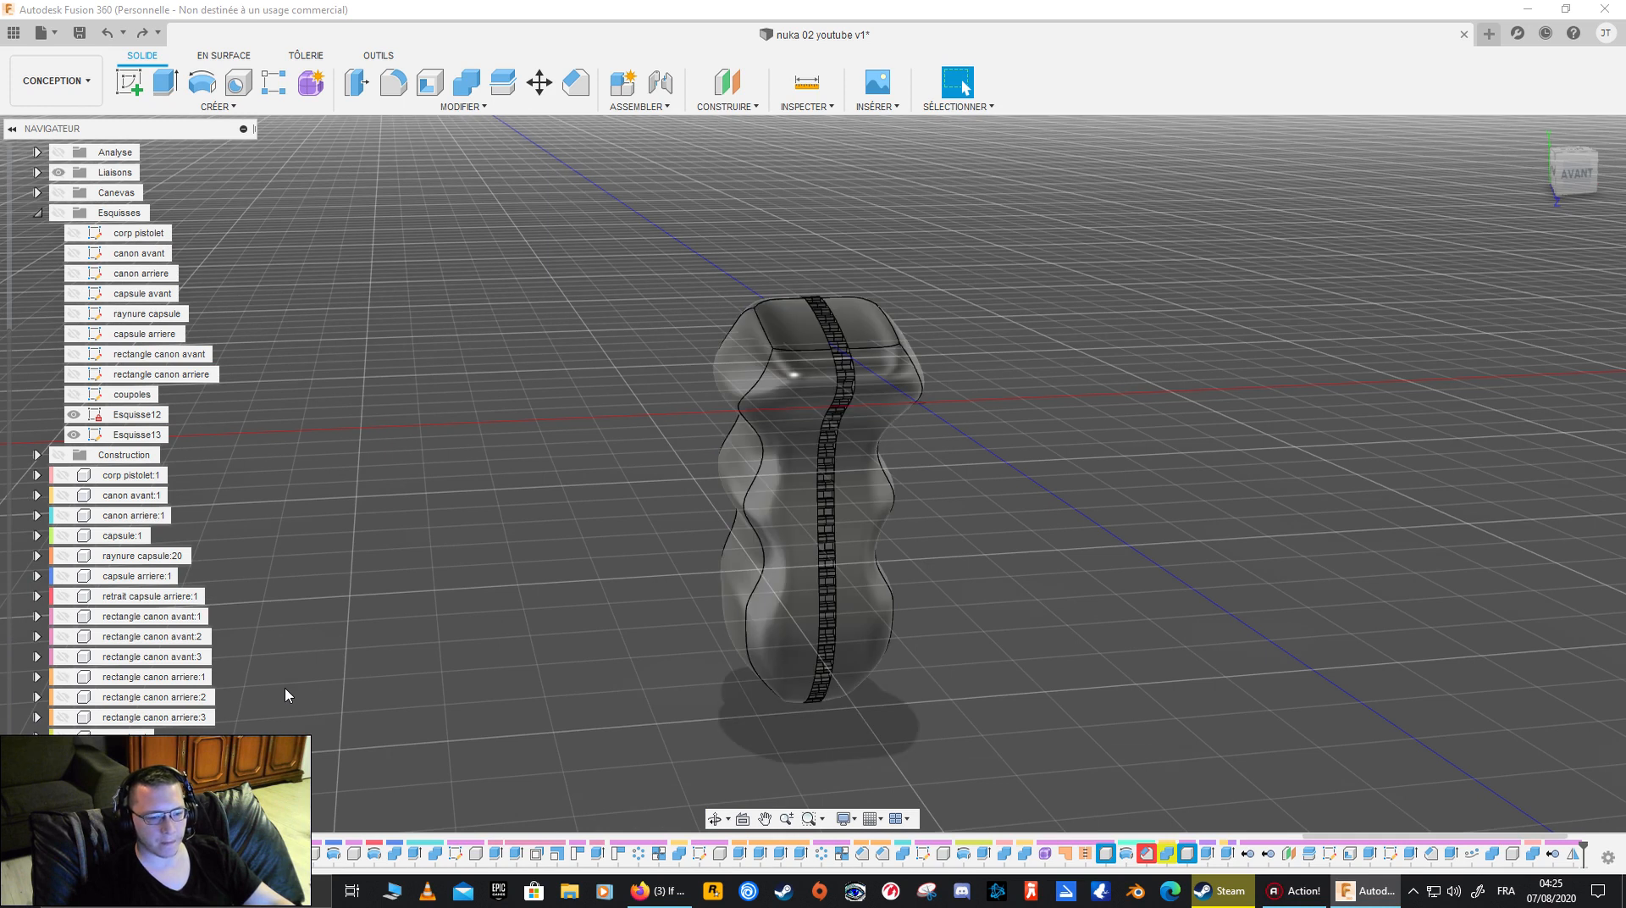
{"action": "key", "text": "ctrl+z"}
{"action": "key", "text": "ctrl+z"}
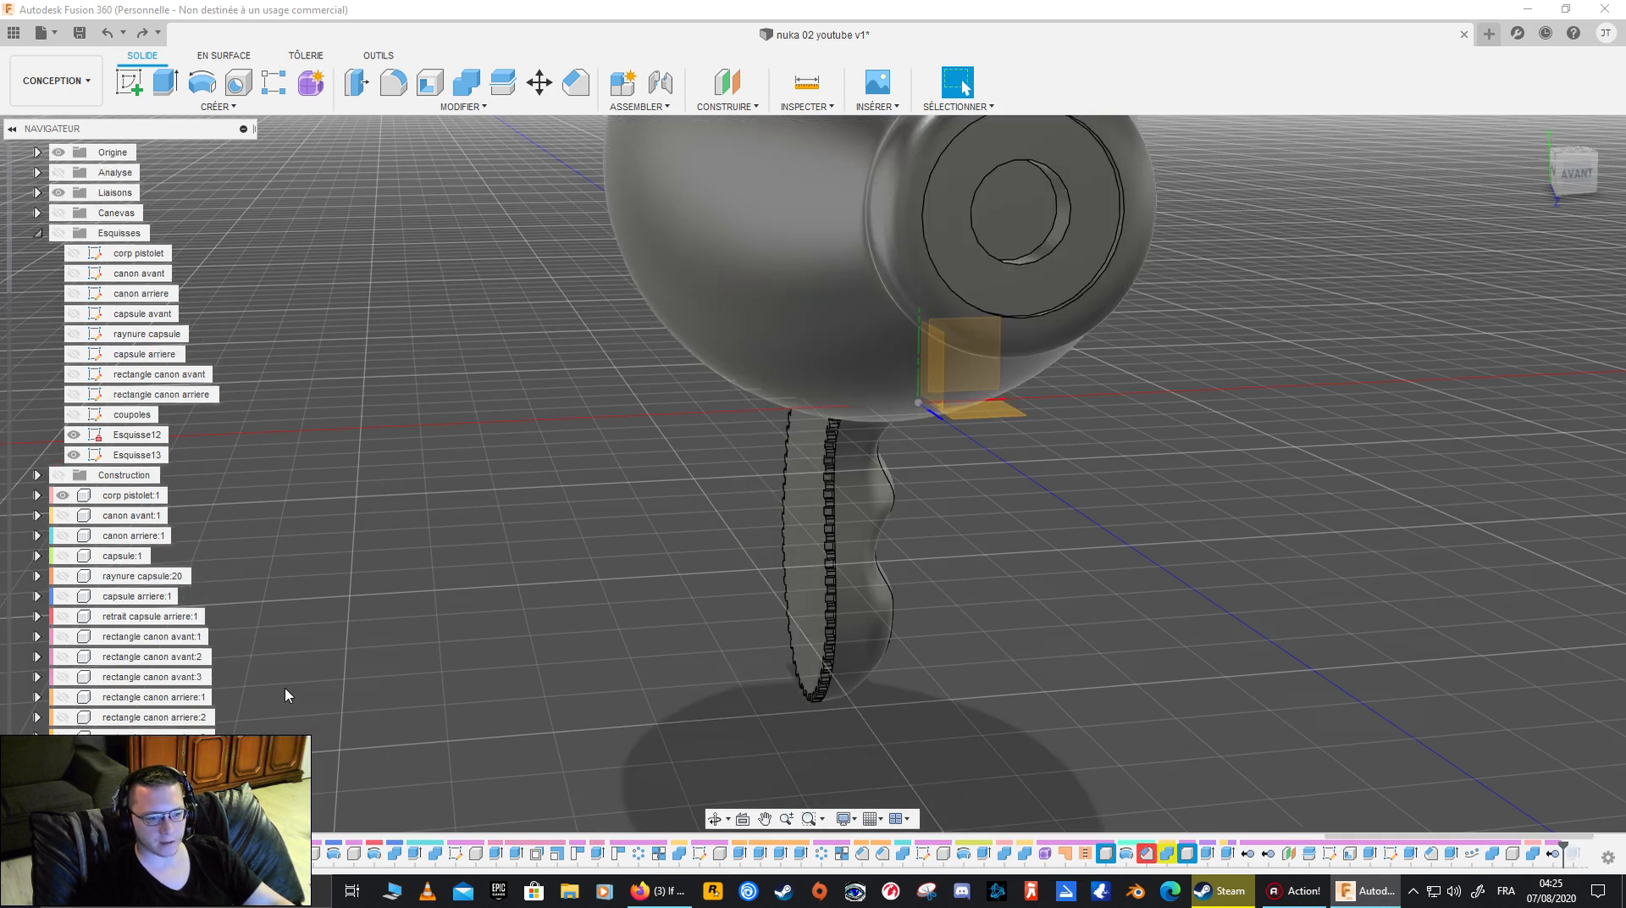
{"action": "key", "text": "ctrl+z"}
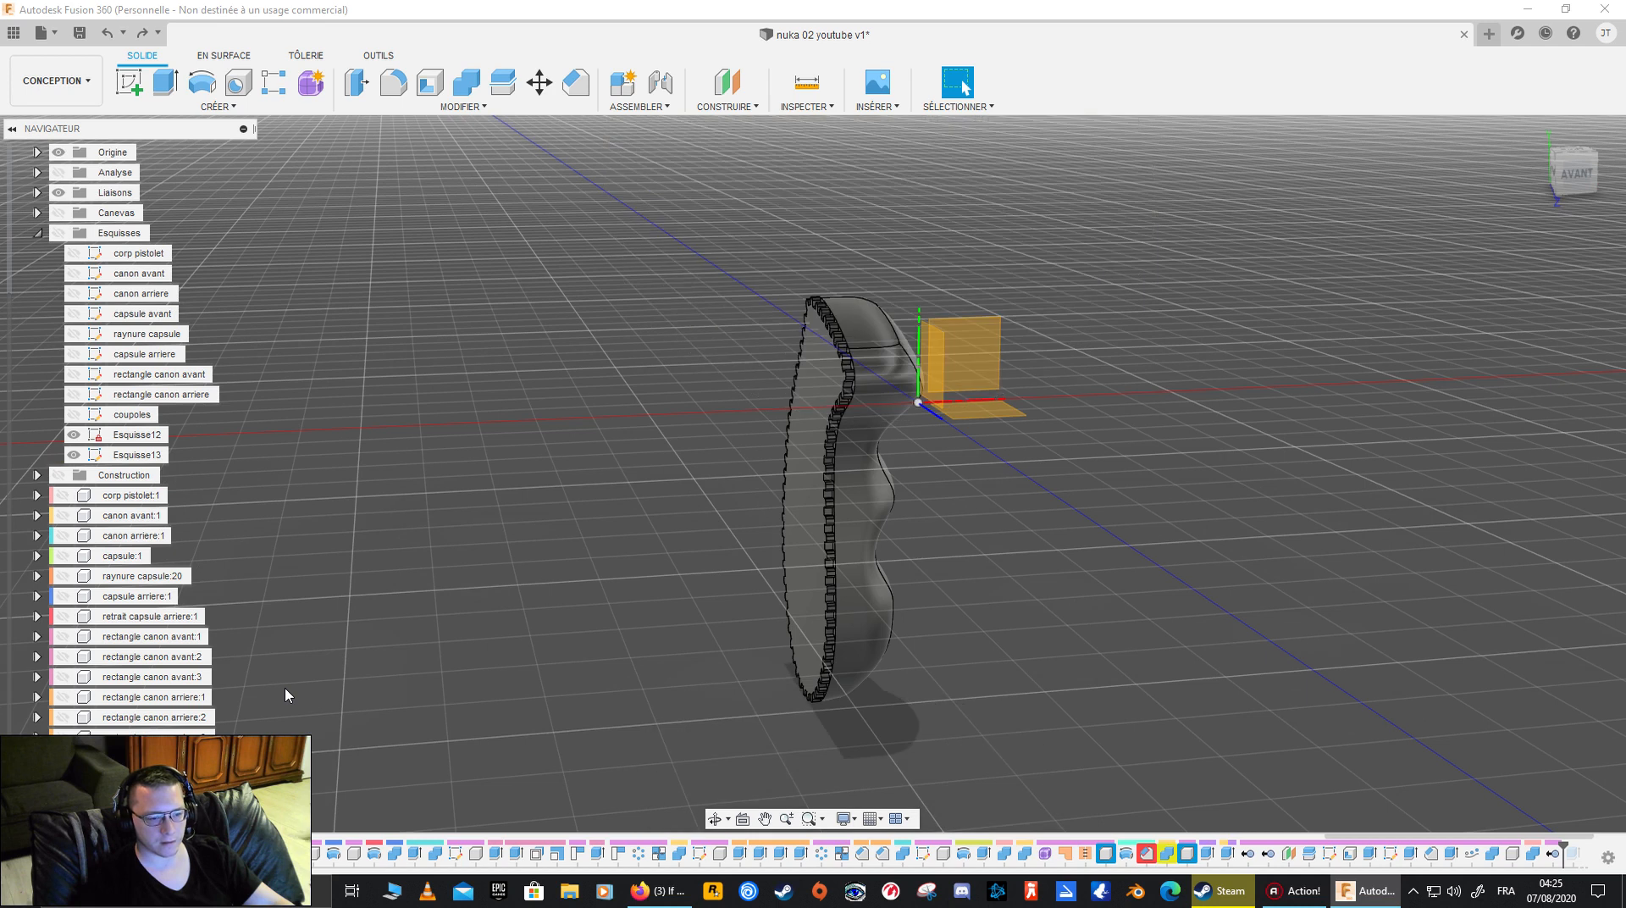
{"action": "key", "text": "ctrl+z"}
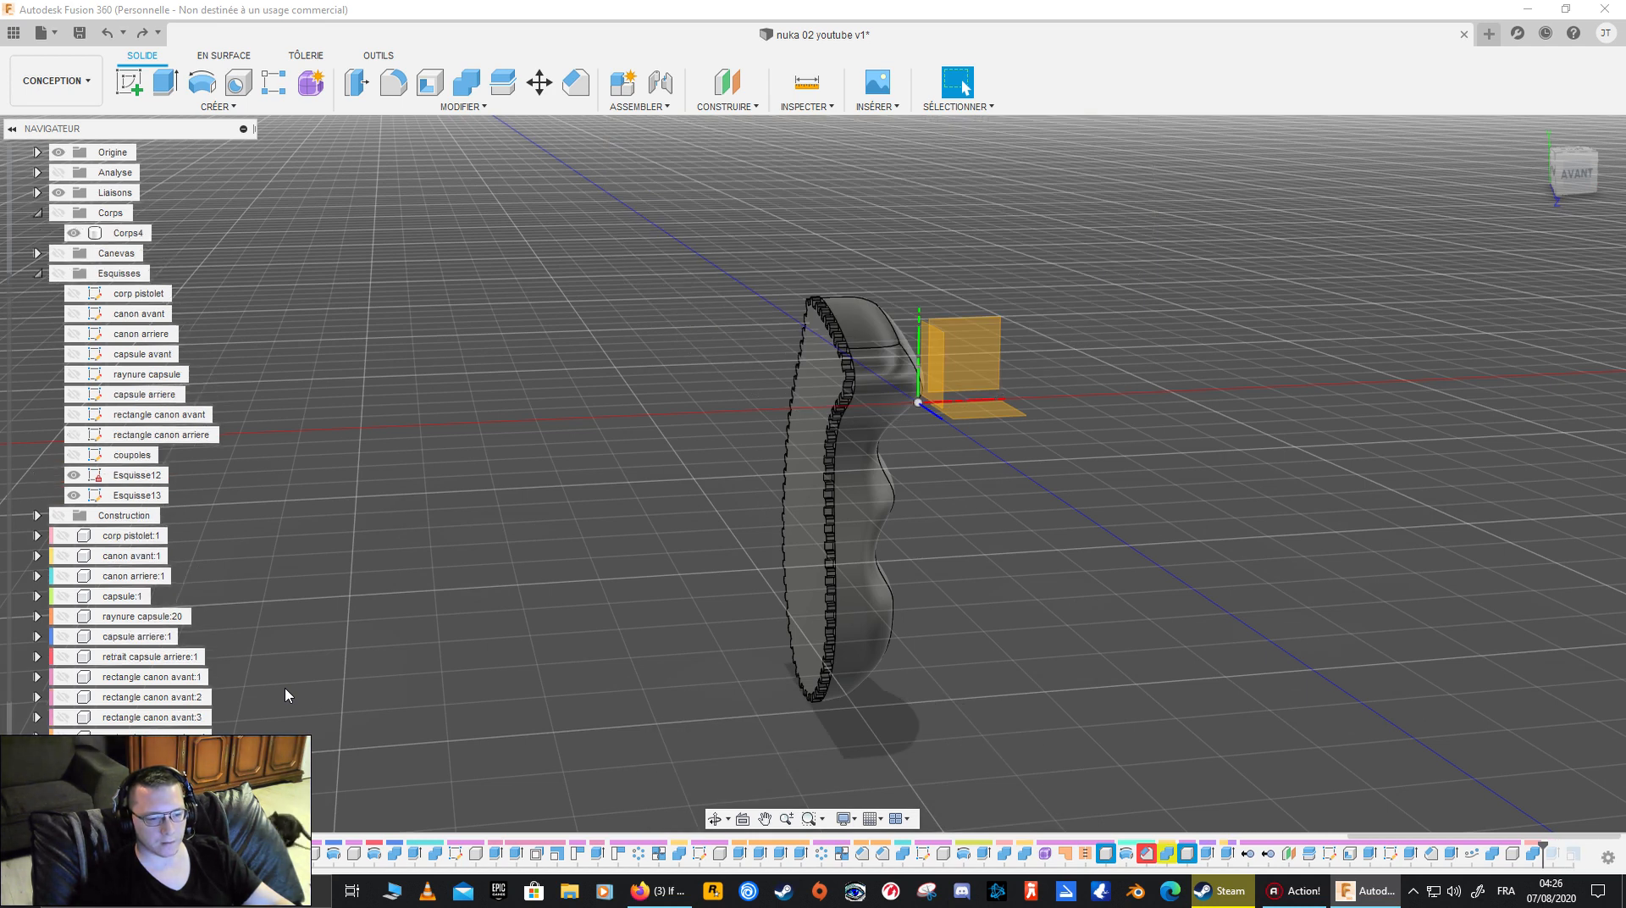
- Undo the Join that merged Corps3 and Corps4 into a new component, restoring both bodies
{"action": "scroll", "coordinate": [281, 439], "scroll_direction": "down", "scroll_amount": 3}
{"action": "left_click", "coordinate": [126, 233]}
{"action": "middle_click_drag", "start_coordinate": [352, 323], "coordinate": [420, 499], "text": "shift"}
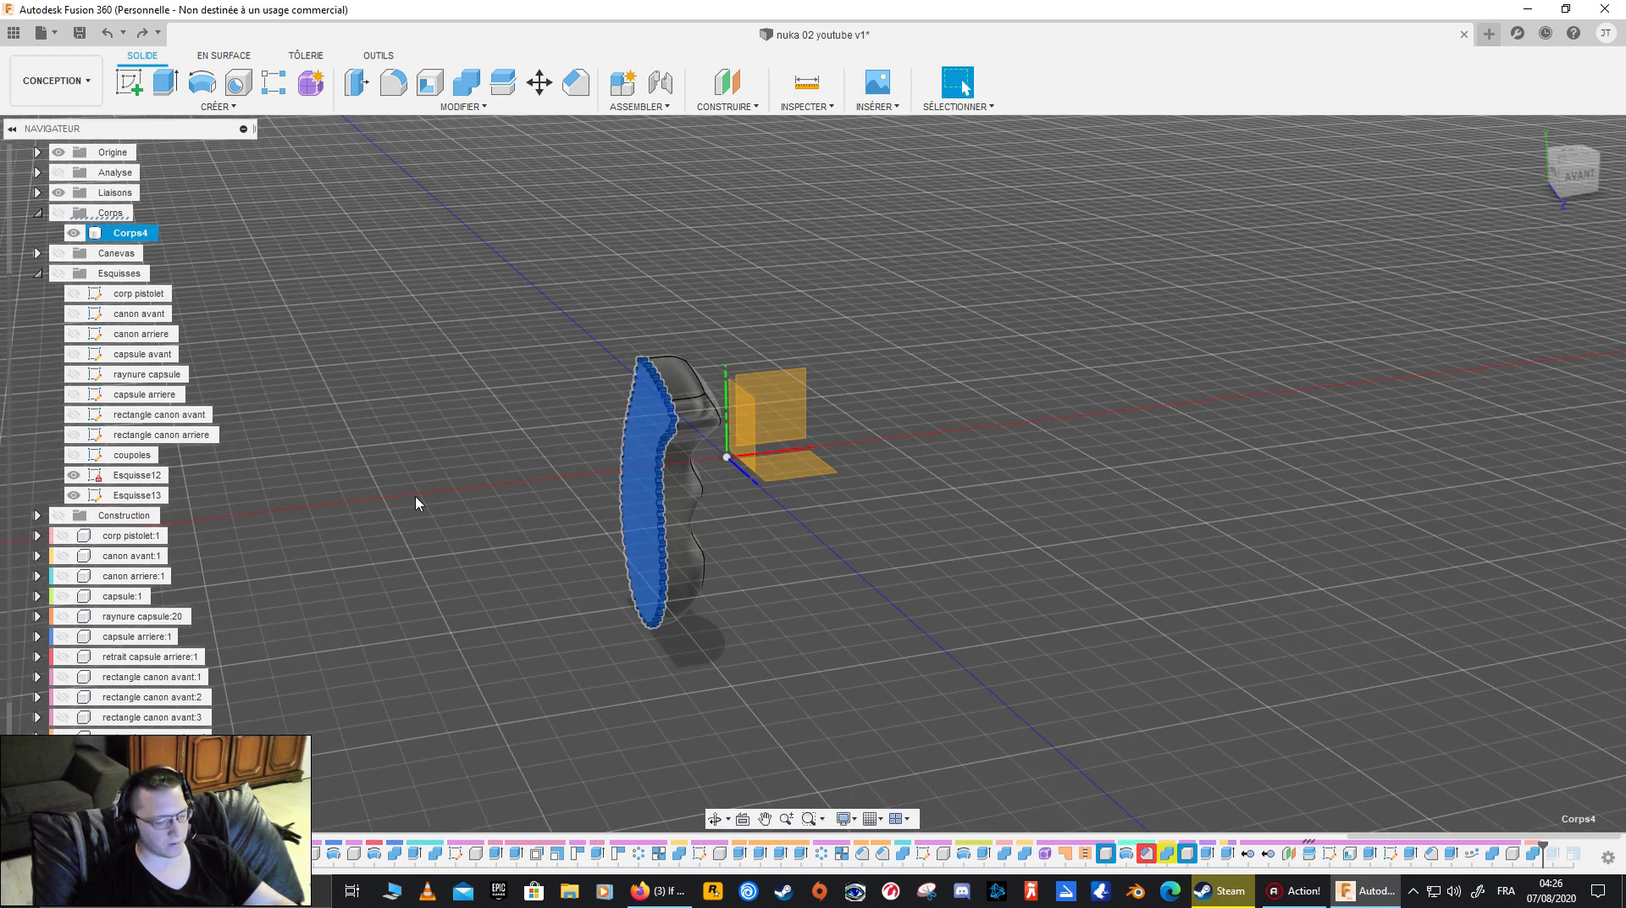
{"action": "key", "text": "ctrl+z"}
{"action": "key", "text": "ctrl+z"}
{"action": "key", "text": "ctrl+z"}
{"action": "key", "text": "ctrl+z"}
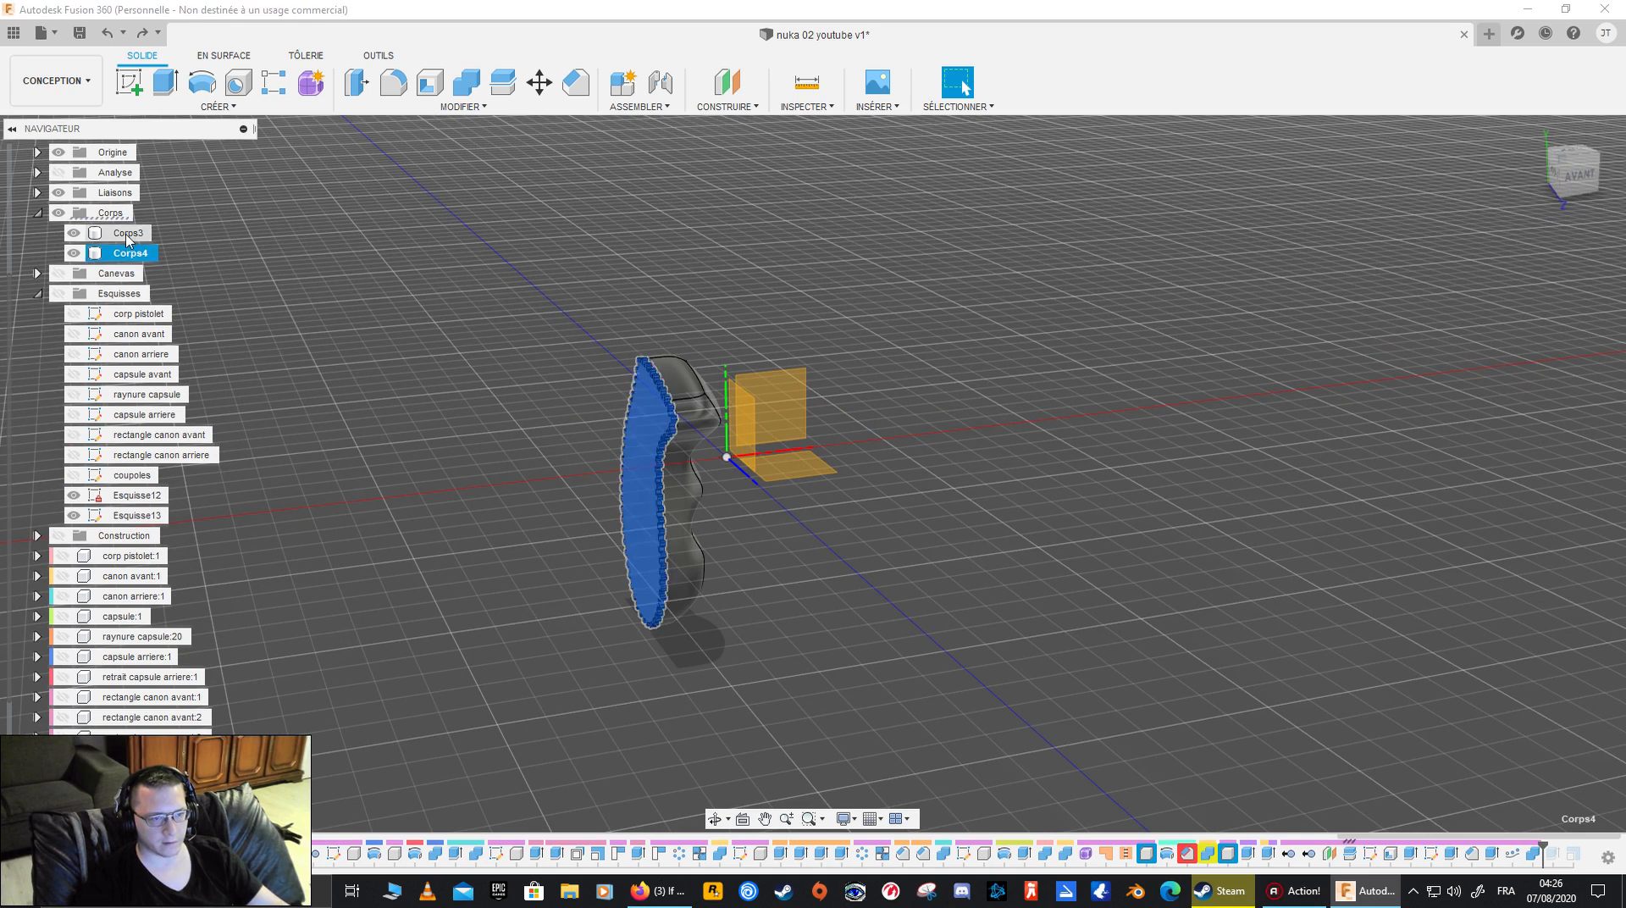
- Join Corps3 and Corps4 into one body with Combine, without making a new component or keeping the tools
{"action": "left_click", "coordinate": [127, 234]}
{"action": "left_click", "coordinate": [130, 254], "text": "ctrl"}
{"action": "right_click", "coordinate": [132, 255]}
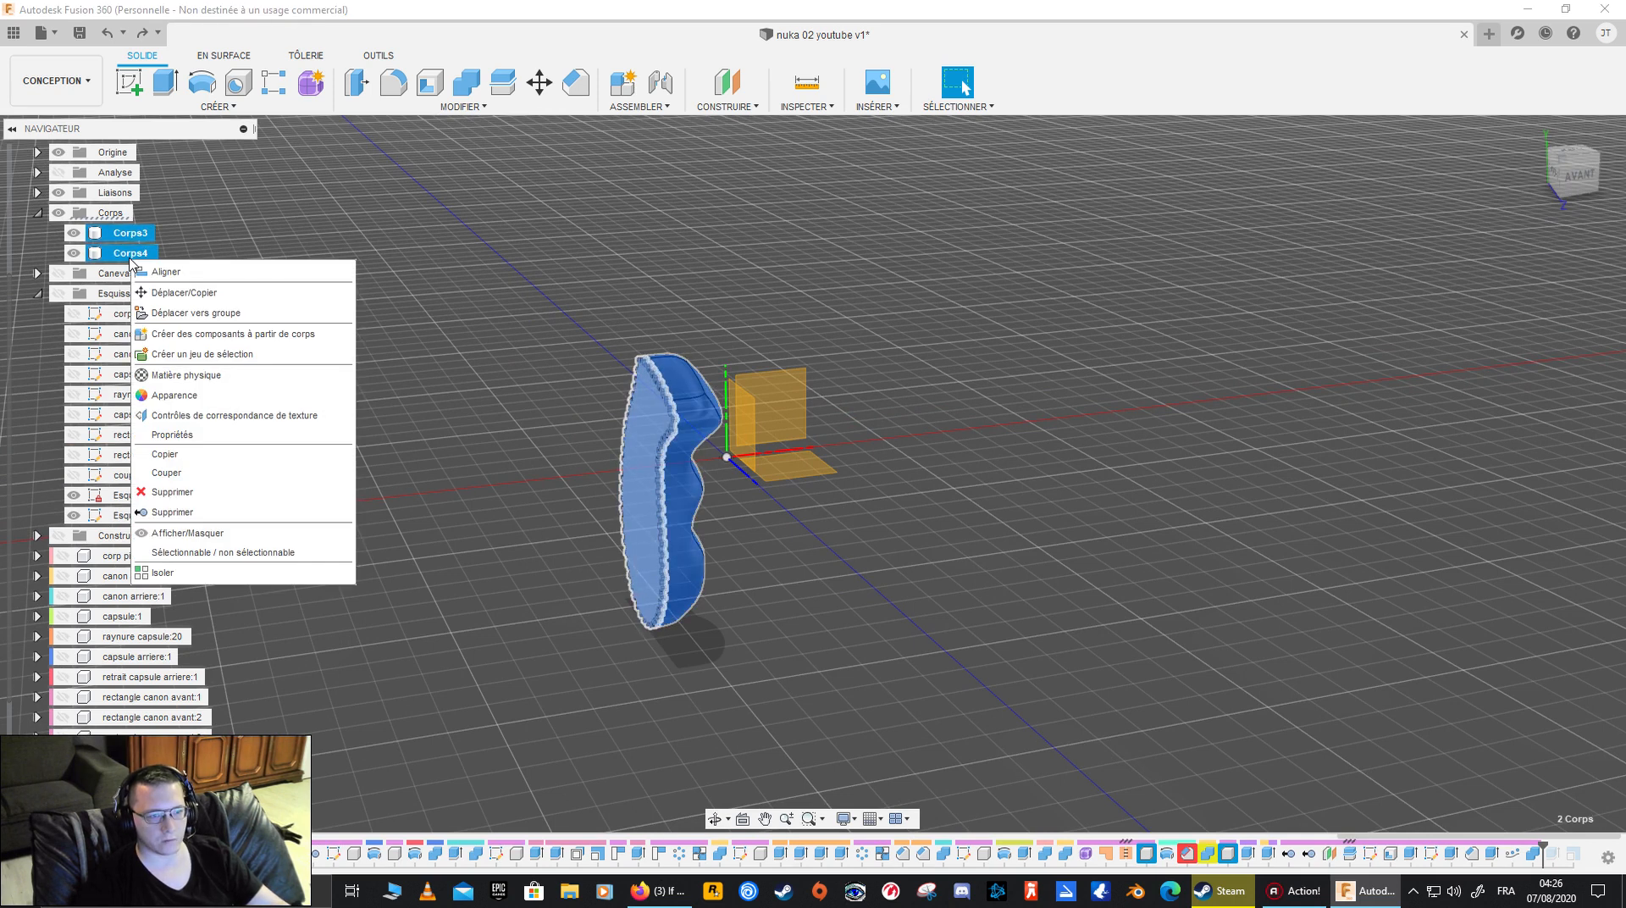
{"action": "left_click", "coordinate": [474, 83]}
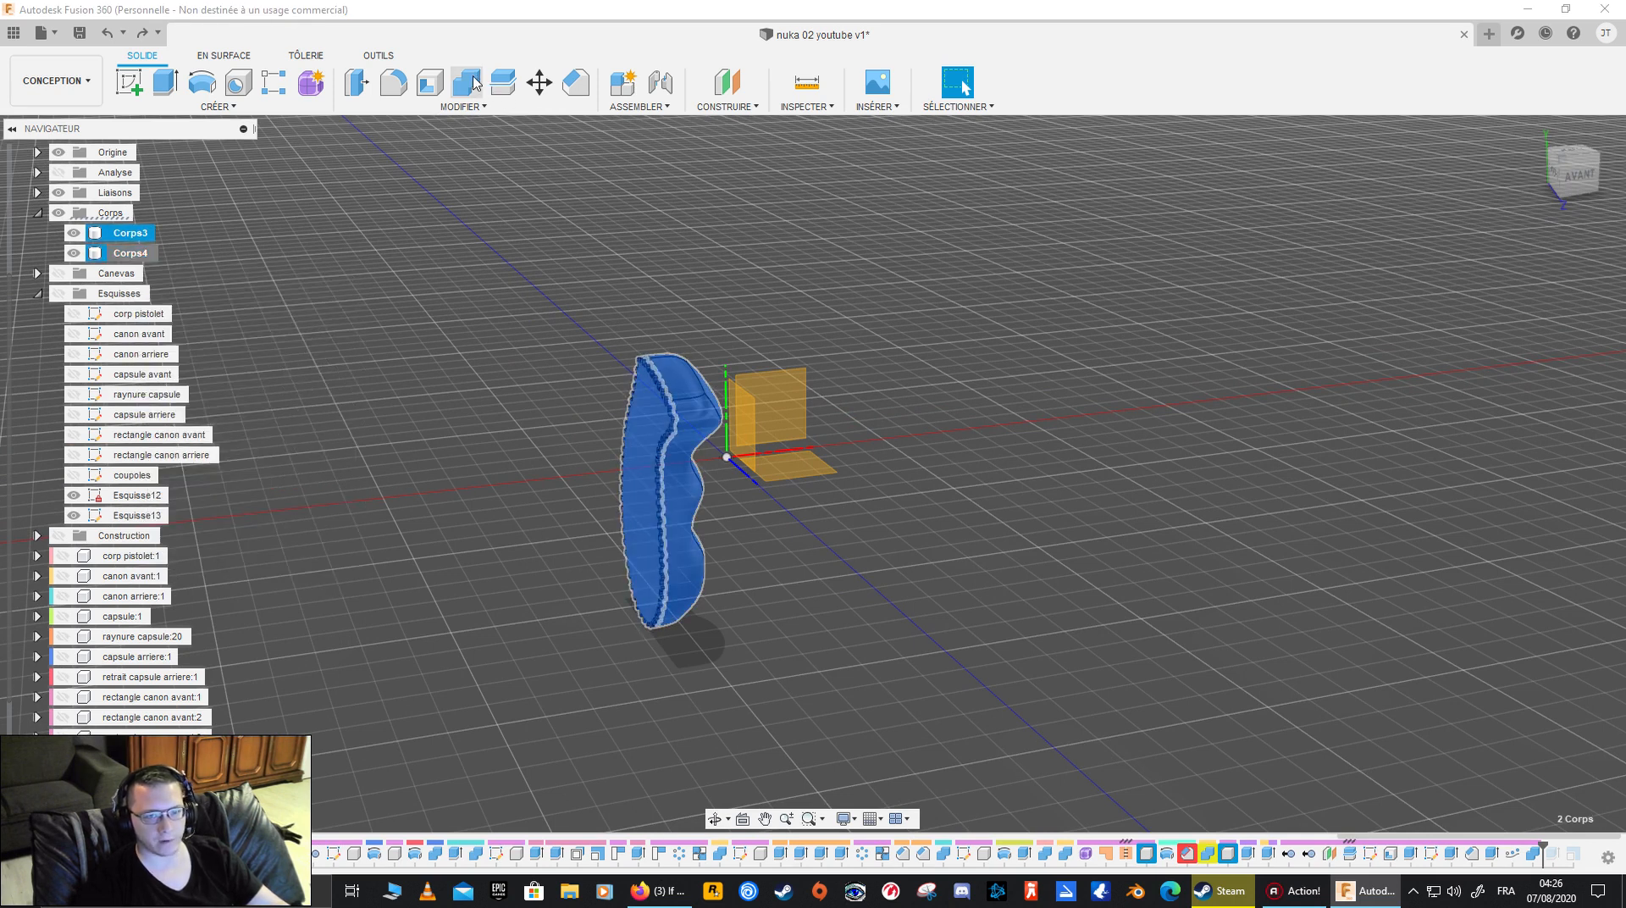
{"action": "left_click", "coordinate": [474, 83]}
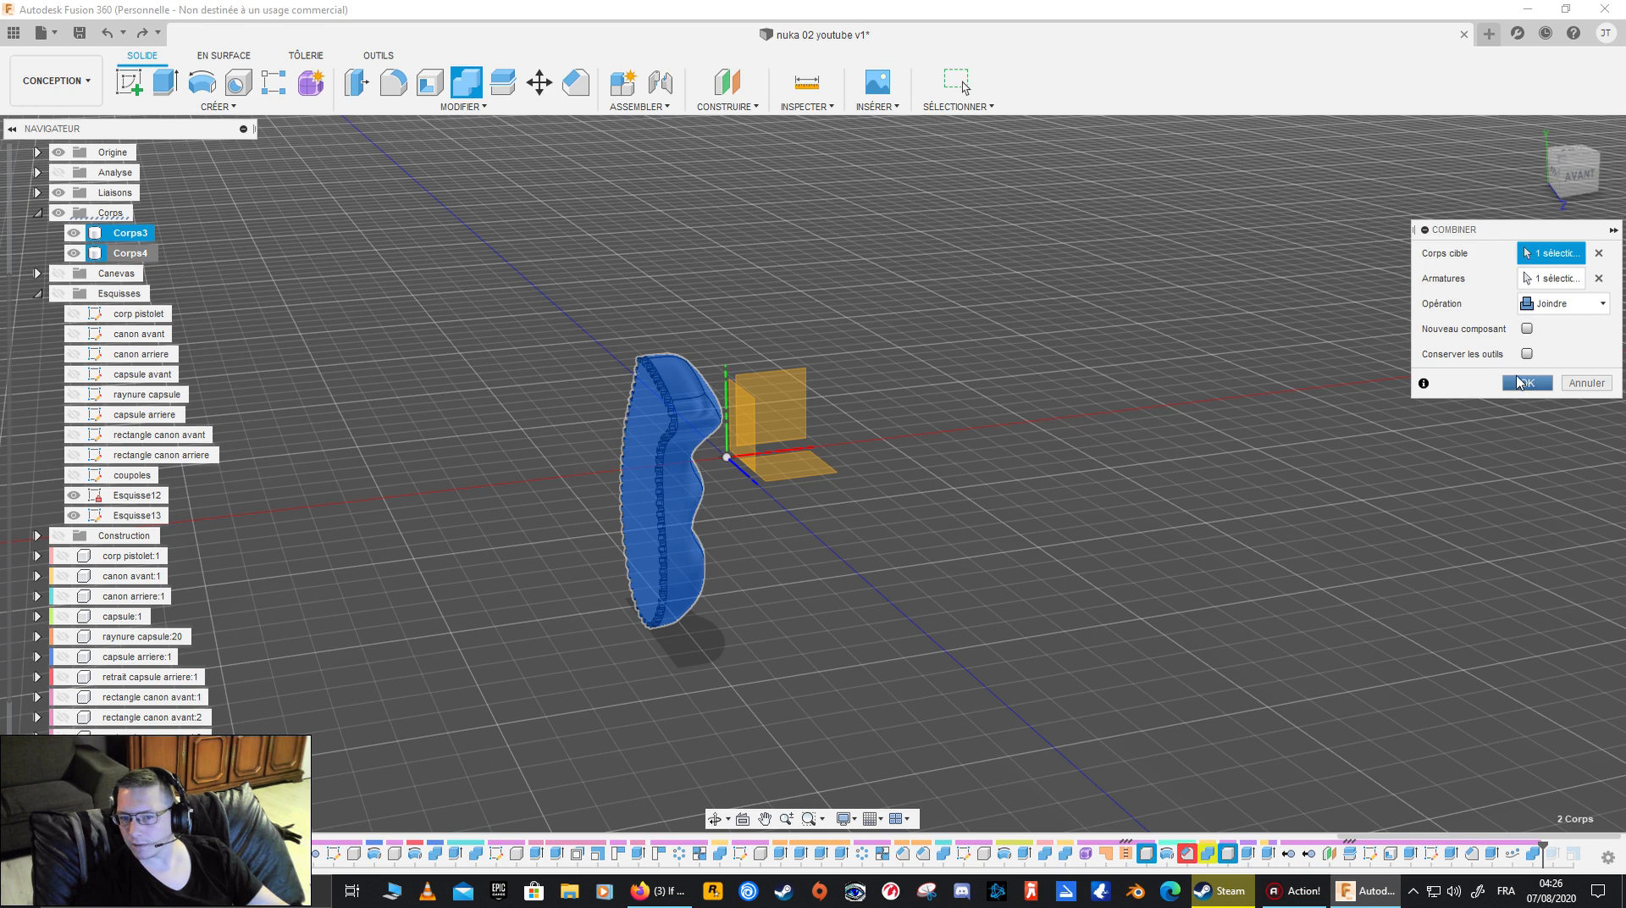
{"action": "left_click", "coordinate": [1547, 283]}
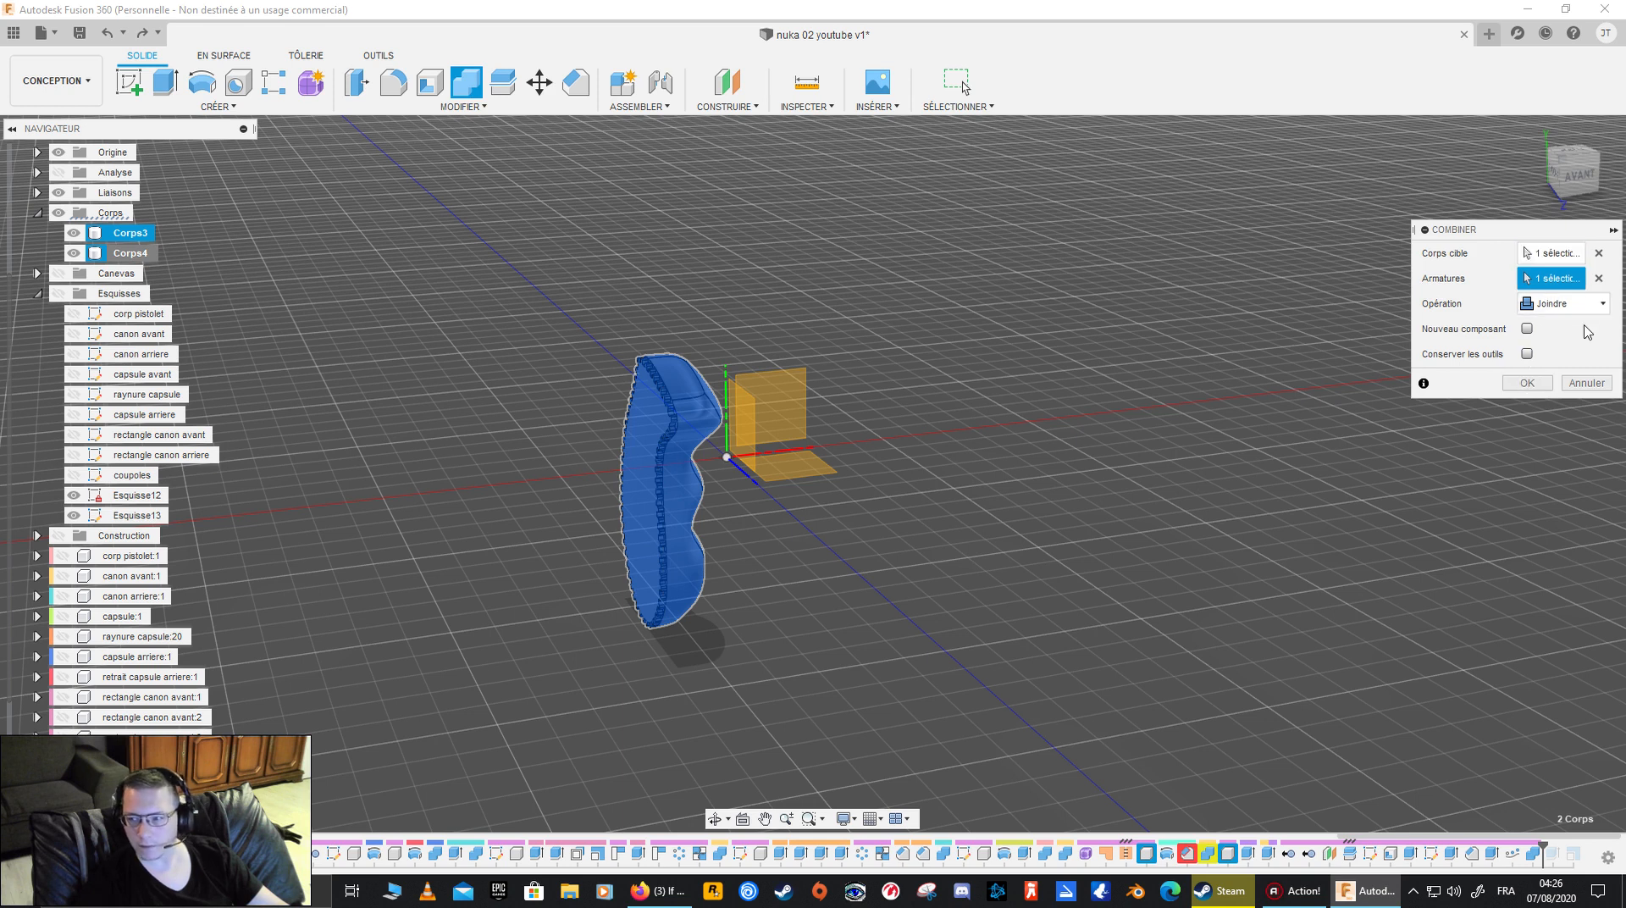
{"action": "left_click", "coordinate": [1599, 256]}
{"action": "left_click", "coordinate": [1600, 278]}
{"action": "left_click", "coordinate": [1555, 259]}
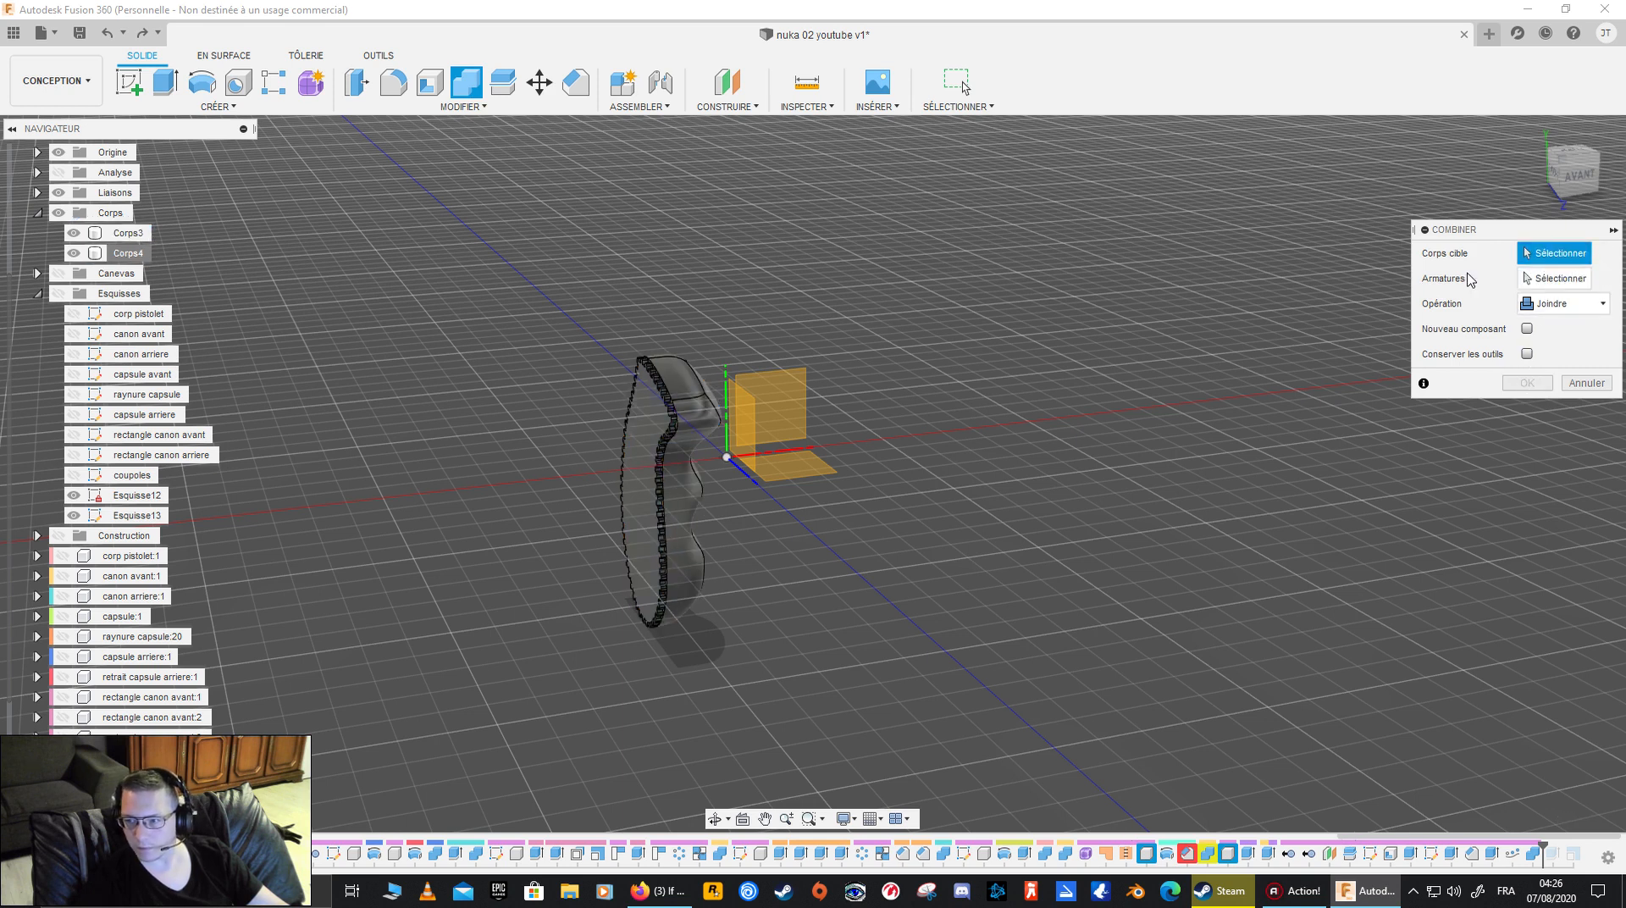
{"action": "left_click", "coordinate": [673, 492]}
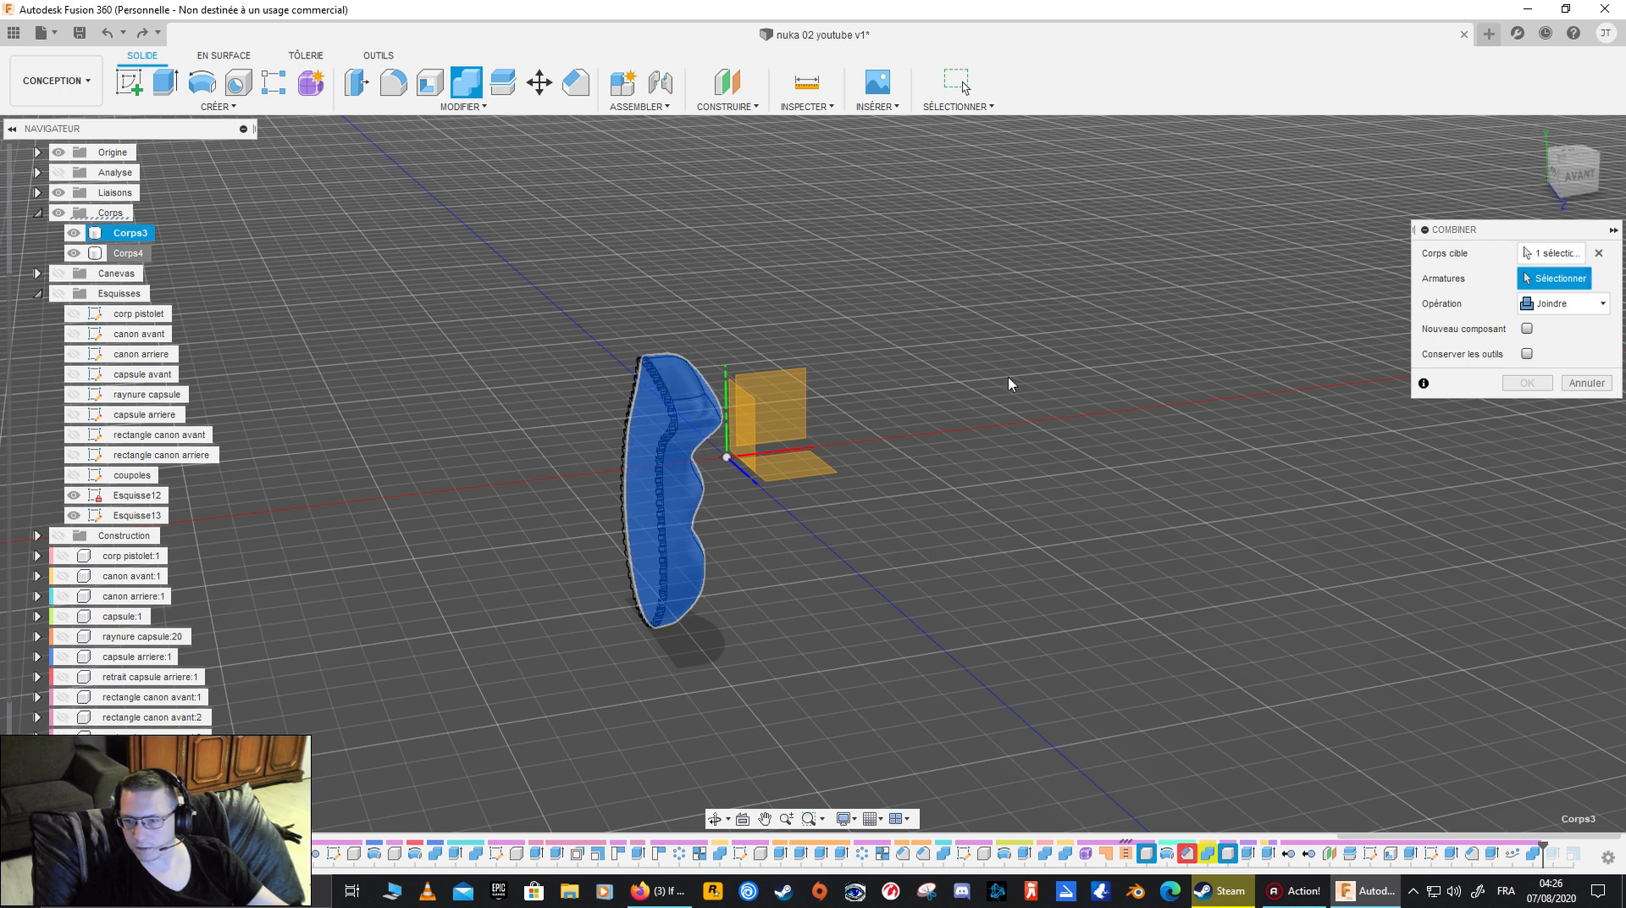
{"action": "left_click", "coordinate": [652, 512]}
{"action": "left_click", "coordinate": [1525, 385]}
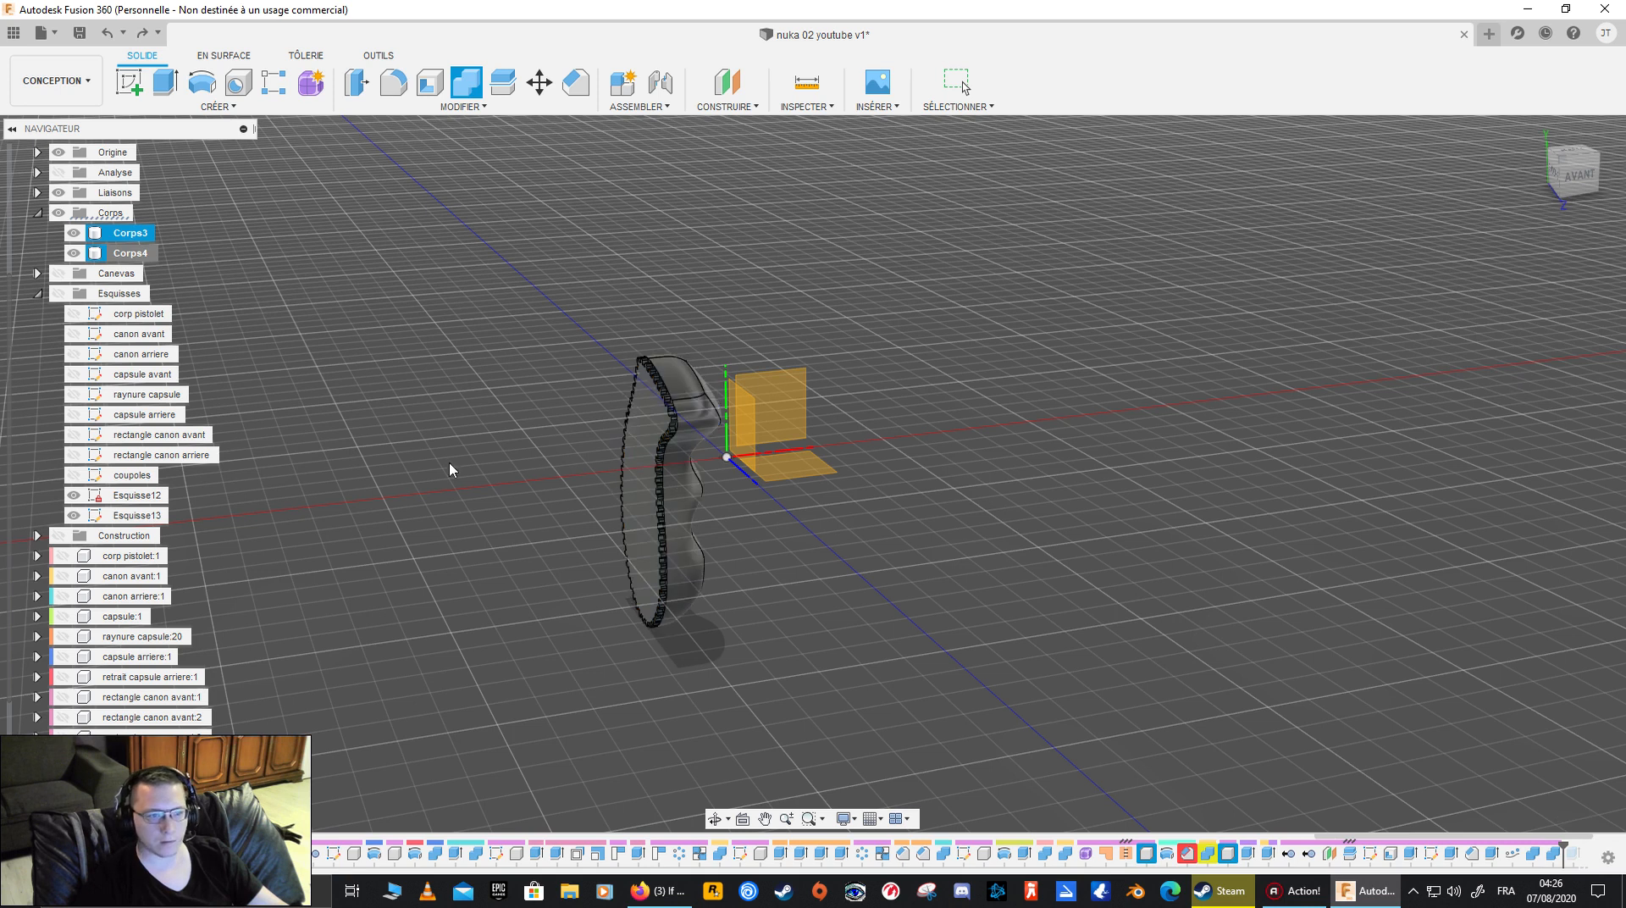
{"action": "left_click", "coordinate": [118, 232]}
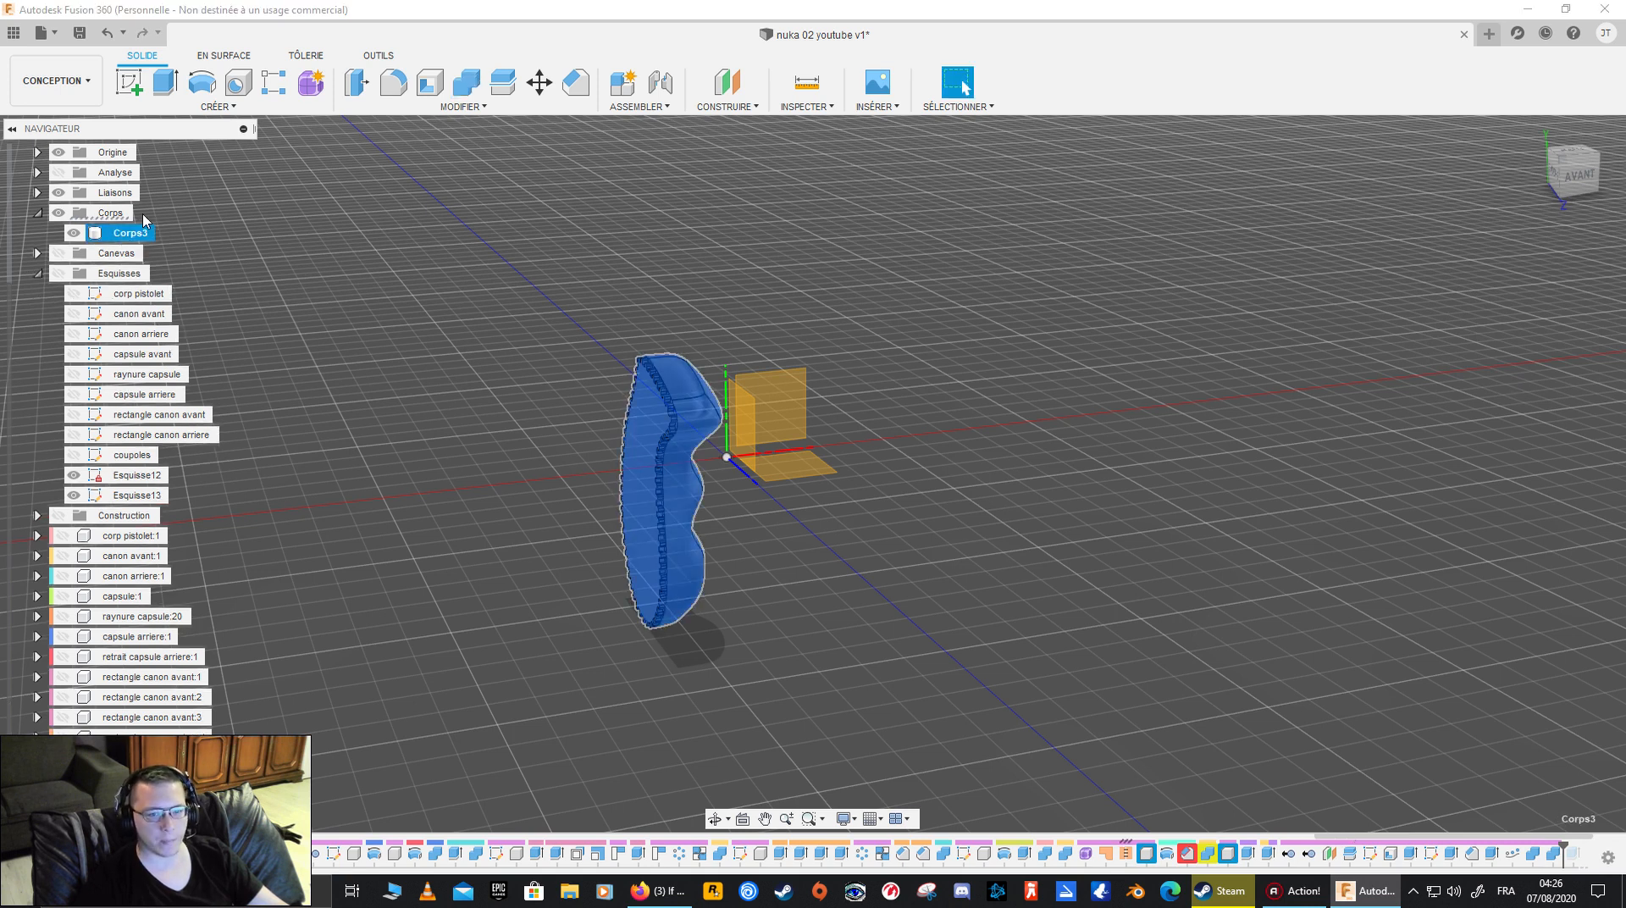
{"action": "left_click", "coordinate": [218, 106]}
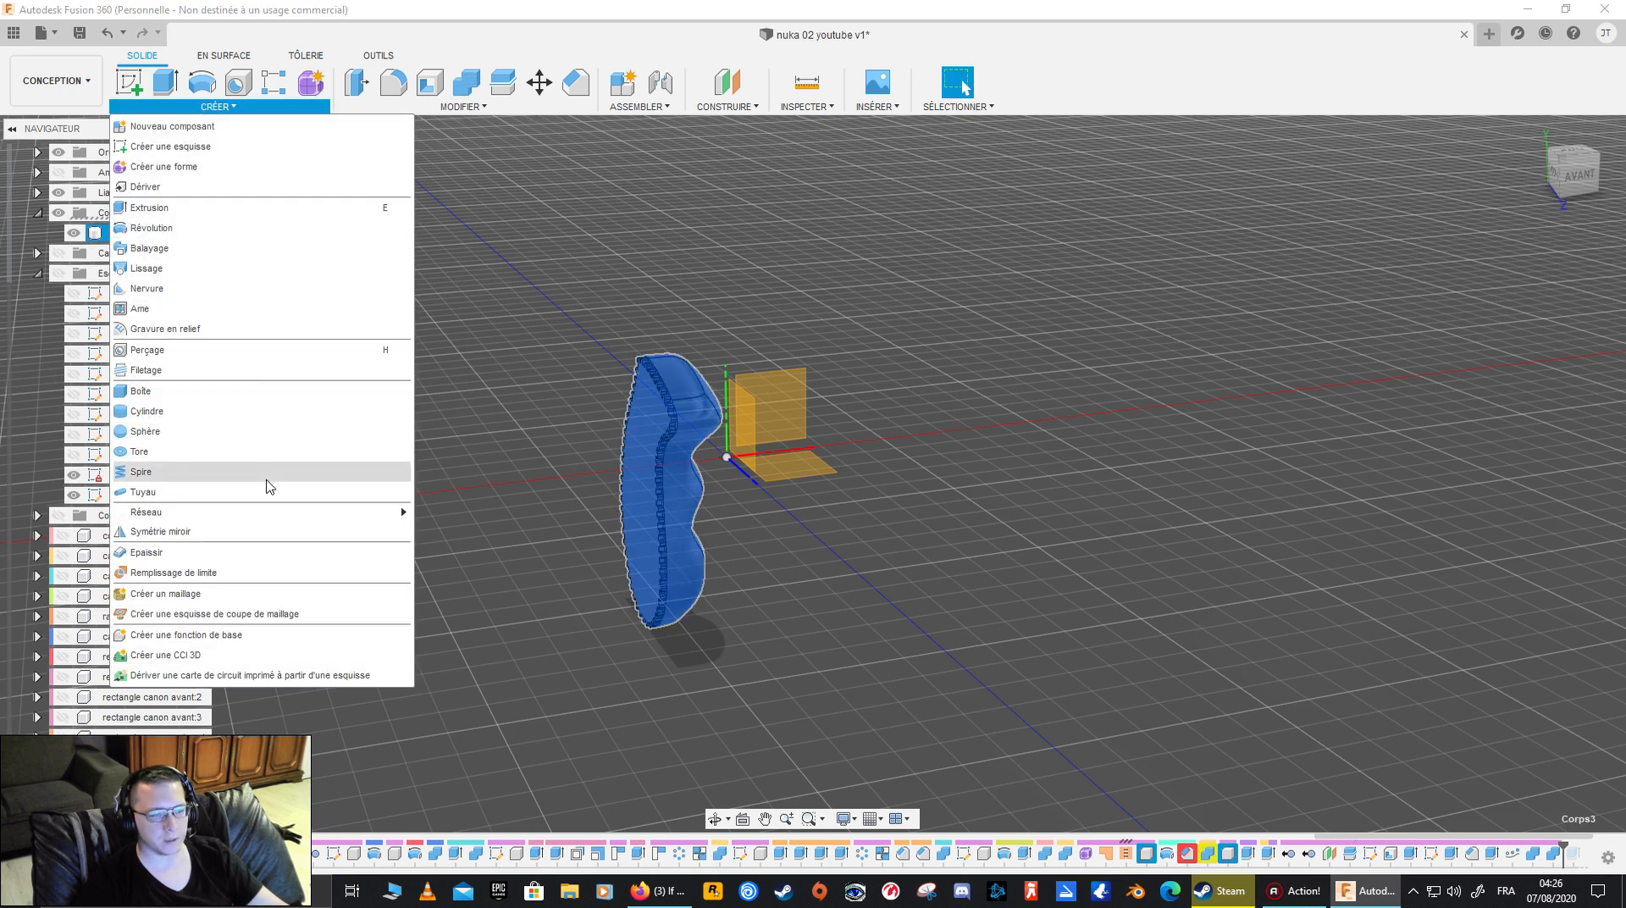
{"action": "left_click", "coordinate": [298, 530]}
{"action": "left_click", "coordinate": [1569, 336]}
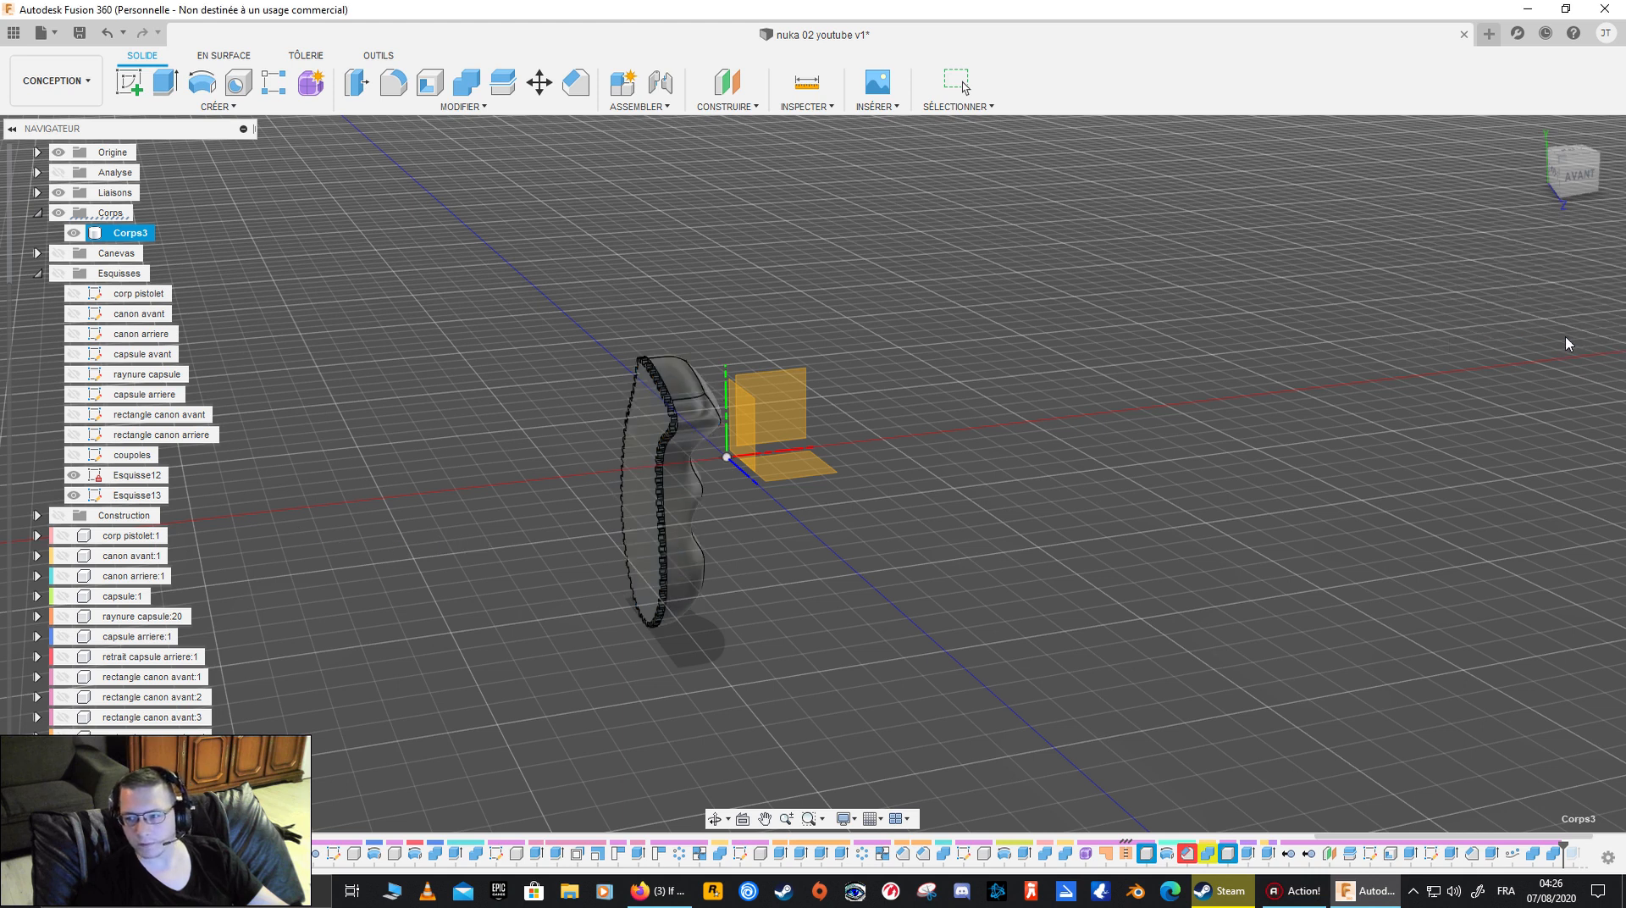
- Mirror the Corps3 body across the grip half's flat inner face, using Bodies as the pattern type
{"action": "left_click", "coordinate": [218, 106]}
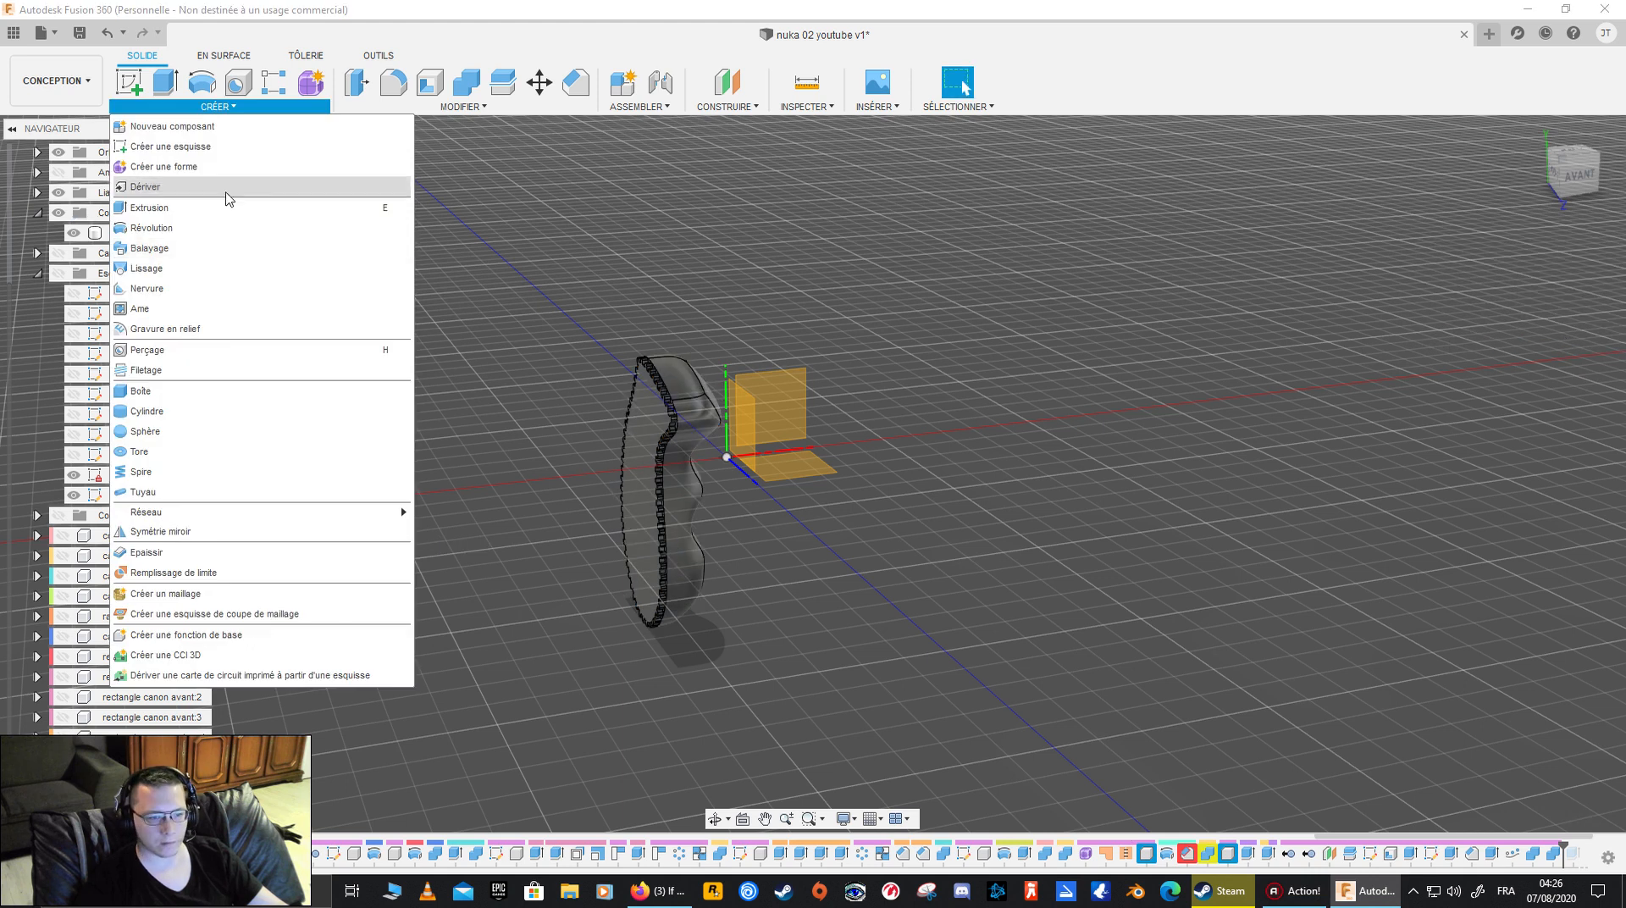
{"action": "left_click", "coordinate": [215, 531]}
{"action": "left_click", "coordinate": [1569, 256]}
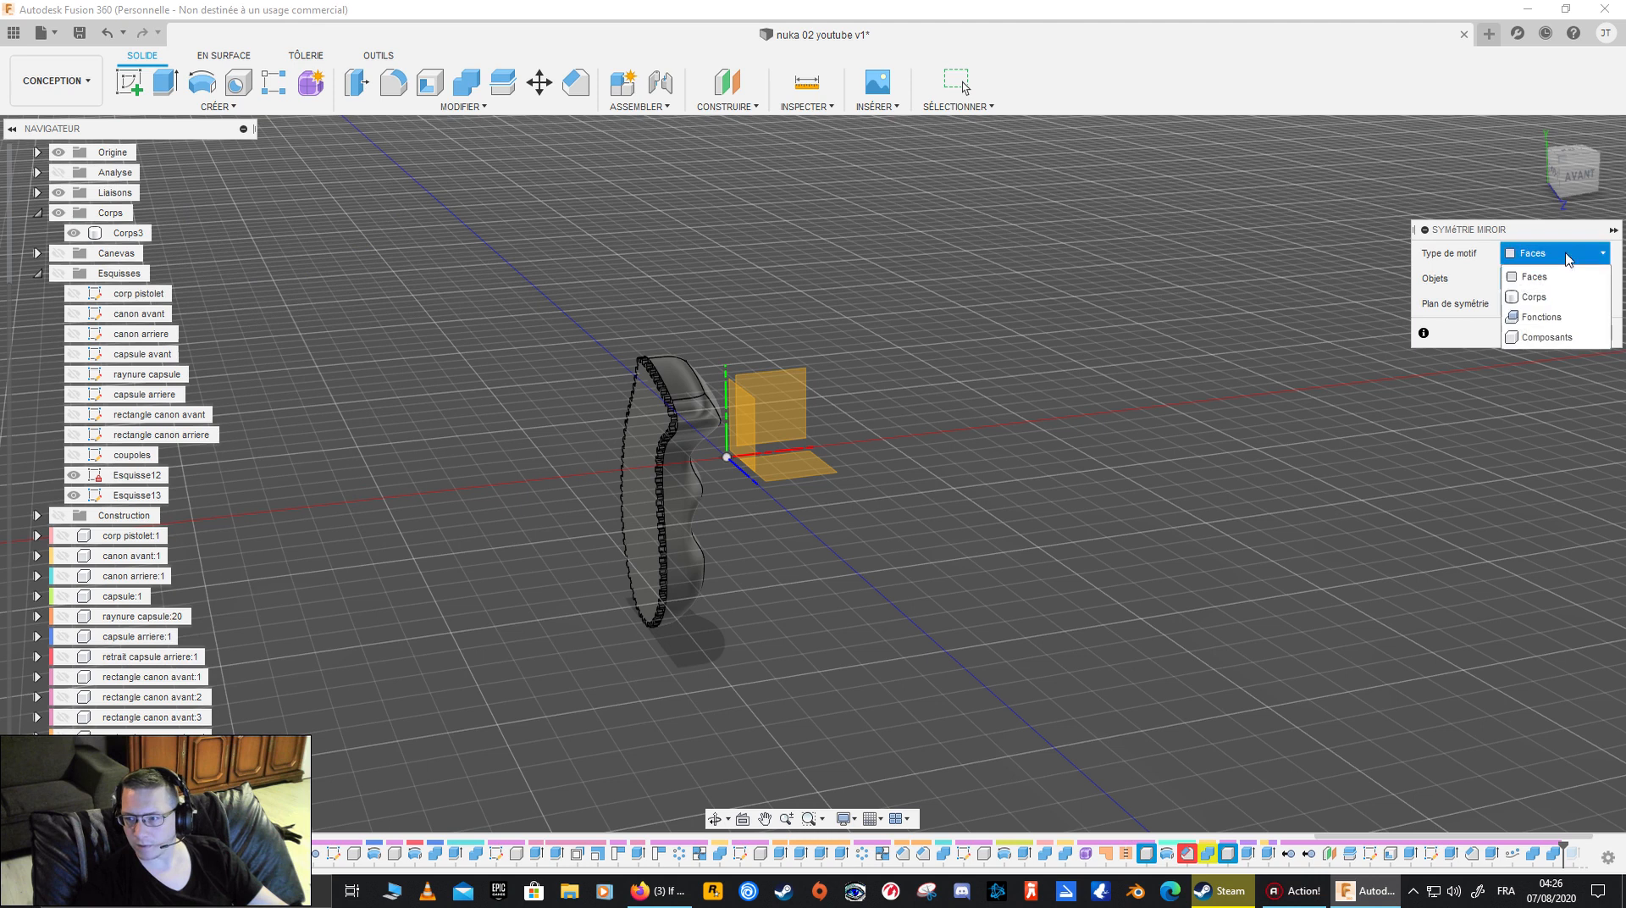
{"action": "left_click", "coordinate": [1534, 276]}
{"action": "left_click", "coordinate": [657, 440]}
{"action": "left_click", "coordinate": [1511, 305]}
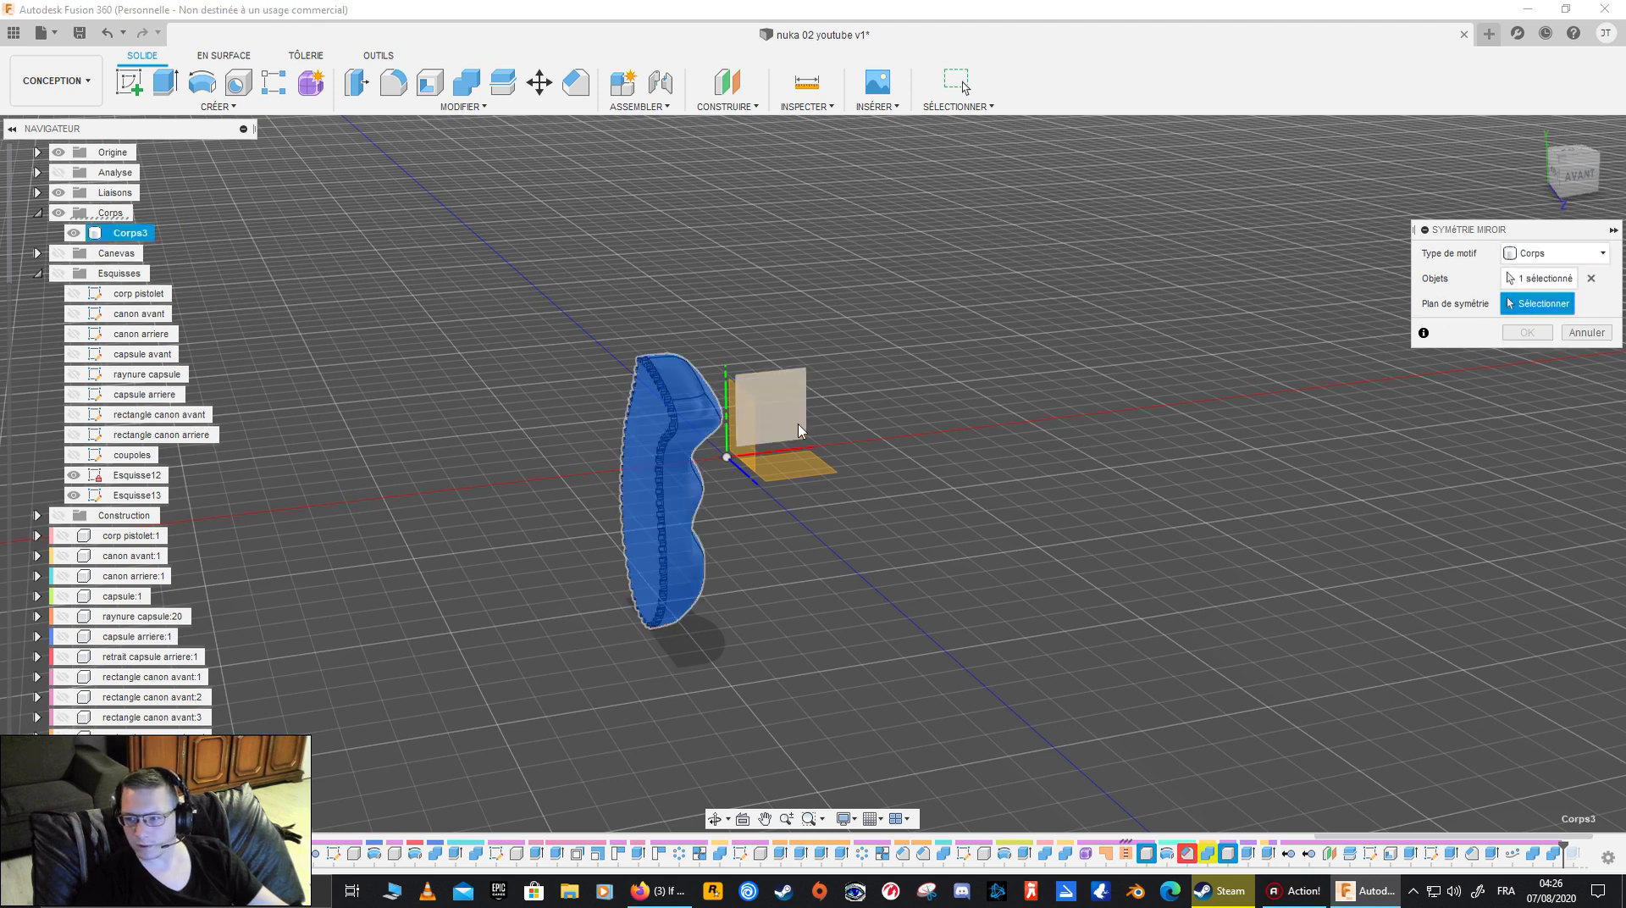
{"action": "left_click", "coordinate": [666, 441]}
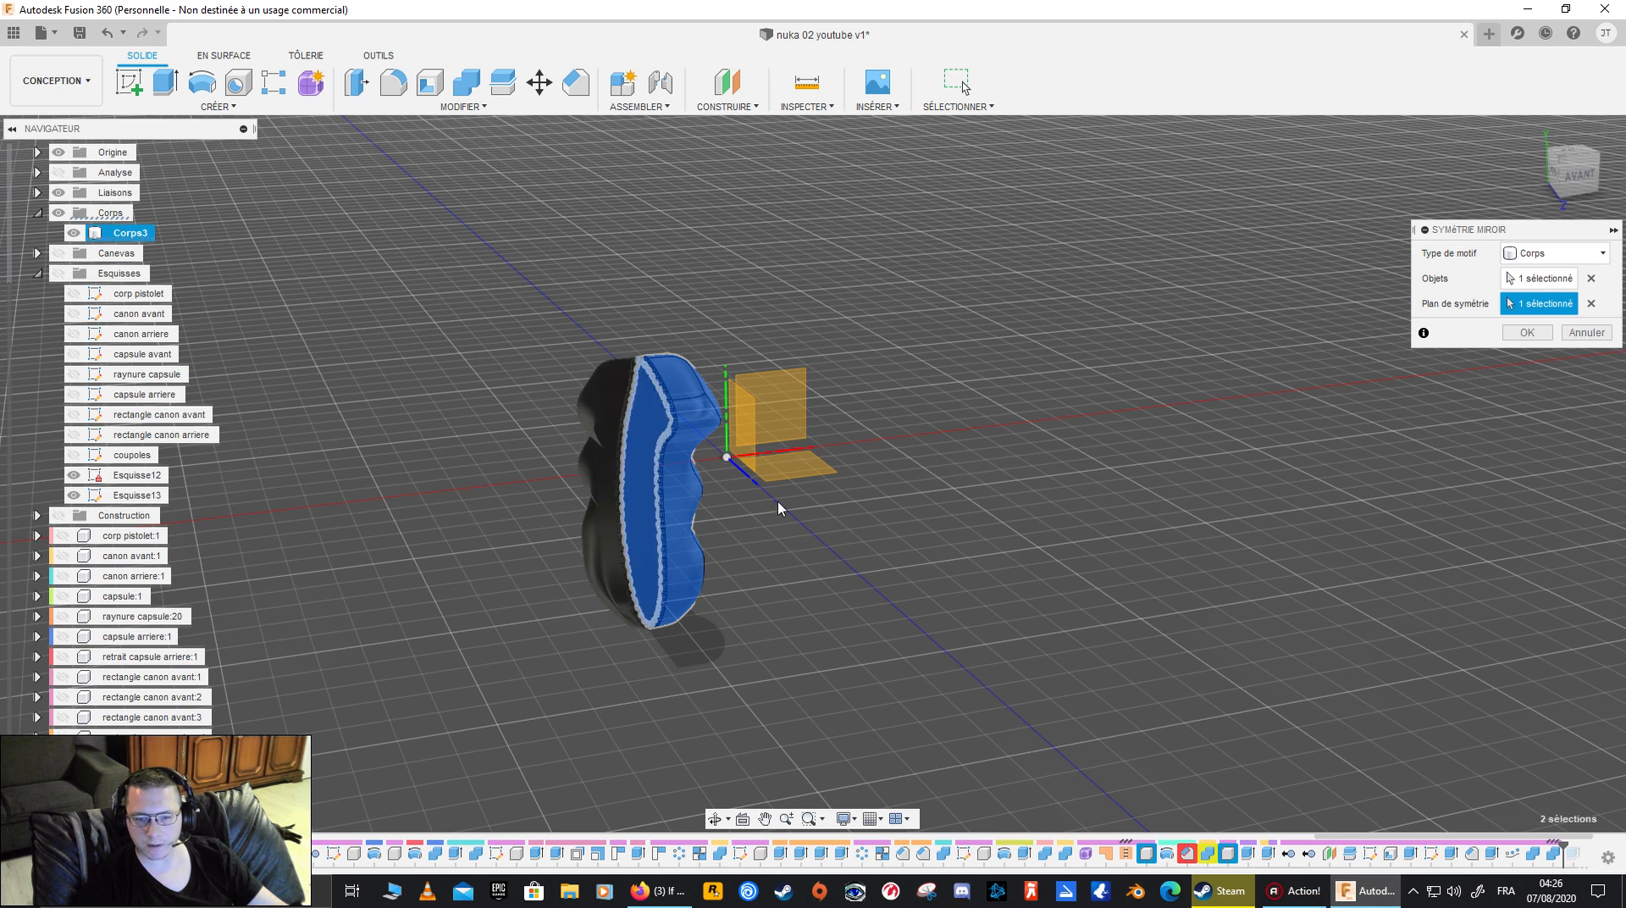
{"action": "left_click", "coordinate": [1525, 333]}
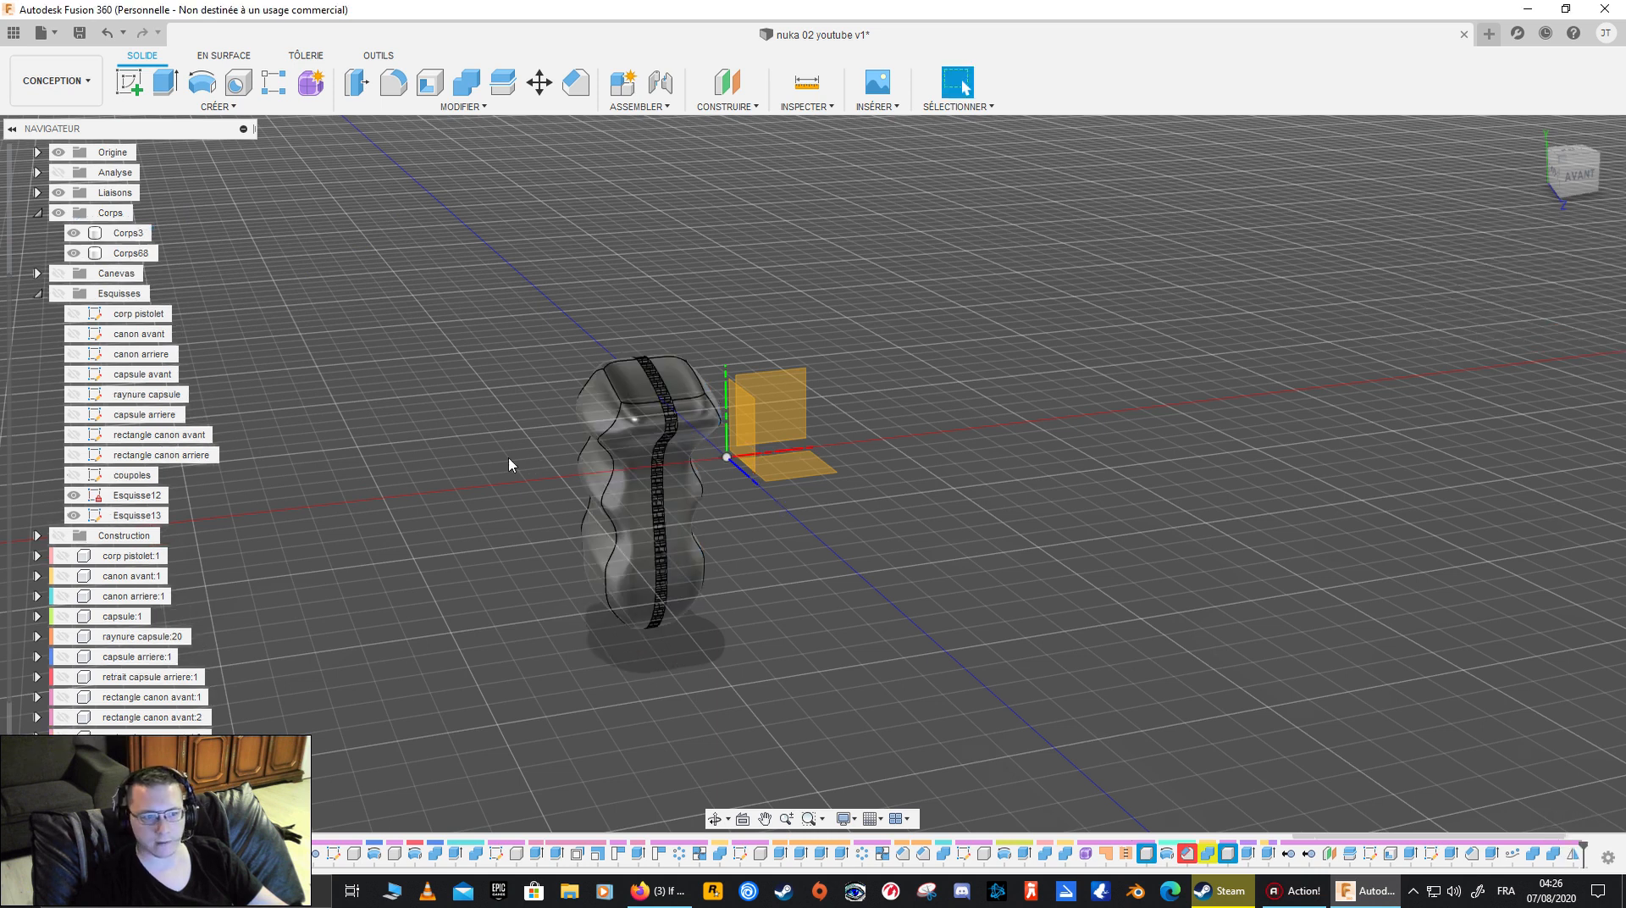
- Join Corps3 and its mirrored half into a single grip body
{"action": "left_click", "coordinate": [128, 253]}
{"action": "left_click", "coordinate": [129, 233], "text": "ctrl"}
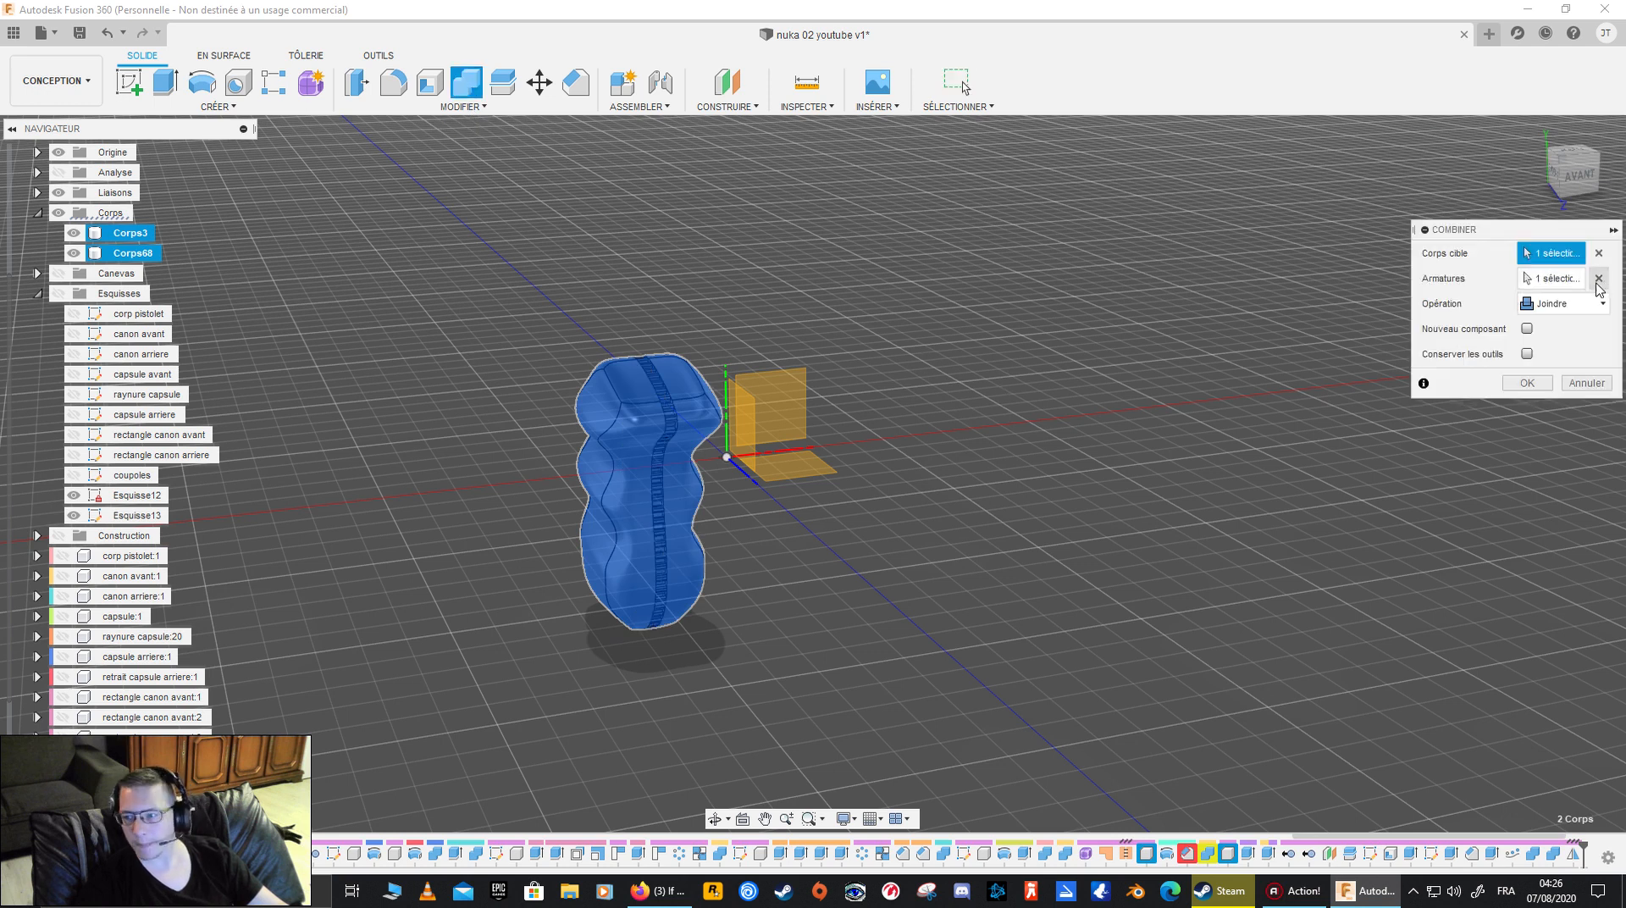
{"action": "left_click", "coordinate": [1528, 383]}
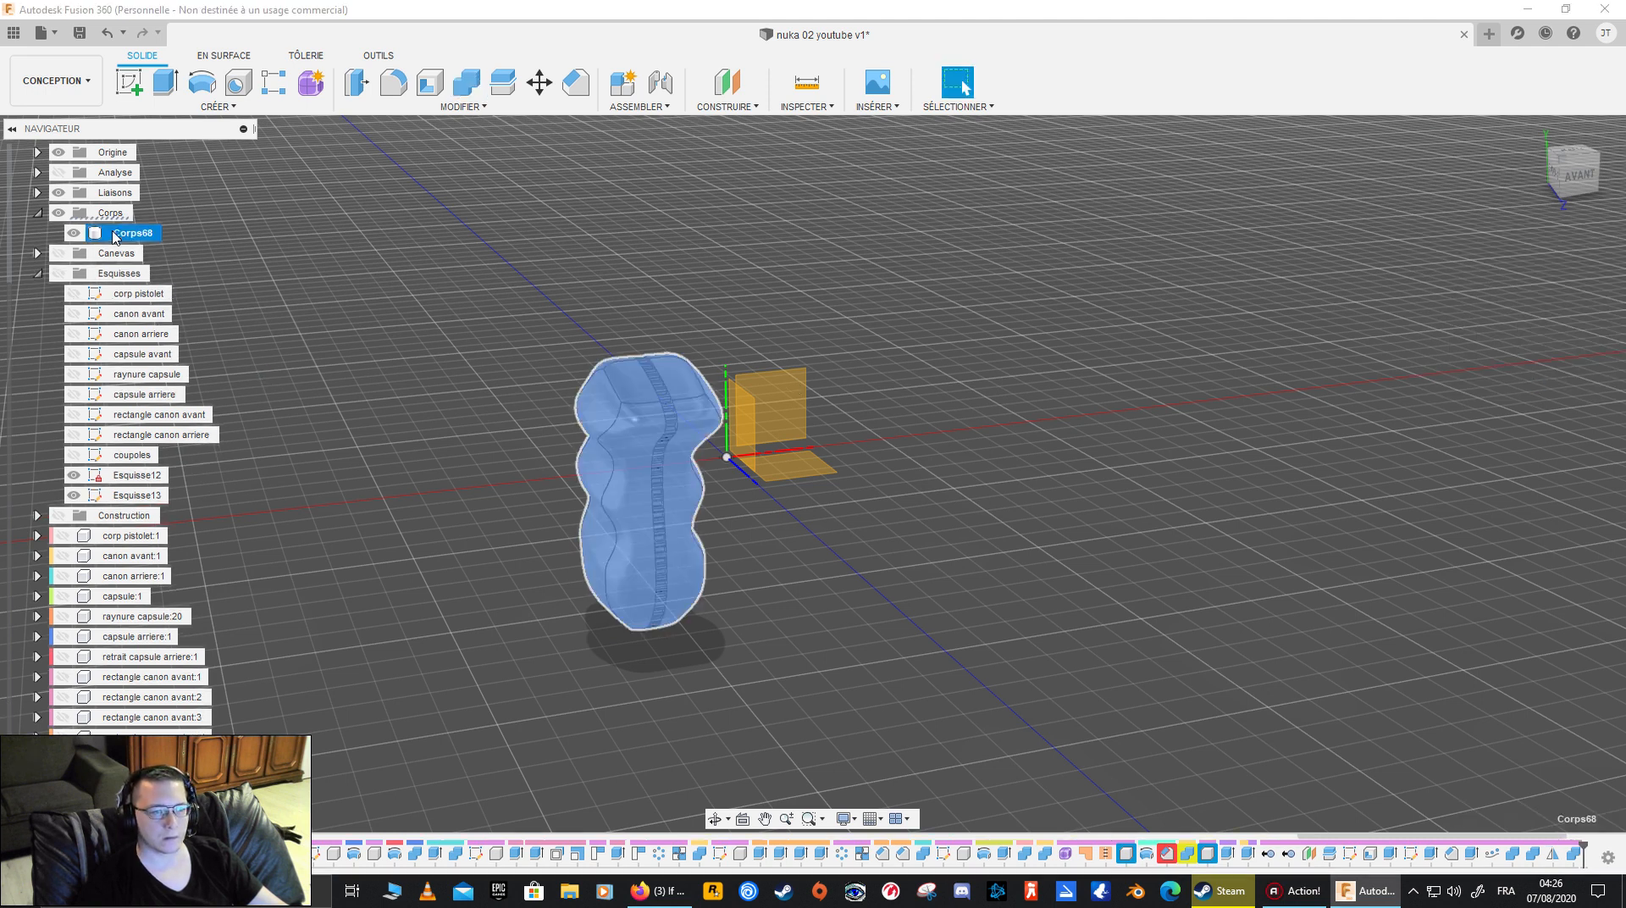
- Rename the joined grip body "manche" and create a component from it
{"action": "double_click", "coordinate": [127, 233]}
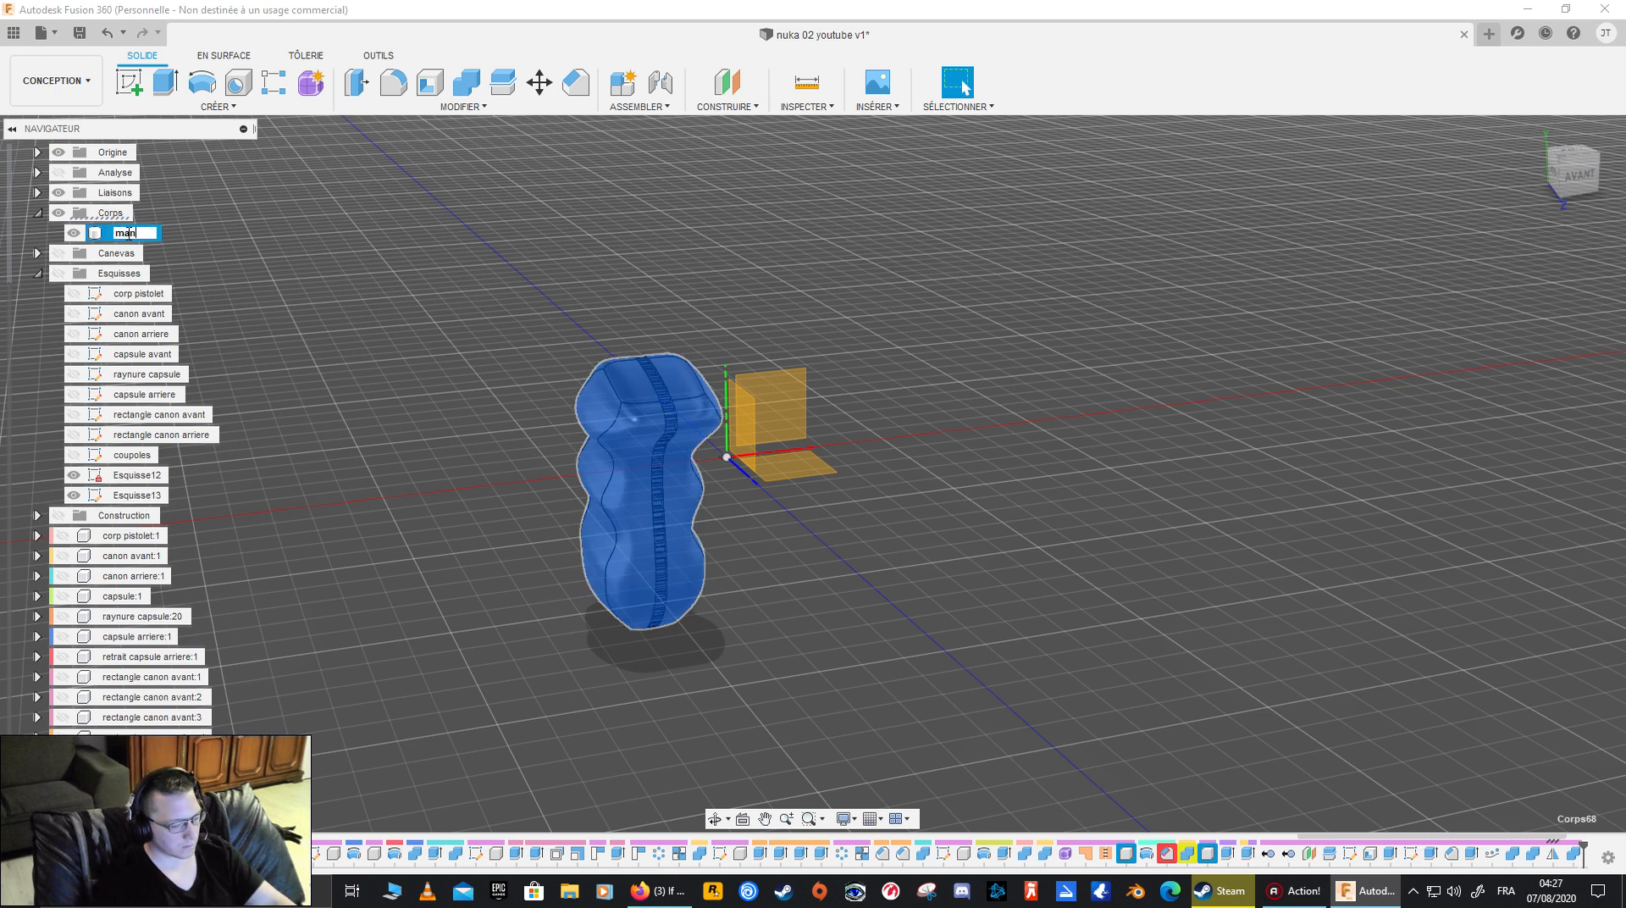
{"action": "right_click", "coordinate": [128, 235]}
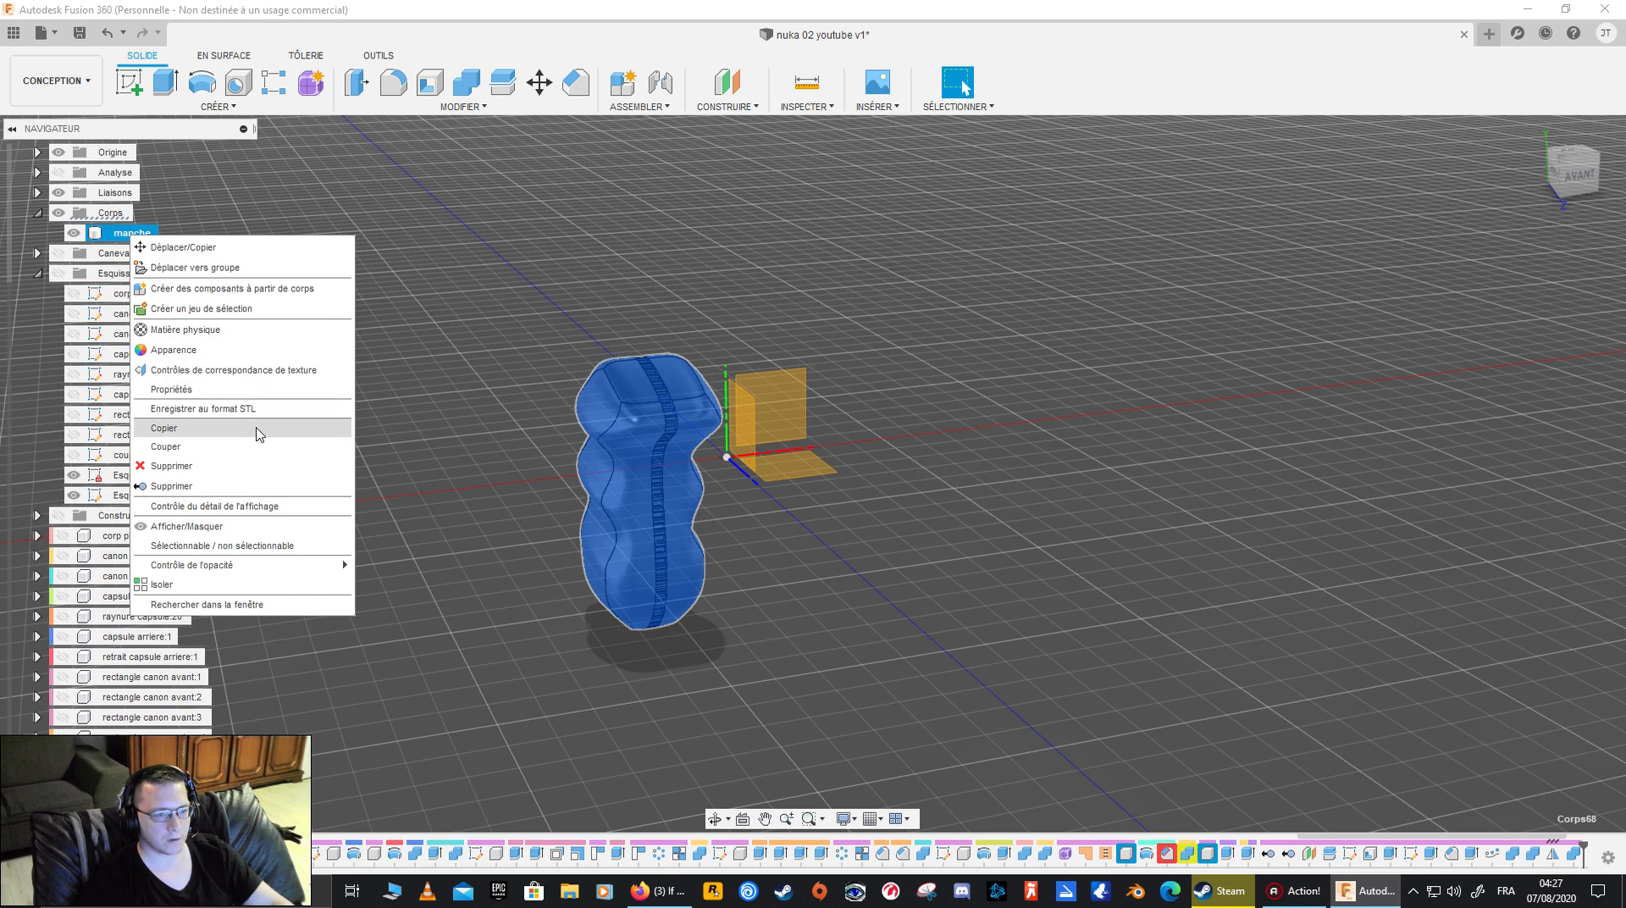
{"action": "left_click", "coordinate": [282, 288]}
- Check the manche grip component by toggling its visibility and viewing it from several sides
{"action": "scroll", "coordinate": [233, 559], "scroll_direction": "up", "scroll_amount": 3}
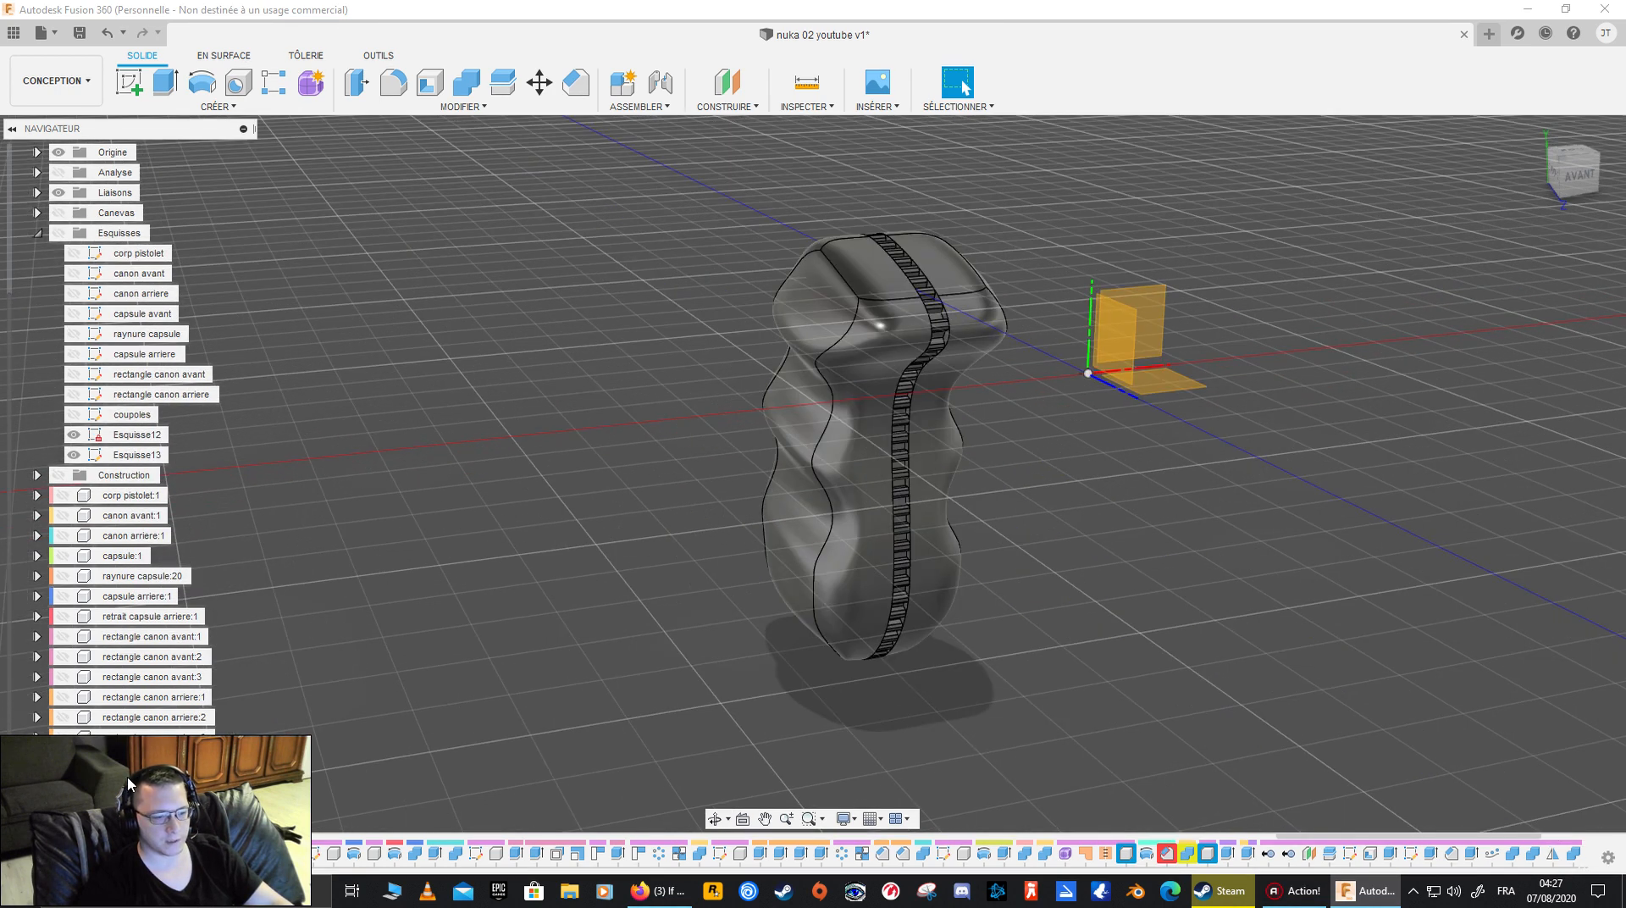
{"action": "left_click", "coordinate": [63, 778]}
{"action": "left_click", "coordinate": [63, 779]}
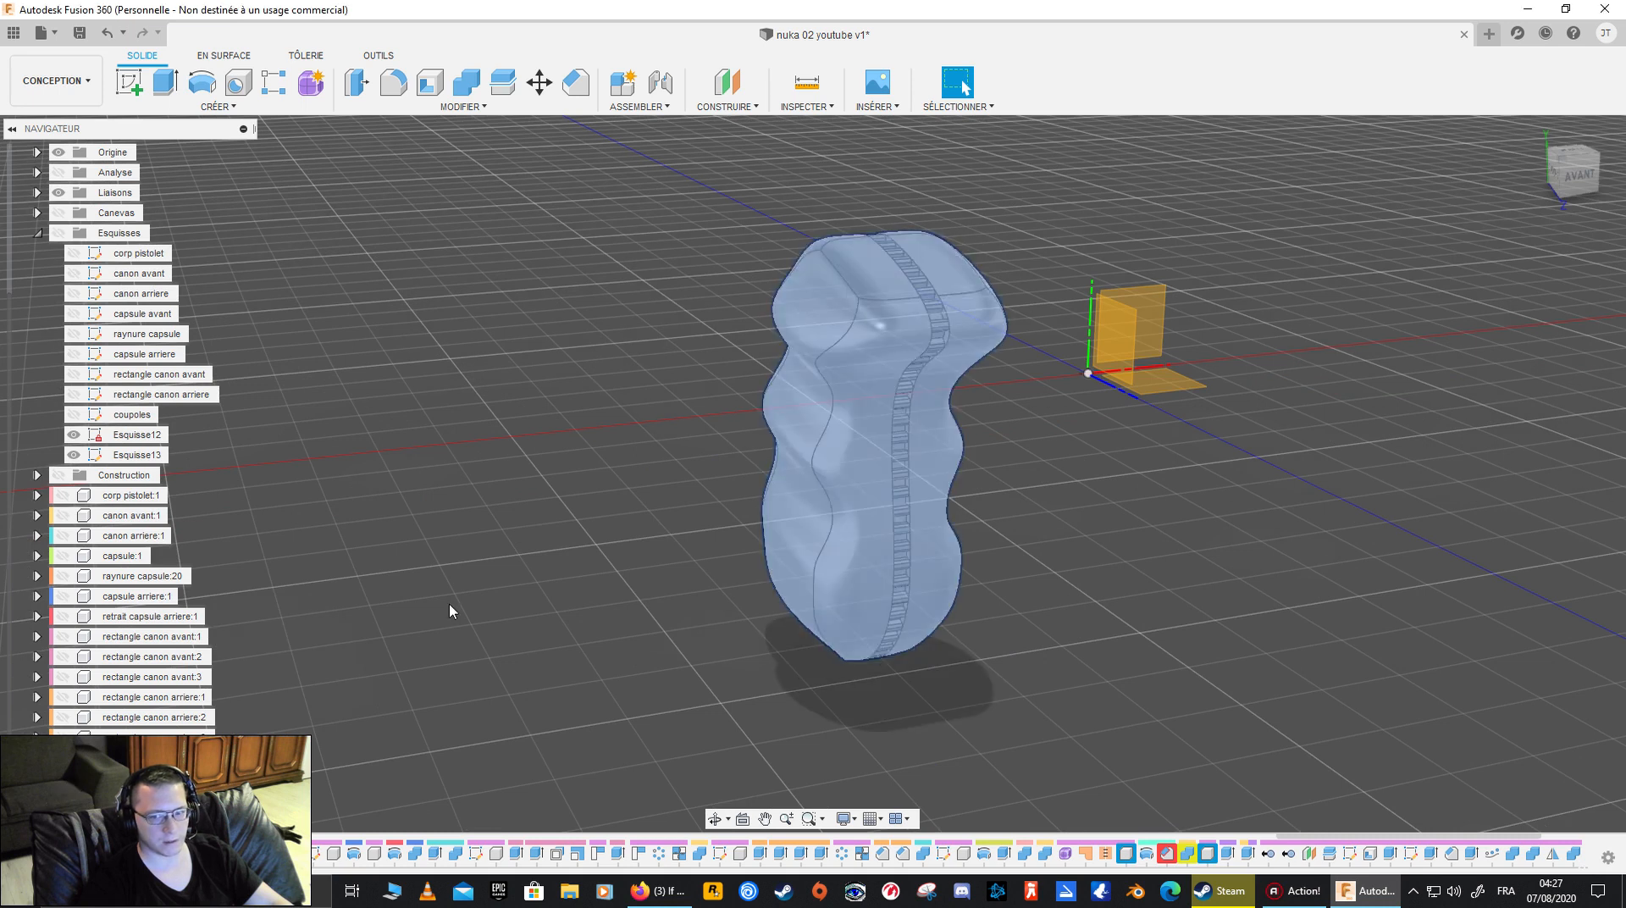
{"action": "middle_click_drag", "start_coordinate": [599, 540], "coordinate": [650, 604], "text": "shift"}
{"action": "scroll", "coordinate": [655, 535], "scroll_direction": "down", "scroll_amount": 3}
{"action": "middle_click_drag", "start_coordinate": [655, 535], "coordinate": [713, 576], "text": "shift"}
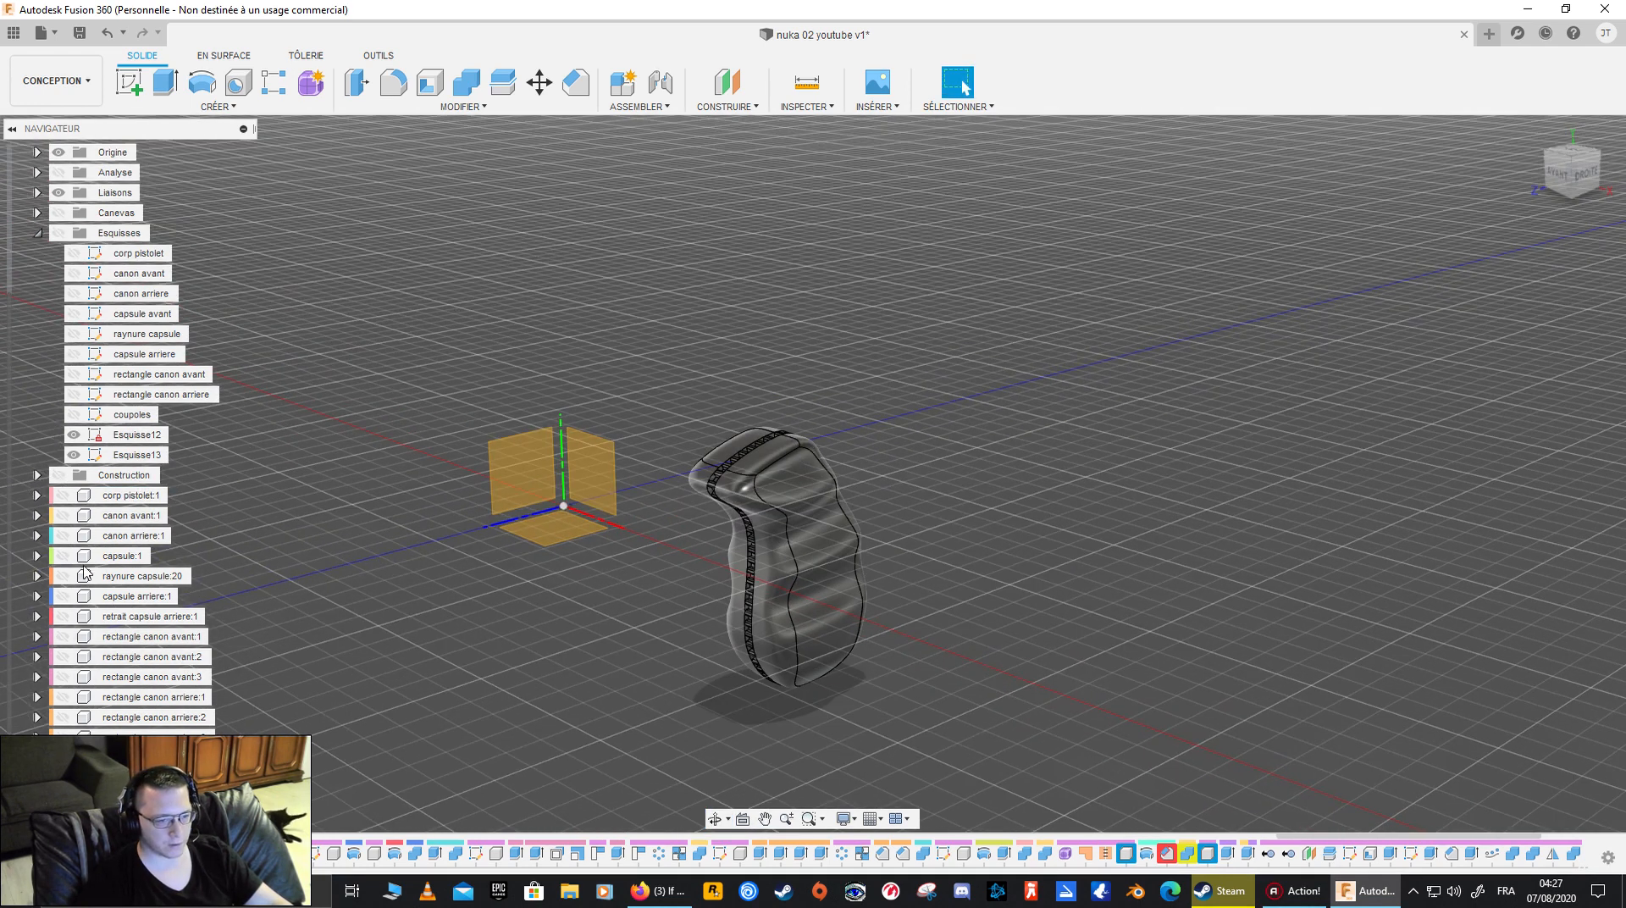
- Show the corp pistolet:1 component and the reference canvases, and compare the grip with the image in the right-side view
{"action": "left_click", "coordinate": [62, 495]}
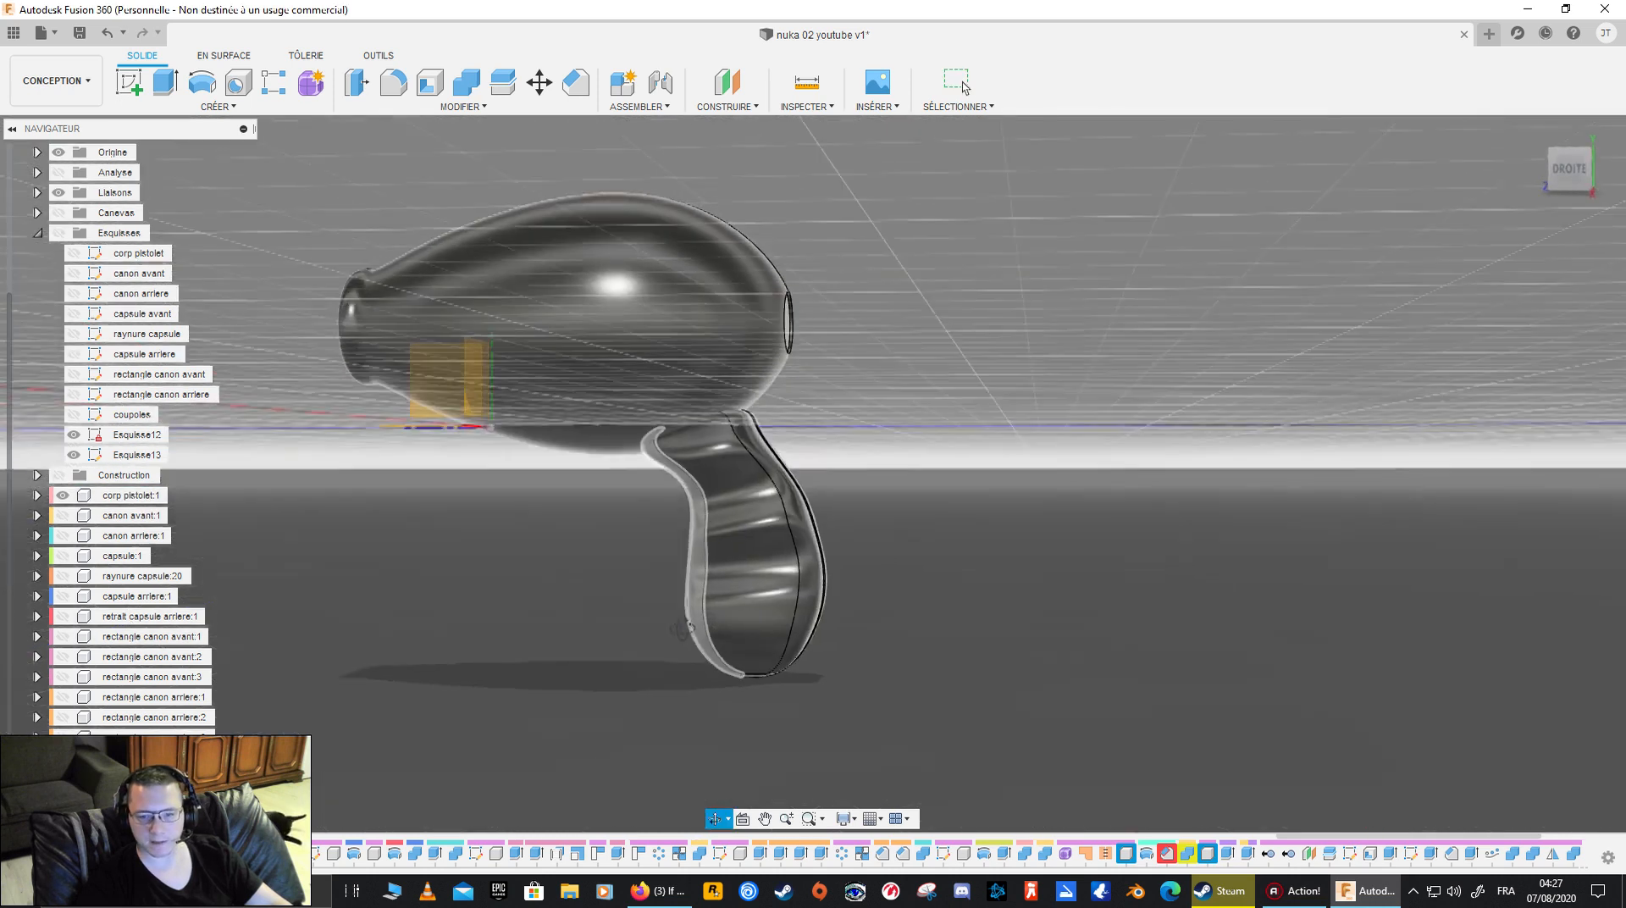
{"action": "left_click", "coordinate": [959, 84]}
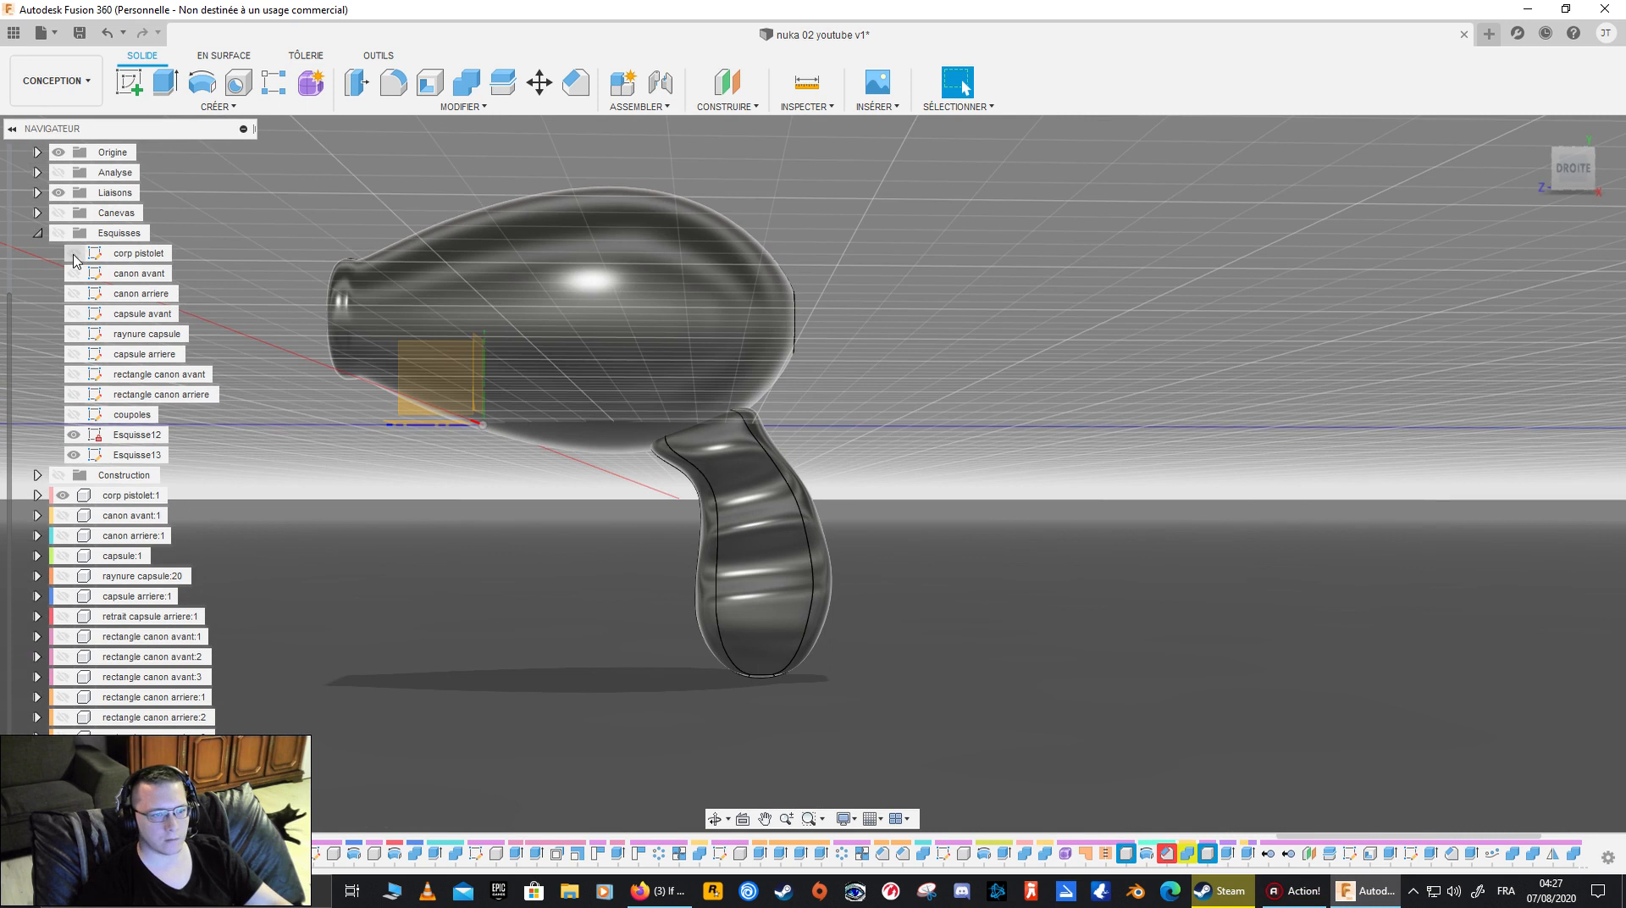
{"action": "left_click", "coordinate": [57, 214]}
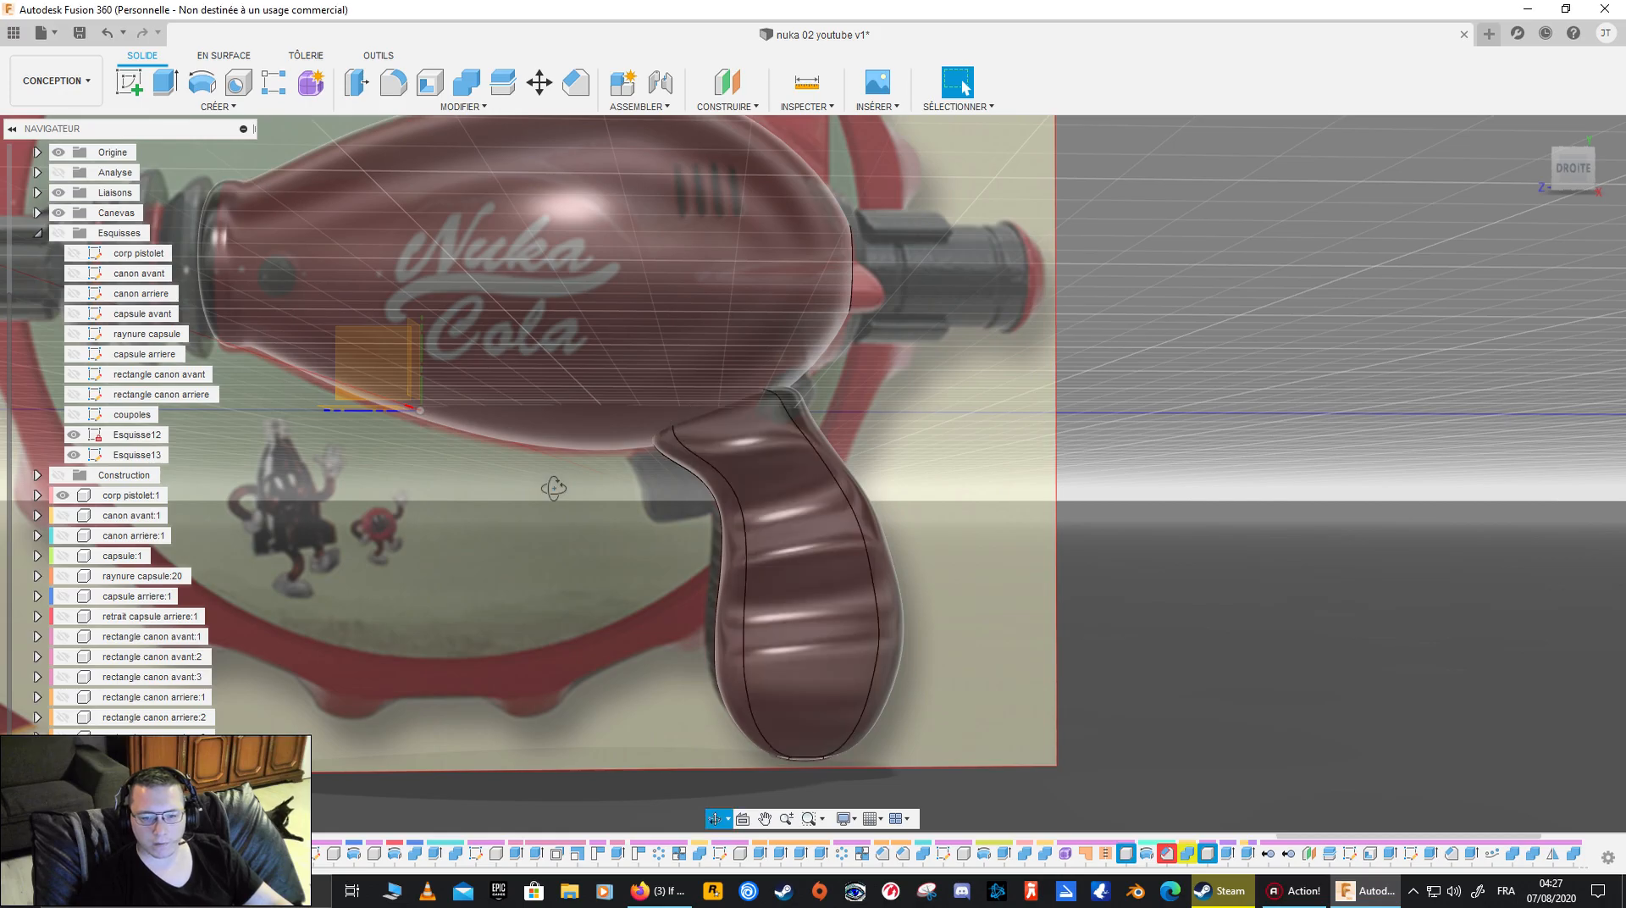
{"action": "middle_click_drag", "start_coordinate": [554, 489], "coordinate": [733, 534], "text": "shift"}
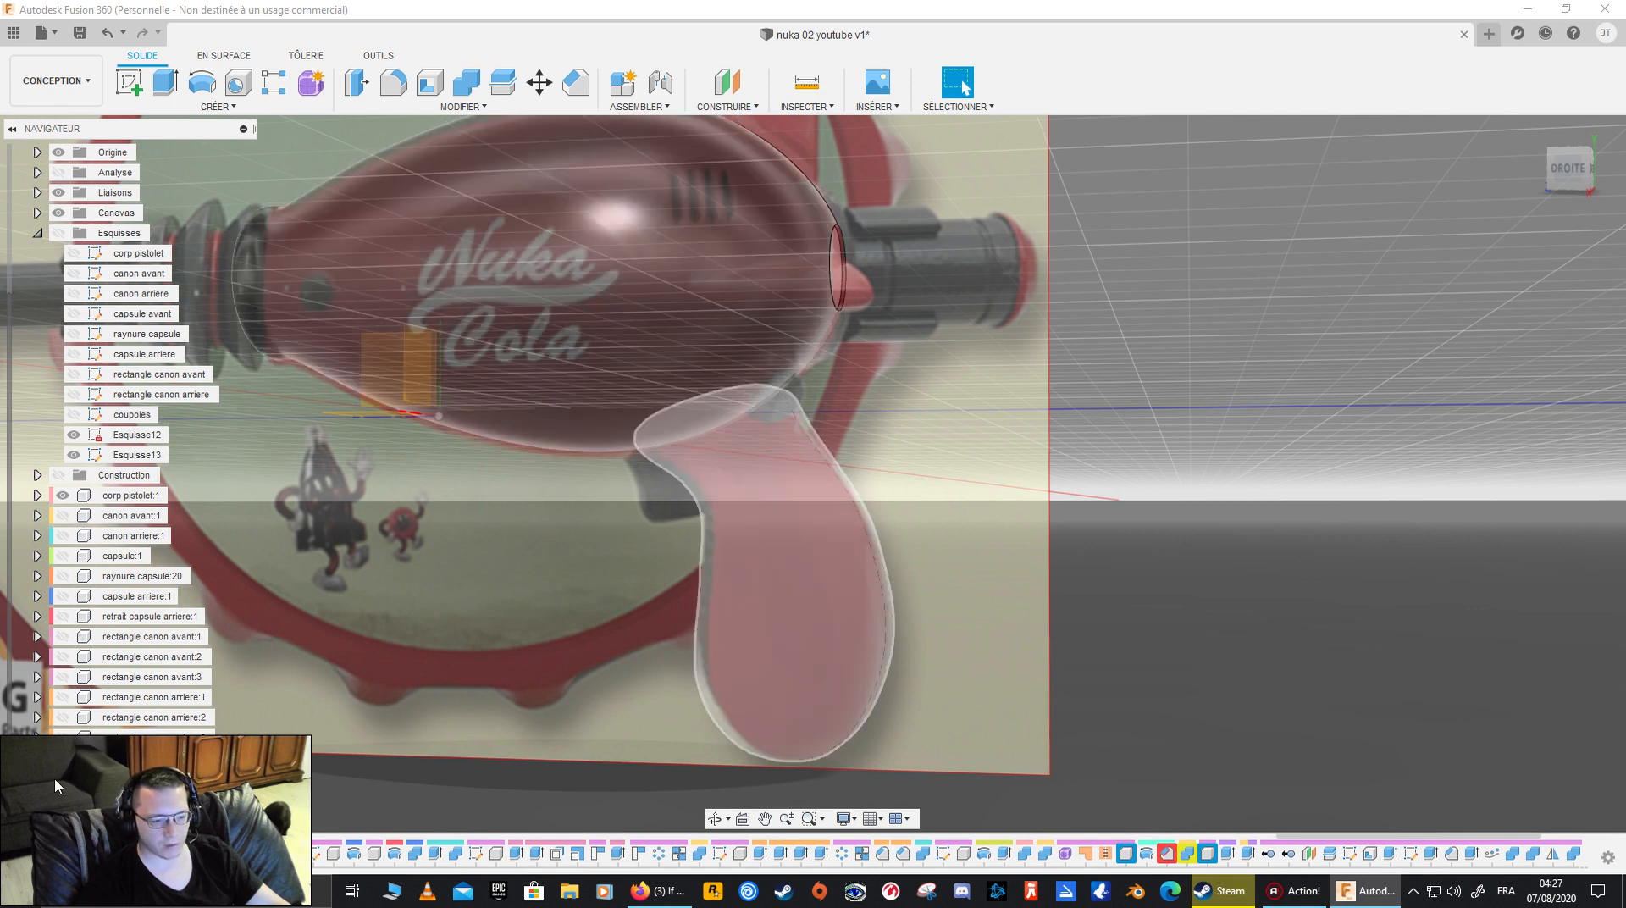
{"action": "middle_click_drag", "start_coordinate": [745, 525], "coordinate": [1002, 548], "text": "shift"}
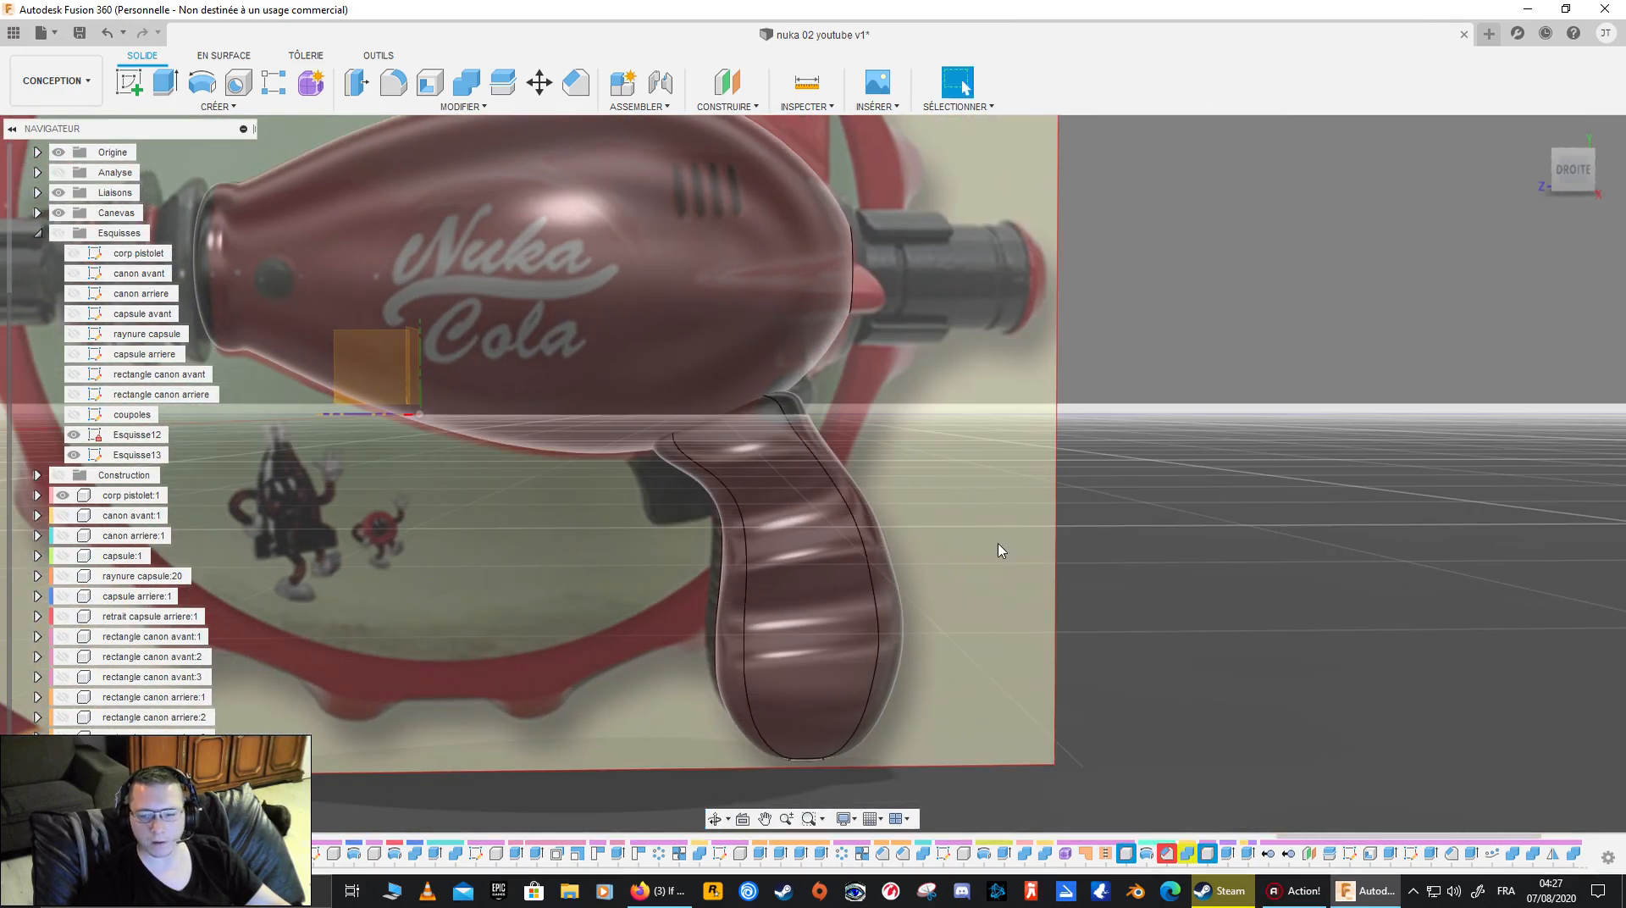
{"action": "left_click", "coordinate": [1567, 169]}
{"action": "scroll", "coordinate": [757, 433], "scroll_direction": "up", "scroll_amount": 3}
{"action": "middle_click_drag", "start_coordinate": [758, 432], "coordinate": [878, 487], "text": "shift"}
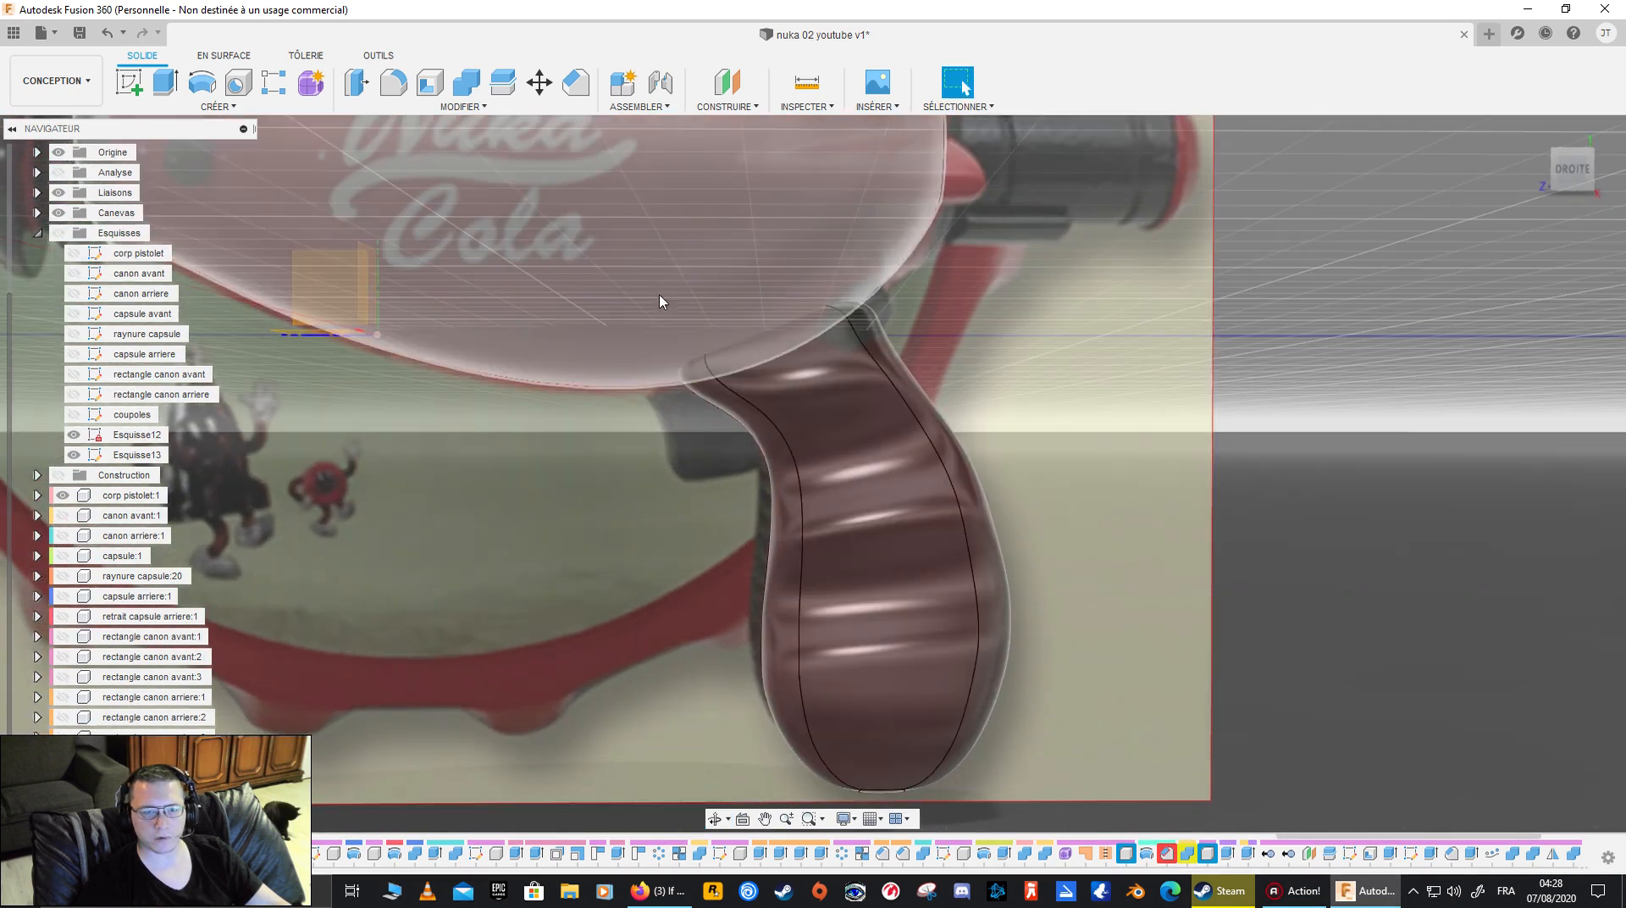
- Try to split the manche grip body using the pistol body as the splitting tool
{"action": "left_click", "coordinate": [503, 82]}
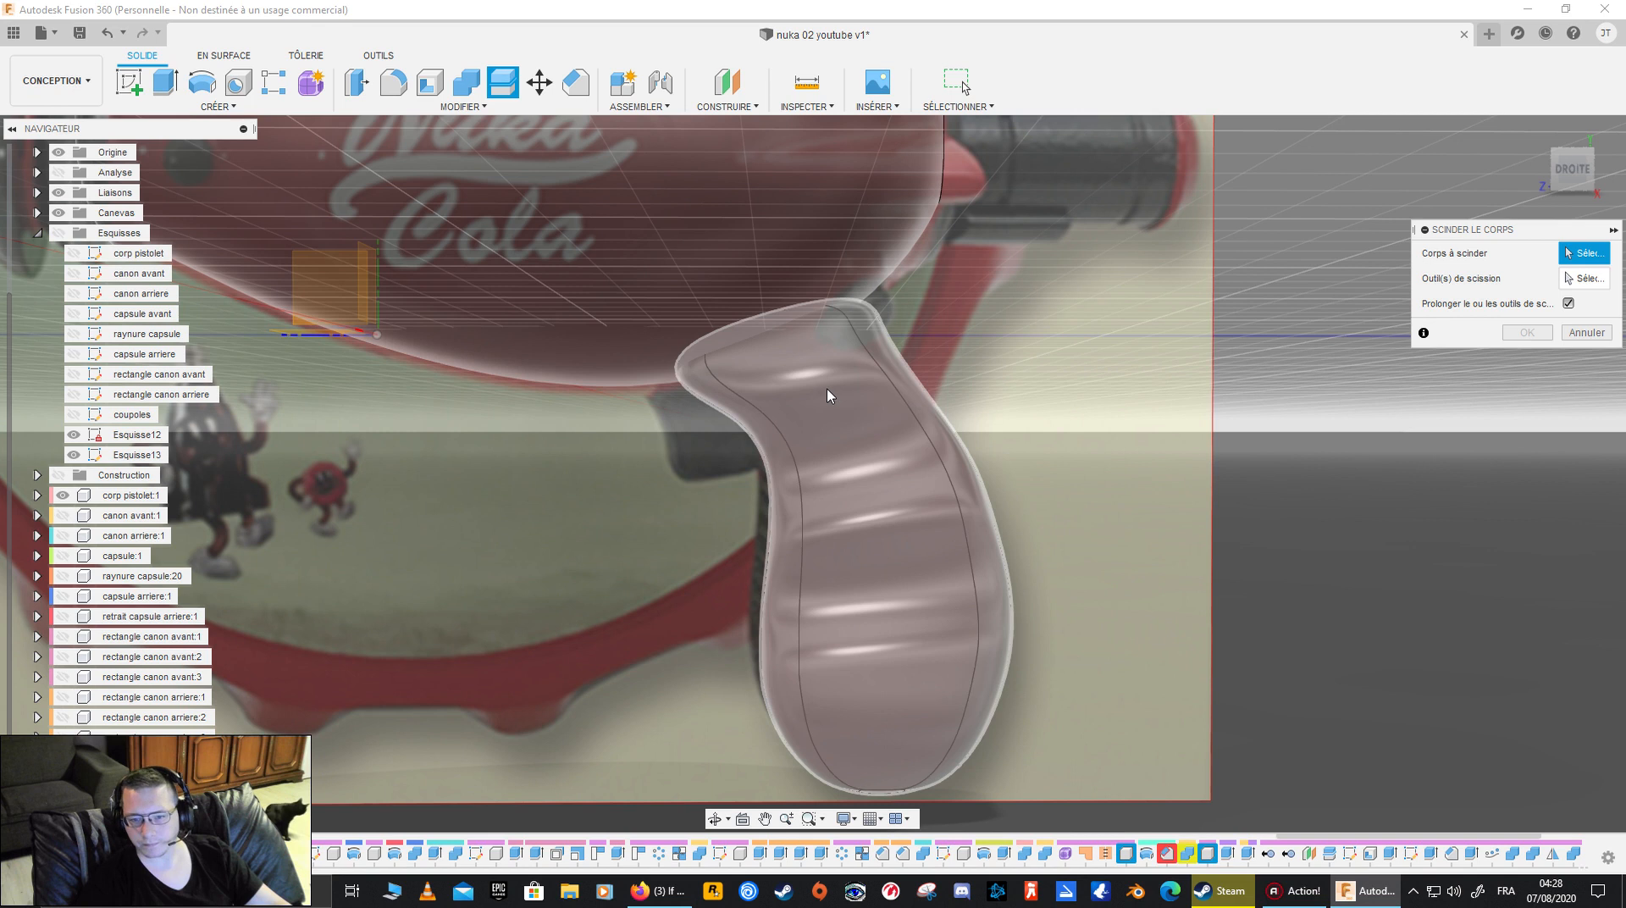
{"action": "left_click", "coordinate": [827, 395]}
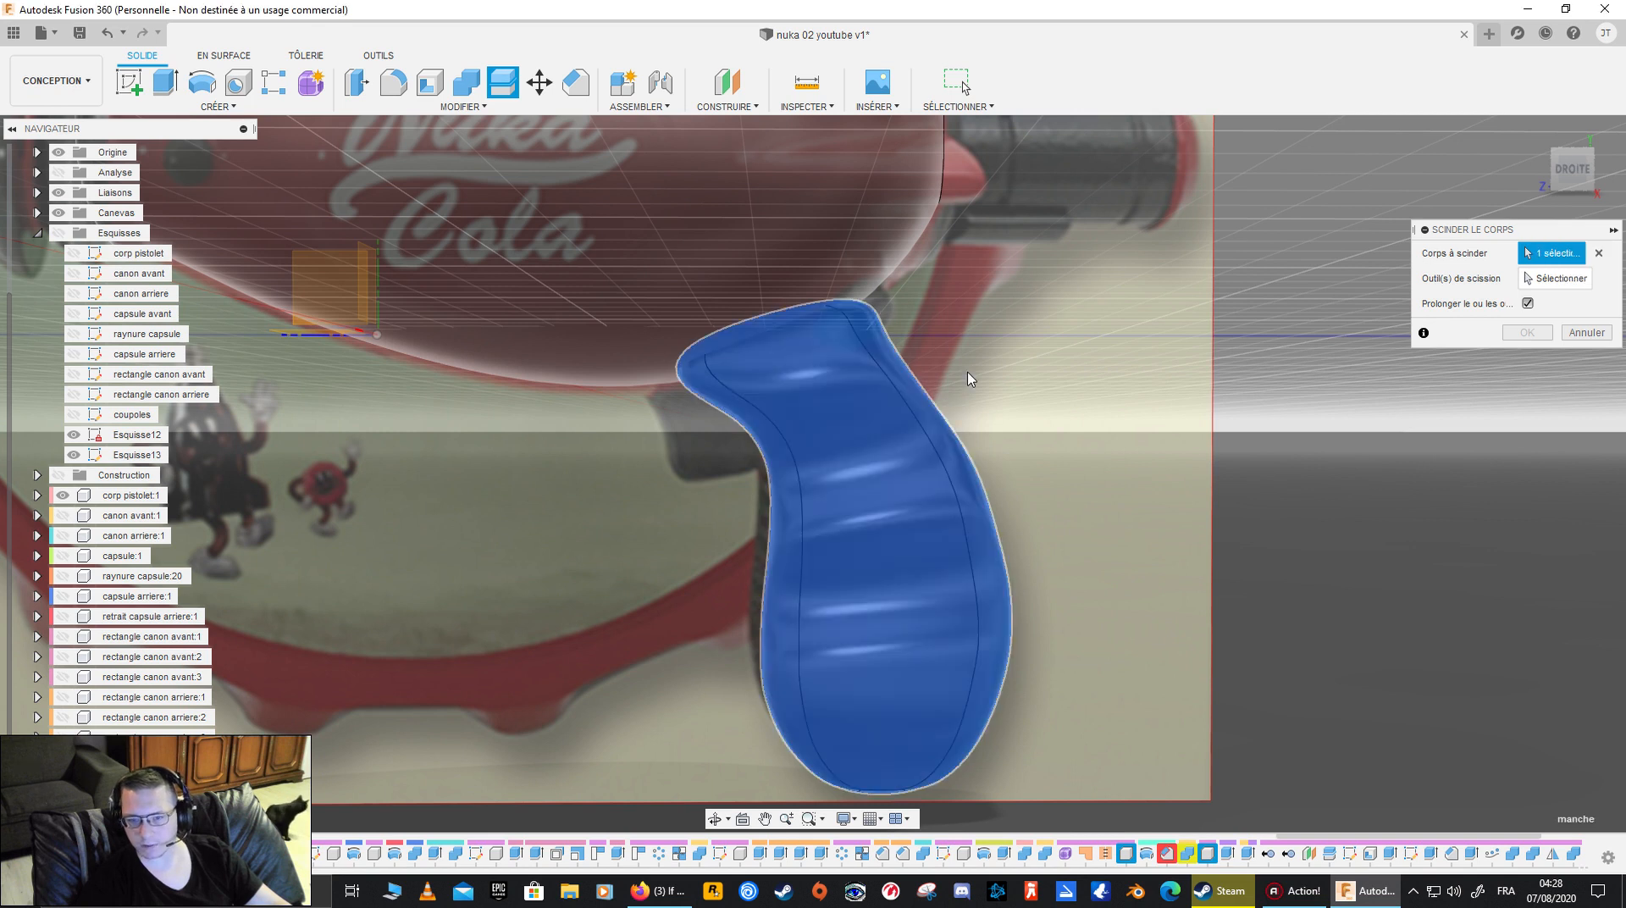
{"action": "left_click", "coordinate": [1573, 288]}
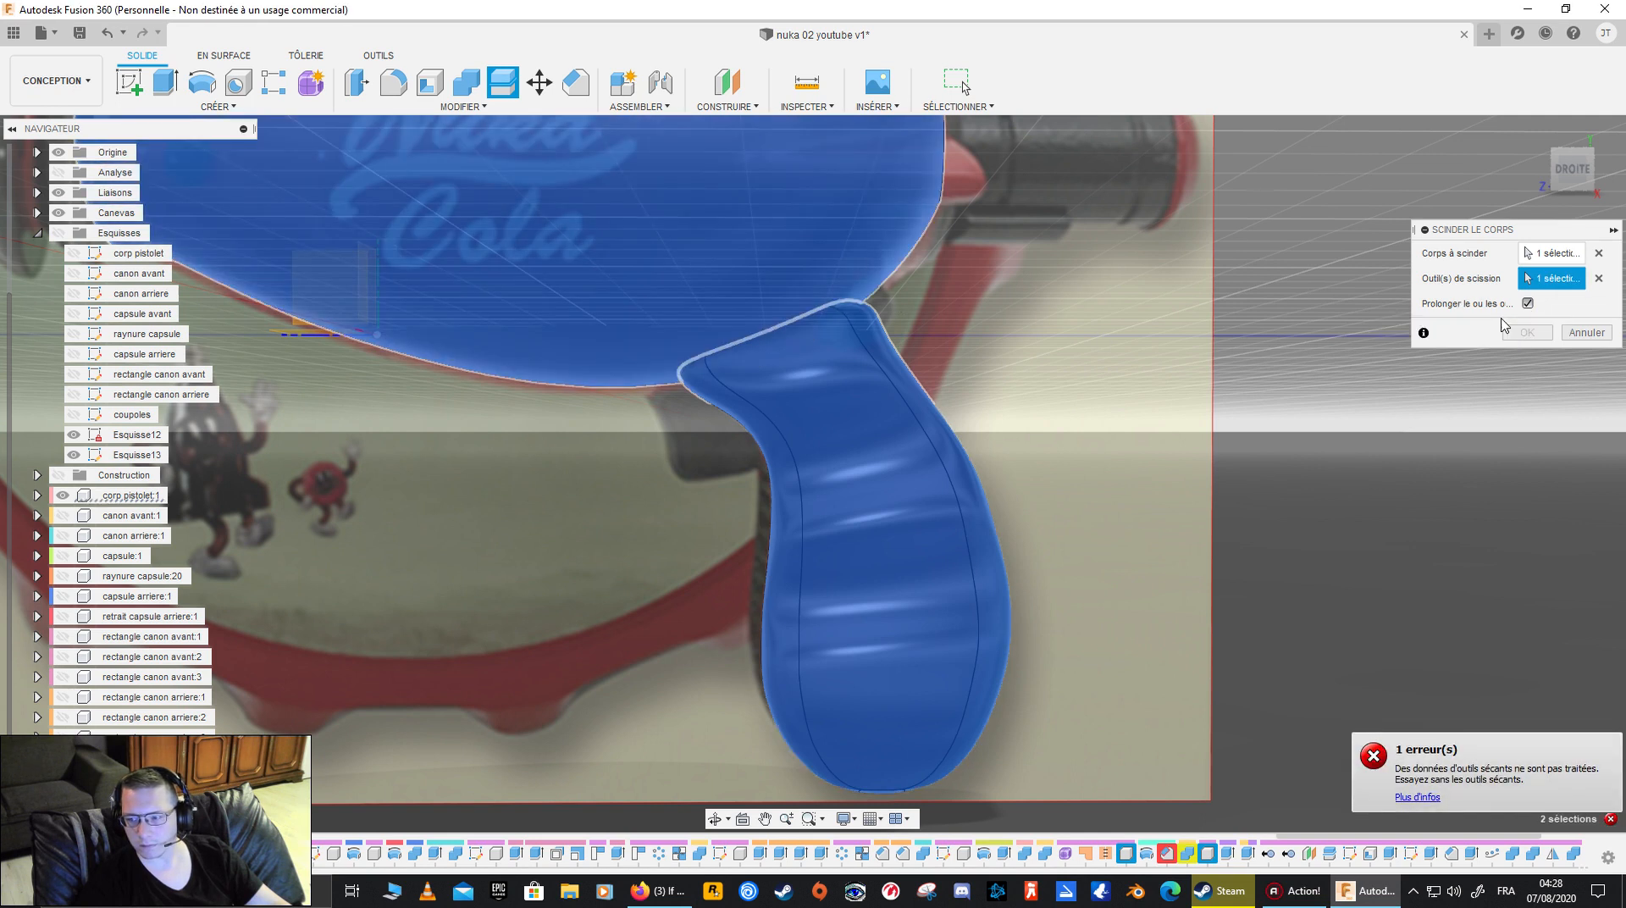
{"action": "left_click", "coordinate": [1598, 281]}
{"action": "left_click", "coordinate": [1597, 254]}
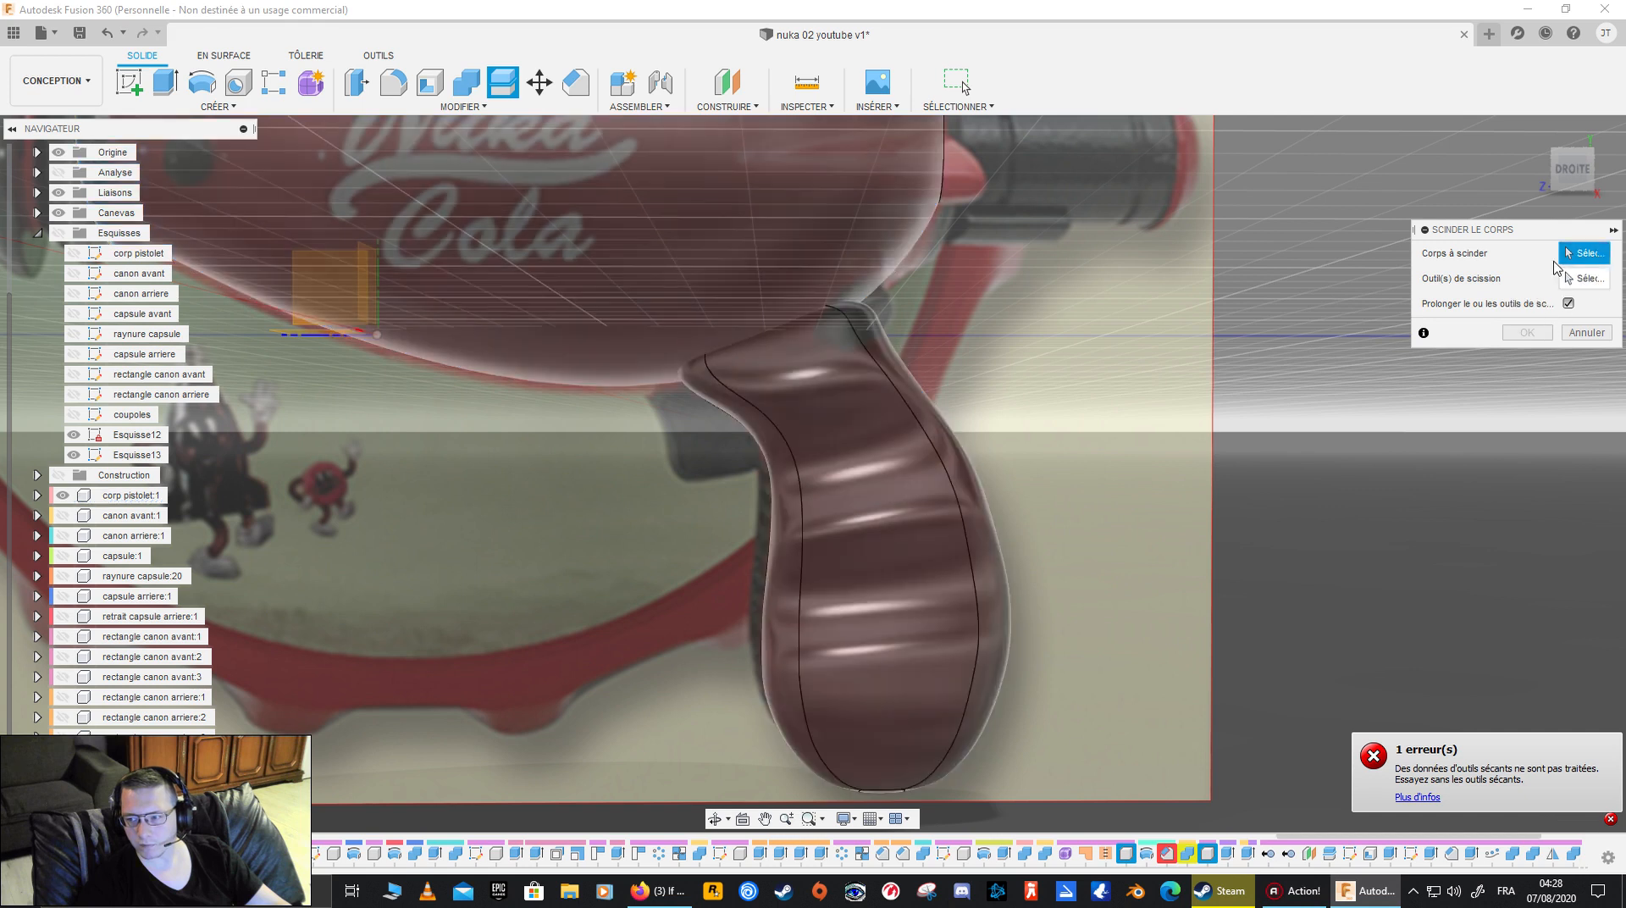
- Try to split the pistol body using the grip's faces as splitting tools, and clear both selections
{"action": "left_click", "coordinate": [694, 262]}
{"action": "left_click", "coordinate": [836, 398]}
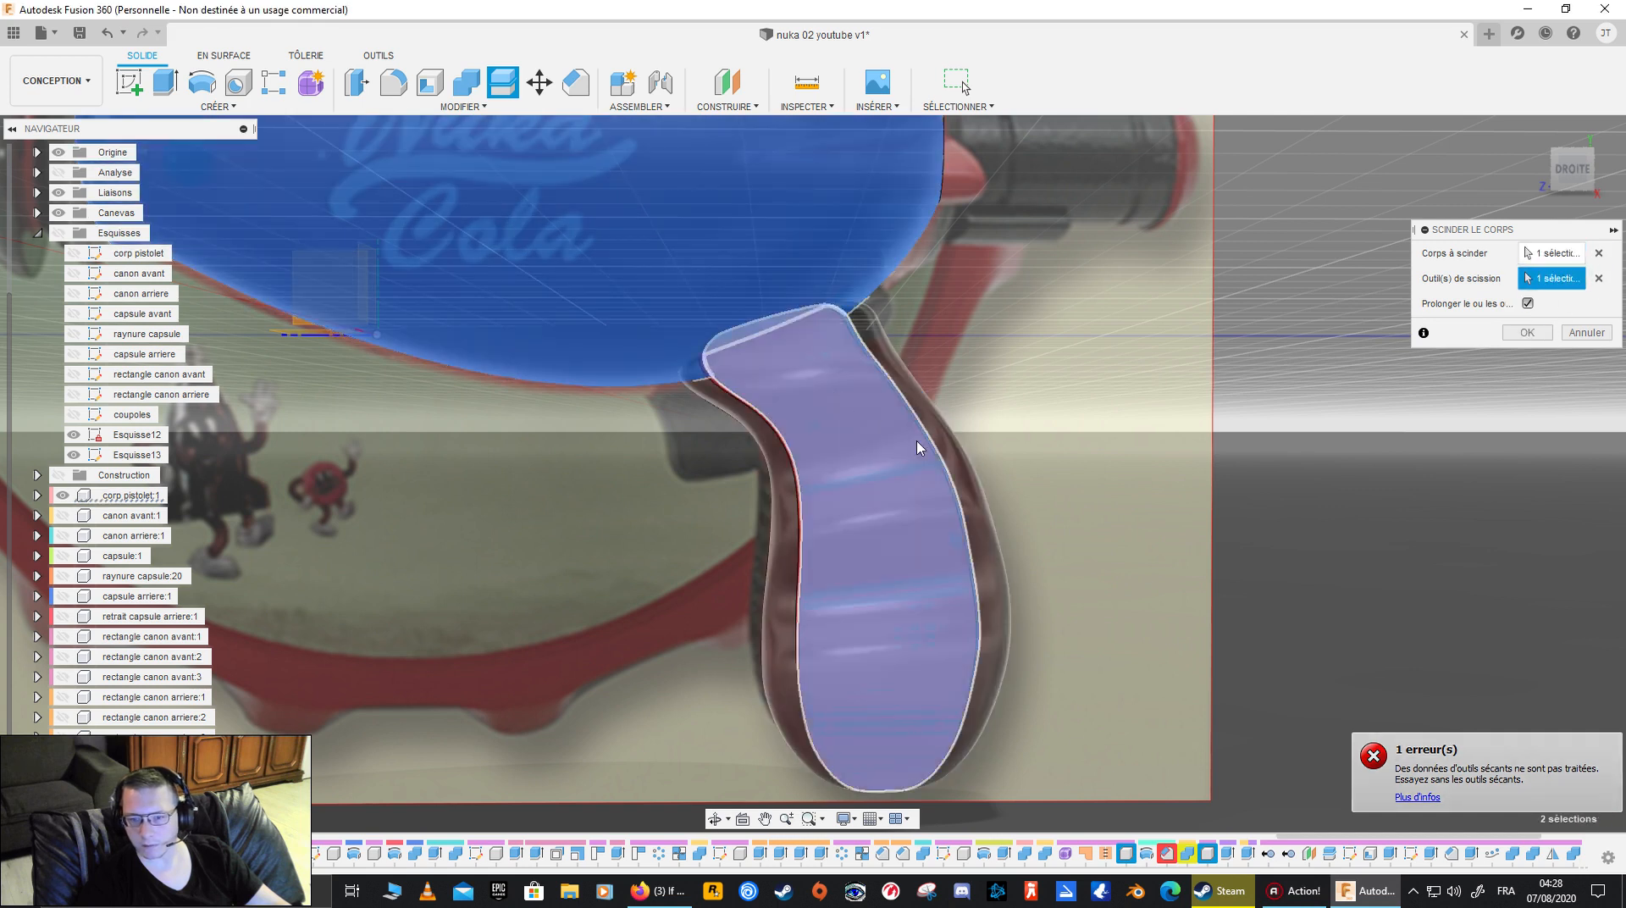
{"action": "left_click", "coordinate": [910, 386]}
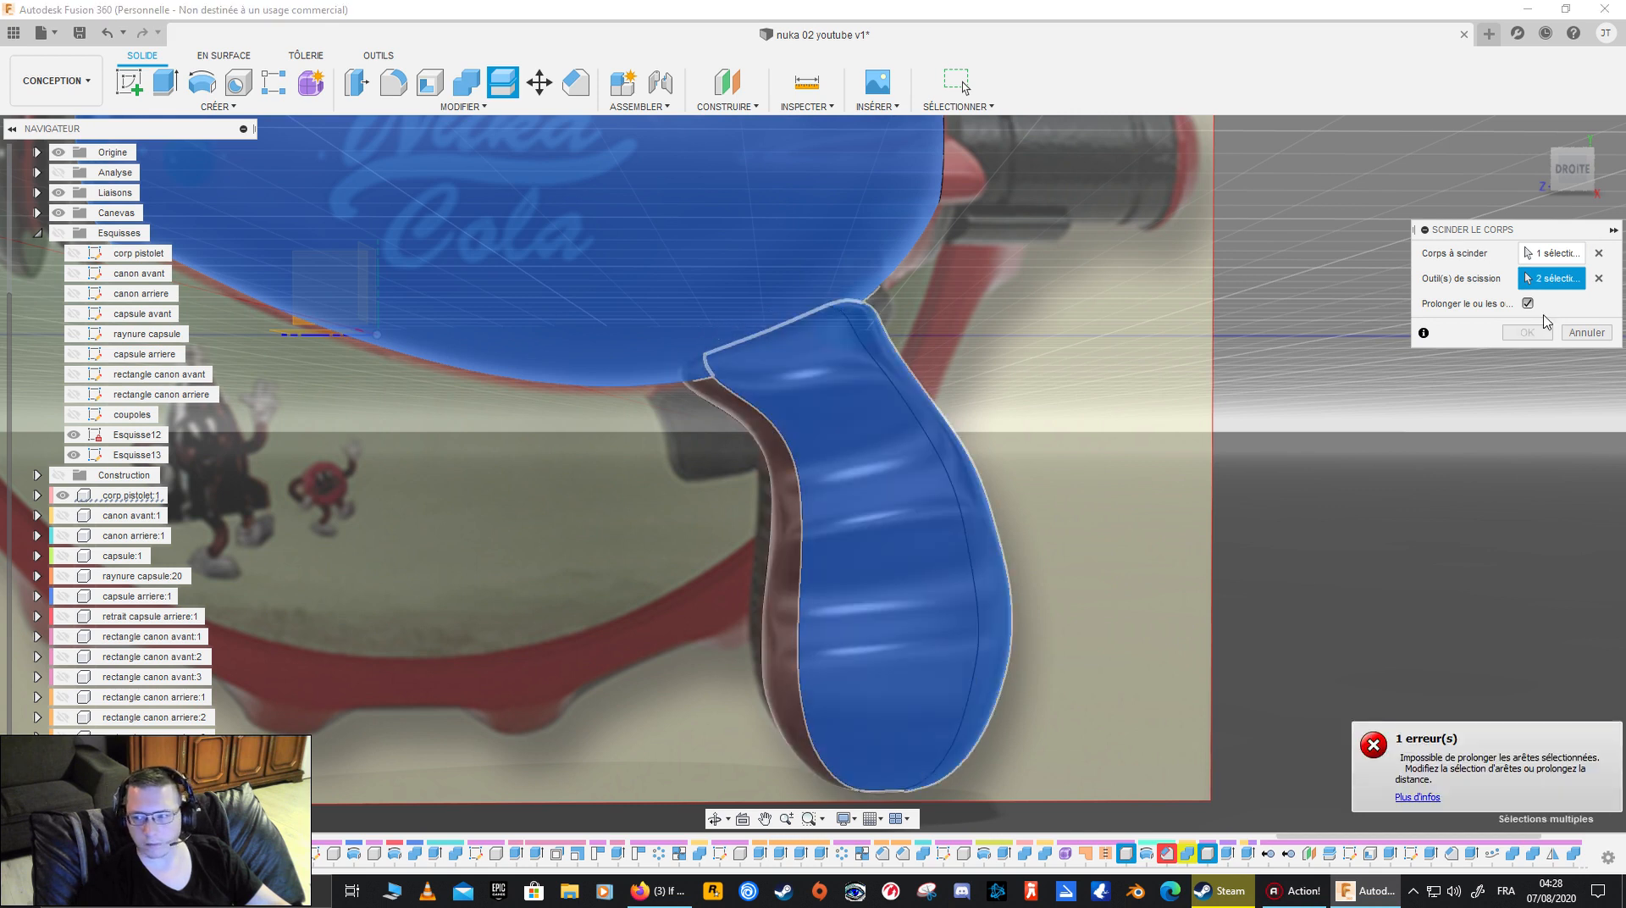
{"action": "left_click", "coordinate": [1597, 280]}
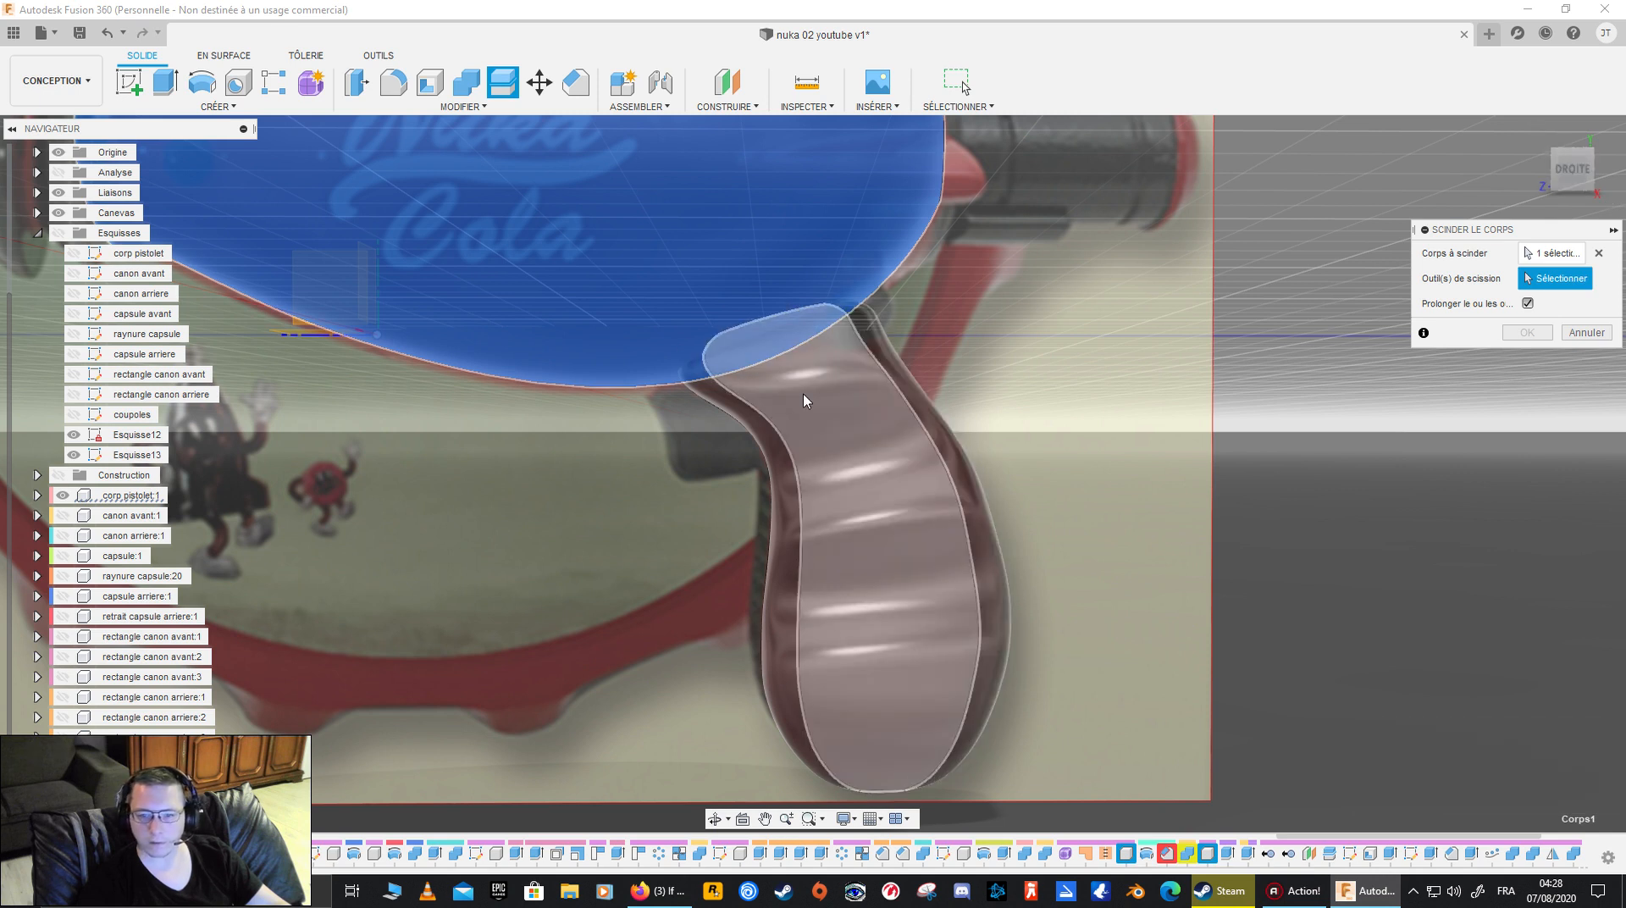
{"action": "left_click", "coordinate": [721, 411]}
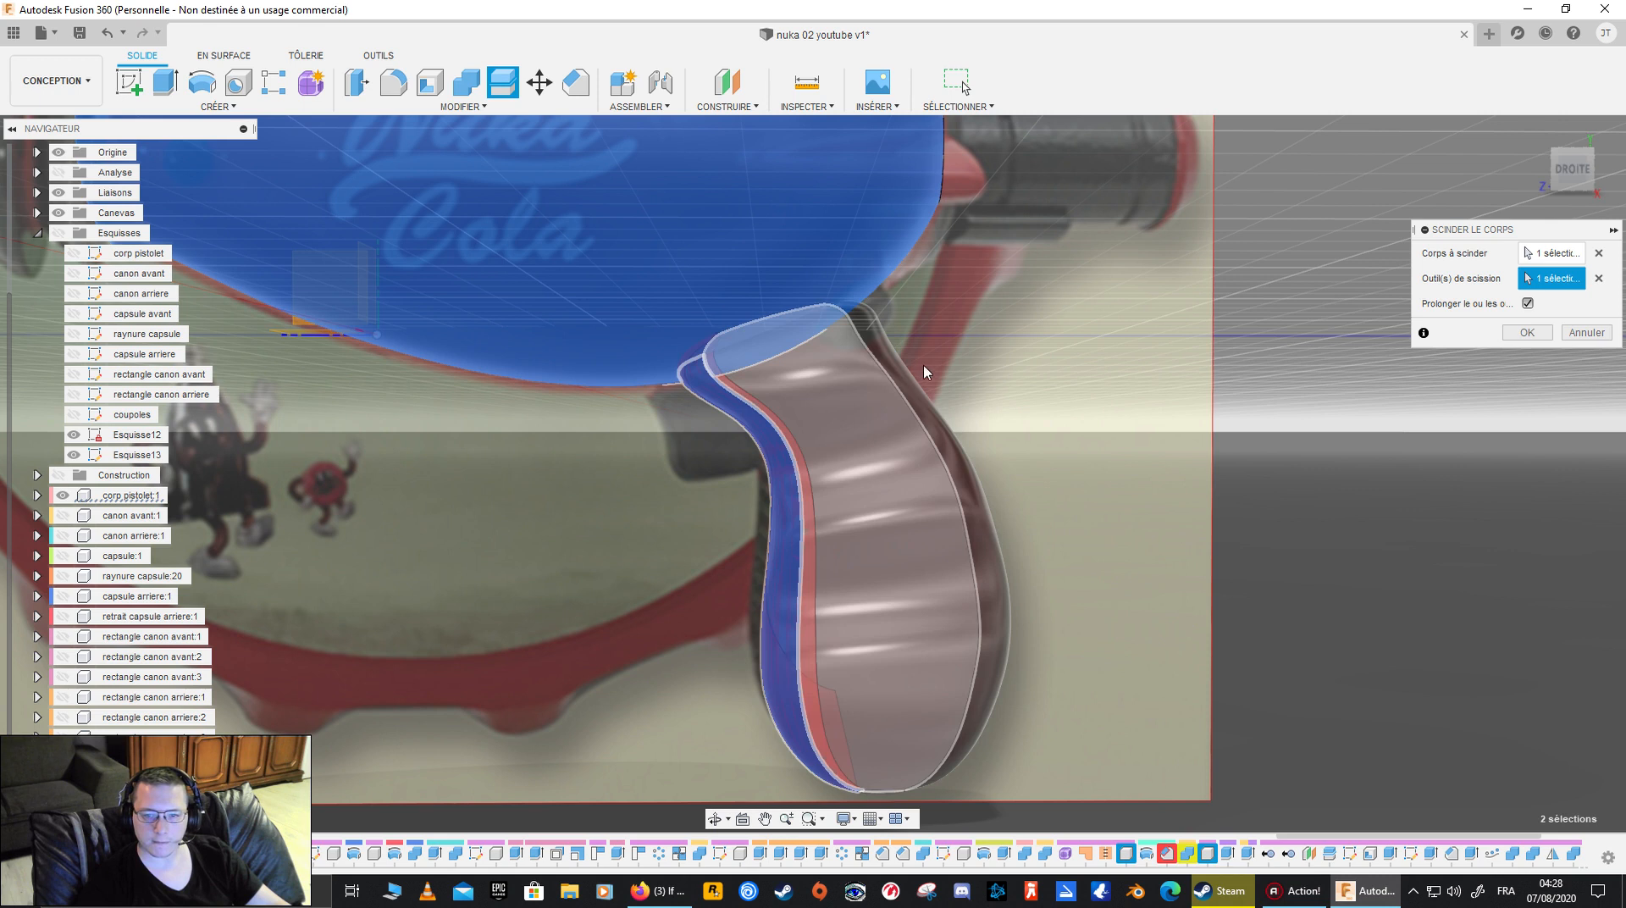
{"action": "left_click", "coordinate": [901, 379]}
{"action": "middle_click_drag", "start_coordinate": [1062, 378], "coordinate": [800, 403], "text": "shift"}
{"action": "left_click", "coordinate": [781, 384]}
{"action": "left_click", "coordinate": [911, 421]}
{"action": "middle_click_drag", "start_coordinate": [1223, 425], "coordinate": [1128, 411], "text": "shift"}
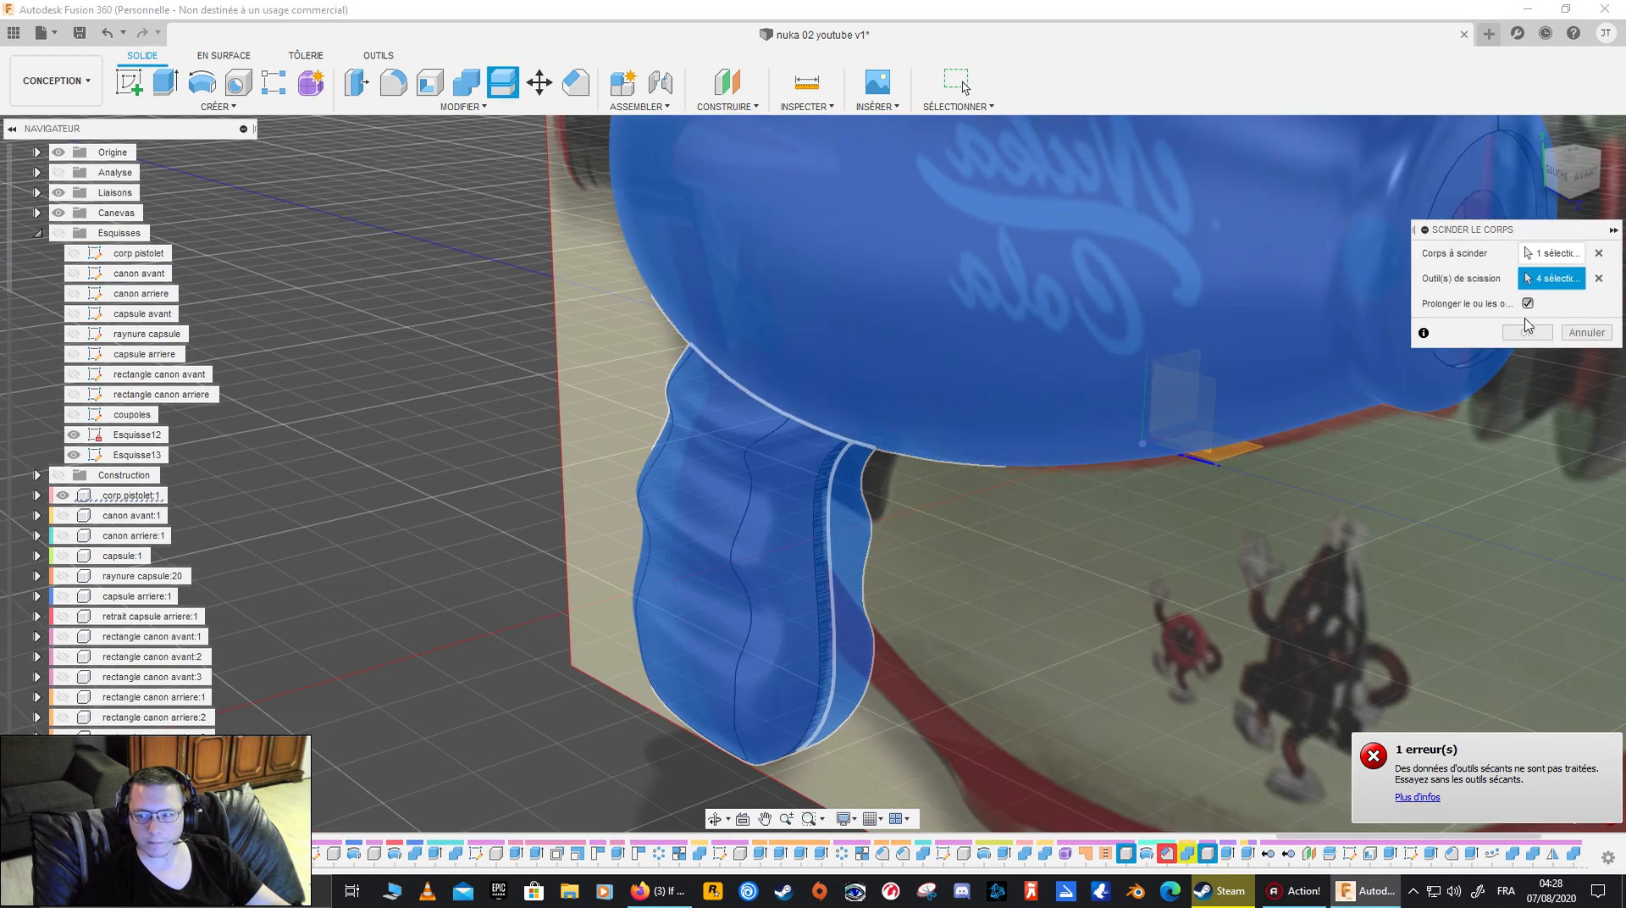
{"action": "middle_click_drag", "start_coordinate": [1270, 398], "coordinate": [1078, 476], "text": "shift"}
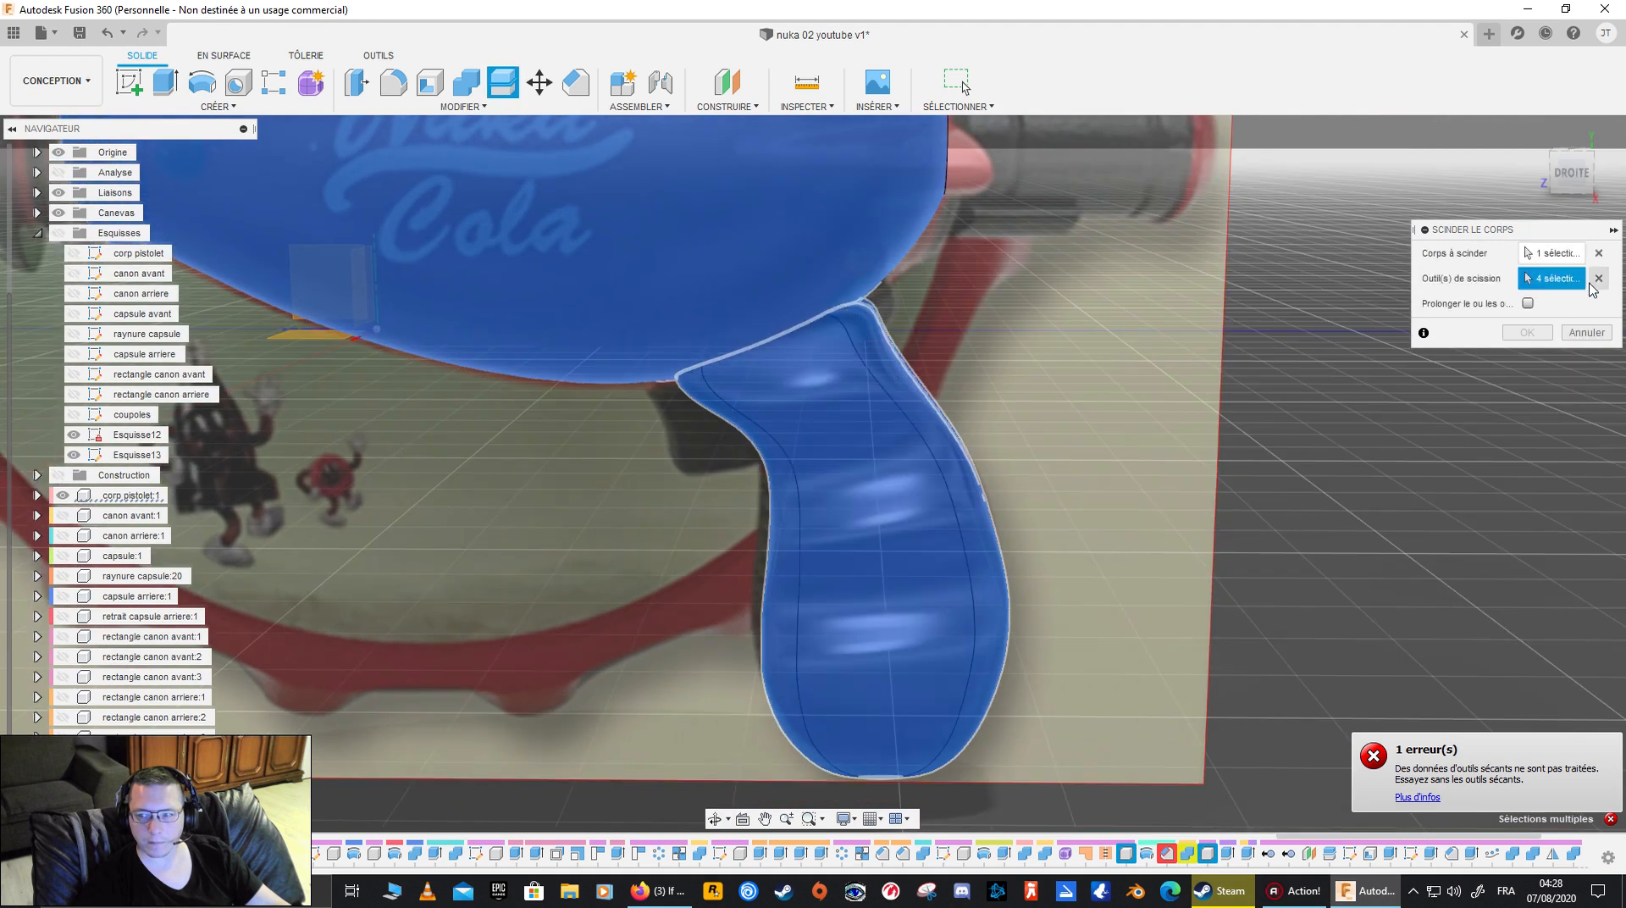
{"action": "left_click", "coordinate": [1601, 278]}
{"action": "left_click", "coordinate": [1599, 253]}
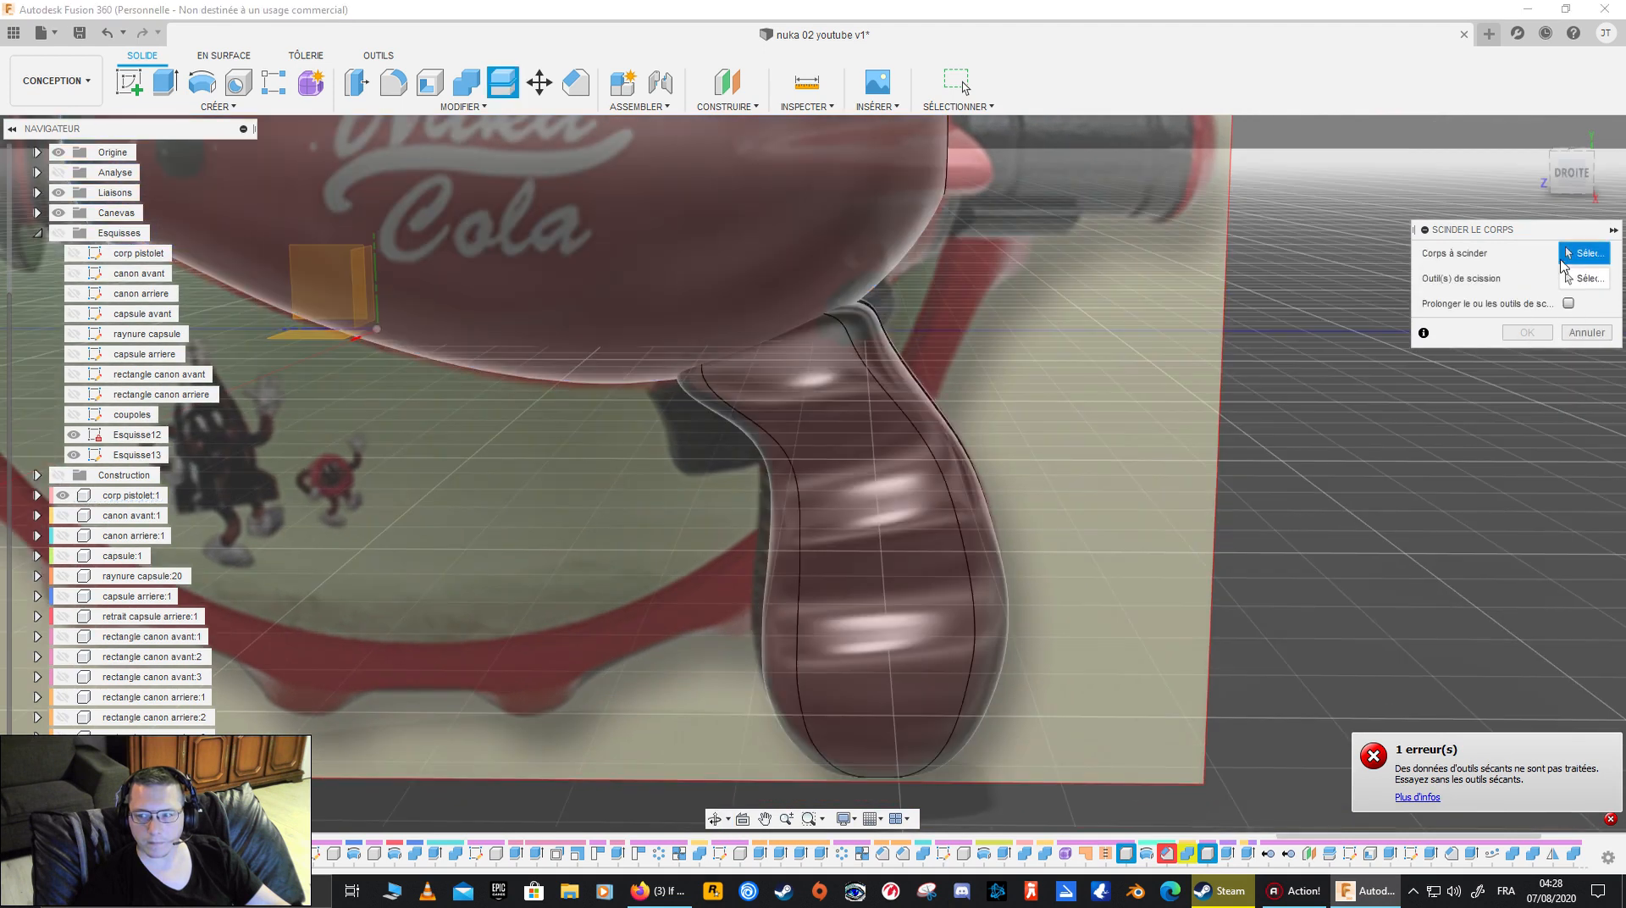
- Split the manche grip body with the pistol body's outer surface, leaving the splitting tool unextended
{"action": "left_click", "coordinate": [875, 428]}
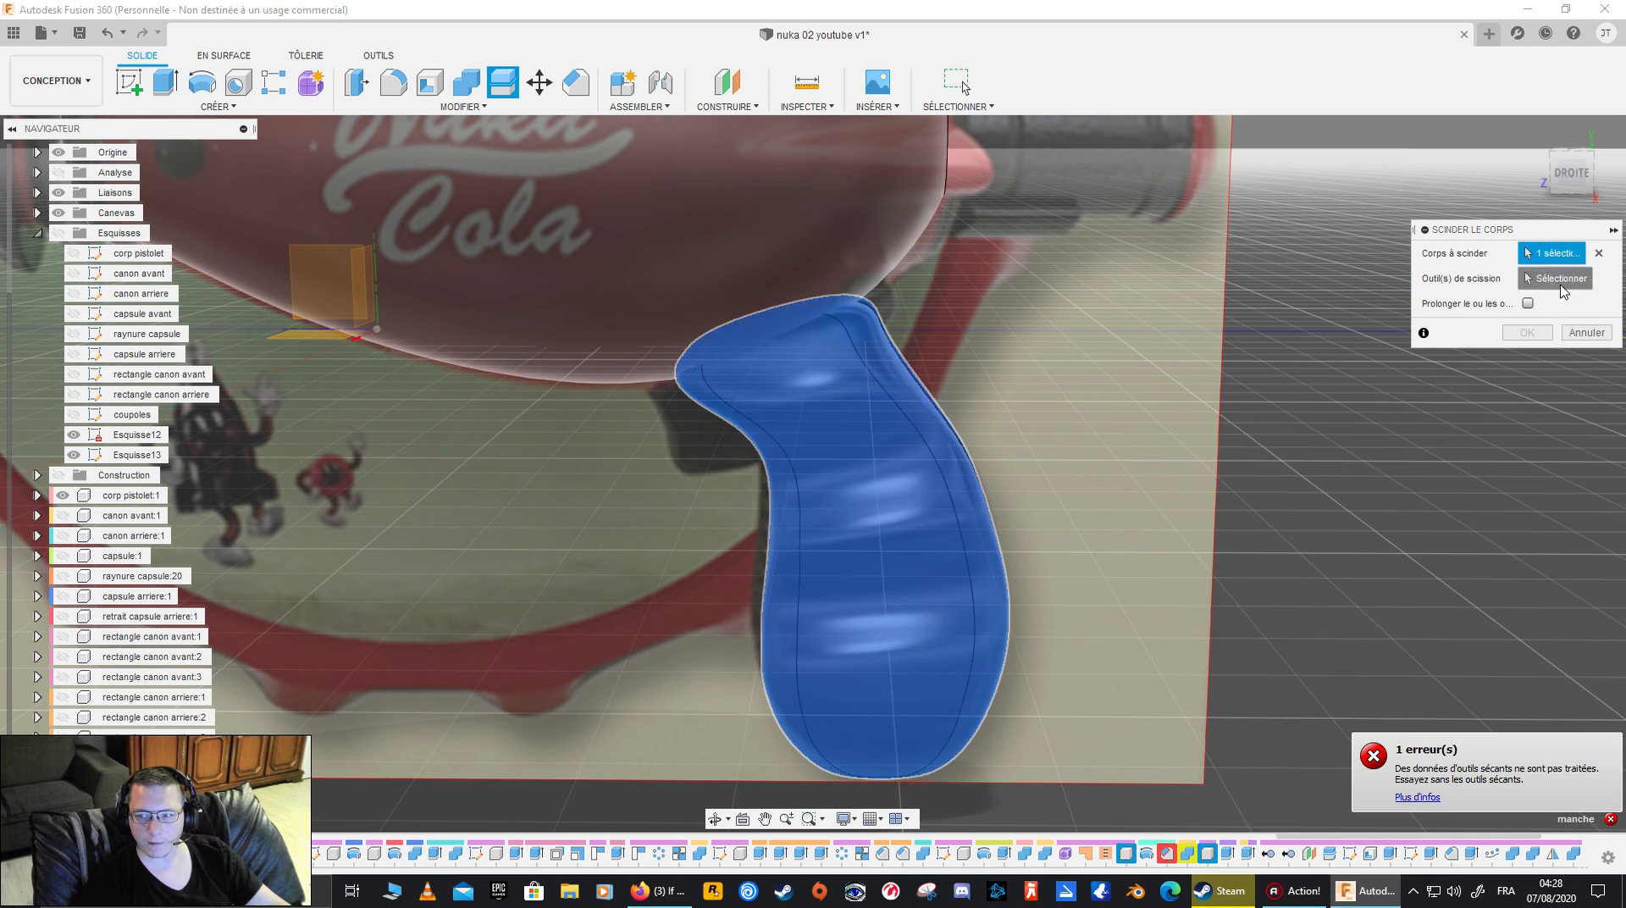
{"action": "left_click", "coordinate": [1562, 280]}
{"action": "left_click", "coordinate": [906, 271]}
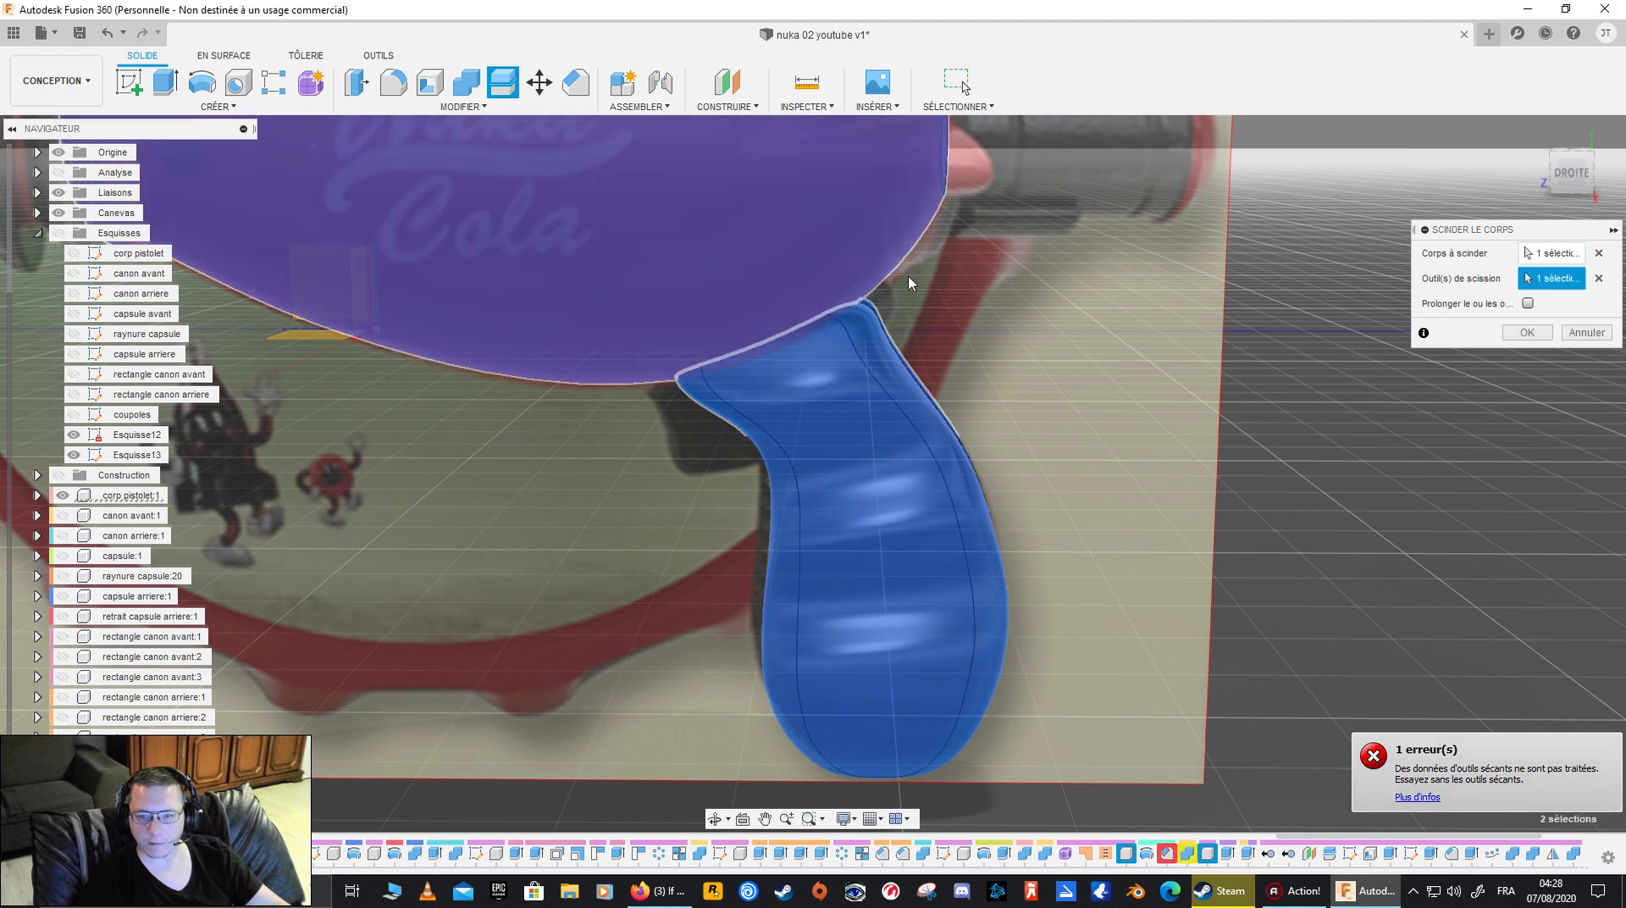
{"action": "left_click", "coordinate": [1524, 333]}
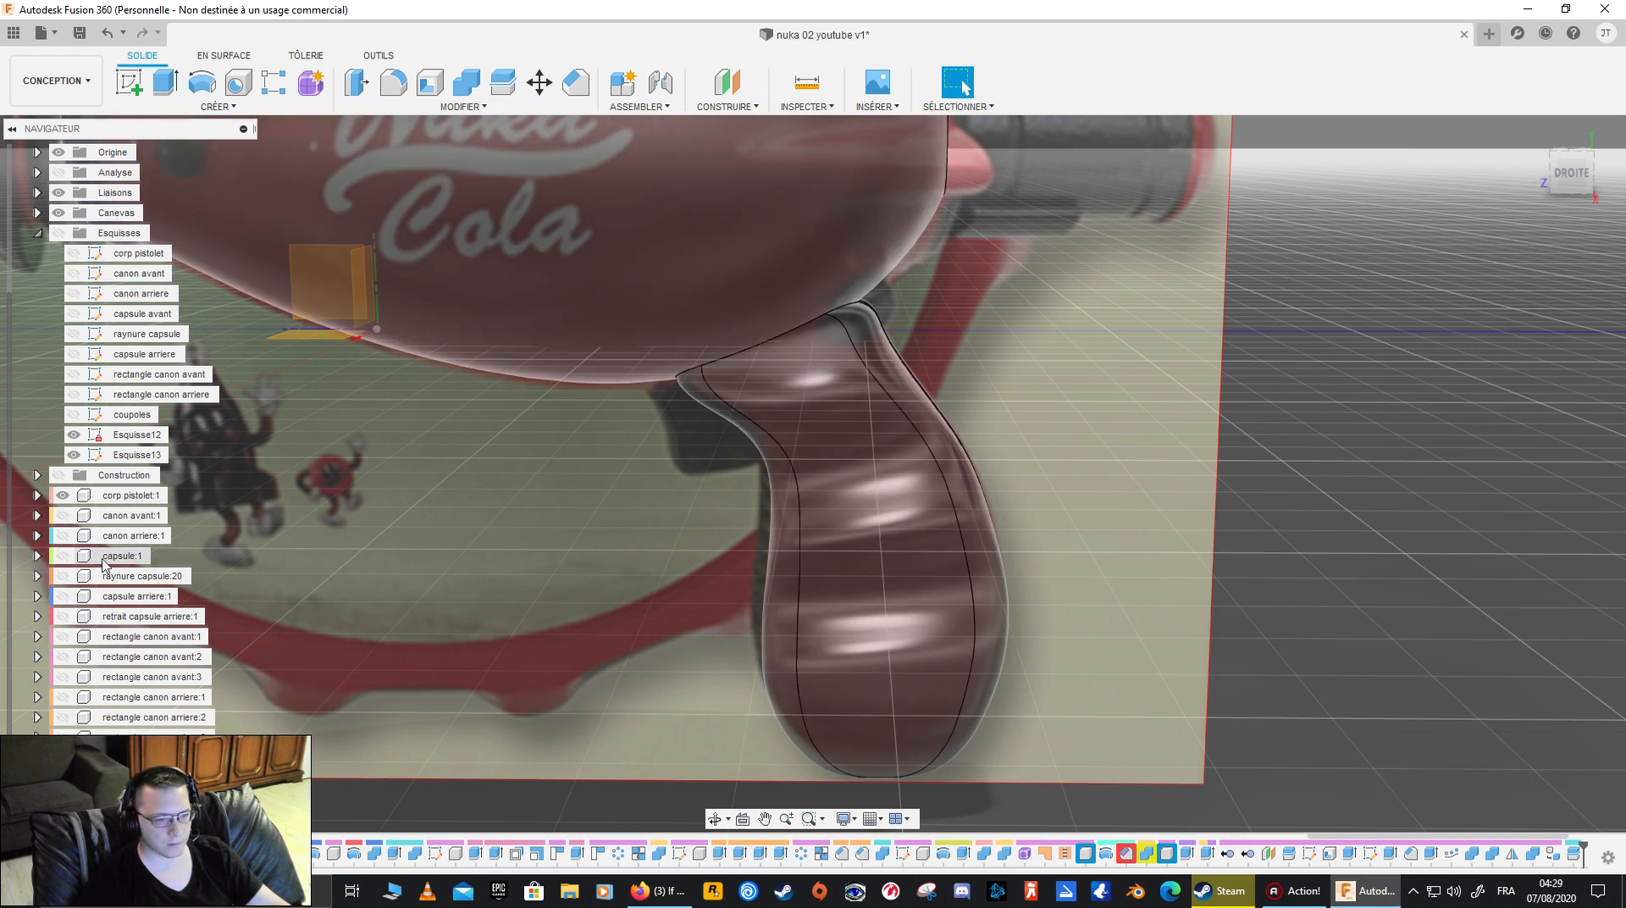
- Hide the corp pistolet:1 component and the reference canvases, and inspect the split at the upper end of the grip
{"action": "left_click", "coordinate": [63, 495]}
{"action": "middle_click_drag", "start_coordinate": [479, 465], "coordinate": [745, 525], "text": "shift"}
{"action": "left_click", "coordinate": [758, 411]}
{"action": "left_click", "coordinate": [787, 452], "text": "ctrl"}
{"action": "middle_click_drag", "start_coordinate": [912, 498], "coordinate": [727, 480], "text": "shift"}
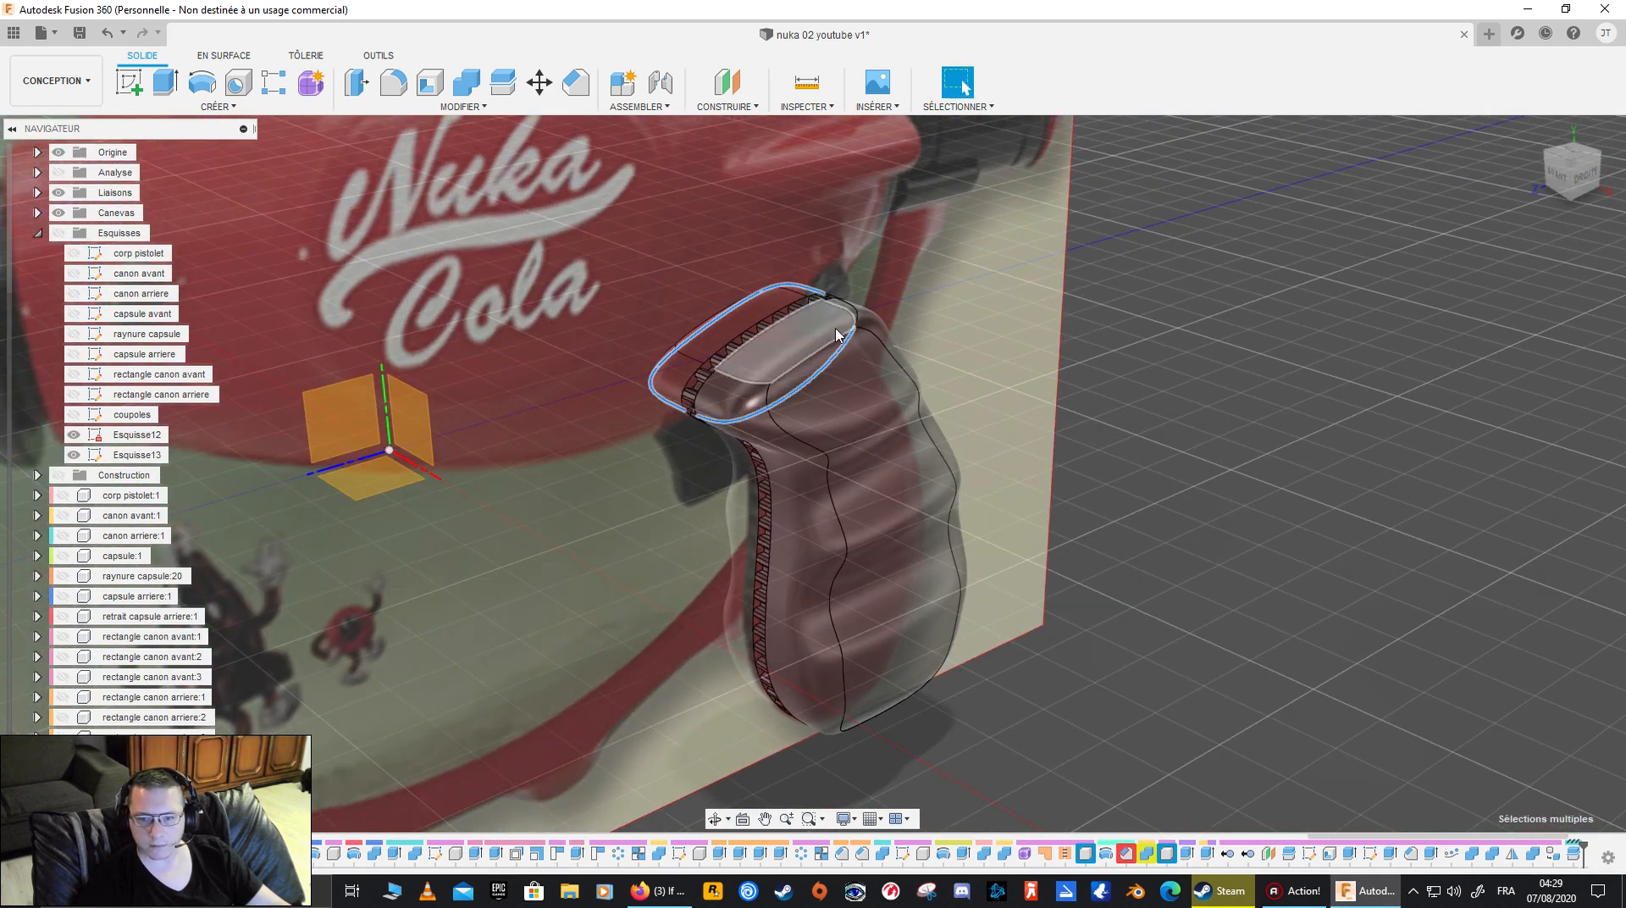
{"action": "middle_click_drag", "start_coordinate": [766, 423], "coordinate": [604, 354], "text": "shift"}
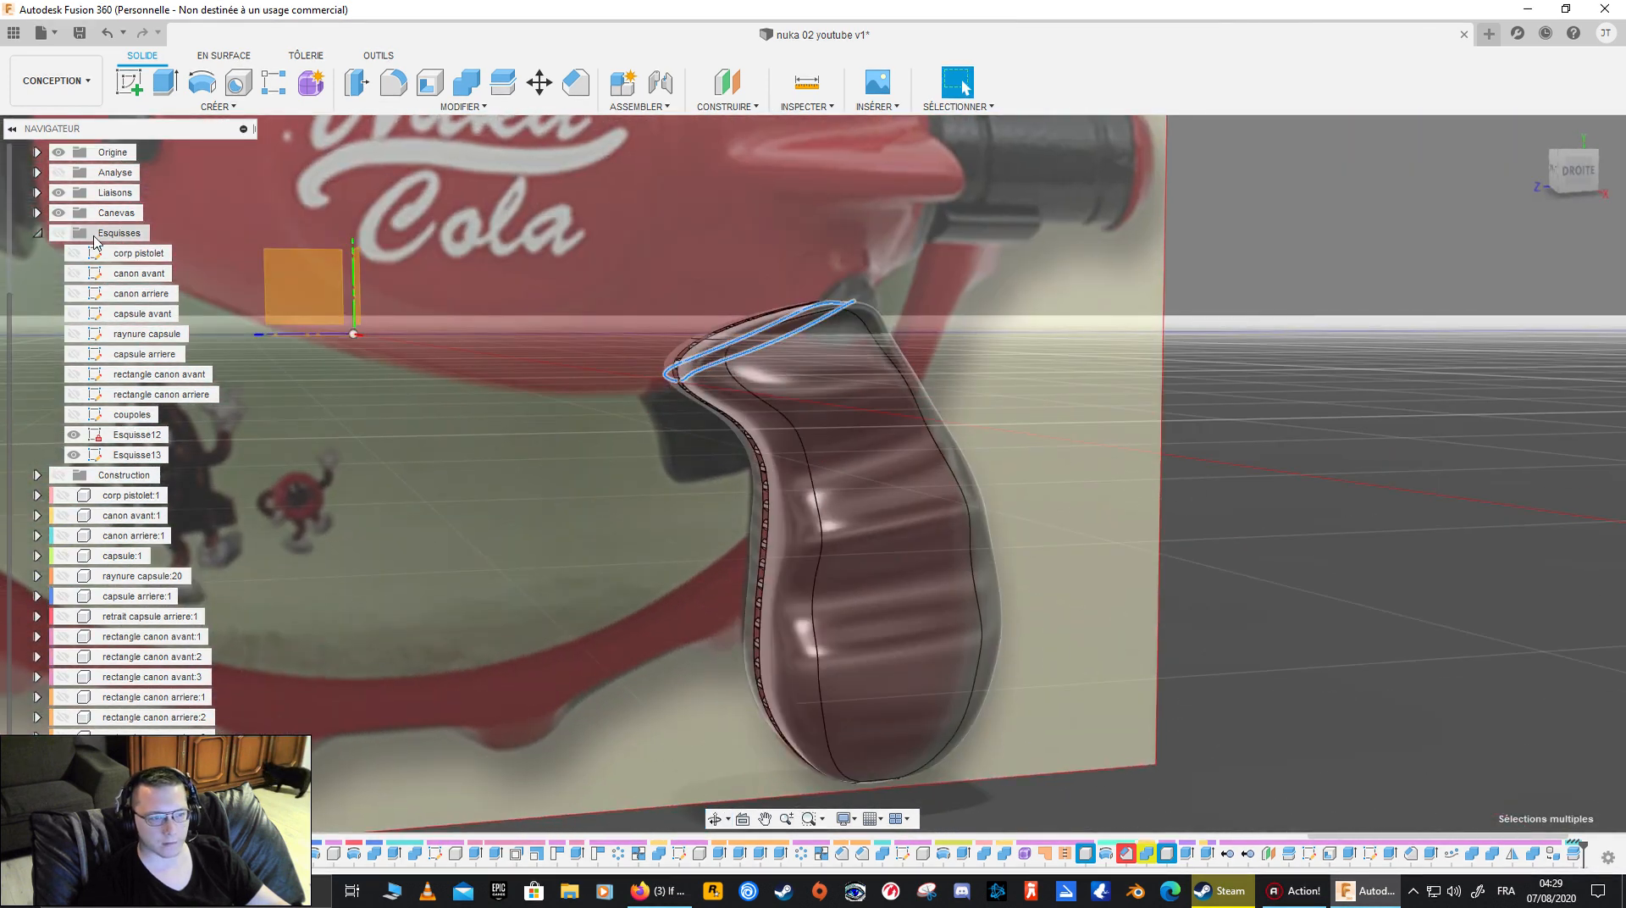
{"action": "left_click", "coordinate": [63, 213]}
{"action": "middle_click_drag", "start_coordinate": [699, 360], "coordinate": [664, 456], "text": "shift"}
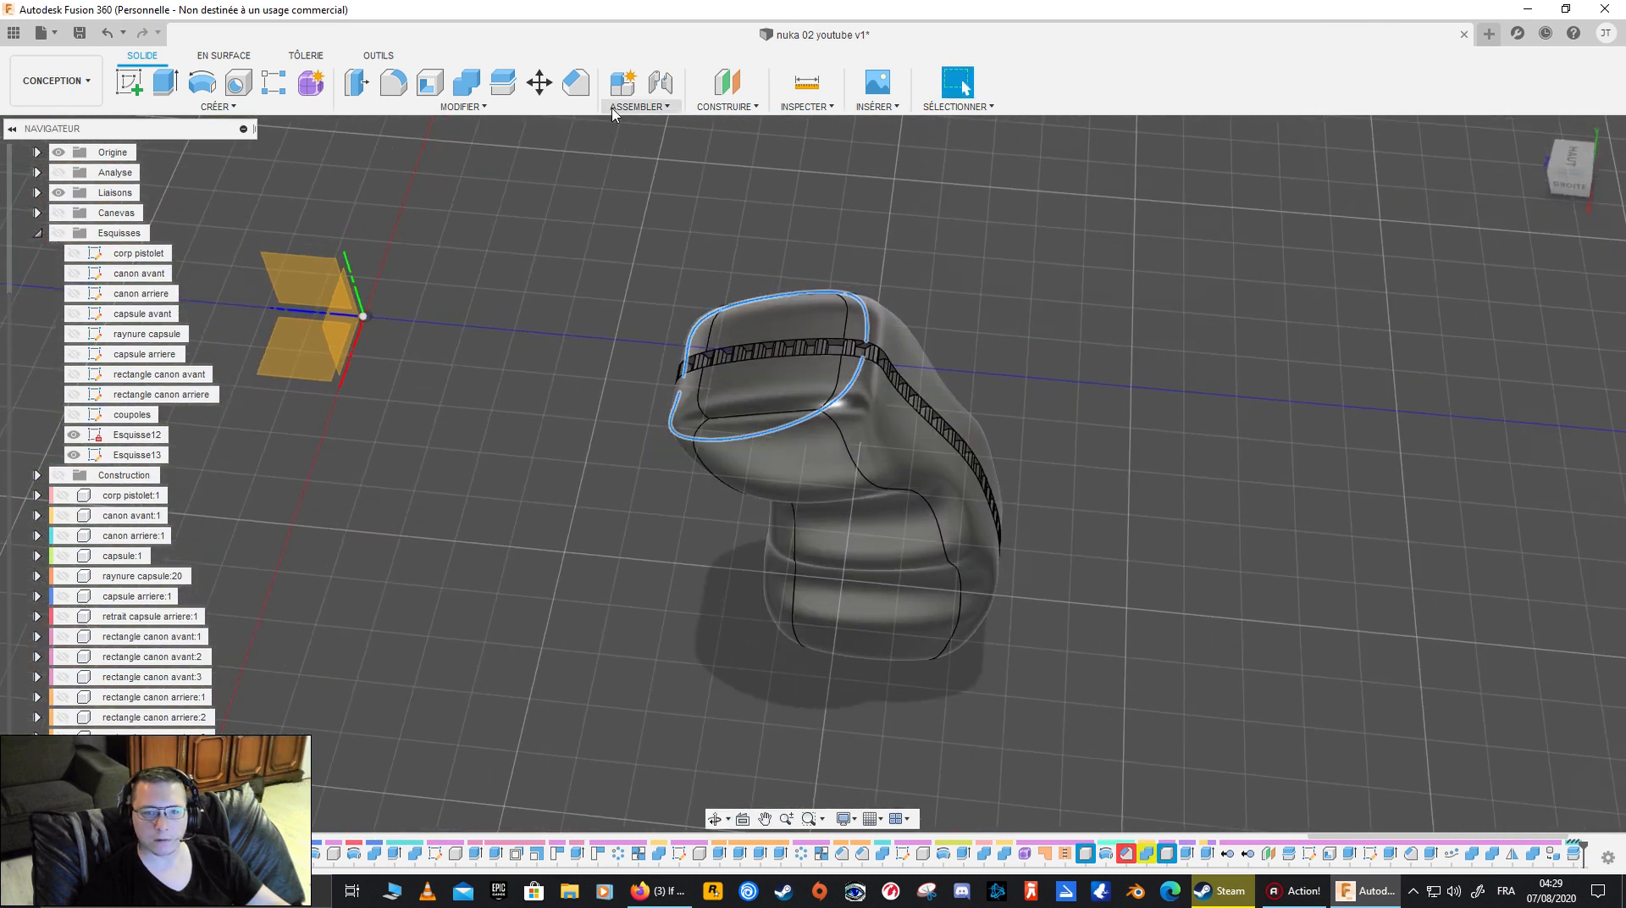
- Remove the split-off upper piece from the manche grip with a Combine cut, without keeping the tool body
{"action": "left_click", "coordinate": [461, 108]}
{"action": "left_click", "coordinate": [464, 107]}
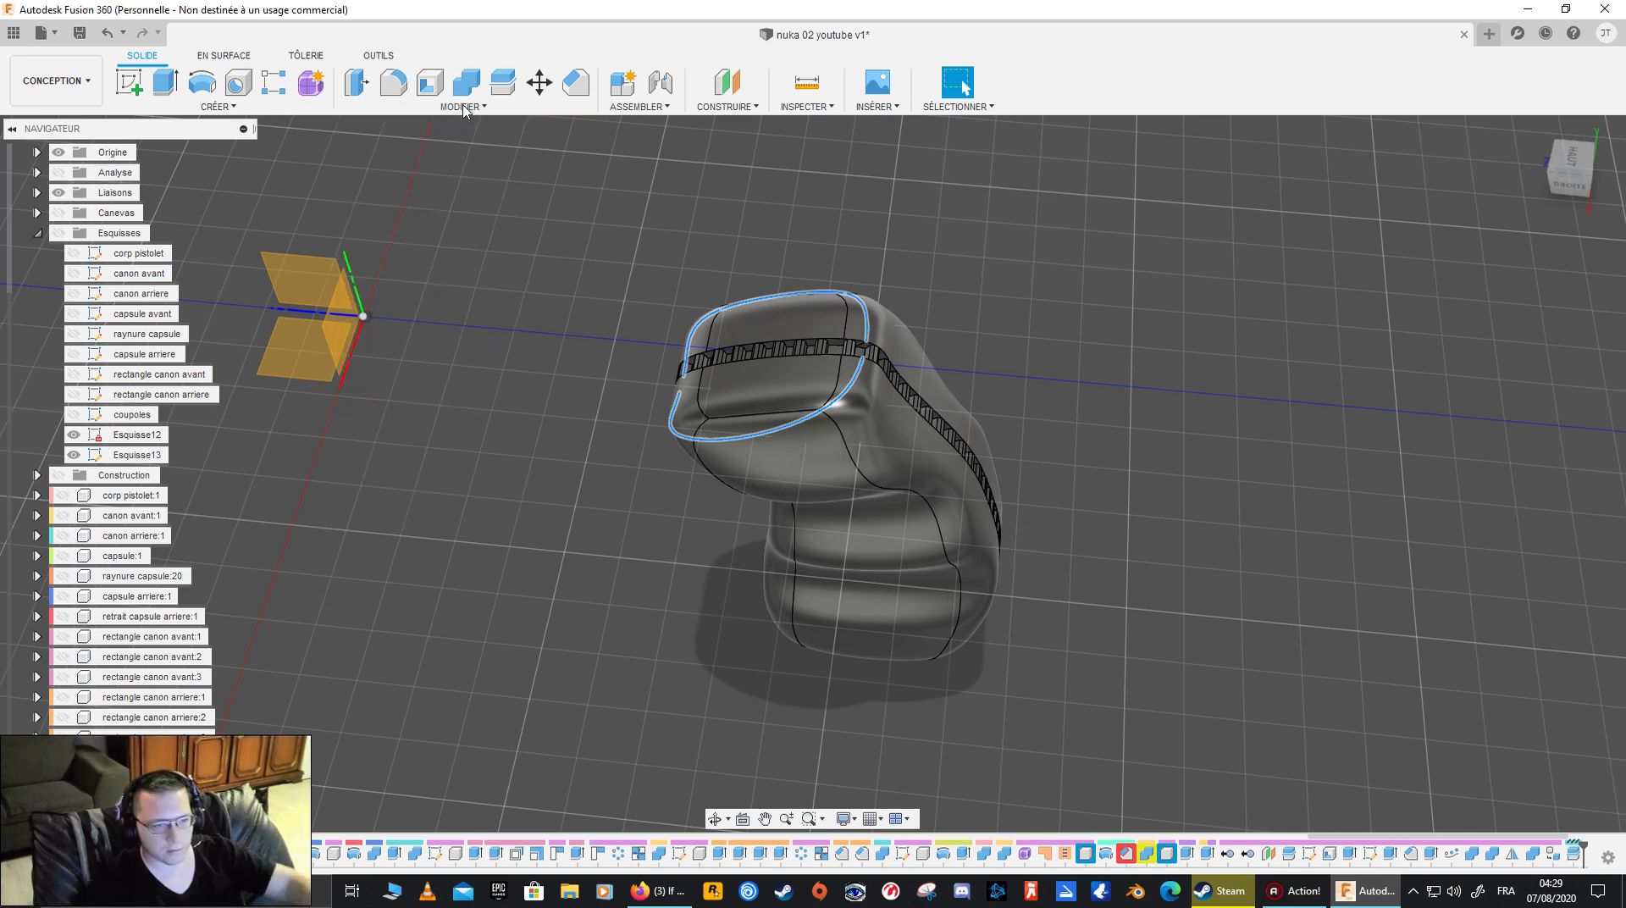
{"action": "left_click", "coordinate": [463, 108]}
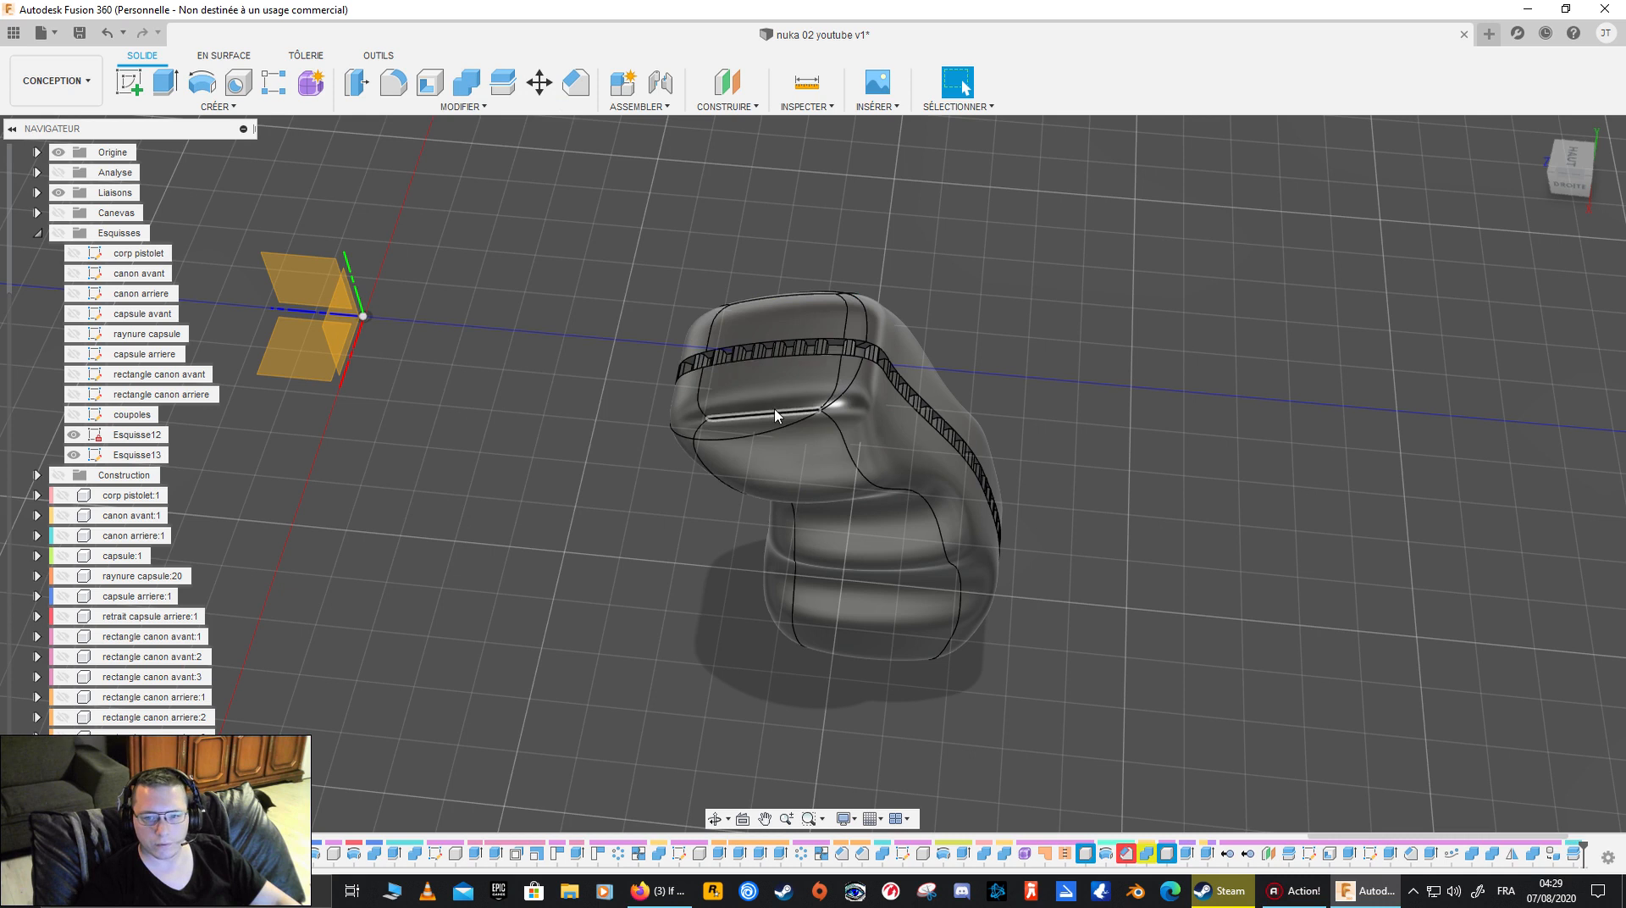
{"action": "left_click", "coordinate": [467, 83]}
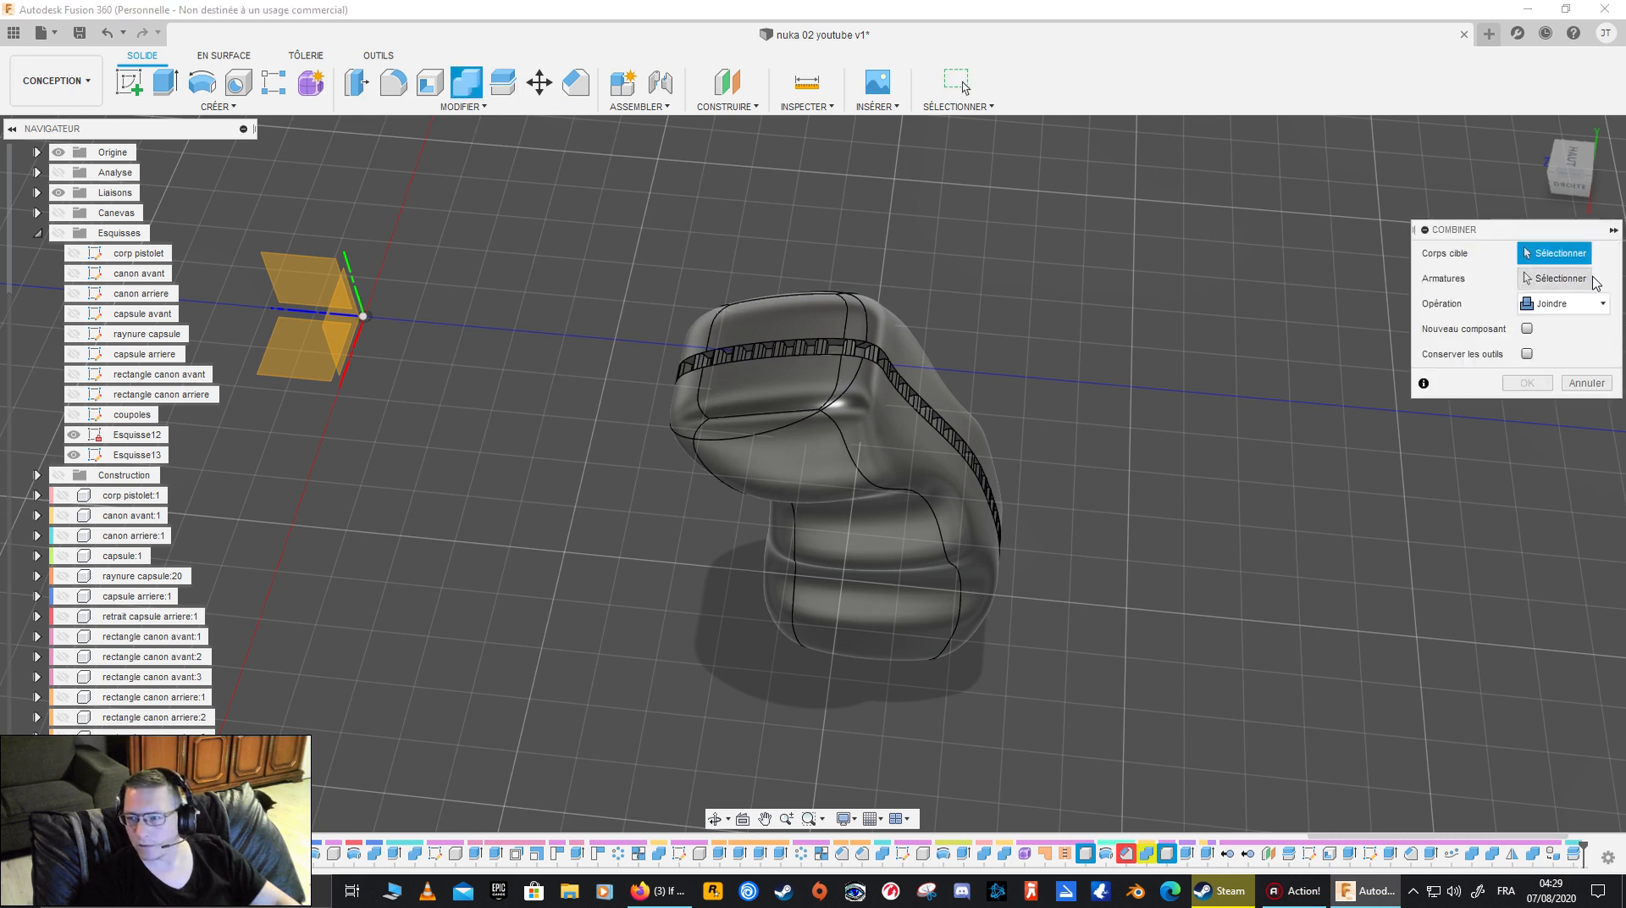
{"action": "left_click", "coordinate": [871, 428]}
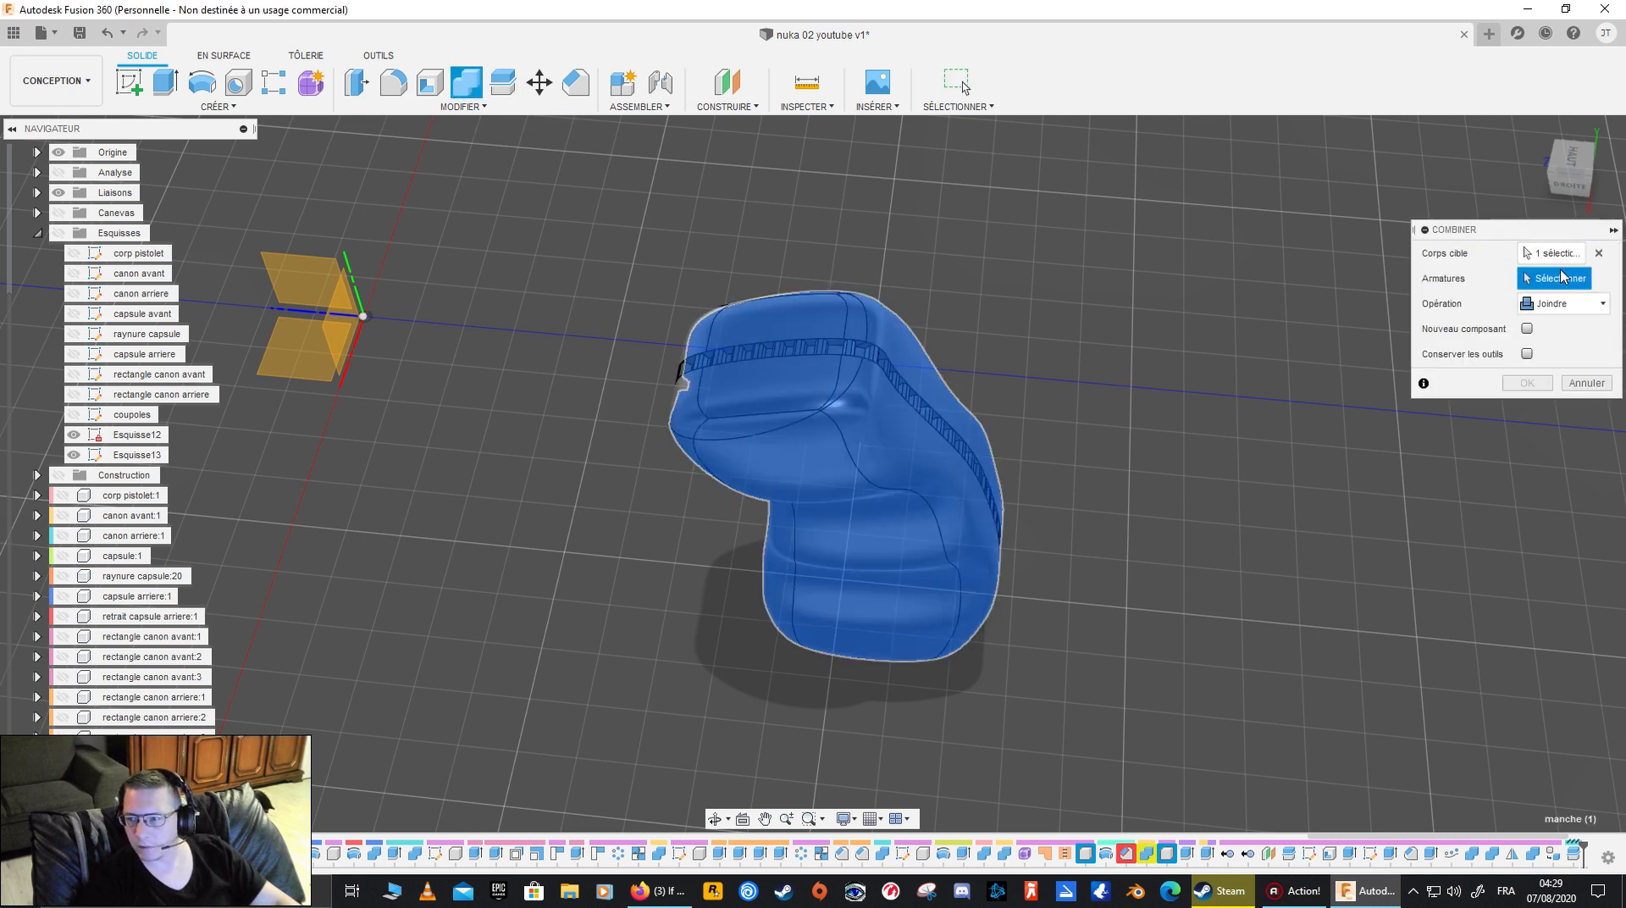
{"action": "left_click", "coordinate": [1553, 304]}
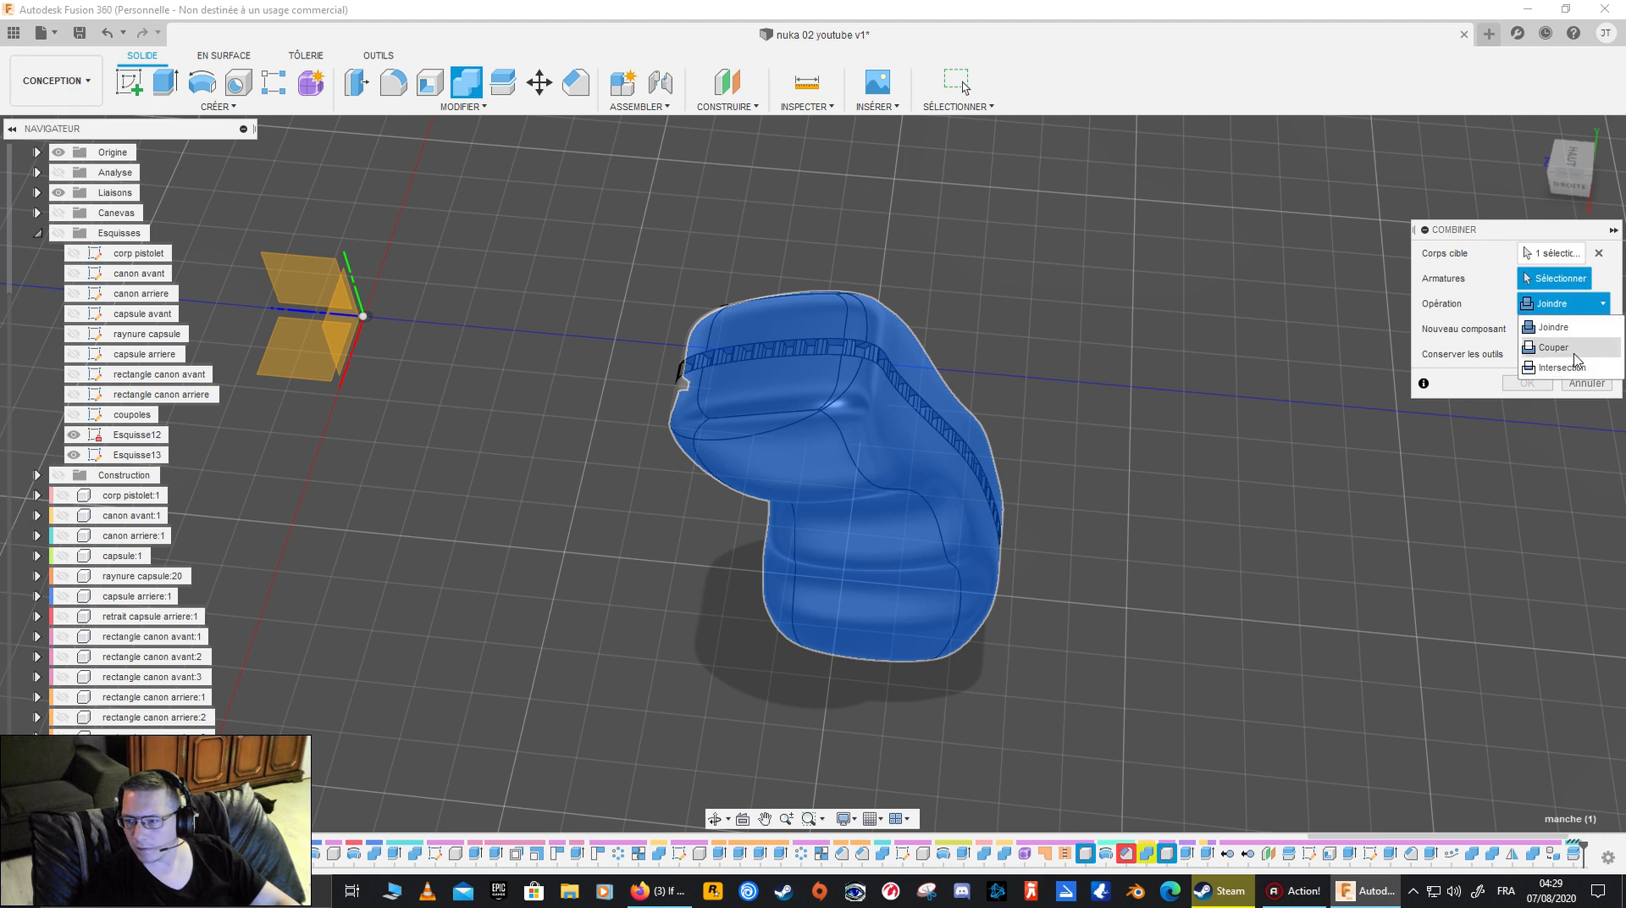
{"action": "left_click", "coordinate": [1573, 352]}
{"action": "left_click", "coordinate": [805, 373]}
{"action": "middle_click_drag", "start_coordinate": [804, 372], "coordinate": [906, 401], "text": "shift"}
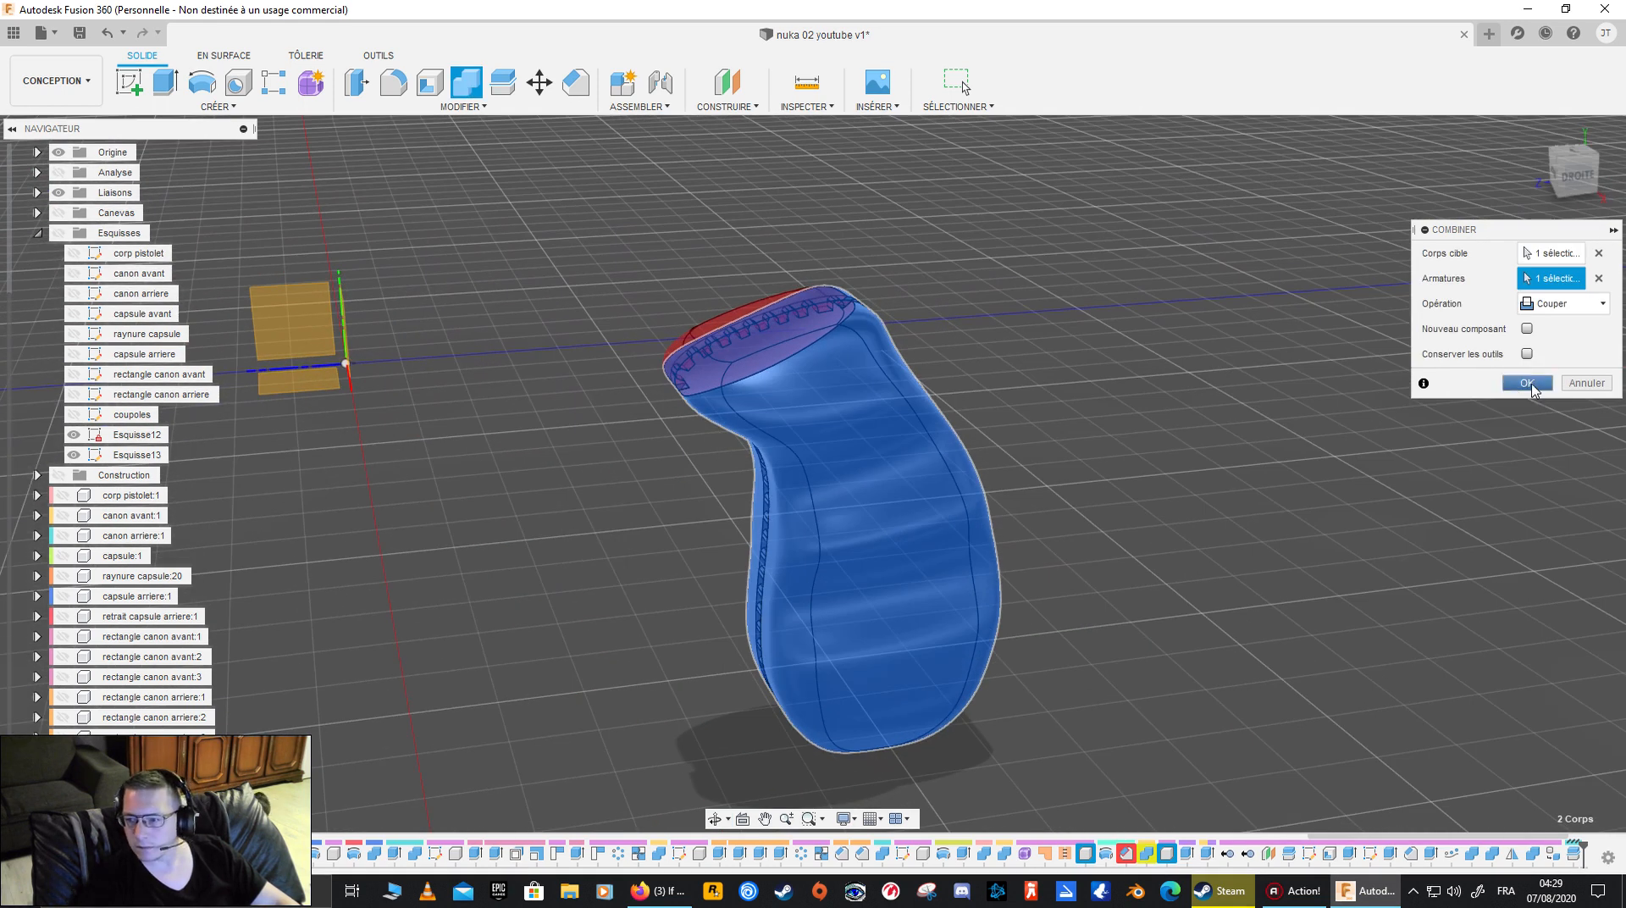
{"action": "left_click", "coordinate": [1529, 385]}
- Check how the trimmed grip fits the pistol body by toggling both components' visibility and viewing the grip from several sides
{"action": "middle_click_drag", "start_coordinate": [1077, 368], "coordinate": [471, 428], "text": "shift"}
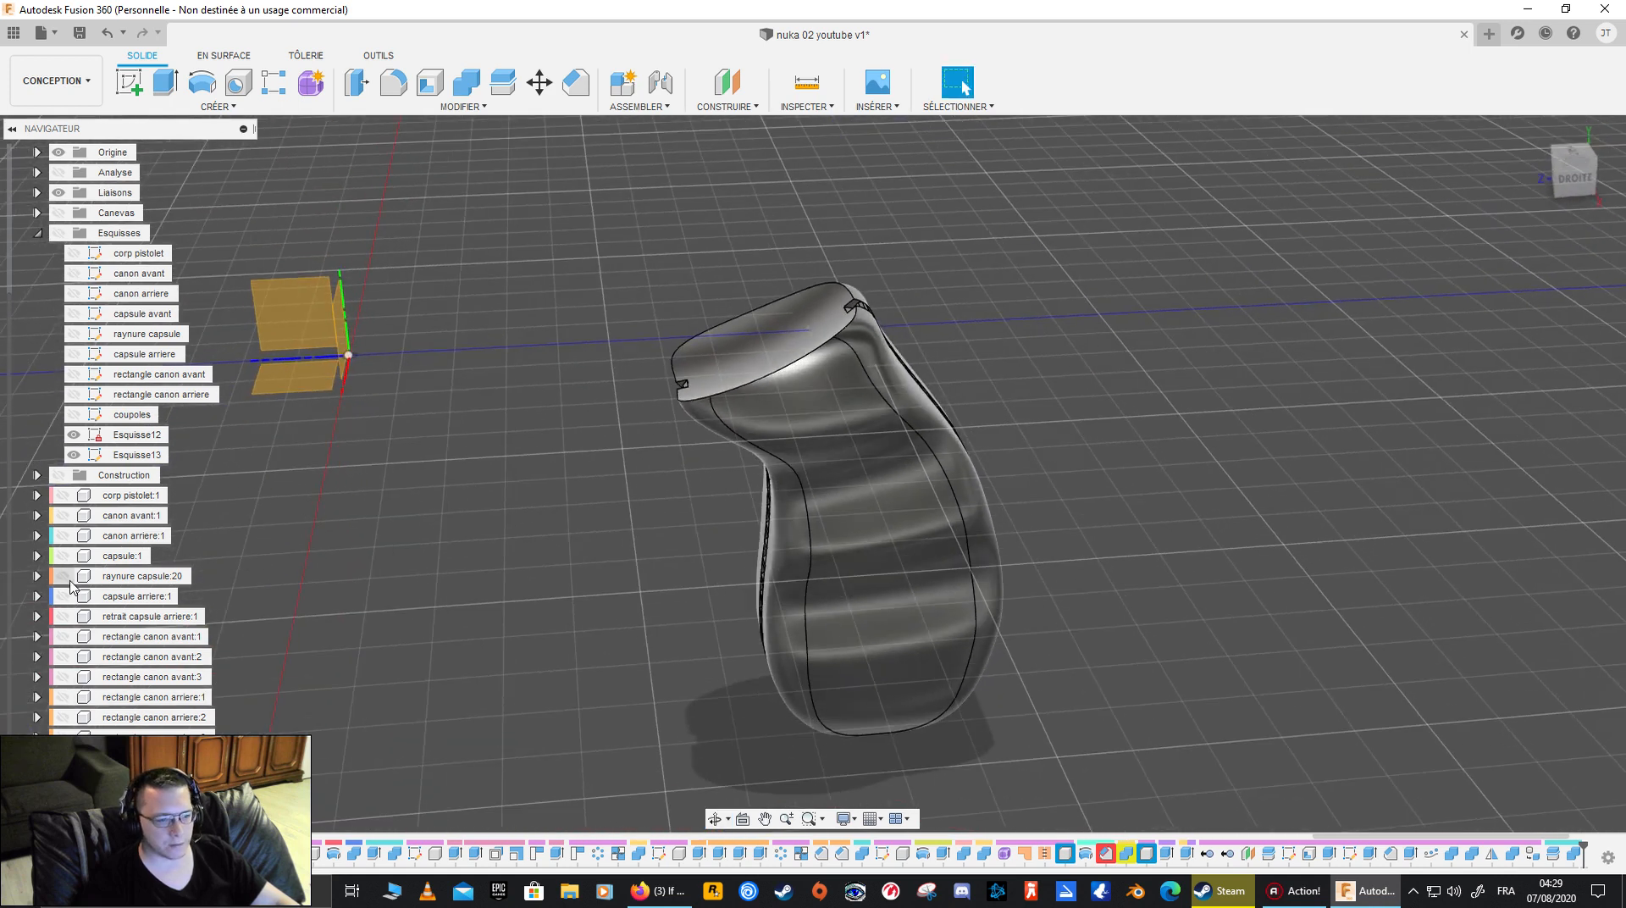
{"action": "left_click", "coordinate": [61, 499]}
{"action": "middle_click_drag", "start_coordinate": [338, 602], "coordinate": [331, 550], "text": "shift"}
{"action": "left_click", "coordinate": [59, 776]}
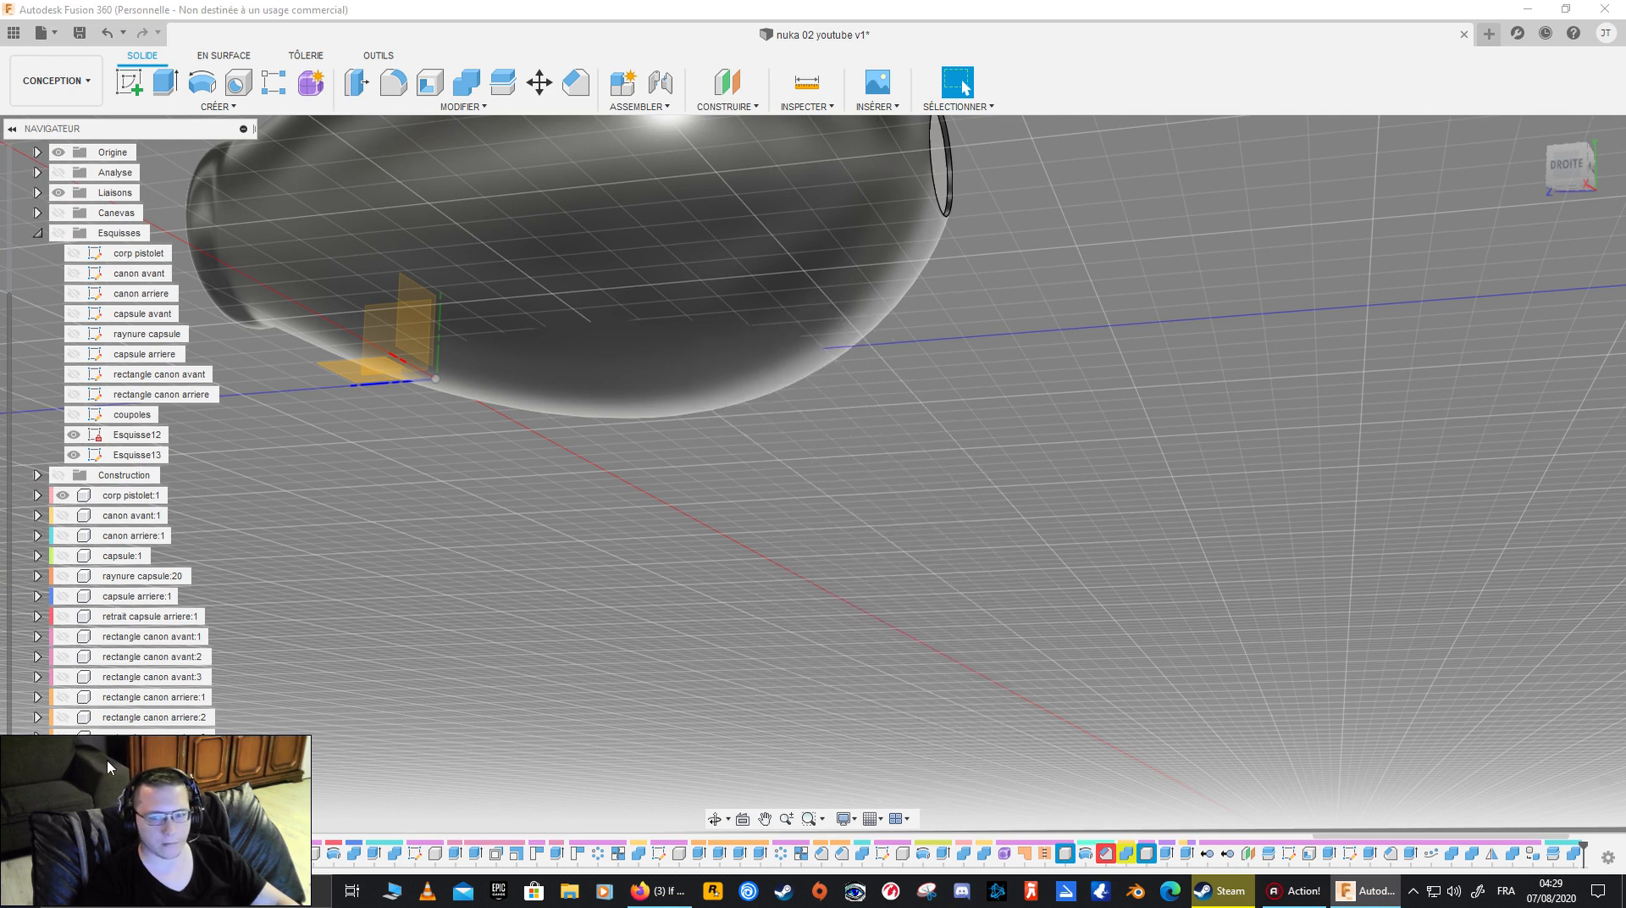
{"action": "middle_click_drag", "start_coordinate": [545, 569], "coordinate": [622, 669], "text": "shift"}
{"action": "left_click", "coordinate": [61, 776]}
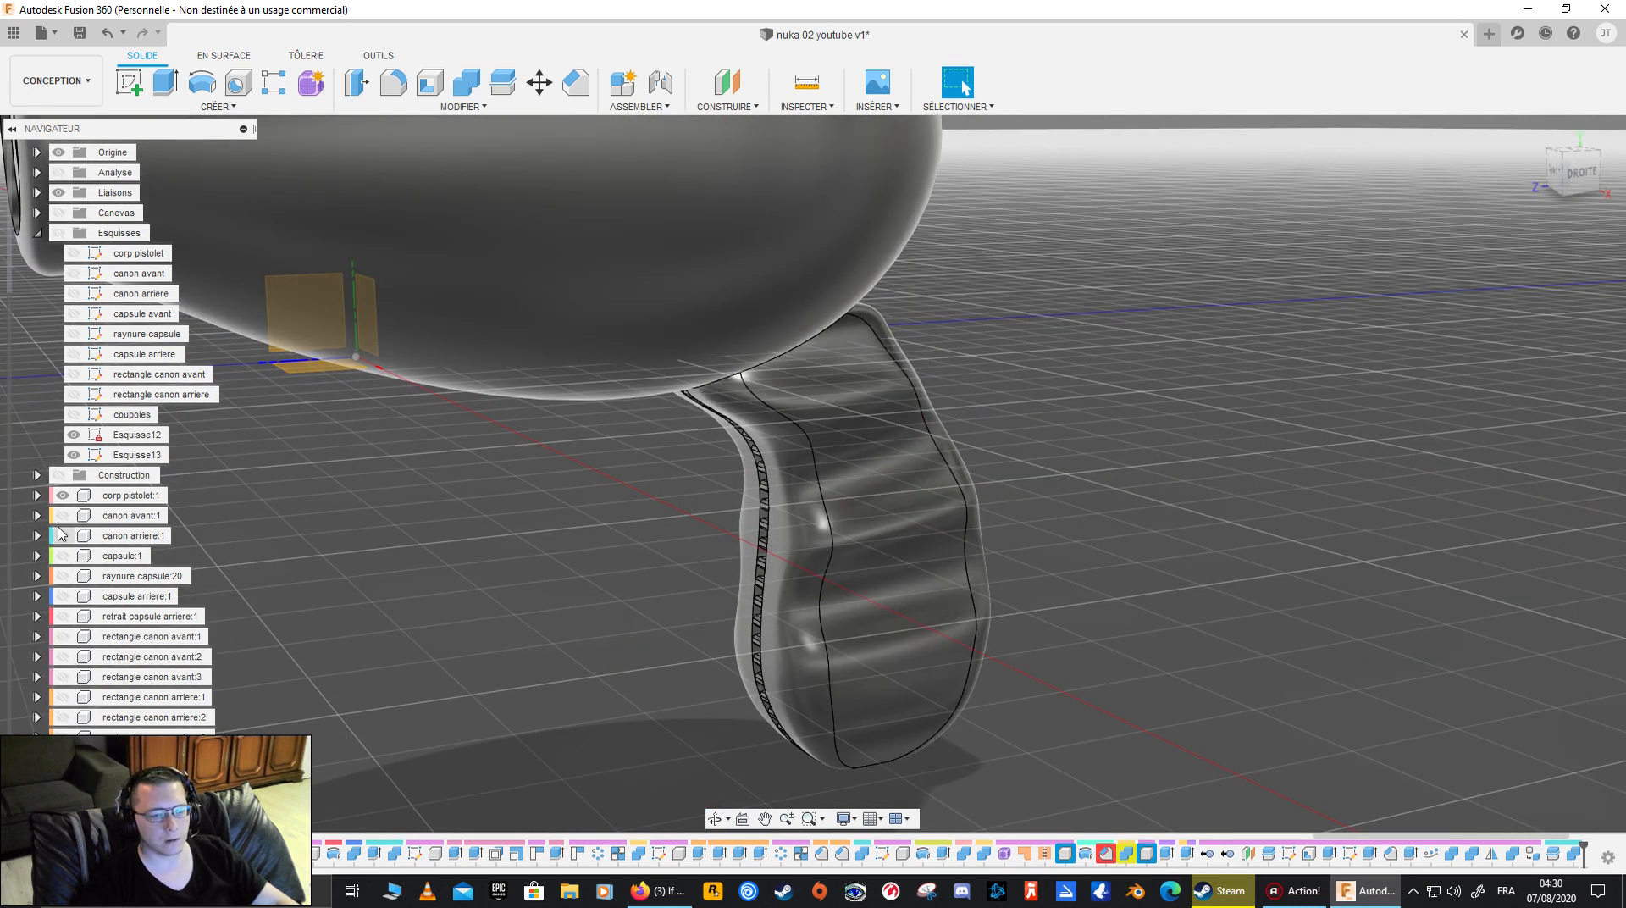
{"action": "left_click", "coordinate": [69, 786]}
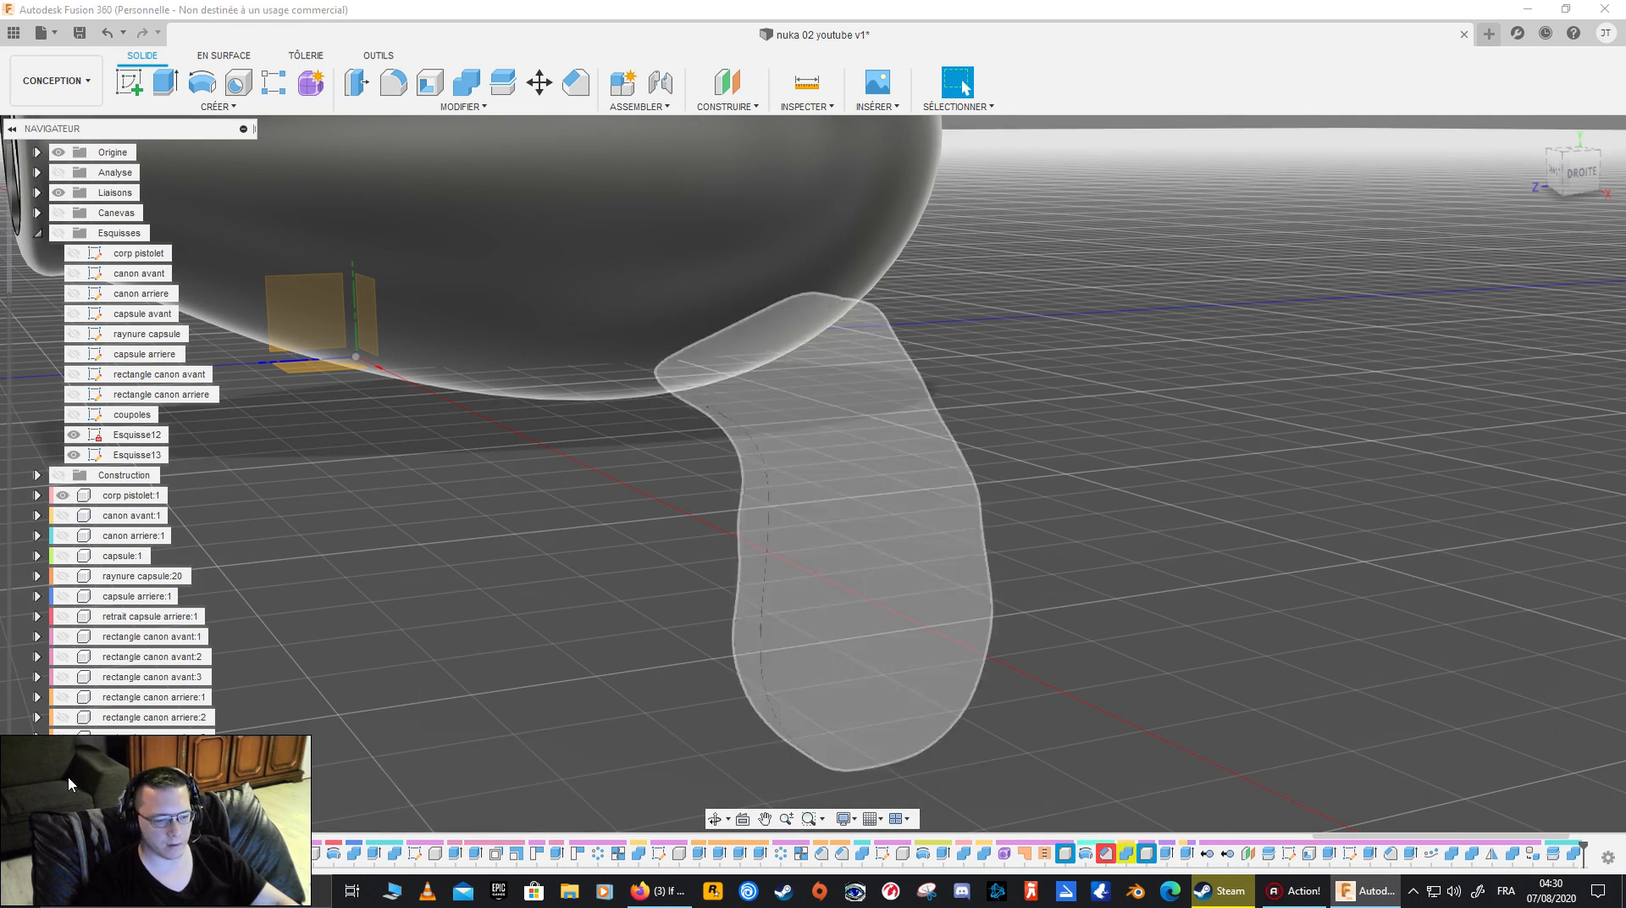
{"action": "left_click", "coordinate": [69, 785]}
{"action": "left_click", "coordinate": [70, 501]}
{"action": "middle_click_drag", "start_coordinate": [482, 525], "coordinate": [649, 495], "text": "shift"}
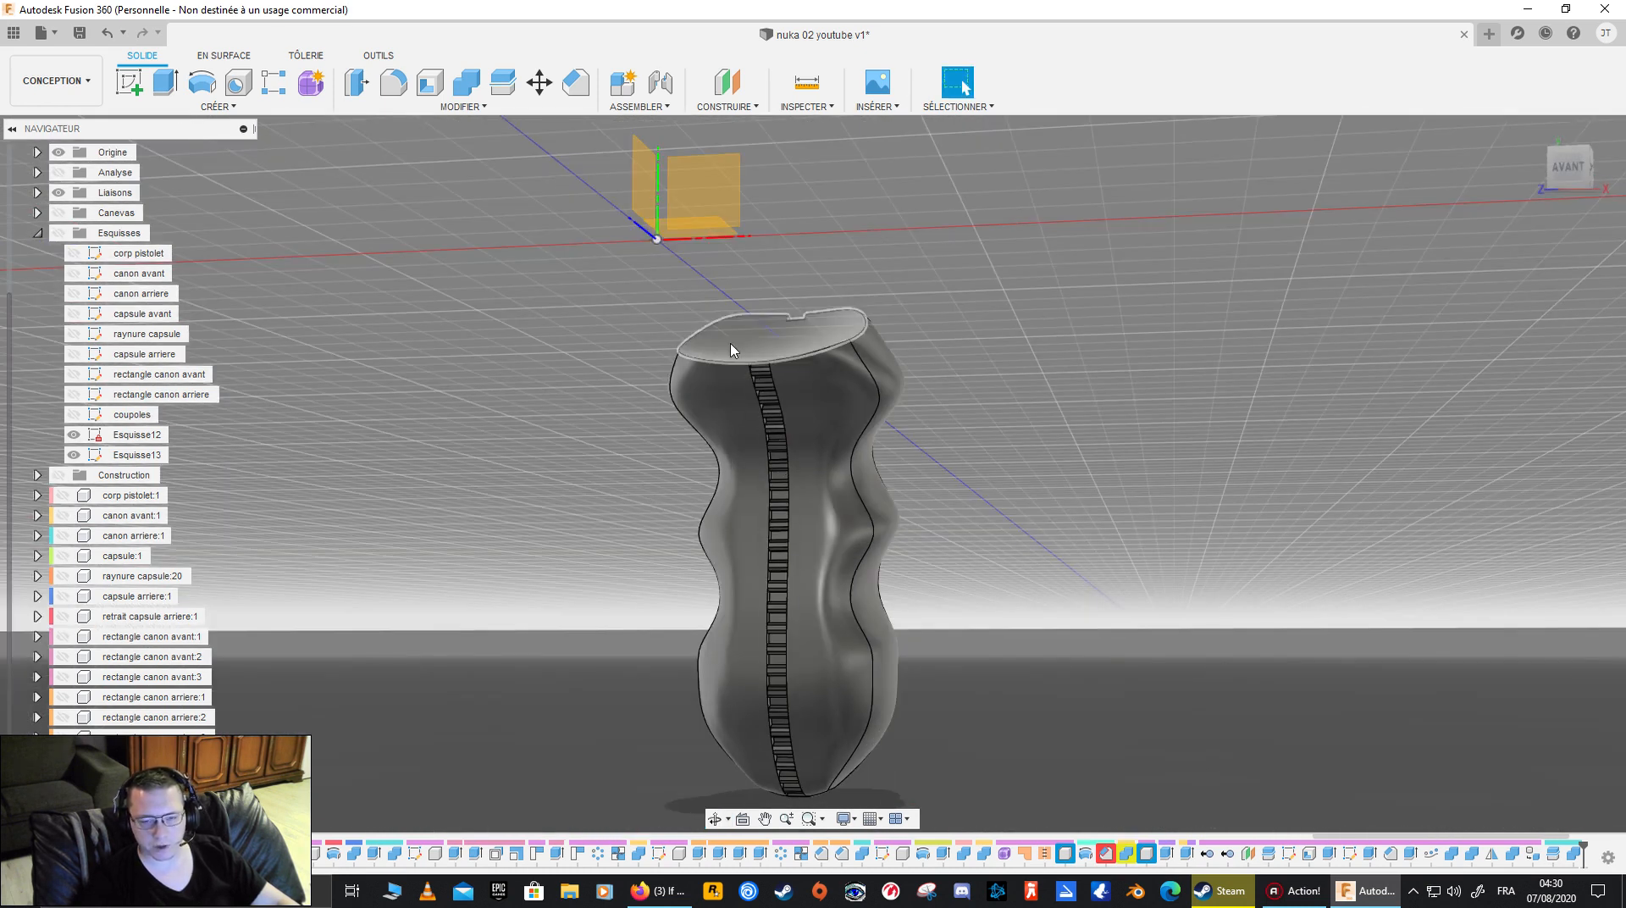
{"action": "middle_click_drag", "start_coordinate": [834, 373], "coordinate": [704, 475], "text": "shift"}
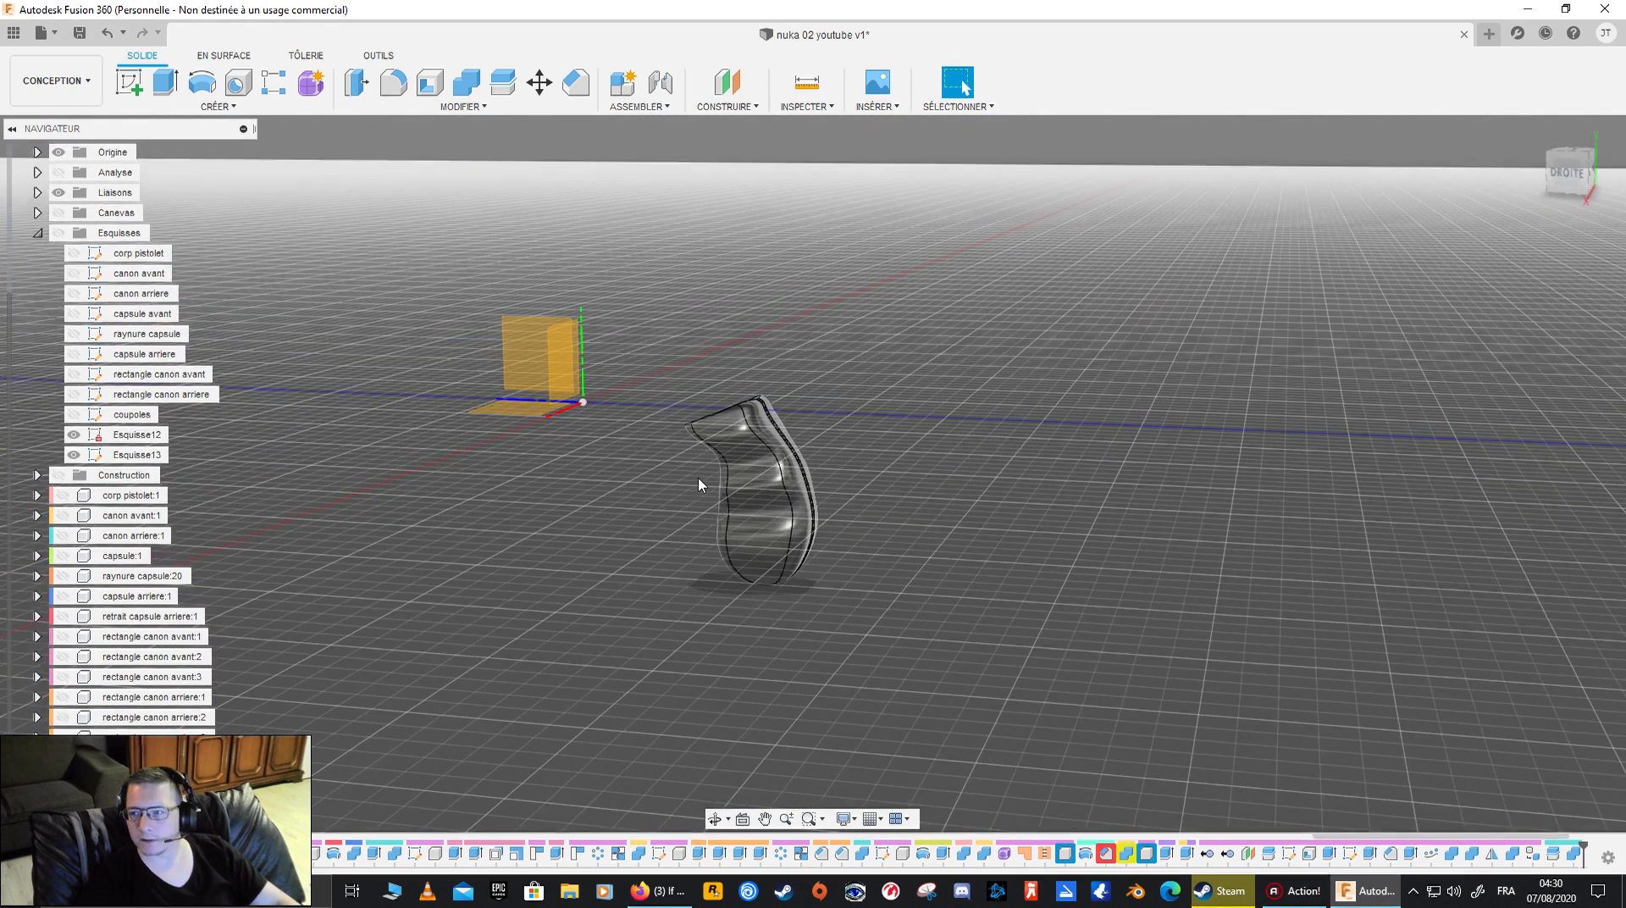
- Show the pistol body, barrel, capsule and rectangle components together with the grip in the right-side view
{"action": "left_click", "coordinate": [1568, 169]}
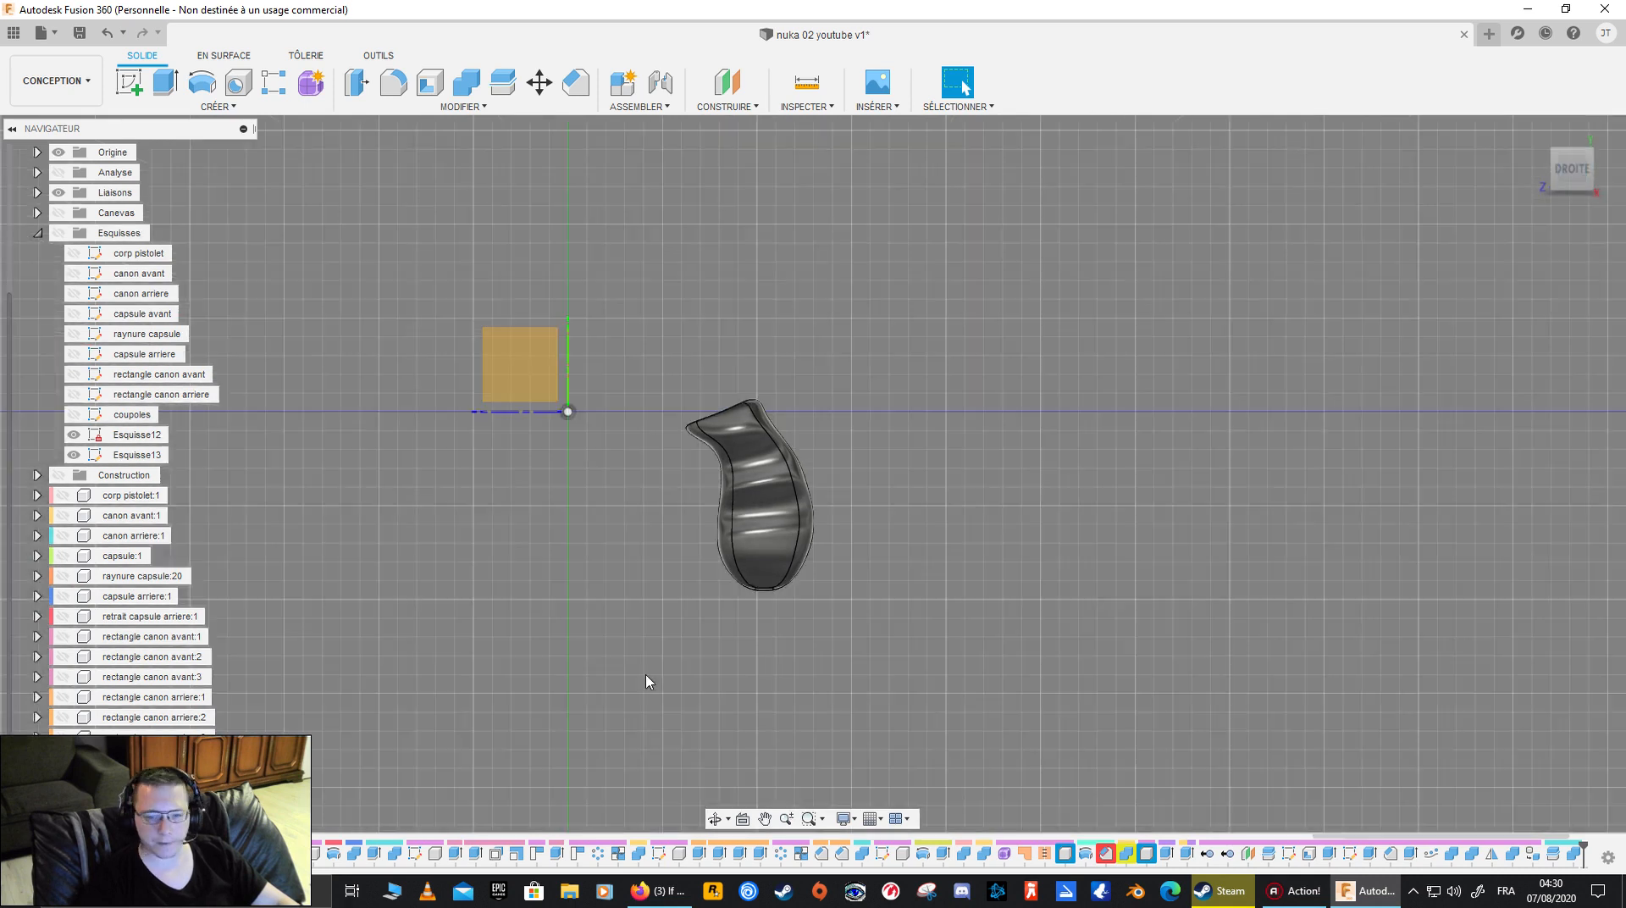
{"action": "middle_click_drag", "start_coordinate": [646, 679], "coordinate": [582, 669]}
{"action": "left_click", "coordinate": [63, 495]}
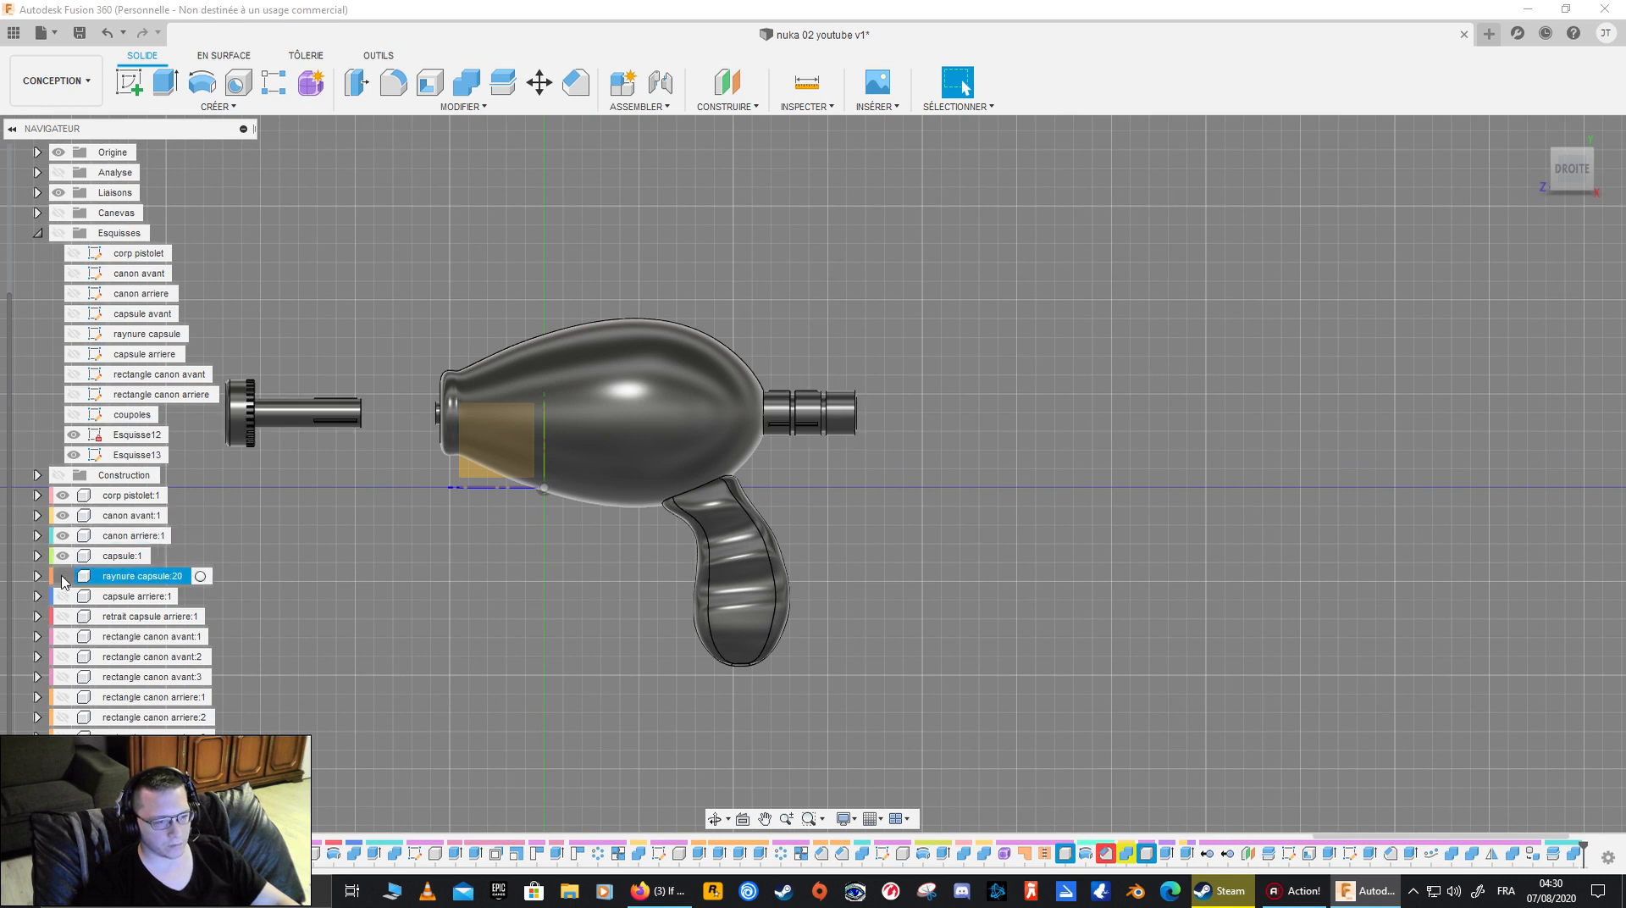
{"action": "left_click", "coordinate": [65, 677]}
{"action": "left_click", "coordinate": [66, 738]}
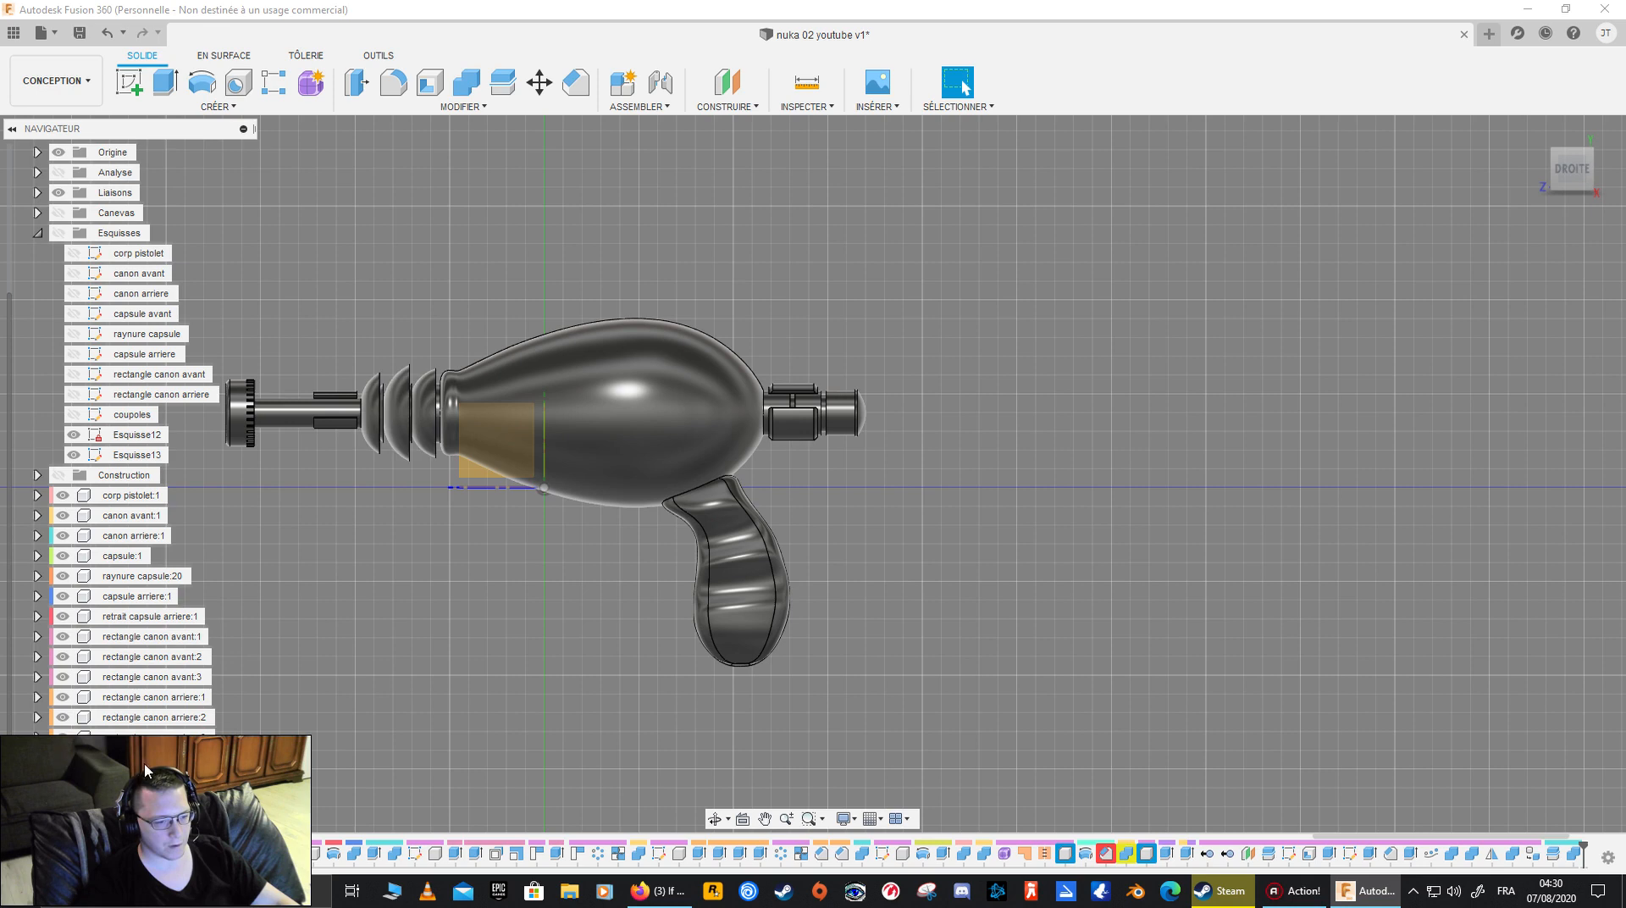
- Show the reference canvases and compare the complete gun with the image in the right-side view
{"action": "middle_click_drag", "start_coordinate": [242, 456], "coordinate": [1007, 694], "text": "shift"}
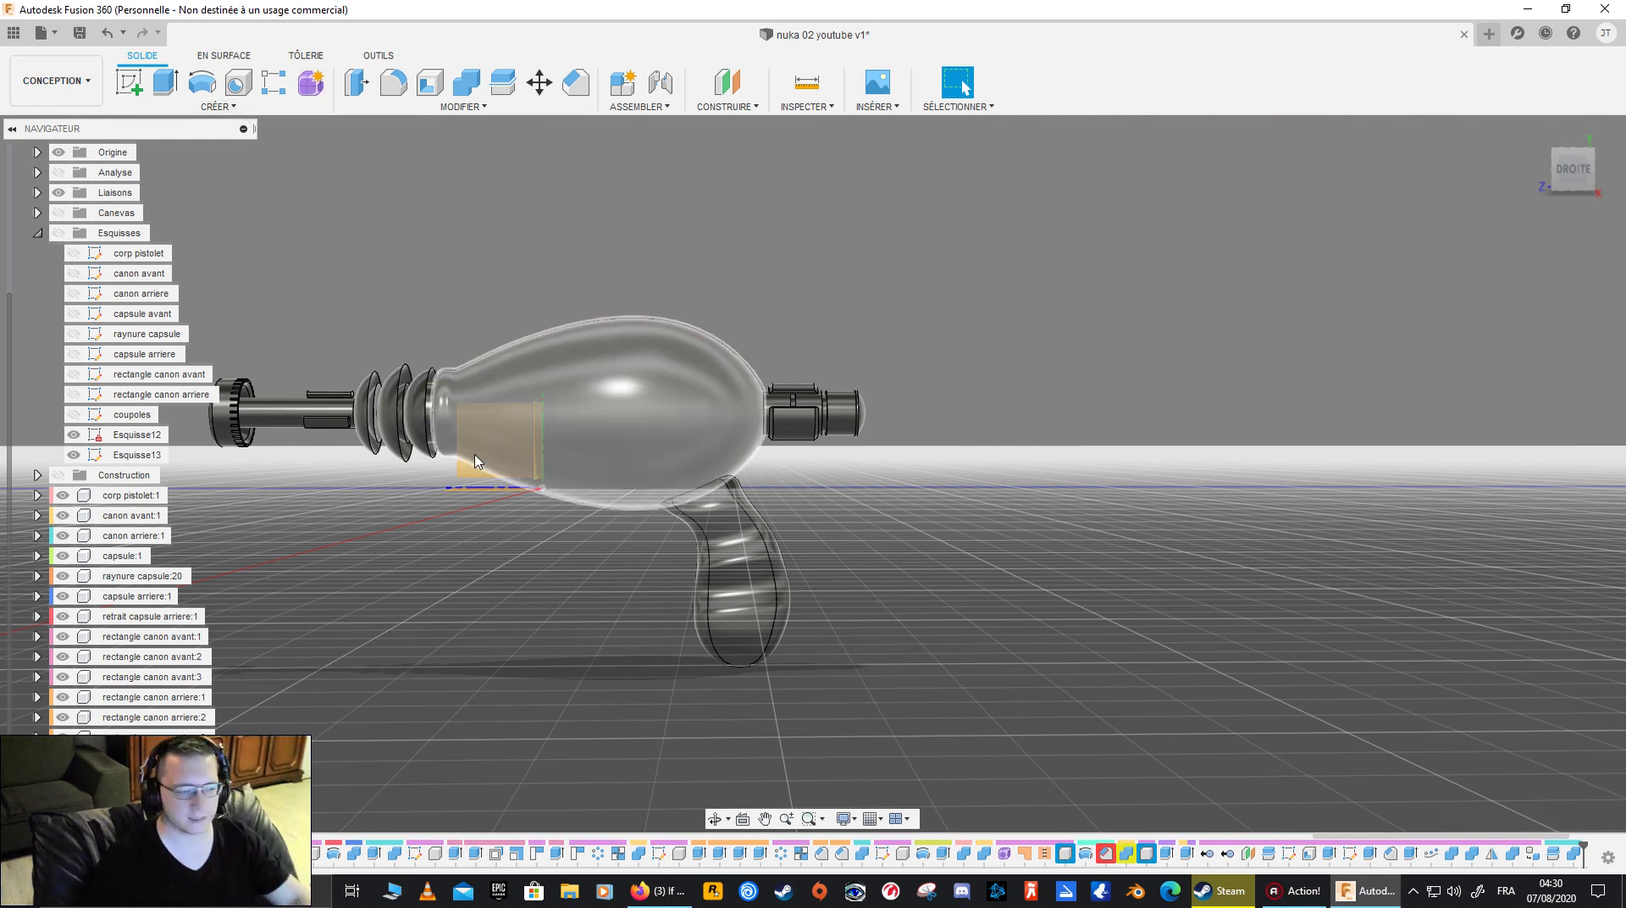
{"action": "middle_click_drag", "start_coordinate": [545, 475], "coordinate": [690, 467], "text": "shift"}
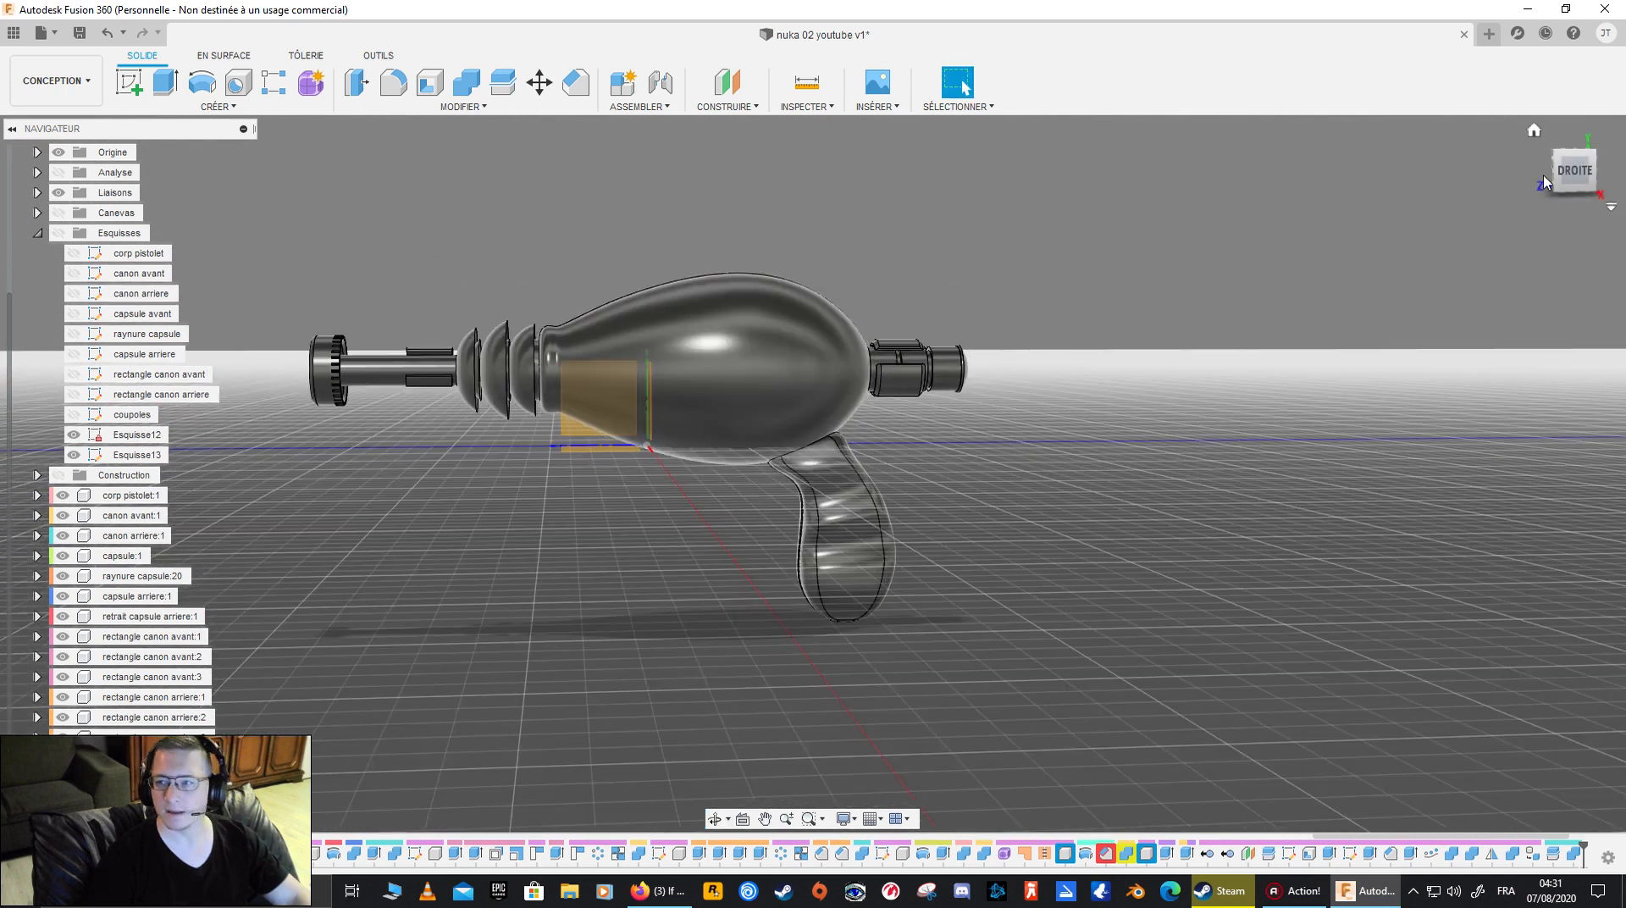
{"action": "left_click", "coordinate": [1575, 170]}
{"action": "left_click", "coordinate": [59, 212]}
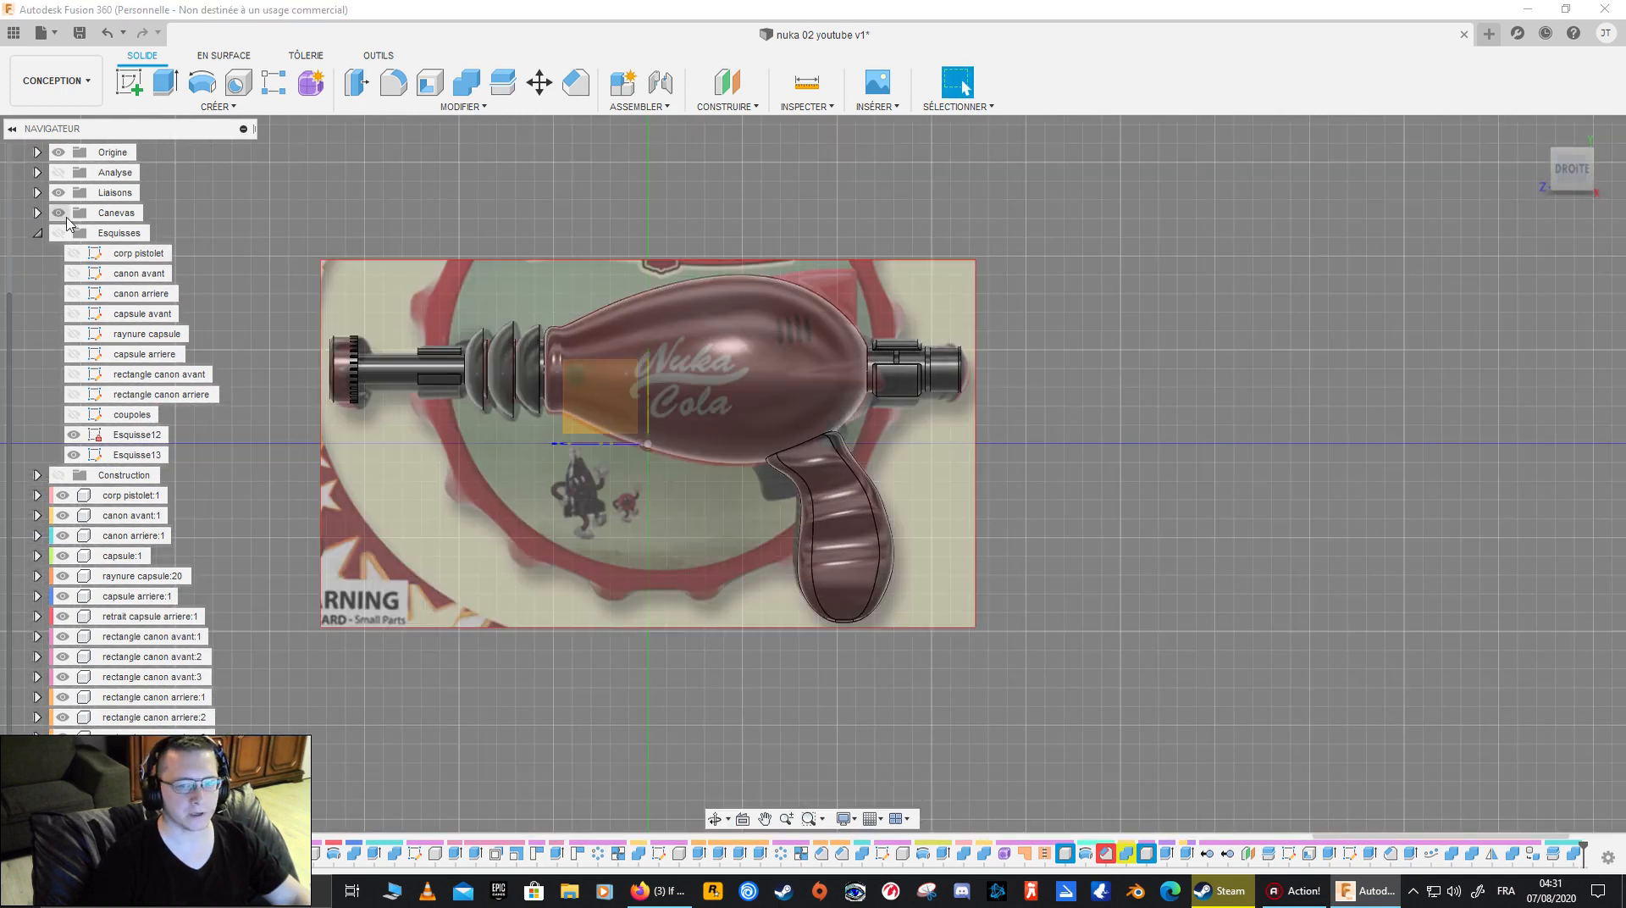